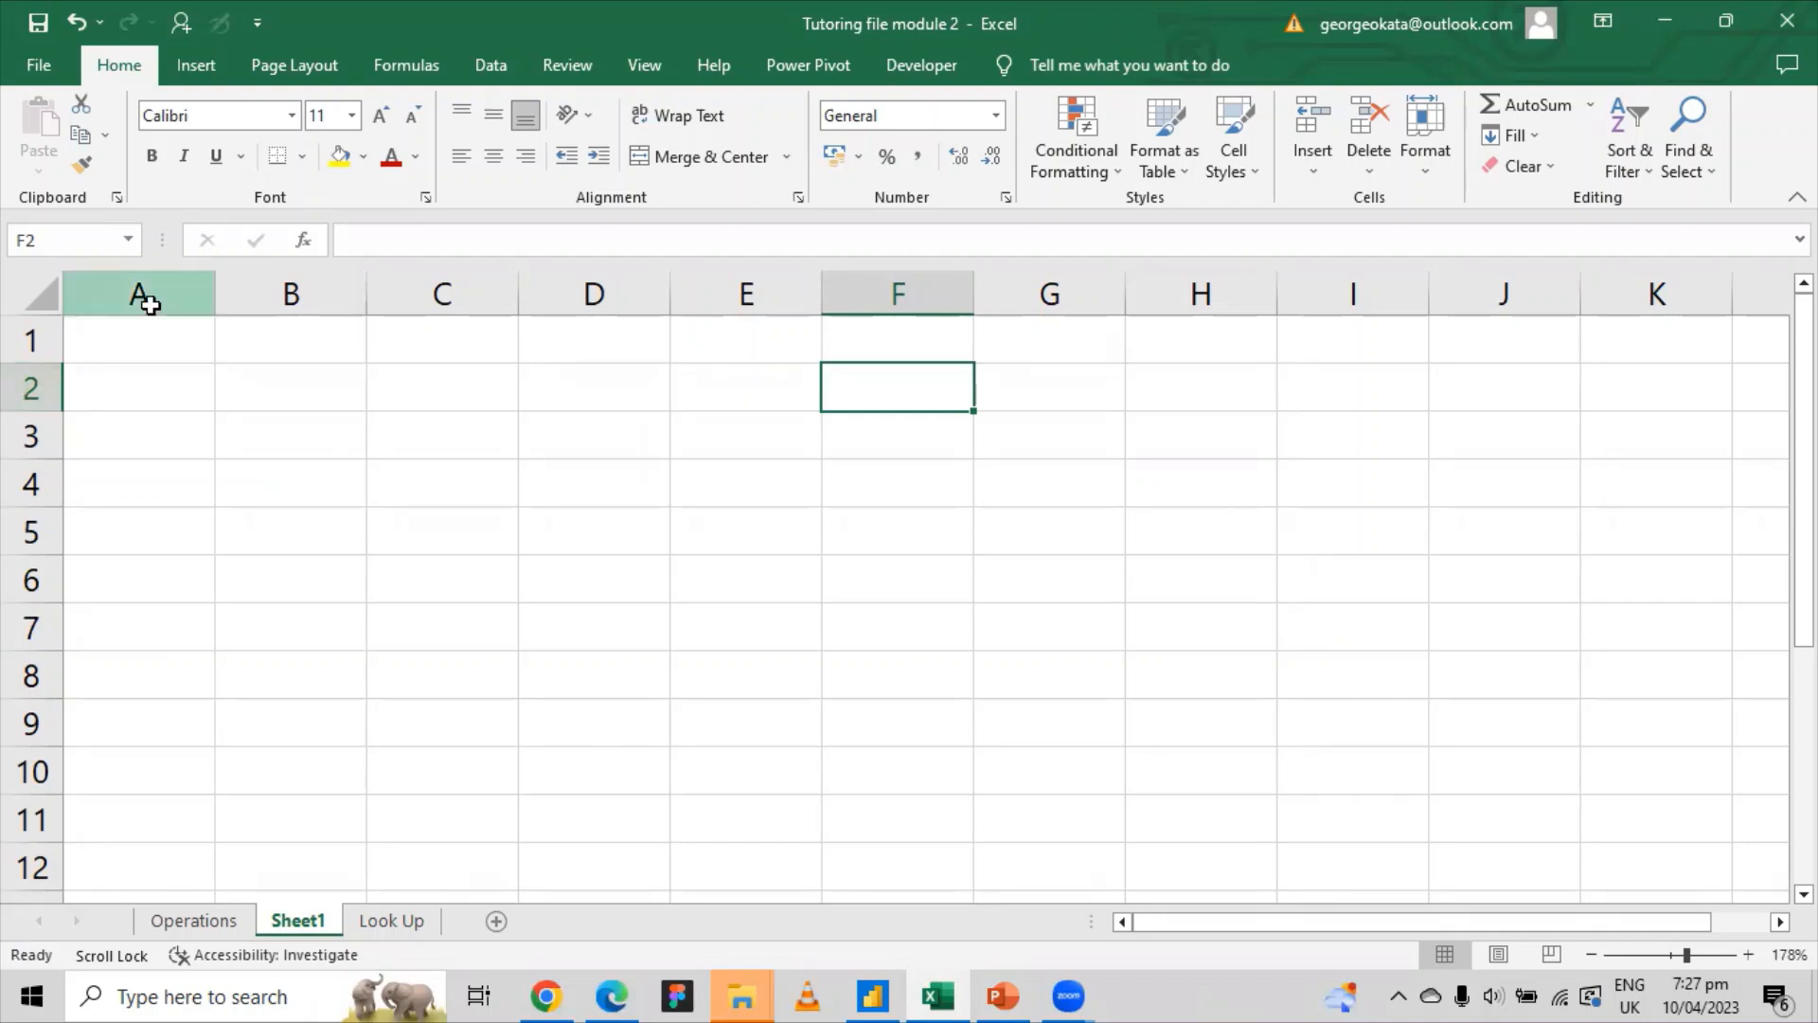
Step: Select columns A–D and rows 1–3 in turn, then settle on cell A1
{"action": "left_click", "coordinate": [144, 295]}
{"action": "left_click", "coordinate": [289, 294]}
{"action": "left_click", "coordinate": [441, 294]}
{"action": "left_click", "coordinate": [616, 285]}
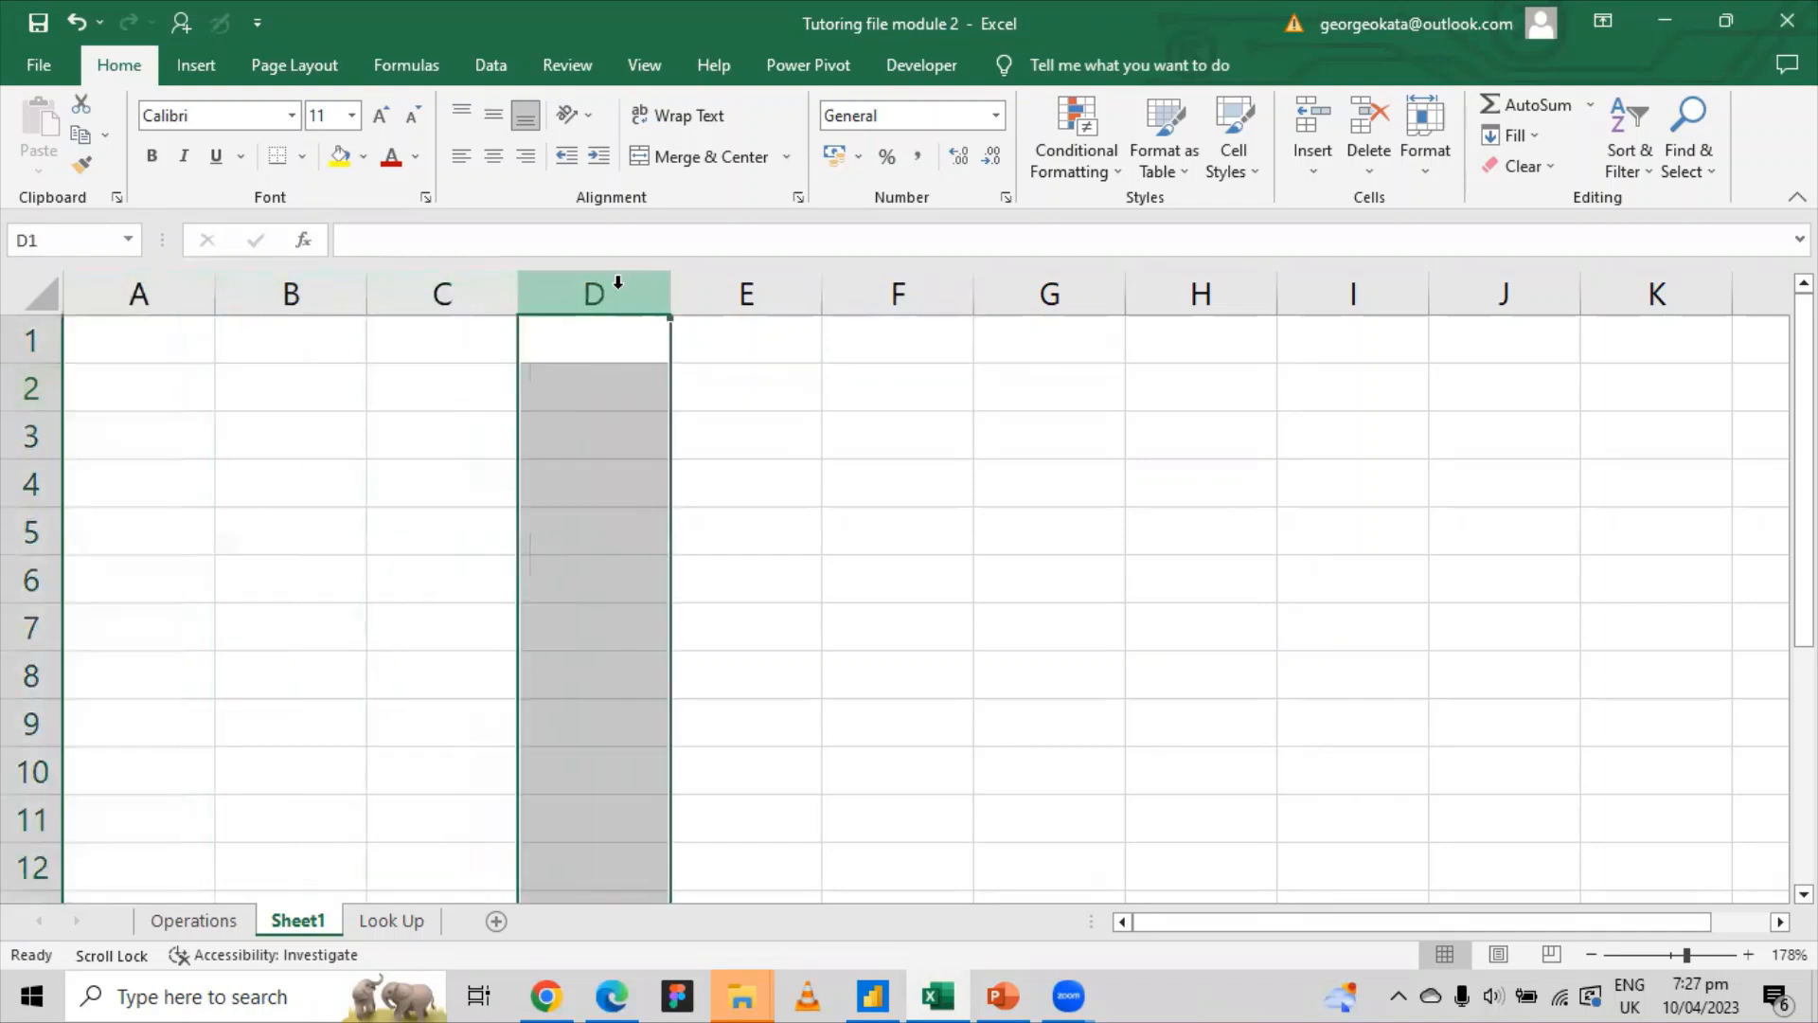
{"action": "left_click", "coordinate": [32, 341]}
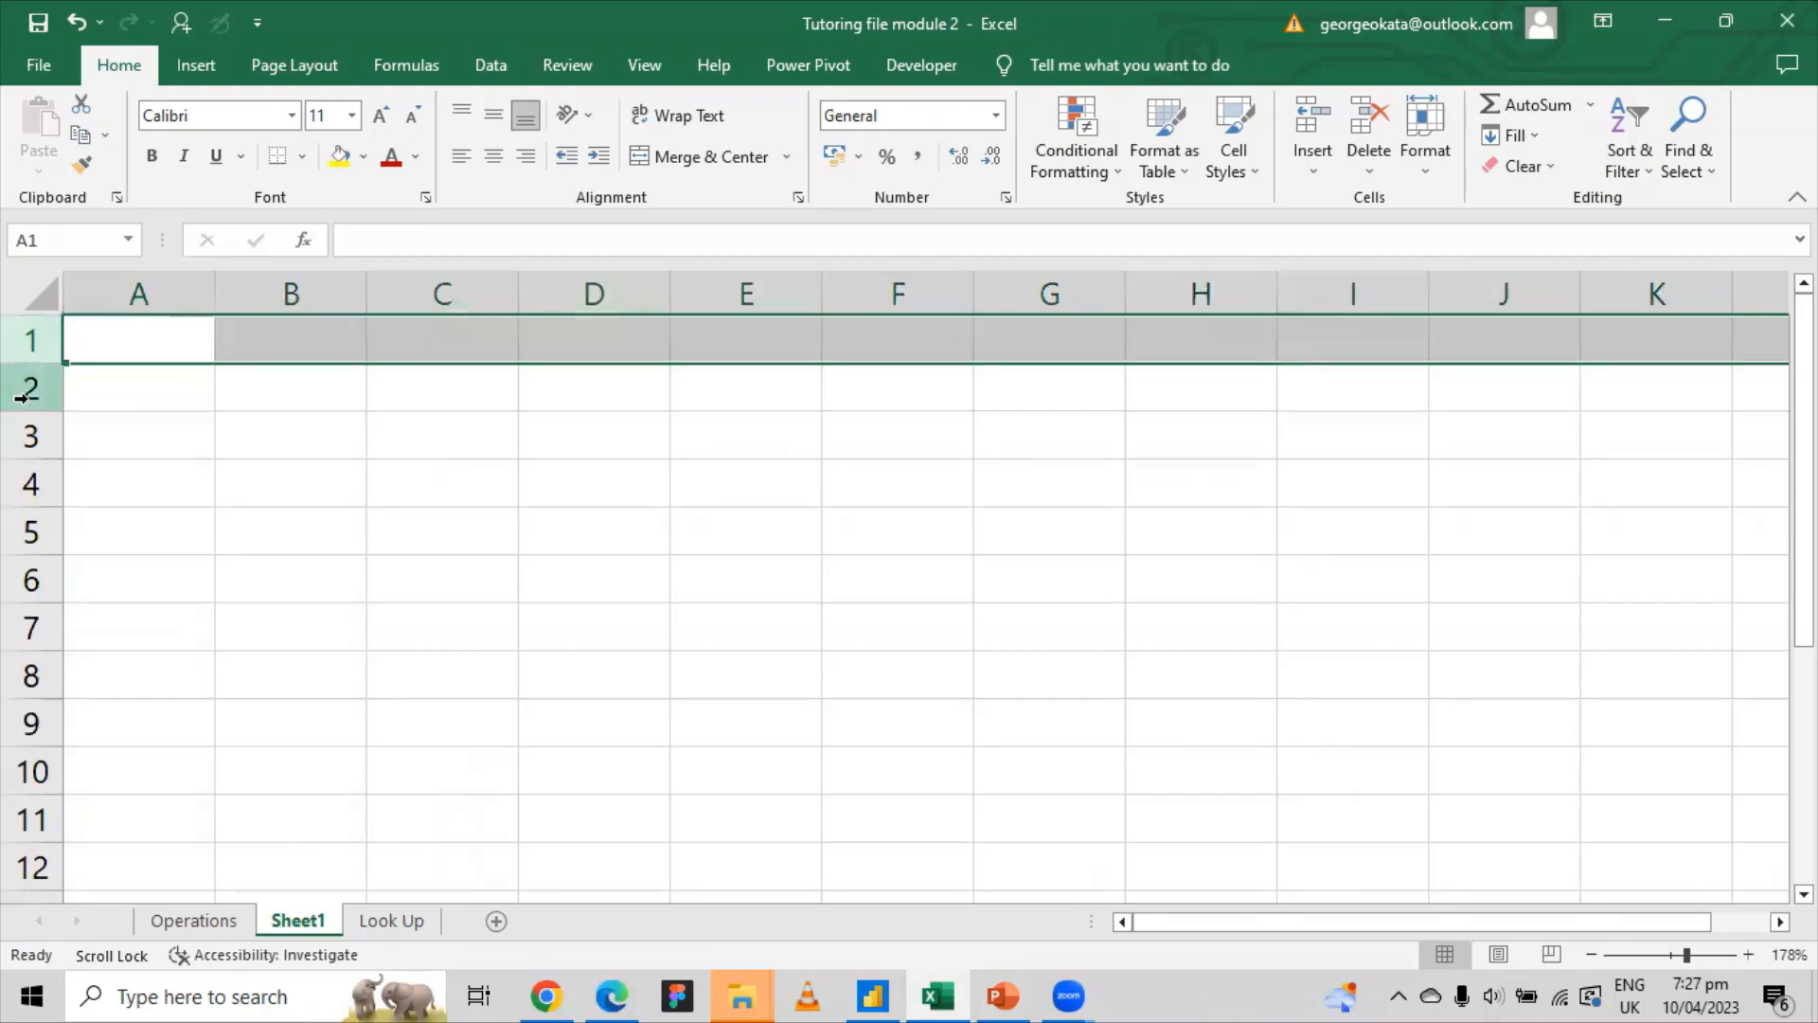
{"action": "left_click", "coordinate": [32, 387]}
{"action": "left_click", "coordinate": [34, 434]}
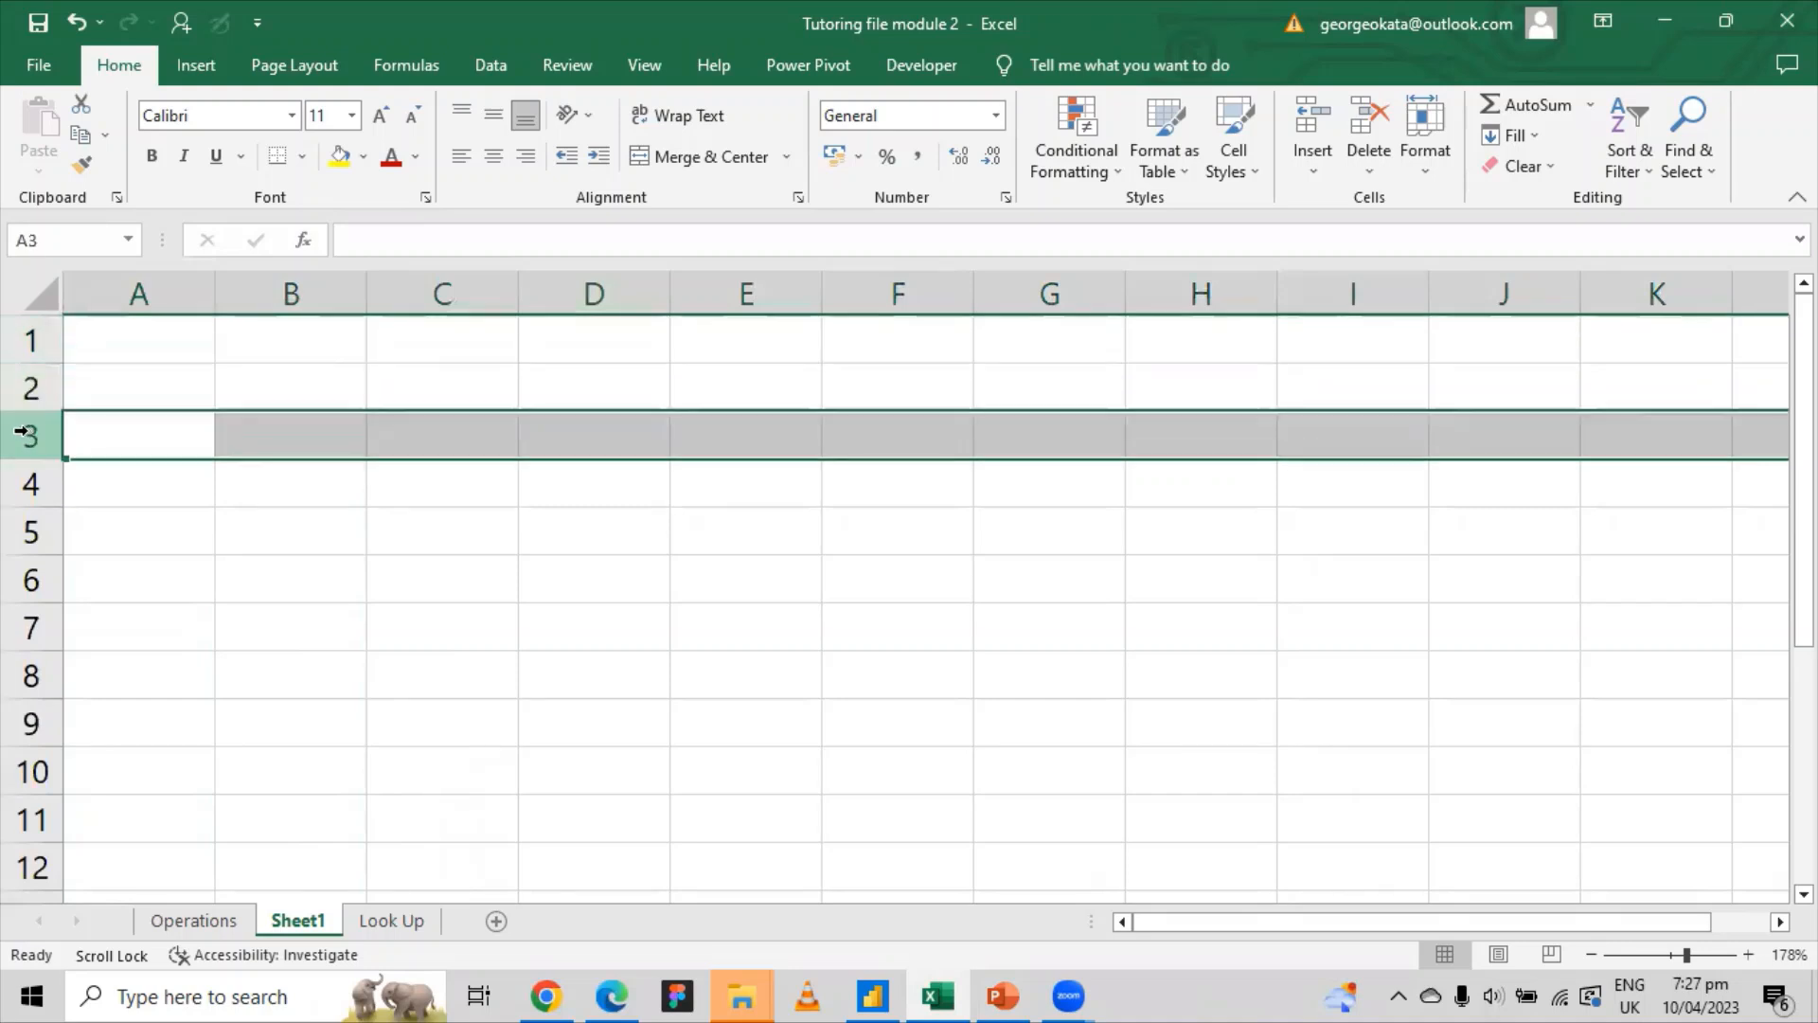
{"action": "left_click", "coordinate": [130, 289]}
{"action": "left_click", "coordinate": [134, 347]}
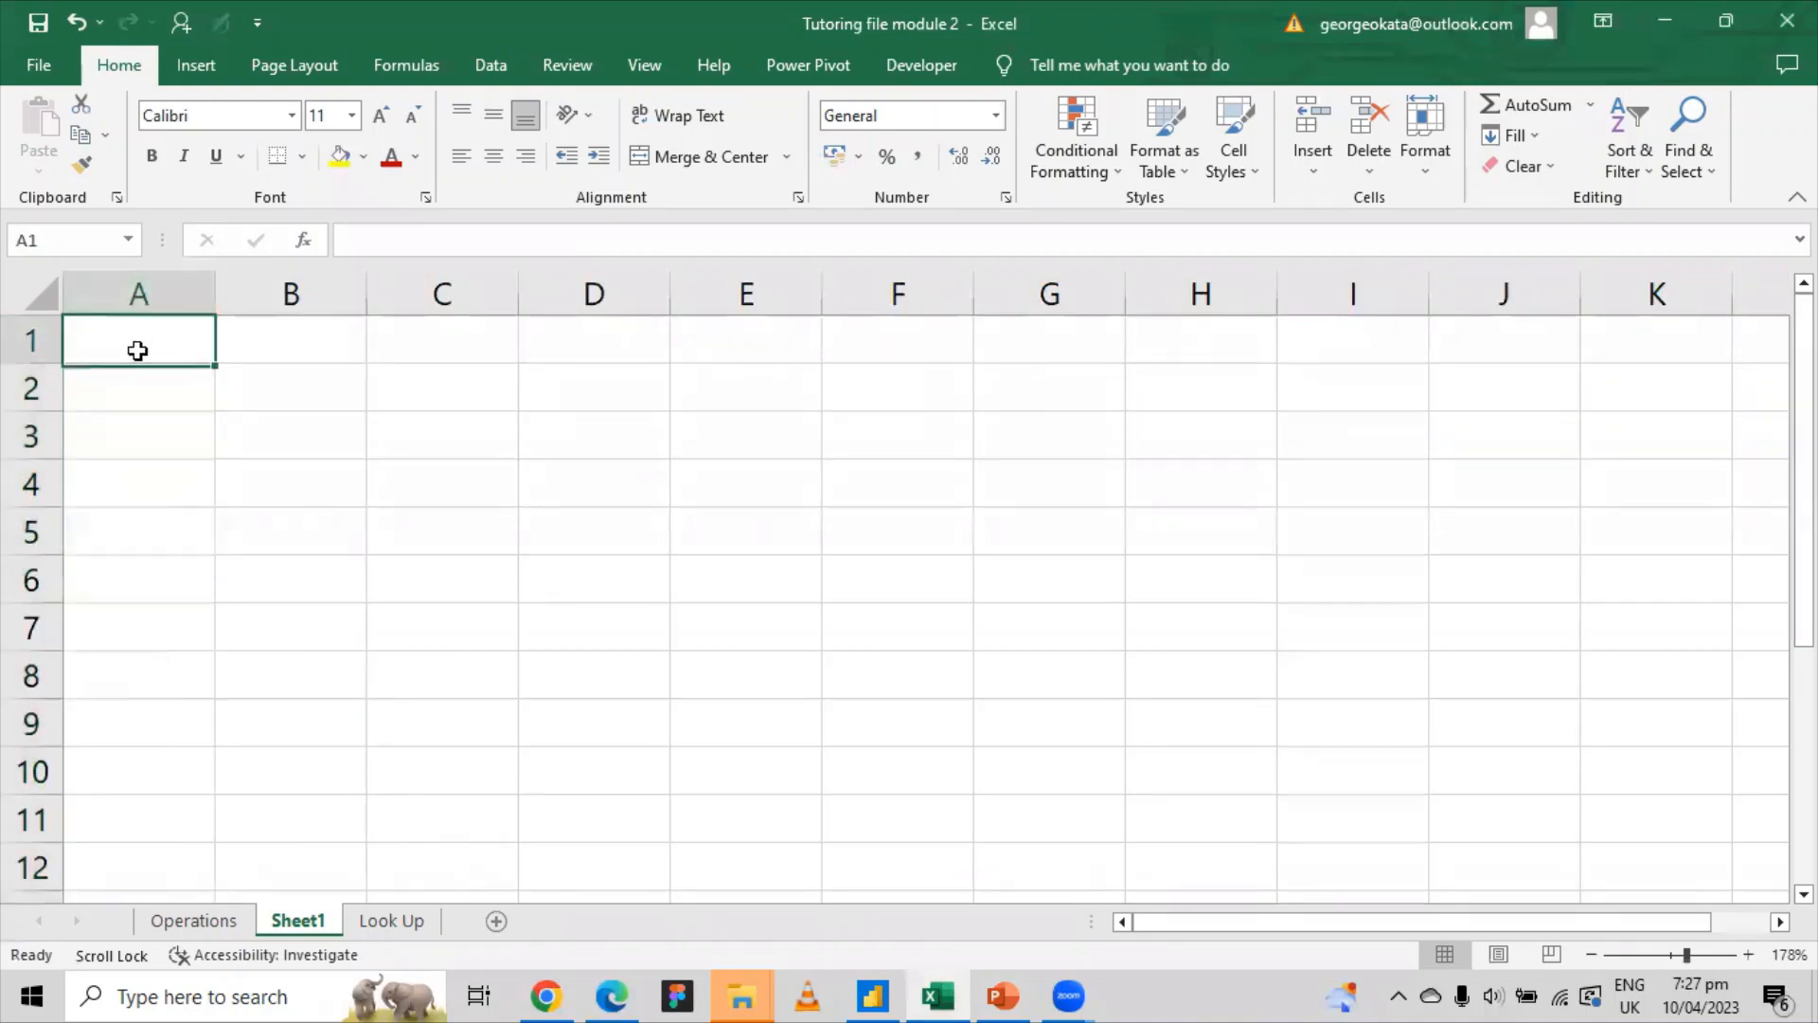
{"action": "left_click", "coordinate": [28, 339]}
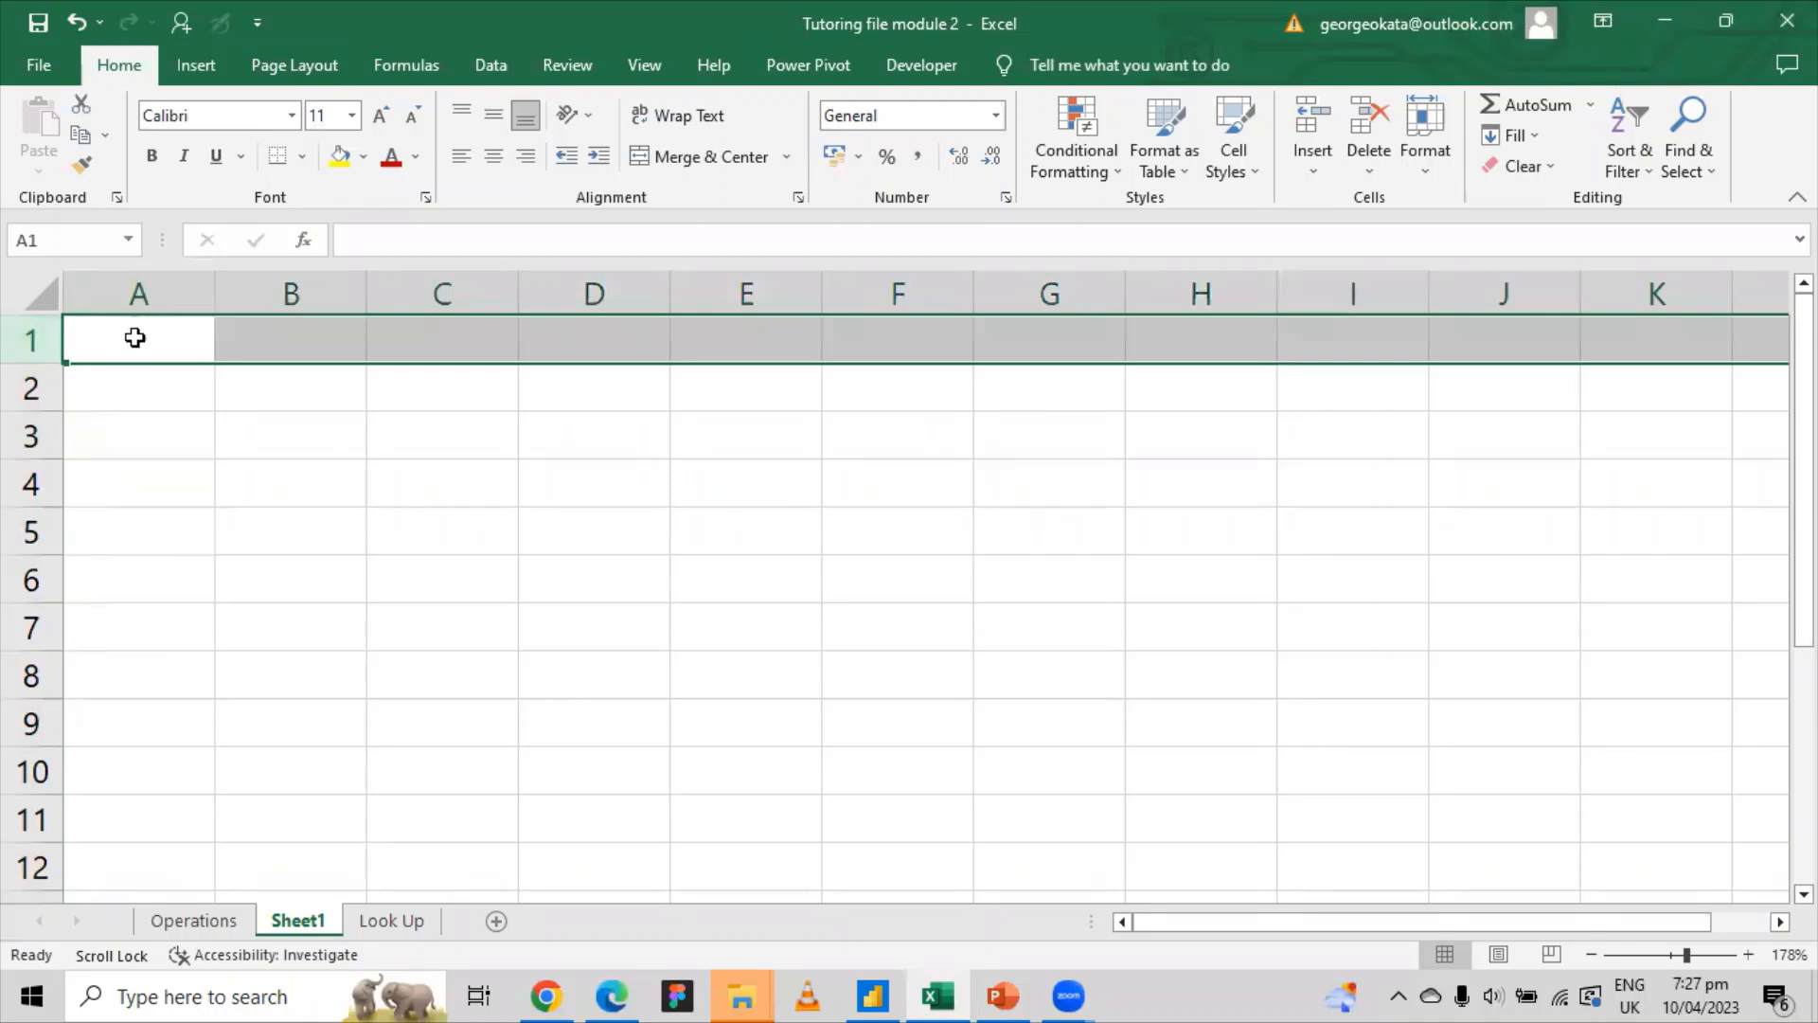
{"action": "left_click", "coordinate": [290, 290]}
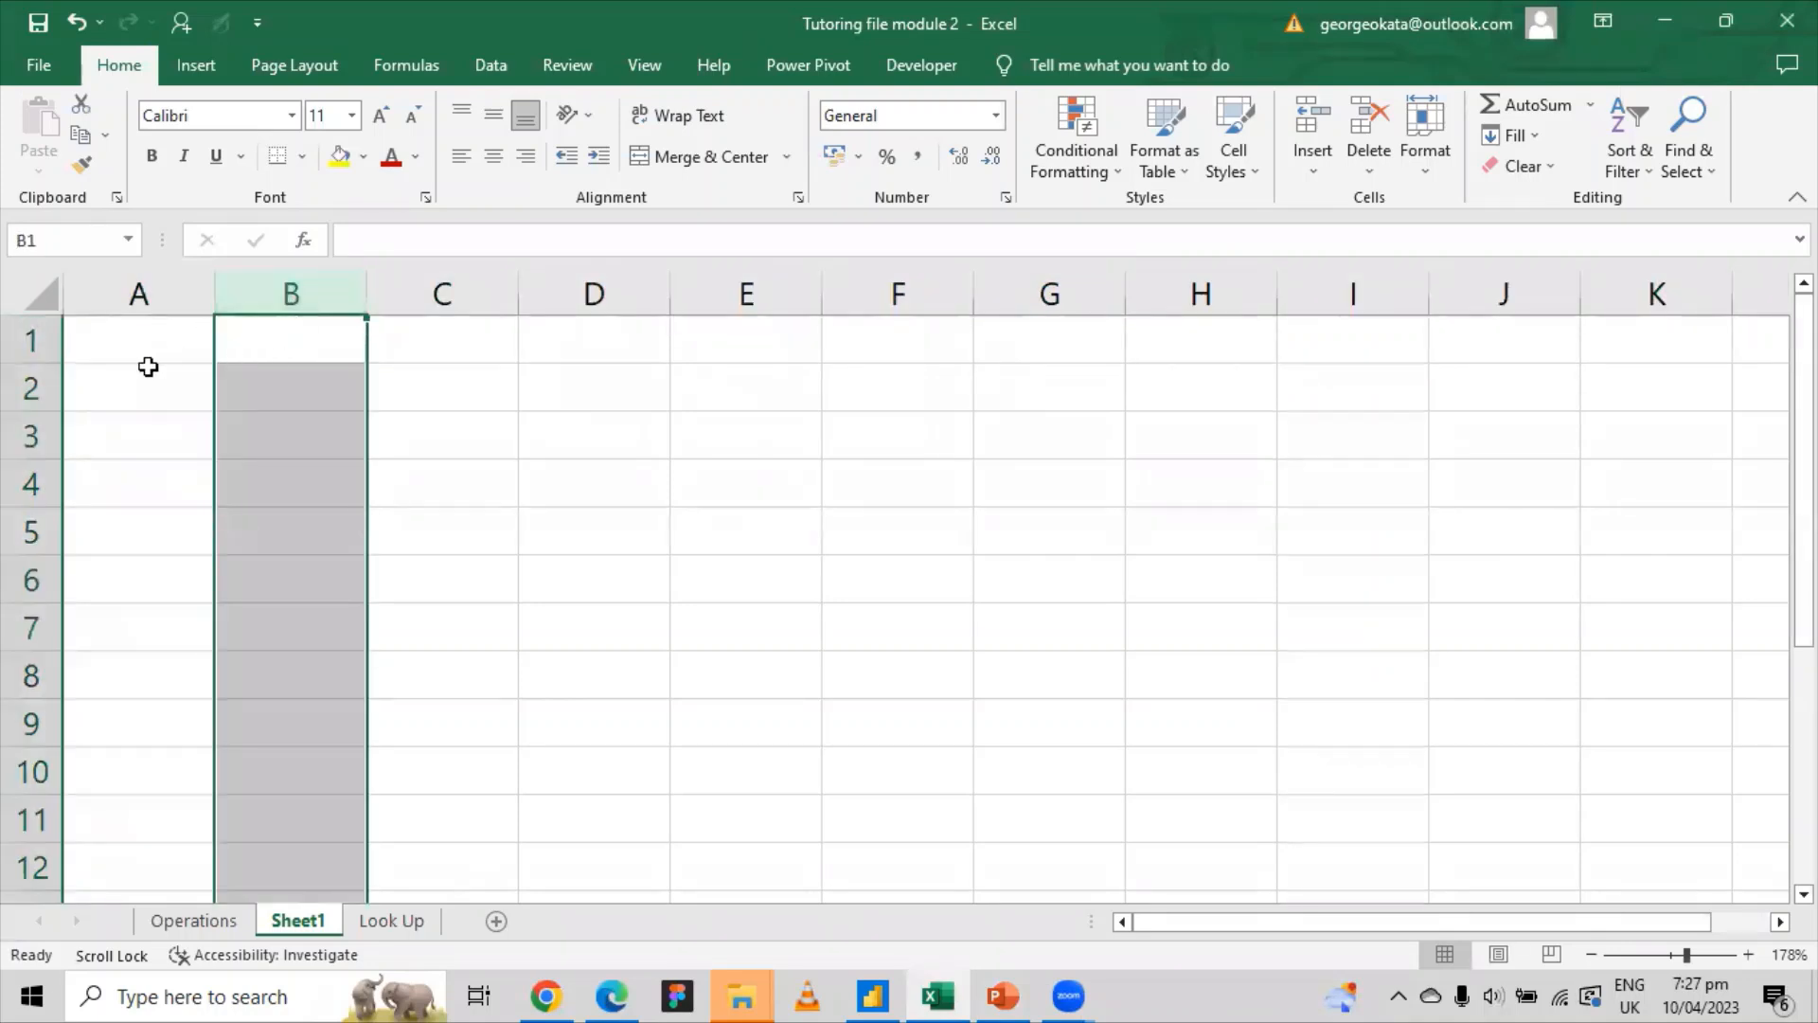
{"action": "left_click", "coordinate": [29, 339]}
{"action": "left_click", "coordinate": [95, 353]}
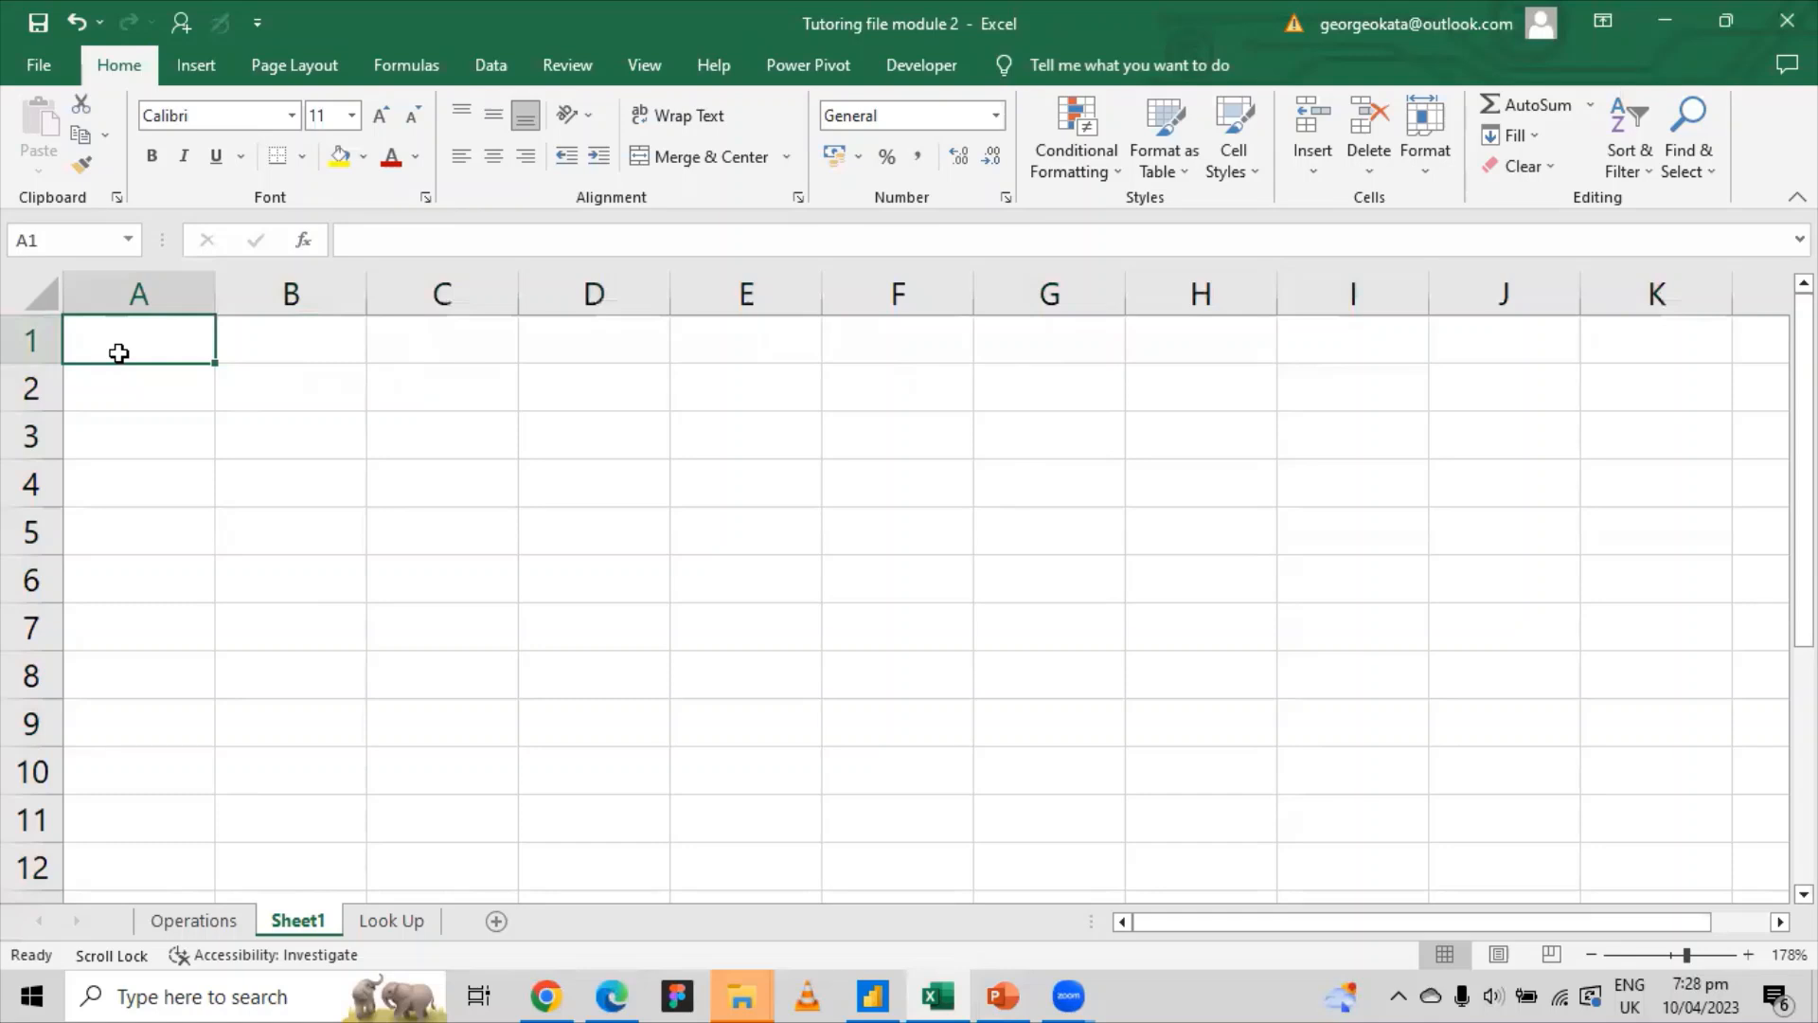
Step: Enter the headings SERIAL NO in A1 and NAME in B1, and autofit column A
{"action": "type", "text": "n"}
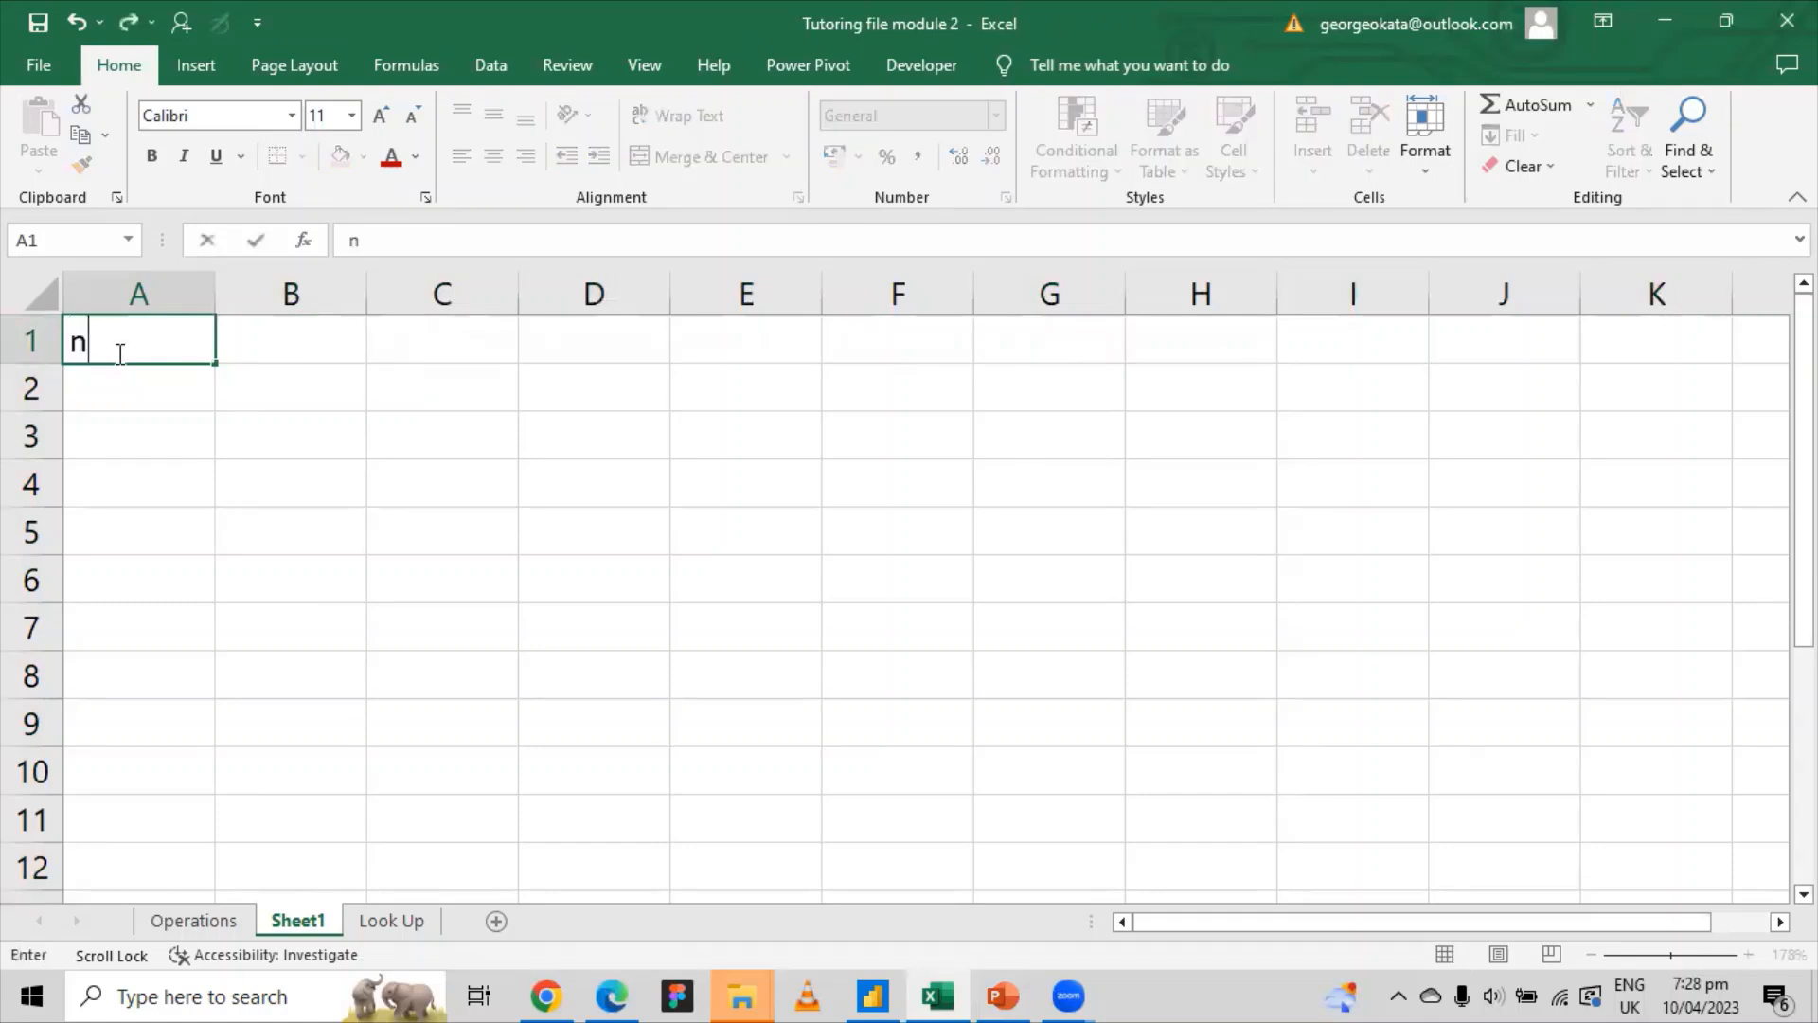
{"action": "key", "text": "BackSpace"}
{"action": "type", "text": "NAME"}
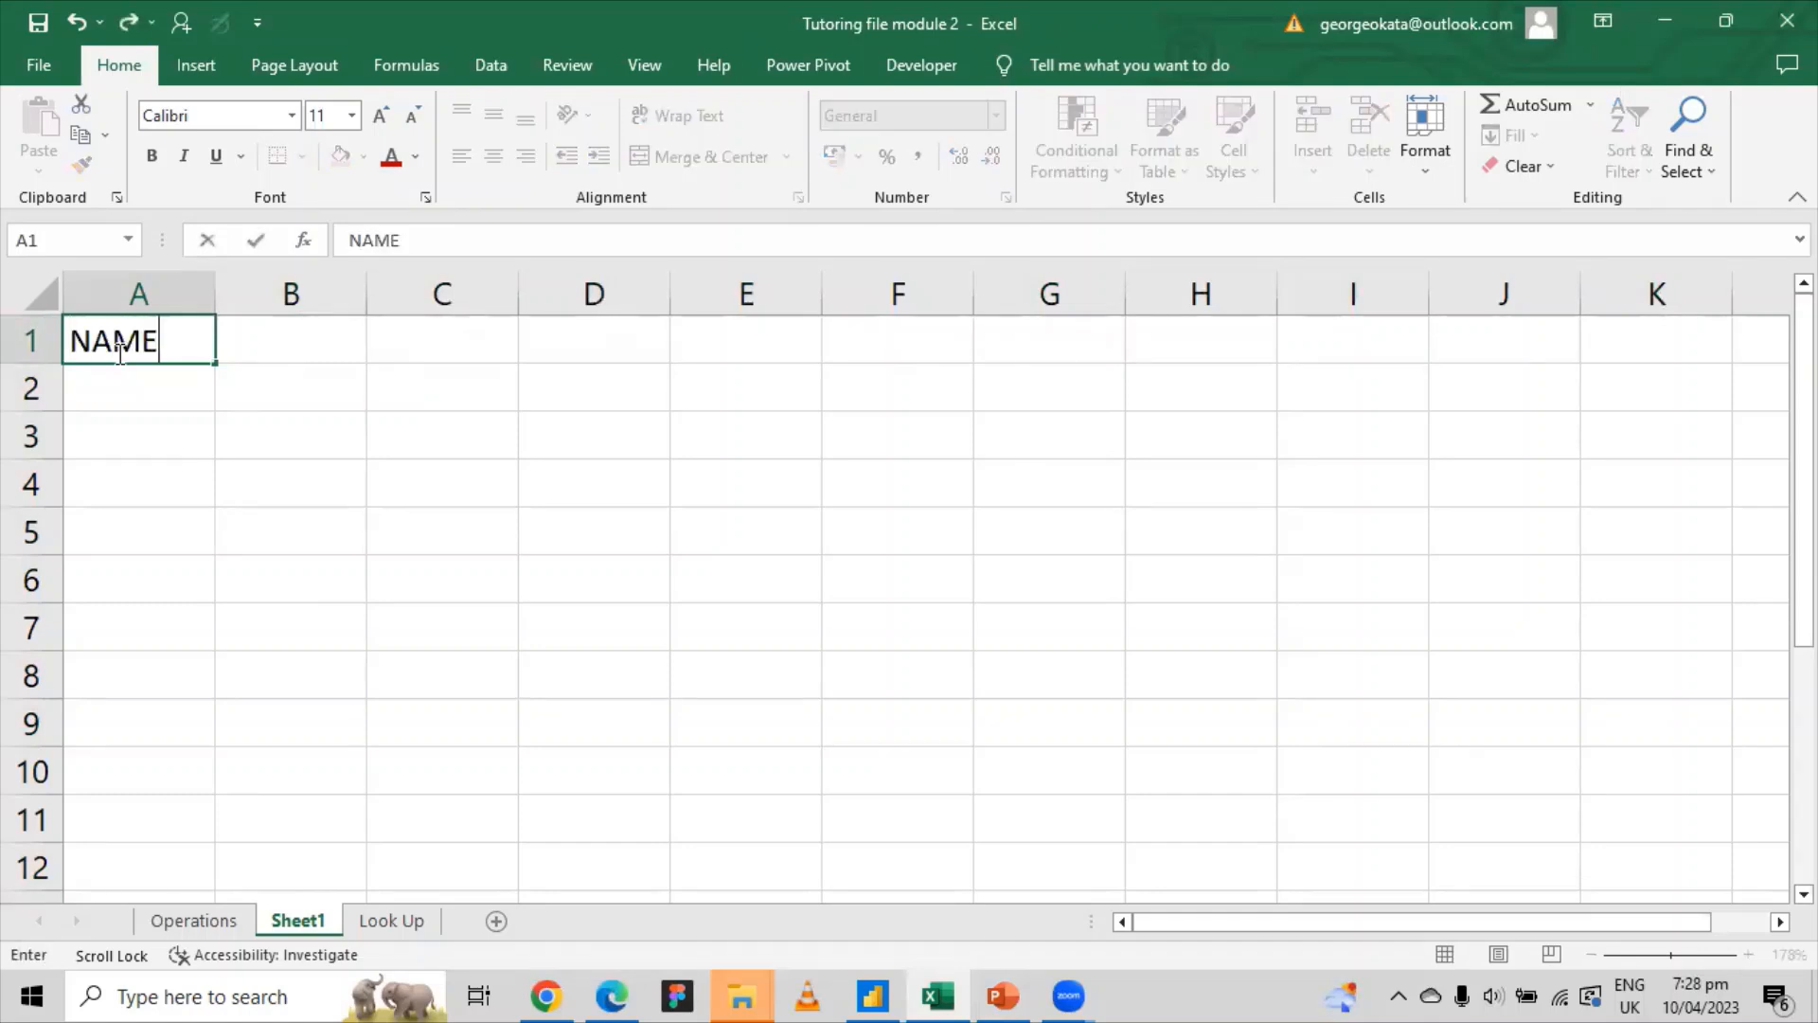
{"action": "key", "text": "BackSpace"}
{"action": "key", "text": "BackSpace"}
{"action": "key", "text": "BackSpace"}
{"action": "key", "text": "BackSpace"}
{"action": "type", "text": "SERIAL NO"}
{"action": "key", "text": "Tab"}
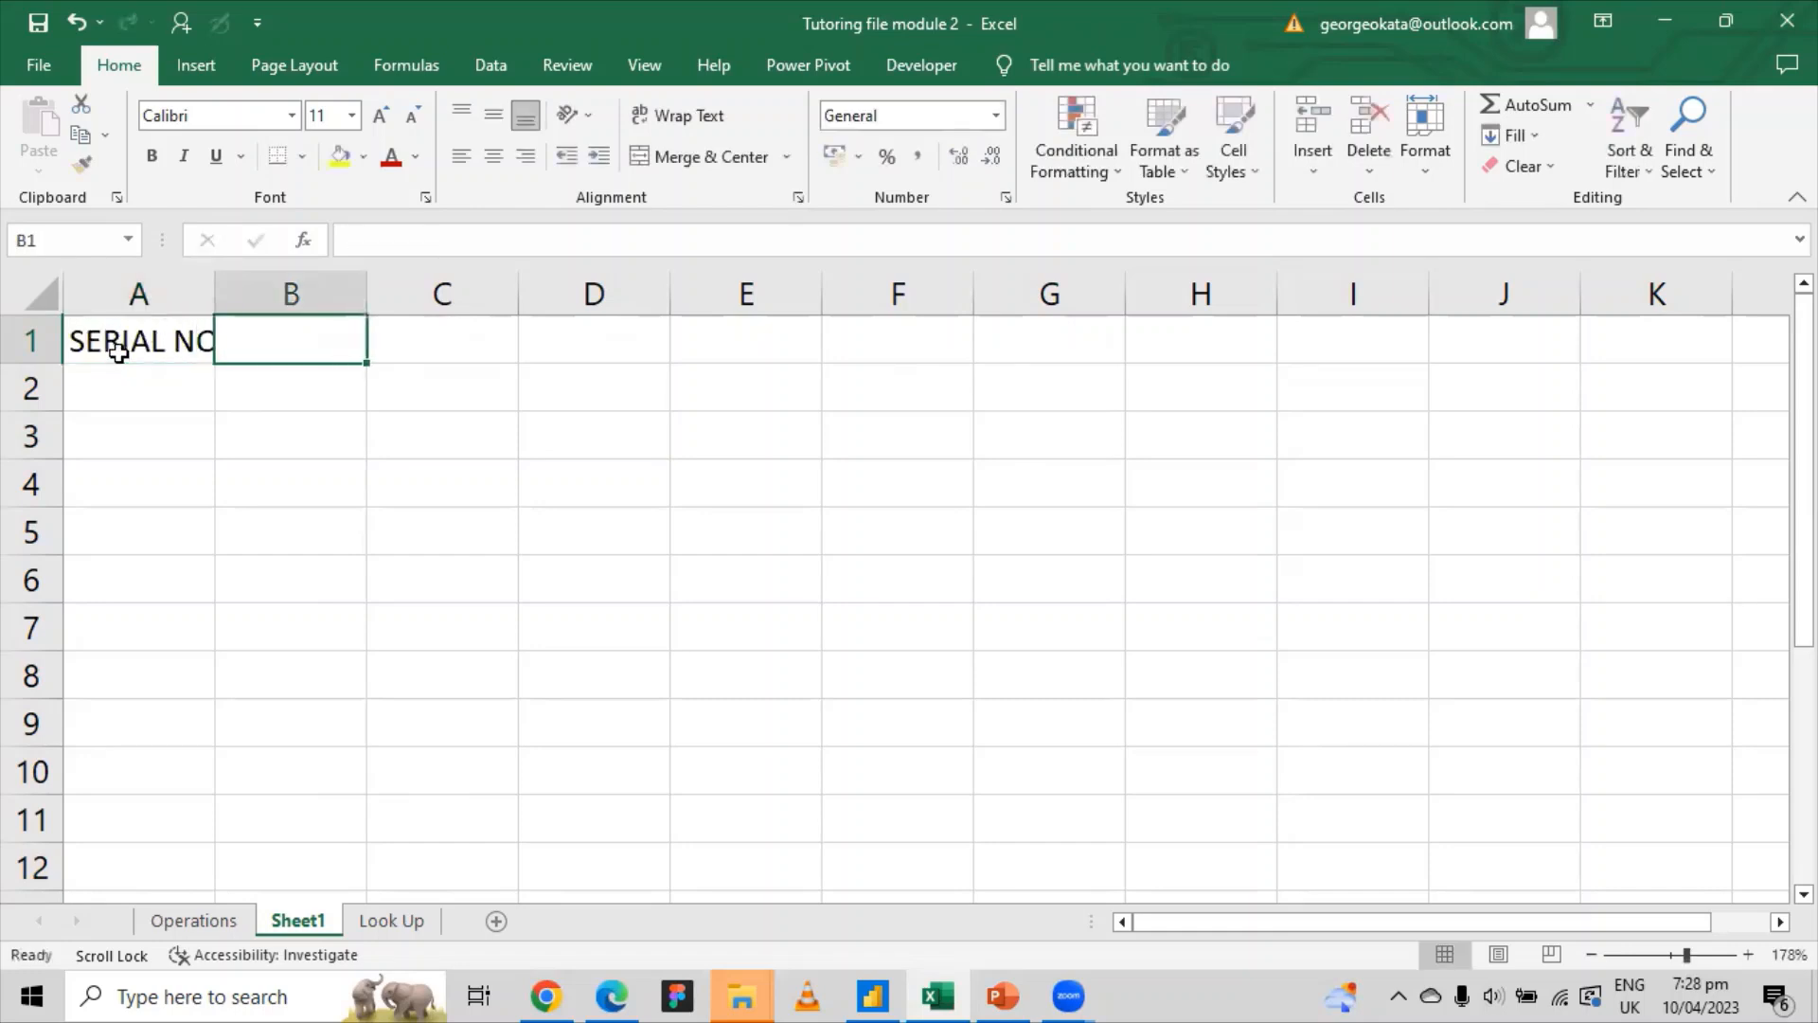
{"action": "type", "text": "n"}
{"action": "key", "text": "BackSpace"}
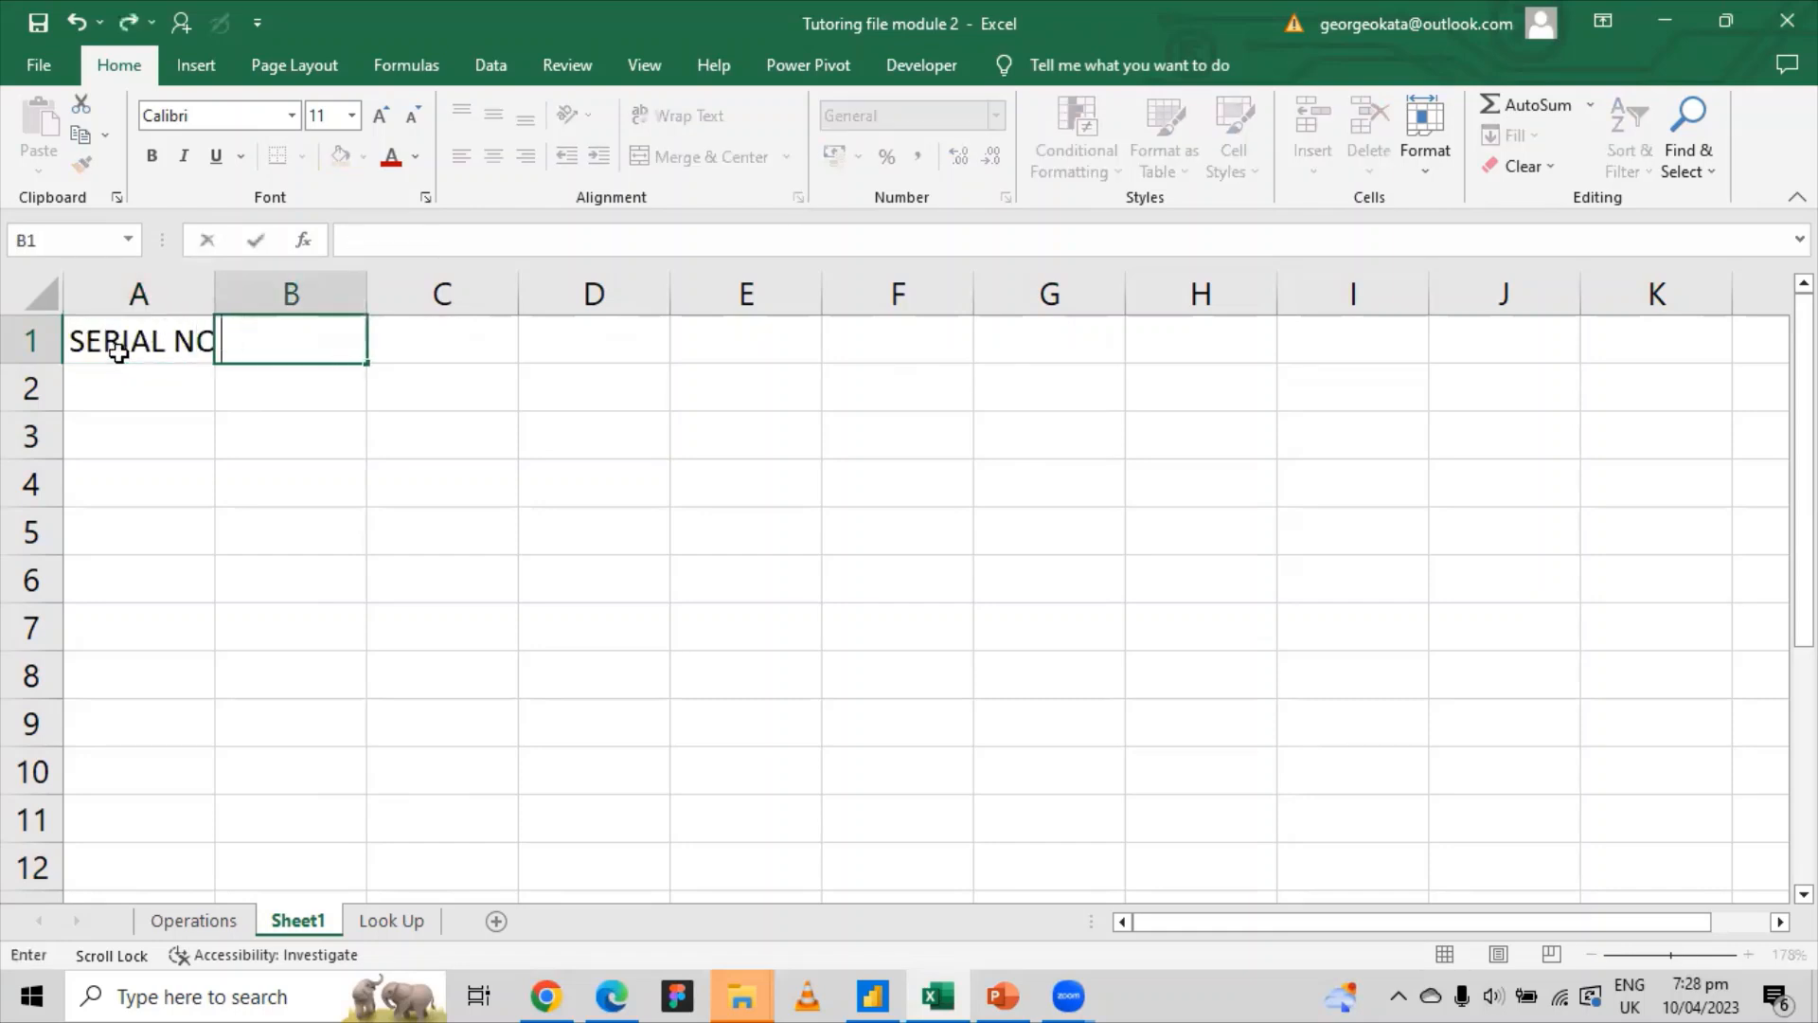
{"action": "type", "text": "NAME"}
{"action": "left_click", "coordinate": [160, 371]}
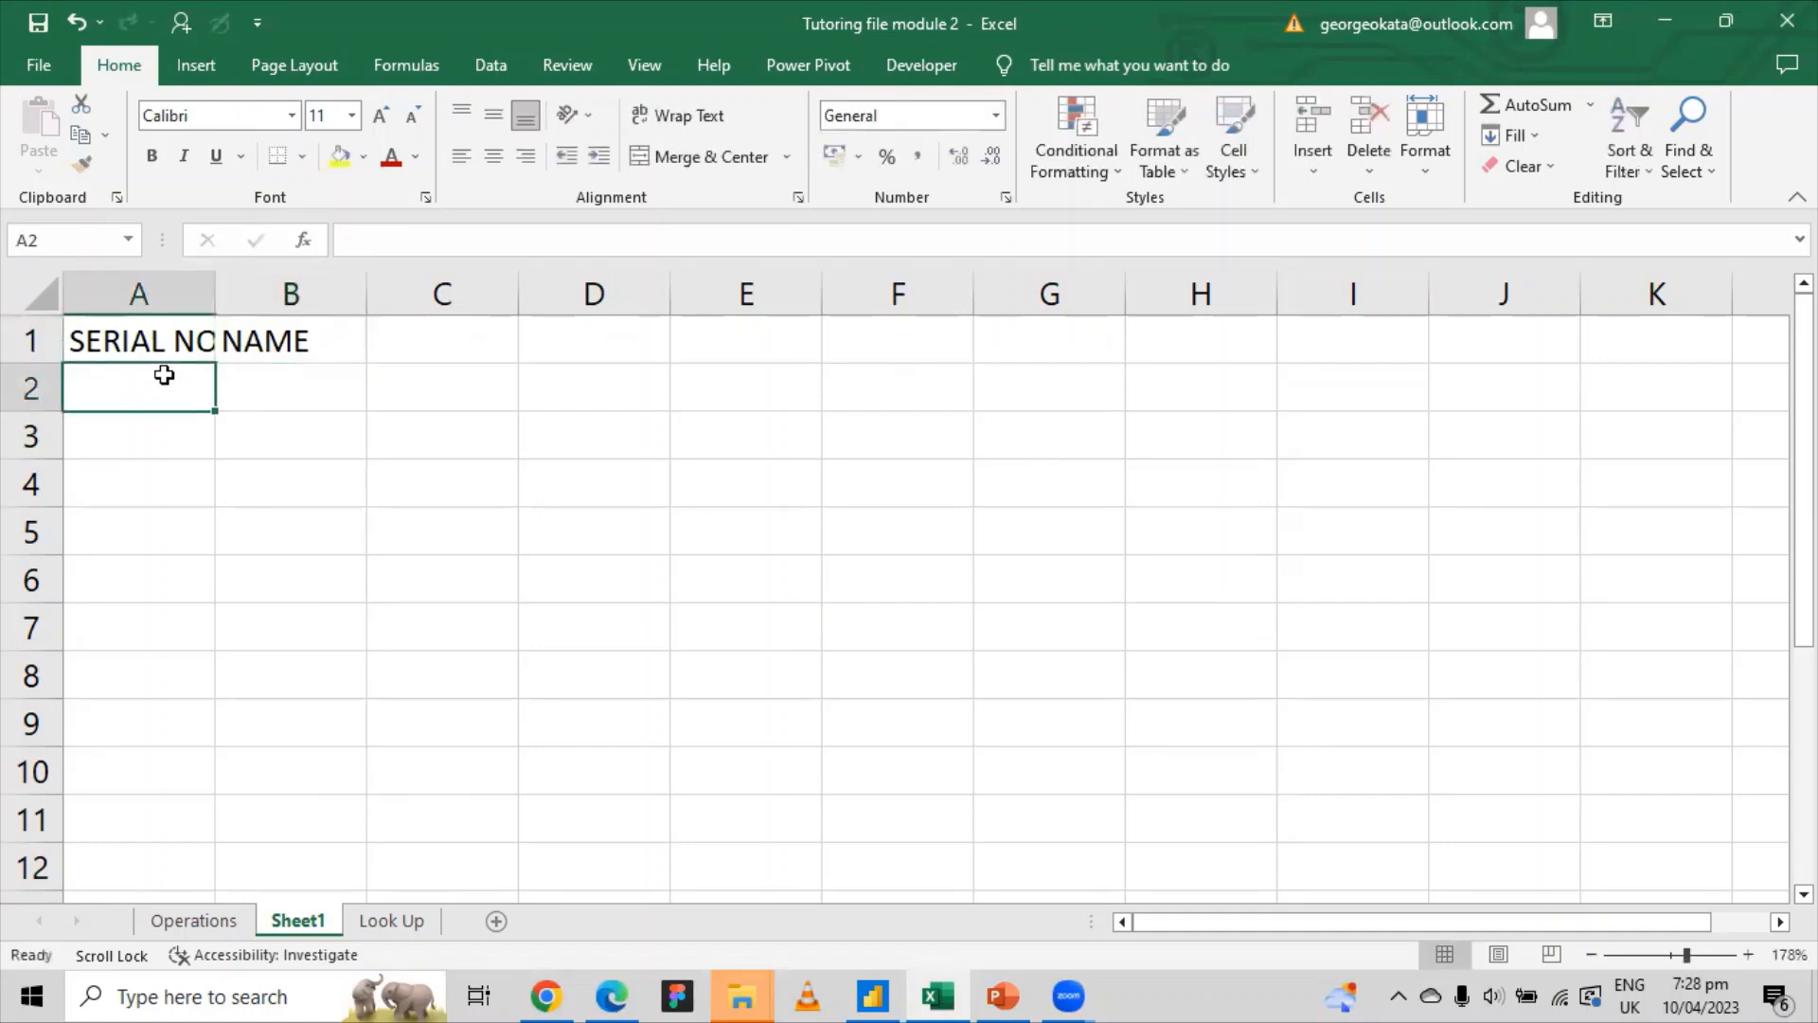
{"action": "double_click", "coordinate": [215, 277]}
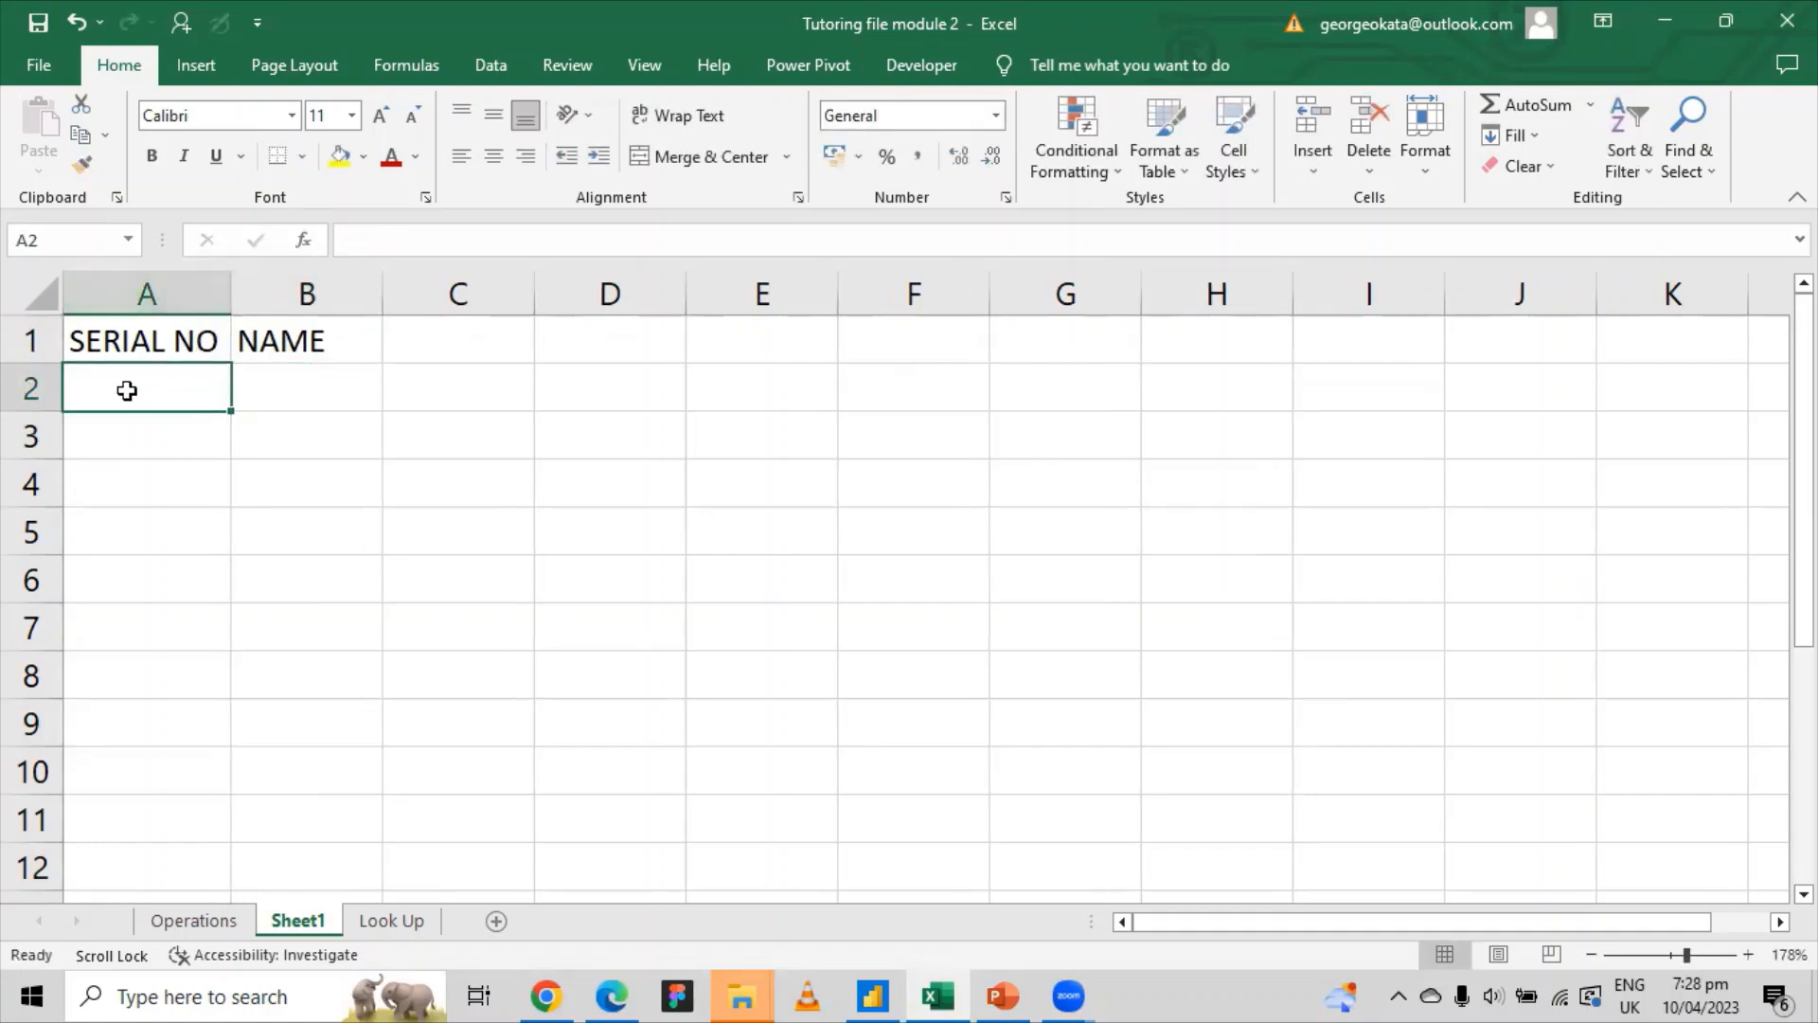
Step: Enter serial numbers 1, 2, 3, 4 and 5 in A2:A6
{"action": "type", "text": "1"}
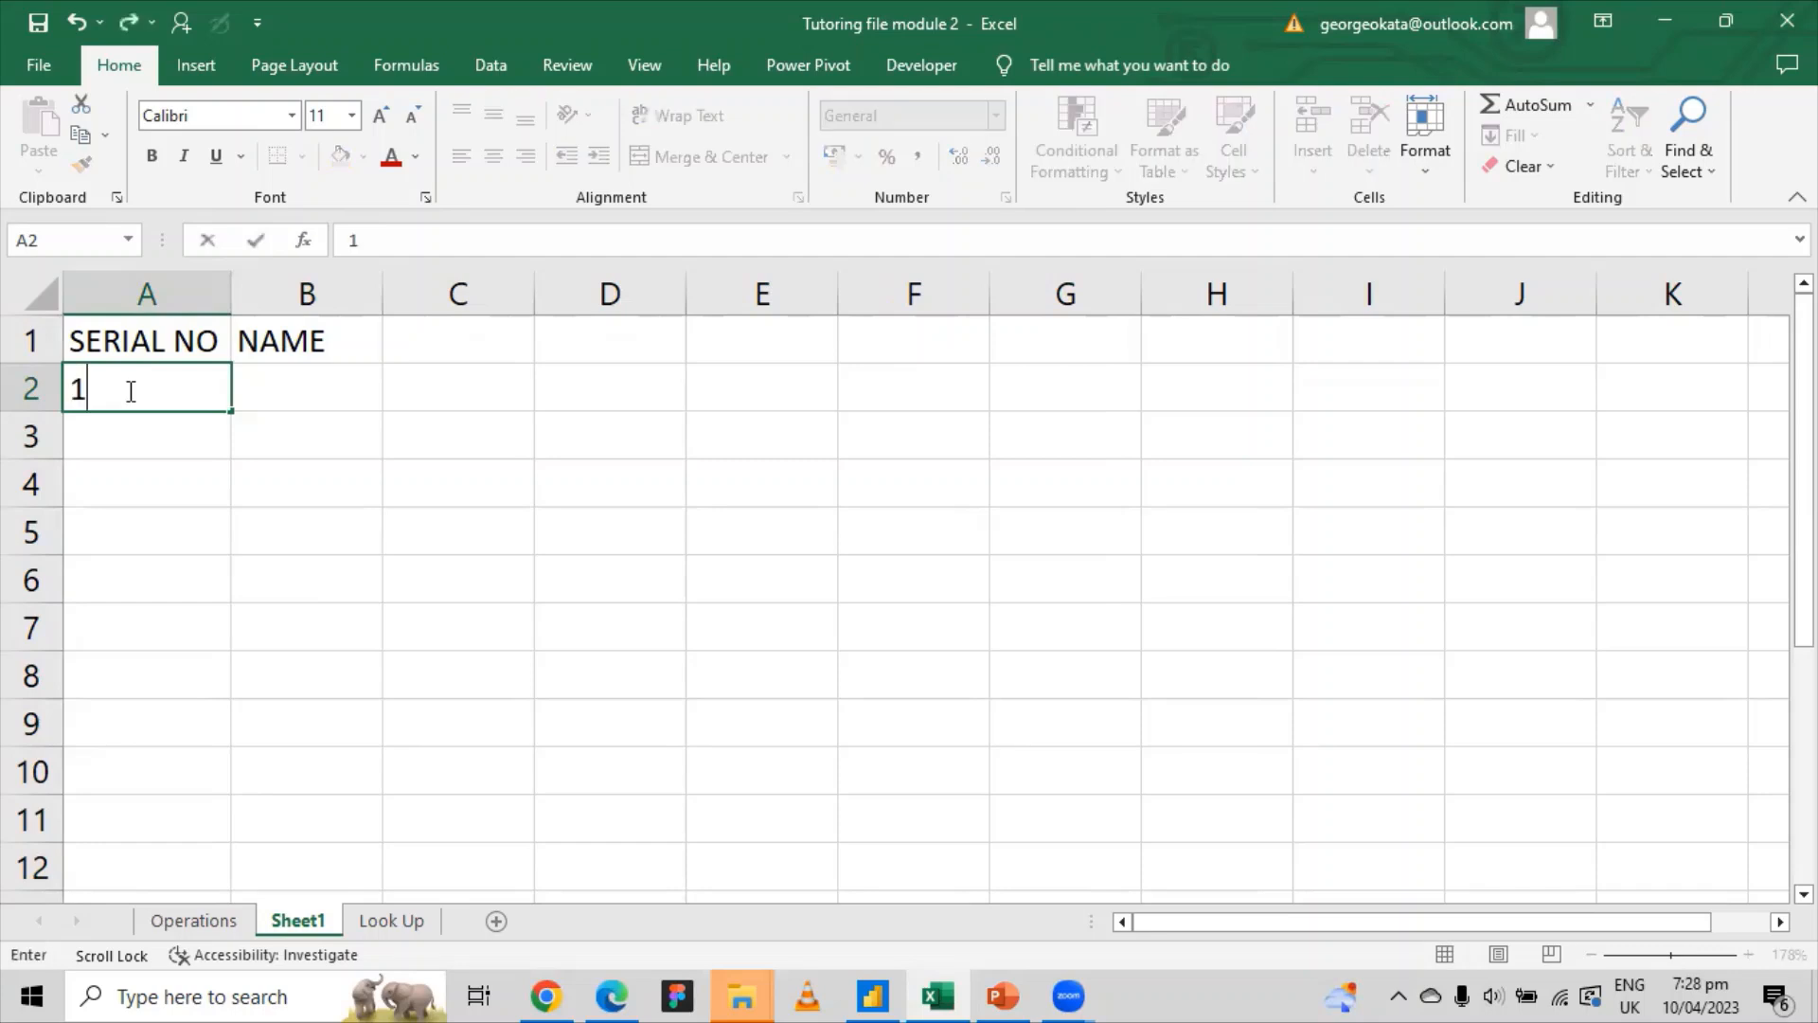
{"action": "key", "text": "Return"}
{"action": "type", "text": "2"}
{"action": "key", "text": "Return"}
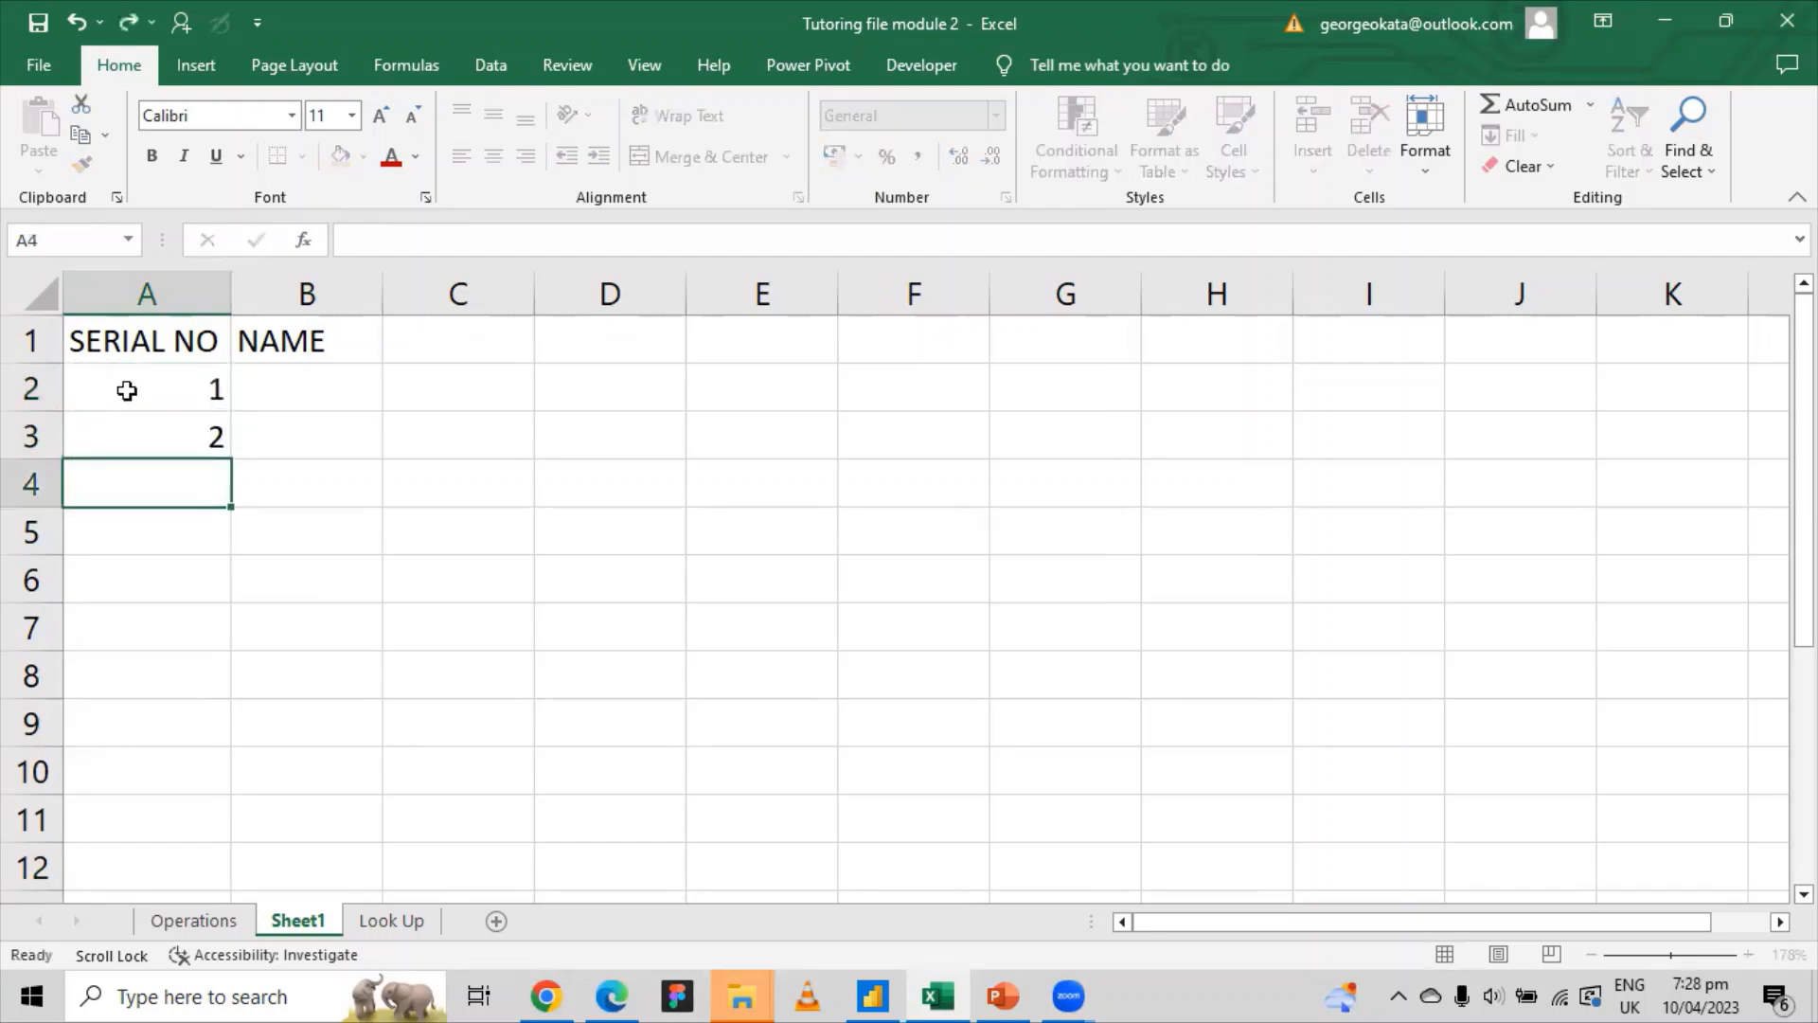
{"action": "type", "text": "3"}
{"action": "key", "text": "Return"}
{"action": "type", "text": "4"}
{"action": "key", "text": "Return"}
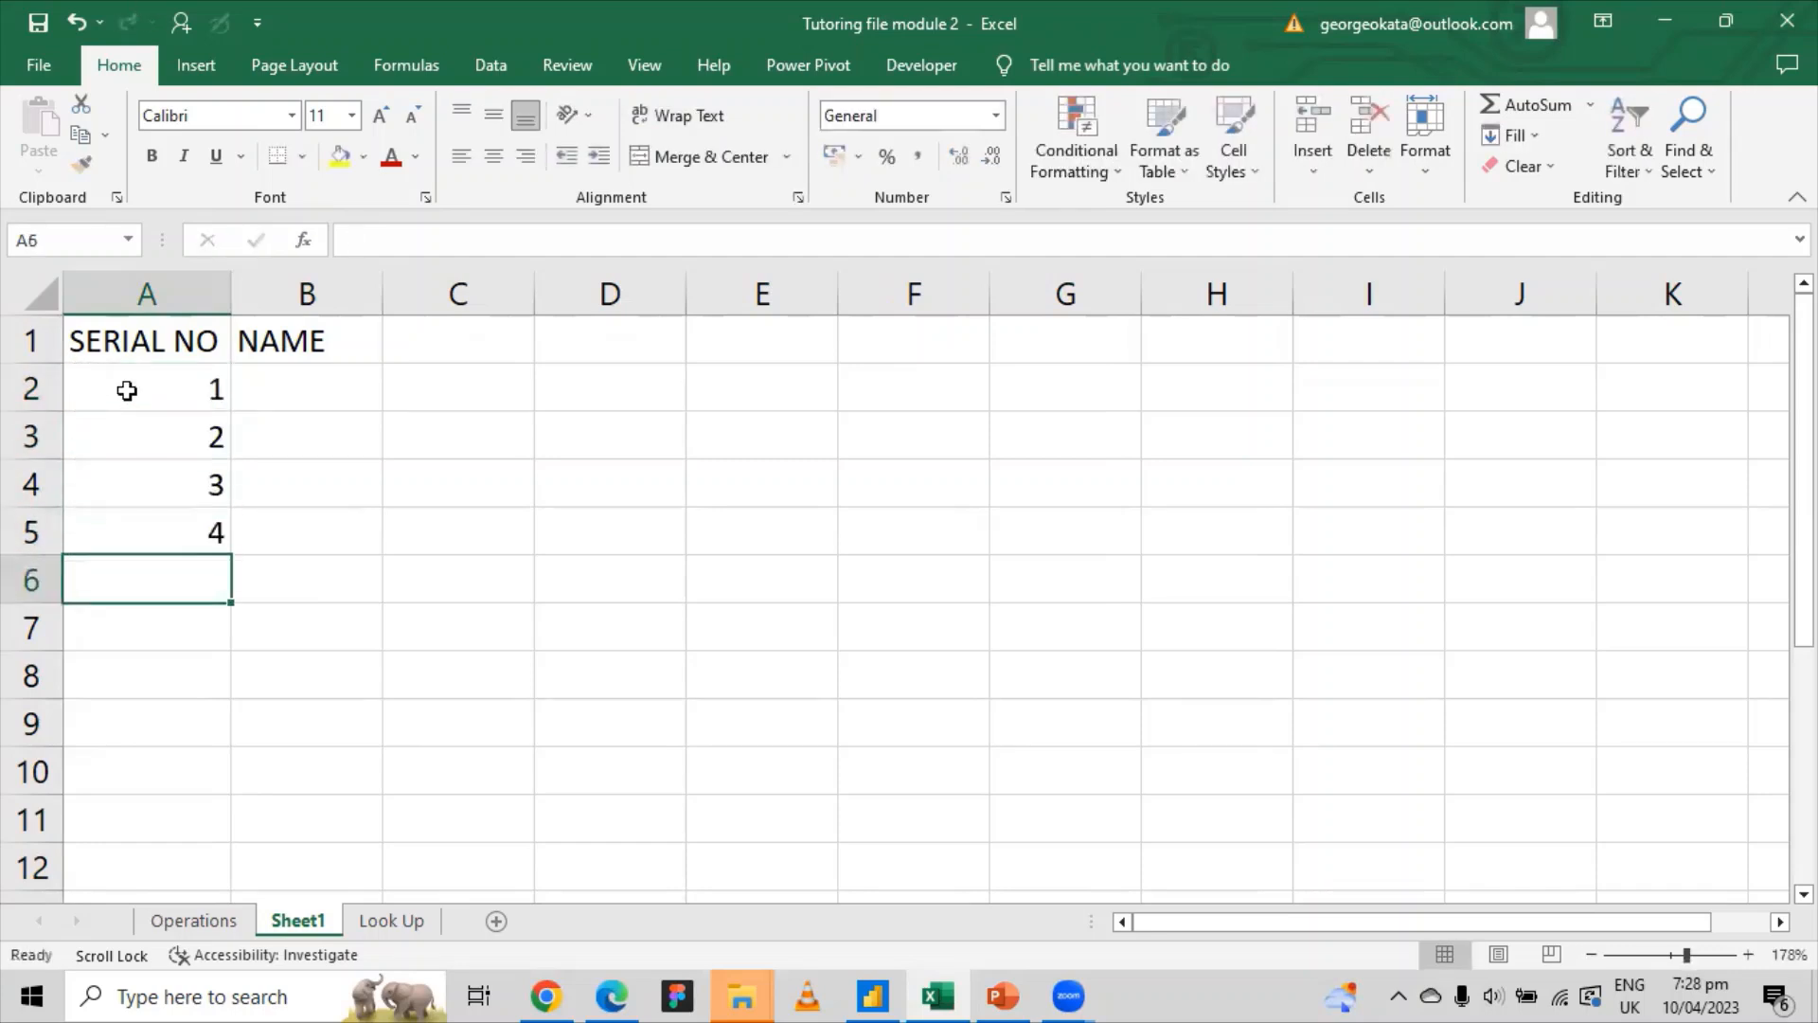
{"action": "type", "text": "5"}
{"action": "key", "text": "Return"}
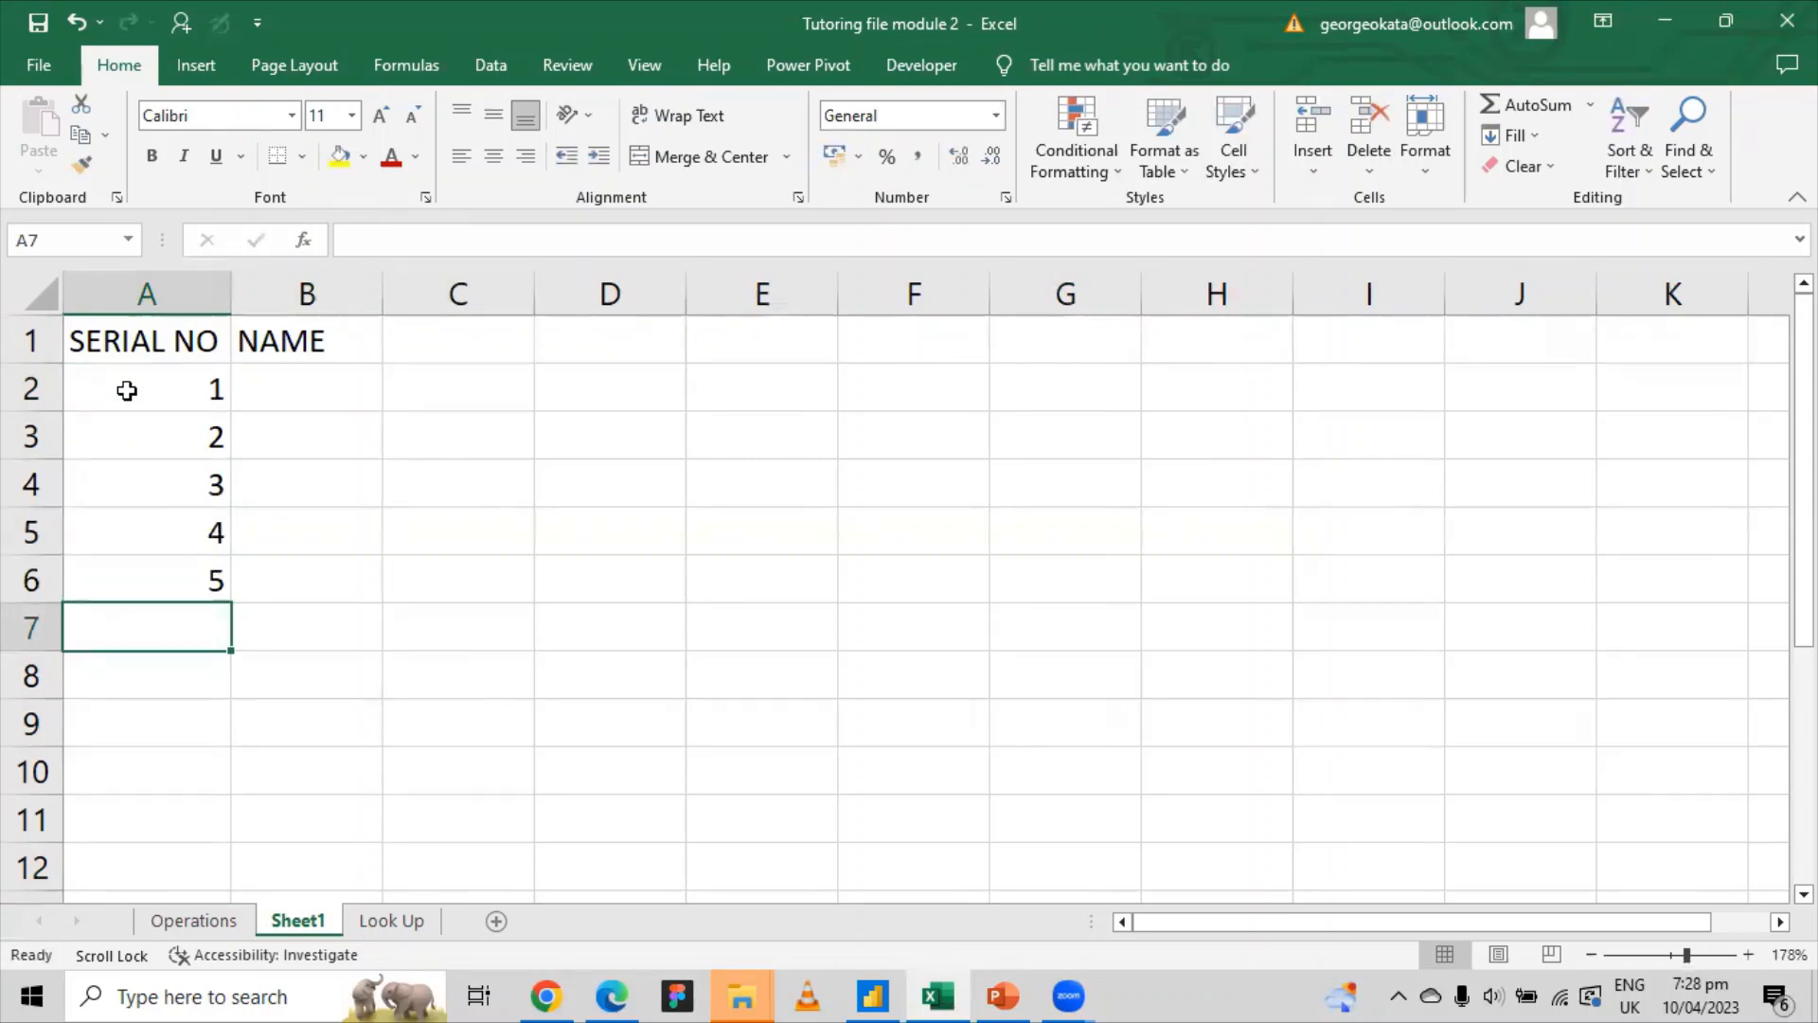
{"action": "left_click_drag", "start_coordinate": [180, 390], "coordinate": [177, 584]}
{"action": "key", "text": "Delete"}
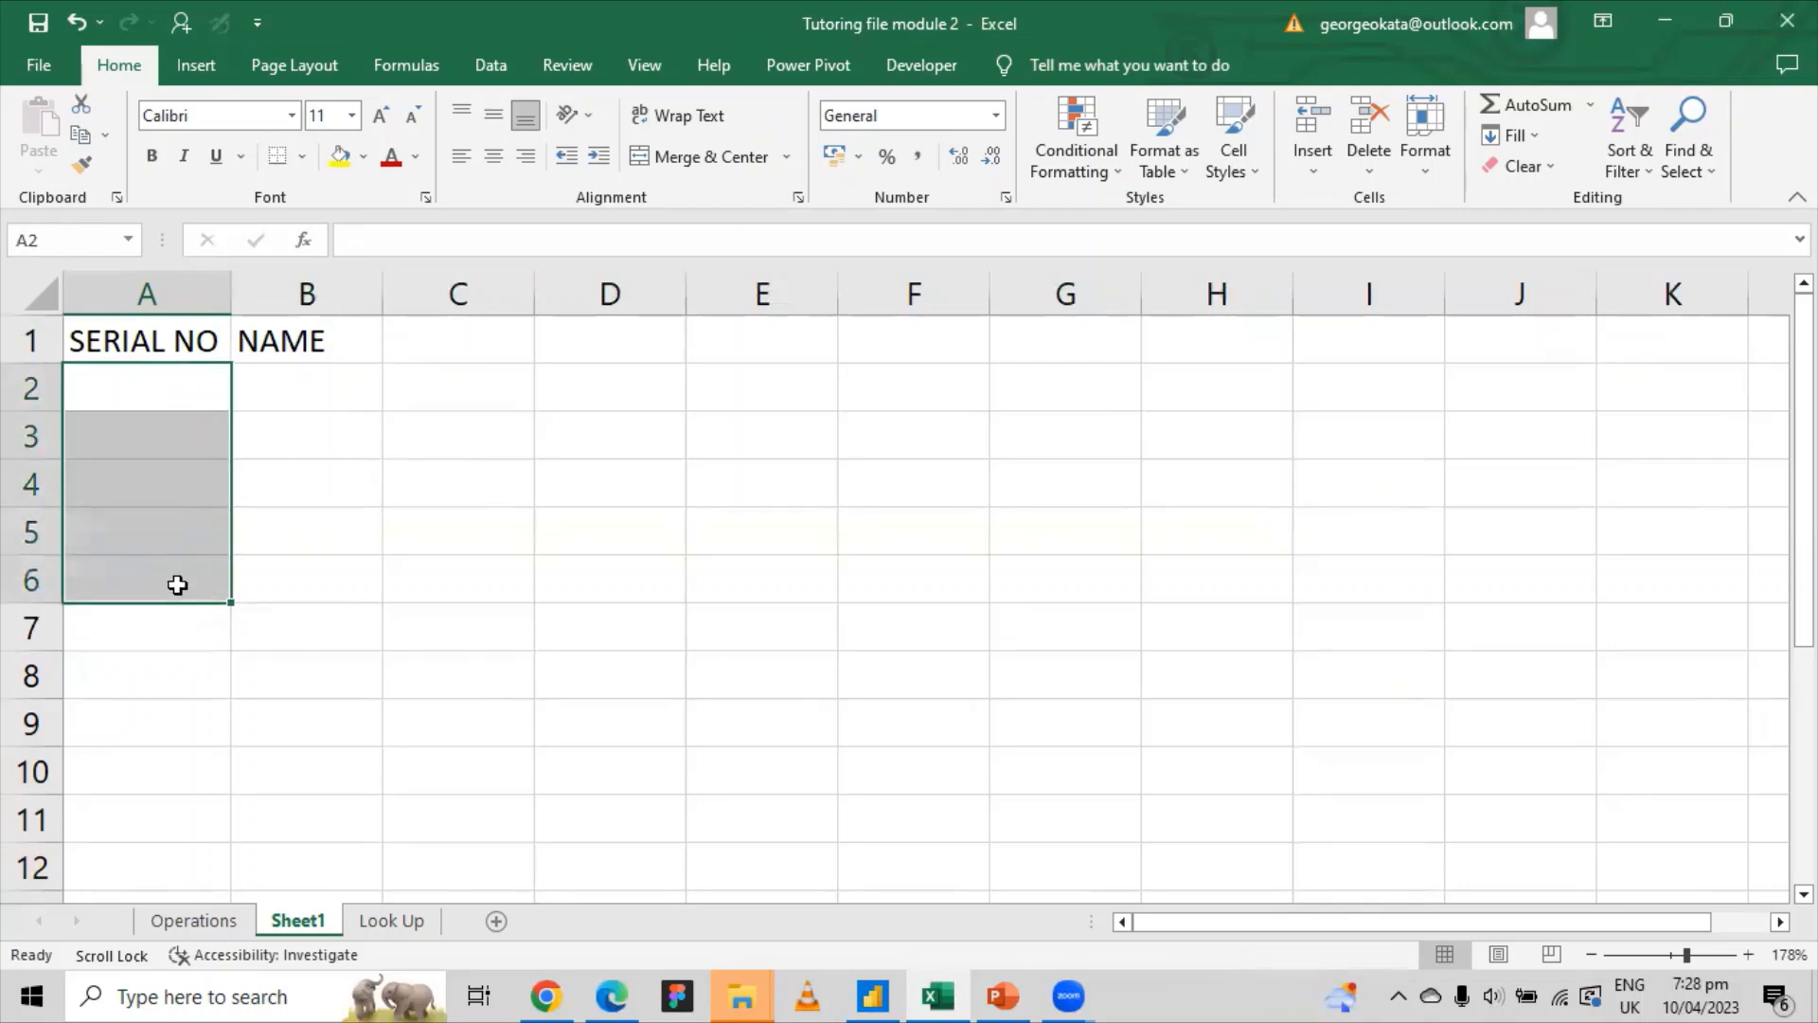
{"action": "left_click", "coordinate": [175, 393]}
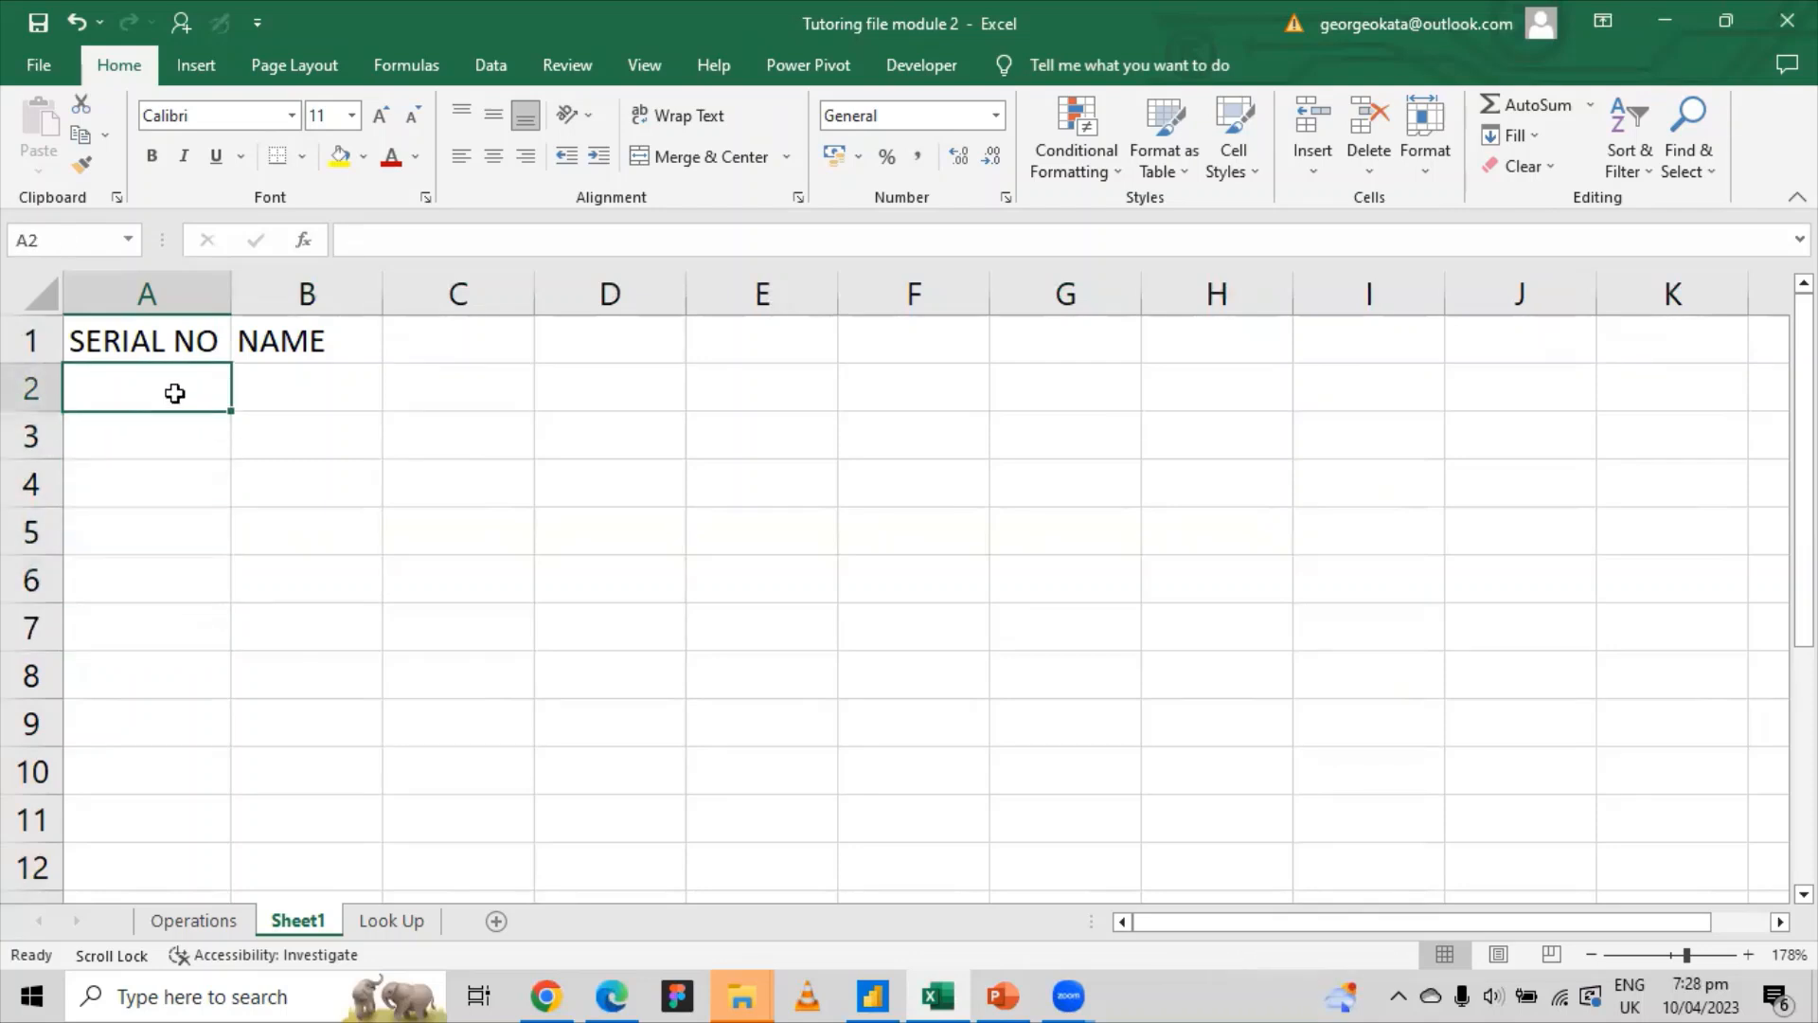
{"action": "type", "text": "1"}
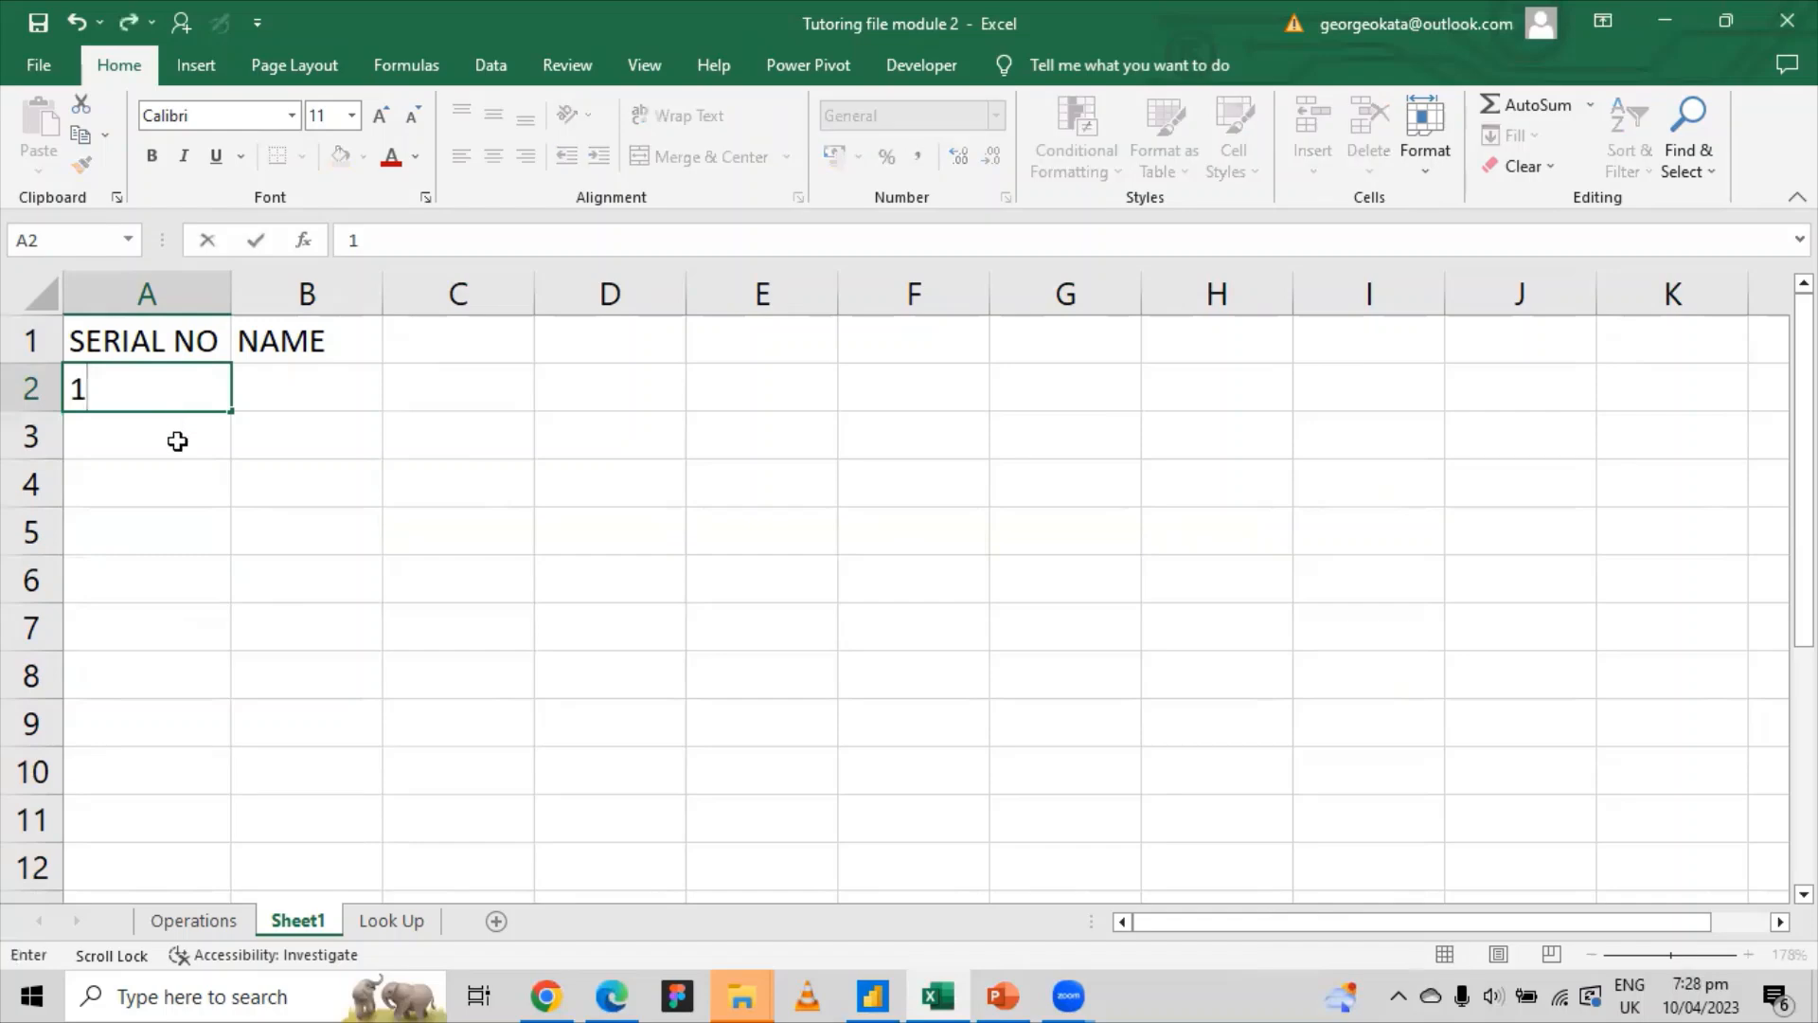
{"action": "key", "text": "Return"}
{"action": "type", "text": "2"}
{"action": "left_click", "coordinate": [443, 484]}
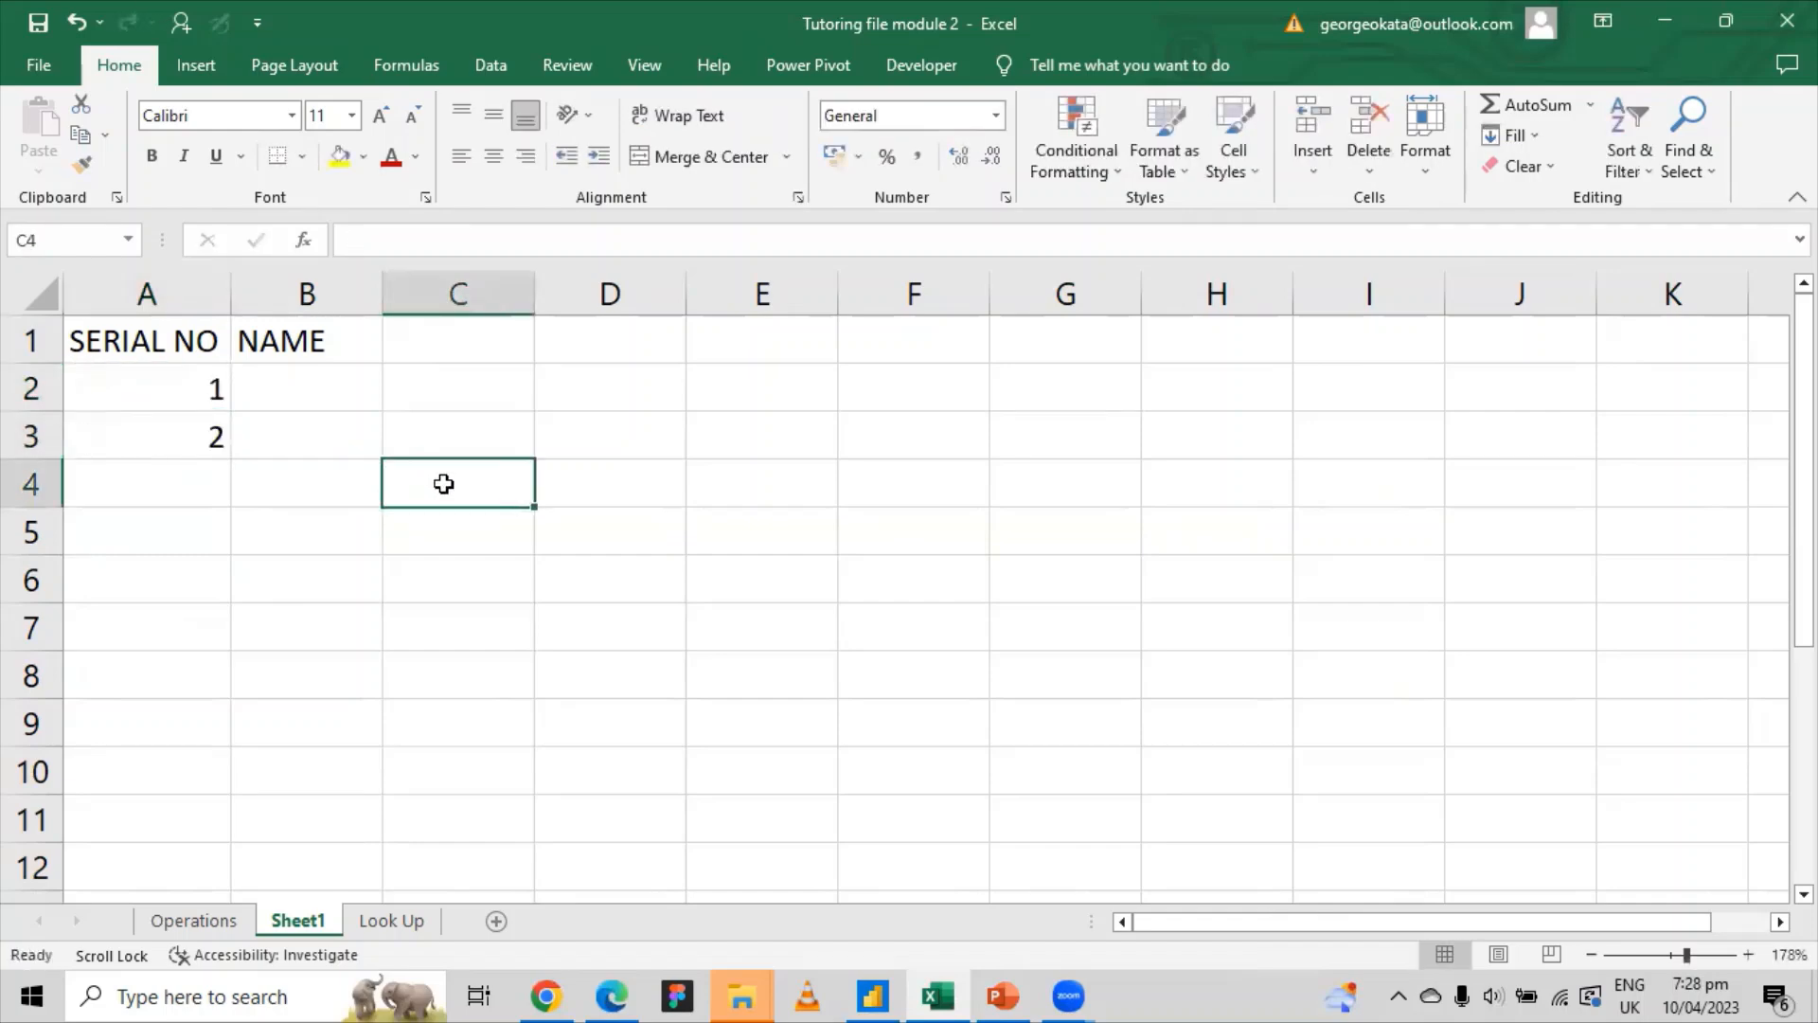
{"action": "left_click_drag", "start_coordinate": [183, 390], "coordinate": [187, 440]}
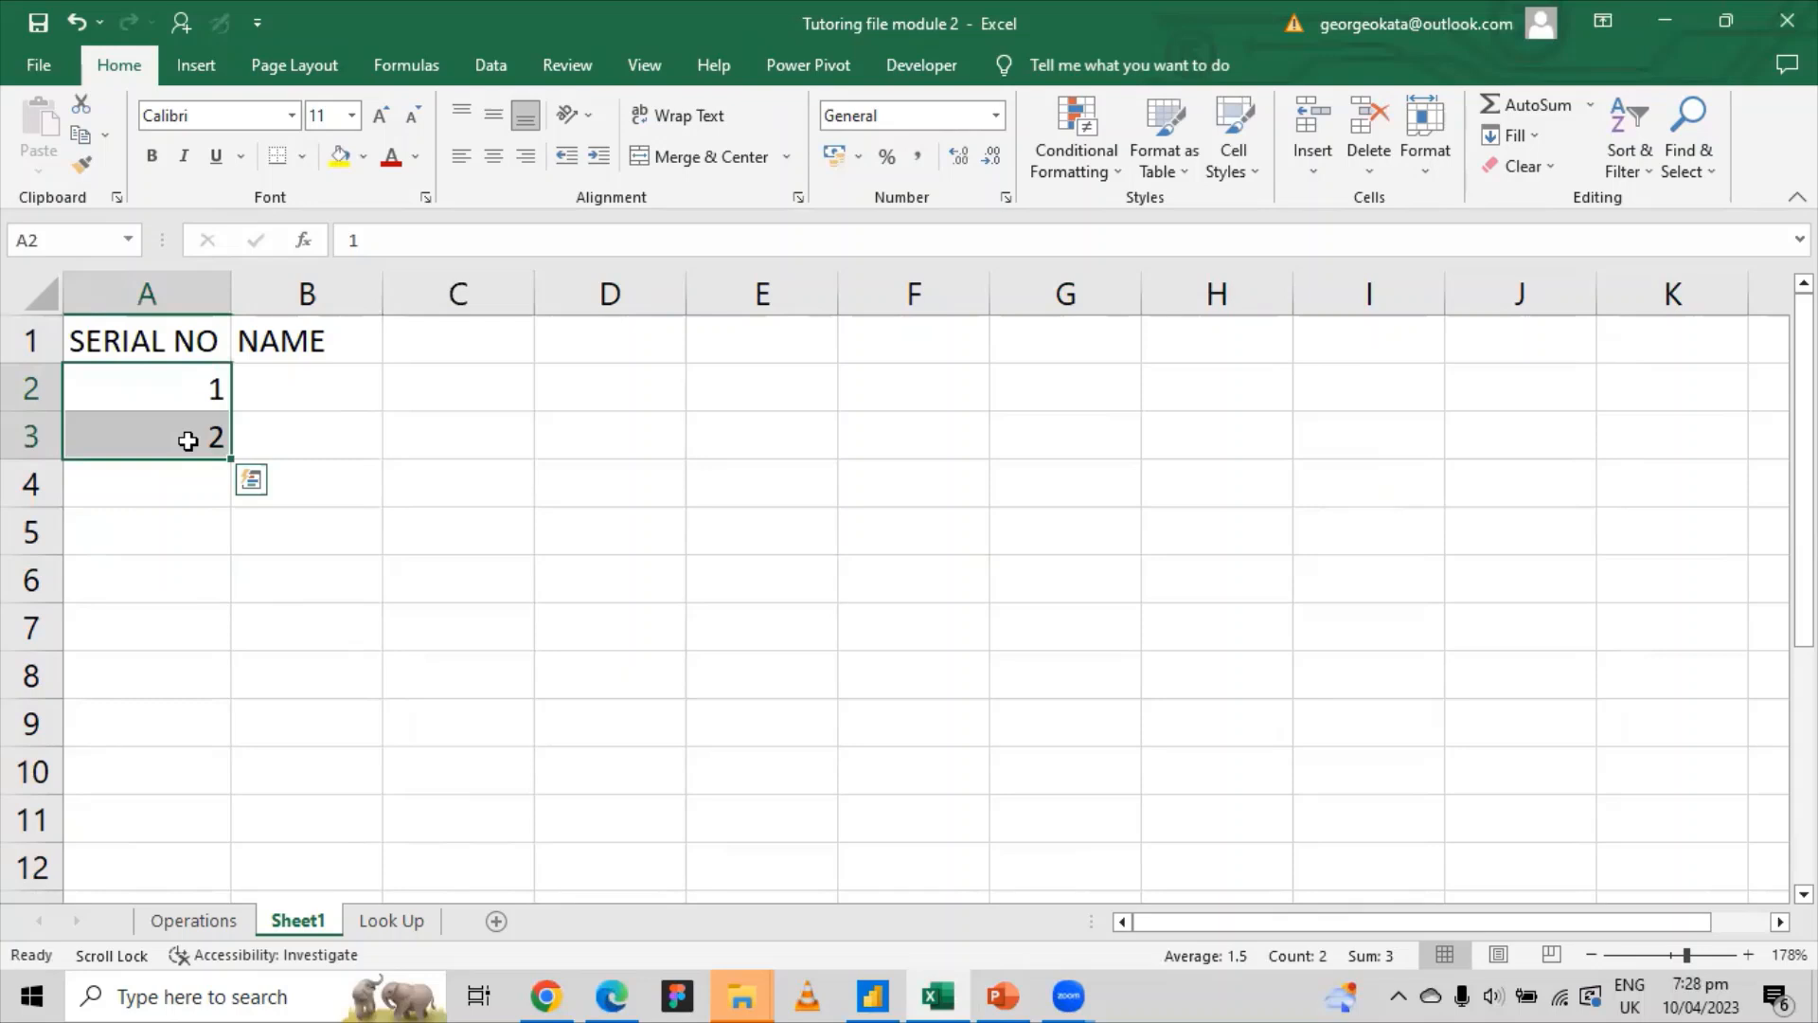
{"action": "left_click_drag", "start_coordinate": [230, 459], "coordinate": [212, 588]}
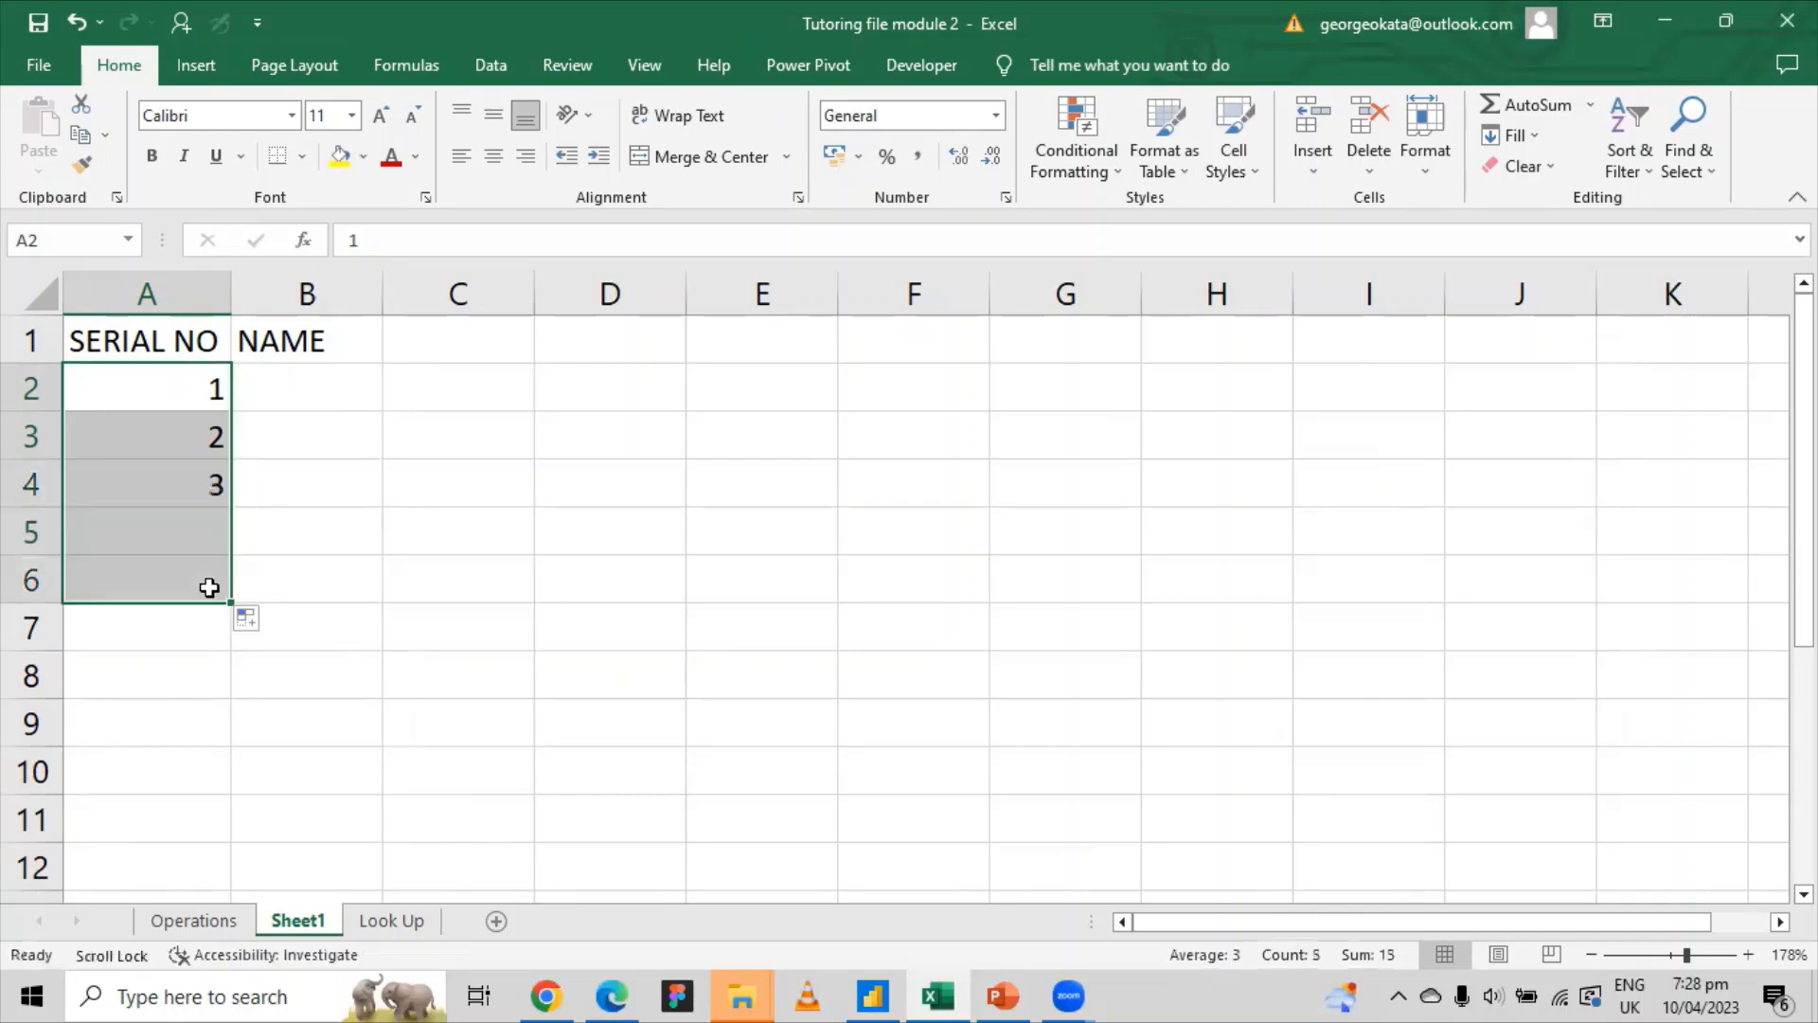
{"action": "left_click", "coordinate": [298, 398]}
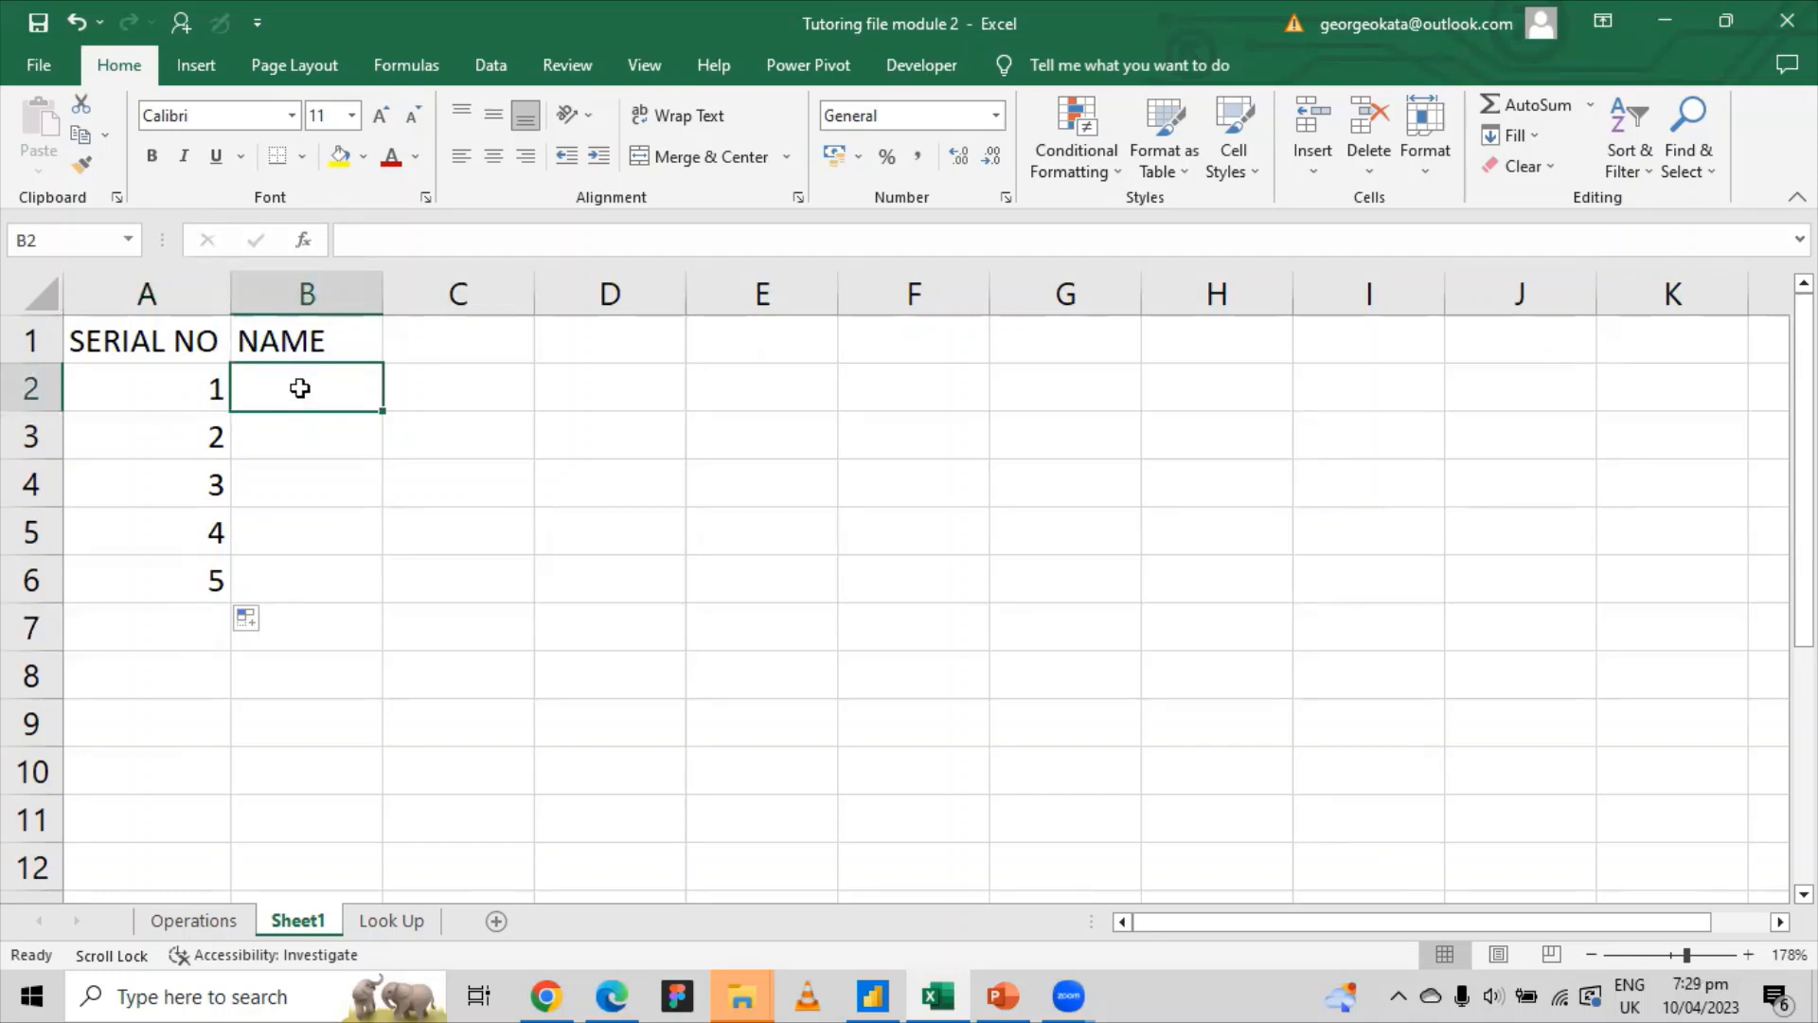
Step: Type John, Peter, Joy, Grace and James into B2:B6, fixing the typo in Peter
{"action": "type", "text": "j"}
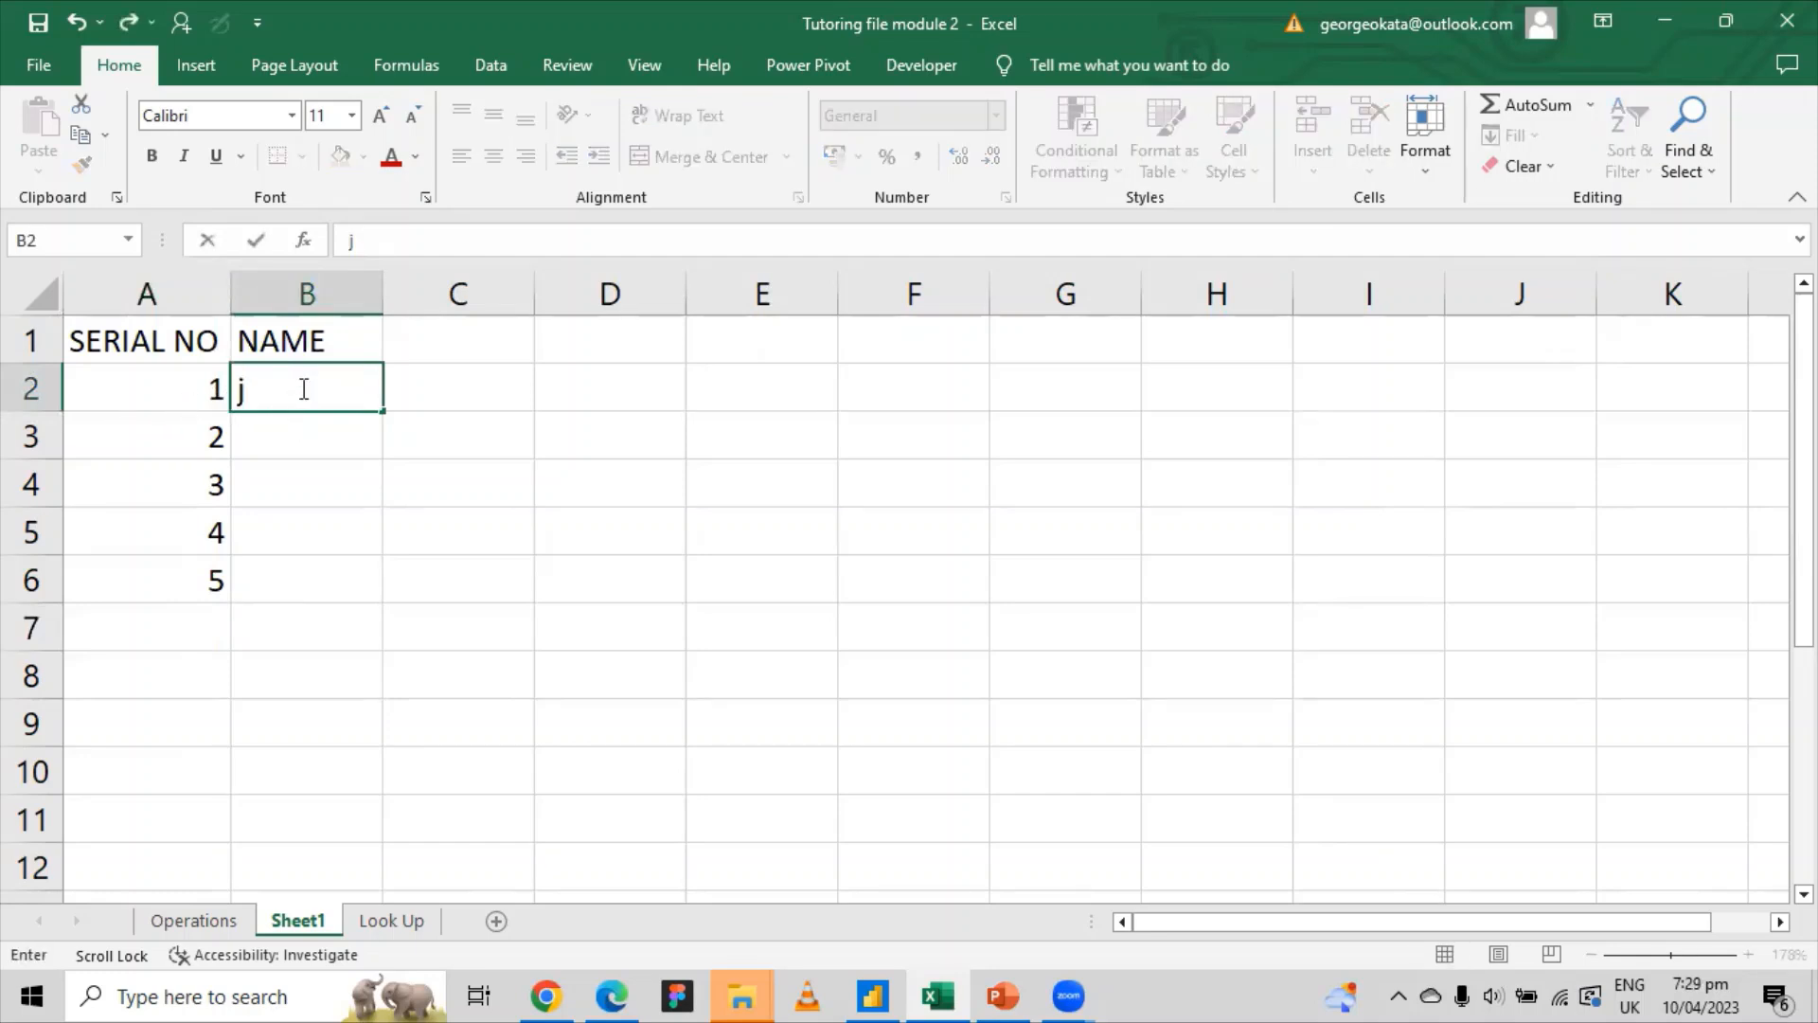
{"action": "type", "text": "OHN"}
{"action": "key", "text": "Return"}
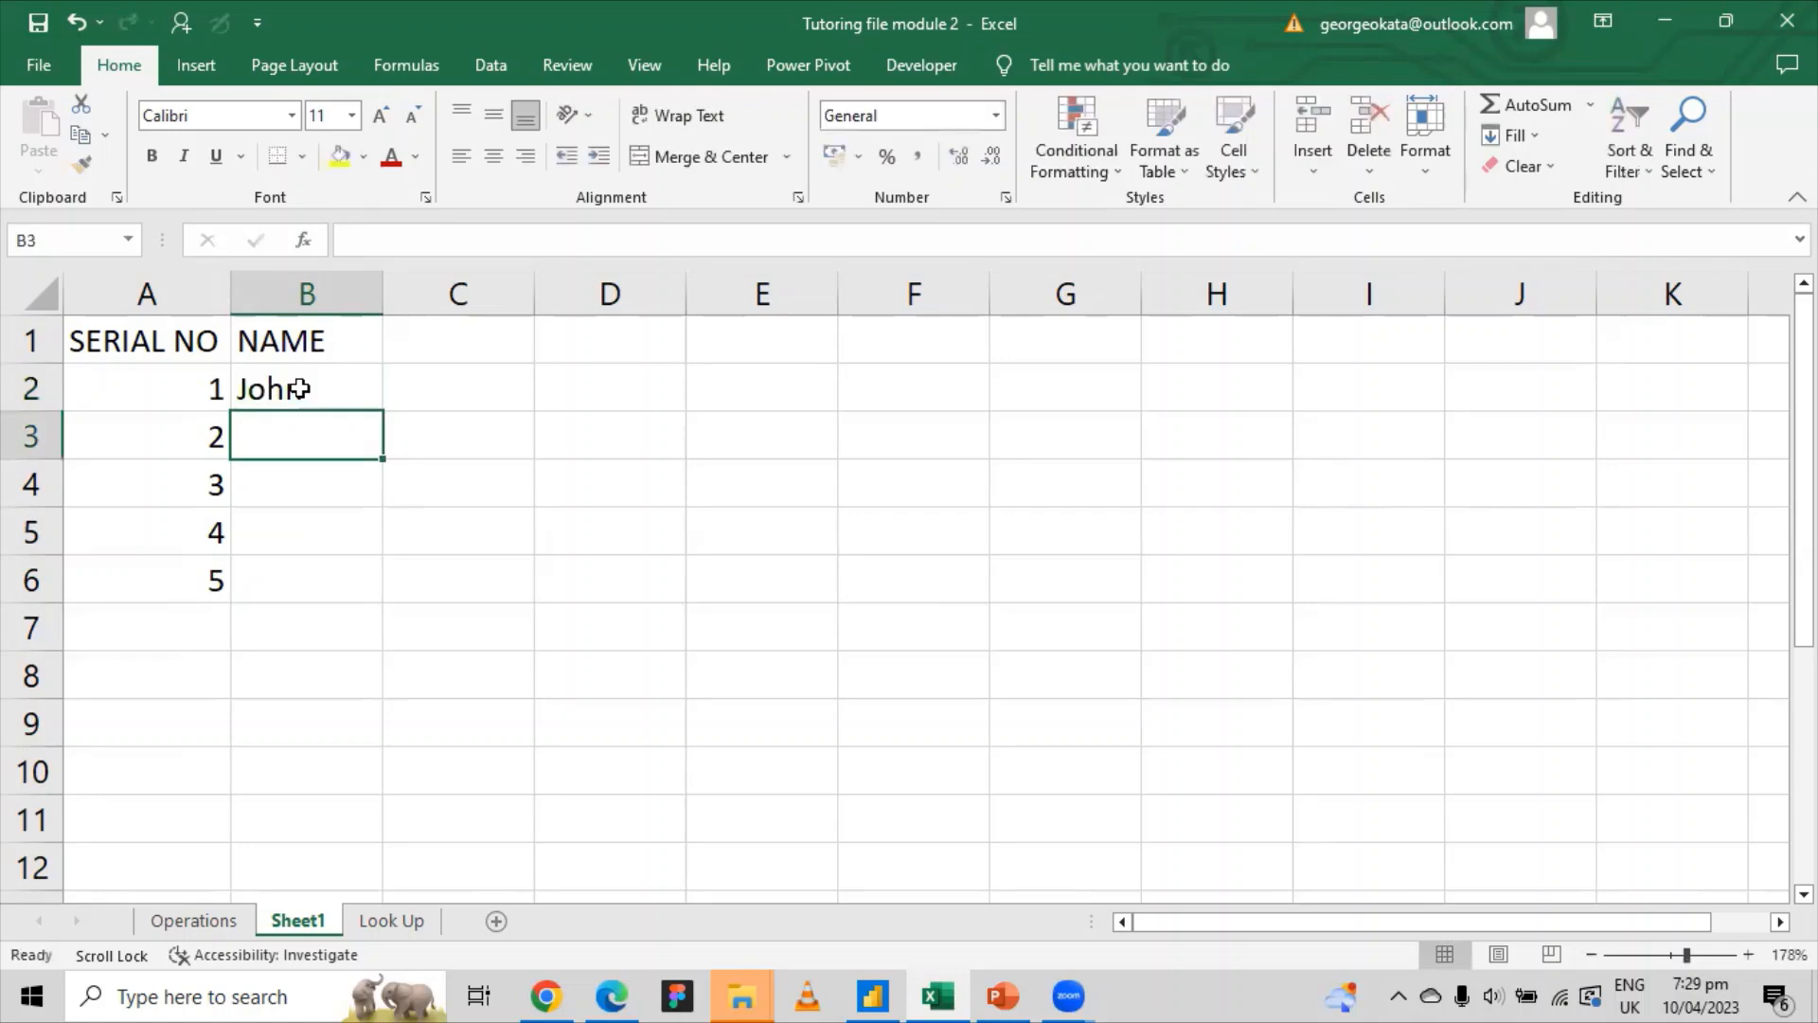
{"action": "type", "text": "Petrert"}
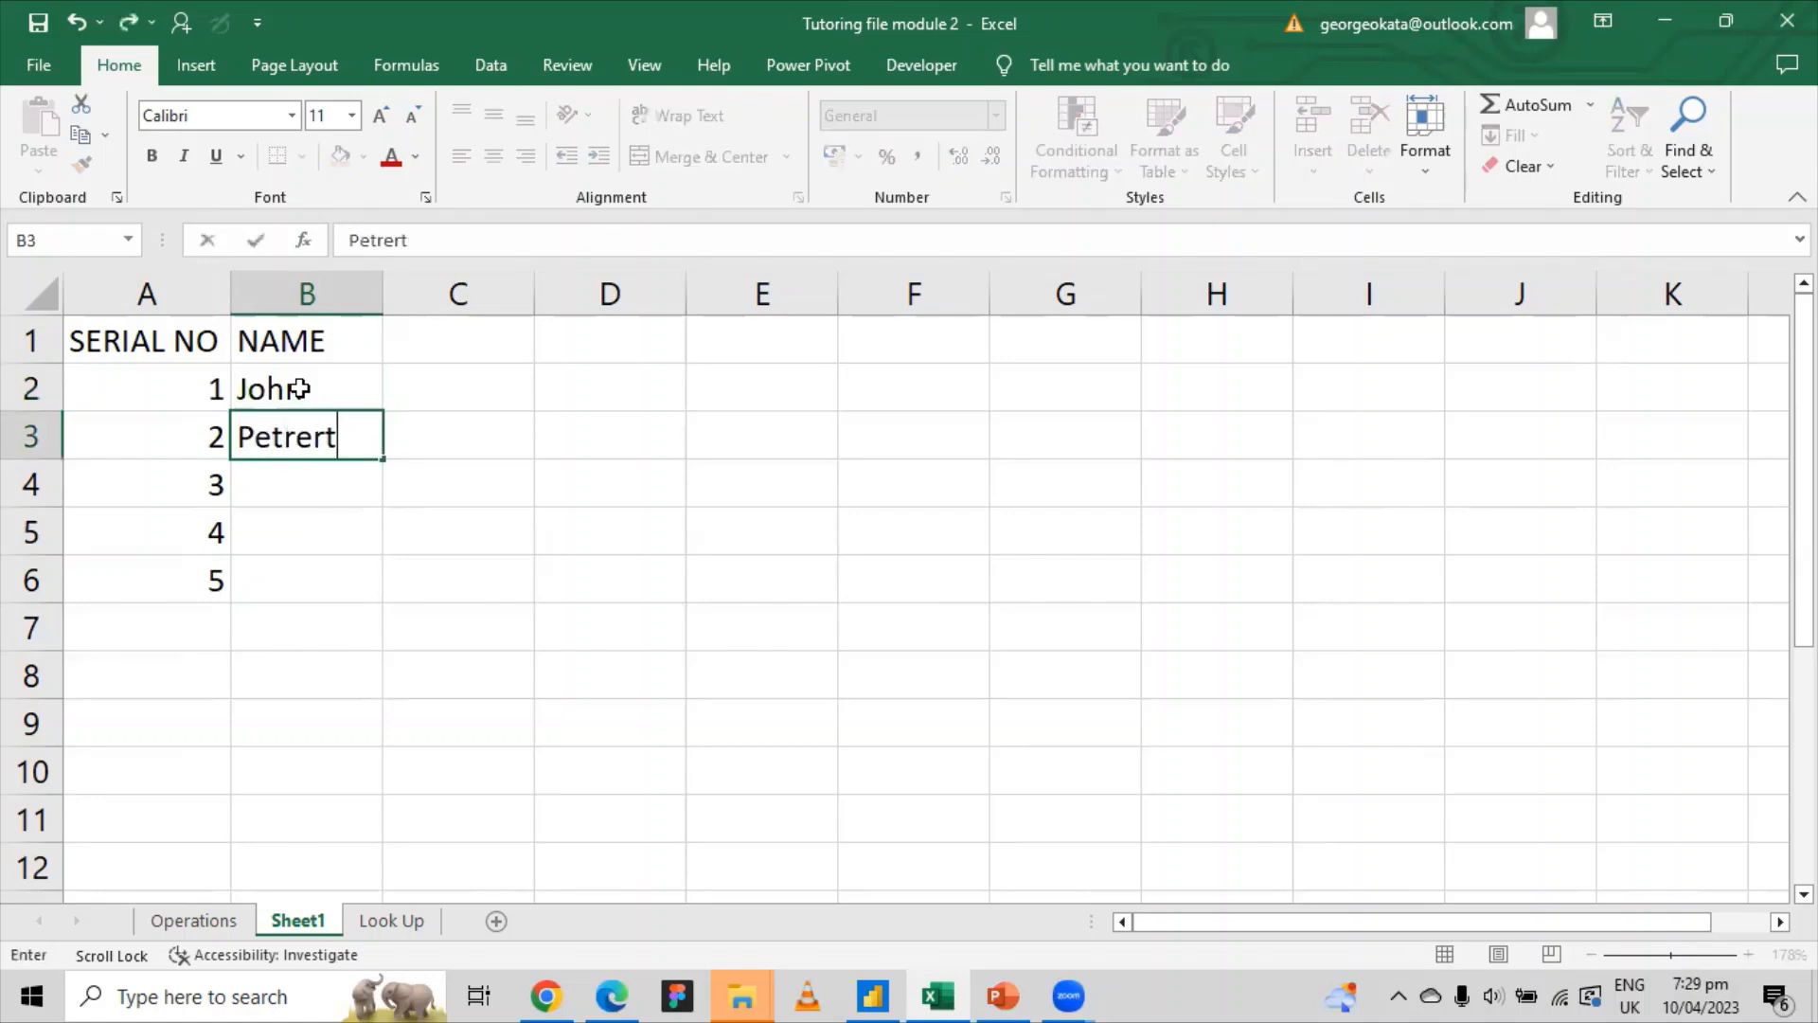
{"action": "key", "text": "BackSpace"}
{"action": "key", "text": "BackSpace"}
{"action": "key", "text": "BackSpace"}
{"action": "key", "text": "BackSpace"}
{"action": "type", "text": "er"}
{"action": "key", "text": "Return"}
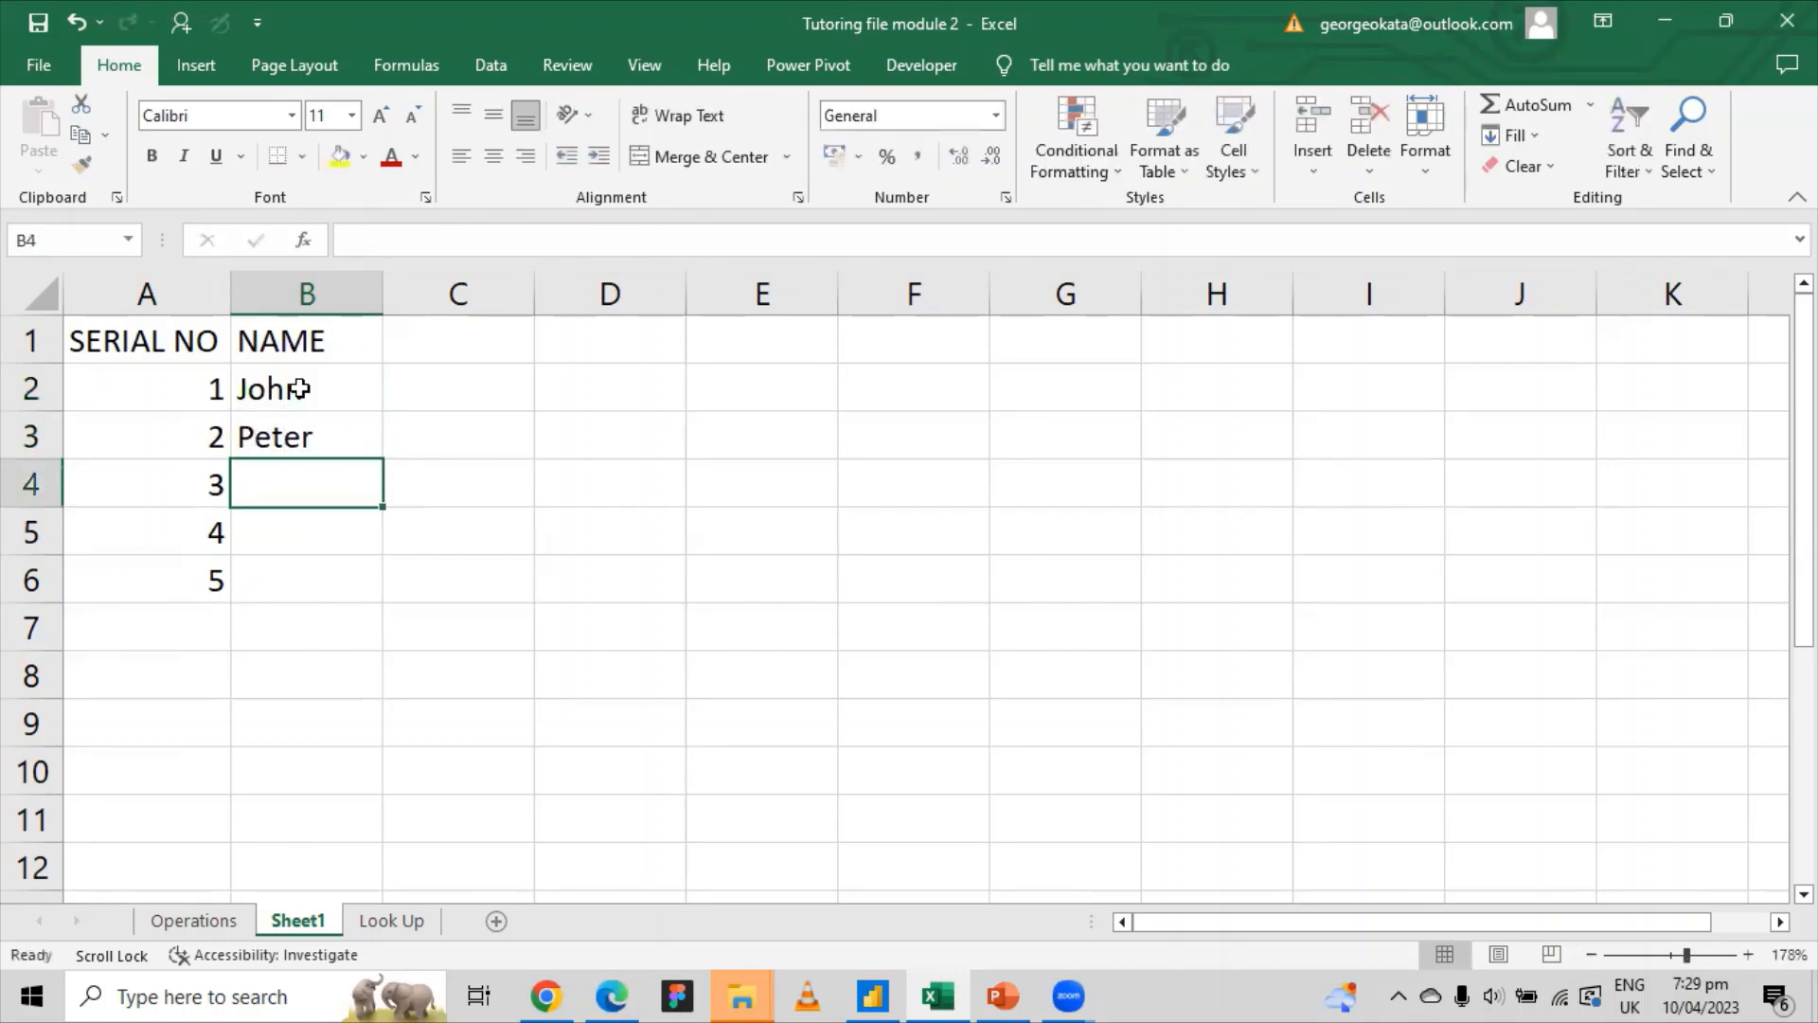
{"action": "type", "text": "Joy"}
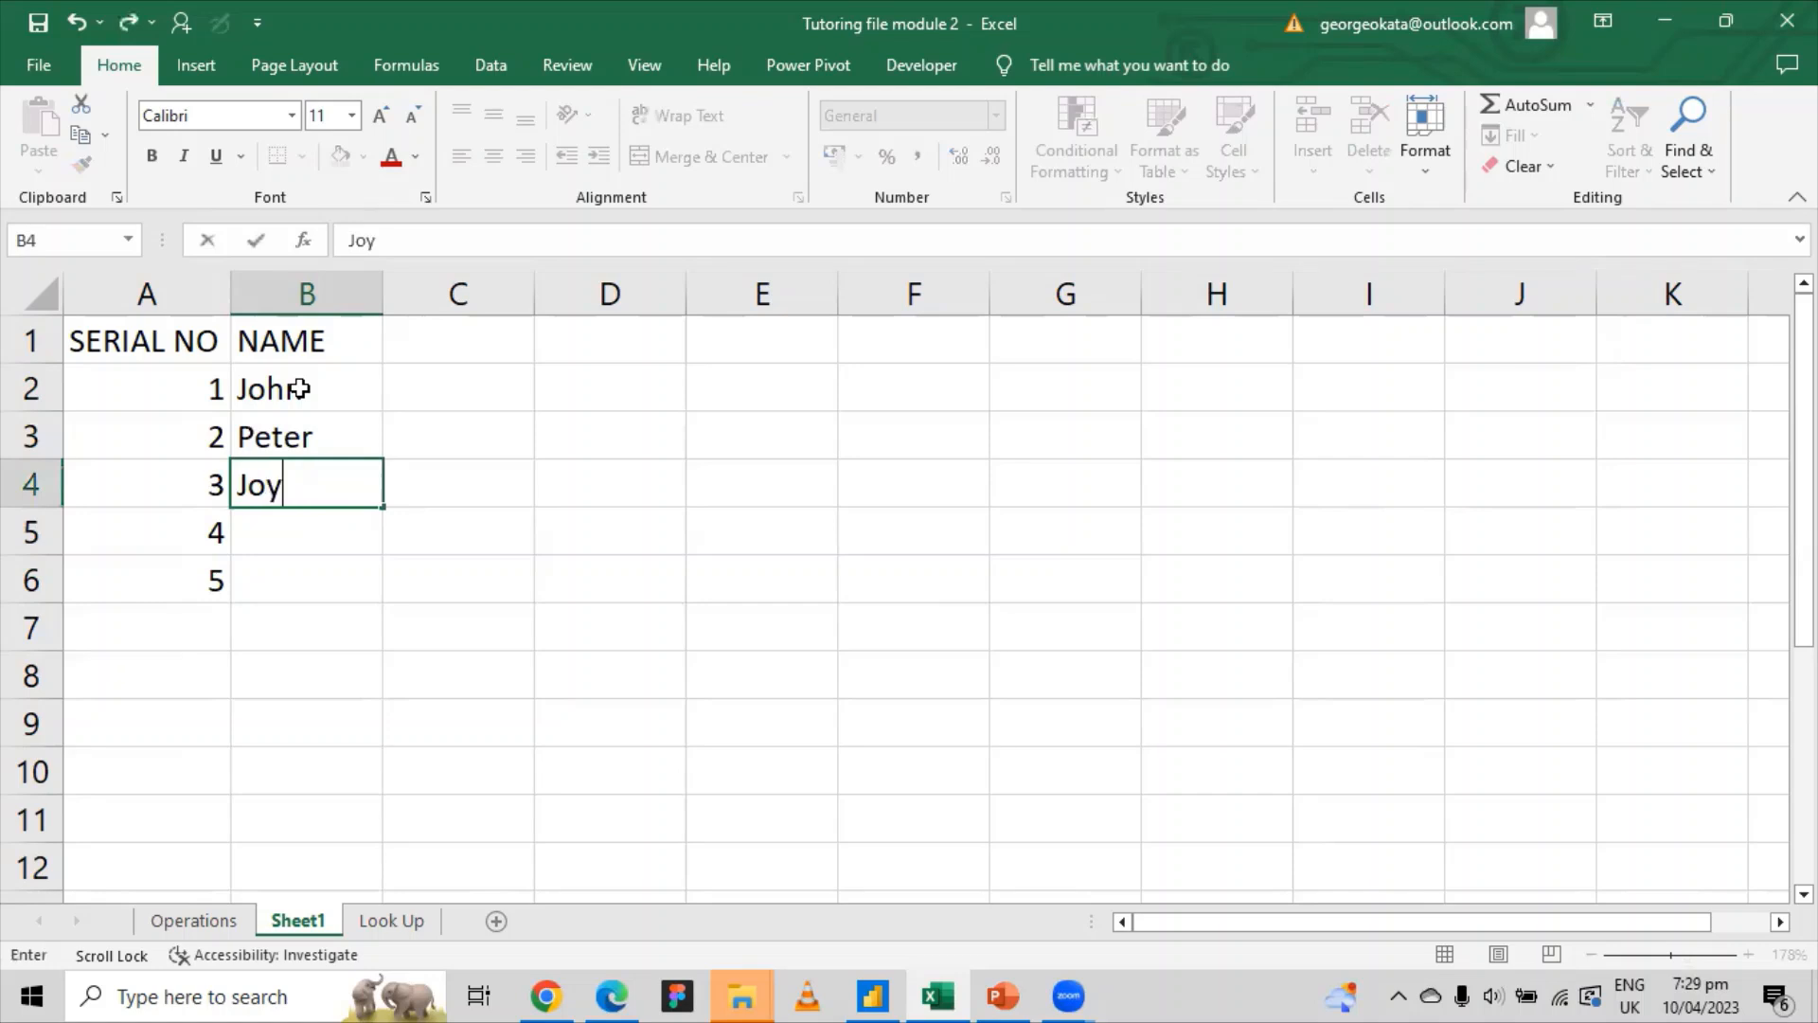
{"action": "key", "text": "Return"}
{"action": "type", "text": "Grace"}
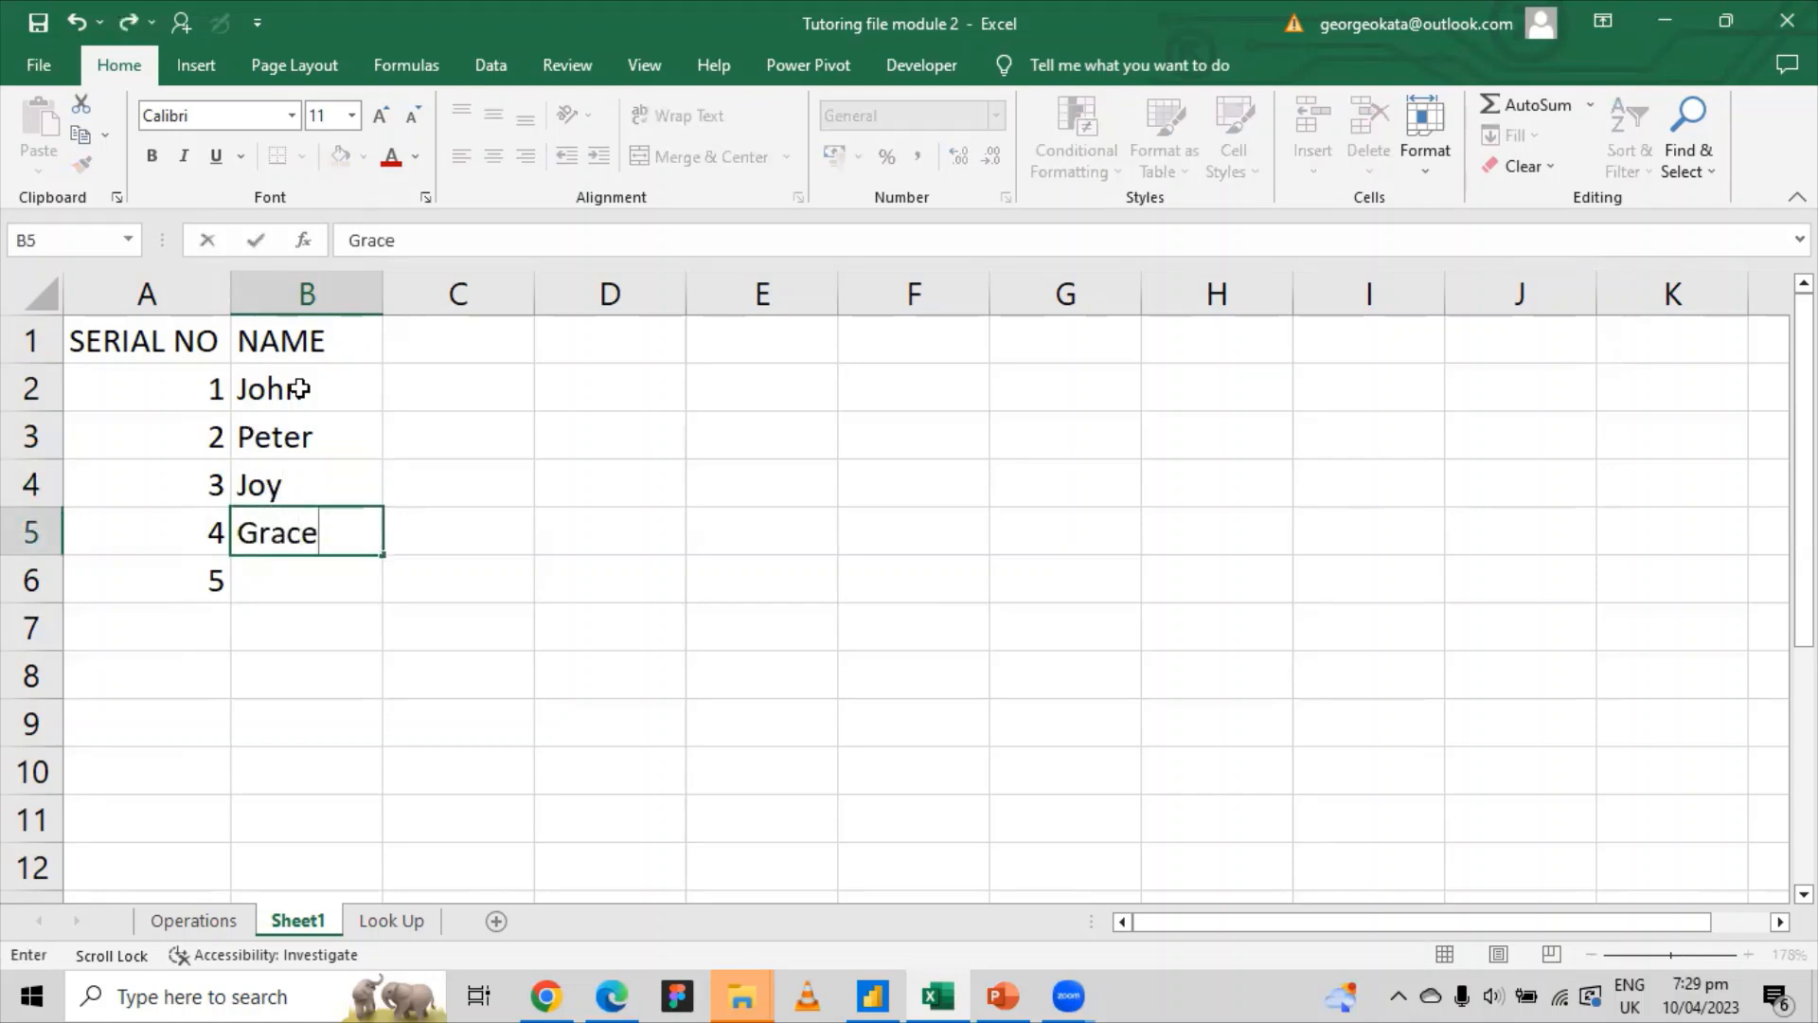
{"action": "key", "text": "Return"}
{"action": "type", "text": "James"}
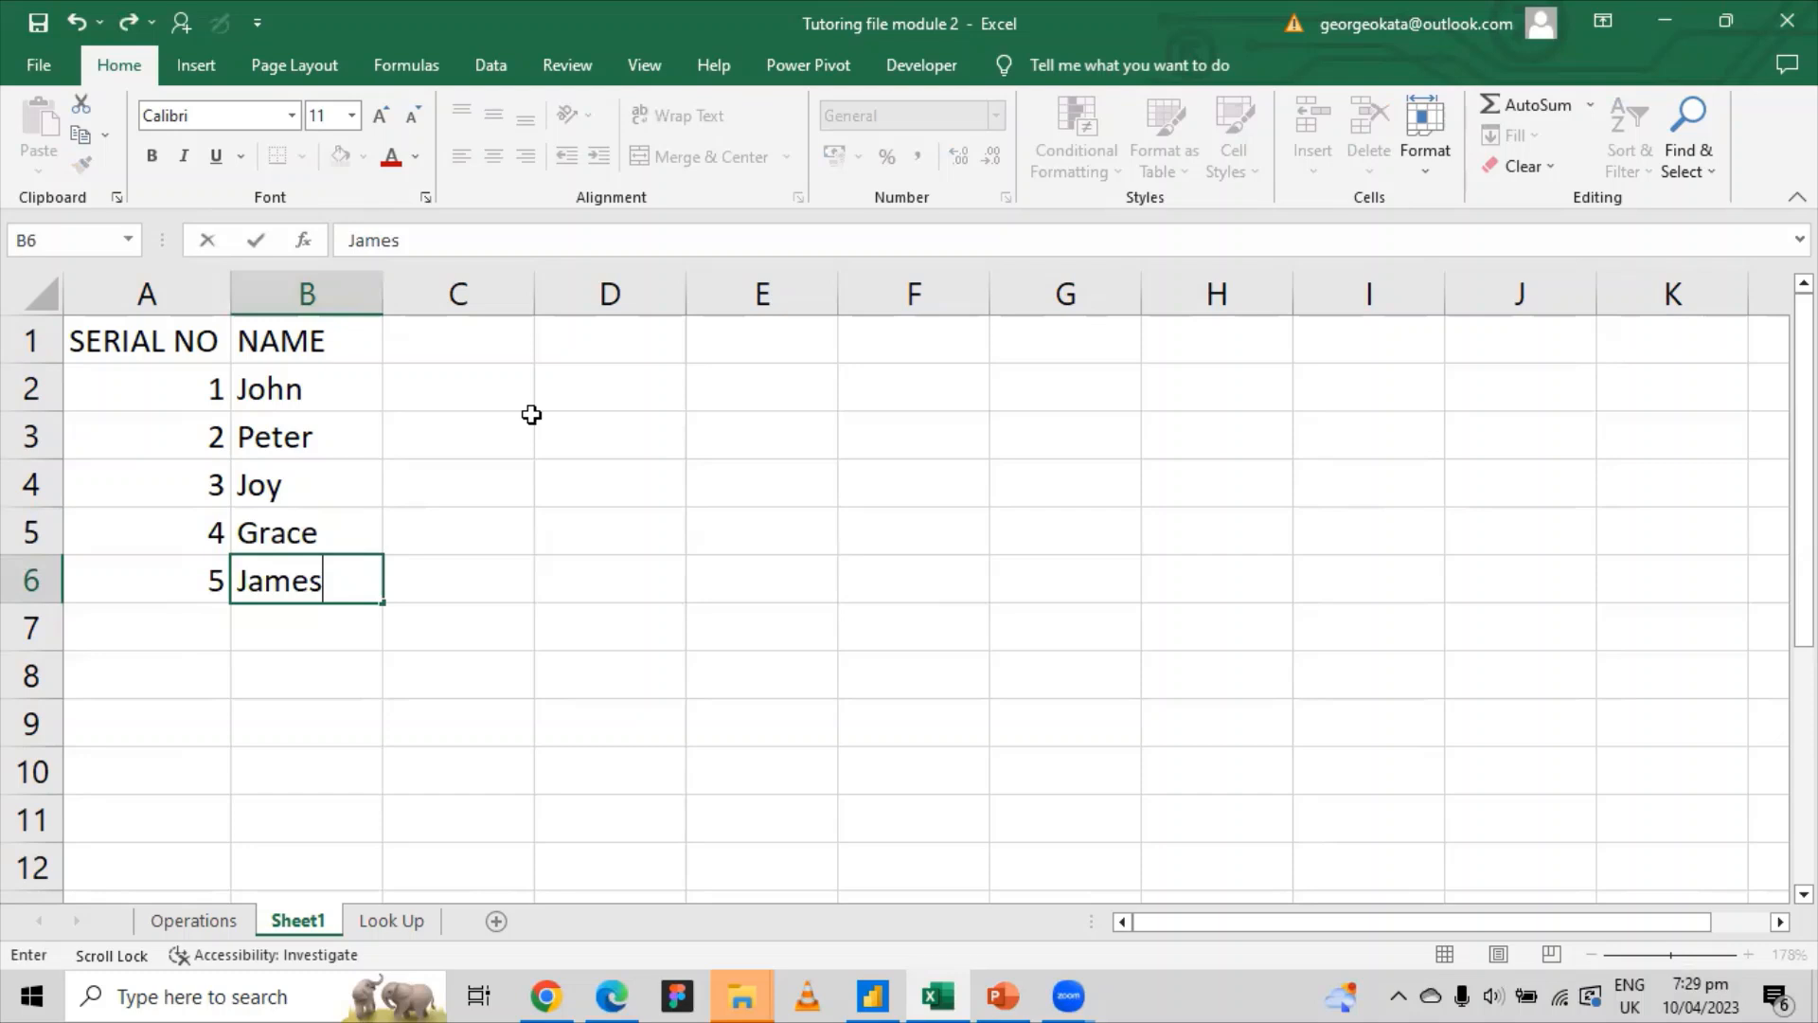
{"action": "left_click", "coordinate": [593, 443]}
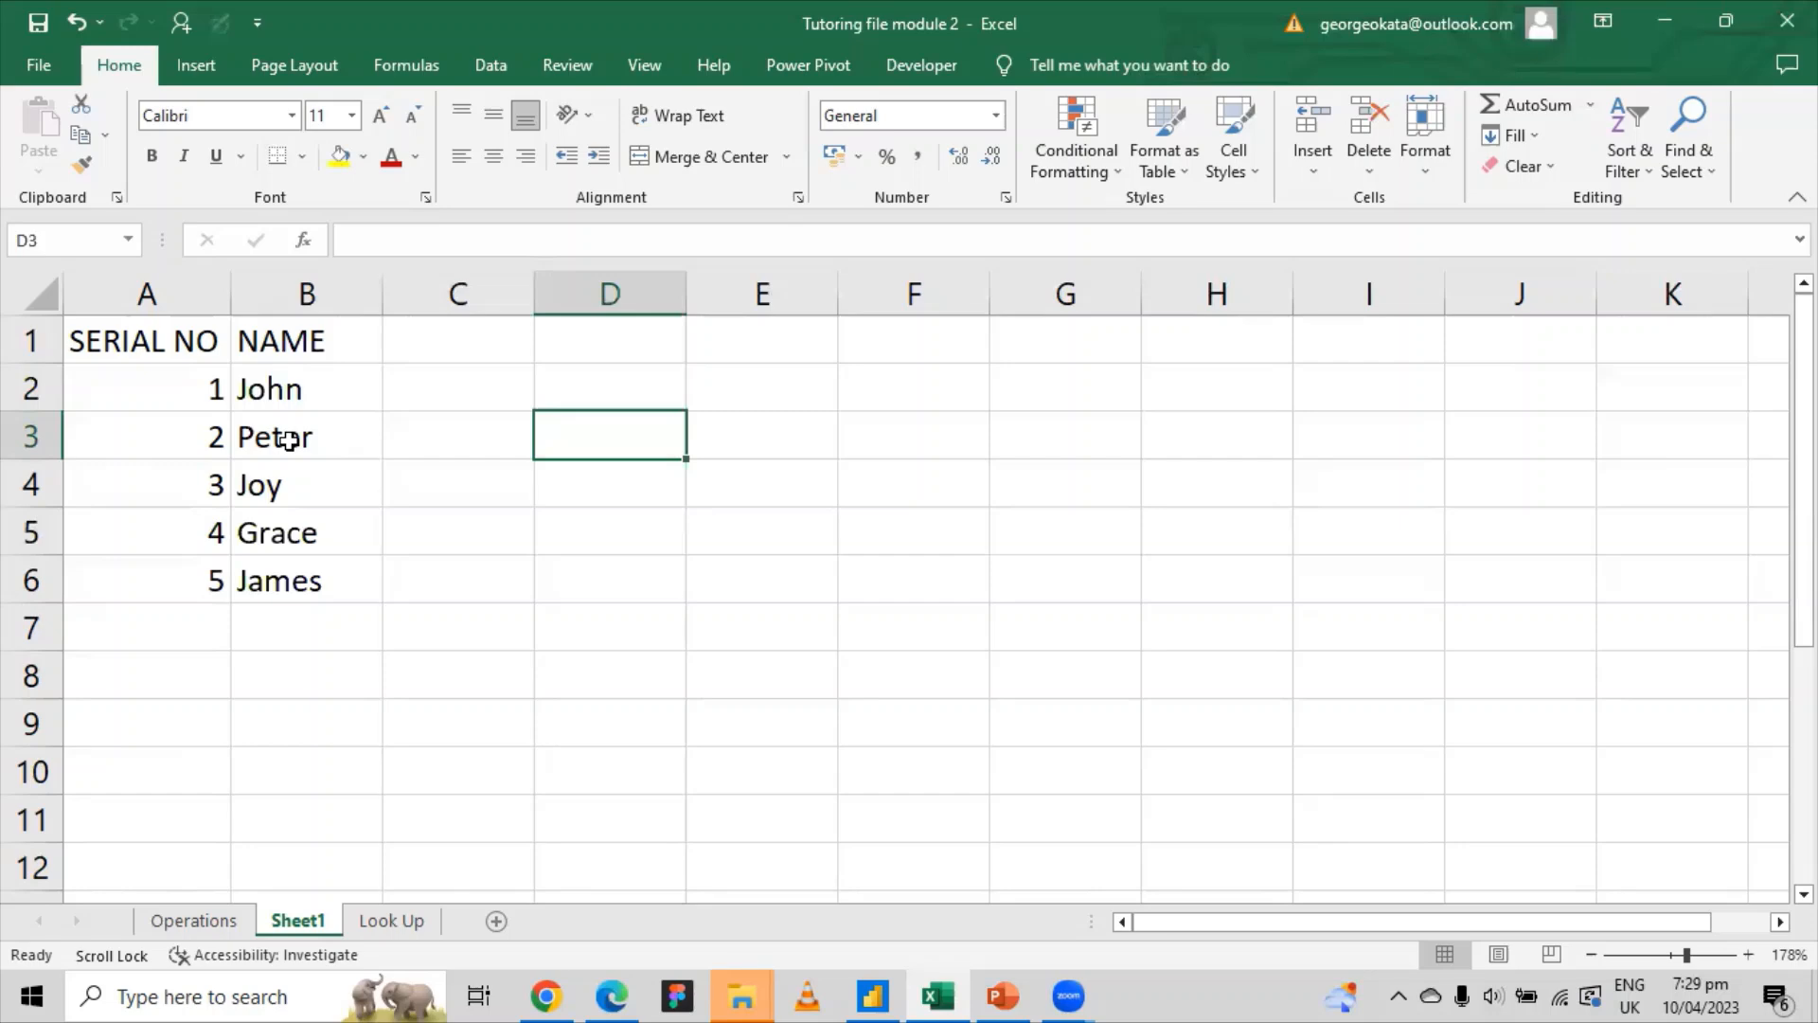
Step: Insert a blank row above Joy and enter Joe in B4 with serial number 3
{"action": "left_click", "coordinate": [21, 489]}
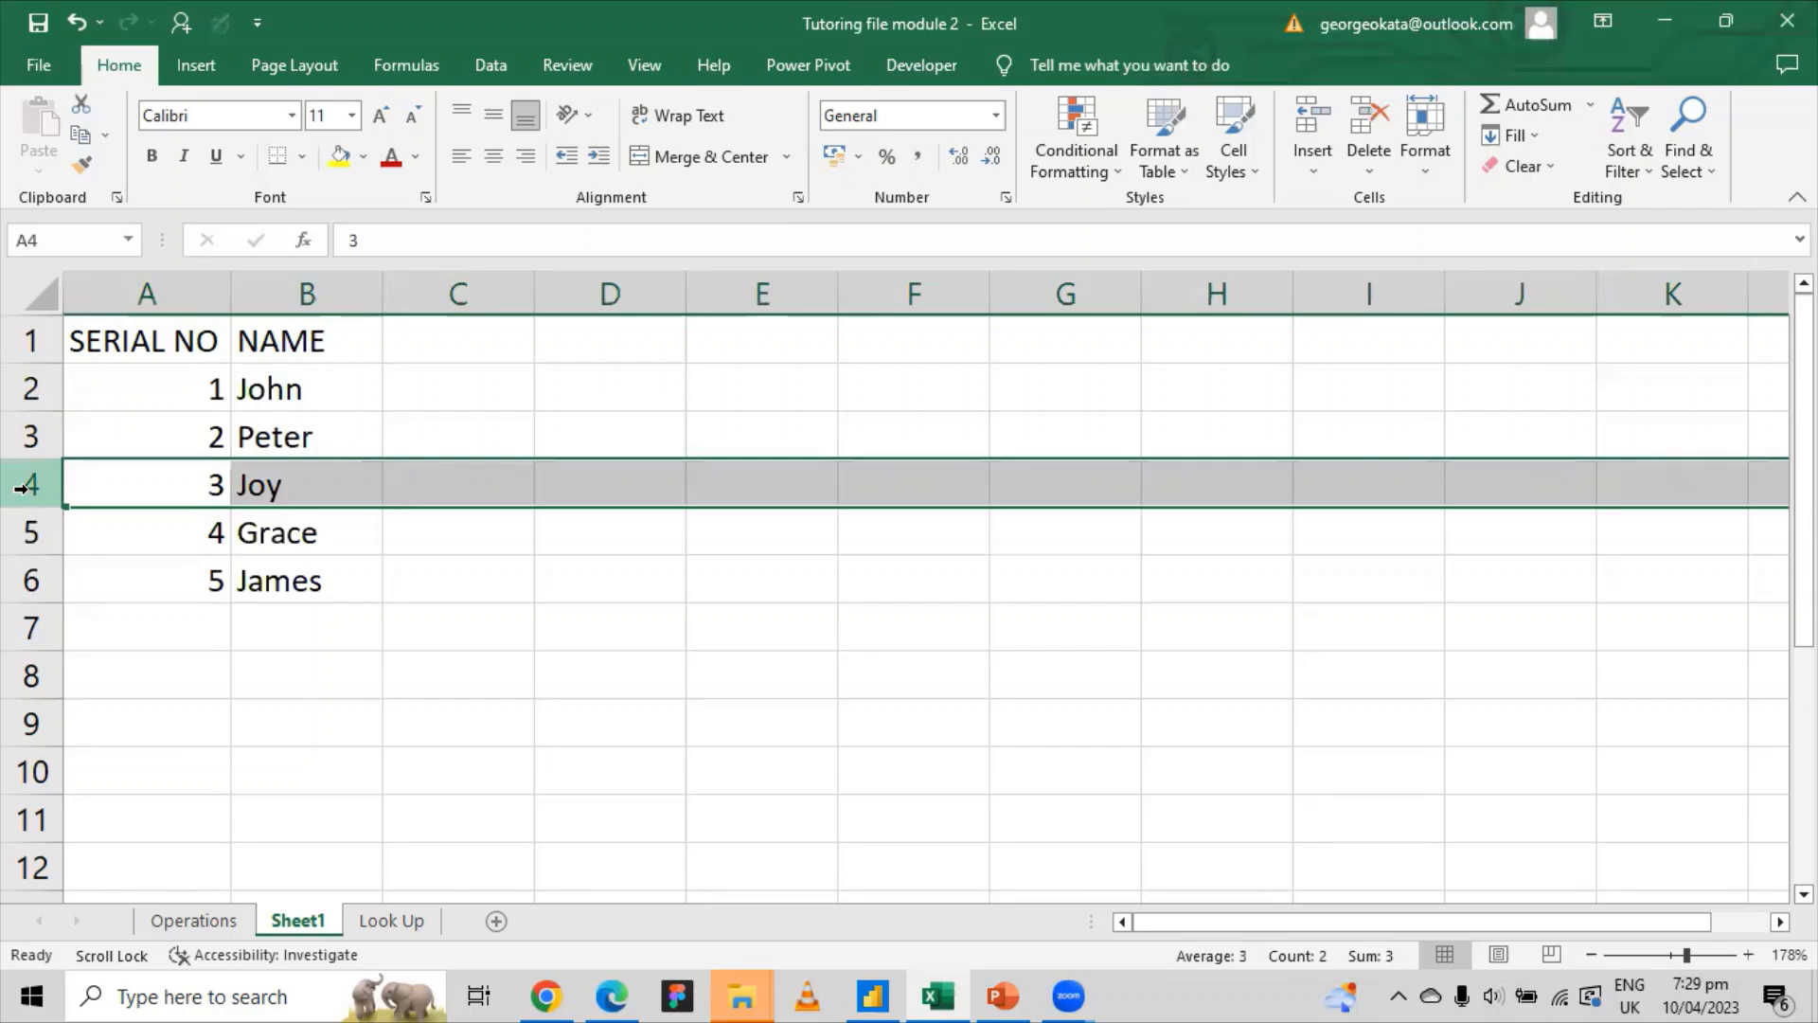
{"action": "right_click", "coordinate": [23, 489]}
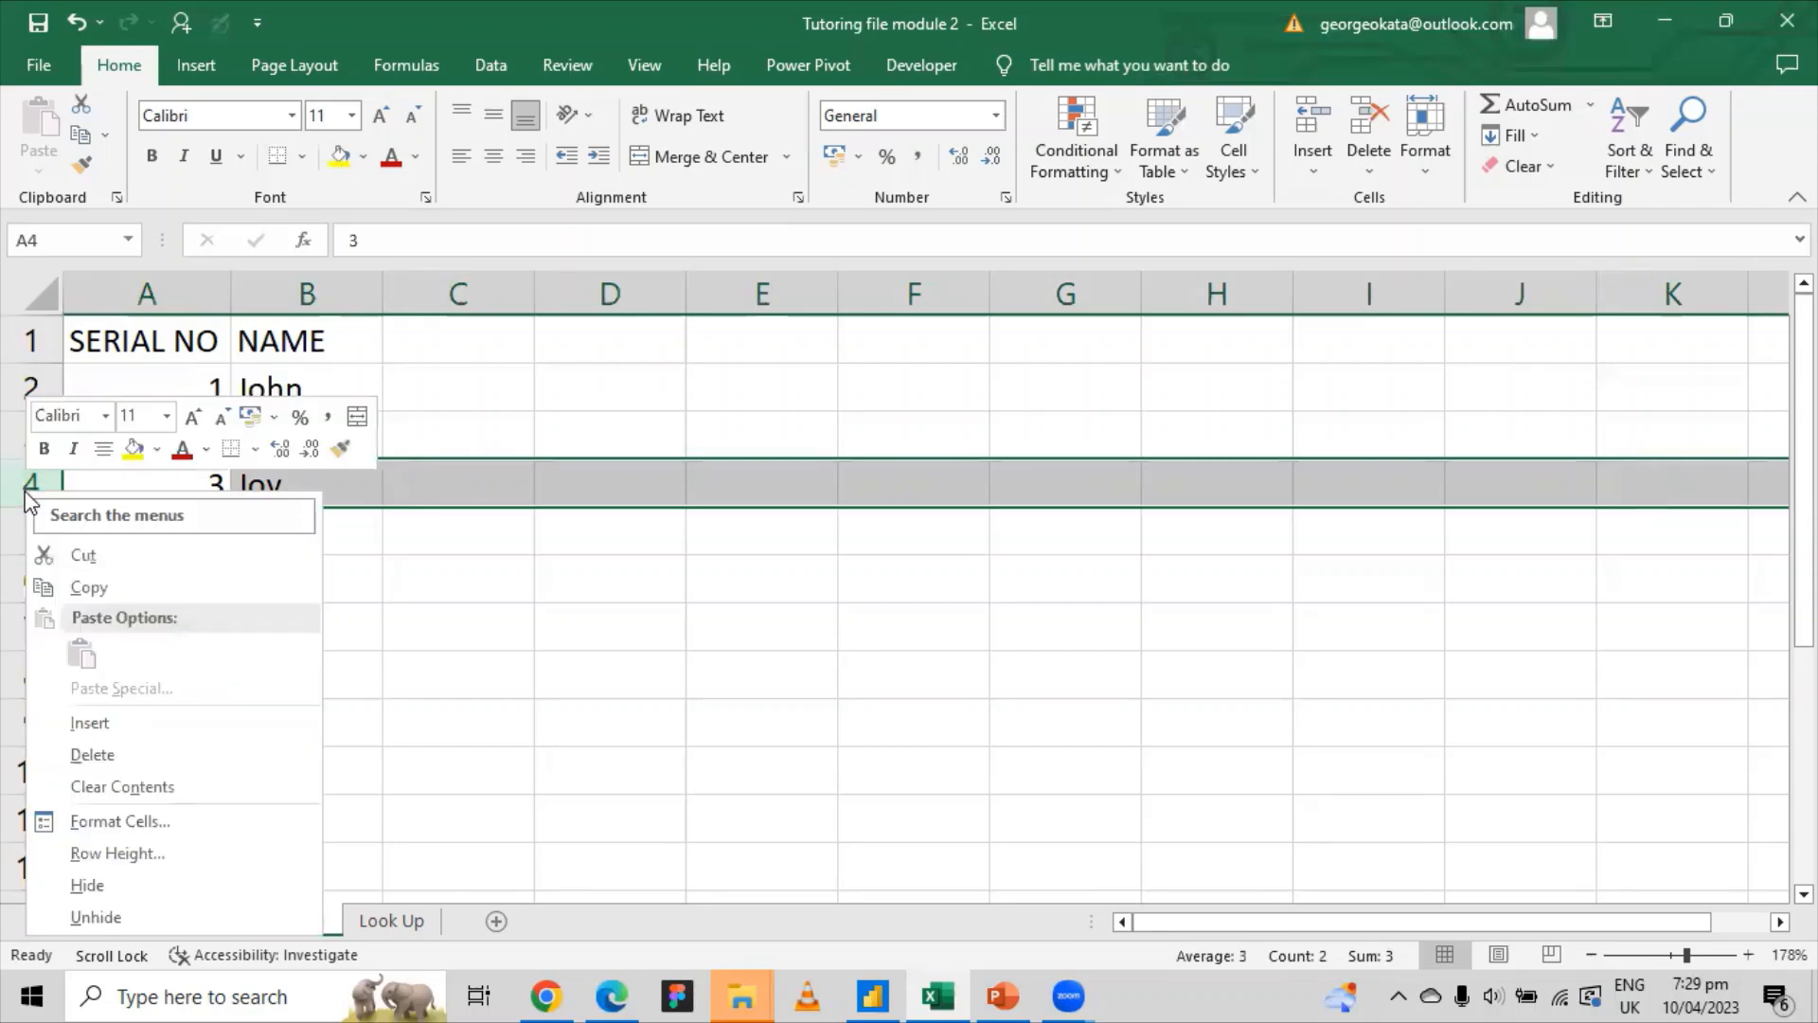
{"action": "left_click", "coordinate": [104, 722]}
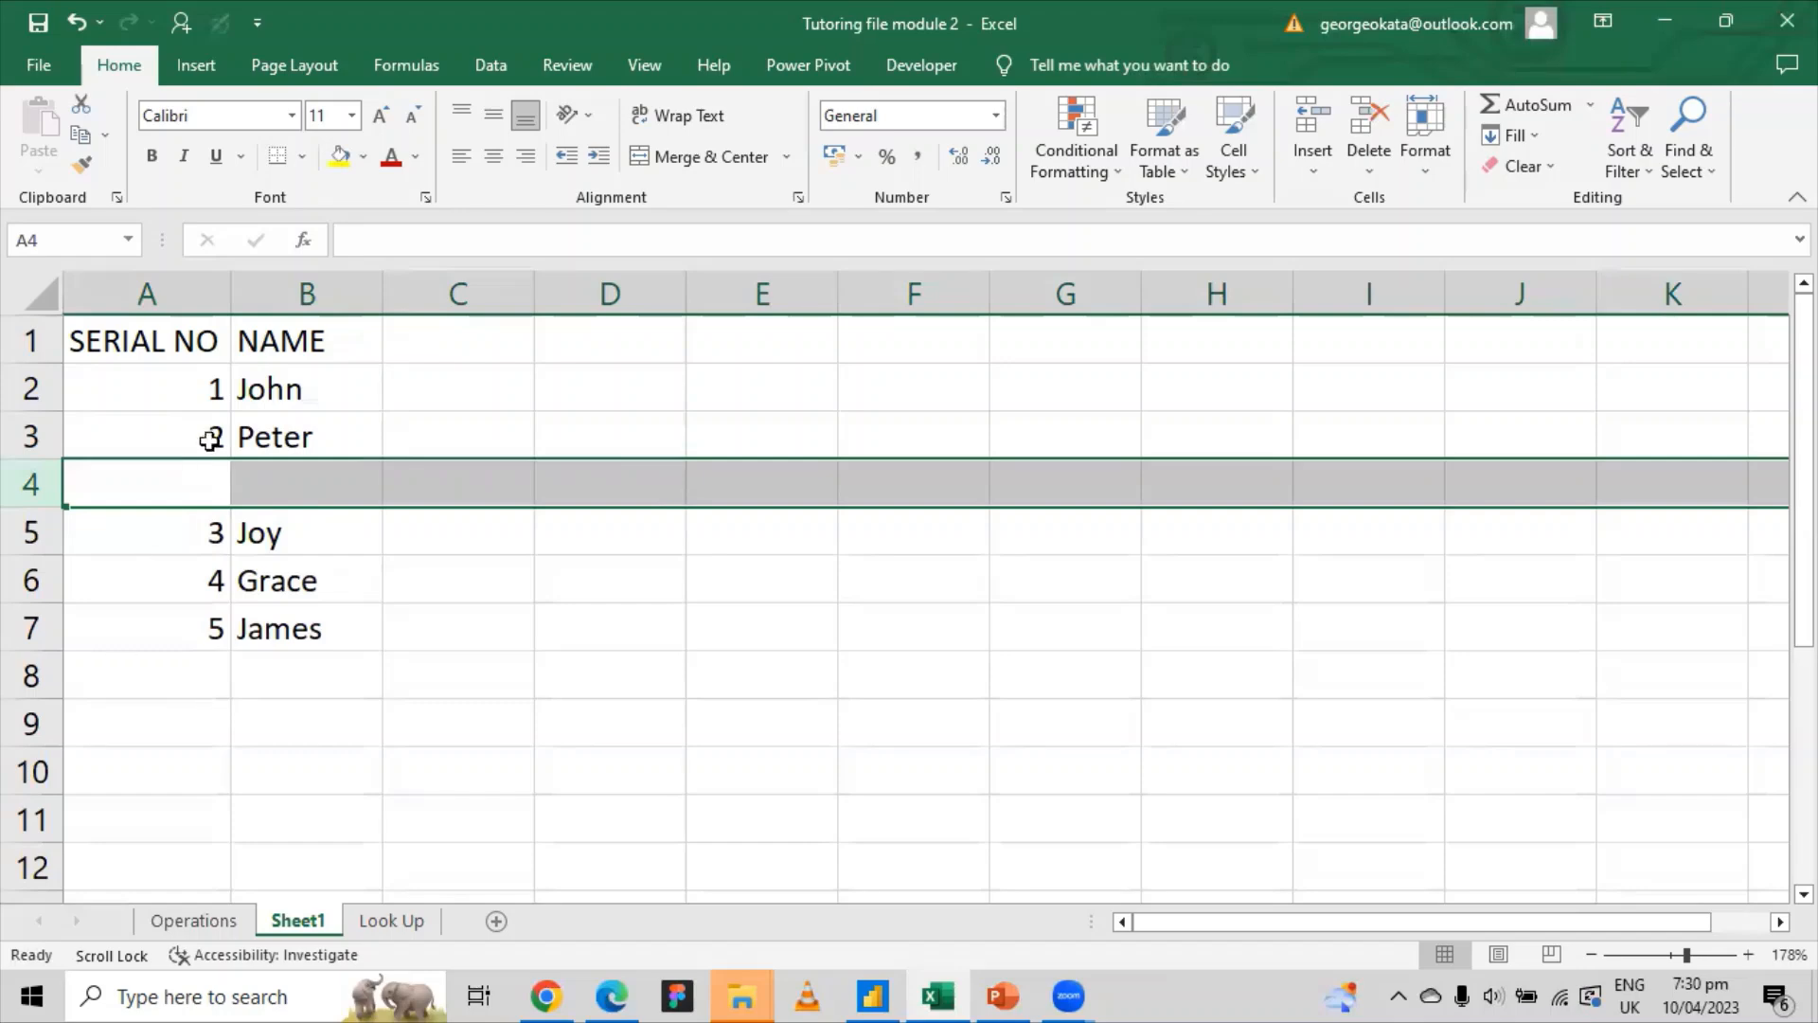
{"action": "left_click", "coordinate": [272, 481]}
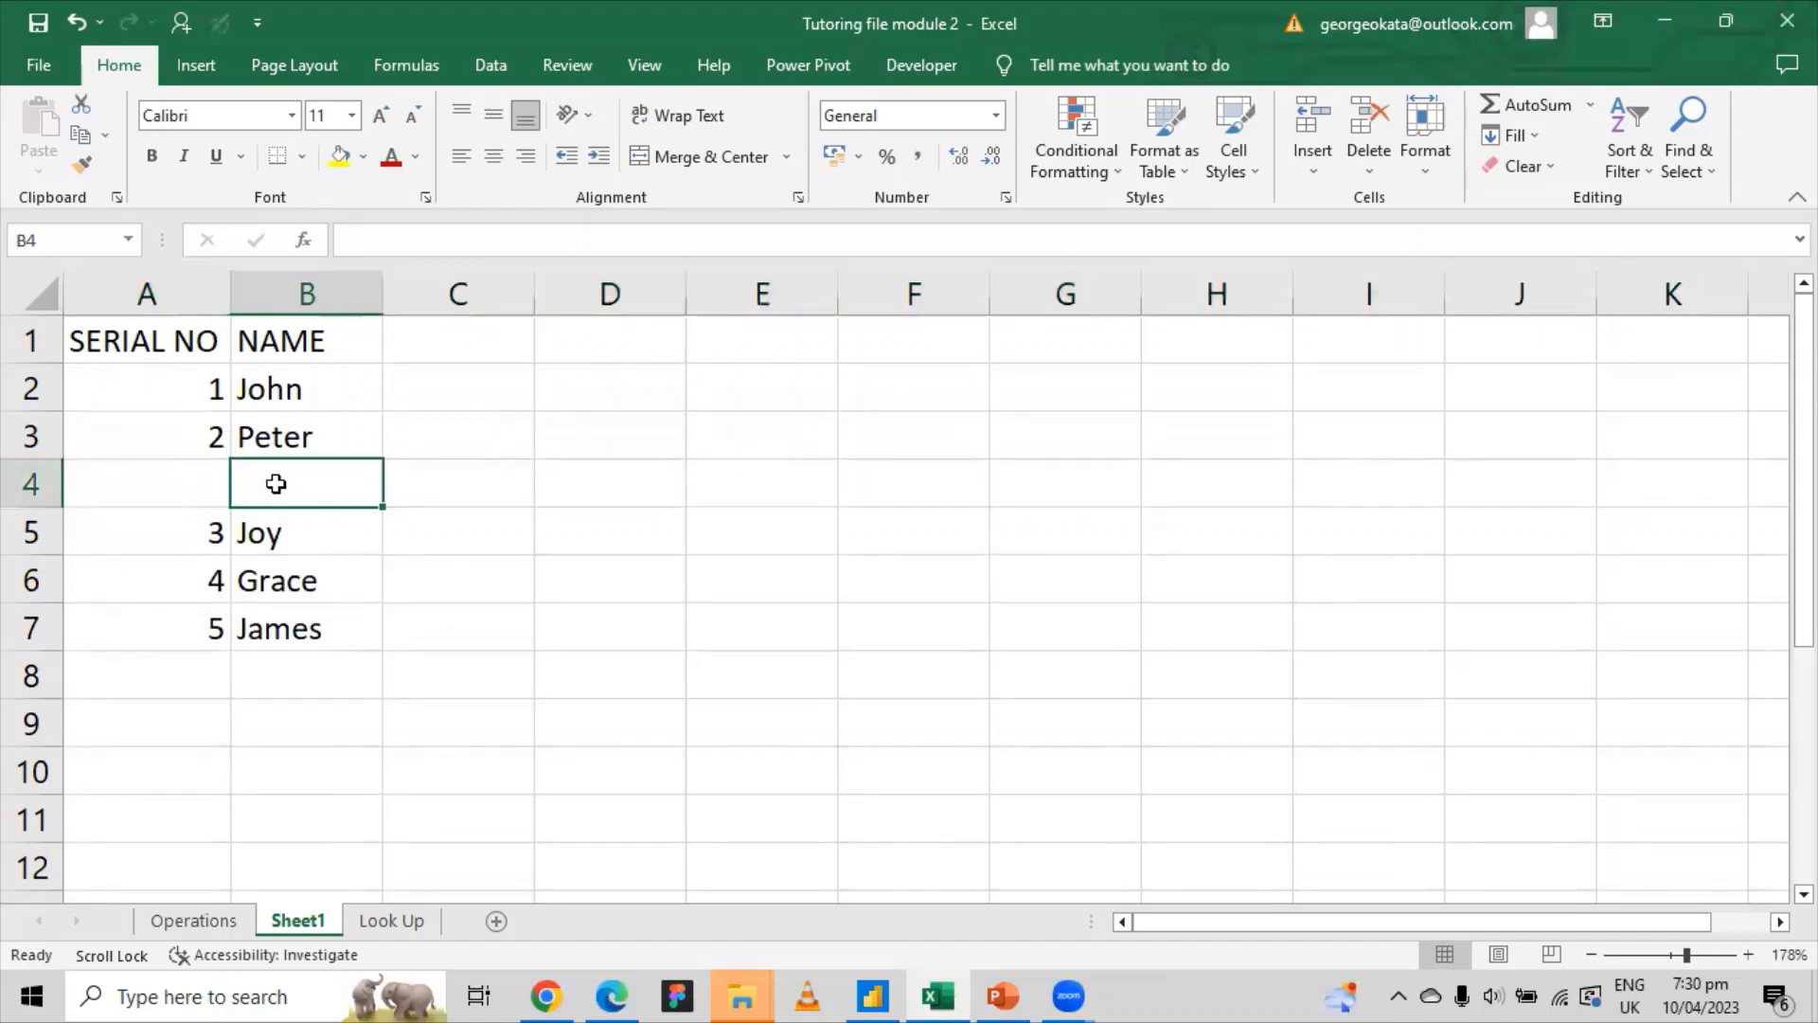
{"action": "type", "text": "Joe"}
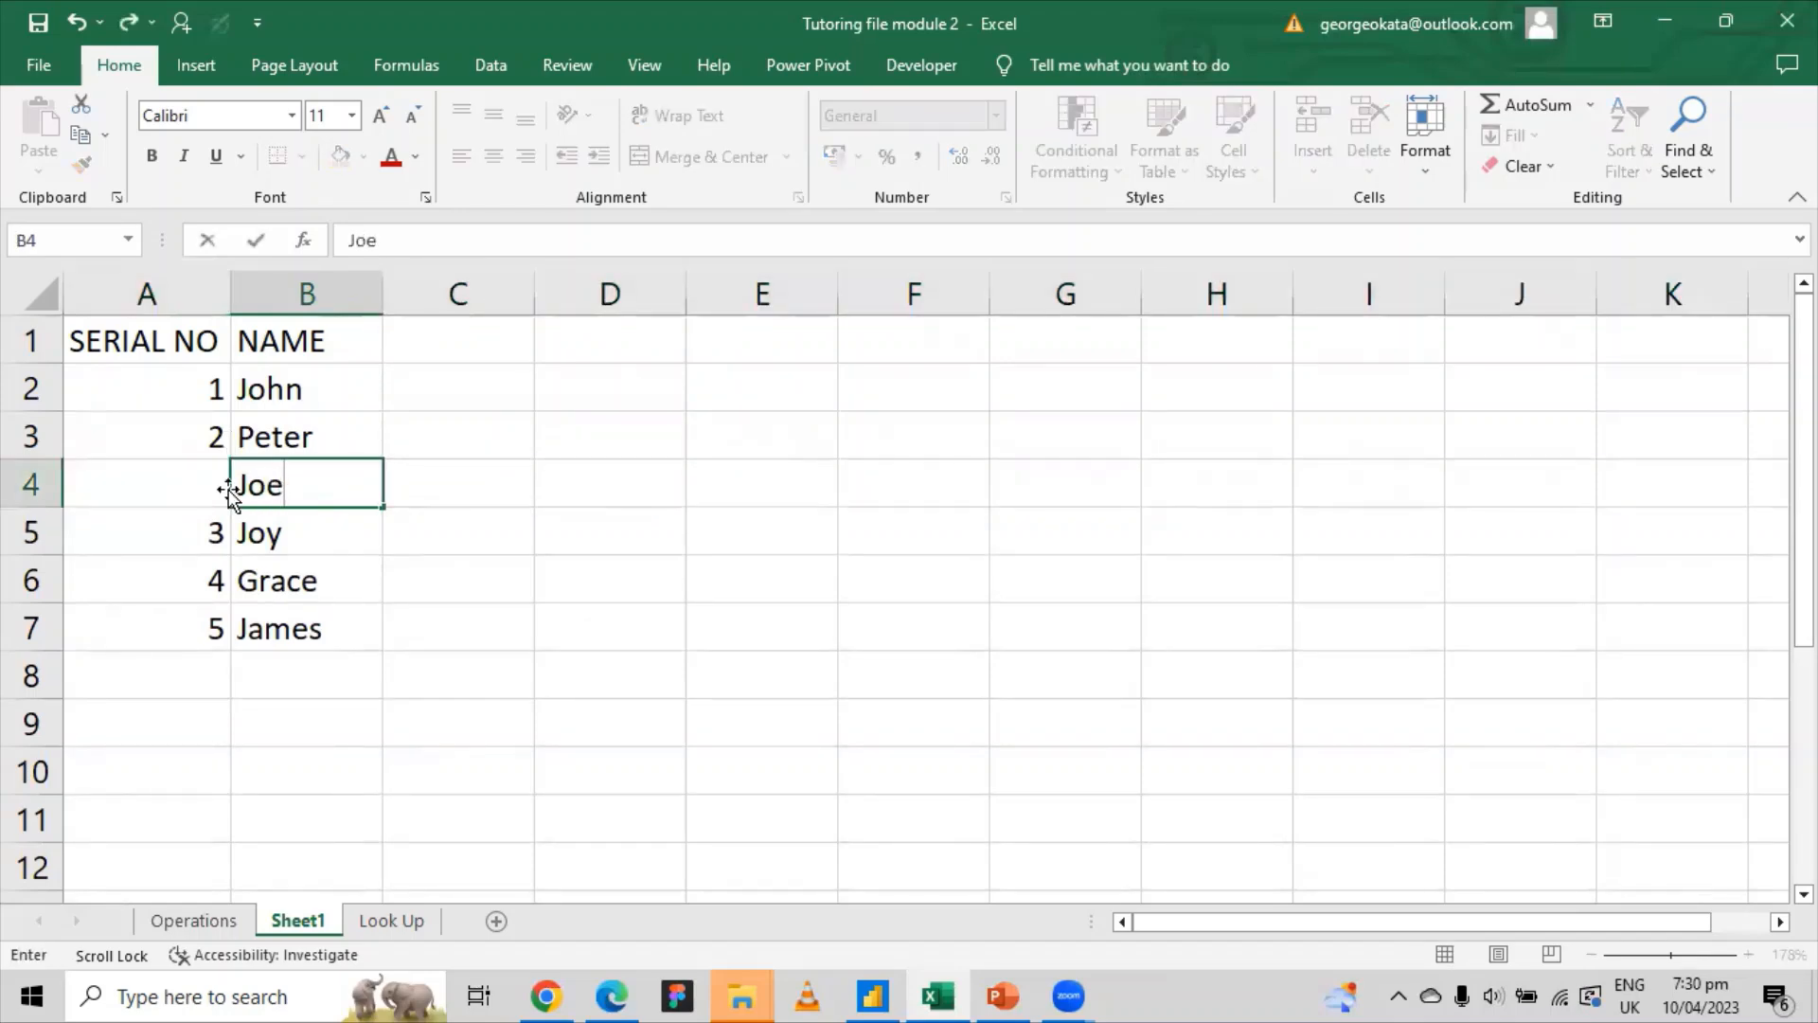
{"action": "left_click", "coordinate": [186, 484]}
{"action": "type", "text": "3"}
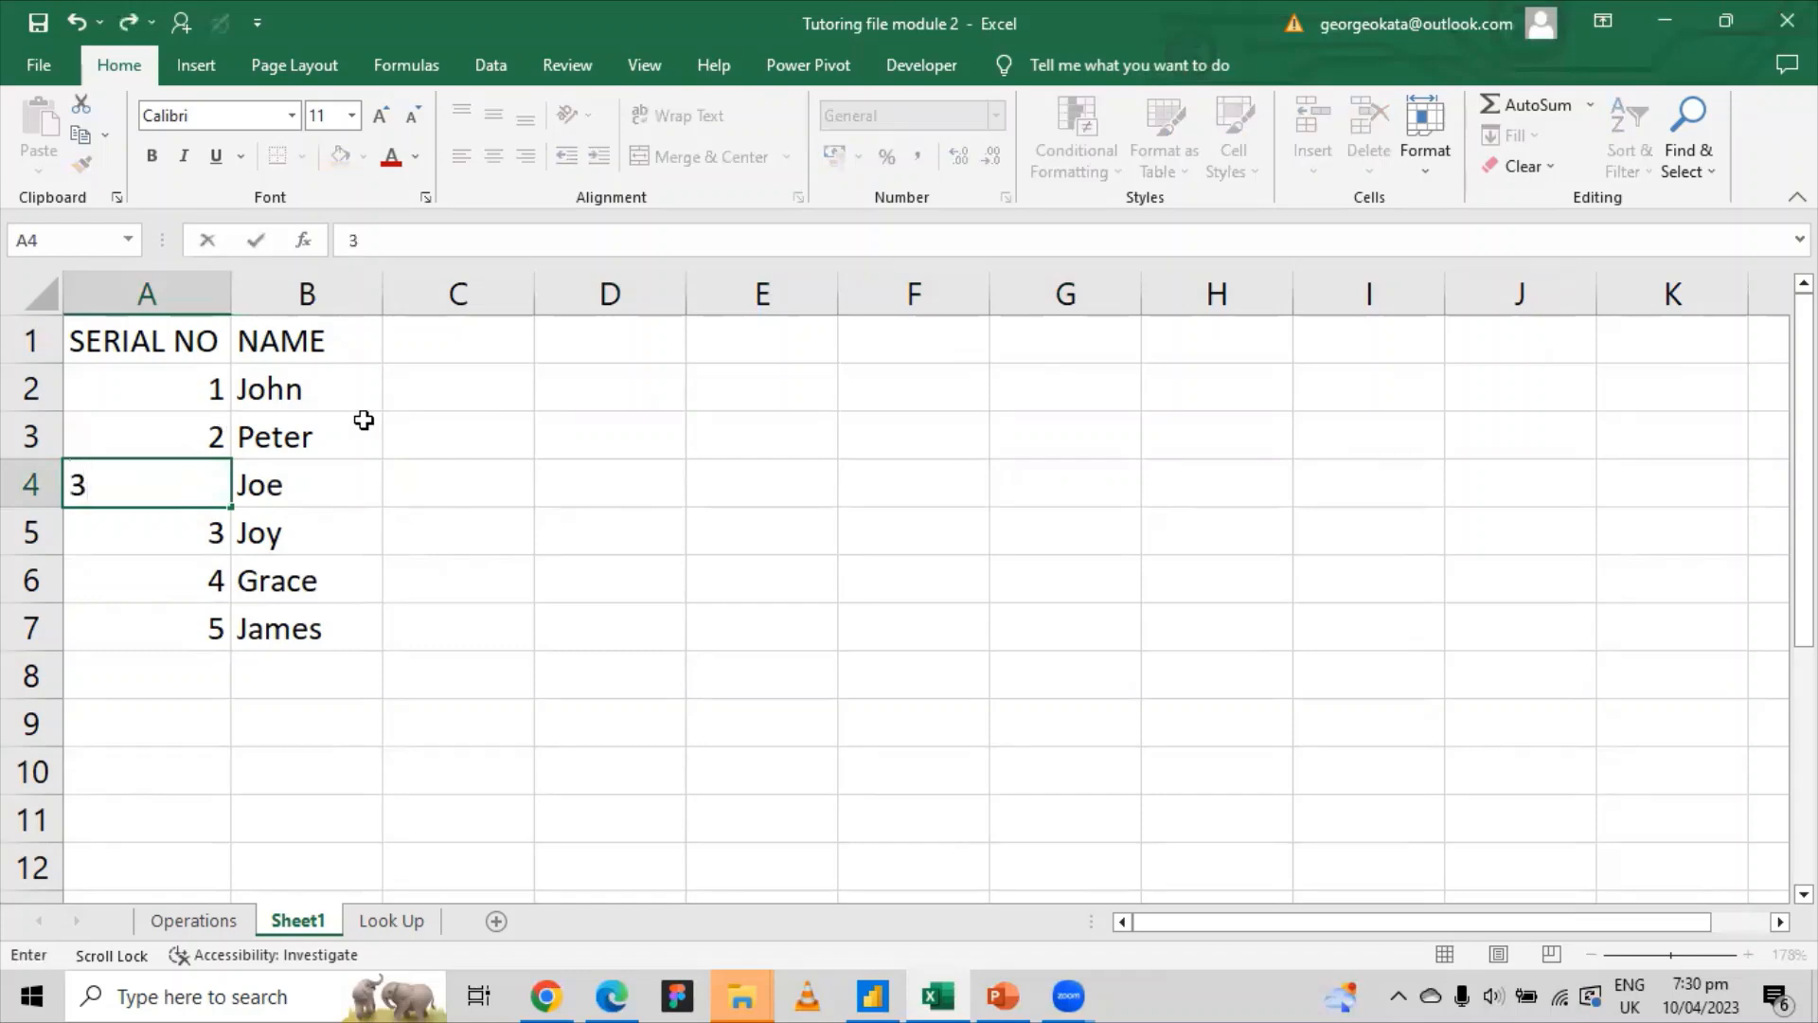
{"action": "left_click", "coordinate": [924, 499]}
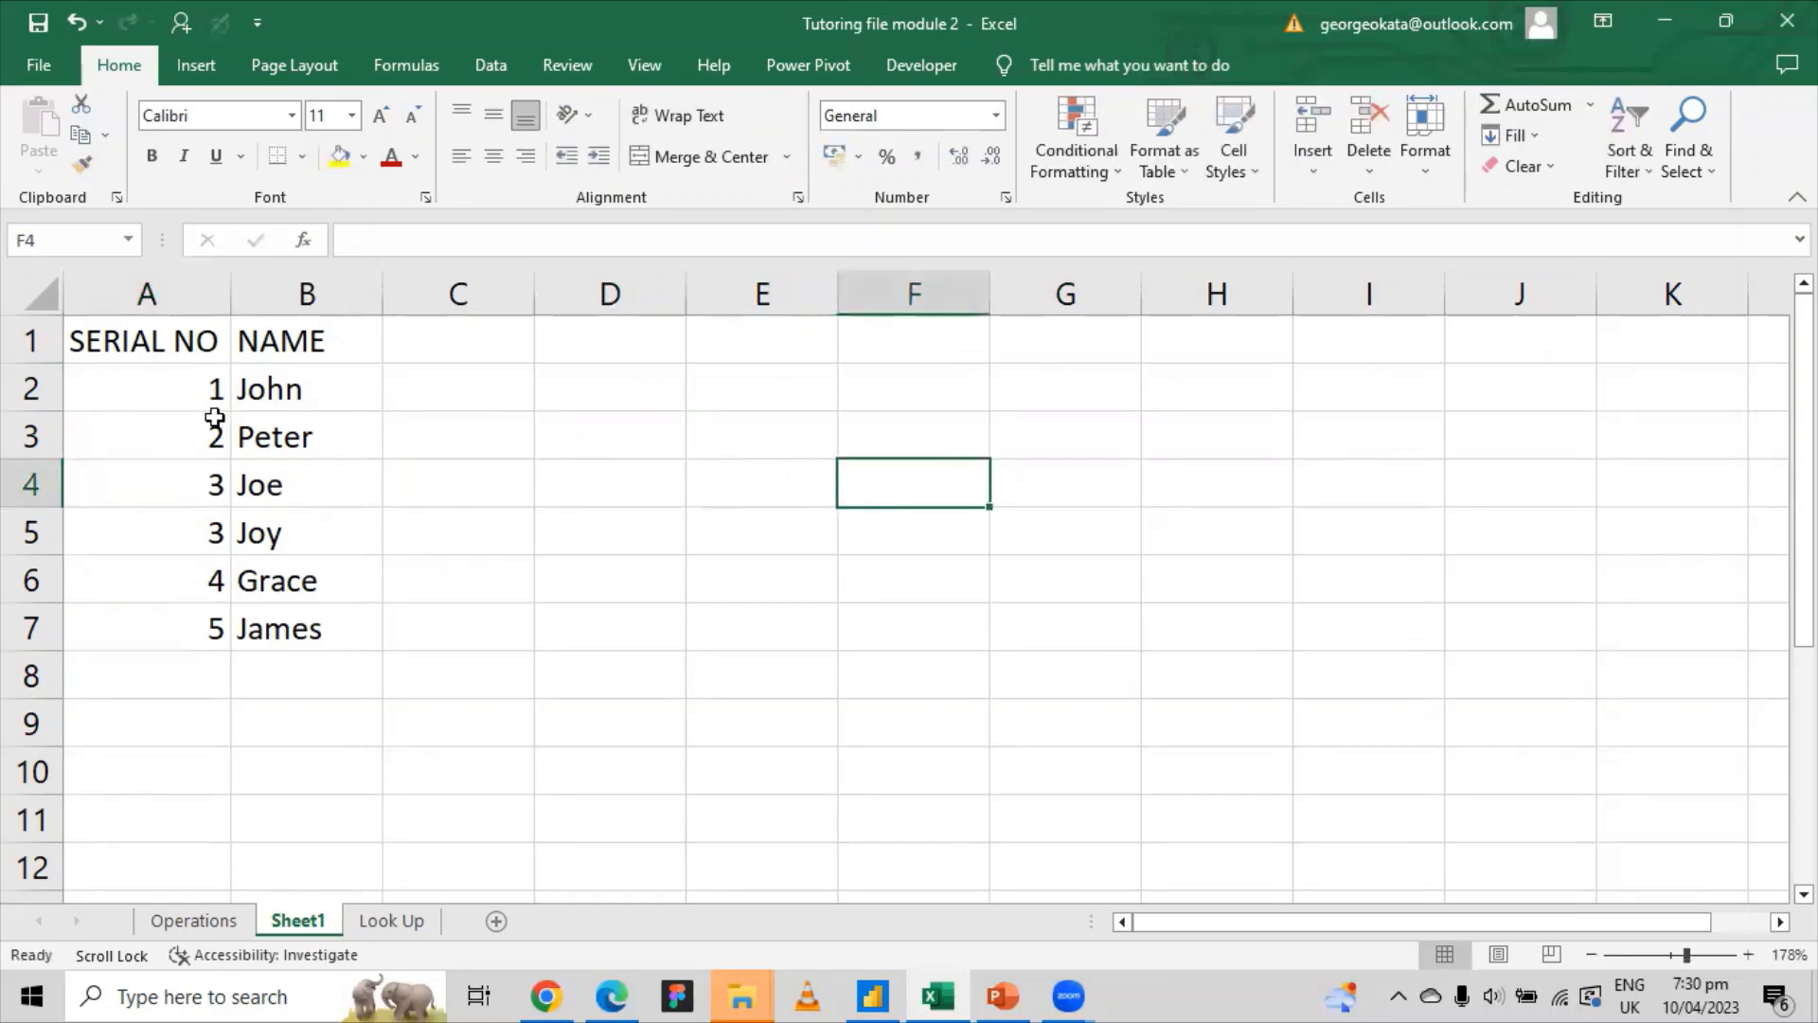
{"action": "left_click", "coordinate": [207, 484]}
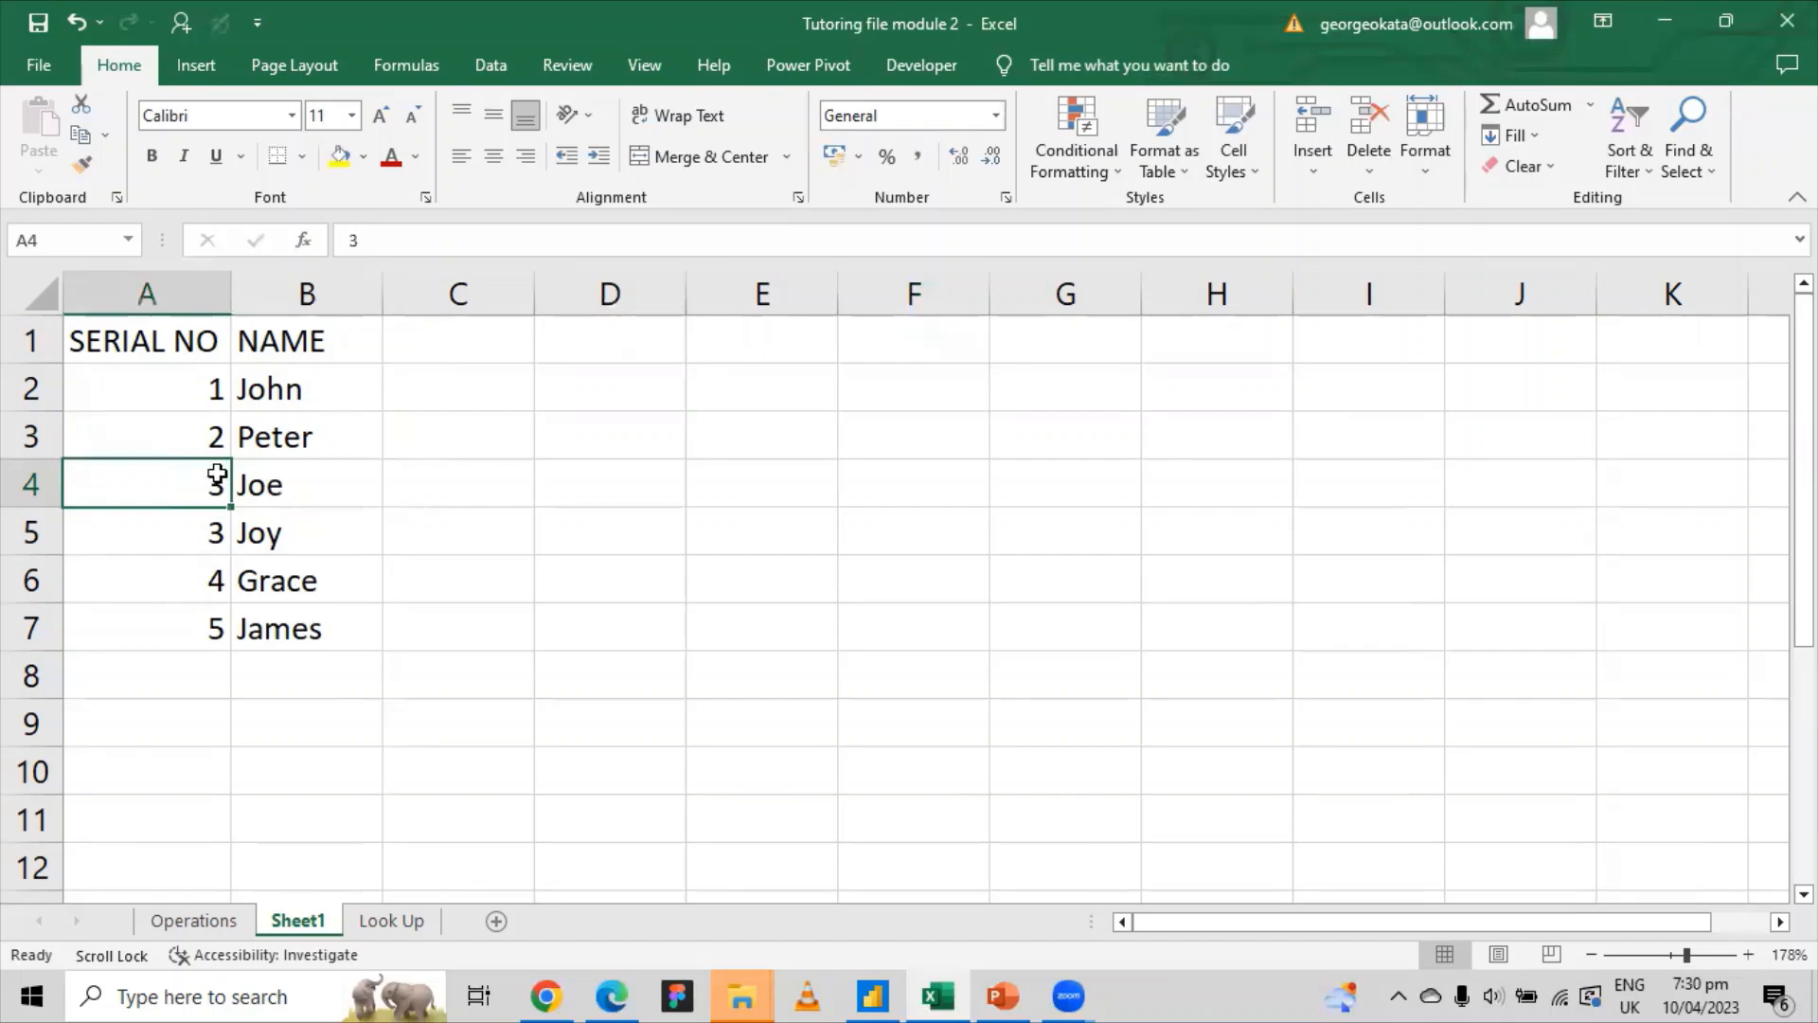
Step: Clear Joe's serial and fill the 1, 2 pattern down so serials run 1 to 6
{"action": "left_click", "coordinate": [207, 532]}
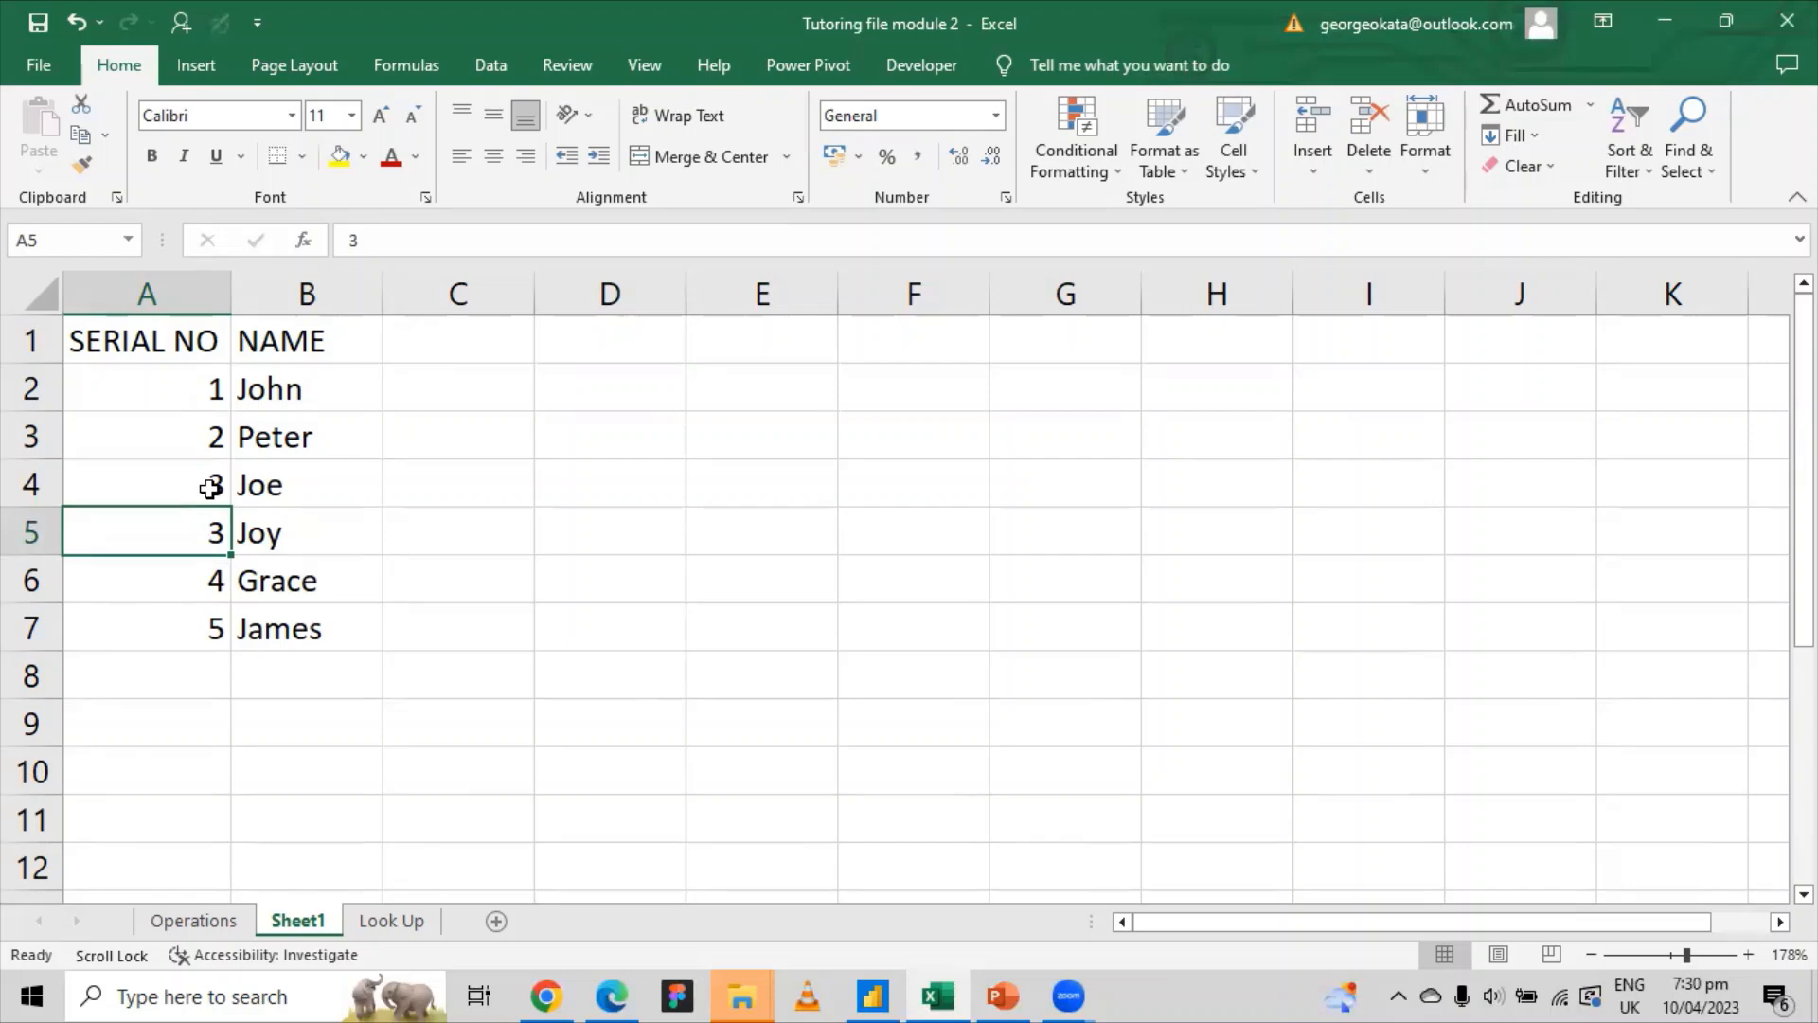
{"action": "left_click", "coordinate": [209, 488]}
{"action": "key", "text": "Delete"}
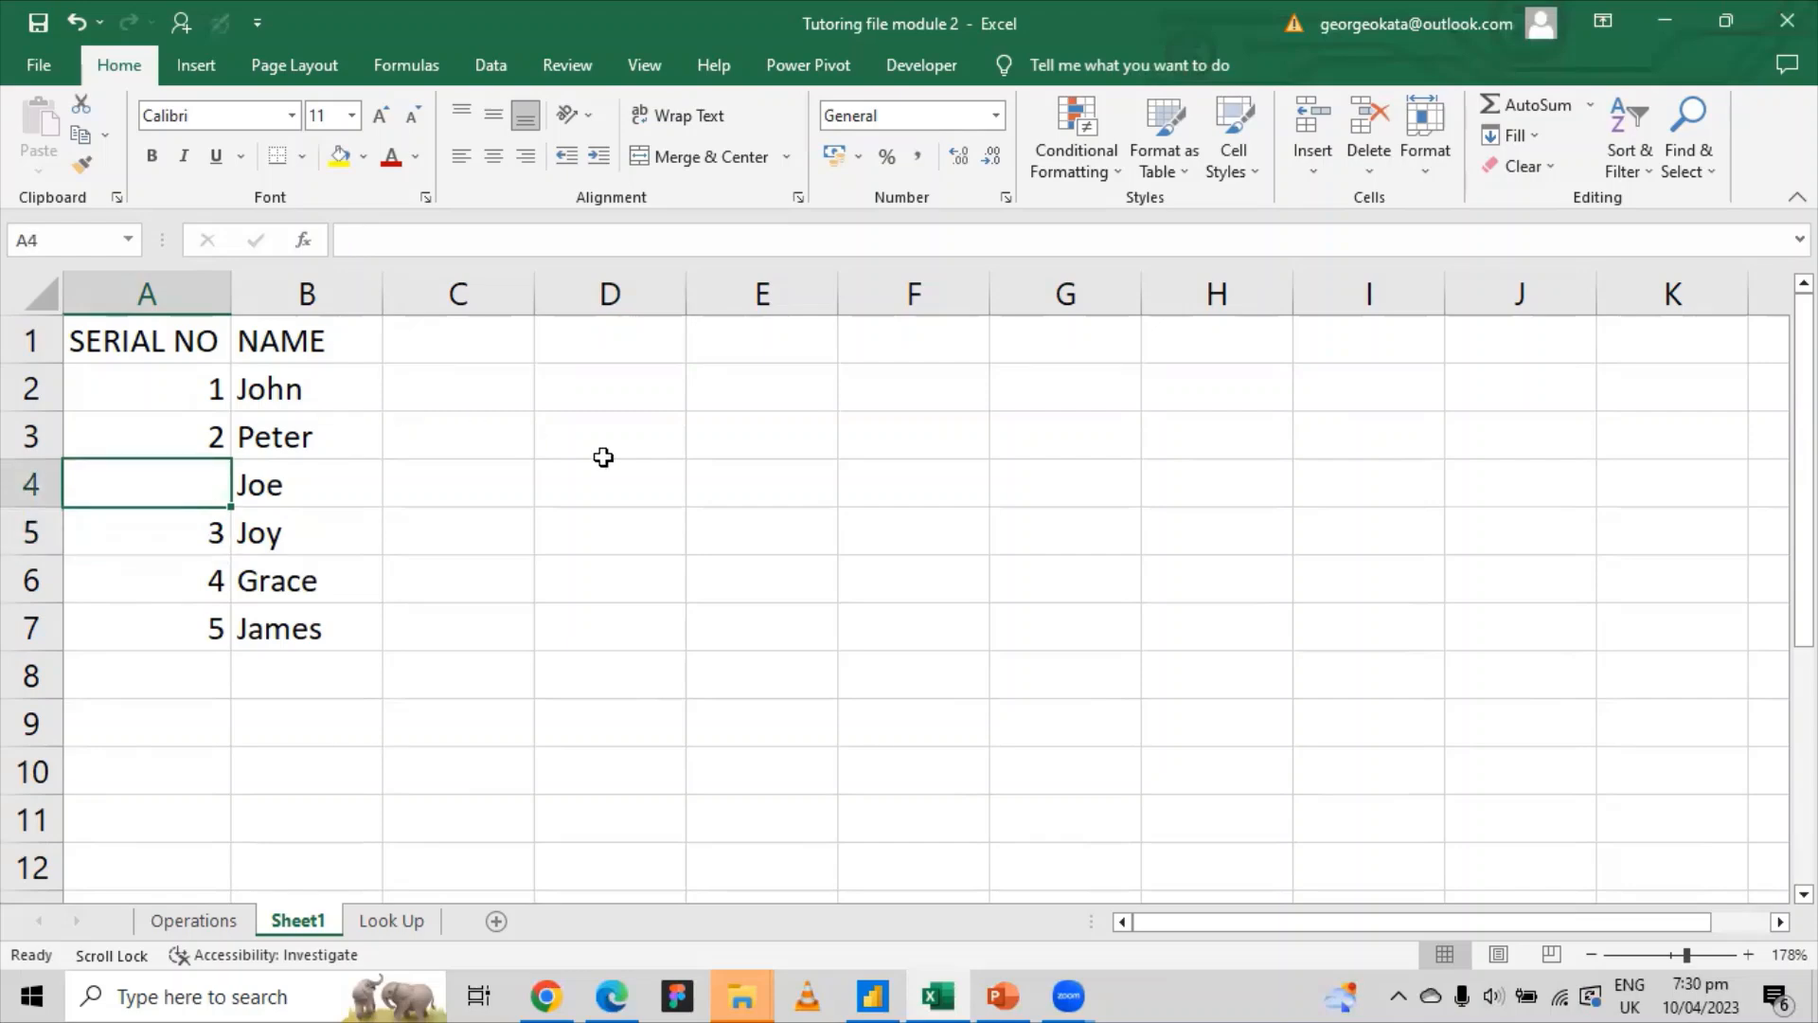
{"action": "left_click", "coordinate": [257, 484]}
{"action": "left_click_drag", "start_coordinate": [194, 387], "coordinate": [236, 633]}
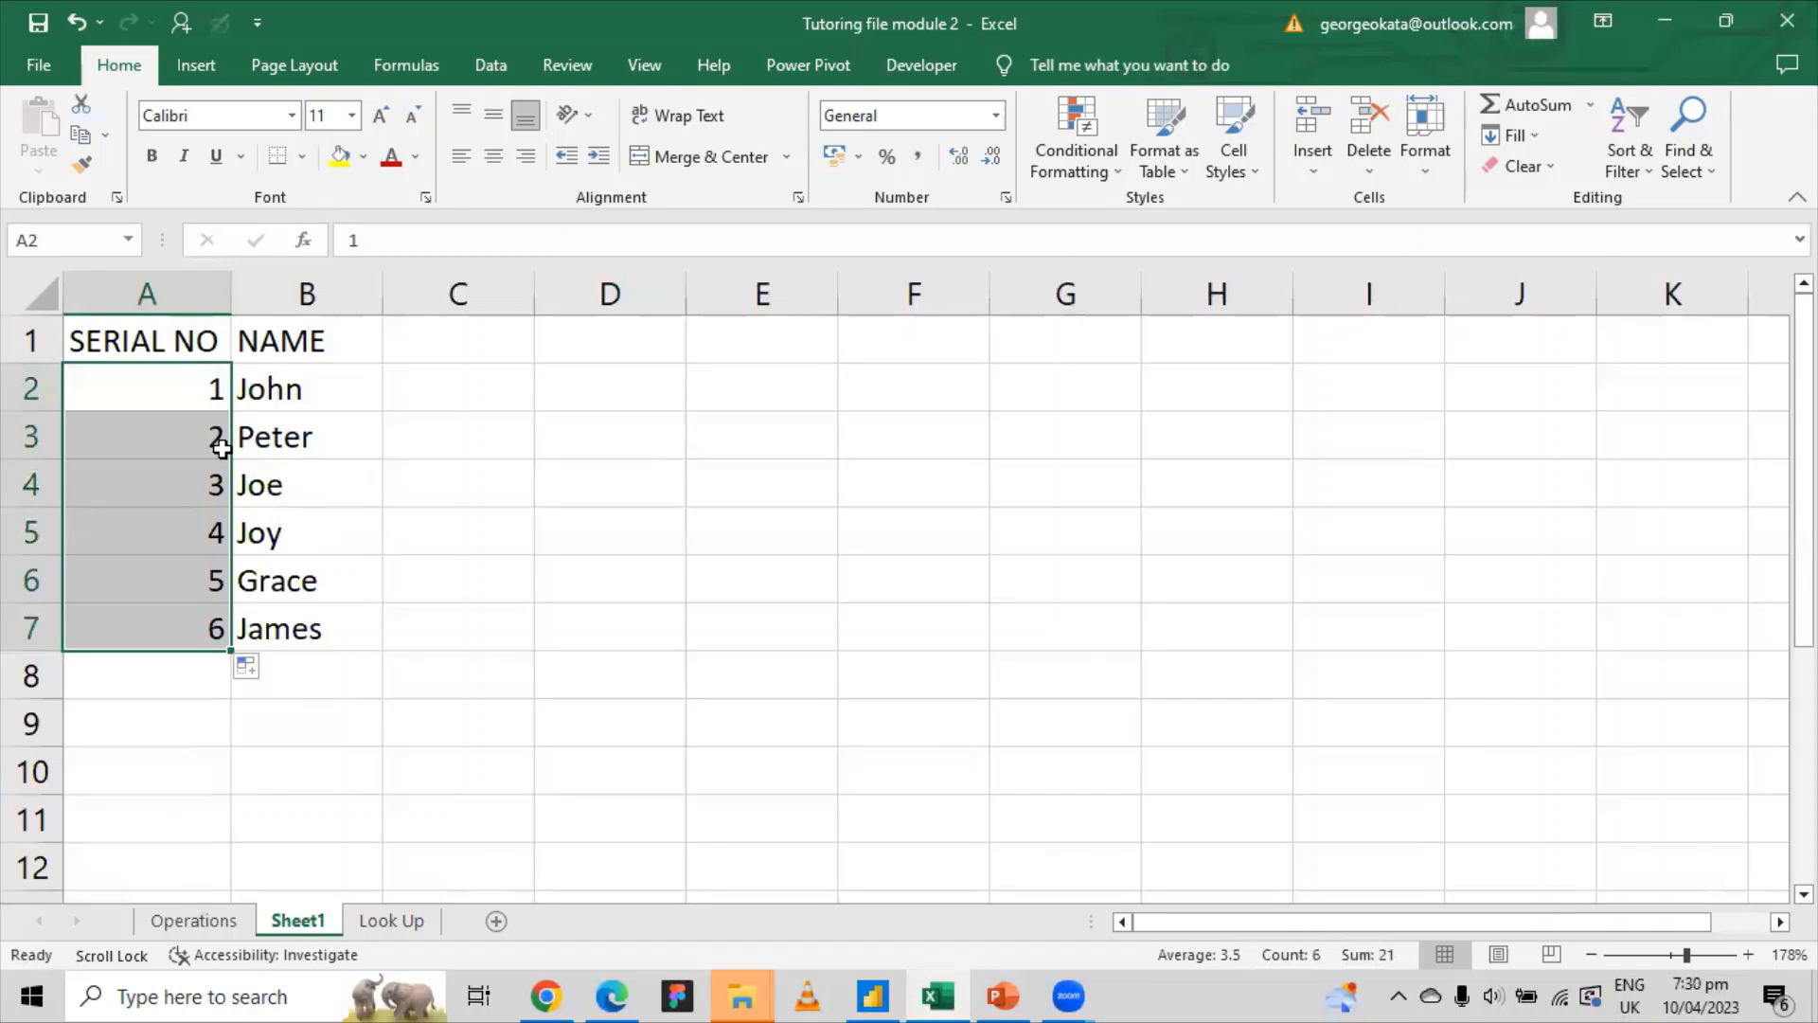
{"action": "left_click", "coordinate": [539, 512]}
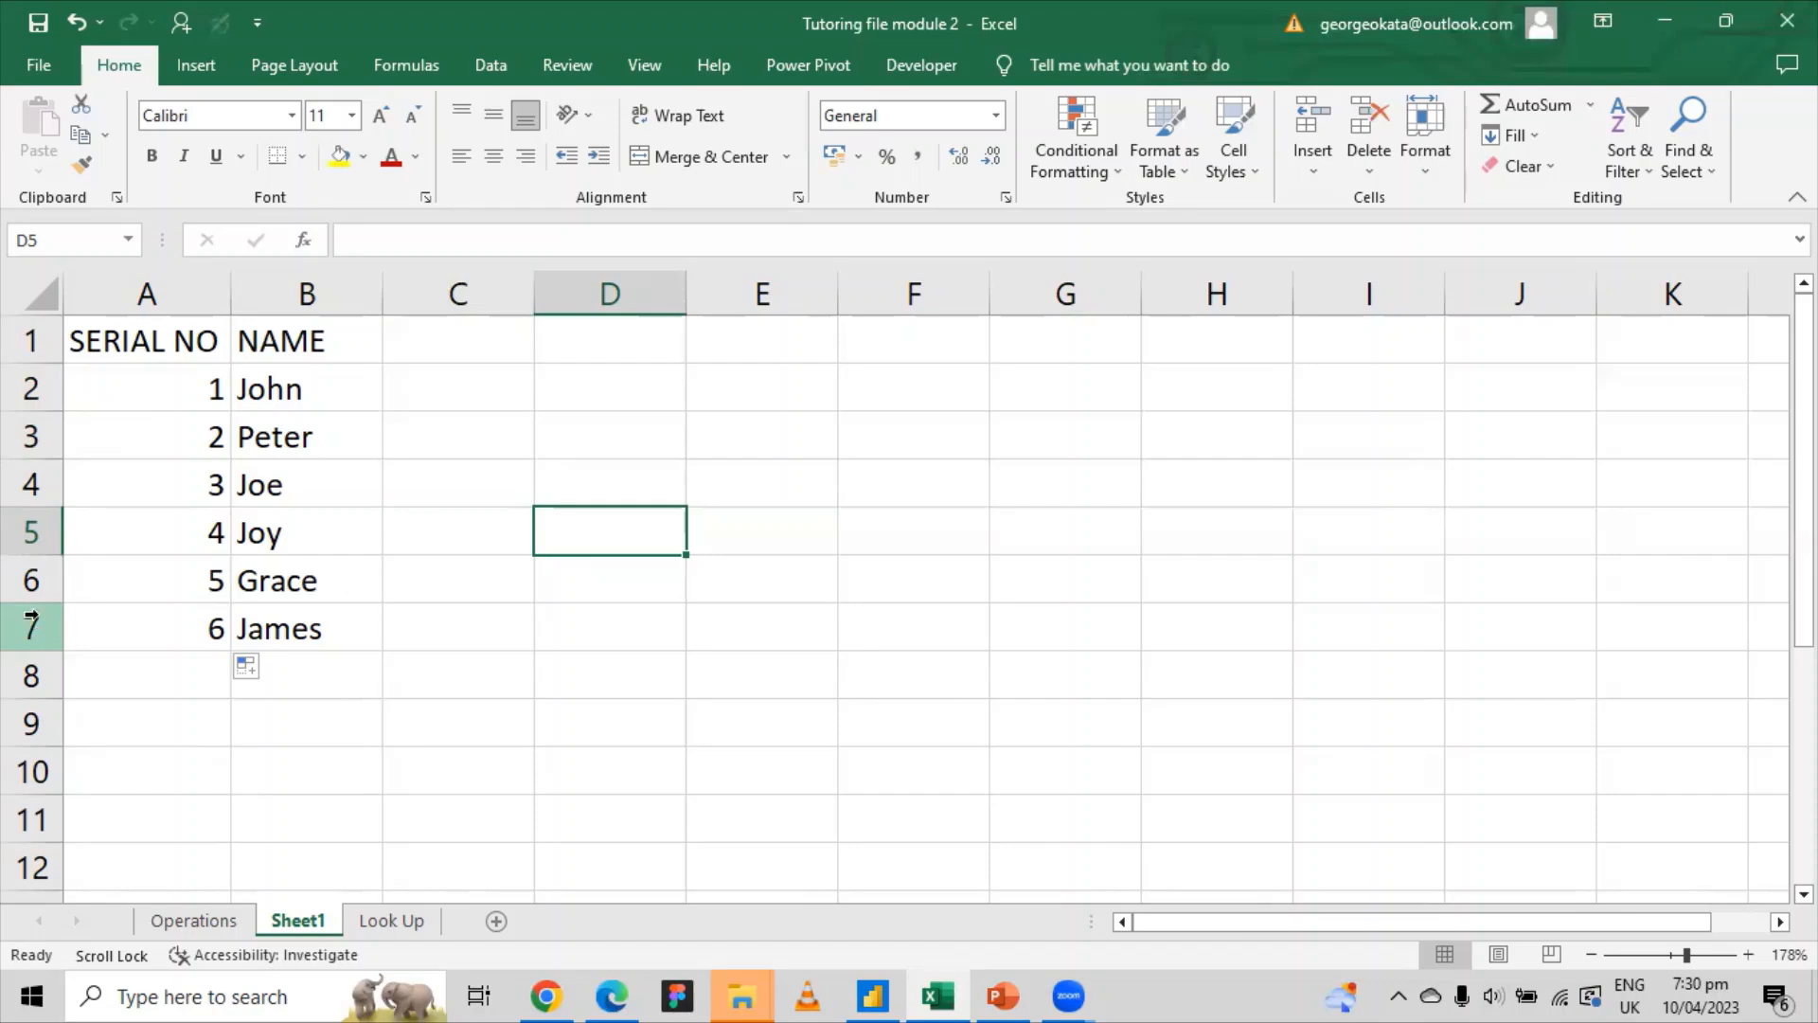
{"action": "left_click", "coordinate": [26, 628]}
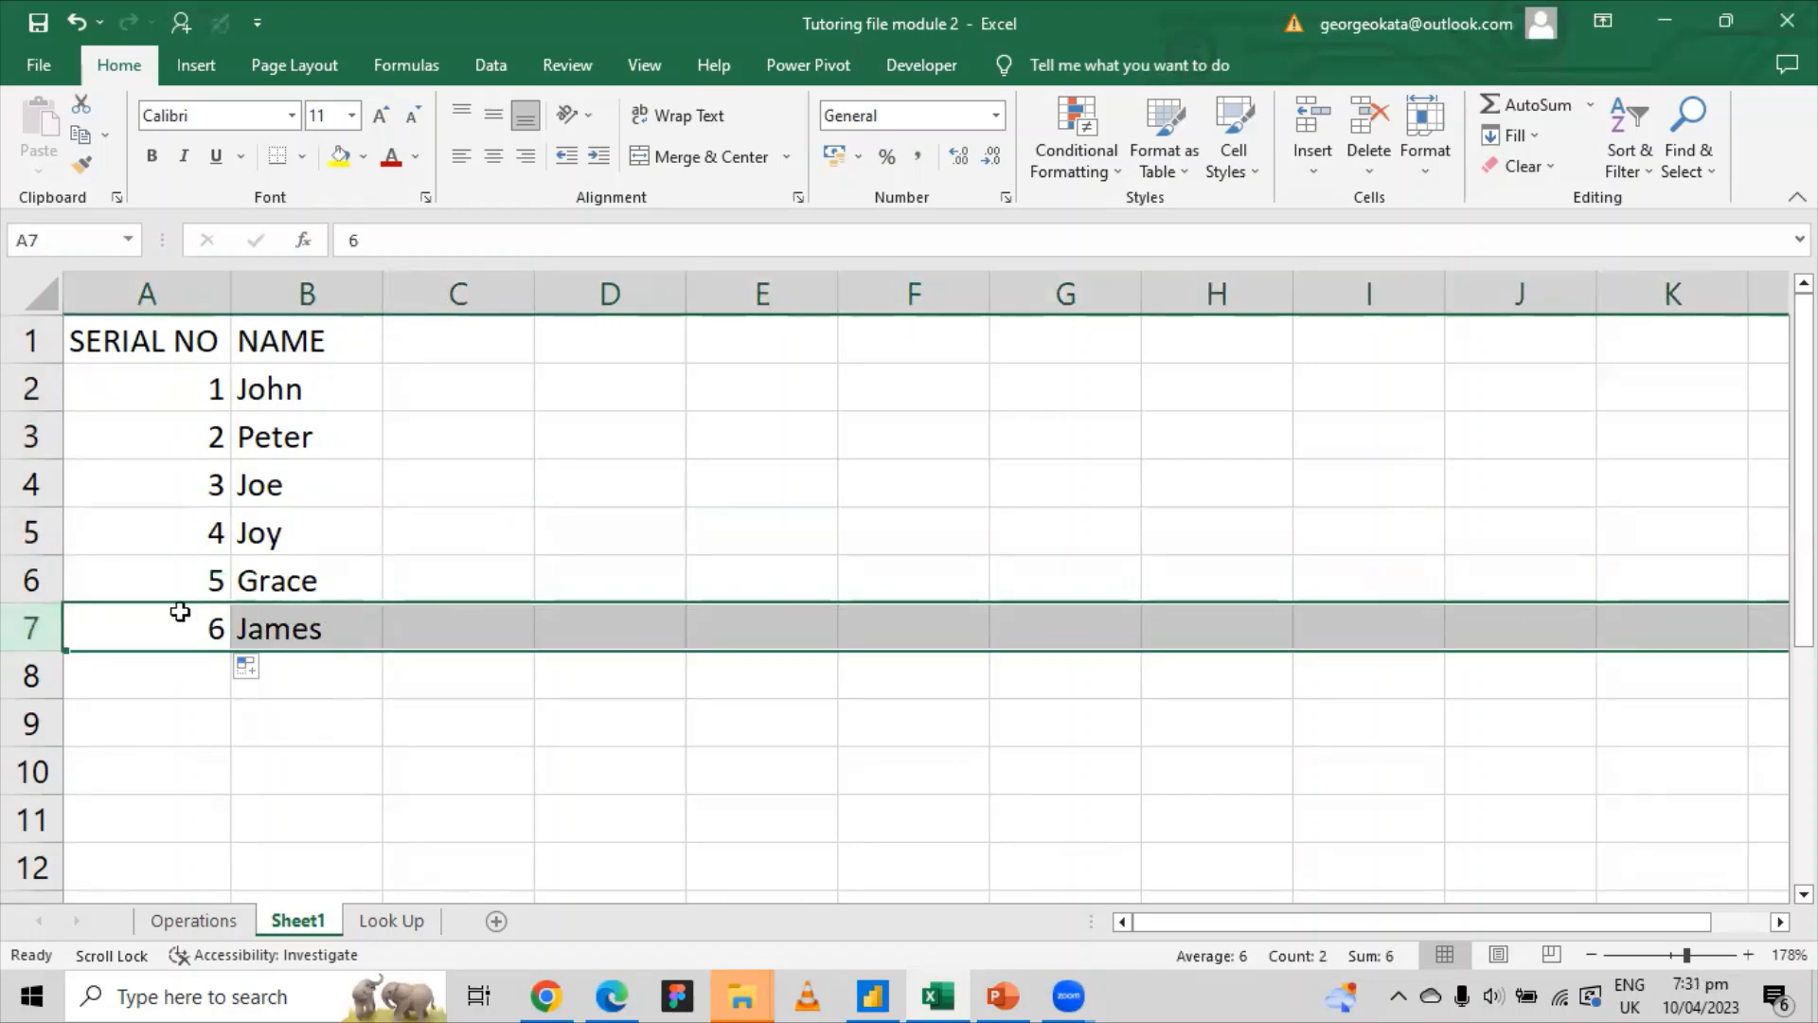
Step: Delete James's row from the list
{"action": "right_click", "coordinate": [34, 631]}
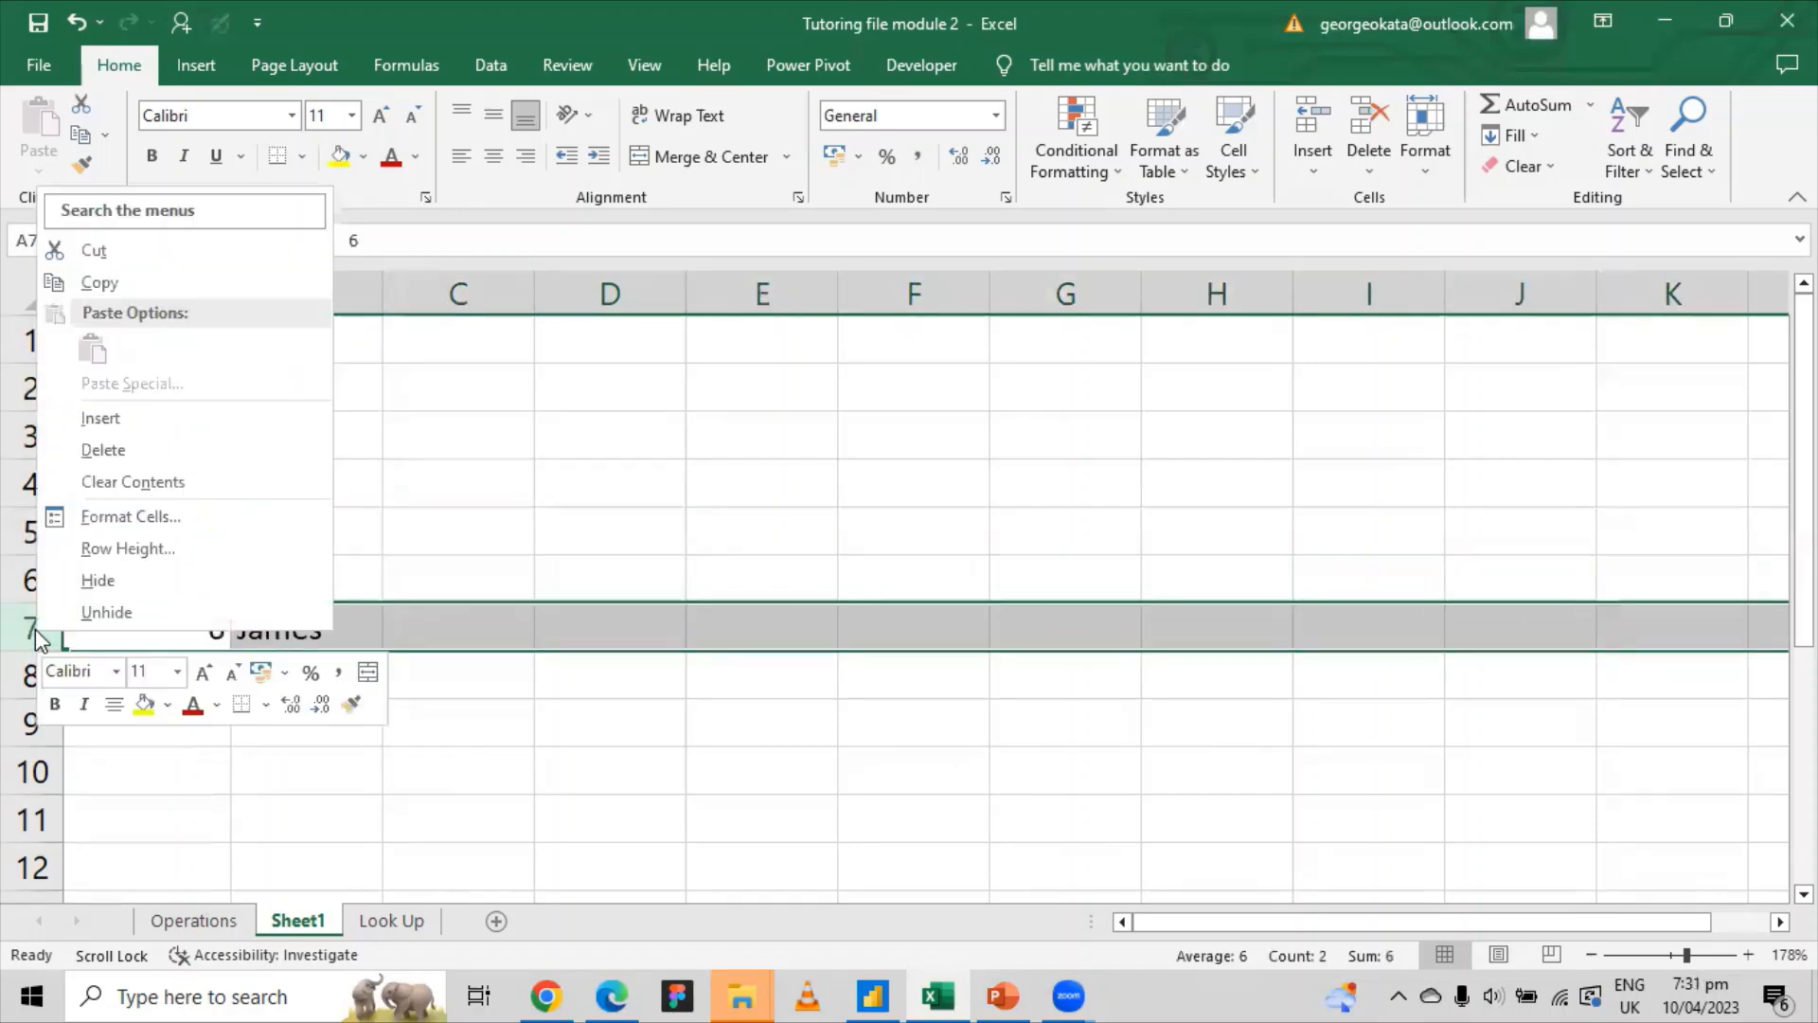
{"action": "left_click", "coordinate": [91, 451]}
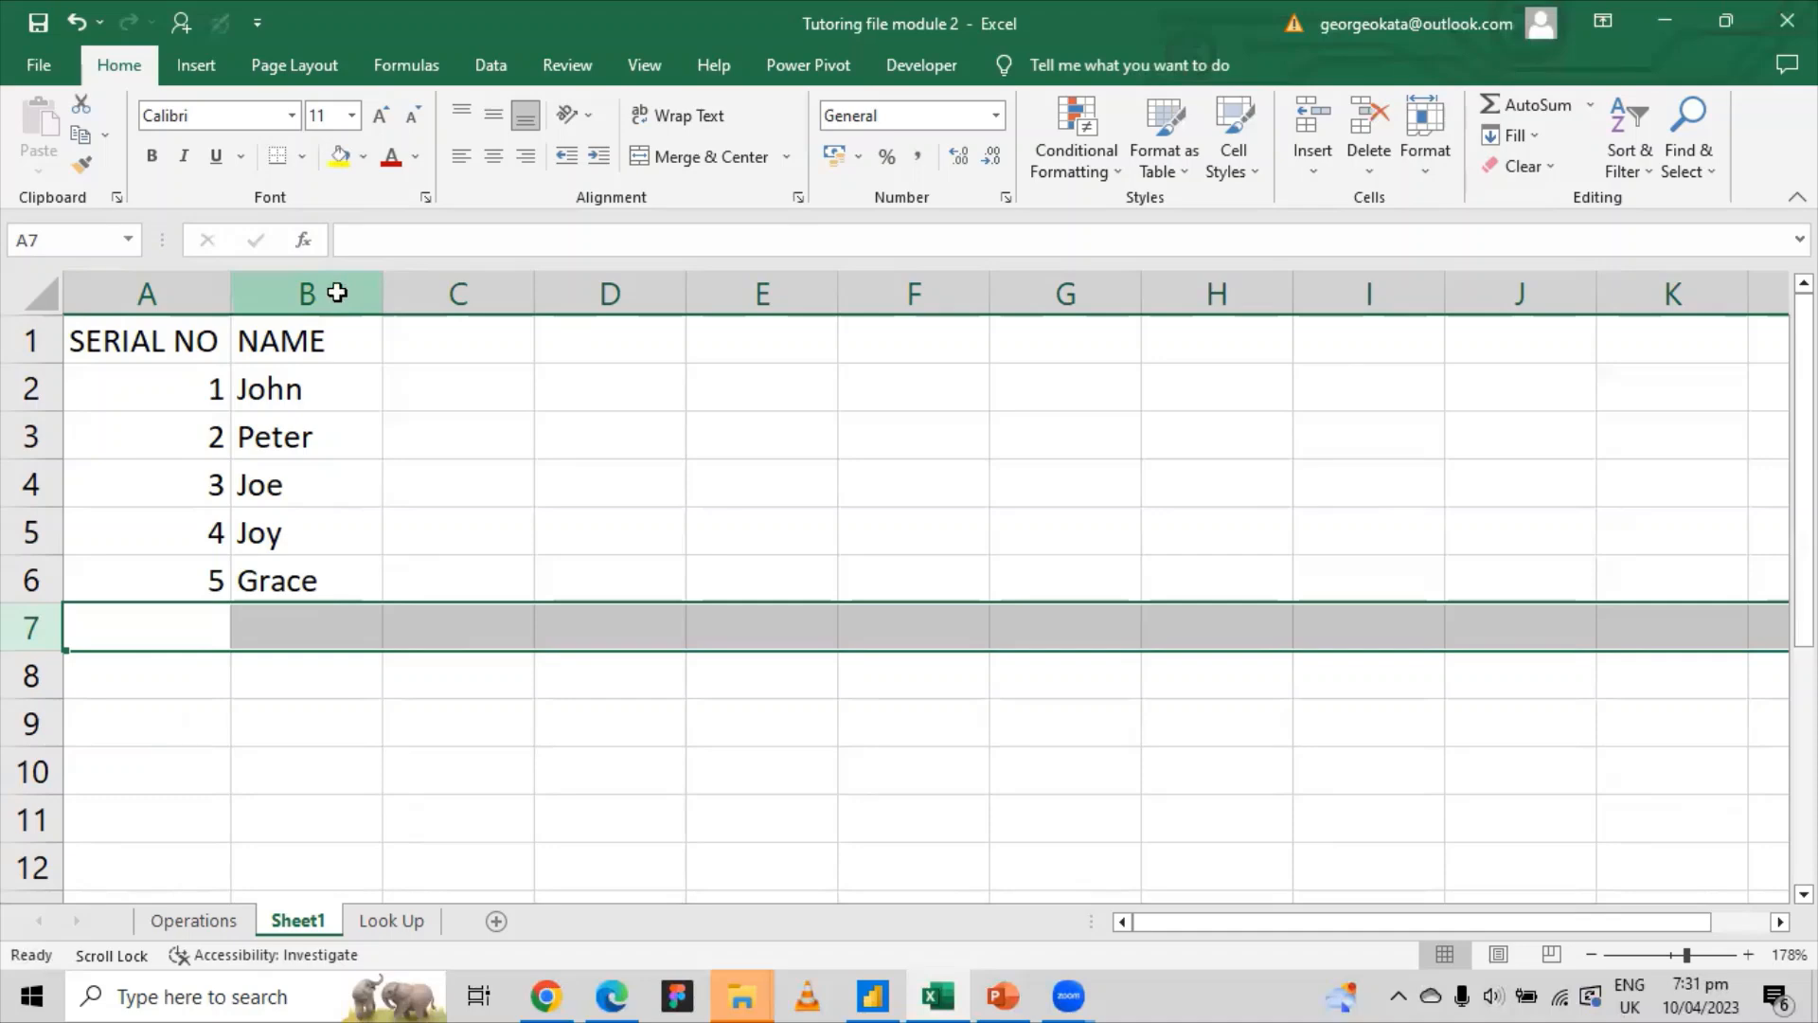
{"action": "left_click", "coordinate": [338, 287]}
{"action": "right_click", "coordinate": [339, 299]}
{"action": "left_click", "coordinate": [333, 292]}
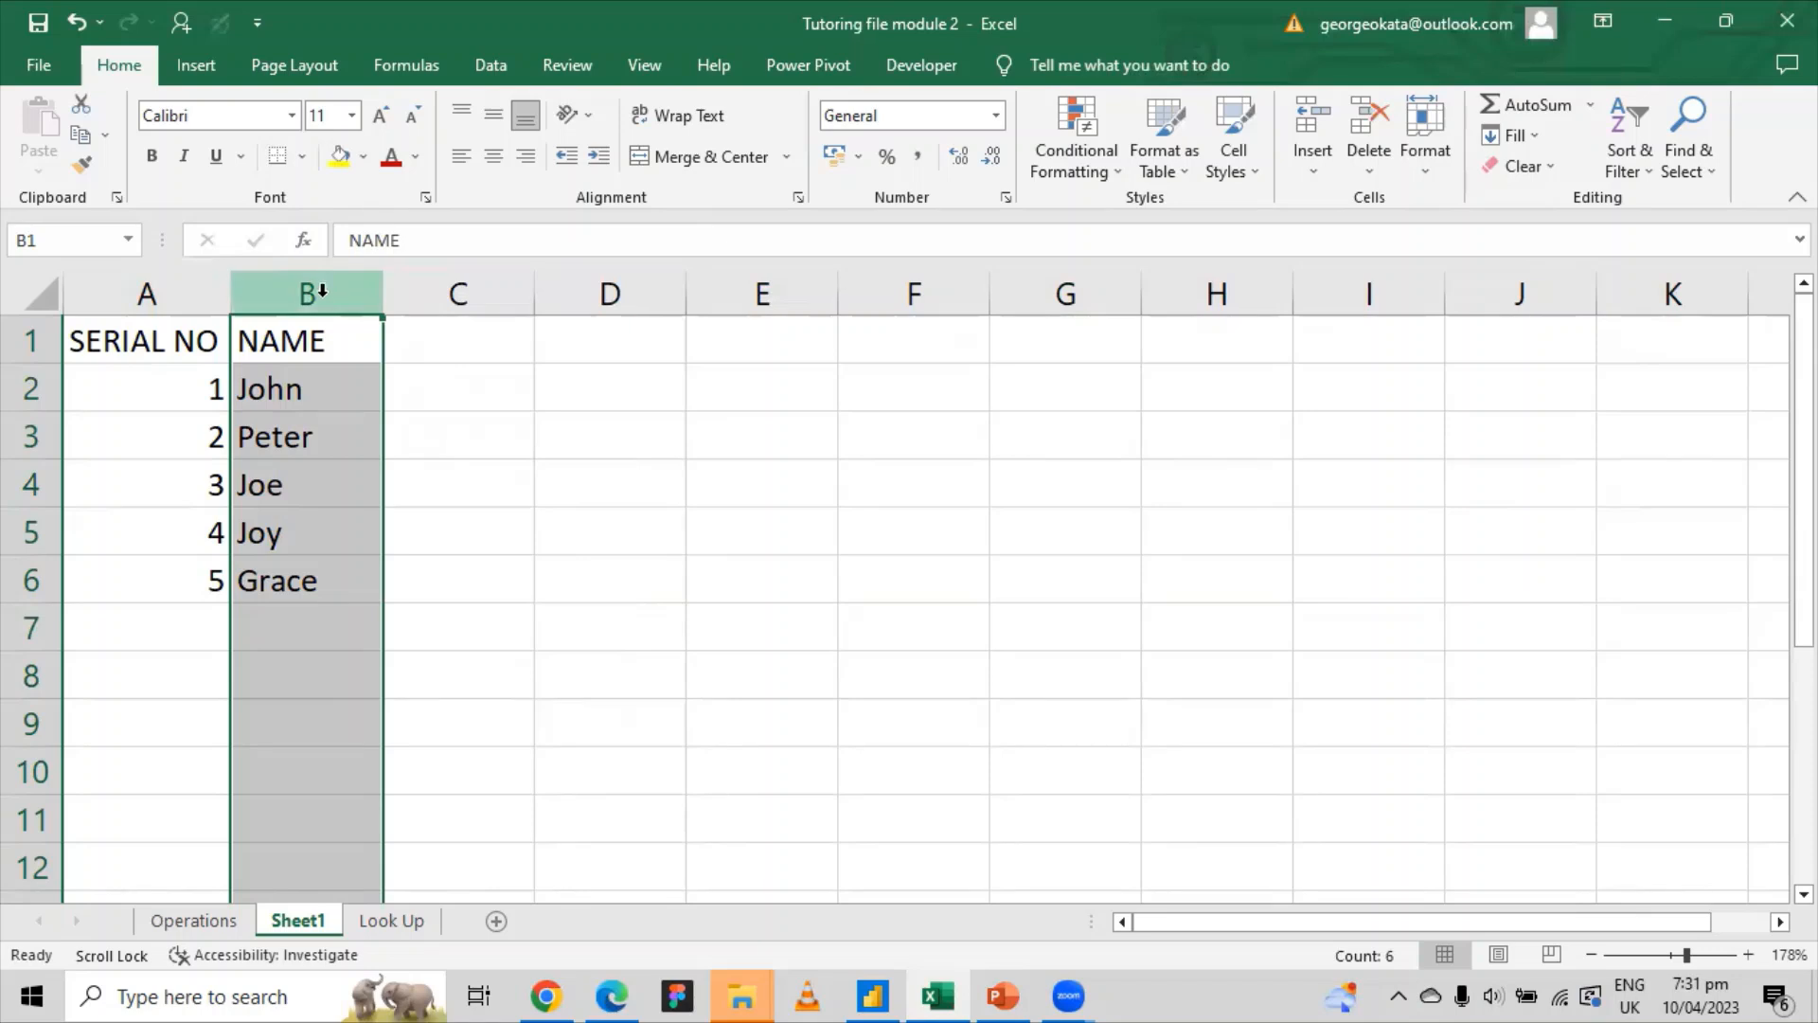
Step: Edit the B1 heading to read LAST NAME
{"action": "left_click", "coordinate": [268, 338]}
{"action": "double_click", "coordinate": [246, 339]}
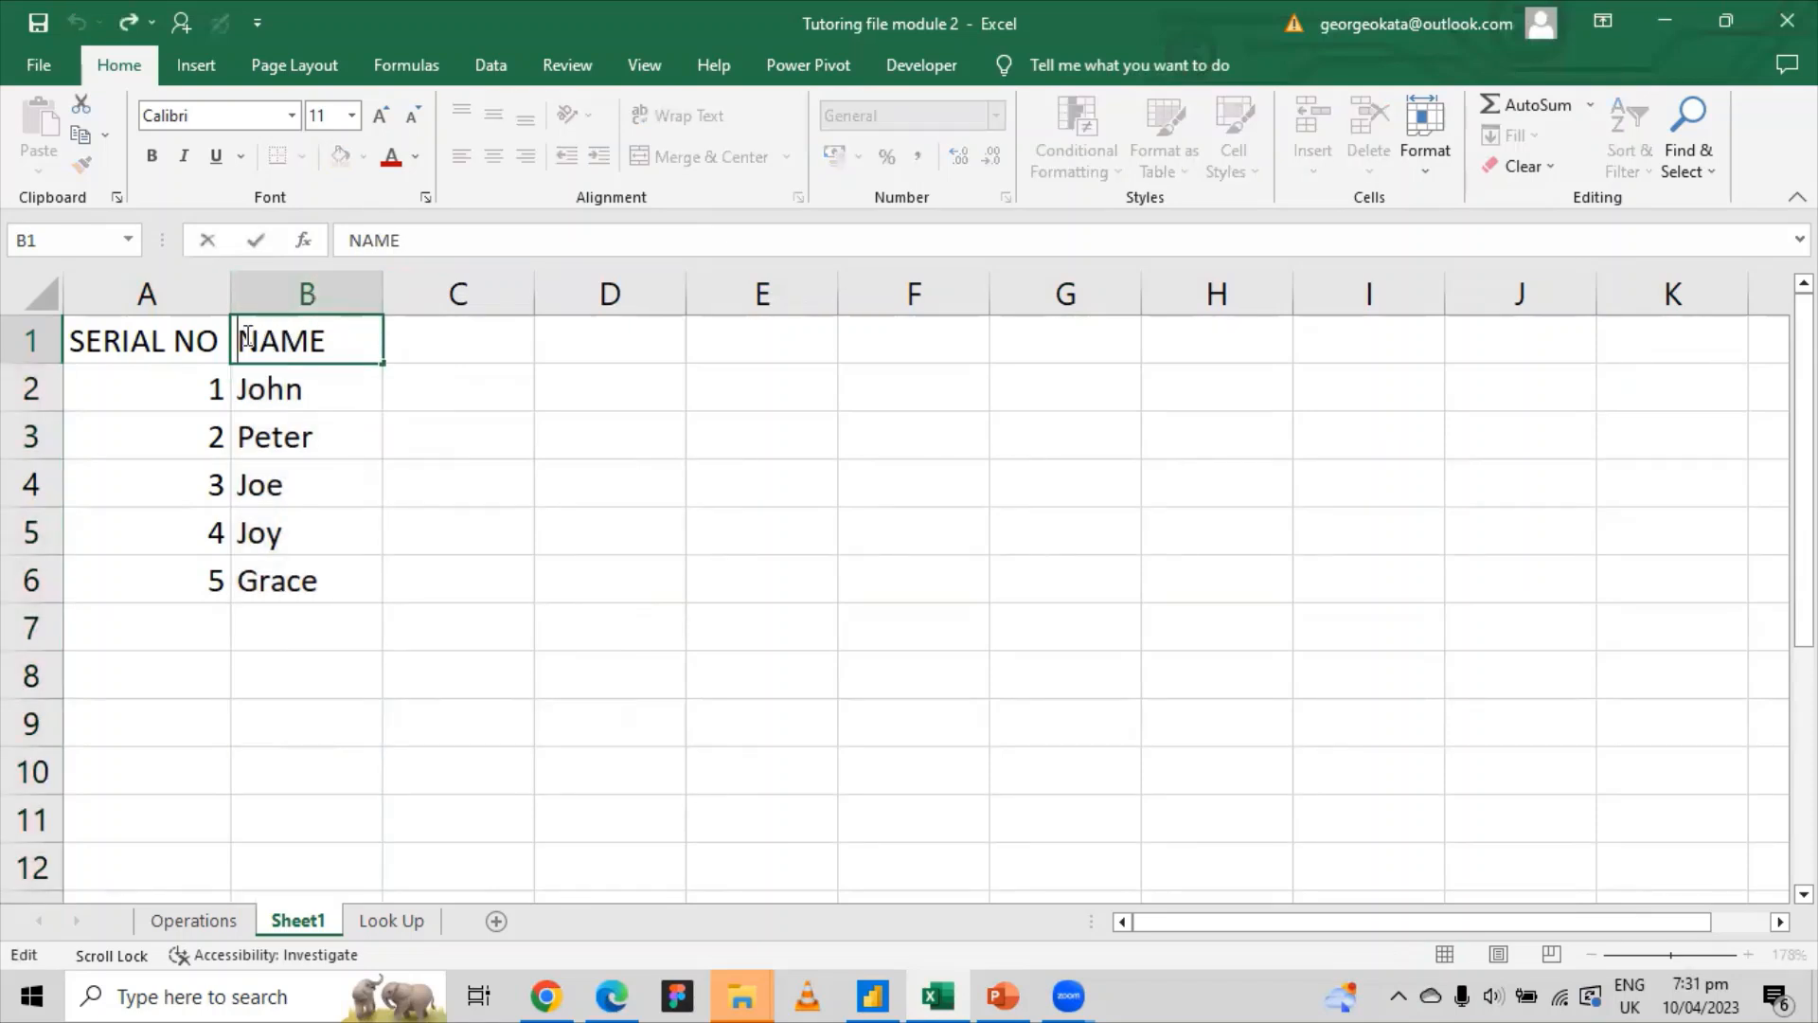
{"action": "type", "text": "LAST"}
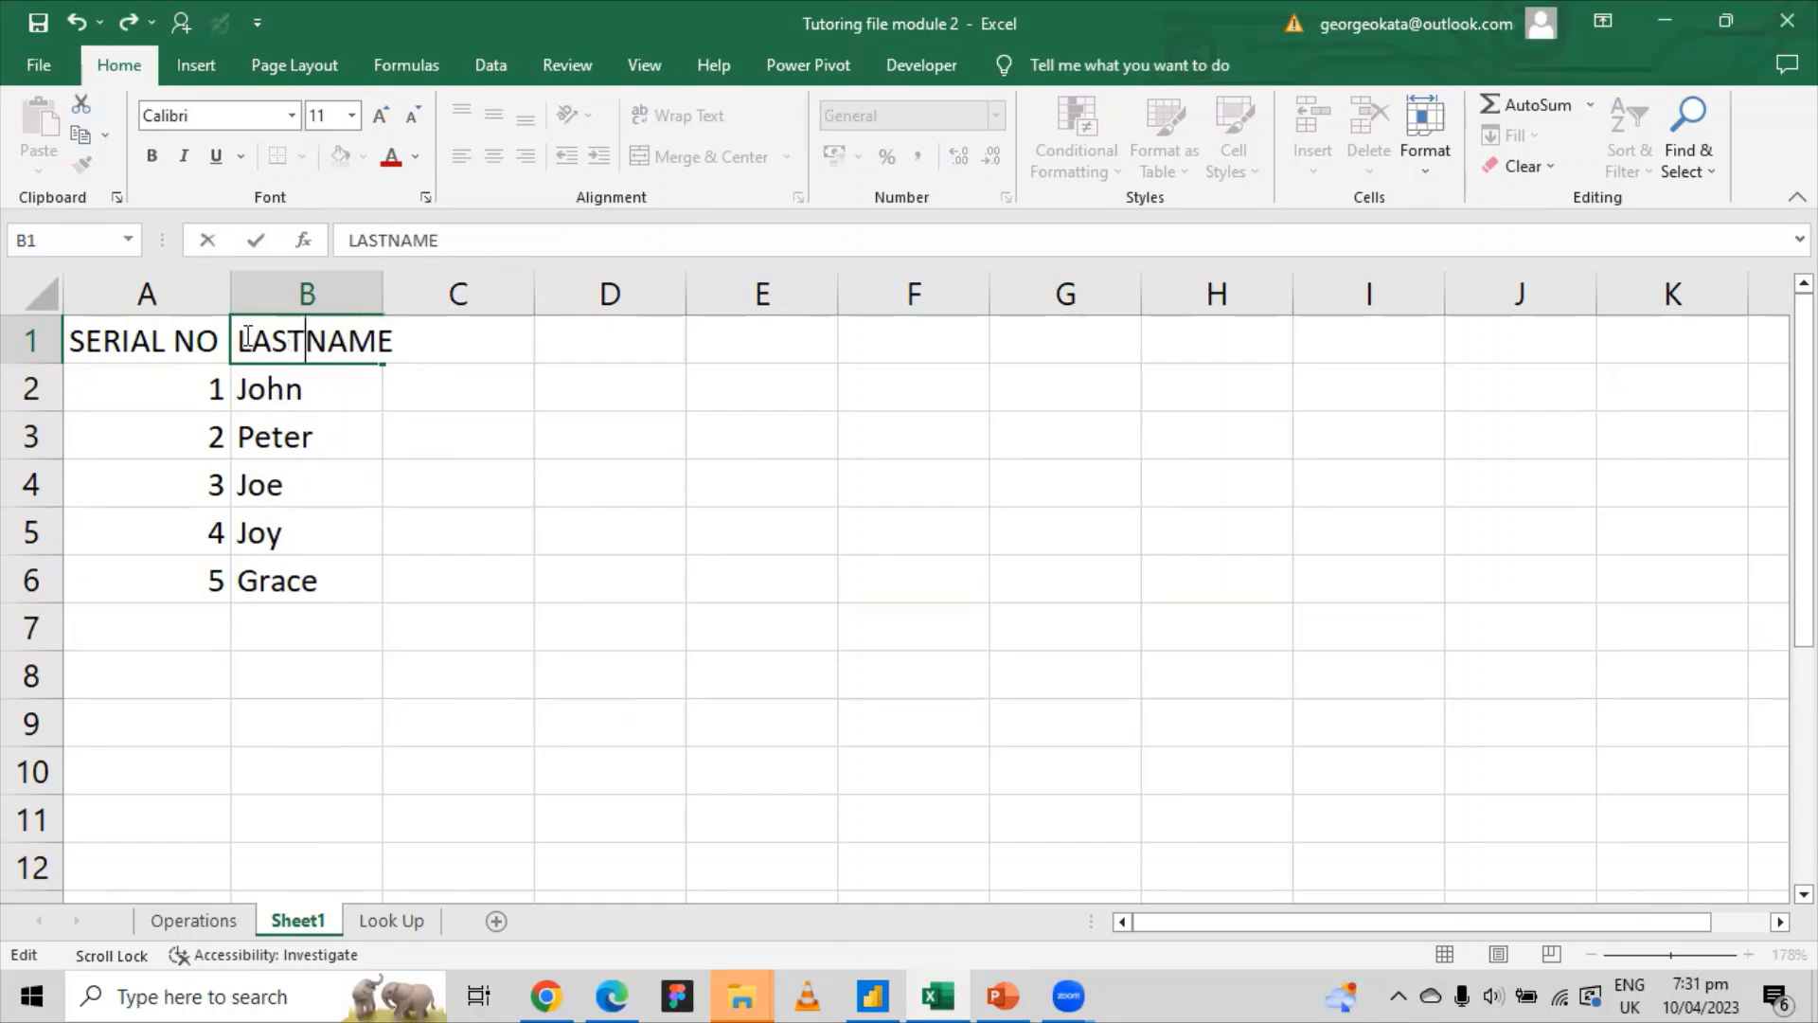
{"action": "left_click", "coordinate": [309, 291]}
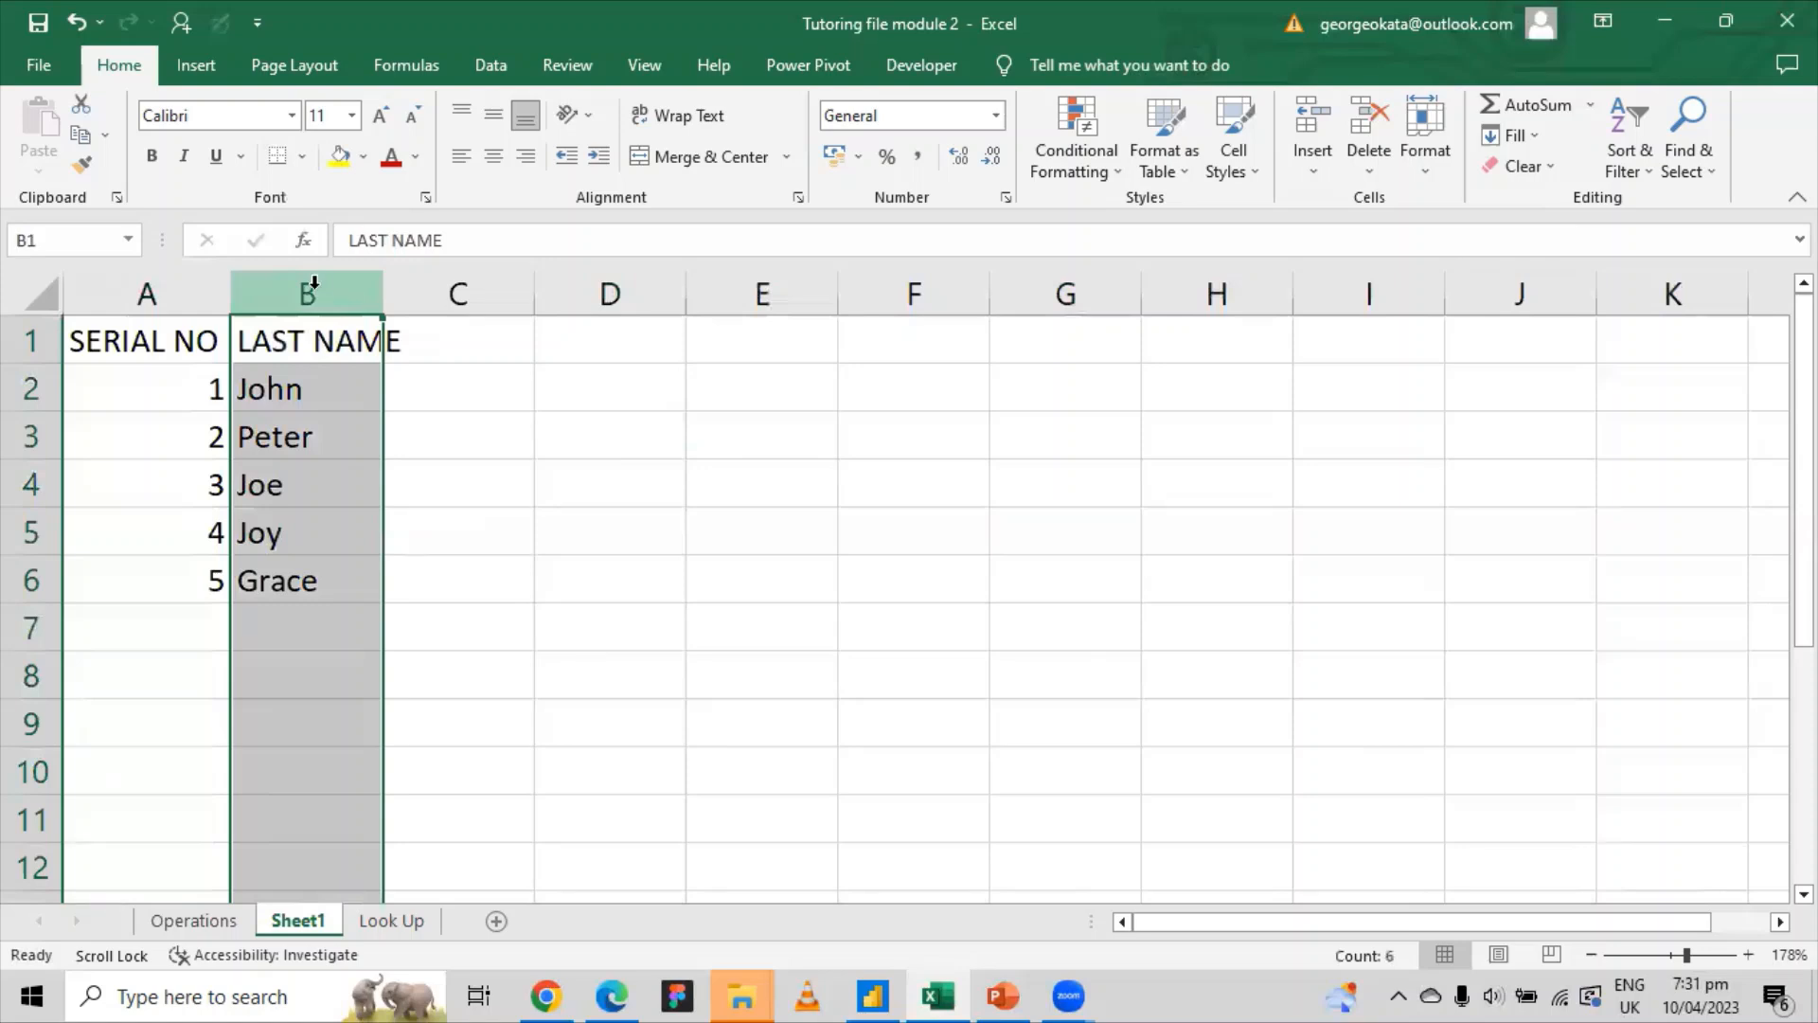
Step: Insert an empty column B headed FIRST NAME and autofit its width
{"action": "right_click", "coordinate": [315, 284]}
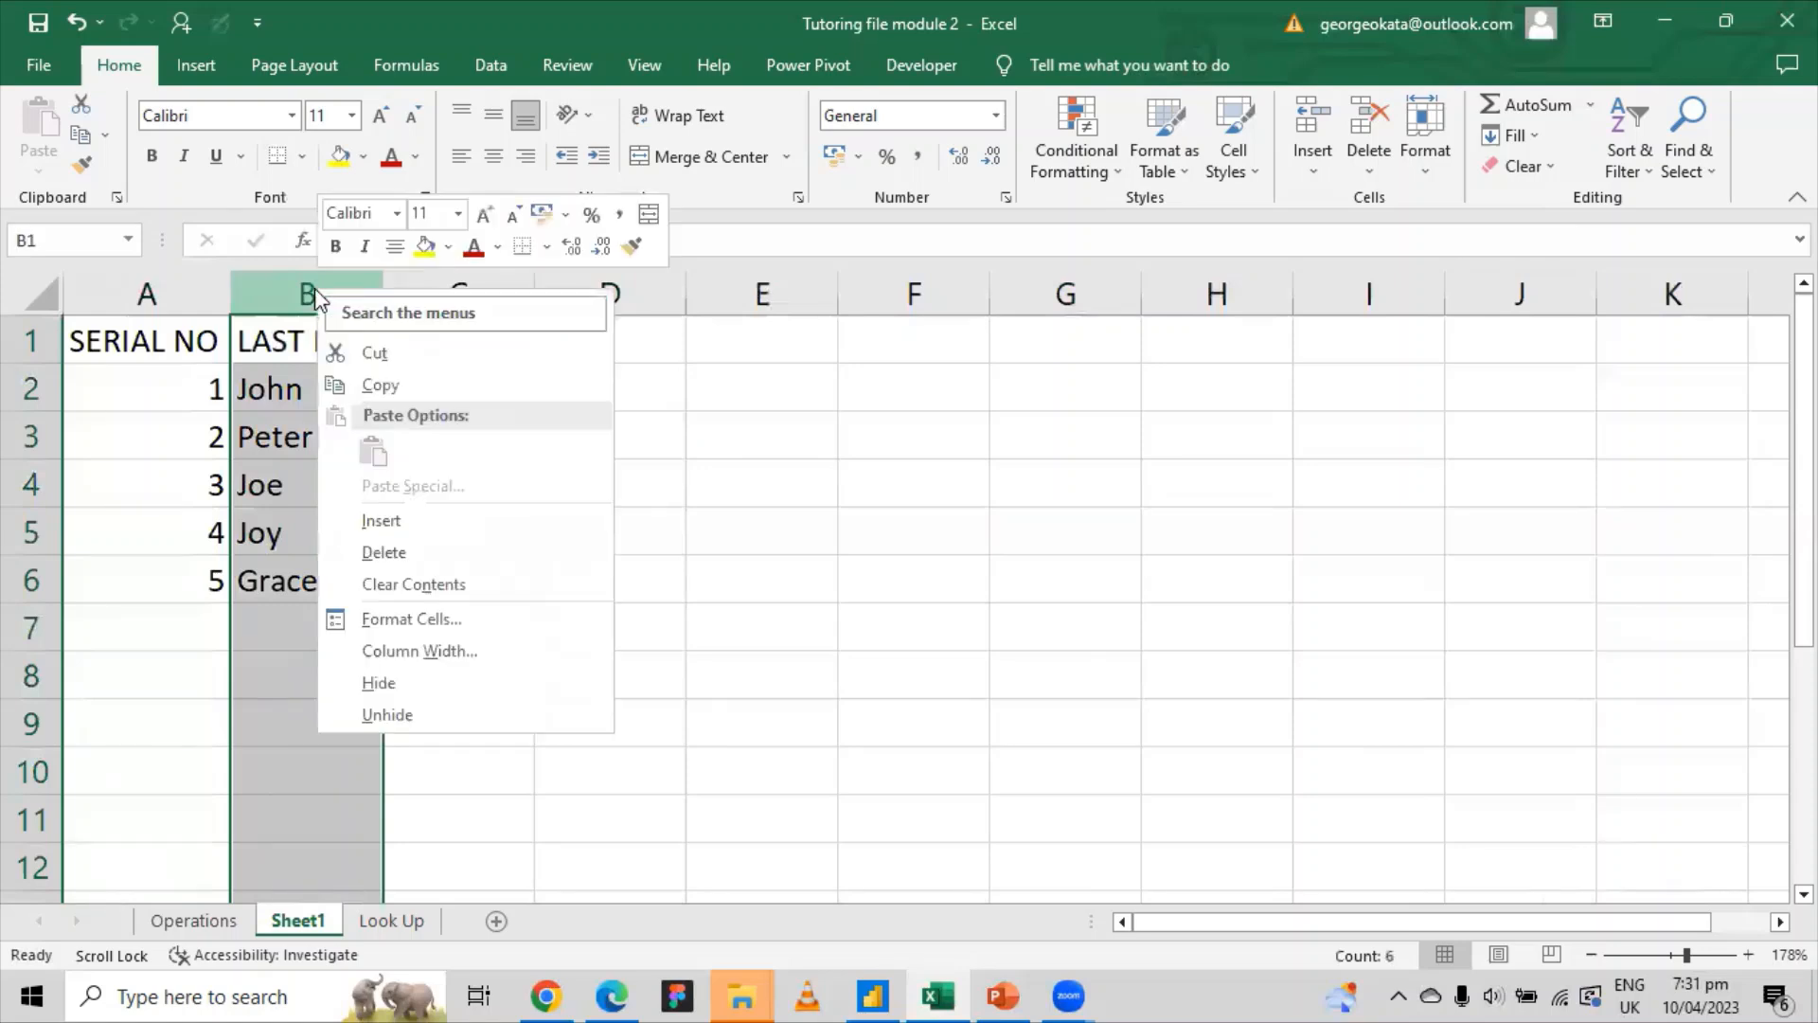
{"action": "left_click", "coordinate": [383, 521]}
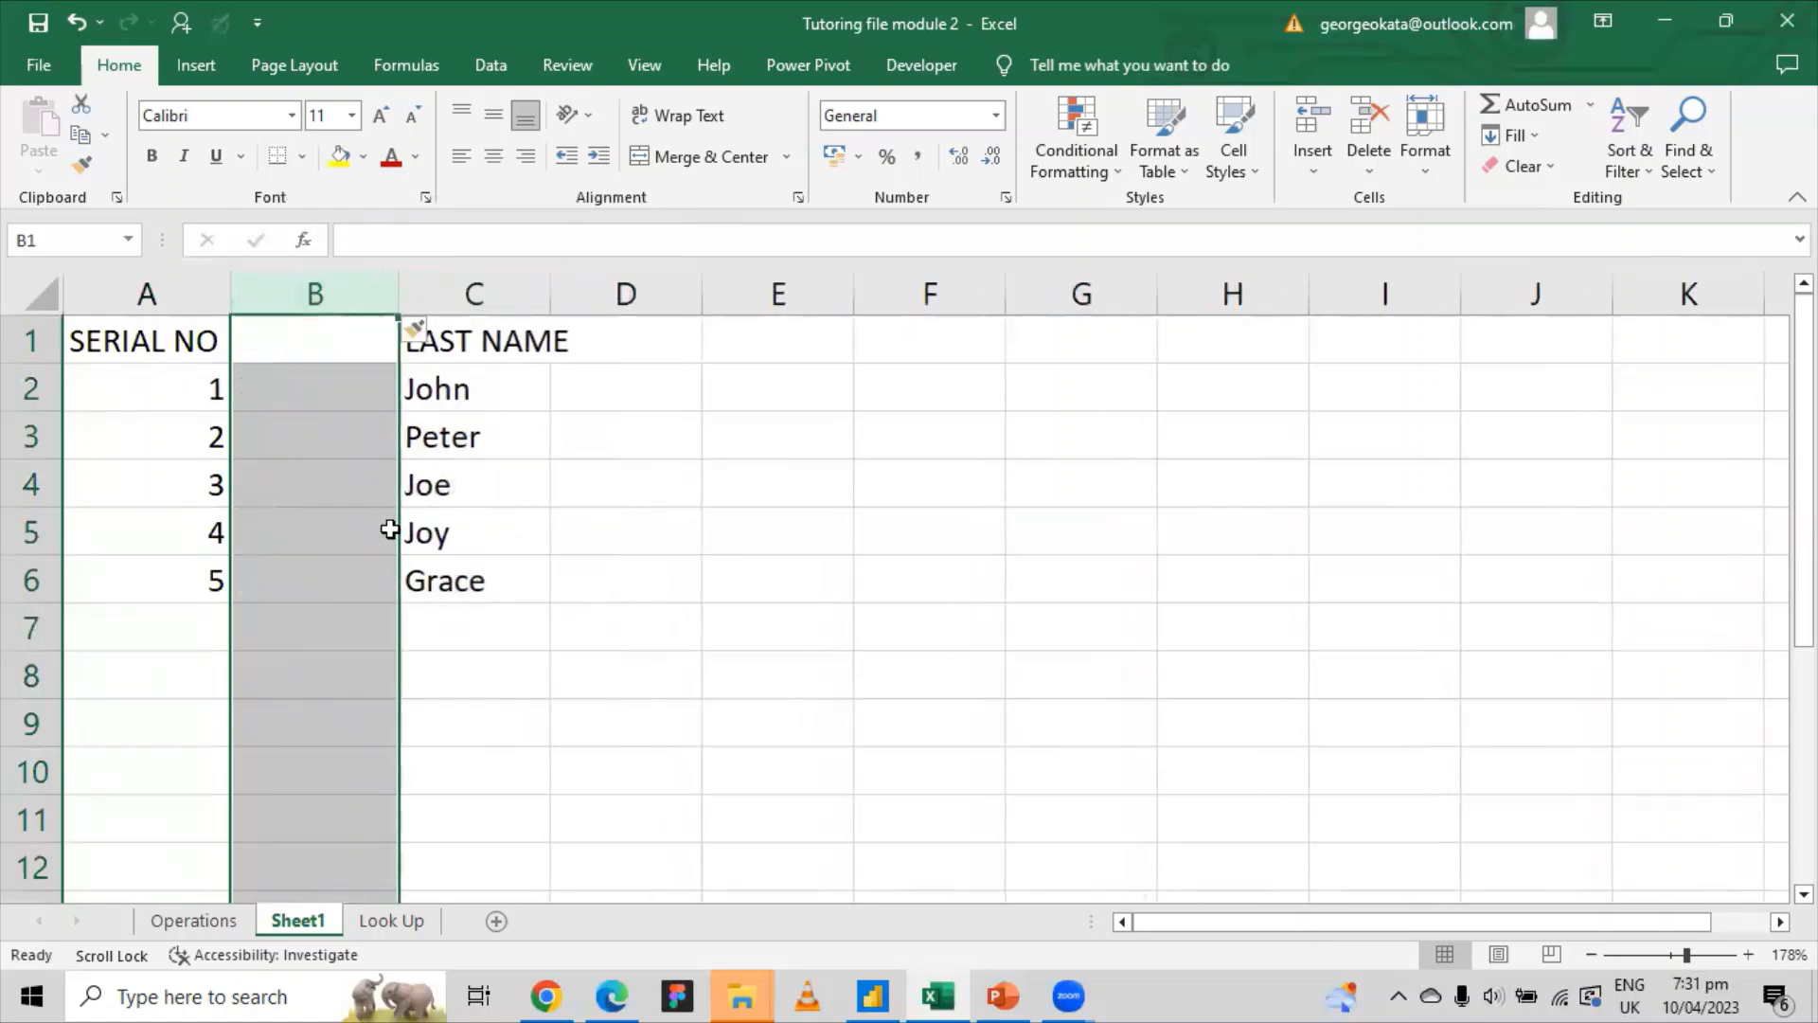
{"action": "left_click", "coordinate": [318, 347]}
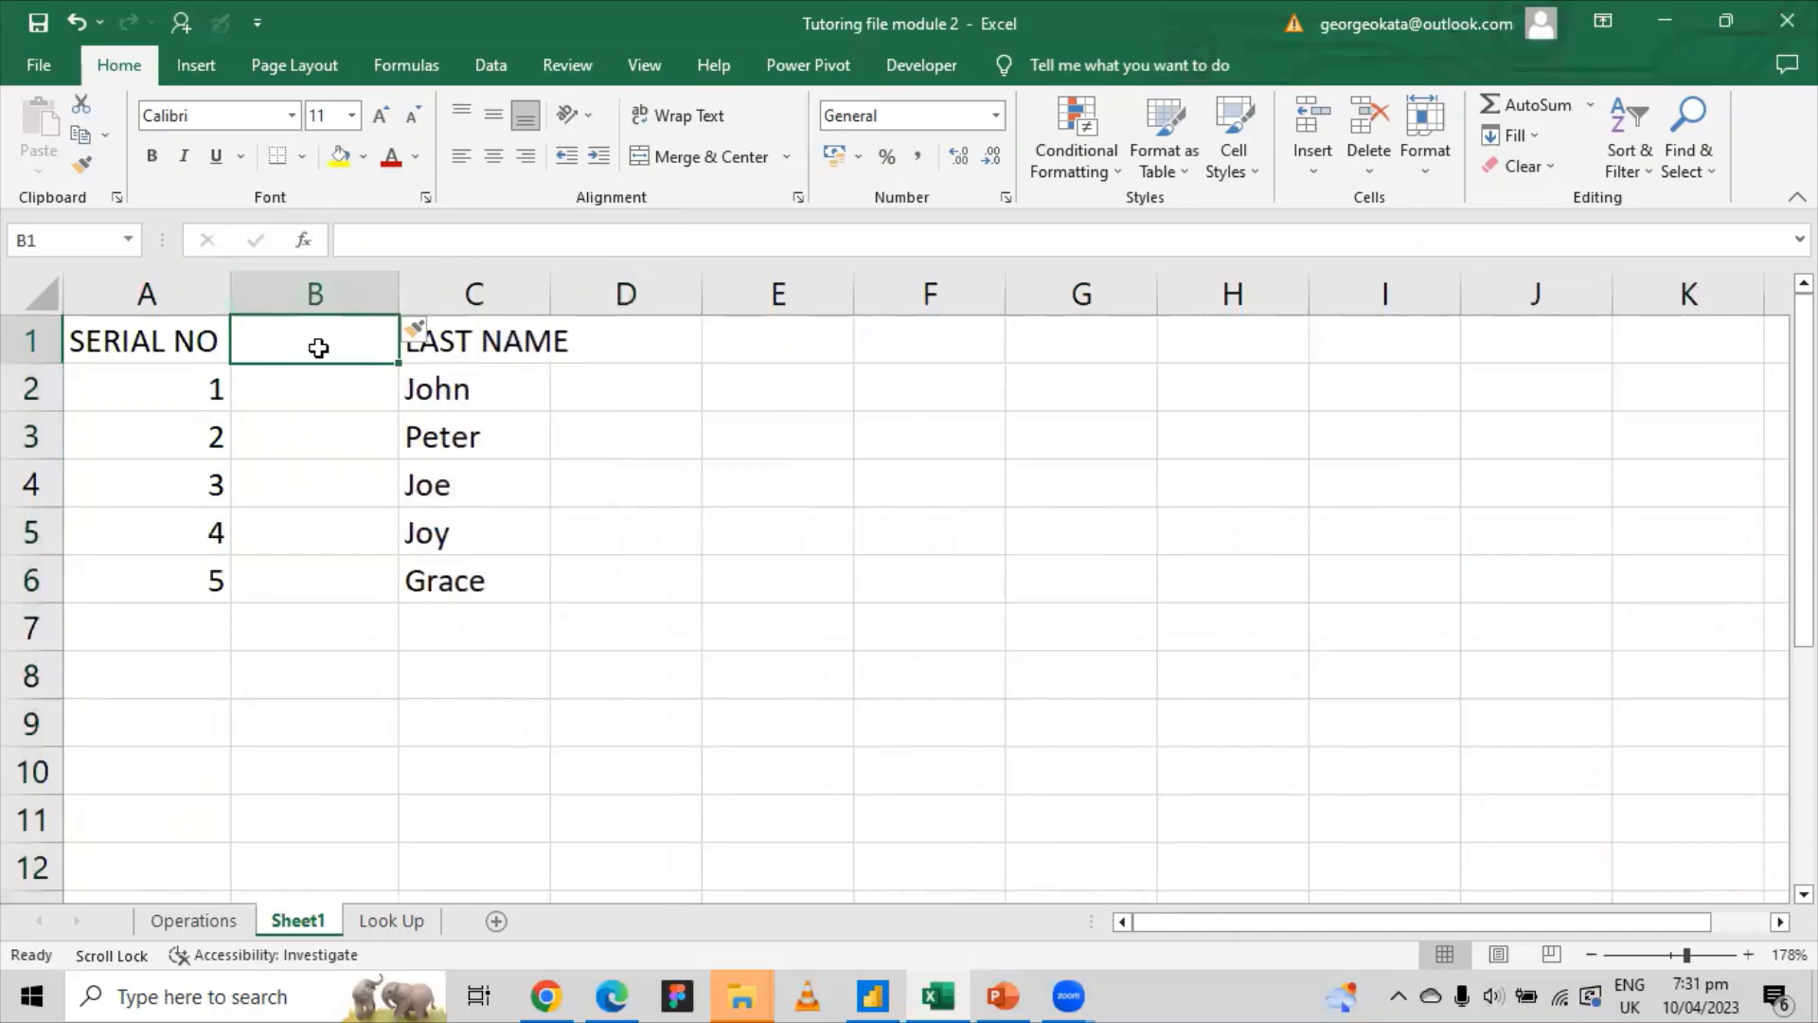
{"action": "type", "text": "fIRS"}
{"action": "key", "text": "BackSpace"}
{"action": "key", "text": "BackSpace"}
{"action": "key", "text": "BackSpace"}
{"action": "key", "text": "BackSpace"}
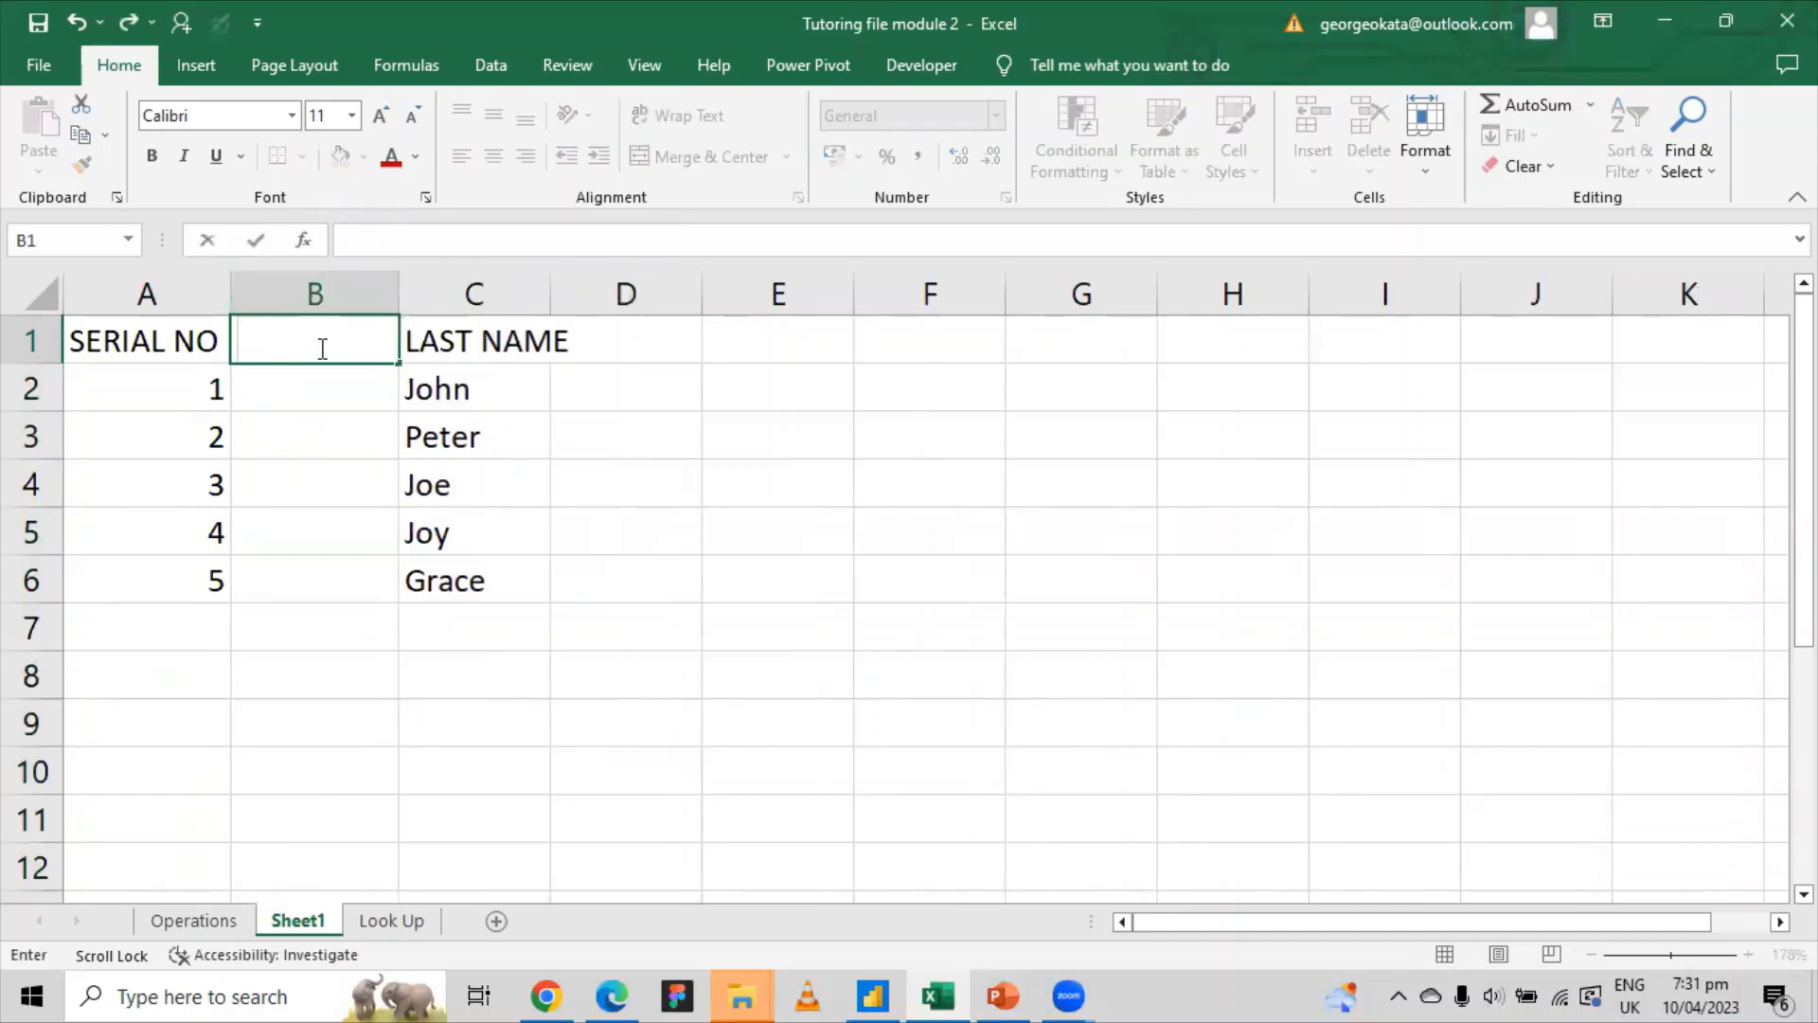
{"action": "type", "text": "FIRST NAME"}
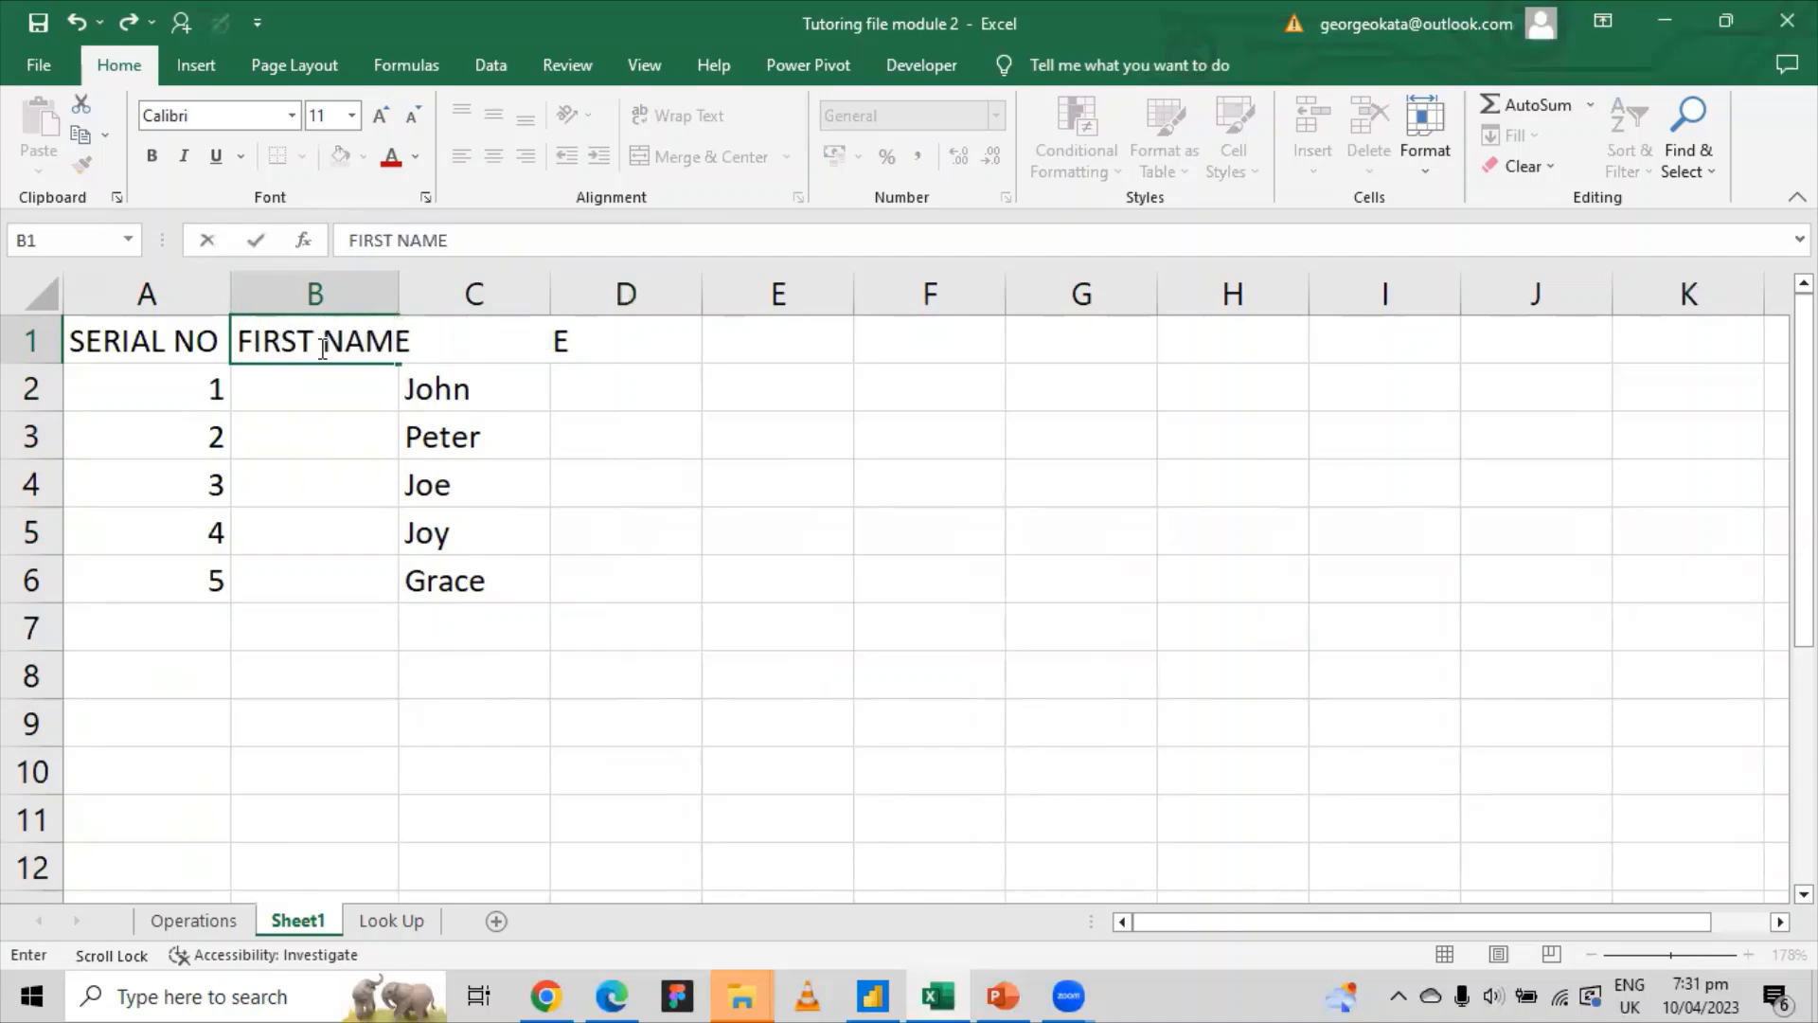
{"action": "left_click", "coordinate": [332, 471]}
{"action": "left_click", "coordinate": [375, 341]}
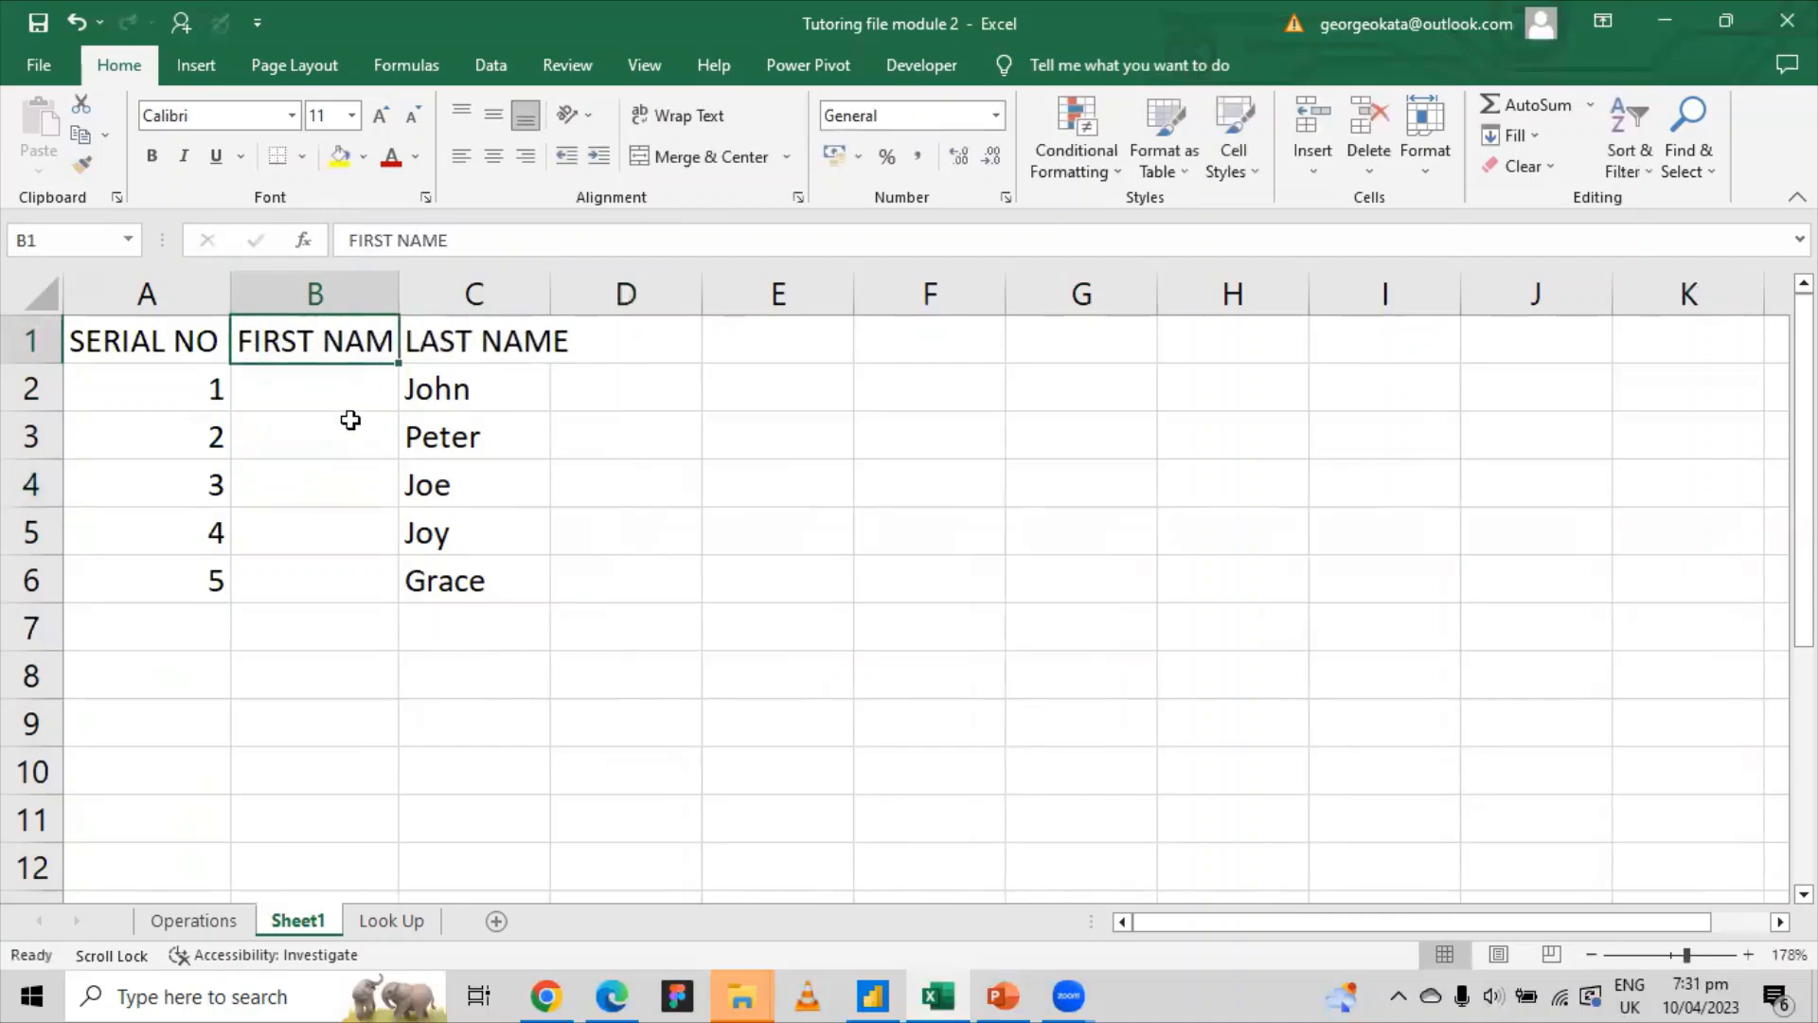
{"action": "left_click", "coordinate": [355, 438]}
{"action": "left_click", "coordinate": [374, 345]}
{"action": "double_click", "coordinate": [398, 295]}
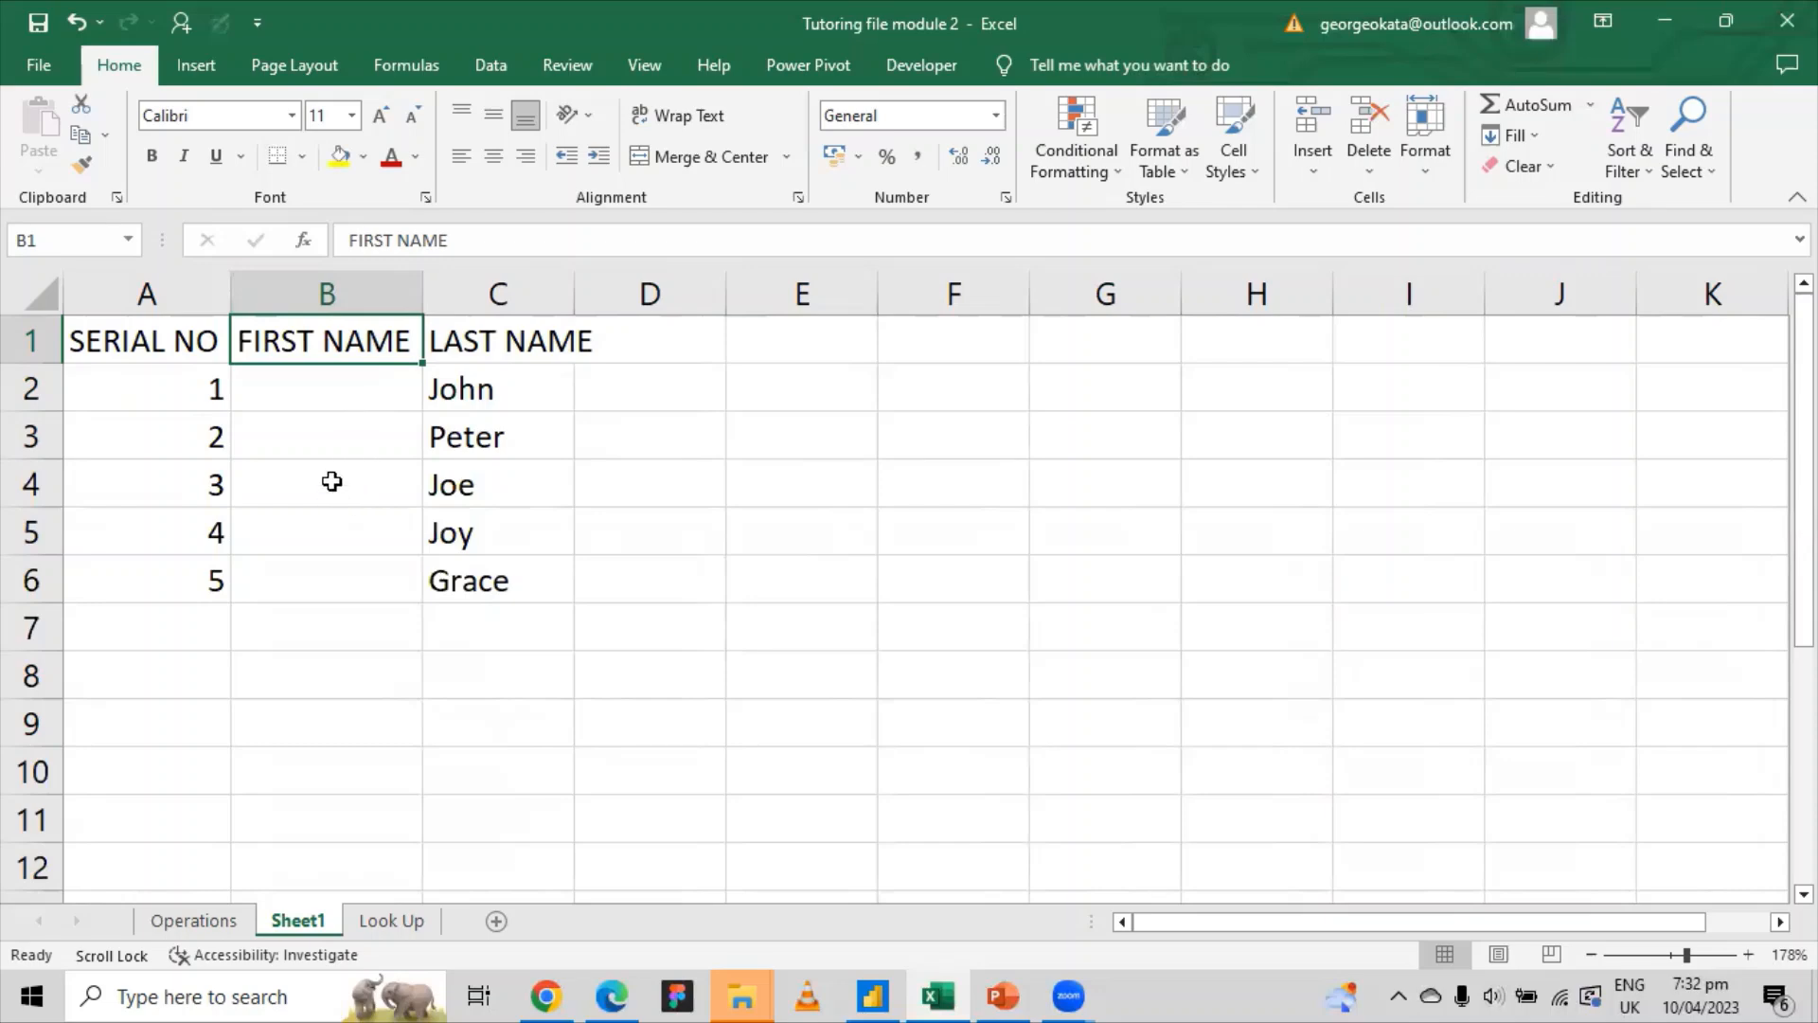
Step: Enter a trial first name in B2, then delete the whole FIRST NAME column
{"action": "left_click", "coordinate": [334, 390]}
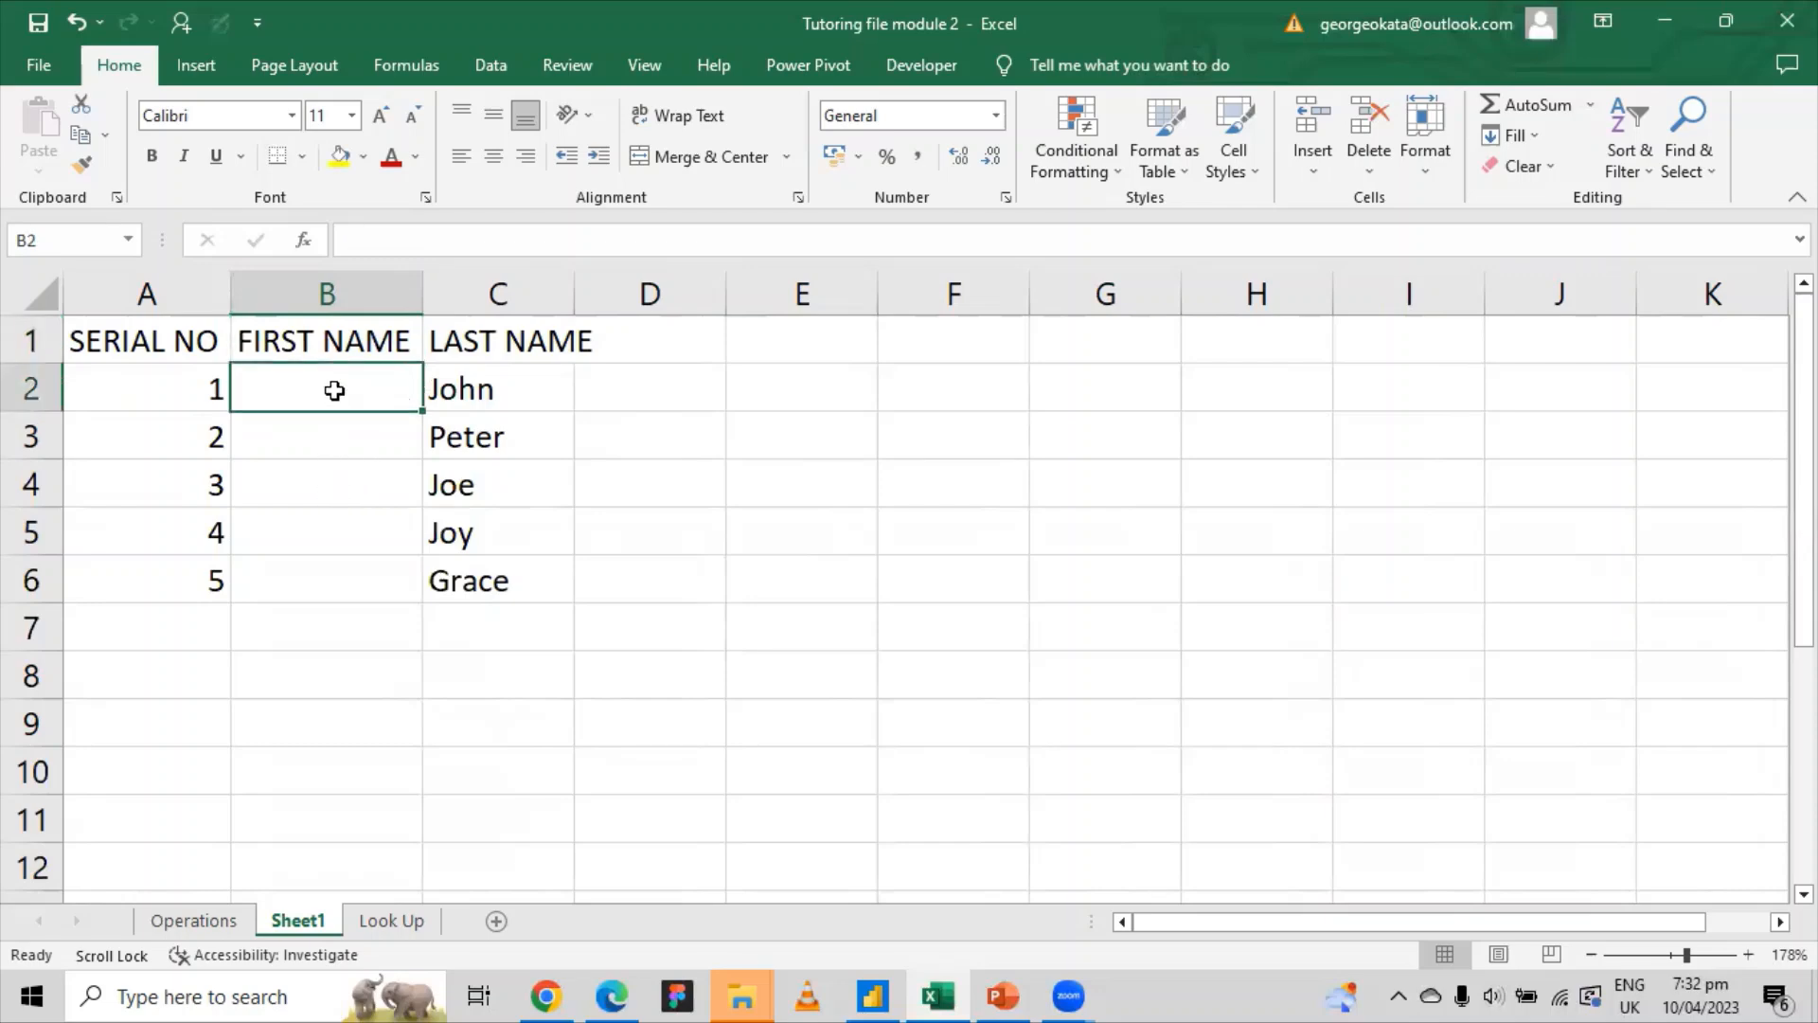
{"action": "type", "text": "kIM"}
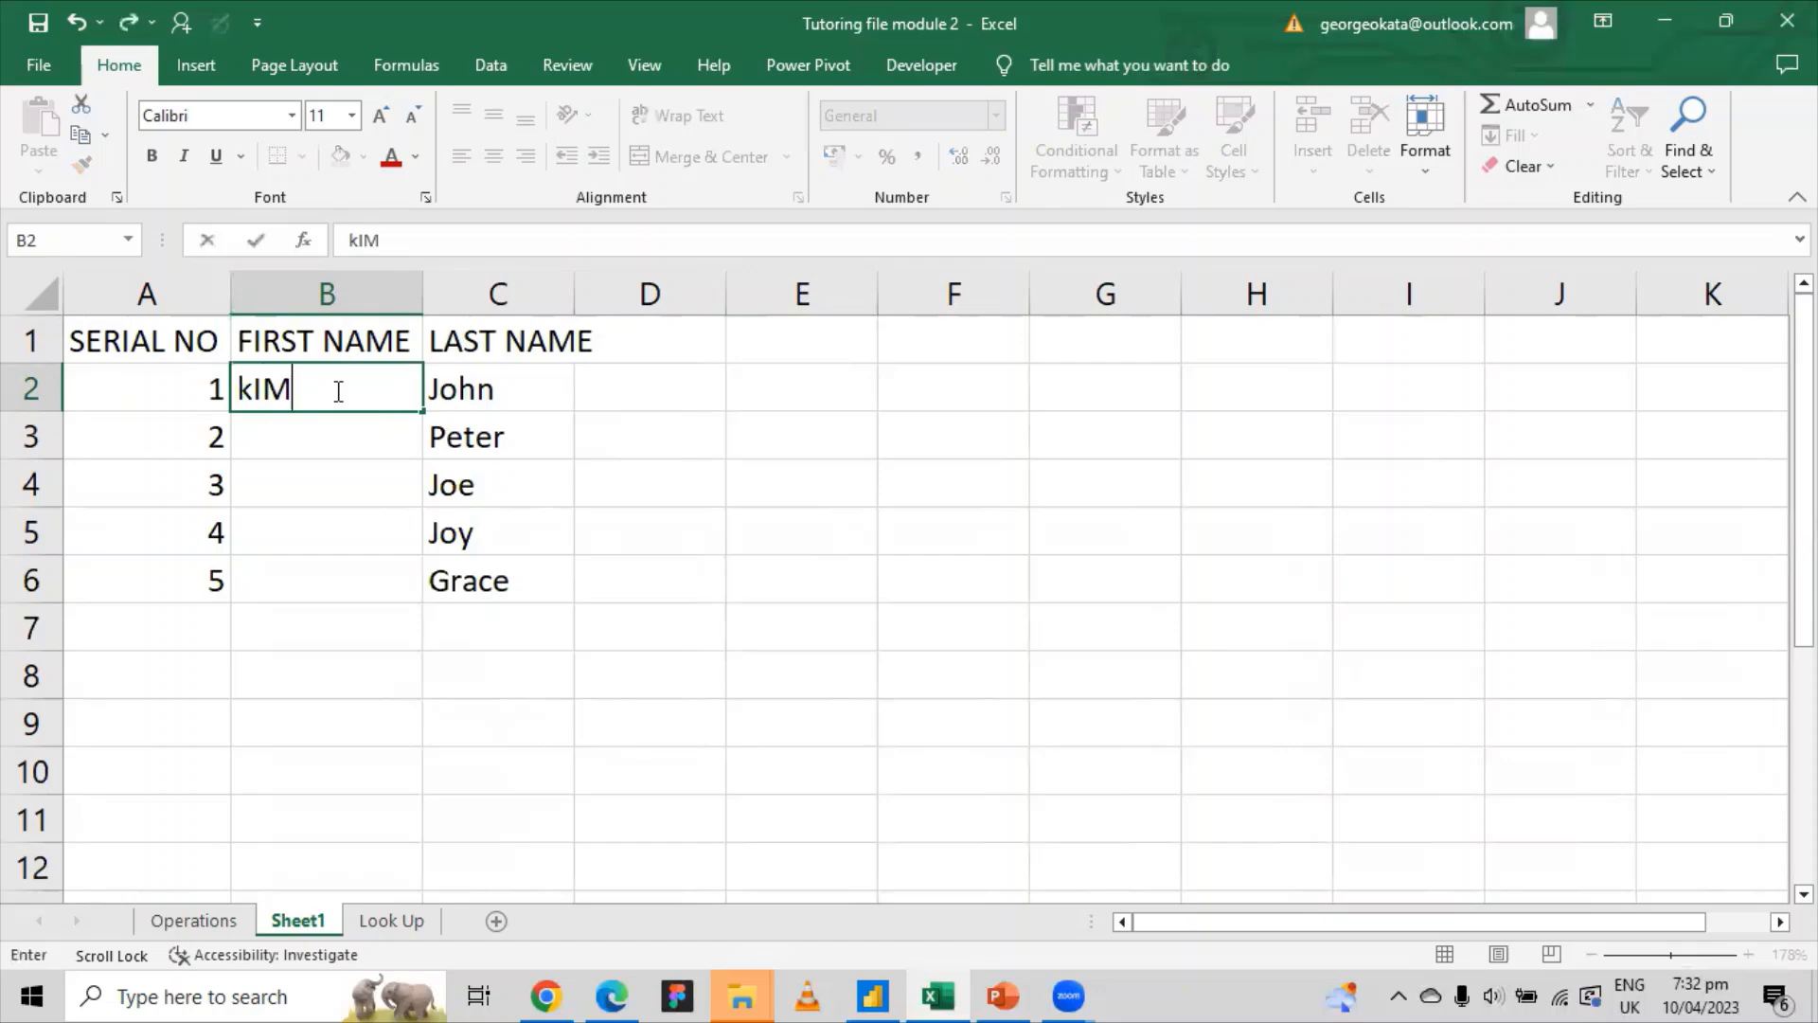
{"action": "left_click", "coordinate": [342, 533]}
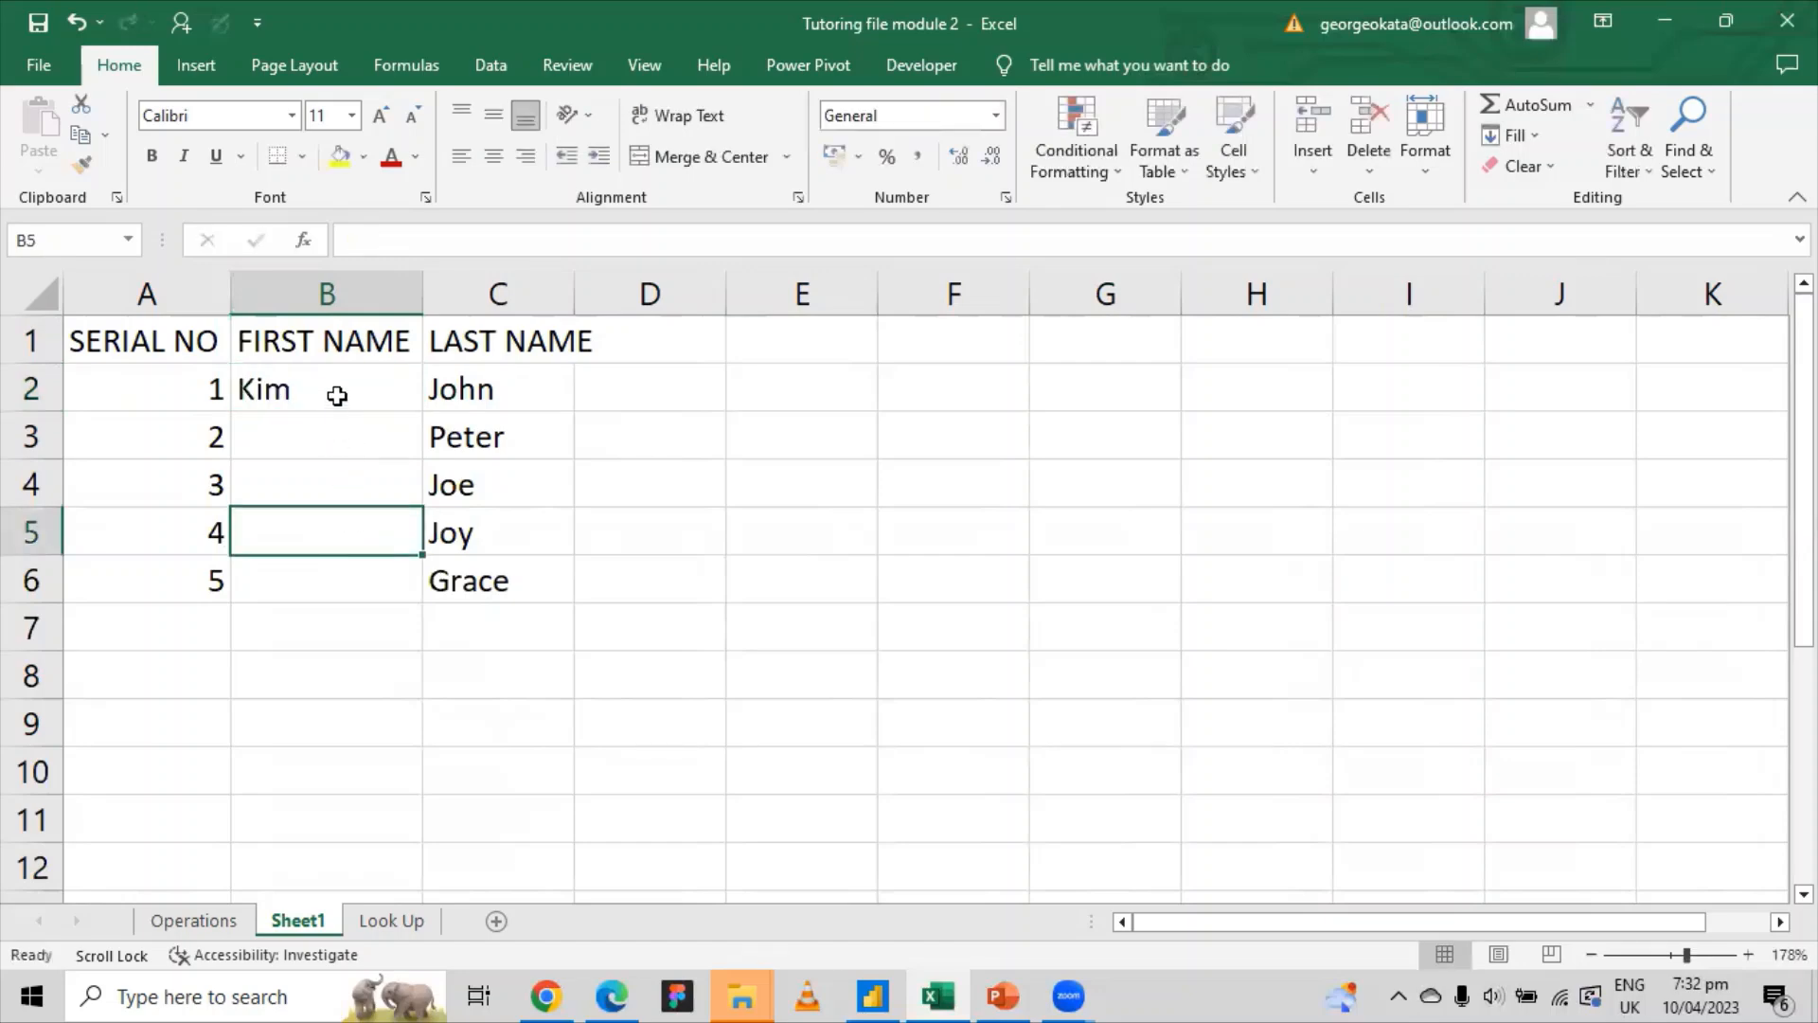
{"action": "left_click", "coordinate": [342, 388]}
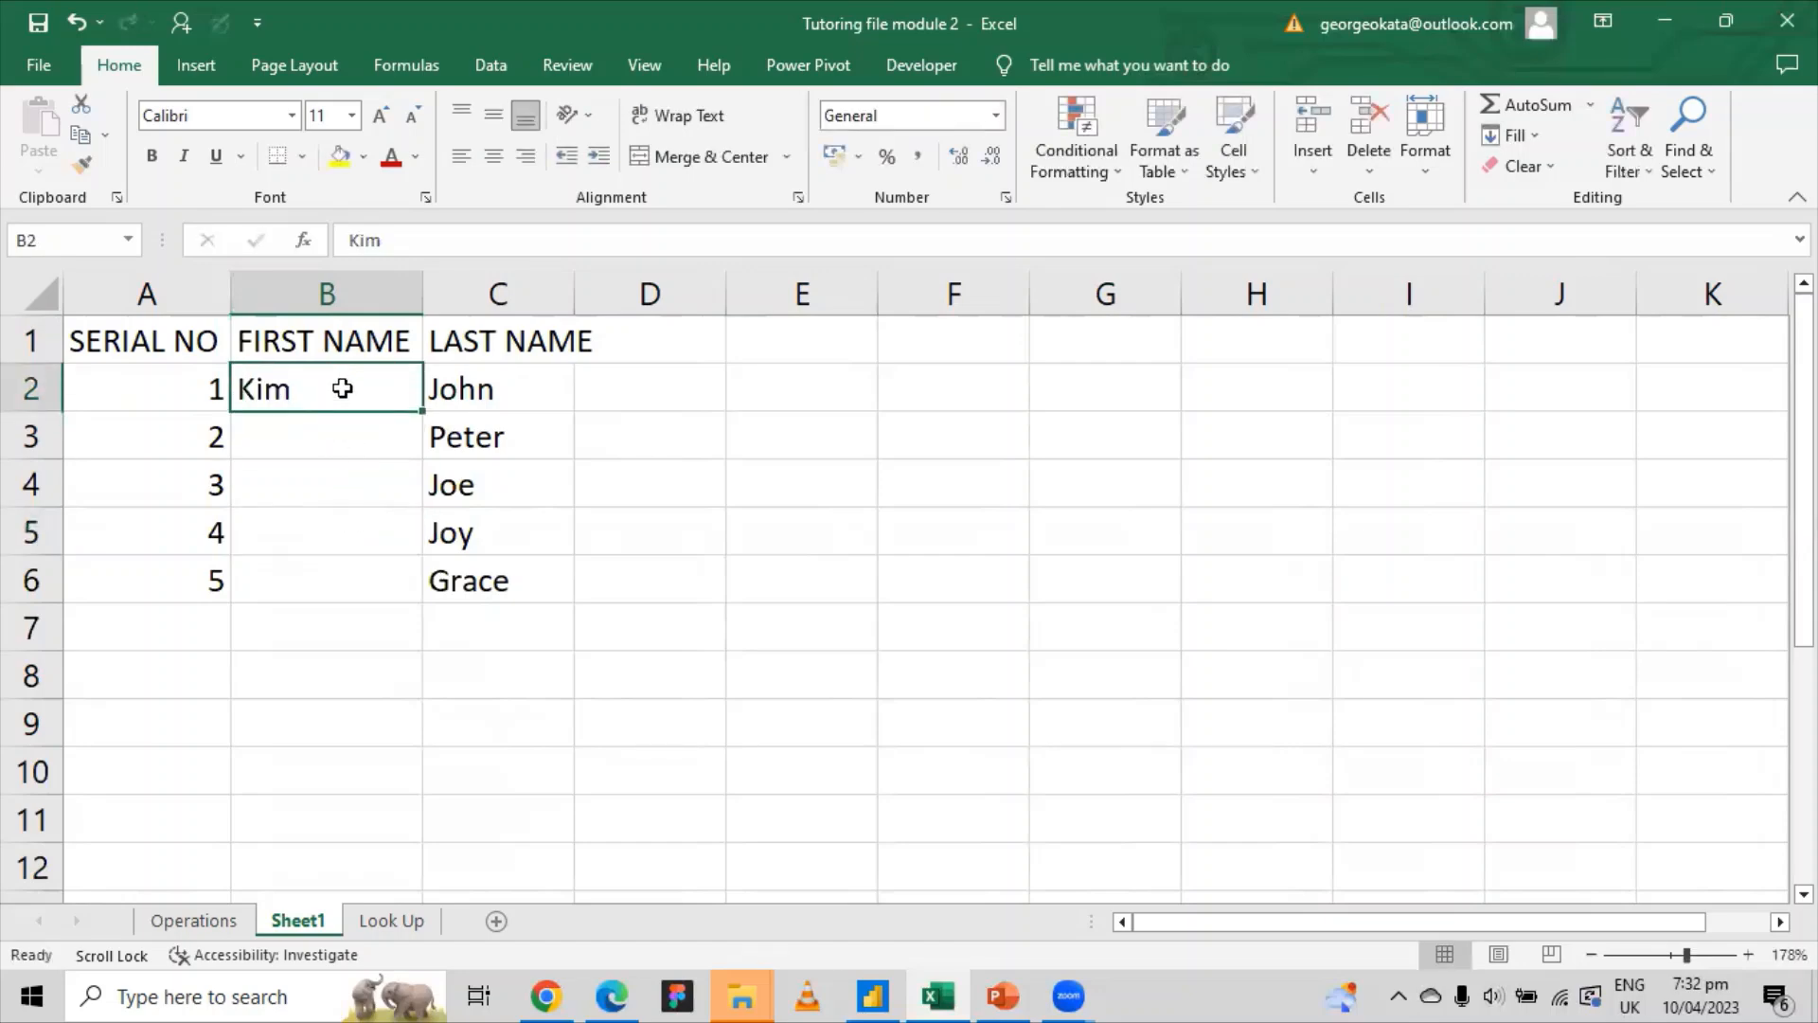
{"action": "left_click", "coordinate": [341, 288]}
{"action": "right_click", "coordinate": [352, 295]}
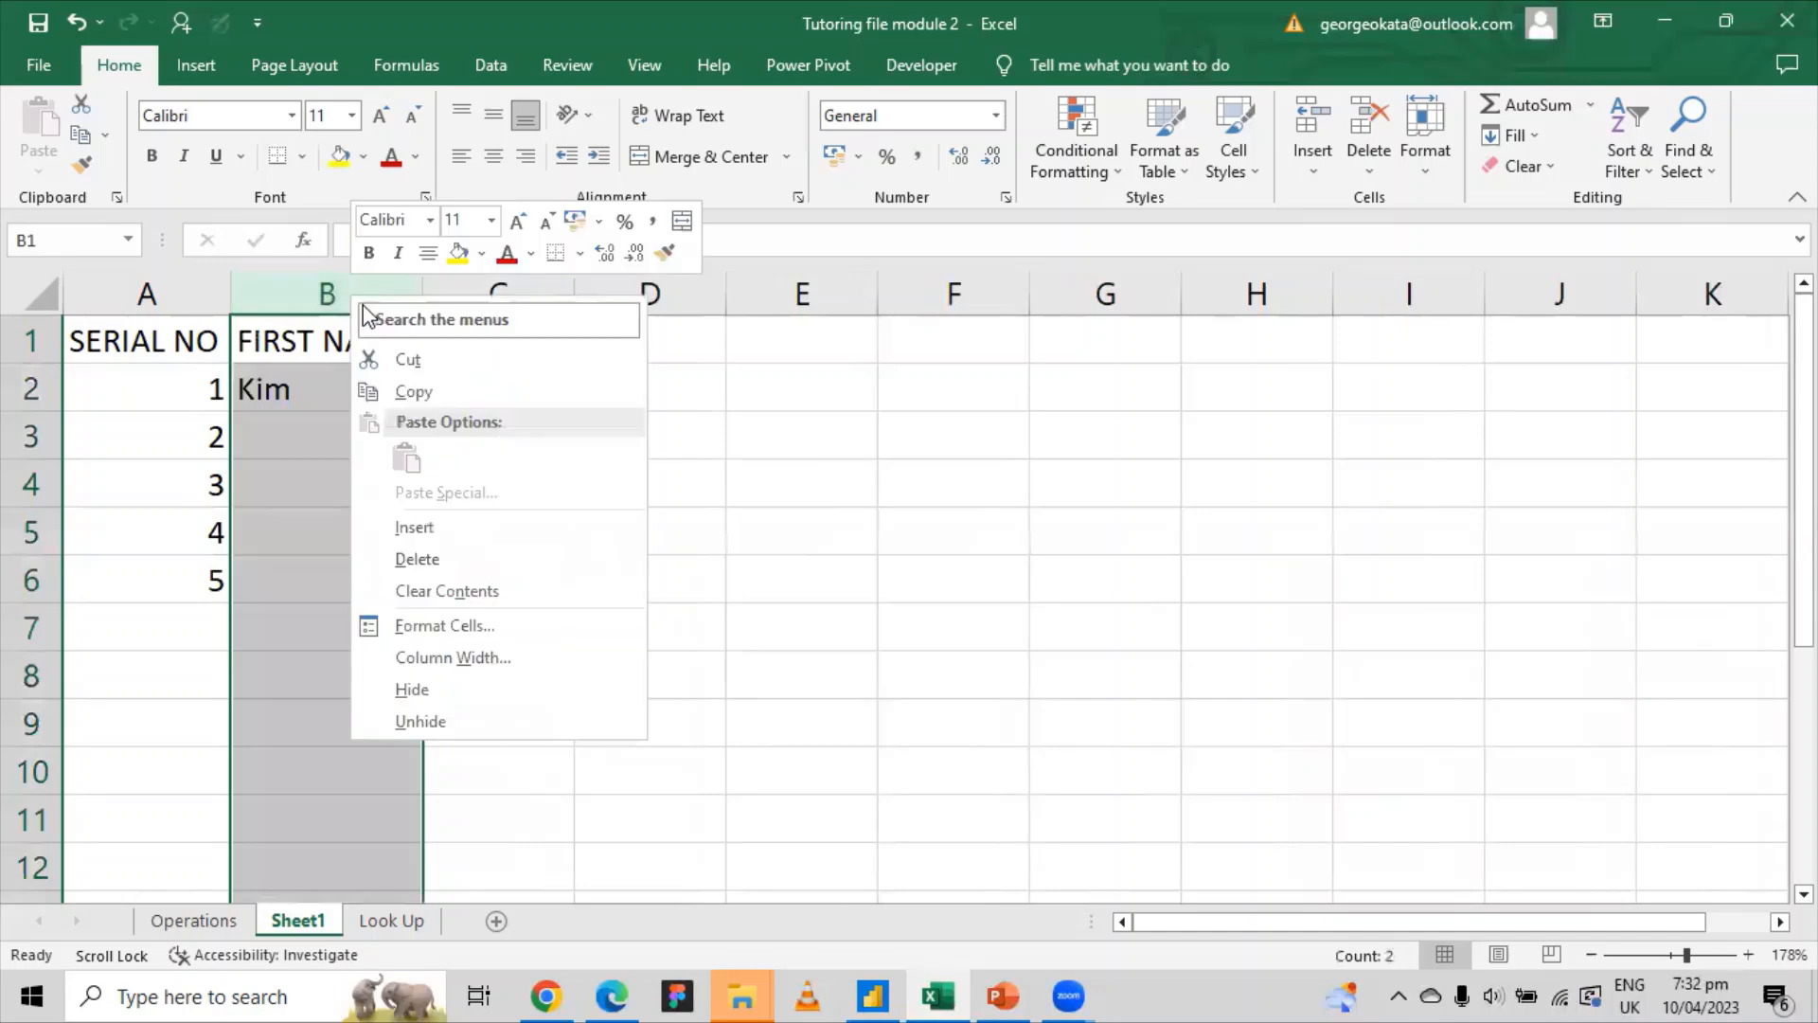
{"action": "left_click", "coordinate": [417, 558]}
Step: Remove 'LAST' from the header in the formula bar so it reads NAME
{"action": "left_click", "coordinate": [297, 334]}
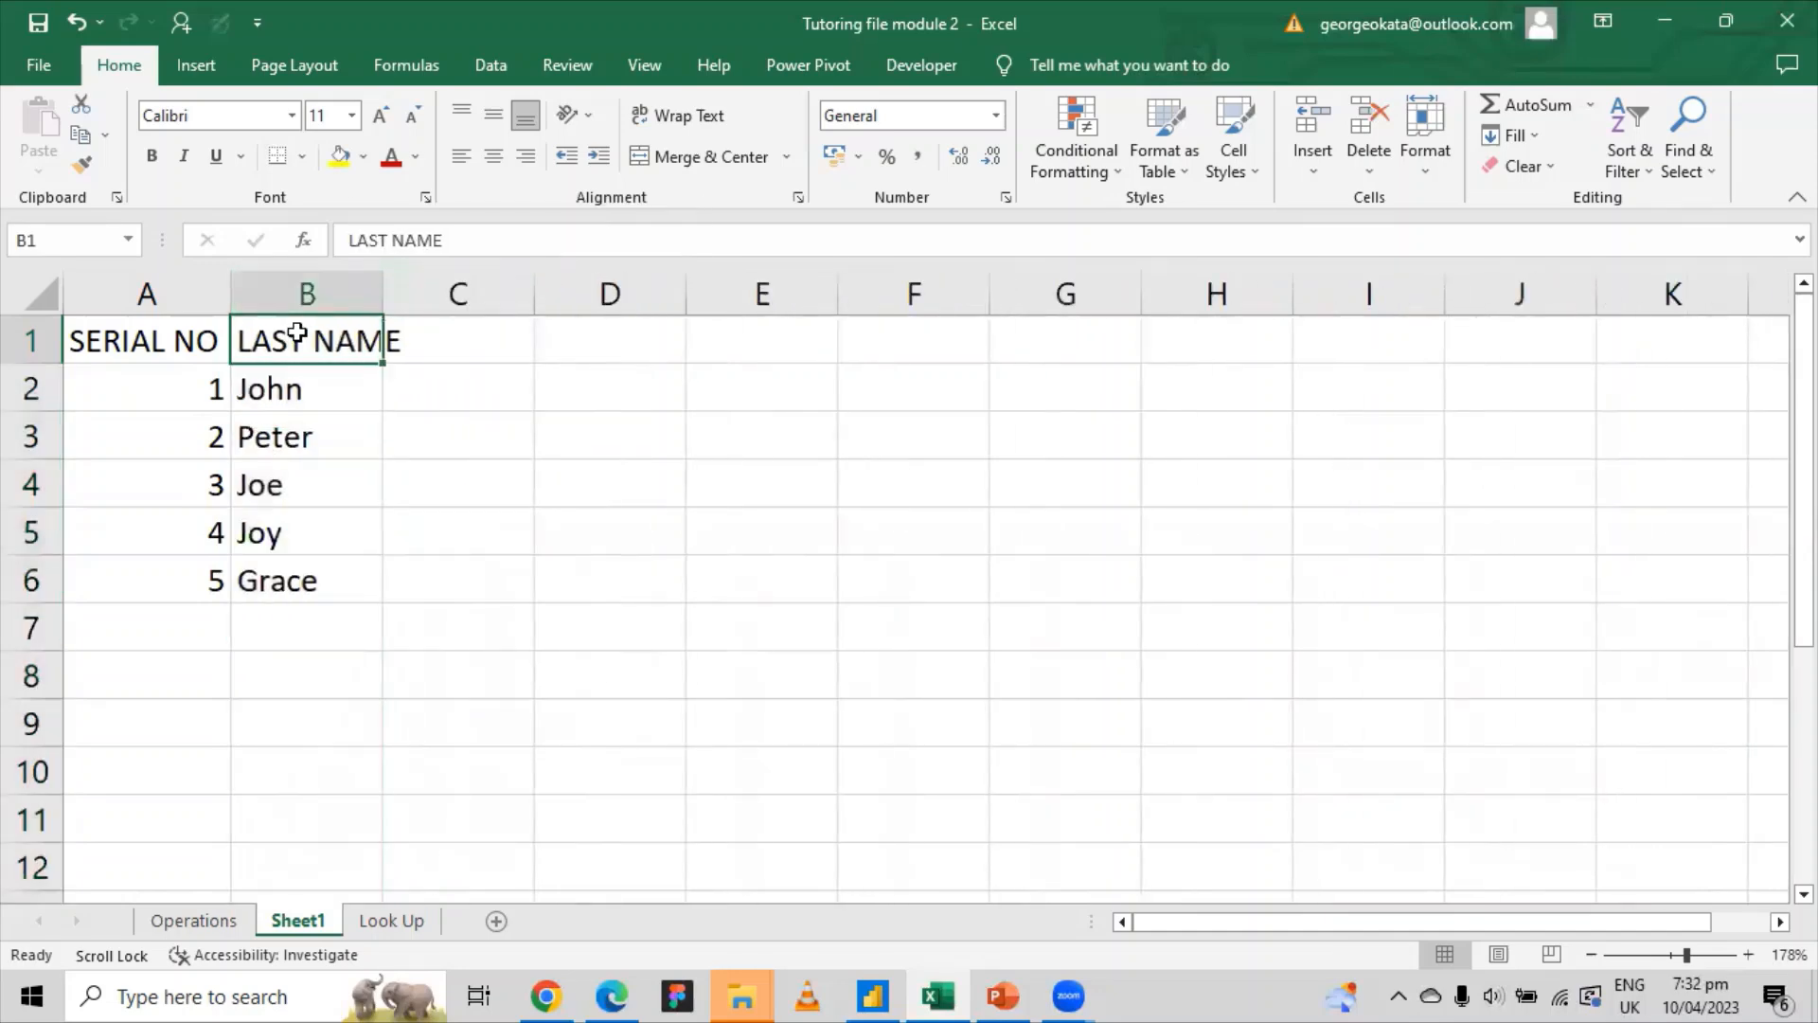
{"action": "left_click_drag", "start_coordinate": [390, 240], "coordinate": [311, 241]}
{"action": "key", "text": "BackSpace"}
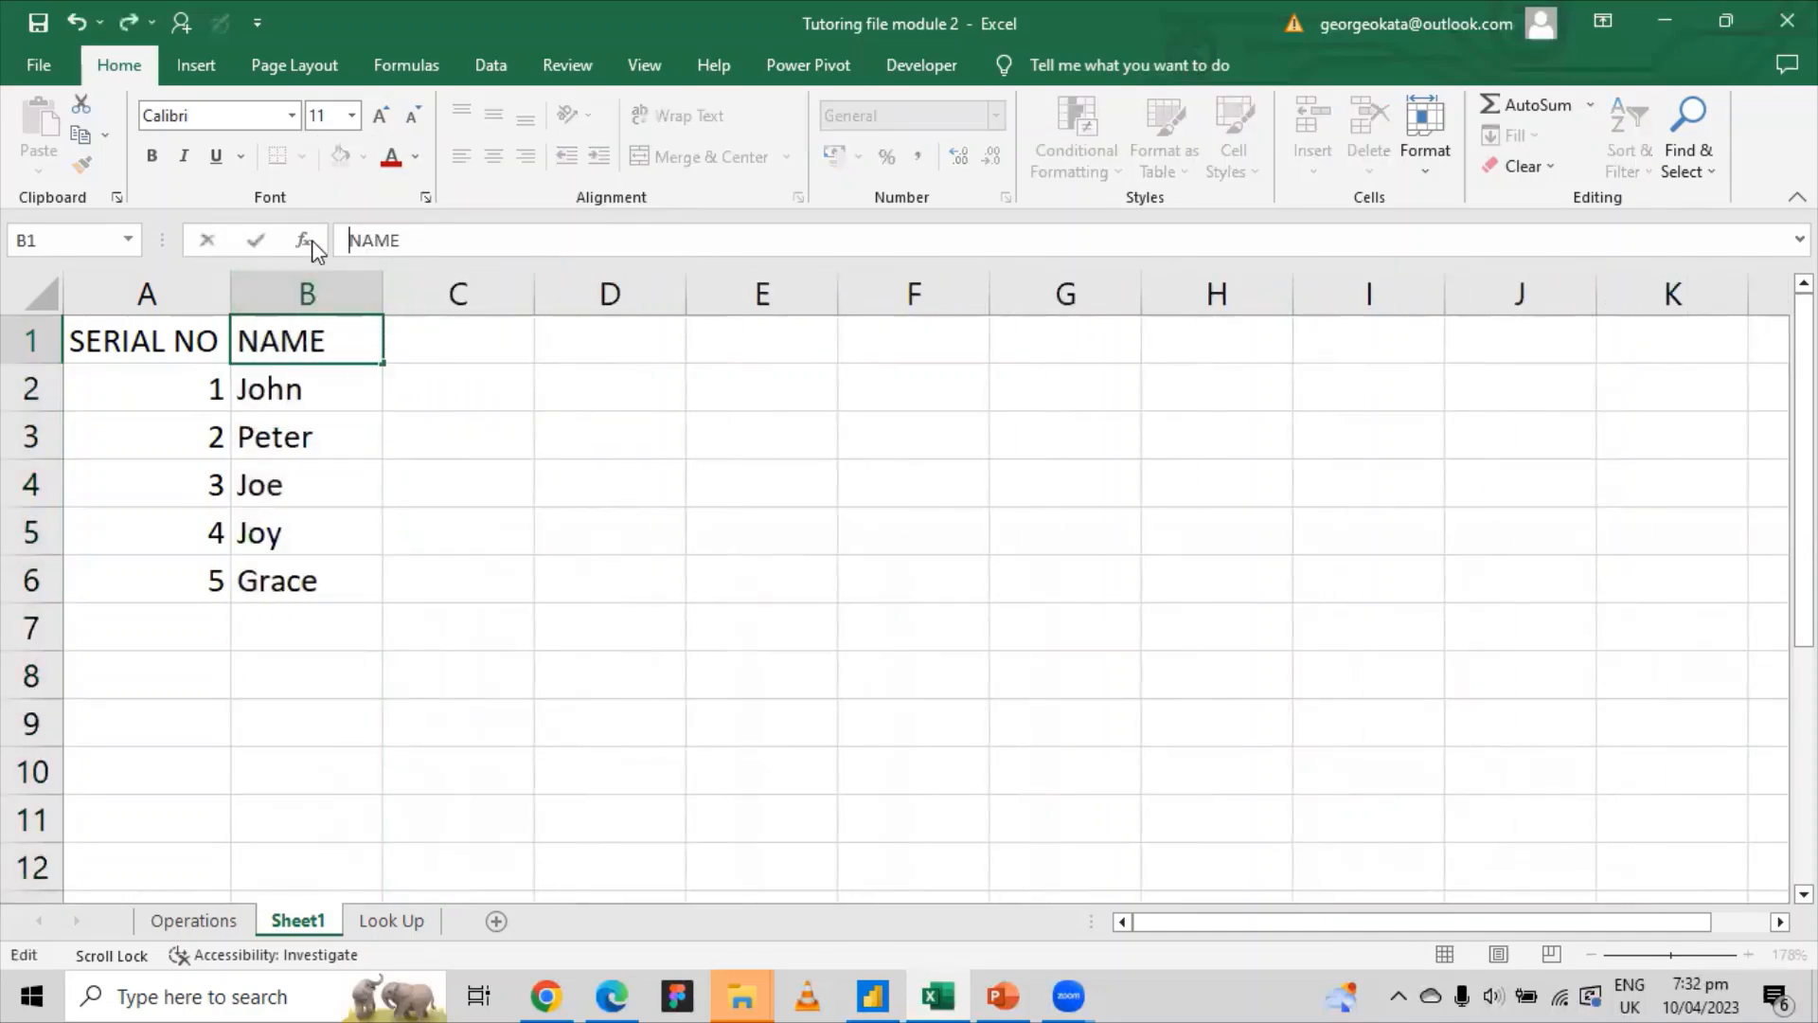
{"action": "left_click", "coordinate": [518, 388]}
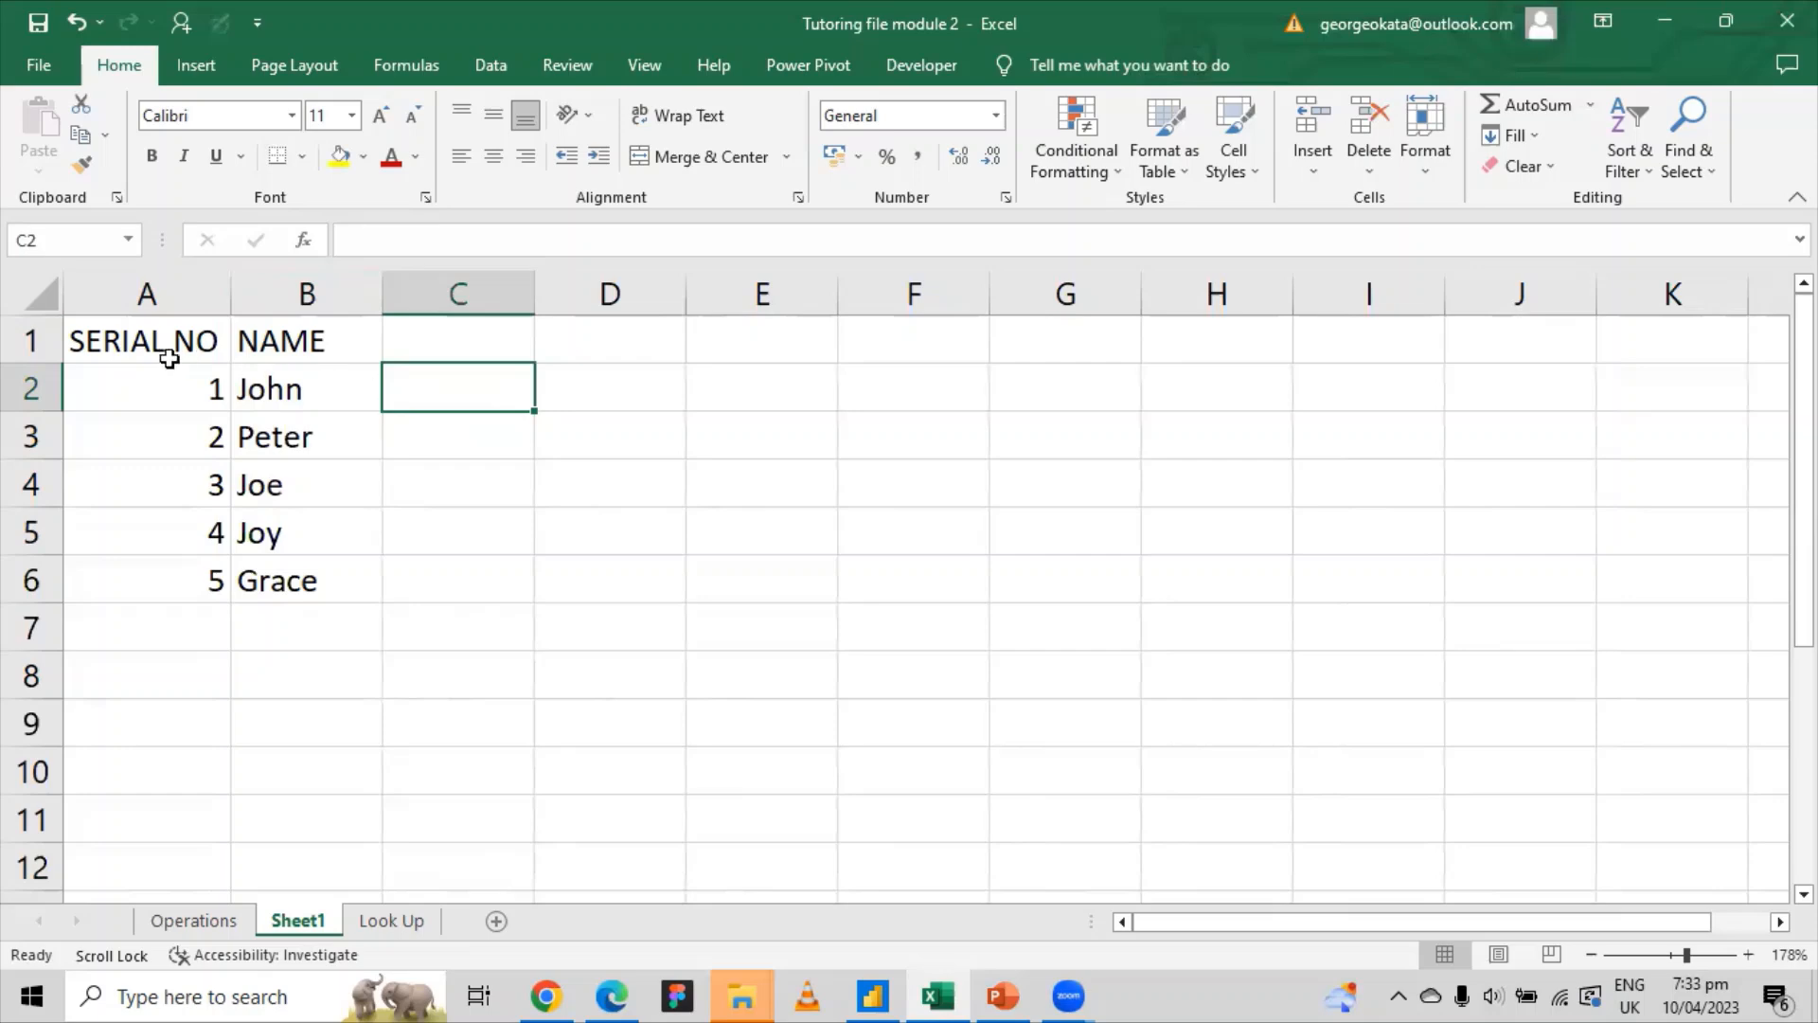
{"action": "left_click", "coordinate": [122, 341]}
{"action": "mouse_move", "coordinate": [122, 341]}
{"action": "left_mouse_down"}
{"action": "mouse_move", "coordinate": [281, 357]}
{"action": "mouse_move", "coordinate": [261, 392]}
{"action": "left_mouse_up"}
{"action": "left_click", "coordinate": [142, 340]}
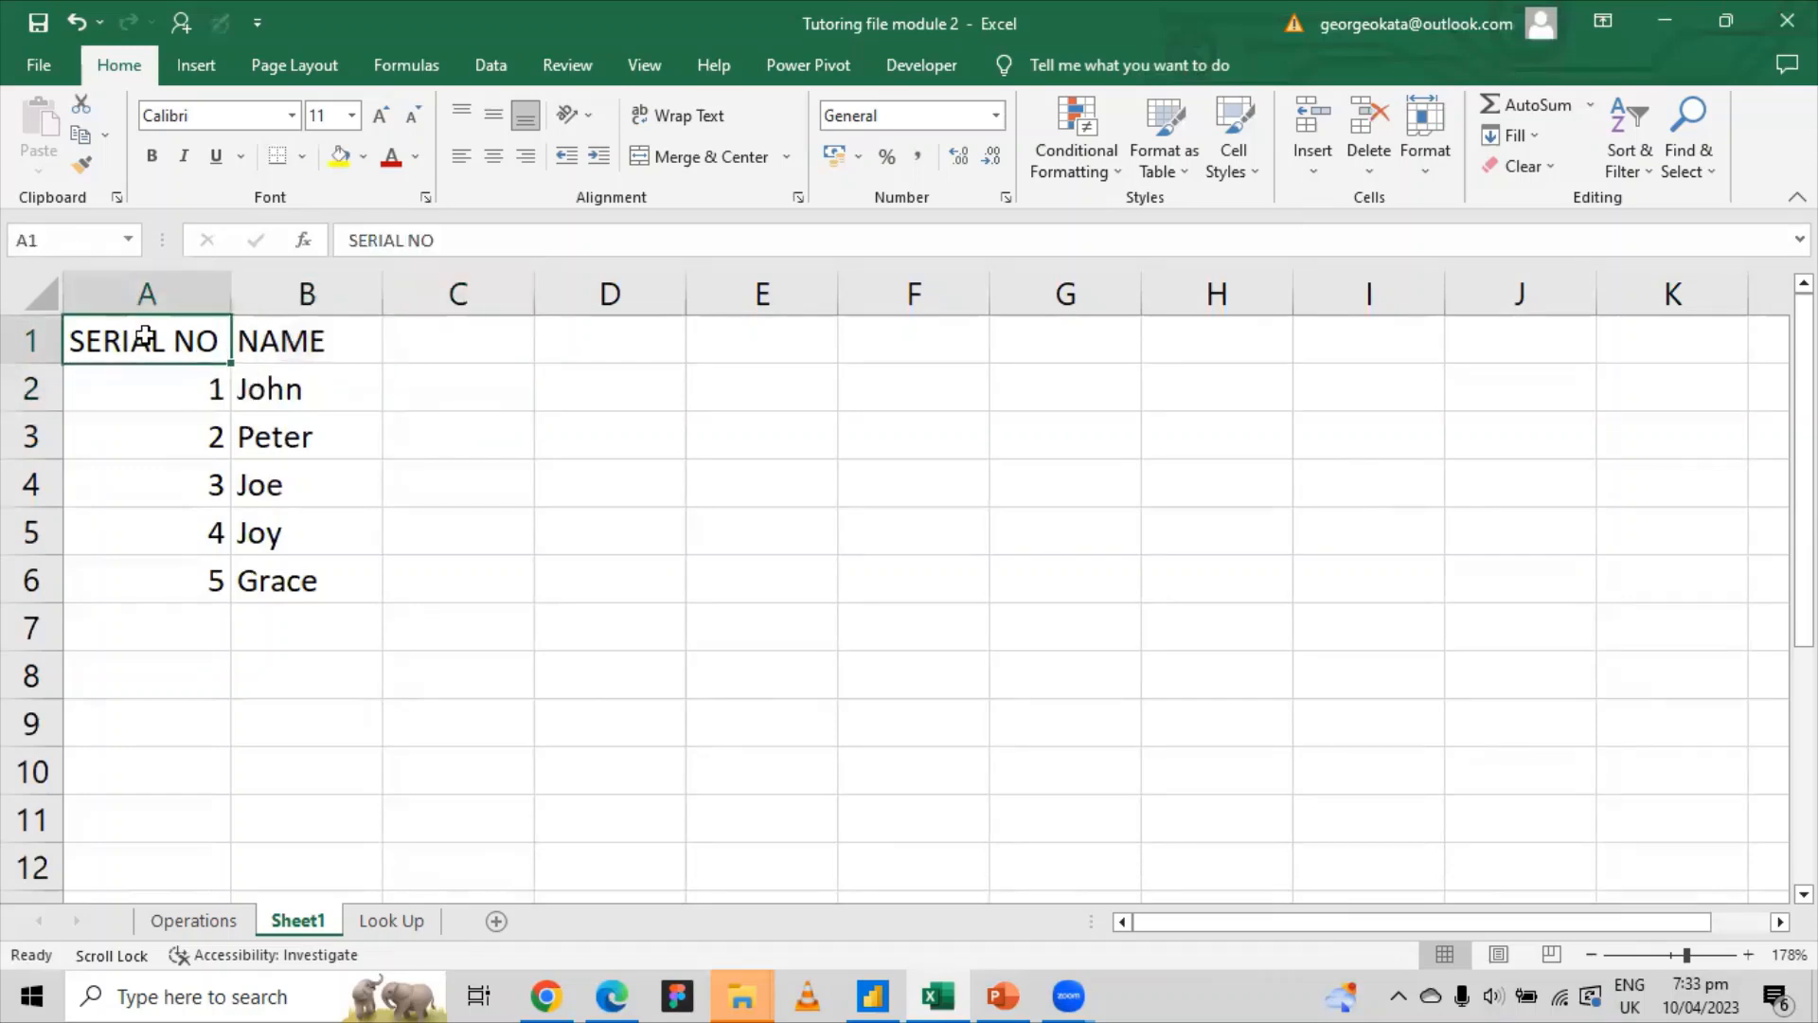
{"action": "mouse_move", "coordinate": [144, 341]}
{"action": "left_mouse_down"}
{"action": "mouse_move", "coordinate": [310, 361]}
{"action": "mouse_move", "coordinate": [345, 597]}
{"action": "mouse_move", "coordinate": [358, 580]}
{"action": "left_mouse_up"}
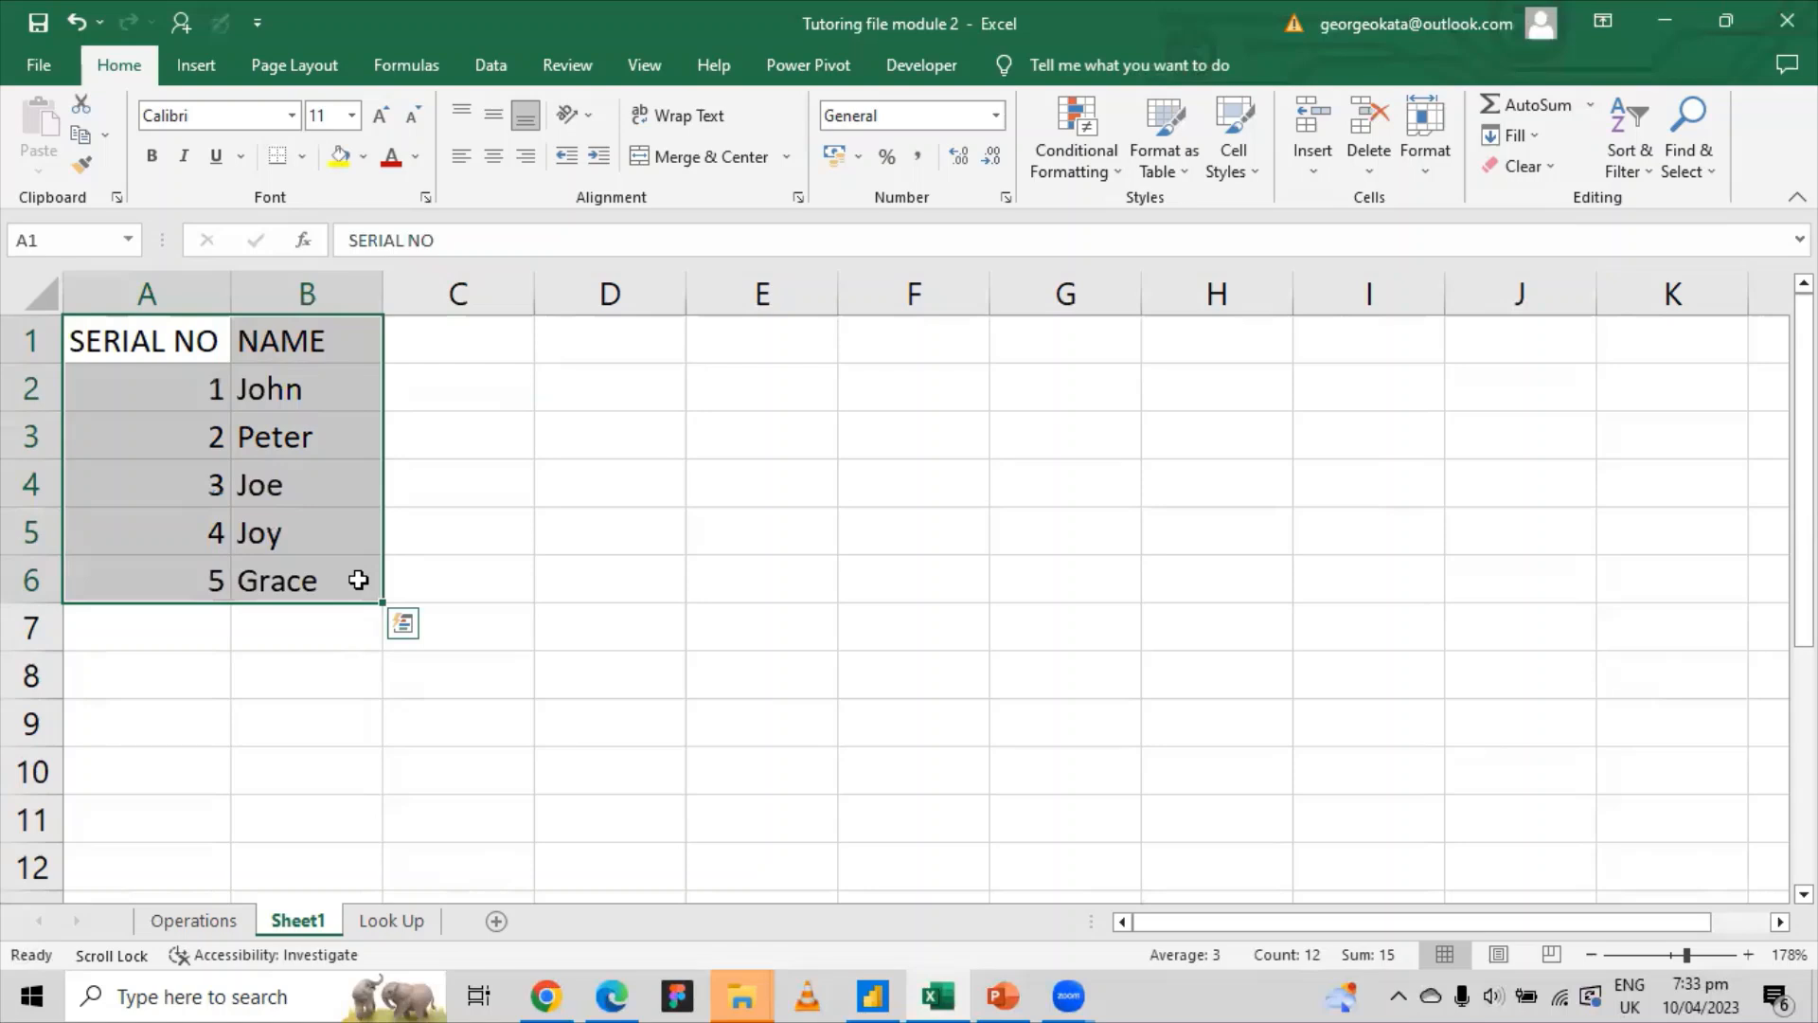
{"action": "left_click", "coordinate": [161, 333]}
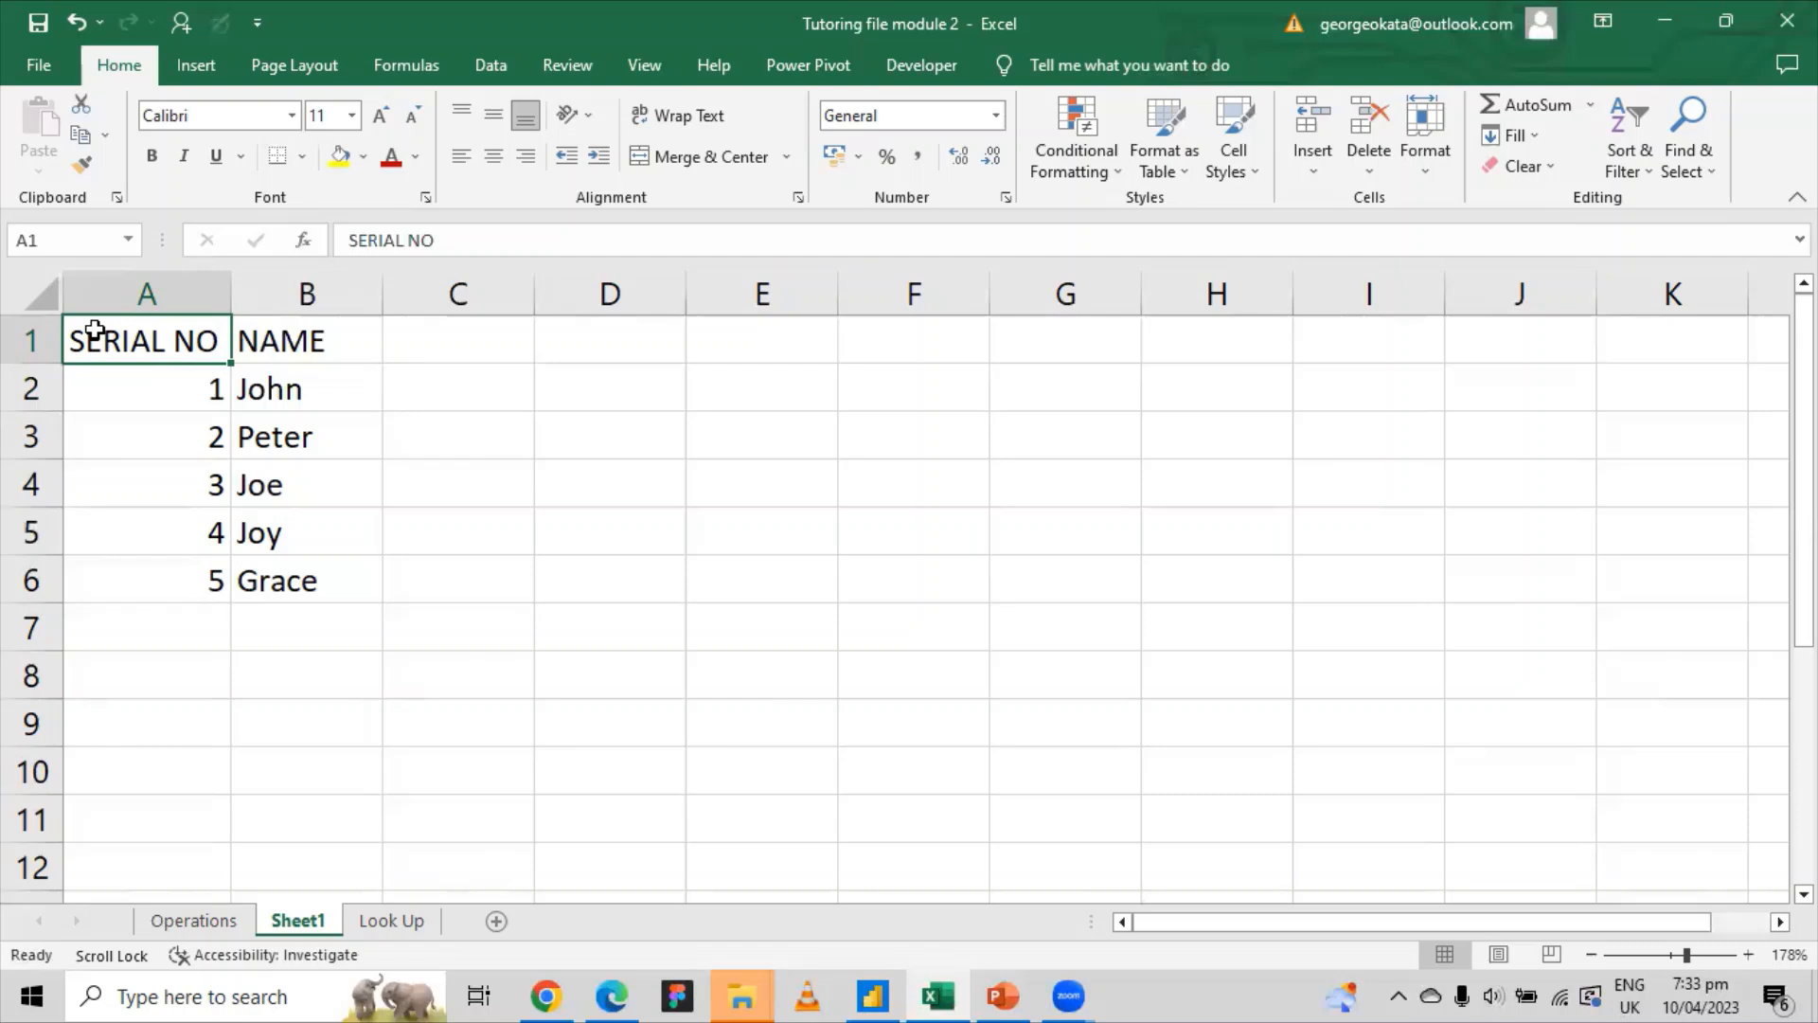
{"action": "key", "text": "shift+Right"}
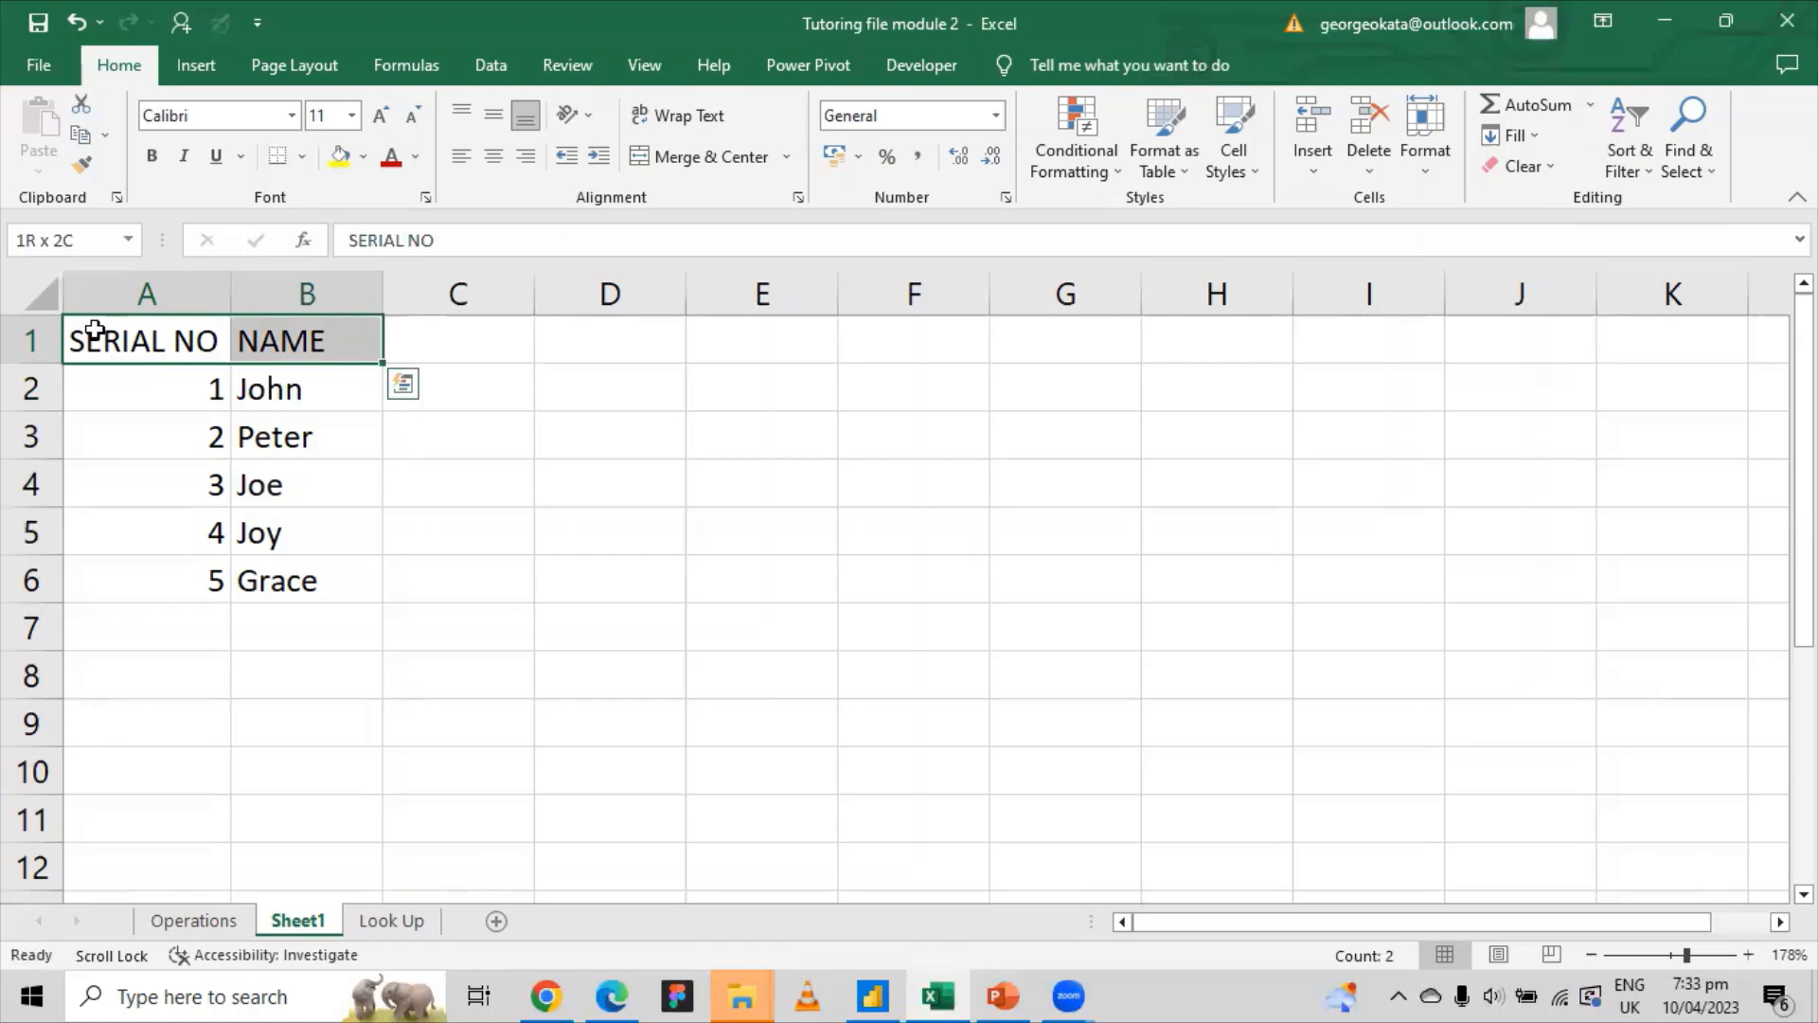
{"action": "key", "text": "shift+space"}
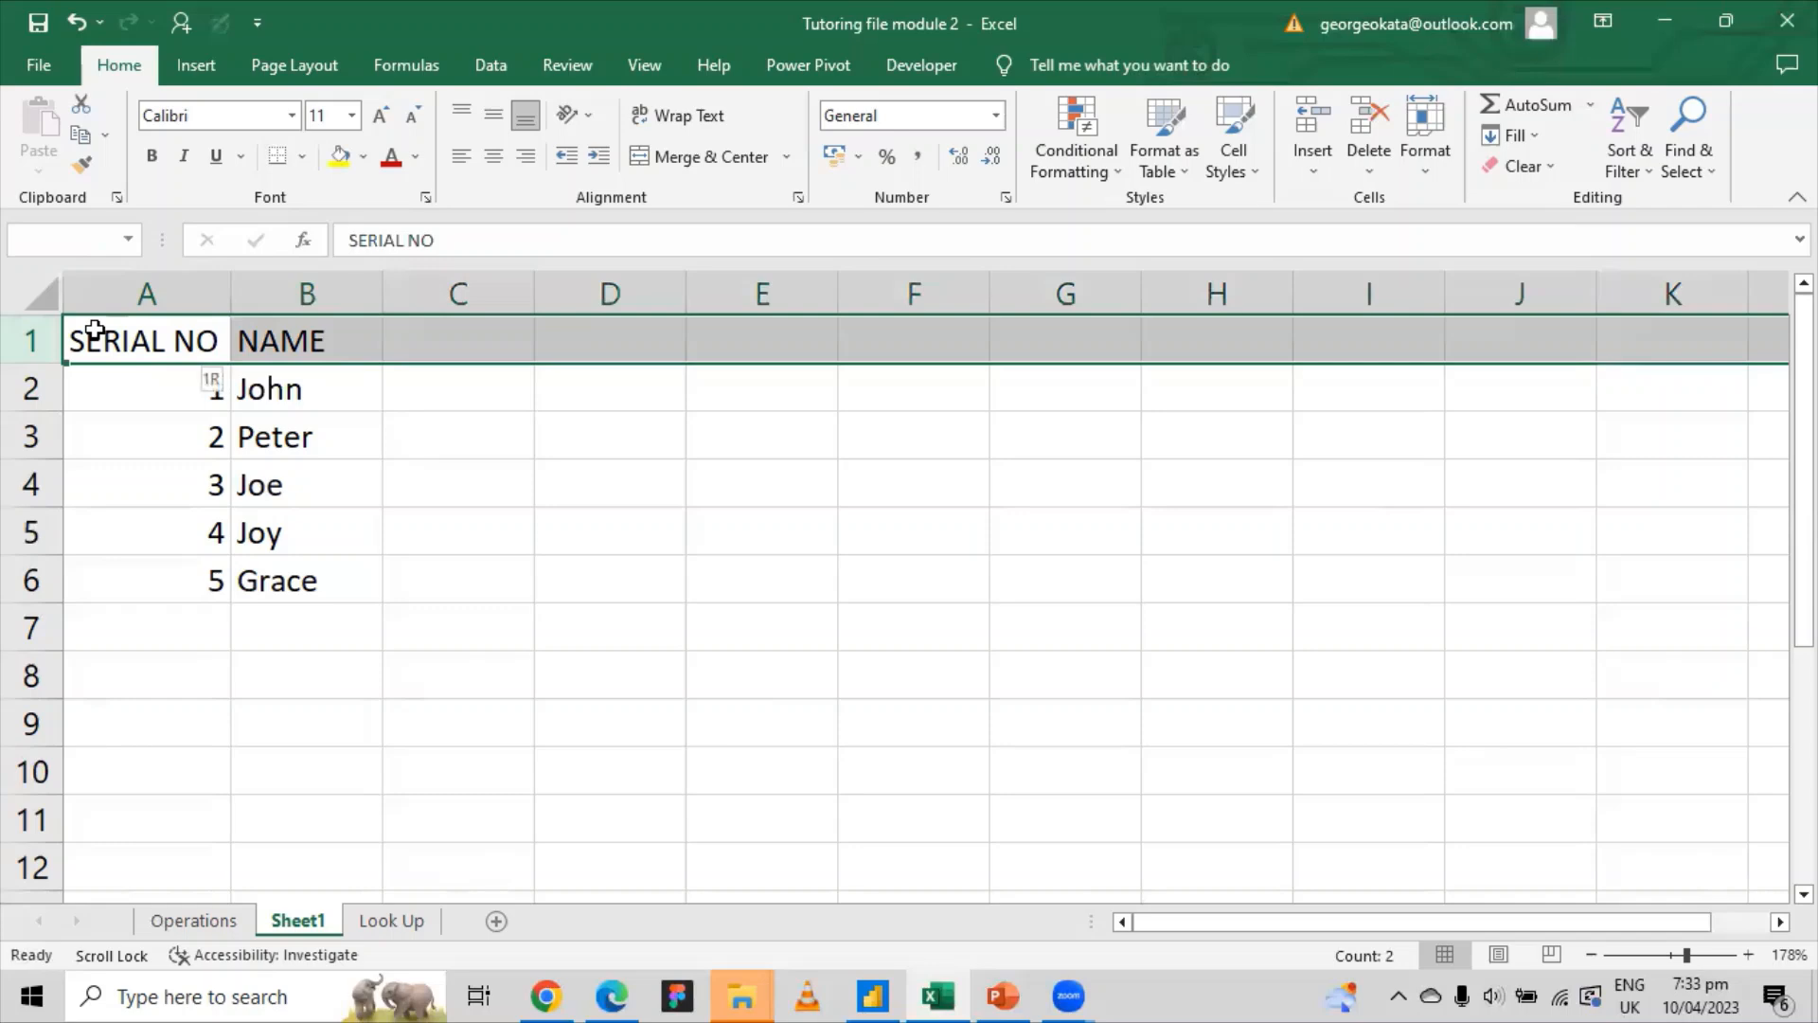
{"action": "key", "text": "ctrl+shift+Left"}
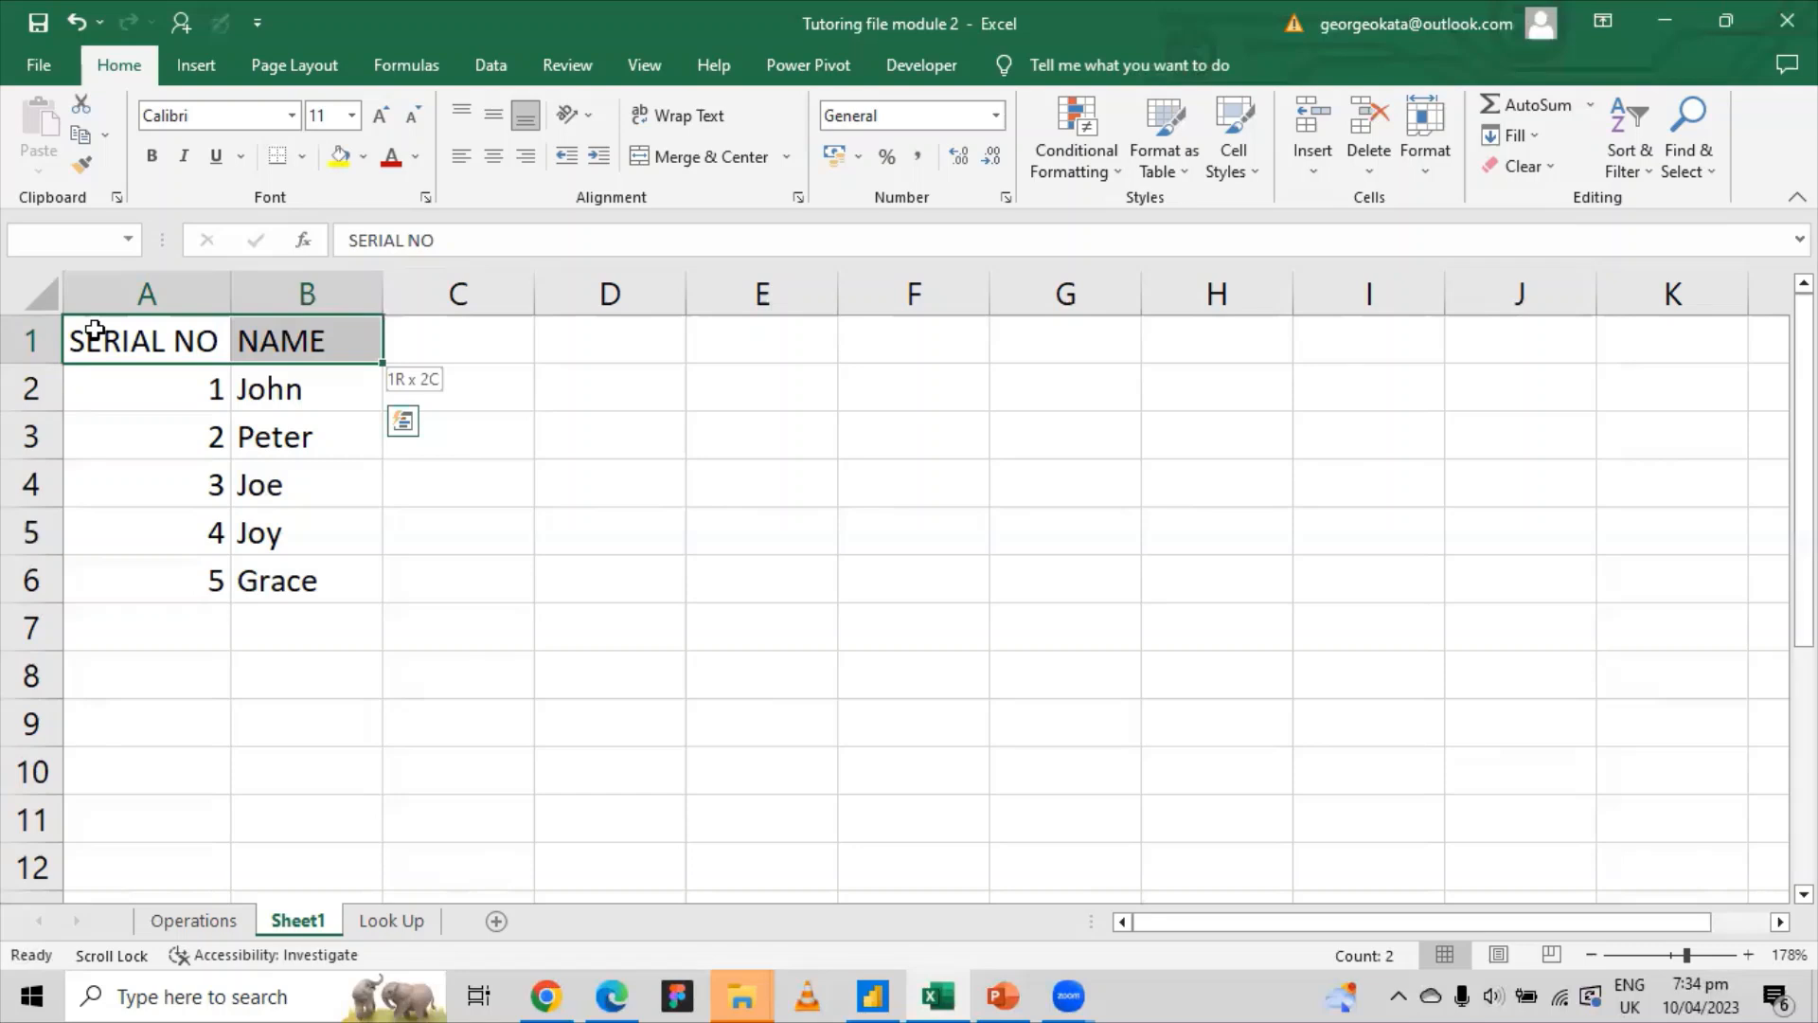
{"action": "key", "text": "ctrl+shift+Down"}
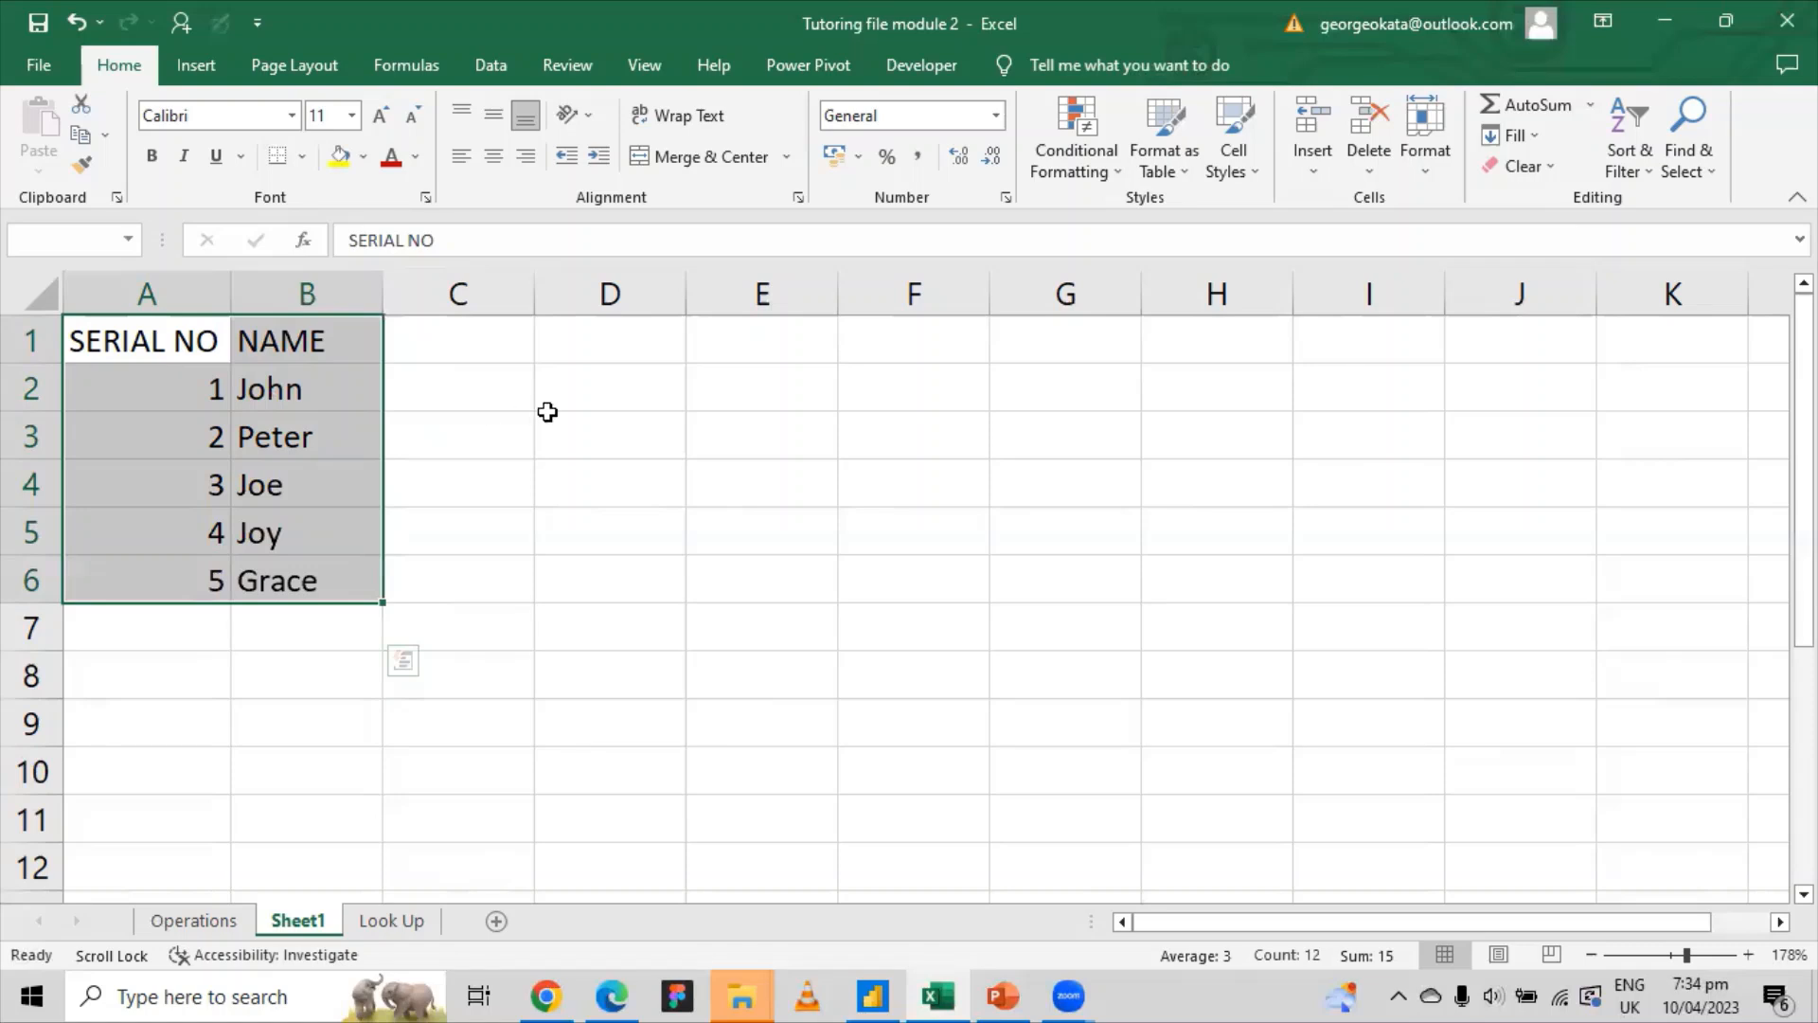
{"action": "left_click_drag", "start_coordinate": [499, 408], "coordinate": [499, 409]}
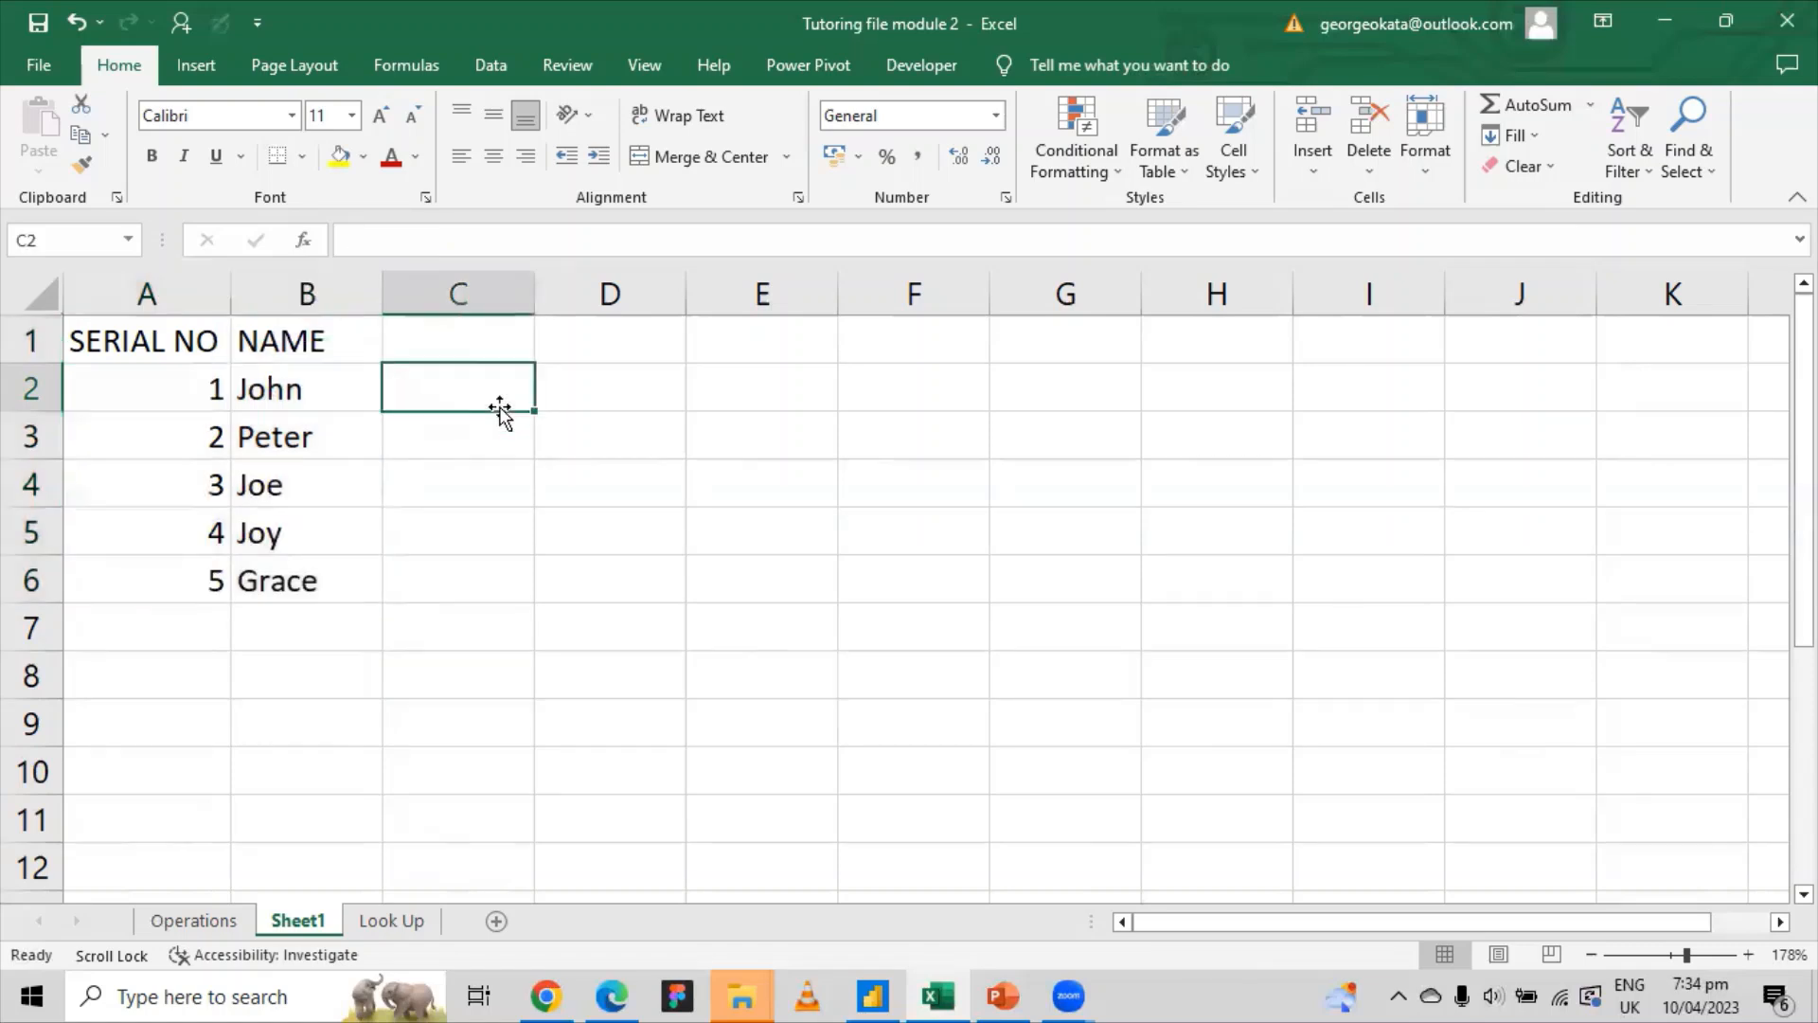
{"action": "left_click", "coordinate": [140, 337]}
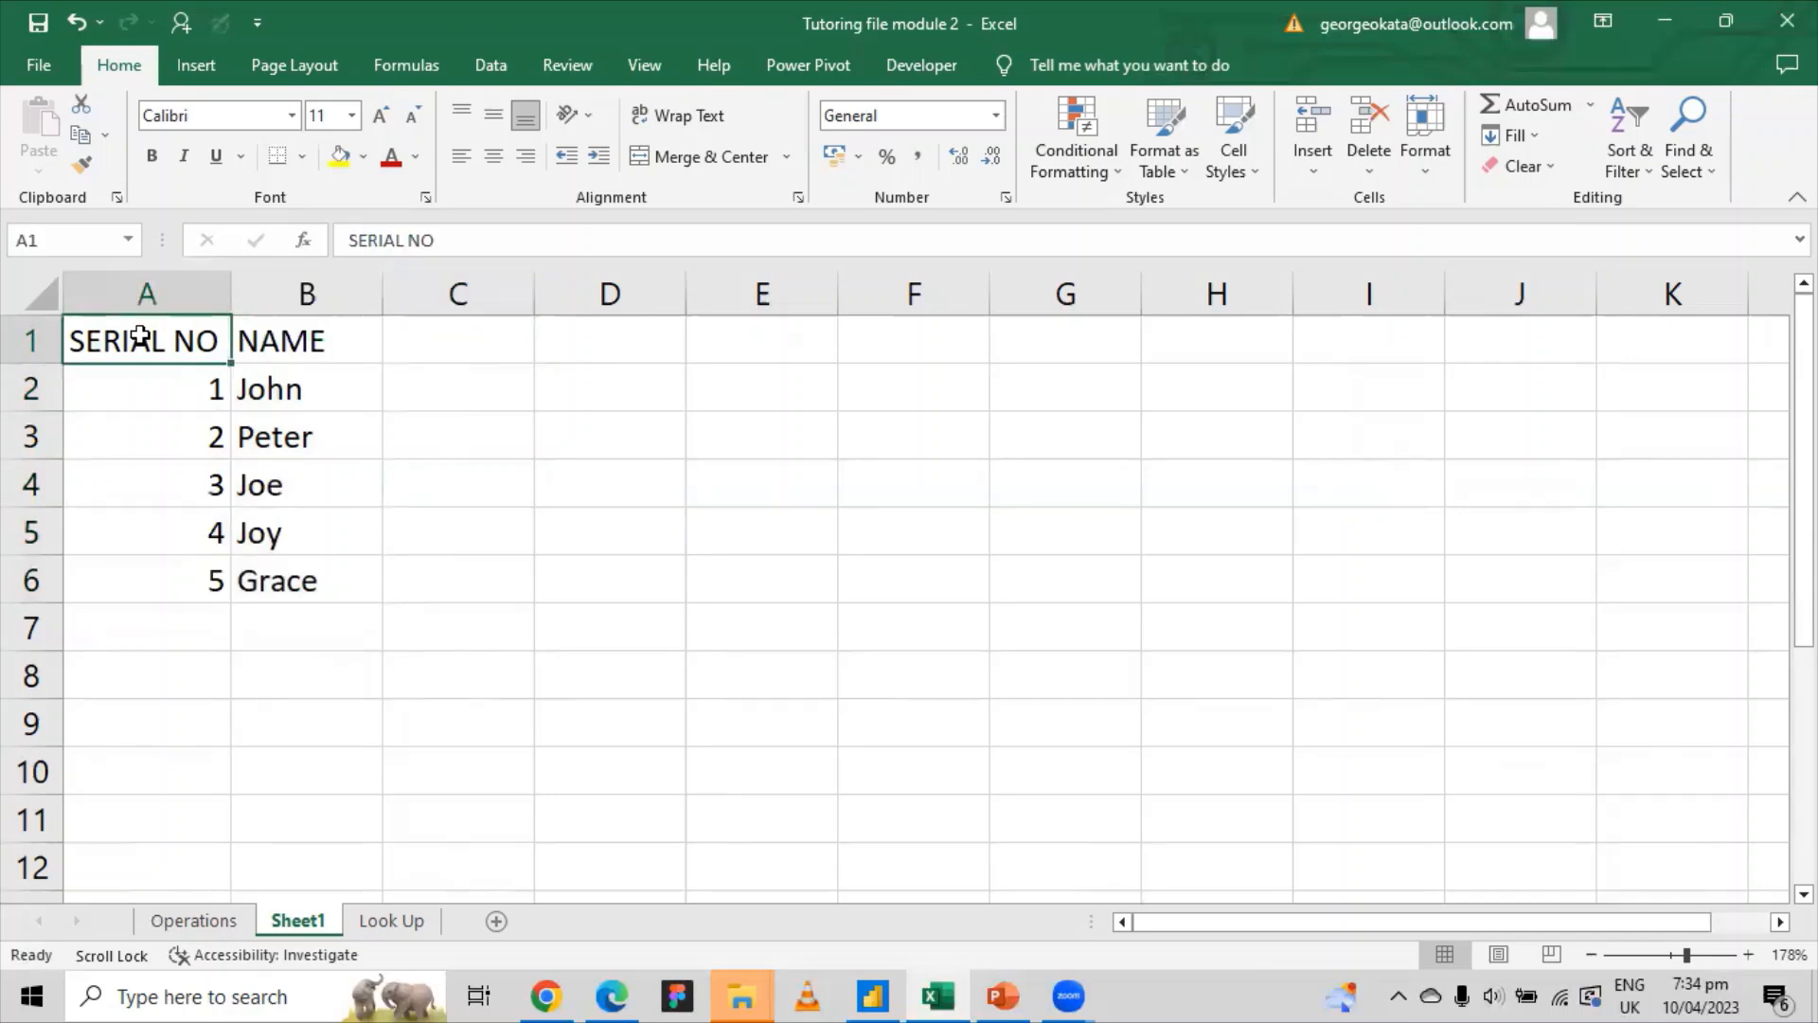
{"action": "key", "text": "shift+Right"}
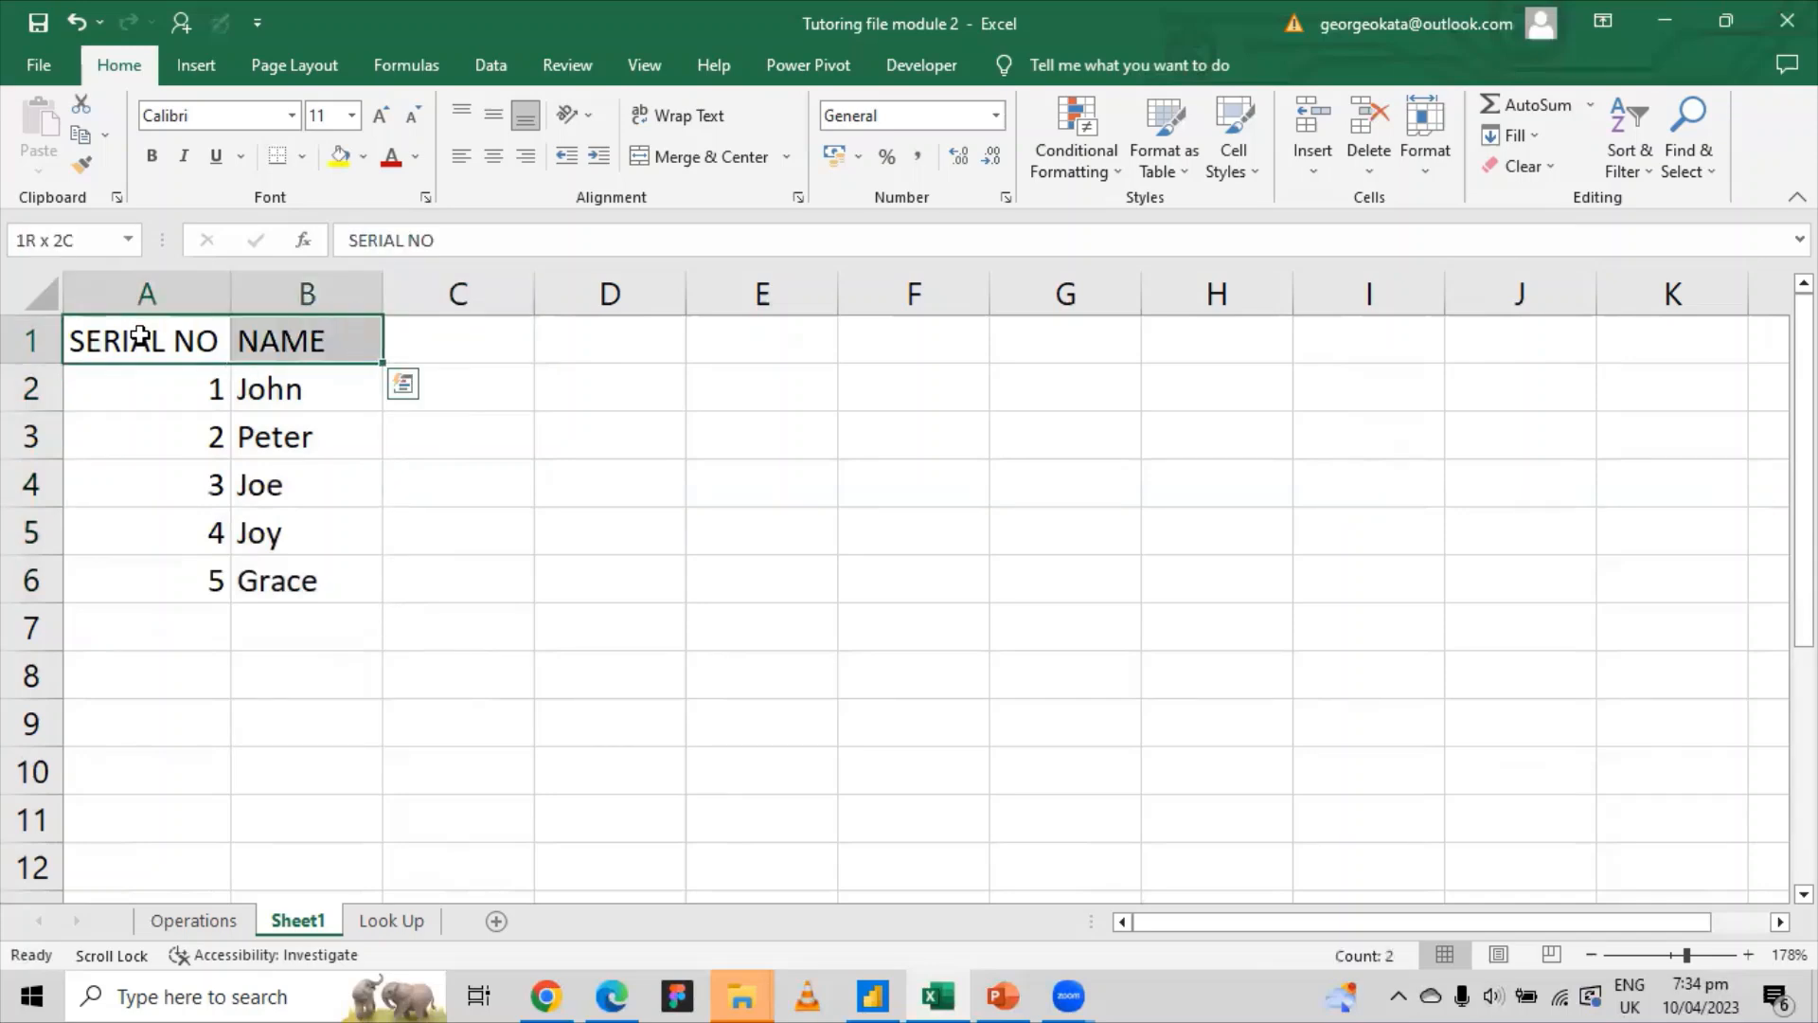
{"action": "key", "text": "ctrl+shift+Down"}
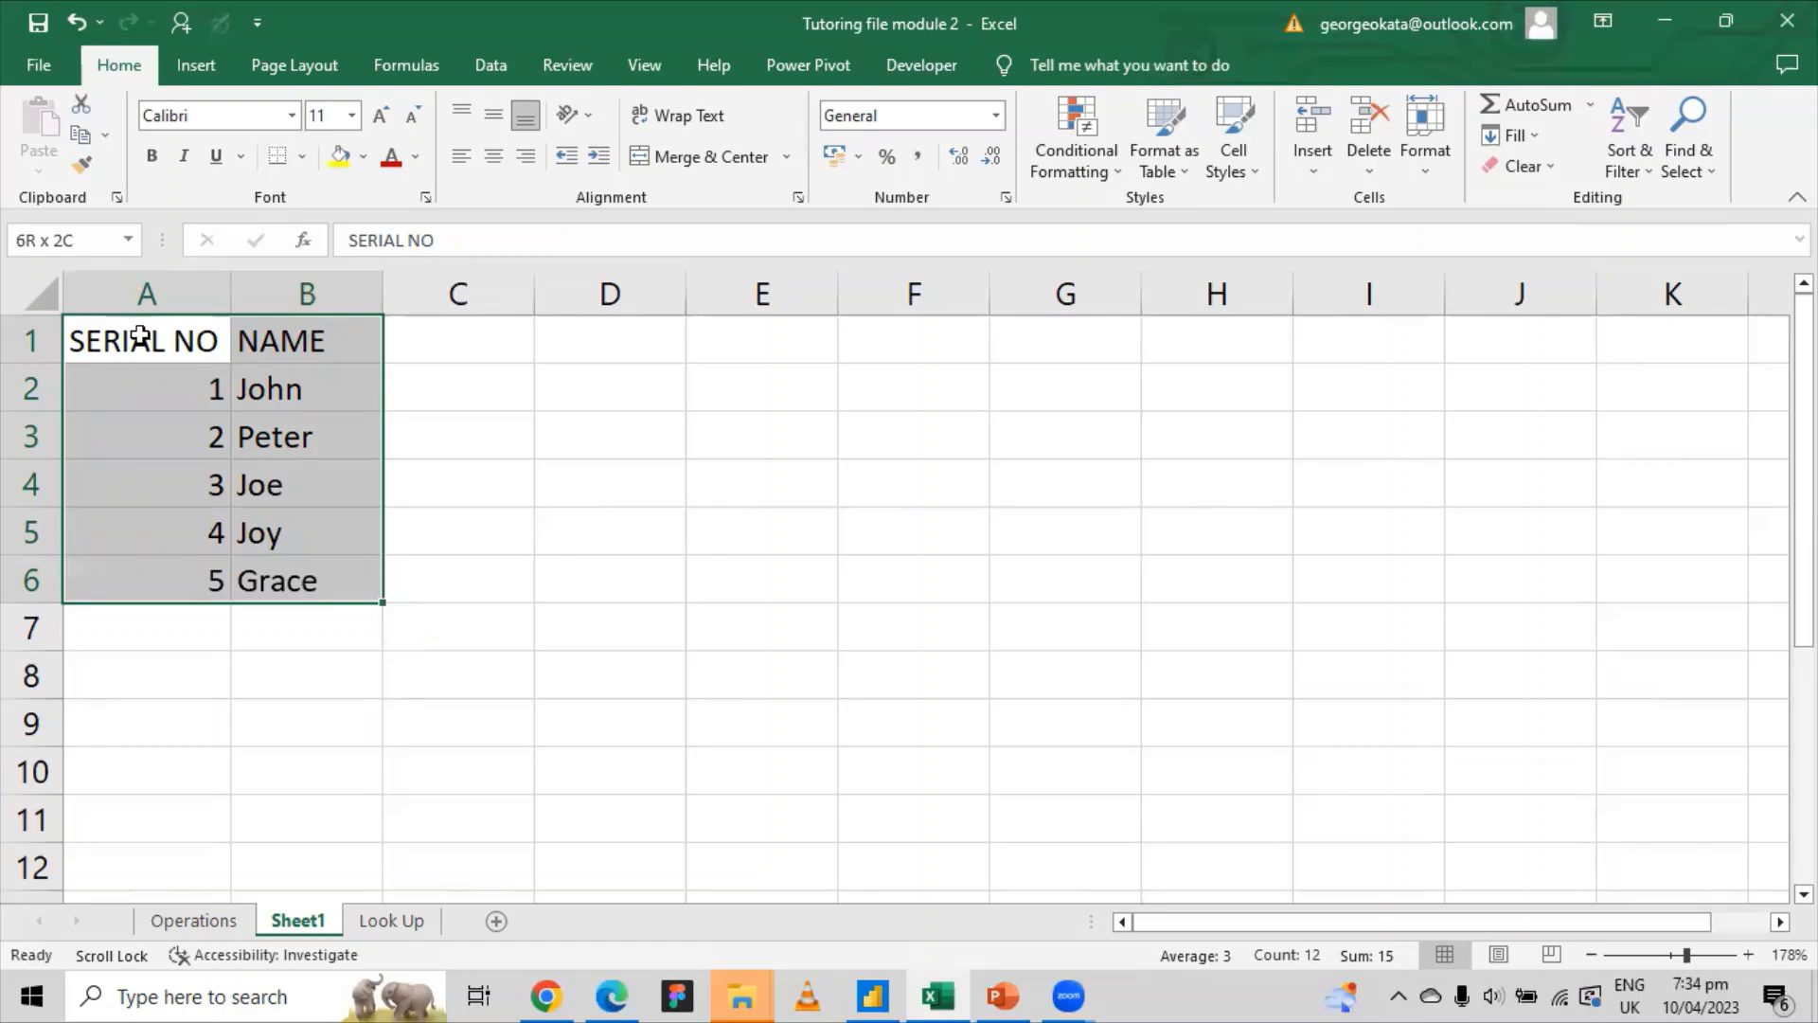
Step: Open Create Table for $A$1:$B$6 with Ctrl+T and uncheck 'My table has headers'
{"action": "key", "text": "ctrl+t"}
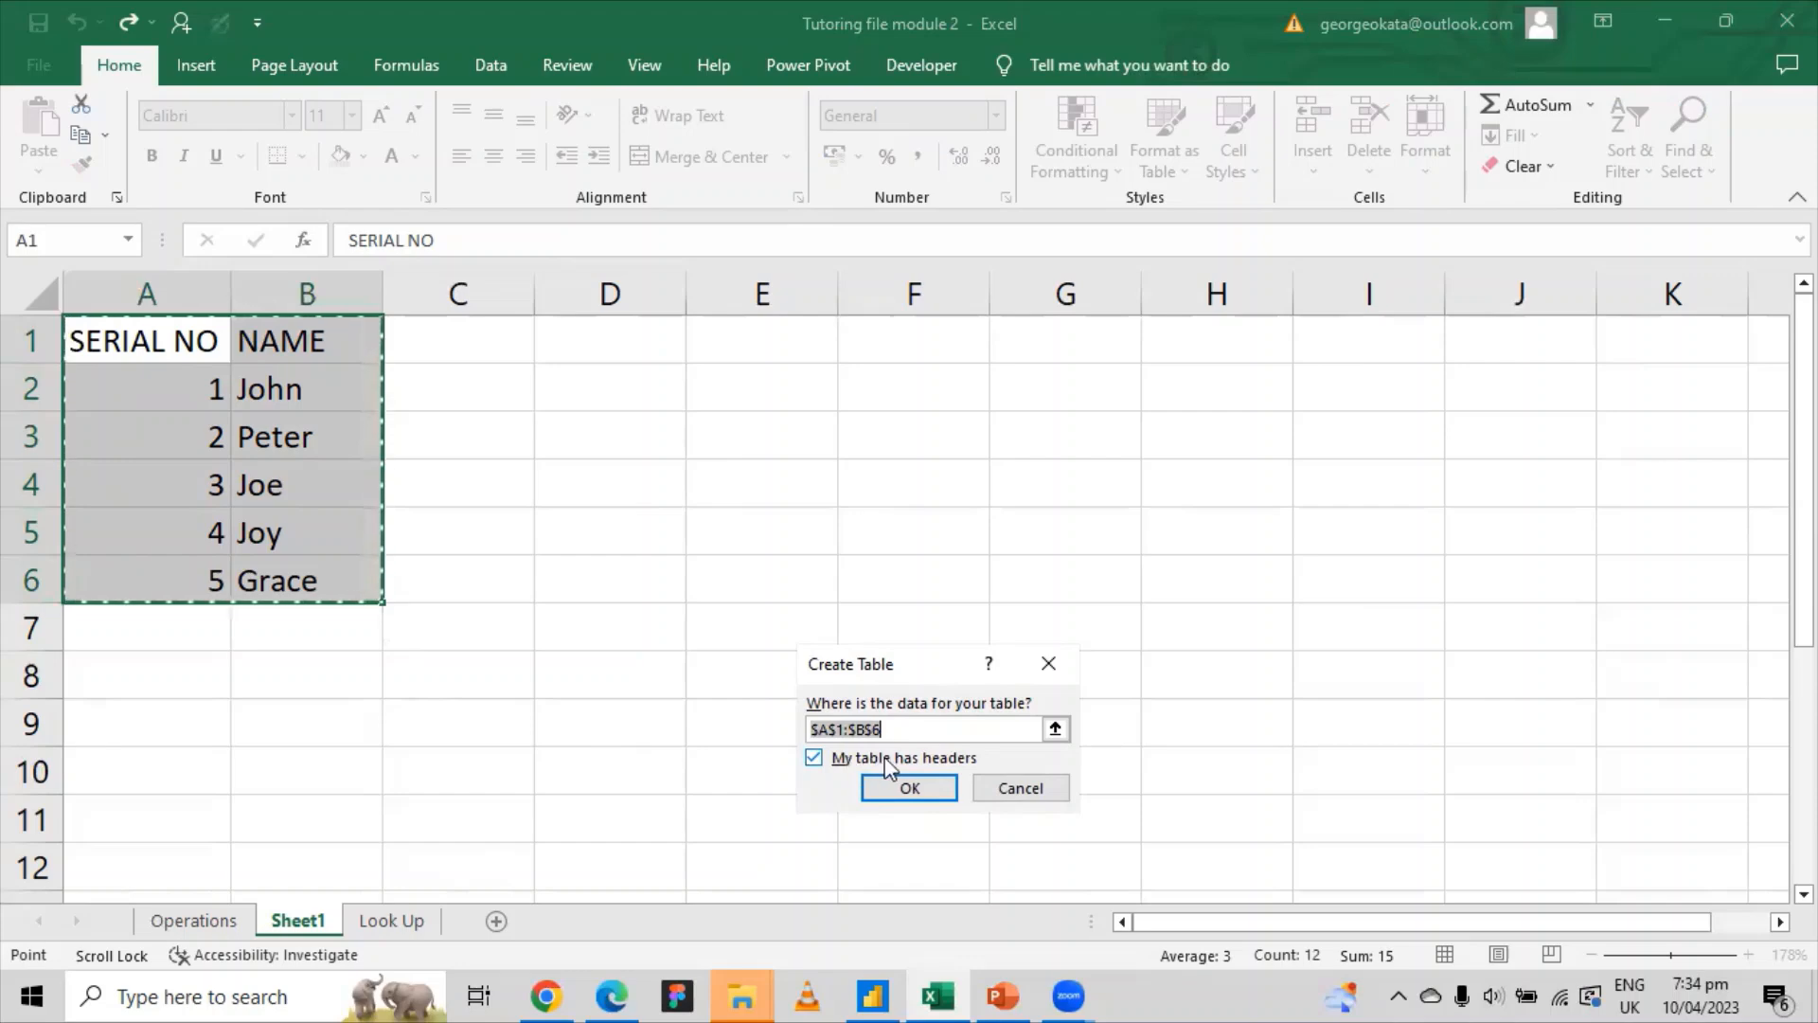
{"action": "left_click", "coordinate": [816, 761]}
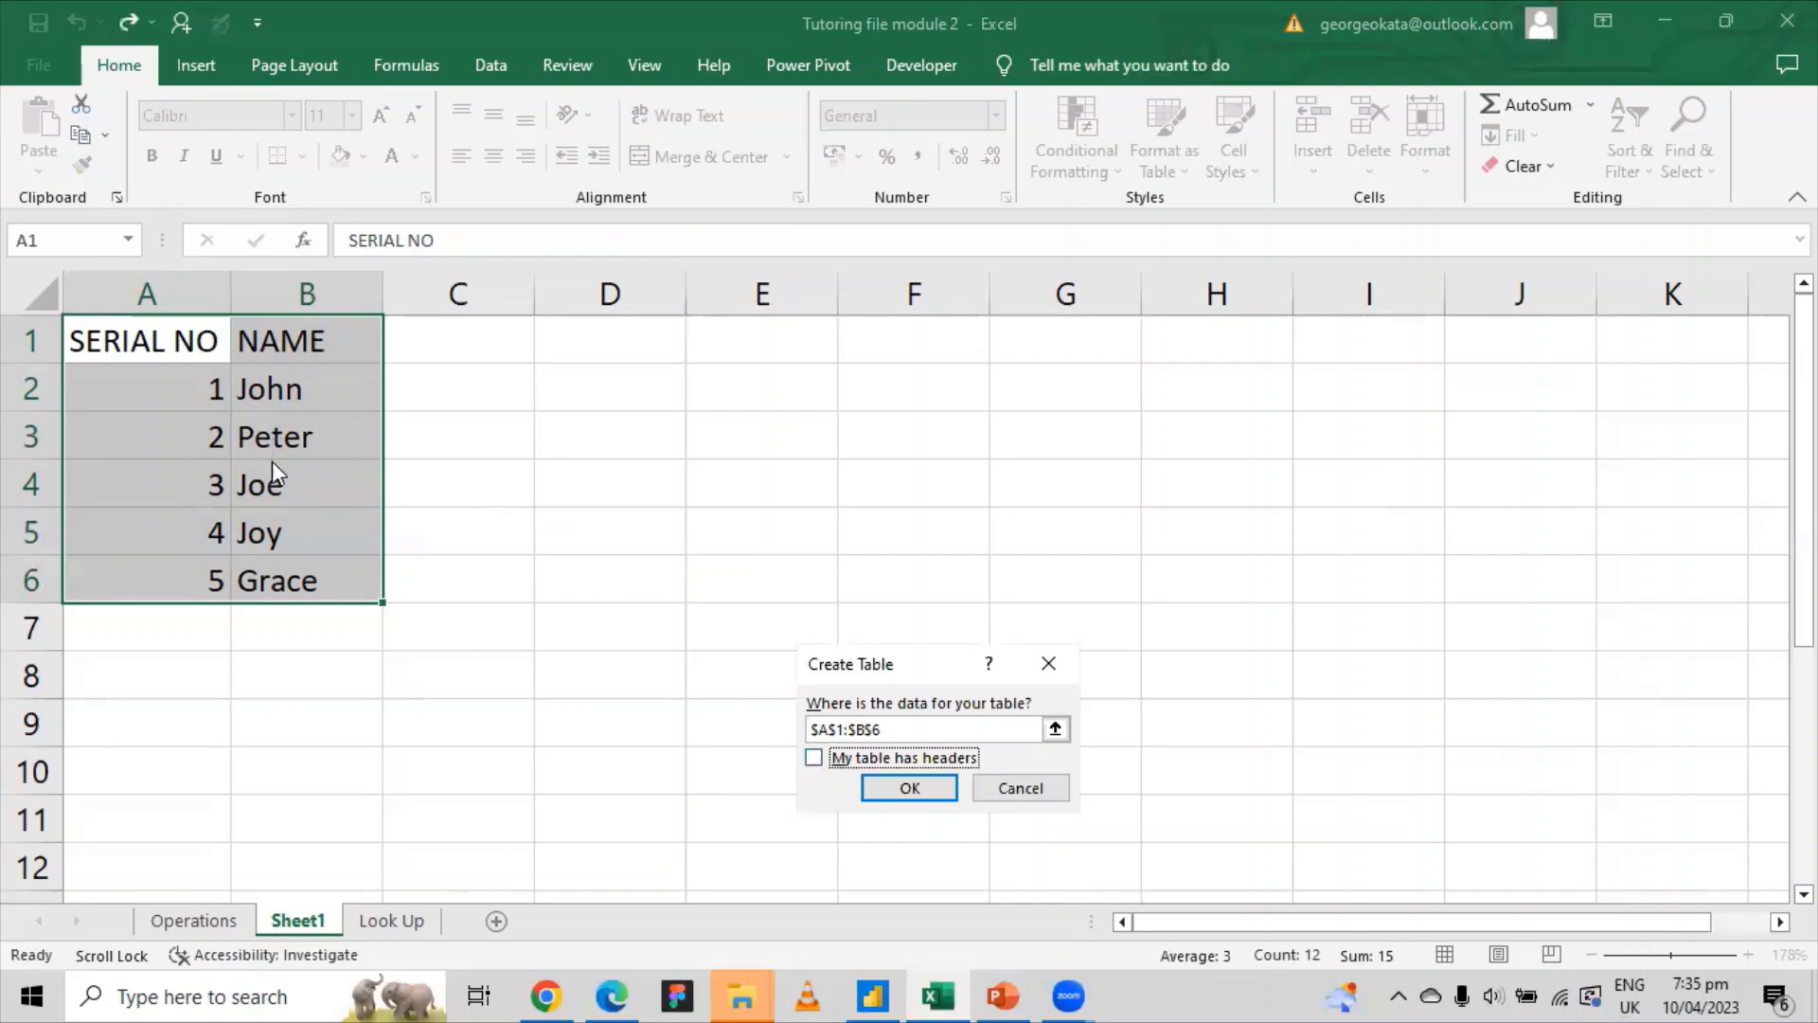
Step: Re-check 'My table has headers' and create the A1:B6 table with SERIAL NO and NAME headers
{"action": "left_click", "coordinate": [818, 762]}
{"action": "left_click", "coordinate": [908, 787]}
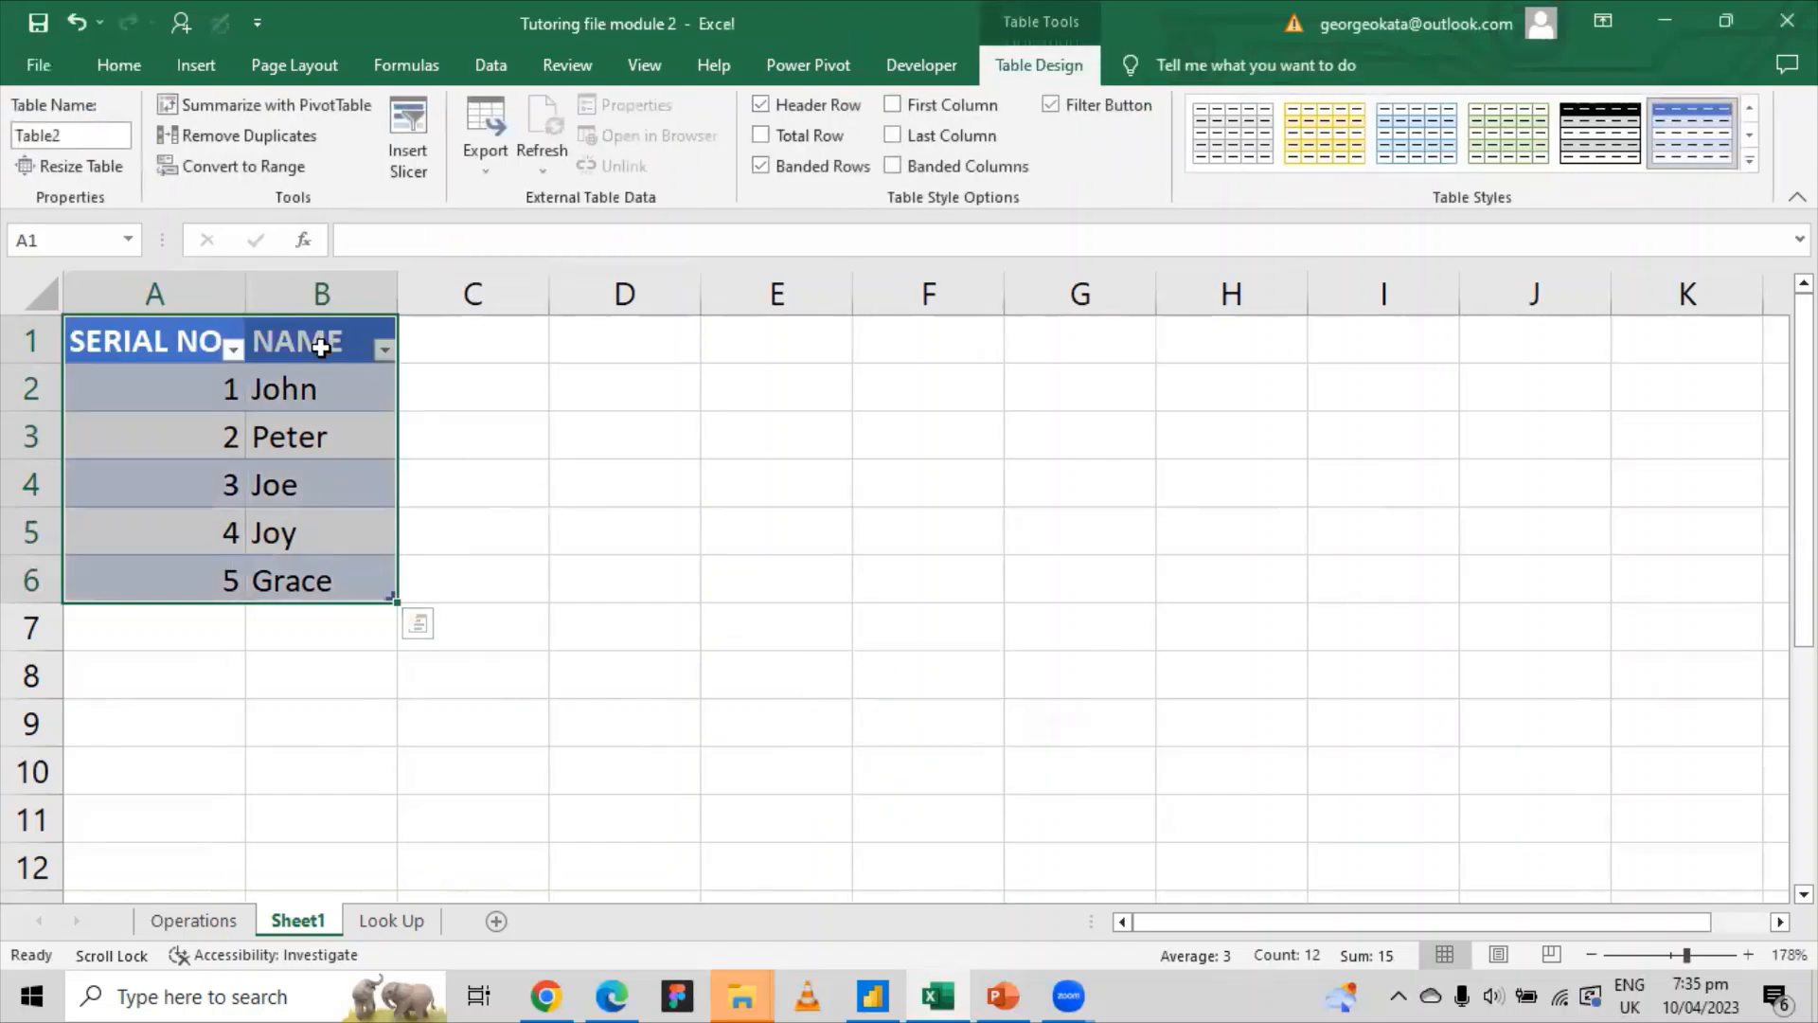
{"action": "left_click", "coordinate": [680, 430]}
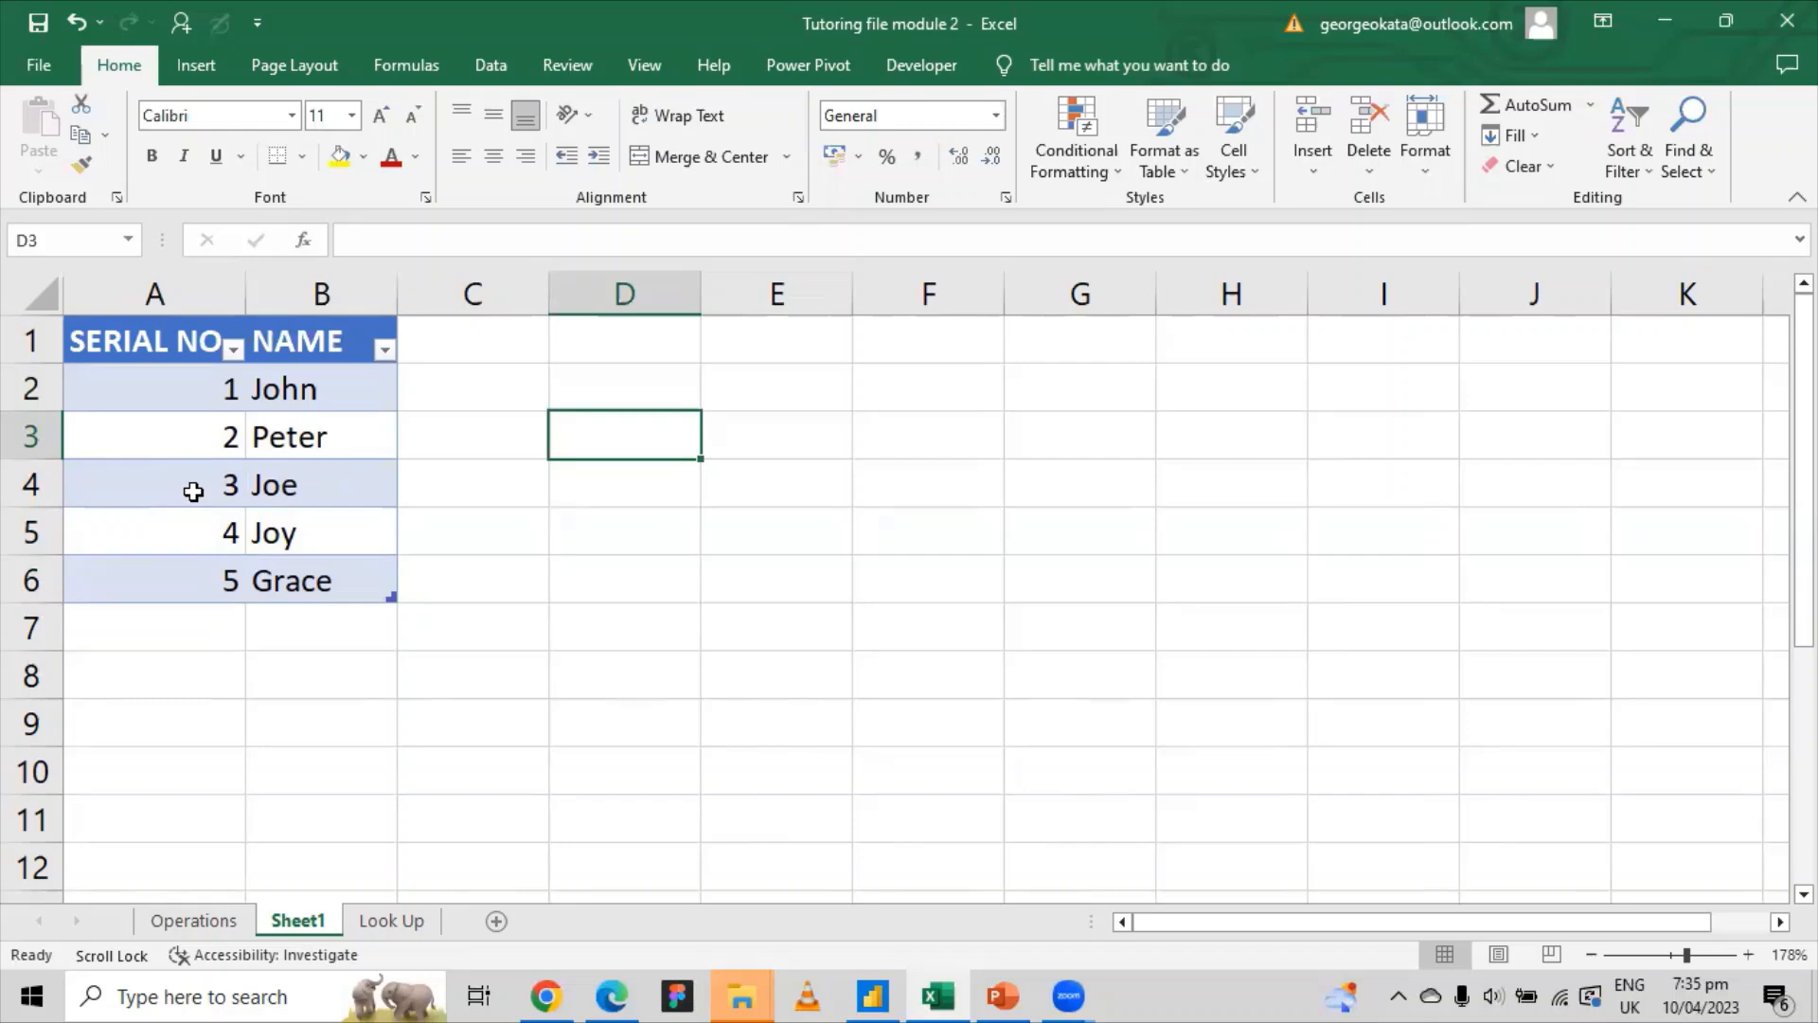
{"action": "left_click", "coordinate": [122, 387]}
{"action": "left_click_drag", "start_coordinate": [222, 388], "coordinate": [311, 493]}
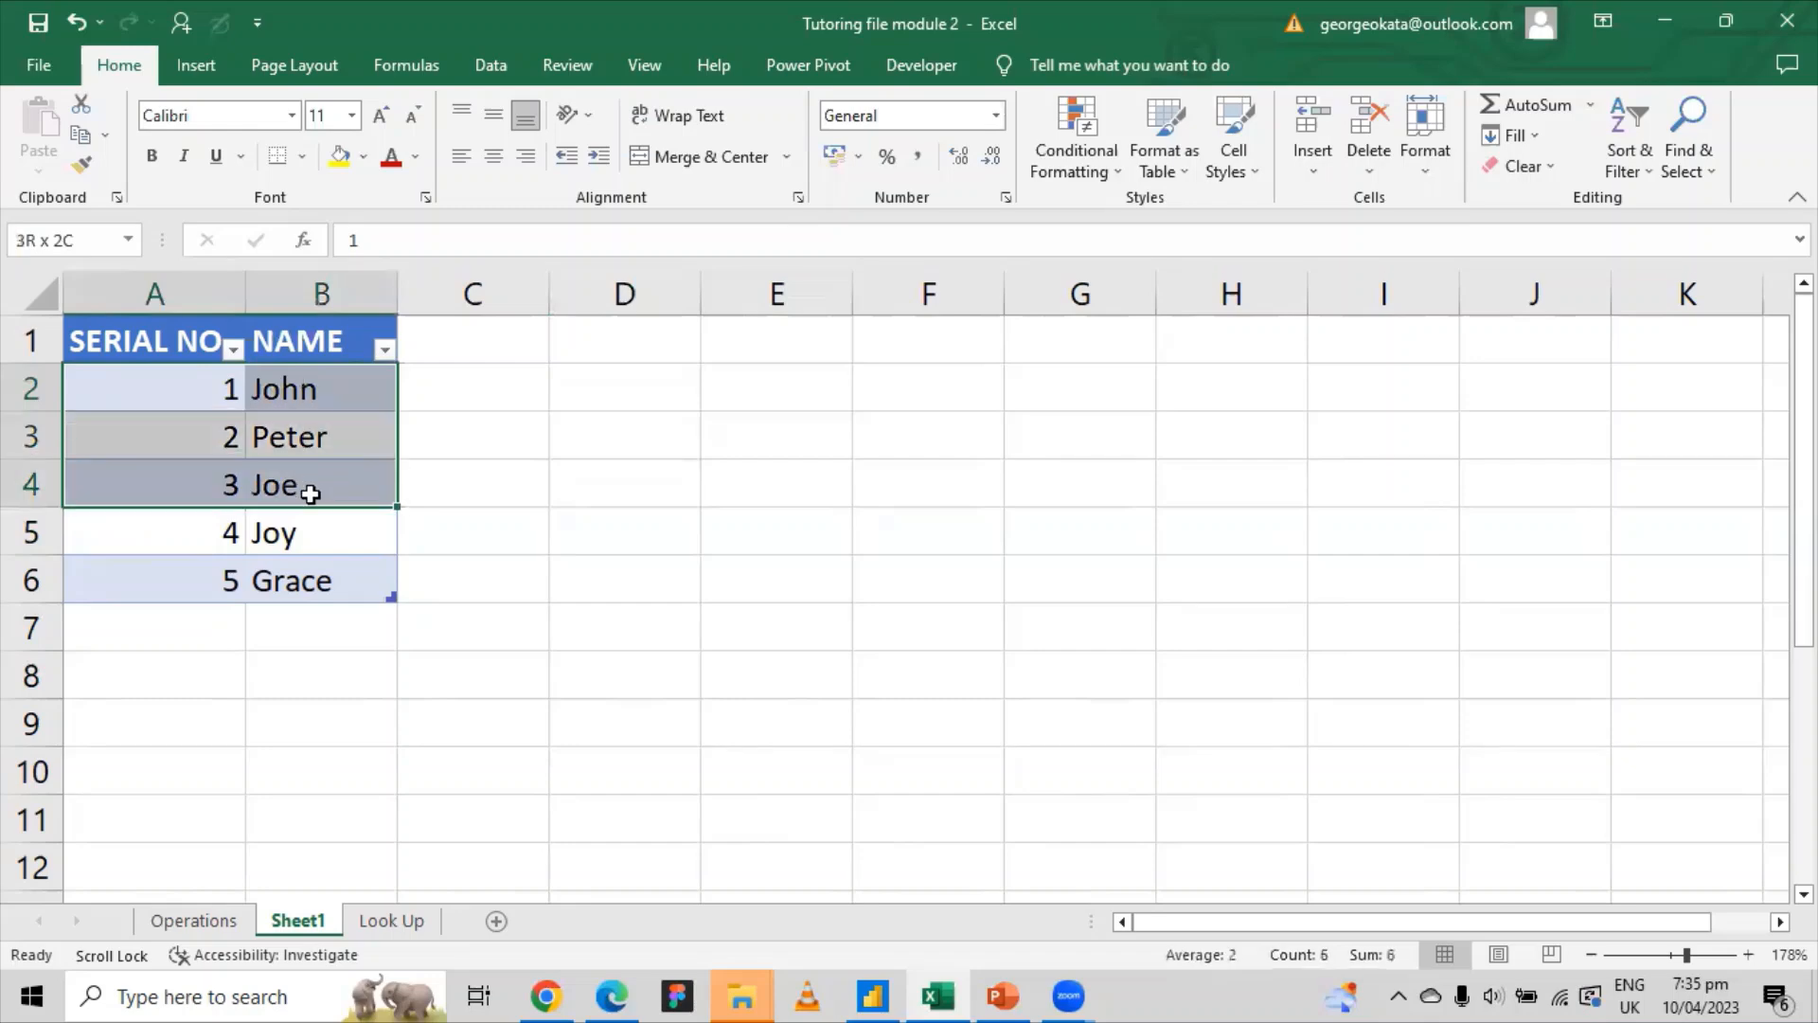
{"action": "left_click", "coordinate": [198, 404]}
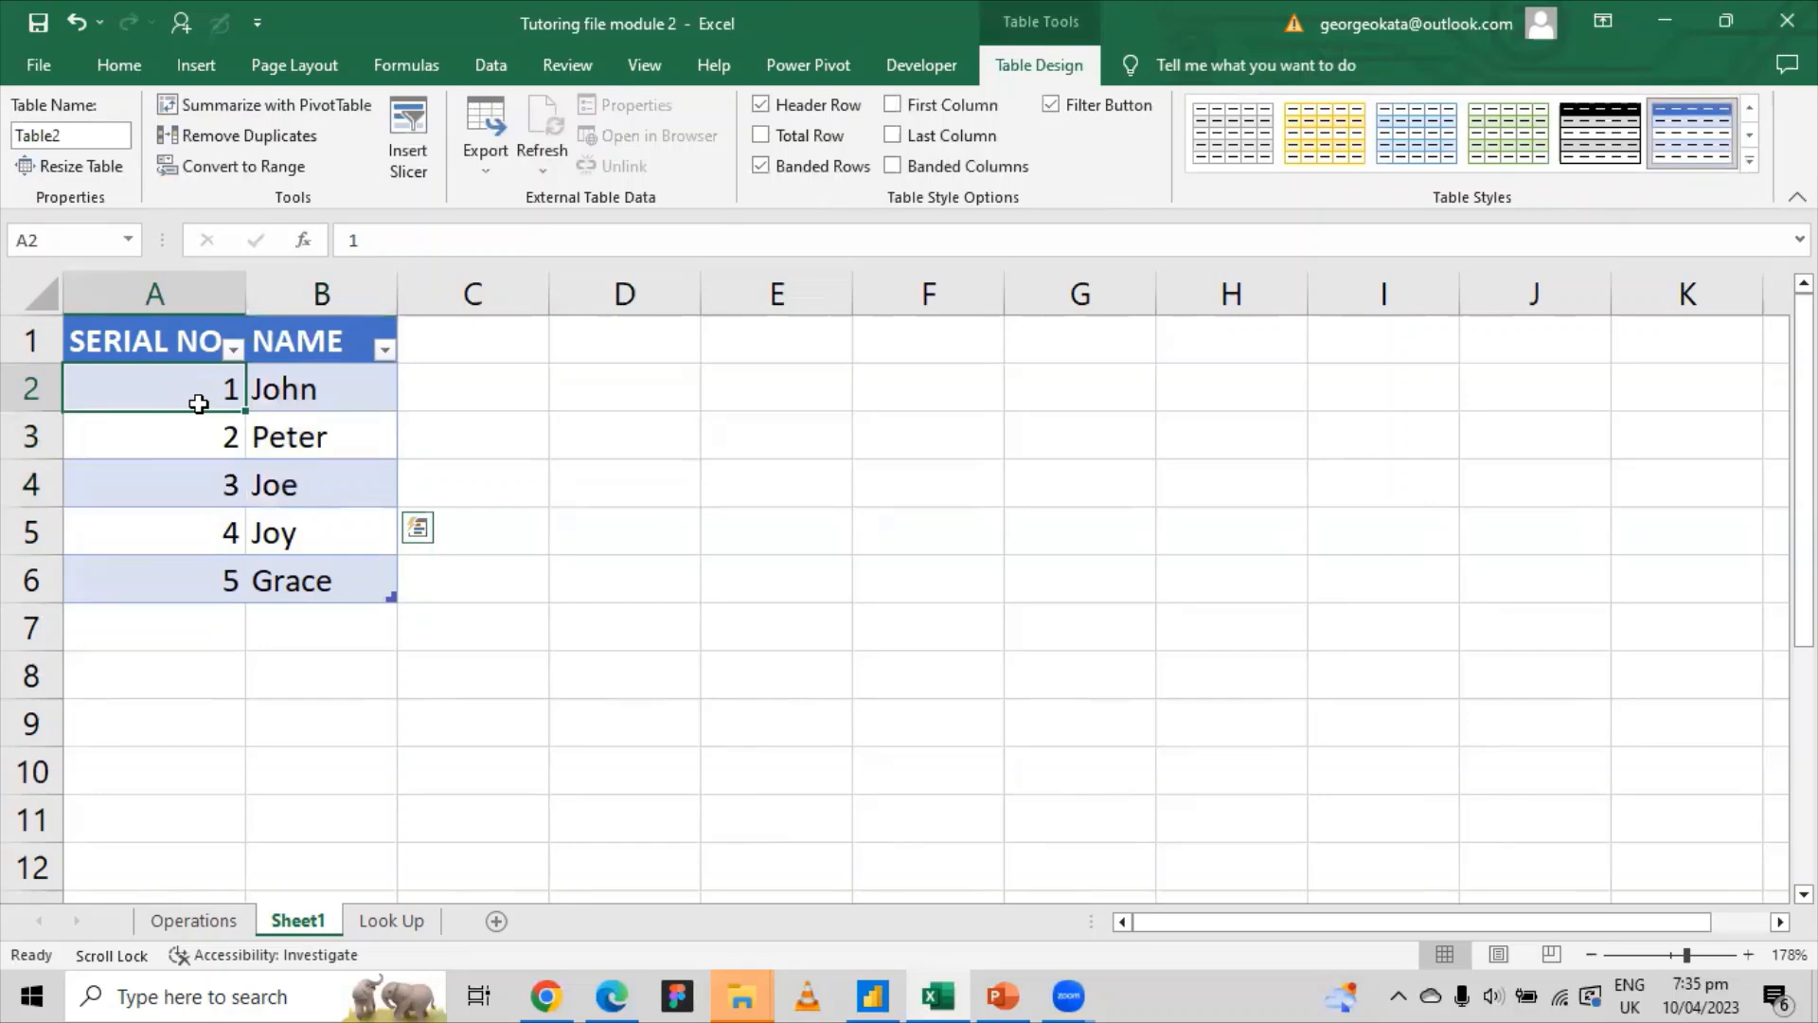
{"action": "left_click_drag", "start_coordinate": [198, 403], "coordinate": [180, 591]}
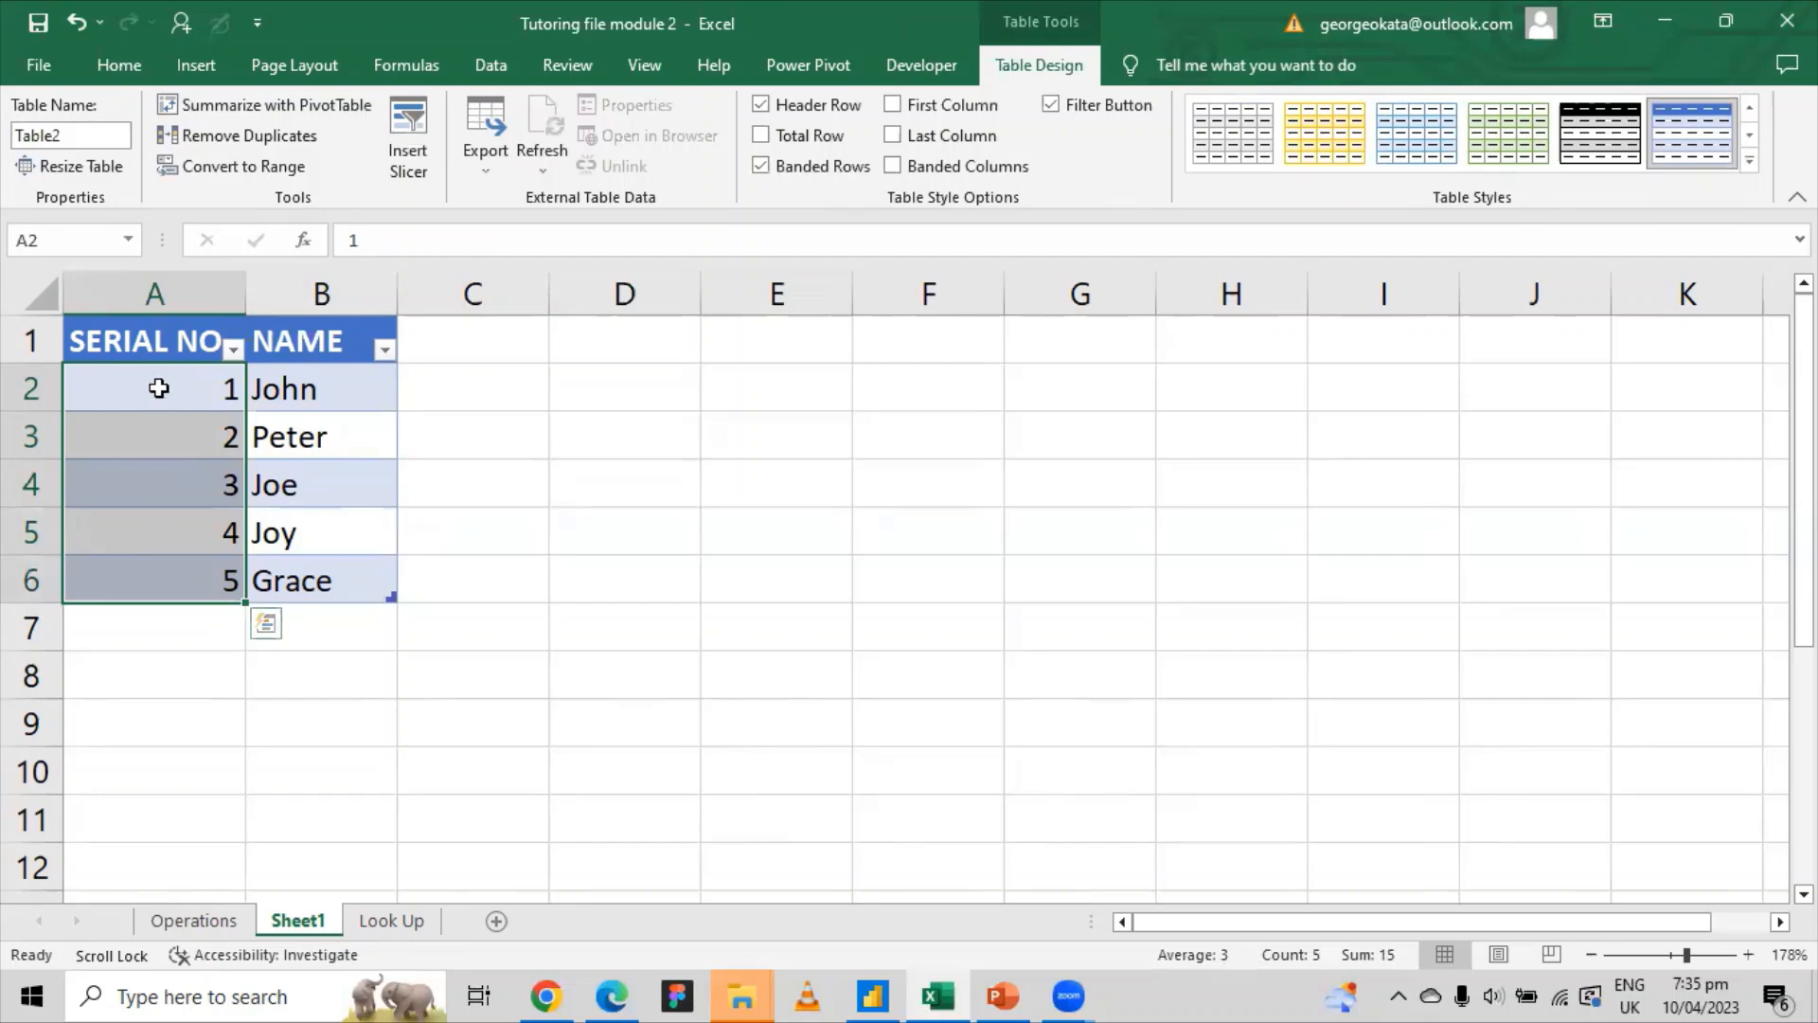
{"action": "left_click", "coordinate": [158, 388]}
{"action": "left_click_drag", "start_coordinate": [155, 398], "coordinate": [174, 566]}
{"action": "left_click_drag", "start_coordinate": [134, 394], "coordinate": [316, 394]}
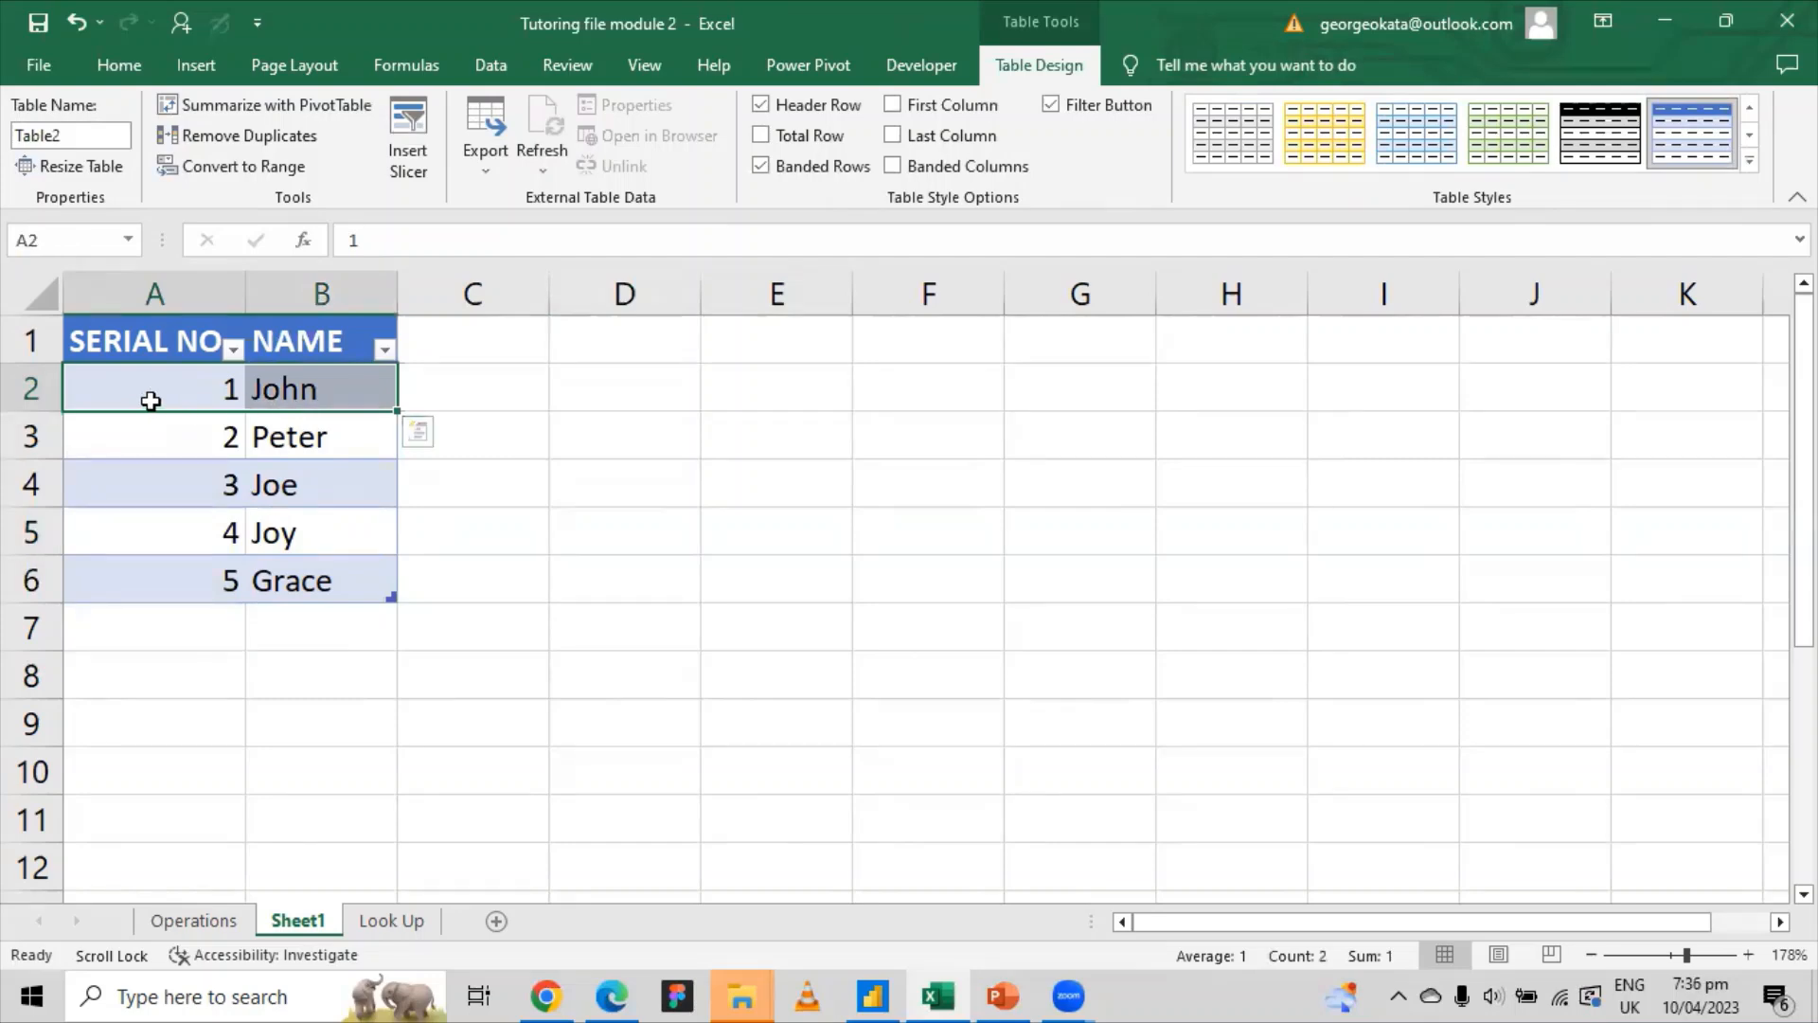
{"action": "left_click_drag", "start_coordinate": [146, 398], "coordinate": [341, 575]}
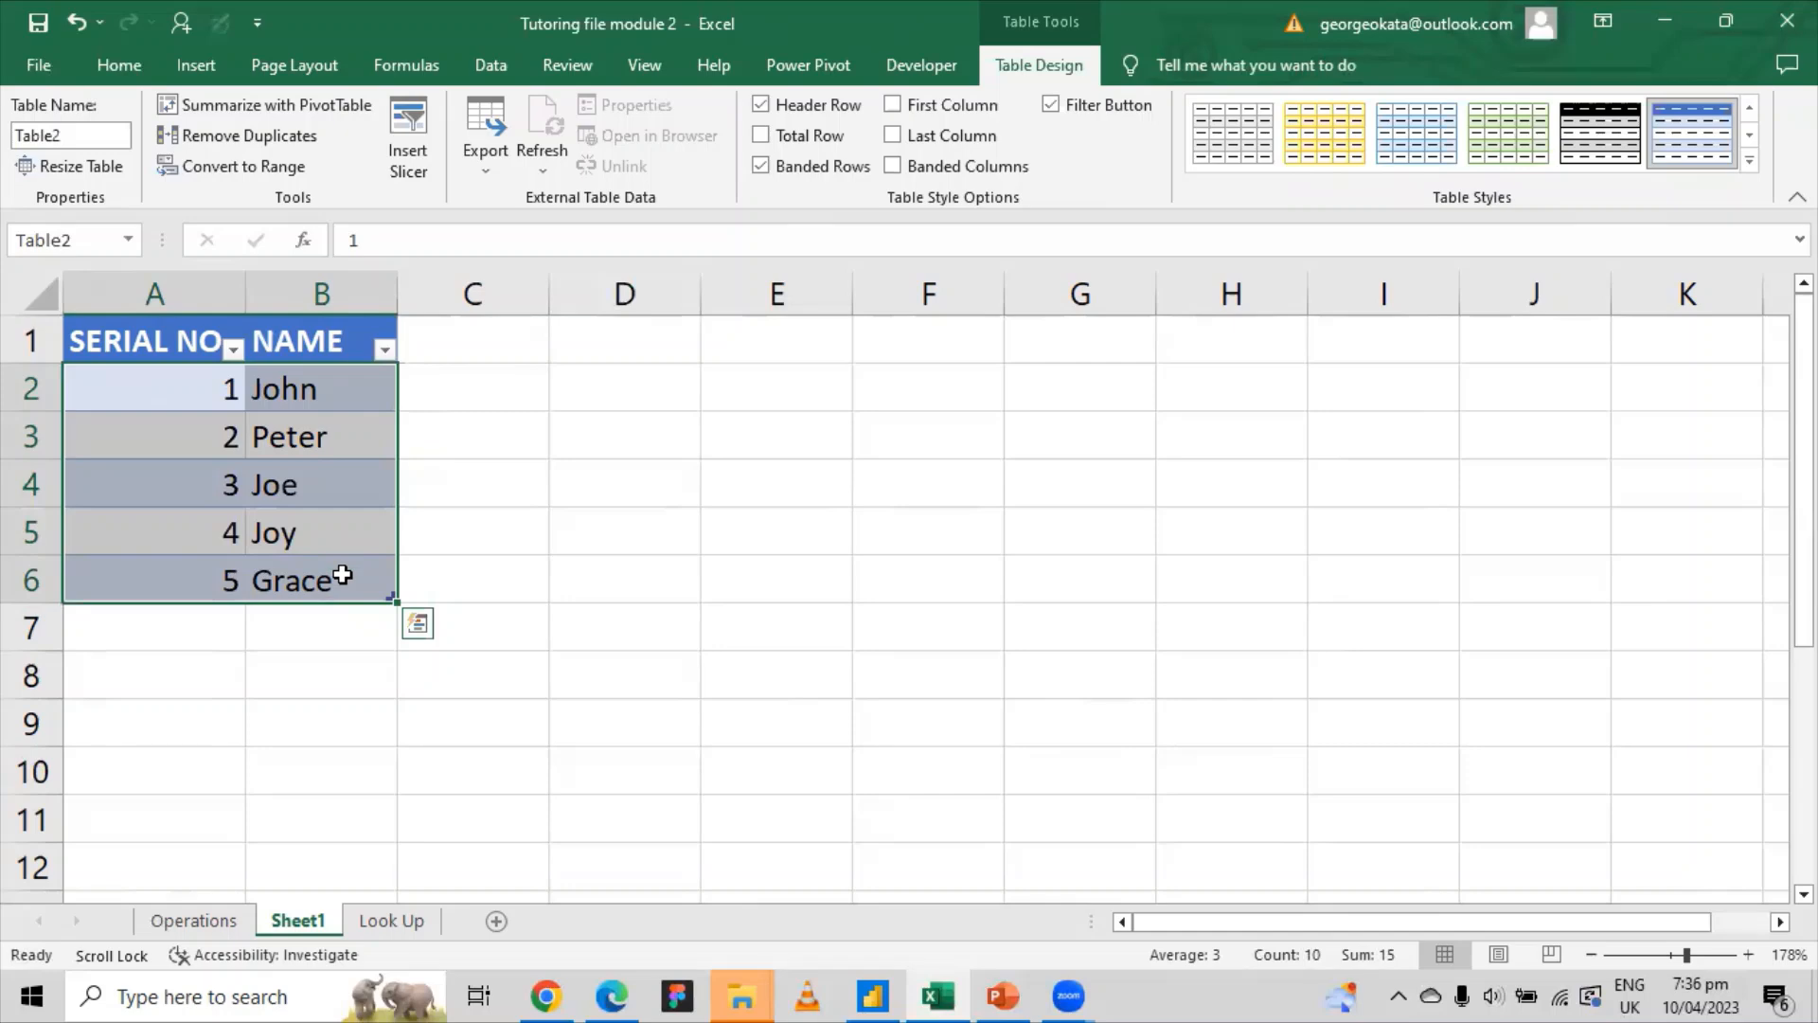
{"action": "left_click", "coordinate": [932, 488]}
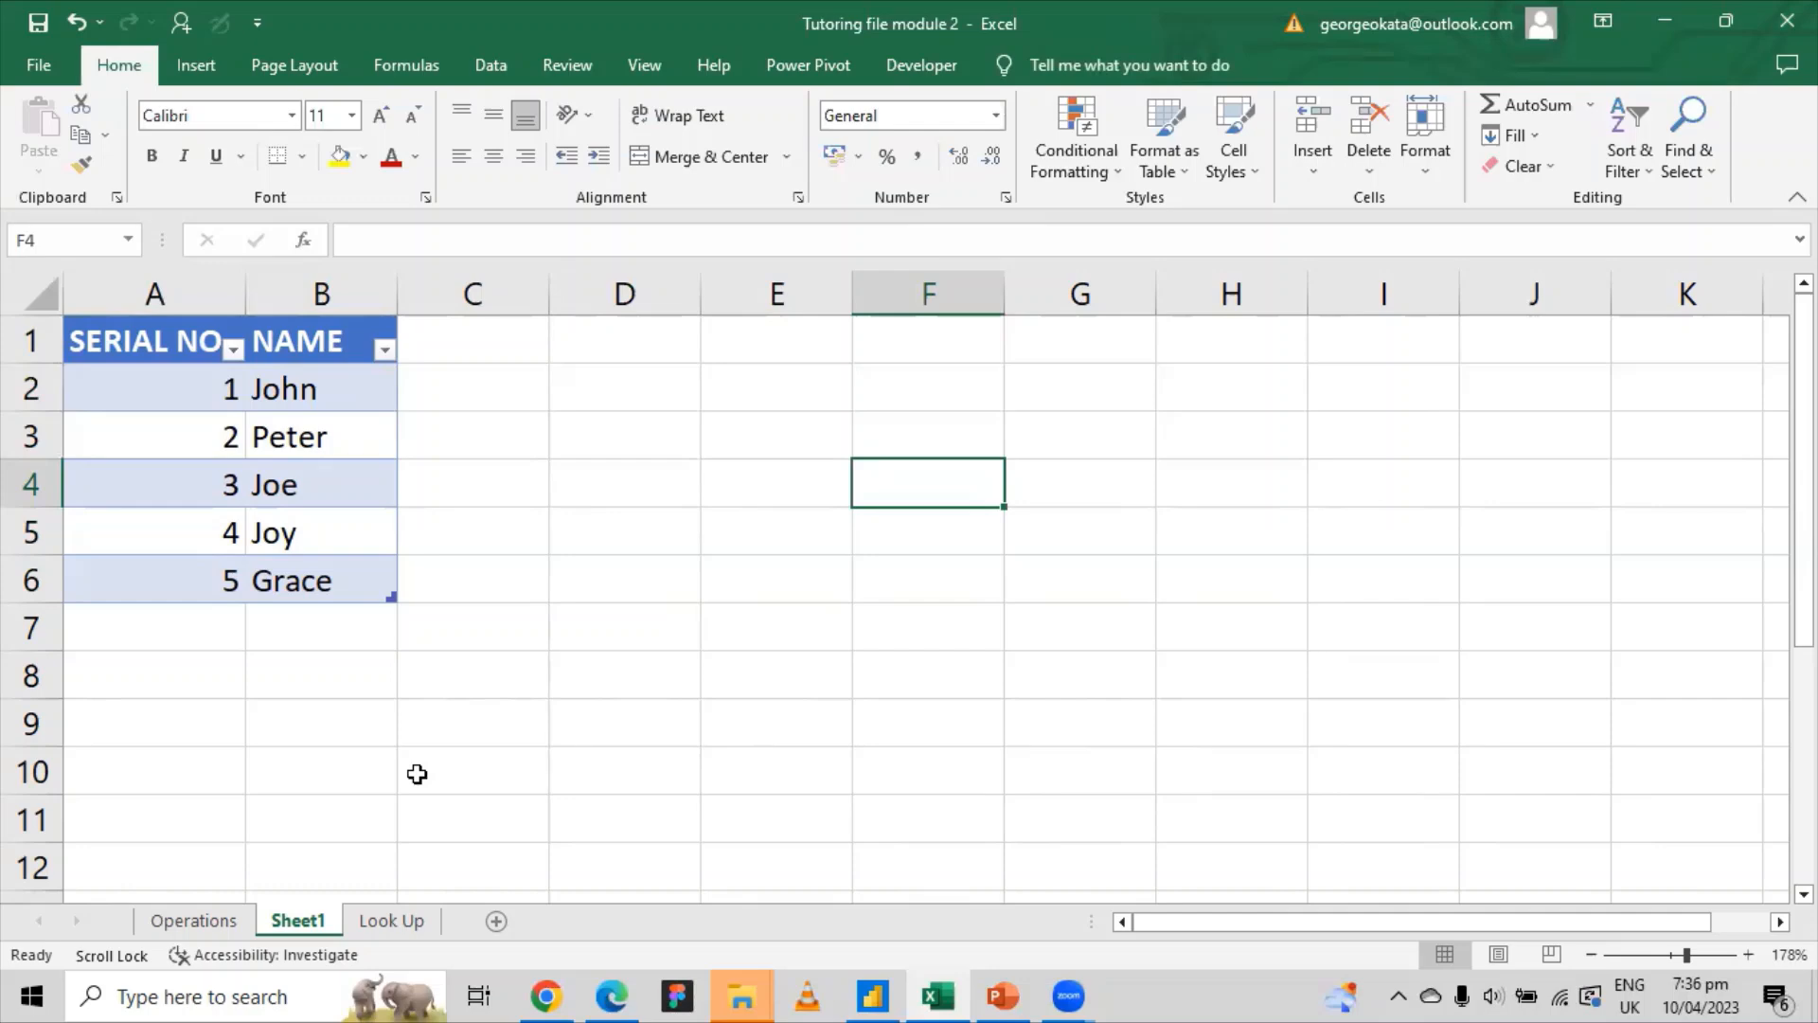
Step: Go to the Operations sheet and select empty cell C13 below the UnitPrice values
{"action": "left_click", "coordinate": [189, 920]}
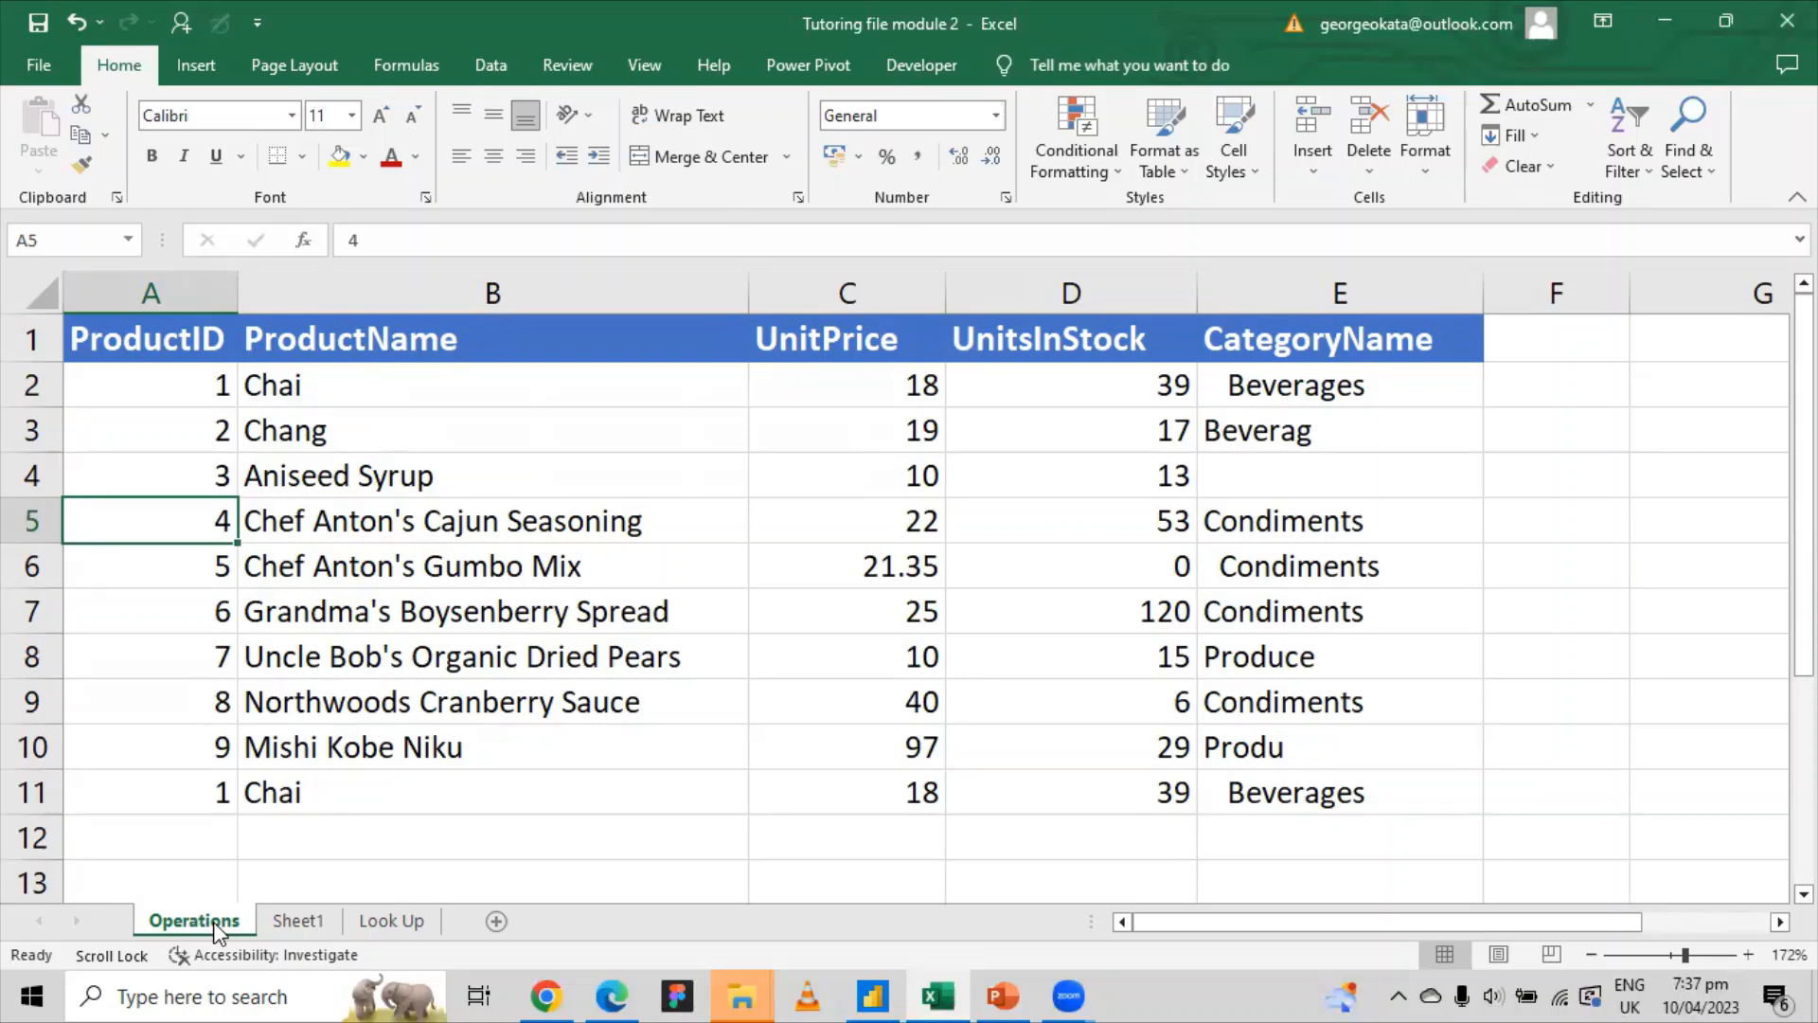
{"action": "scroll", "coordinate": [231, 910], "scroll_direction": "down", "scroll_amount": 2}
{"action": "scroll", "coordinate": [243, 886], "scroll_direction": "up", "scroll_amount": 2}
{"action": "left_click", "coordinate": [911, 374]}
{"action": "left_click", "coordinate": [914, 426]}
{"action": "left_click", "coordinate": [815, 872]}
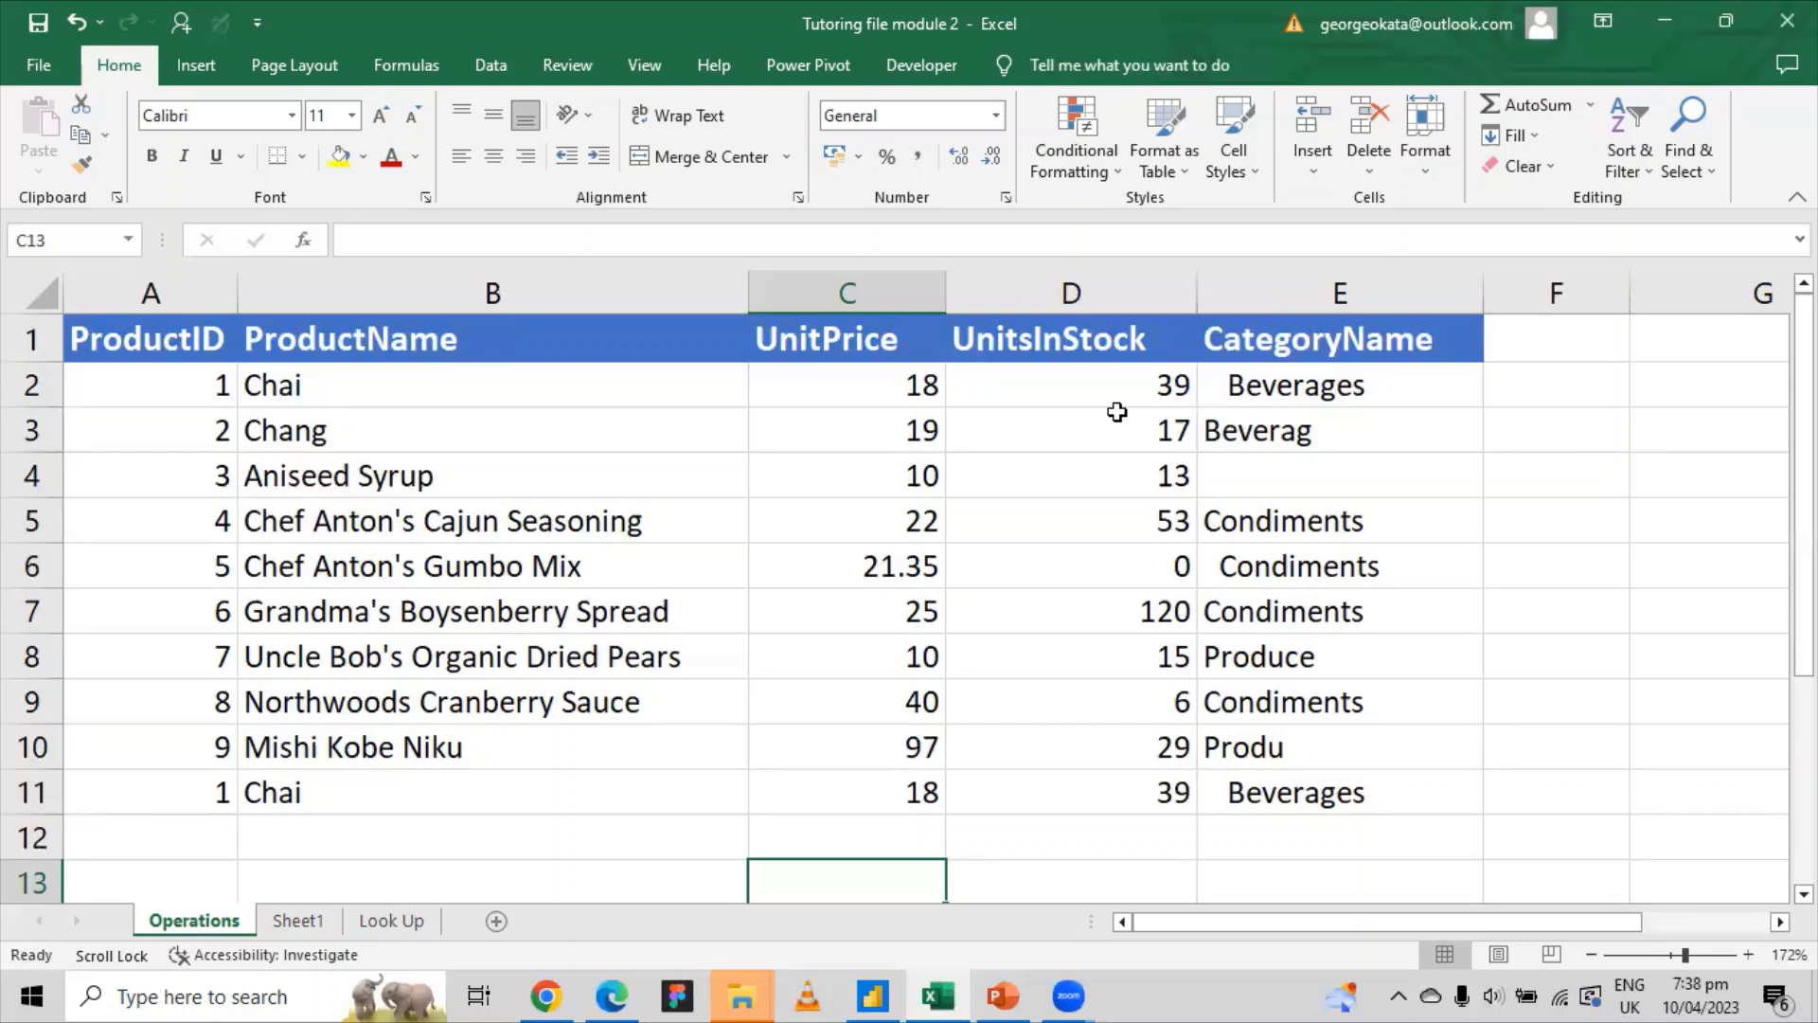
Step: Highlight D2:D11 so the status bar shows Sum 331 and Average 33.1
{"action": "left_click", "coordinate": [315, 386]}
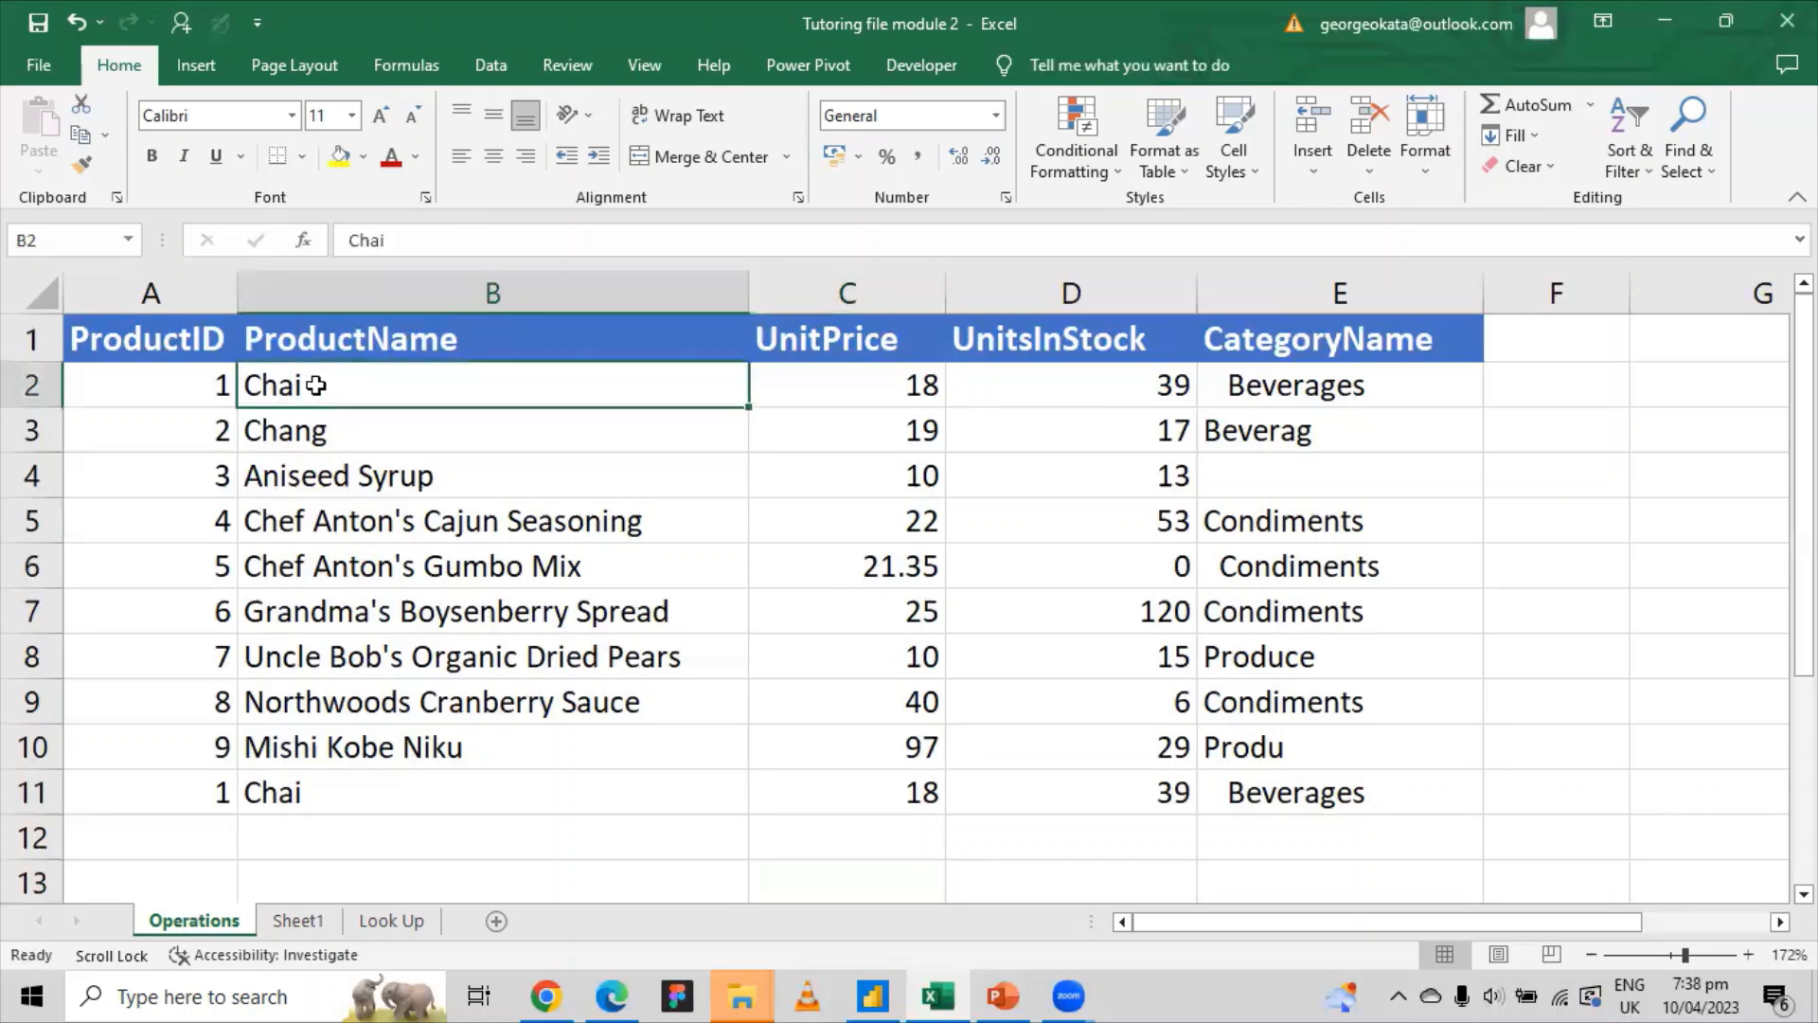
{"action": "left_click", "coordinate": [1103, 383]}
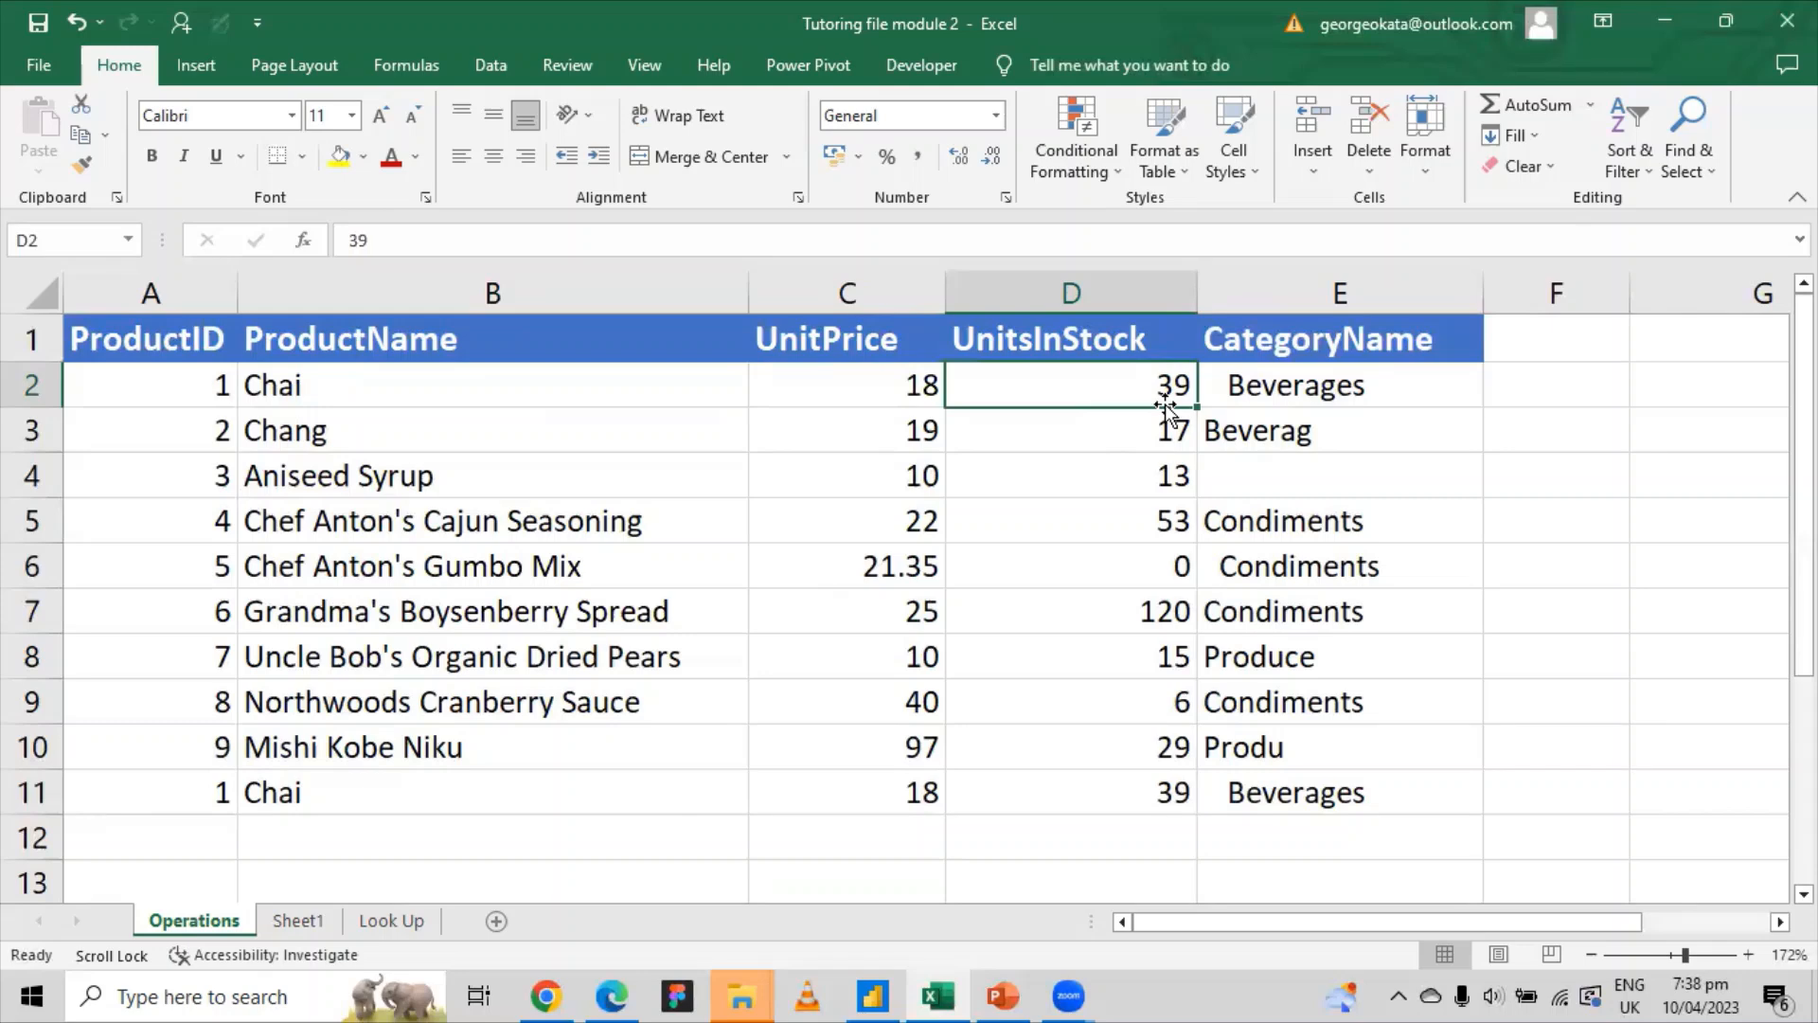
{"action": "left_click_drag", "start_coordinate": [1098, 390], "coordinate": [1101, 783]}
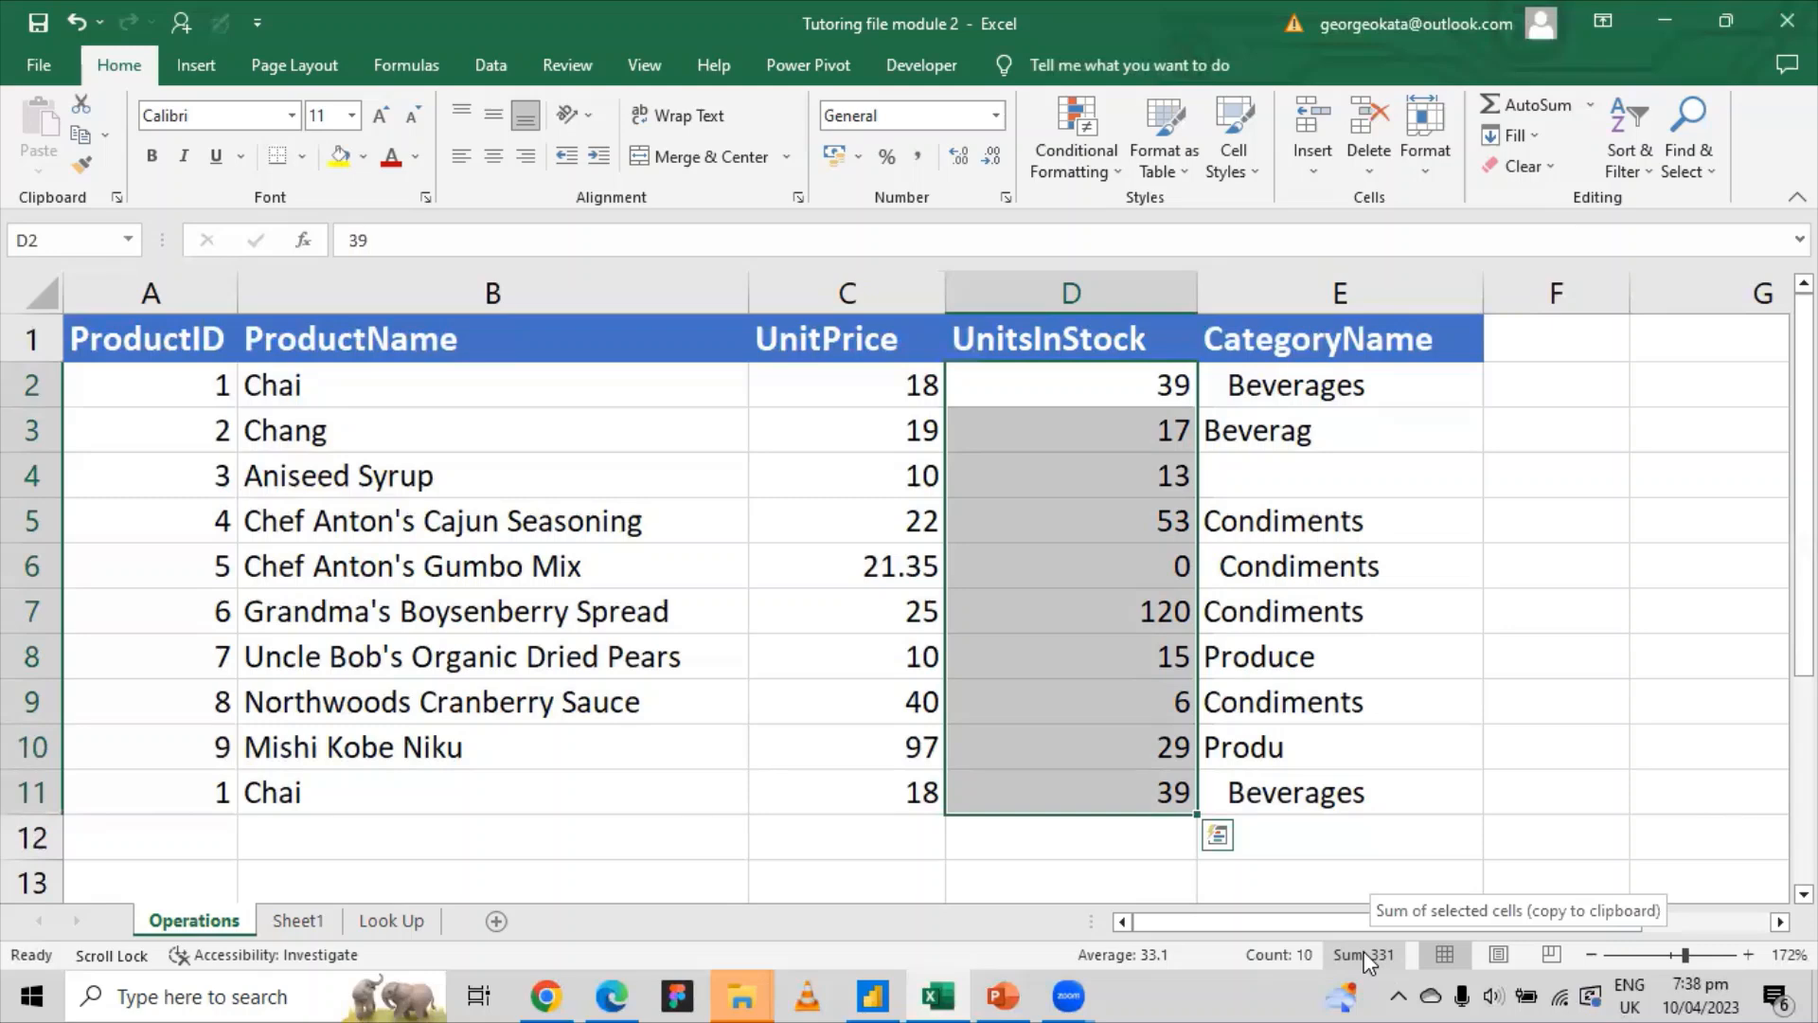
{"action": "scroll", "coordinate": [979, 862], "scroll_direction": "down", "scroll_amount": 1}
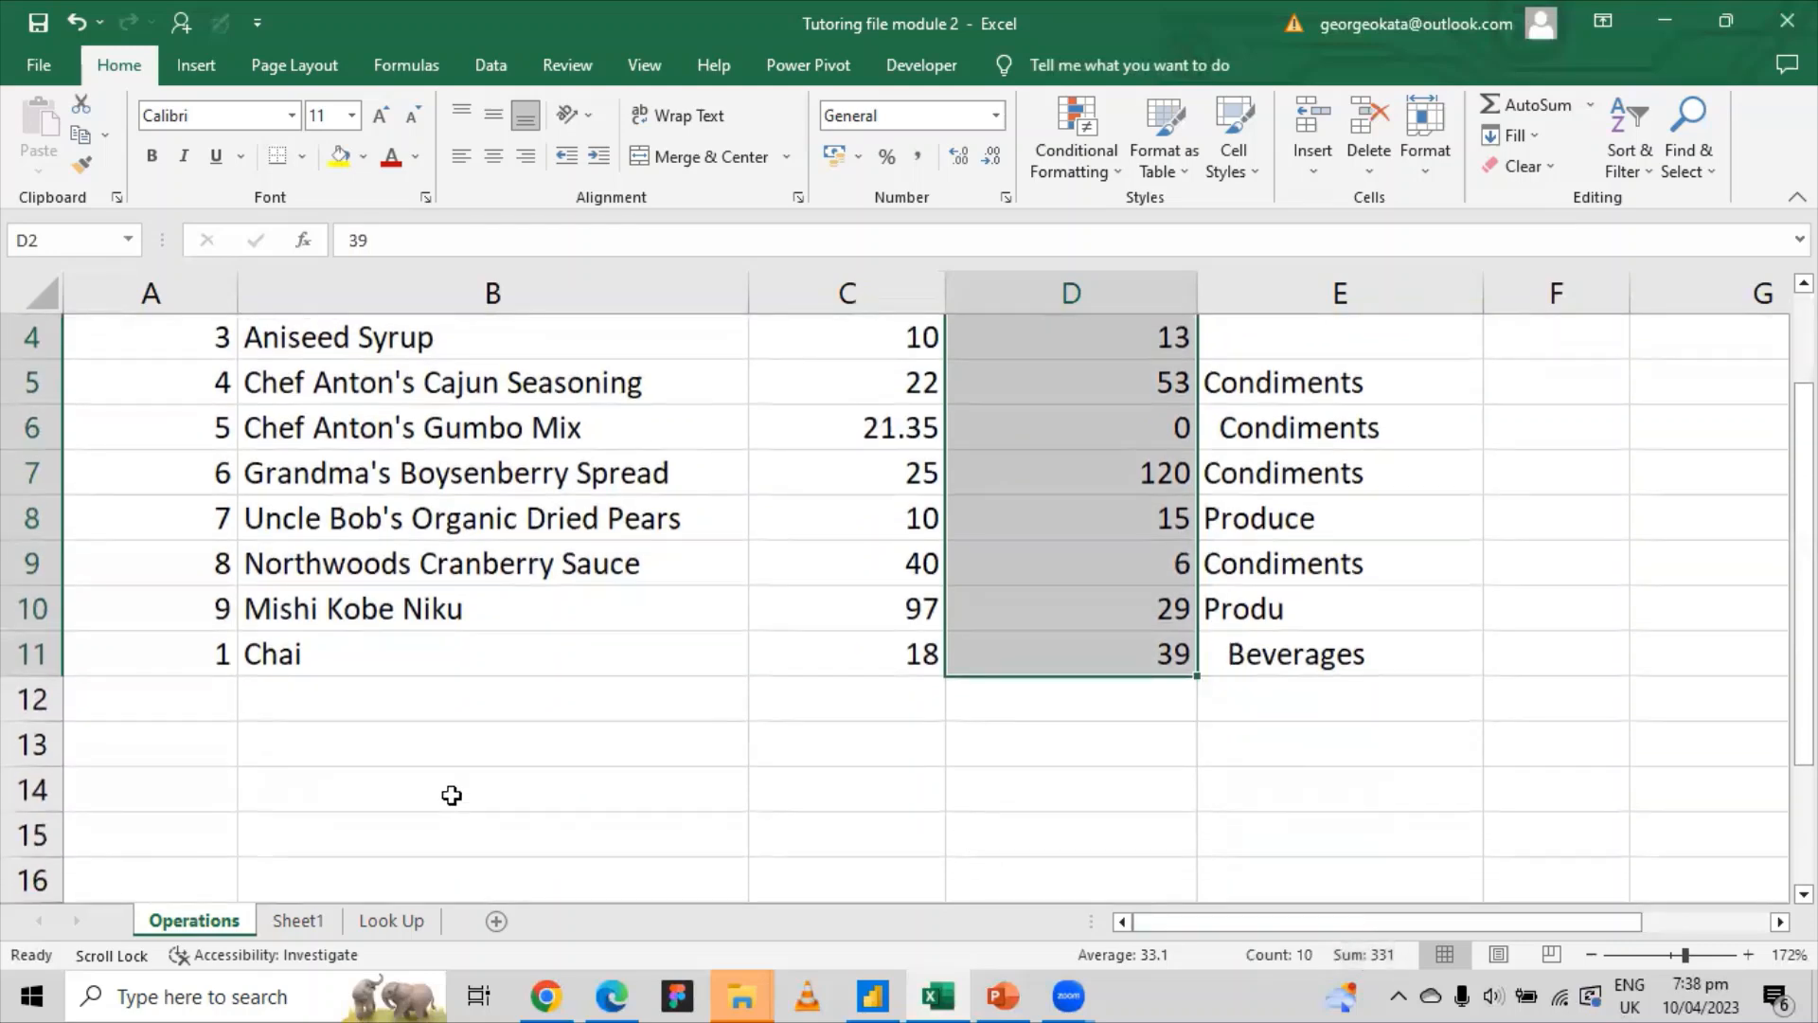
Step: Type a SUM label into B14 and try dragging it across toward C14
{"action": "left_click", "coordinate": [452, 793]}
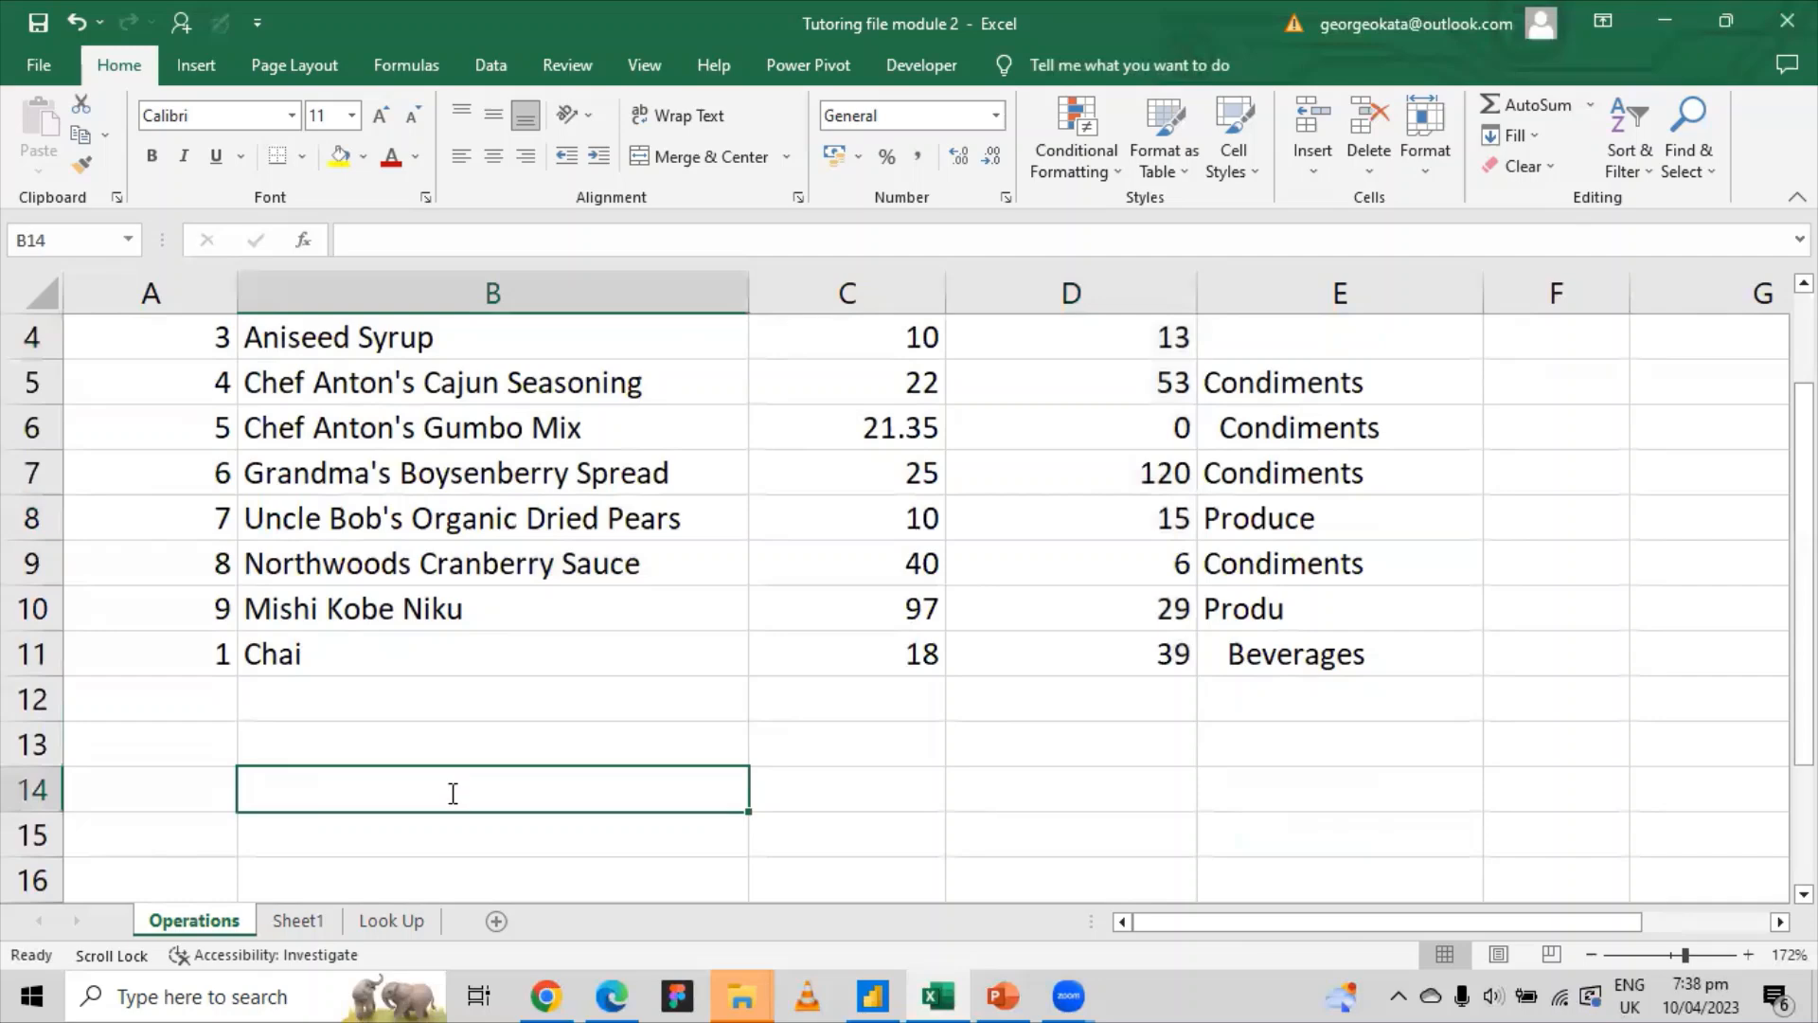
{"action": "type", "text": "SUM"}
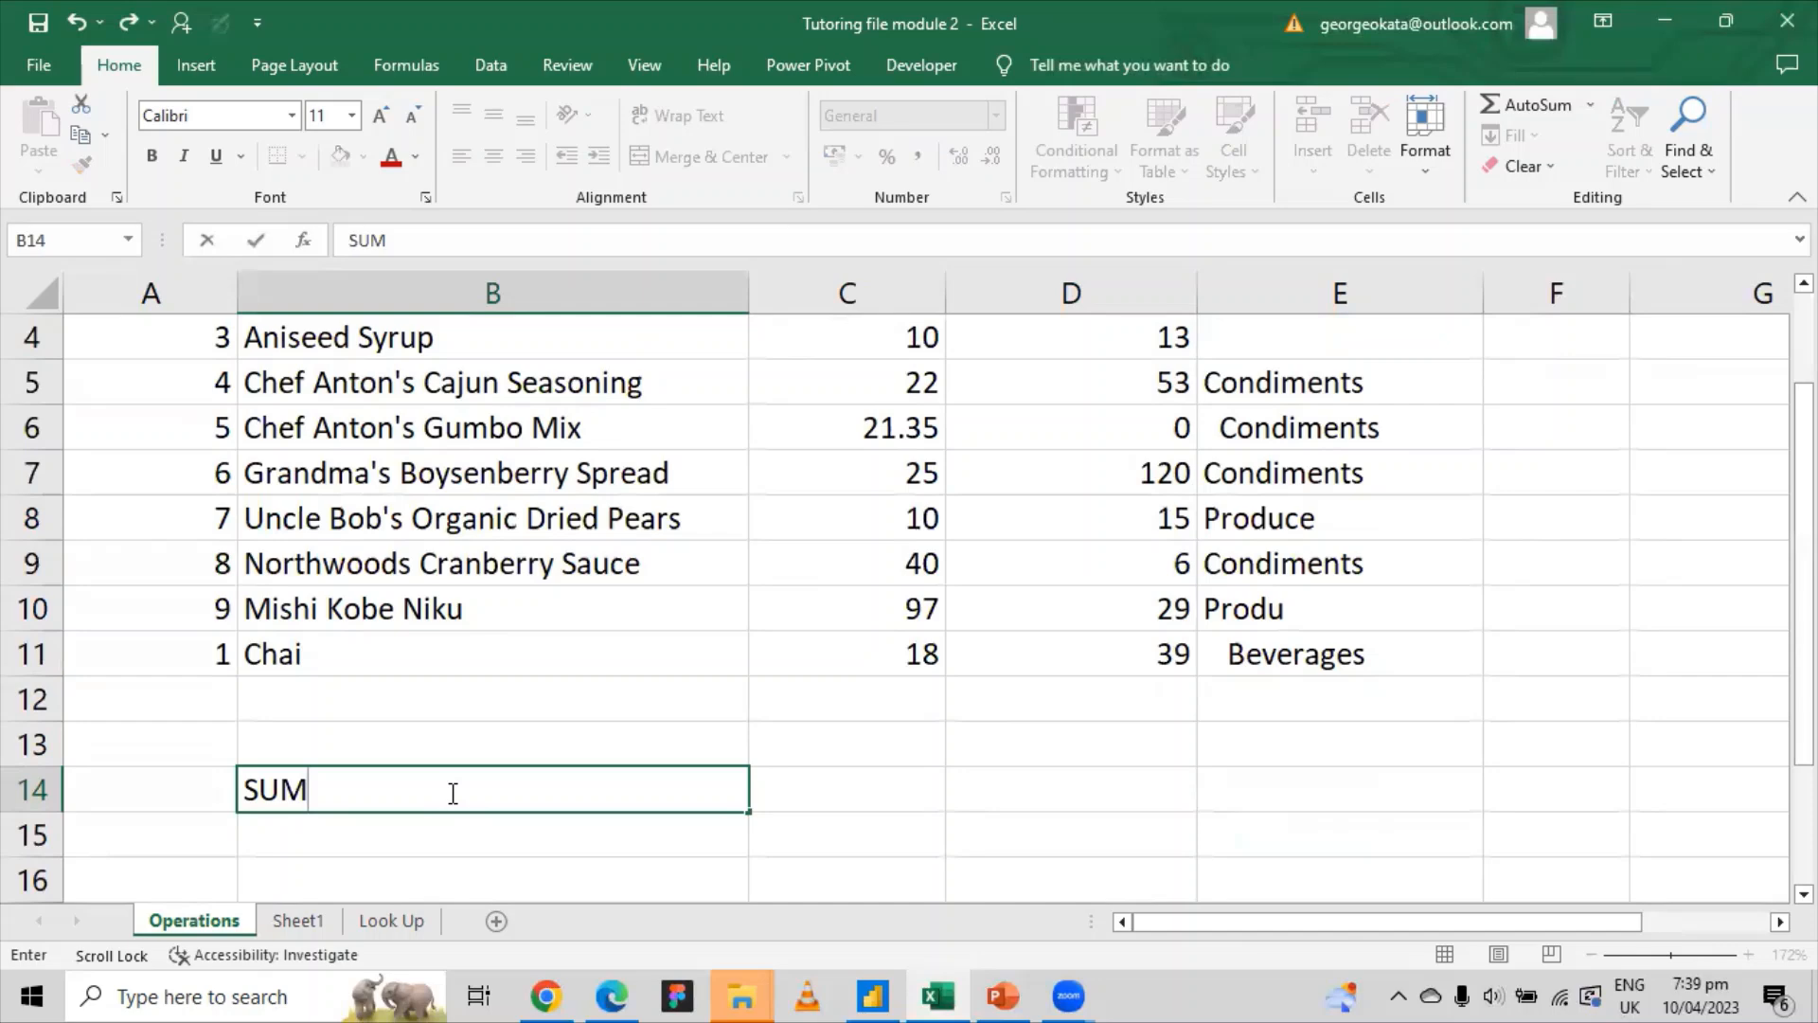
{"action": "left_click", "coordinate": [1028, 784]}
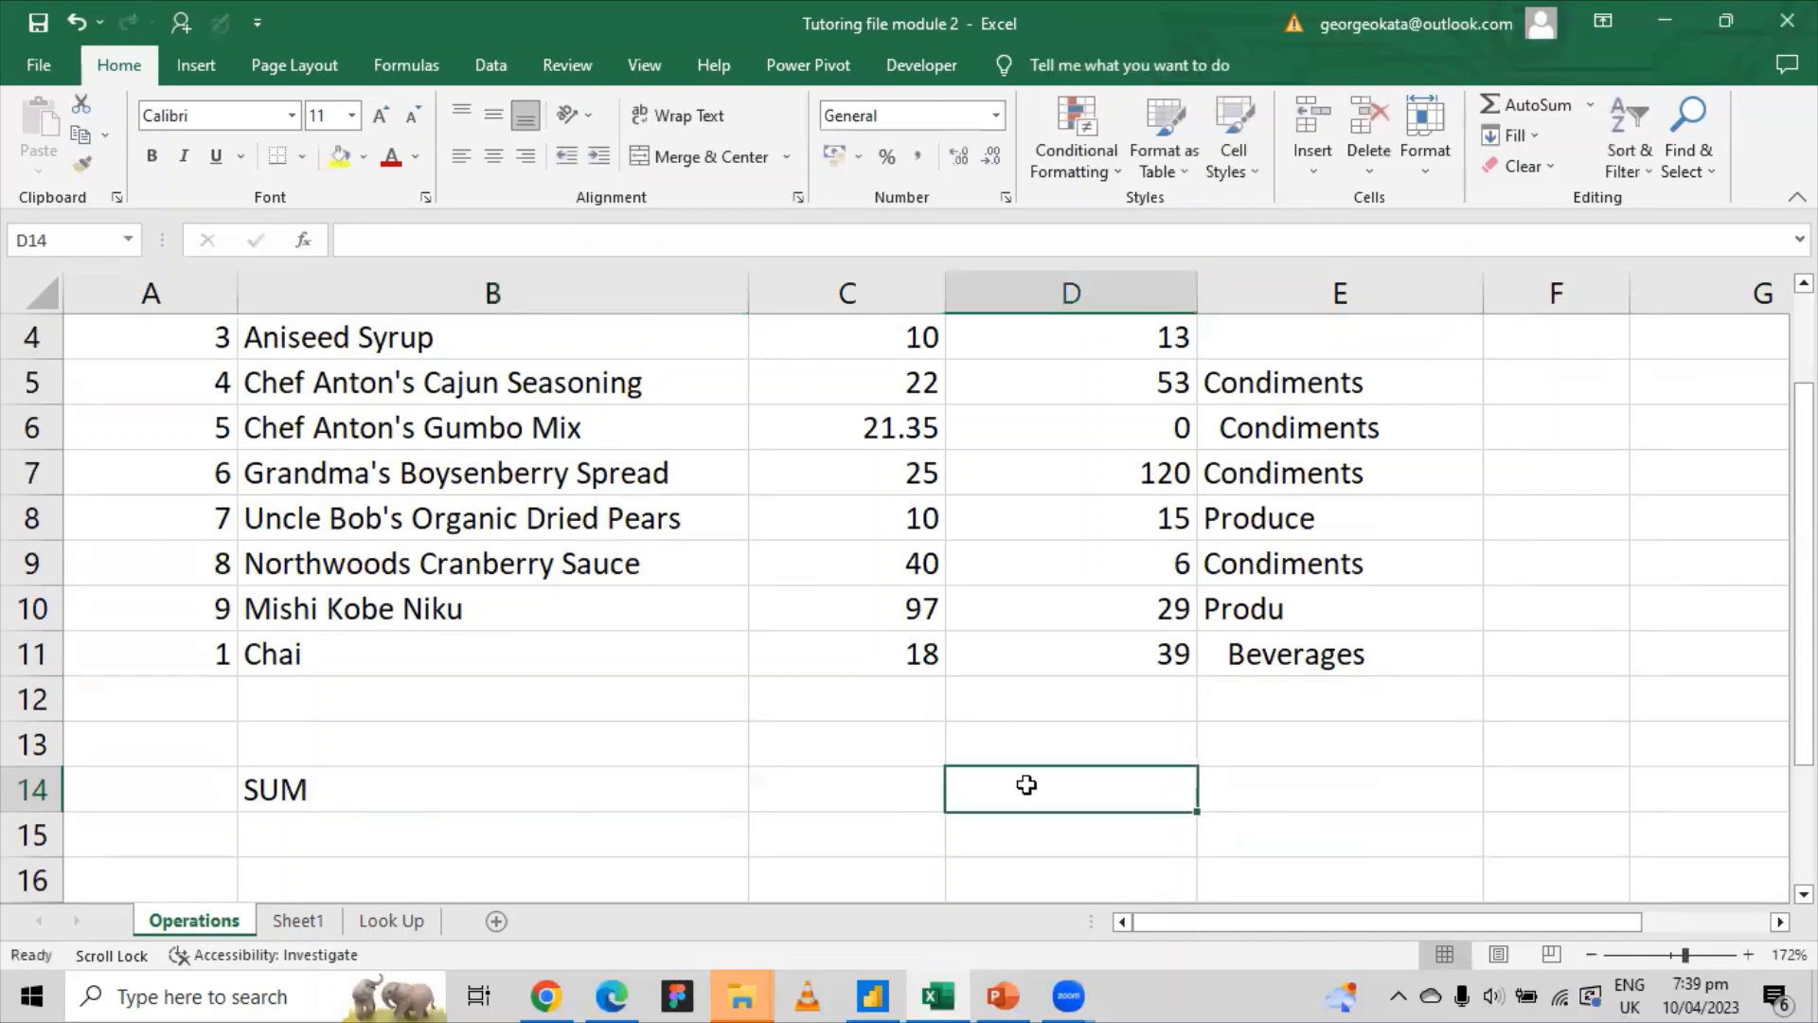
{"action": "left_click", "coordinate": [346, 786]}
{"action": "left_click", "coordinate": [1063, 804]}
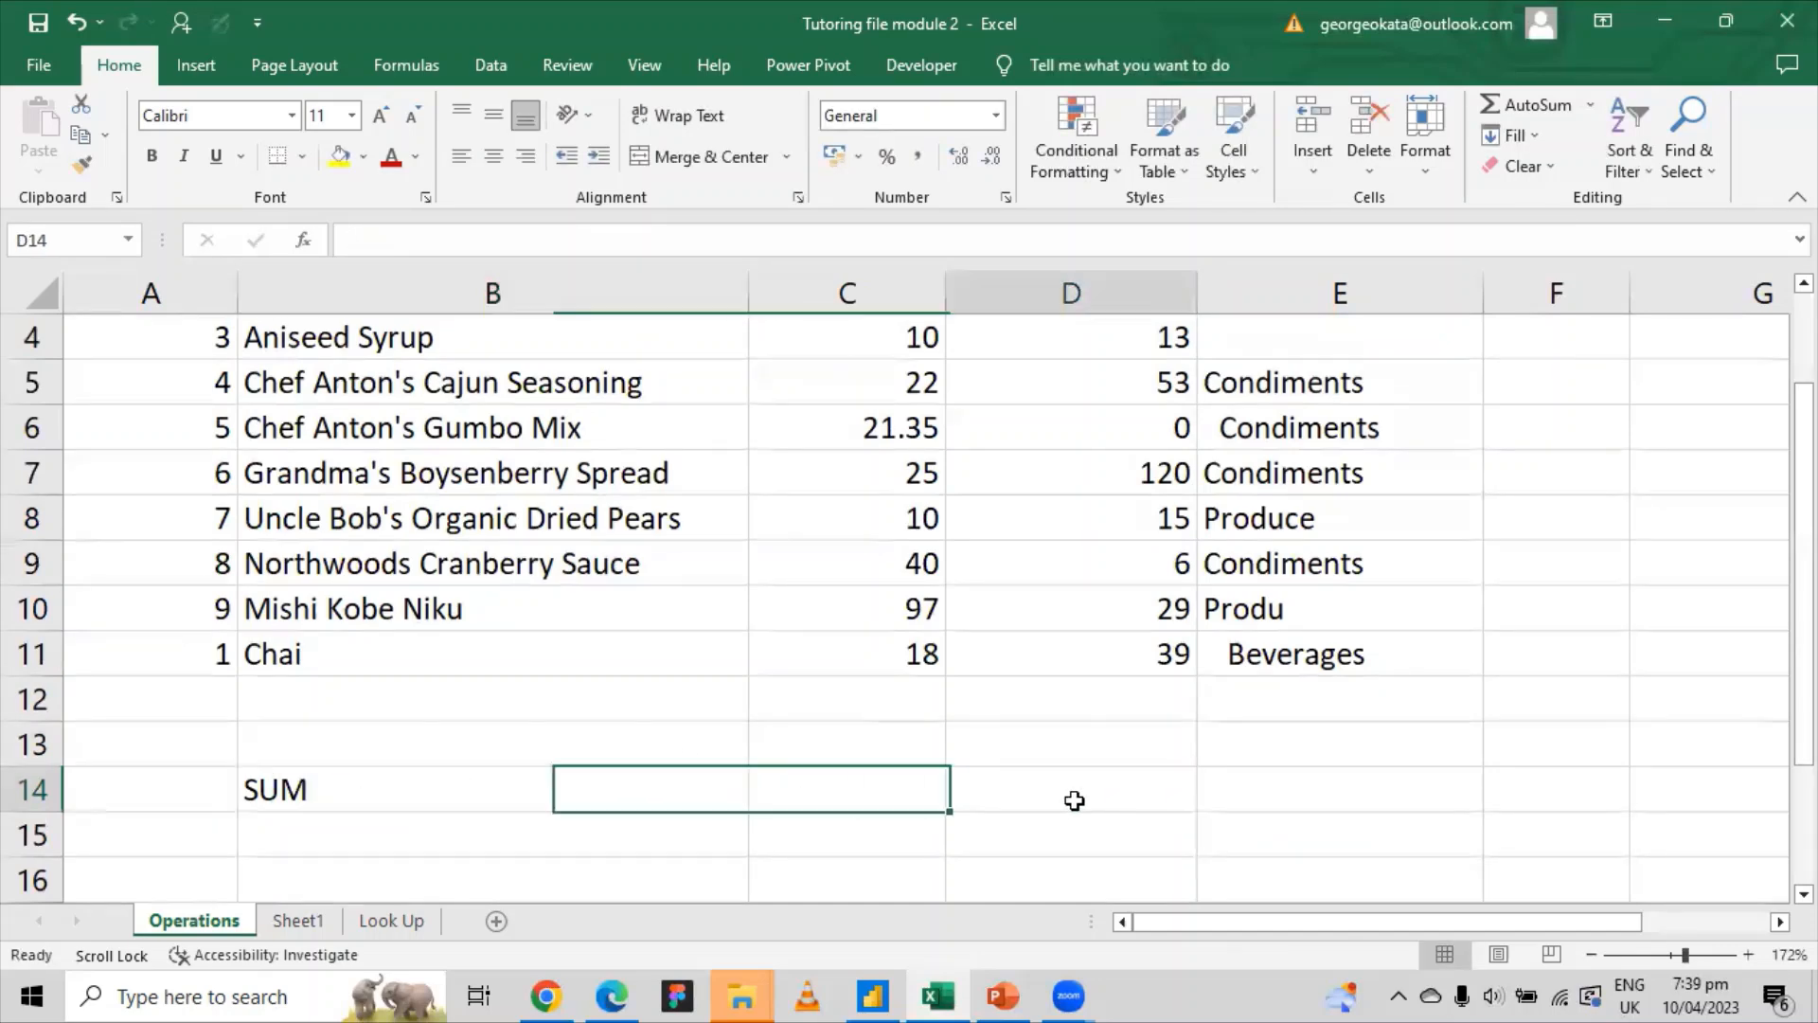
{"action": "left_click", "coordinate": [351, 810]}
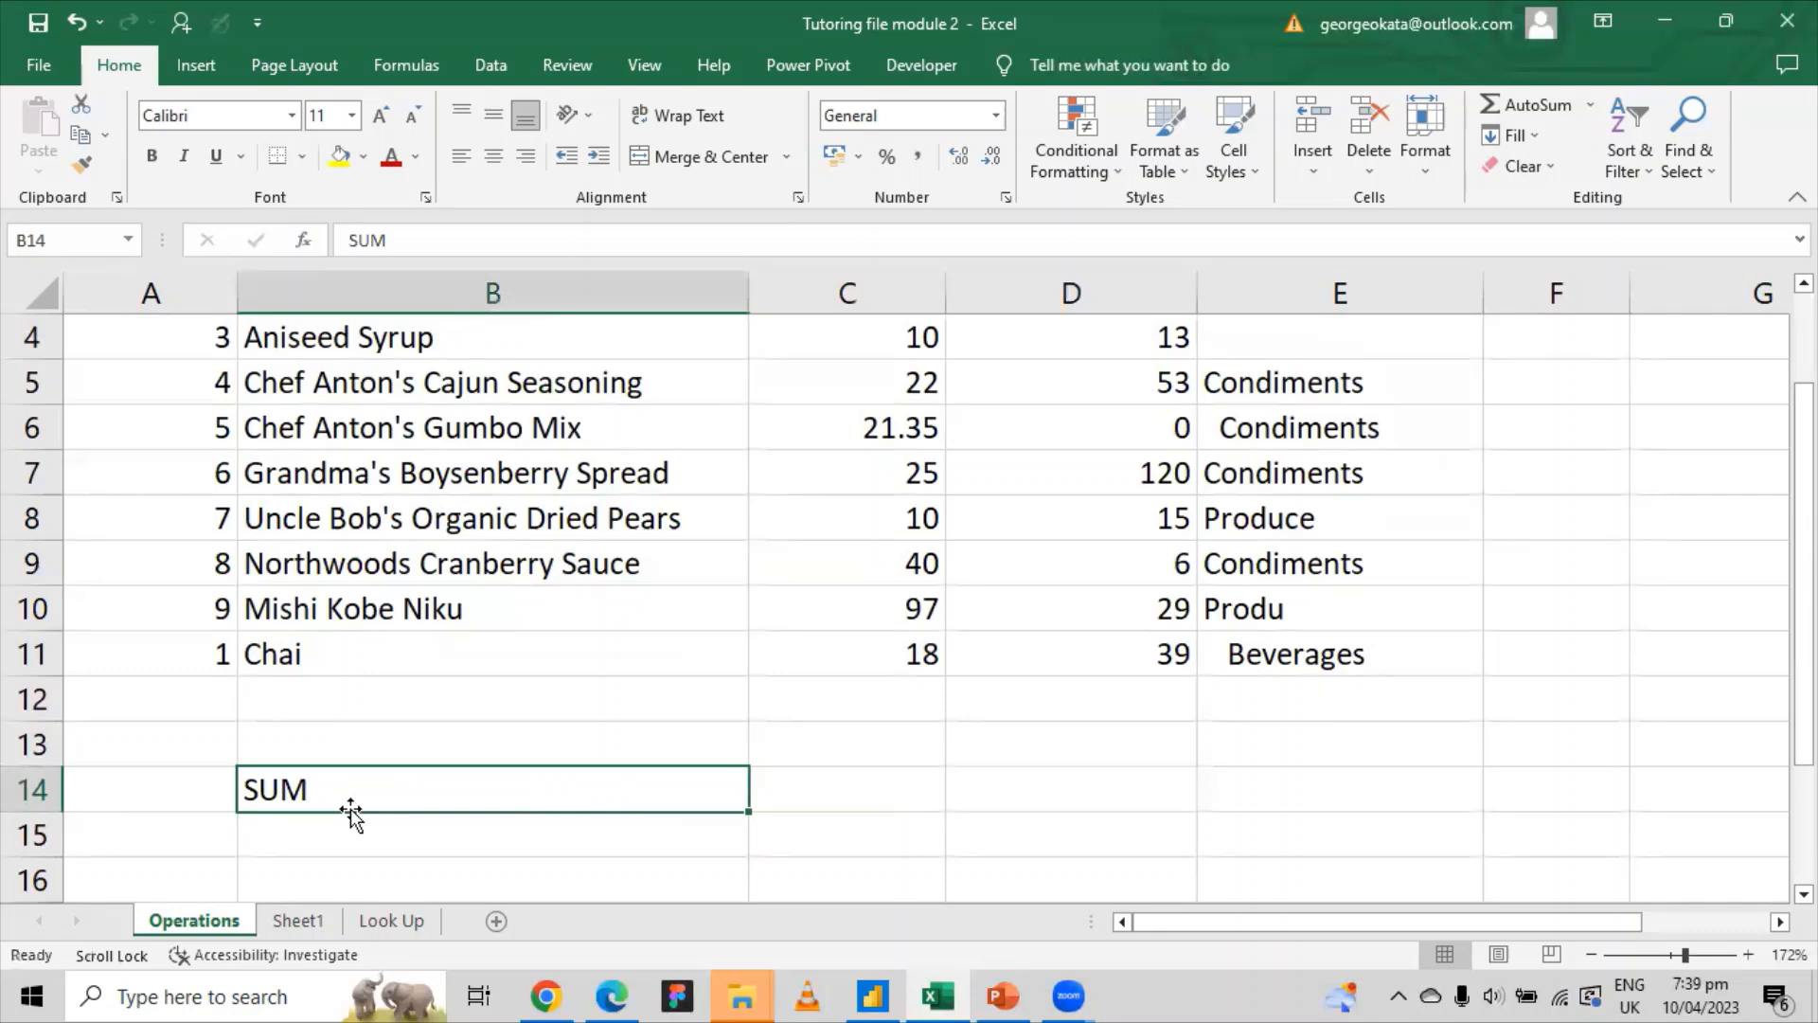
{"action": "left_click_drag", "start_coordinate": [351, 813], "coordinate": [734, 815]}
Step: Enter SUM in C14, clear the old label from B14, and select D14
{"action": "left_click", "coordinate": [792, 787]}
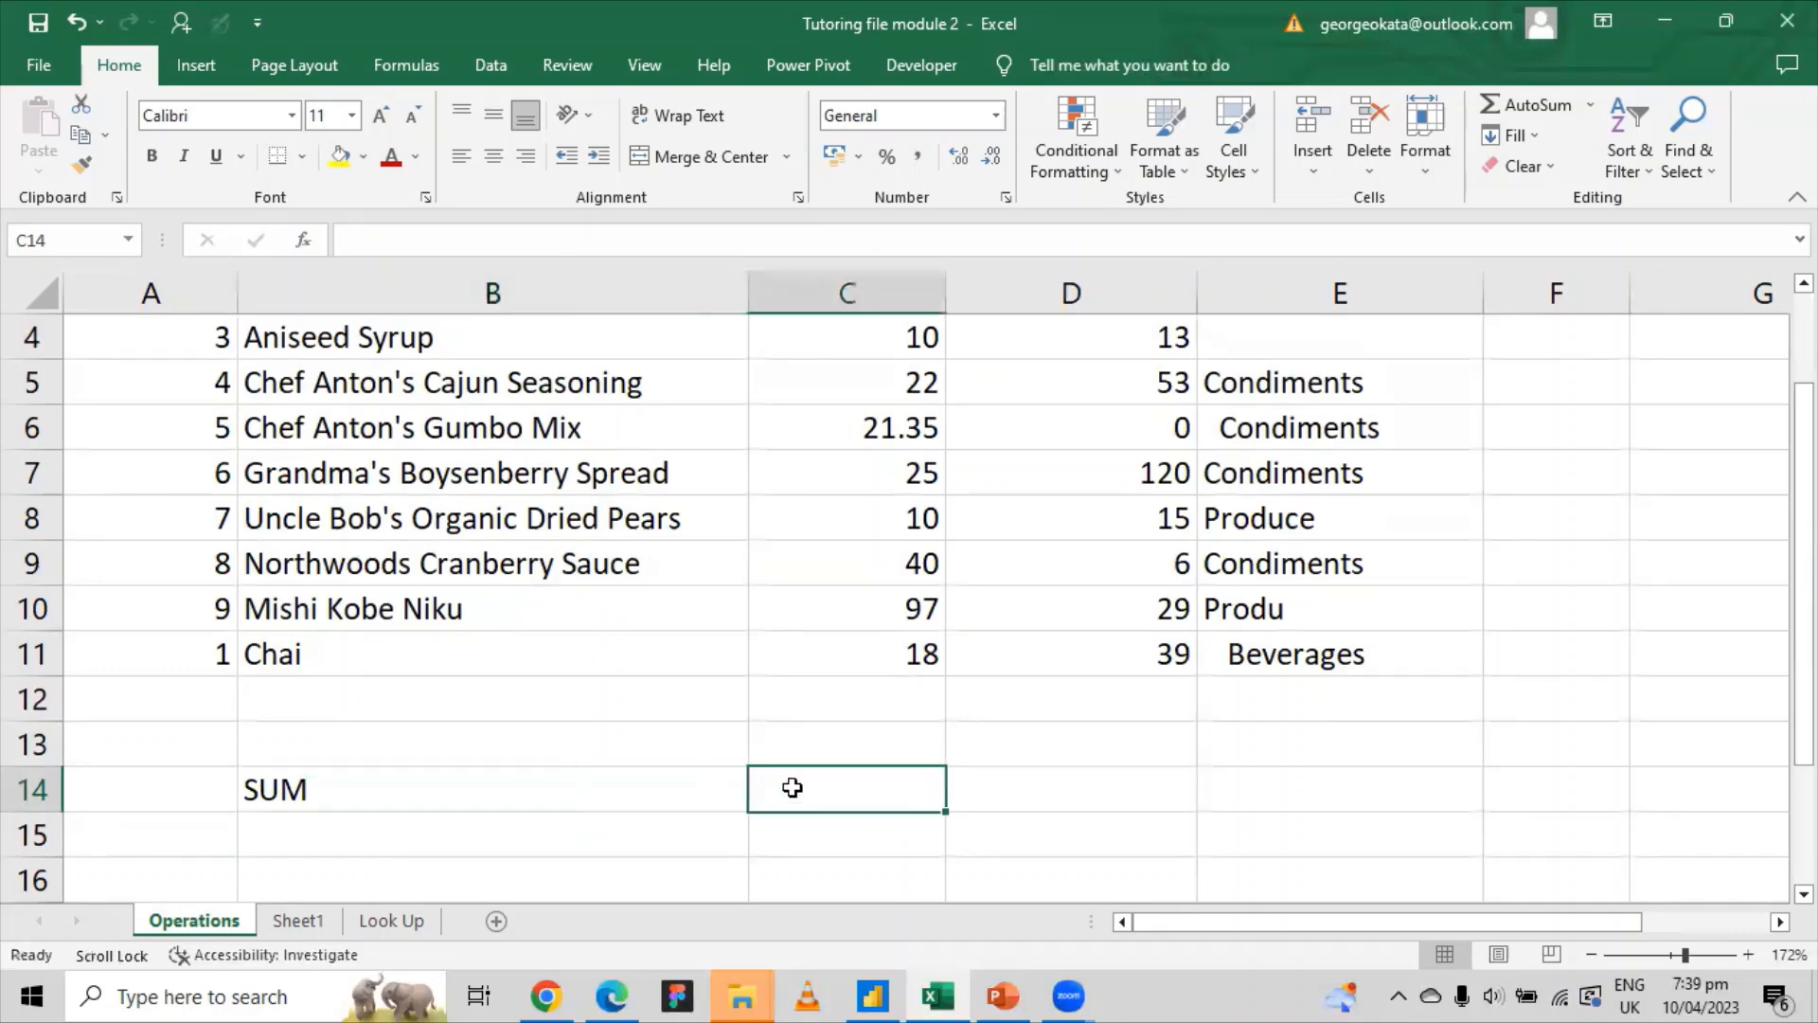
{"action": "type", "text": "sum"}
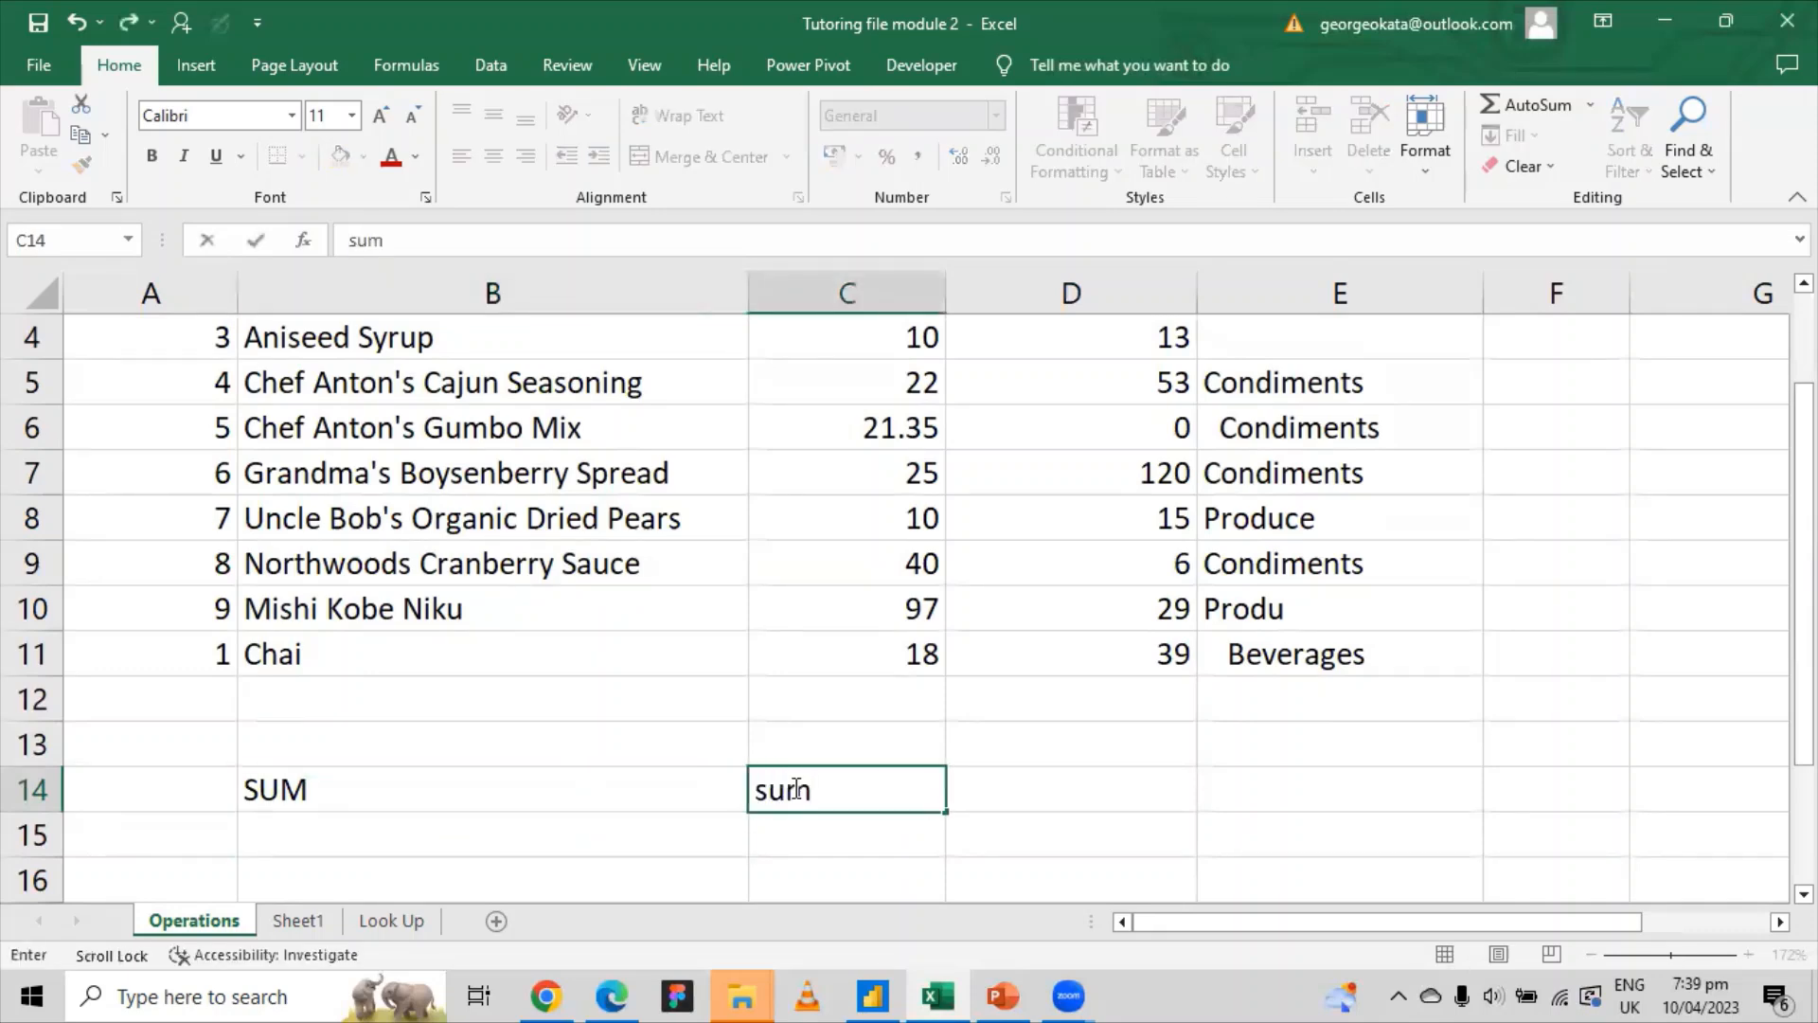
{"action": "key", "text": "BackSpace"}
{"action": "key", "text": "BackSpace"}
{"action": "key", "text": "BackSpace"}
{"action": "type", "text": "SUM"}
{"action": "left_click", "coordinate": [540, 808]}
{"action": "key", "text": "Delete"}
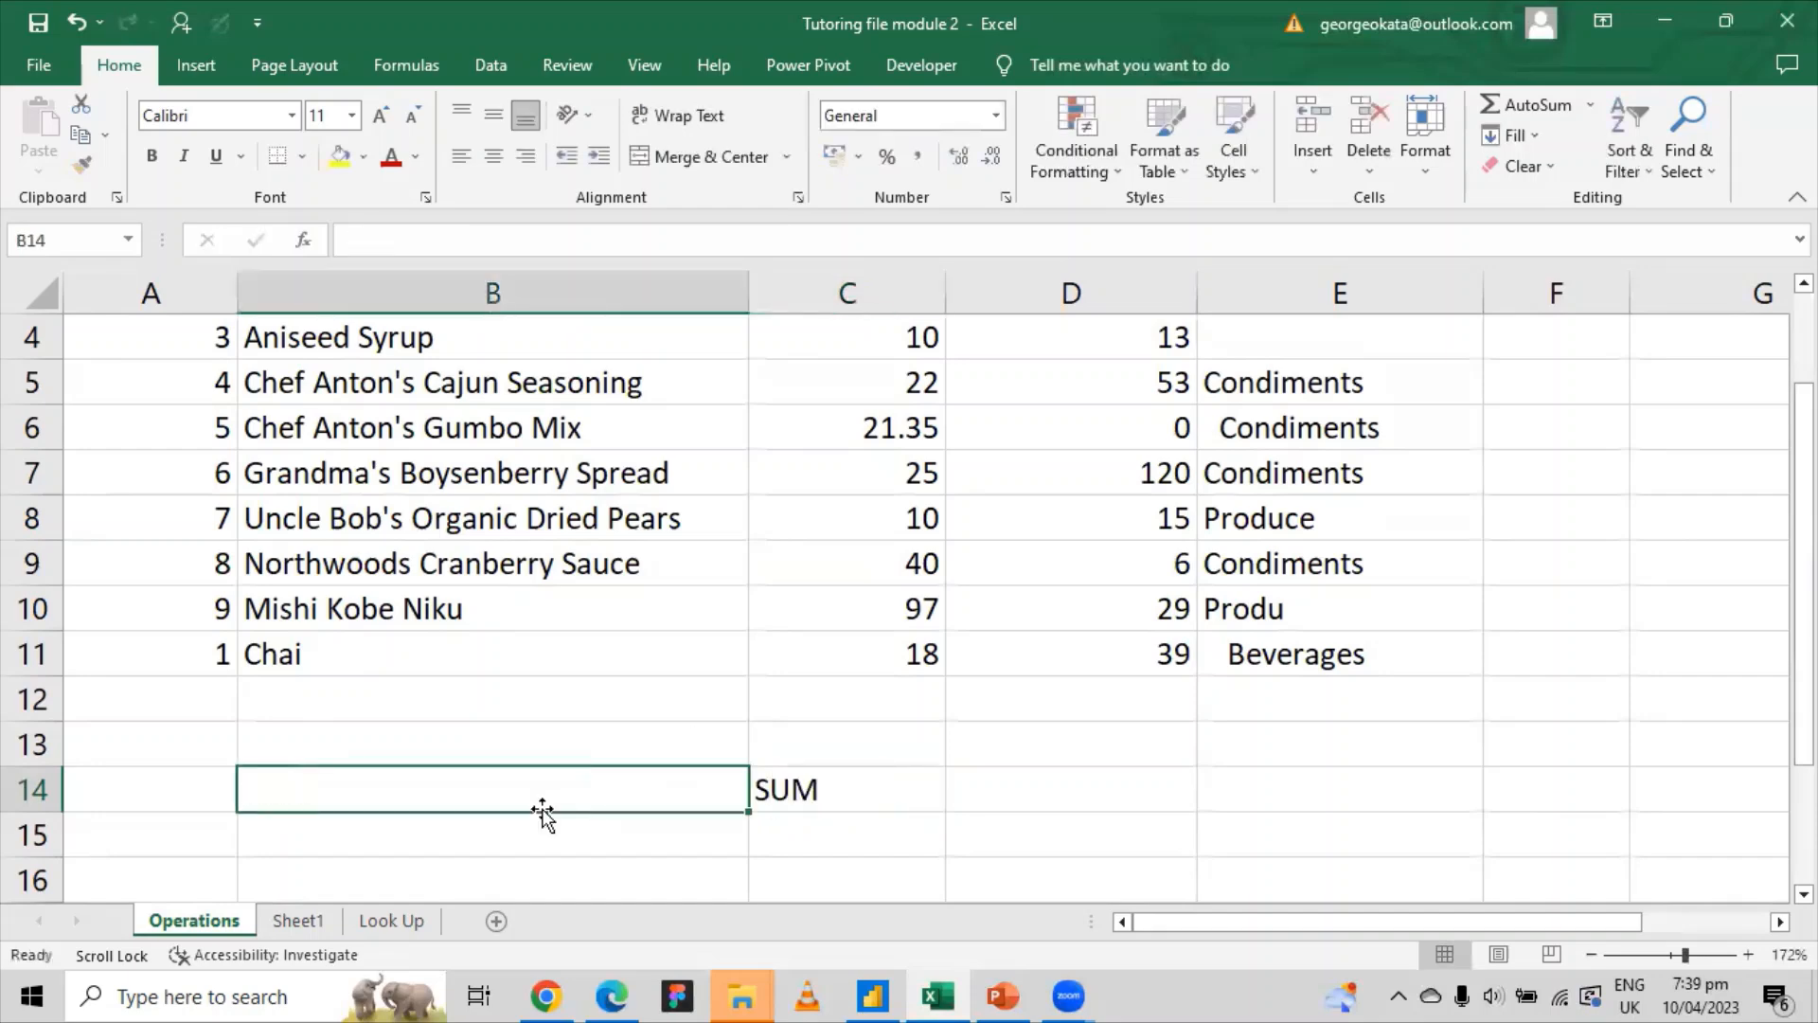
{"action": "left_click", "coordinate": [868, 748]}
{"action": "key", "text": "Down"}
{"action": "scroll", "coordinate": [1043, 758], "scroll_direction": "up", "scroll_amount": 1}
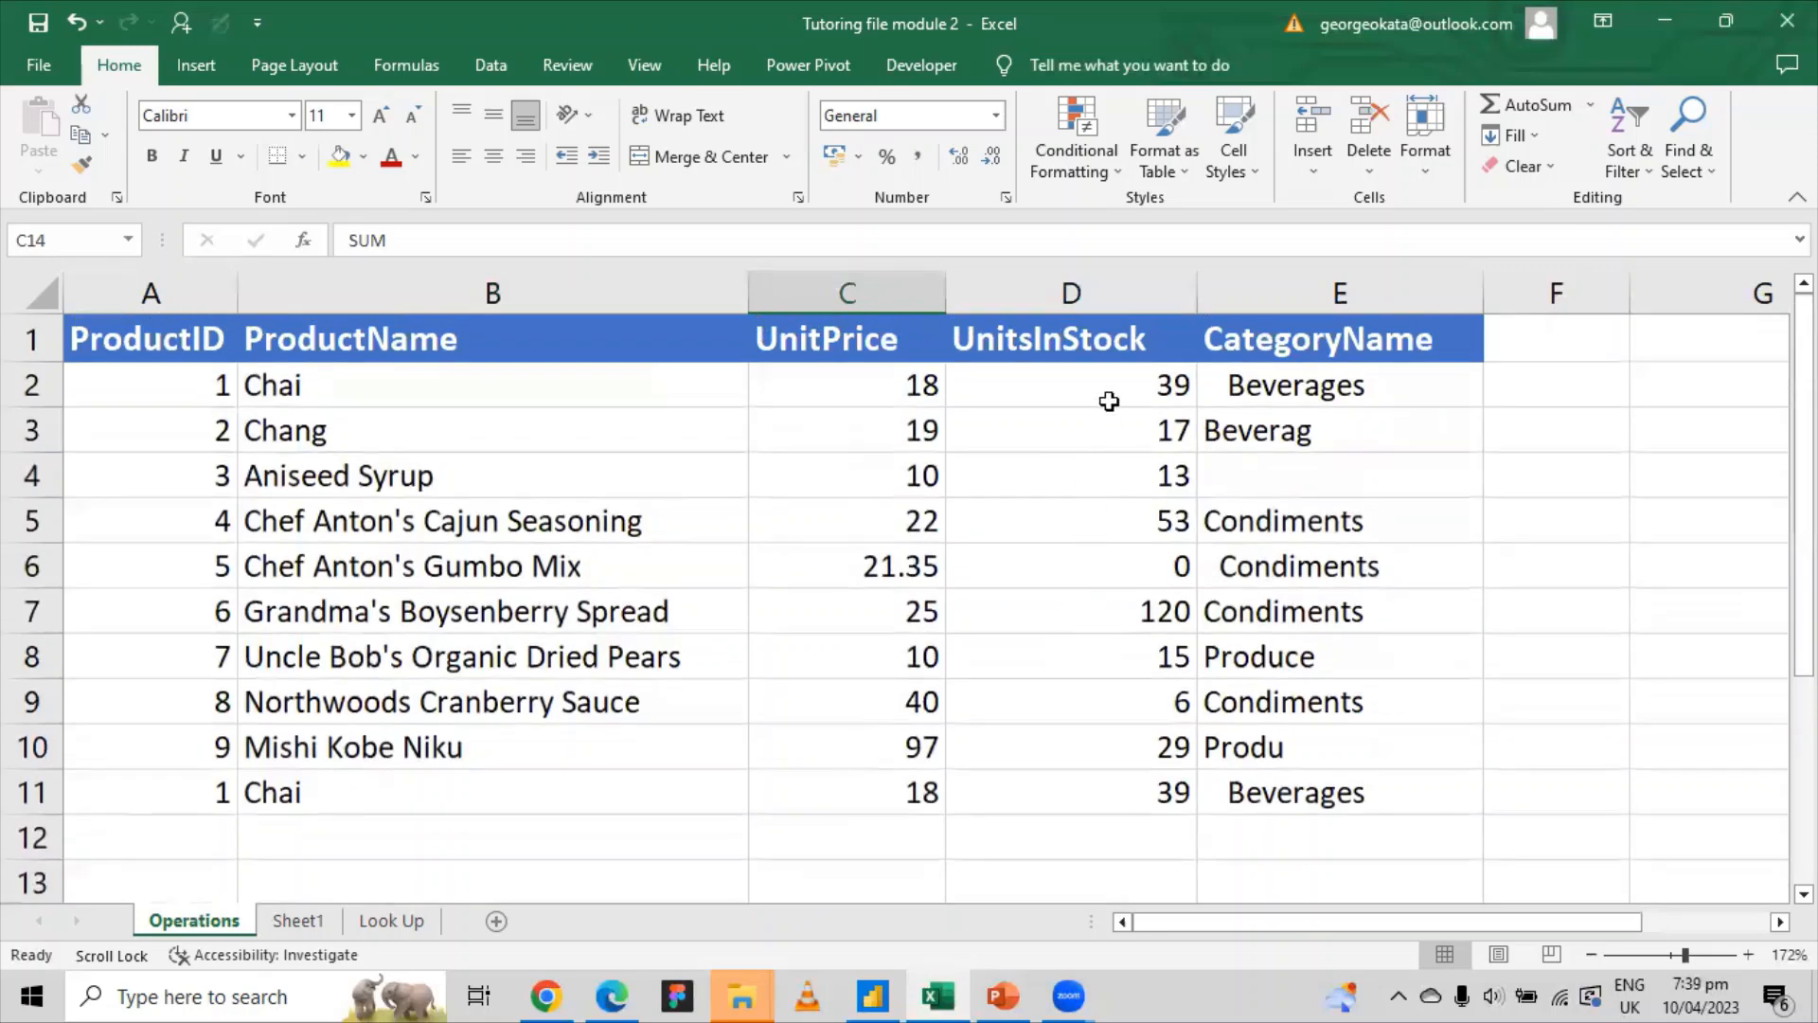
{"action": "scroll", "coordinate": [1082, 481], "scroll_direction": "down", "scroll_amount": 2}
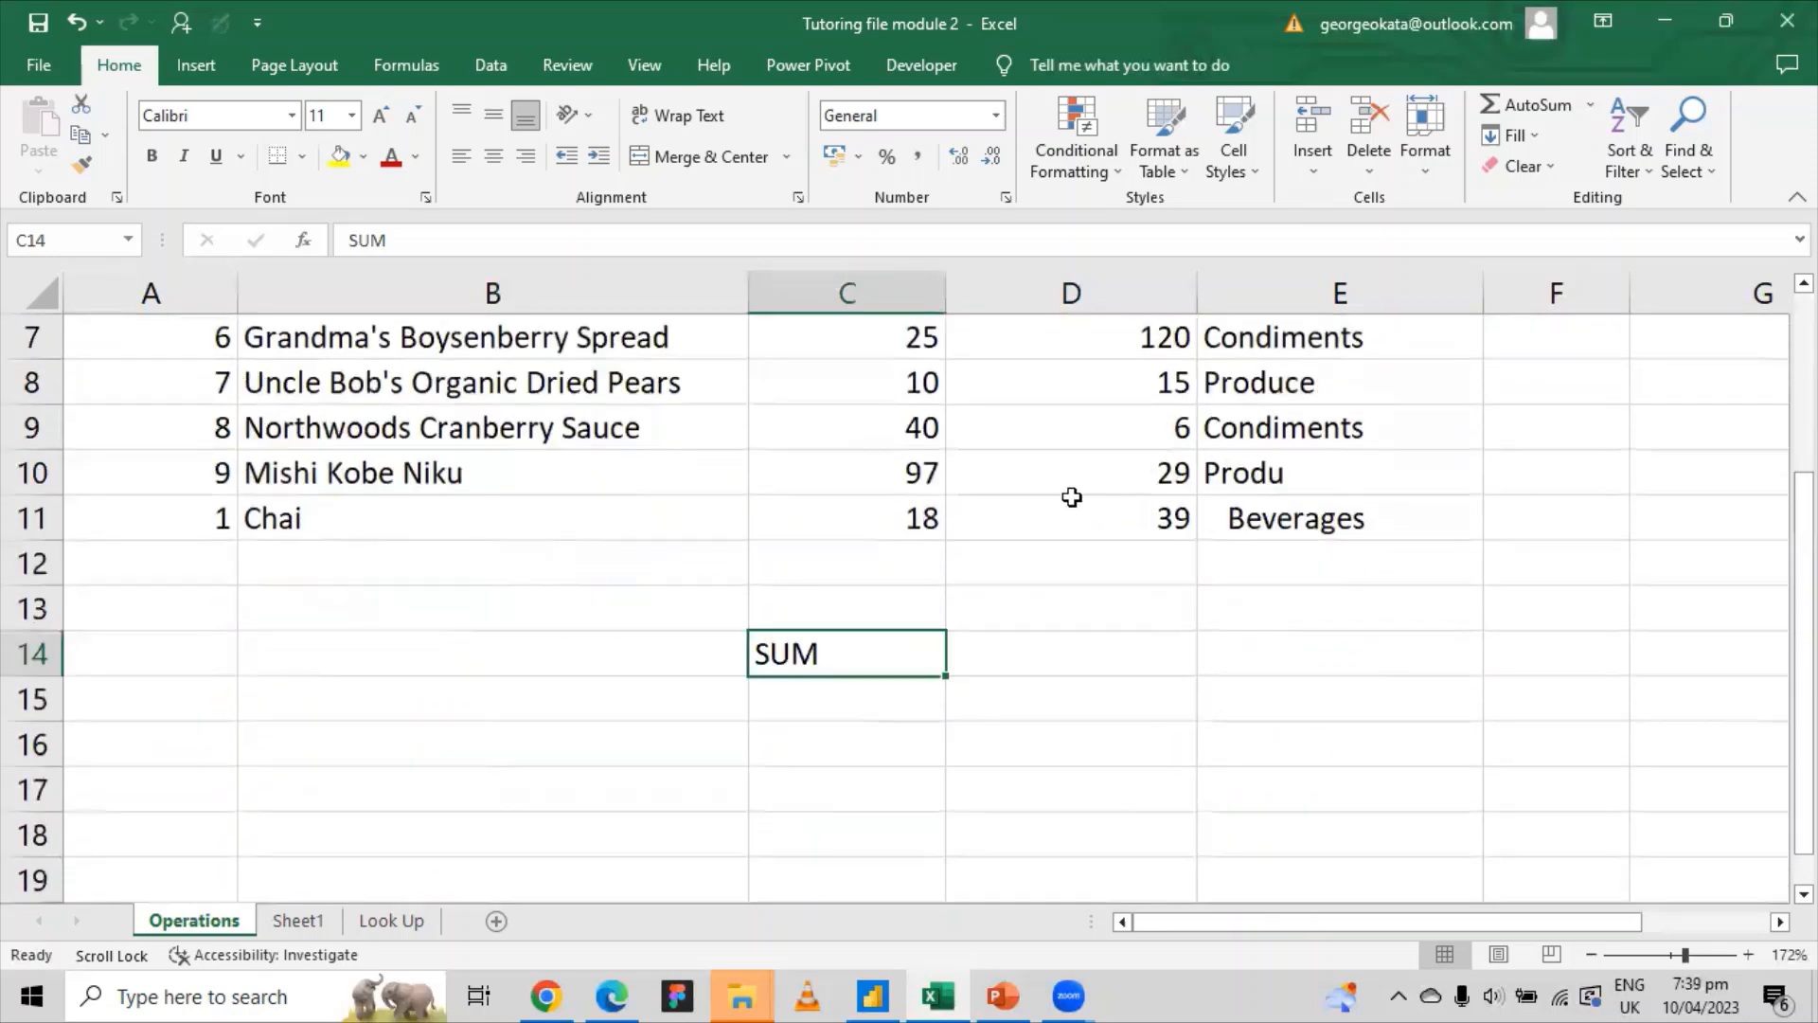
{"action": "left_click", "coordinate": [1030, 657]}
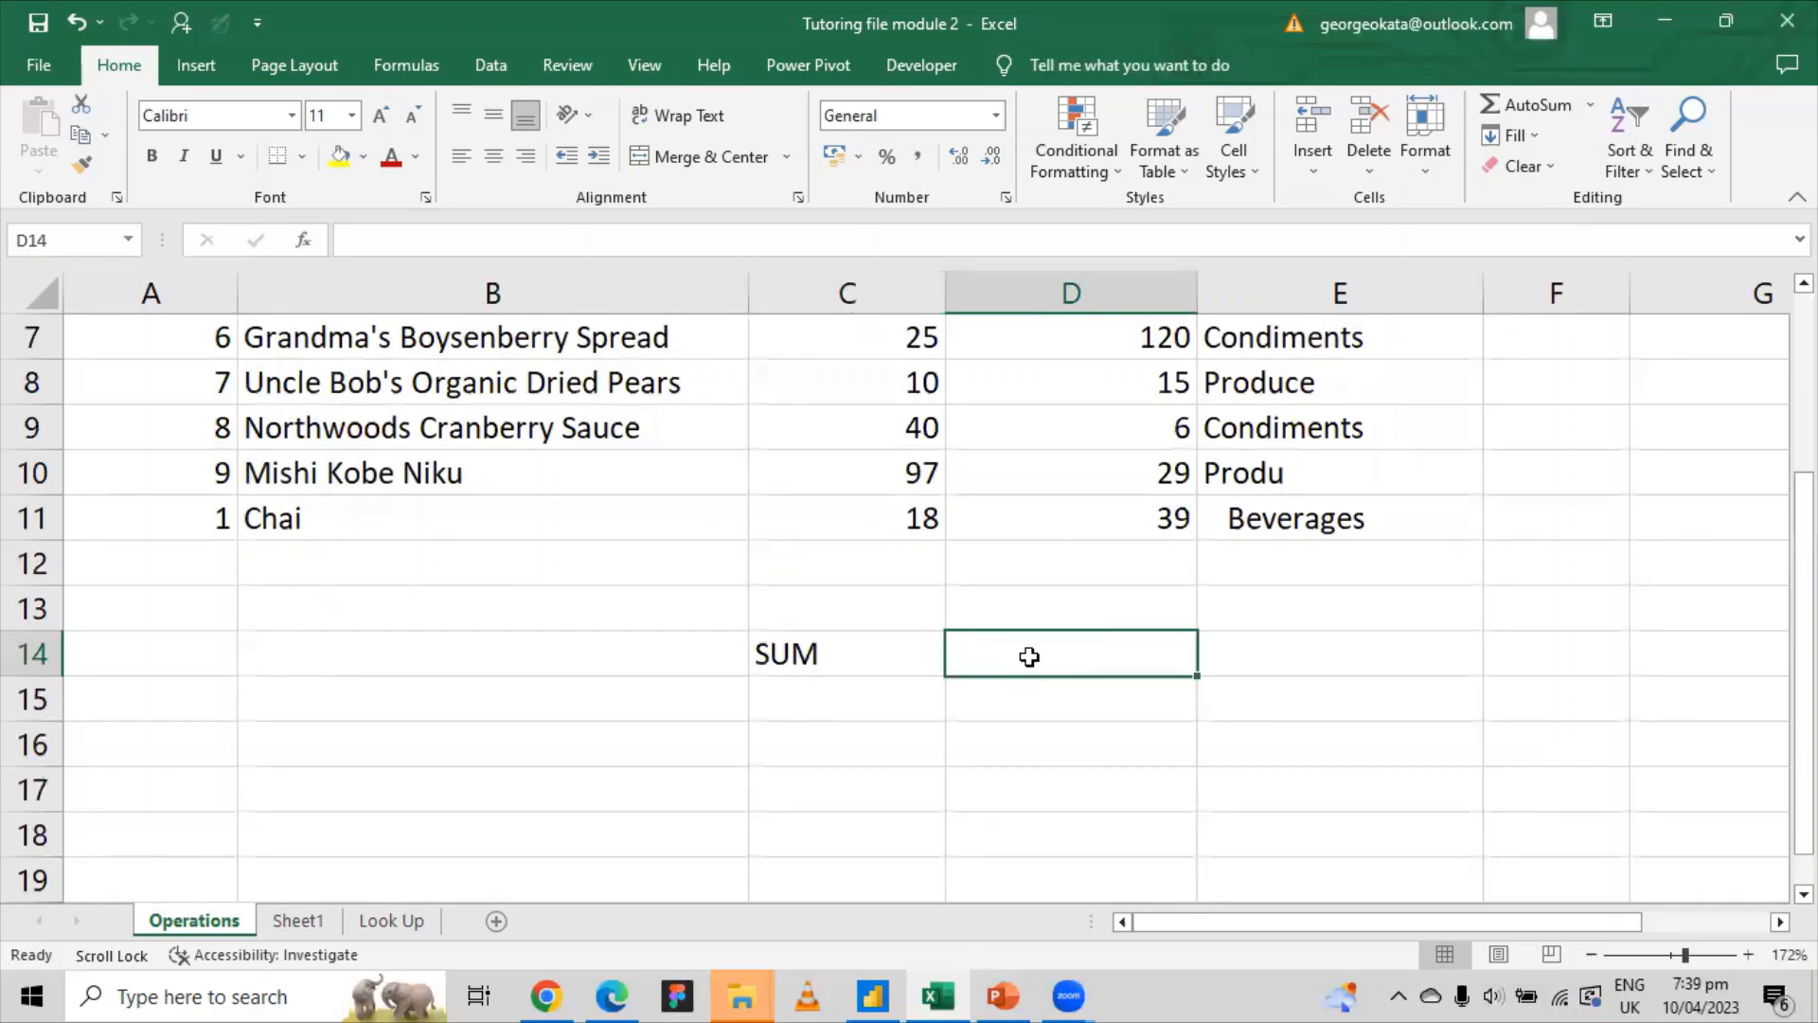
Step: Enter =SUM(D2:D11) in D14 to total the stock values as 331
{"action": "type", "text": "="}
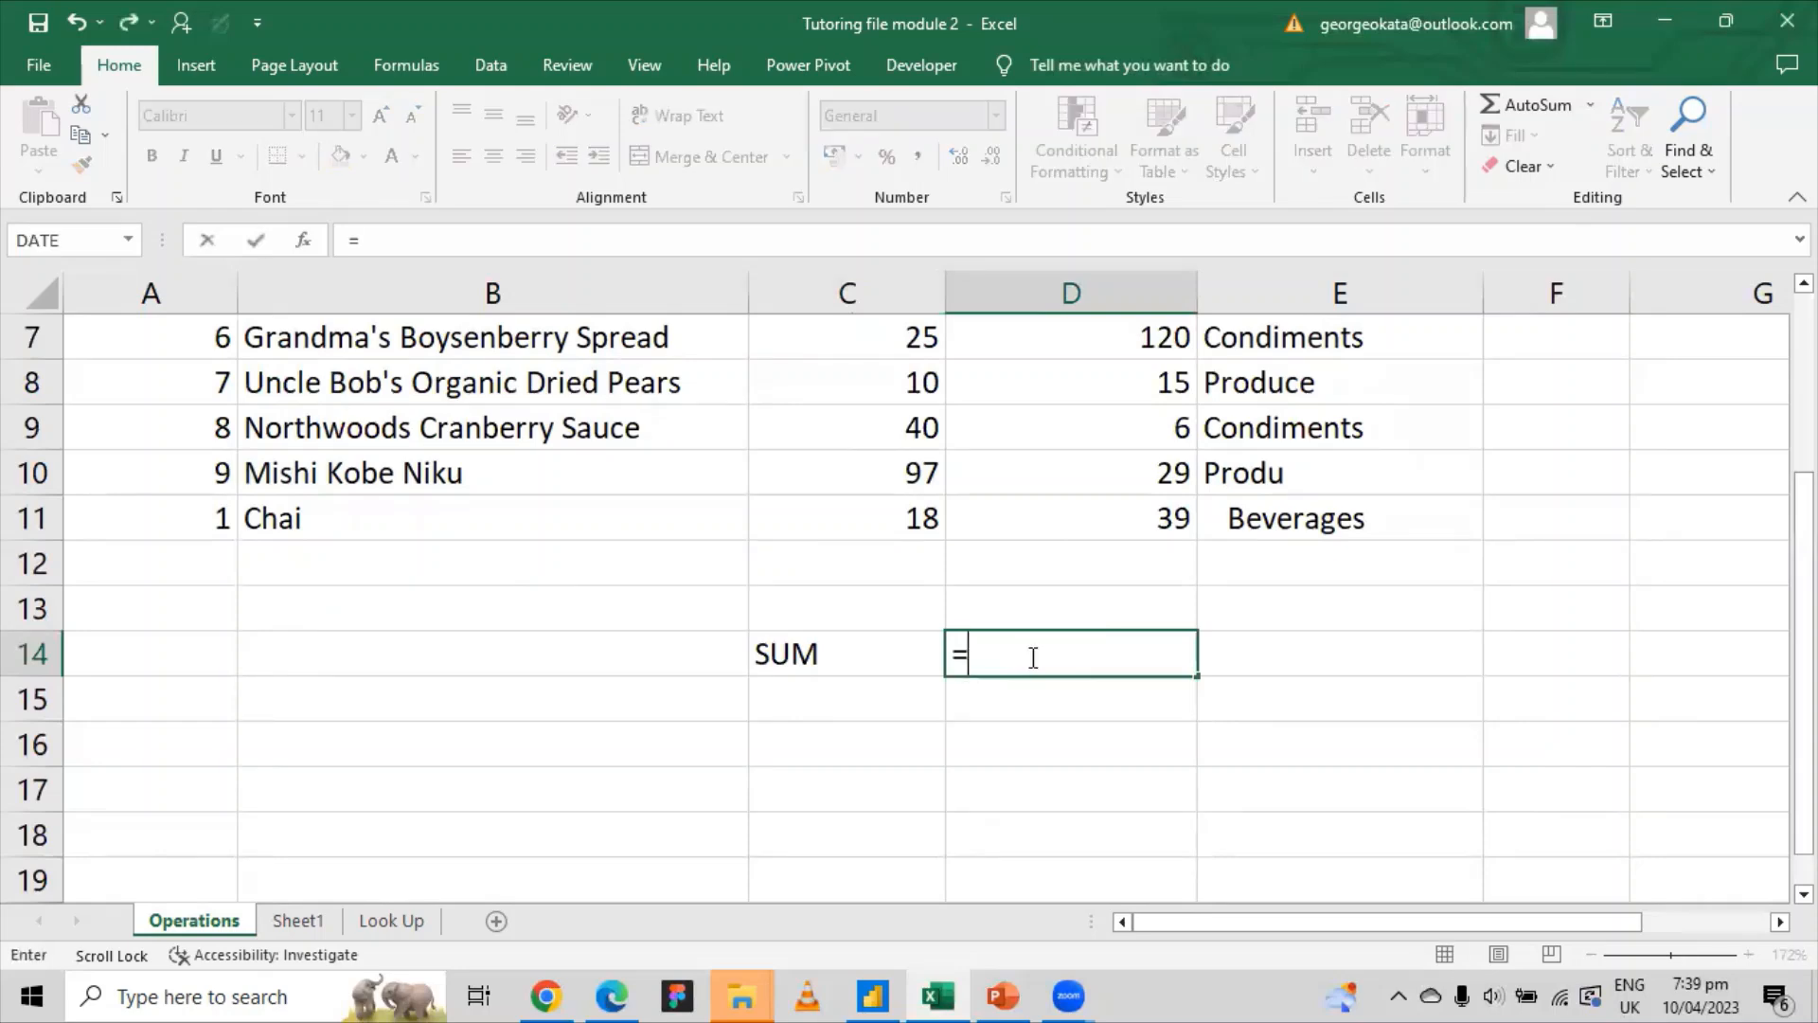
{"action": "type", "text": "SUM"}
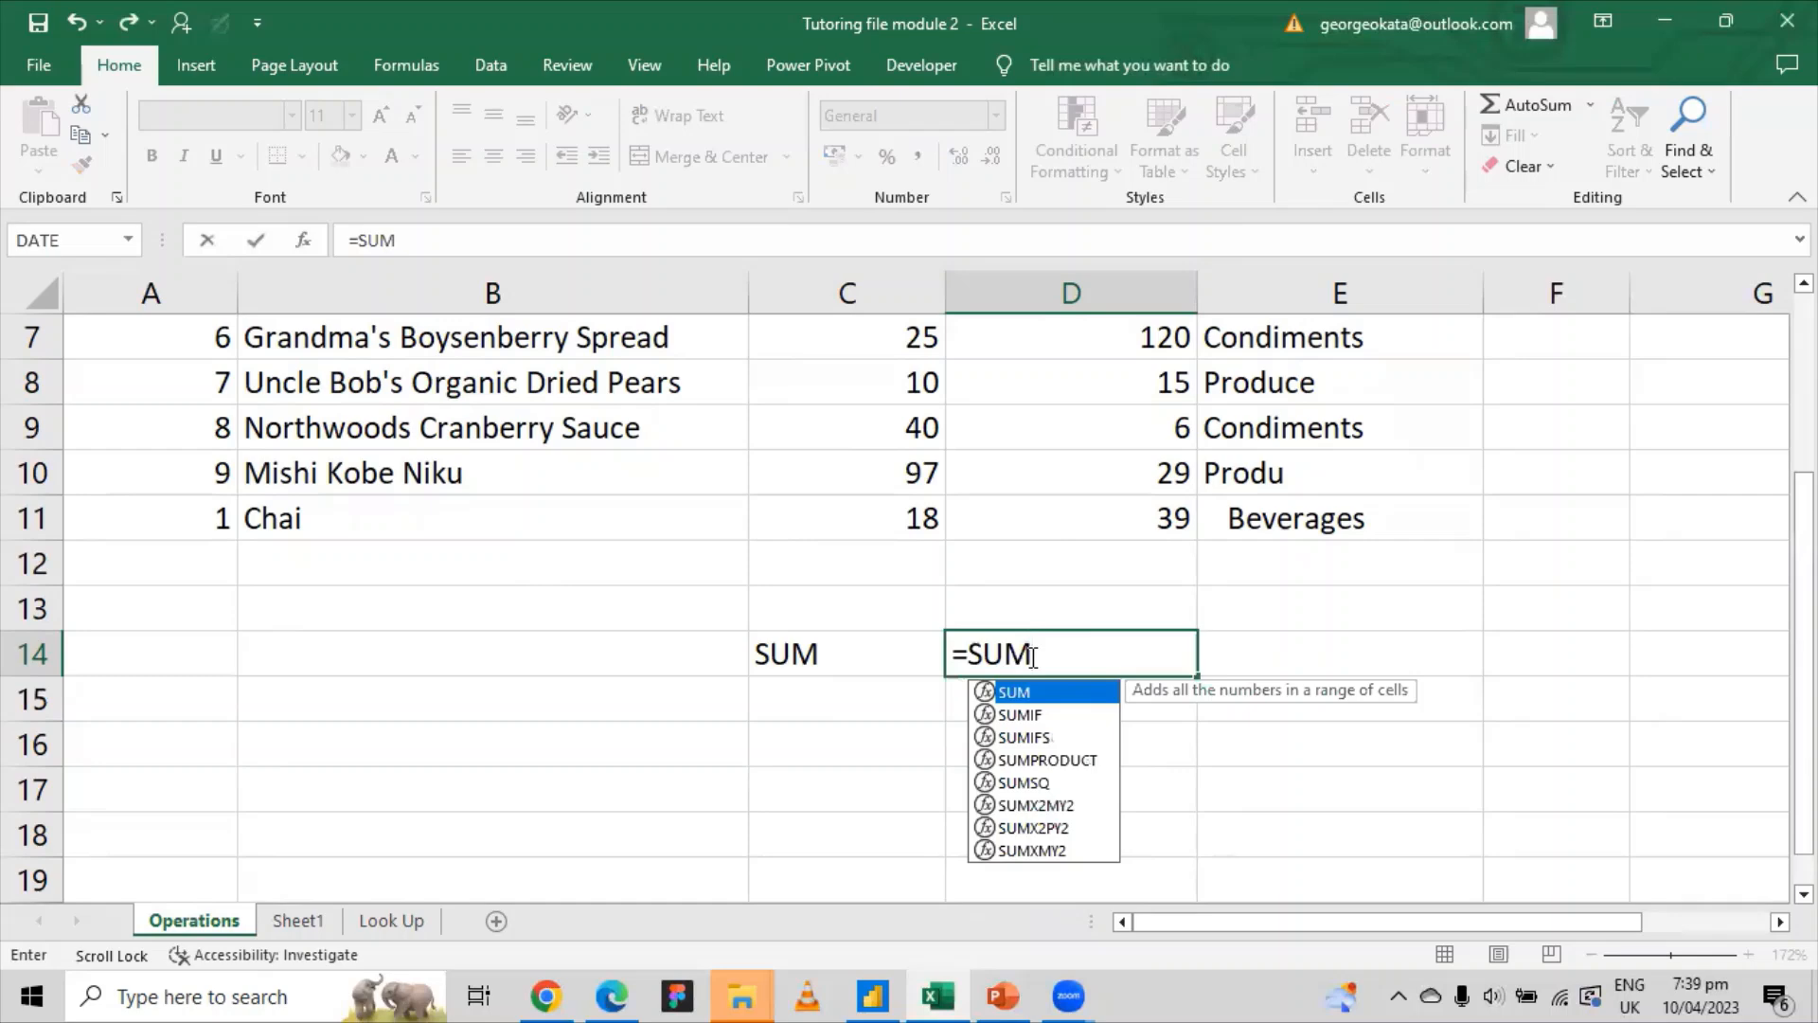
{"action": "type", "text": "("}
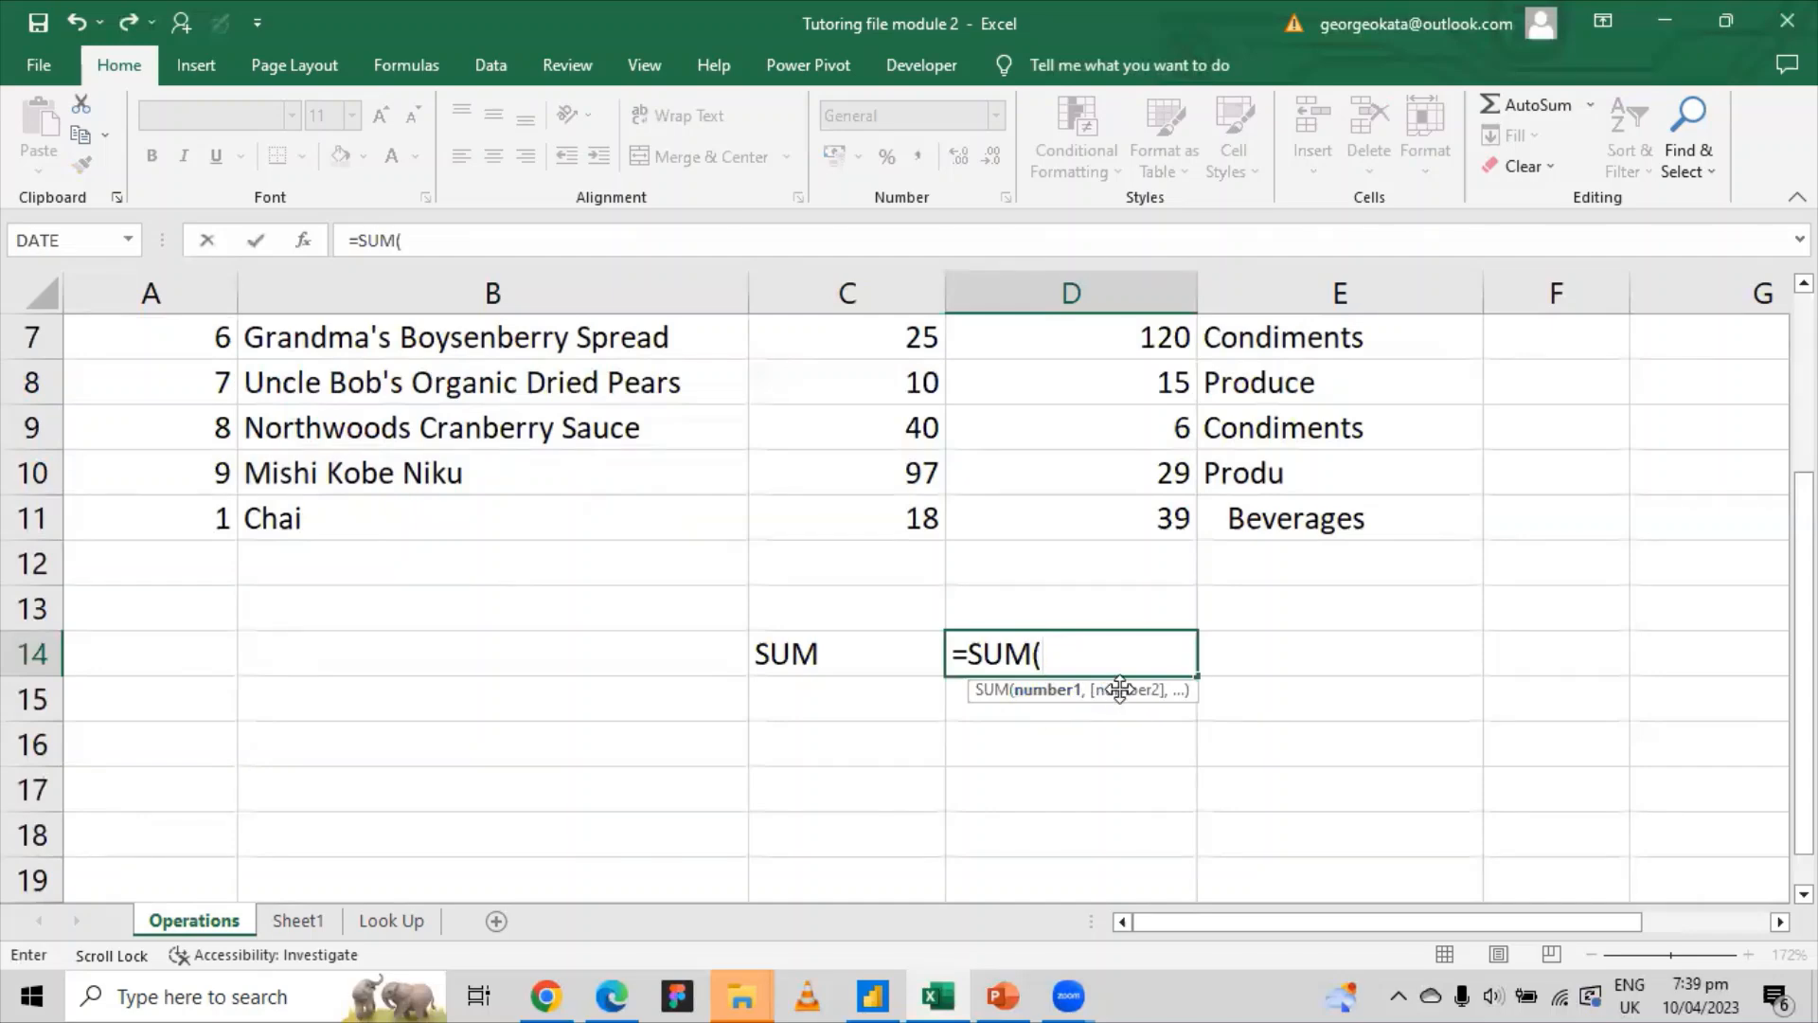
{"action": "scroll", "coordinate": [1153, 479], "scroll_direction": "up", "scroll_amount": 2}
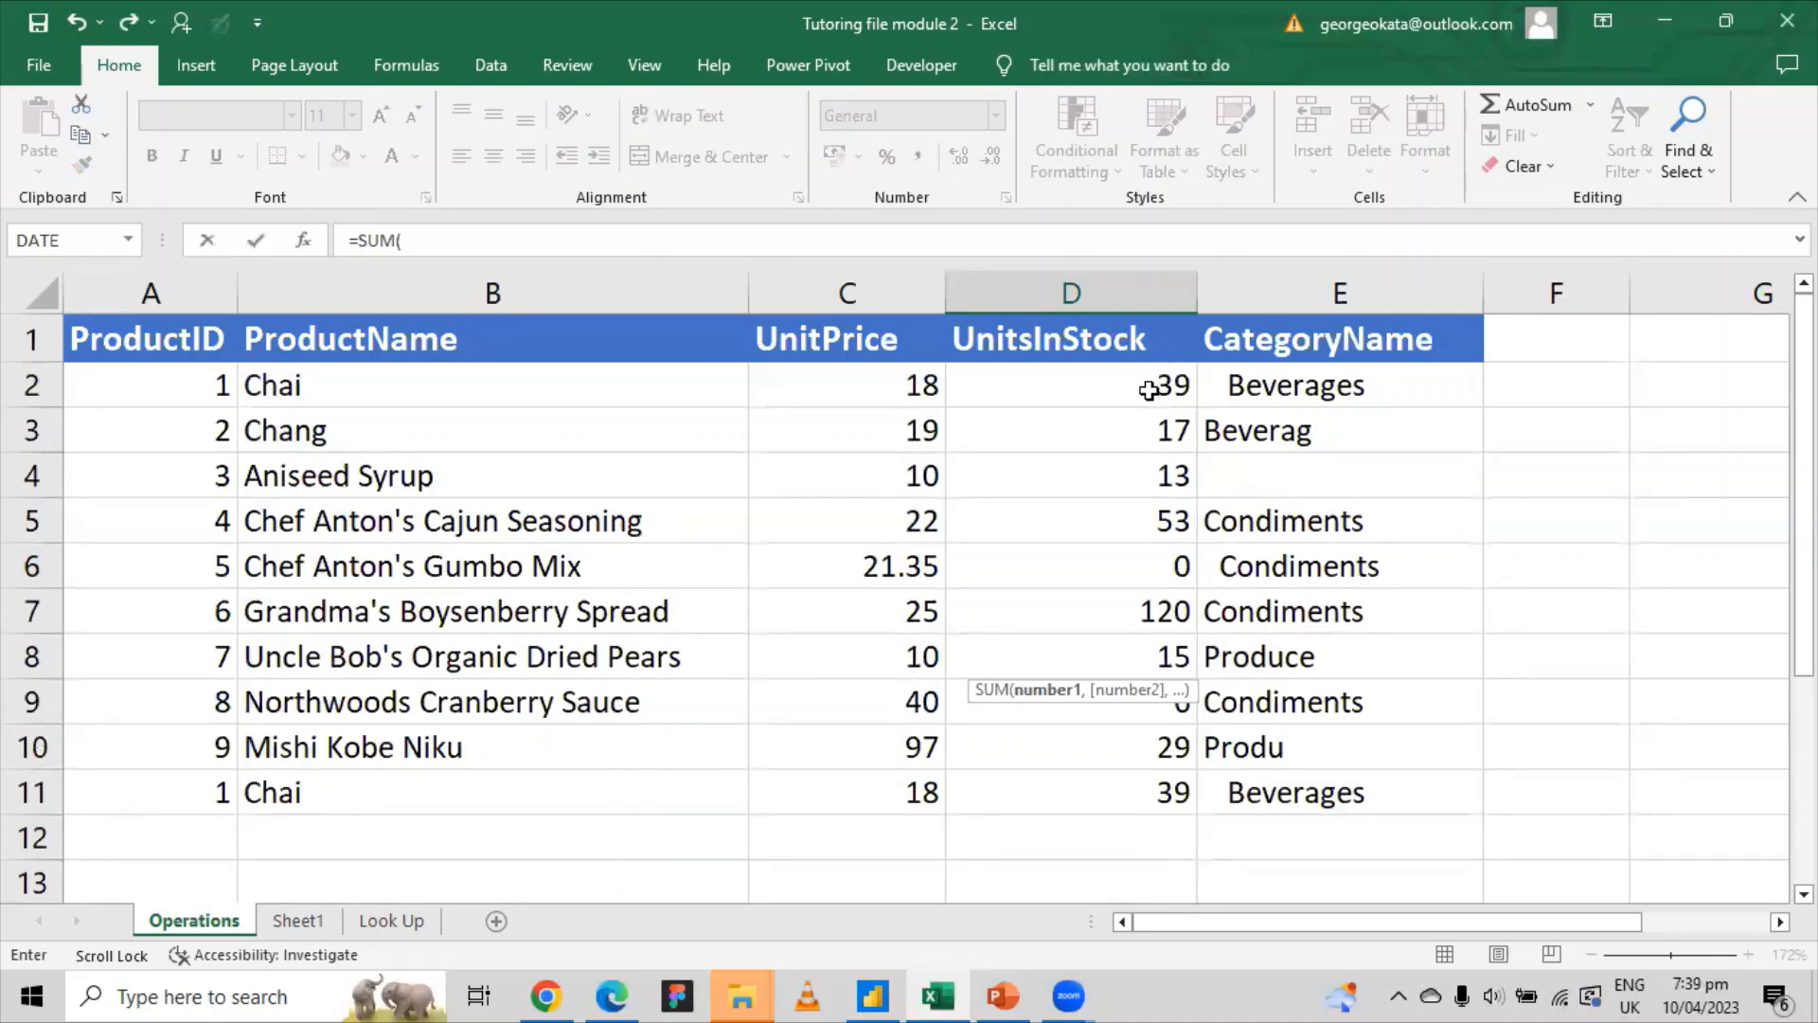
{"action": "left_click_drag", "start_coordinate": [1148, 375], "coordinate": [1093, 794]}
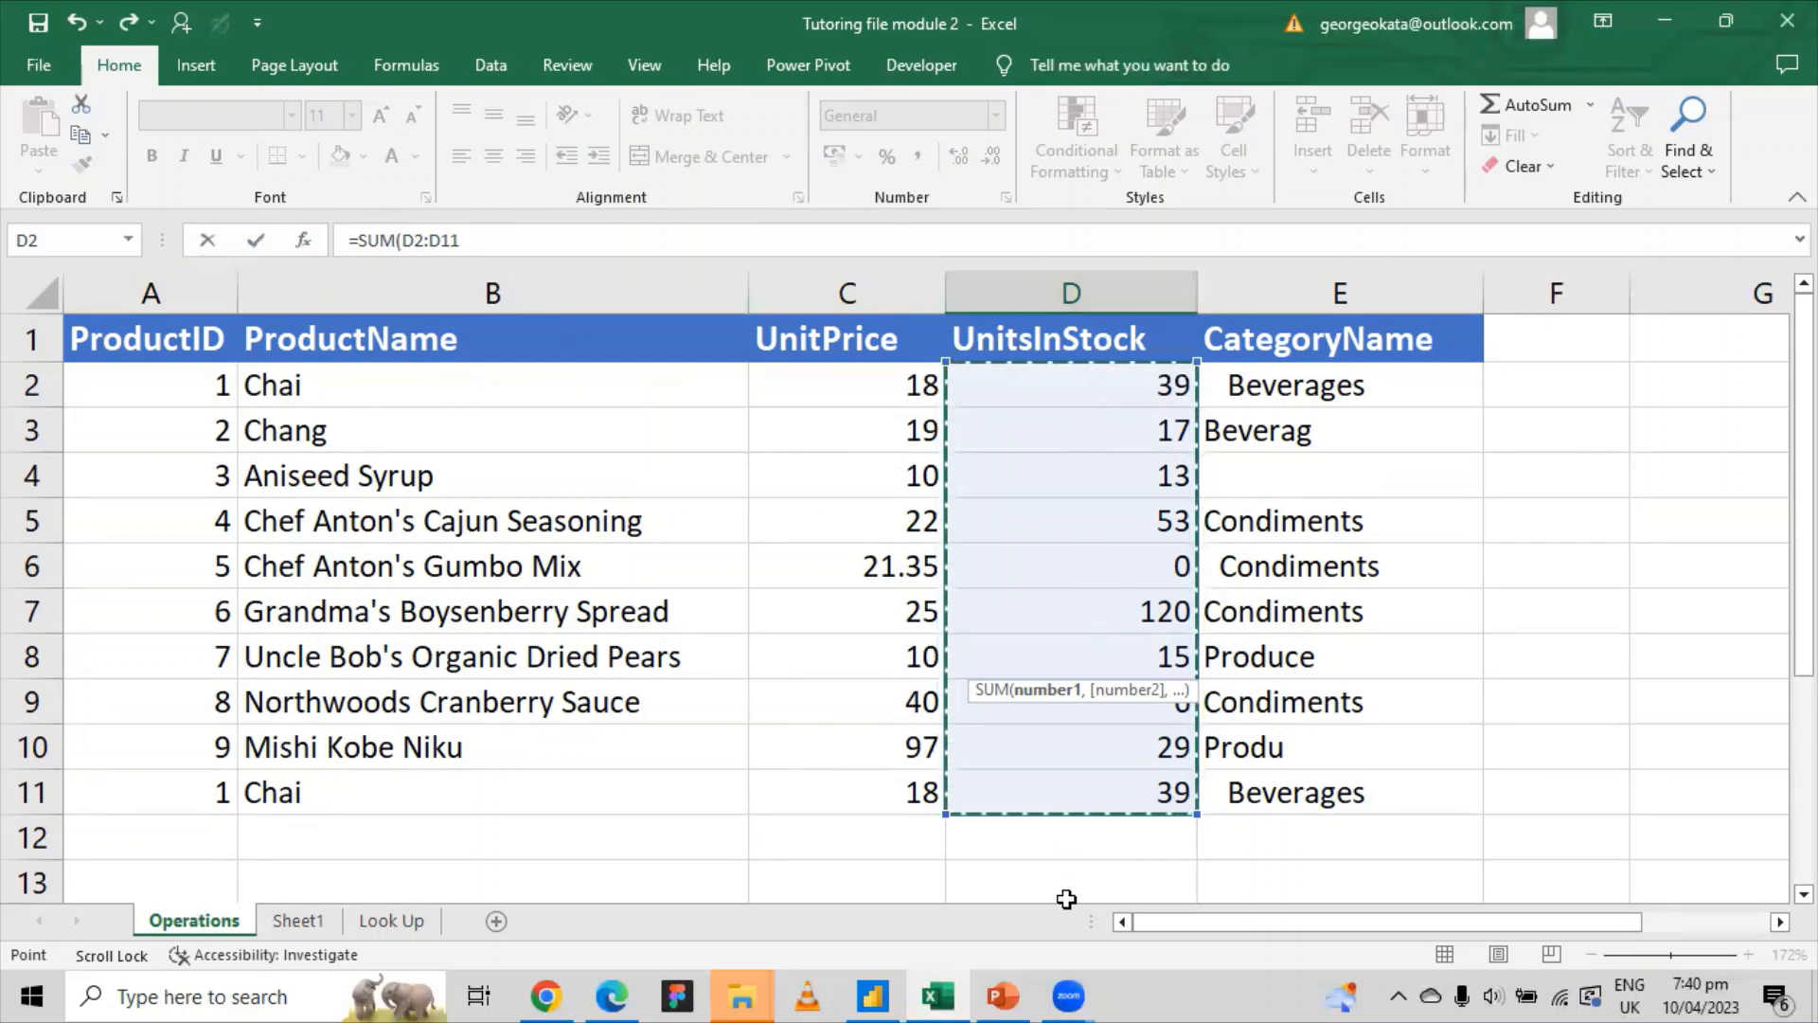
{"action": "scroll", "coordinate": [1105, 803], "scroll_direction": "down", "scroll_amount": 1}
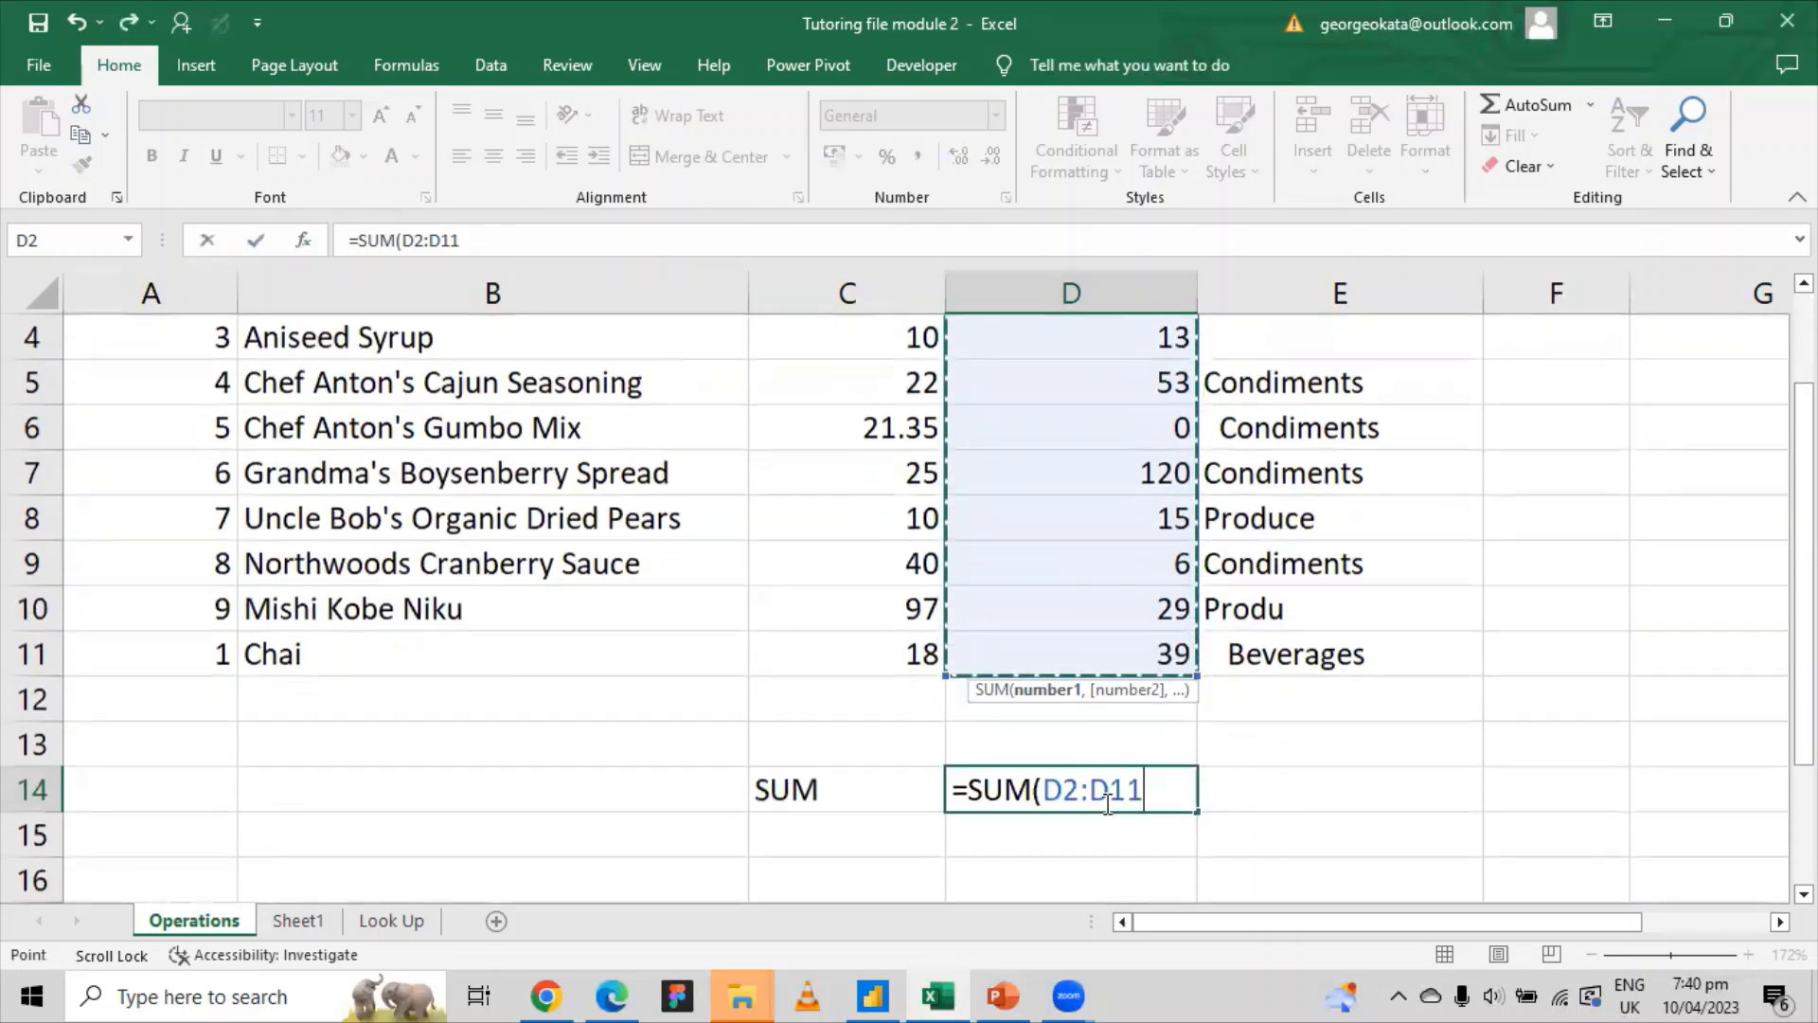
{"action": "type", "text": ")"}
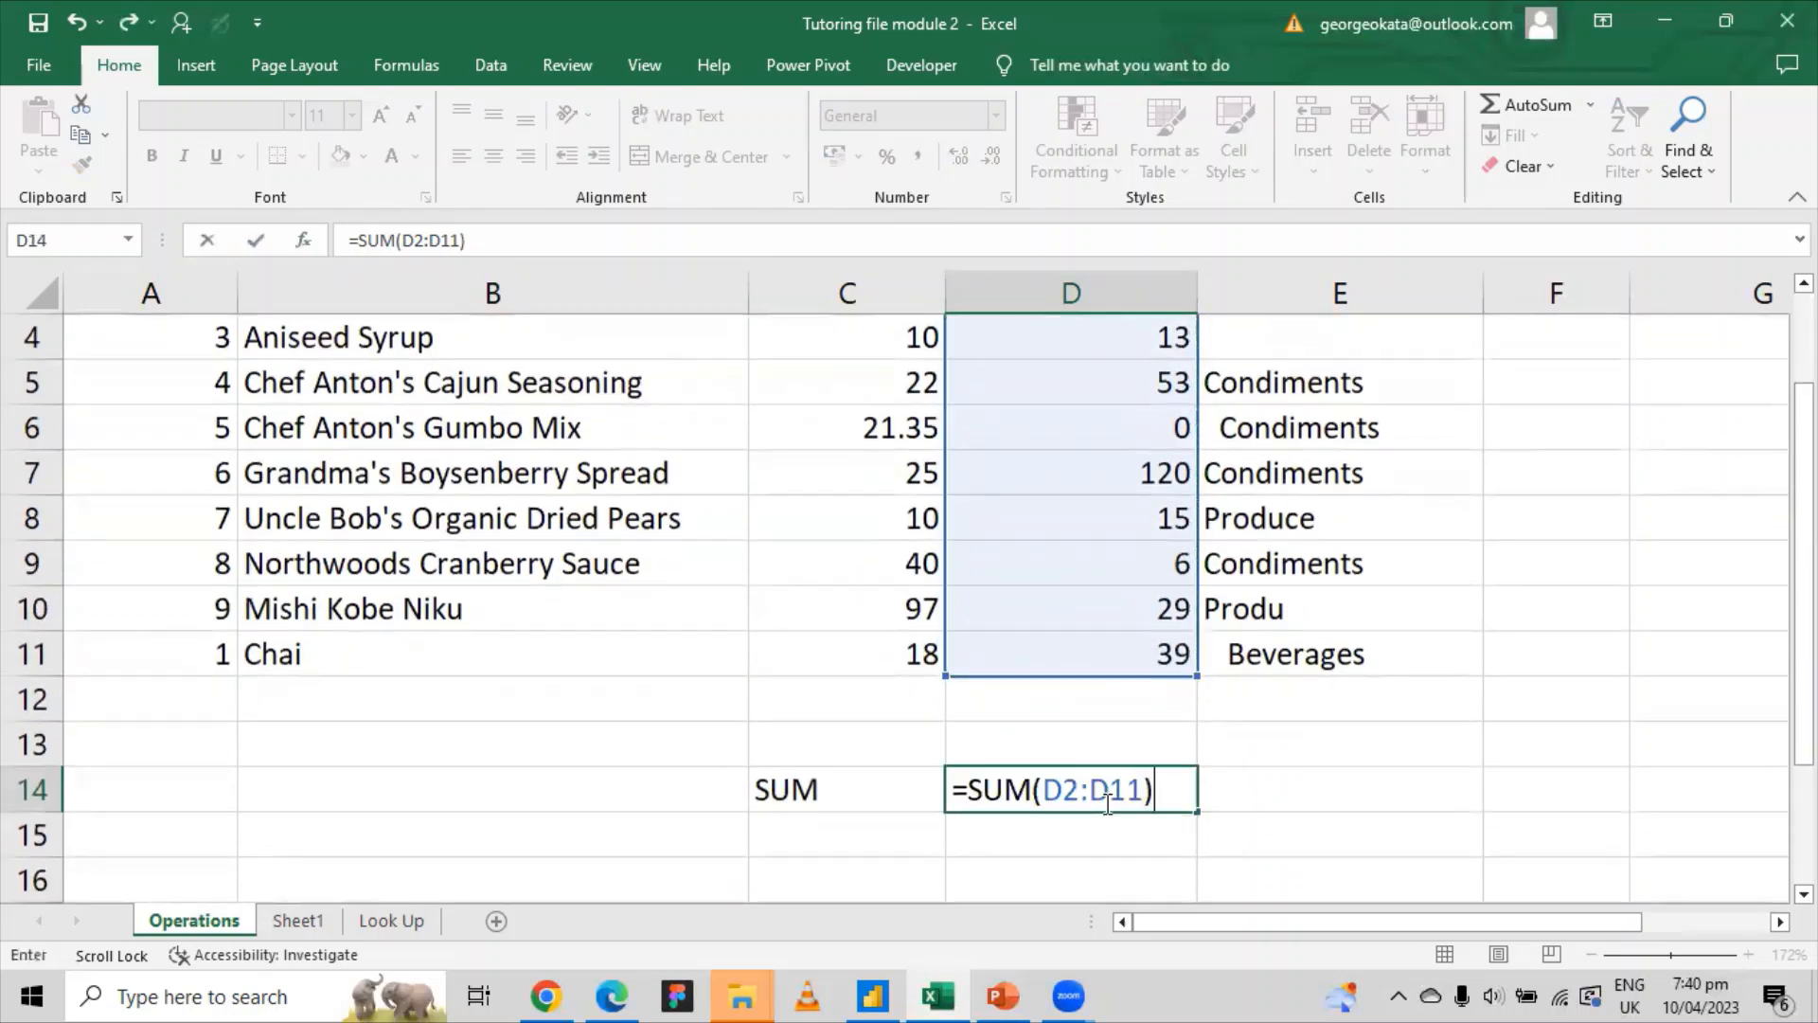
{"action": "key", "text": "Return"}
Step: Recheck the 331 total in D14 against the selected UnitsInStock range D2:D11
{"action": "left_click", "coordinate": [1145, 789]}
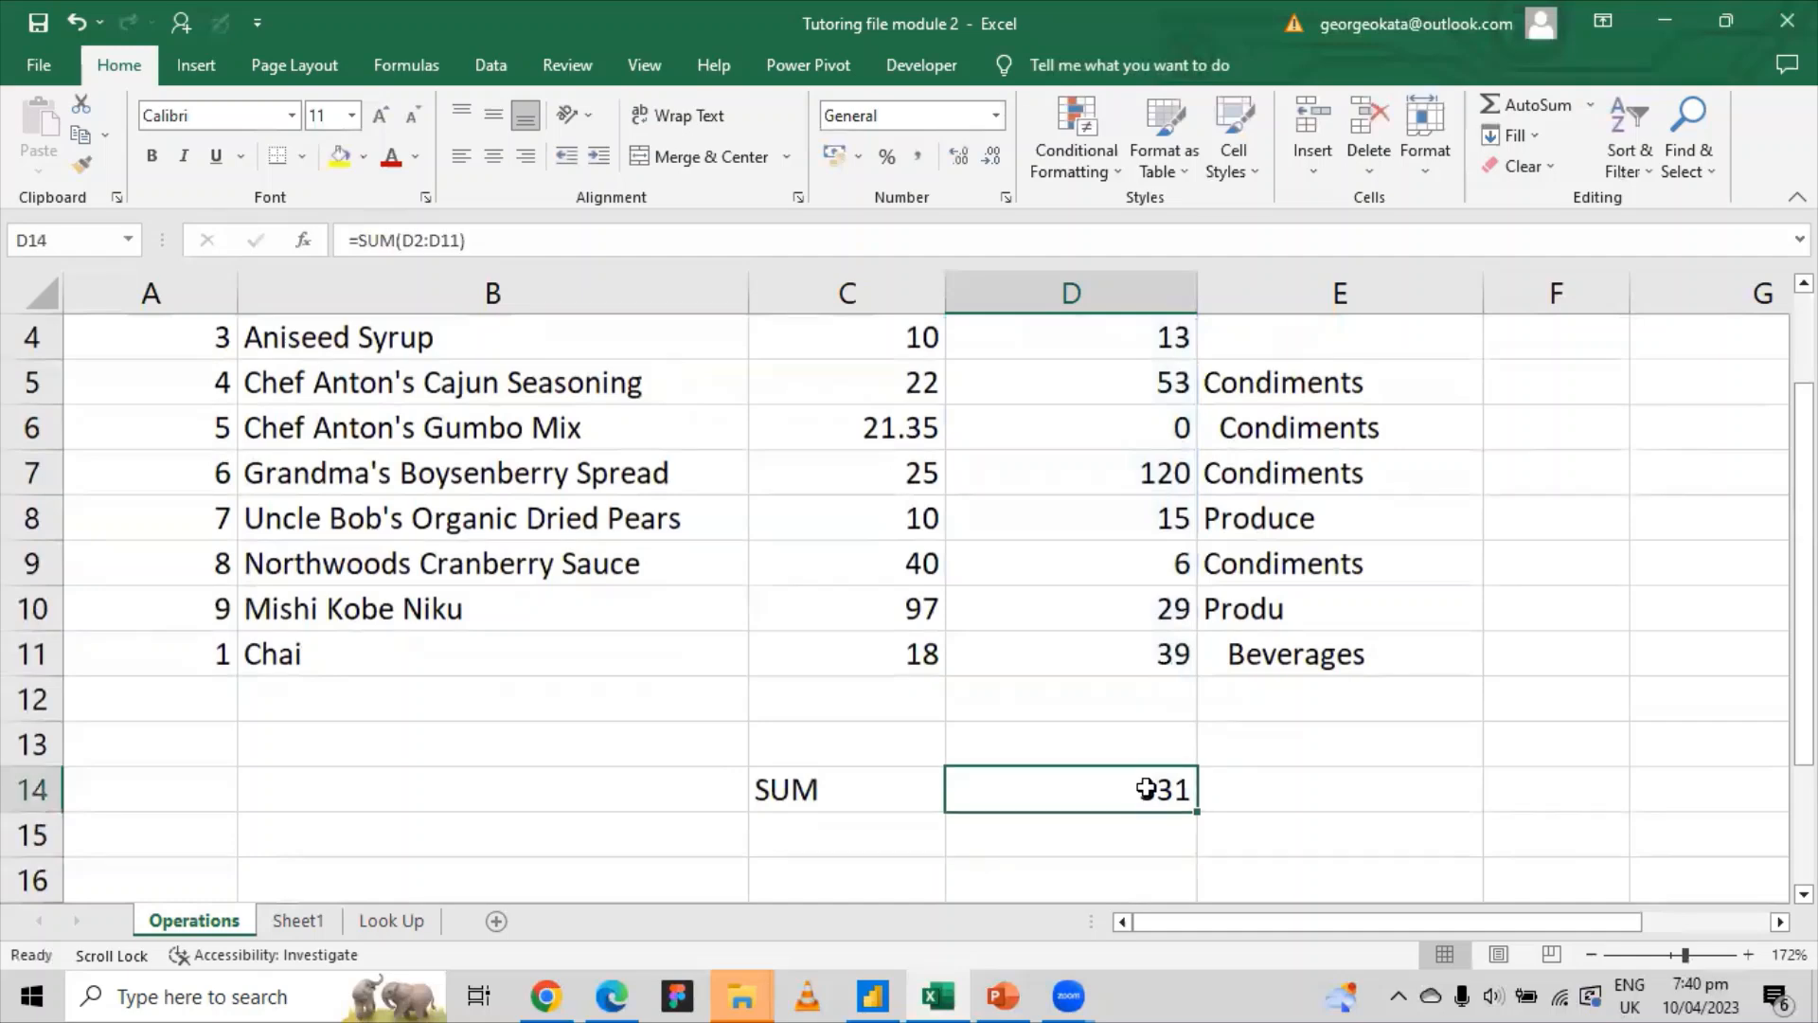
{"action": "scroll", "coordinate": [1145, 788], "scroll_direction": "up", "scroll_amount": 1}
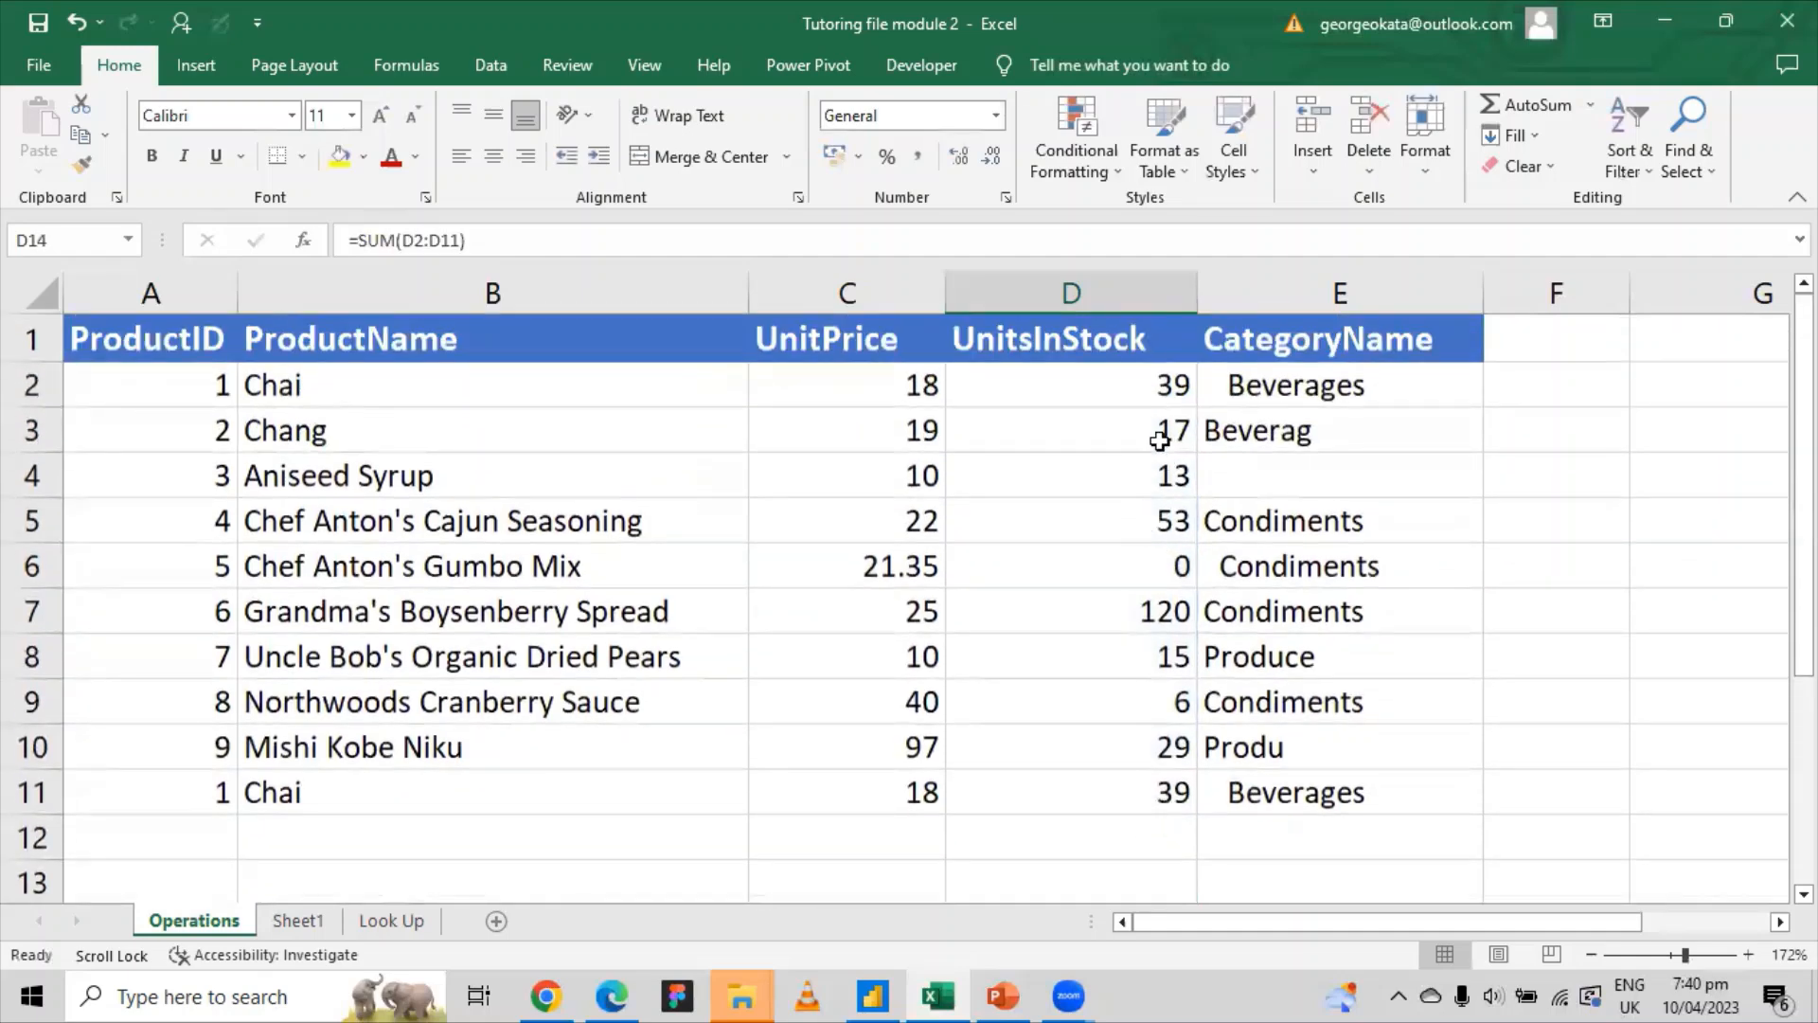
{"action": "left_click_drag", "start_coordinate": [1149, 379], "coordinate": [1160, 800]}
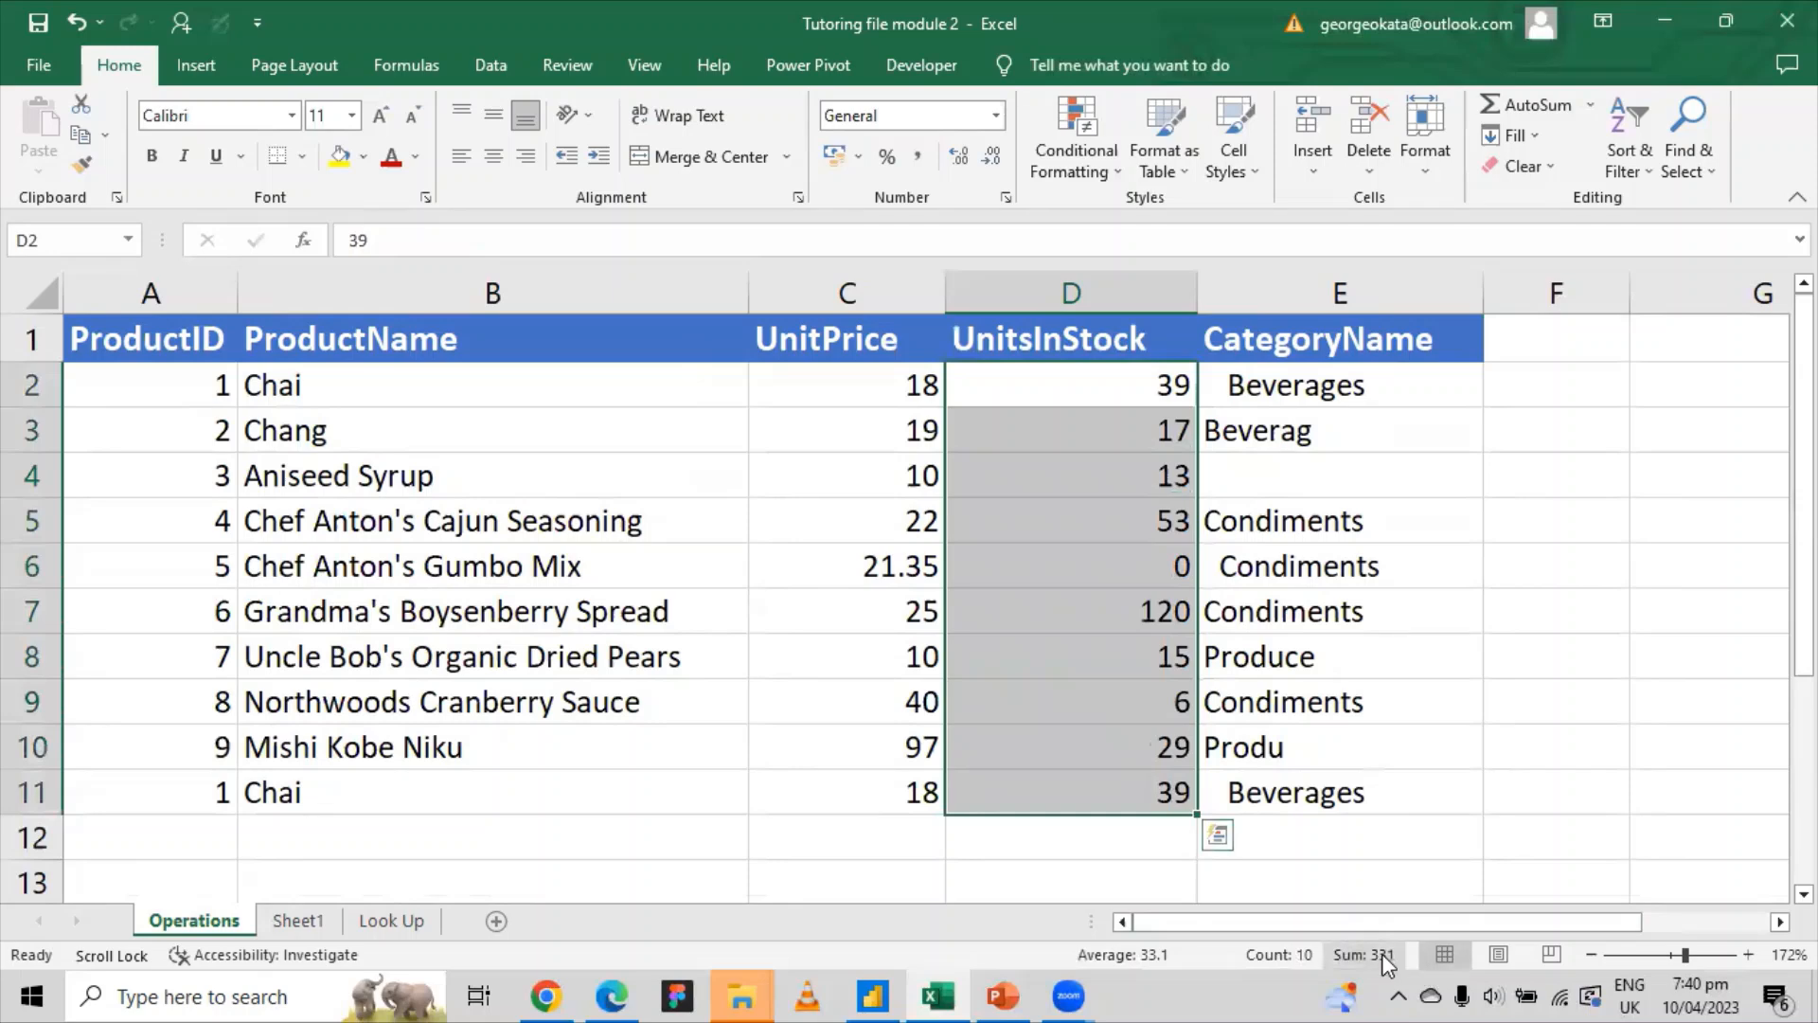
{"action": "scroll", "coordinate": [1279, 867], "scroll_direction": "down", "scroll_amount": 2}
{"action": "left_click", "coordinate": [1120, 702]}
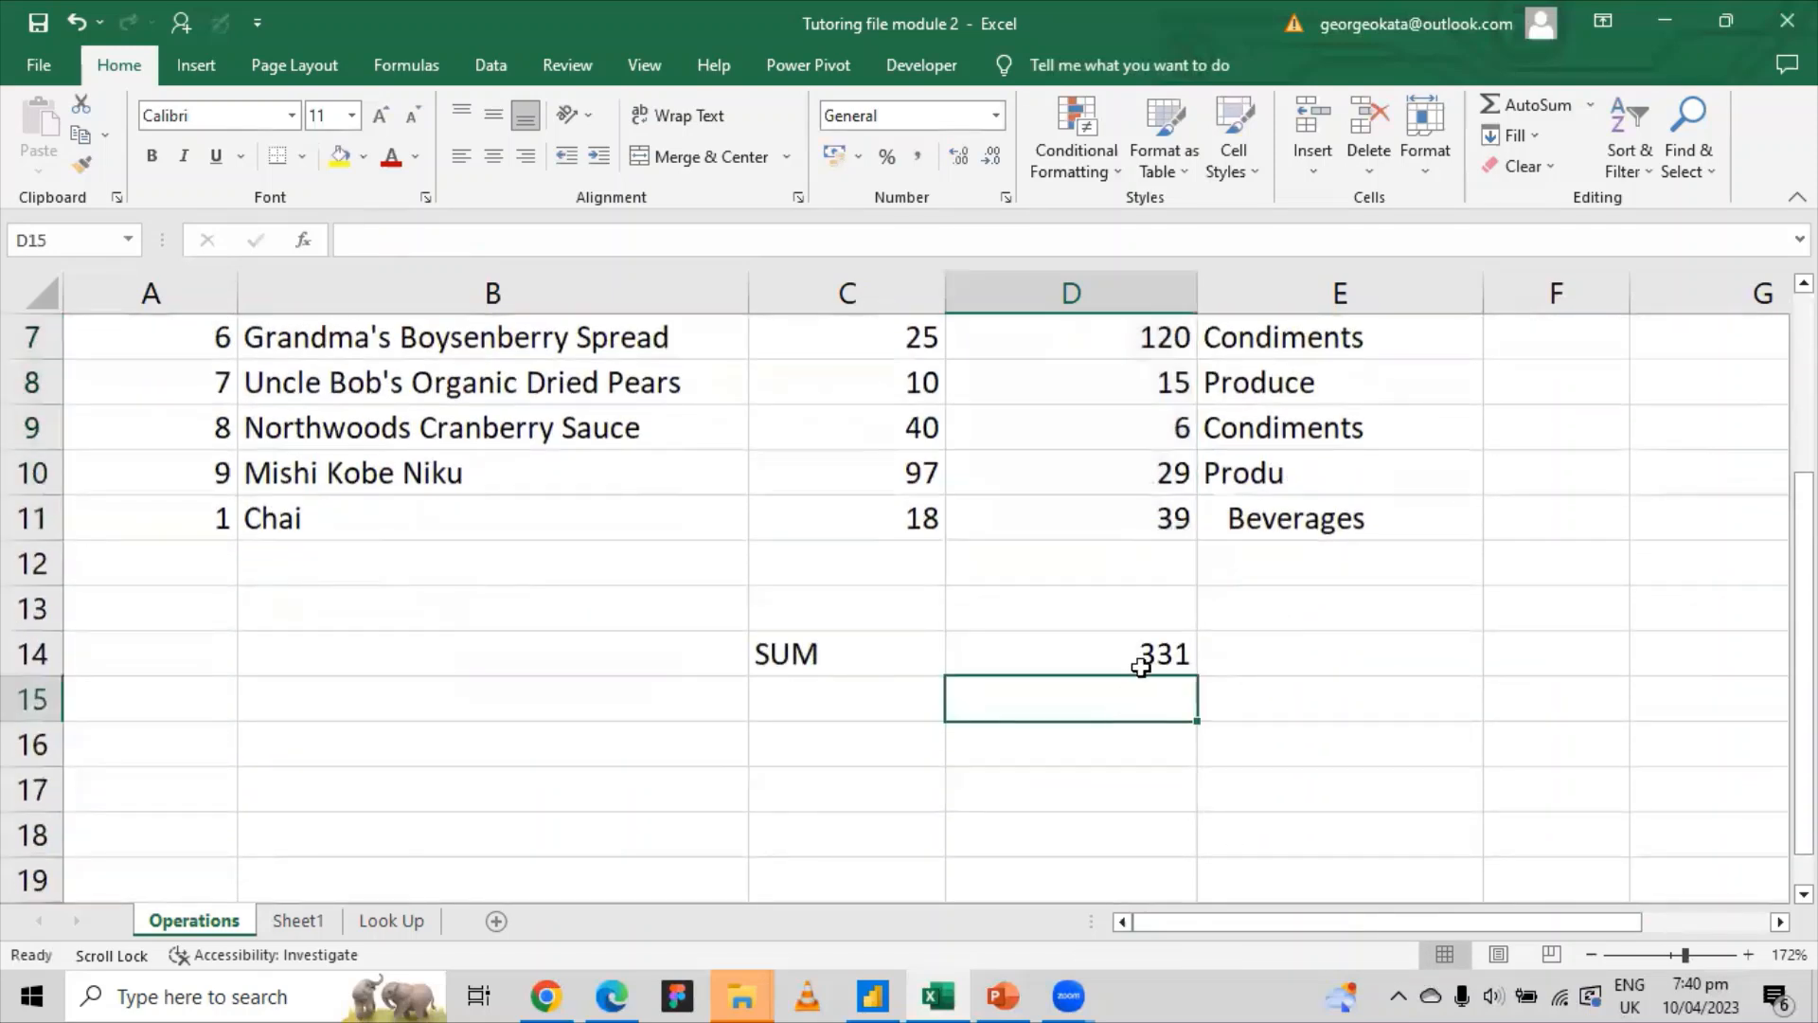
Step: Backspace D14's =SUM(D2:D11) formula away in the formula bar
{"action": "left_click", "coordinate": [1141, 666]}
{"action": "left_click", "coordinate": [494, 241]}
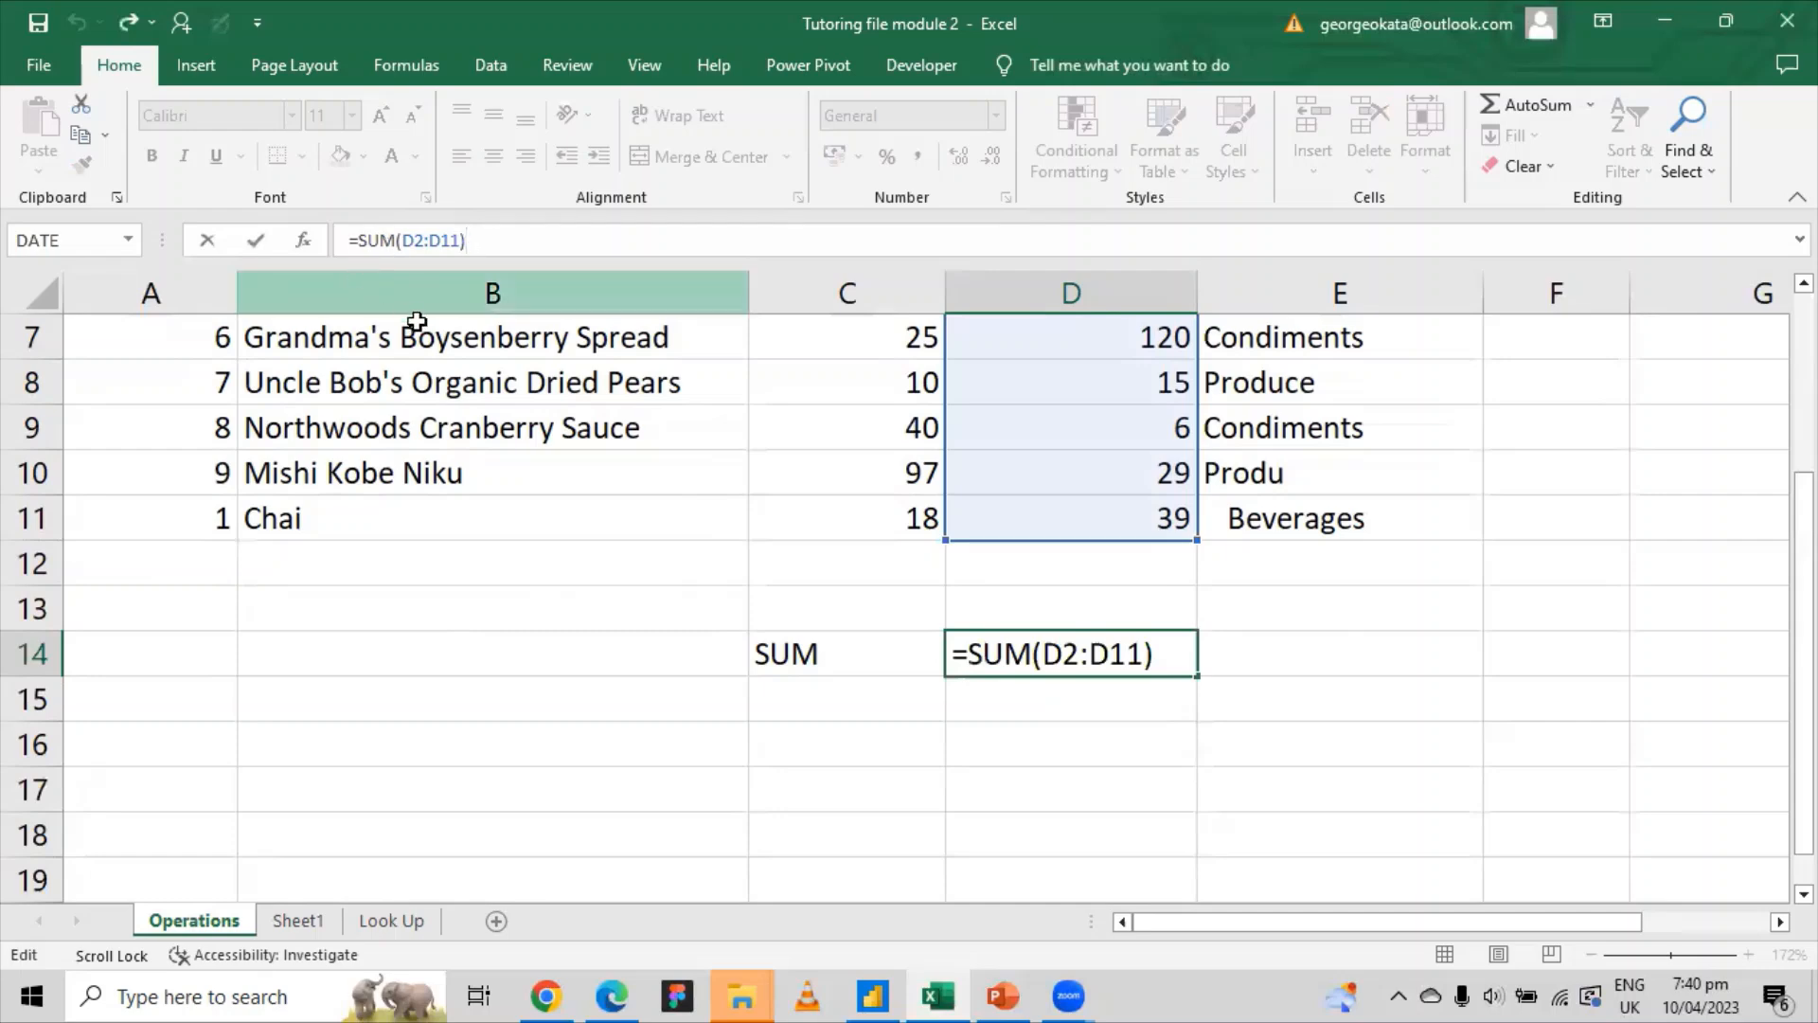
{"action": "scroll", "coordinate": [418, 312], "scroll_direction": "up", "scroll_amount": 2}
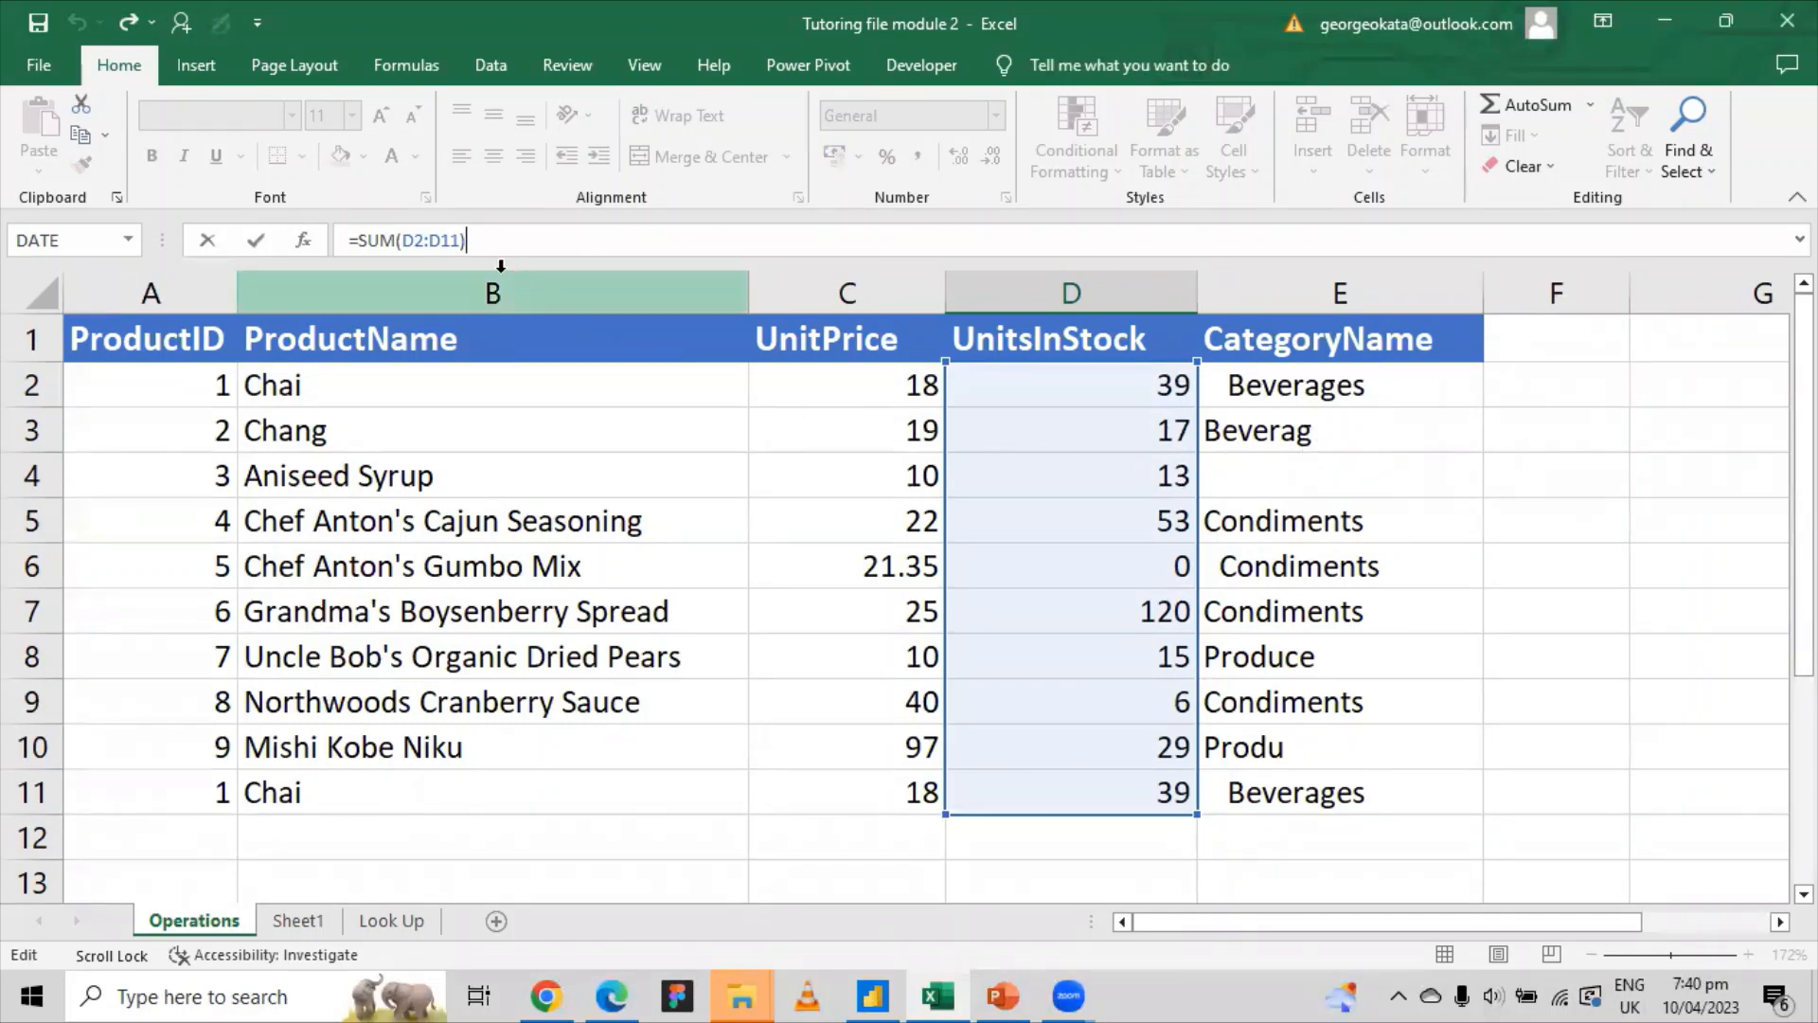
{"action": "key", "text": "BackSpace"}
{"action": "key", "text": "BackSpace"}
{"action": "key", "text": "BackSpace"}
{"action": "key", "text": "BackSpace"}
{"action": "key", "text": "BackSpace"}
{"action": "key", "text": "BackSpace"}
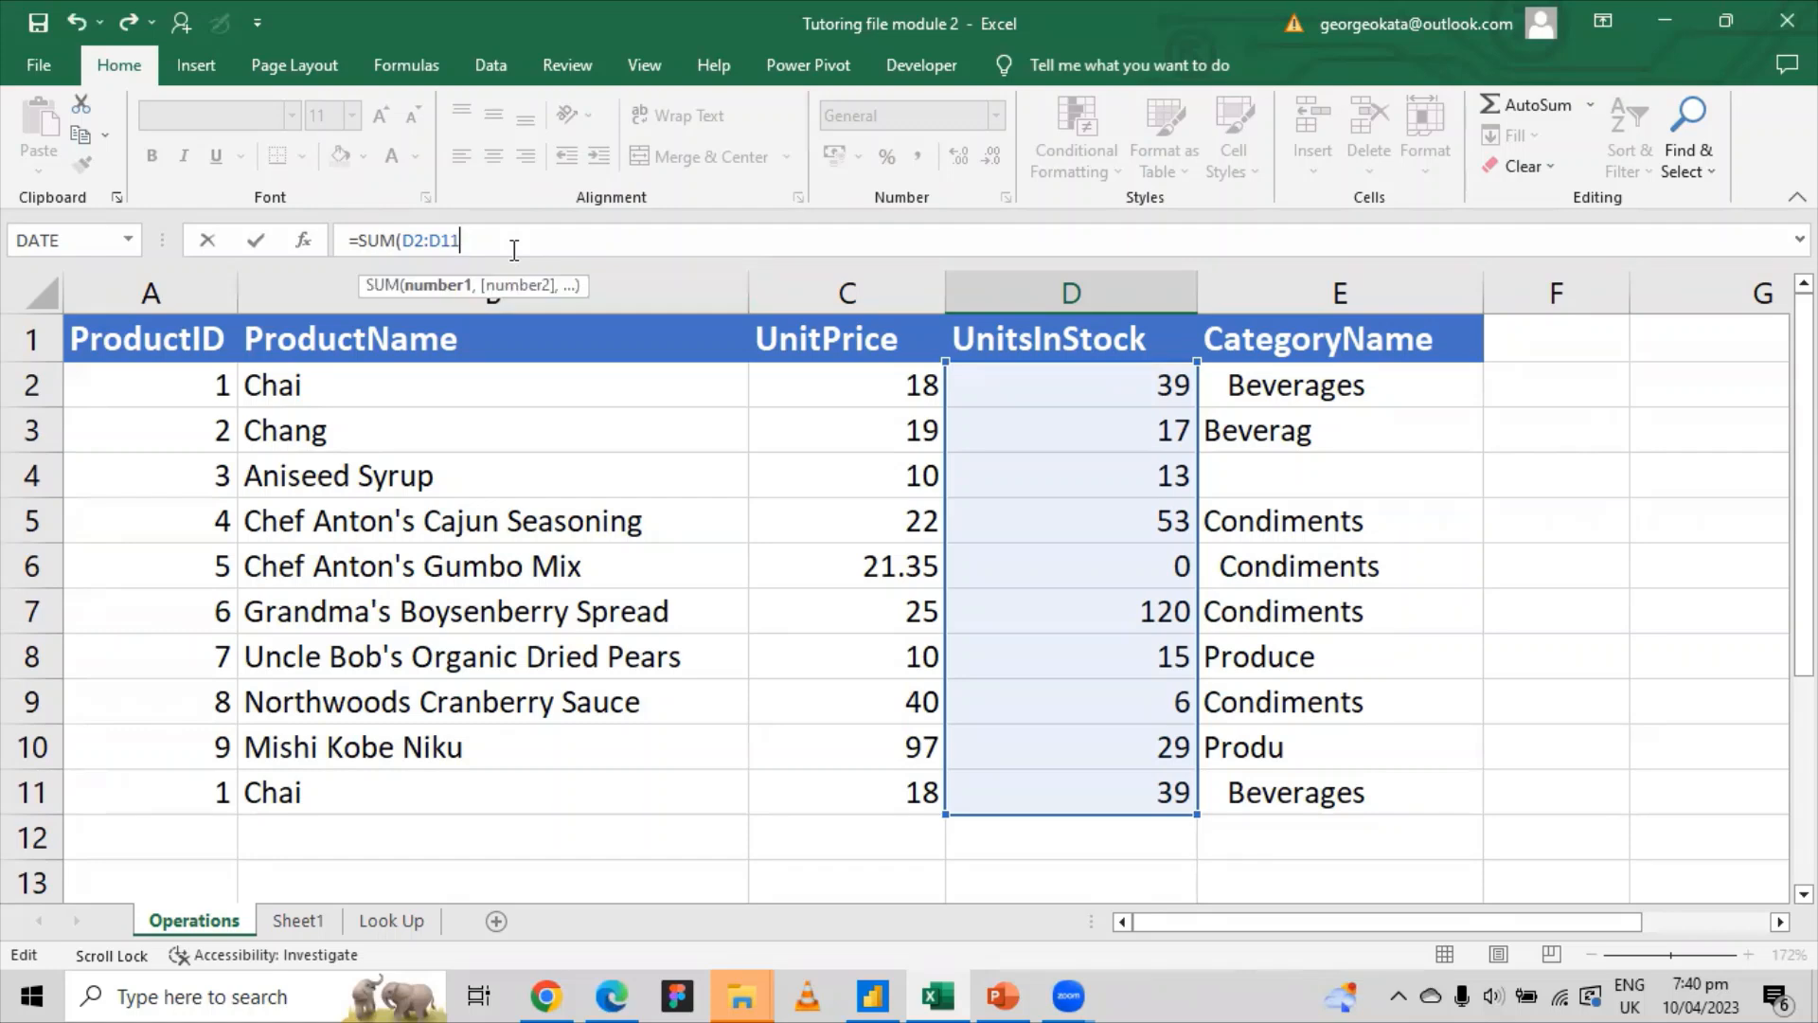
{"action": "key", "text": "BackSpace"}
{"action": "key", "text": "BackSpace"}
{"action": "key", "text": "BackSpace"}
{"action": "key", "text": "BackSpace"}
{"action": "key", "text": "BackSpace"}
{"action": "key", "text": "BackSpace"}
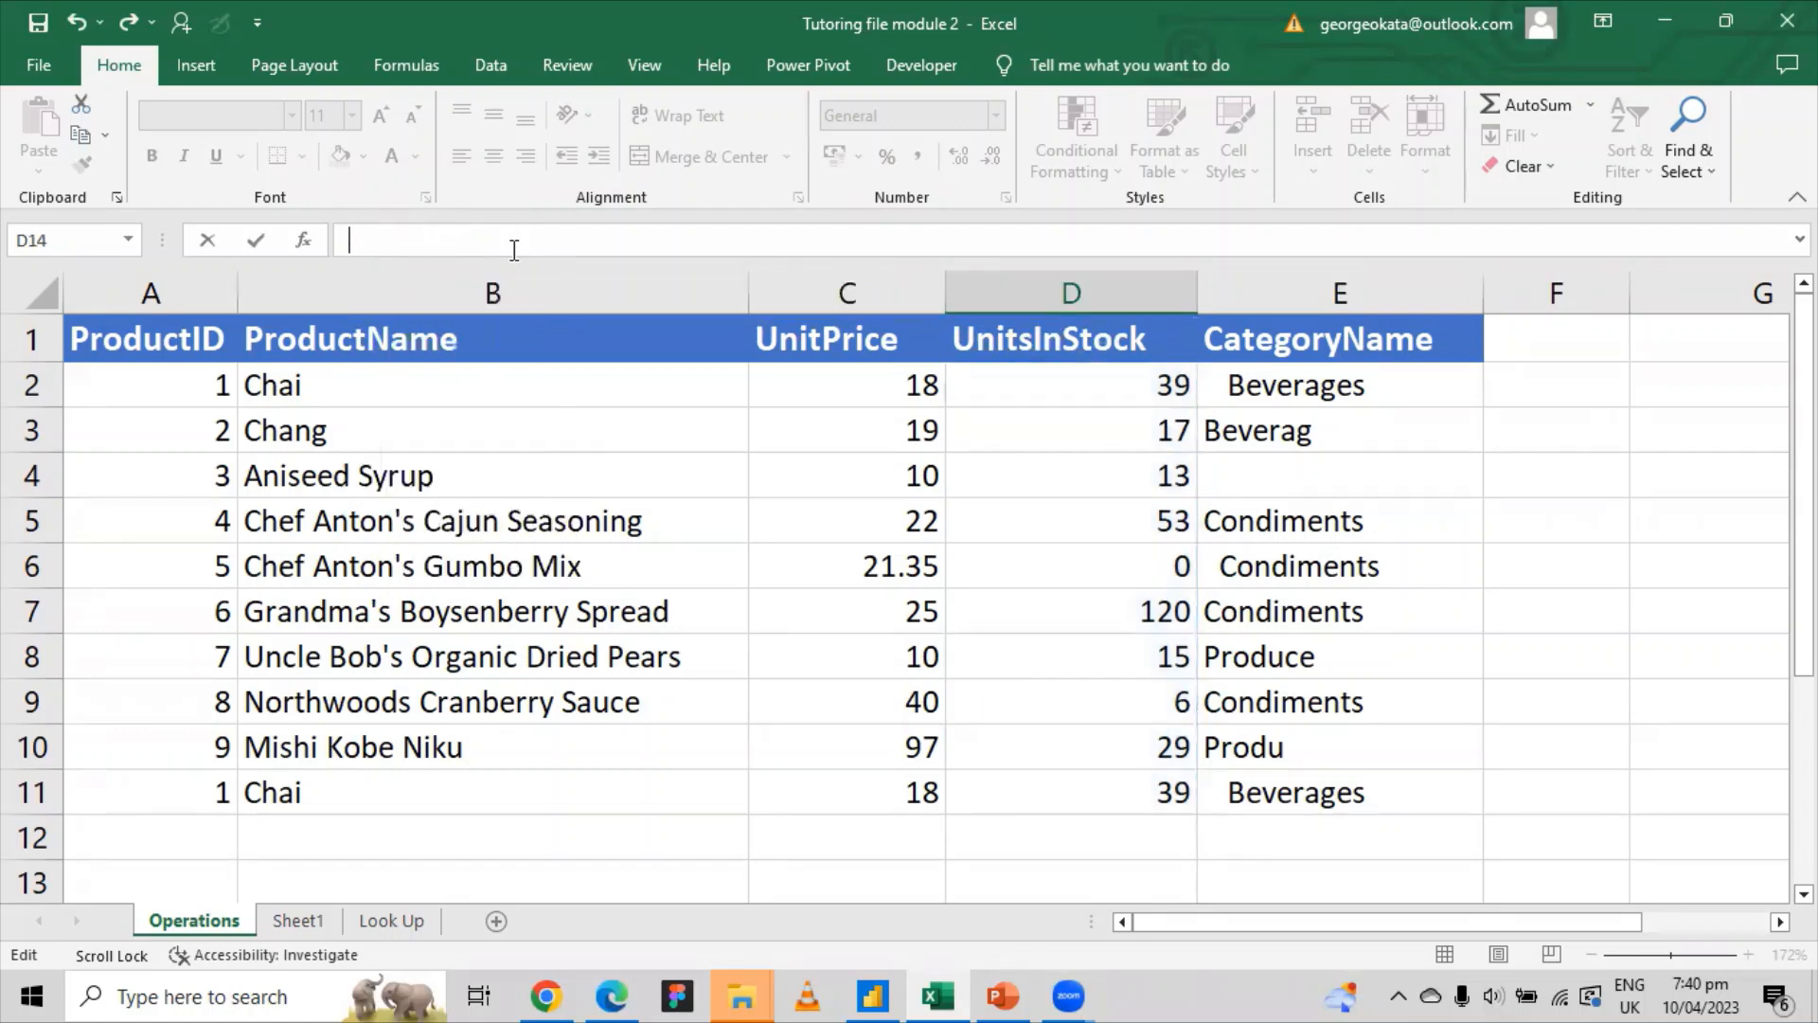
{"action": "key", "text": "Escape"}
{"action": "scroll", "coordinate": [1093, 658], "scroll_direction": "down", "scroll_amount": 2}
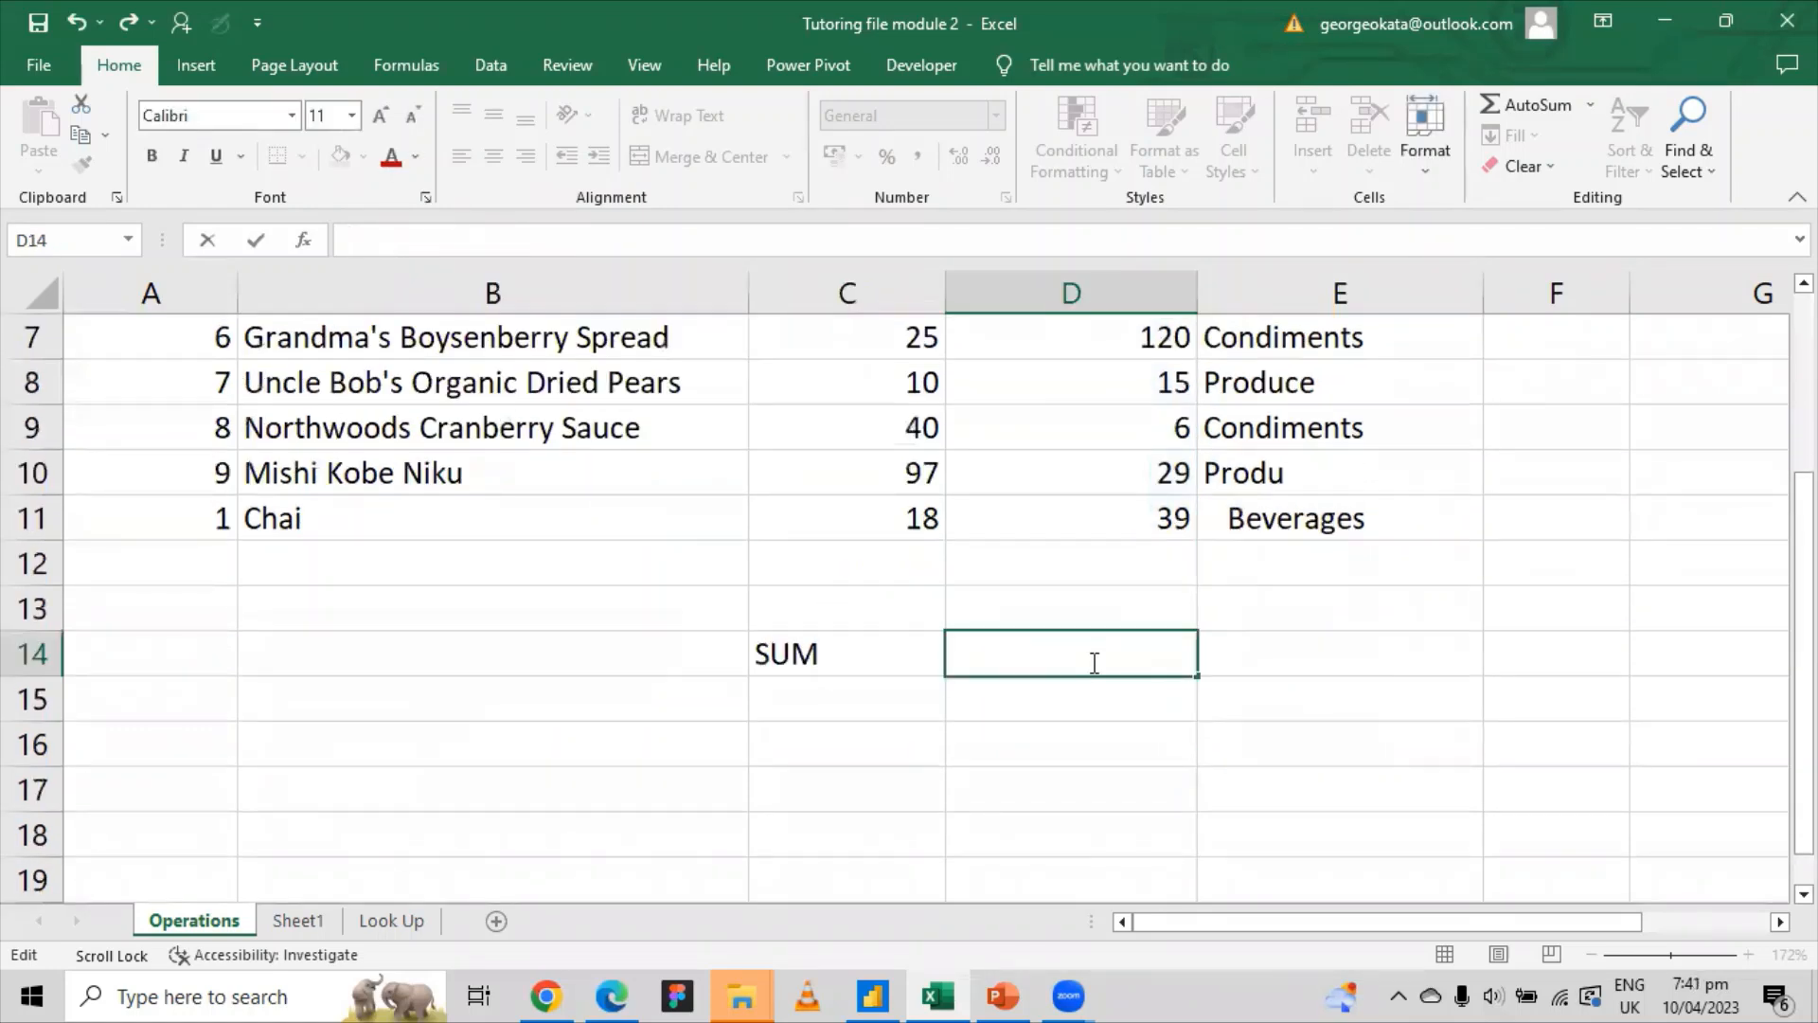
Step: Start =SUM in D14, adding D2, D3, D4, D5 and D6 joined by plus signs
{"action": "type", "text": "=SUM("}
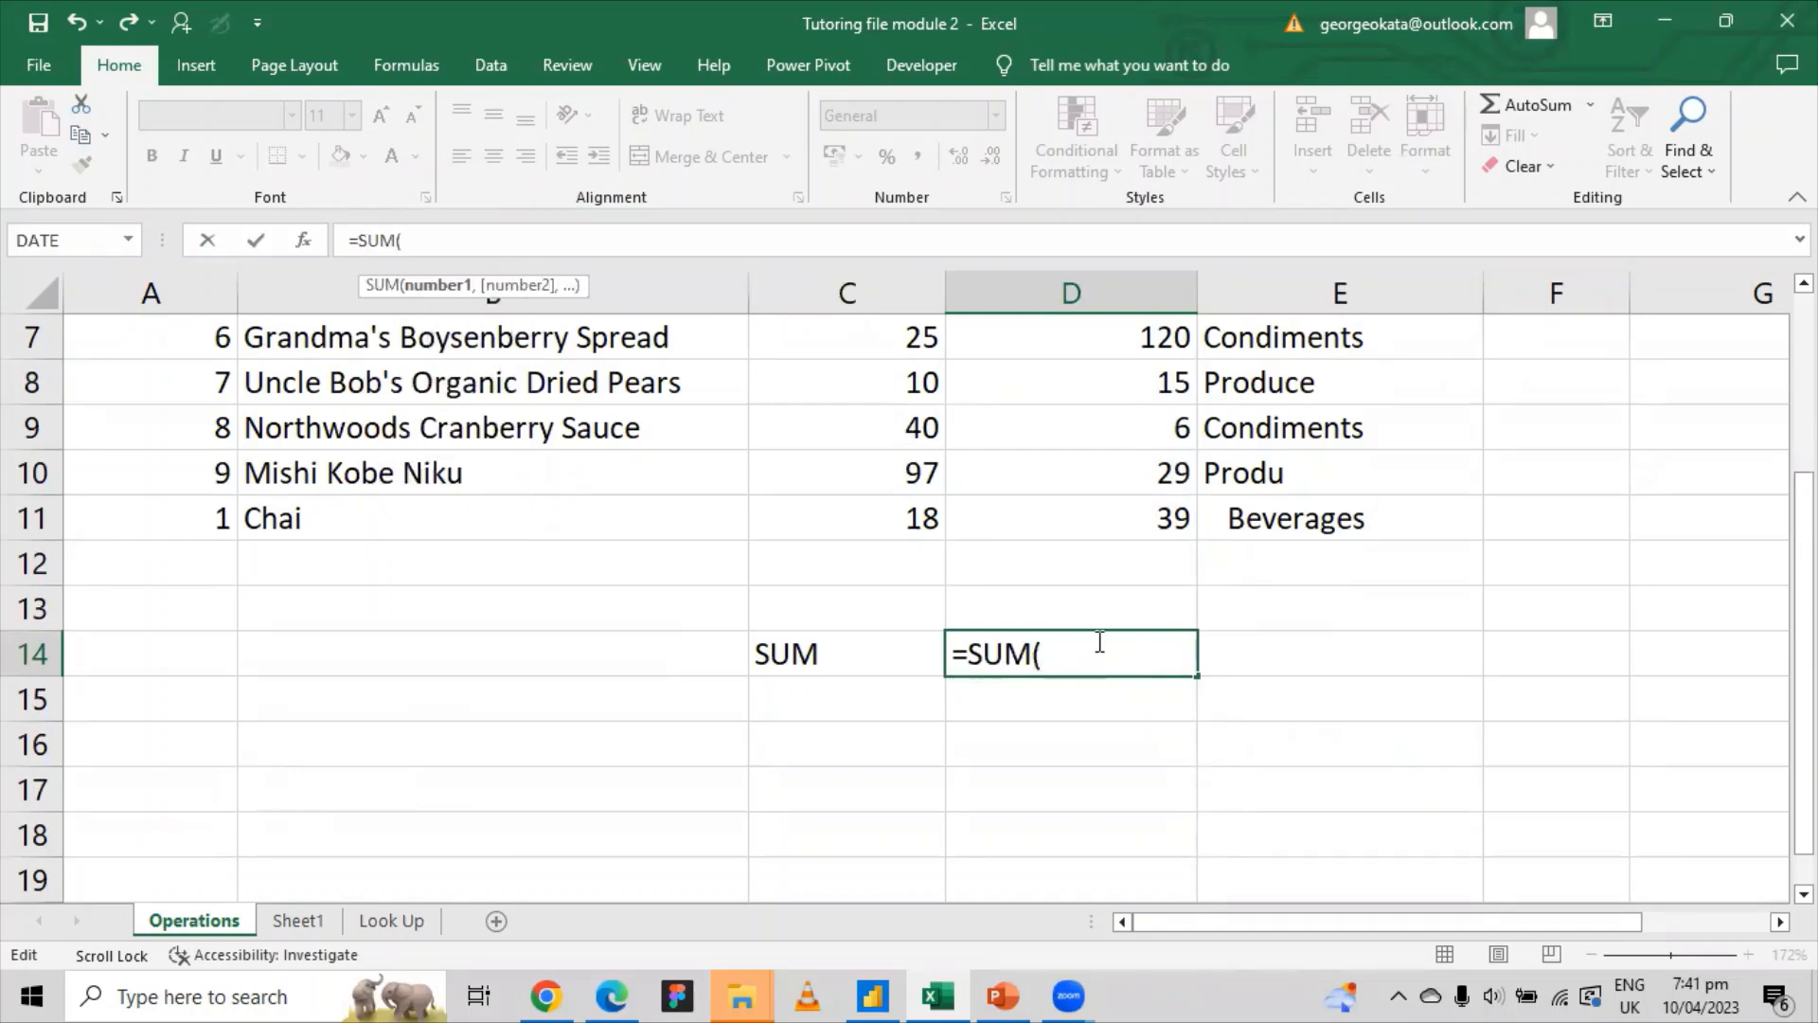
{"action": "scroll", "coordinate": [1096, 597], "scroll_direction": "up", "scroll_amount": 2}
{"action": "left_click", "coordinate": [1159, 382]}
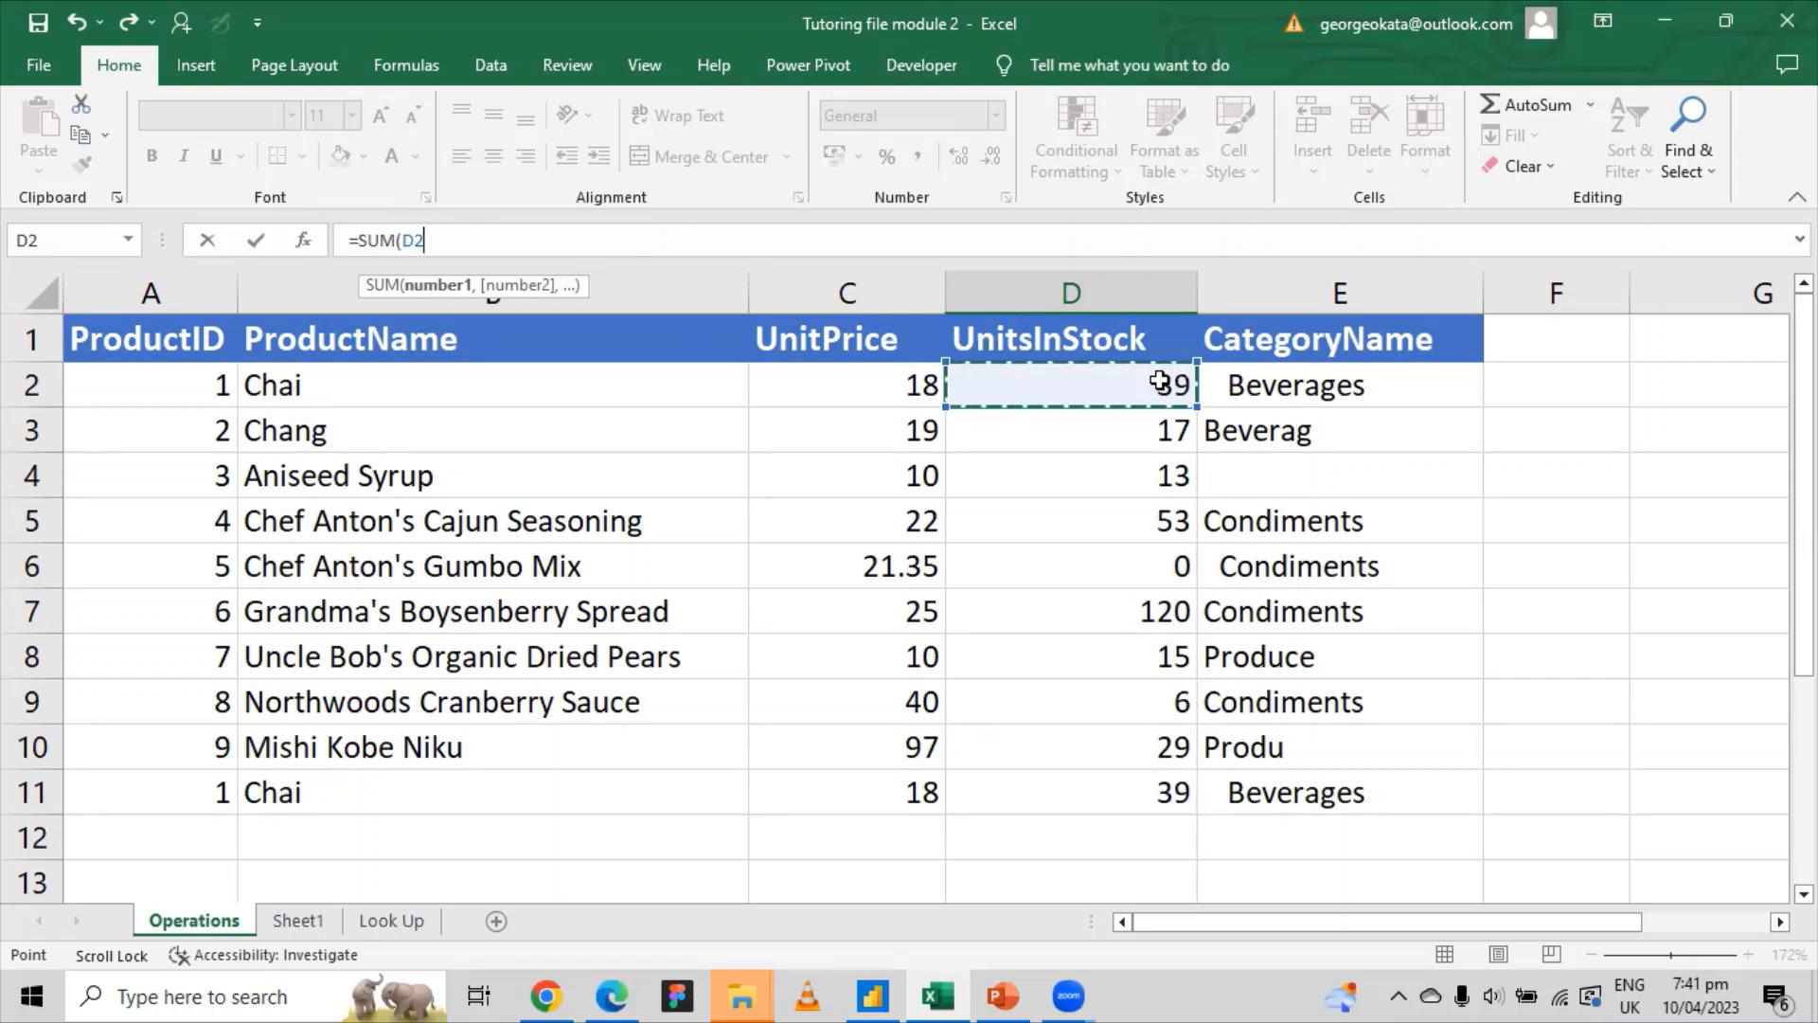
{"action": "type", "text": "+"}
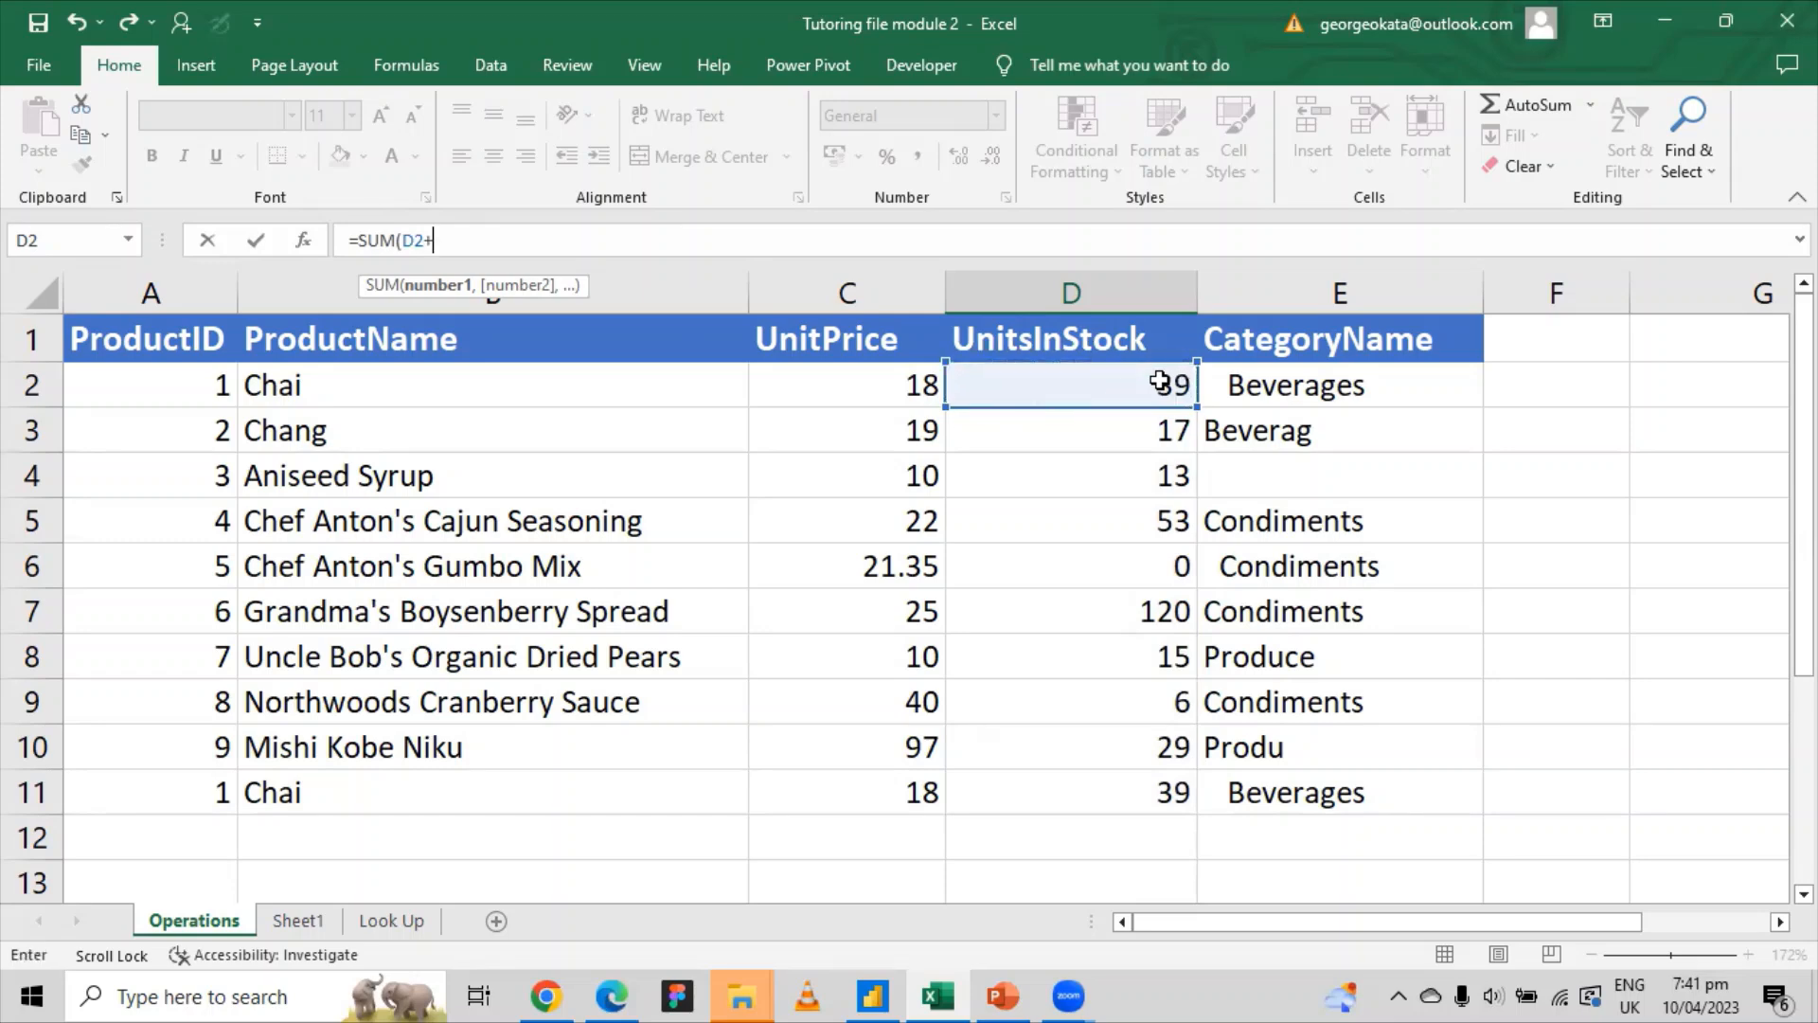
{"action": "left_click", "coordinate": [1146, 429]}
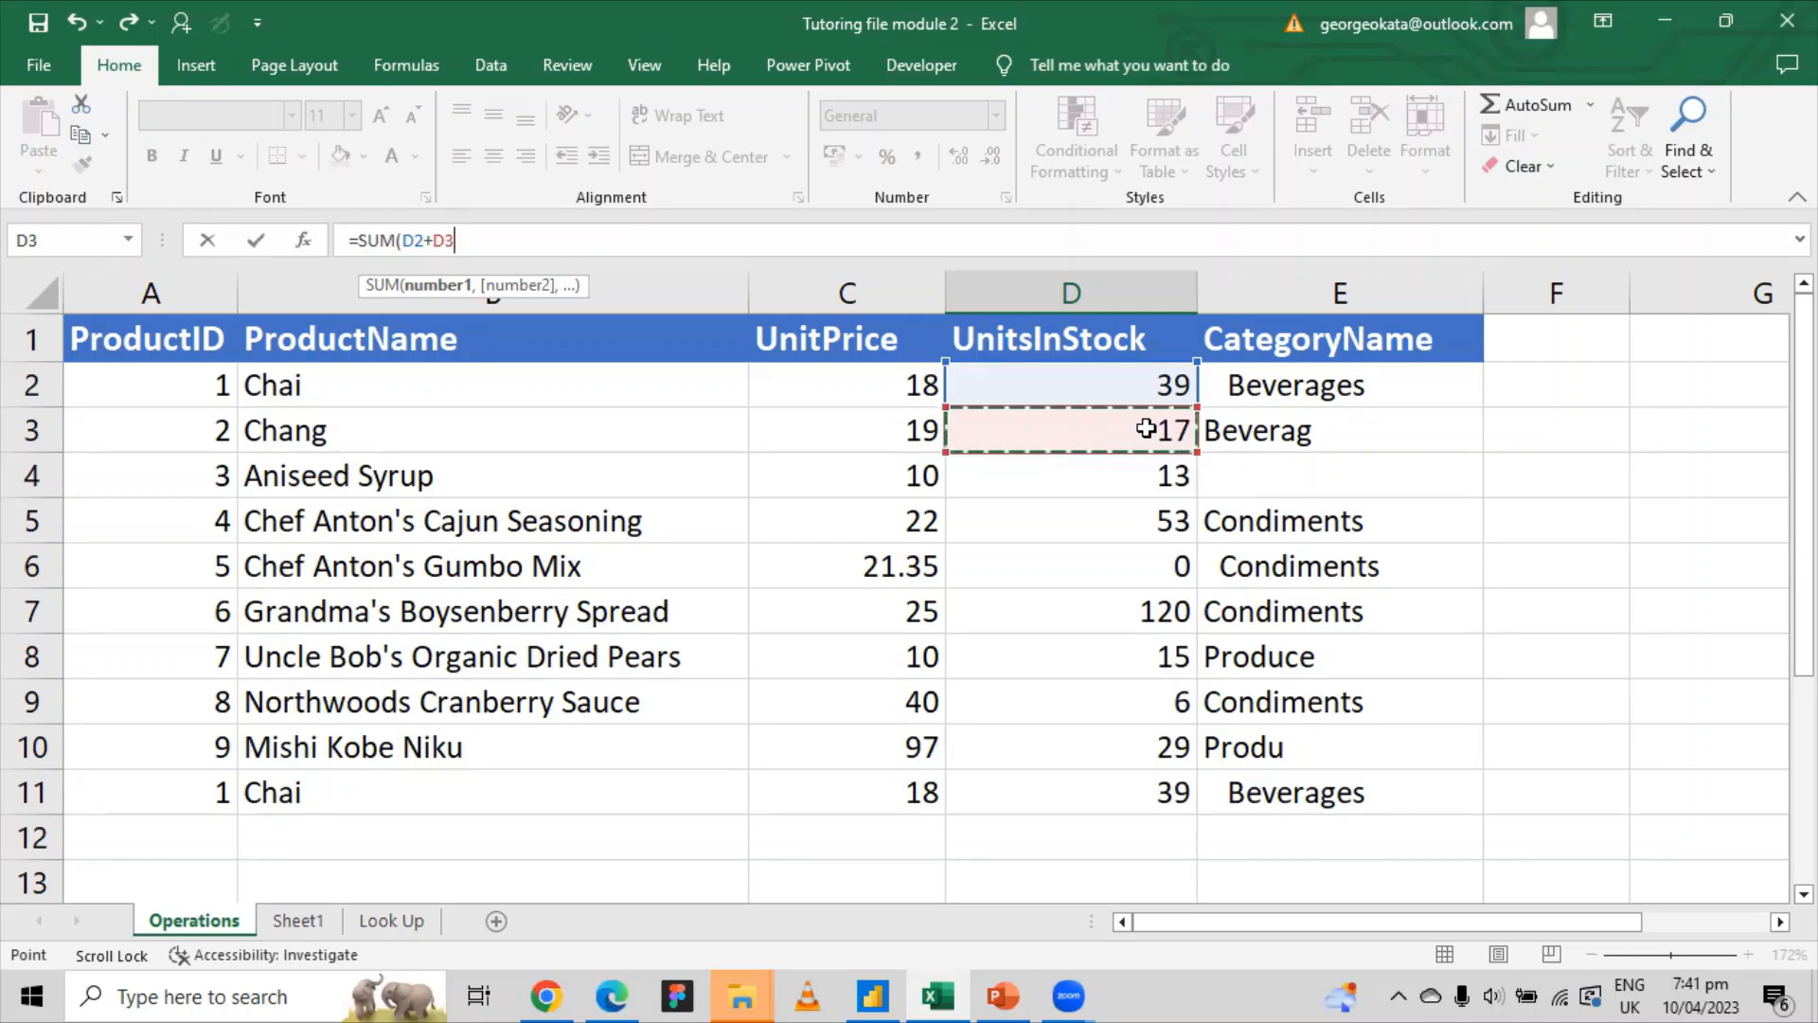
{"action": "type", "text": "+"}
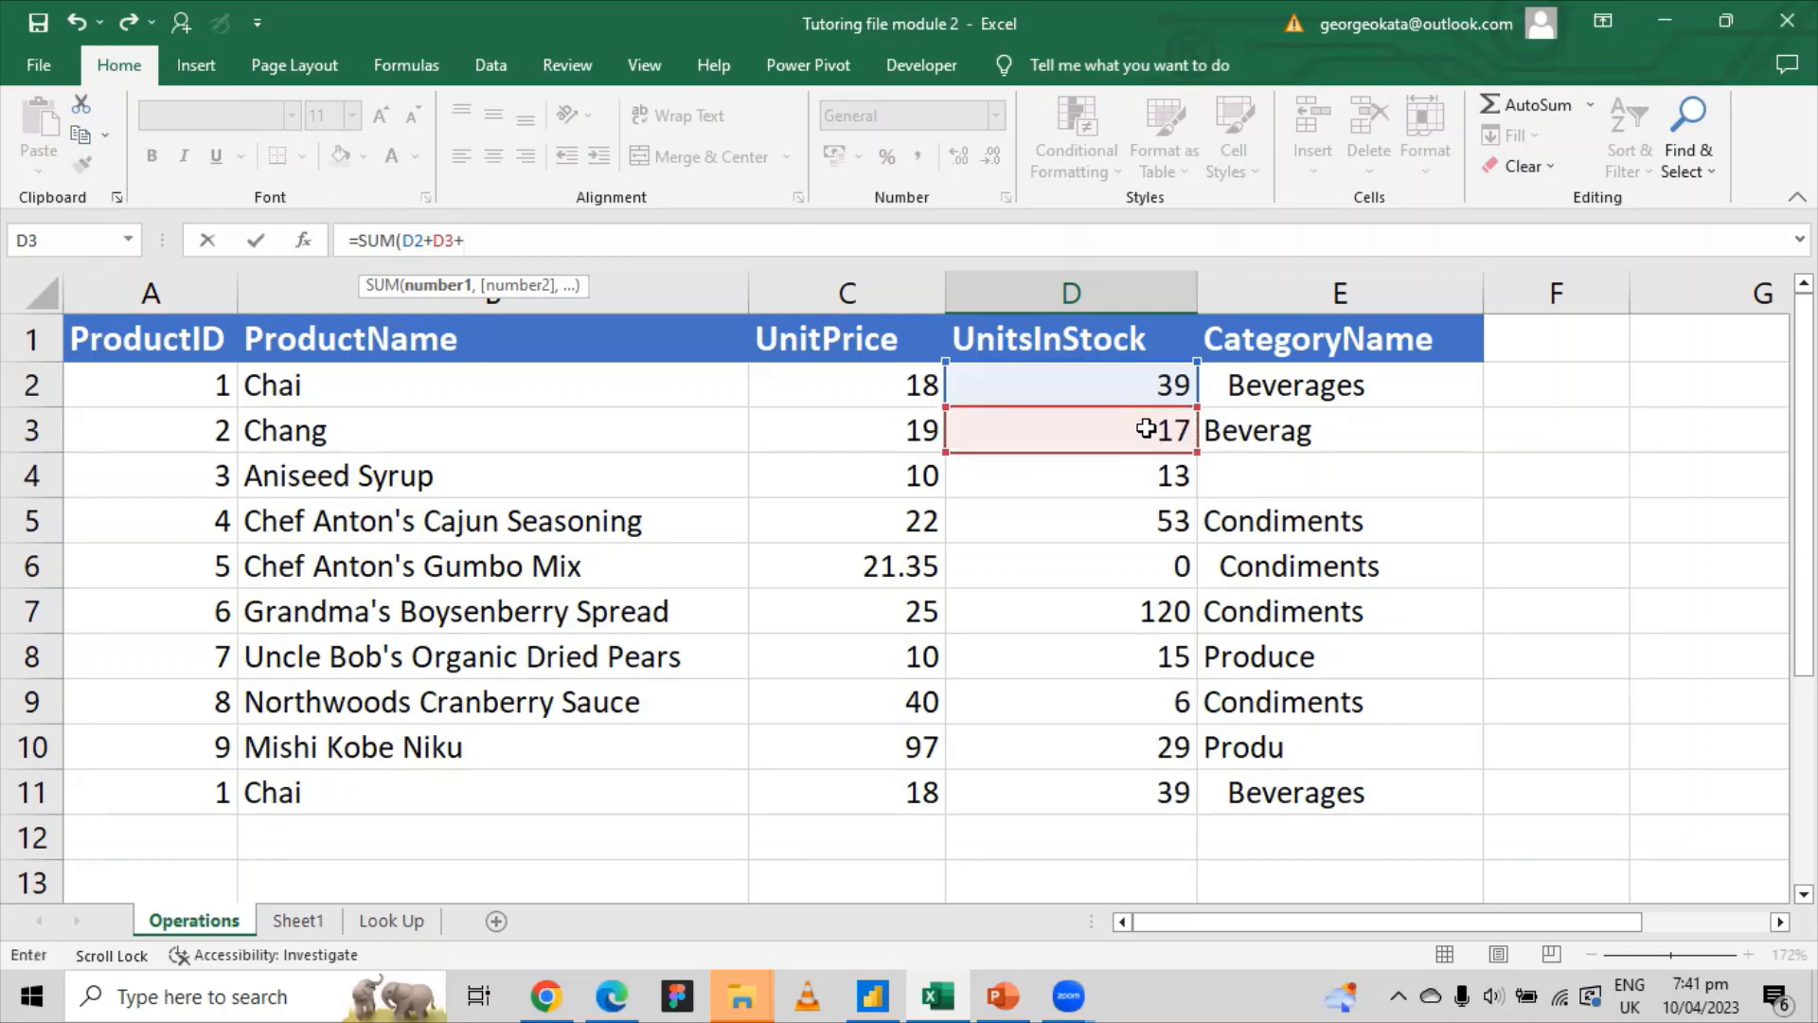
{"action": "left_click", "coordinate": [1163, 472]}
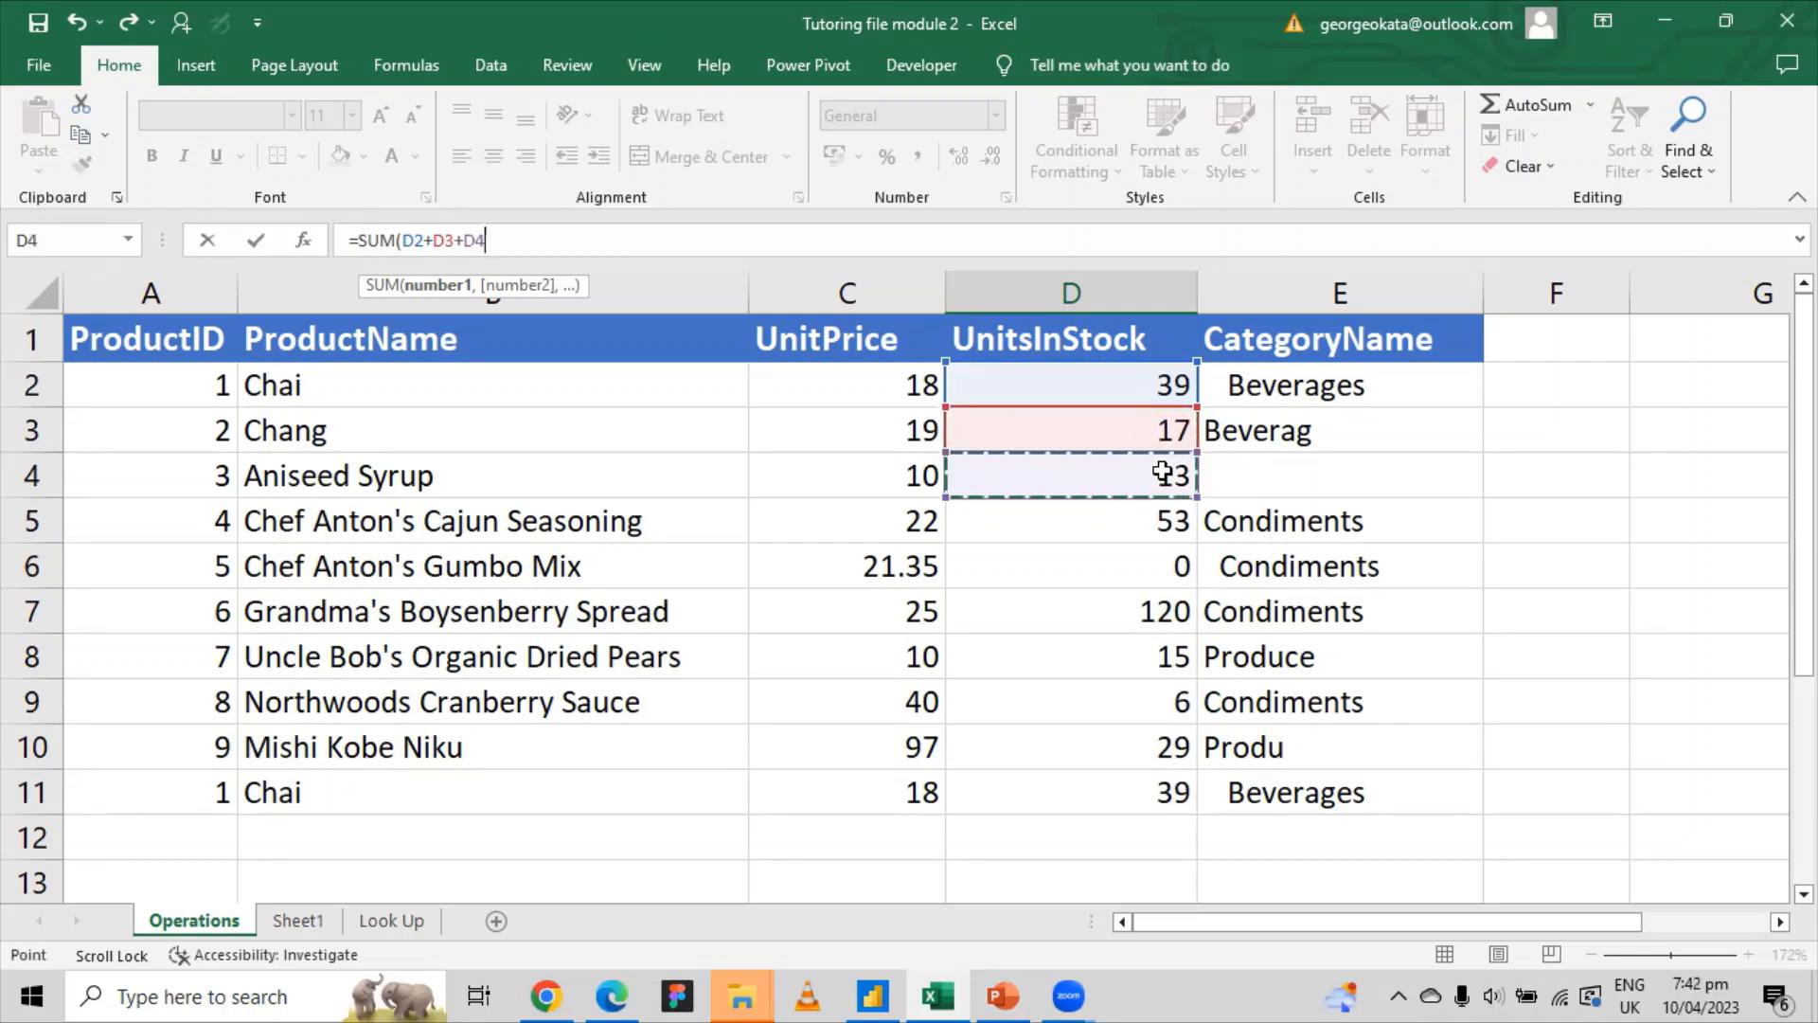
{"action": "type", "text": "+"}
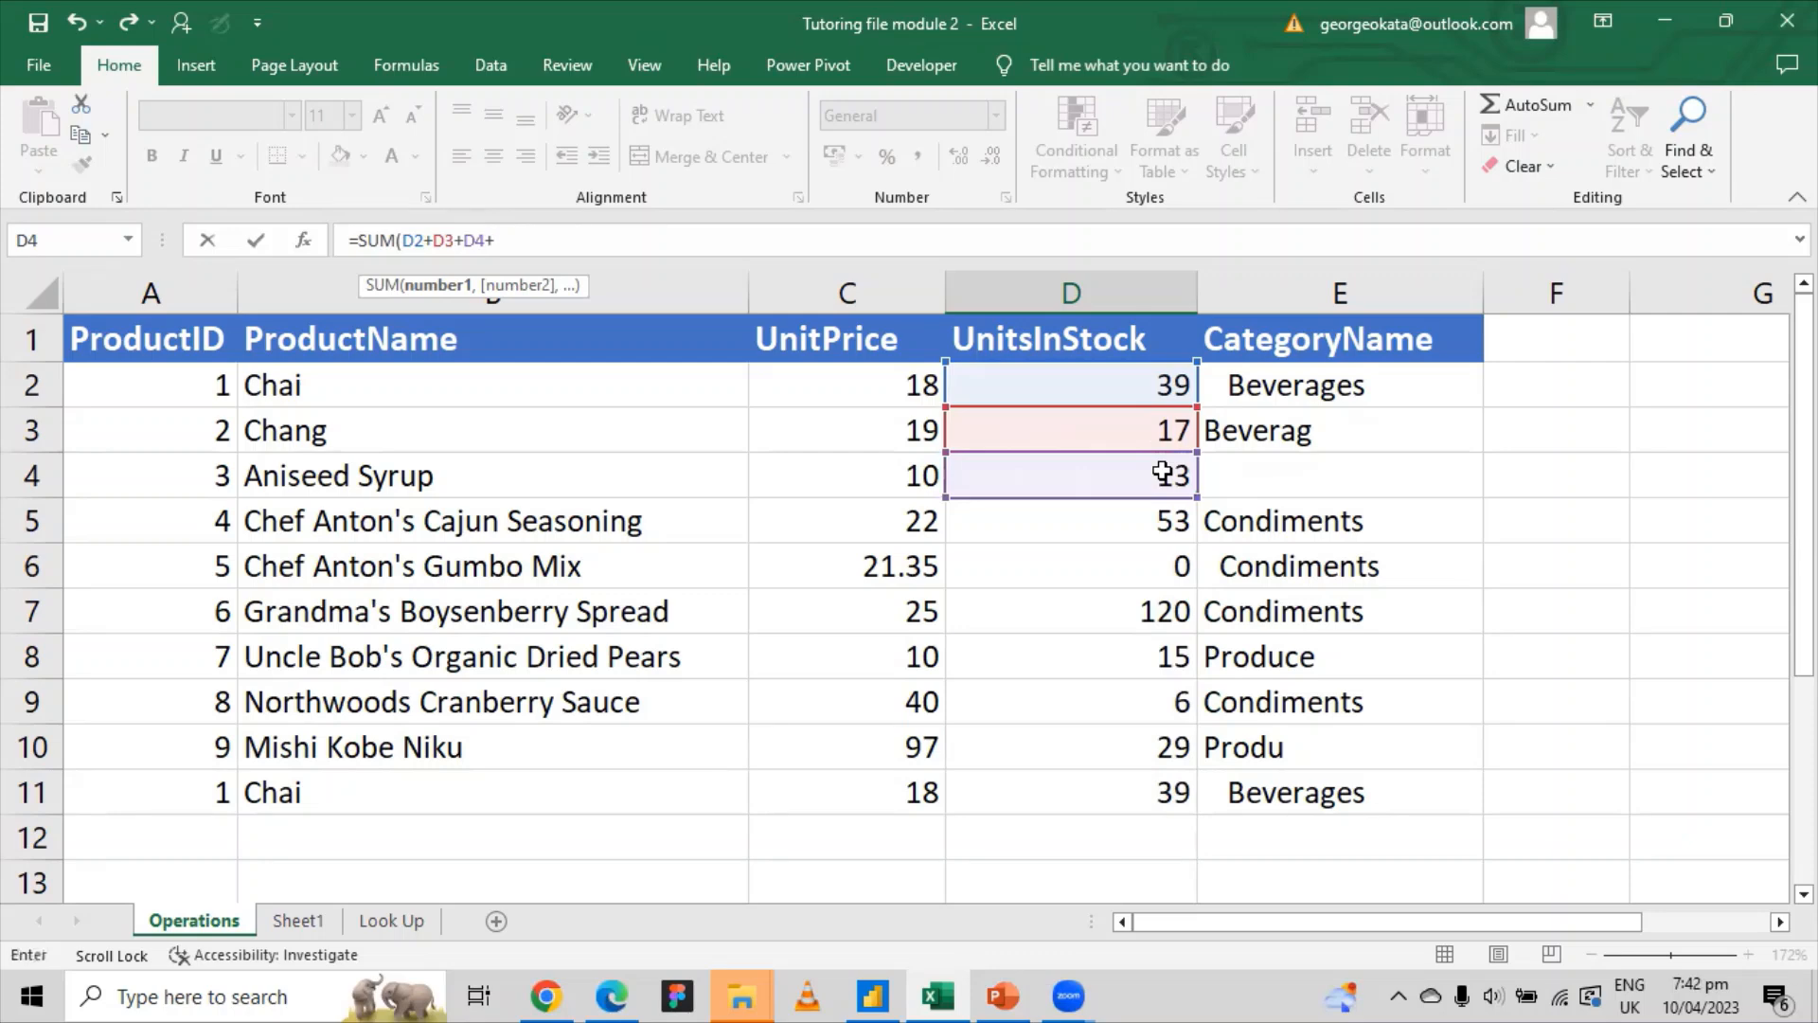
{"action": "left_click", "coordinate": [1159, 520]}
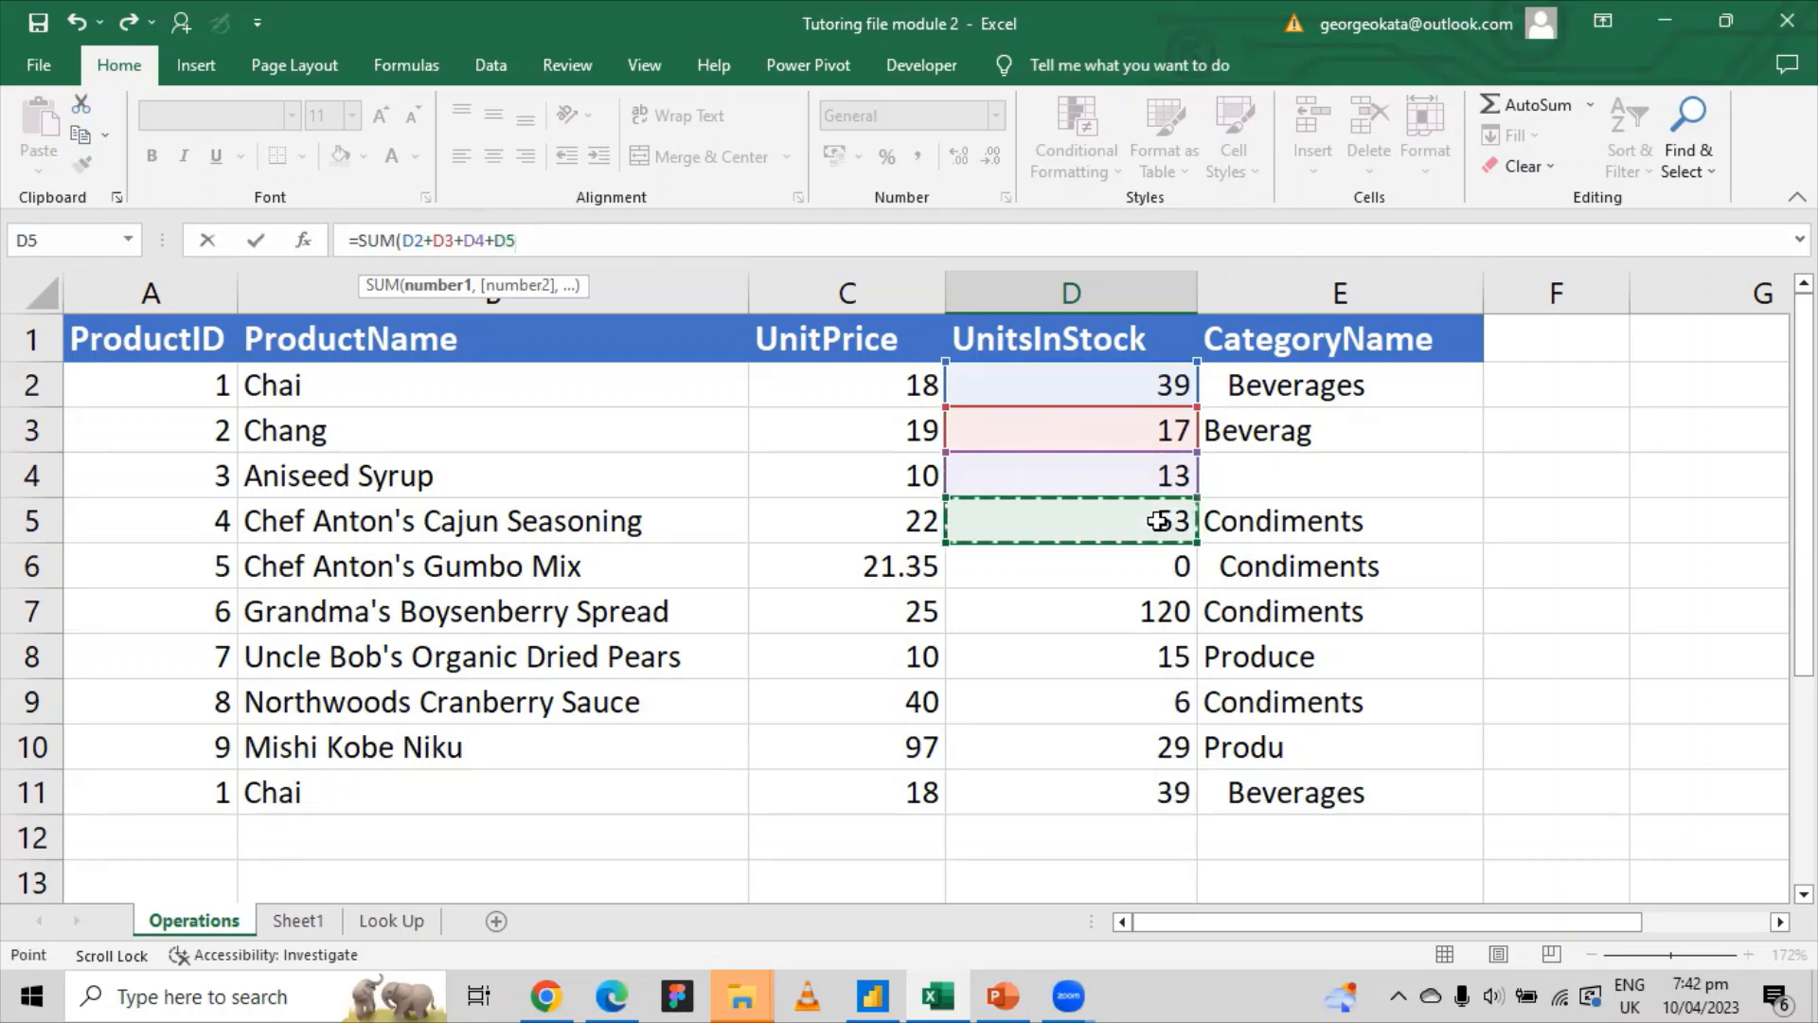
{"action": "type", "text": "+"}
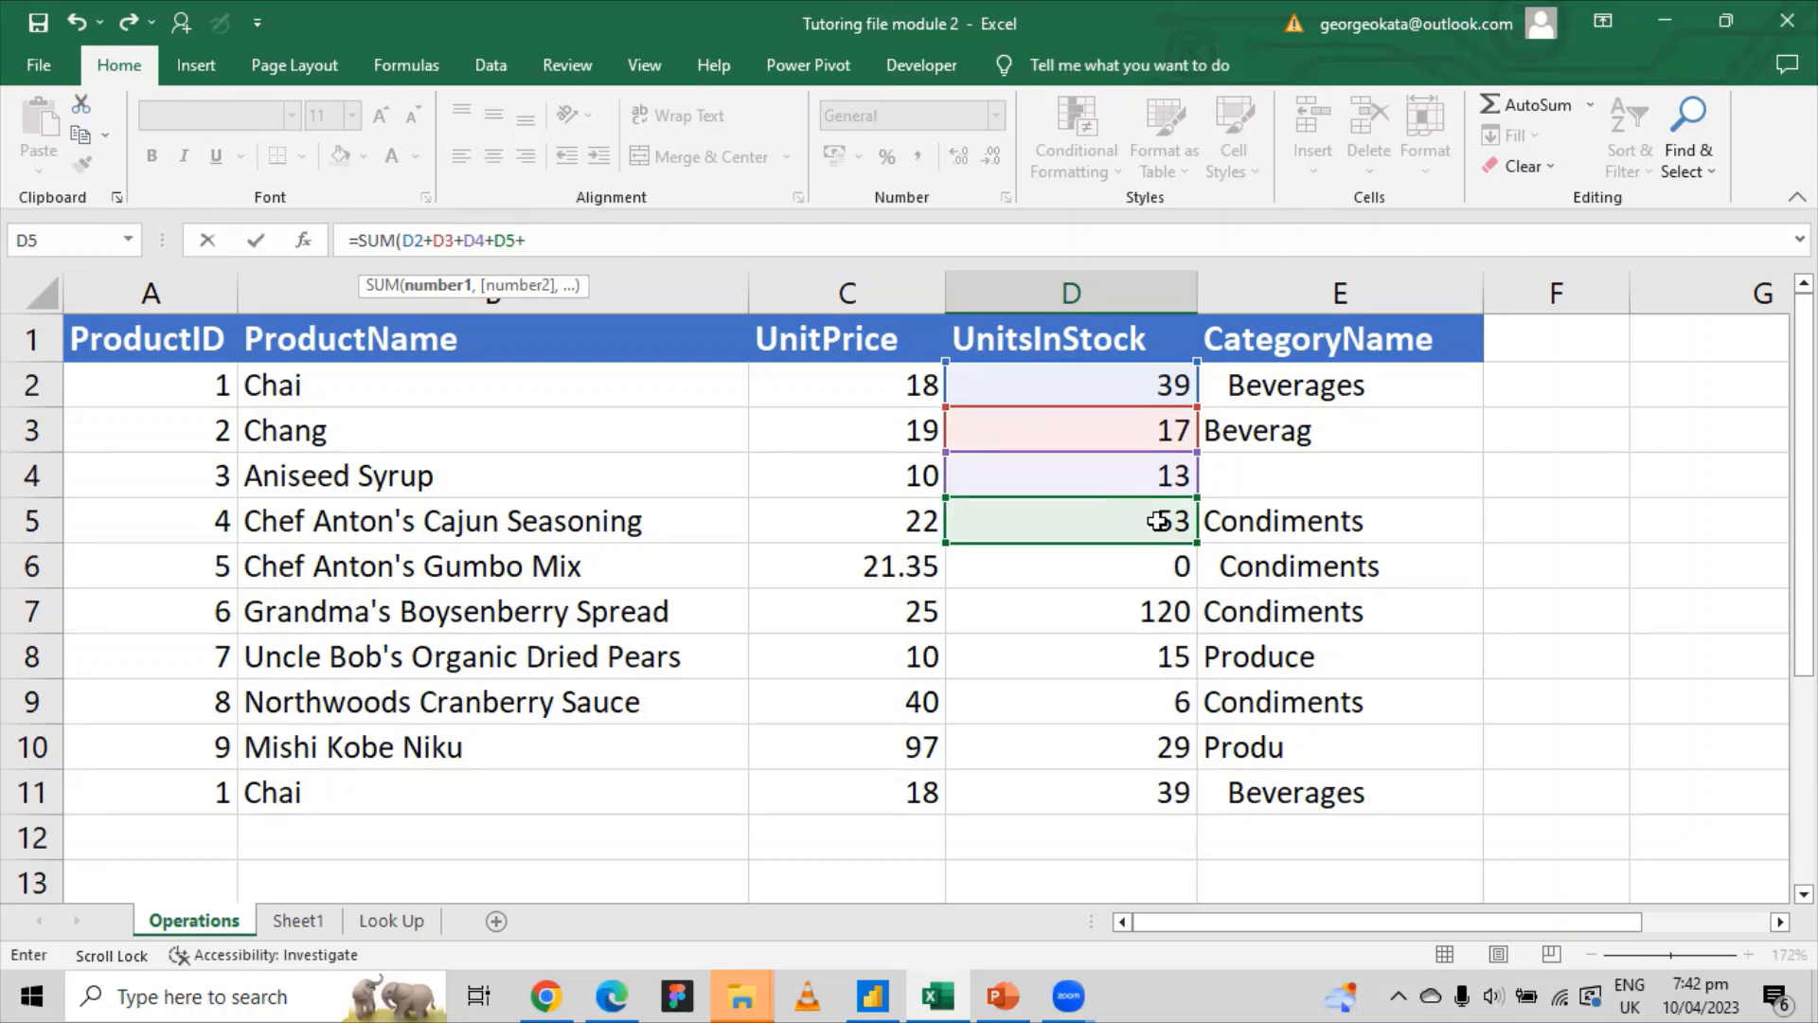
{"action": "left_click", "coordinate": [1162, 566]}
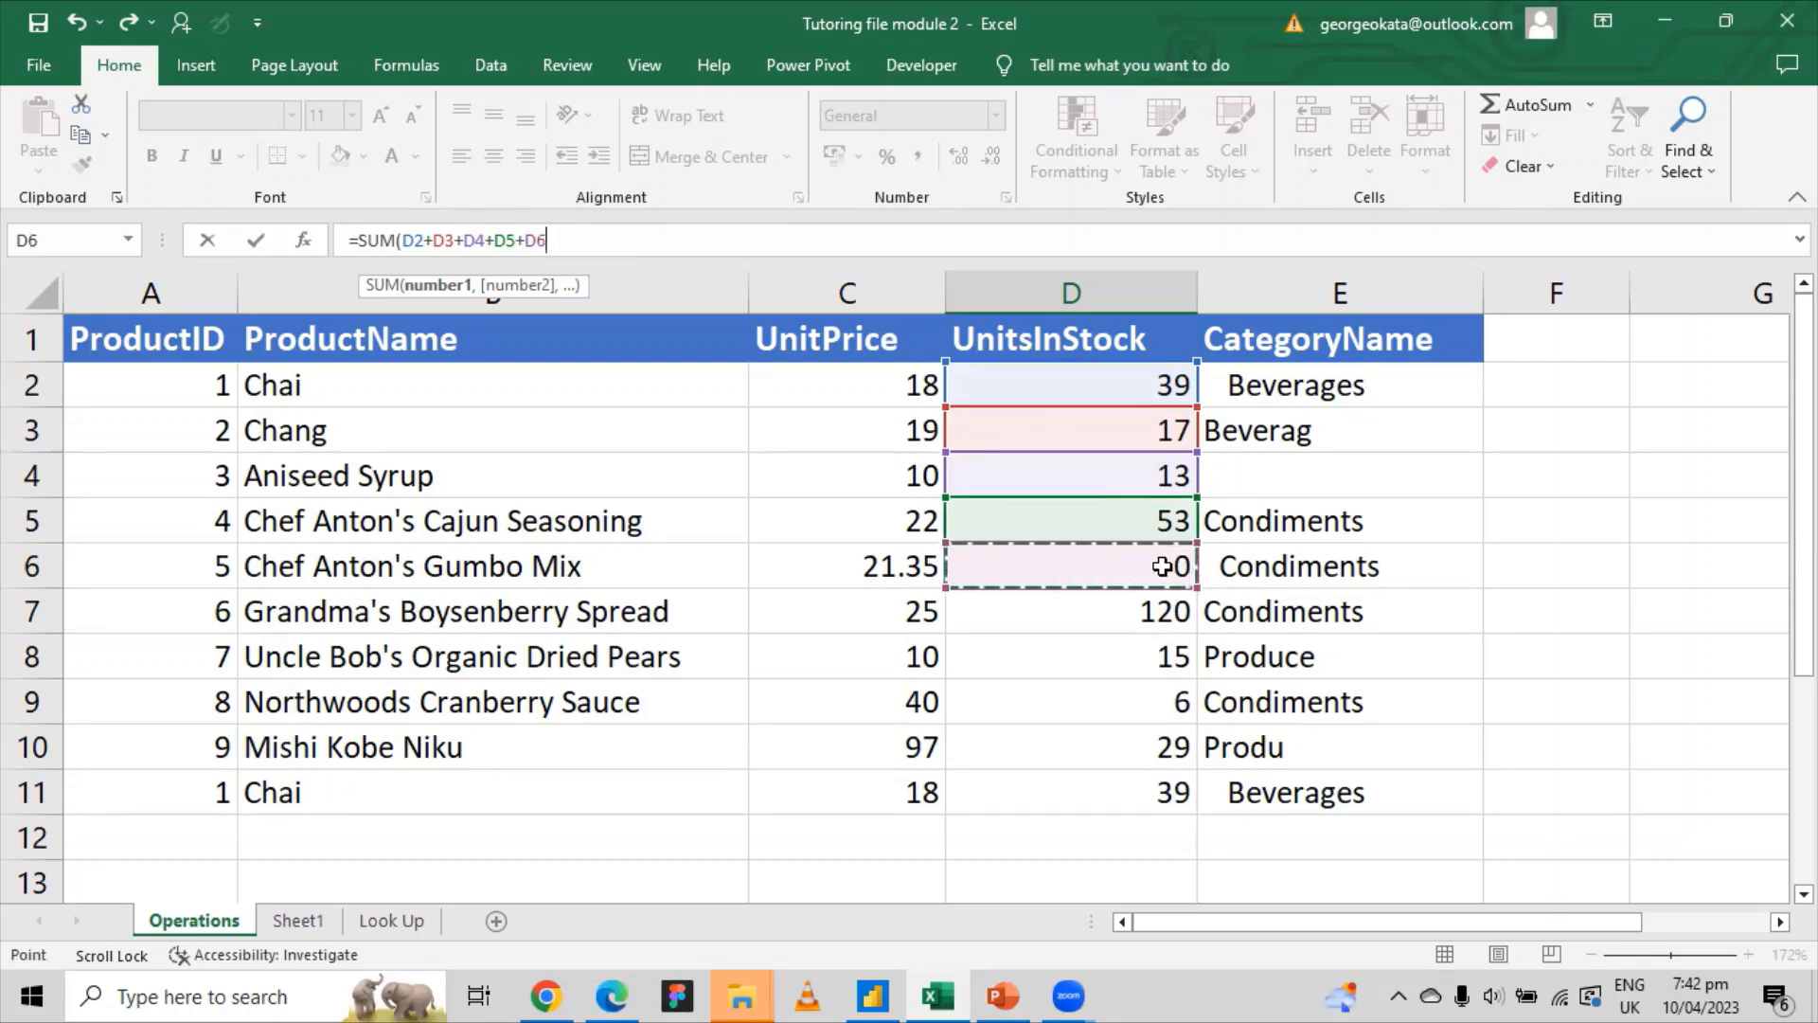
Step: Add D7 through D11, close the bracket and commit, giving 331
{"action": "type", "text": "+"}
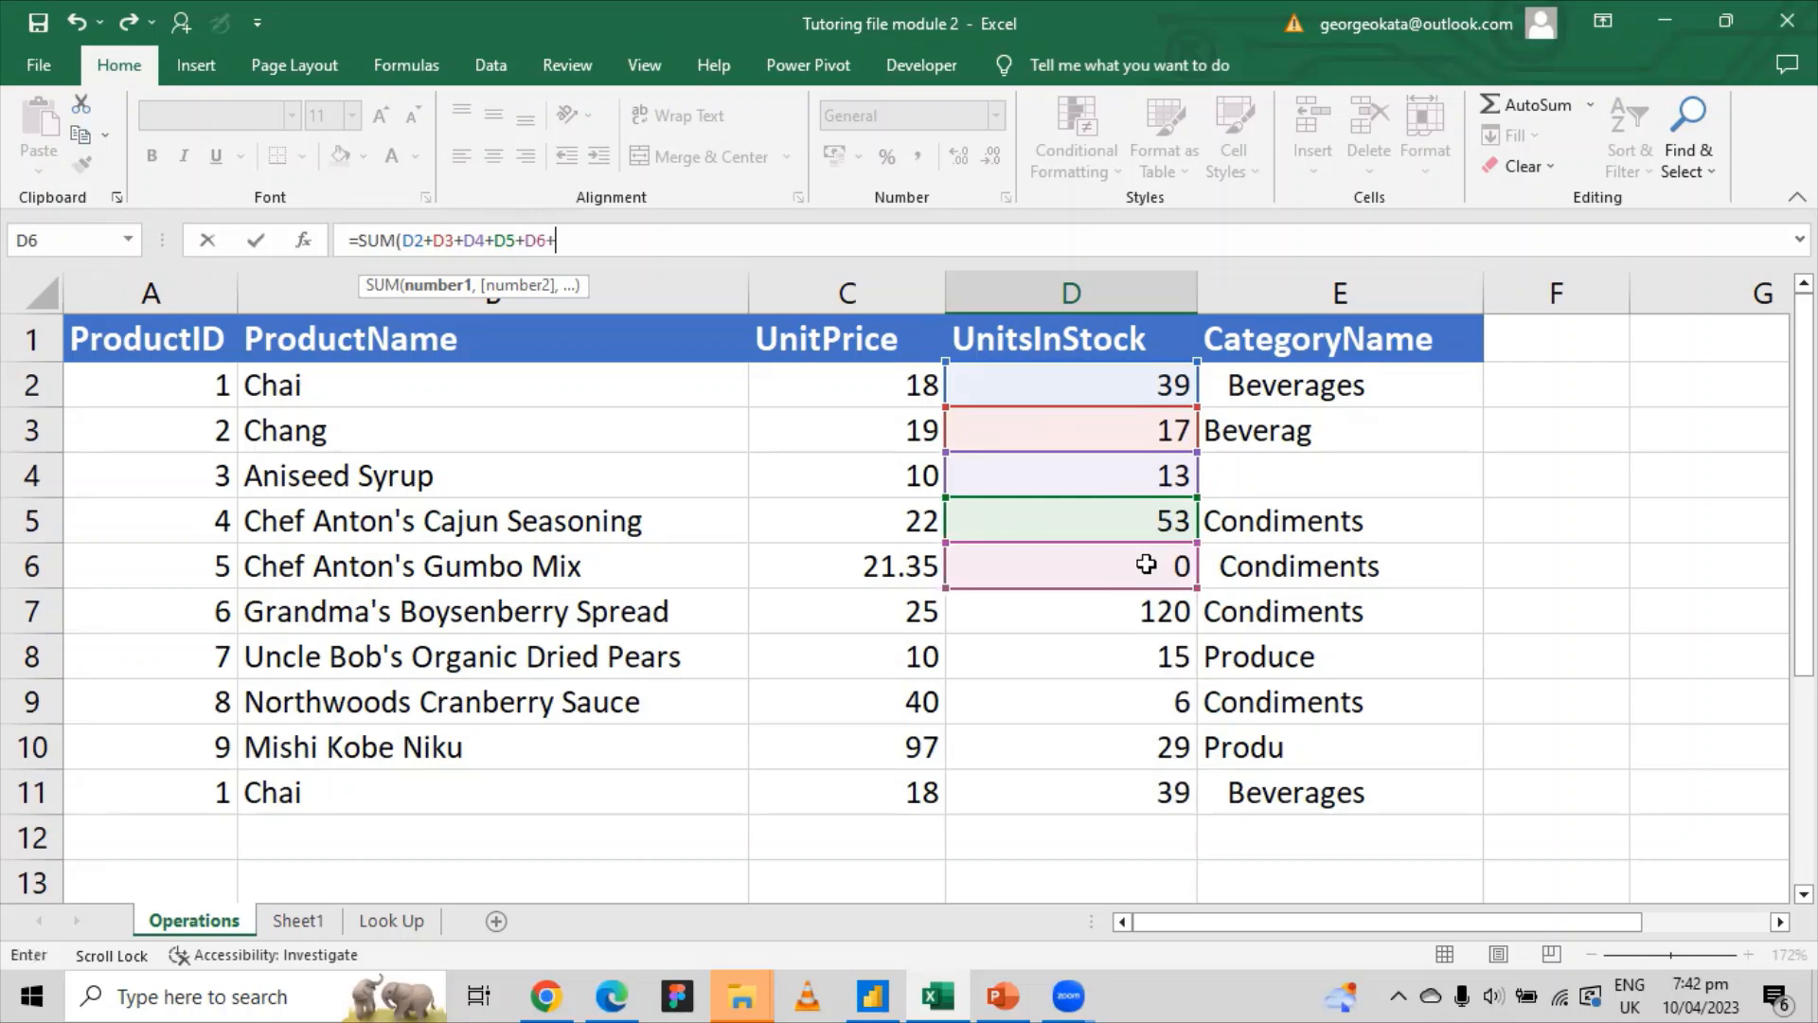
{"action": "left_click", "coordinate": [1159, 612]}
{"action": "type", "text": "+"}
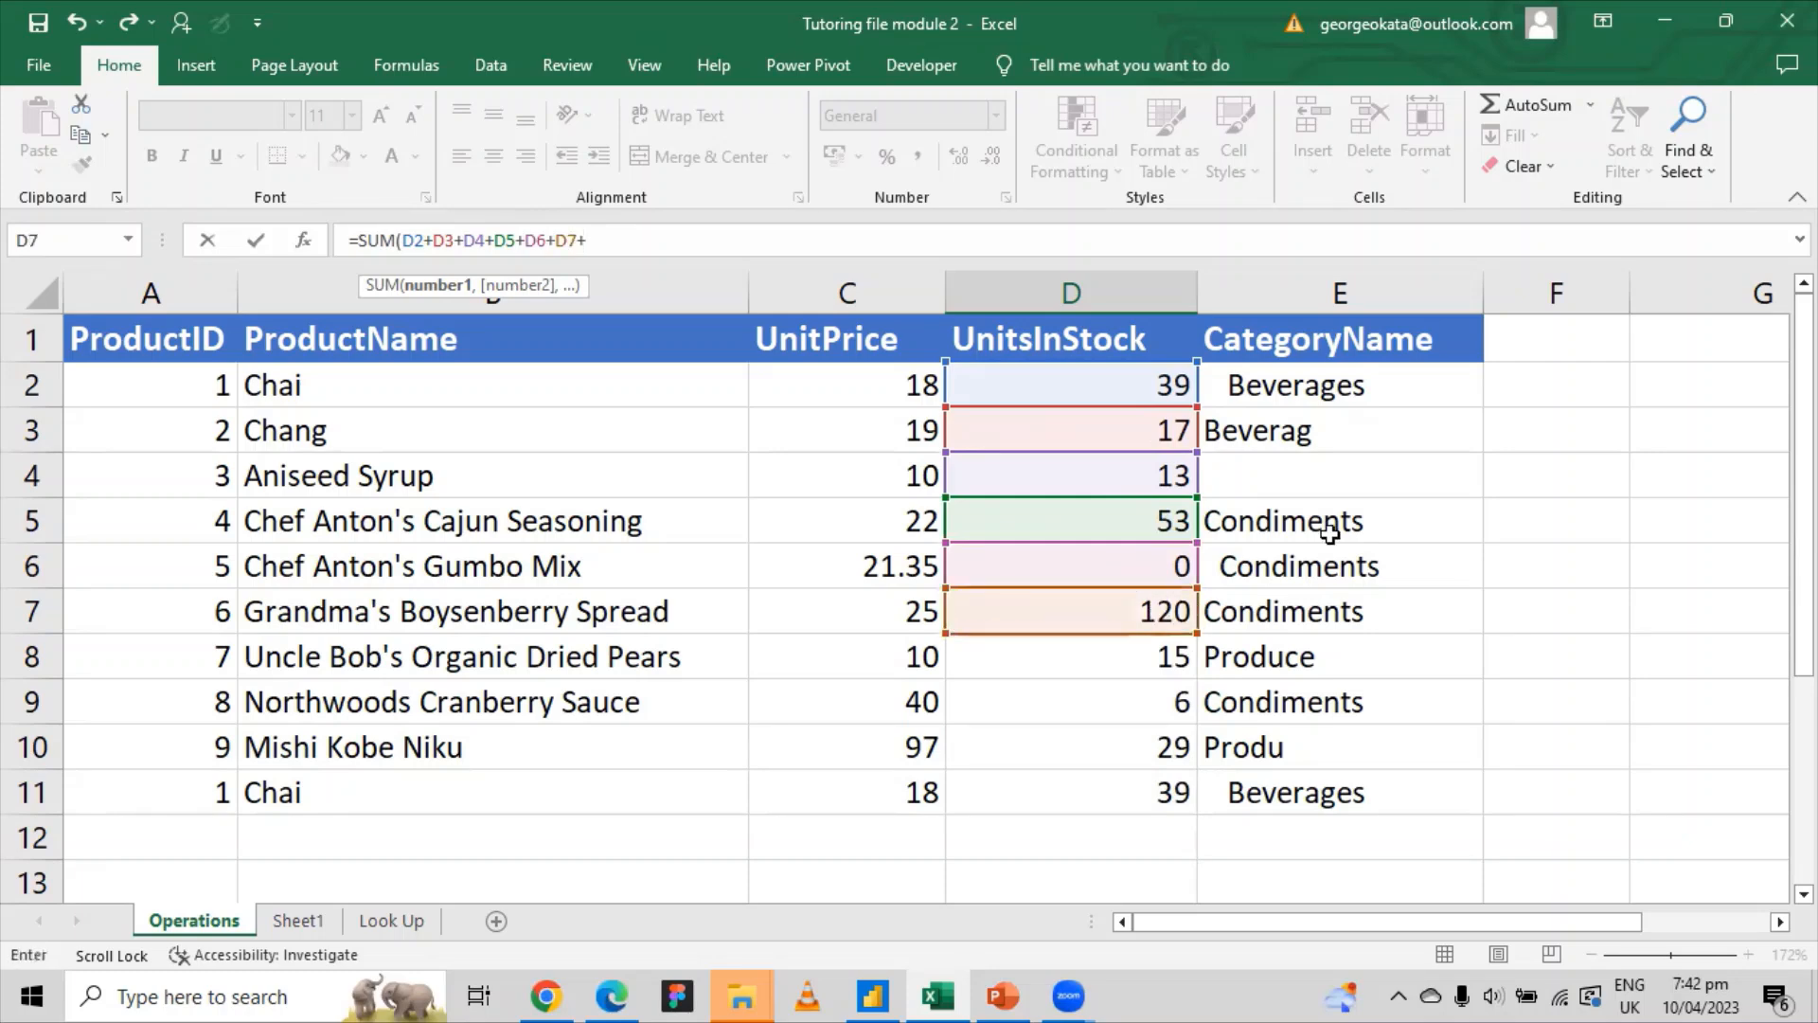
{"action": "left_click", "coordinate": [1166, 656]}
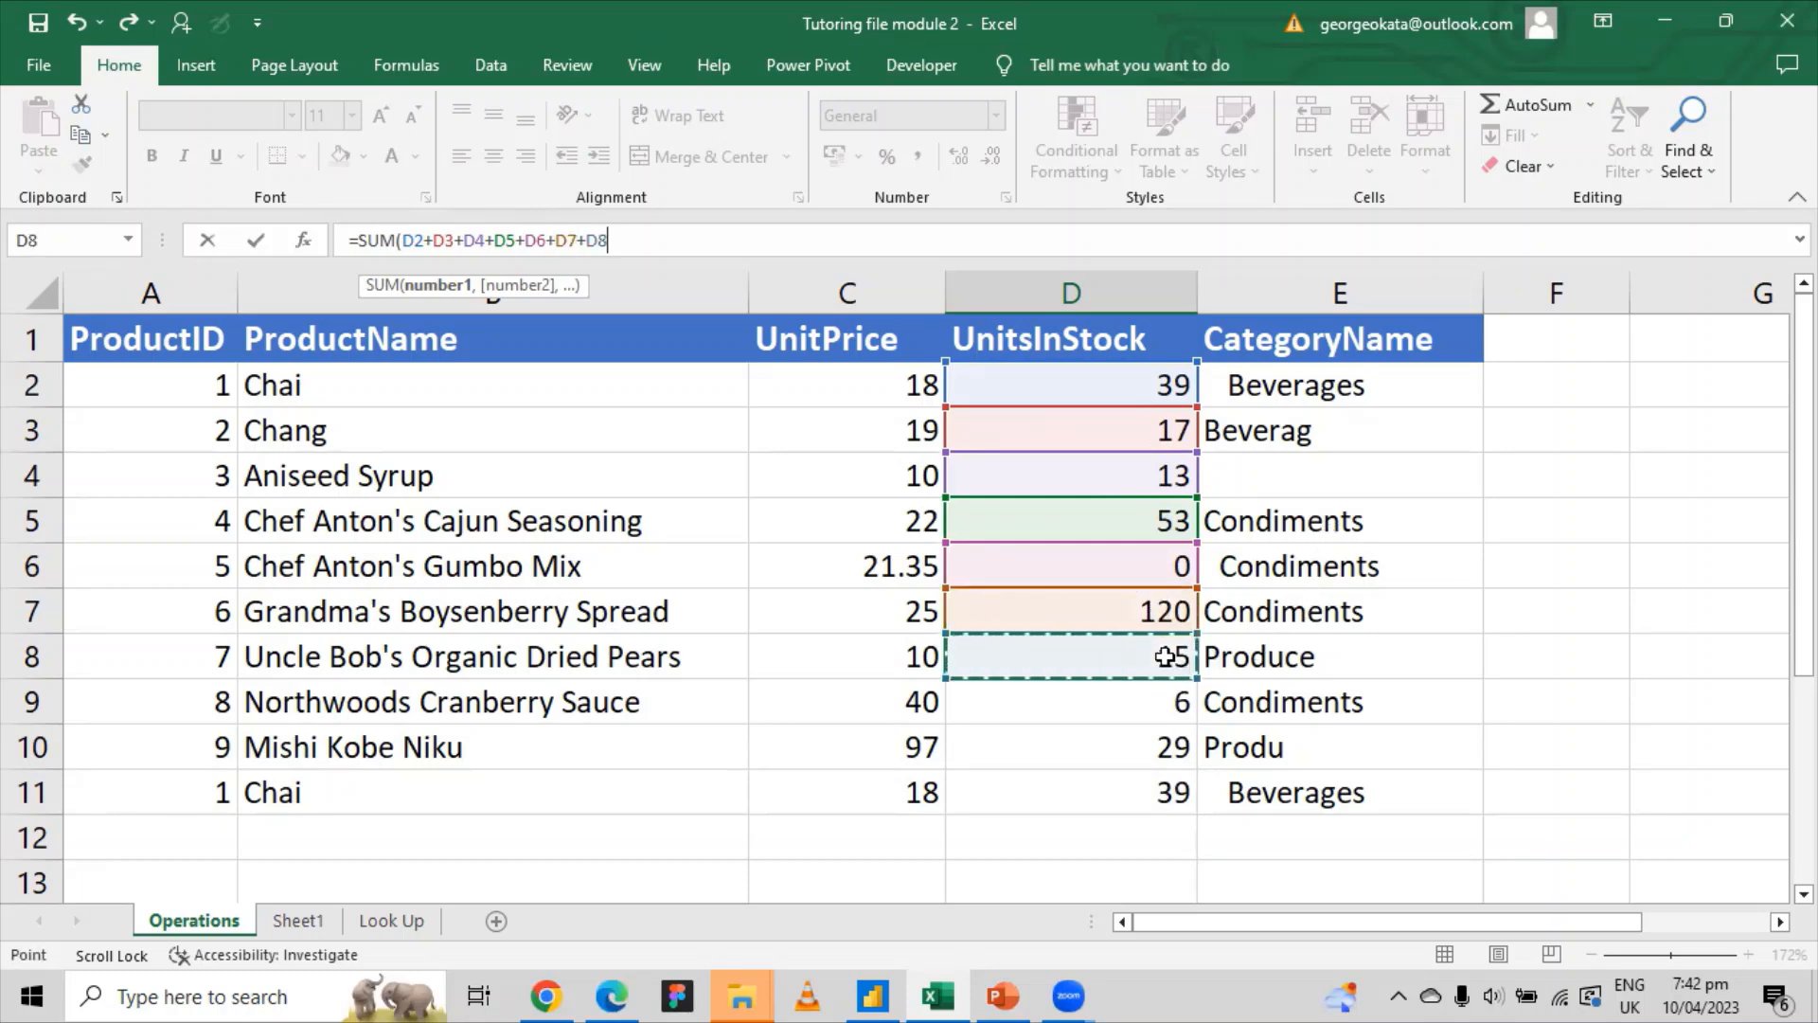
{"action": "type", "text": "+"}
{"action": "left_click", "coordinate": [1151, 696]}
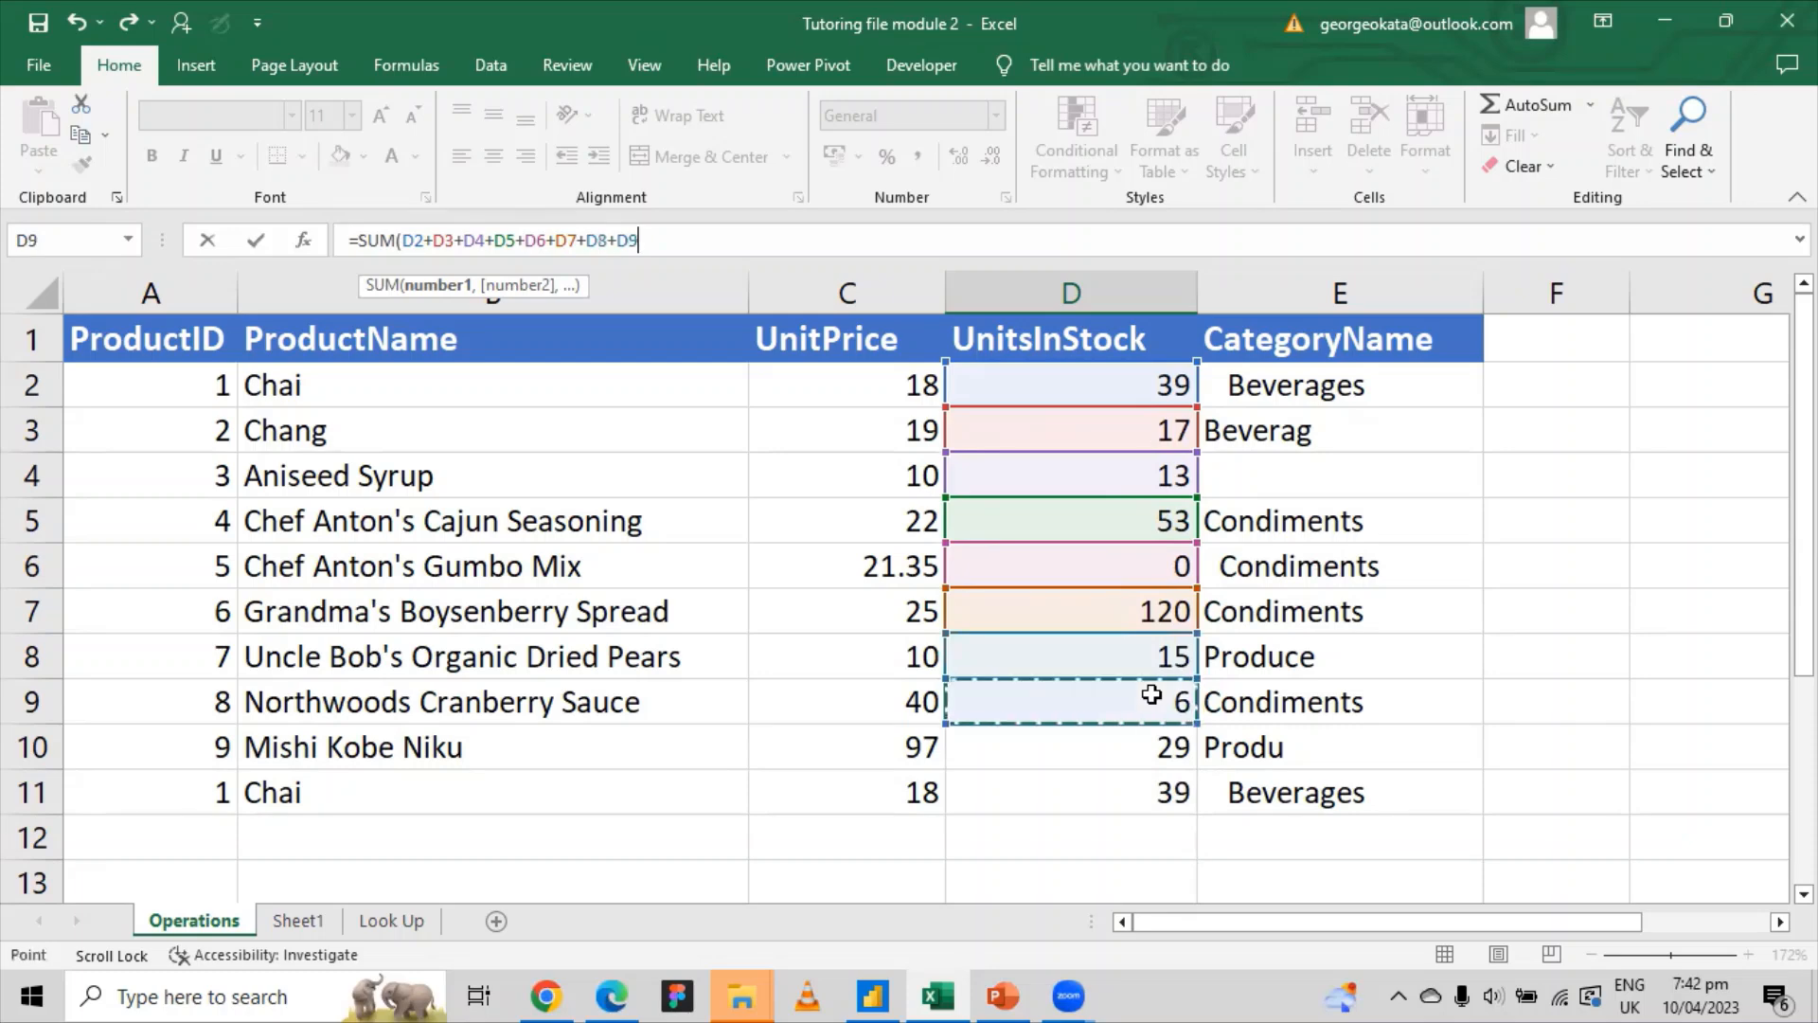
{"action": "type", "text": "+"}
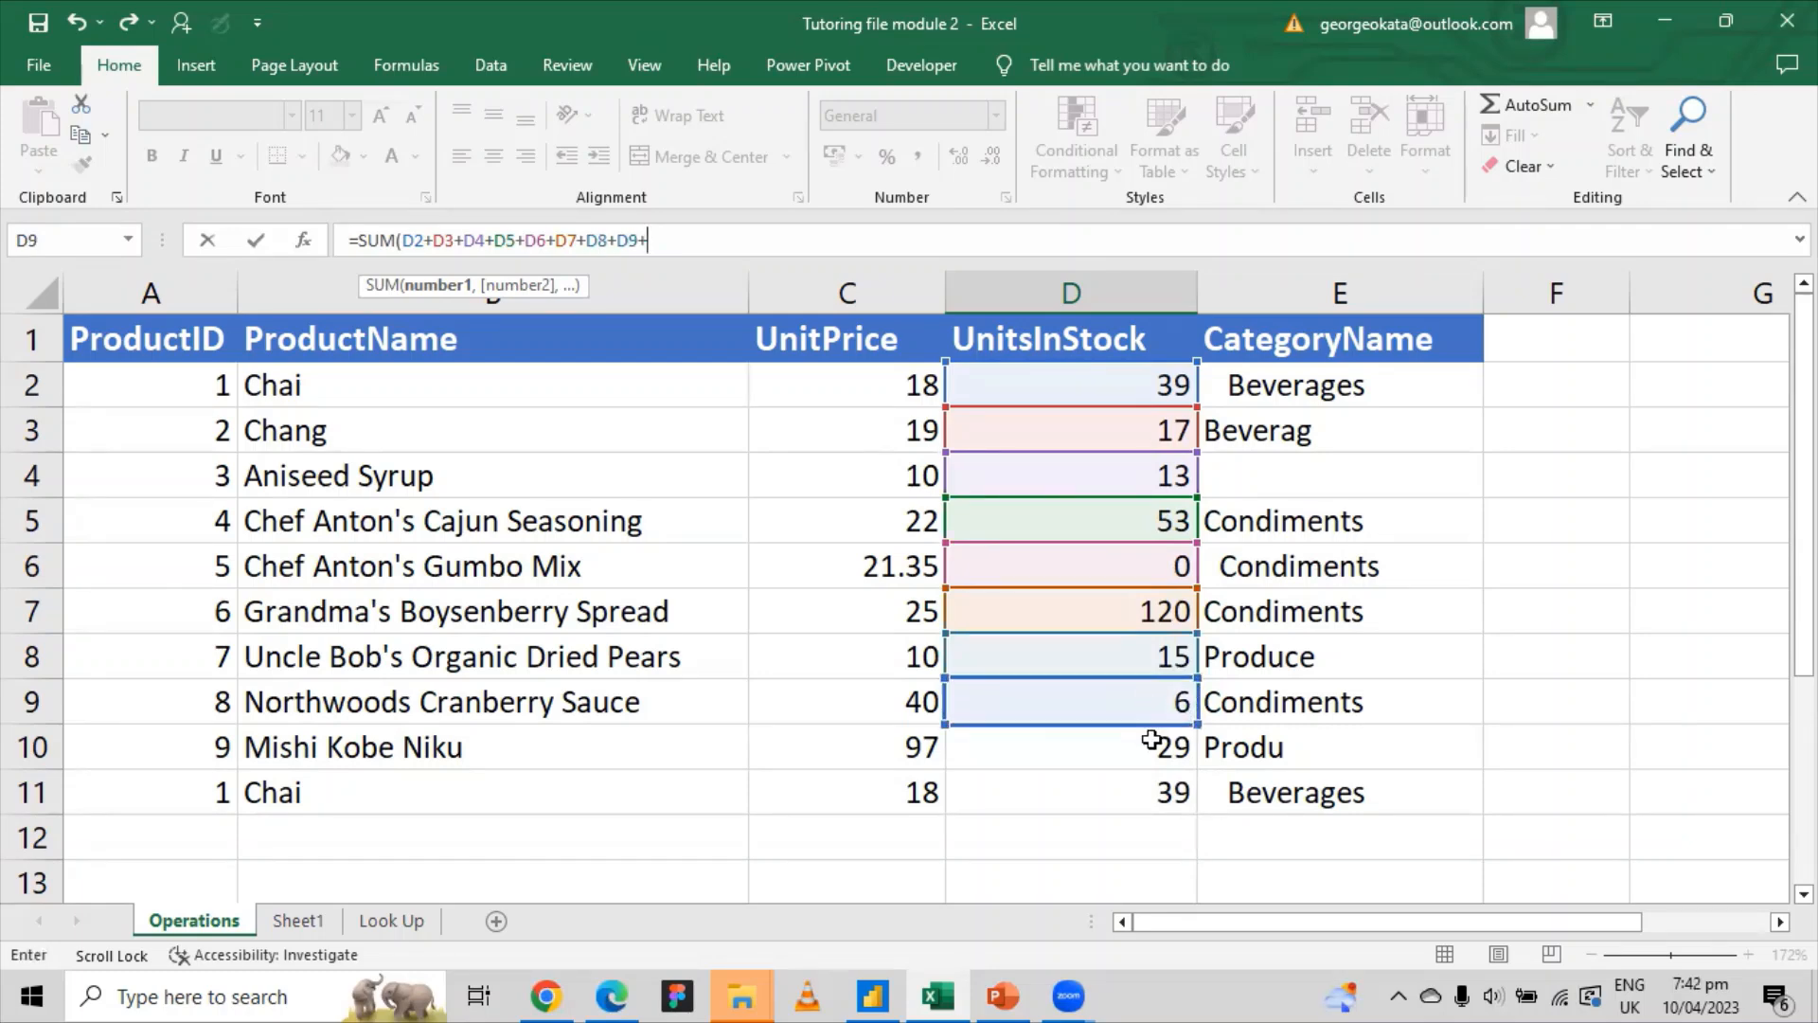
{"action": "left_click", "coordinate": [1152, 746]}
{"action": "type", "text": "+"}
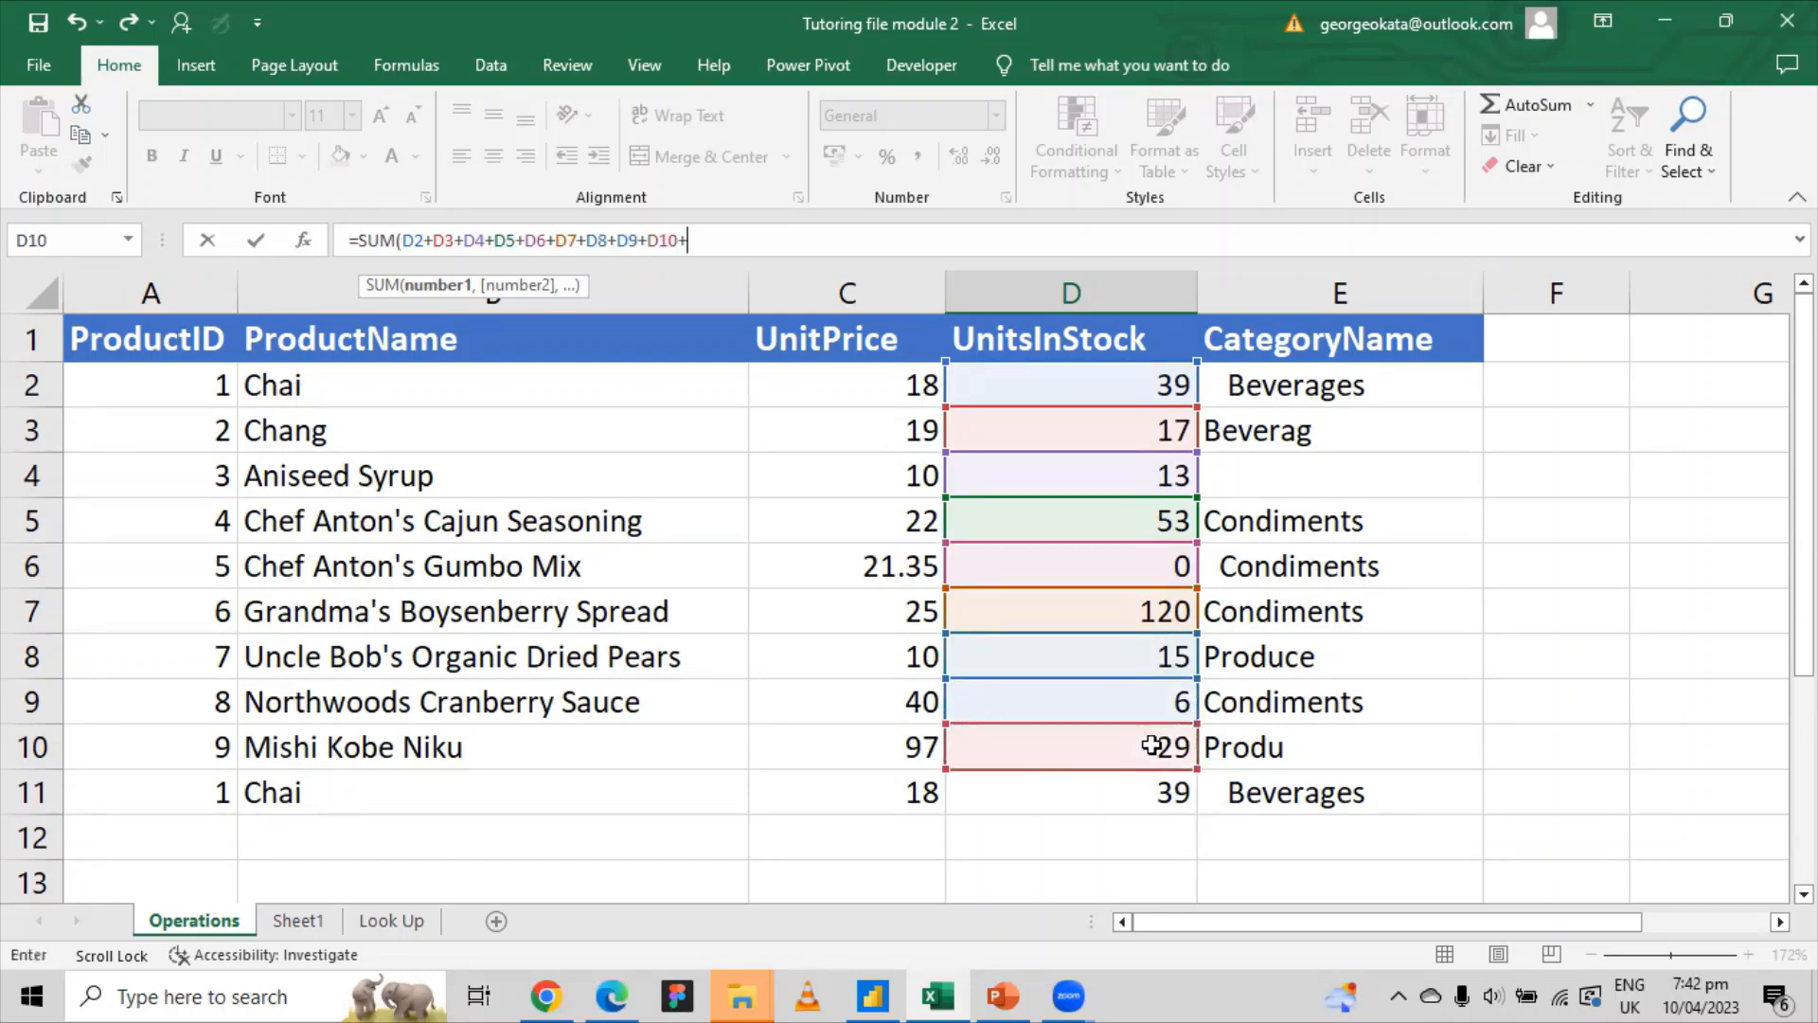
{"action": "left_click", "coordinate": [1174, 791]}
{"action": "type", "text": ")"}
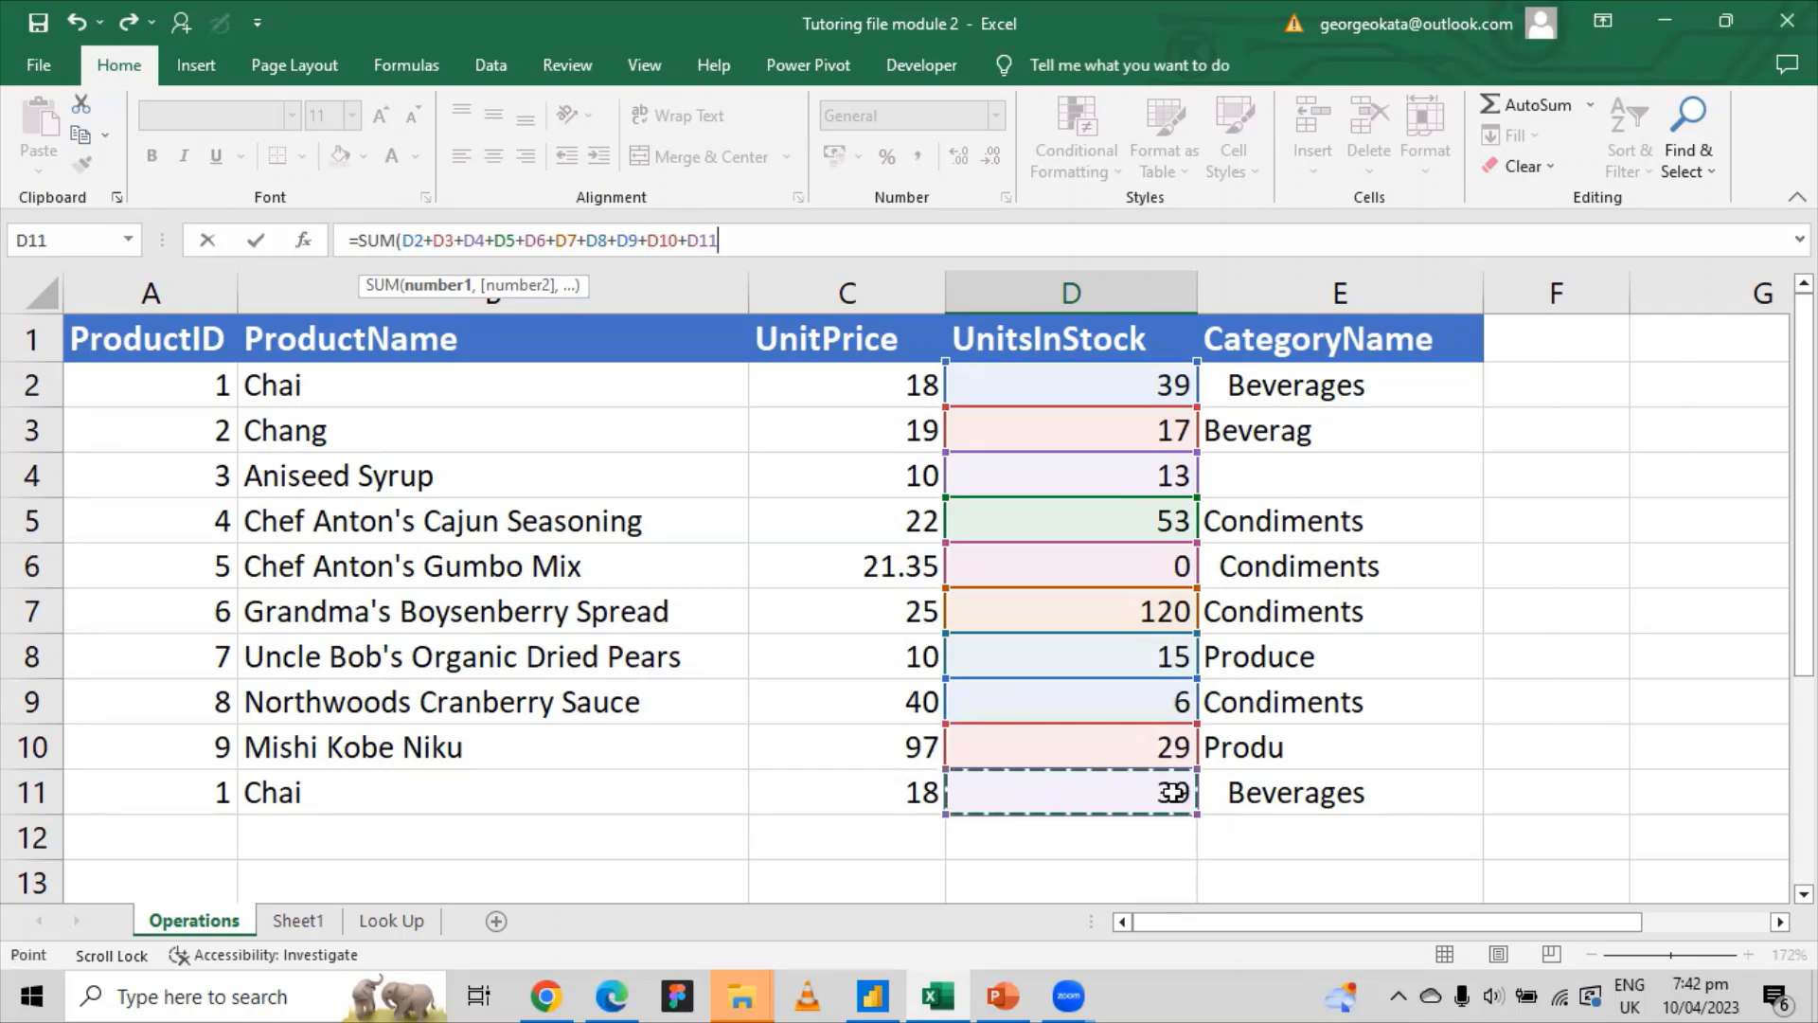
{"action": "key", "text": "Return"}
{"action": "left_click", "coordinate": [1178, 841]}
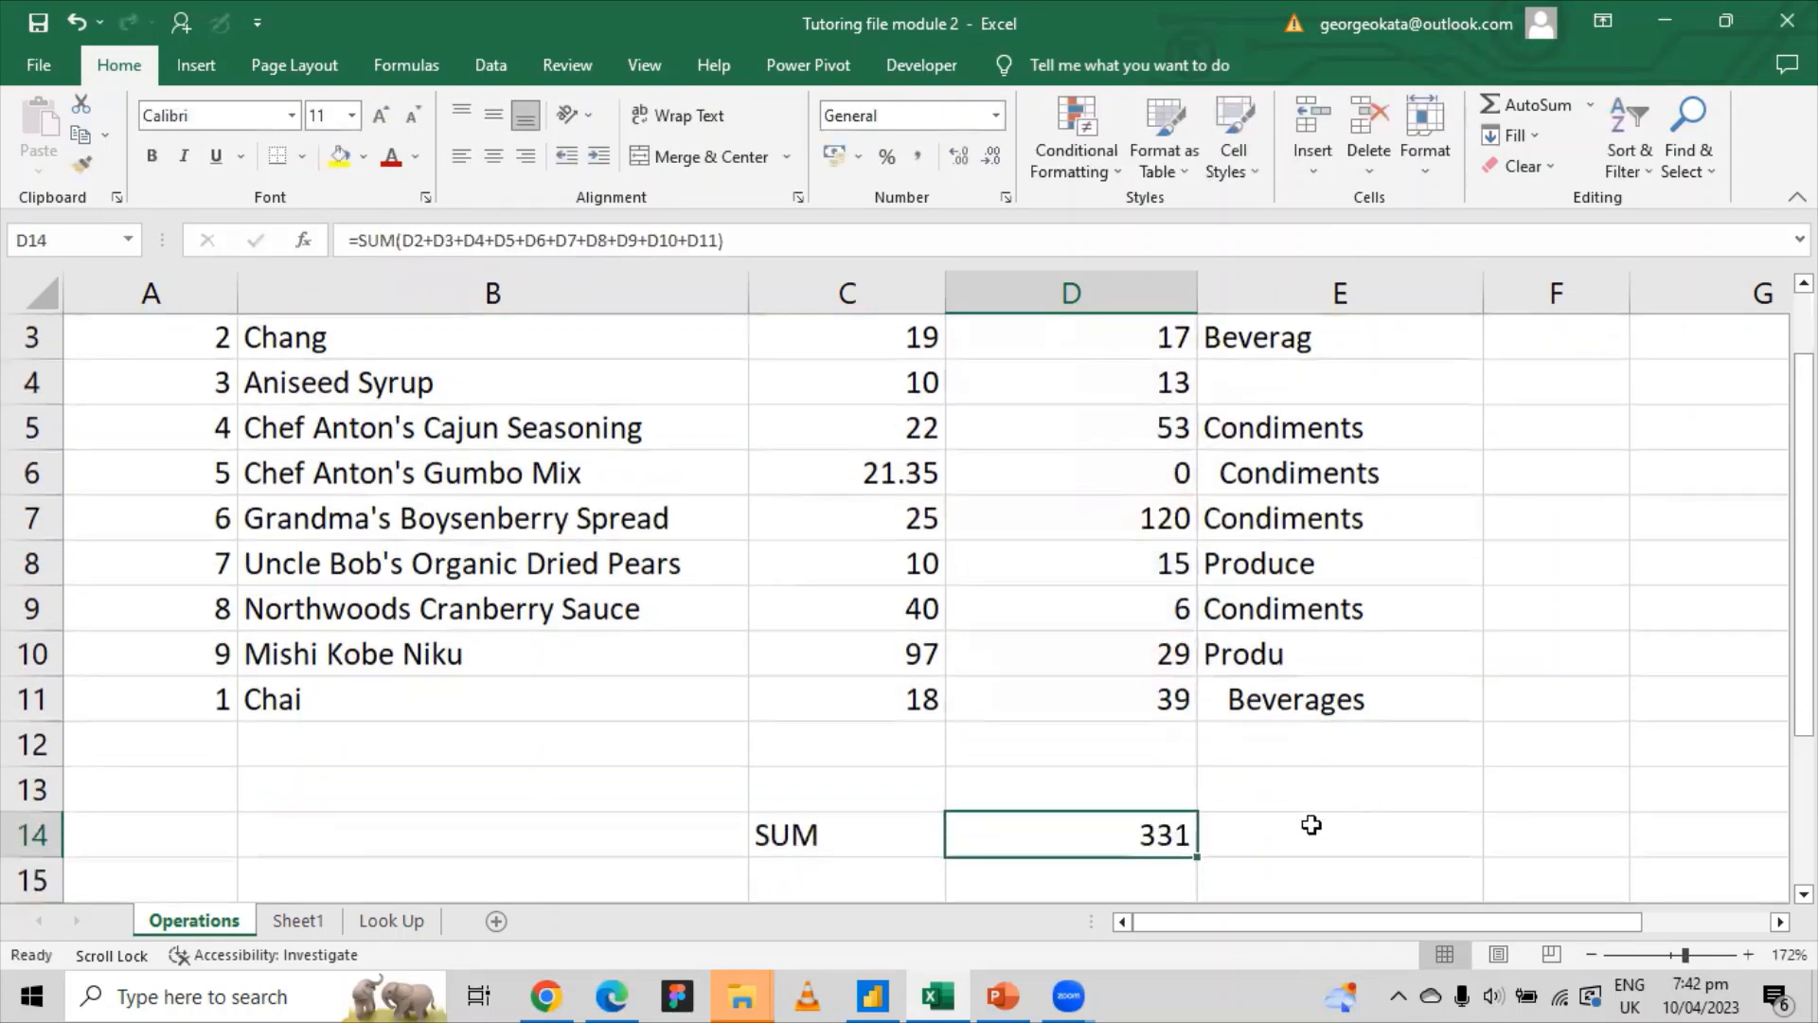
Step: Remove a stray 5 accidentally typed into D13
{"action": "scroll", "coordinate": [1191, 854], "scroll_direction": "up", "scroll_amount": 1}
{"action": "scroll", "coordinate": [1195, 854], "scroll_direction": "up", "scroll_amount": 1}
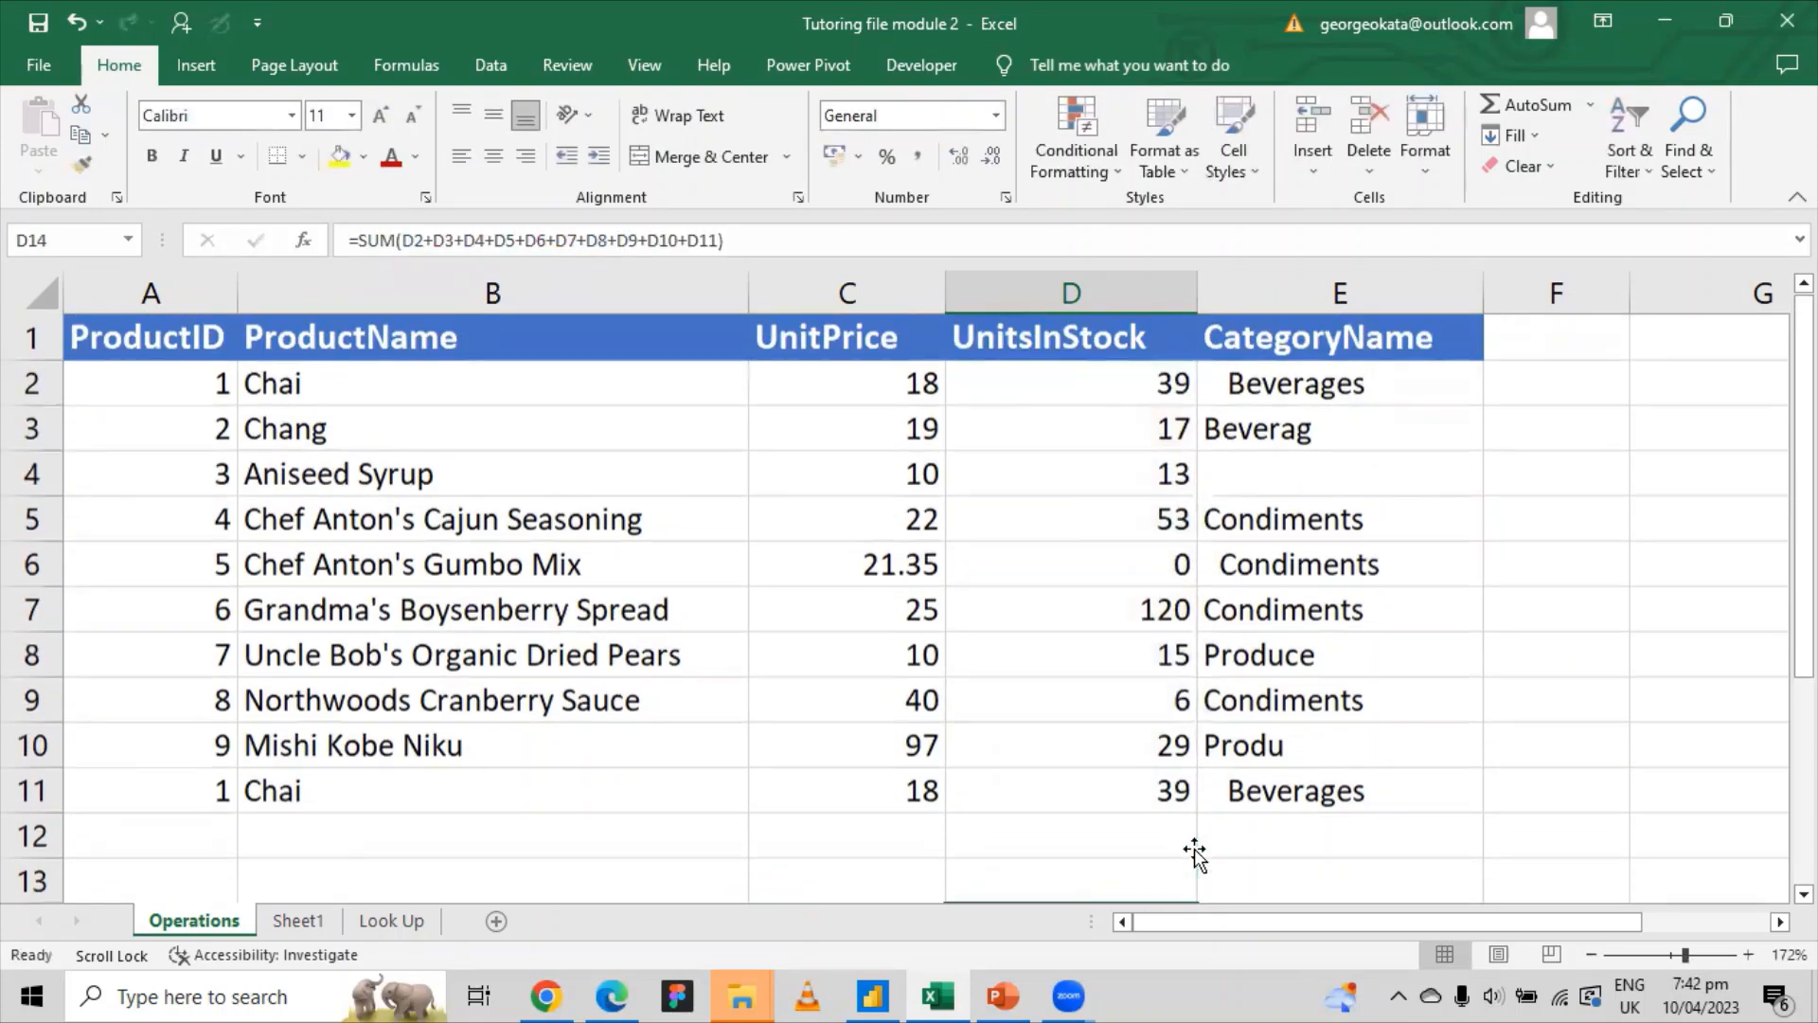
{"action": "scroll", "coordinate": [1189, 850], "scroll_direction": "down", "scroll_amount": 5}
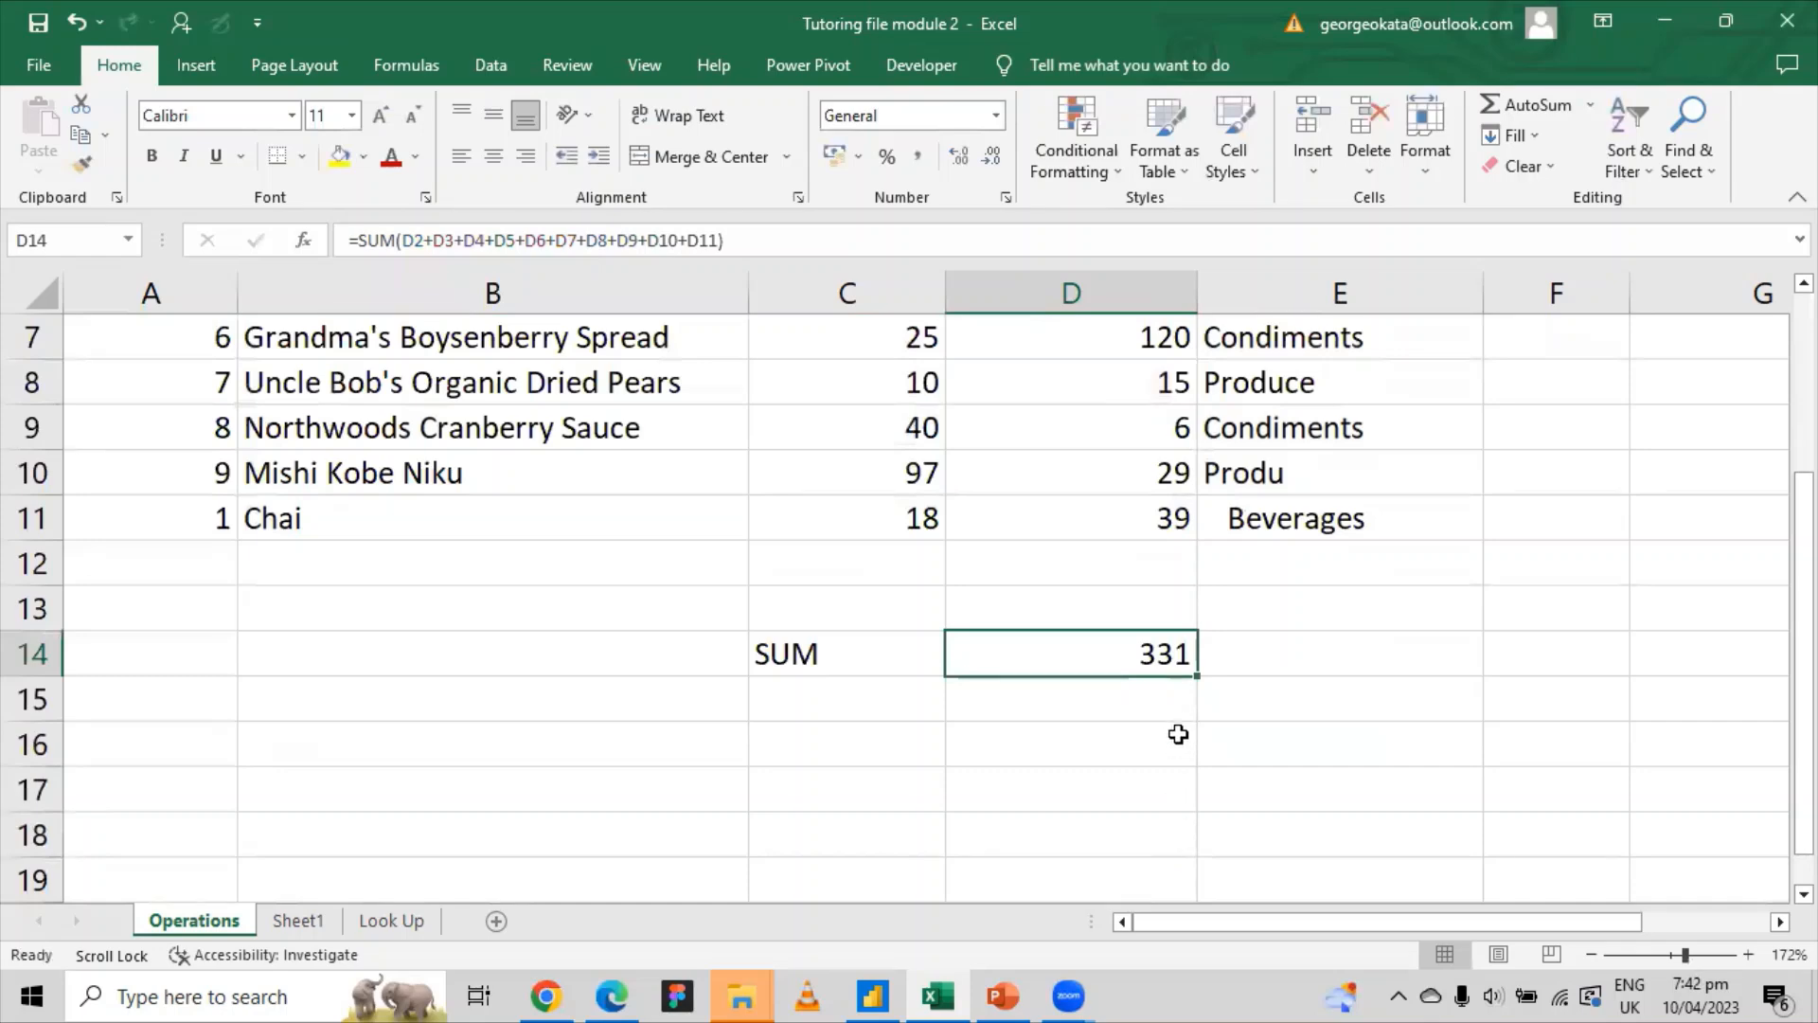
{"action": "scroll", "coordinate": [1178, 735], "scroll_direction": "up", "scroll_amount": 2}
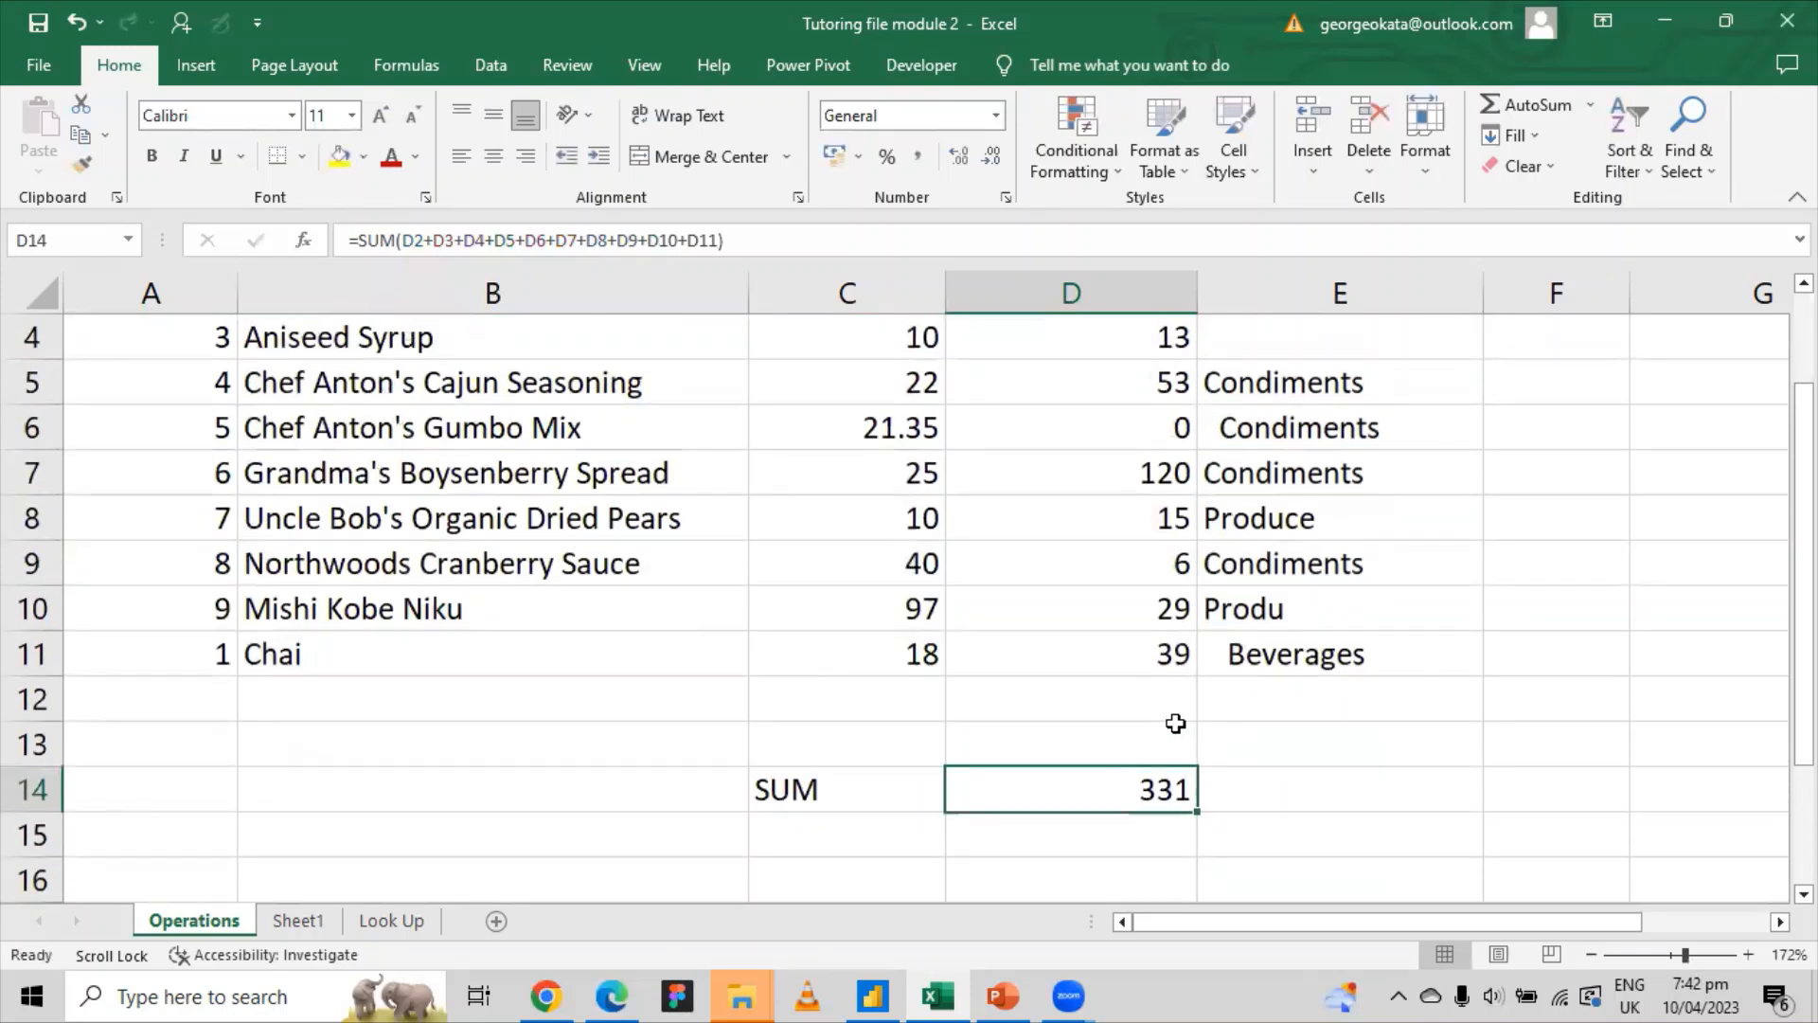
{"action": "left_click", "coordinate": [1000, 715]}
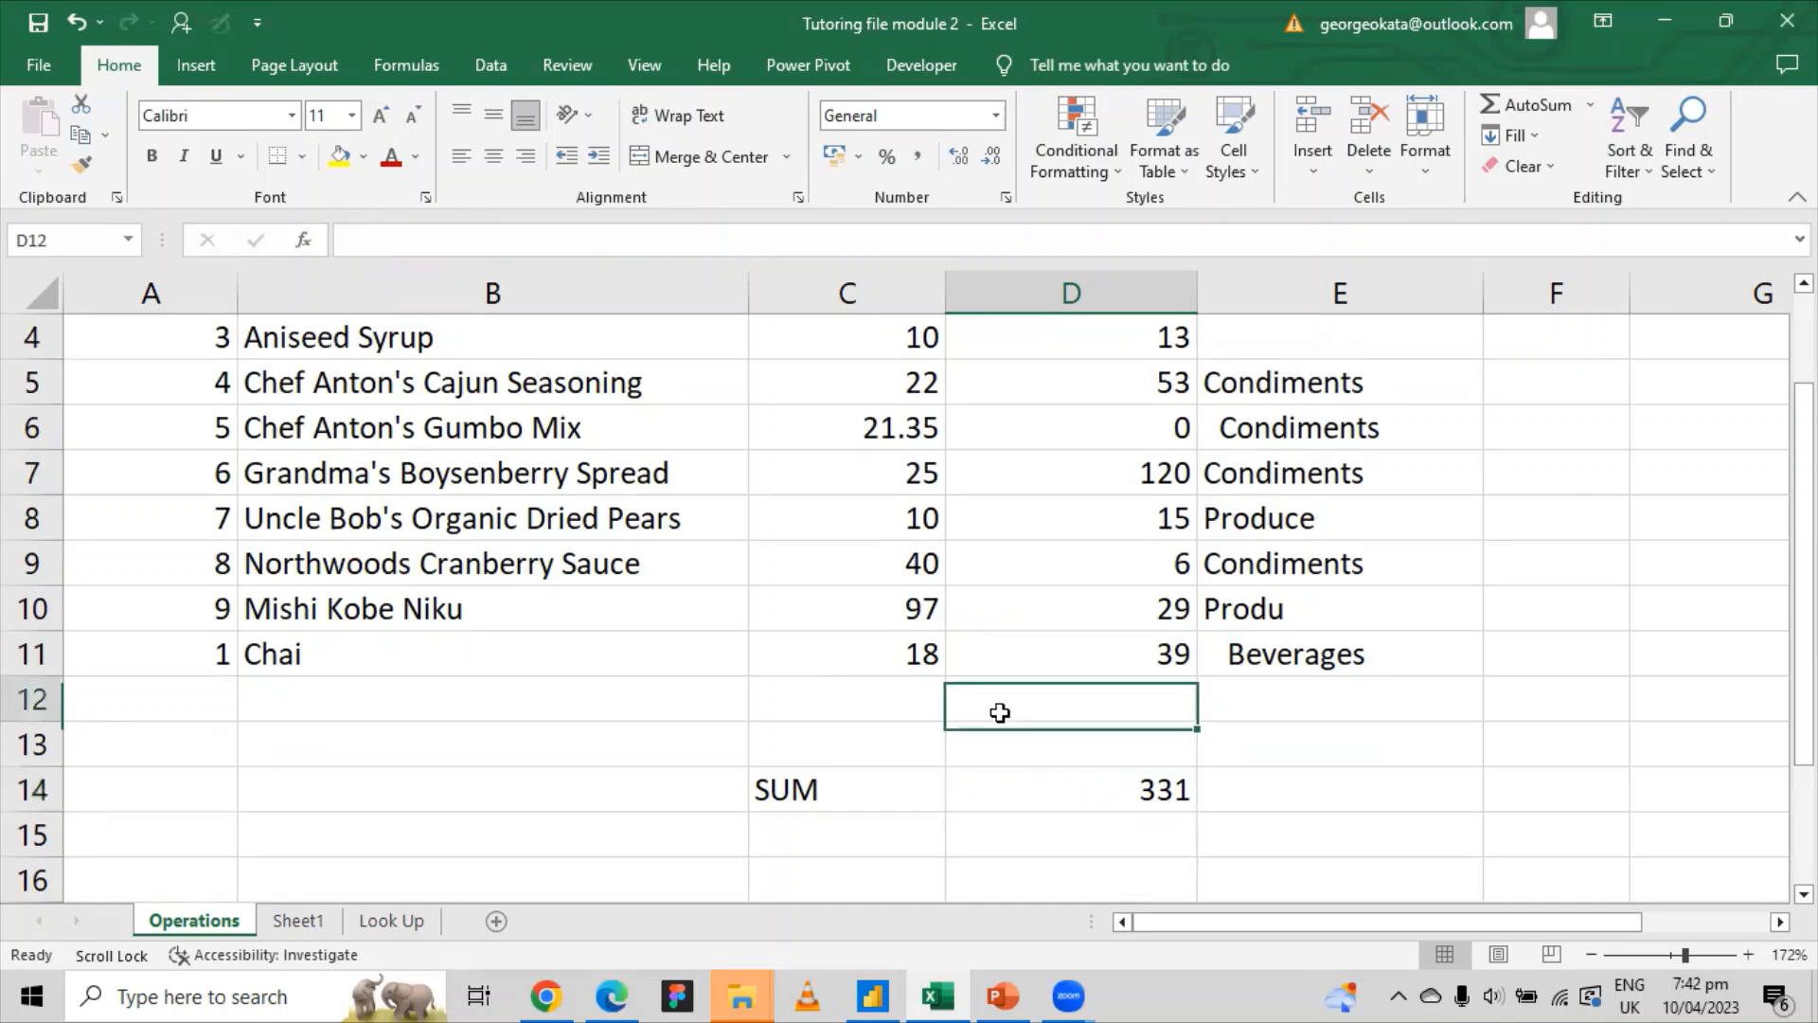
{"action": "left_click", "coordinate": [1003, 750]}
{"action": "type", "text": "5"}
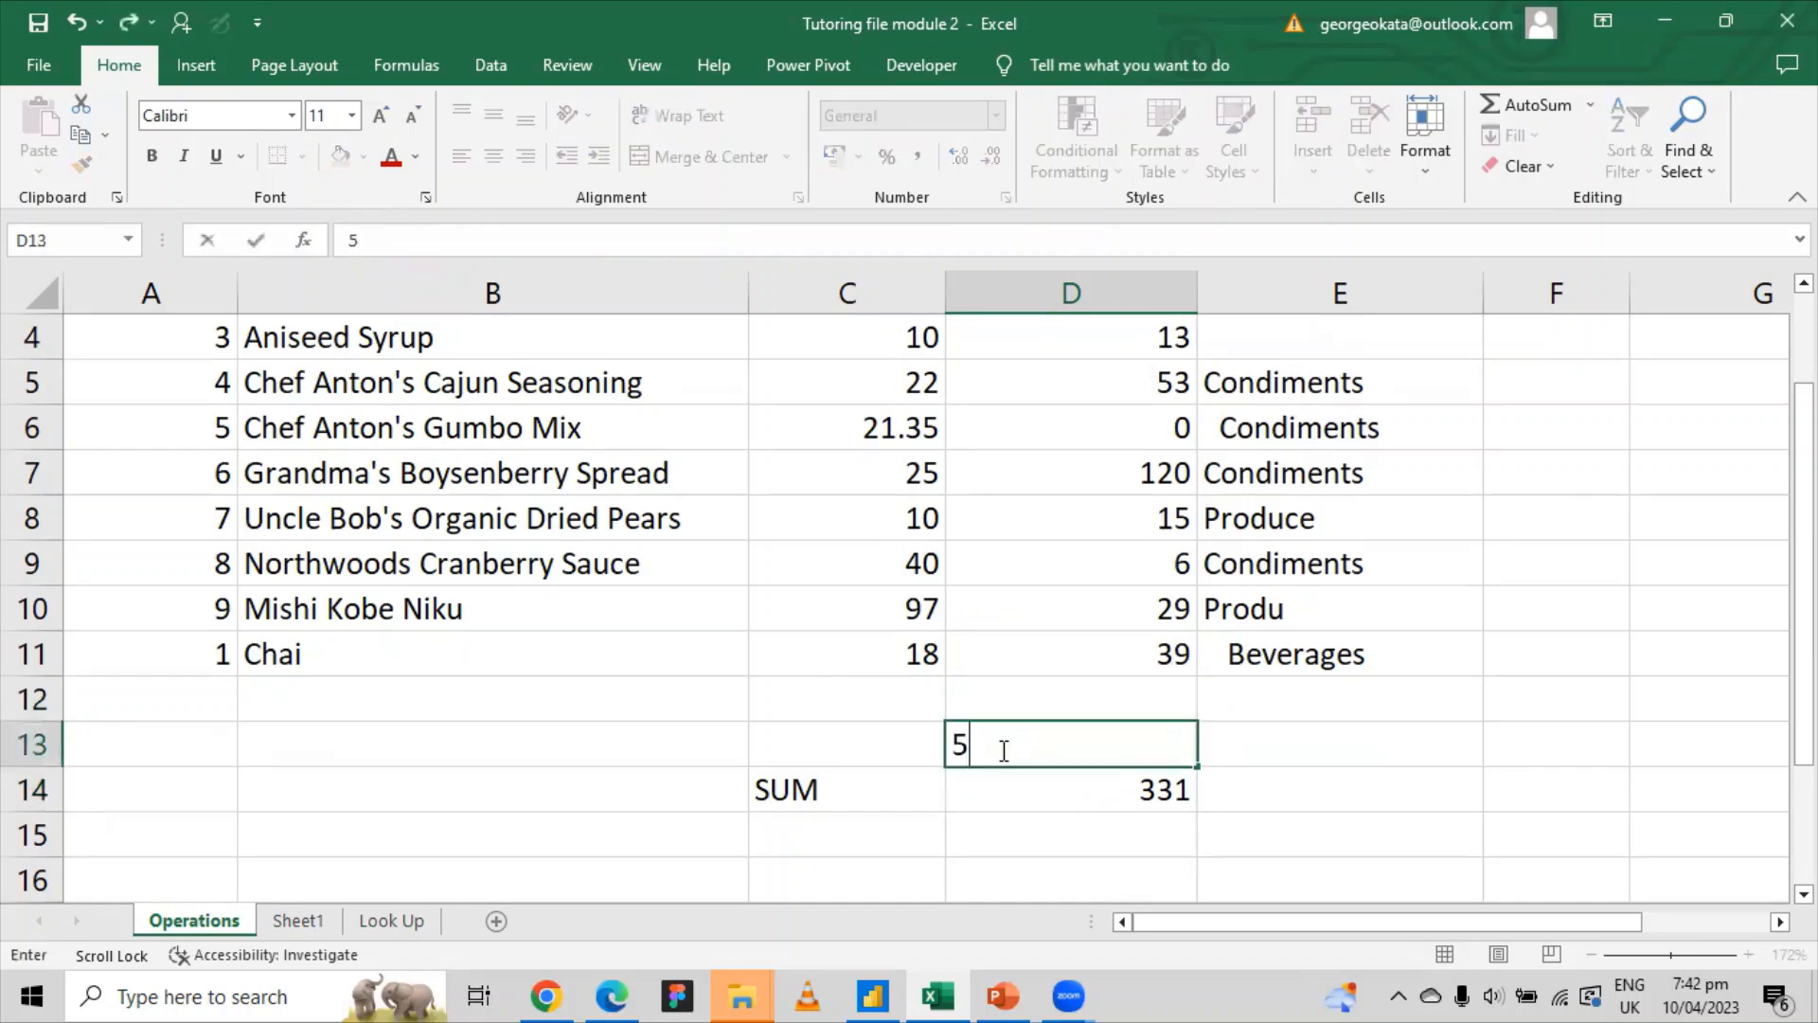
{"action": "key", "text": "BackSpace"}
Step: Delete D14's SUM formula and begin a new formula with =
{"action": "left_click", "coordinate": [1058, 789]}
{"action": "key", "text": "Delete"}
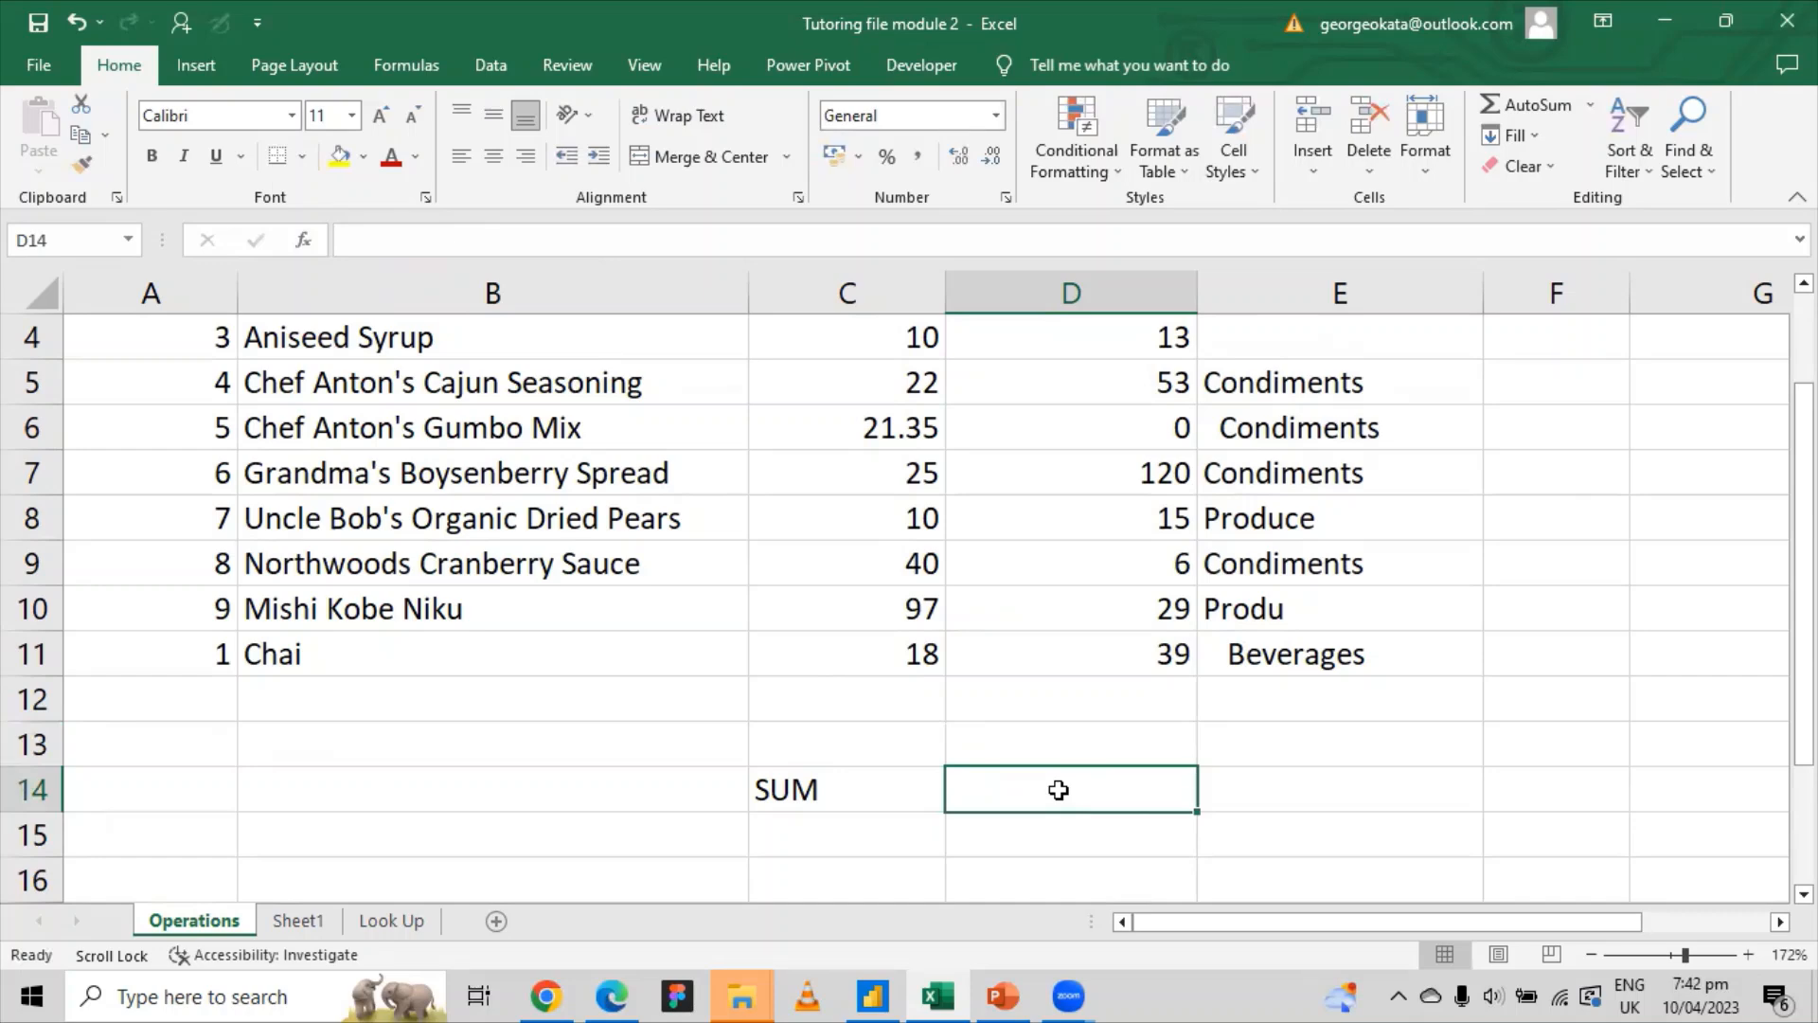
{"action": "type", "text": "="}
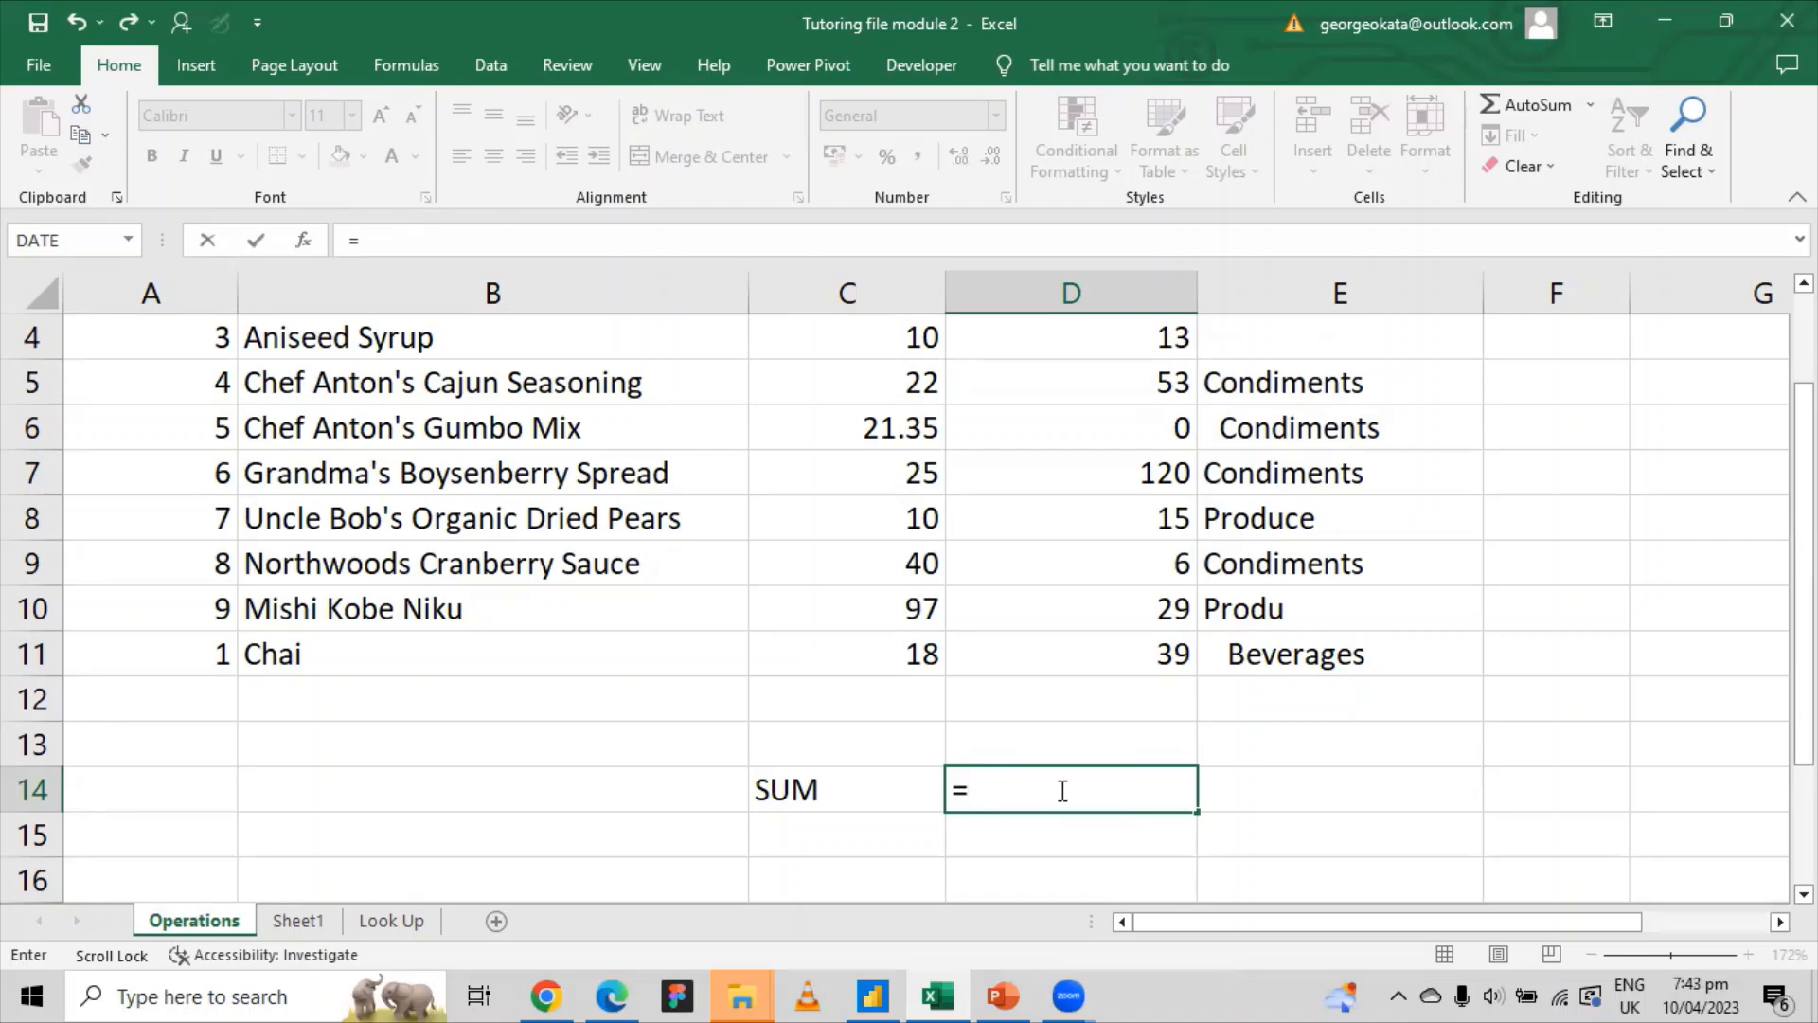
Step: Complete D14 as =SUM(5-2) so it displays 3, then reselect it
{"action": "type", "text": "SUM("}
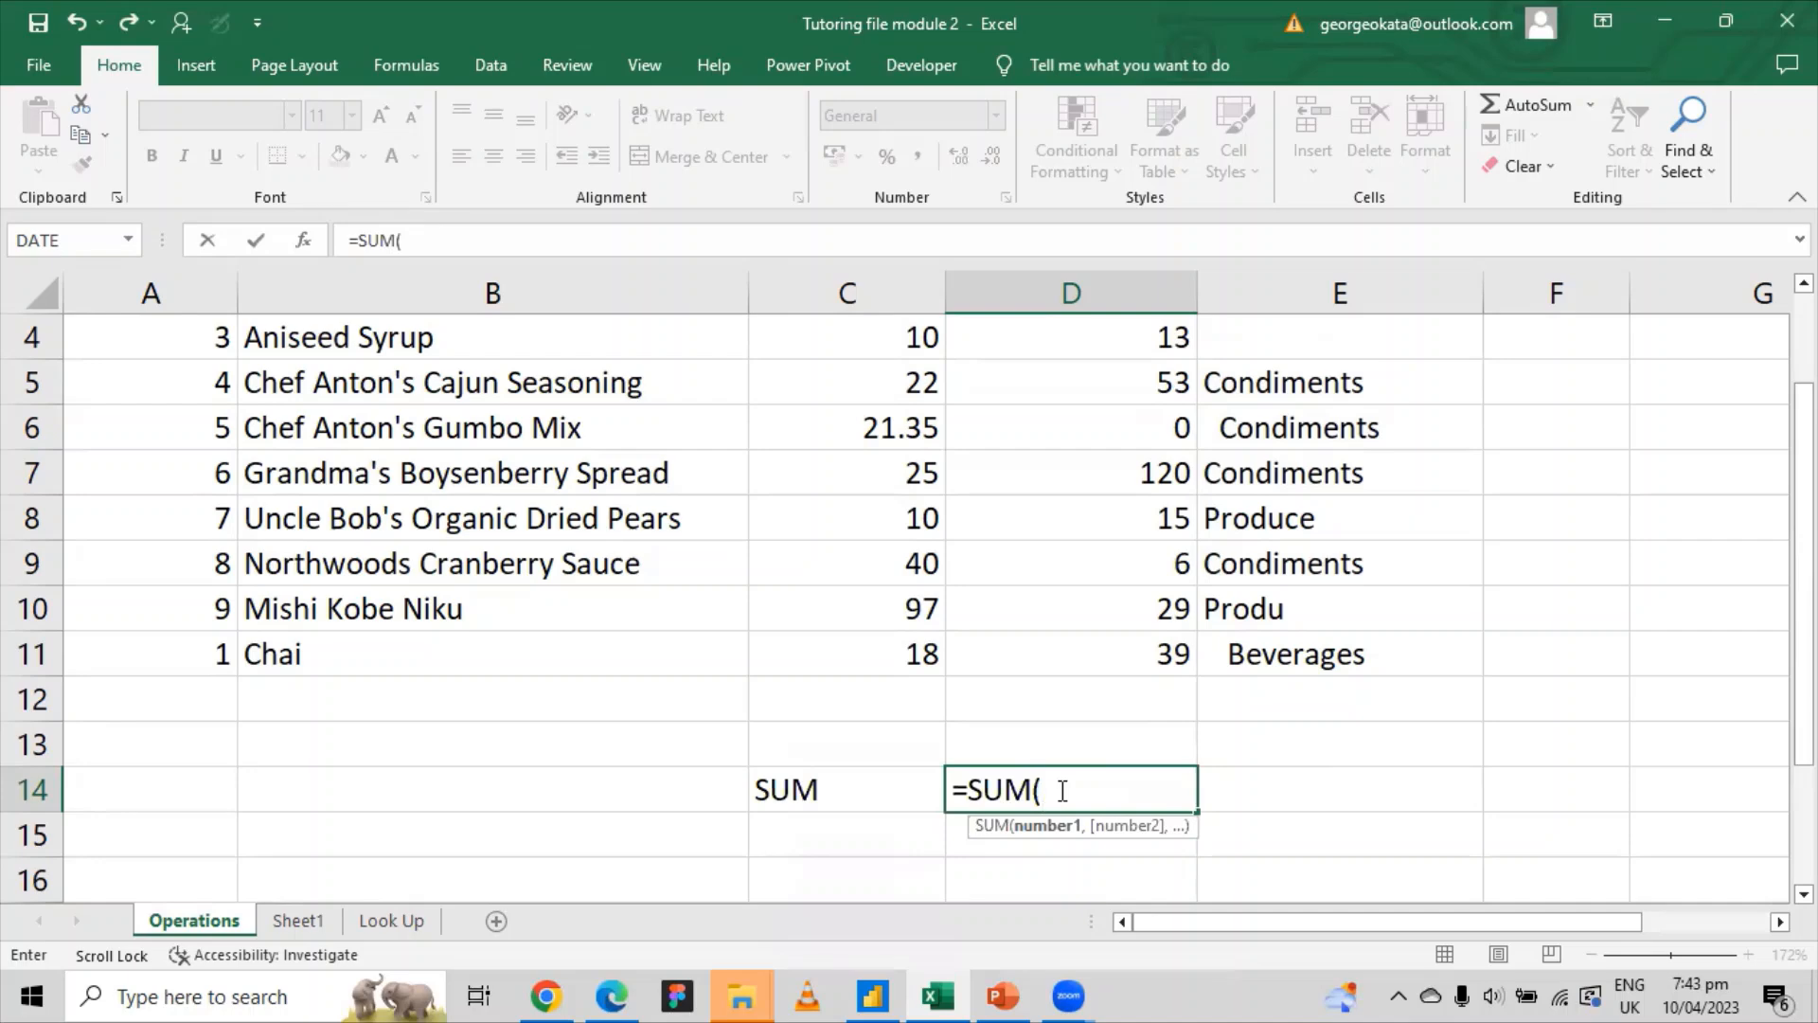
{"action": "type", "text": "5-2)"}
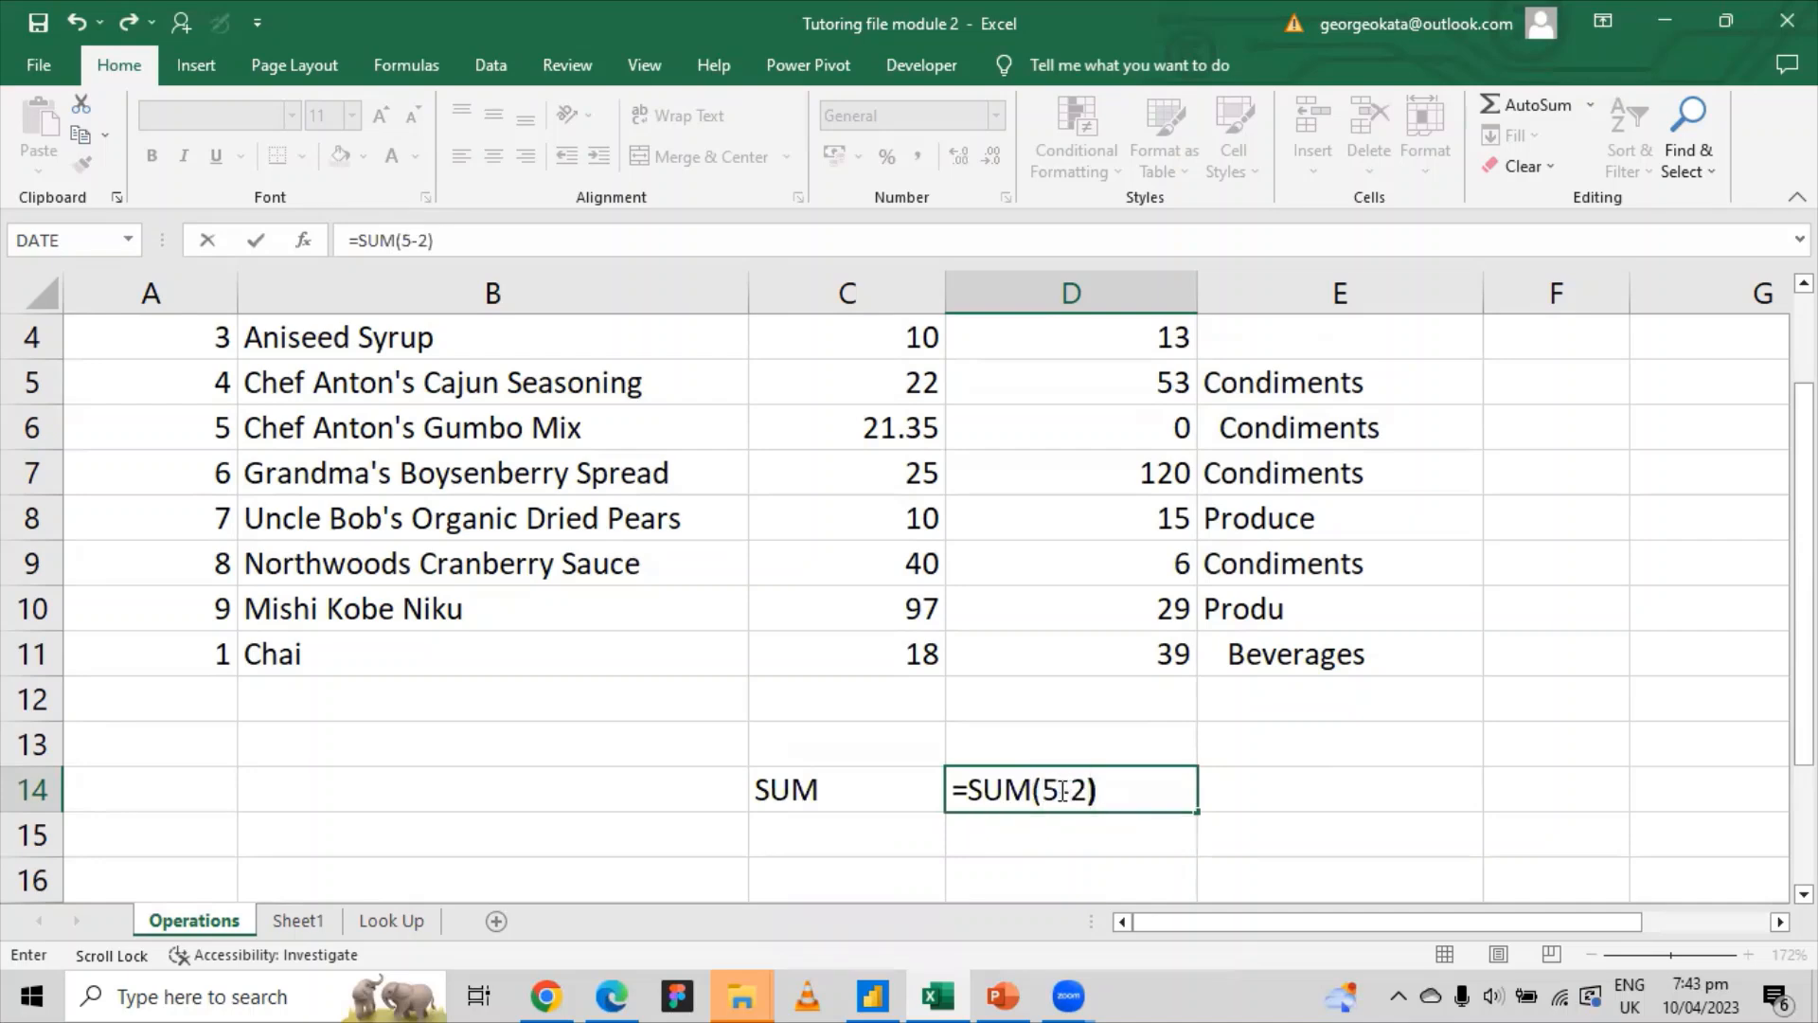
{"action": "key", "text": "Return"}
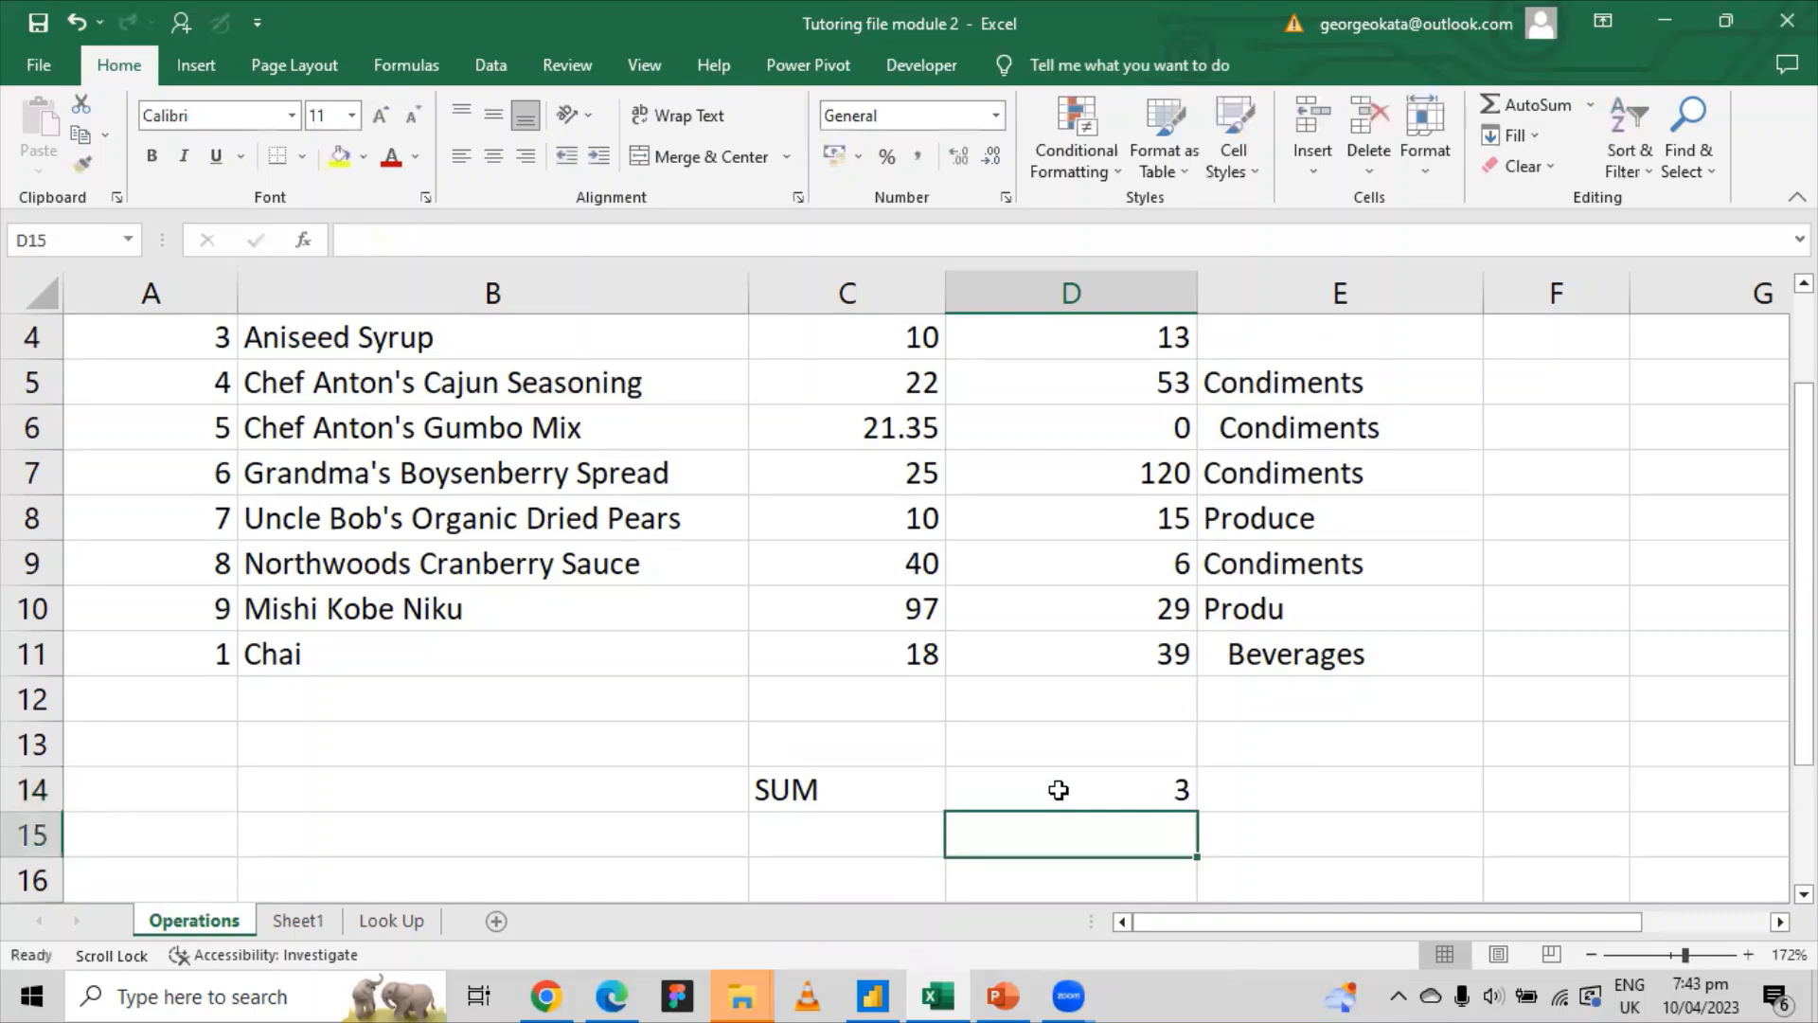
{"action": "left_click", "coordinate": [1059, 790]}
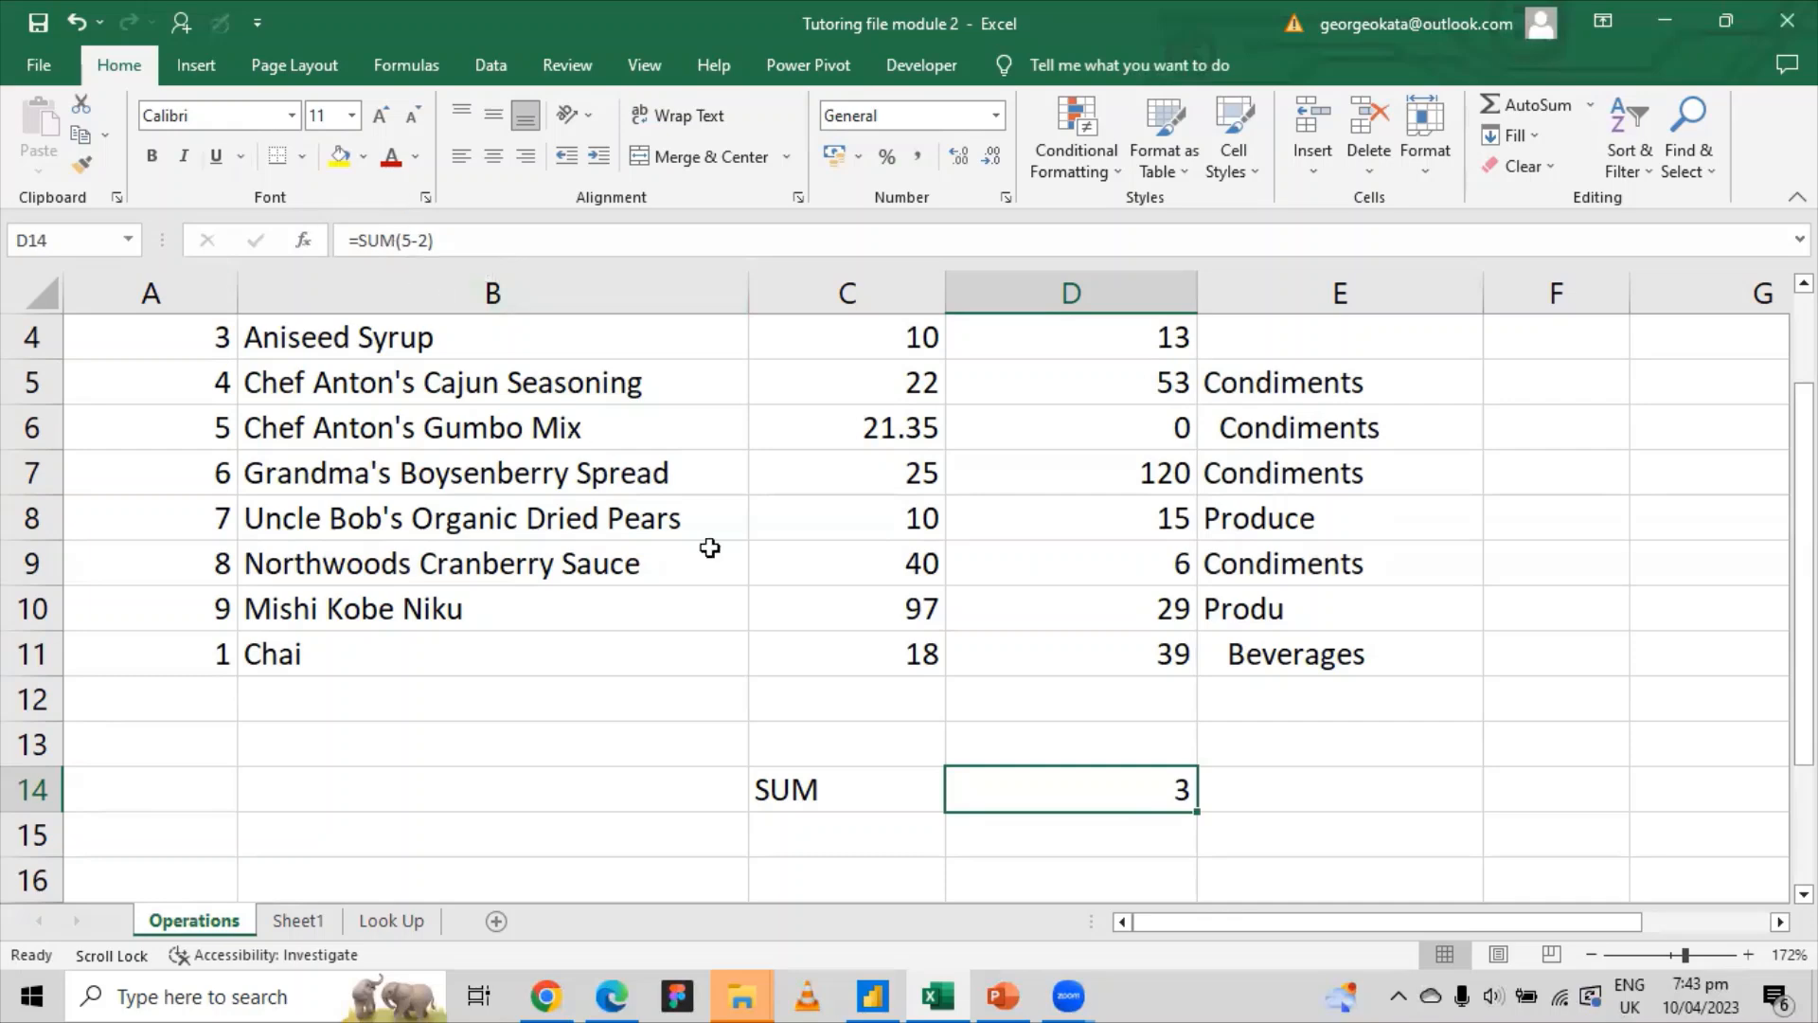
Step: Edit D14's formula, replacing 5-2 with 6/2 so it reads =SUM6/2)
{"action": "double_click", "coordinate": [1122, 792]}
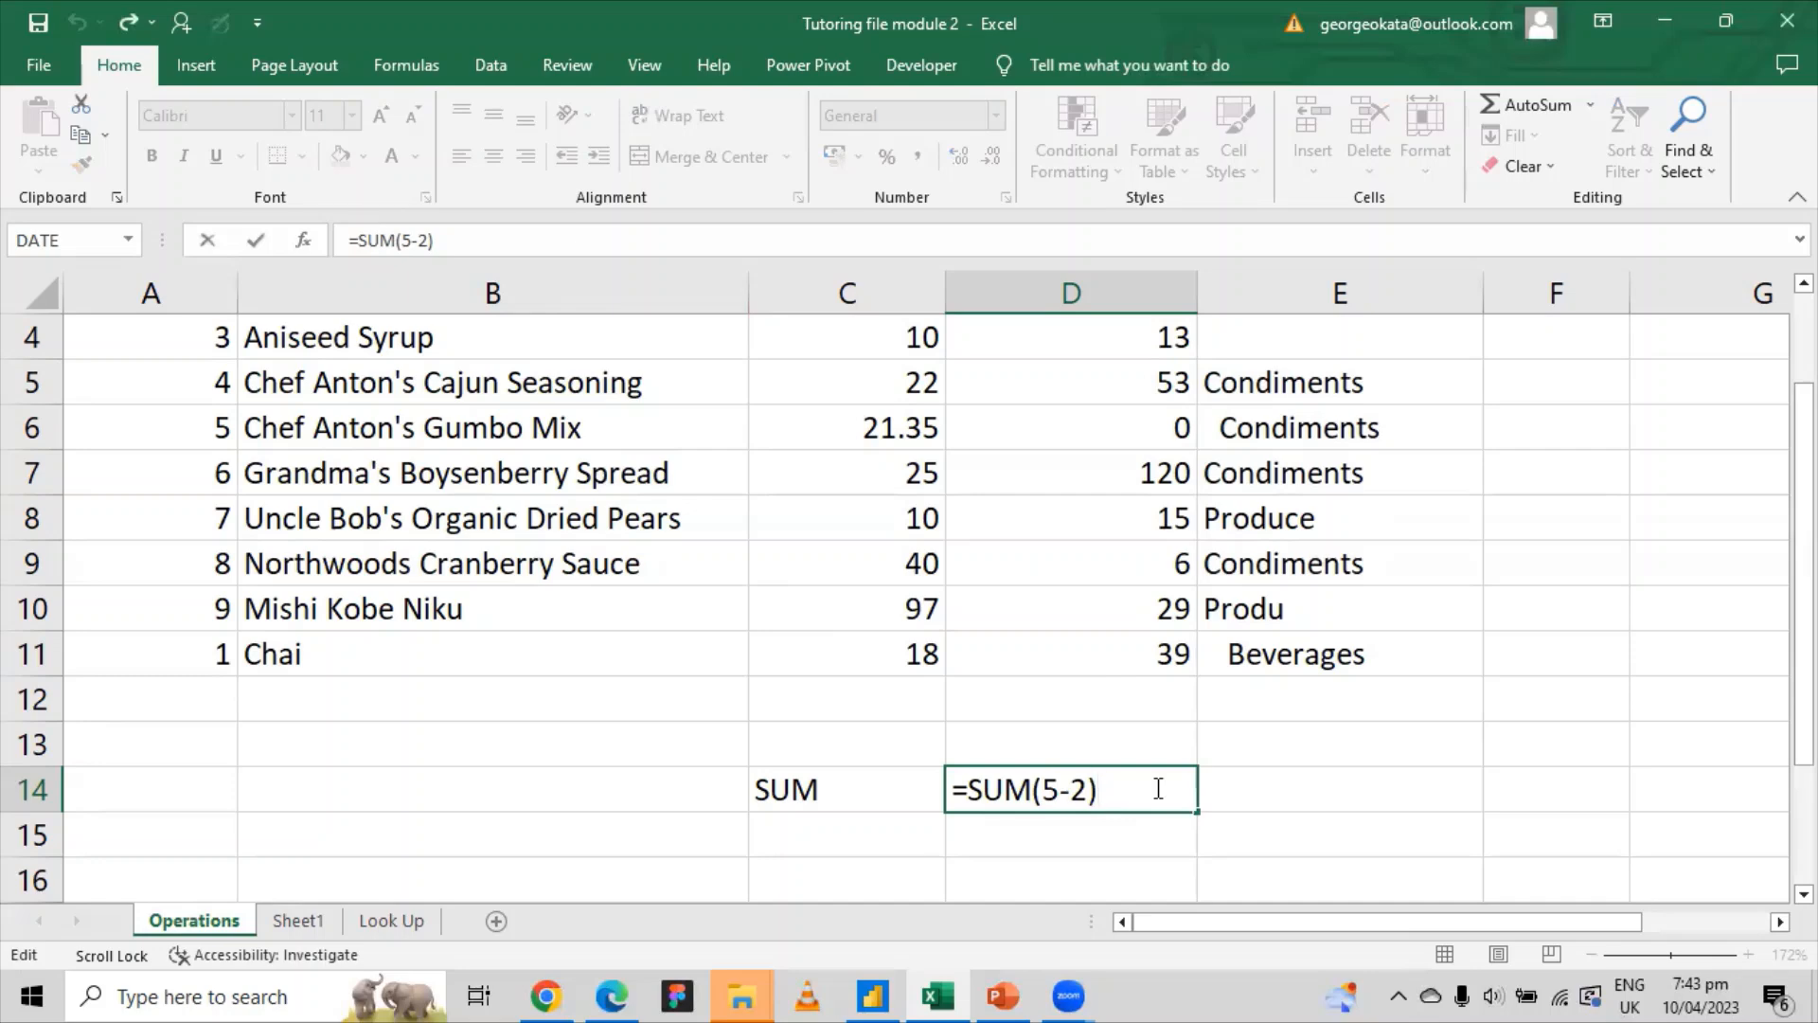
{"action": "key", "text": "BackSpace"}
{"action": "key", "text": "BackSpace"}
{"action": "key", "text": "BackSpace"}
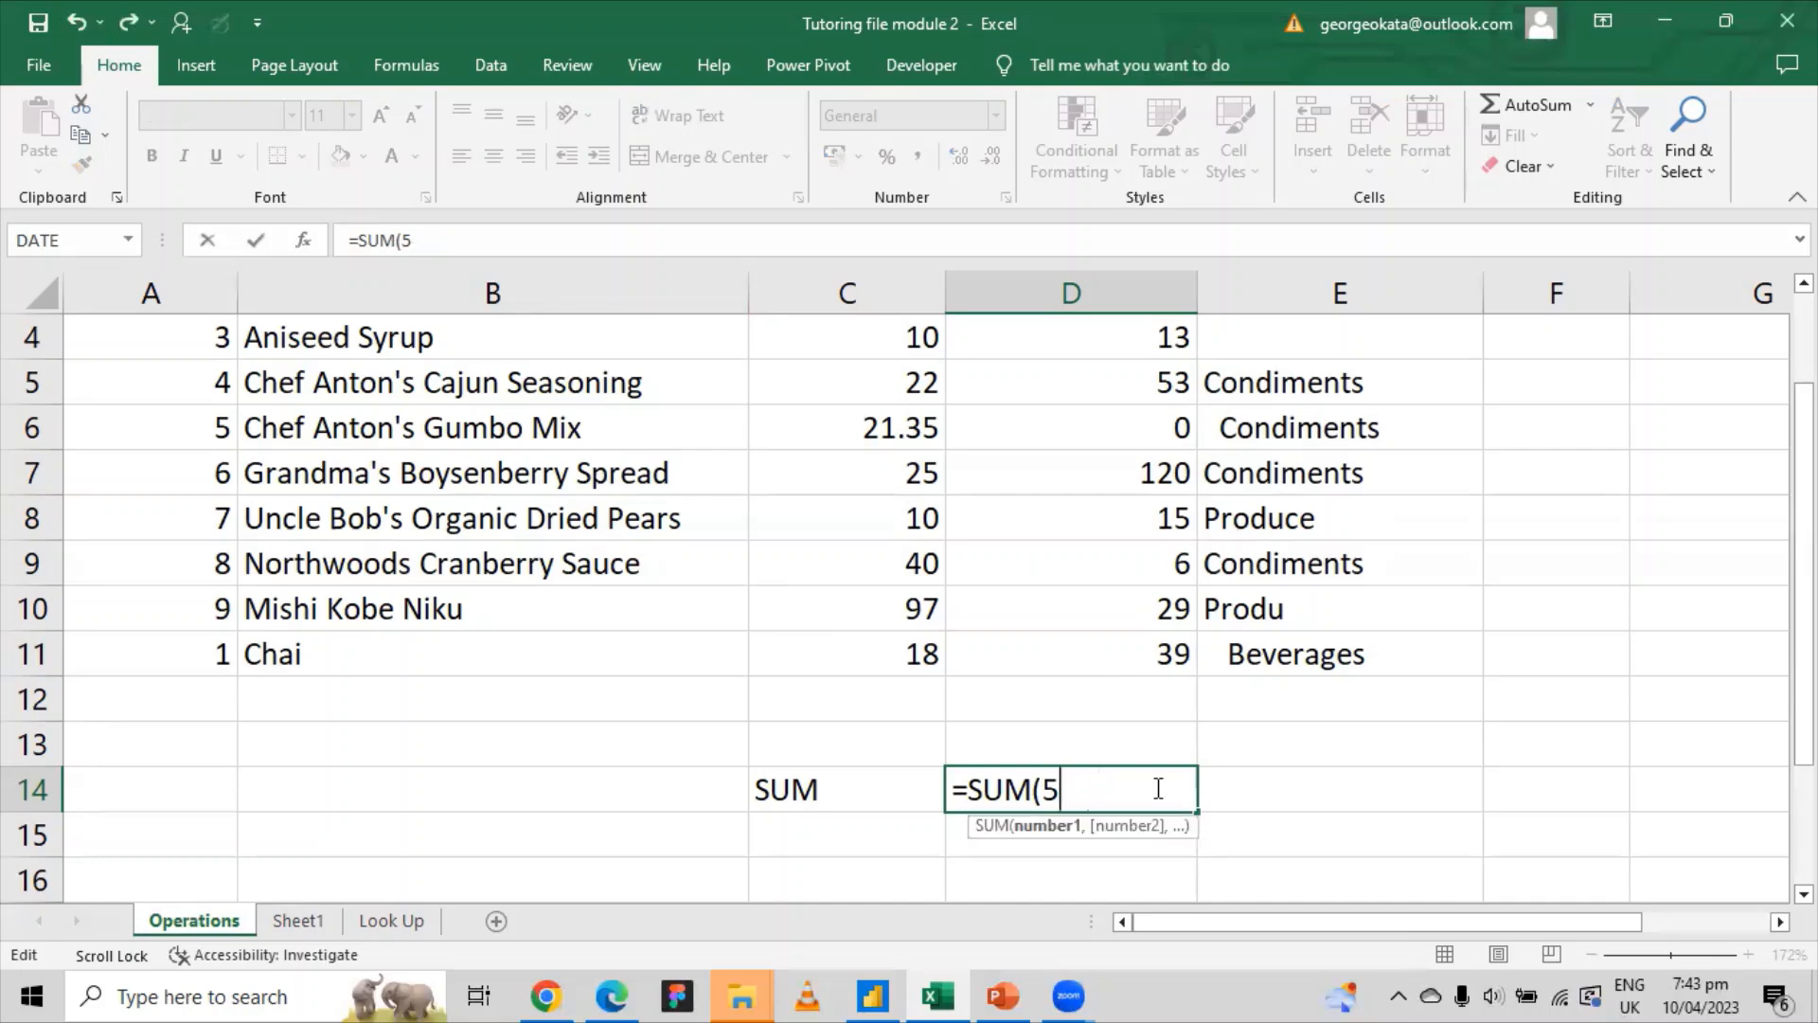
{"action": "key", "text": "BackSpace"}
{"action": "key", "text": "BackSpace"}
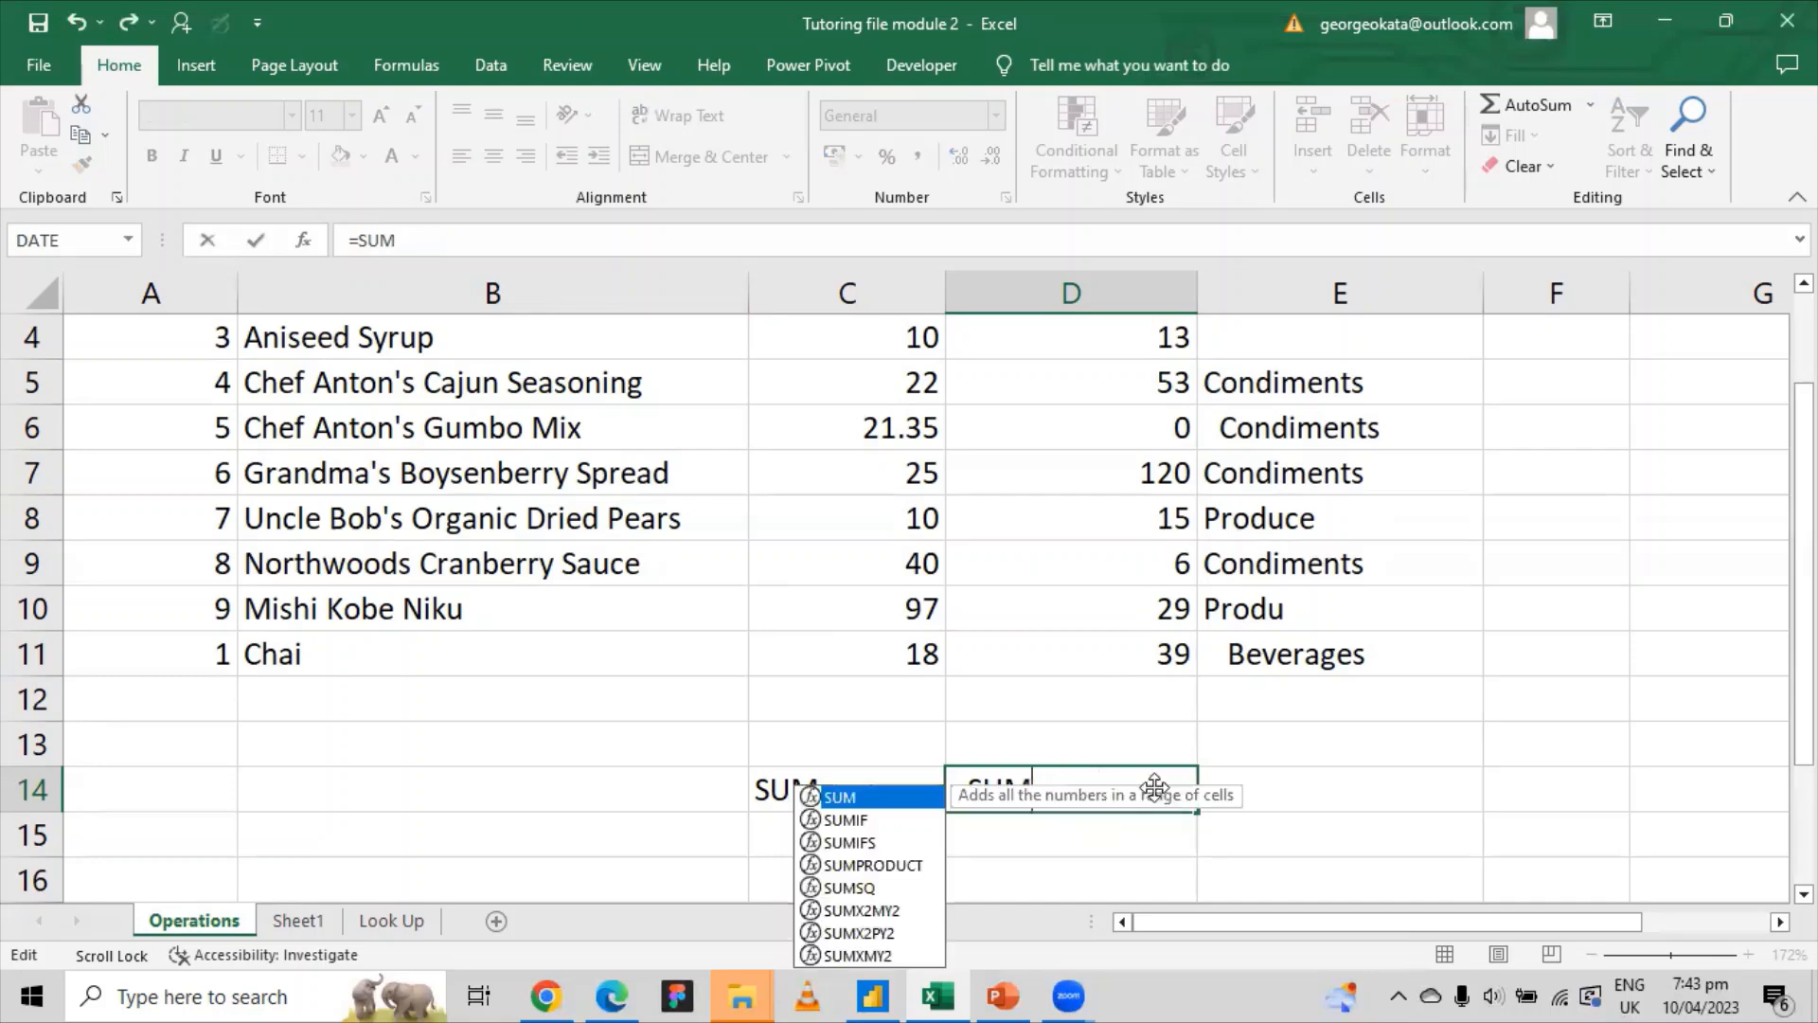
{"action": "type", "text": "6/2"}
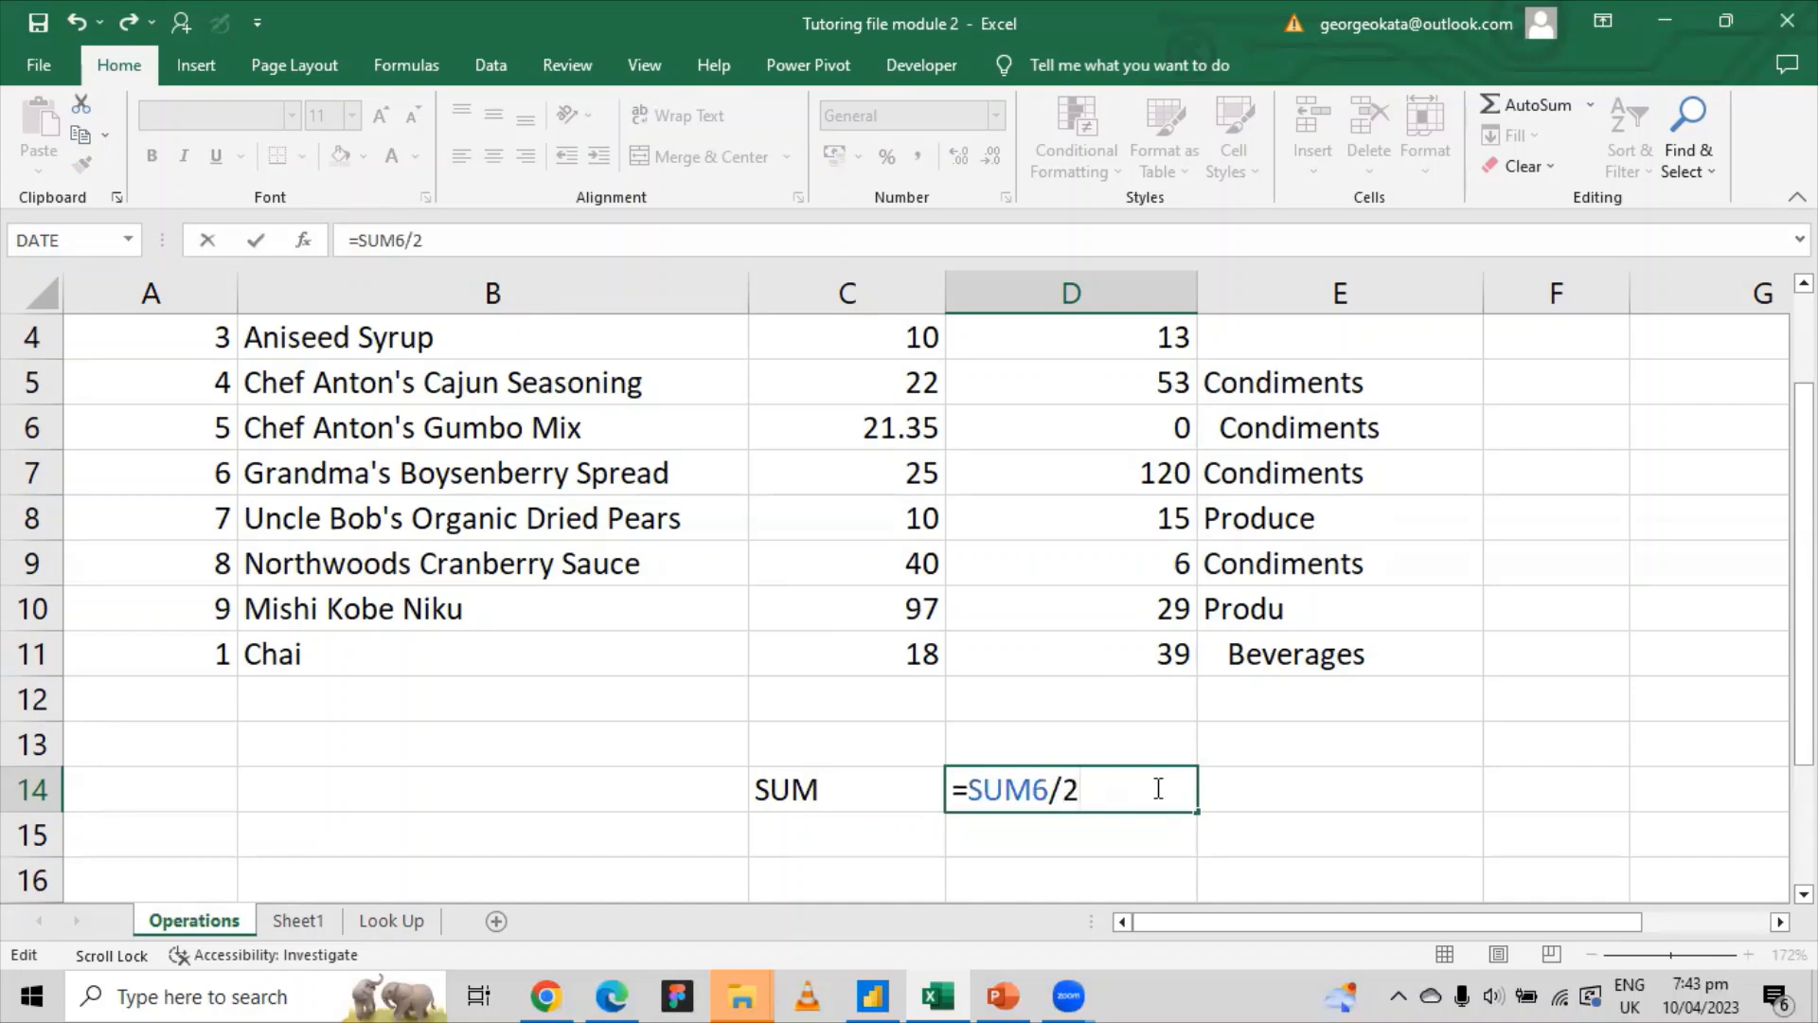
{"action": "type", "text": ")"}
{"action": "key", "text": "Left"}
{"action": "key", "text": "Left"}
{"action": "key", "text": "Left"}
{"action": "key", "text": "Left"}
{"action": "key", "text": "Left"}
{"action": "key", "text": "Left"}
{"action": "left_click", "coordinate": [400, 240]}
{"action": "left_click", "coordinate": [481, 242]}
Step: Decline Excel's typo correction and insert the missing bracket, giving =SUM(6/2) showing 3
{"action": "key", "text": "Return"}
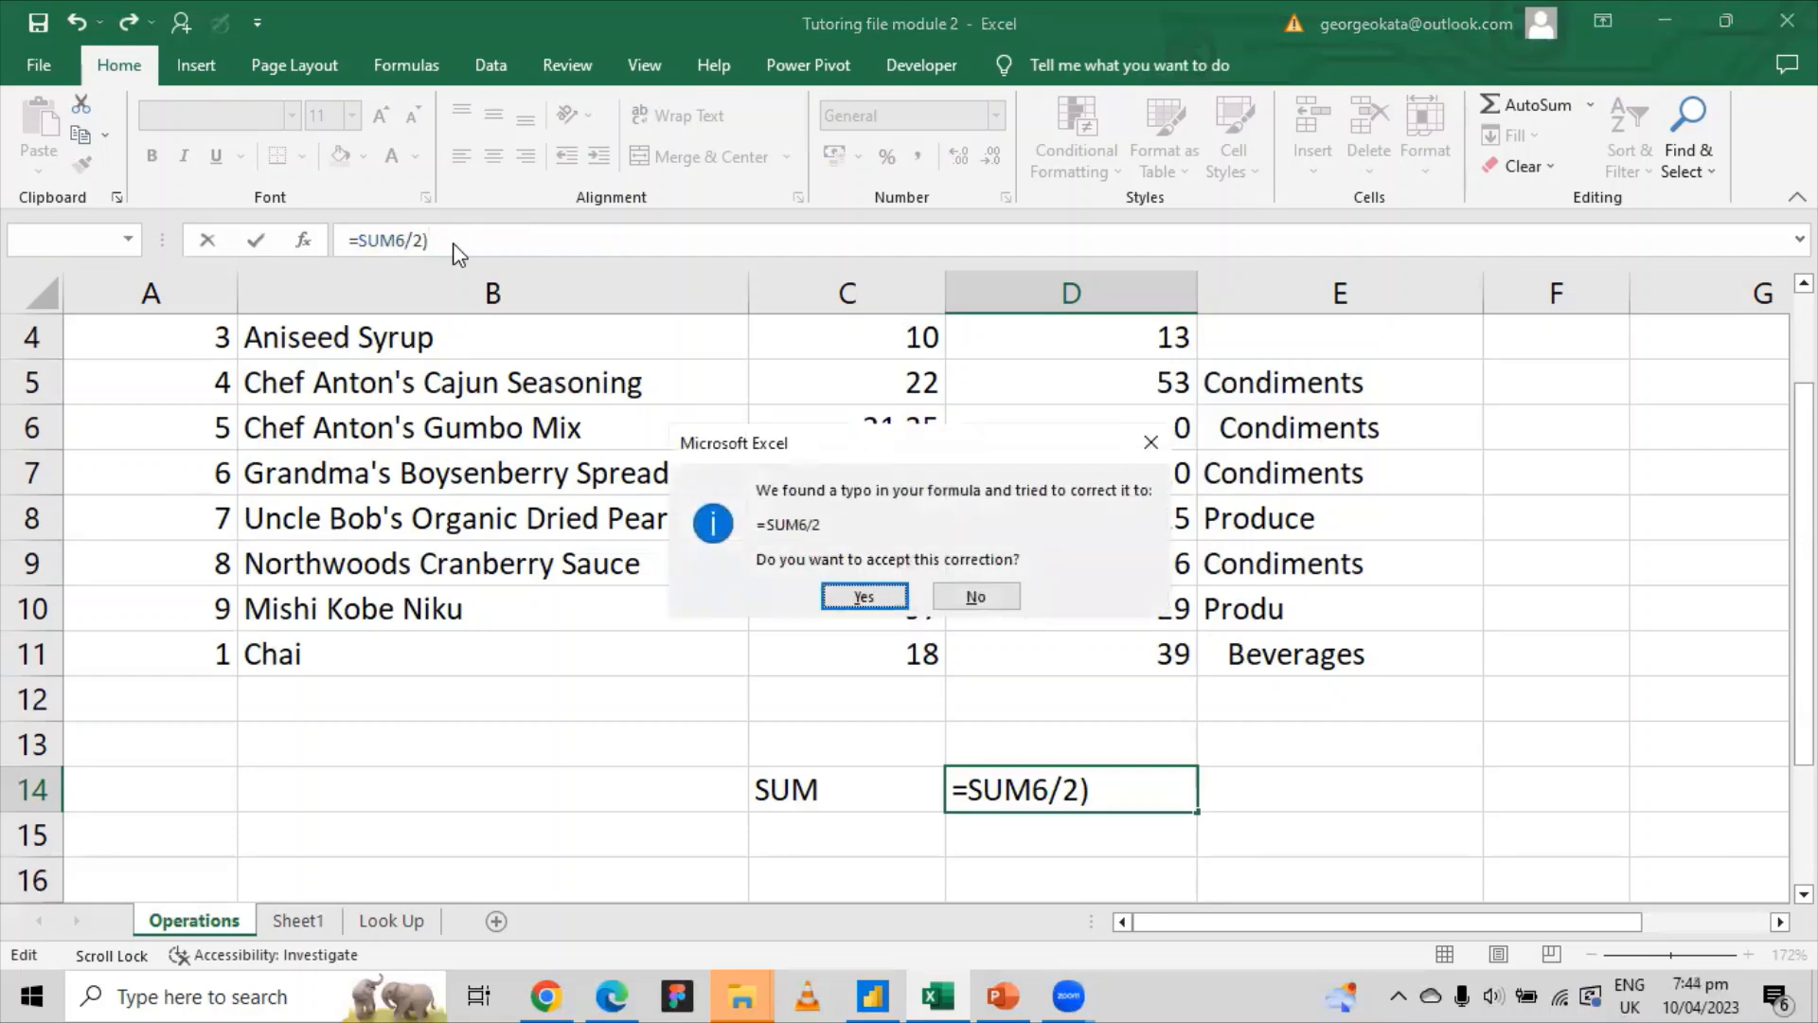
{"action": "left_click", "coordinate": [993, 591]}
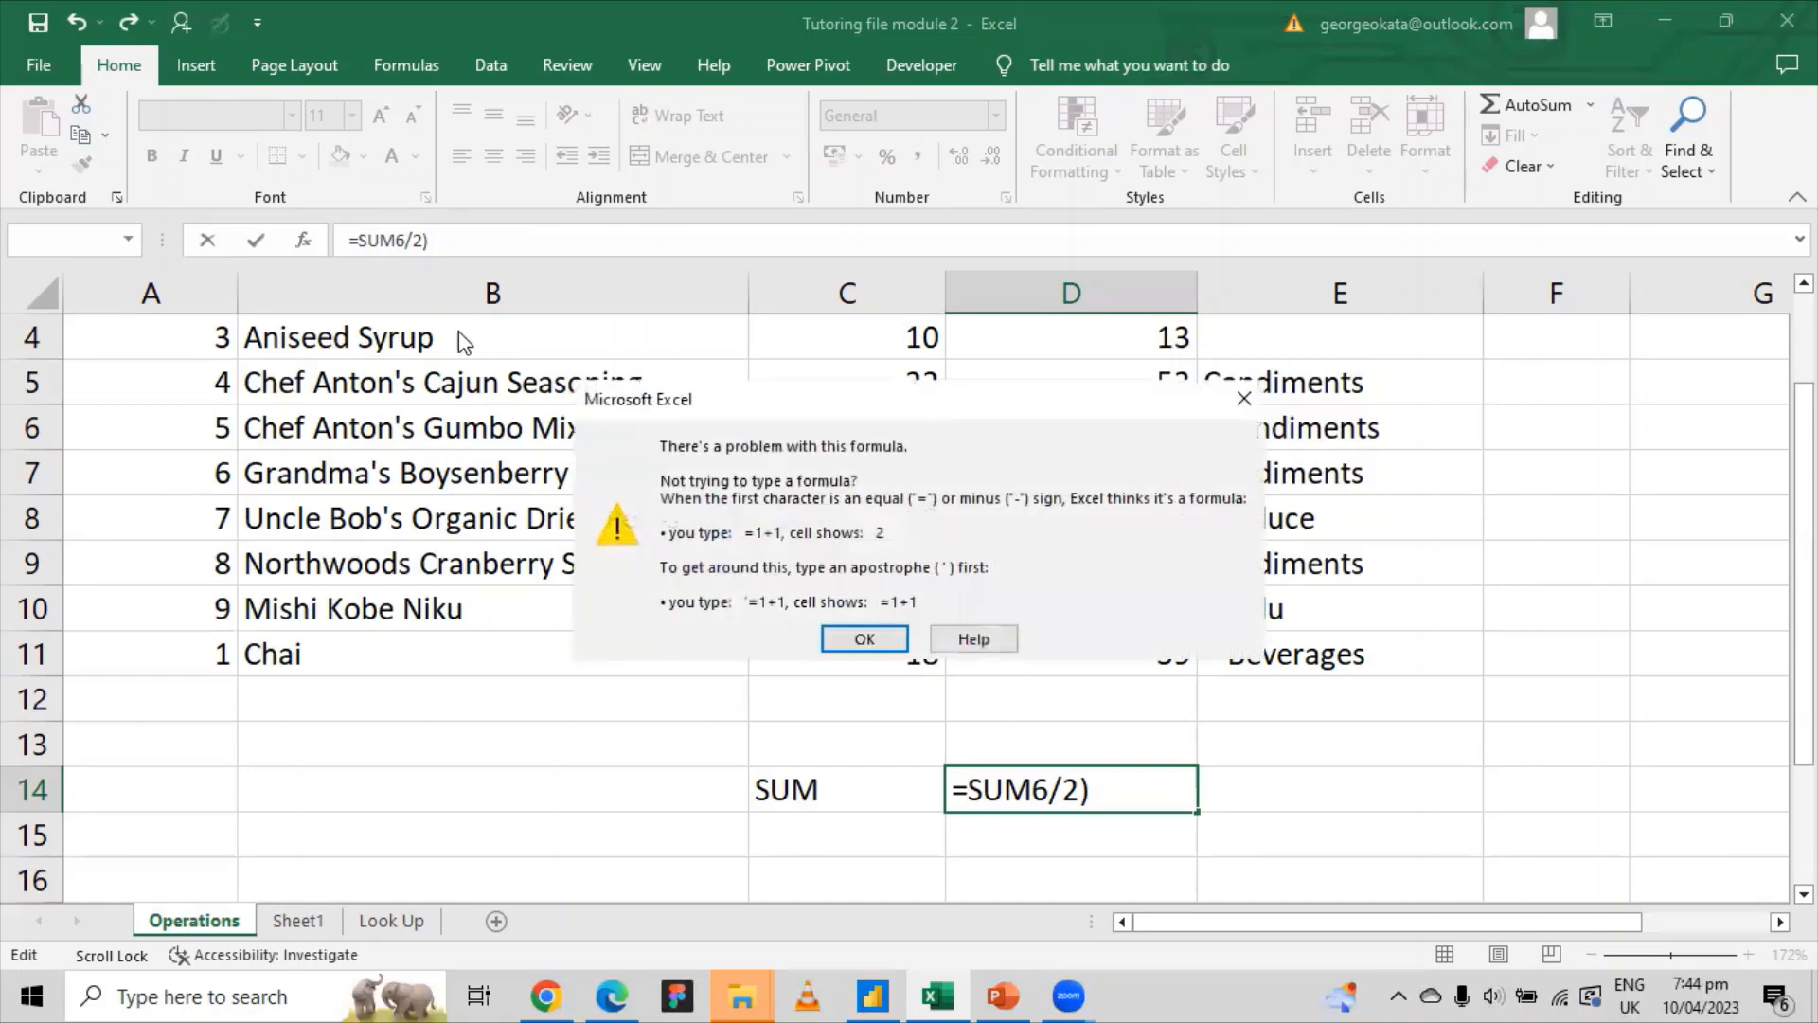
{"action": "left_click", "coordinate": [1243, 398]}
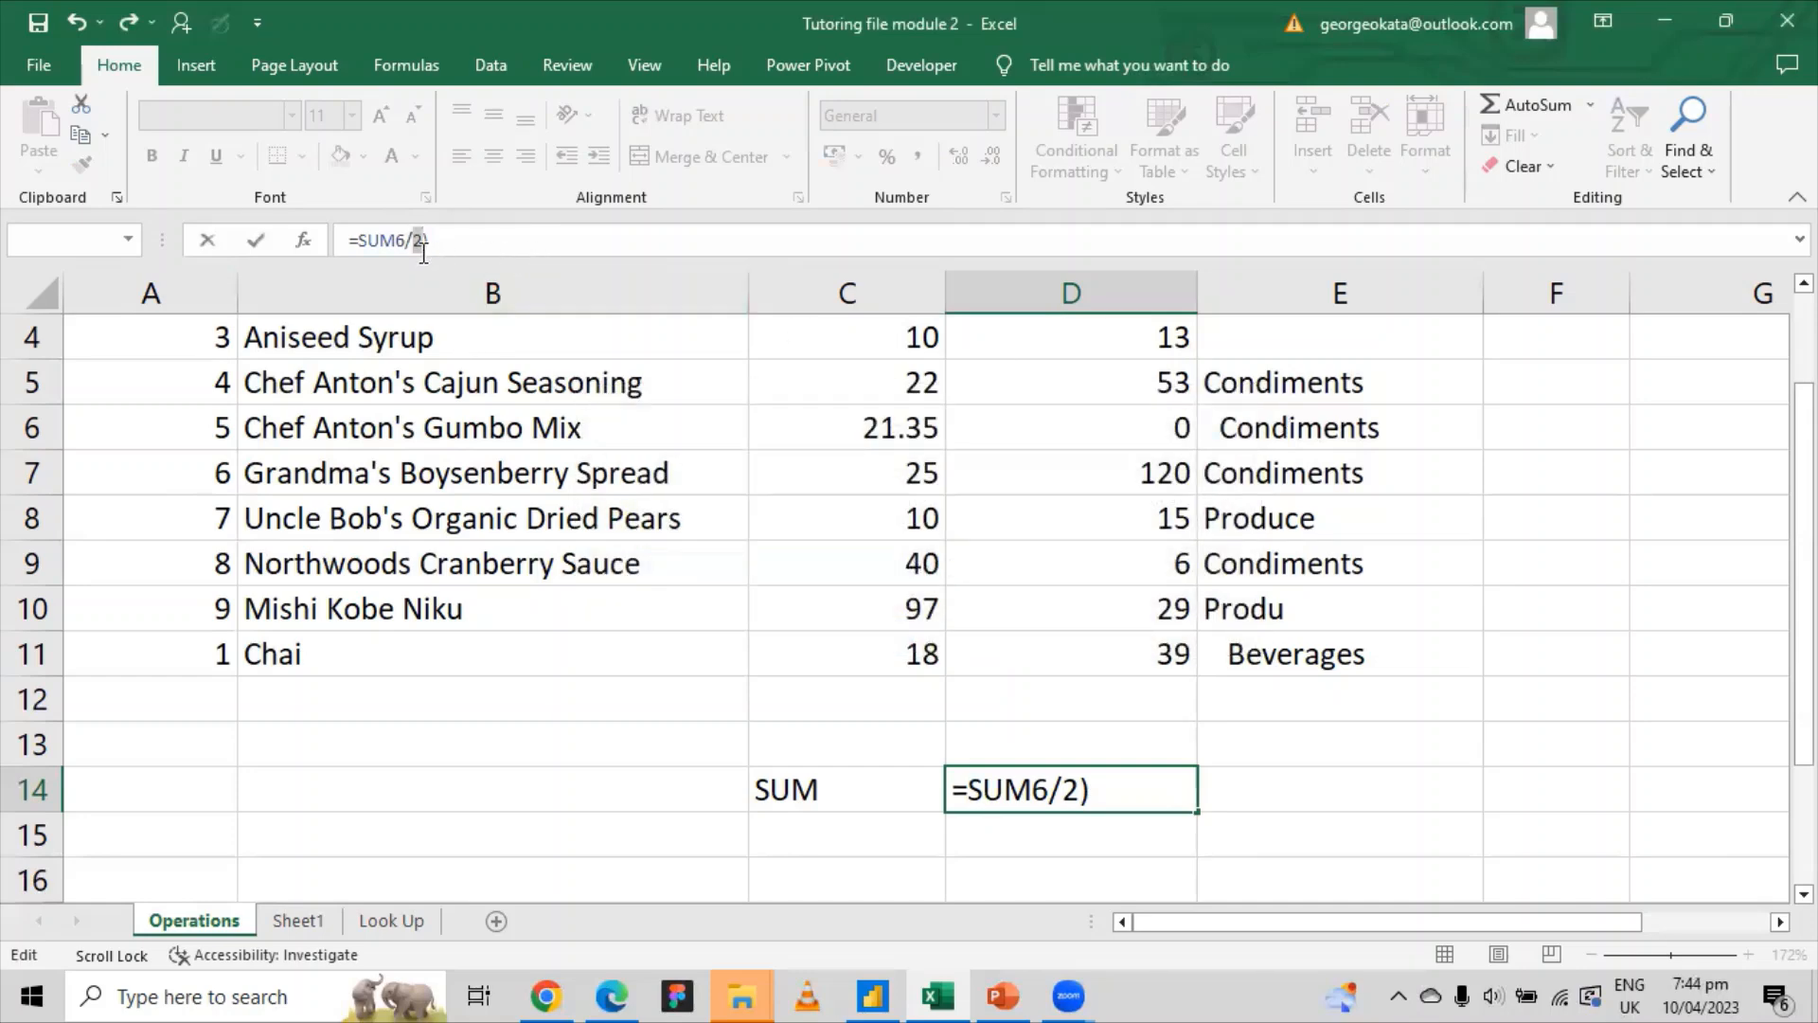
{"action": "left_click", "coordinate": [399, 241]}
{"action": "type", "text": "("}
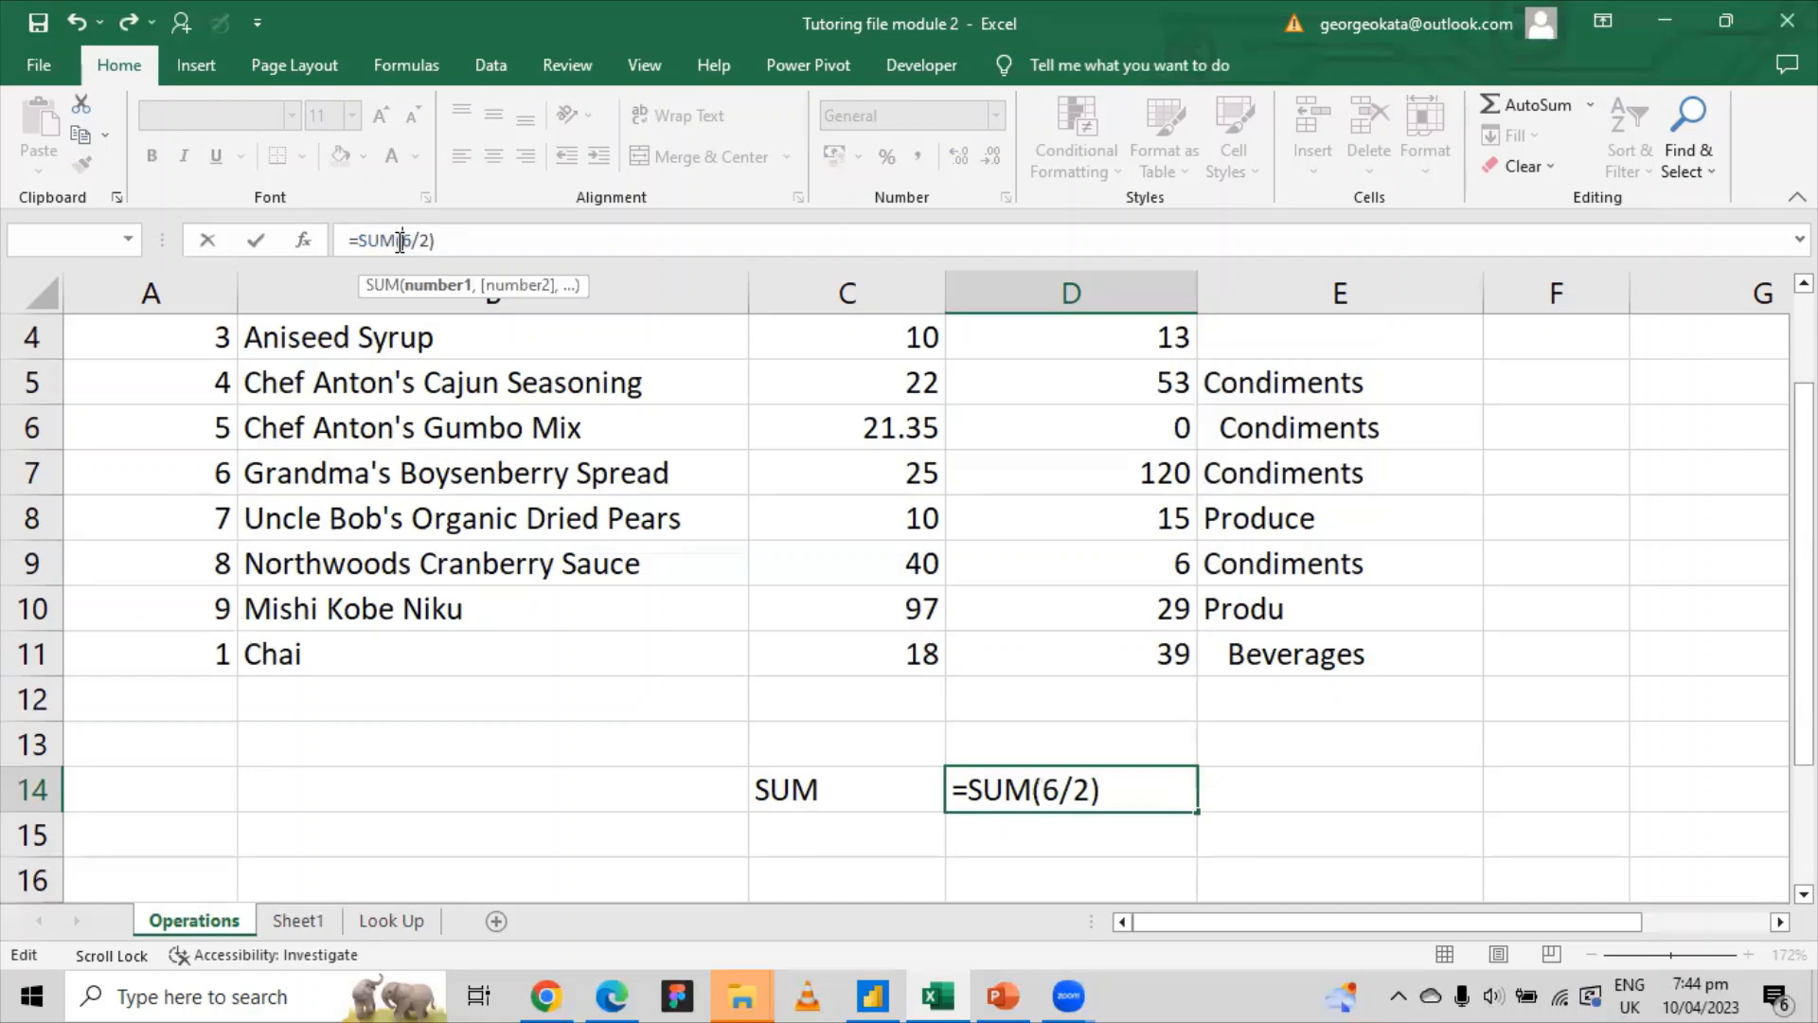
{"action": "key", "text": "Return"}
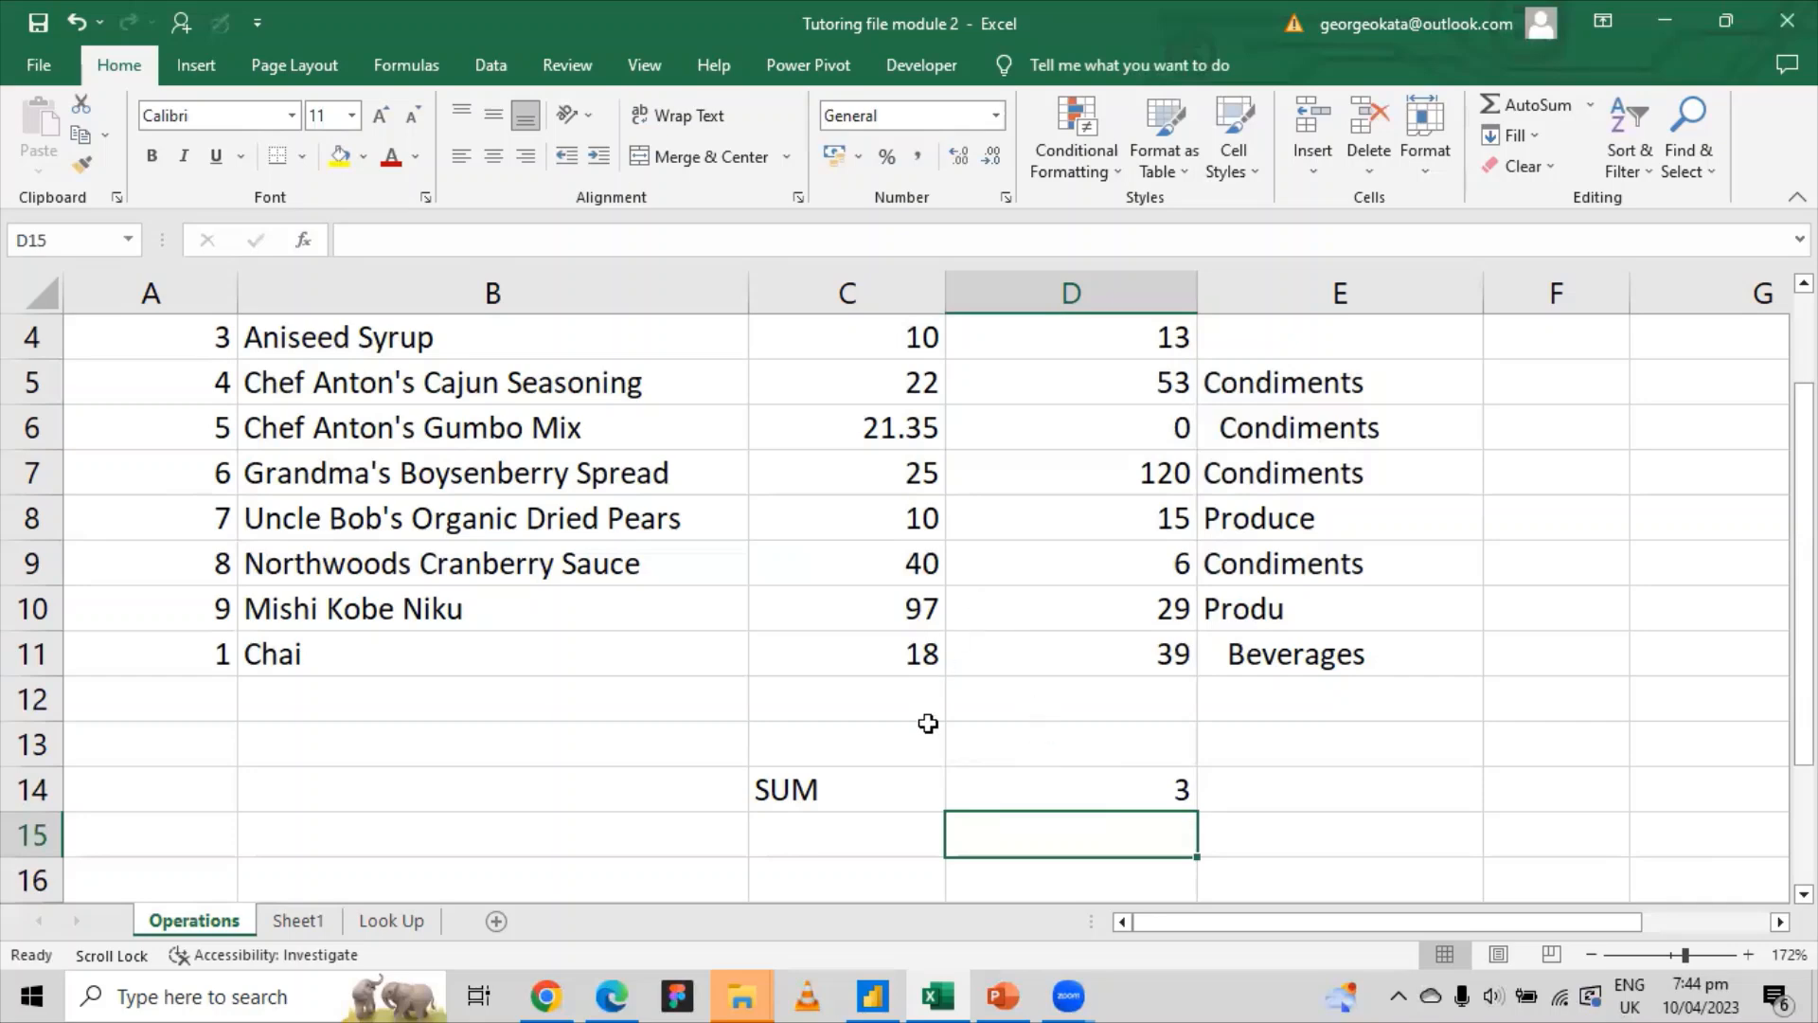
{"action": "left_click", "coordinate": [1069, 782]}
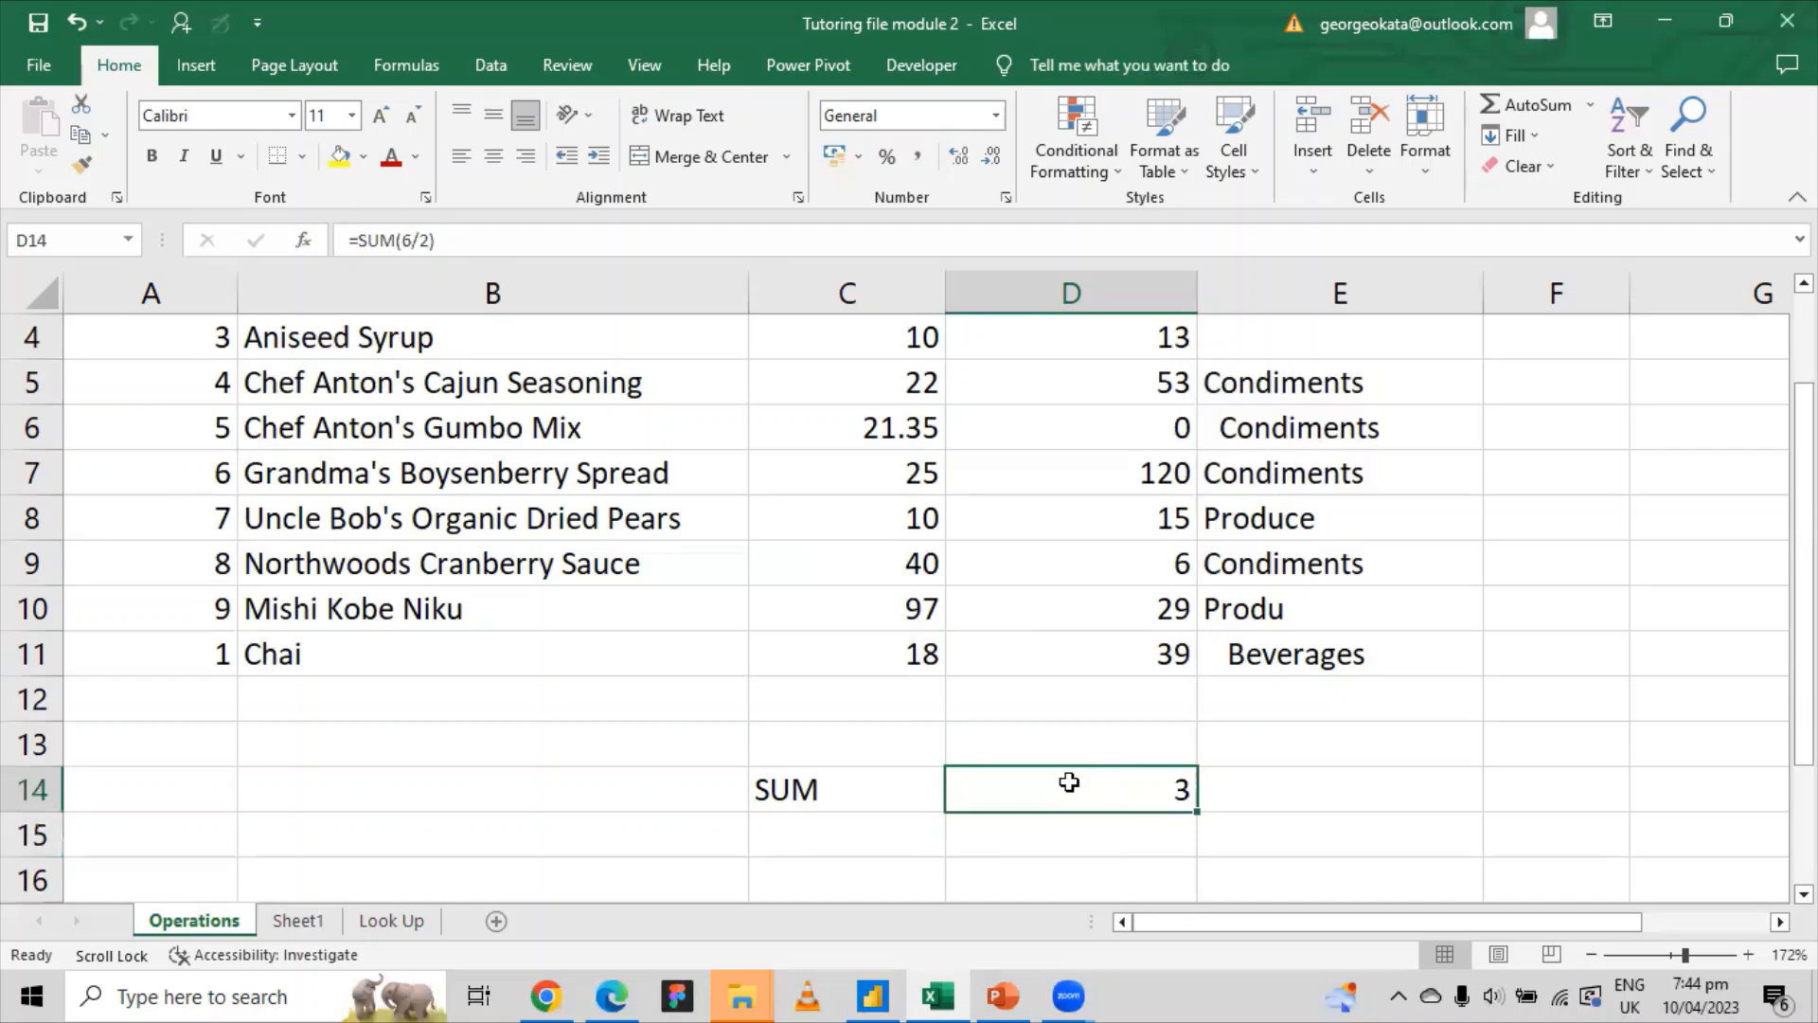
{"action": "left_click", "coordinate": [812, 800]}
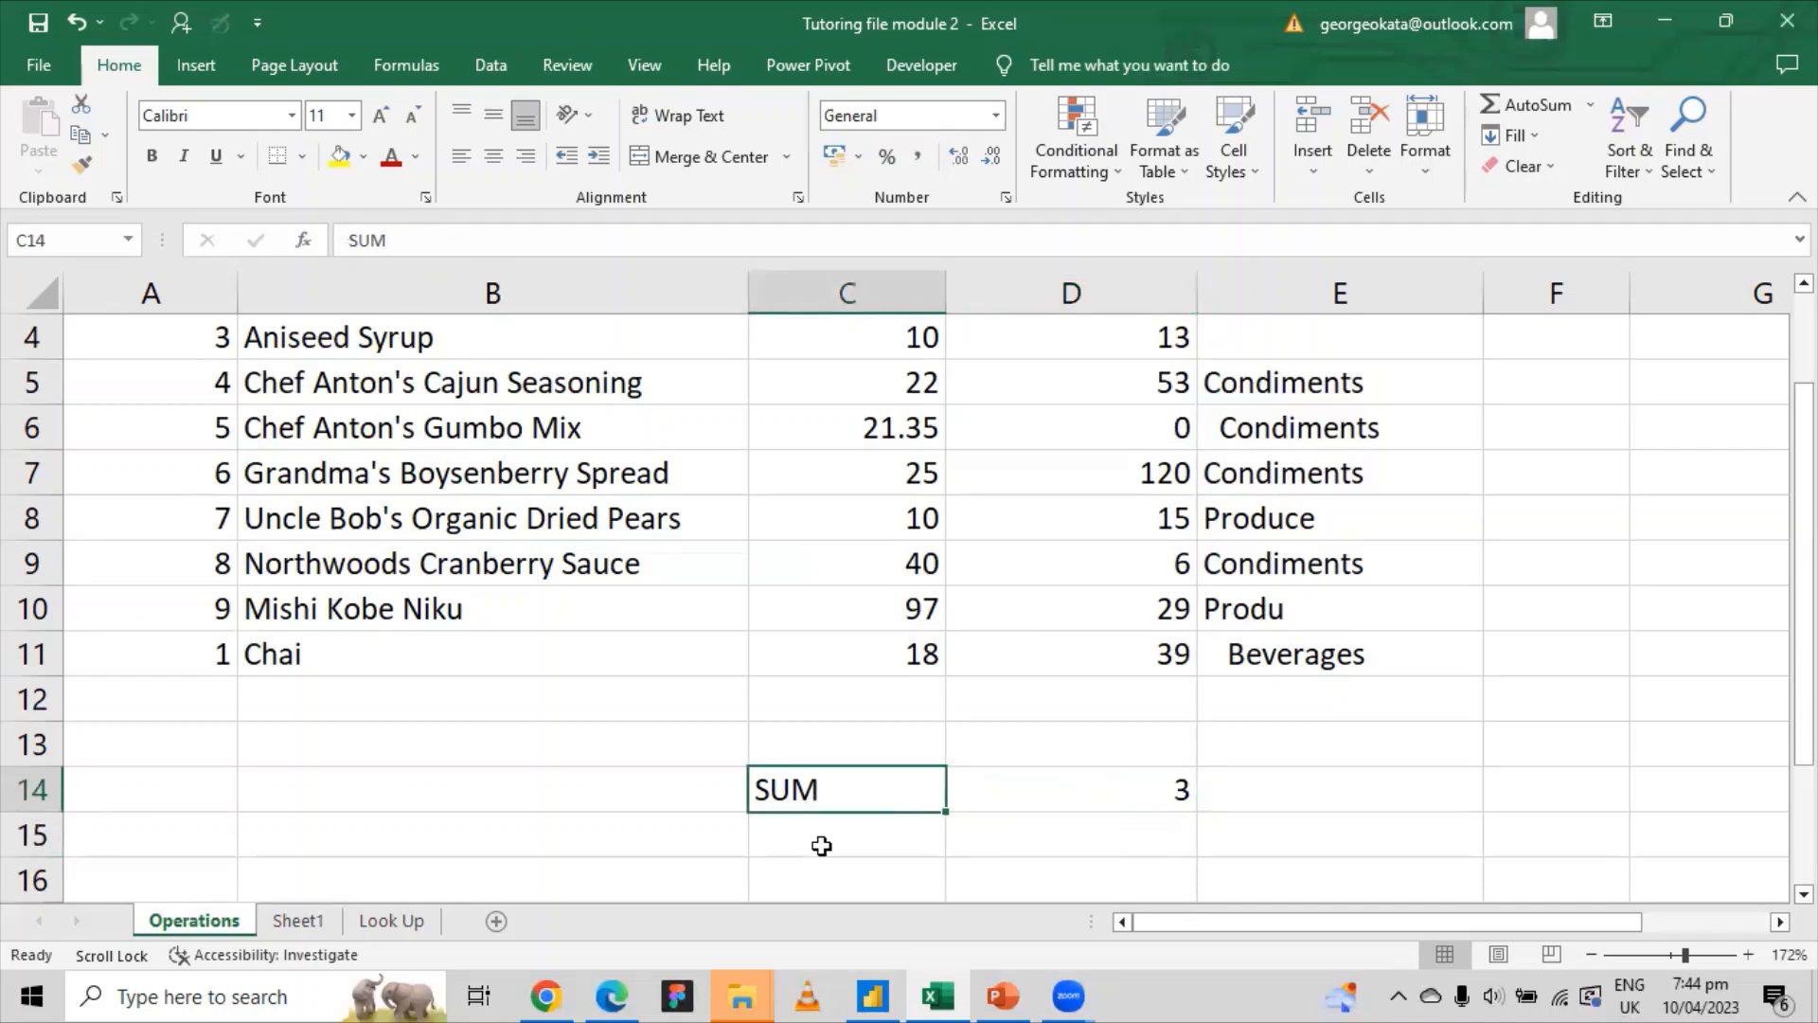
Step: Label C15 'average', then select D2:D11 to confirm the 33.1 average
{"action": "left_click", "coordinate": [821, 846]}
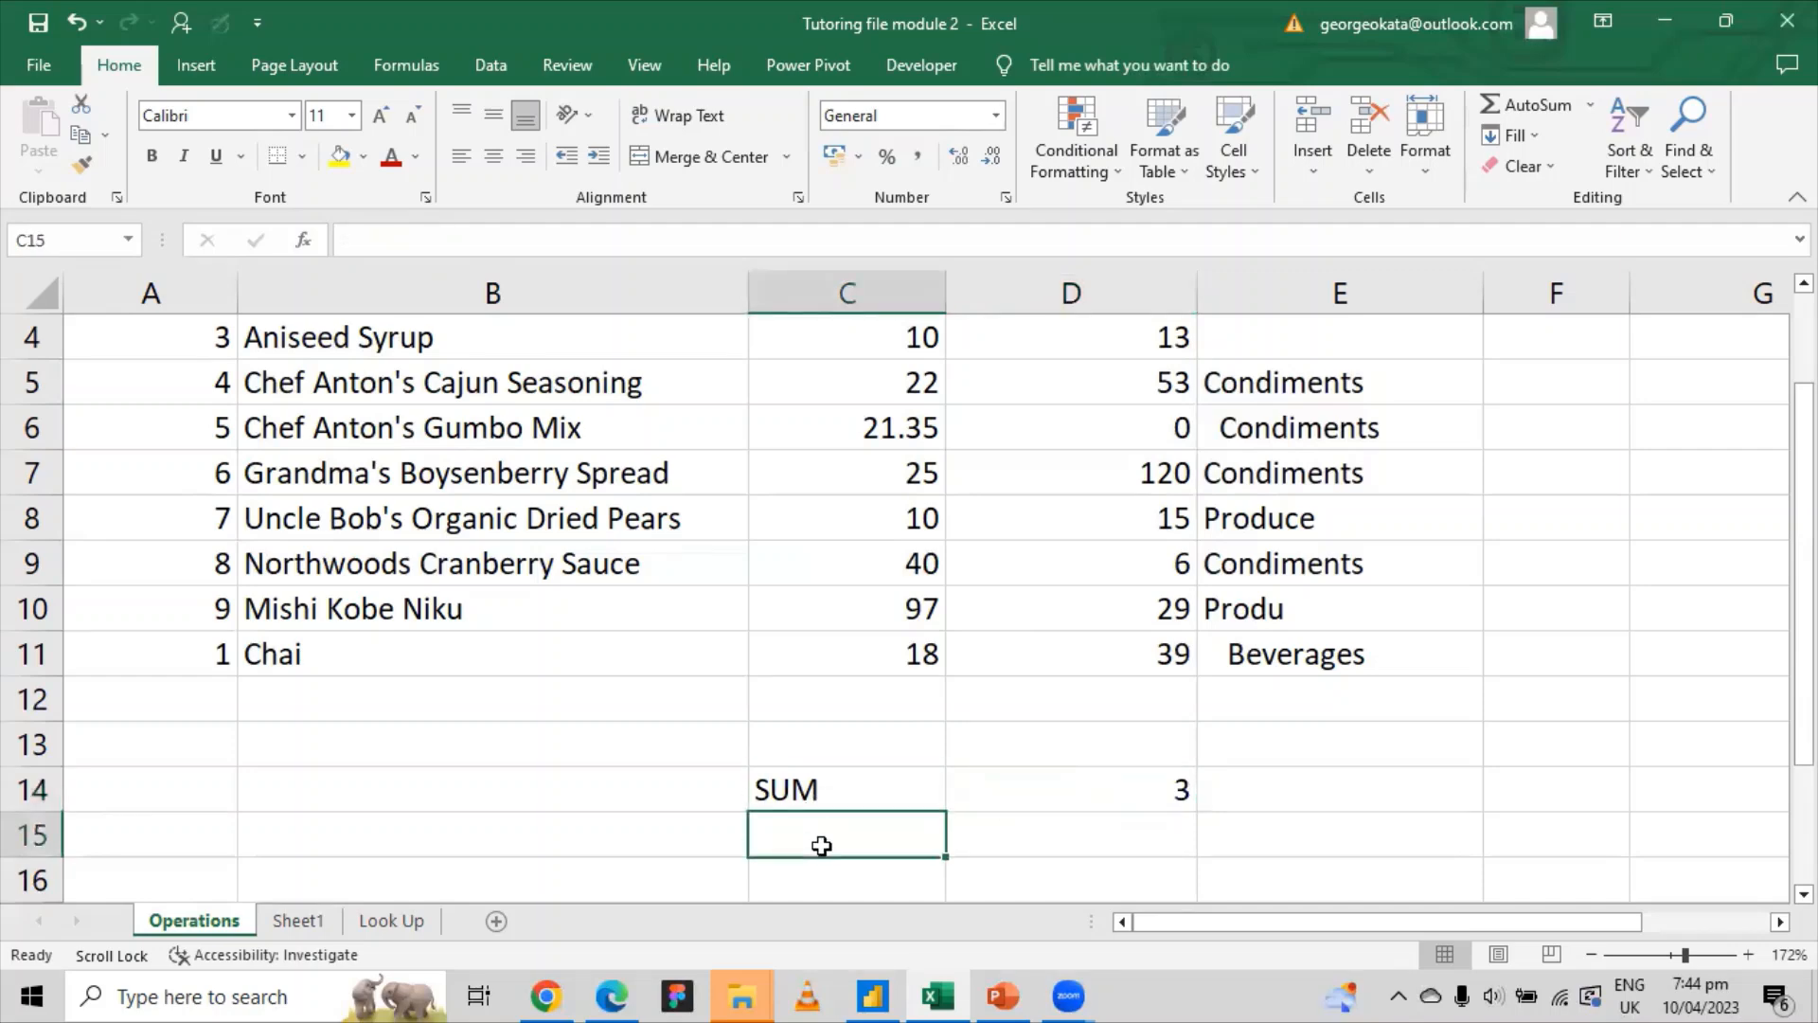
{"action": "type", "text": "av"}
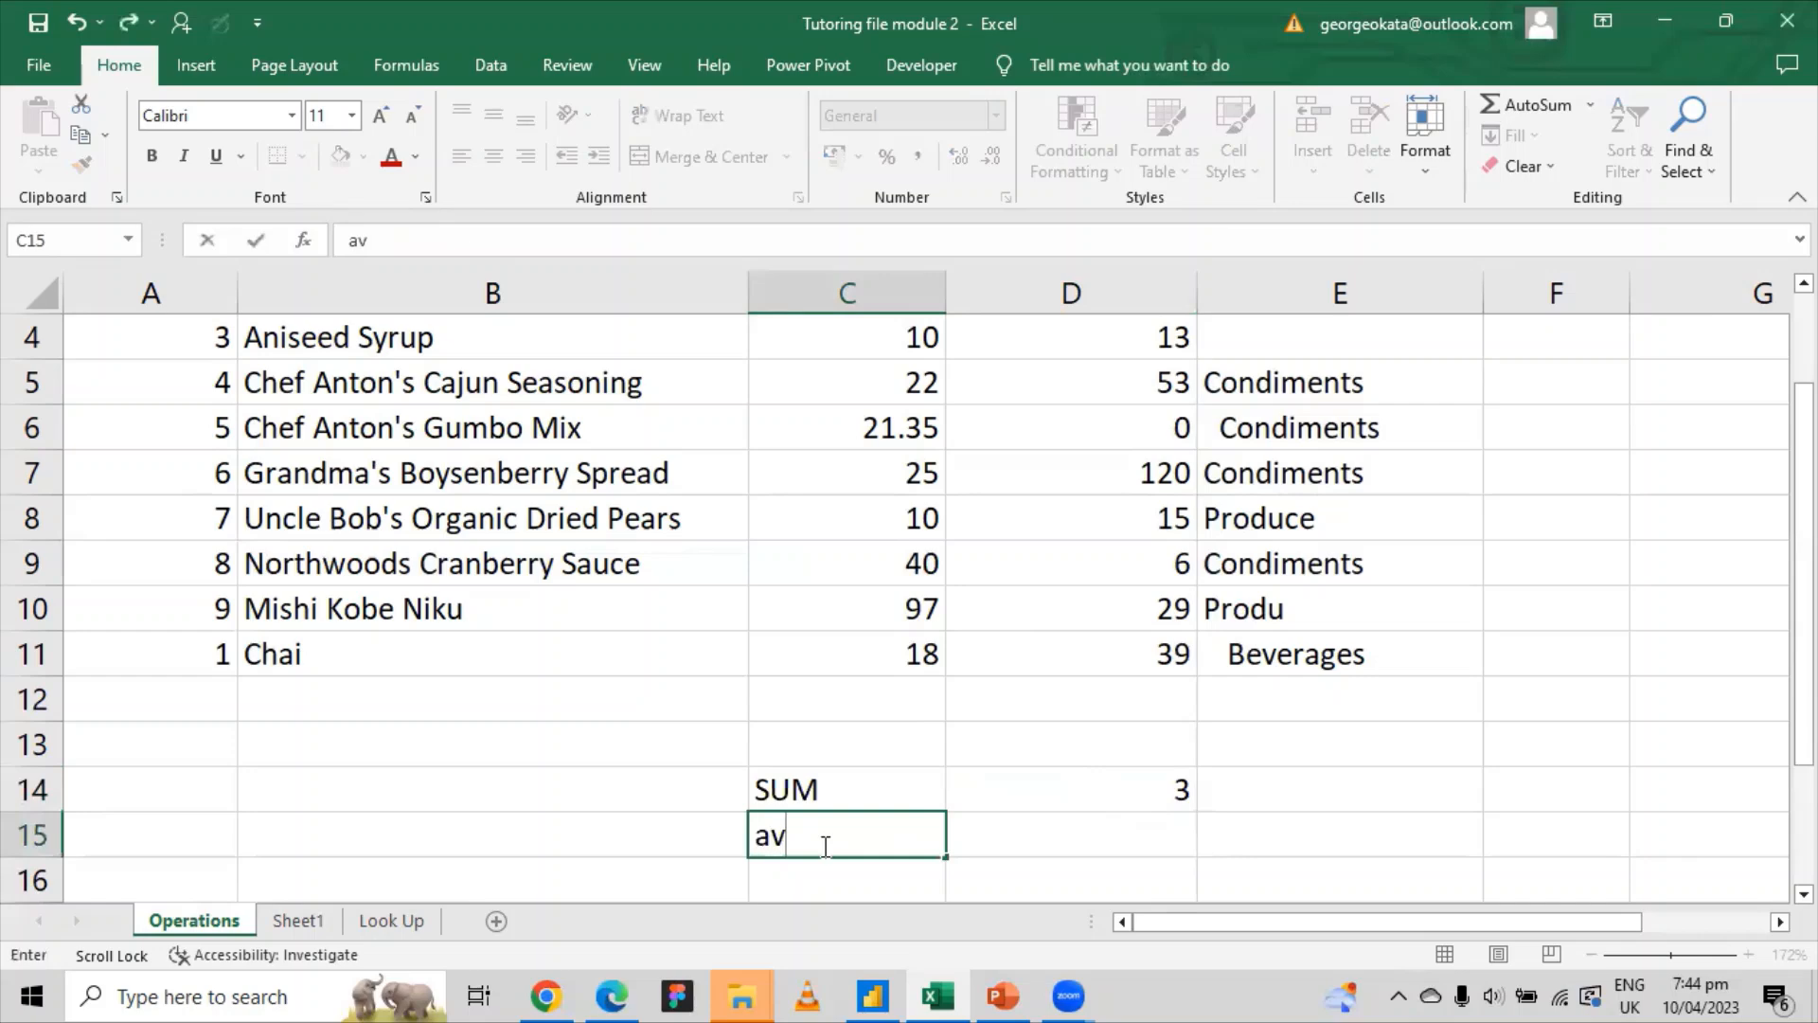
{"action": "type", "text": "erages"}
{"action": "key", "text": "BackSpace"}
{"action": "left_click", "coordinate": [1029, 833]}
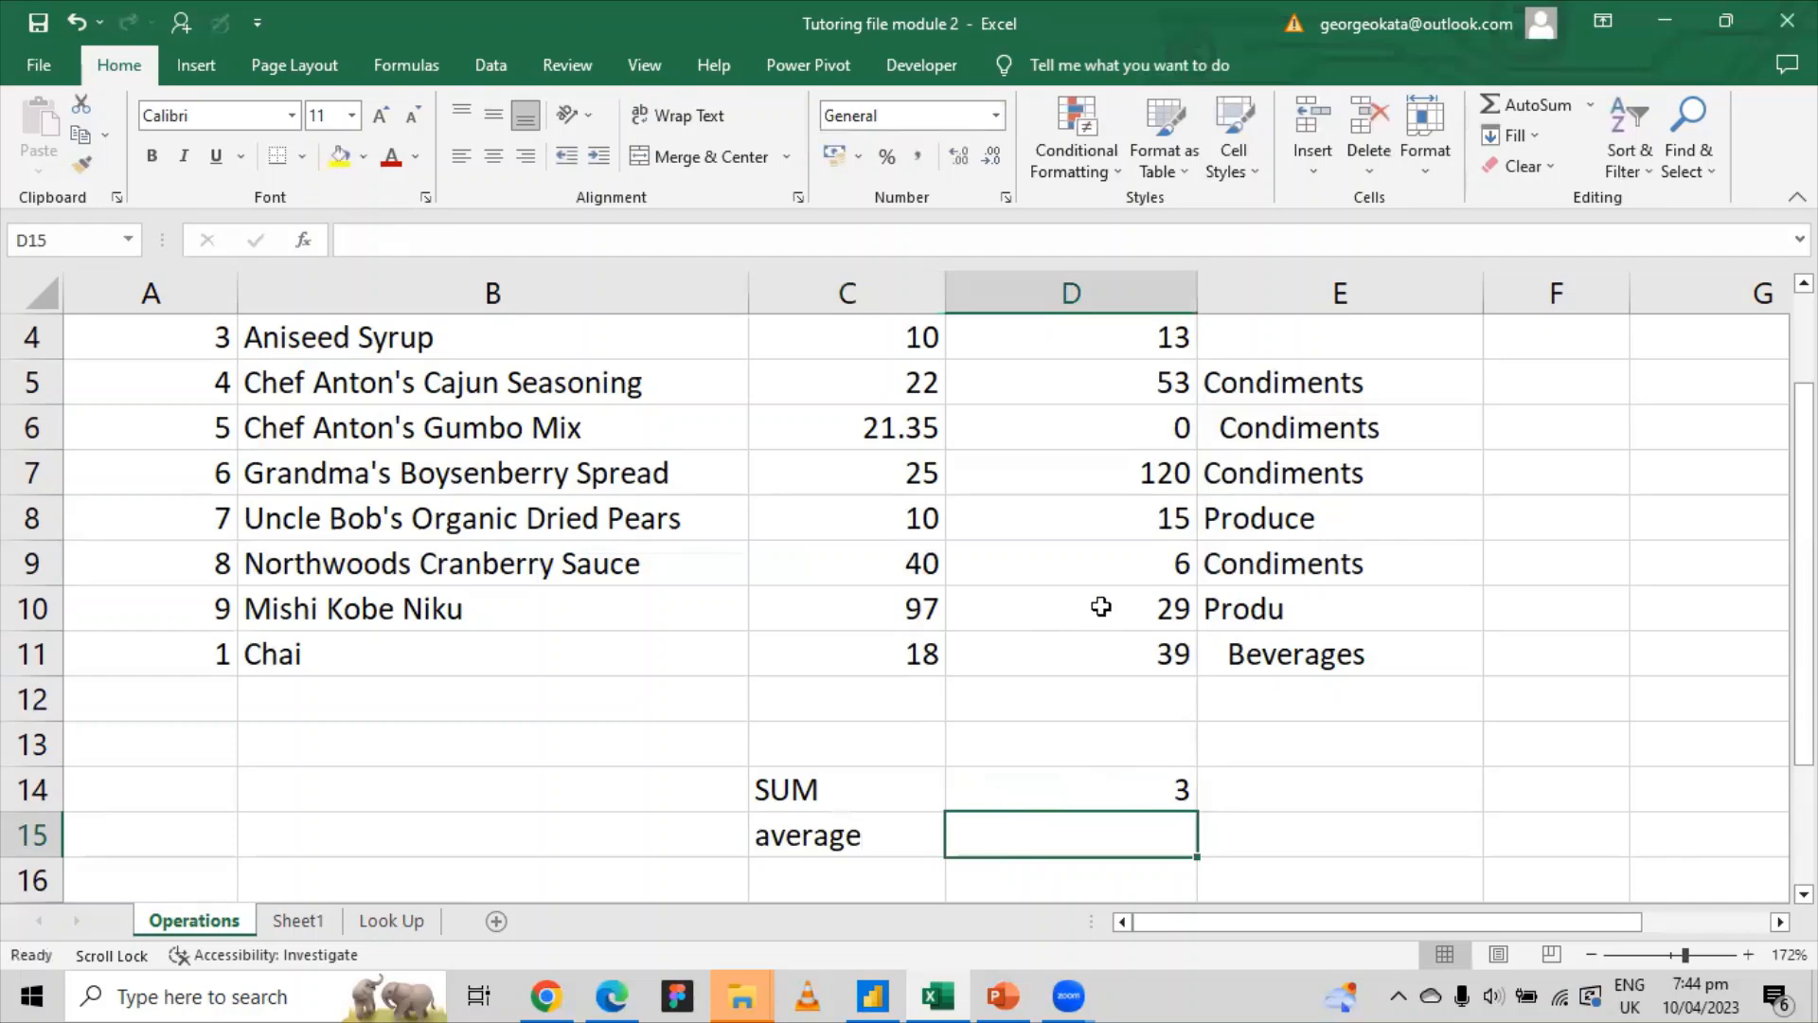
{"action": "scroll", "coordinate": [1100, 606], "scroll_direction": "up", "scroll_amount": 1}
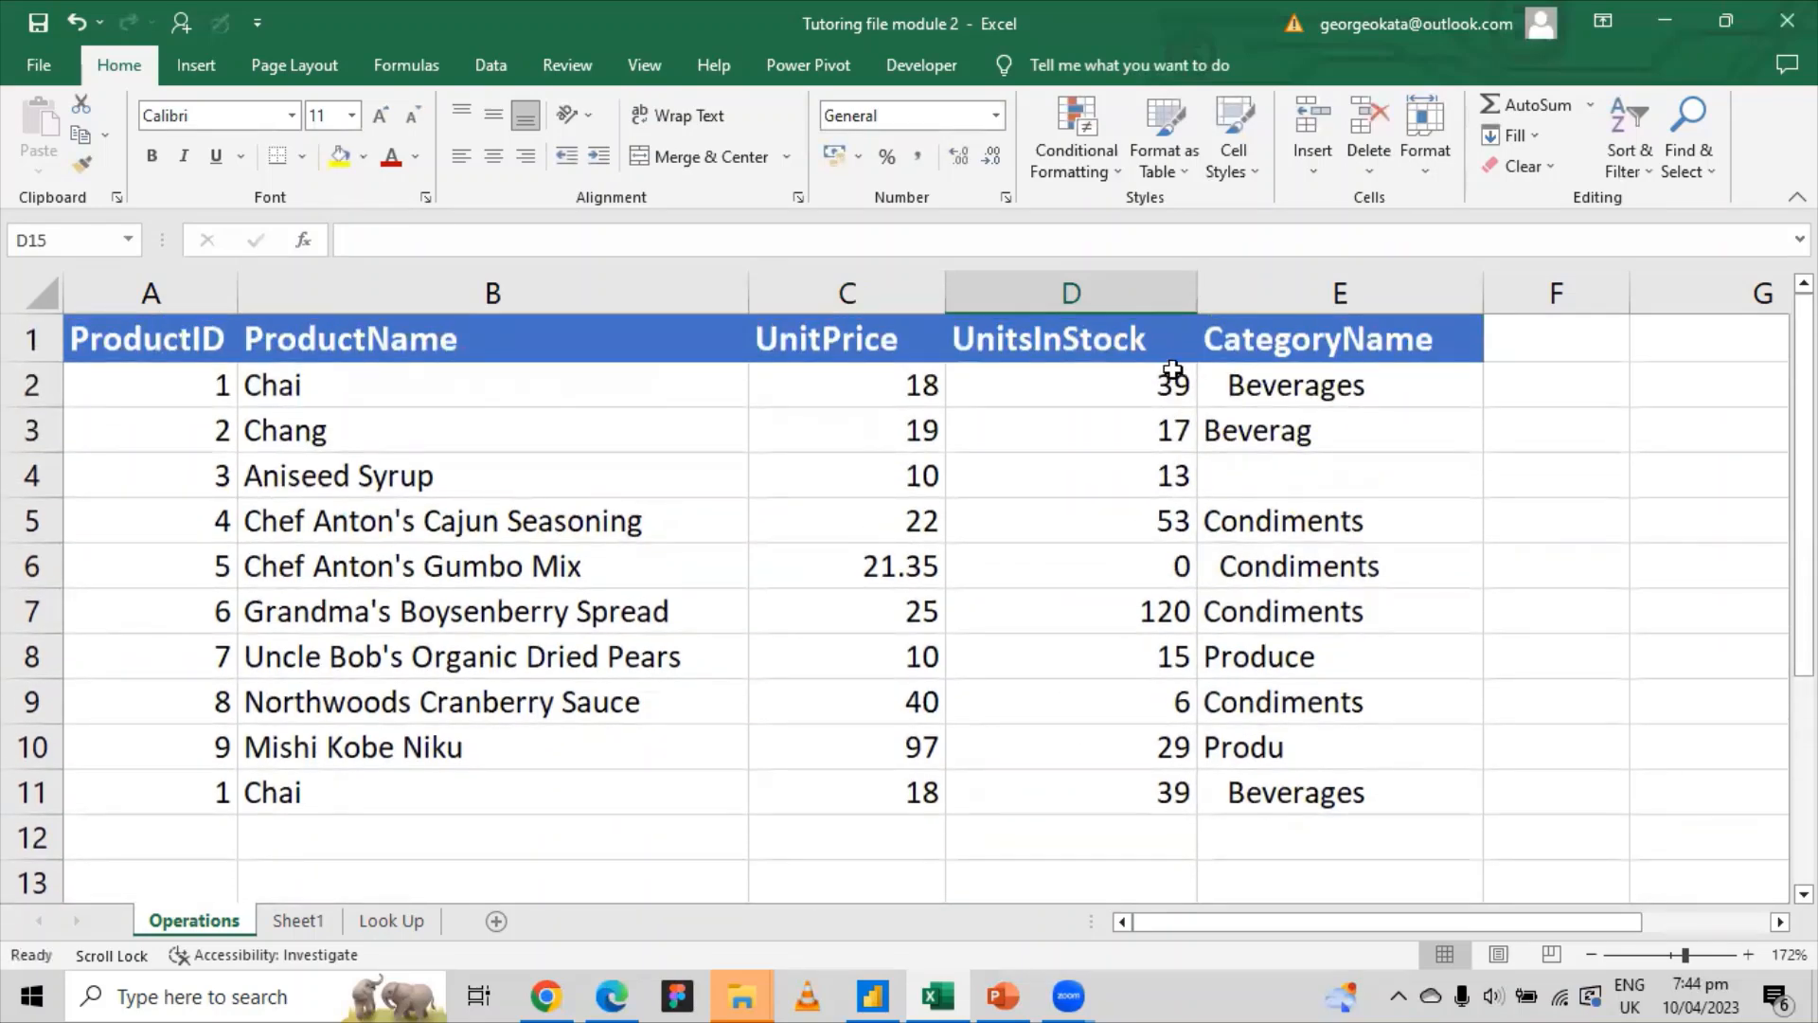
{"action": "left_click_drag", "start_coordinate": [1165, 390], "coordinate": [1165, 796]}
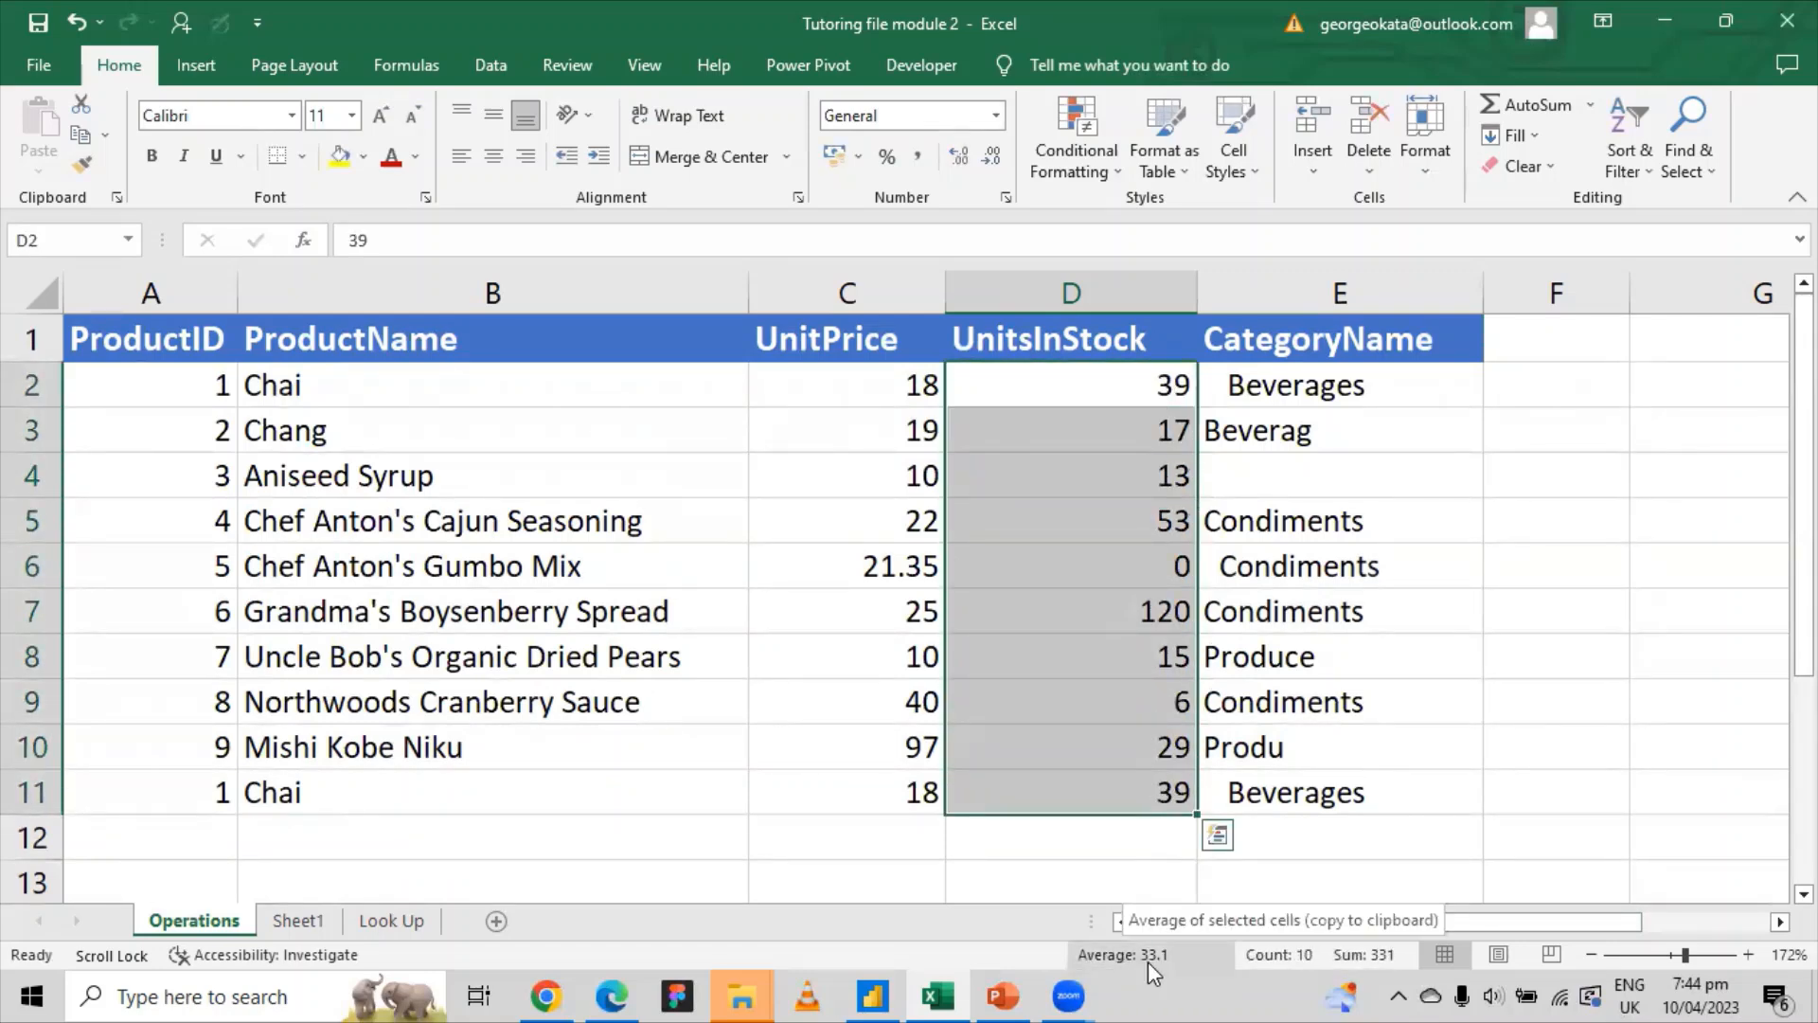
{"action": "scroll", "coordinate": [1153, 708], "scroll_direction": "down", "scroll_amount": 4}
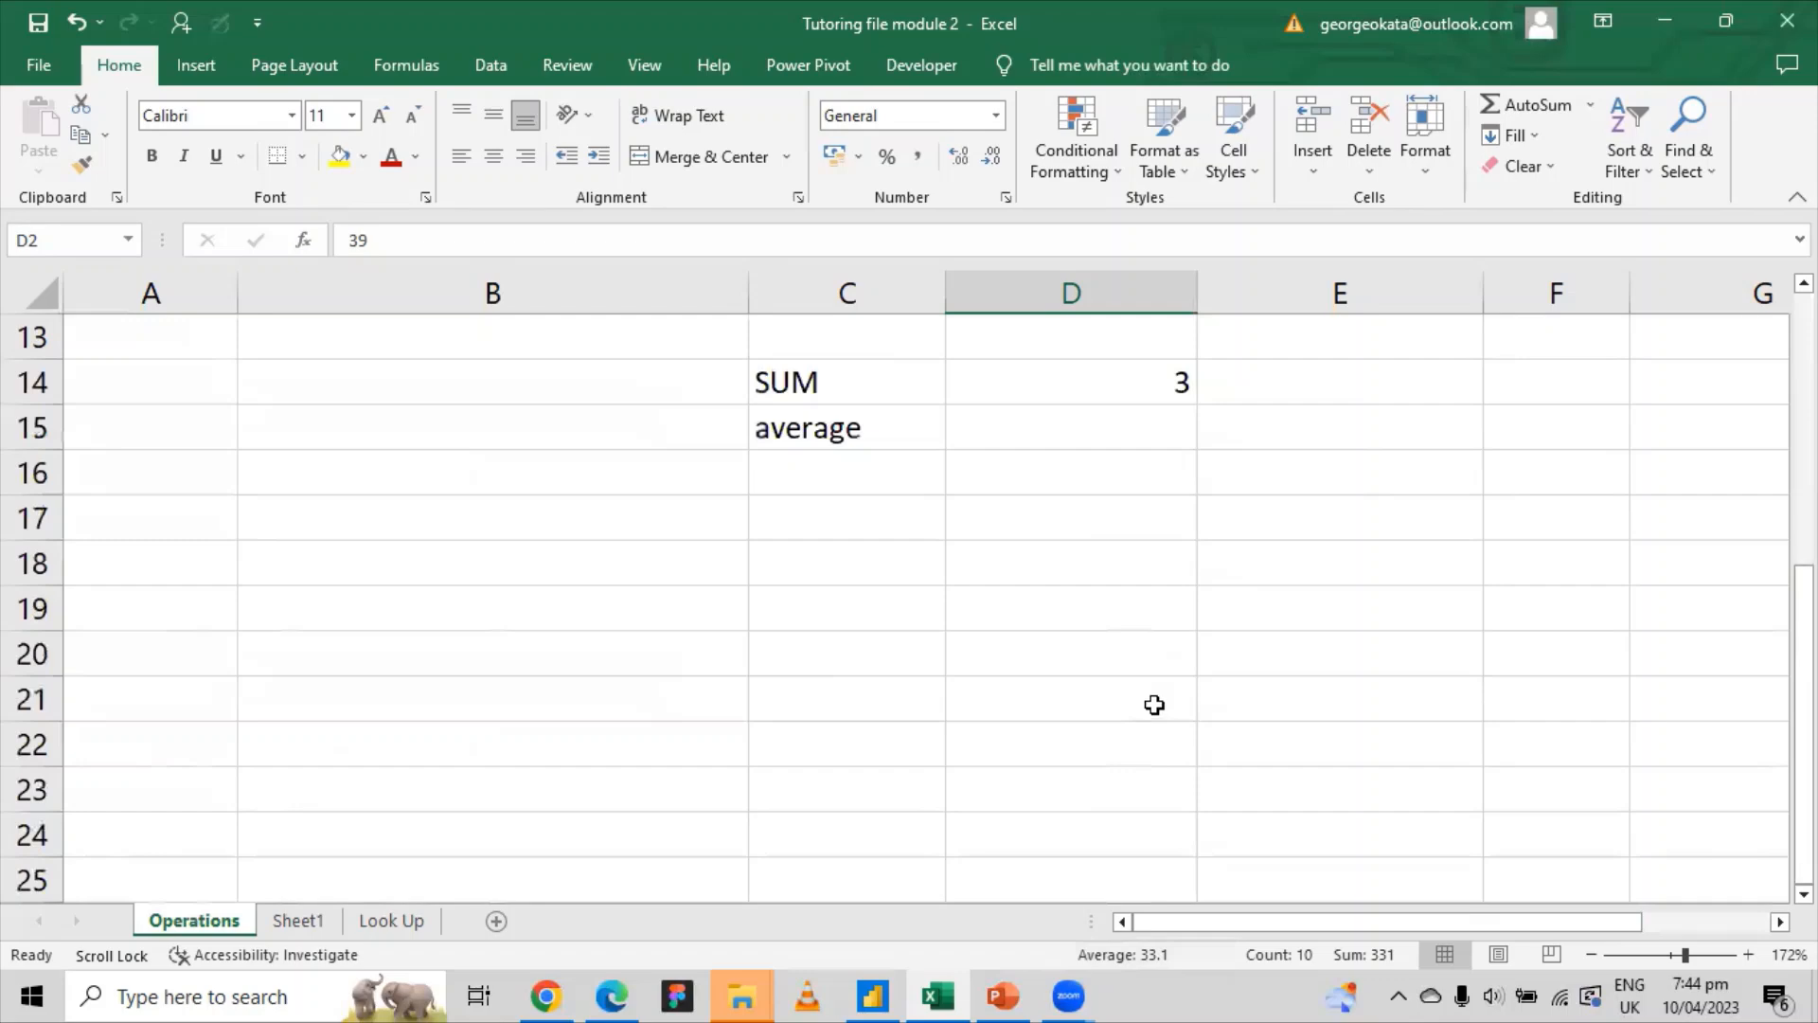
{"action": "scroll", "coordinate": [1155, 705], "scroll_direction": "up", "scroll_amount": 3}
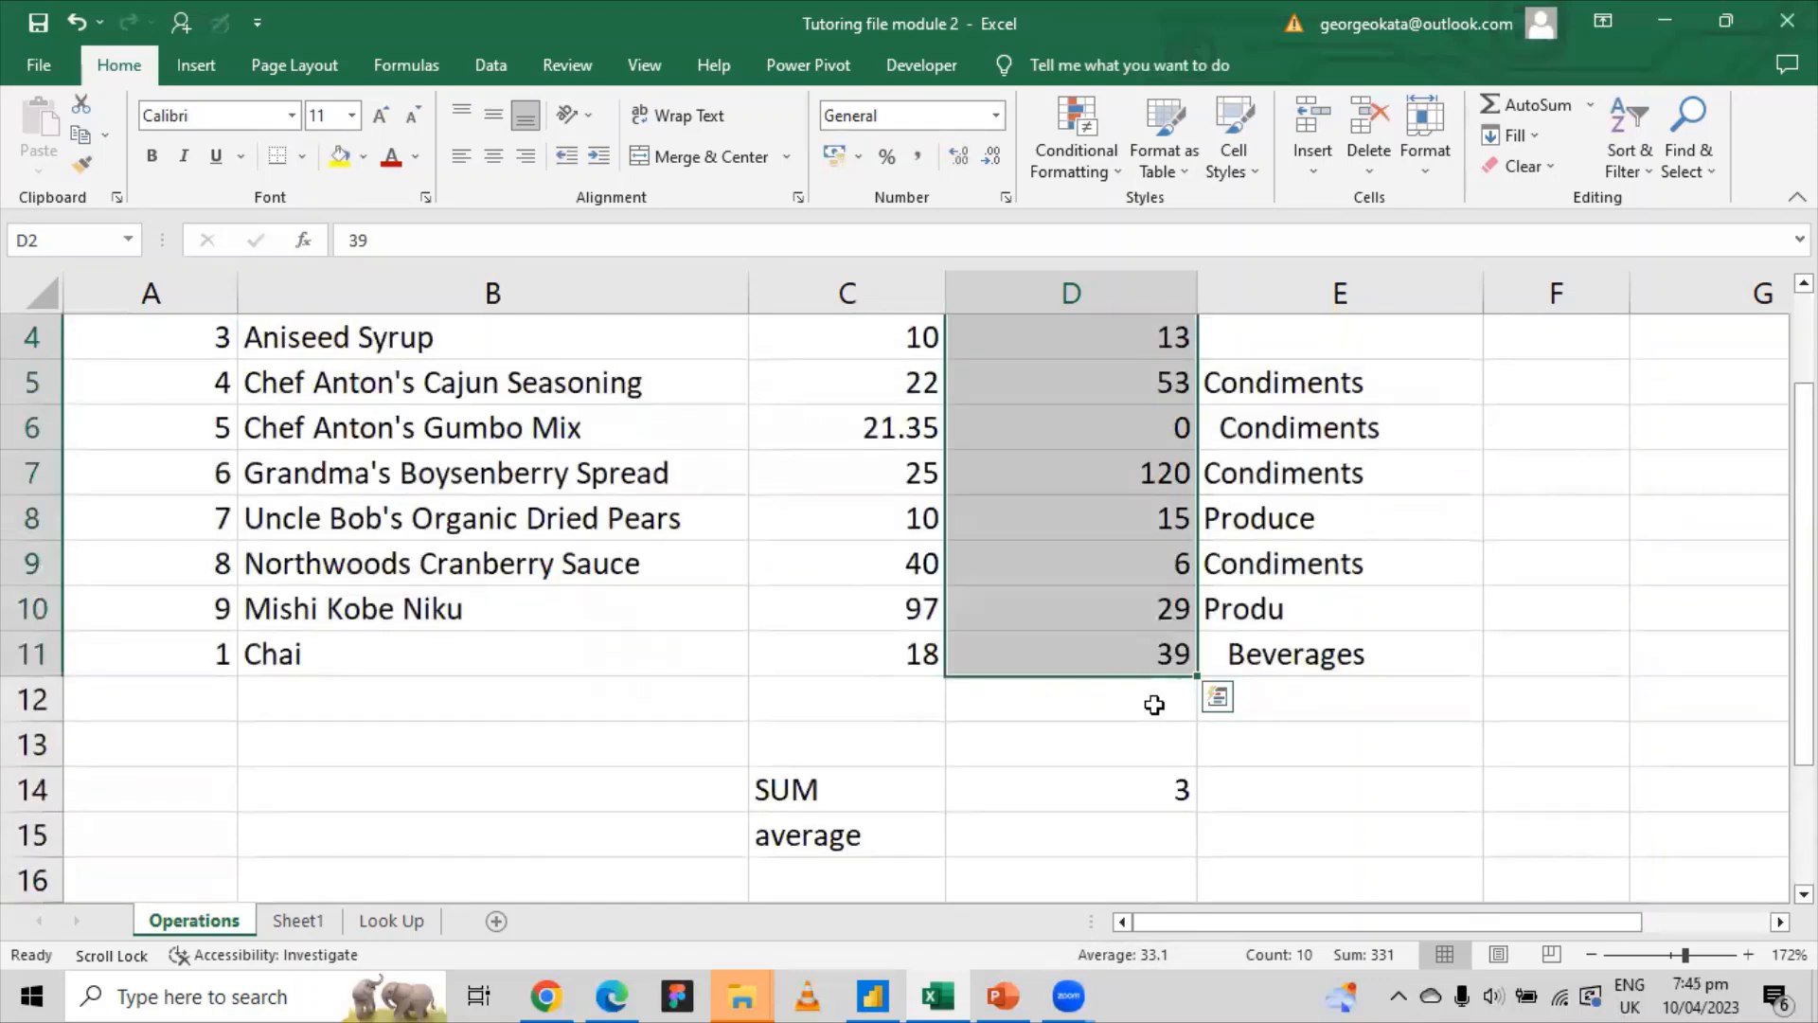
Step: Start =AVERAGE( in D15 by choosing AVERAGE from the suggestions after typing =av
{"action": "left_click", "coordinate": [1018, 832]}
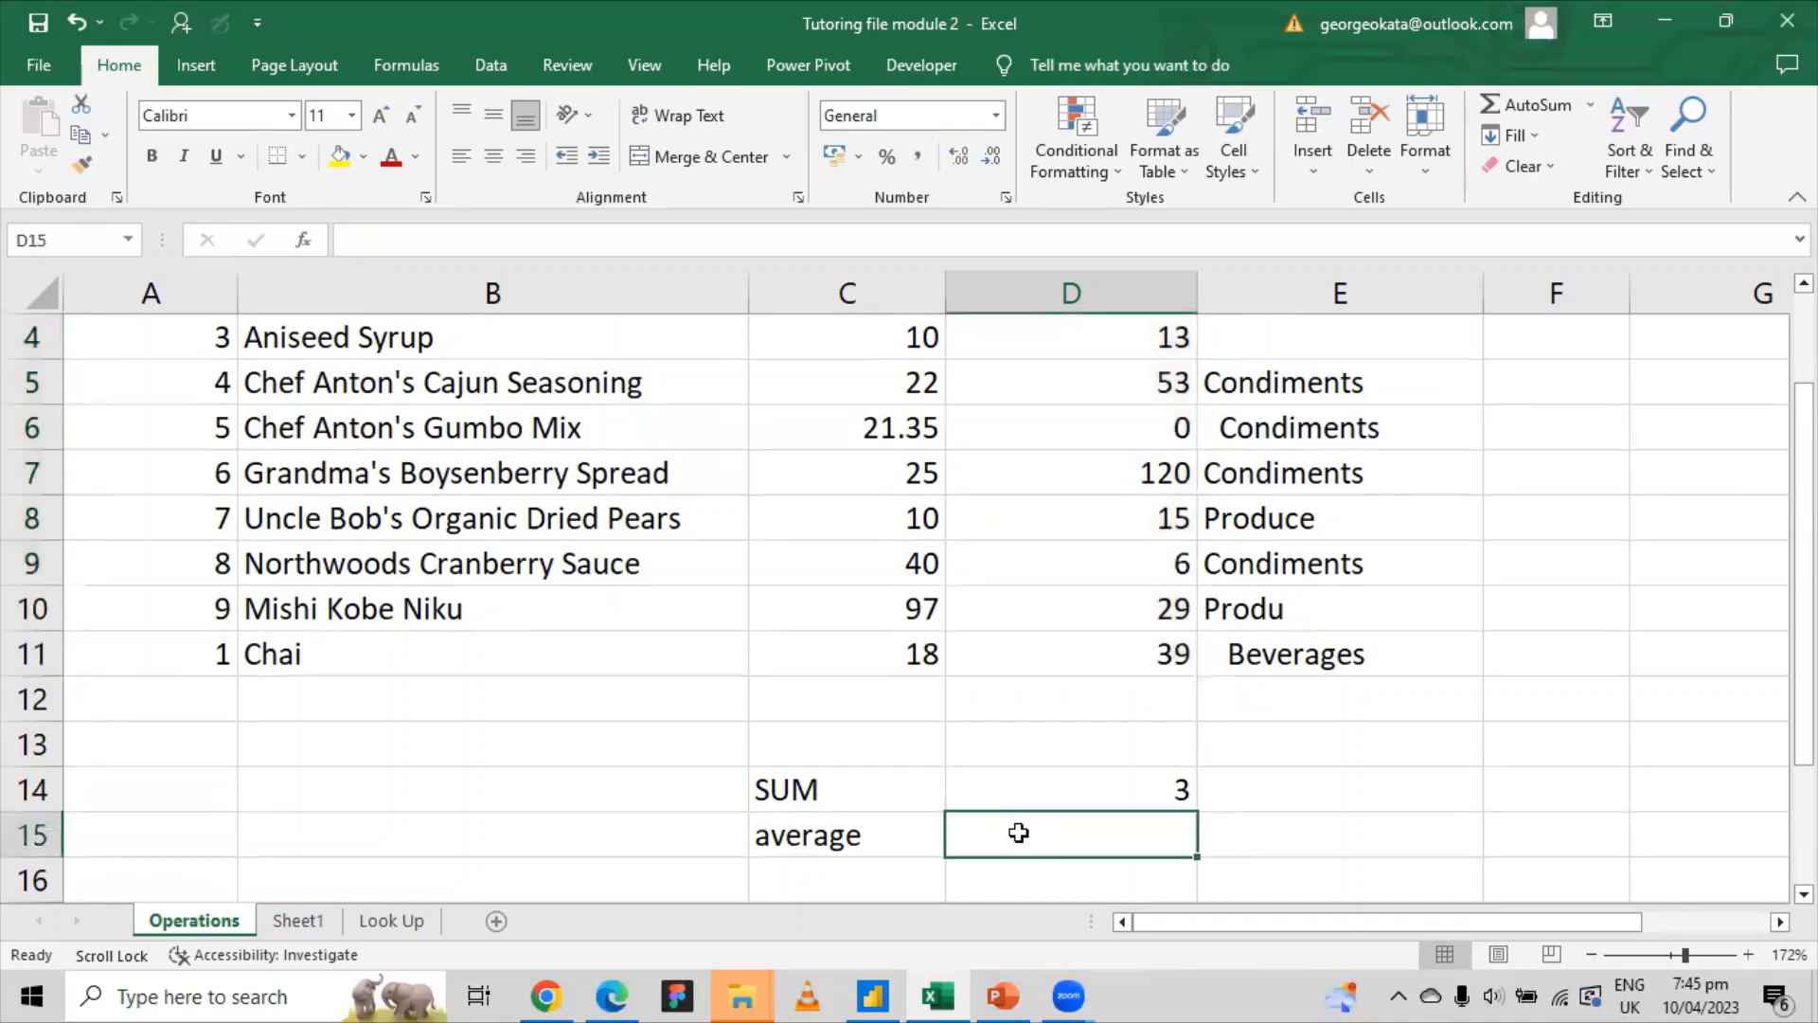
{"action": "type", "text": "="}
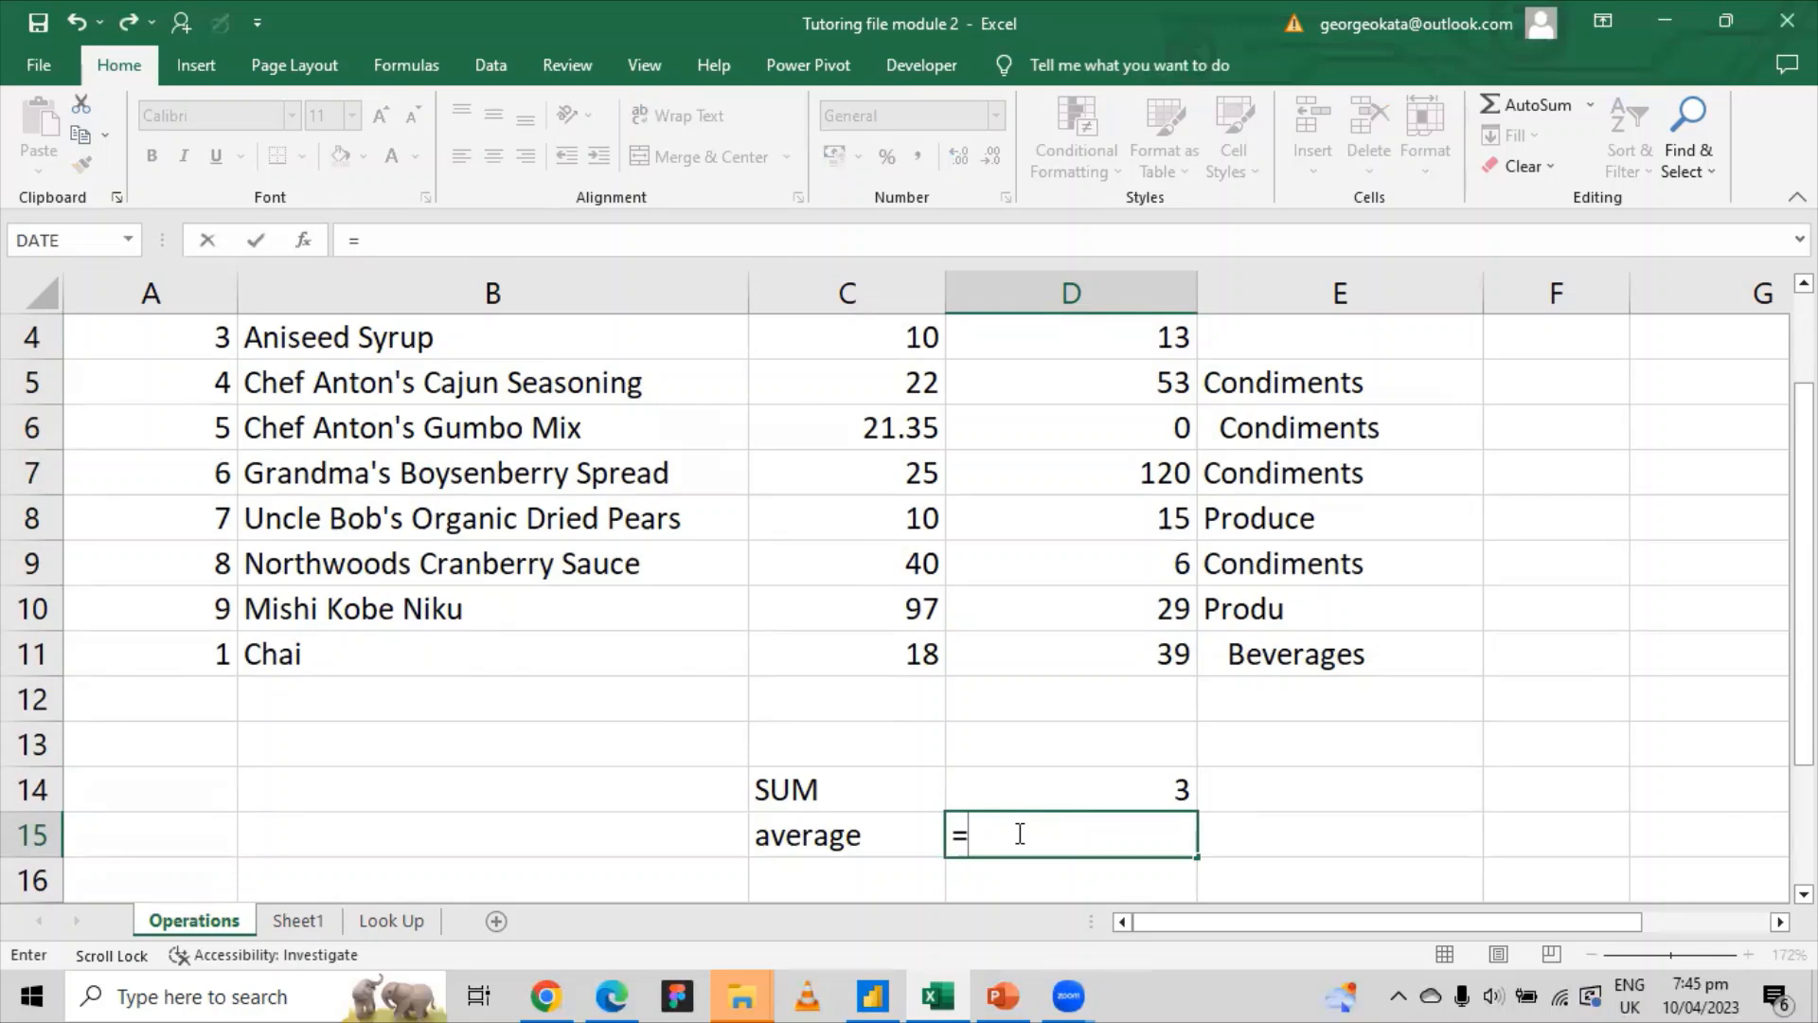
{"action": "type", "text": "s"}
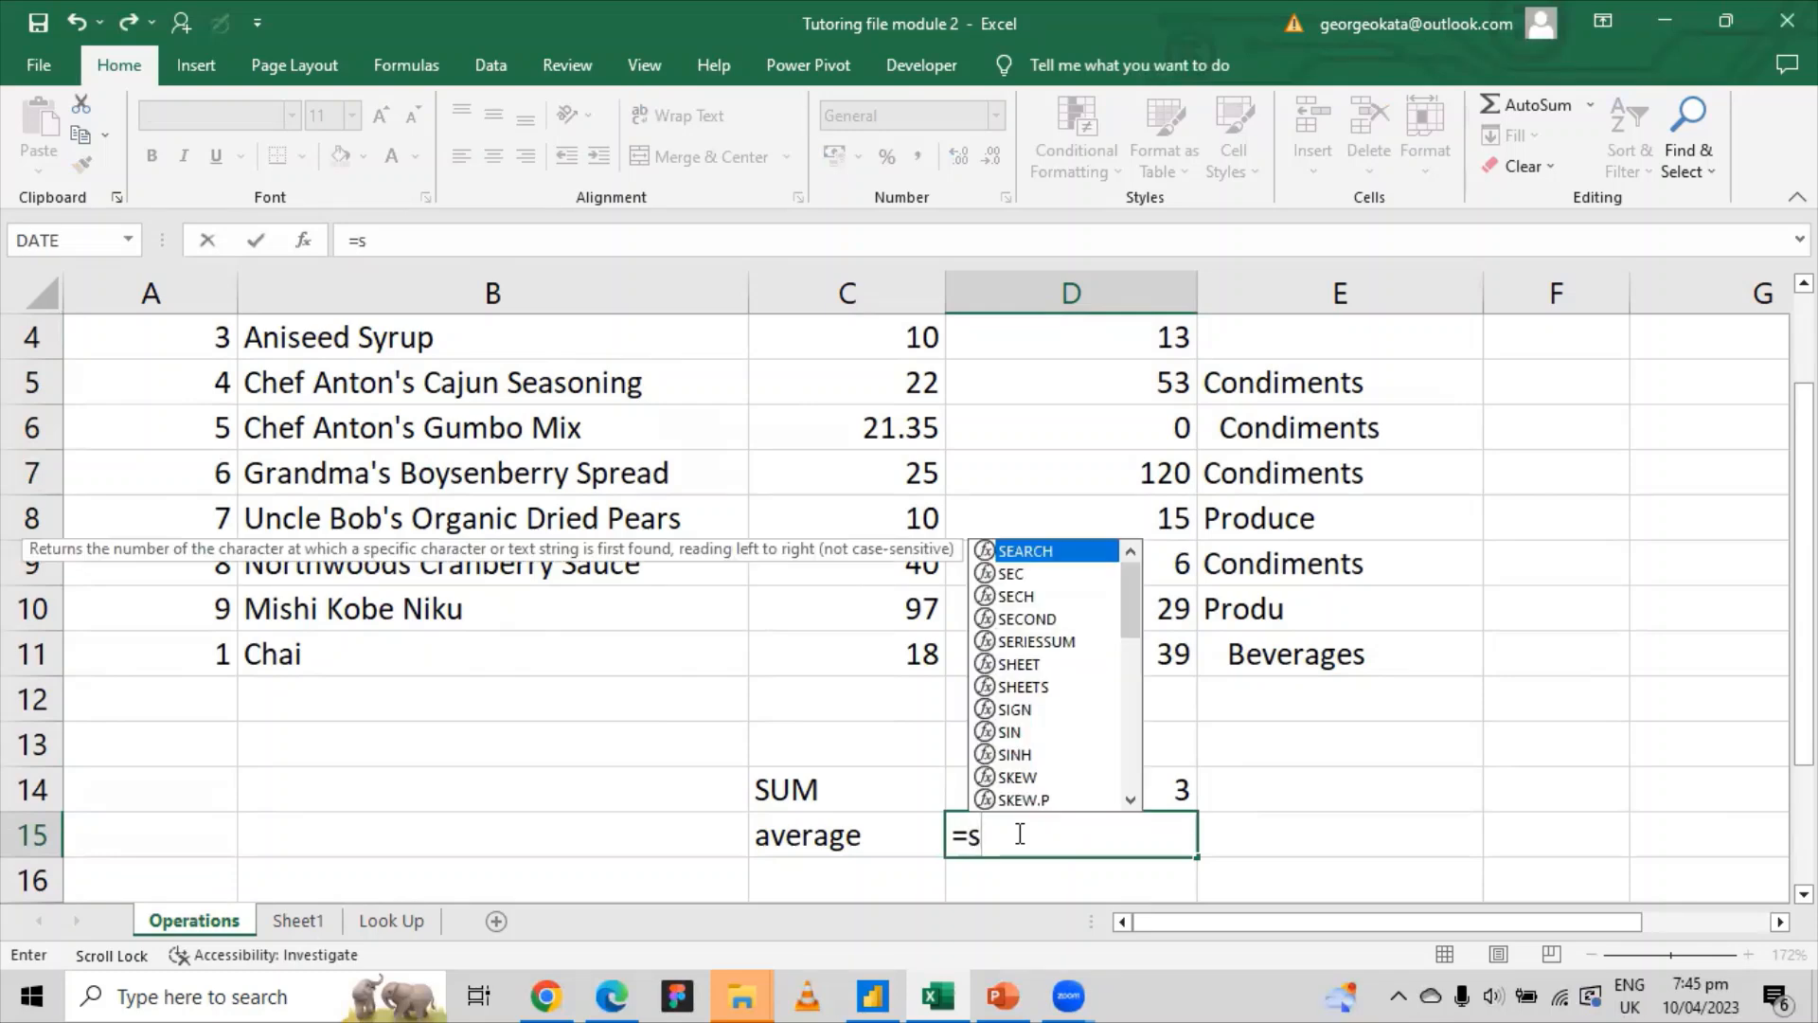
{"action": "key", "text": "BackSpace"}
{"action": "type", "text": "a"}
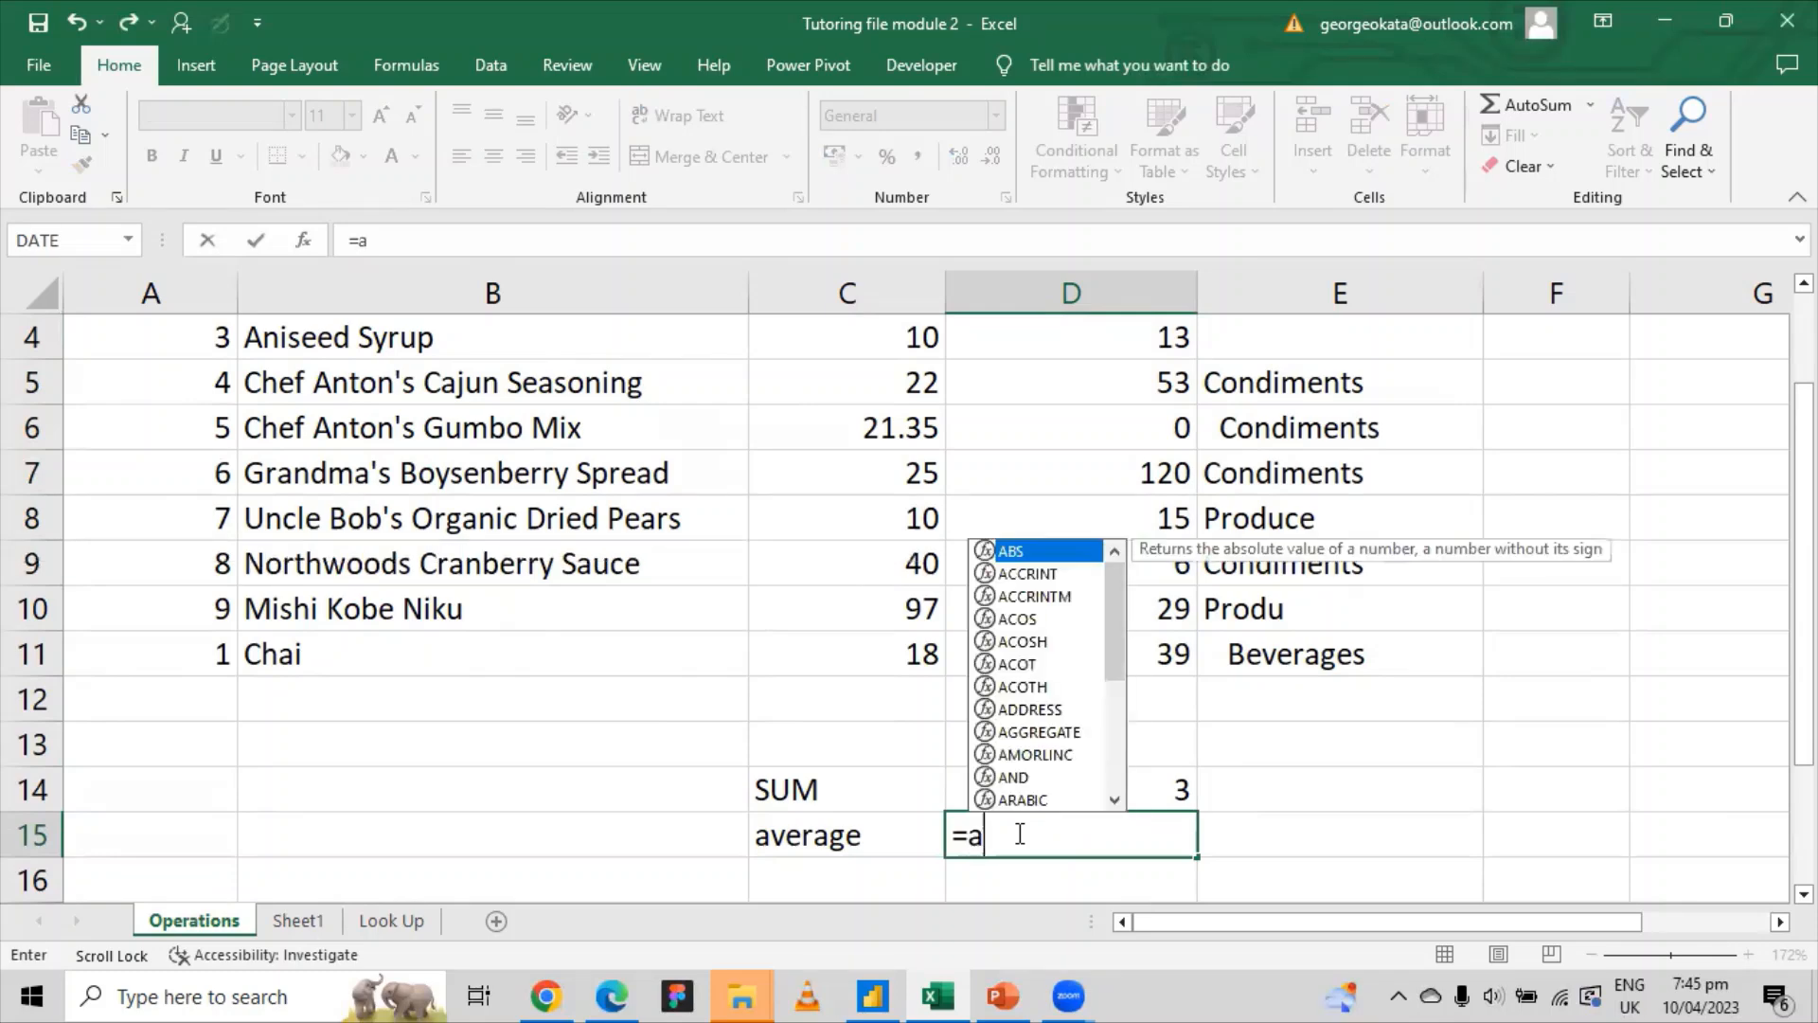
{"action": "type", "text": "v"}
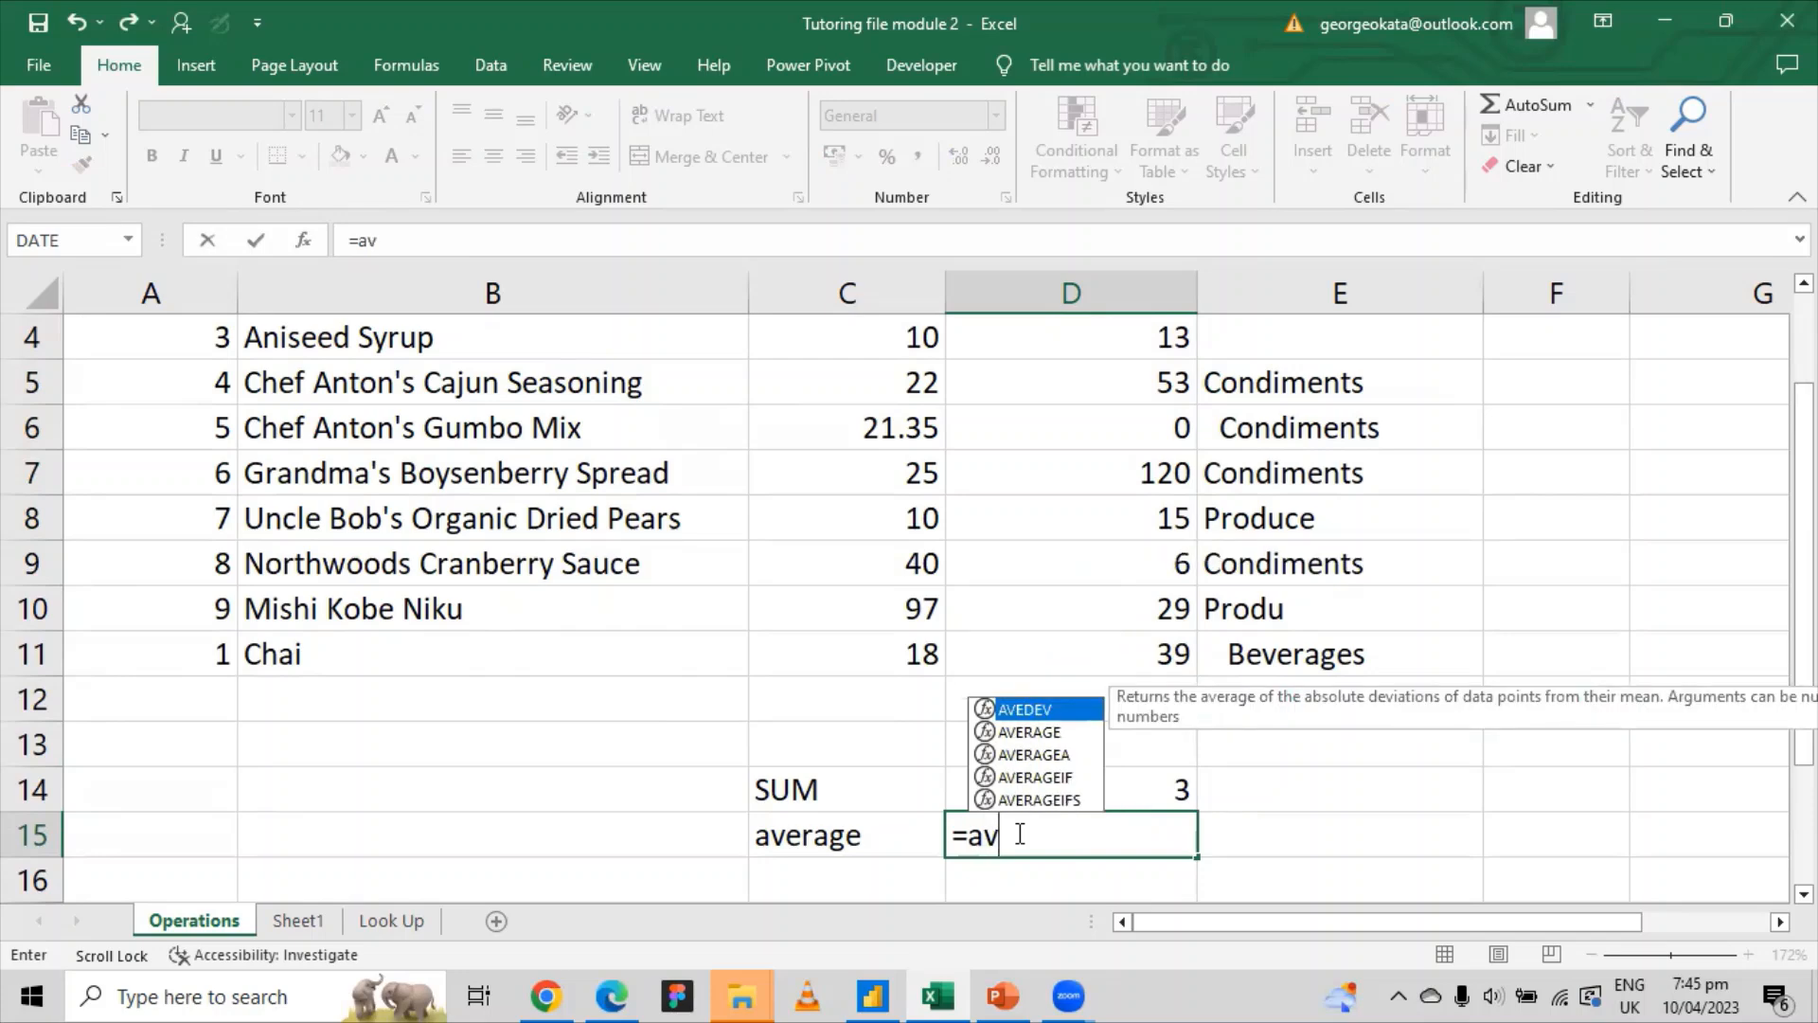
{"action": "key", "text": "Down"}
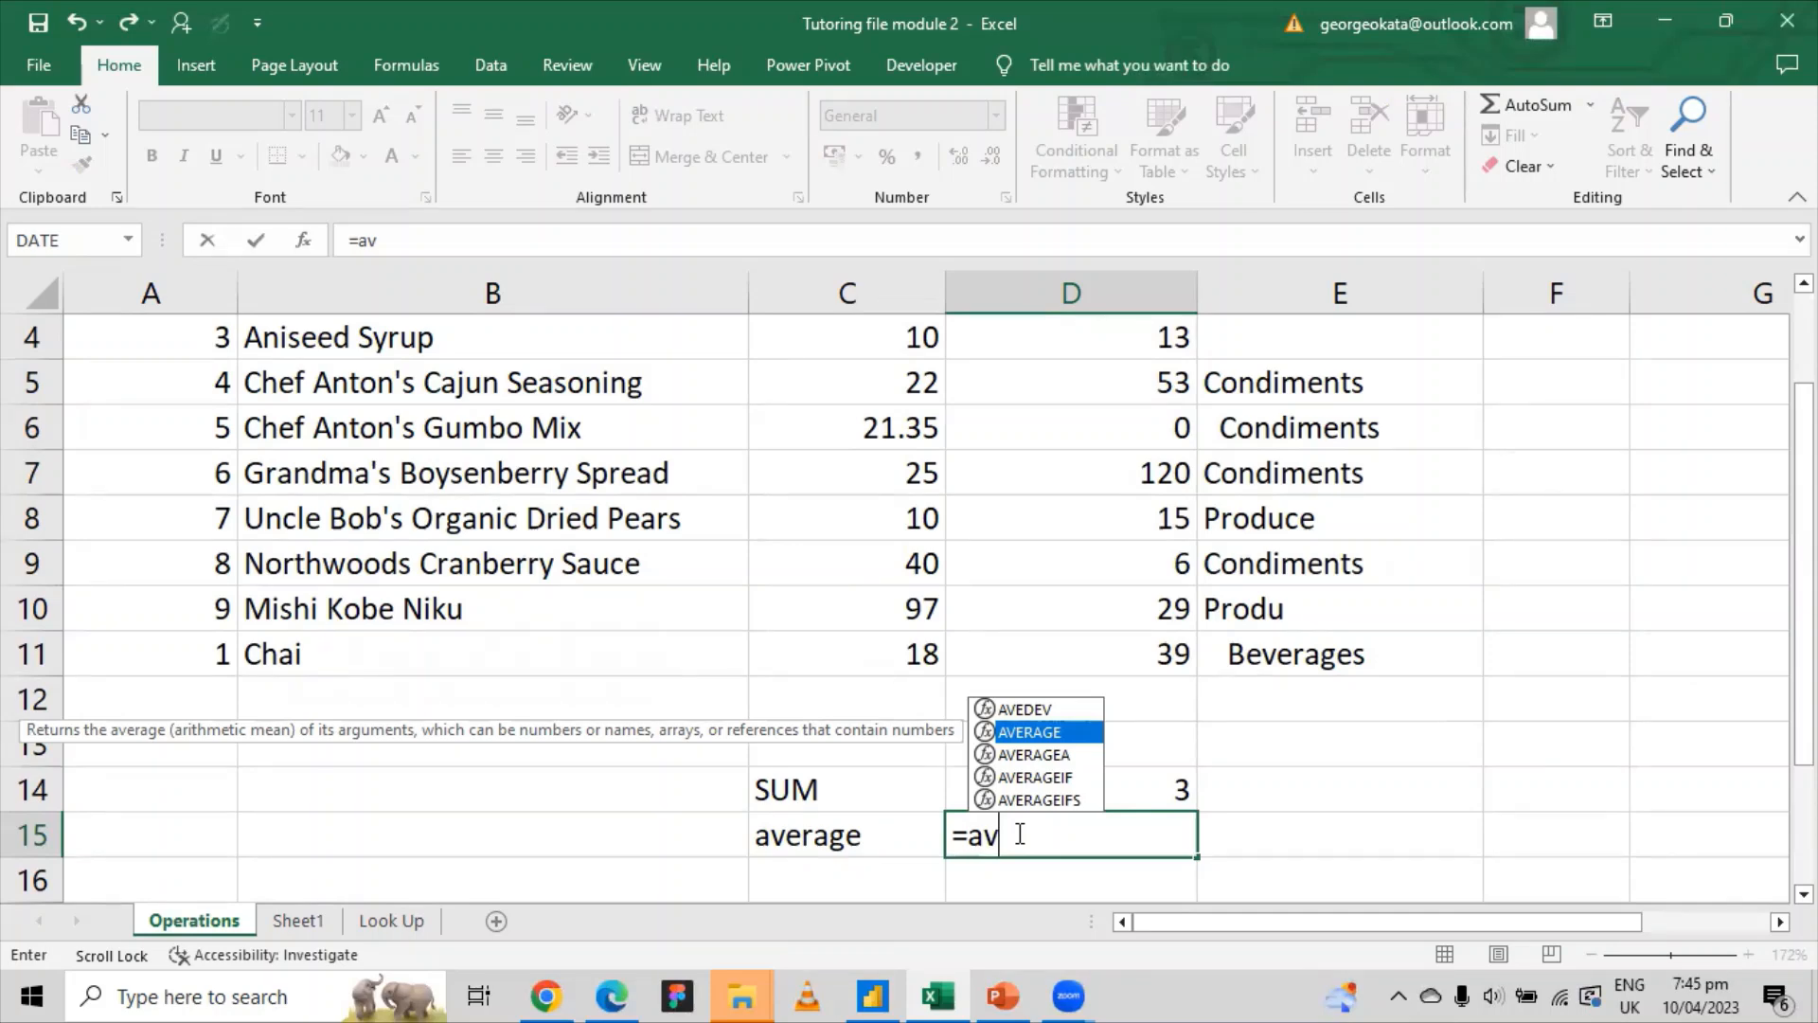
{"action": "key", "text": "Tab"}
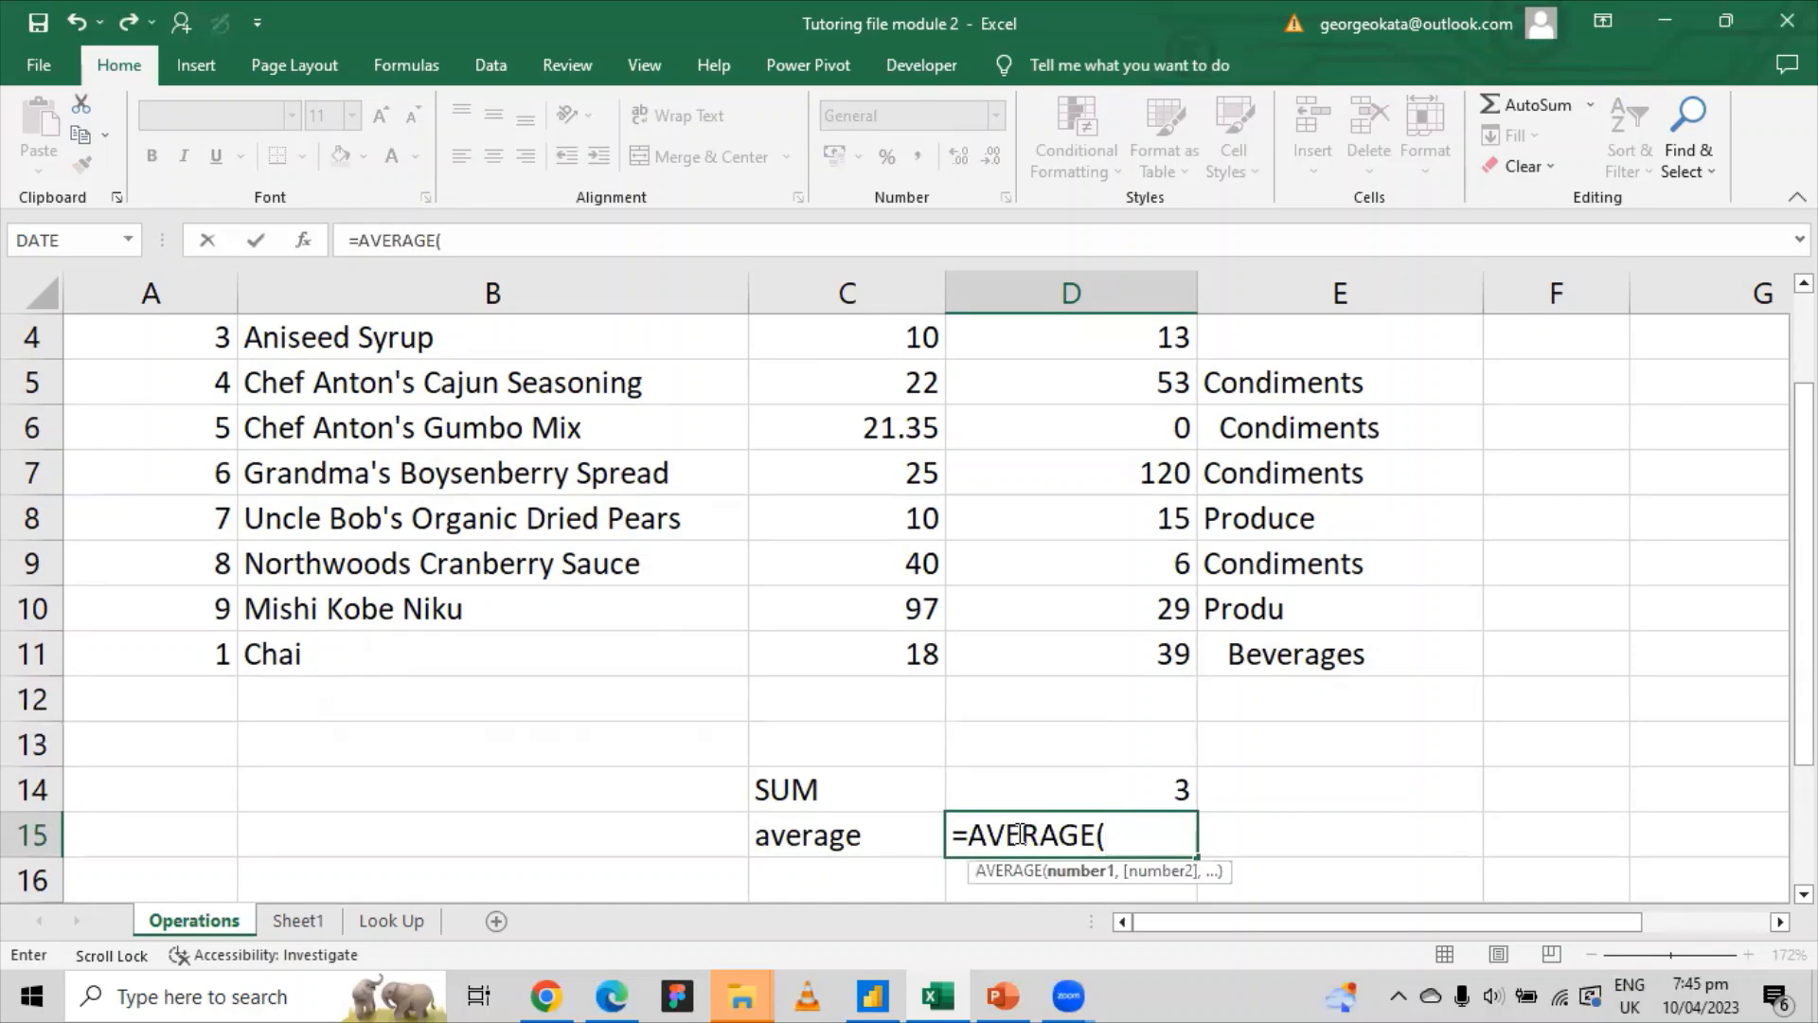
Step: Finish the formula as =AVERAGE(D2:D11) in D15, giving 33.1
{"action": "scroll", "coordinate": [1146, 405], "scroll_direction": "up", "scroll_amount": 1}
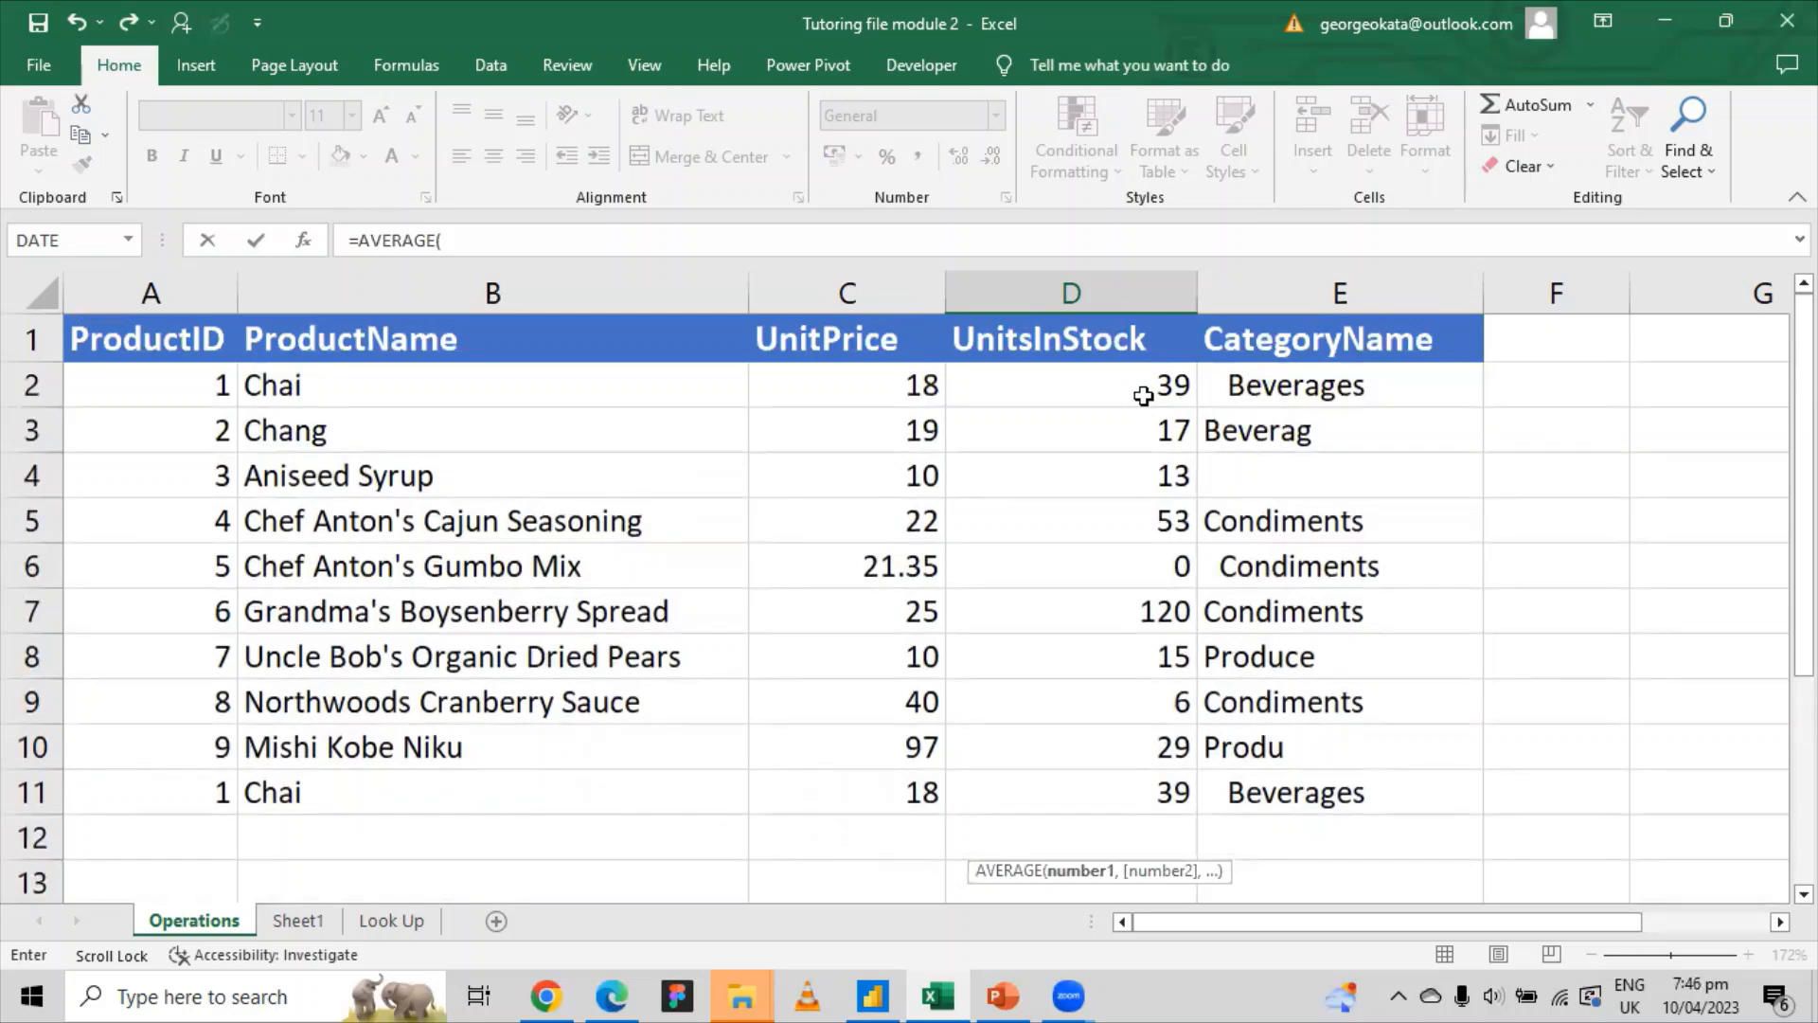
{"action": "left_click", "coordinate": [1137, 387]}
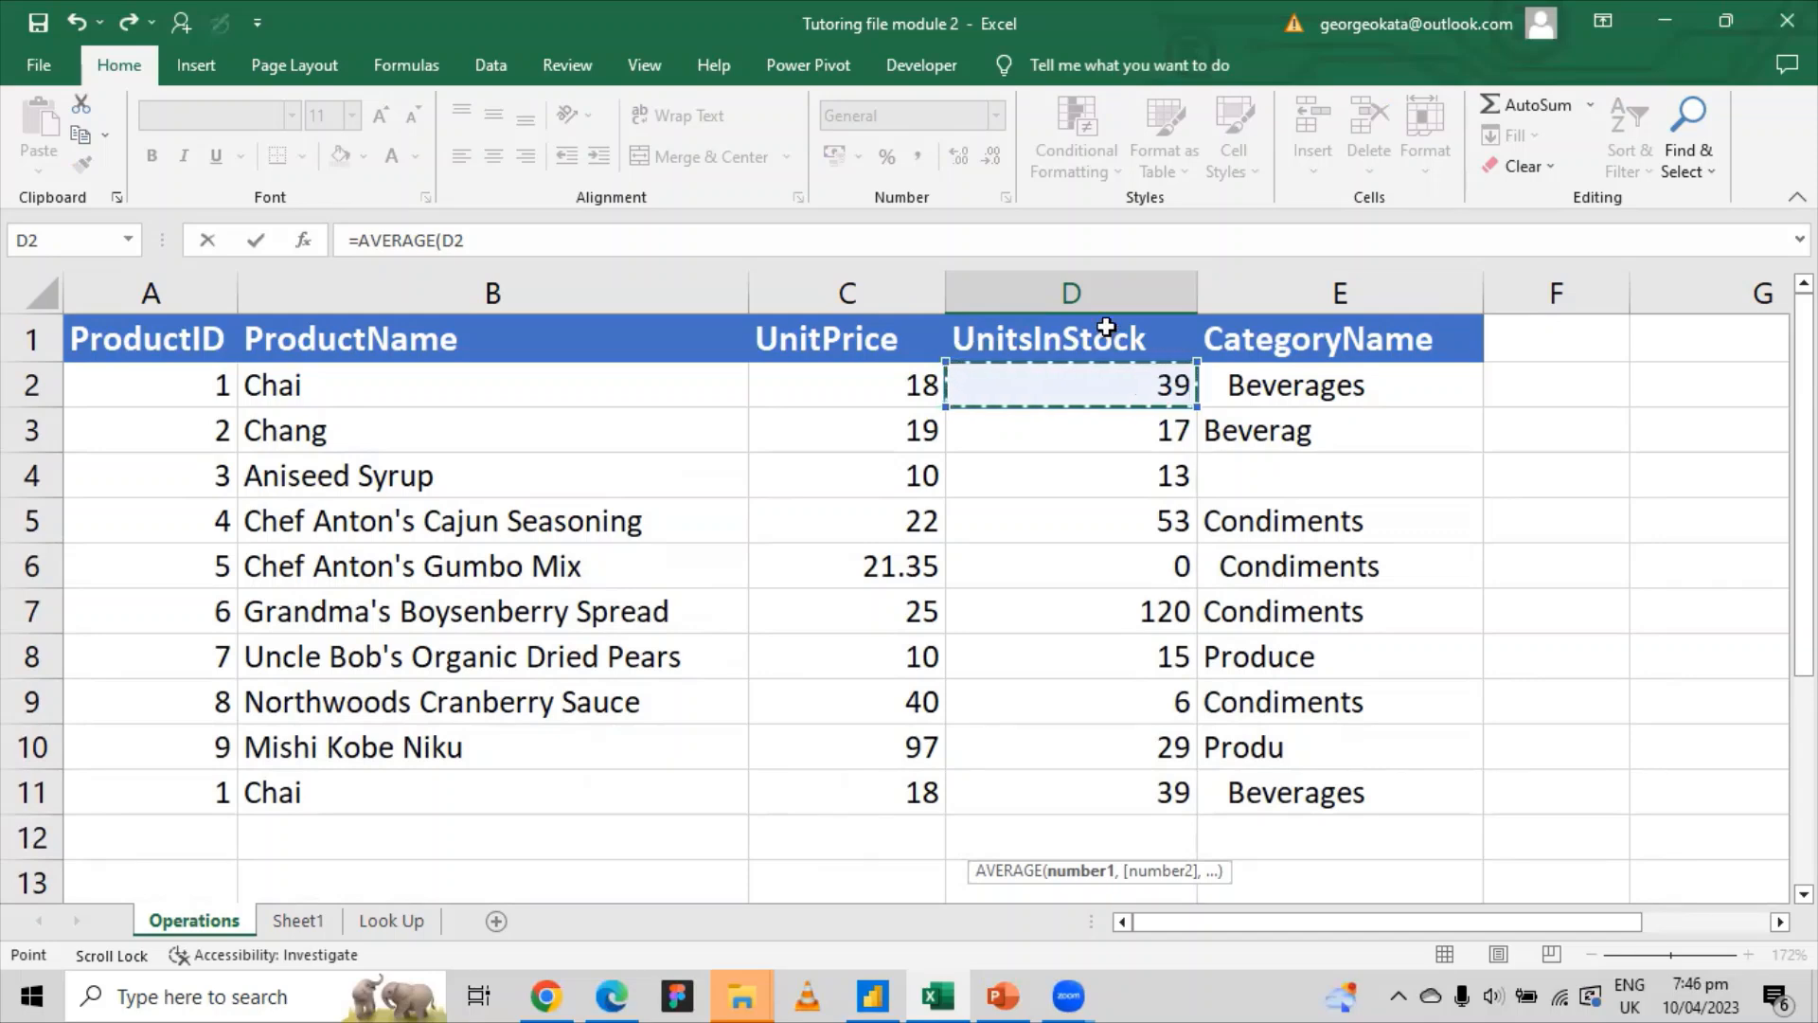
{"action": "left_click", "coordinate": [573, 237]}
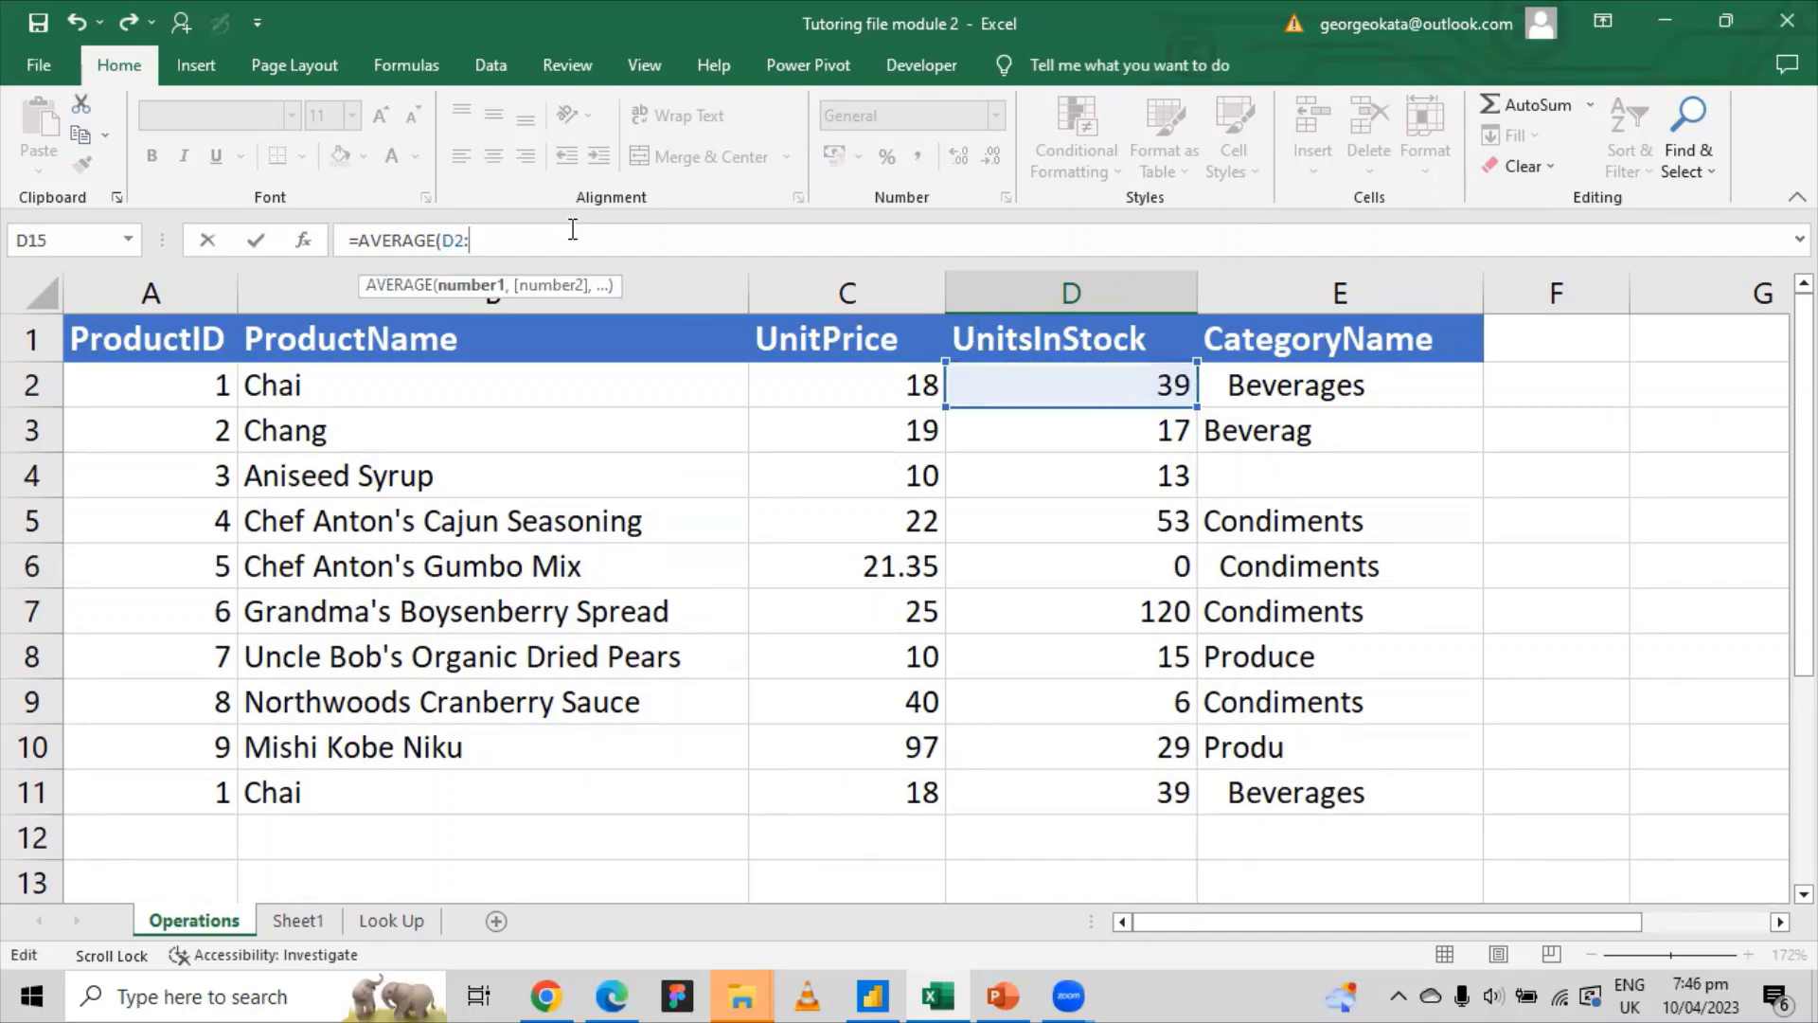
{"action": "type", "text": ":"}
{"action": "type", "text": "d11"}
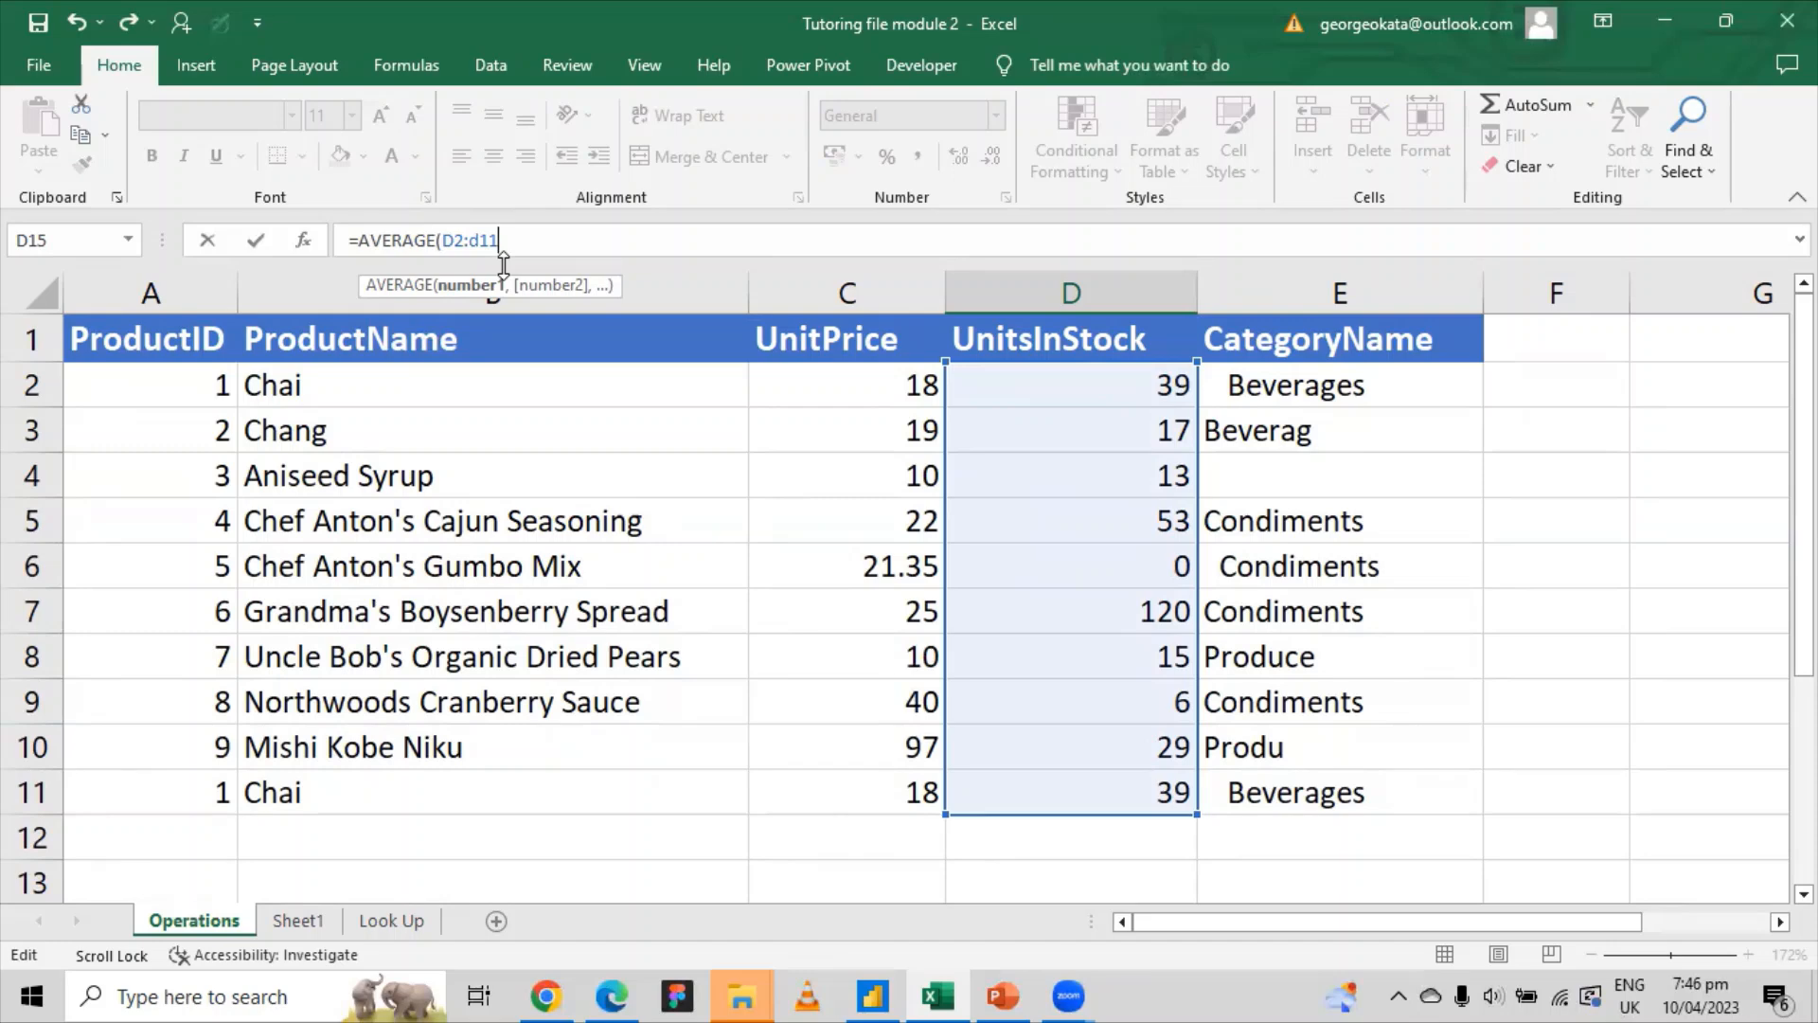
{"action": "key", "text": "BackSpace"}
{"action": "key", "text": "BackSpace"}
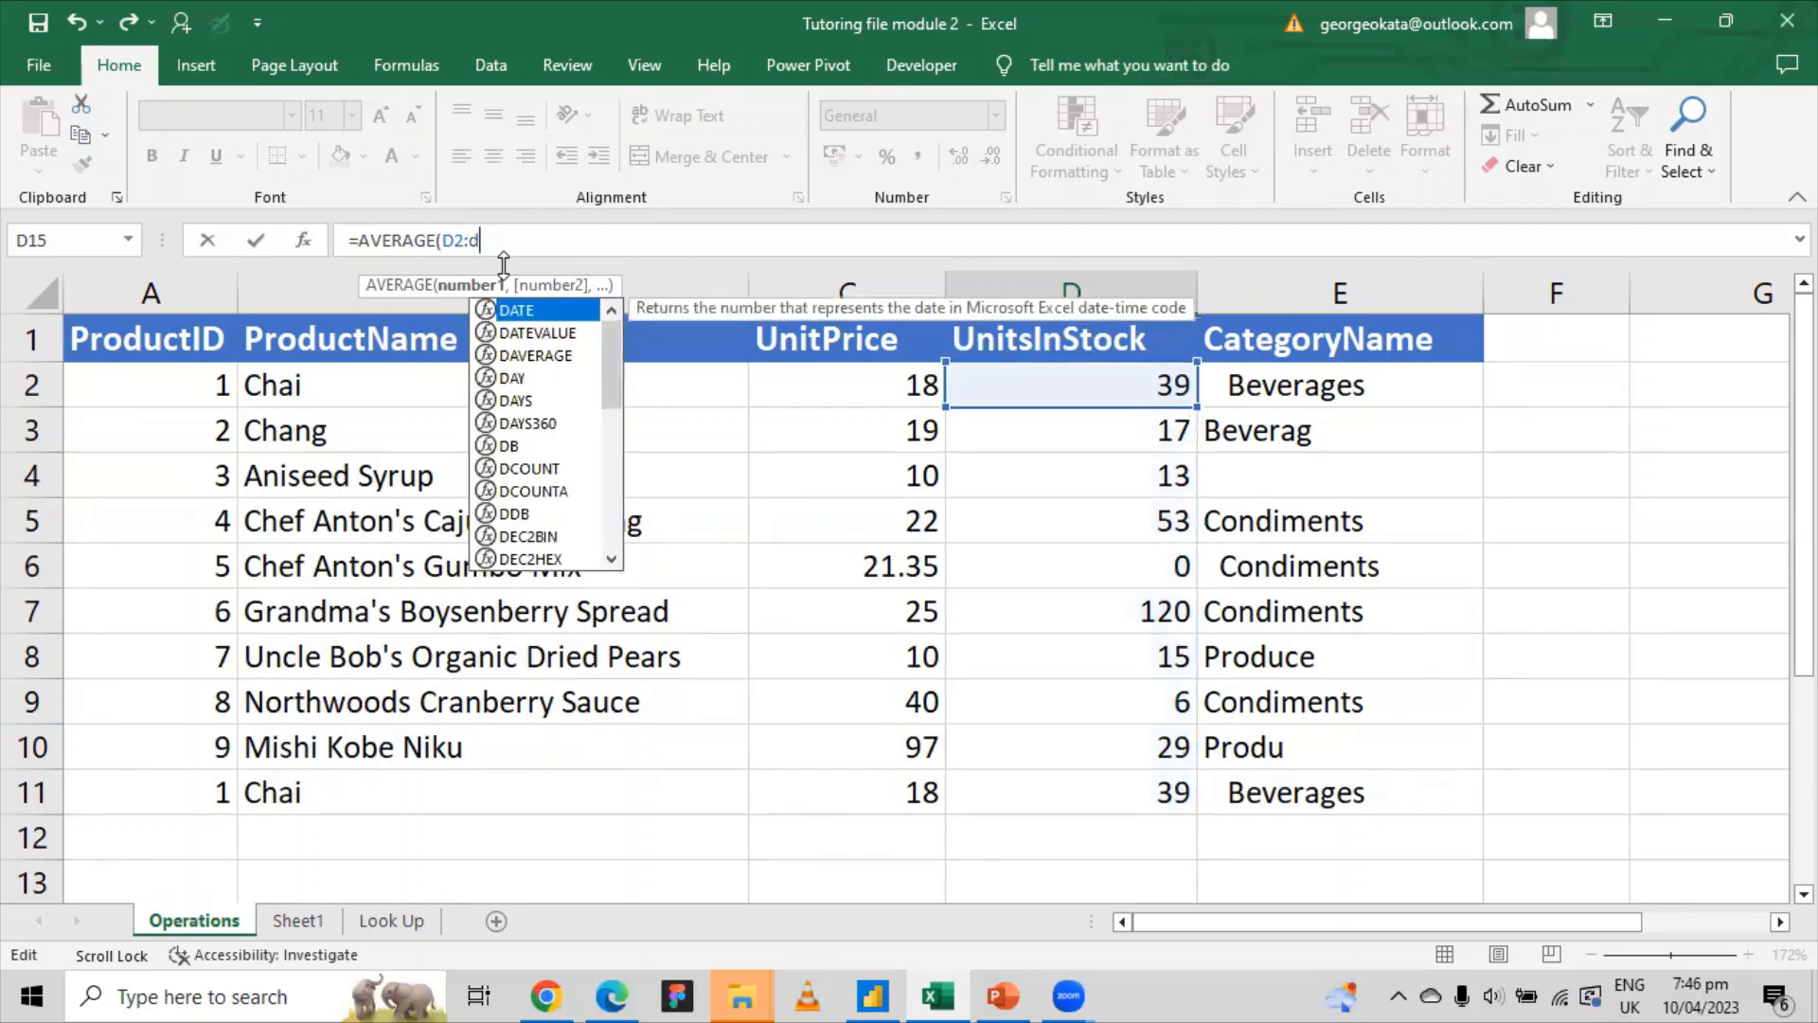
{"action": "type", "text": "5"}
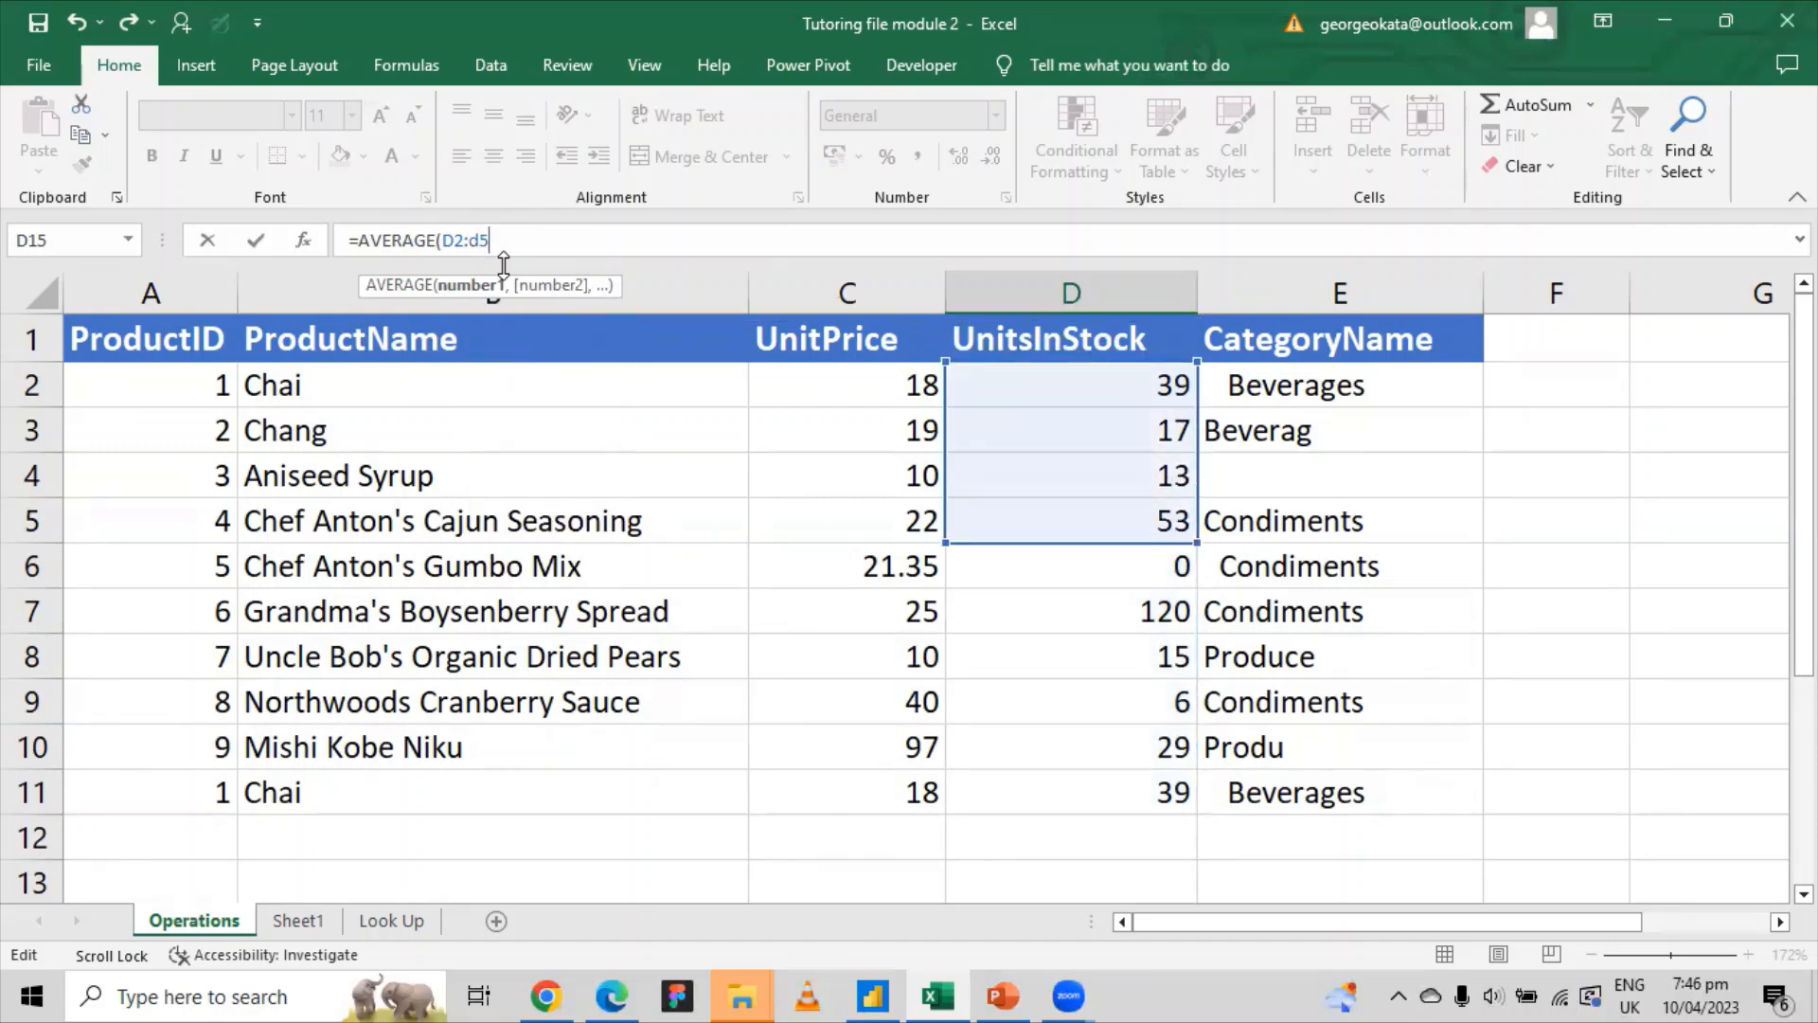
{"action": "key", "text": "BackSpace"}
{"action": "type", "text": "1"}
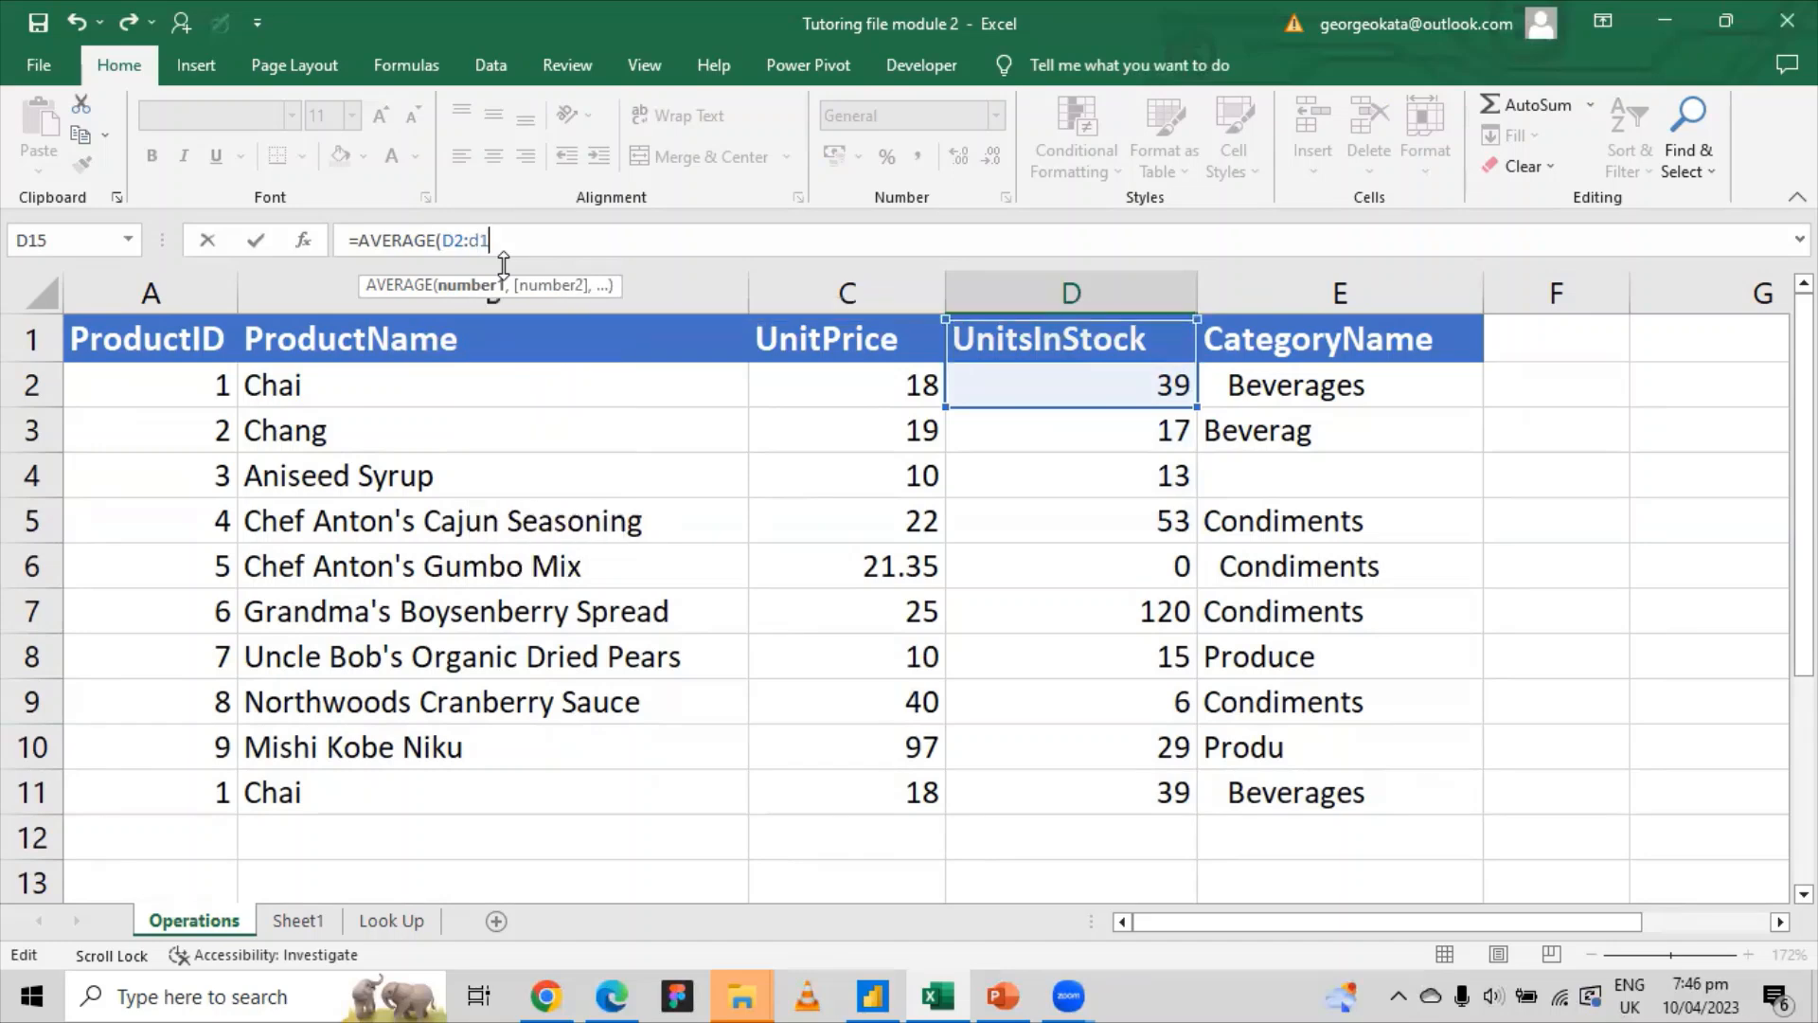
{"action": "type", "text": "1"}
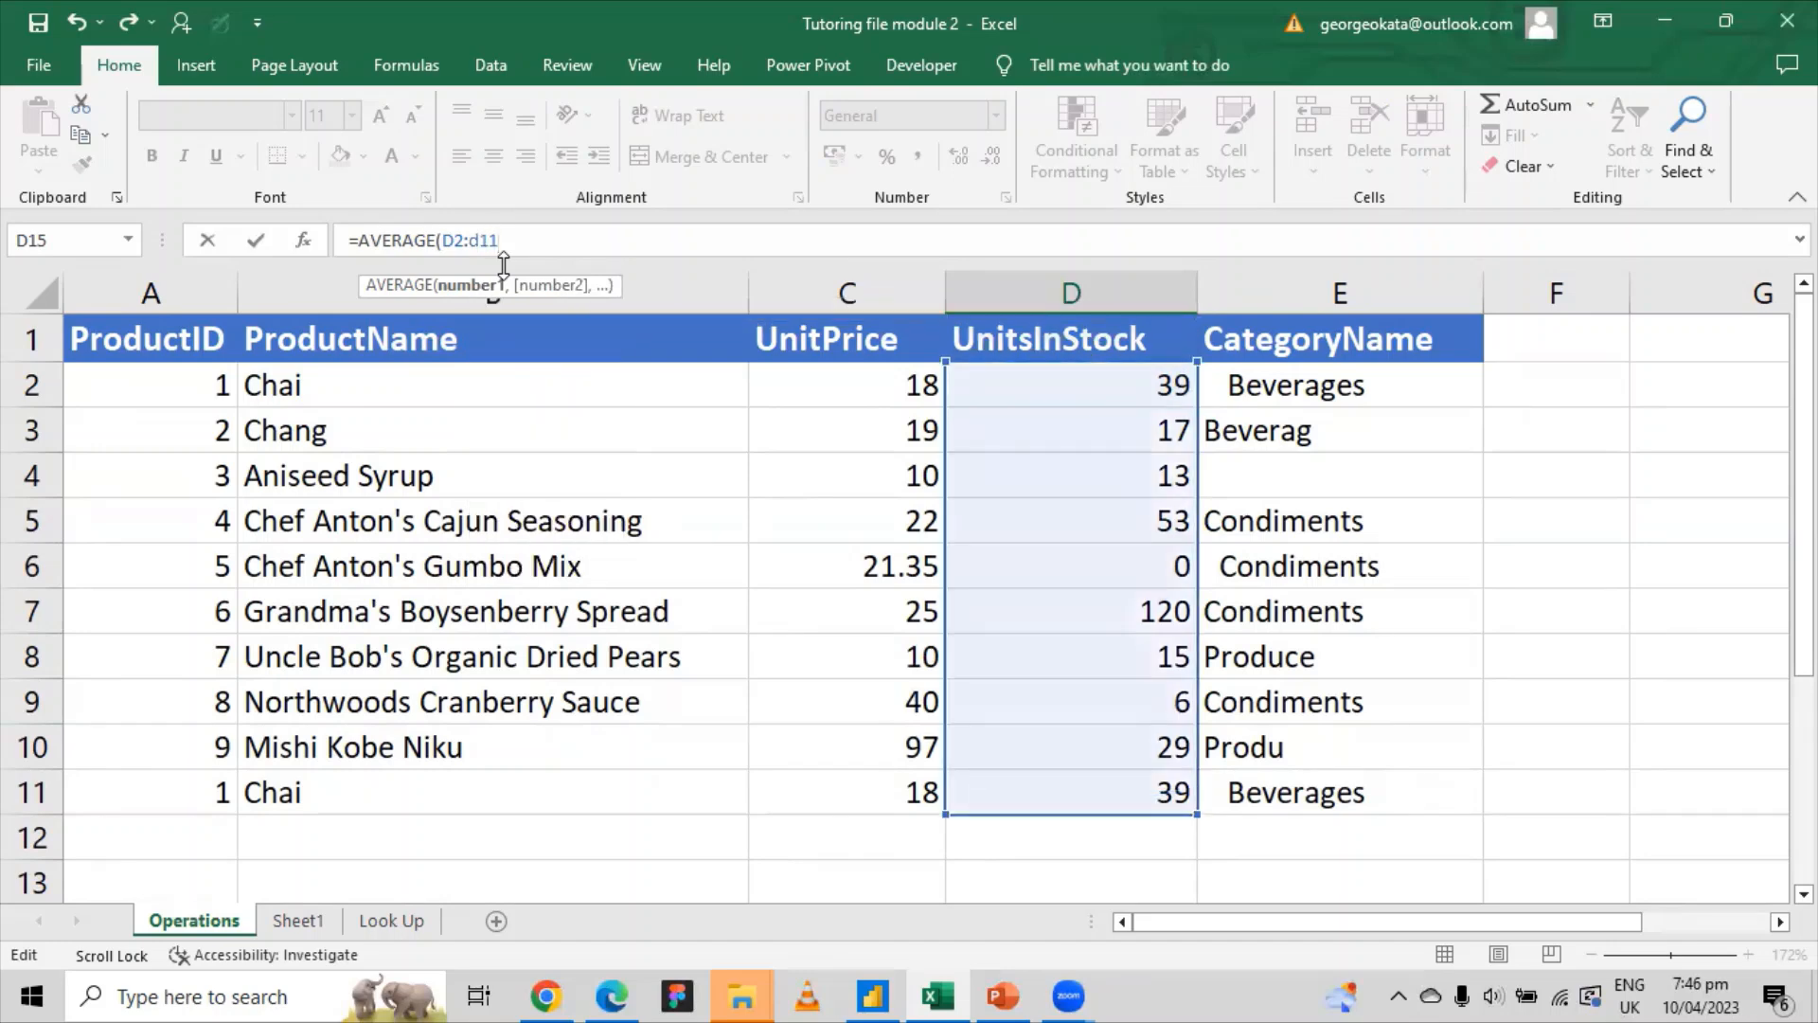
{"action": "key", "text": "Return"}
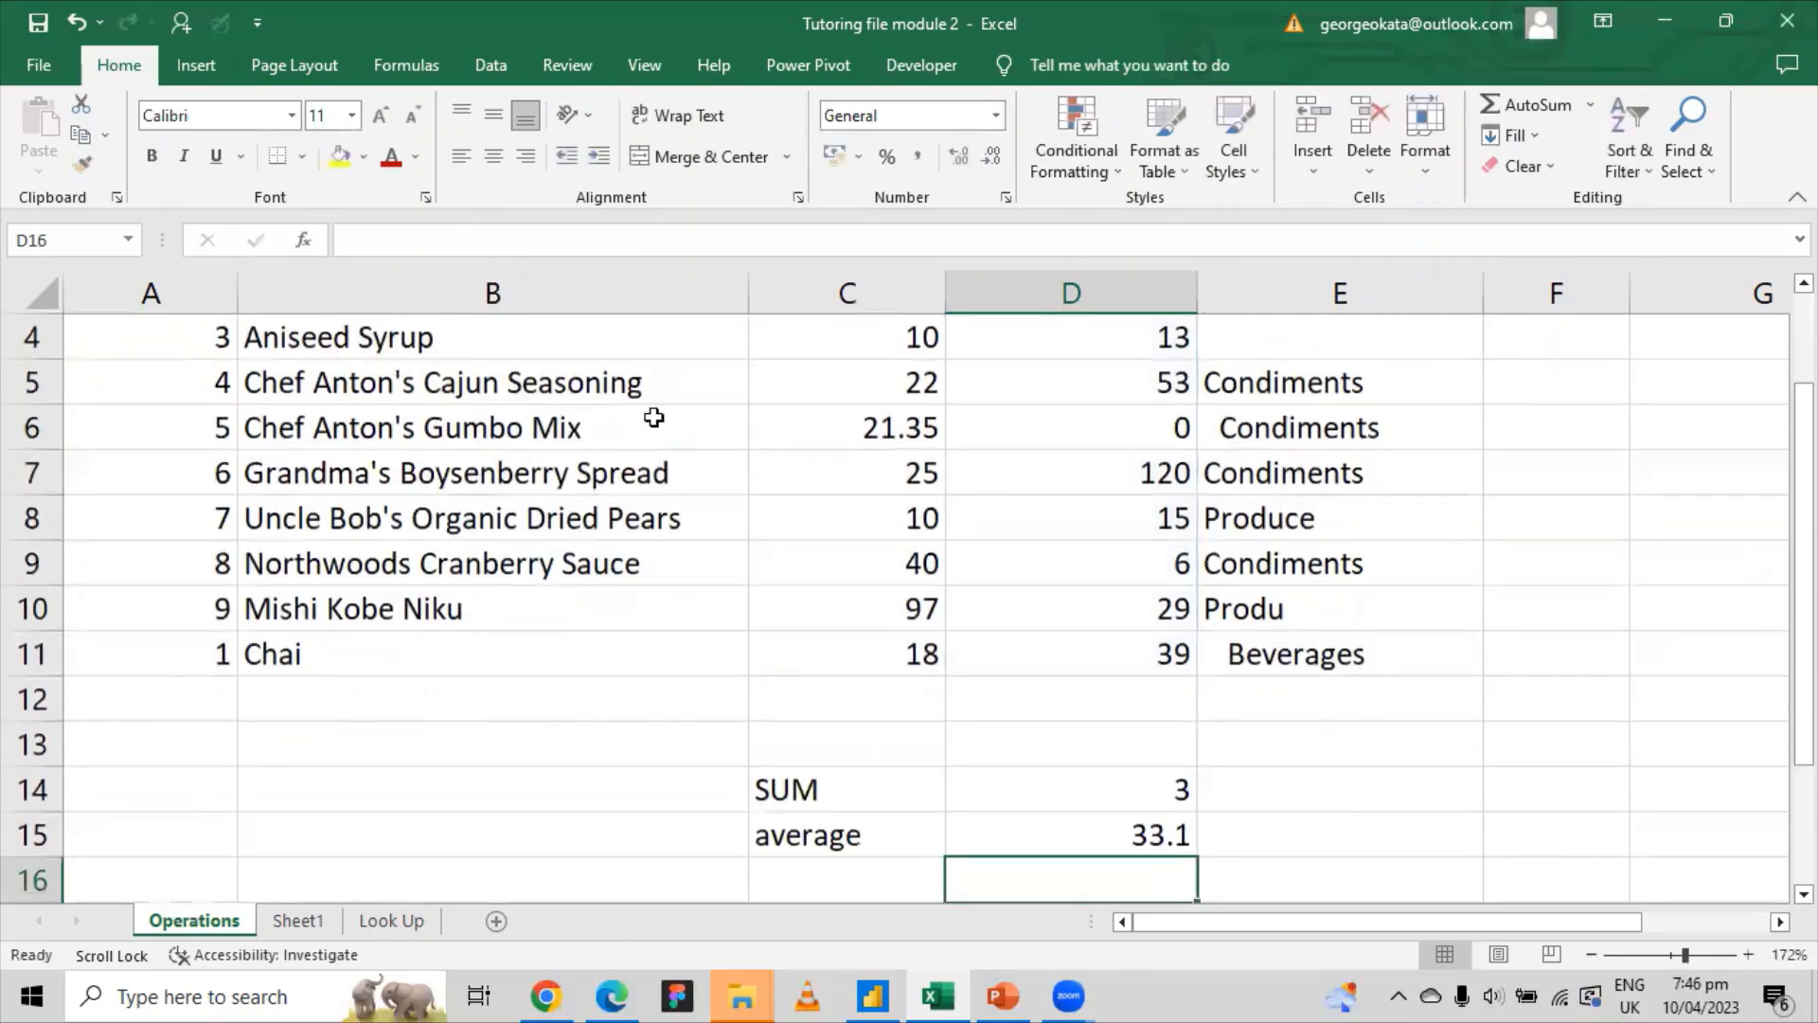
Step: Reselect D15 to confirm it holds =AVERAGE(D2:D11)
{"action": "left_click", "coordinate": [1134, 846]}
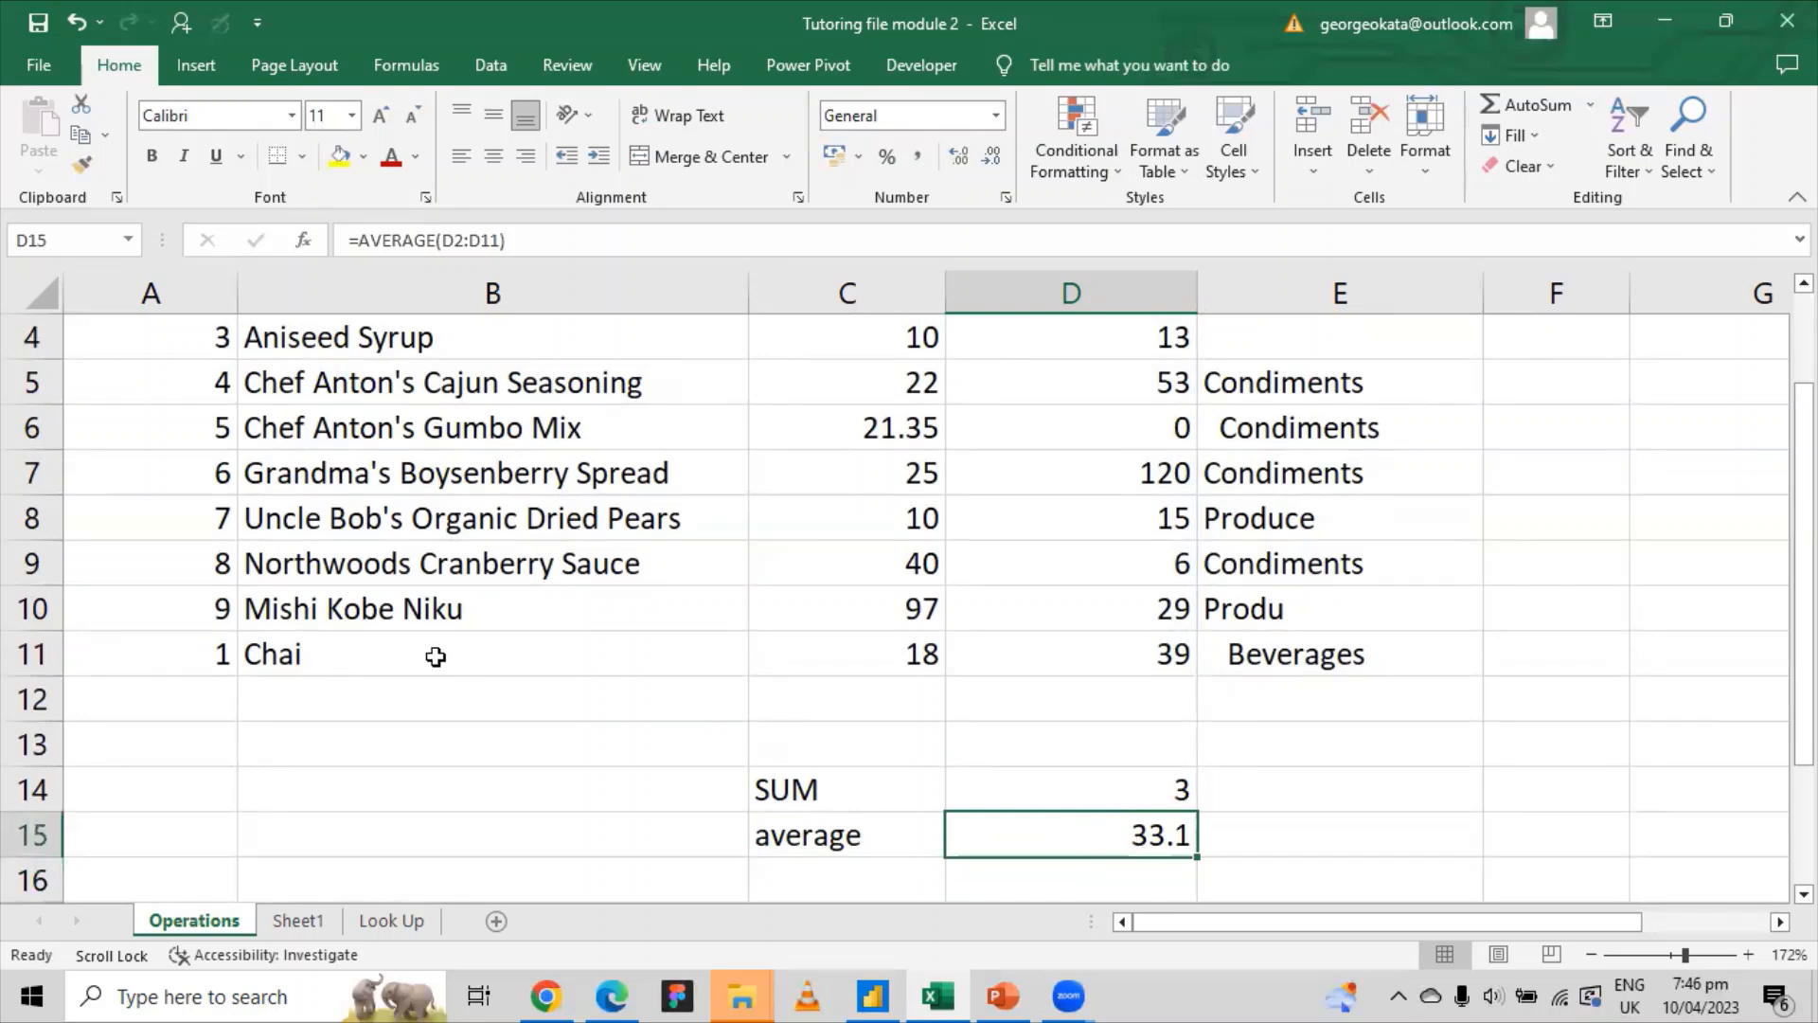
{"action": "scroll", "coordinate": [992, 800], "scroll_direction": "down", "scroll_amount": 1}
{"action": "scroll", "coordinate": [992, 800], "scroll_direction": "up", "scroll_amount": 2}
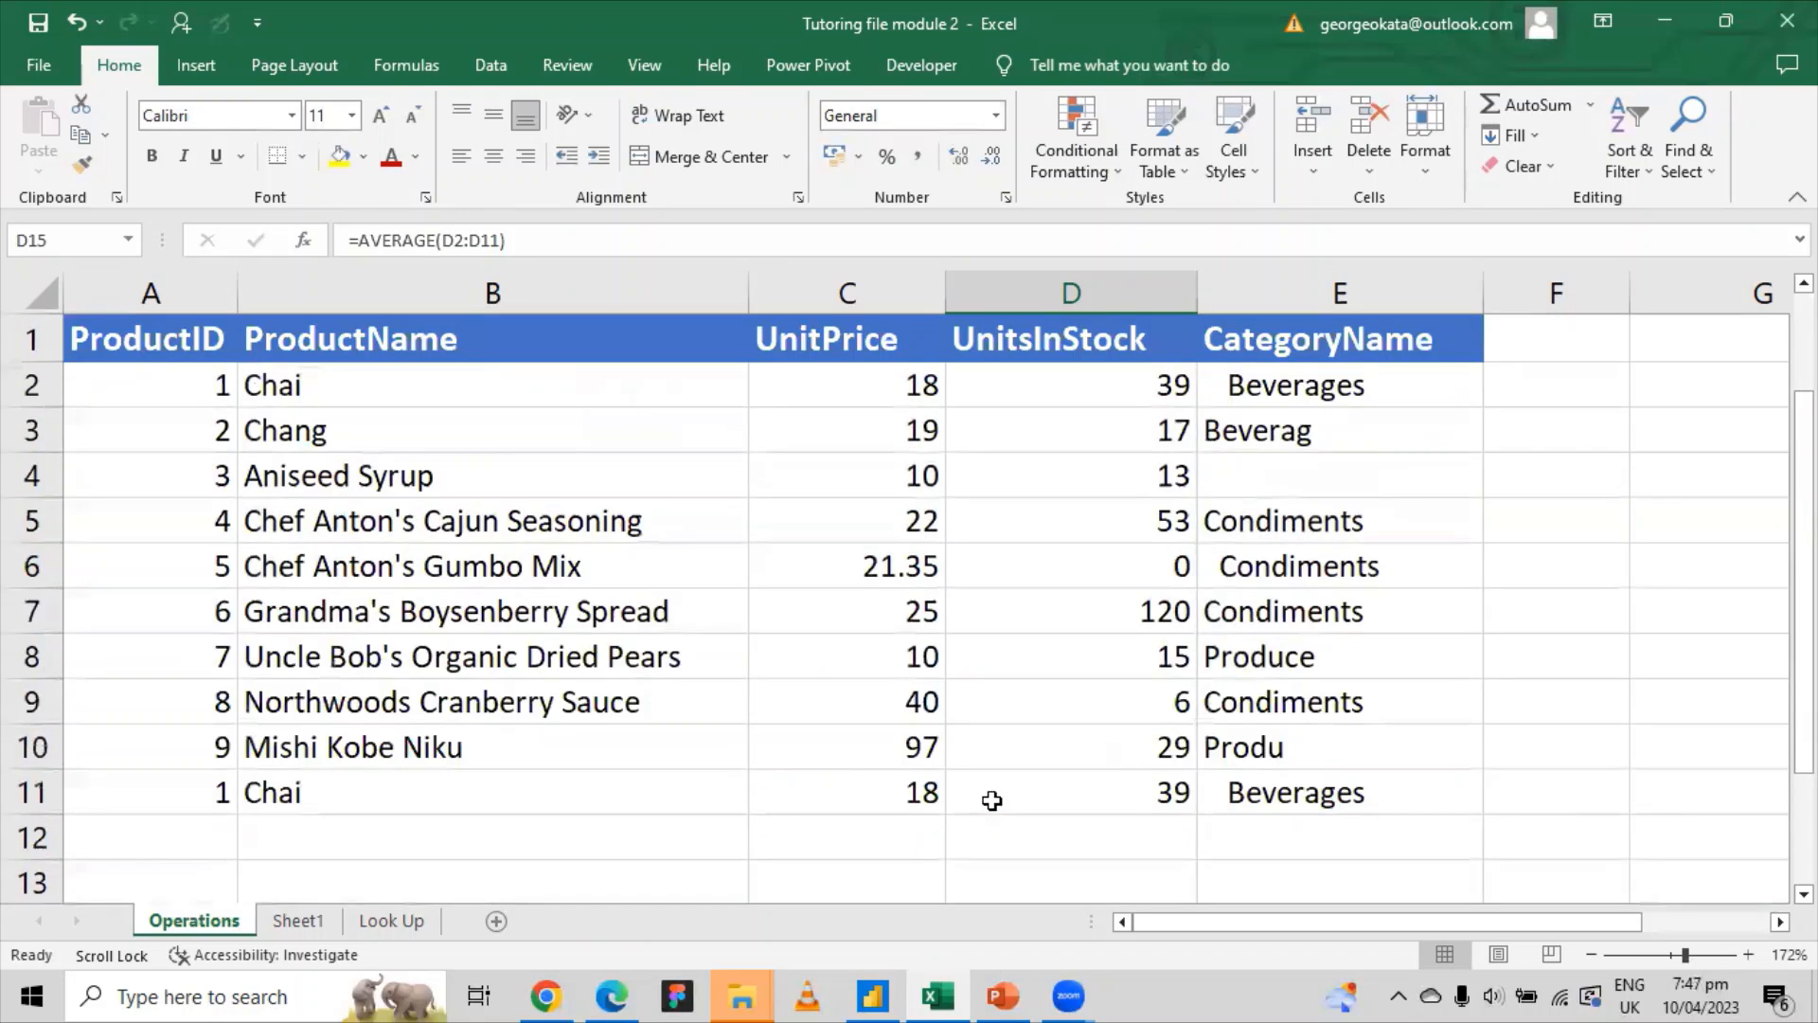
{"action": "scroll", "coordinate": [1174, 801], "scroll_direction": "down", "scroll_amount": 1}
Step: Enter the label Count in E14 and begin typing =cou in F14
{"action": "left_click", "coordinate": [1256, 787]}
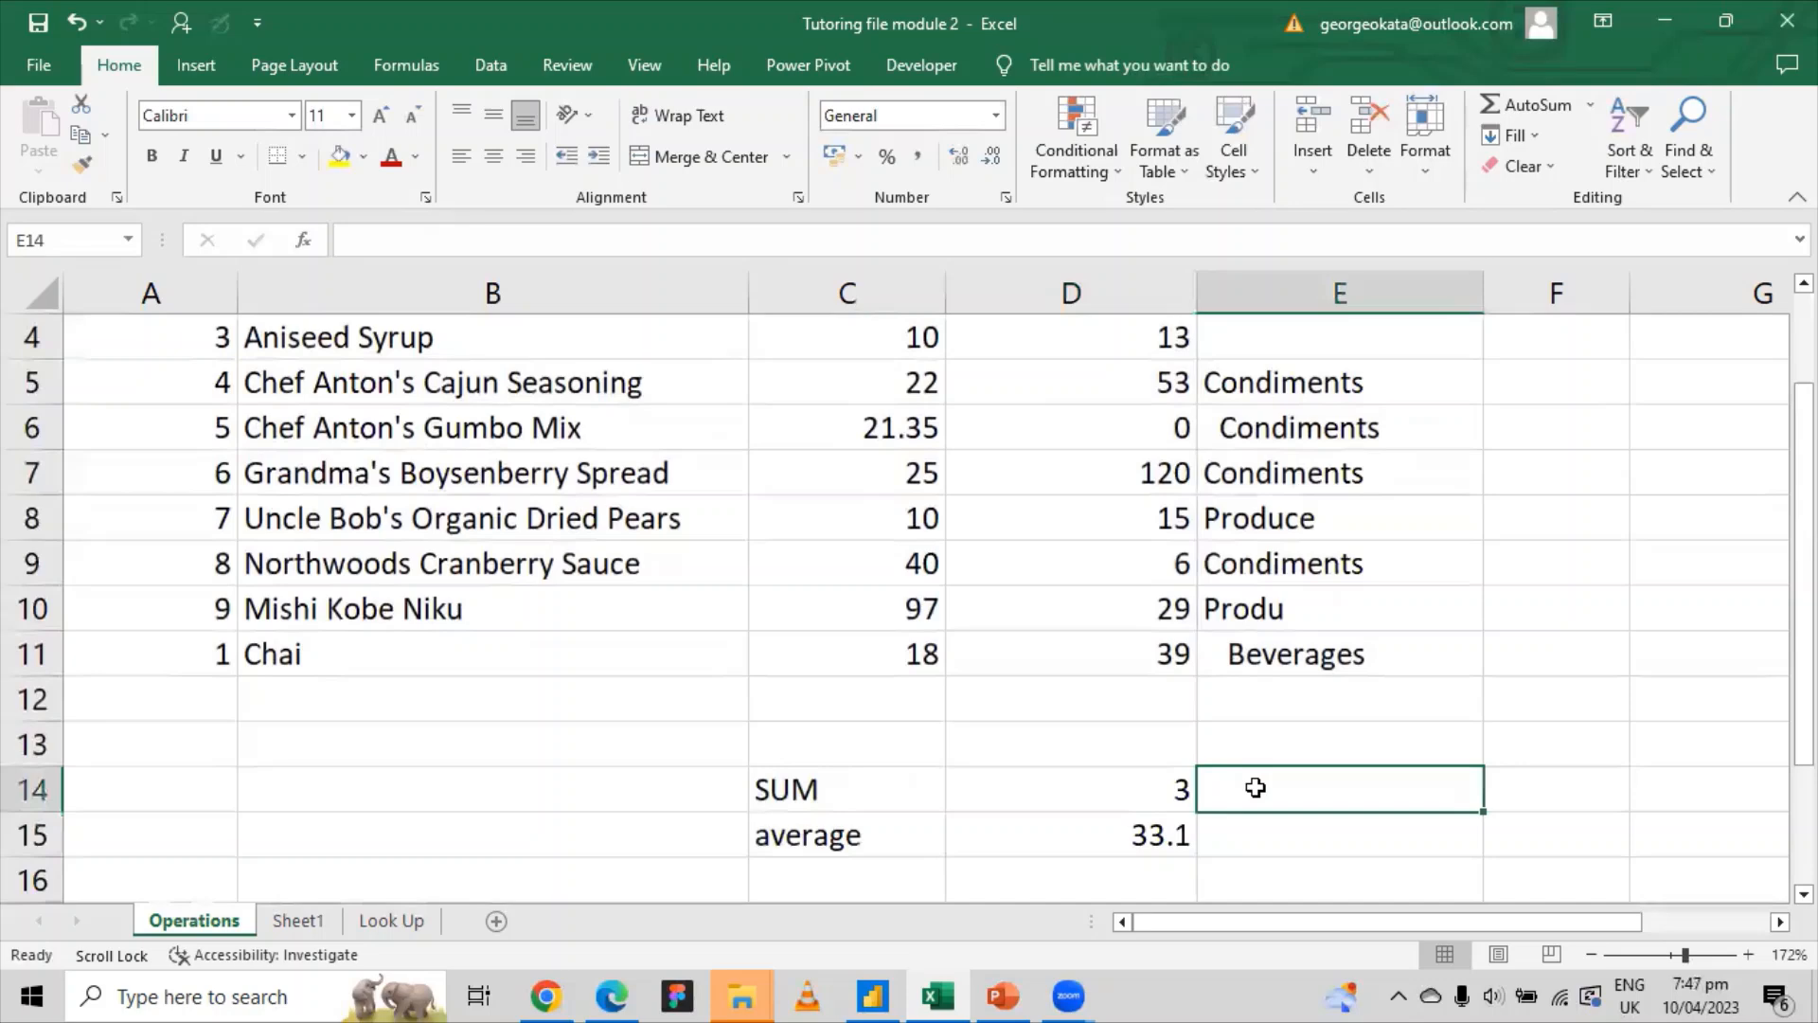
{"action": "type", "text": "Count"}
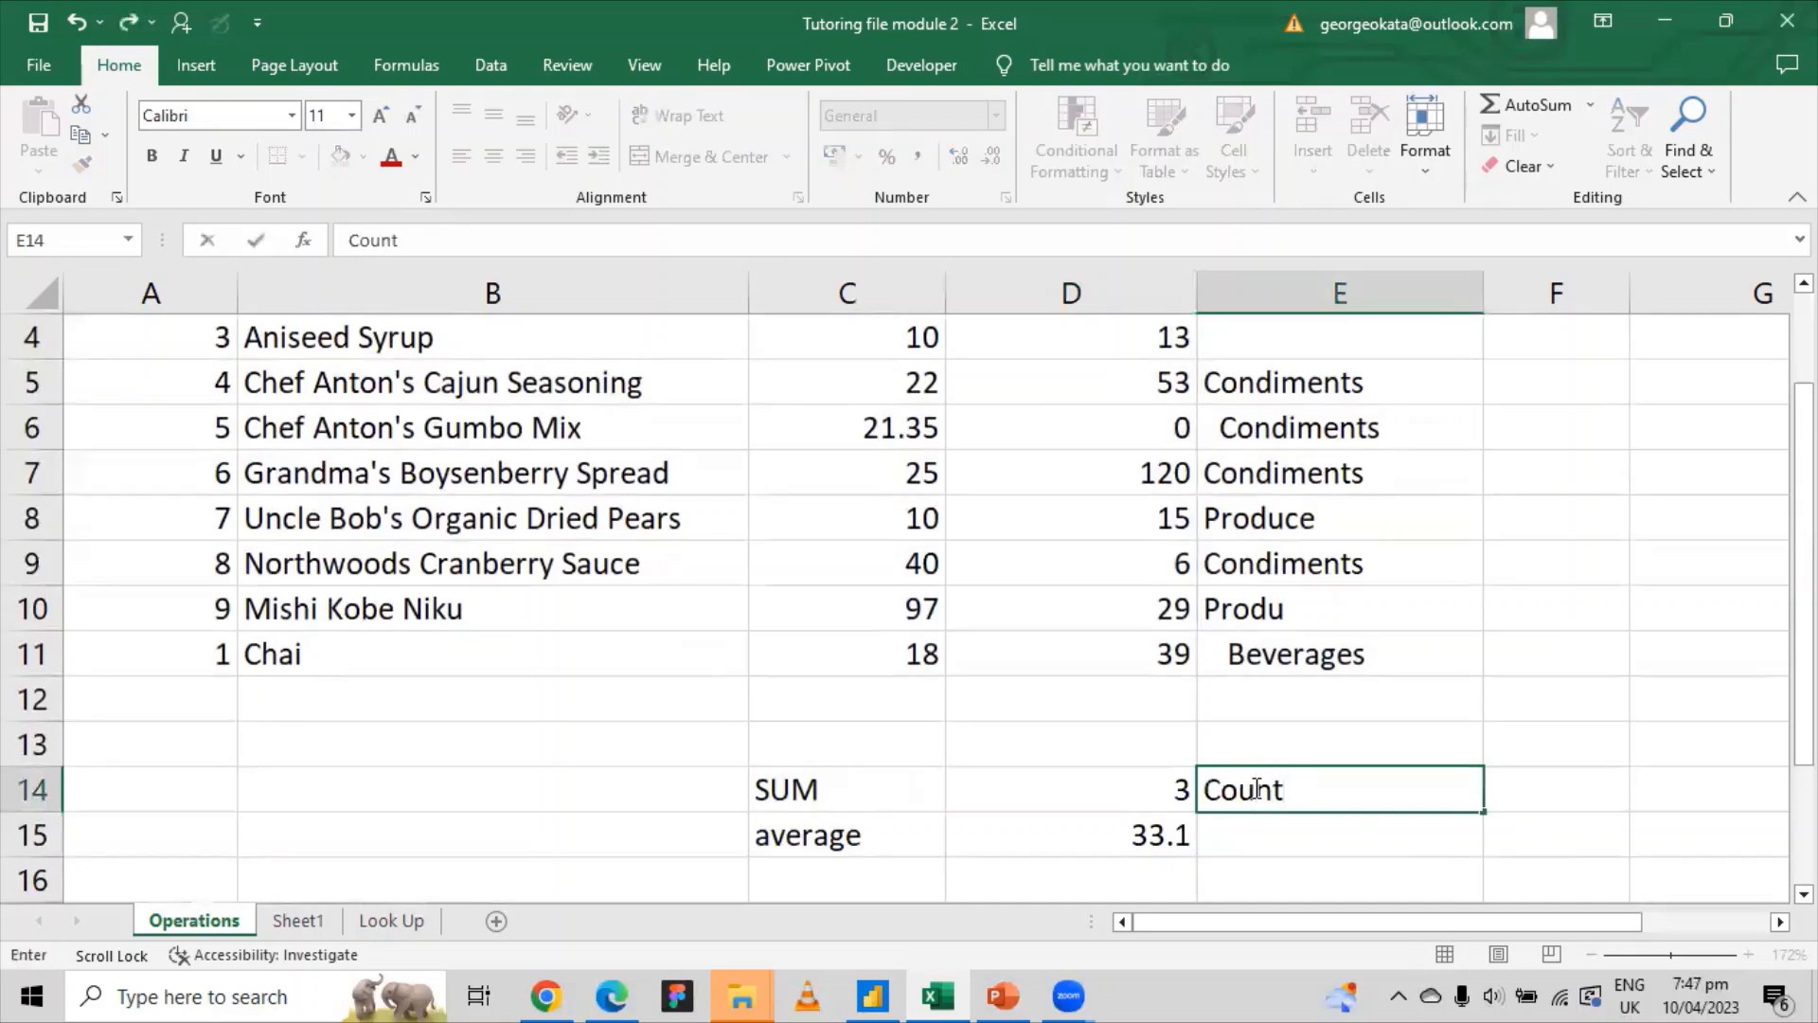
{"action": "left_click", "coordinate": [1528, 787]}
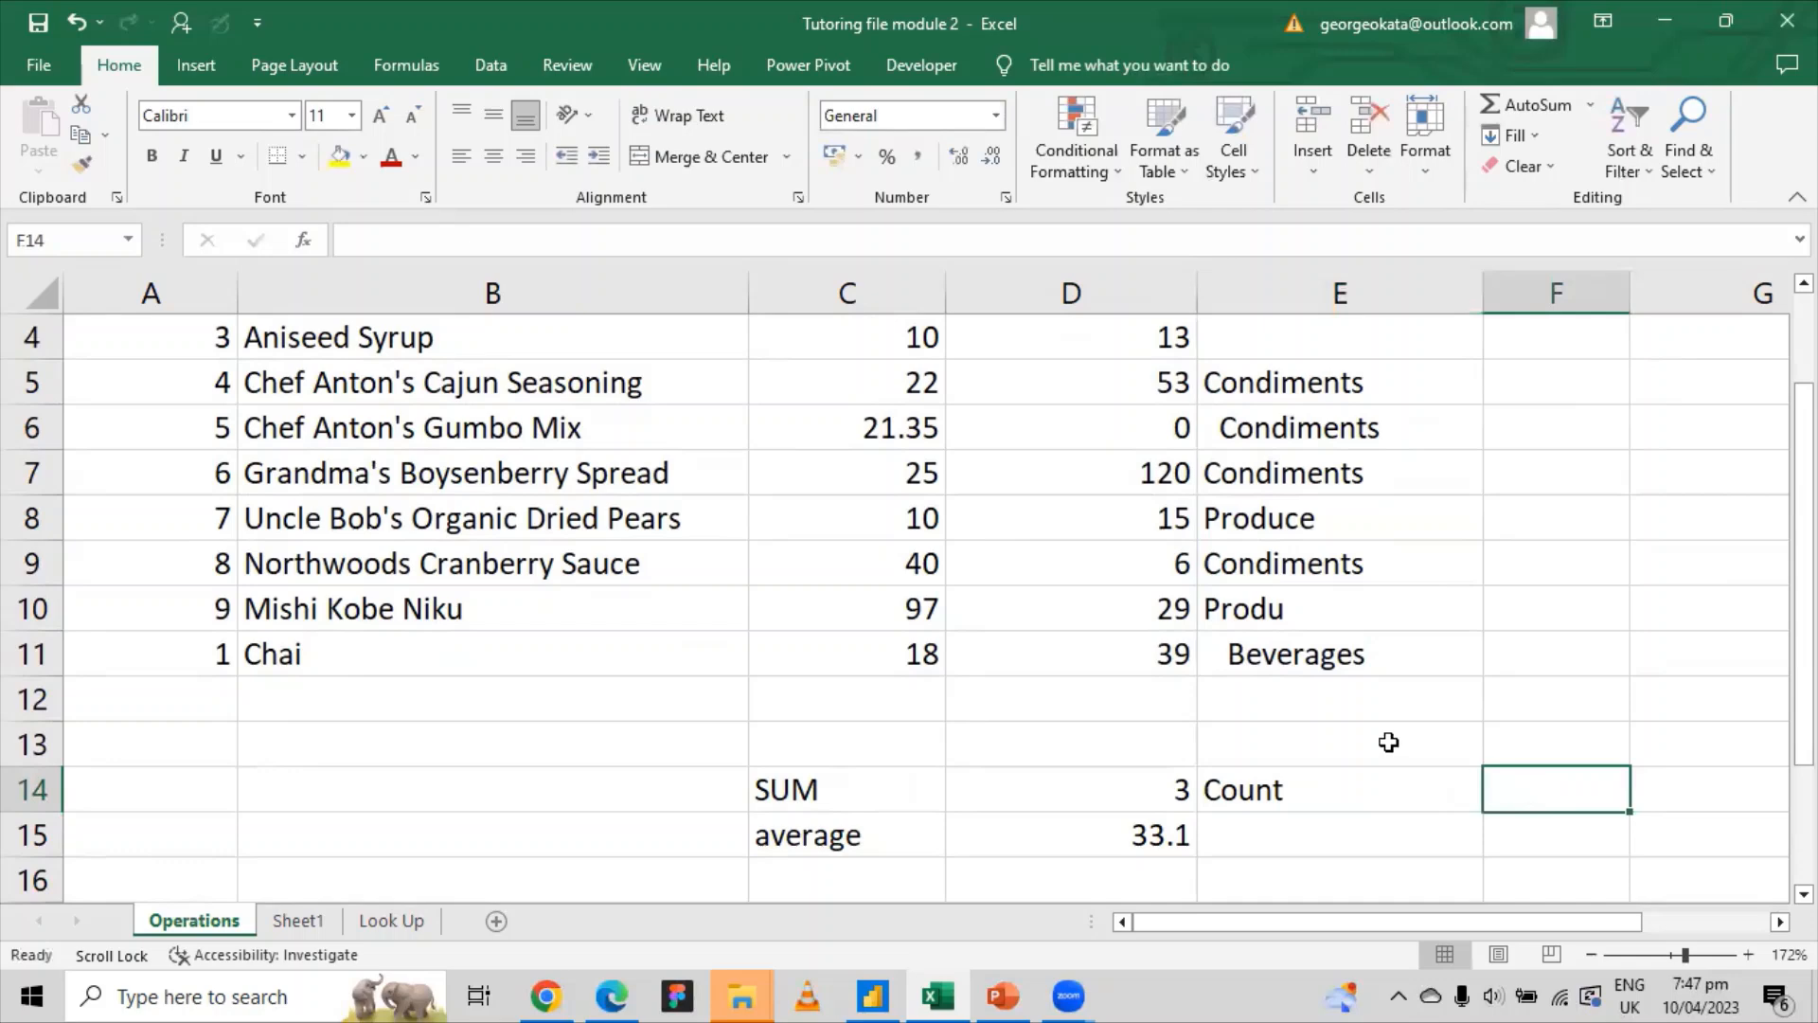
{"action": "type", "text": "=co"}
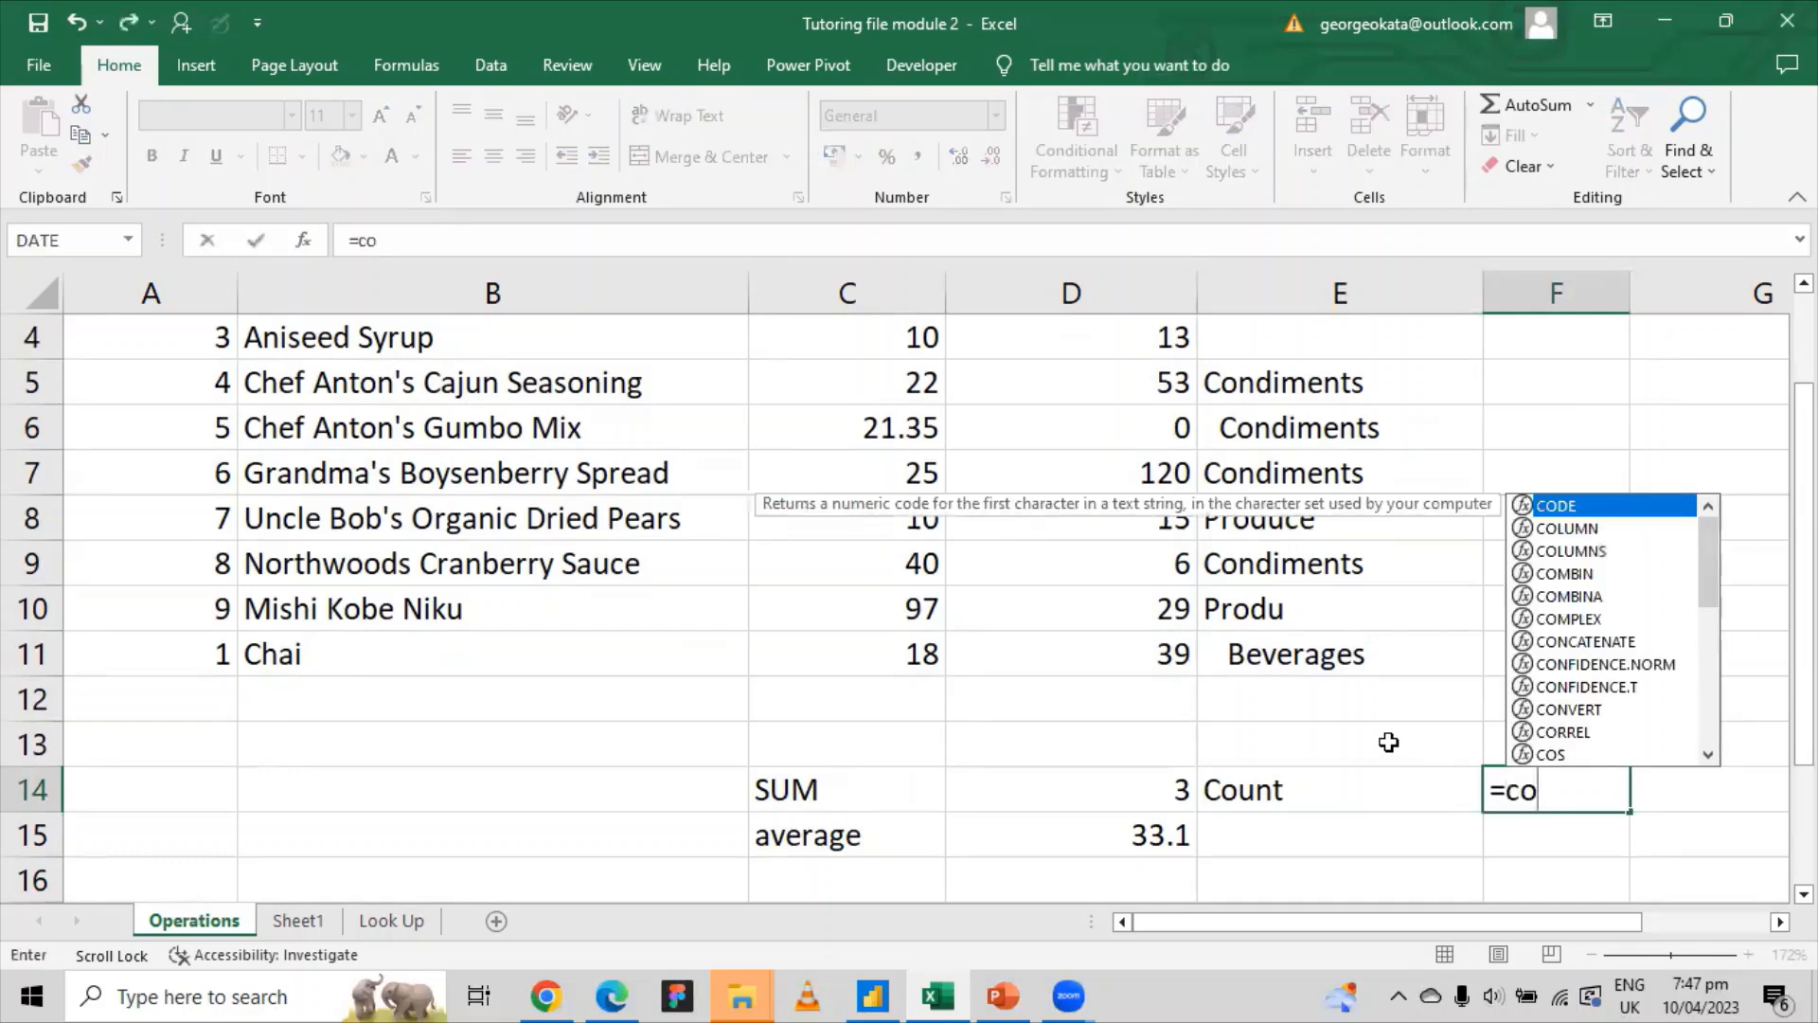
{"action": "type", "text": "u"}
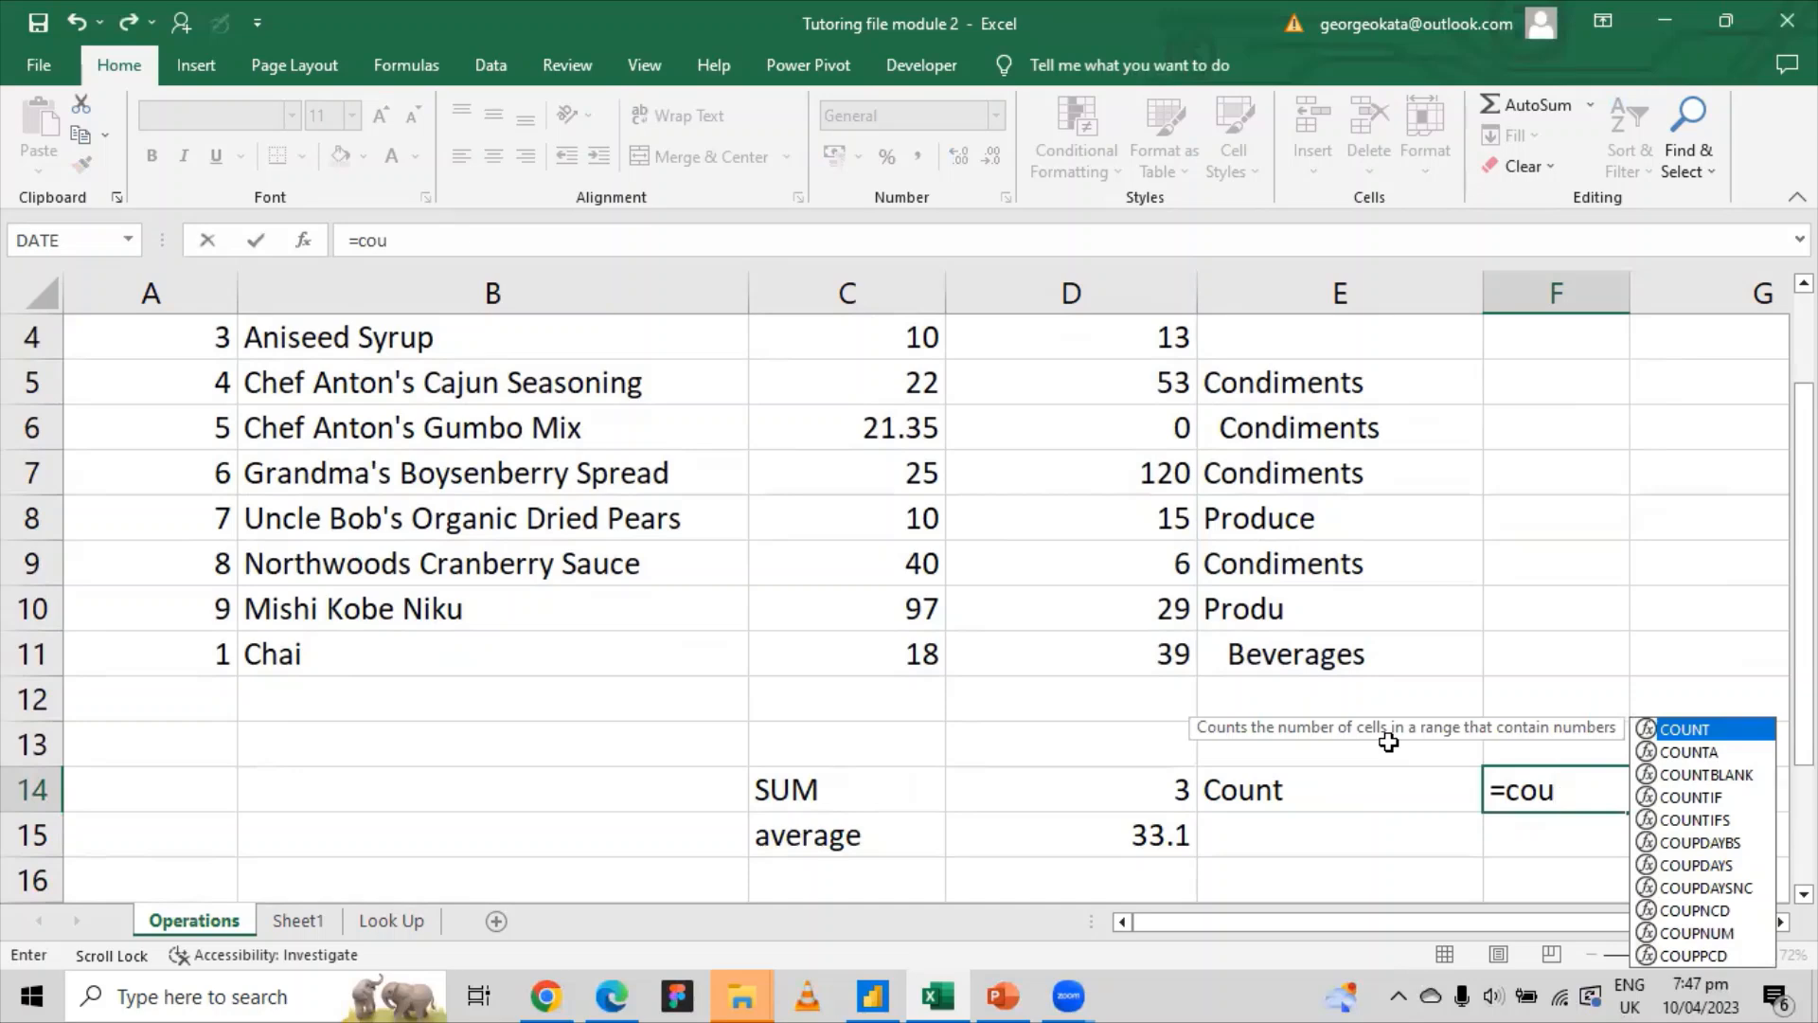
{"action": "scroll", "coordinate": [1251, 644], "scroll_direction": "up", "scroll_amount": 1}
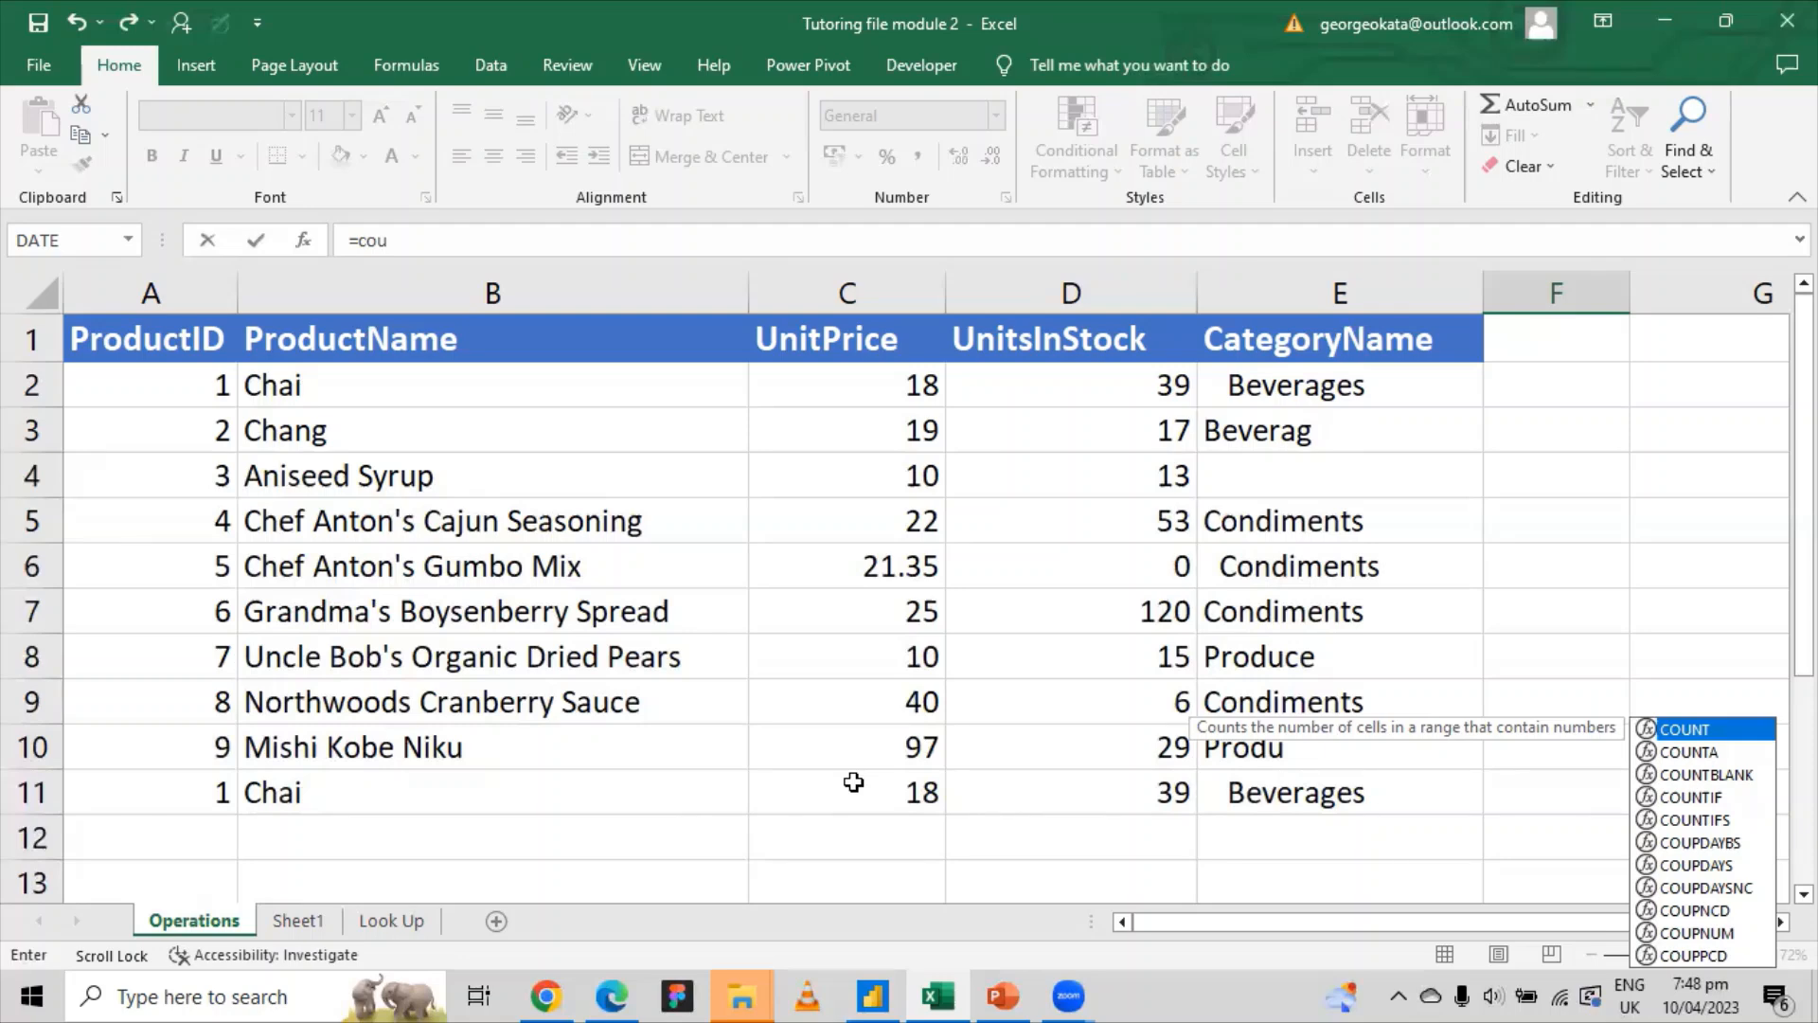
Step: Accept COUNT and count the UnitPrice cells C2:C11 in F14, giving 10
{"action": "scroll", "coordinate": [853, 781], "scroll_direction": "down", "scroll_amount": 2}
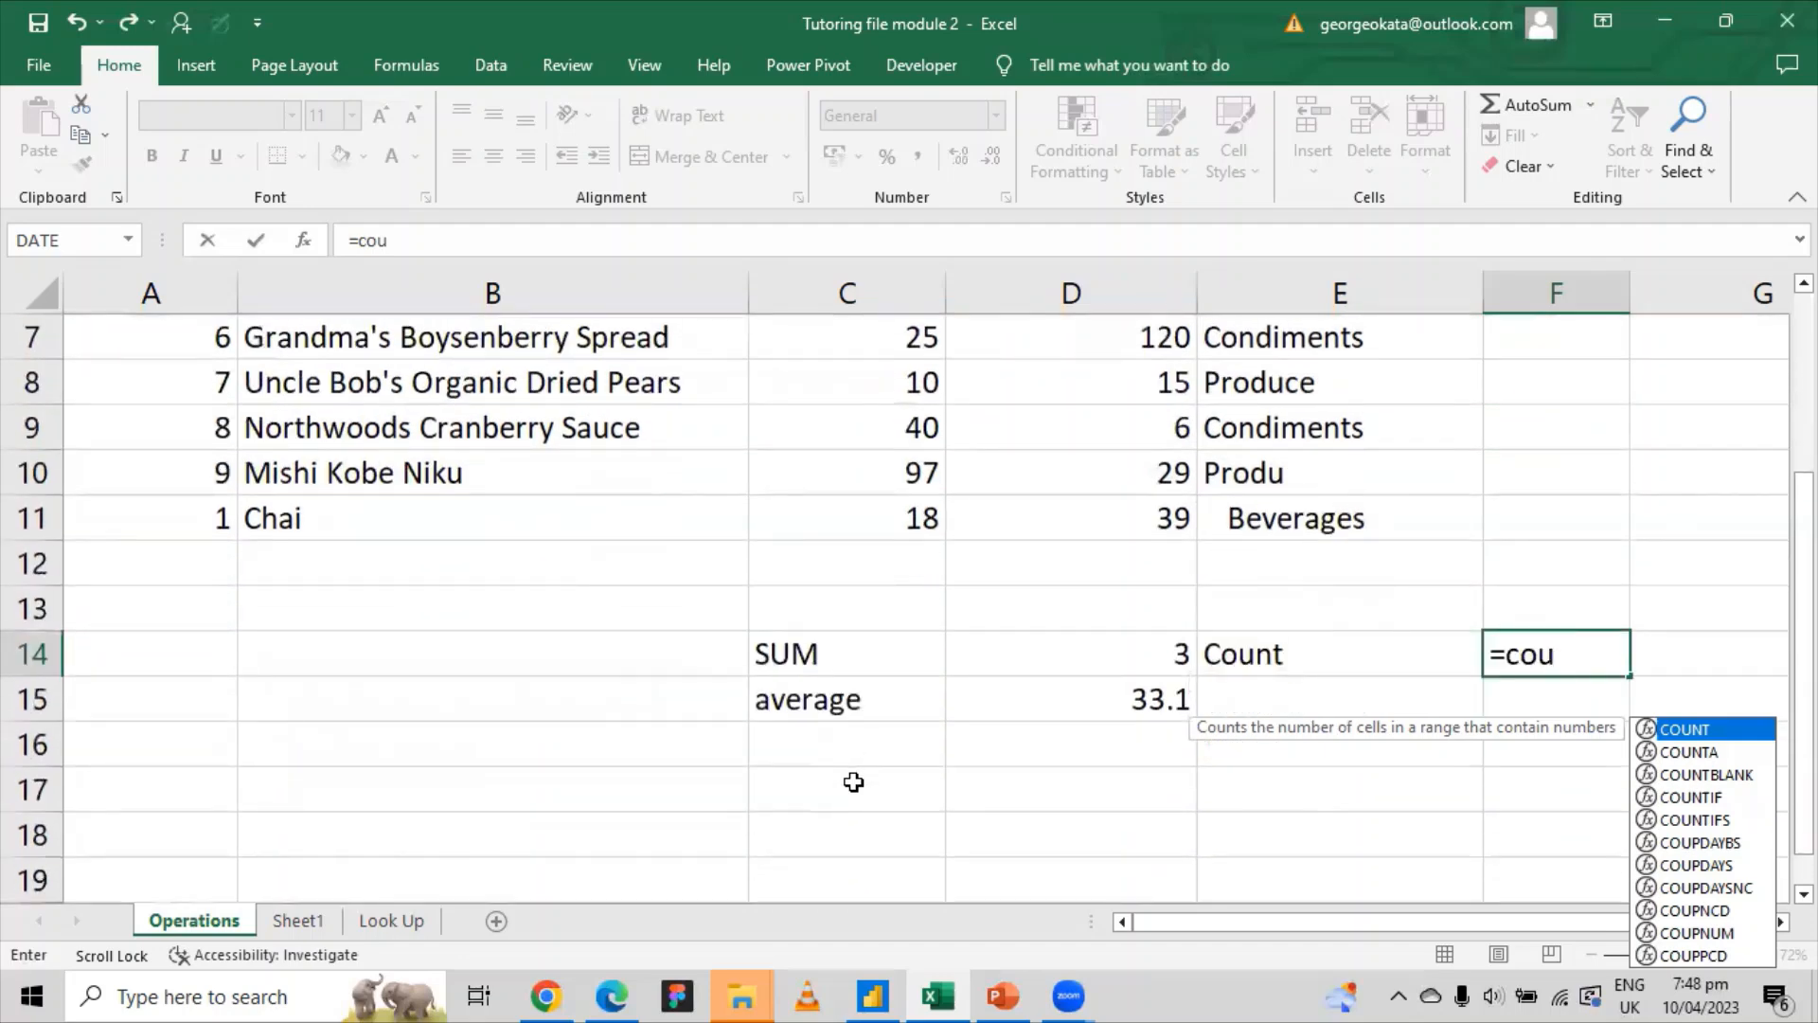
{"action": "key", "text": "Tab"}
{"action": "scroll", "coordinate": [853, 782], "scroll_direction": "up", "scroll_amount": 2}
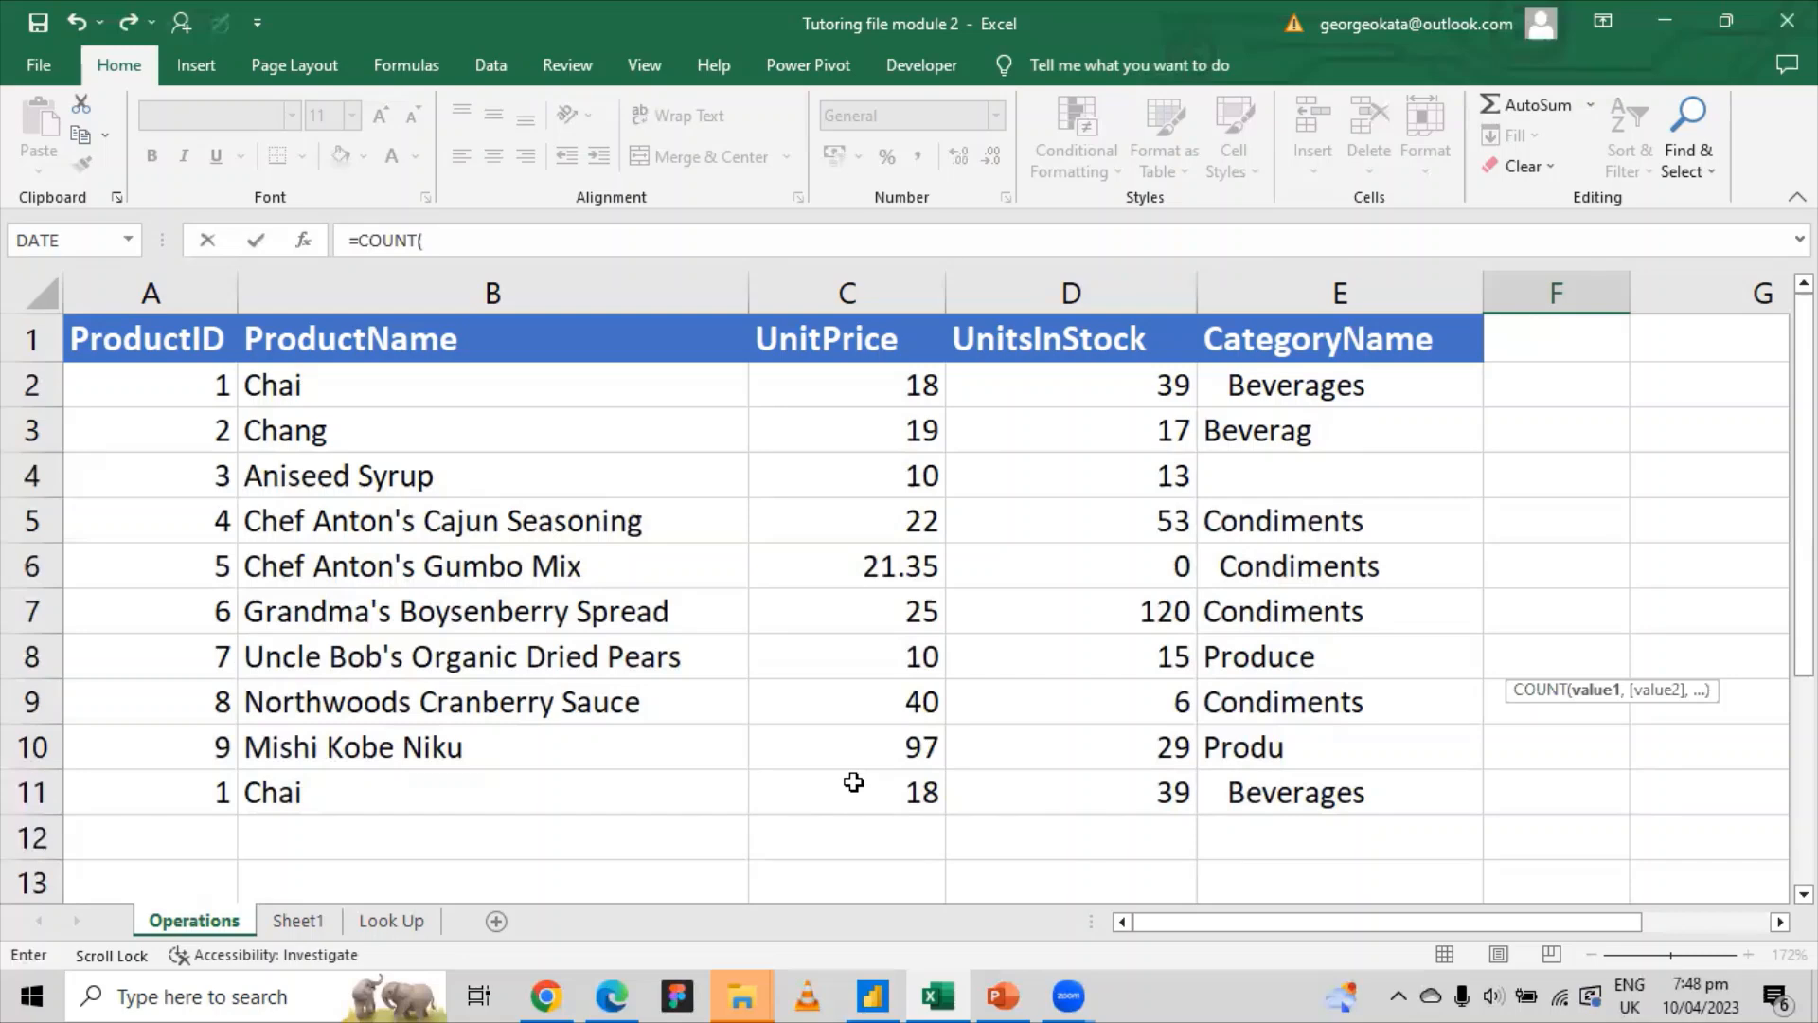
{"action": "left_click_drag", "start_coordinate": [847, 385], "coordinate": [853, 781]}
{"action": "key", "text": "Return"}
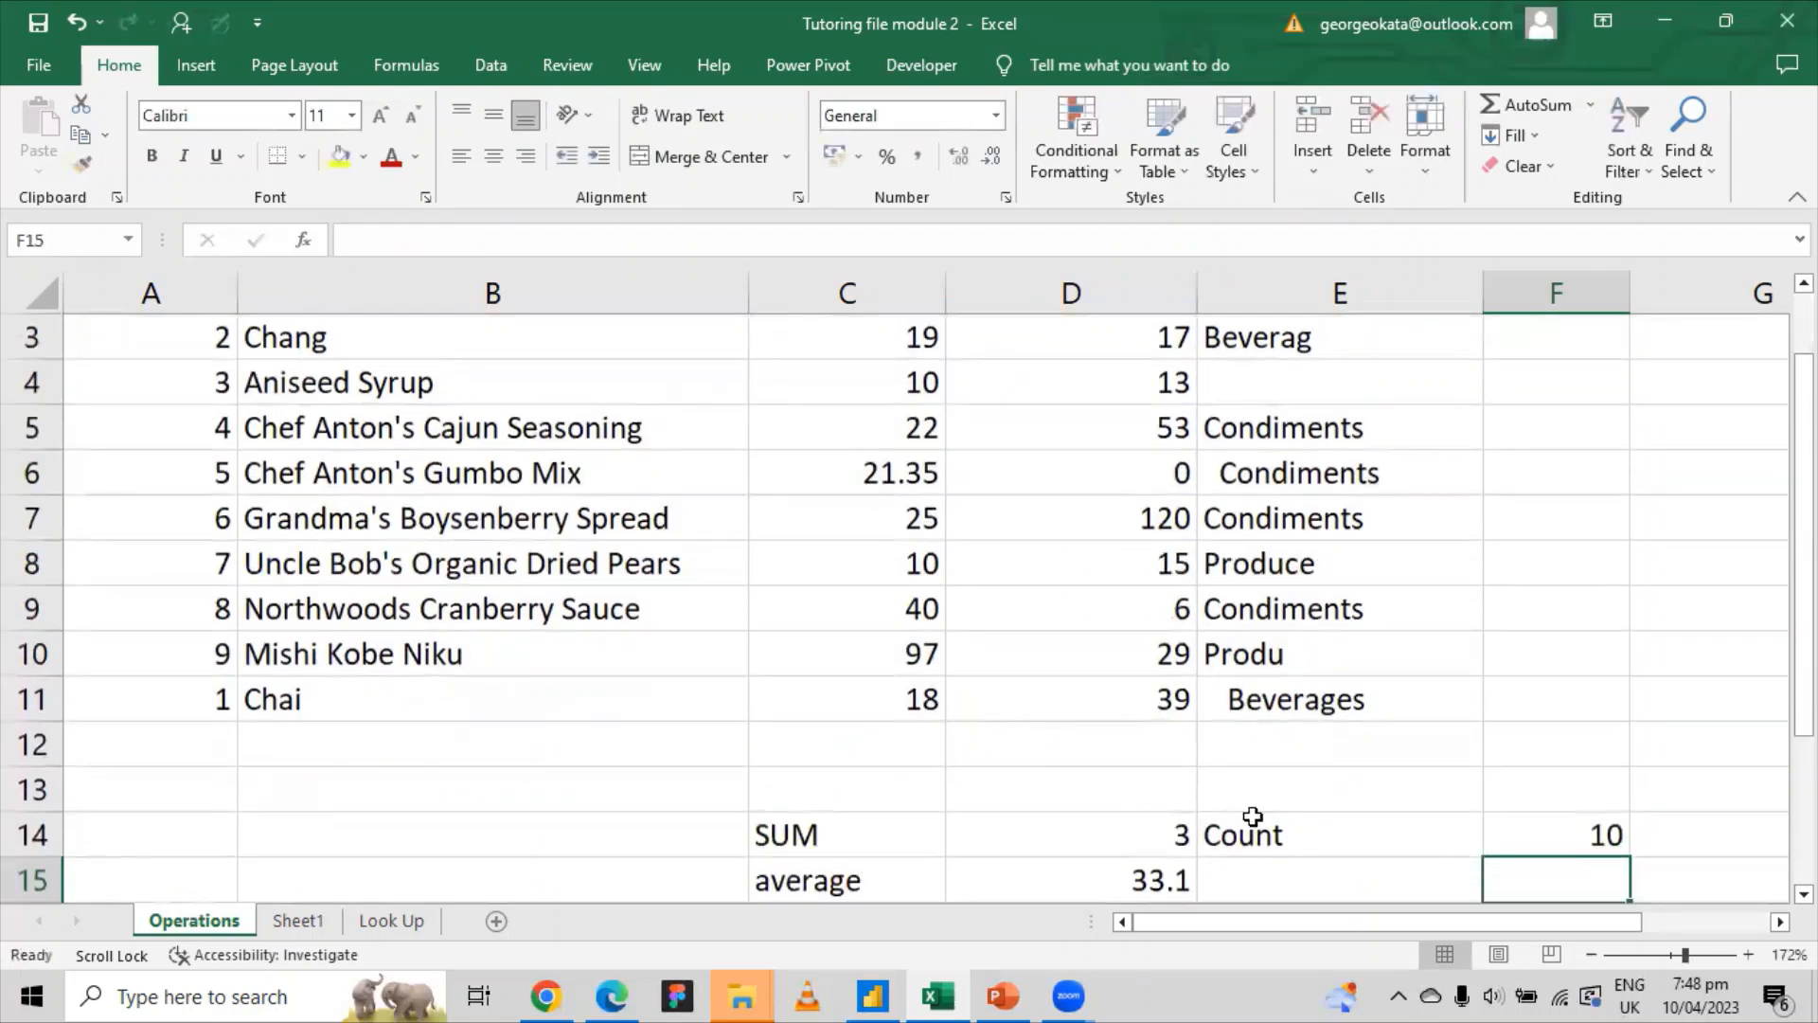
{"action": "left_click", "coordinate": [1532, 833]}
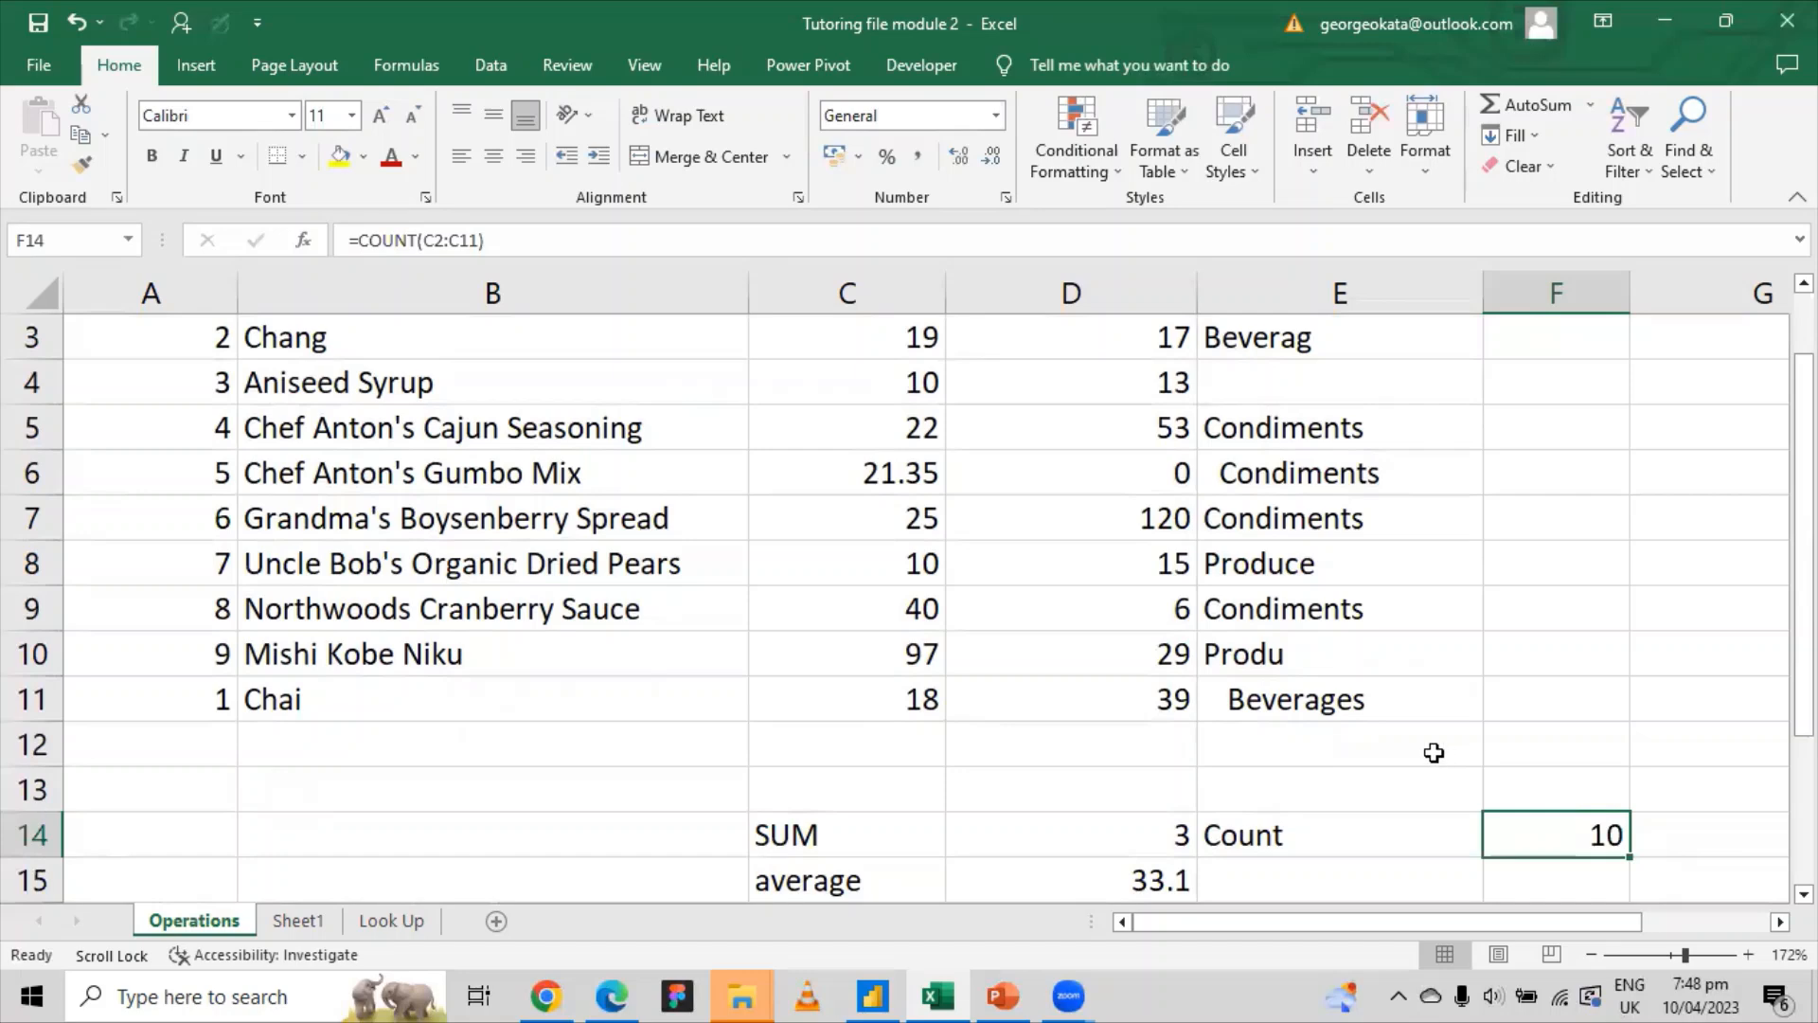
Step: Step through UnitPrice cells C2 to C11 to confirm the ten counted values
{"action": "scroll", "coordinate": [1434, 753], "scroll_direction": "up", "scroll_amount": 1}
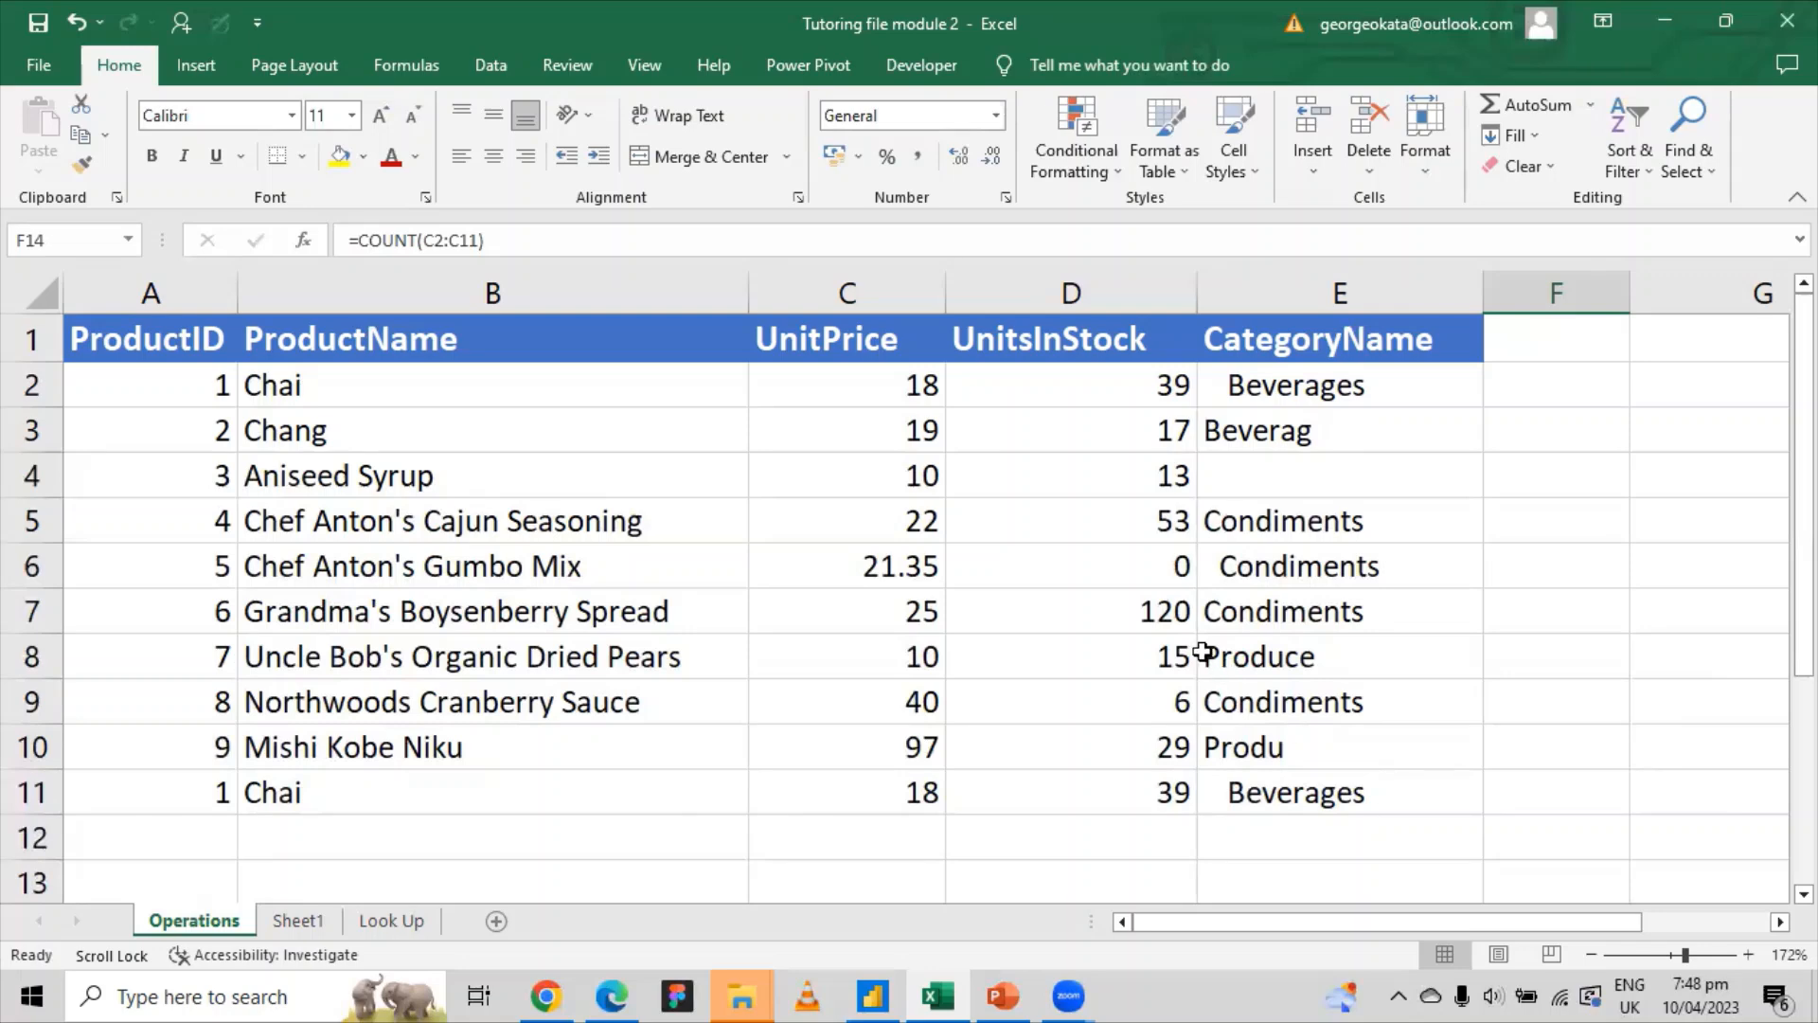
{"action": "left_click", "coordinate": [870, 396]}
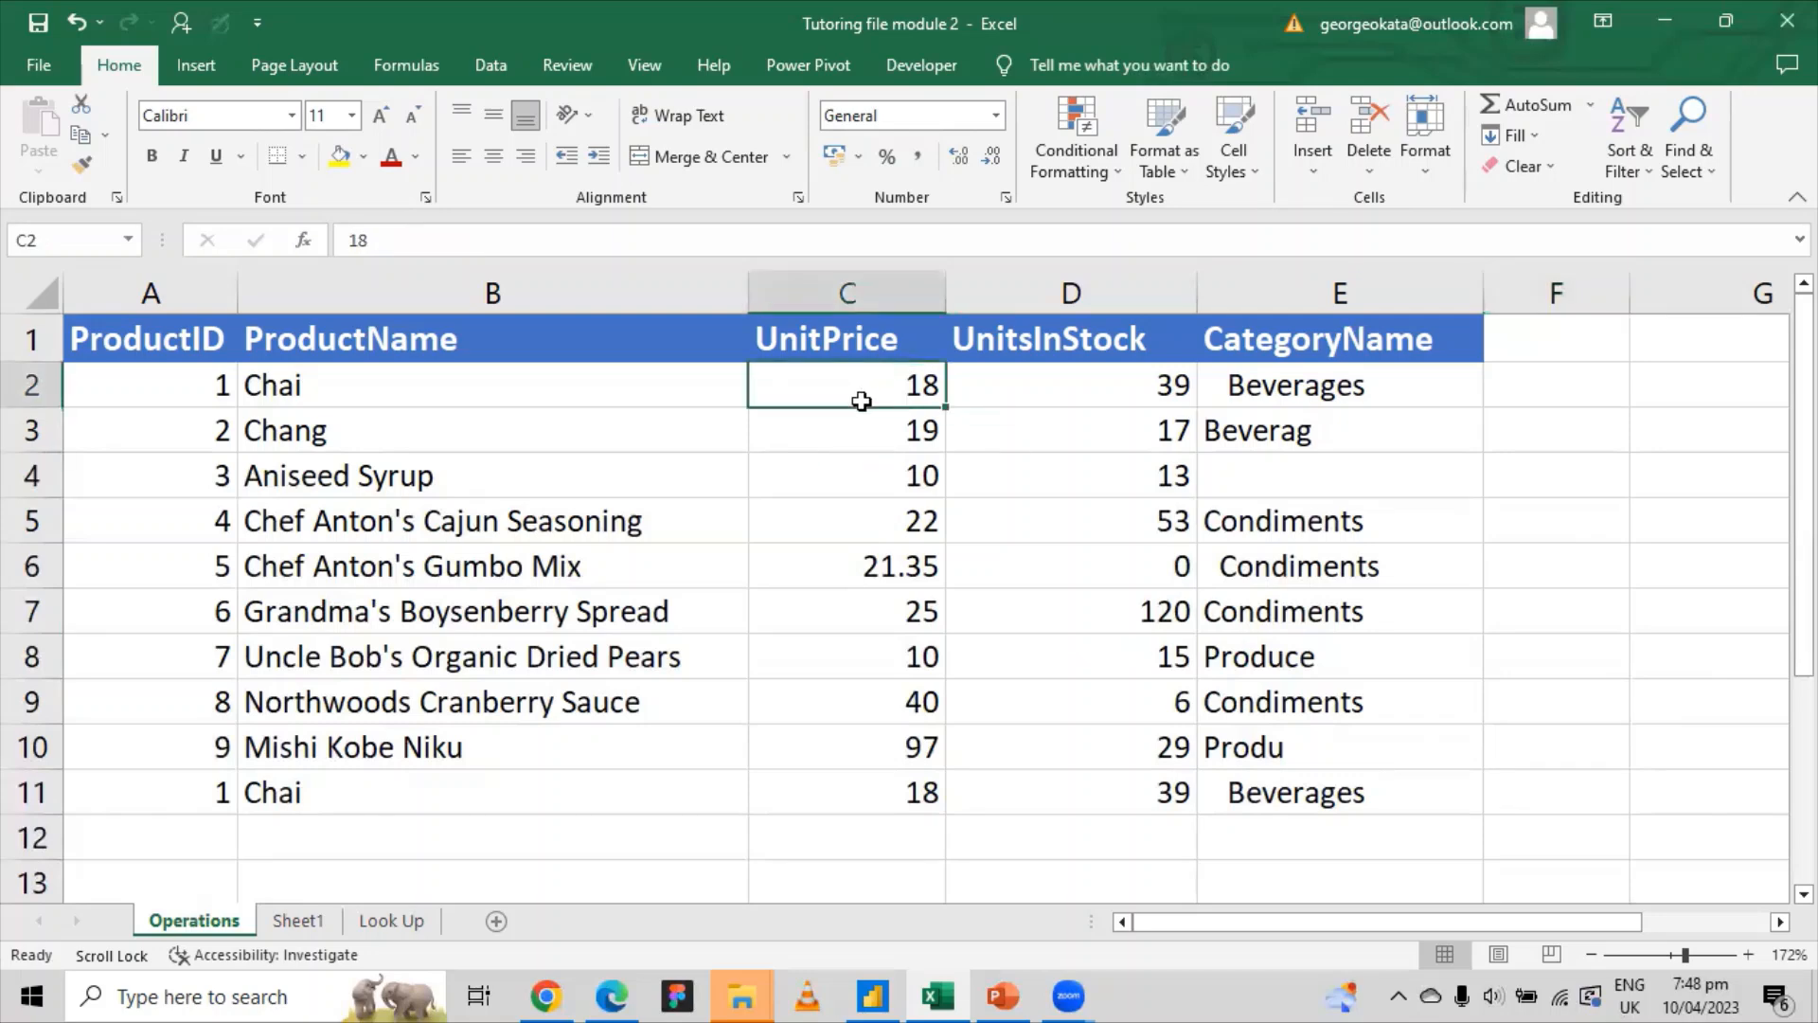
{"action": "left_click", "coordinate": [864, 434]}
{"action": "left_click", "coordinate": [869, 479]}
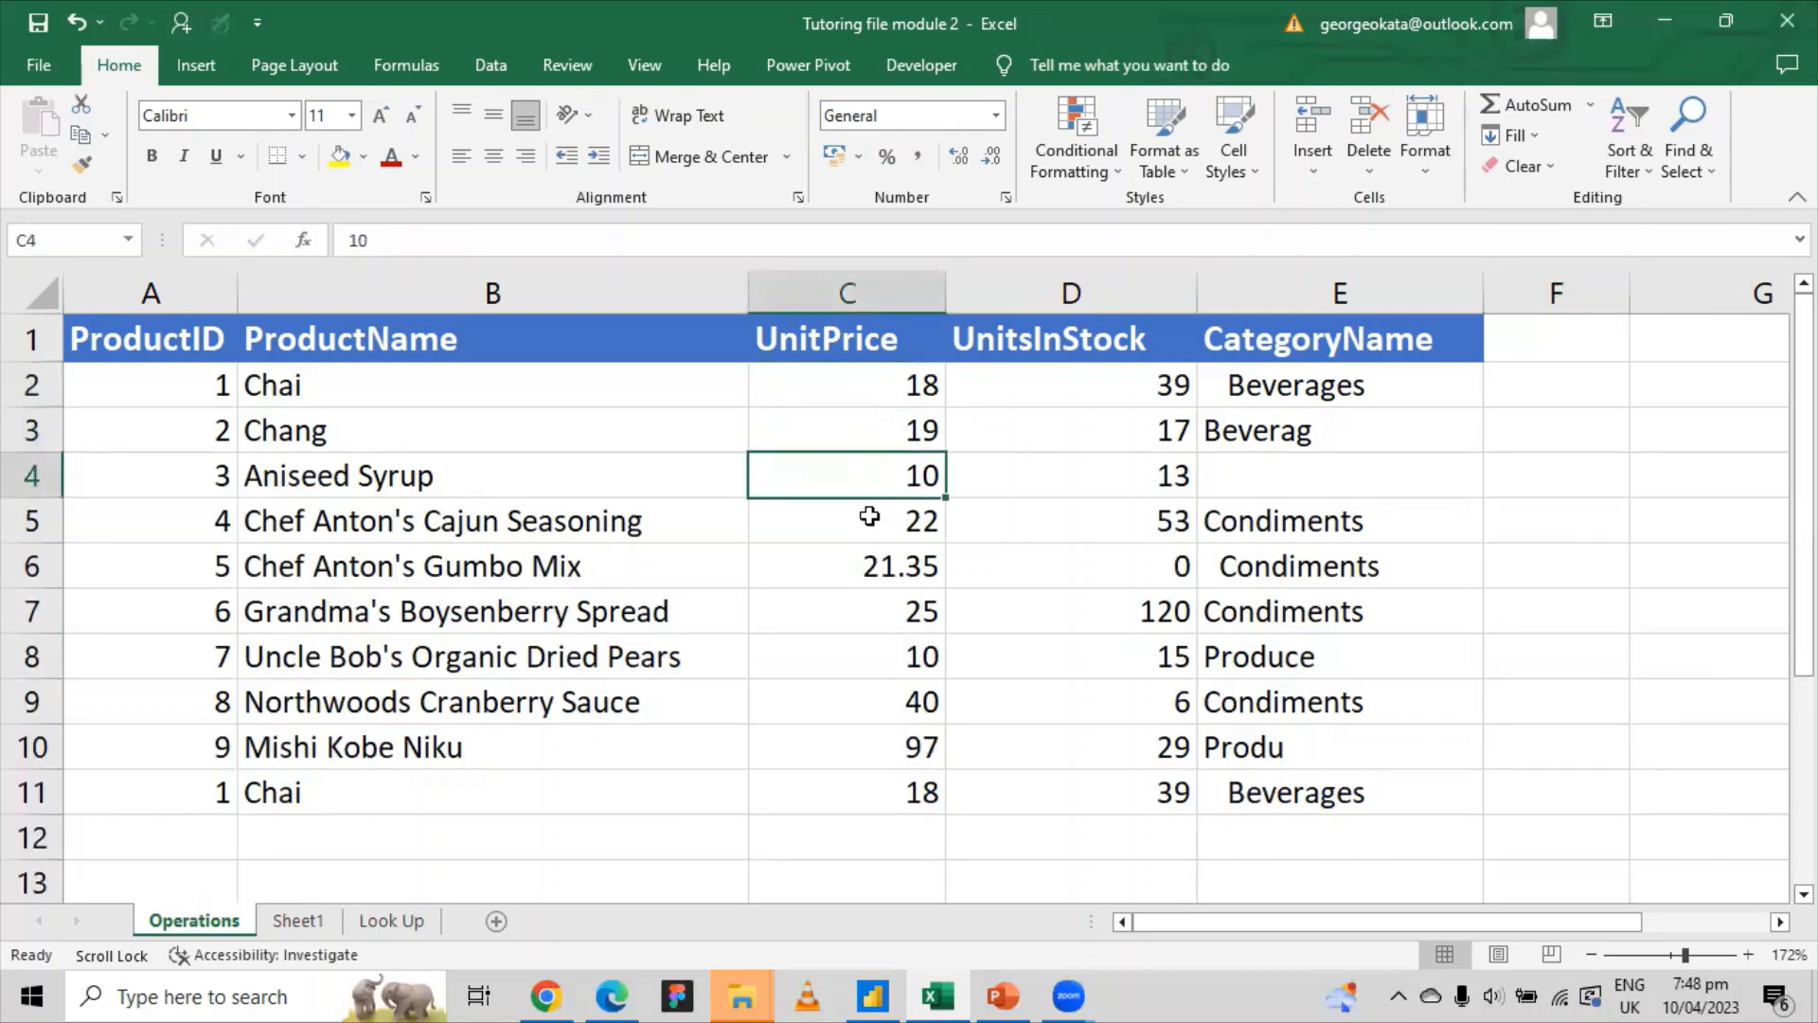
{"action": "left_click", "coordinate": [869, 521]}
{"action": "left_click", "coordinate": [866, 564]}
{"action": "left_click", "coordinate": [863, 614]}
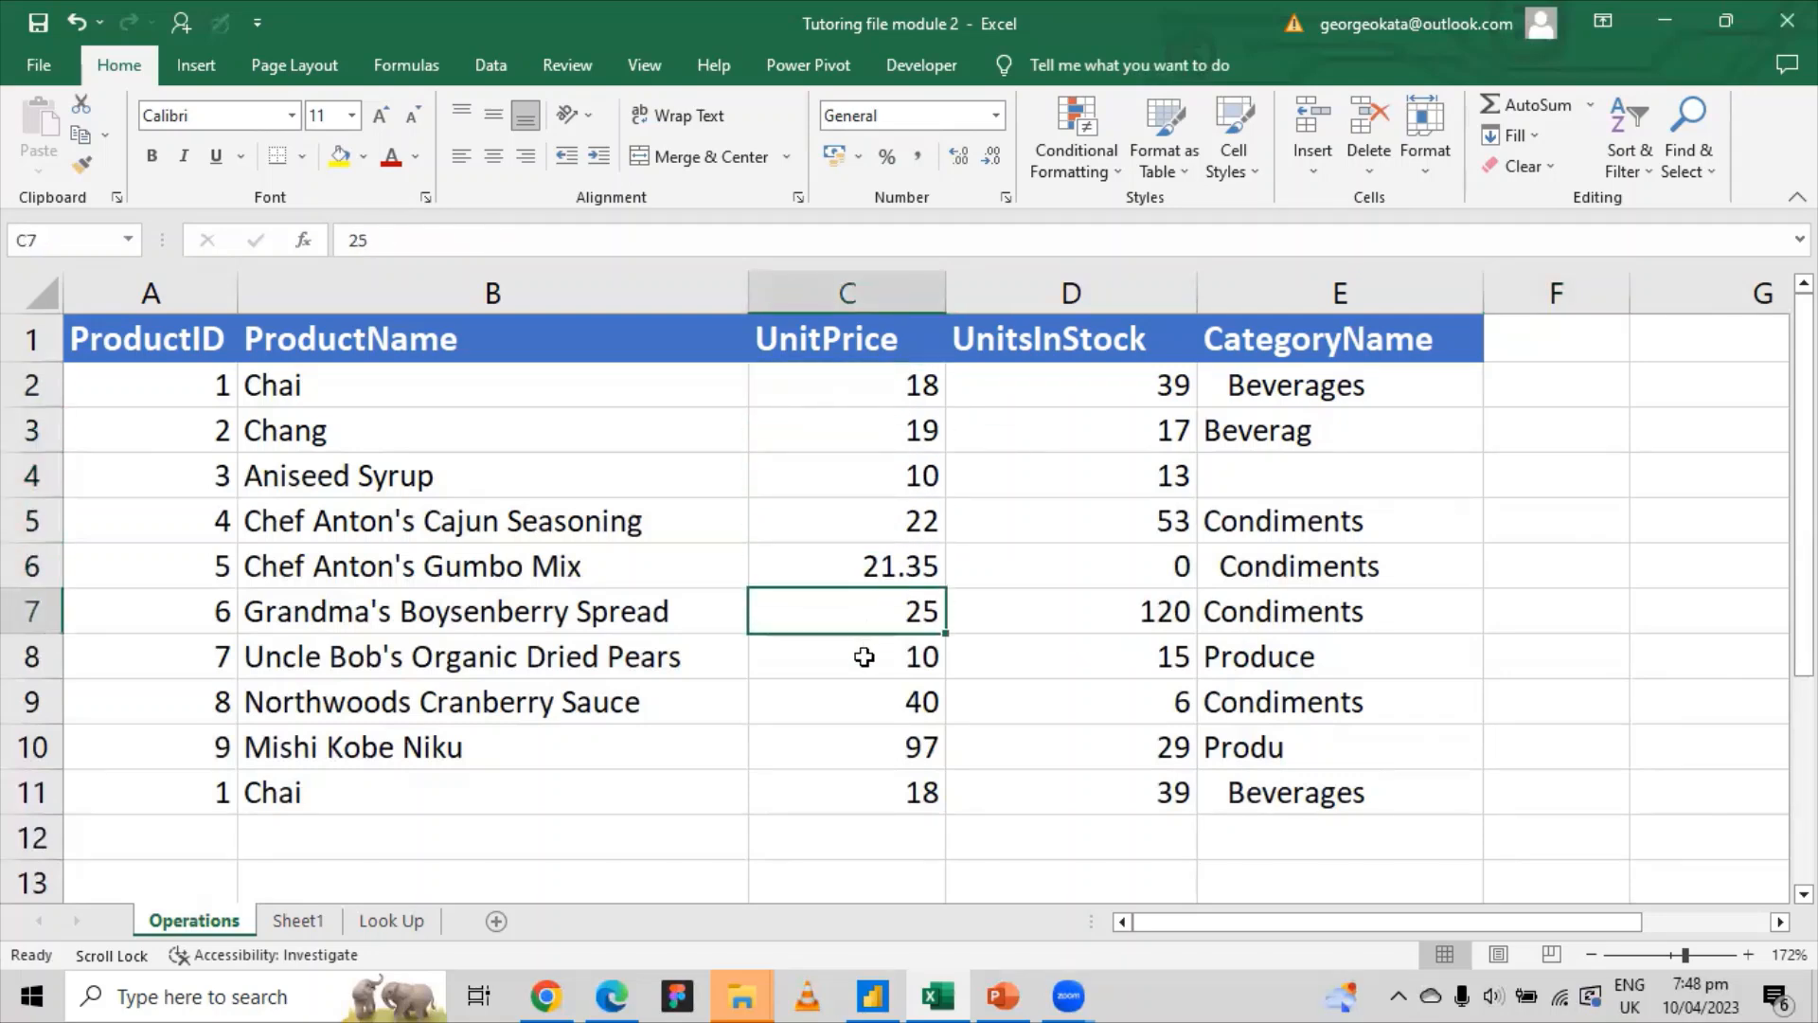
{"action": "left_click", "coordinate": [865, 656]}
{"action": "left_click", "coordinate": [869, 711]}
{"action": "left_click", "coordinate": [872, 756]}
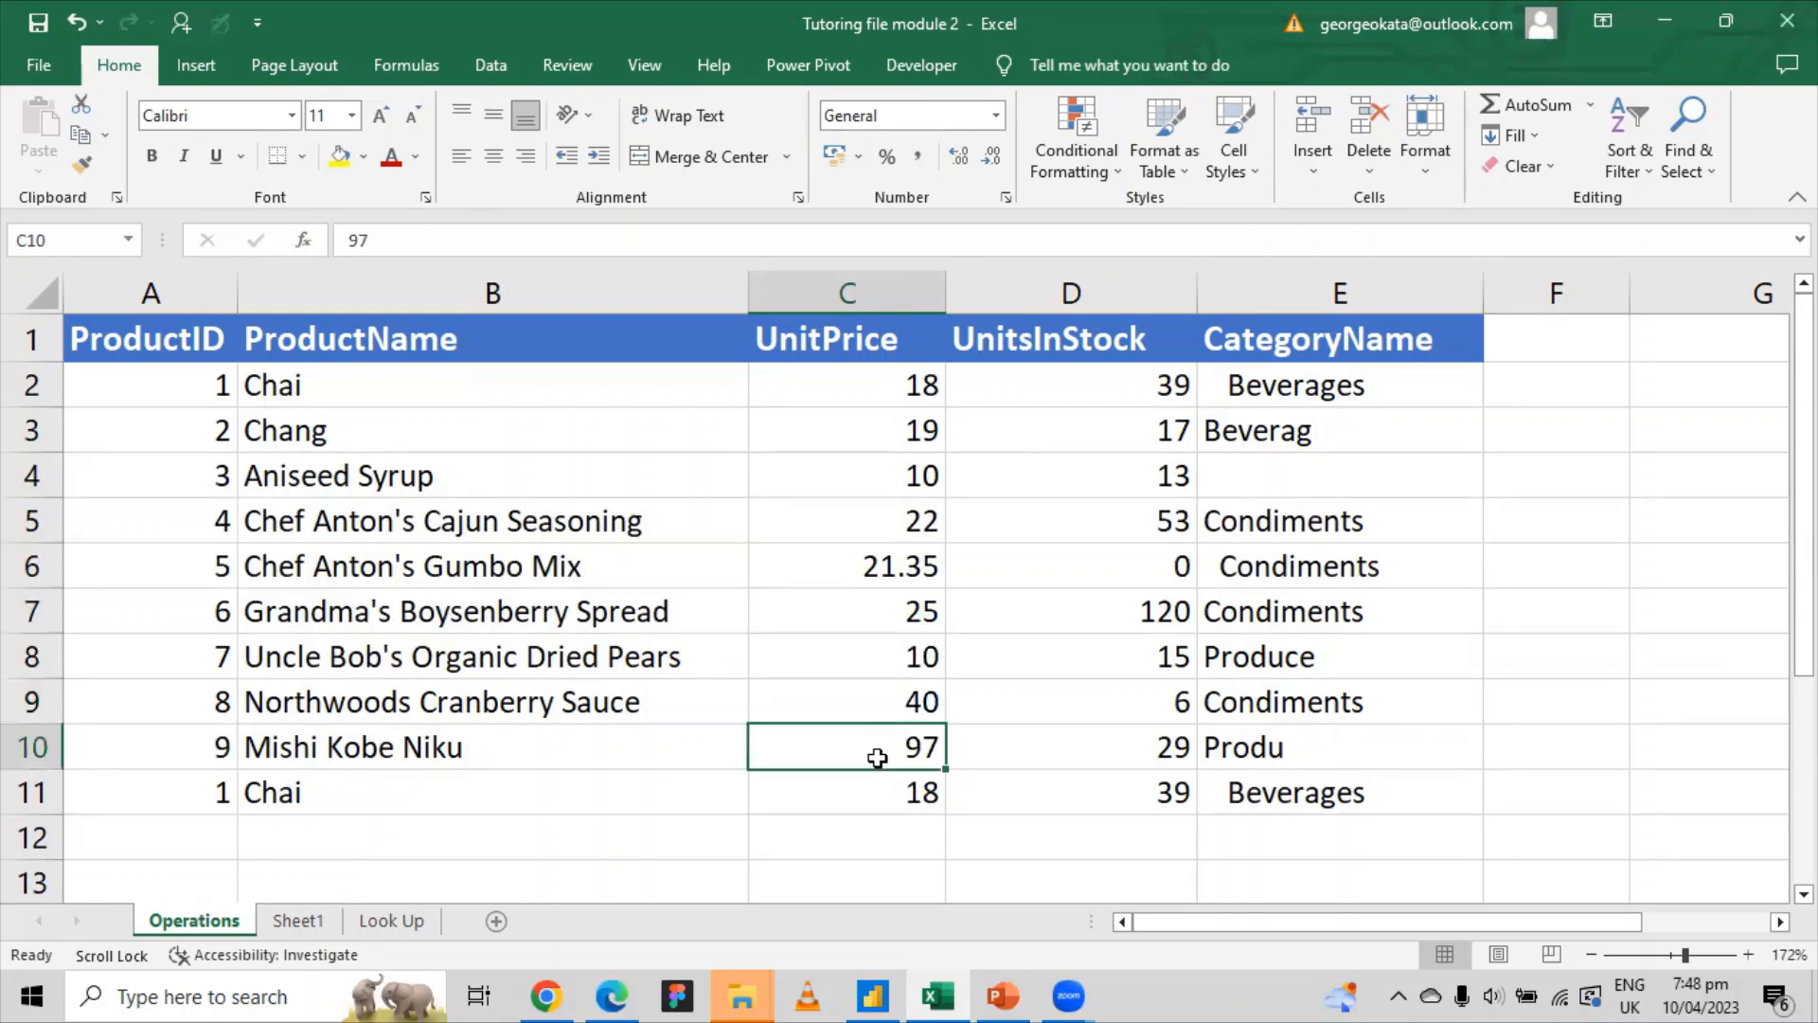
{"action": "left_click", "coordinate": [894, 783]}
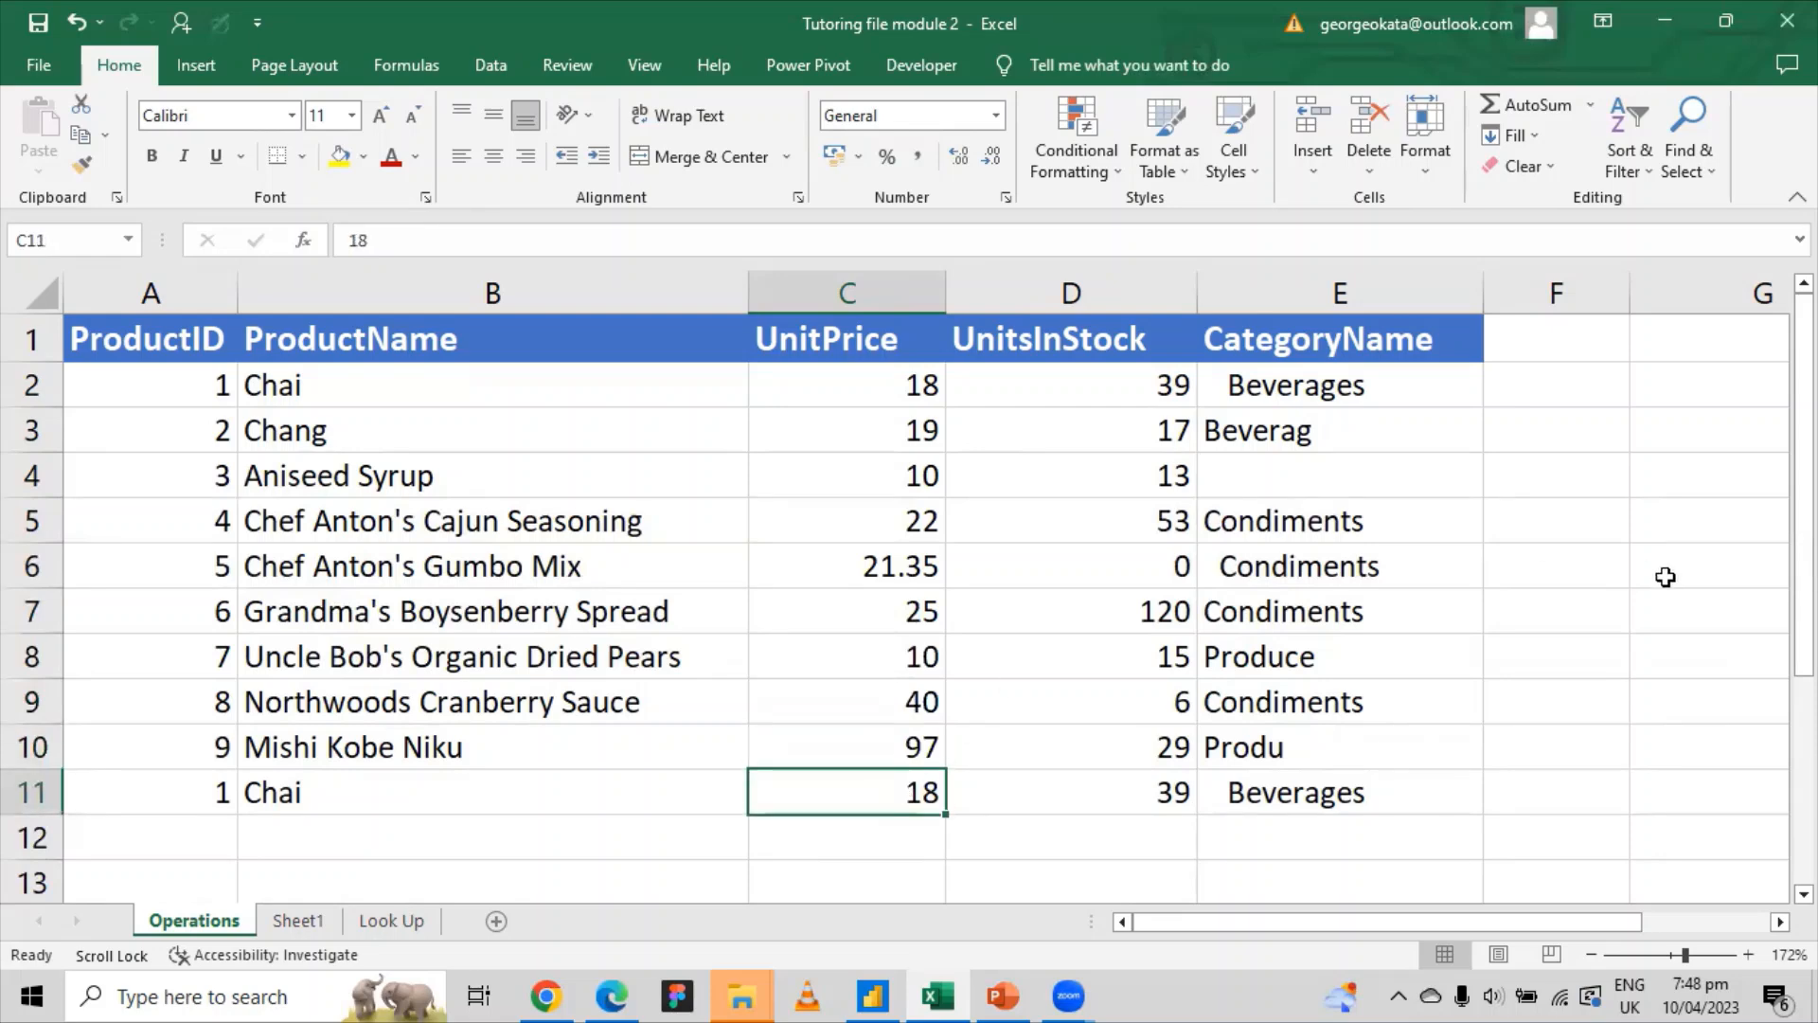
Step: Reselect the COUNT result in F14, then select E15 for the next label
{"action": "left_click", "coordinate": [1625, 604]}
{"action": "scroll", "coordinate": [1608, 650], "scroll_direction": "down", "scroll_amount": 2}
{"action": "left_click", "coordinate": [1600, 654]}
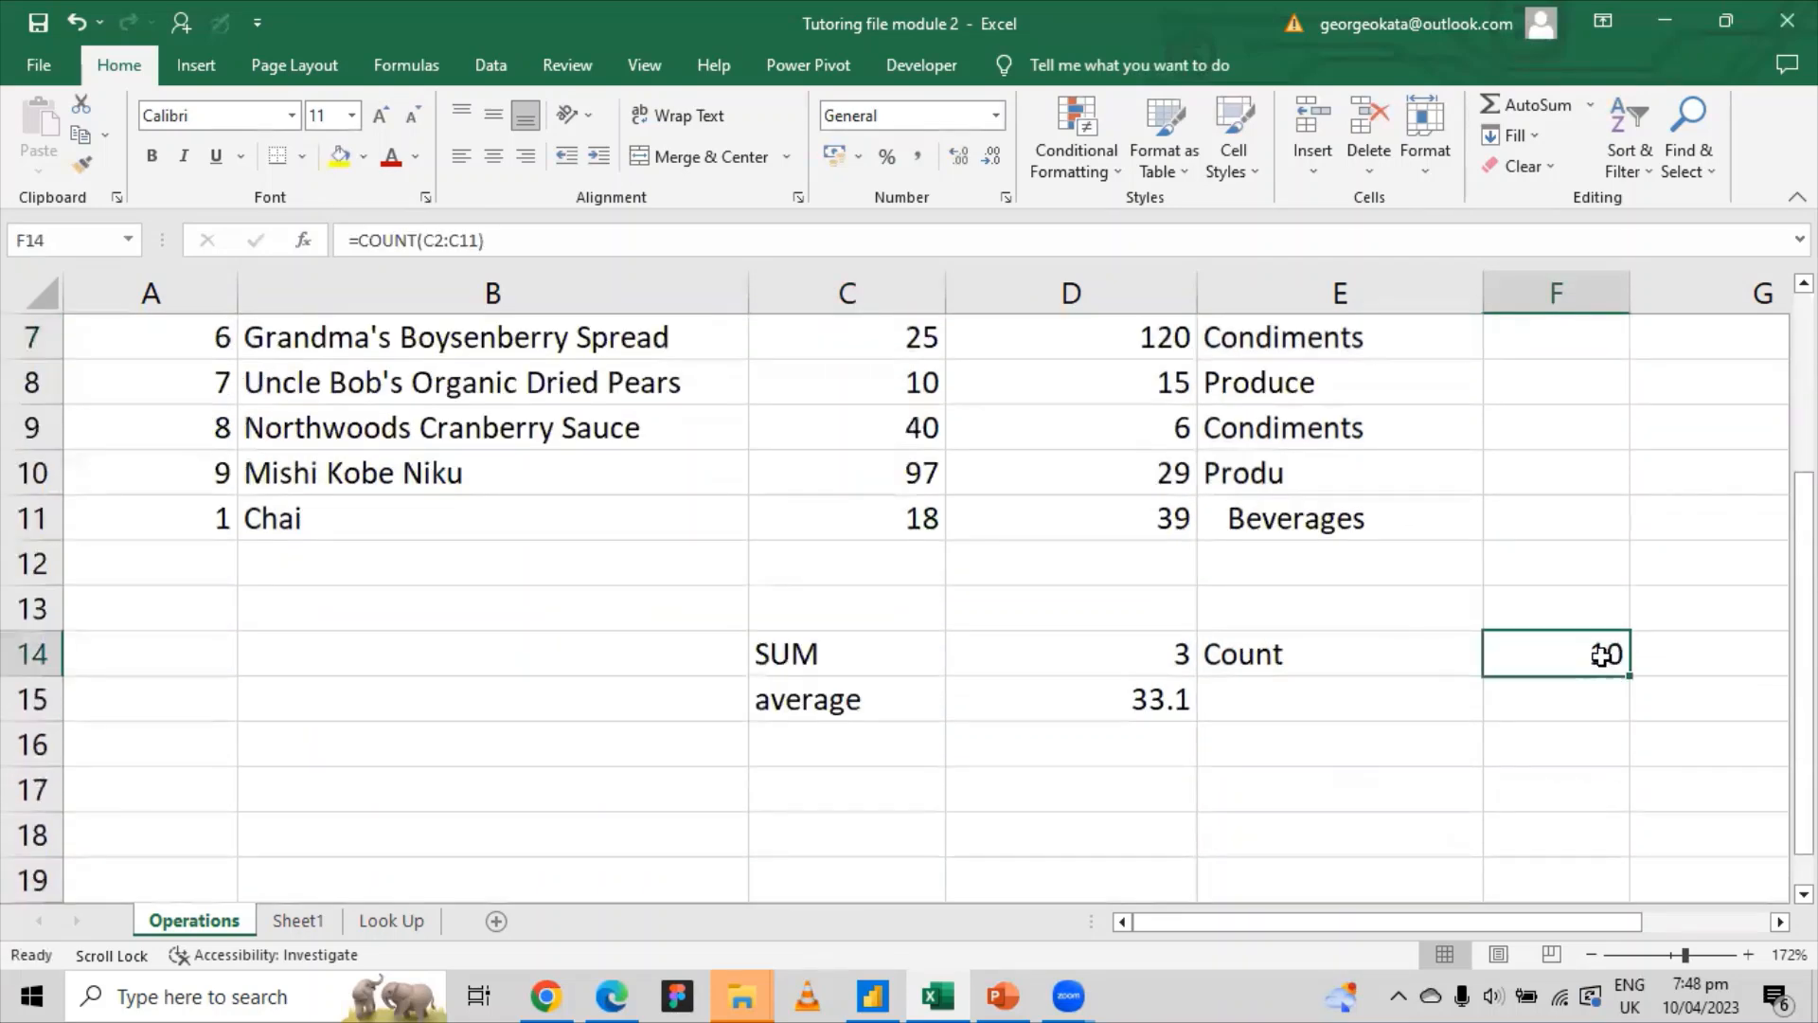
{"action": "left_click", "coordinate": [1510, 692]}
{"action": "left_click", "coordinate": [1250, 690]}
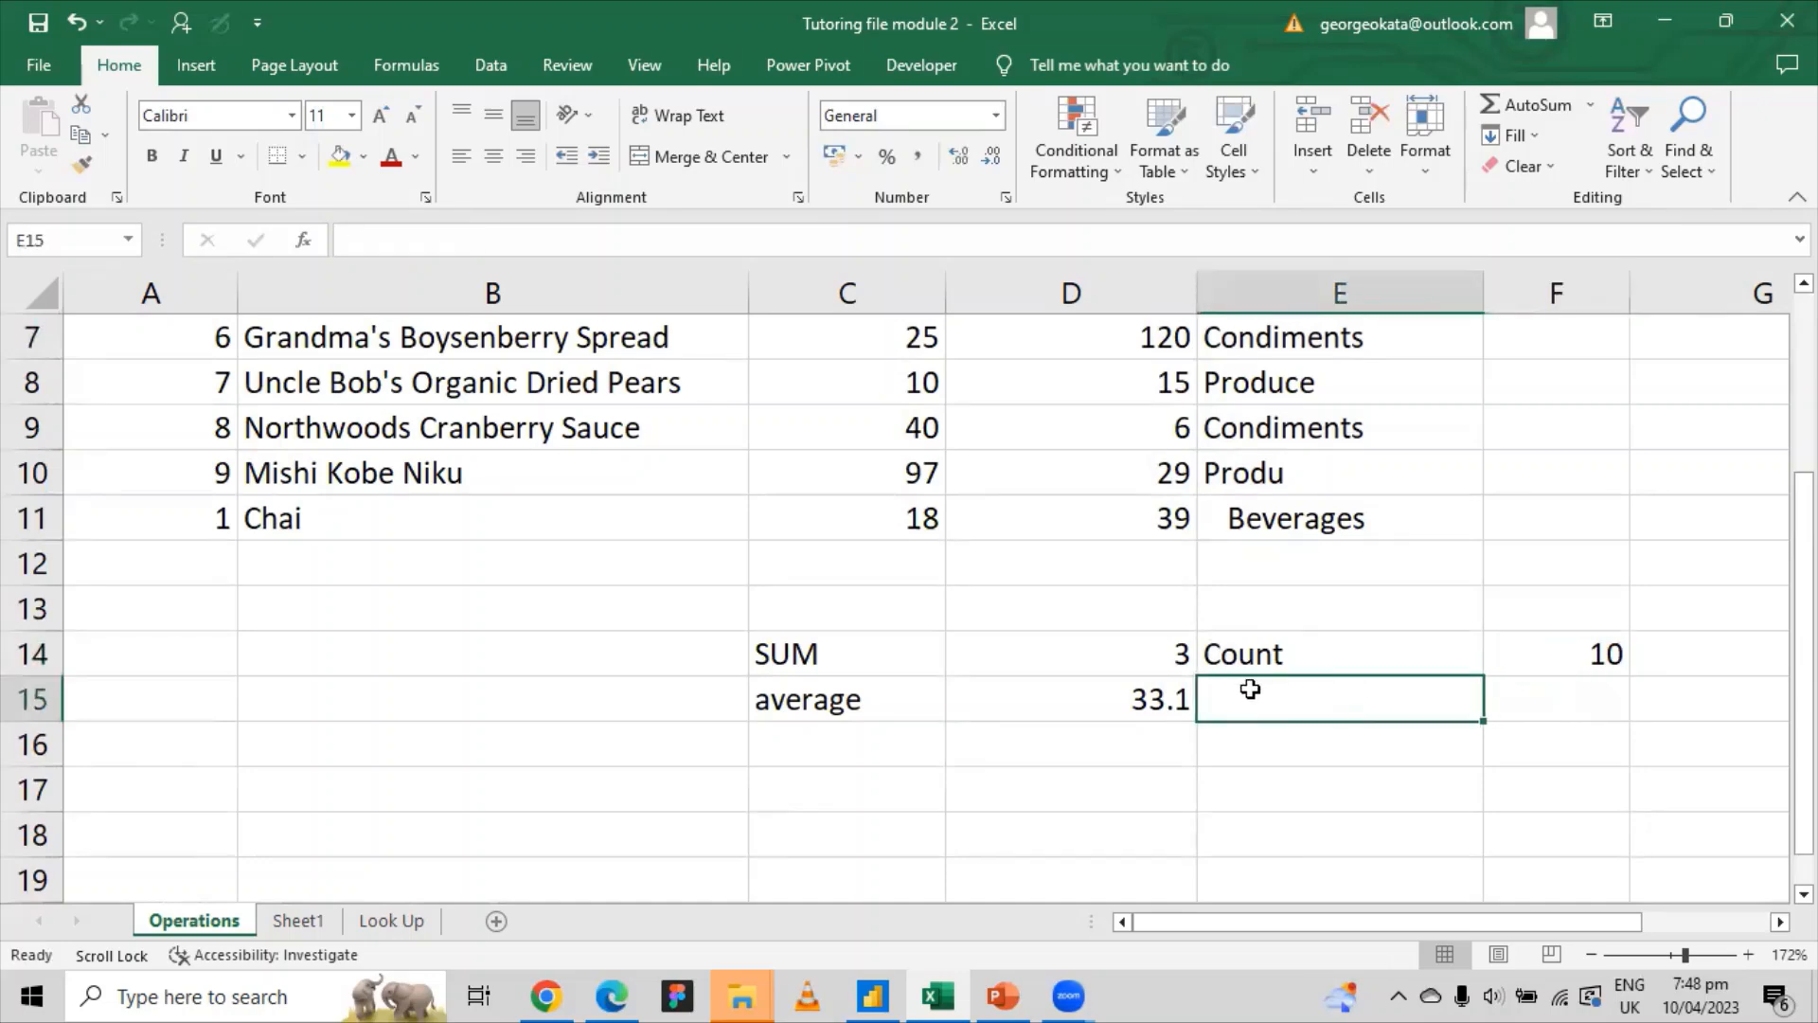
Step: Label E15 Countif and start a COUNTIF formula in F15
{"action": "type", "text": "Count"}
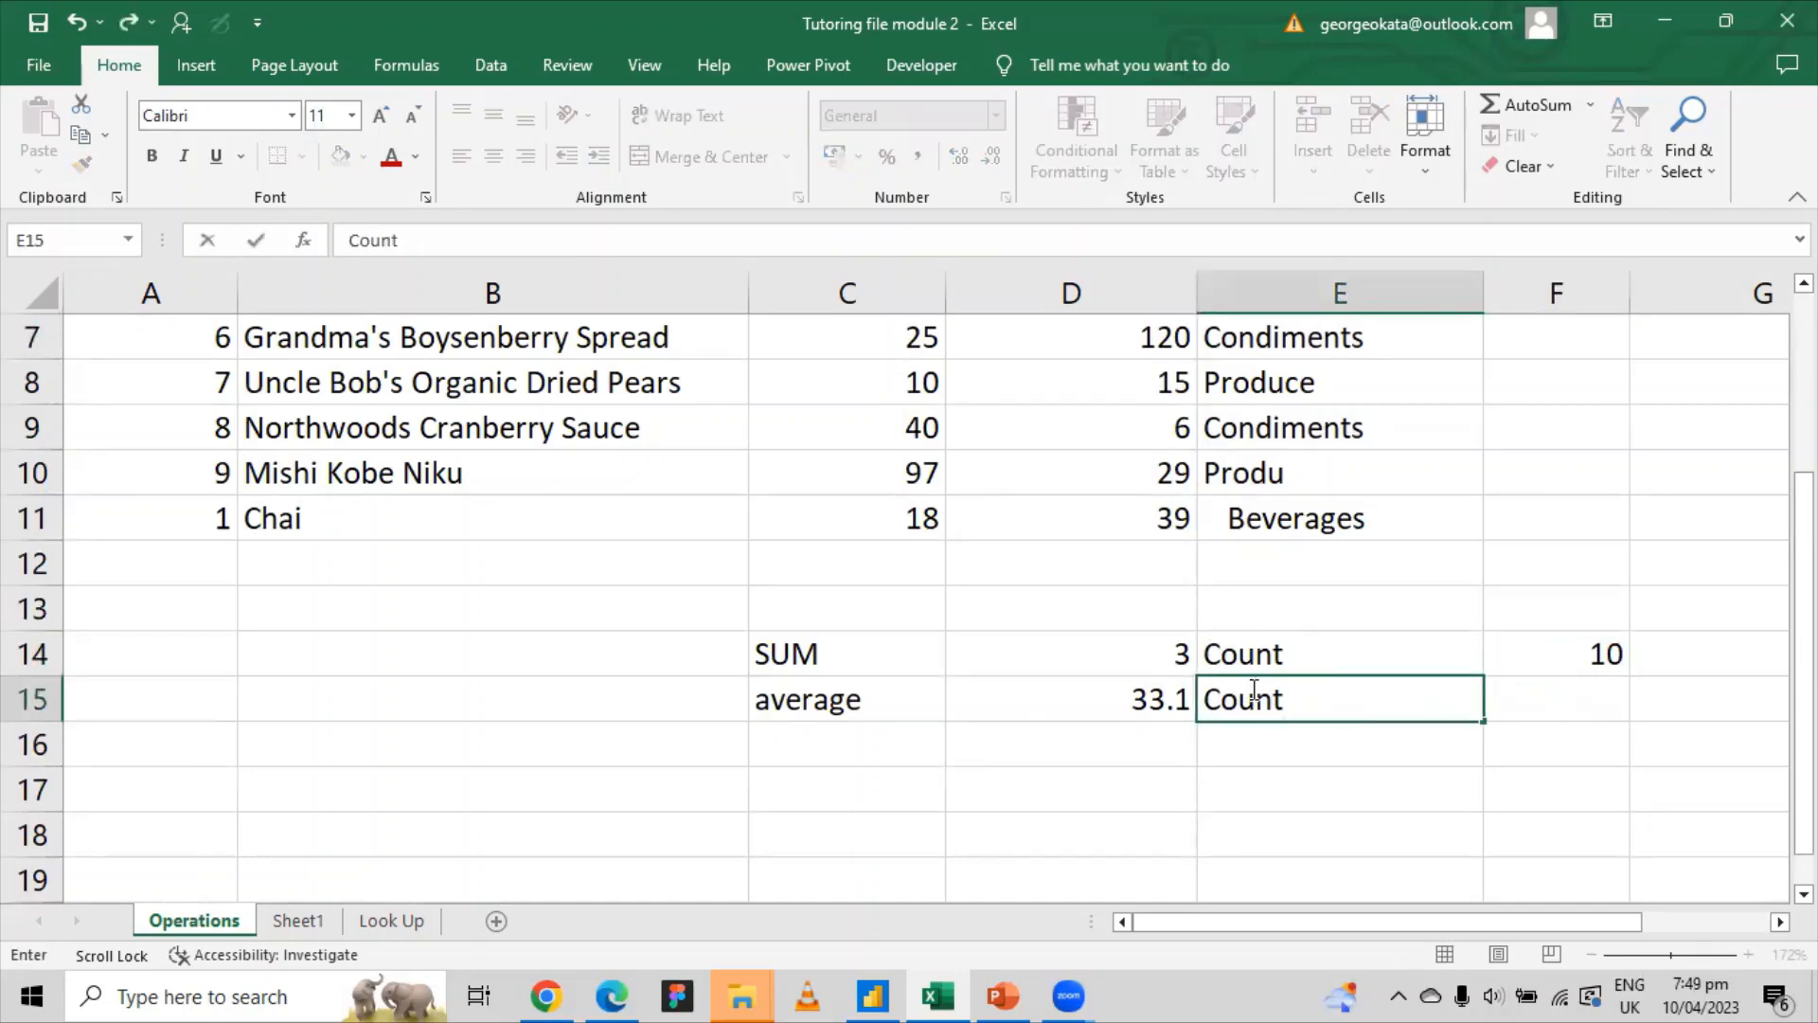
{"action": "type", "text": "if"}
{"action": "left_click", "coordinate": [1531, 701]}
{"action": "double_click", "coordinate": [1529, 697]}
{"action": "type", "text": "="}
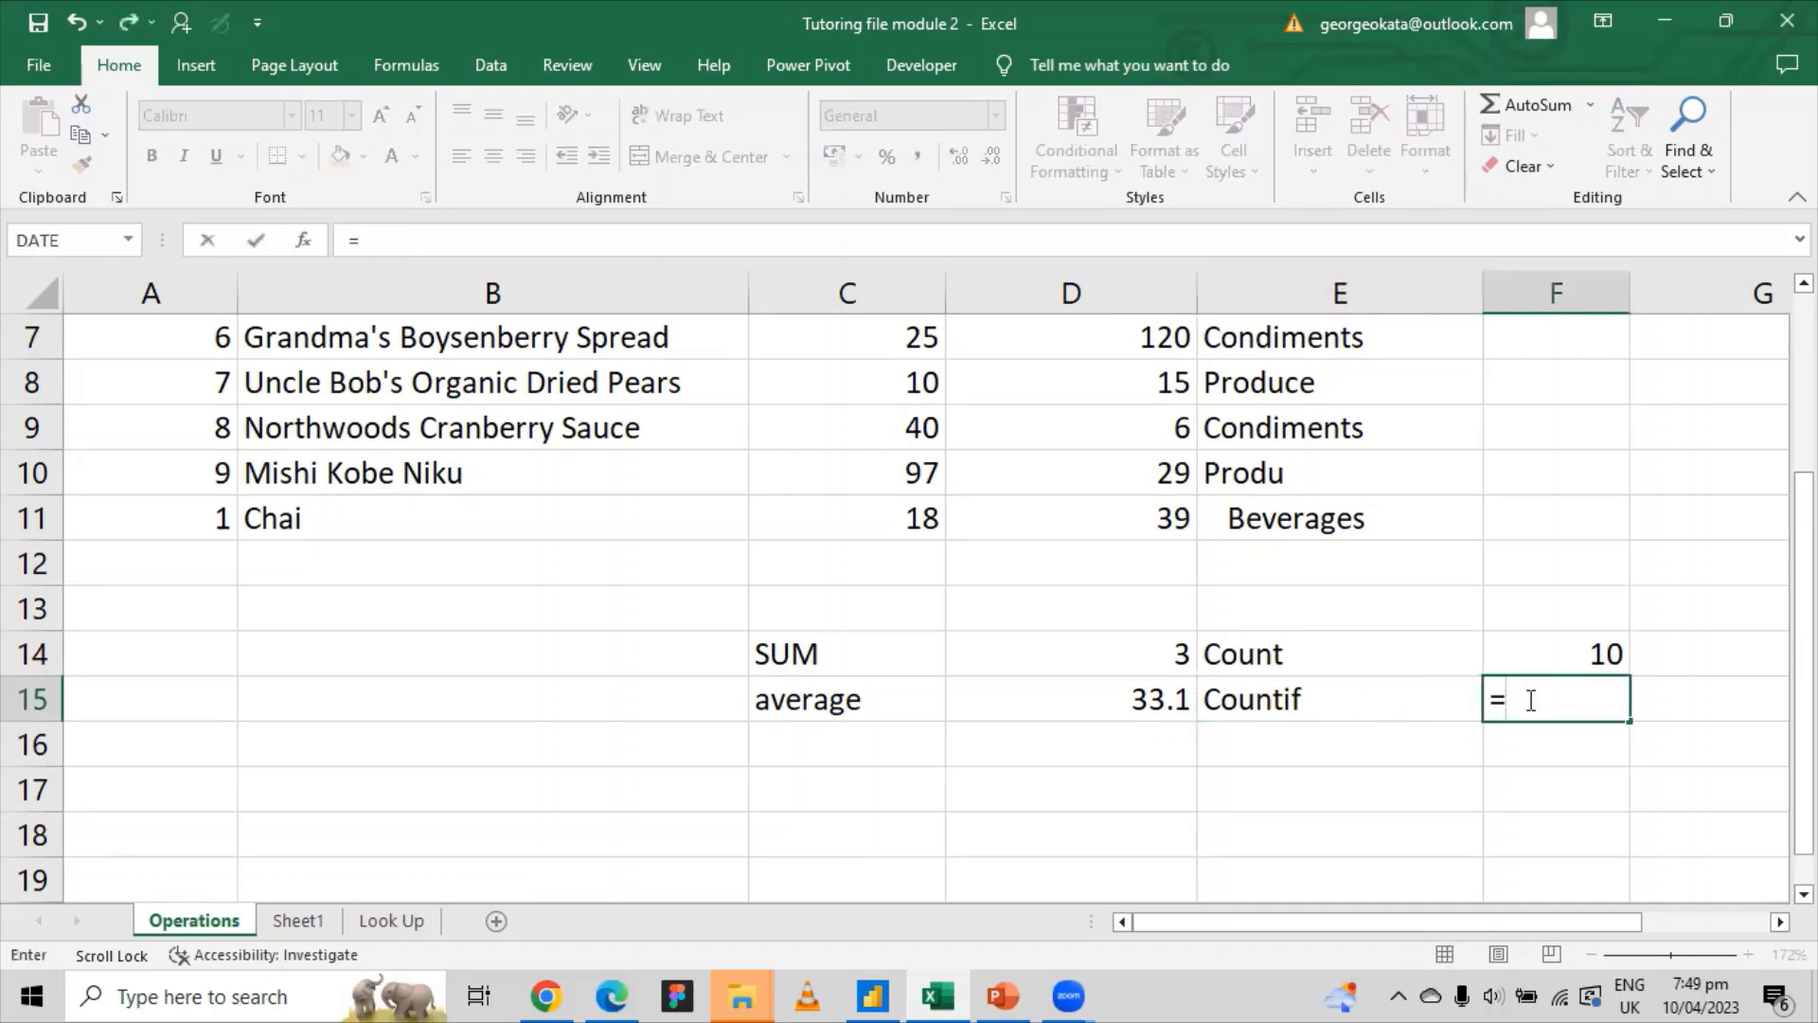
{"action": "type", "text": "count"}
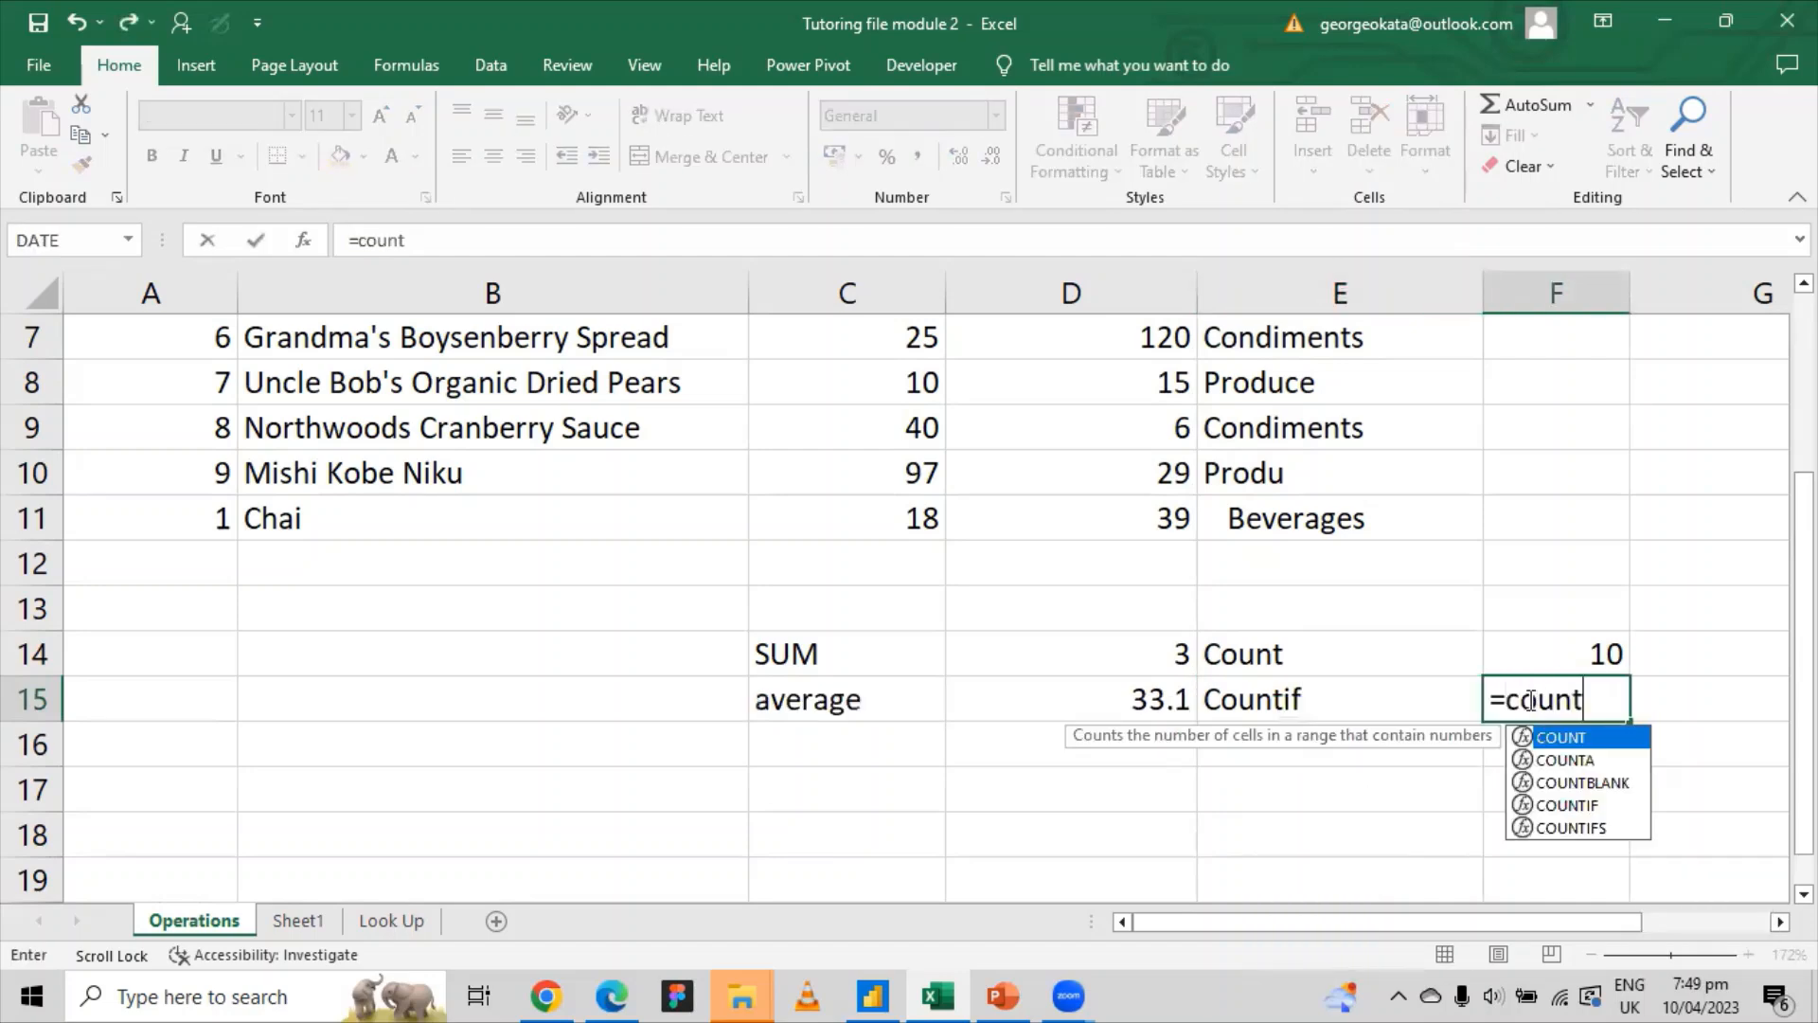
{"action": "key", "text": "Down"}
{"action": "key", "text": "Down"}
{"action": "key", "text": "Down"}
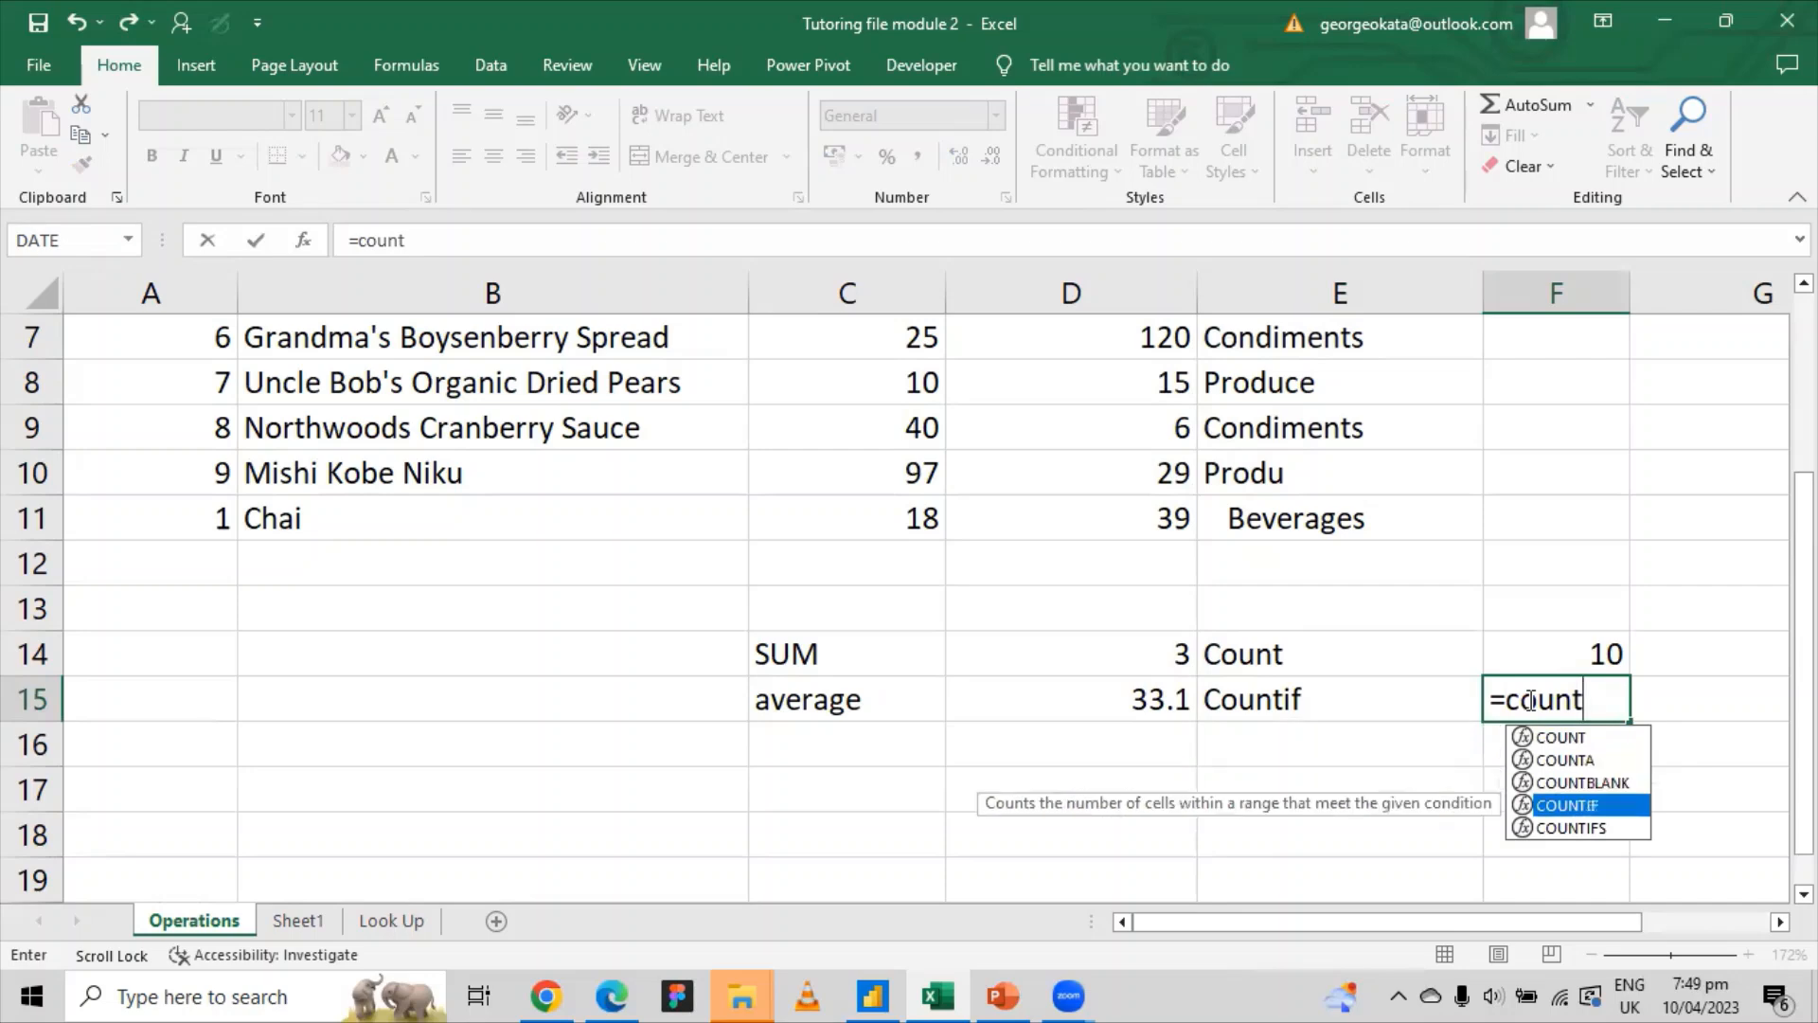
{"action": "key", "text": "Tab"}
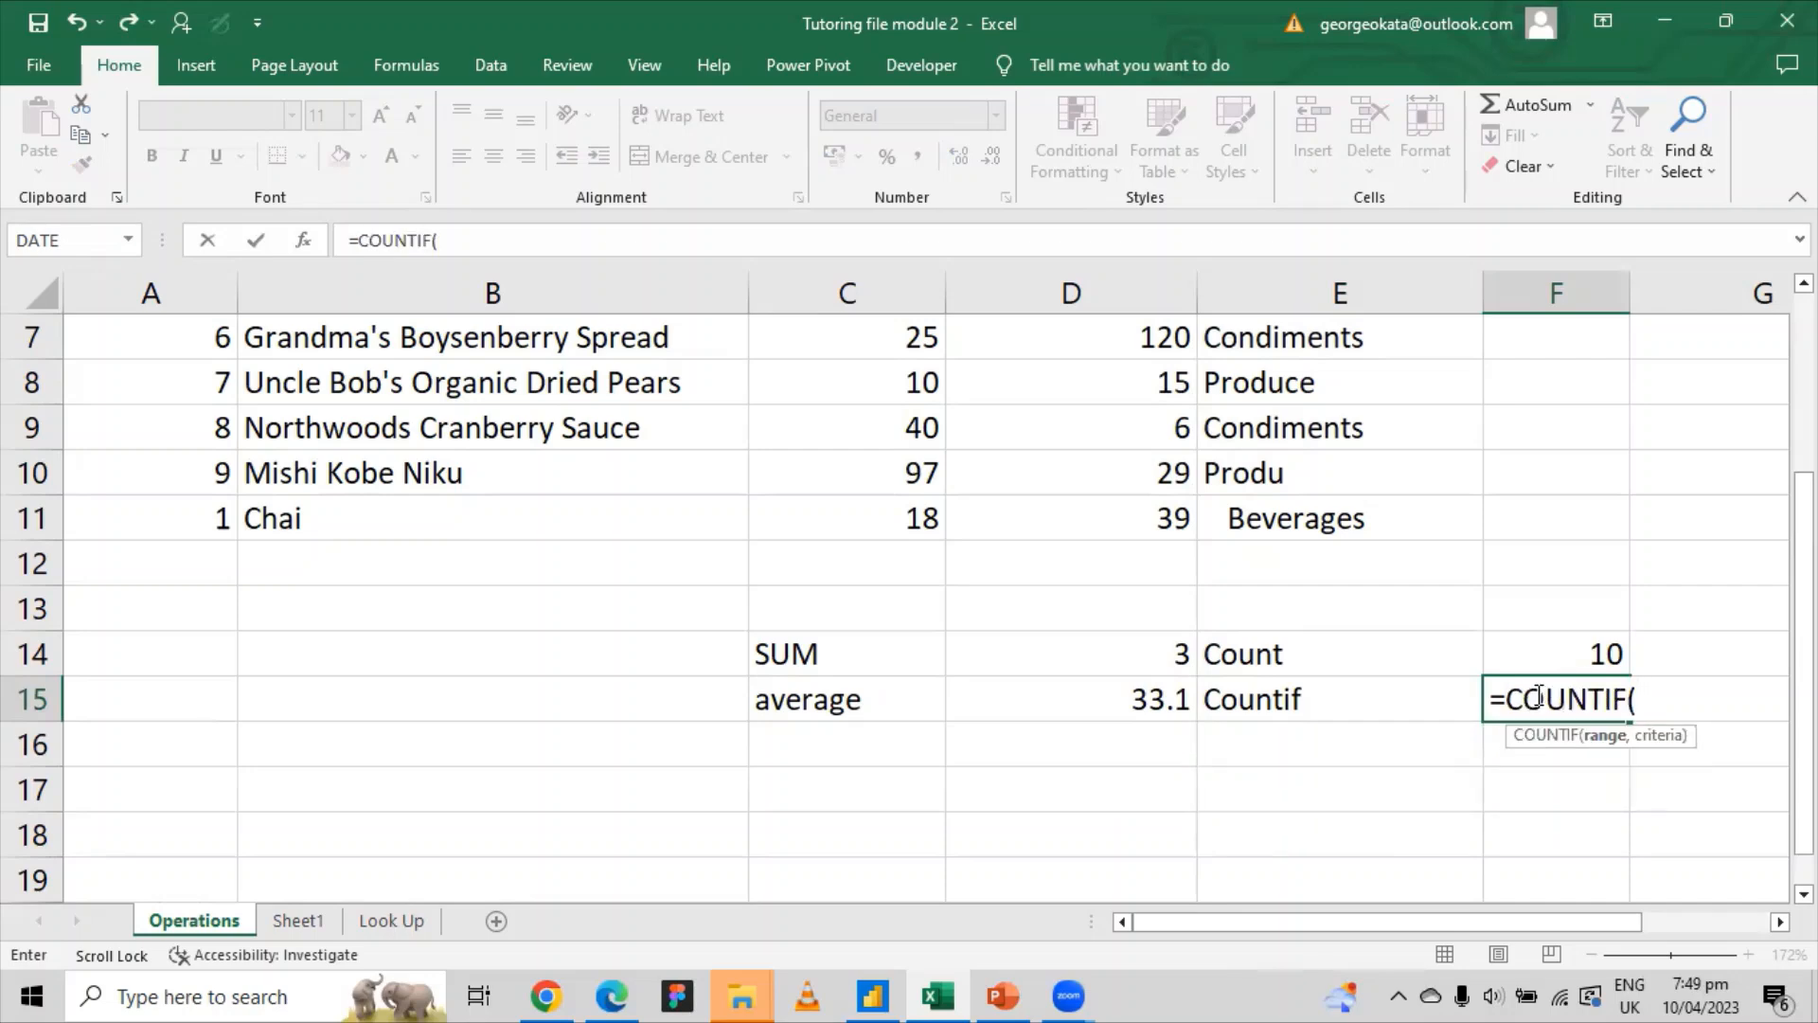
Step: Complete =COUNTIF(C2:C11,10) in F15, returning 2
{"action": "scroll", "coordinate": [1538, 696], "scroll_direction": "up", "scroll_amount": 2}
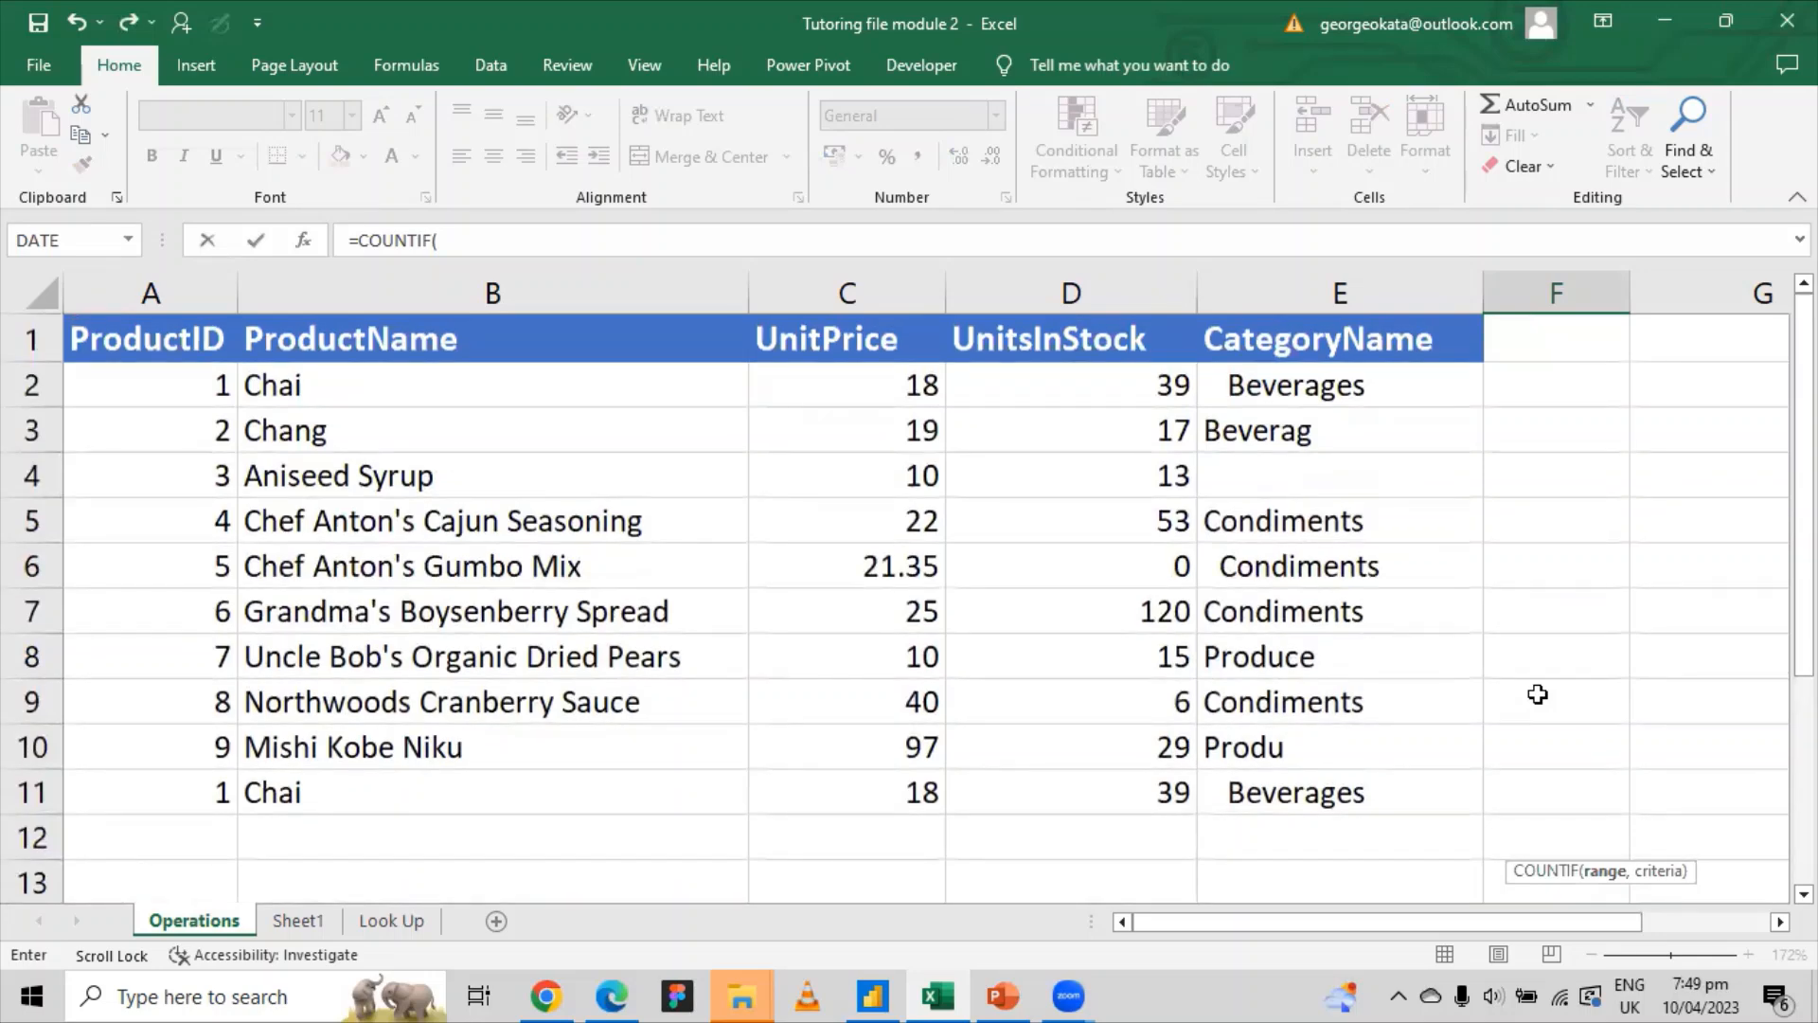
{"action": "scroll", "coordinate": [1538, 694], "scroll_direction": "down", "scroll_amount": 2}
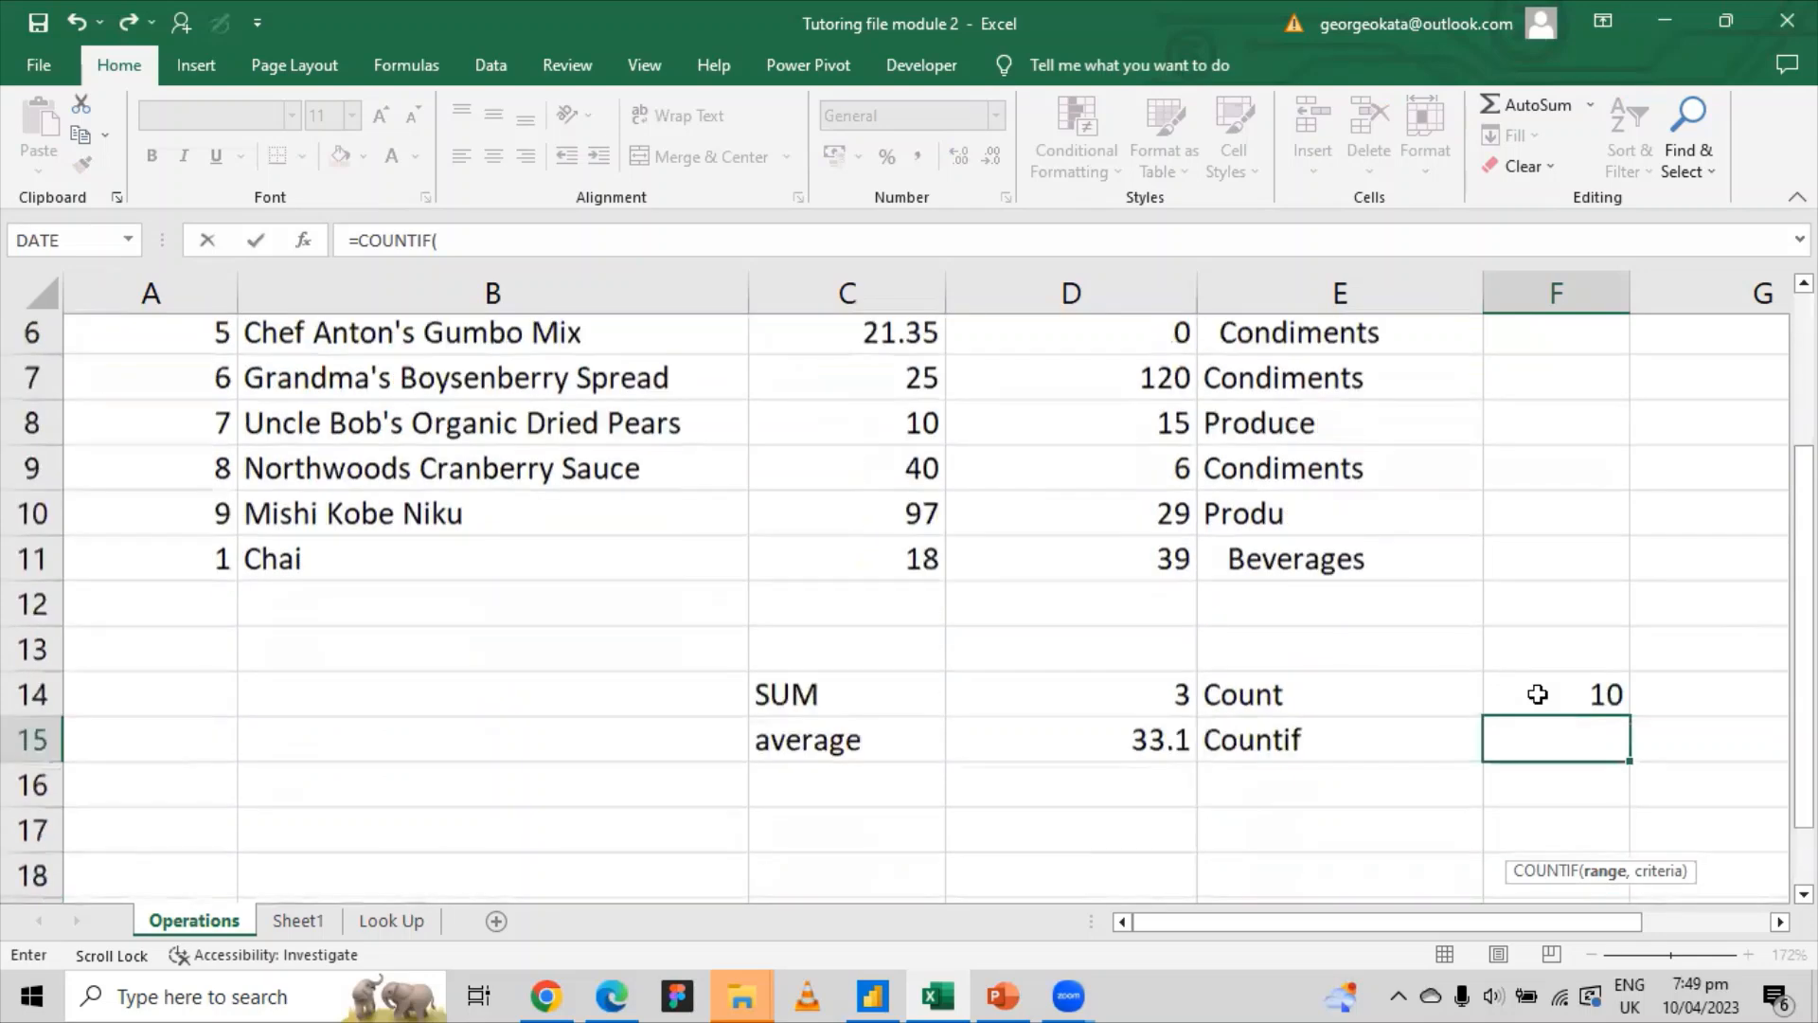
{"action": "scroll", "coordinate": [1538, 694], "scroll_direction": "up", "scroll_amount": 2}
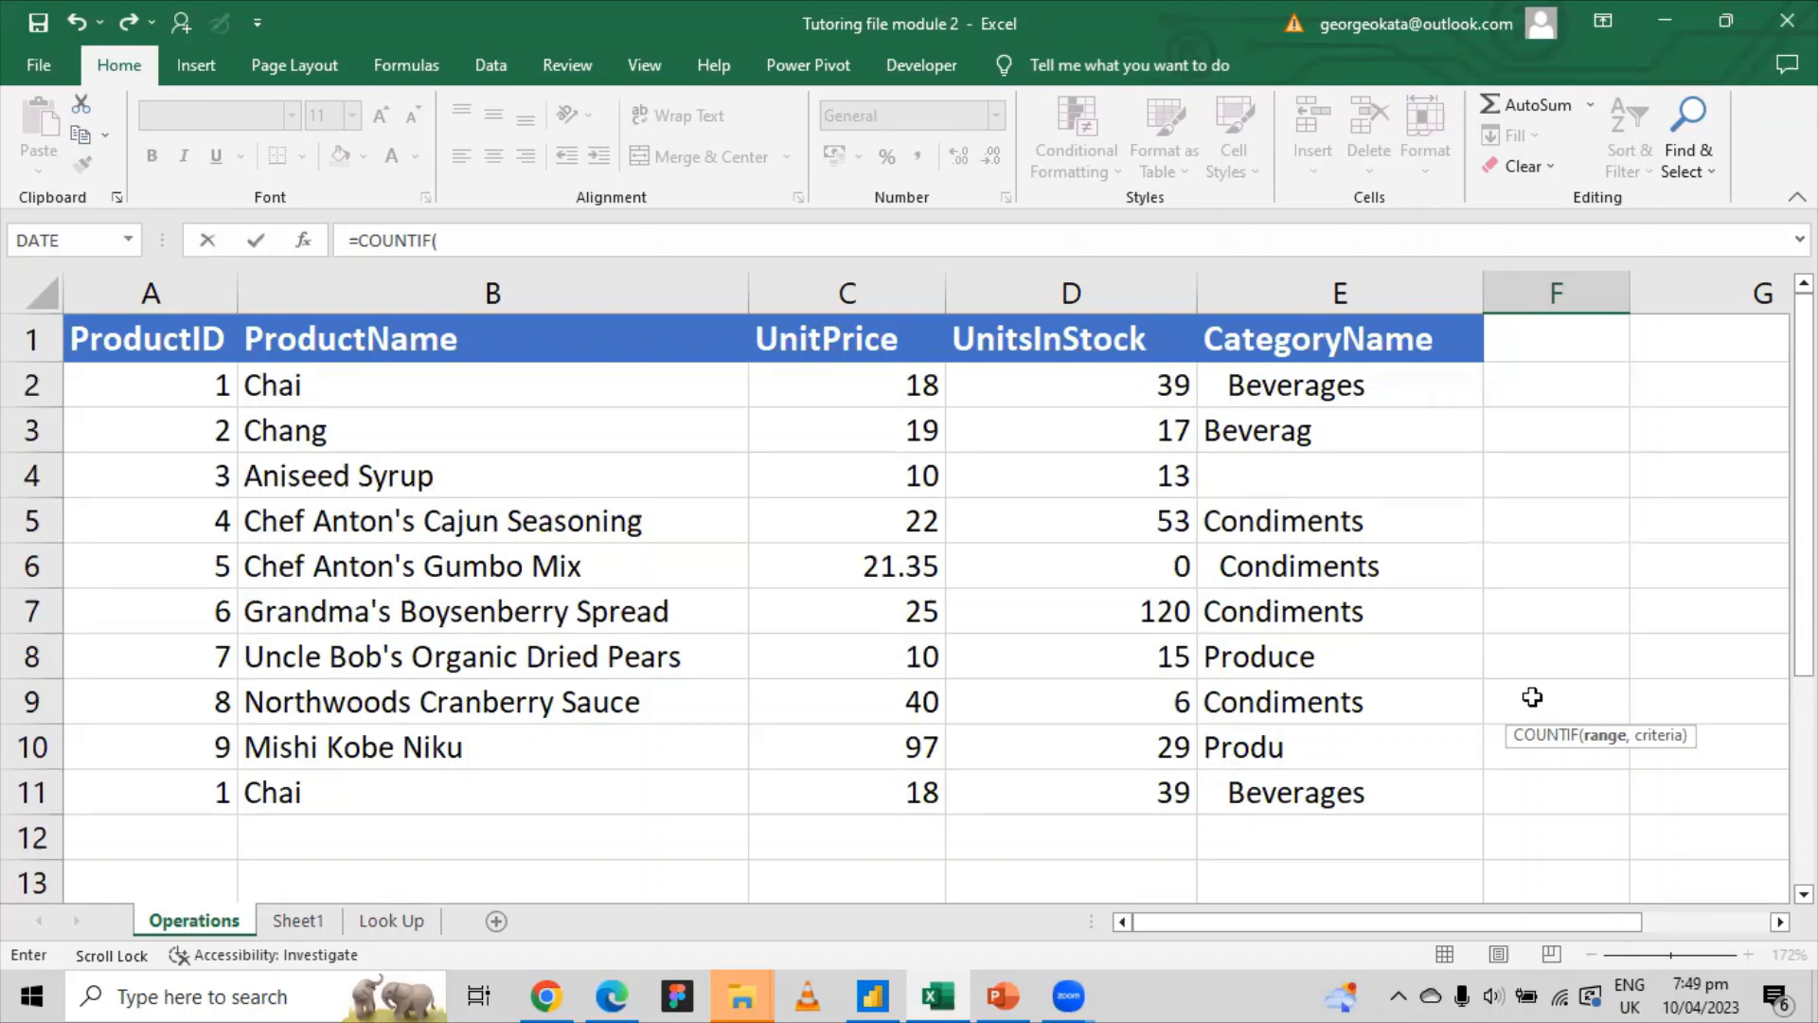
{"action": "scroll", "coordinate": [1544, 696], "scroll_direction": "down", "scroll_amount": 1}
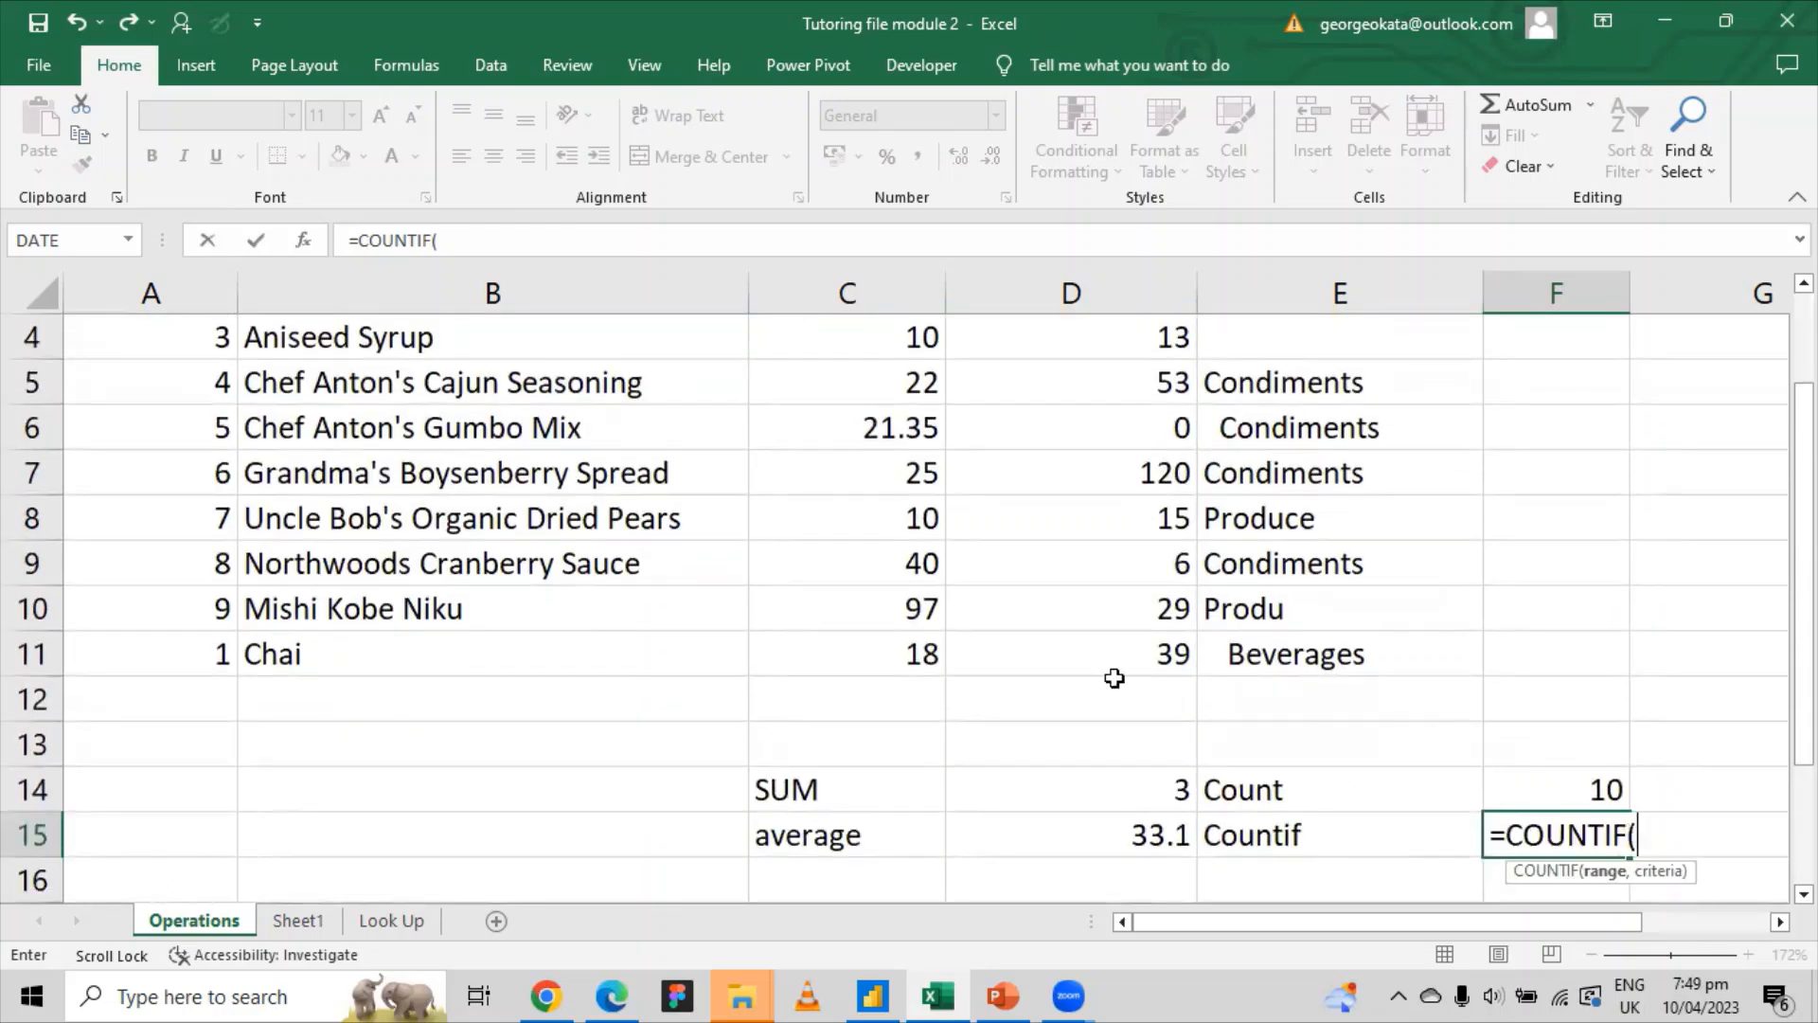
{"action": "scroll", "coordinate": [1043, 575], "scroll_direction": "up", "scroll_amount": 1}
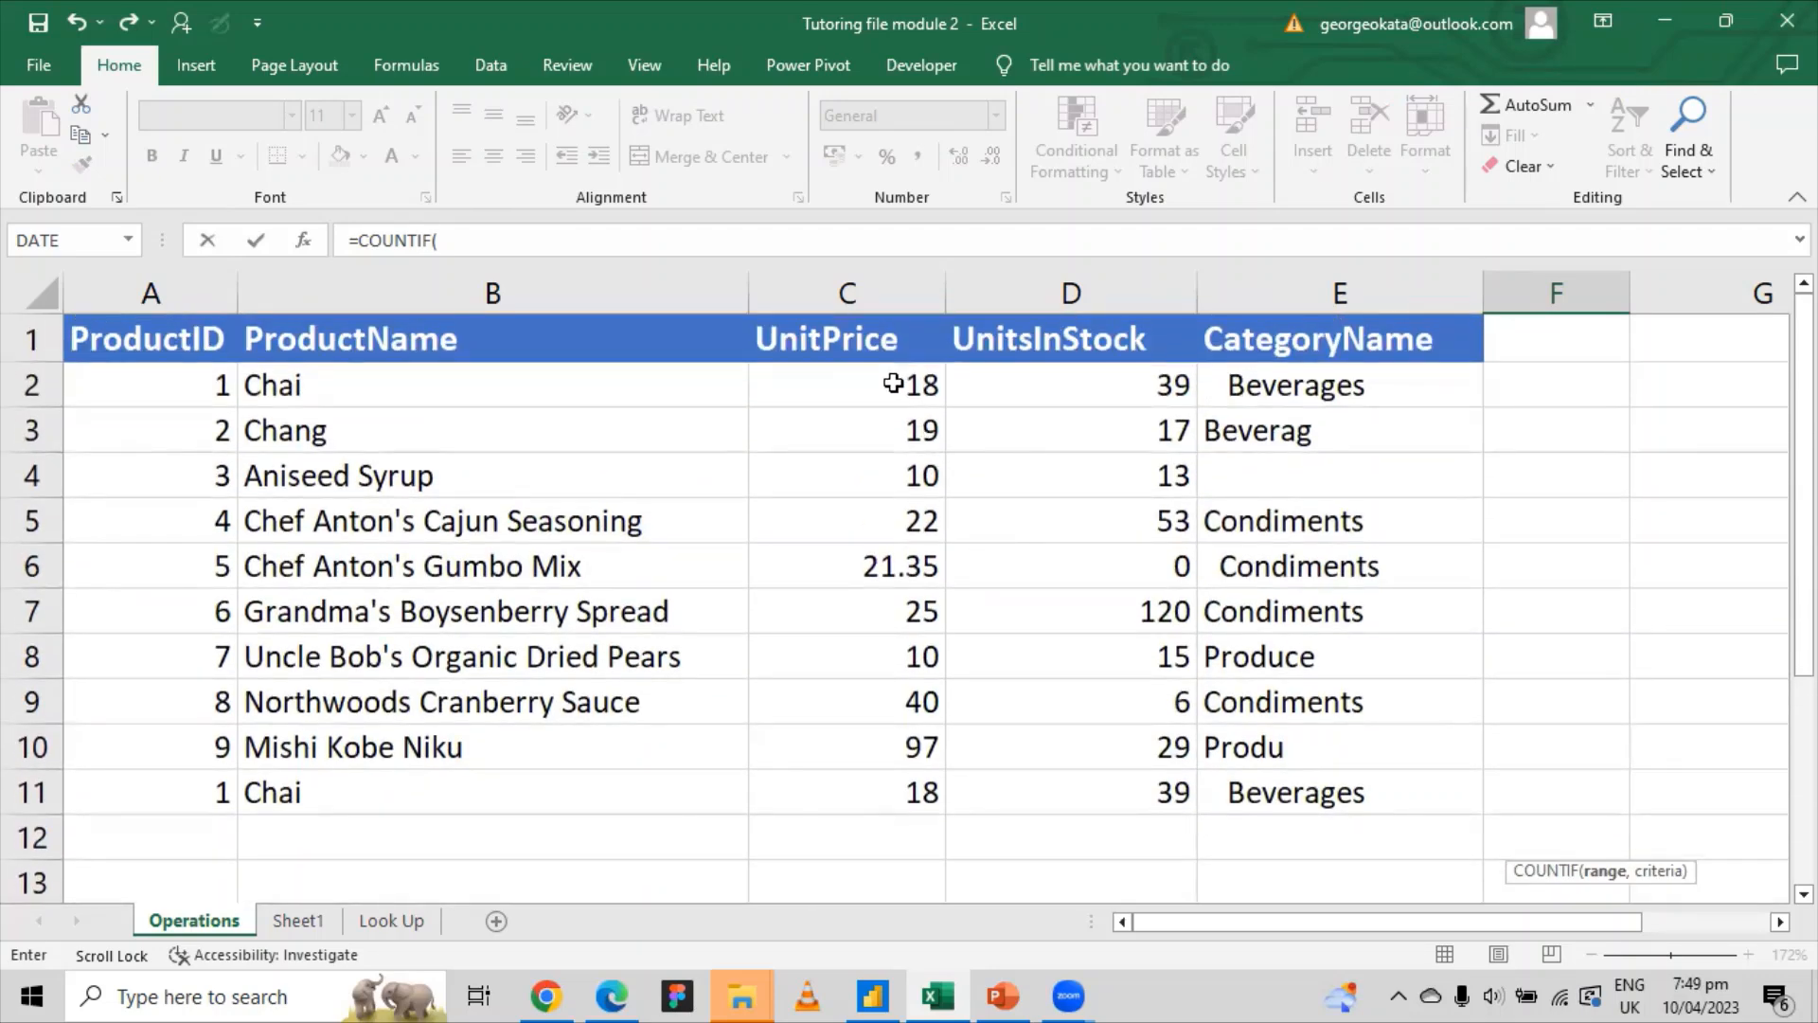
{"action": "left_click_drag", "start_coordinate": [914, 386], "coordinate": [887, 792]}
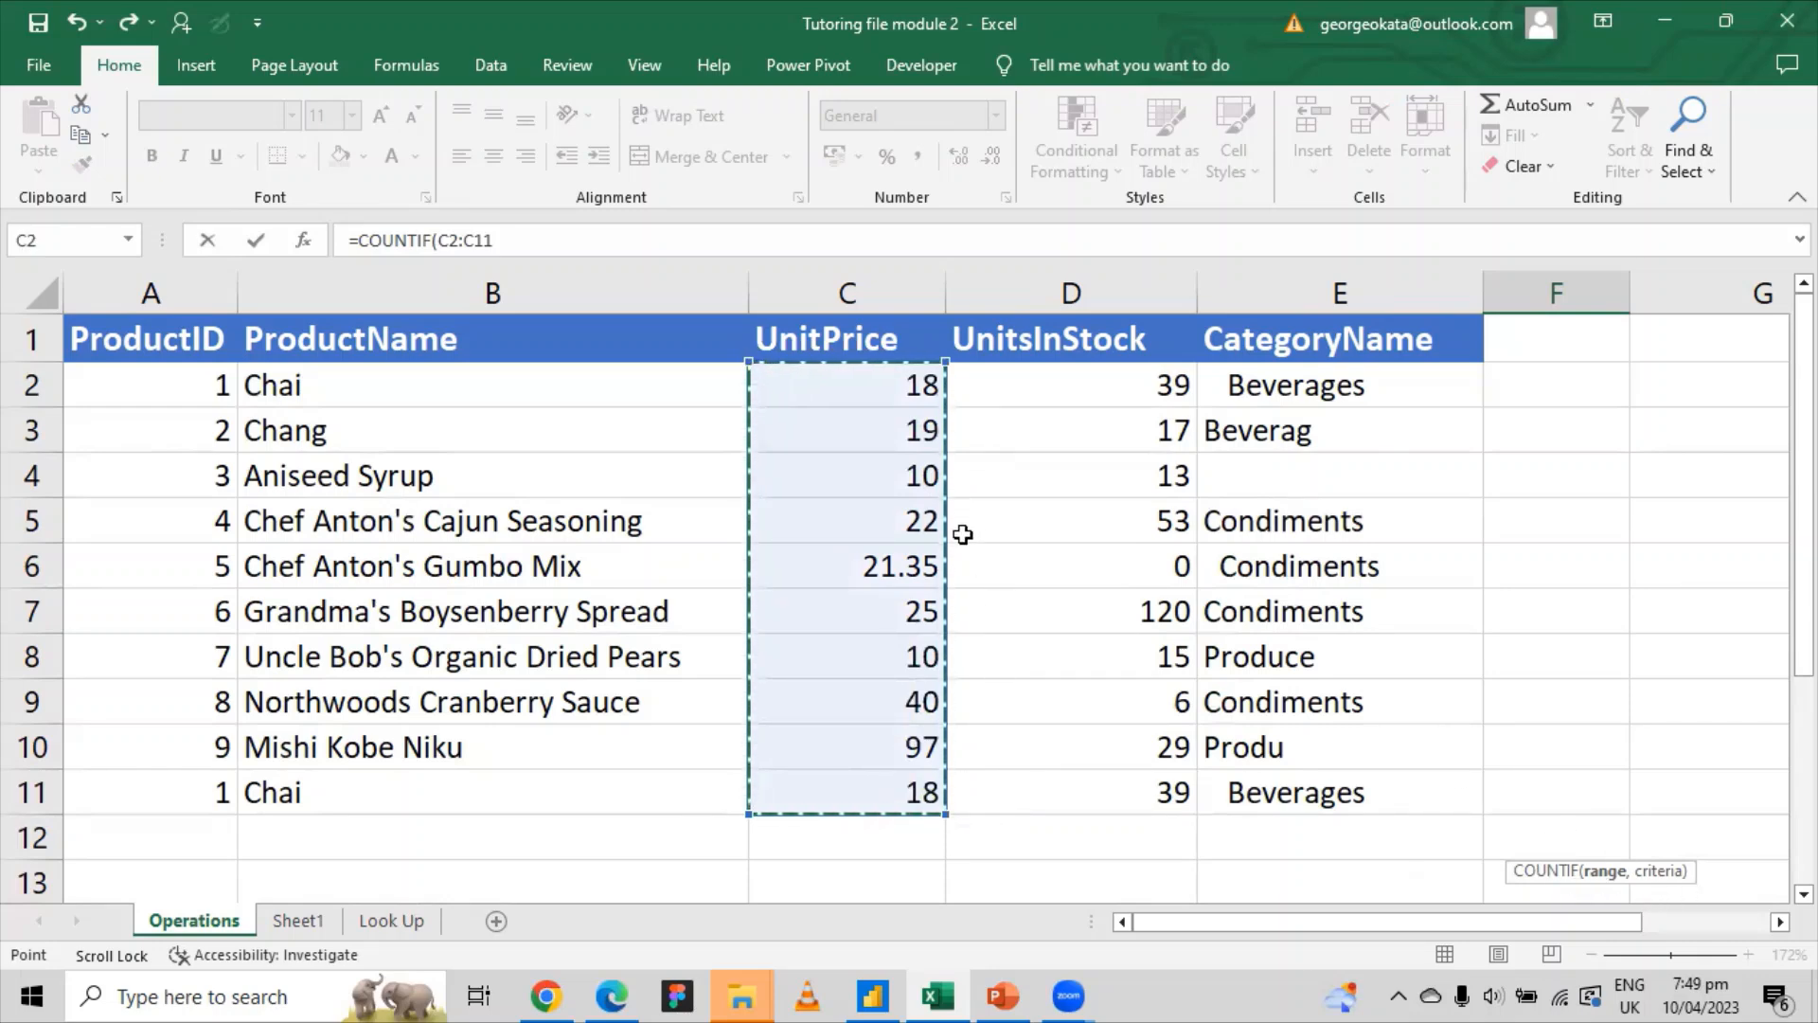
{"action": "type", "text": ","}
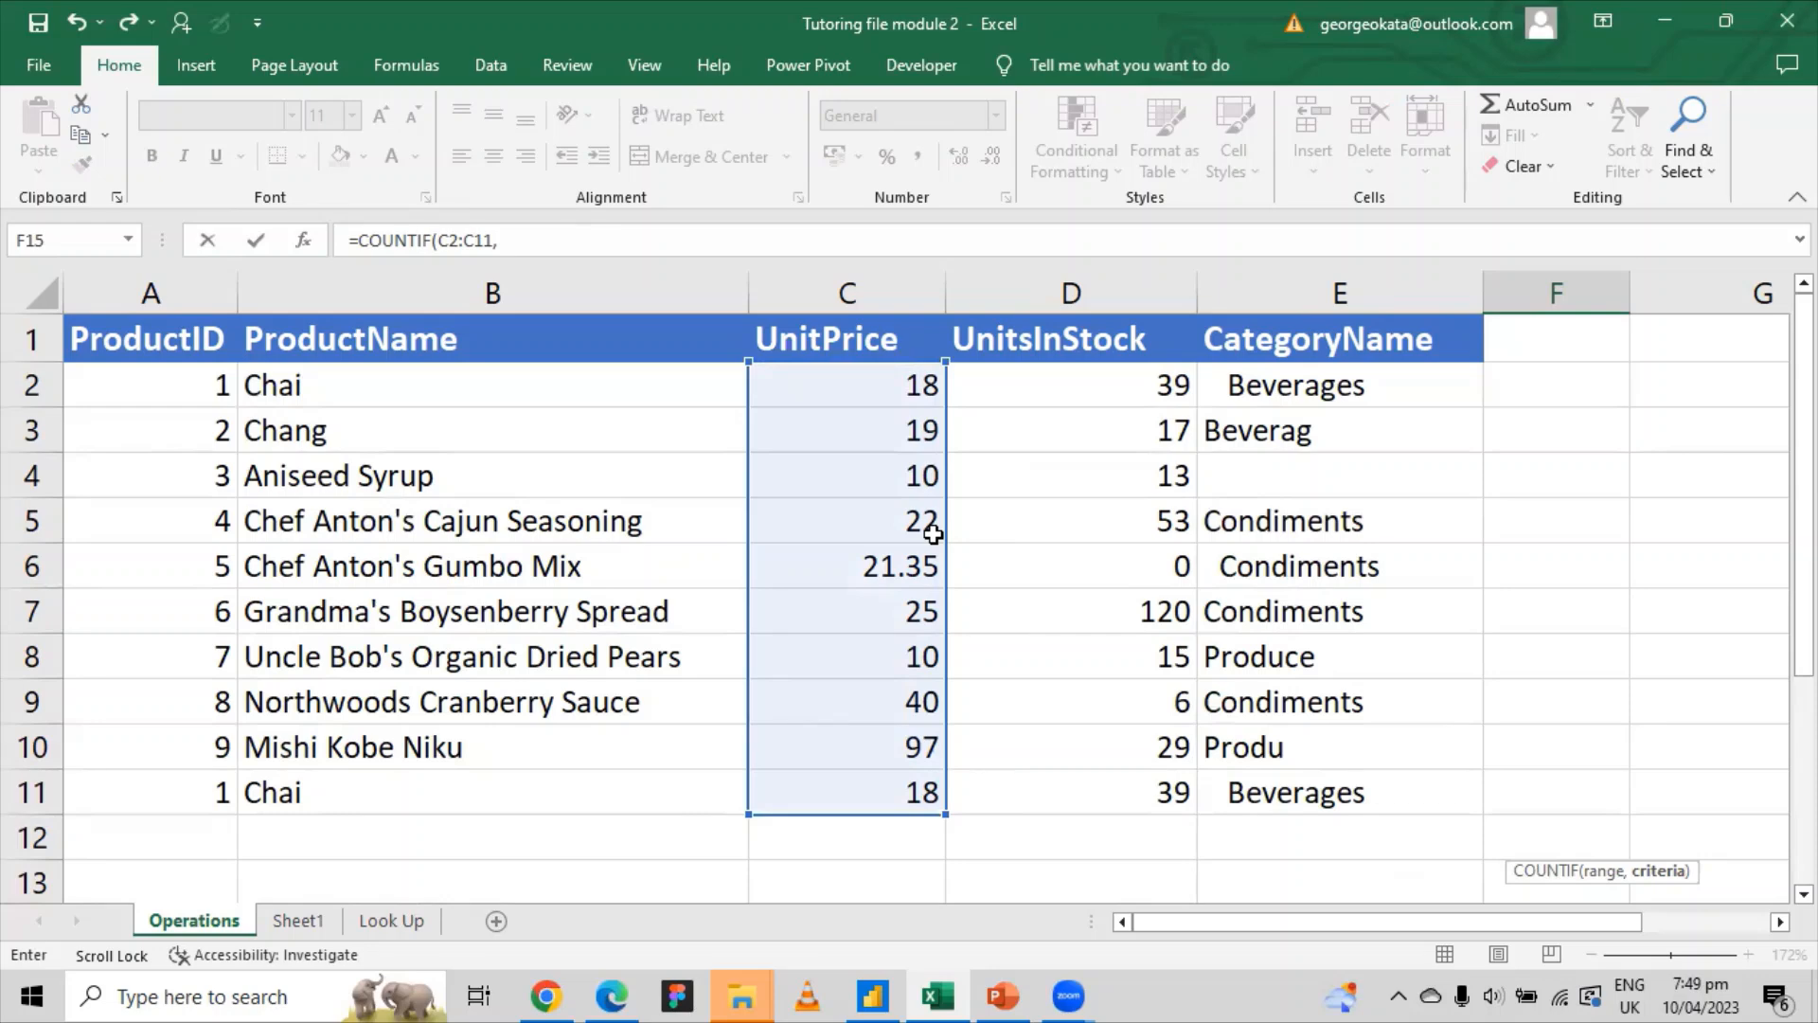
{"action": "type", "text": "10"}
{"action": "key", "text": "Return"}
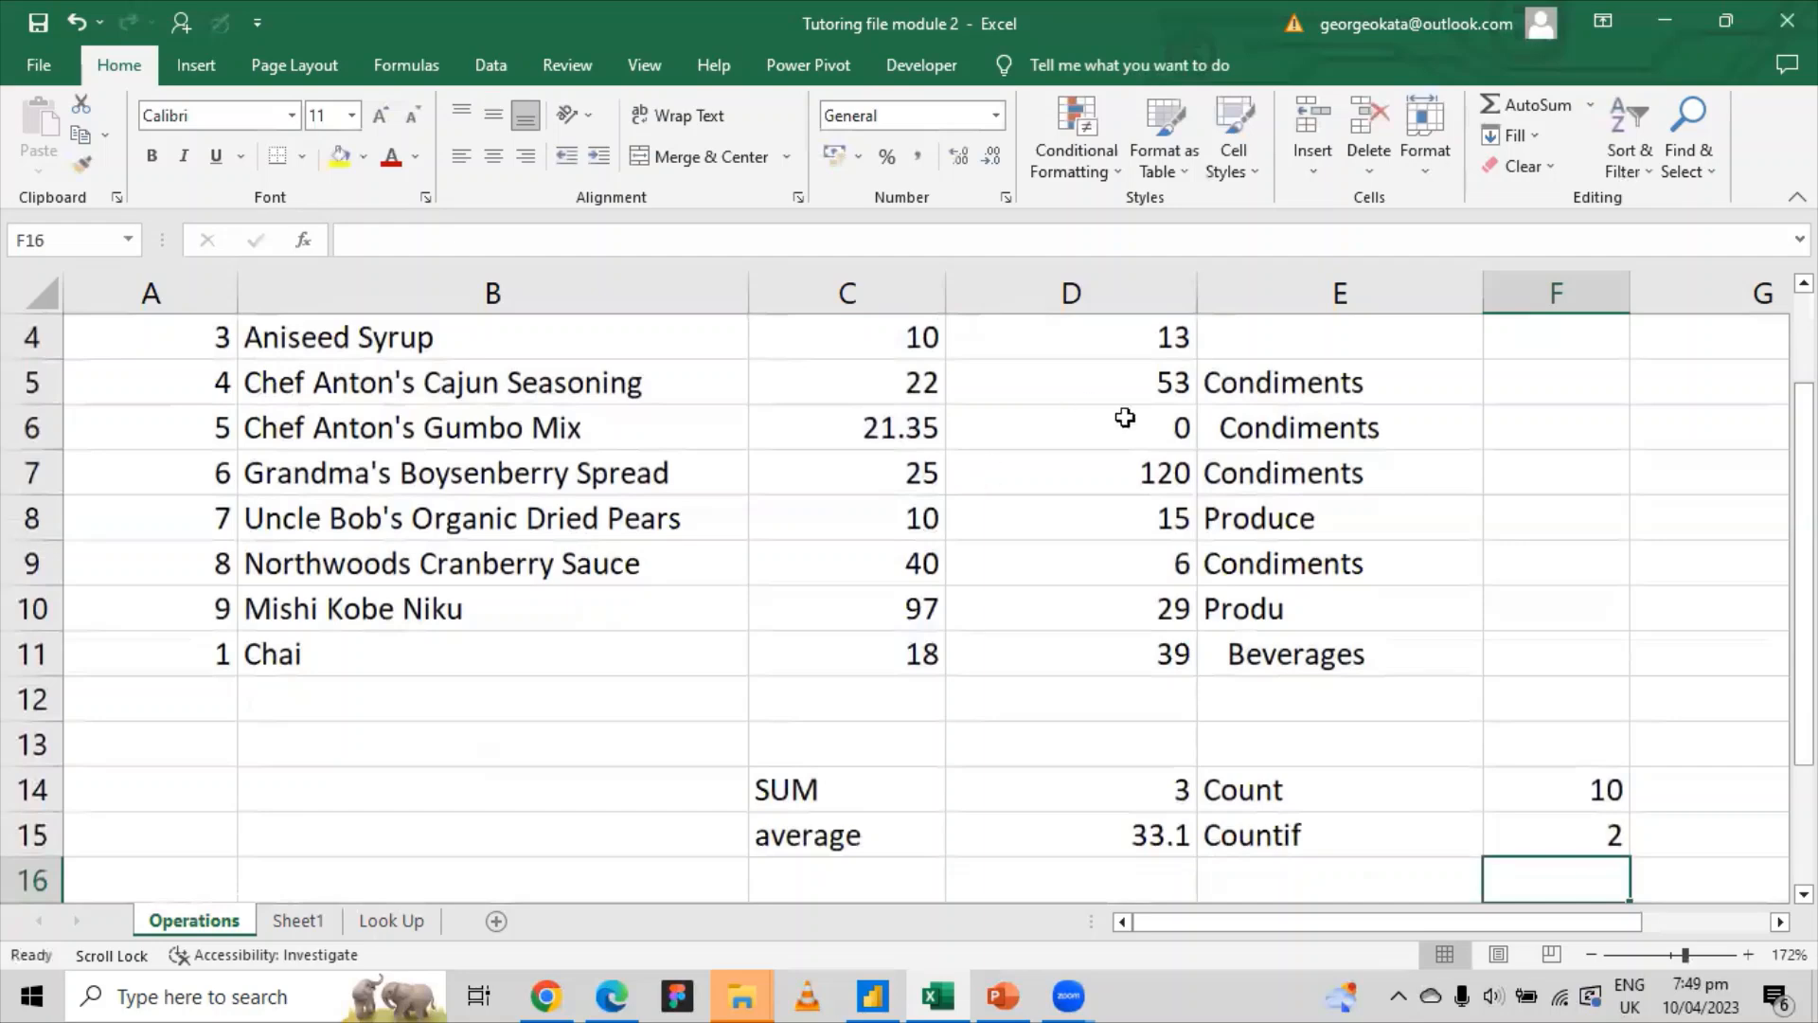
Step: Confirm C4 and C8 hold the two unit prices of 10, then reselect F15
{"action": "left_click", "coordinate": [1546, 837]}
{"action": "scroll", "coordinate": [922, 487], "scroll_direction": "up", "scroll_amount": 2}
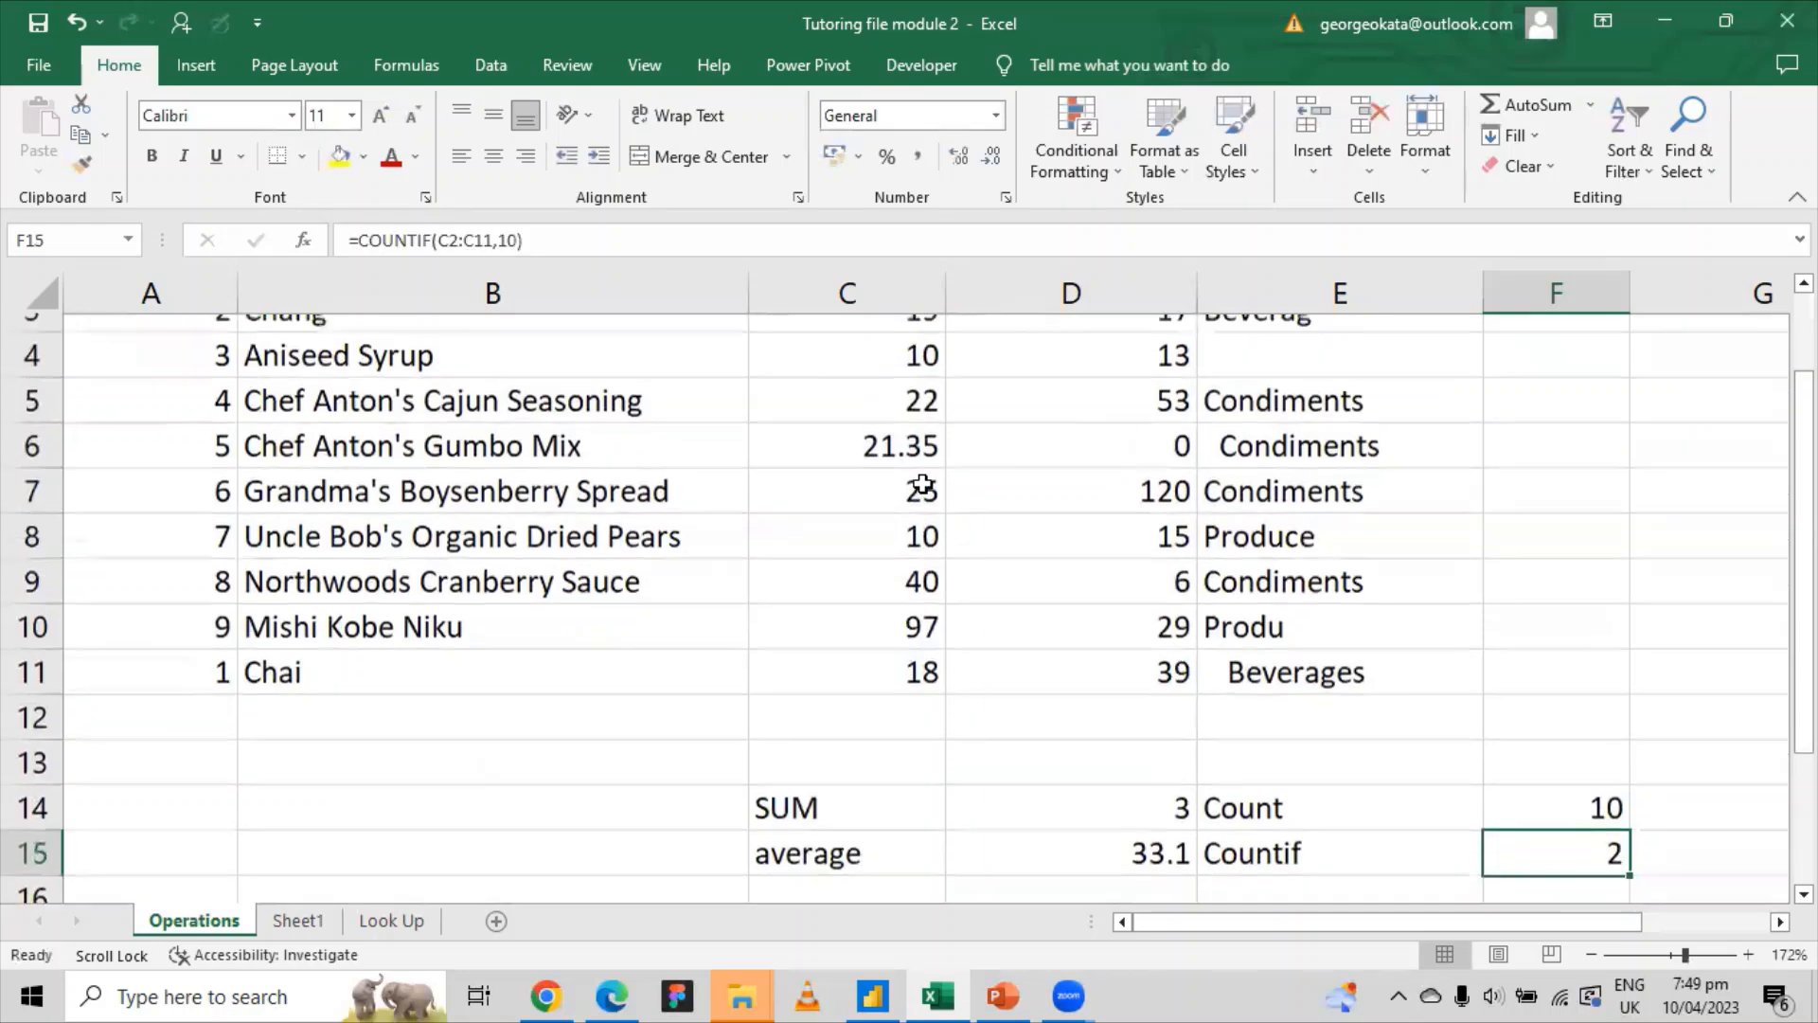
{"action": "left_click_drag", "start_coordinate": [919, 384], "coordinate": [918, 805]}
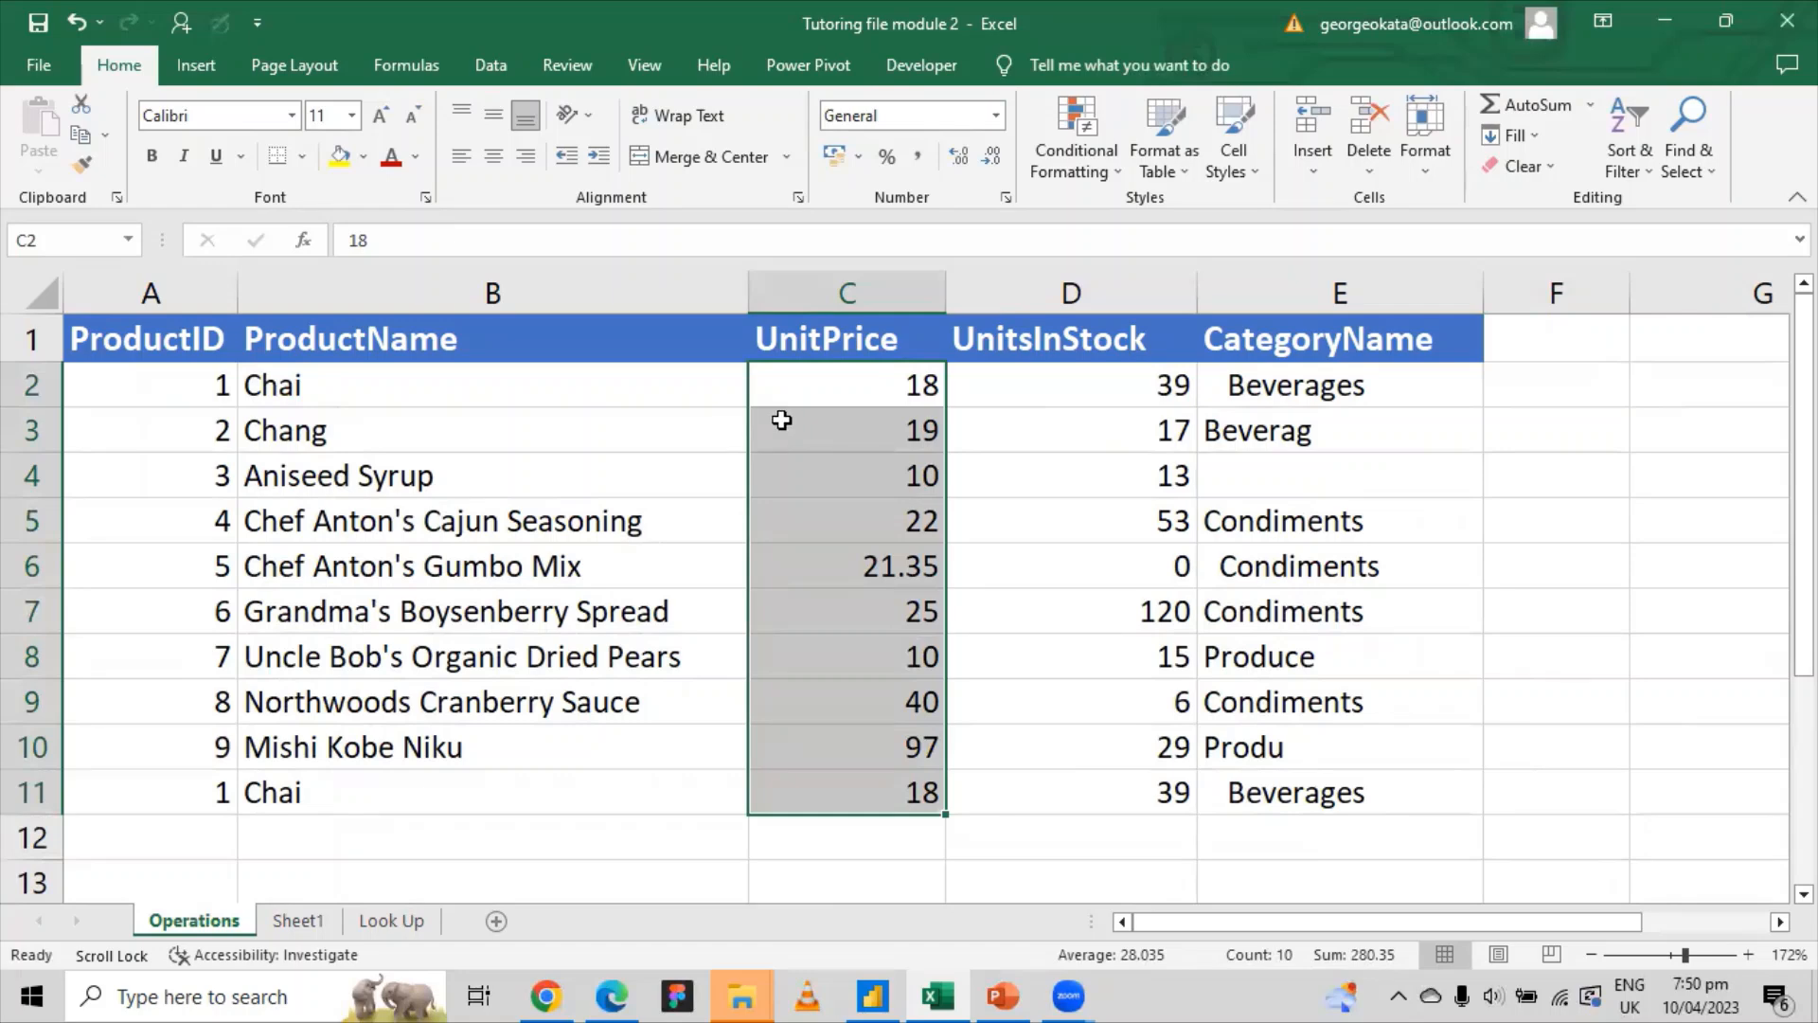
{"action": "left_click", "coordinate": [817, 484]}
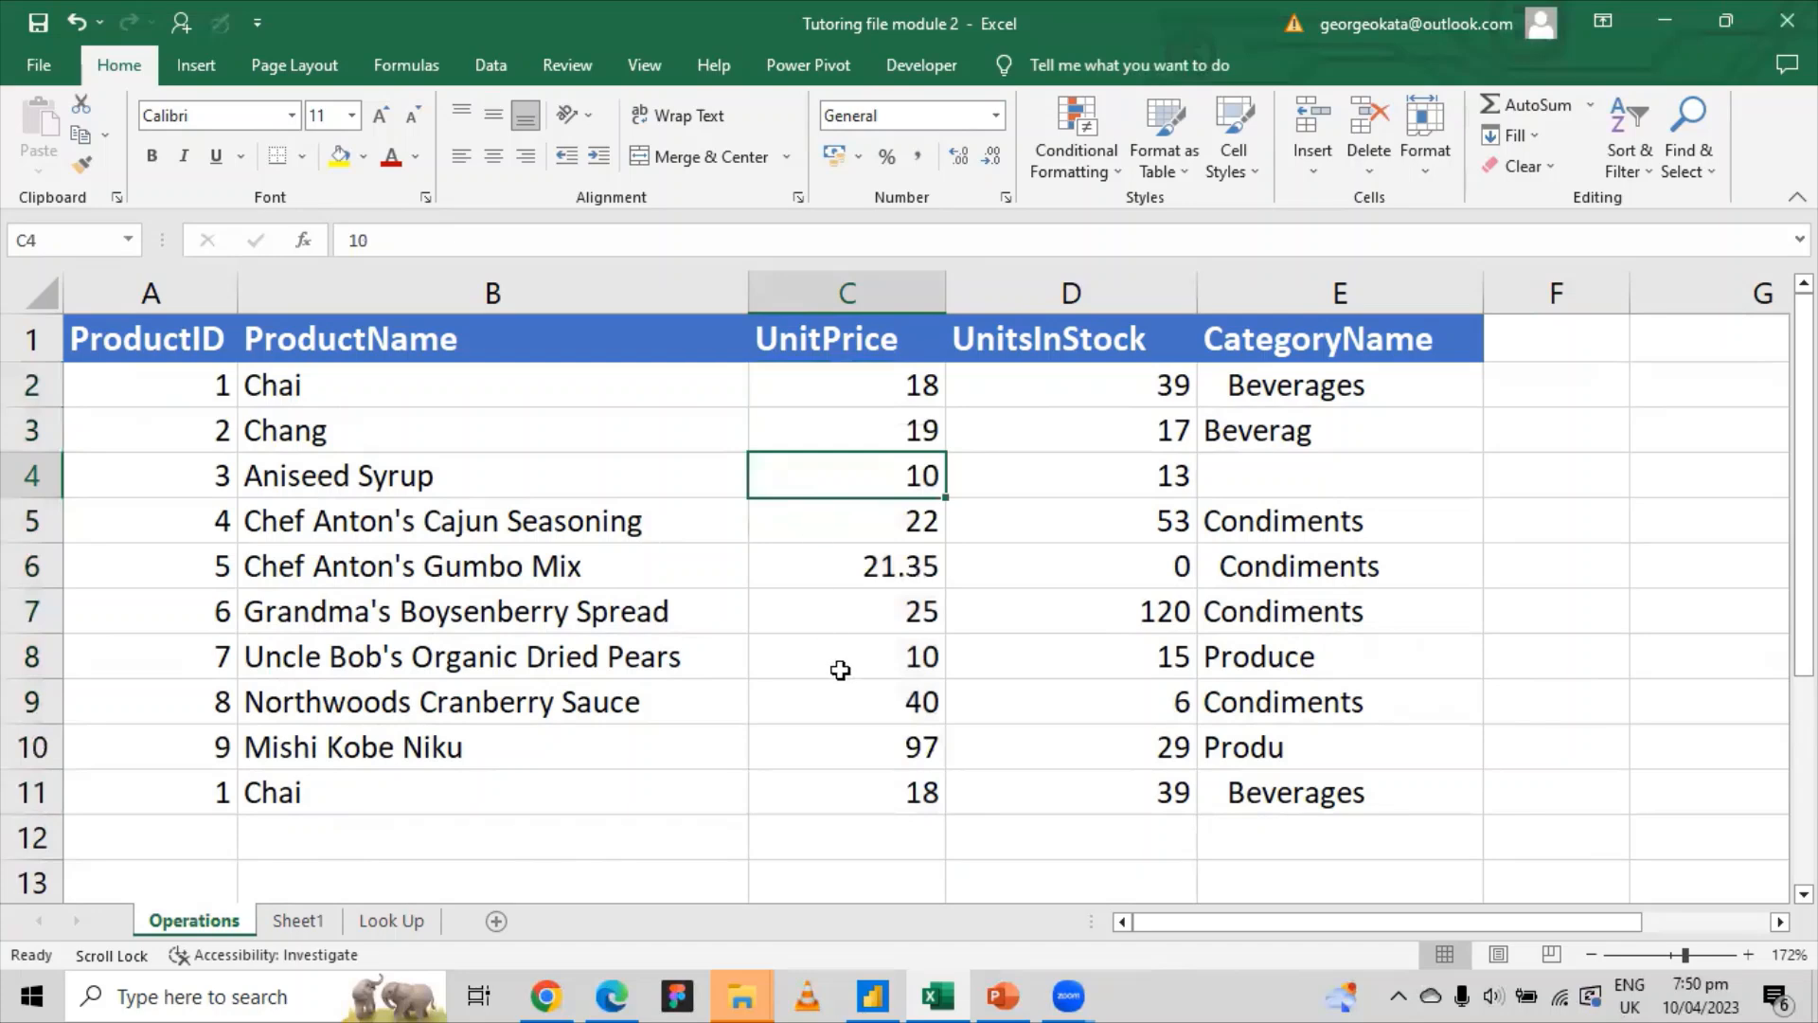
{"action": "left_click", "coordinate": [890, 656]}
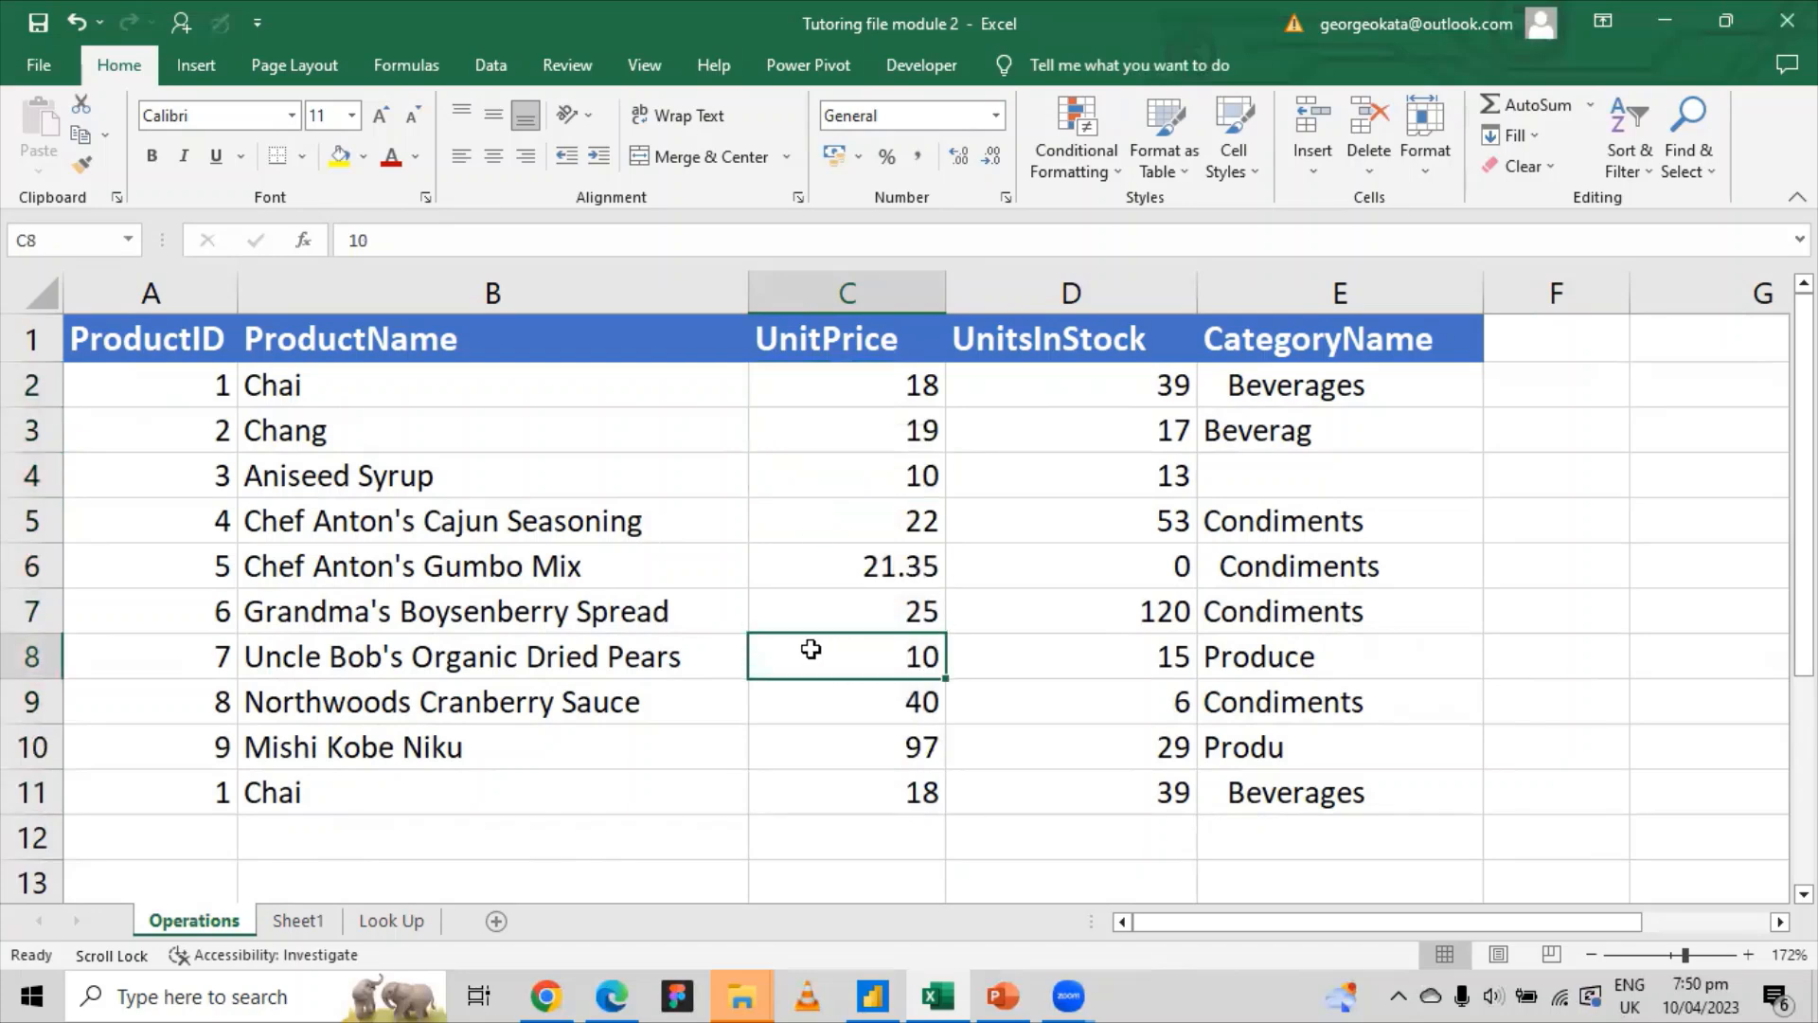
{"action": "scroll", "coordinate": [1629, 780], "scroll_direction": "down", "scroll_amount": 1}
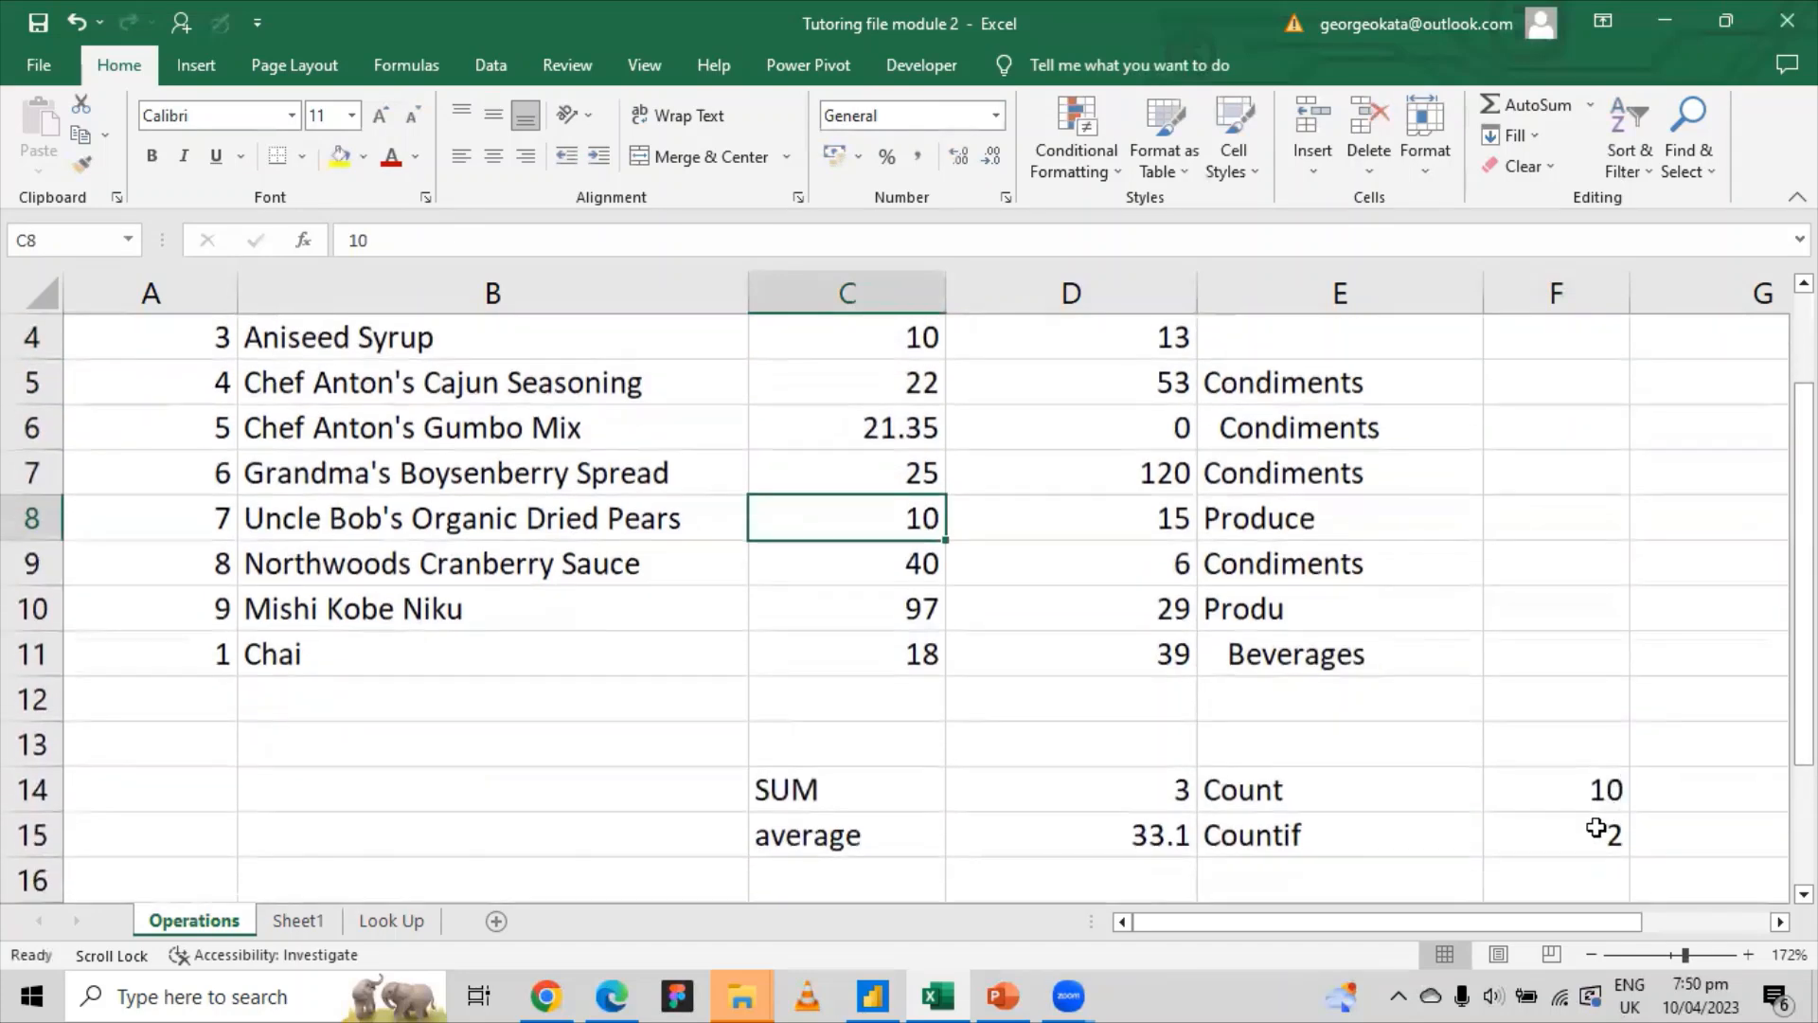
{"action": "left_click", "coordinate": [1594, 836]}
Step: Erase F15's formula and retype =COUNTIF(C2:C11,10), again giving 2
{"action": "left_click", "coordinate": [560, 251]}
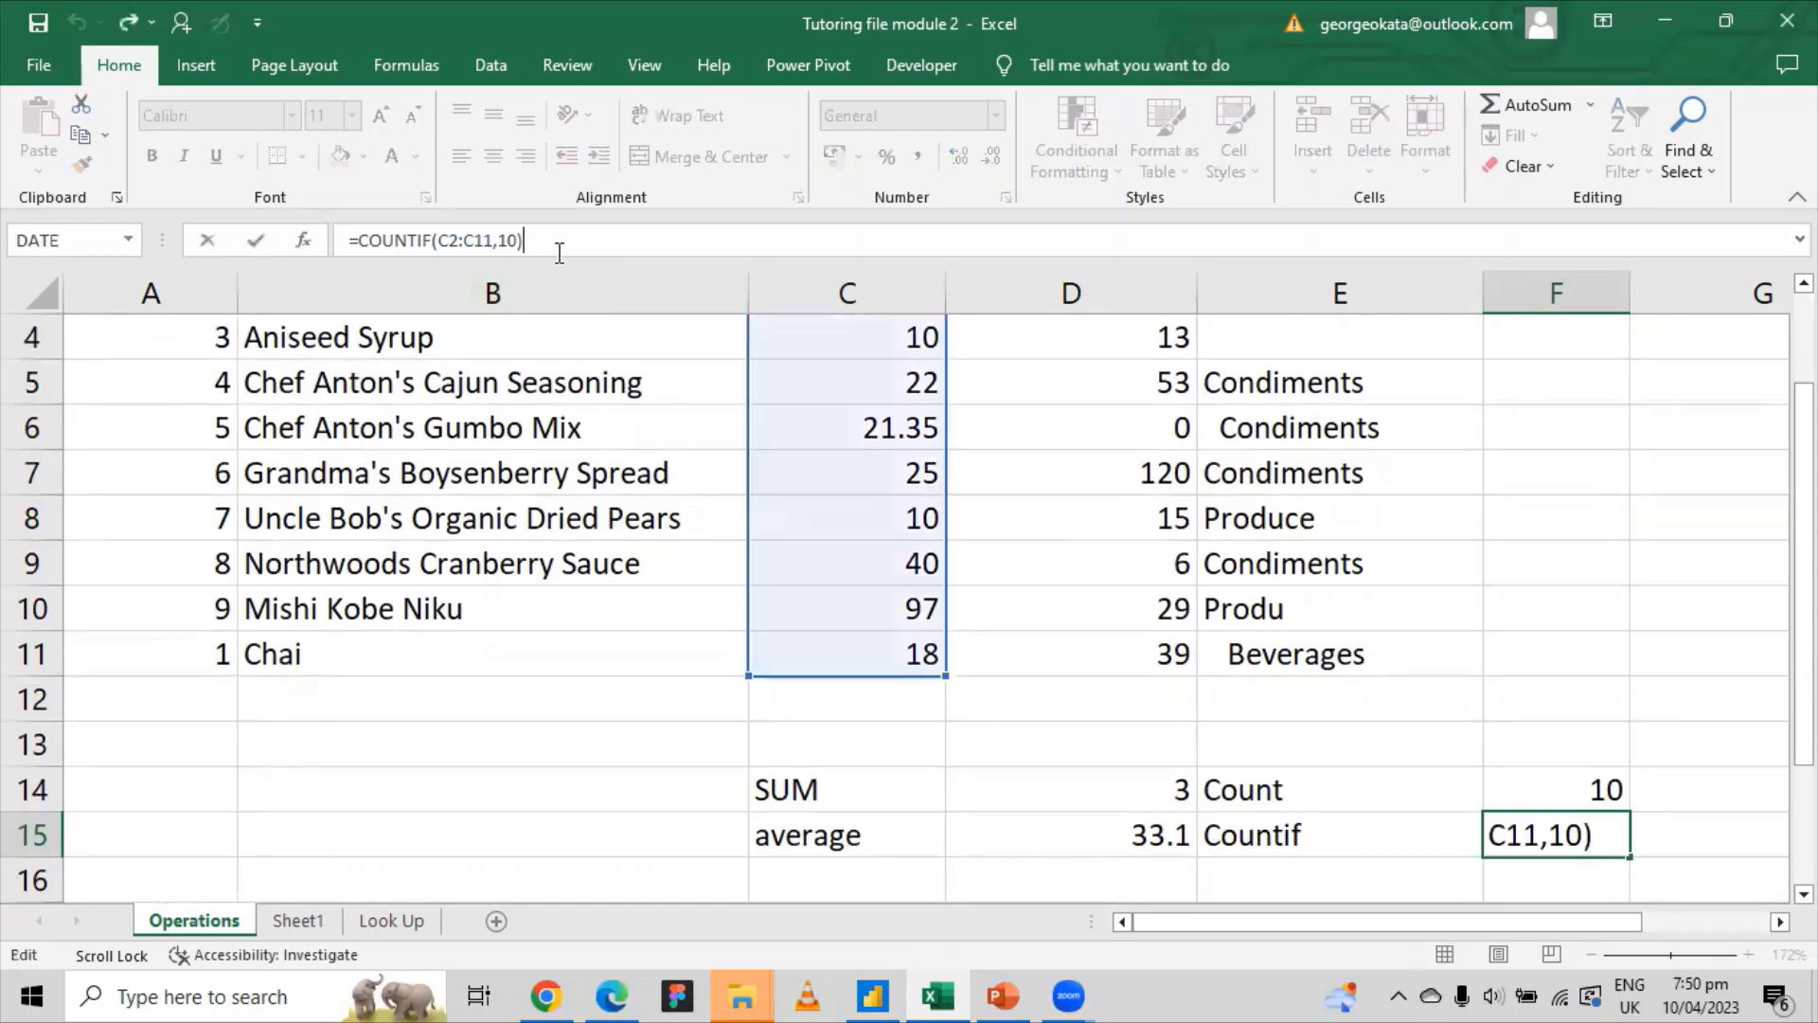
{"action": "key", "text": "BackSpace"}
{"action": "key", "text": "BackSpace"}
{"action": "key", "text": "BackSpace"}
{"action": "key", "text": "BackSpace"}
{"action": "key", "text": "BackSpace"}
{"action": "key", "text": "BackSpace"}
{"action": "key", "text": "BackSpace"}
{"action": "key", "text": "BackSpace"}
{"action": "key", "text": "BackSpace"}
{"action": "key", "text": "BackSpace"}
{"action": "key", "text": "BackSpace"}
{"action": "key", "text": "BackSpace"}
{"action": "key", "text": "BackSpace"}
{"action": "key", "text": "BackSpace"}
{"action": "key", "text": "BackSpace"}
{"action": "key", "text": "BackSpace"}
{"action": "key", "text": "BackSpace"}
{"action": "key", "text": "BackSpace"}
{"action": "key", "text": "BackSpace"}
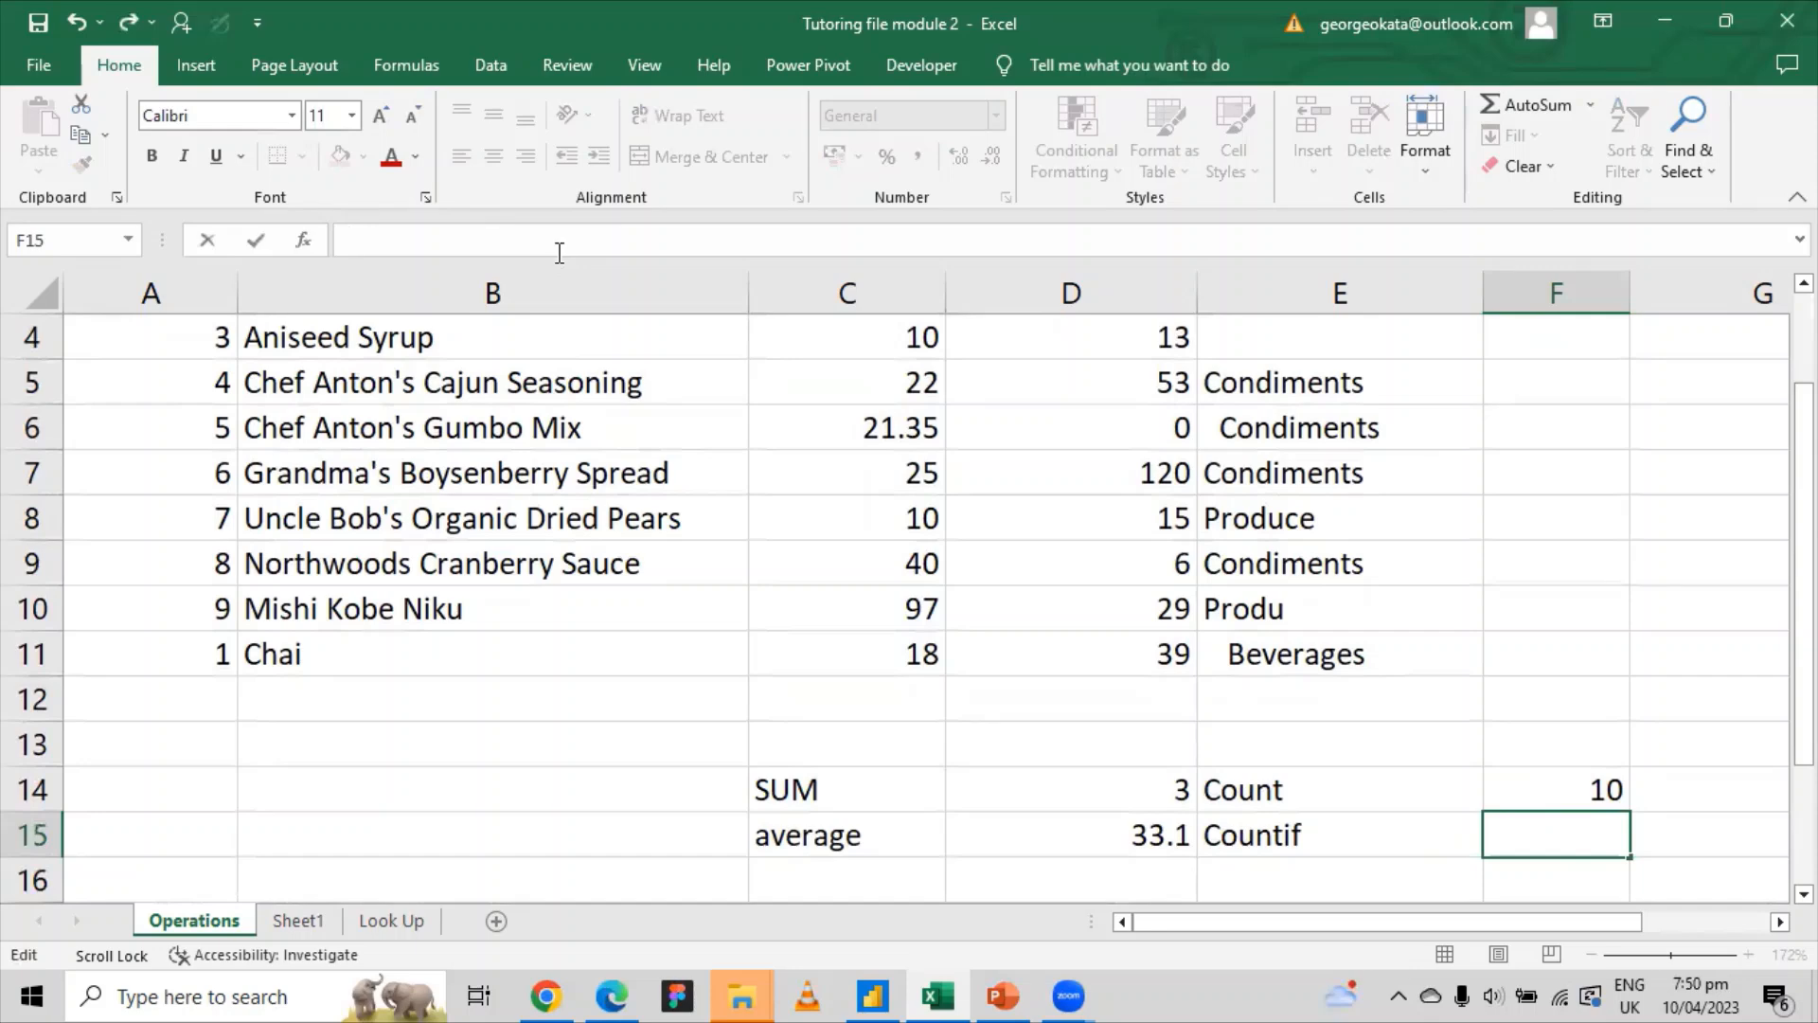
{"action": "type", "text": "="}
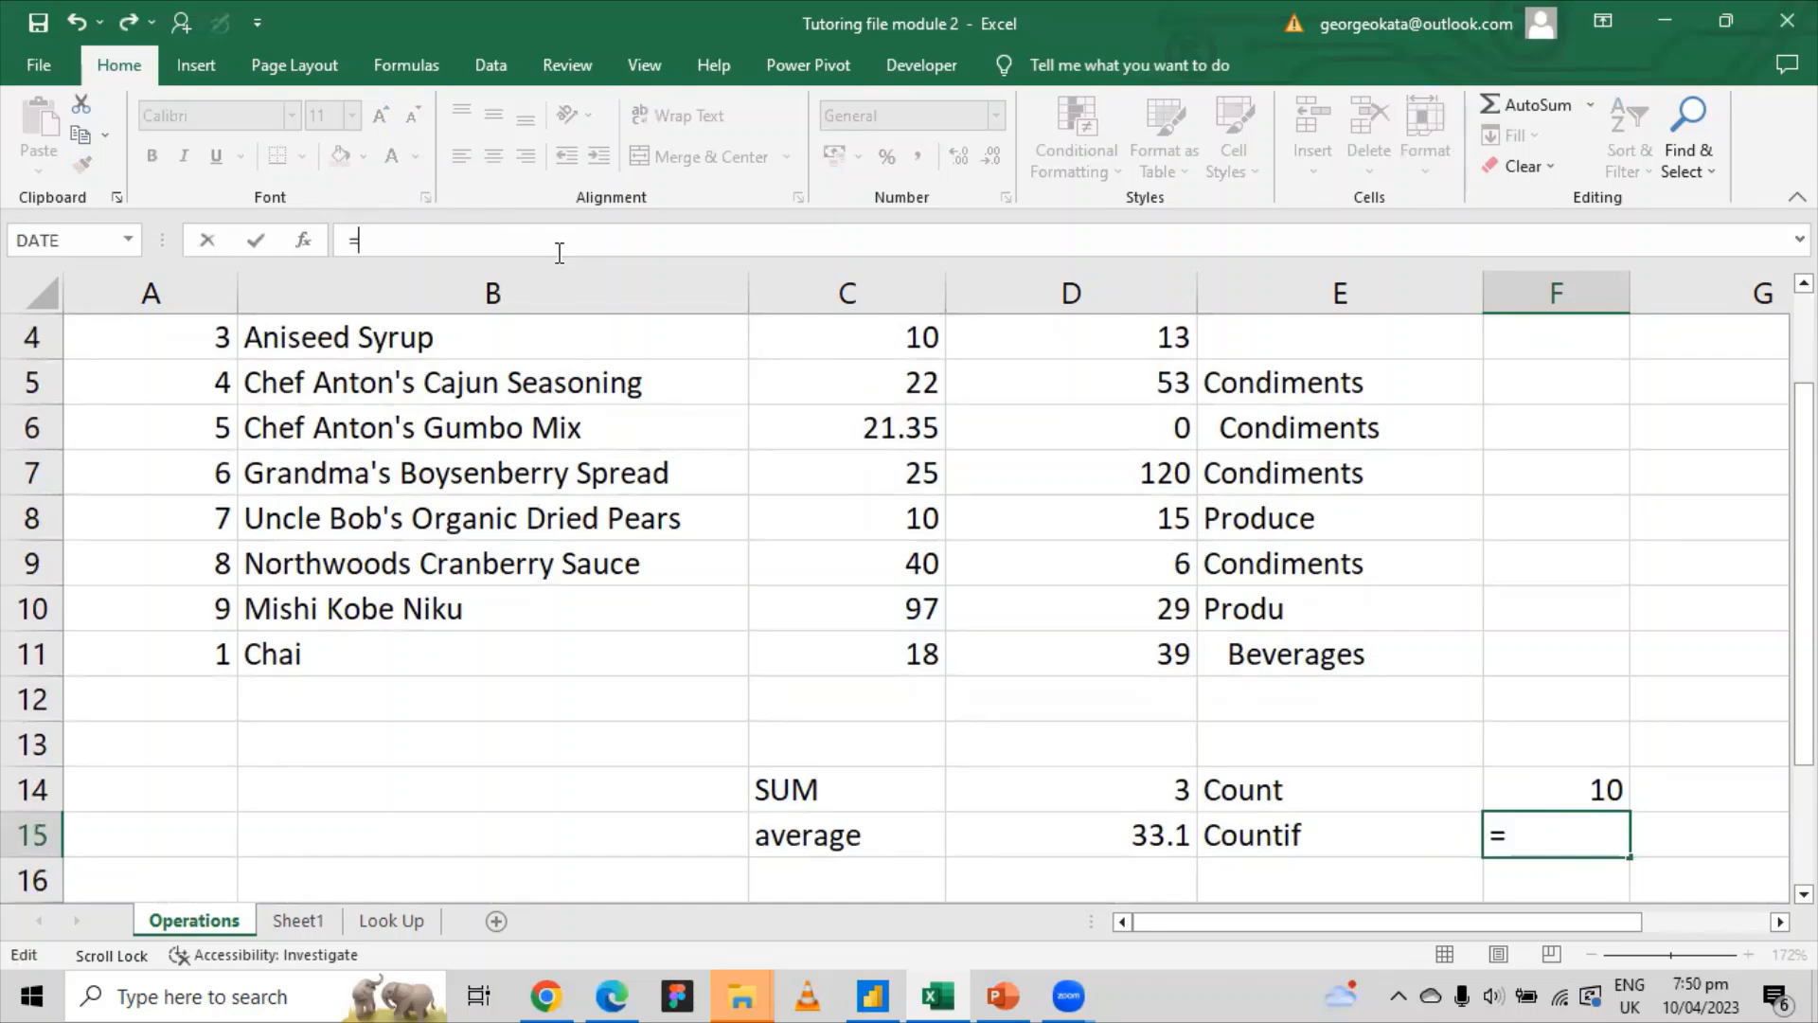
{"action": "type", "text": "countif"}
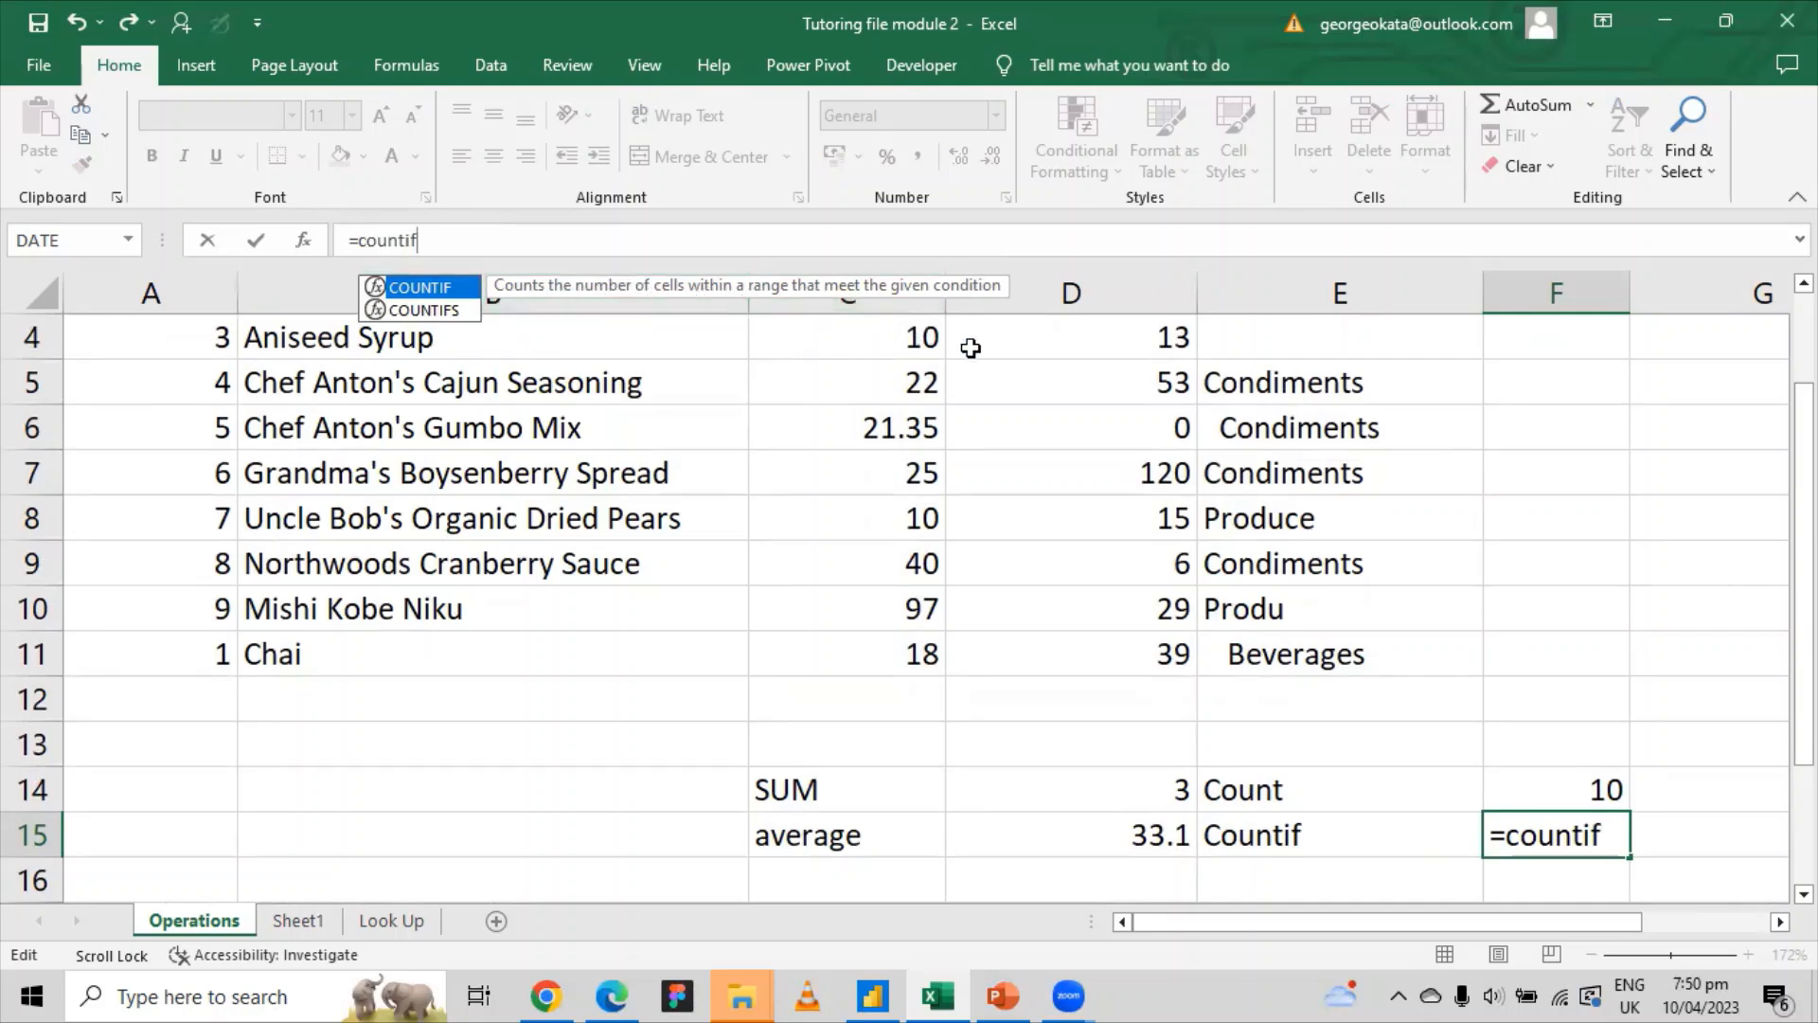
{"action": "key", "text": "Tab"}
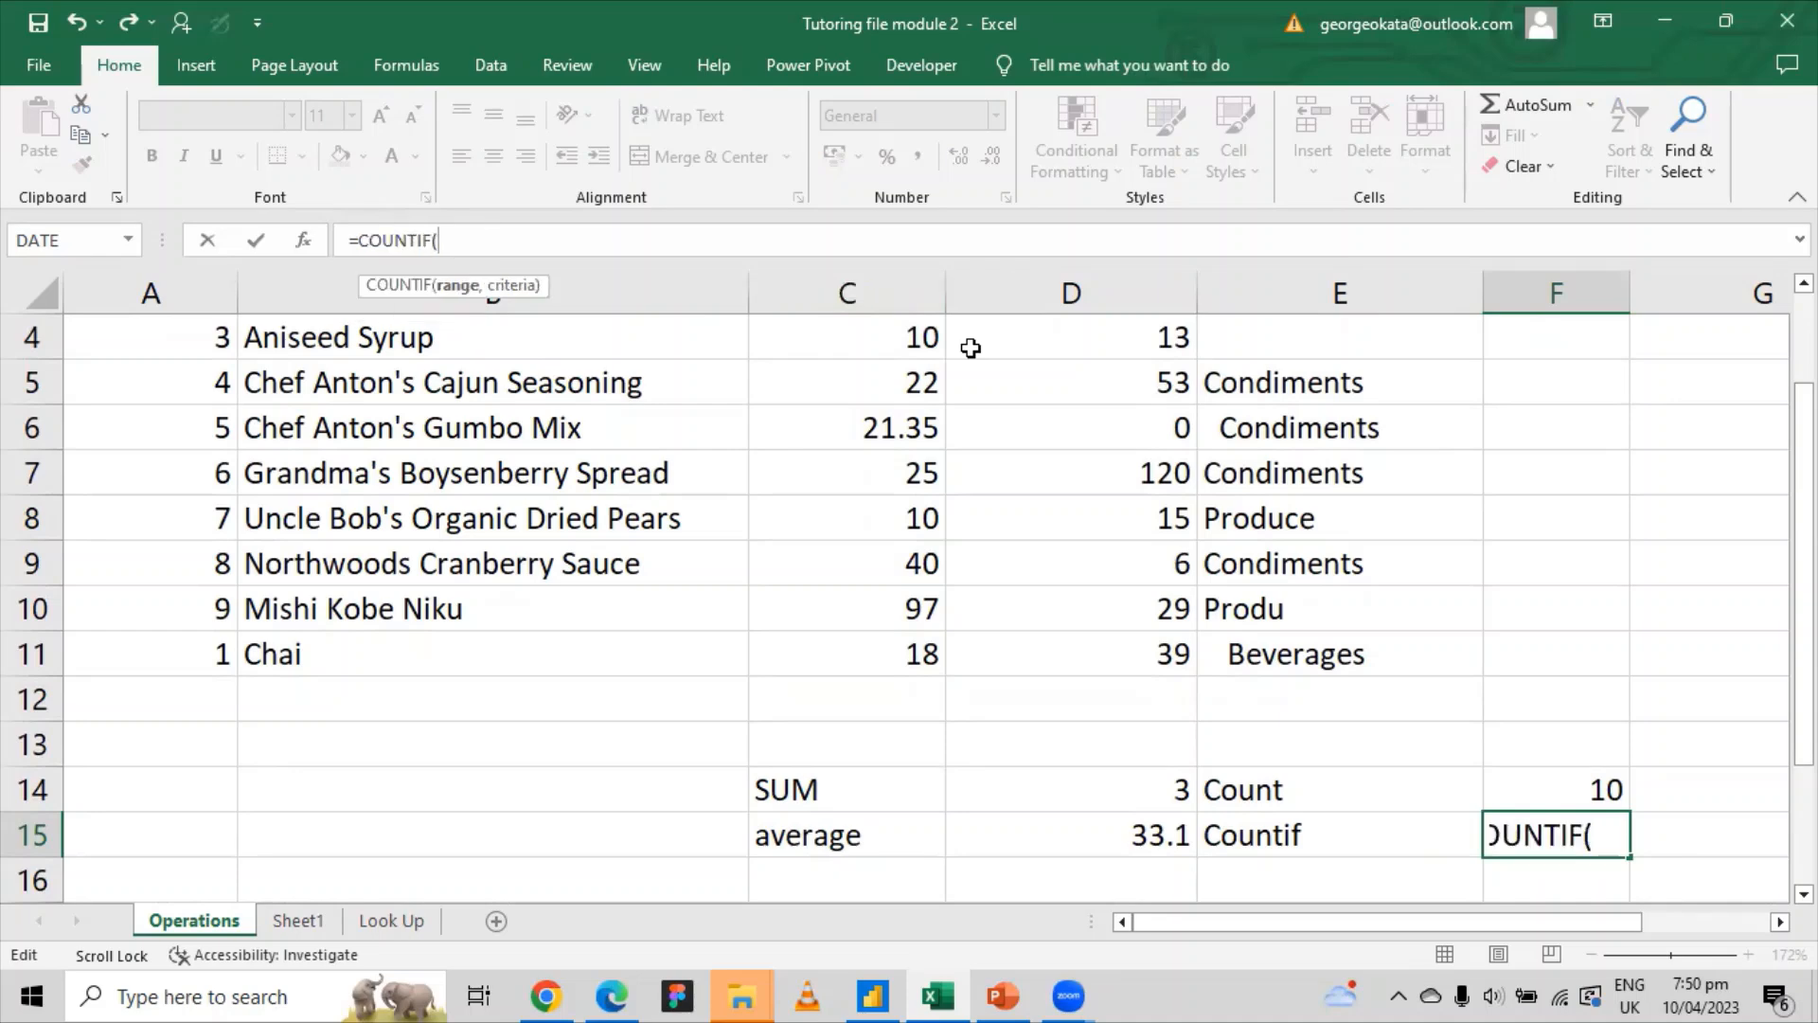
{"action": "scroll", "coordinate": [923, 386], "scroll_direction": "up", "scroll_amount": 1}
{"action": "left_click_drag", "start_coordinate": [923, 386], "coordinate": [878, 785]}
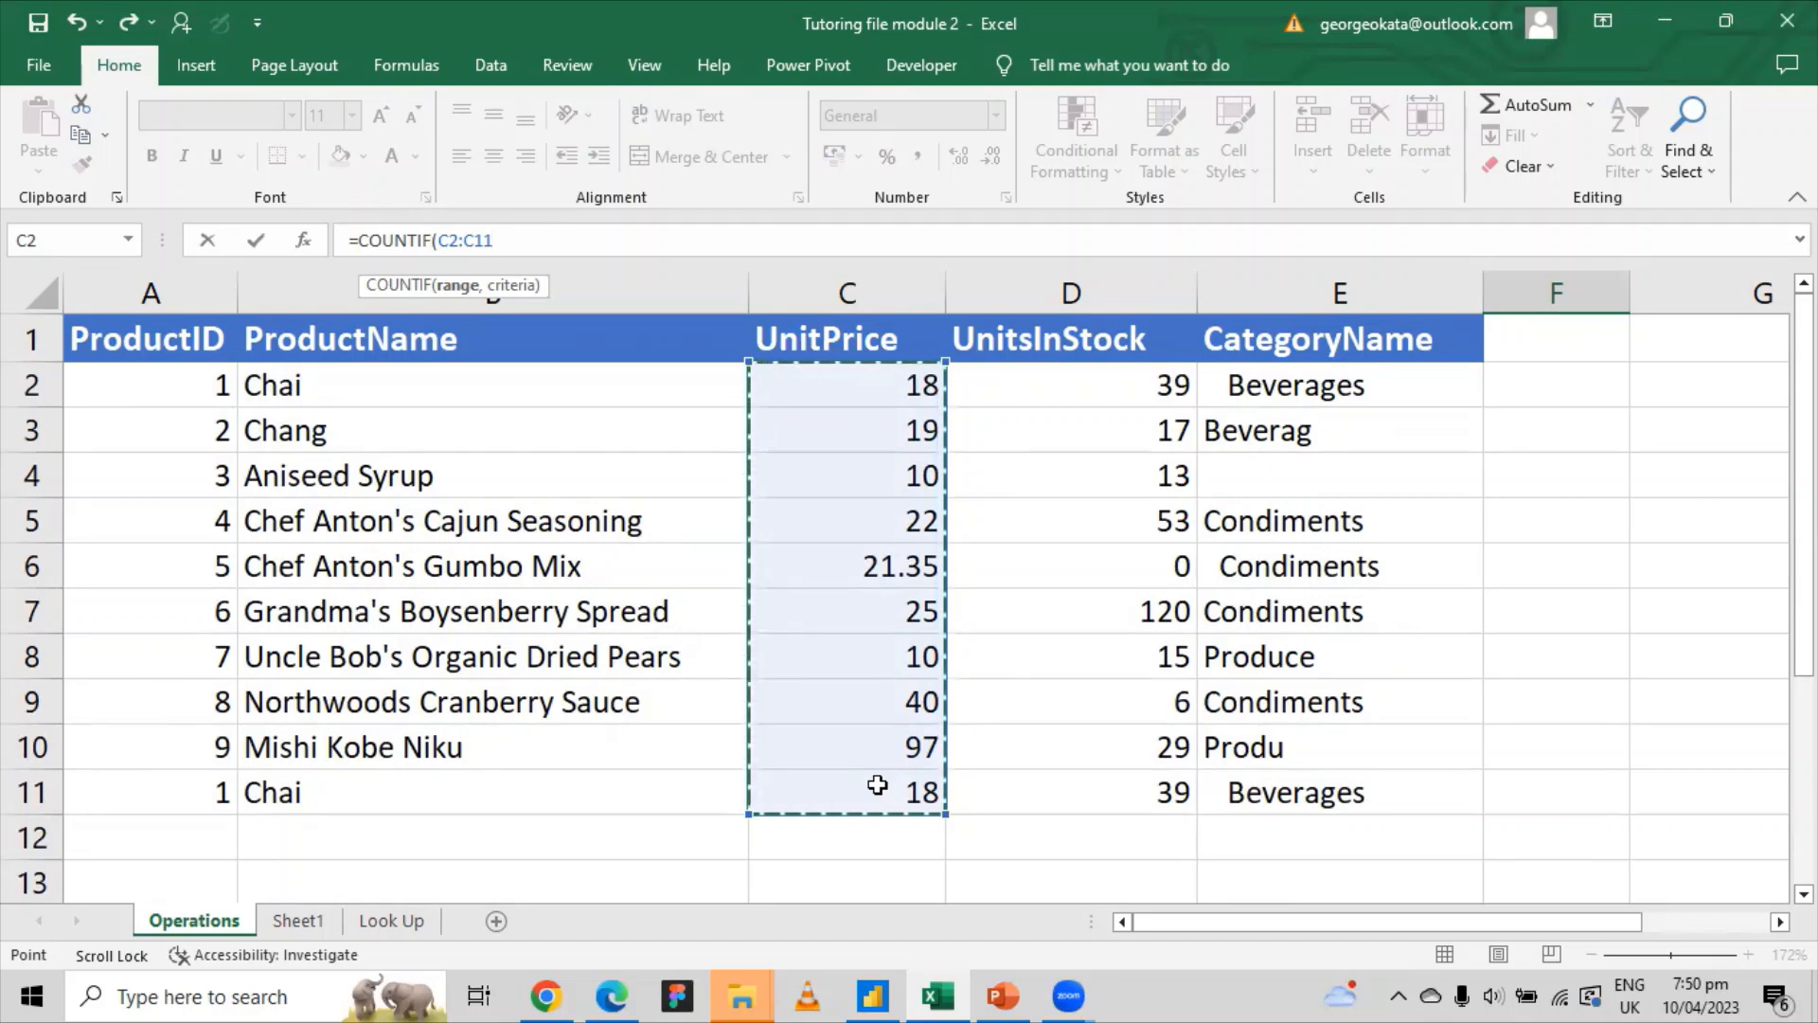
{"action": "type", "text": ","}
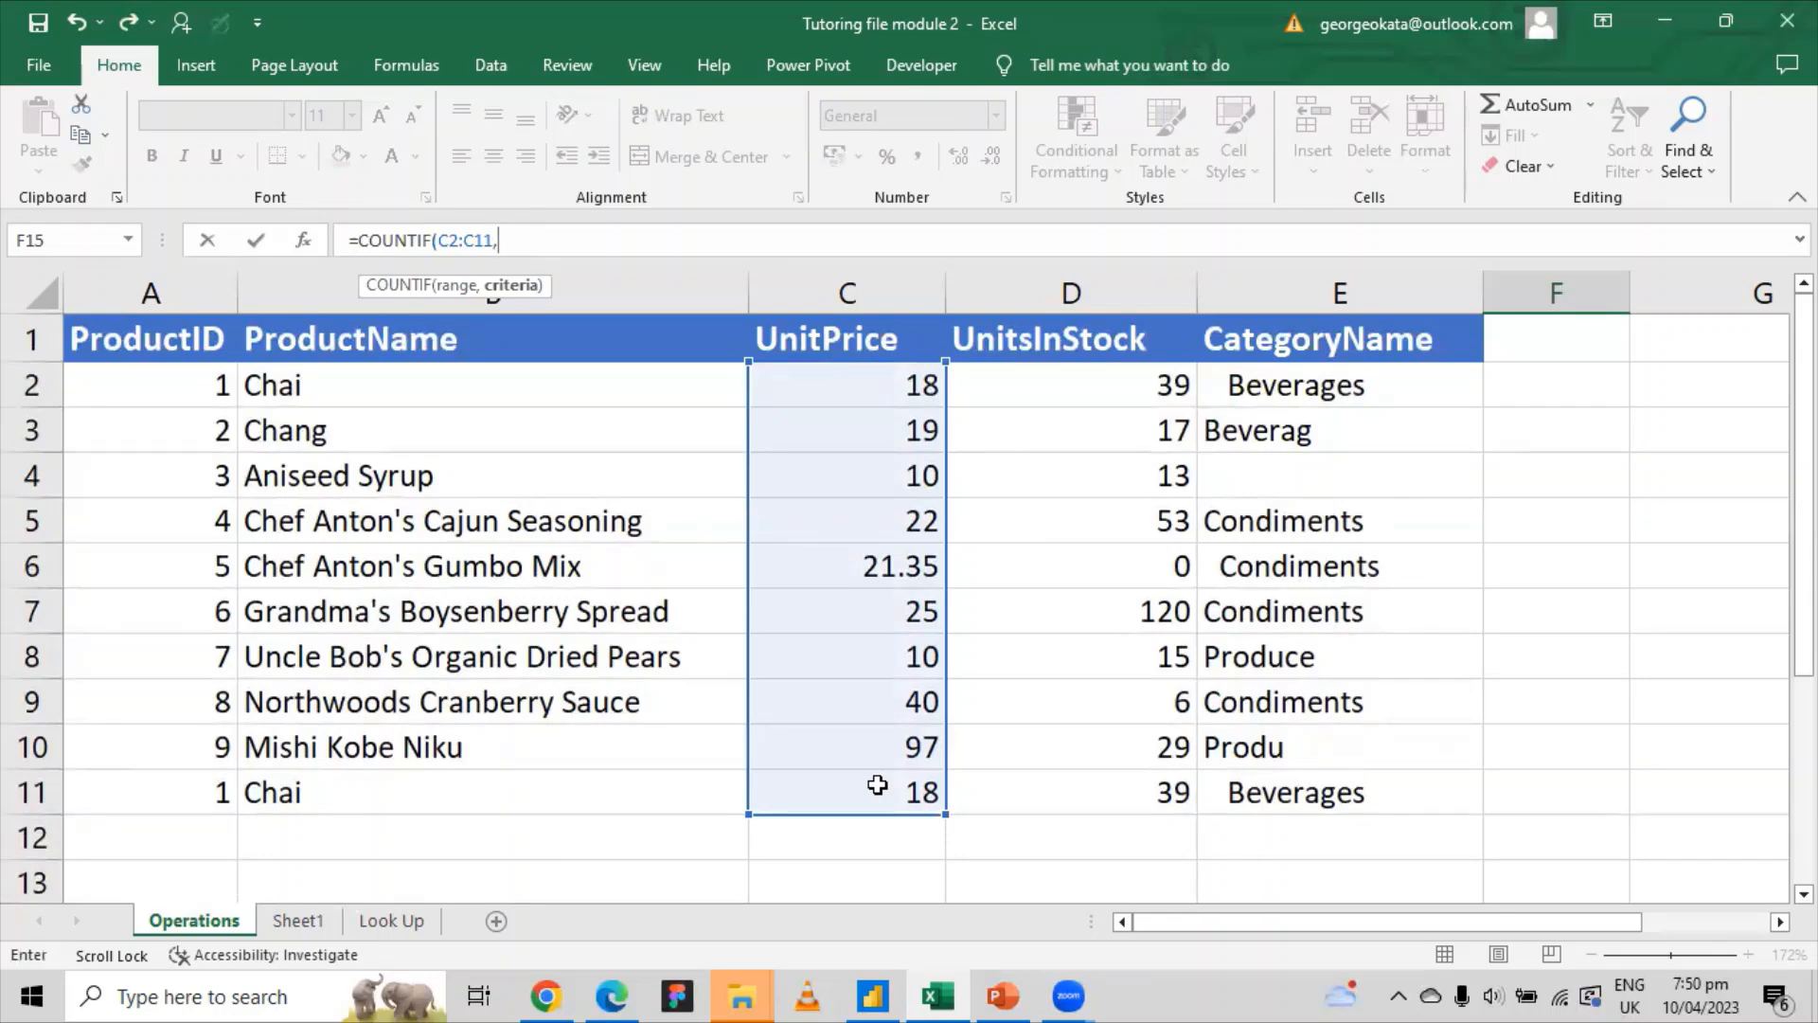
{"action": "type", "text": "10)"}
{"action": "key", "text": "Return"}
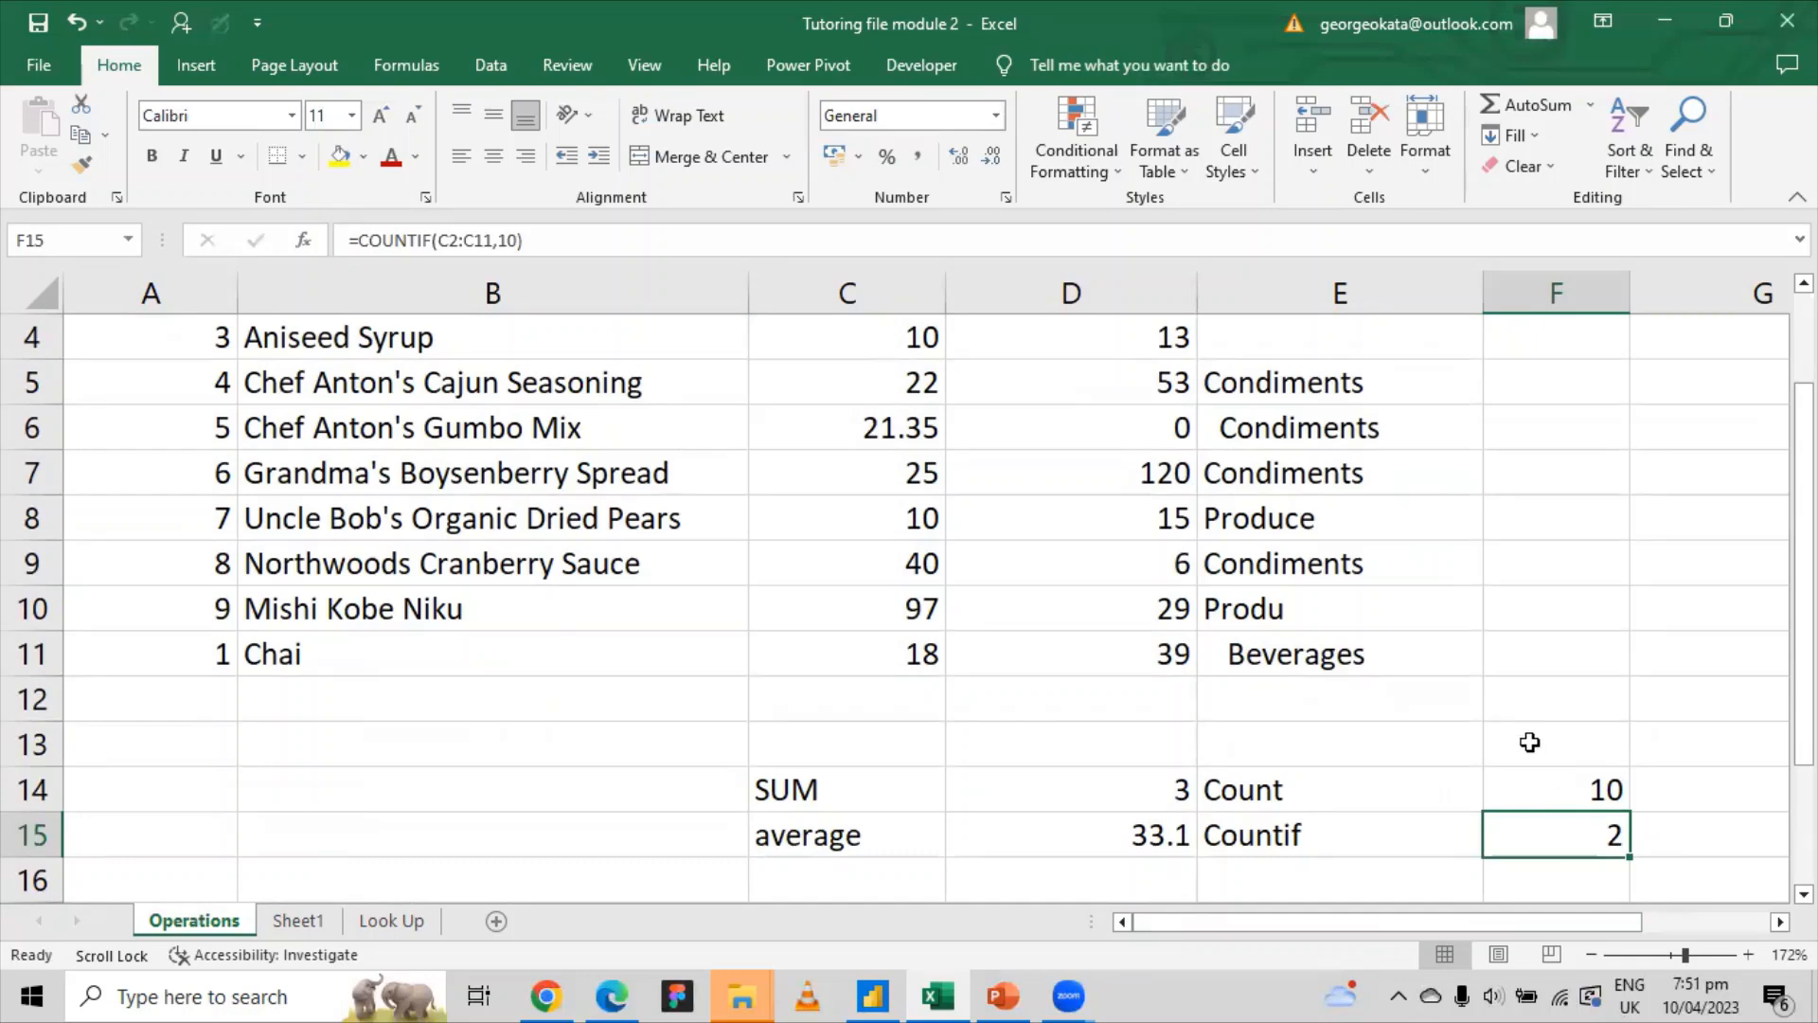
{"action": "scroll", "coordinate": [1520, 742], "scroll_direction": "up", "scroll_amount": 1}
{"action": "scroll", "coordinate": [1519, 743], "scroll_direction": "down", "scroll_amount": 2}
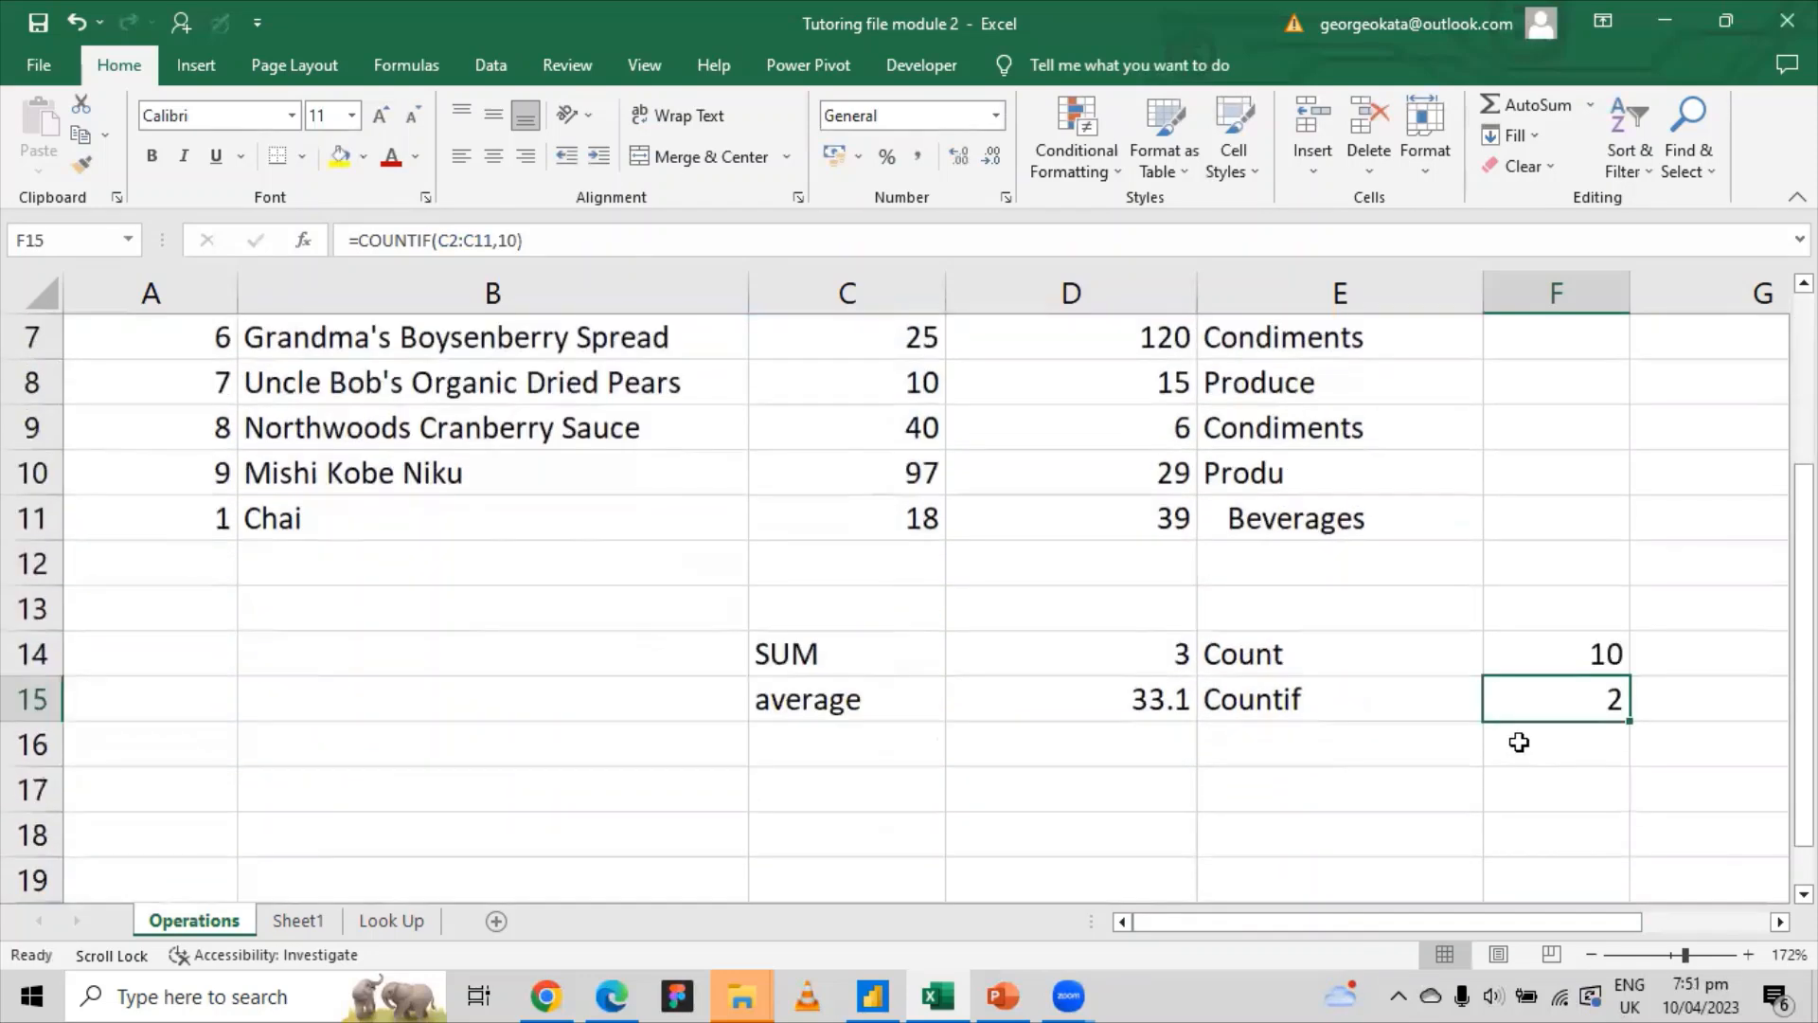
Step: Type the label if in E16, then select D2 in the UnitsInStock column
{"action": "left_click", "coordinate": [1220, 748]}
{"action": "type", "text": "if"}
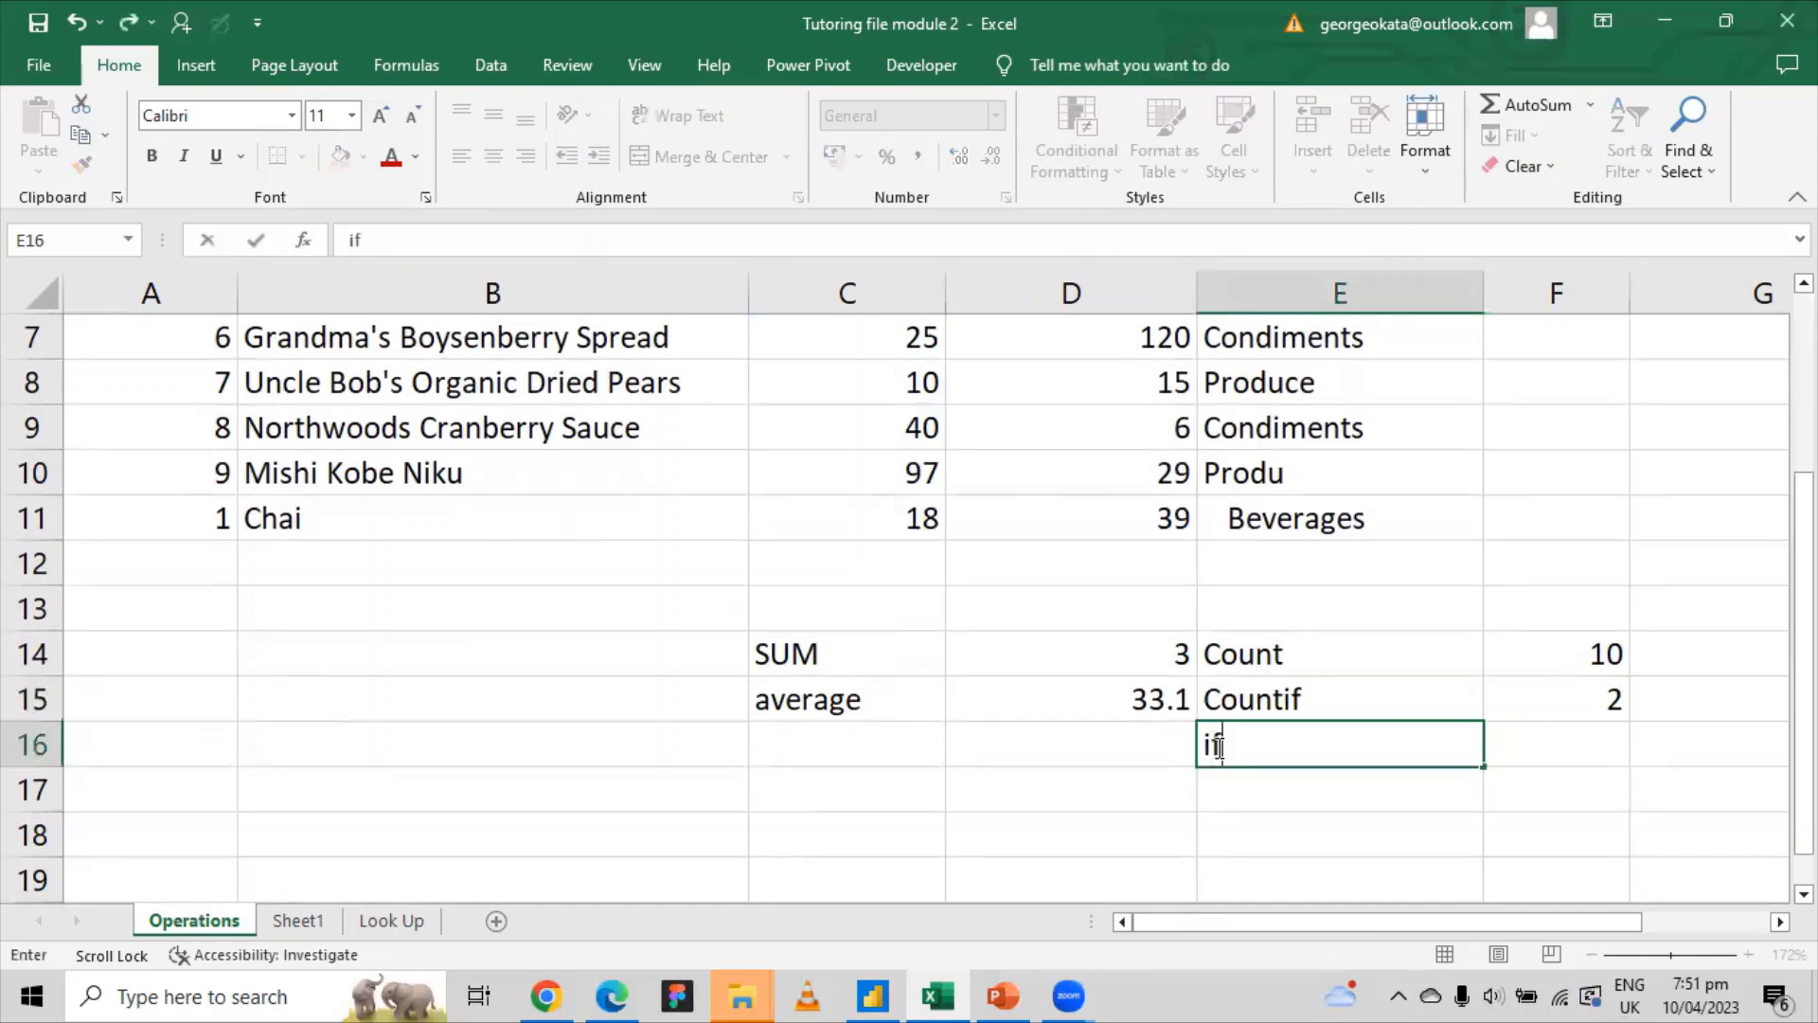
{"action": "left_click", "coordinate": [1529, 735]}
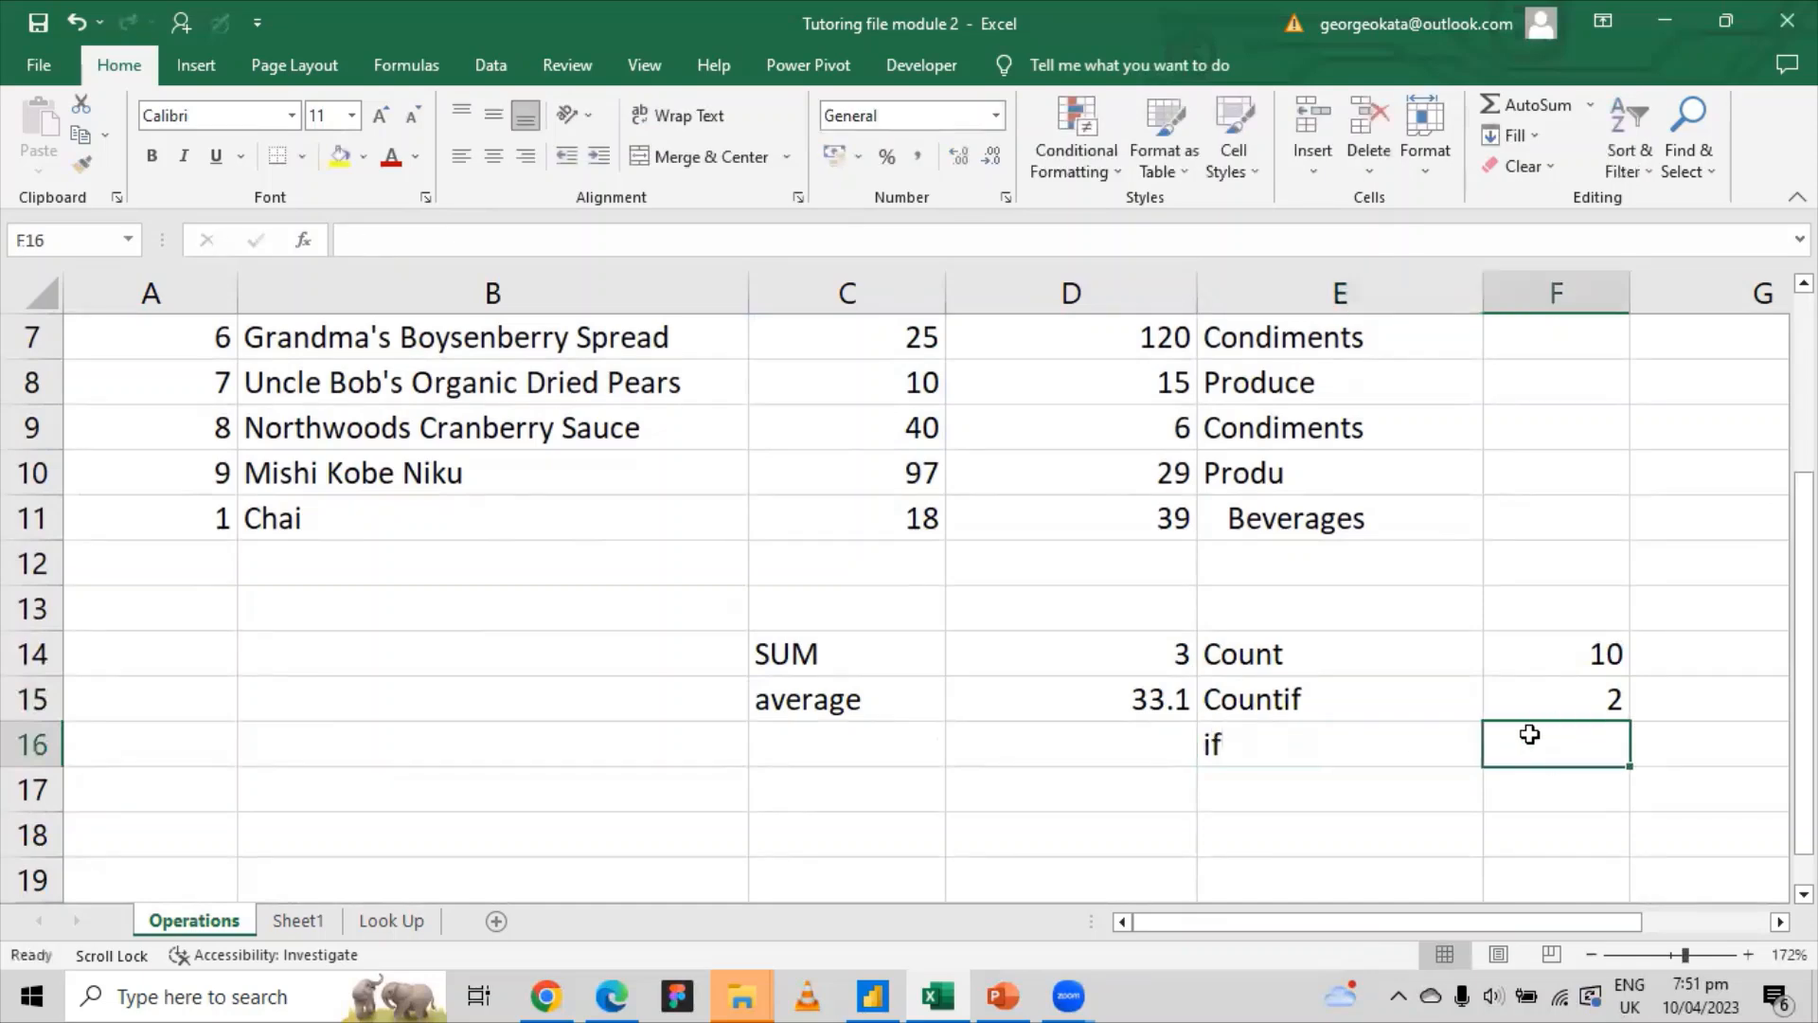
{"action": "scroll", "coordinate": [1530, 734], "scroll_direction": "up", "scroll_amount": 2}
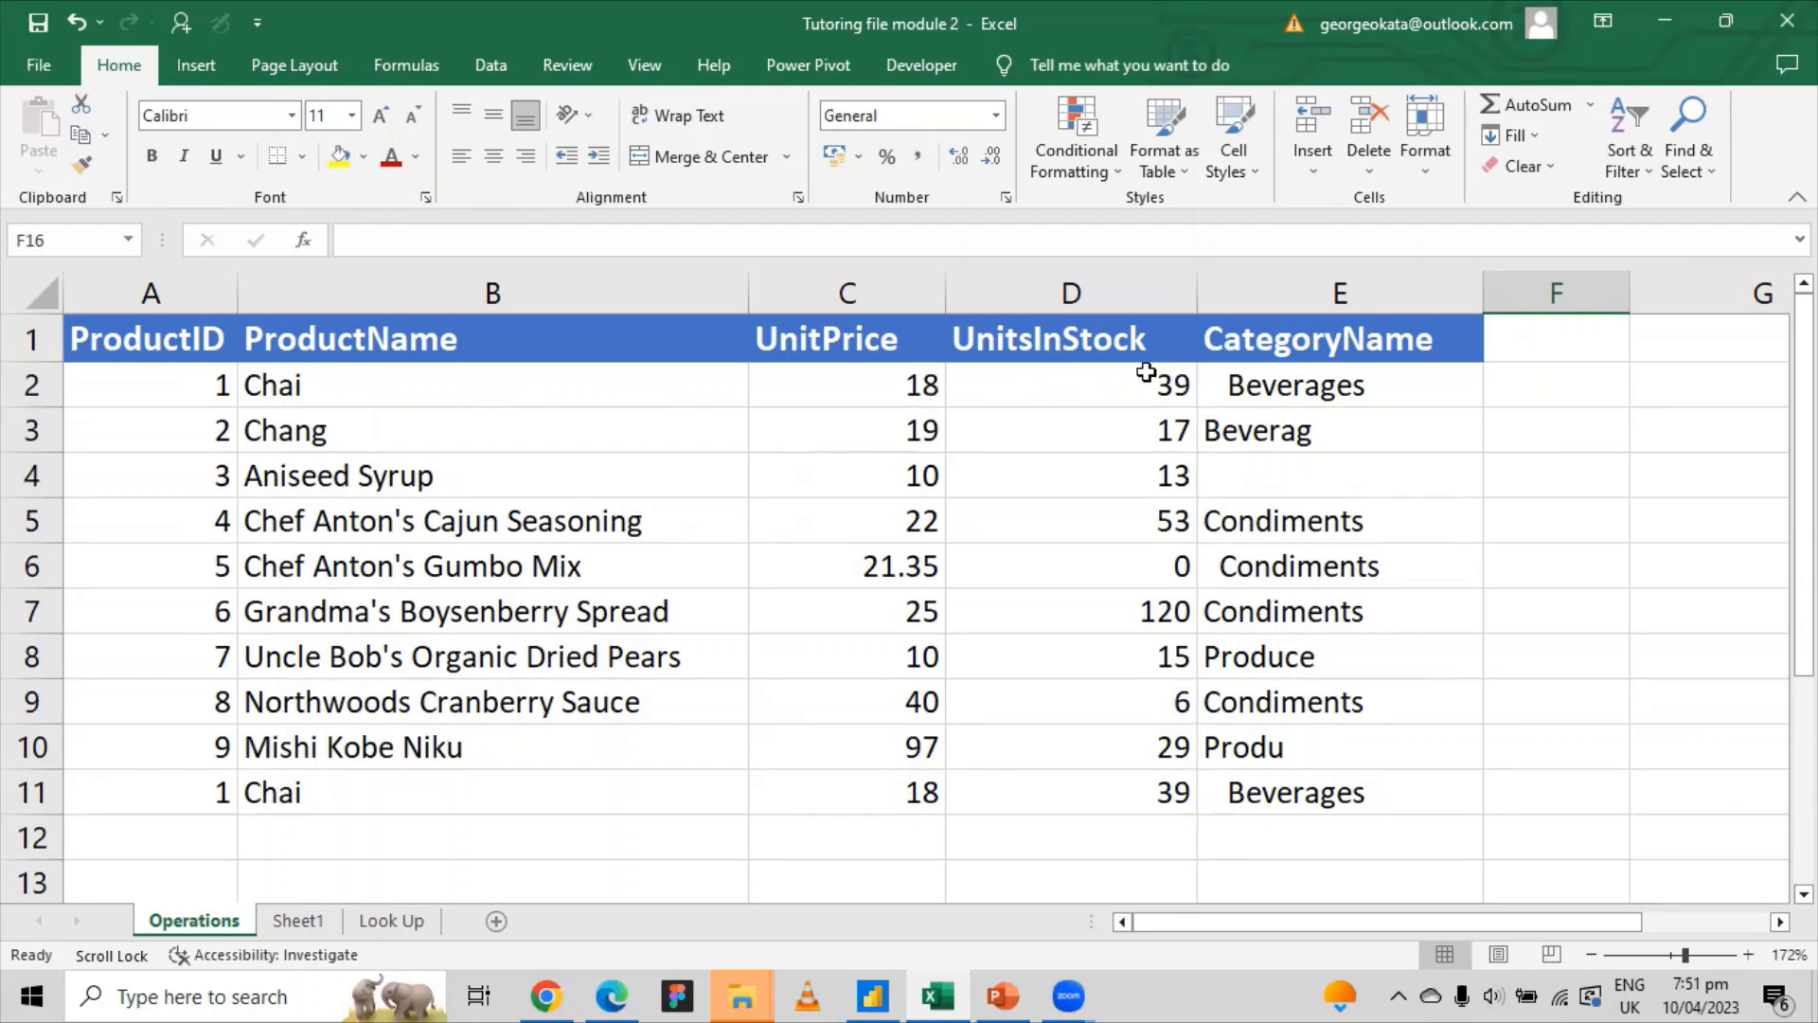
{"action": "left_click", "coordinate": [1146, 371]}
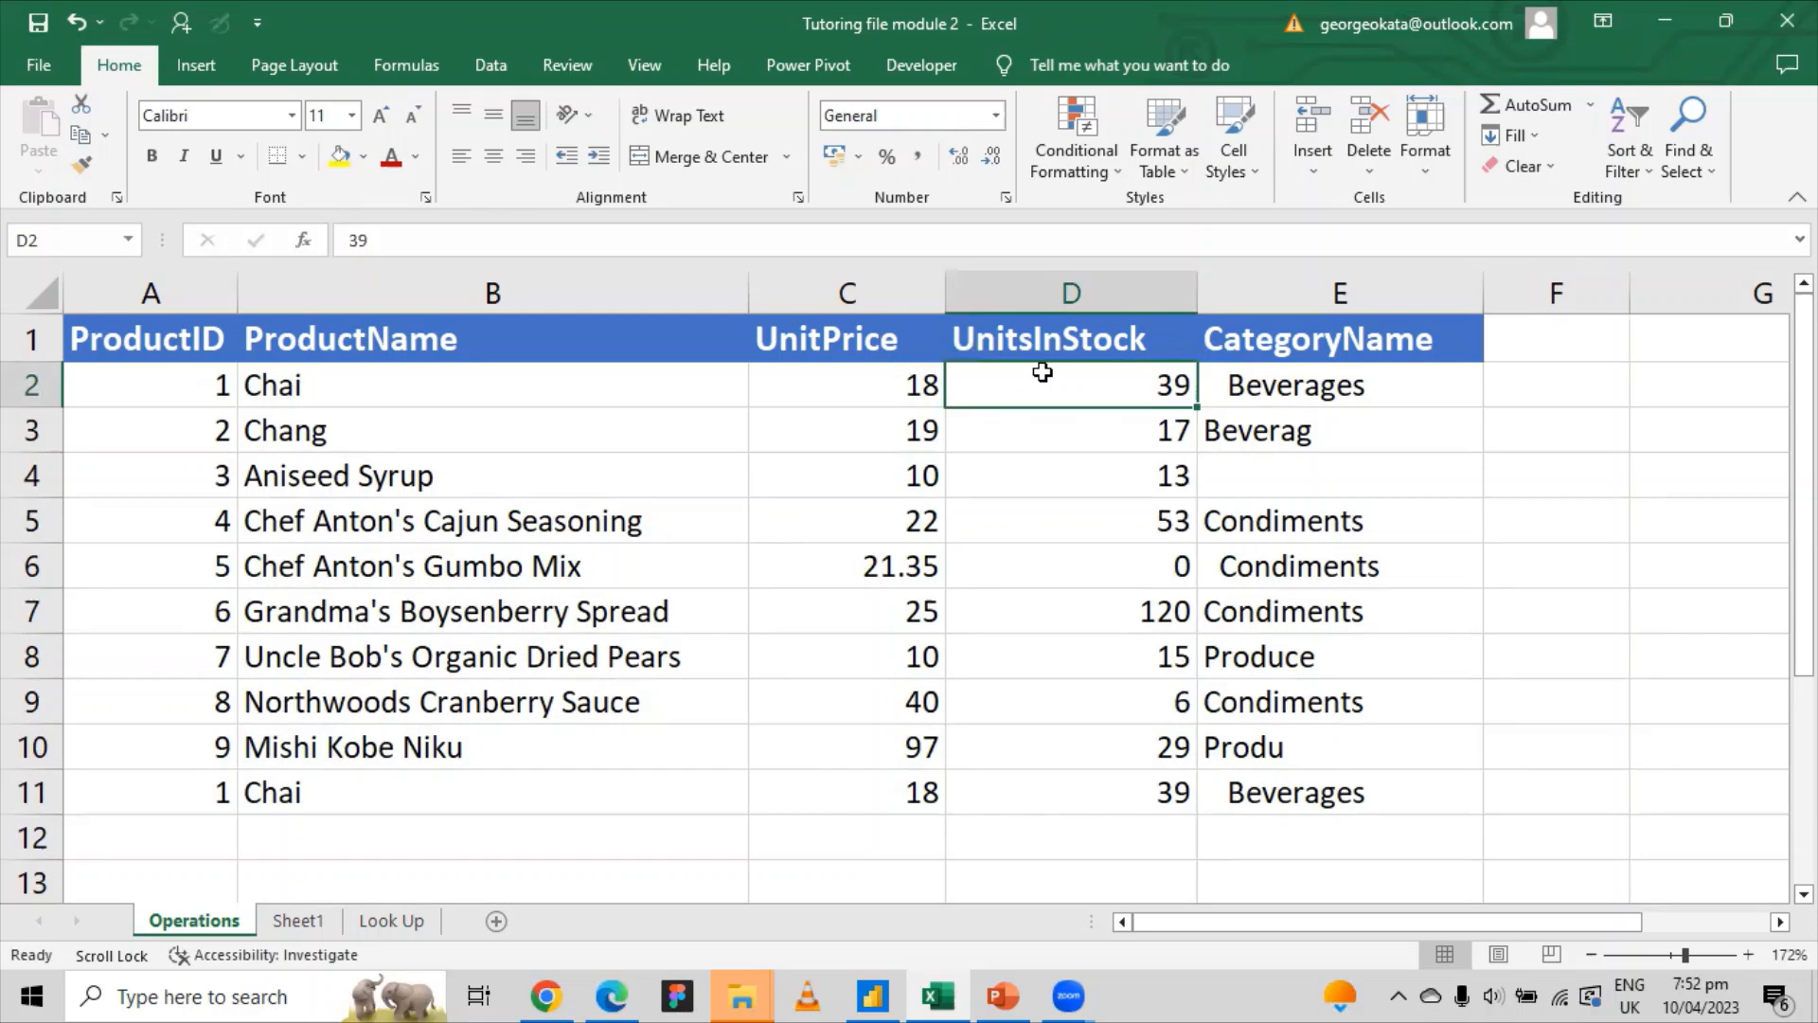
Step: Start an IF formula in F16 beside the if label, then abandon it
{"action": "scroll", "coordinate": [1392, 499], "scroll_direction": "down", "scroll_amount": 3}
{"action": "left_click", "coordinate": [1310, 617]}
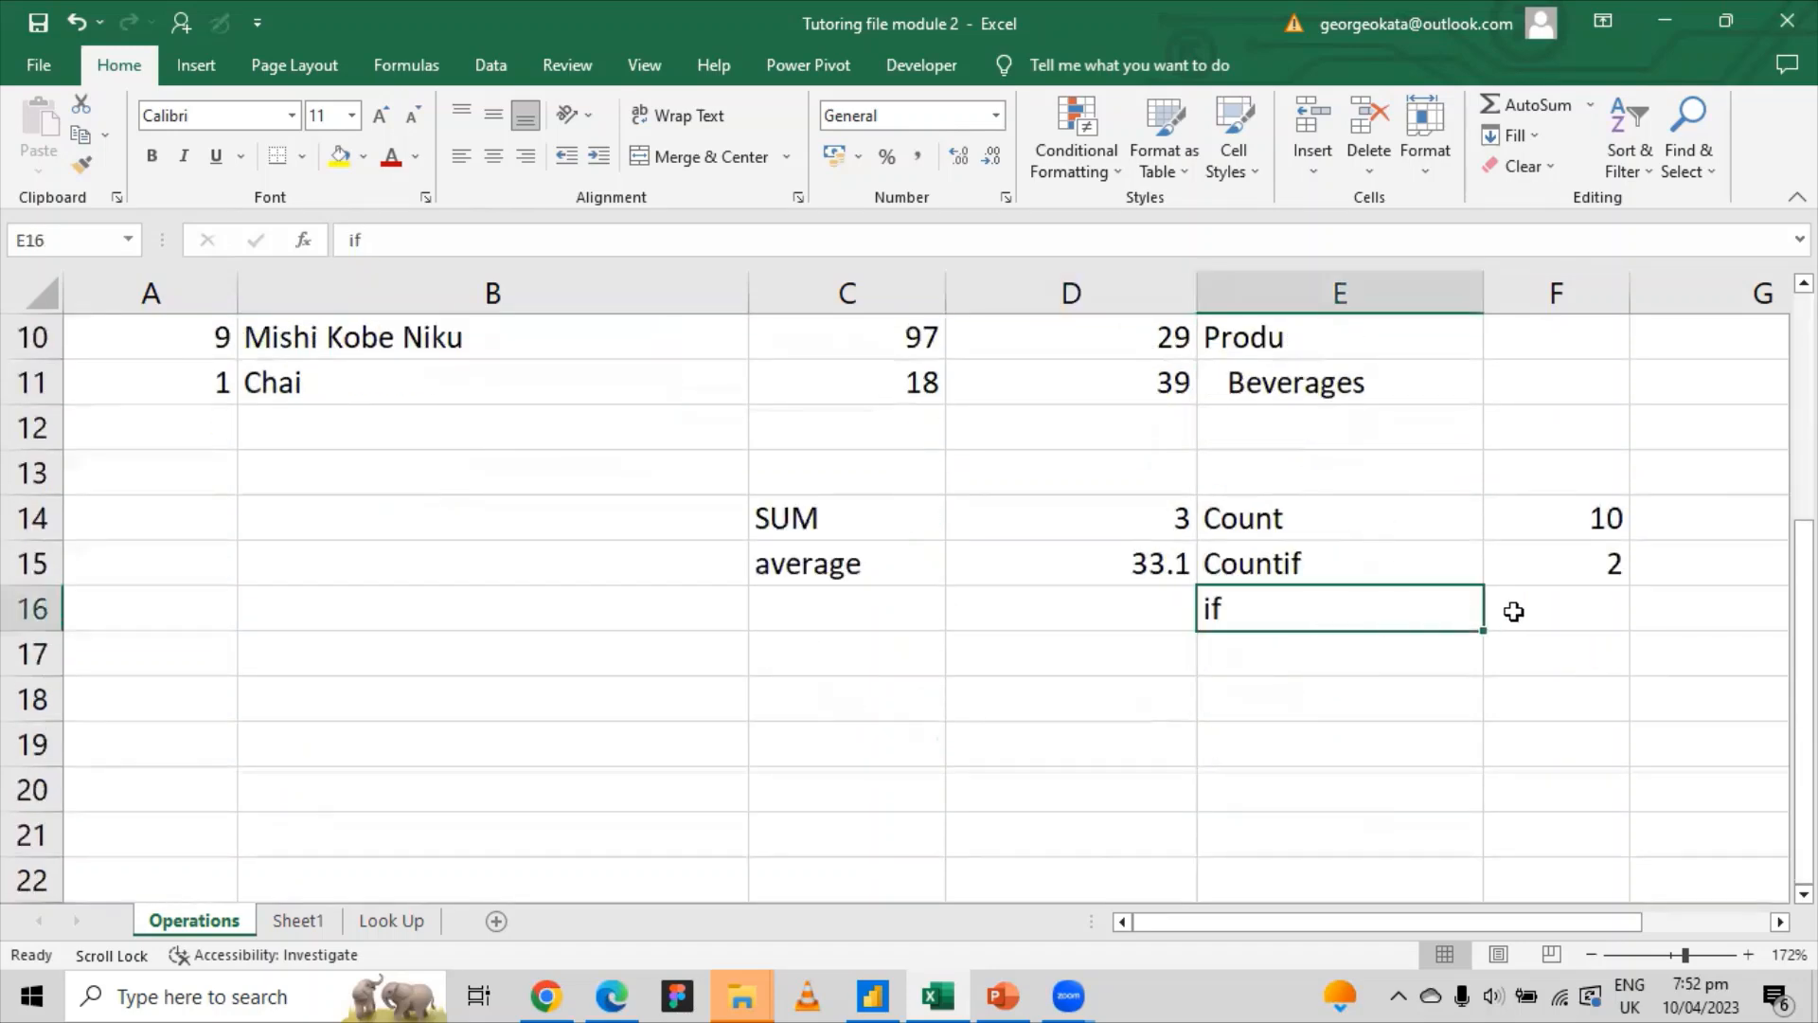
{"action": "left_click", "coordinate": [1535, 606]}
{"action": "type", "text": "="}
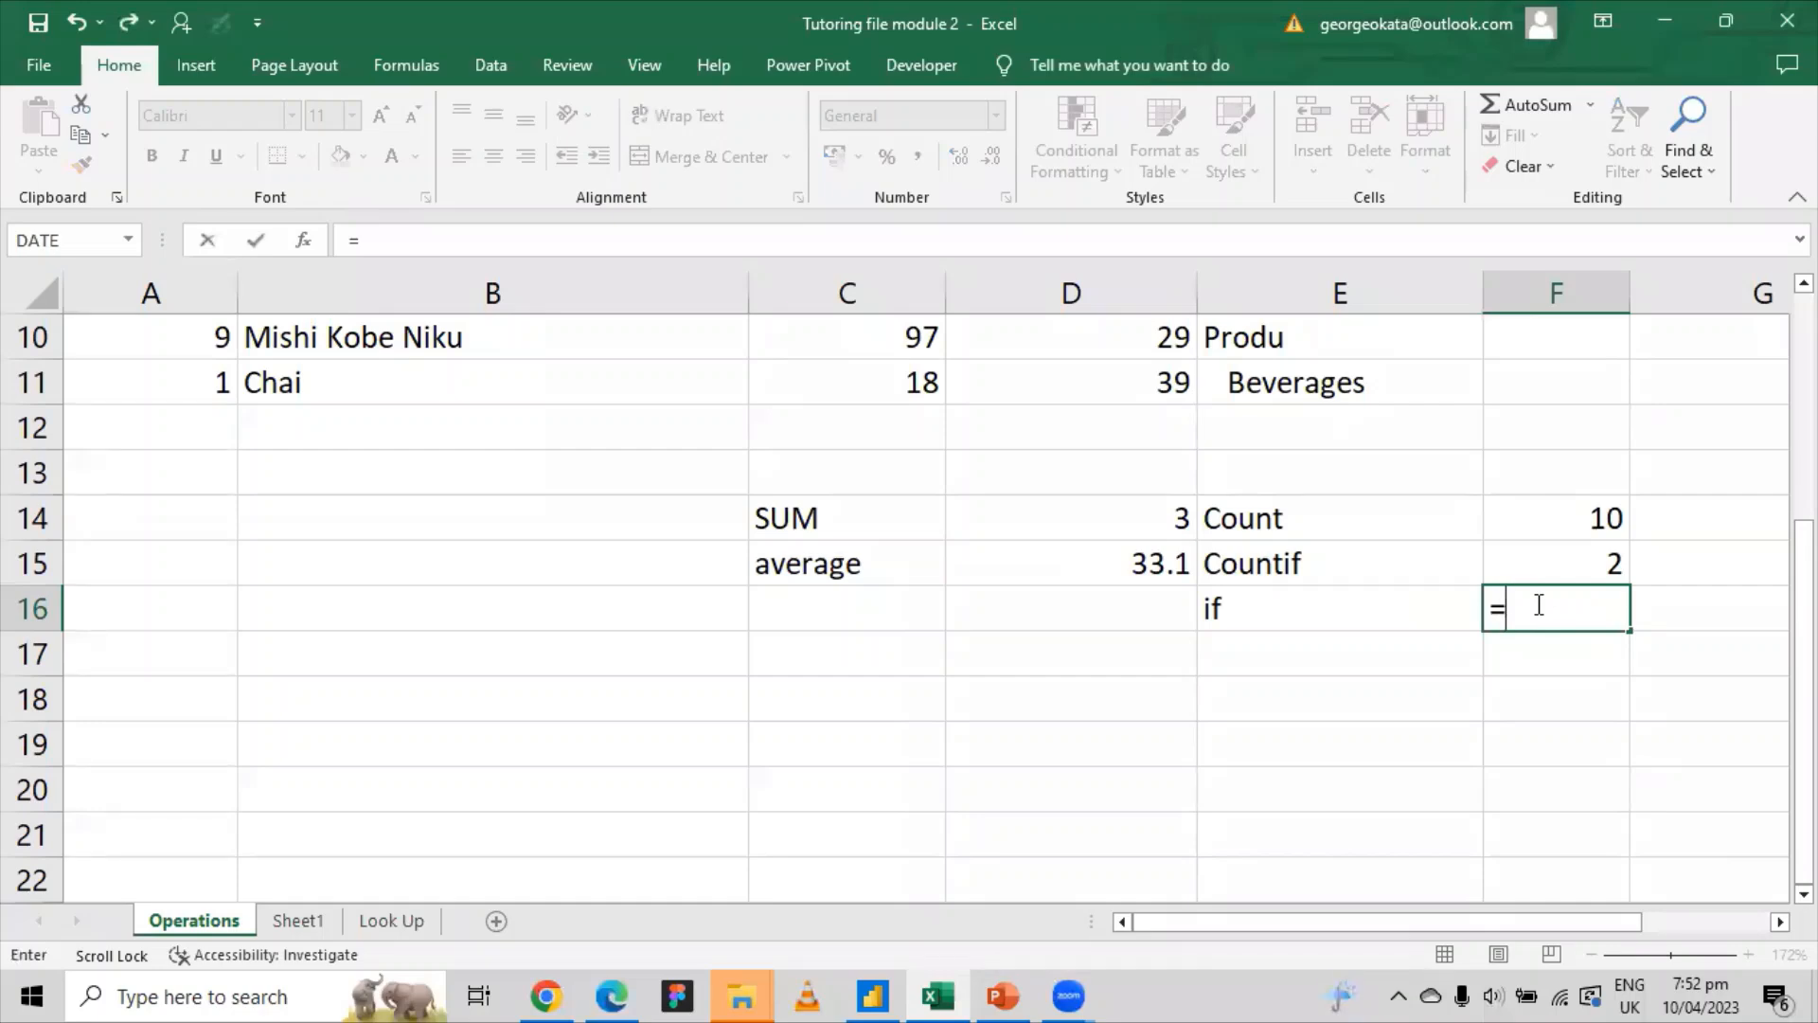
{"action": "type", "text": "if"}
{"action": "key", "text": "Tab"}
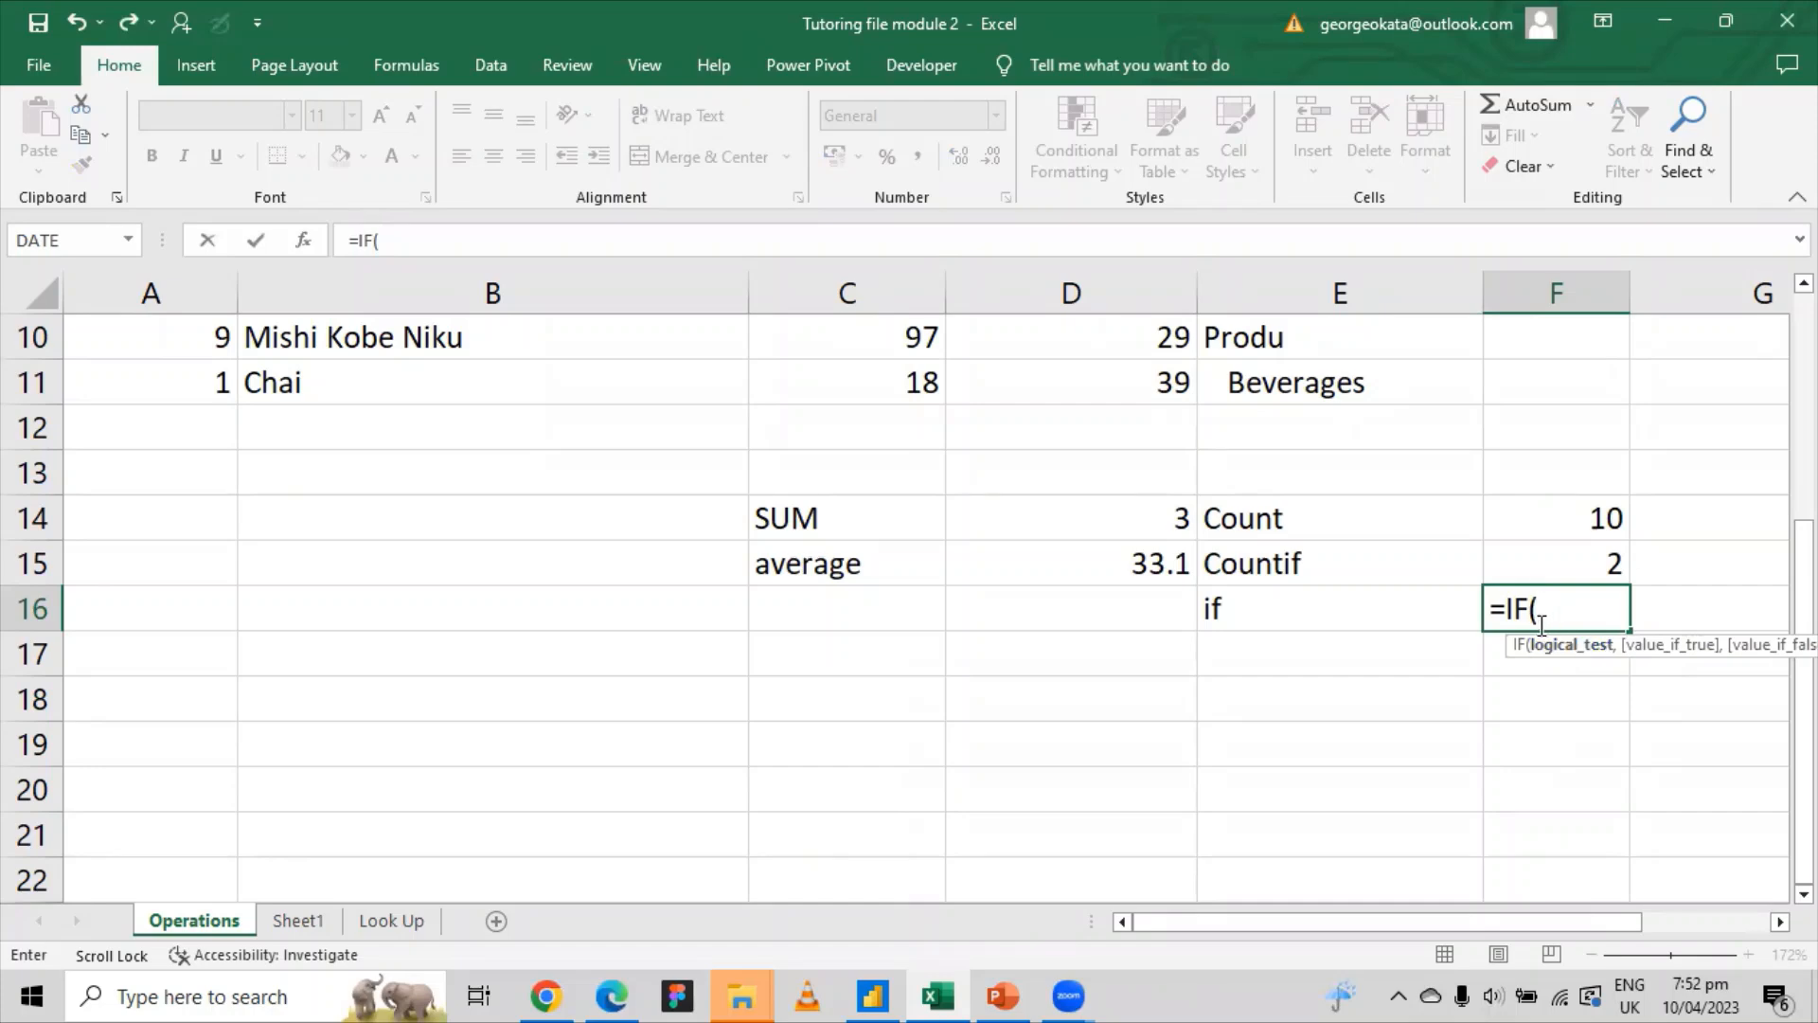
{"action": "scroll", "coordinate": [1493, 625], "scroll_direction": "up", "scroll_amount": 3}
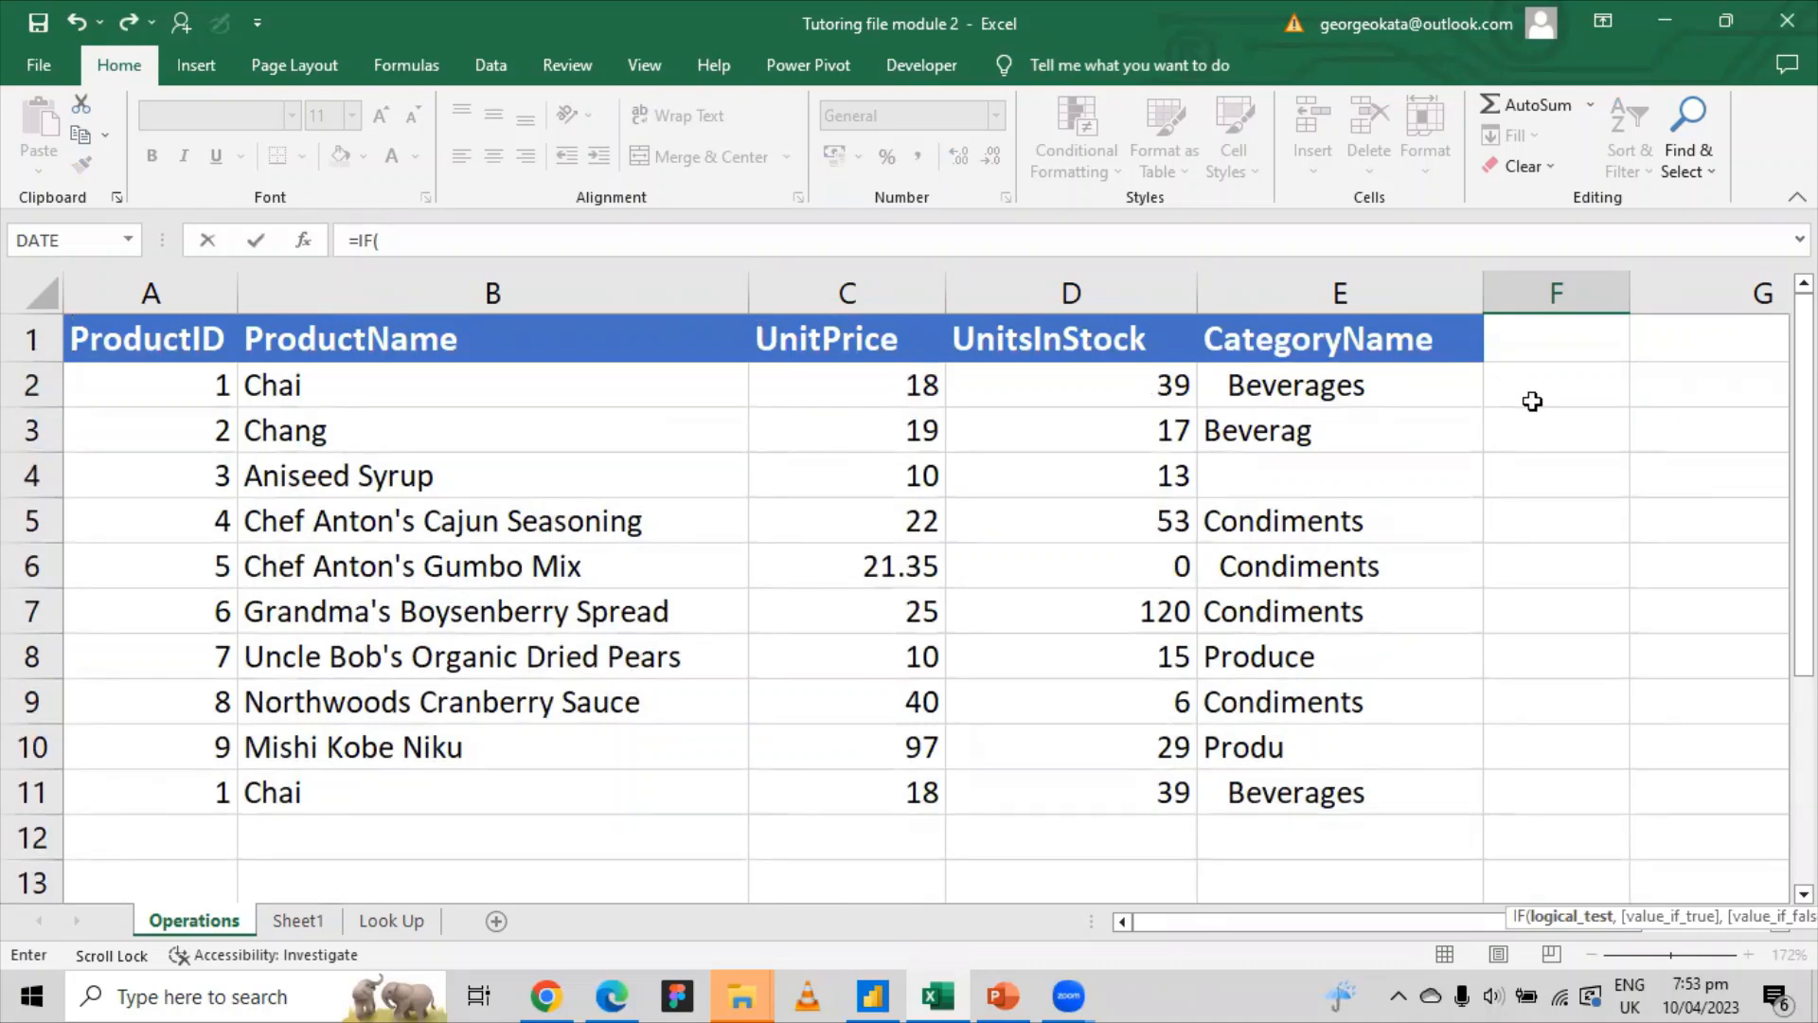
{"action": "key", "text": "Escape"}
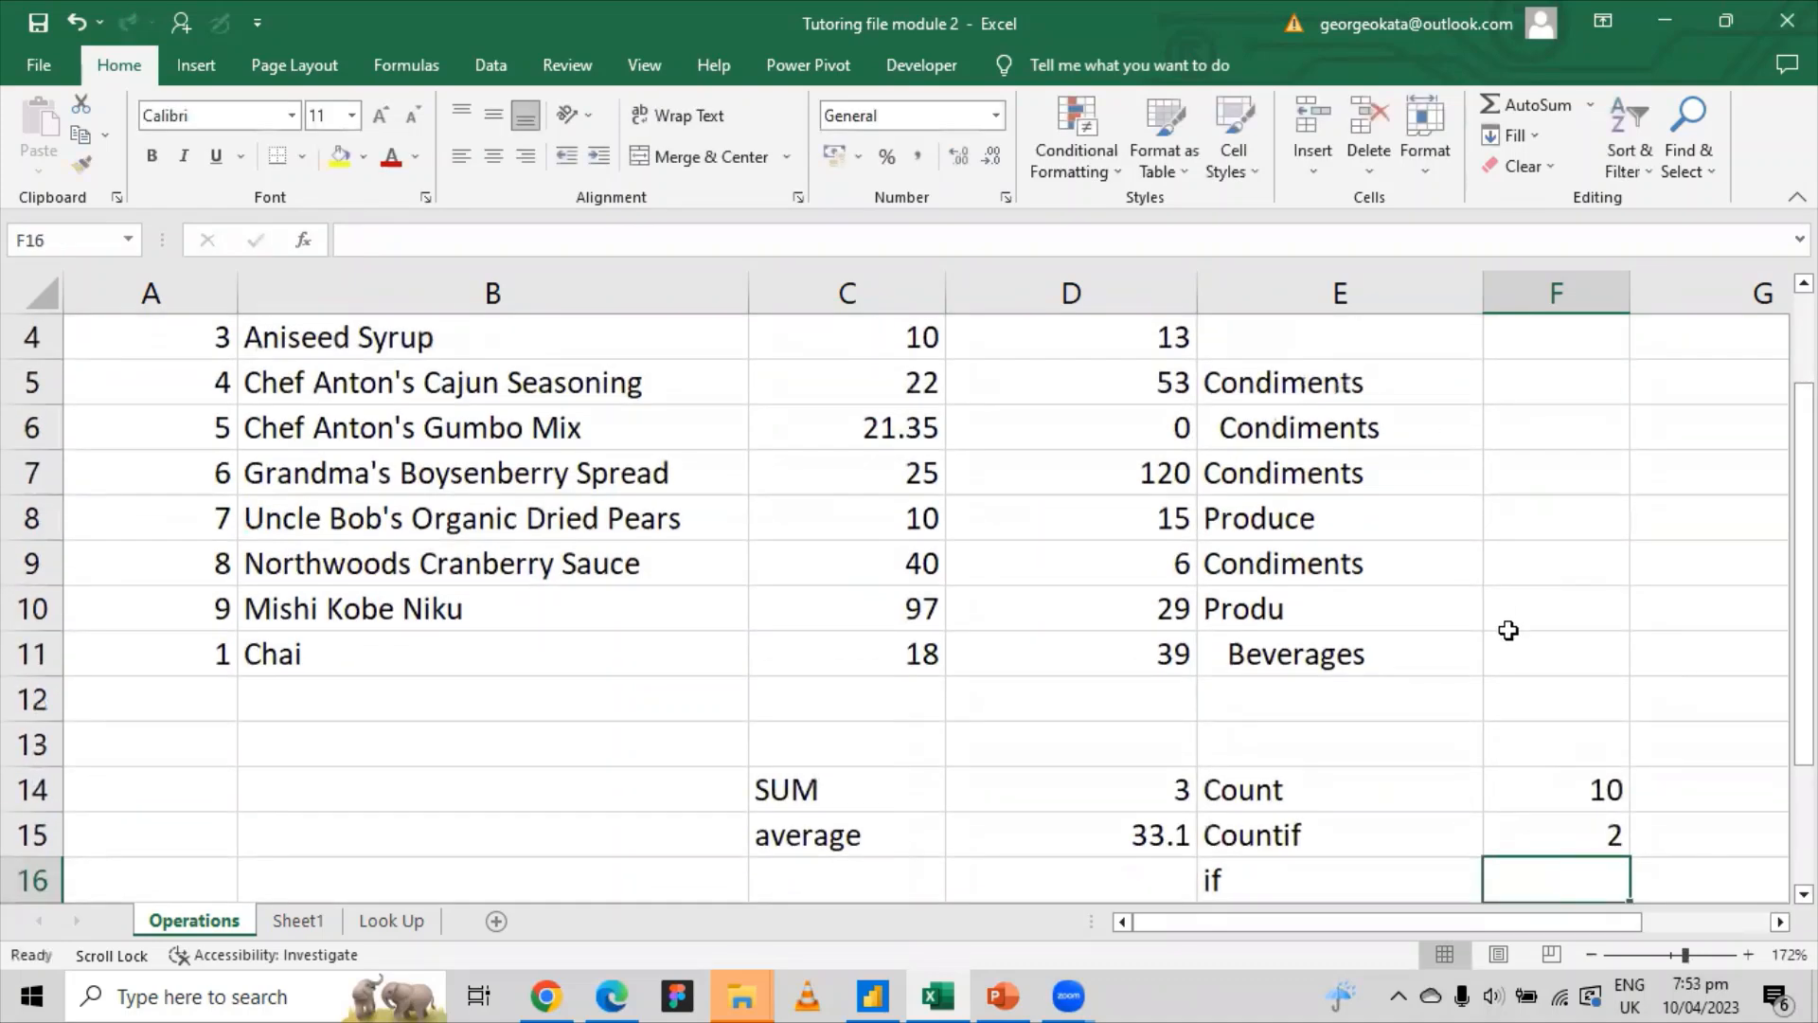
{"action": "left_click", "coordinate": [1242, 888]}
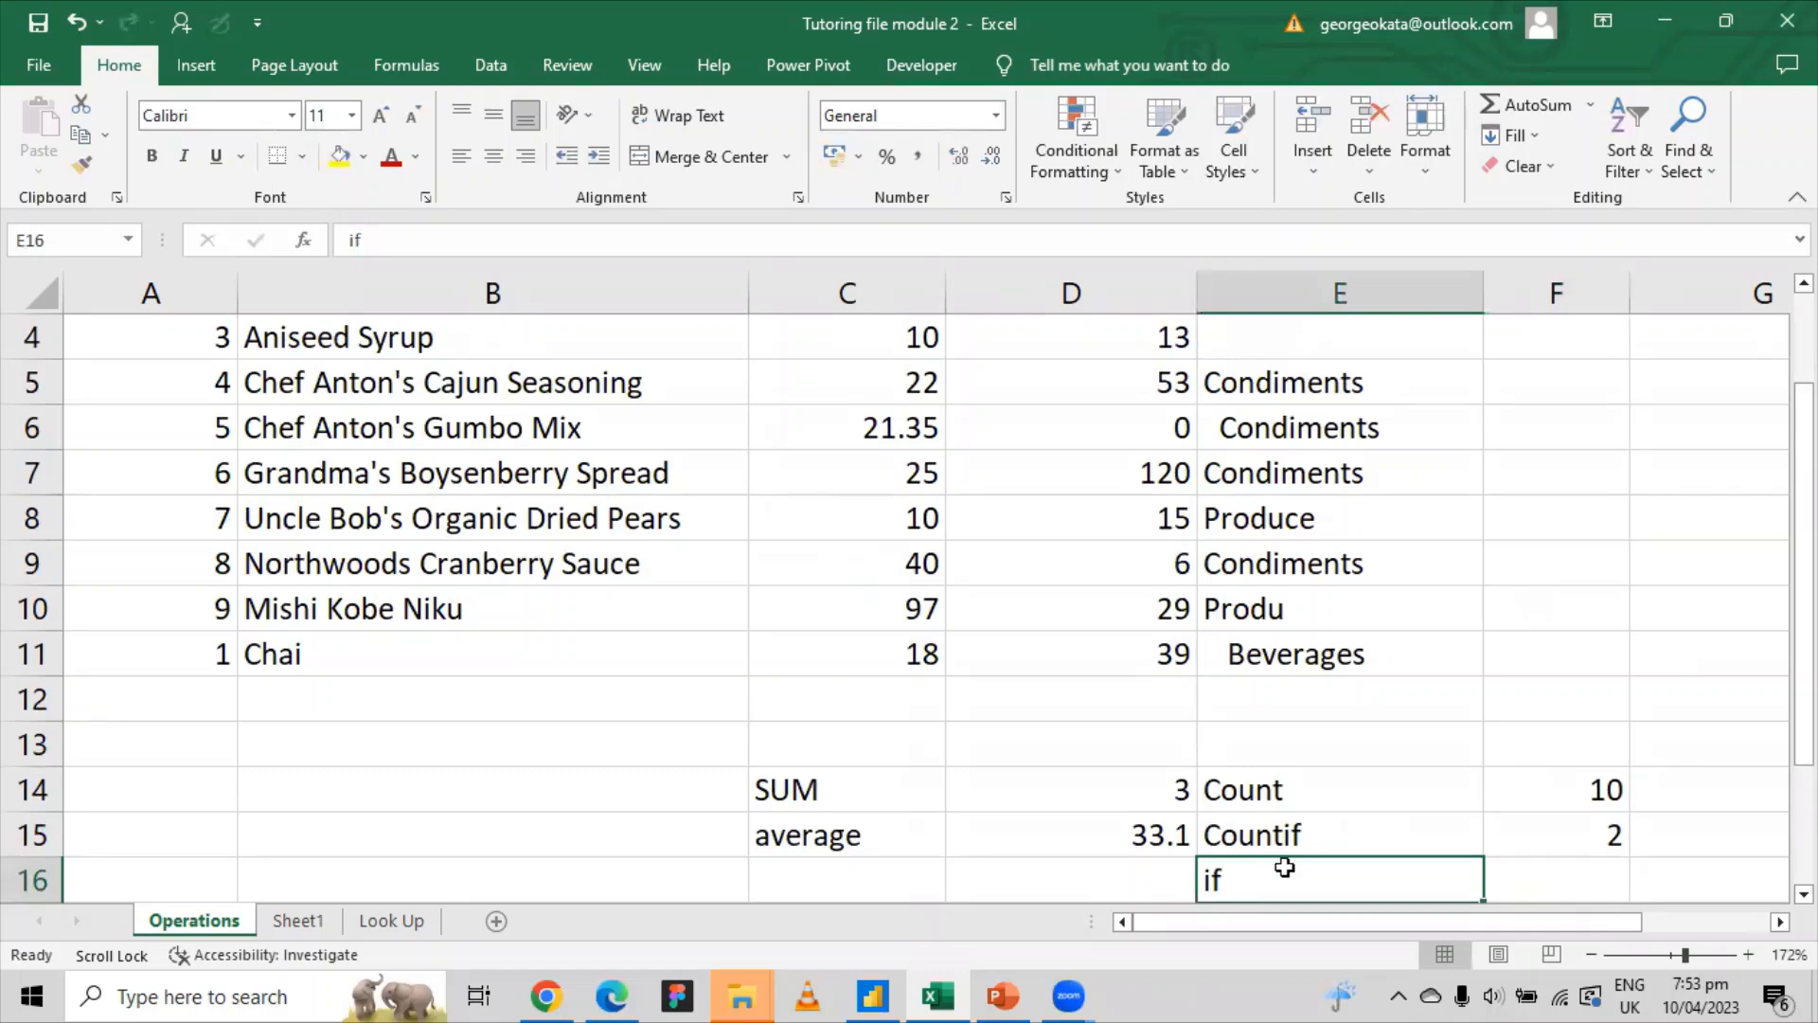
Step: Enter =IF(D2>0,"Product is Avaliable","Not Avaliable") in F2
{"action": "scroll", "coordinate": [1389, 662], "scroll_direction": "up", "scroll_amount": 1}
{"action": "left_click", "coordinate": [1522, 378]}
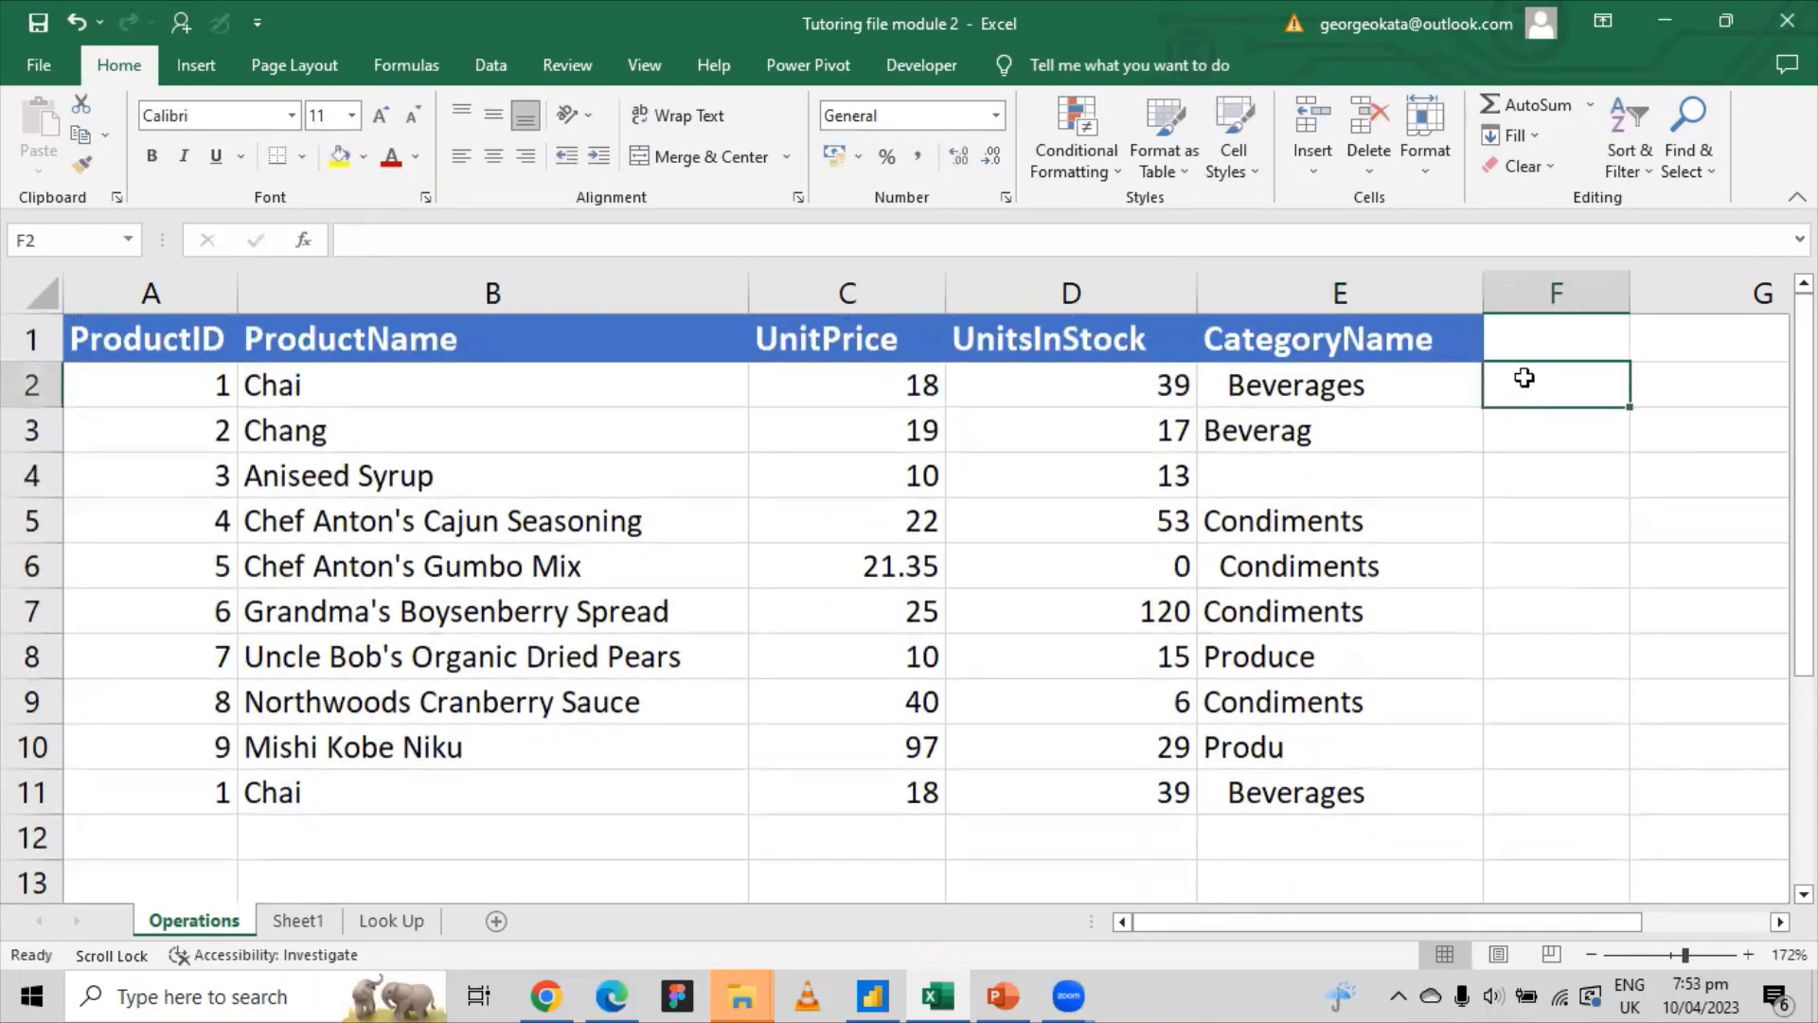
{"action": "type", "text": "=if"}
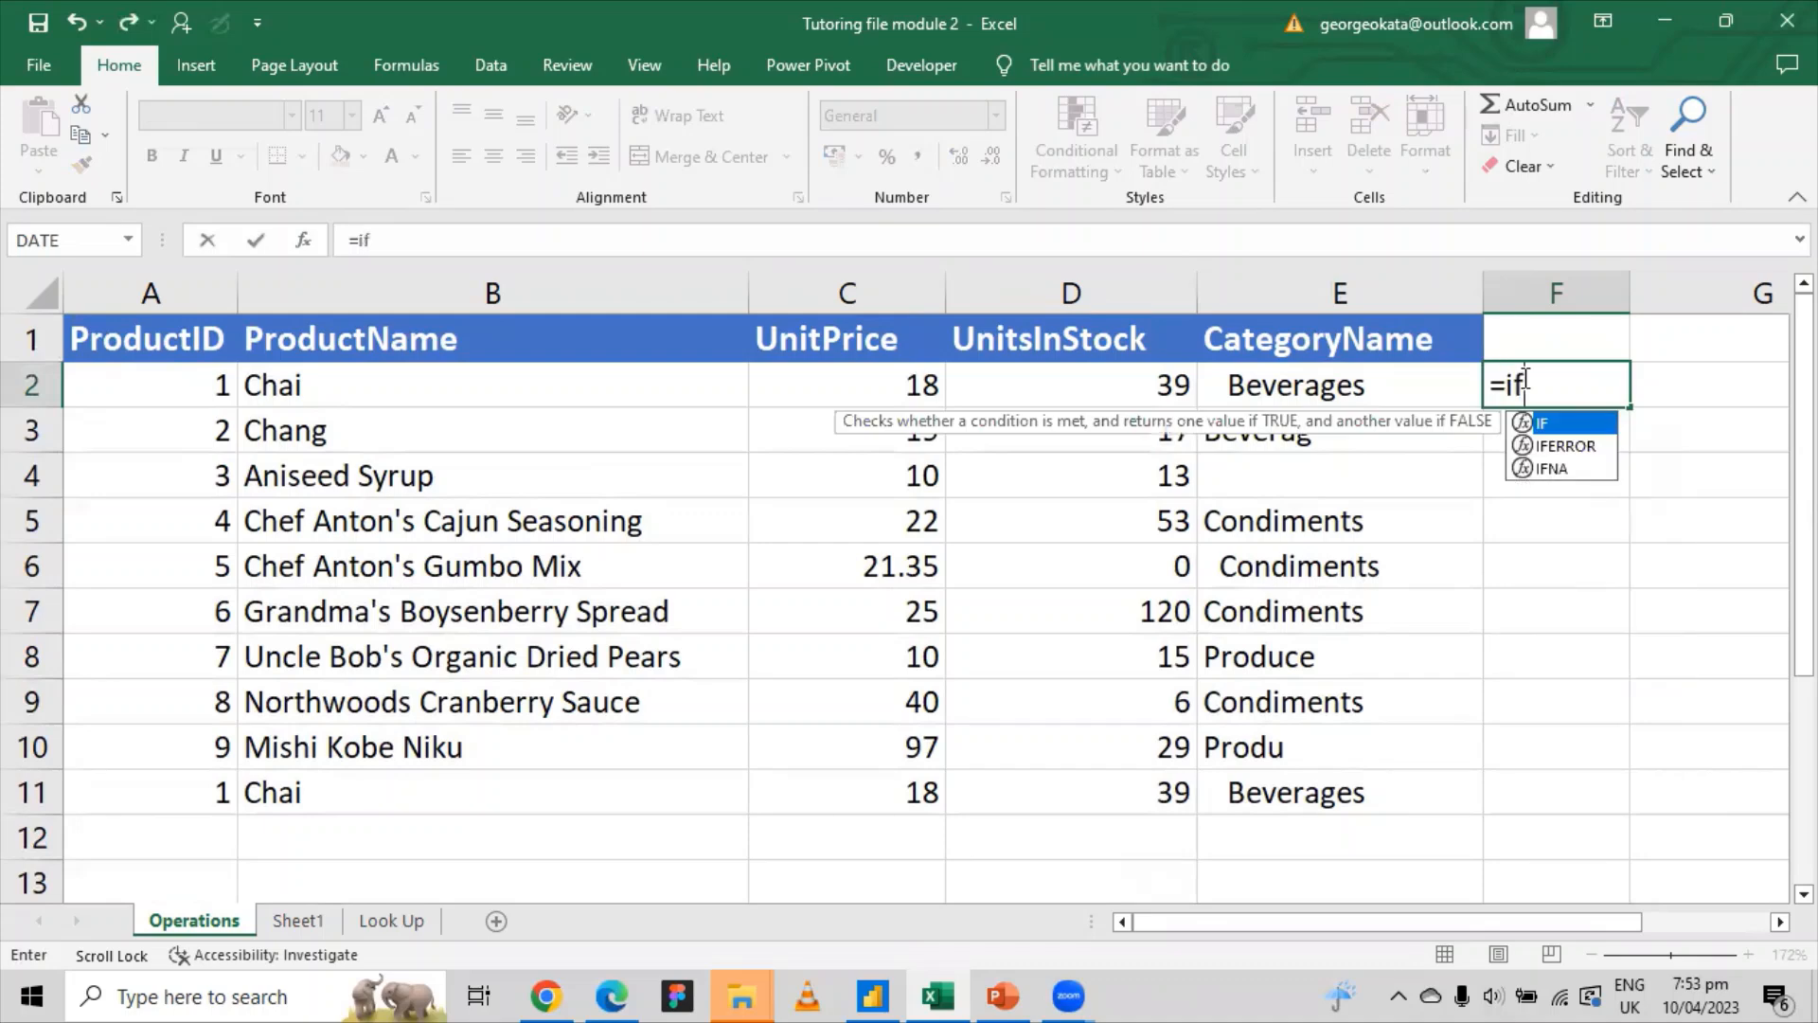
{"action": "key", "text": "Tab"}
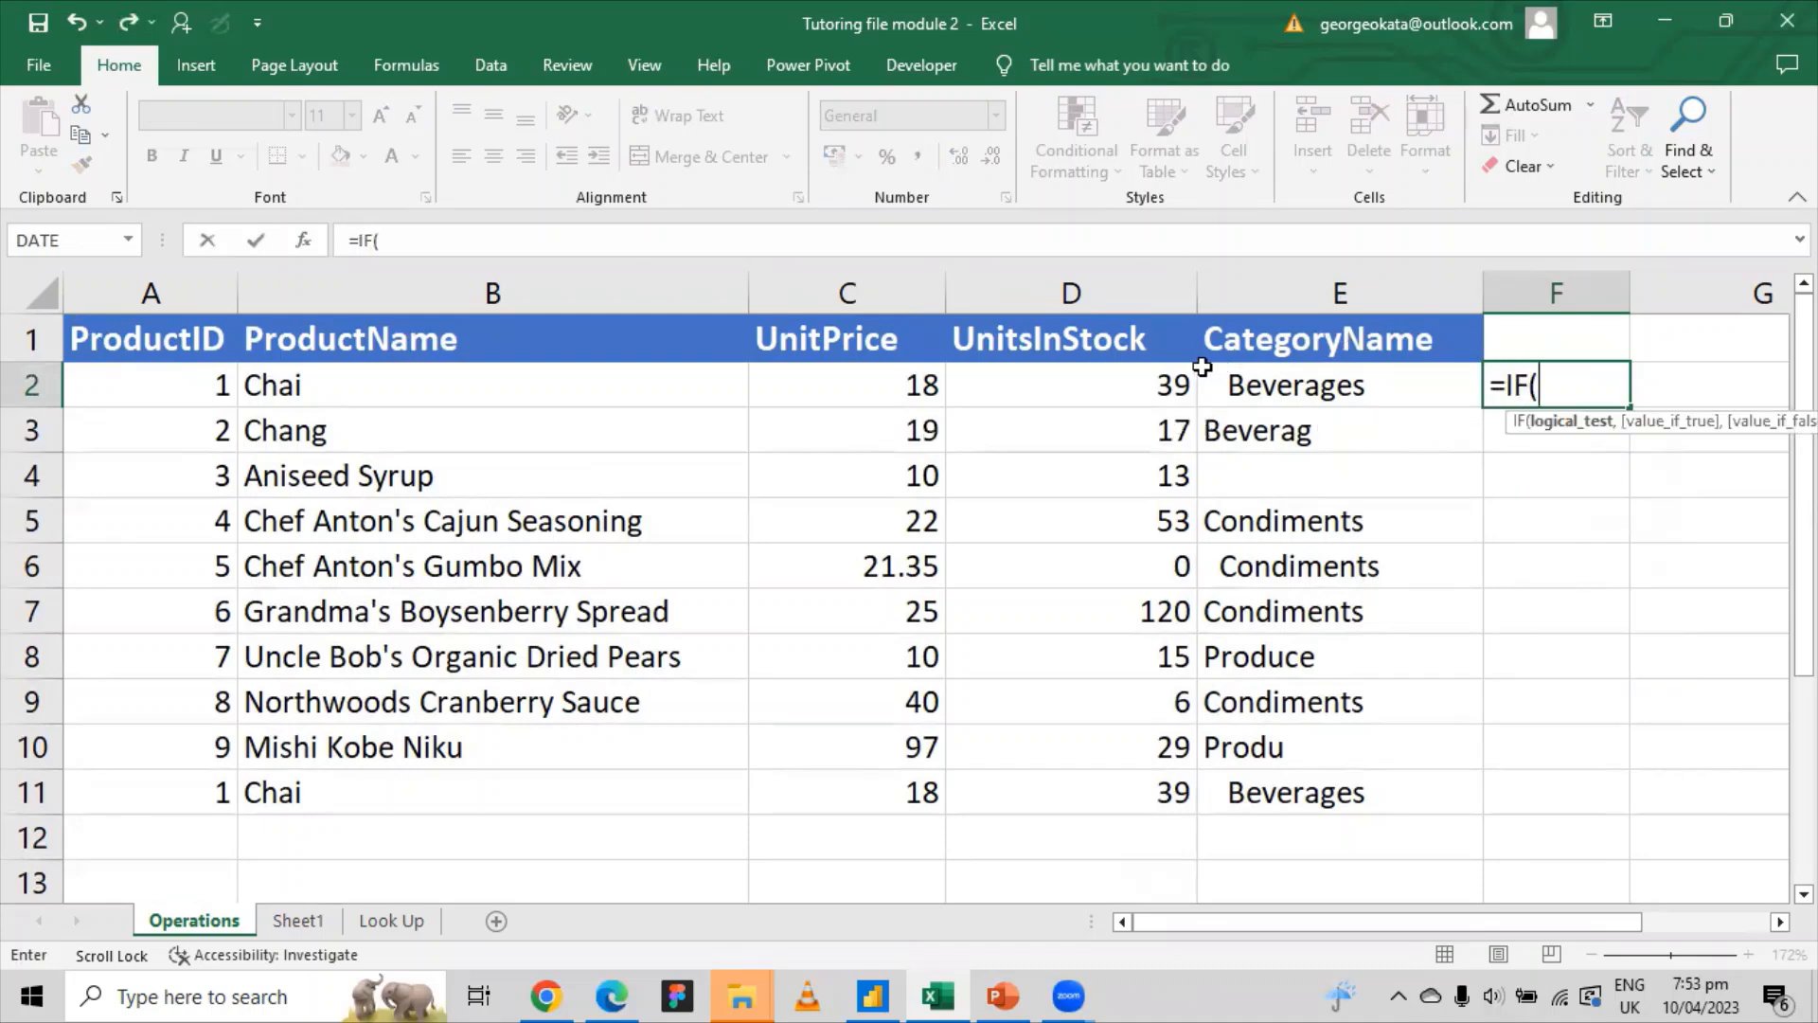
{"action": "left_click", "coordinate": [1164, 383]}
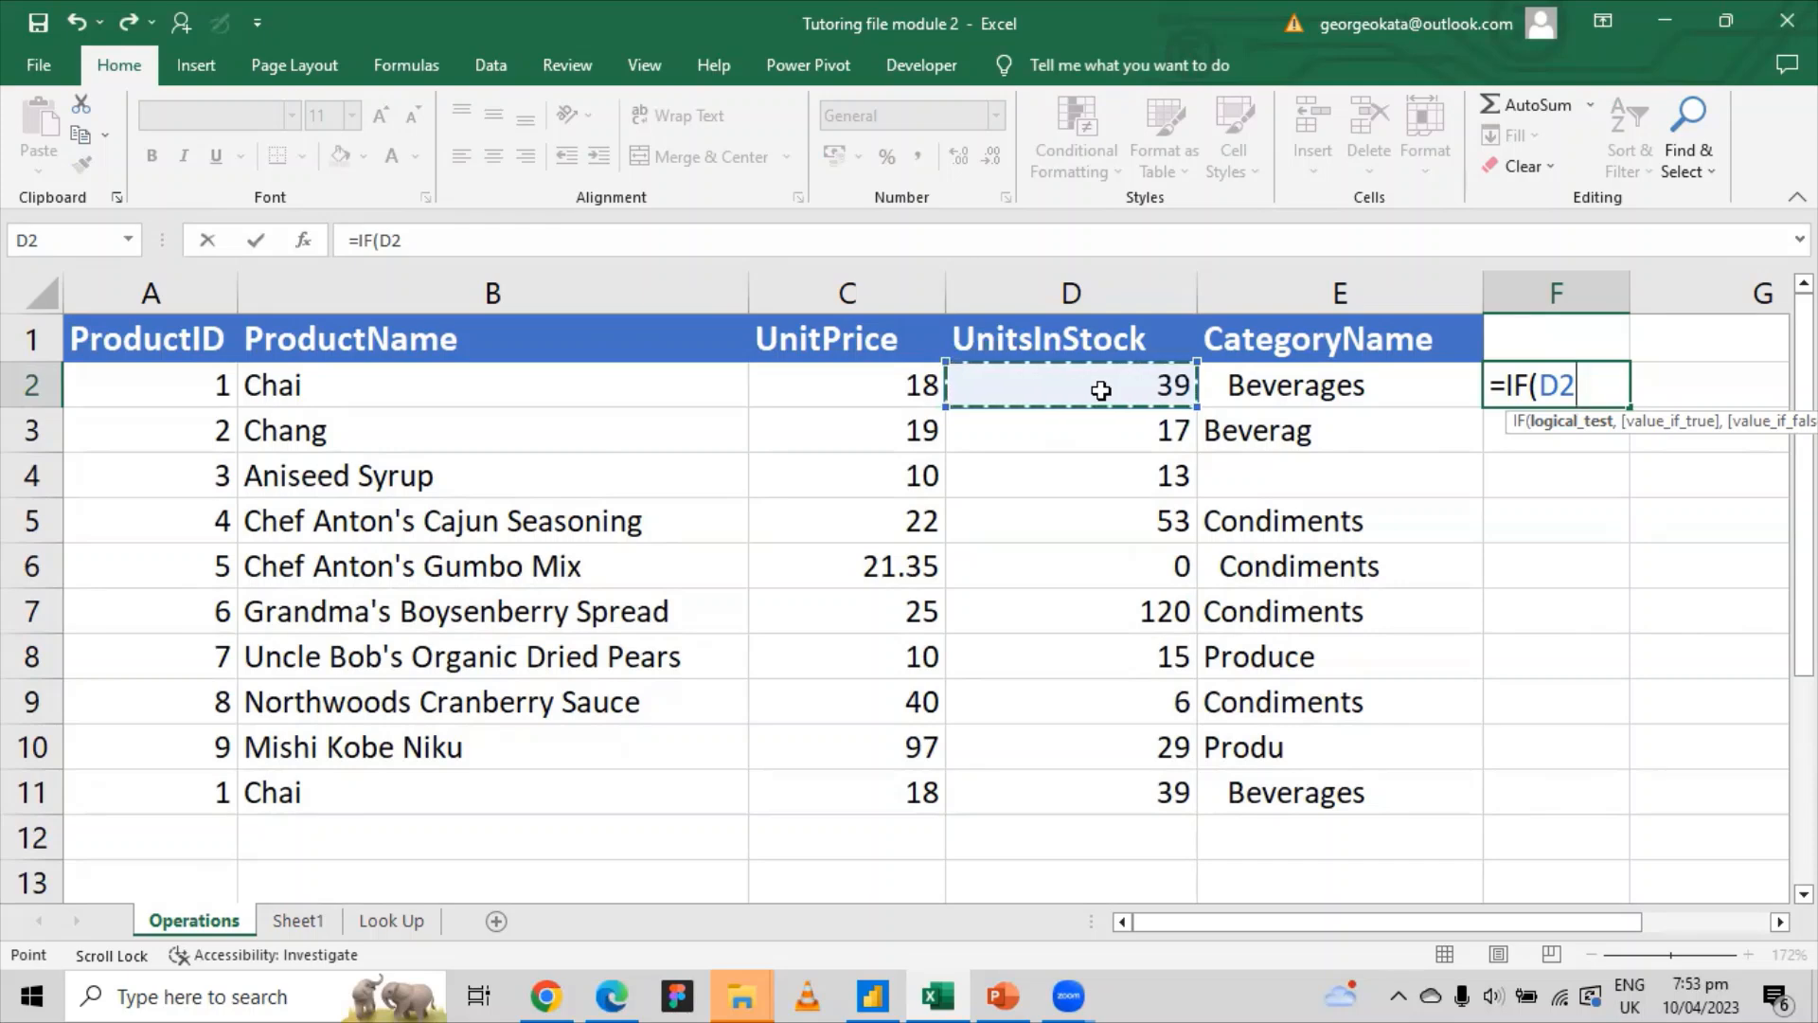
{"action": "type", "text": ">0"}
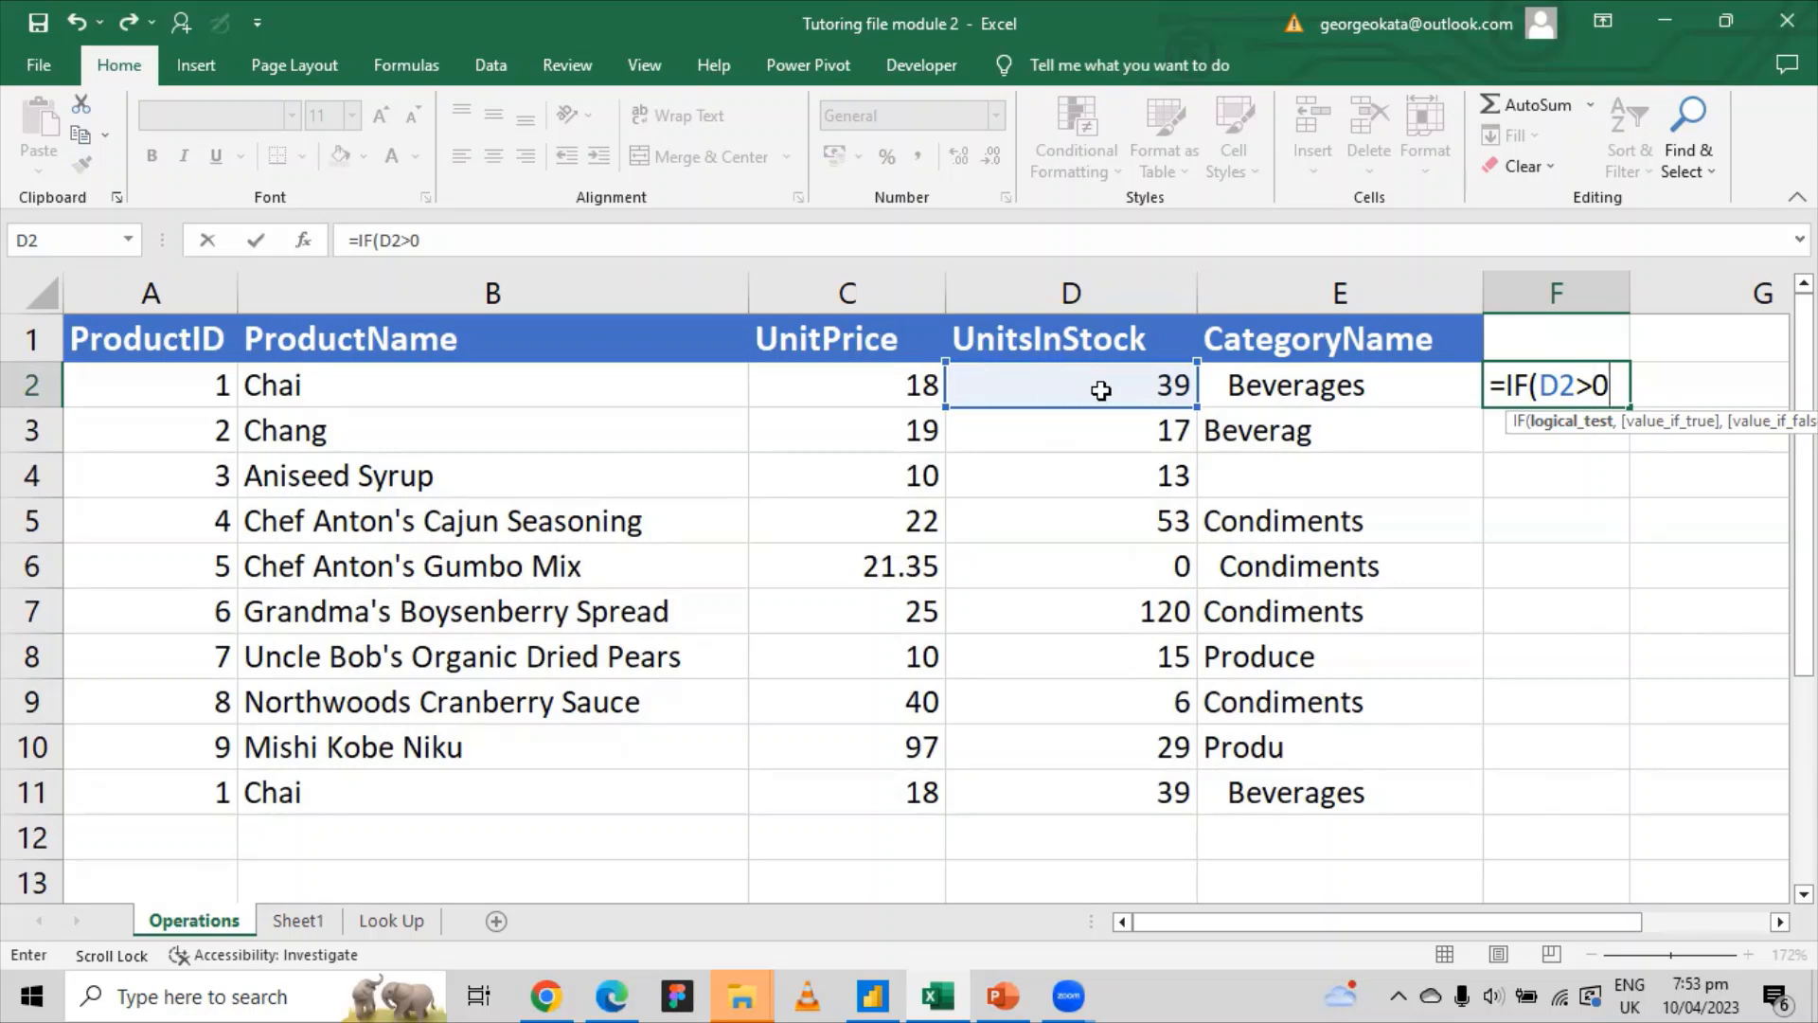
{"action": "type", "text": ","}
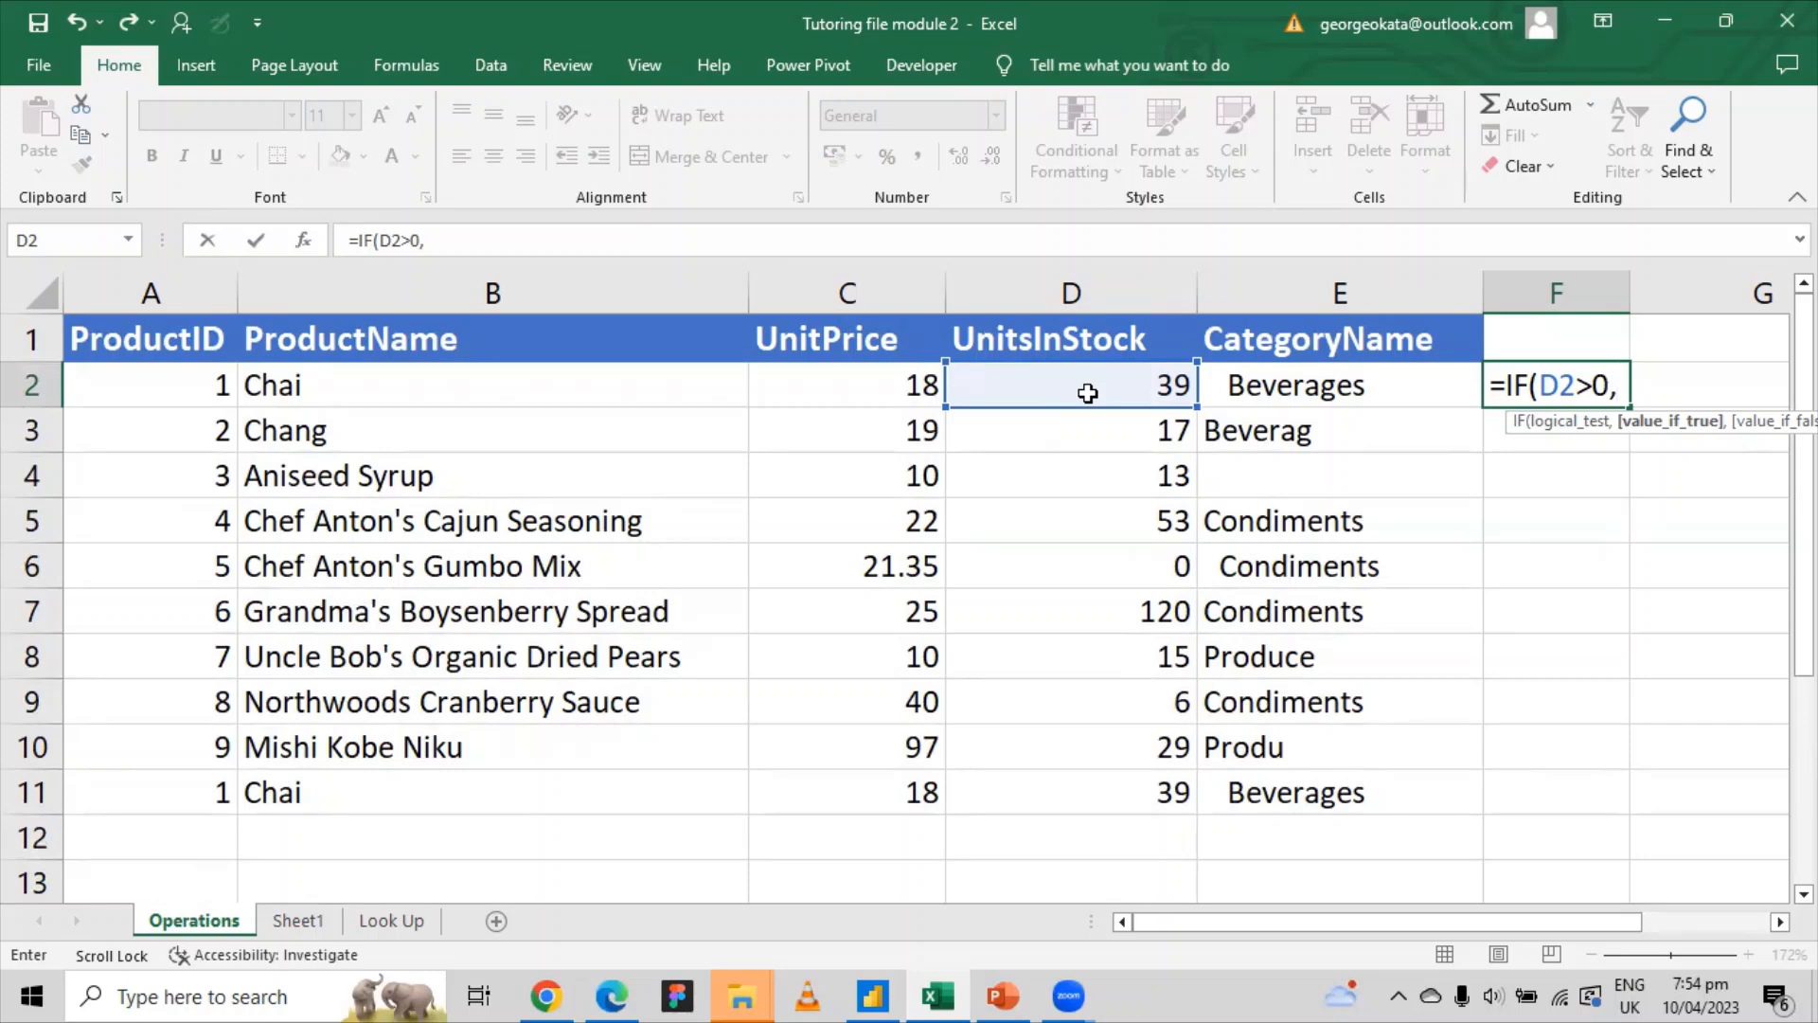
{"action": "type", "text": "\""}
{"action": "type", "text": "Product is "}
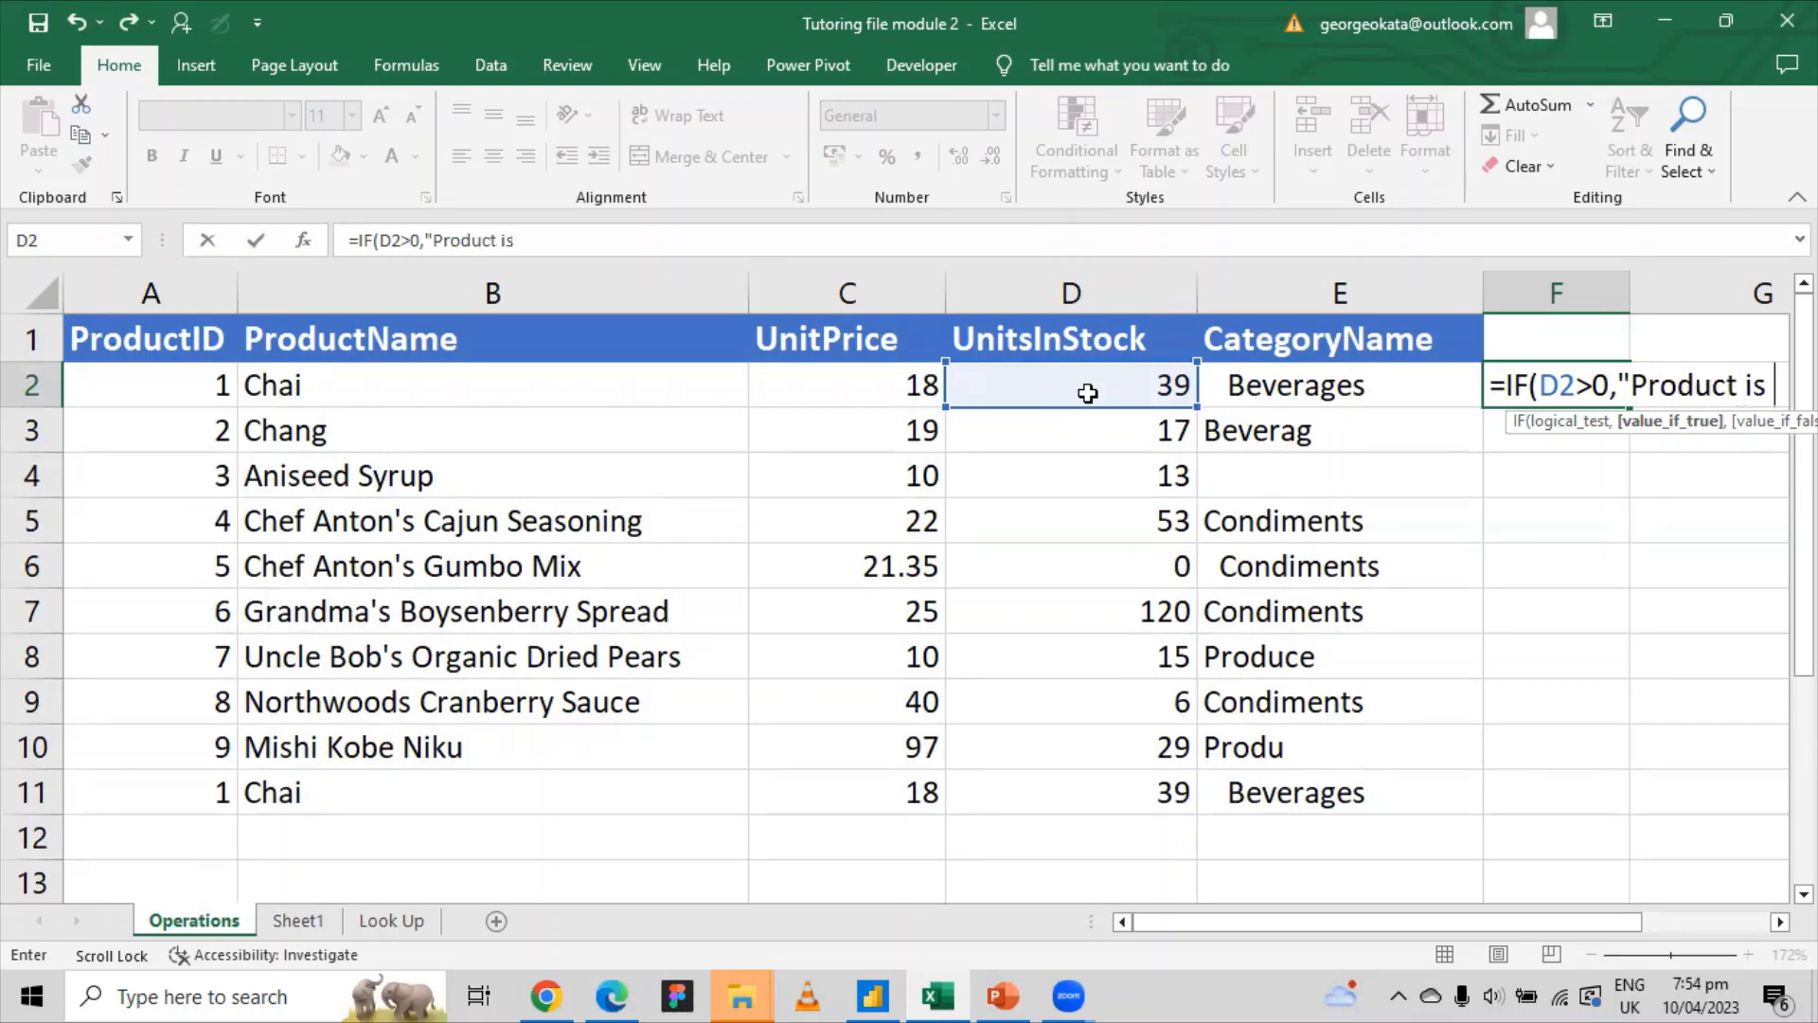
{"action": "type", "text": "Avalia"}
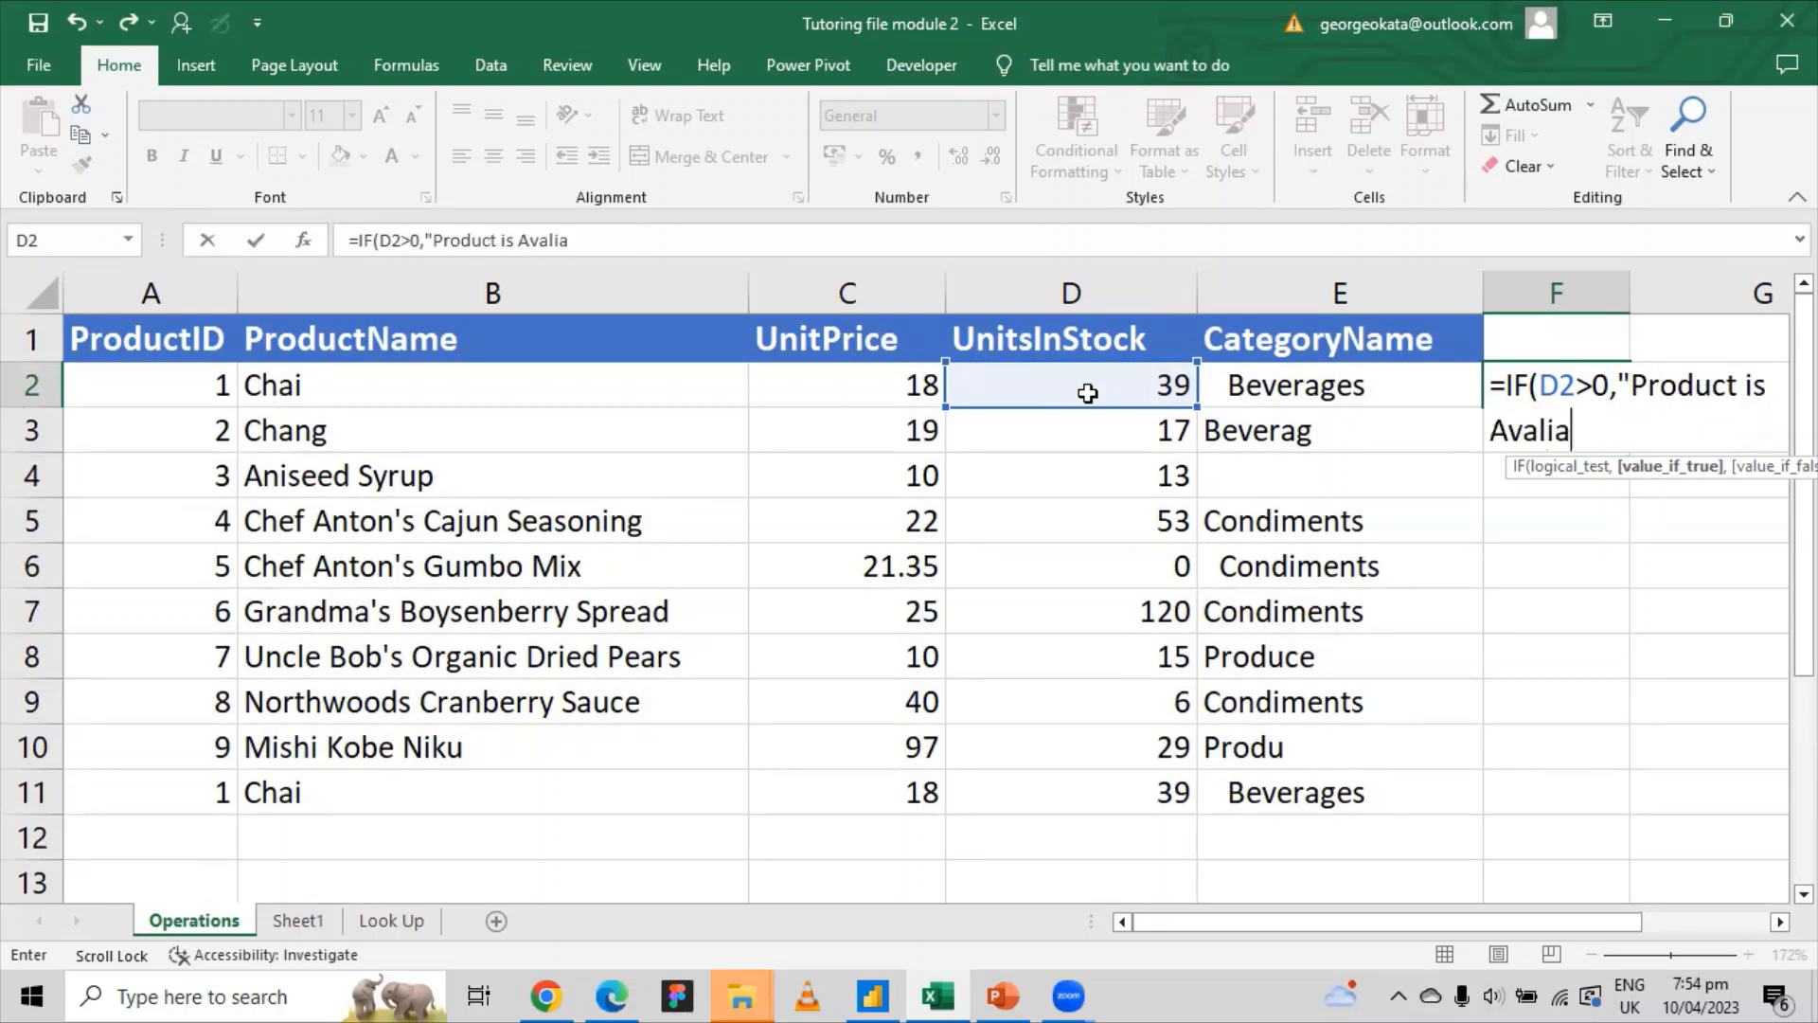
{"action": "type", "text": "ble\""}
{"action": "type", "text": ","}
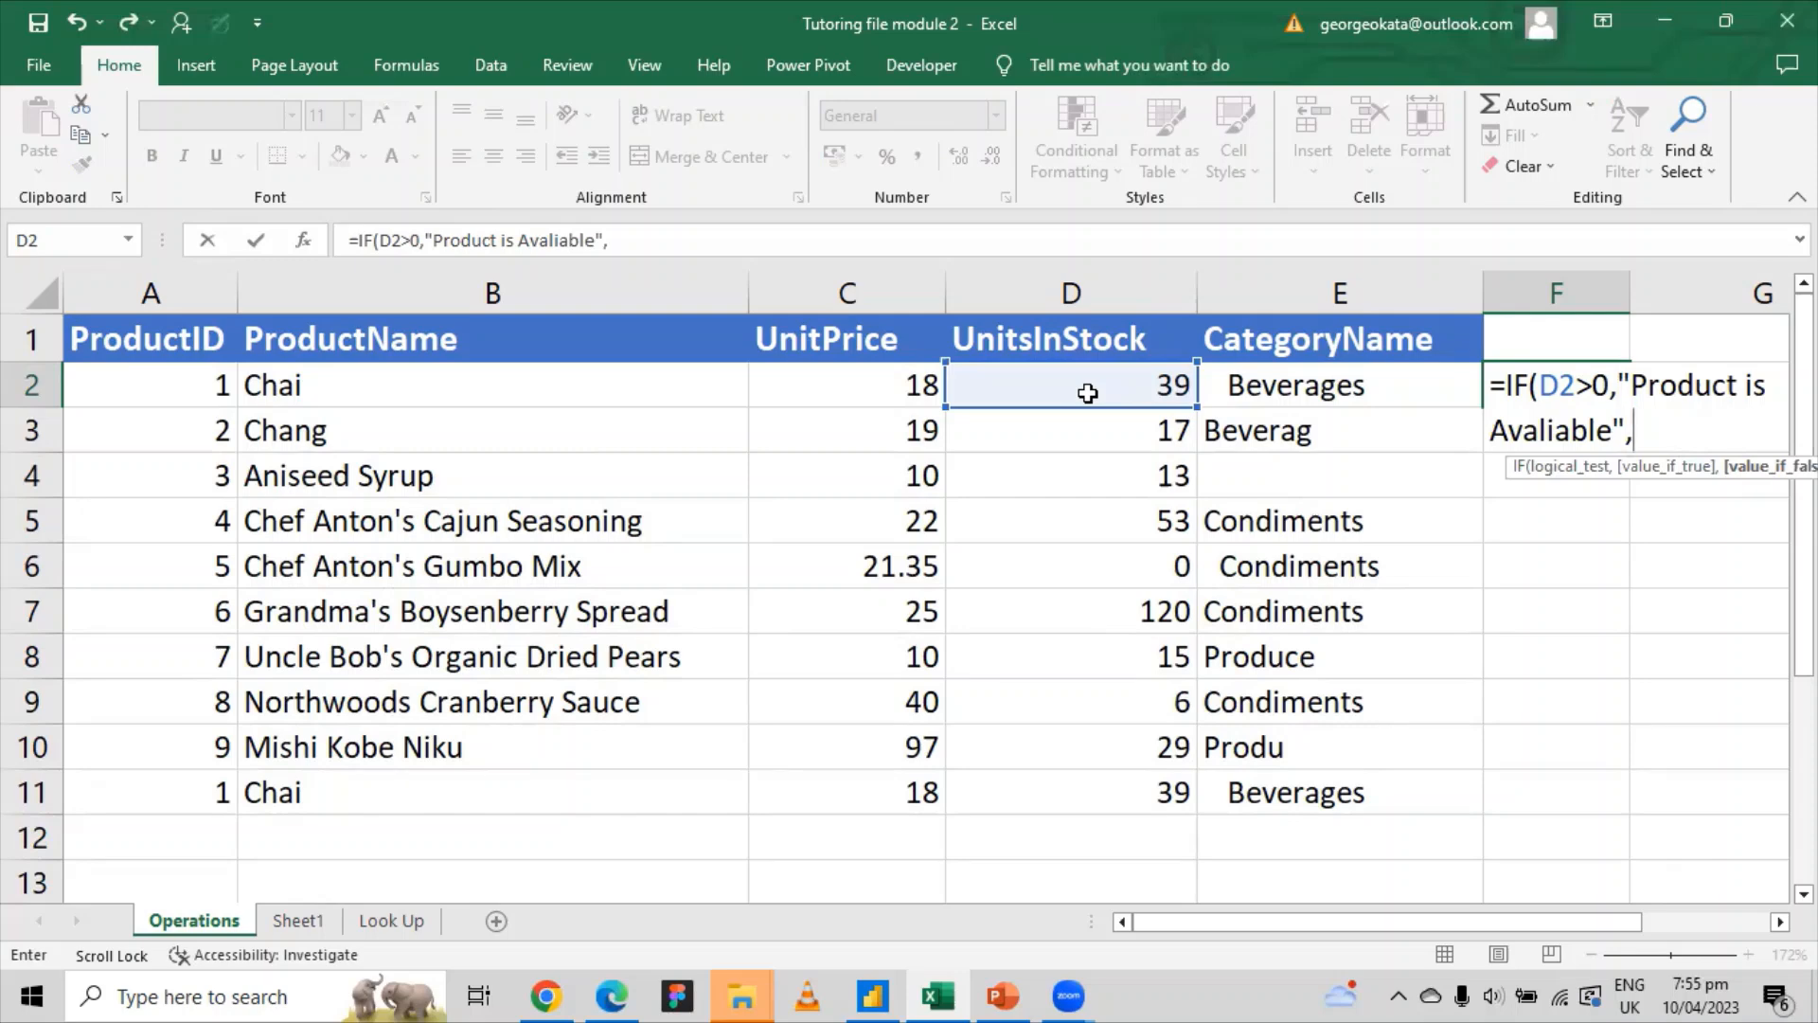
{"action": "type", "text": "\""}
{"action": "type", "text": "Not Avaliable"}
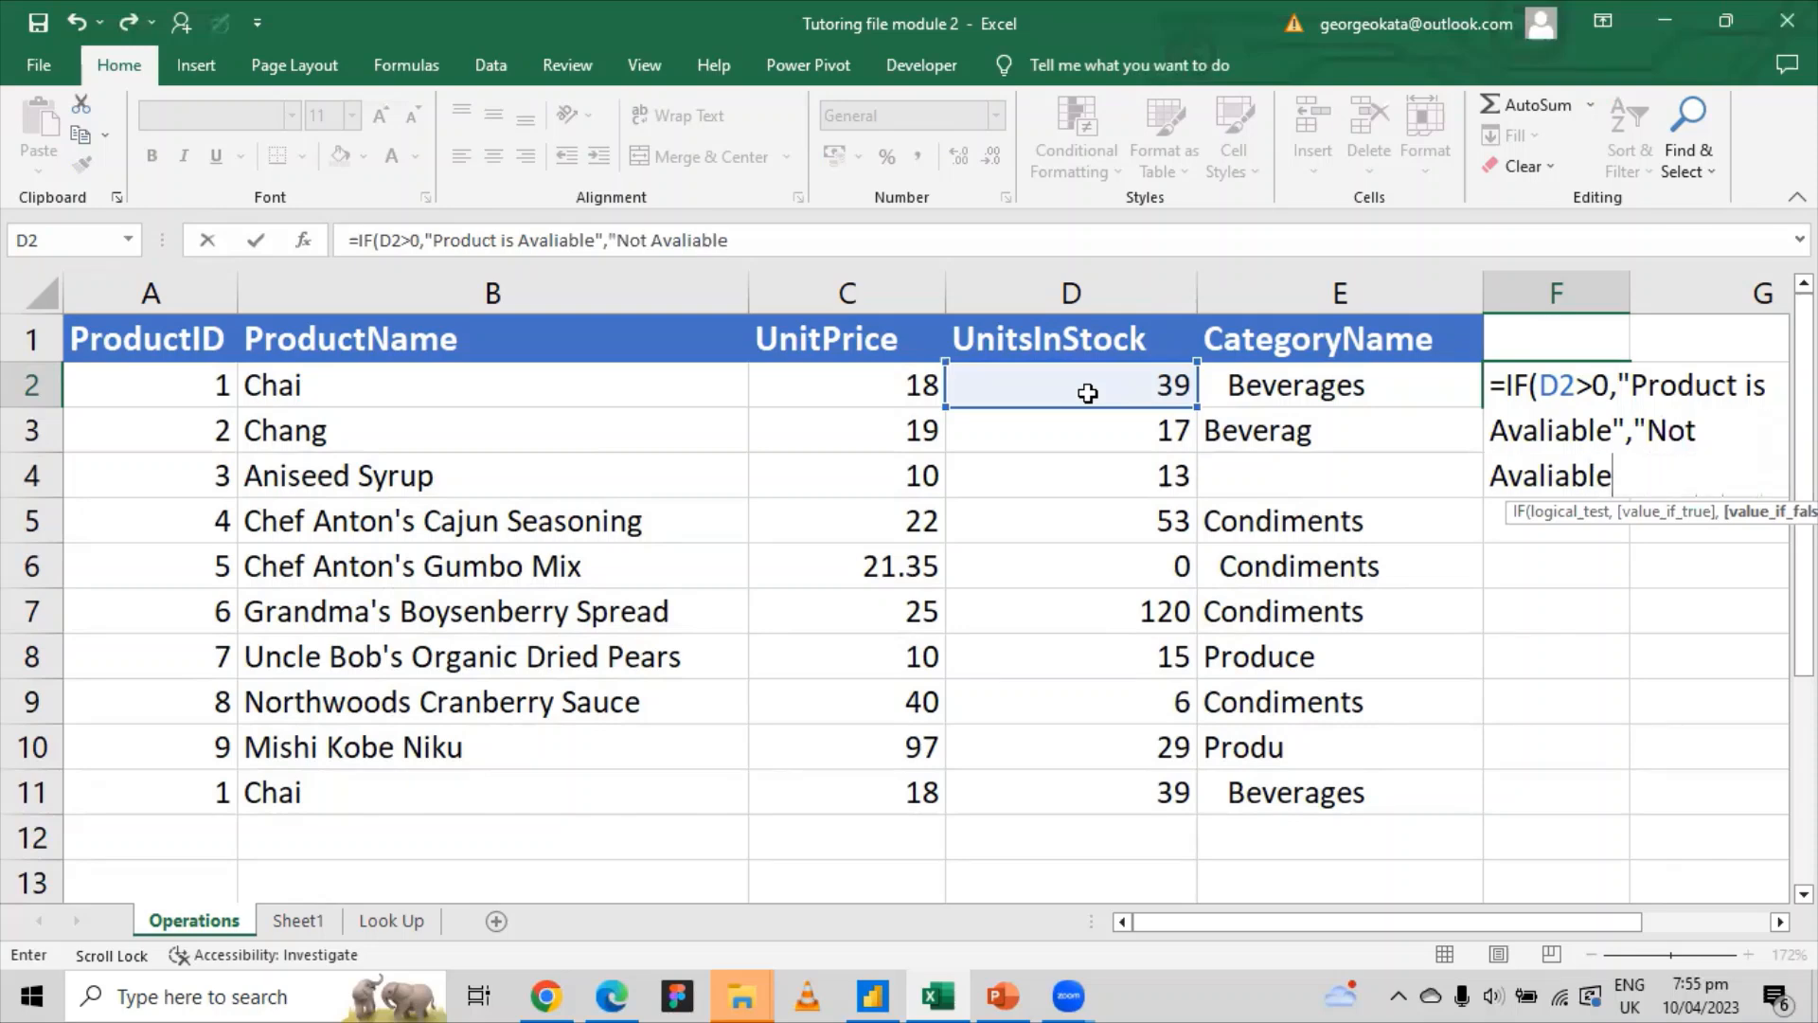
{"action": "type", "text": "\")"}
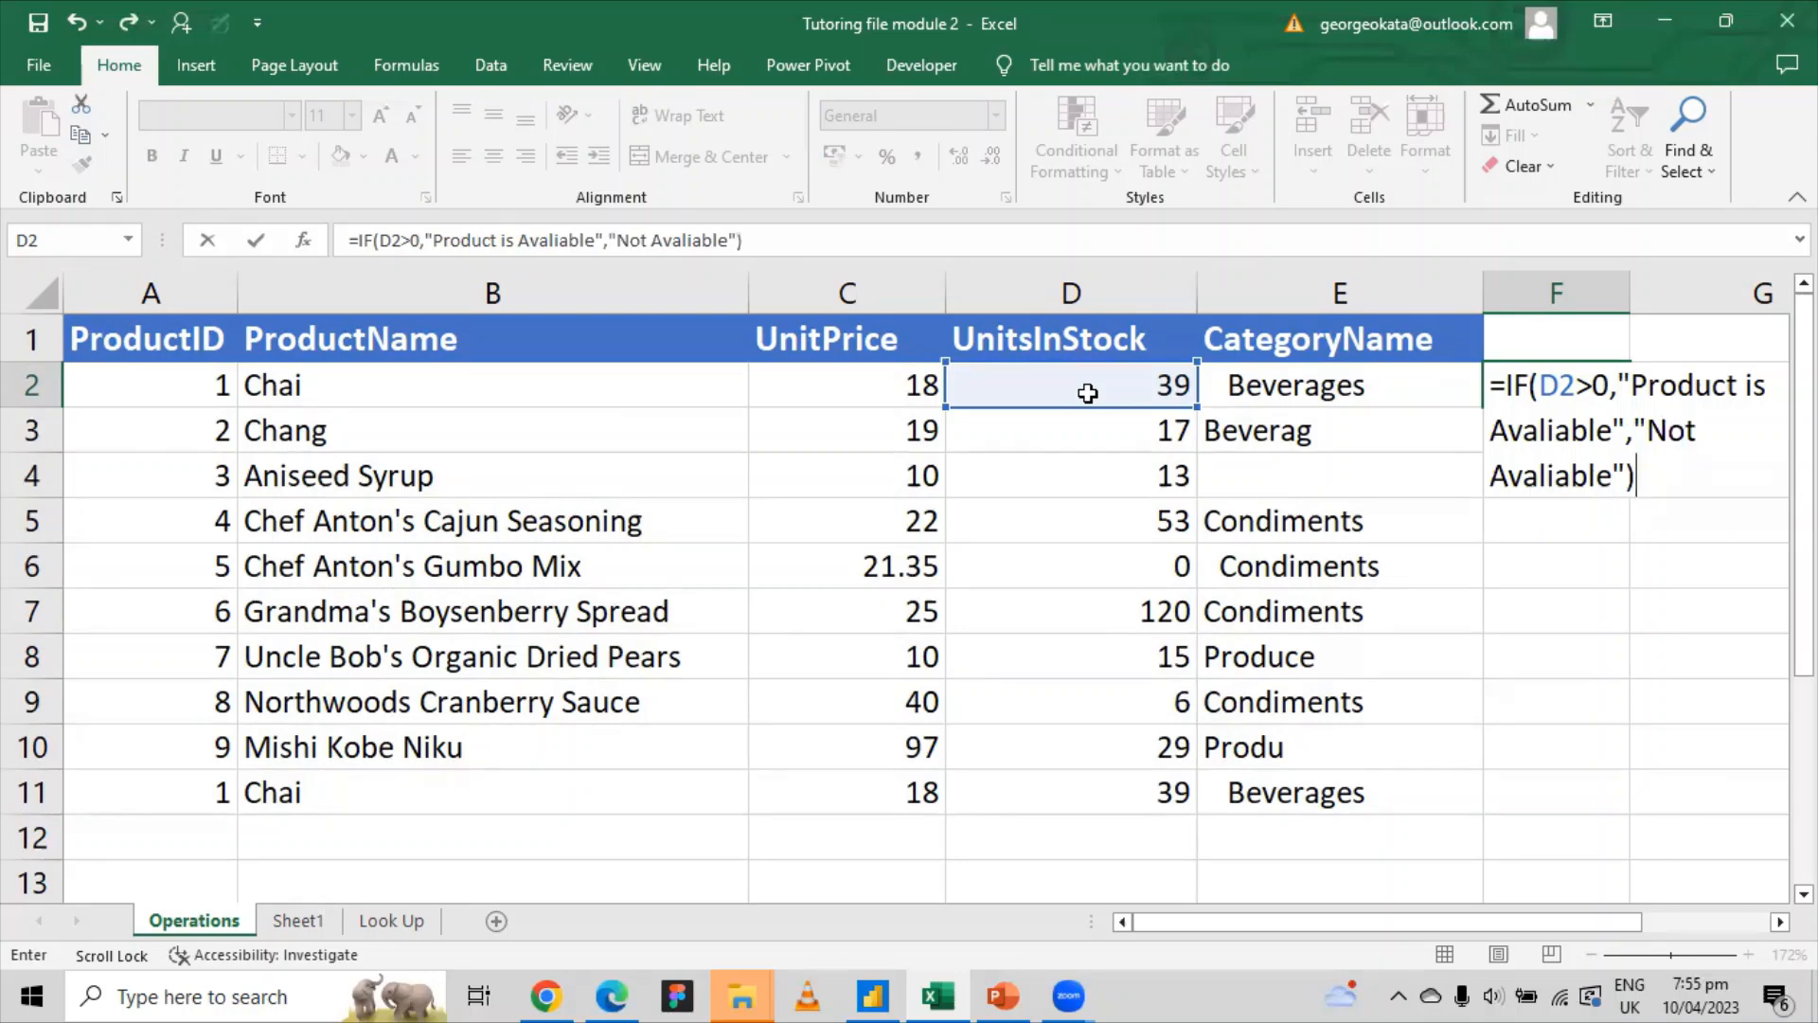
{"action": "key", "text": "Return"}
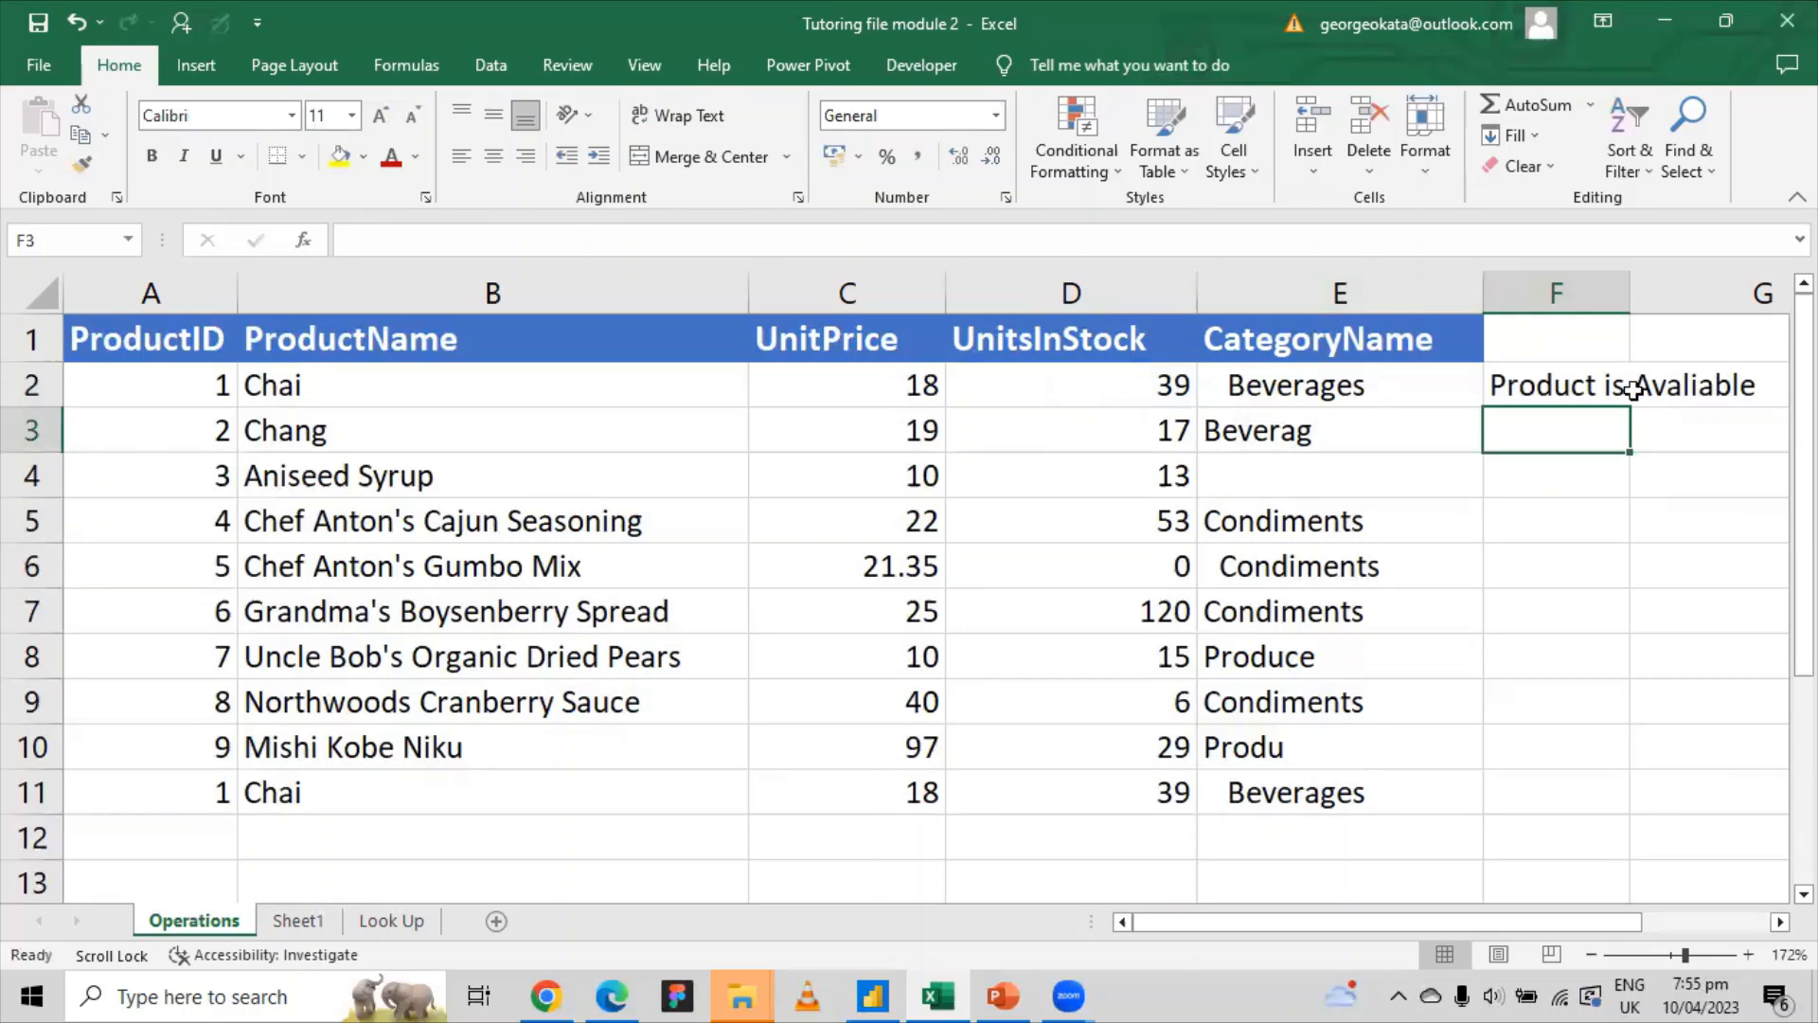
Step: Autofit column F to the availability text and review F2's IF formula
{"action": "double_click", "coordinate": [1627, 297]}
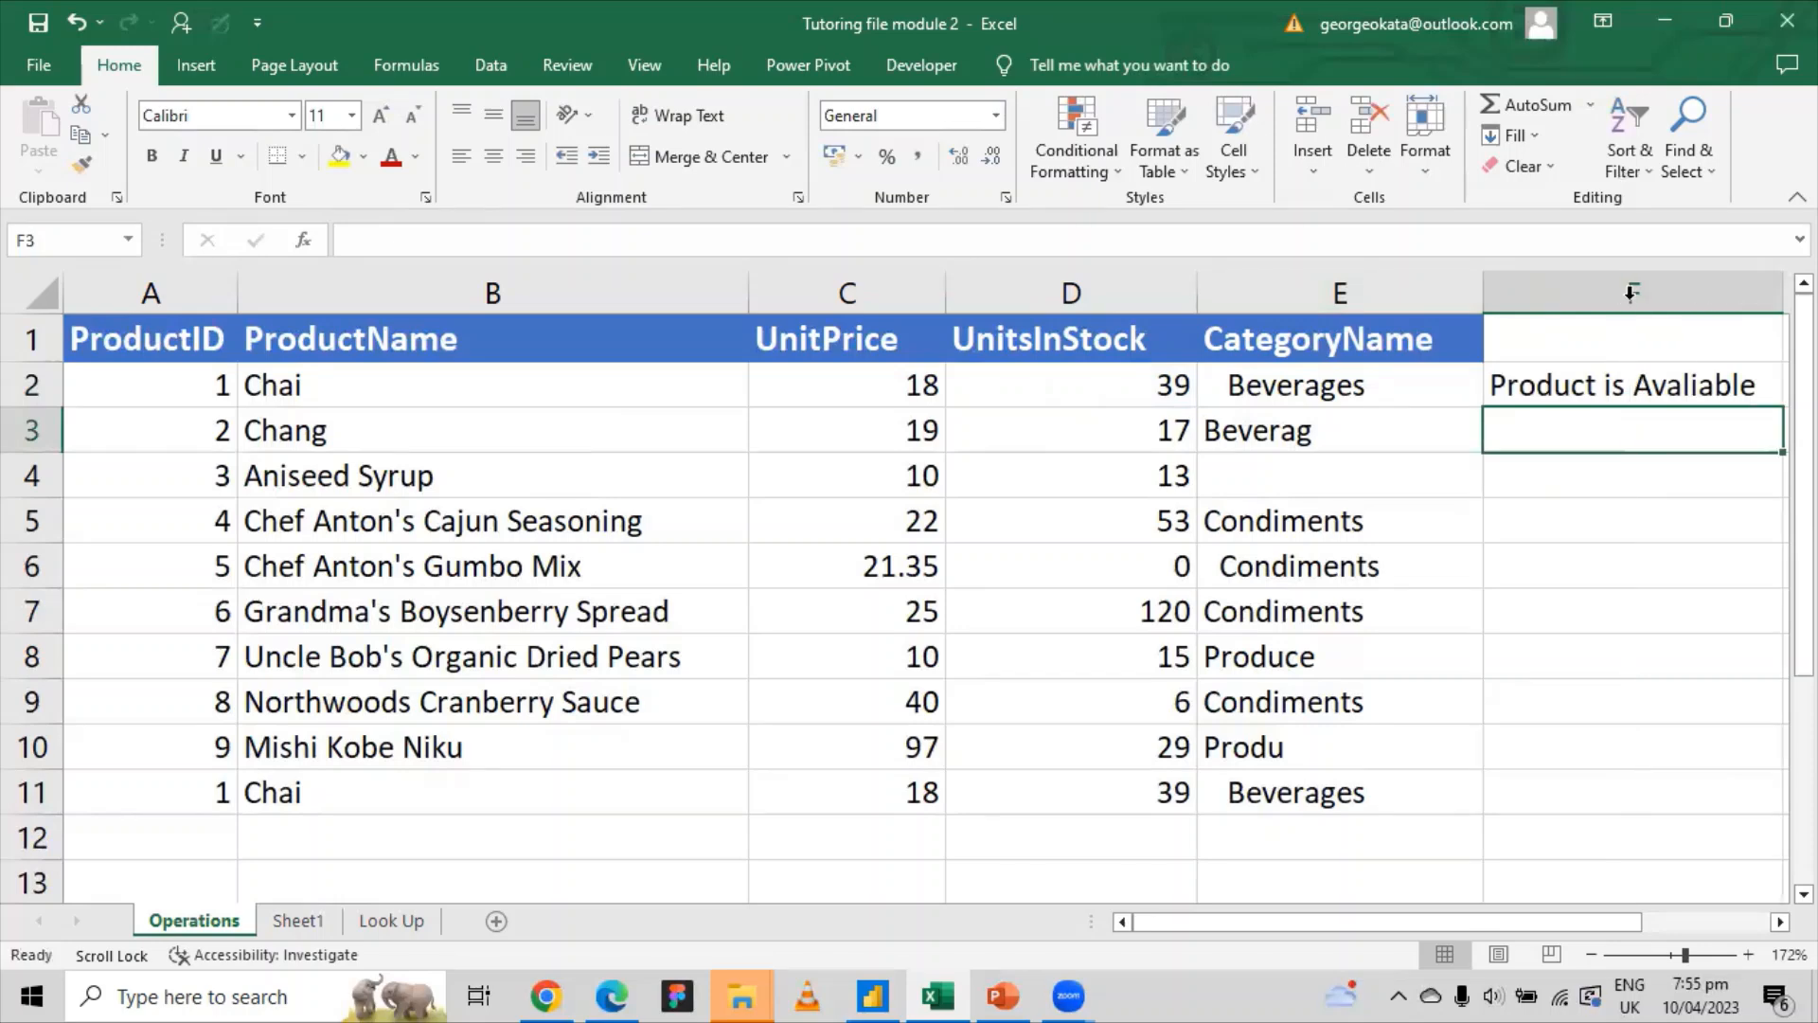
{"action": "left_click", "coordinate": [1667, 389]}
{"action": "left_click", "coordinate": [538, 239]}
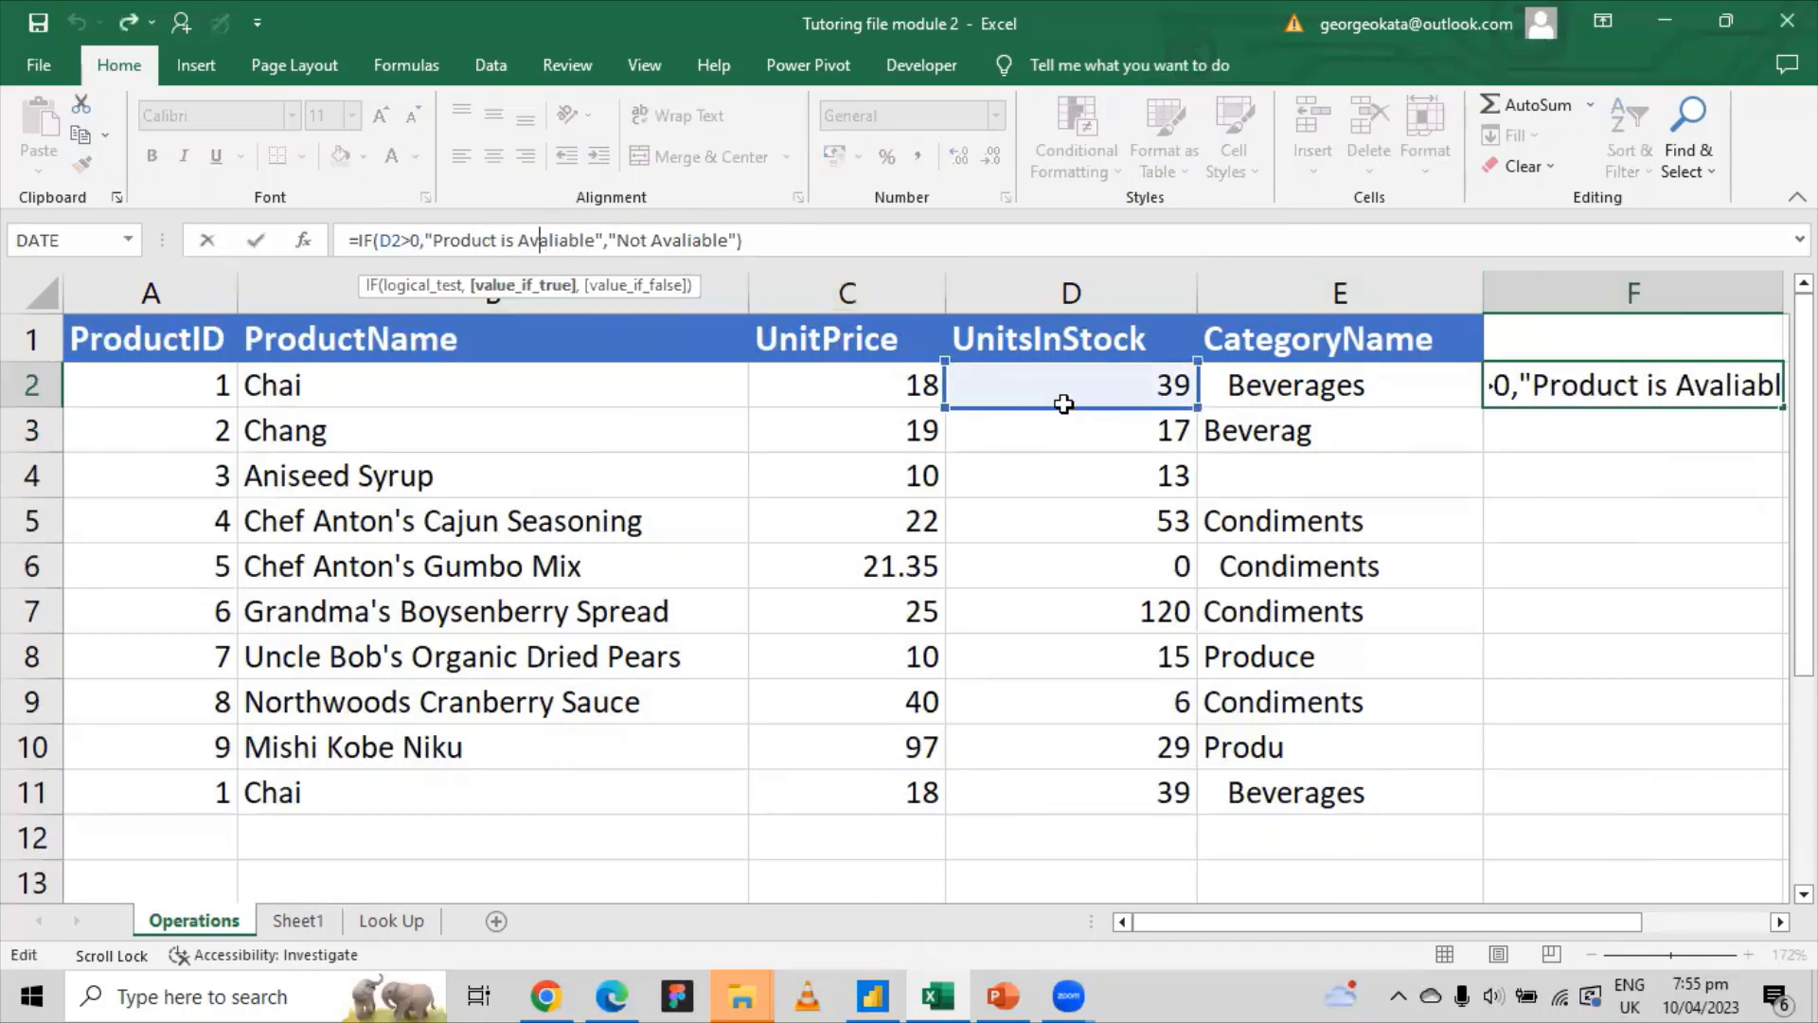
{"action": "key", "text": "Escape"}
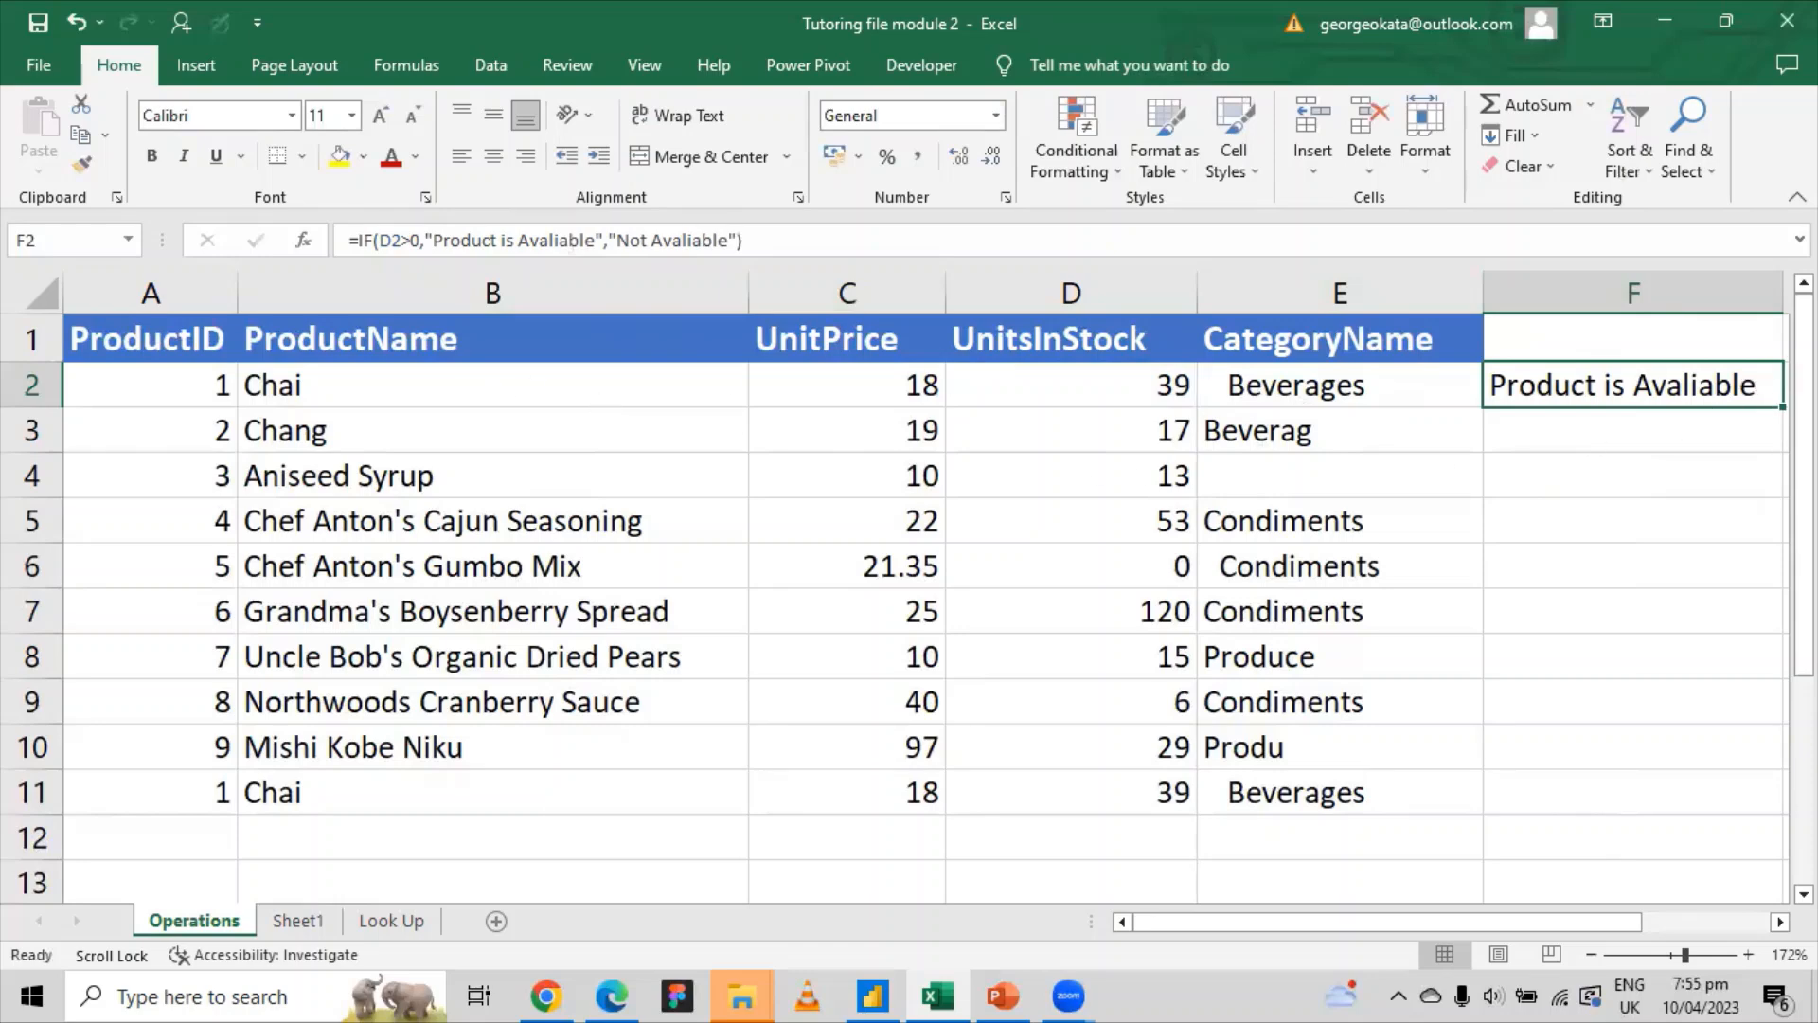
Step: Fill the availability formula from F2 down through F11
{"action": "left_click_drag", "start_coordinate": [1783, 406], "coordinate": [1769, 474]}
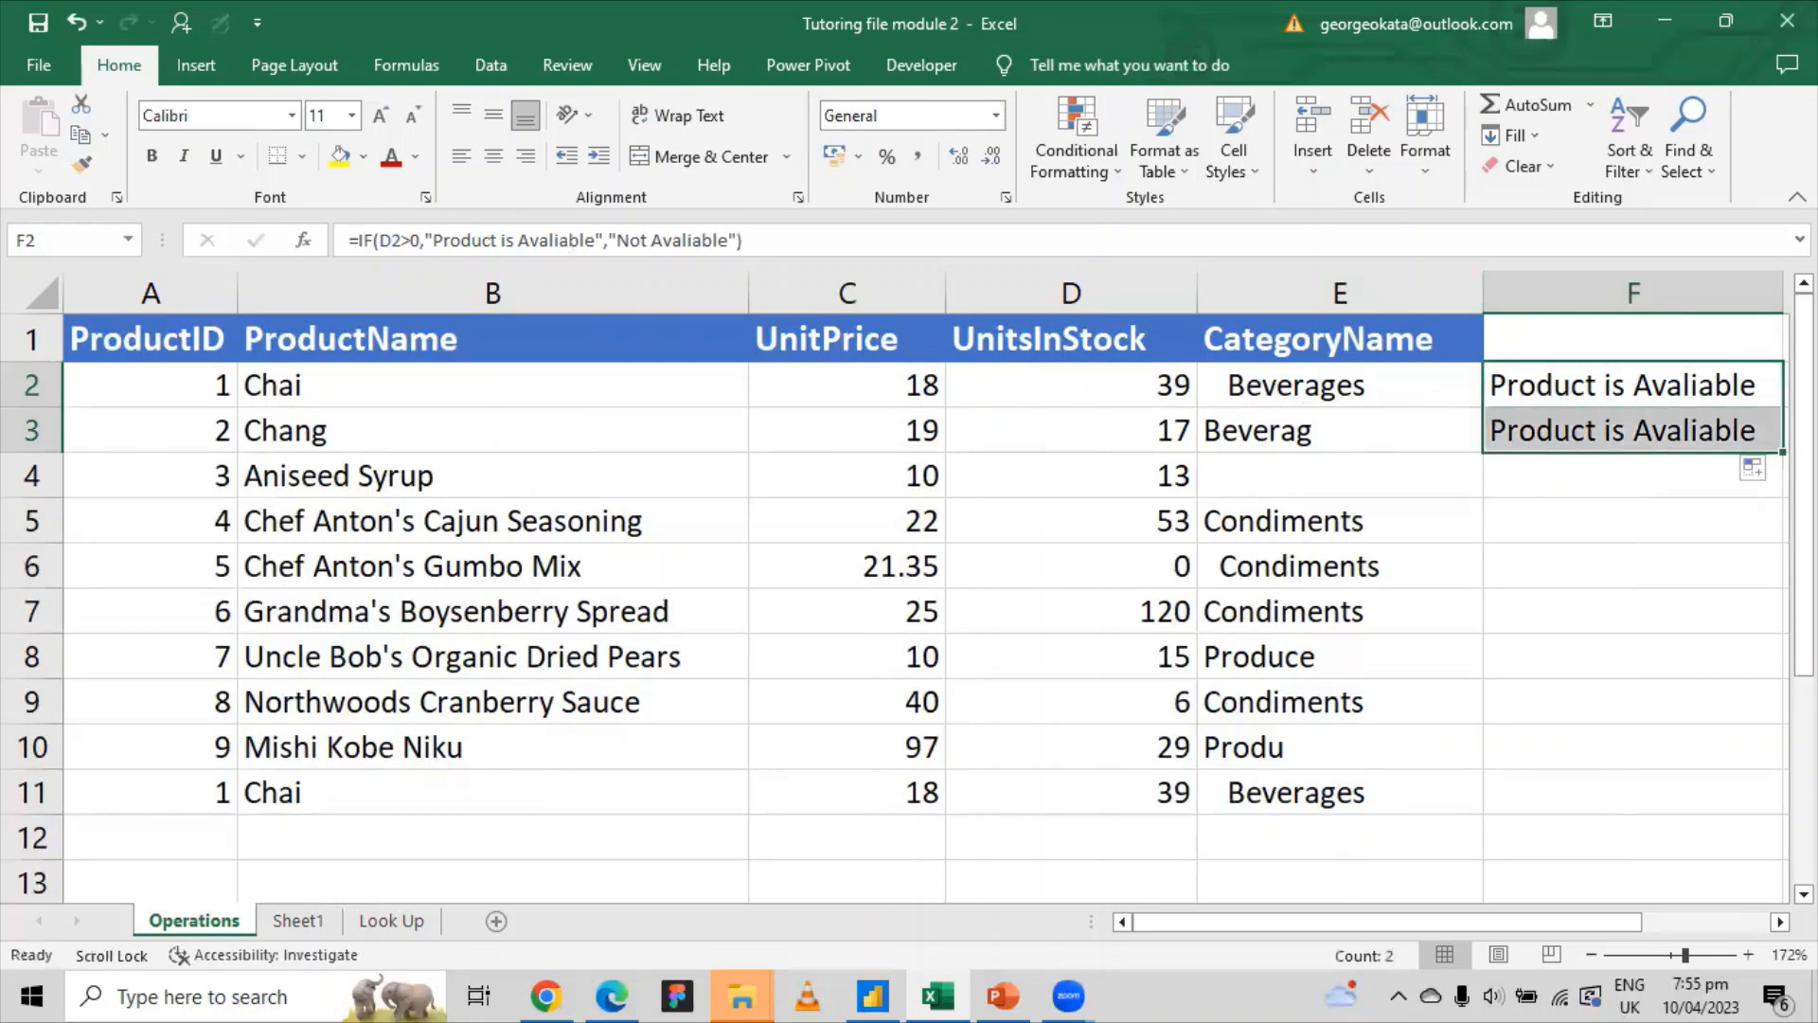
{"action": "double_click", "coordinate": [1782, 453]}
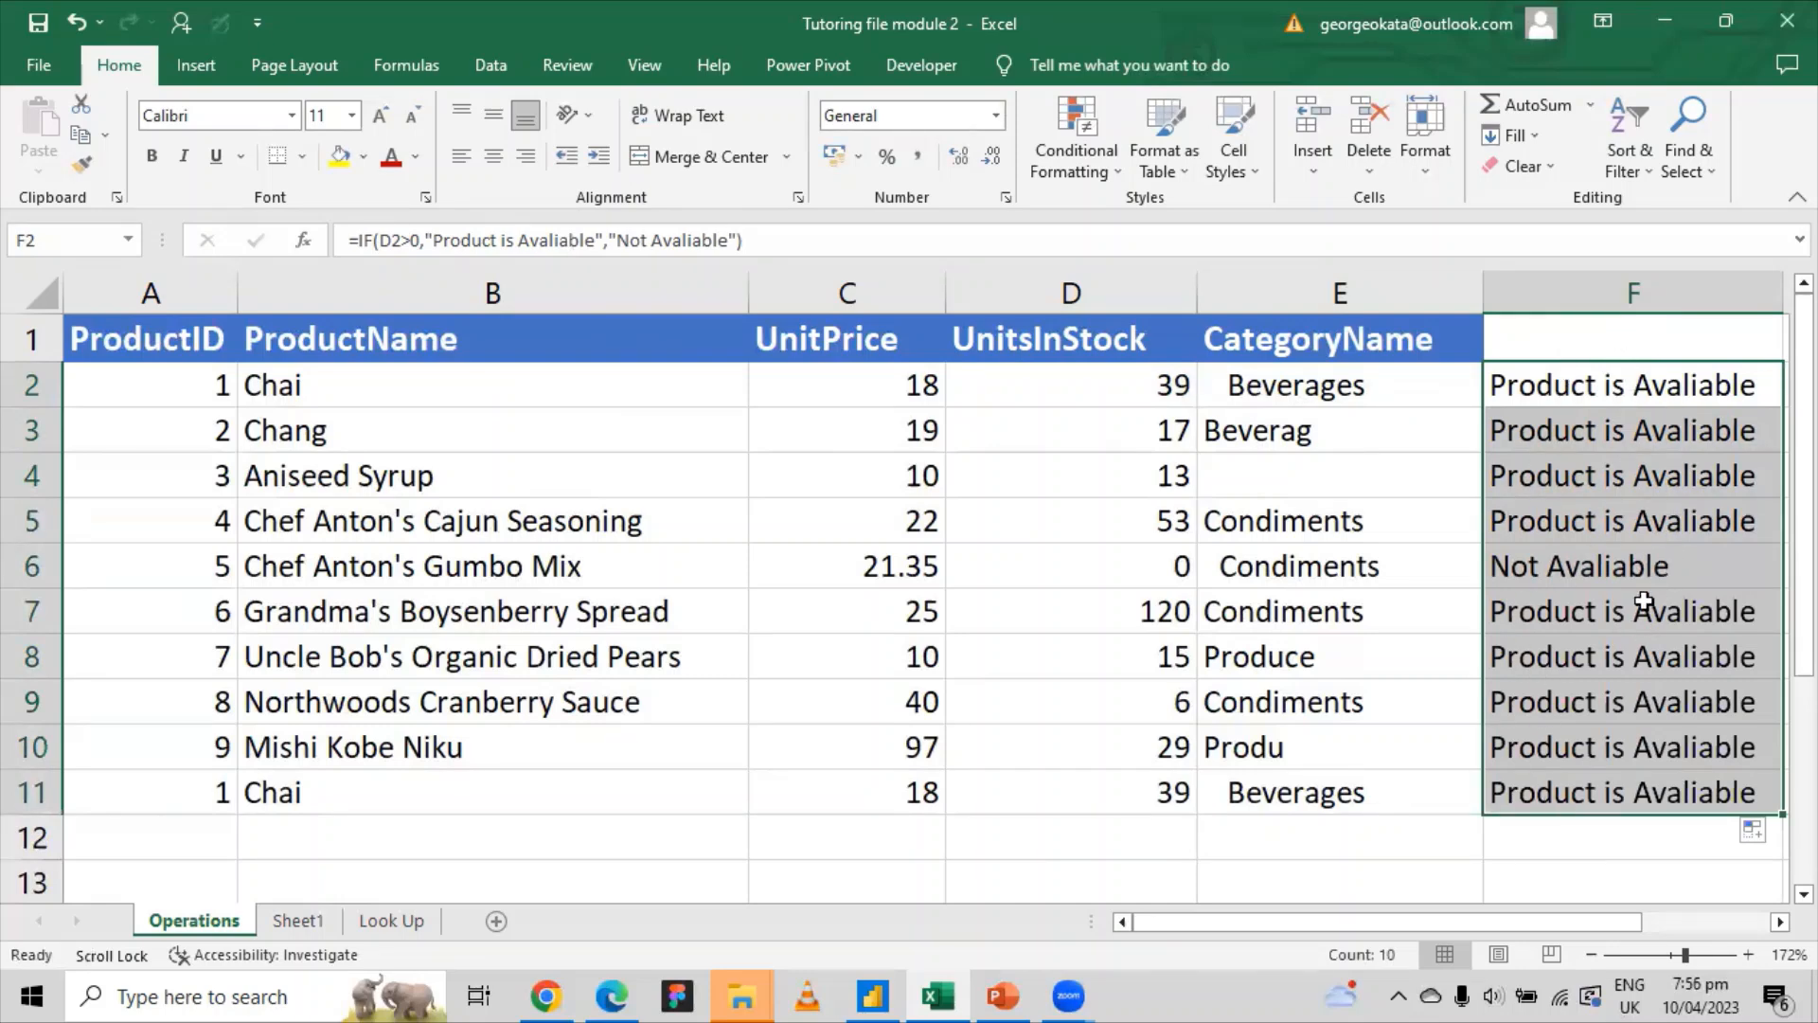
{"action": "left_click", "coordinate": [1618, 343]}
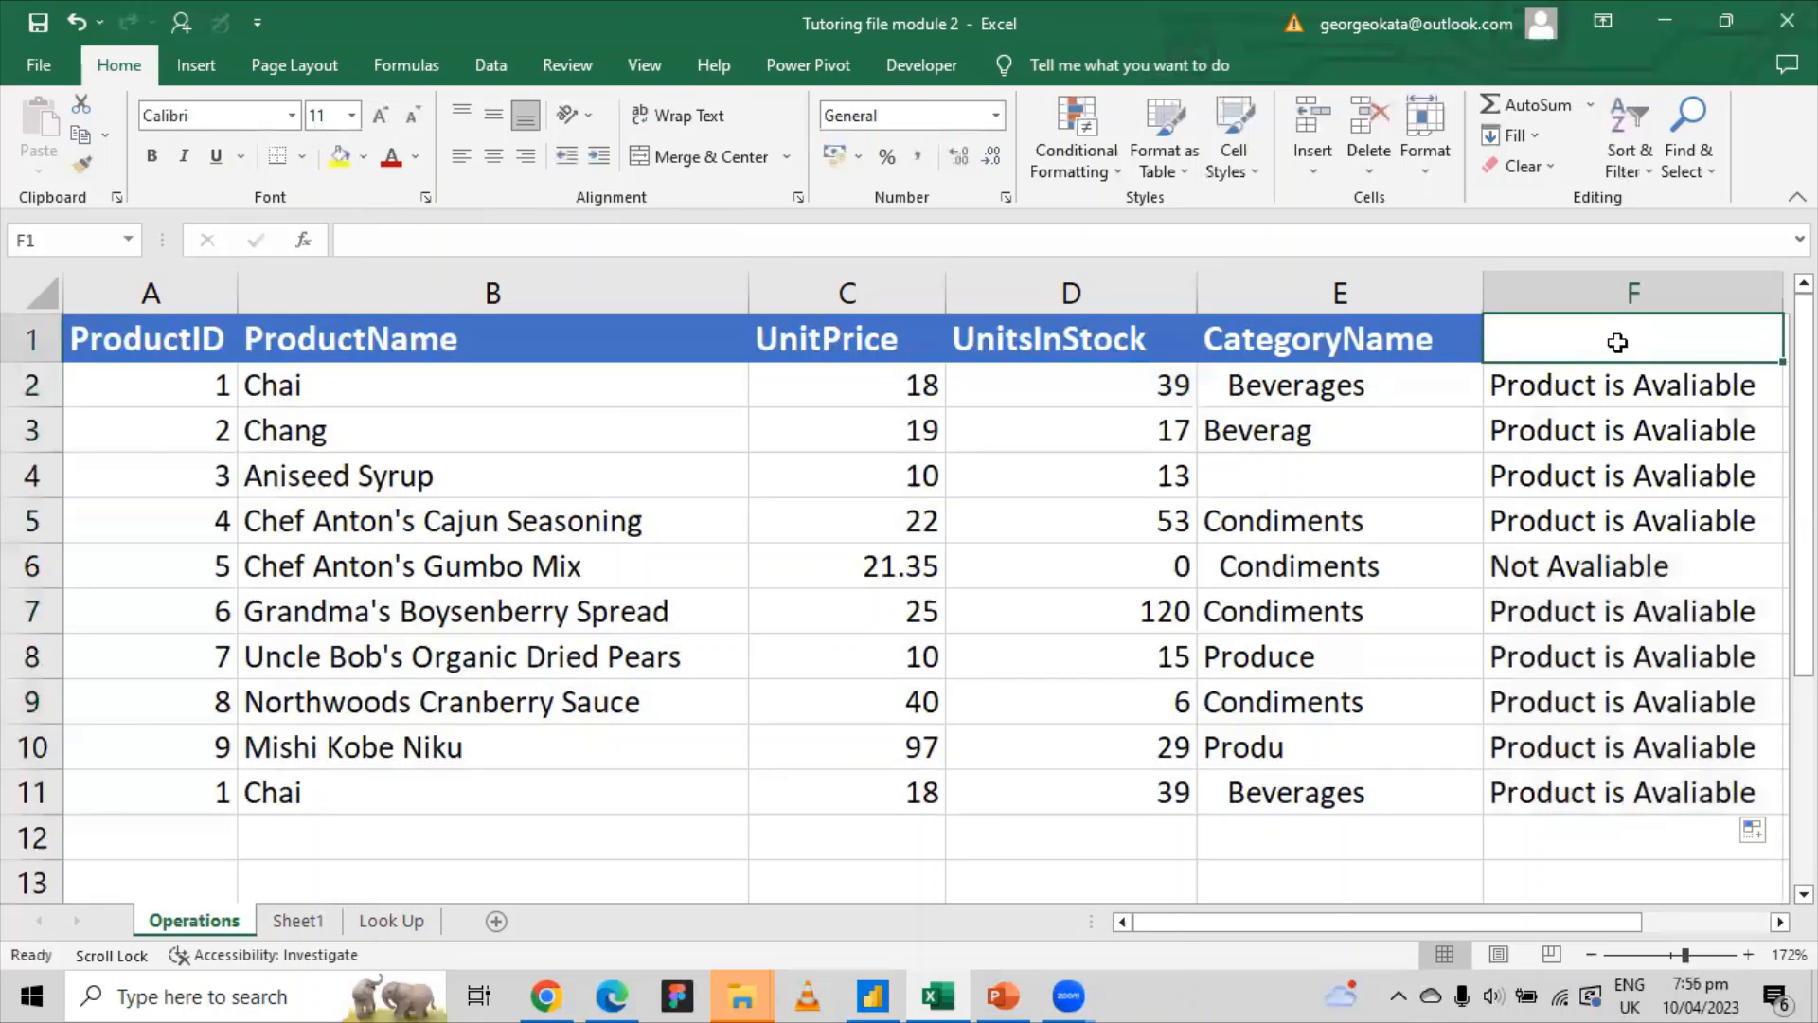
Step: Label F1 'Product Status' and copy E1's header formatting onto it
{"action": "type", "text": "Avaliable"}
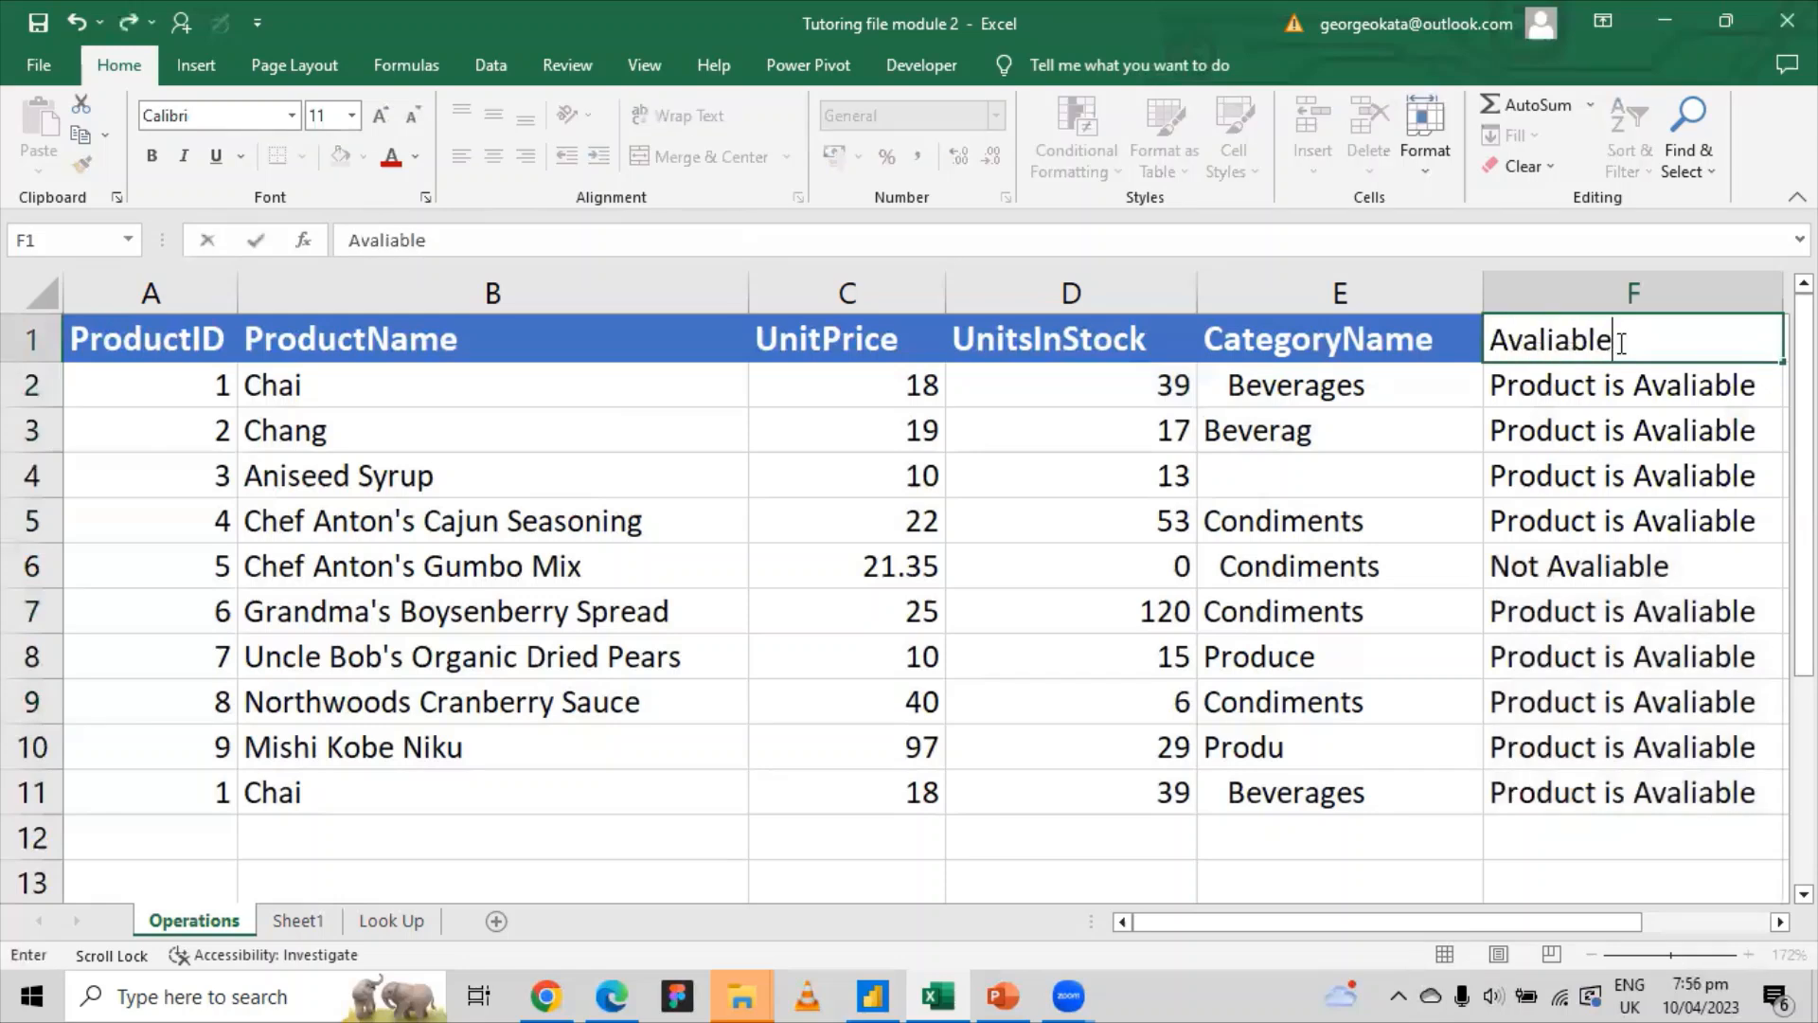
{"action": "double_click", "coordinate": [1487, 341]}
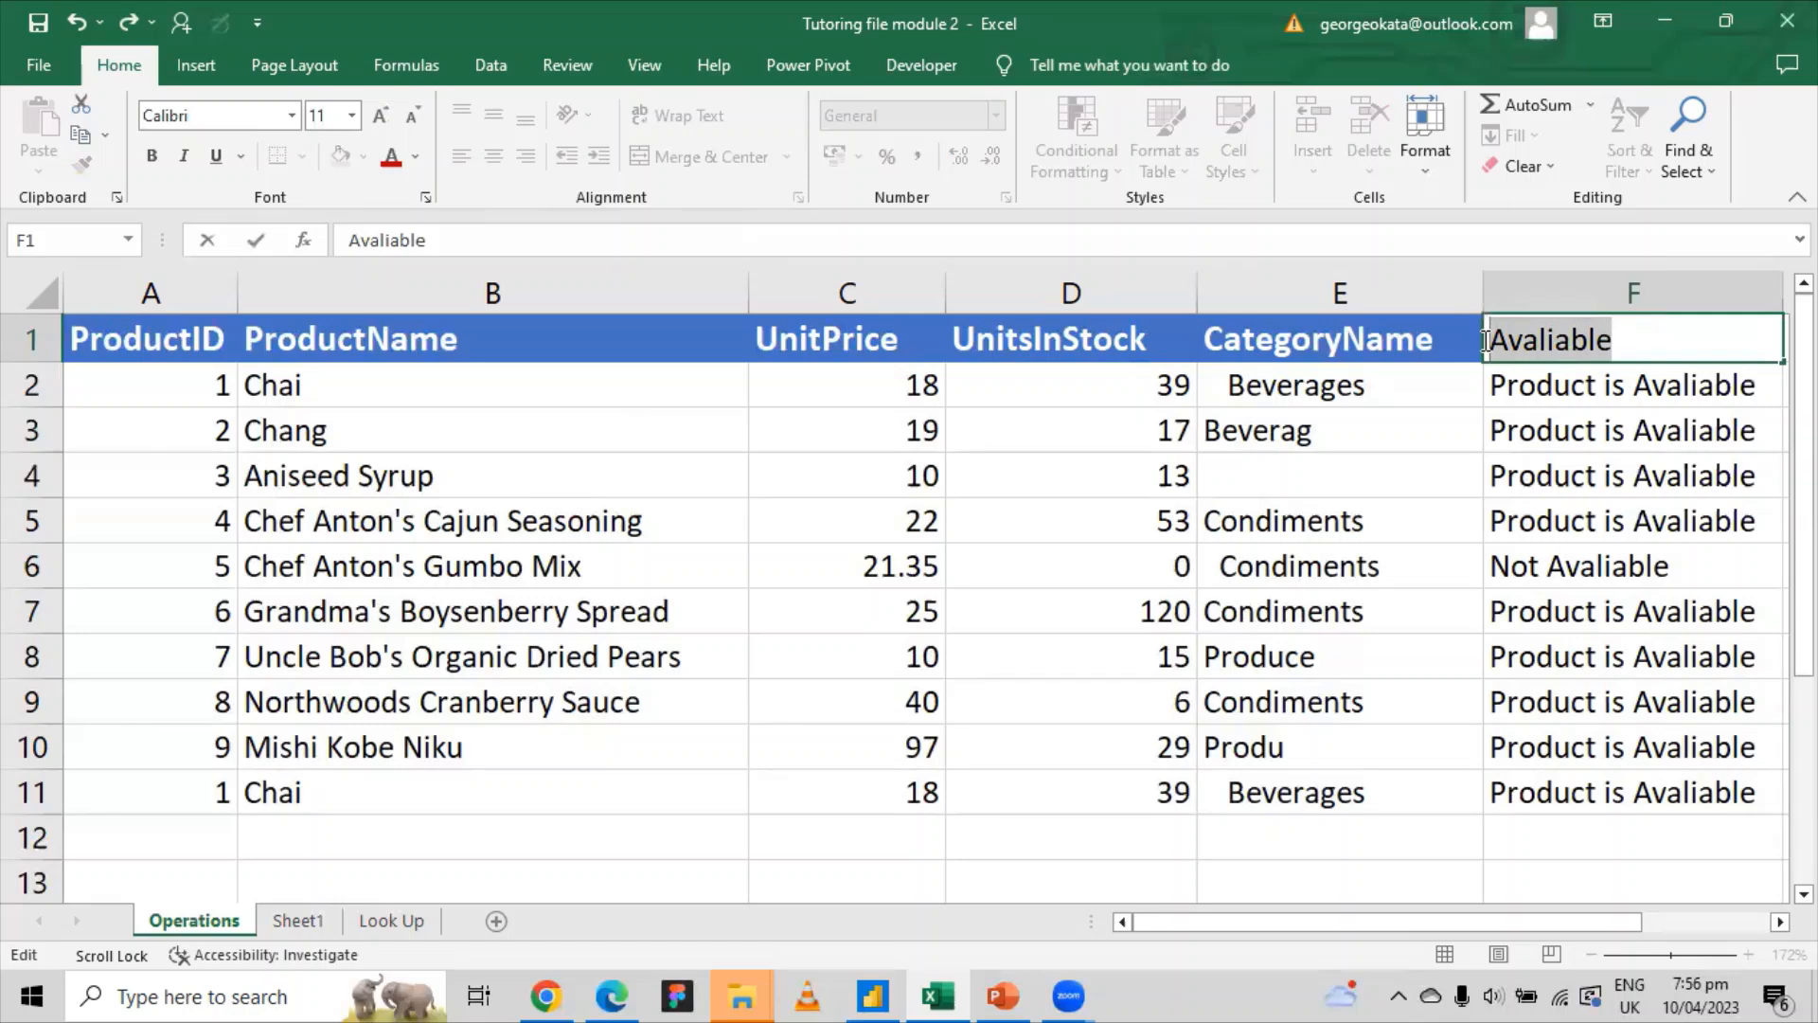
{"action": "type", "text": "Product "}
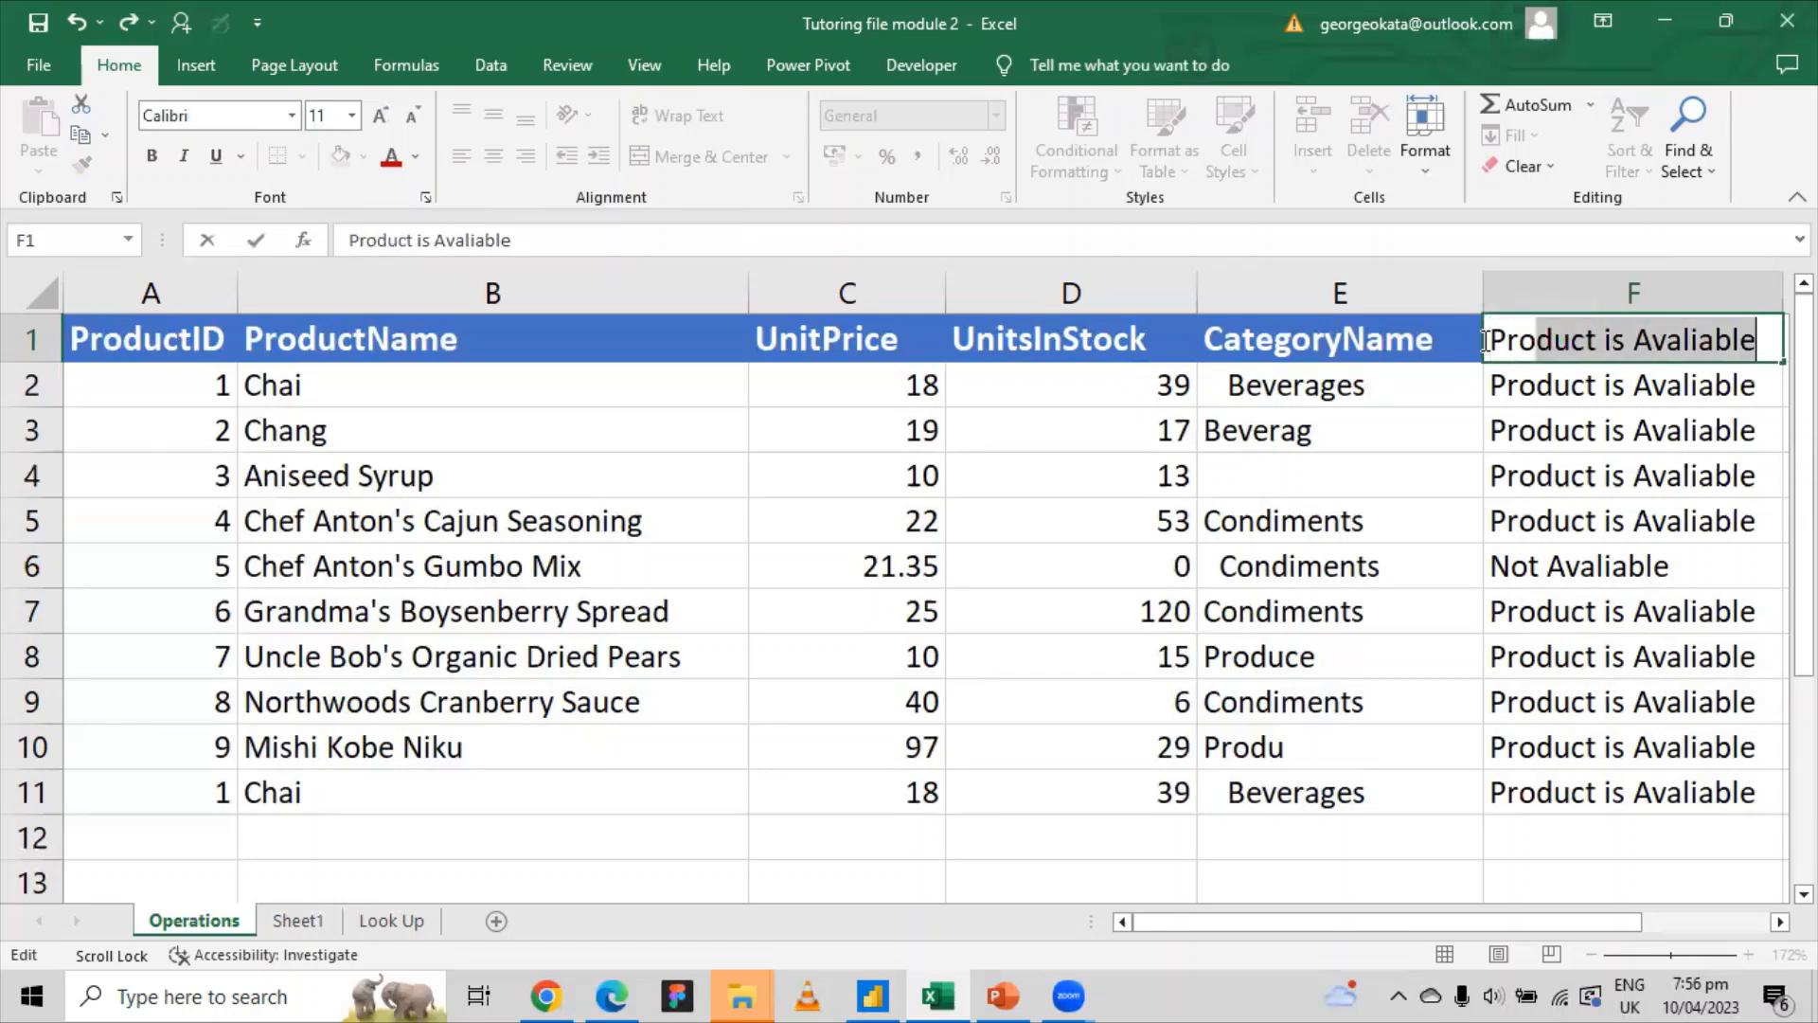
{"action": "type", "text": "S"}
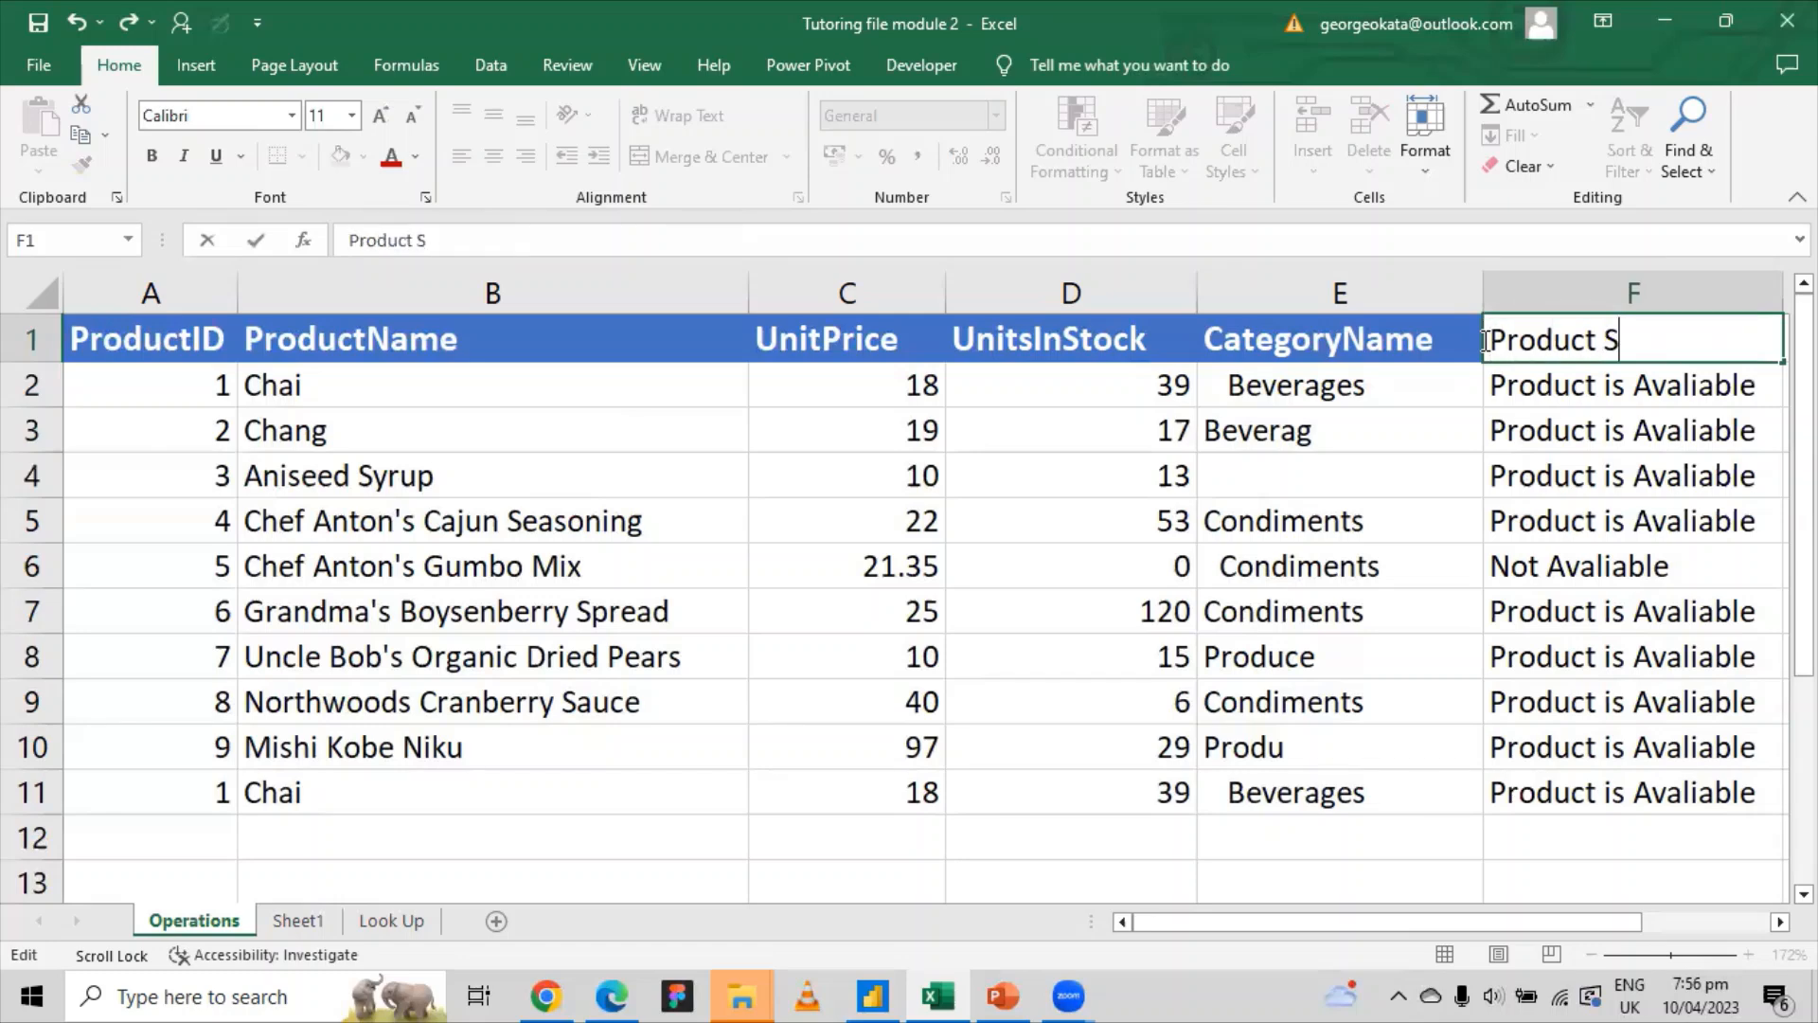
{"action": "type", "text": "tatus"}
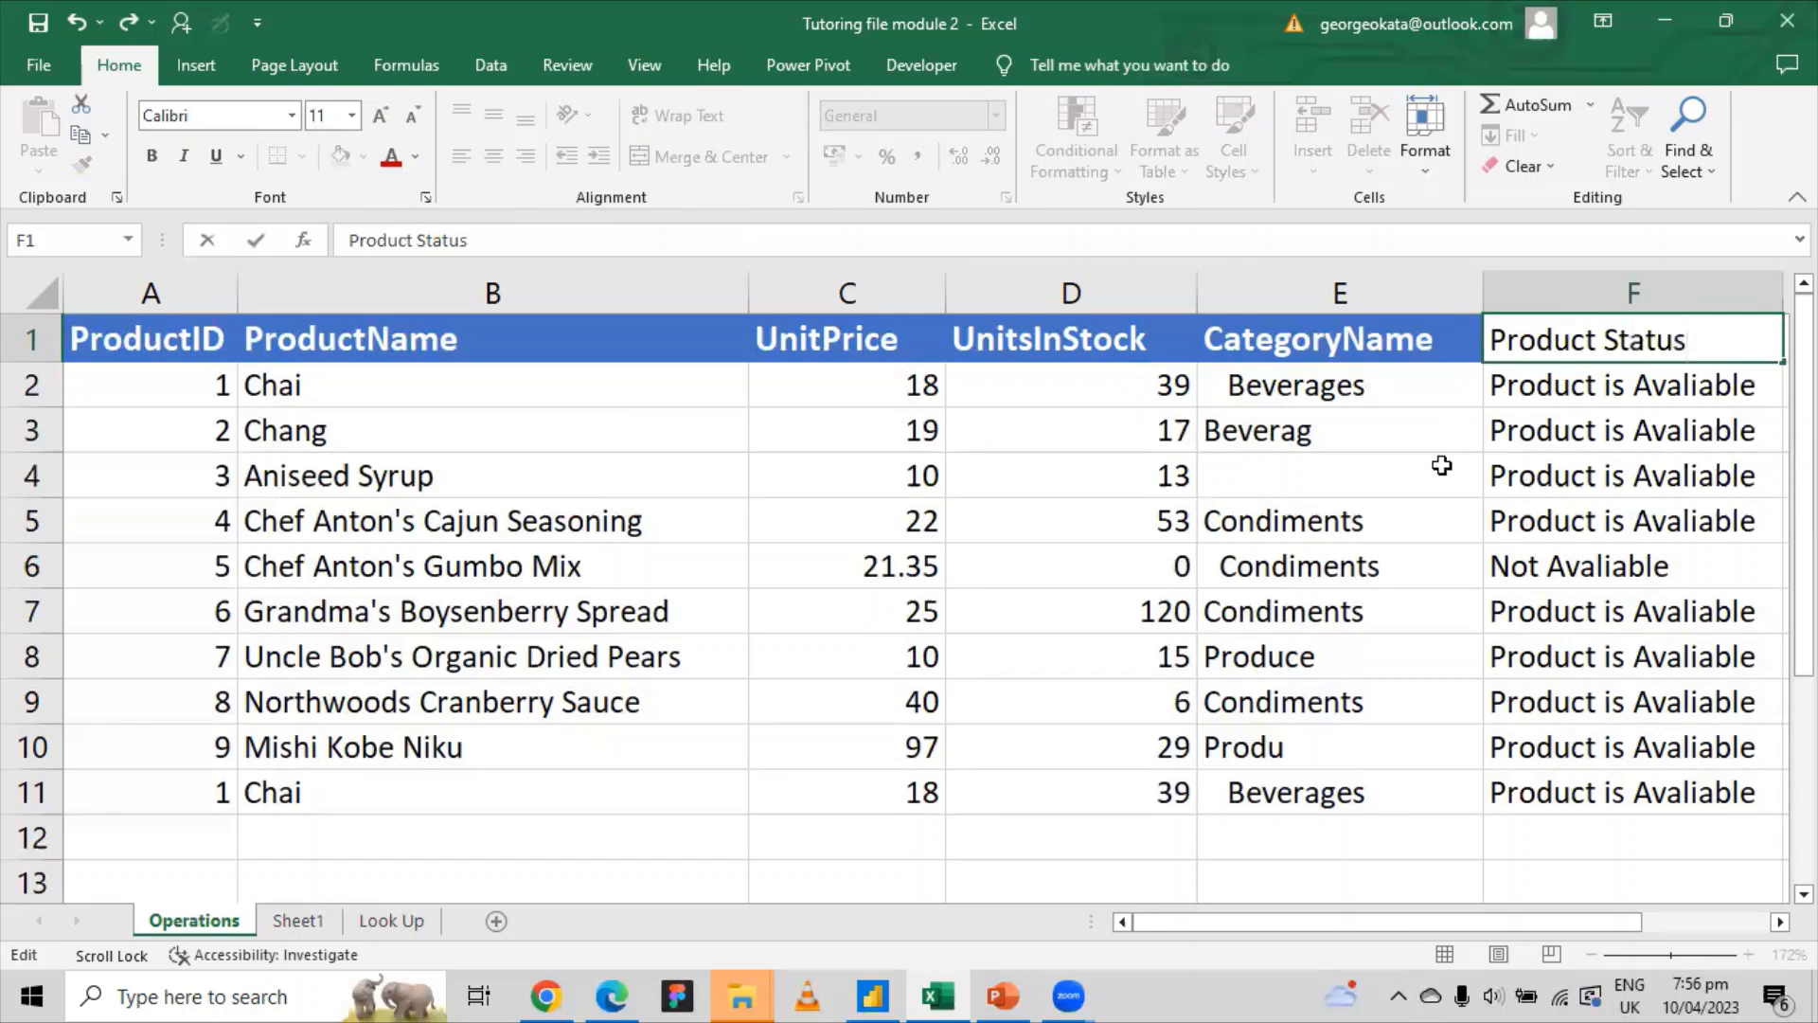
{"action": "left_click", "coordinate": [1429, 353]}
{"action": "left_click", "coordinate": [1653, 339]}
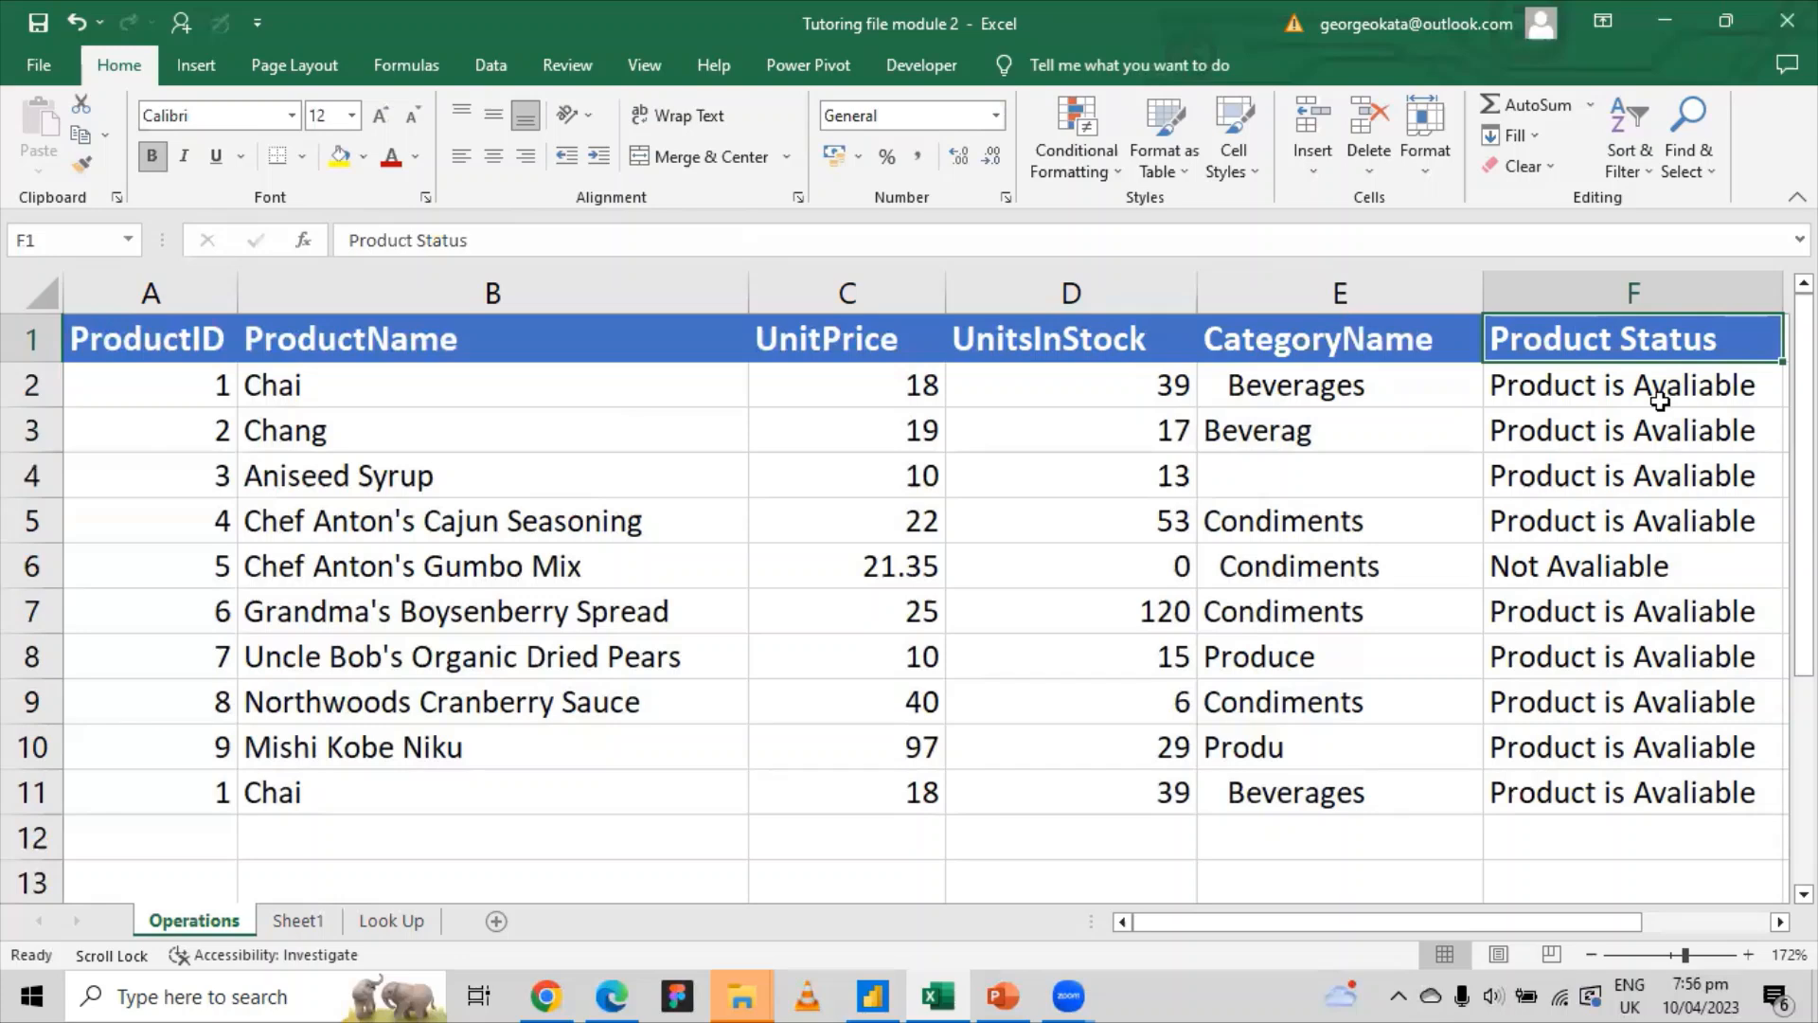
{"action": "left_click", "coordinate": [1554, 567]}
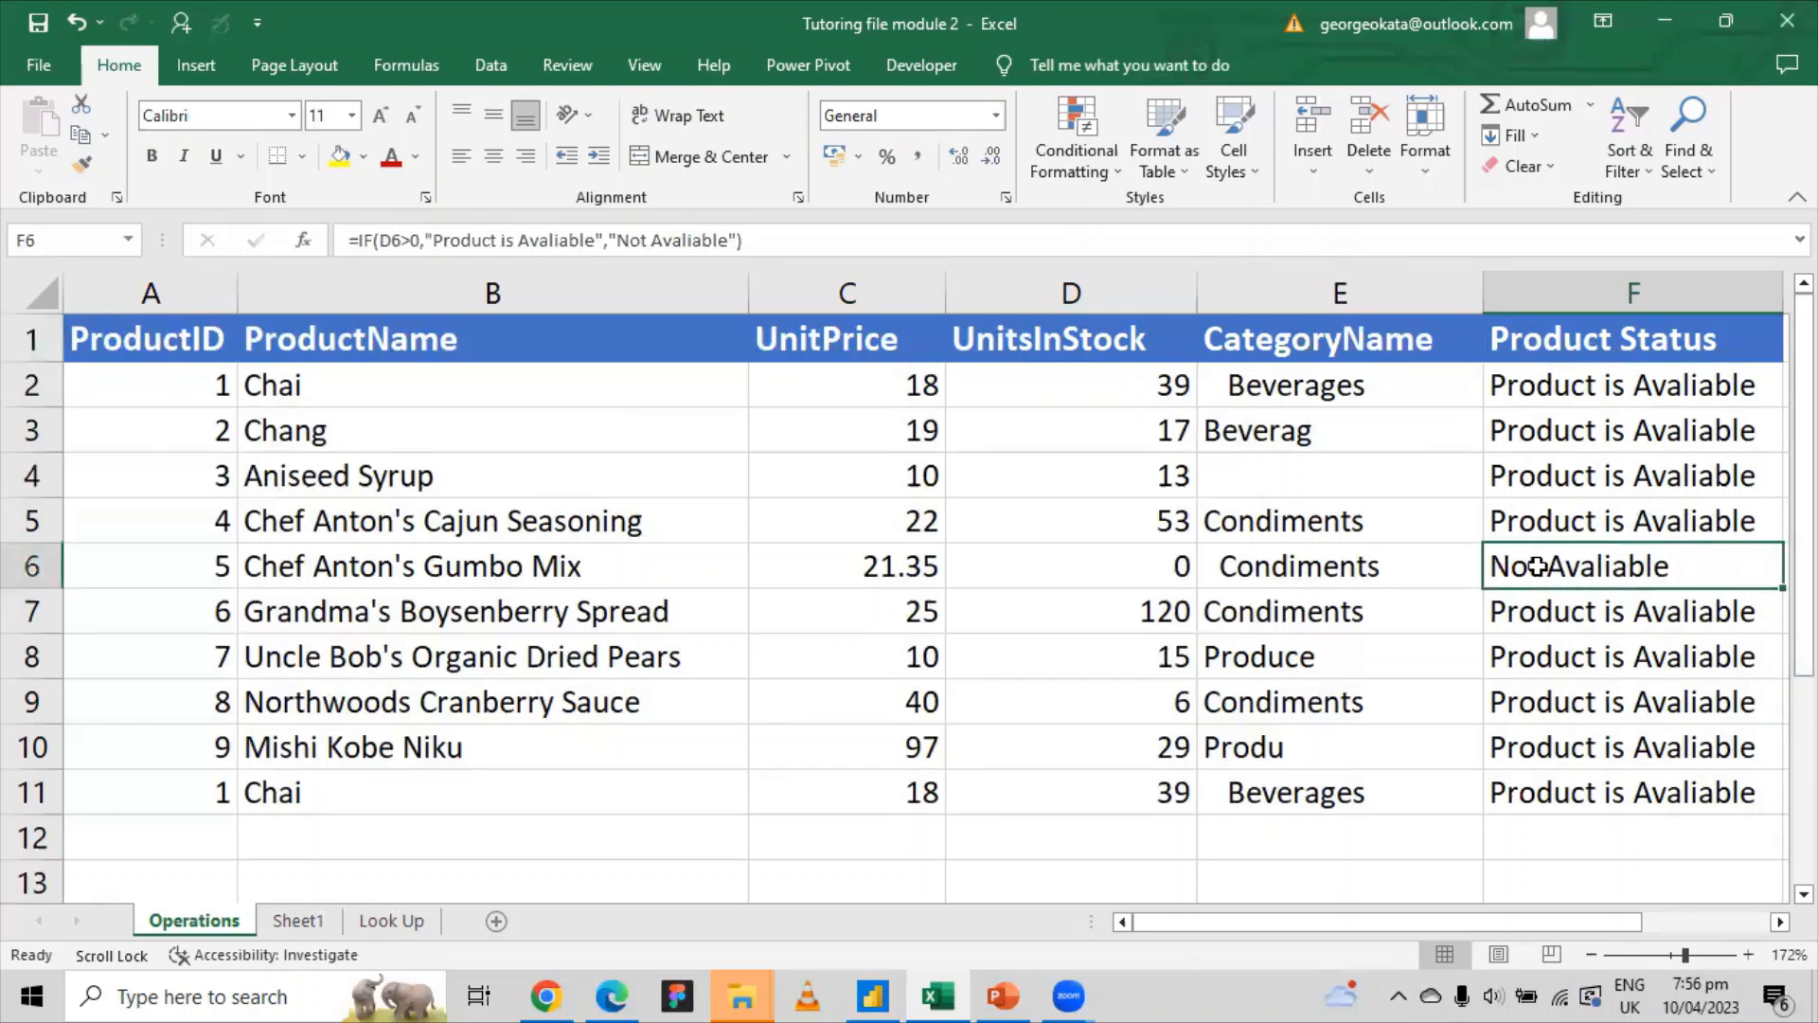
{"action": "left_click", "coordinate": [1165, 561]}
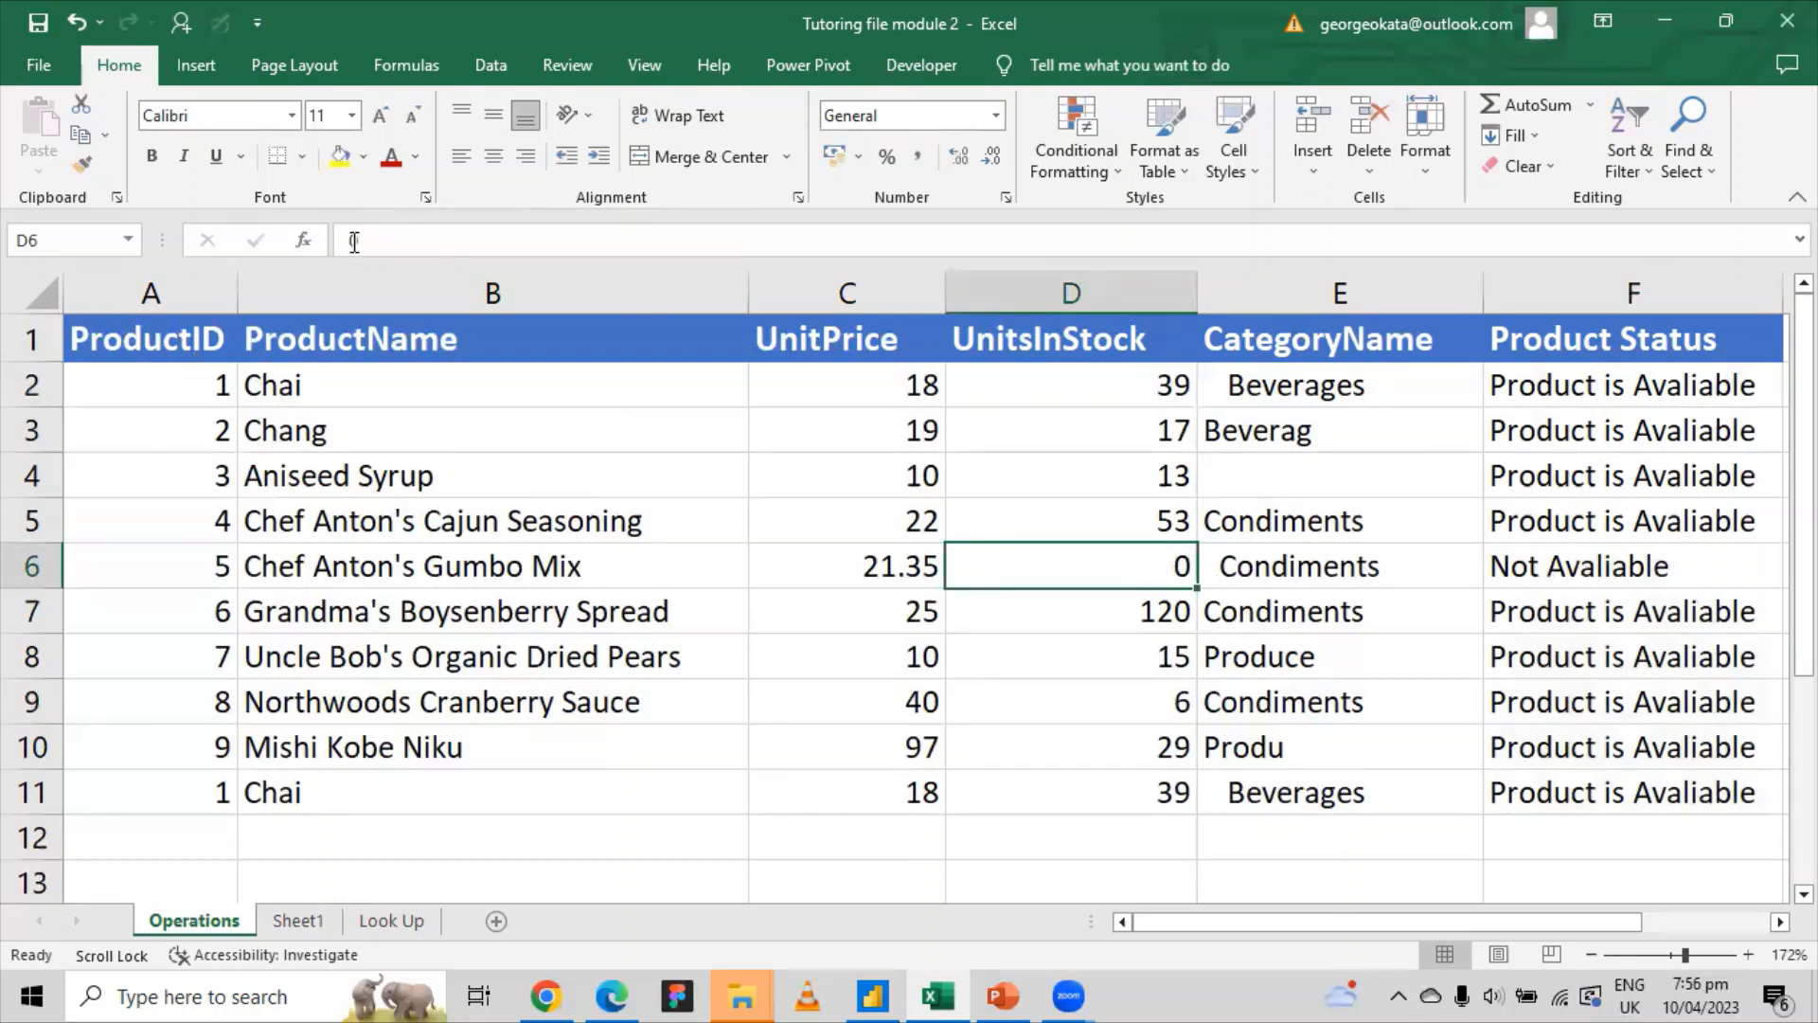
{"action": "left_click", "coordinate": [1567, 563]}
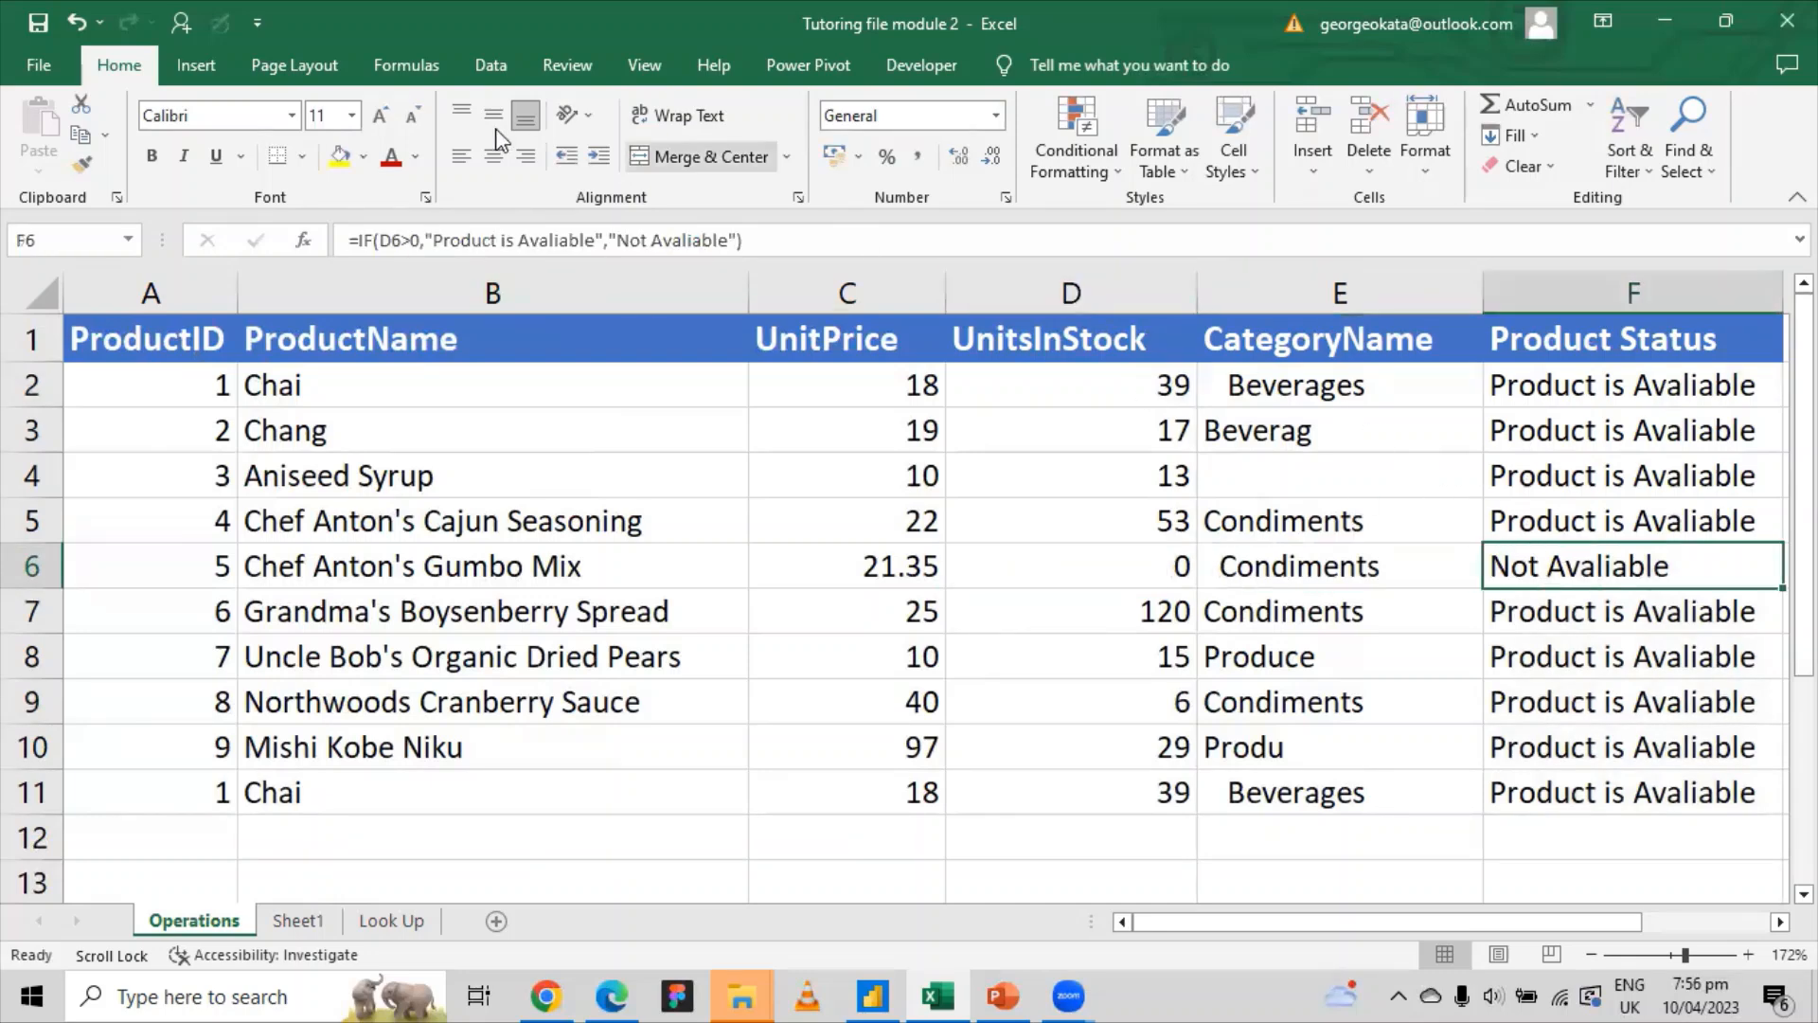
{"action": "left_click", "coordinate": [518, 239]}
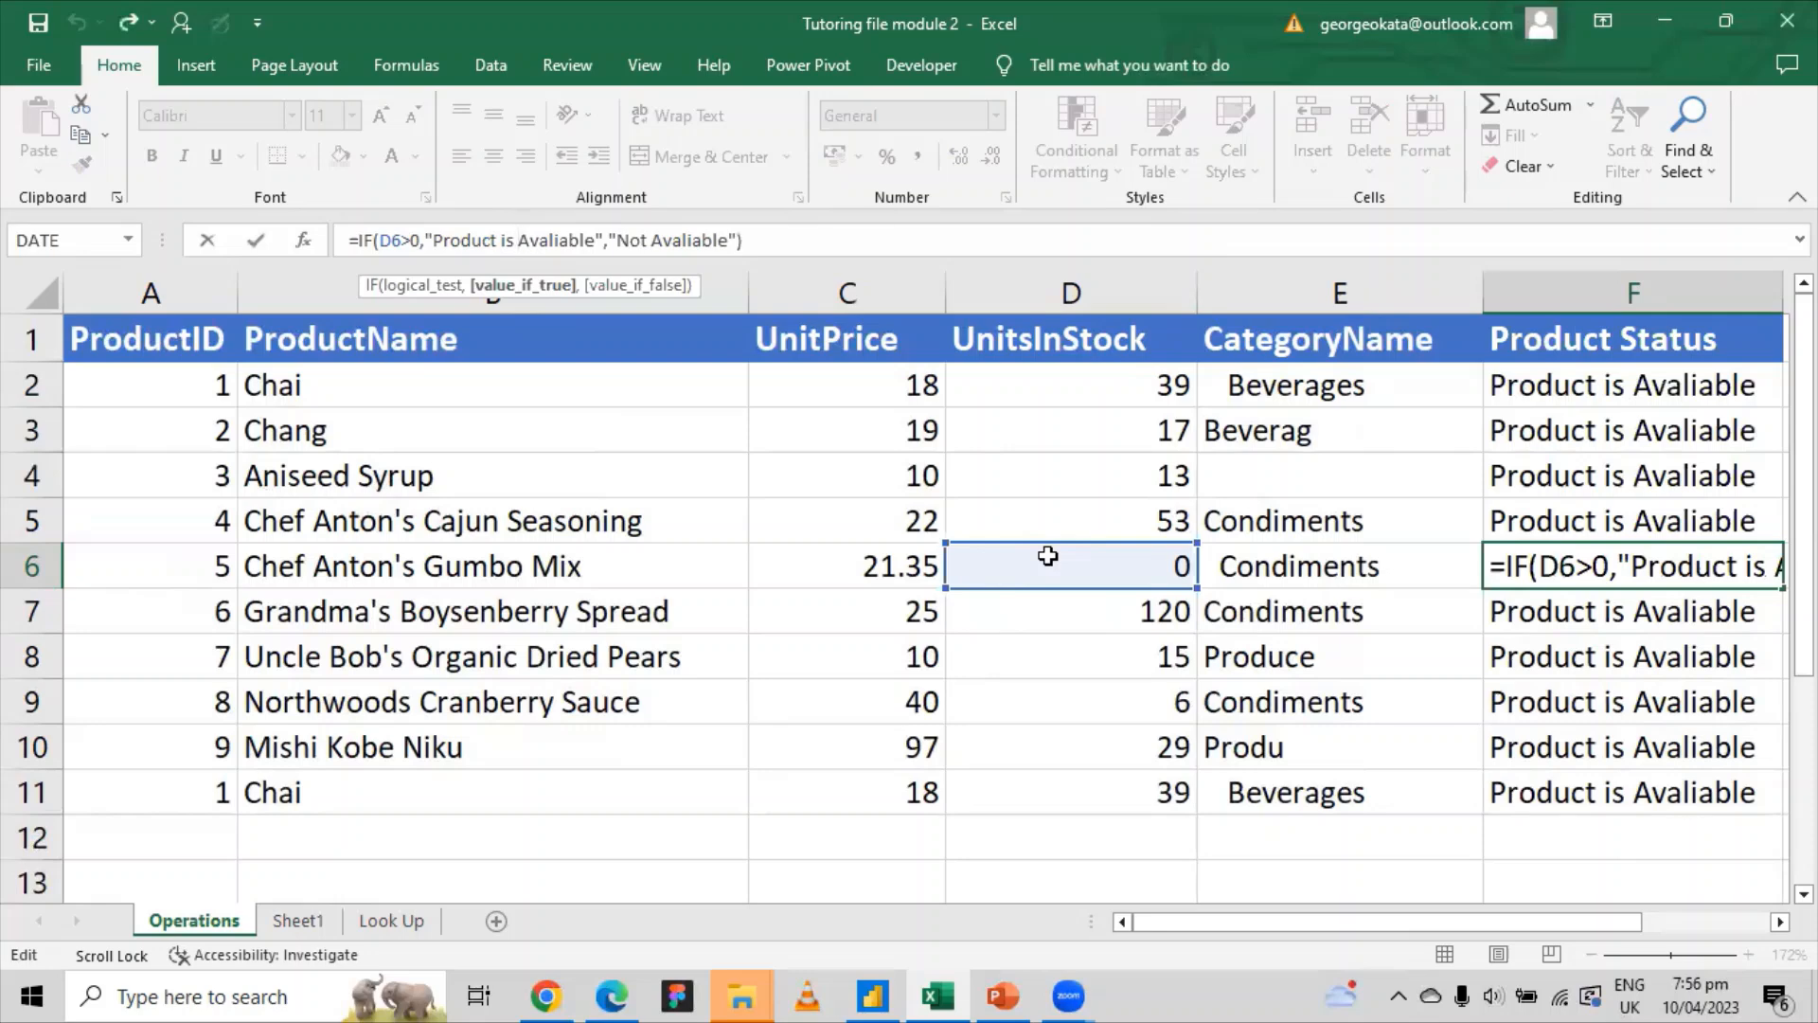
{"action": "key", "text": "Return"}
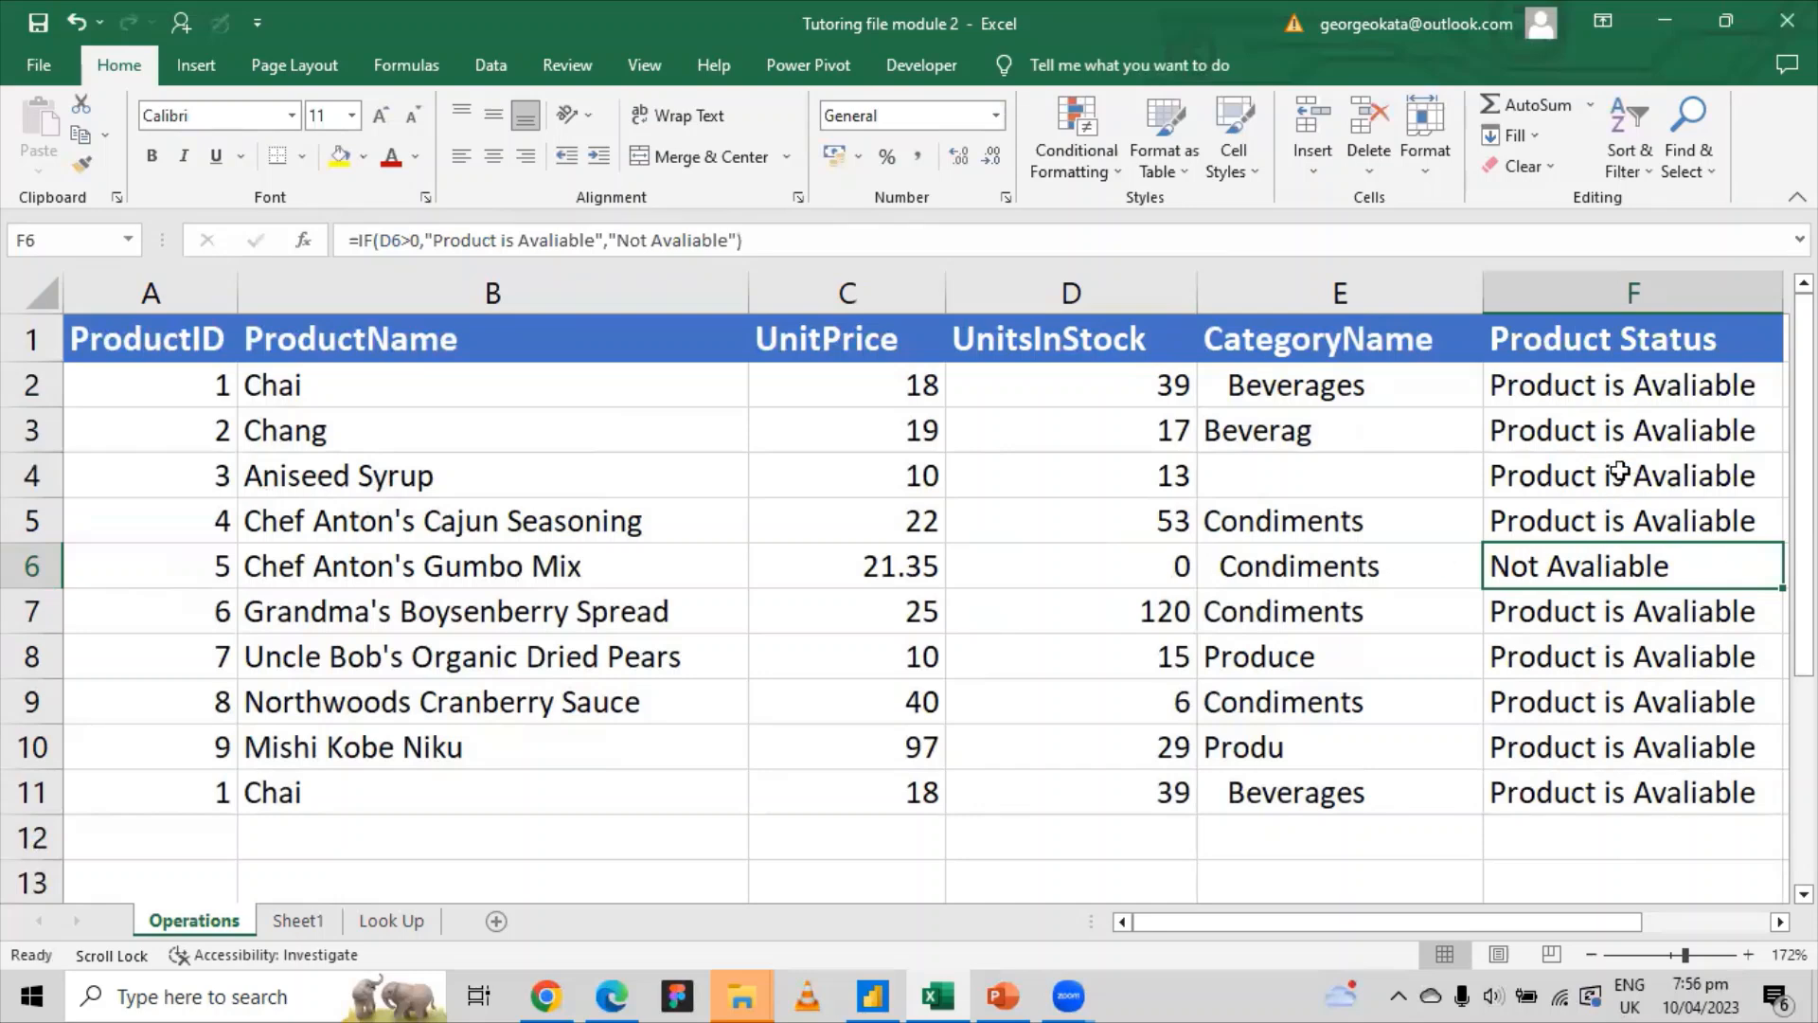
{"action": "left_click", "coordinate": [30, 565]}
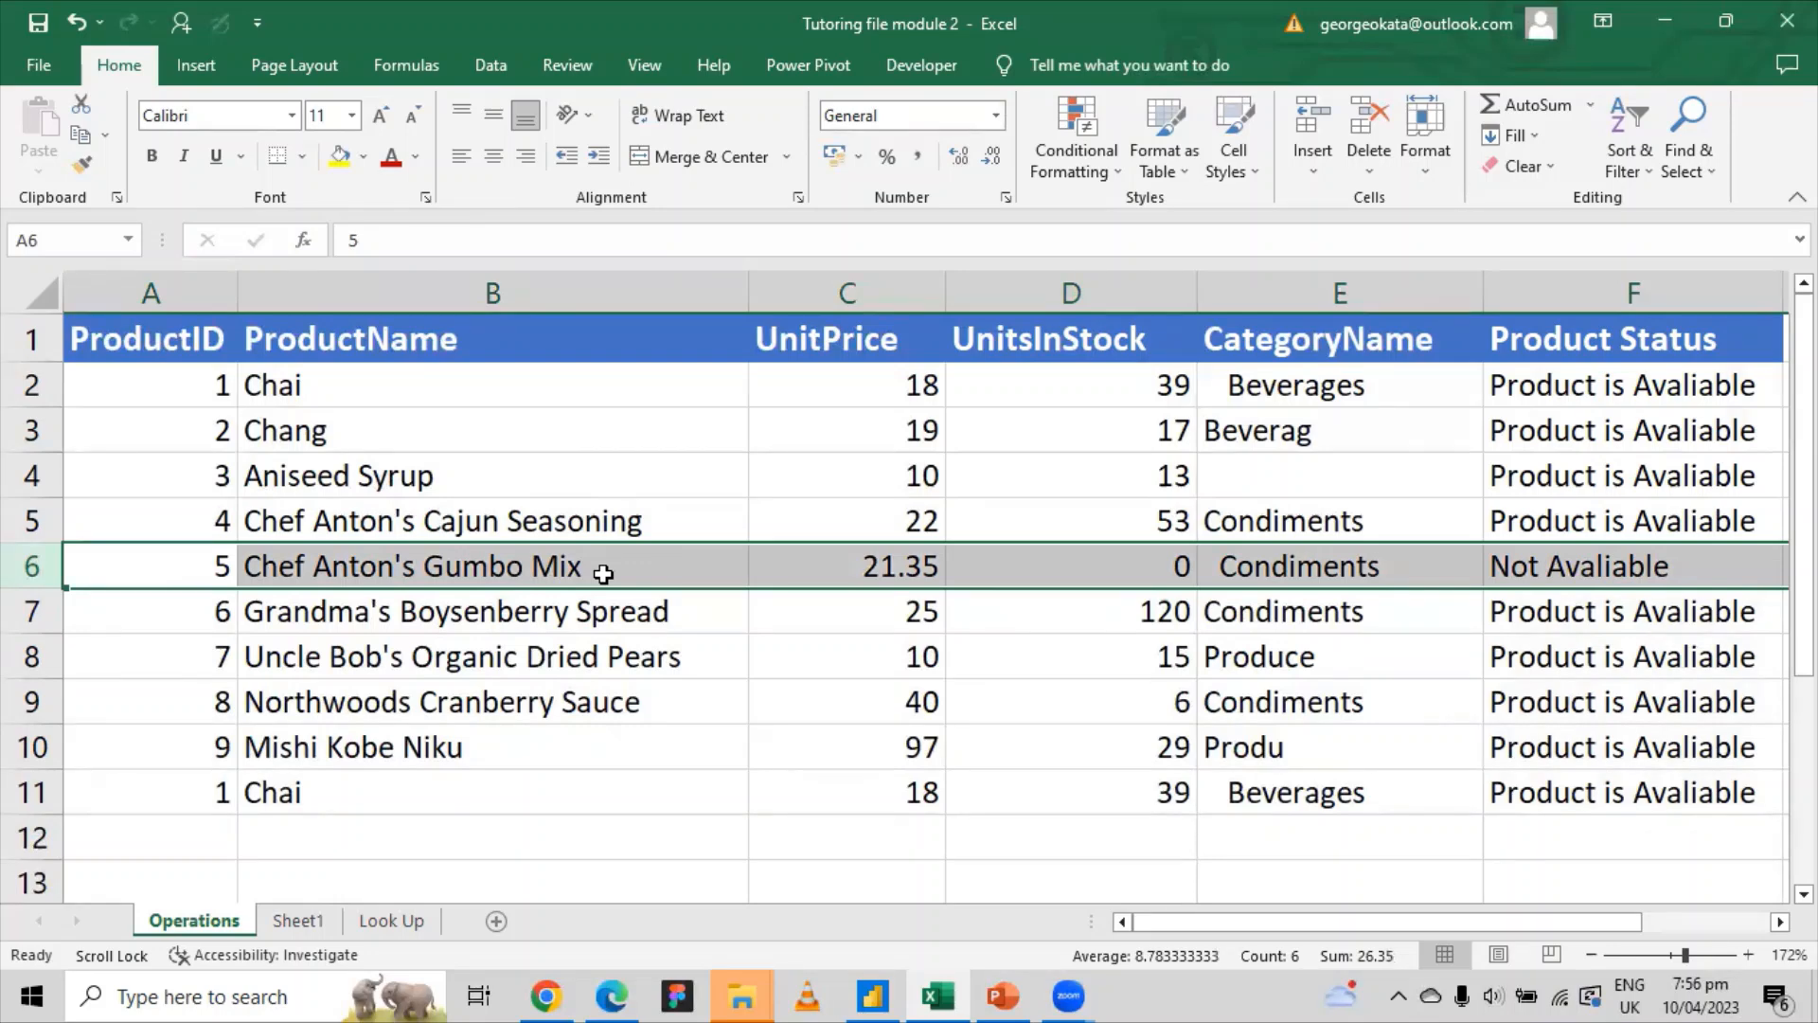
Step: Inspect F4's formula and blank E4, then view the Look Up sheet's product categories
{"action": "left_click", "coordinate": [1631, 458]}
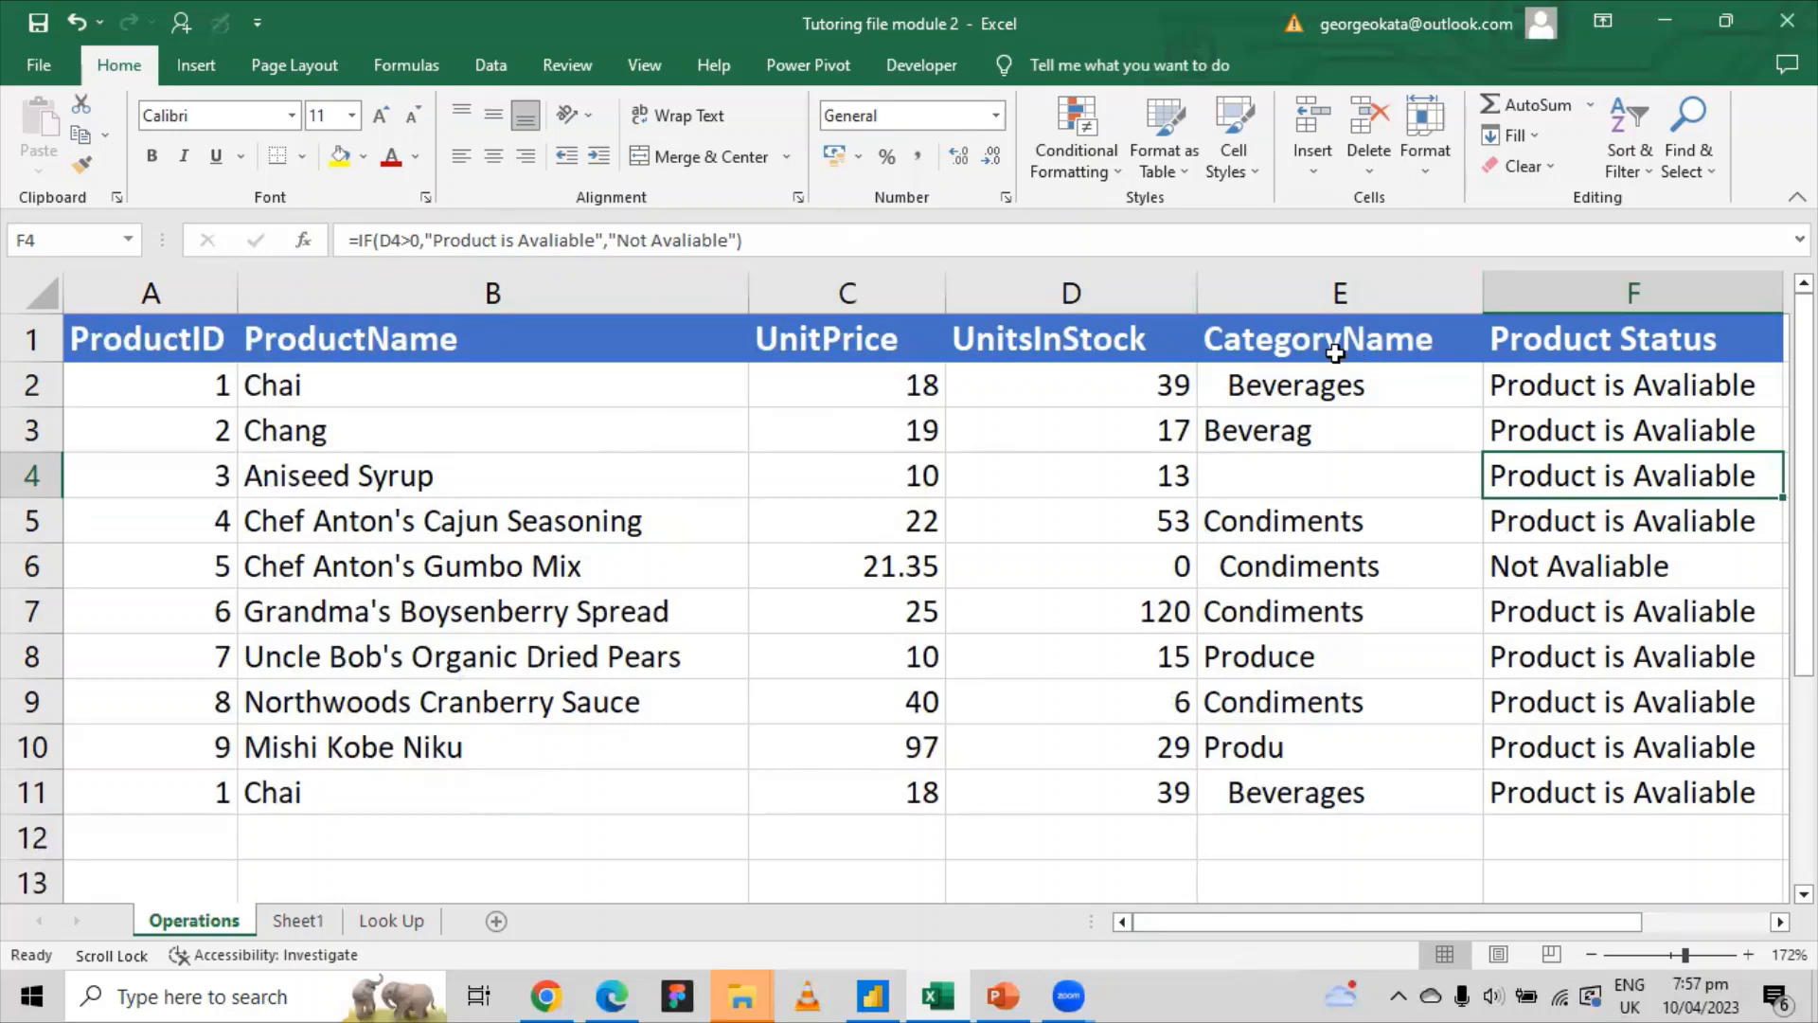
{"action": "left_click", "coordinate": [1284, 473]}
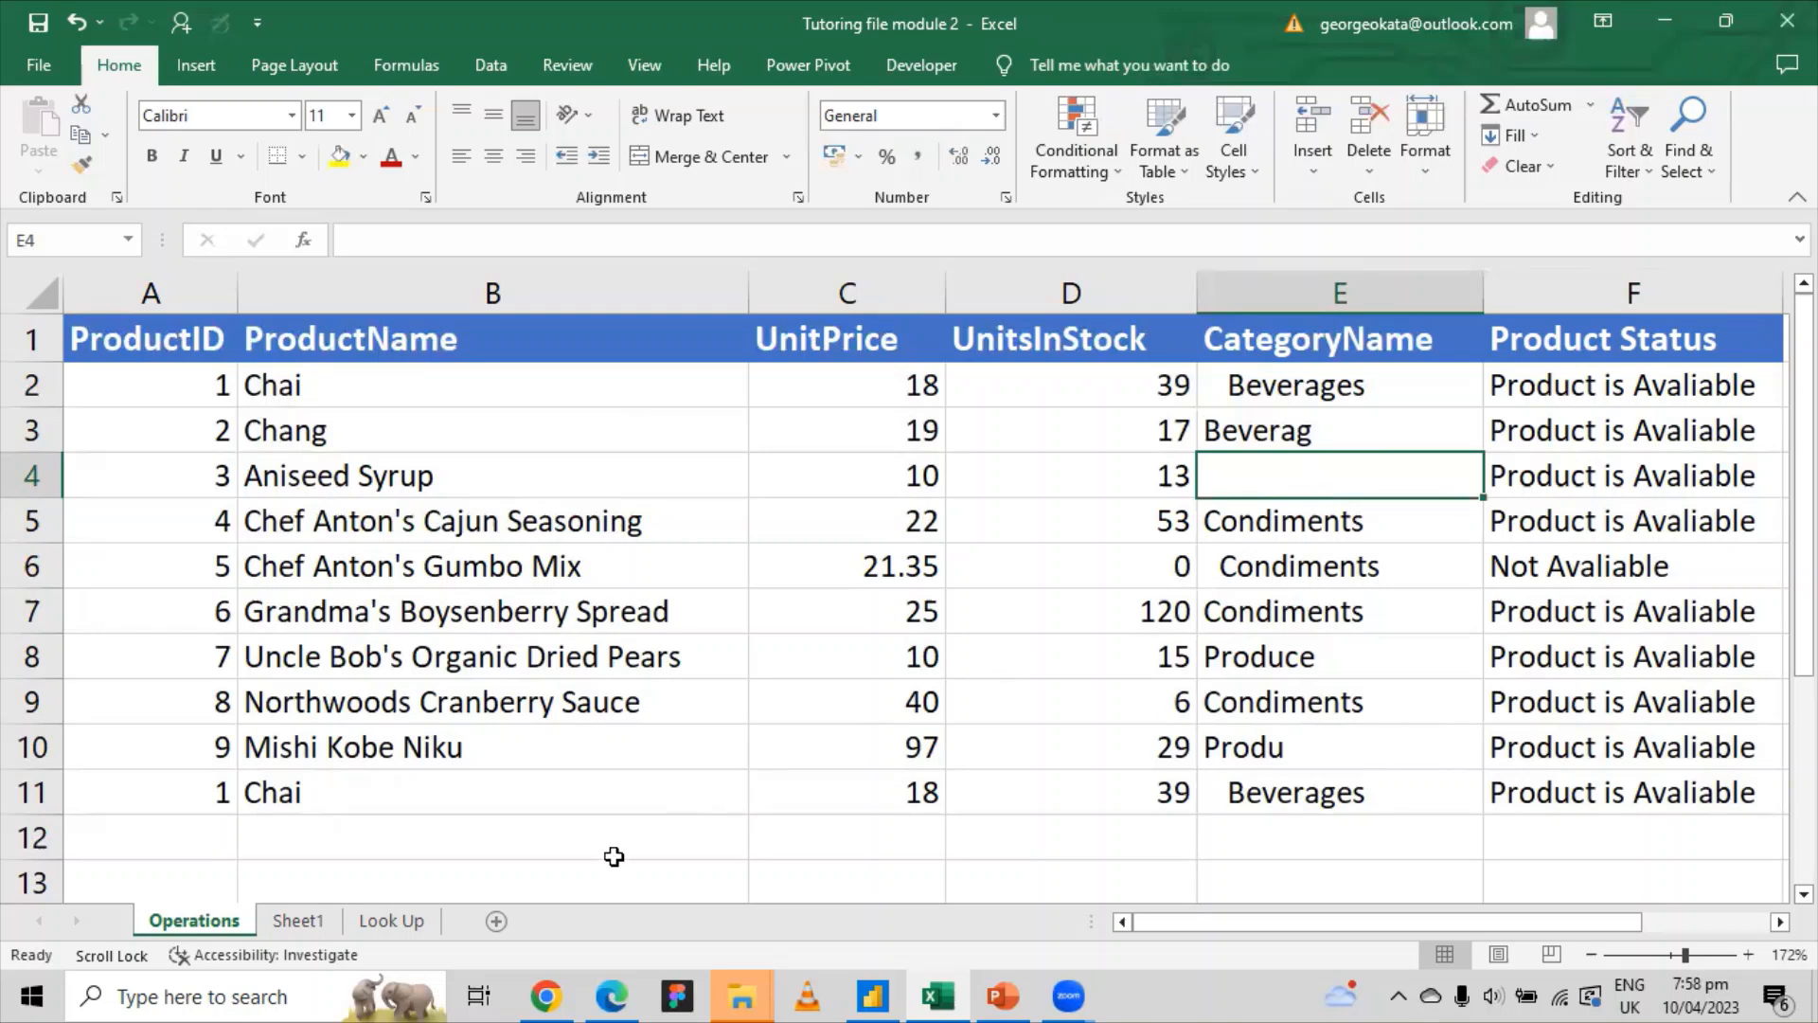
{"action": "left_click", "coordinate": [389, 919]}
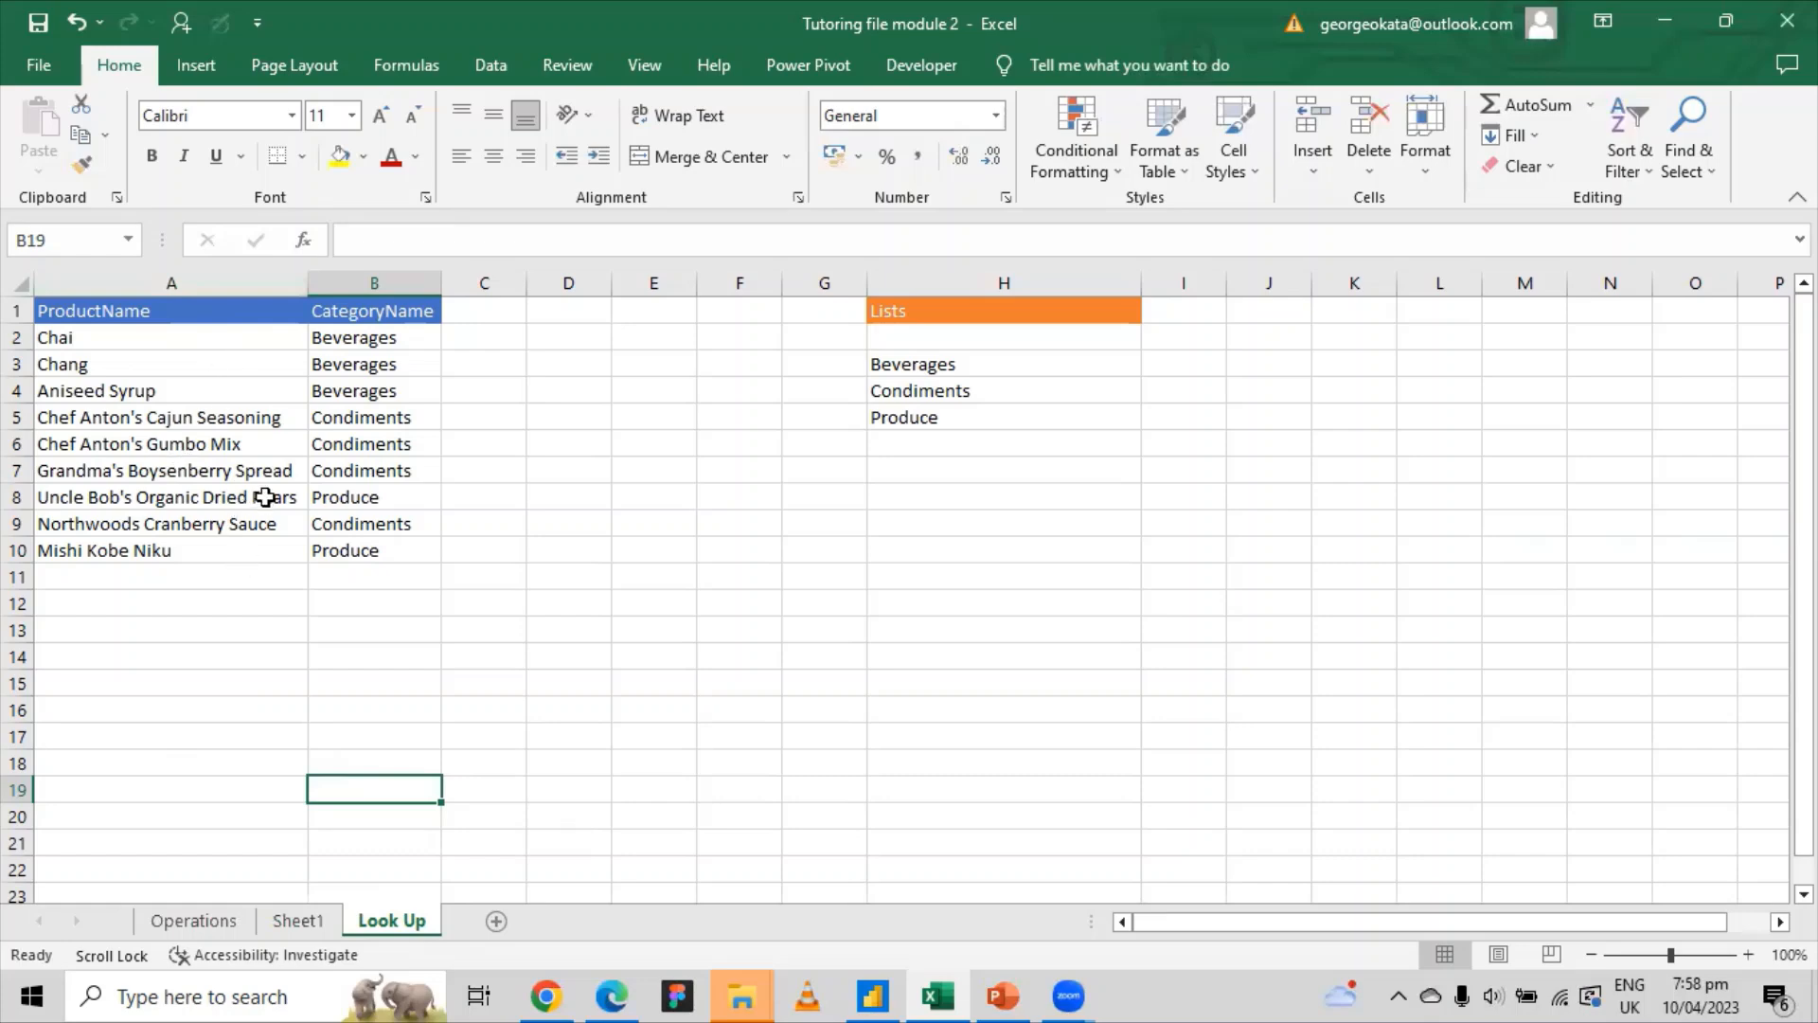
Step: Switch back to the Operations sheet
{"action": "left_click", "coordinate": [193, 919]}
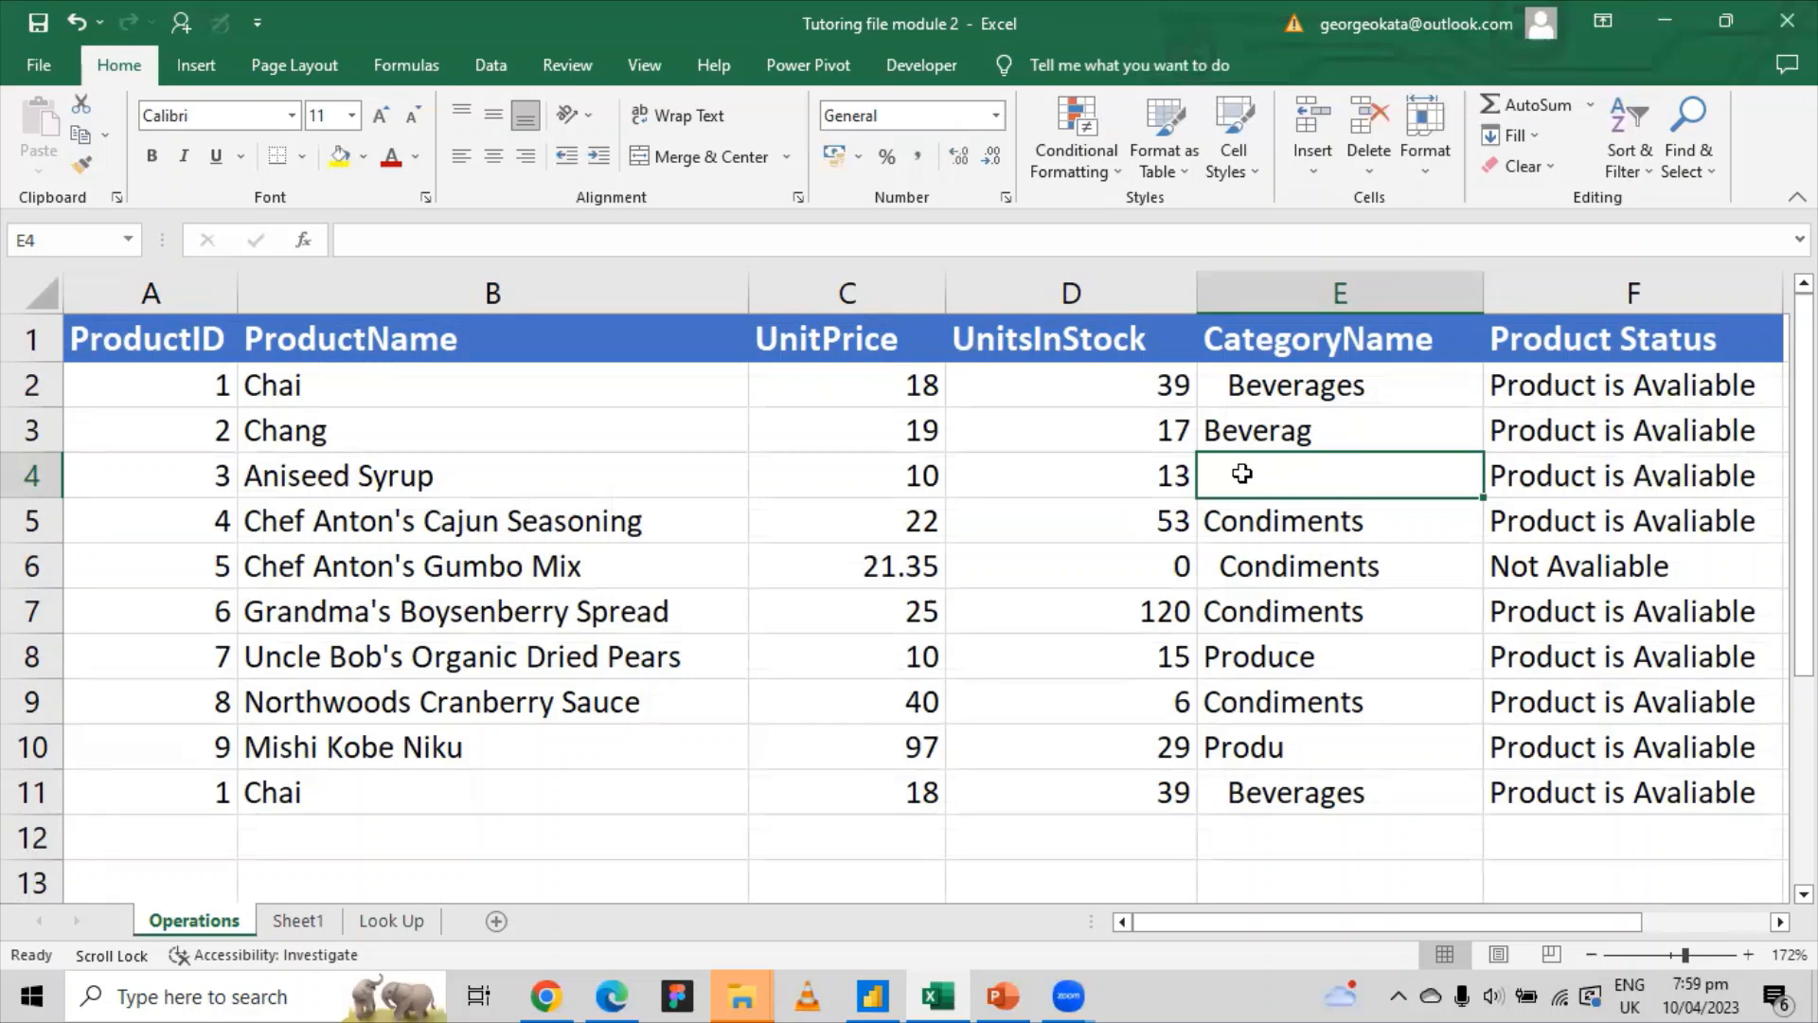
{"action": "type", "text": "="}
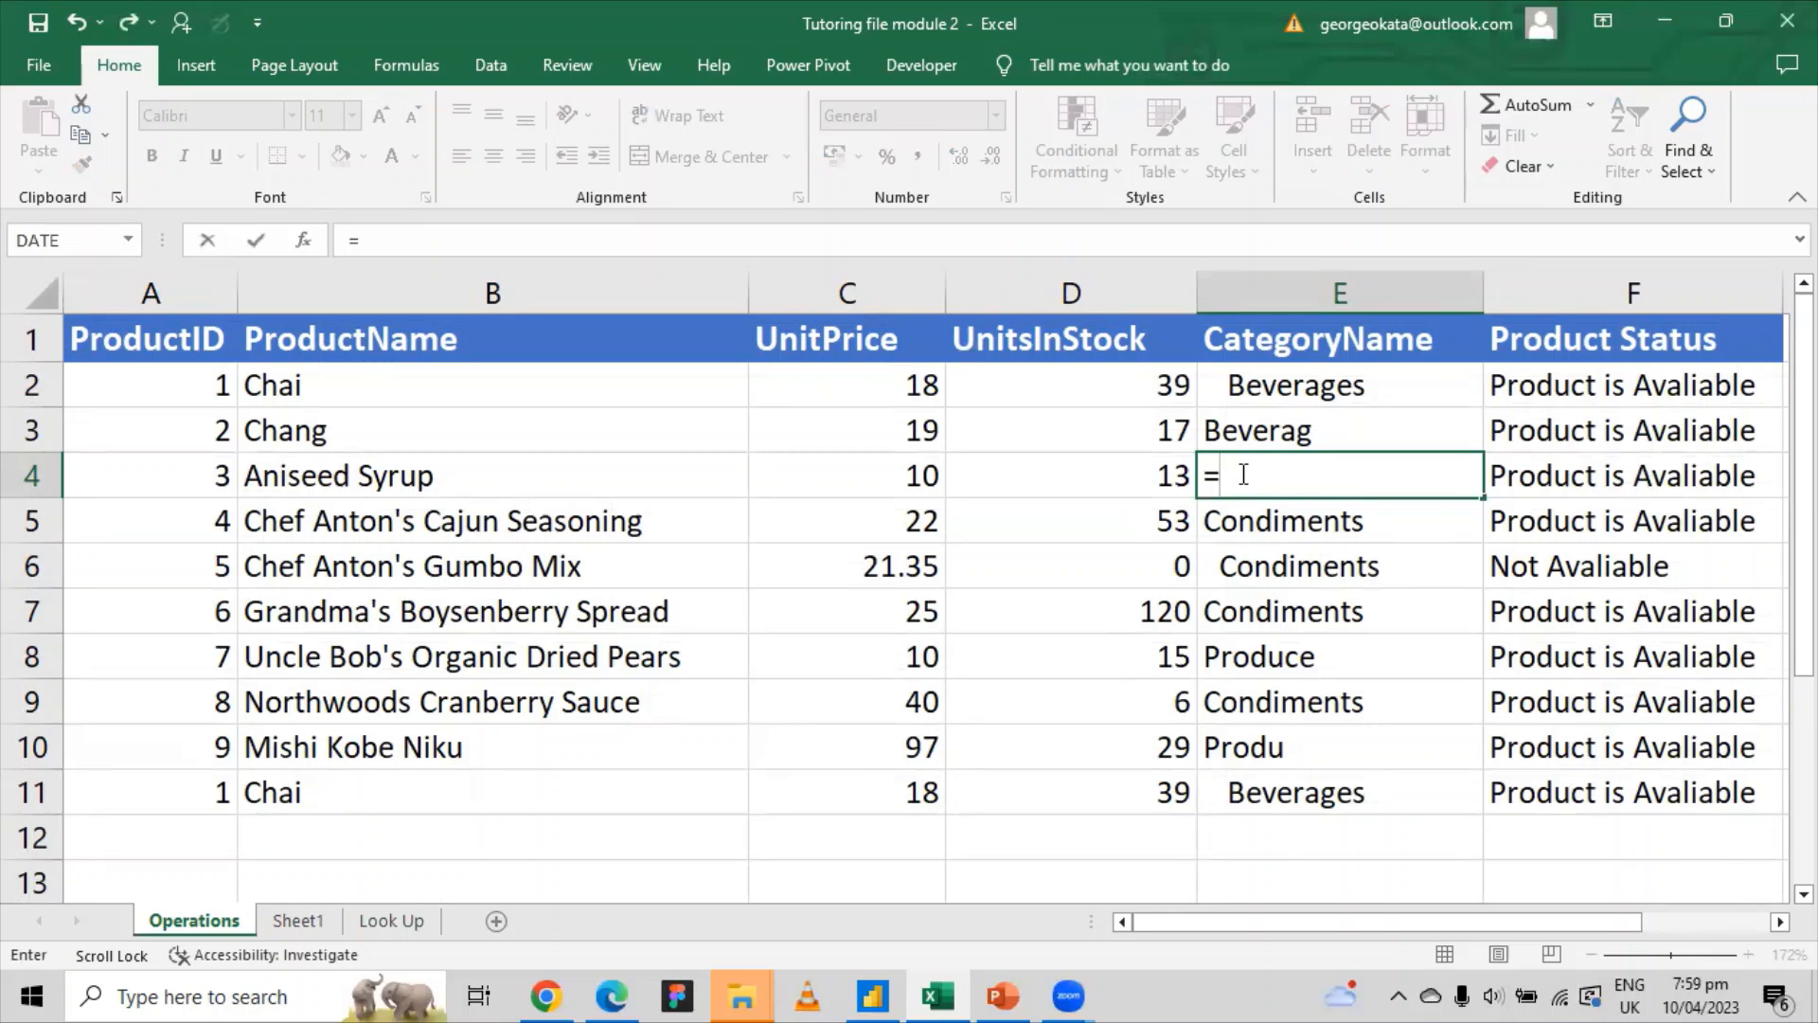
{"action": "type", "text": "vl"}
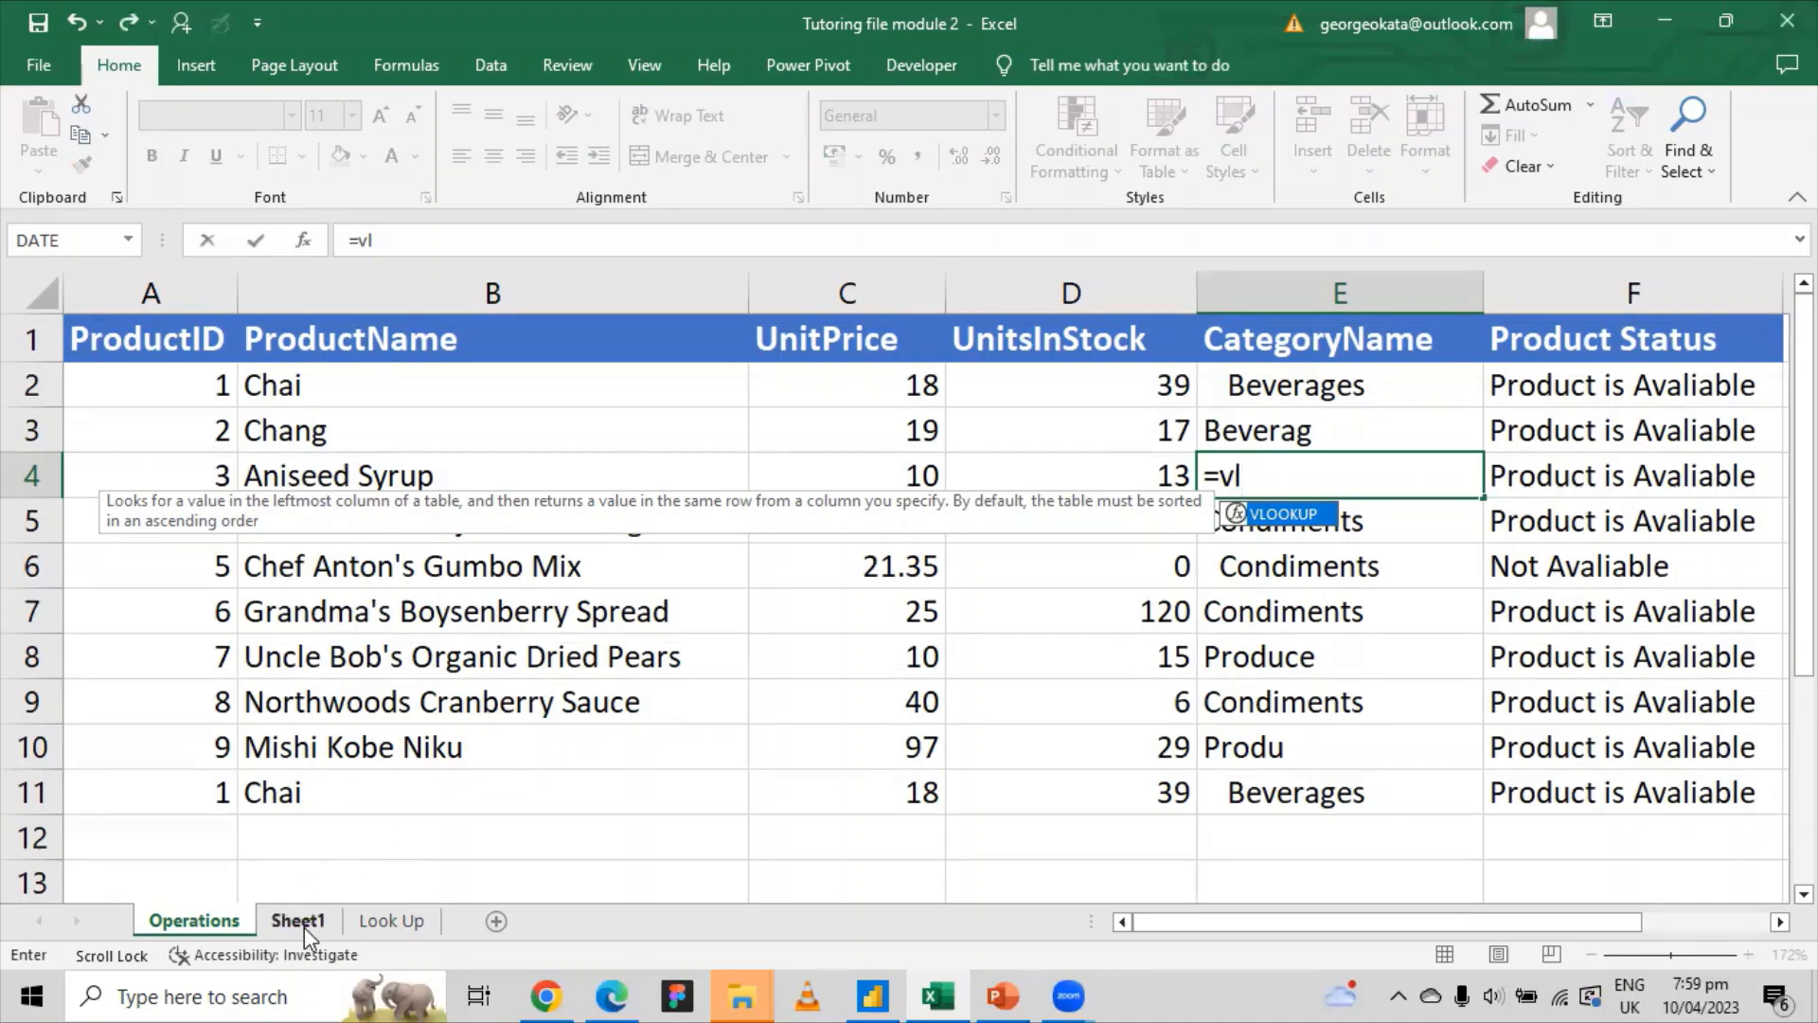
{"action": "left_click", "coordinate": [372, 926]}
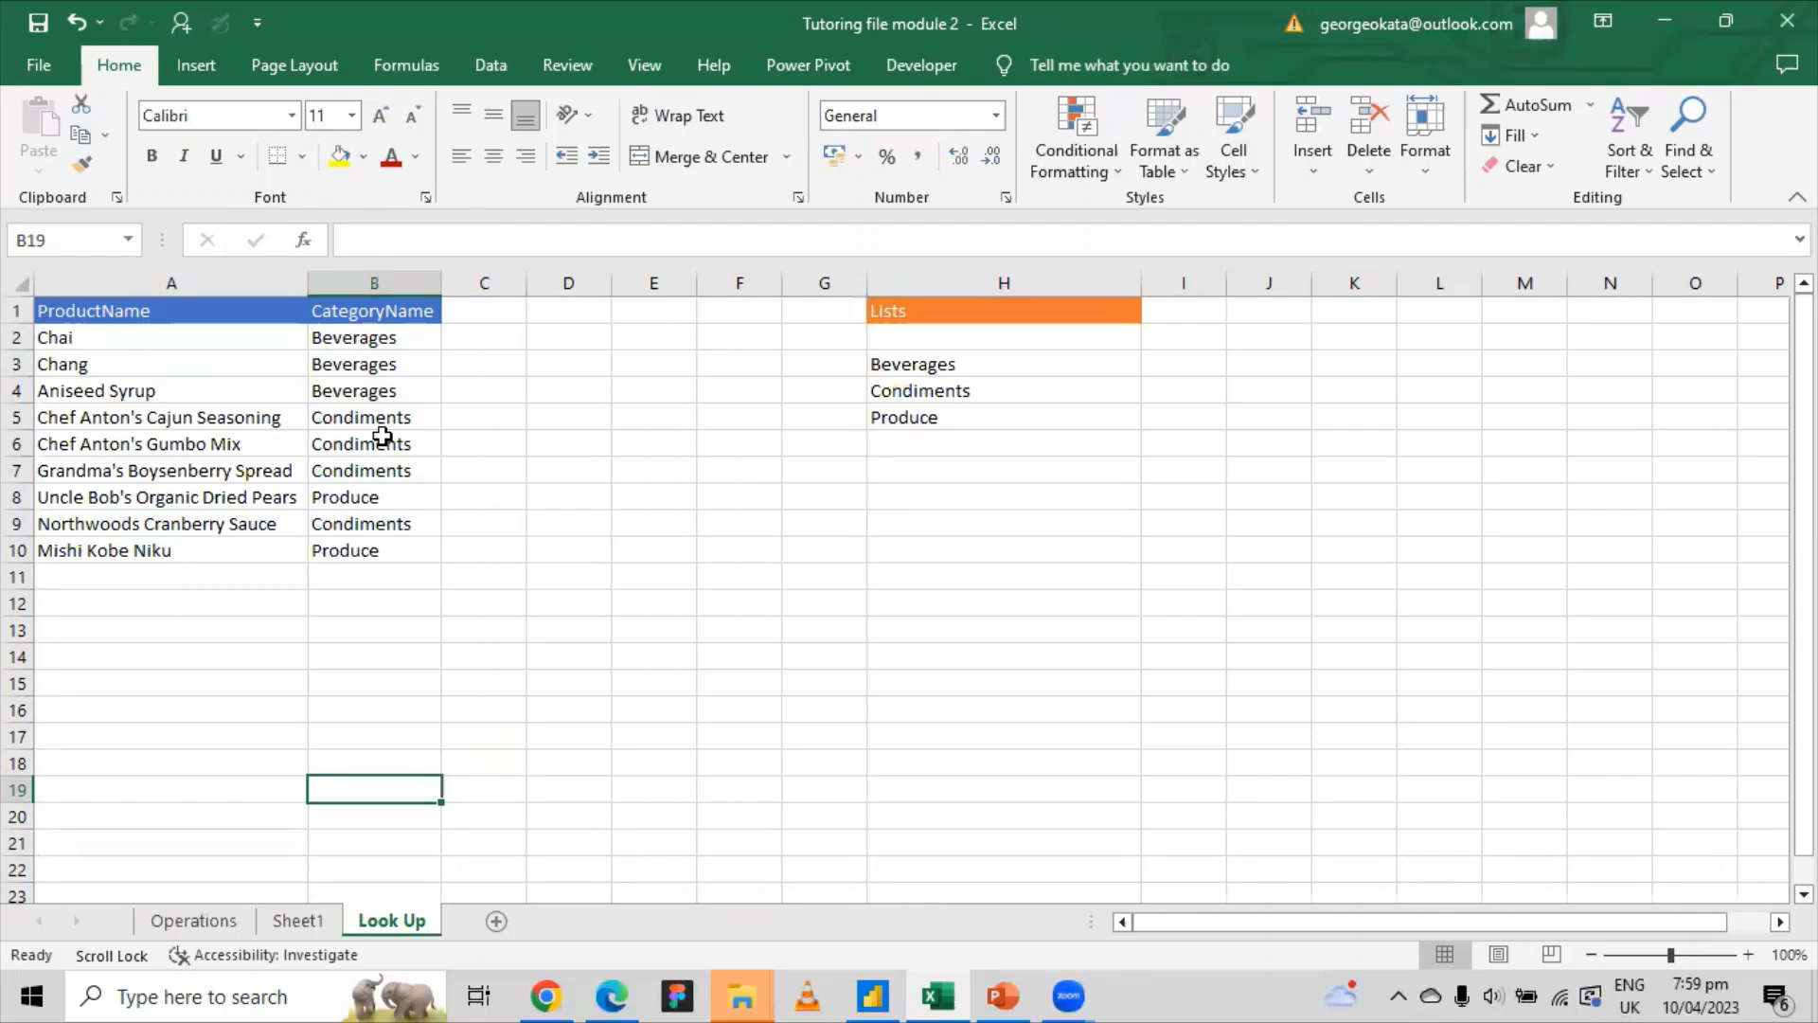
{"action": "left_click", "coordinate": [197, 920]}
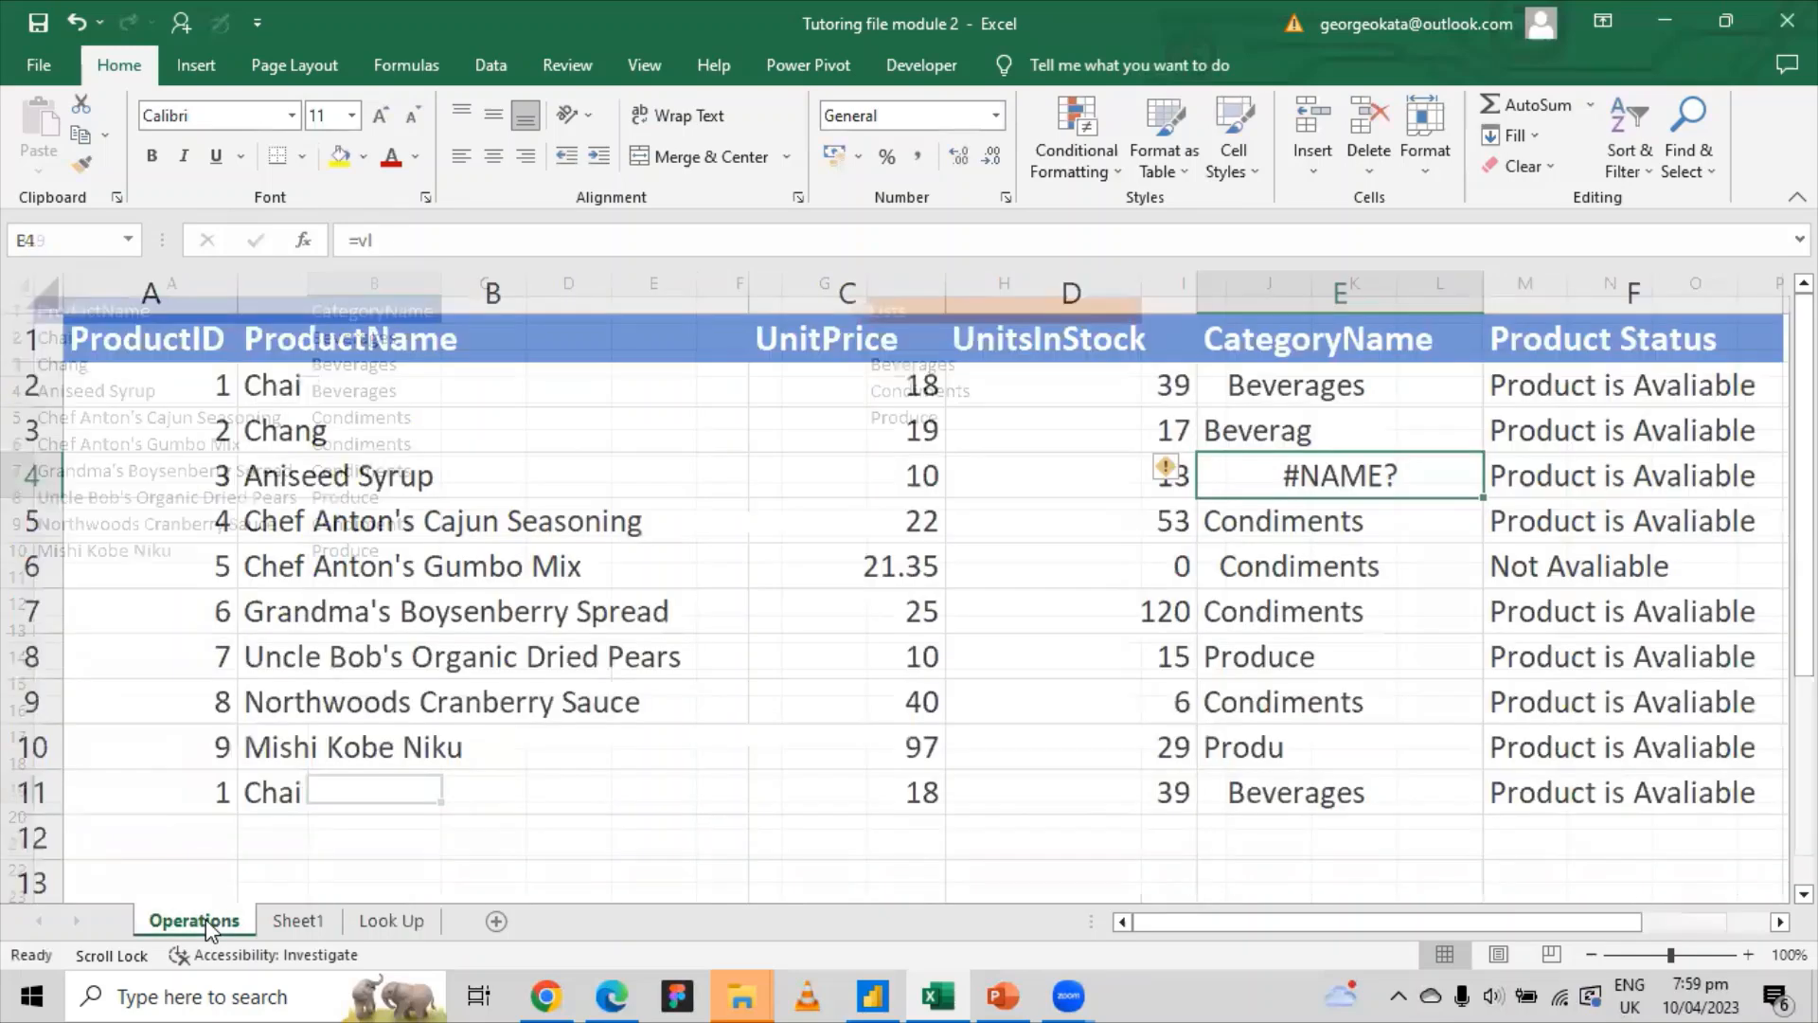
{"action": "left_click", "coordinate": [431, 240]}
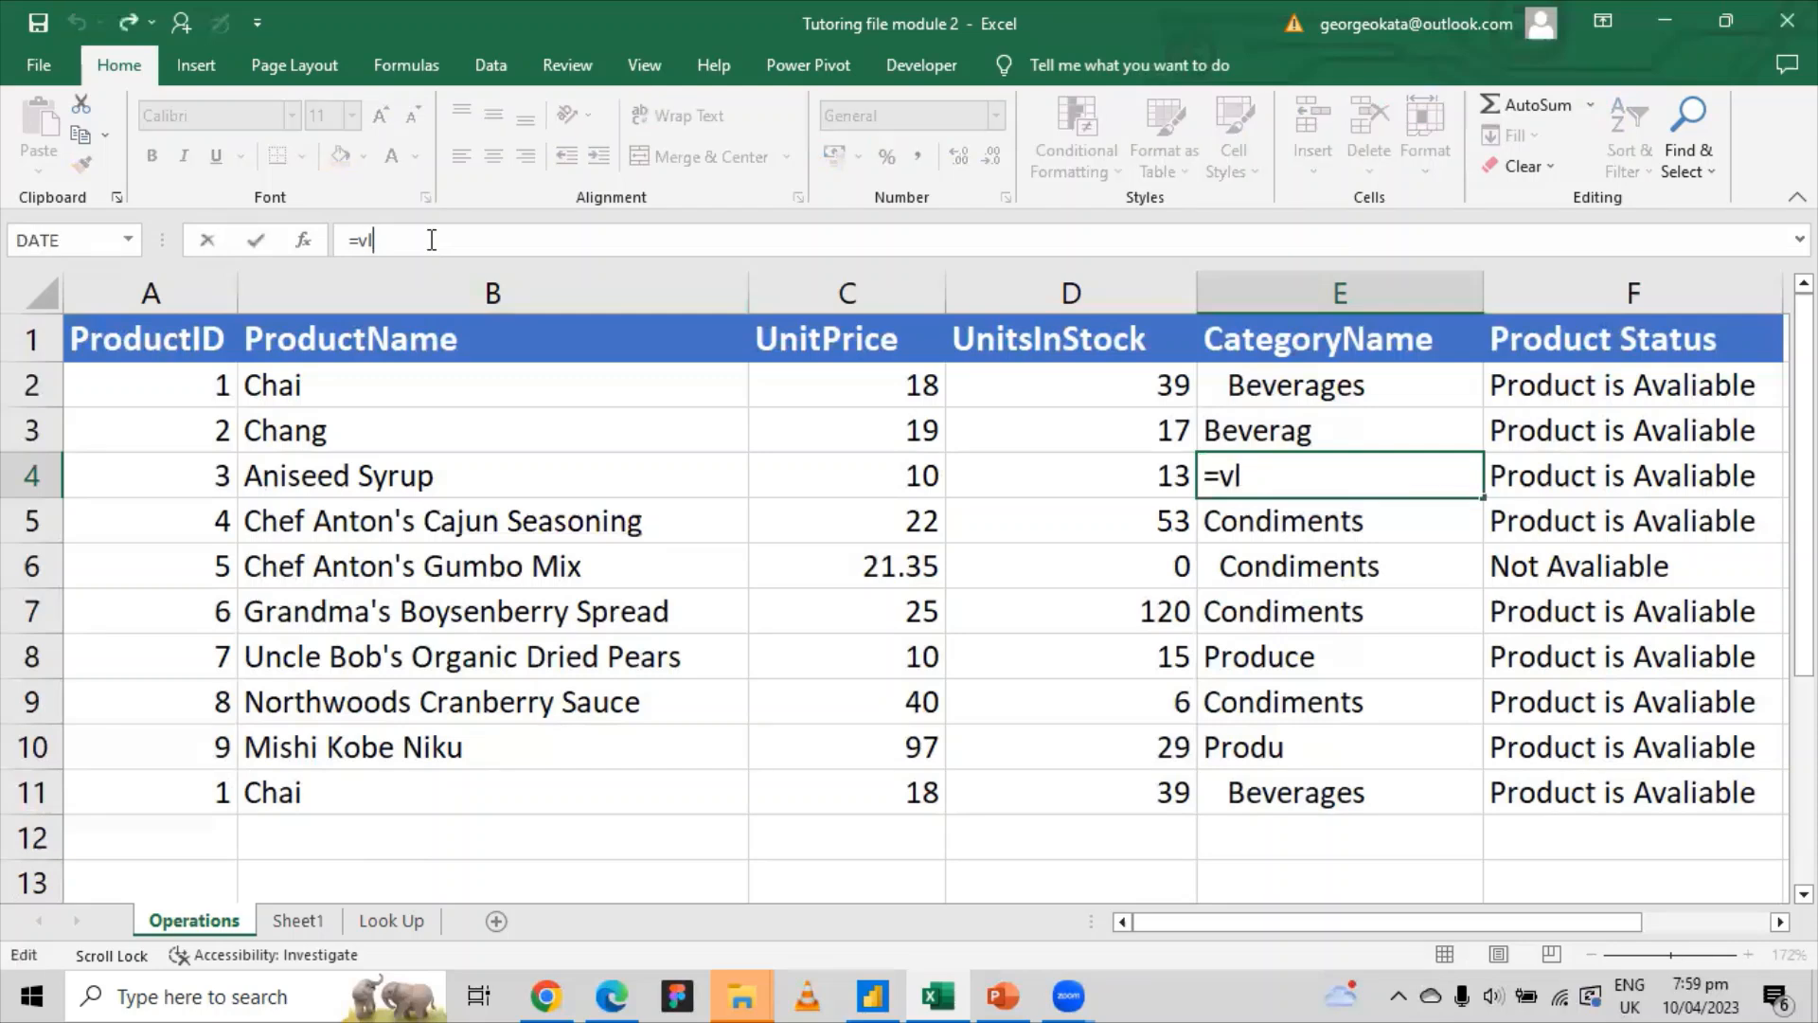
{"action": "key", "text": "BackSpace"}
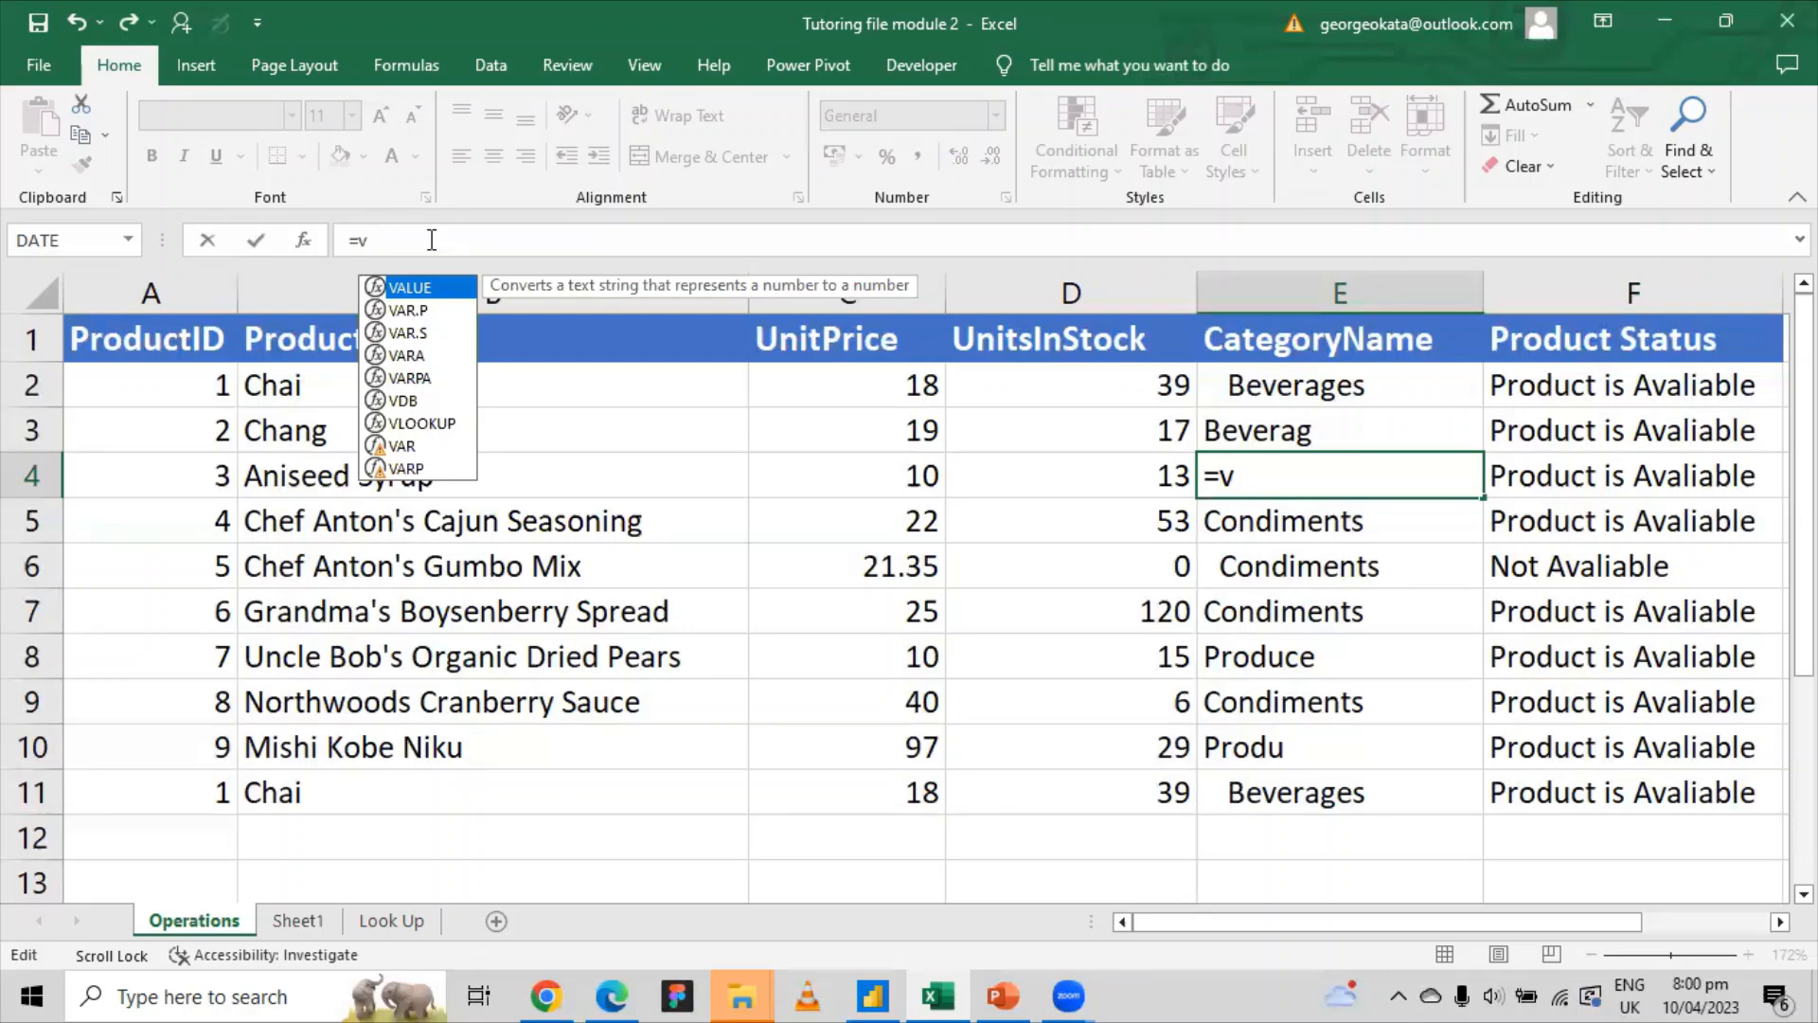
{"action": "type", "text": "l"}
{"action": "key", "text": "Tab"}
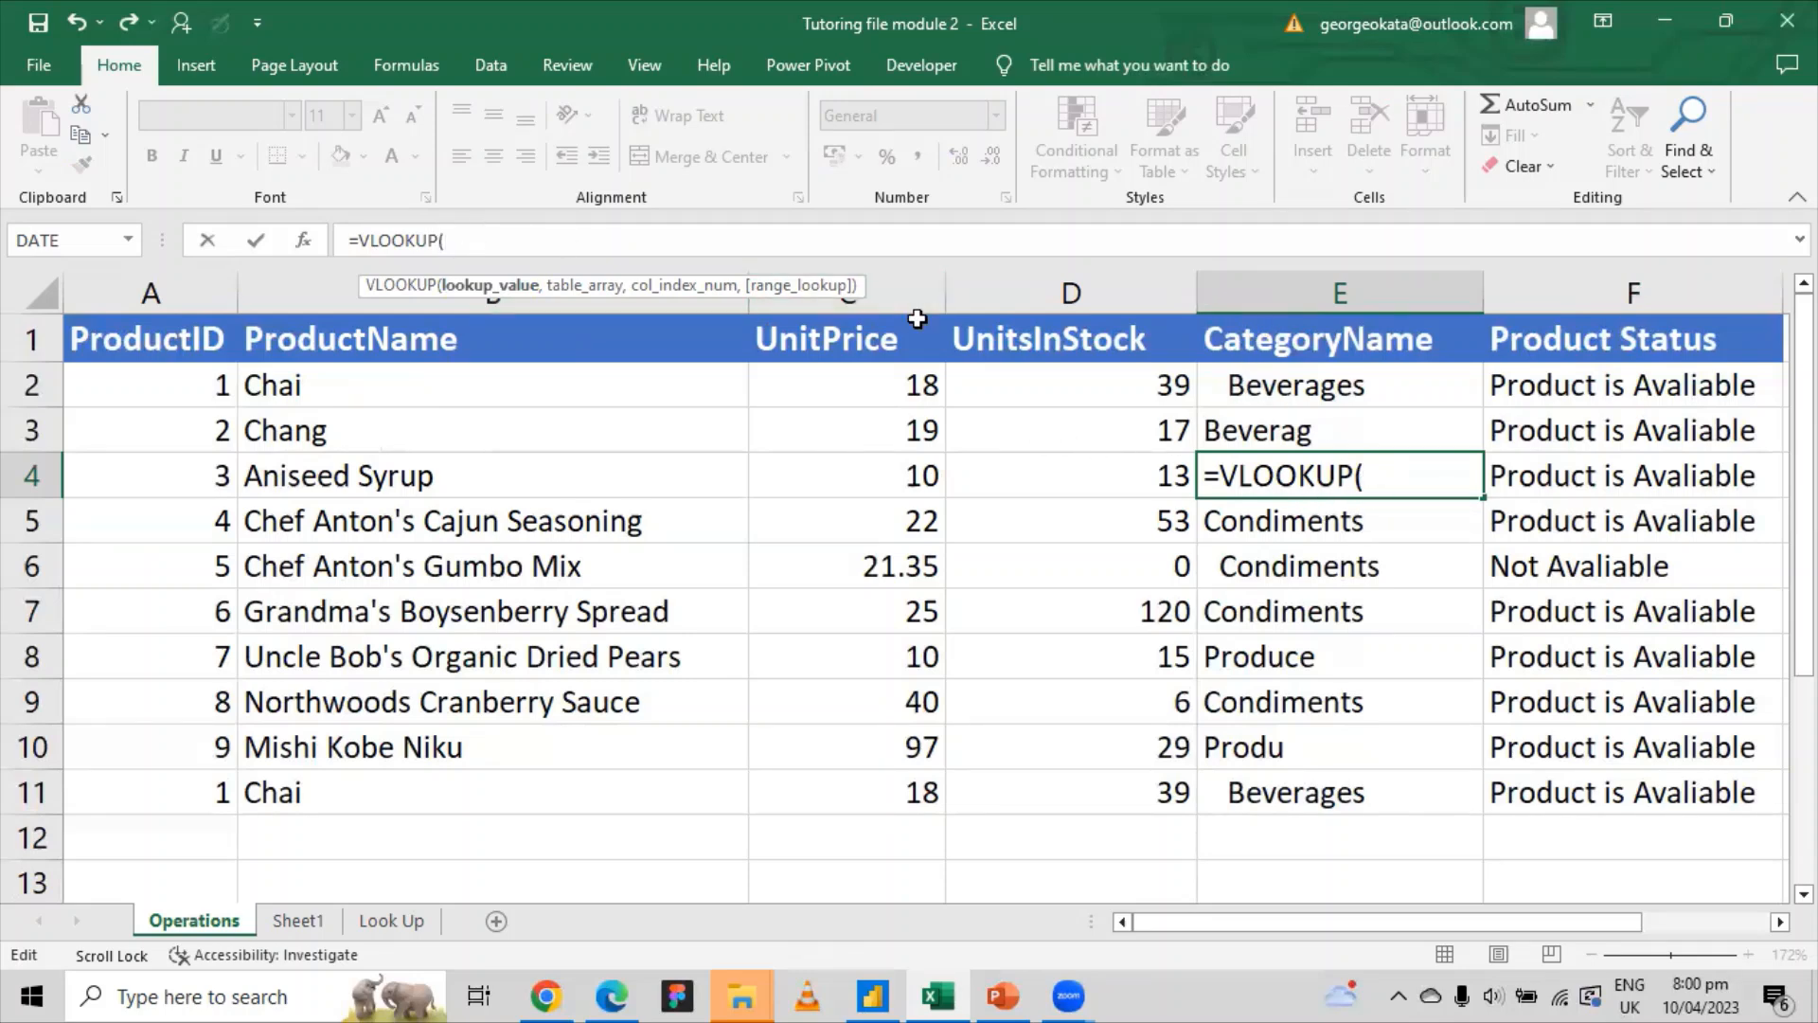
{"action": "key", "text": "Escape"}
{"action": "key", "text": "Delete"}
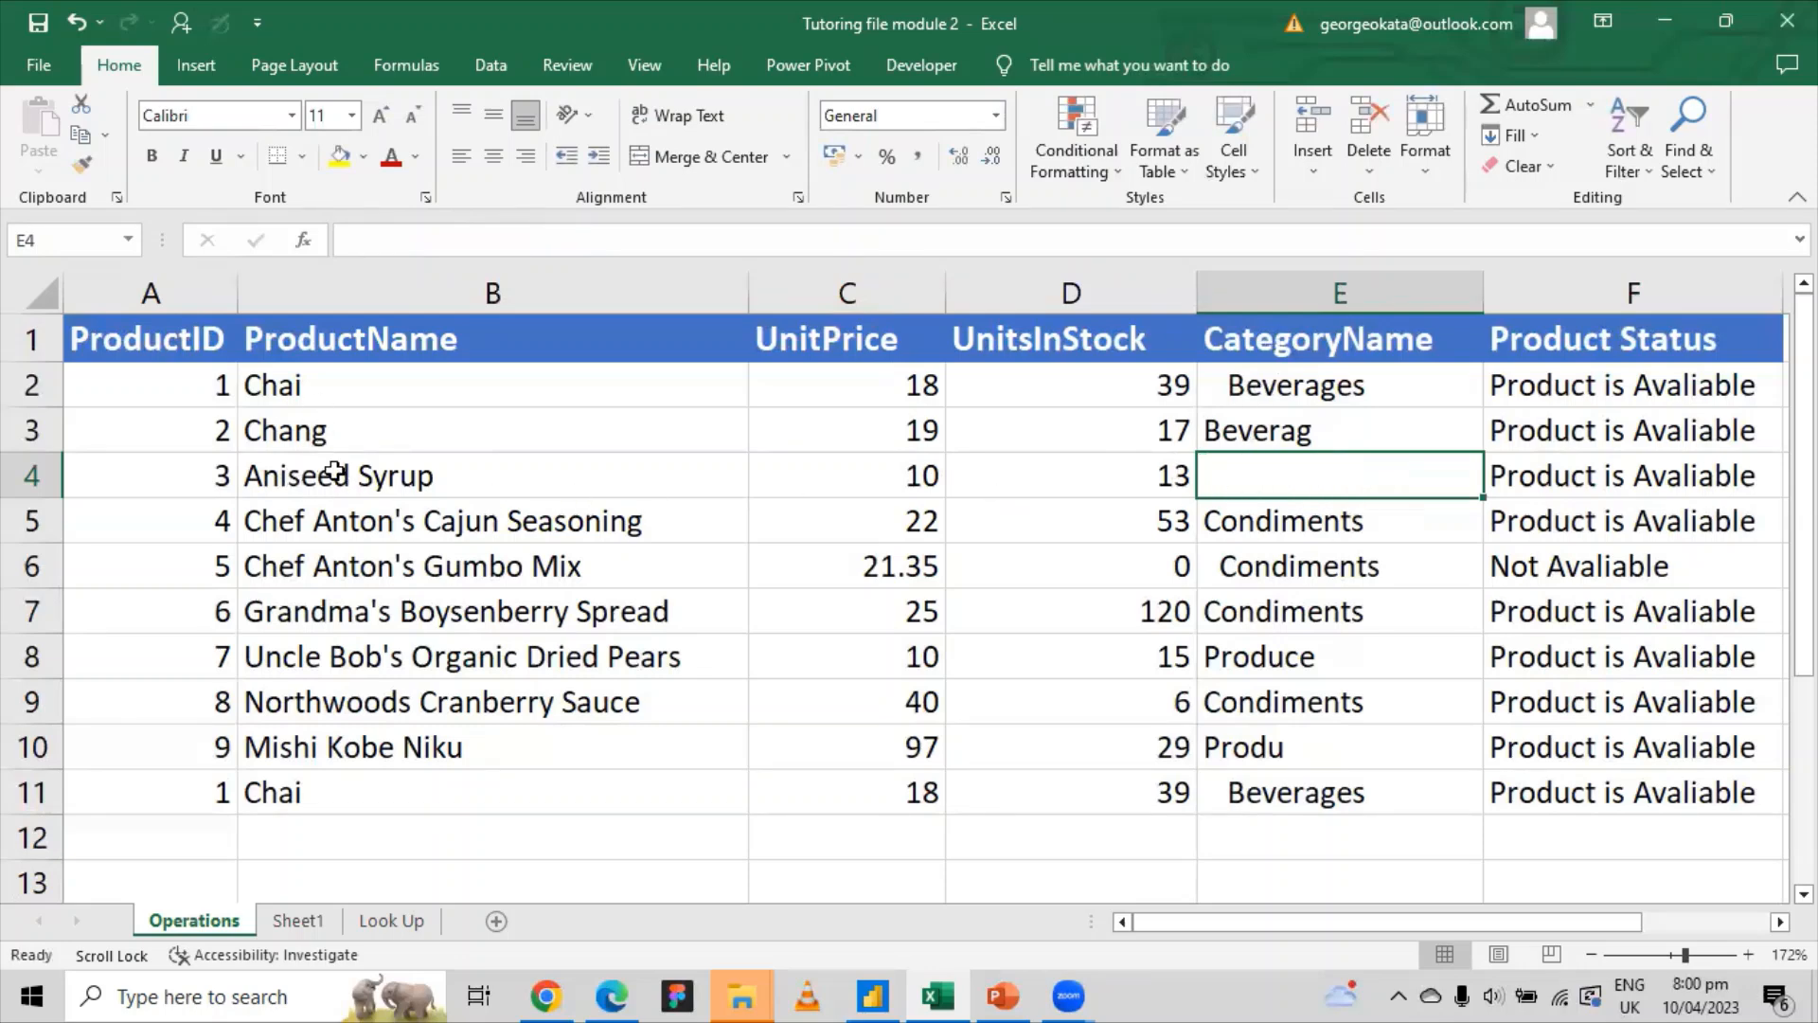
{"action": "left_click", "coordinate": [322, 483]}
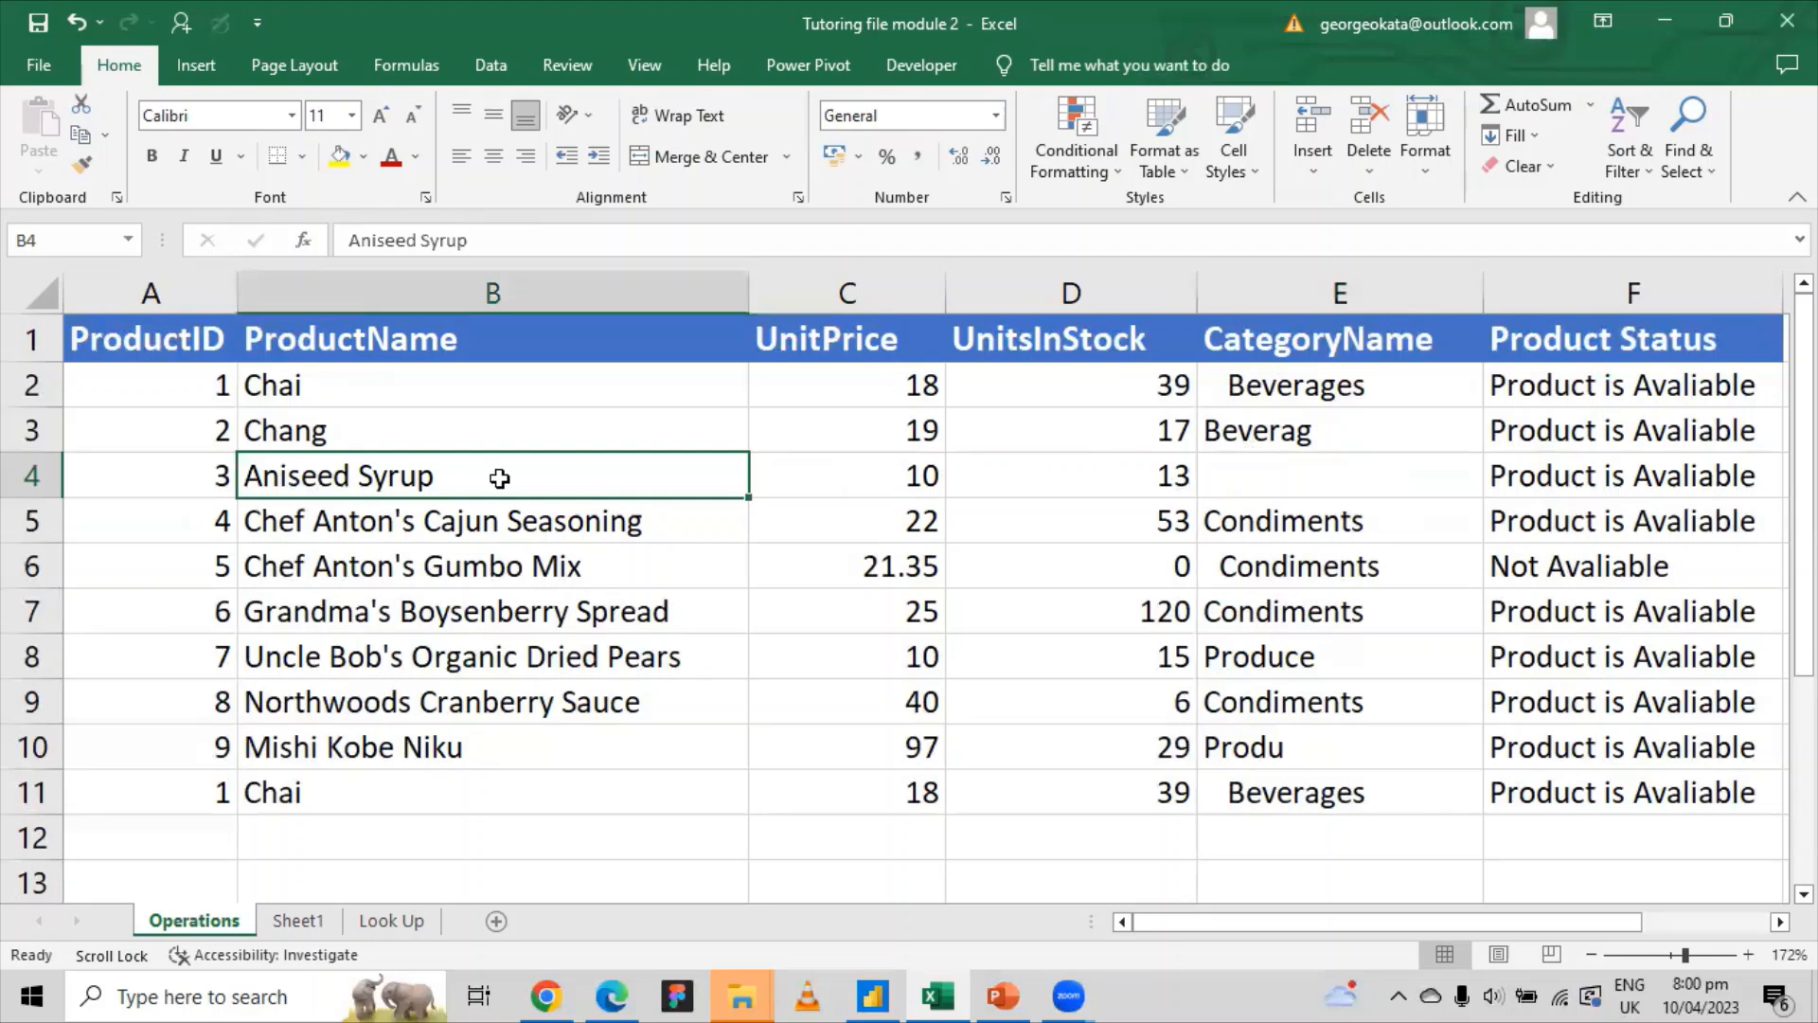
{"action": "left_click", "coordinate": [1316, 468]}
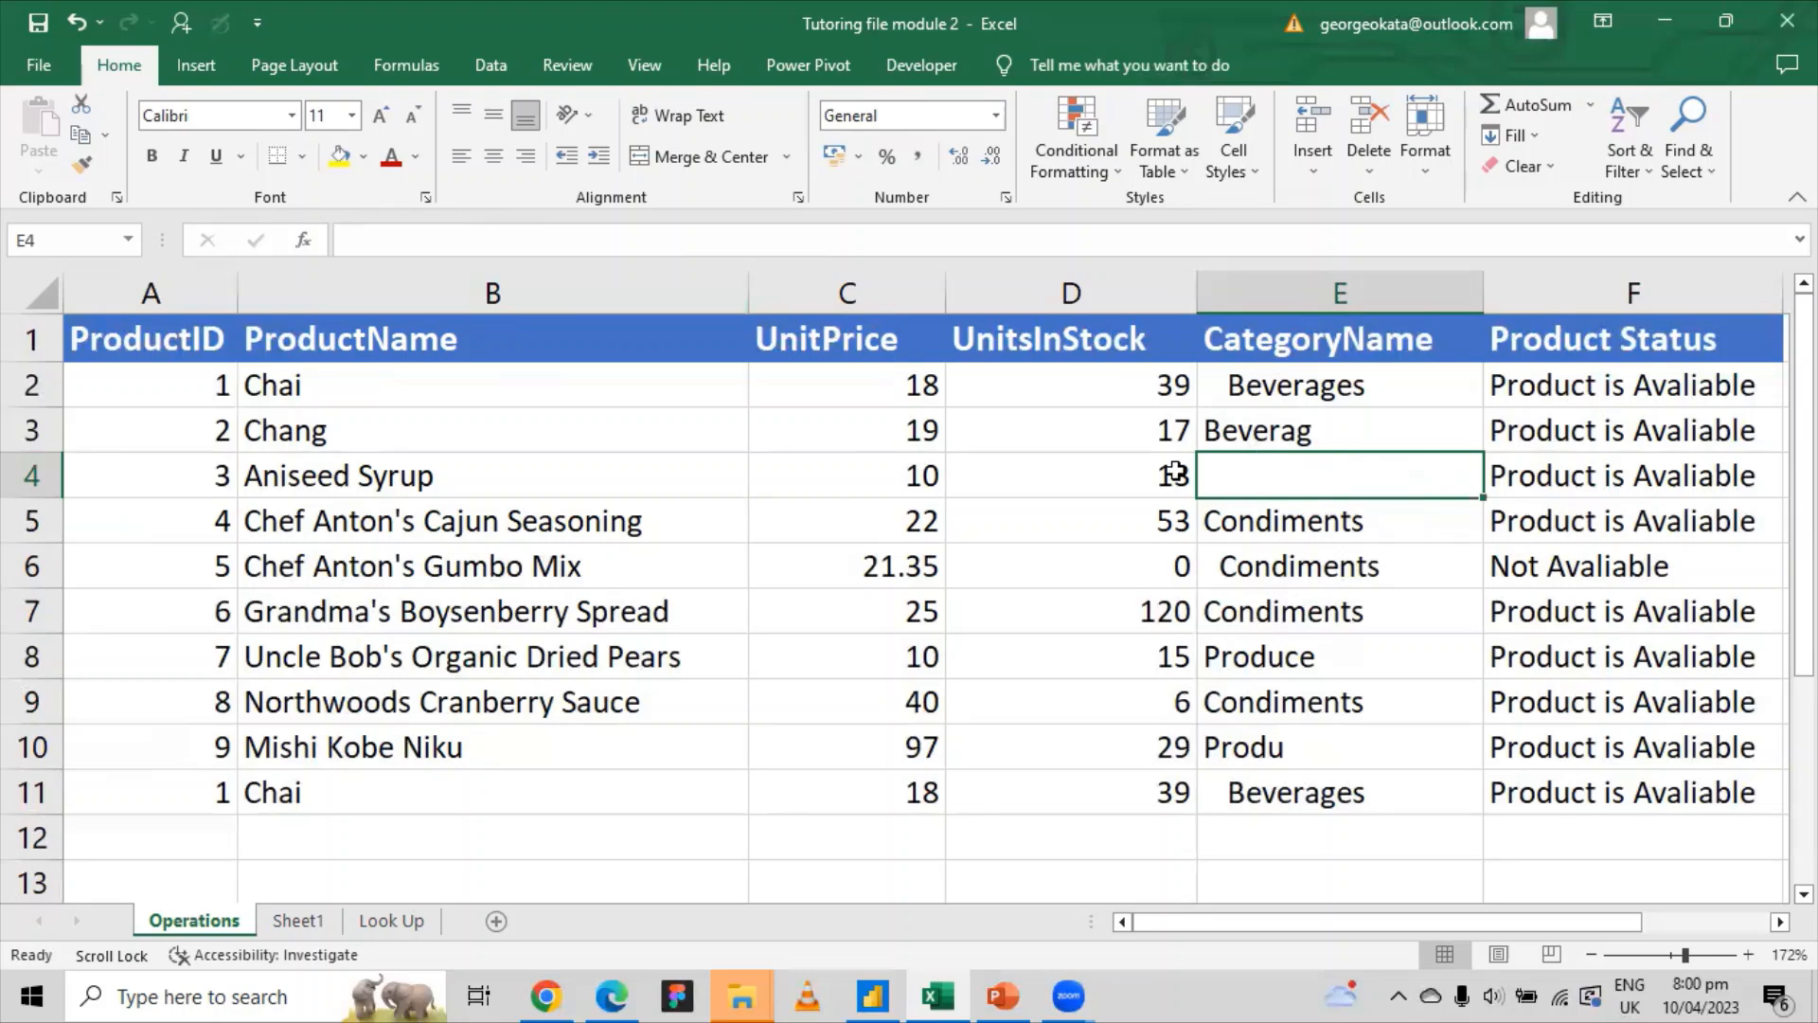
{"action": "left_click", "coordinate": [239, 485]}
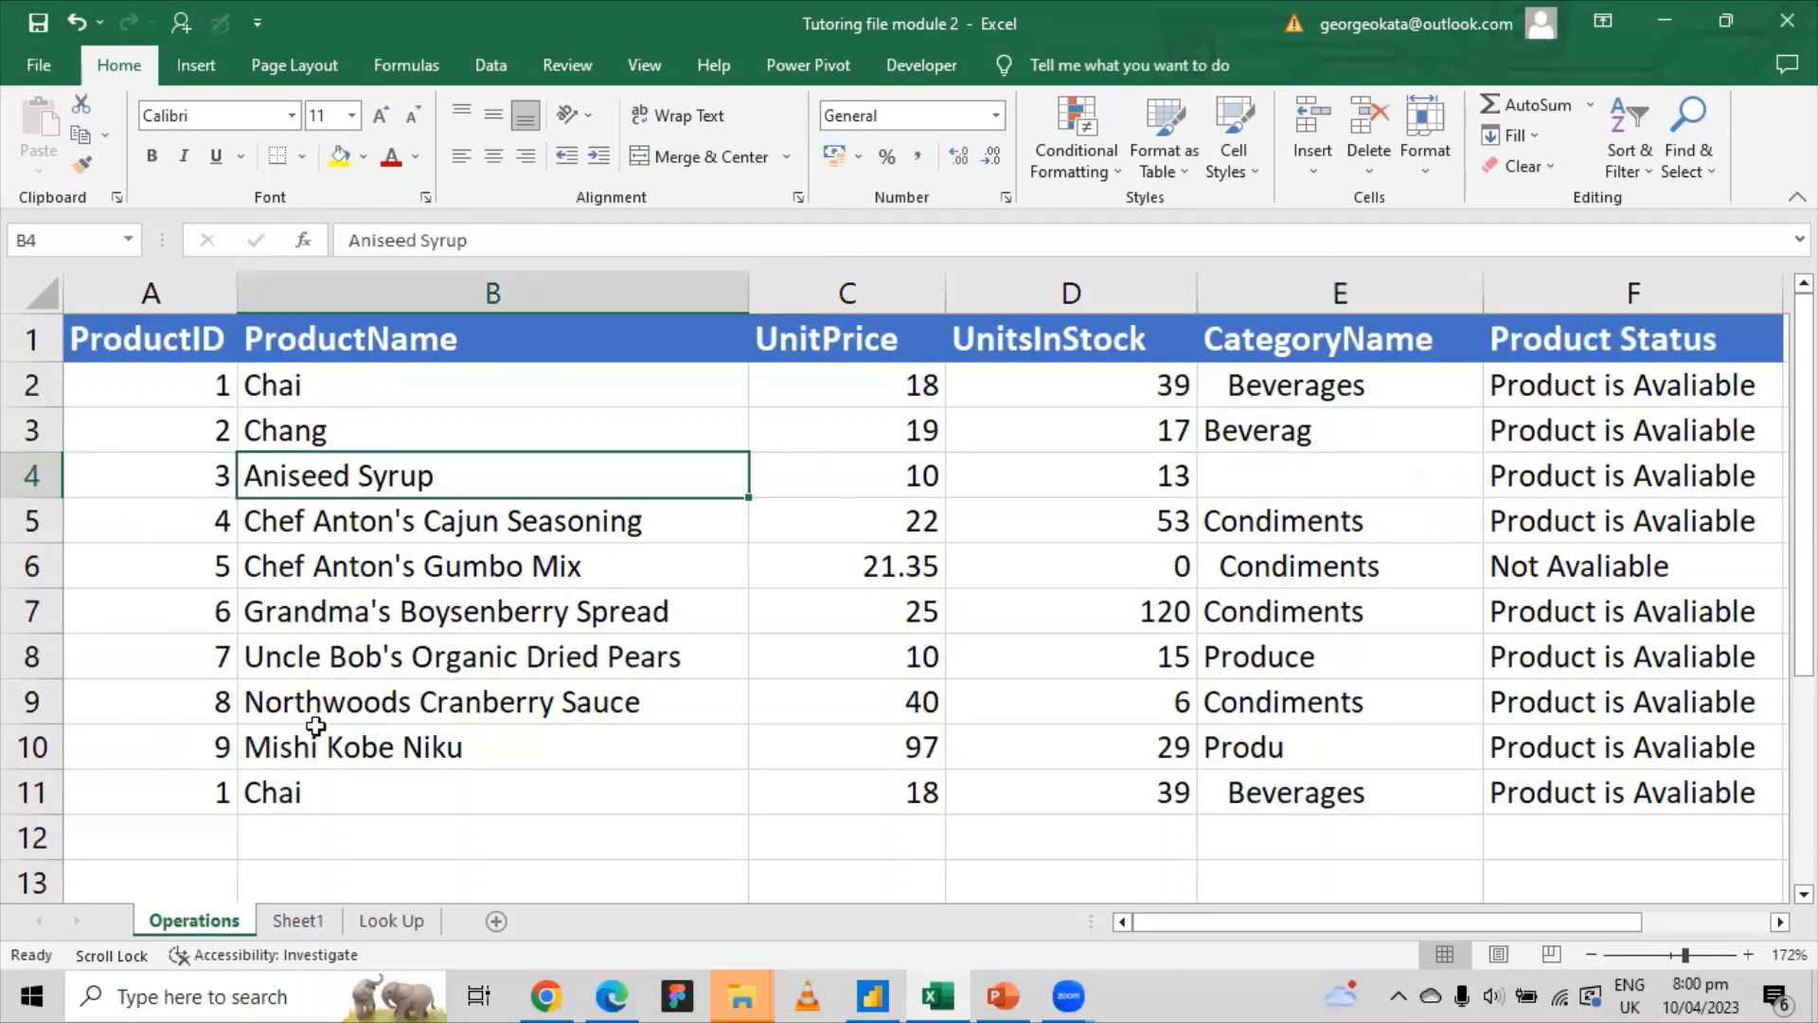
{"action": "left_click", "coordinate": [375, 919]}
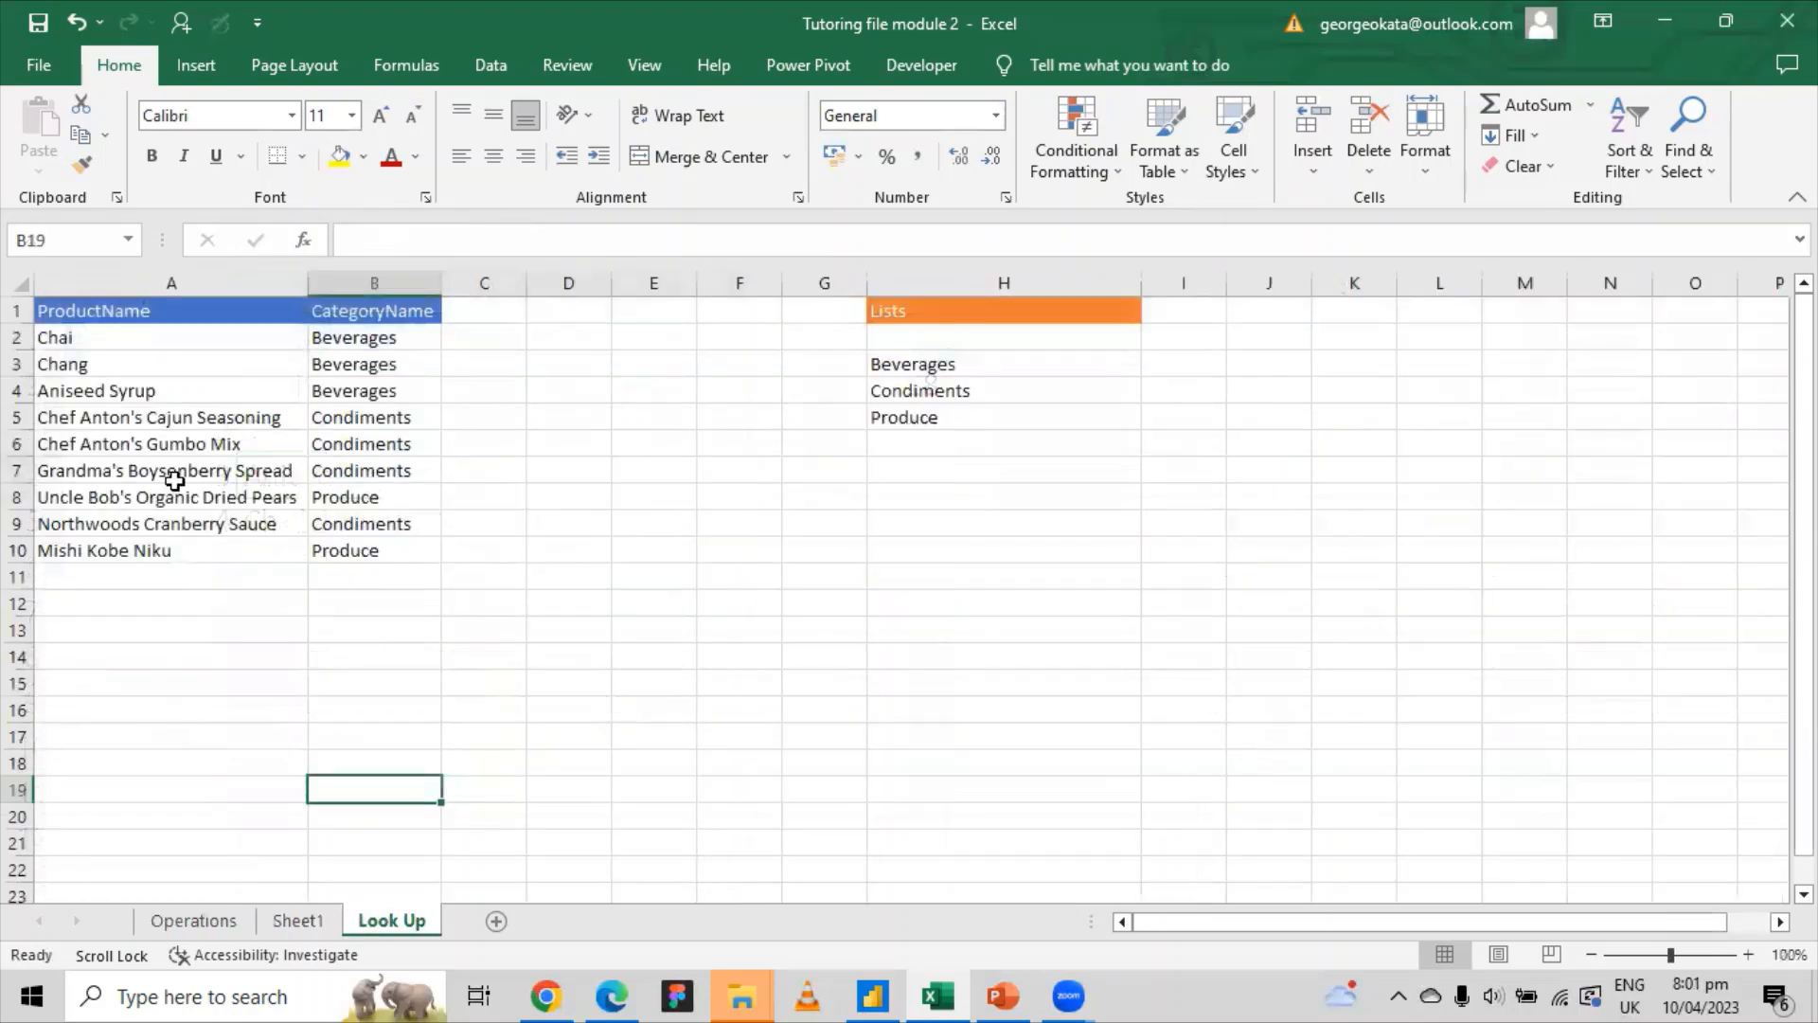
{"action": "left_click", "coordinate": [102, 390]}
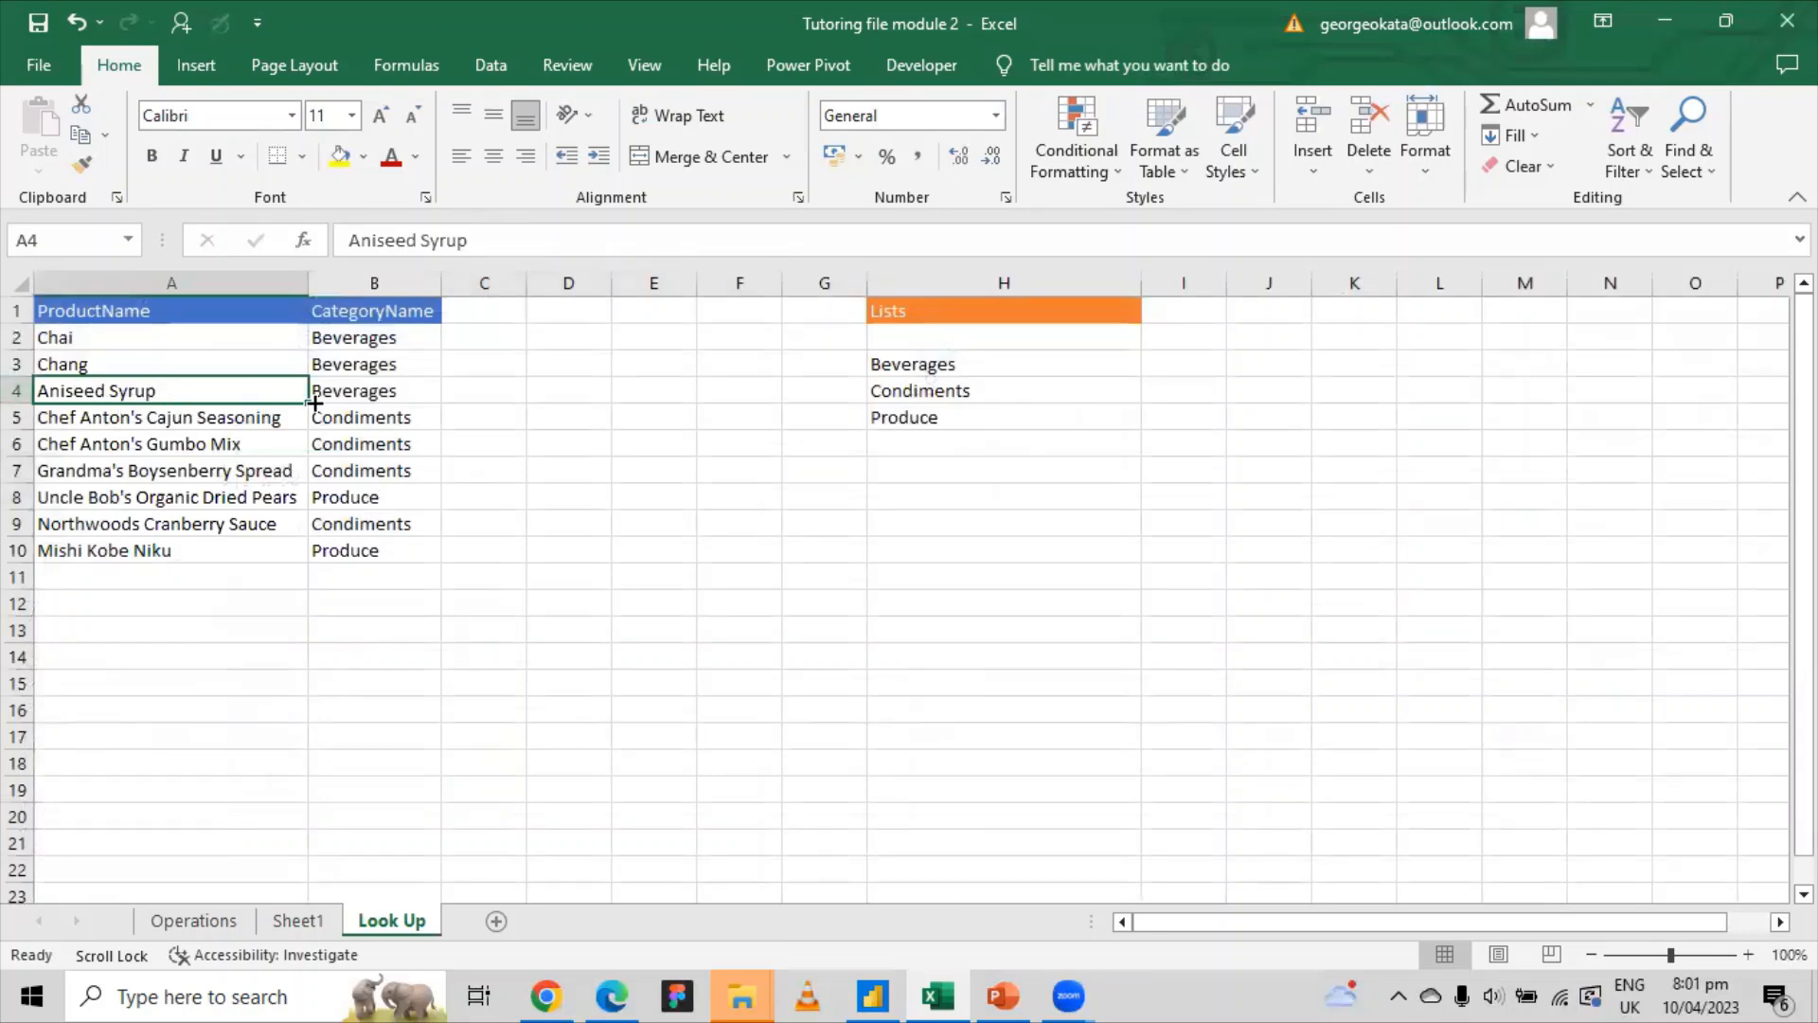
{"action": "left_click", "coordinate": [335, 398]}
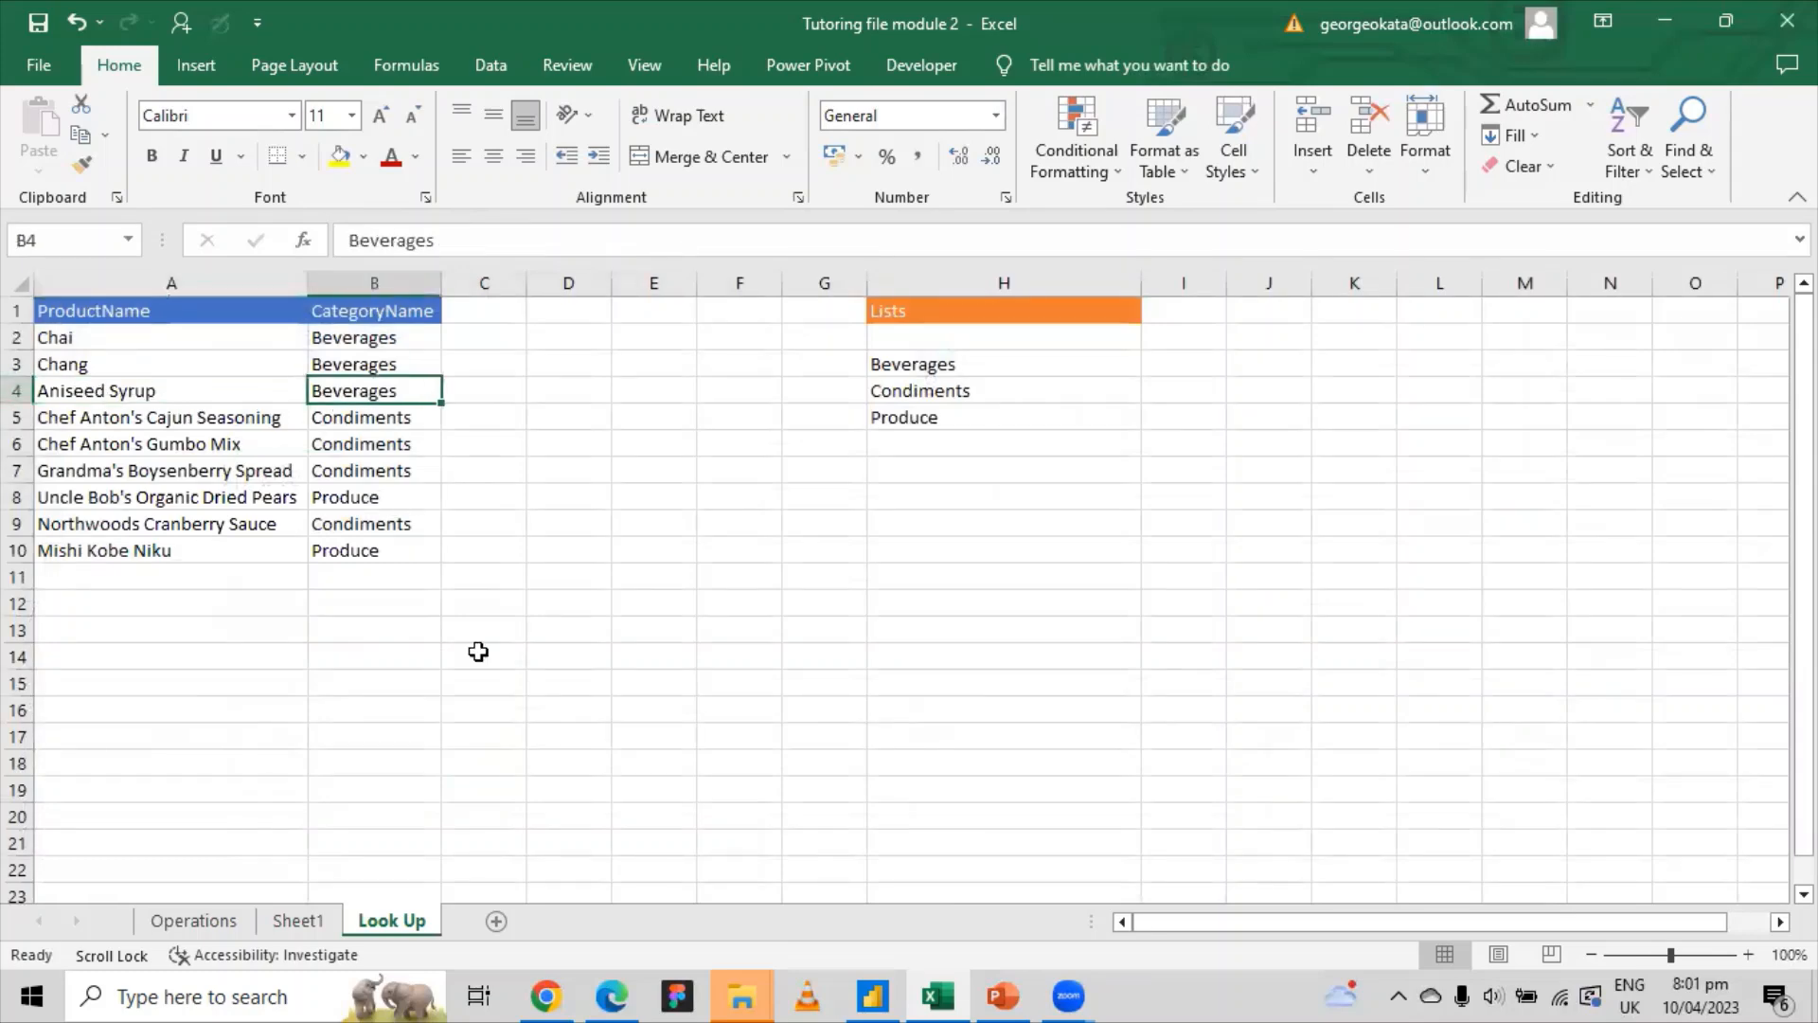
{"action": "left_click", "coordinate": [189, 920]}
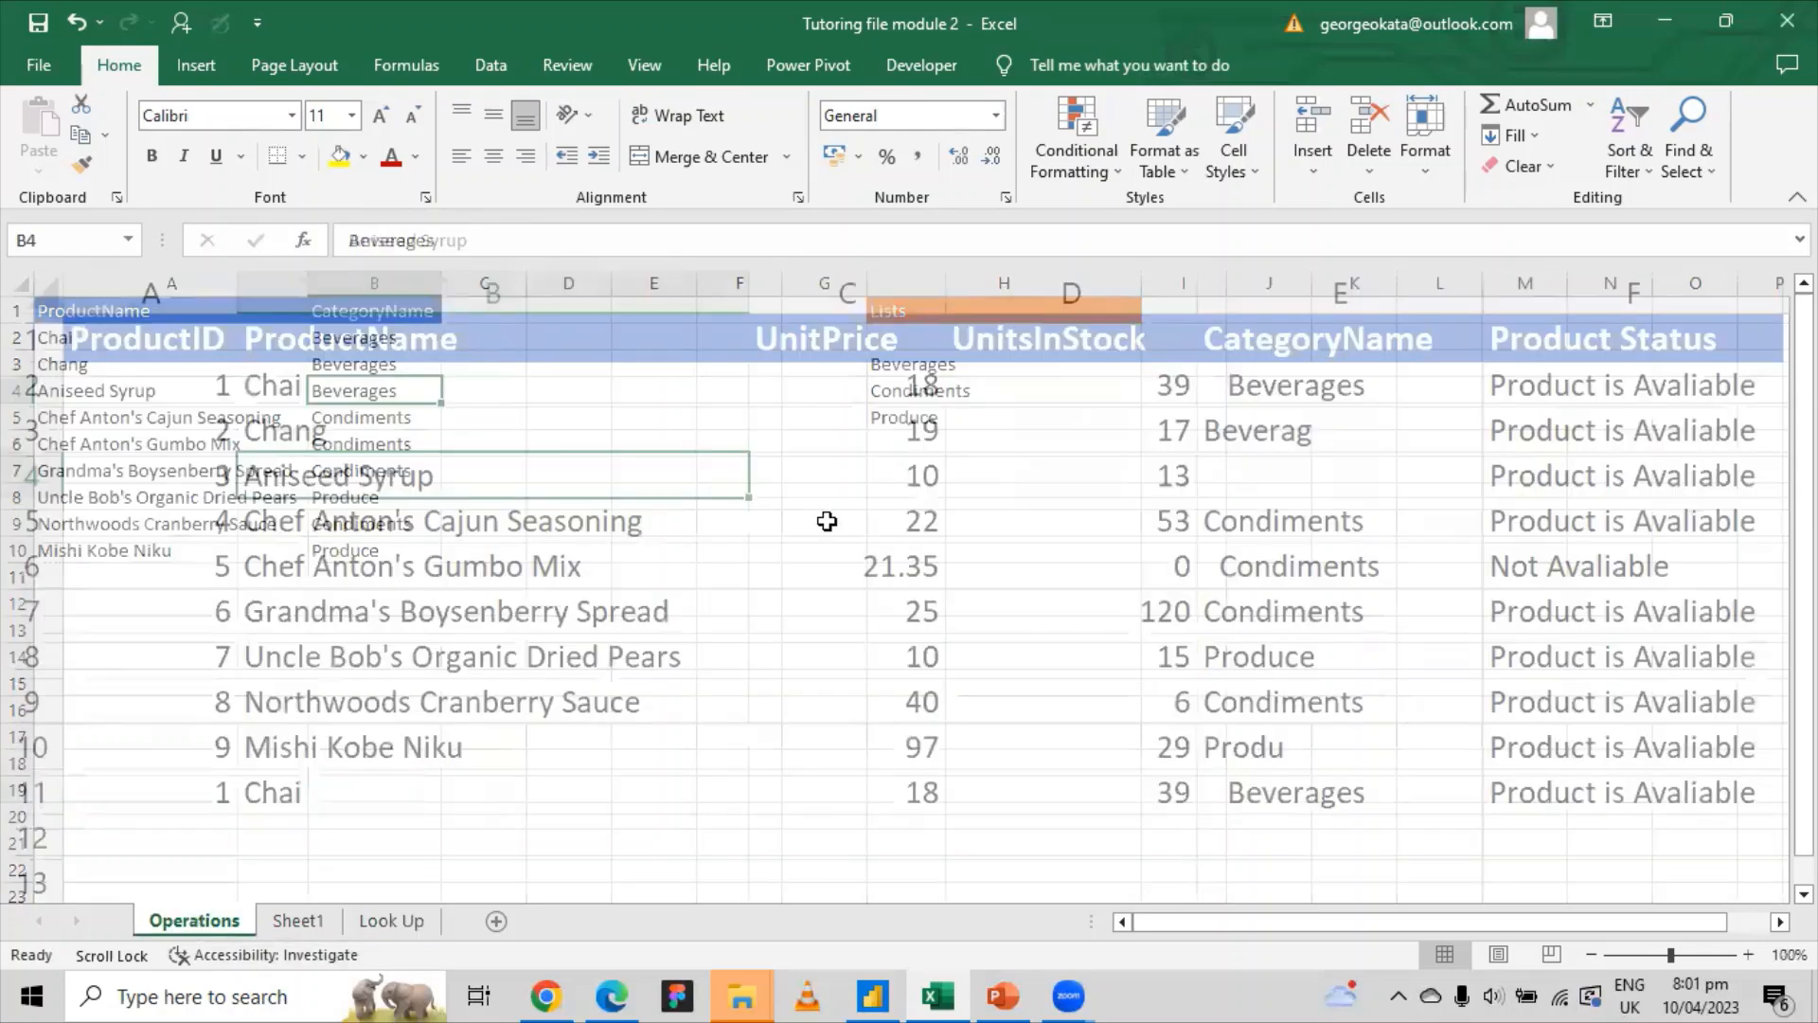
{"action": "left_click", "coordinate": [1298, 469]}
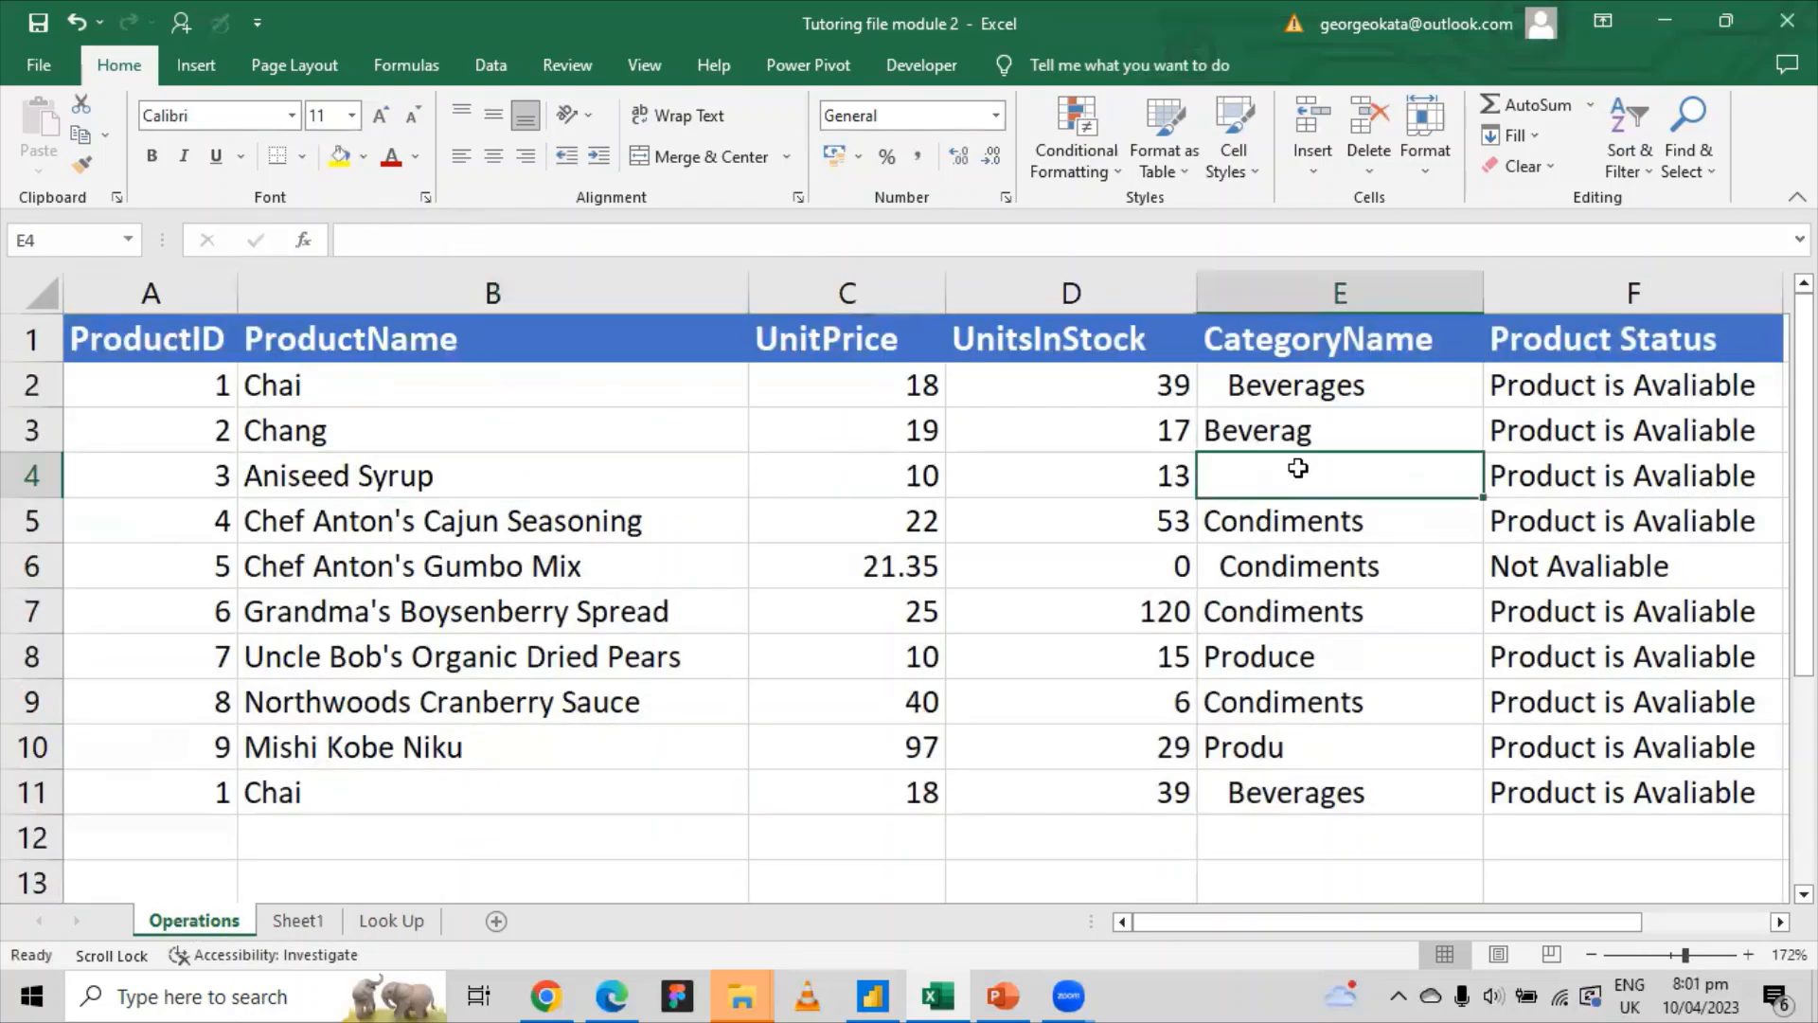
{"action": "left_click", "coordinate": [403, 920]}
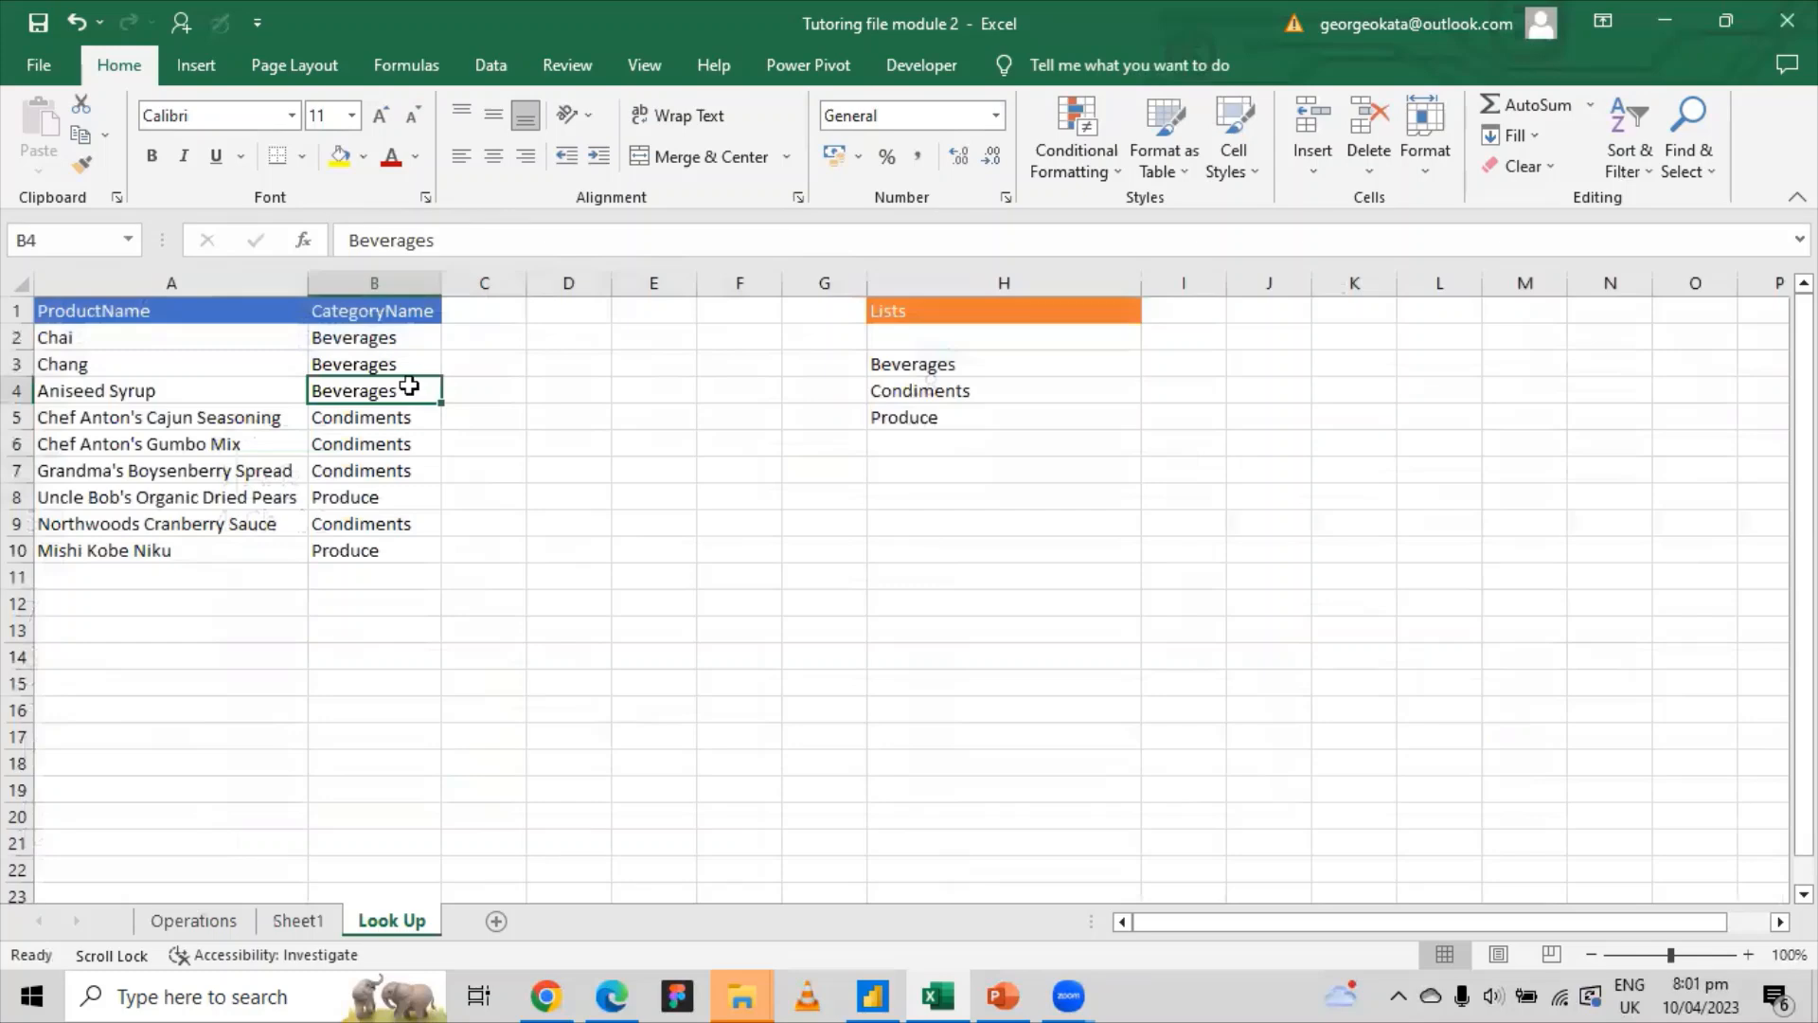
{"action": "left_click", "coordinate": [210, 930]}
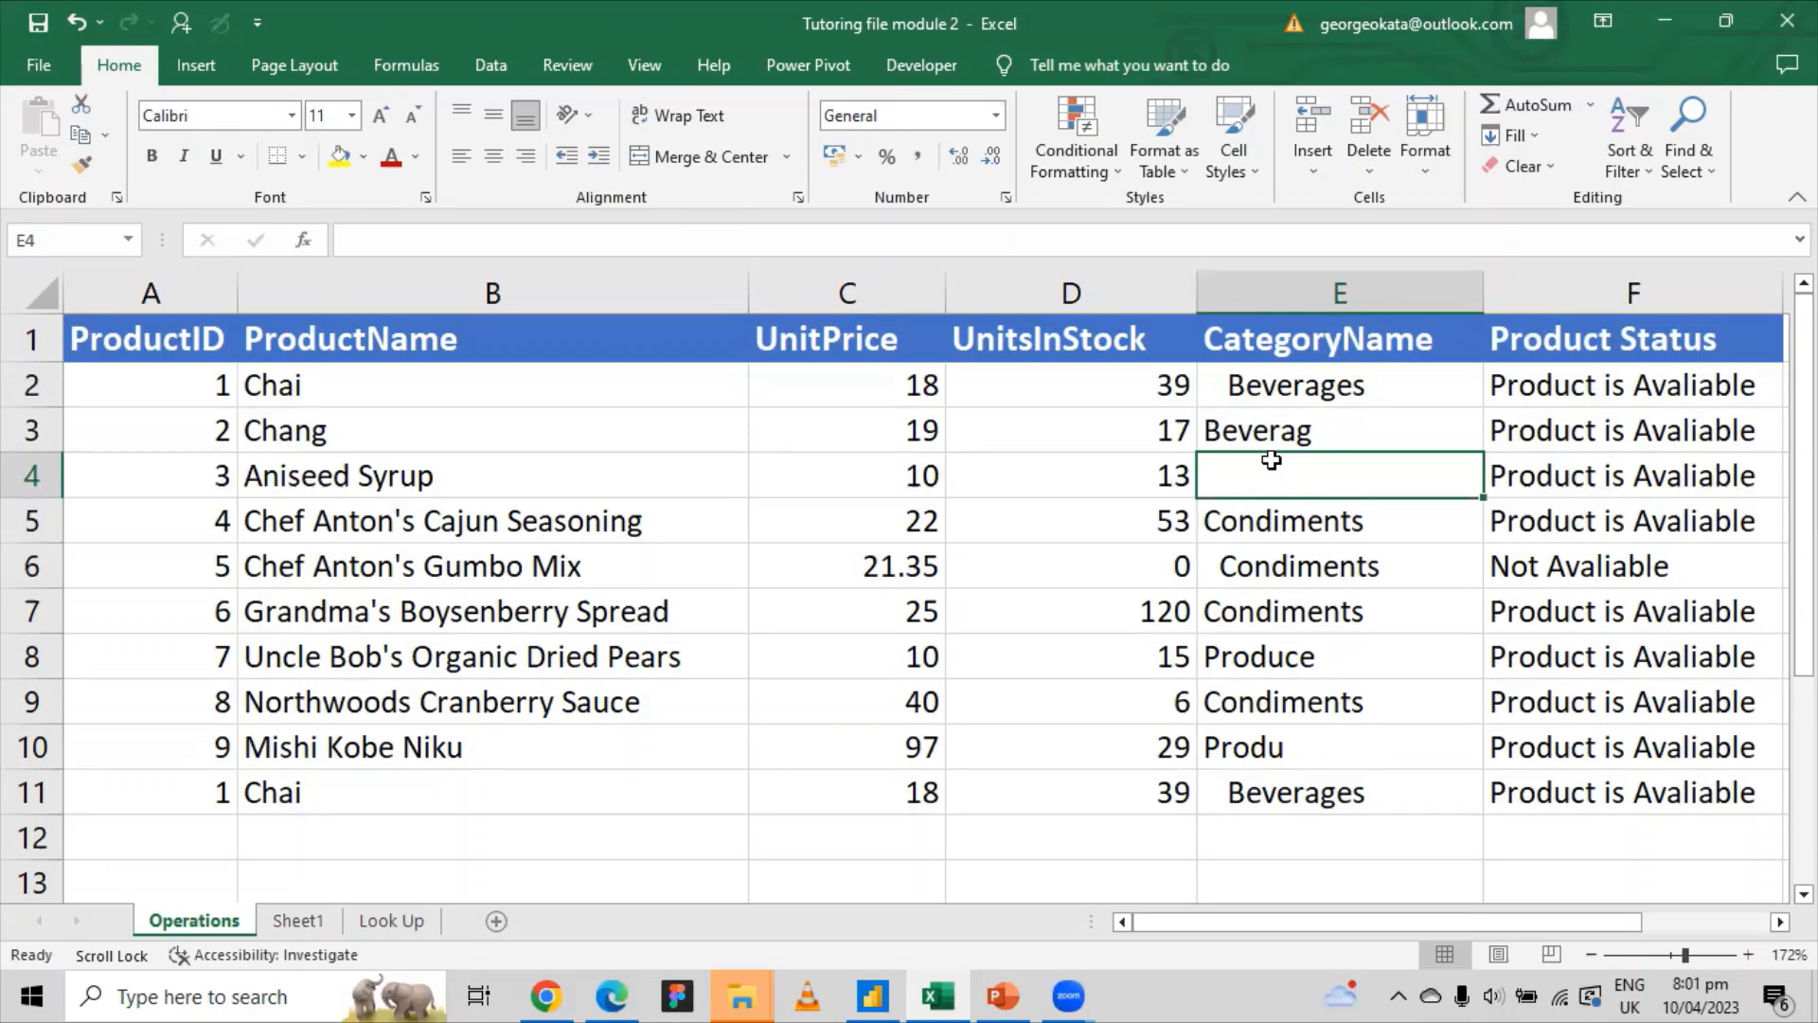
{"action": "scroll", "coordinate": [1269, 449], "scroll_direction": "down", "scroll_amount": 14}
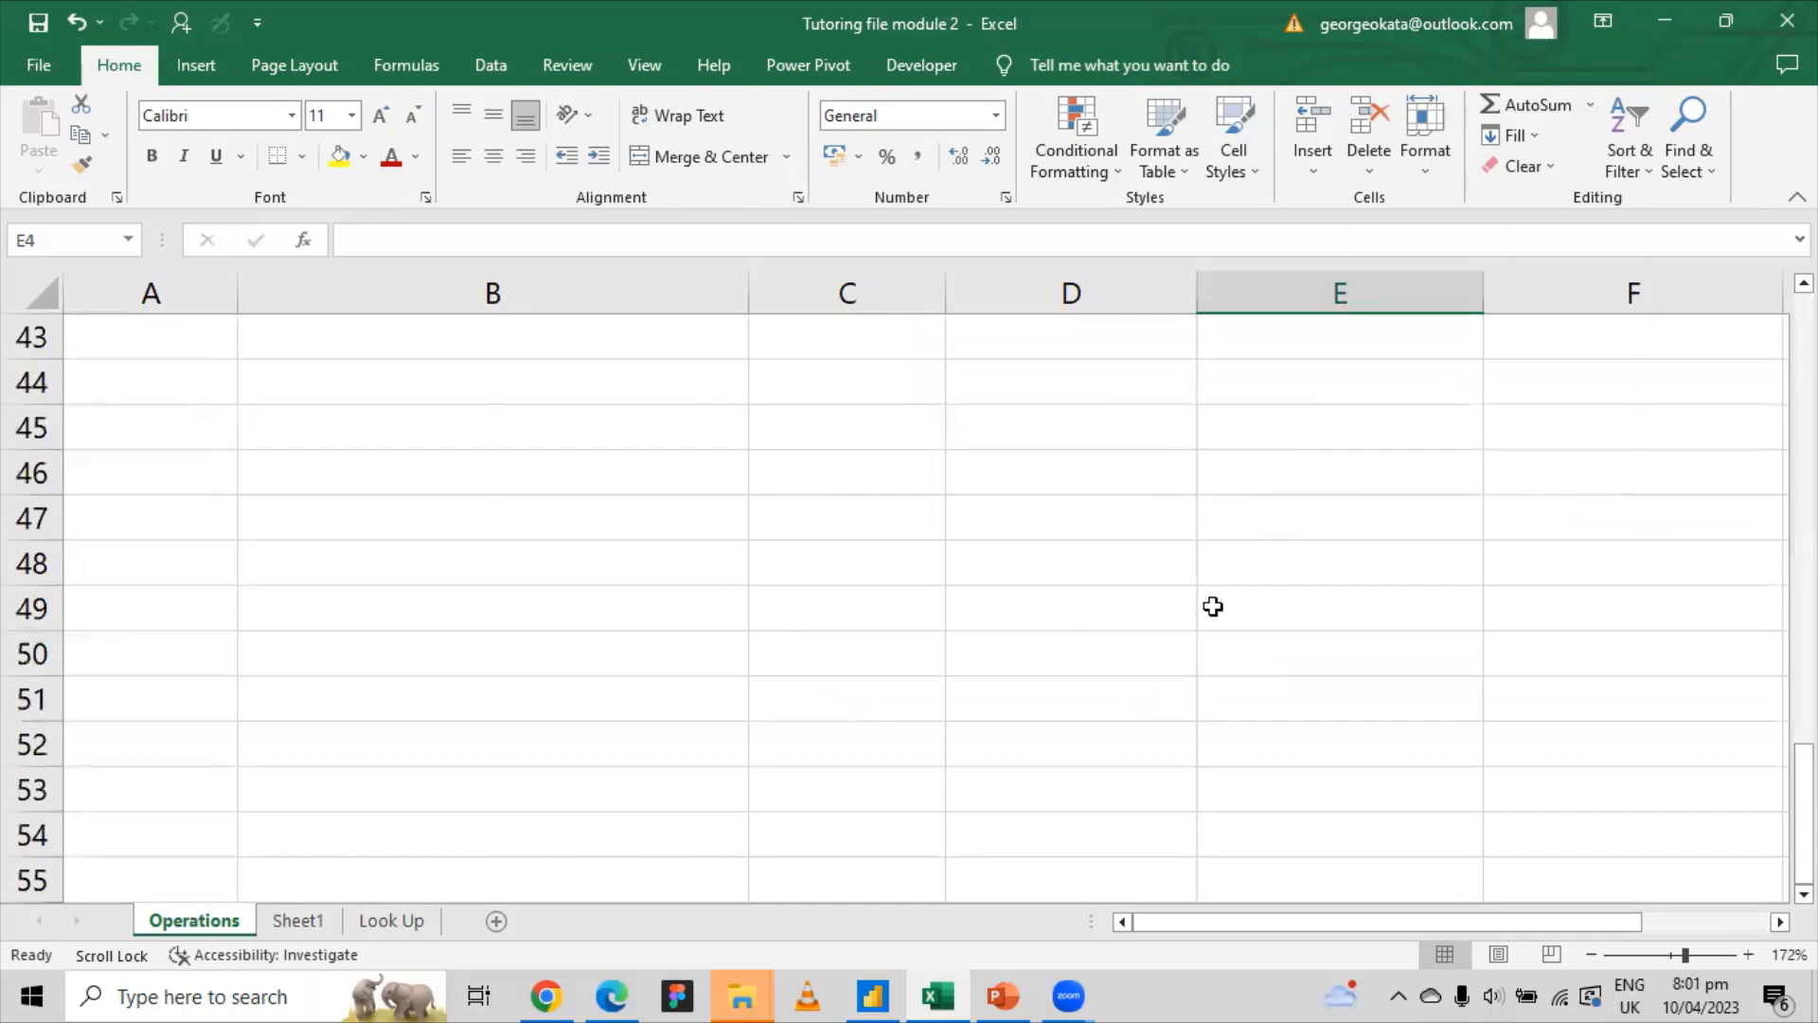
{"action": "scroll", "coordinate": [1260, 555], "scroll_direction": "down", "scroll_amount": 2}
{"action": "scroll", "coordinate": [1255, 559], "scroll_direction": "up", "scroll_amount": 15}
{"action": "scroll", "coordinate": [1255, 560], "scroll_direction": "up", "scroll_amount": 1}
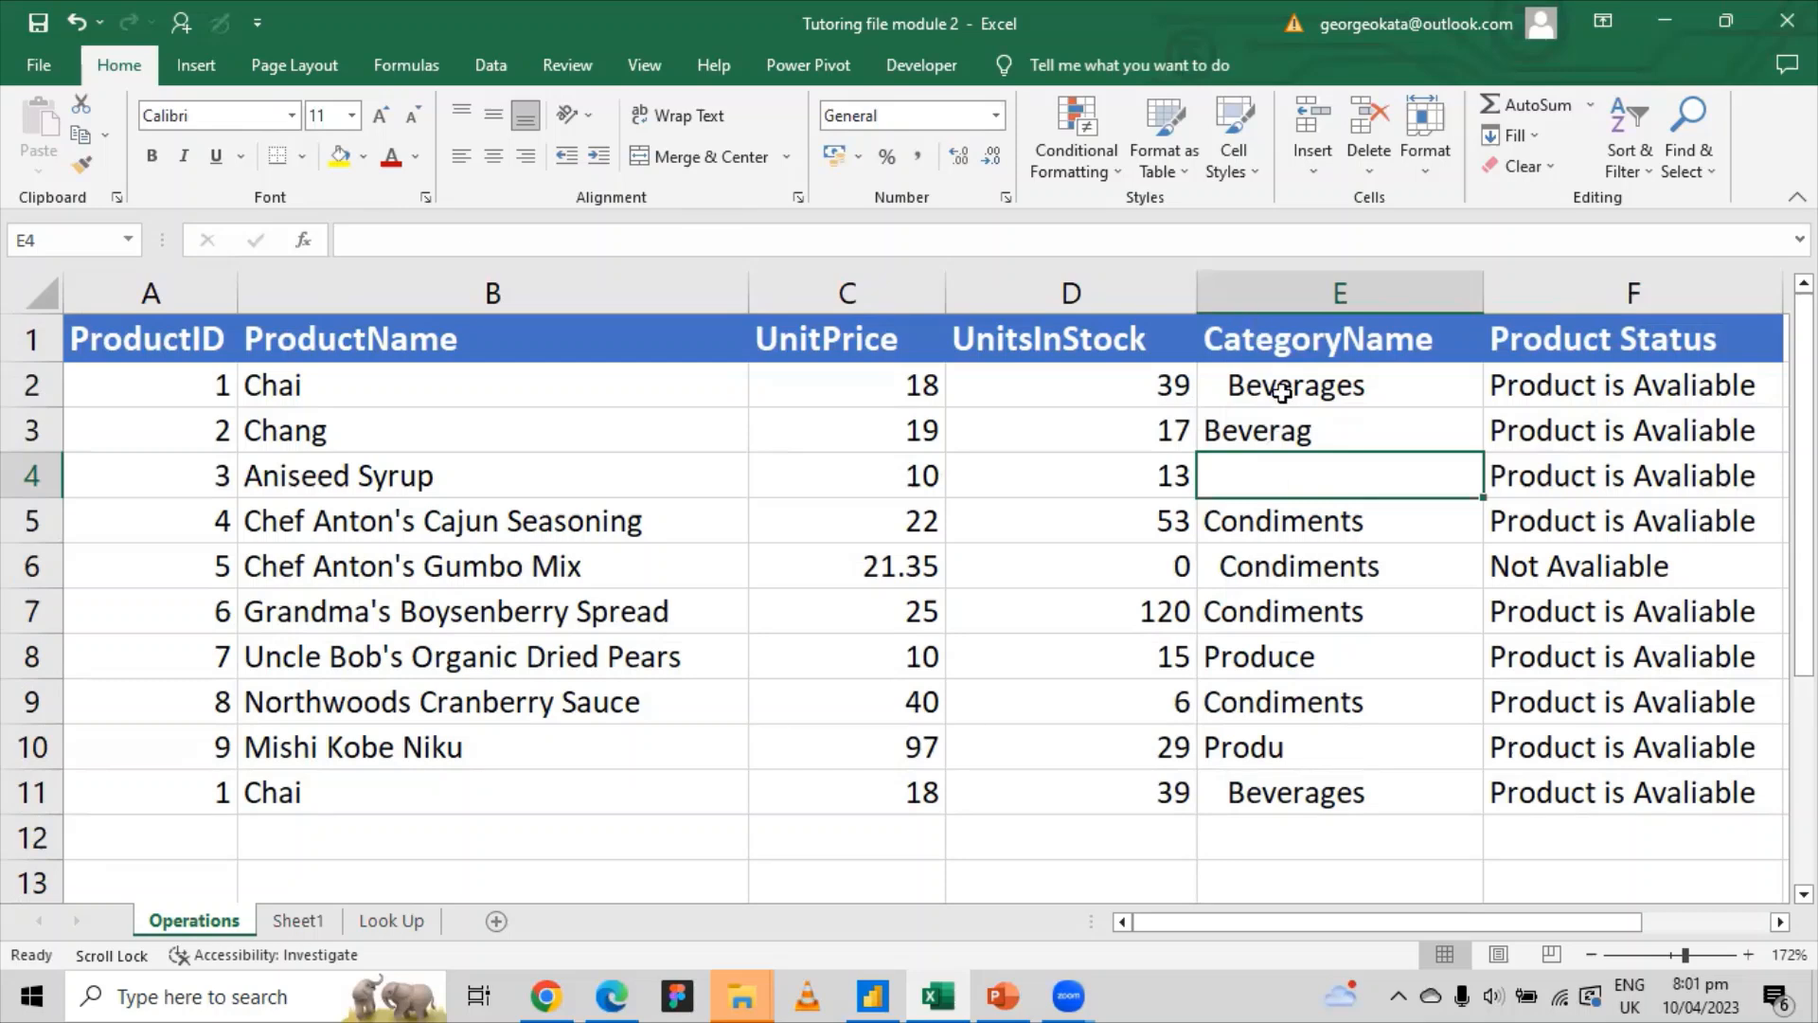
{"action": "left_click", "coordinate": [414, 478]}
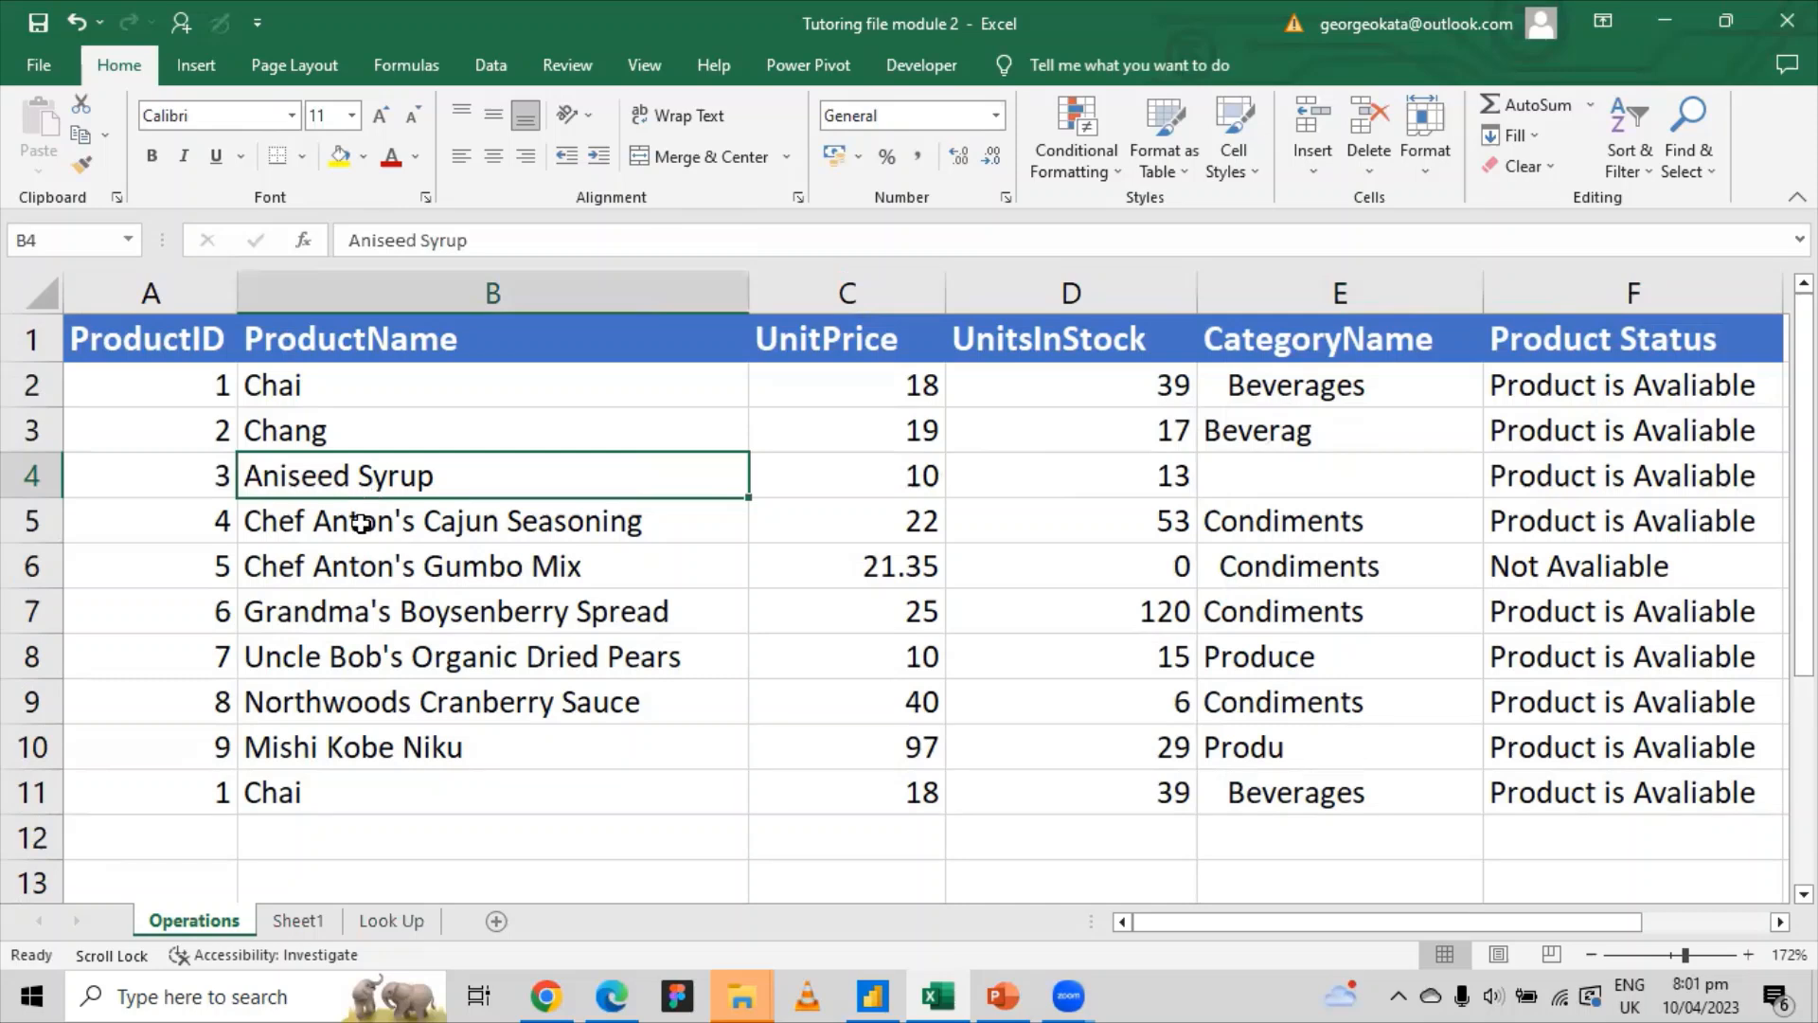
{"action": "left_click", "coordinate": [1301, 488]}
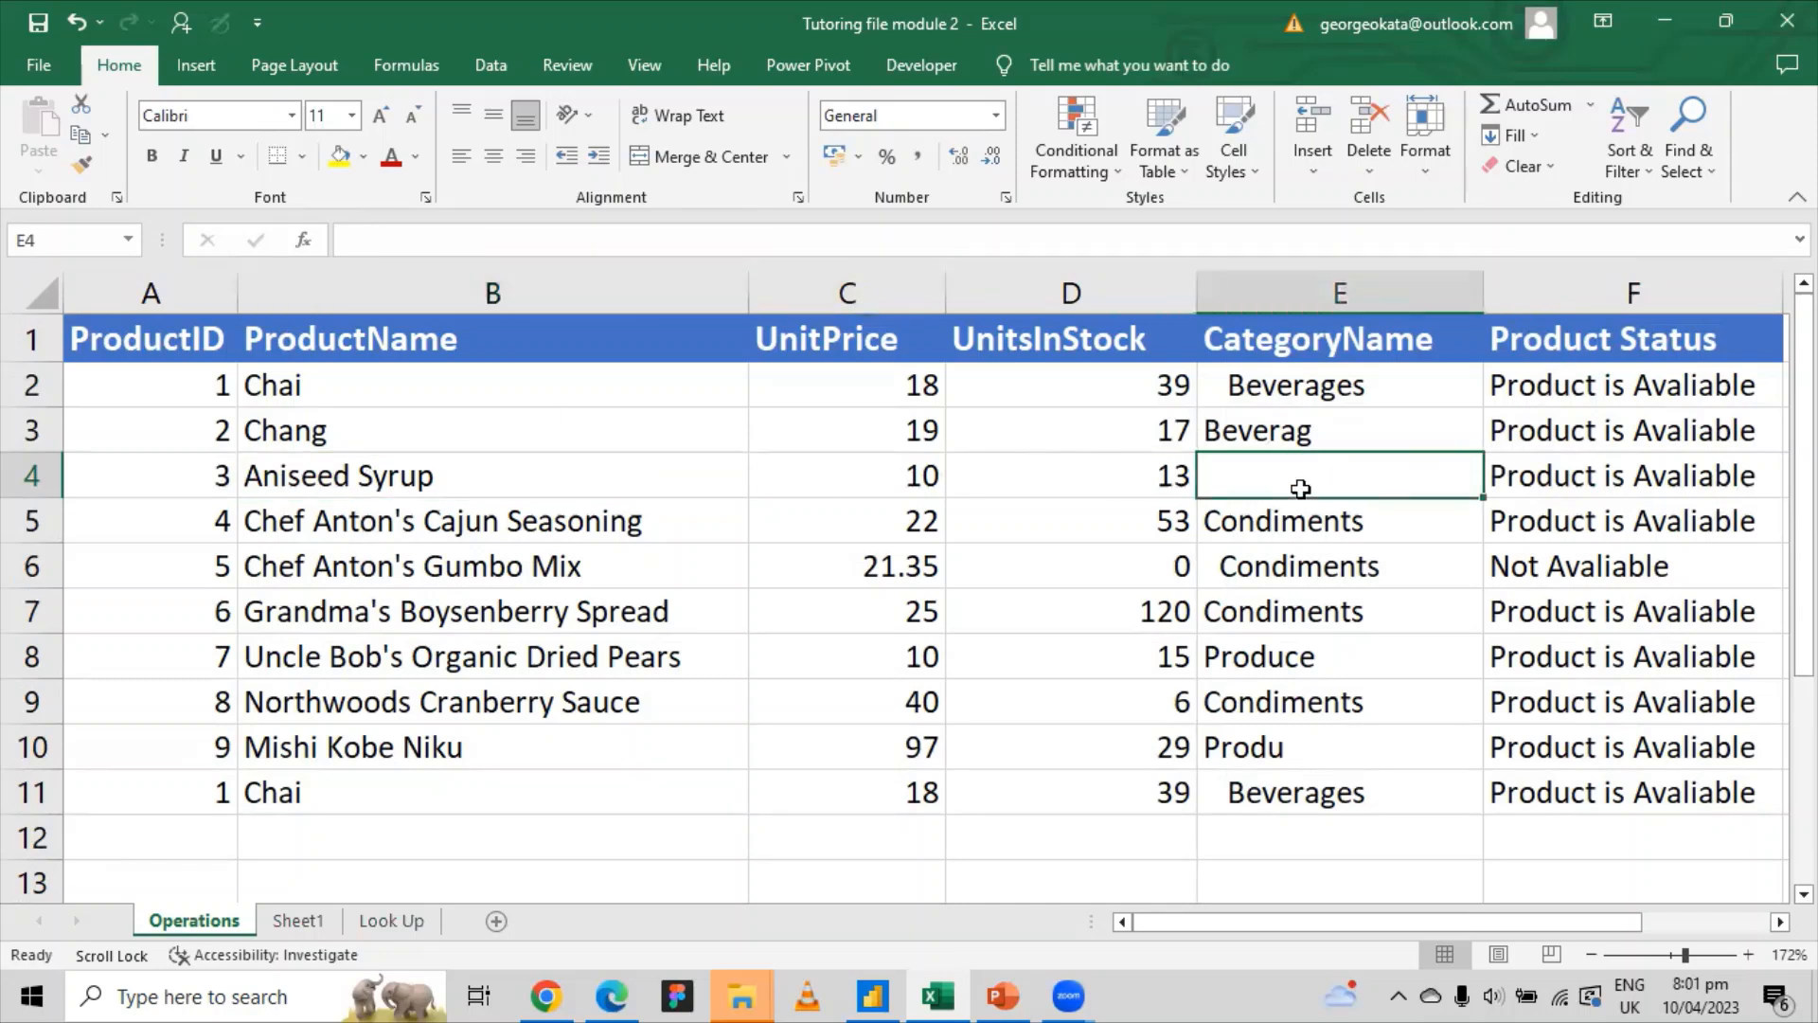
Step: In E4 start =VLOOKUP(B4, and point it at the Look Up sheet
{"action": "type", "text": "="}
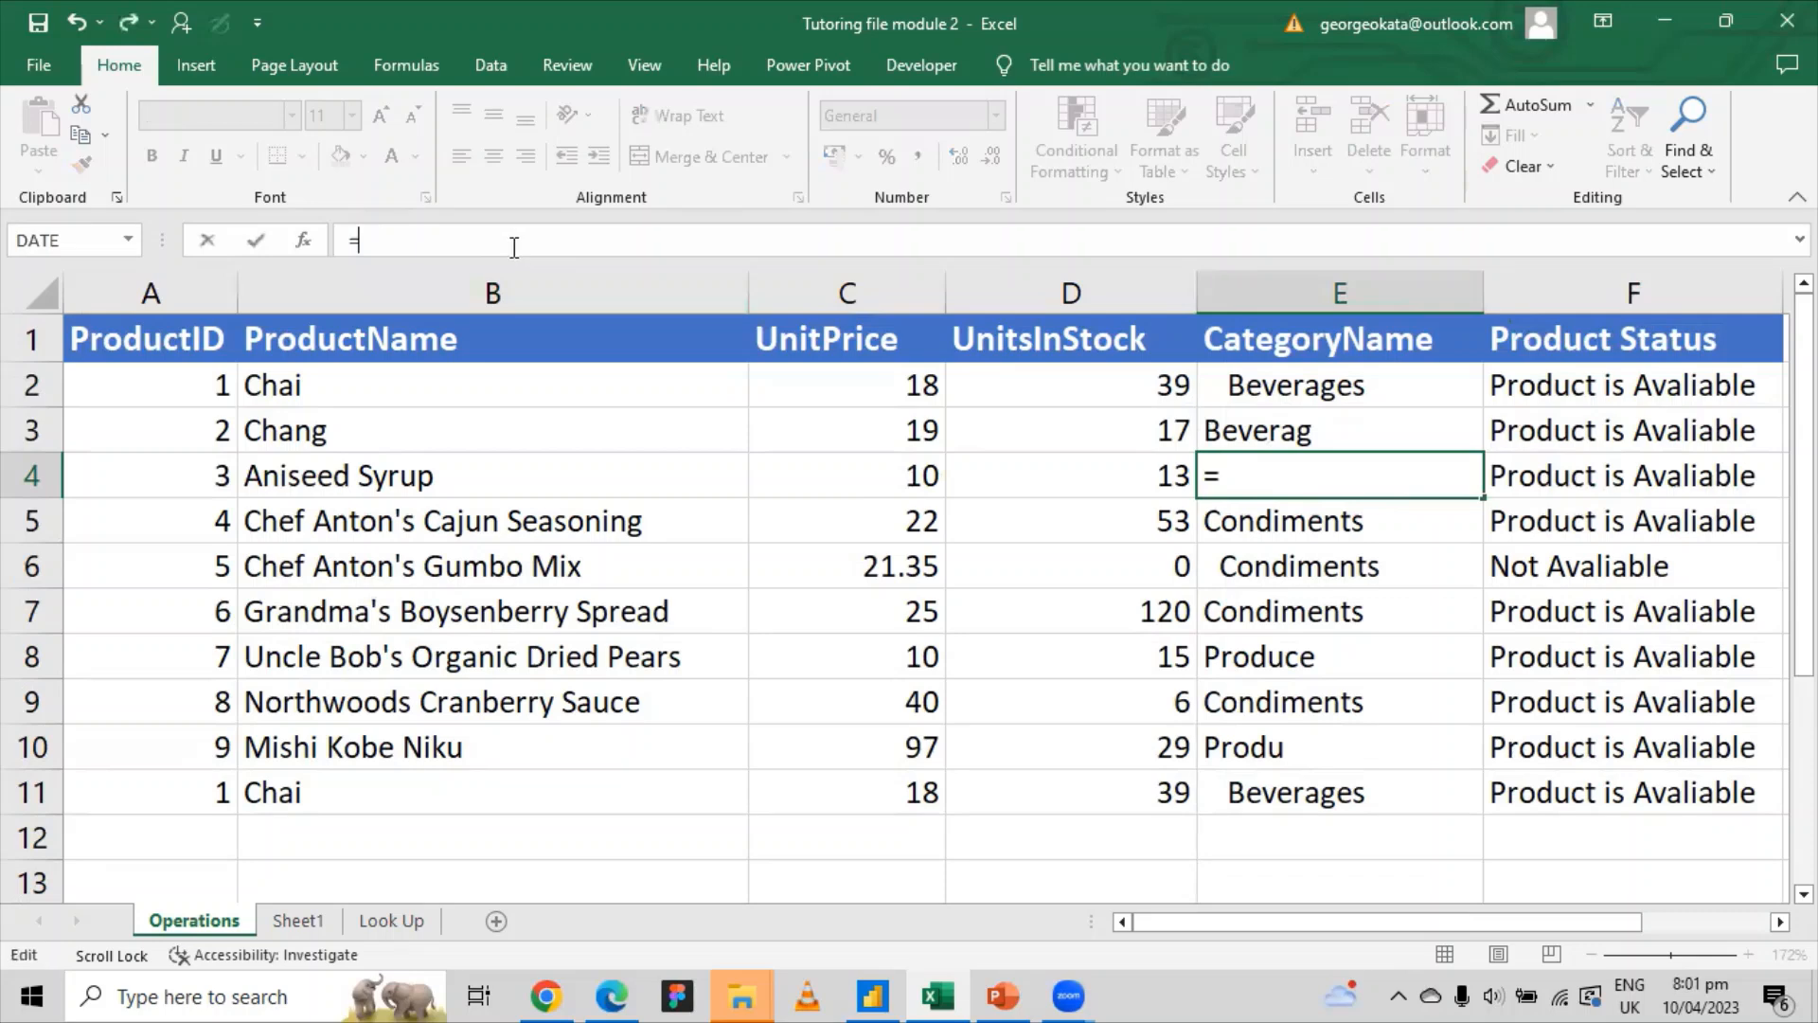
{"action": "type", "text": "vloo"}
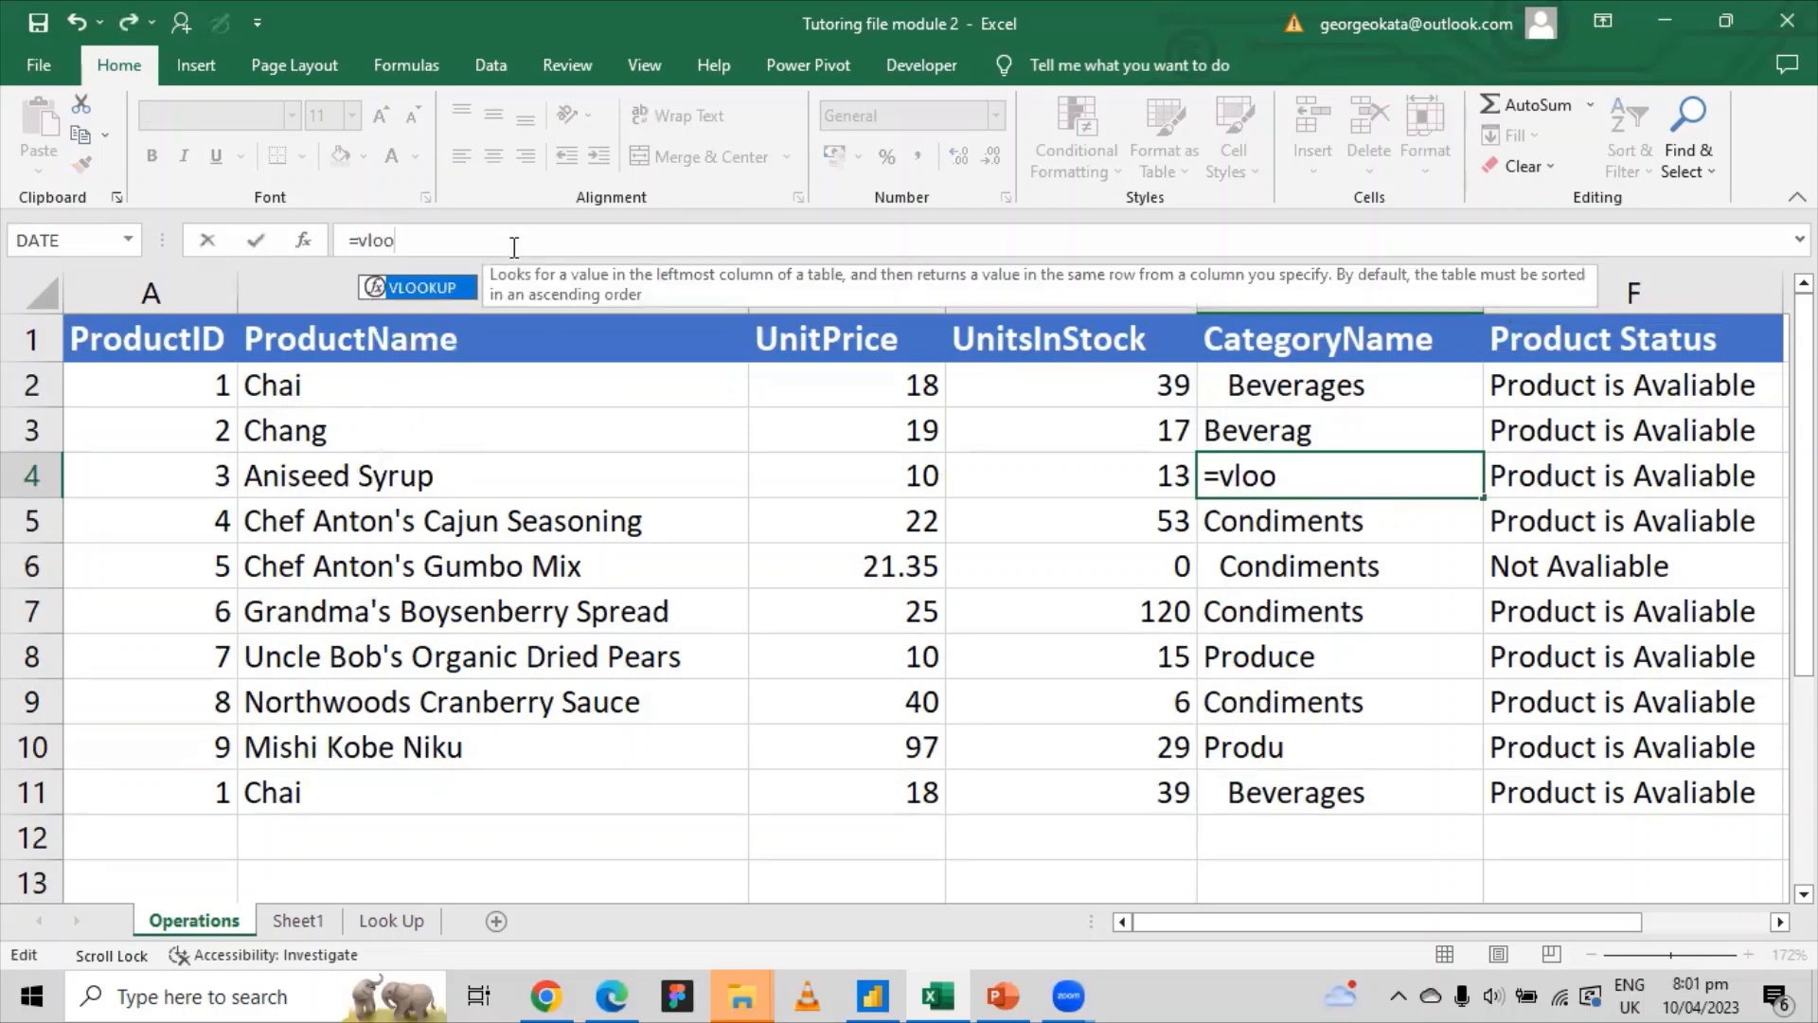
{"action": "key", "text": "Tab"}
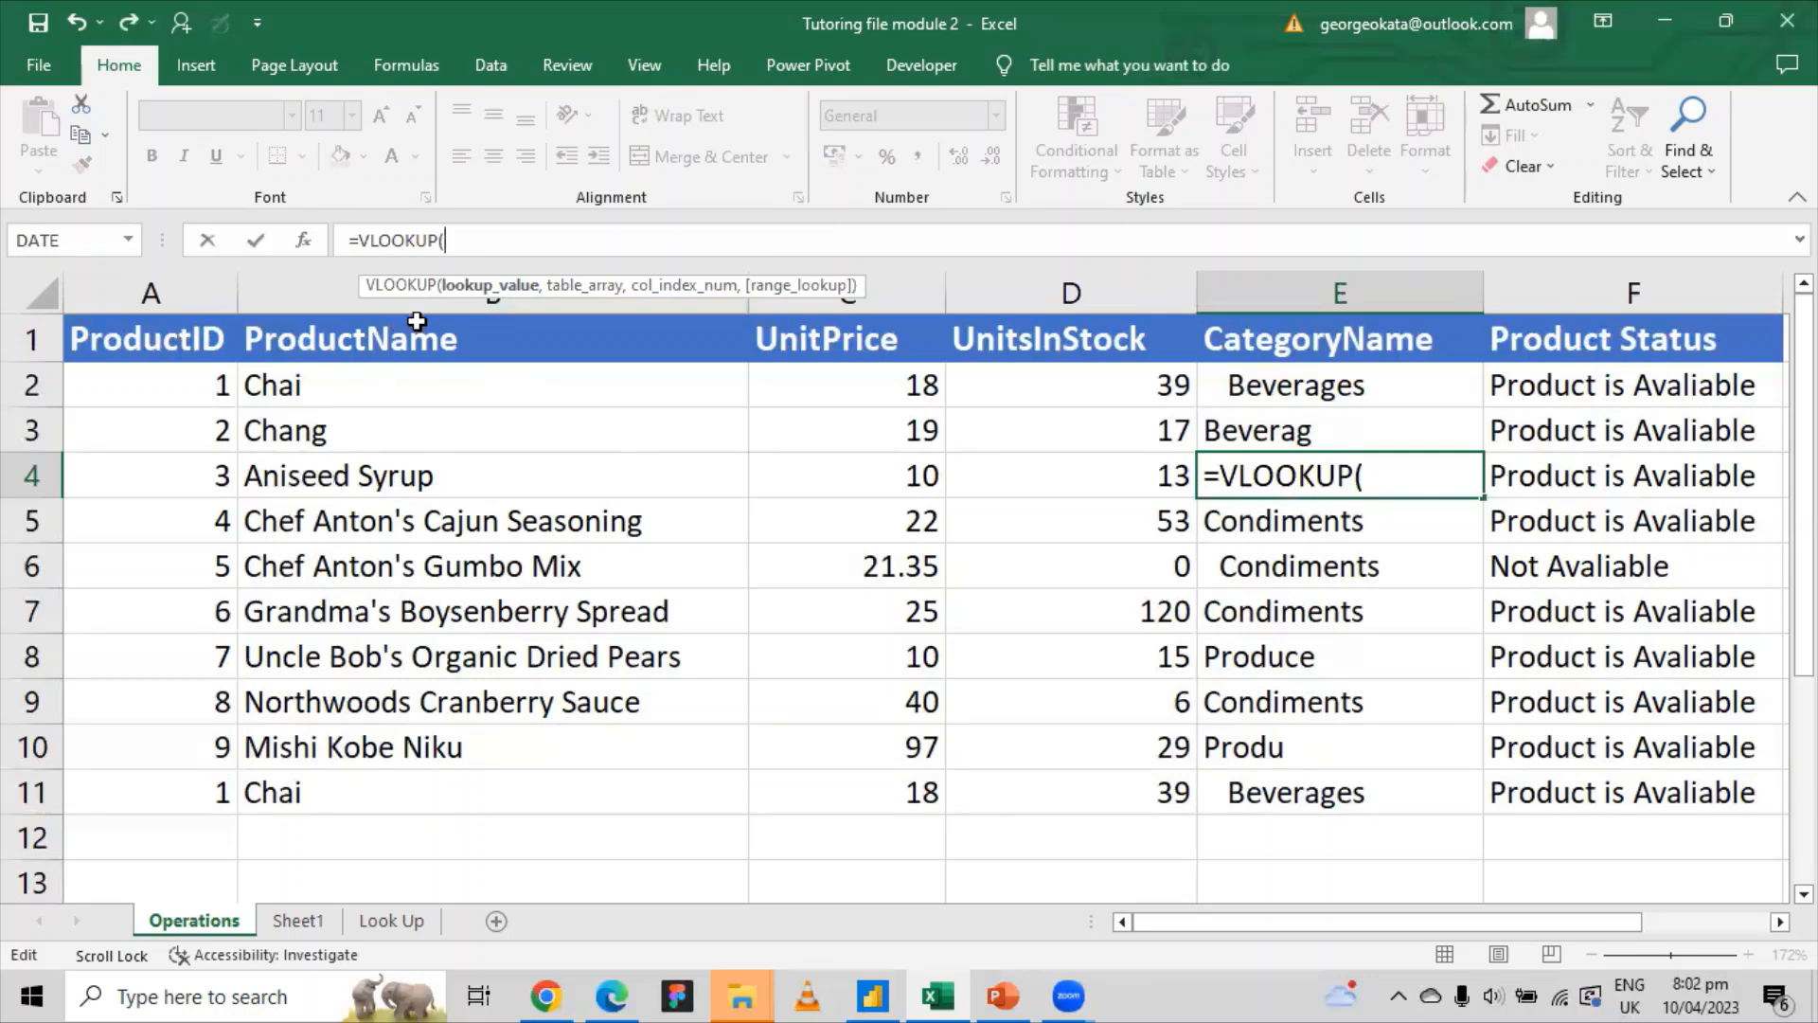
{"action": "left_click", "coordinate": [366, 479]}
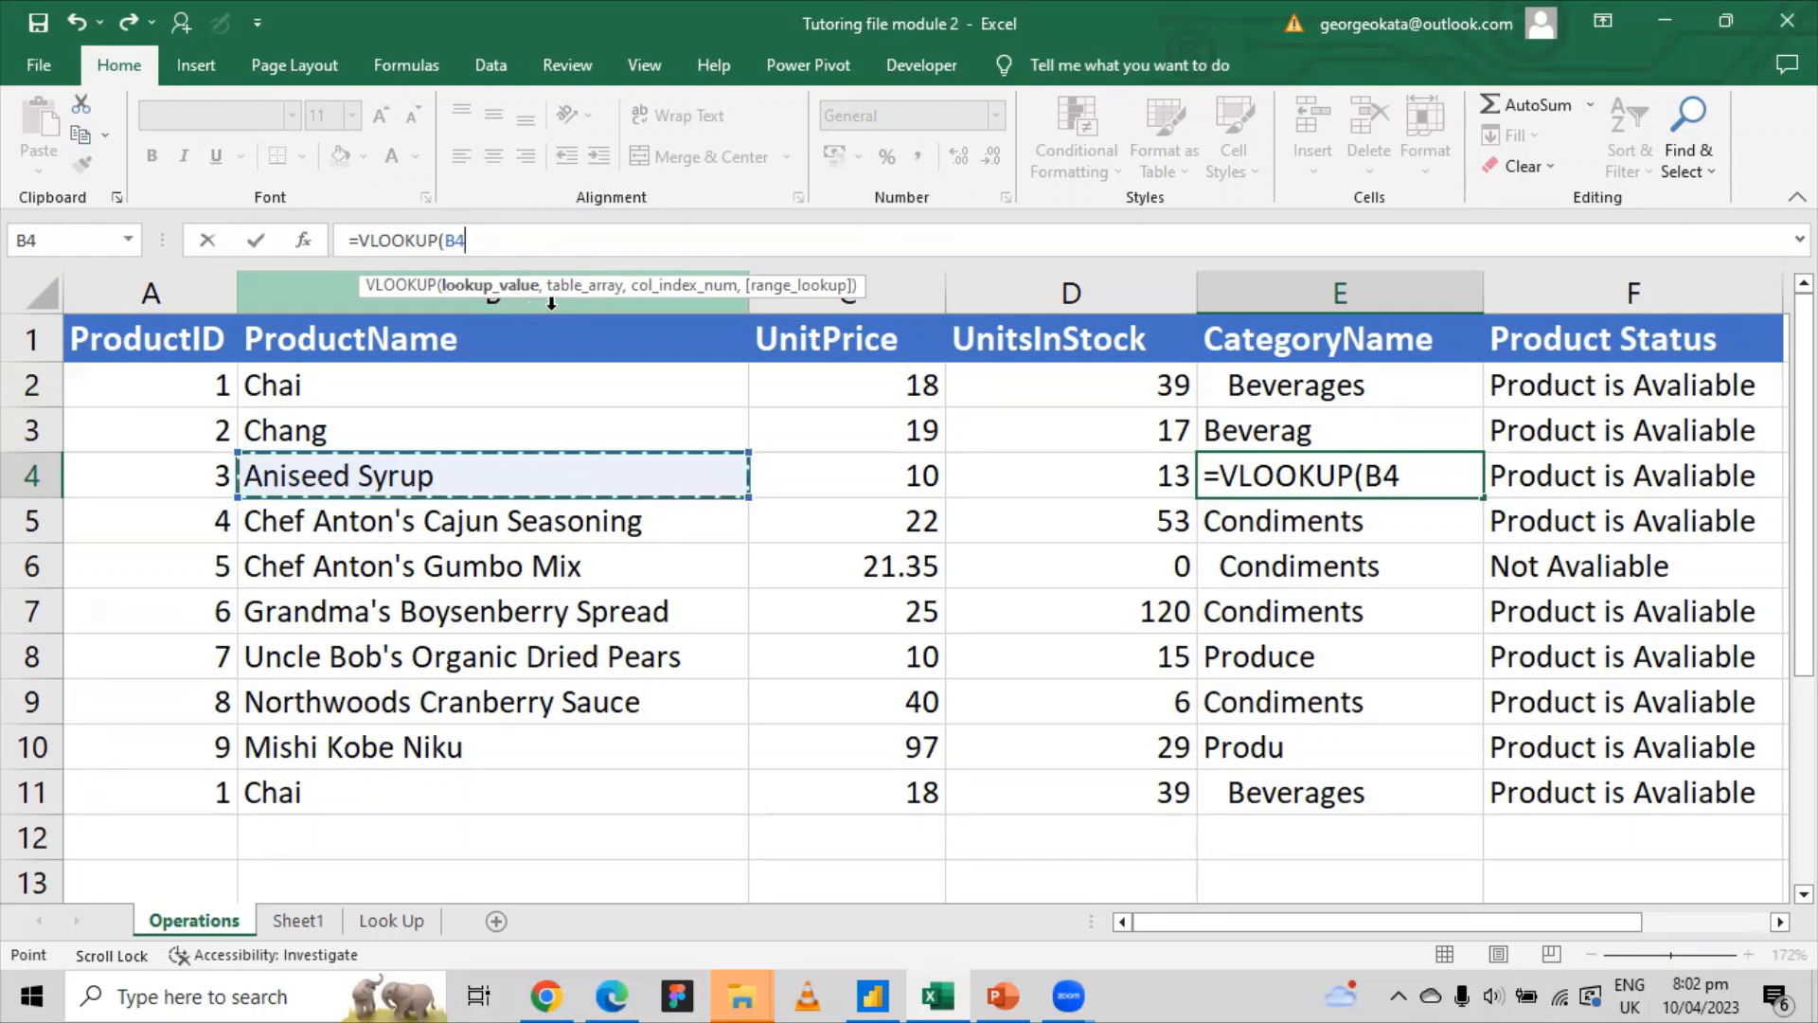
{"action": "type", "text": ","}
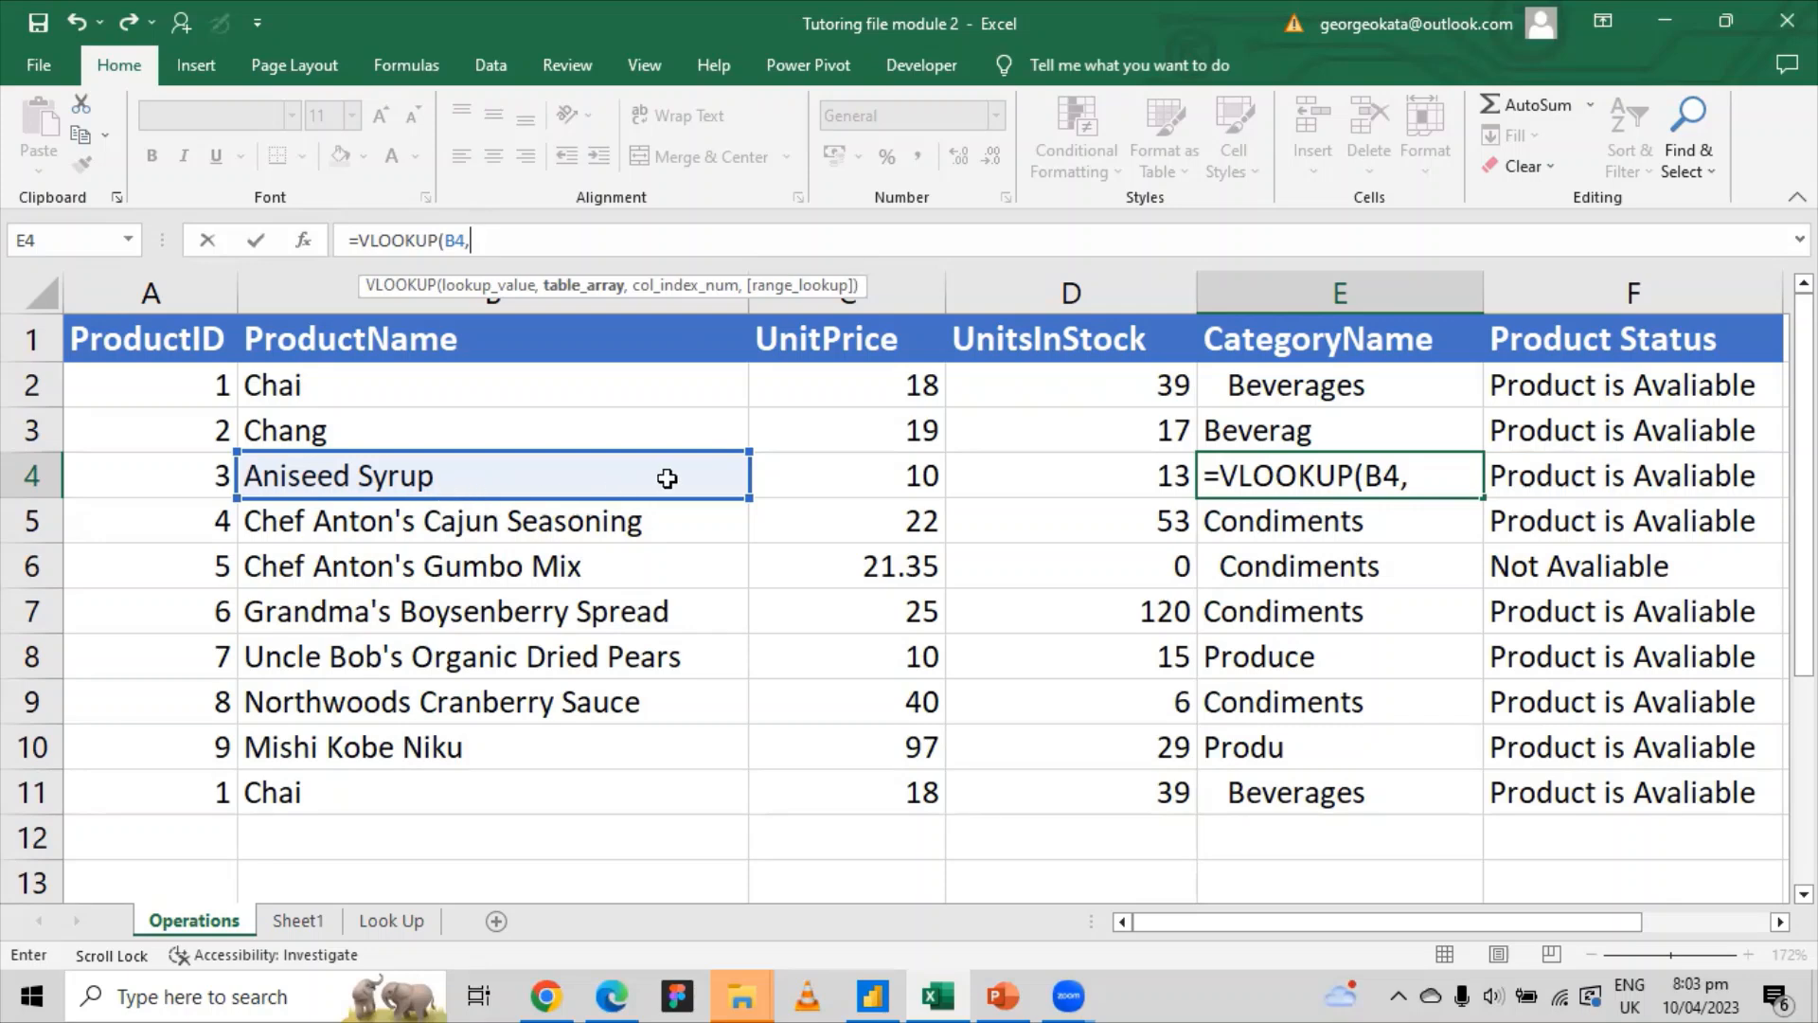
{"action": "left_click", "coordinate": [391, 920]}
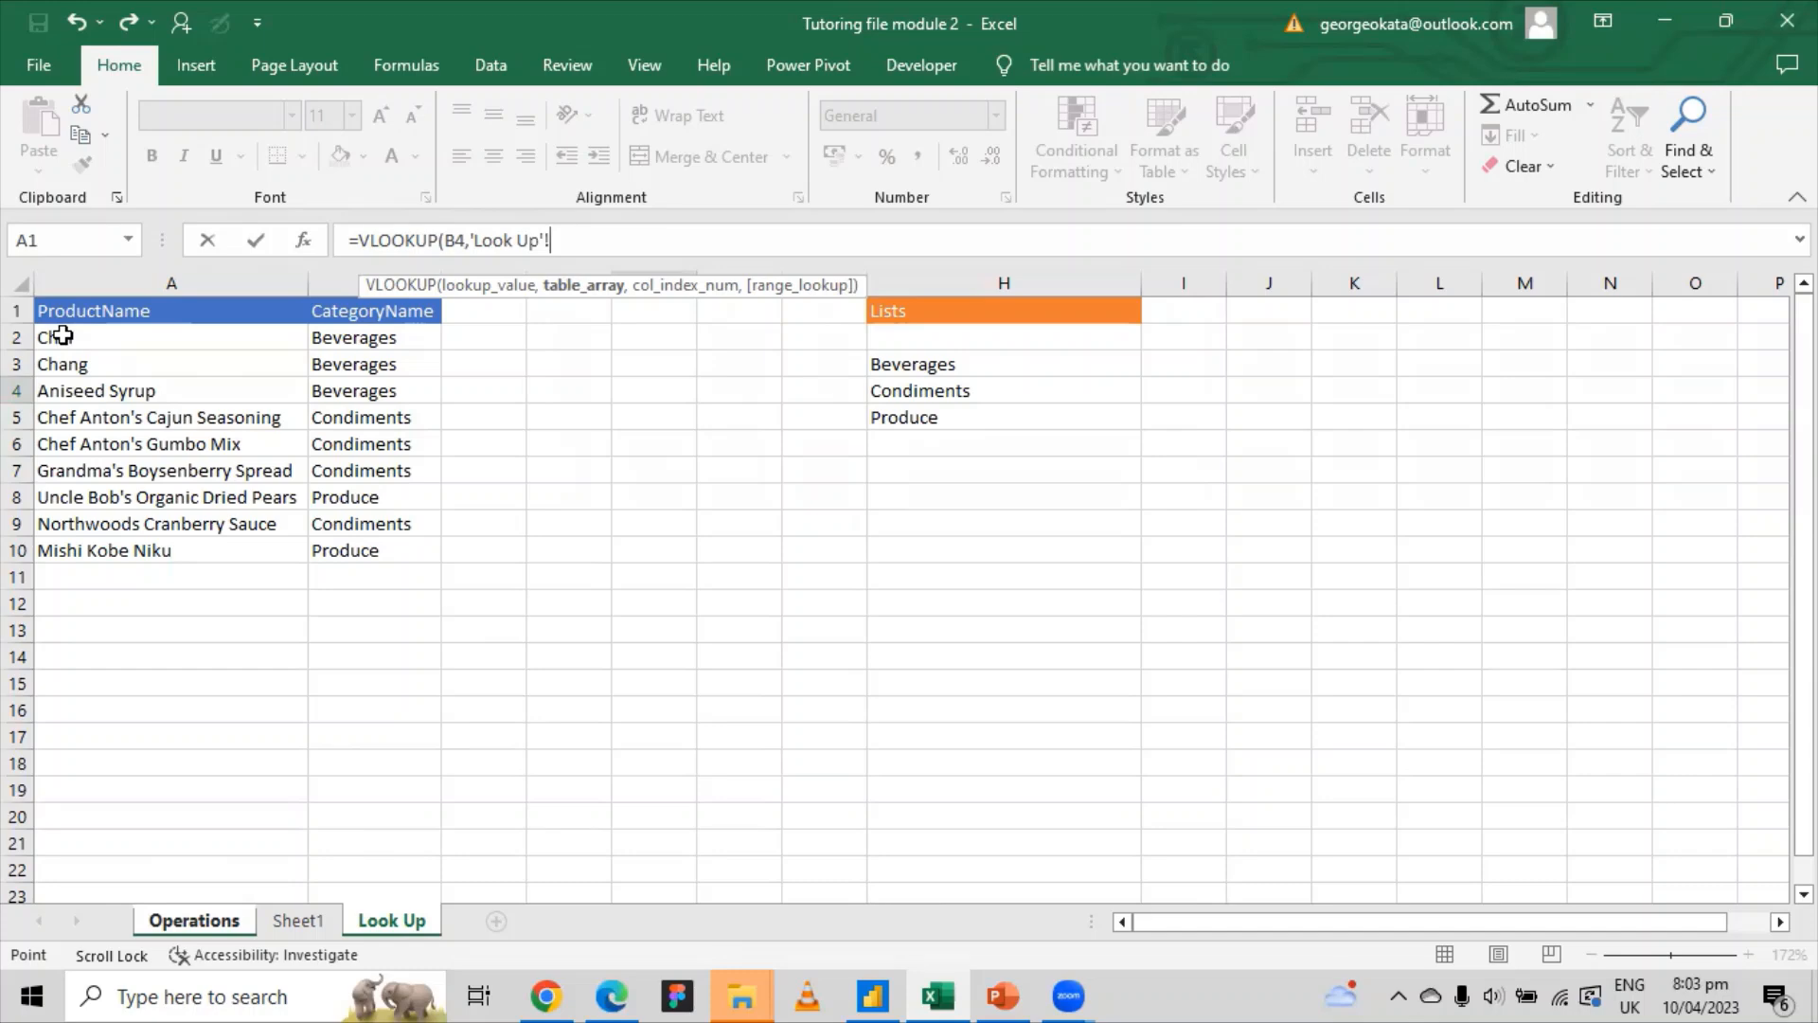
Step: Complete E4 as =VLOOKUP(B4,'Look Up'!A2:B10,2,FALSE)
{"action": "left_click_drag", "start_coordinate": [62, 335], "coordinate": [388, 552]}
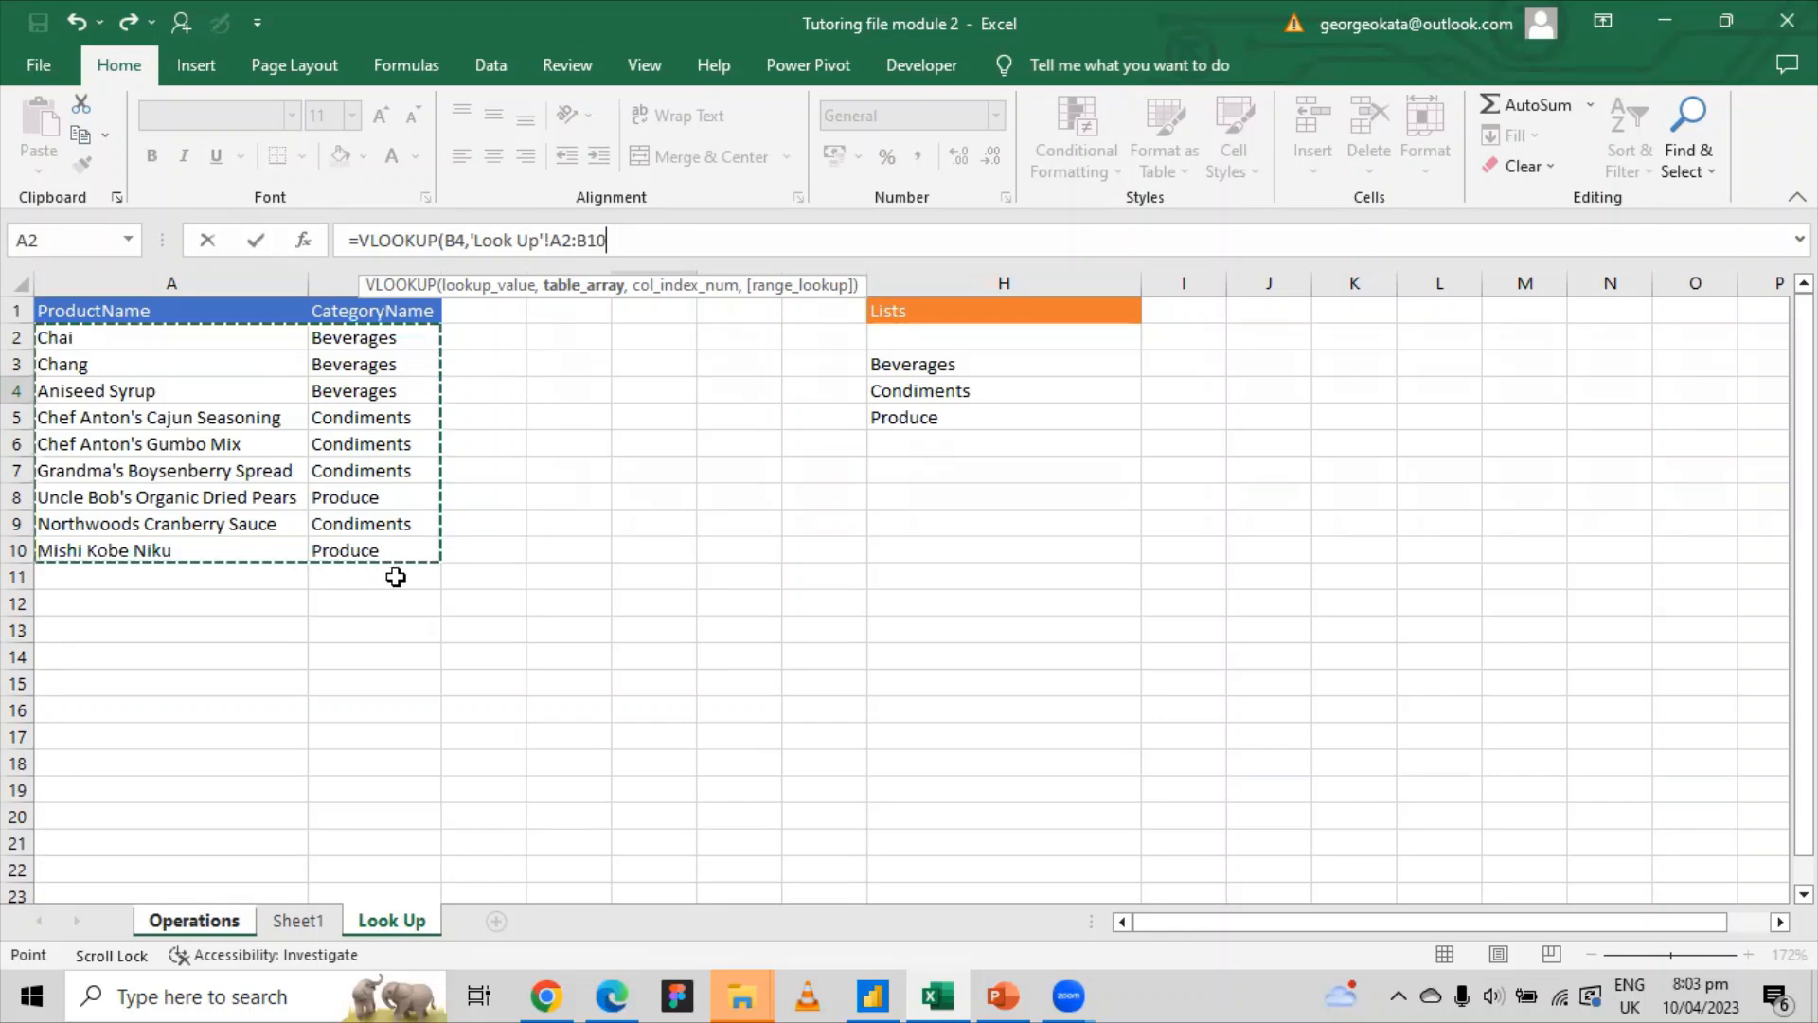
{"action": "type", "text": ","}
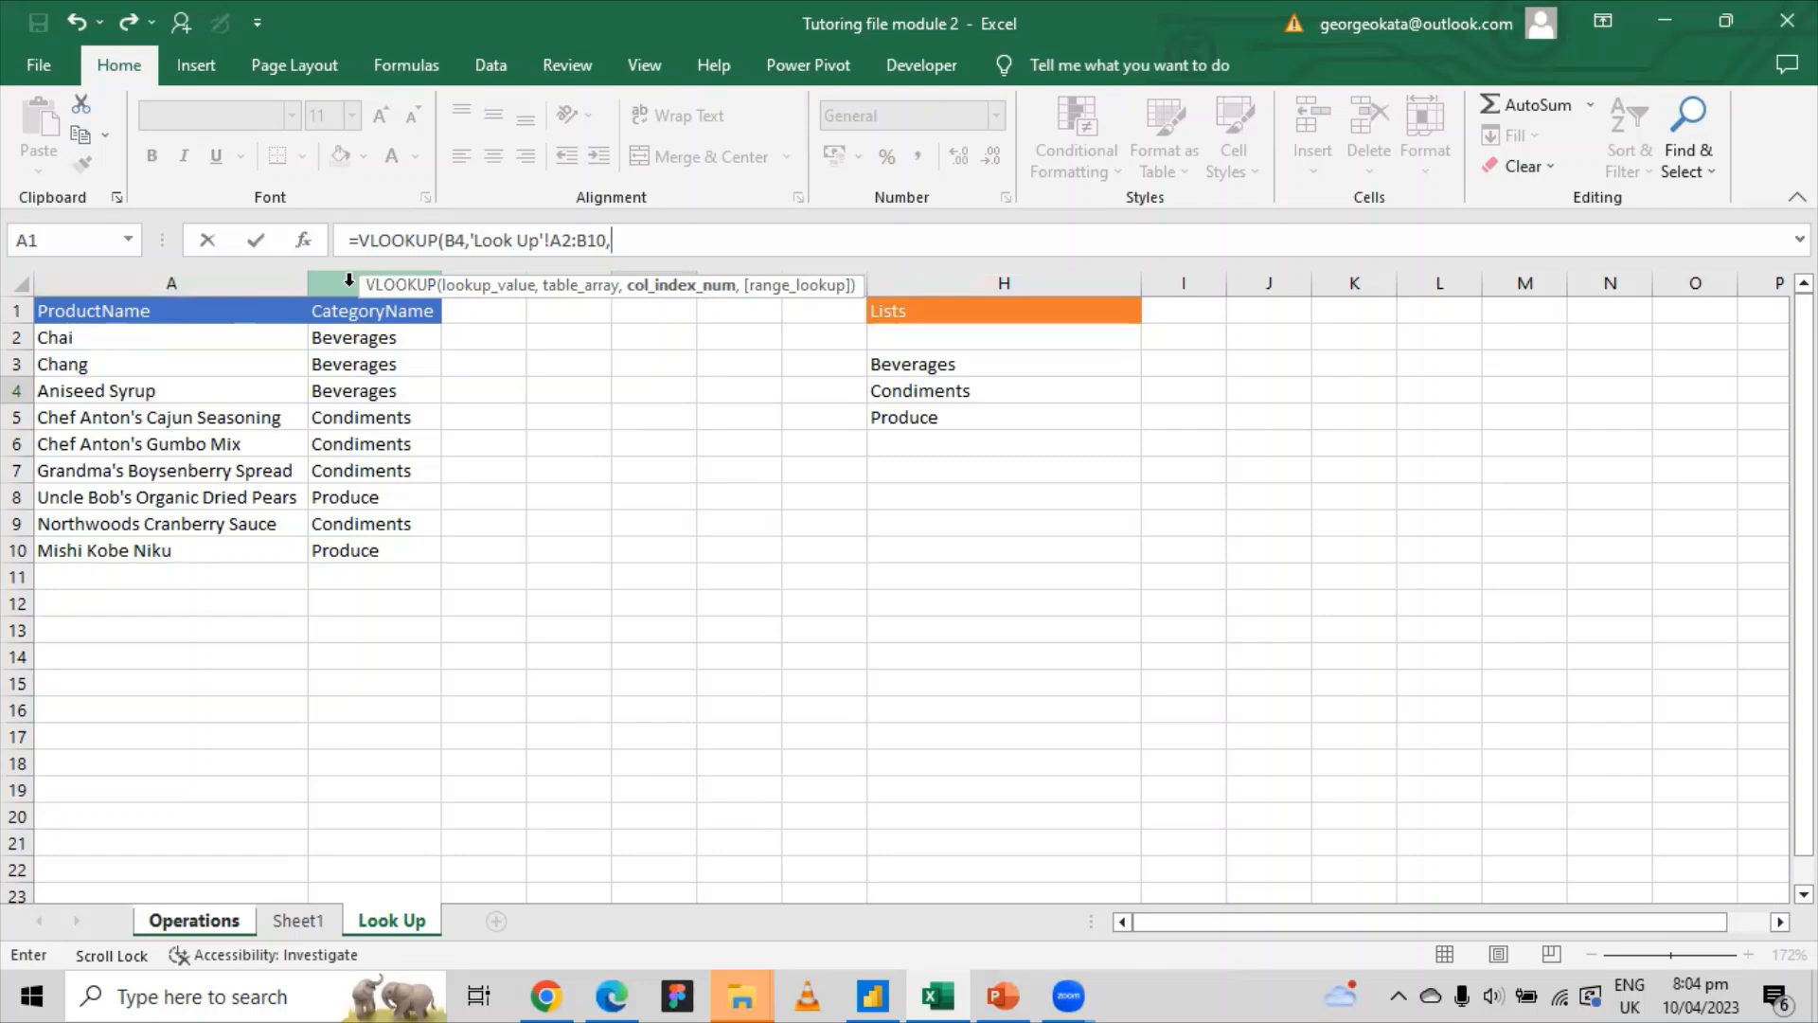
{"action": "left_click", "coordinate": [628, 239]}
{"action": "type", "text": ","}
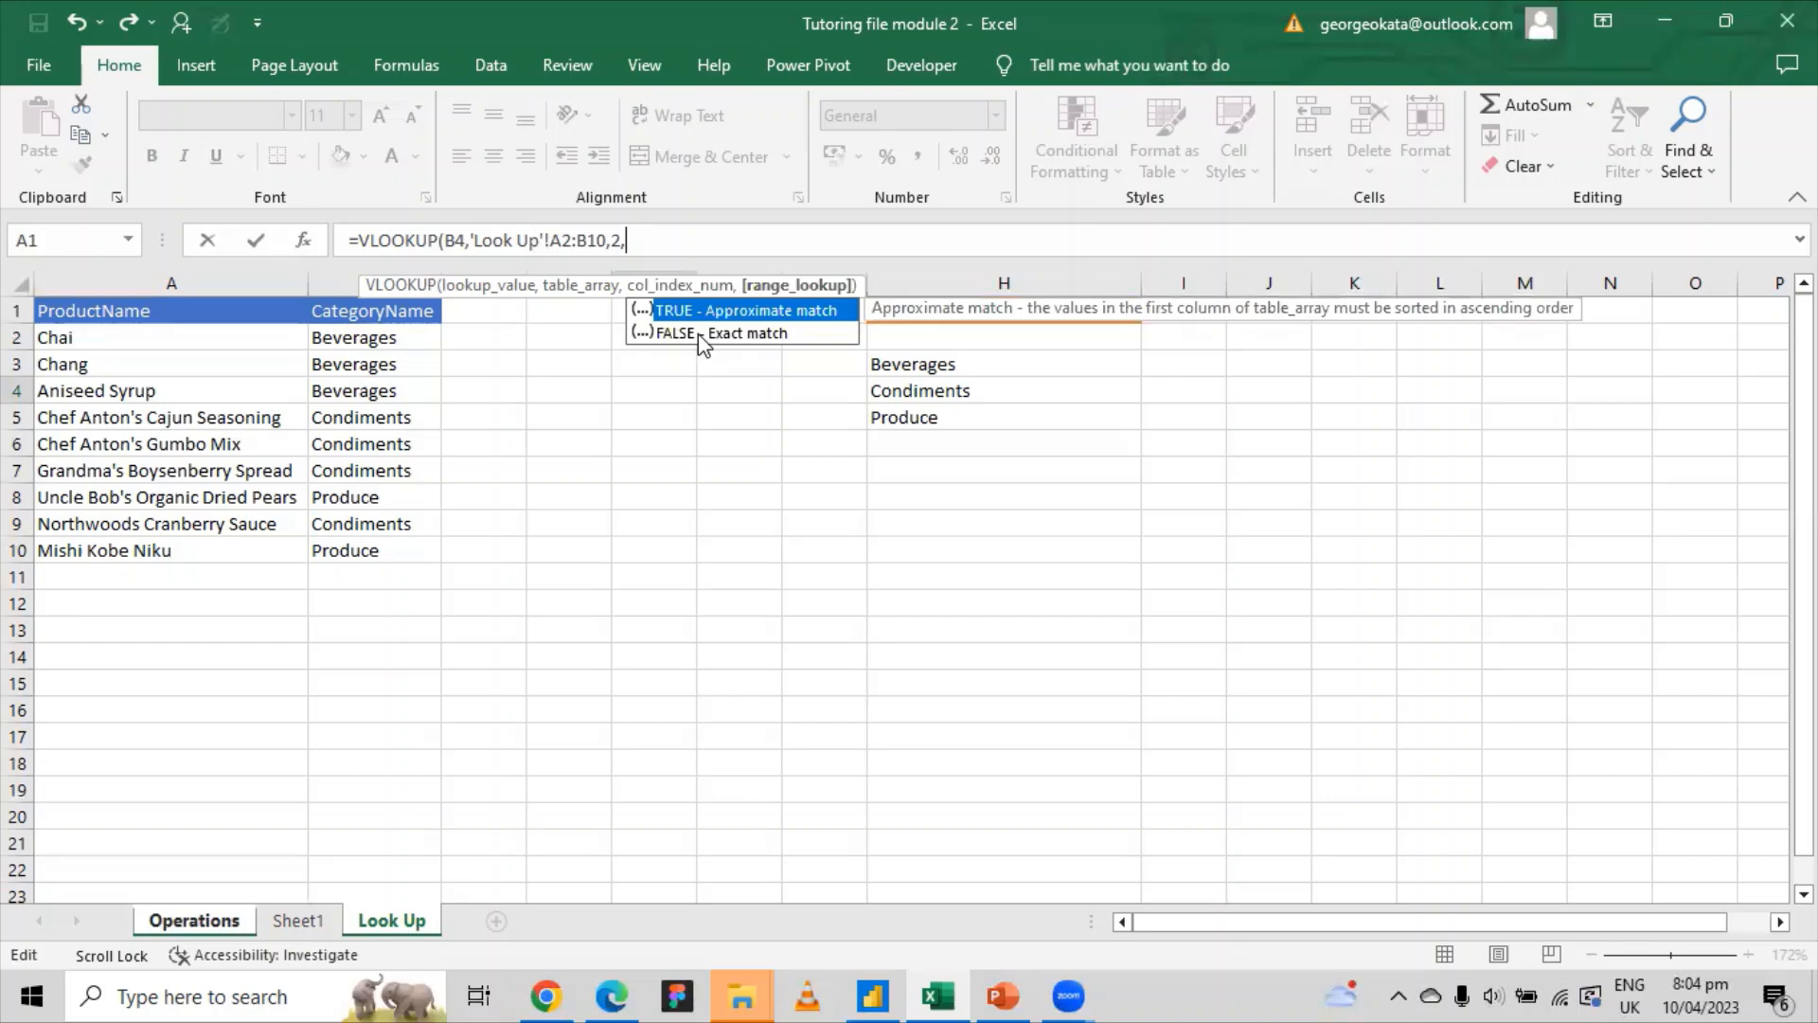
{"action": "left_click", "coordinate": [747, 334]}
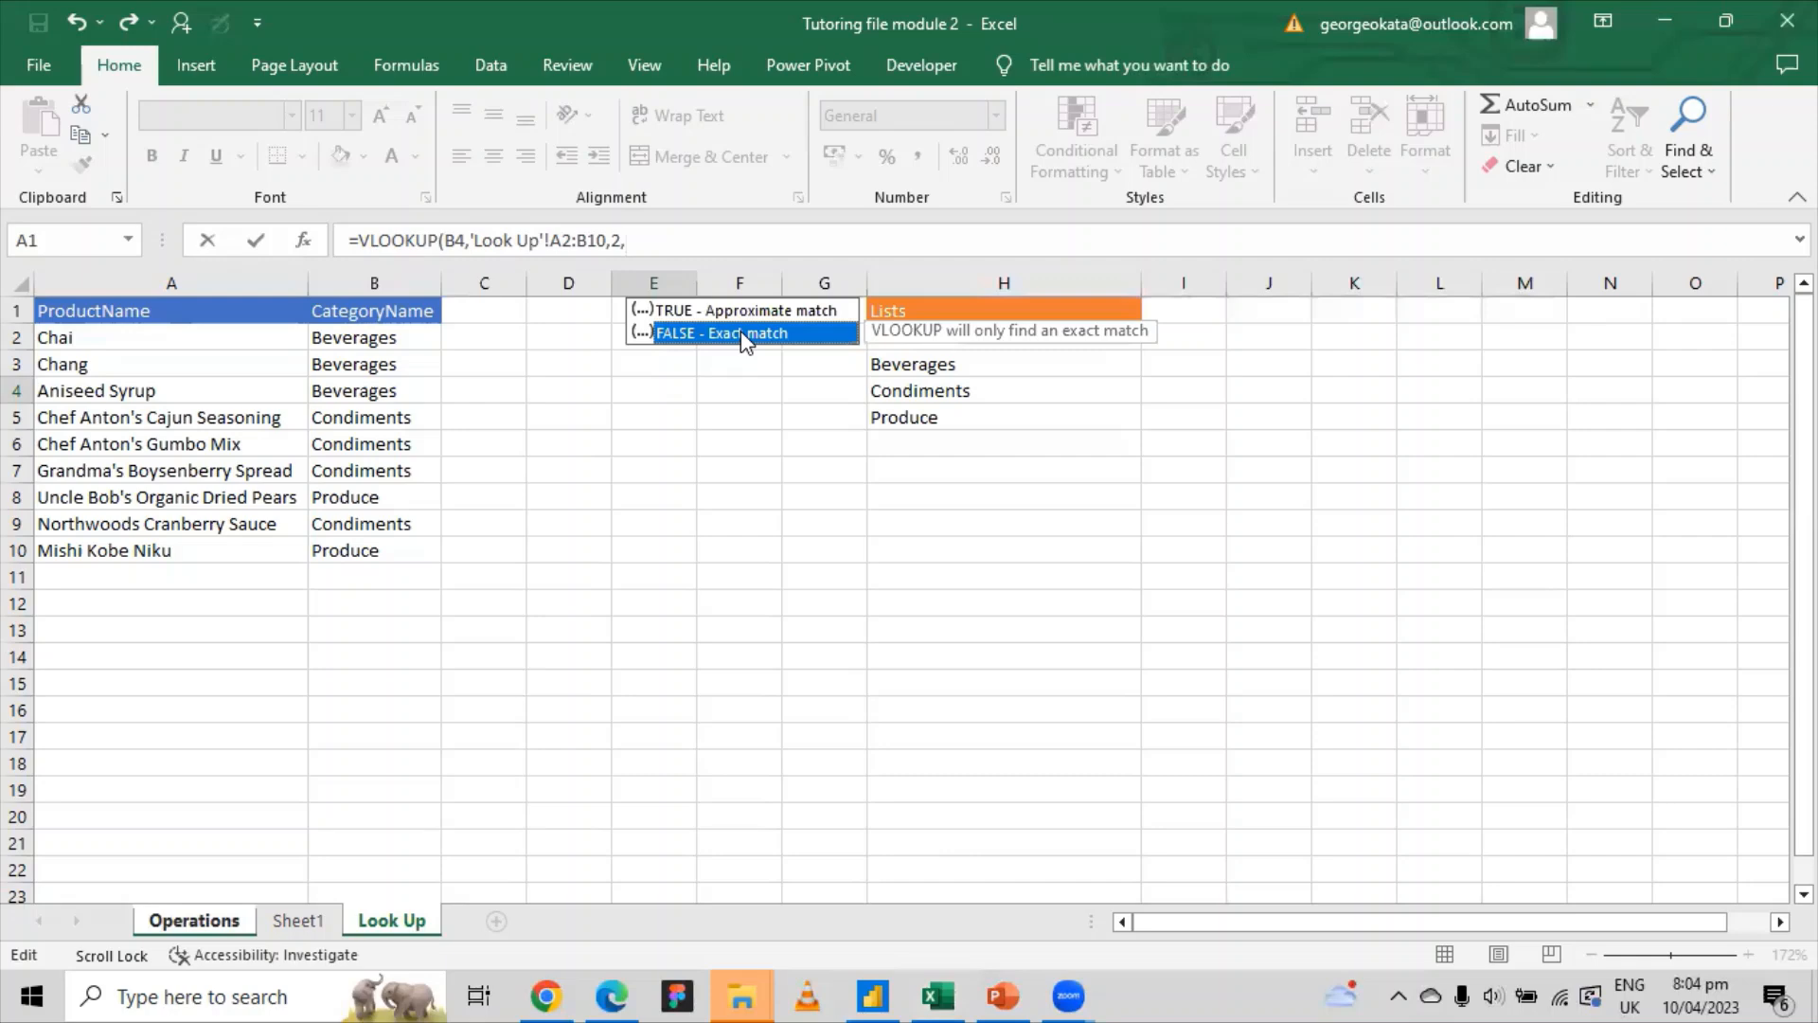
{"action": "double_click", "coordinate": [722, 333]}
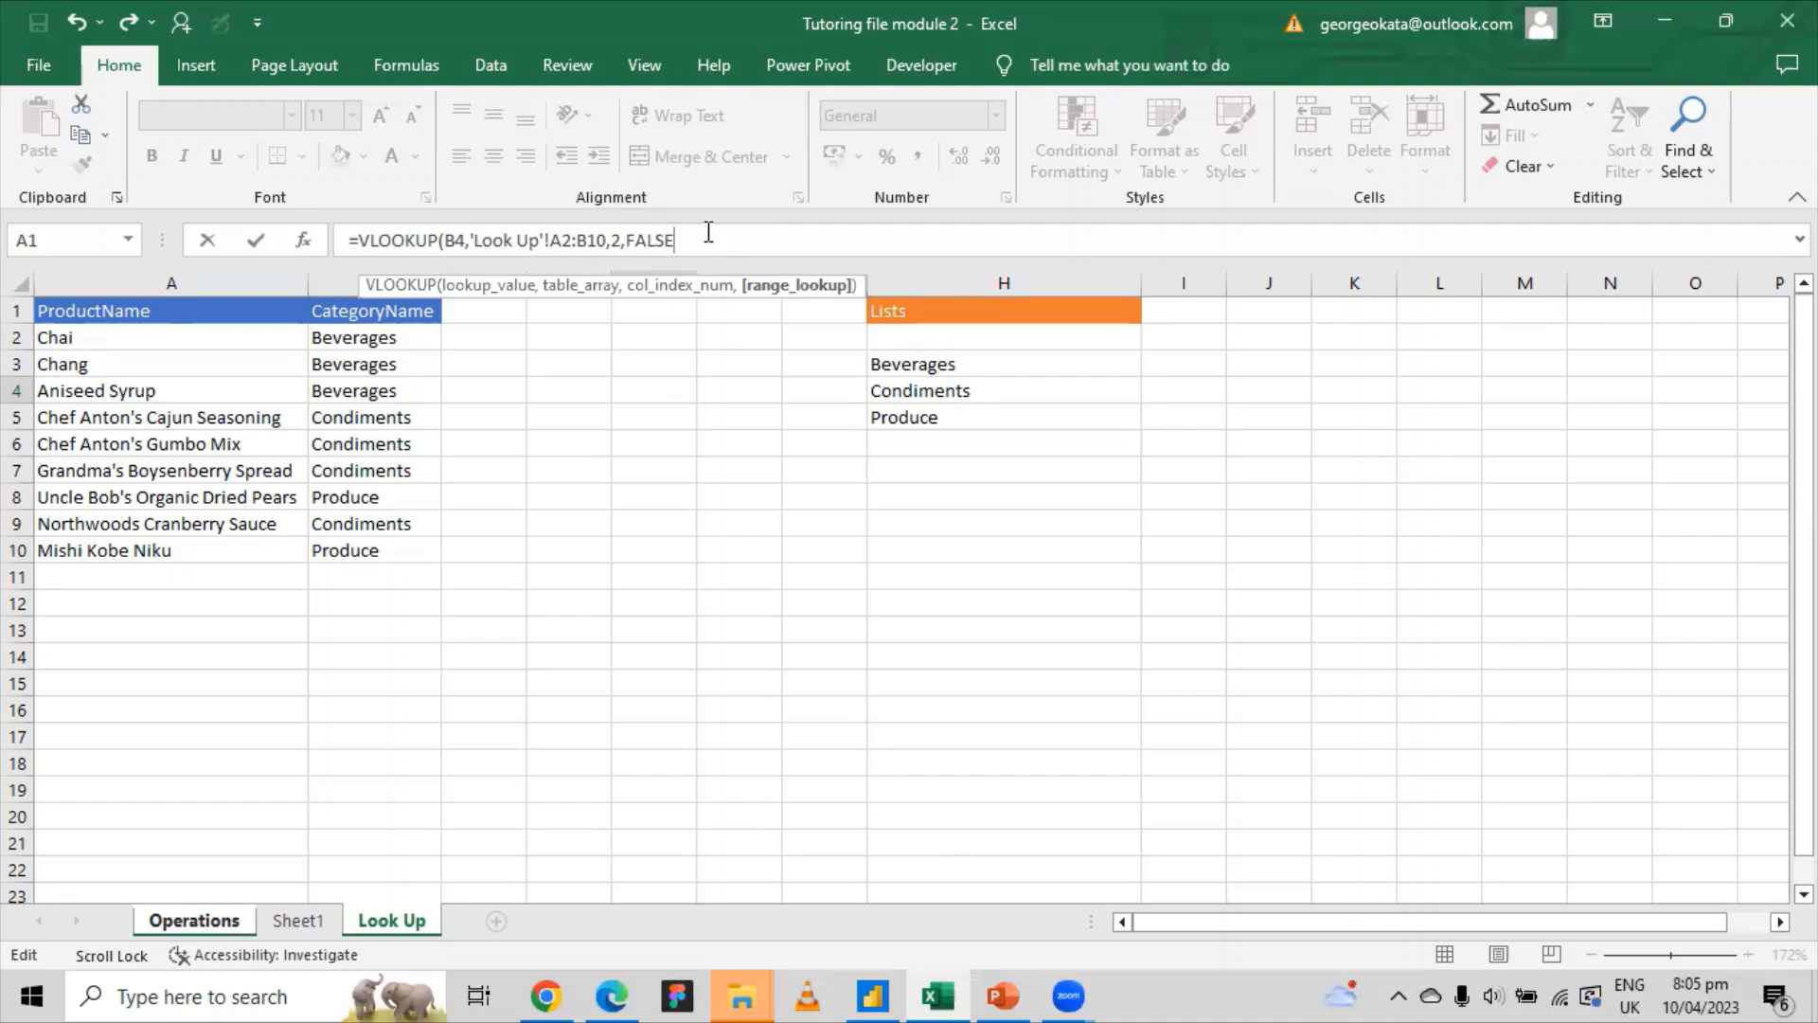
{"action": "type", "text": ")"}
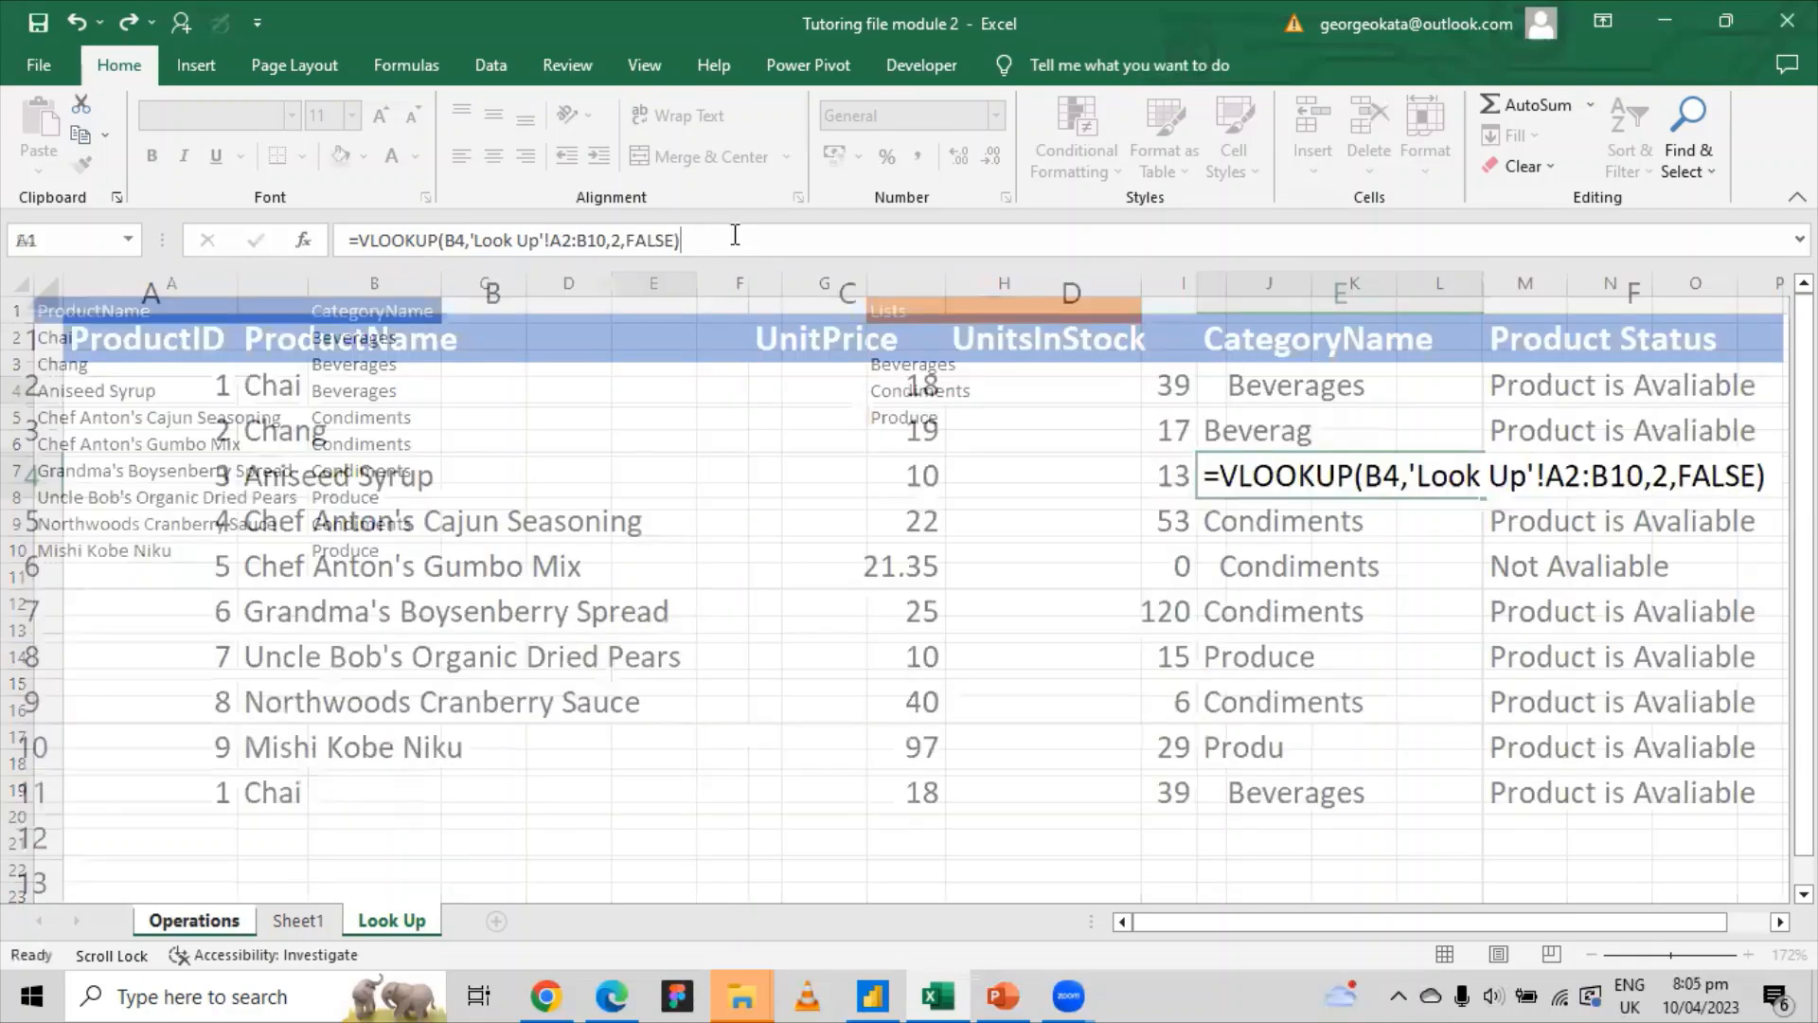
{"action": "key", "text": "Escape"}
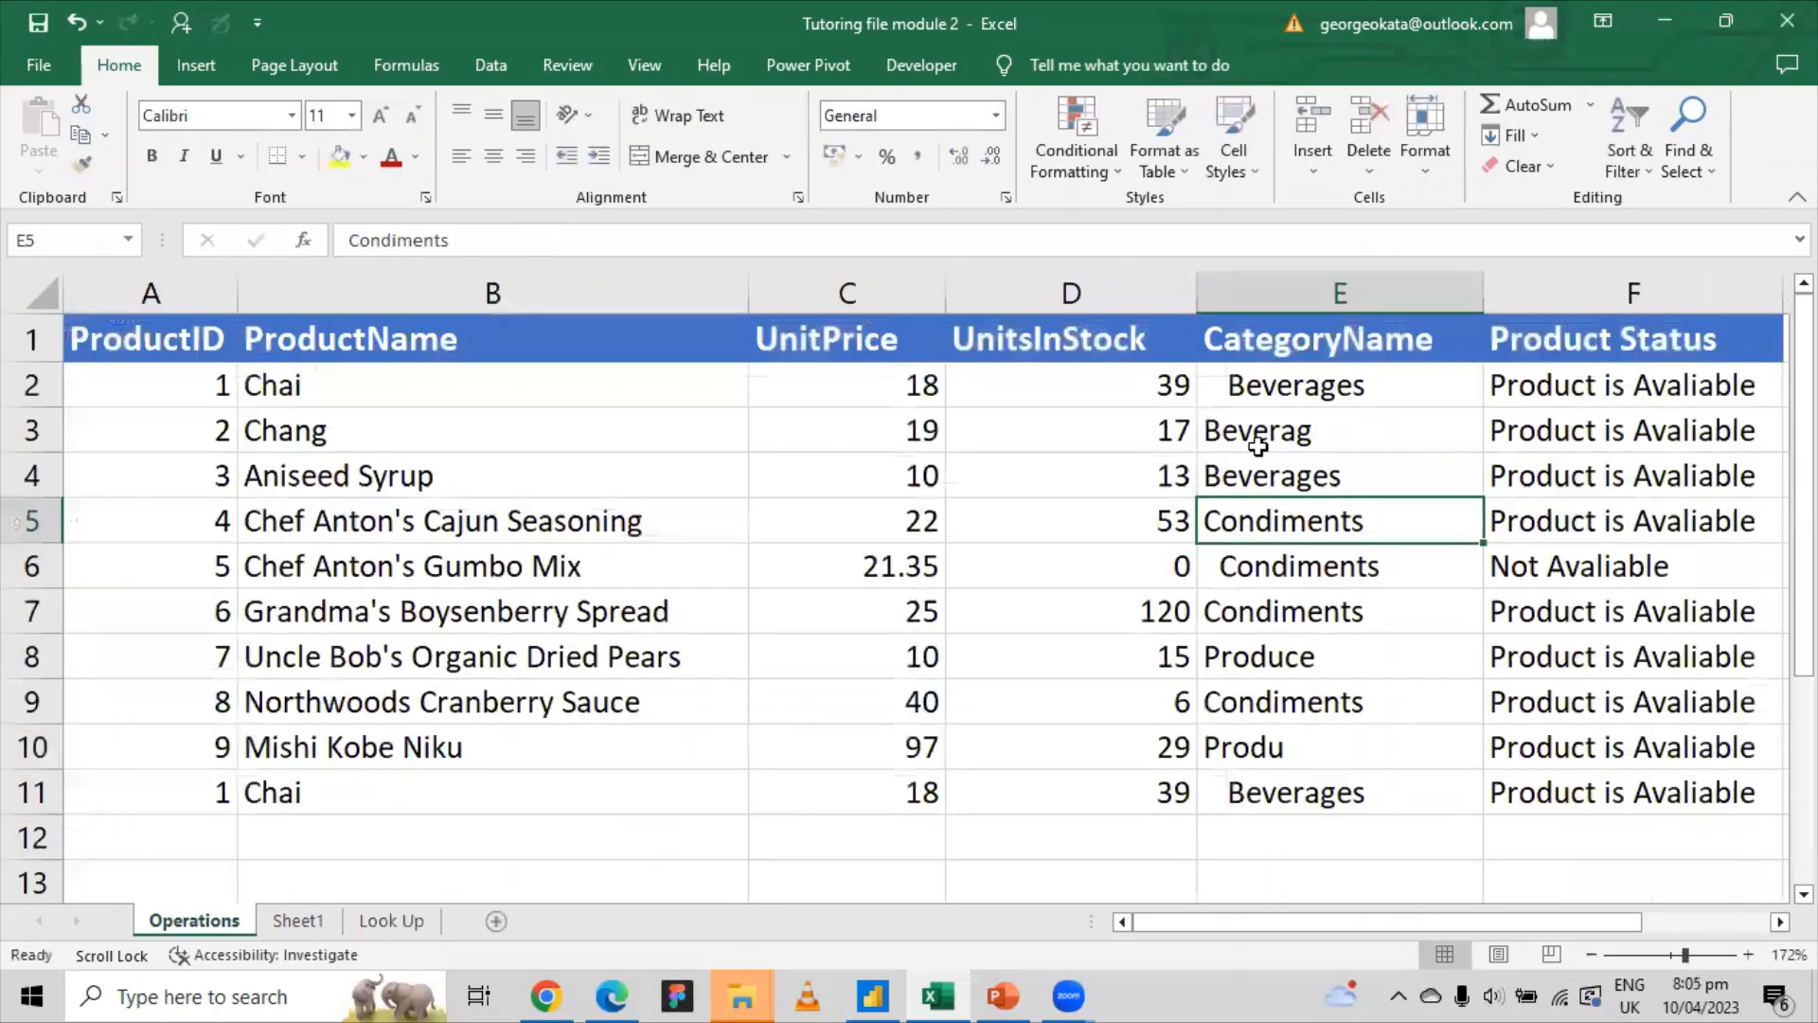
{"action": "left_click", "coordinate": [1343, 478]}
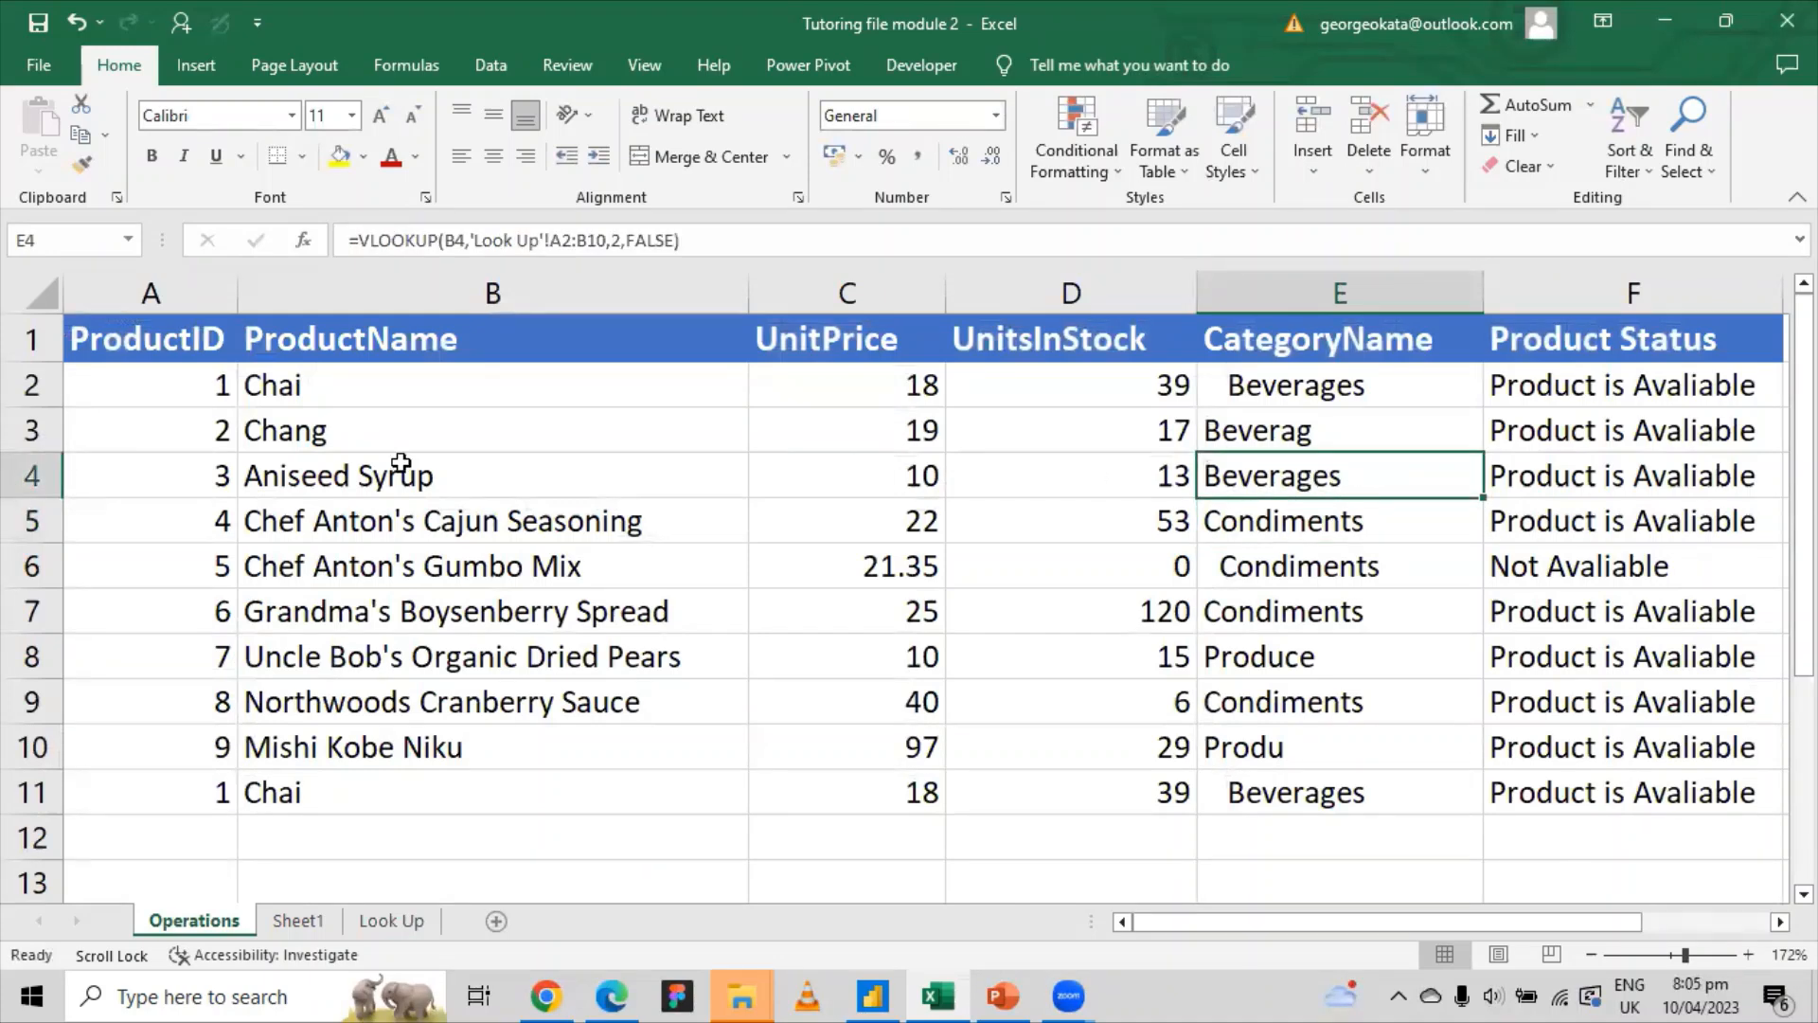
{"action": "left_click", "coordinate": [355, 471]}
{"action": "left_click", "coordinate": [1350, 477]}
{"action": "left_click", "coordinate": [1321, 442]}
{"action": "left_click", "coordinate": [1309, 473]}
{"action": "left_click", "coordinate": [26, 476]}
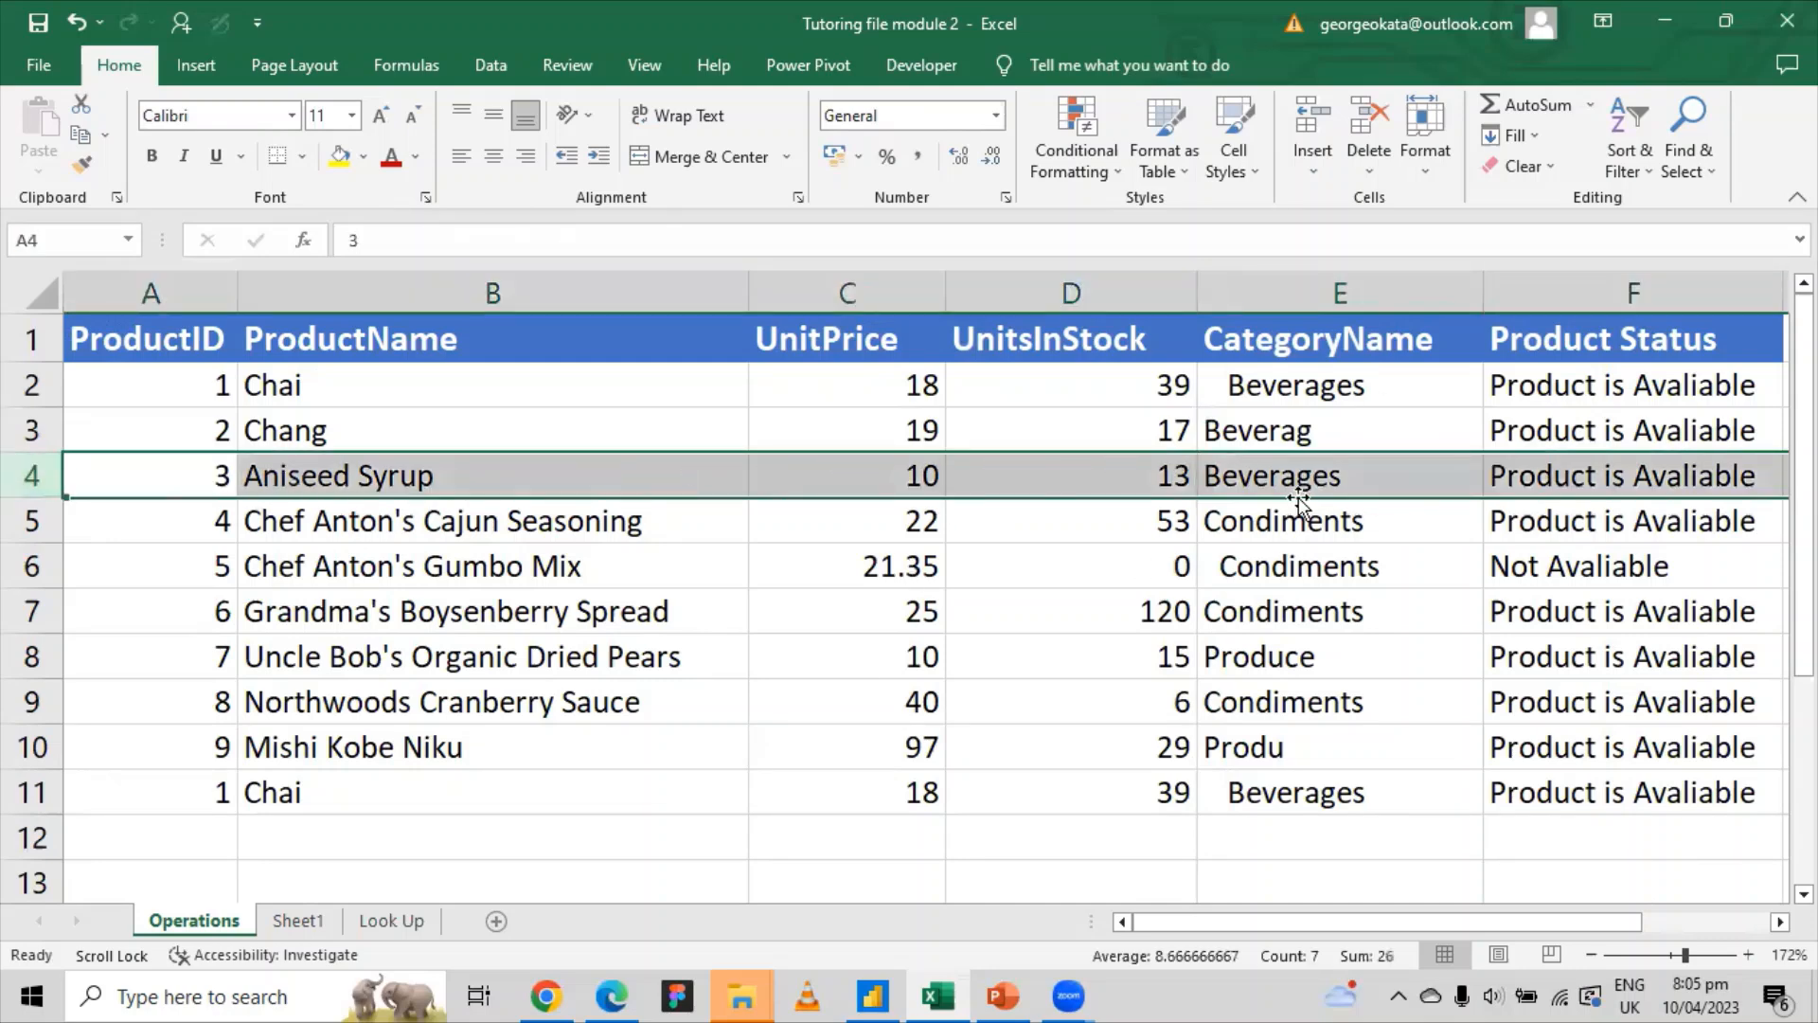
{"action": "left_click", "coordinate": [389, 913]}
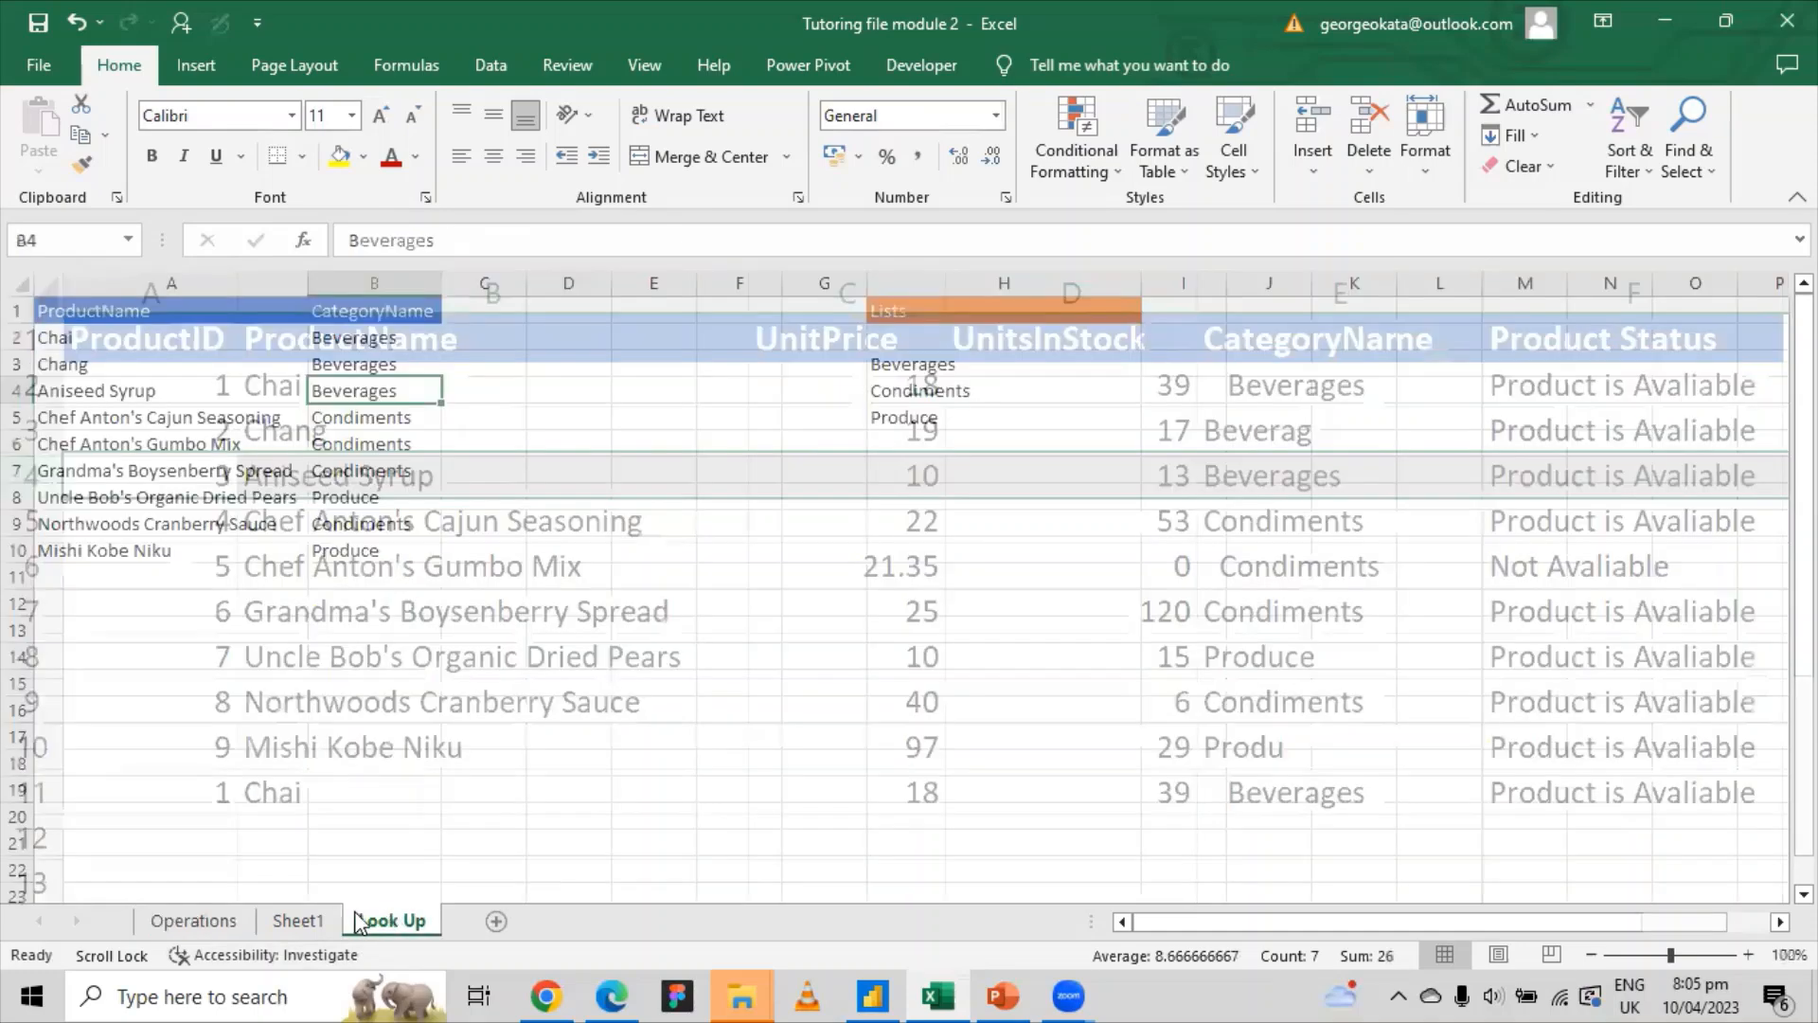
{"action": "left_click", "coordinate": [95, 391]}
{"action": "left_click", "coordinate": [350, 392]}
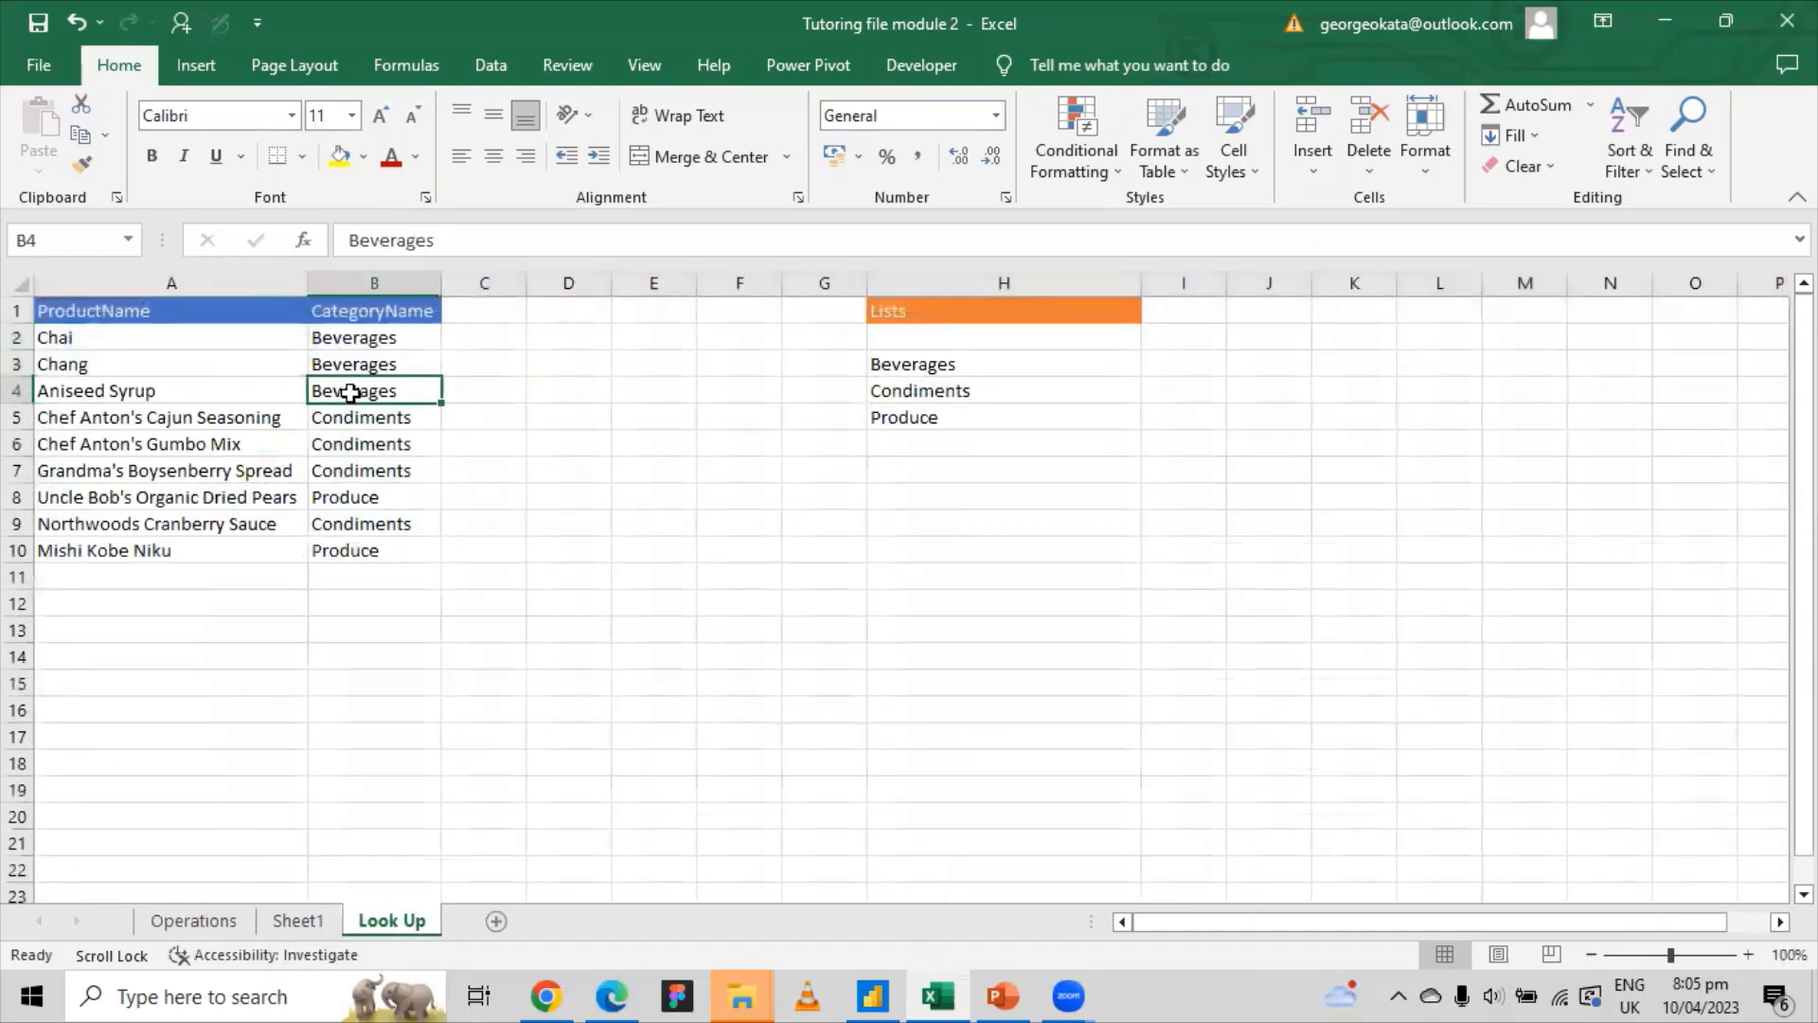
{"action": "left_click", "coordinate": [195, 915]}
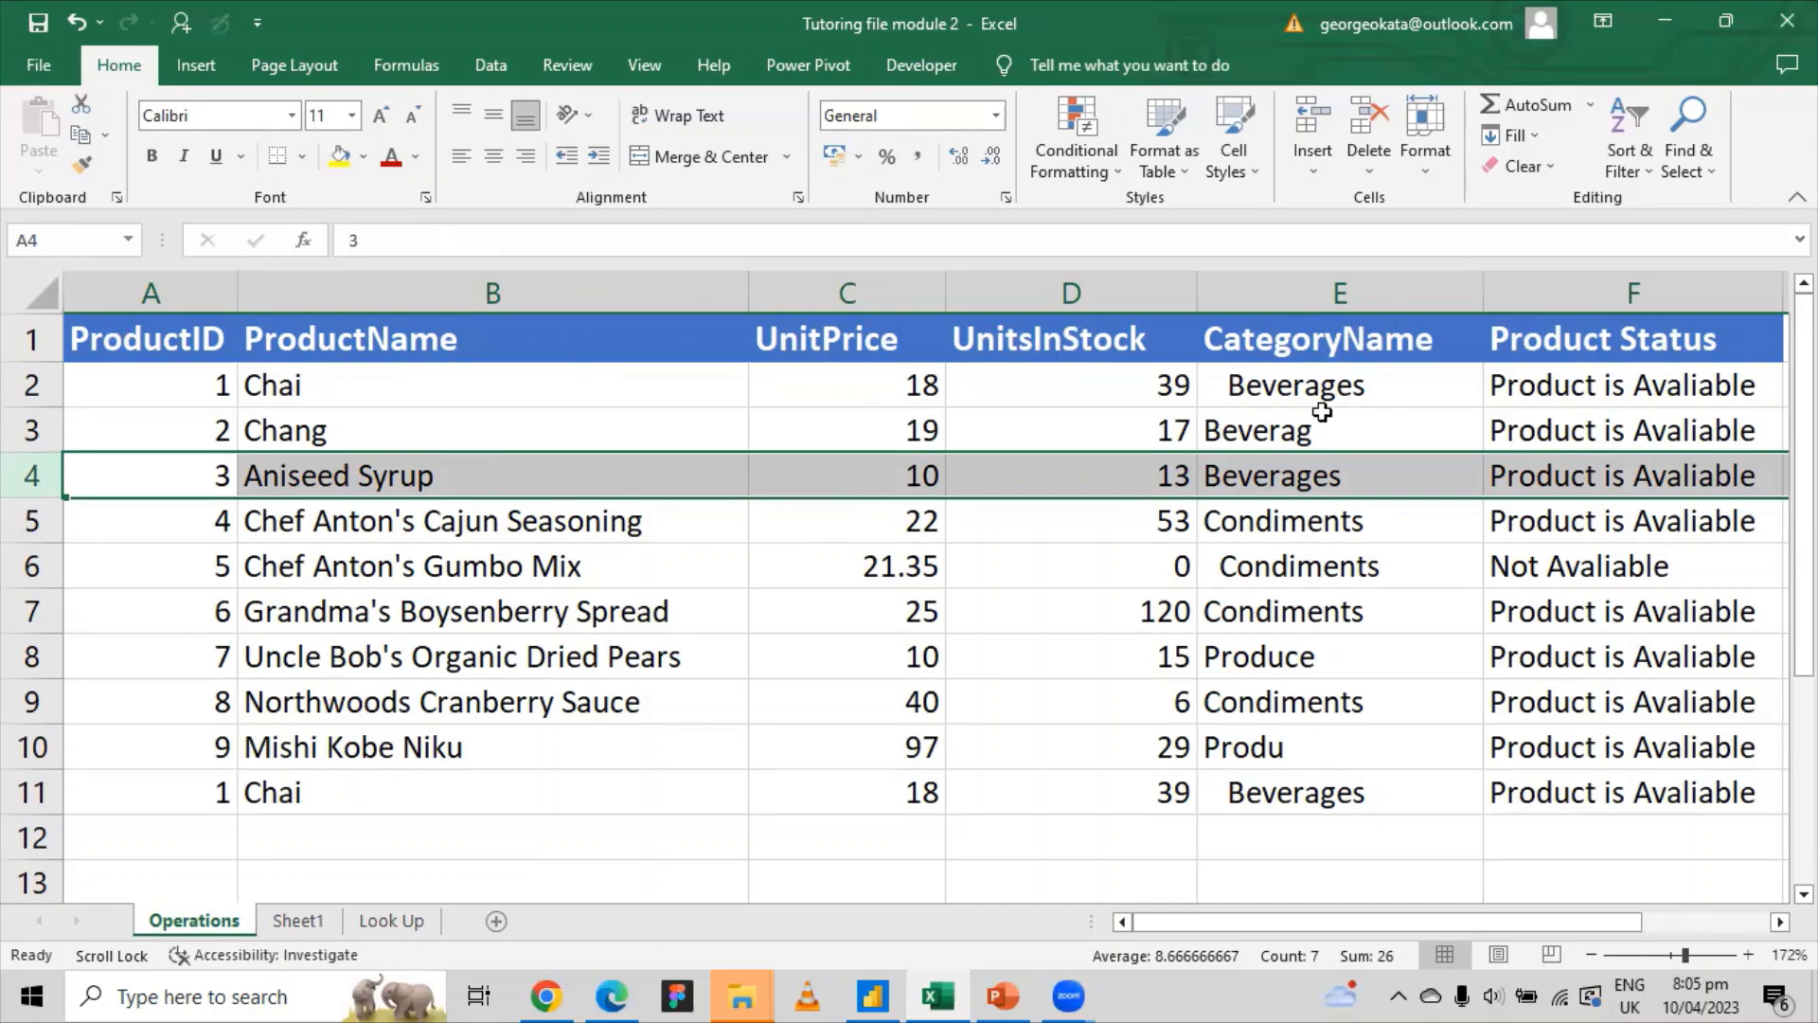
{"action": "left_click", "coordinate": [1318, 469]}
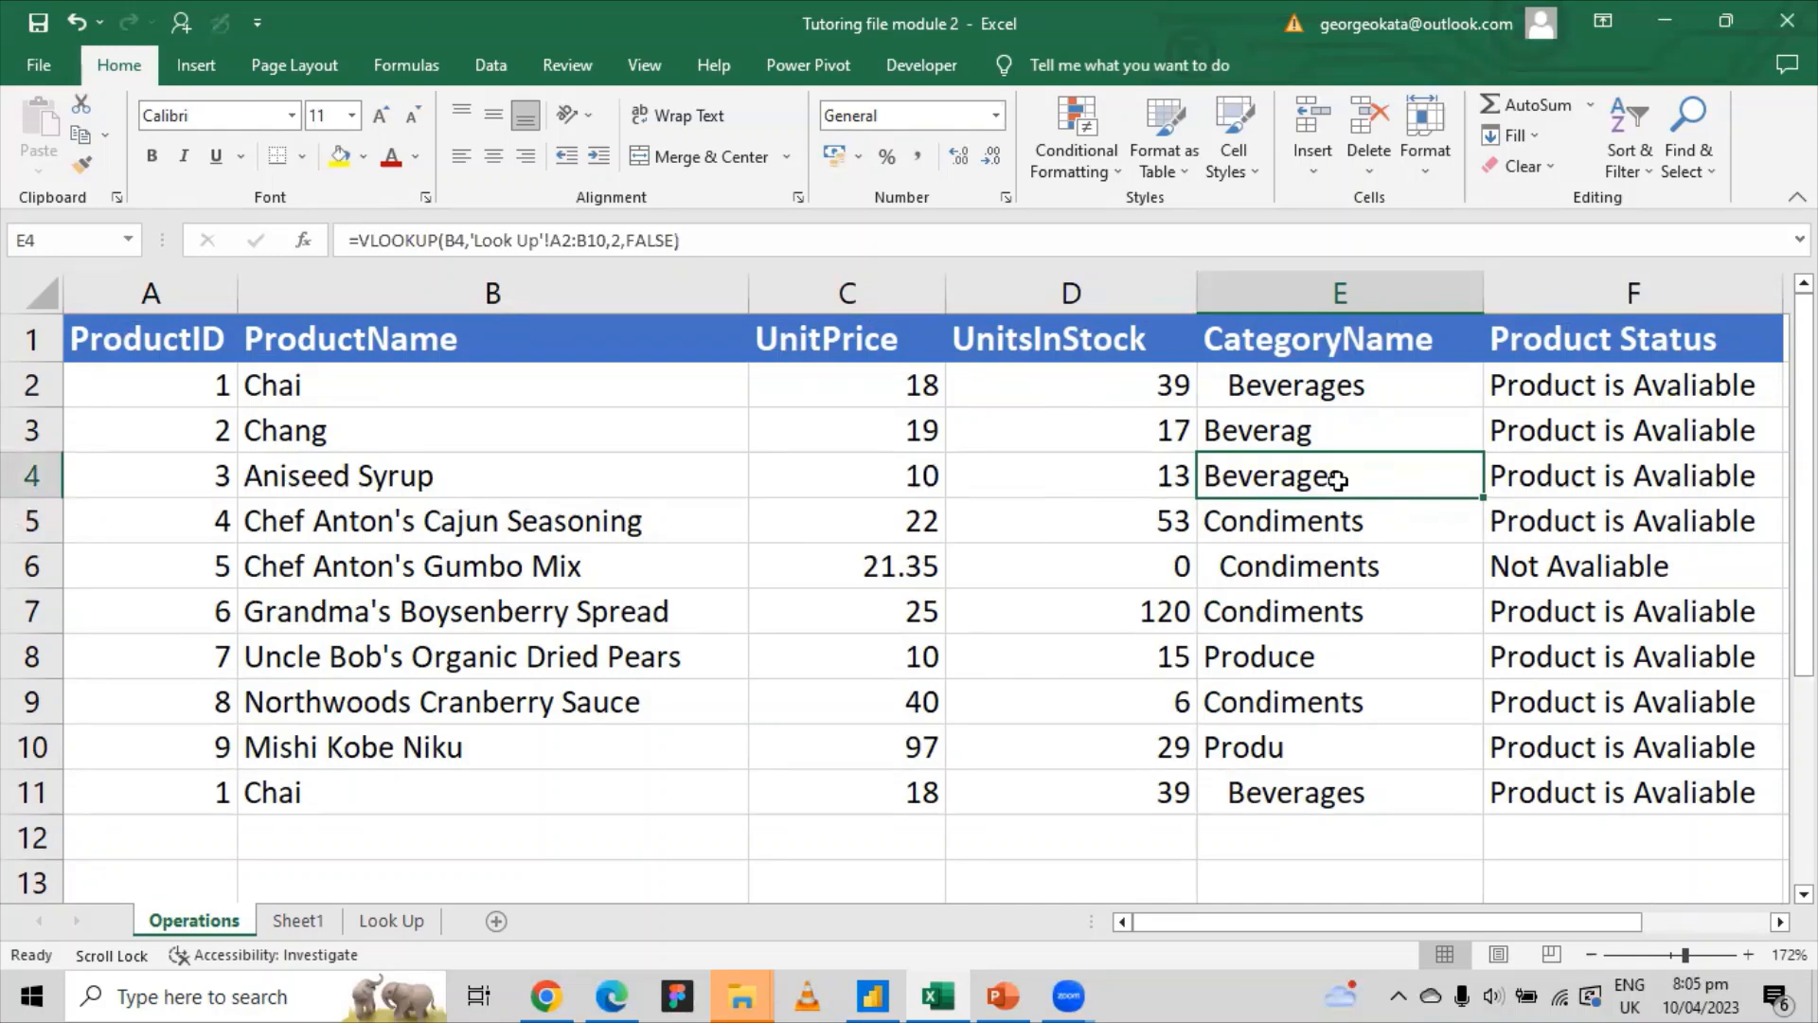
{"action": "left_click", "coordinate": [1323, 428]}
{"action": "left_click", "coordinate": [1326, 478]}
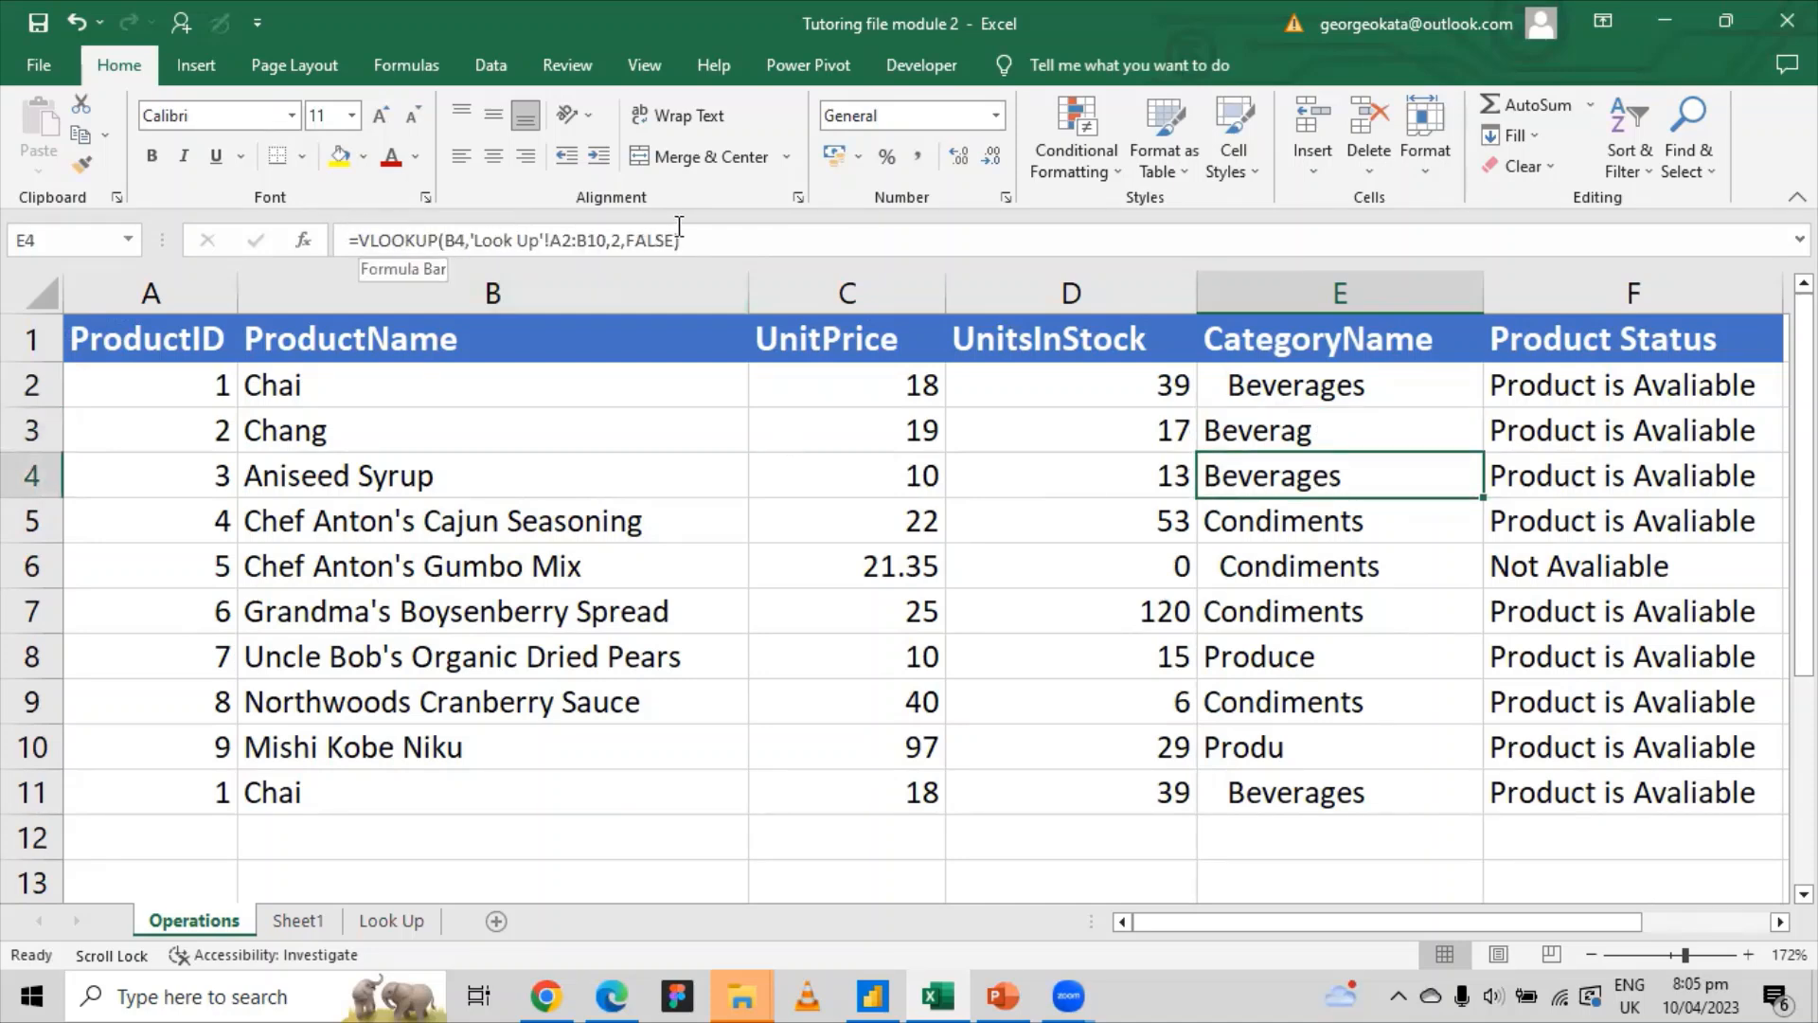
{"action": "left_click", "coordinate": [1302, 431]}
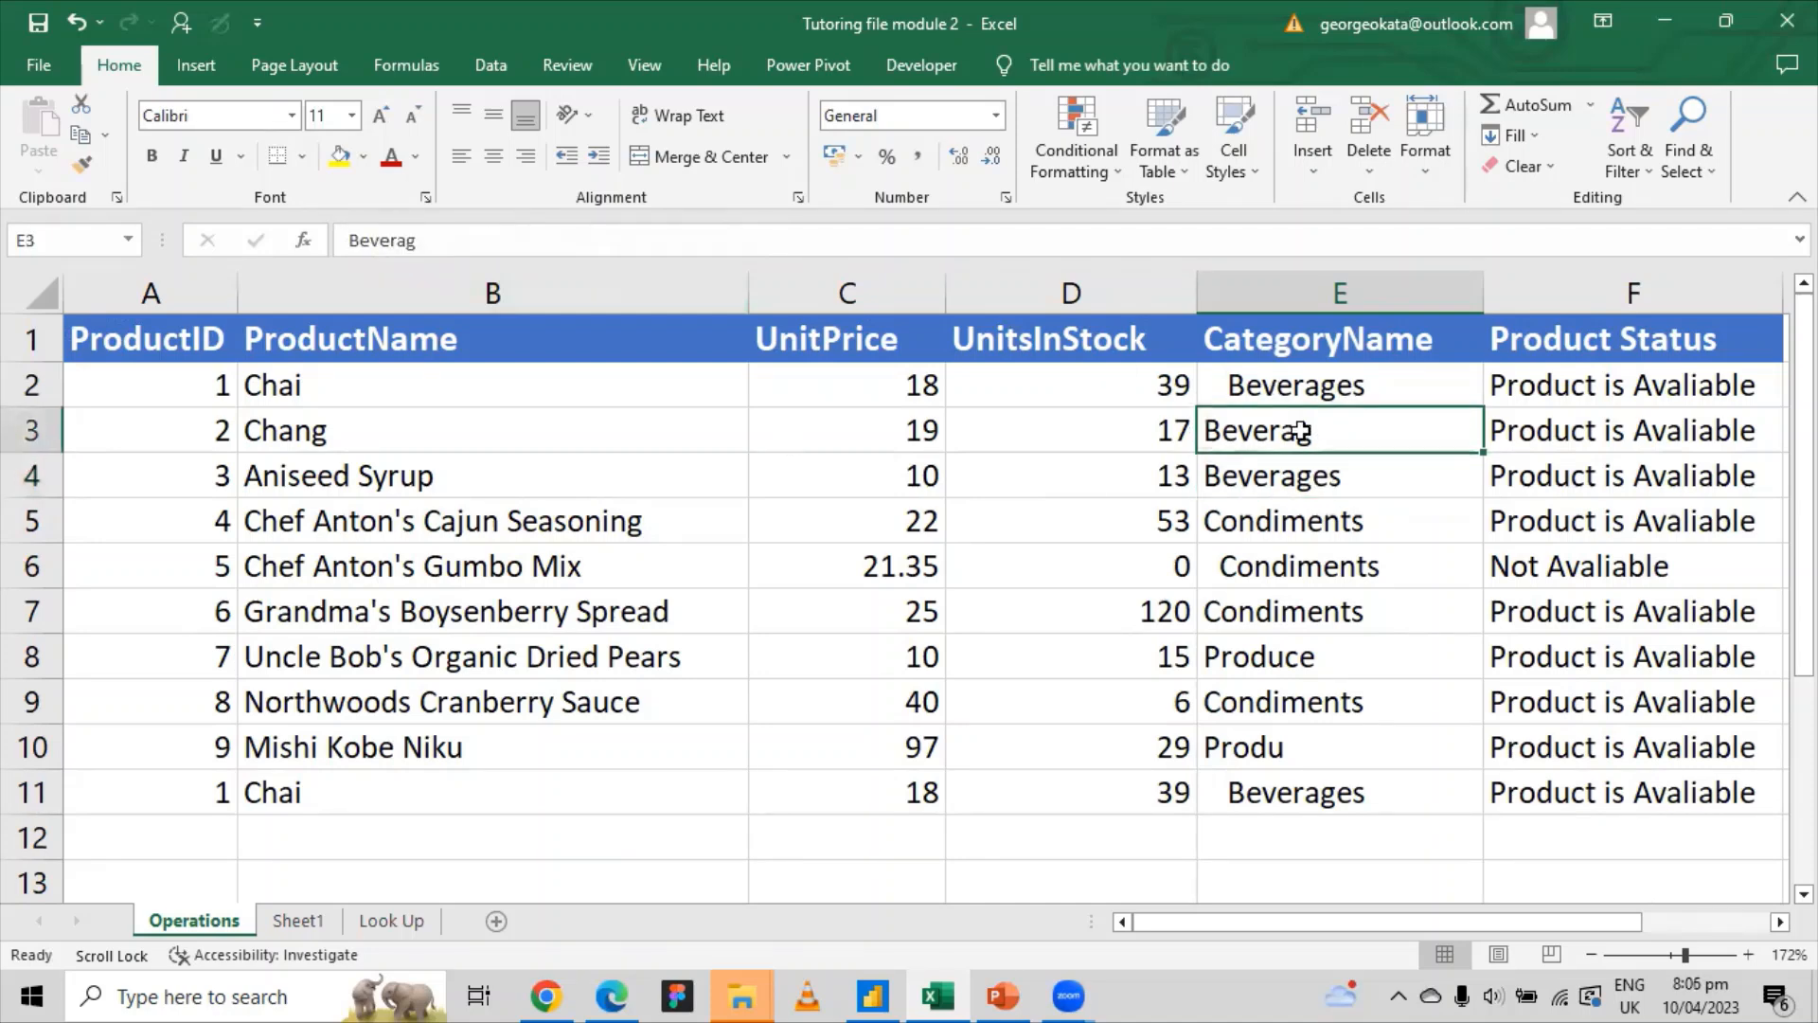
{"action": "left_click", "coordinate": [1259, 507]}
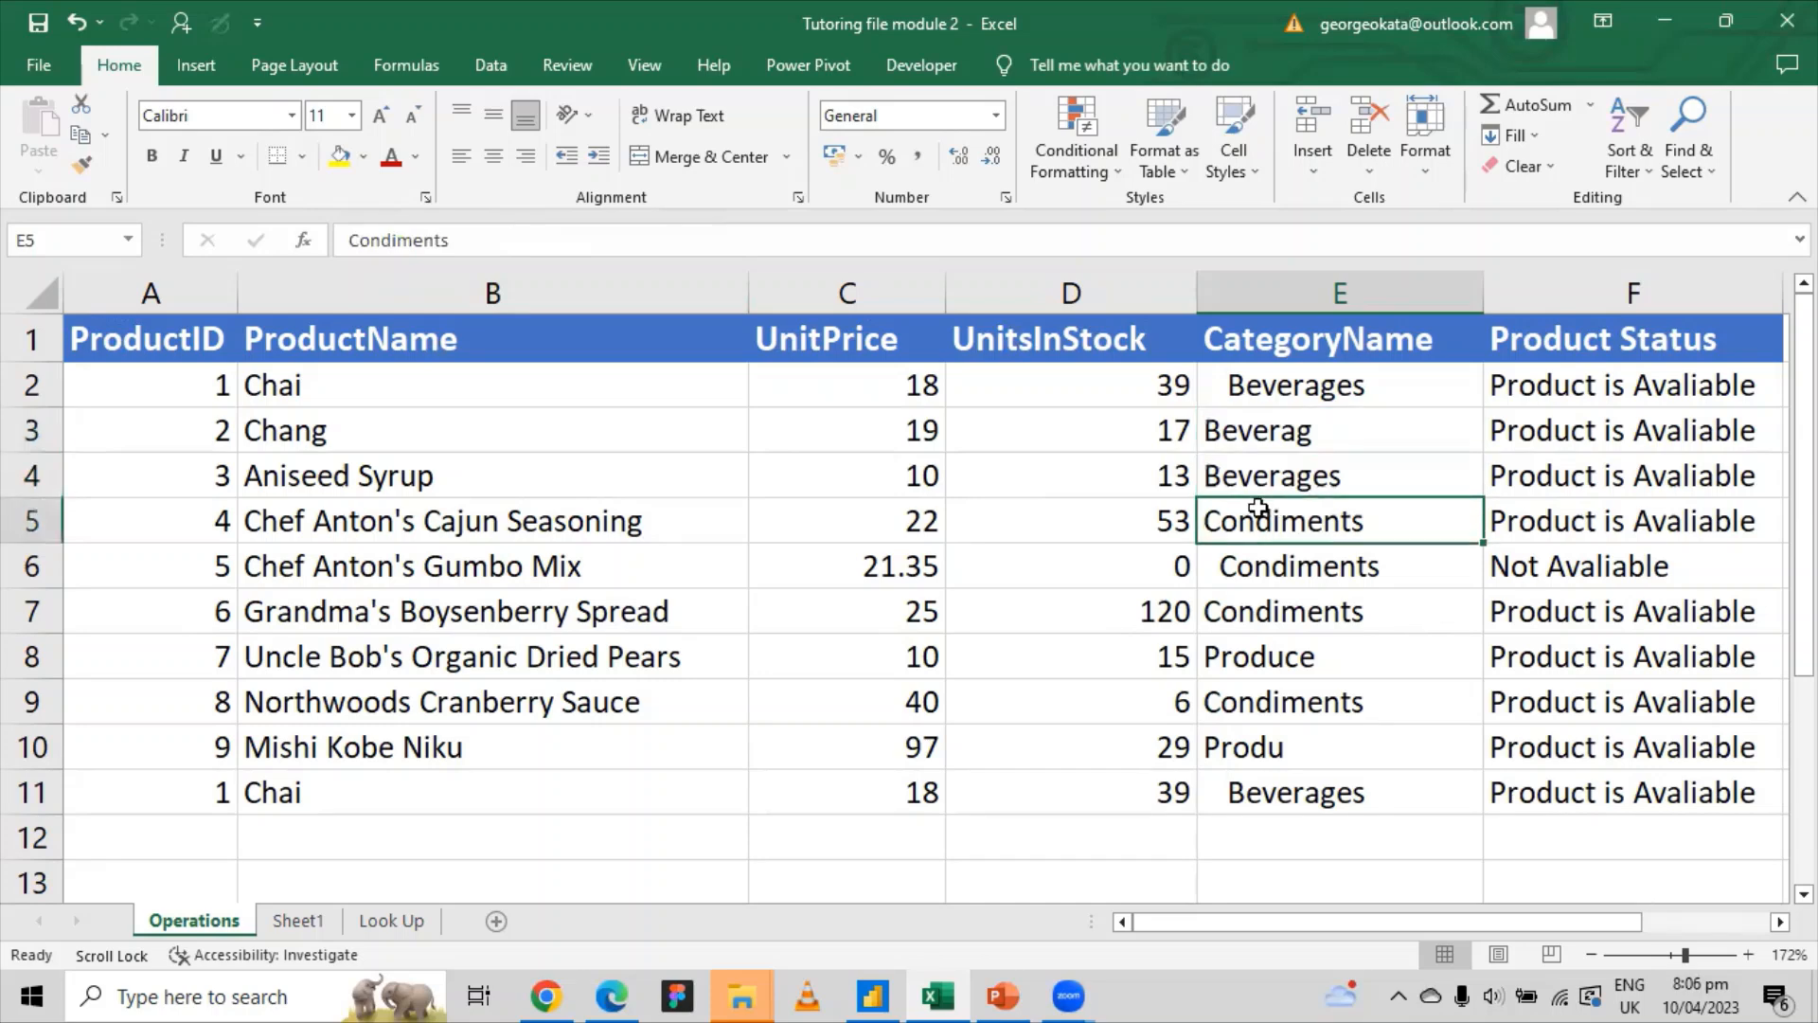
{"action": "left_click", "coordinate": [1316, 566]}
{"action": "left_click", "coordinate": [1309, 469]}
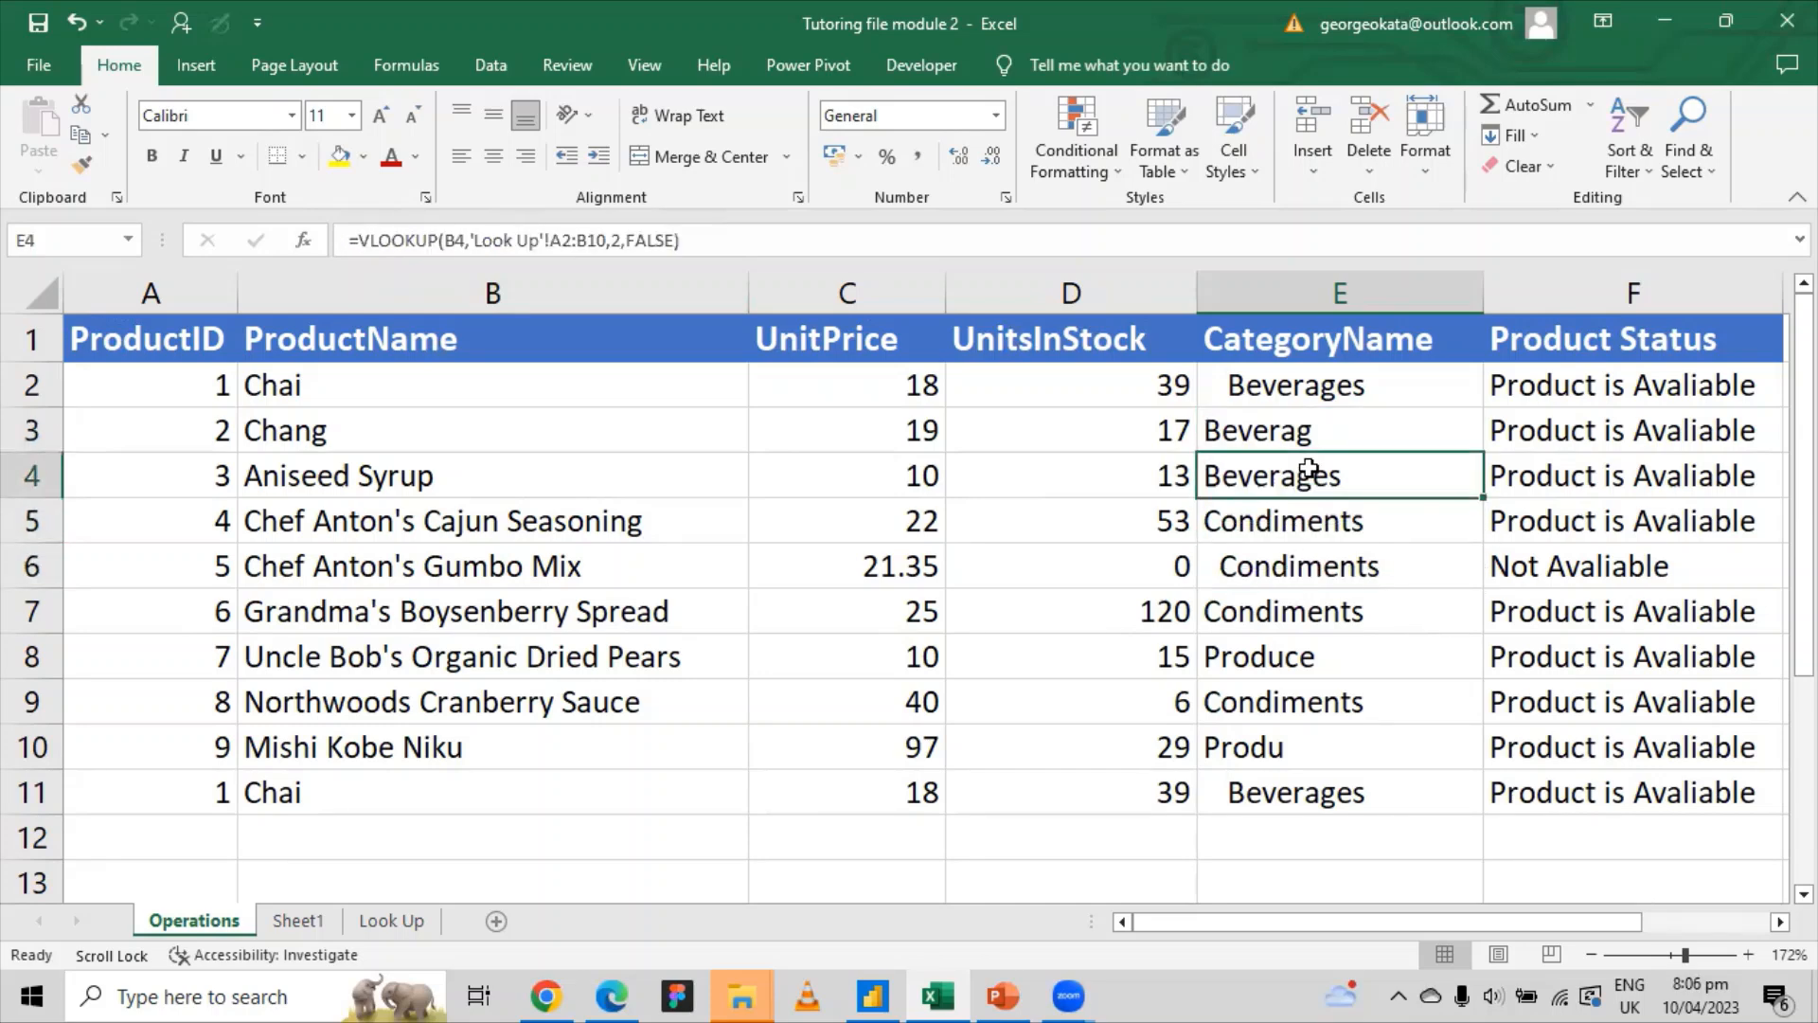
{"action": "right_click", "coordinate": [1312, 474]}
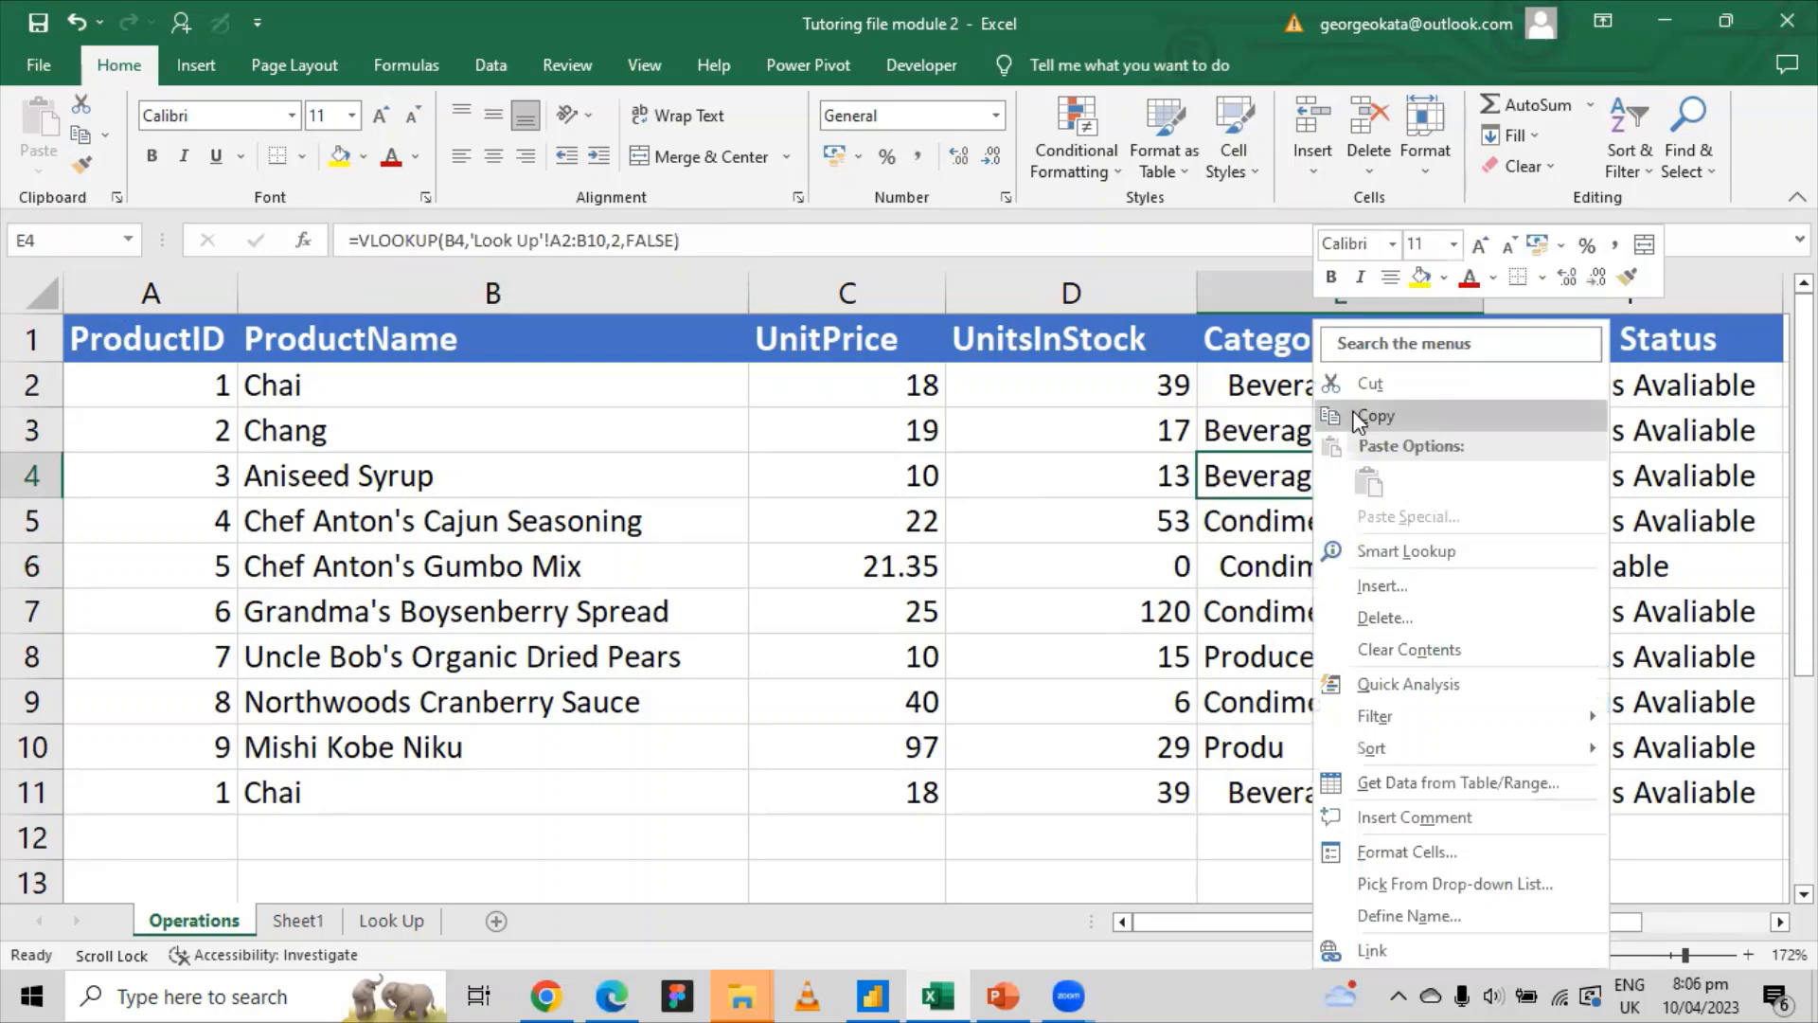
Step: Paste E4's lookup result back over itself as the plain value Beverages
{"action": "left_click", "coordinate": [1352, 412]}
{"action": "right_click", "coordinate": [1325, 481]}
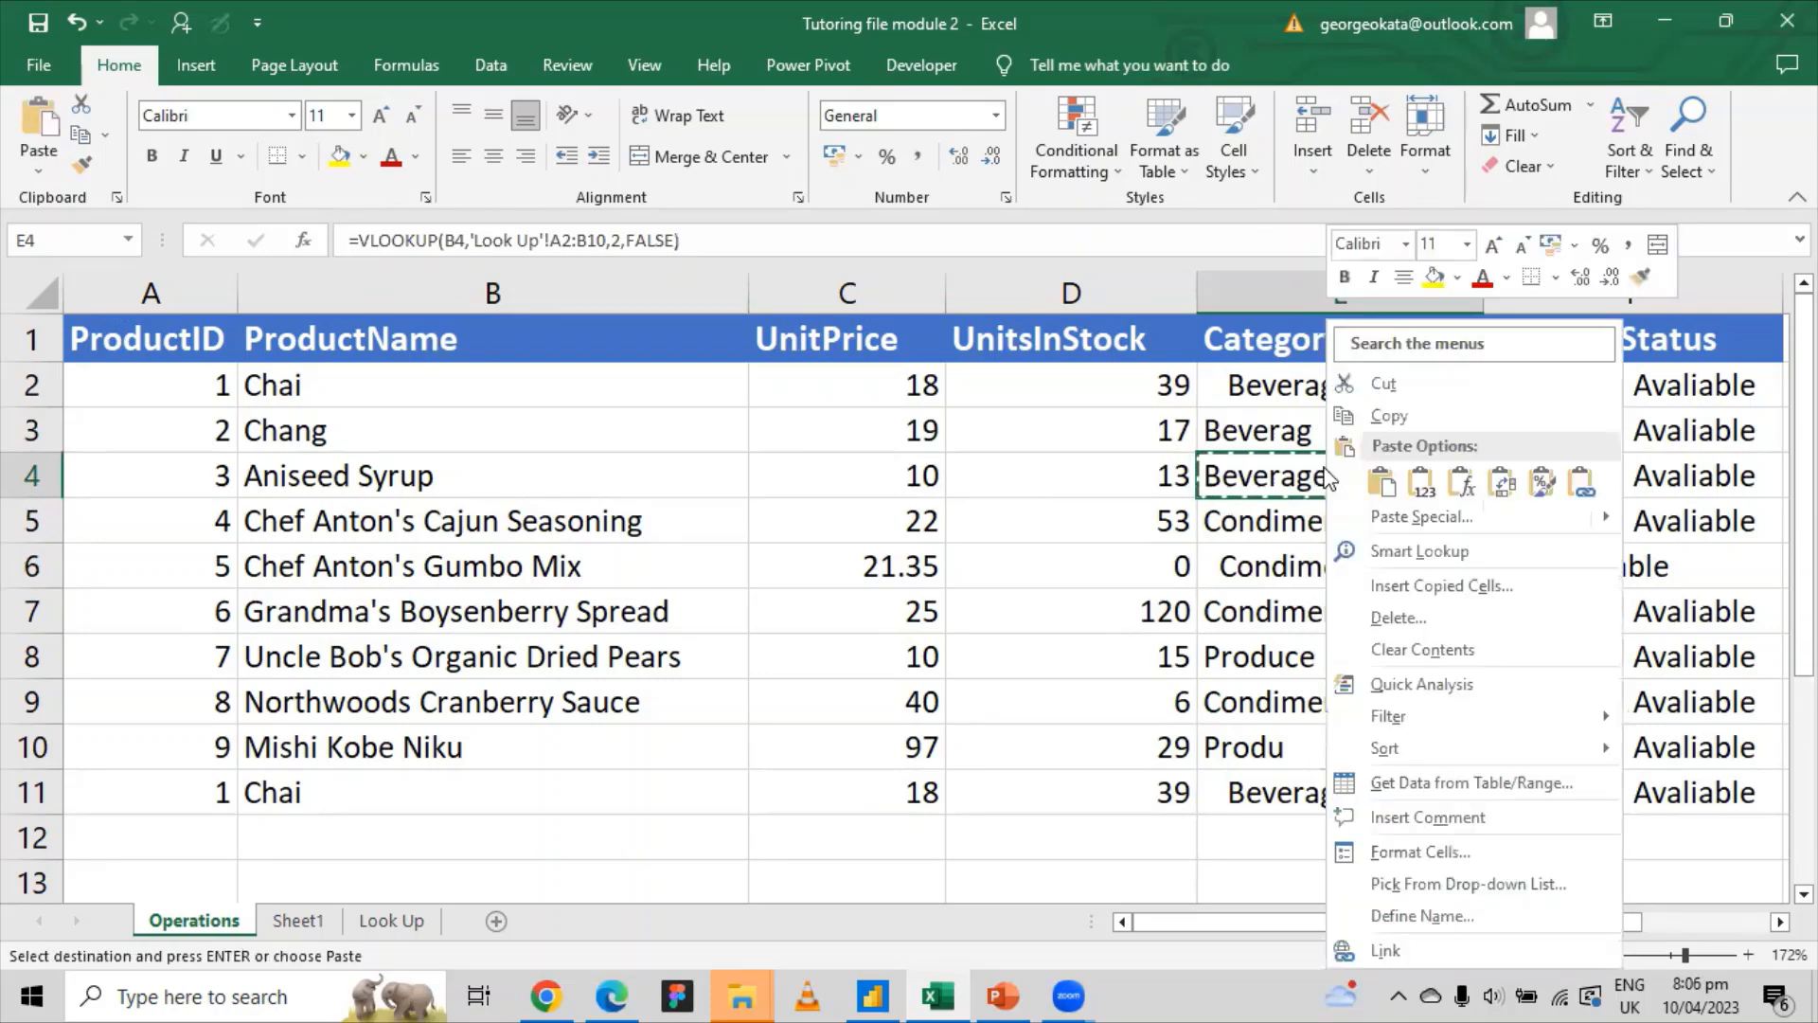
{"action": "left_click", "coordinate": [1422, 483]}
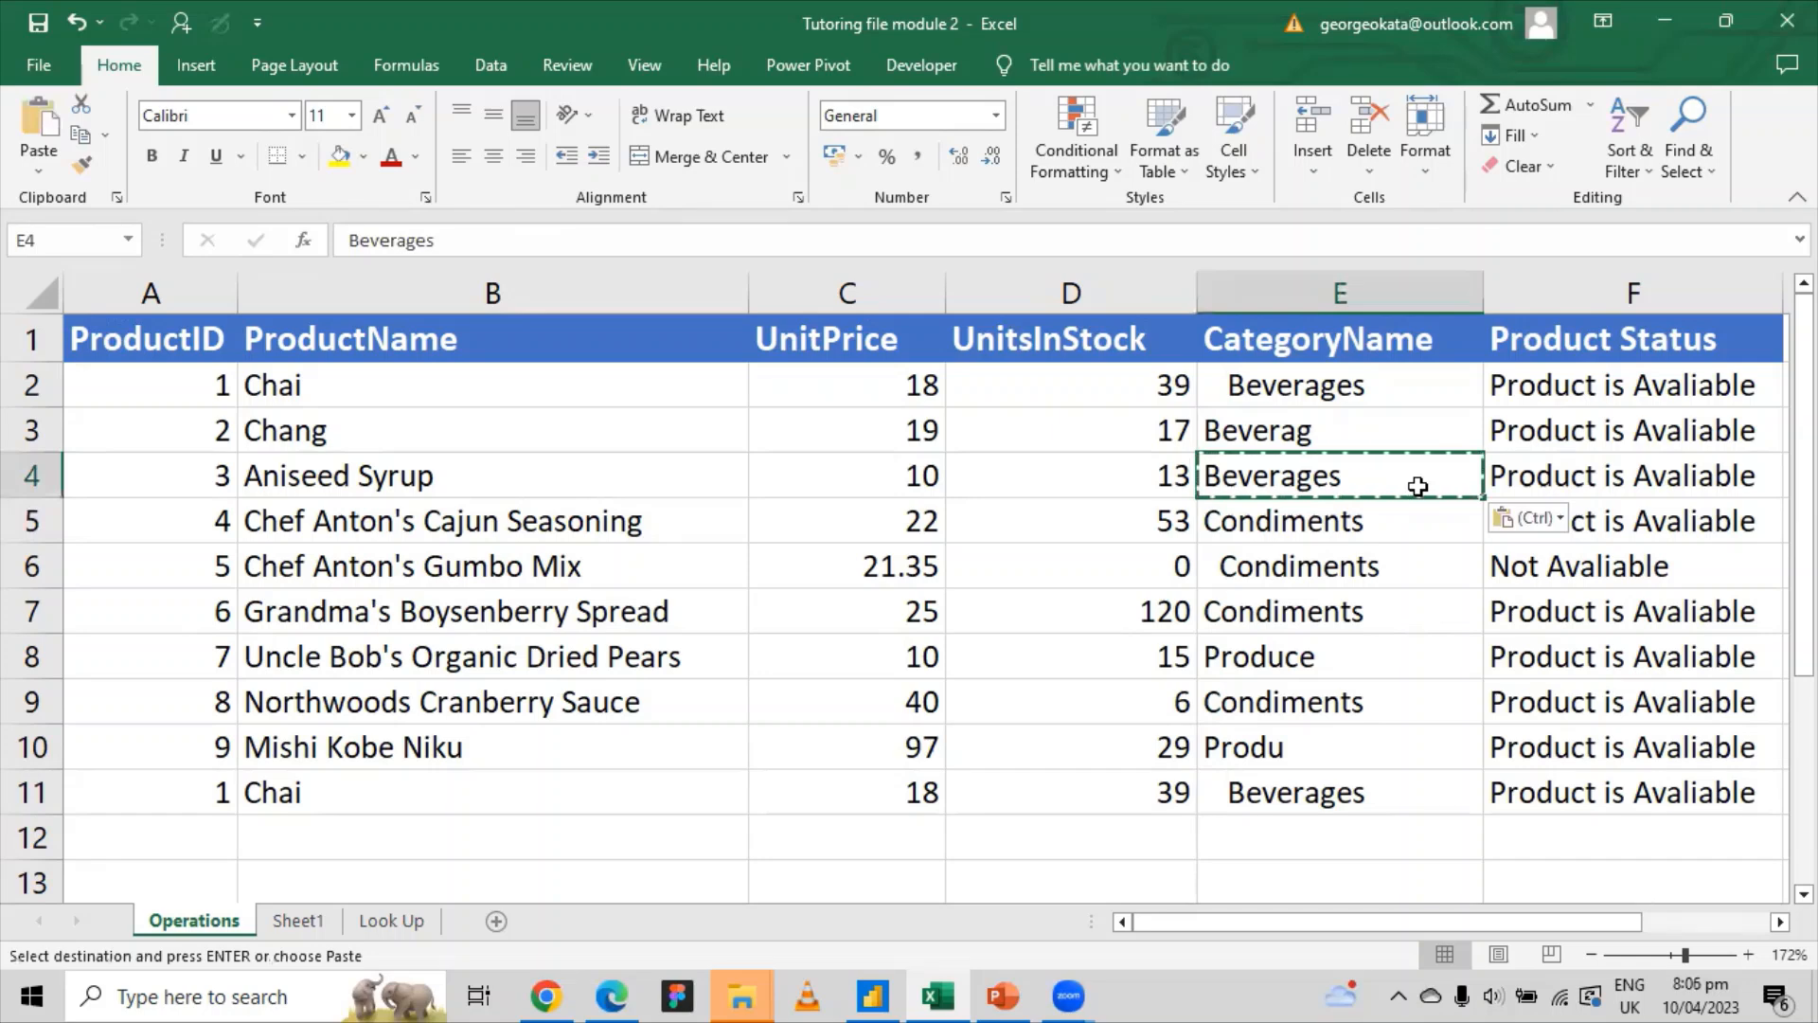
{"action": "key", "text": "Down"}
{"action": "key", "text": "Escape"}
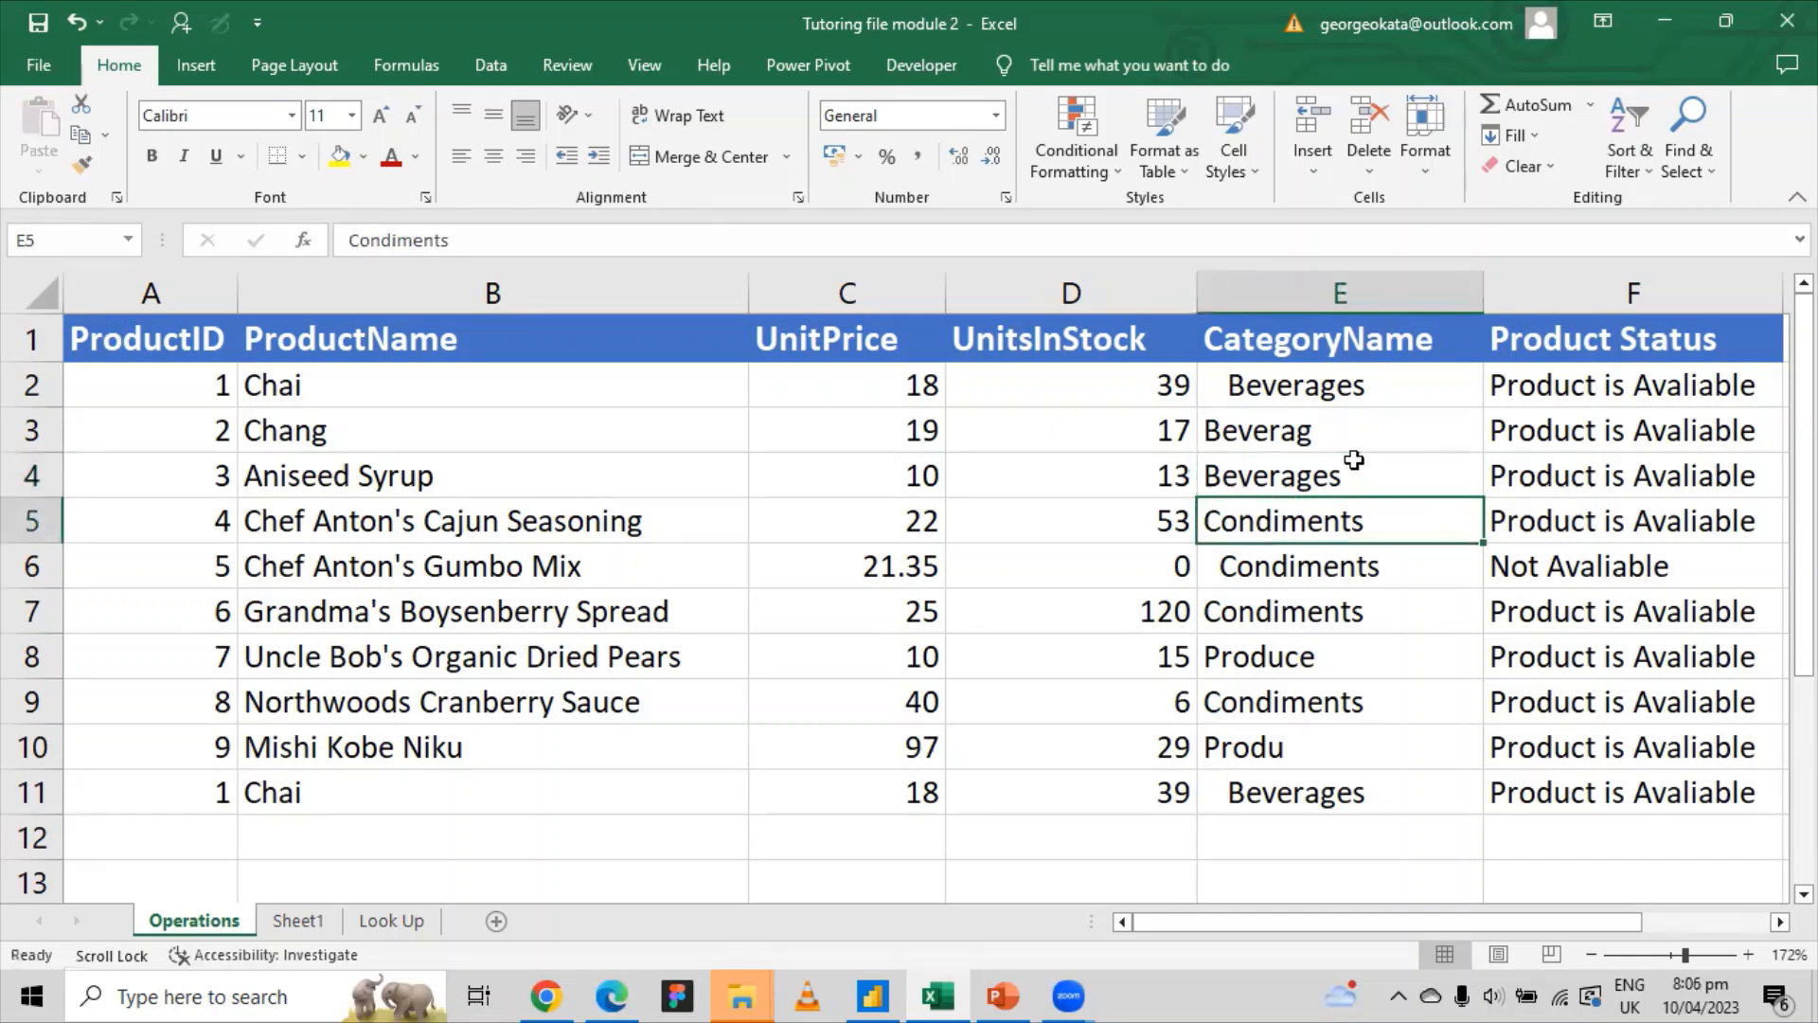
{"action": "left_click", "coordinate": [1324, 475]}
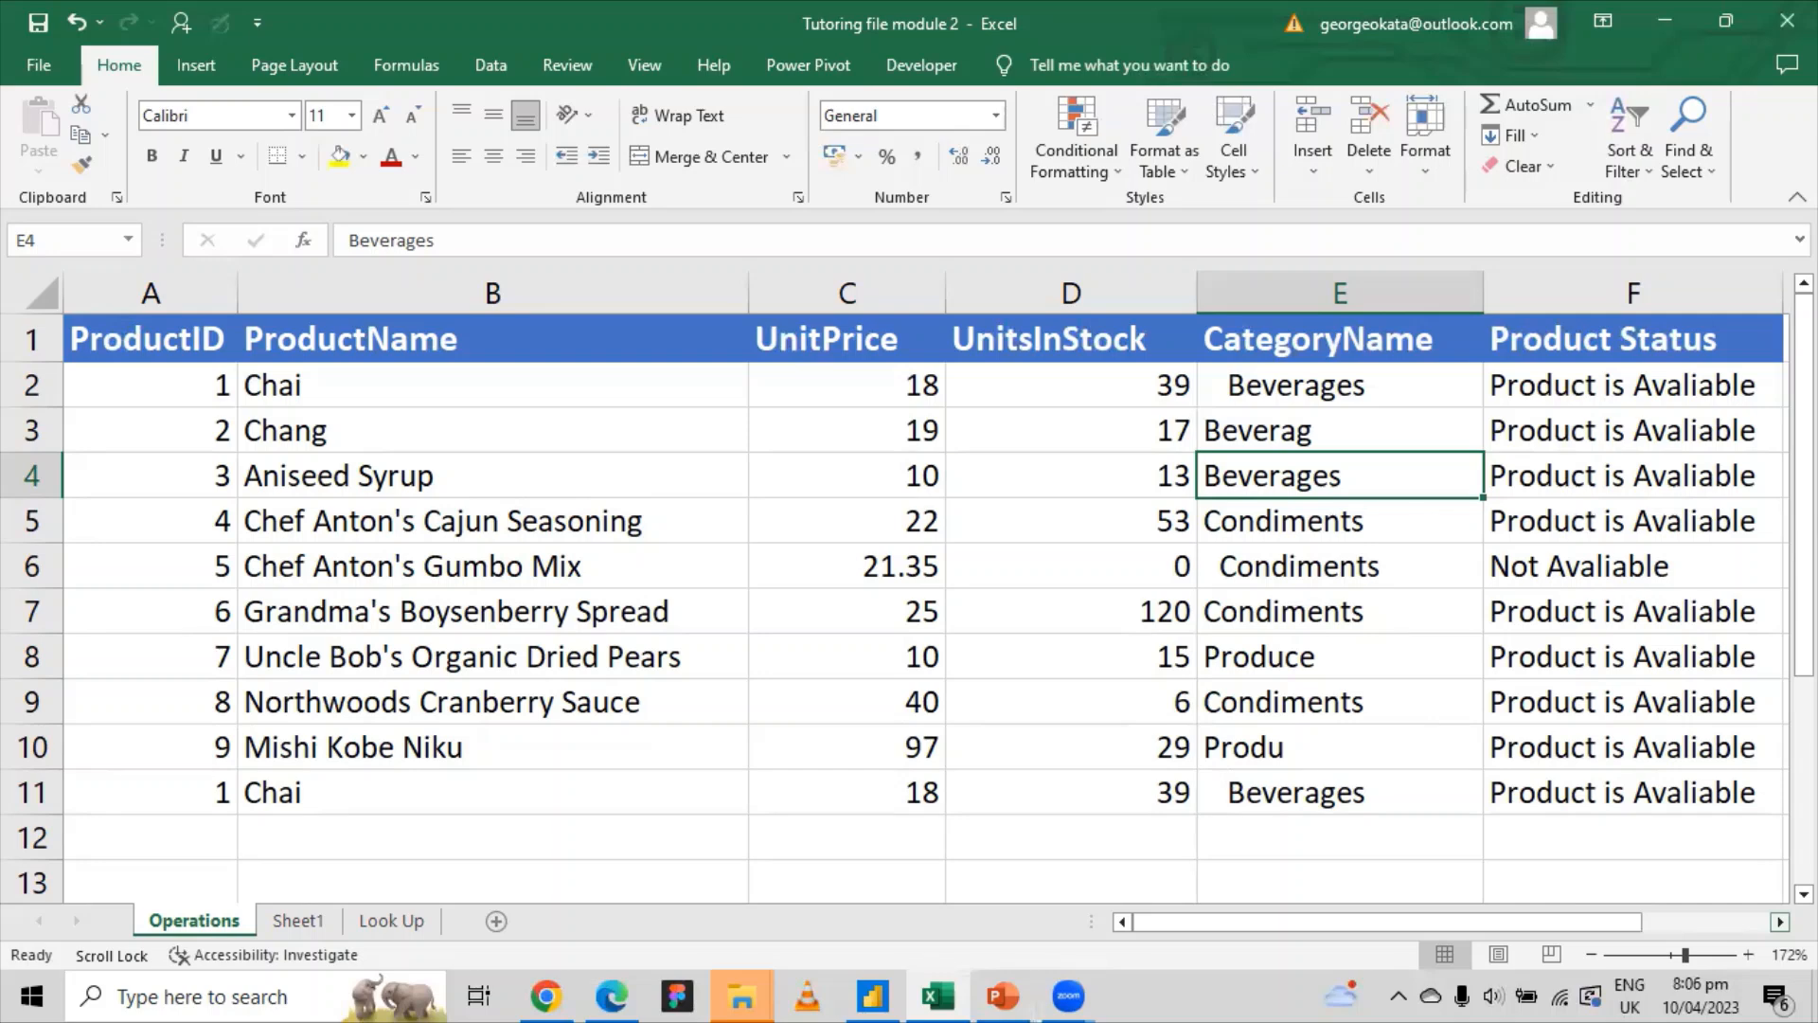
Step: Enter the headings First Name in B18 and Last Name in C18
{"action": "left_click_drag", "start_coordinate": [1499, 928], "coordinate": [1657, 922]}
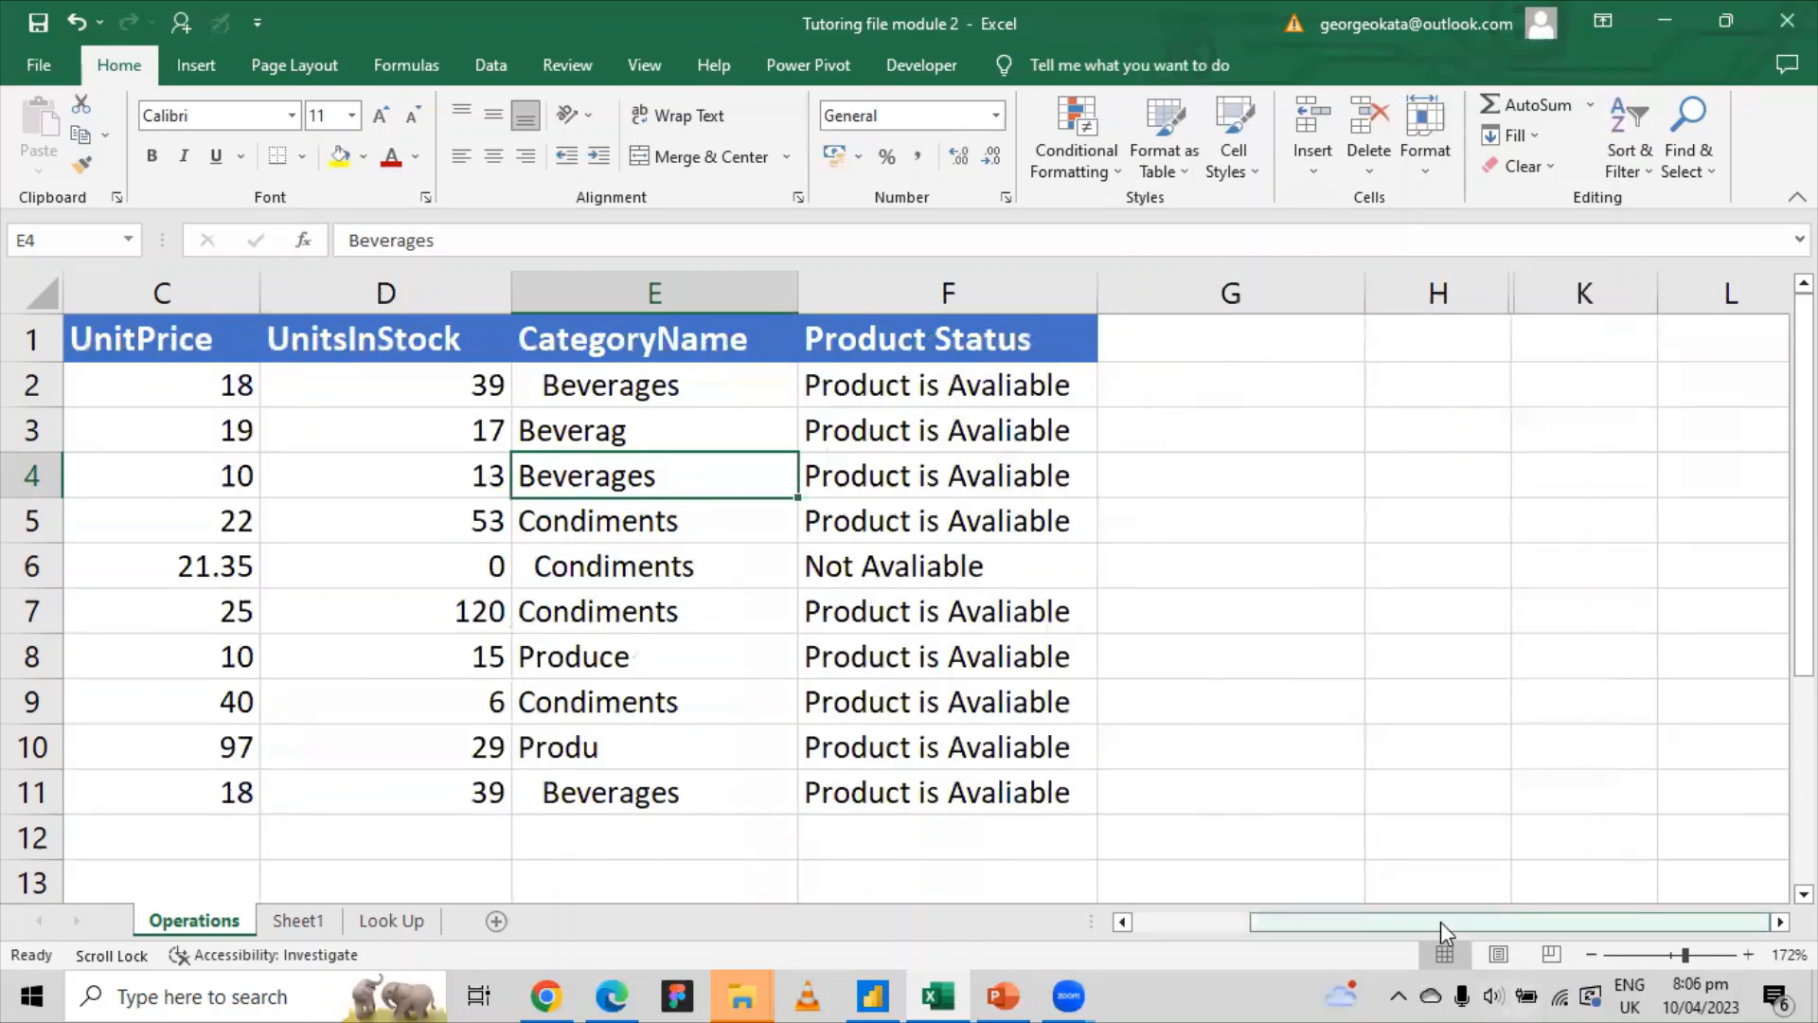
{"action": "left_click_drag", "start_coordinate": [1440, 923], "coordinate": [1322, 922]}
{"action": "scroll", "coordinate": [211, 642], "scroll_direction": "down", "scroll_amount": 4}
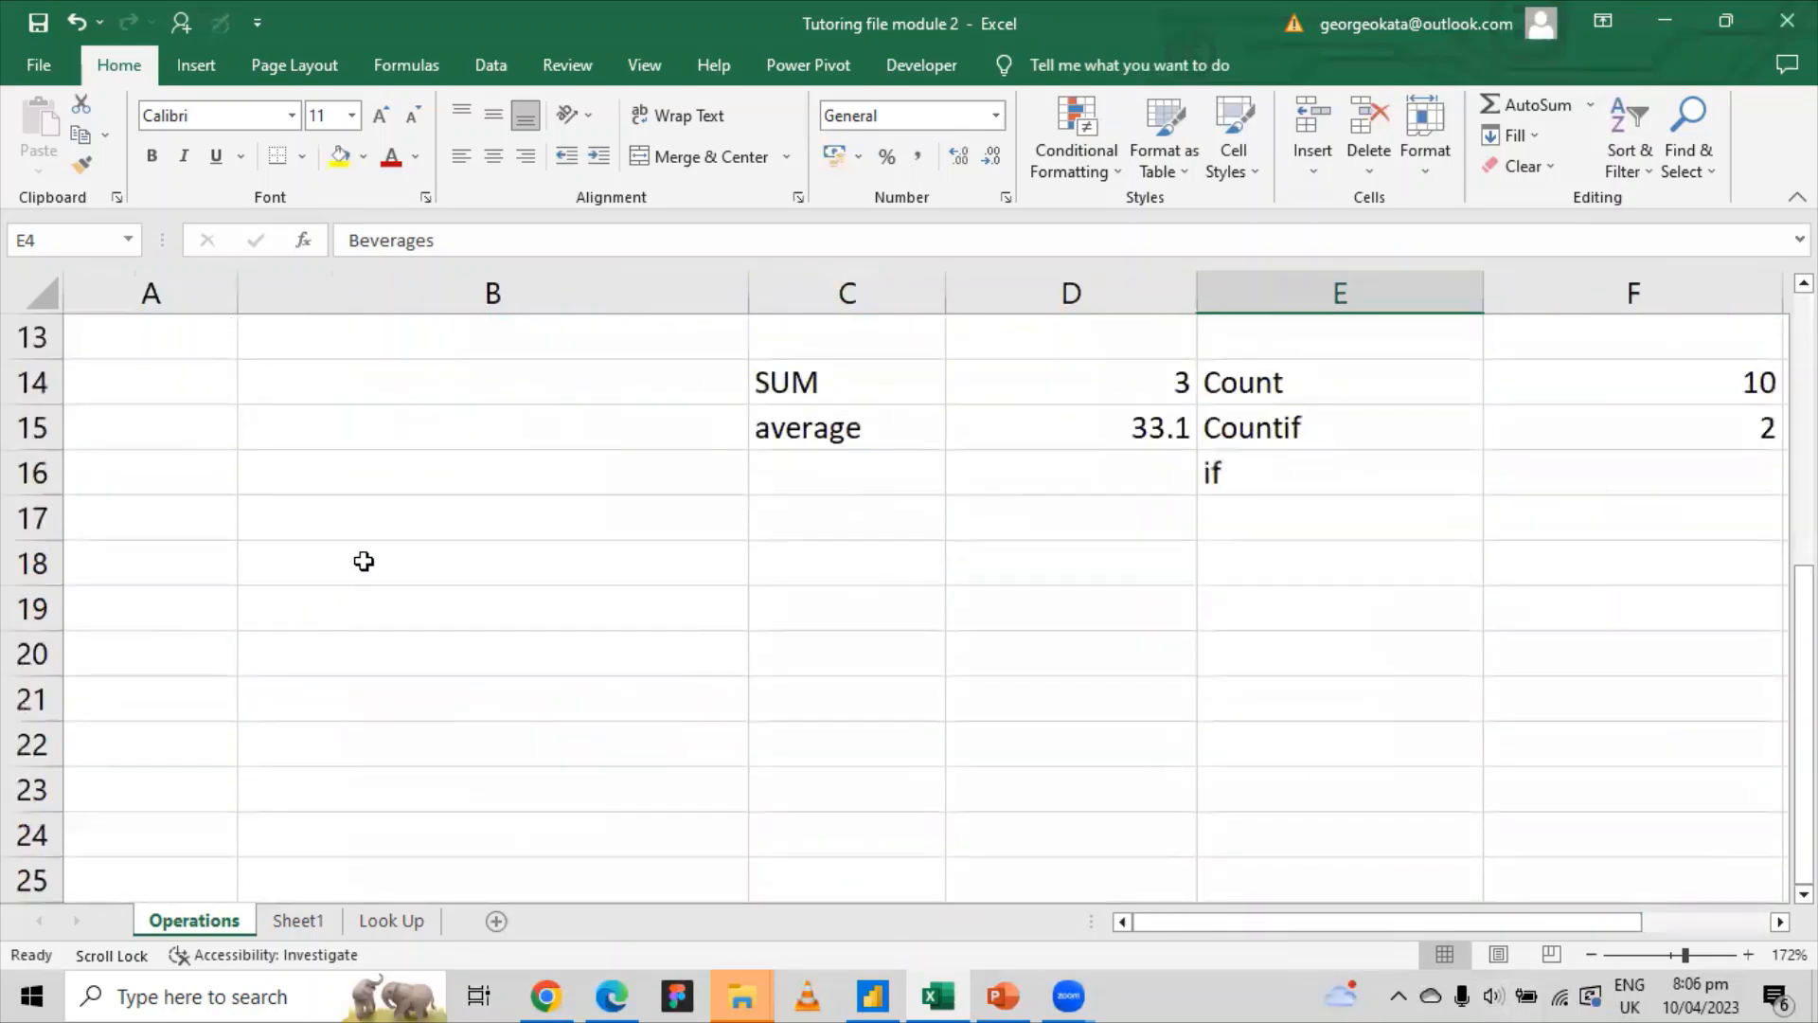
{"action": "left_click", "coordinate": [364, 561]}
{"action": "type", "text": "Fiest"}
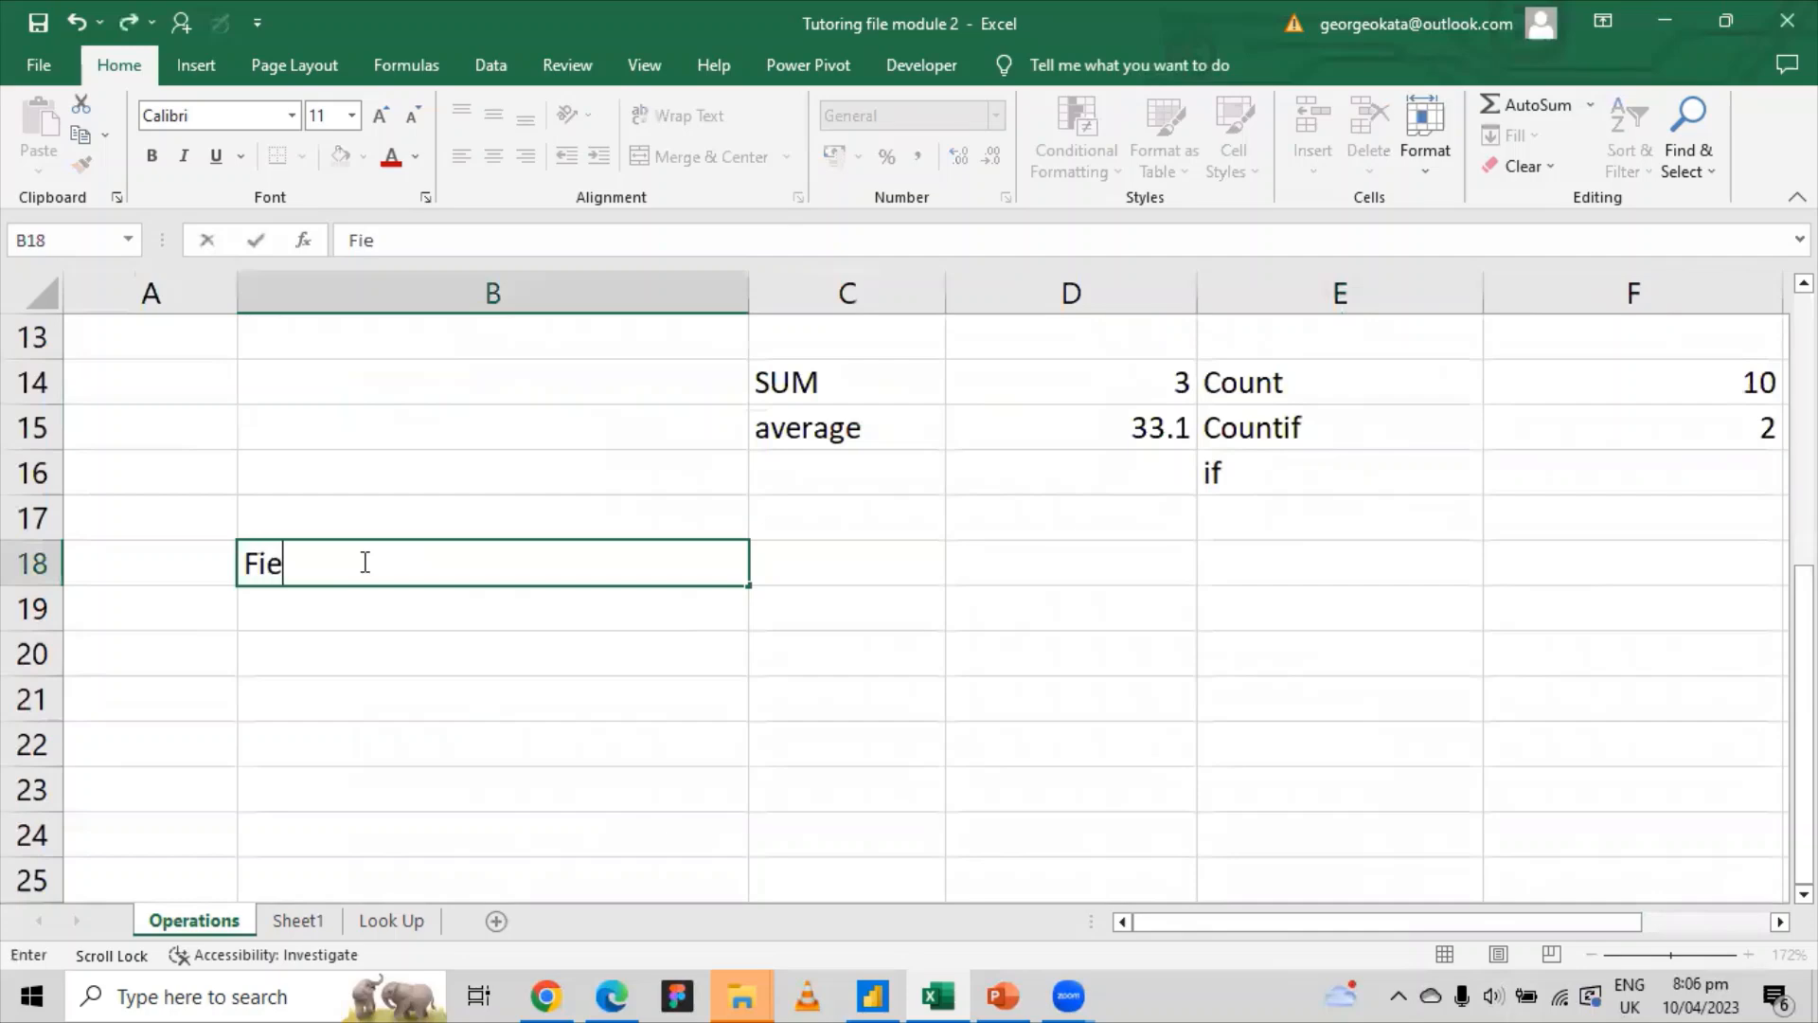
{"action": "key", "text": "BackSpace"}
{"action": "key", "text": "BackSpace"}
{"action": "key", "text": "BackSpace"}
{"action": "type", "text": "rst Name"}
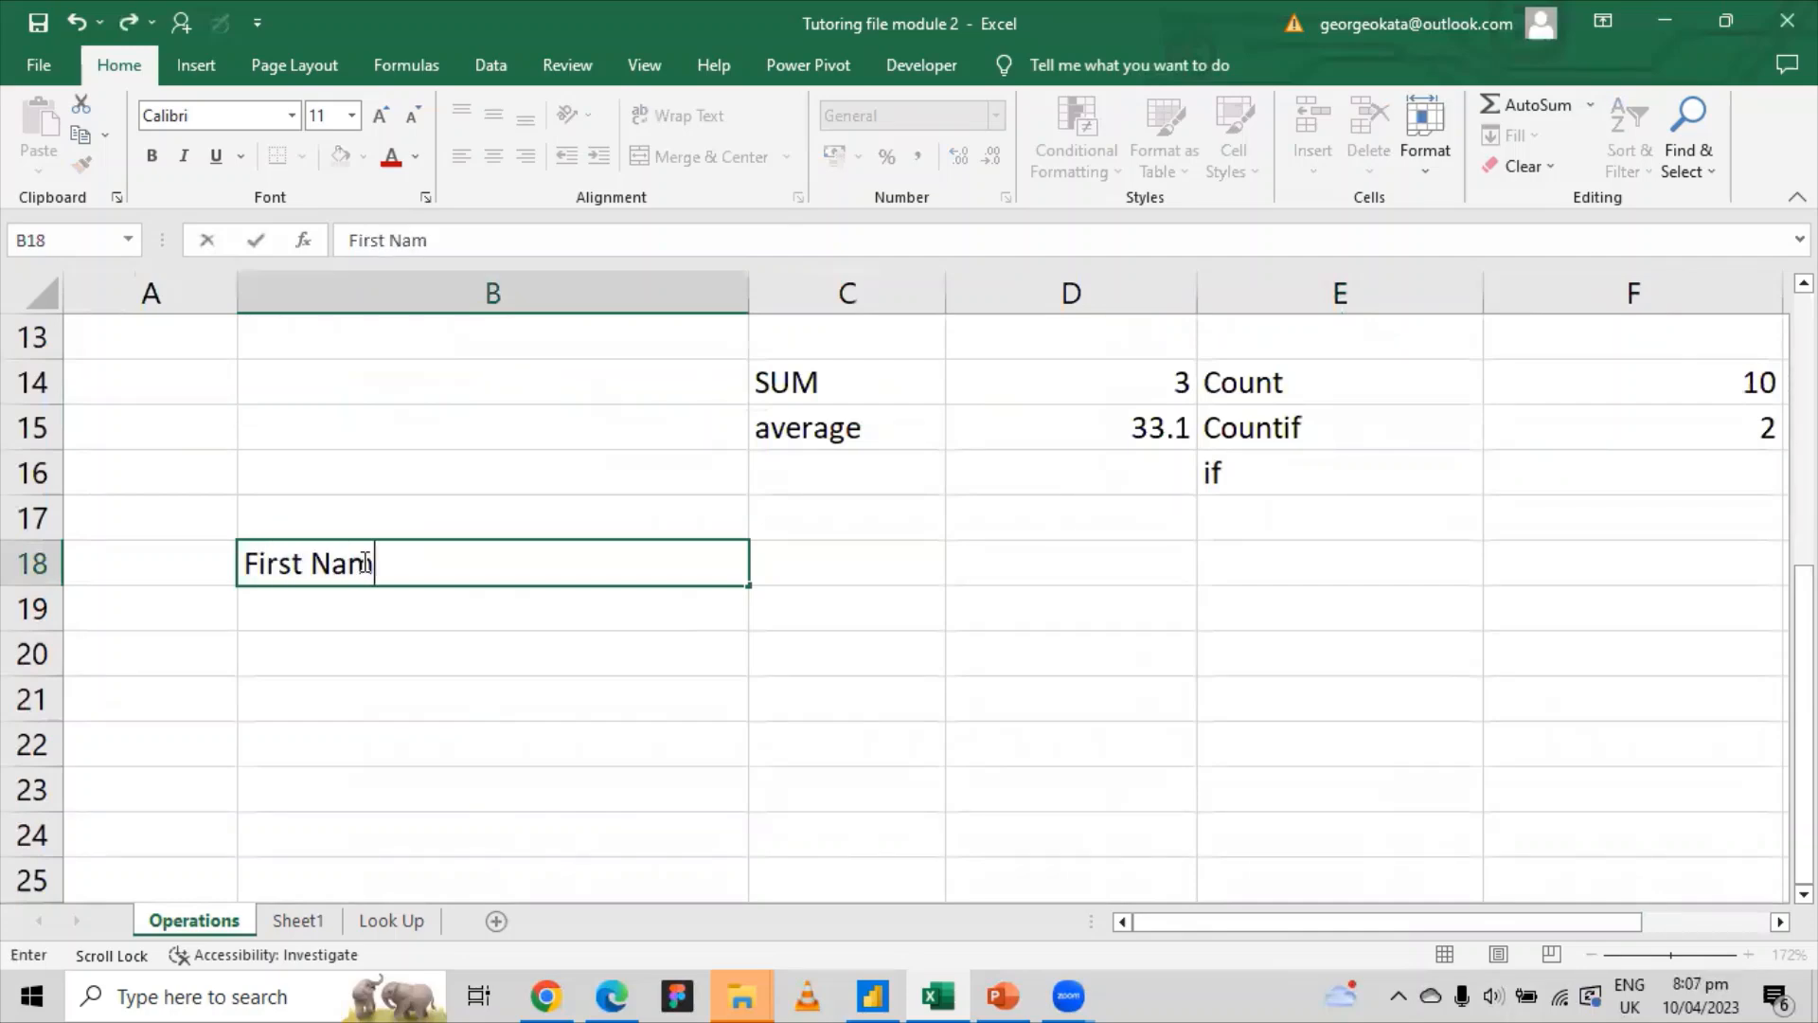
{"action": "key", "text": "Tab"}
{"action": "type", "text": "L"}
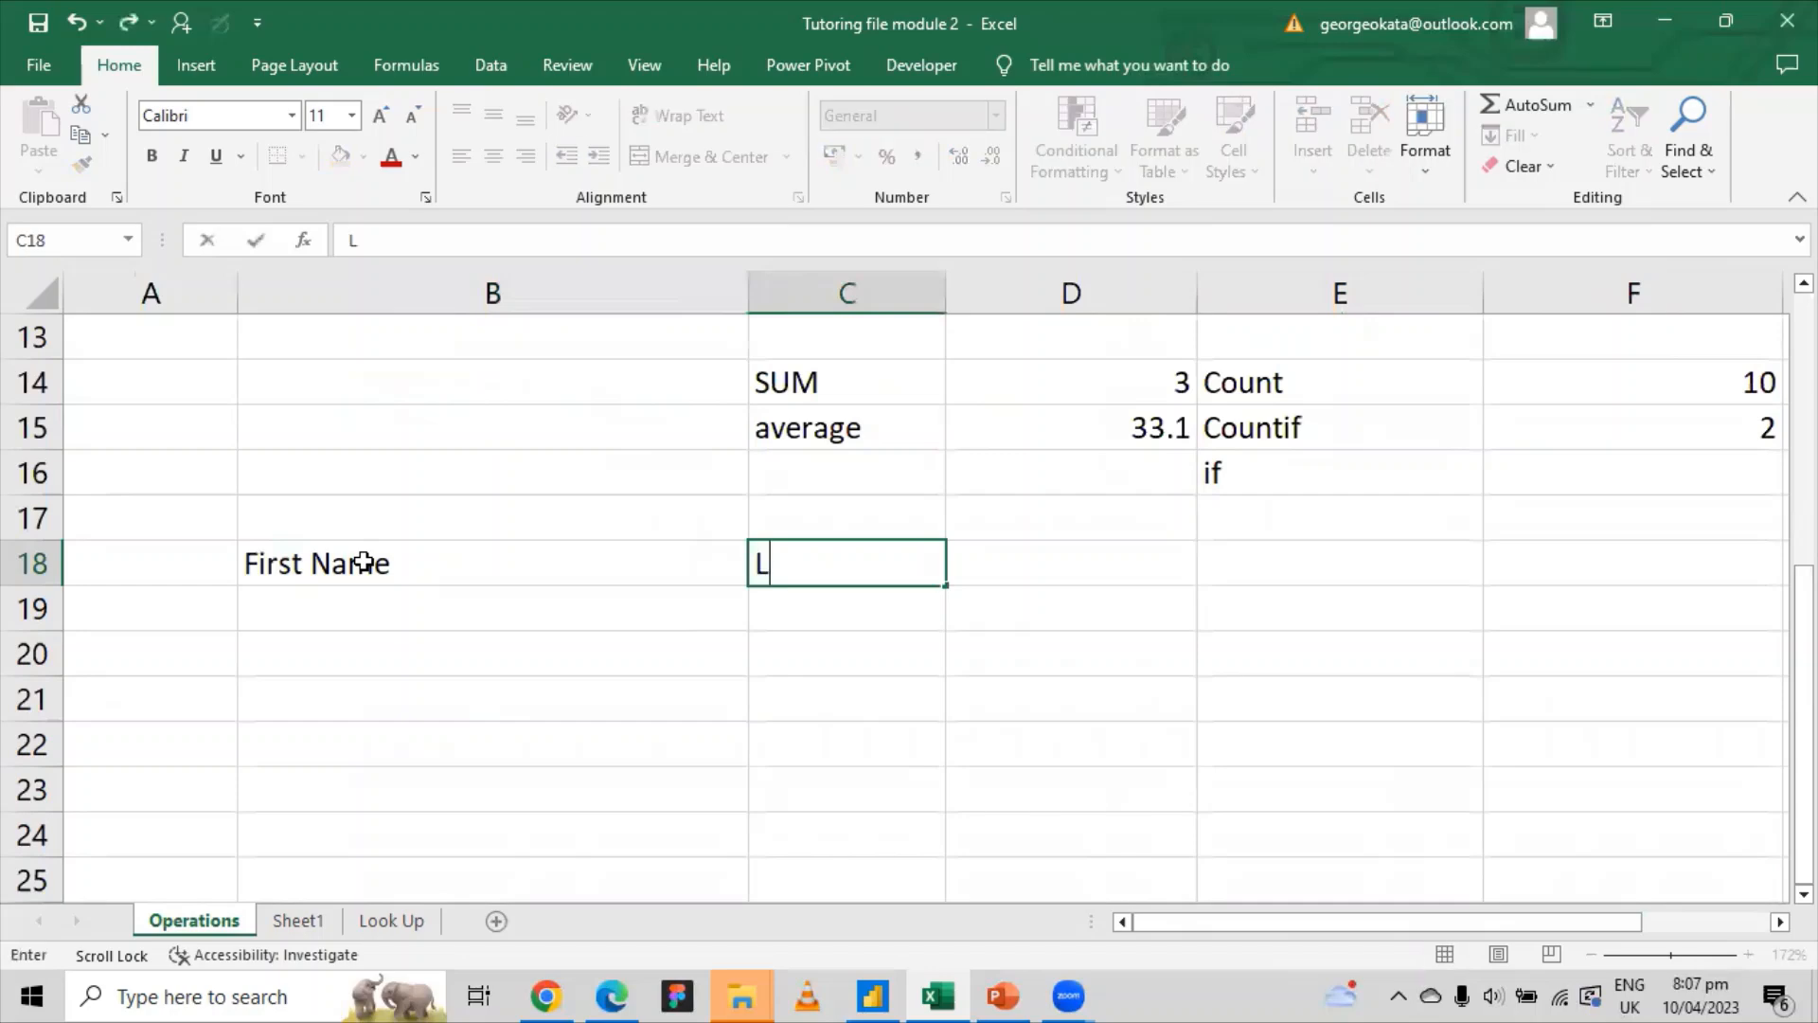
{"action": "type", "text": "ast Name"}
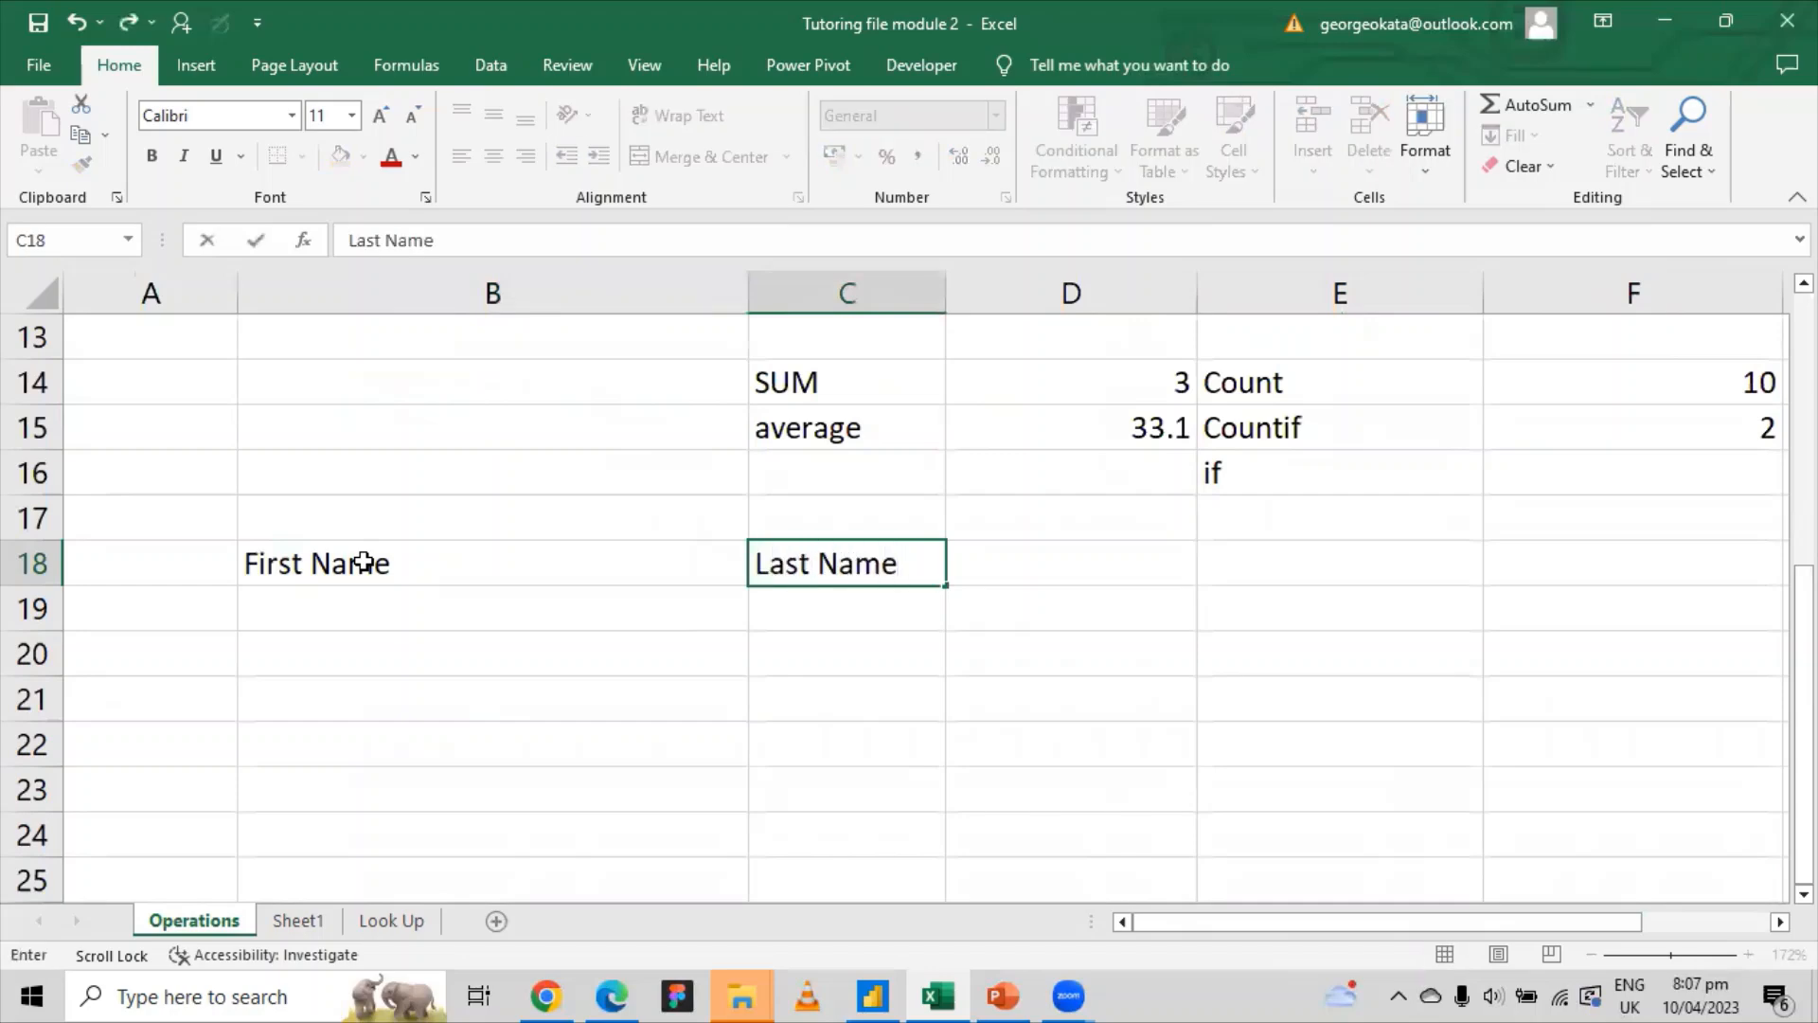
{"action": "key", "text": "Tab"}
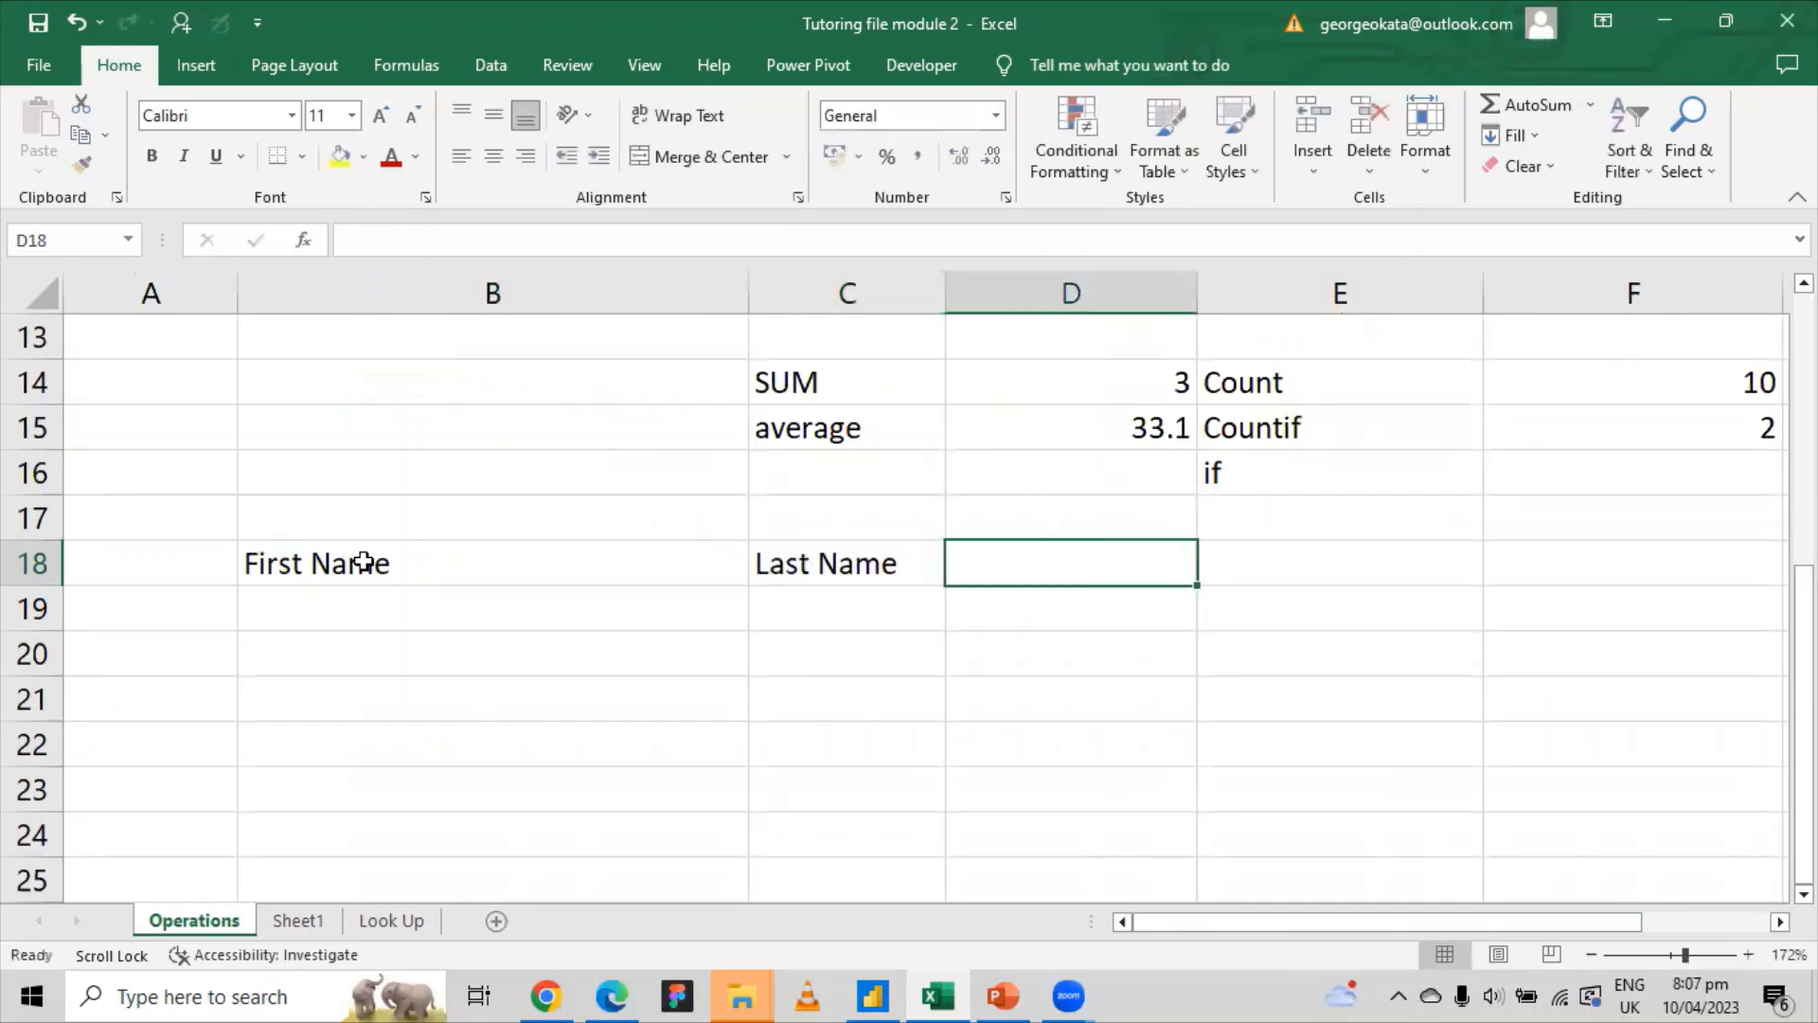
Step: Type three sample first names into B19:B21
{"action": "left_click", "coordinate": [358, 616]}
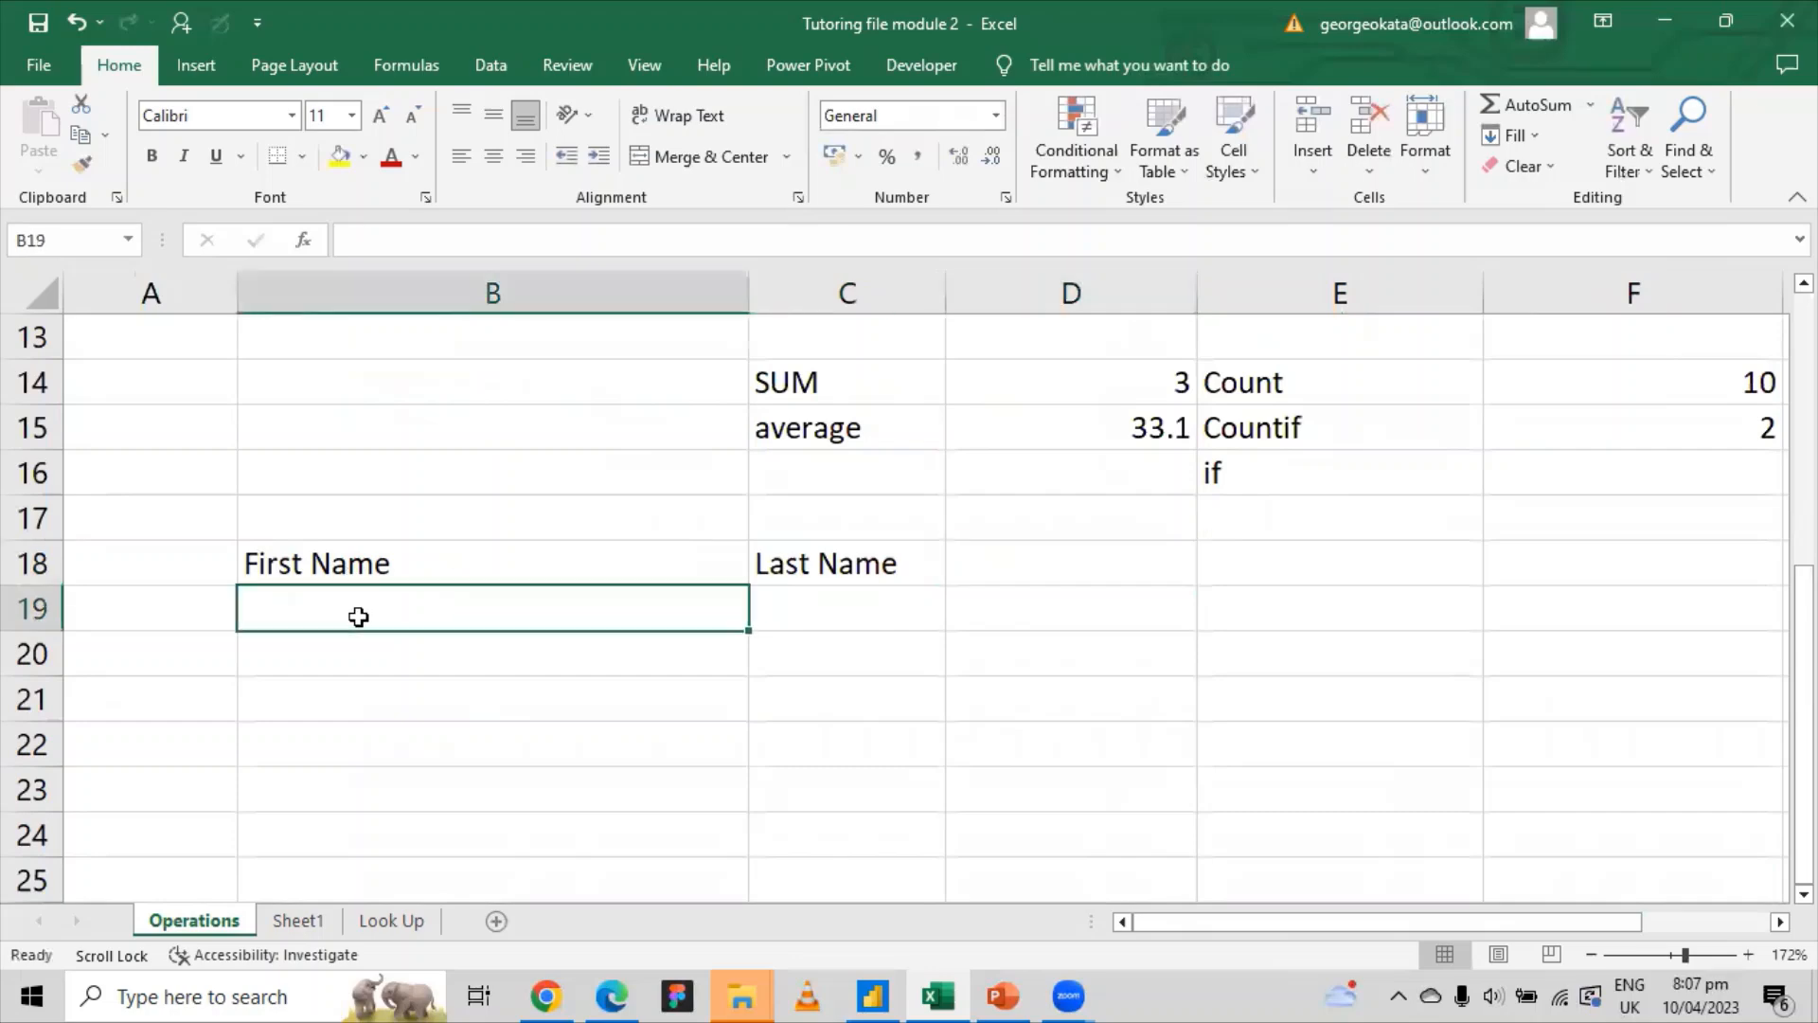
{"action": "type", "text": "John"}
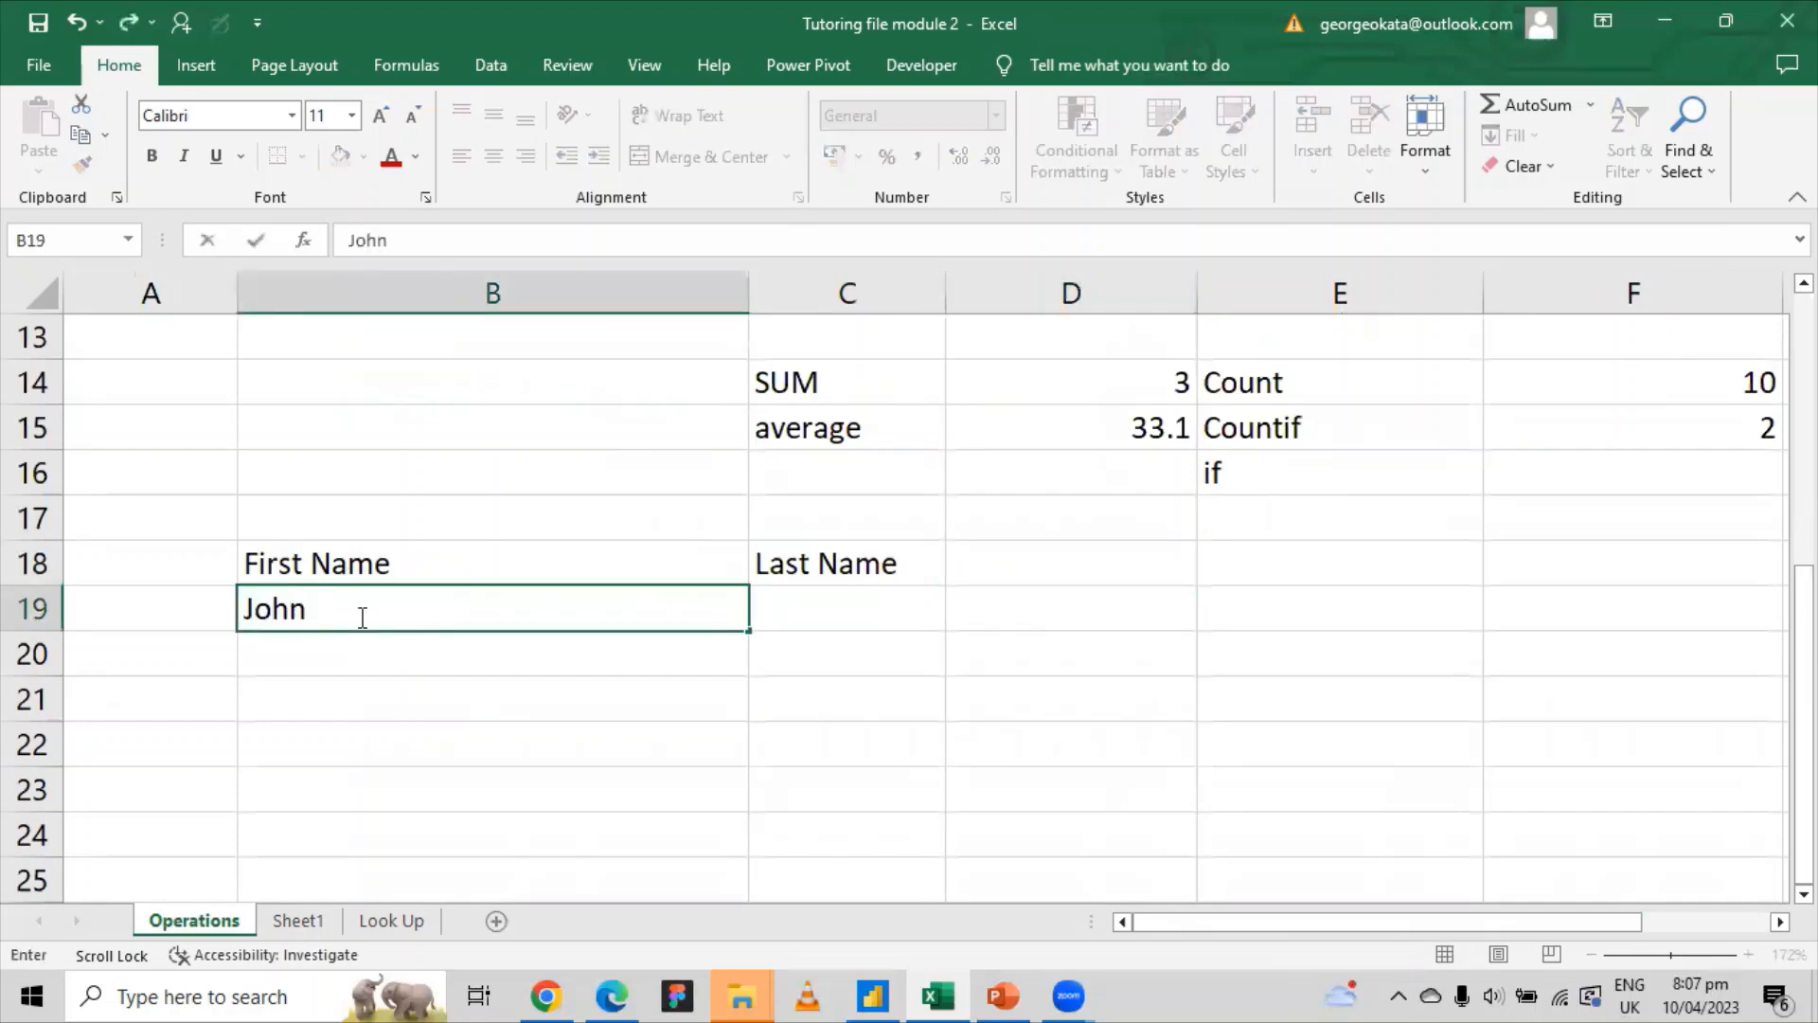
{"action": "key", "text": "Return"}
{"action": "type", "text": "Mark"}
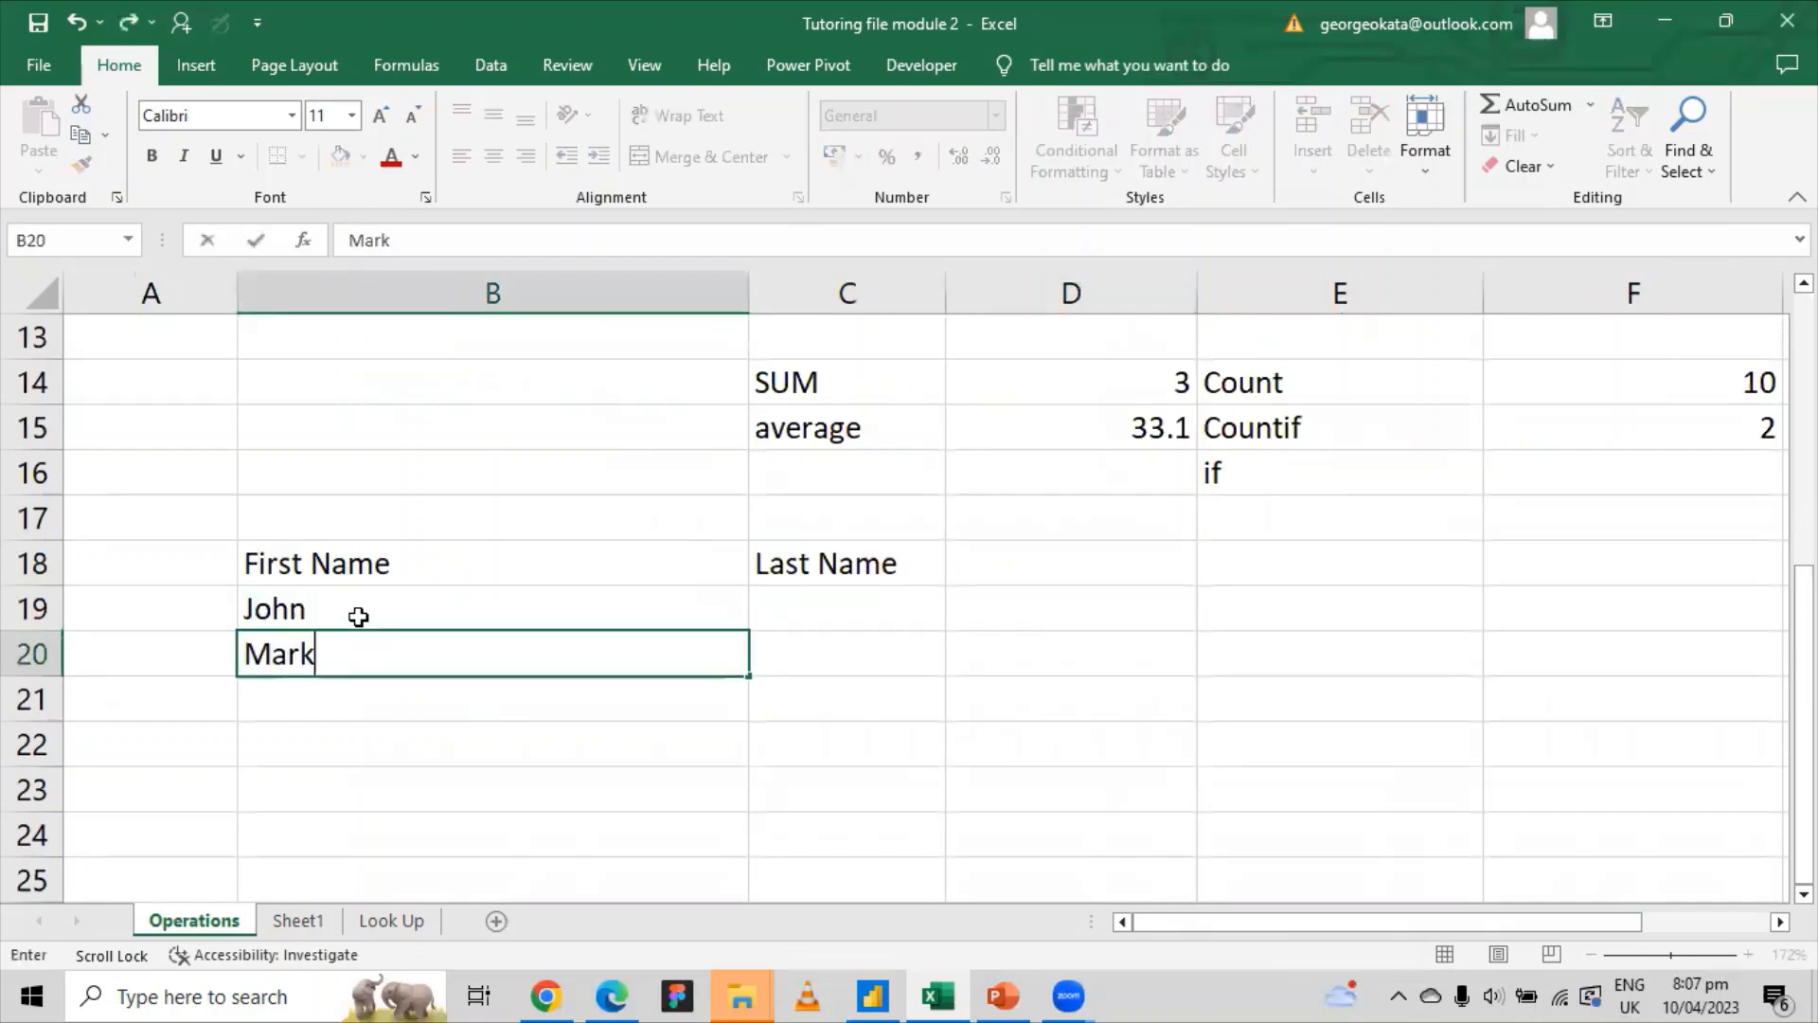
{"action": "key", "text": "Return"}
{"action": "type", "text": "Sarah"}
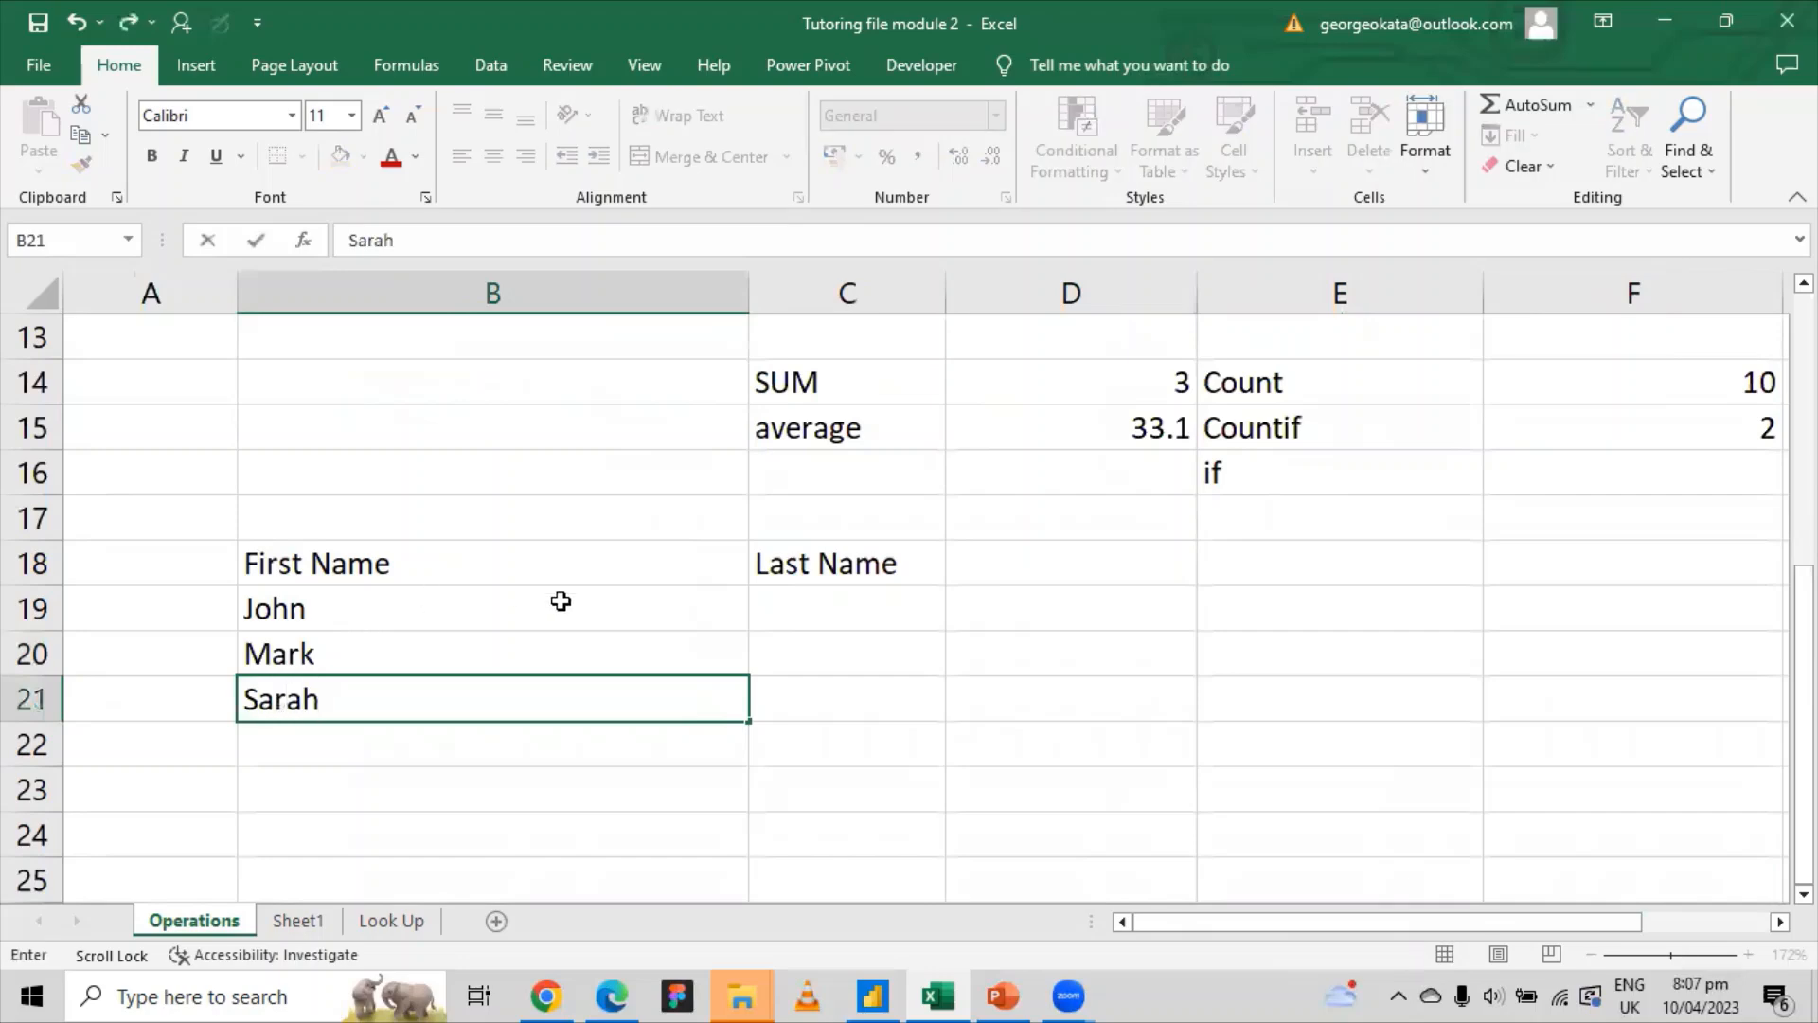
Step: Type the three matching last names into C19:C21
{"action": "left_click", "coordinate": [787, 597]}
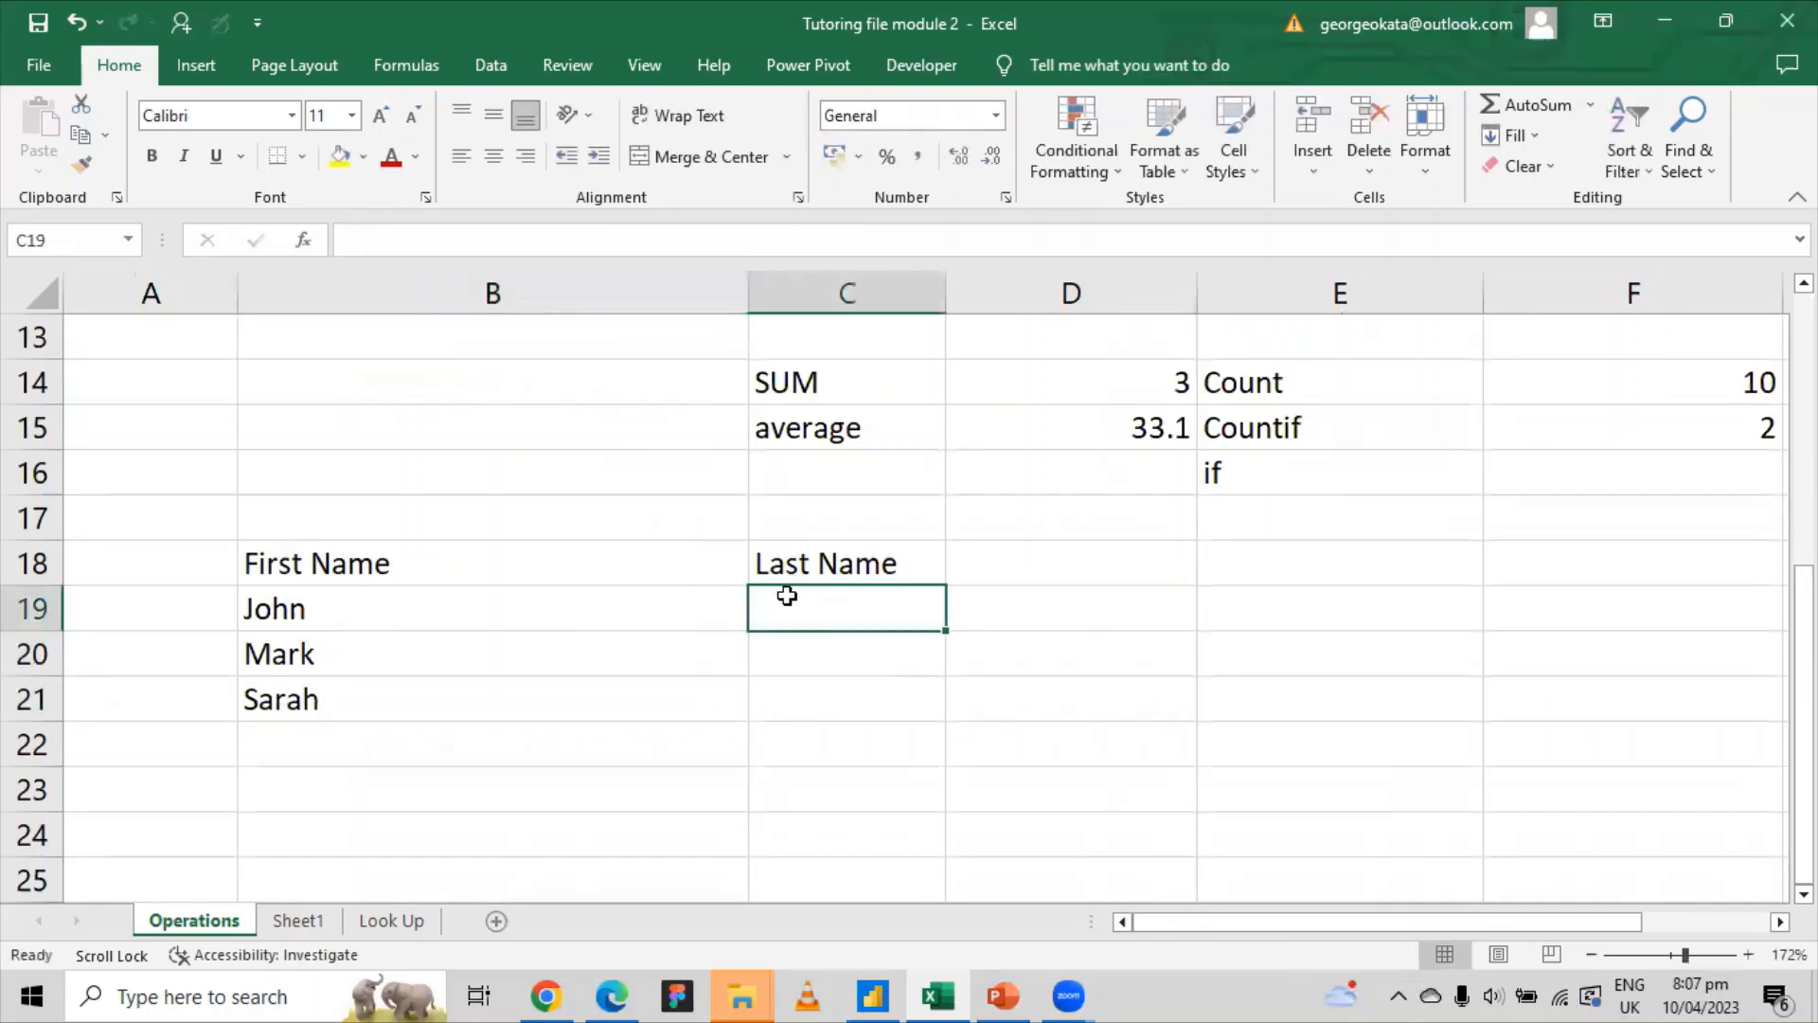
{"action": "key", "text": "Return"}
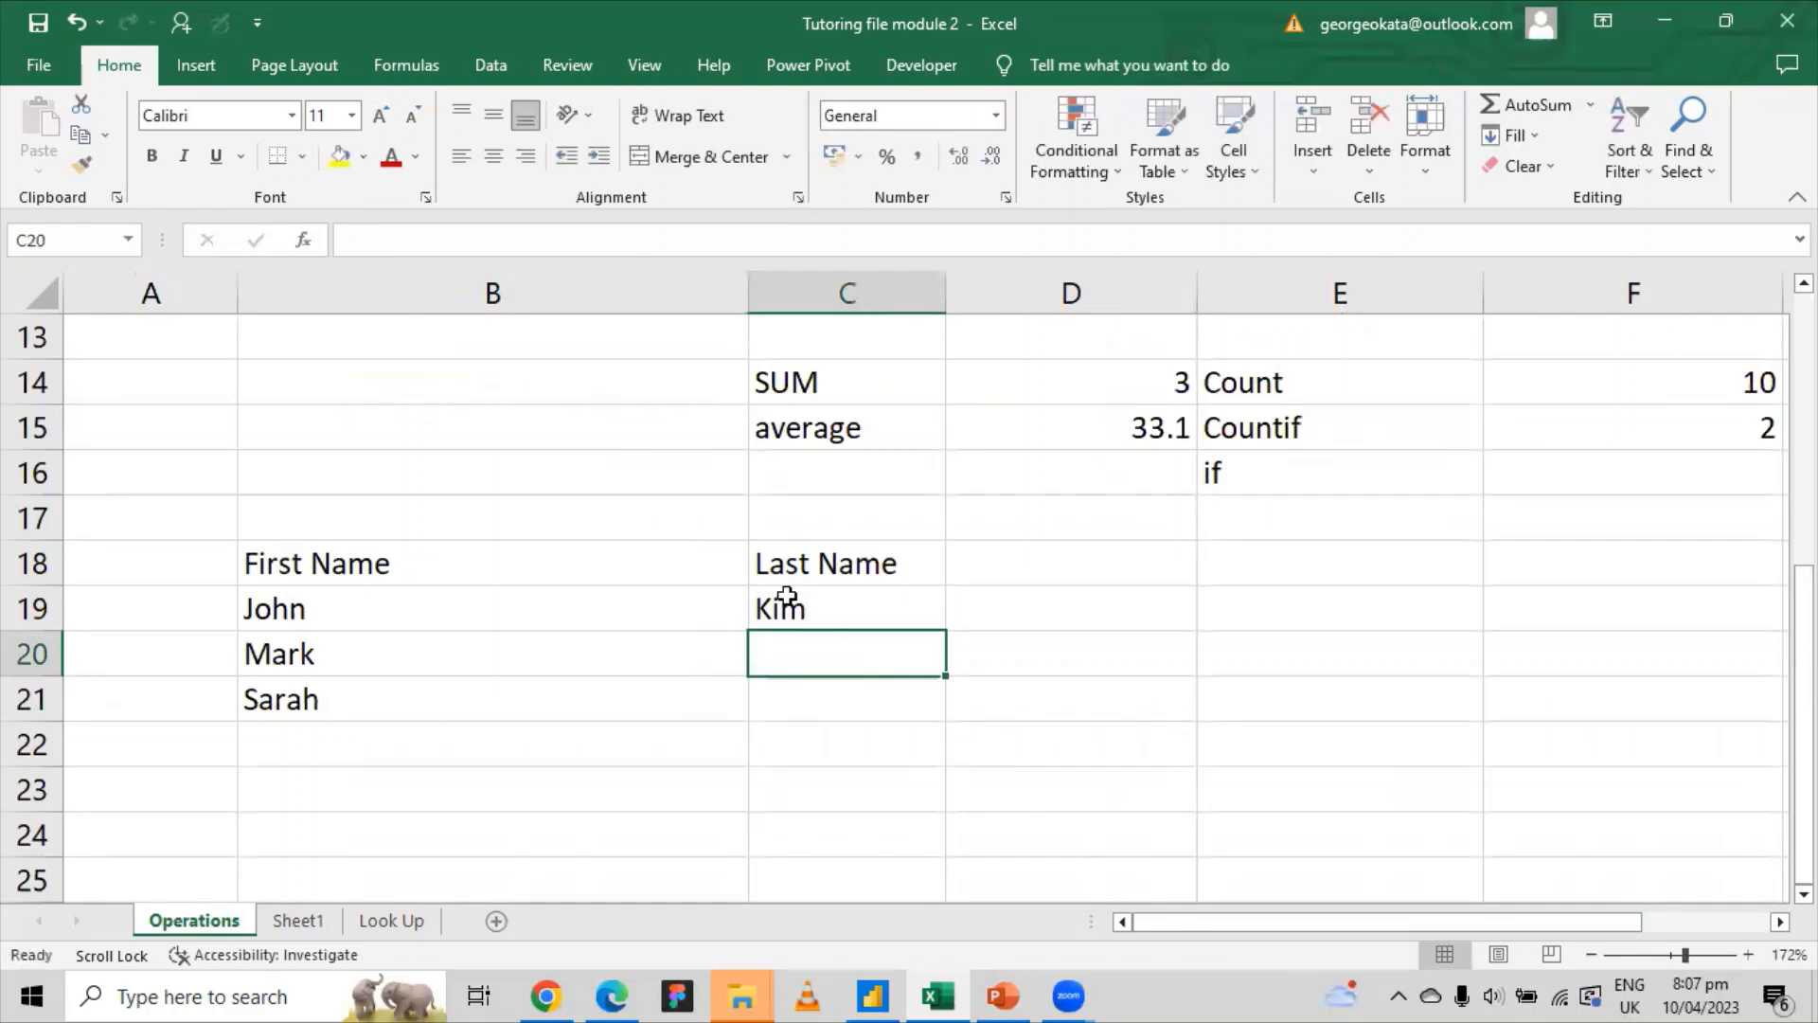
{"action": "type", "text": "Zuck"}
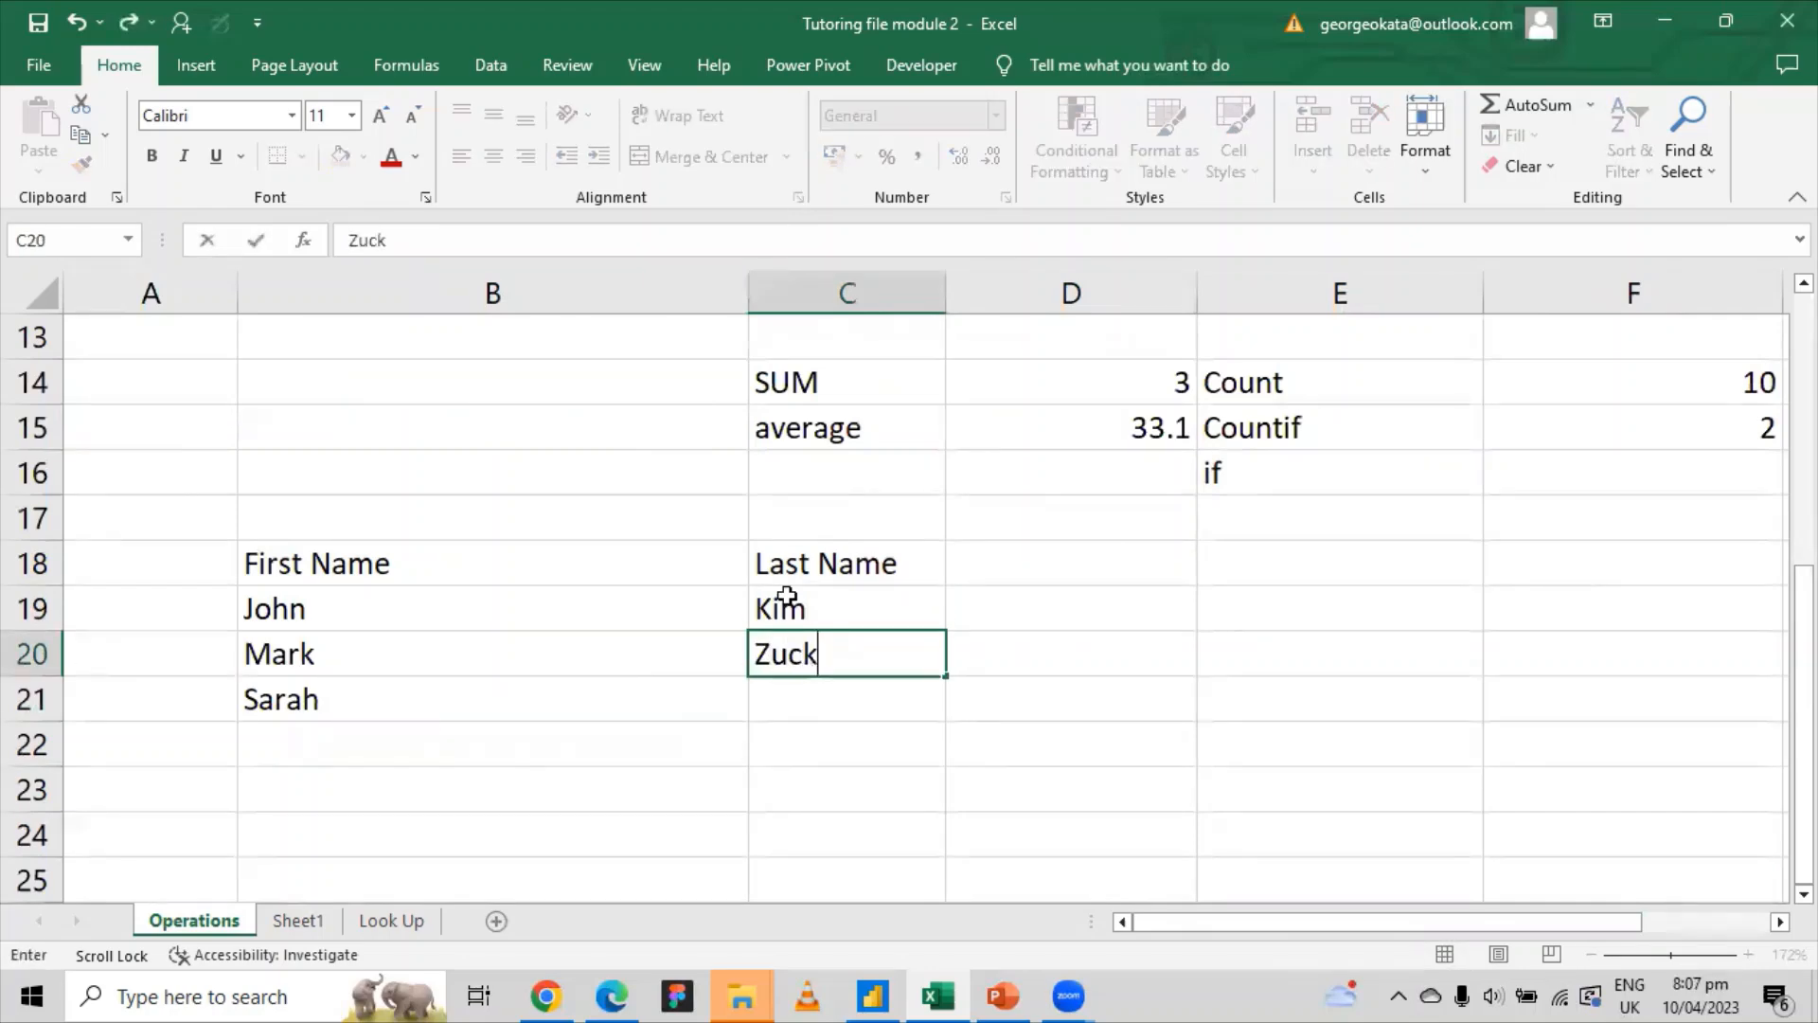
{"action": "left_click", "coordinate": [773, 704]}
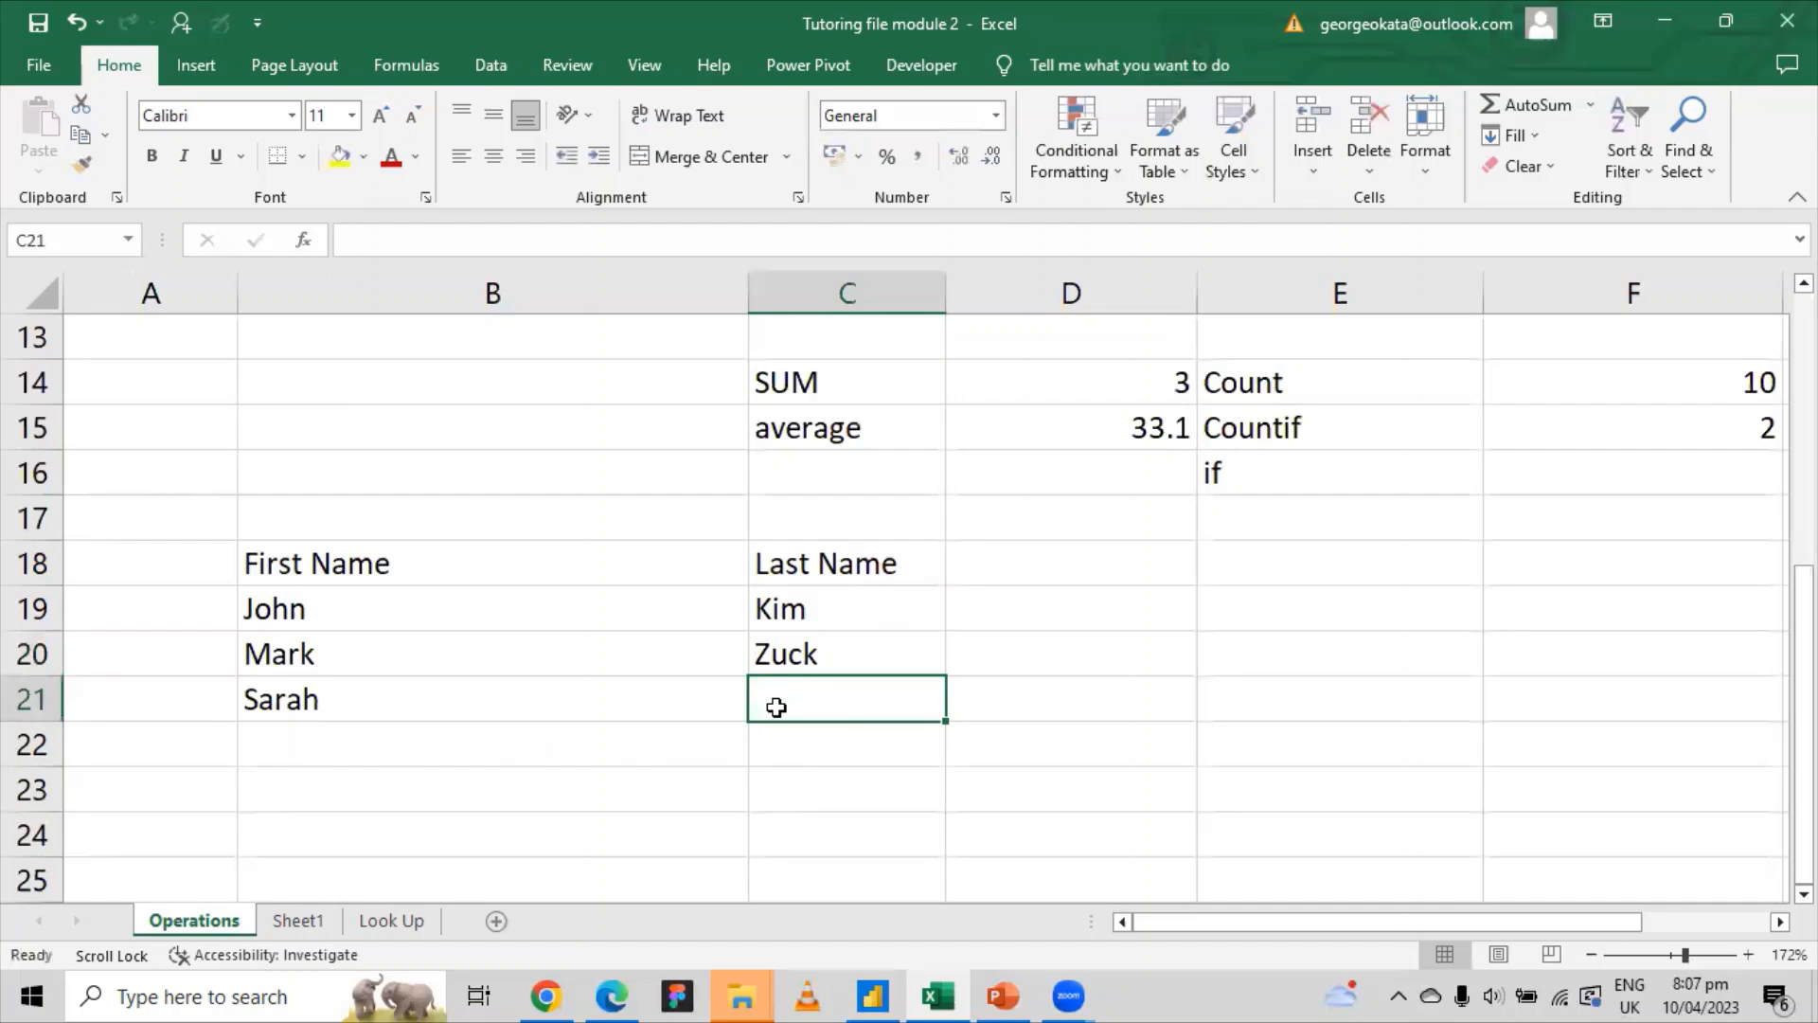
{"action": "type", "text": "R"}
{"action": "key", "text": "BackSpace"}
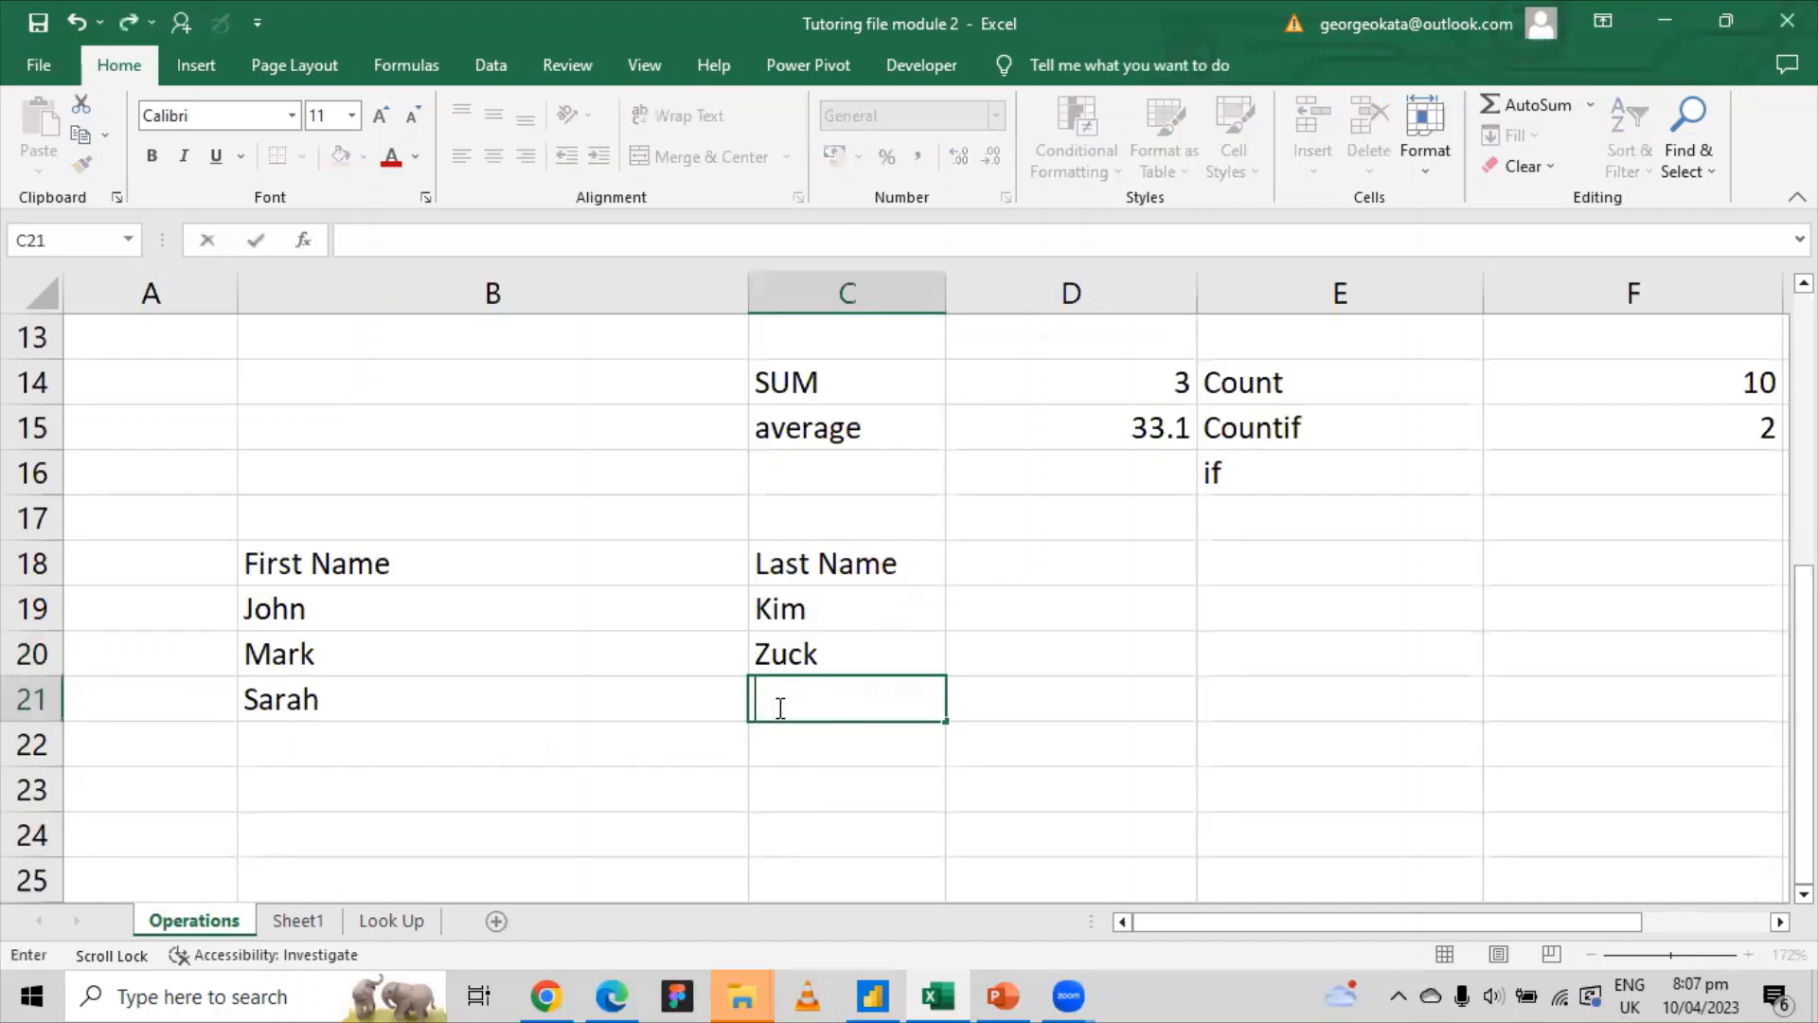
{"action": "left_click", "coordinate": [1015, 597]}
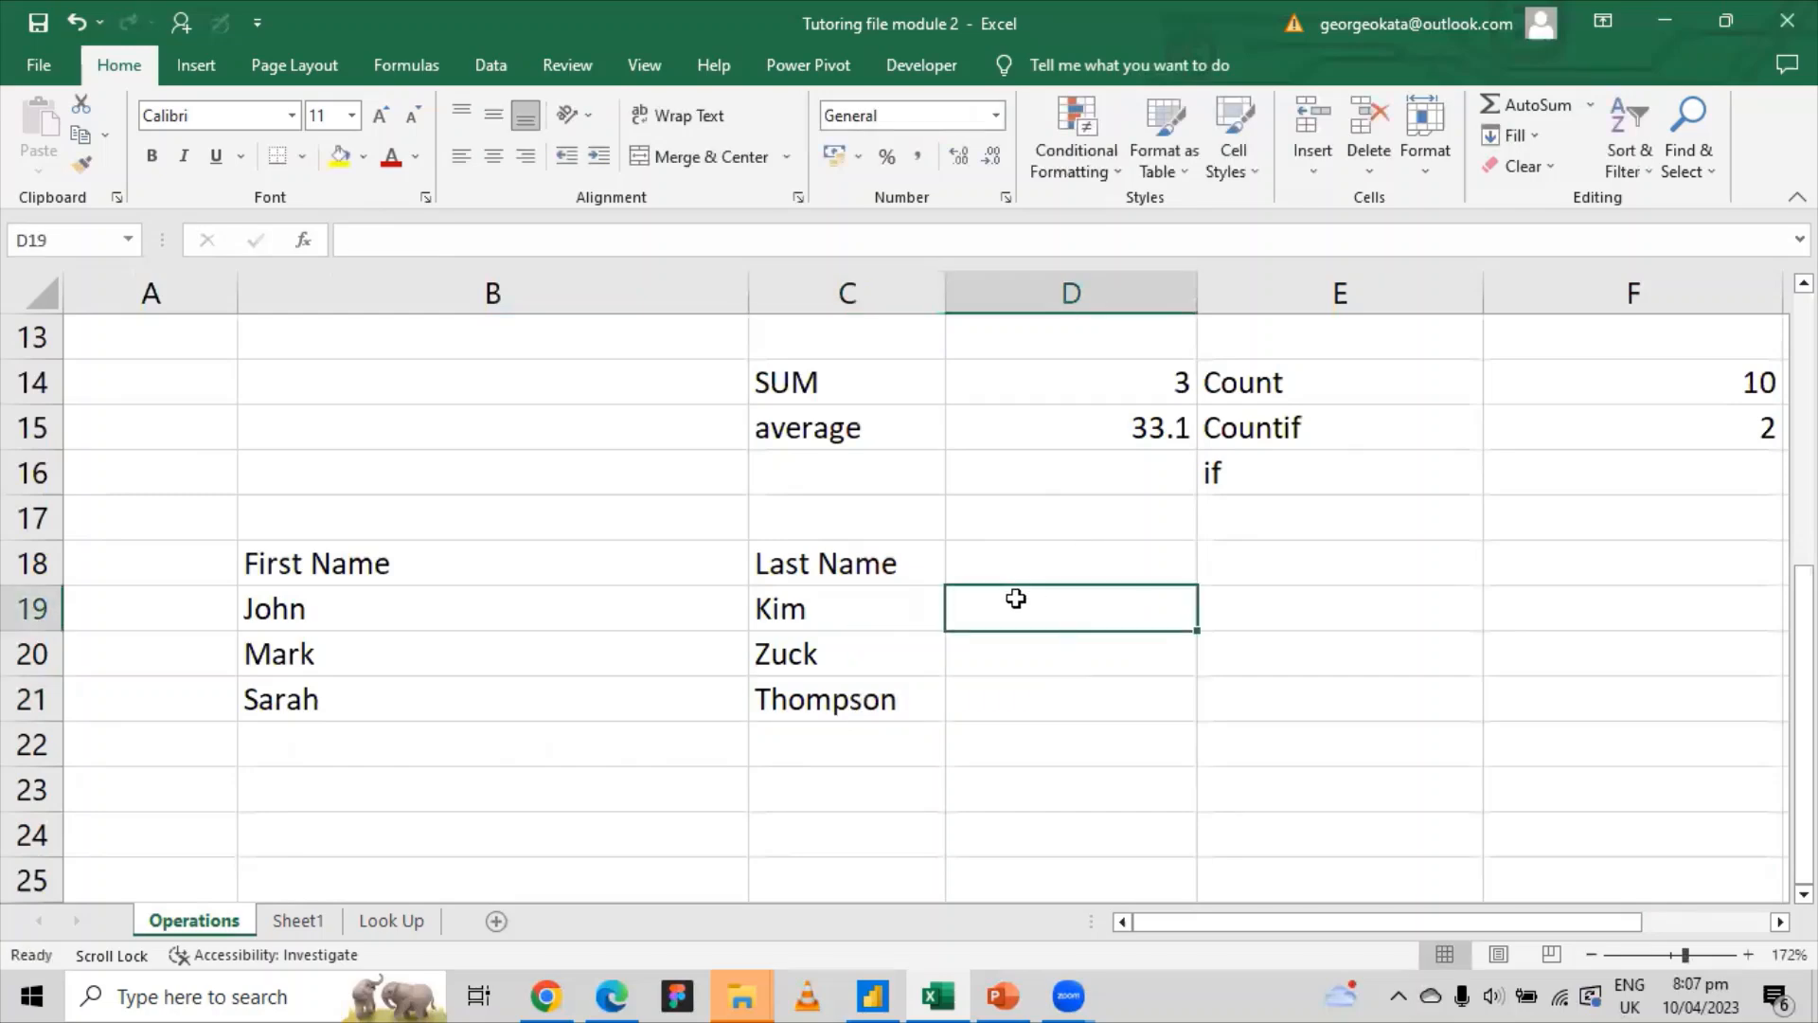
Step: Enter the heading 'Full Name' in cell D18
{"action": "left_click", "coordinate": [1032, 547]}
{"action": "type", "text": "F"}
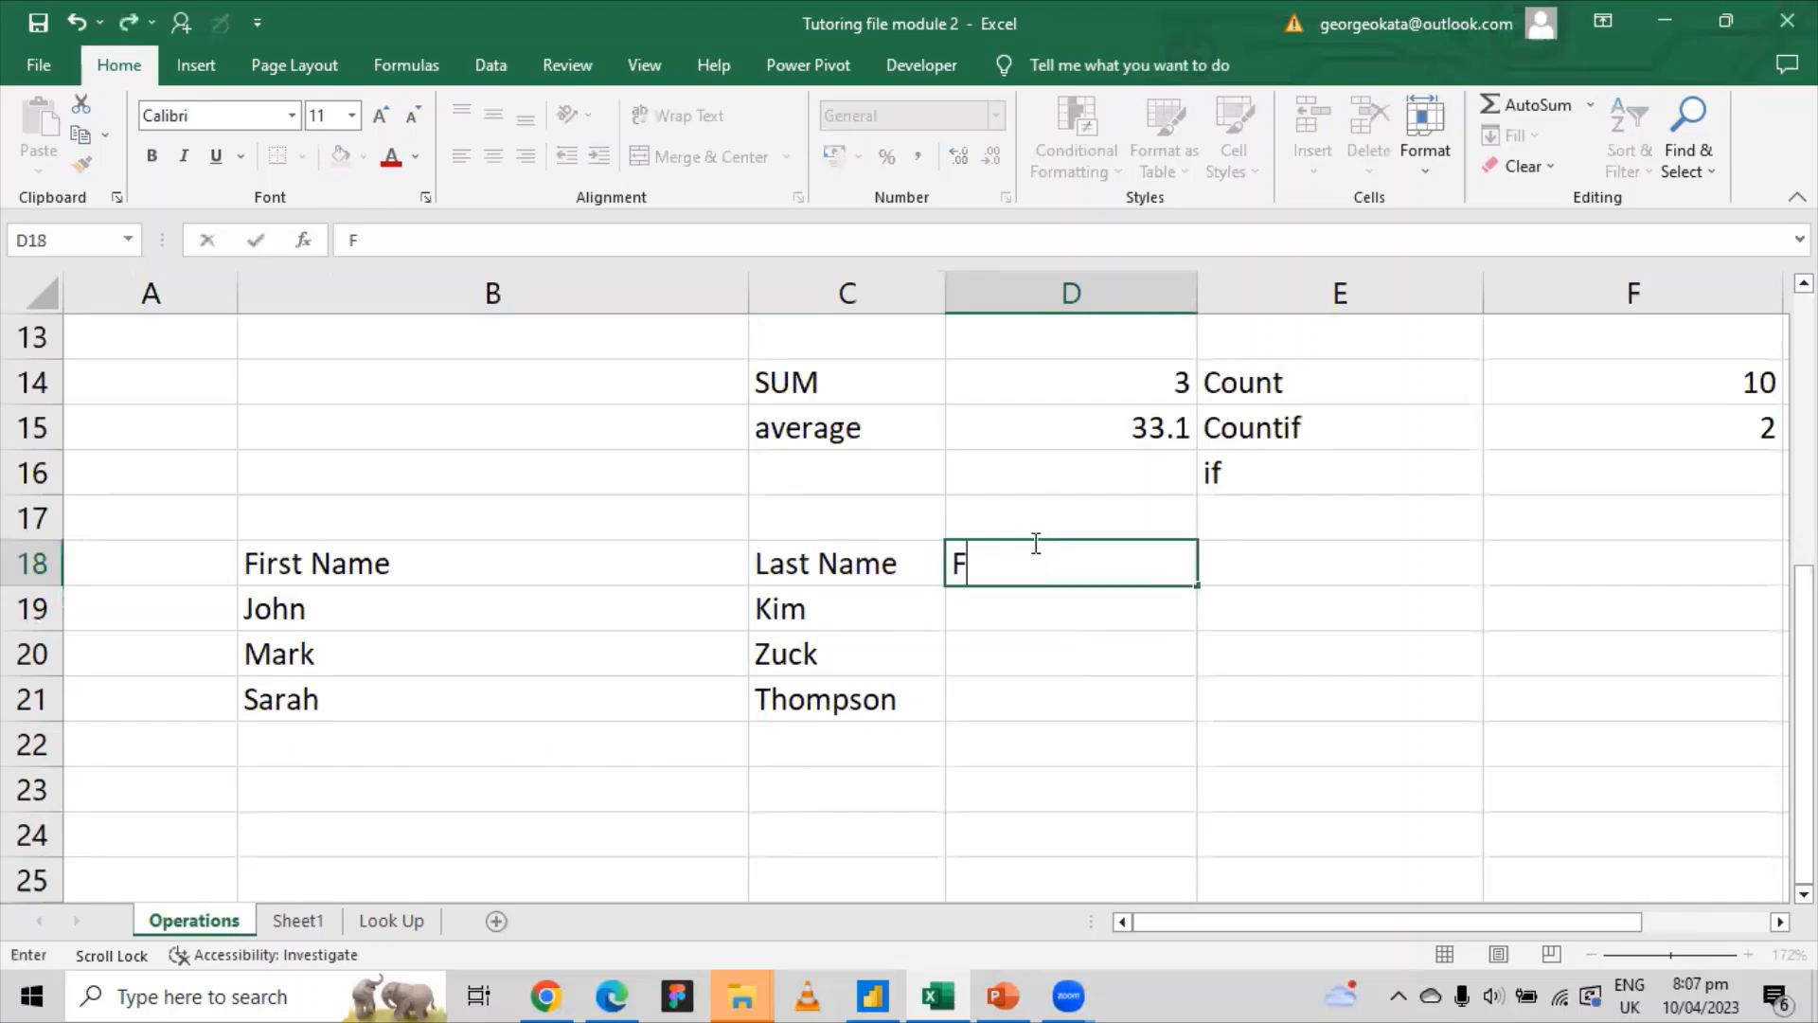
{"action": "type", "text": "ull Name"}
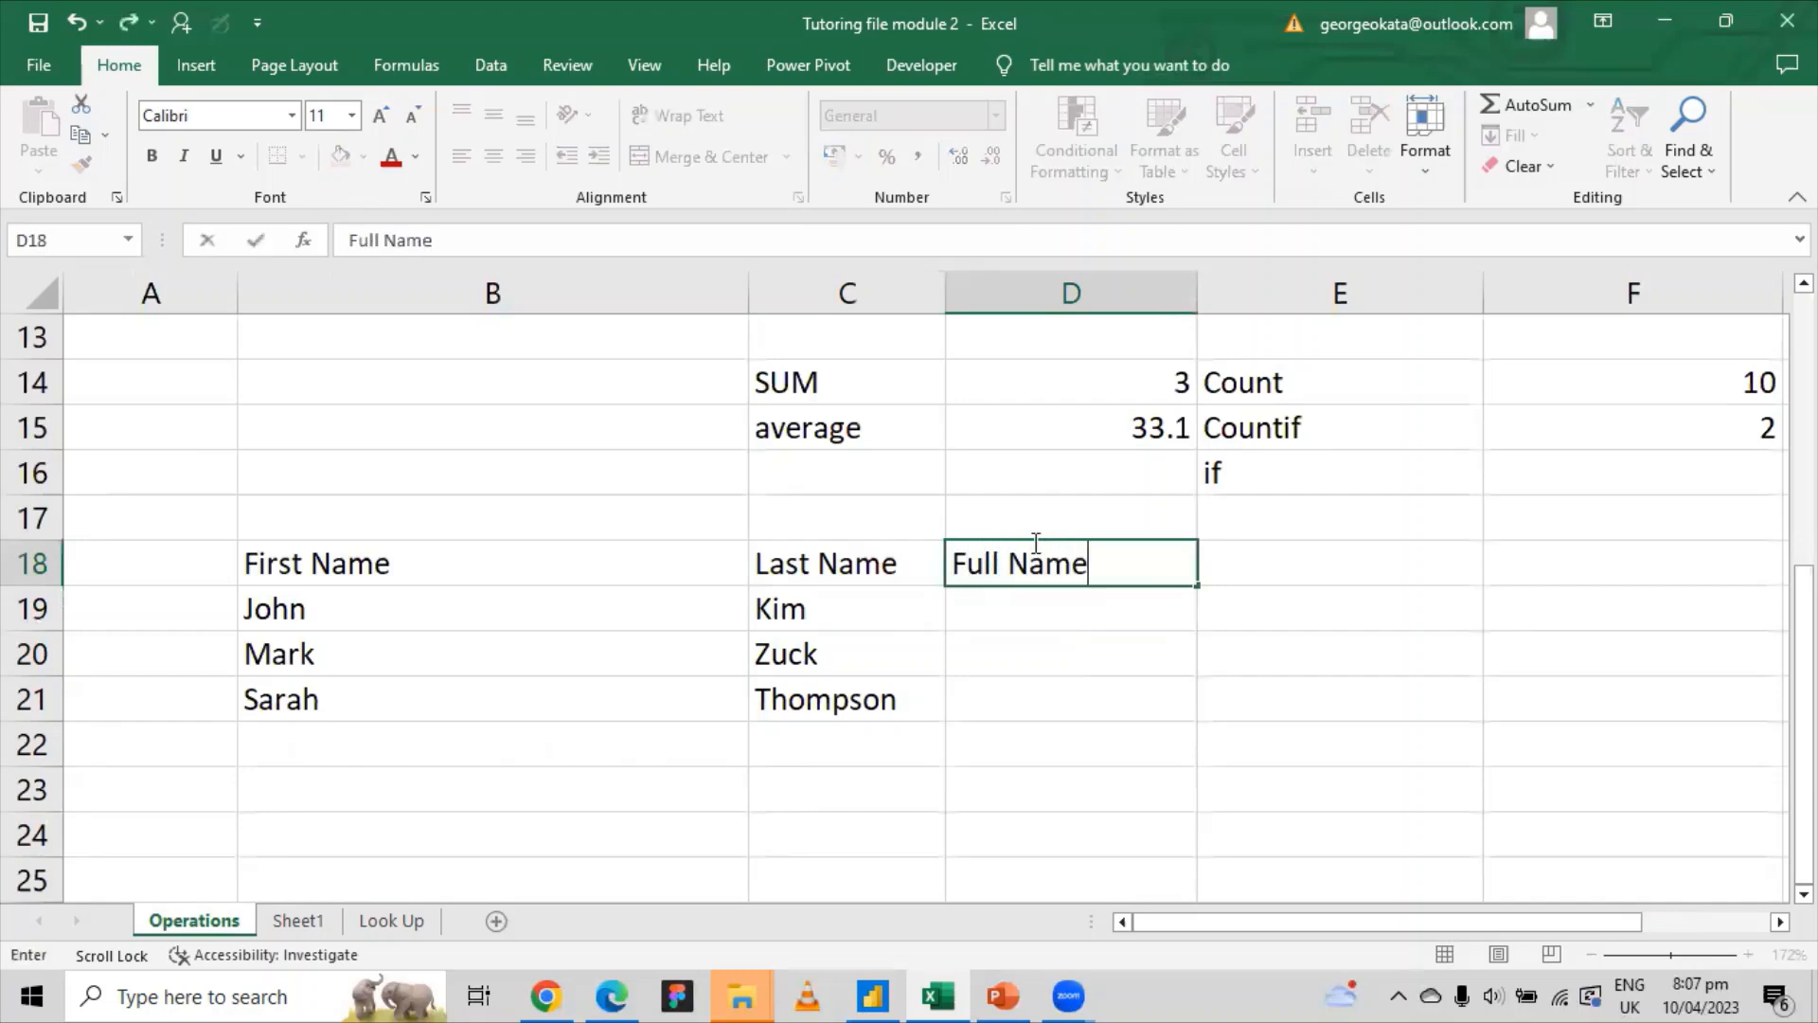
{"action": "left_click", "coordinate": [1046, 623]}
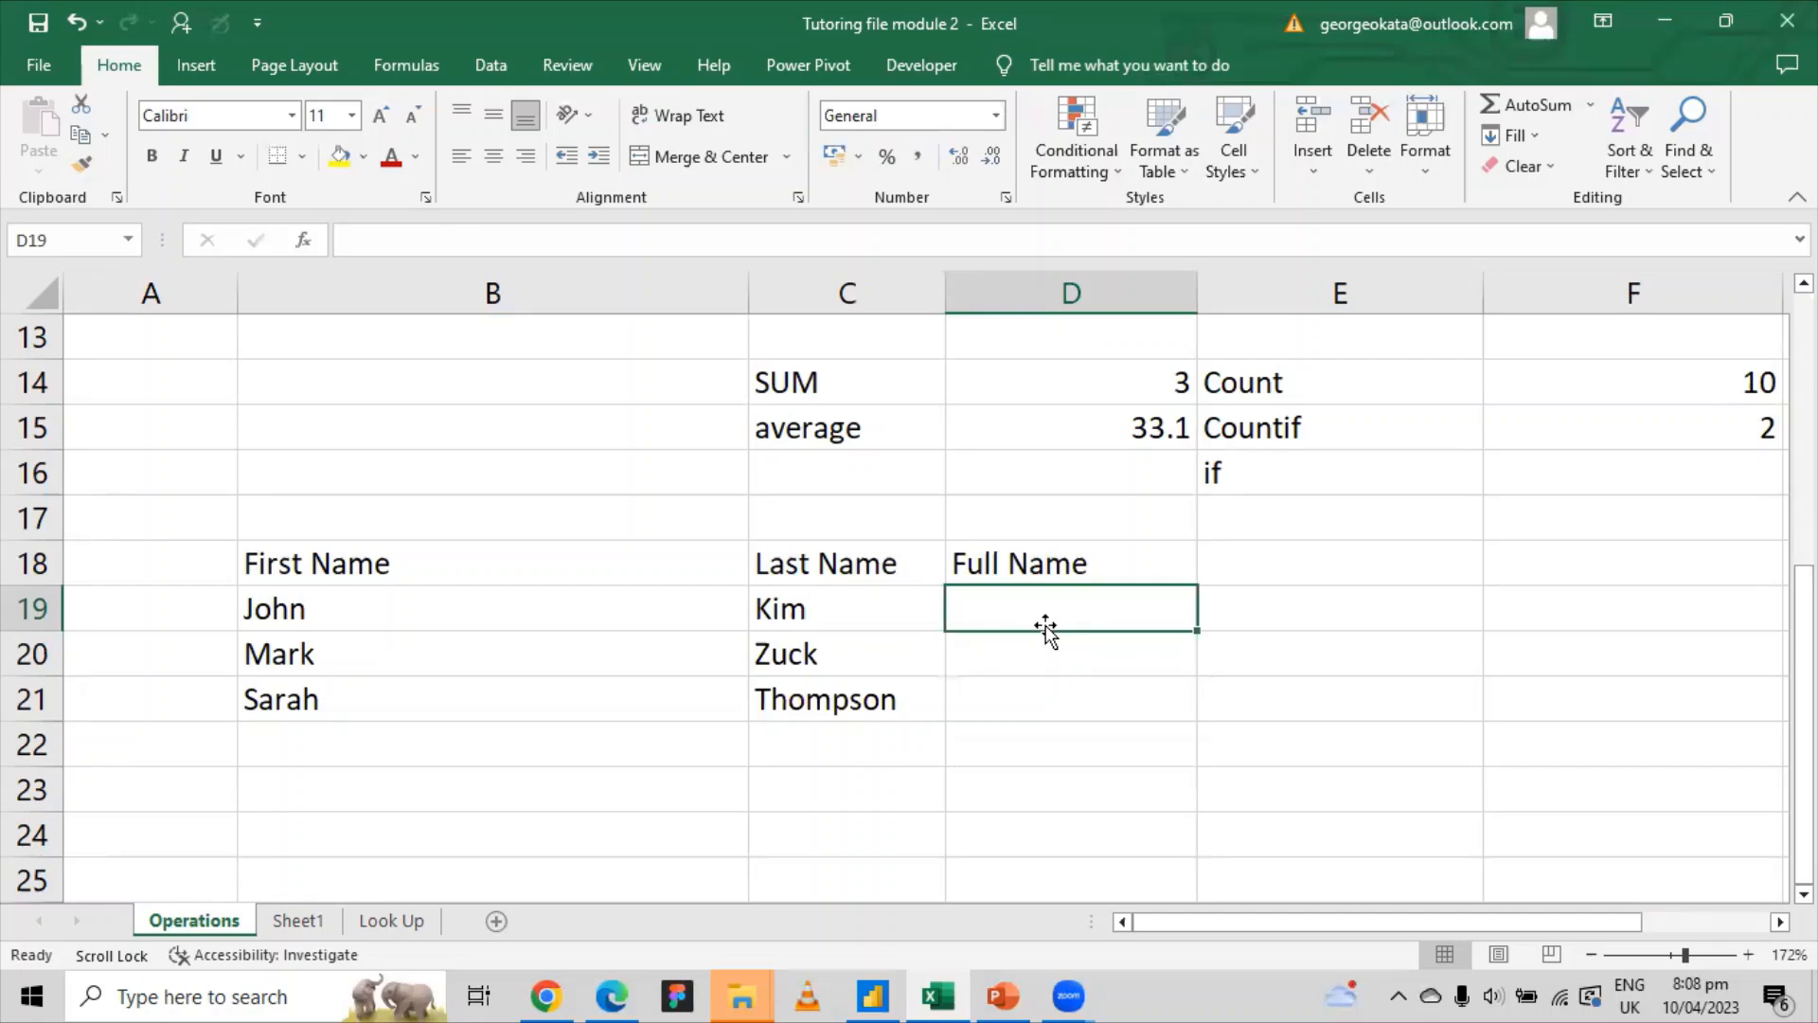
{"action": "type", "text": "="}
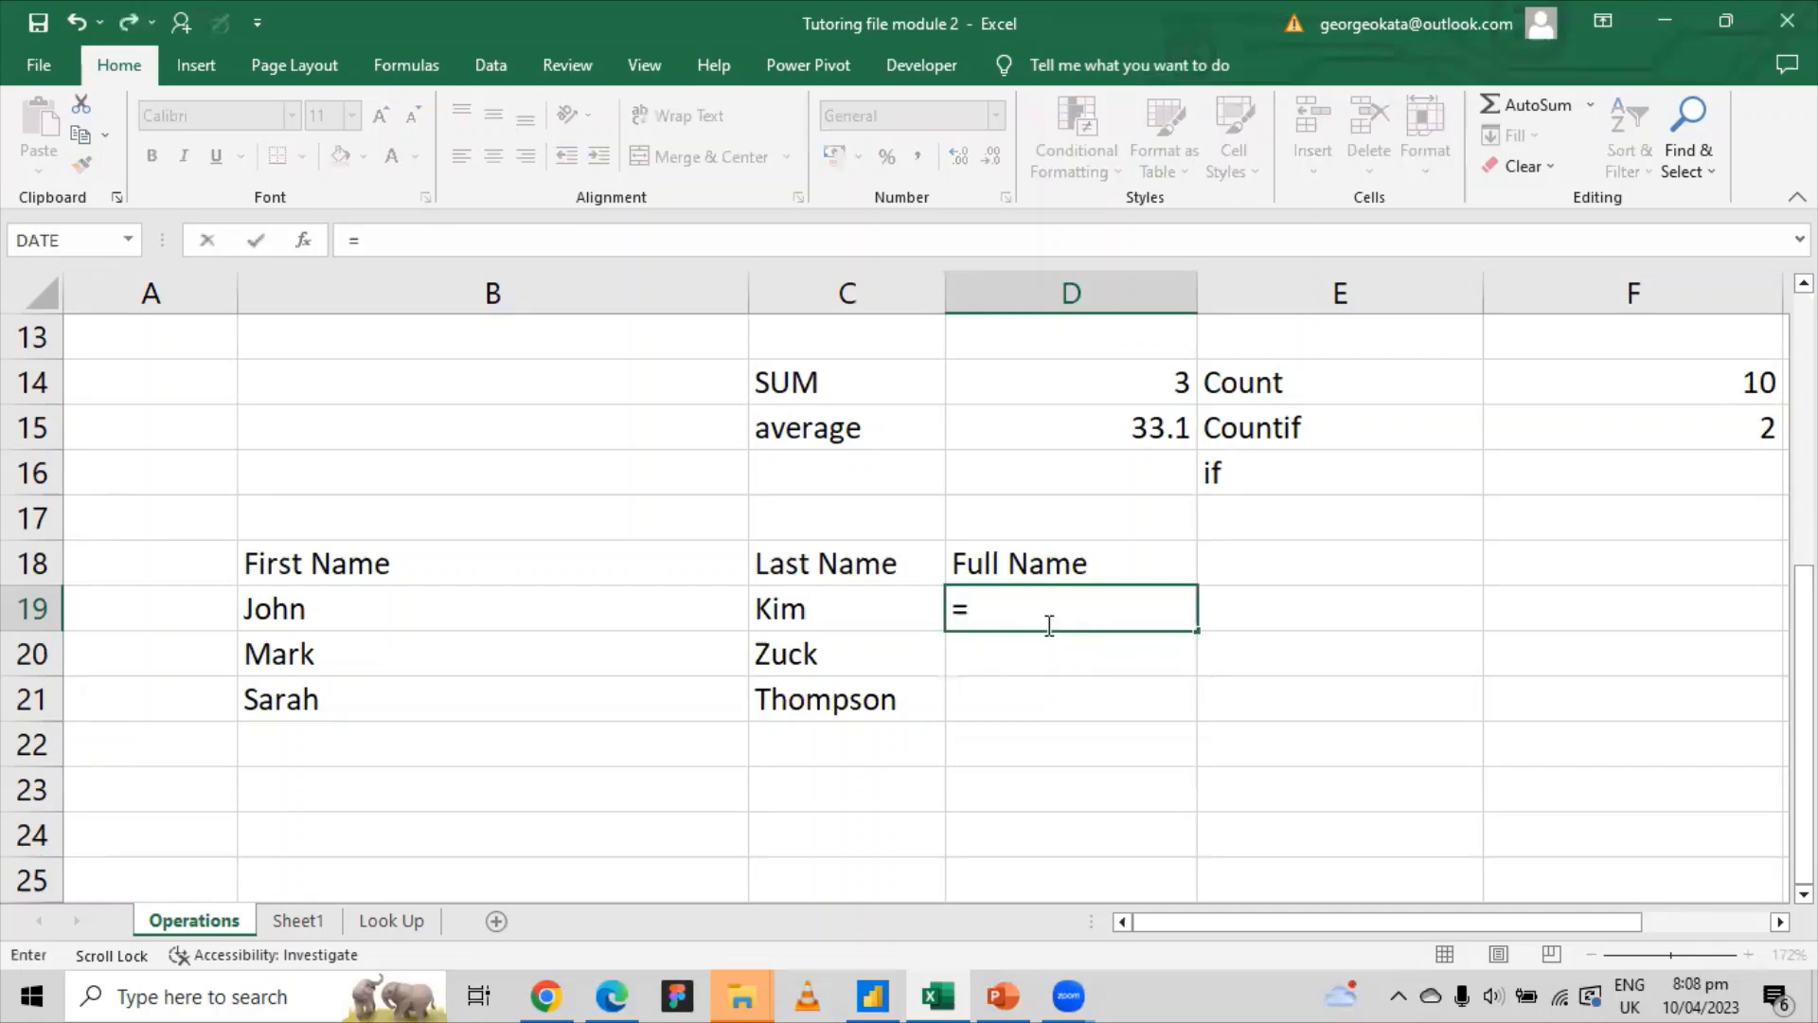
{"action": "type", "text": "con"}
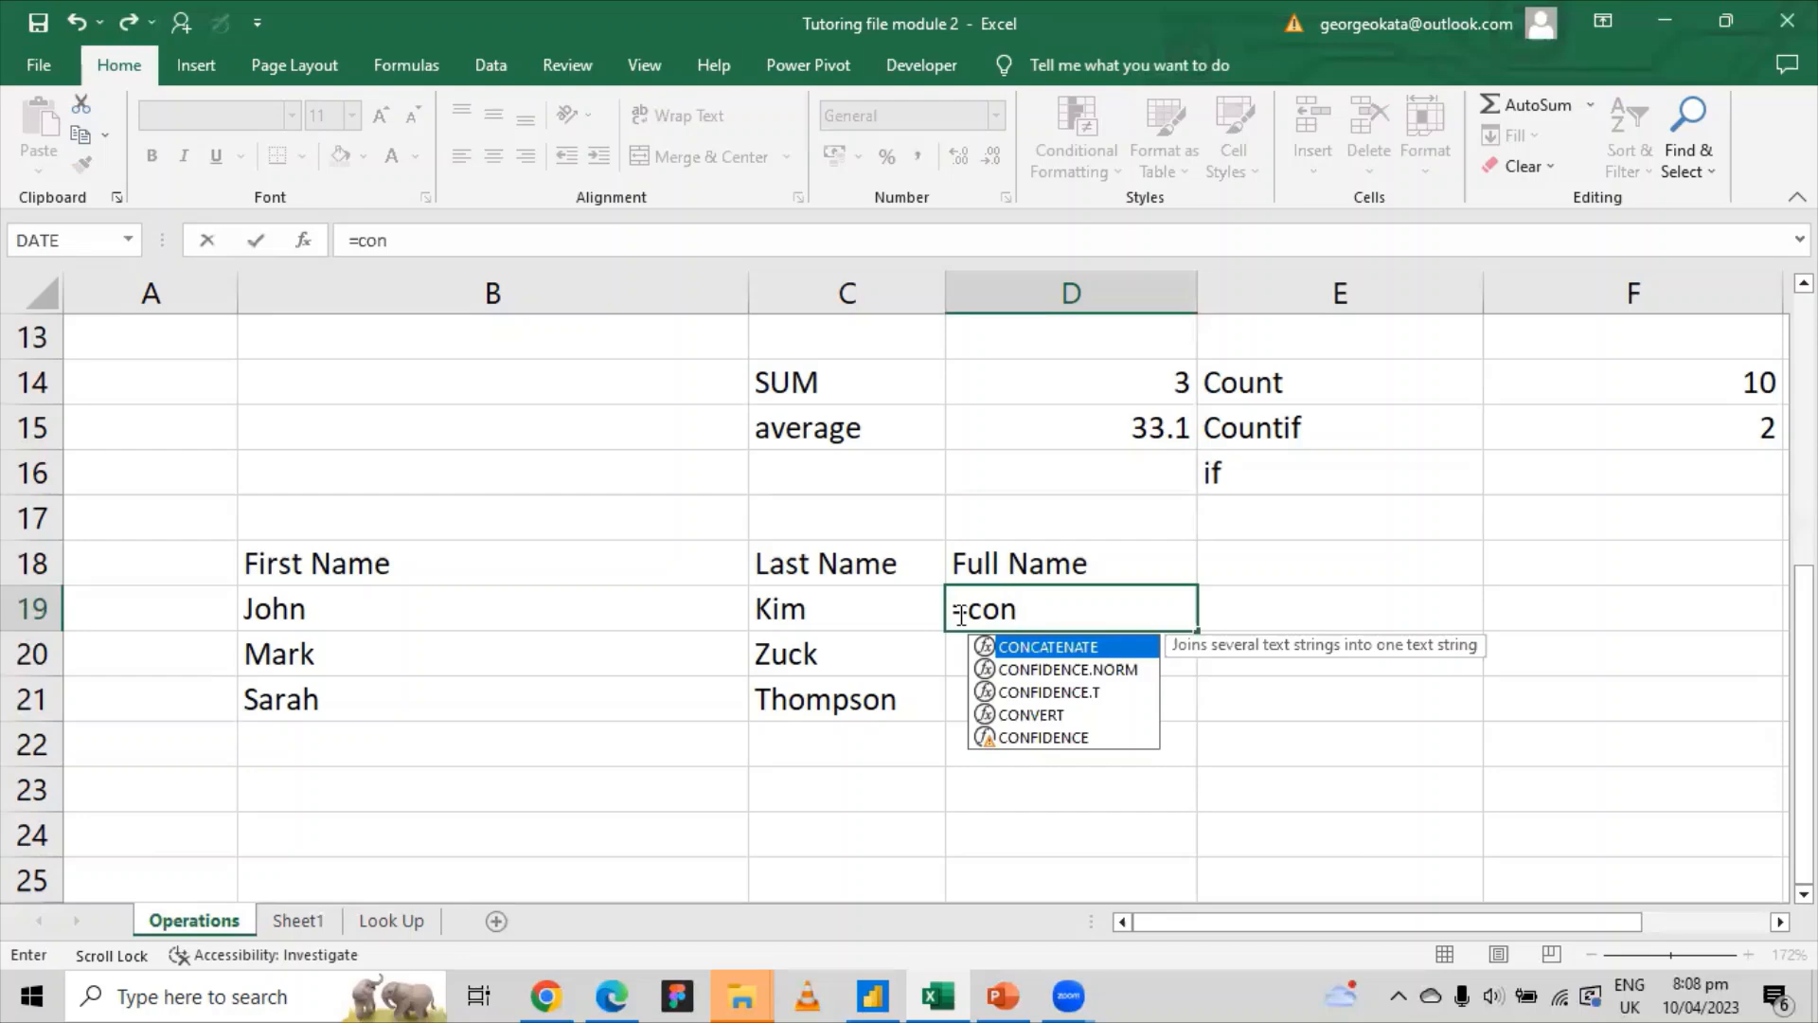
{"action": "double_click", "coordinate": [1047, 646]}
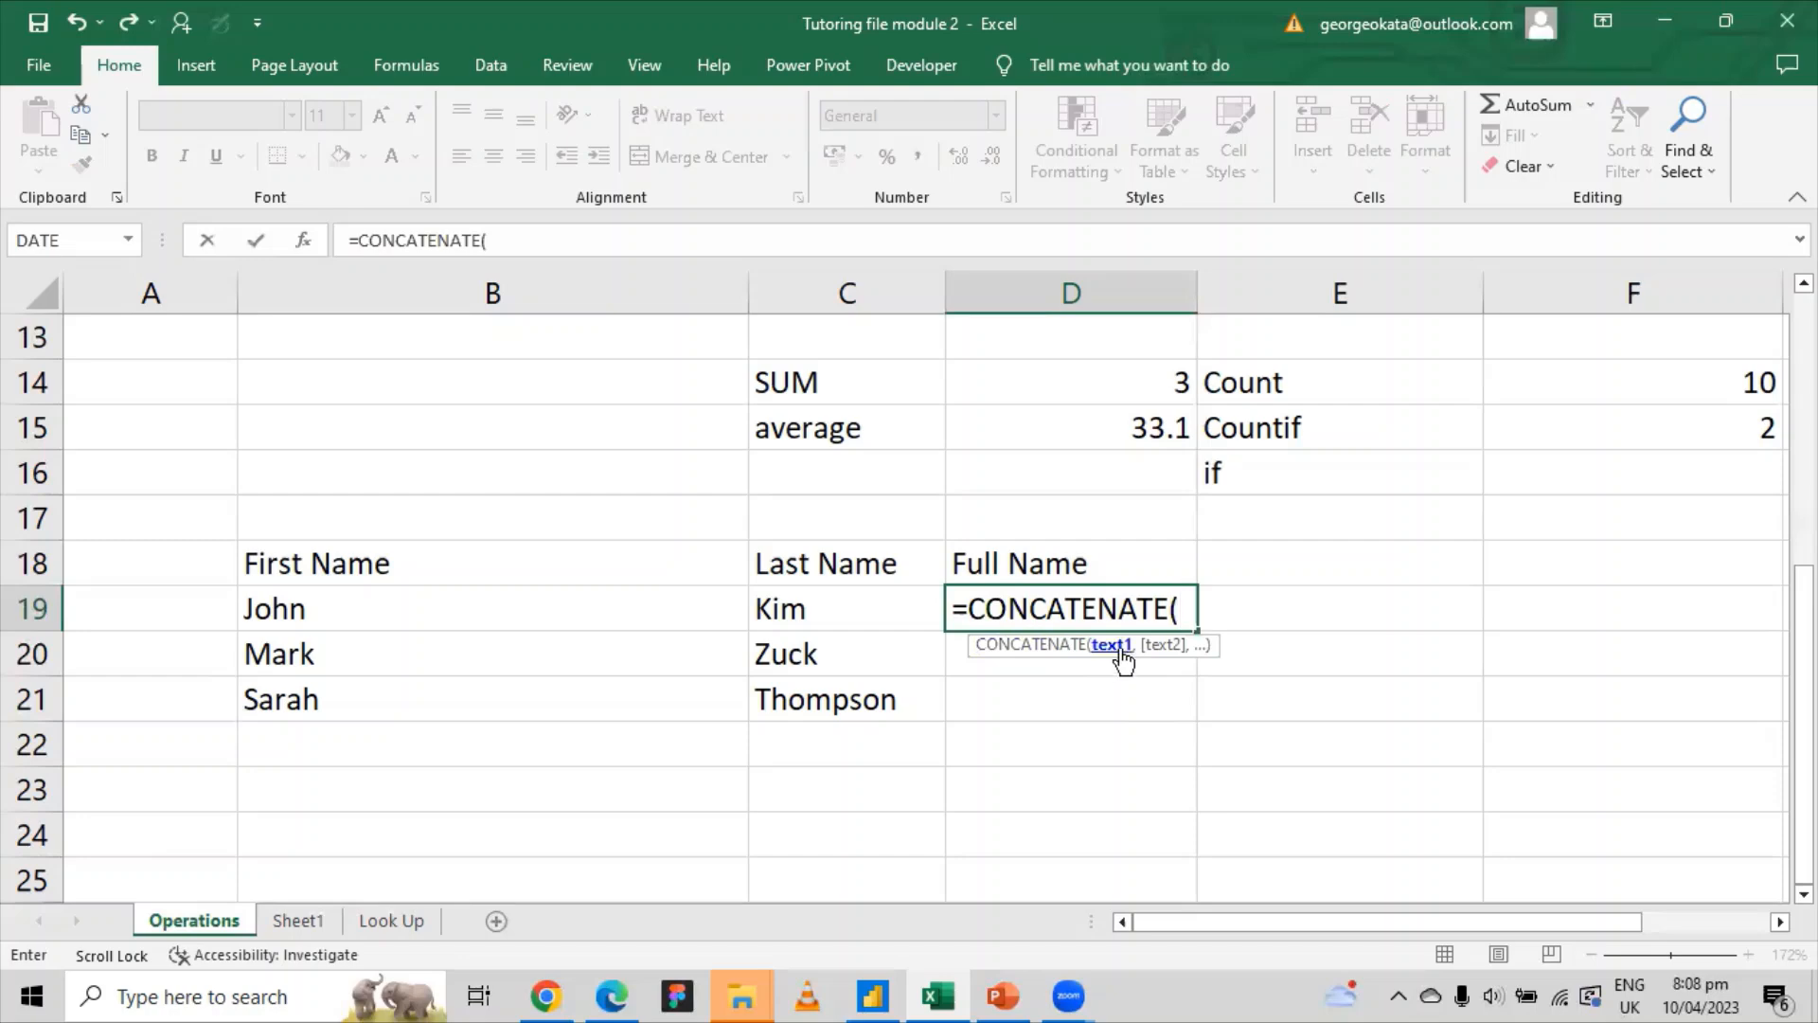
{"action": "left_click", "coordinate": [377, 603]}
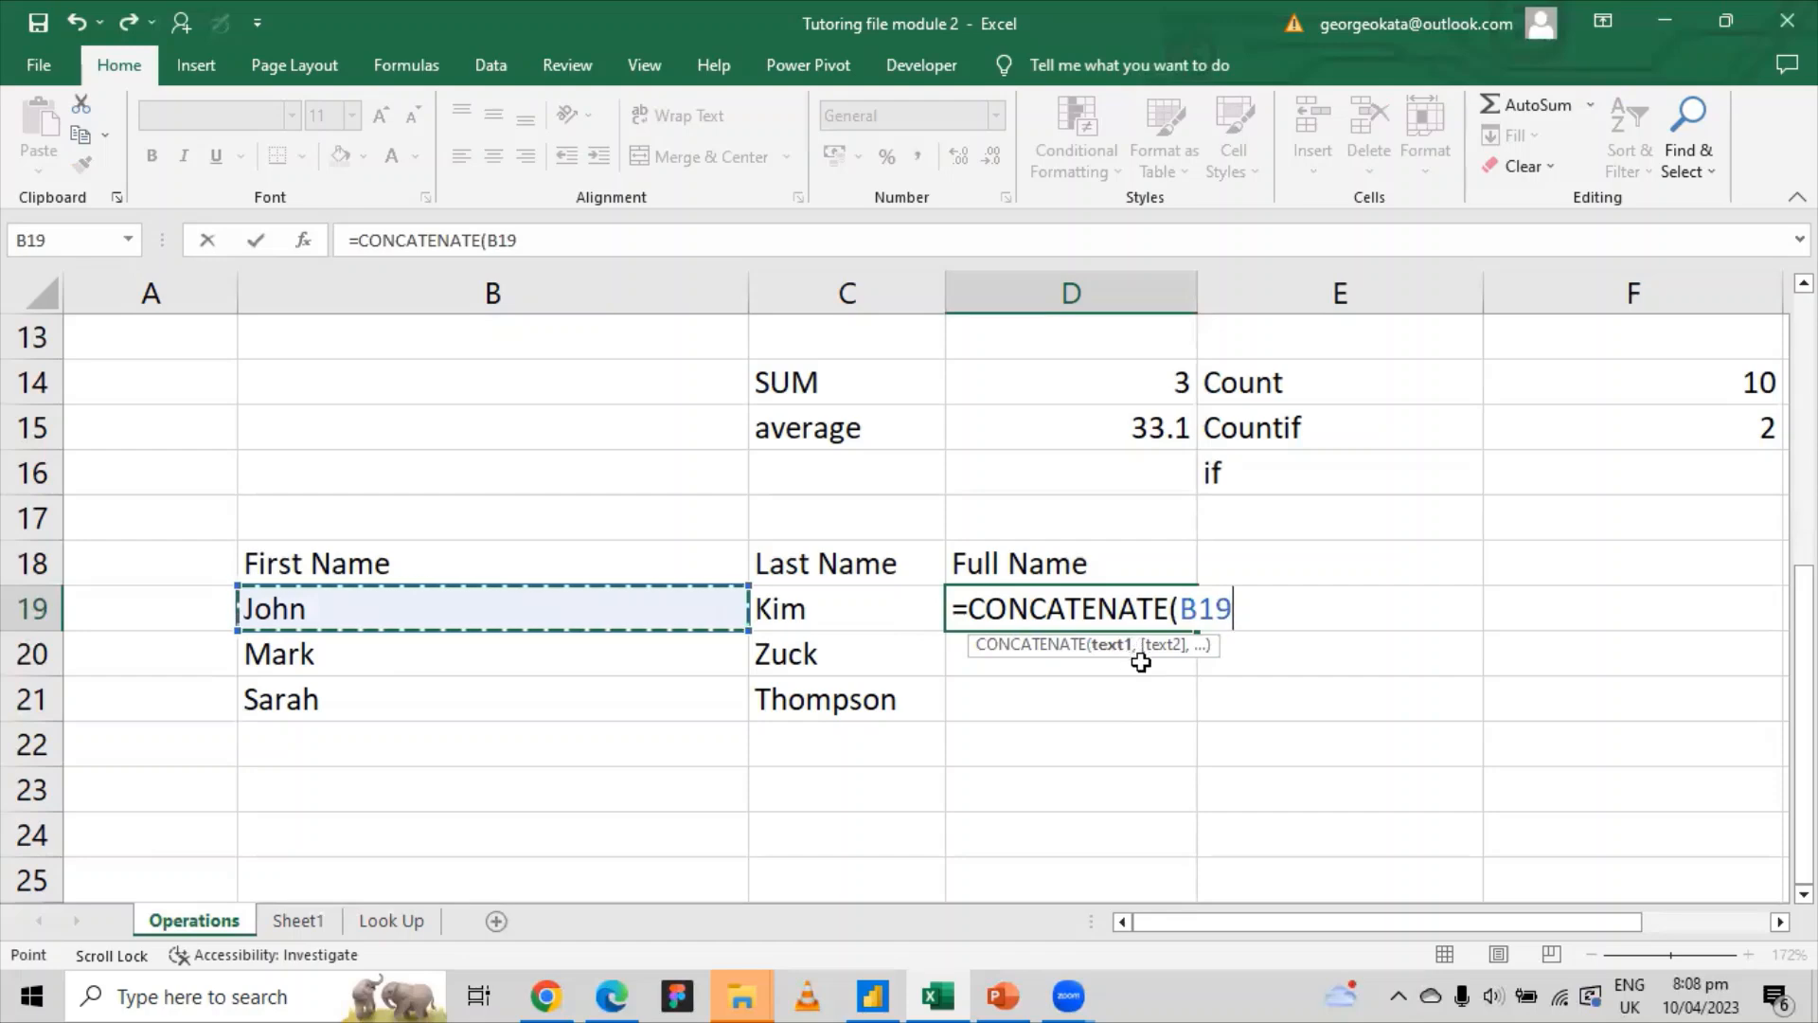
{"action": "type", "text": ","}
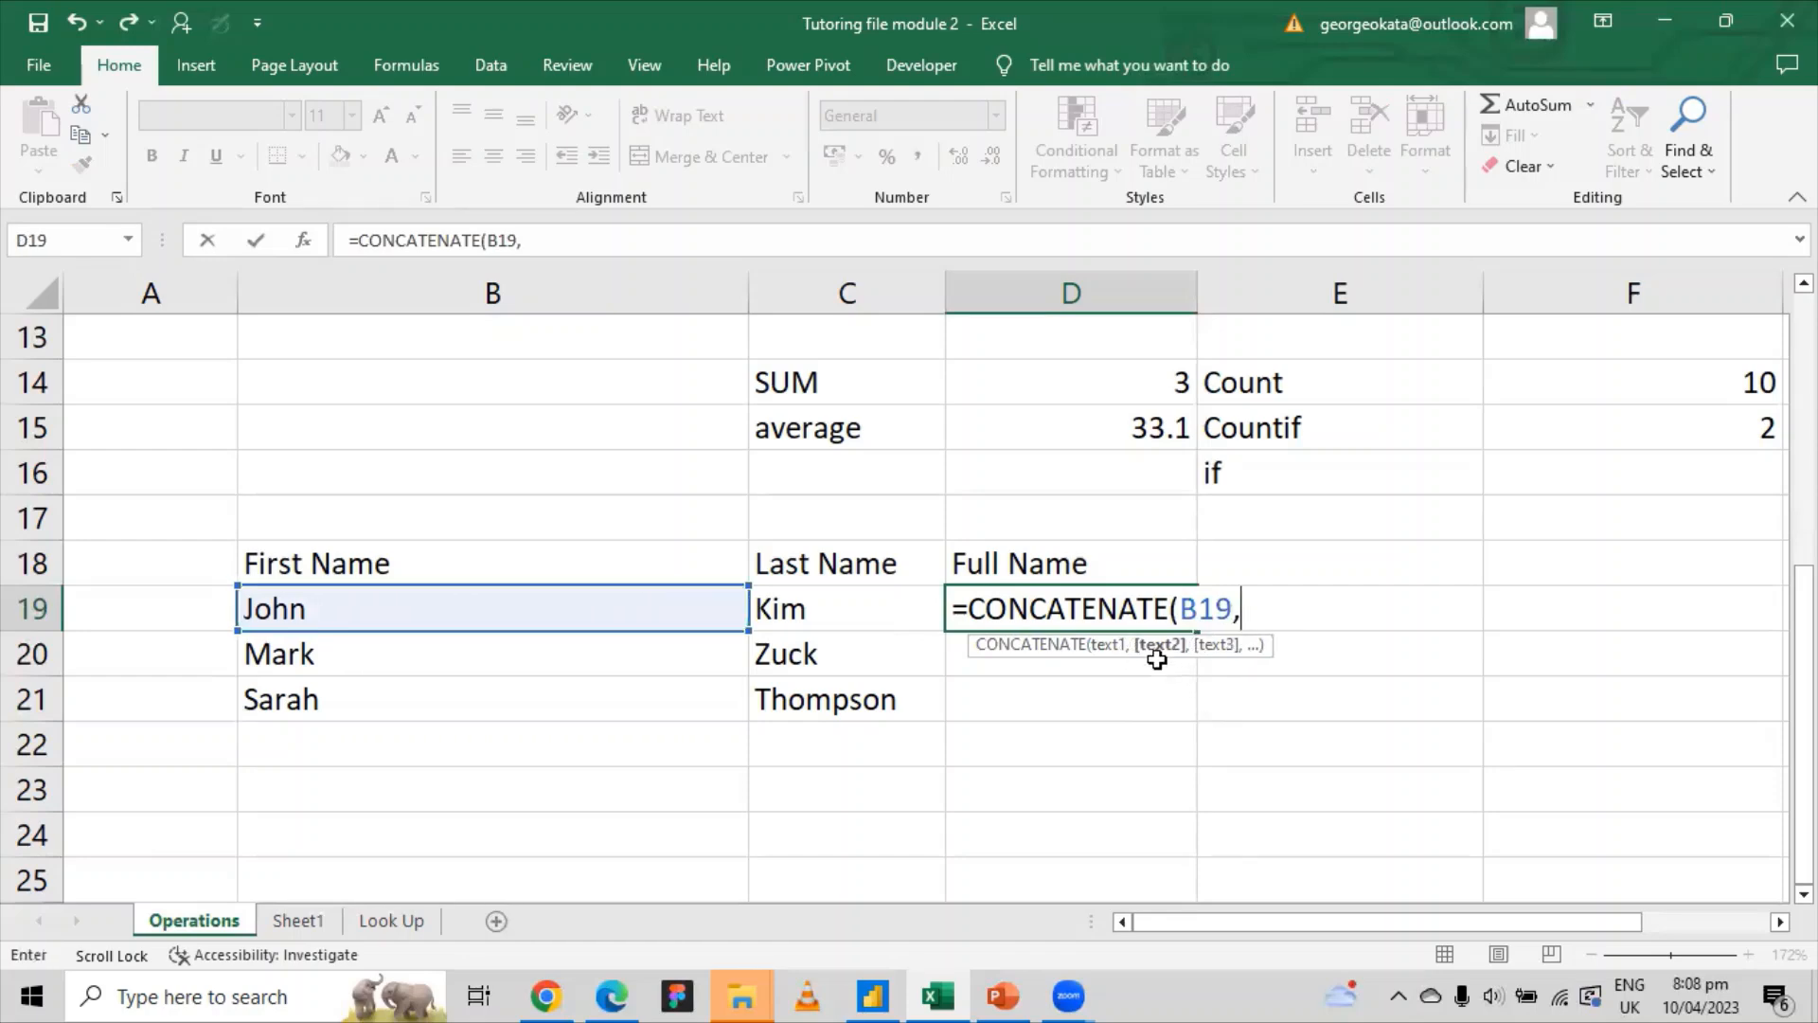
{"action": "left_click", "coordinate": [800, 608]}
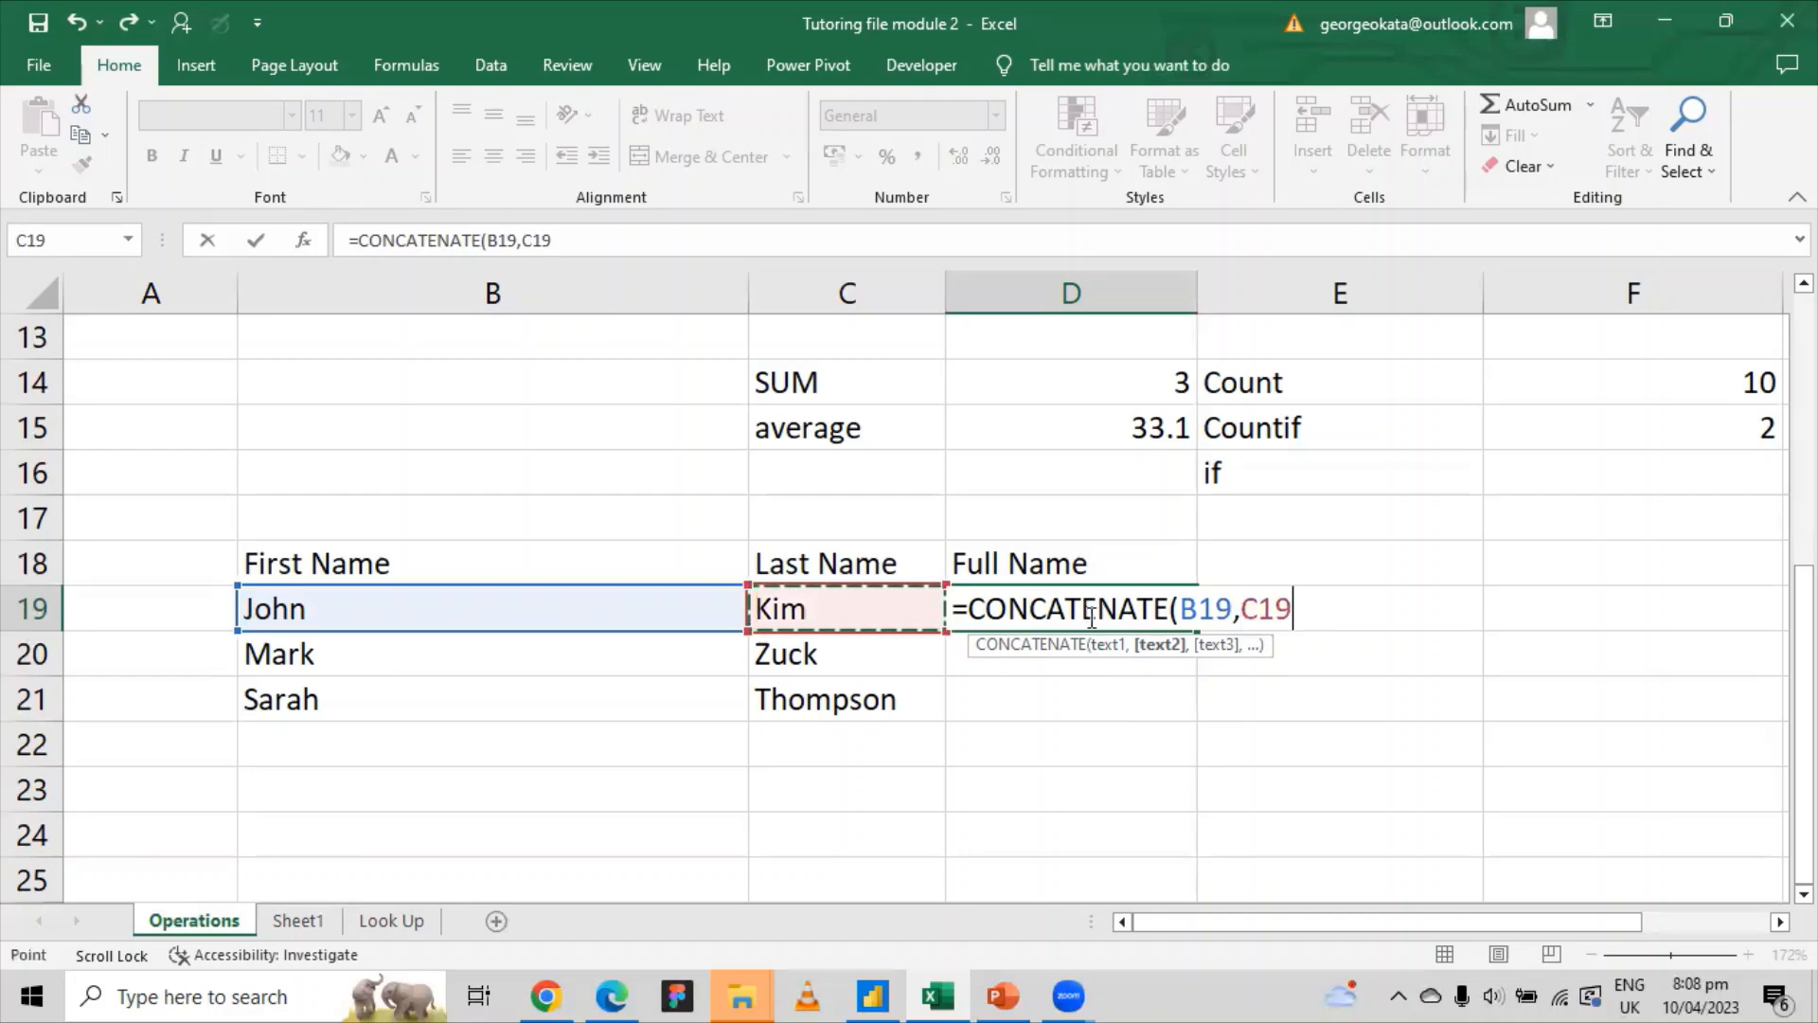
{"action": "key", "text": "BackSpace"}
{"action": "key", "text": "BackSpace"}
{"action": "key", "text": "BackSpace"}
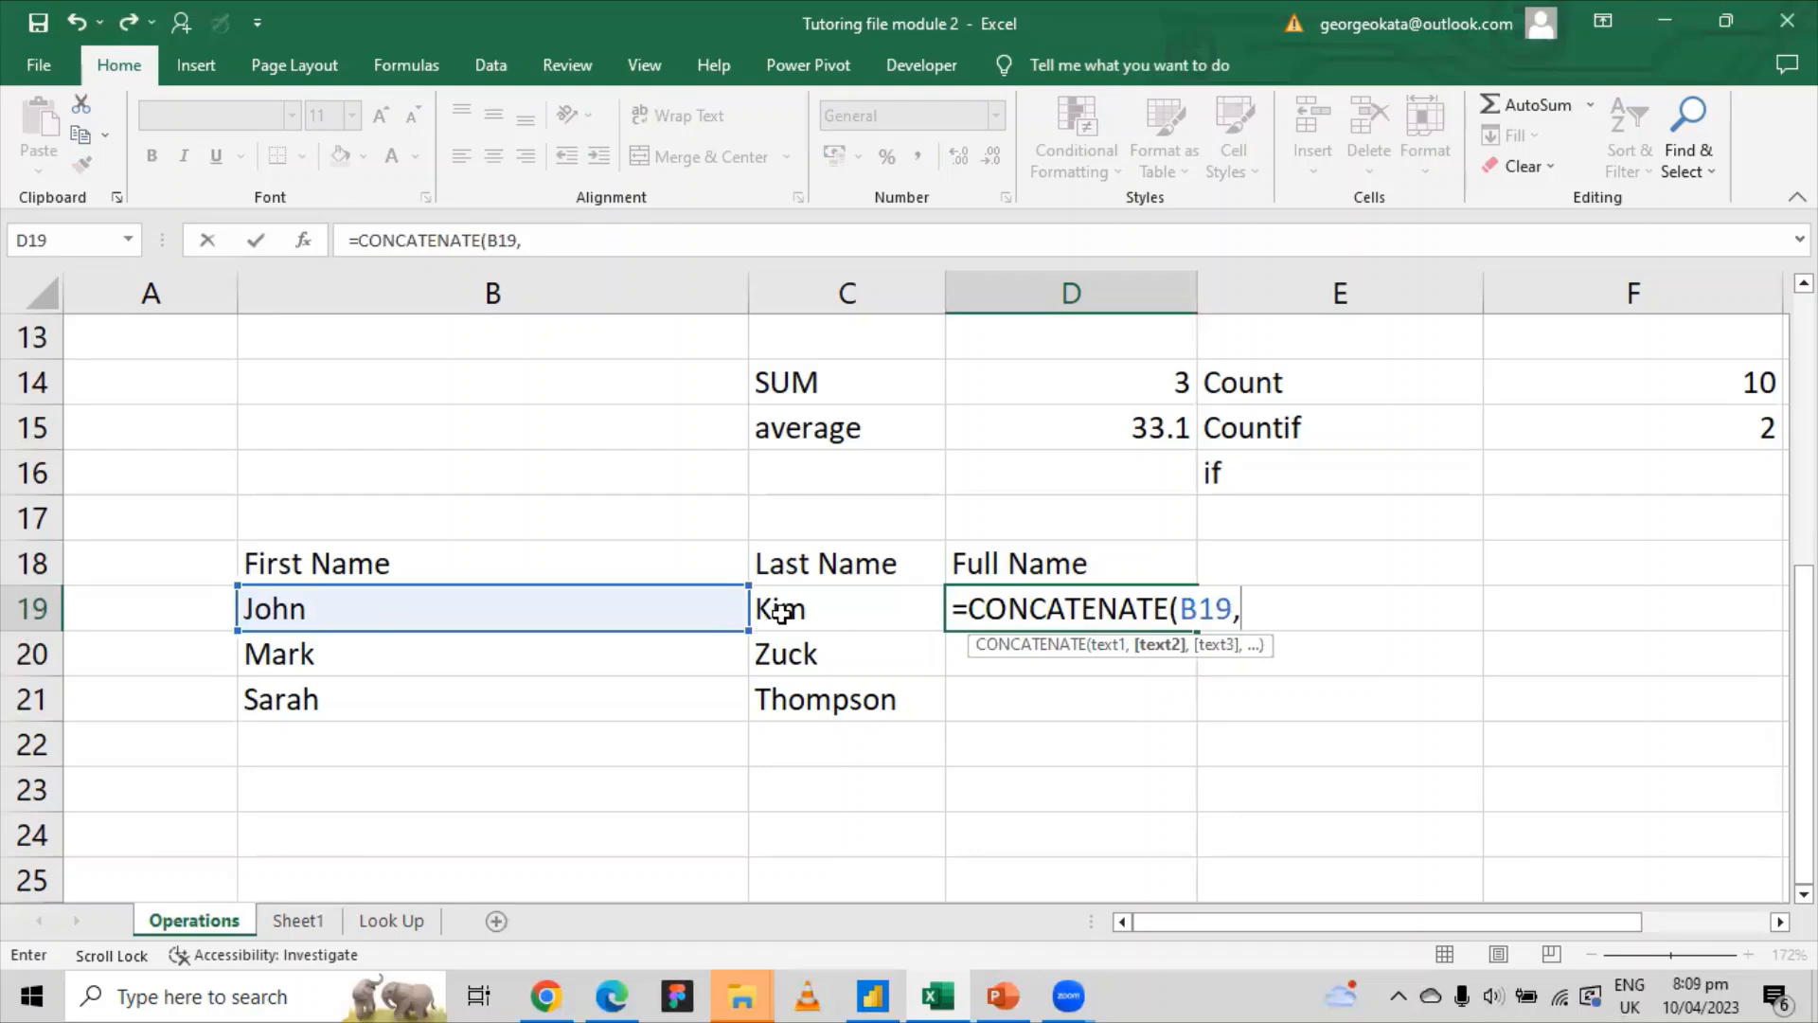
{"action": "left_click", "coordinate": [780, 611]}
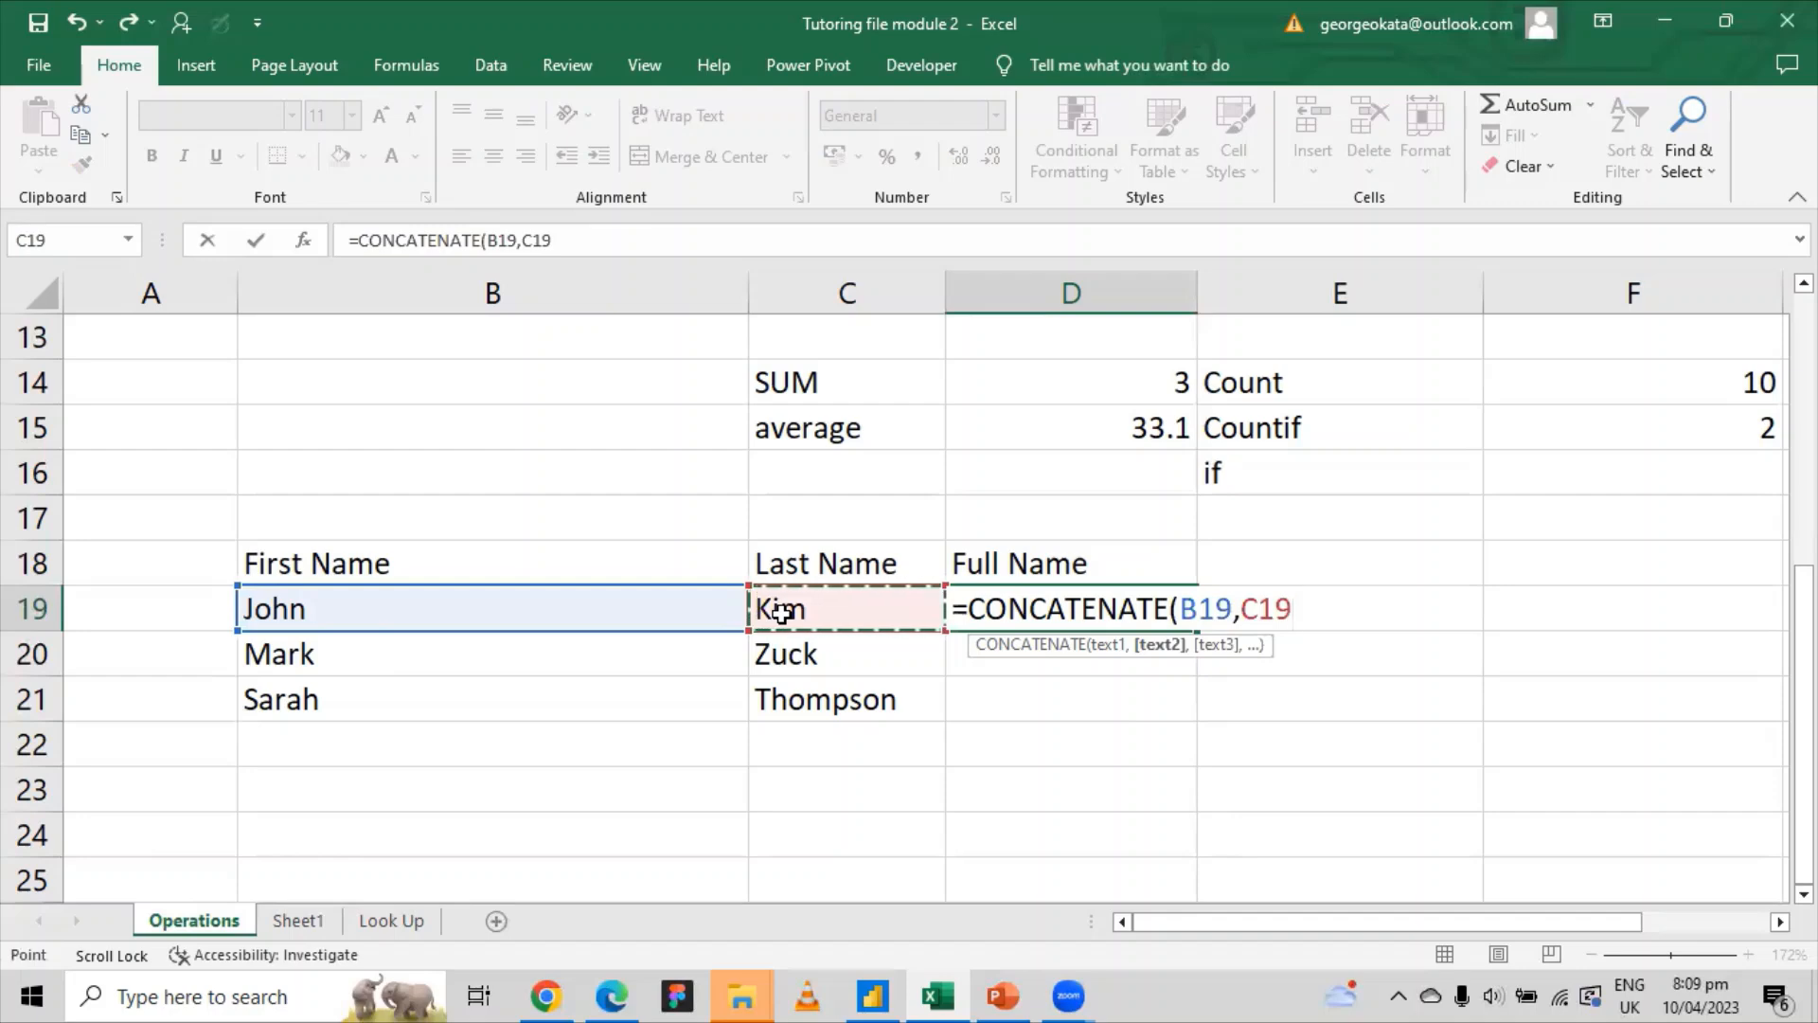
{"action": "key", "text": "Return"}
{"action": "left_click", "coordinate": [1028, 611]}
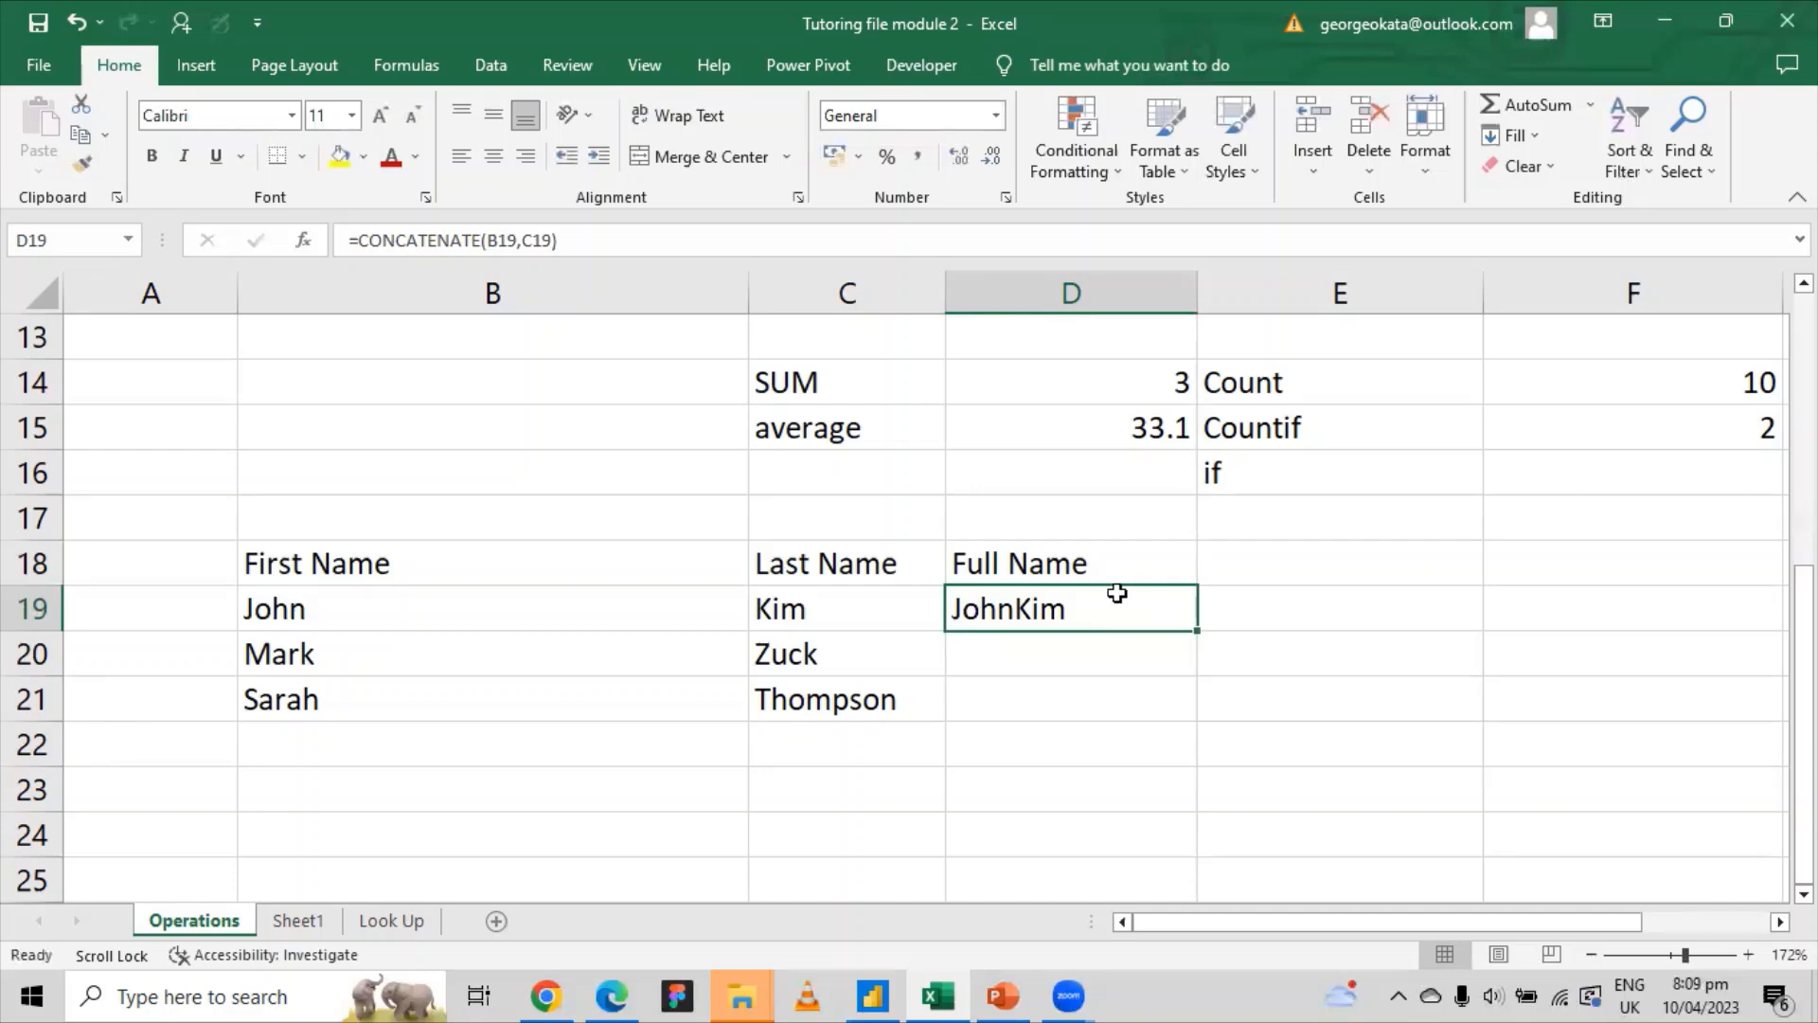
Step: Rebuild D19 as =CONCATENATE(B19, "",C19) joining the first and last names
{"action": "key", "text": "Delete"}
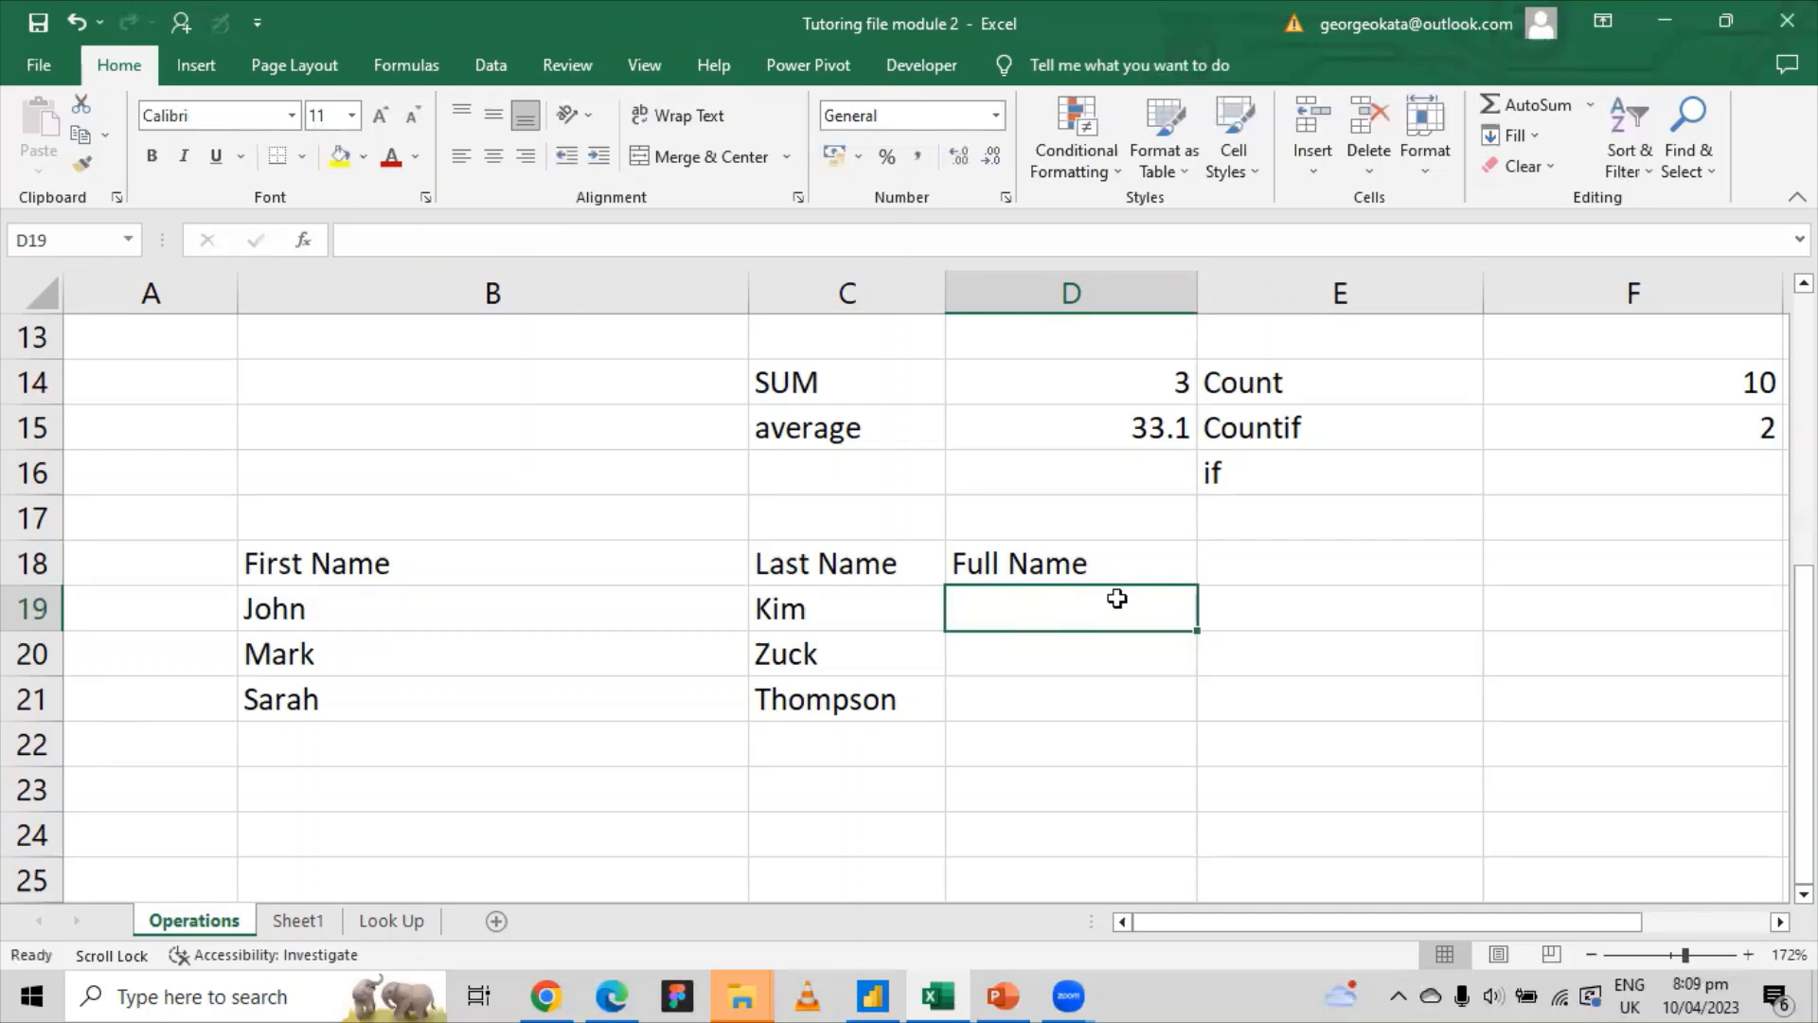
{"action": "type", "text": "="}
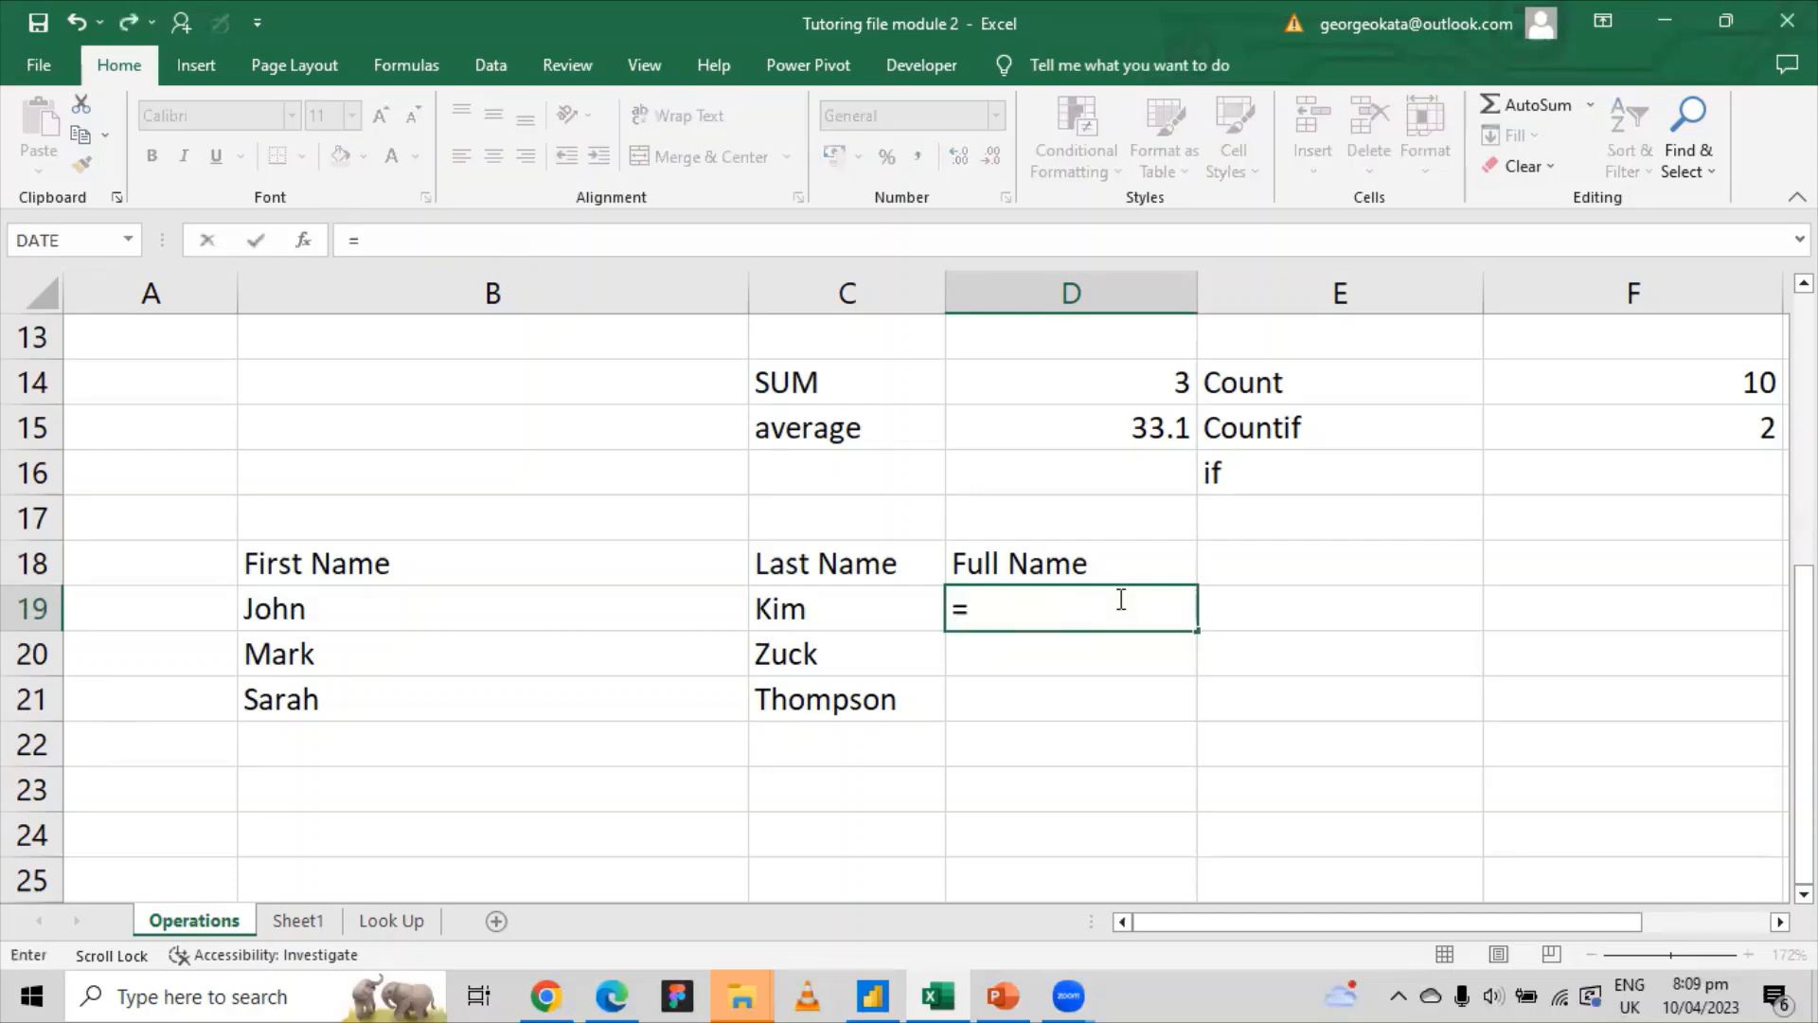
{"action": "type", "text": "con"}
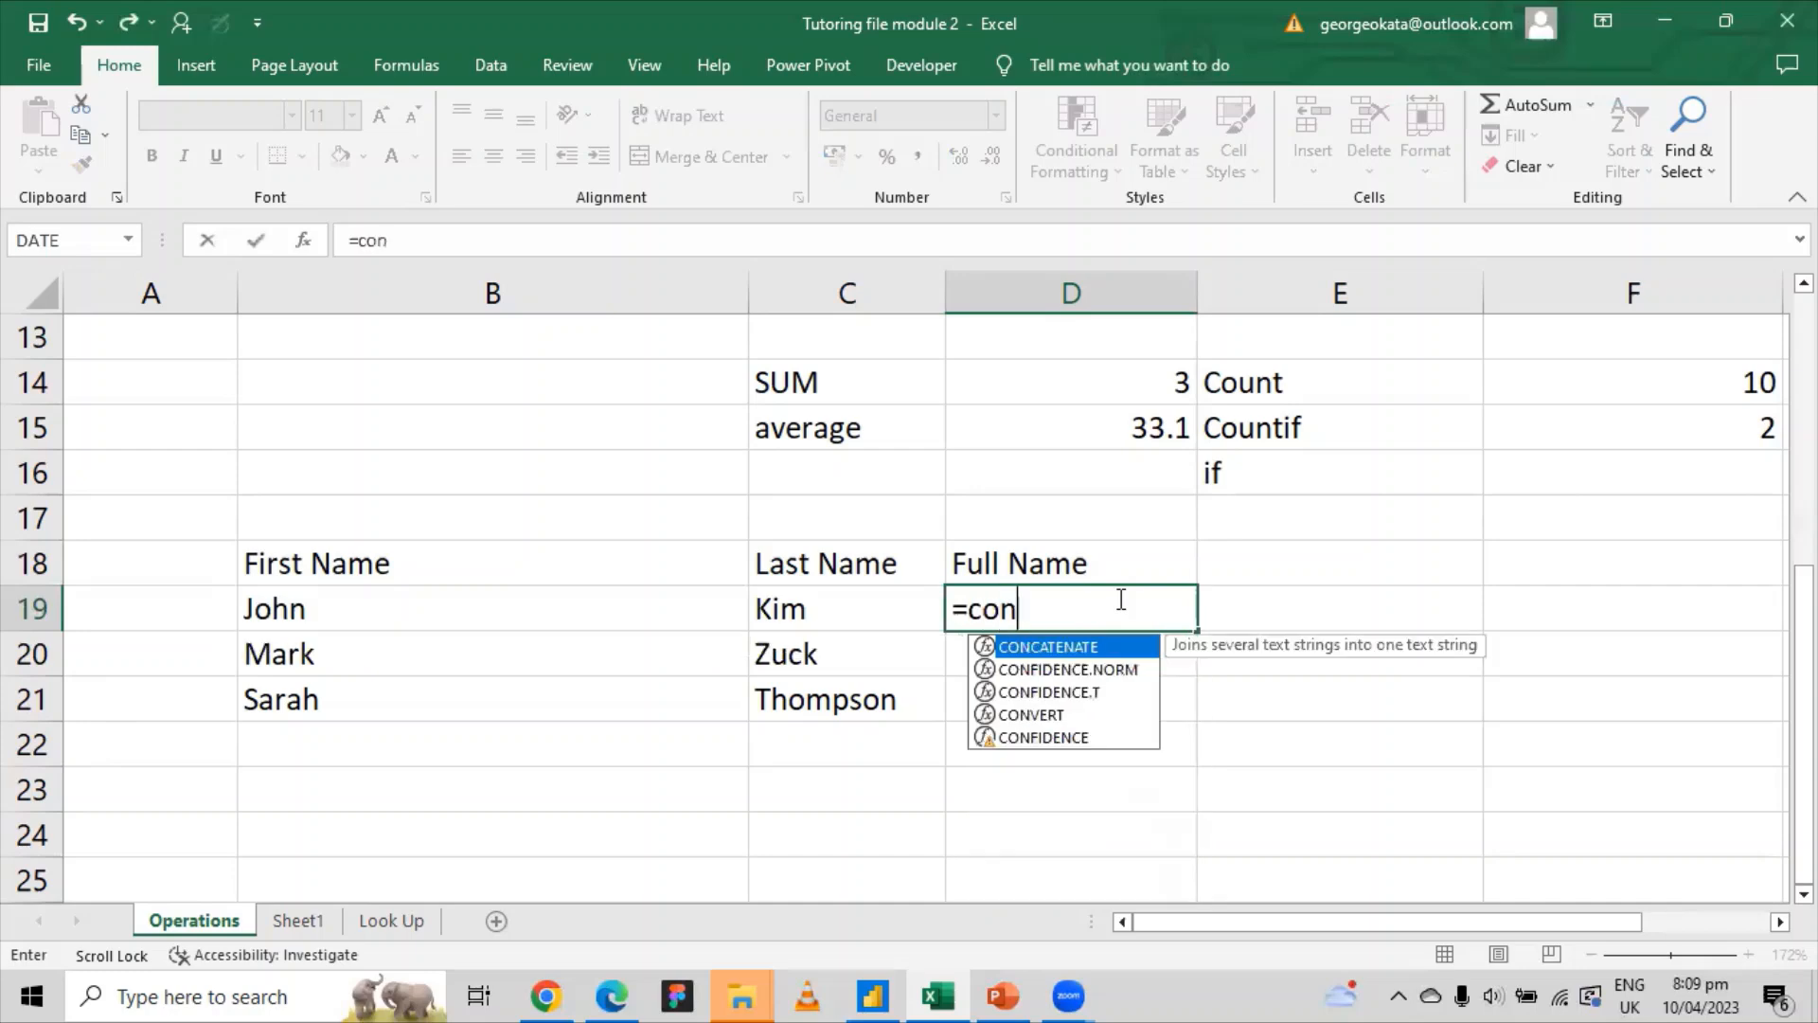
{"action": "key", "text": "Tab"}
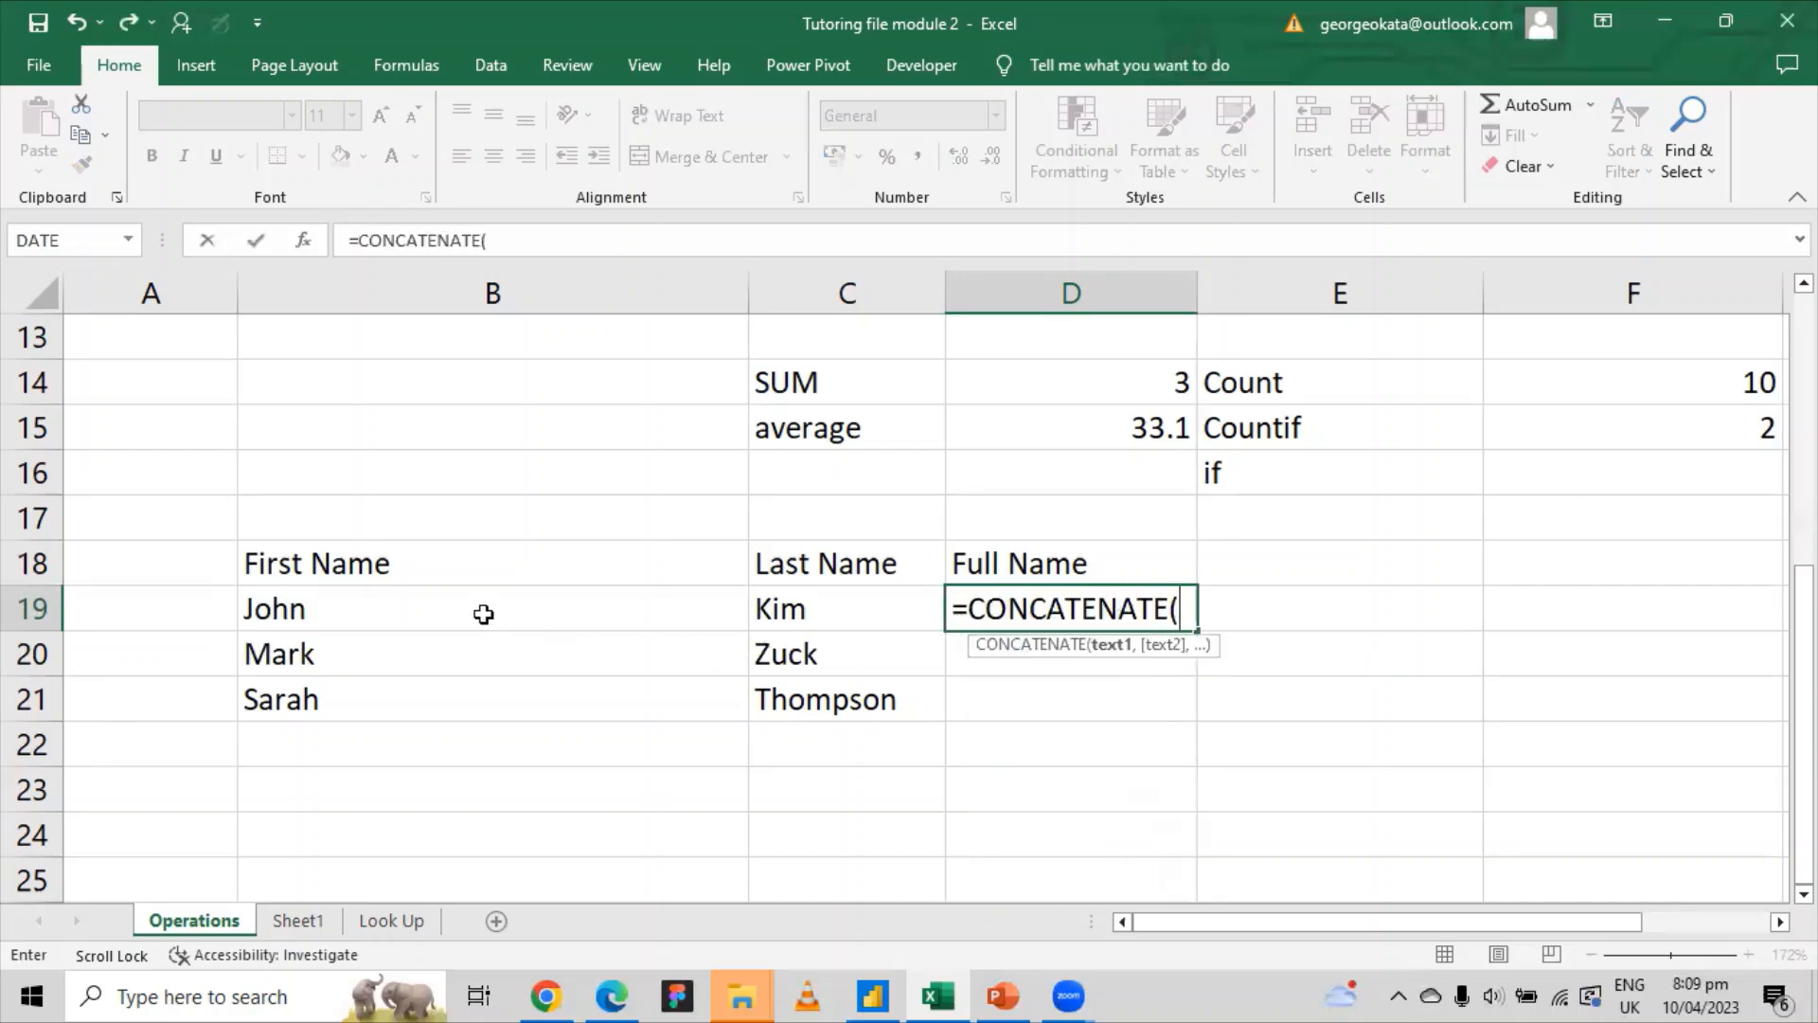
{"action": "left_click", "coordinate": [483, 613]}
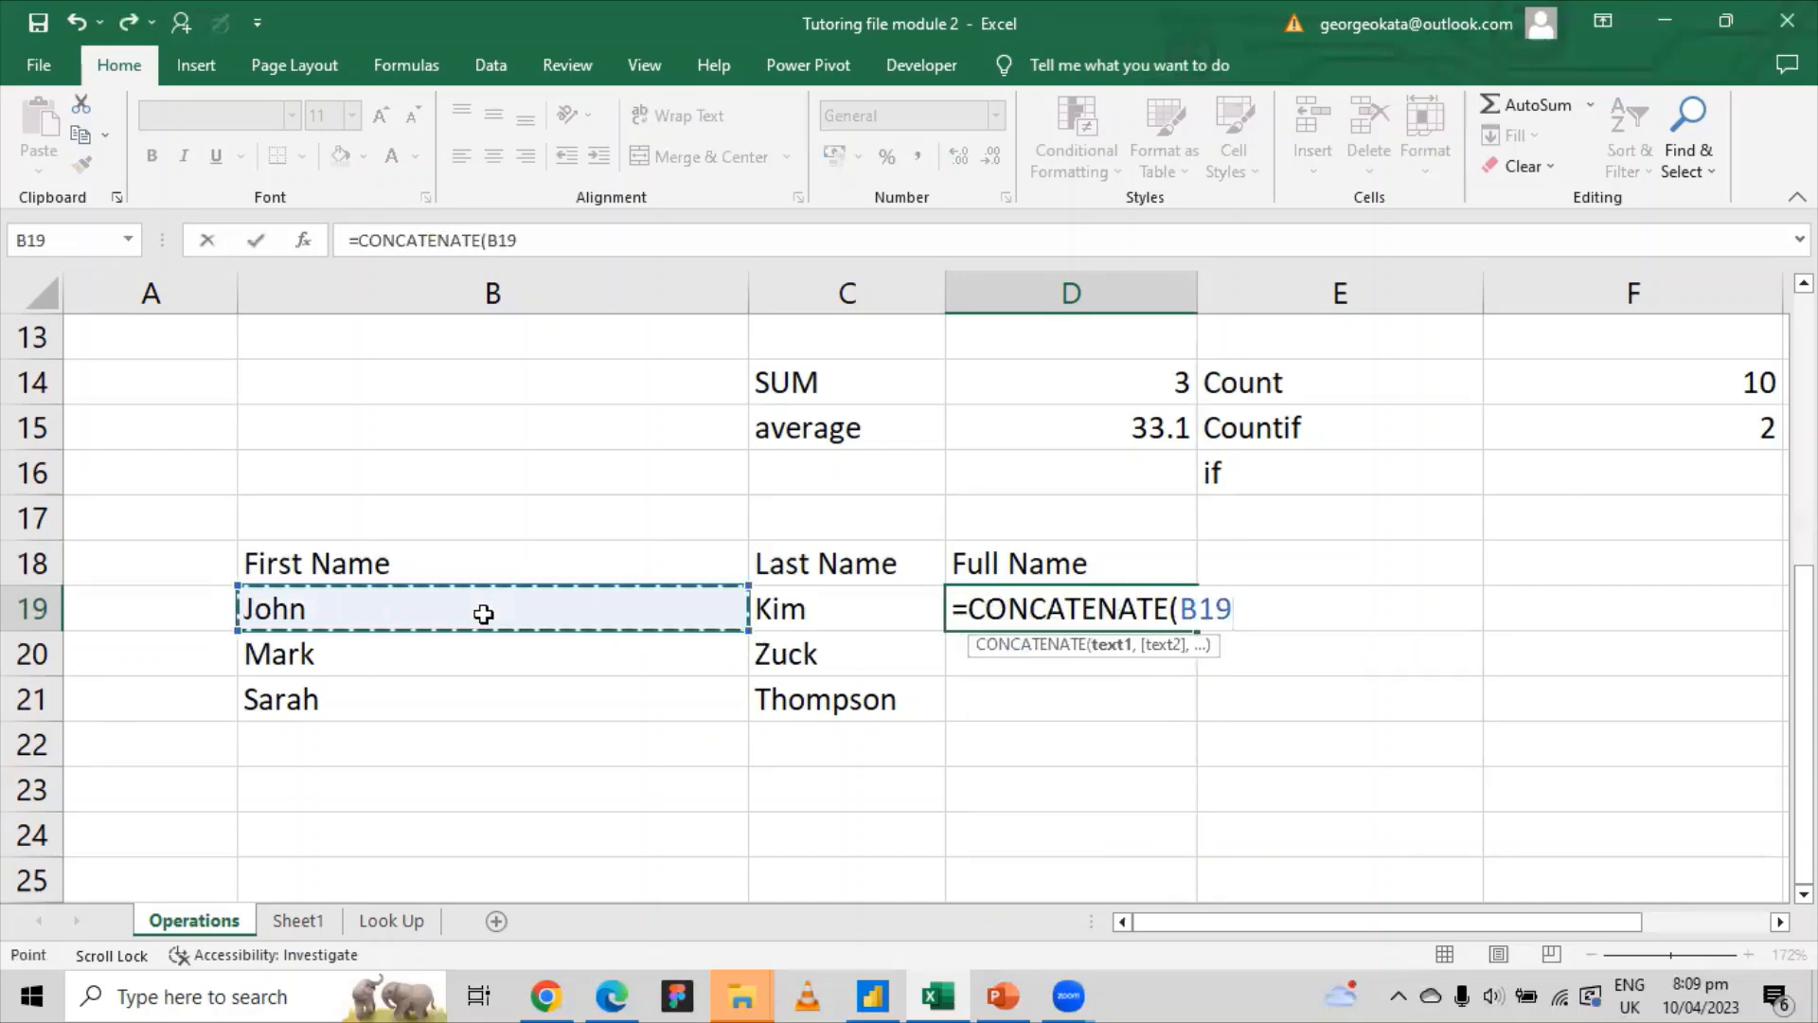
{"action": "type", "text": ","}
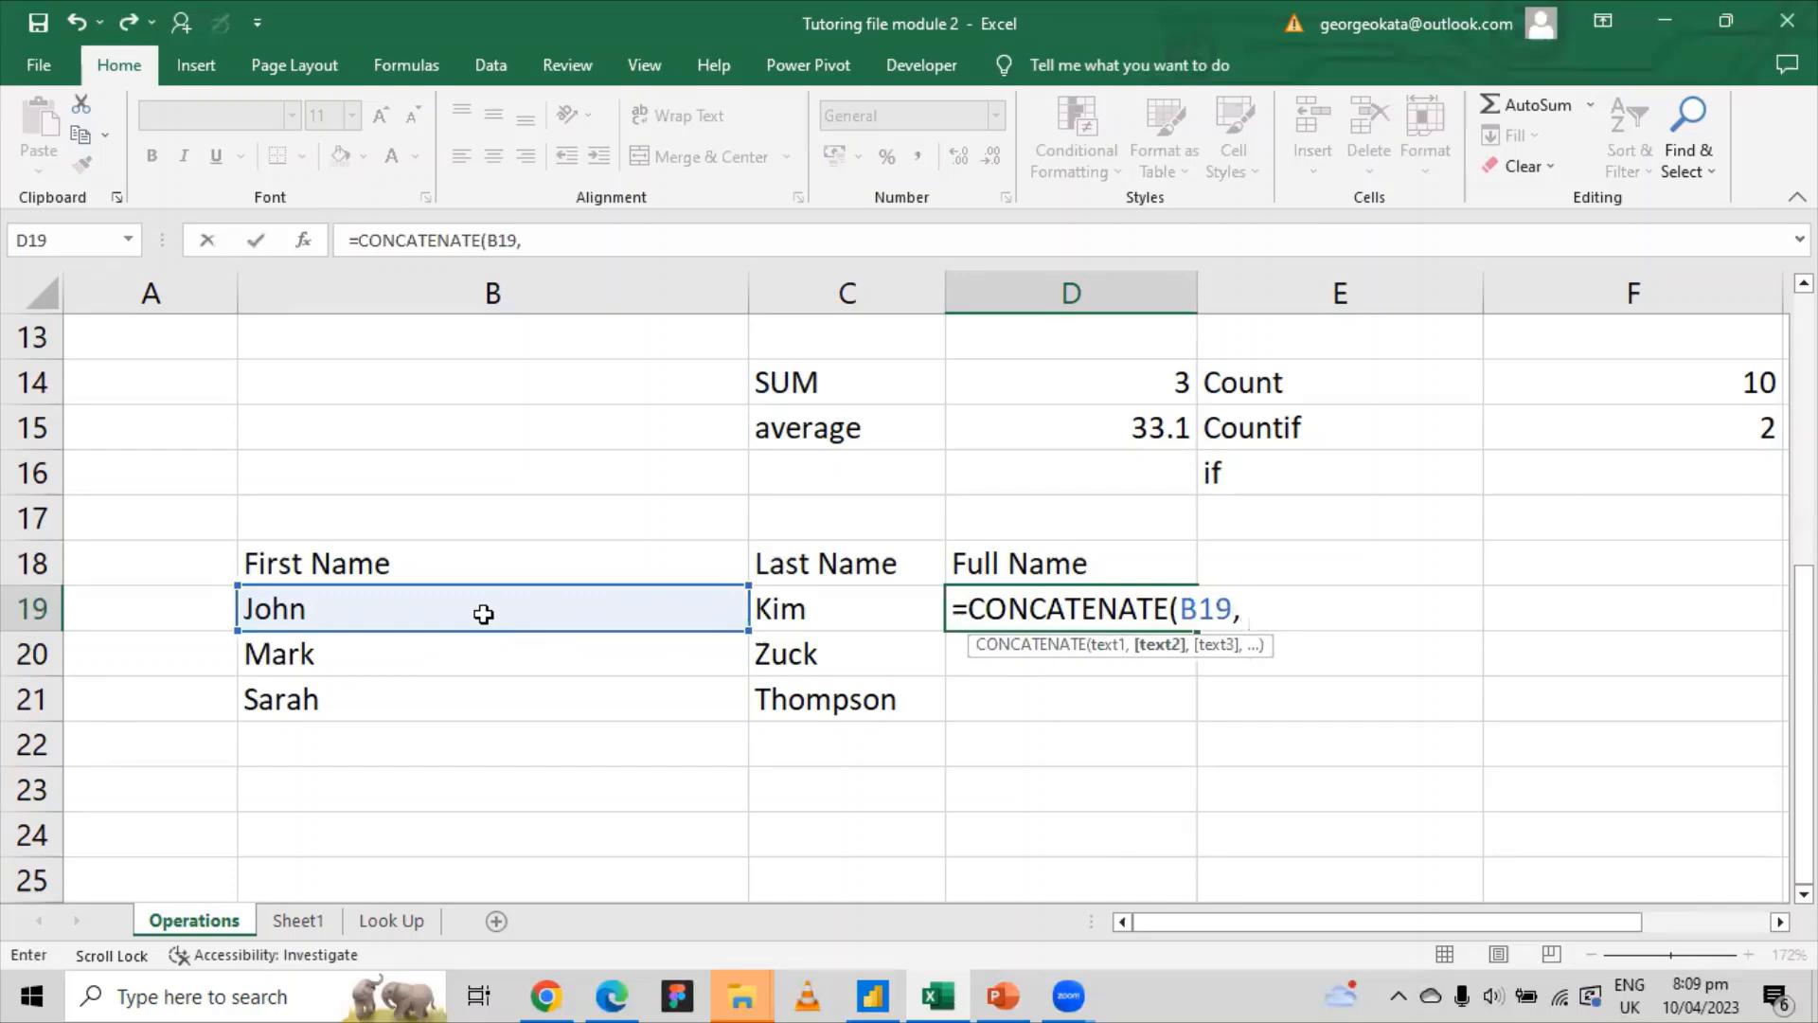
{"action": "type", "text": " \"\""}
{"action": "type", "text": ","}
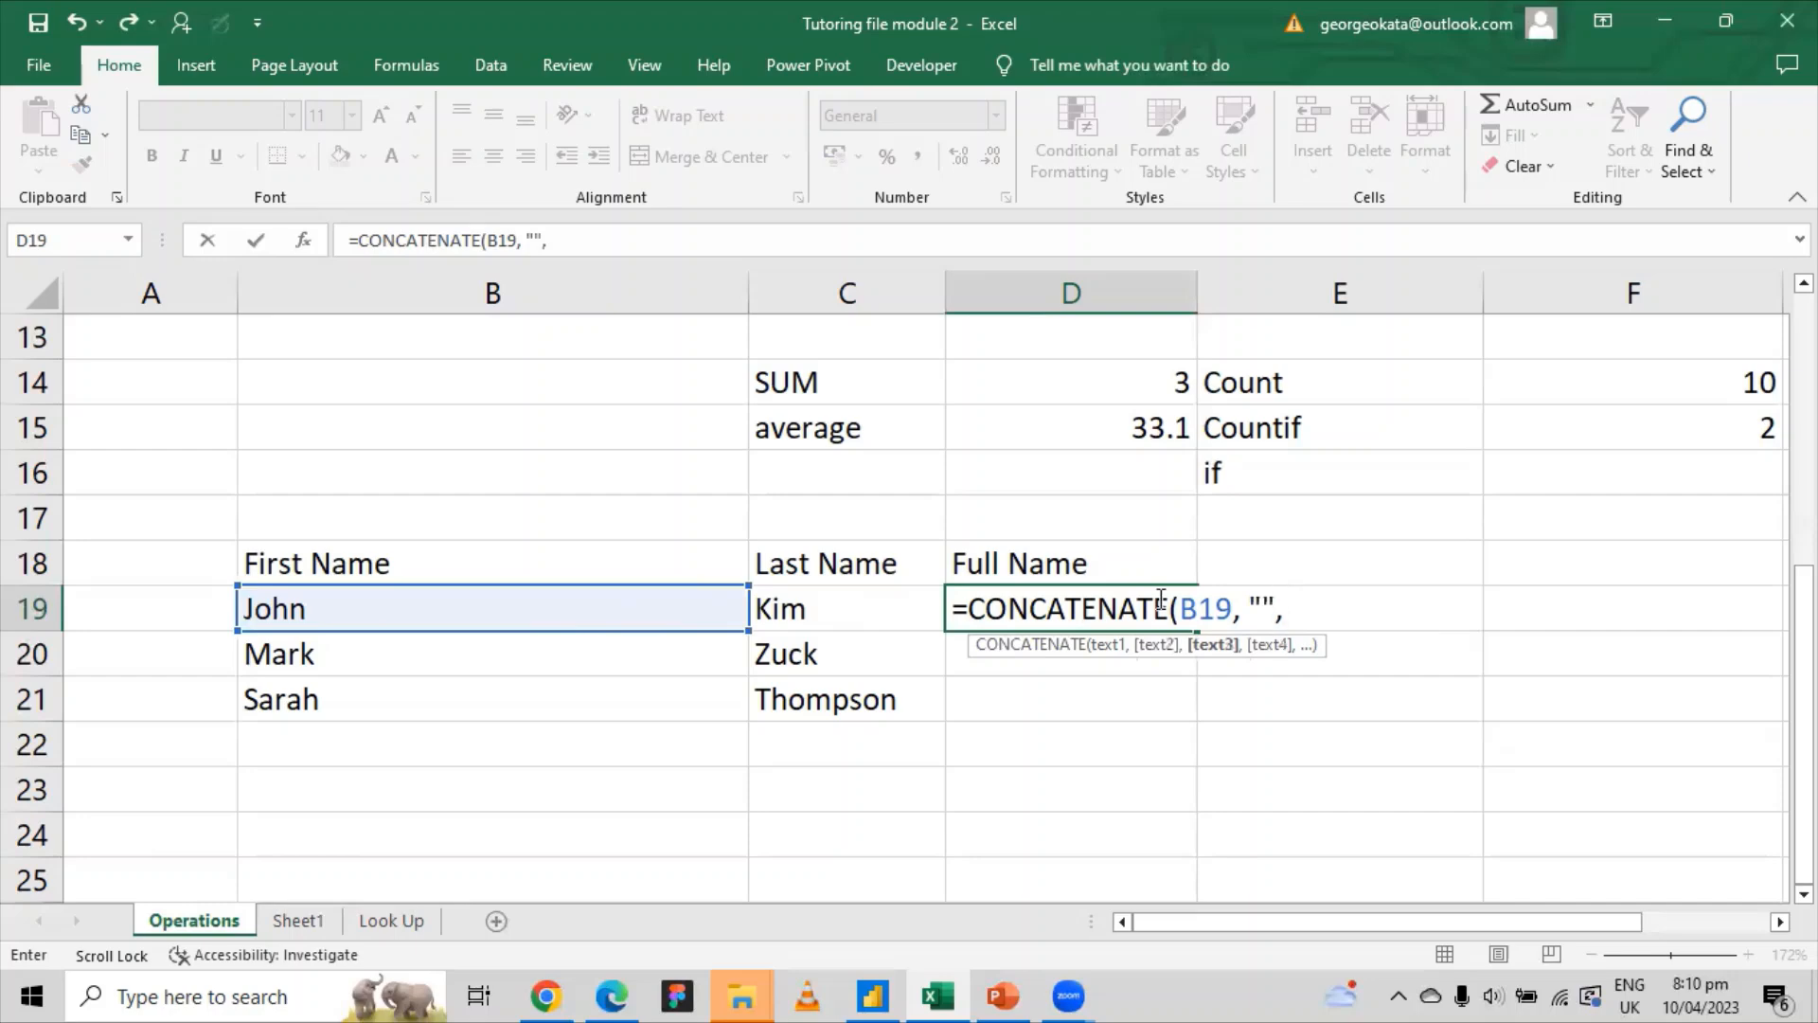
{"action": "left_click", "coordinate": [805, 611]}
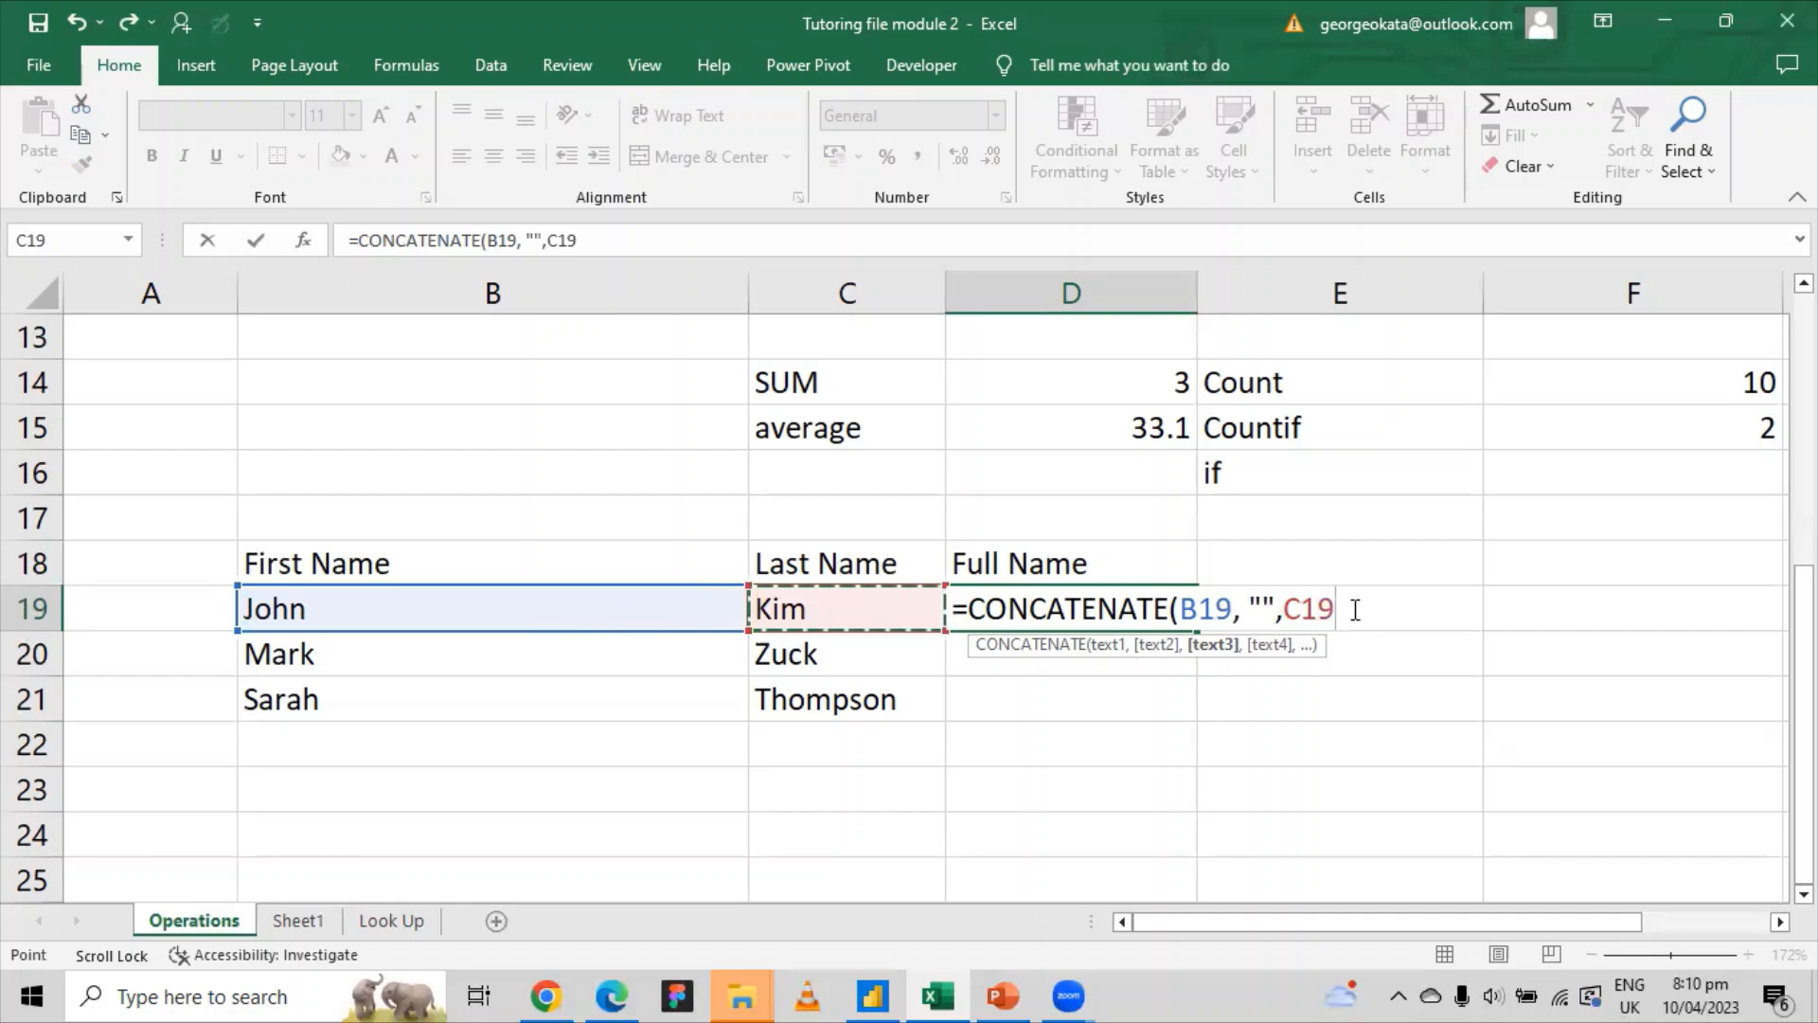
{"action": "type", "text": ")"}
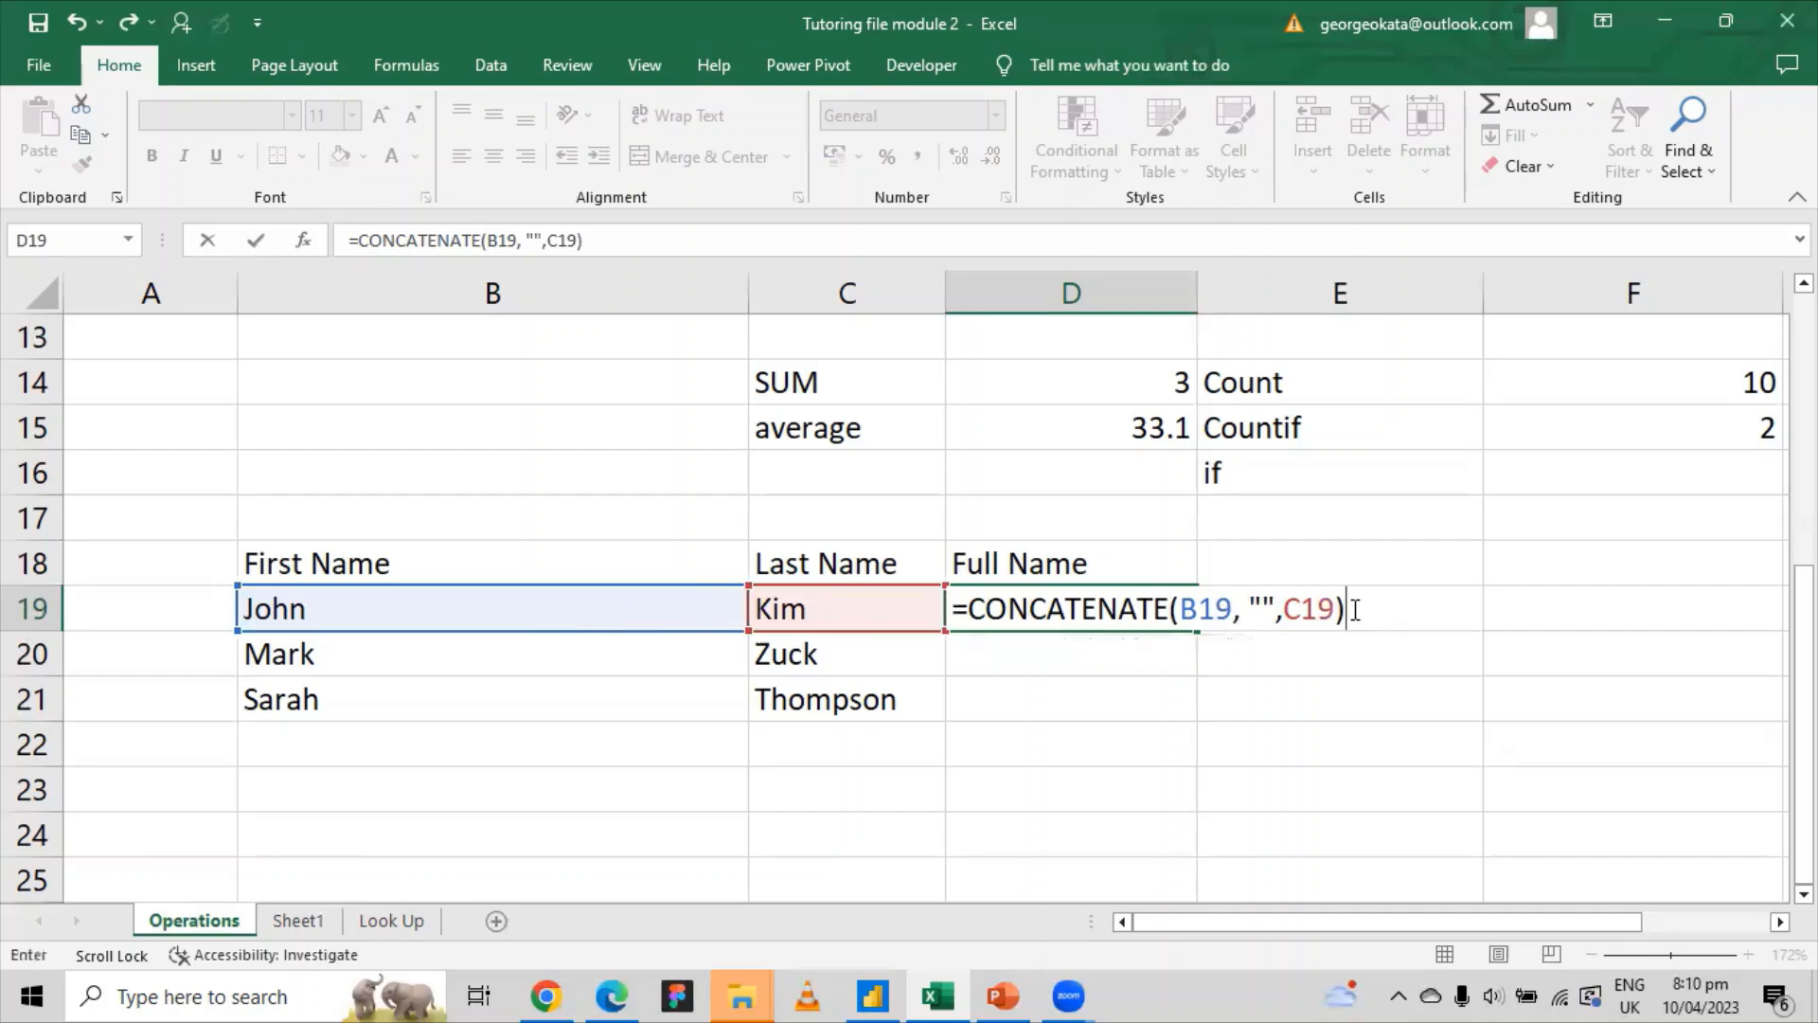
{"action": "key", "text": "Return"}
{"action": "left_click", "coordinate": [1034, 620]}
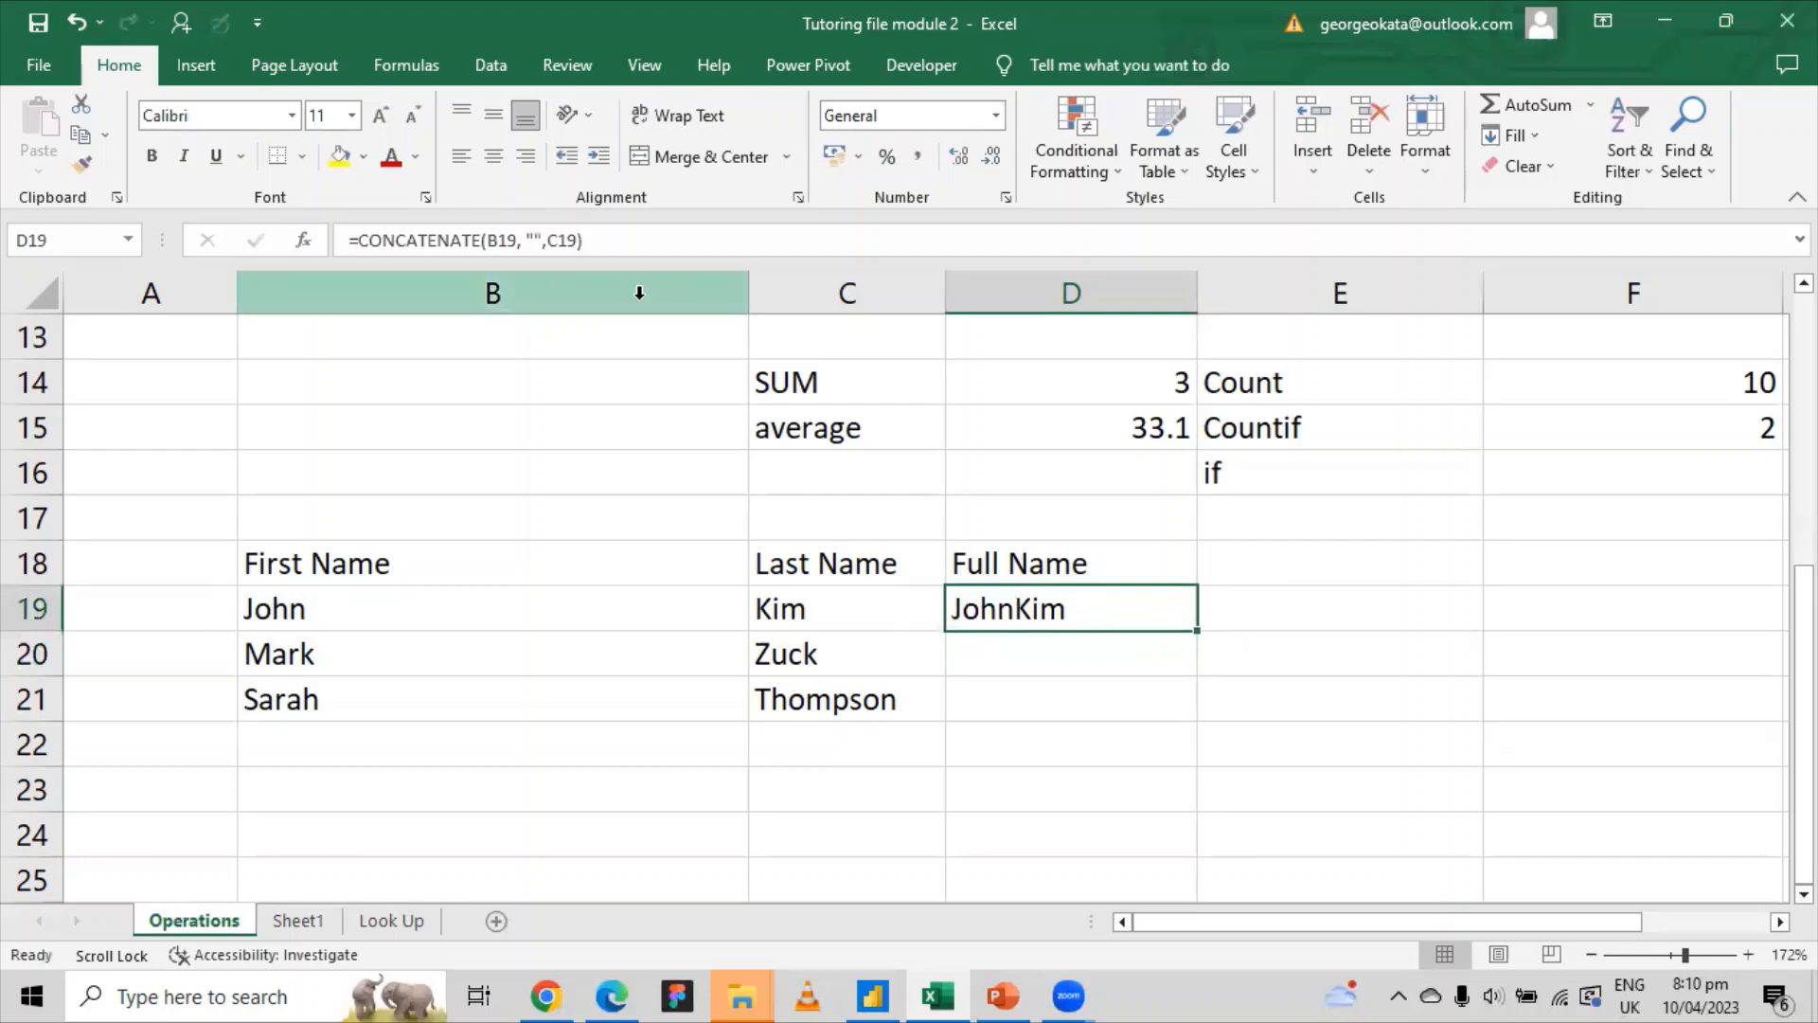
{"action": "left_click", "coordinate": [1318, 632]}
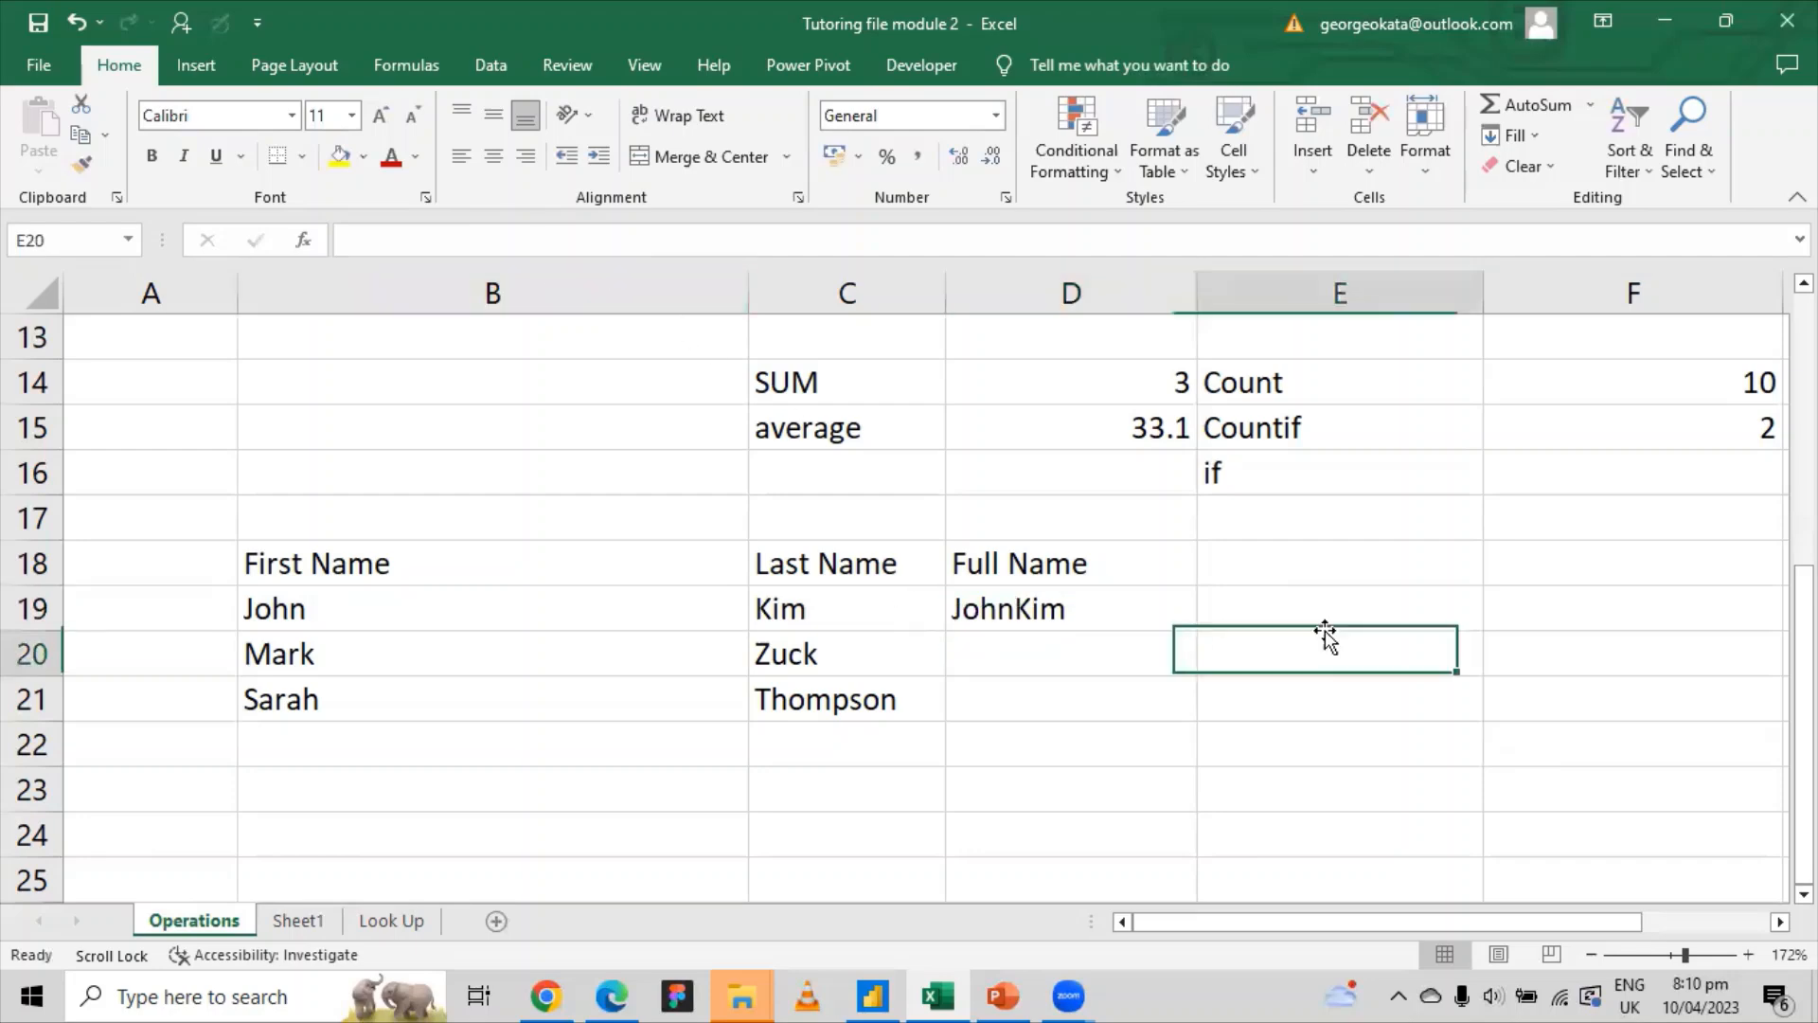
{"action": "left_click", "coordinate": [1172, 609]}
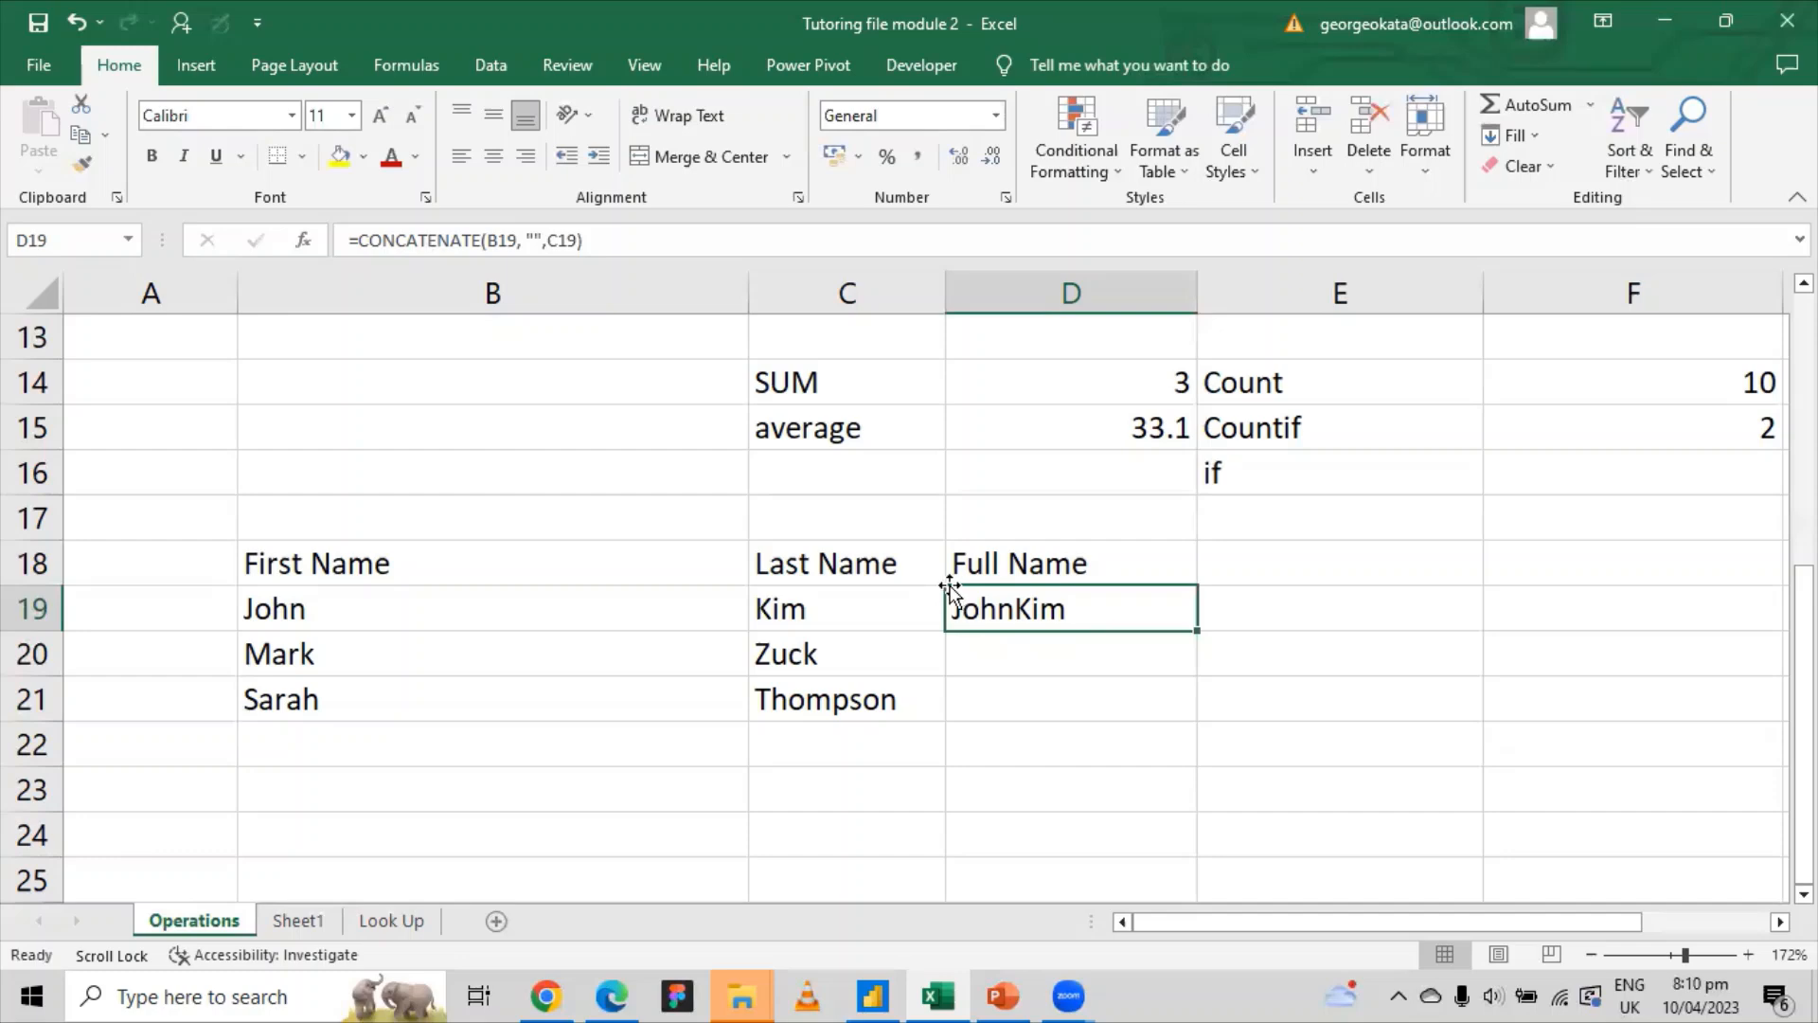
{"action": "left_click", "coordinate": [535, 242]}
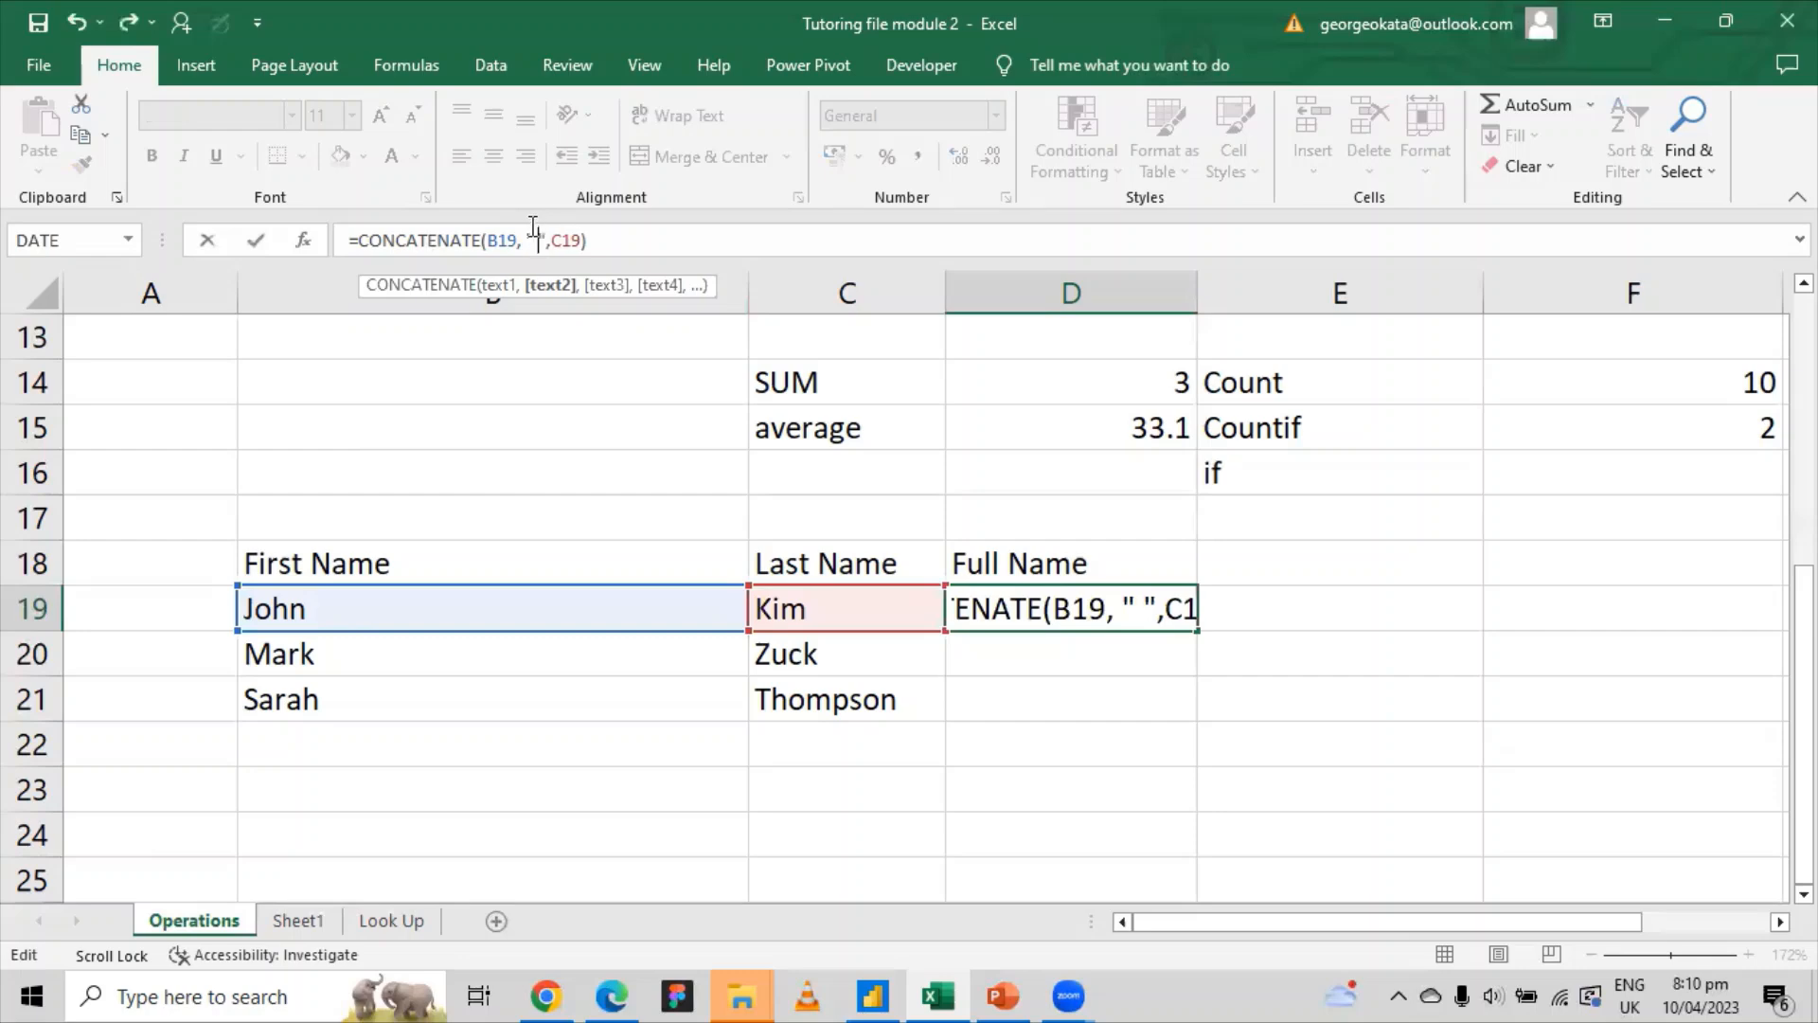
{"action": "key", "text": "Return"}
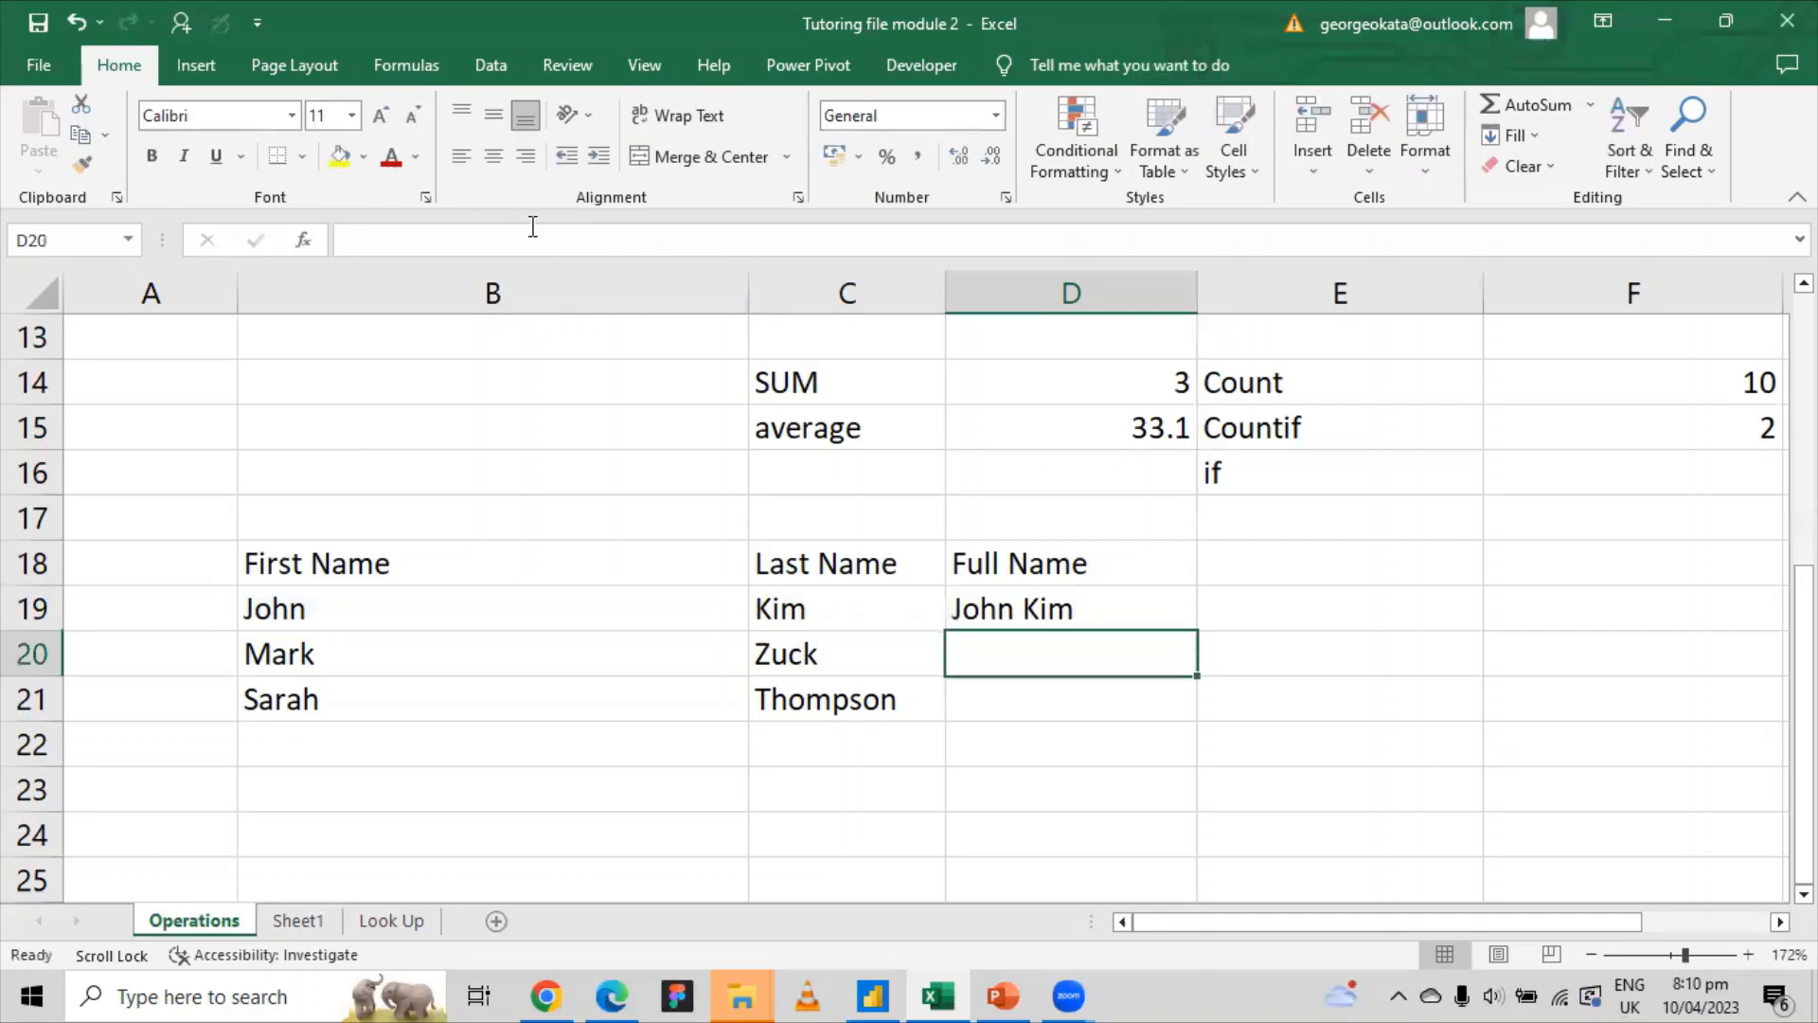
{"action": "left_click", "coordinate": [1069, 613]}
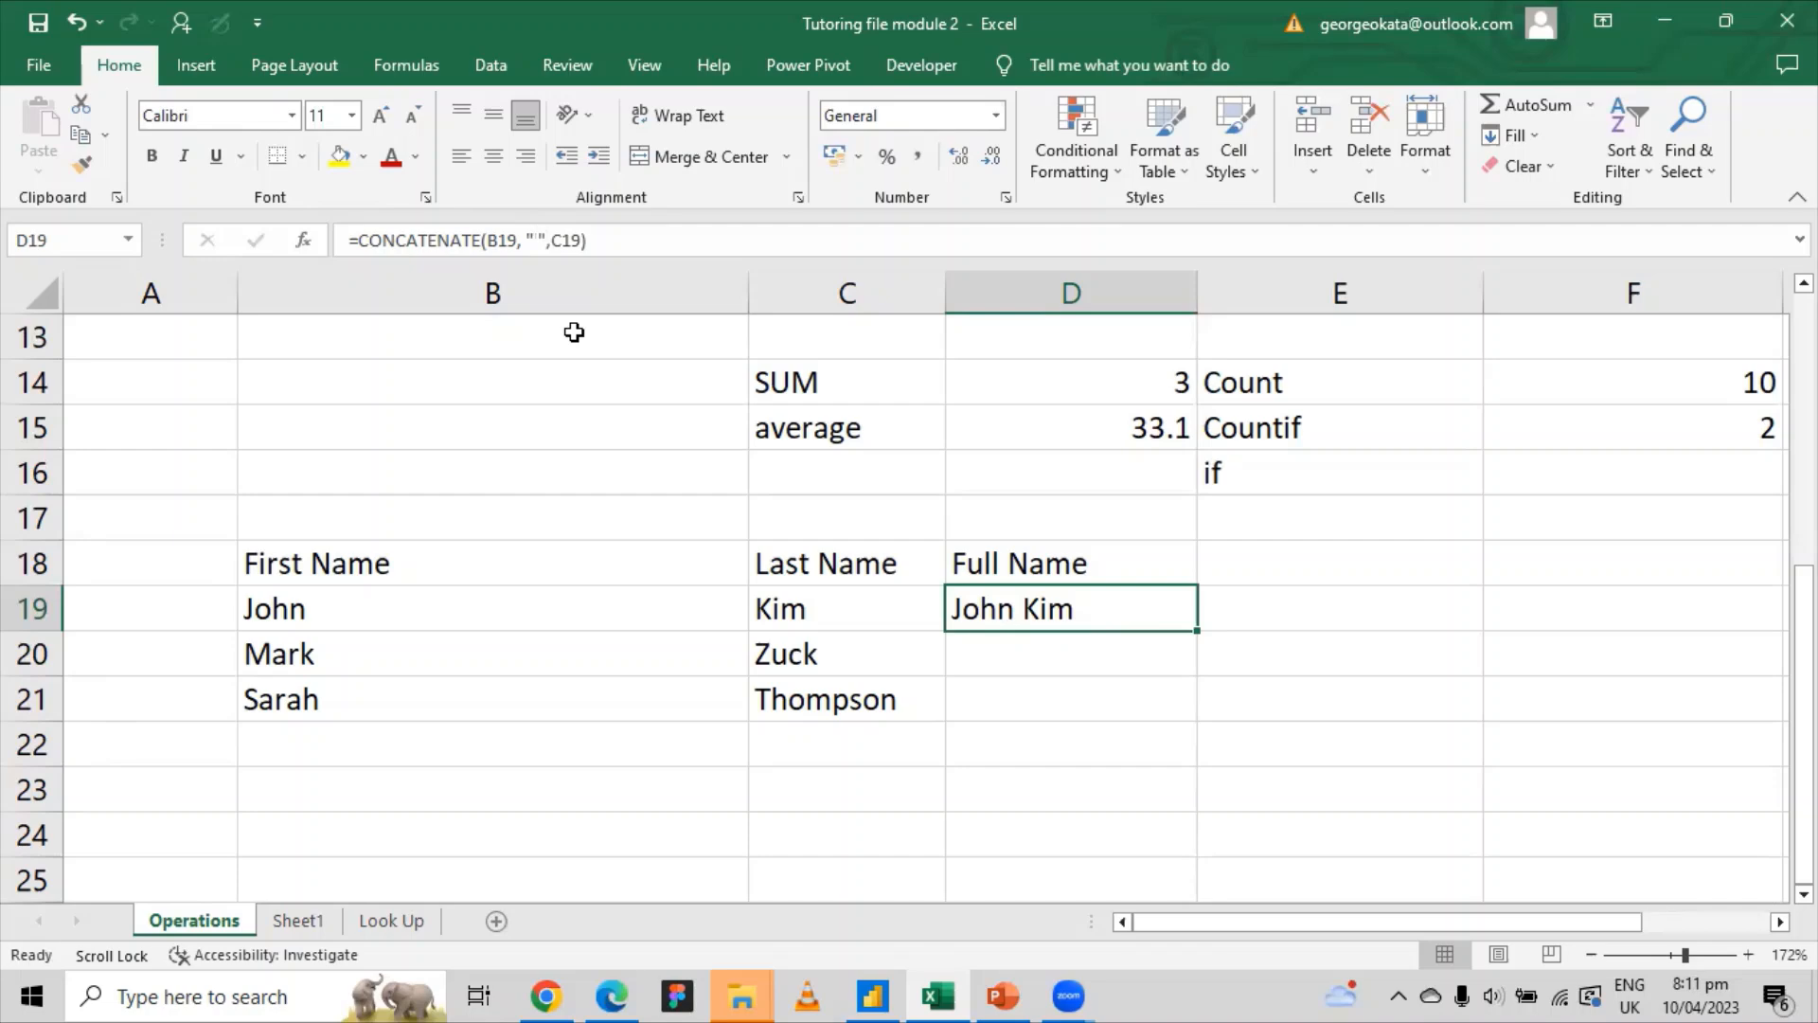
{"action": "left_click", "coordinate": [1290, 681]}
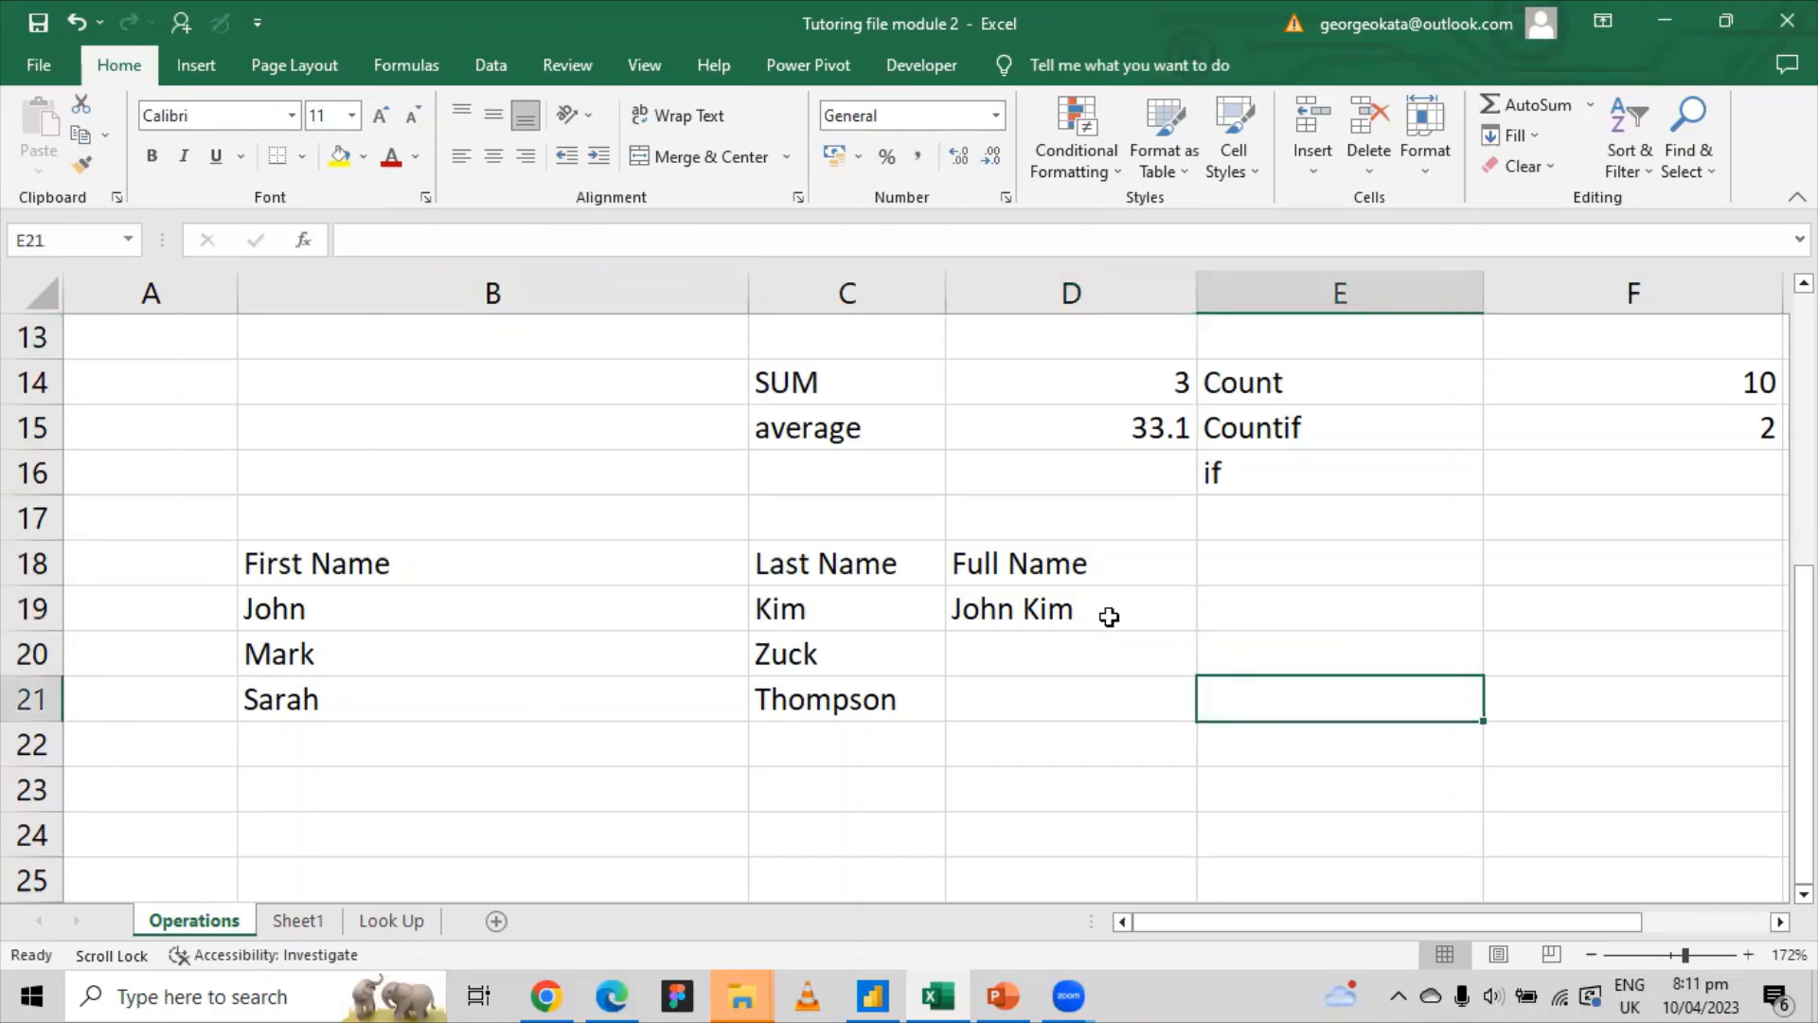
{"action": "left_click", "coordinate": [1110, 613]}
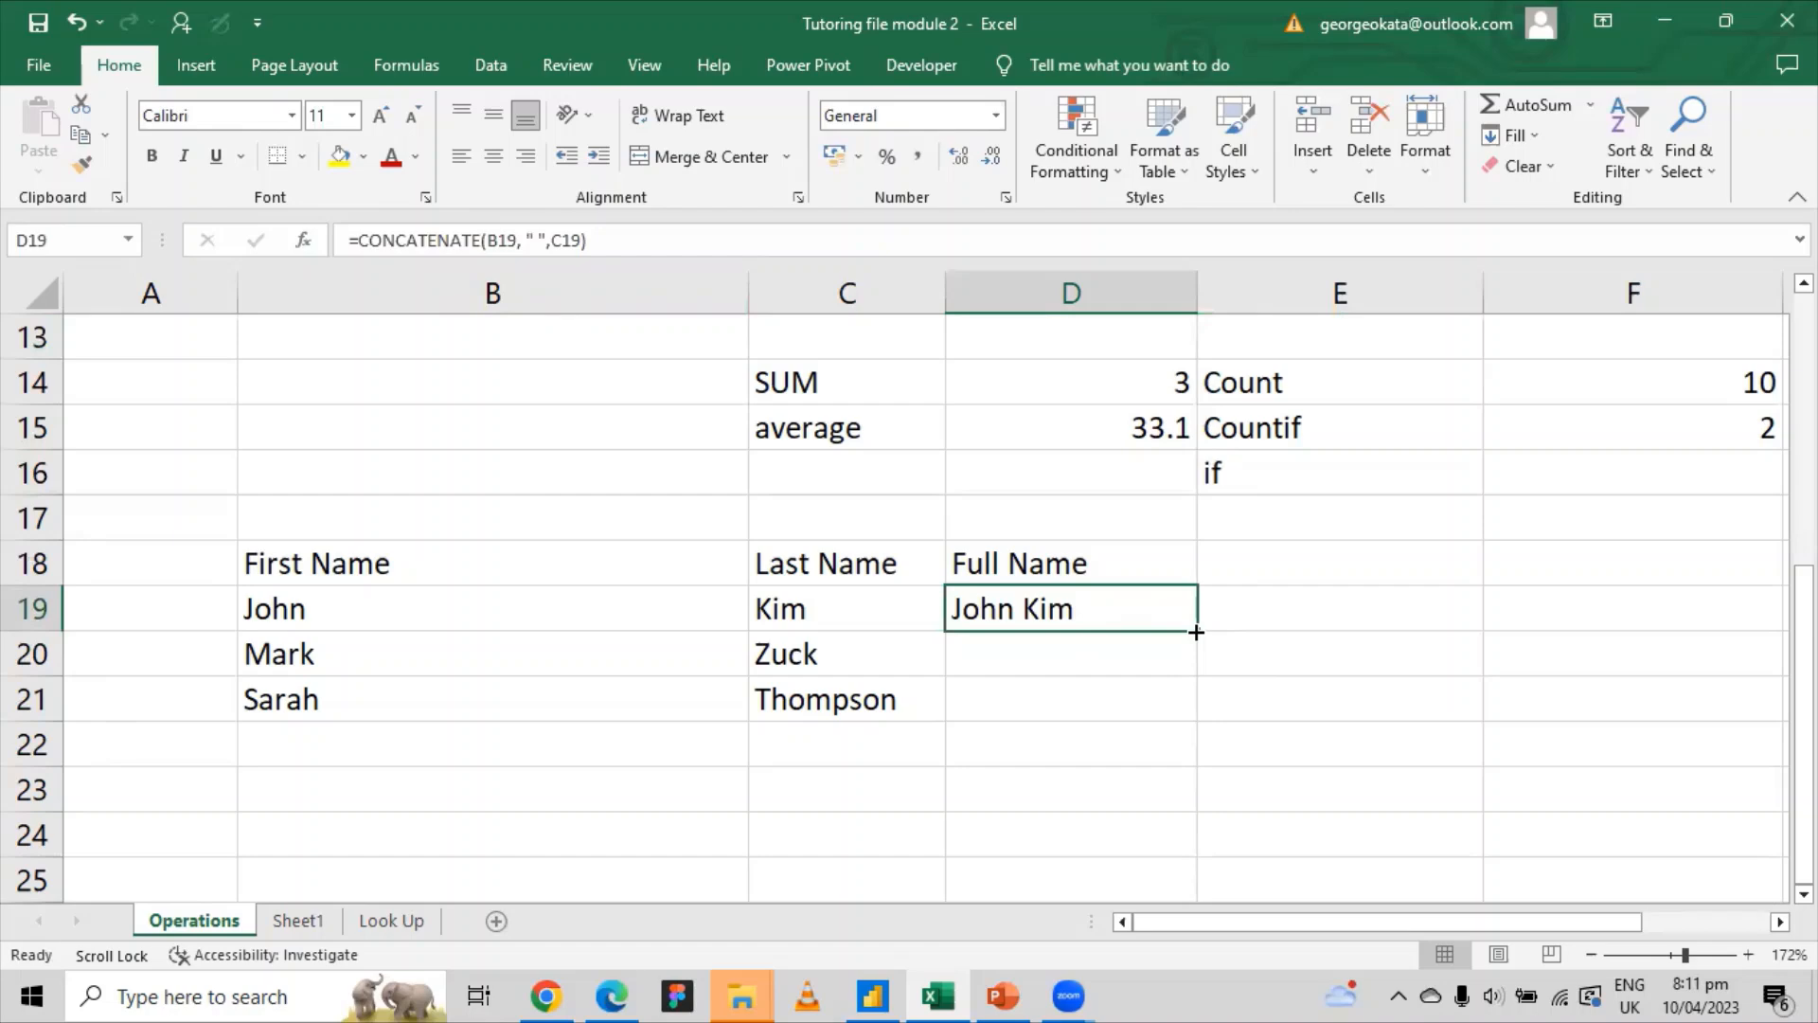
Step: Try filling D19's formula down by double-clicking the fill handle, undoing both attempts
{"action": "left_click_drag", "start_coordinate": [1196, 632], "coordinate": [1196, 630]}
{"action": "left_click", "coordinate": [1043, 637]}
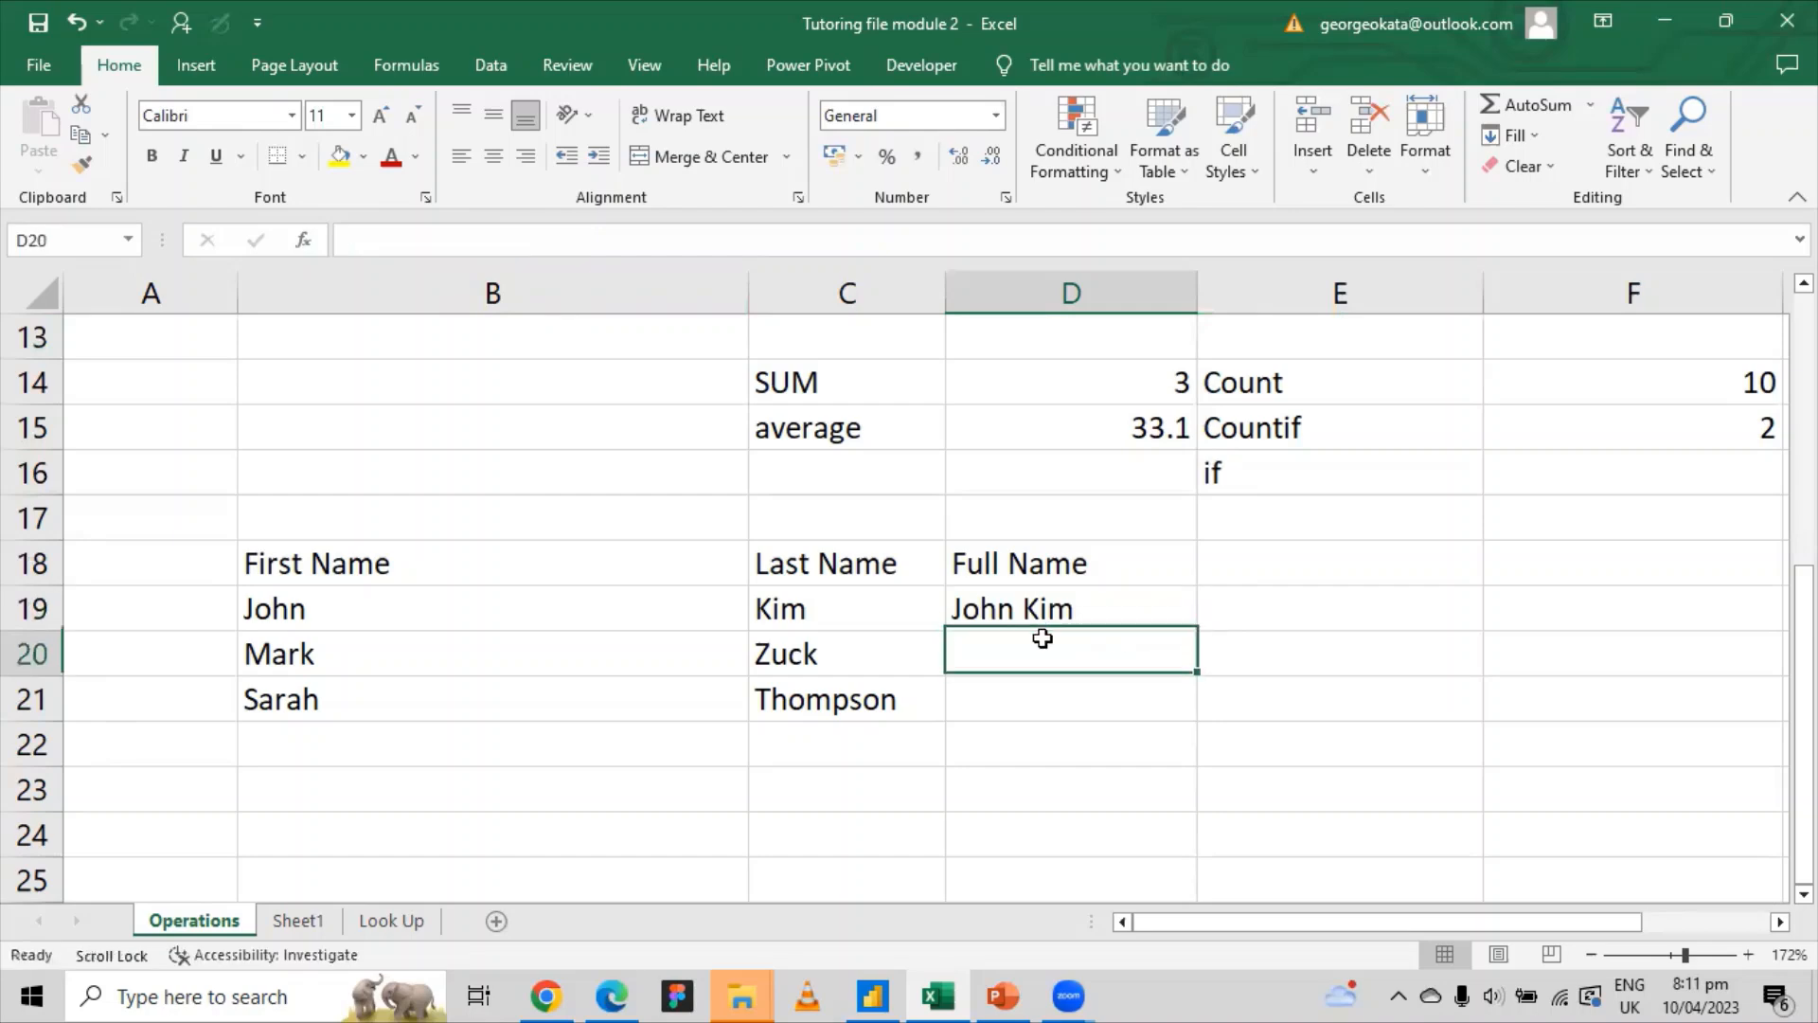
{"action": "left_click", "coordinate": [997, 609]}
{"action": "left_click", "coordinate": [1003, 636]}
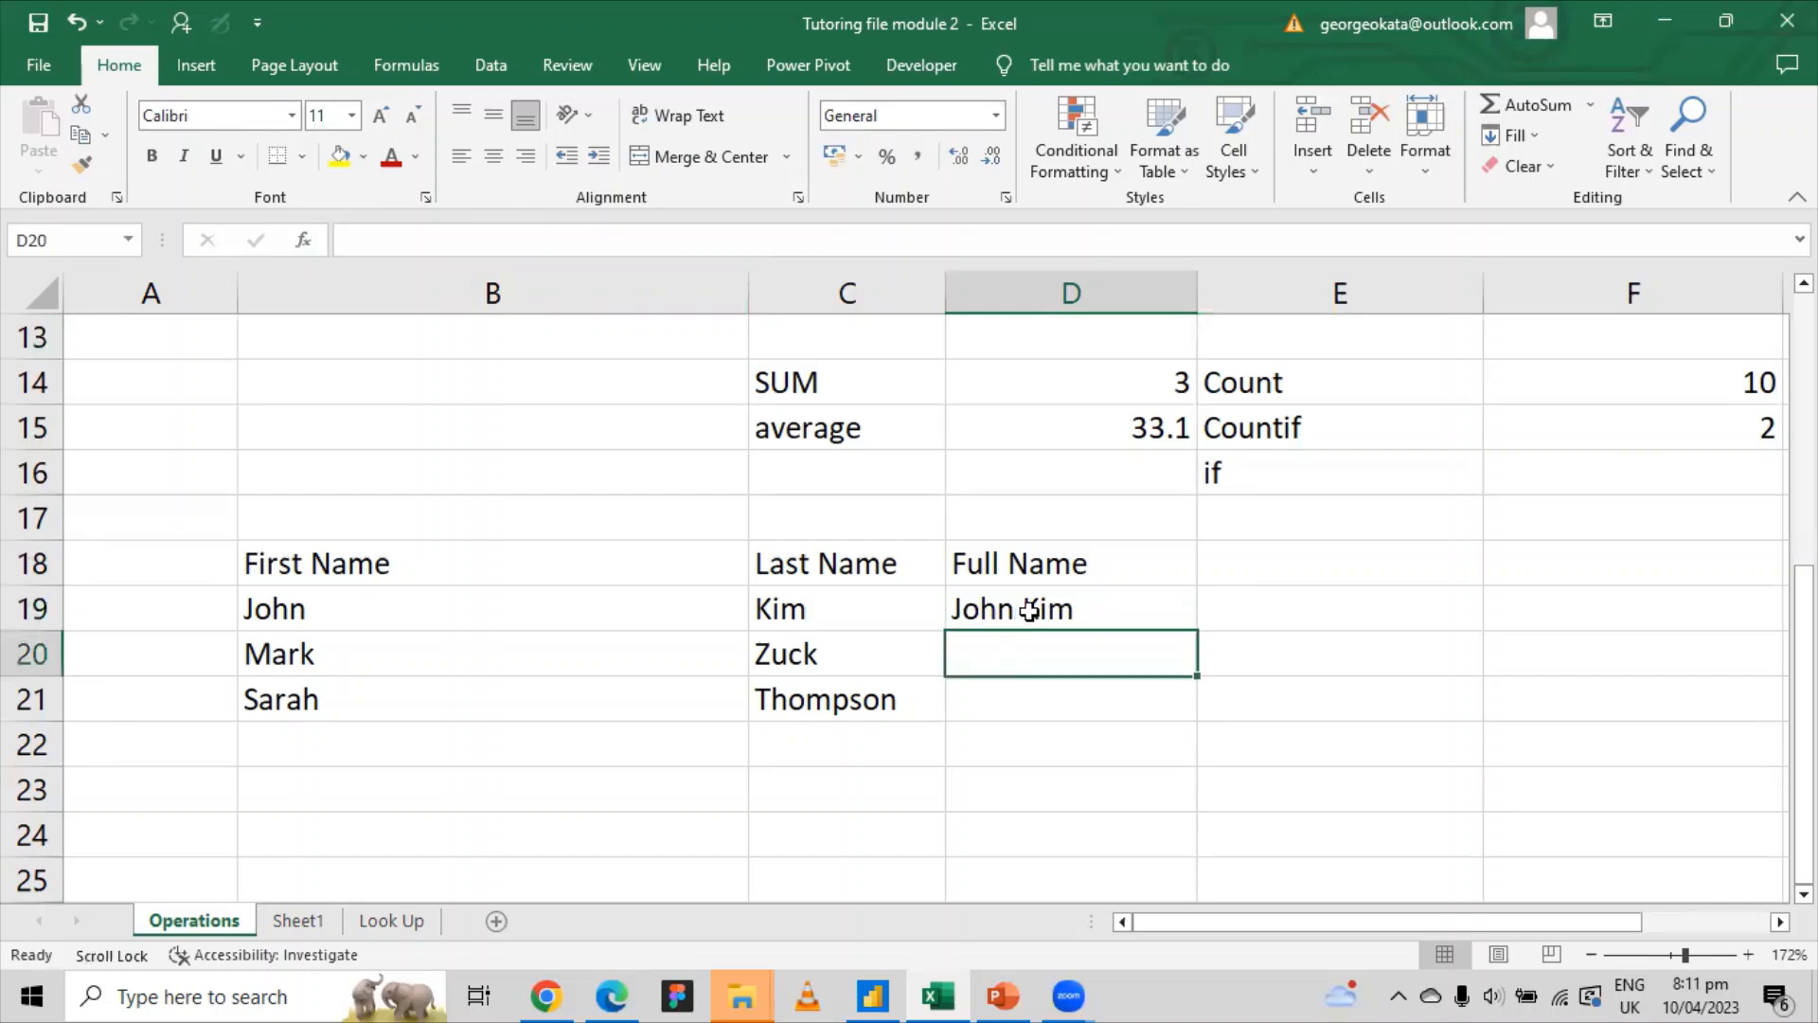
{"action": "left_click", "coordinate": [1052, 615]}
{"action": "left_click", "coordinate": [992, 647]}
{"action": "left_click", "coordinate": [1127, 611]}
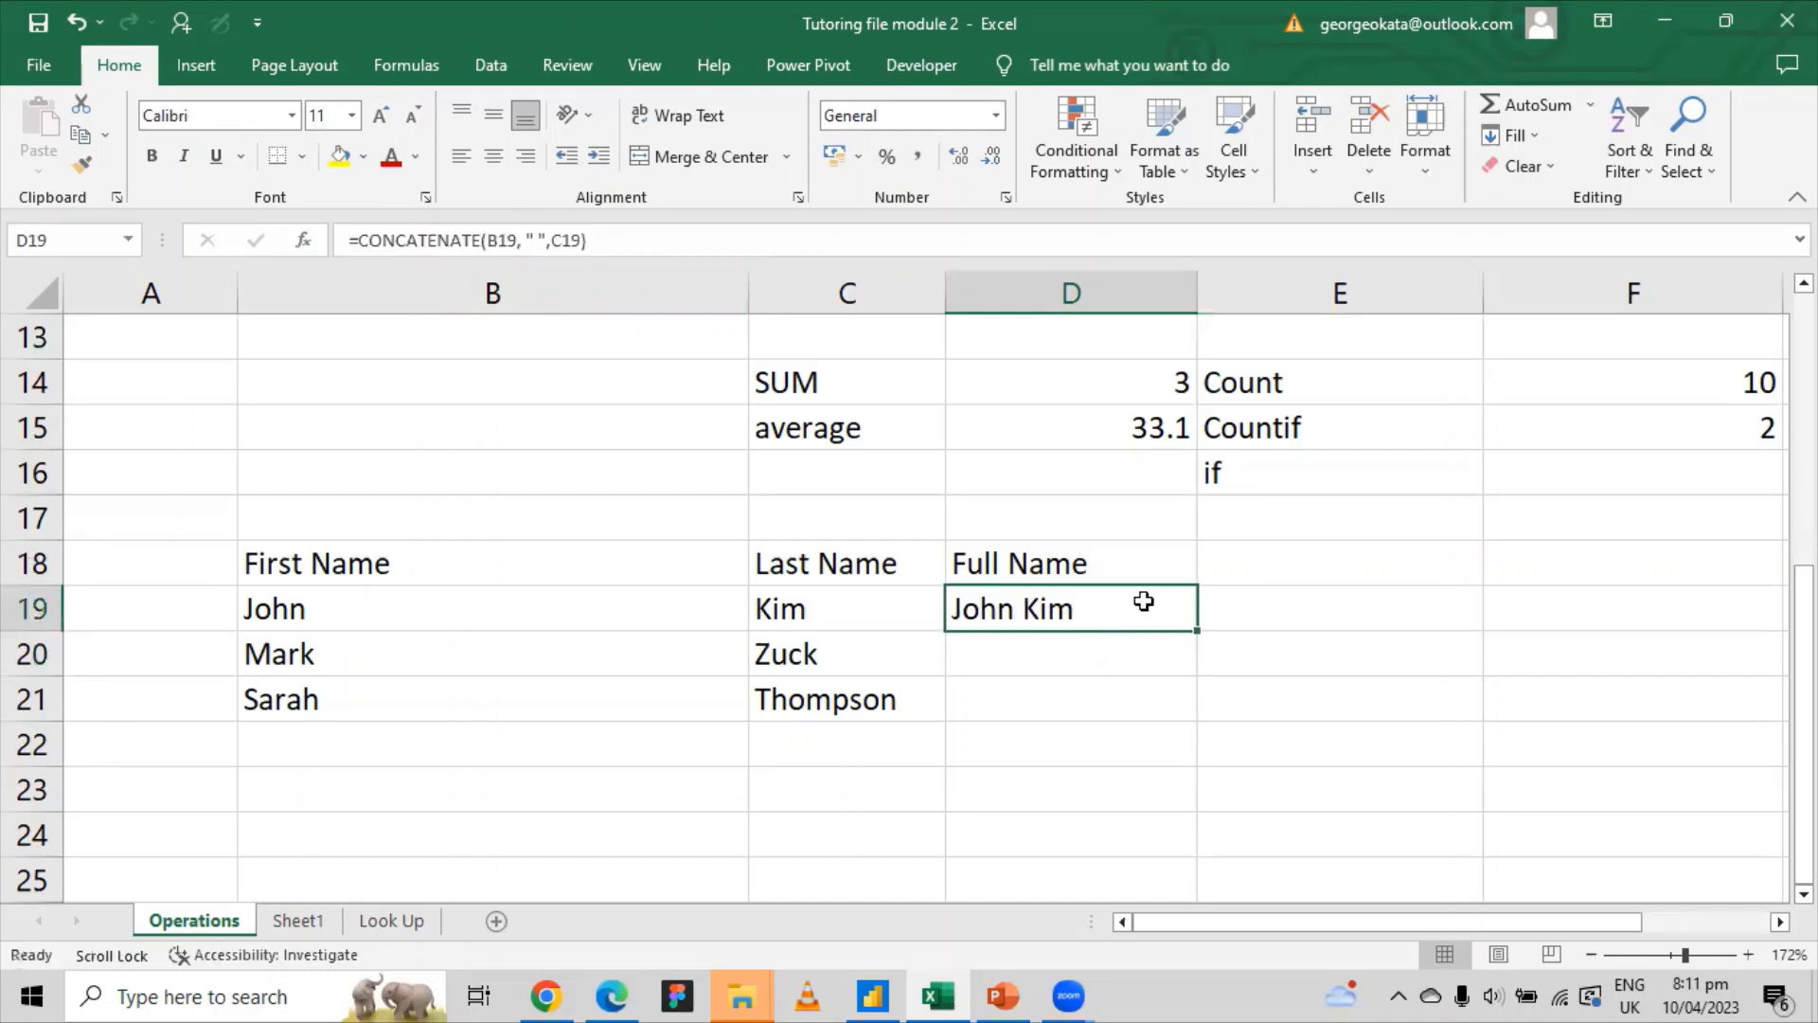
{"action": "double_click", "coordinate": [1193, 630]}
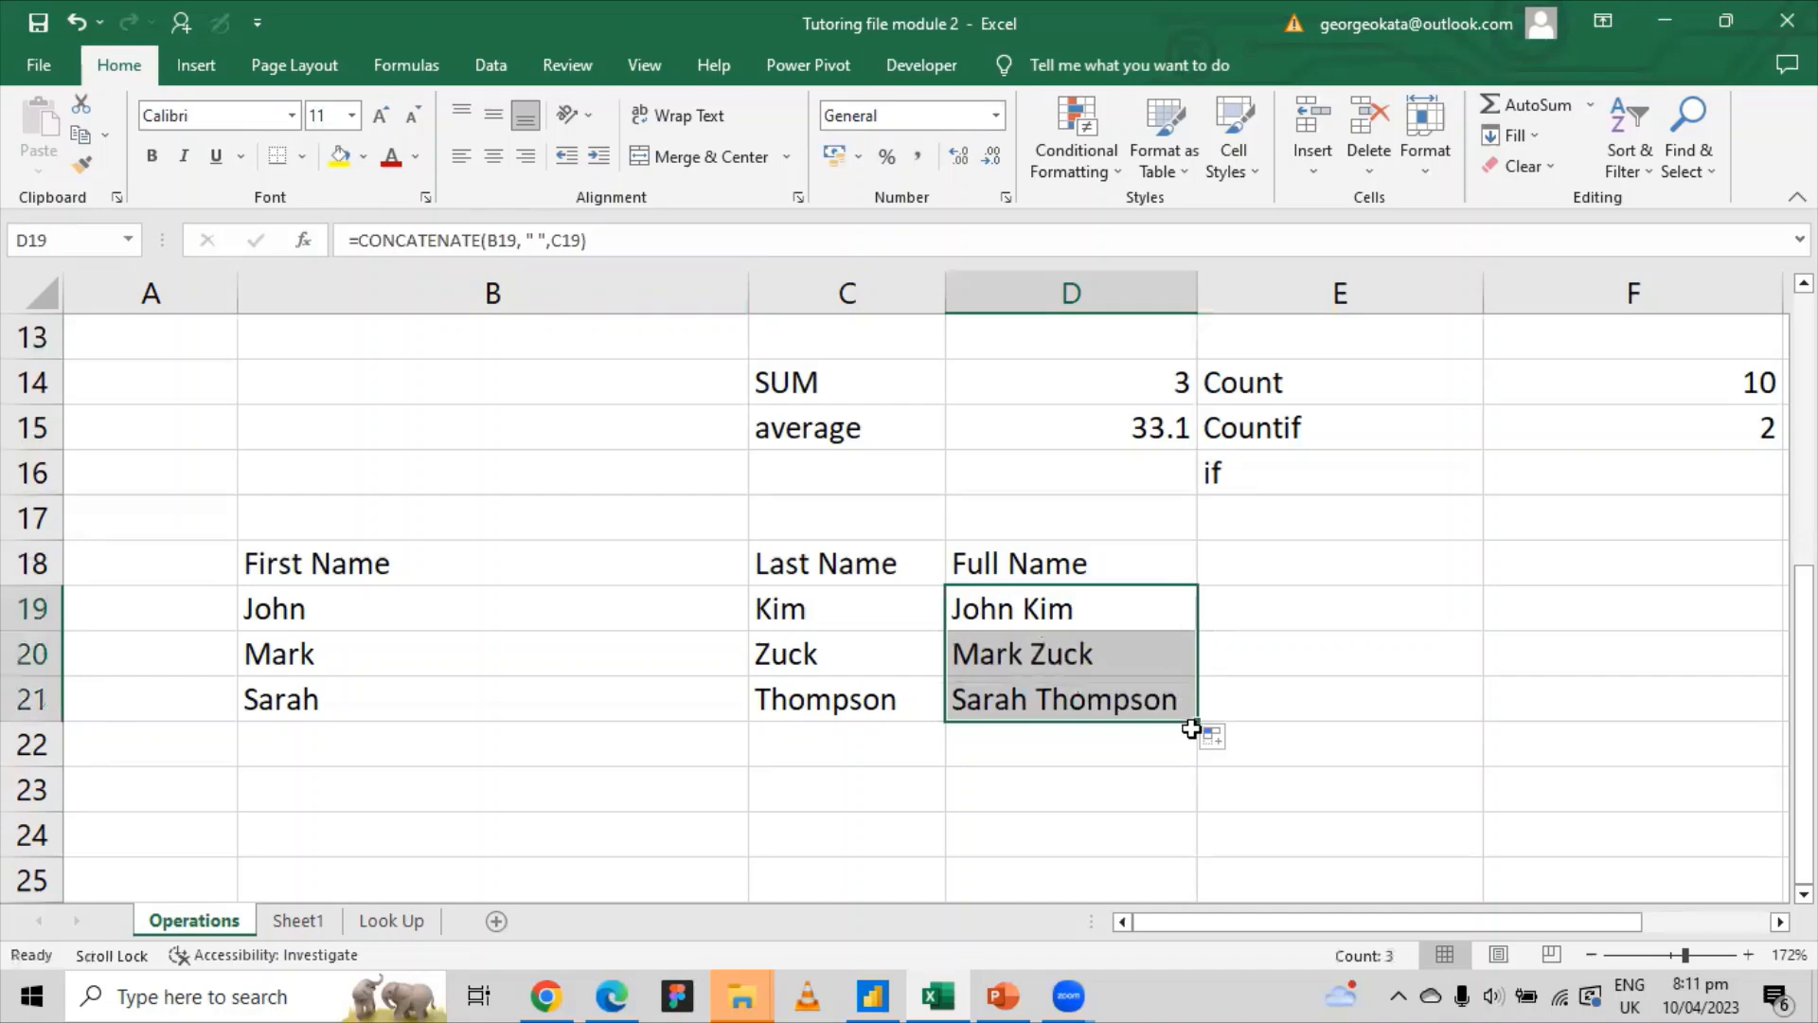
{"action": "key", "text": "ctrl+z"}
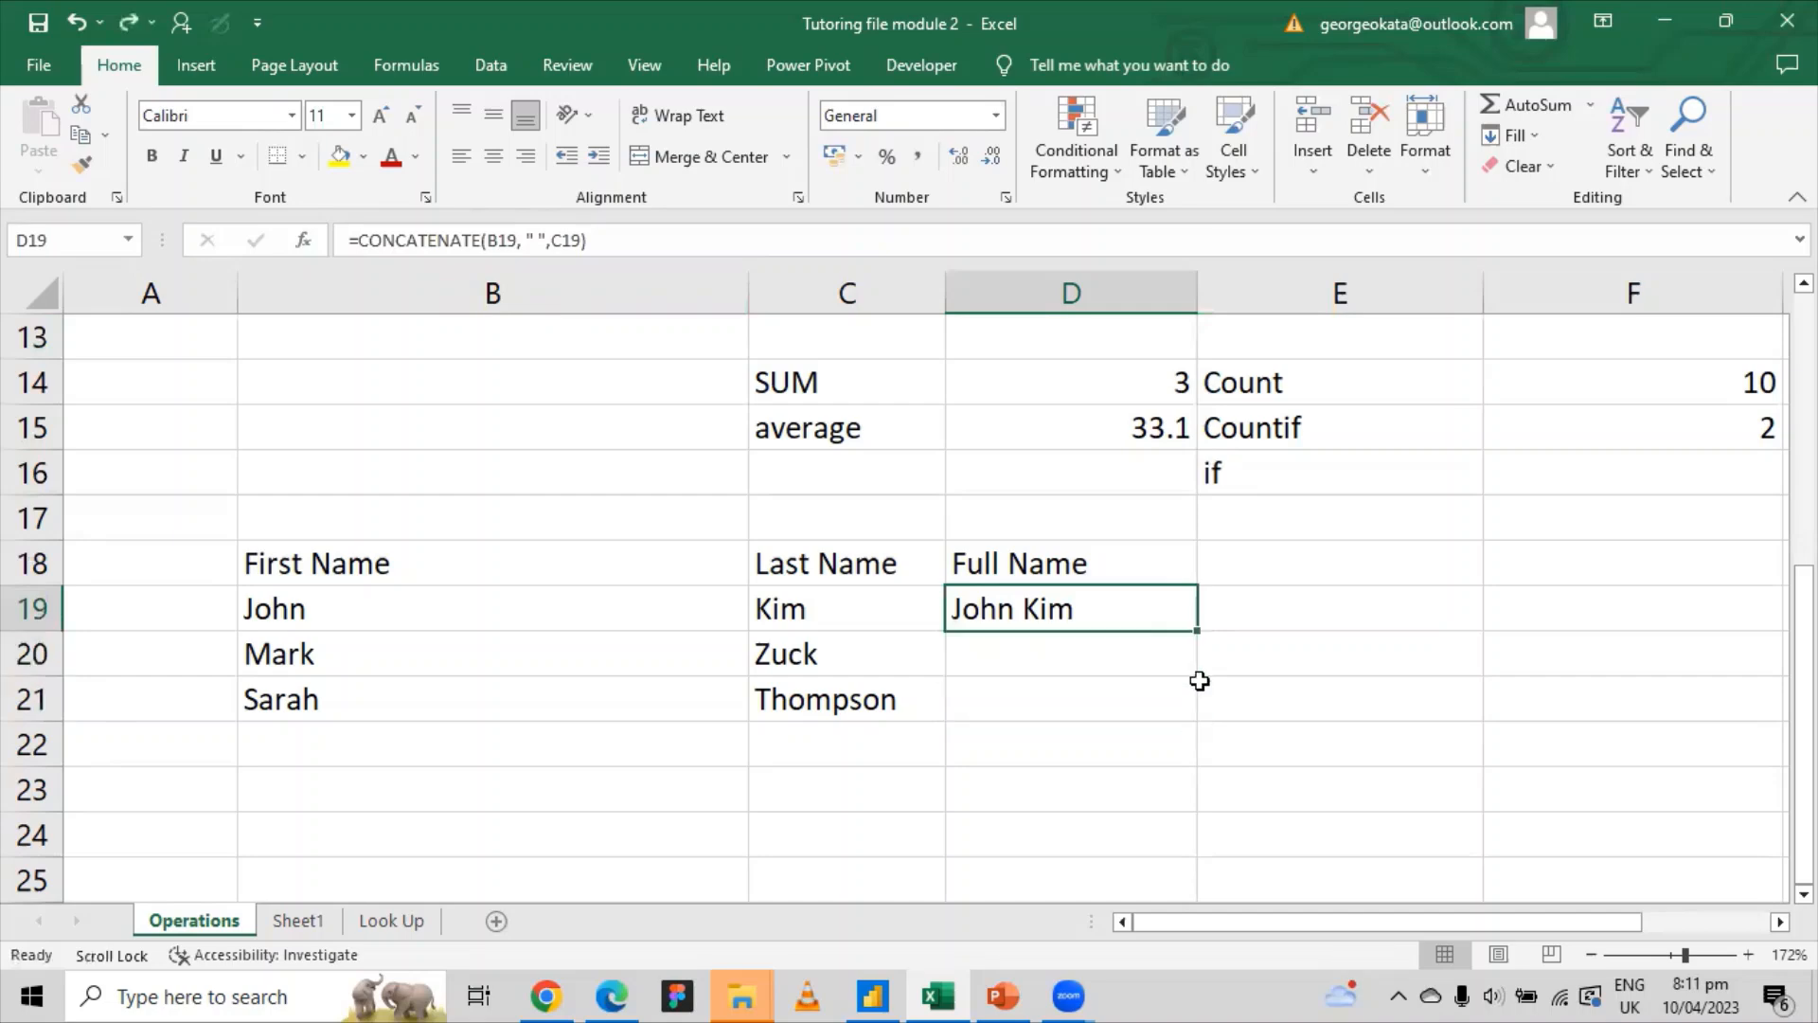
{"action": "double_click", "coordinate": [1198, 630]}
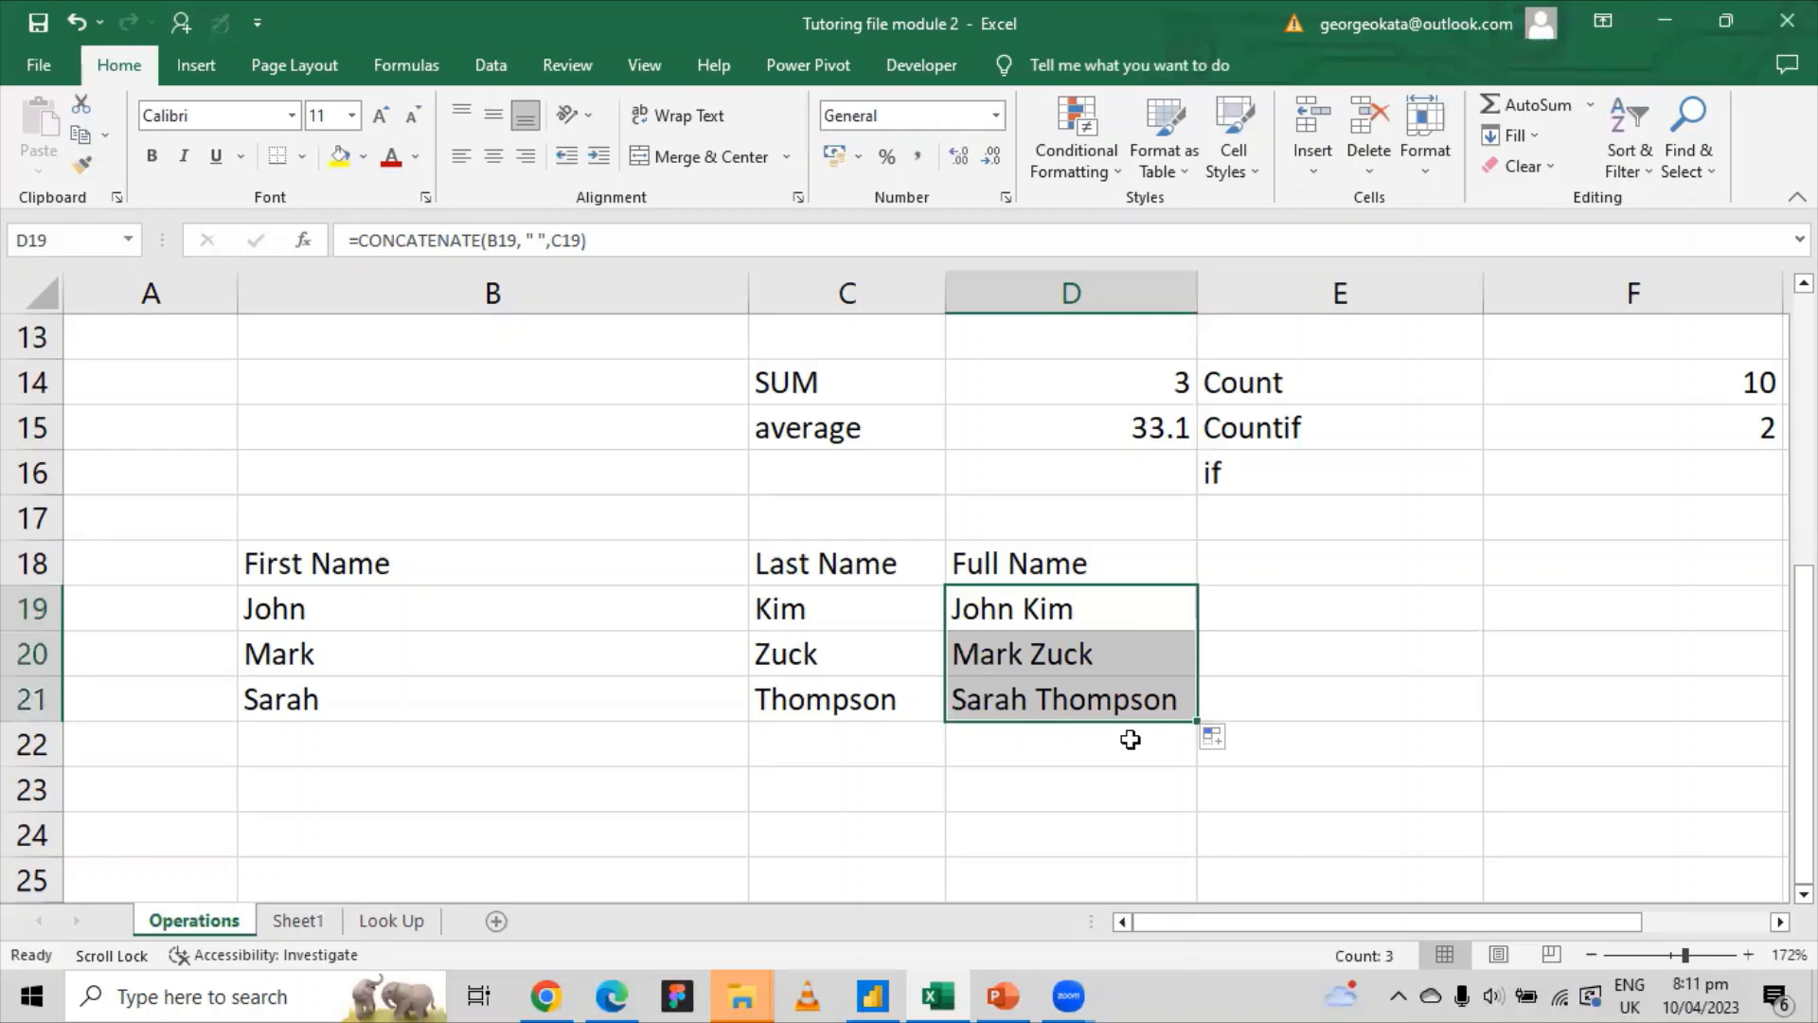
{"action": "key", "text": "ctrl+z"}
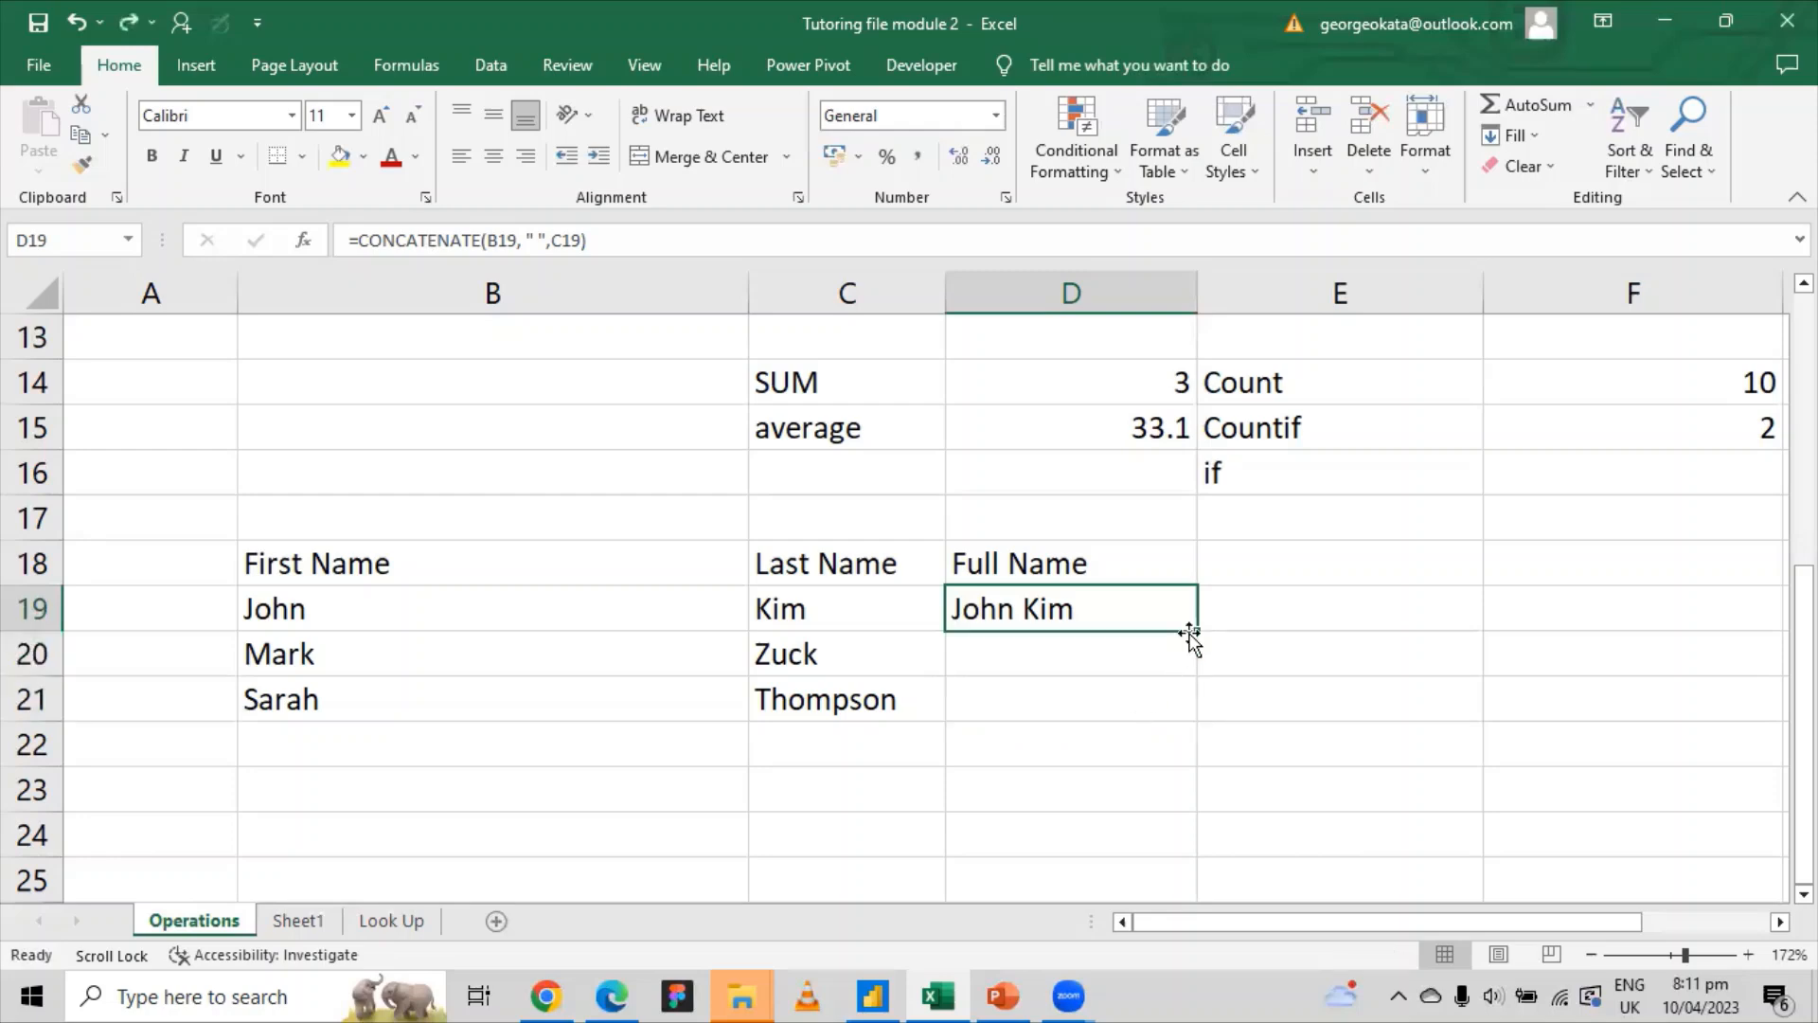
{"action": "left_click_drag", "start_coordinate": [1192, 631], "coordinate": [1189, 723]}
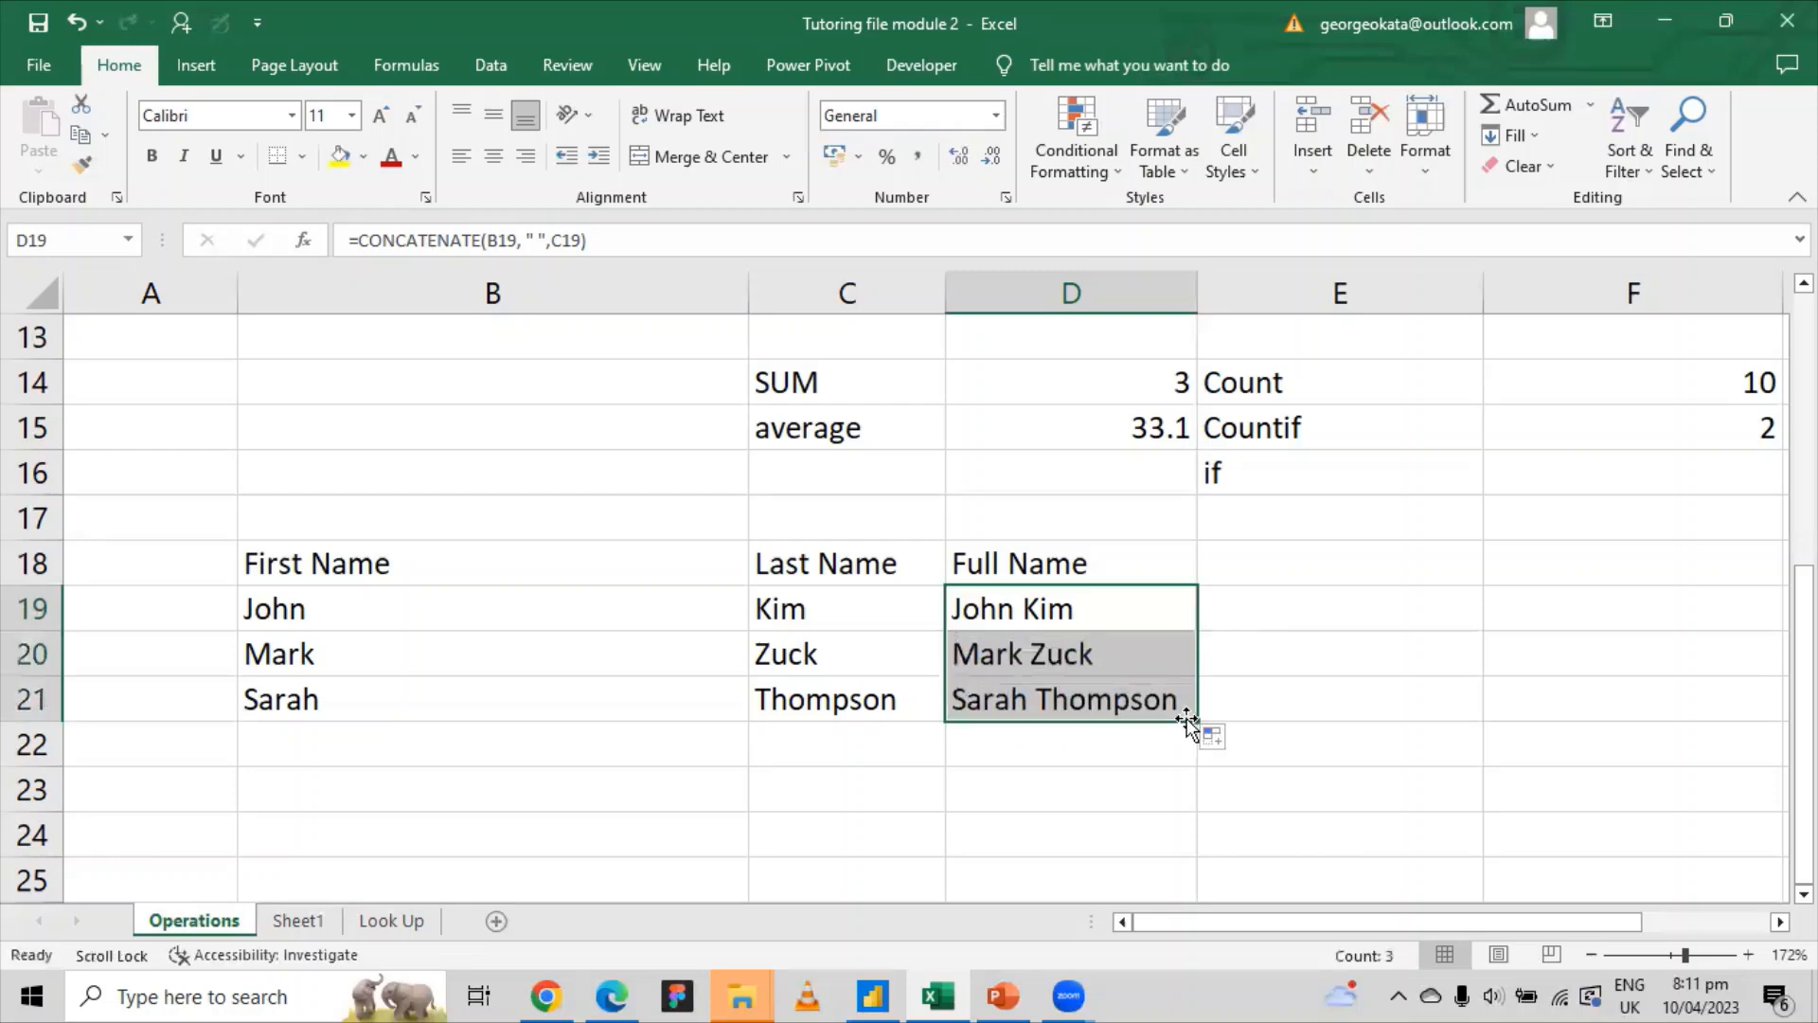
{"action": "left_click", "coordinate": [1280, 658]}
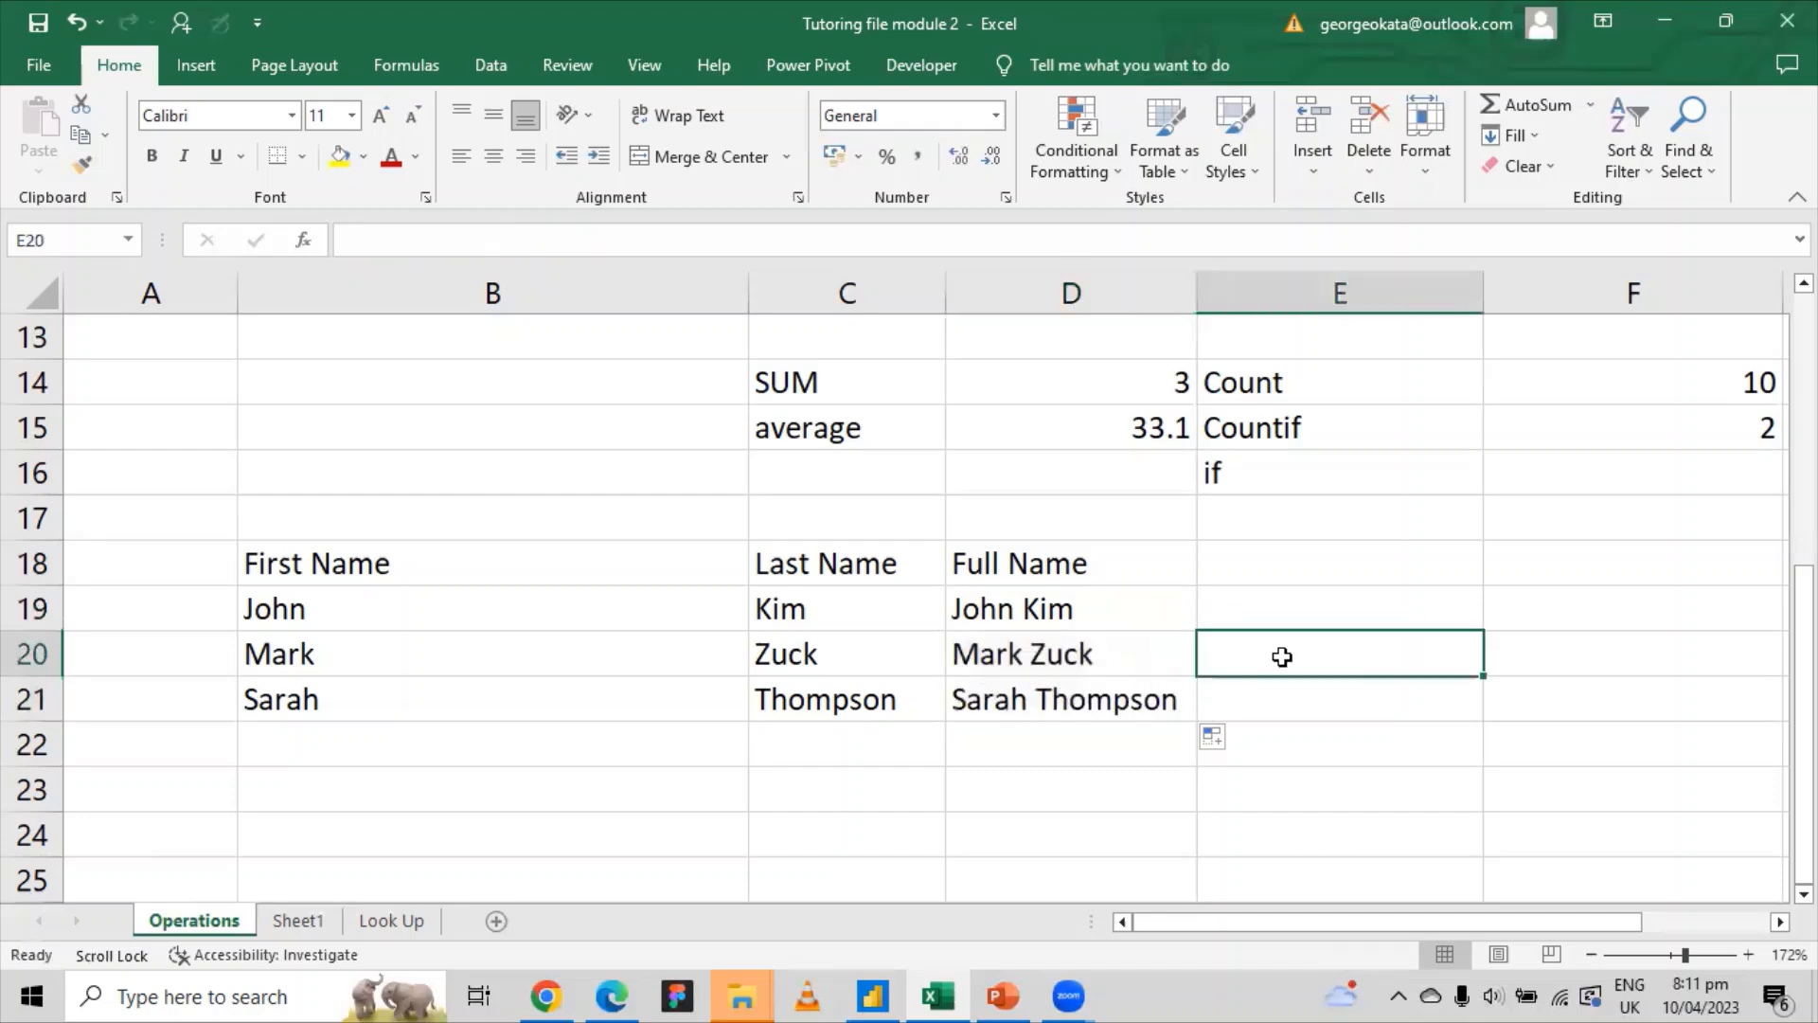
{"action": "left_click", "coordinate": [353, 606]}
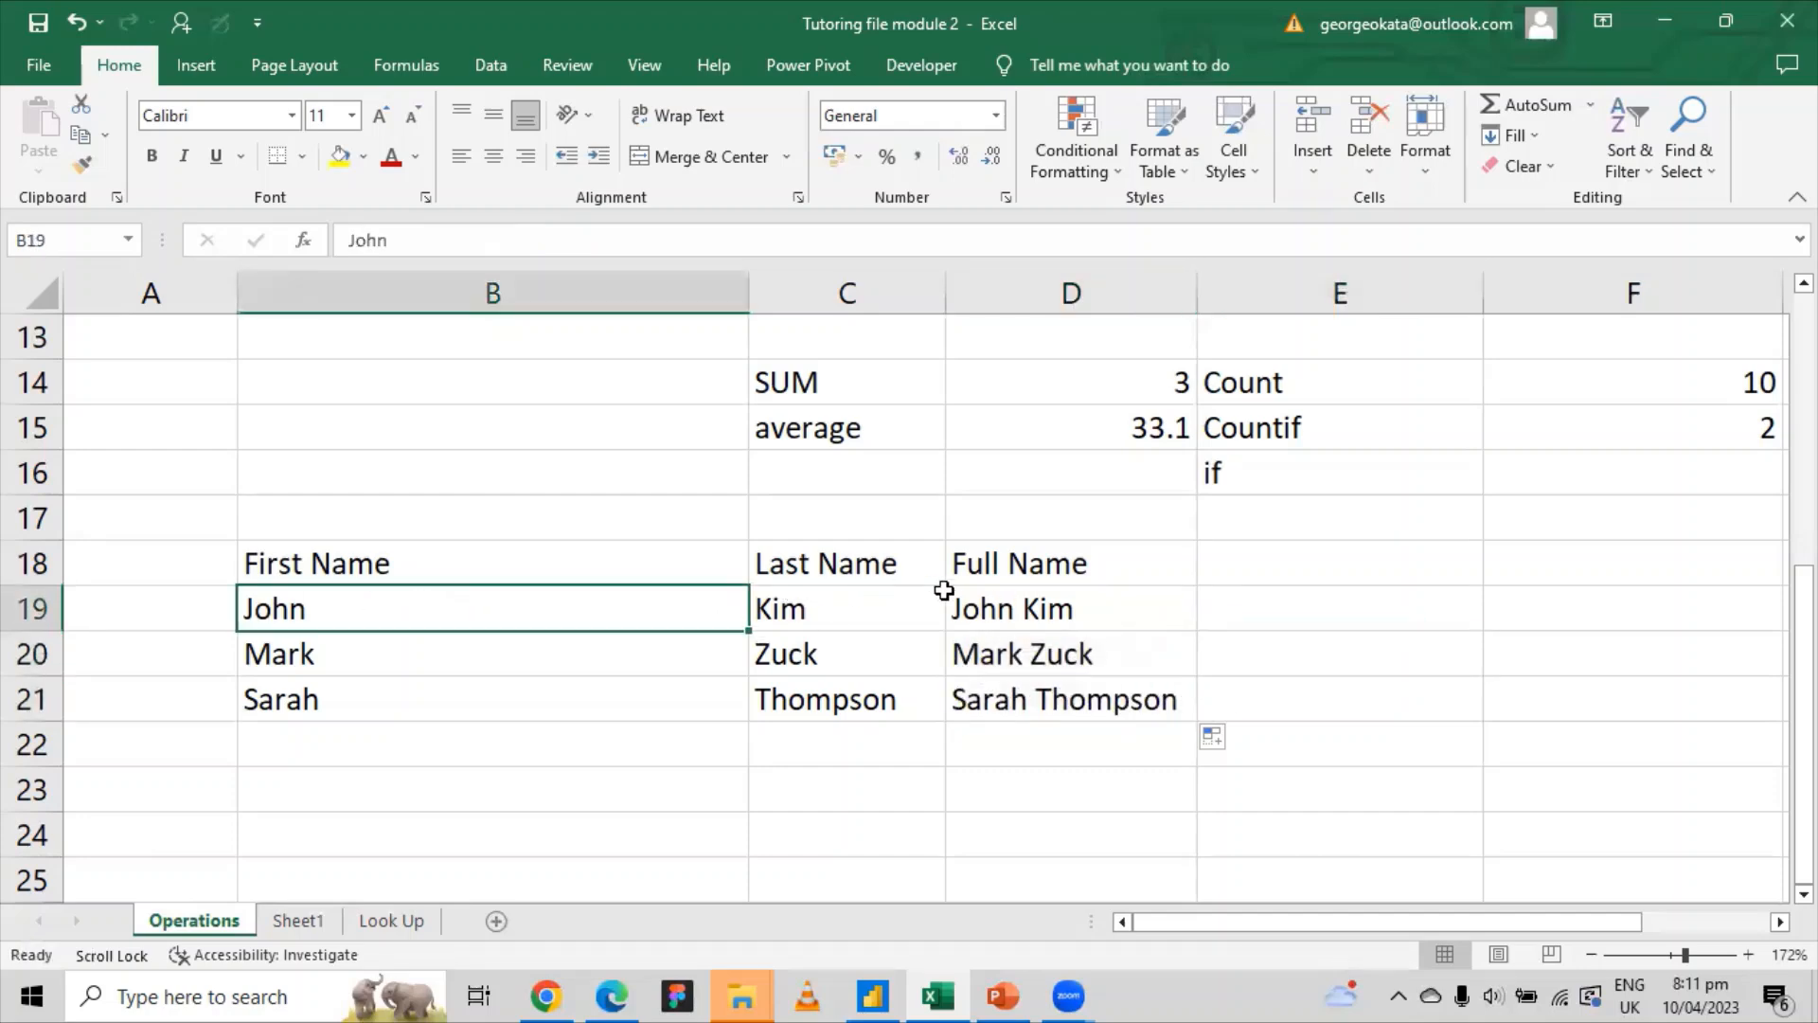
{"action": "left_click", "coordinate": [986, 600]}
{"action": "left_click_drag", "start_coordinate": [986, 601], "coordinate": [997, 680]}
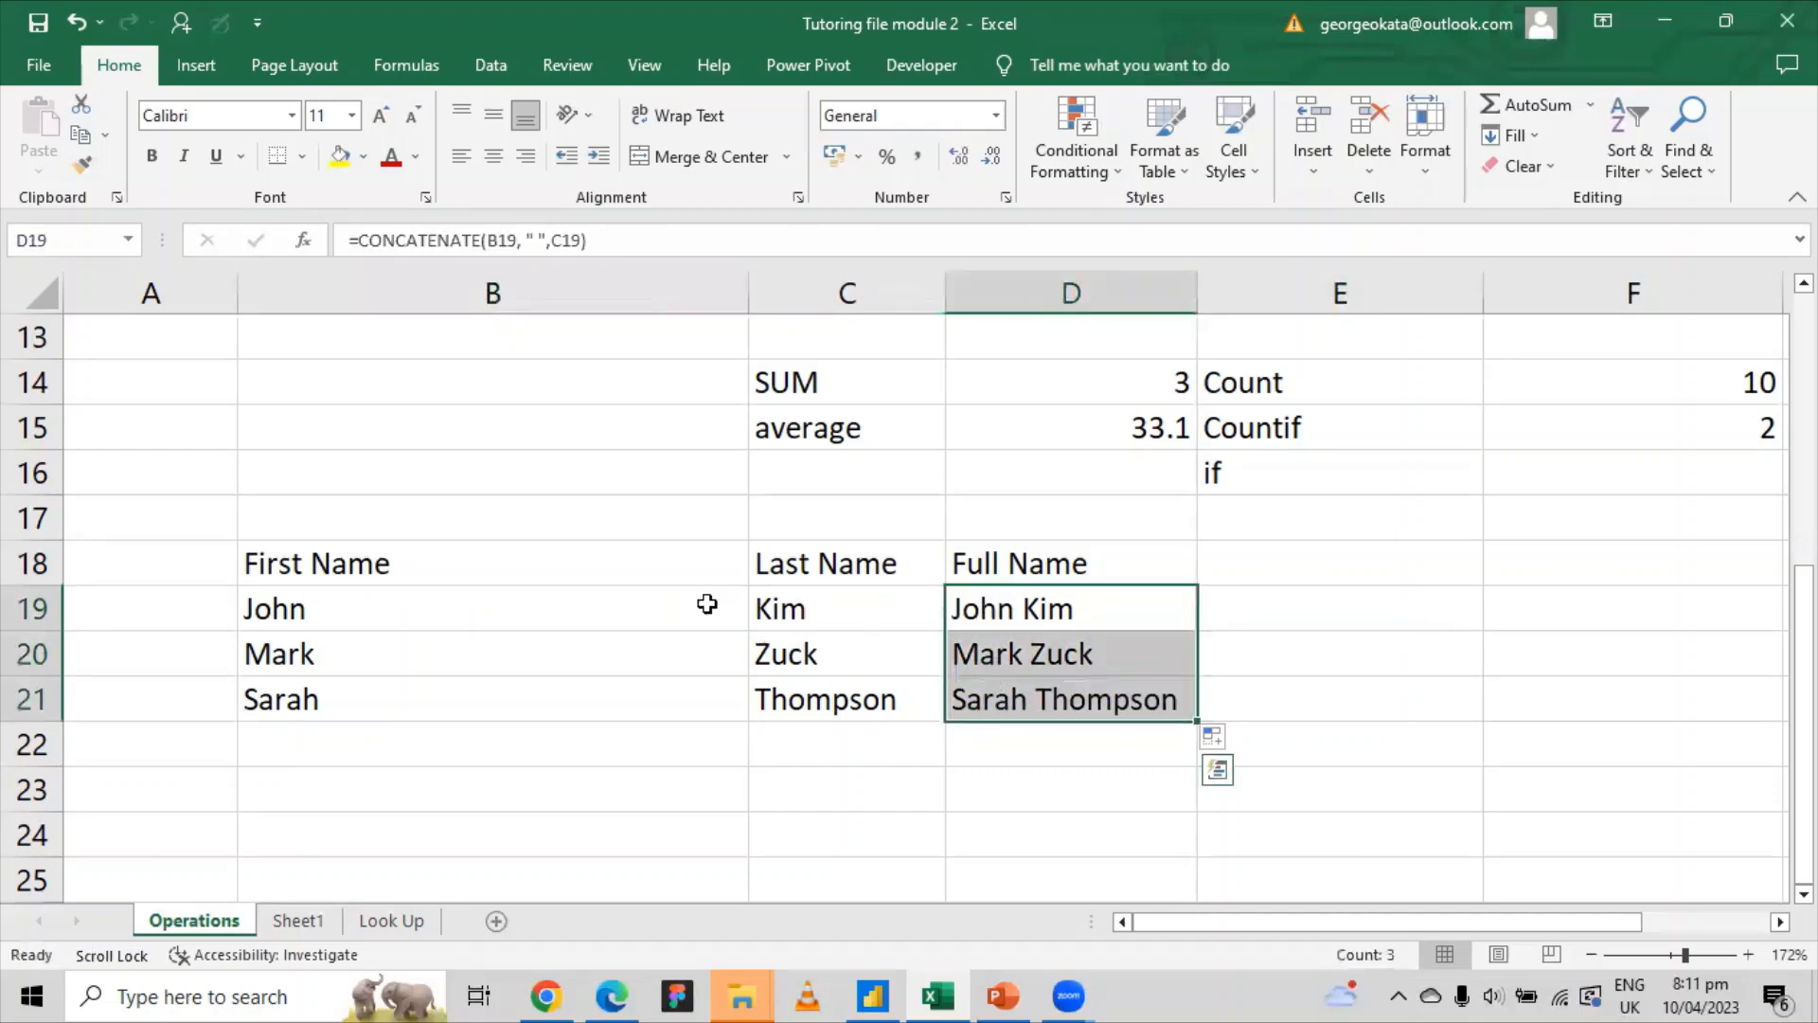
{"action": "left_click_drag", "start_coordinate": [294, 564], "coordinate": [803, 696]}
{"action": "key", "text": "Delete"}
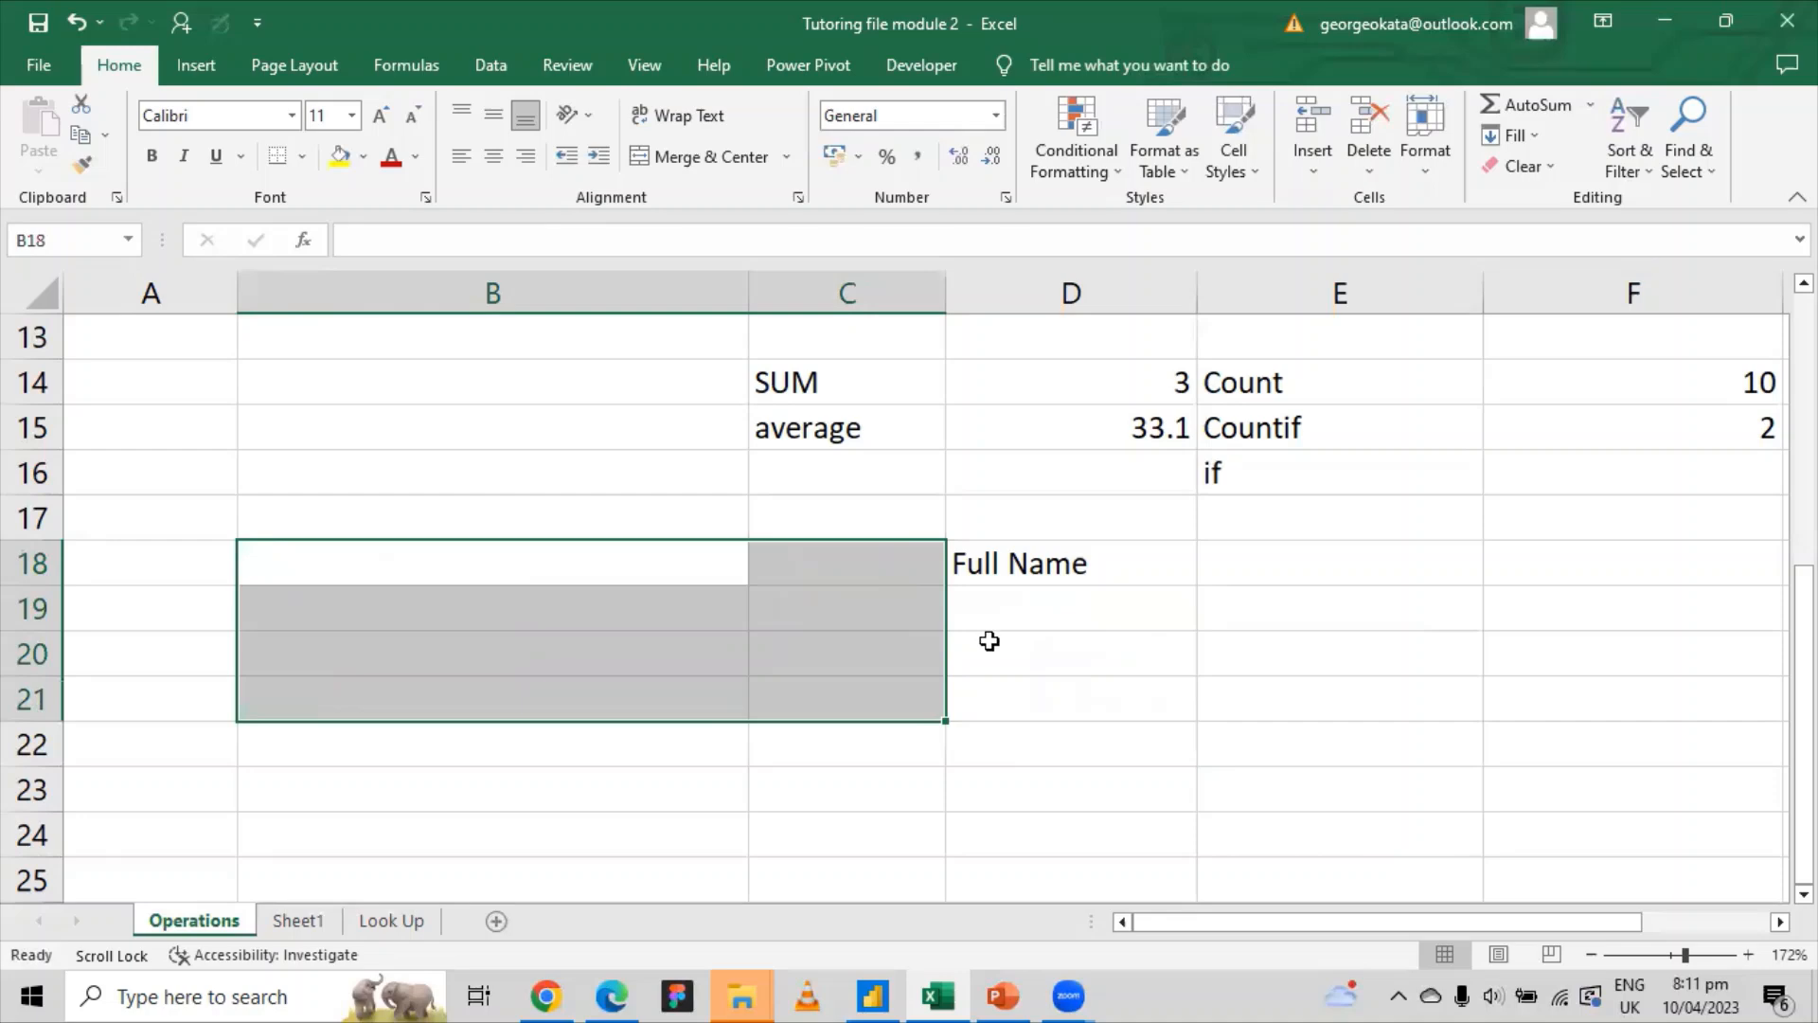
{"action": "key", "text": "ctrl+z"}
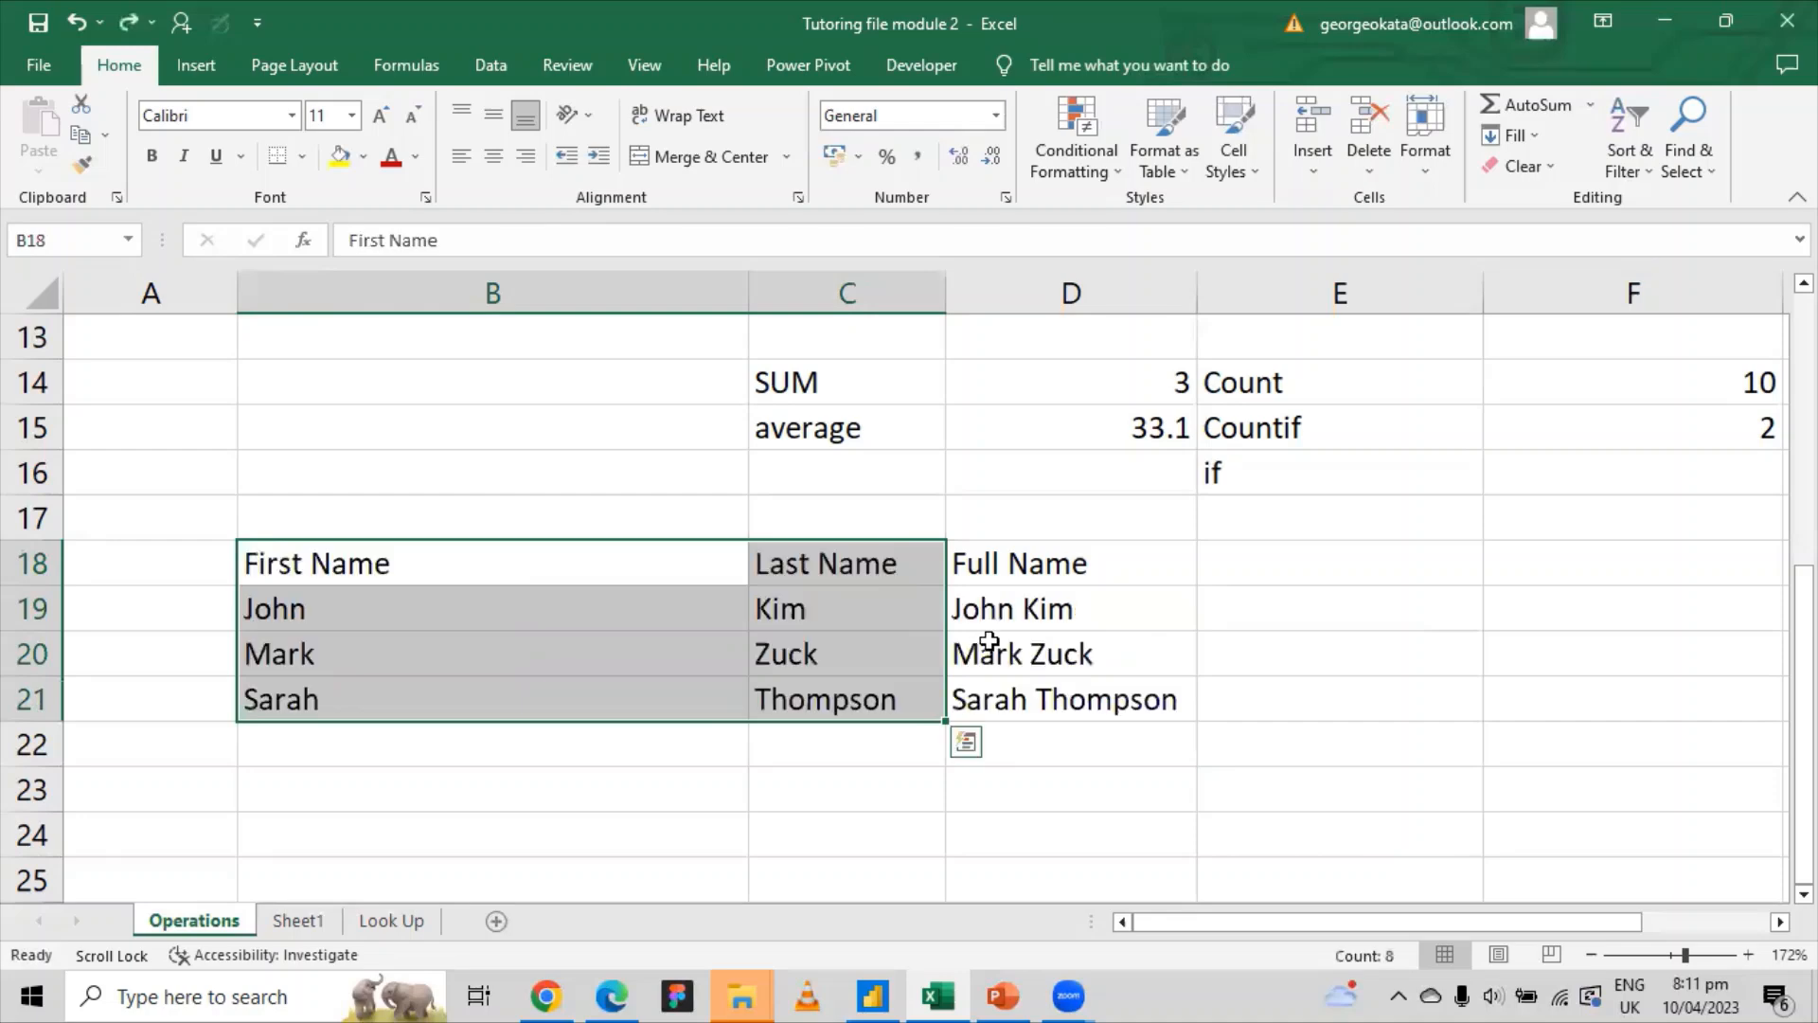
{"action": "left_click", "coordinate": [1004, 611]}
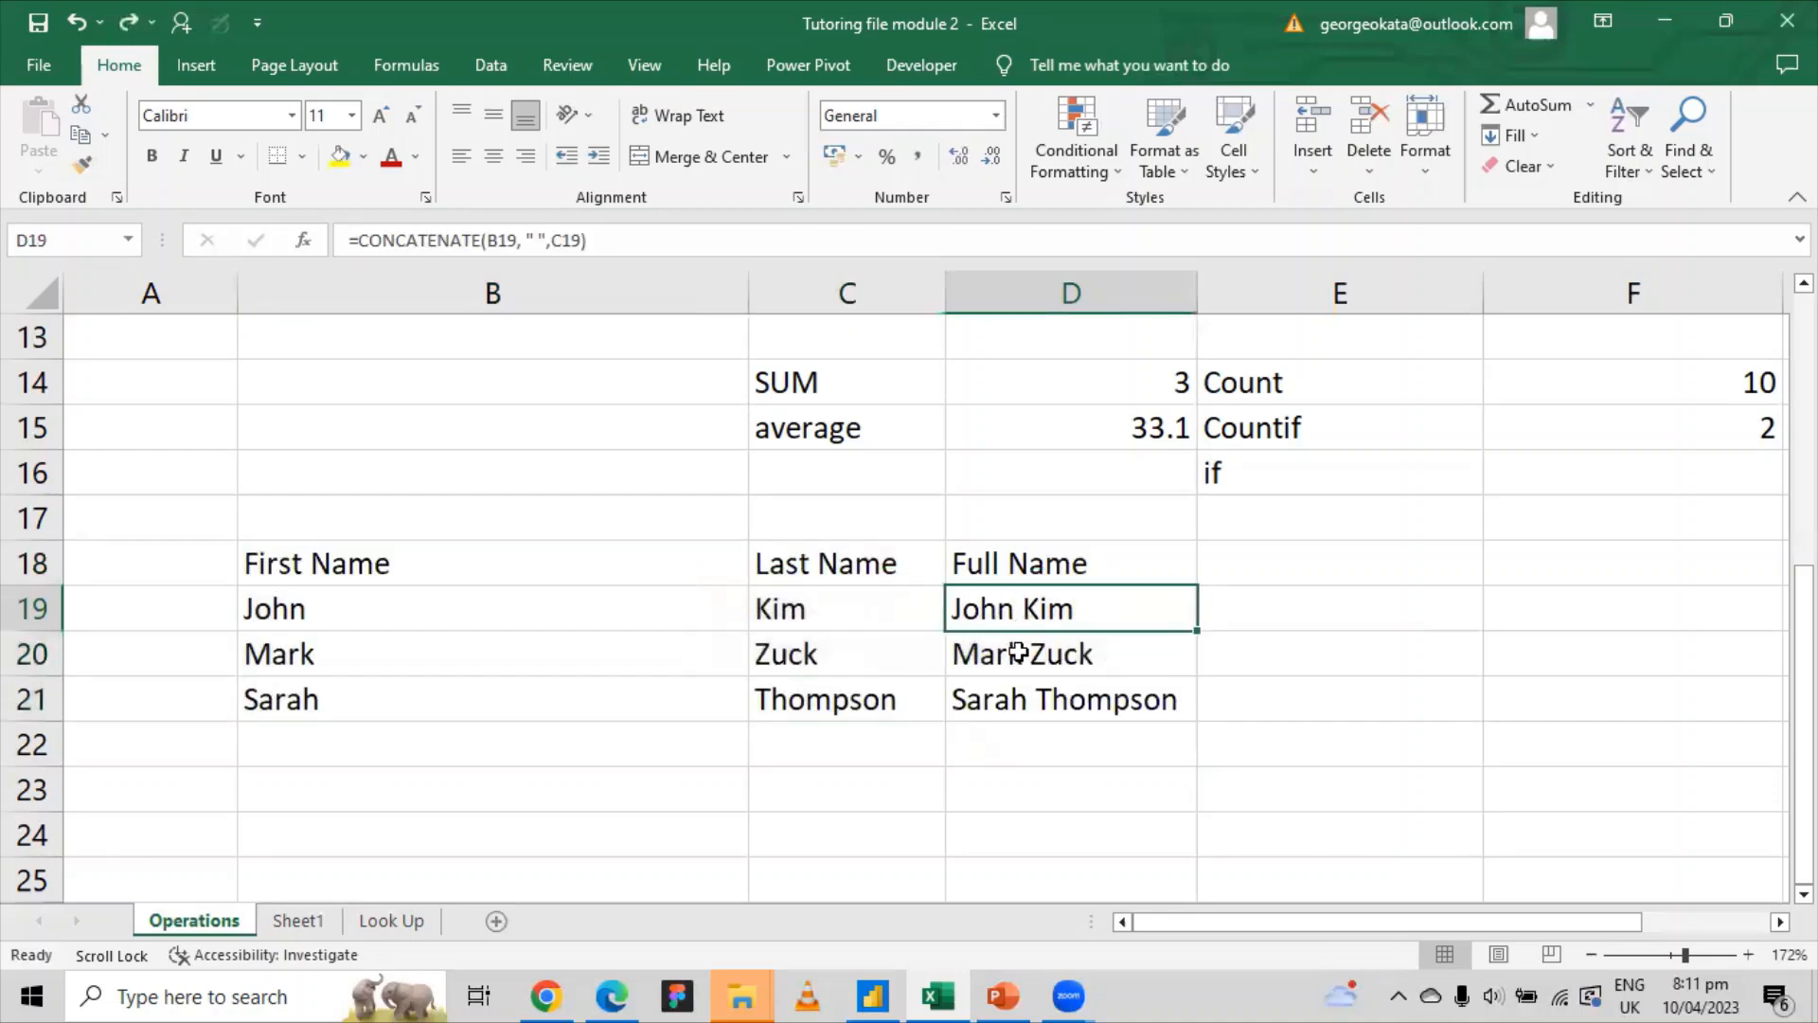
{"action": "left_click", "coordinate": [1013, 660]}
{"action": "left_click", "coordinate": [1023, 699]}
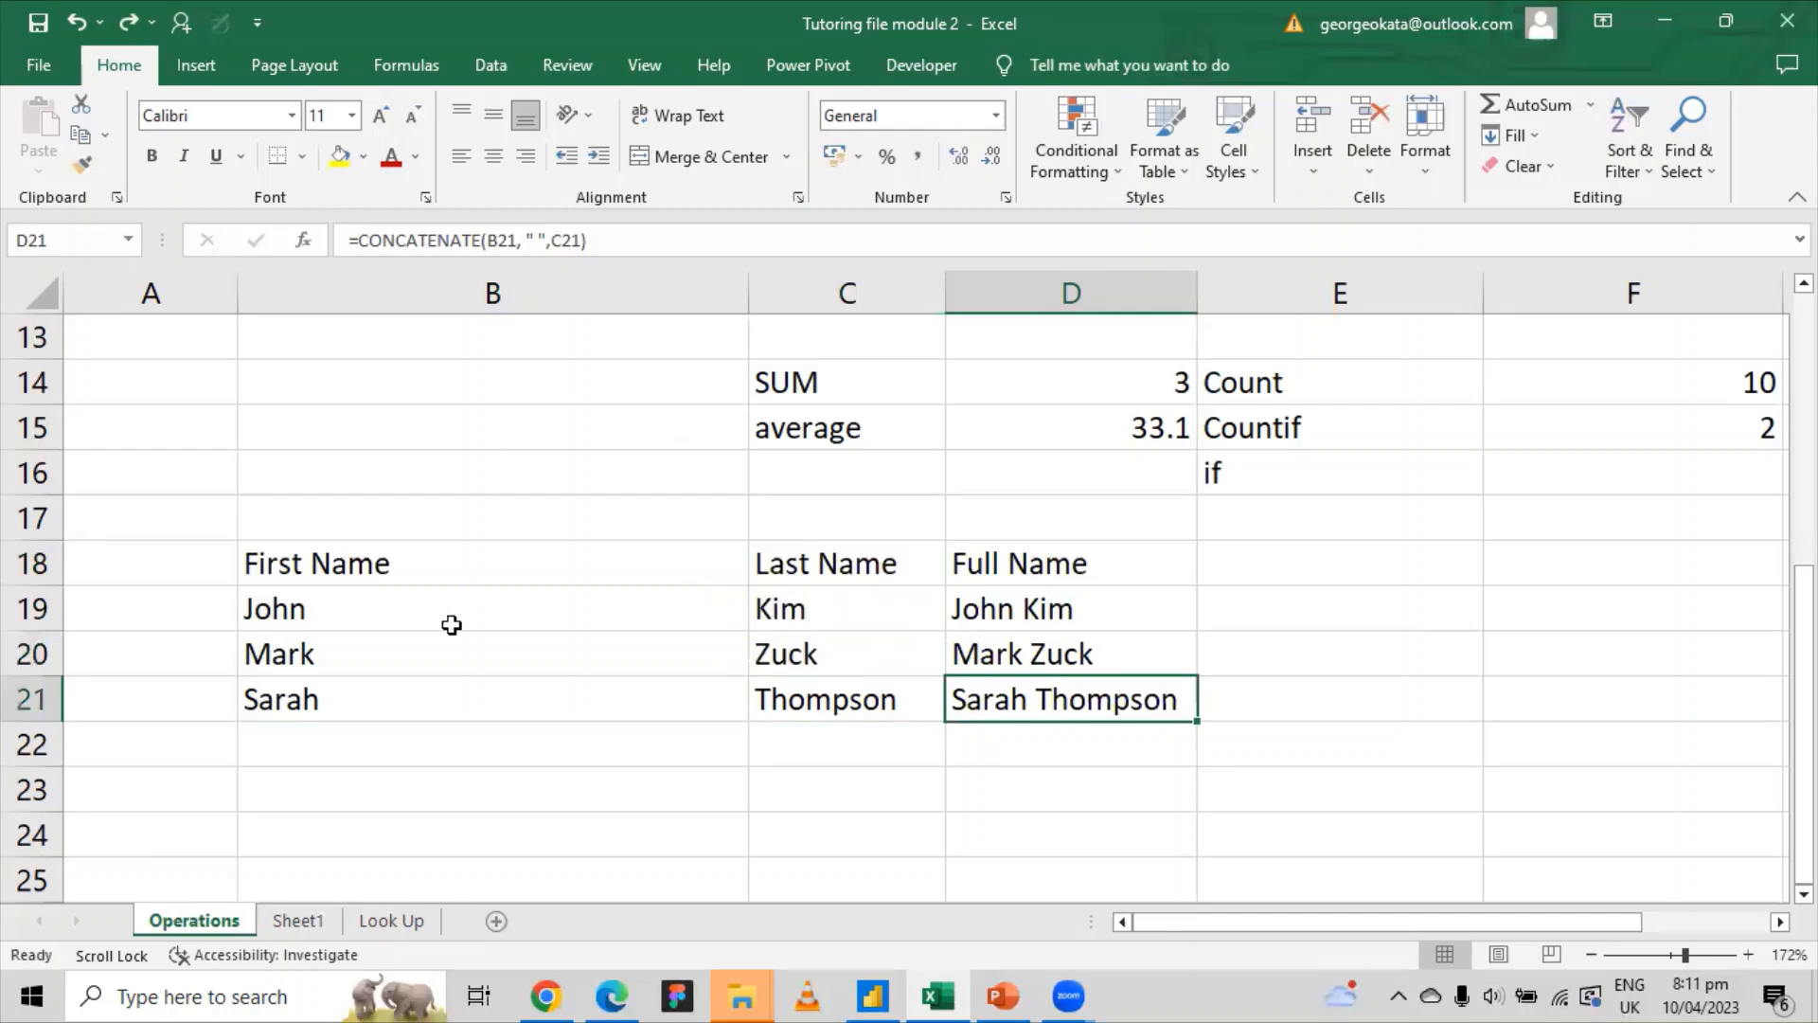
{"action": "left_click", "coordinate": [627, 620]}
{"action": "left_click", "coordinate": [827, 622]}
{"action": "left_click_drag", "start_coordinate": [327, 566], "coordinate": [864, 707]}
{"action": "key", "text": "Delete"}
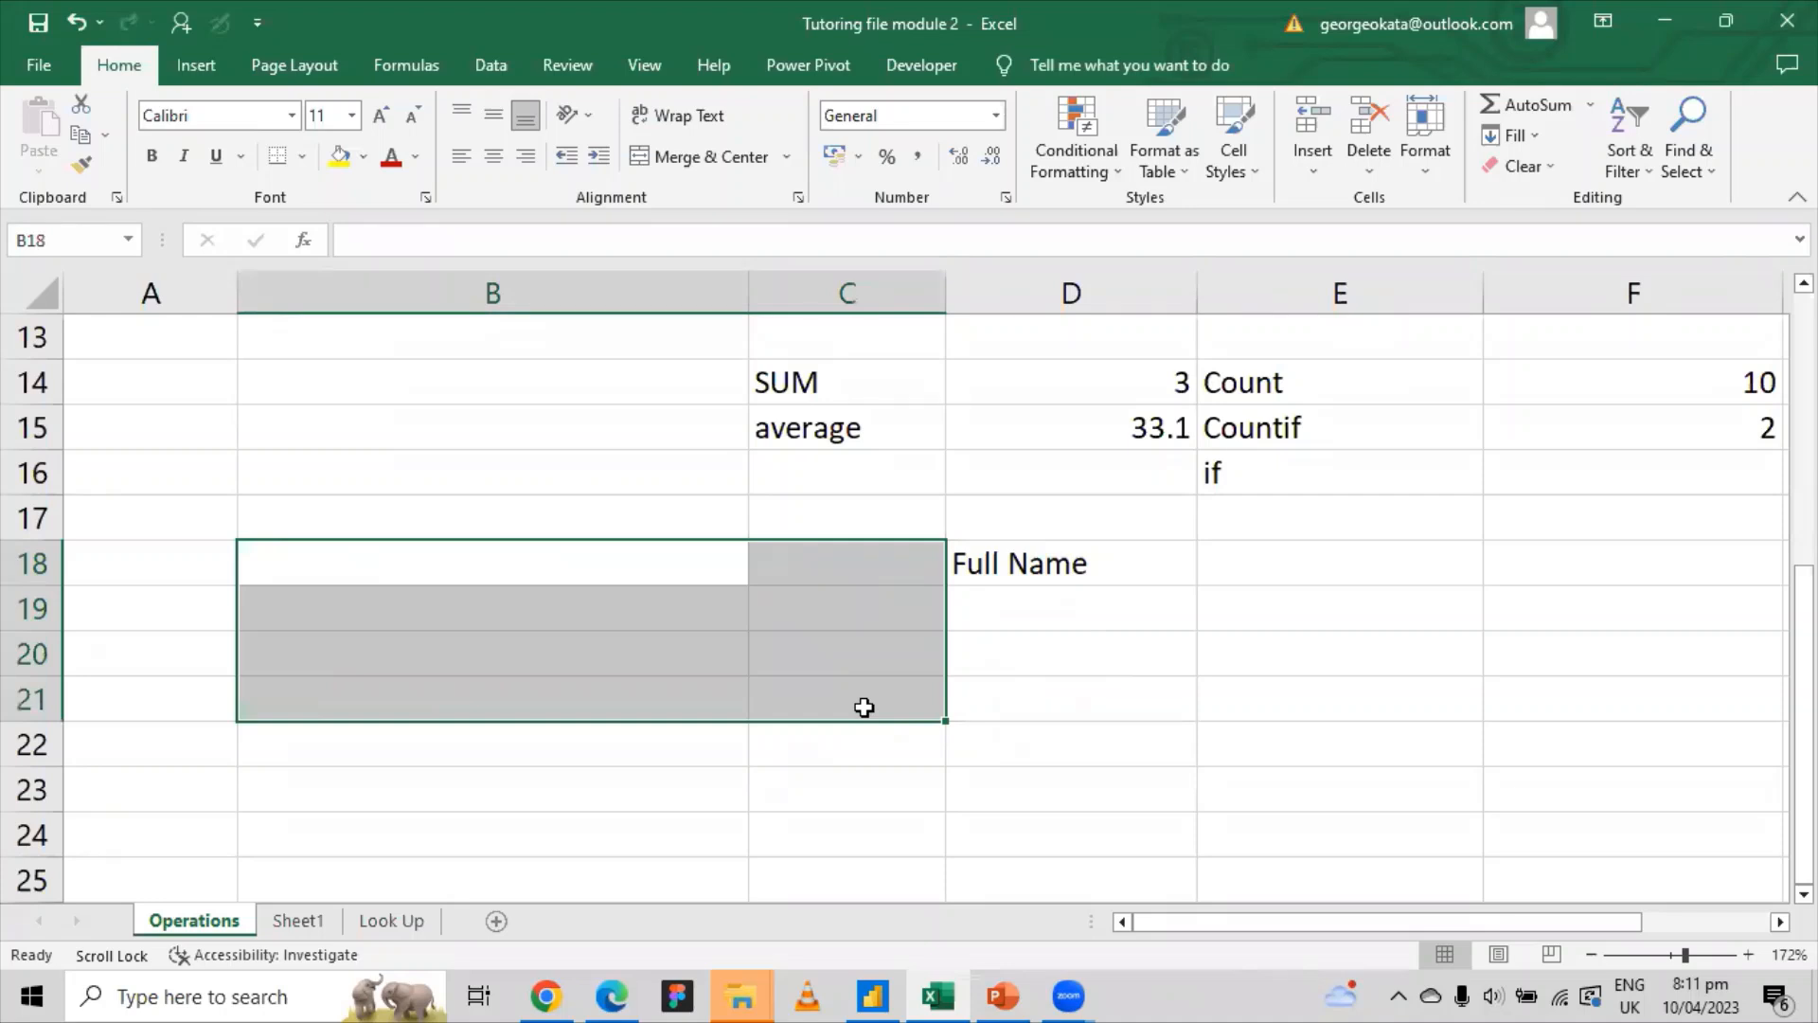
{"action": "key", "text": "ctrl+z"}
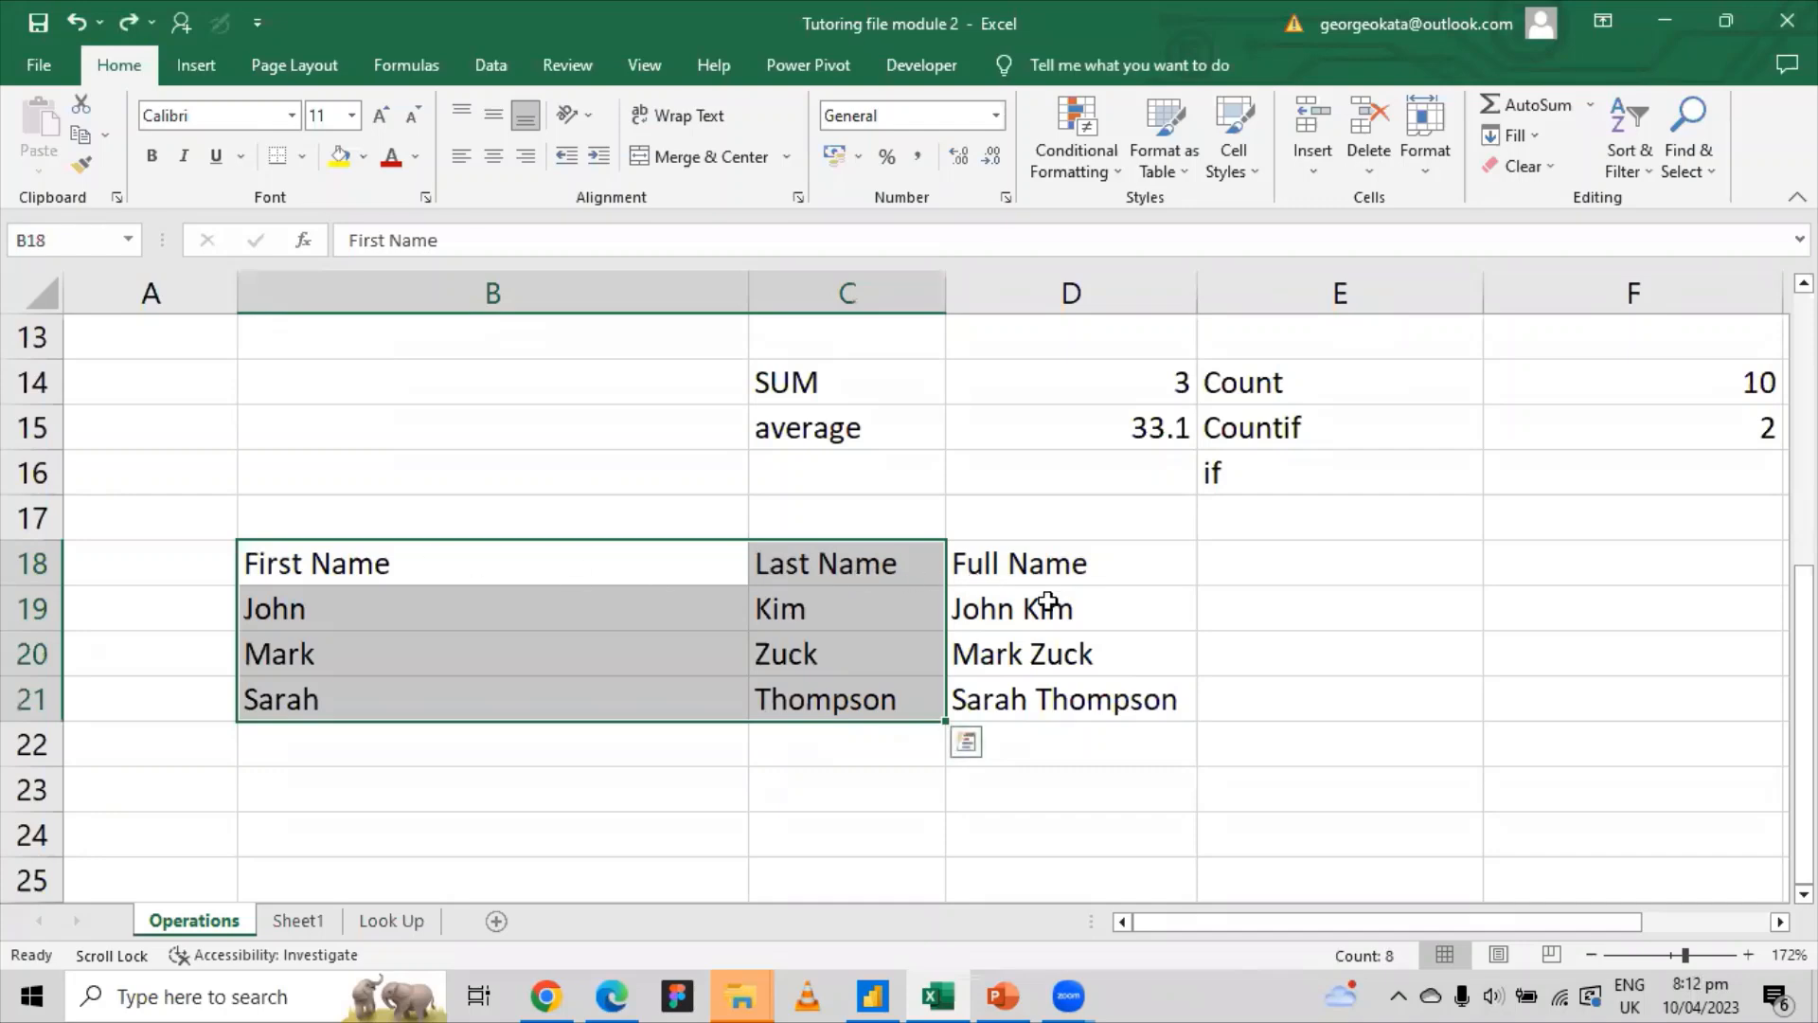
{"action": "left_click_drag", "start_coordinate": [1048, 603], "coordinate": [1047, 698]}
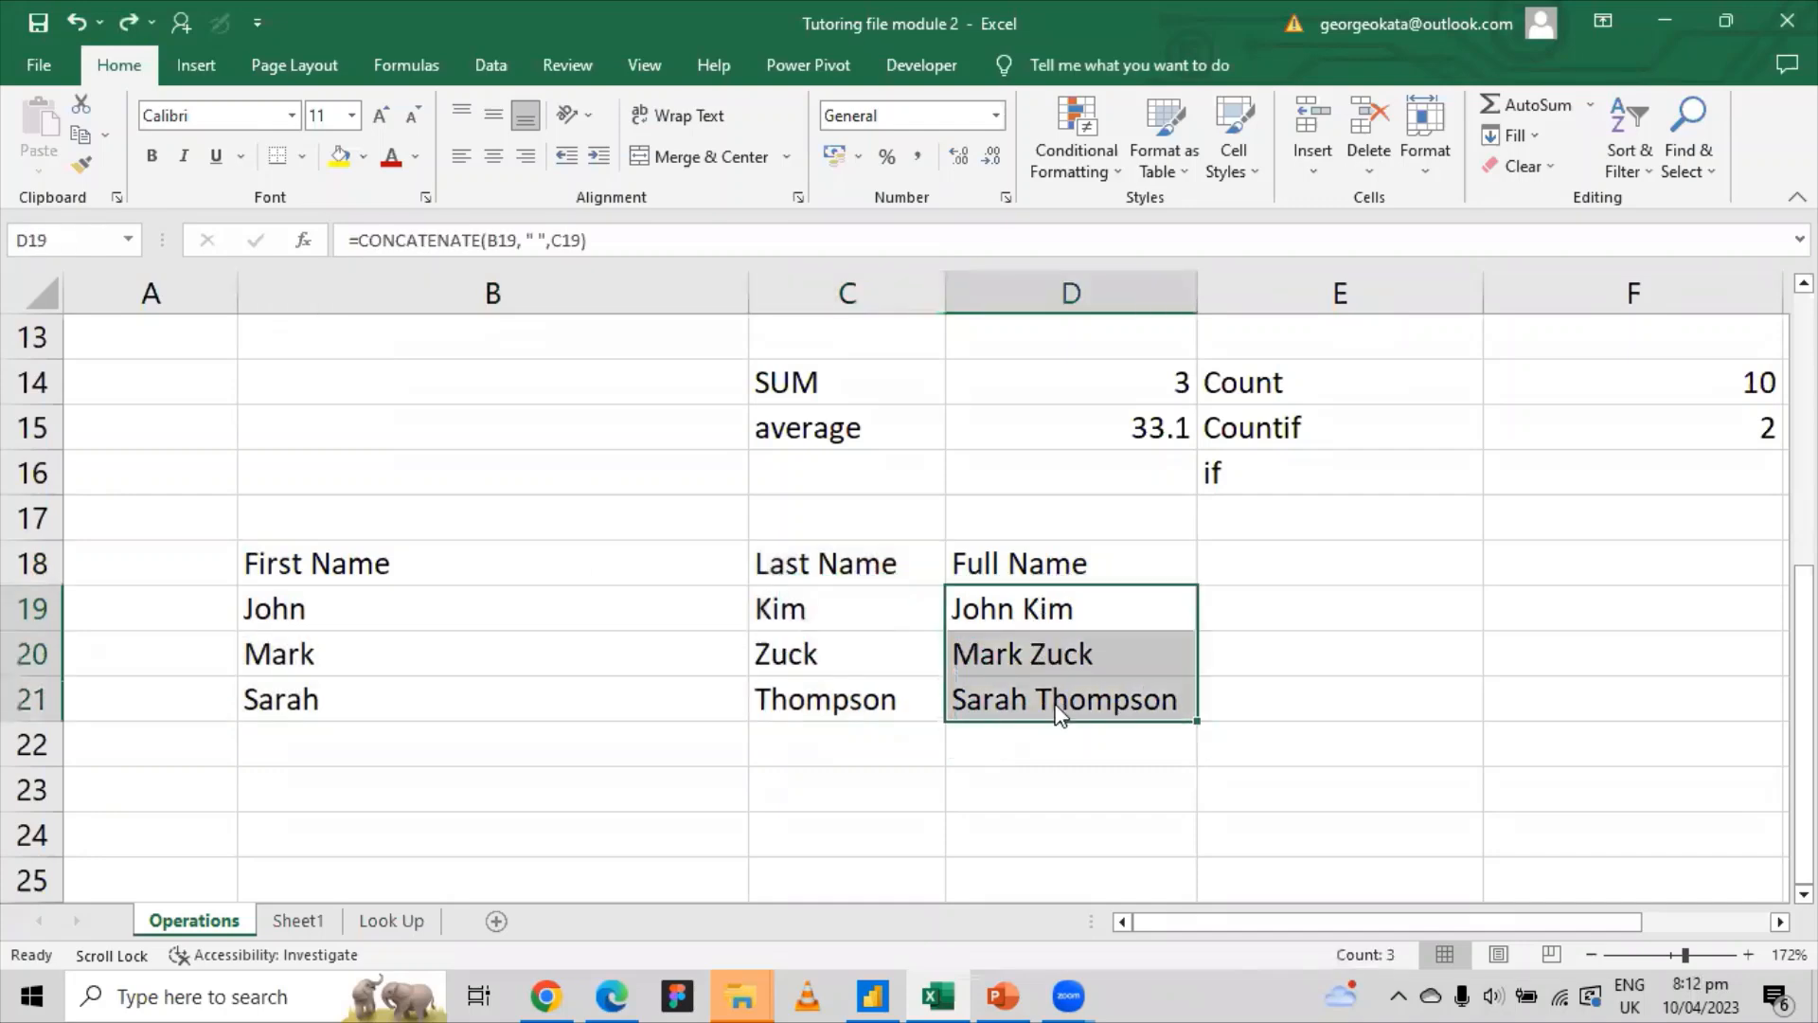
Step: Convert the three full names to plain values with copy and paste values
{"action": "right_click", "coordinate": [1058, 712]}
{"action": "left_click", "coordinate": [1134, 159]}
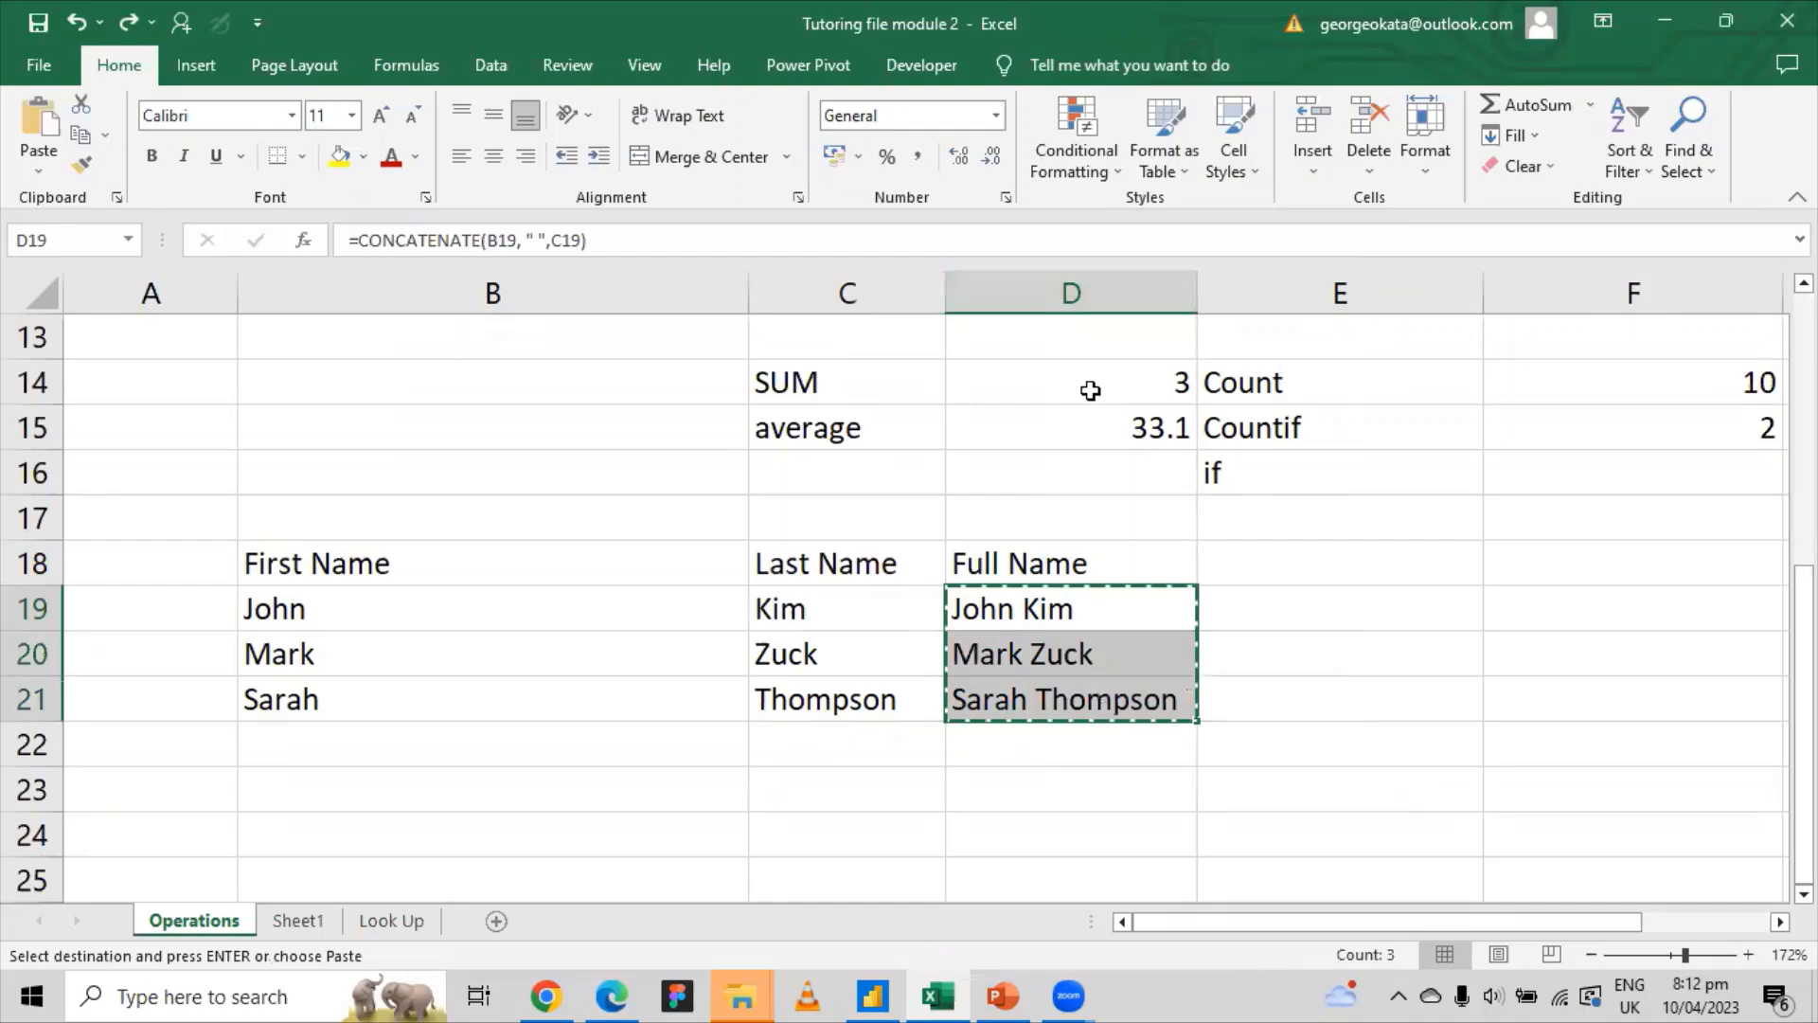
{"action": "right_click", "coordinate": [1034, 609]}
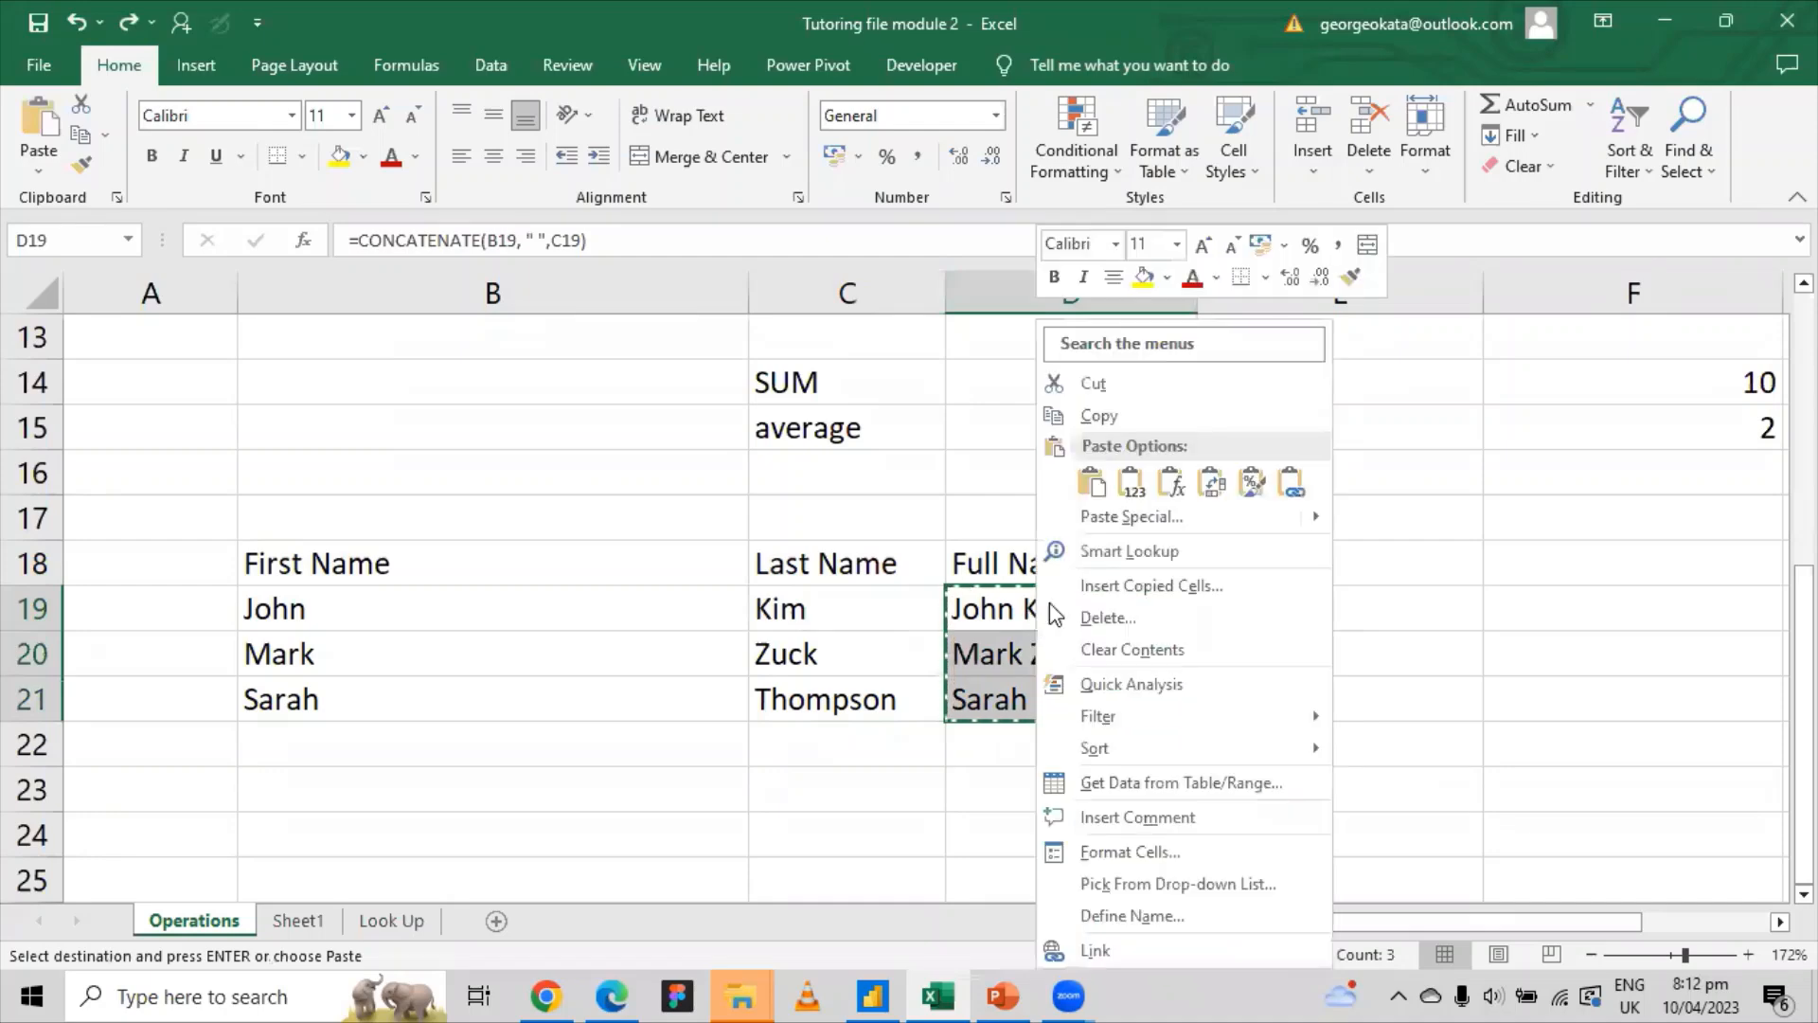
{"action": "left_click", "coordinate": [1135, 493]}
Step: Clear the First Name and Last Name lists in B18:C21
{"action": "scroll", "coordinate": [1457, 532], "scroll_direction": "up", "scroll_amount": 3}
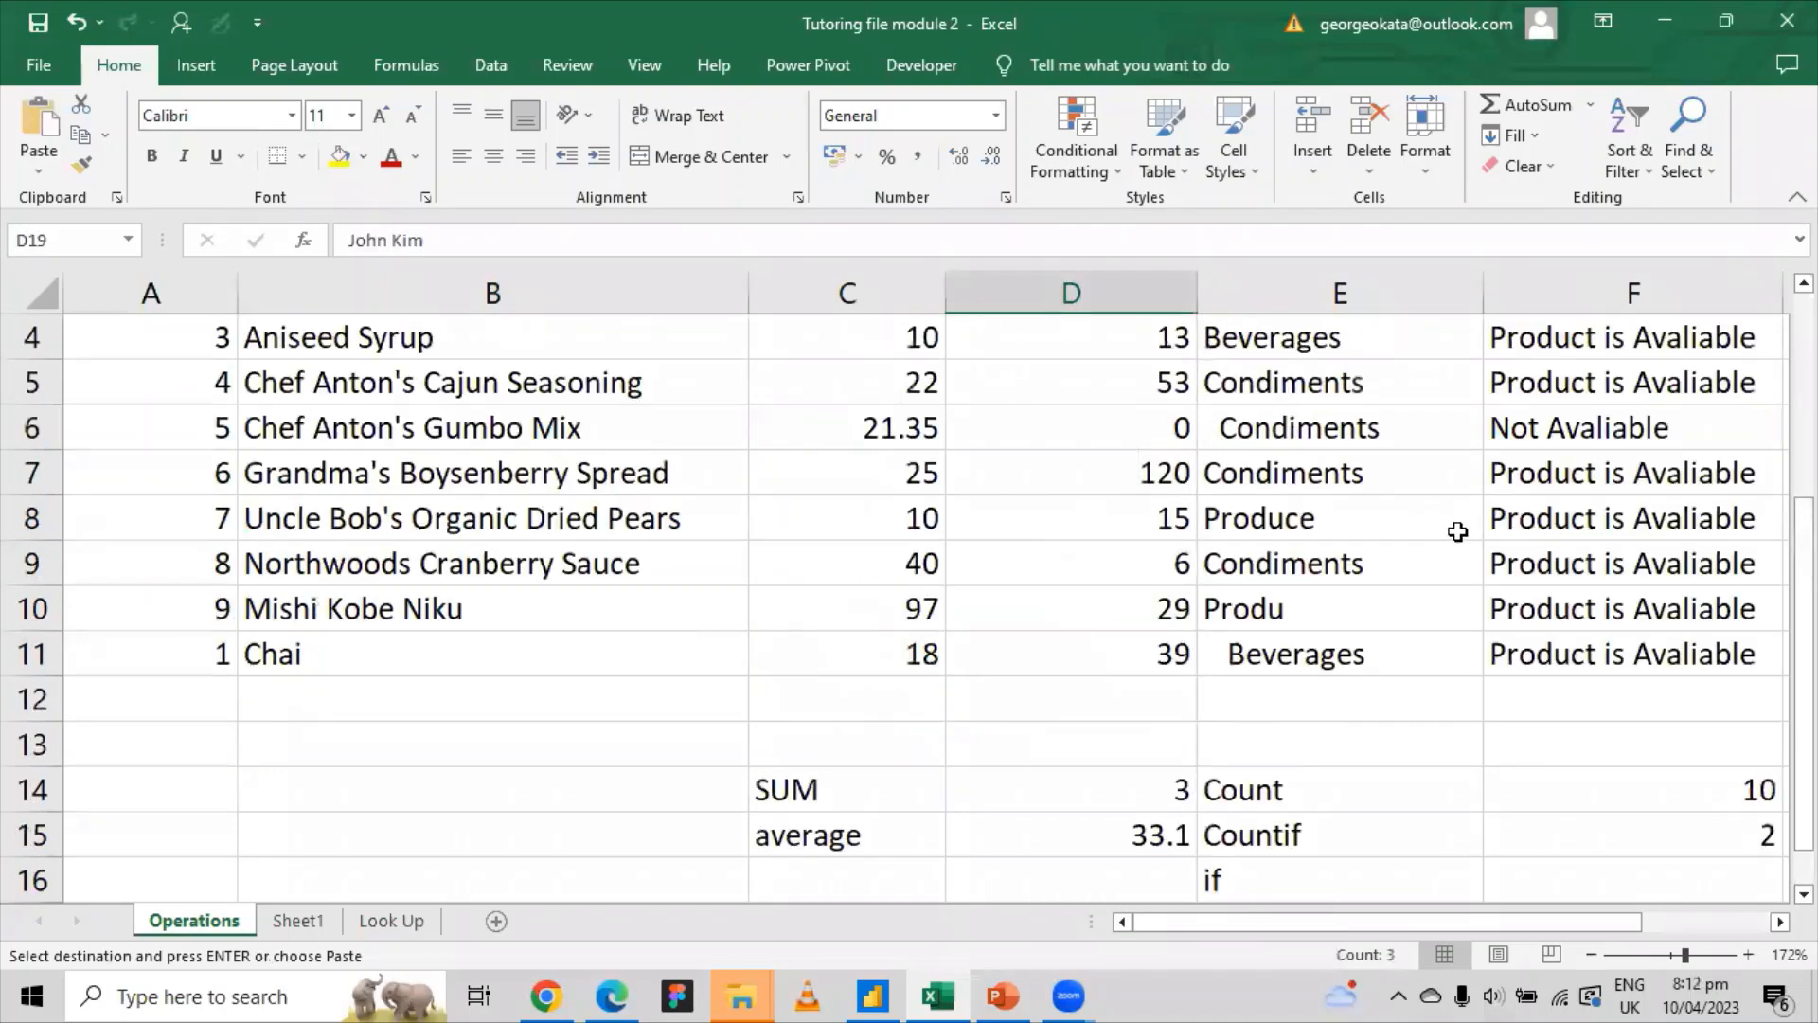
{"action": "scroll", "coordinate": [1458, 533], "scroll_direction": "up", "scroll_amount": 1}
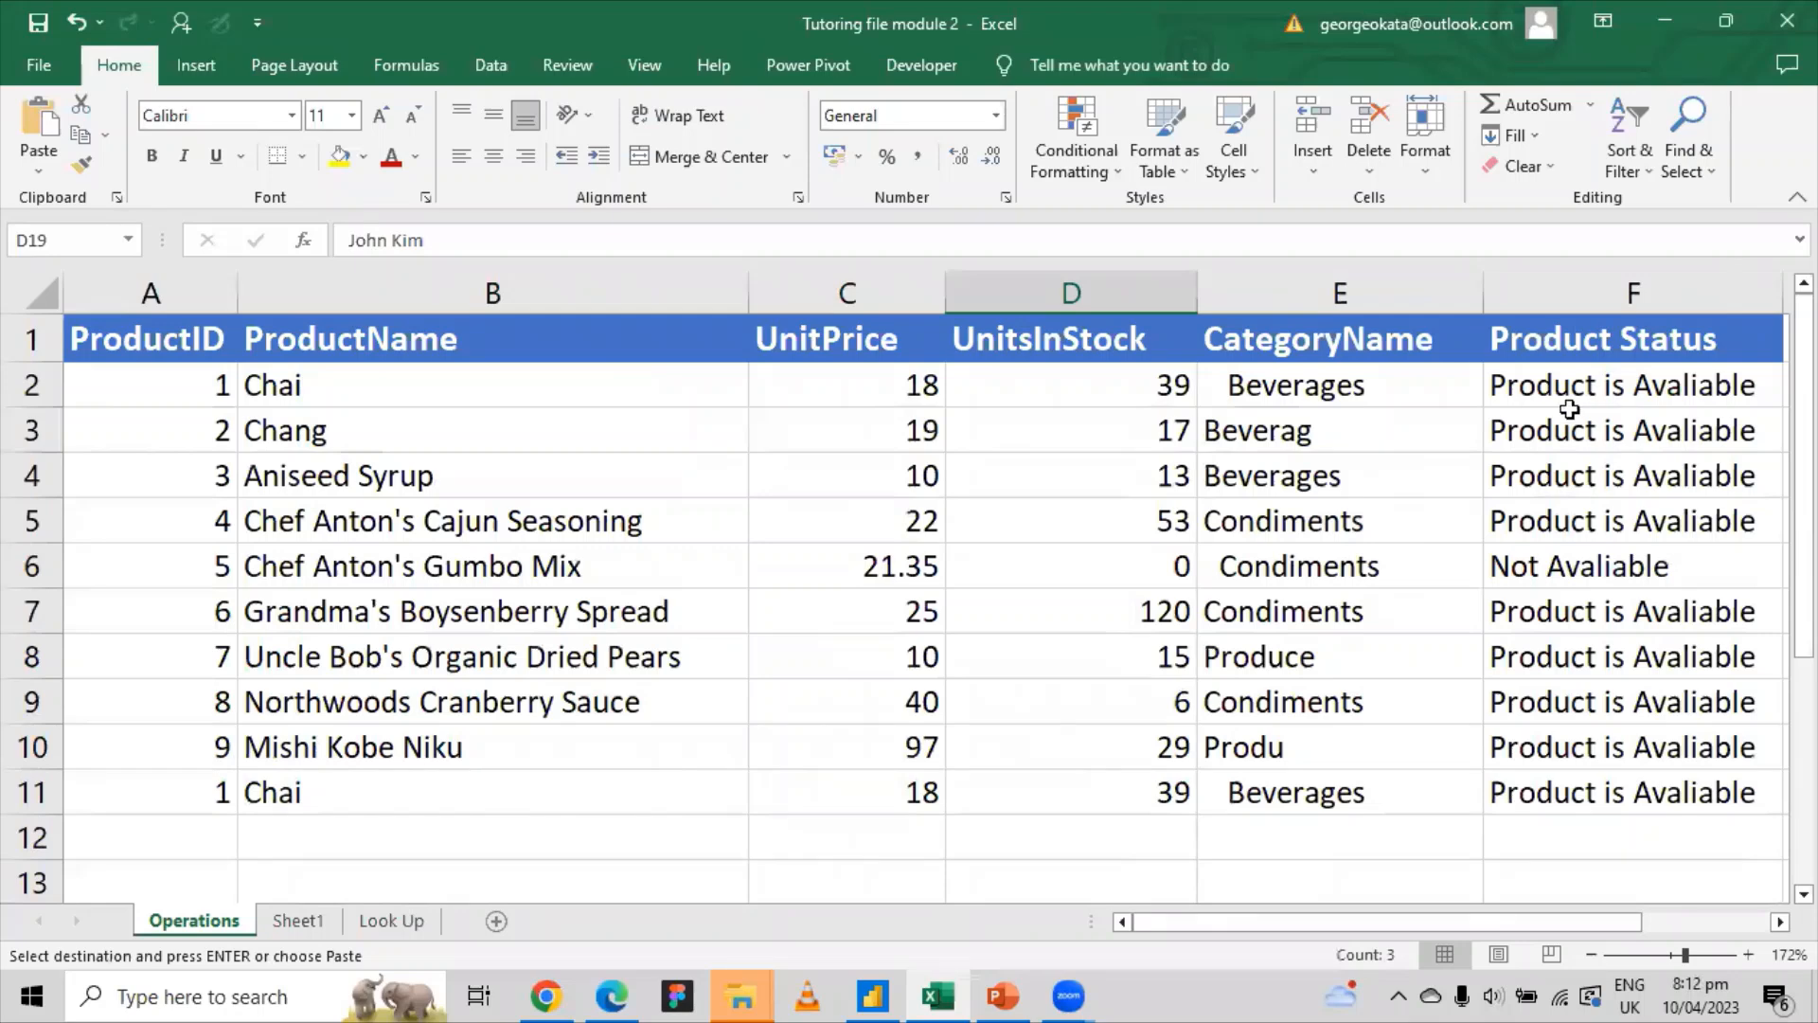
{"action": "scroll", "coordinate": [1095, 597], "scroll_direction": "down", "scroll_amount": 4}
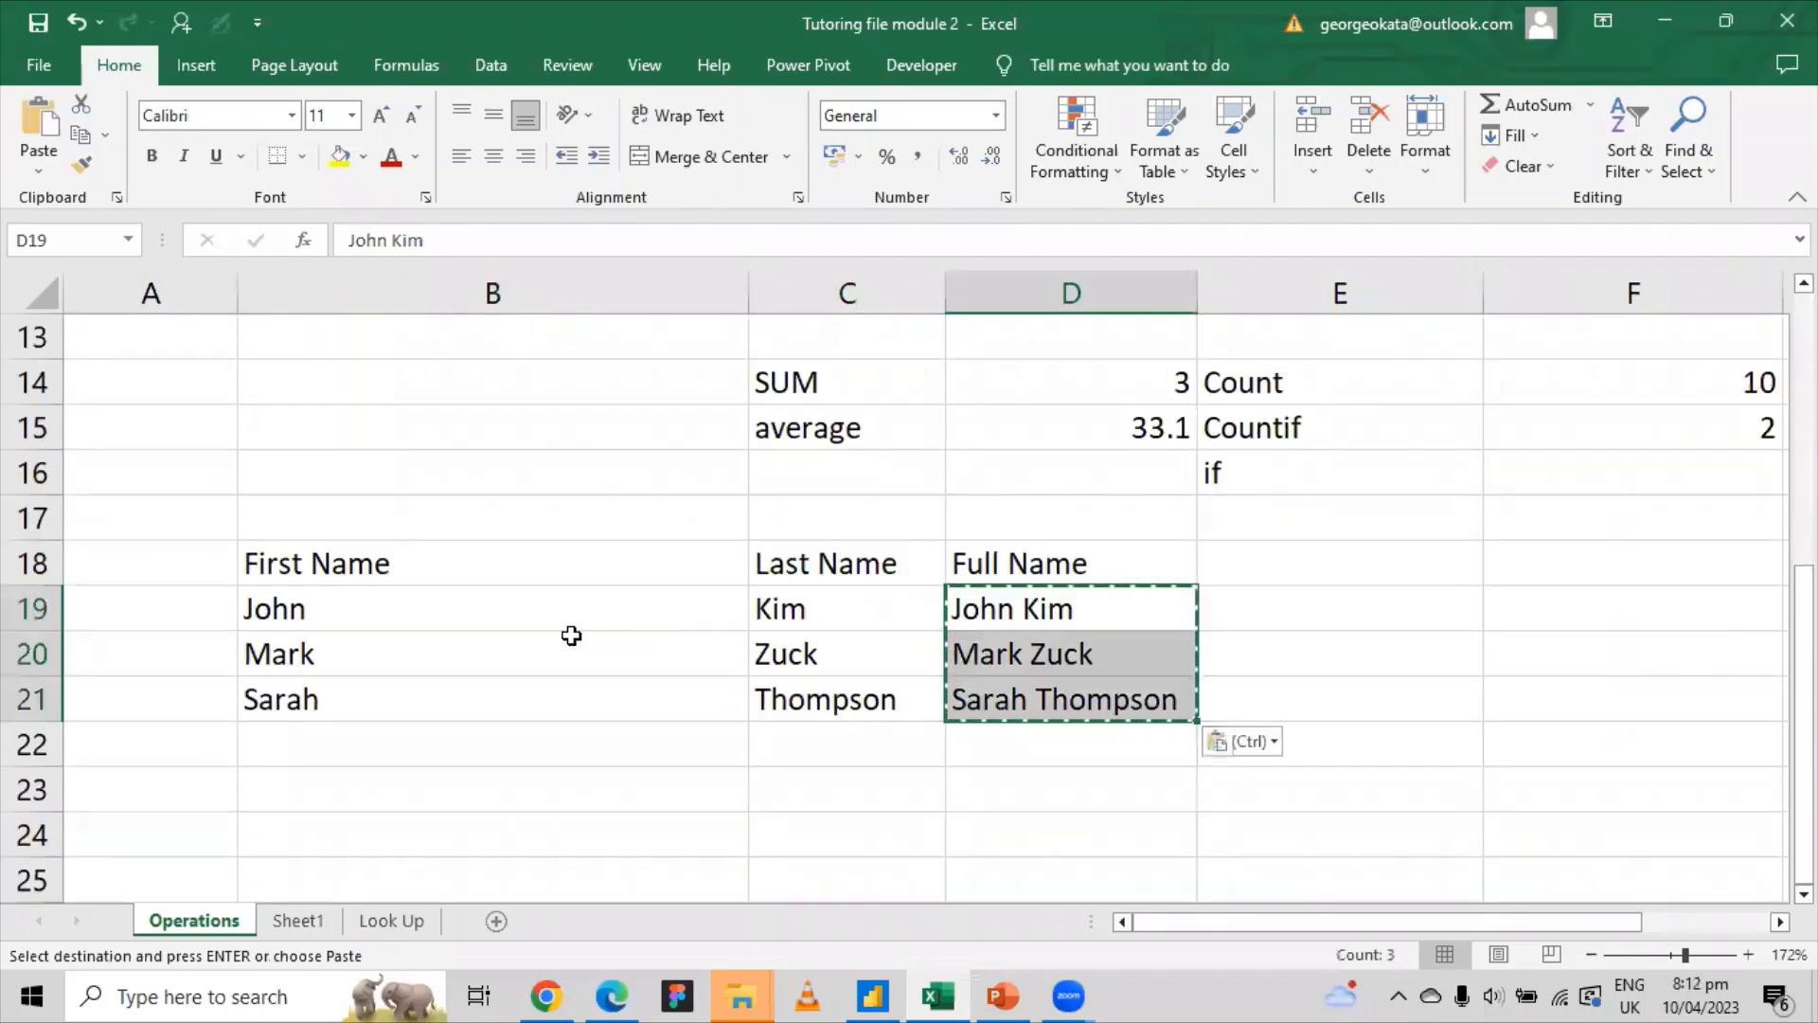
{"action": "left_click", "coordinate": [405, 609]}
{"action": "key", "text": "Escape"}
{"action": "left_click_drag", "start_coordinate": [373, 609], "coordinate": [812, 649]}
{"action": "left_click_drag", "start_coordinate": [373, 559], "coordinate": [827, 687]}
{"action": "key", "text": "Delete"}
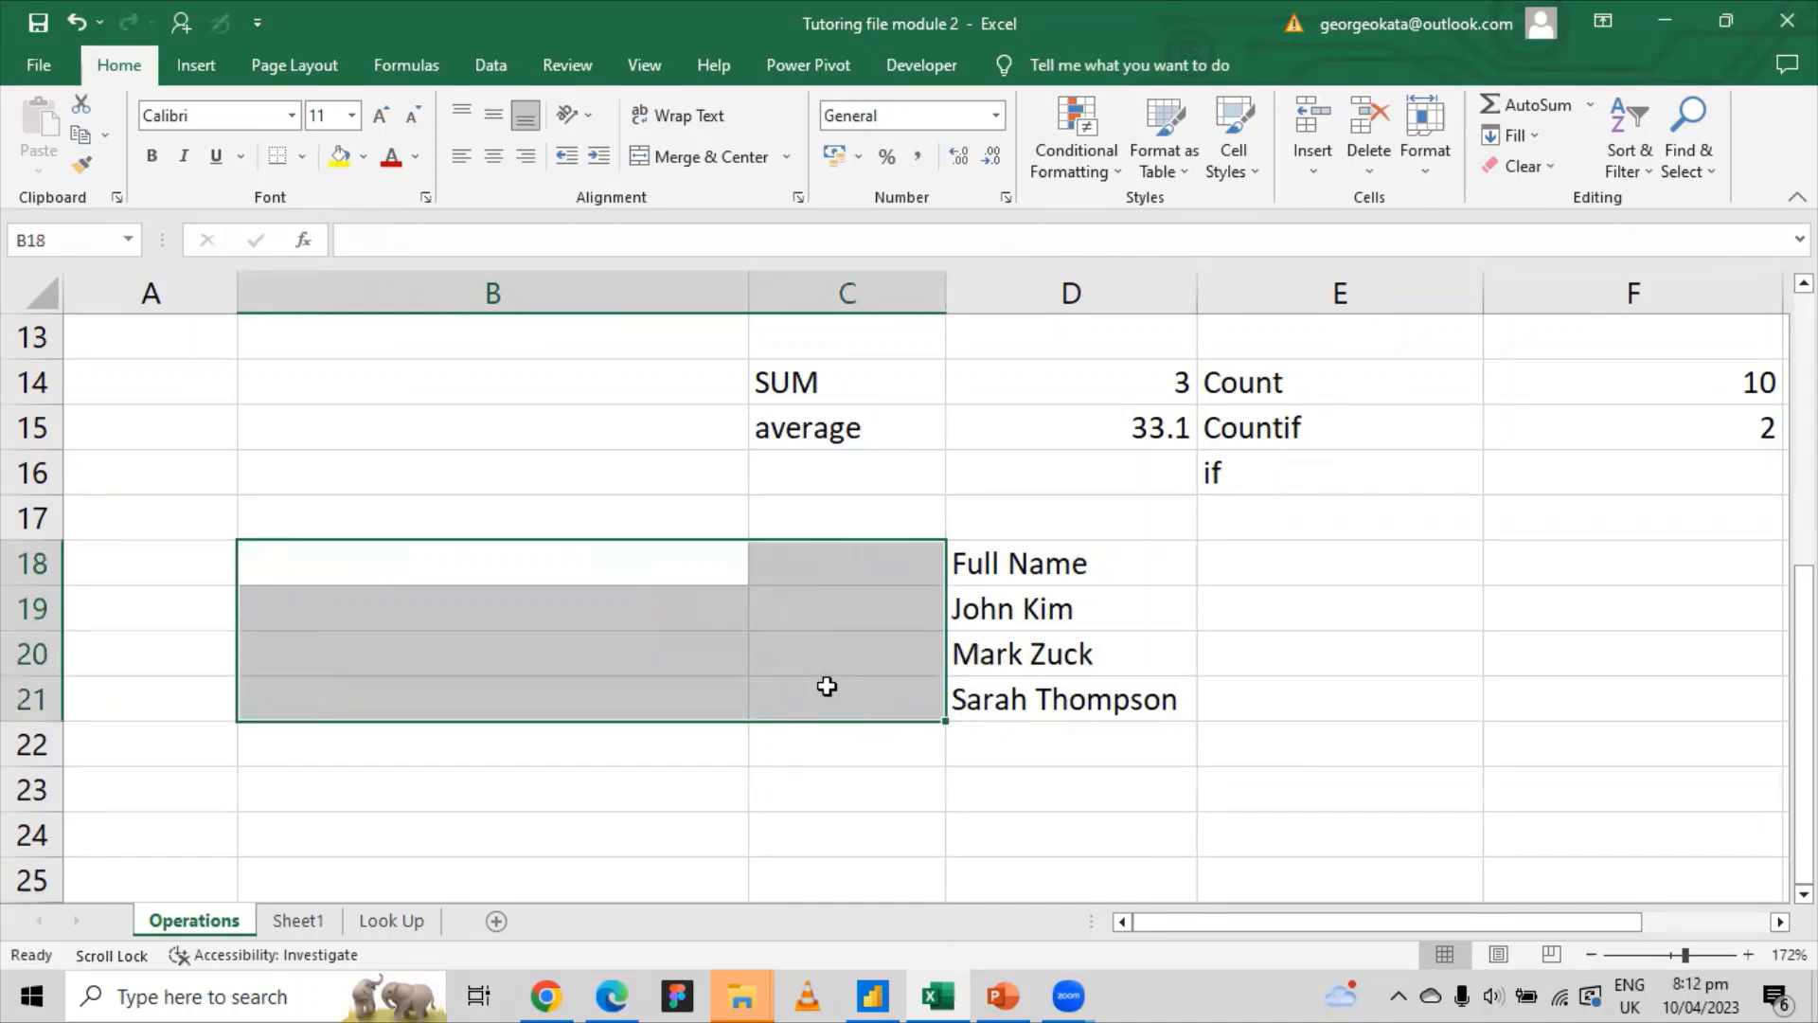
Step: Check the remaining Full Name entries and the emptied name cells
{"action": "left_click", "coordinate": [1067, 575]}
{"action": "left_click", "coordinate": [1070, 618]}
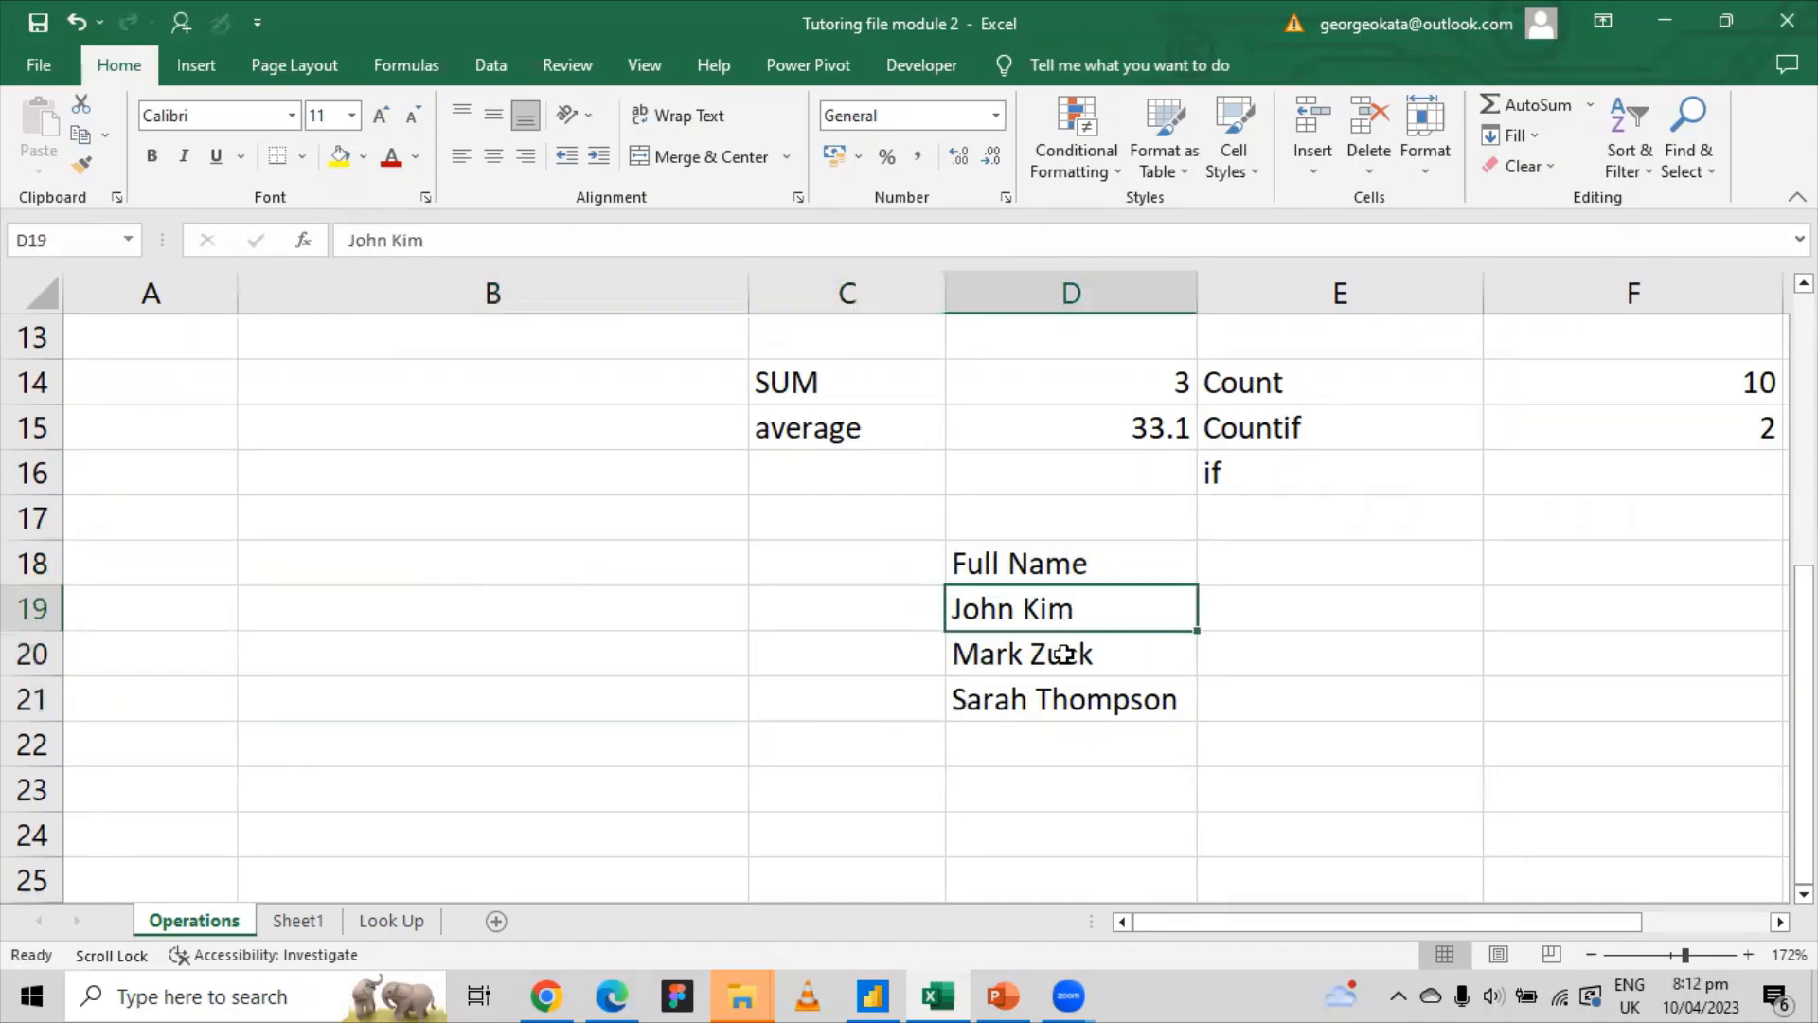
{"action": "left_click", "coordinate": [1065, 654]}
{"action": "left_click", "coordinate": [1050, 699]}
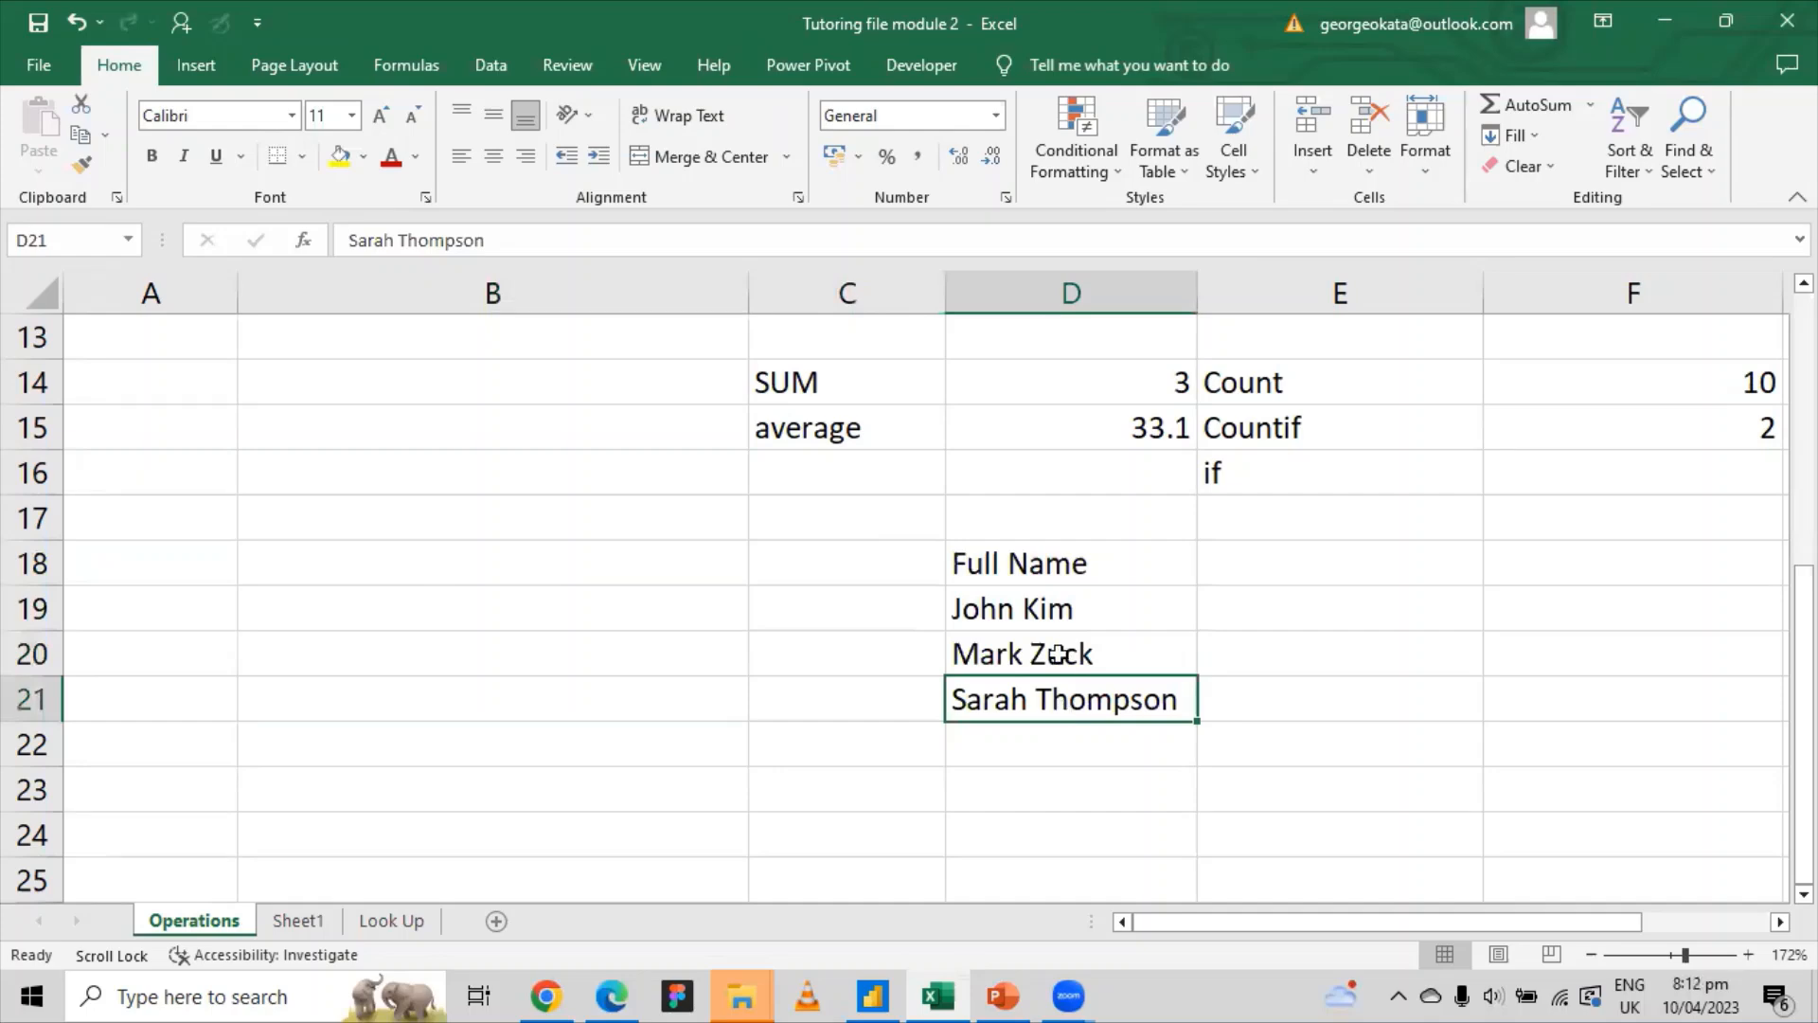
{"action": "left_click", "coordinate": [1014, 617]}
{"action": "left_click", "coordinate": [833, 616]}
{"action": "left_click", "coordinate": [568, 617]}
{"action": "left_click", "coordinate": [805, 619]}
{"action": "left_click", "coordinate": [593, 626]}
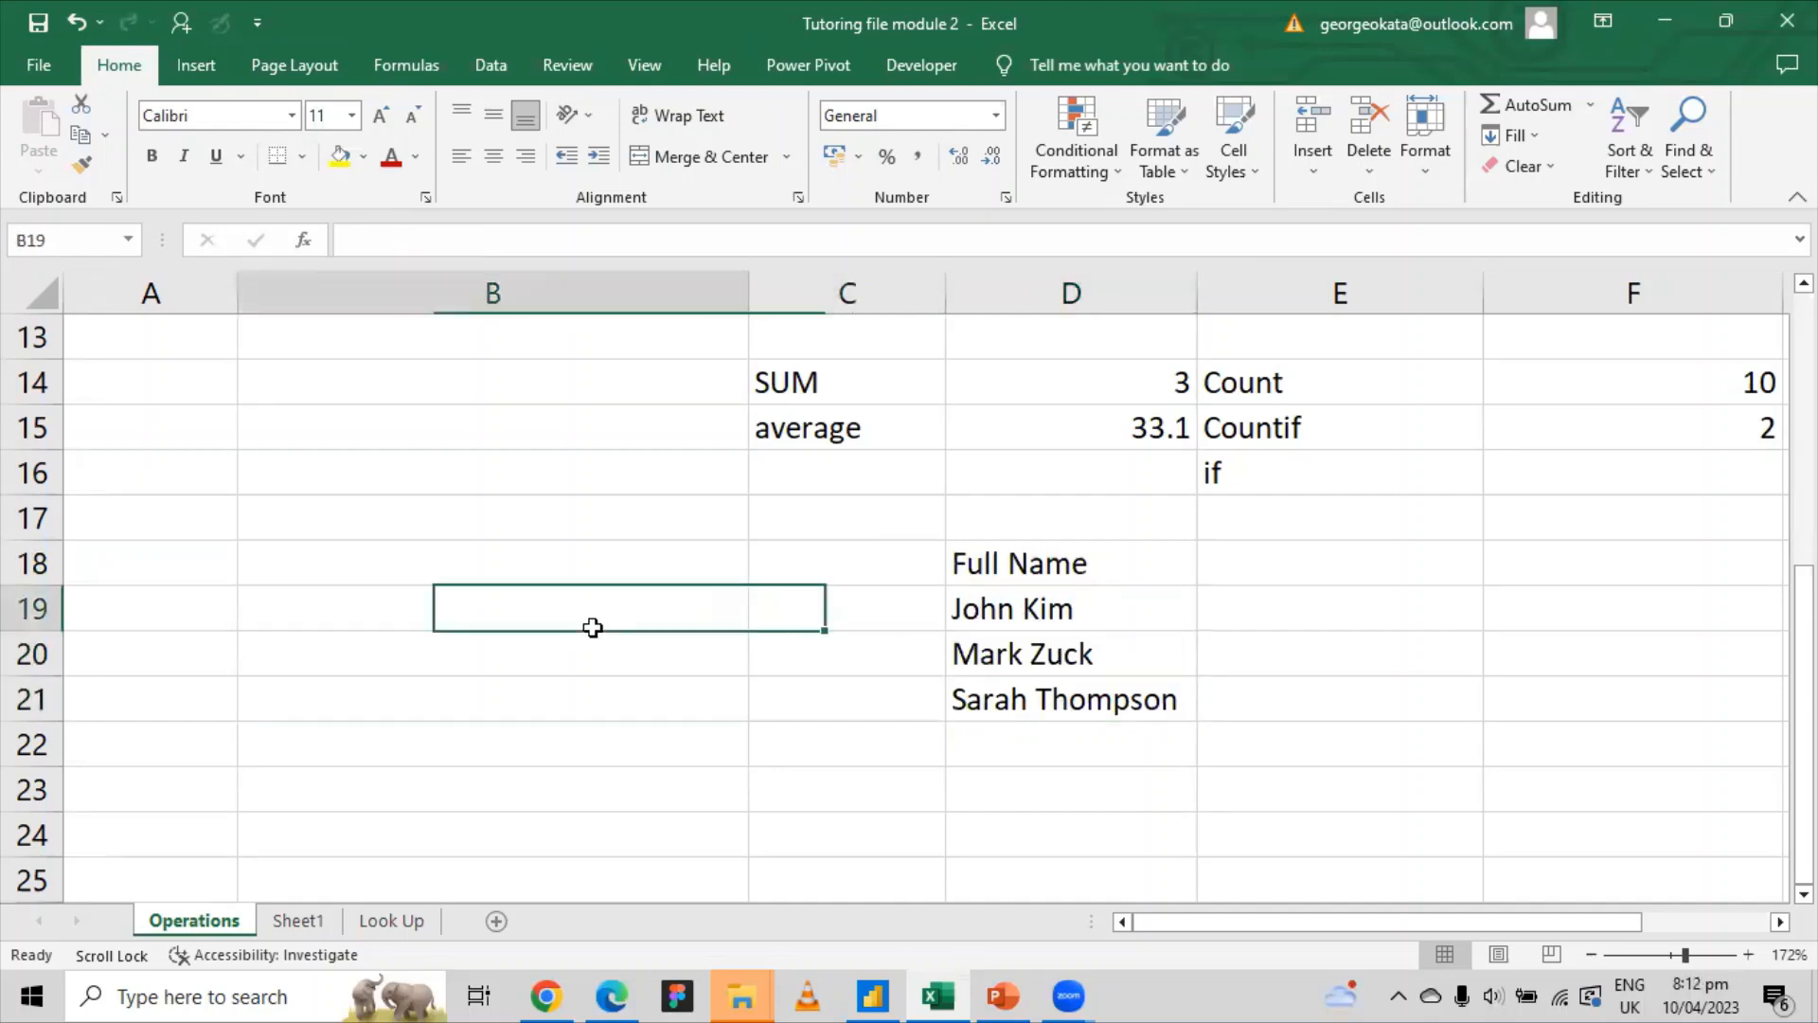
{"action": "left_click", "coordinate": [815, 620]}
{"action": "left_click", "coordinate": [625, 620]}
{"action": "left_click", "coordinate": [839, 620]}
Step: Select the Full Name list block and delete it
{"action": "left_click_drag", "start_coordinate": [989, 590], "coordinate": [1059, 692]}
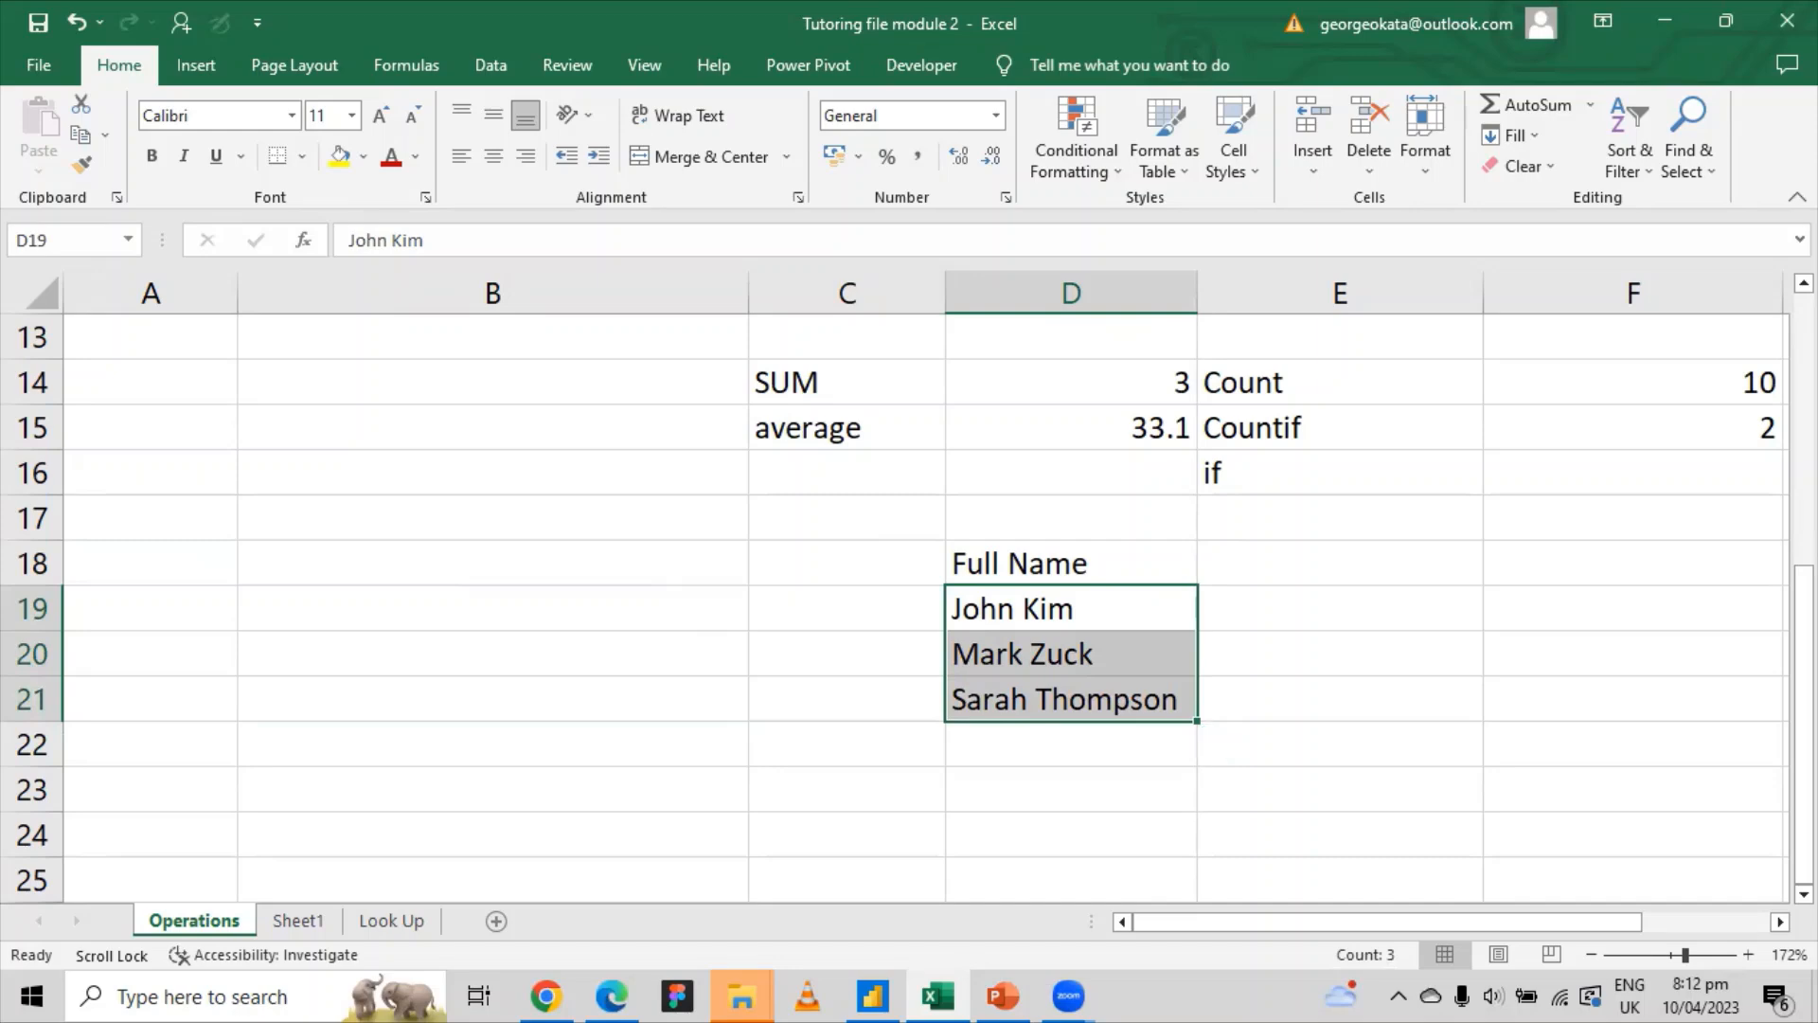
{"action": "left_click_drag", "start_coordinate": [934, 549], "coordinate": [1122, 678]}
{"action": "key", "text": "Delete"}
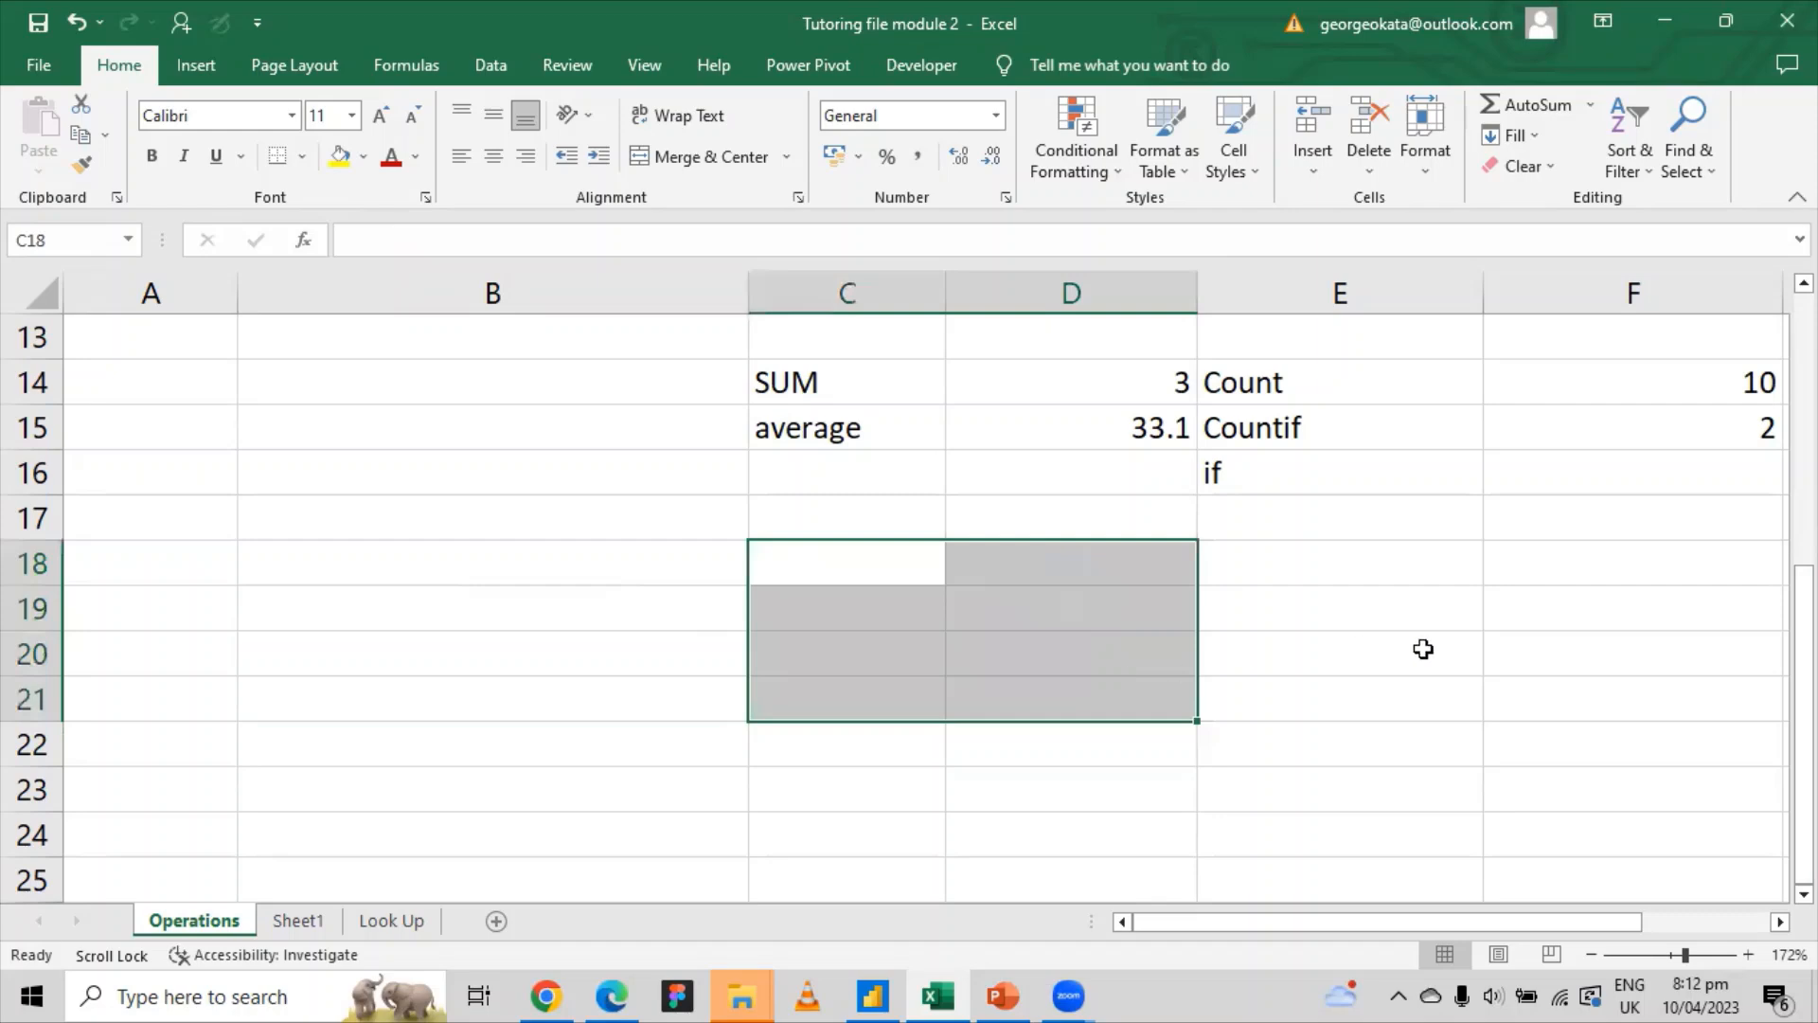
Step: Type the labels Min and Max in C16 and C17 below average
{"action": "scroll", "coordinate": [1495, 653], "scroll_direction": "up", "scroll_amount": 3}
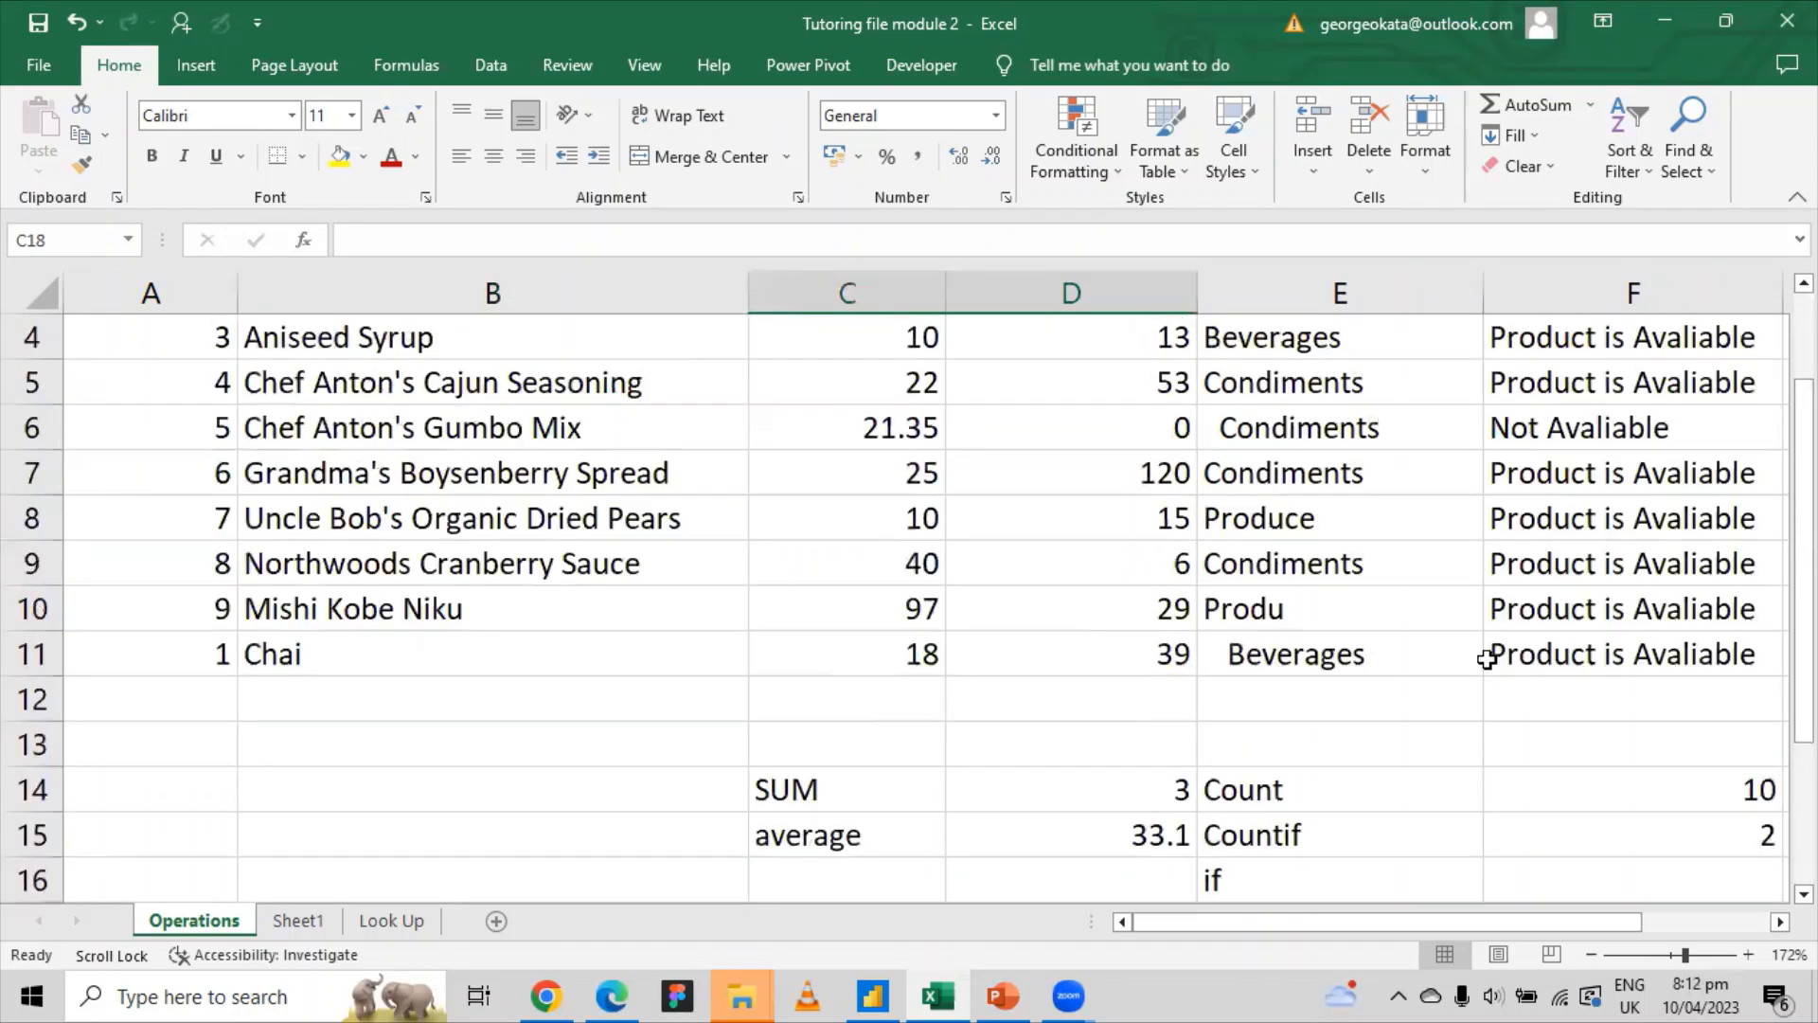
{"action": "scroll", "coordinate": [1364, 646], "scroll_direction": "up", "scroll_amount": 1}
{"action": "scroll", "coordinate": [1364, 646], "scroll_direction": "down", "scroll_amount": 3}
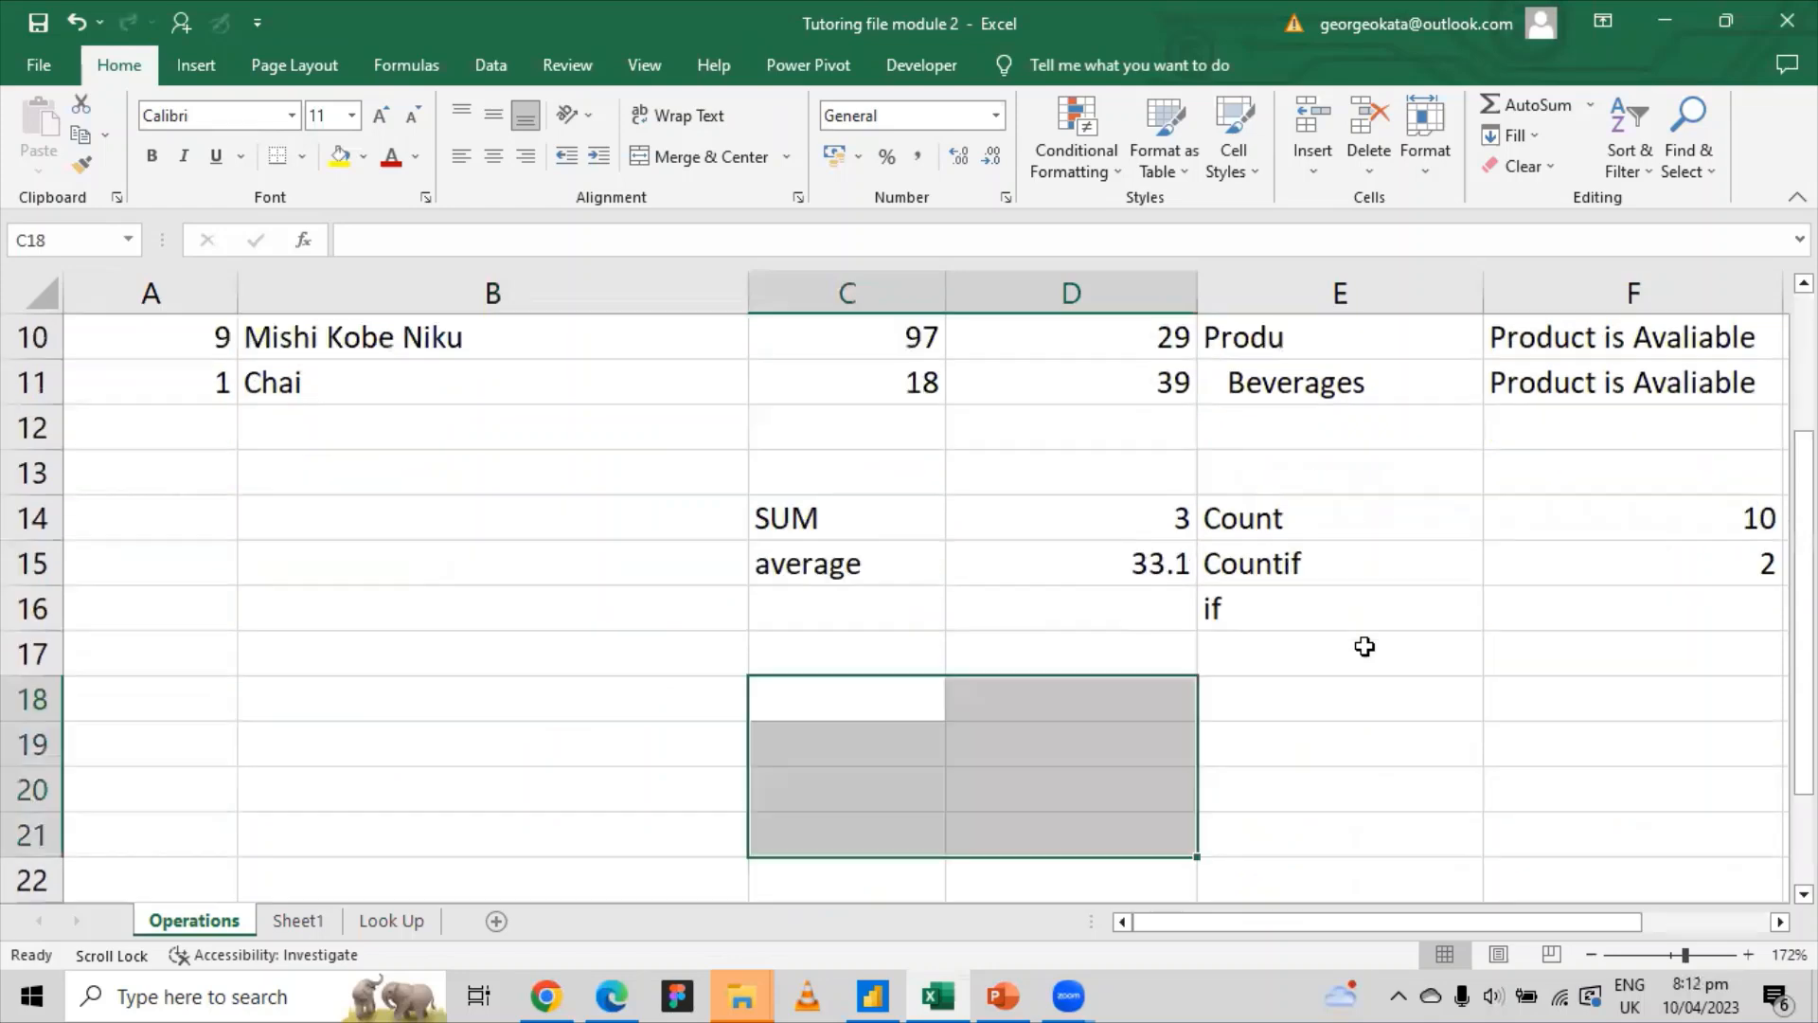
{"action": "scroll", "coordinate": [1355, 645], "scroll_direction": "up", "scroll_amount": 2}
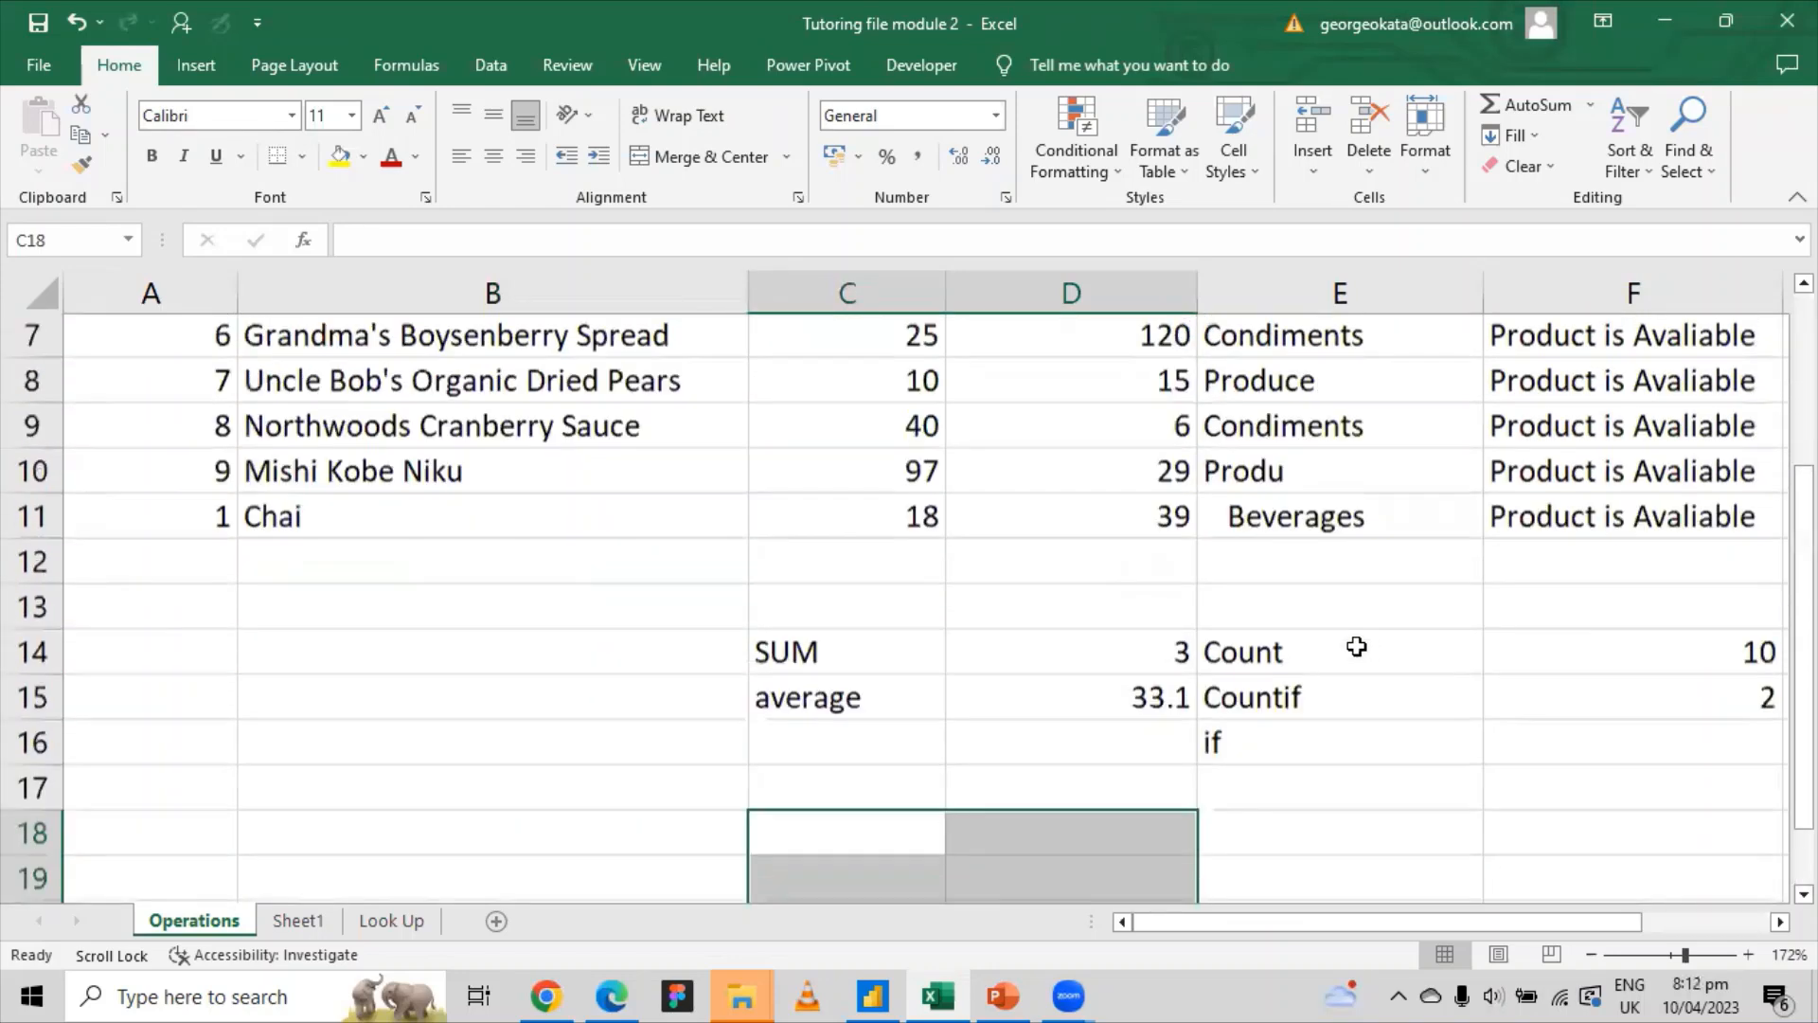
{"action": "left_click", "coordinate": [800, 747]}
{"action": "type", "text": "Min"}
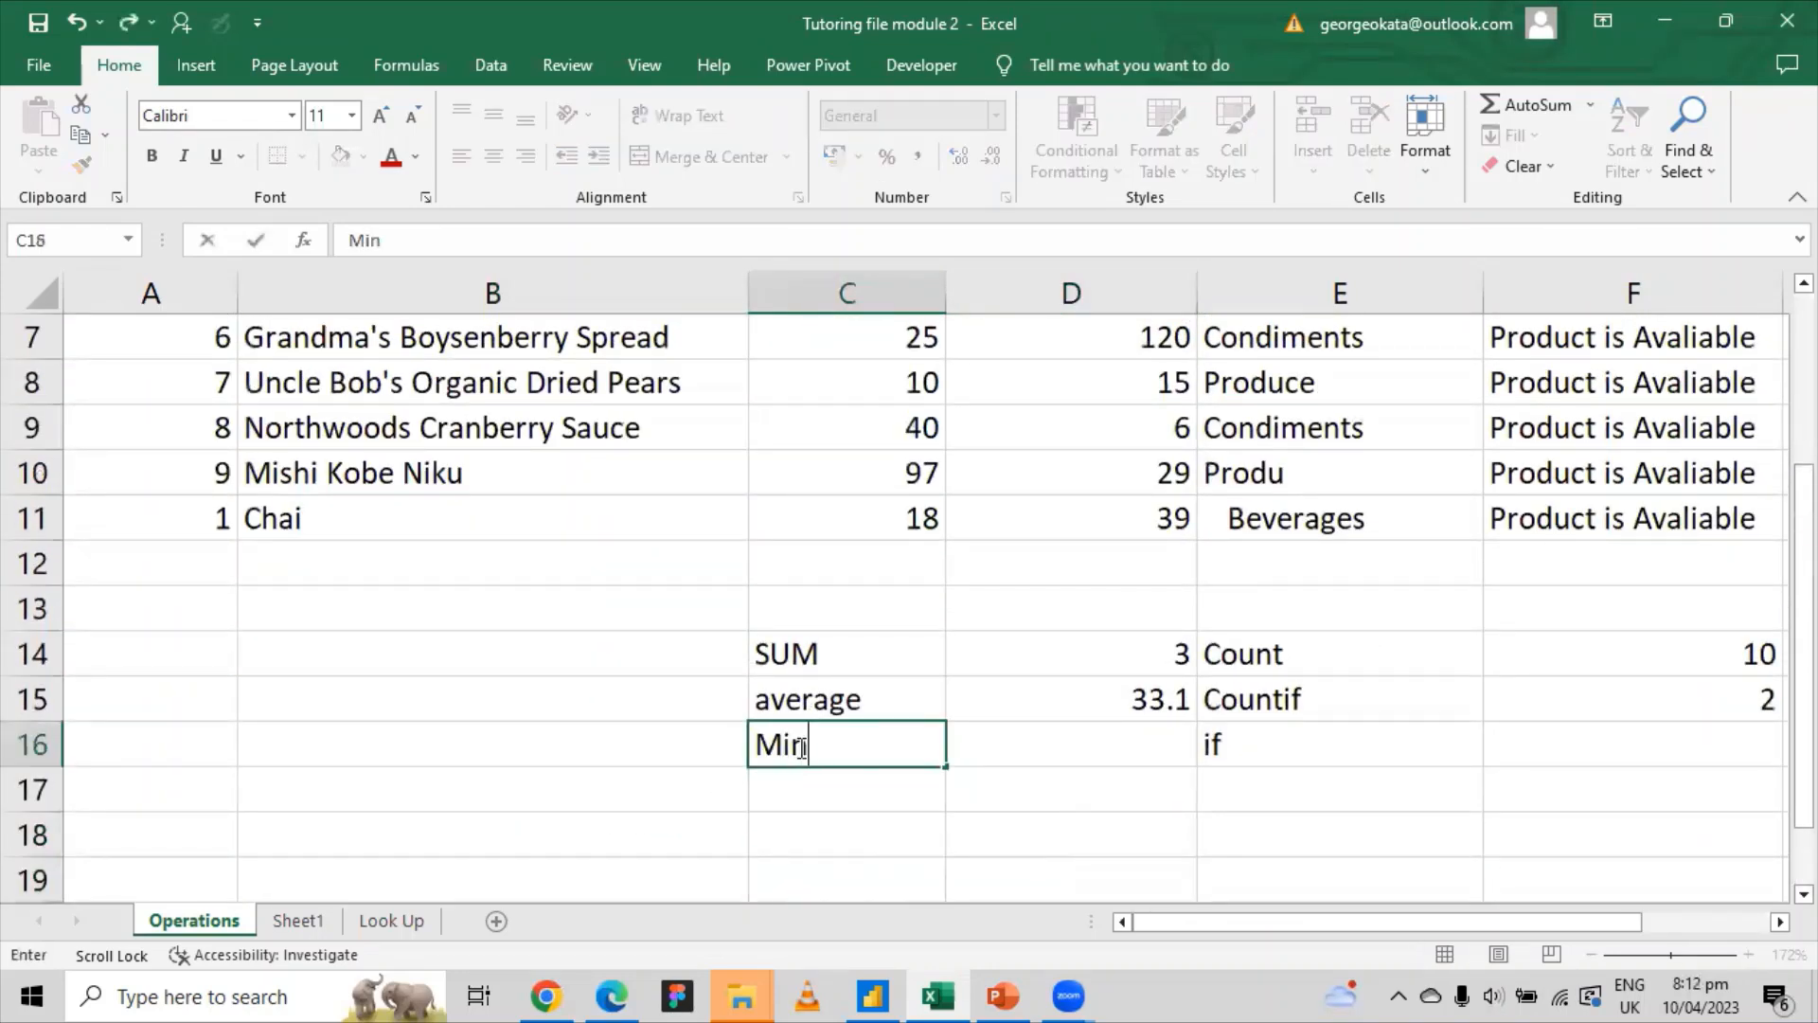
{"action": "left_click", "coordinate": [804, 803]}
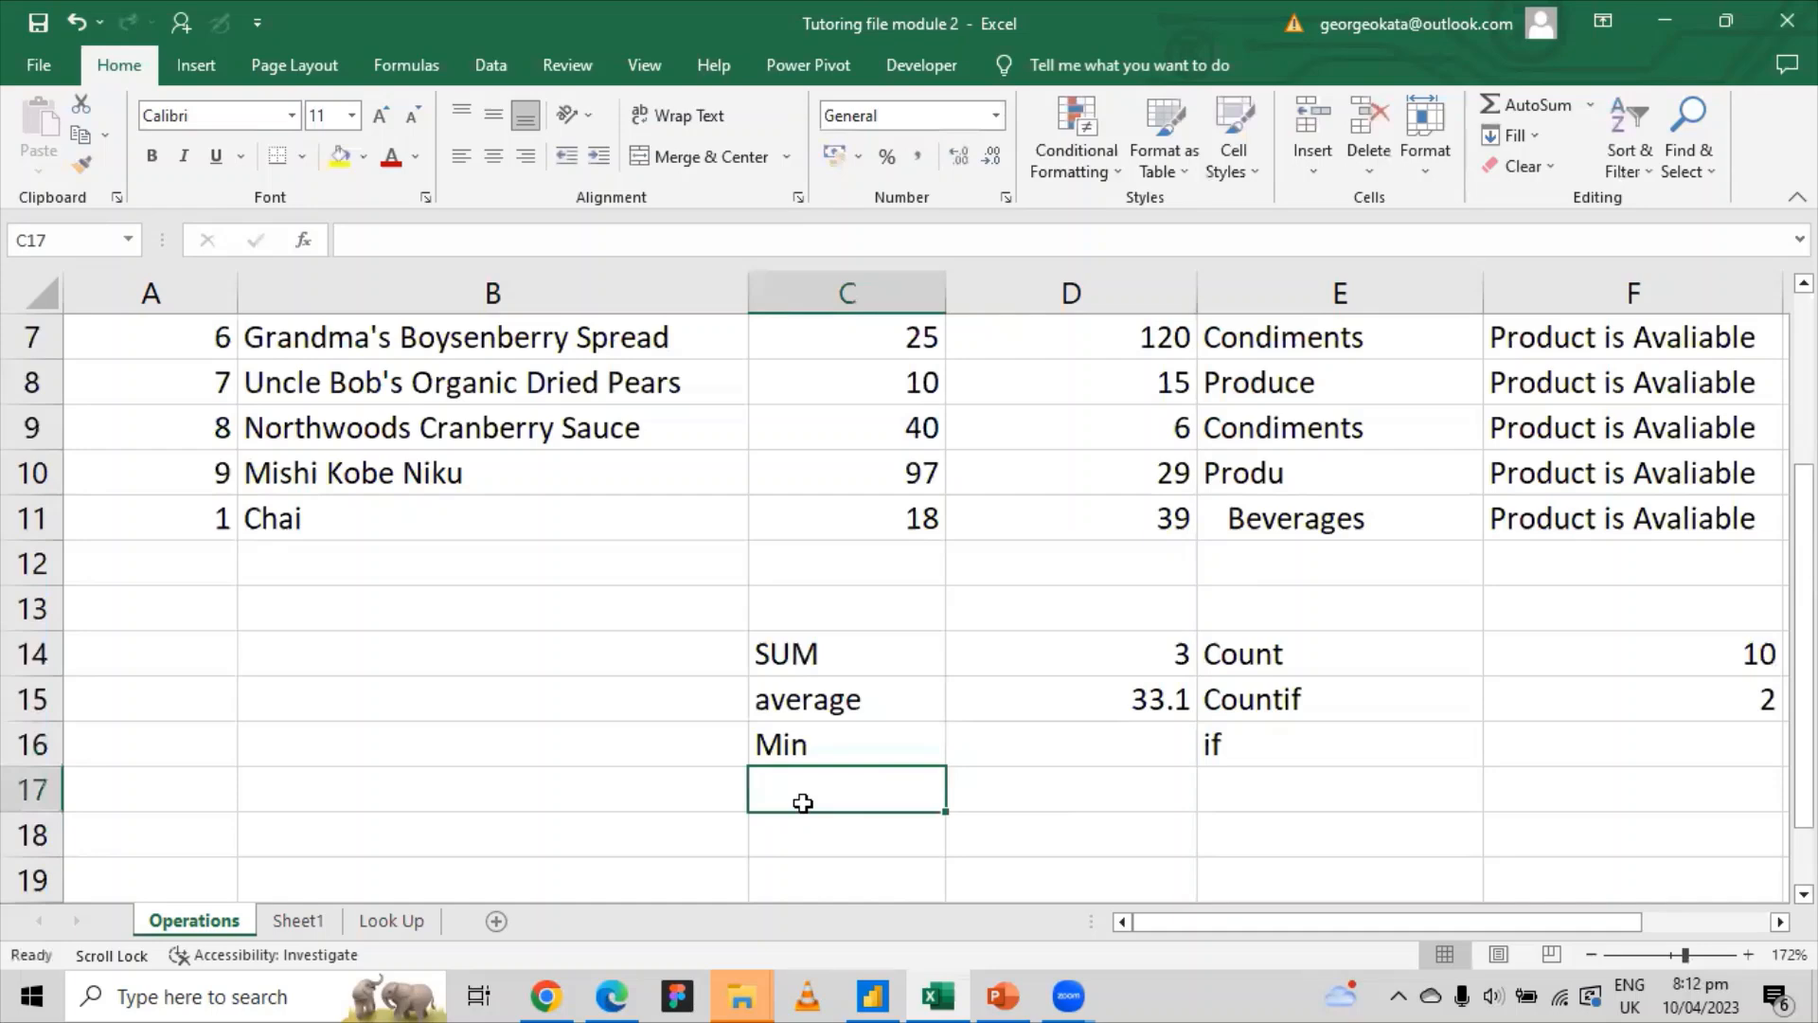
{"action": "type", "text": "Max"}
{"action": "left_click", "coordinate": [1007, 741]}
Step: Rename the UnitsInStock heading in D1 to Total Profit
{"action": "scroll", "coordinate": [1053, 694], "scroll_direction": "up", "scroll_amount": 2}
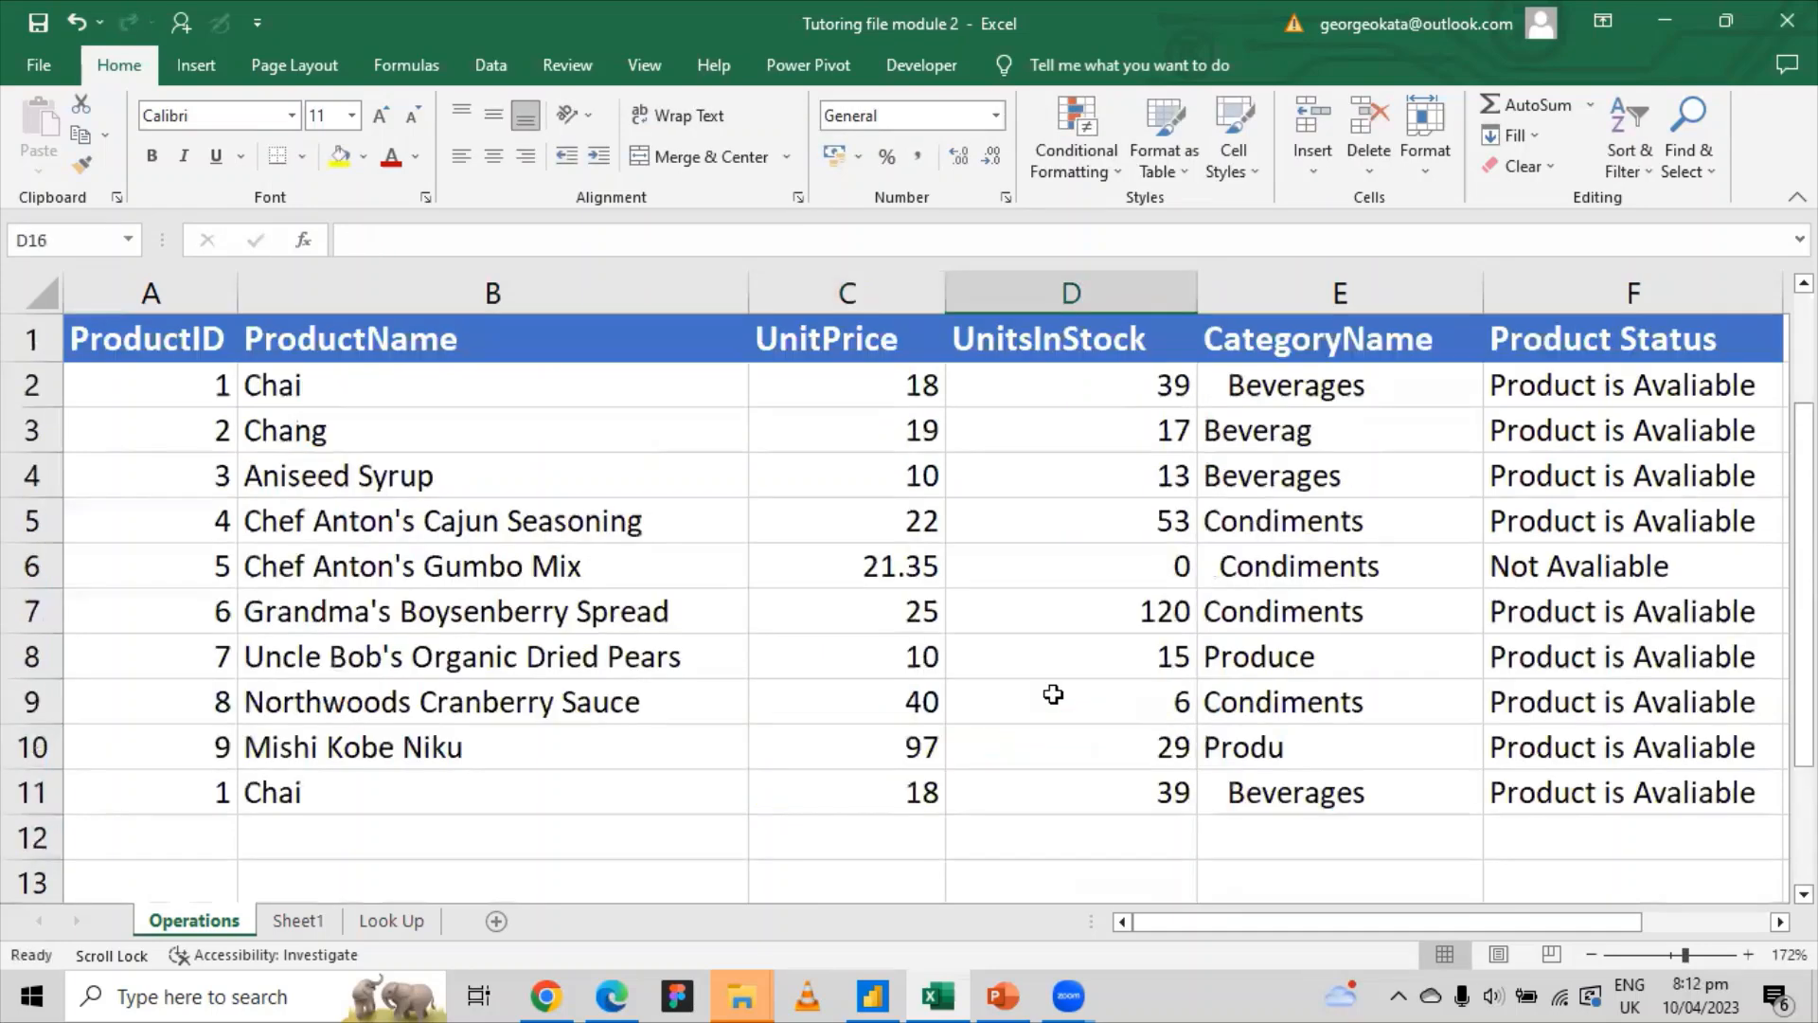
{"action": "left_click", "coordinate": [1053, 348]}
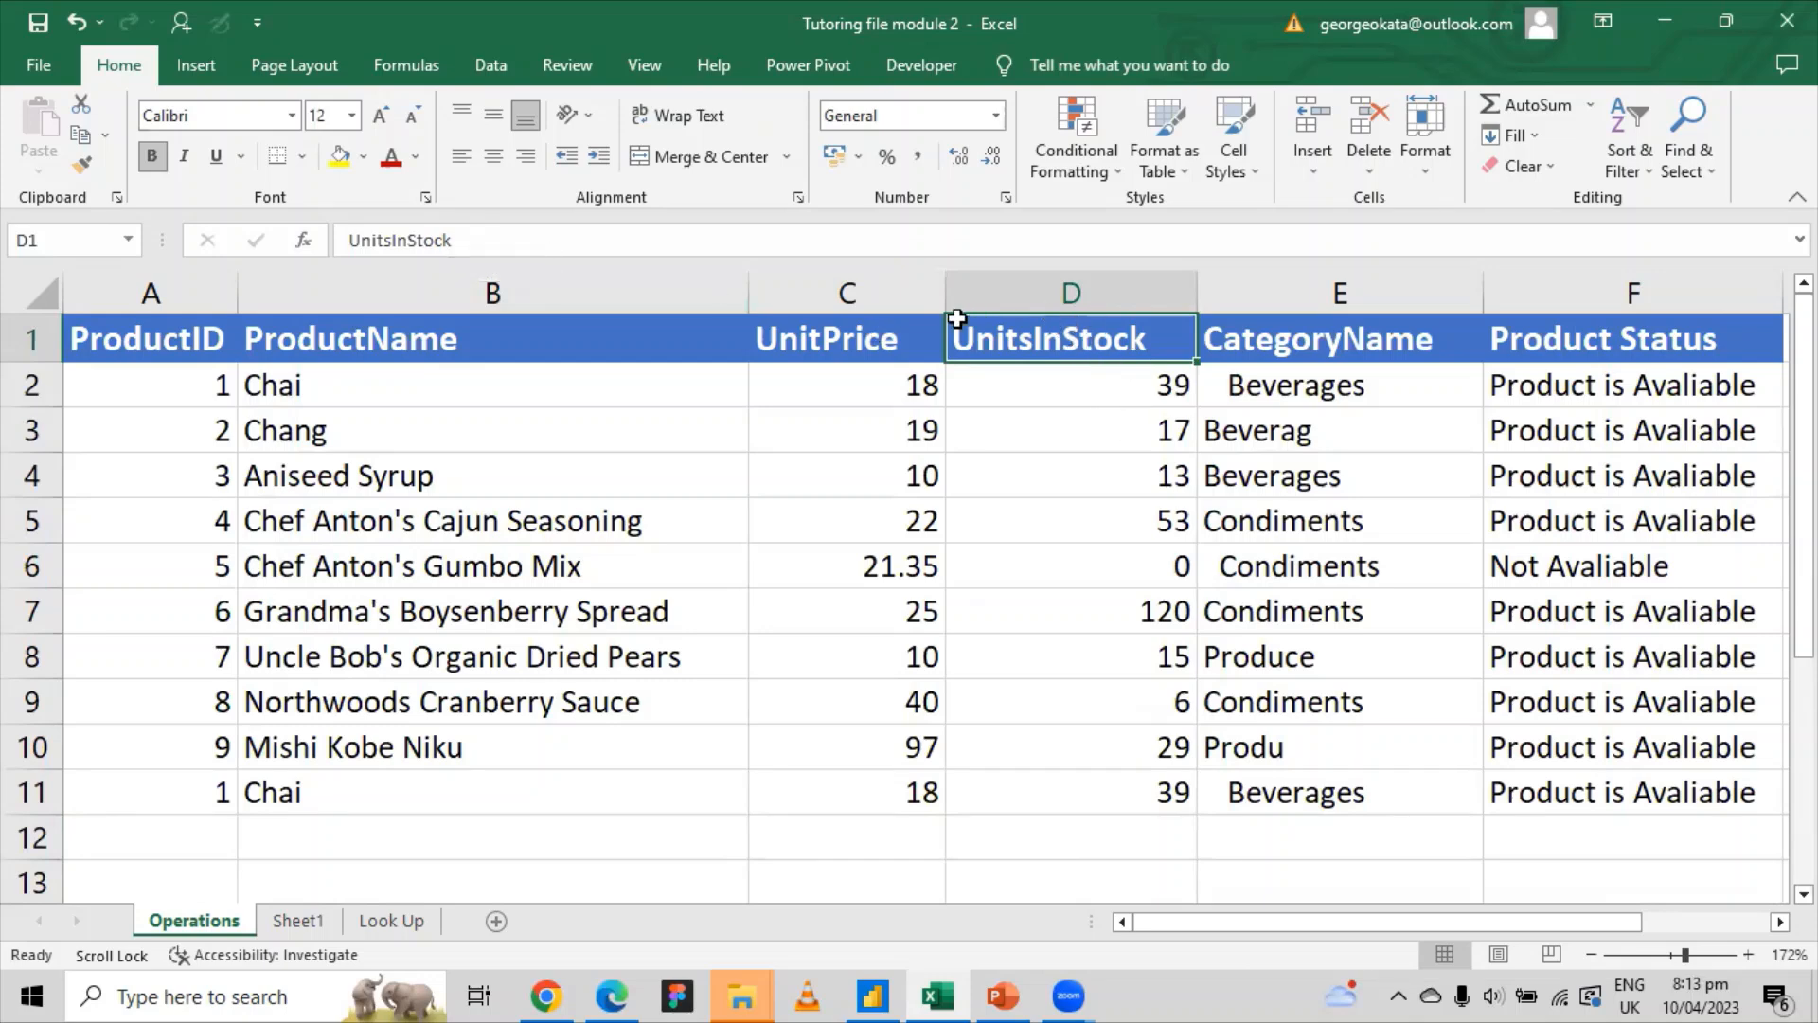
{"action": "left_click_drag", "start_coordinate": [1173, 389], "coordinate": [1114, 786]}
{"action": "left_click", "coordinate": [1167, 343]}
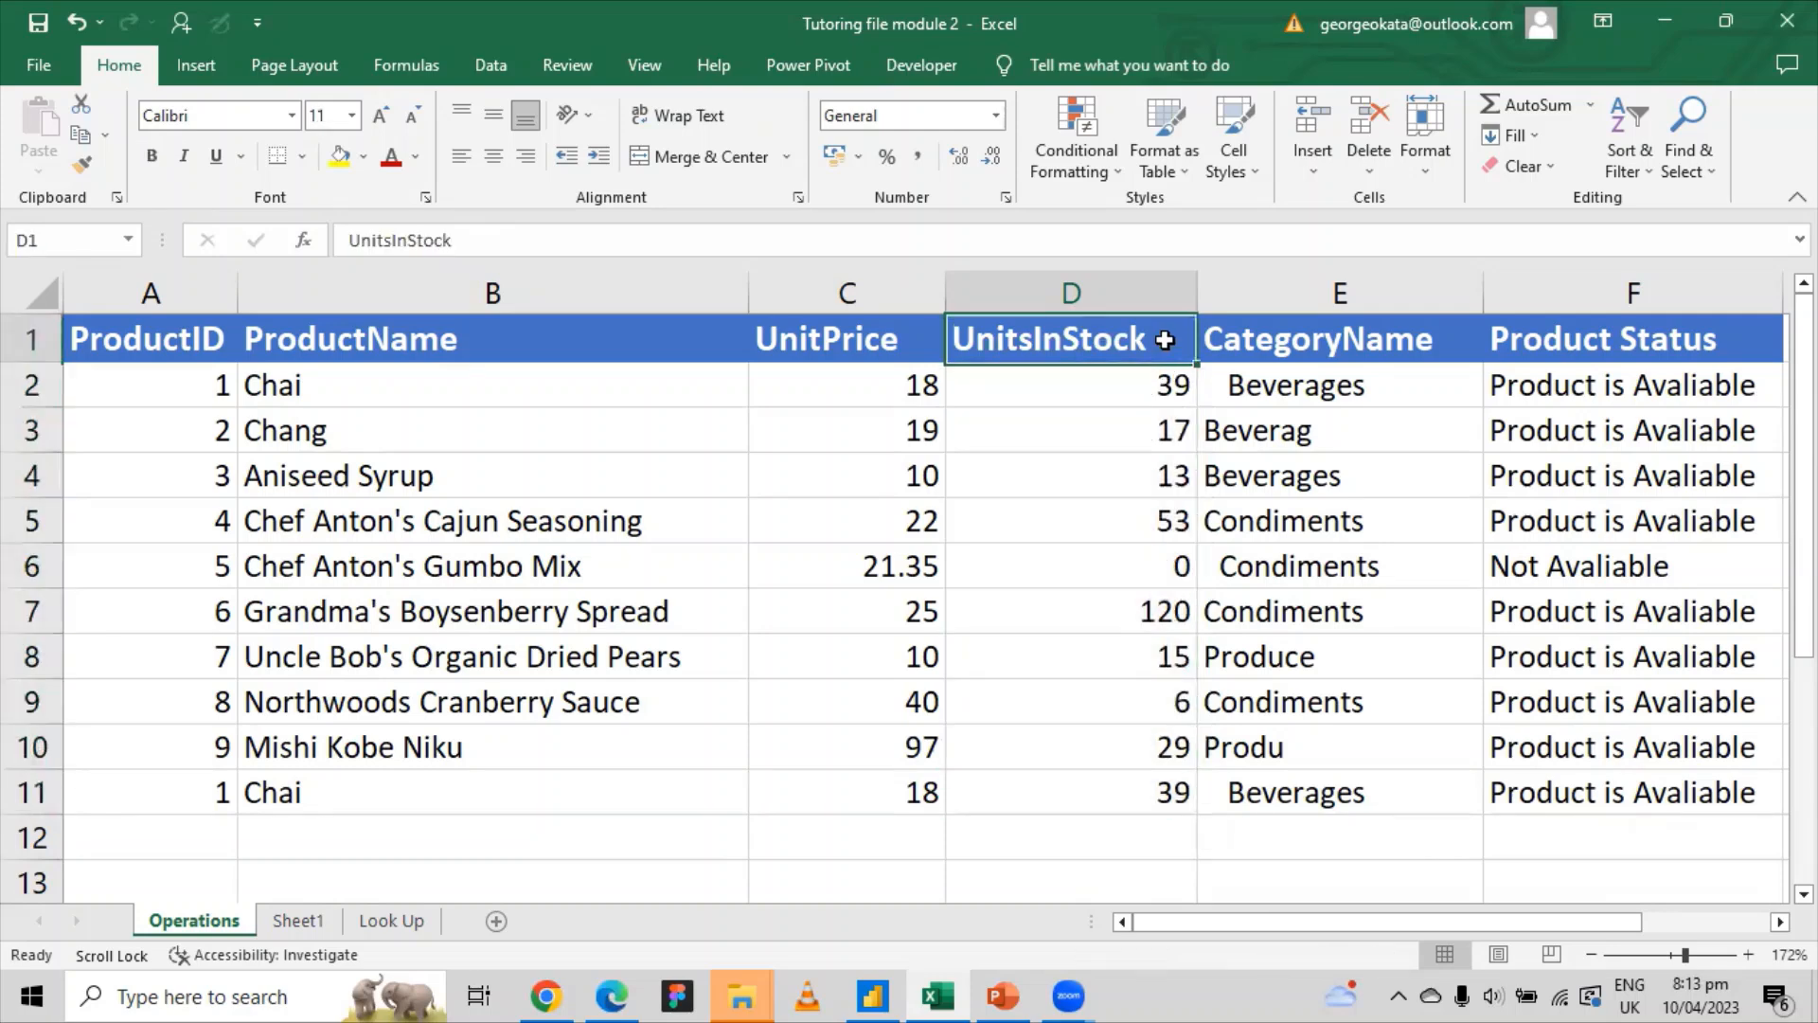
{"action": "left_click_drag", "start_coordinate": [475, 244], "coordinate": [348, 241]}
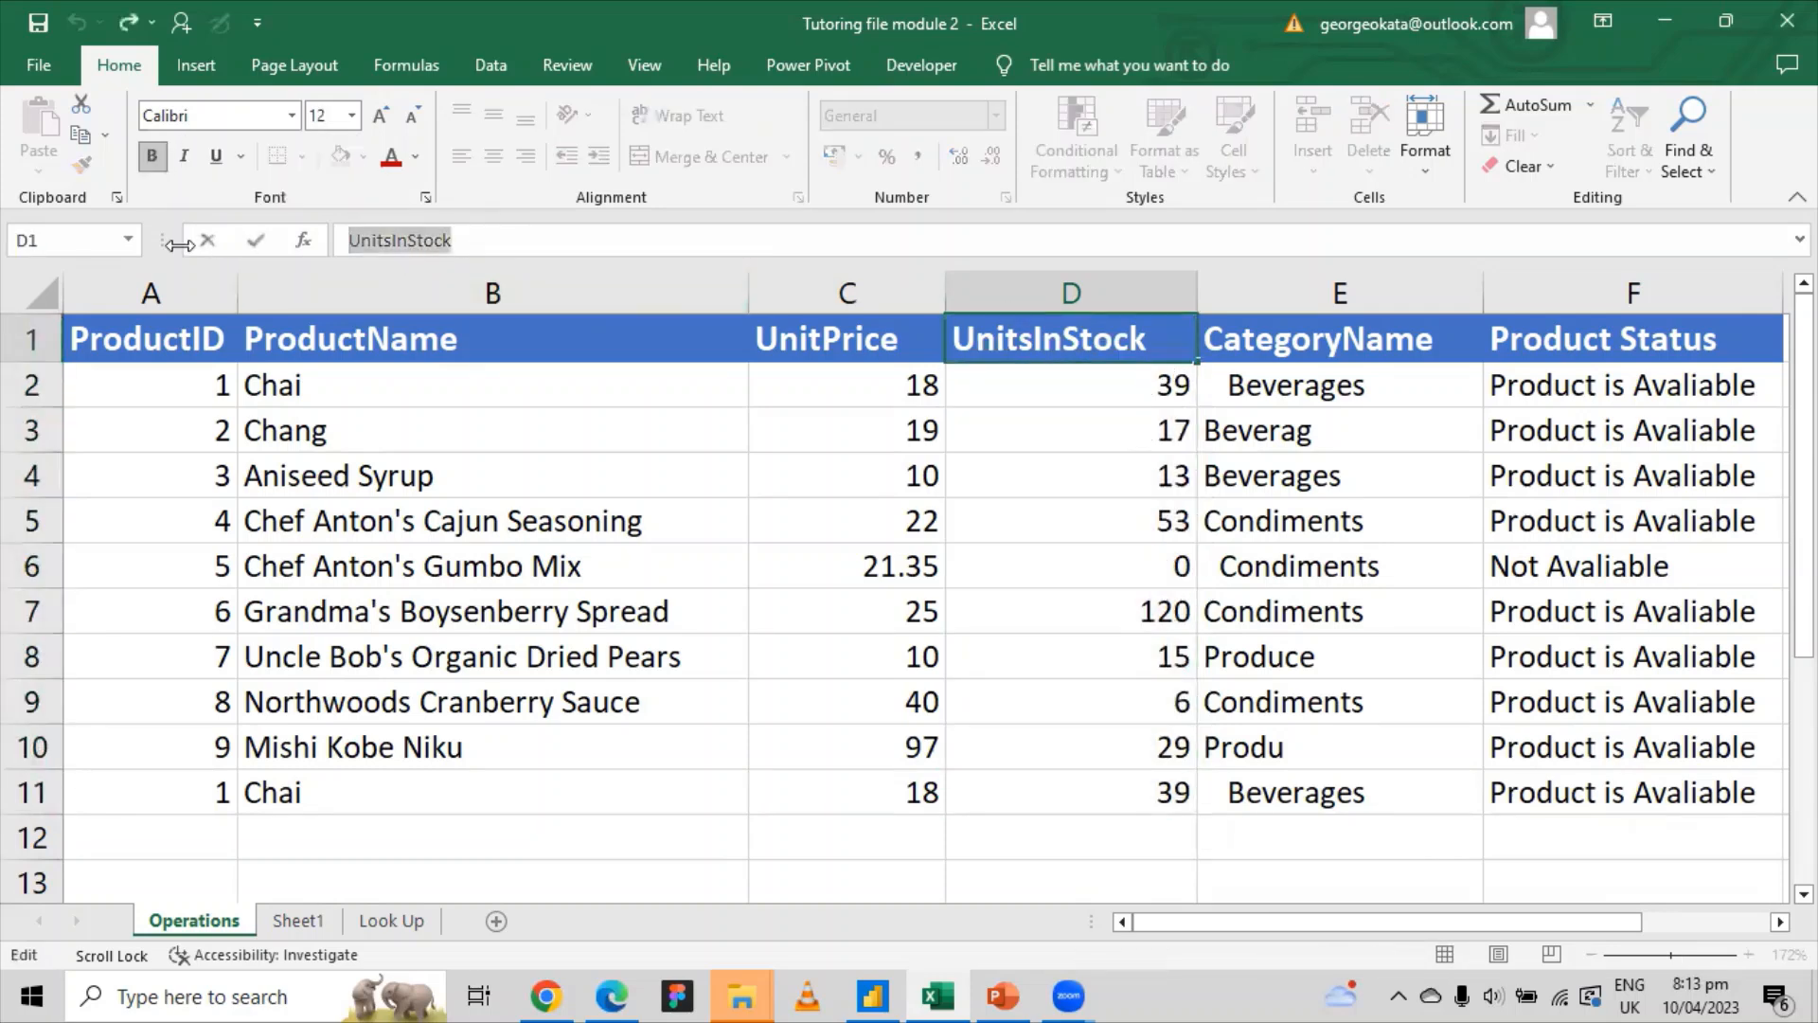
{"action": "type", "text": "T"}
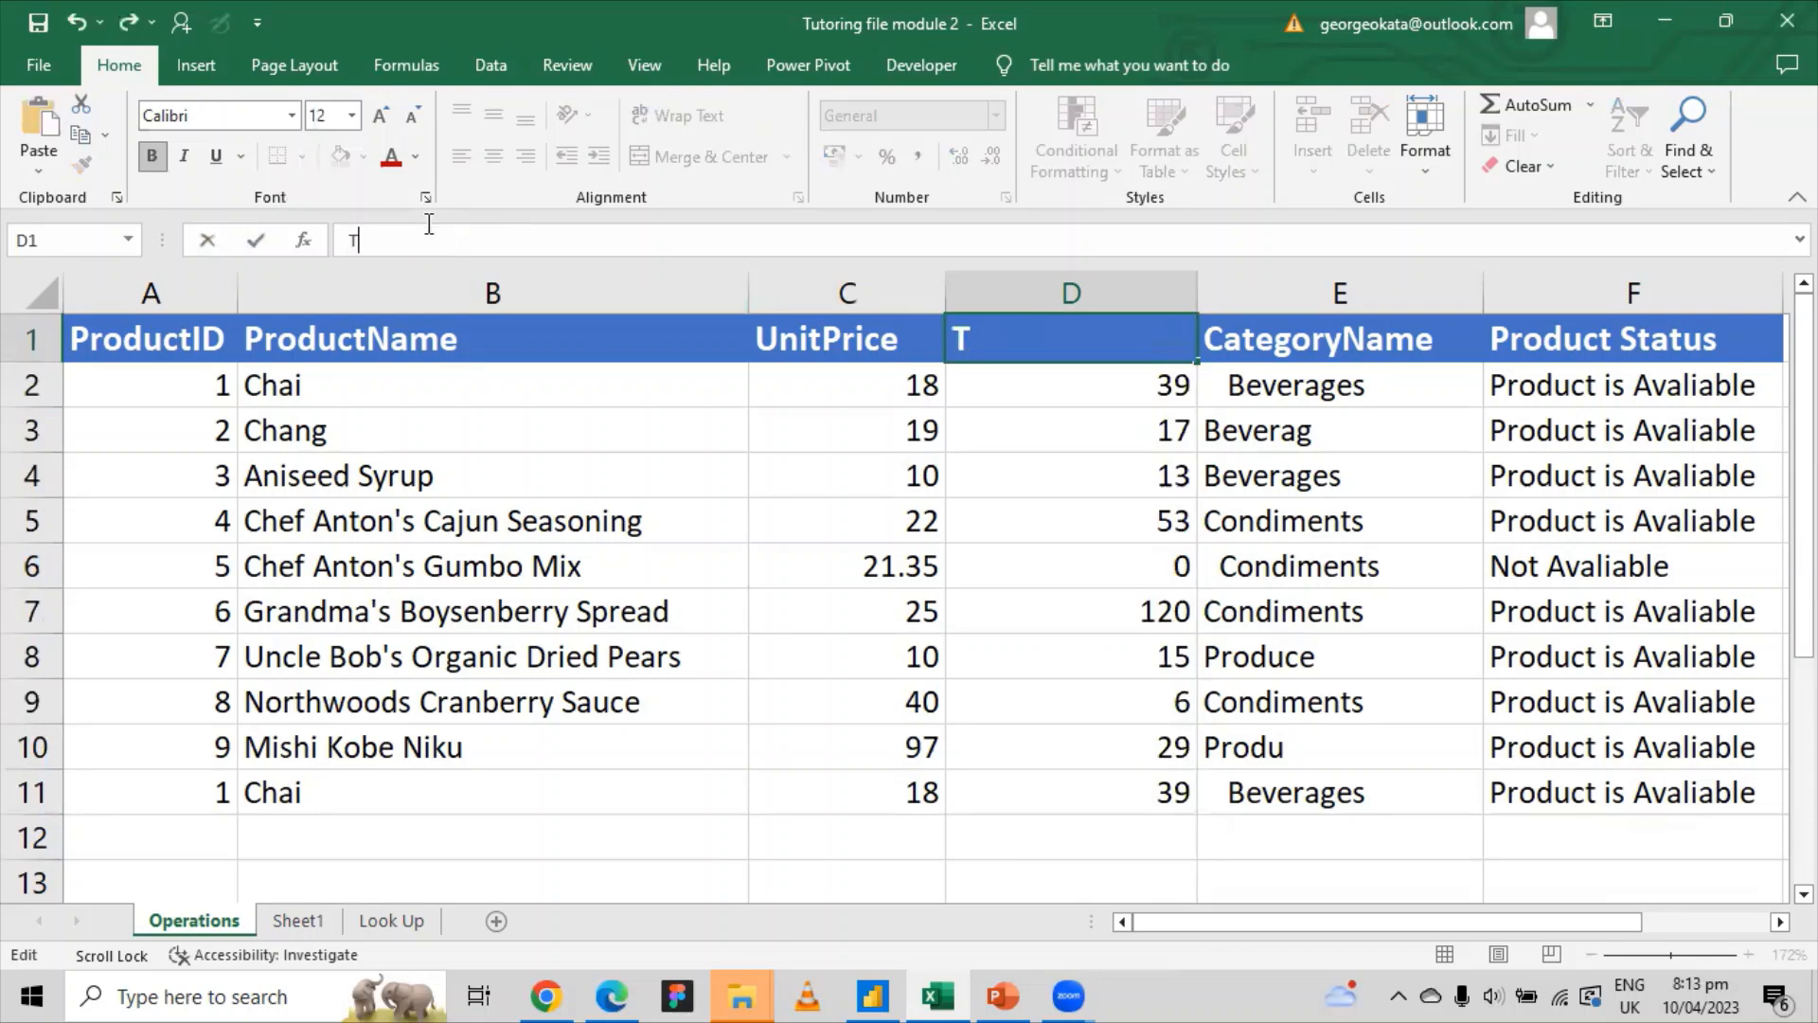
{"action": "type", "text": "otal Profit"}
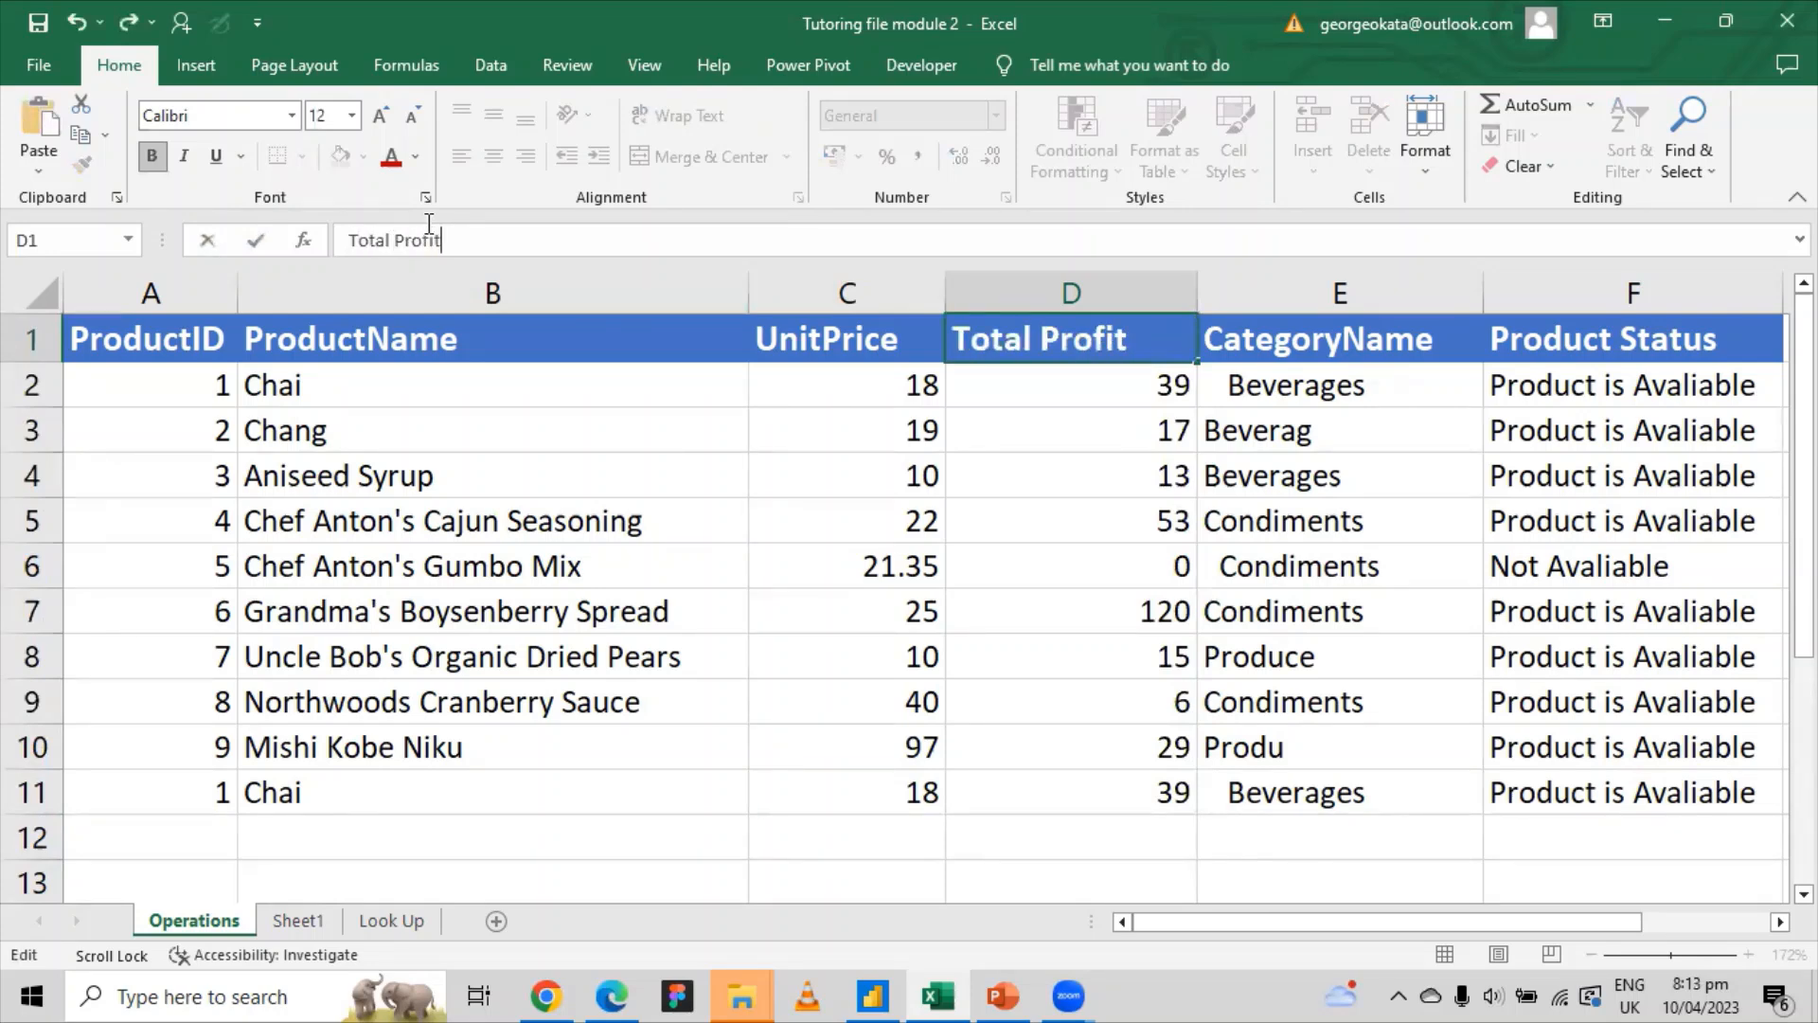
{"action": "left_click", "coordinate": [1141, 551]}
{"action": "left_click", "coordinate": [1149, 386]}
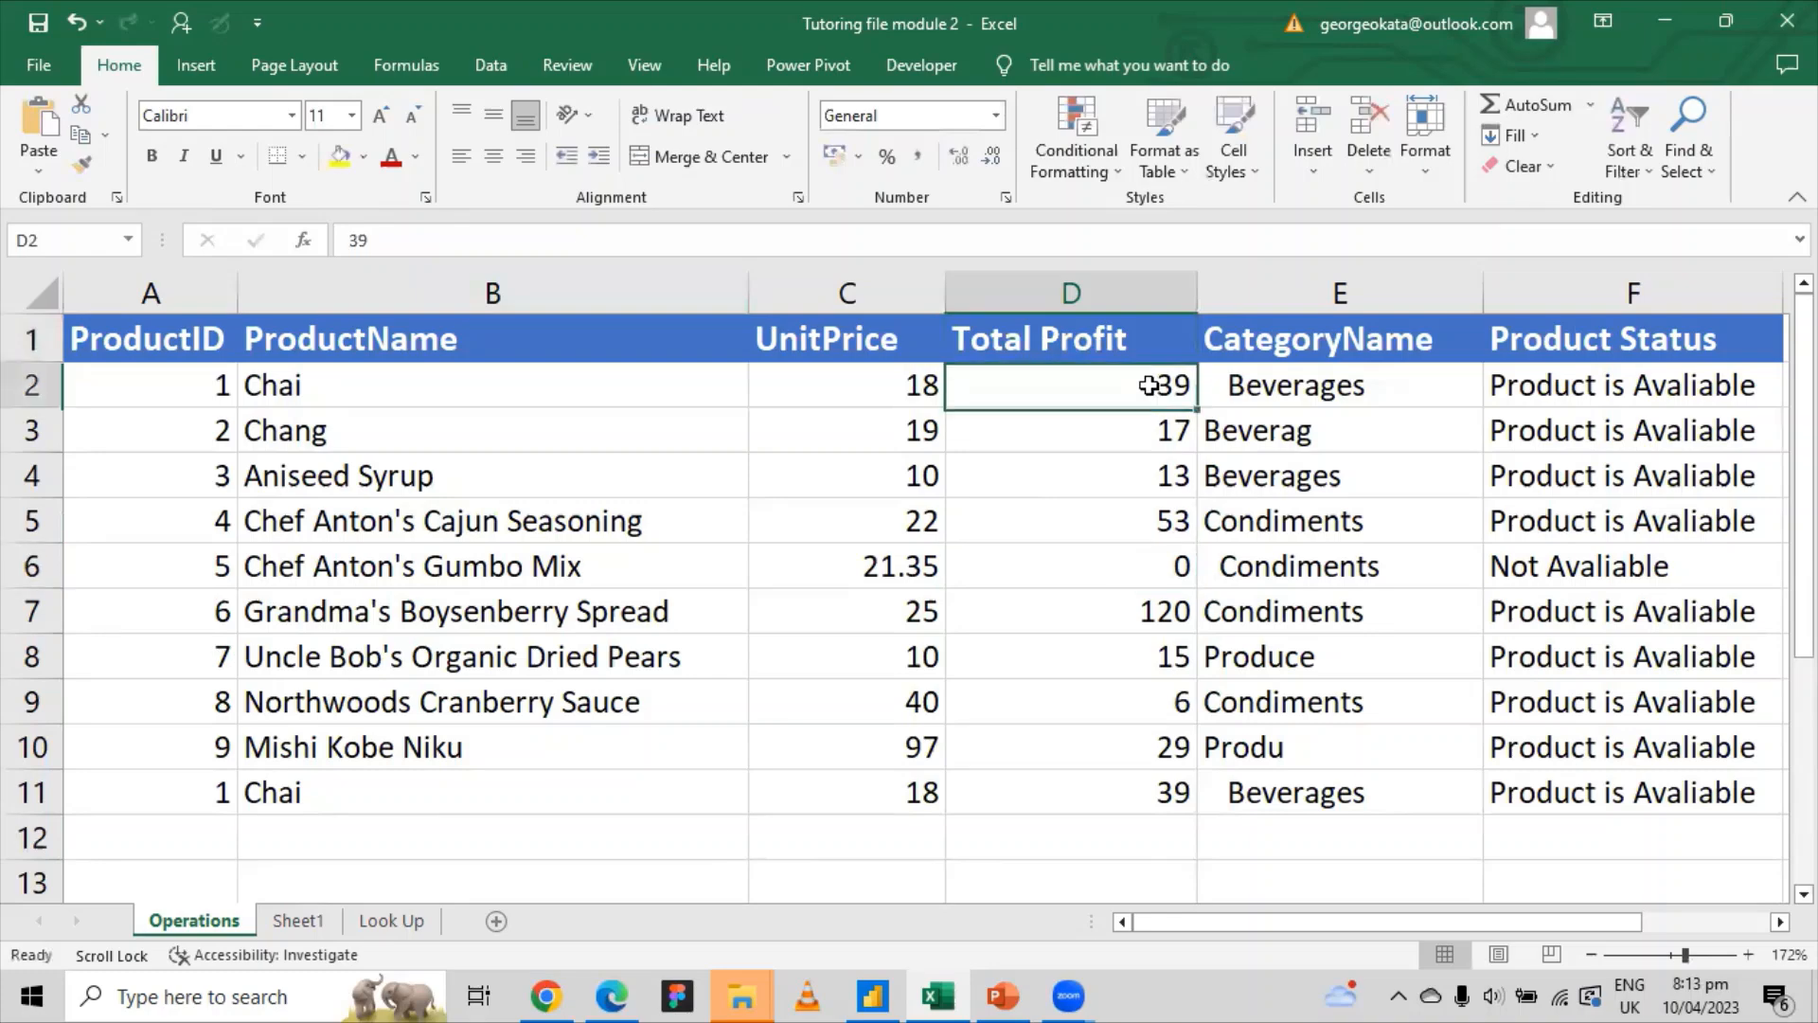
{"action": "left_click_drag", "start_coordinate": [1149, 386], "coordinate": [1162, 793]}
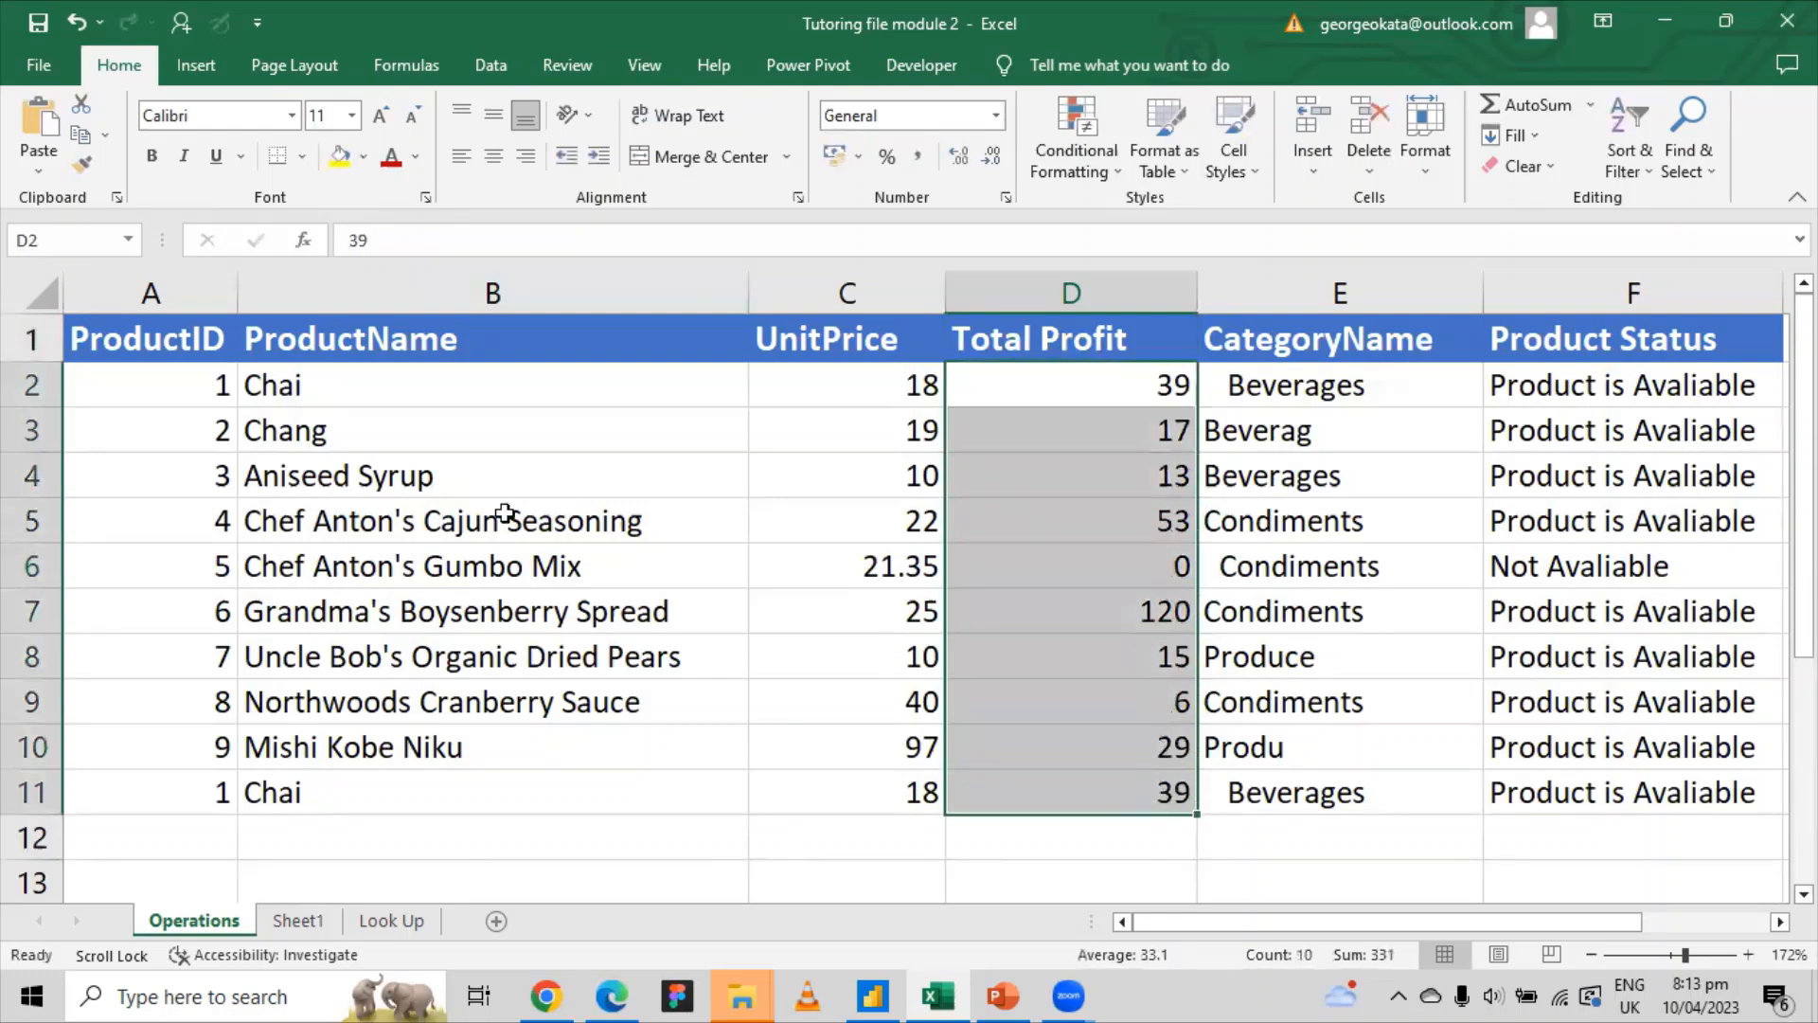
{"action": "left_click", "coordinate": [375, 403]}
{"action": "left_click", "coordinate": [1137, 382]}
{"action": "scroll", "coordinate": [1198, 383], "scroll_direction": "down", "scroll_amount": 1}
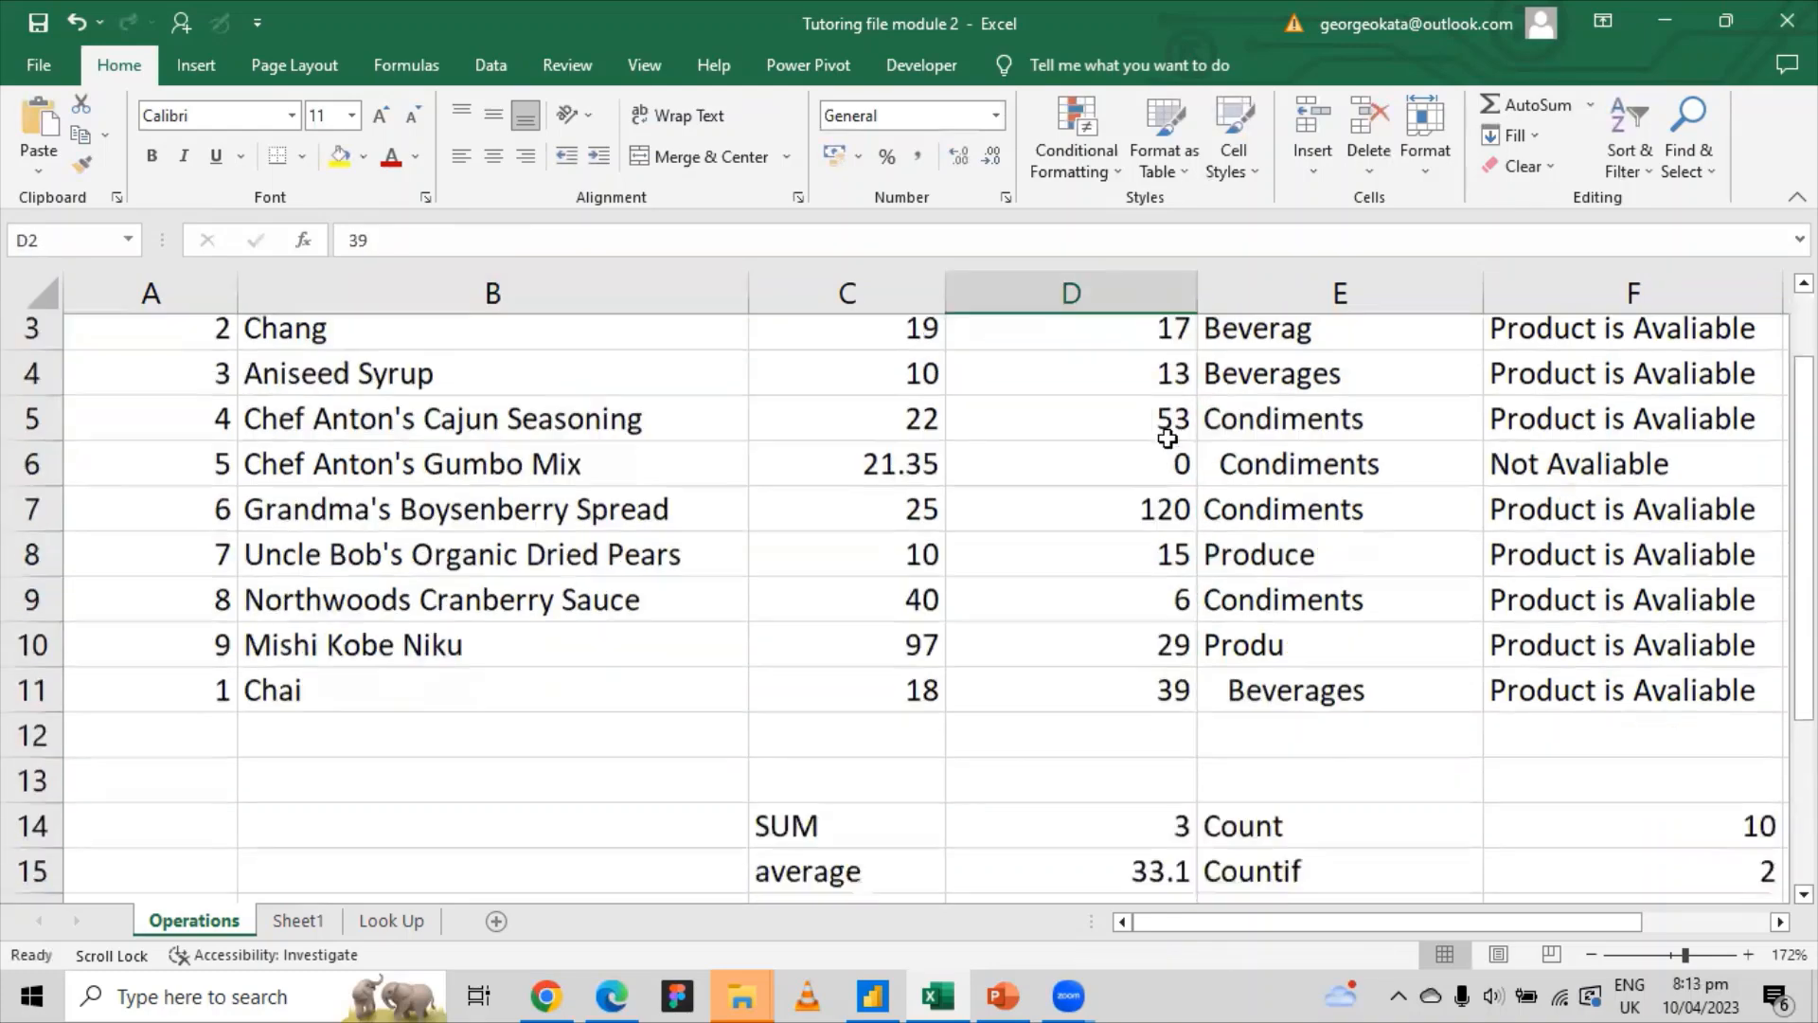
{"action": "scroll", "coordinate": [1184, 385], "scroll_direction": "up", "scroll_amount": 1}
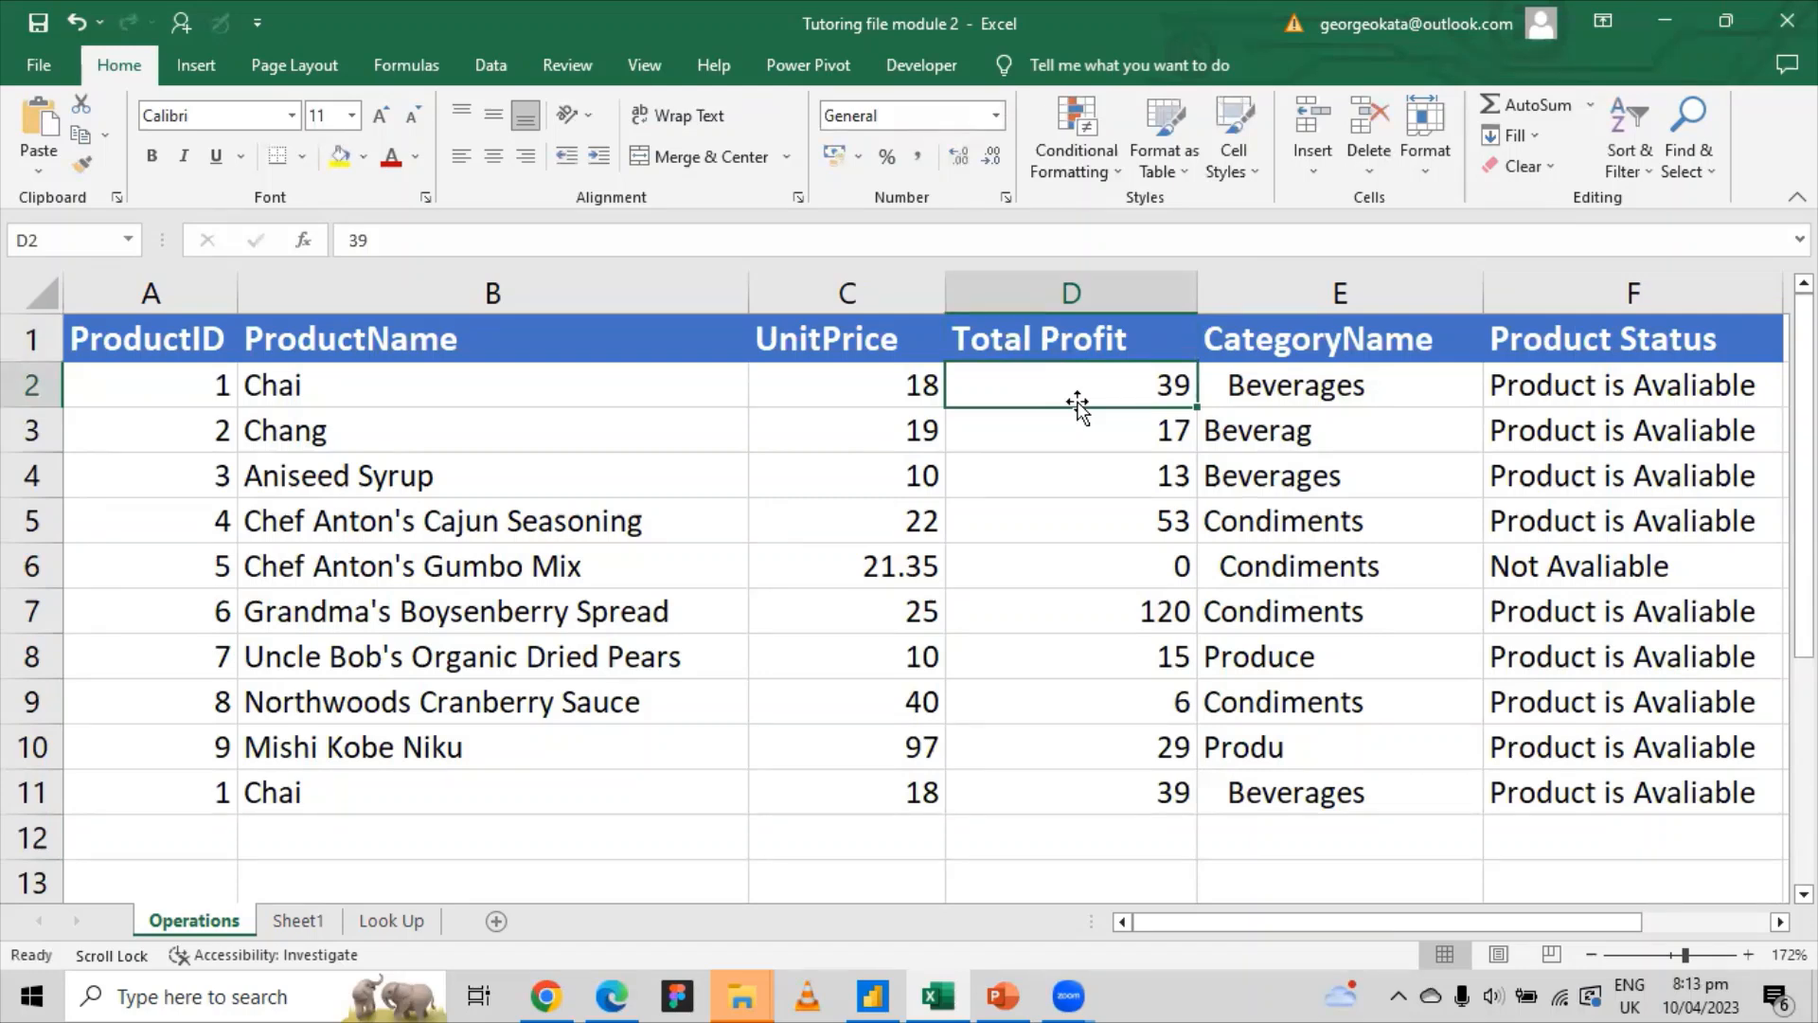
{"action": "scroll", "coordinate": [1078, 406], "scroll_direction": "down", "scroll_amount": 5}
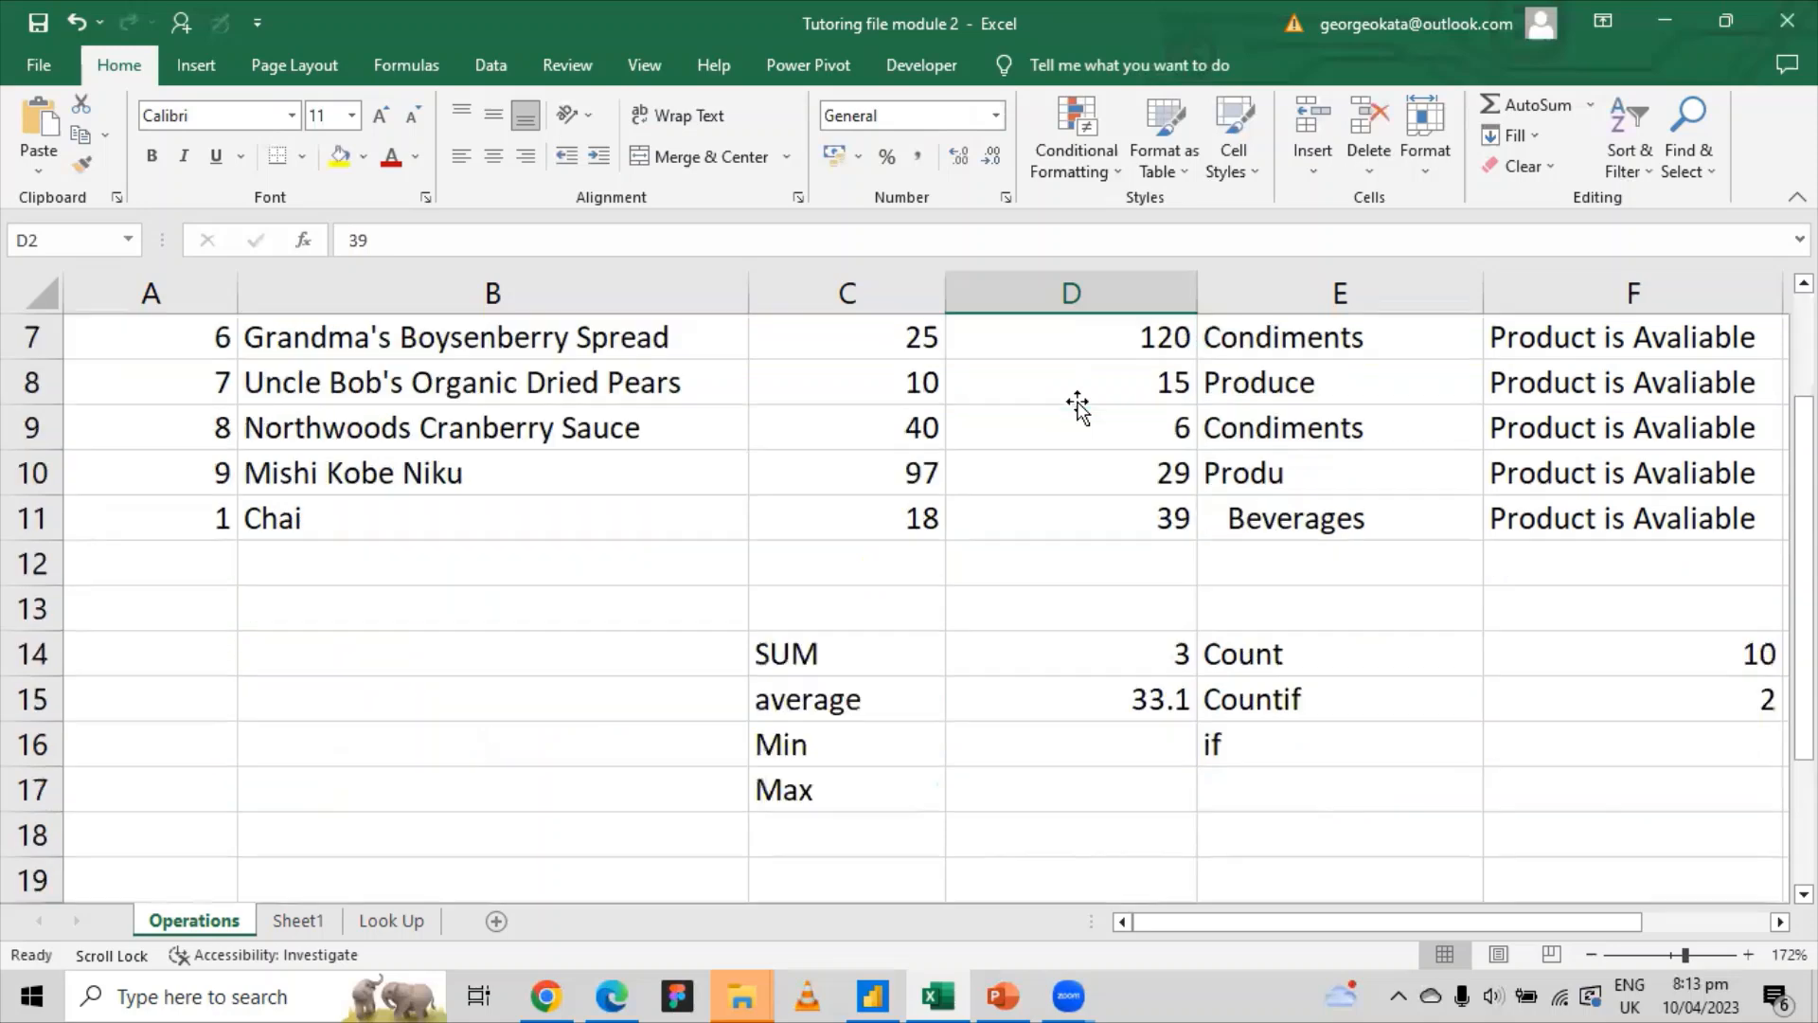
{"action": "scroll", "coordinate": [1076, 422], "scroll_direction": "up", "scroll_amount": 1}
{"action": "left_click", "coordinate": [1037, 484]}
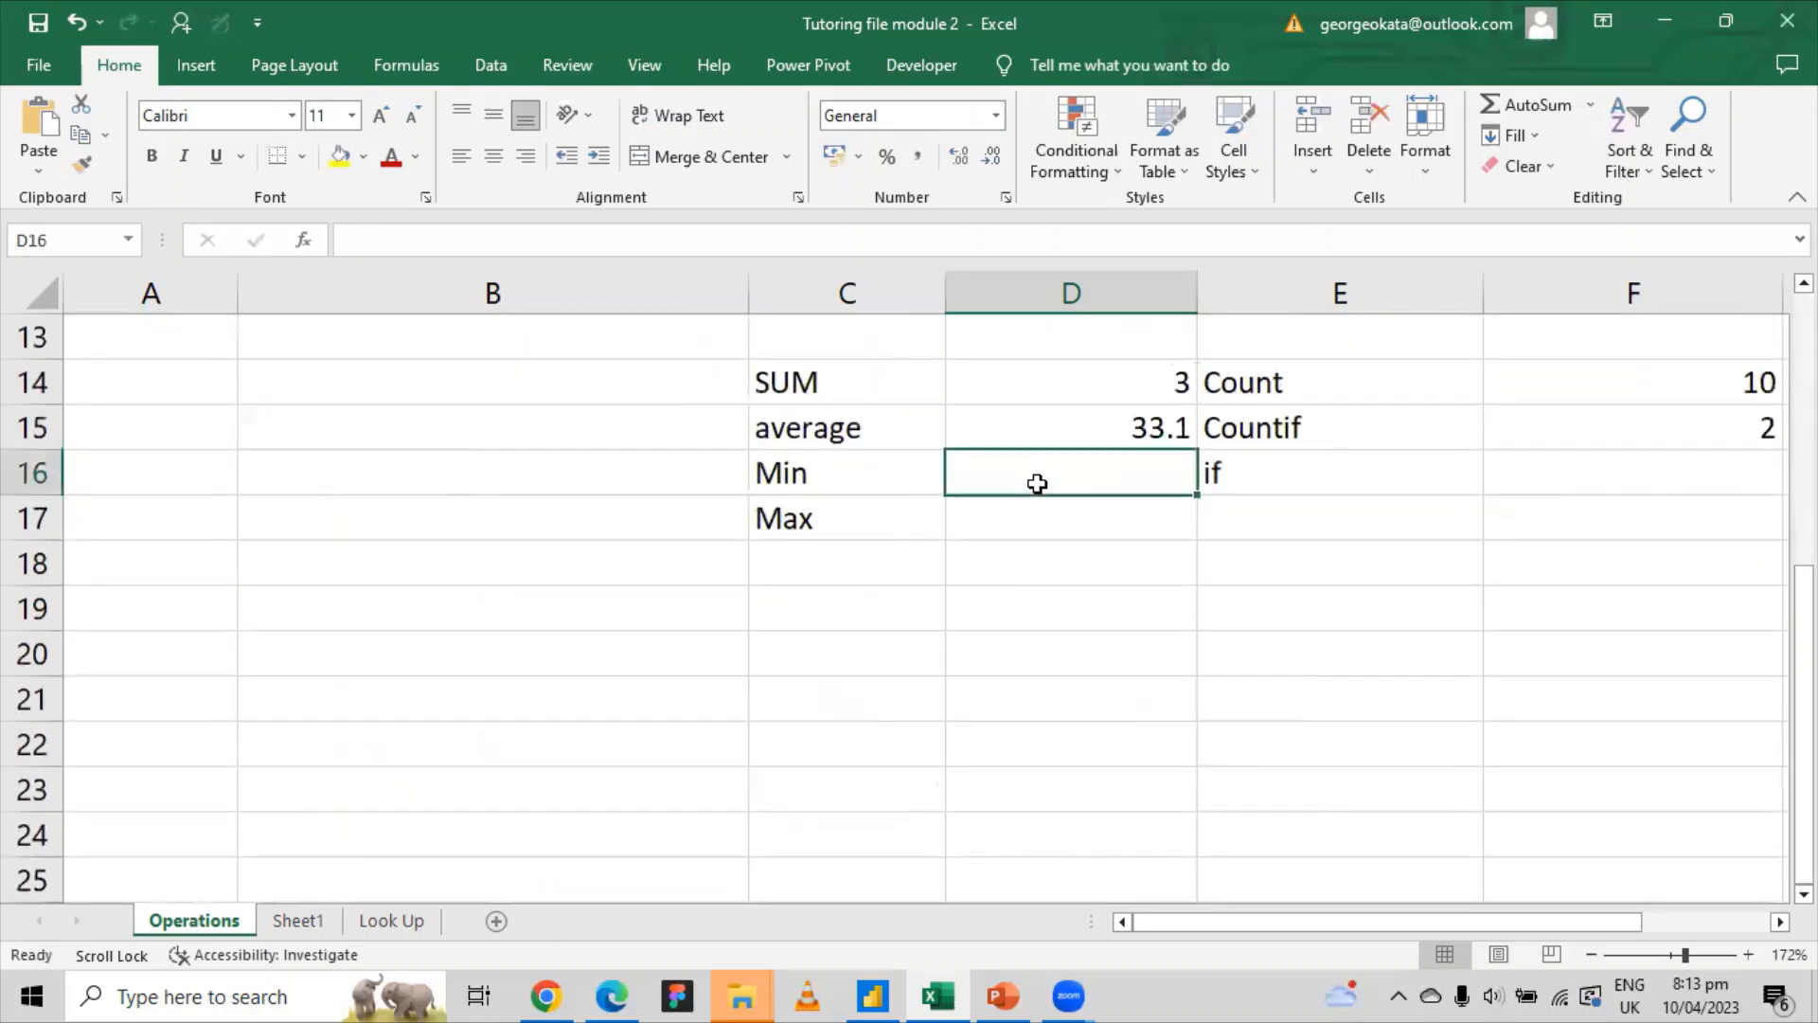
Step: Enter =MIN(D2:D11) in D16, returning 0 as the lowest Total Profit
{"action": "type", "text": "="}
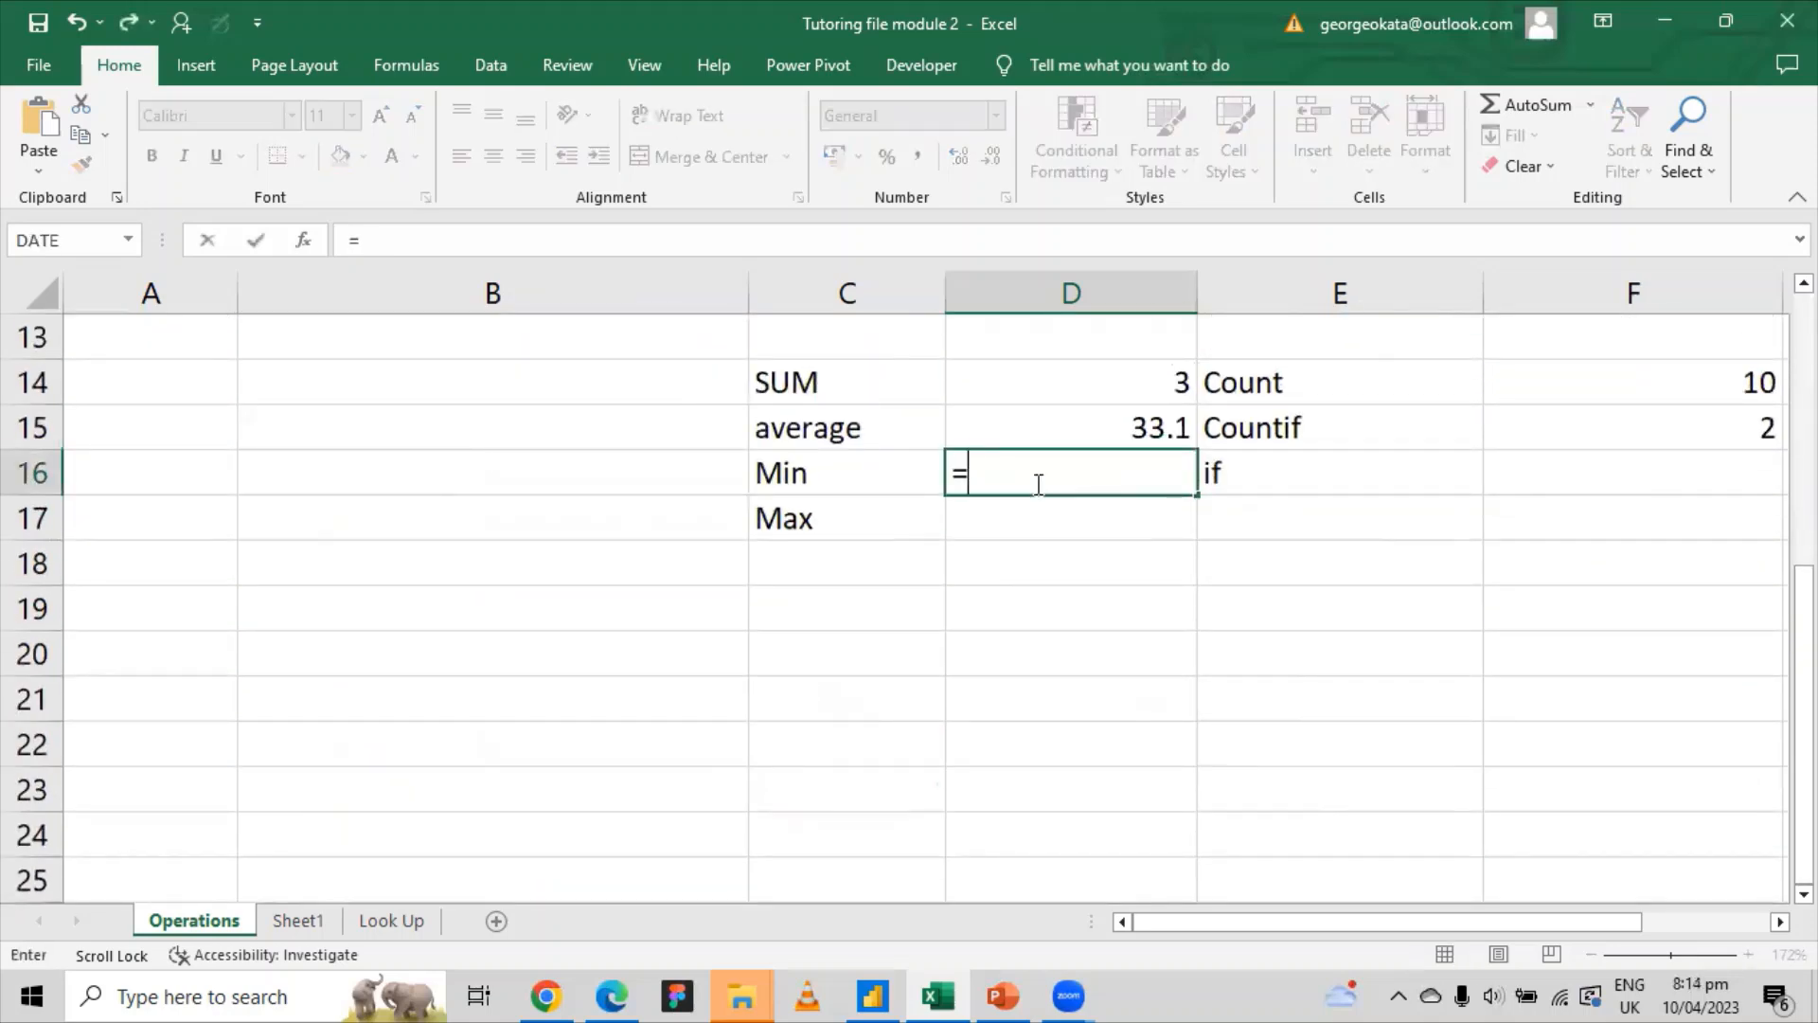
{"action": "type", "text": "min"}
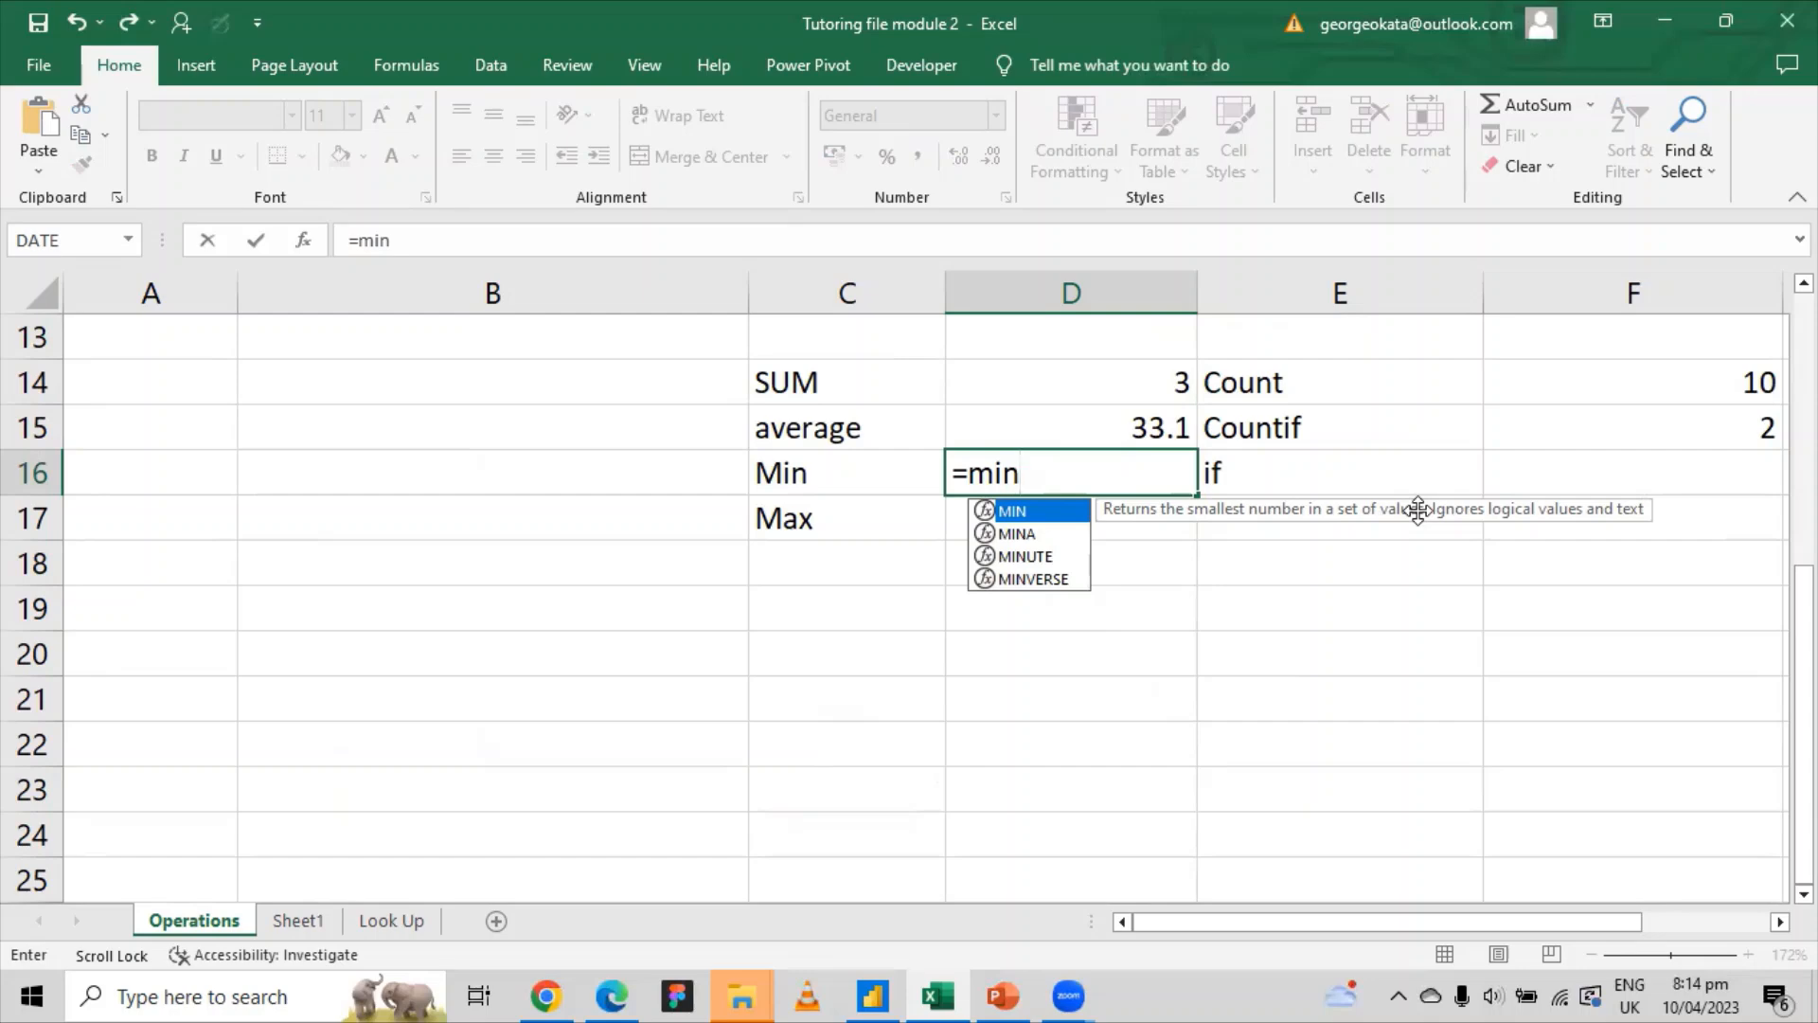
{"action": "key", "text": "Tab"}
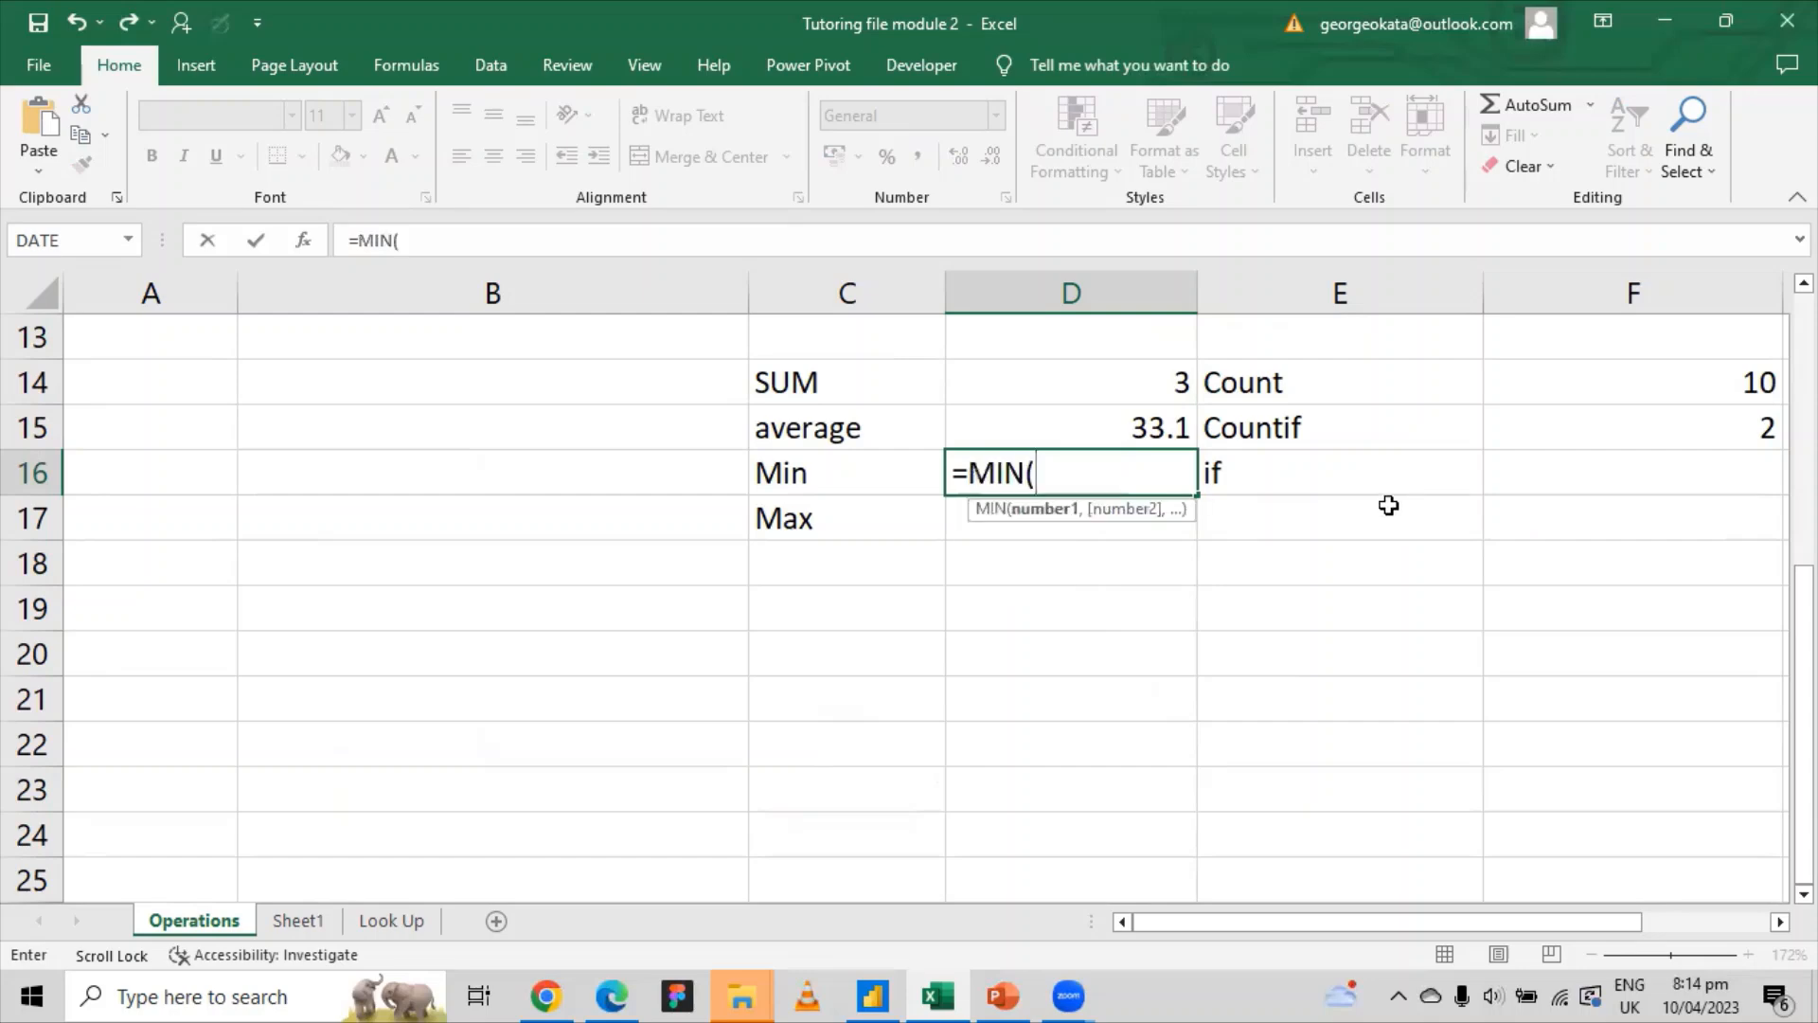
{"action": "scroll", "coordinate": [1085, 414], "scroll_direction": "up", "scroll_amount": 4}
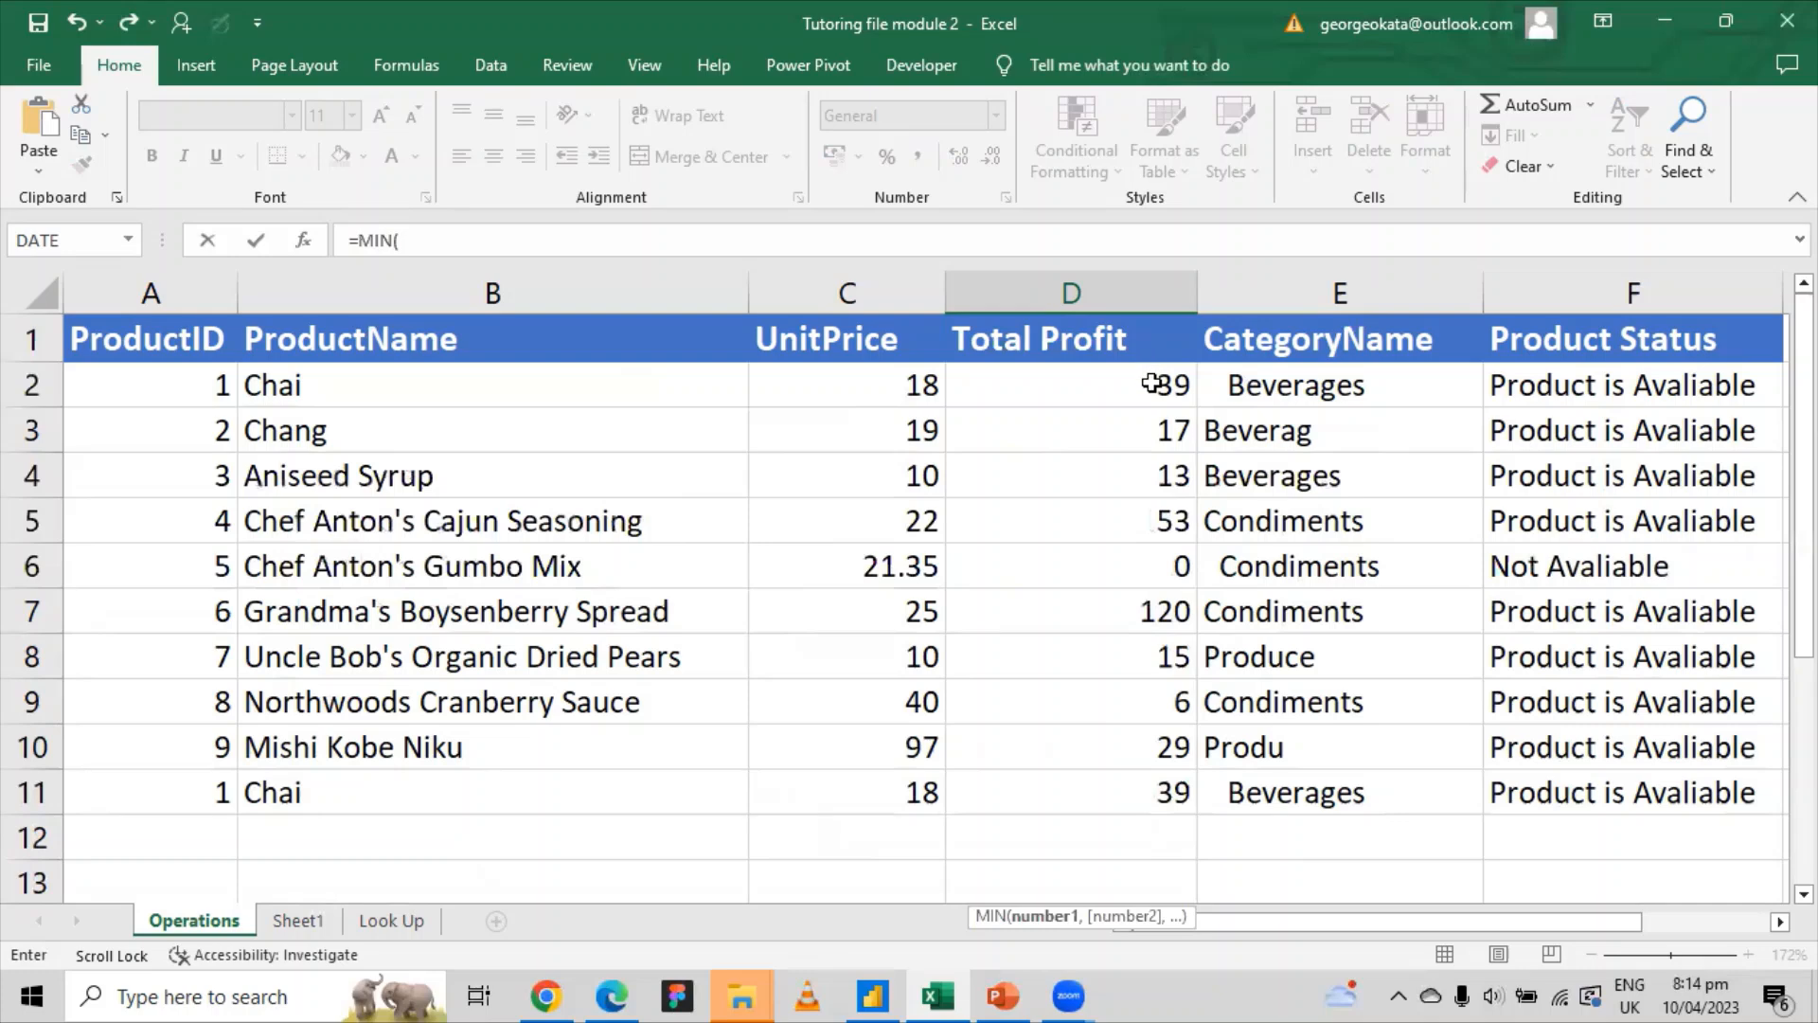
{"action": "left_click_drag", "start_coordinate": [1149, 379], "coordinate": [1163, 796]}
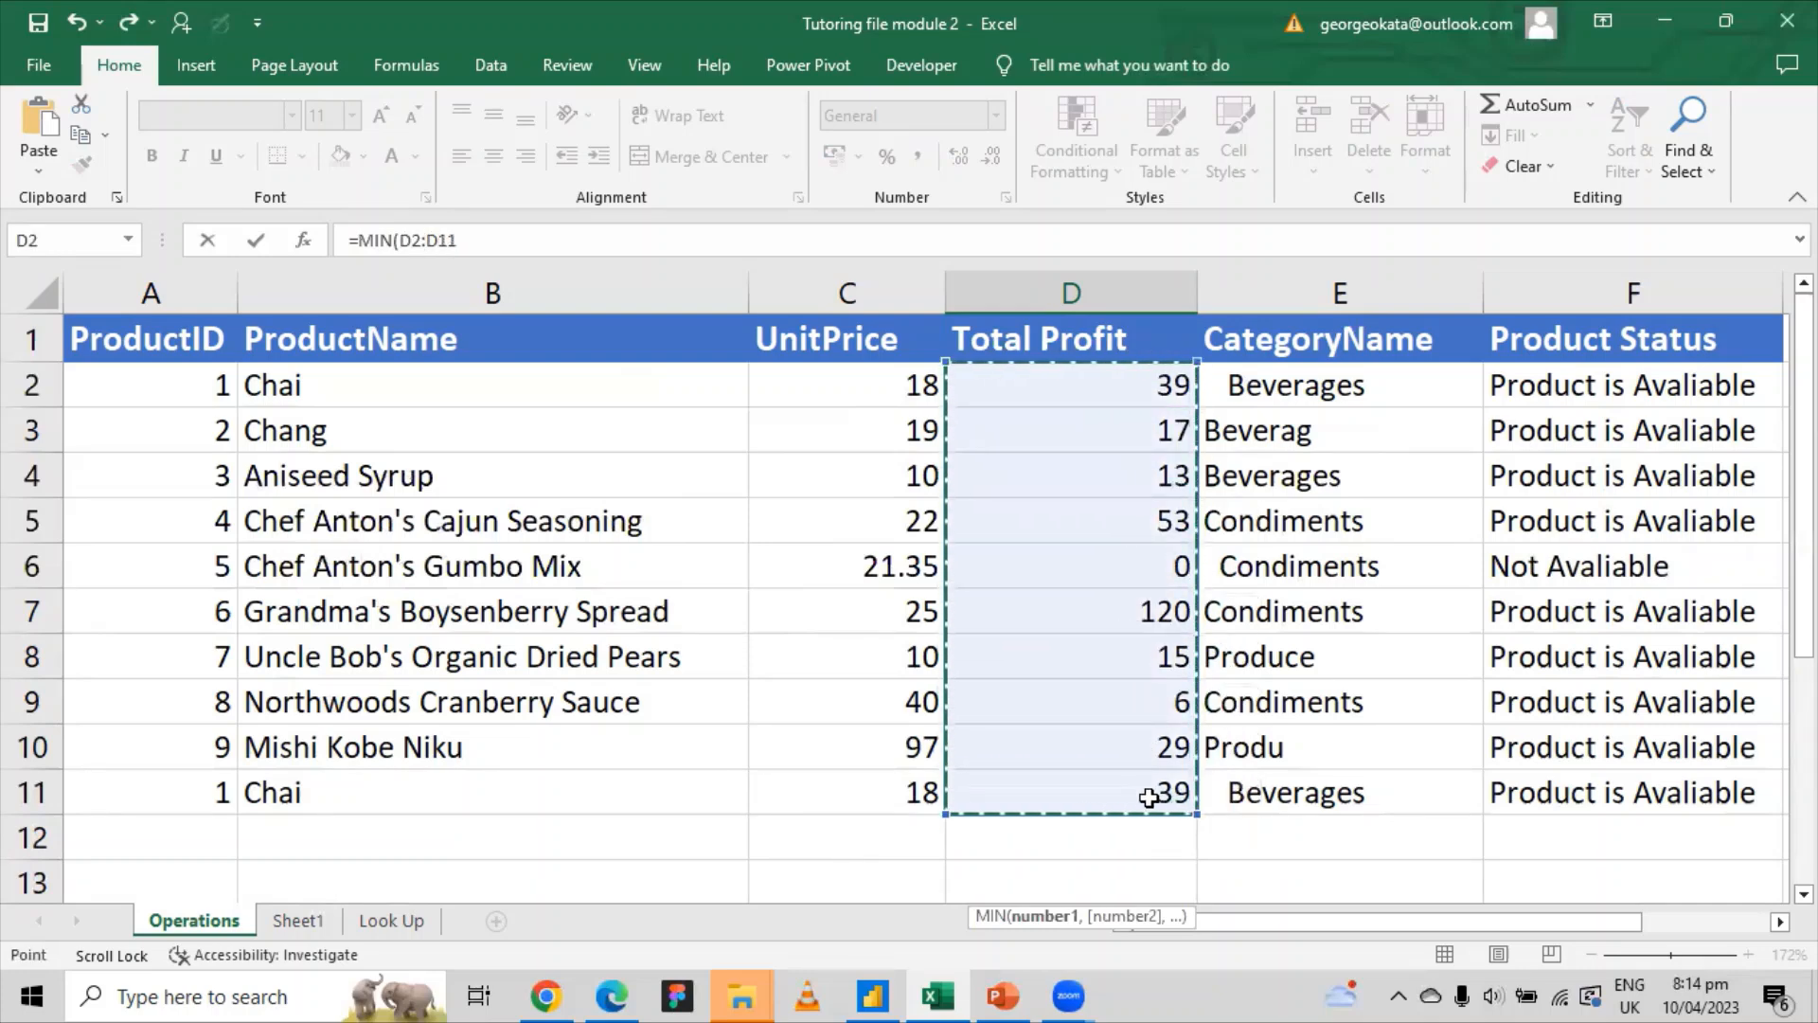
{"action": "key", "text": "Return"}
{"action": "left_click", "coordinate": [1162, 831]}
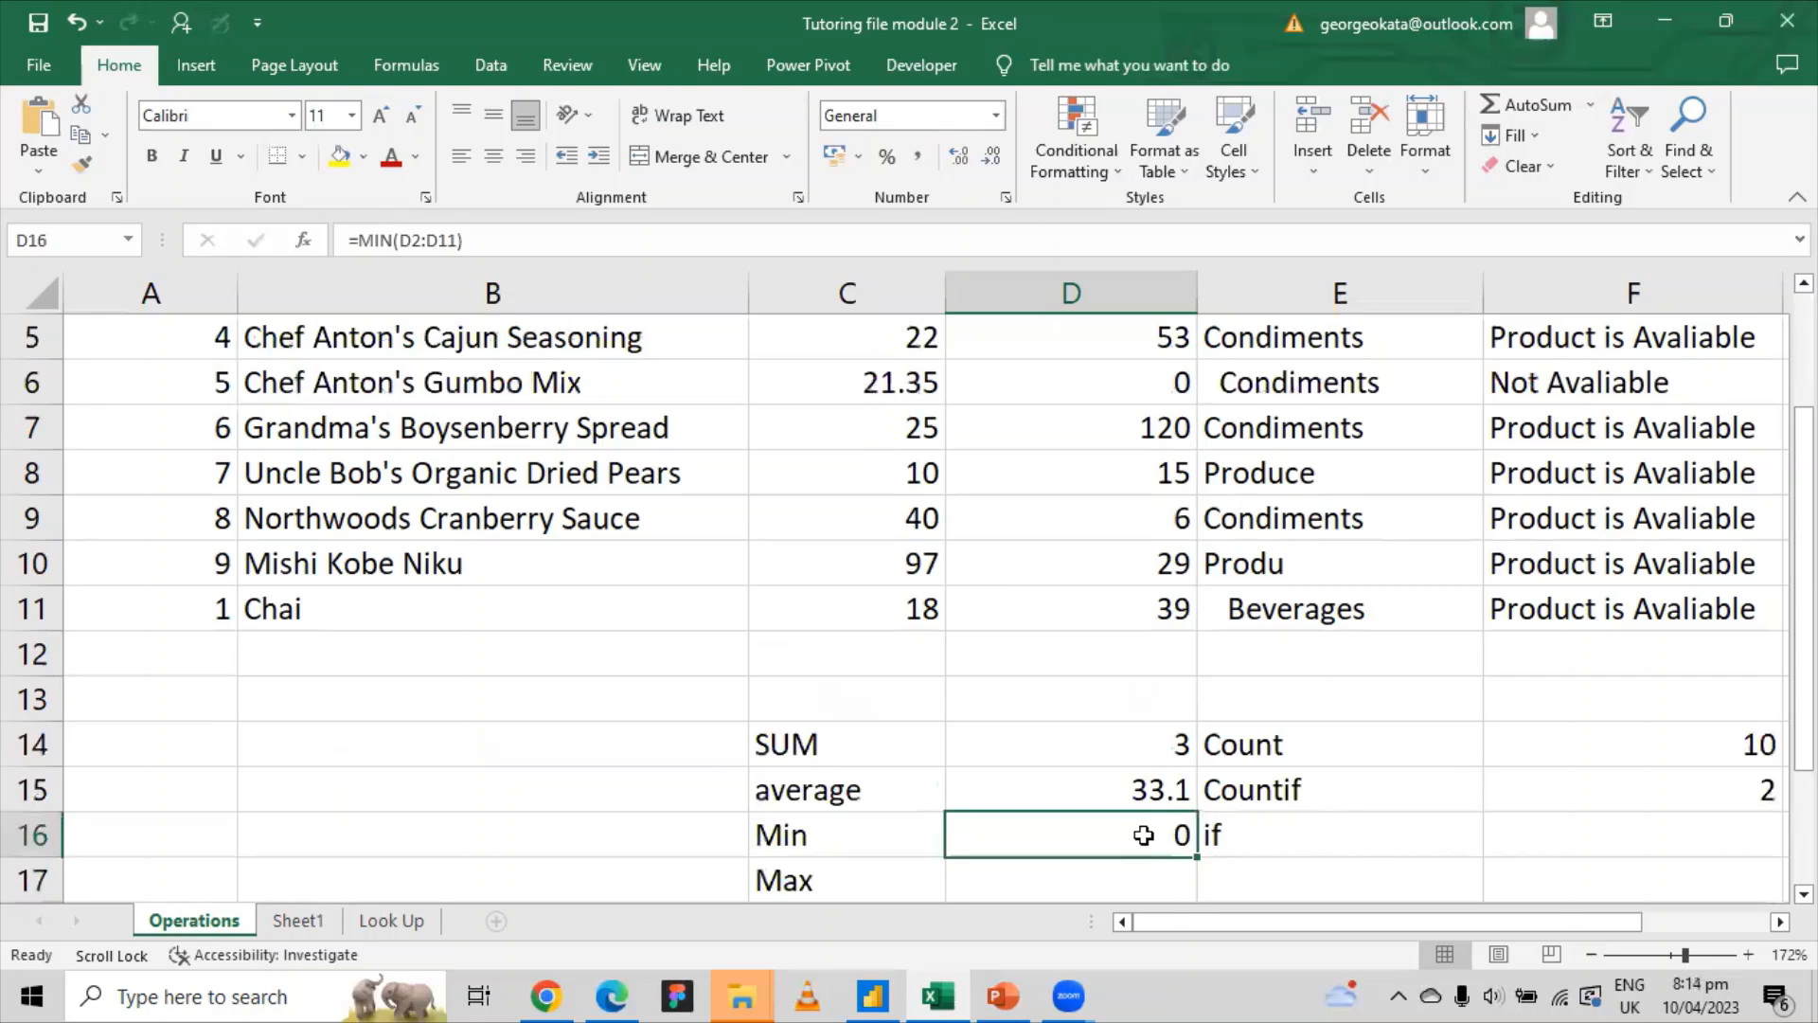
{"action": "scroll", "coordinate": [1146, 671], "scroll_direction": "up", "scroll_amount": 2}
{"action": "left_click", "coordinate": [1161, 559]}
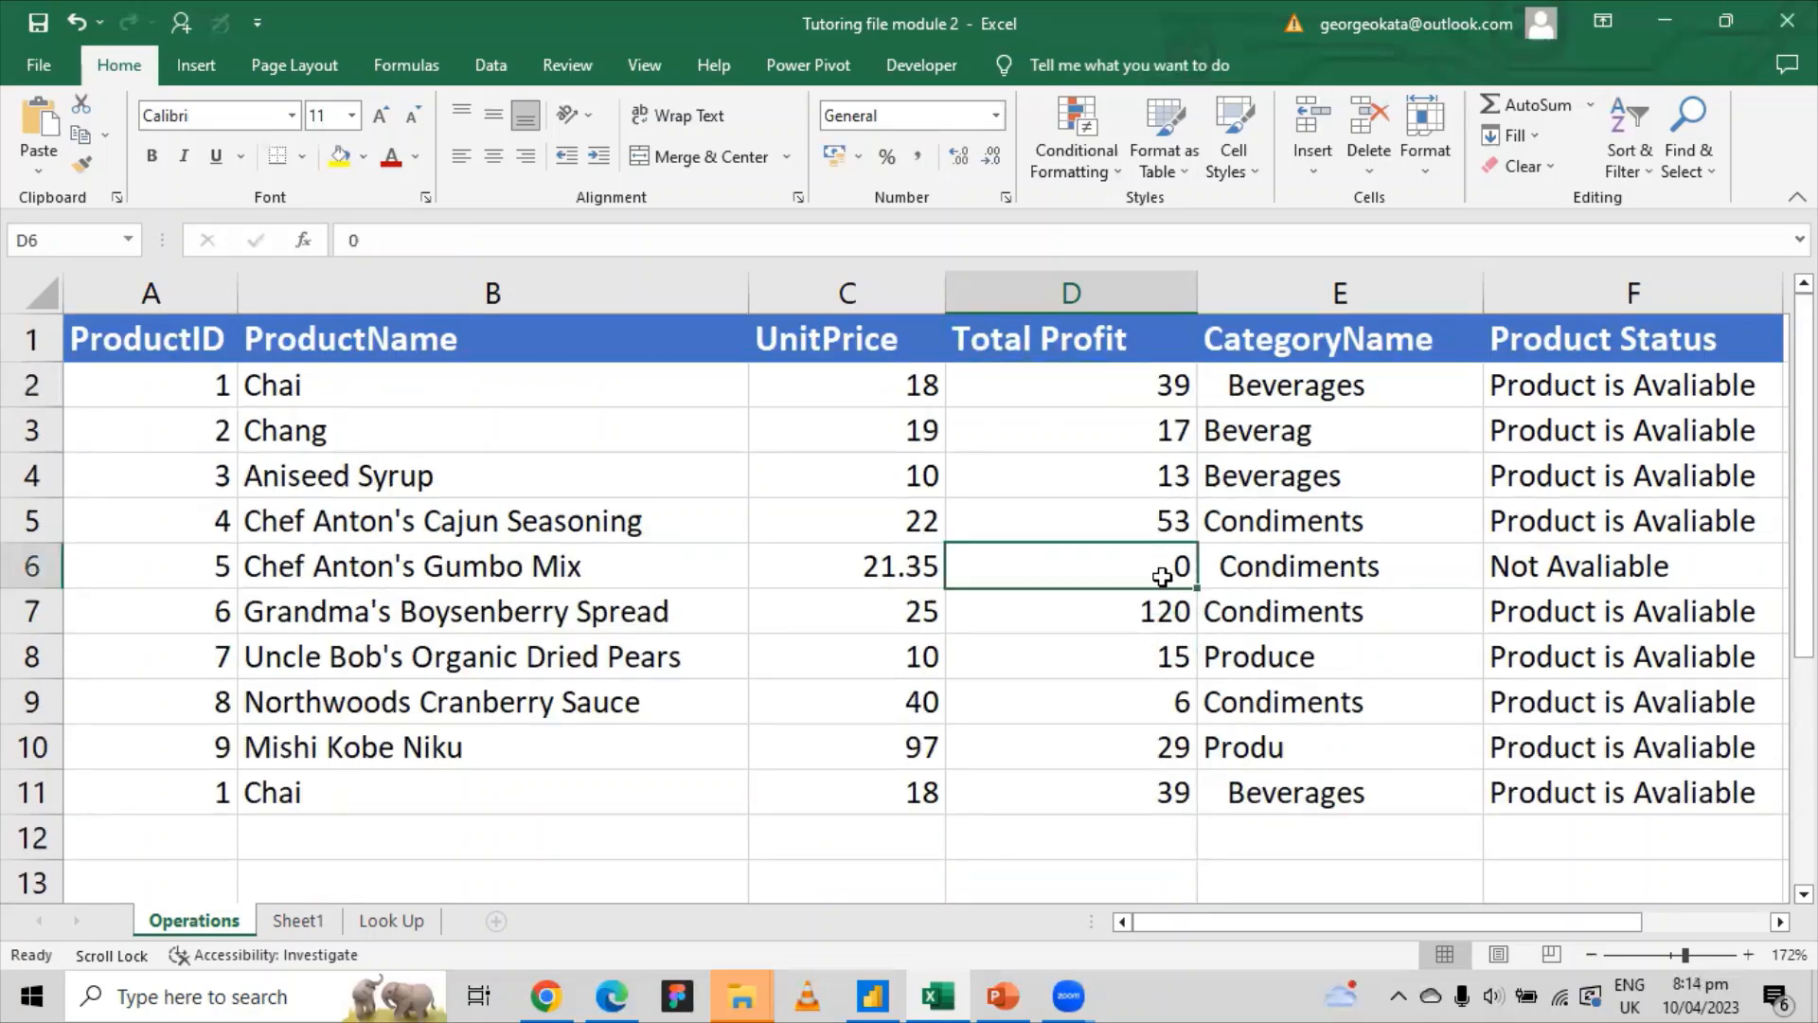
{"action": "scroll", "coordinate": [1136, 559], "scroll_direction": "down", "scroll_amount": 3}
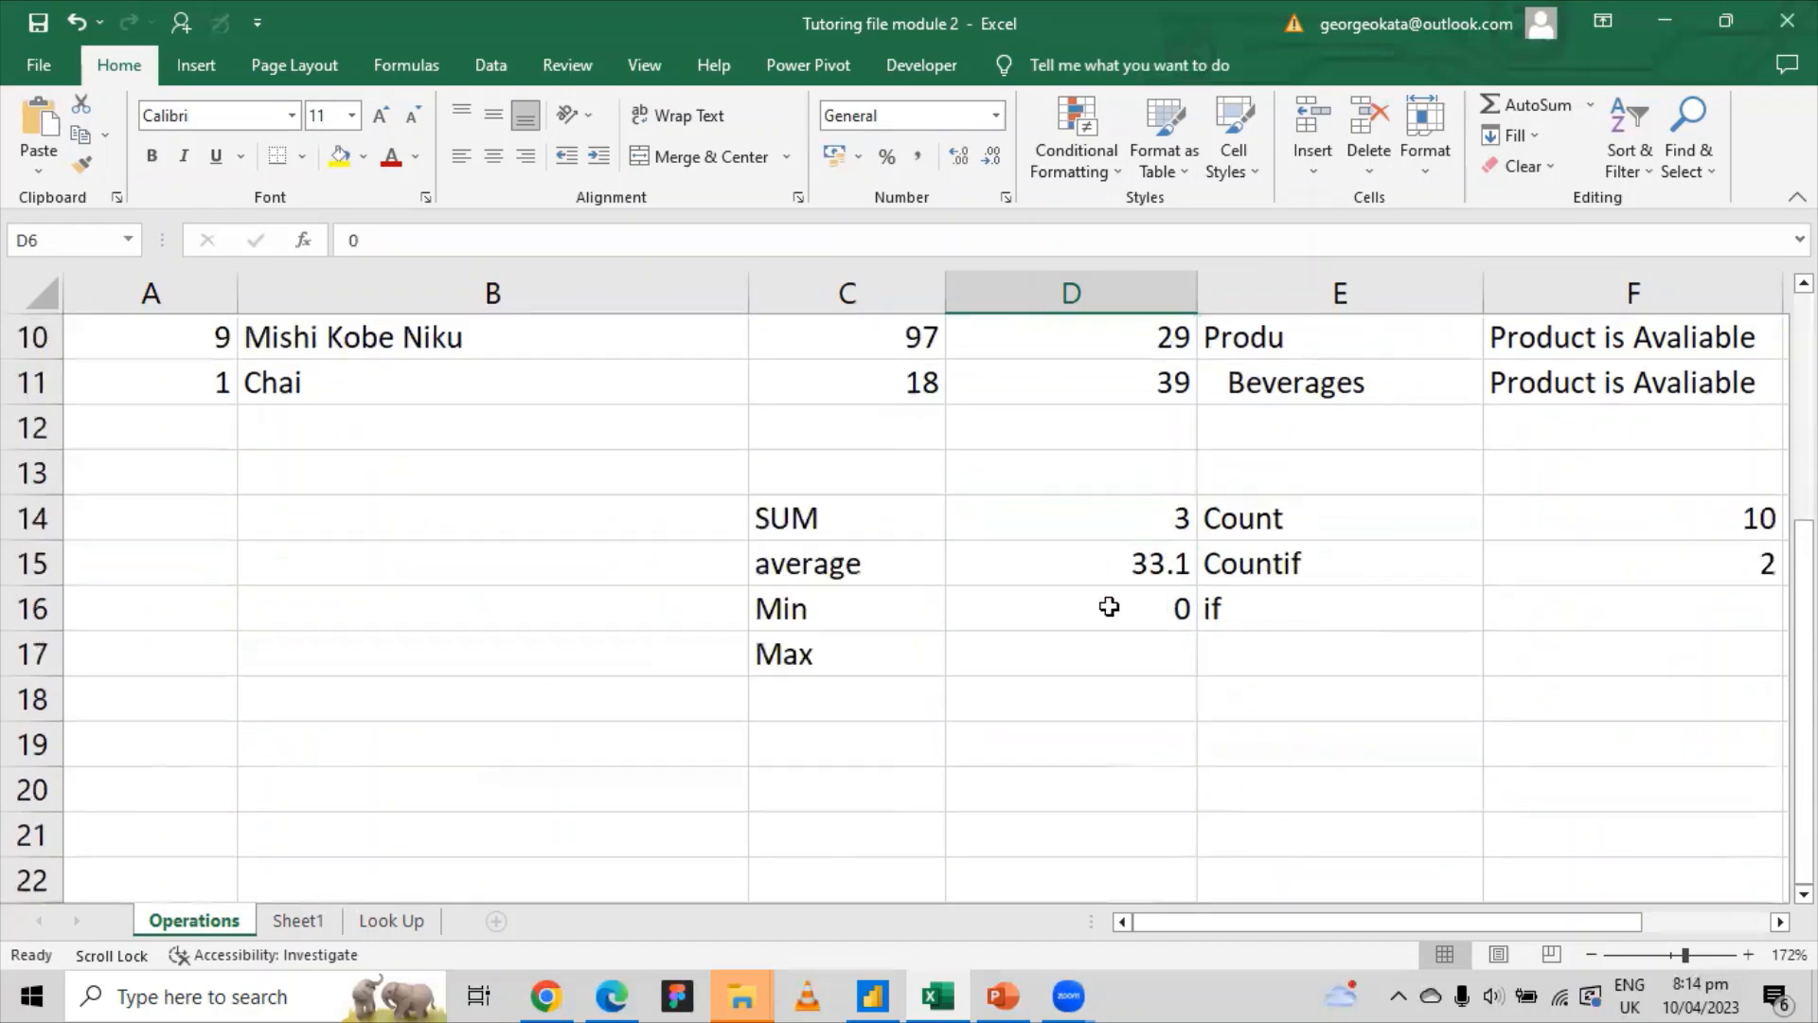
{"action": "scroll", "coordinate": [1108, 634], "scroll_direction": "up", "scroll_amount": 3}
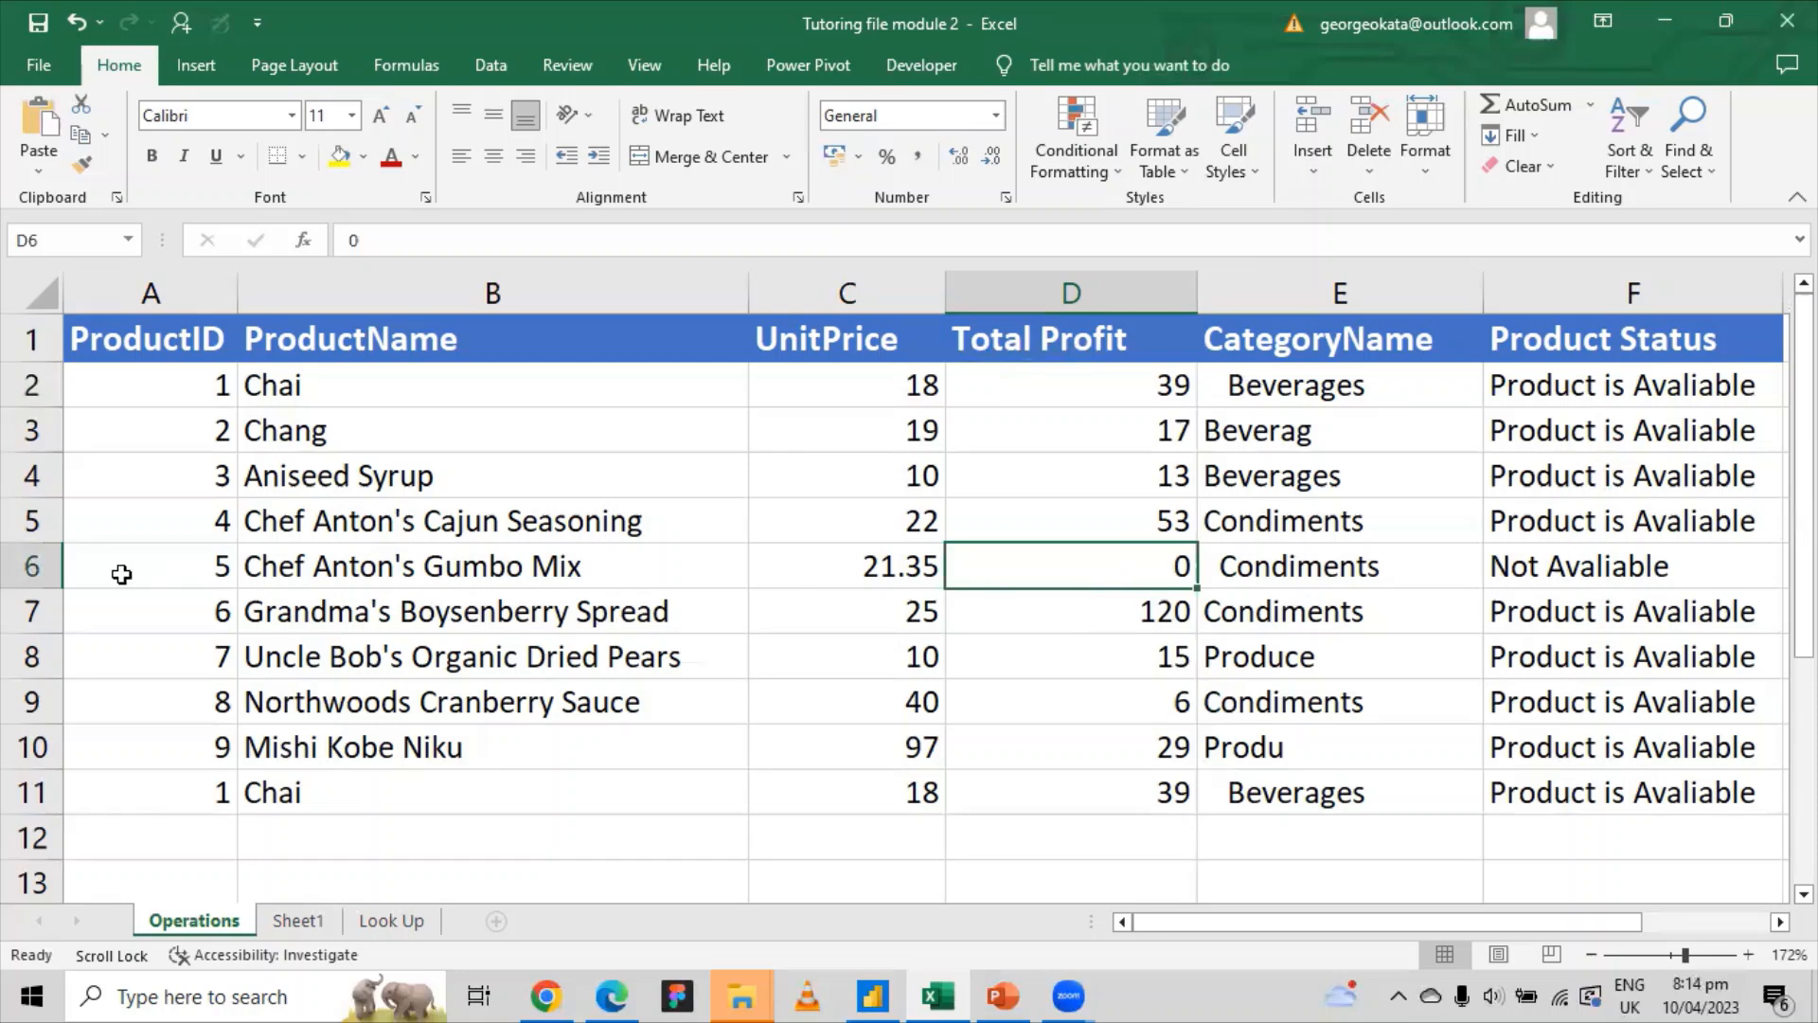
{"action": "left_click", "coordinate": [32, 568]}
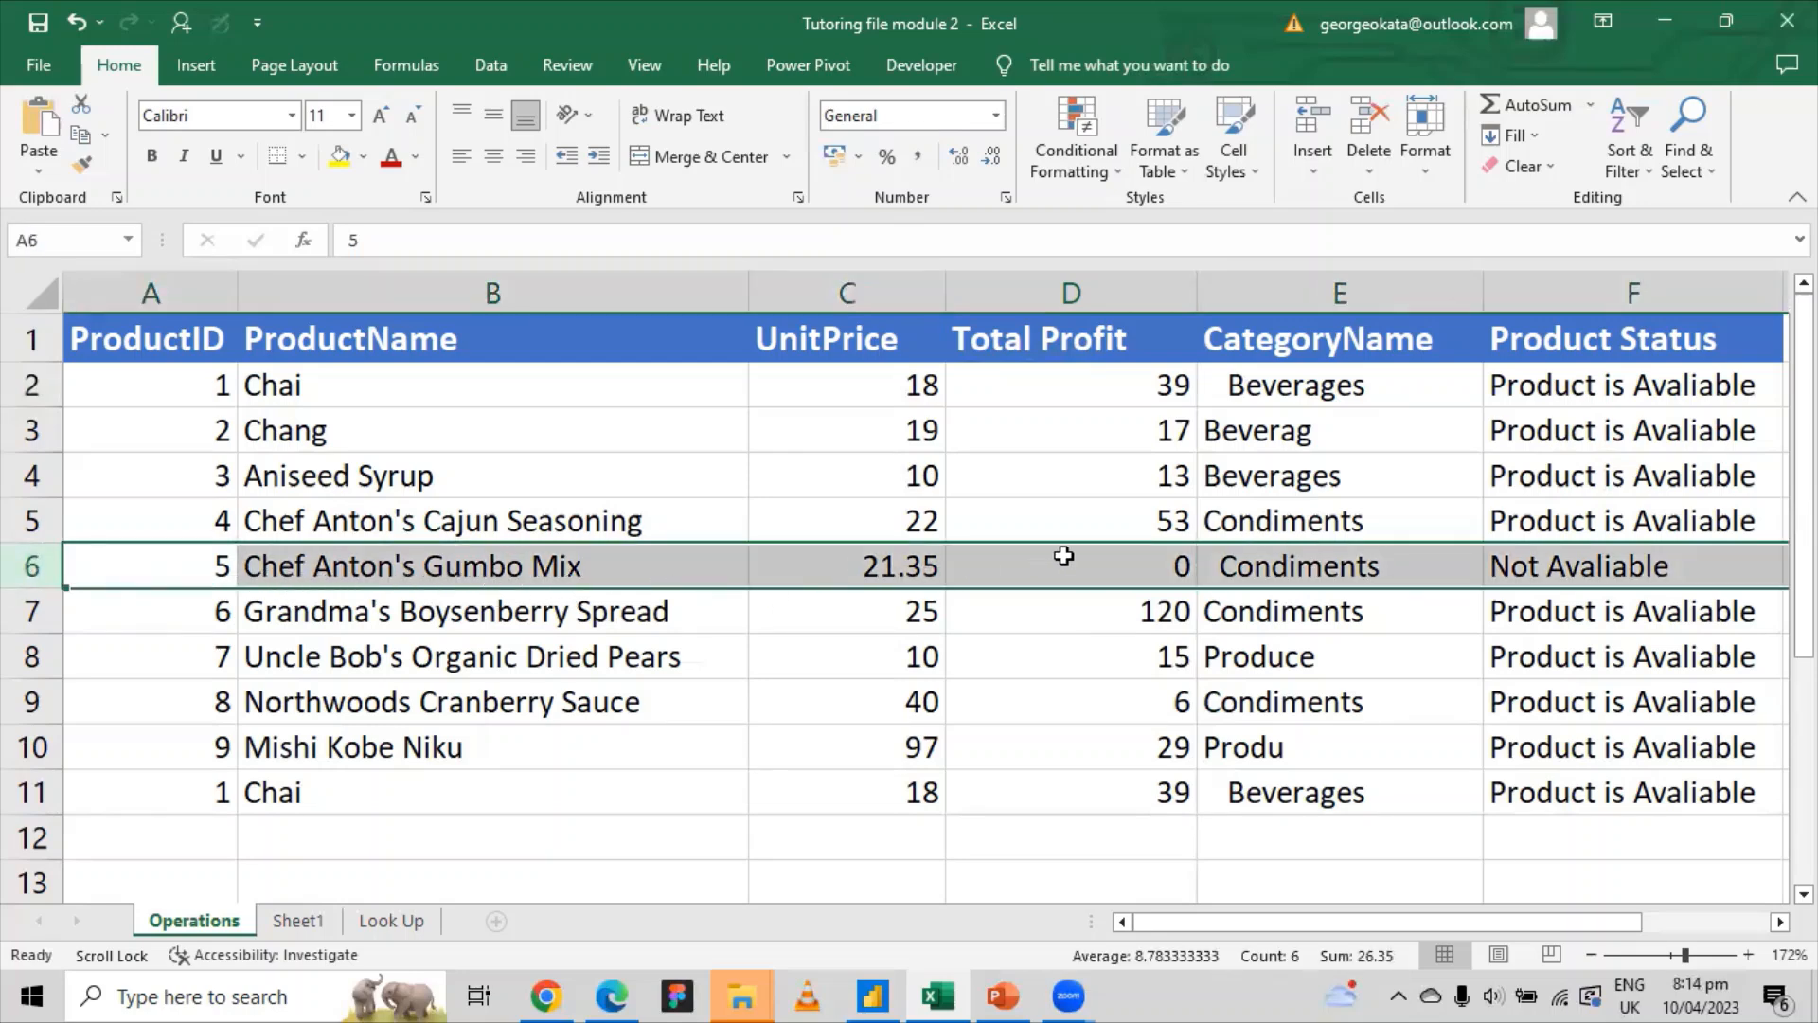
{"action": "left_click", "coordinate": [1146, 565]}
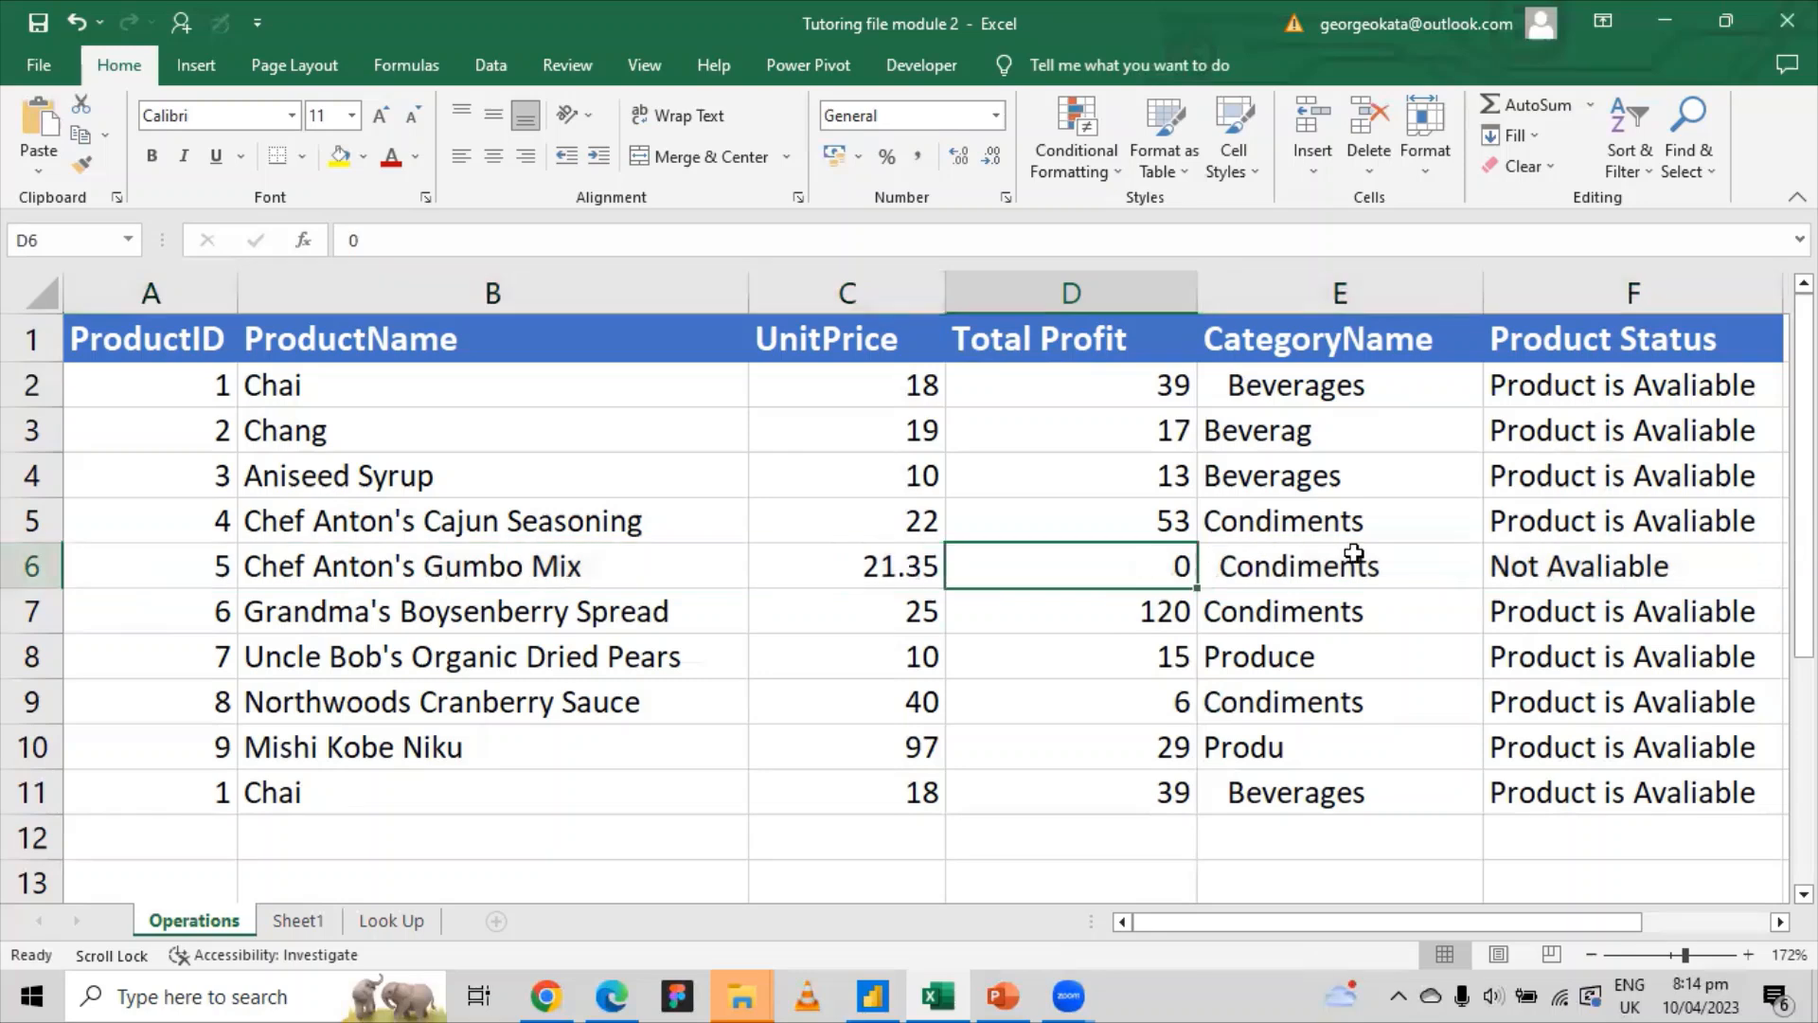
{"action": "left_click", "coordinate": [1546, 560]}
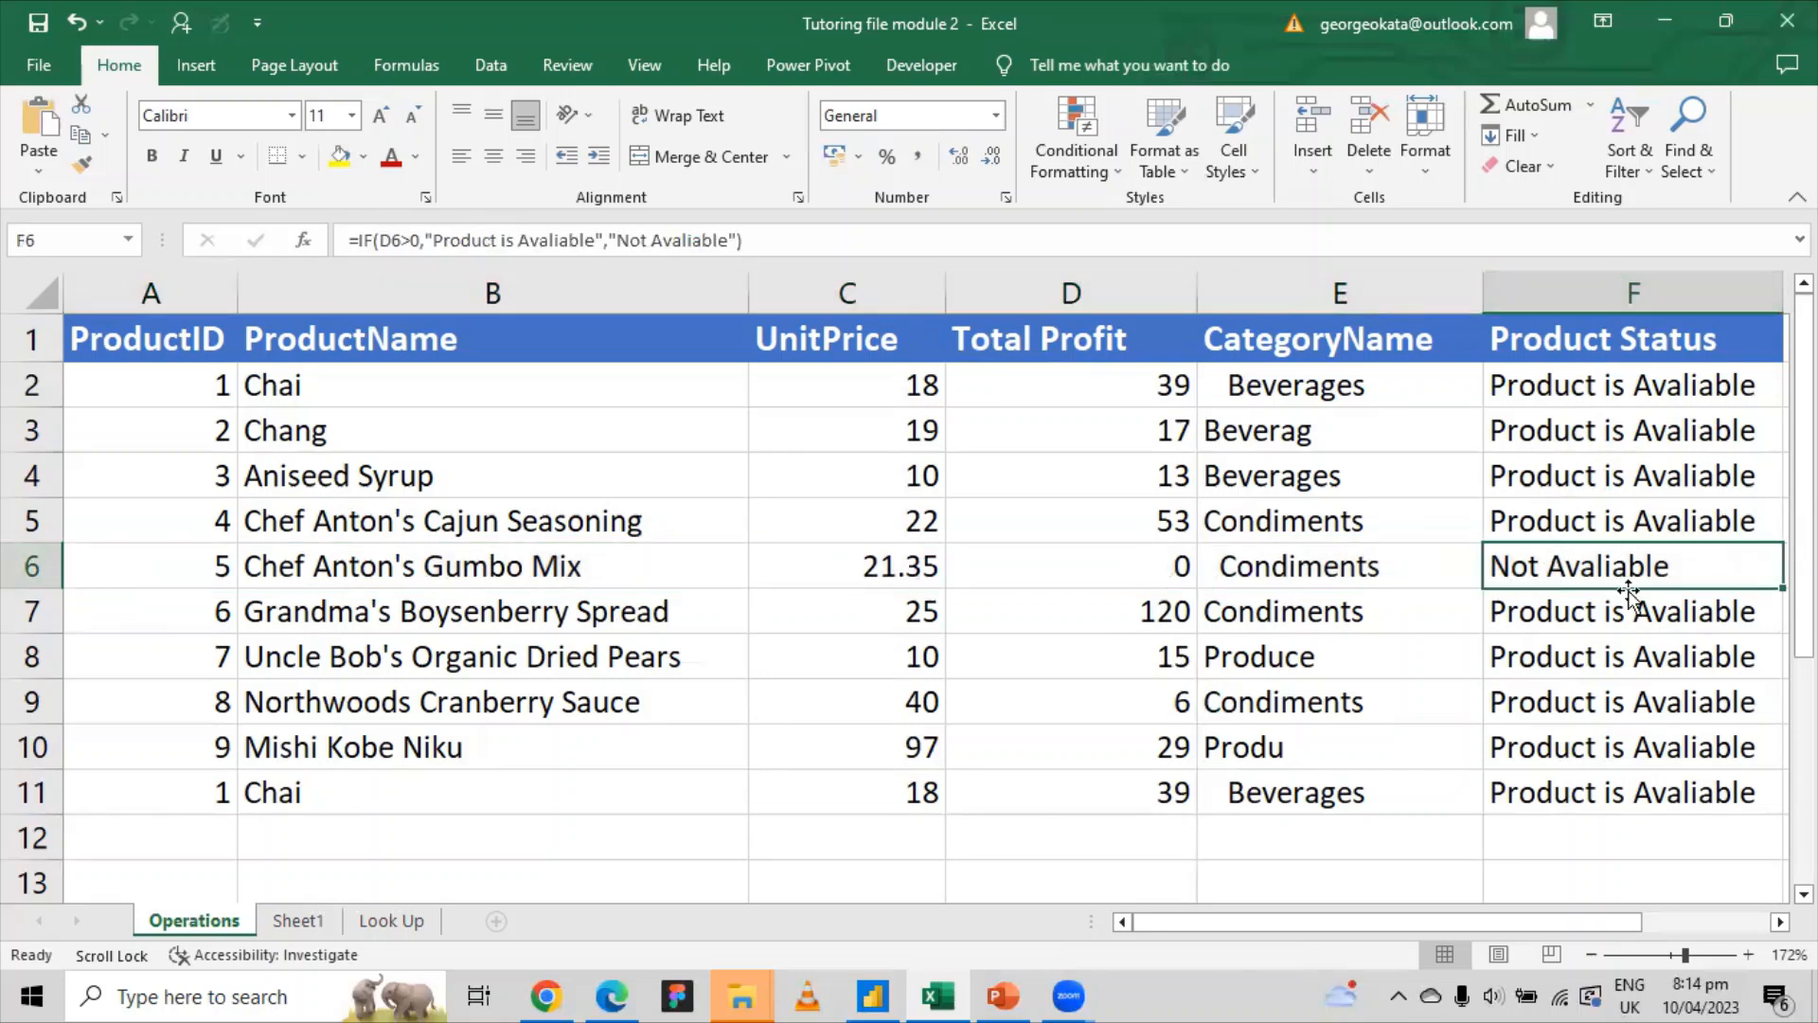
{"action": "left_click", "coordinate": [21, 566]}
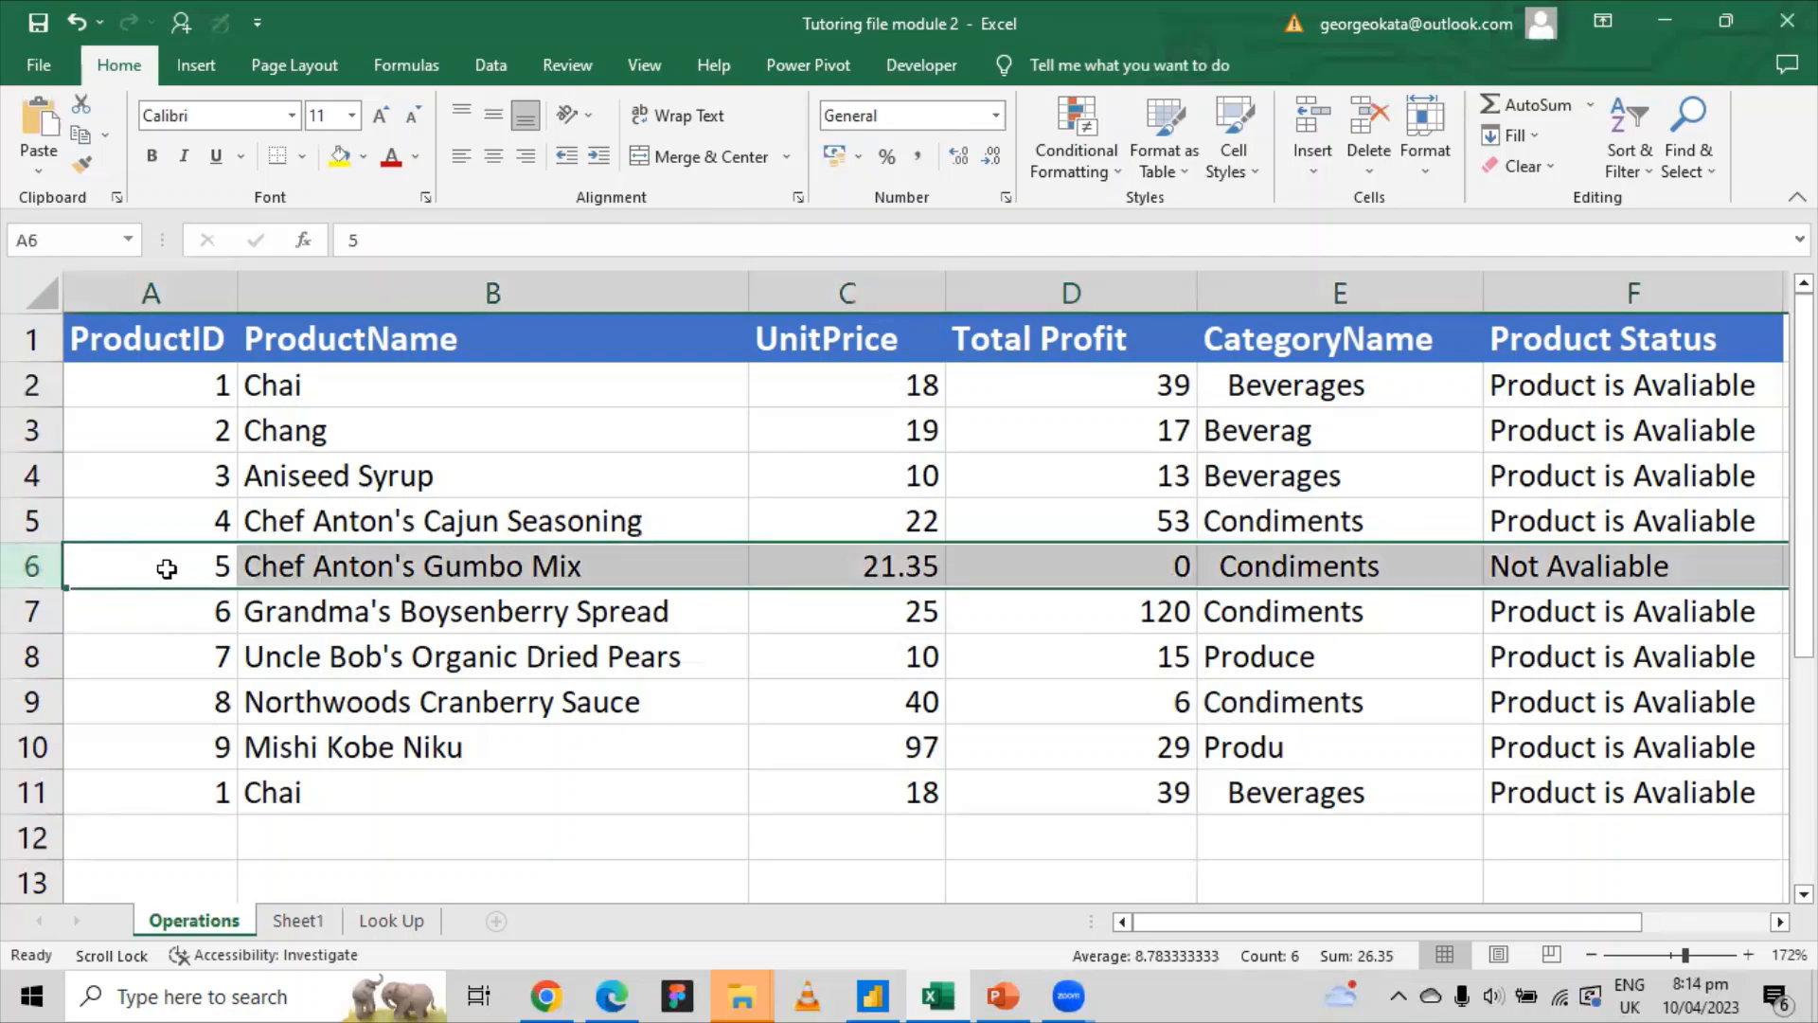
{"action": "left_click", "coordinate": [341, 569]}
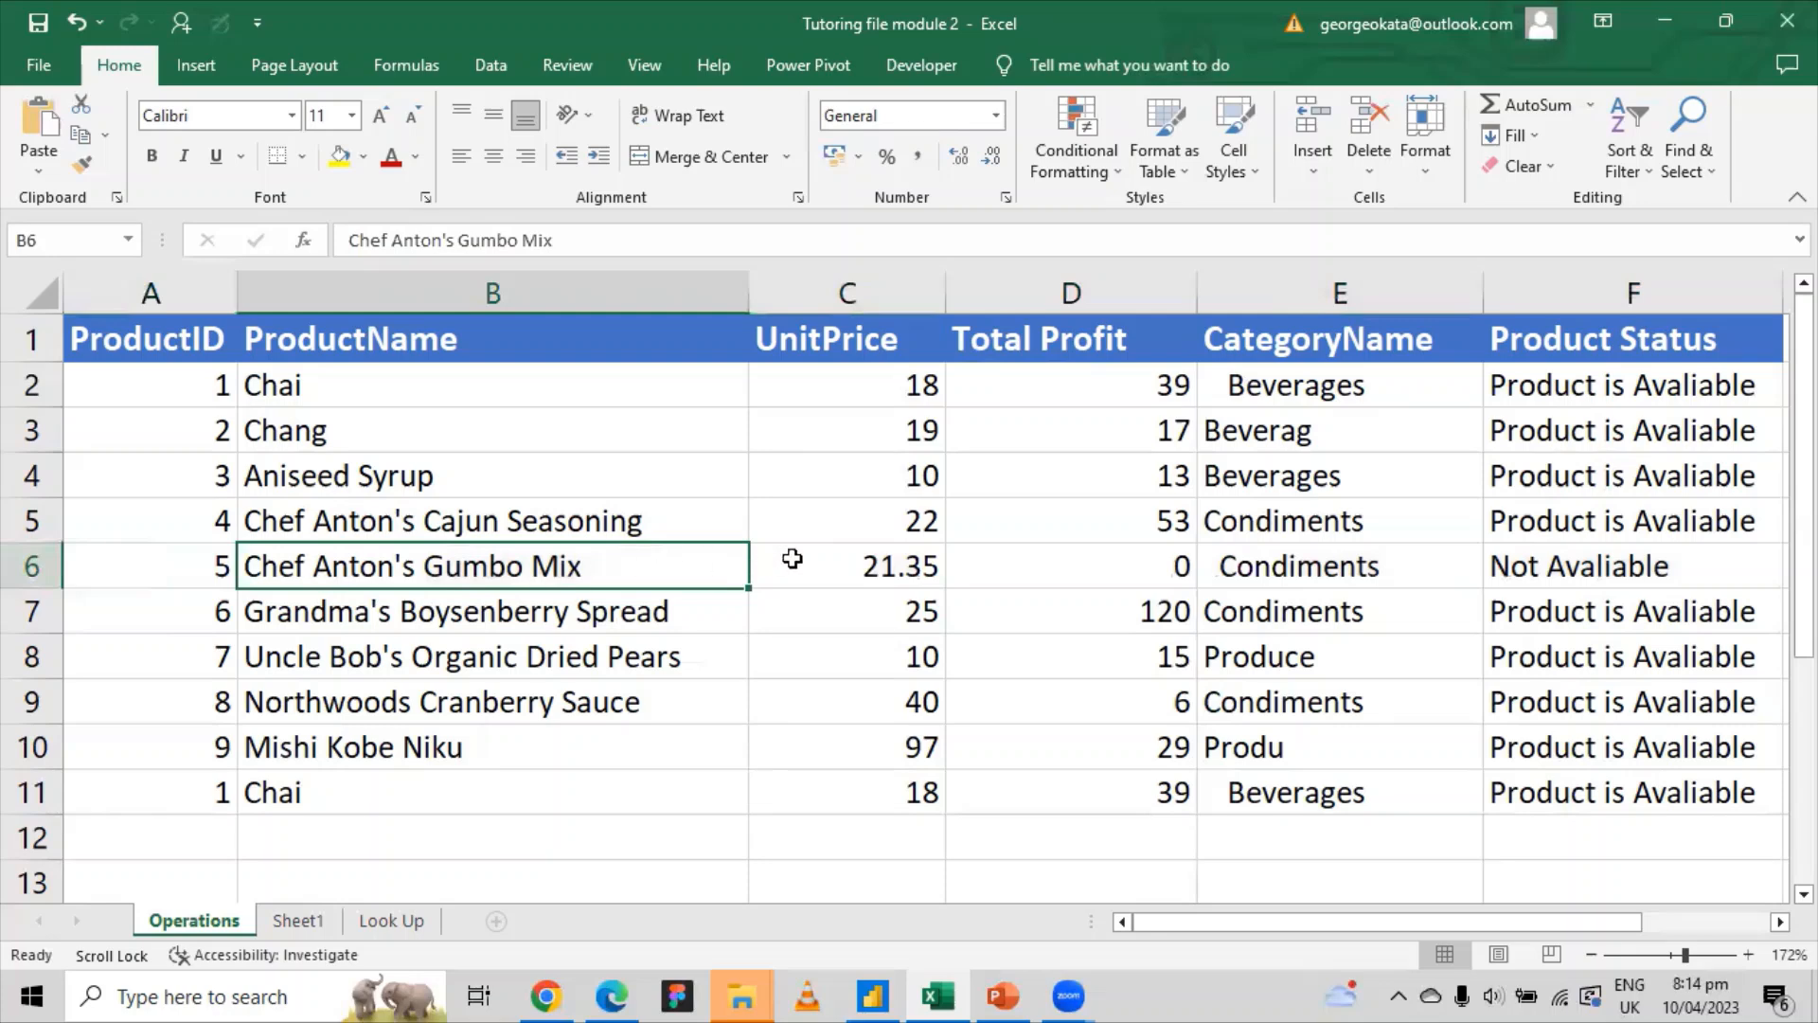
{"action": "left_click", "coordinate": [1138, 564]}
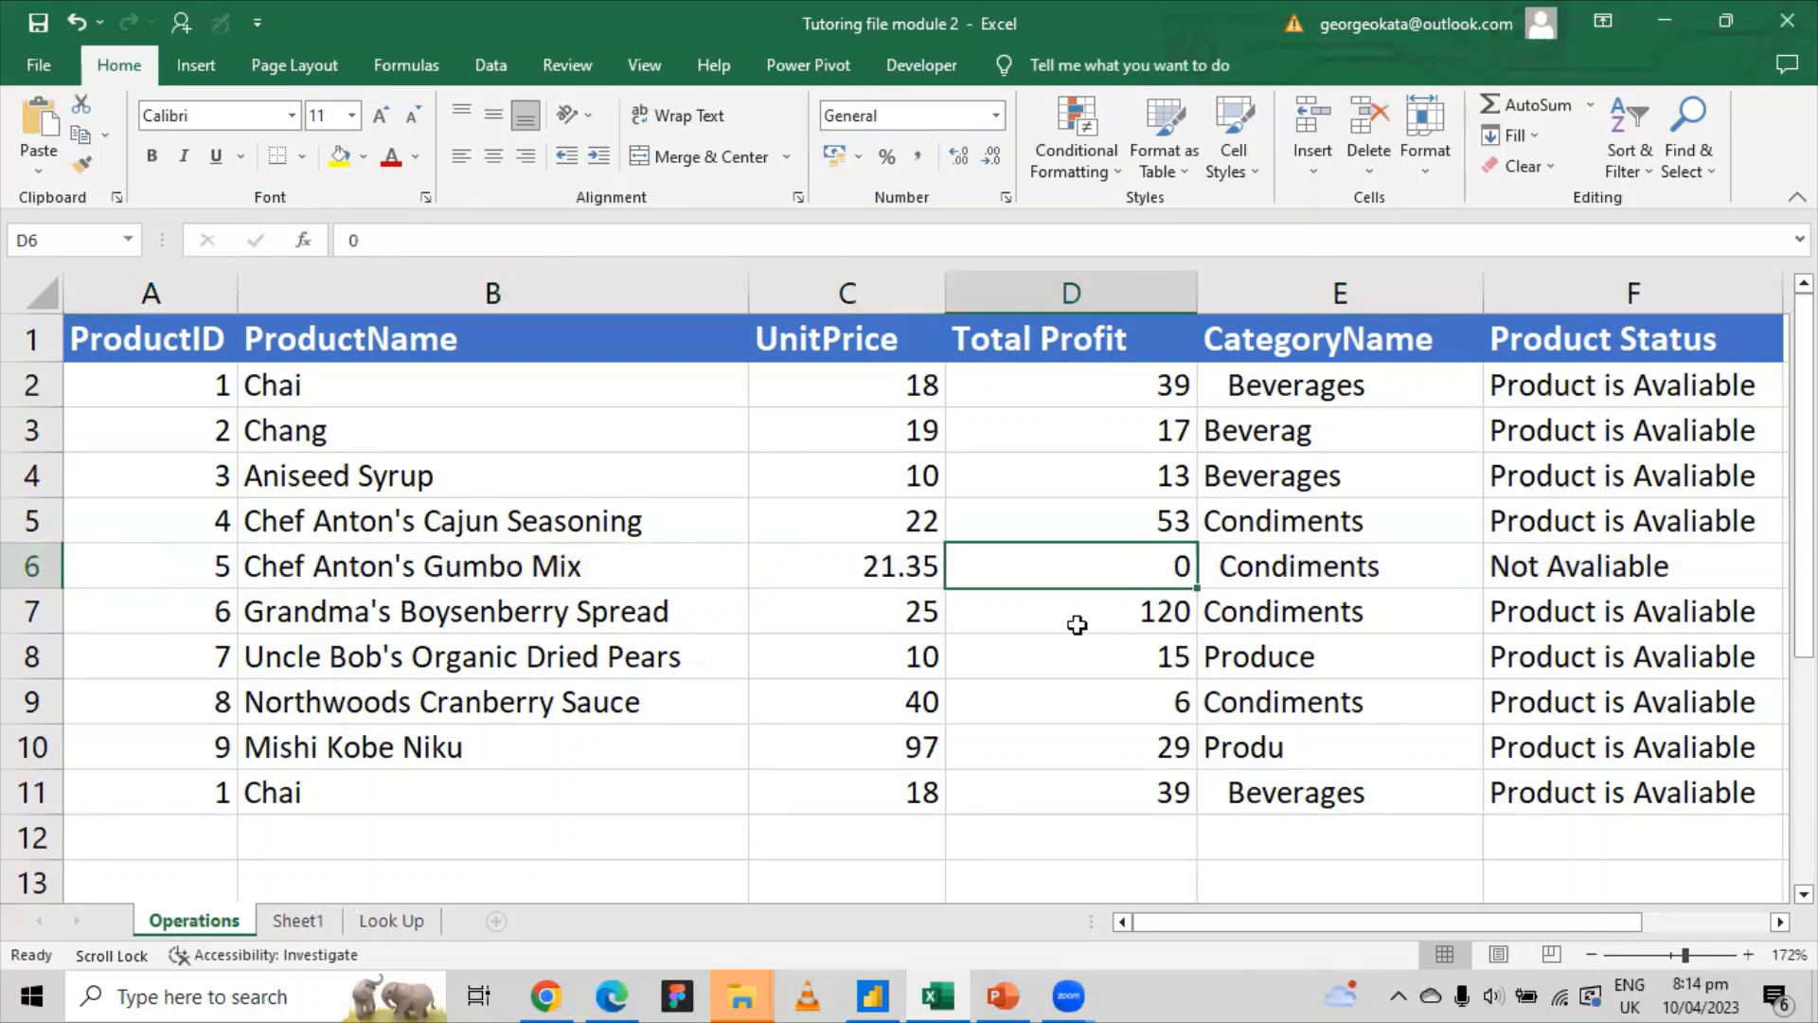
{"action": "left_click", "coordinate": [1556, 572]}
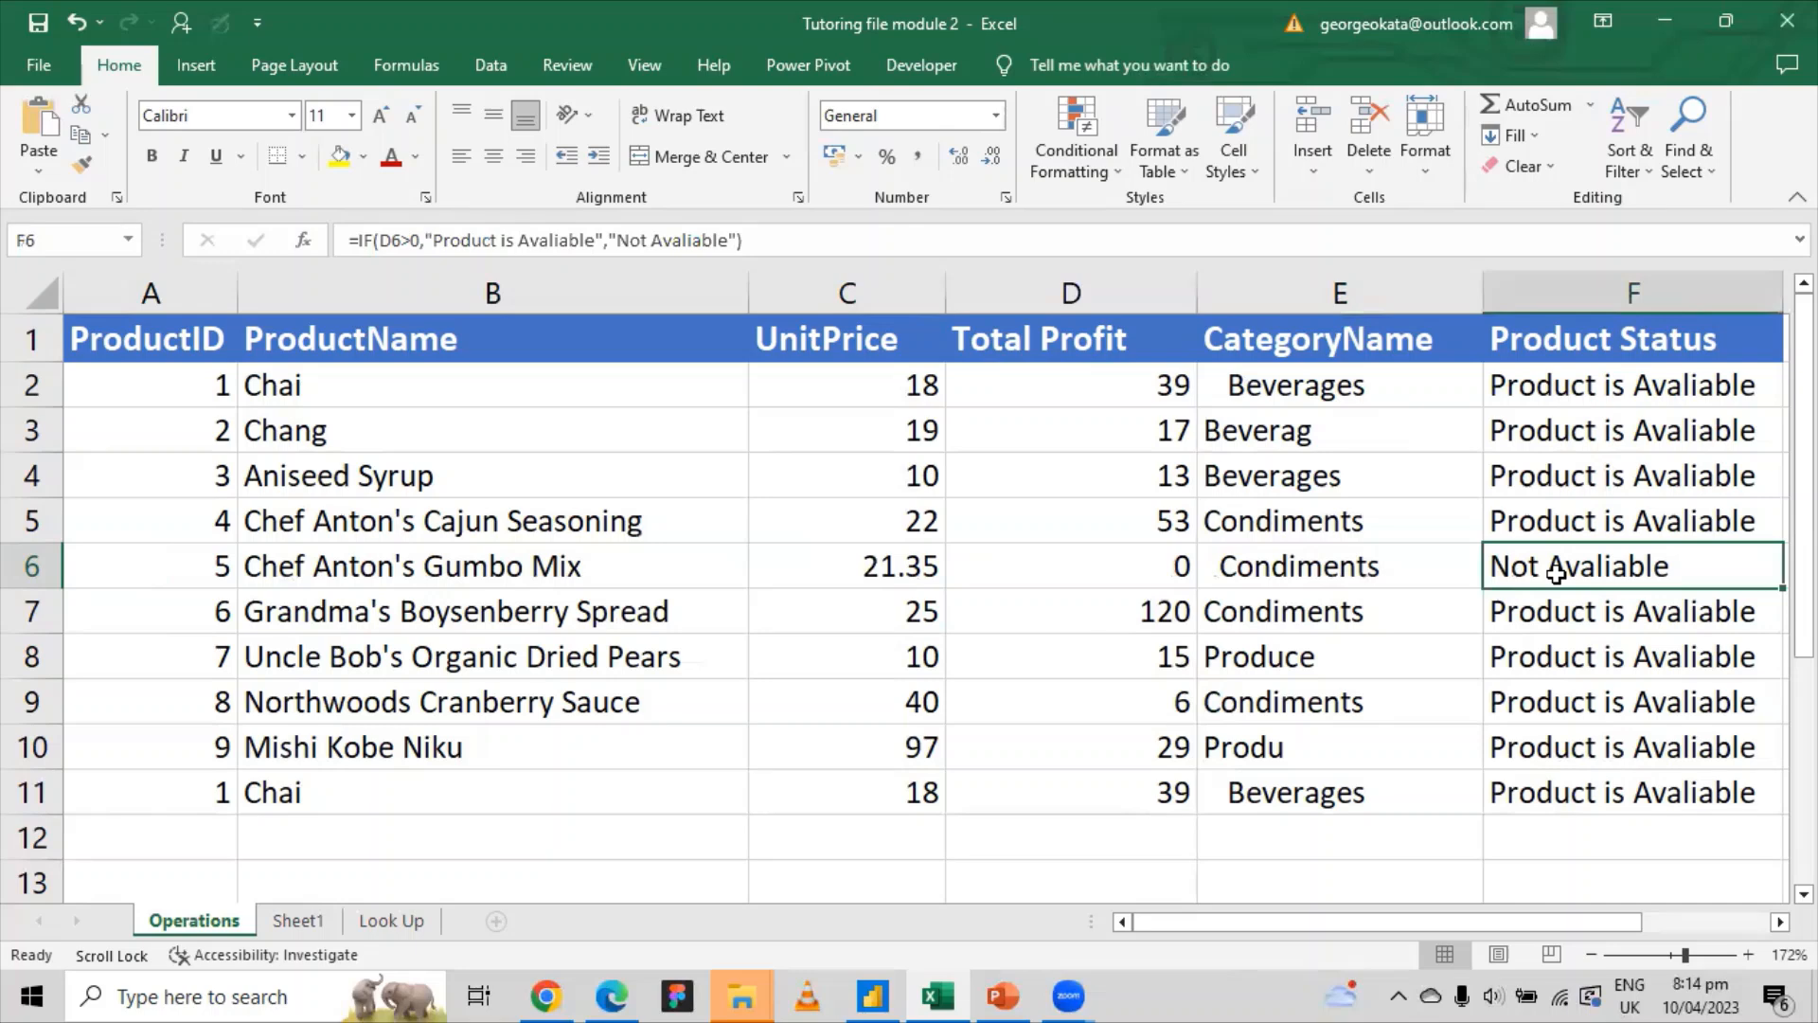
{"action": "scroll", "coordinate": [1465, 572], "scroll_direction": "down", "scroll_amount": 3}
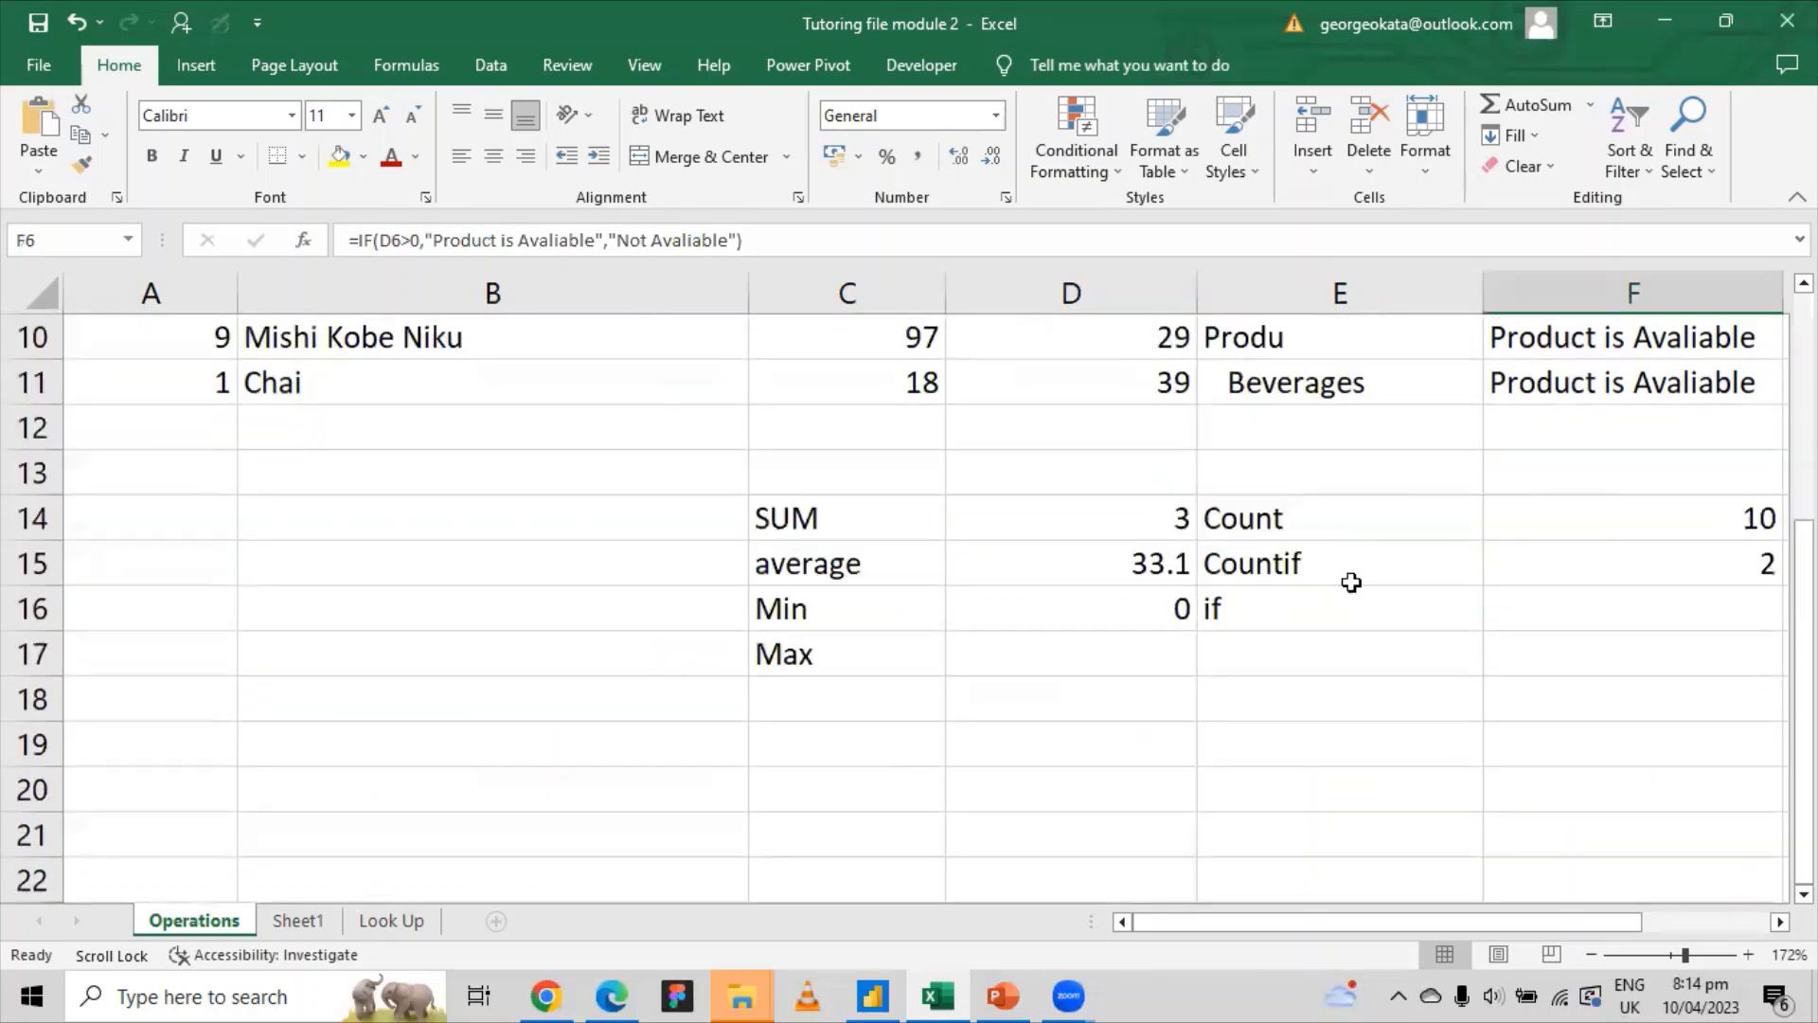
{"action": "left_click", "coordinate": [1109, 667]}
Step: Enter =MAX(D2:D11) in D17, returning 120 as the highest Total Profit
{"action": "type", "text": "="}
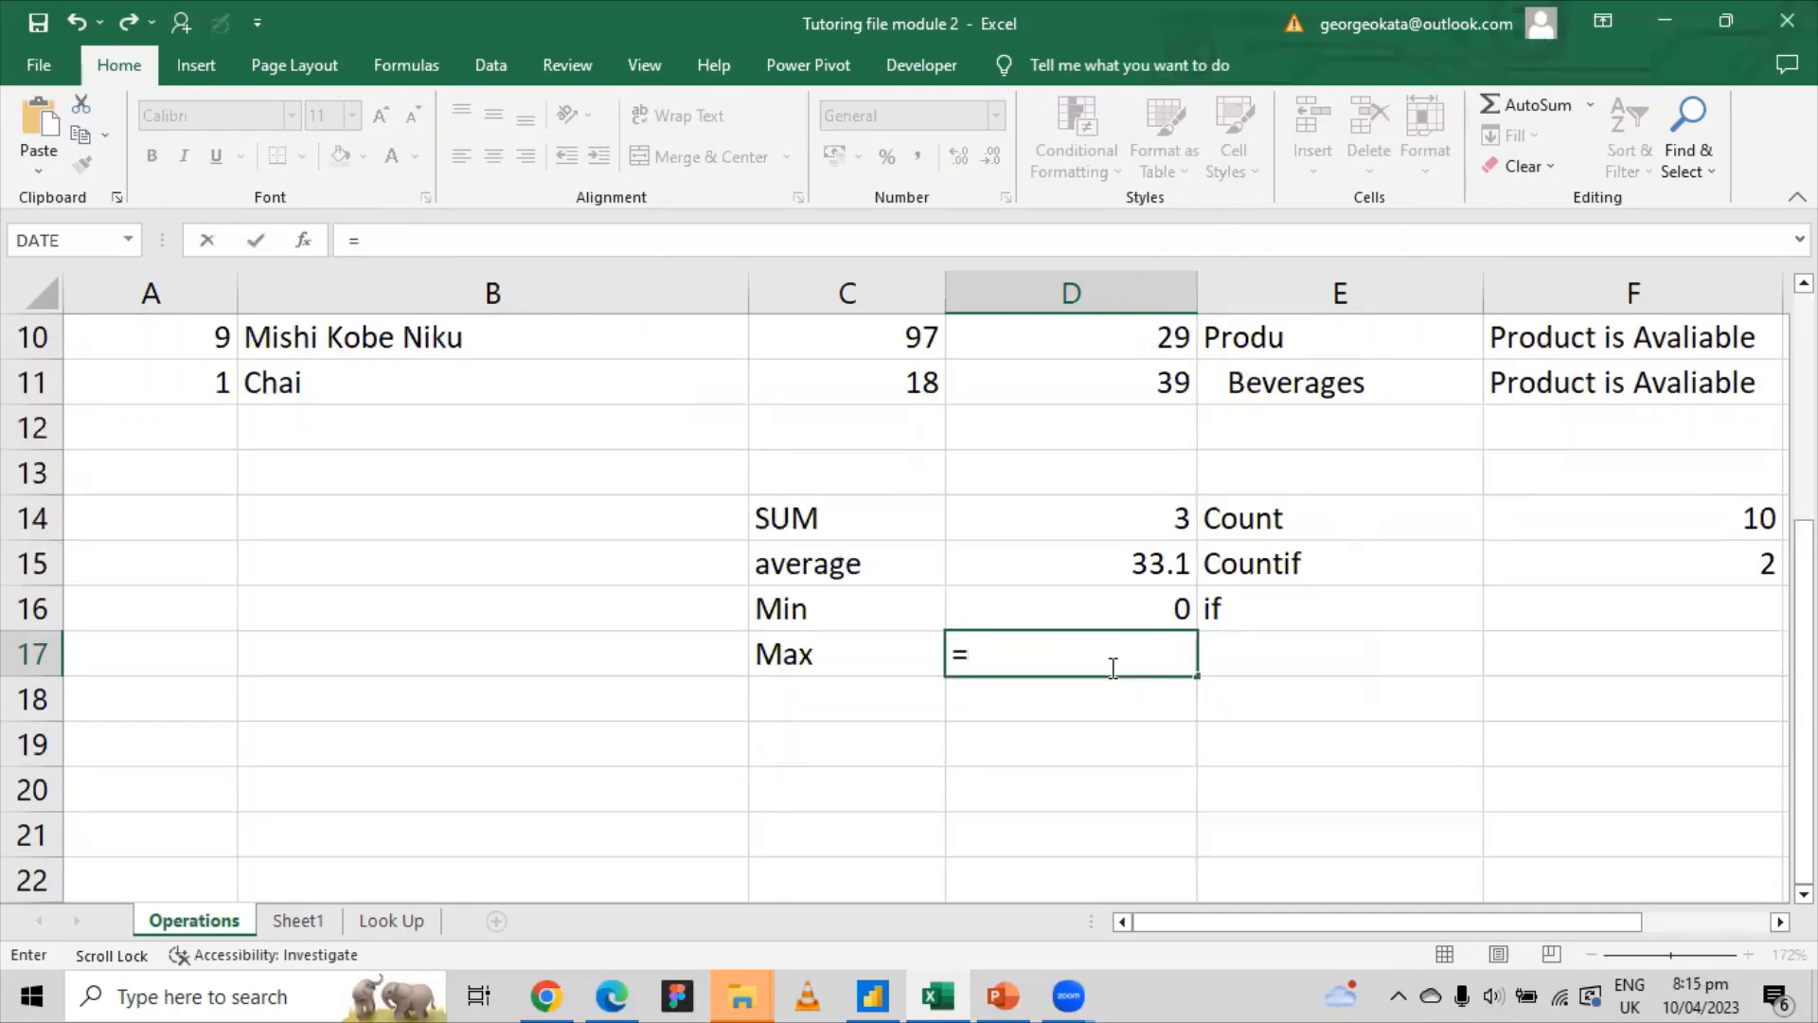
{"action": "type", "text": "max"}
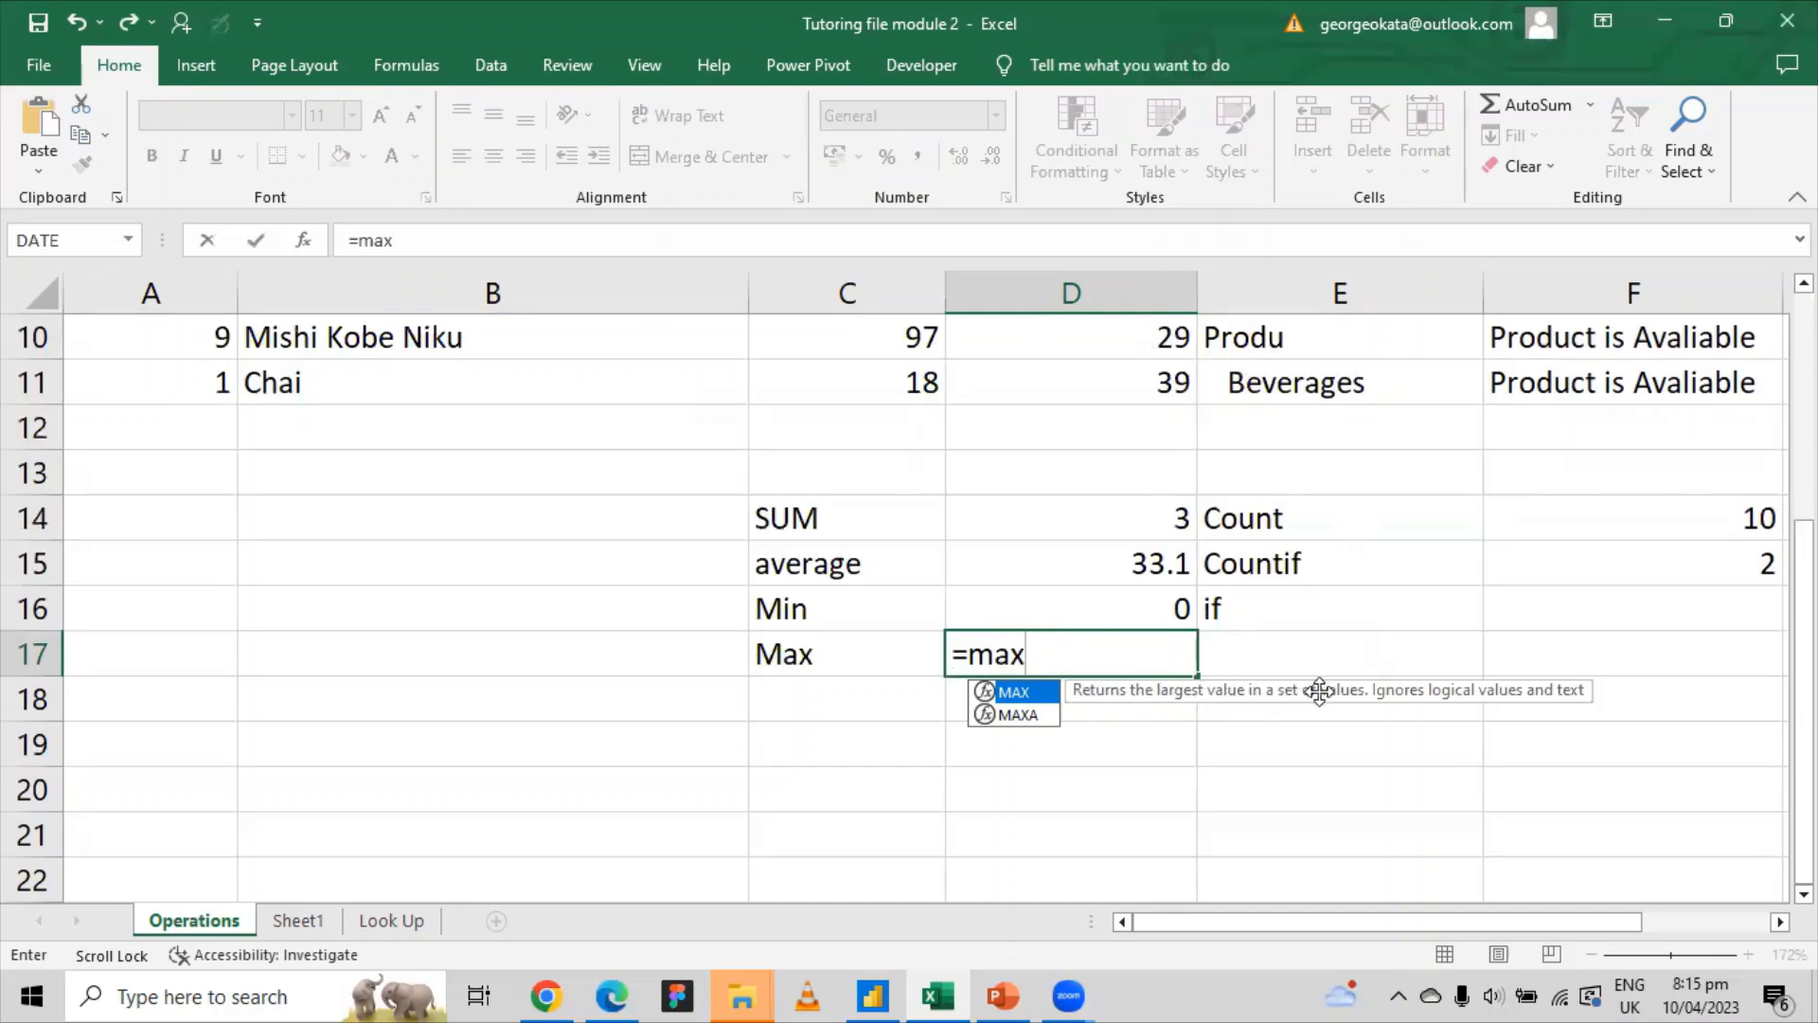
{"action": "key", "text": "Tab"}
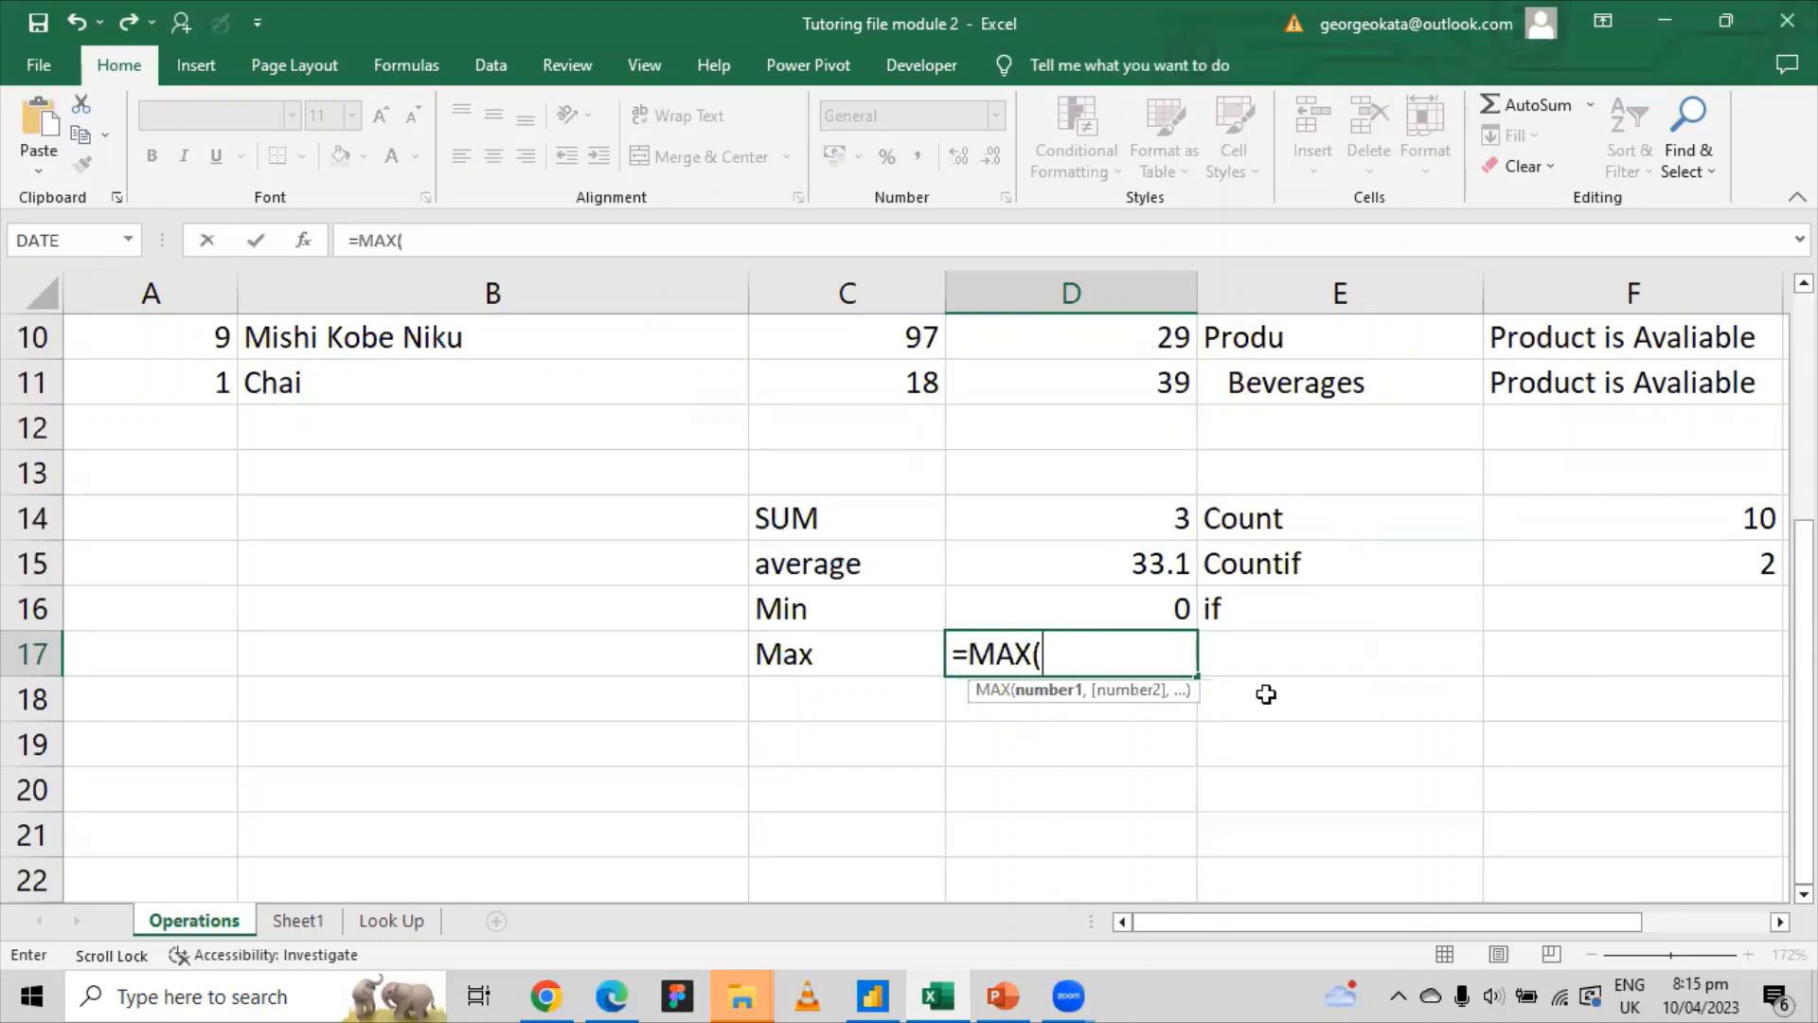
{"action": "scroll", "coordinate": [1150, 656], "scroll_direction": "up", "scroll_amount": 3}
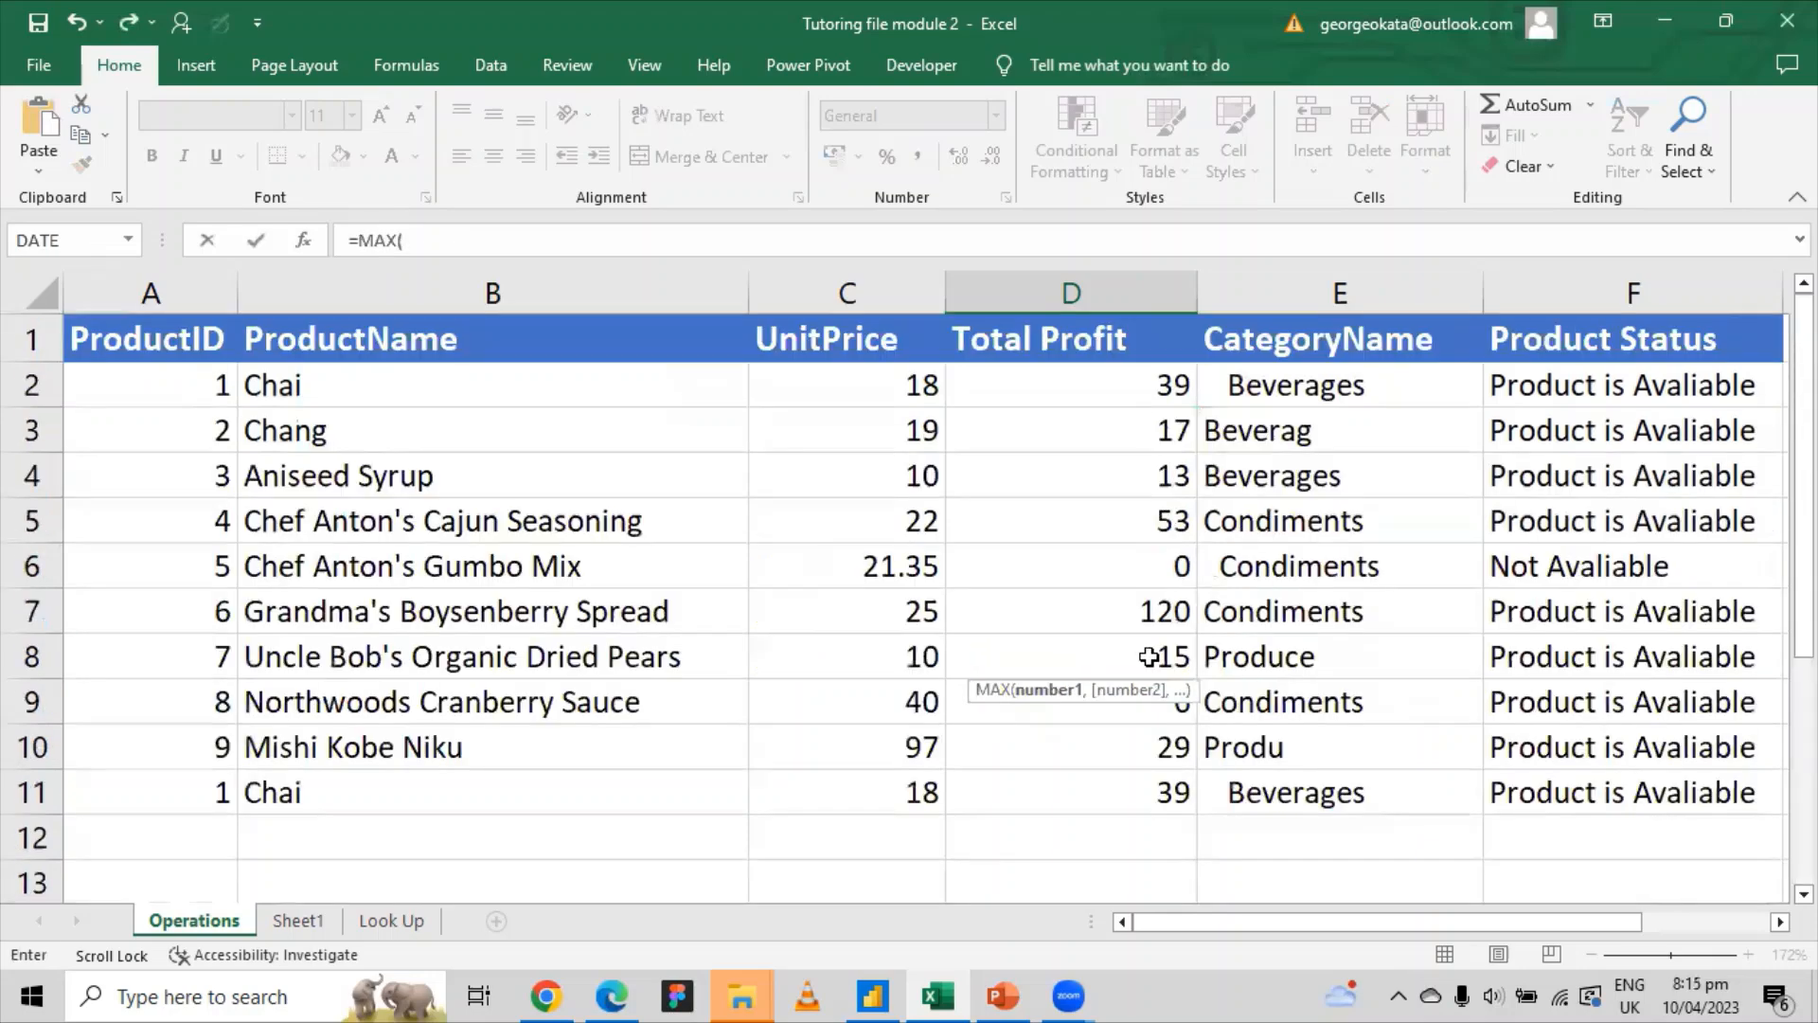
{"action": "left_click", "coordinate": [1152, 389]}
{"action": "left_click_drag", "start_coordinate": [1152, 389], "coordinate": [1133, 782]}
{"action": "key", "text": "Return"}
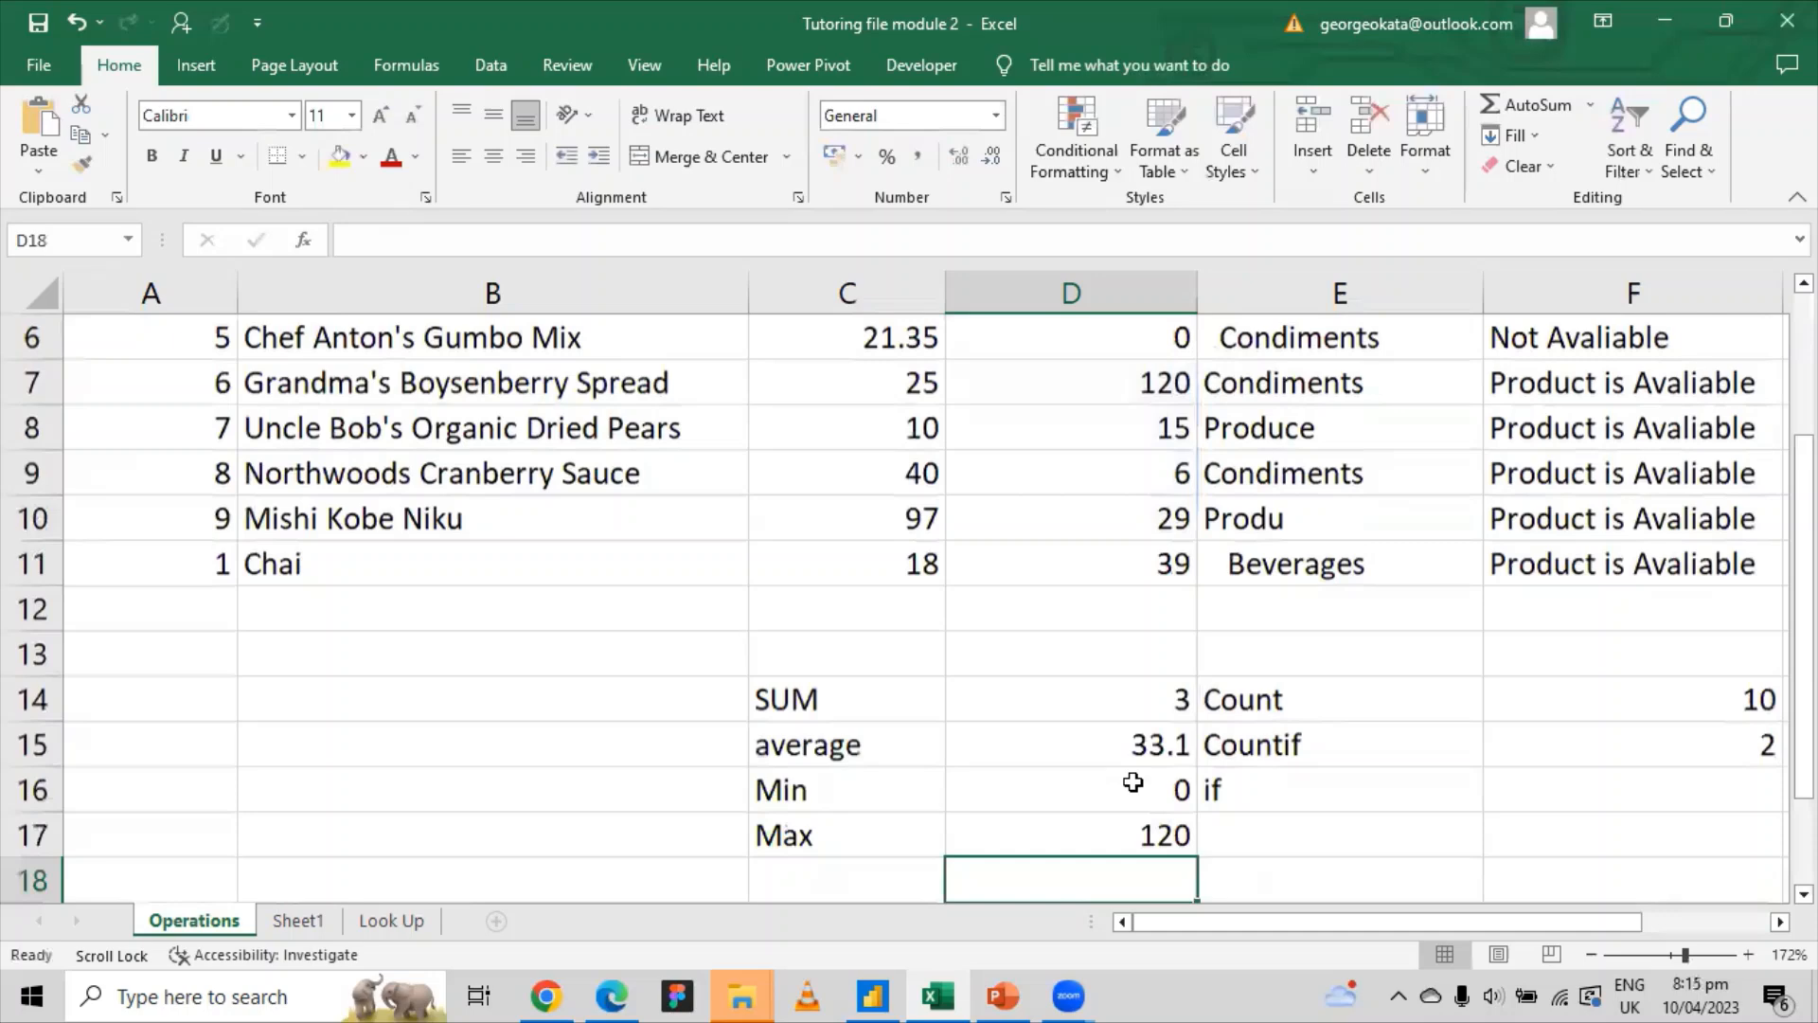
{"action": "left_click", "coordinate": [1150, 834]}
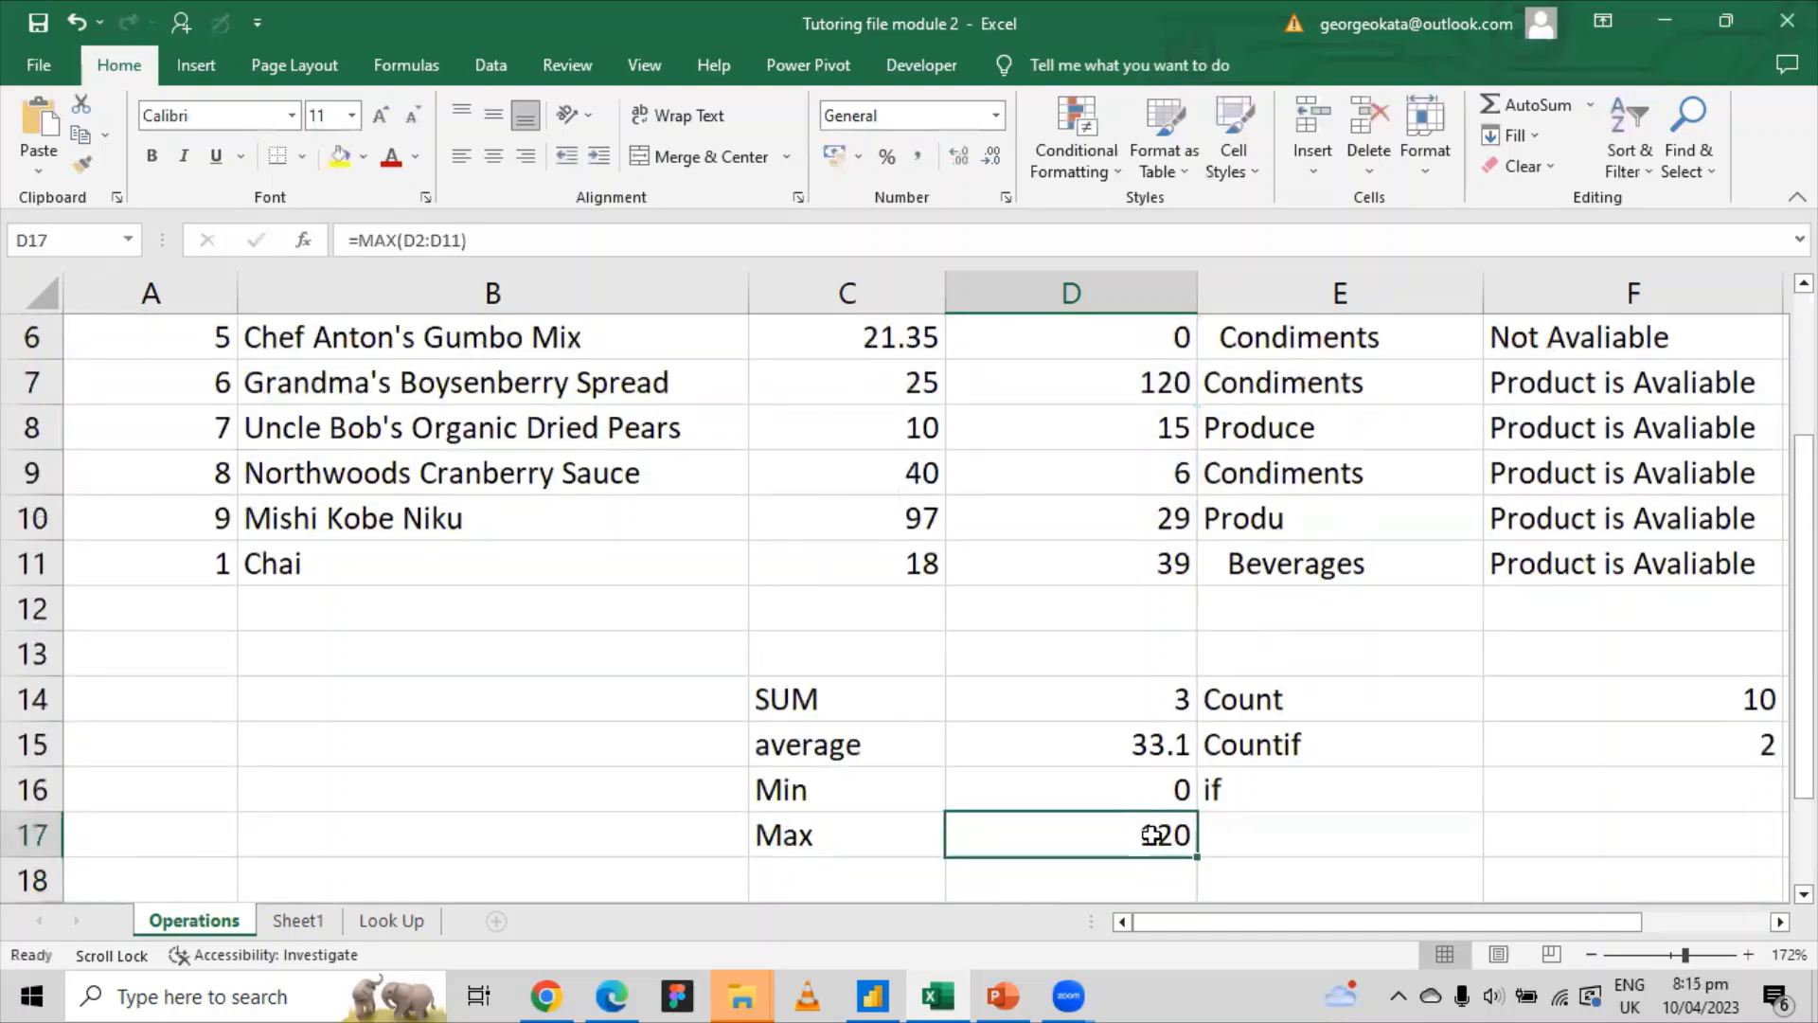
{"action": "scroll", "coordinate": [1149, 832], "scroll_direction": "up", "scroll_amount": 2}
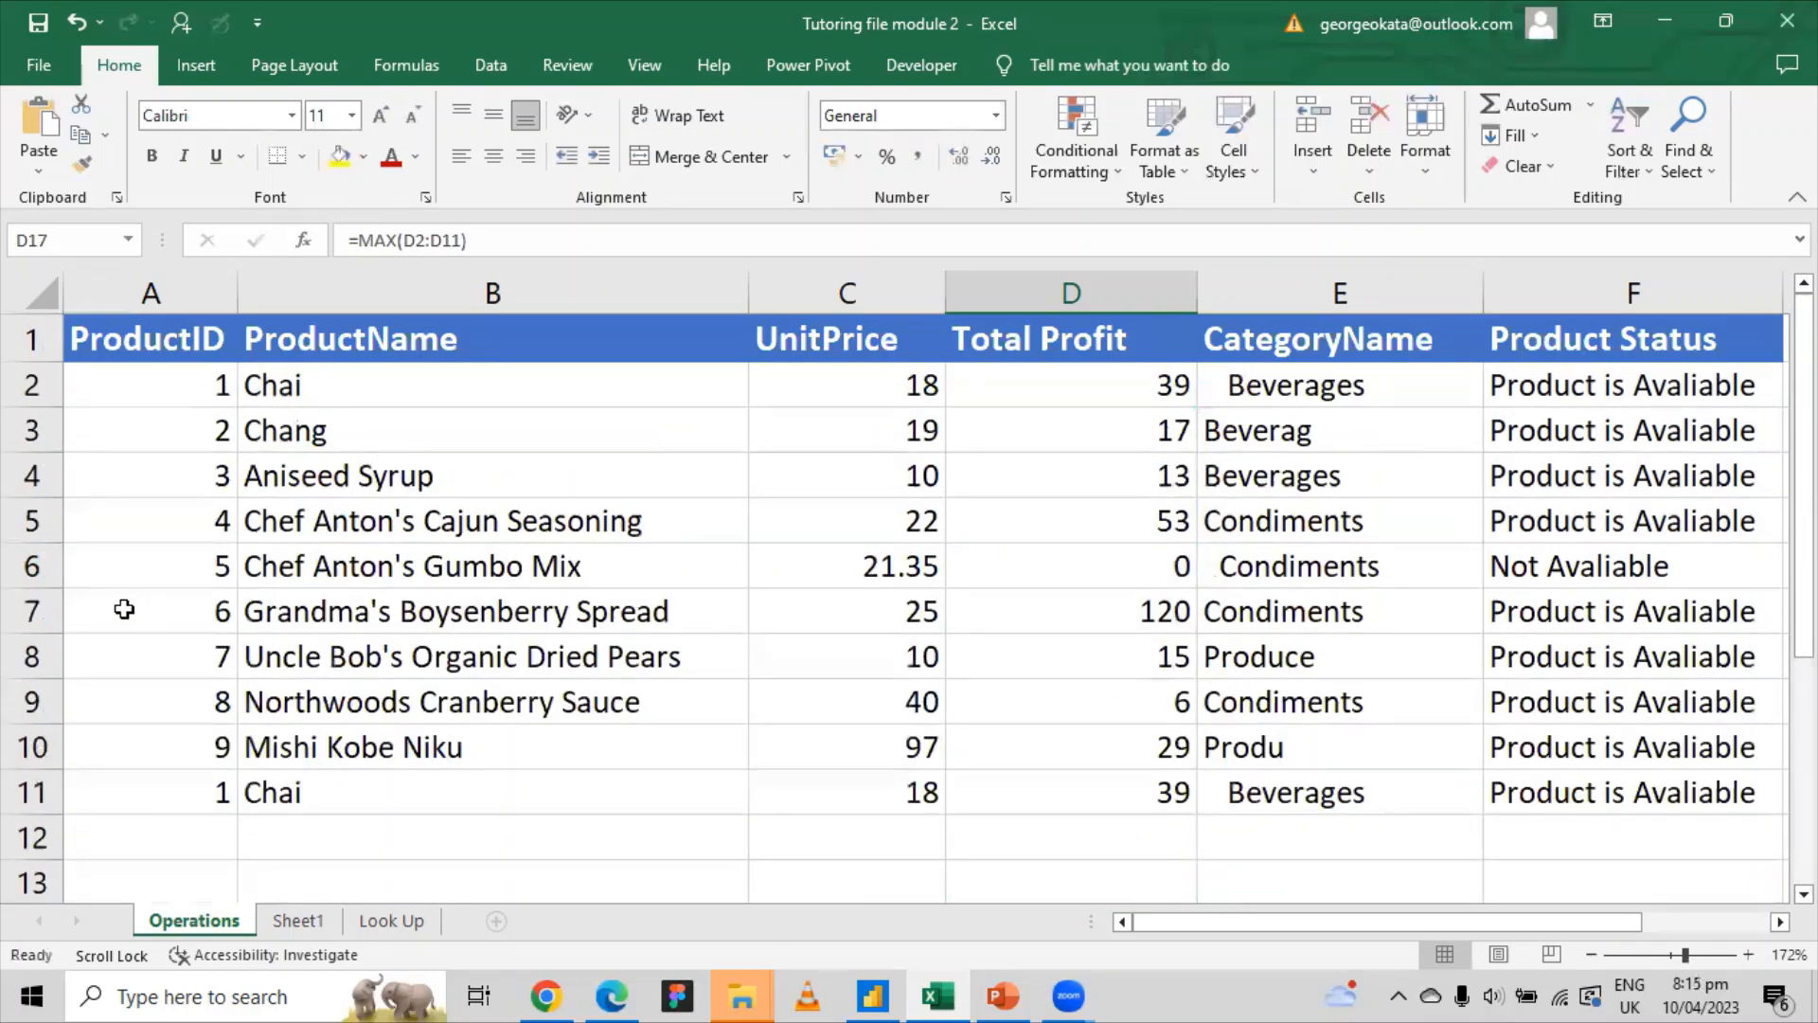
{"action": "left_click", "coordinate": [32, 611]}
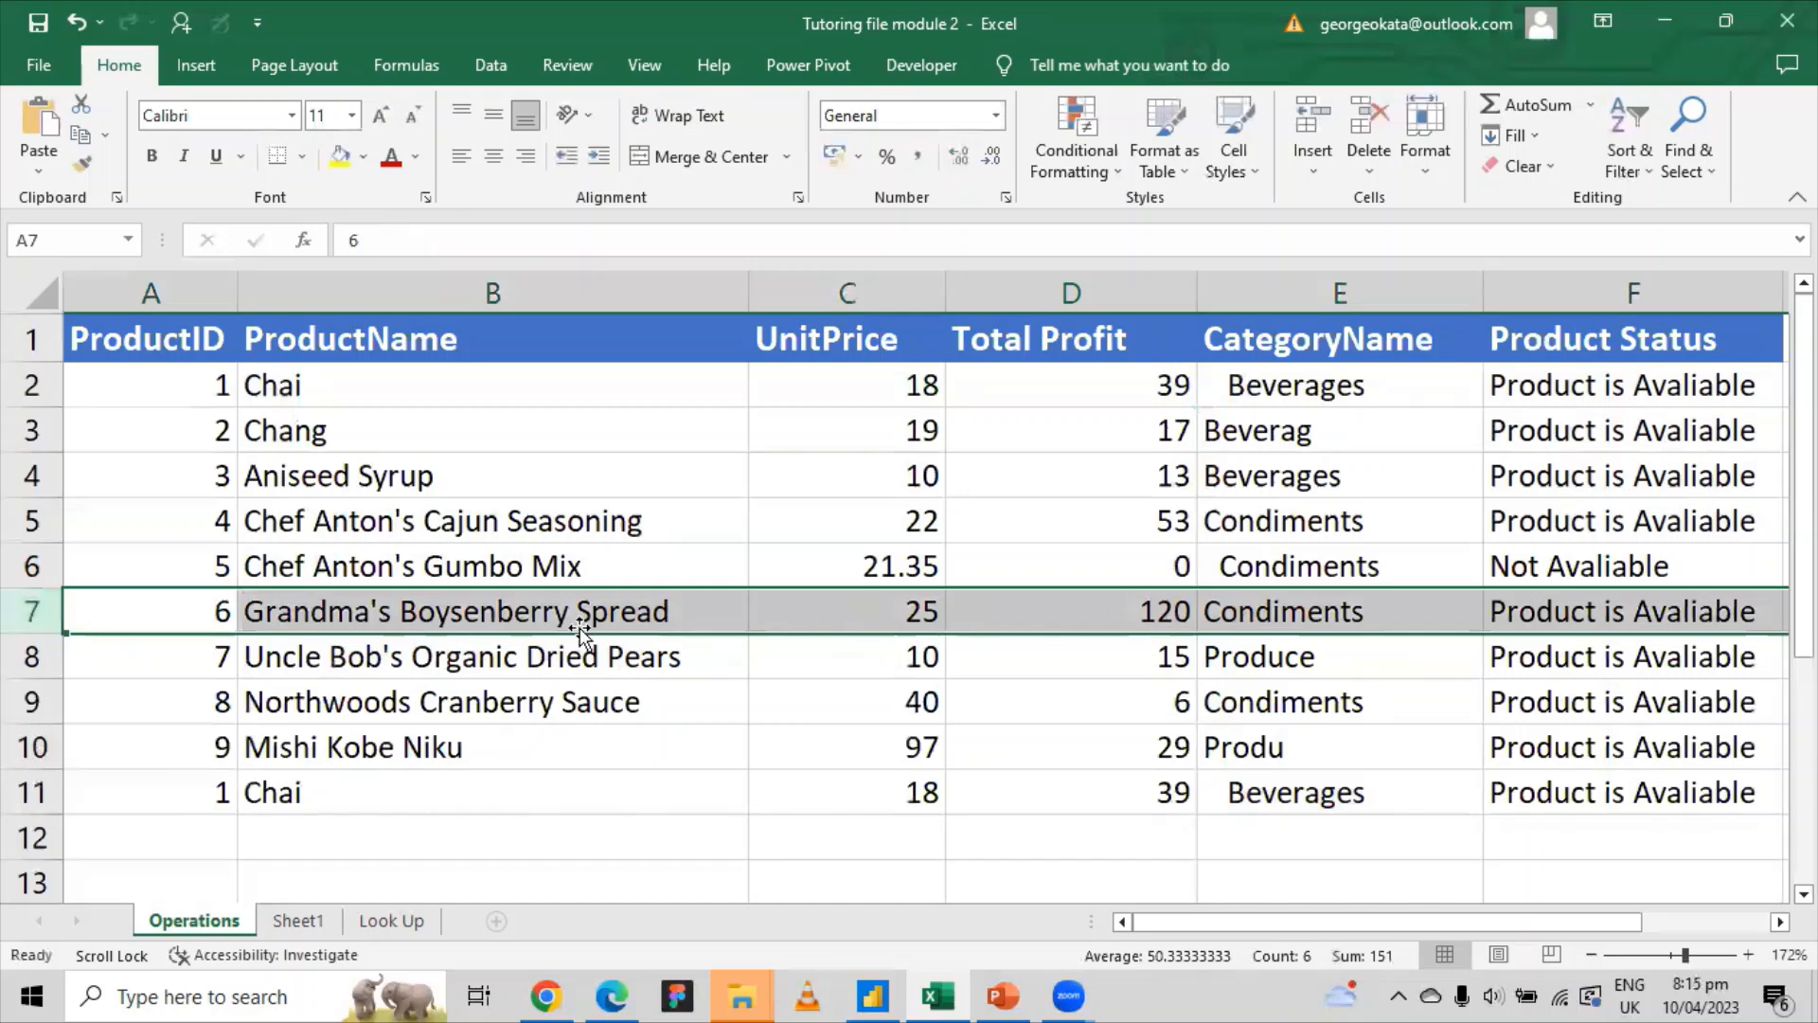
{"action": "left_click", "coordinate": [350, 616]}
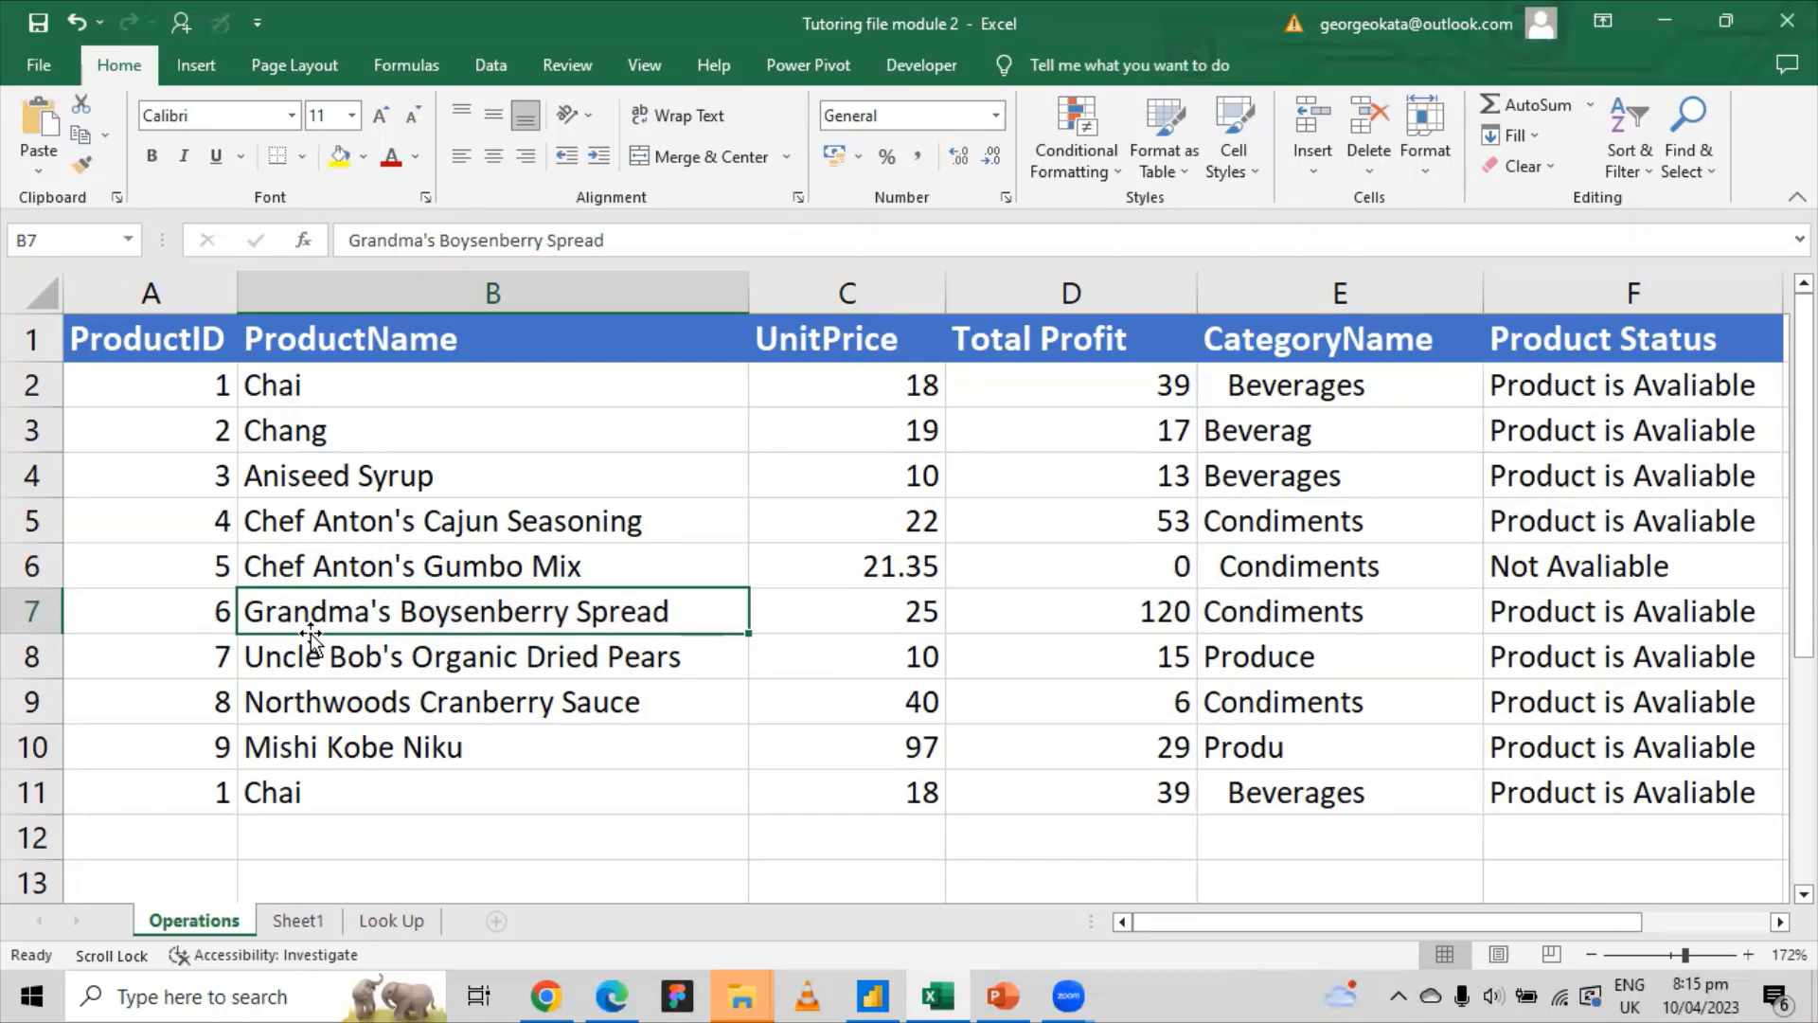
{"action": "left_click", "coordinate": [1184, 611]}
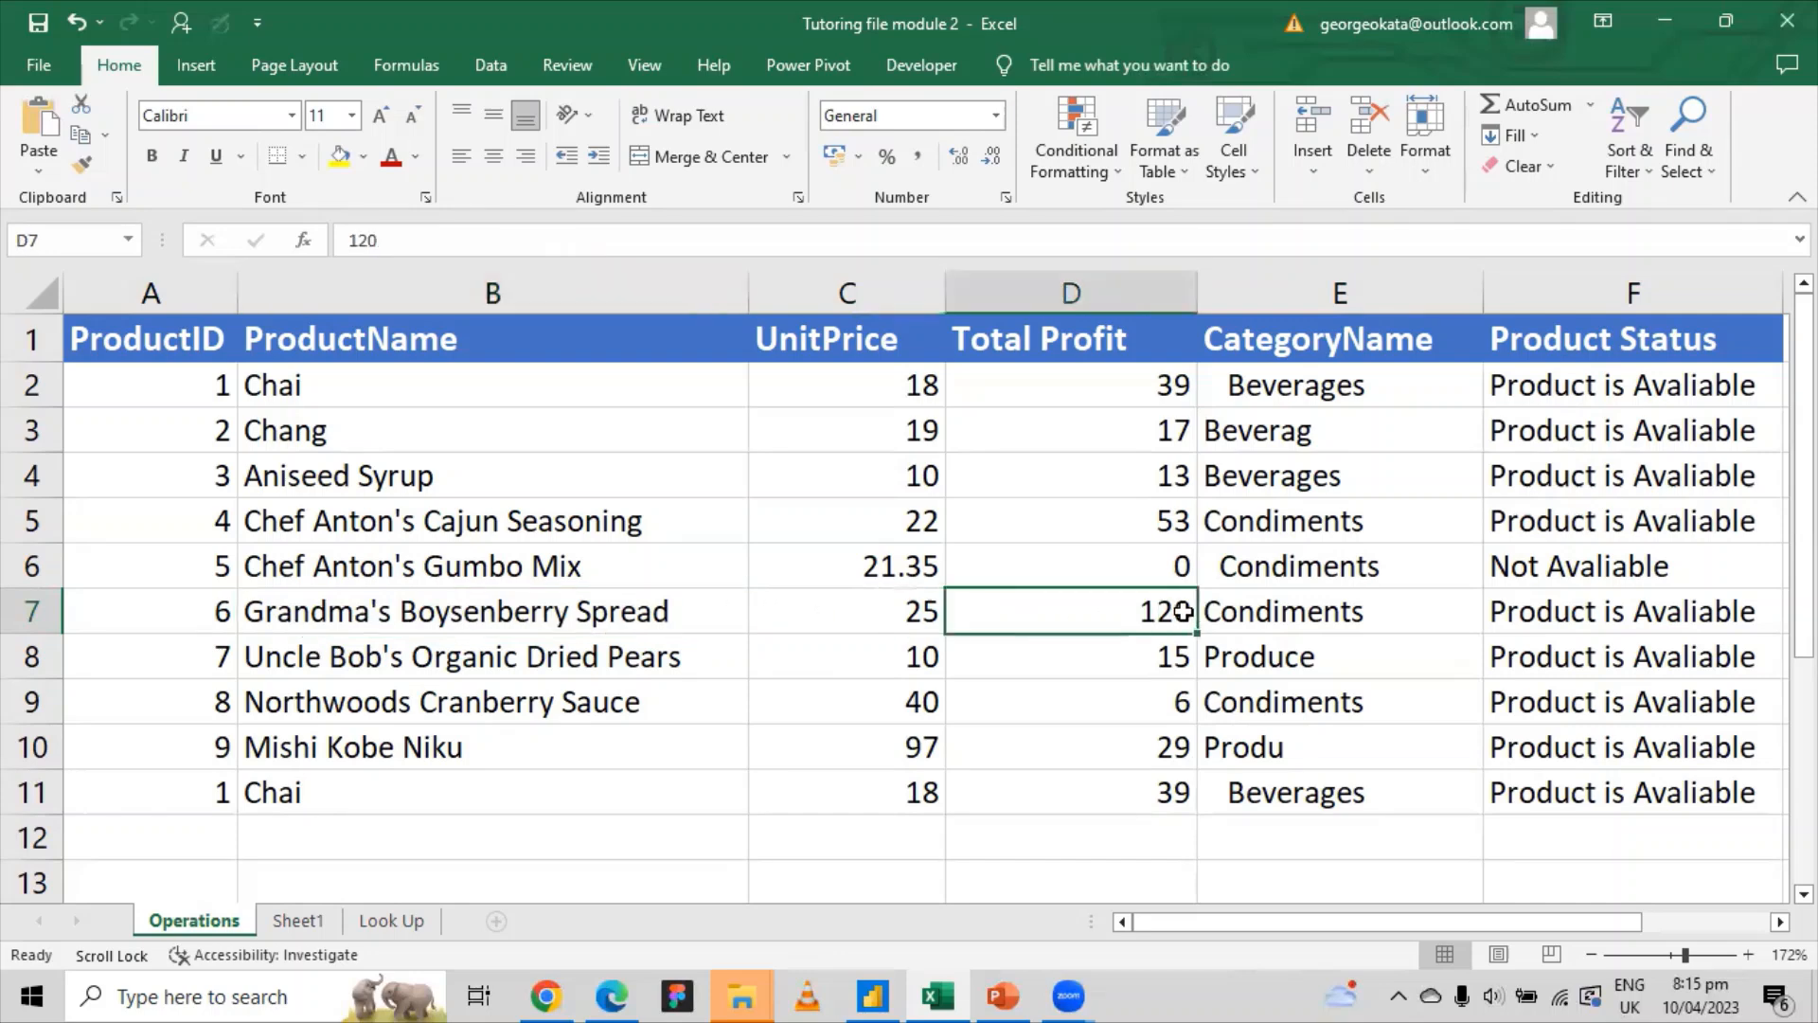
{"action": "left_click", "coordinate": [1576, 598]}
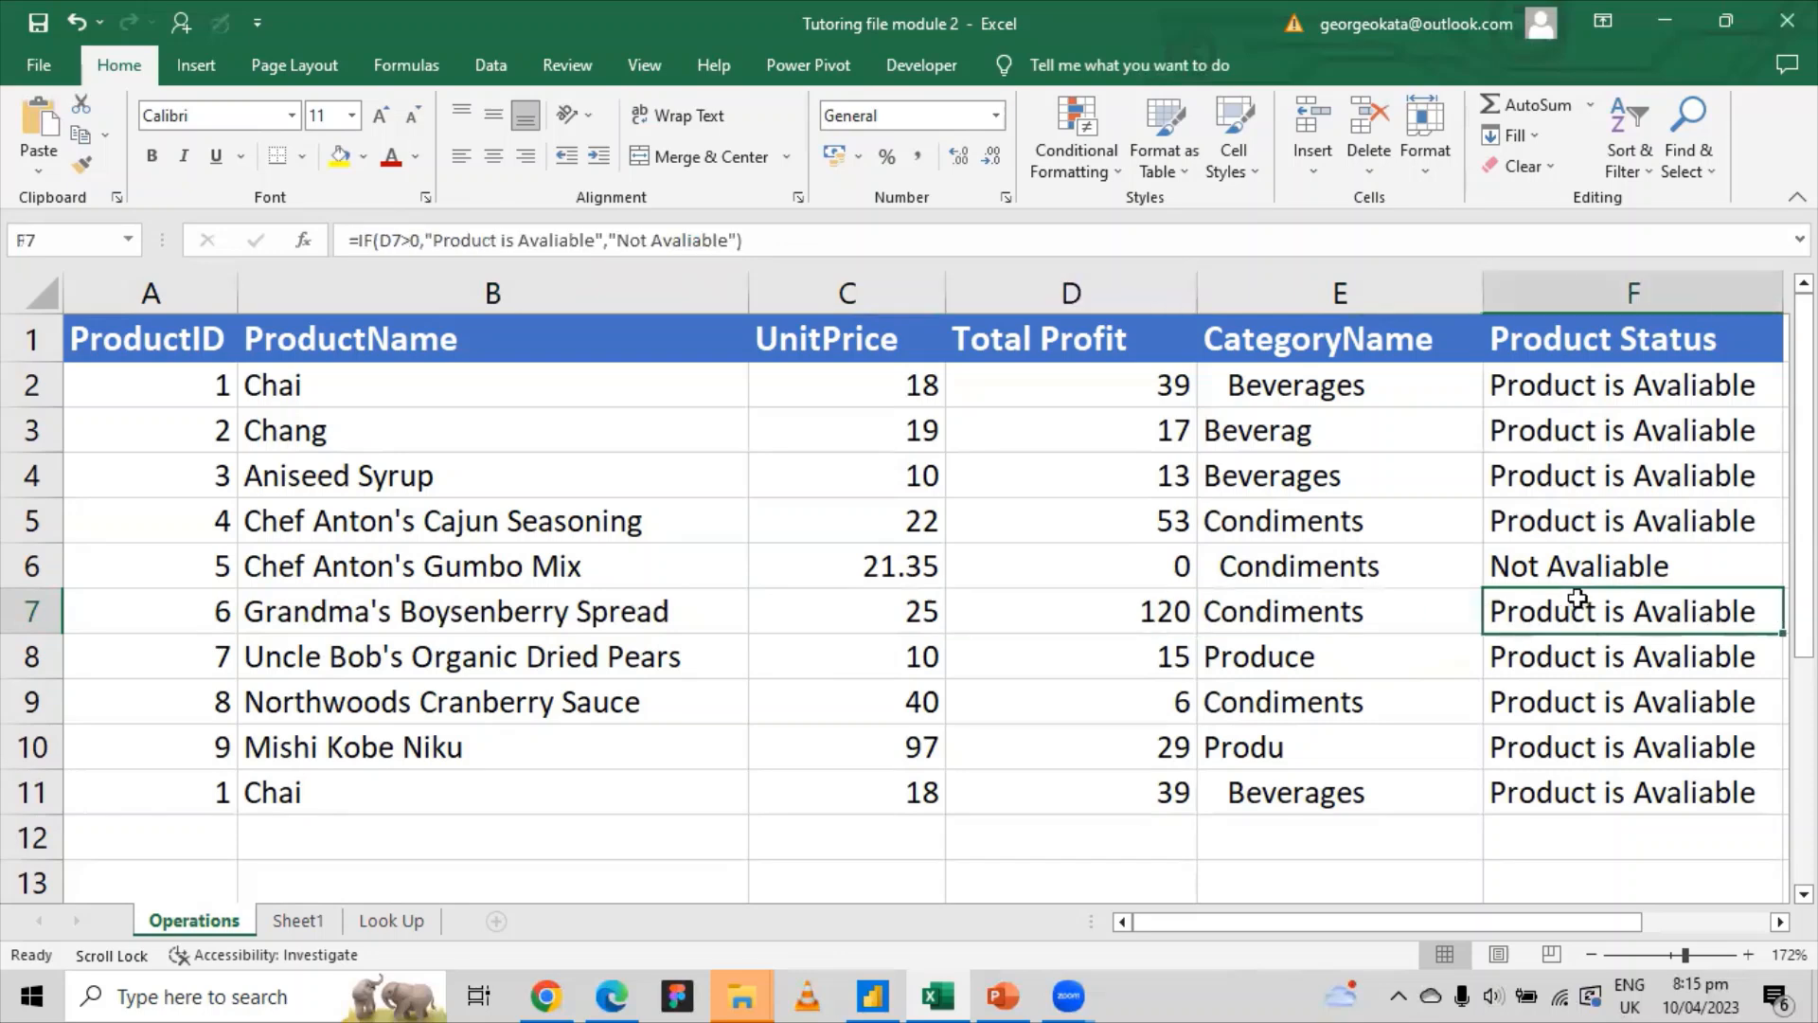
{"action": "left_click", "coordinate": [1146, 614]}
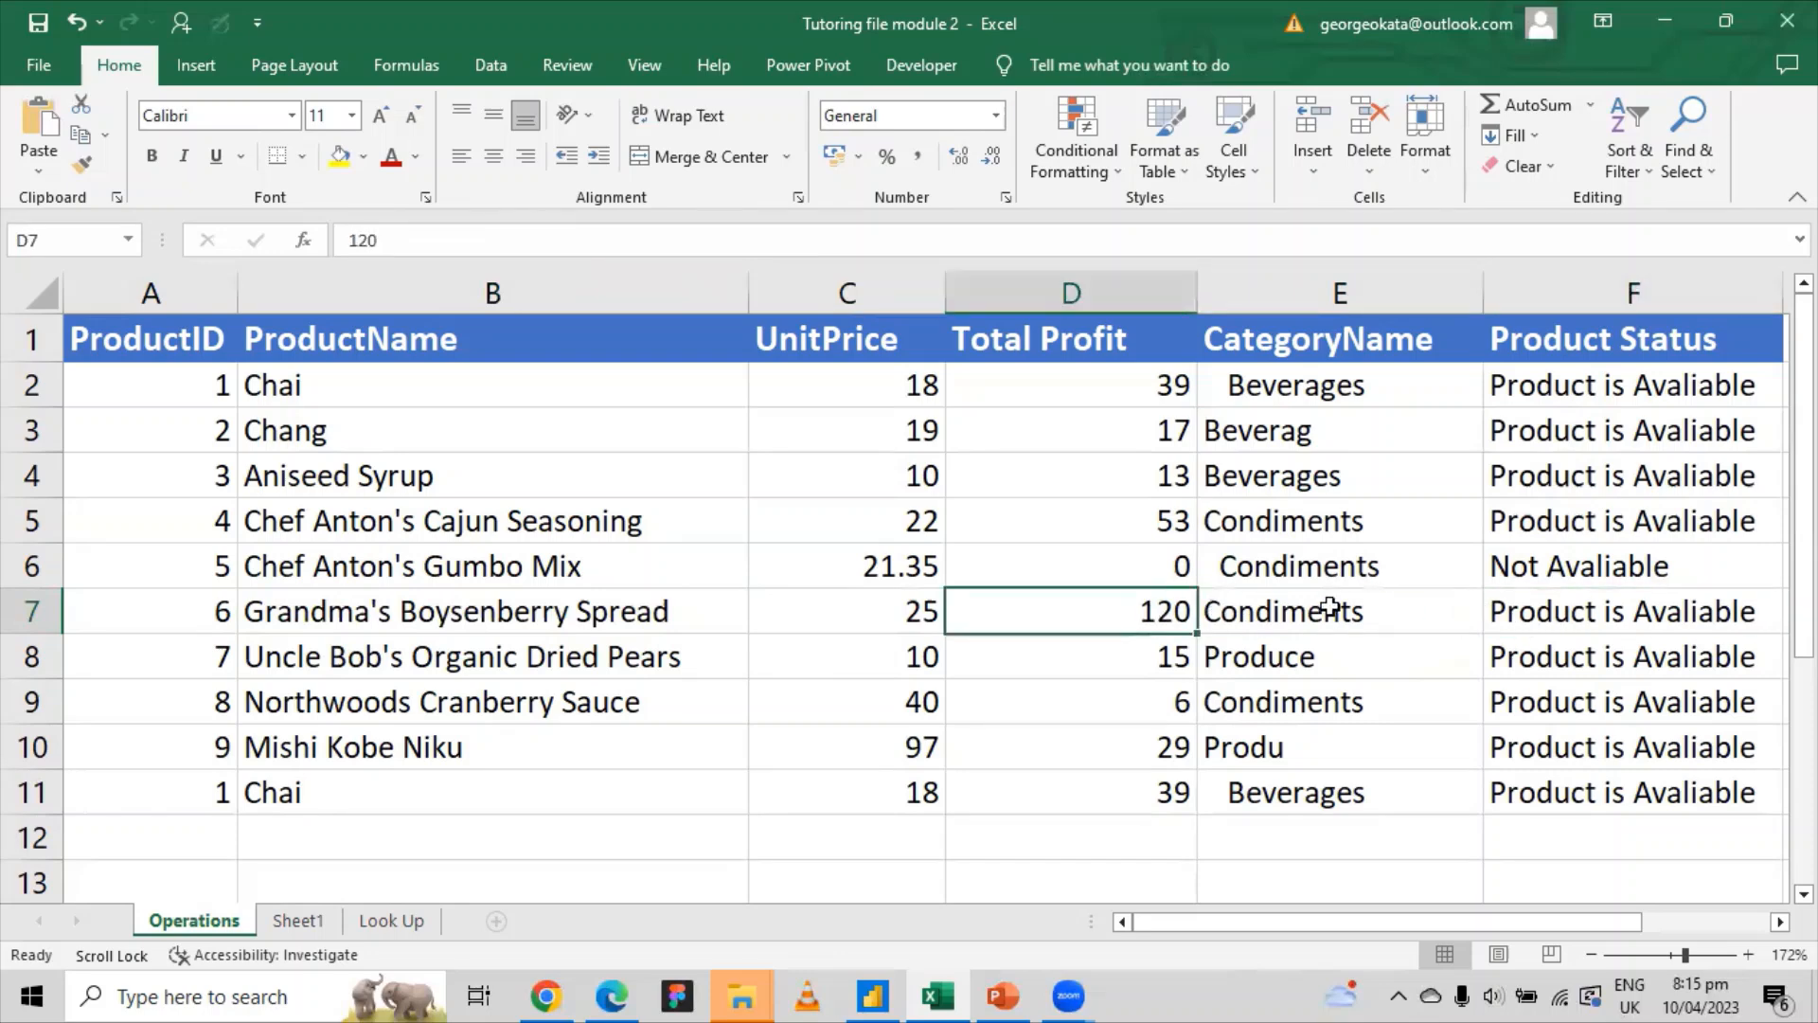
{"action": "left_click", "coordinate": [1550, 607]}
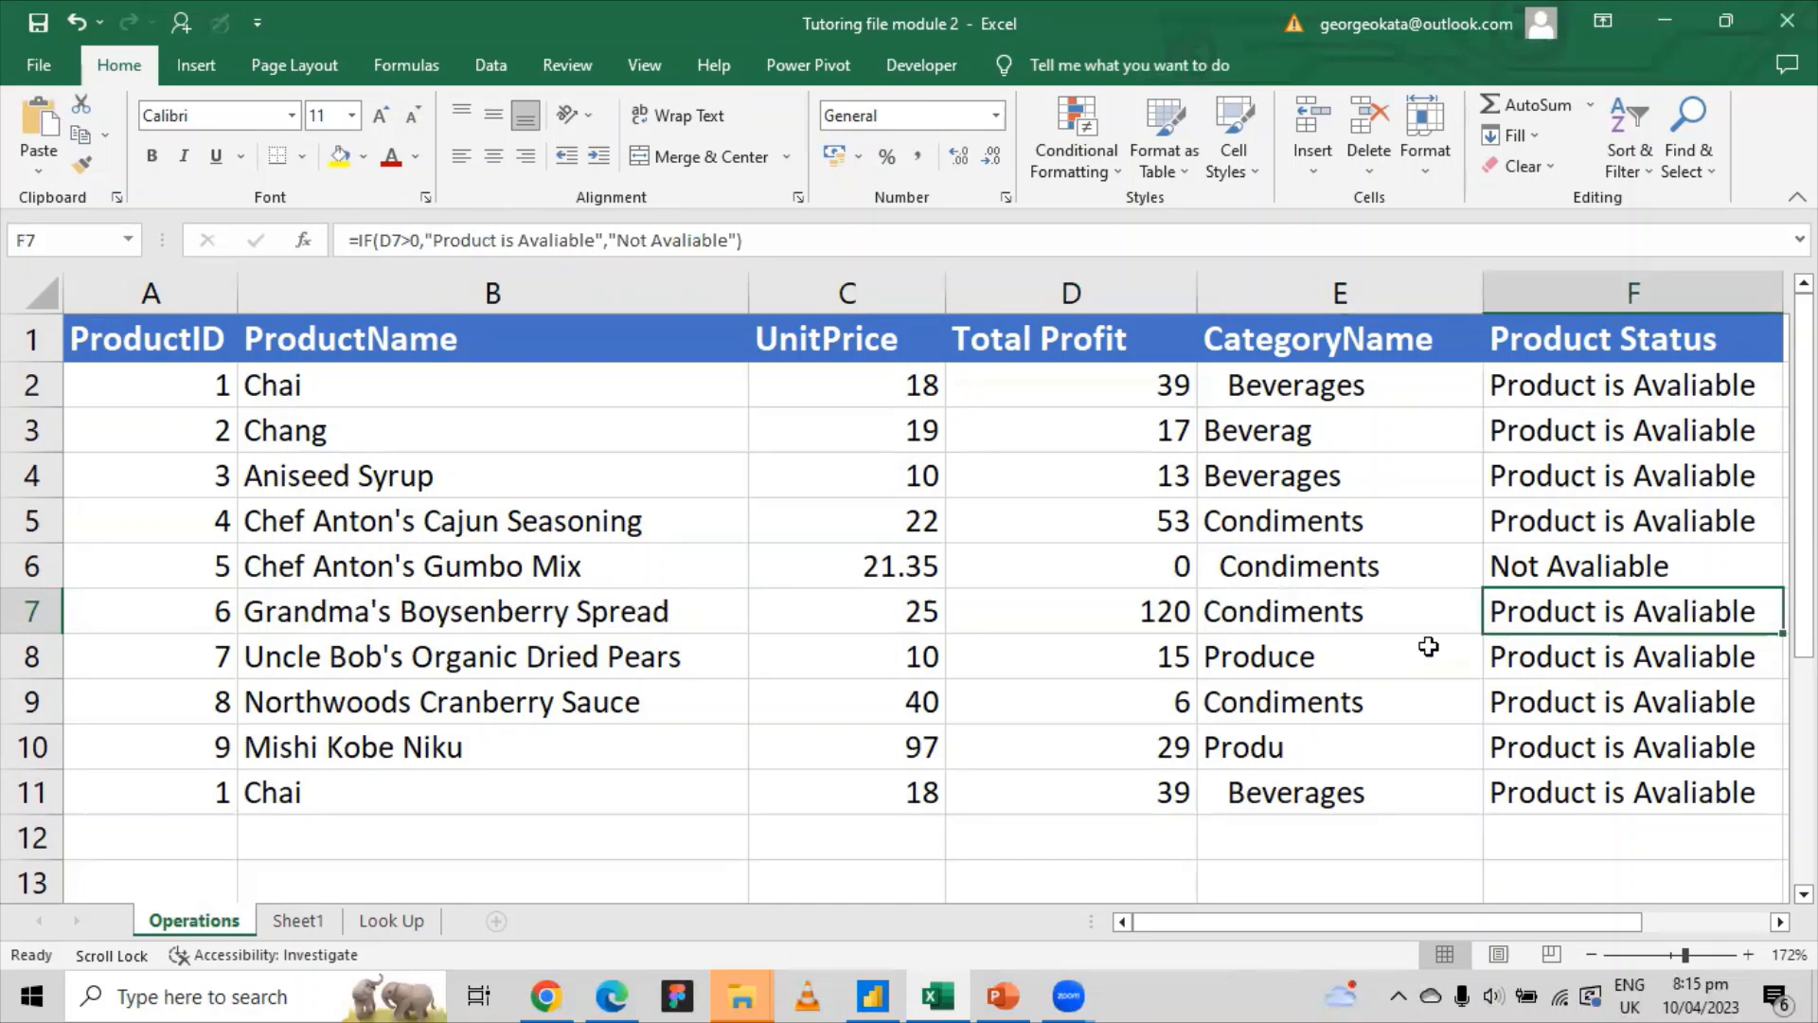
{"action": "left_click_drag", "start_coordinate": [1177, 388], "coordinate": [1177, 568]}
{"action": "left_click", "coordinate": [1160, 603]}
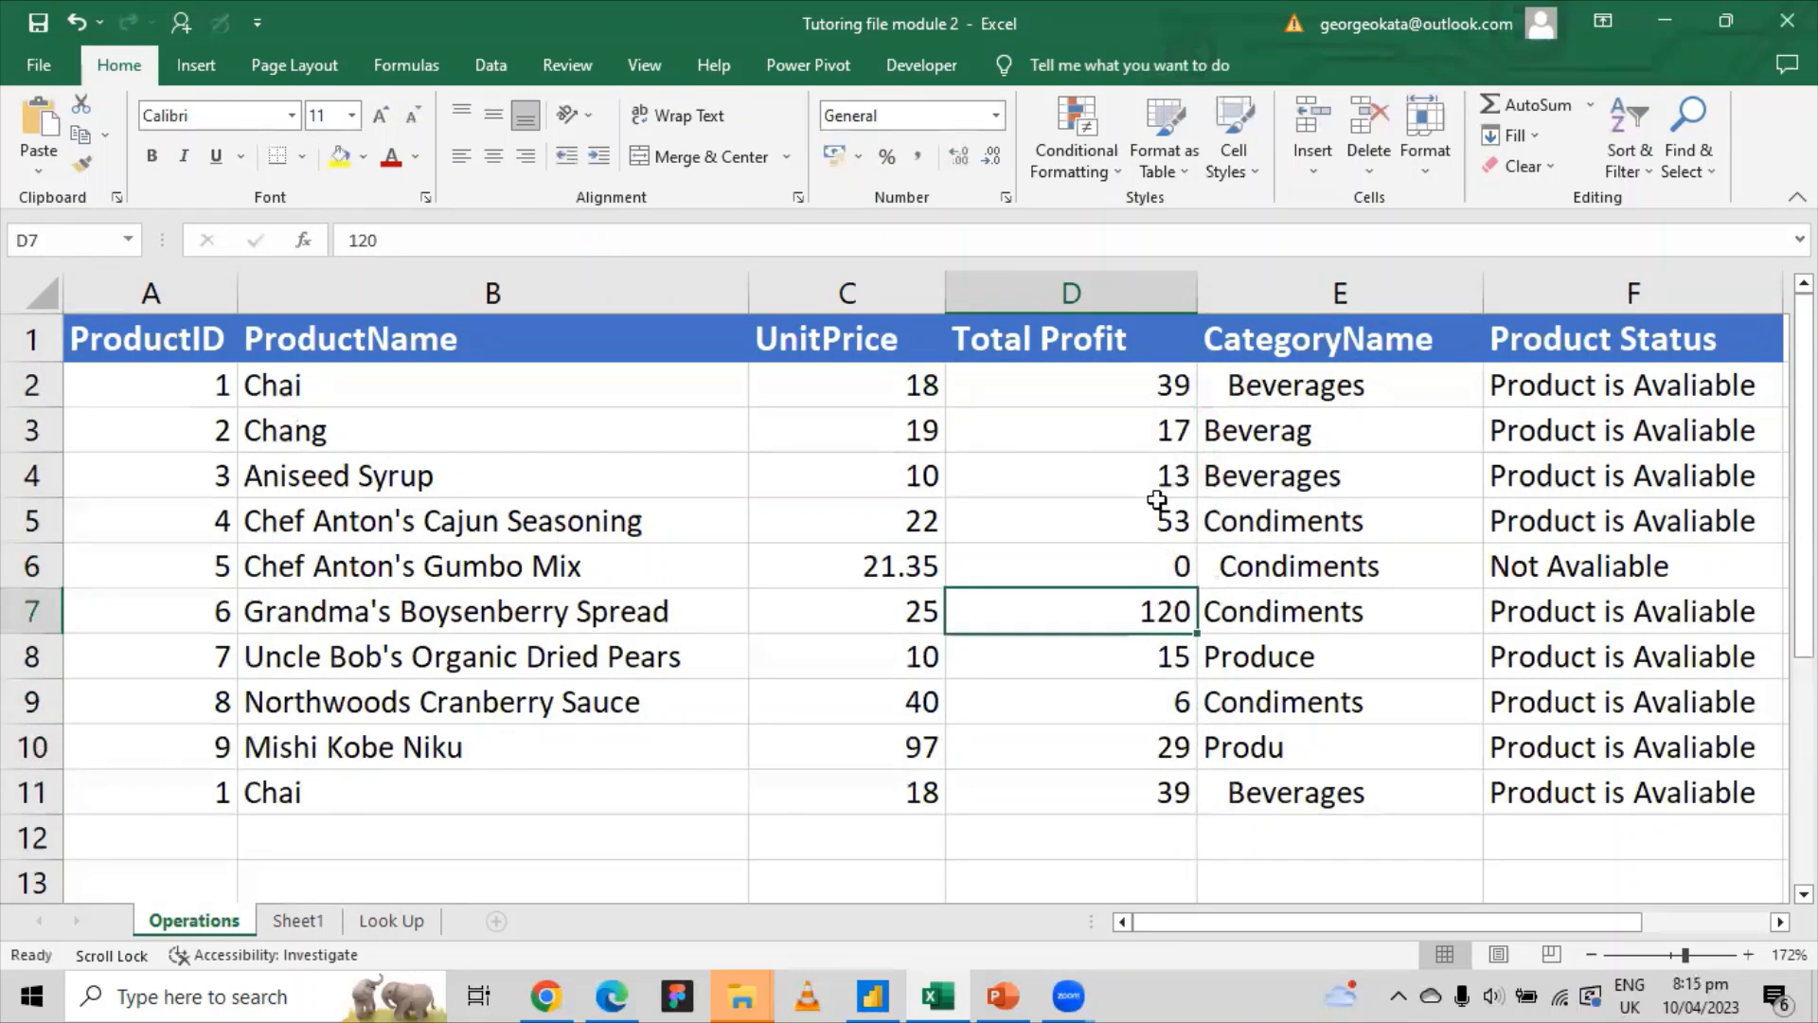
{"action": "left_click_drag", "start_coordinate": [1157, 386], "coordinate": [1131, 530]}
{"action": "left_click", "coordinate": [1128, 613]}
{"action": "scroll", "coordinate": [1126, 614], "scroll_direction": "down", "scroll_amount": 3}
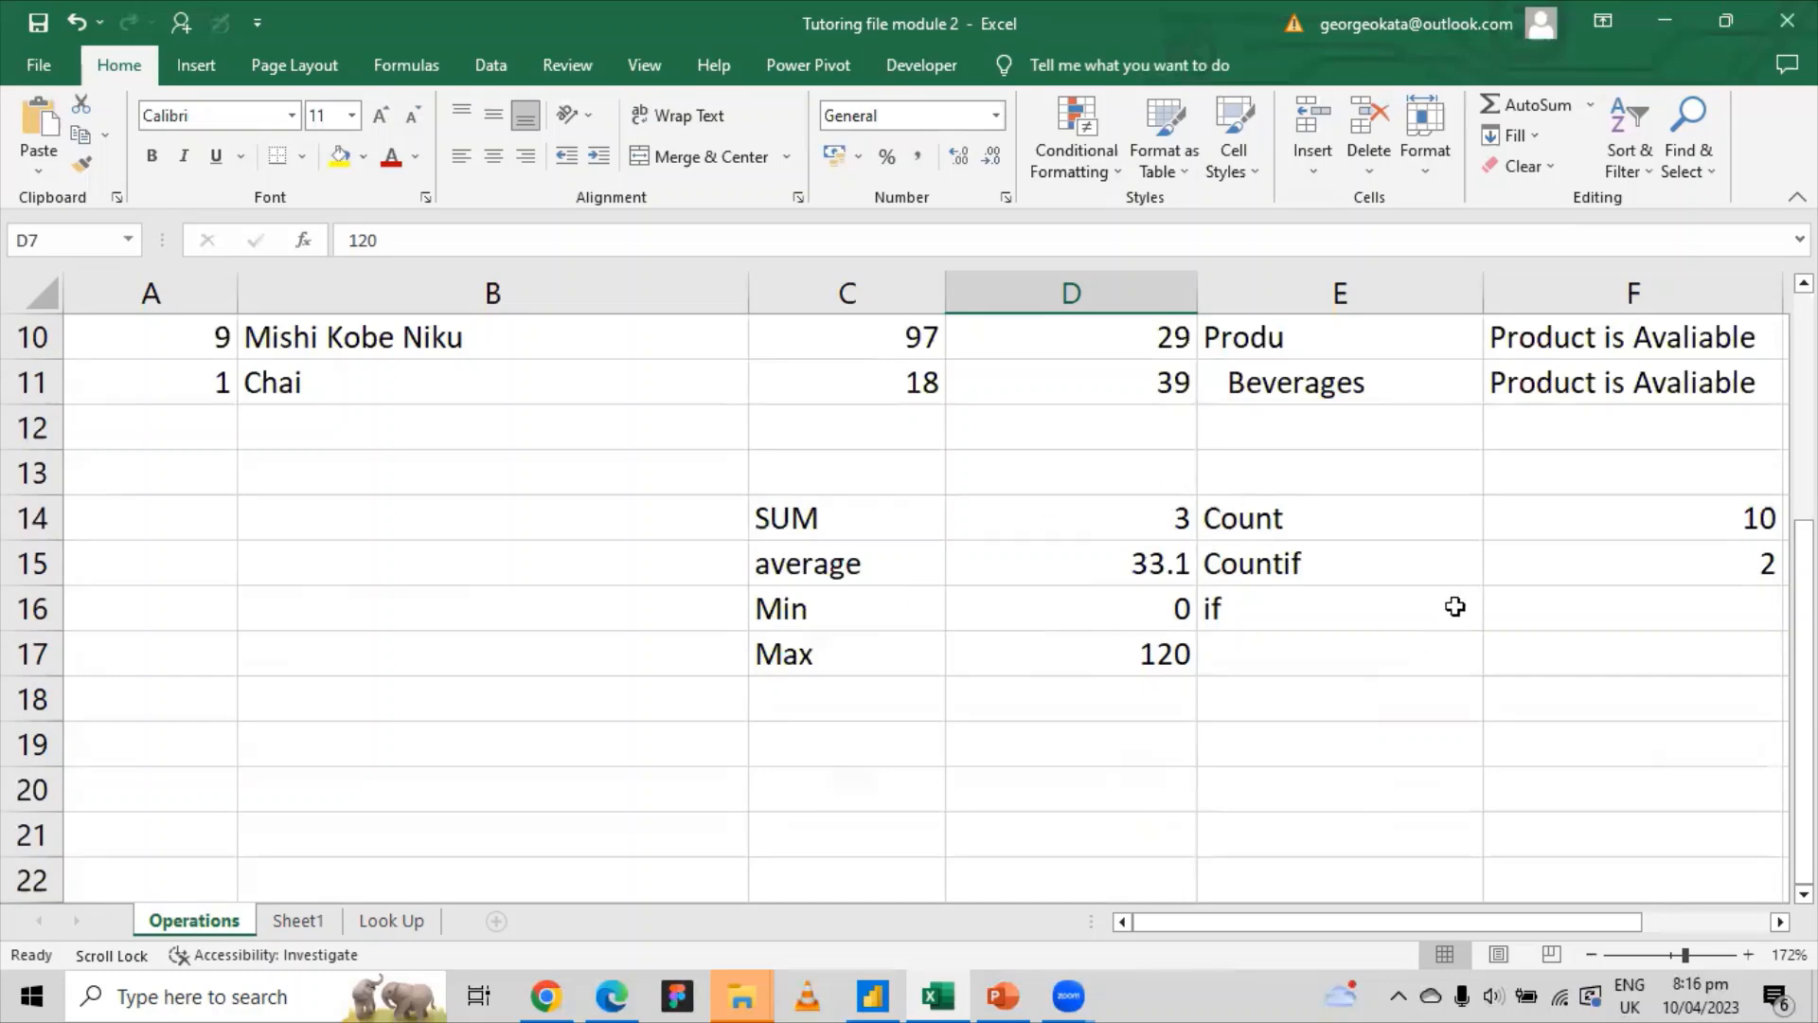
{"action": "left_click", "coordinate": [1534, 597]}
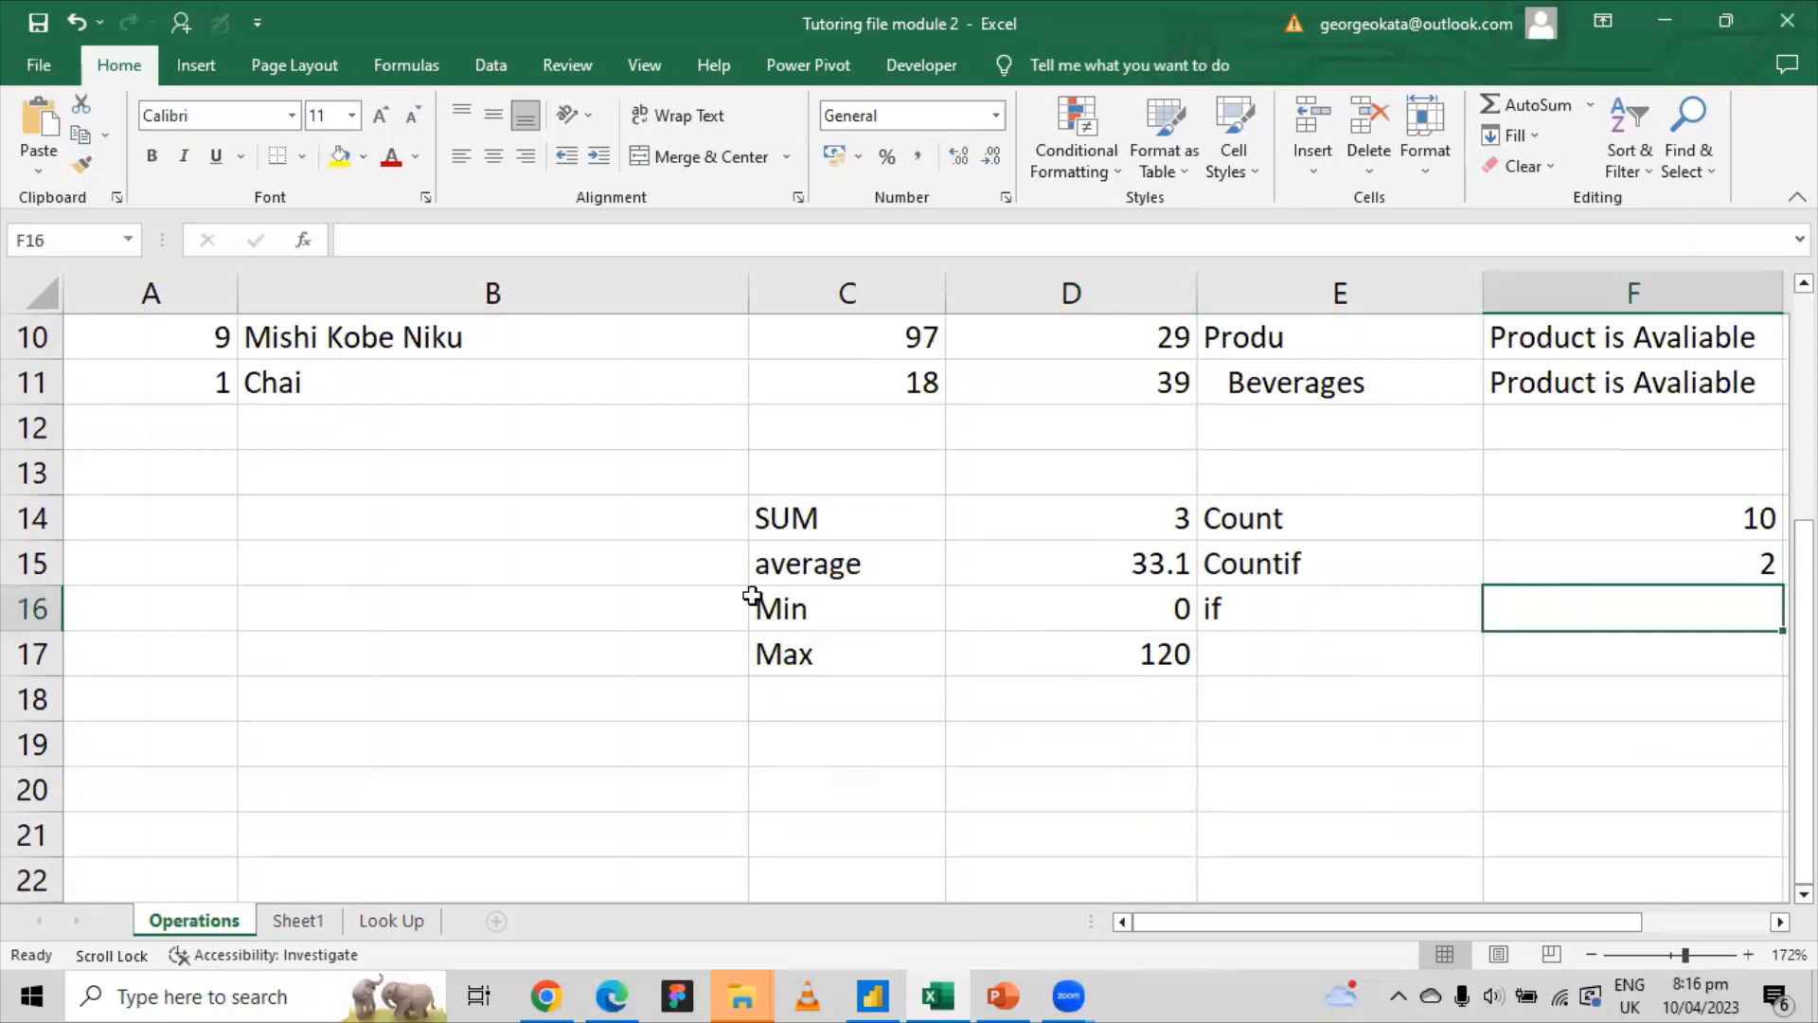
{"action": "scroll", "coordinate": [1561, 527], "scroll_direction": "up", "scroll_amount": 3}
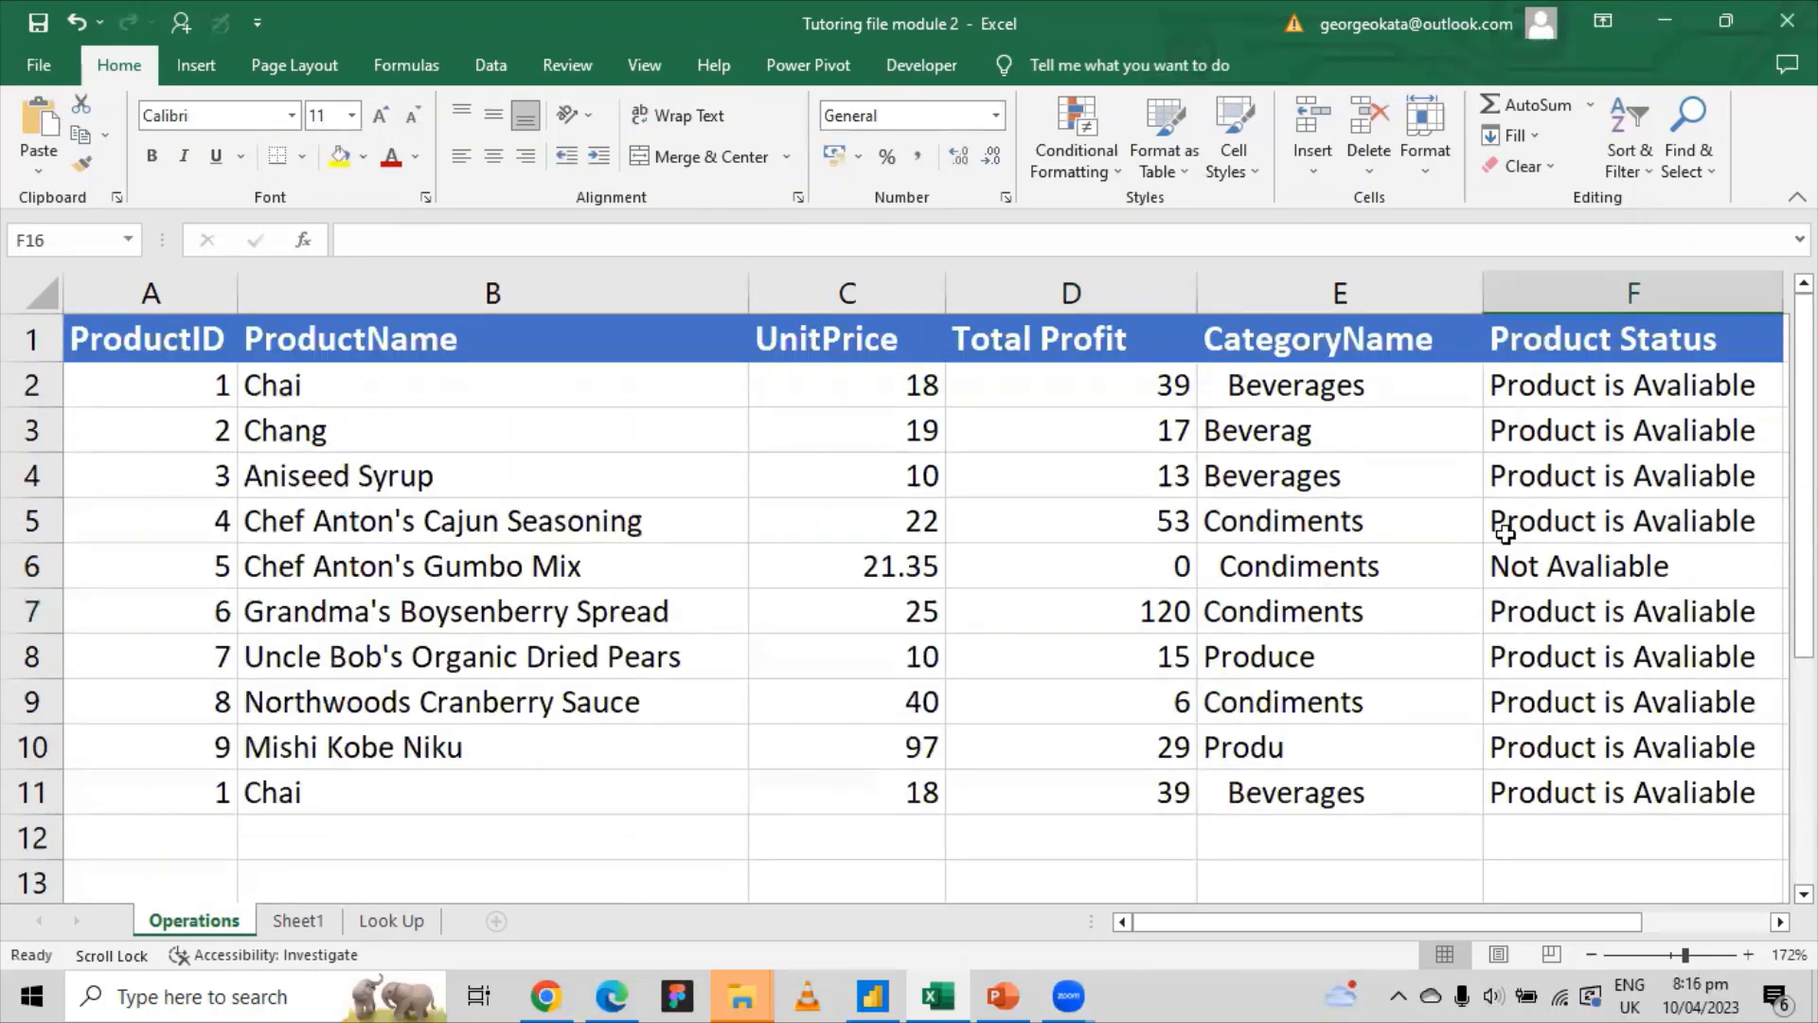
{"action": "scroll", "coordinate": [1506, 533], "scroll_direction": "down", "scroll_amount": 3}
Step: Delete the summary cells in B14:F18, then scroll sideways to check the sheet
{"action": "left_click_drag", "start_coordinate": [713, 517], "coordinate": [1697, 686]}
{"action": "key", "text": "Delete"}
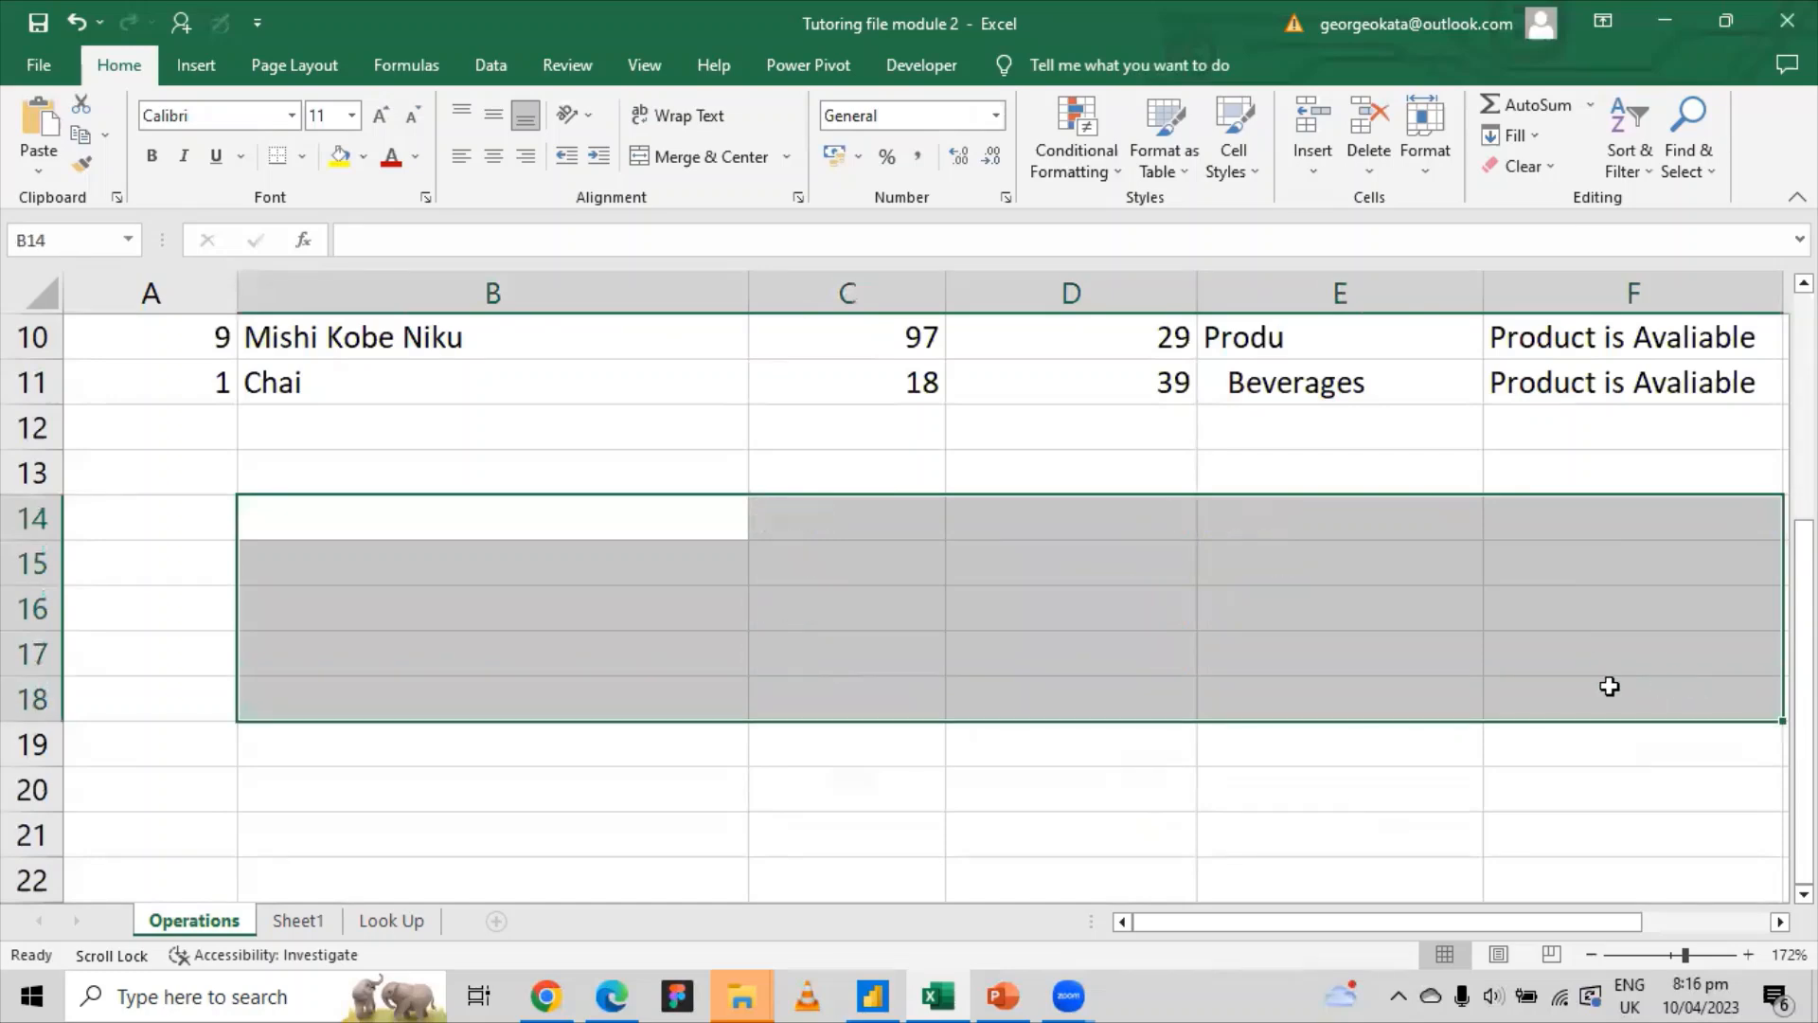
{"action": "scroll", "coordinate": [1515, 701], "scroll_direction": "up", "scroll_amount": 3}
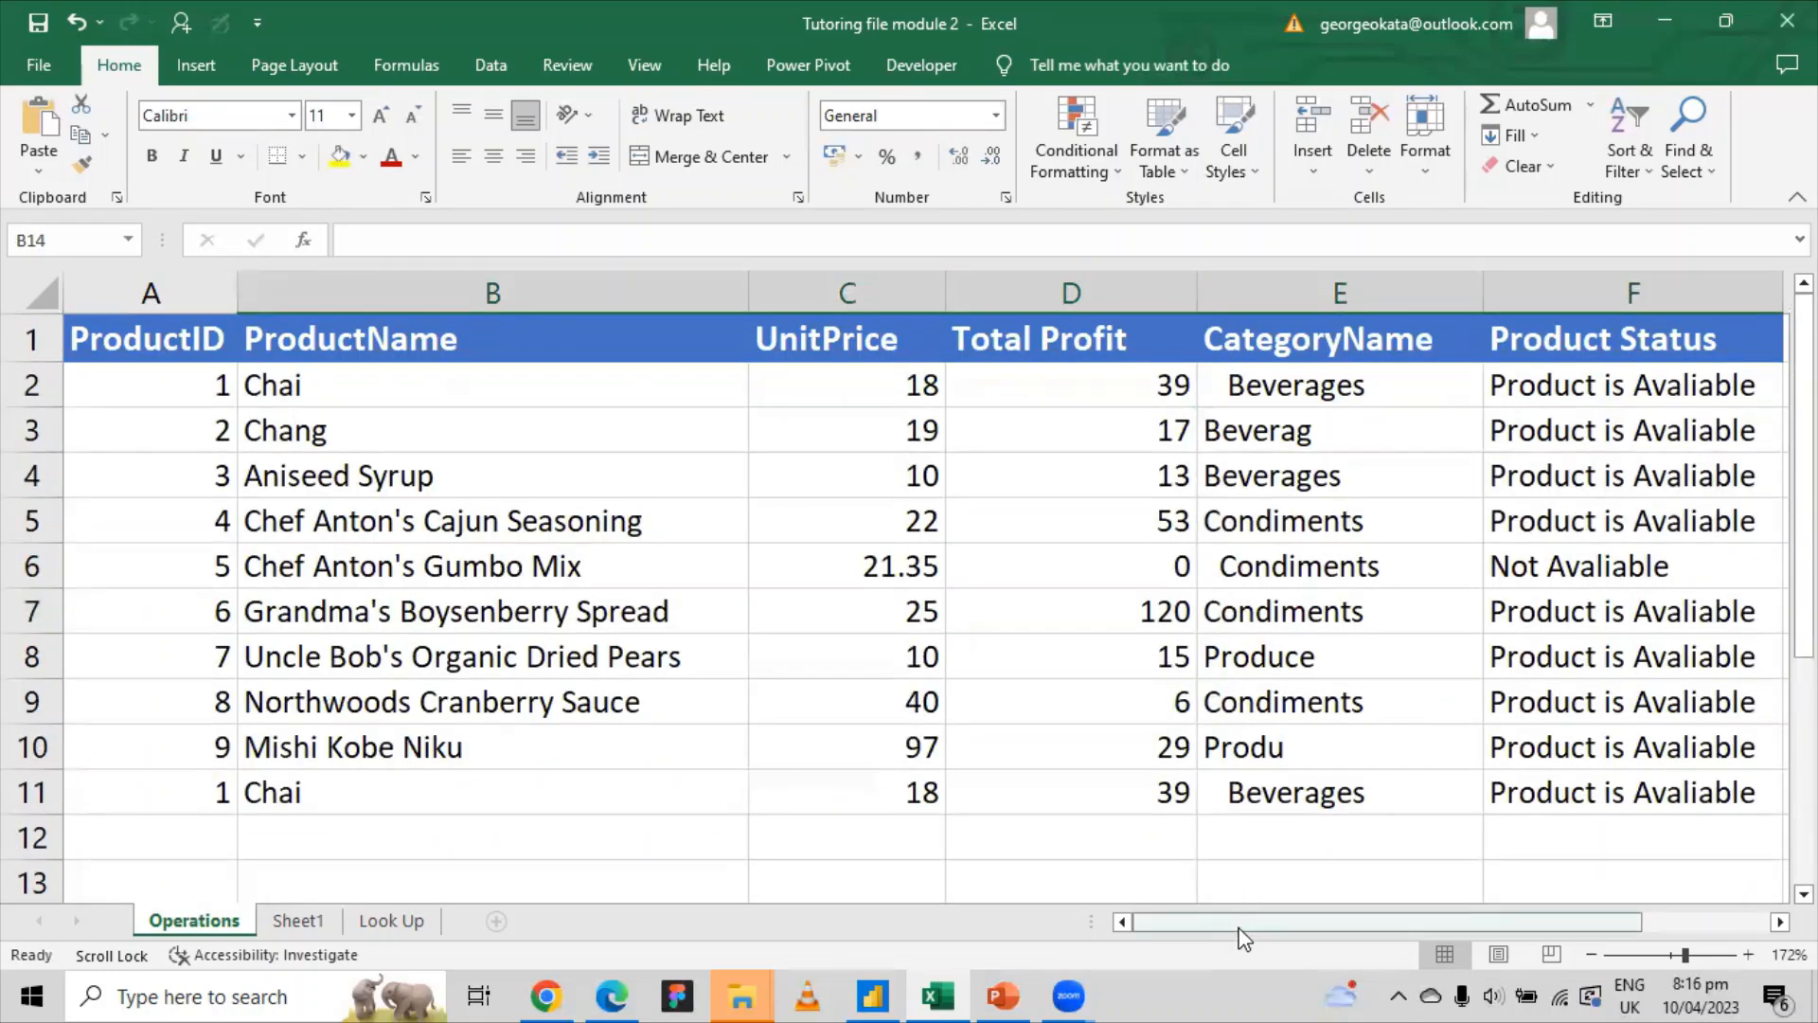
{"action": "left_click_drag", "start_coordinate": [1243, 924], "coordinate": [1518, 947]}
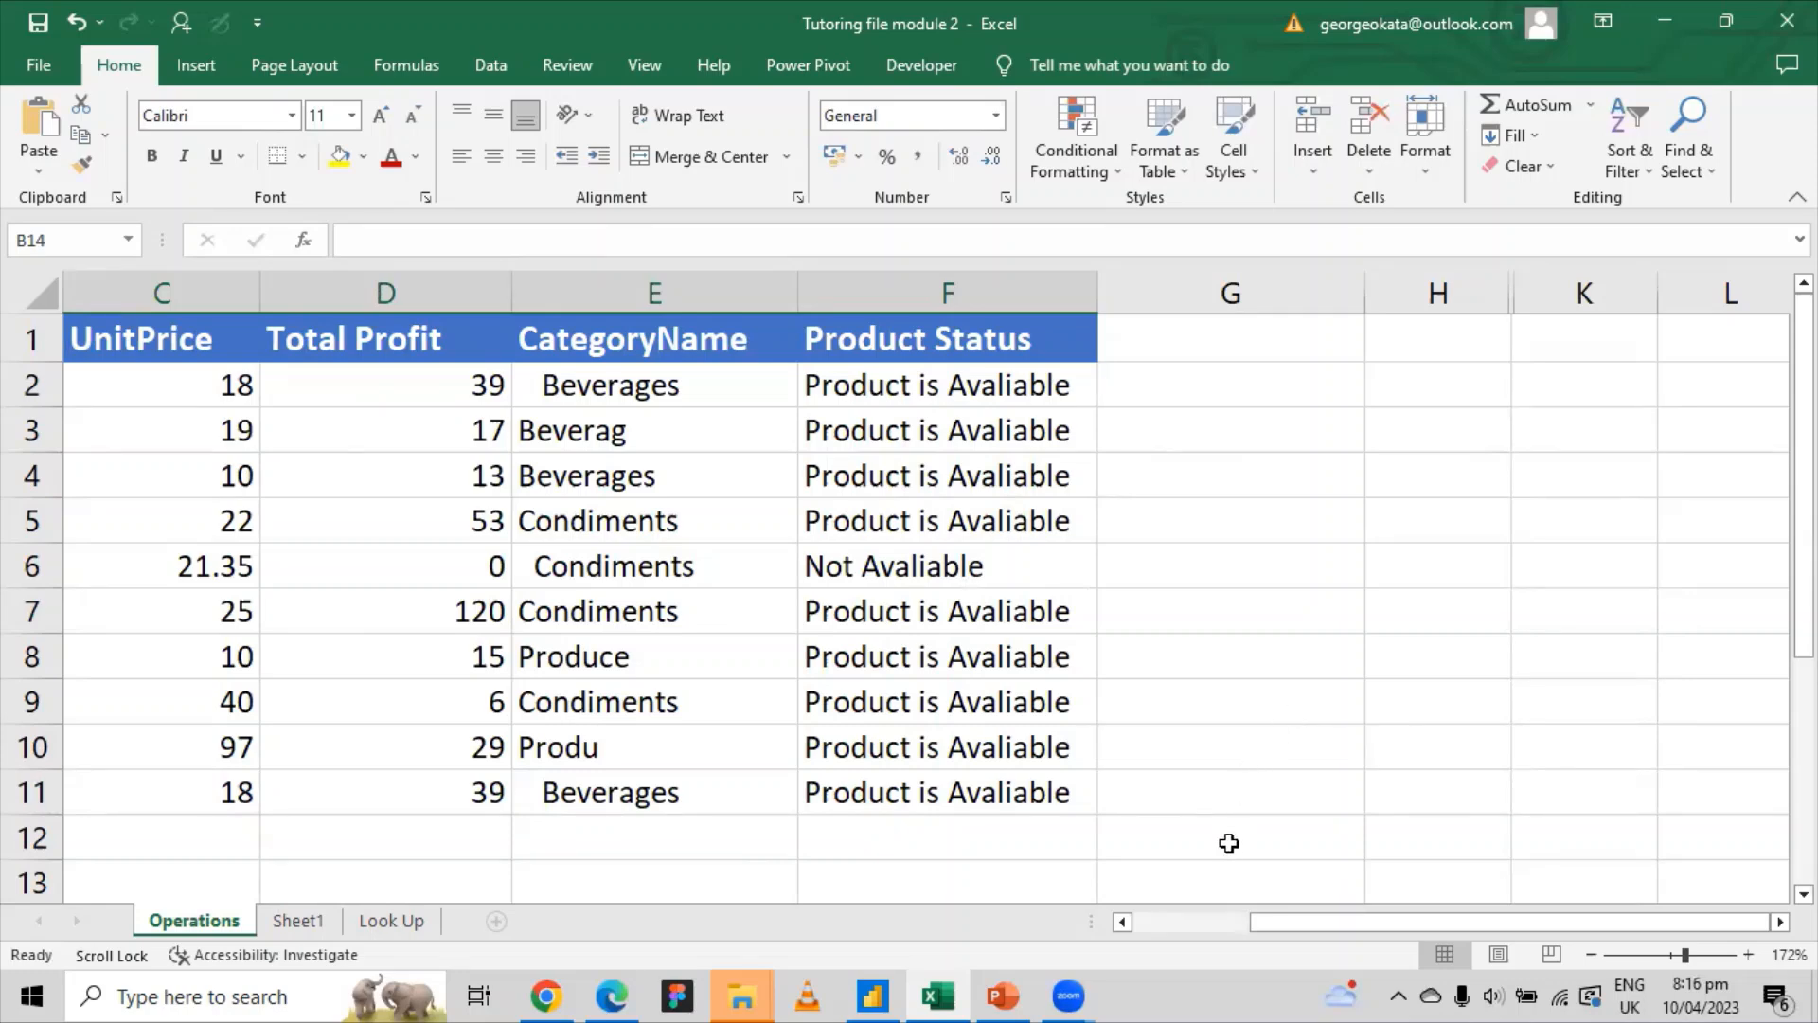
{"action": "left_click_drag", "start_coordinate": [1288, 924], "coordinate": [1143, 925]}
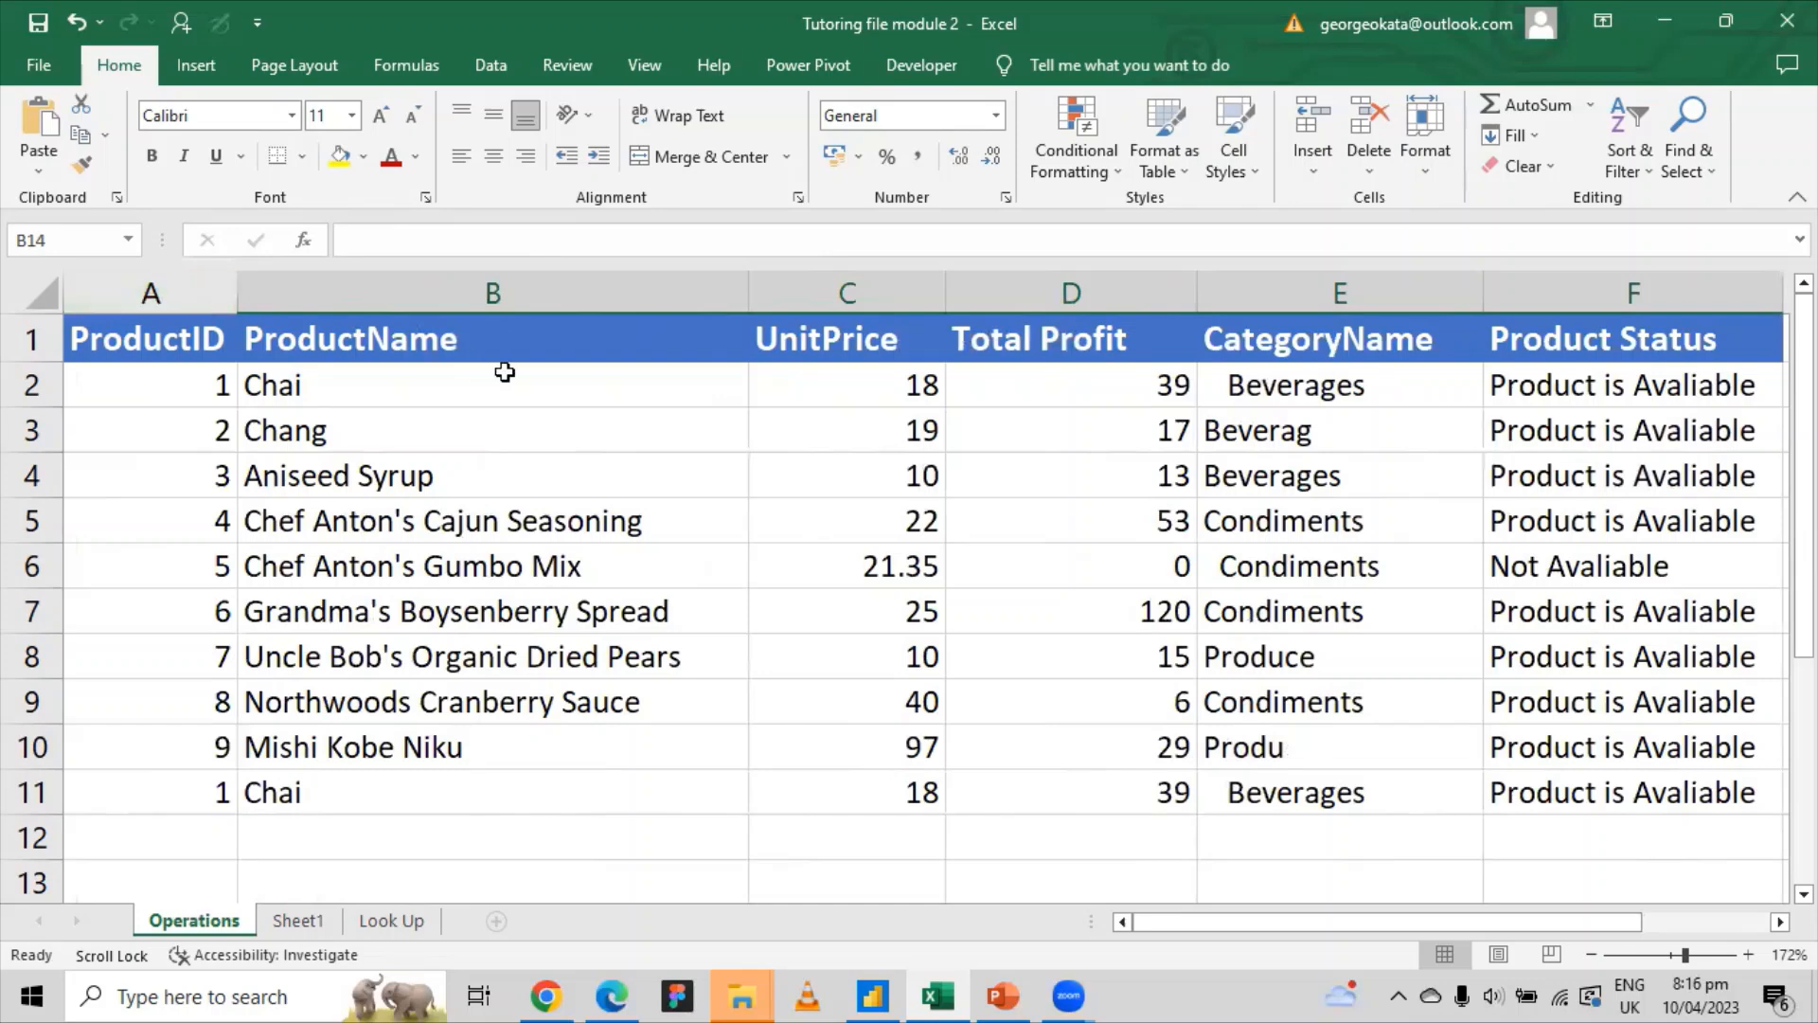
Step: Select columns A through F, from ProductID to Product Status
{"action": "left_click", "coordinate": [165, 295]}
{"action": "left_click_drag", "start_coordinate": [316, 302], "coordinate": [176, 275]}
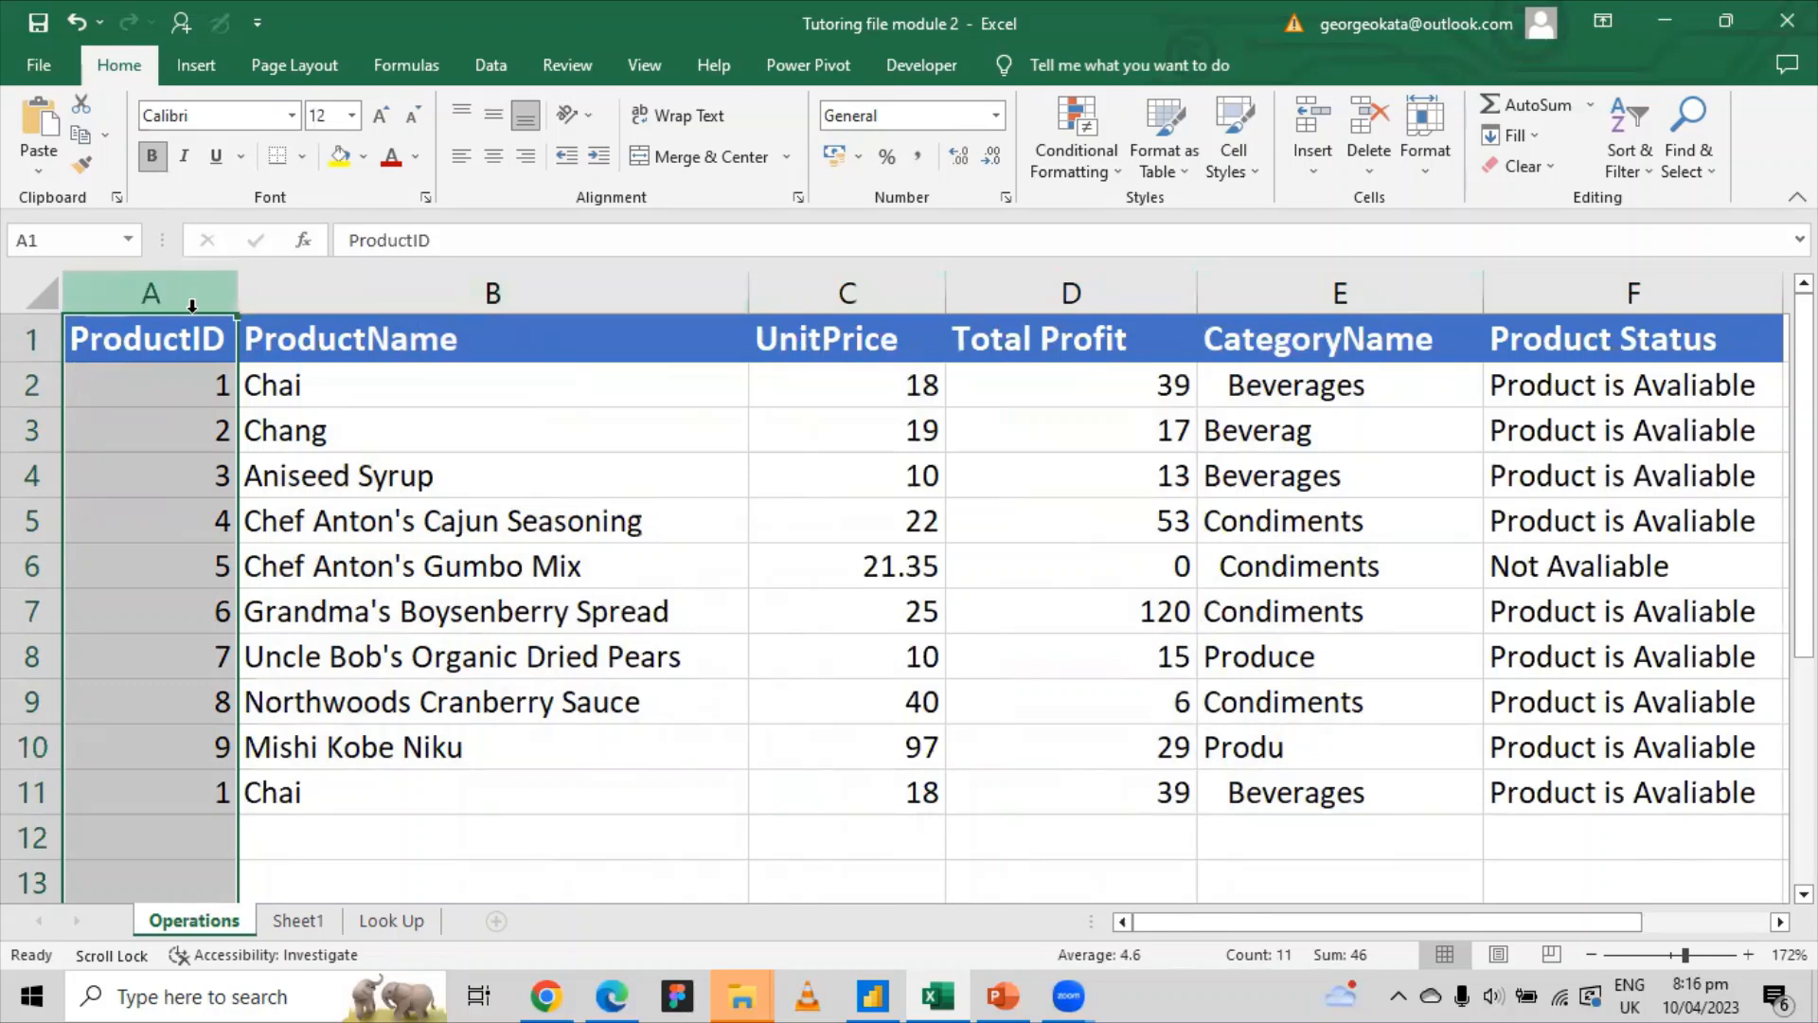
{"action": "left_click_drag", "start_coordinate": [185, 292], "coordinate": [1015, 337]}
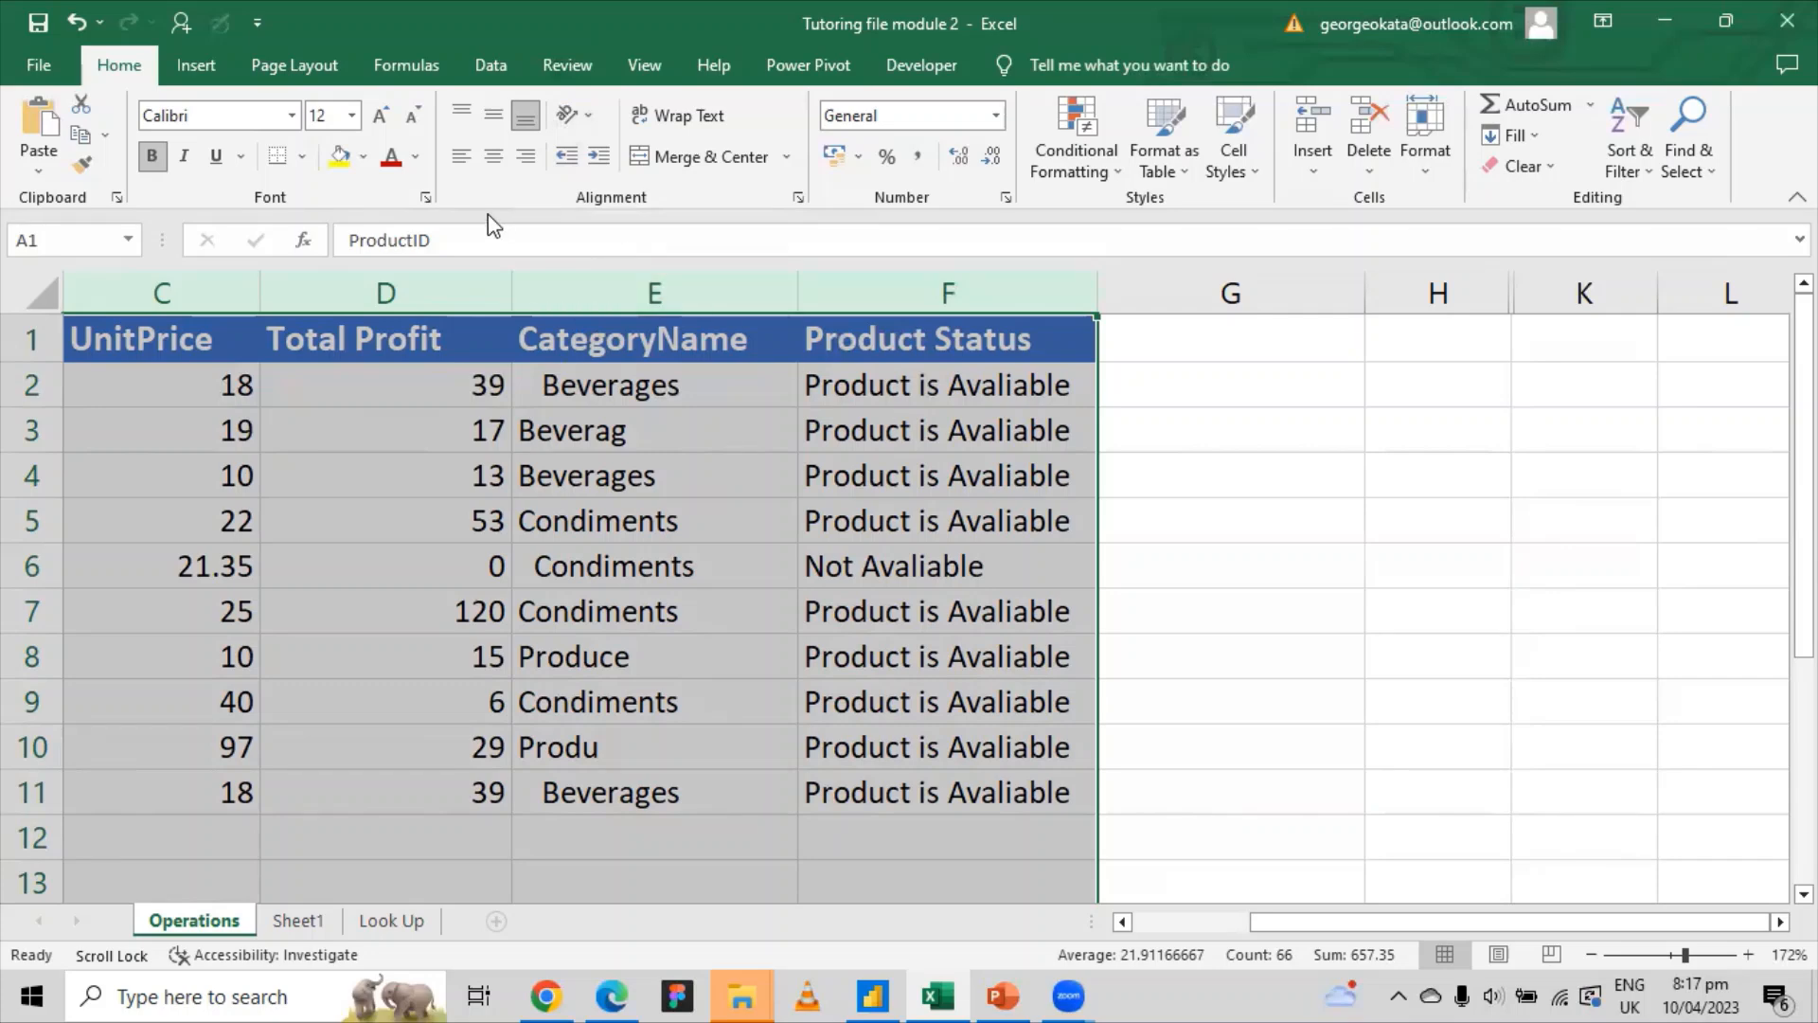
Step: Switch on AutoFilter dropdowns across the headers ProductID through Product Status, scrolling back to column A
{"action": "left_click", "coordinate": [486, 67]}
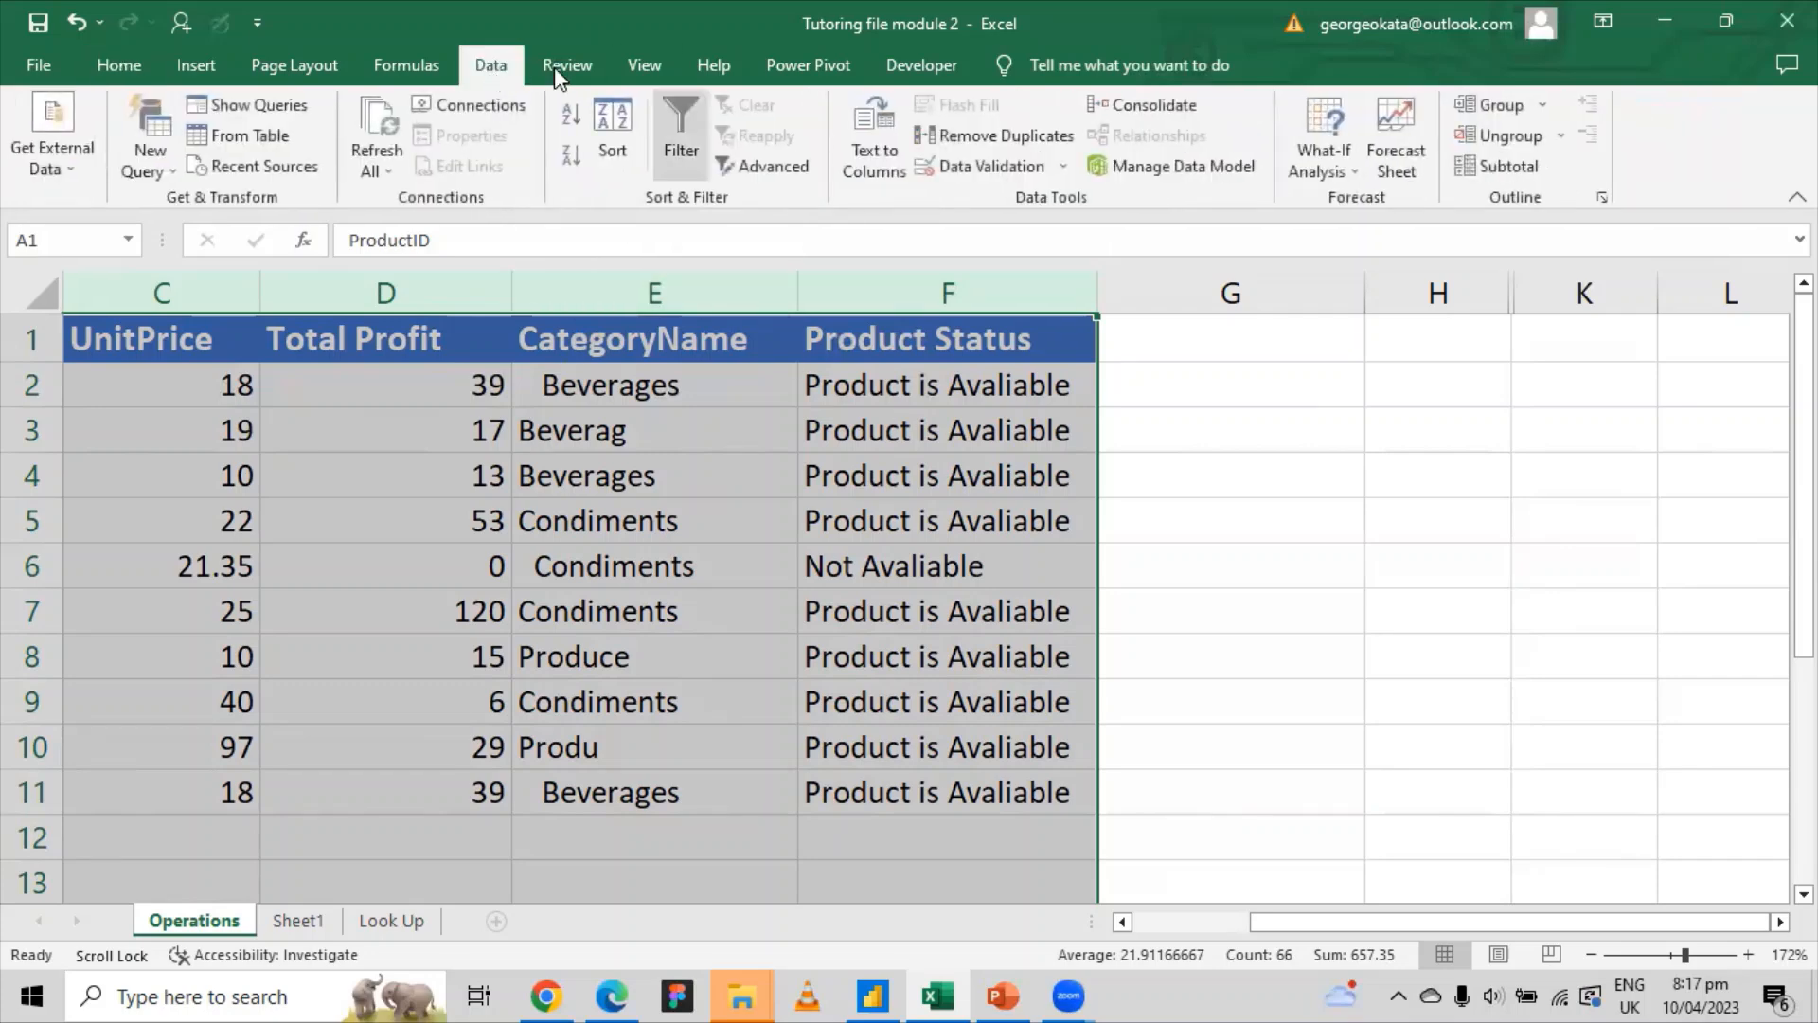
{"action": "key", "text": "ctrl+shift+l"}
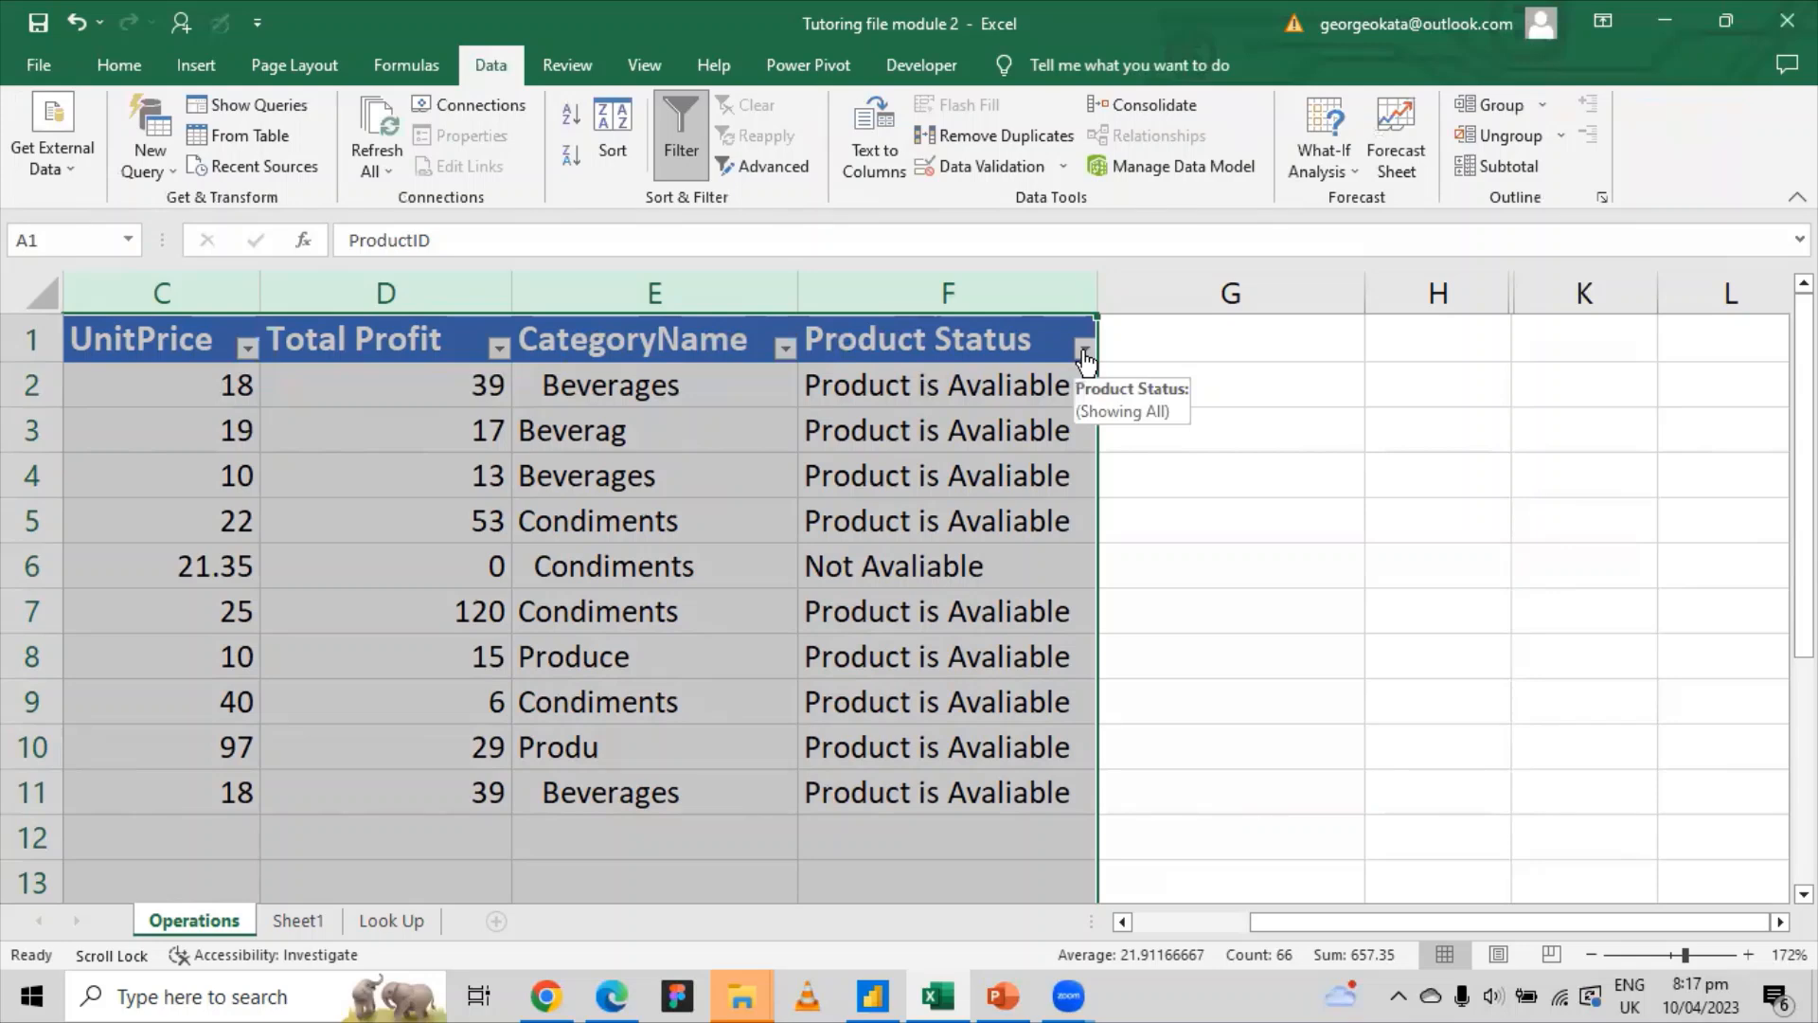
{"action": "left_click", "coordinate": [681, 137]}
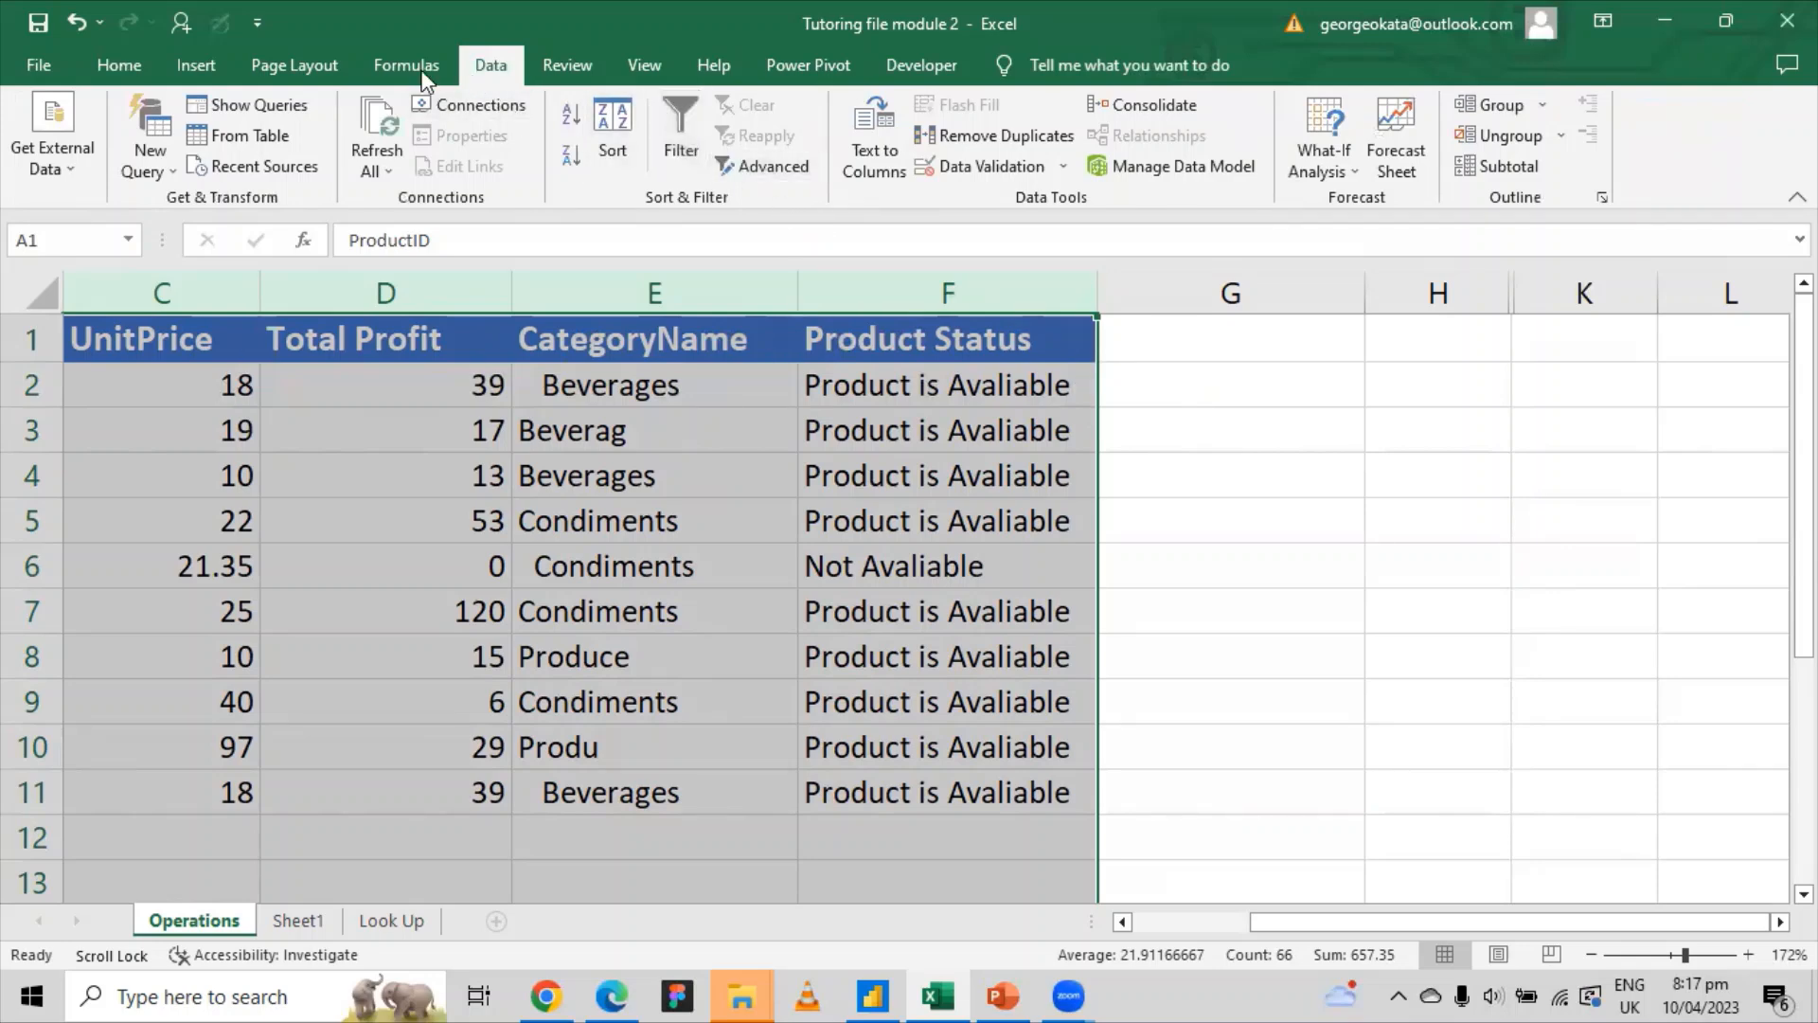
{"action": "left_click", "coordinate": [117, 69]}
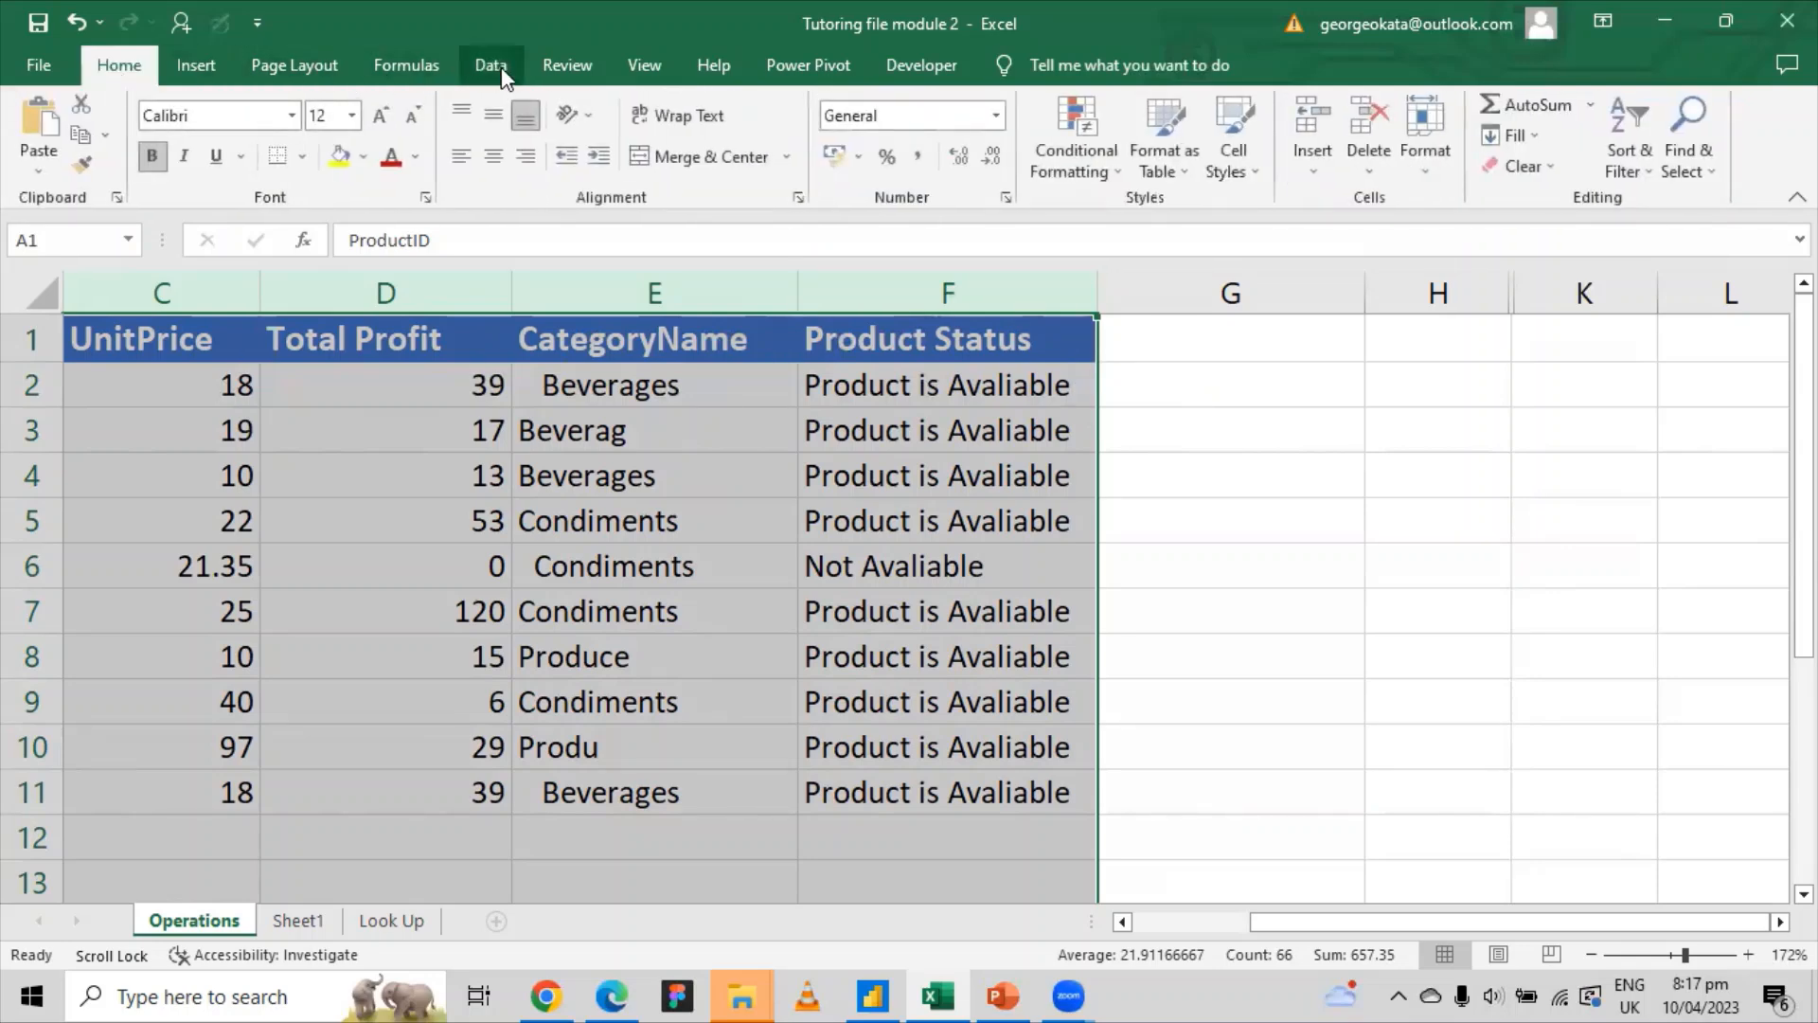
{"action": "left_click", "coordinate": [491, 66]}
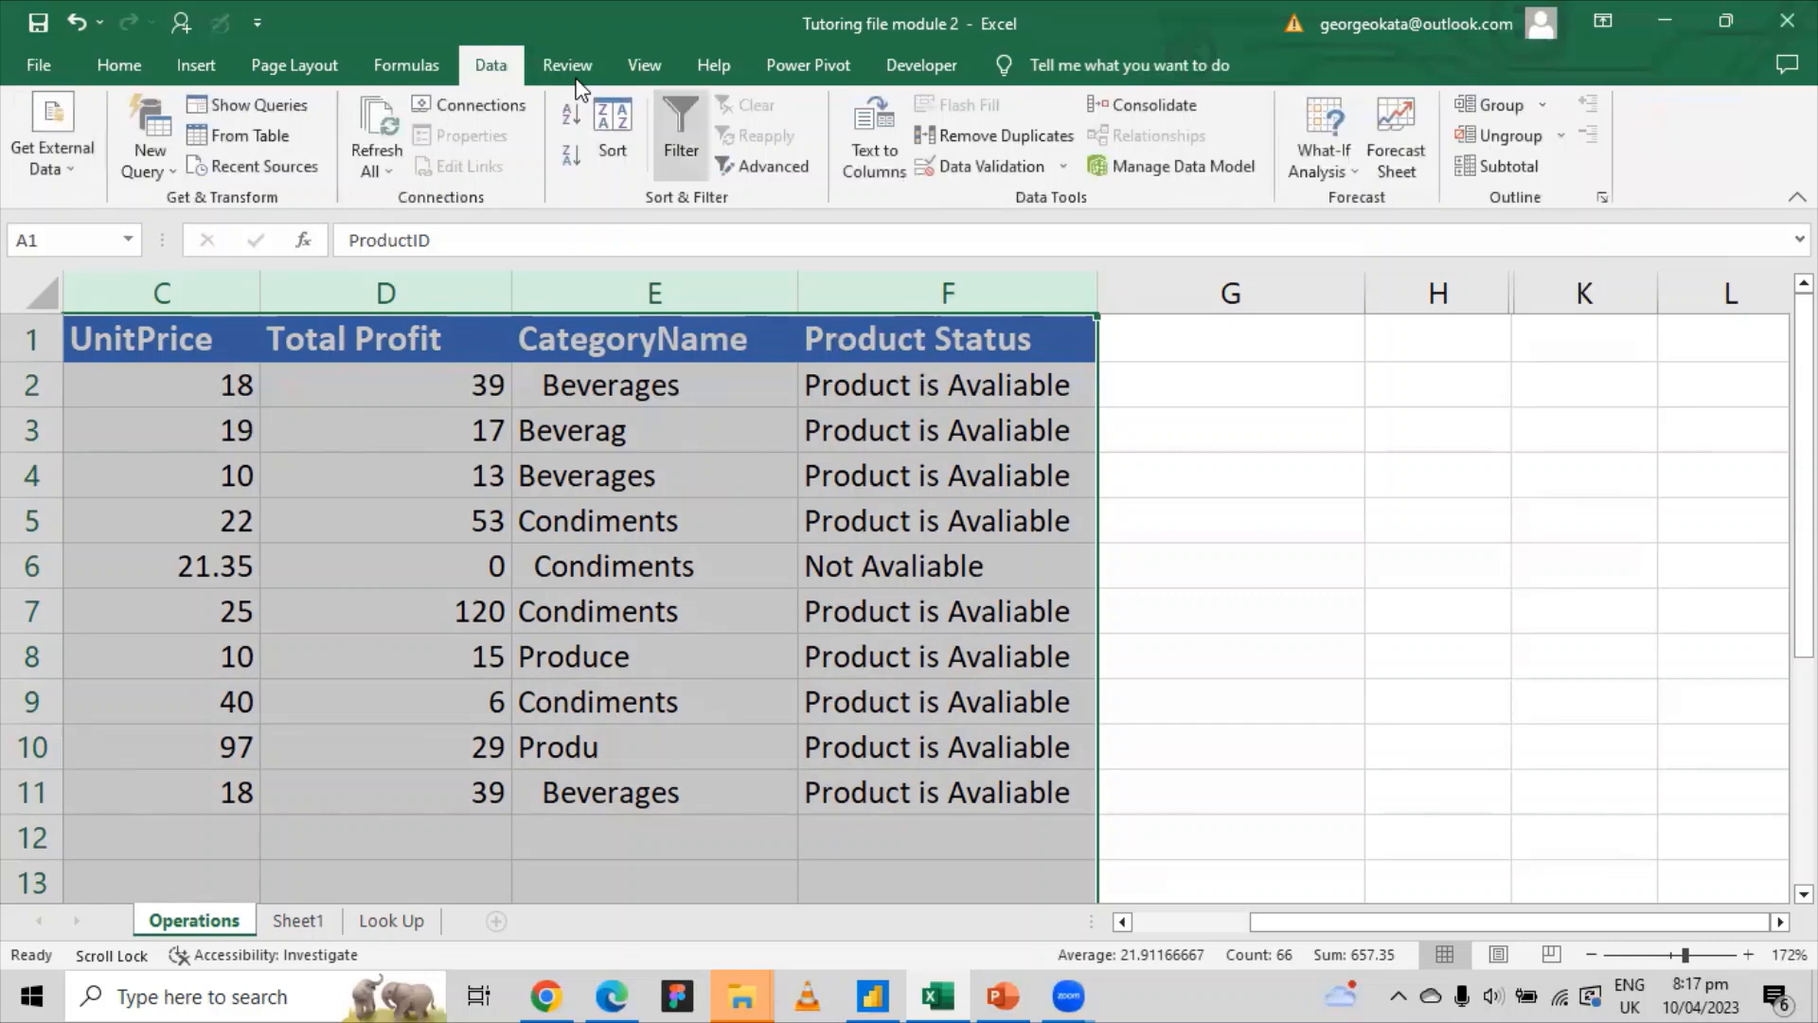
{"action": "left_click", "coordinate": [681, 138]}
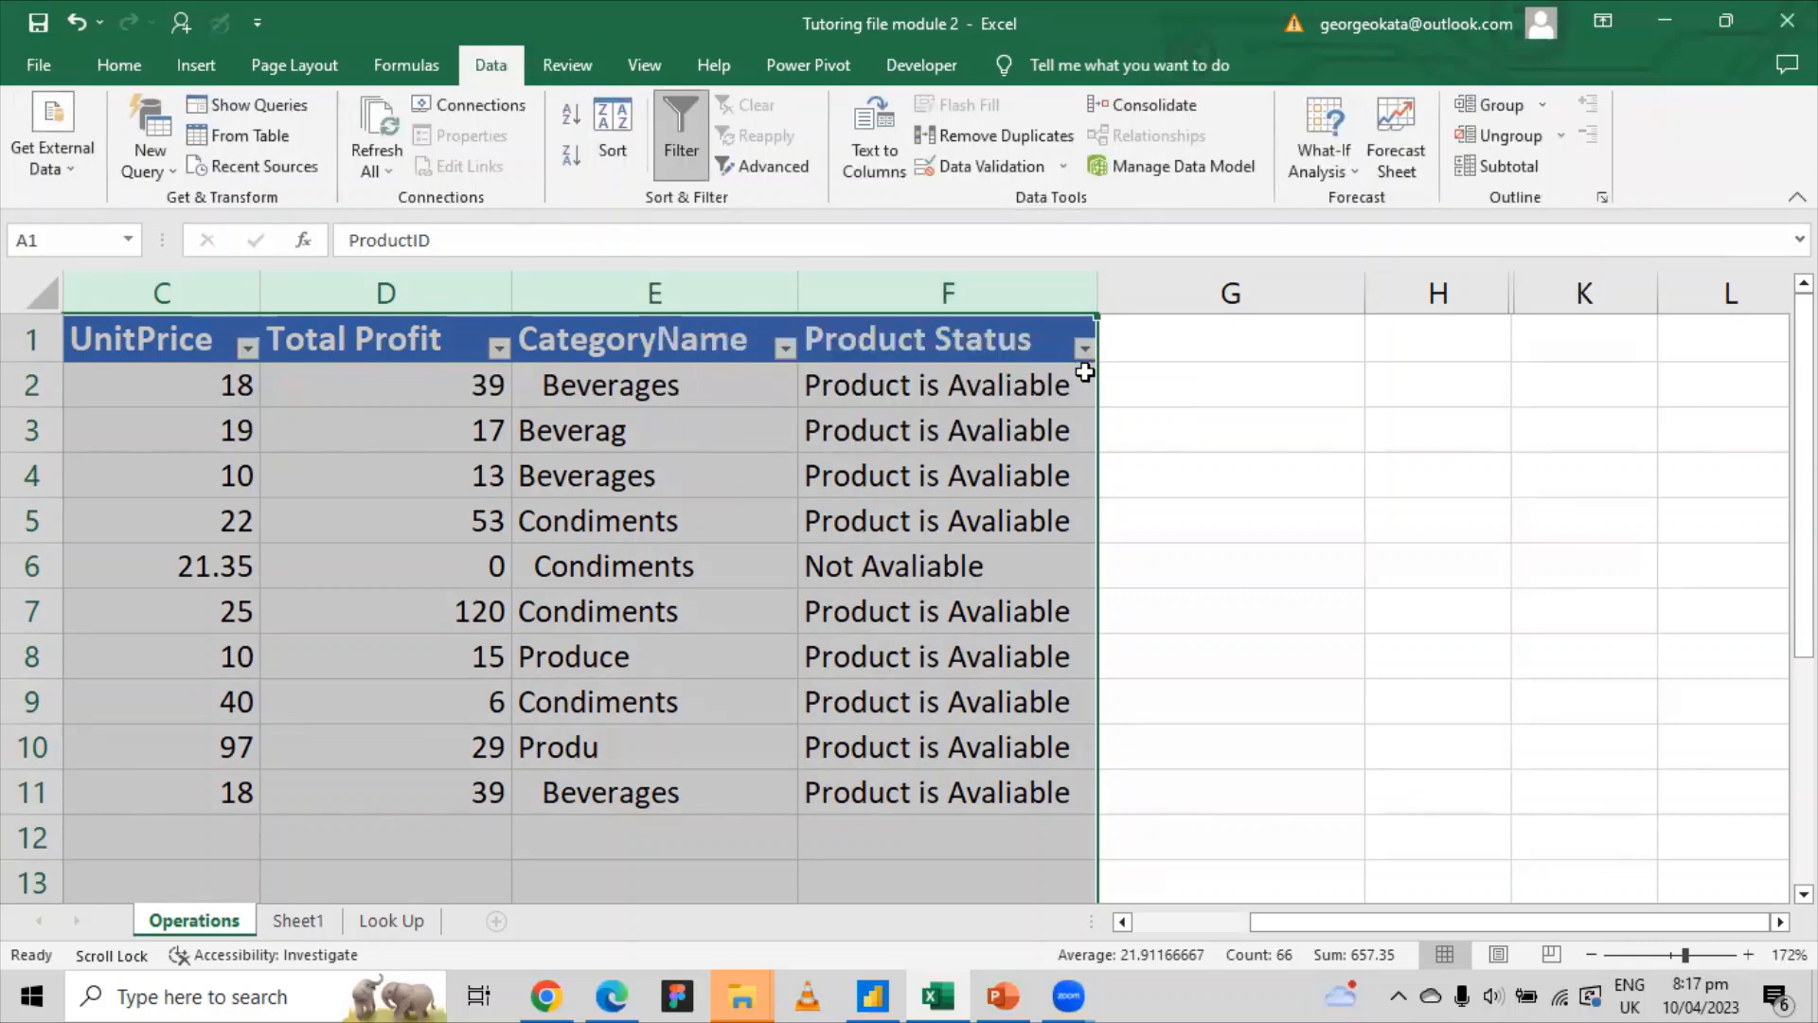
{"action": "left_click", "coordinate": [1307, 445]}
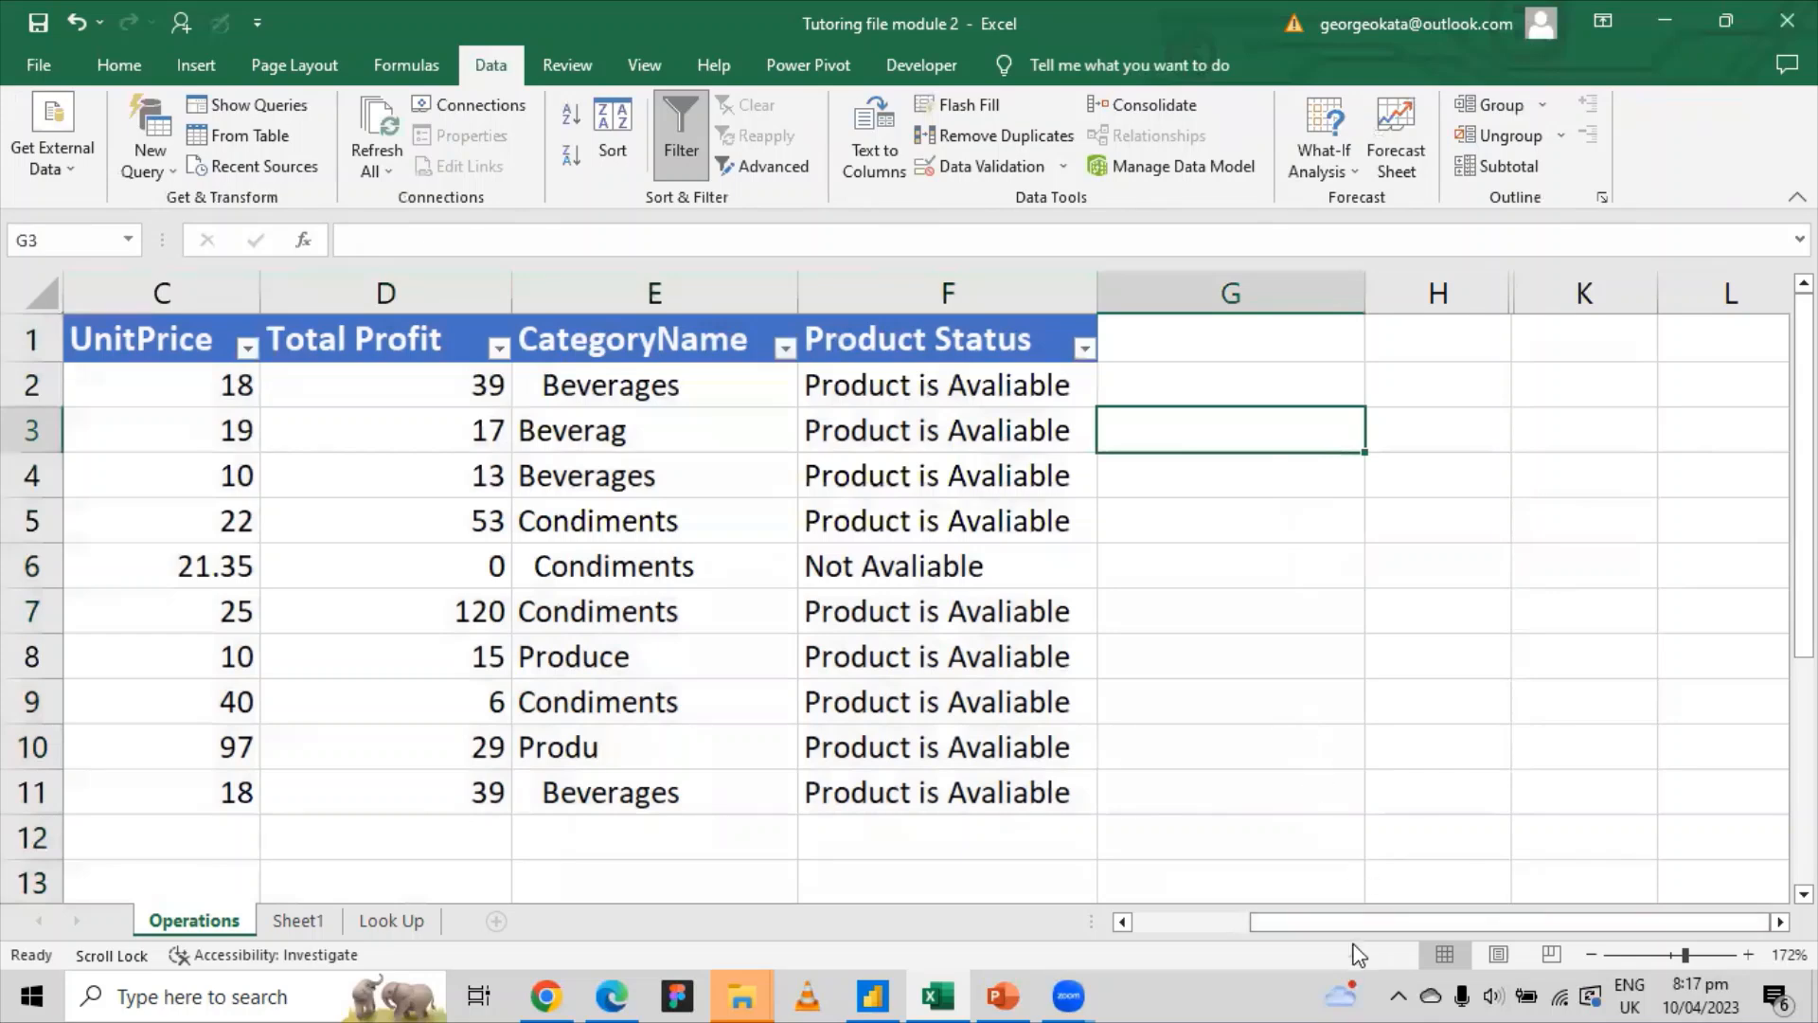
{"action": "left_click_drag", "start_coordinate": [1326, 923], "coordinate": [999, 914]}
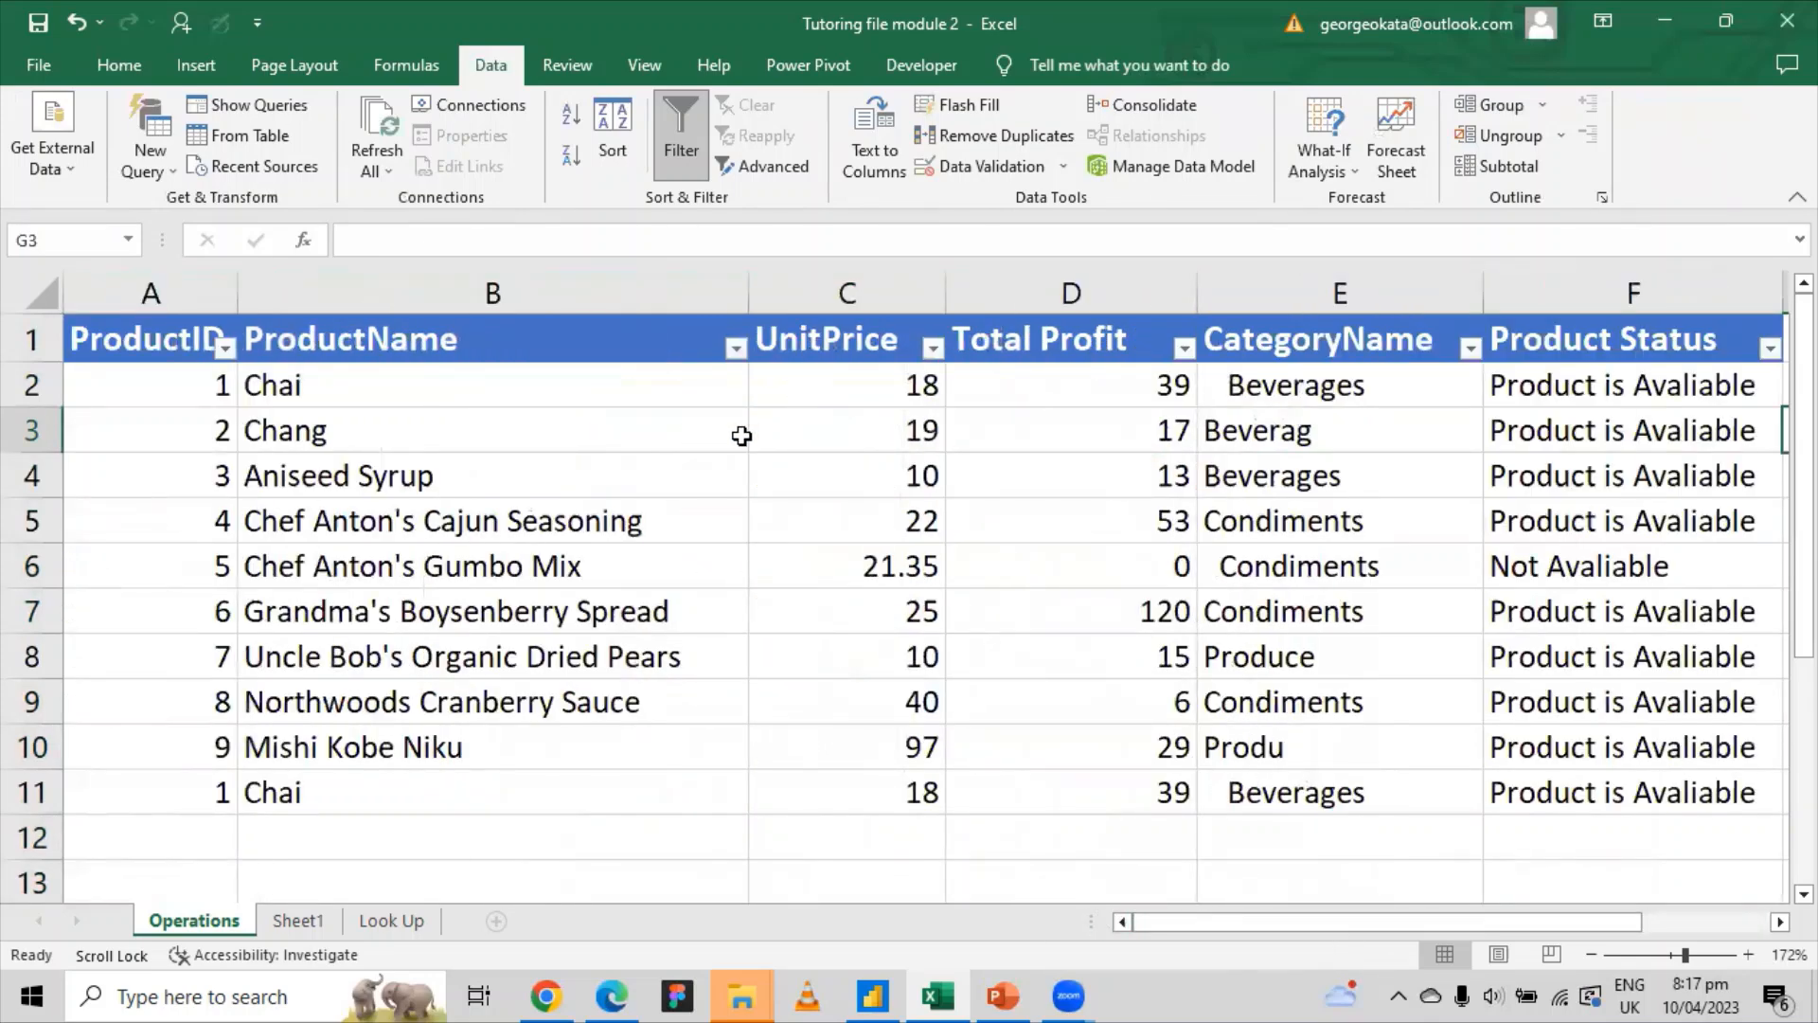
{"action": "left_click", "coordinate": [737, 348]}
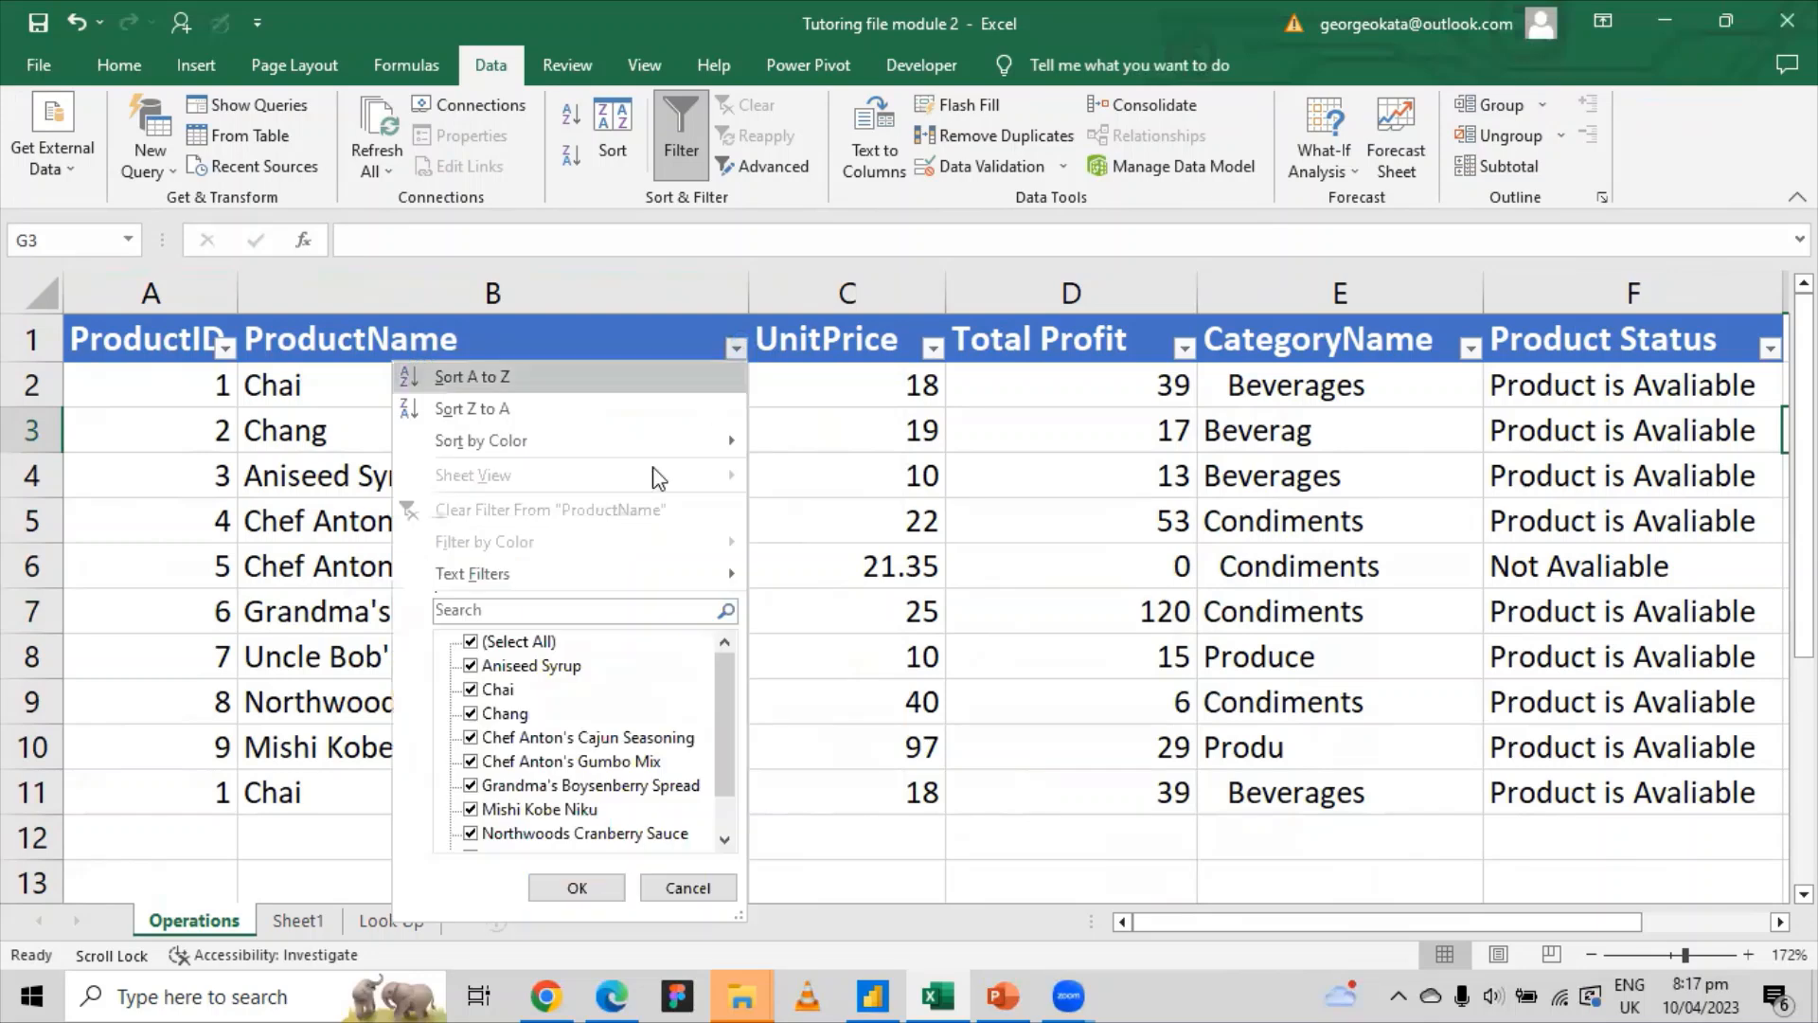
{"action": "left_click", "coordinate": [472, 643]}
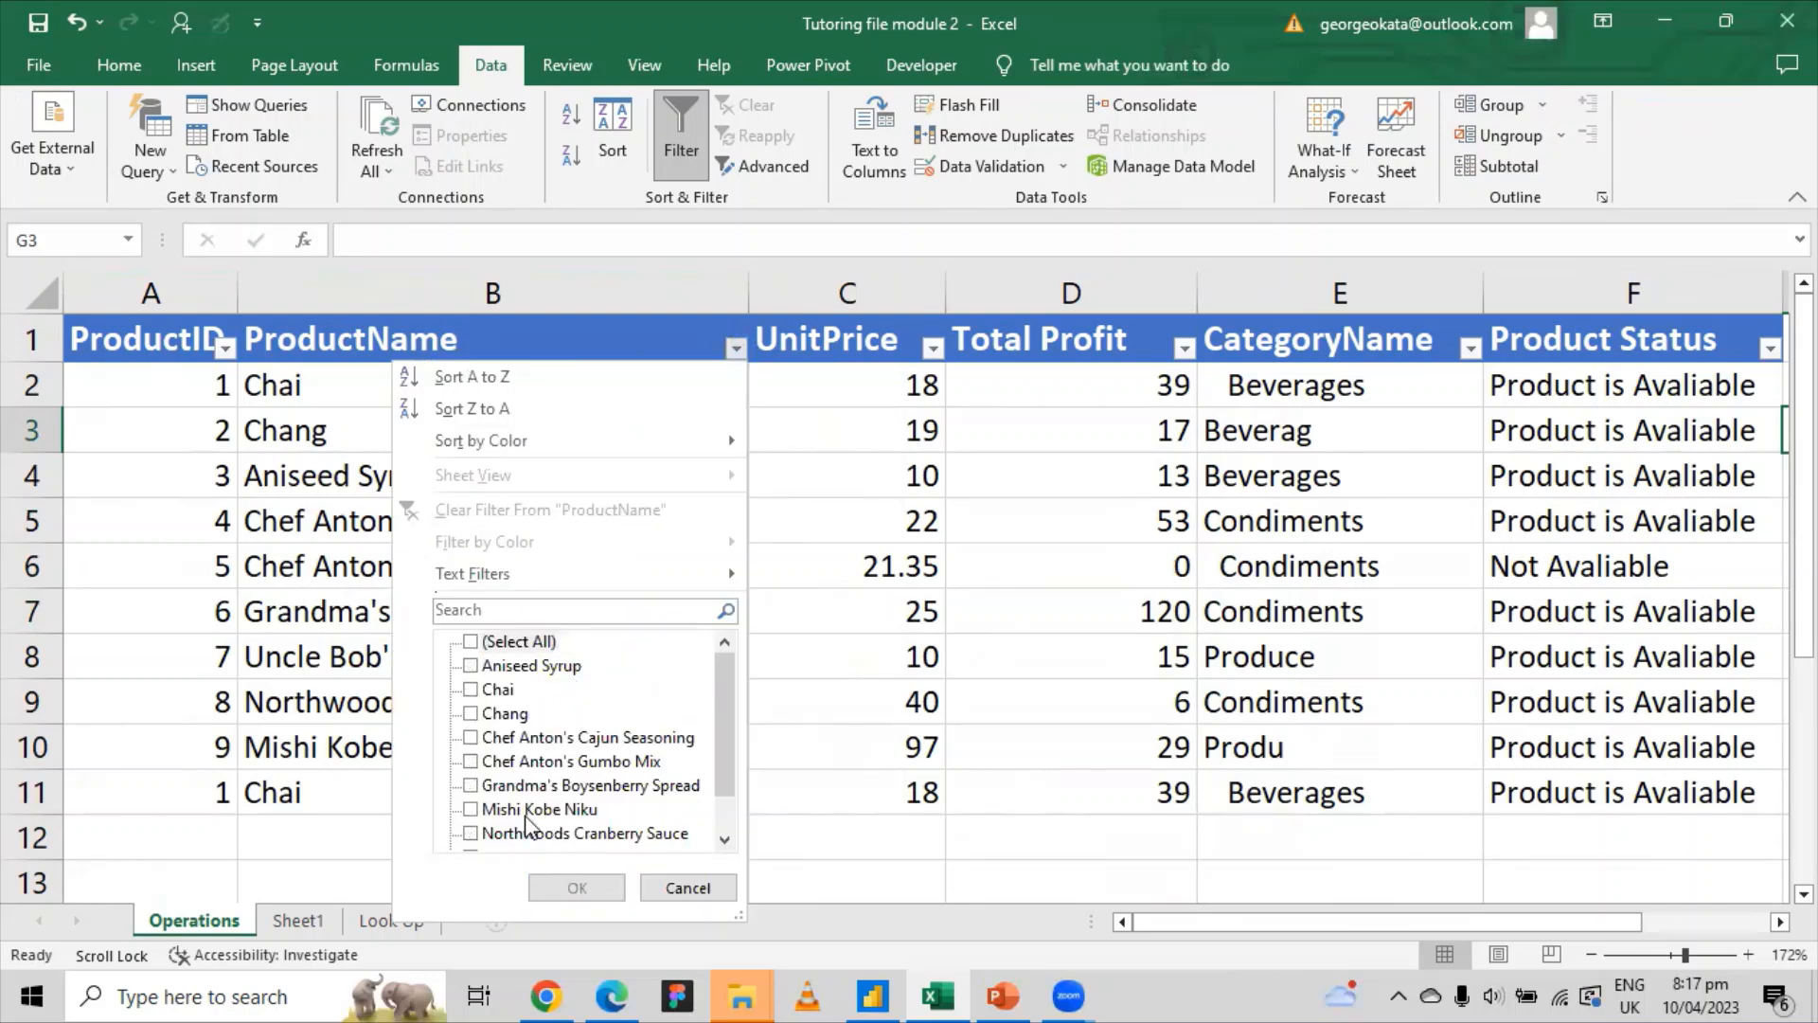
{"action": "left_click", "coordinate": [469, 787]}
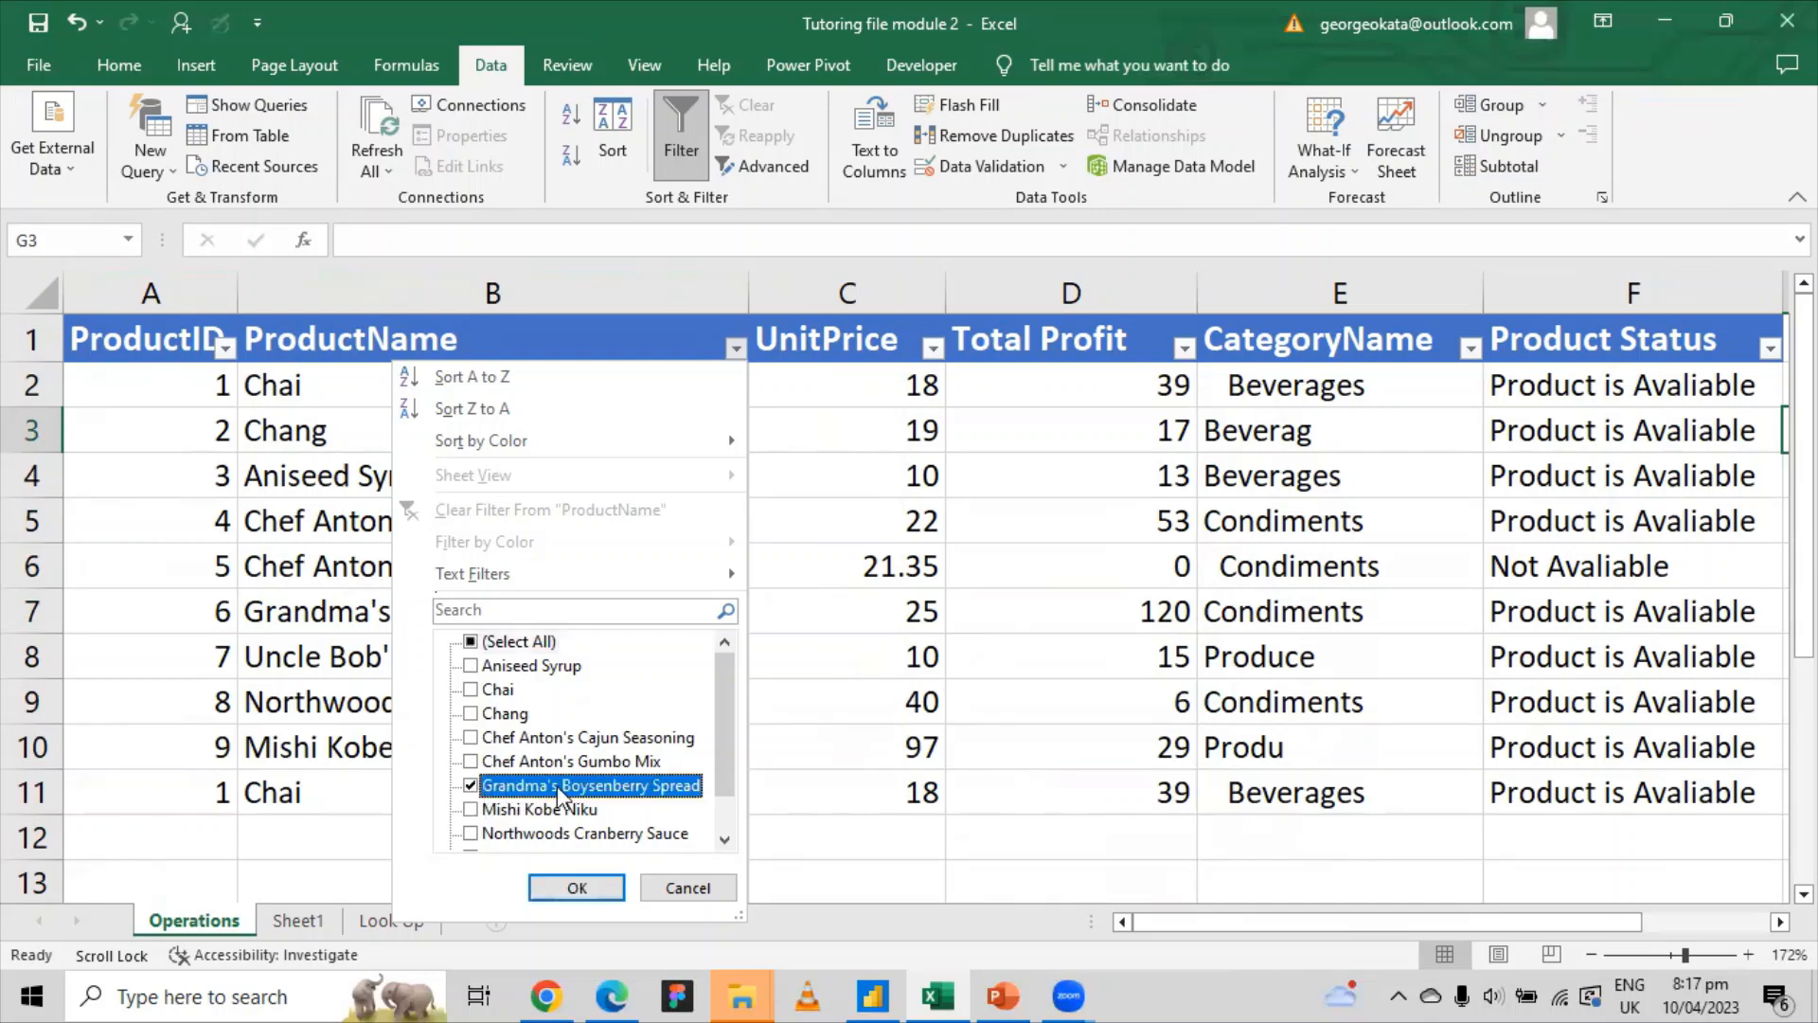
{"action": "left_click", "coordinate": [588, 889]}
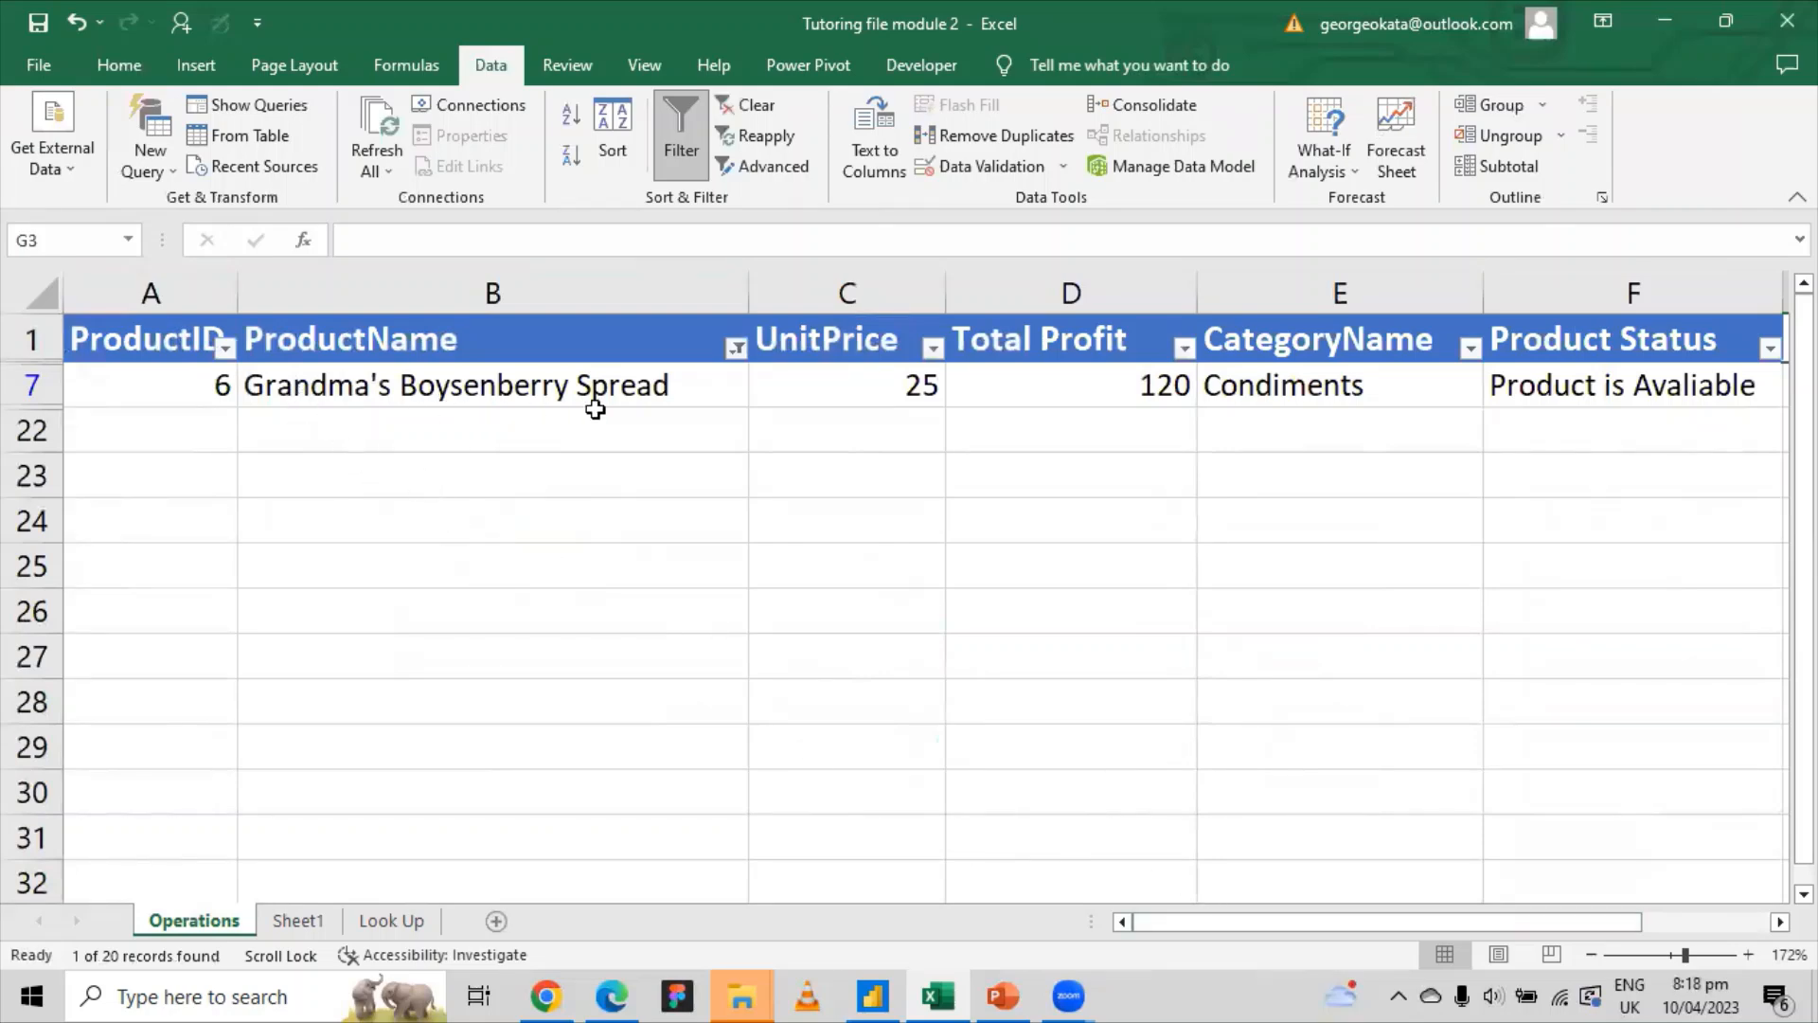
{"action": "left_click_drag", "start_coordinate": [426, 430], "coordinate": [412, 691]}
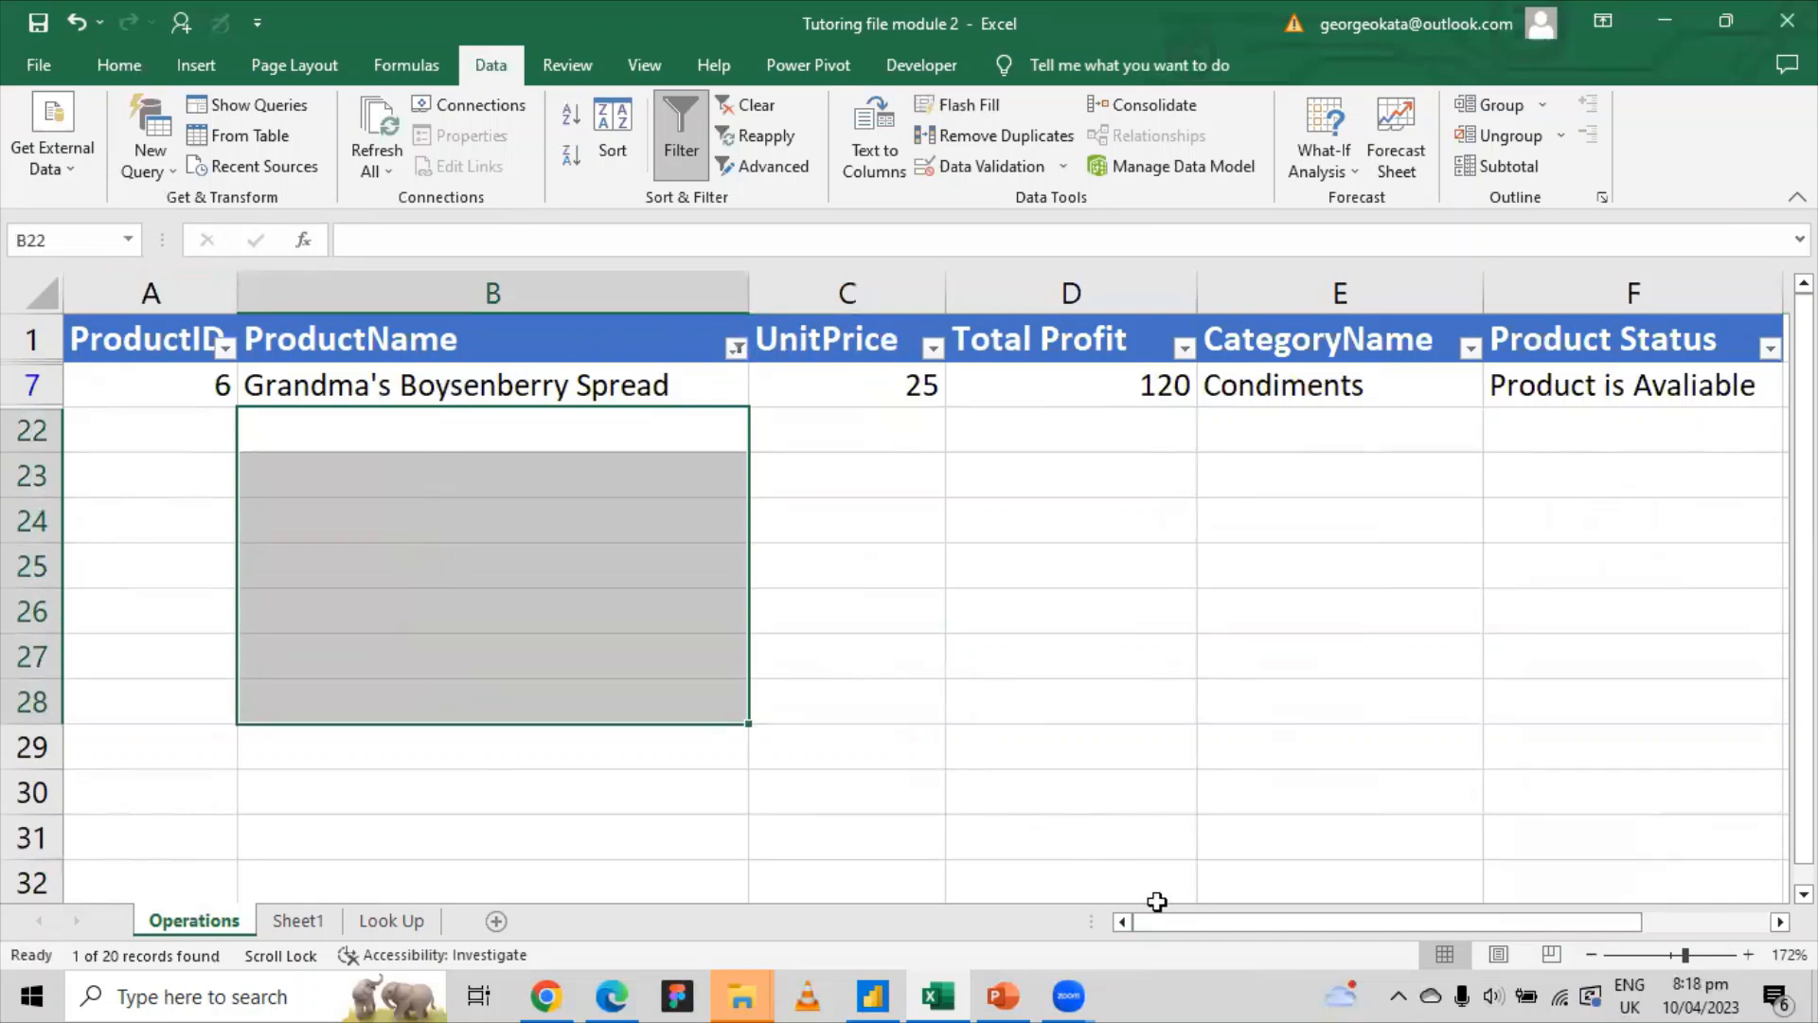
{"action": "left_click_drag", "start_coordinate": [1174, 925], "coordinate": [1278, 938]}
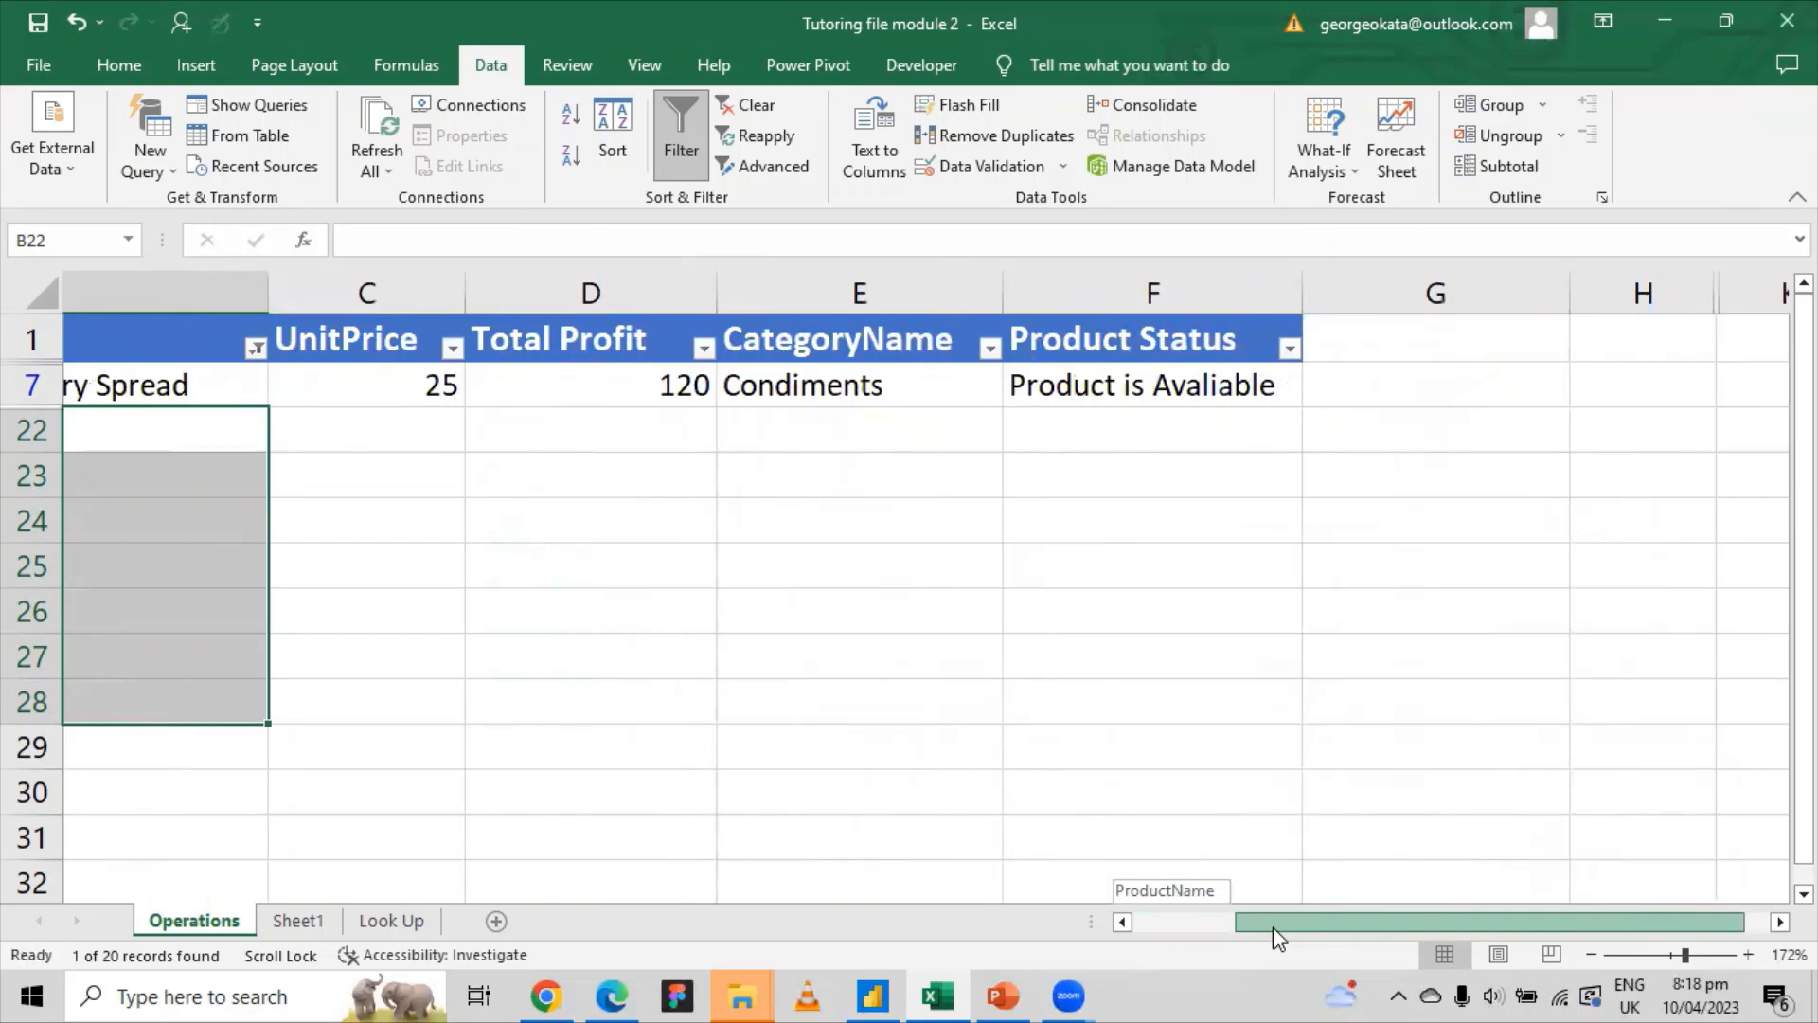
{"action": "left_click_drag", "start_coordinate": [1278, 937], "coordinate": [1100, 934]}
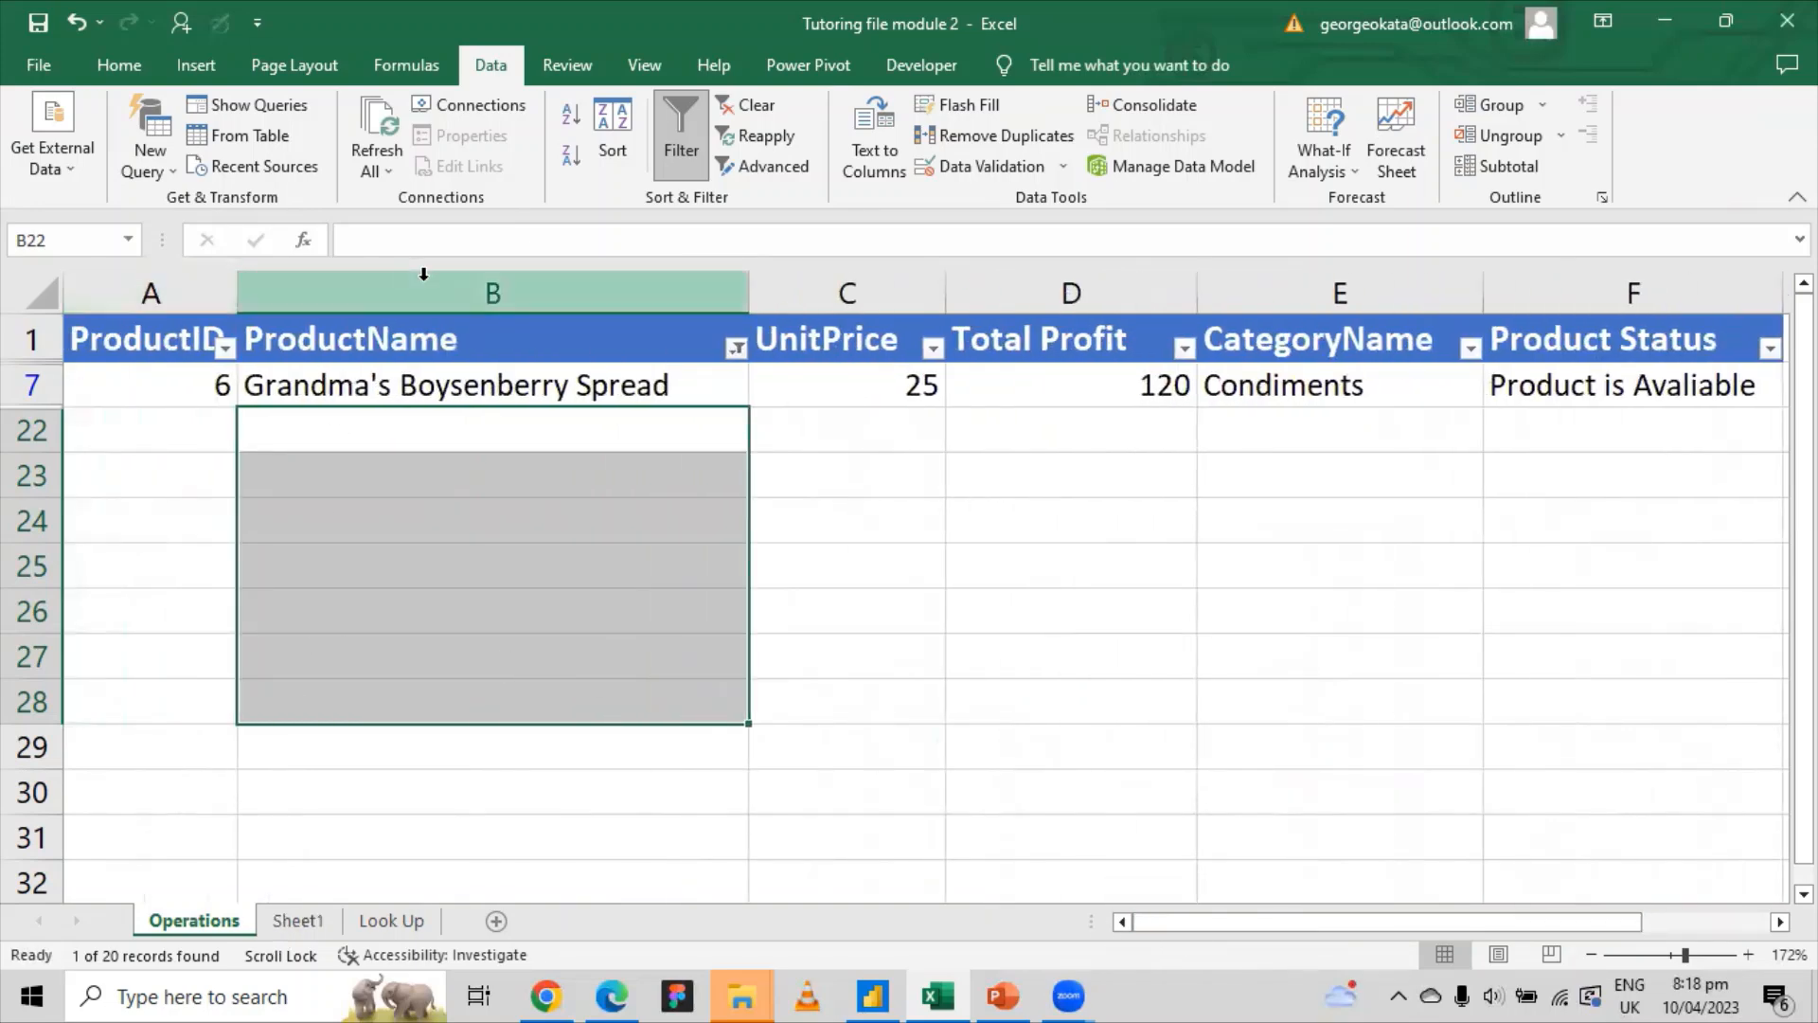
{"action": "left_click", "coordinate": [736, 349]}
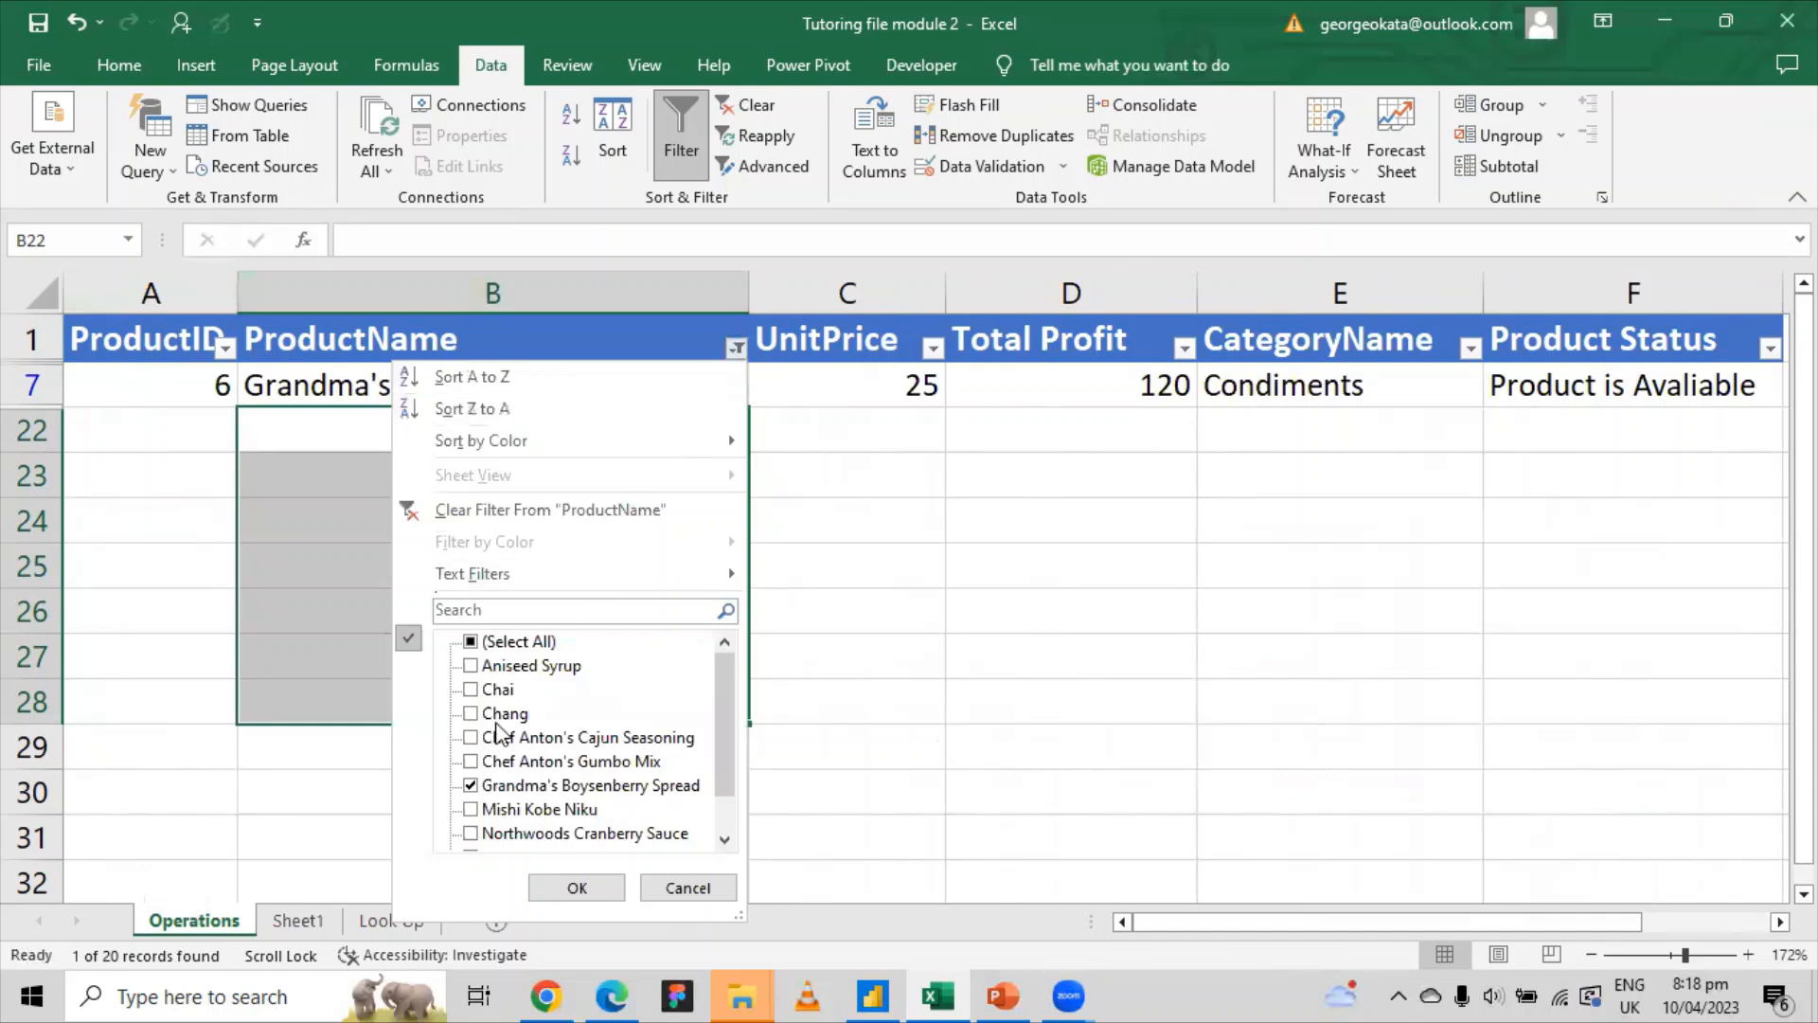
{"action": "left_click", "coordinate": [471, 786]}
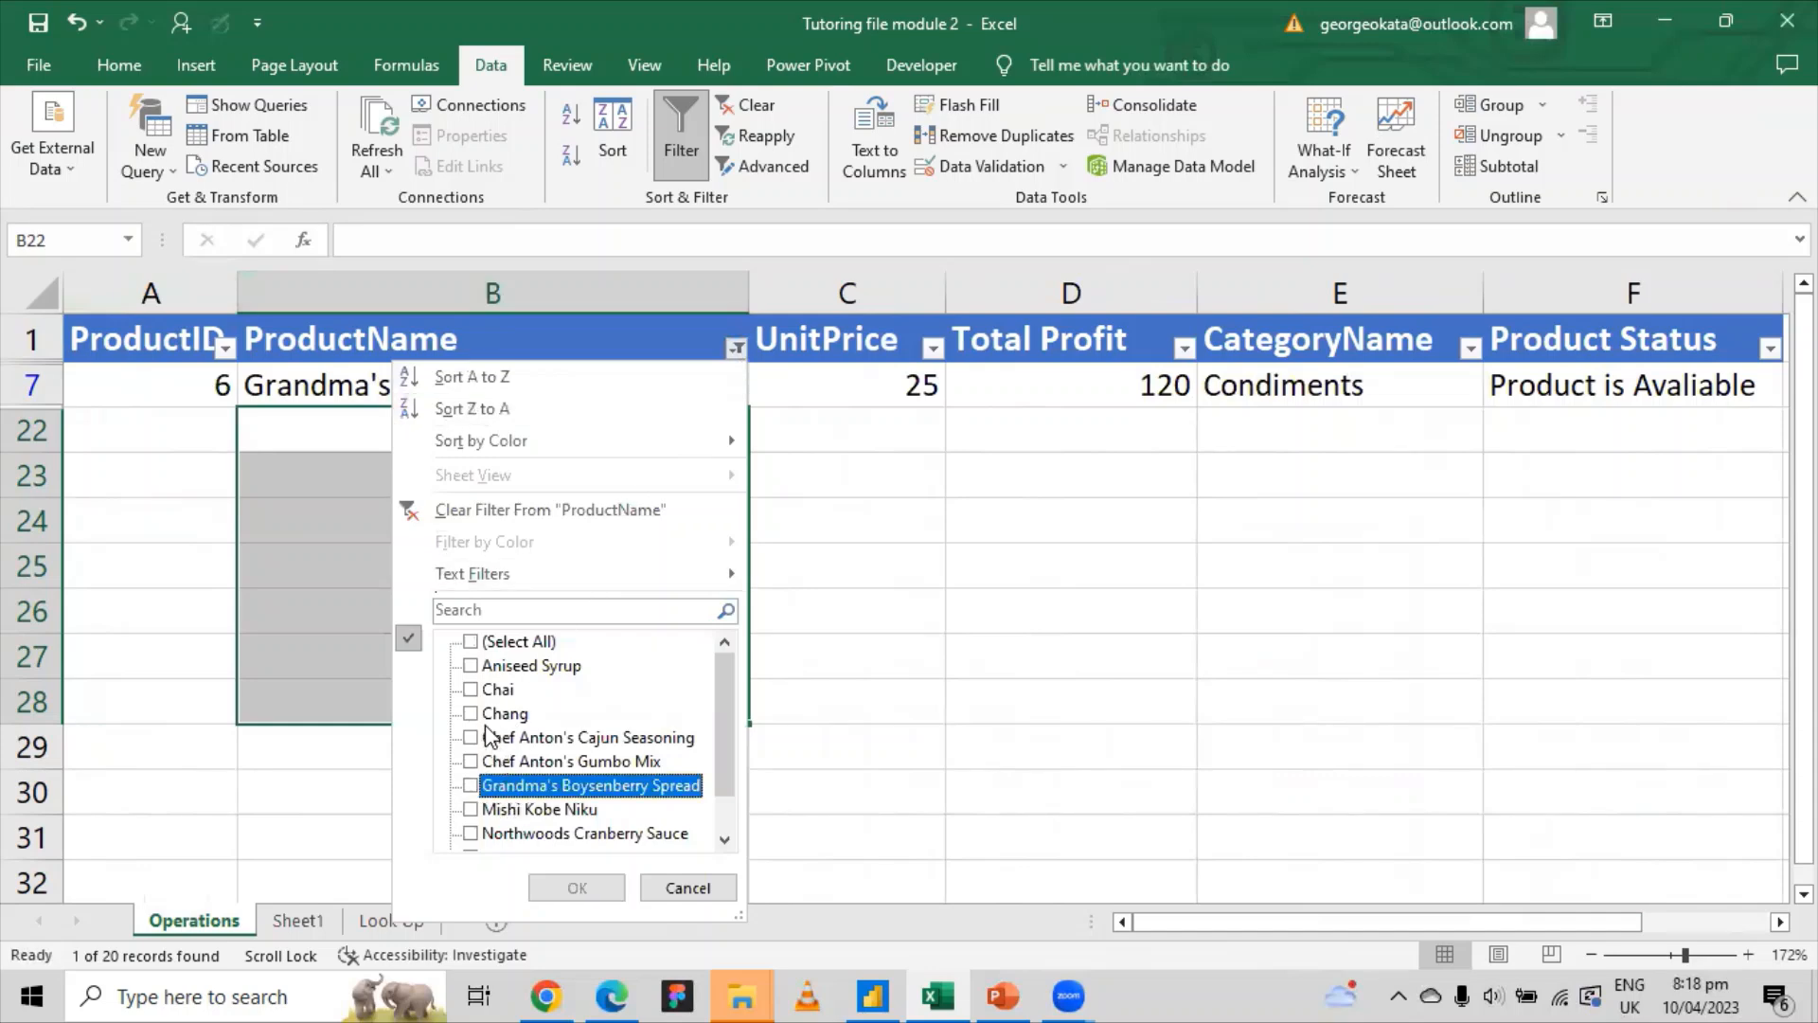
{"action": "left_click", "coordinate": [471, 690]}
{"action": "left_click", "coordinate": [573, 888]}
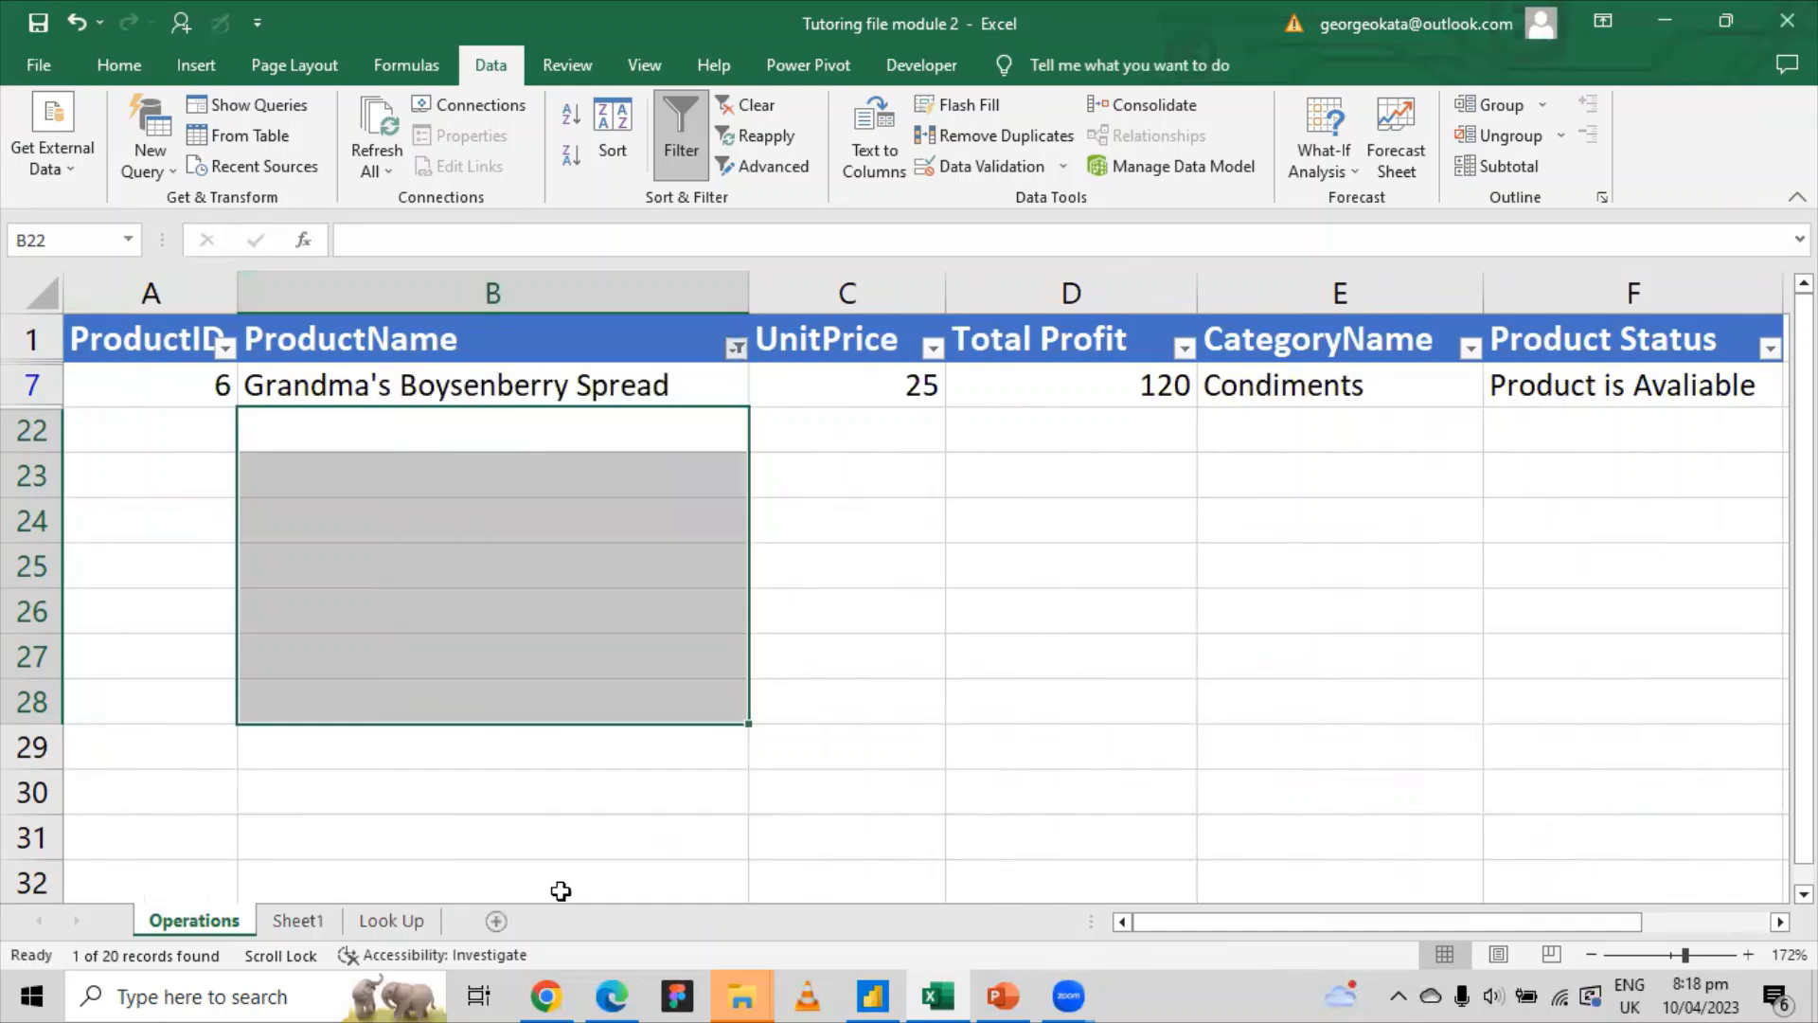
{"action": "left_click_drag", "start_coordinate": [274, 383], "coordinate": [1697, 445]}
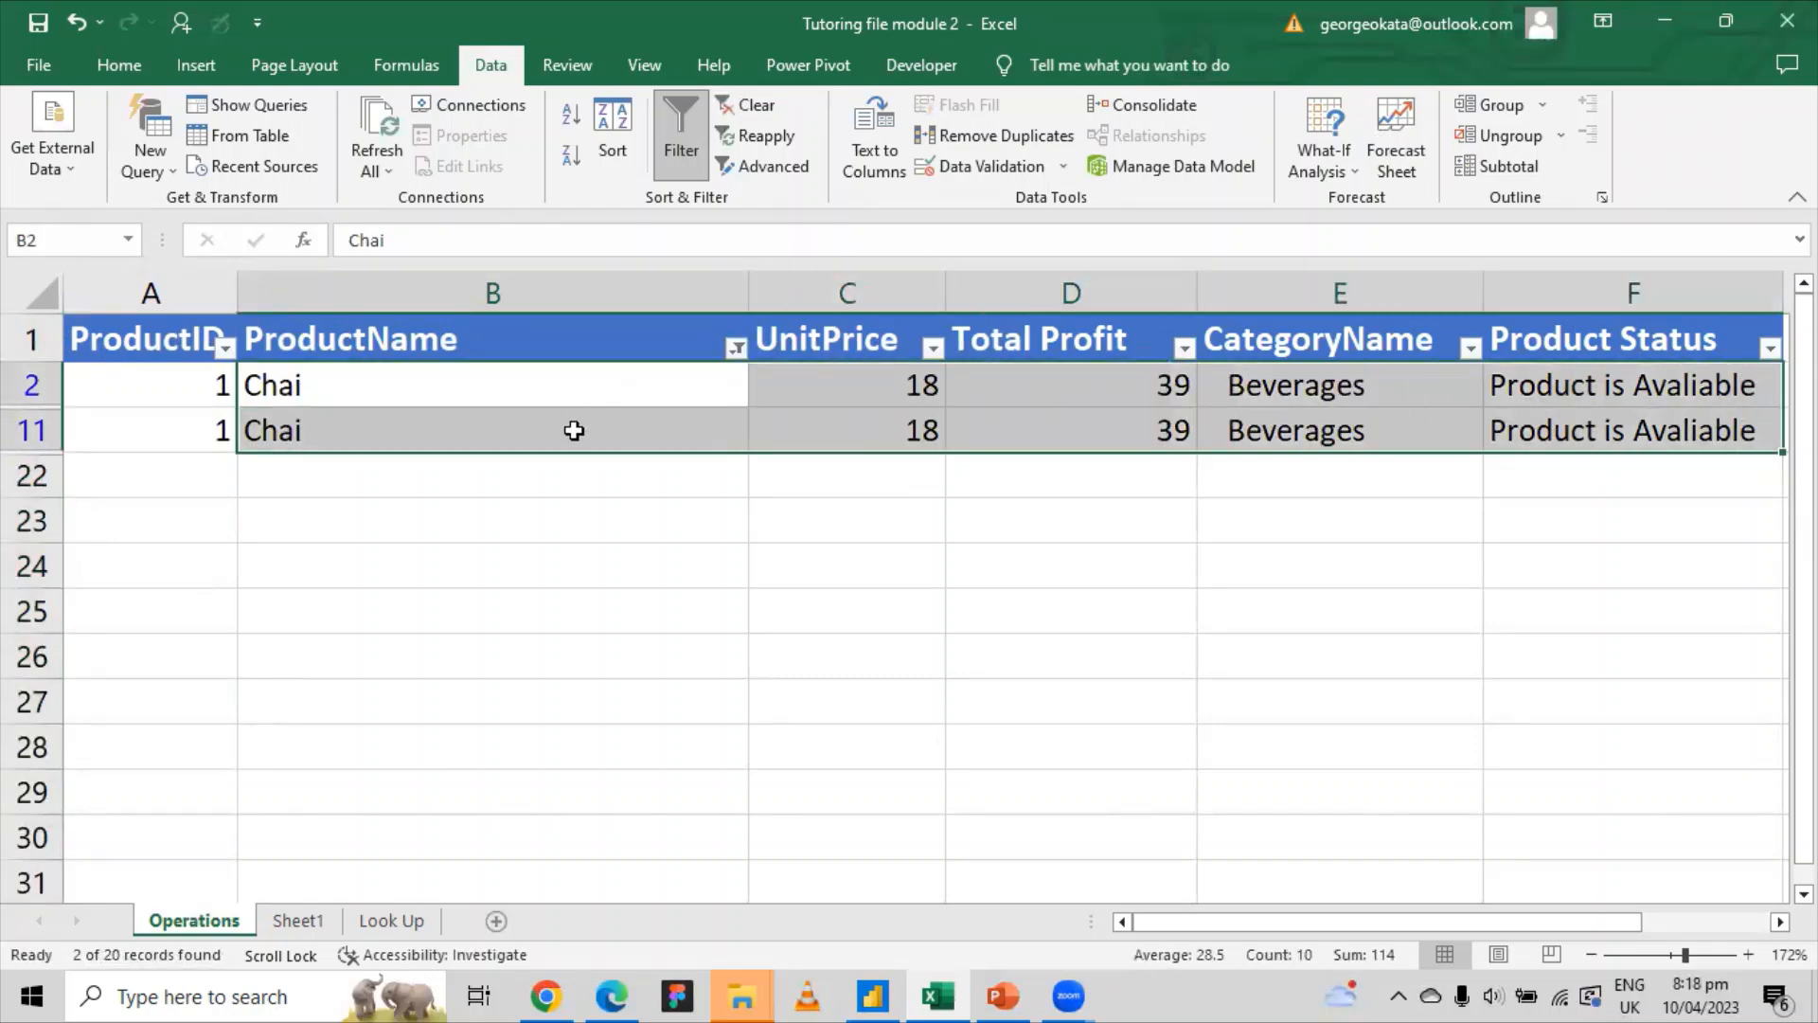
{"action": "left_click", "coordinate": [735, 352]}
{"action": "left_click", "coordinate": [893, 509]}
{"action": "left_click", "coordinate": [738, 348]}
{"action": "left_click", "coordinate": [471, 642]}
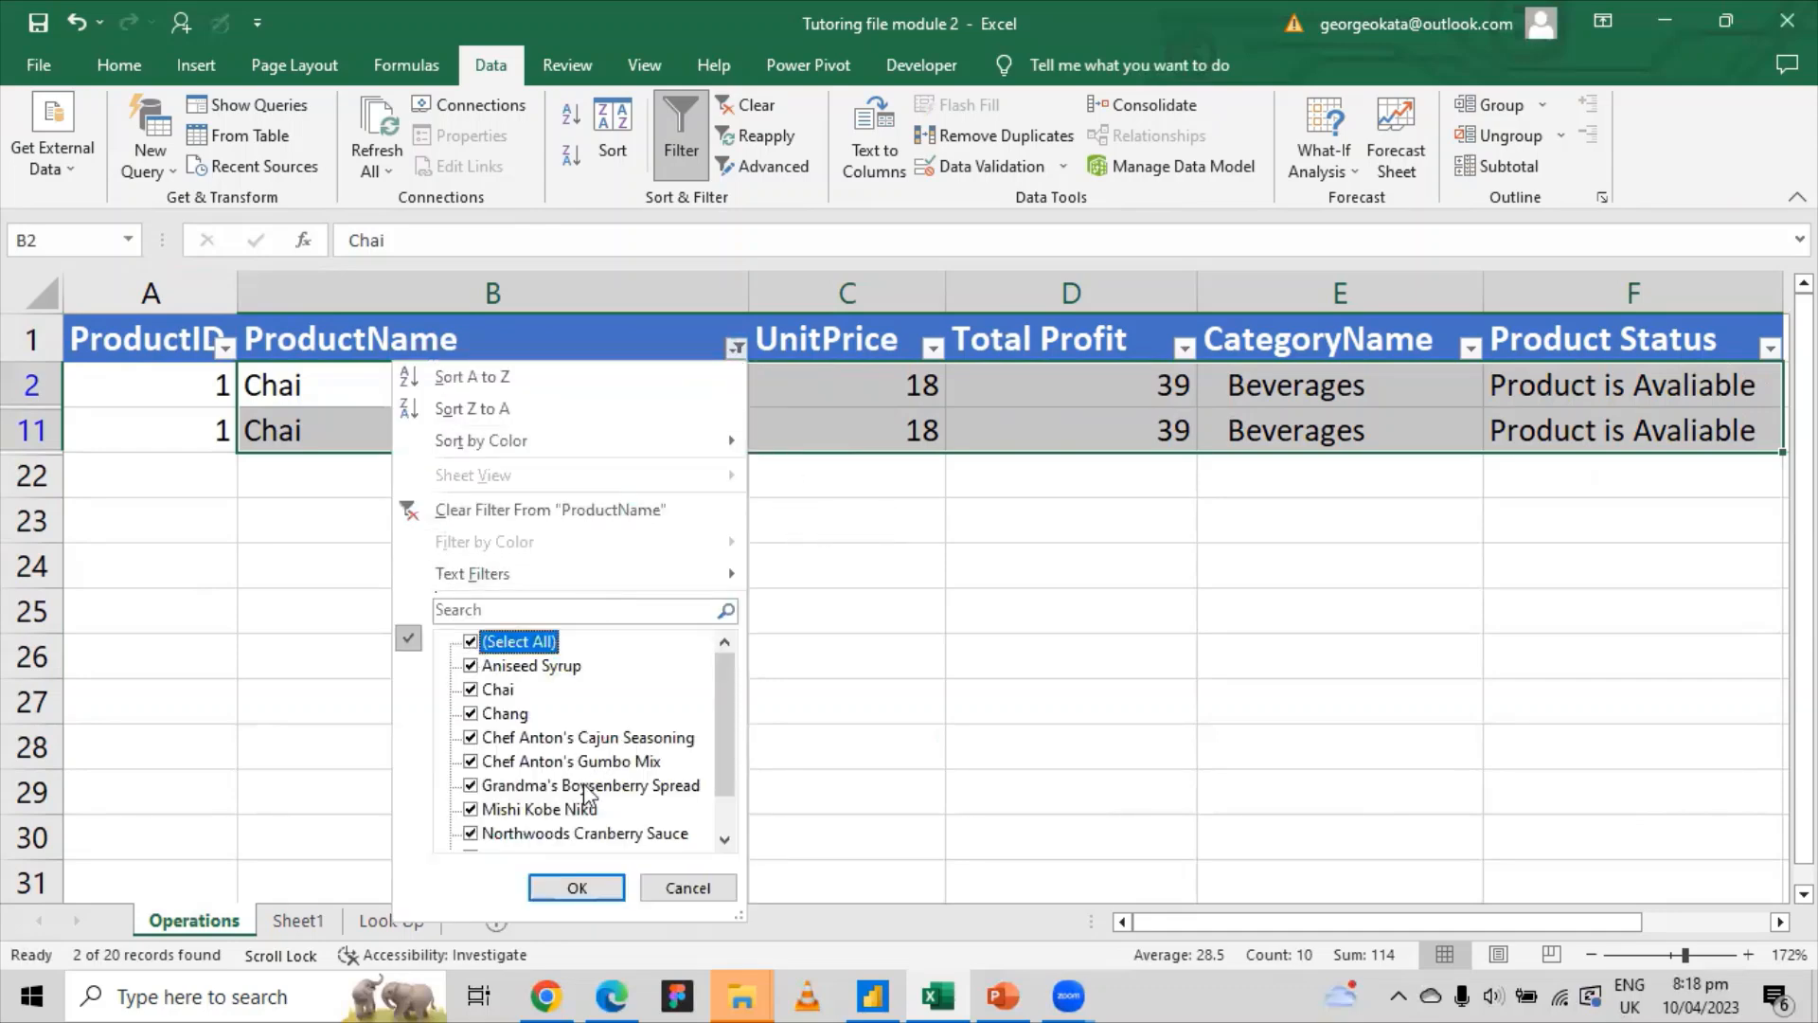
{"action": "left_click", "coordinate": [573, 890]}
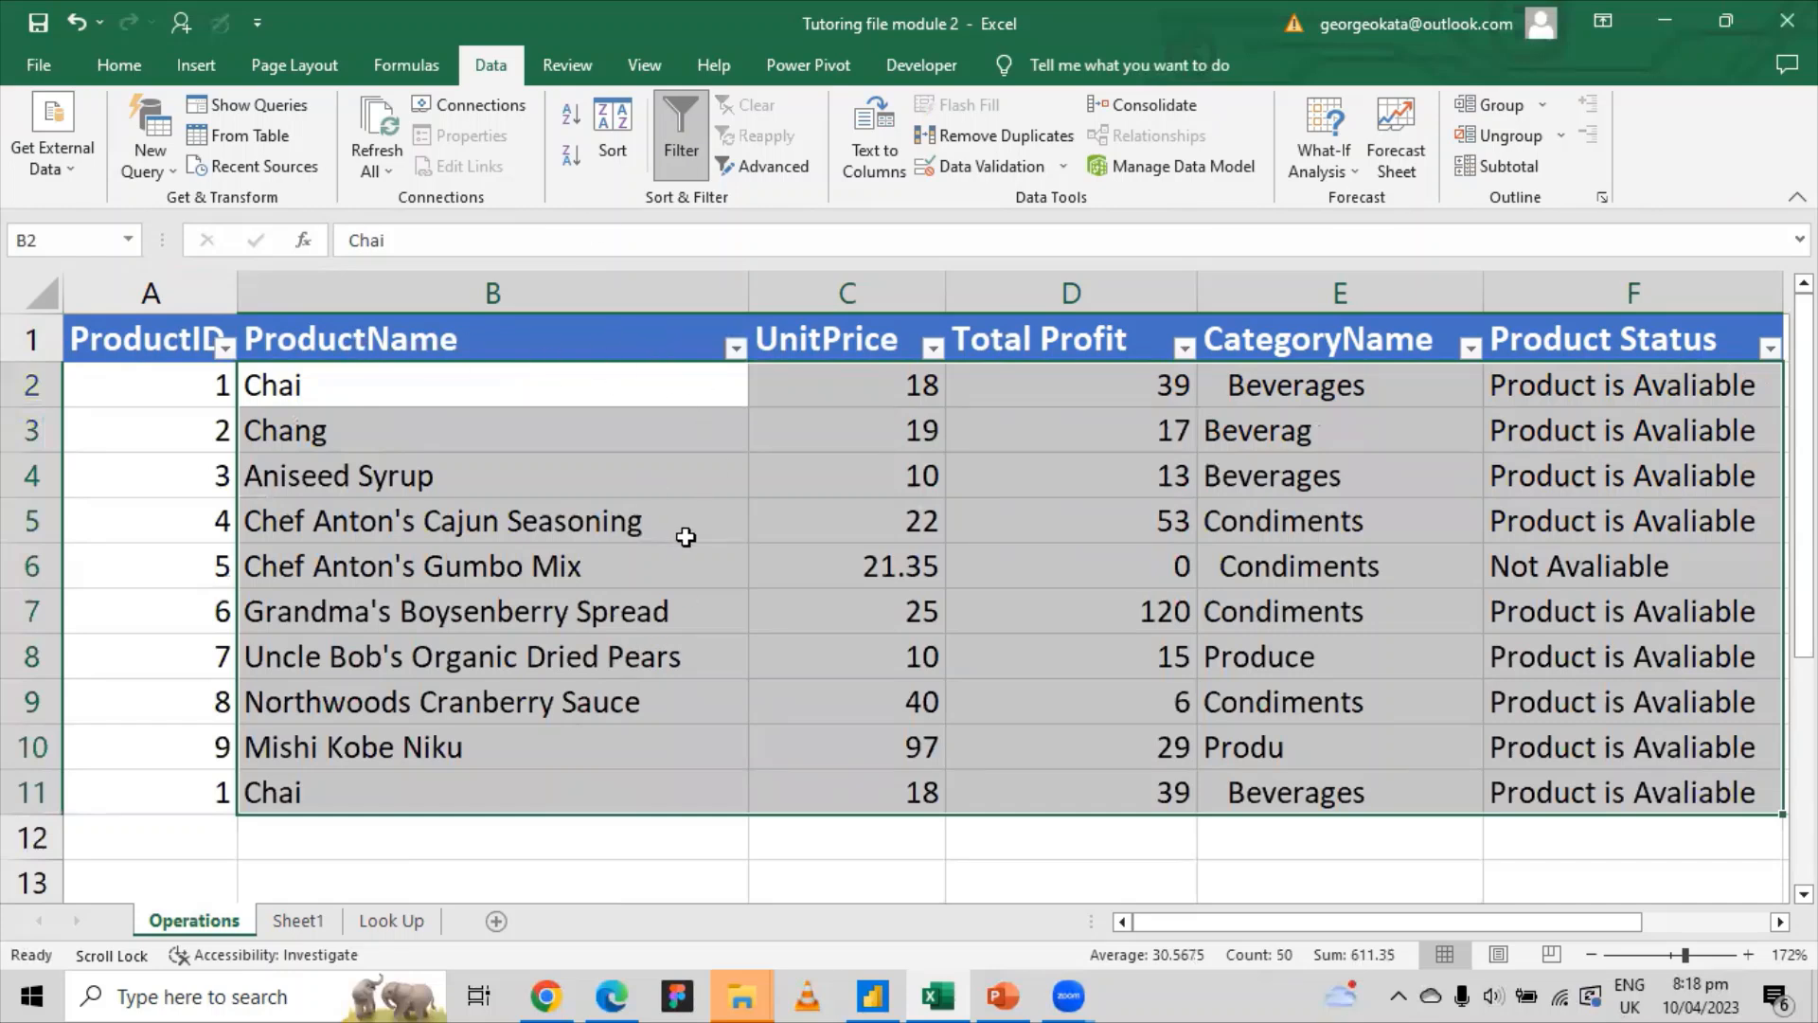
Step: Paste UnitsInStock over the Total Profit heading in D1, then deselect to an empty cell
{"action": "left_click", "coordinate": [1058, 332]}
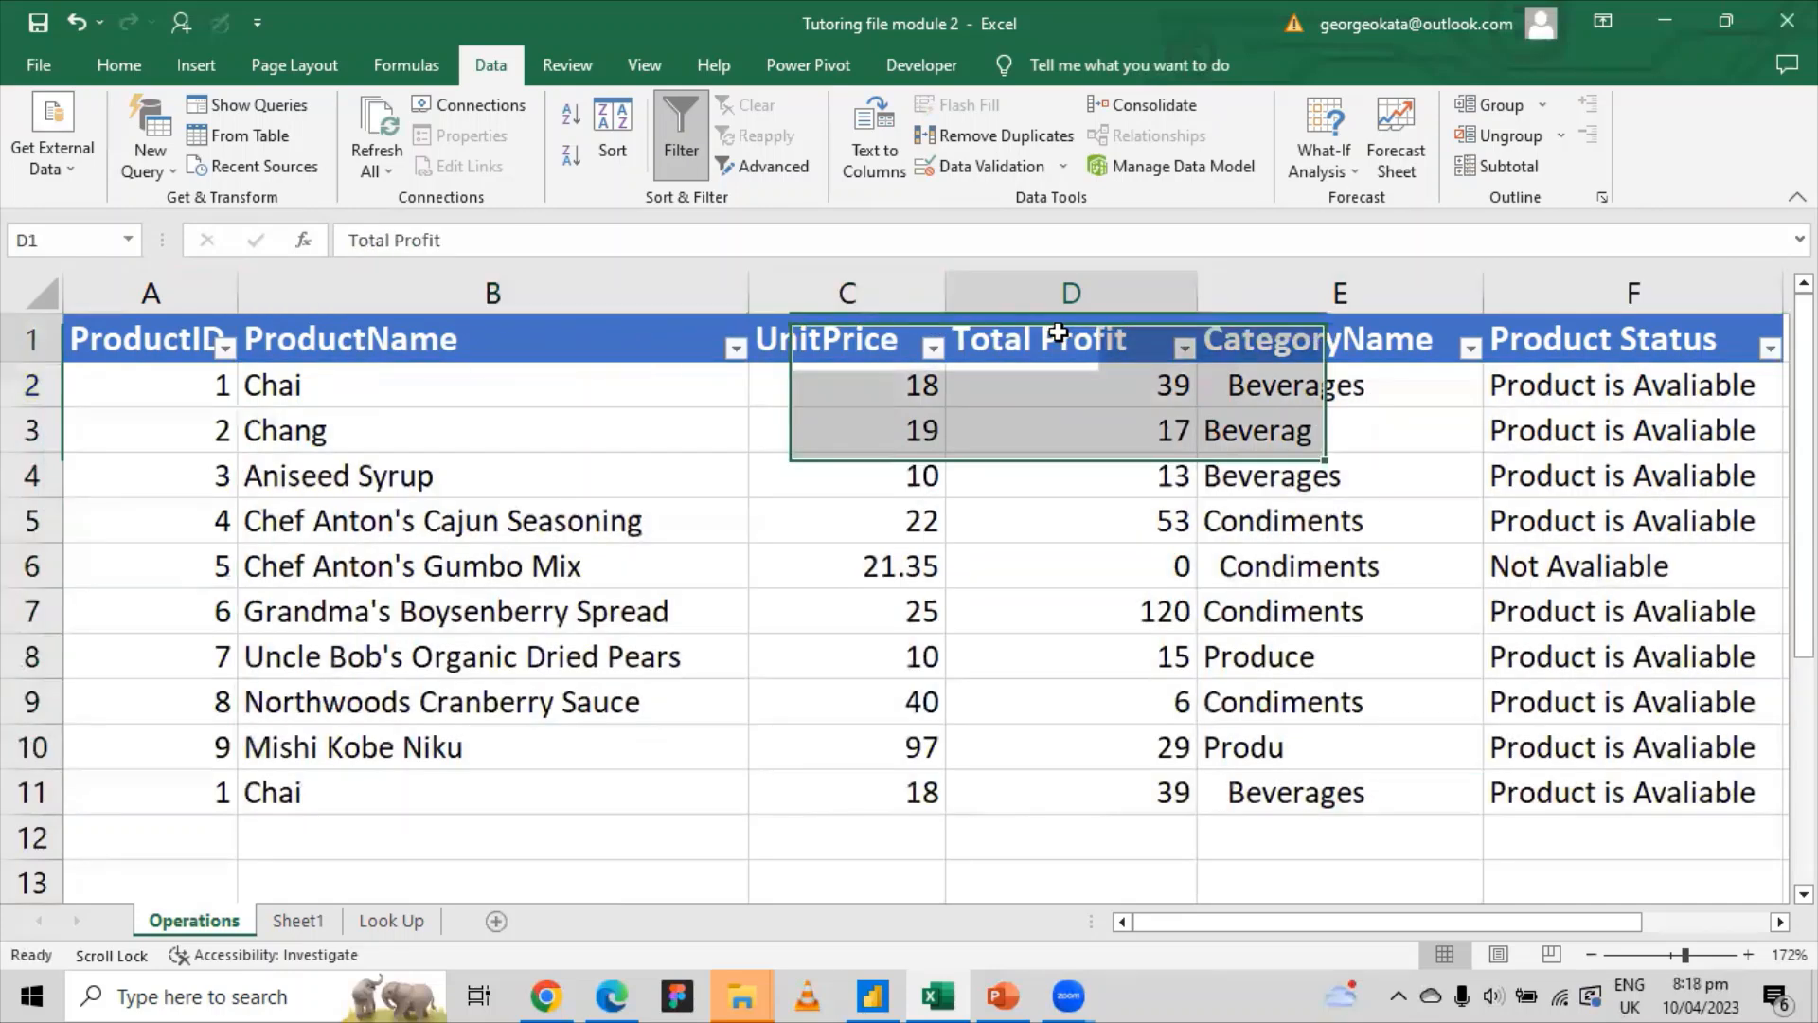
{"action": "right_click", "coordinate": [1058, 332]}
{"action": "left_click", "coordinate": [1118, 473]}
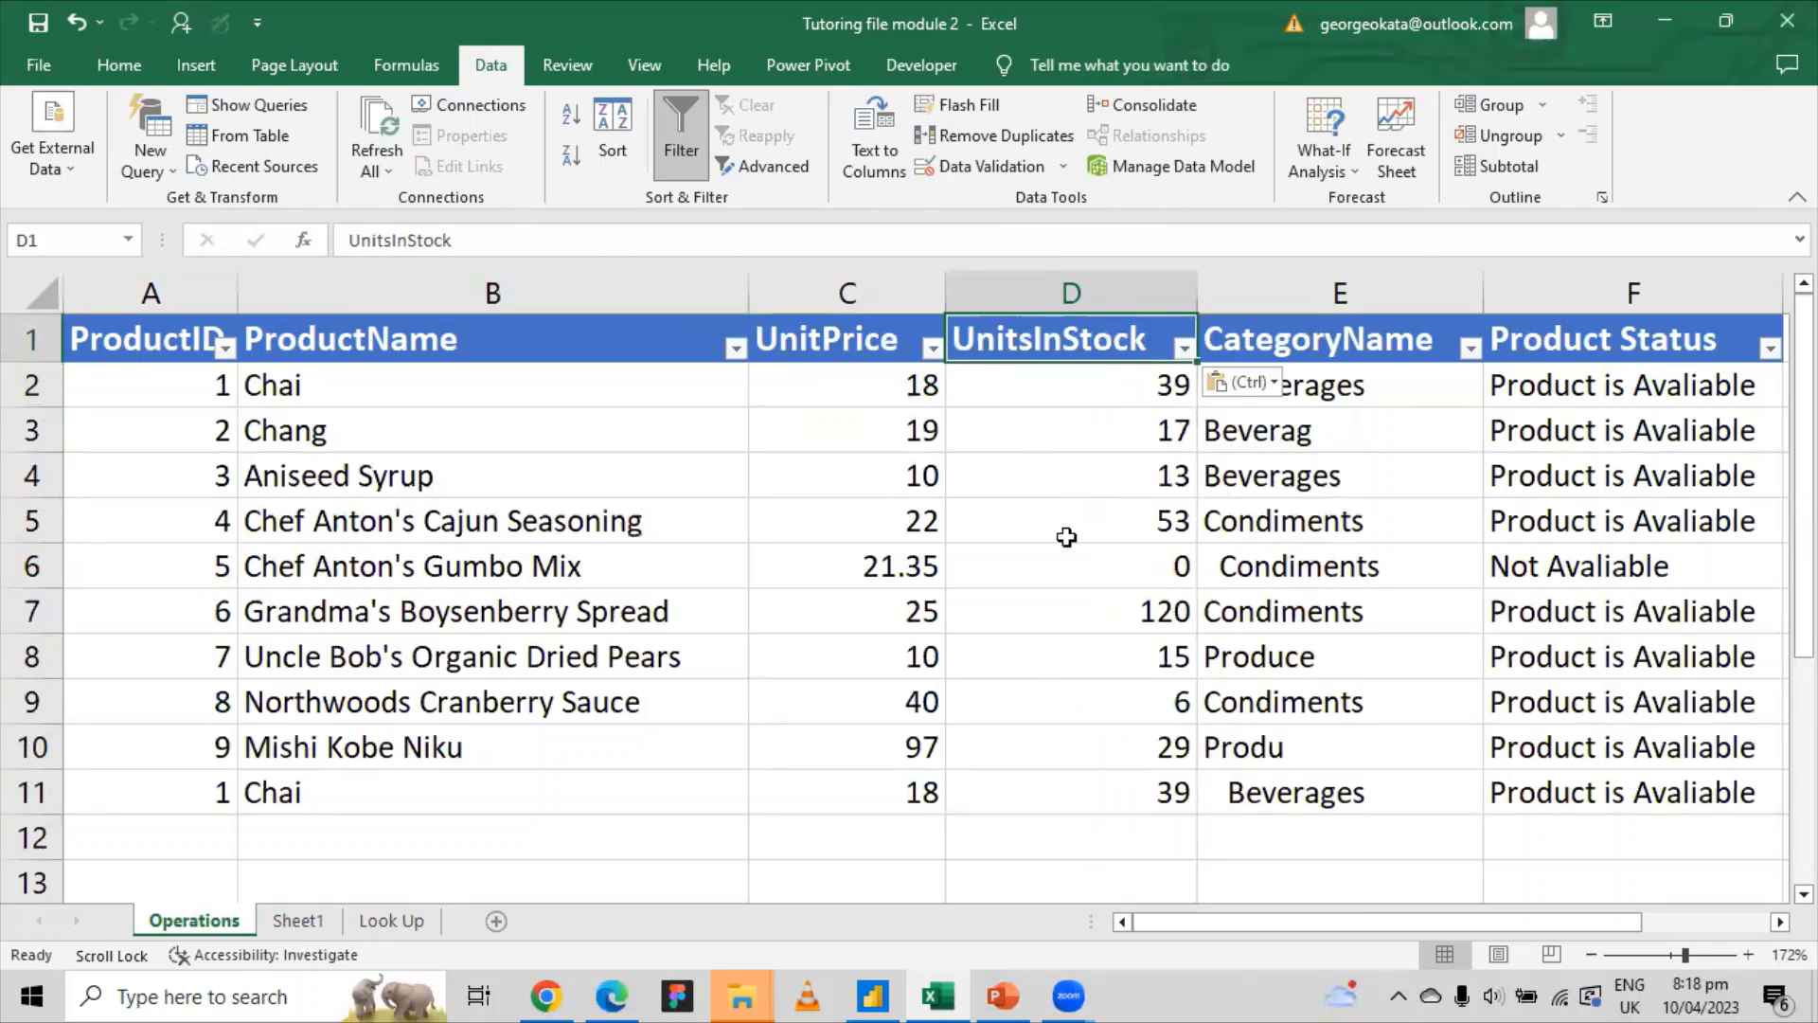
{"action": "left_click", "coordinate": [1066, 537]}
{"action": "left_click", "coordinate": [1089, 333]}
{"action": "left_click", "coordinate": [720, 879]}
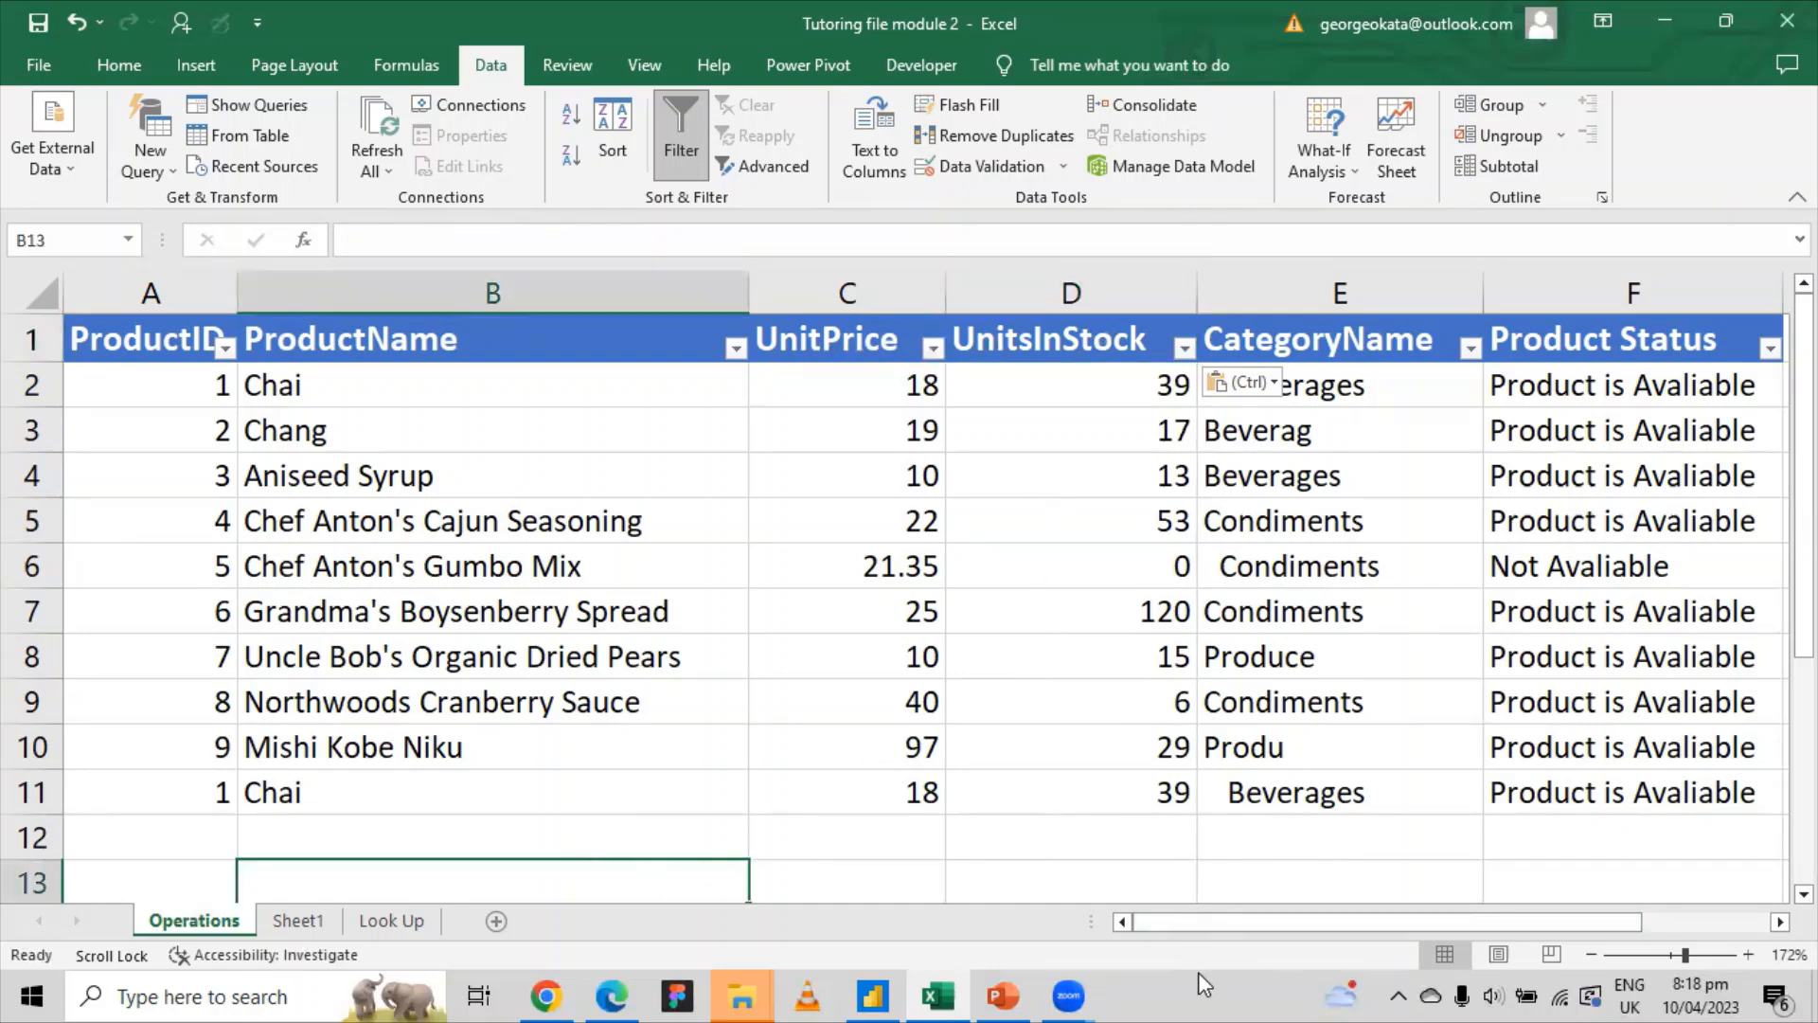
{"action": "left_click_drag", "start_coordinate": [1191, 923], "coordinate": [935, 924]}
{"action": "left_click", "coordinate": [736, 351]}
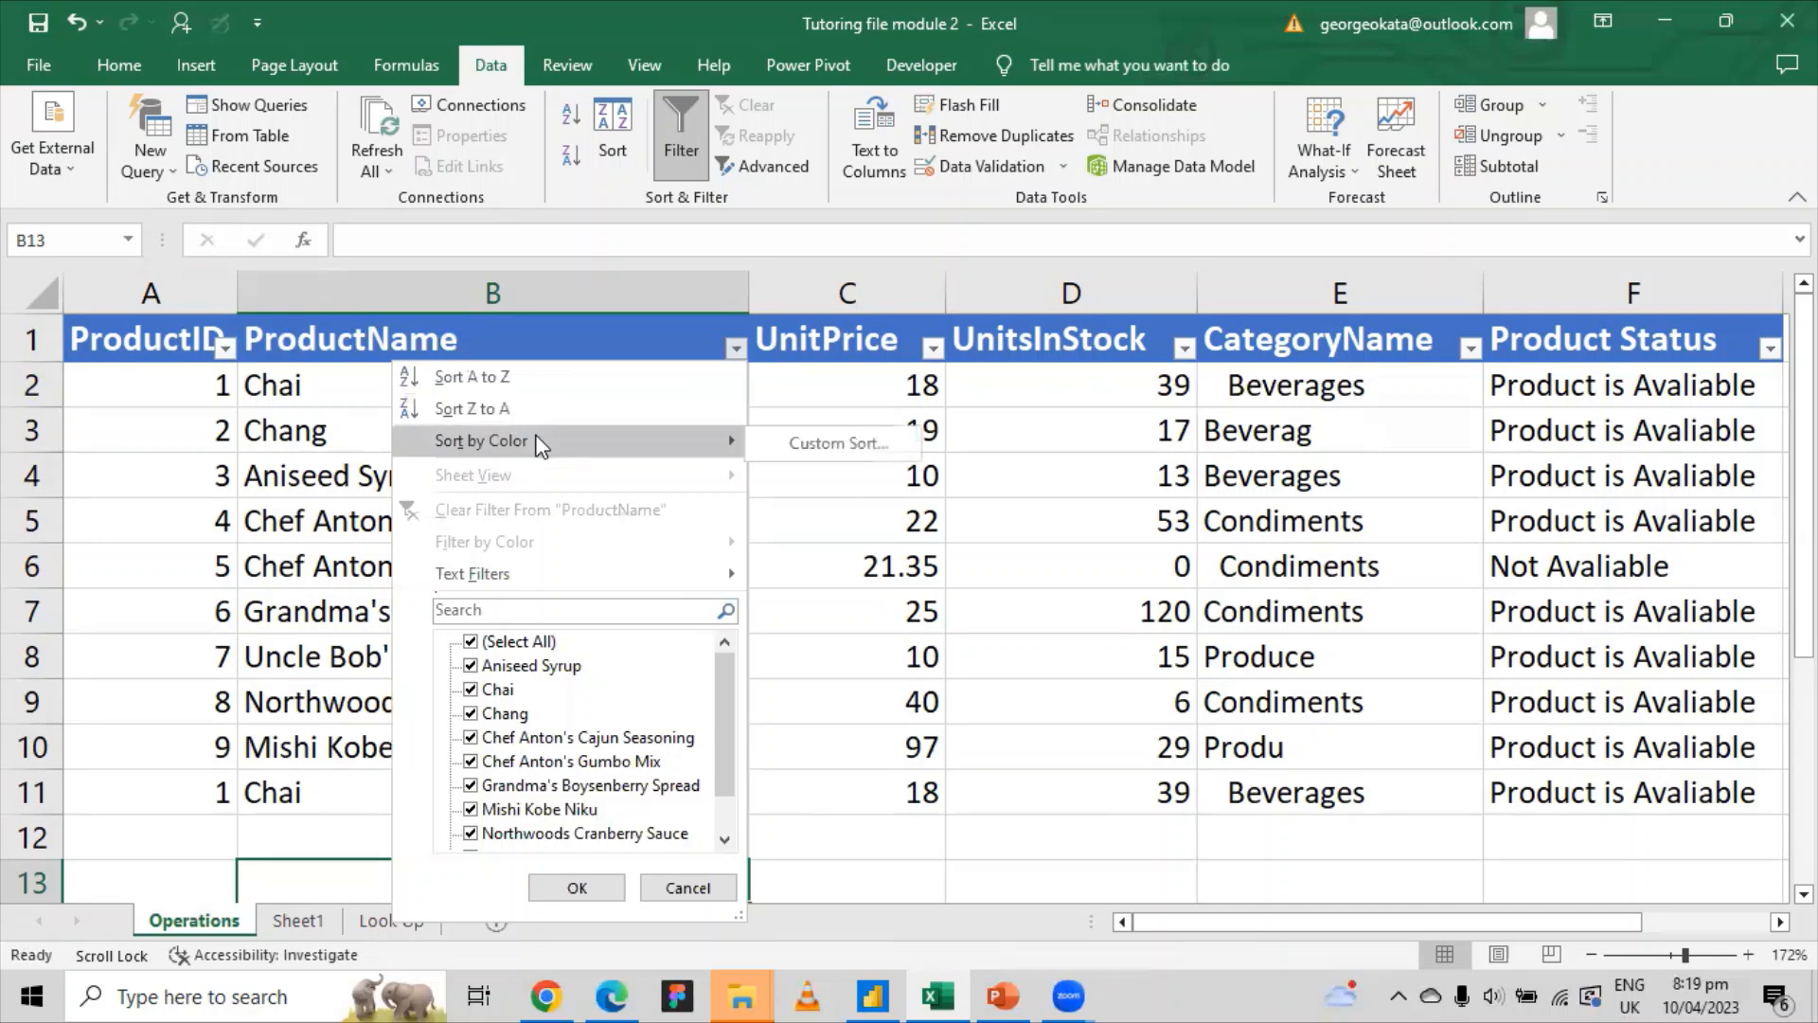
{"action": "left_click", "coordinate": [566, 408]}
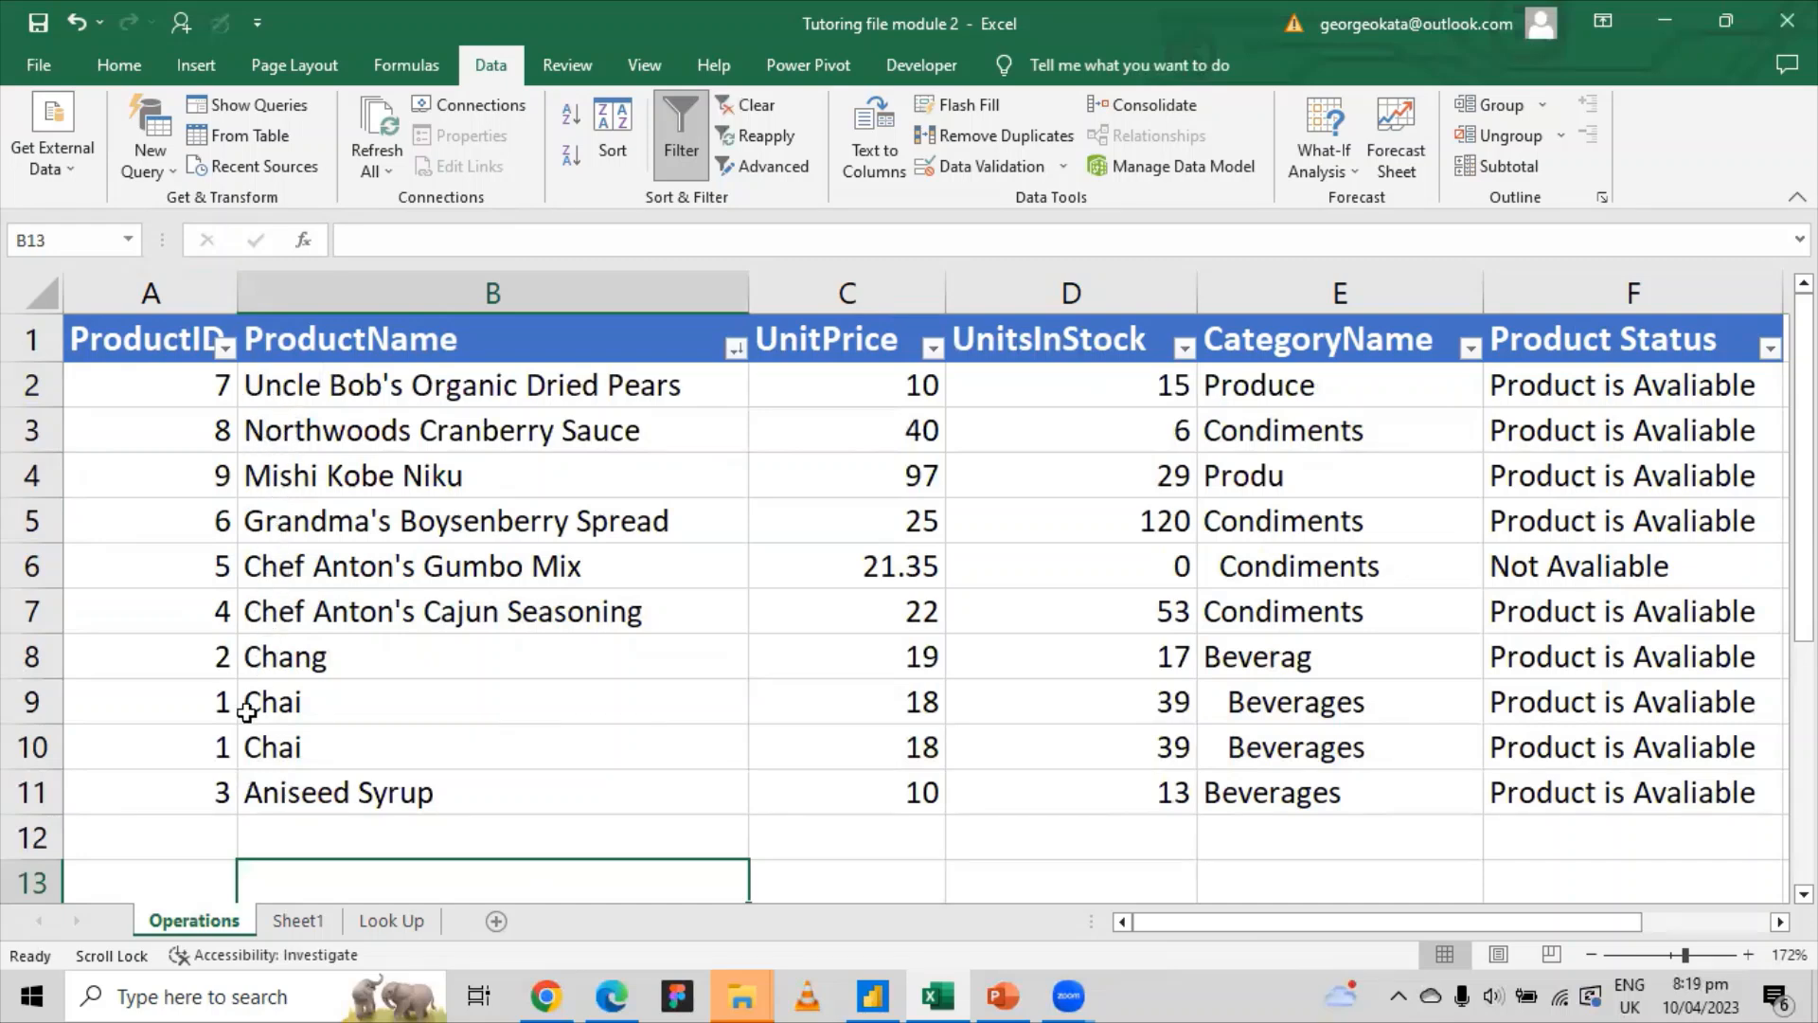
{"action": "left_click", "coordinate": [735, 348]}
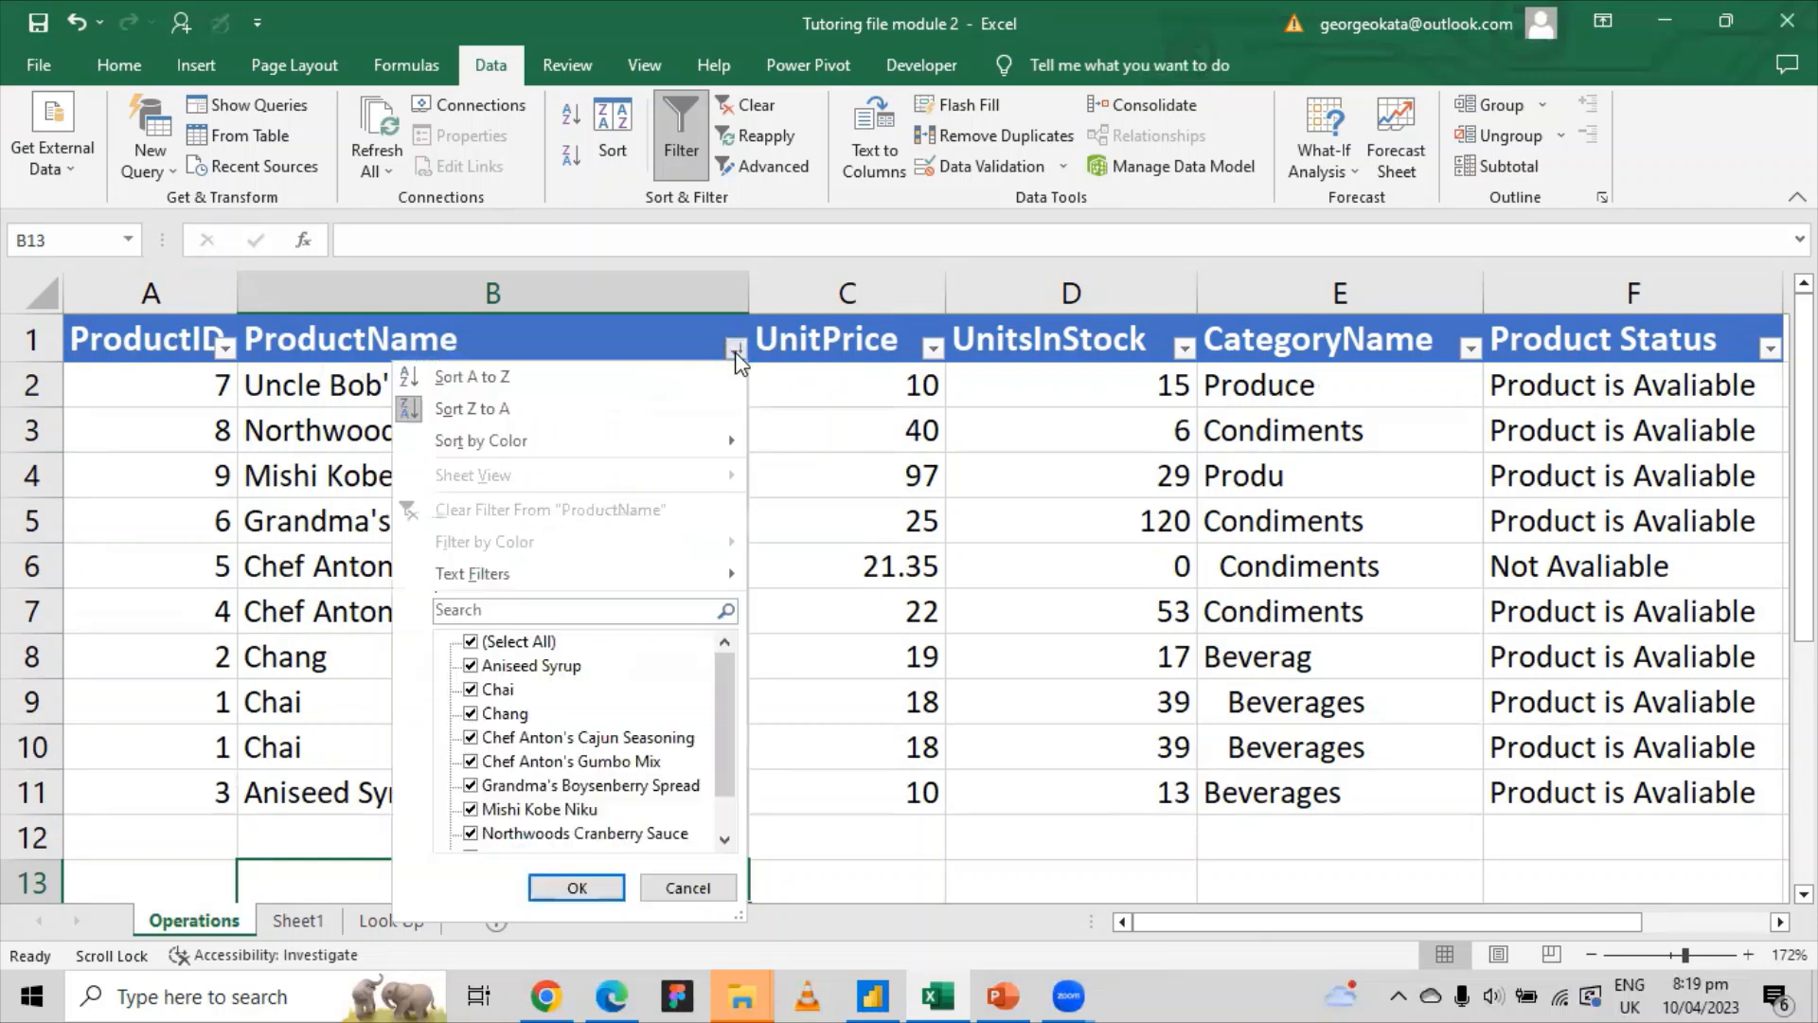
{"action": "left_click", "coordinate": [459, 377]}
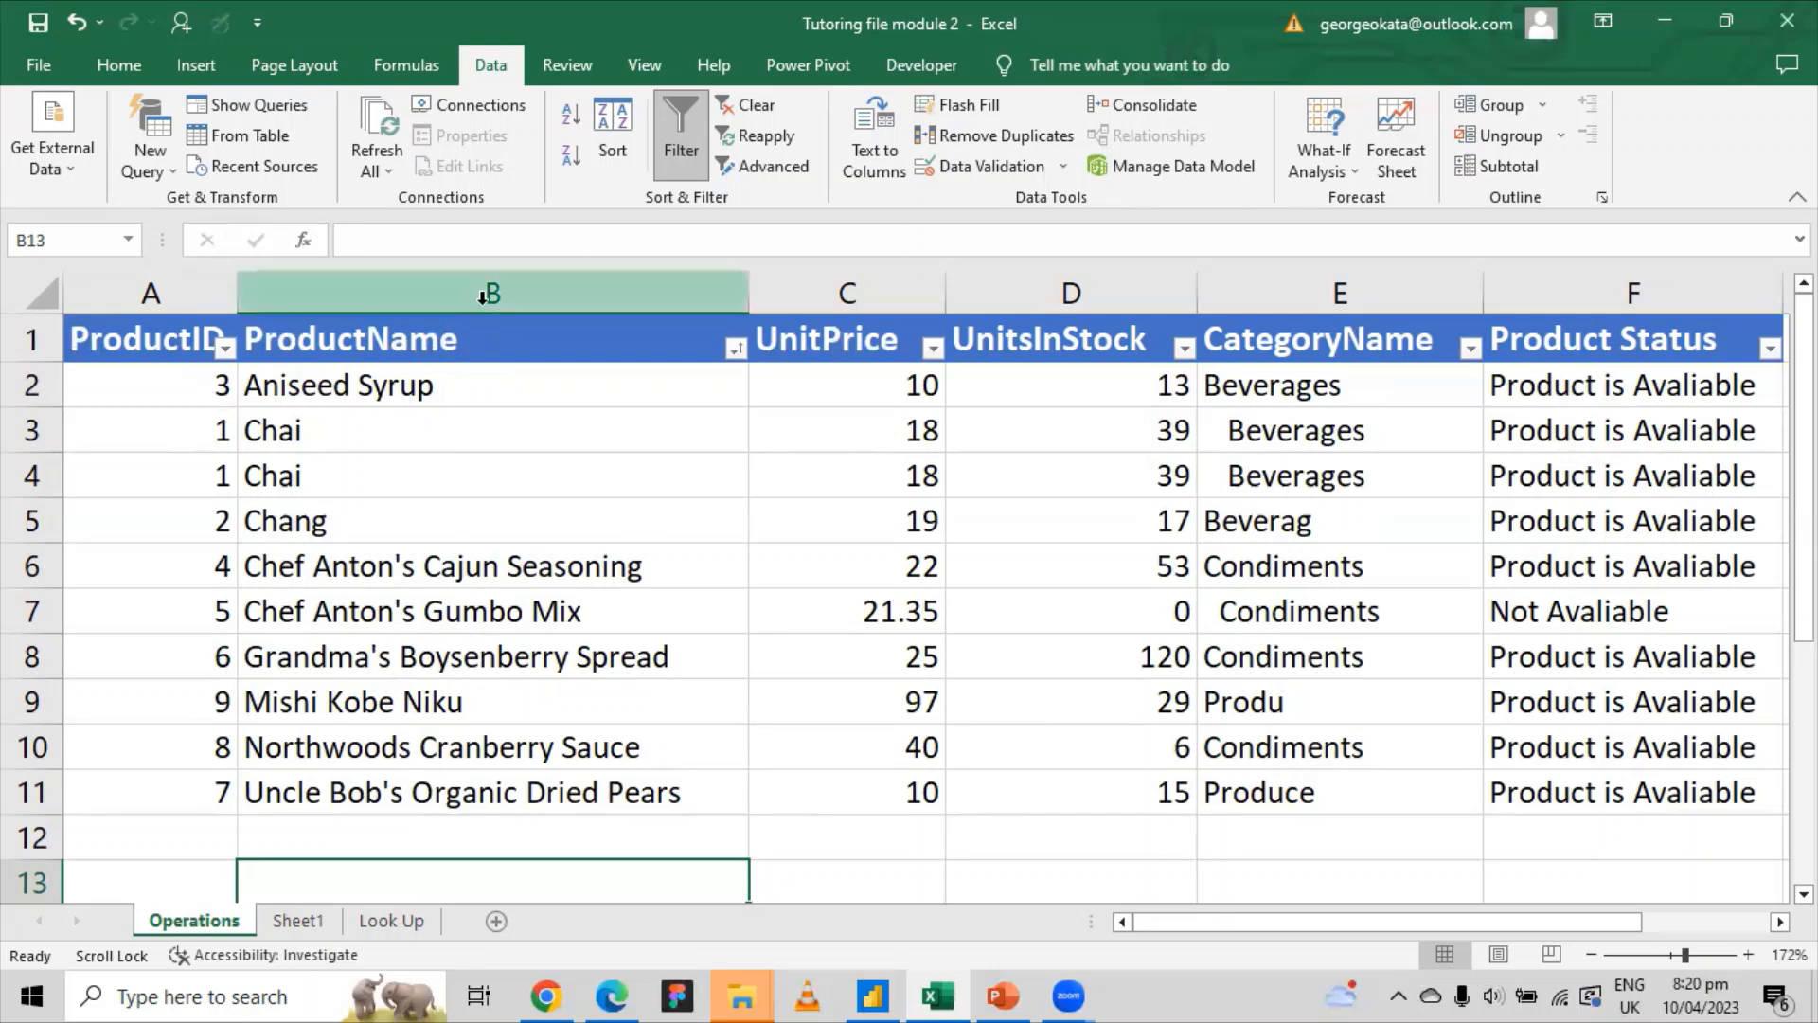
{"action": "left_click", "coordinate": [731, 355]}
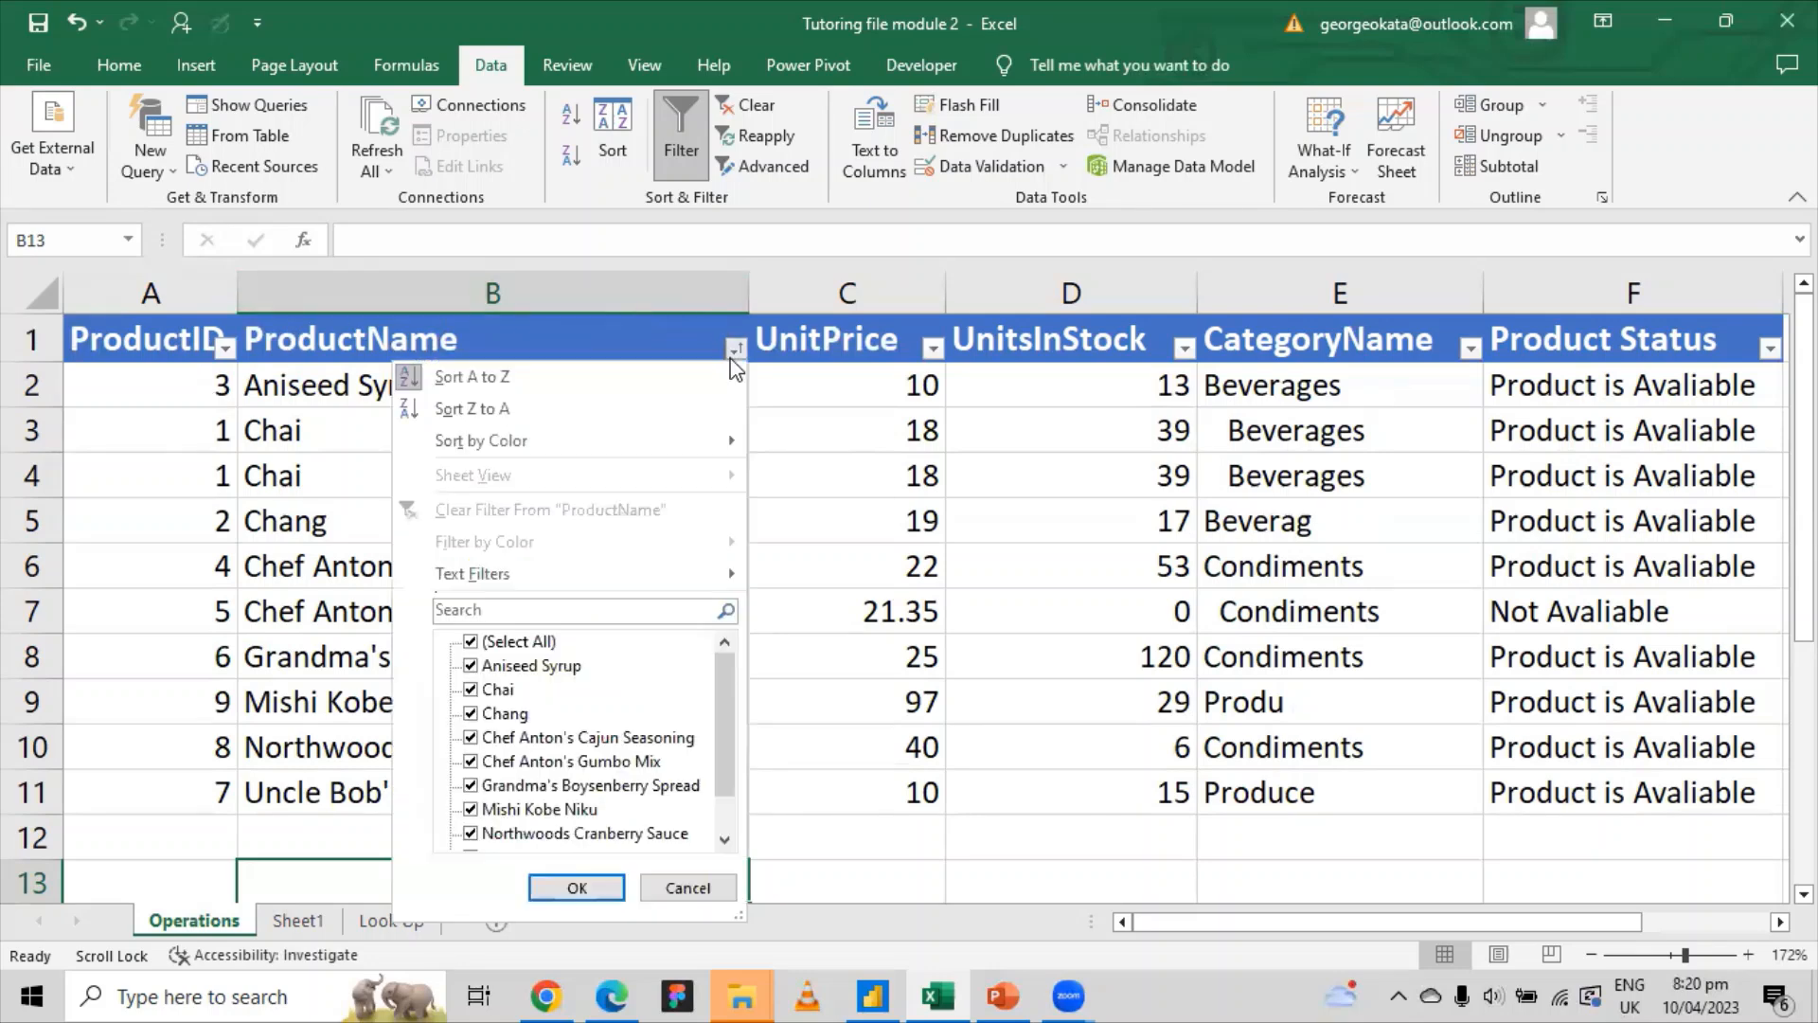
{"action": "left_click", "coordinate": [415, 377]}
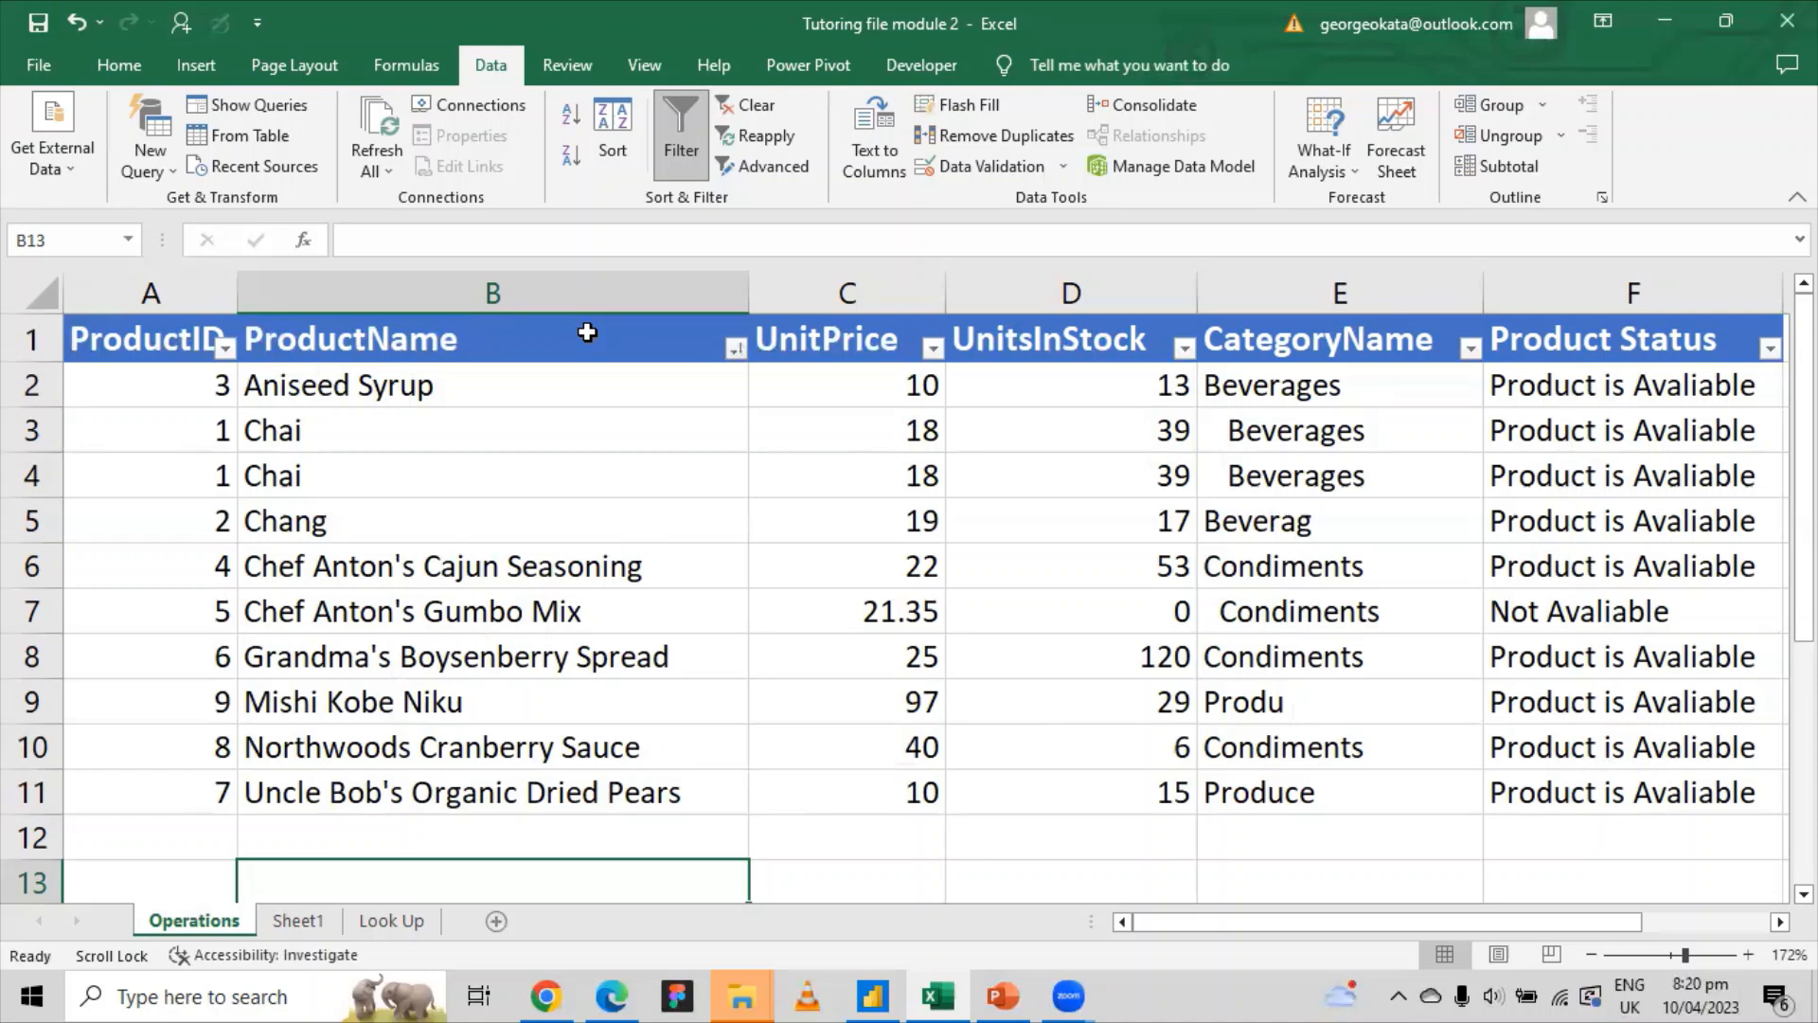
{"action": "key", "text": "ctrl+z"}
{"action": "key", "text": "ctrl+z"}
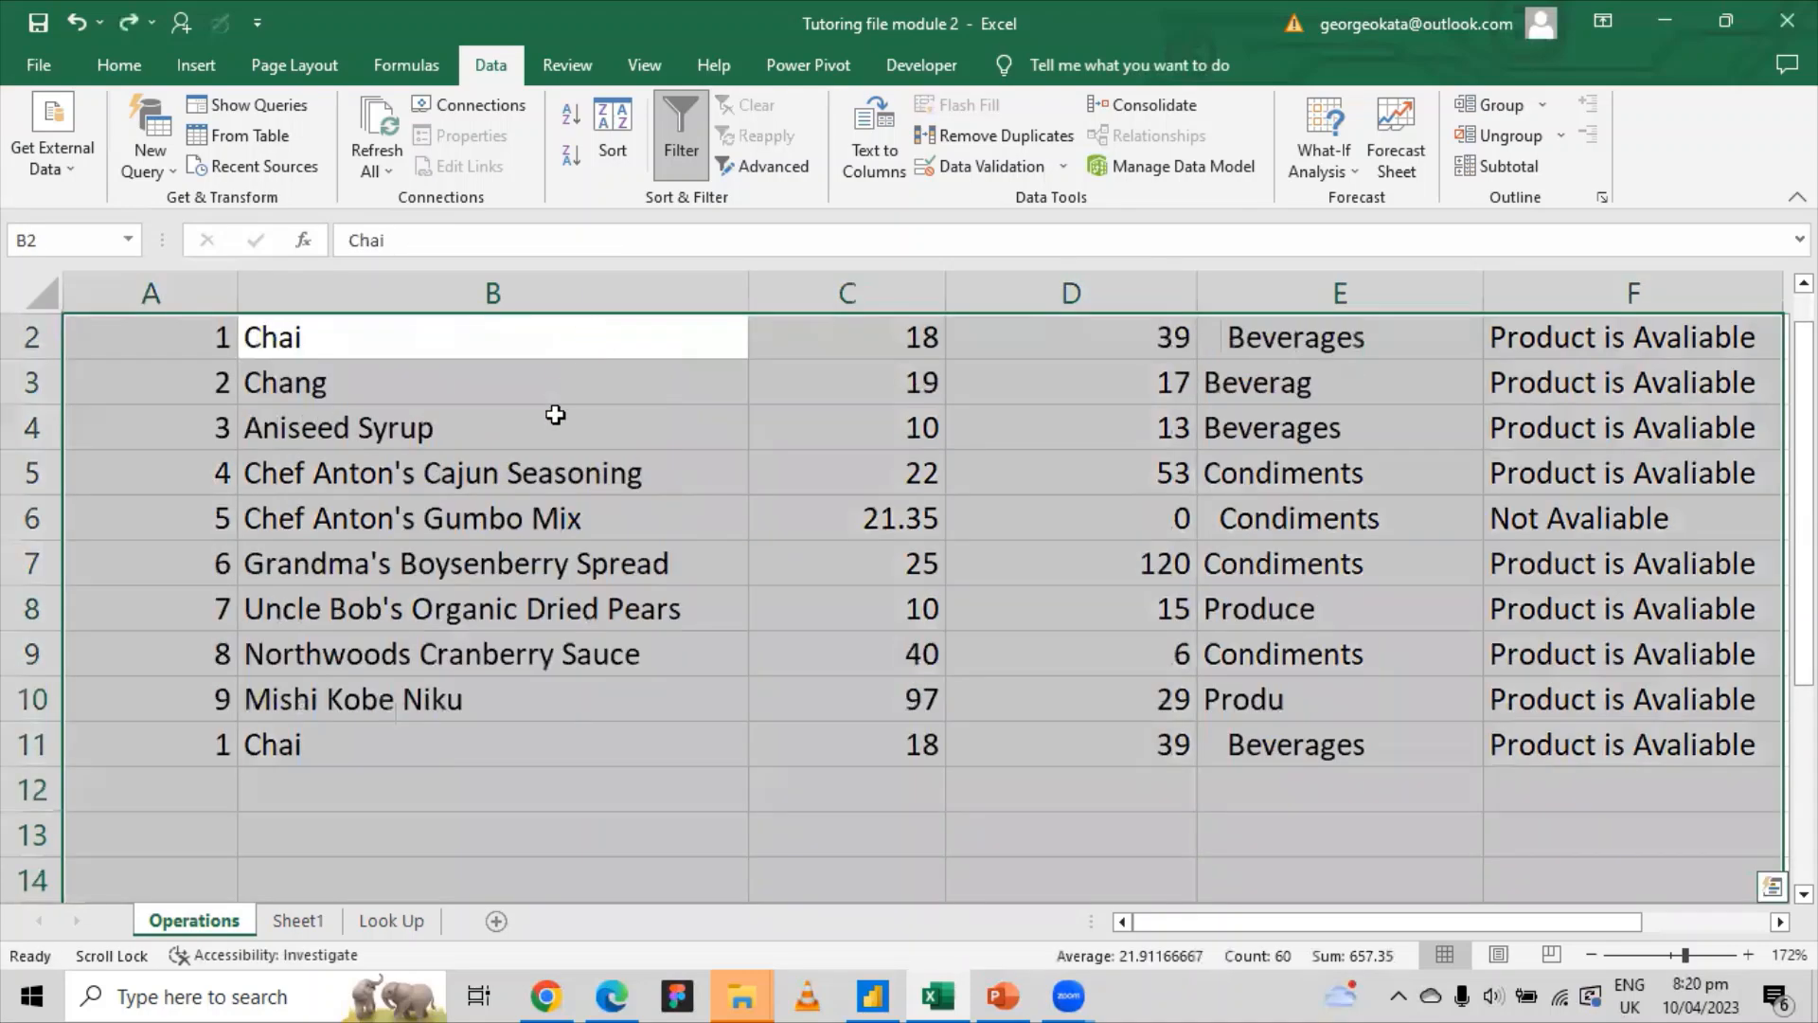
{"action": "scroll", "coordinate": [555, 413], "scroll_direction": "up", "scroll_amount": 1}
{"action": "left_click", "coordinate": [733, 733]}
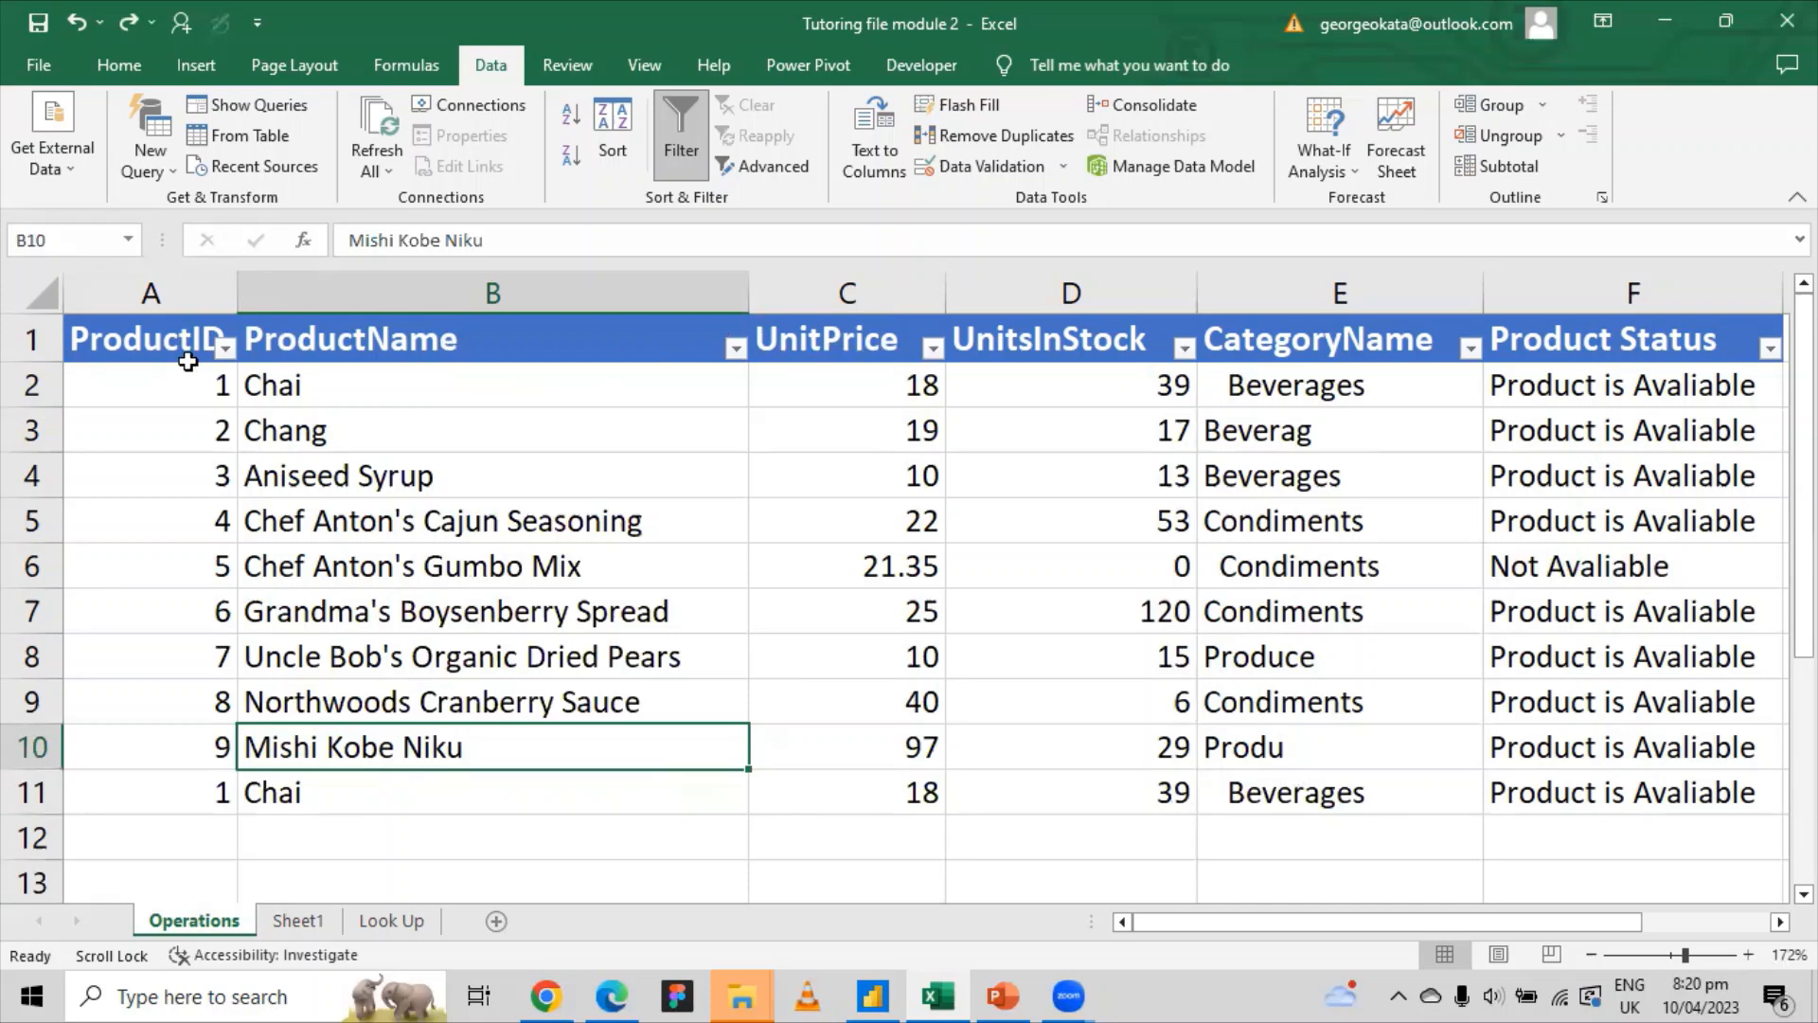
Step: Look through the ProductID and ProductName filter lists, closing each without filtering
{"action": "left_click", "coordinate": [226, 347]}
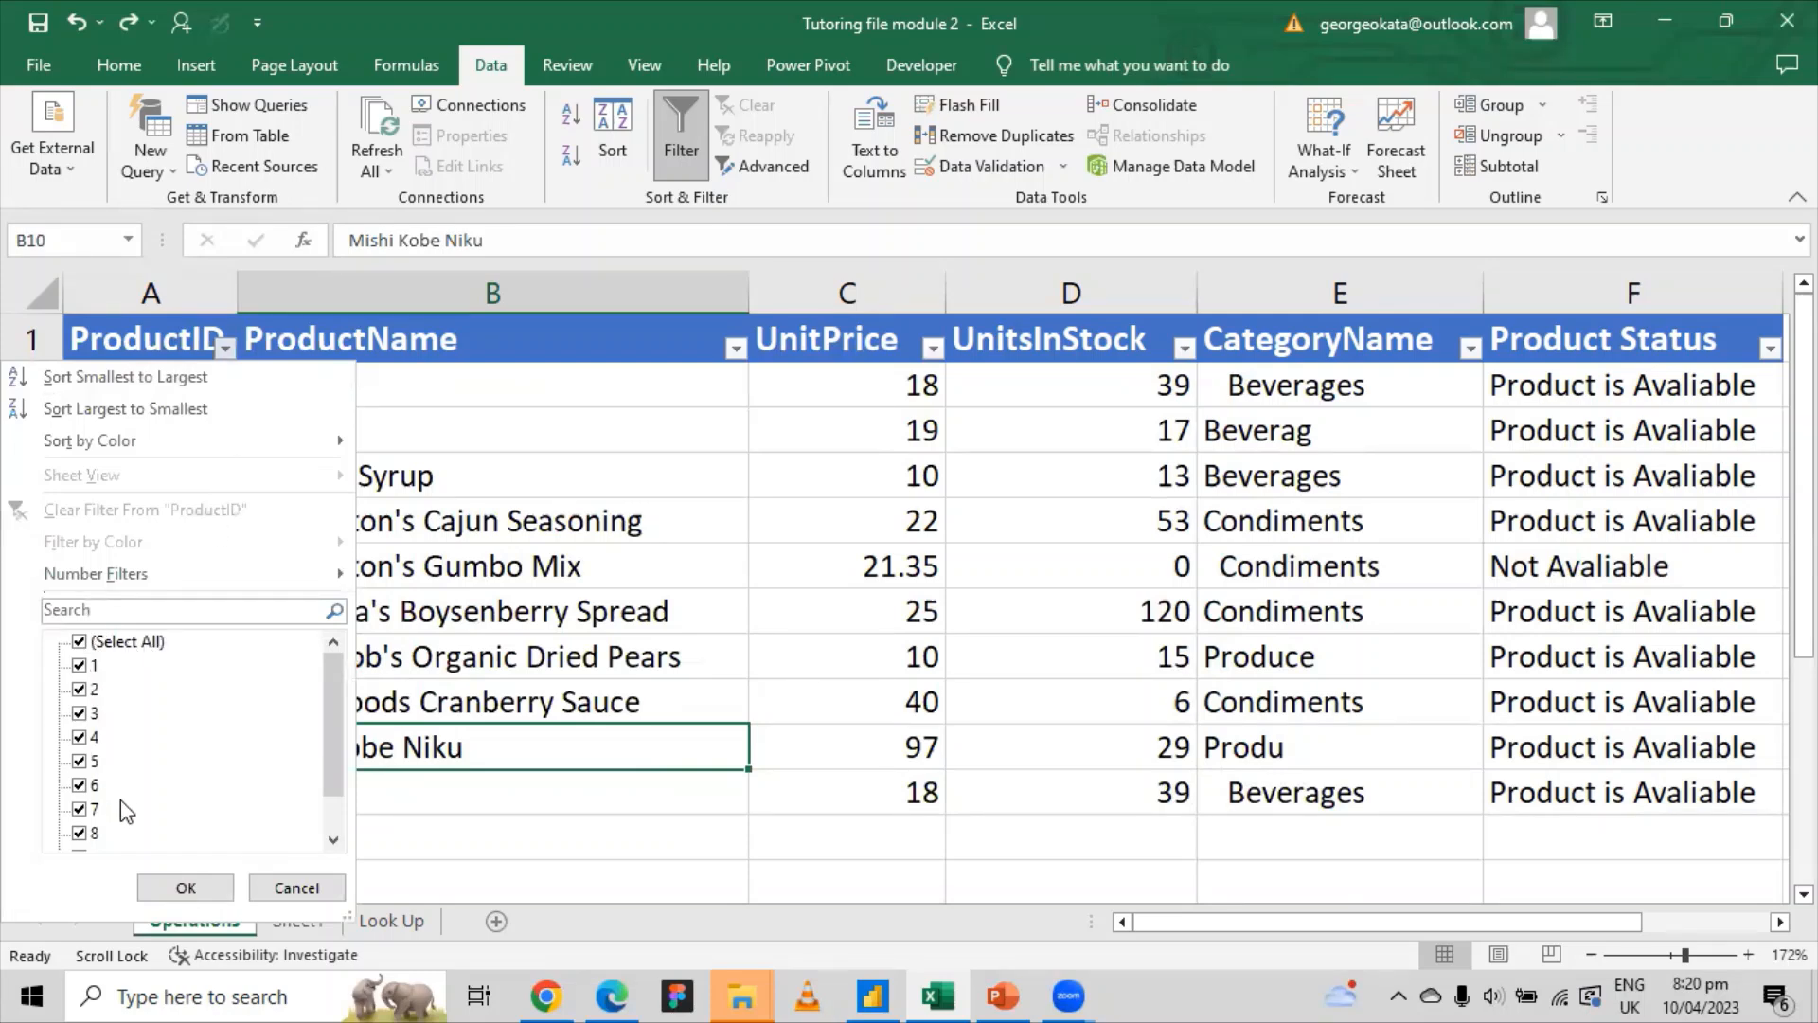
{"action": "left_click_drag", "start_coordinate": [331, 745], "coordinate": [324, 822]}
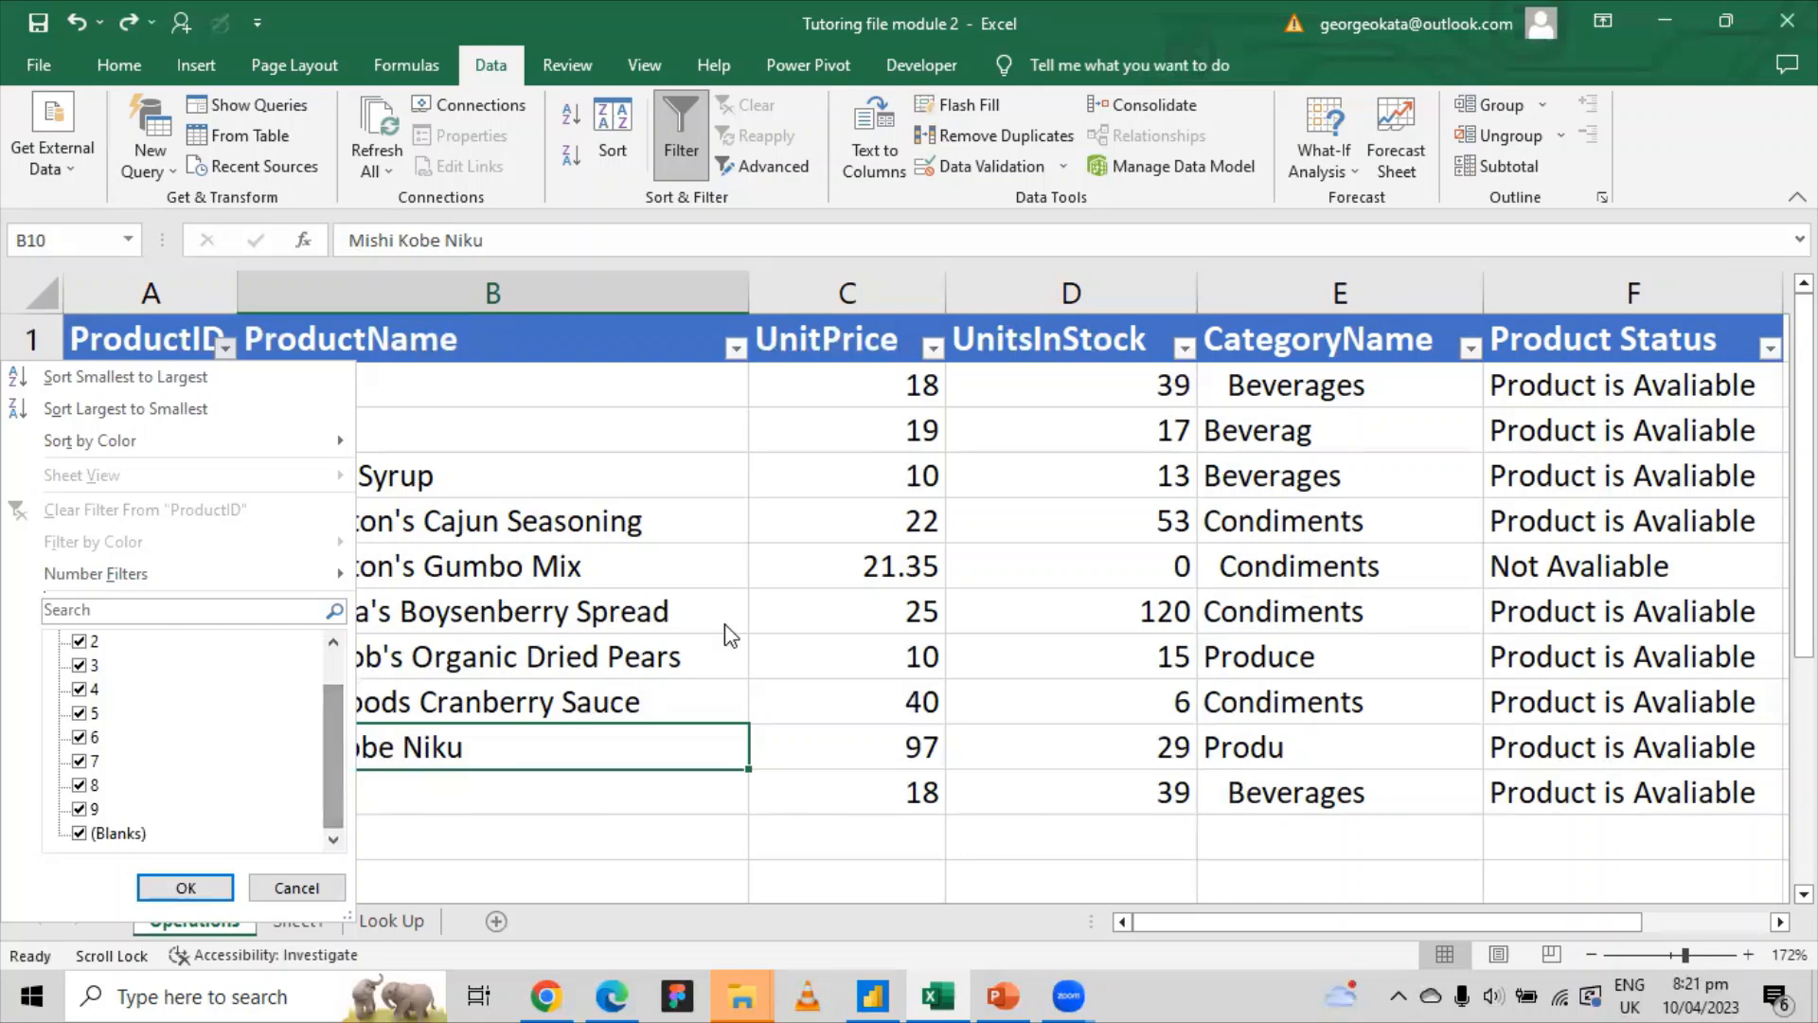
{"action": "left_click", "coordinate": [725, 618]}
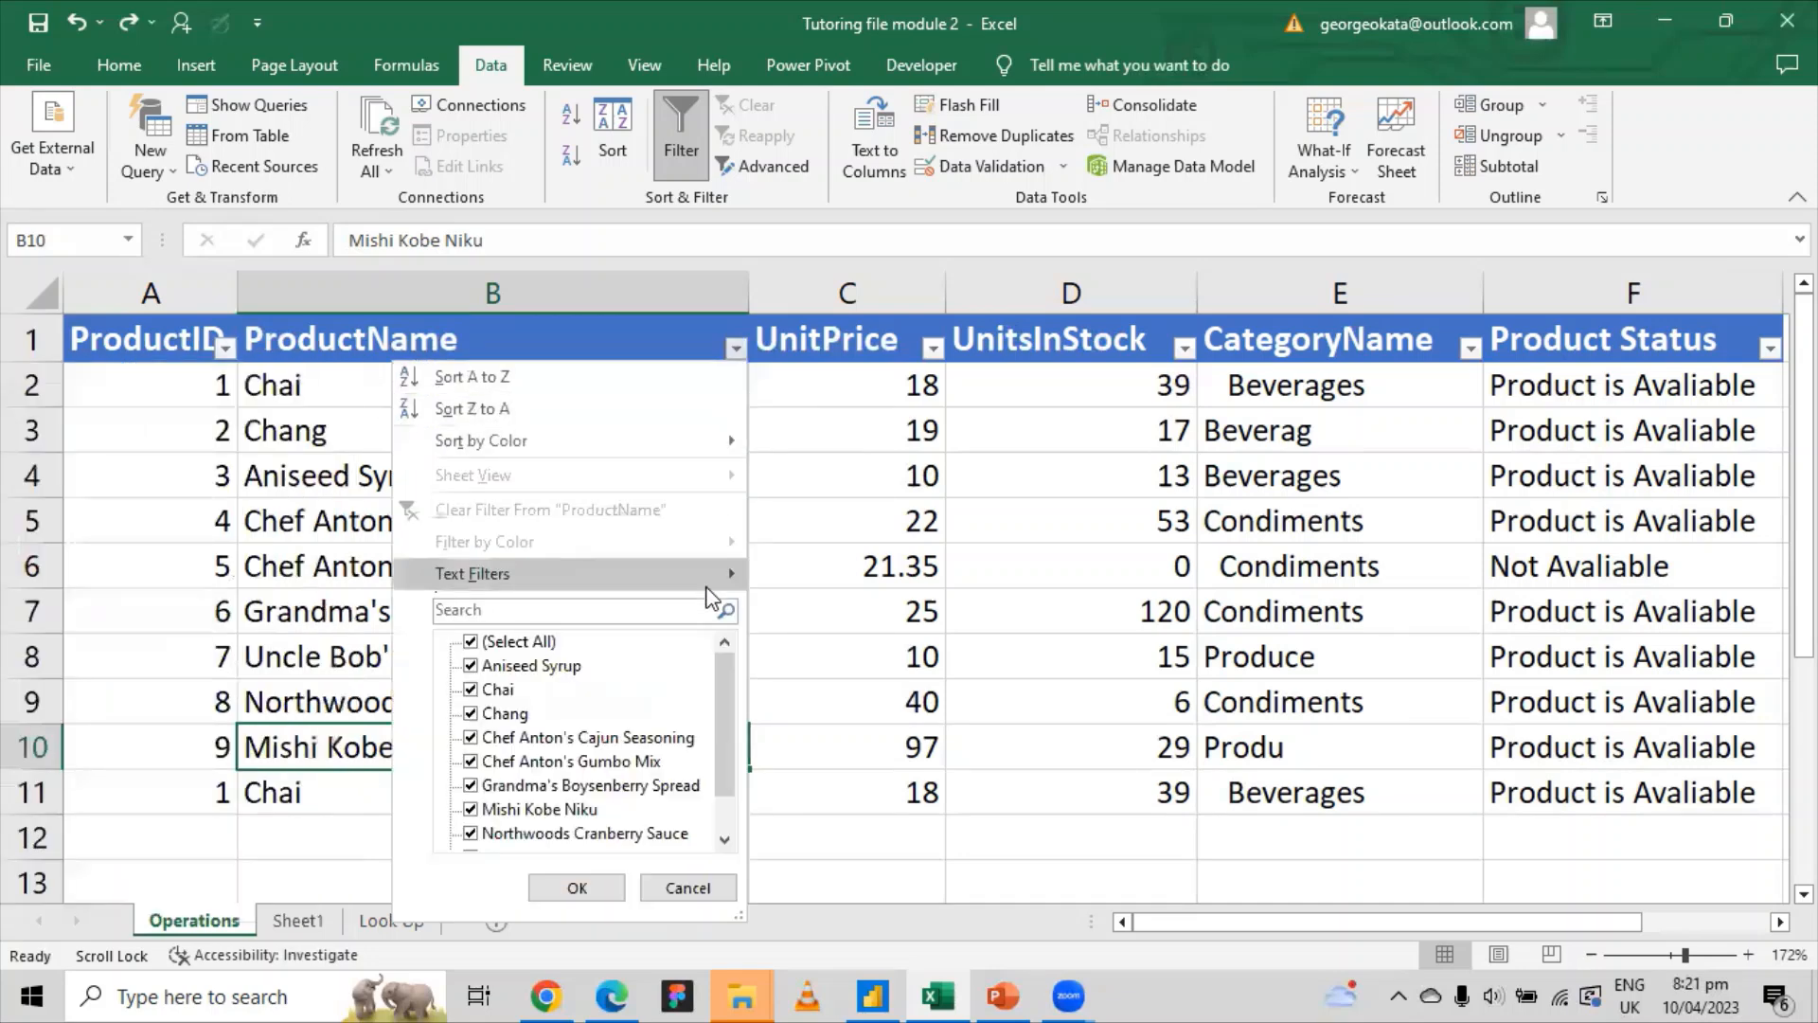
{"action": "scroll", "coordinate": [729, 701], "scroll_direction": "down", "scroll_amount": 1}
{"action": "left_click_drag", "start_coordinate": [728, 692], "coordinate": [739, 606]}
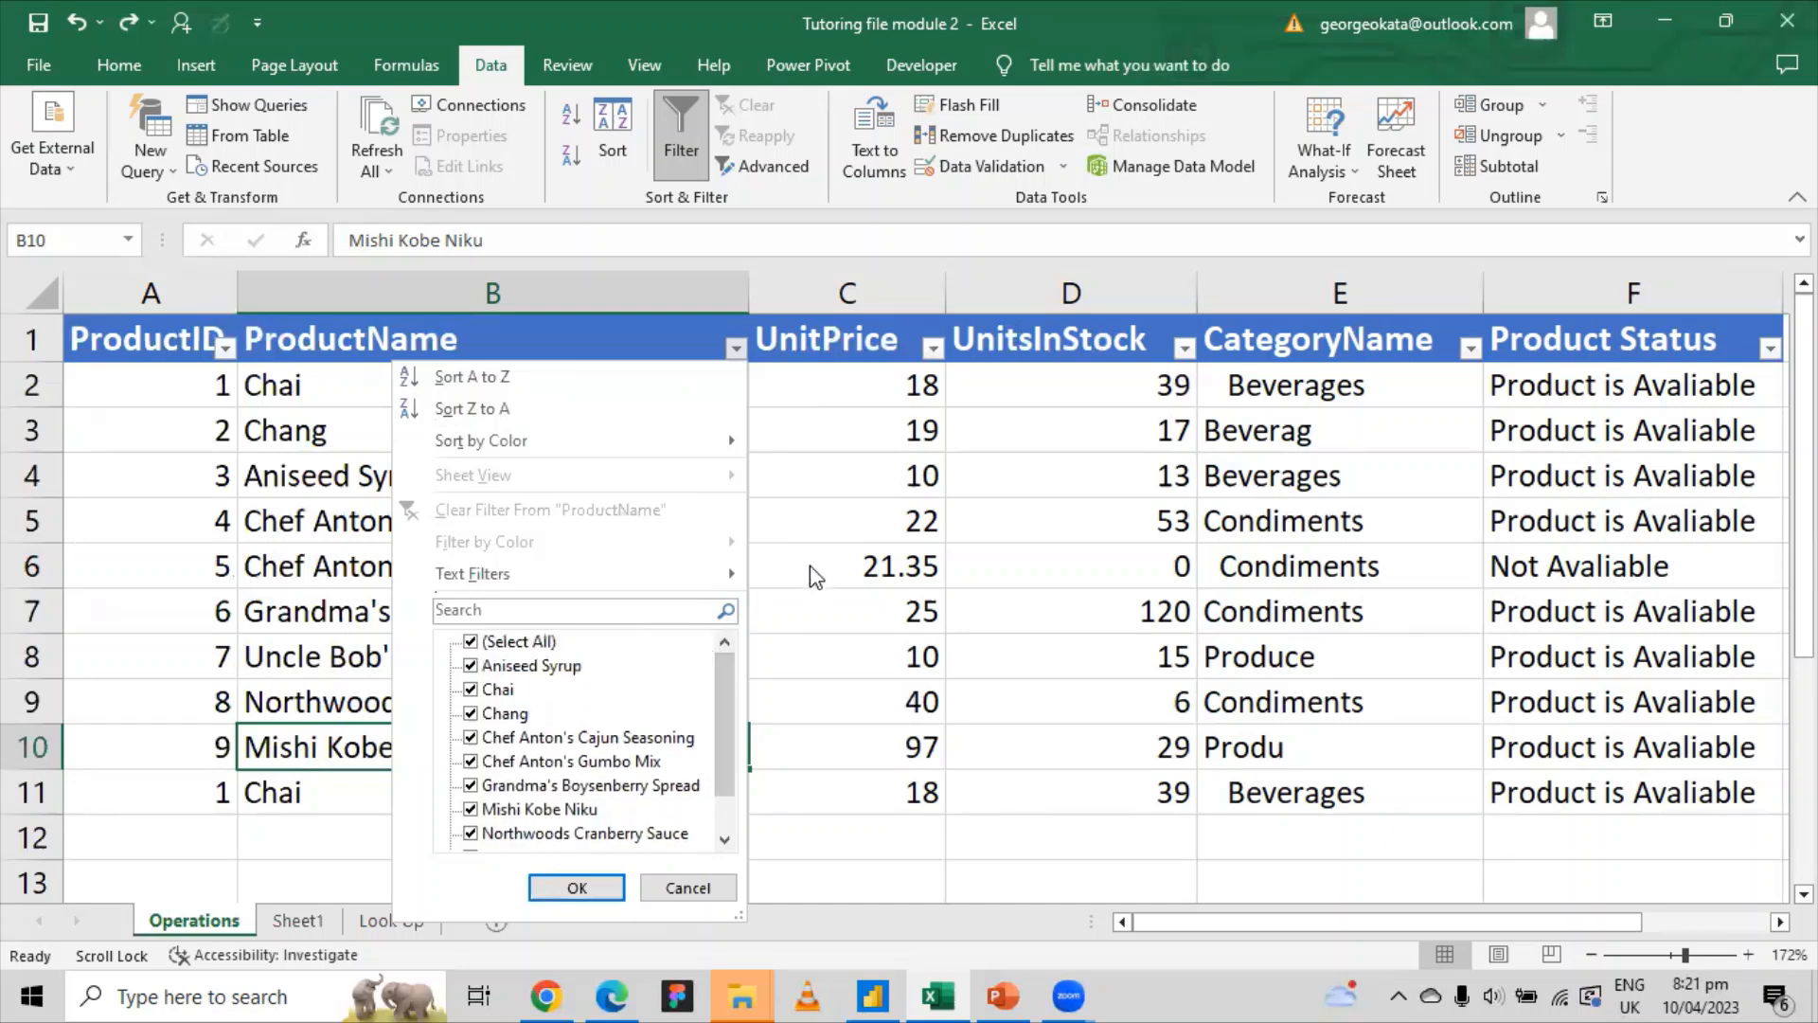
{"action": "left_click", "coordinate": [811, 573]}
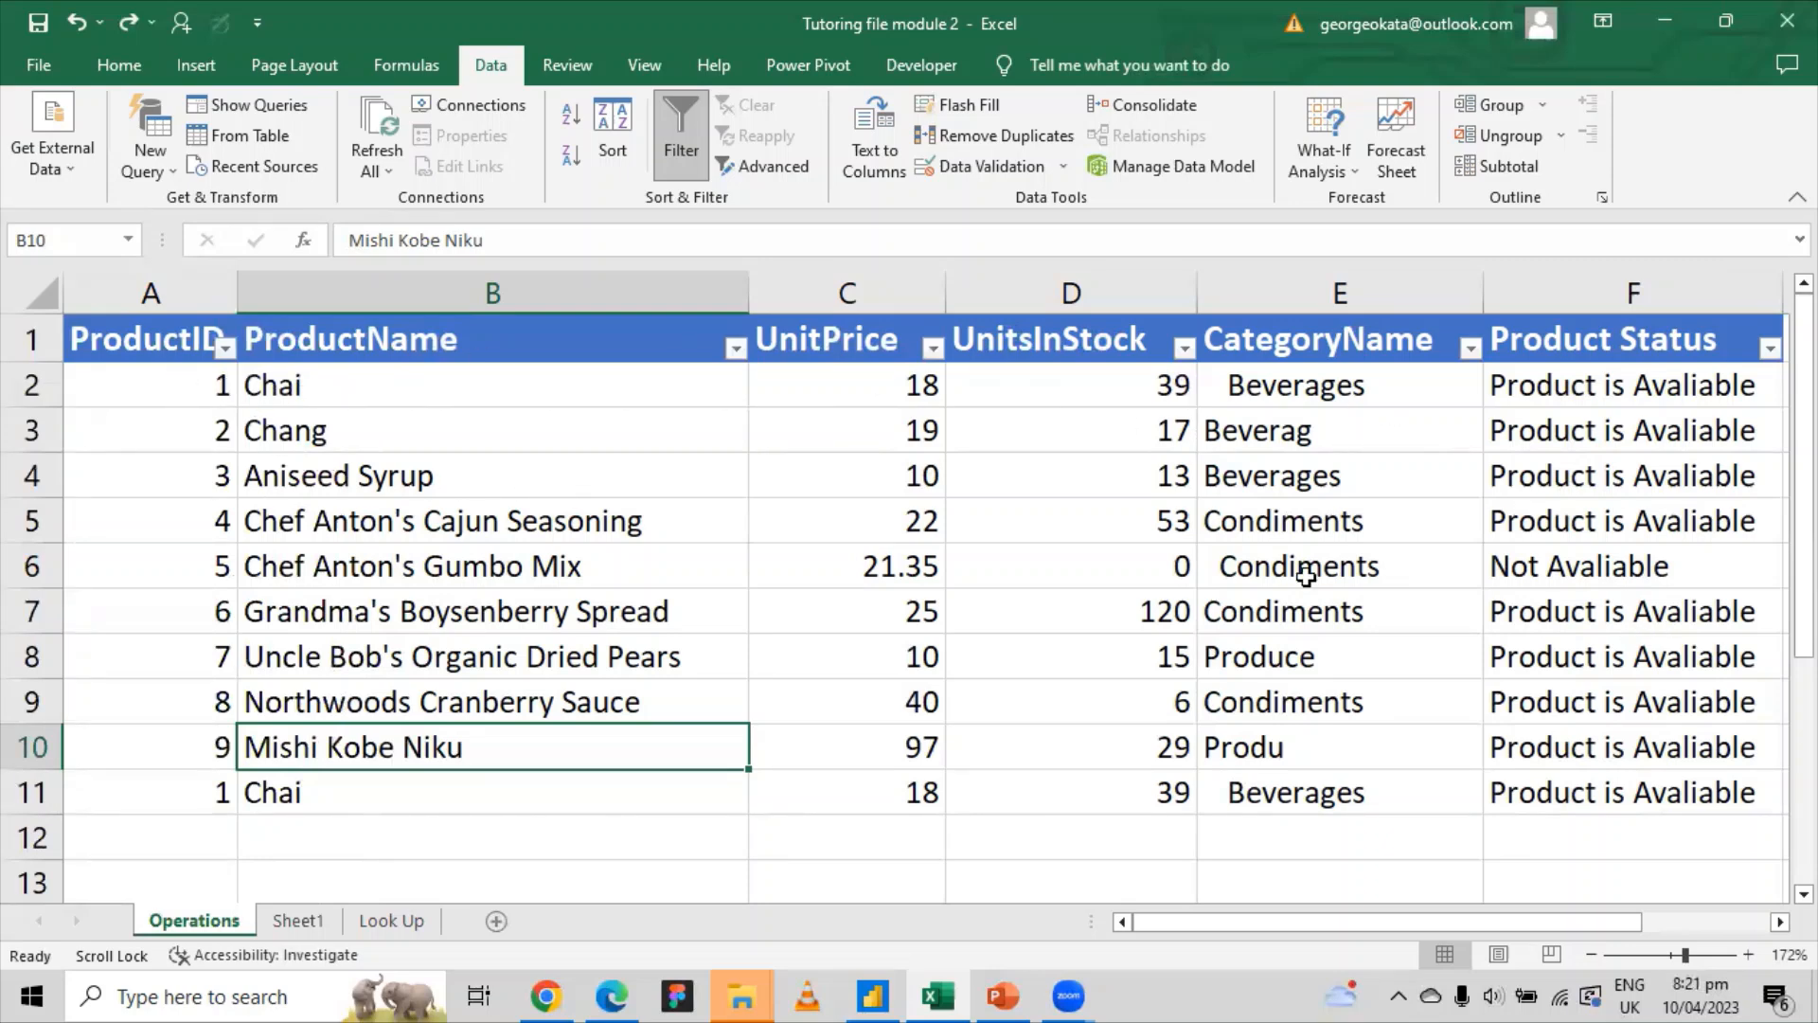
Step: Check the UnitPrice and ProductID filter lists and close them unchanged
{"action": "left_click", "coordinate": [933, 347]}
{"action": "scroll", "coordinate": [782, 747], "scroll_direction": "down", "scroll_amount": 1}
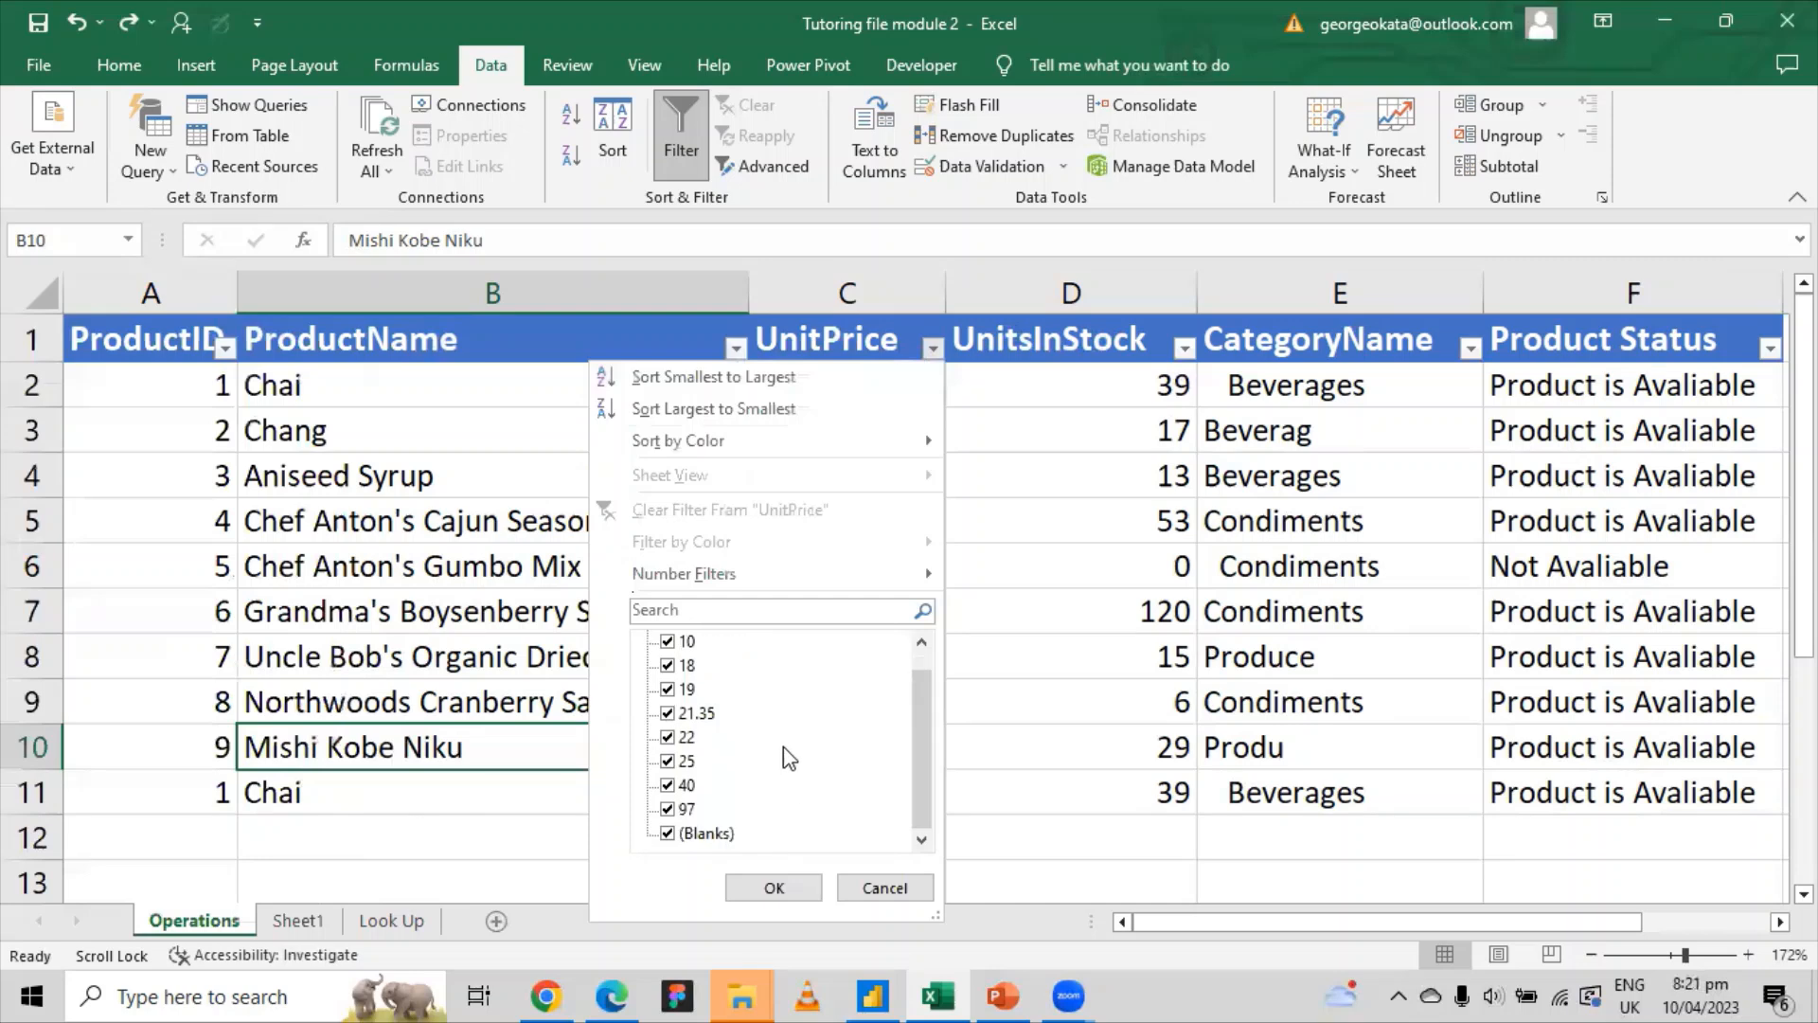
{"action": "scroll", "coordinate": [782, 746], "scroll_direction": "up", "scroll_amount": 1}
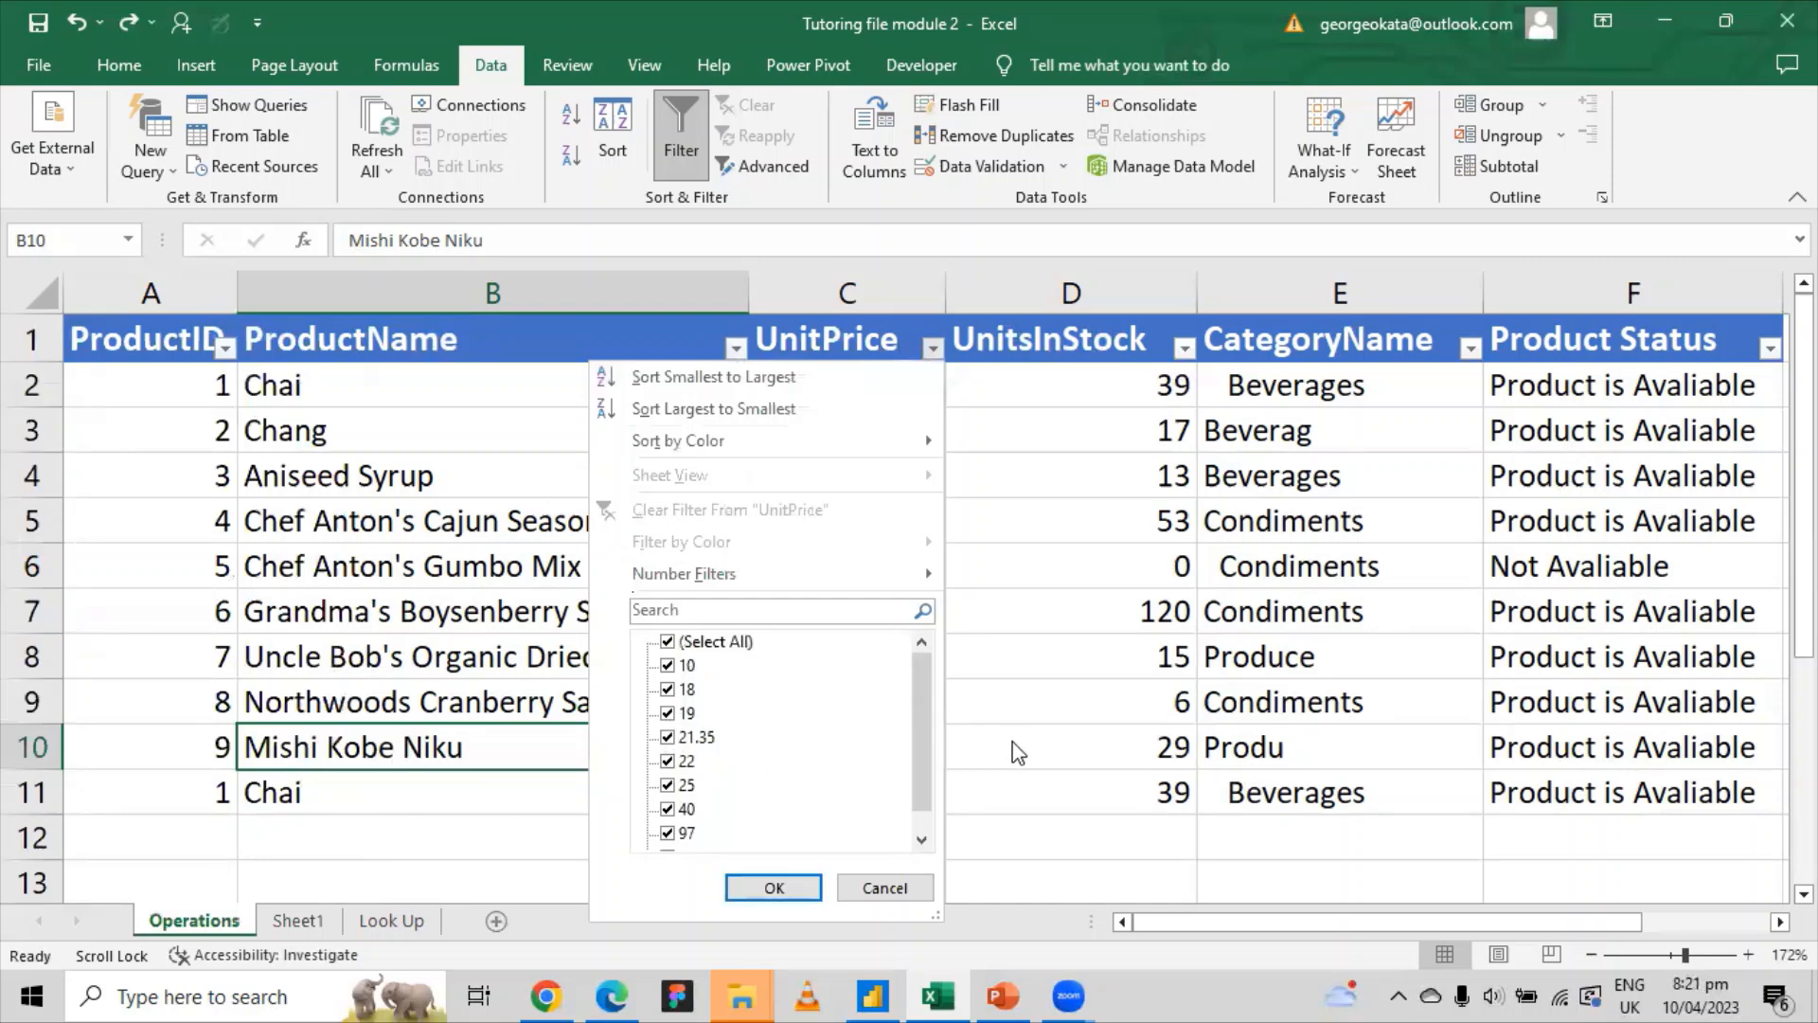
{"action": "left_click", "coordinate": [1105, 750]}
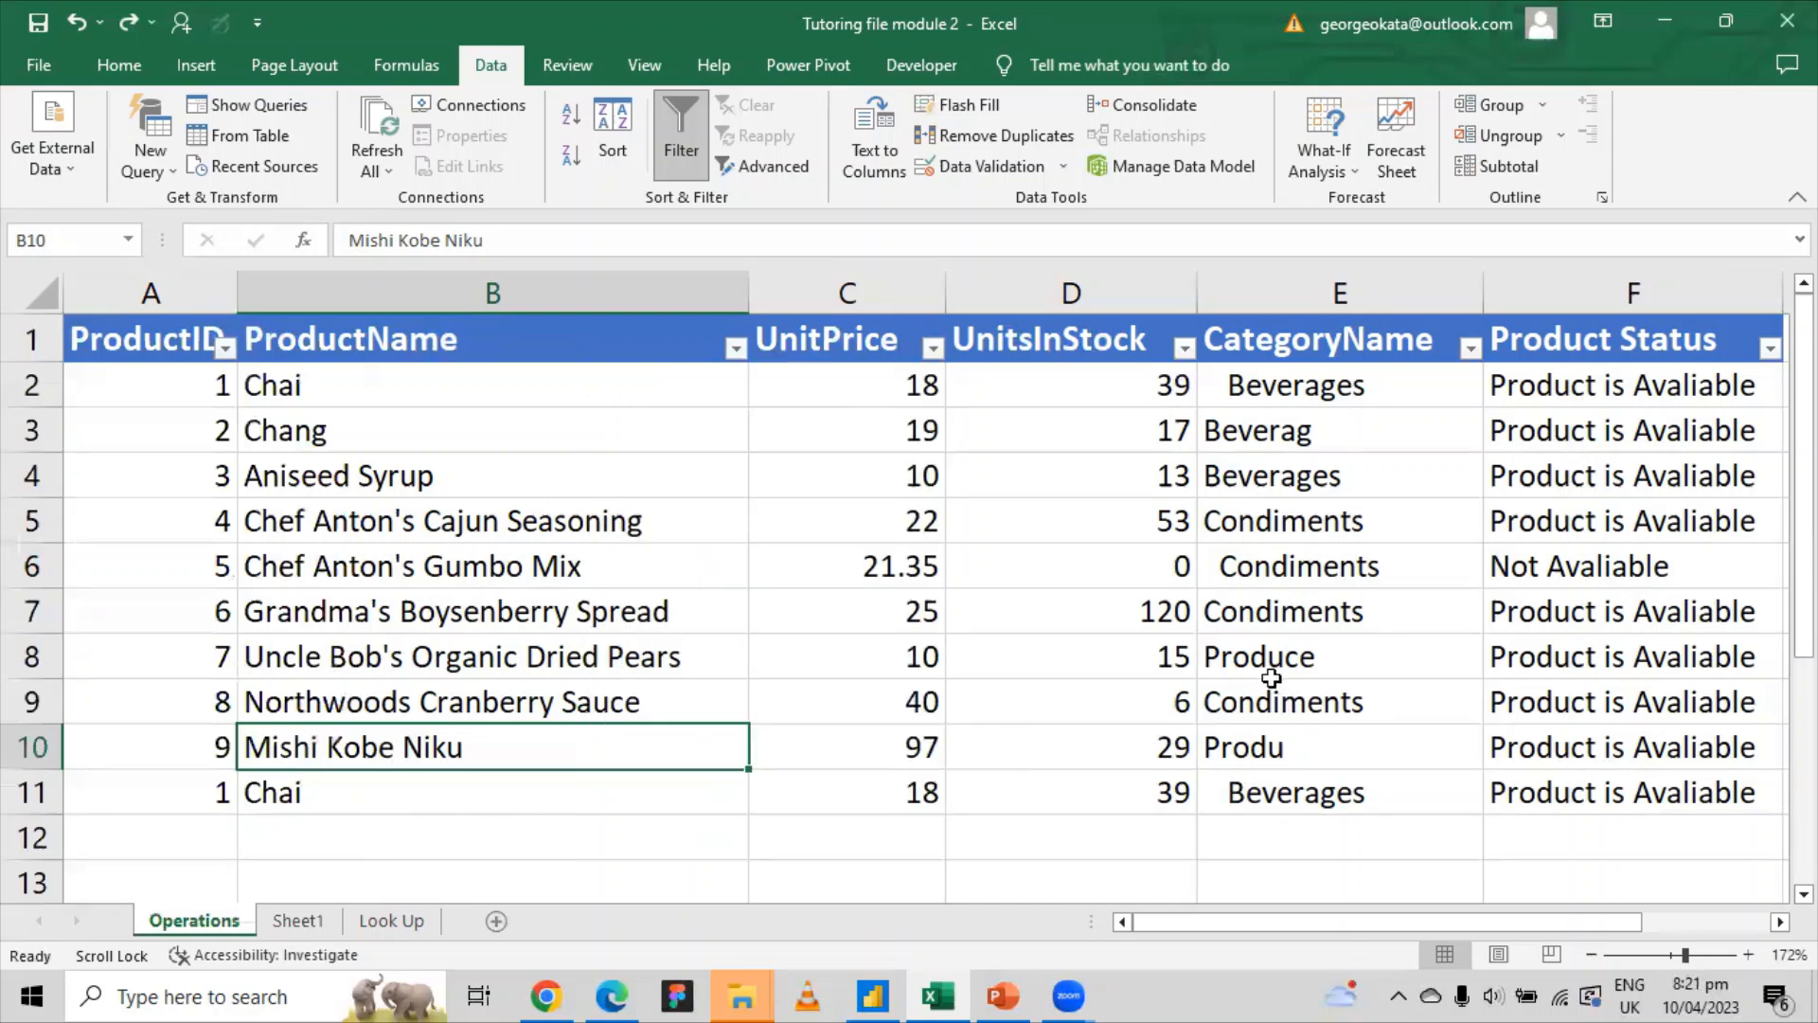
{"action": "left_click", "coordinate": [717, 347]}
{"action": "left_click", "coordinate": [225, 347]}
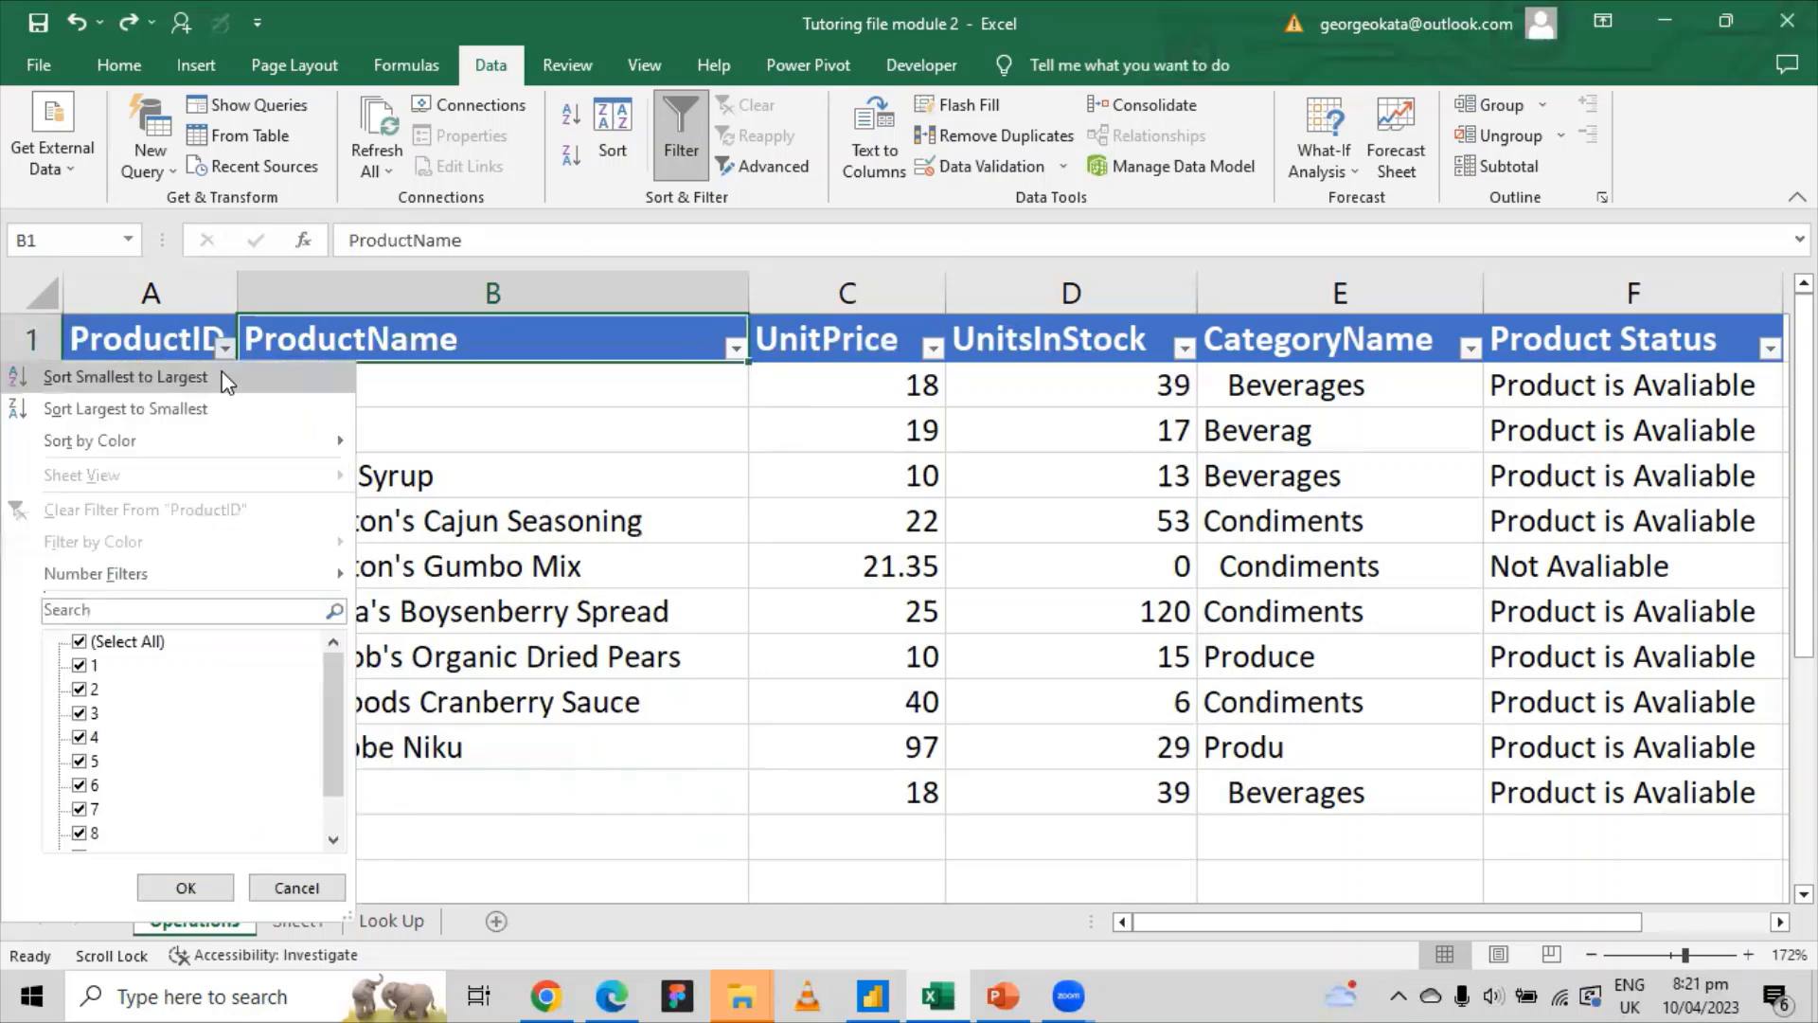
{"action": "left_click_drag", "start_coordinate": [333, 682], "coordinate": [358, 639]}
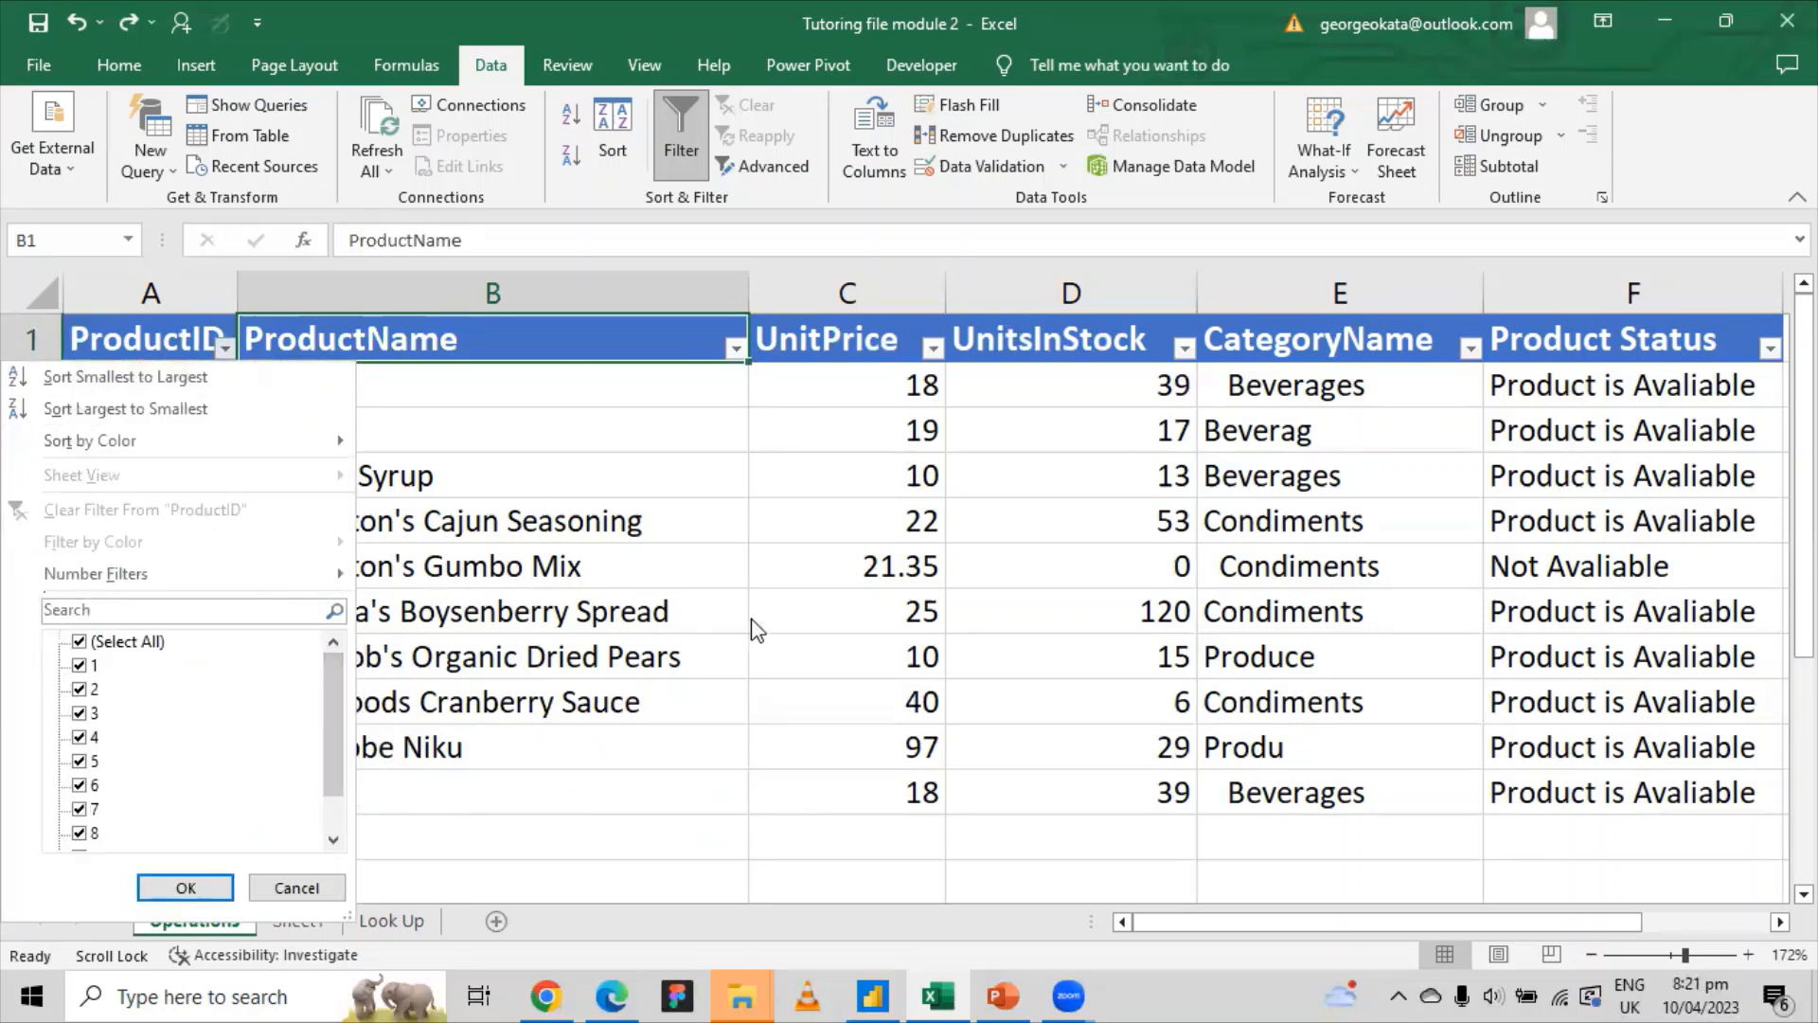
{"action": "left_click", "coordinate": [753, 619]}
Step: Compare A2 with the repeated Chai row in A11 and review the ProductID filter list
{"action": "left_click", "coordinate": [204, 393]}
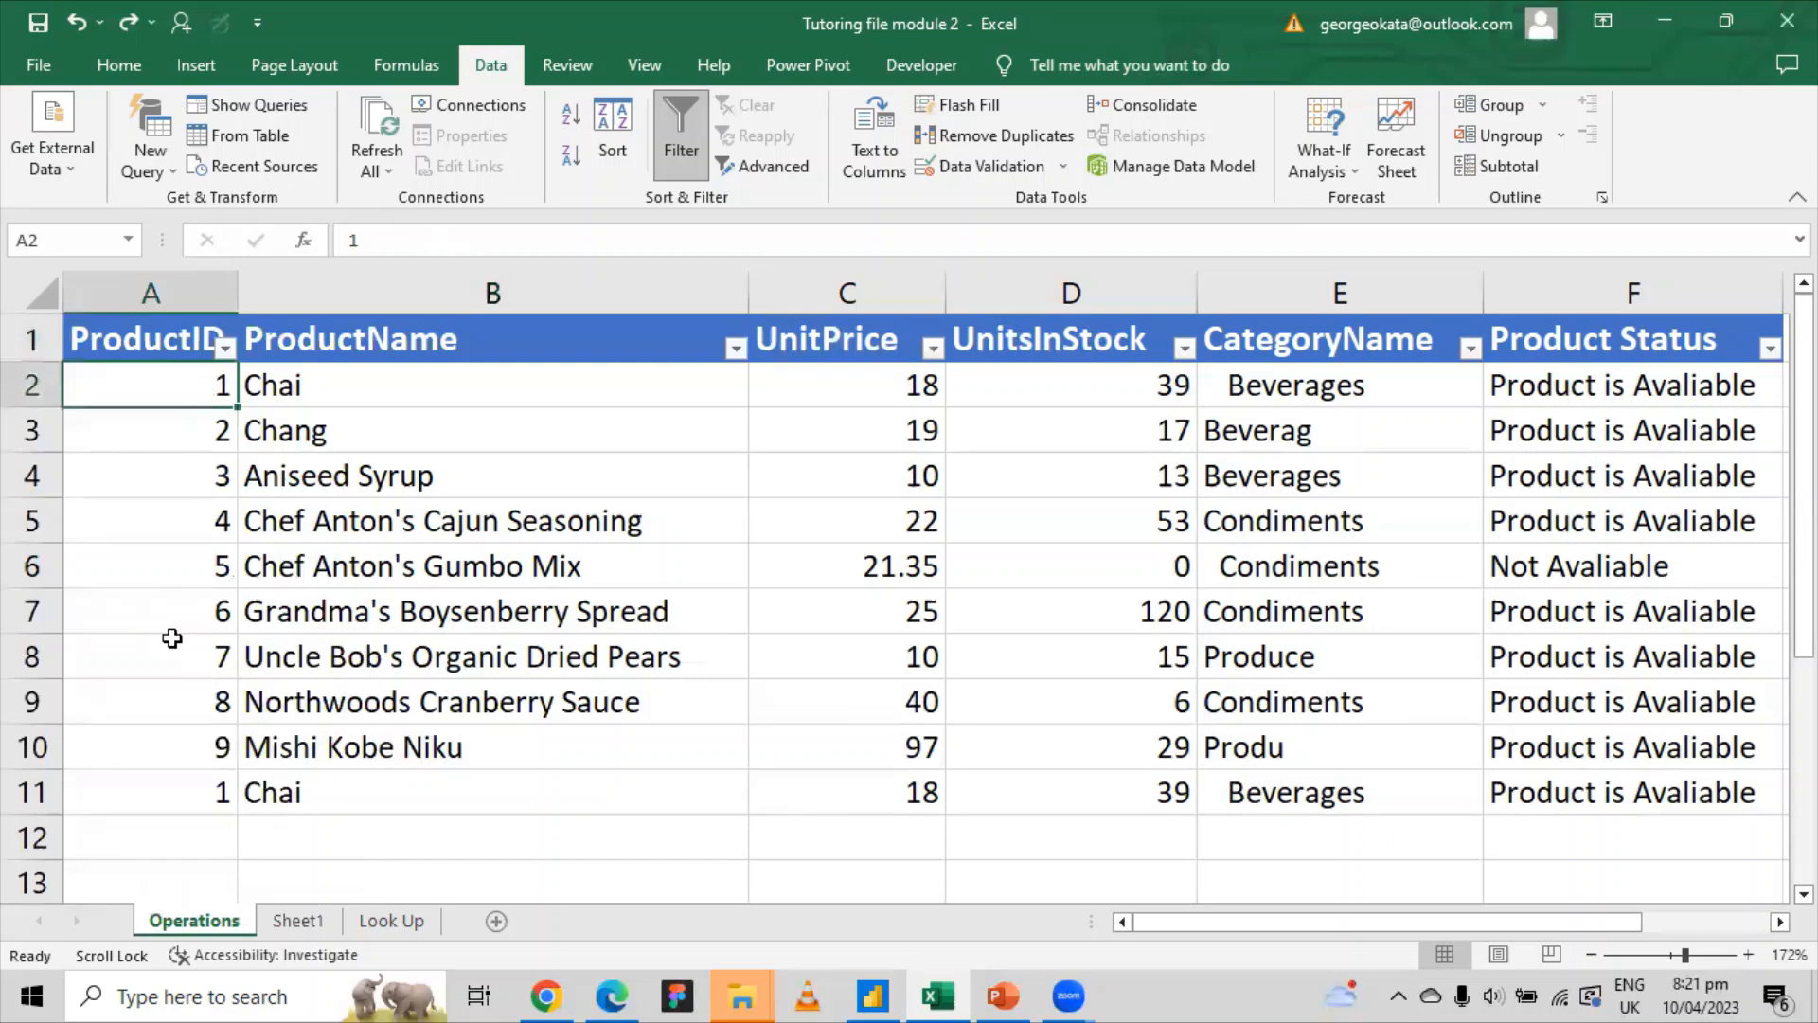
{"action": "left_click", "coordinate": [216, 796]}
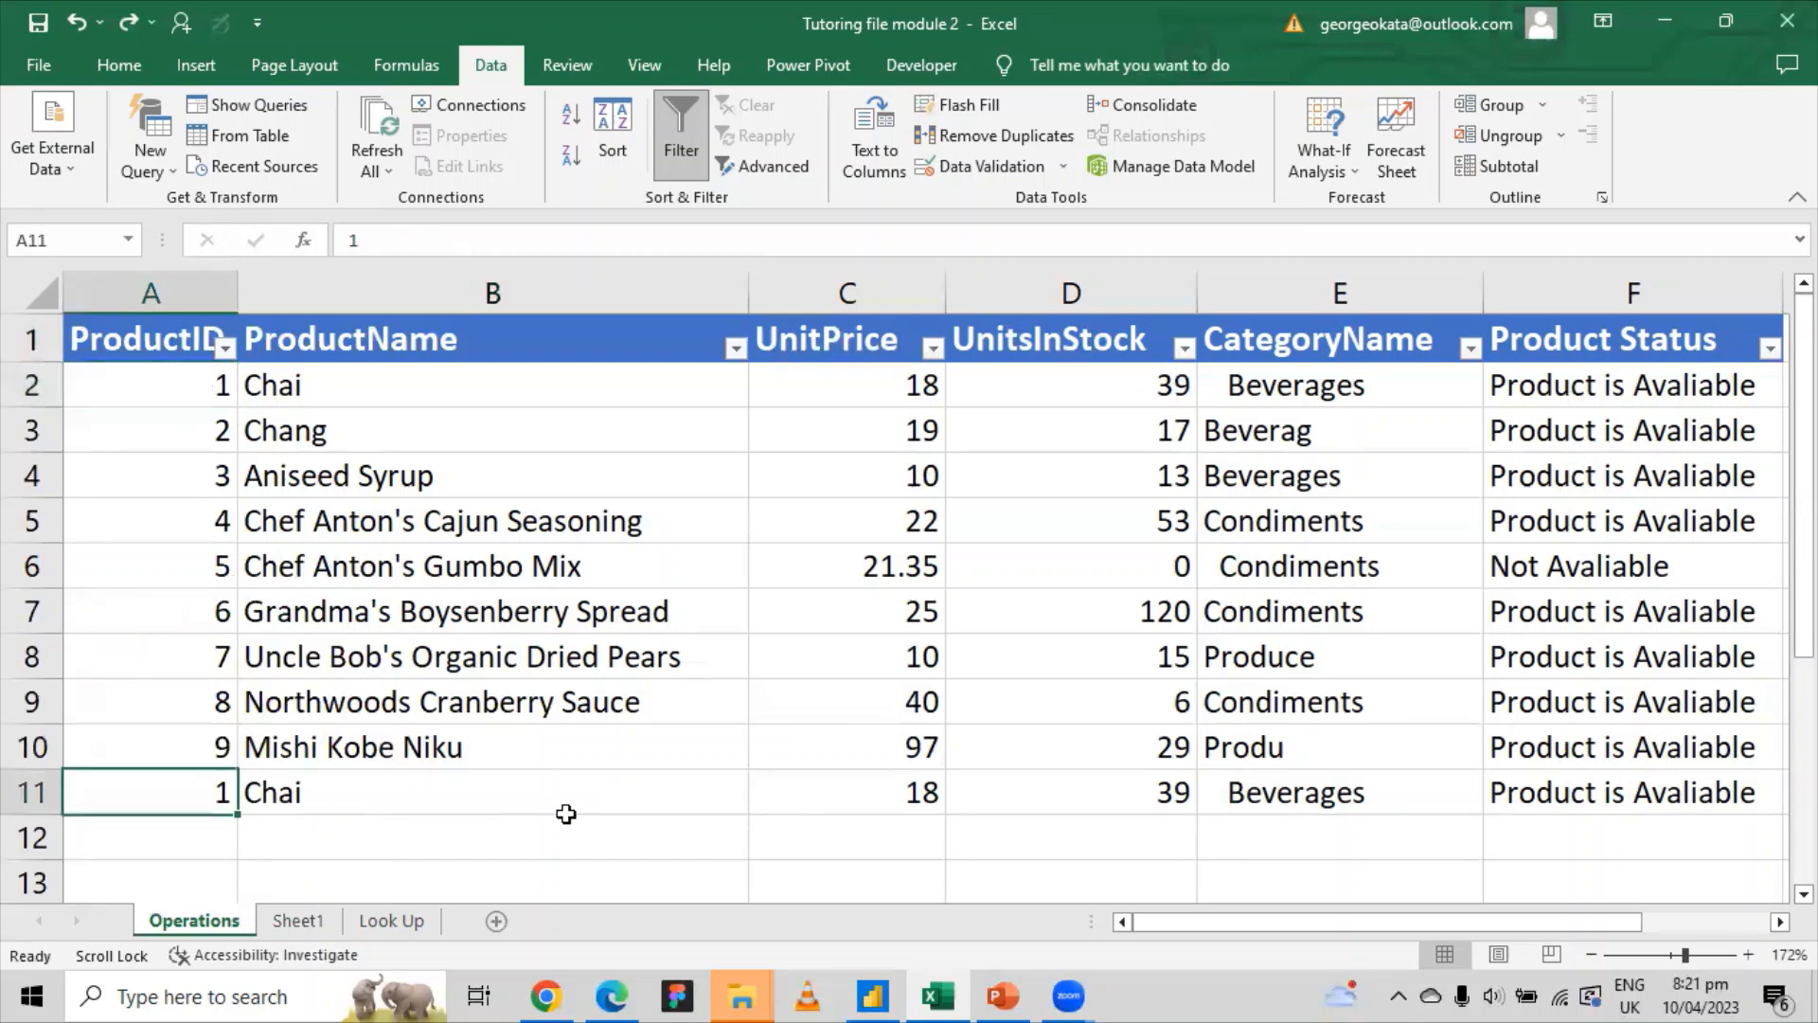
{"action": "left_click", "coordinate": [216, 377]}
{"action": "left_click", "coordinate": [225, 349]}
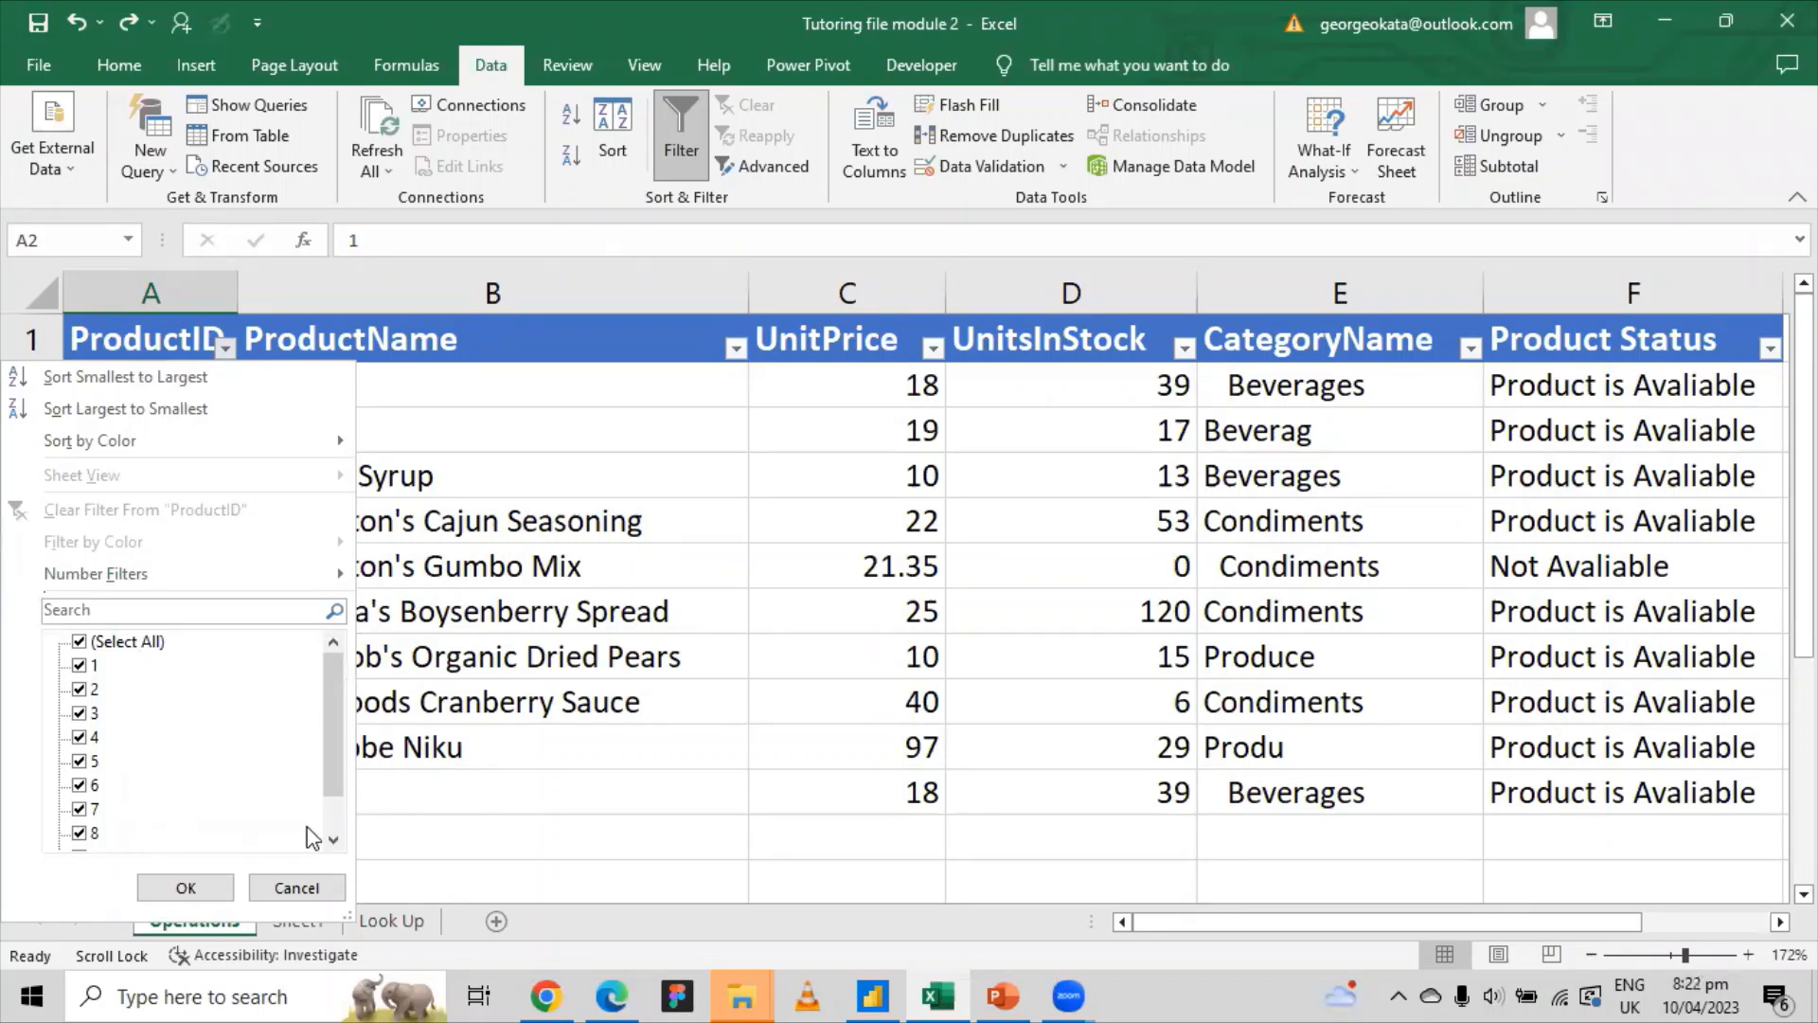
{"action": "left_click", "coordinate": [194, 888]}
{"action": "left_click", "coordinate": [433, 825]}
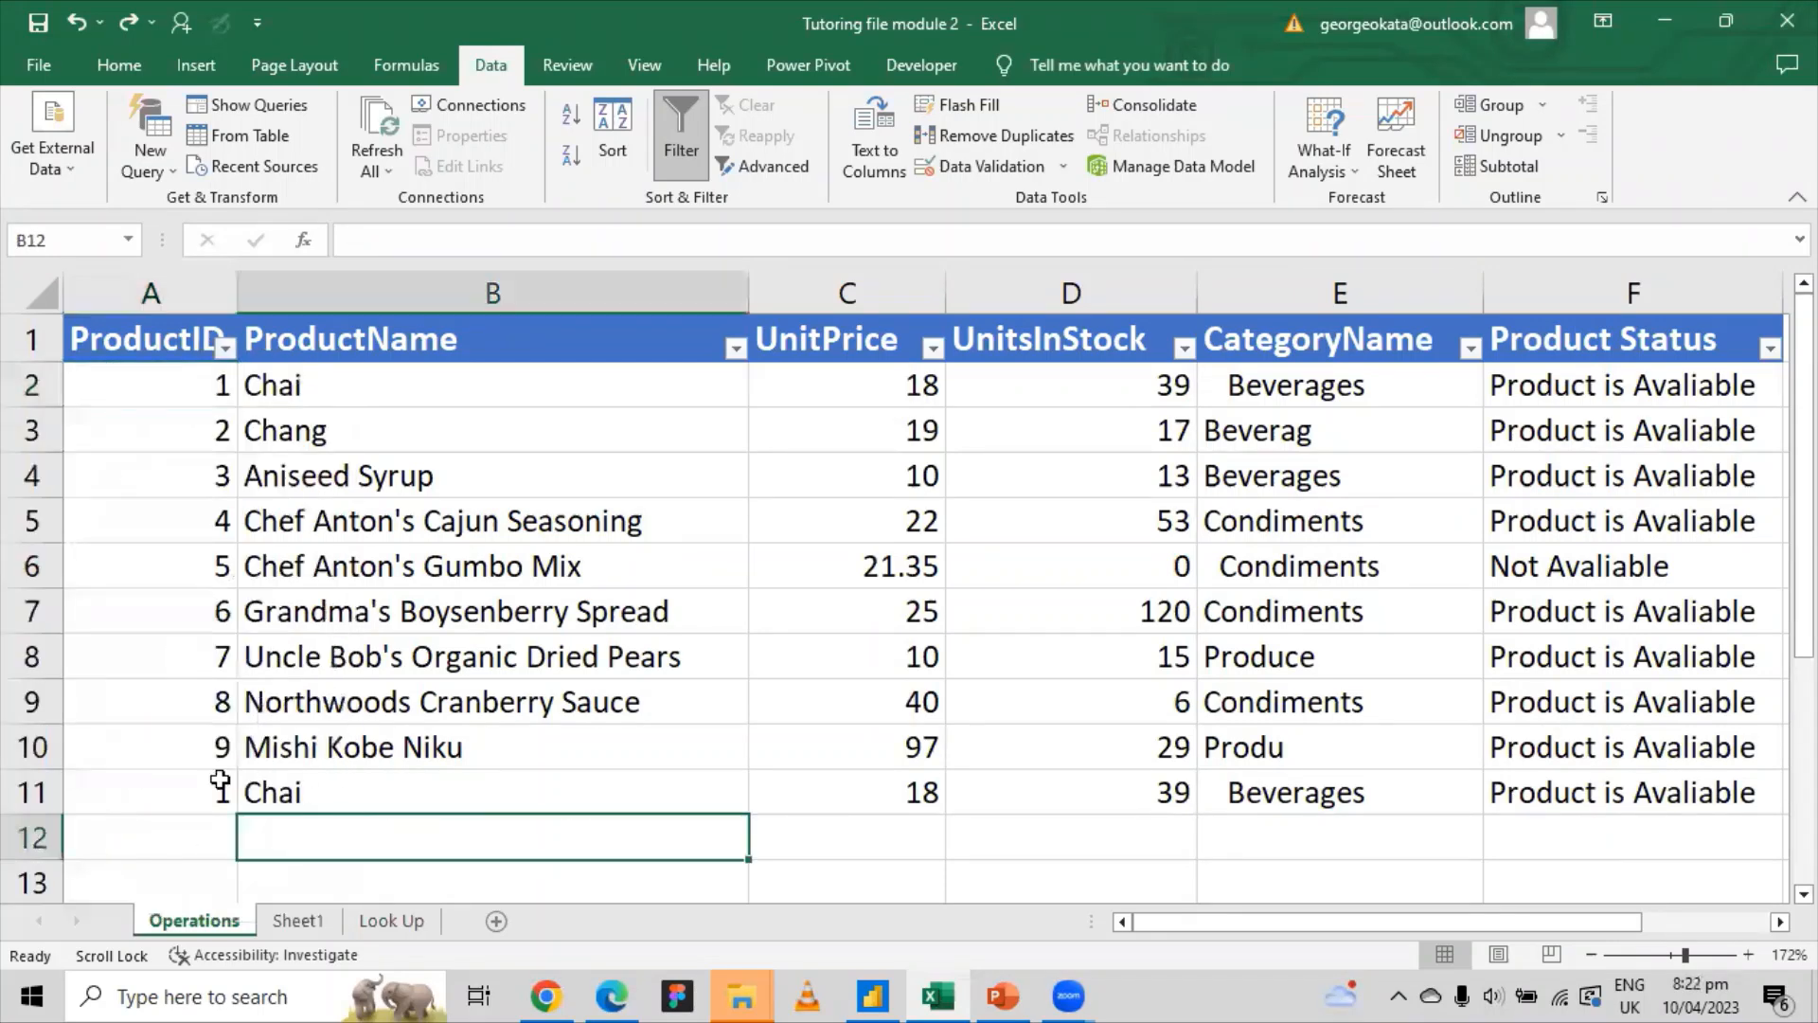
Step: Scroll through the ProductID filter values again and close the list unchanged
{"action": "left_click", "coordinate": [227, 348]}
{"action": "scroll", "coordinate": [182, 702], "scroll_direction": "down", "scroll_amount": 1}
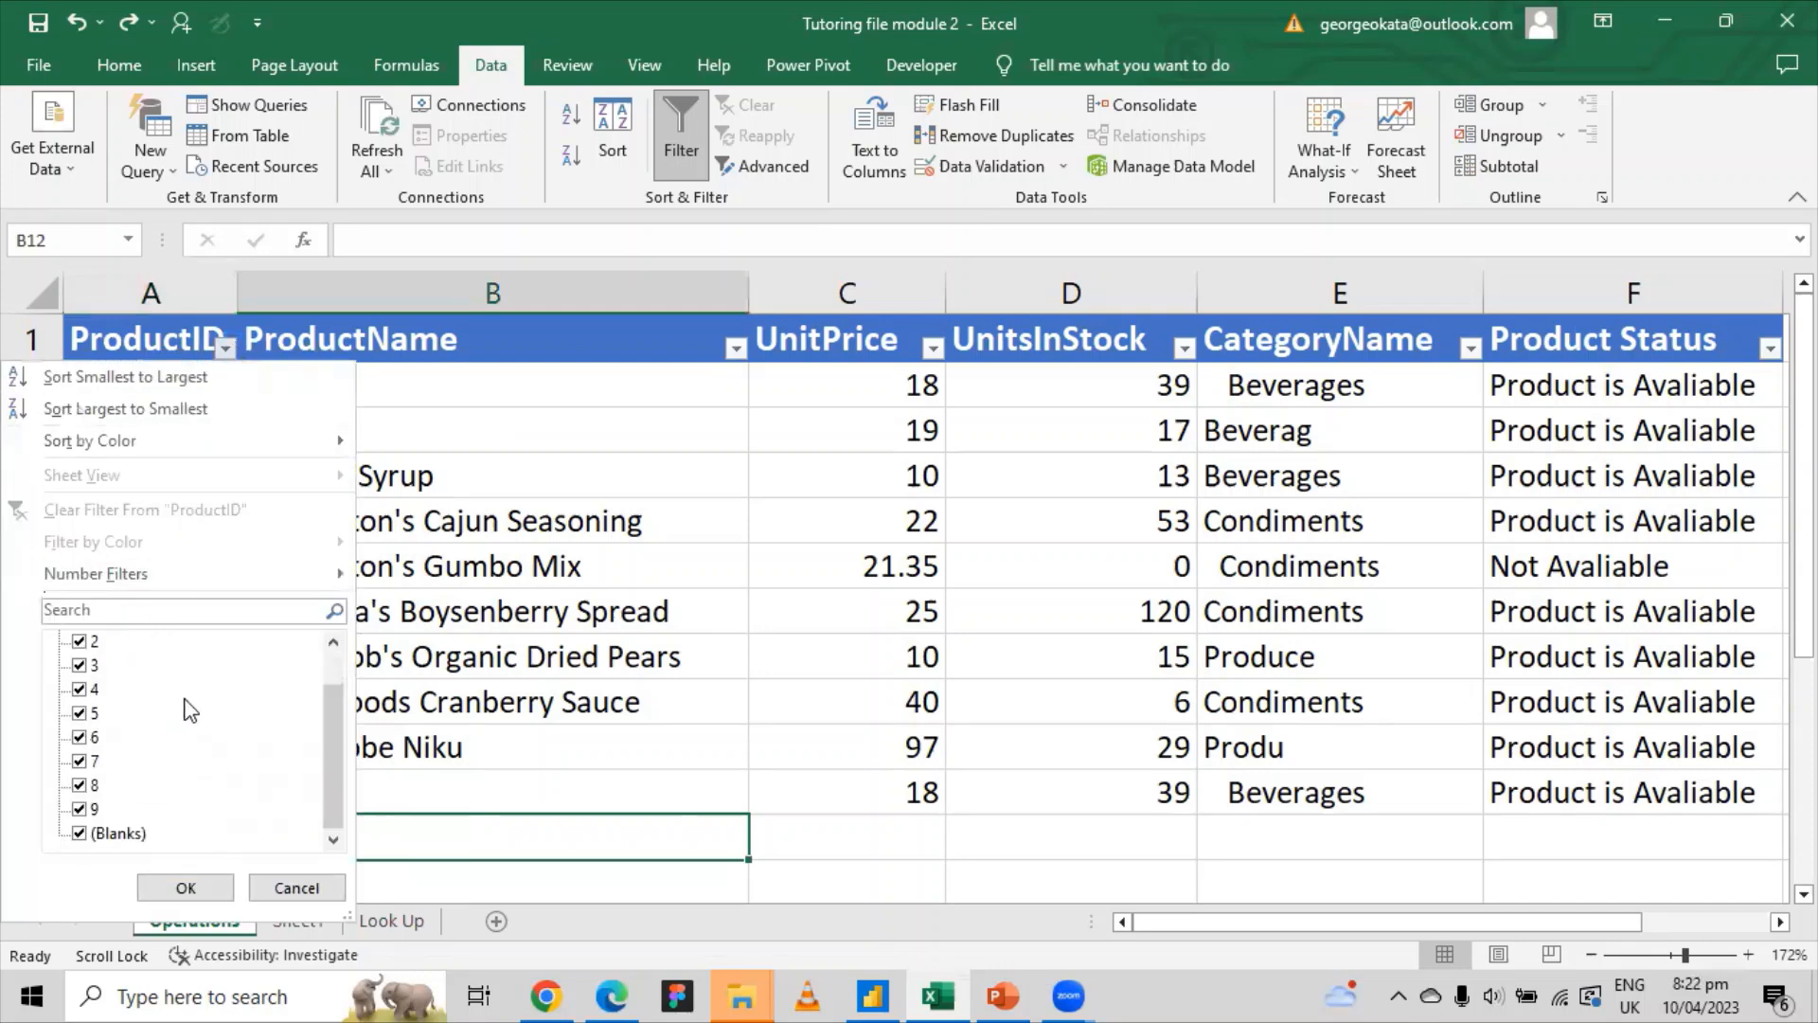
{"action": "scroll", "coordinate": [218, 767], "scroll_direction": "up", "scroll_amount": 1}
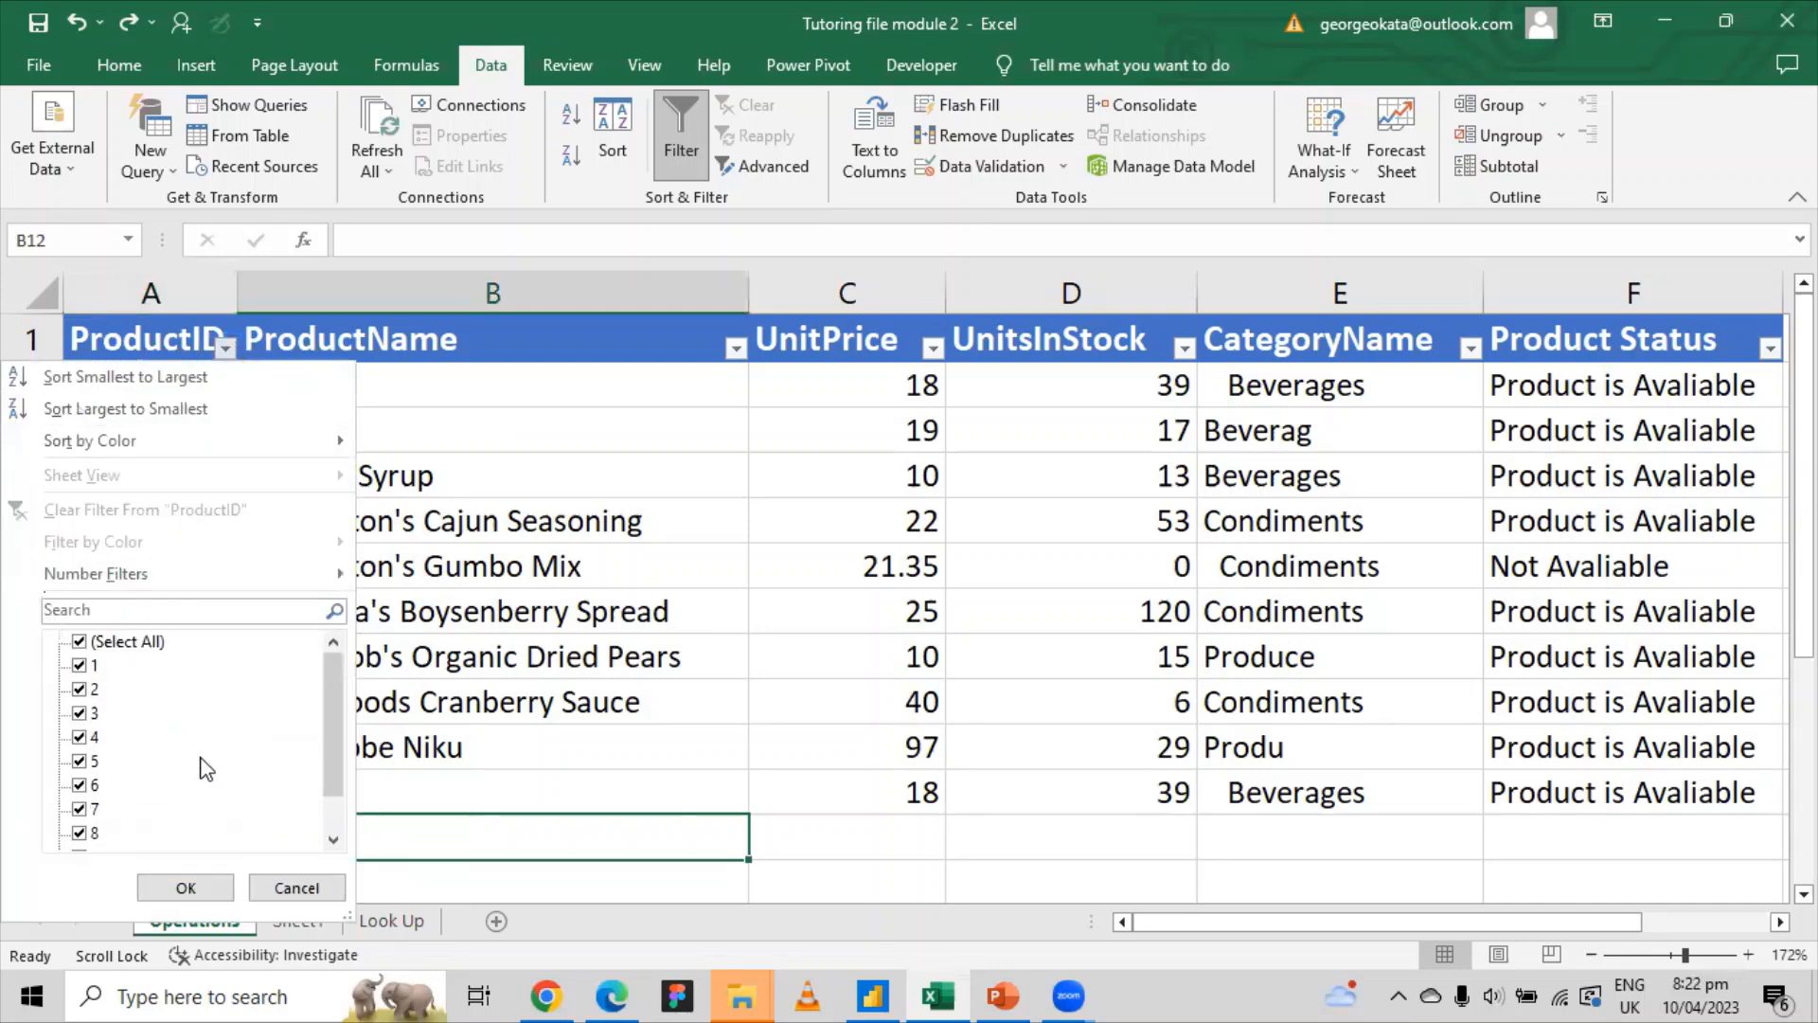
{"action": "scroll", "coordinate": [222, 743], "scroll_direction": "down", "scroll_amount": 1}
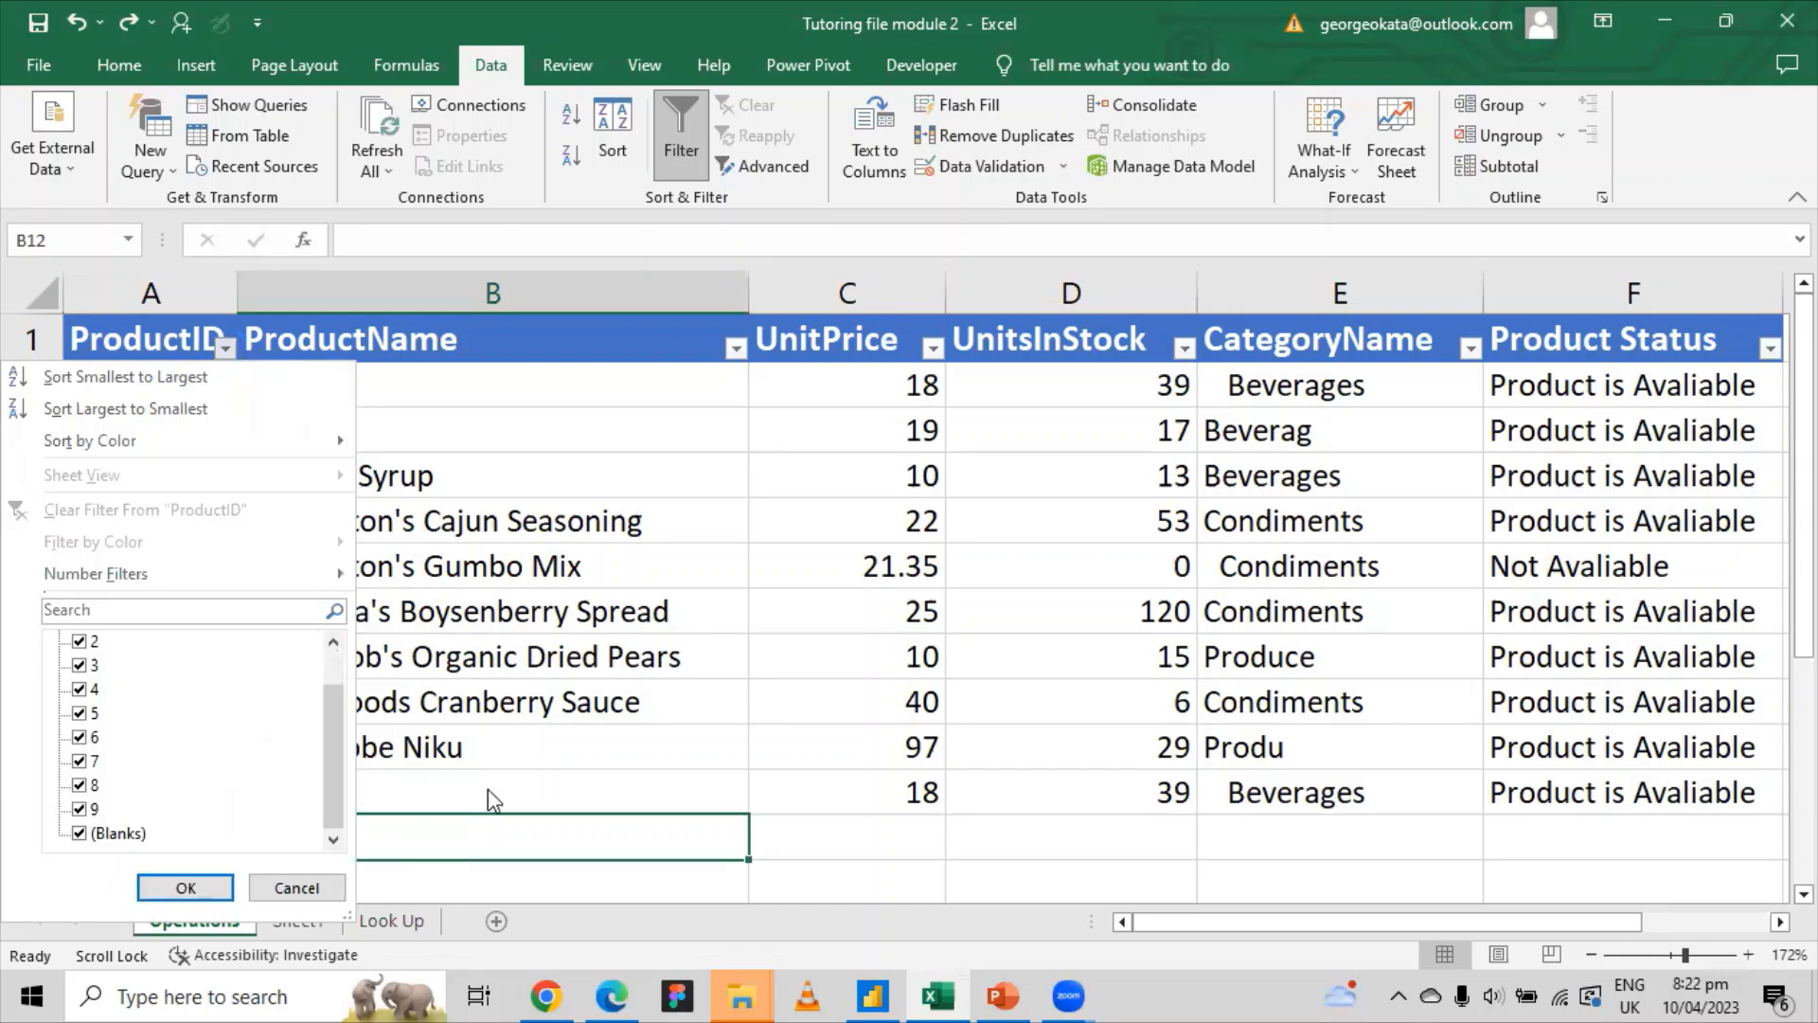
{"action": "left_click", "coordinate": [544, 792]}
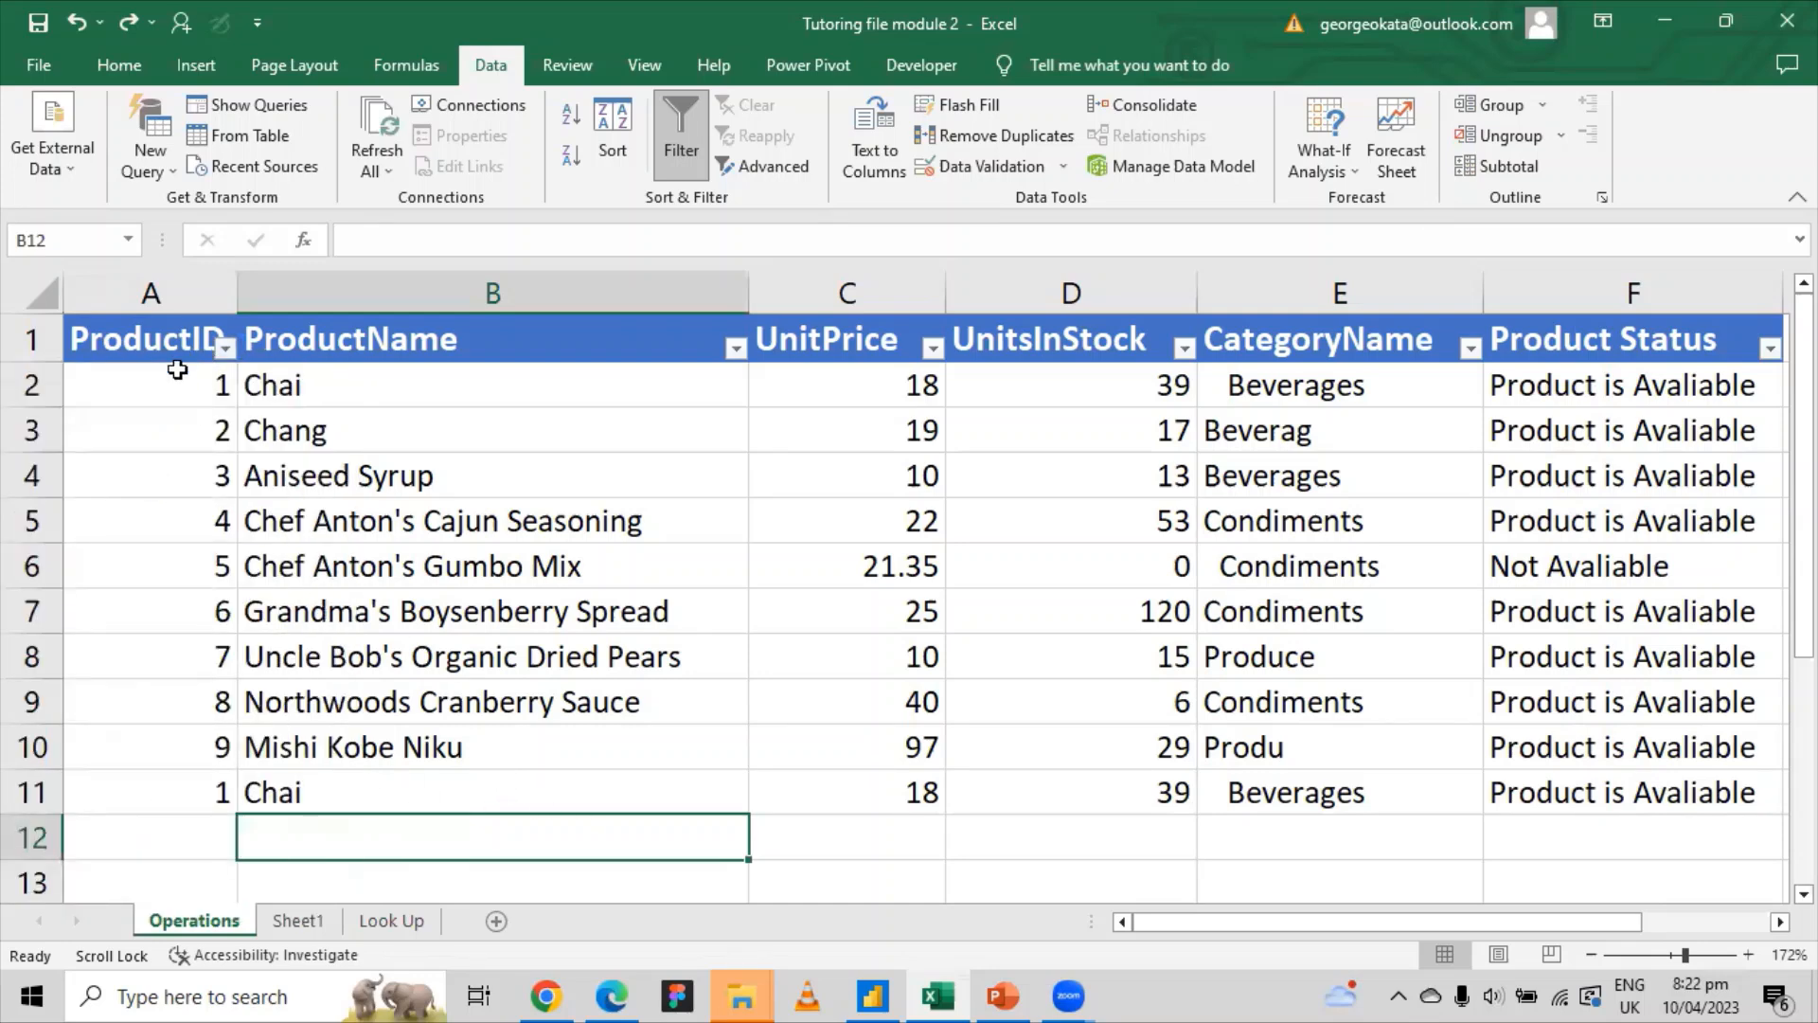
Step: Start at A2 and extend the selection across row 2, columns A to F
{"action": "mouse_move", "coordinate": [180, 377]}
{"action": "left_mouse_down"}
{"action": "mouse_move", "coordinate": [407, 426]}
{"action": "mouse_move", "coordinate": [1165, 747]}
{"action": "mouse_move", "coordinate": [857, 743]}
{"action": "mouse_move", "coordinate": [531, 568]}
{"action": "mouse_move", "coordinate": [146, 401]}
{"action": "mouse_move", "coordinate": [925, 730]}
{"action": "mouse_move", "coordinate": [1390, 795]}
{"action": "mouse_move", "coordinate": [1761, 795]}
{"action": "mouse_move", "coordinate": [10, 747]}
{"action": "mouse_move", "coordinate": [29, 654]}
{"action": "mouse_move", "coordinate": [16, 556]}
{"action": "mouse_move", "coordinate": [164, 390]}
{"action": "left_mouse_up"}
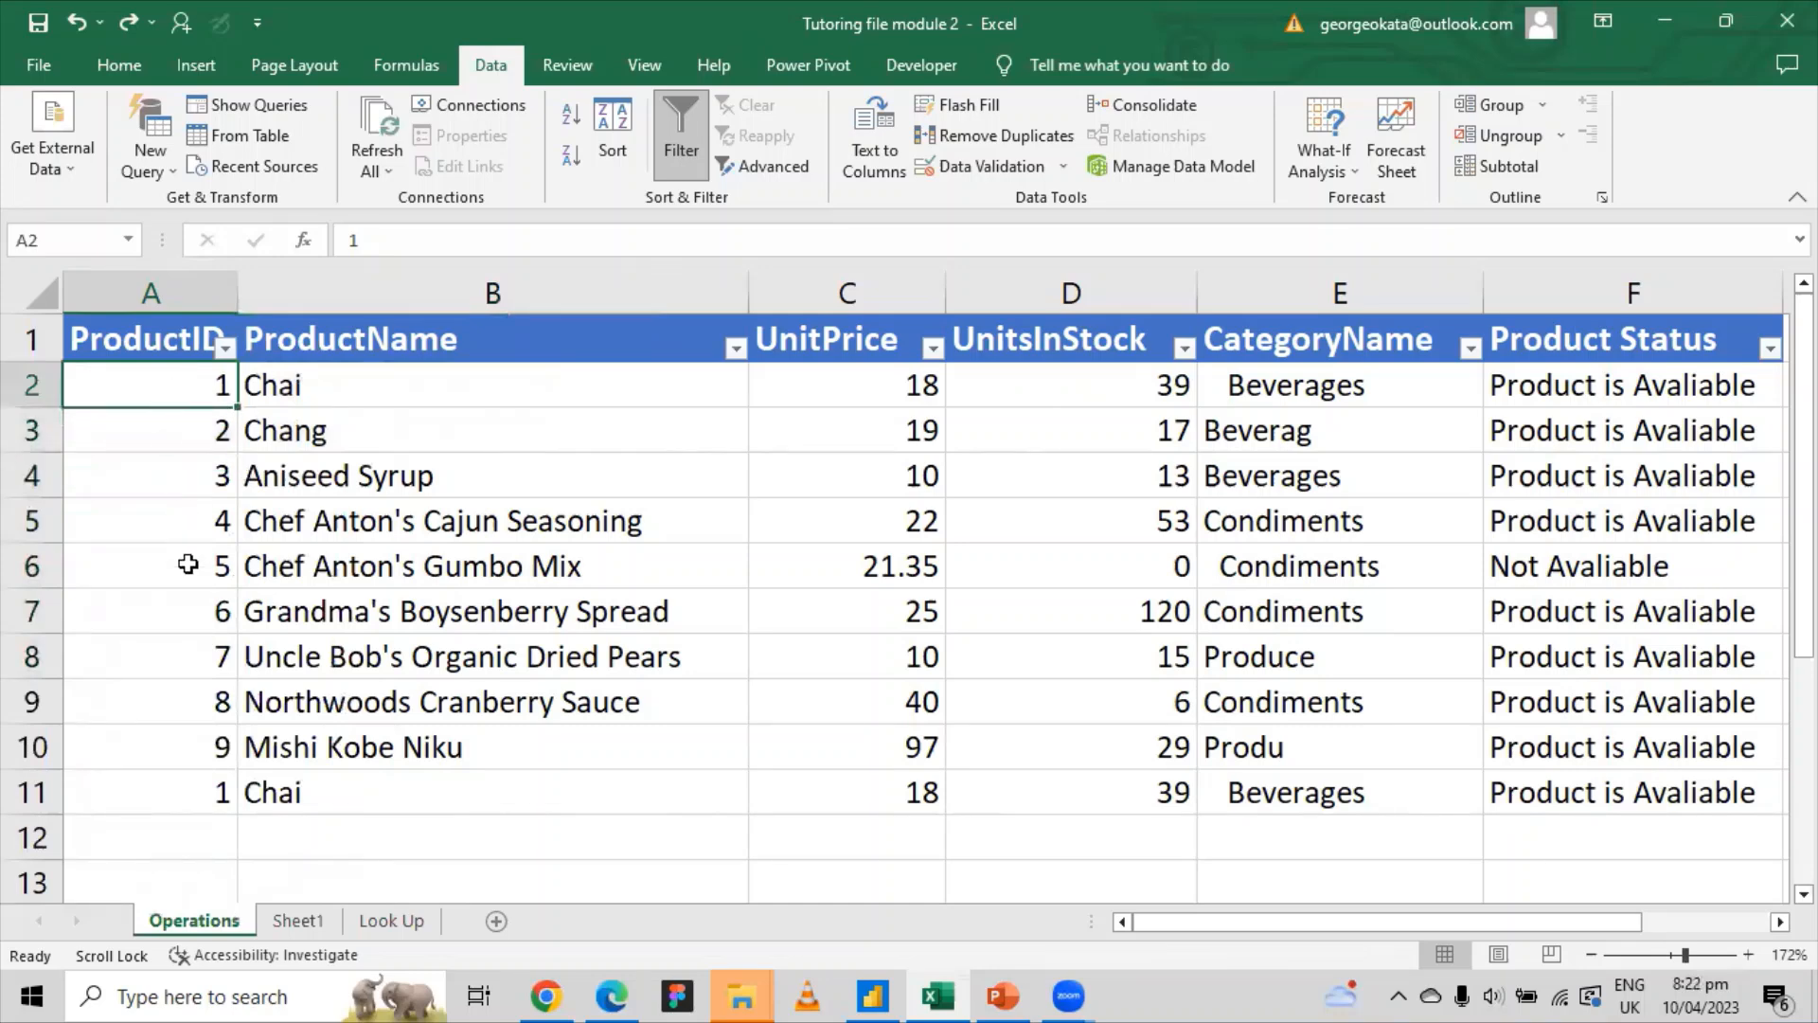
{"action": "left_click", "coordinate": [167, 595]}
{"action": "left_click", "coordinate": [185, 393]}
{"action": "key", "text": "super+space"}
{"action": "key", "text": "ctrl+shift+Right"}
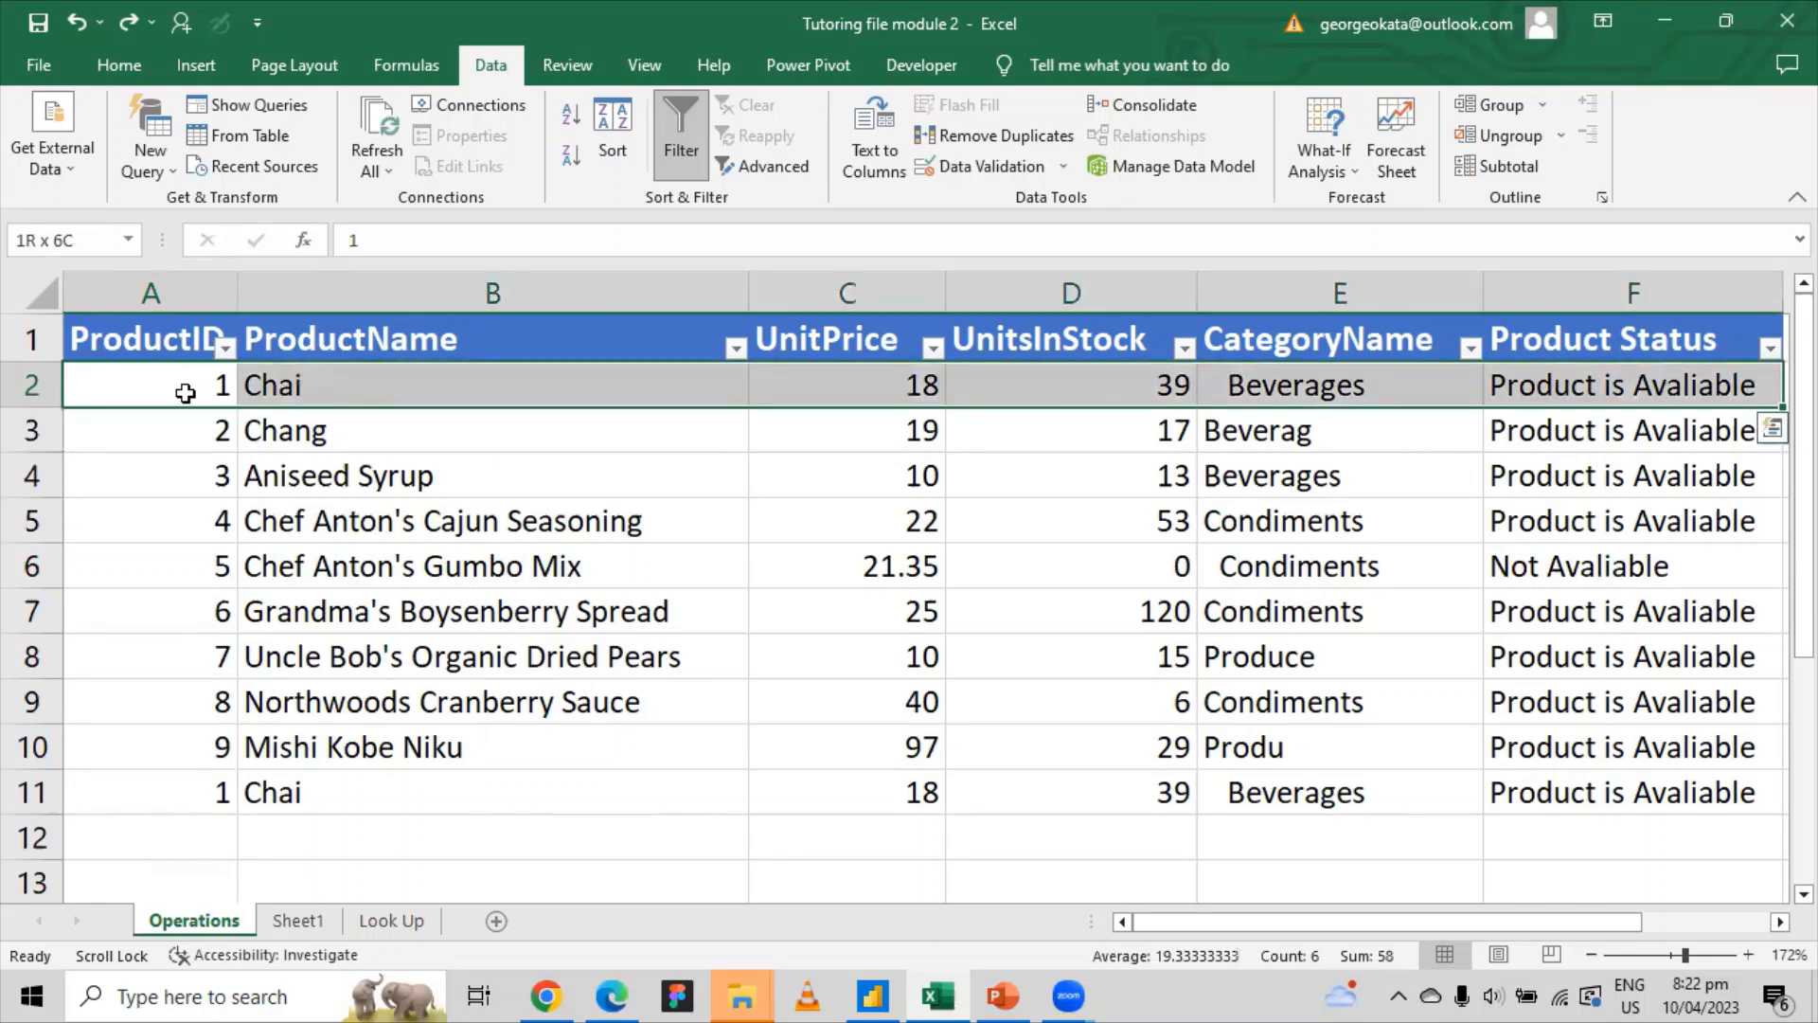
Step: Extend the selection to A2:F11 and bring up Remove Duplicates
{"action": "key", "text": "ctrl+shift+Down"}
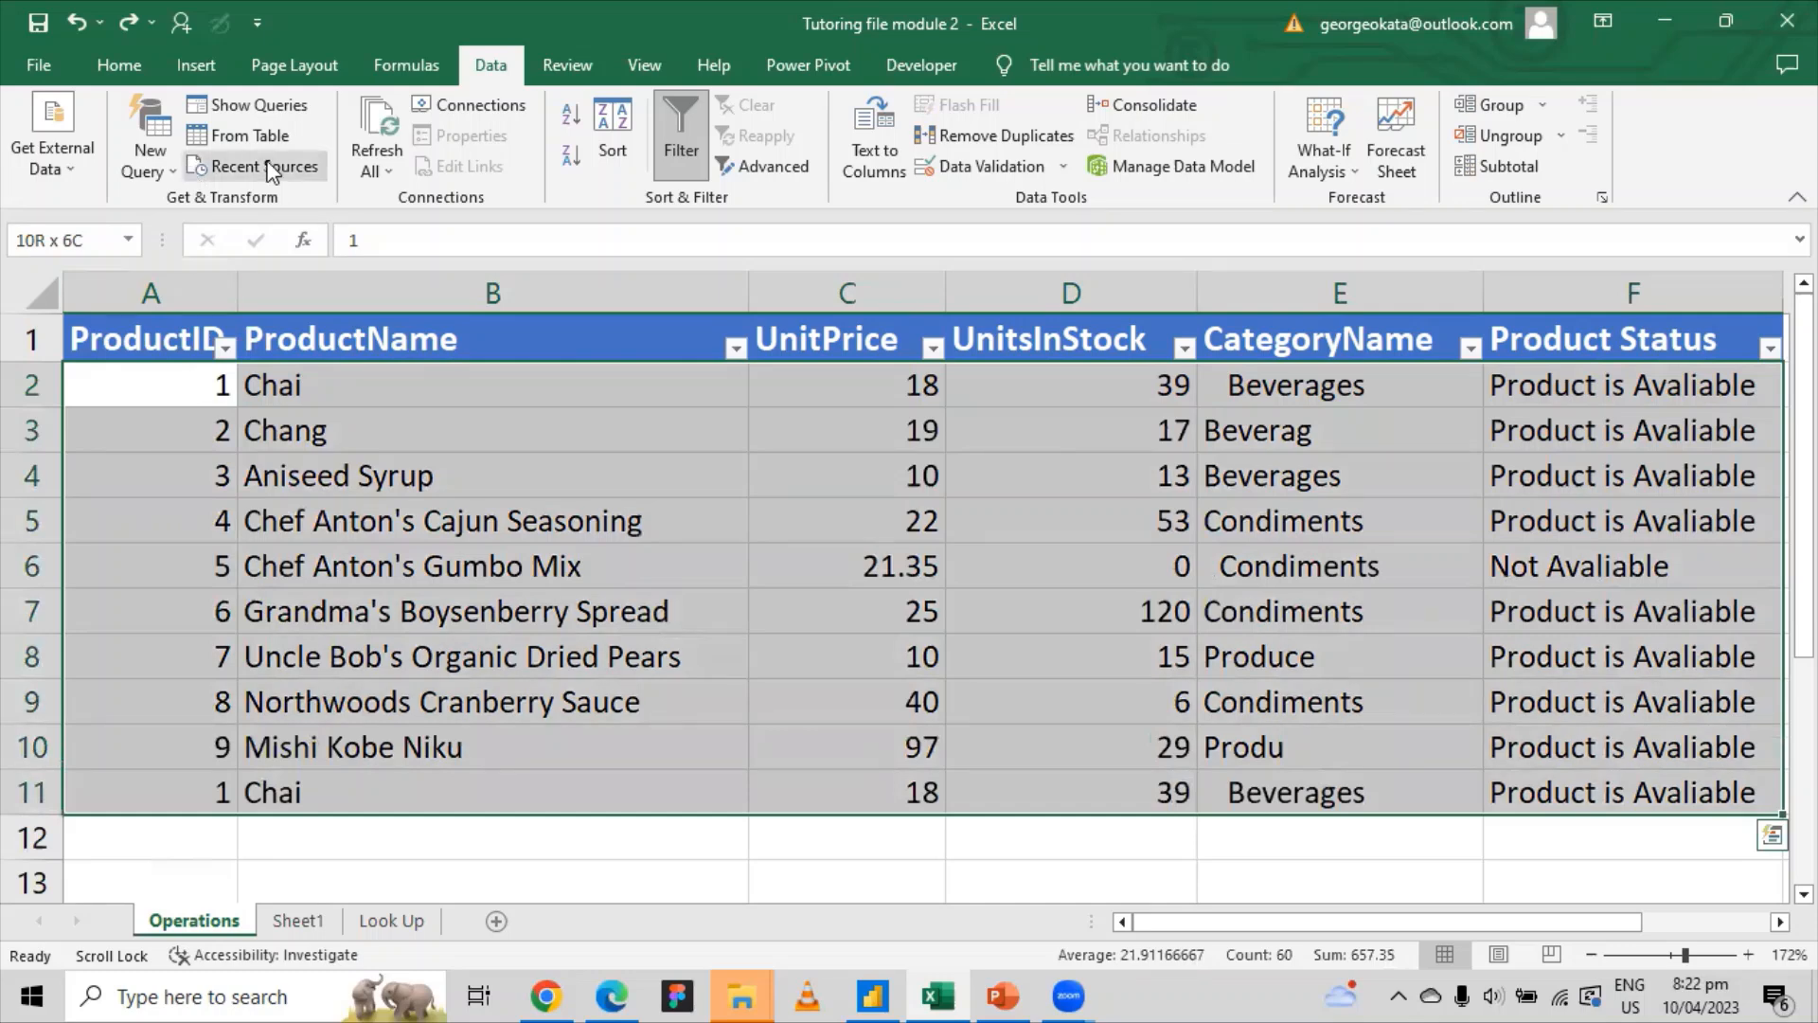
{"action": "left_click", "coordinate": [1004, 139]}
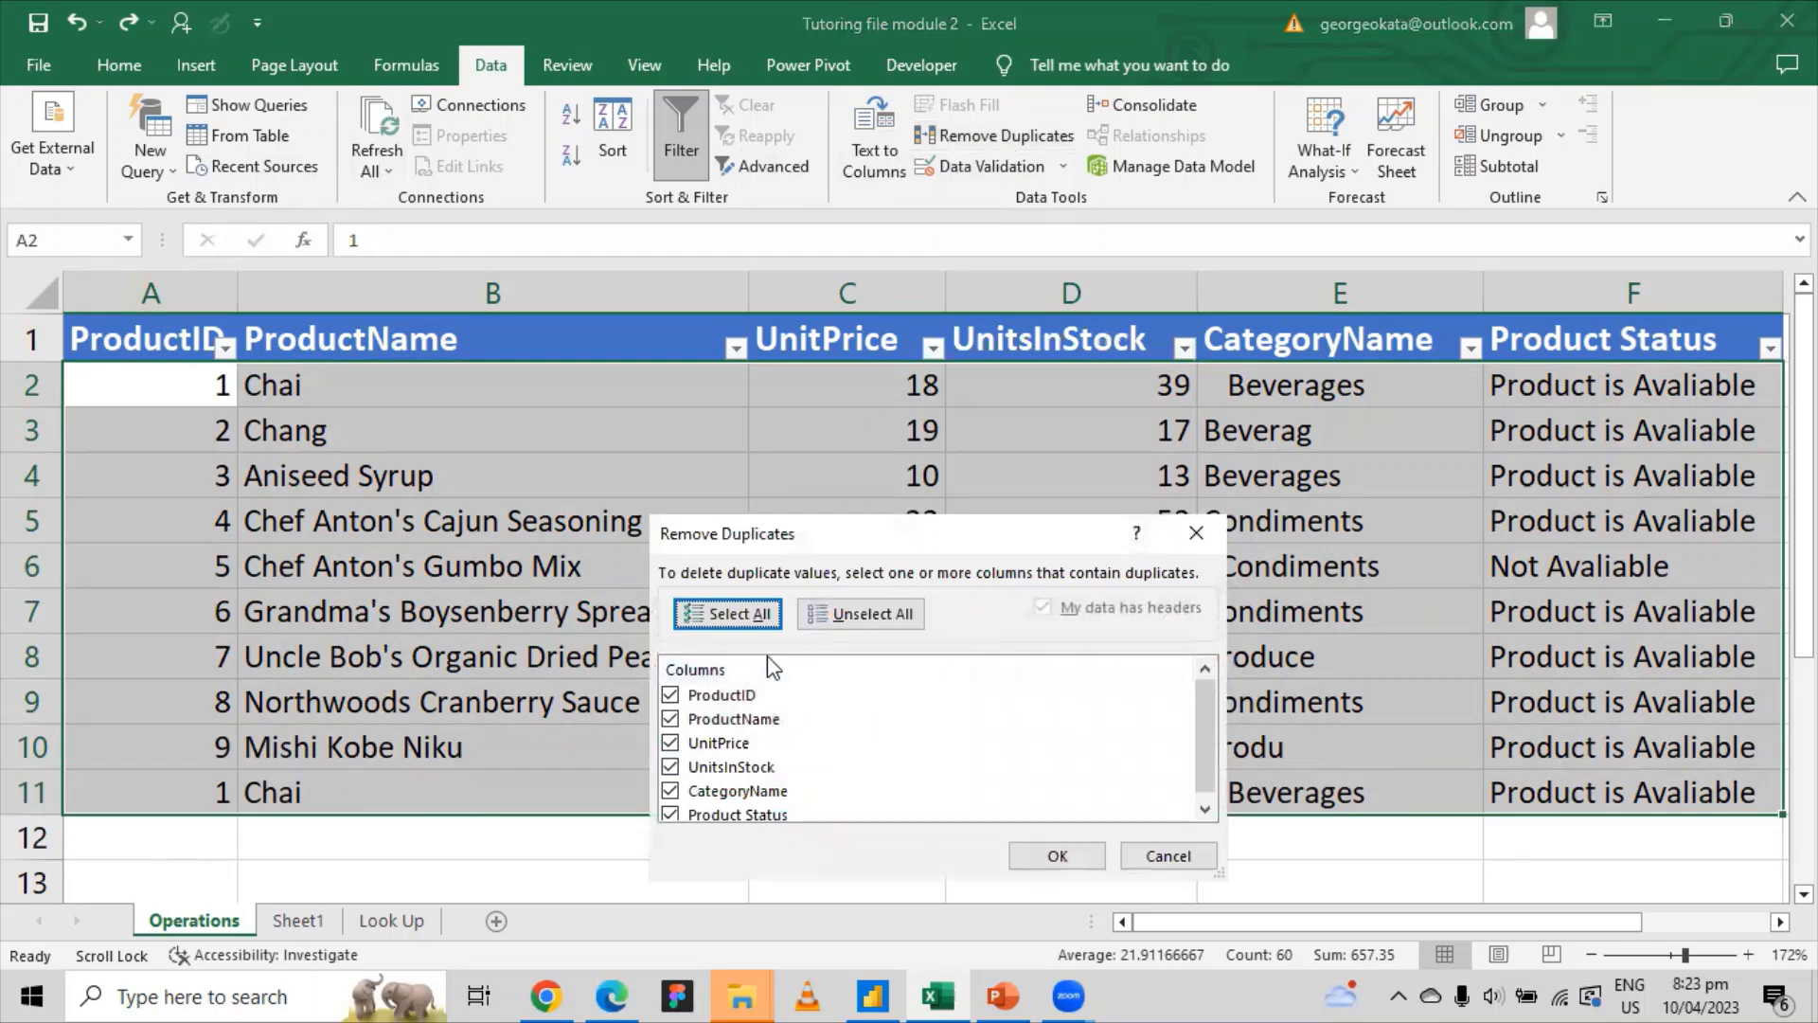
{"action": "scroll", "coordinate": [800, 701], "scroll_direction": "down", "scroll_amount": 1}
{"action": "scroll", "coordinate": [795, 710], "scroll_direction": "up", "scroll_amount": 1}
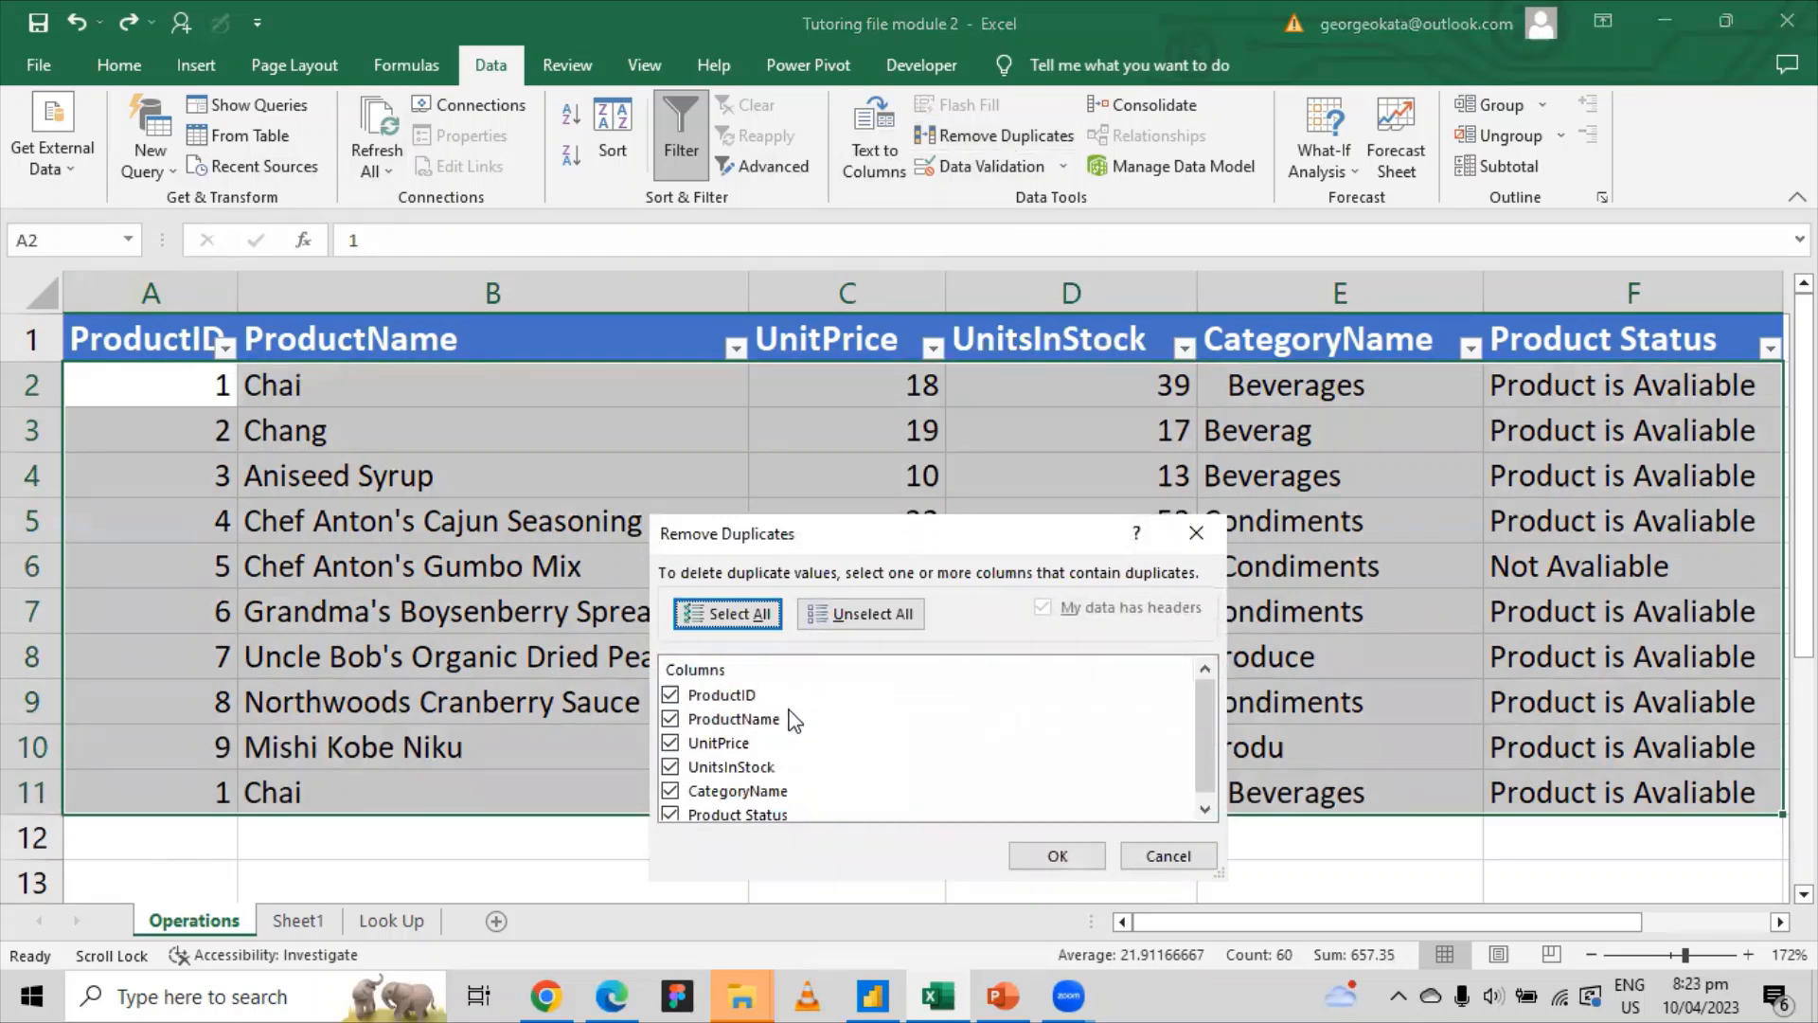
Step: Try comparing on ProductID only, then settle on all six columns ticked
{"action": "left_click", "coordinate": [733, 620]}
{"action": "left_click", "coordinate": [816, 614]}
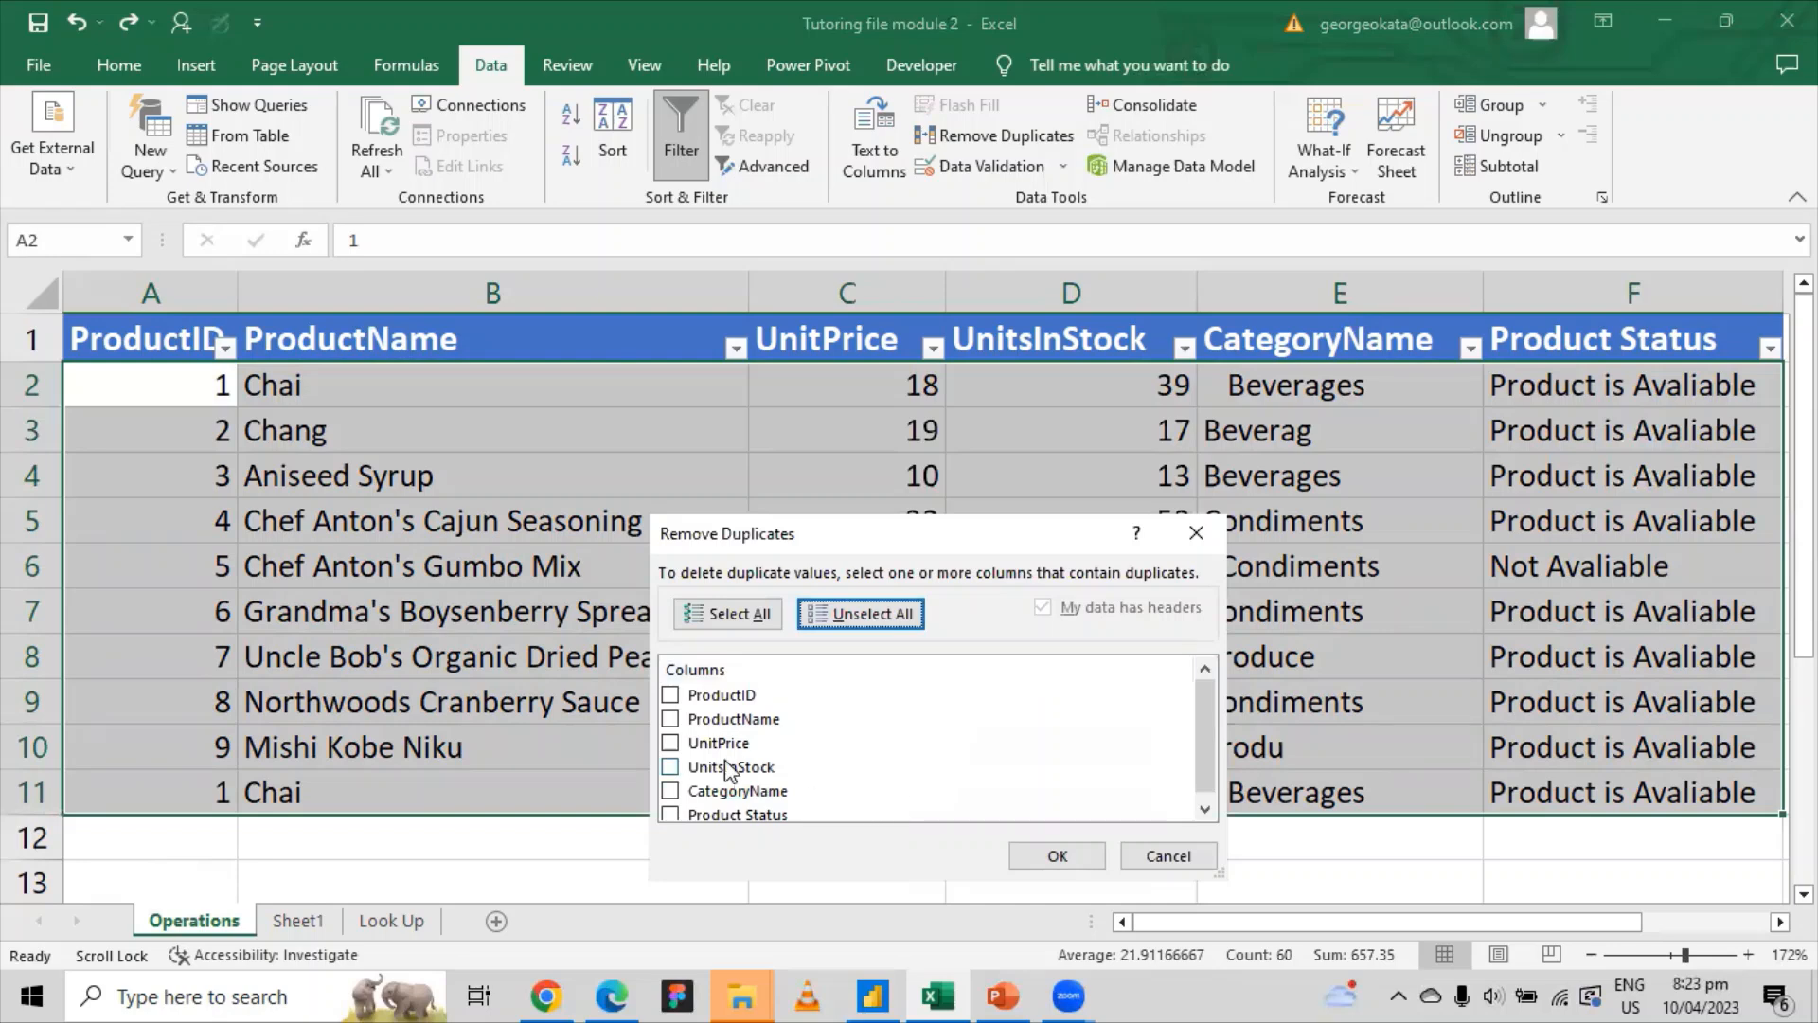
{"action": "left_click", "coordinate": [673, 697]}
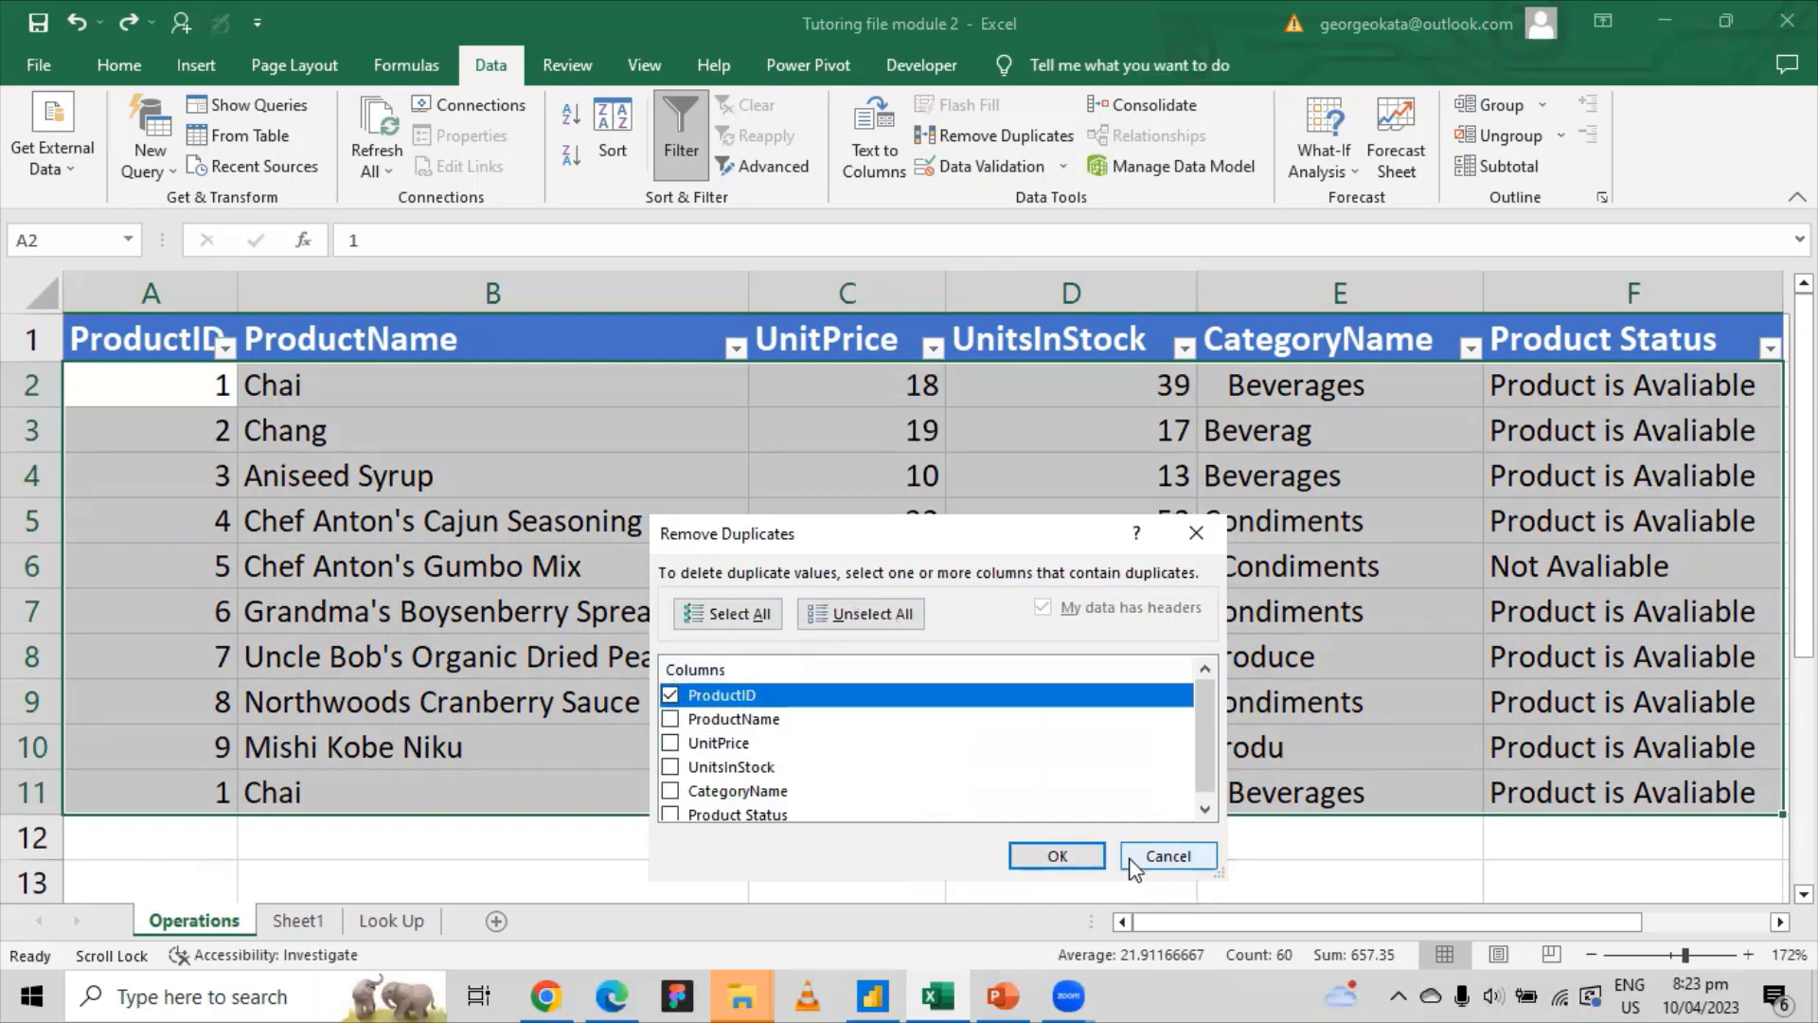
{"action": "left_click", "coordinate": [852, 618]}
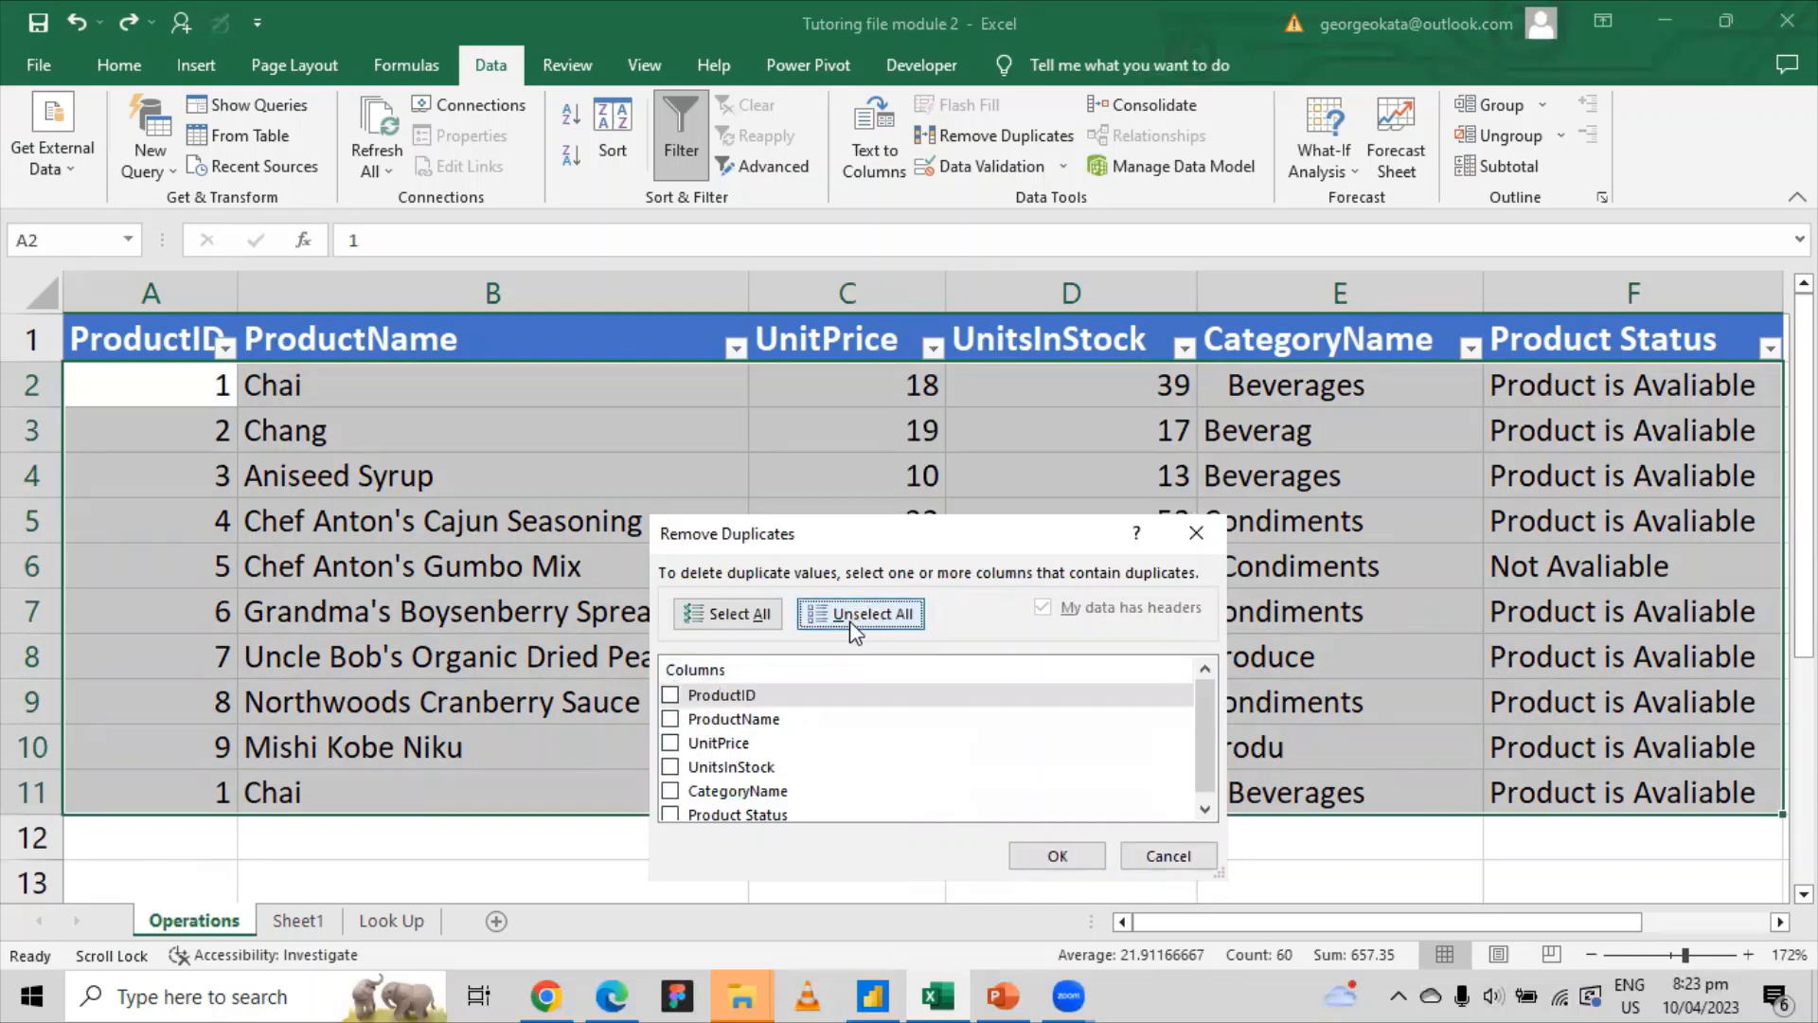
{"action": "left_click", "coordinate": [728, 613]}
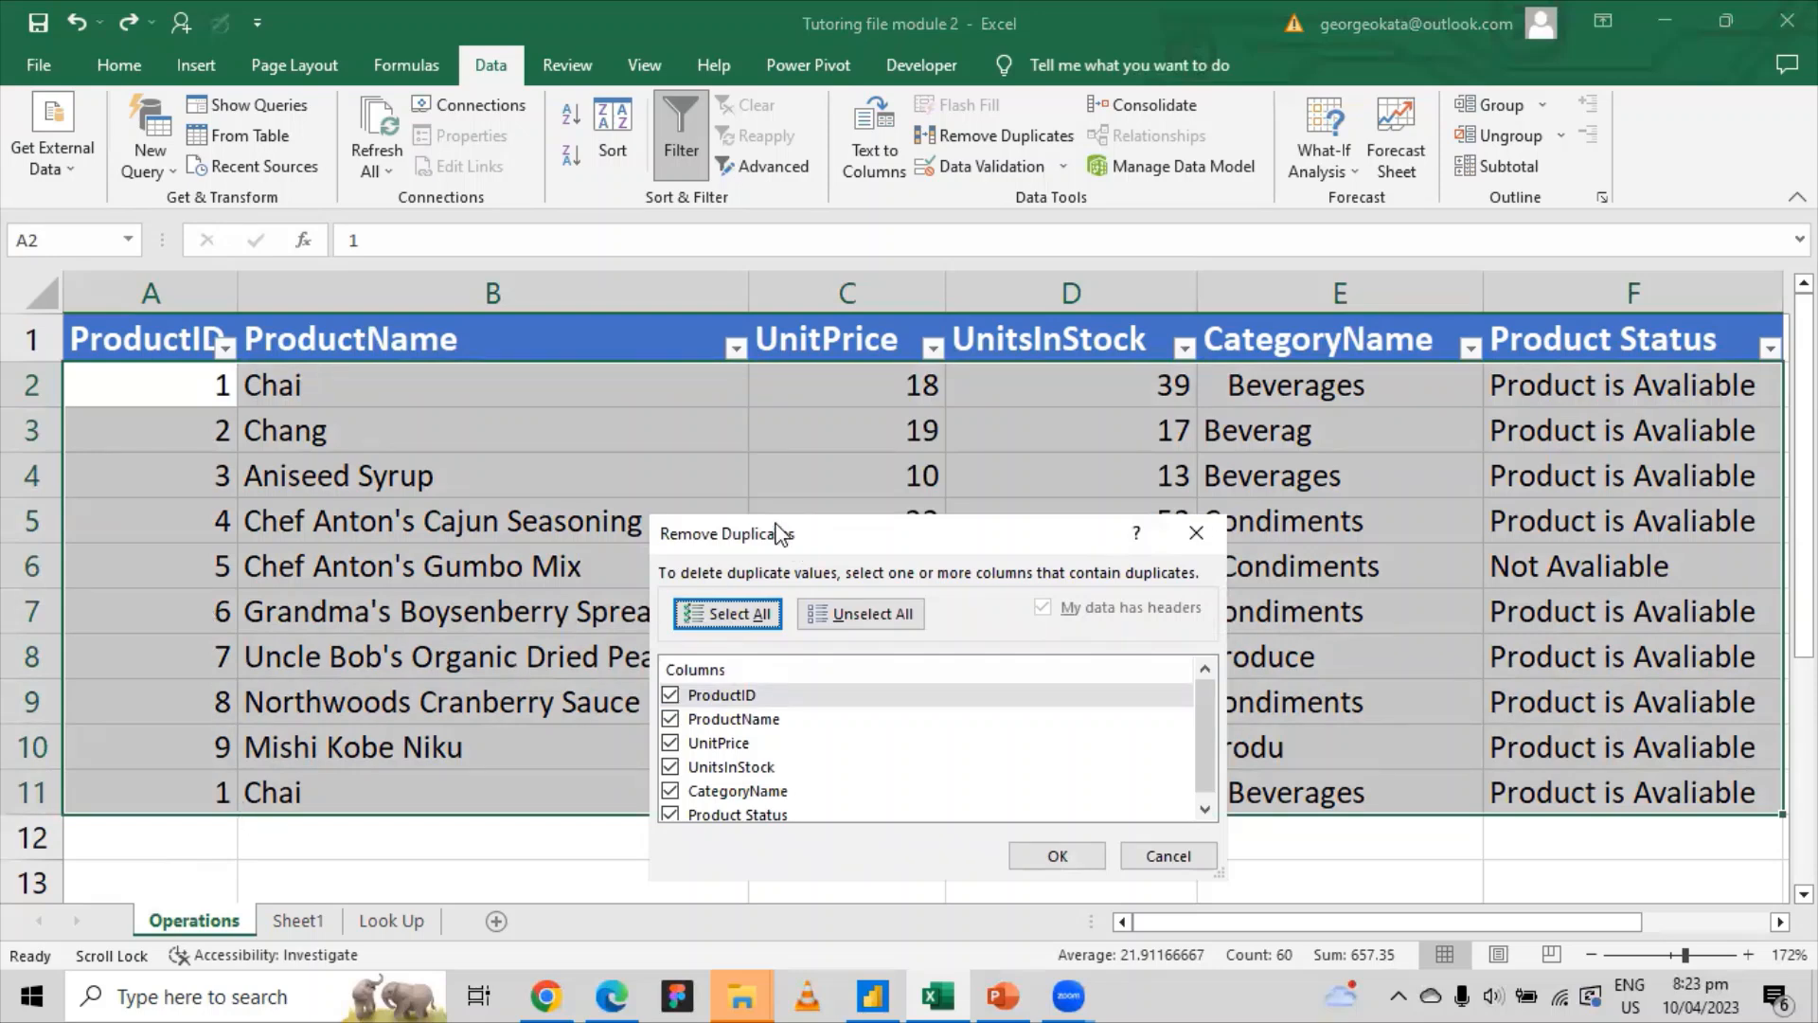
Step: Move the Remove Duplicates dialog aside and remove duplicates across all six columns
{"action": "left_click_drag", "start_coordinate": [793, 538], "coordinate": [567, 377]}
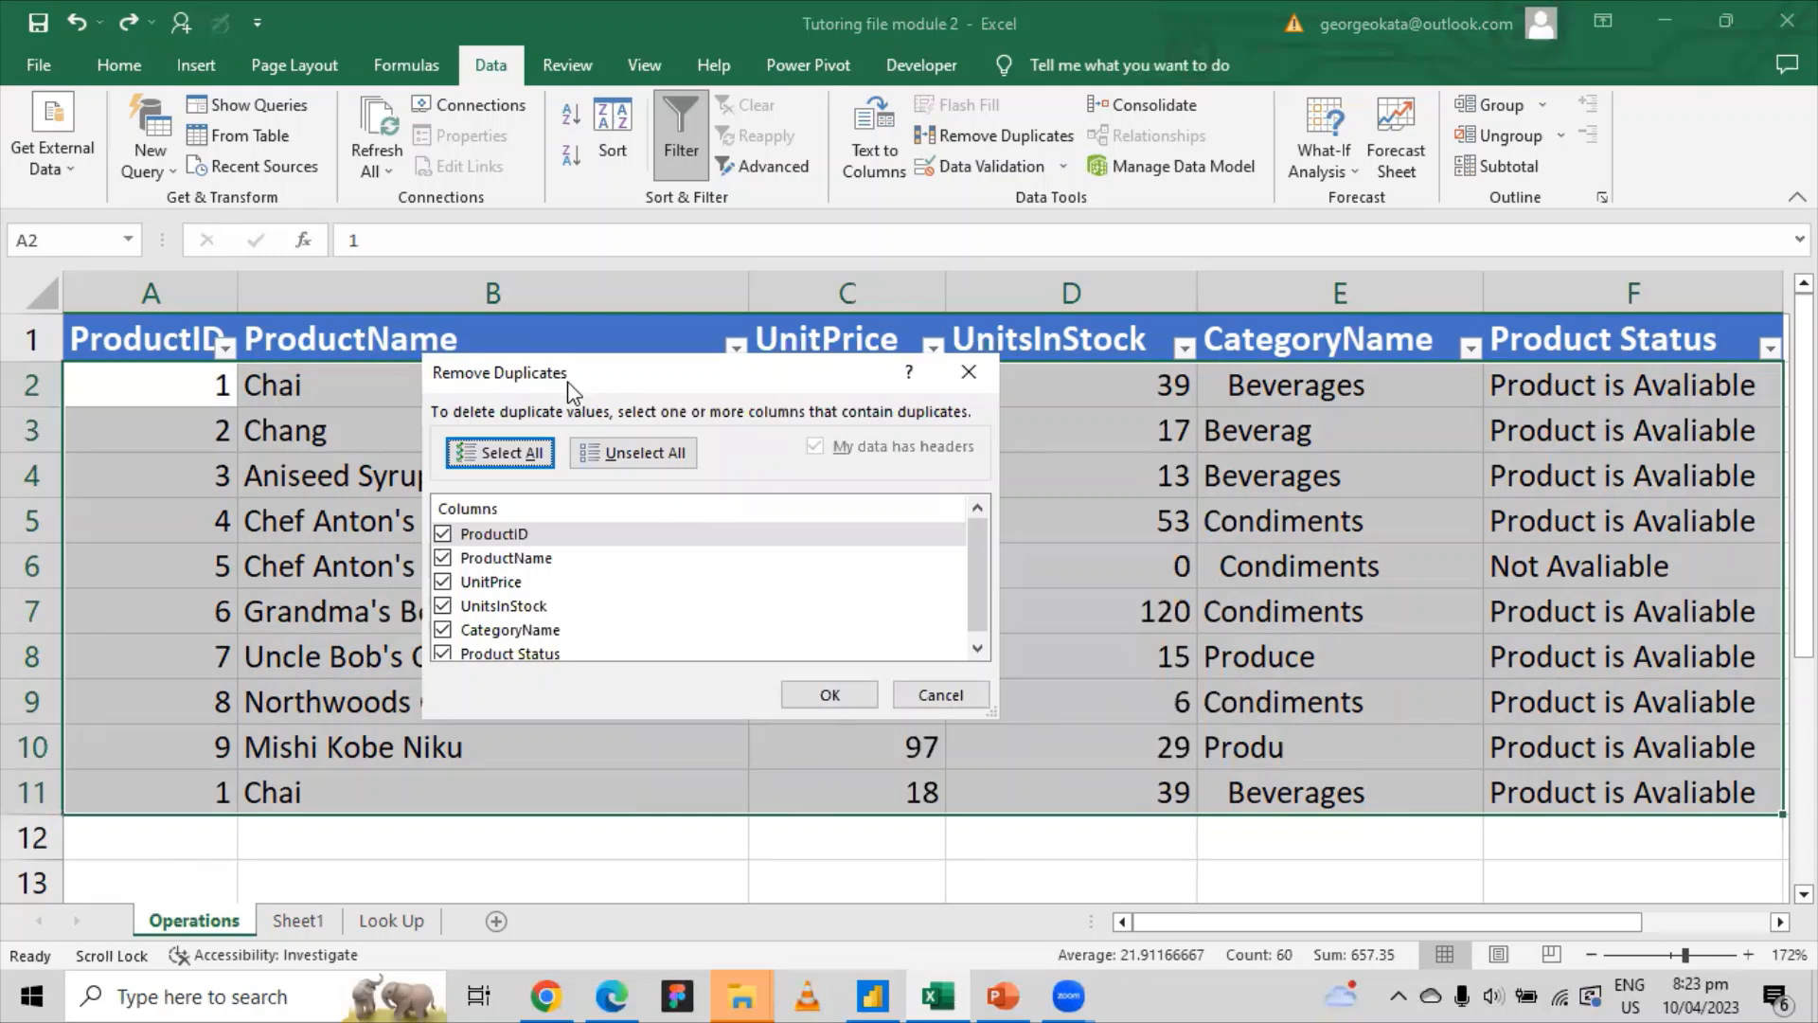
{"action": "left_click_drag", "start_coordinate": [571, 391], "coordinate": [727, 600]}
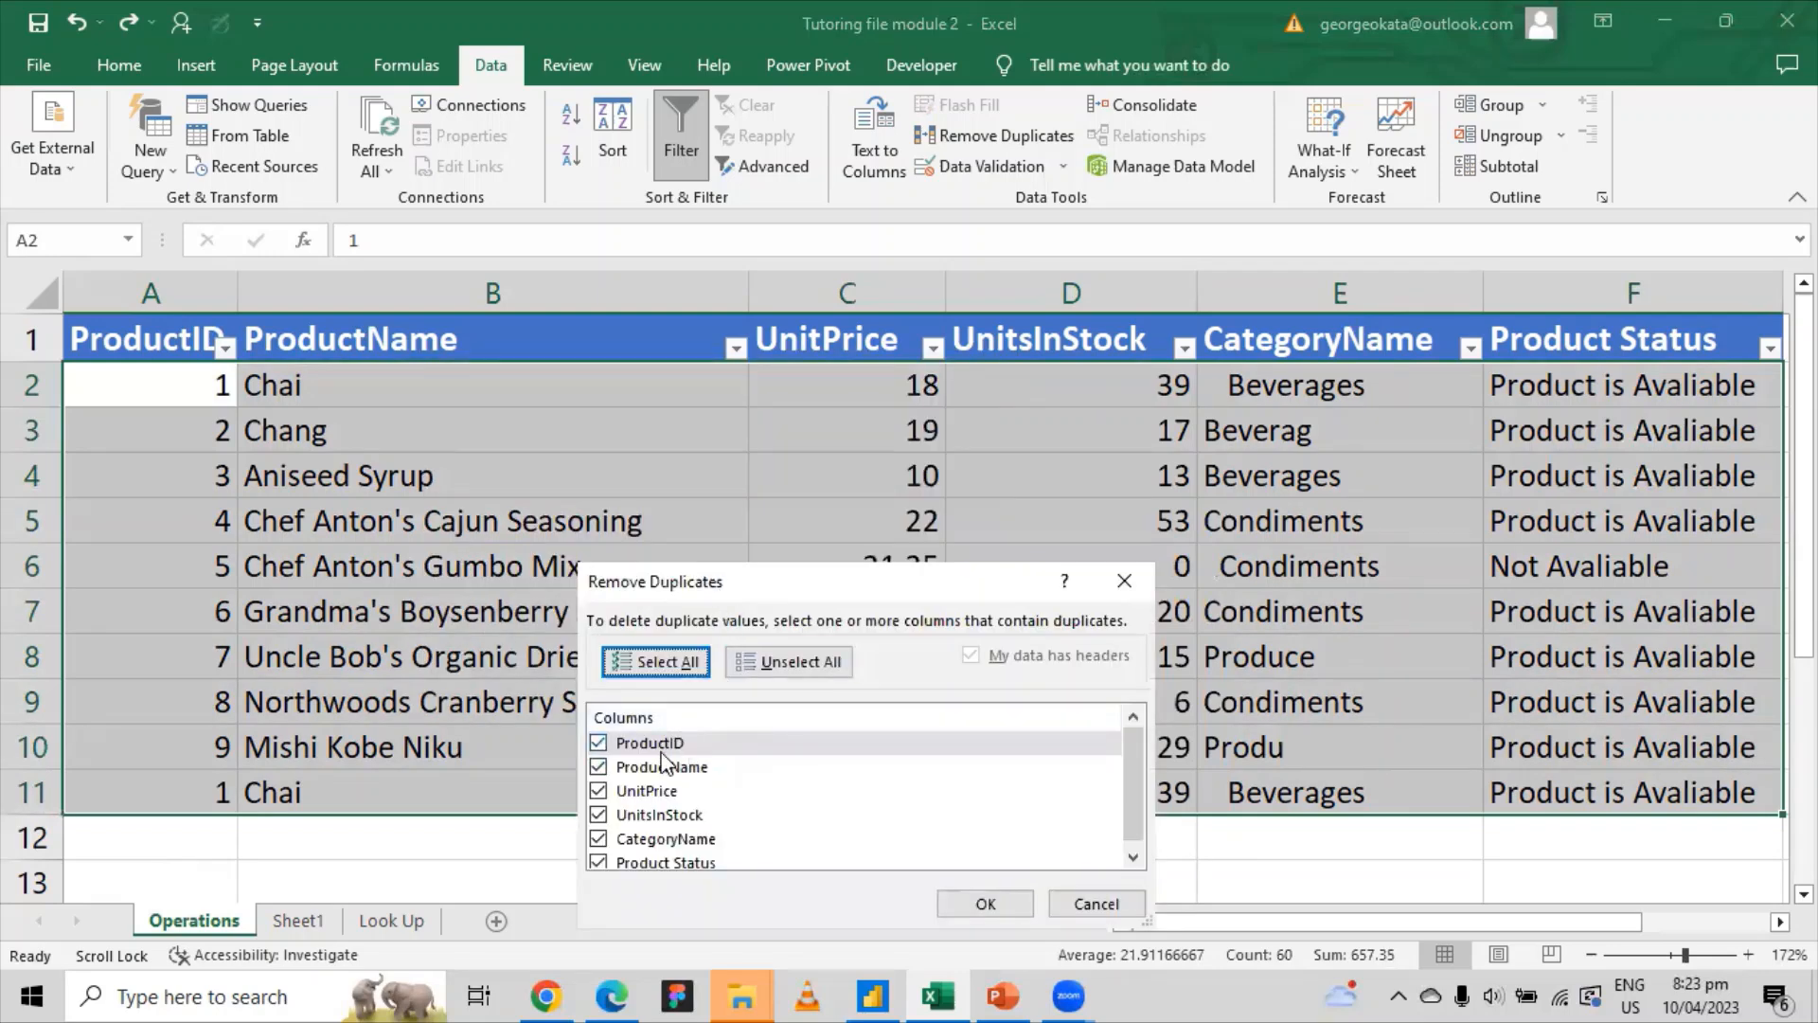
{"action": "scroll", "coordinate": [672, 781], "scroll_direction": "down", "scroll_amount": 1}
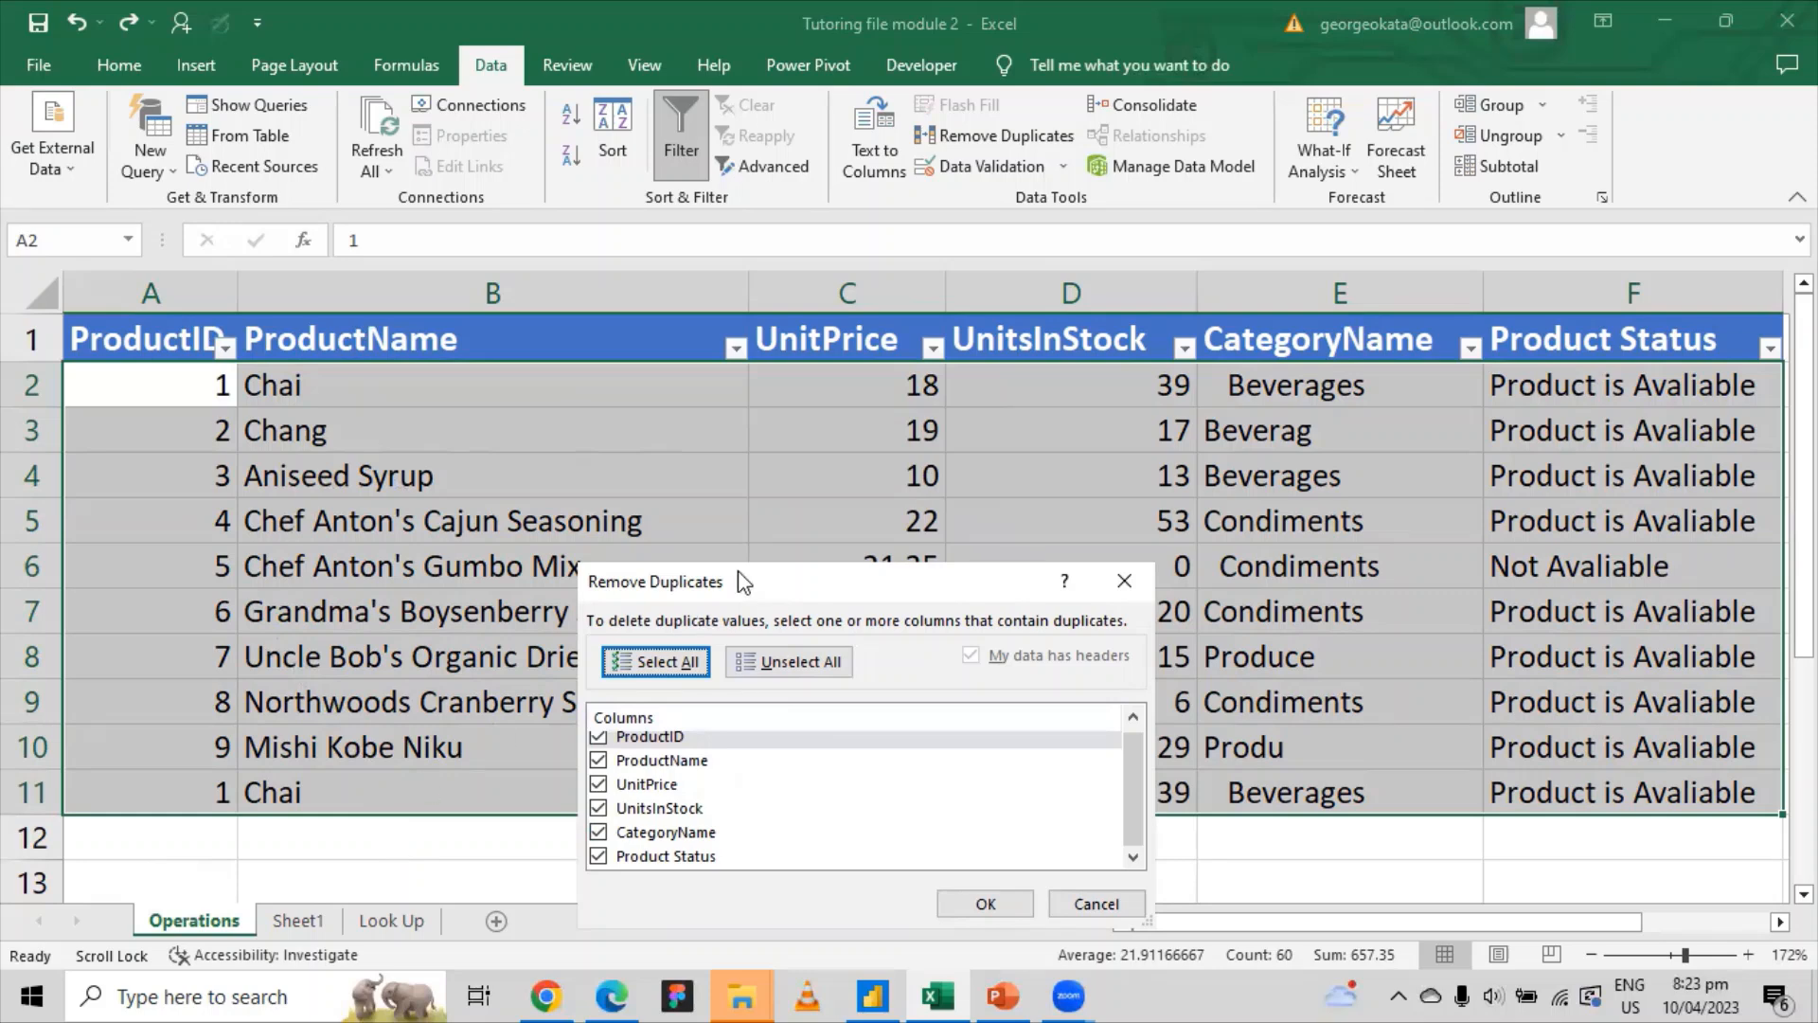
{"action": "left_click_drag", "start_coordinate": [754, 572], "coordinate": [458, 326]}
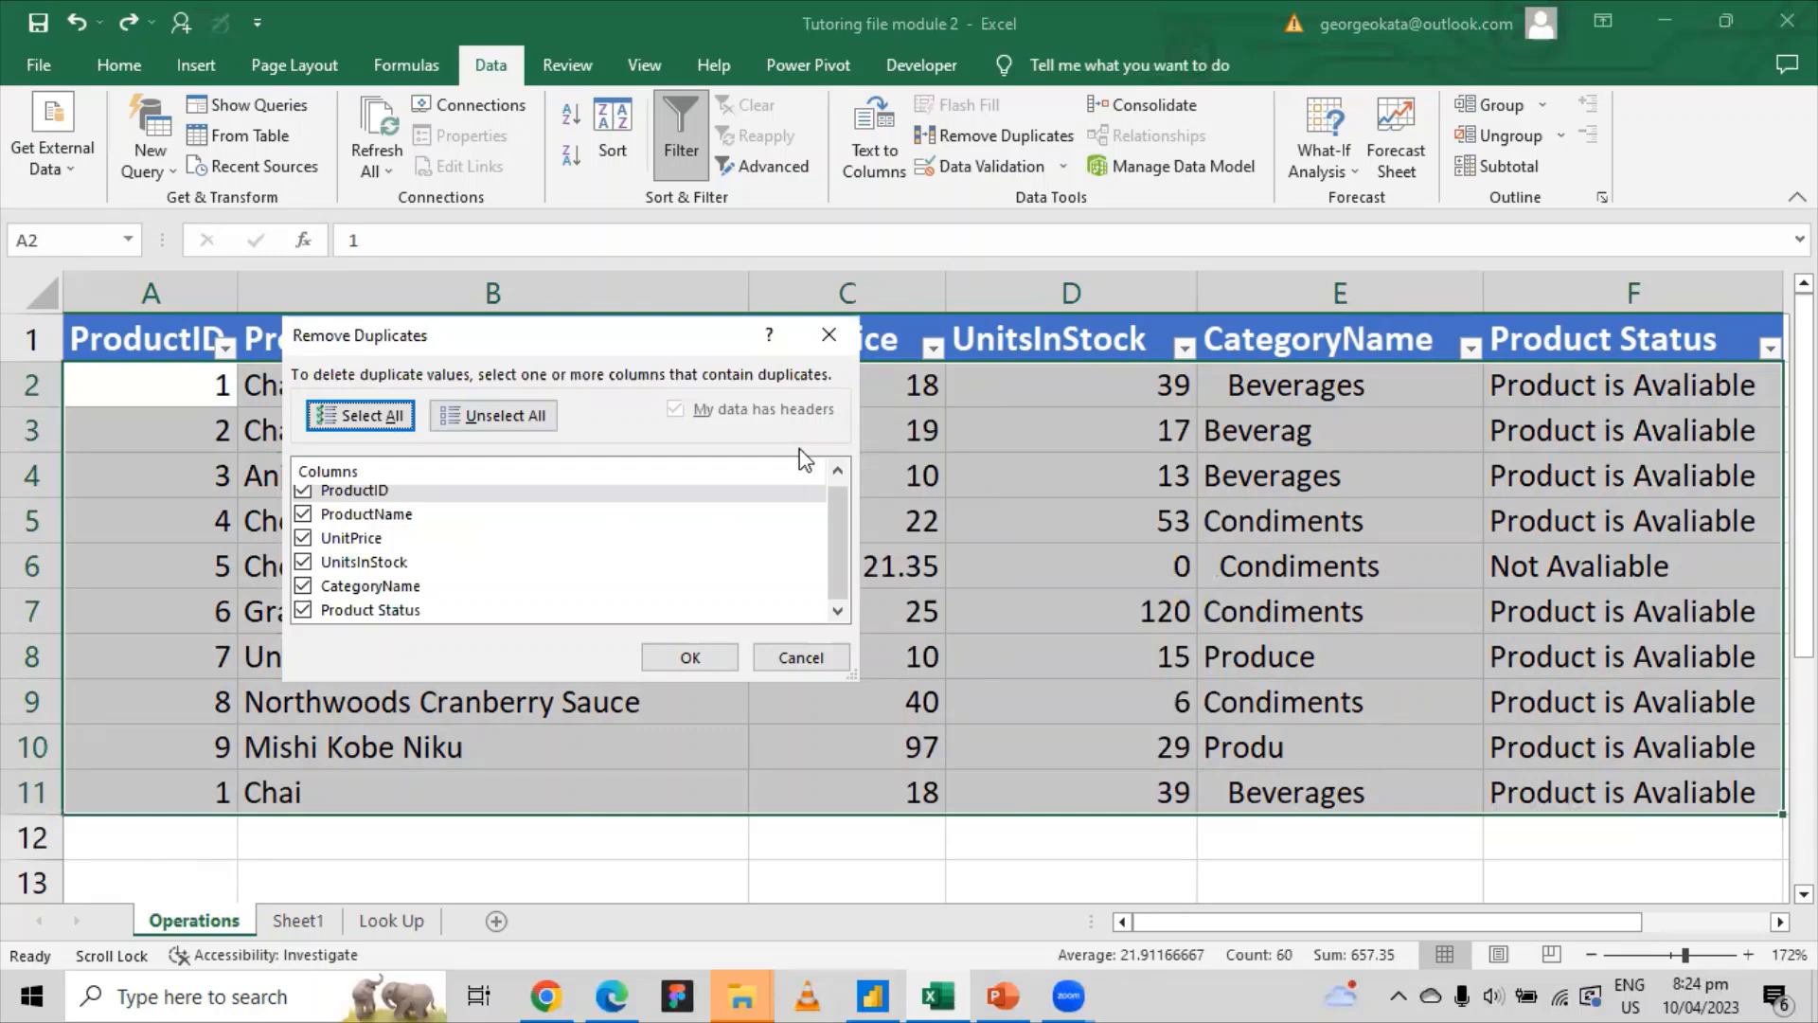
{"action": "left_click_drag", "start_coordinate": [528, 349], "coordinate": [975, 497]}
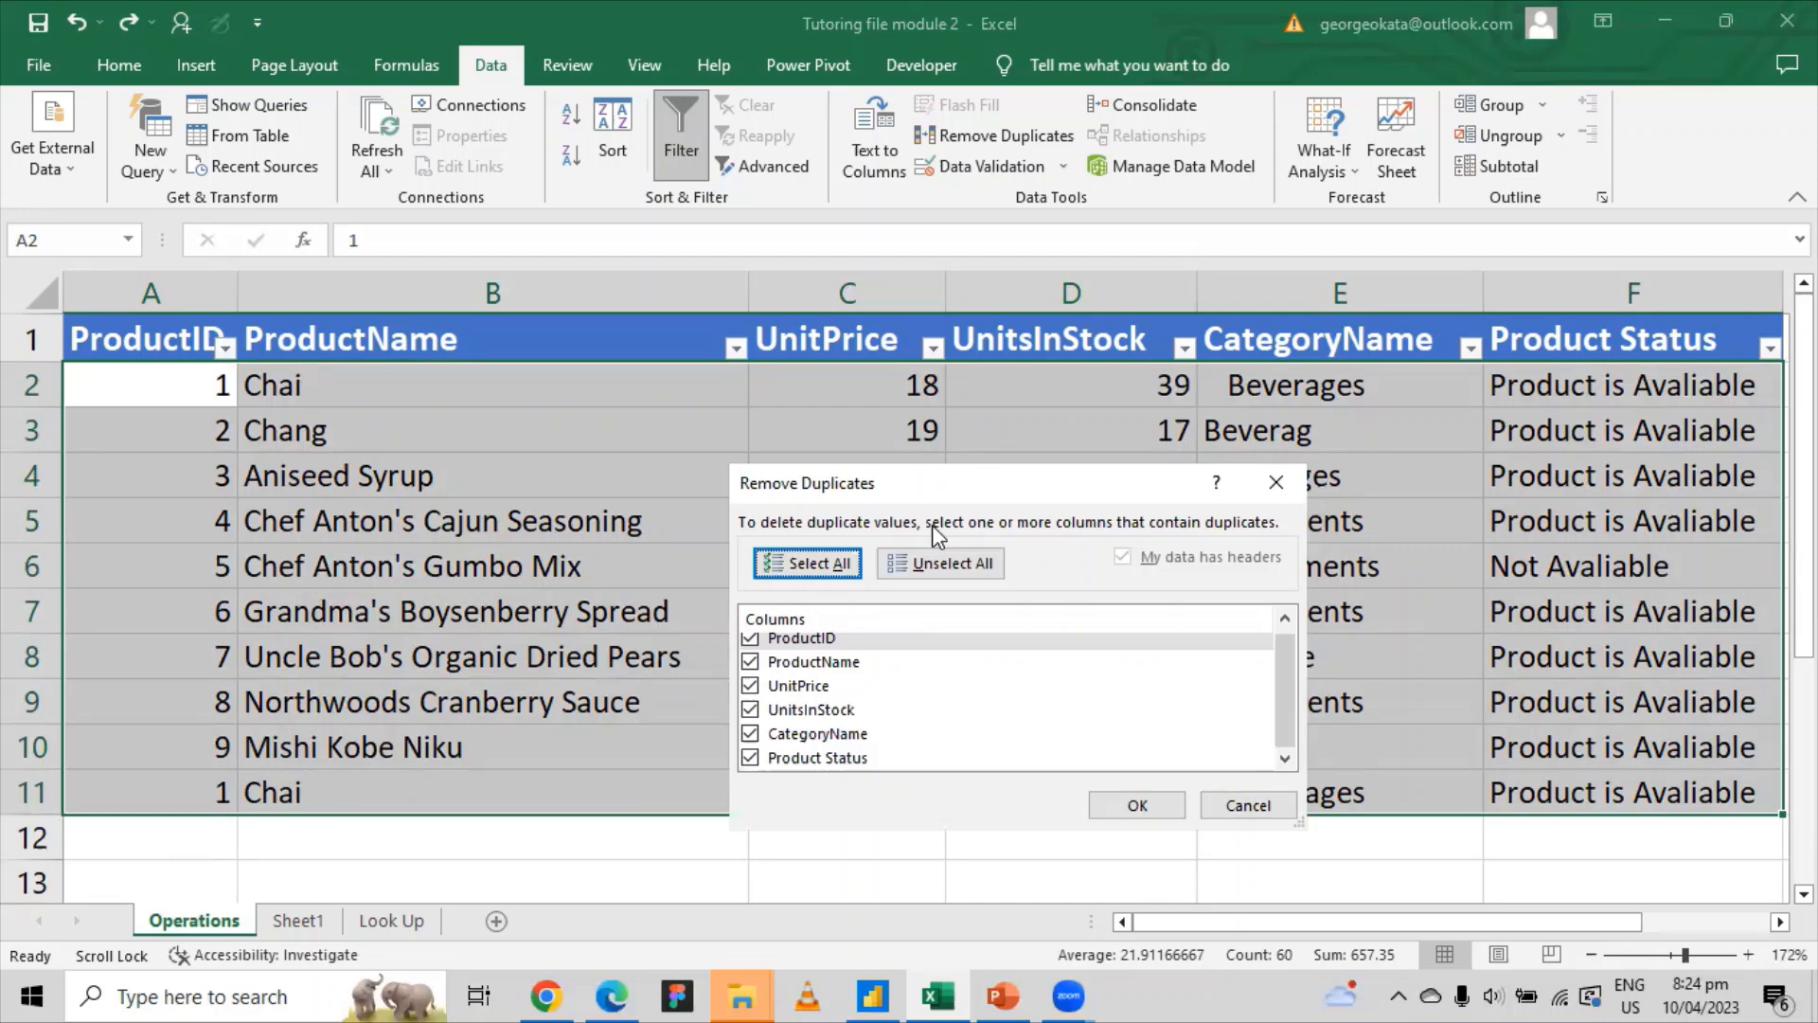
{"action": "left_click", "coordinate": [1147, 807]}
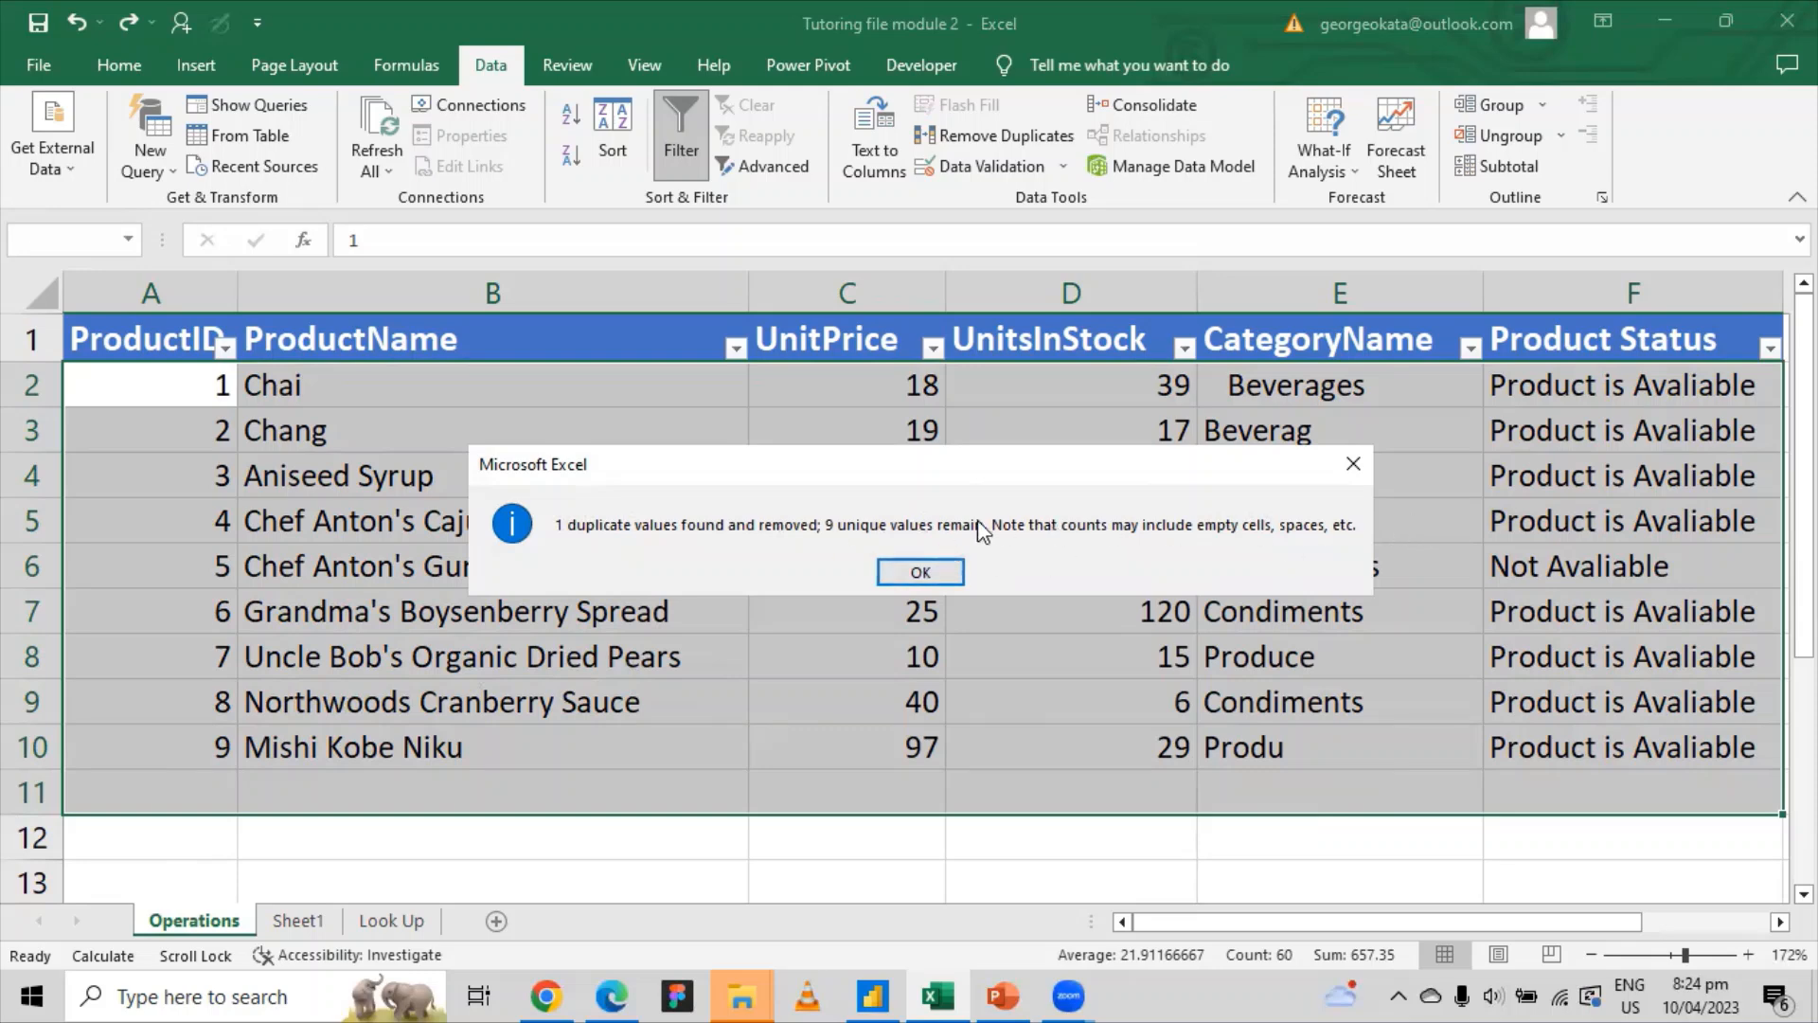
Step: Dismiss the 1-duplicate-removed summary, deselect the table, and show the CategoryName filter values
{"action": "left_click", "coordinate": [921, 571]}
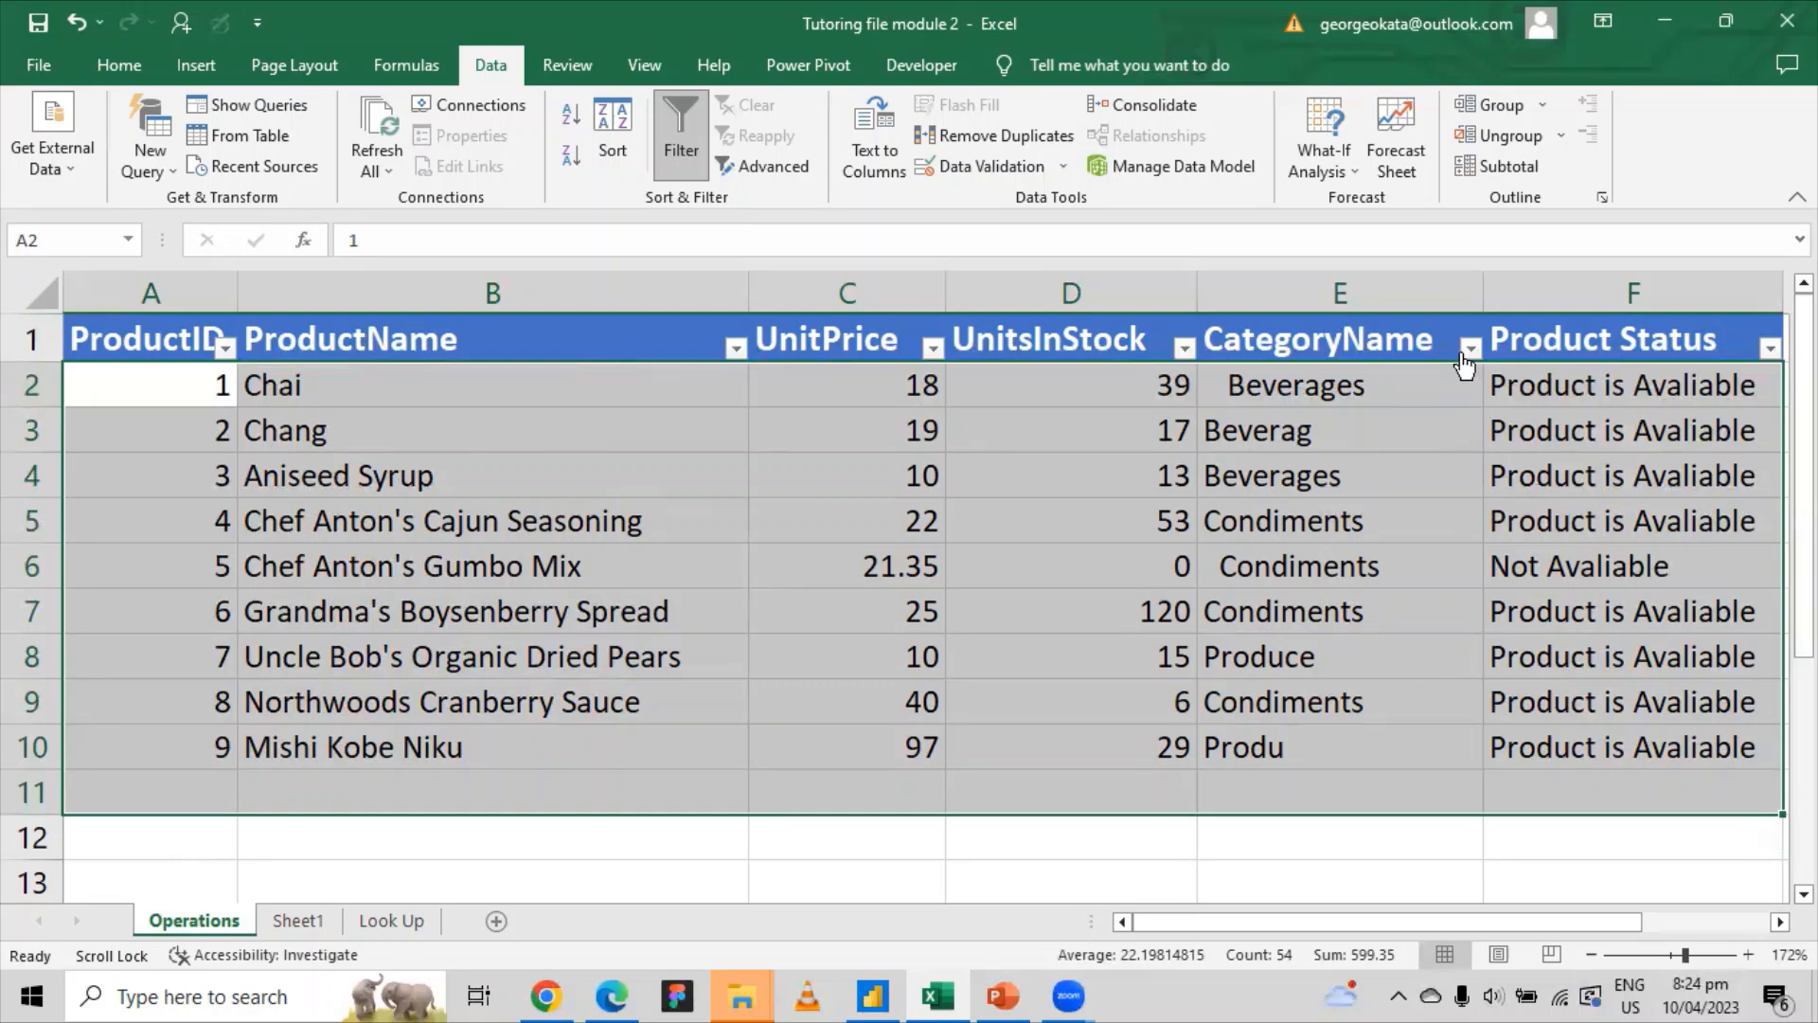
{"action": "left_click", "coordinate": [1086, 644]}
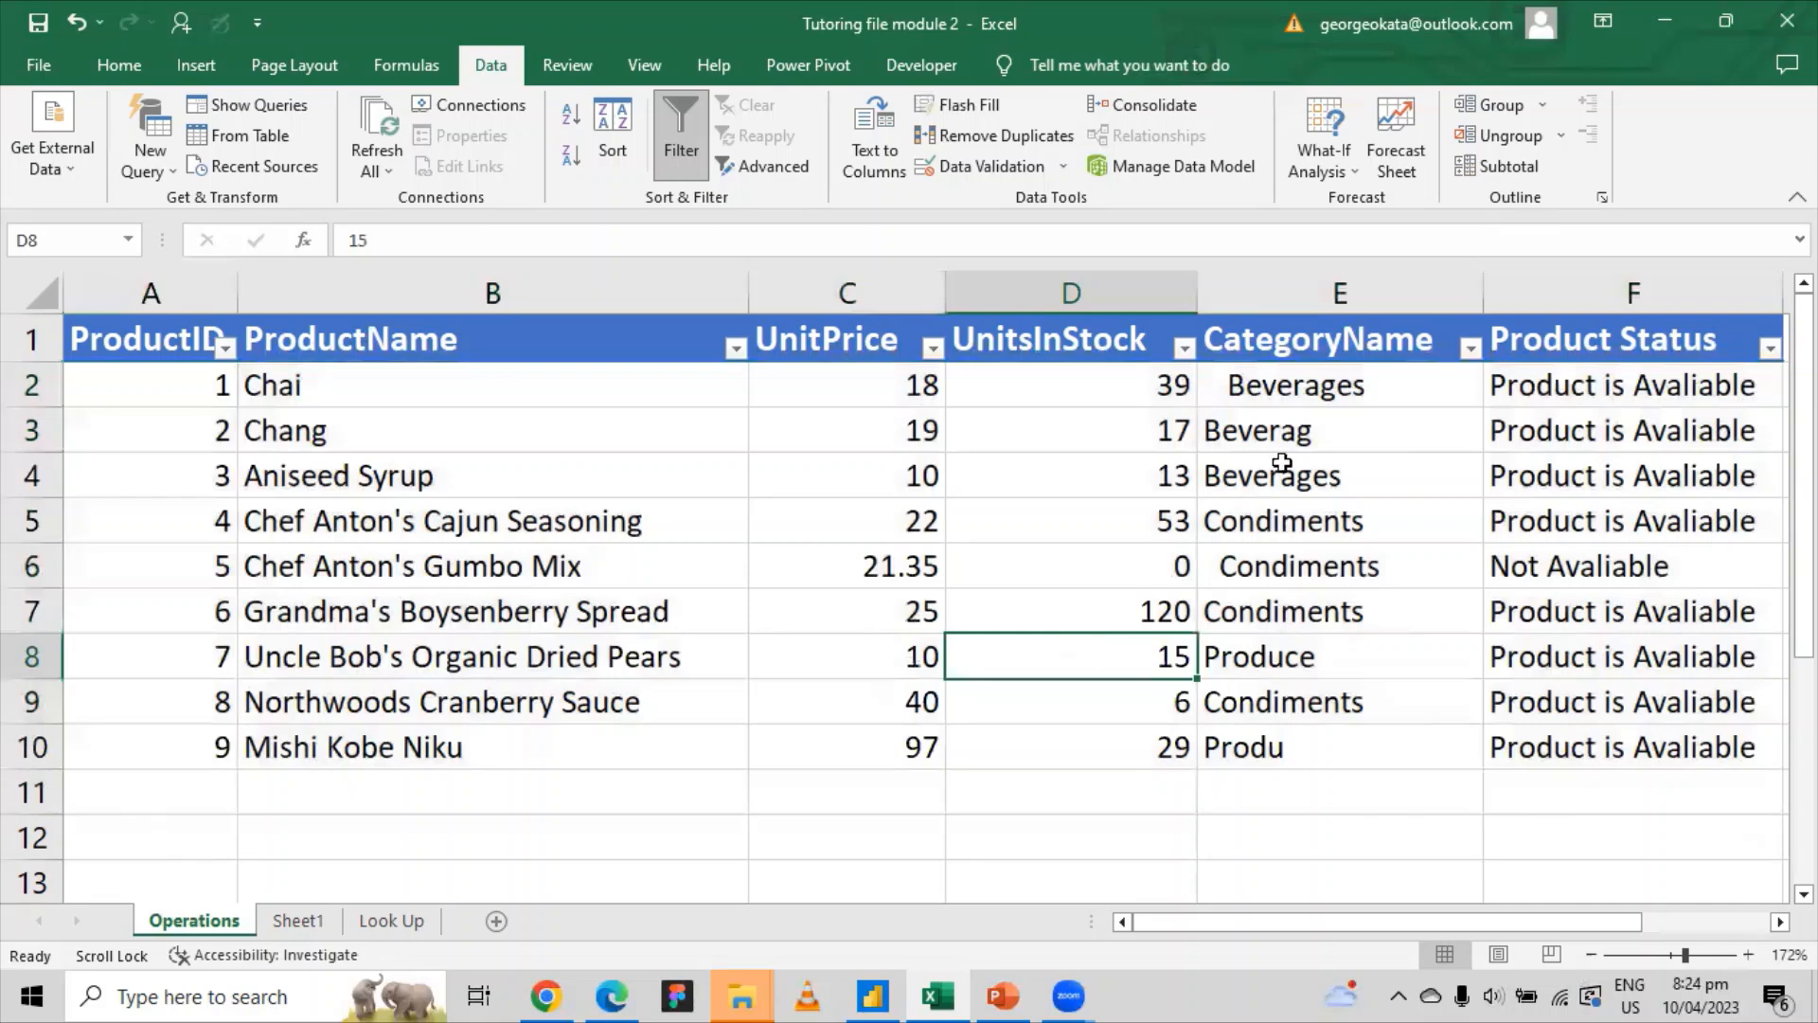
{"action": "left_click", "coordinate": [1470, 349]}
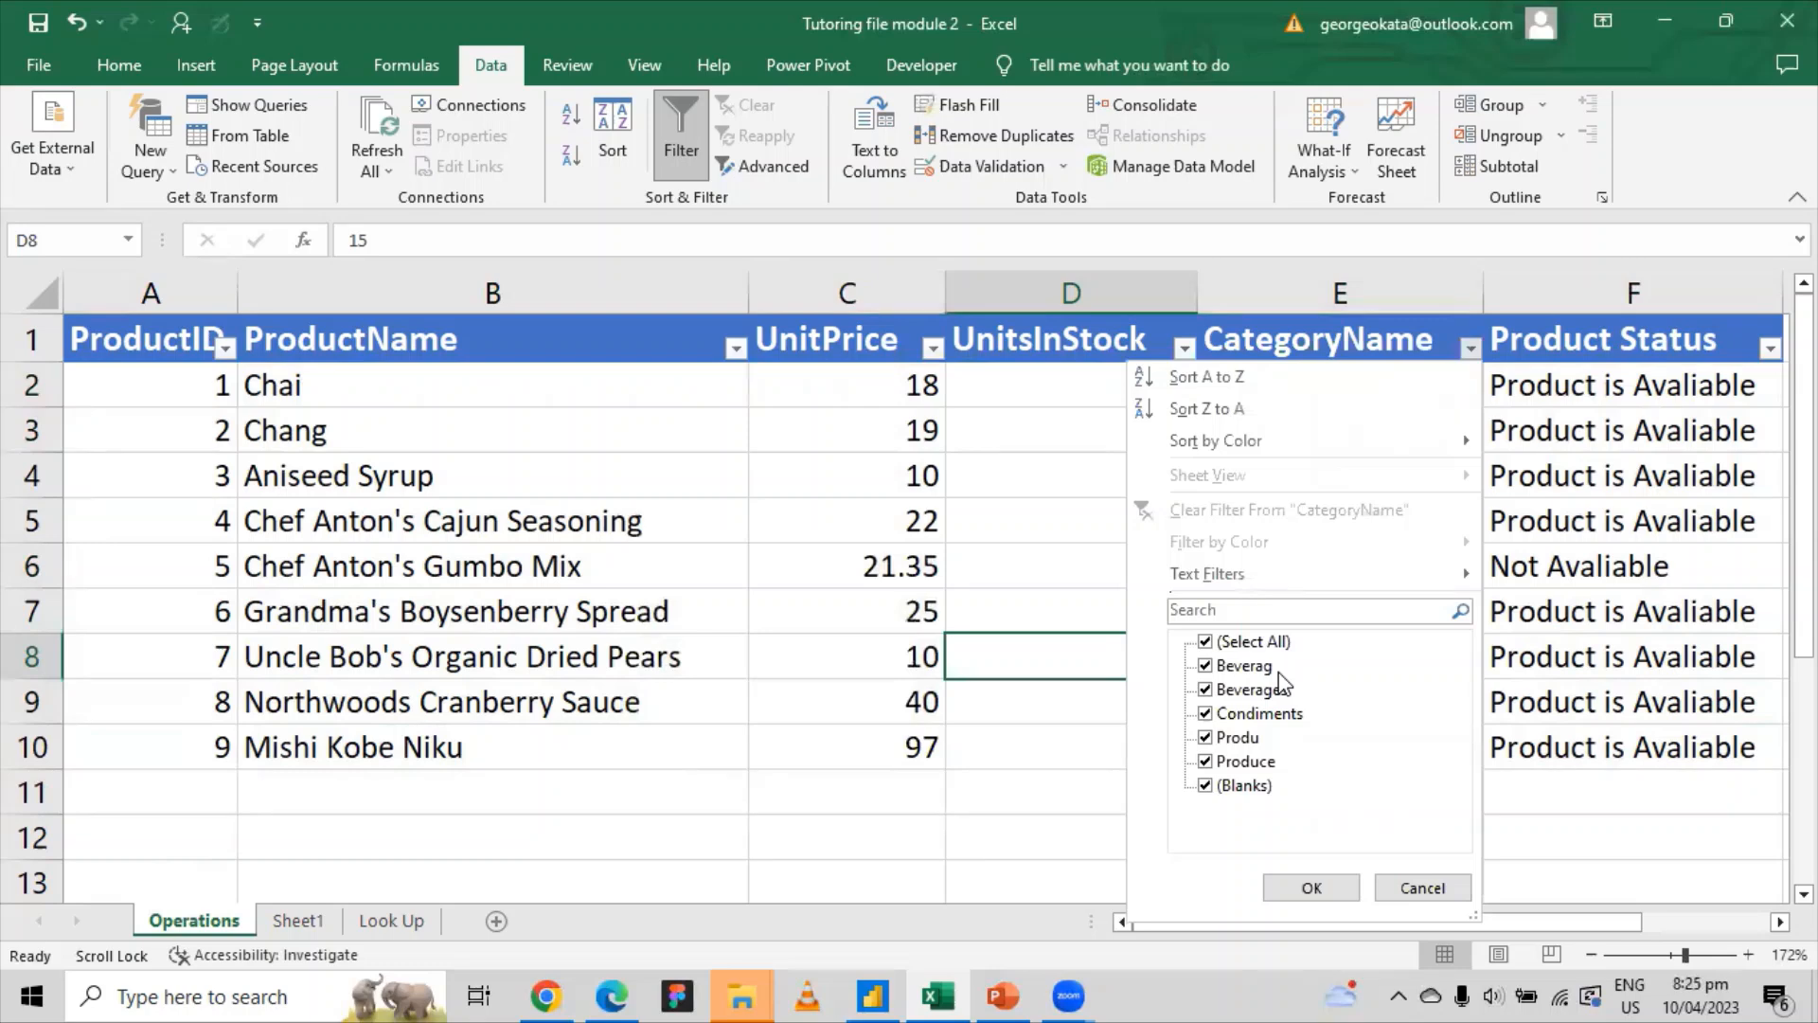
Step: Filter CategoryName to show only the misspelled Beverag rows
{"action": "left_click", "coordinate": [1207, 643]}
{"action": "left_click", "coordinate": [1210, 666]}
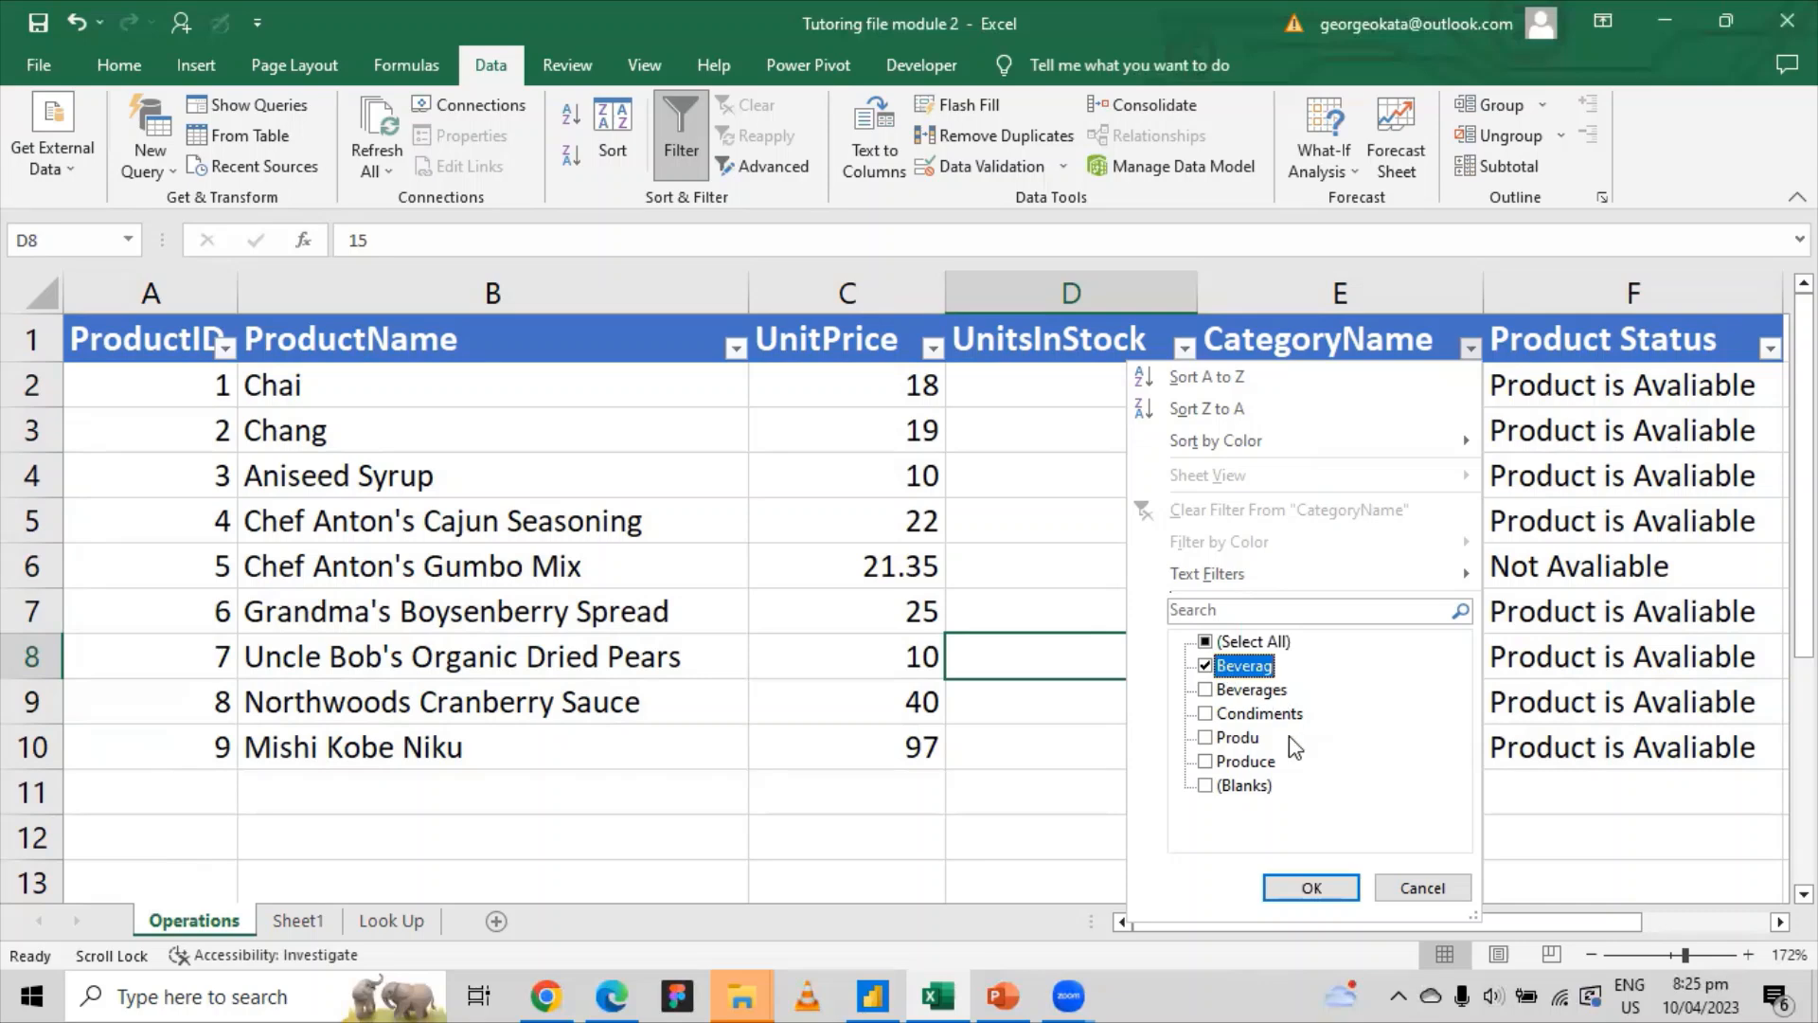
{"action": "left_click", "coordinate": [1309, 887]}
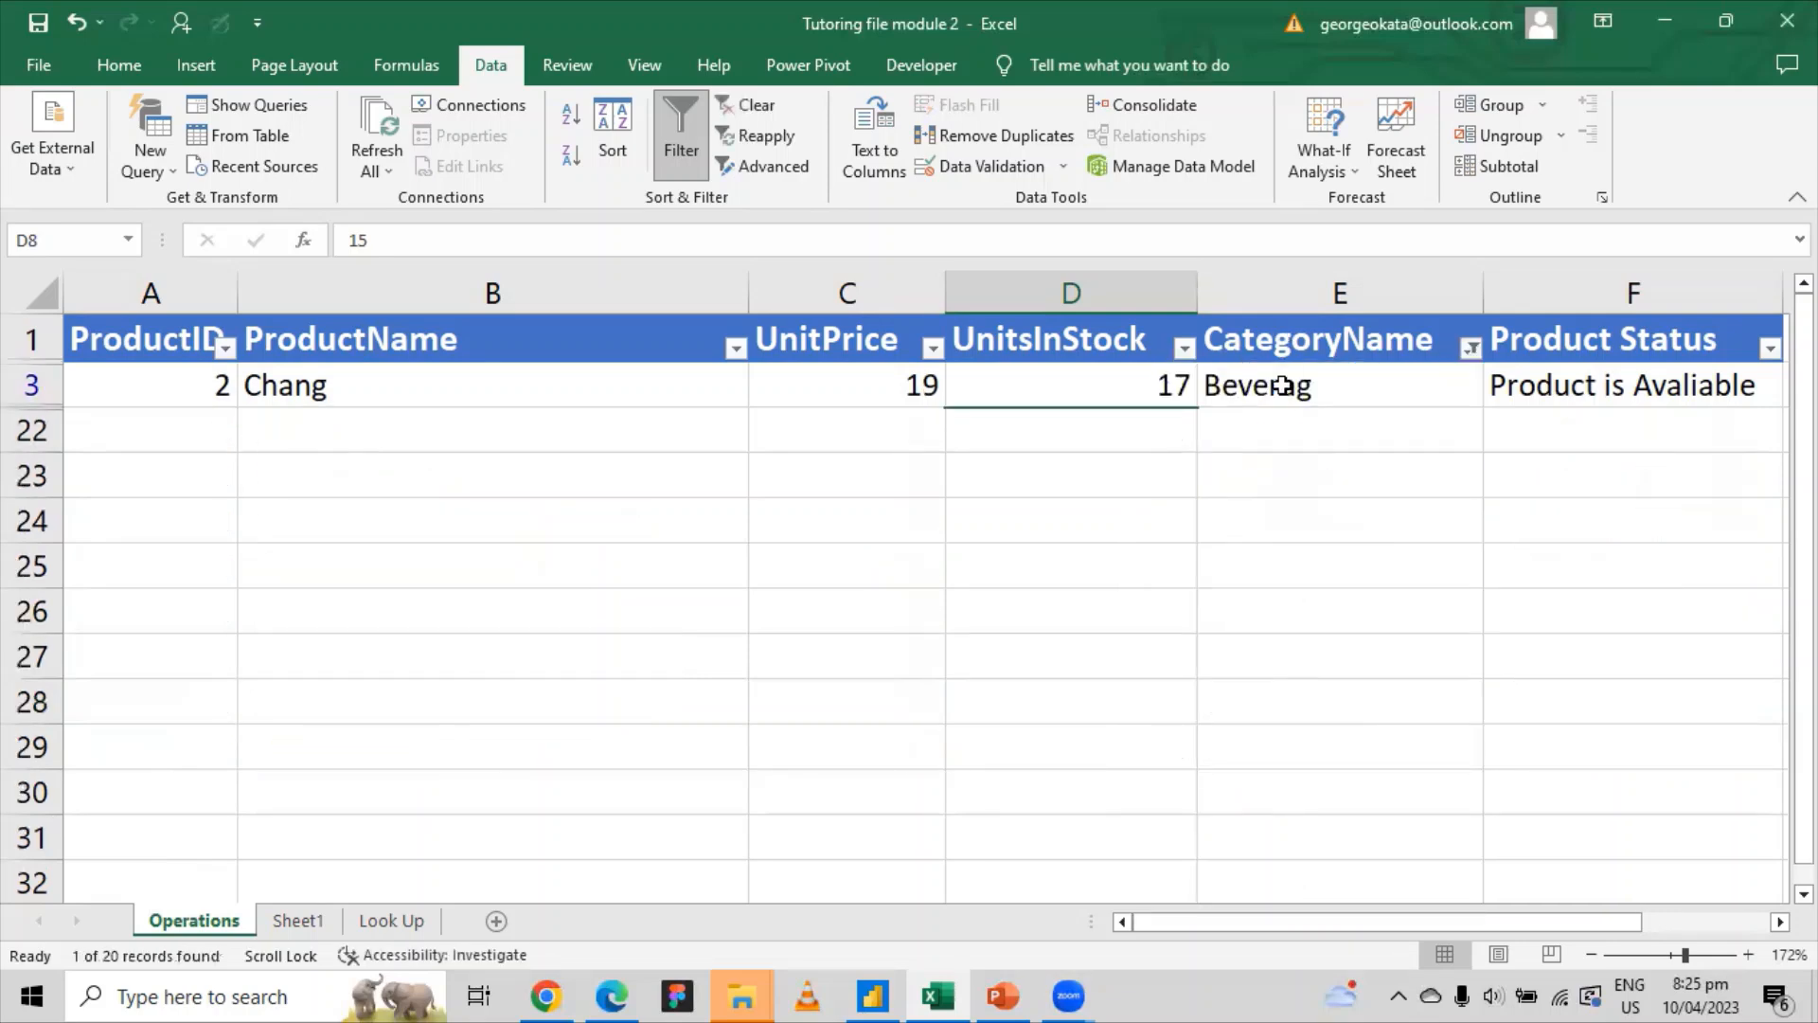
Step: Clear the CategoryName filter and close the list without changes
{"action": "left_click", "coordinate": [1471, 348]}
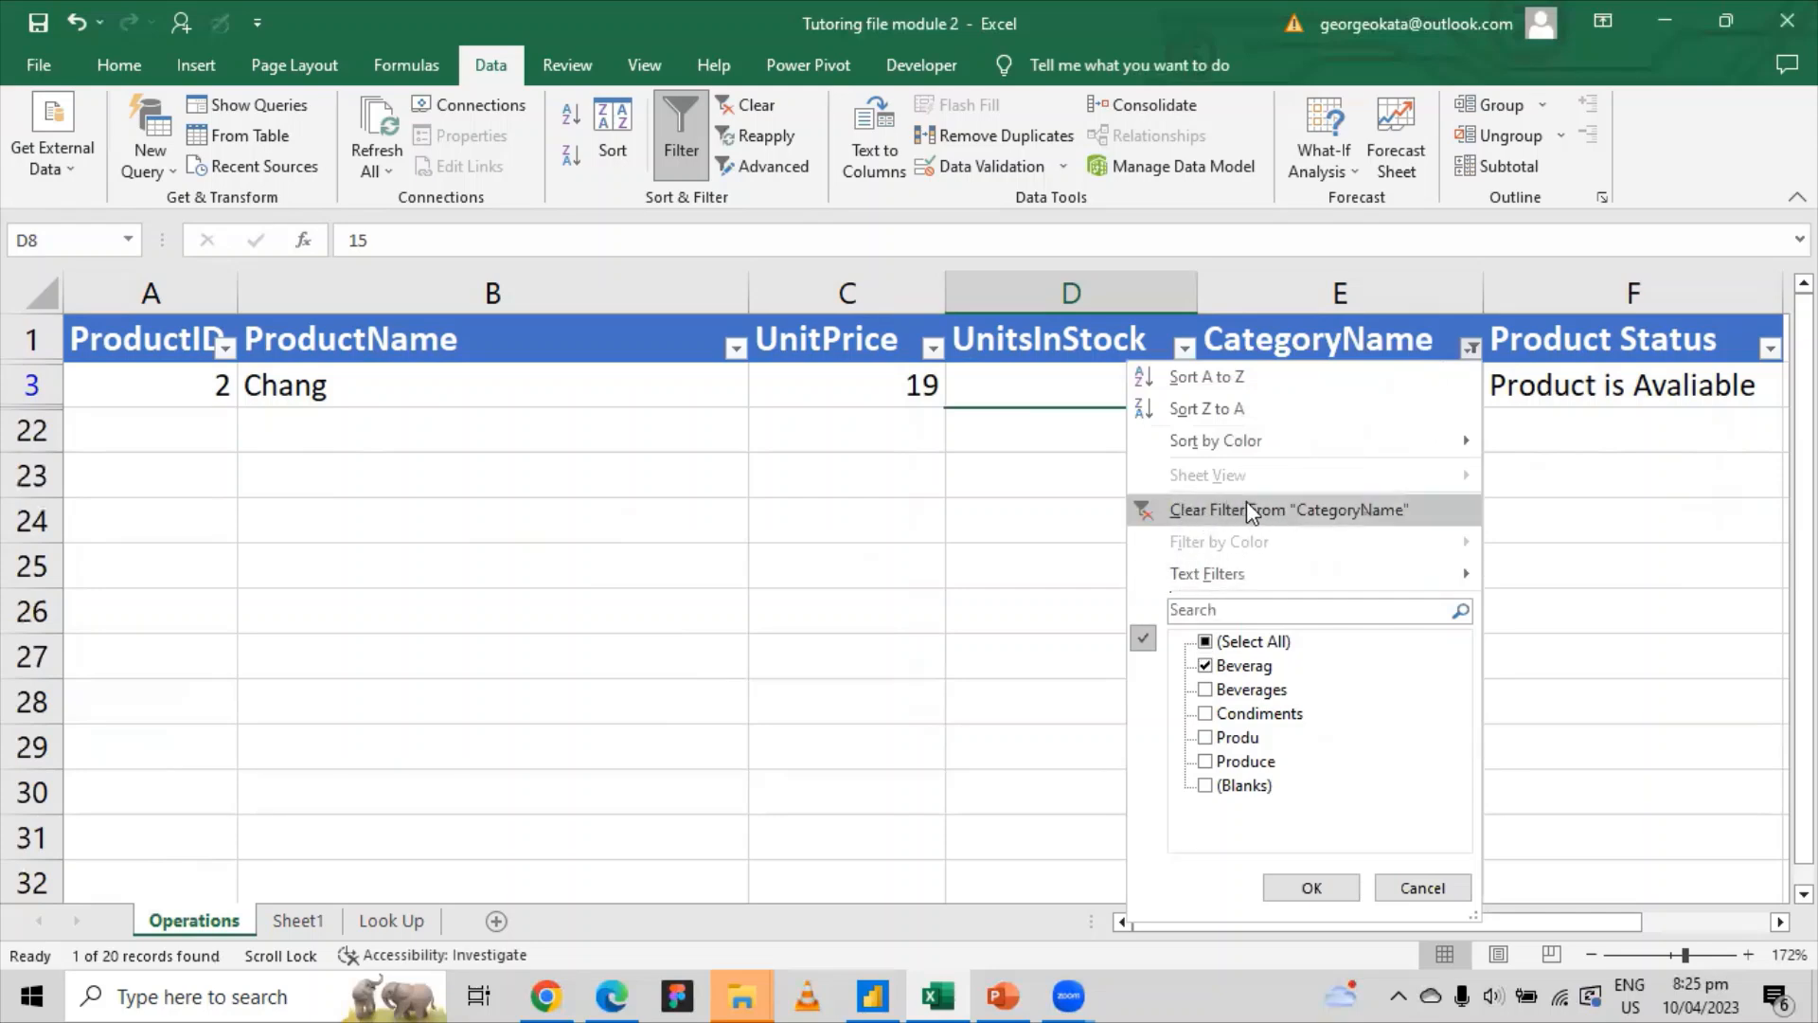
{"action": "left_click", "coordinate": [1270, 510]}
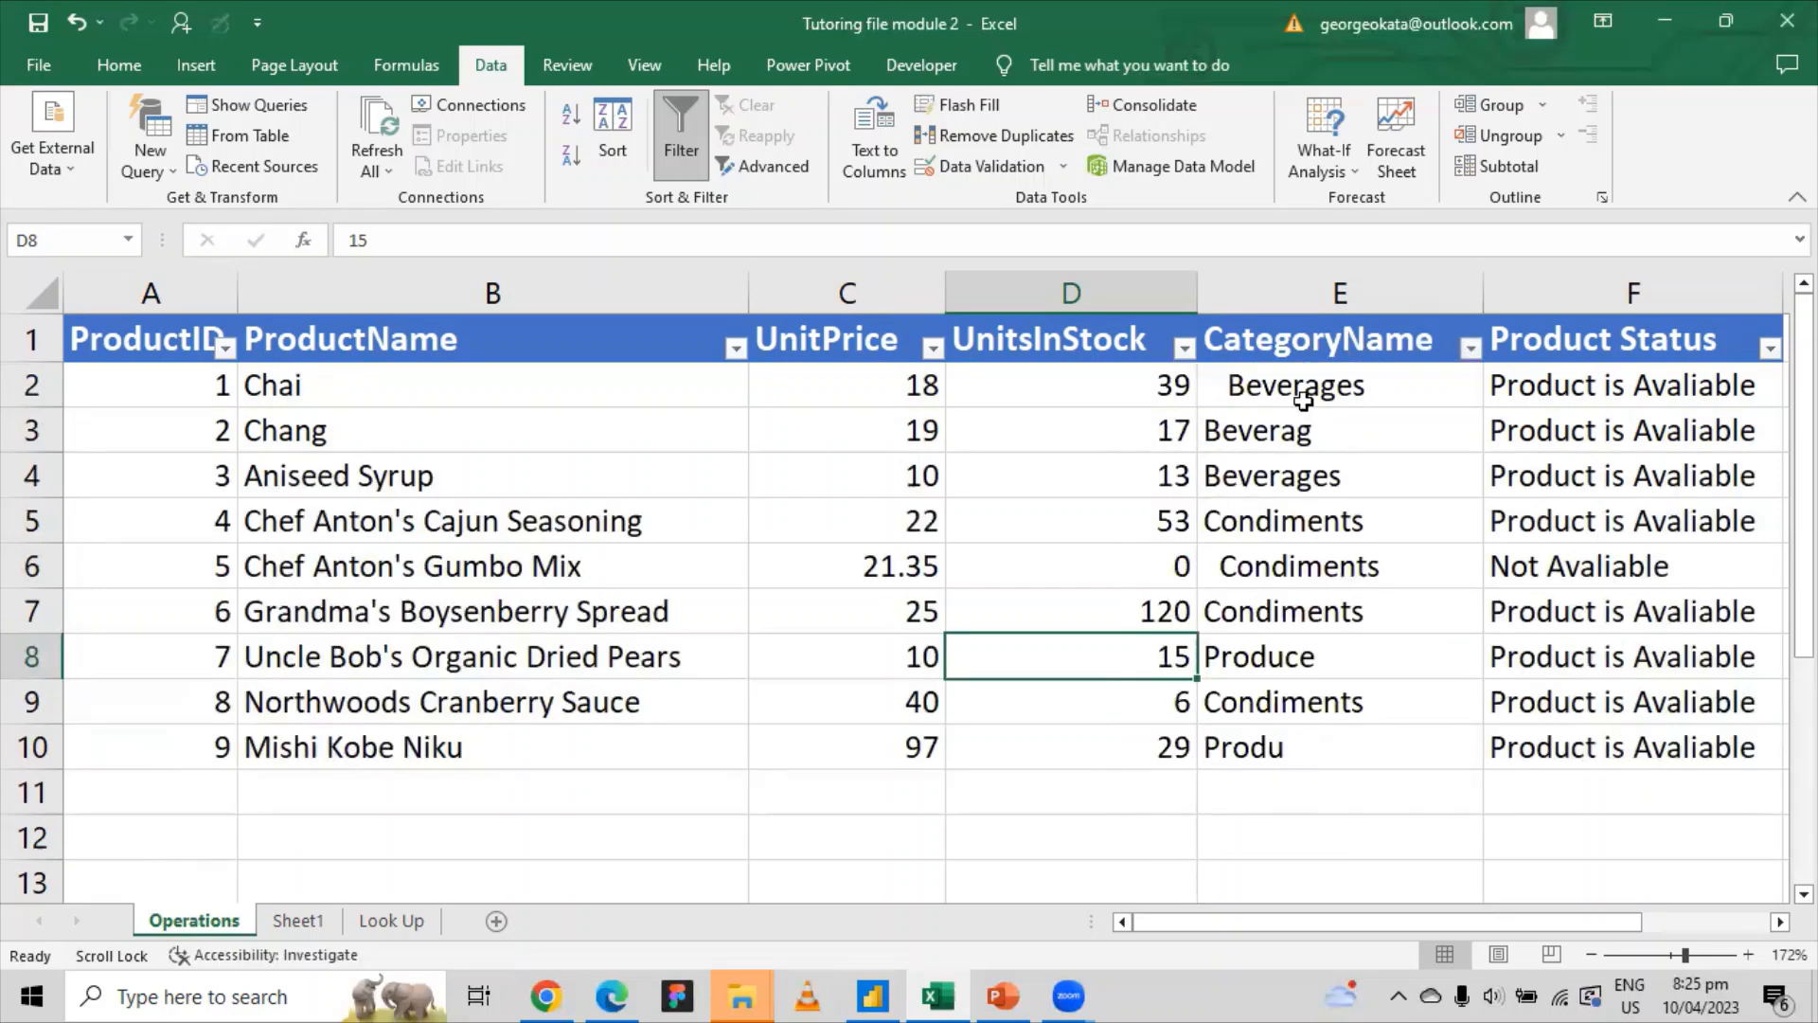
{"action": "left_click", "coordinate": [1471, 347]}
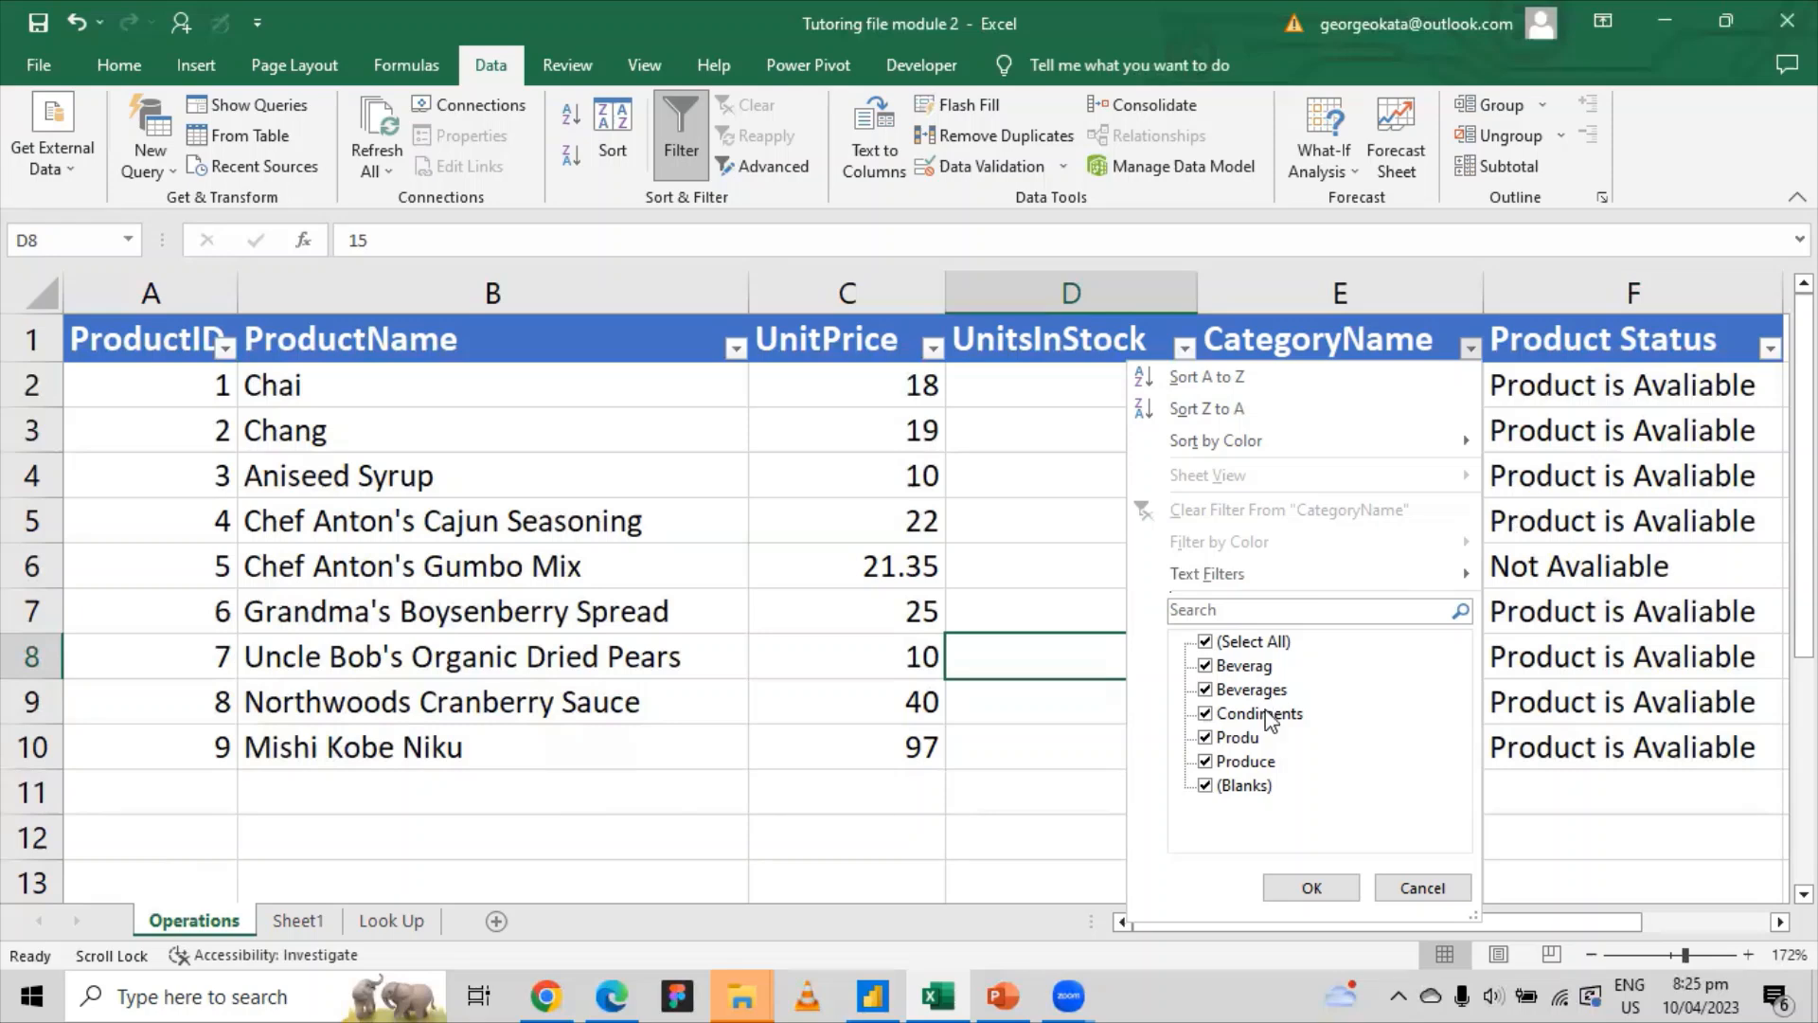
{"action": "left_click", "coordinate": [1423, 887]}
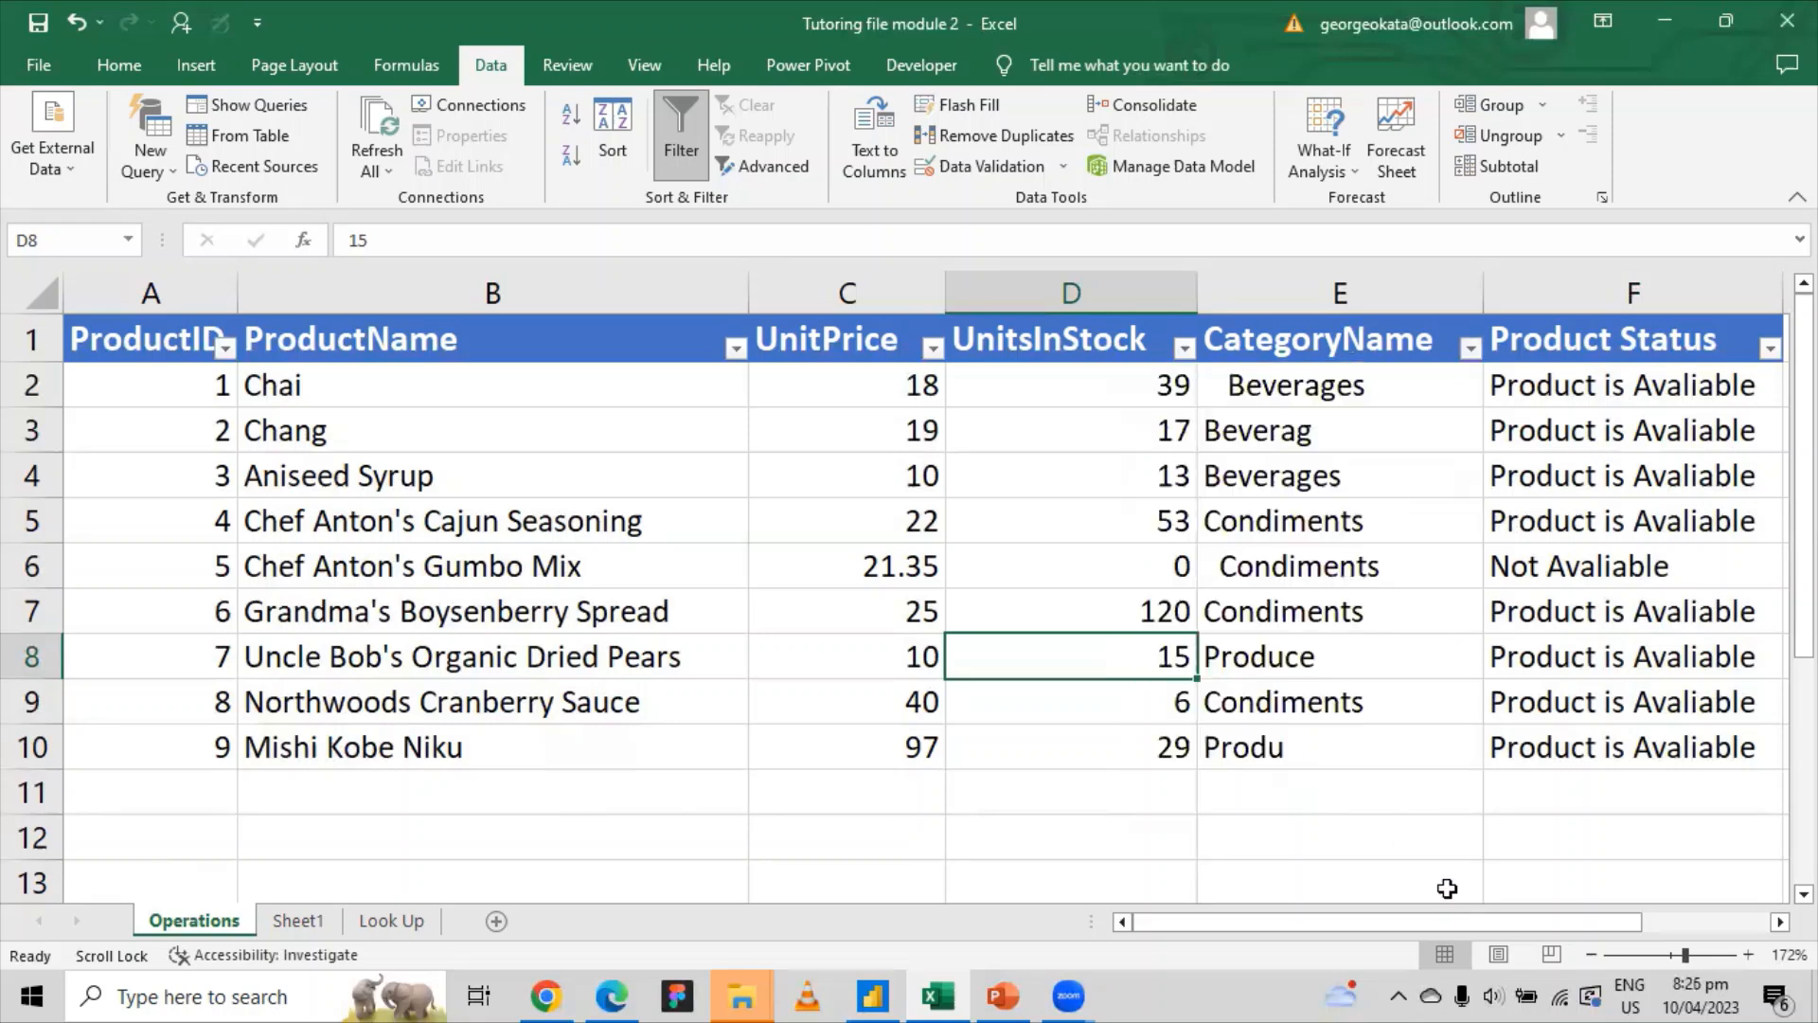
Step: Put the misspelled Beverag from E3 into Find what in Find and Replace
{"action": "left_click", "coordinate": [1311, 385]}
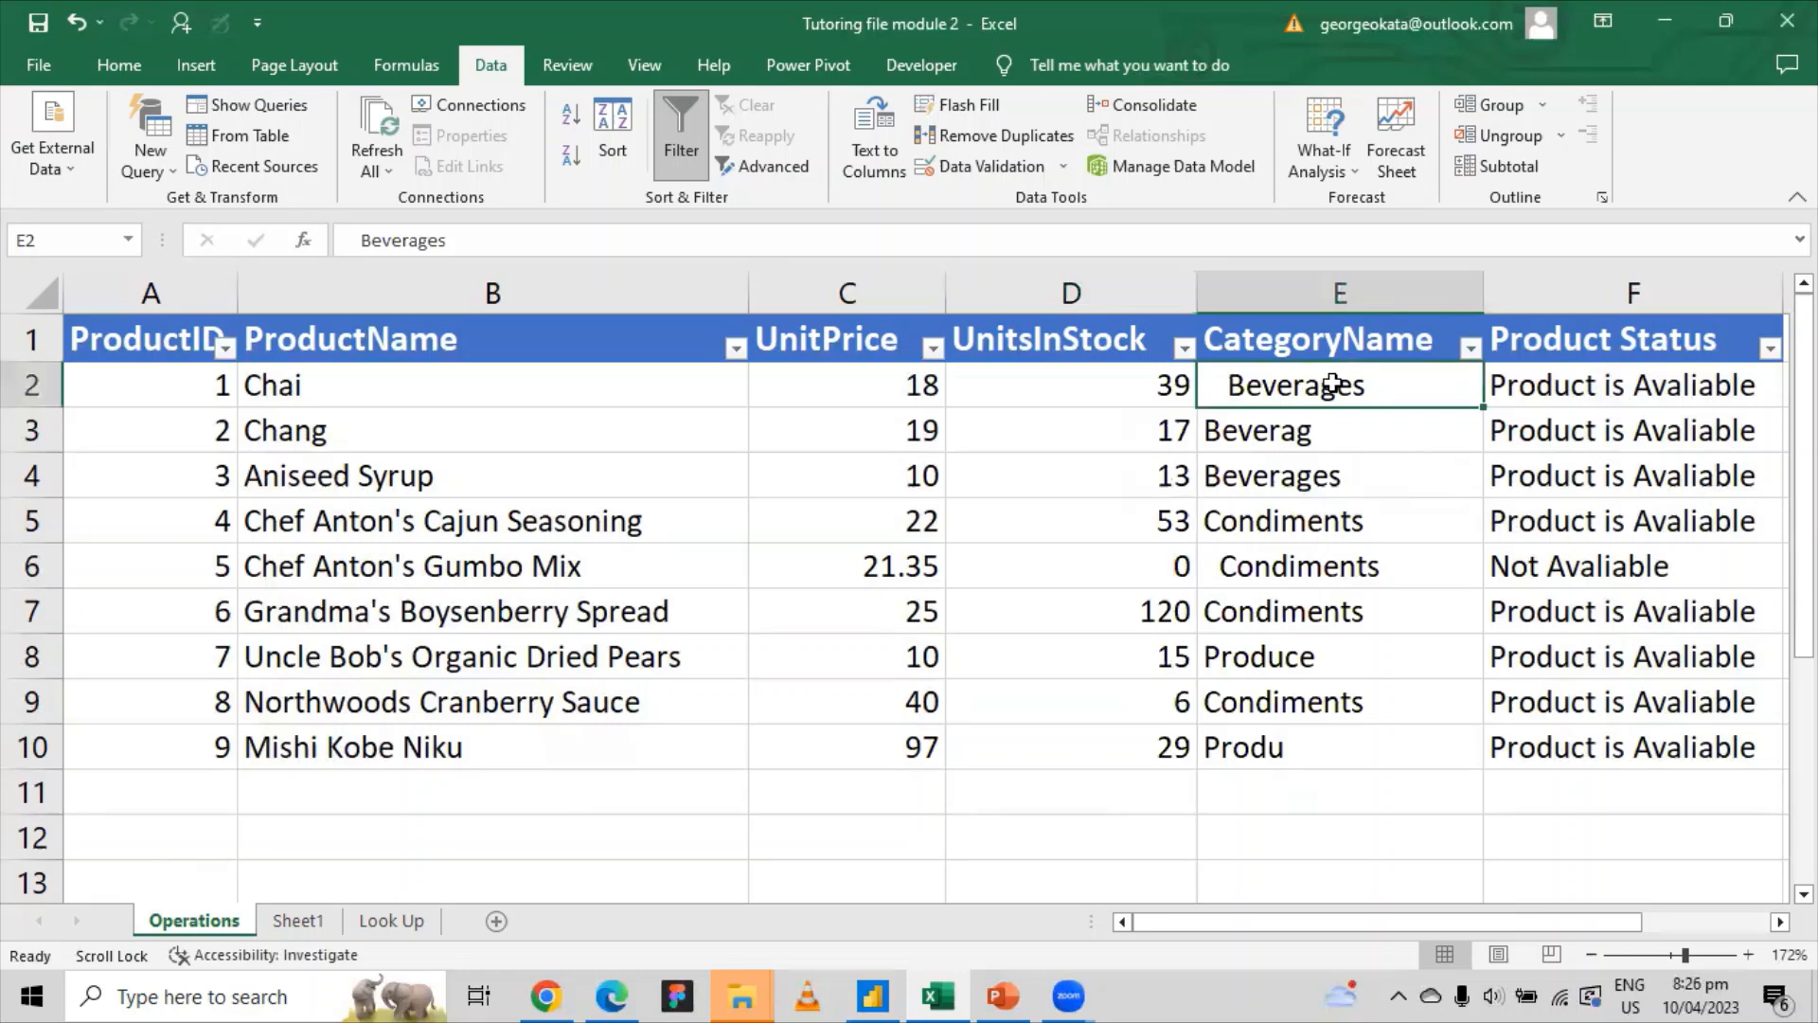
{"action": "right_click", "coordinate": [1333, 384]}
{"action": "left_click", "coordinate": [1397, 298]}
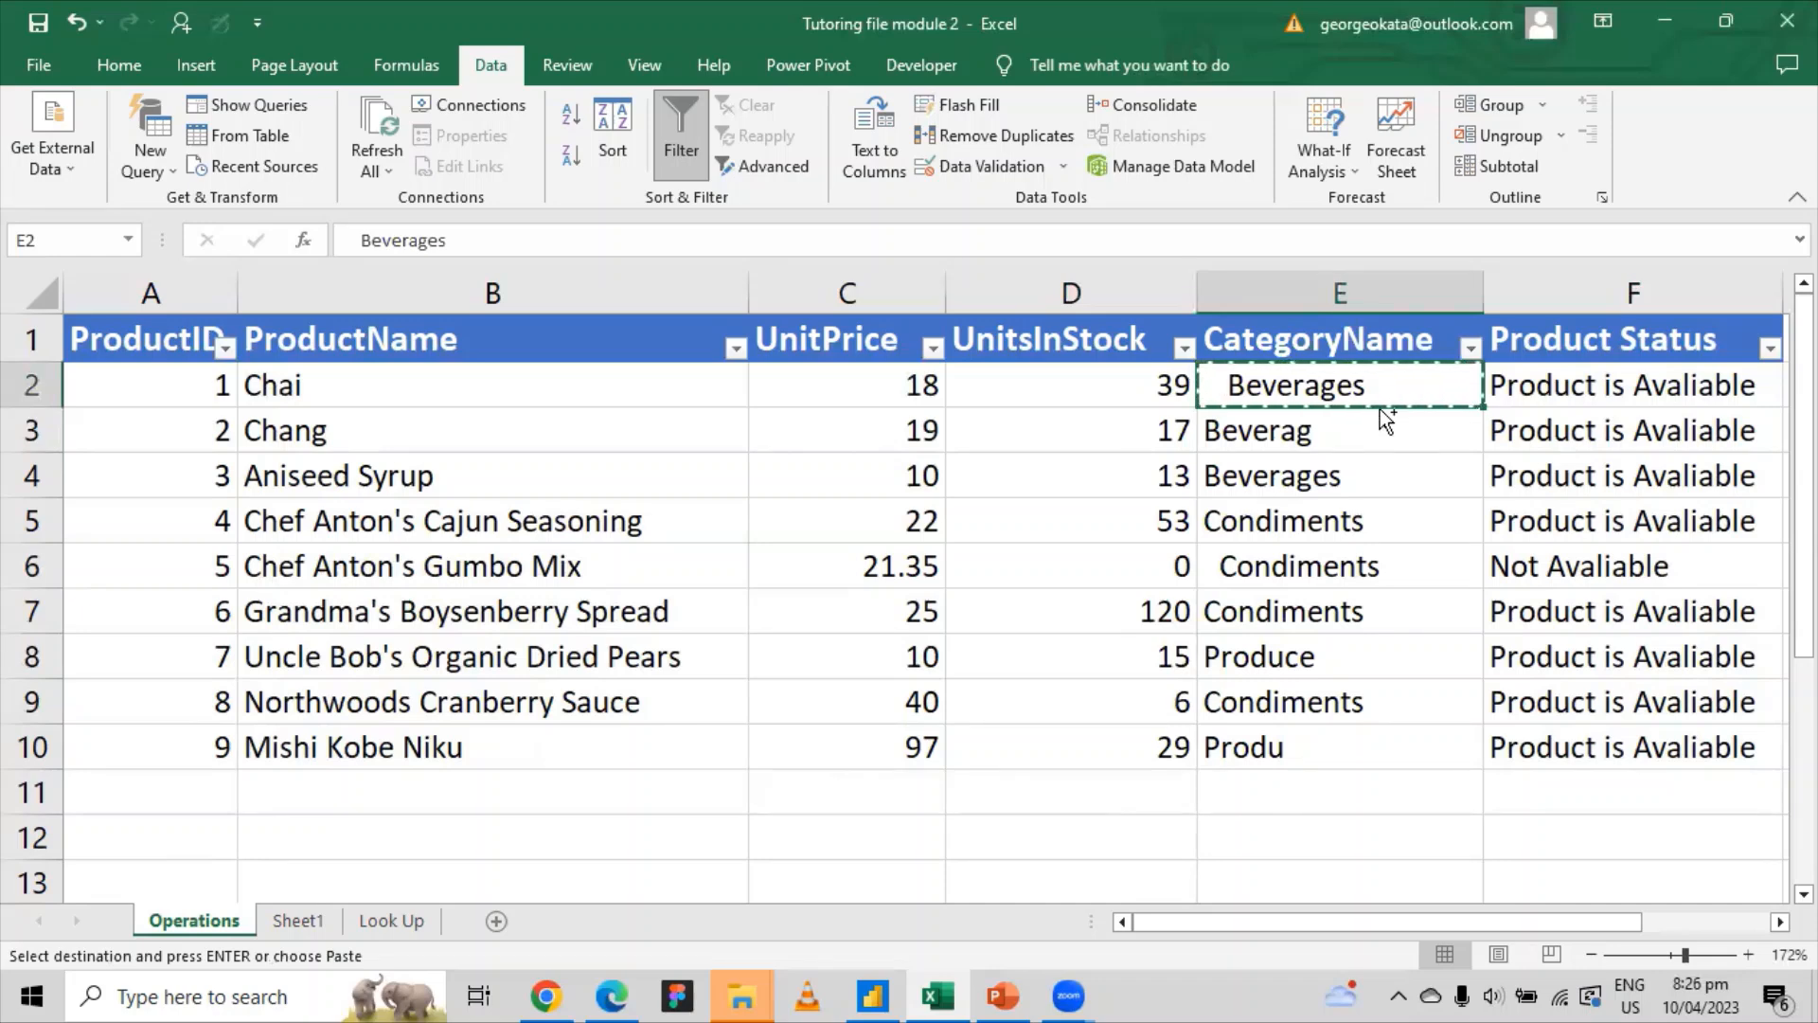
{"action": "key", "text": "ctrl+h"}
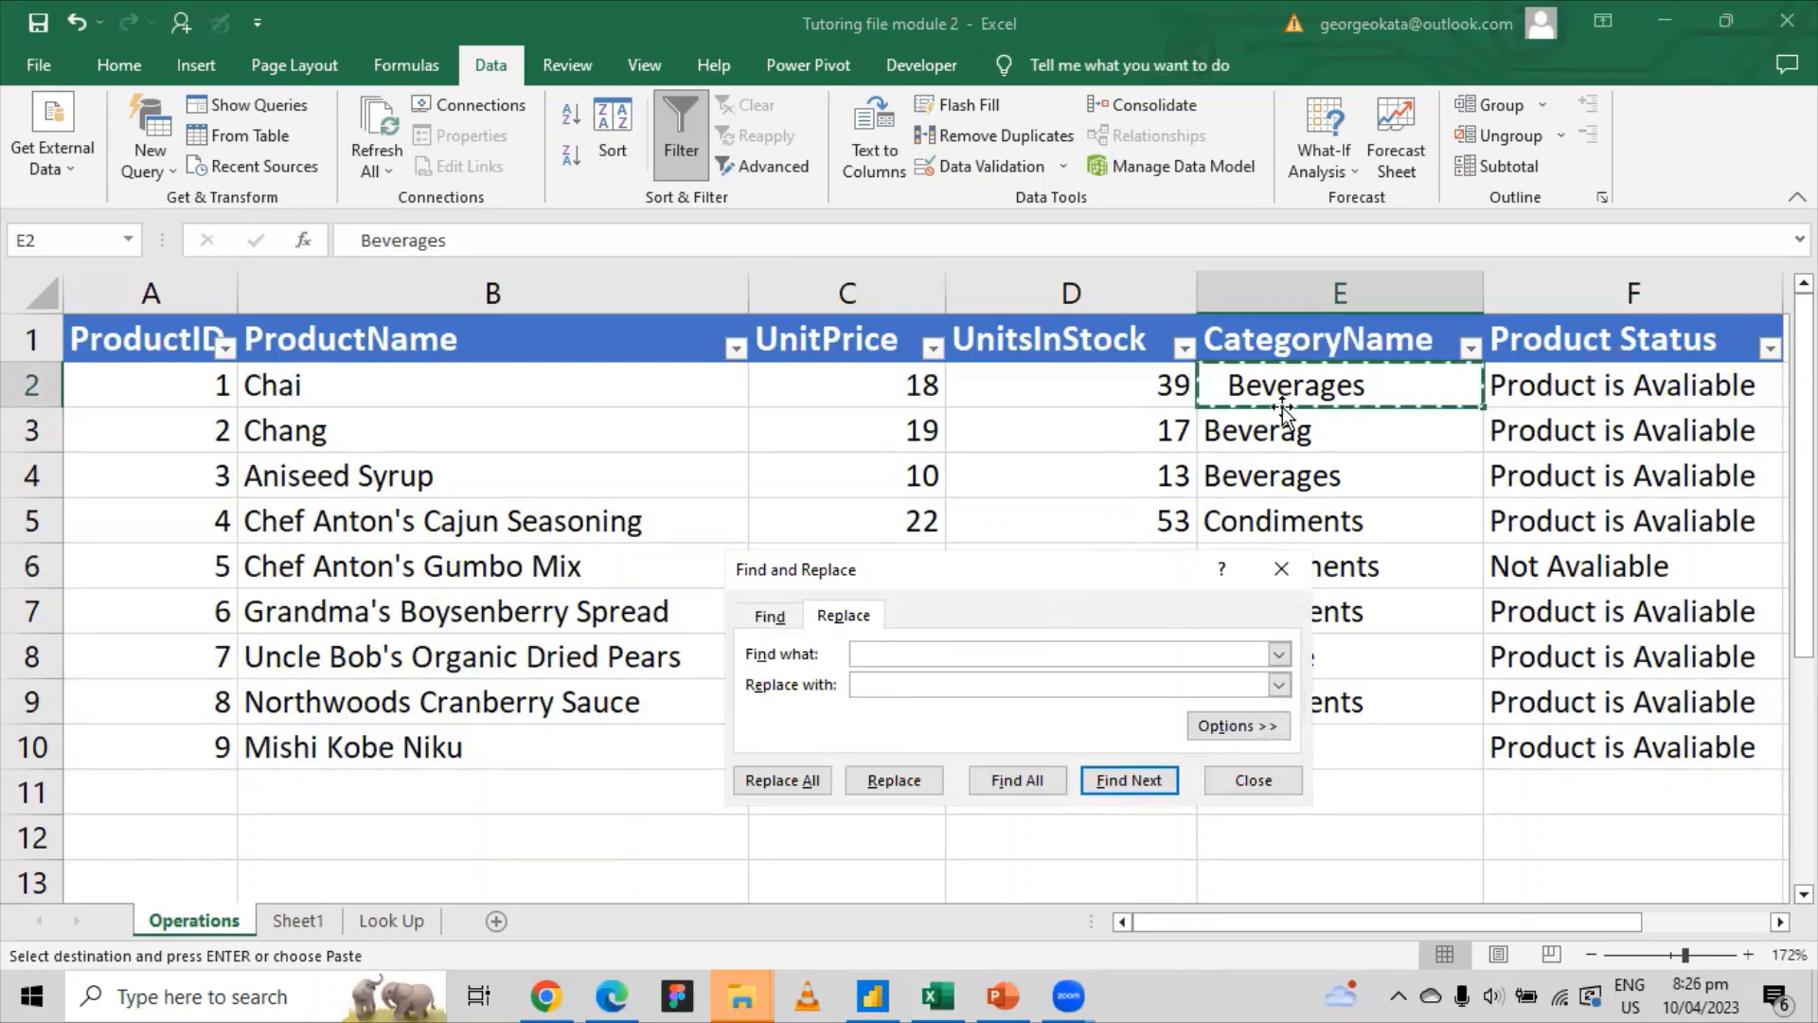
{"action": "left_click", "coordinate": [1284, 431]}
{"action": "right_click", "coordinate": [1290, 431]}
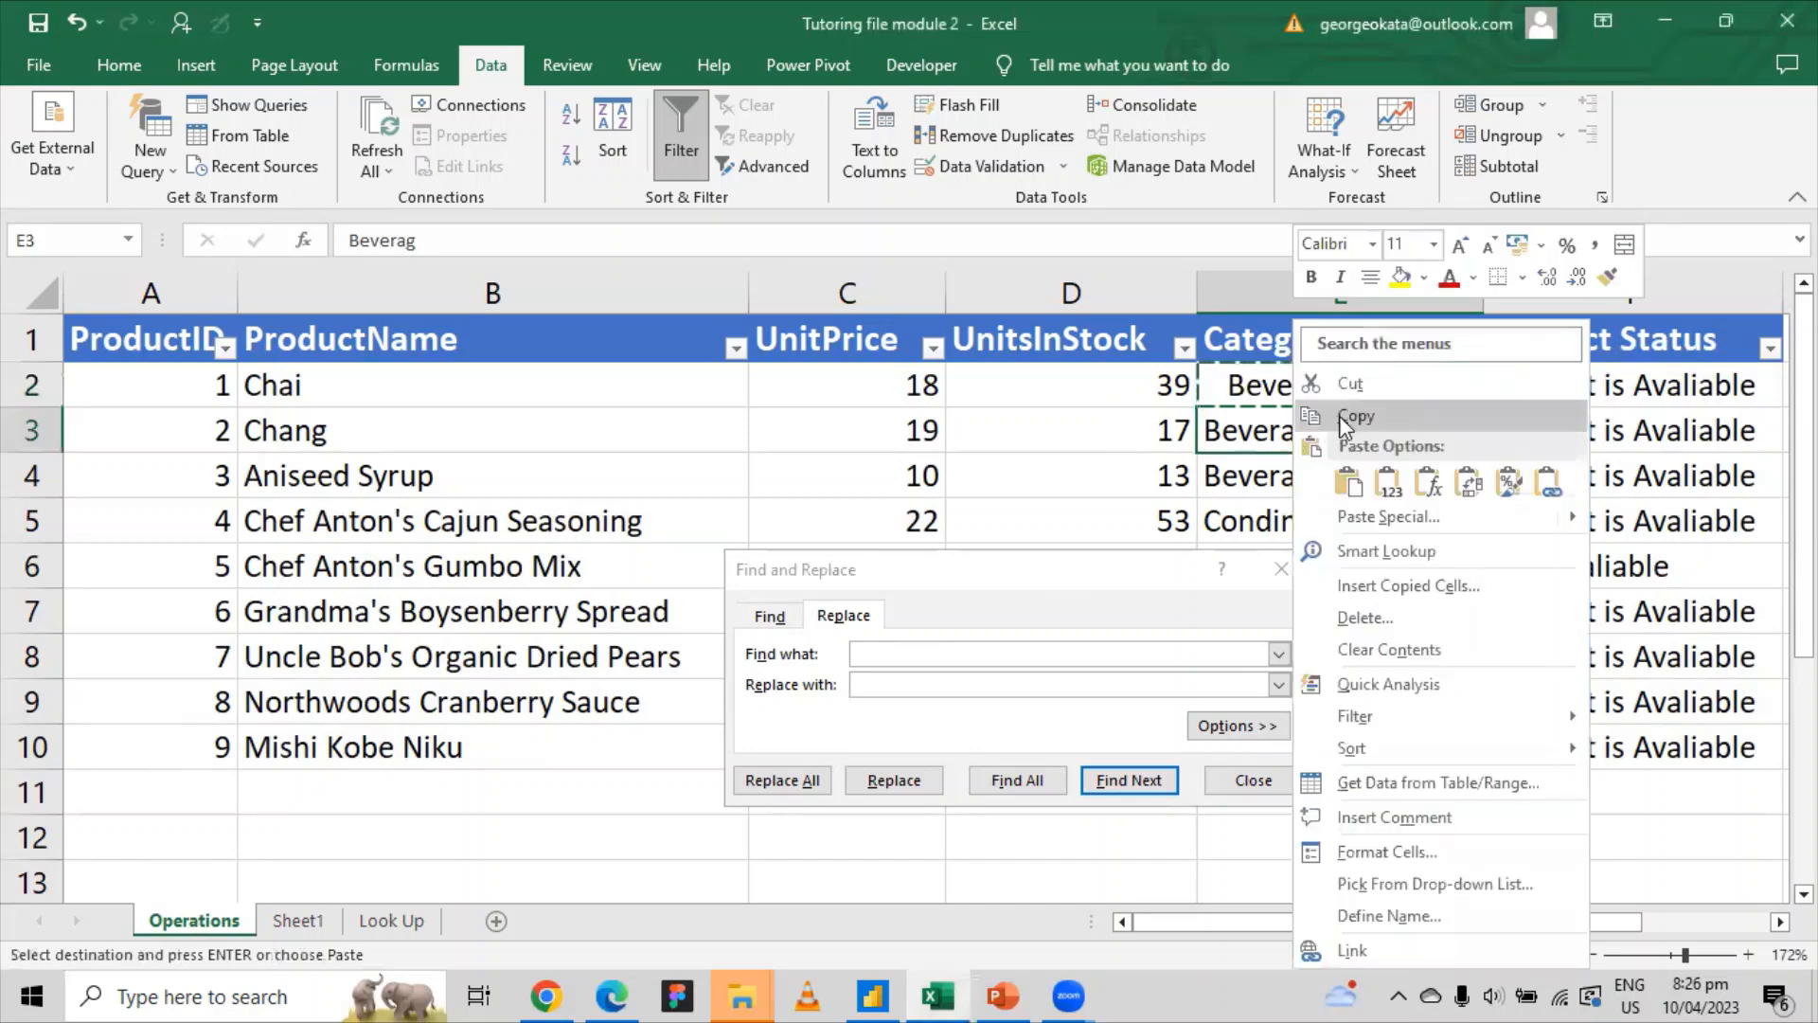
{"action": "left_click", "coordinate": [1347, 418]}
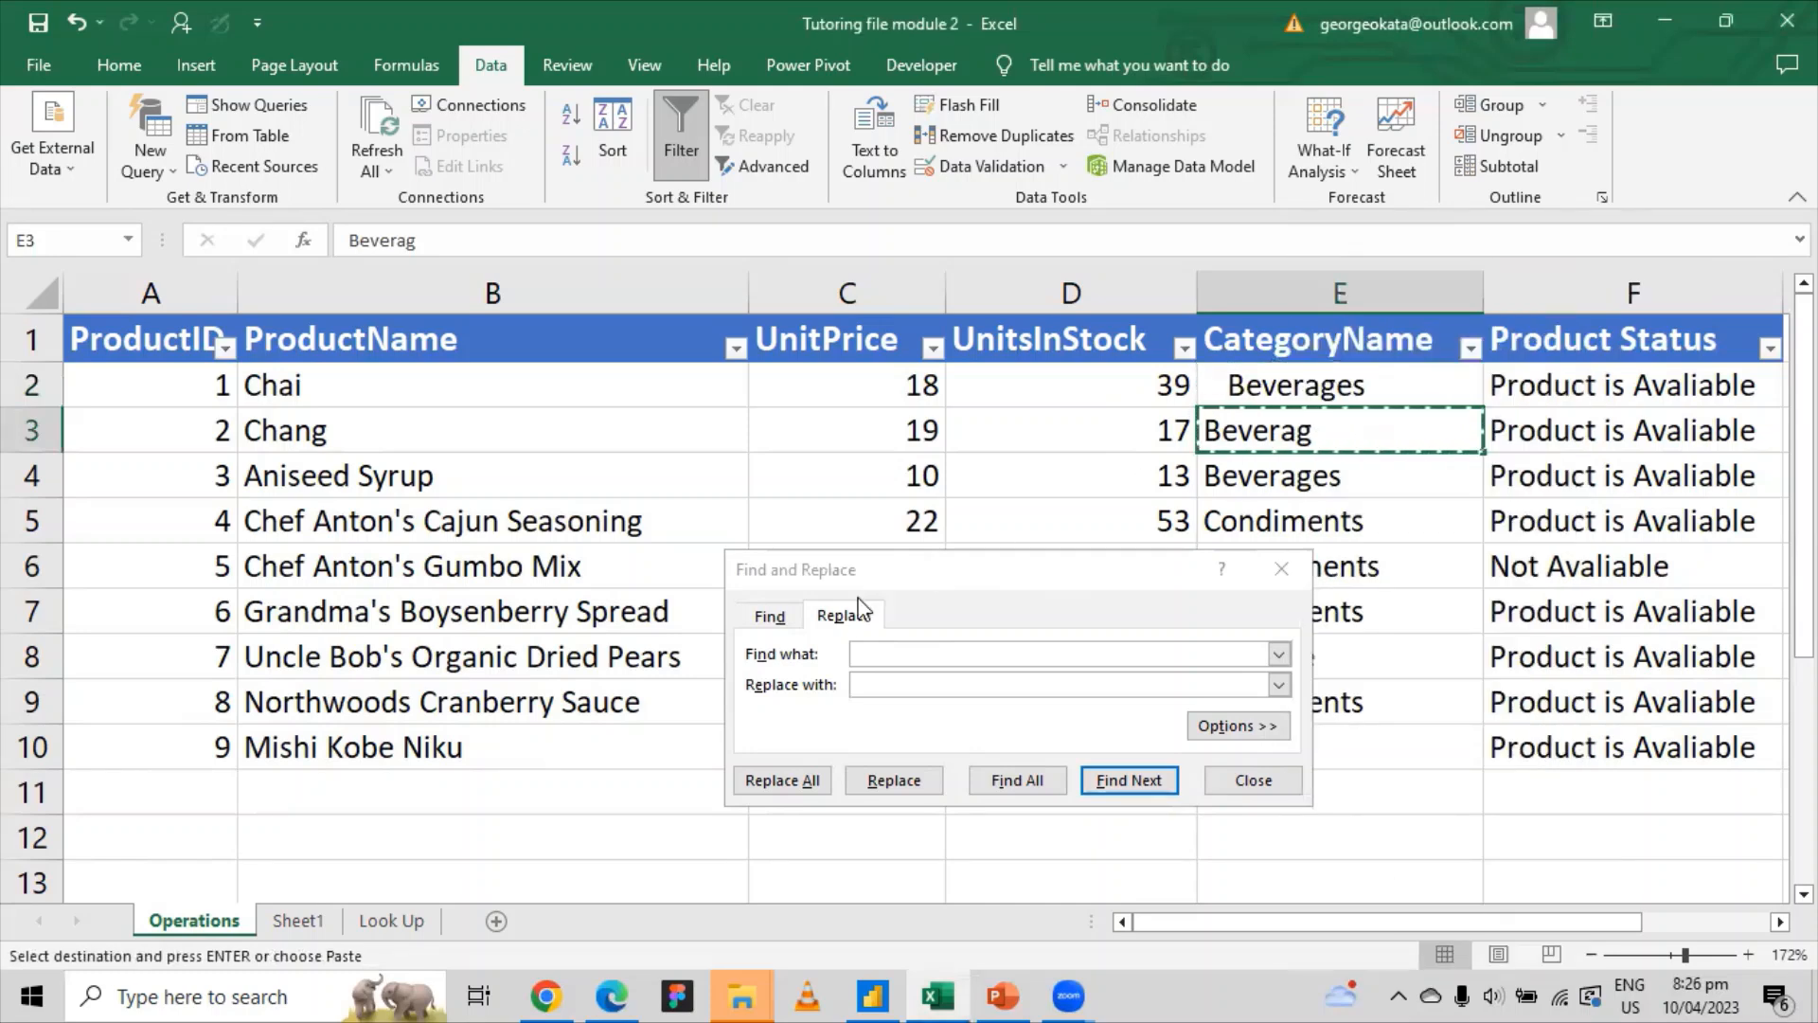
{"action": "left_click", "coordinate": [1042, 653]}
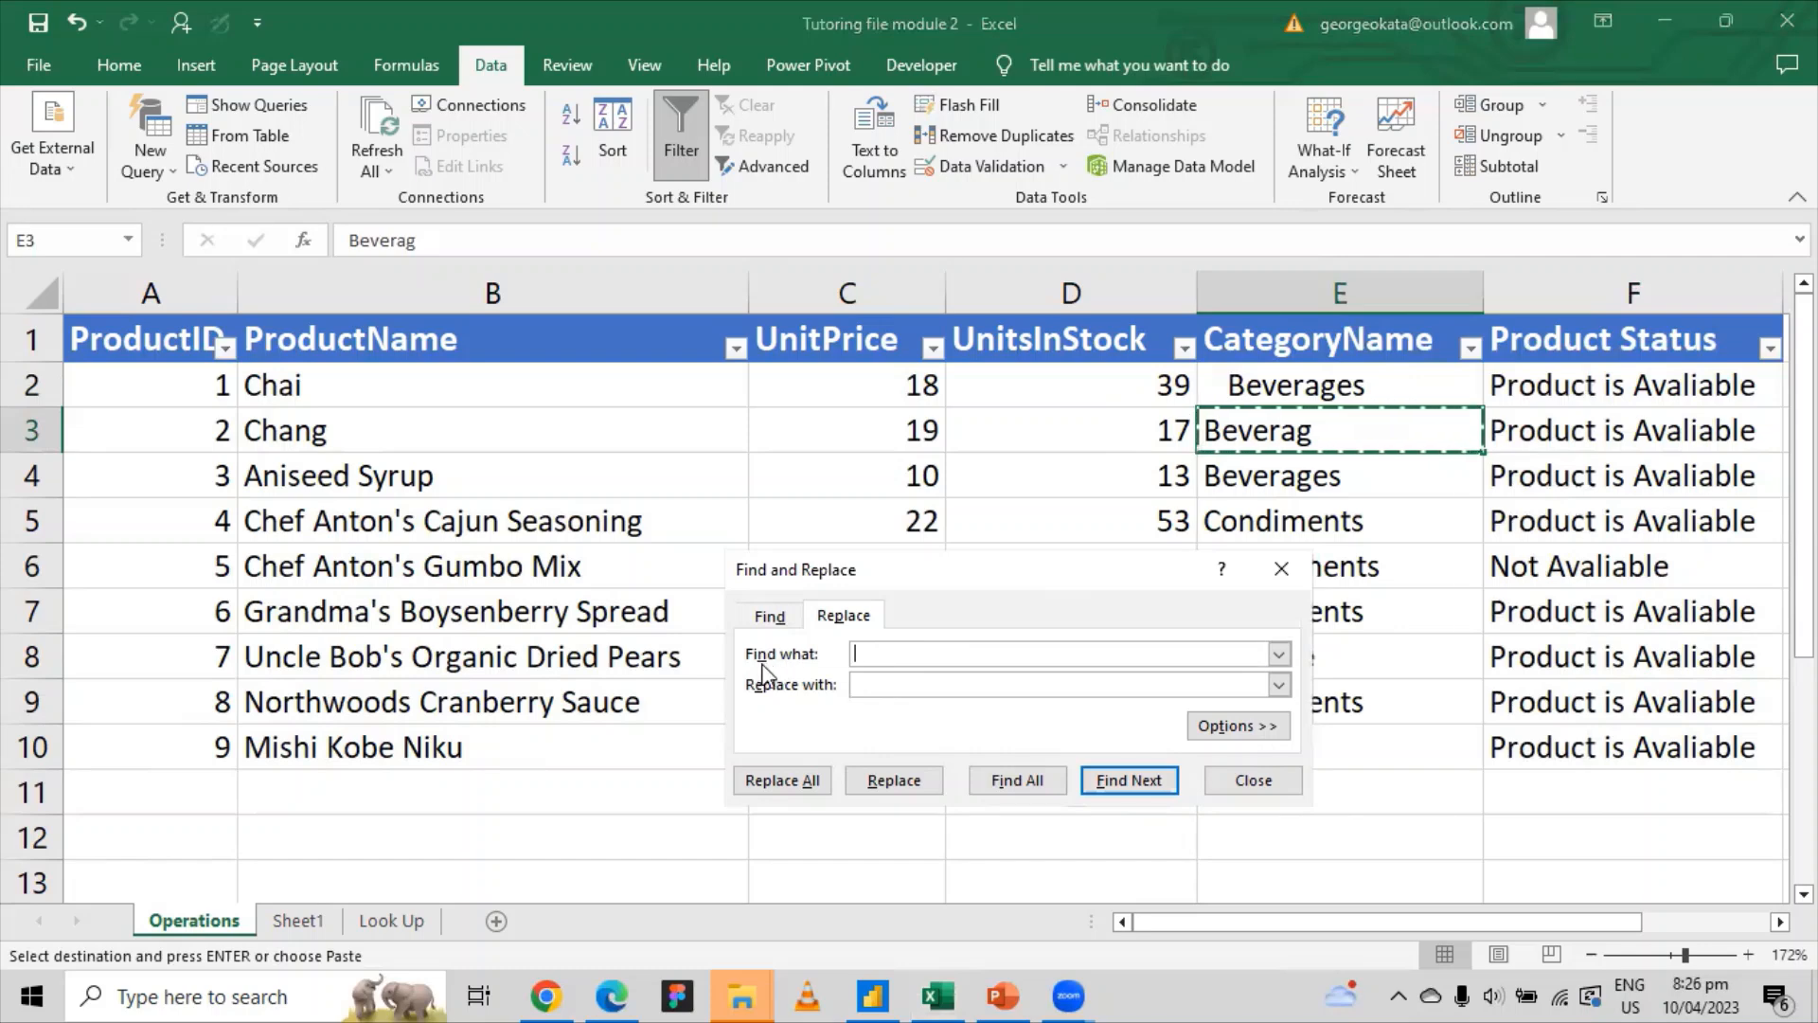
{"action": "right_click", "coordinate": [866, 651]}
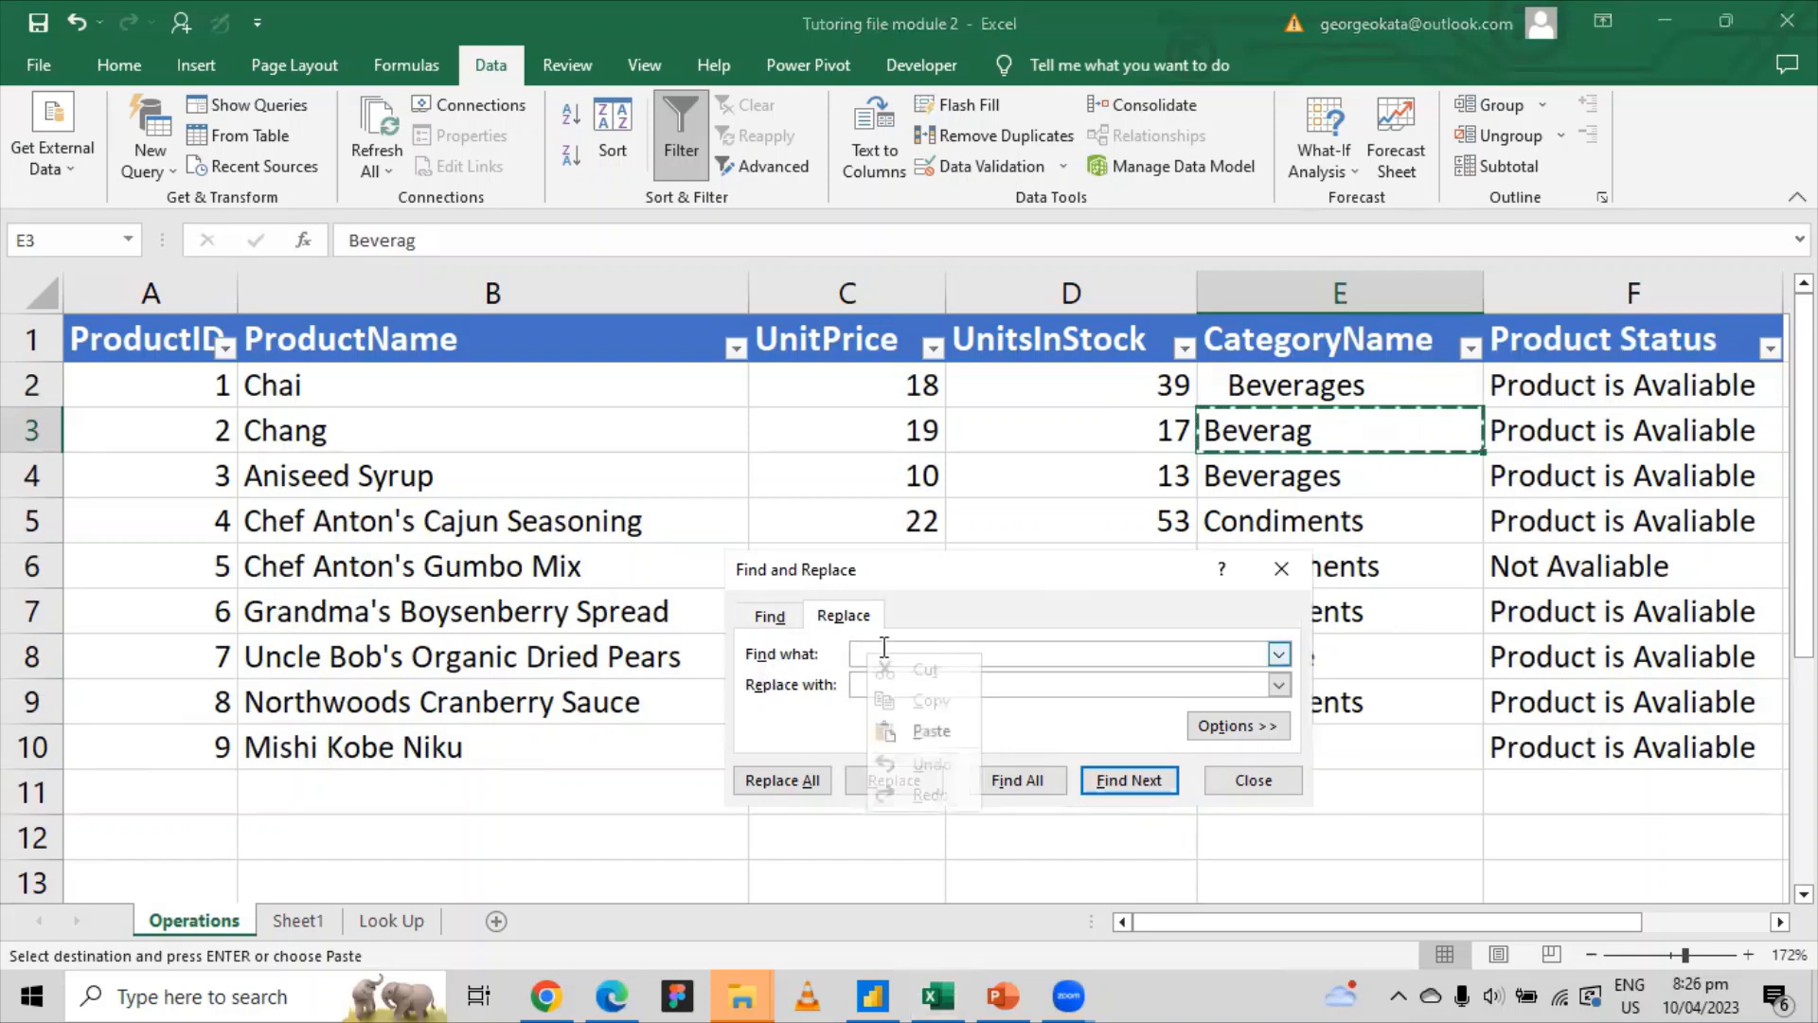
{"action": "left_click", "coordinate": [927, 732]}
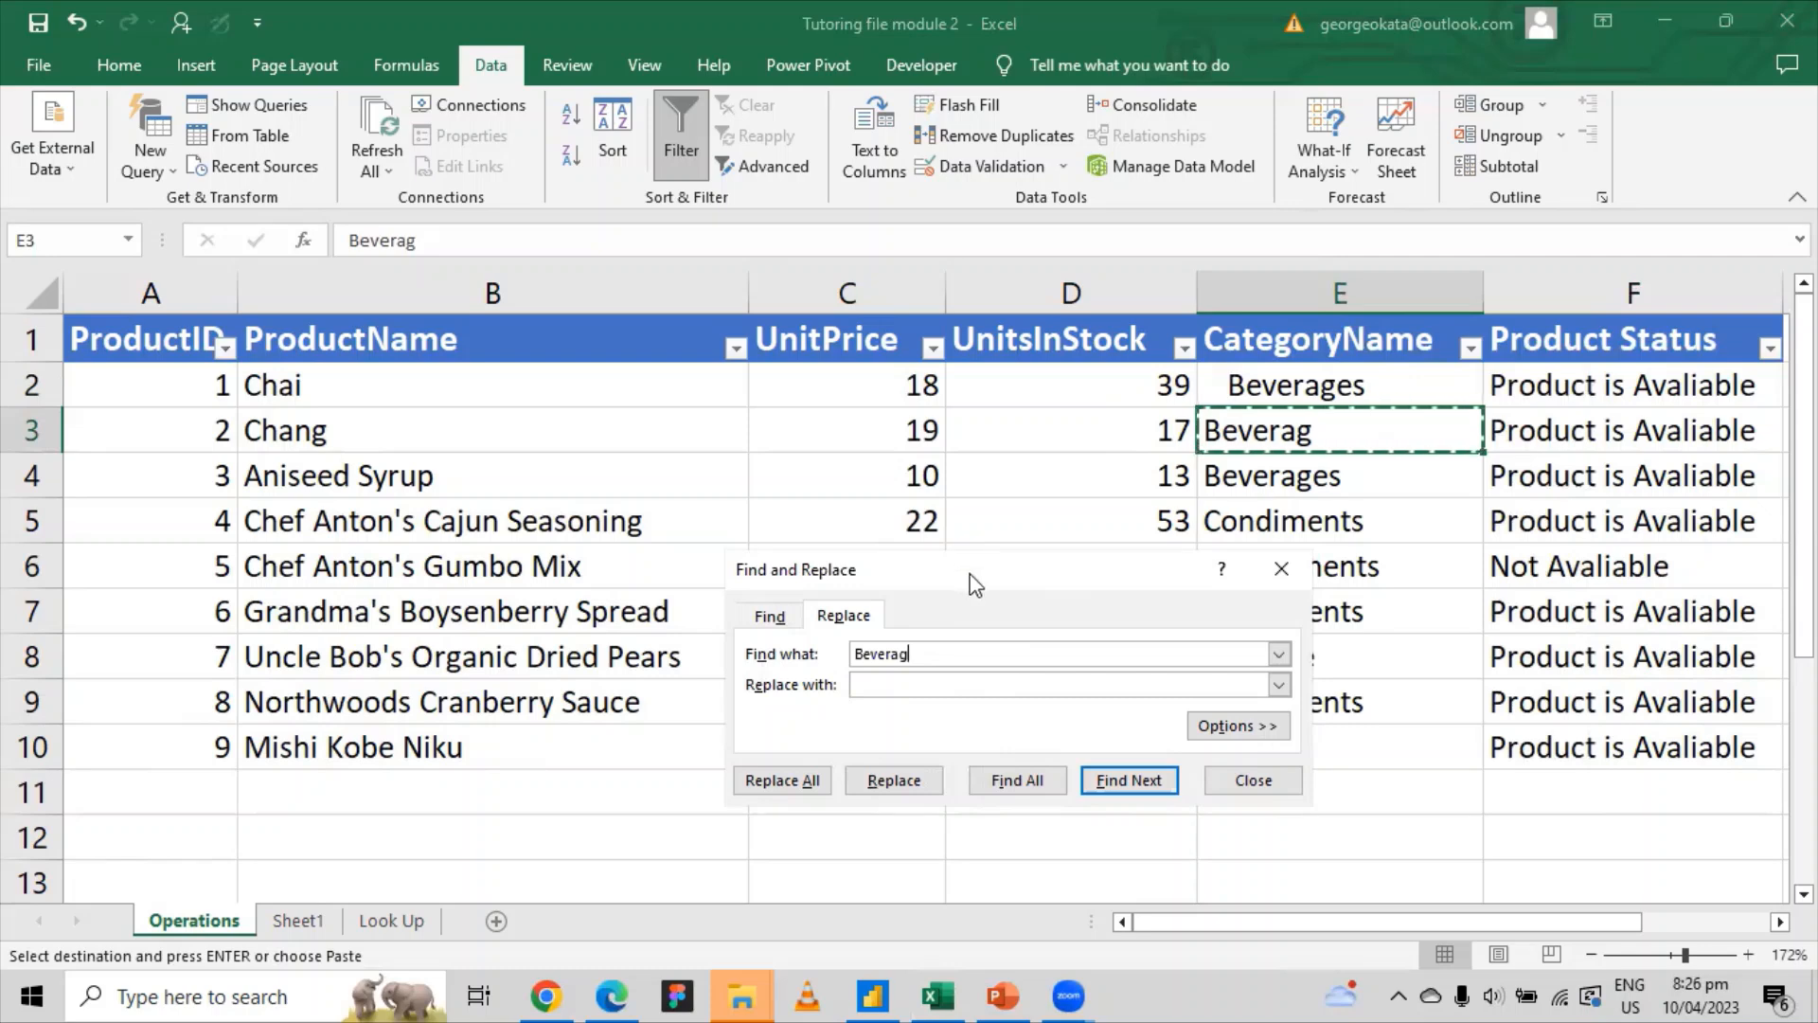
{"action": "left_click_drag", "start_coordinate": [963, 582], "coordinate": [778, 557]}
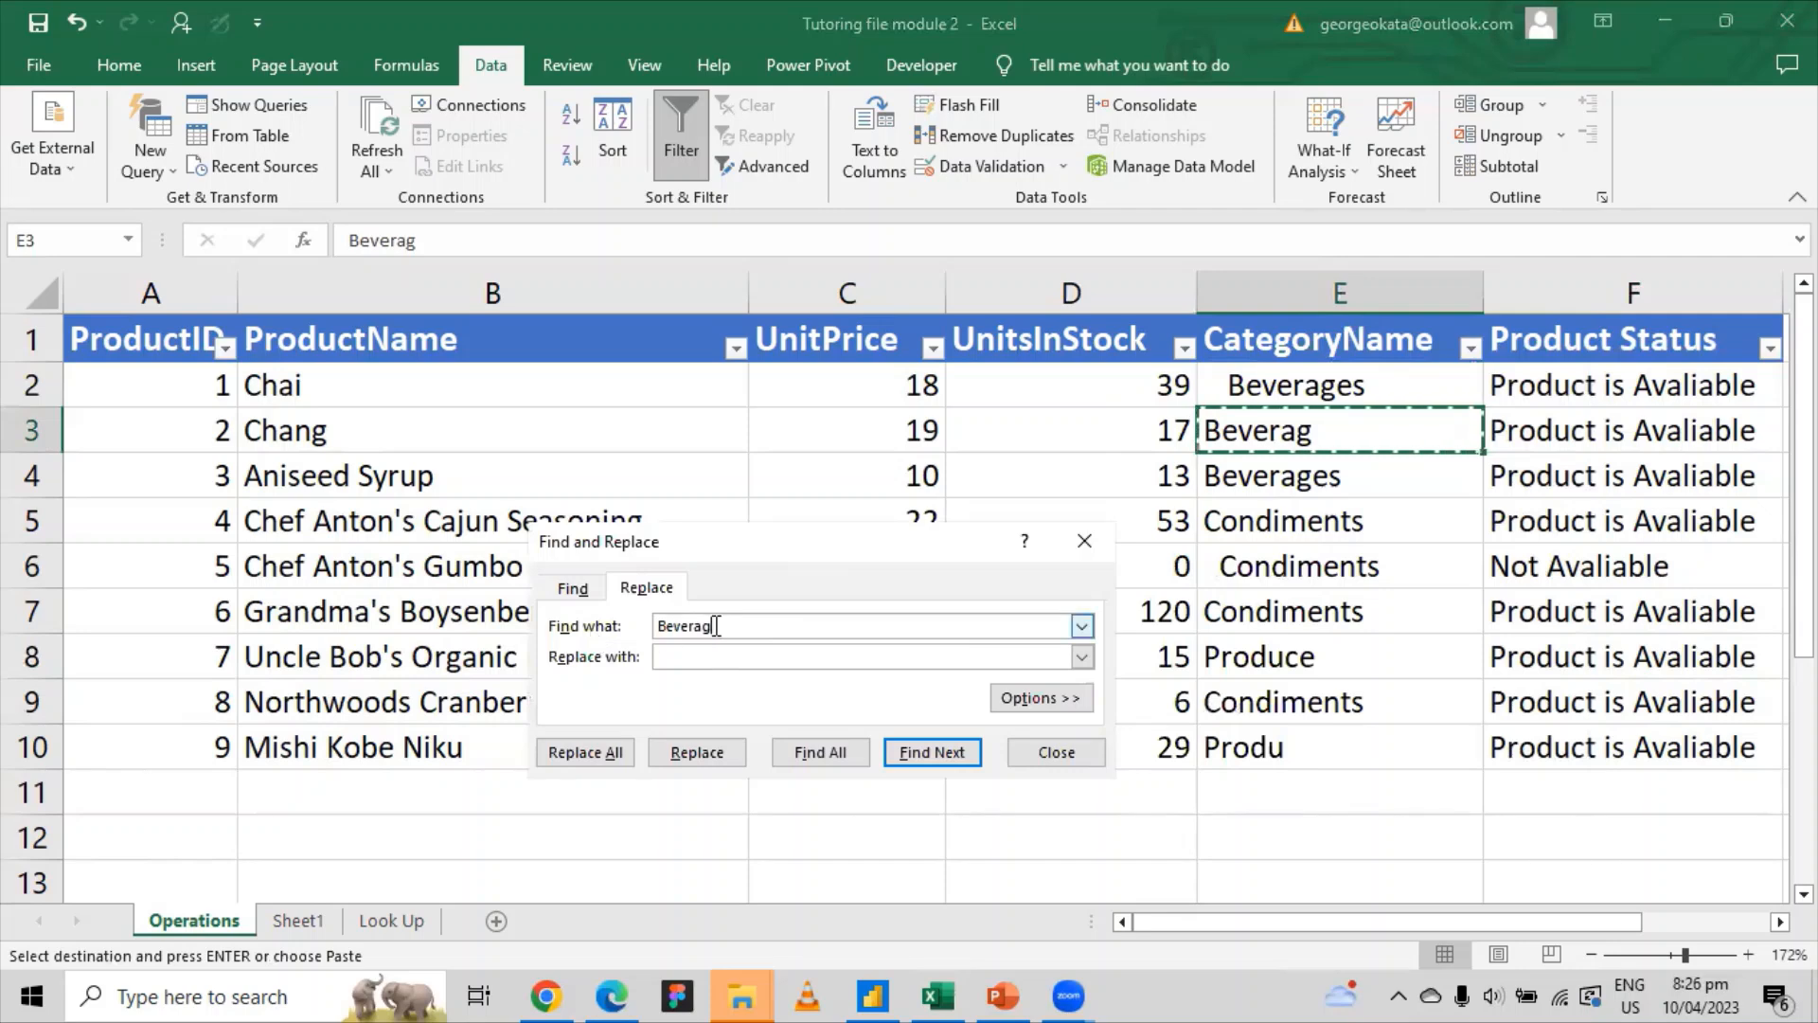
Step: Set Replace with to Beverages without the leading space and replace all
{"action": "left_click", "coordinate": [1269, 387]}
{"action": "right_click", "coordinate": [1269, 387]}
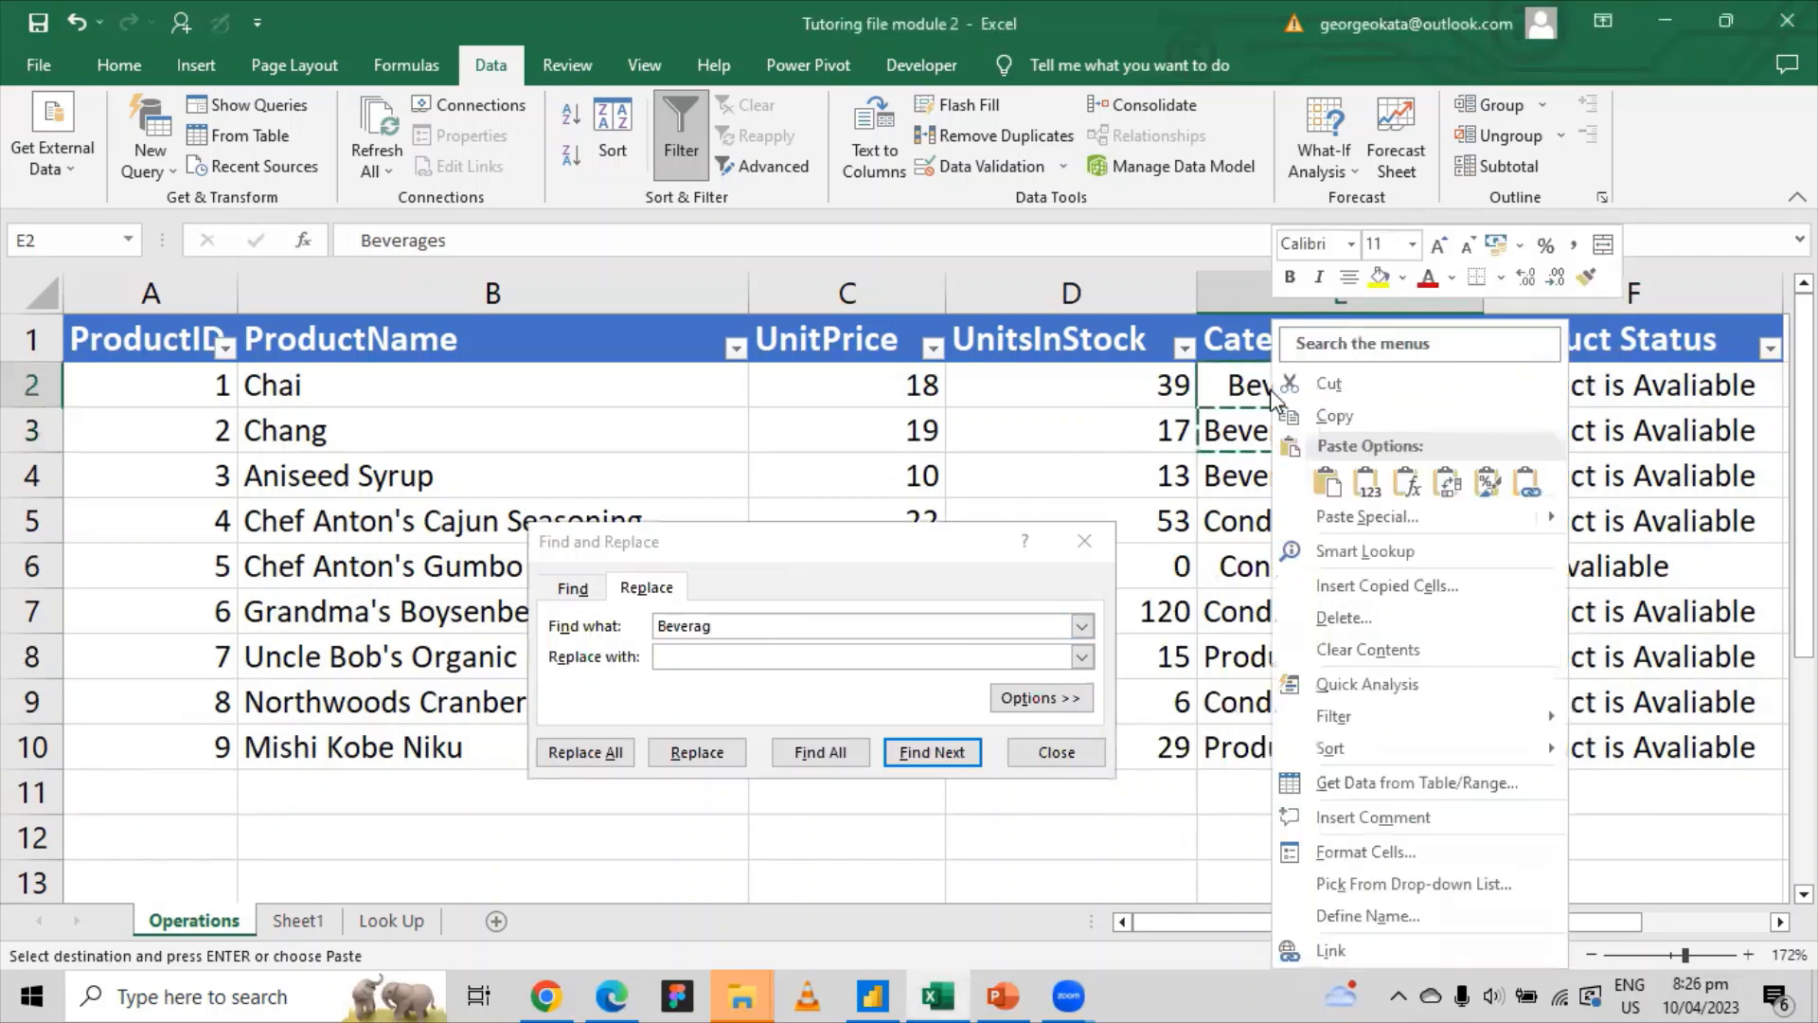
{"action": "left_click", "coordinate": [1331, 413]}
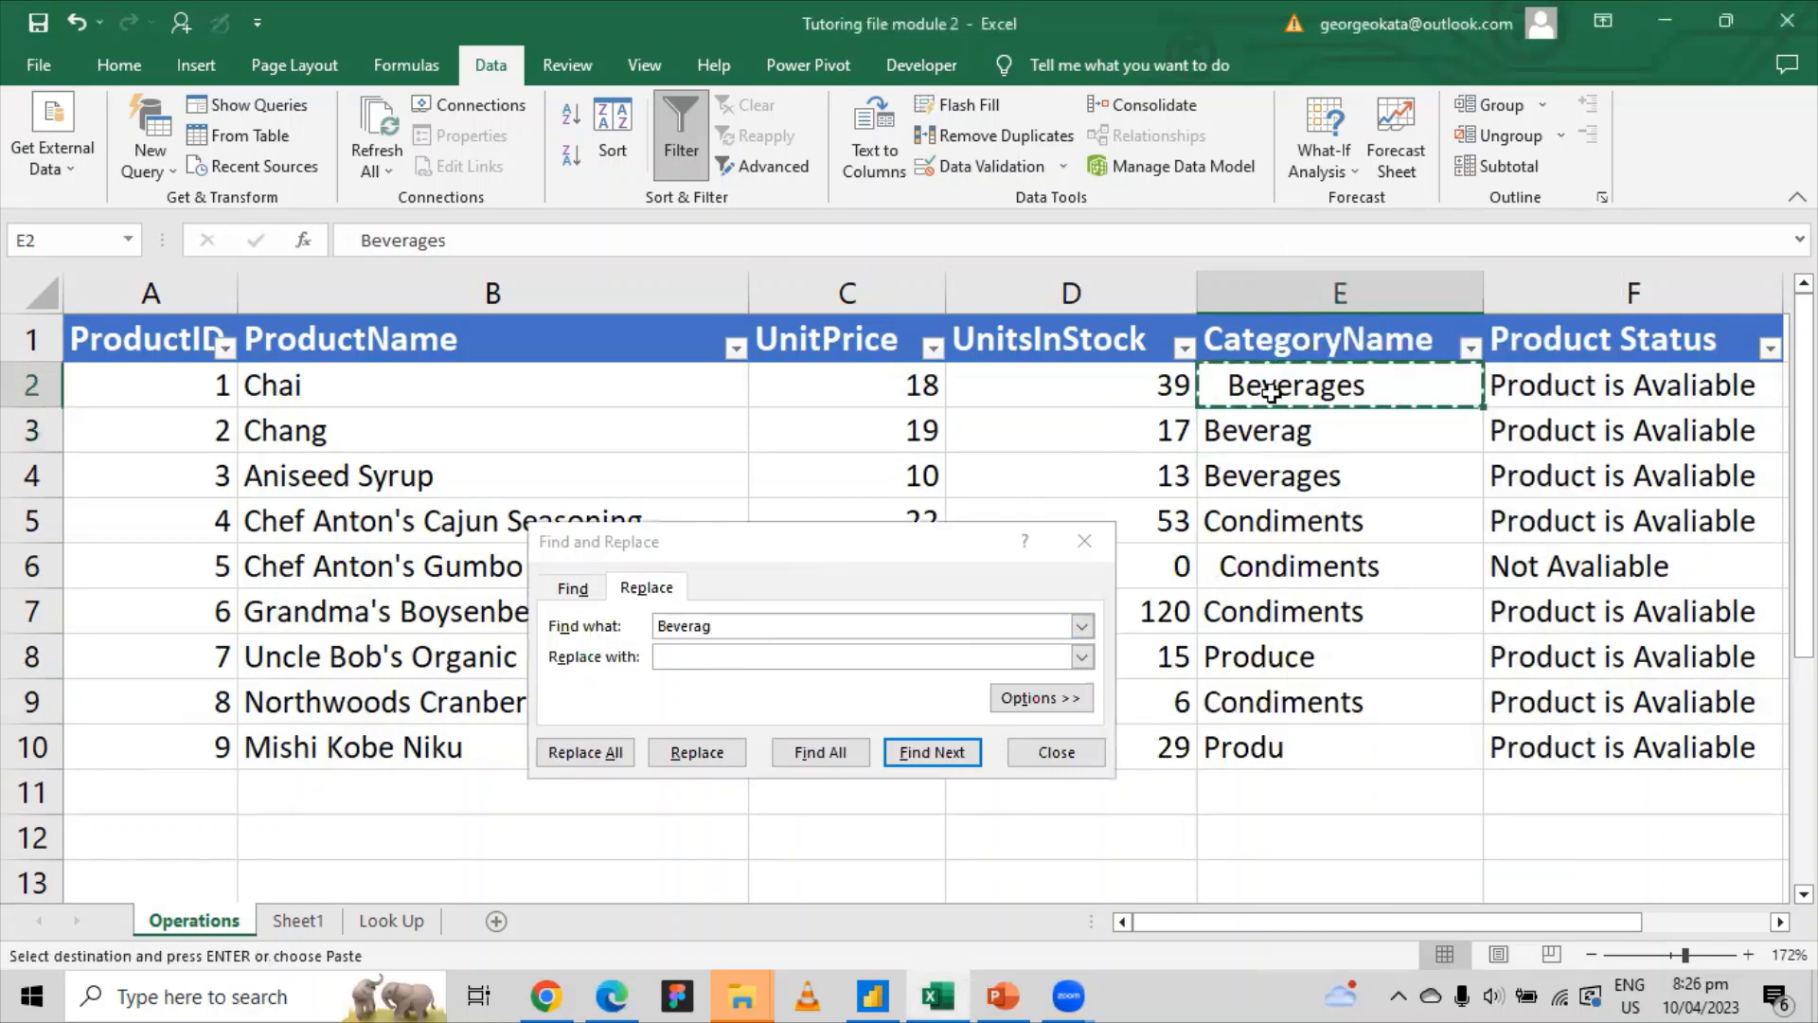
{"action": "left_click", "coordinate": [703, 653]}
{"action": "right_click", "coordinate": [698, 650]}
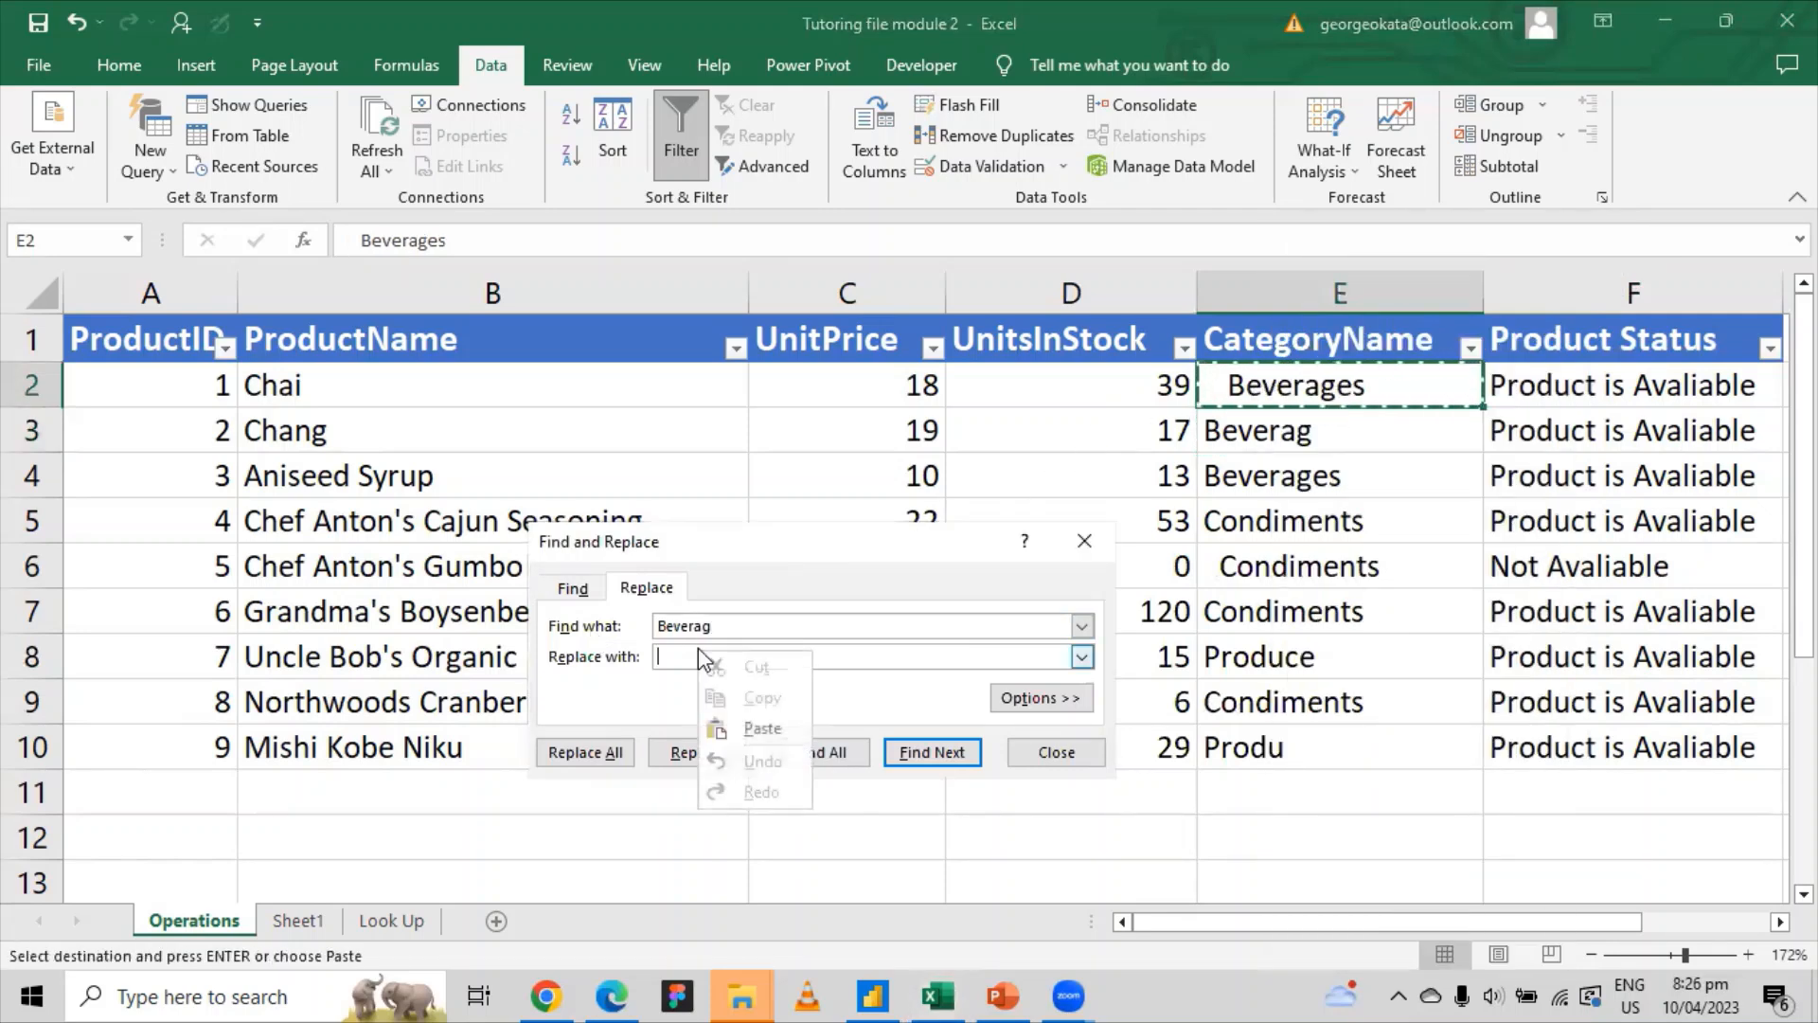
{"action": "left_click", "coordinate": [751, 730]}
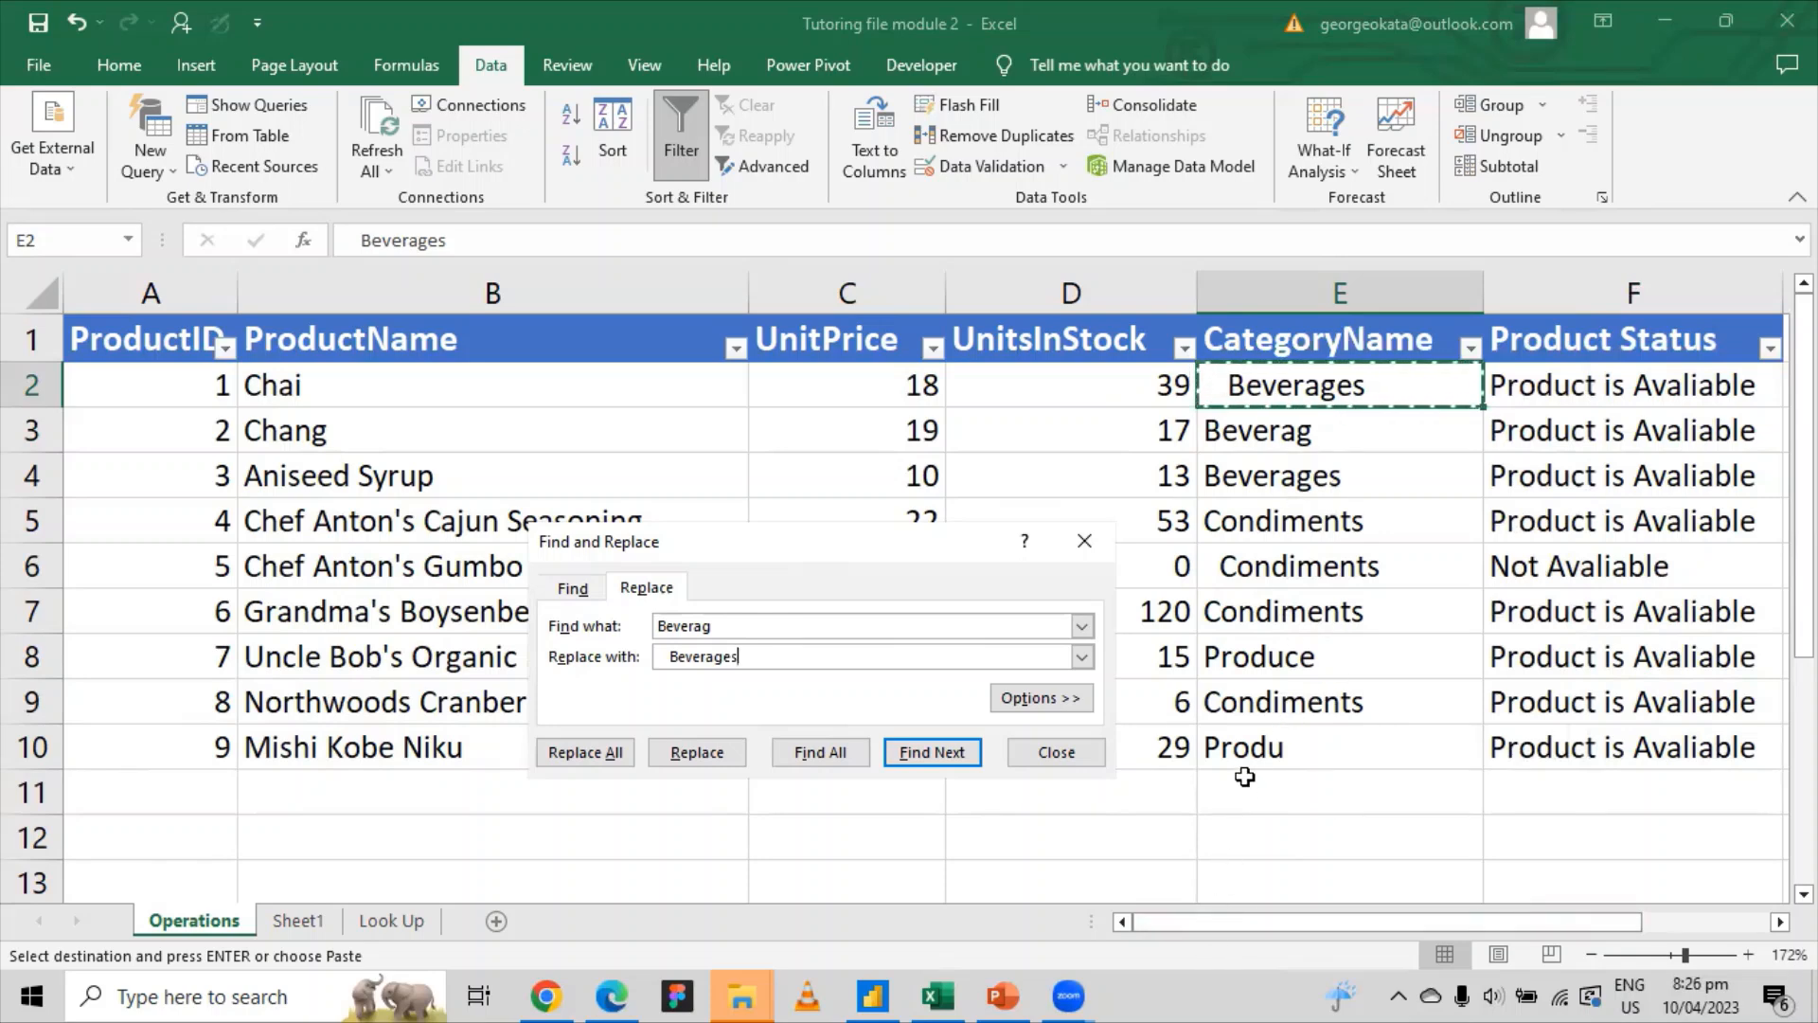
{"action": "left_click", "coordinate": [671, 660]}
{"action": "key", "text": "BackSpace"}
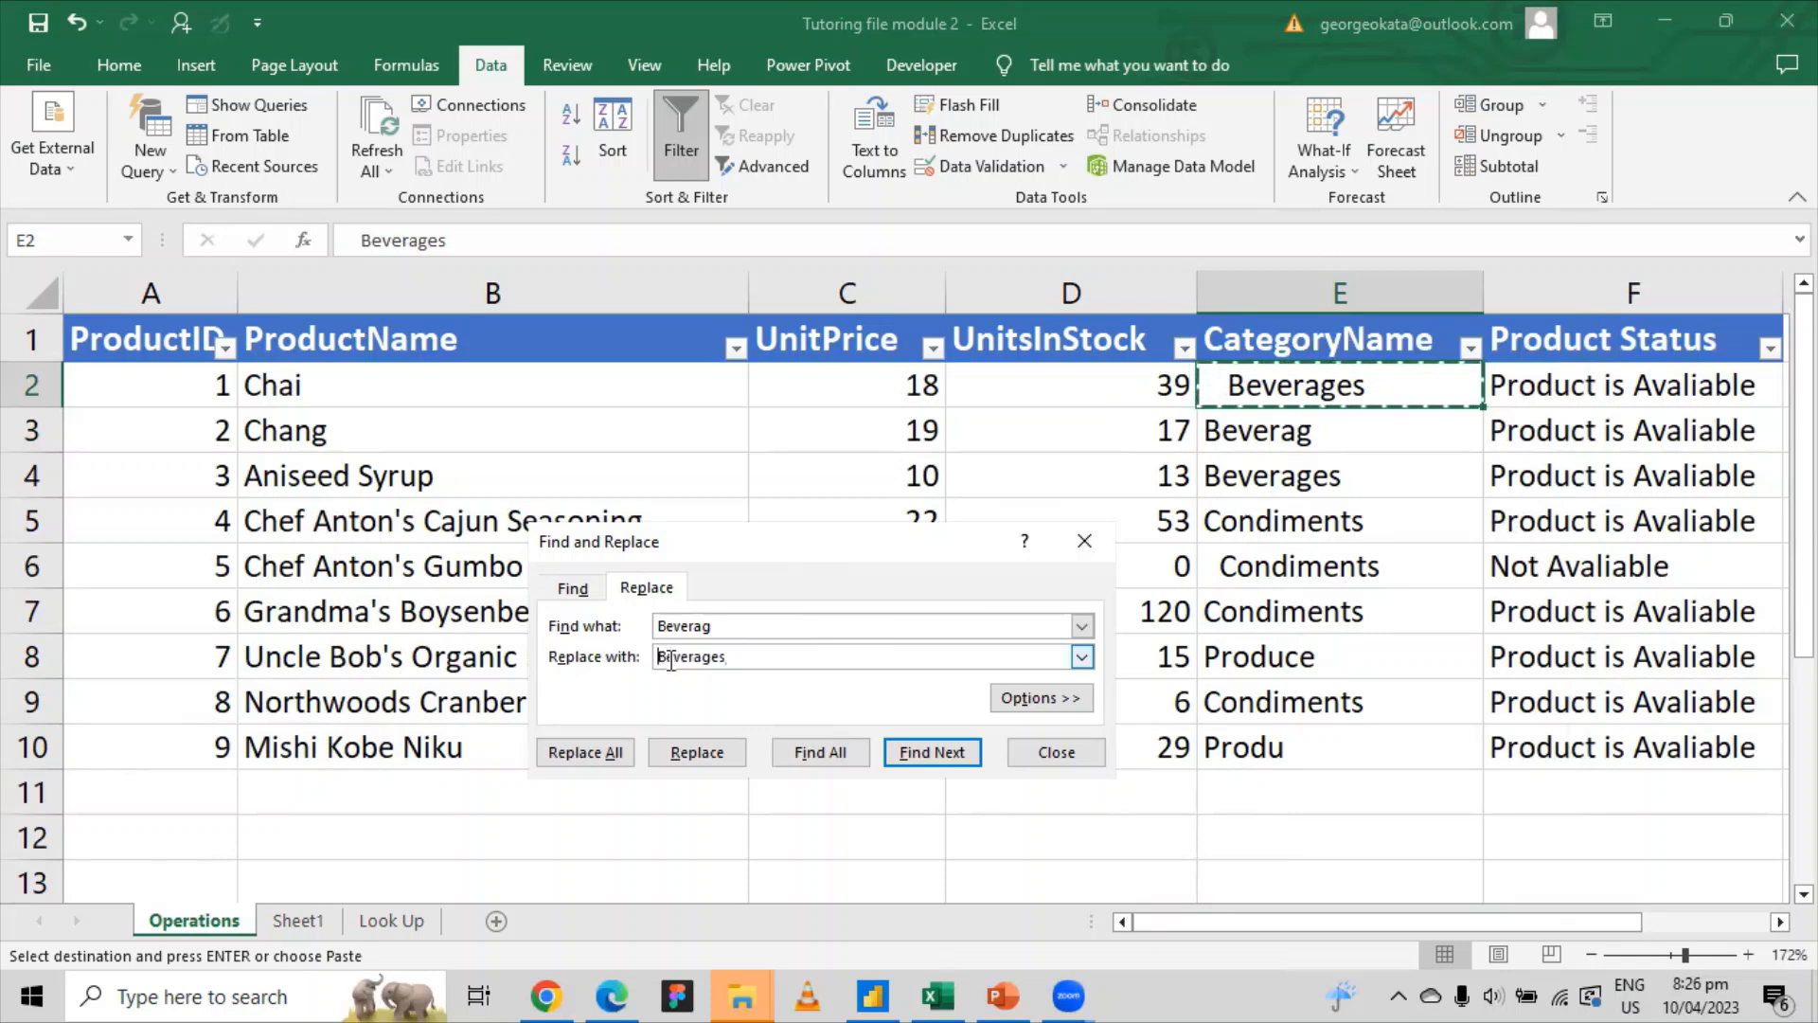
{"action": "left_click", "coordinate": [574, 758]}
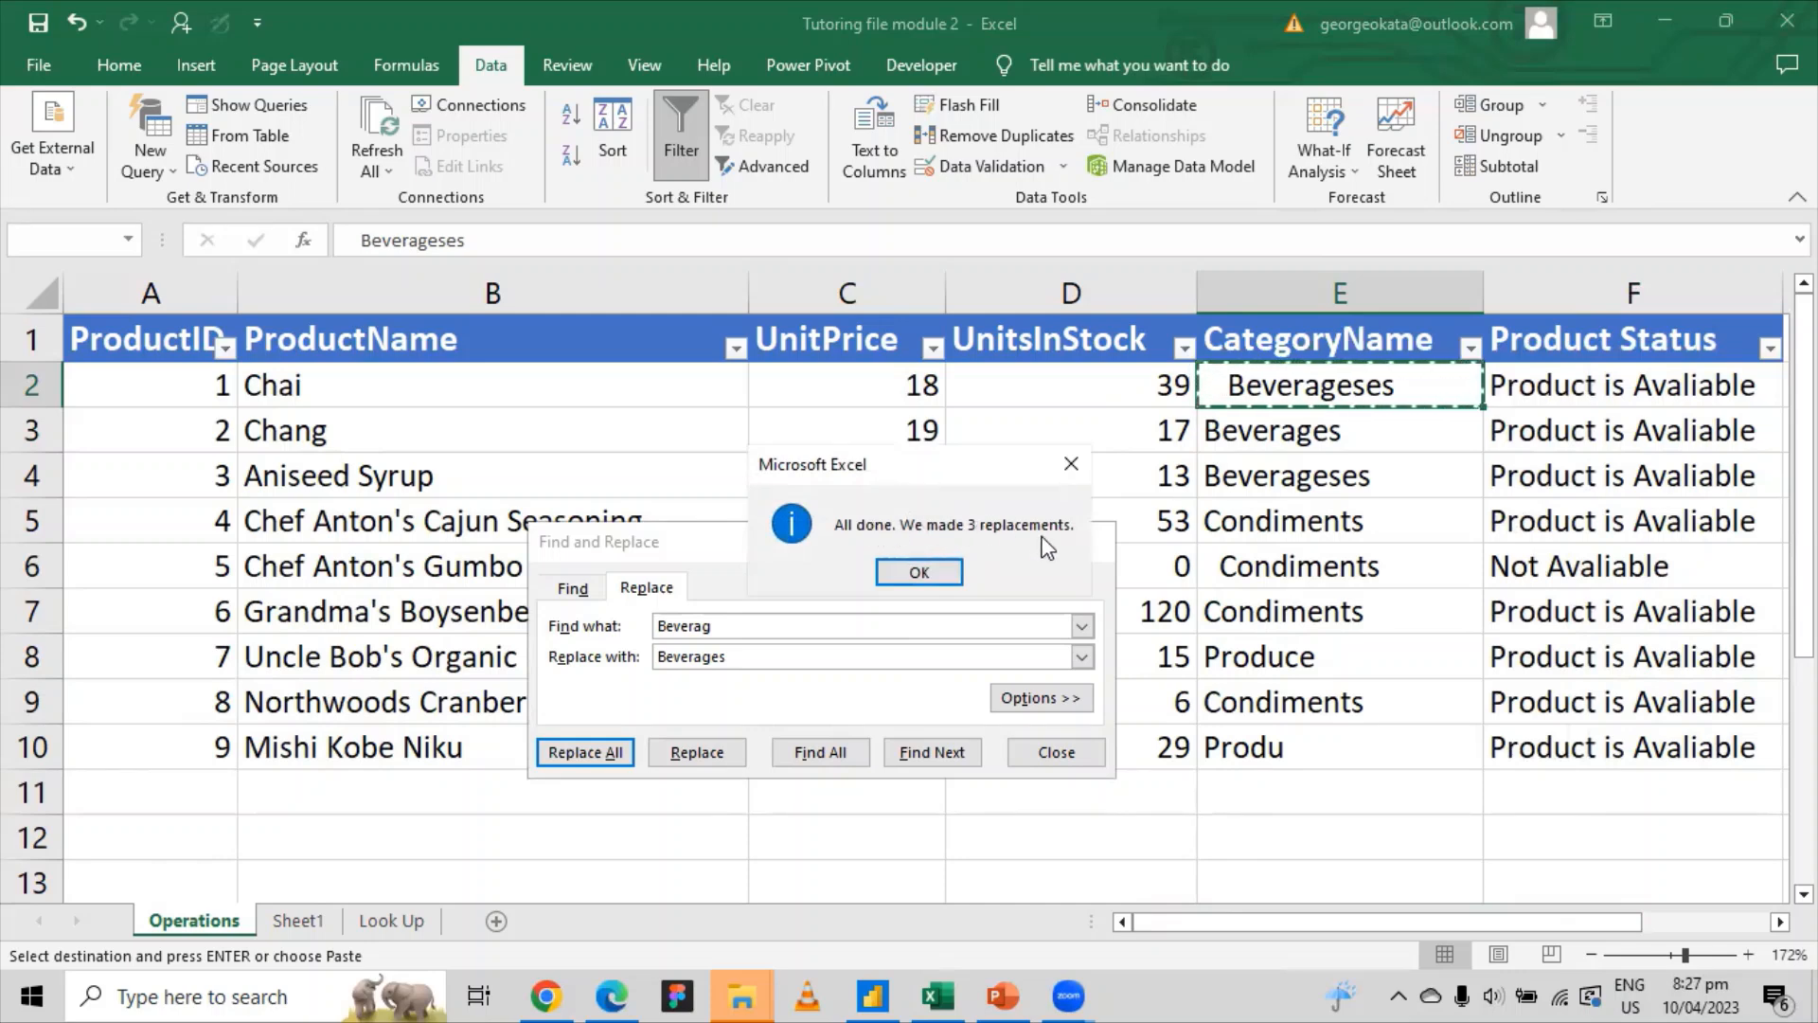
Step: After the 3-replacement message, replace E2's Beverageses with Beverages
{"action": "left_click", "coordinate": [924, 566]}
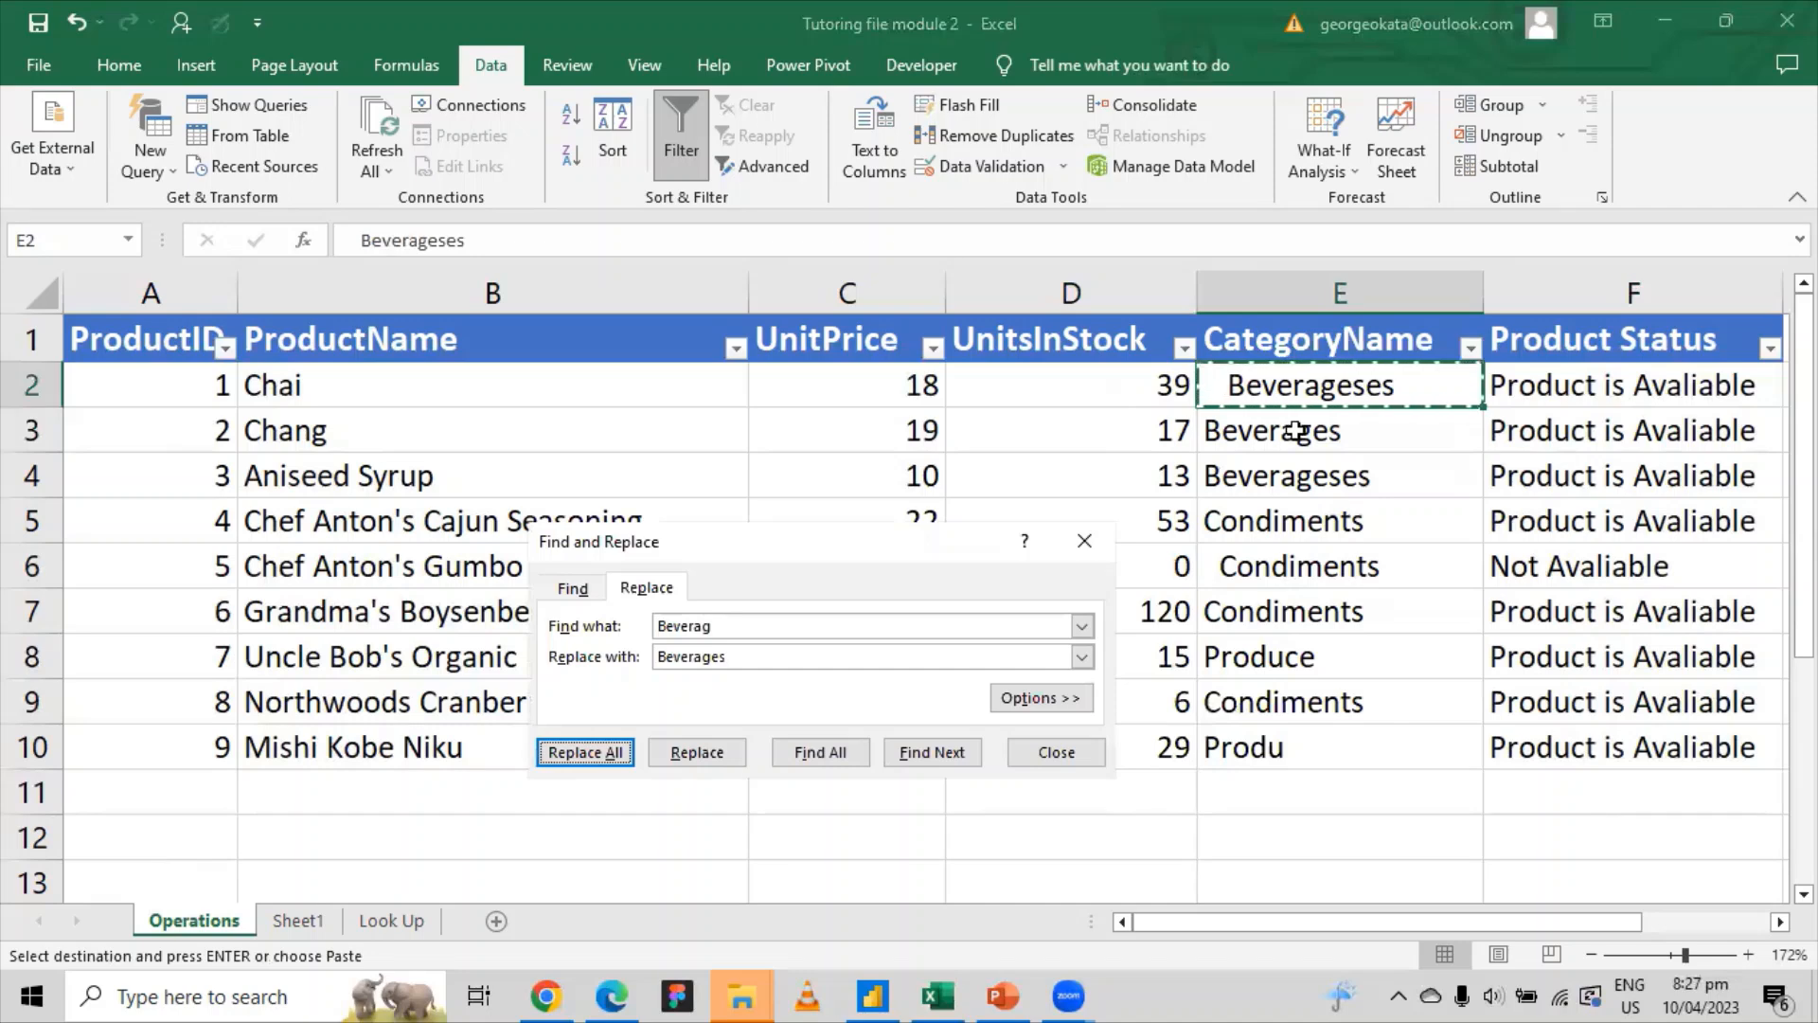
{"action": "left_click", "coordinate": [1308, 429]}
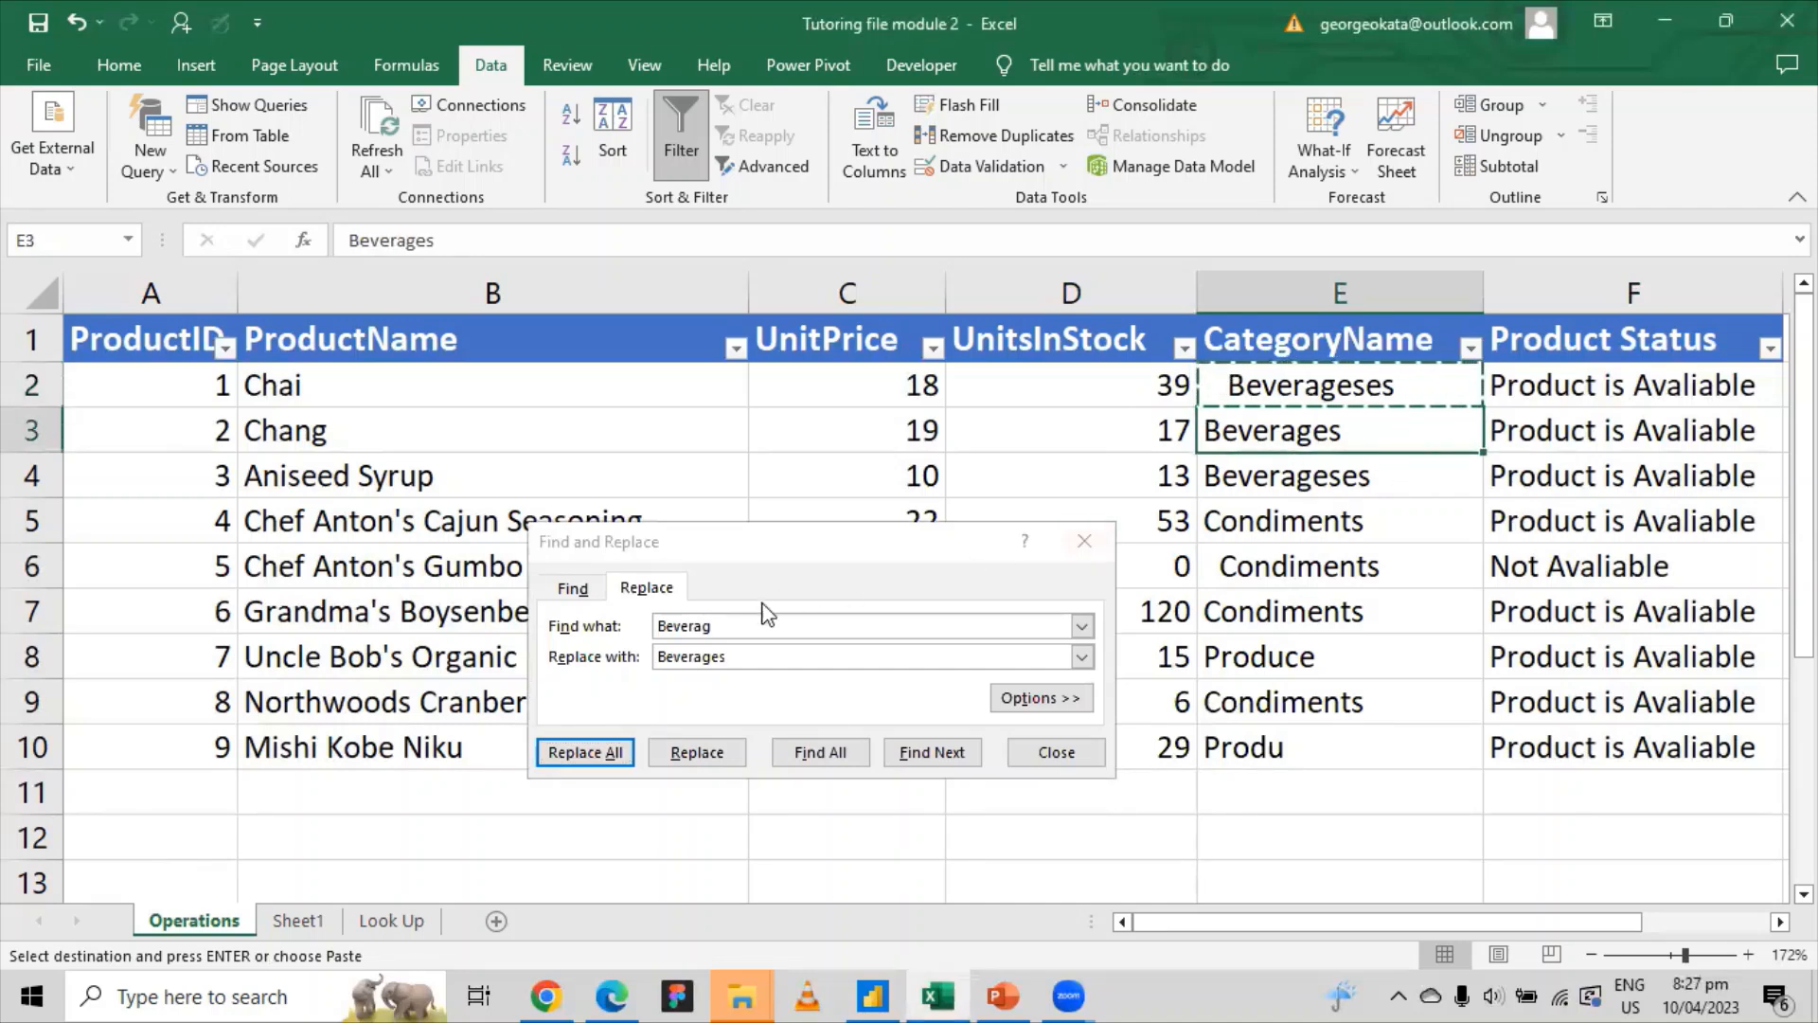
{"action": "left_click", "coordinate": [1282, 388]}
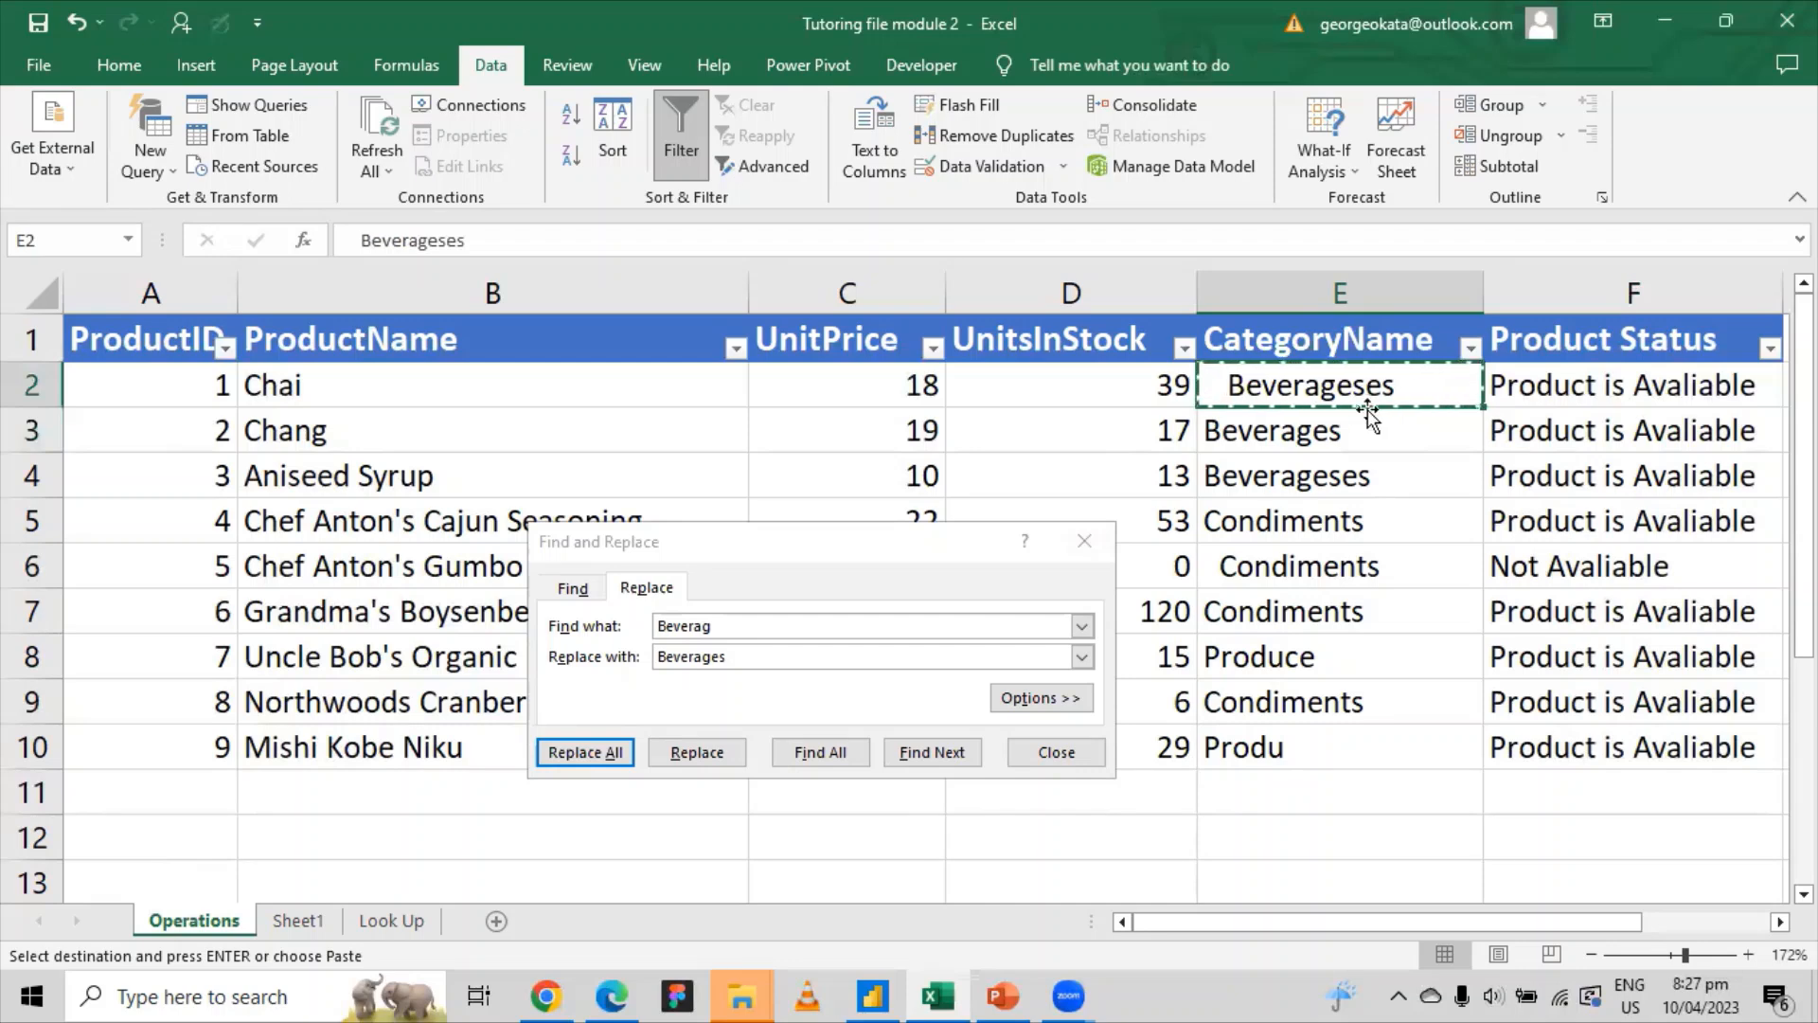
{"action": "left_click", "coordinate": [1302, 435]}
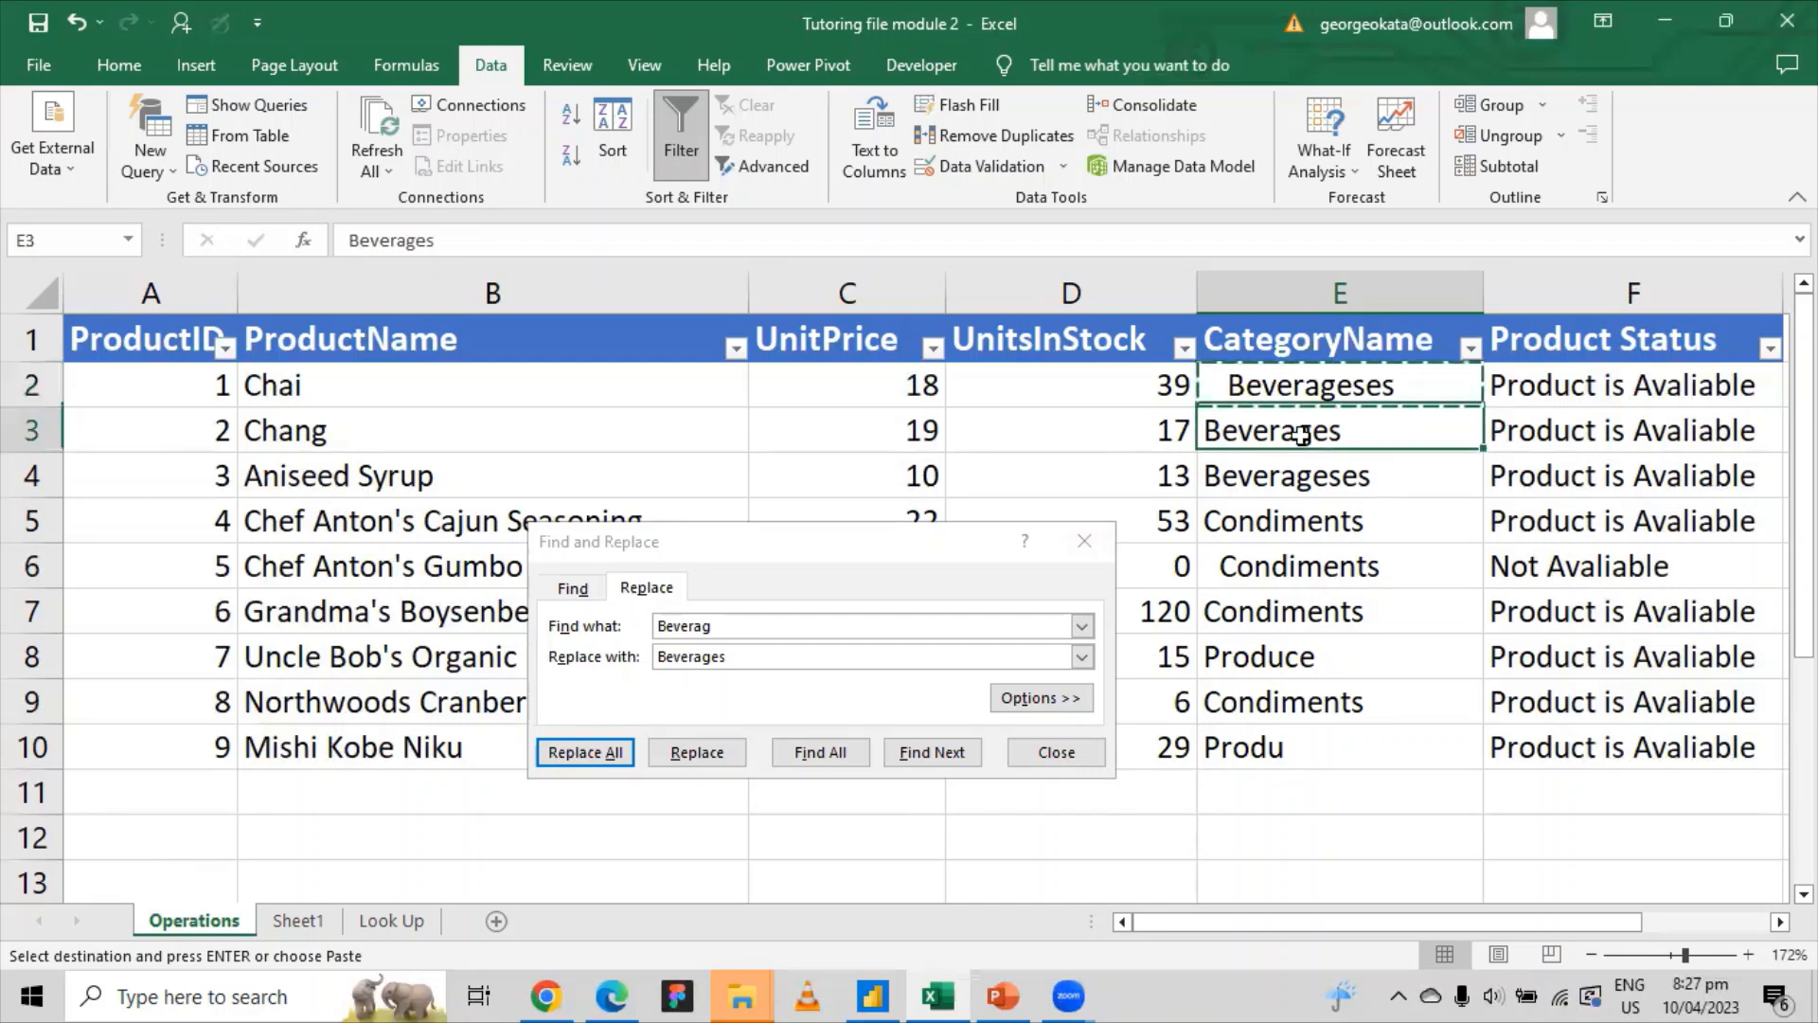
{"action": "left_click", "coordinate": [1375, 393]}
{"action": "right_click", "coordinate": [1379, 392]}
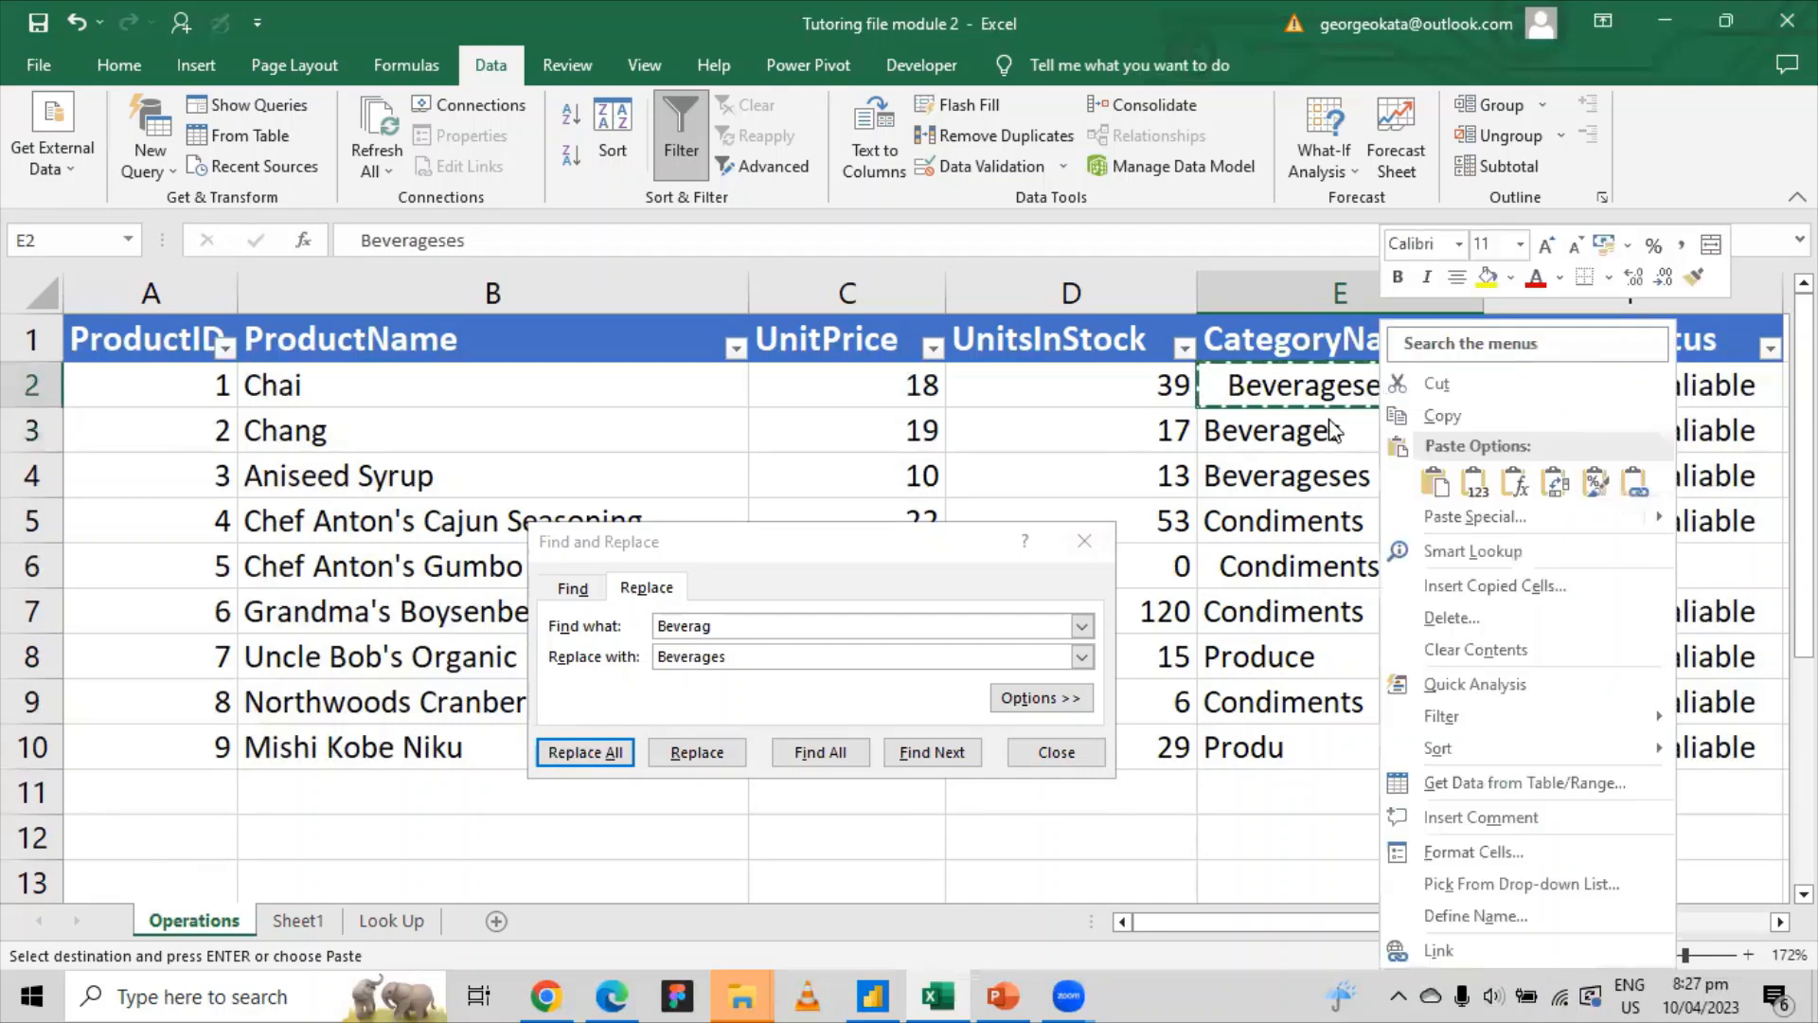
{"action": "left_click", "coordinate": [1427, 419]}
{"action": "left_click", "coordinate": [620, 632]}
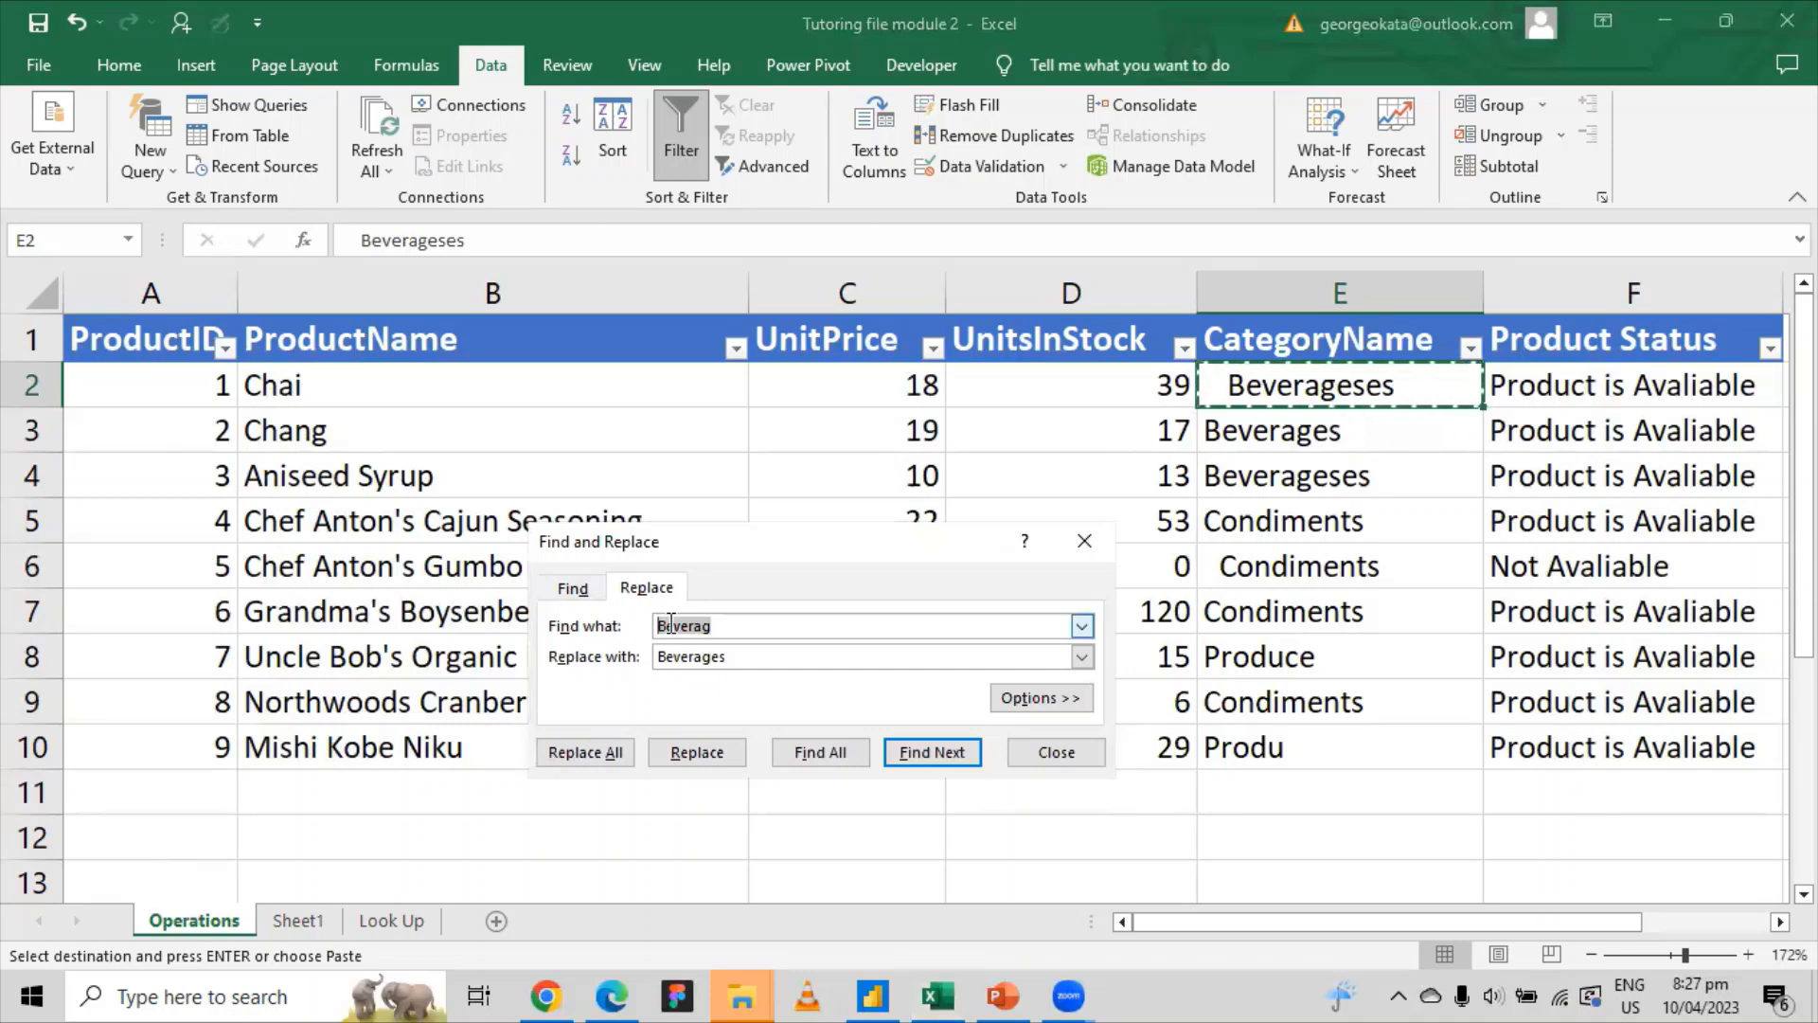
{"action": "right_click", "coordinate": [671, 626]}
{"action": "left_click", "coordinate": [734, 702]}
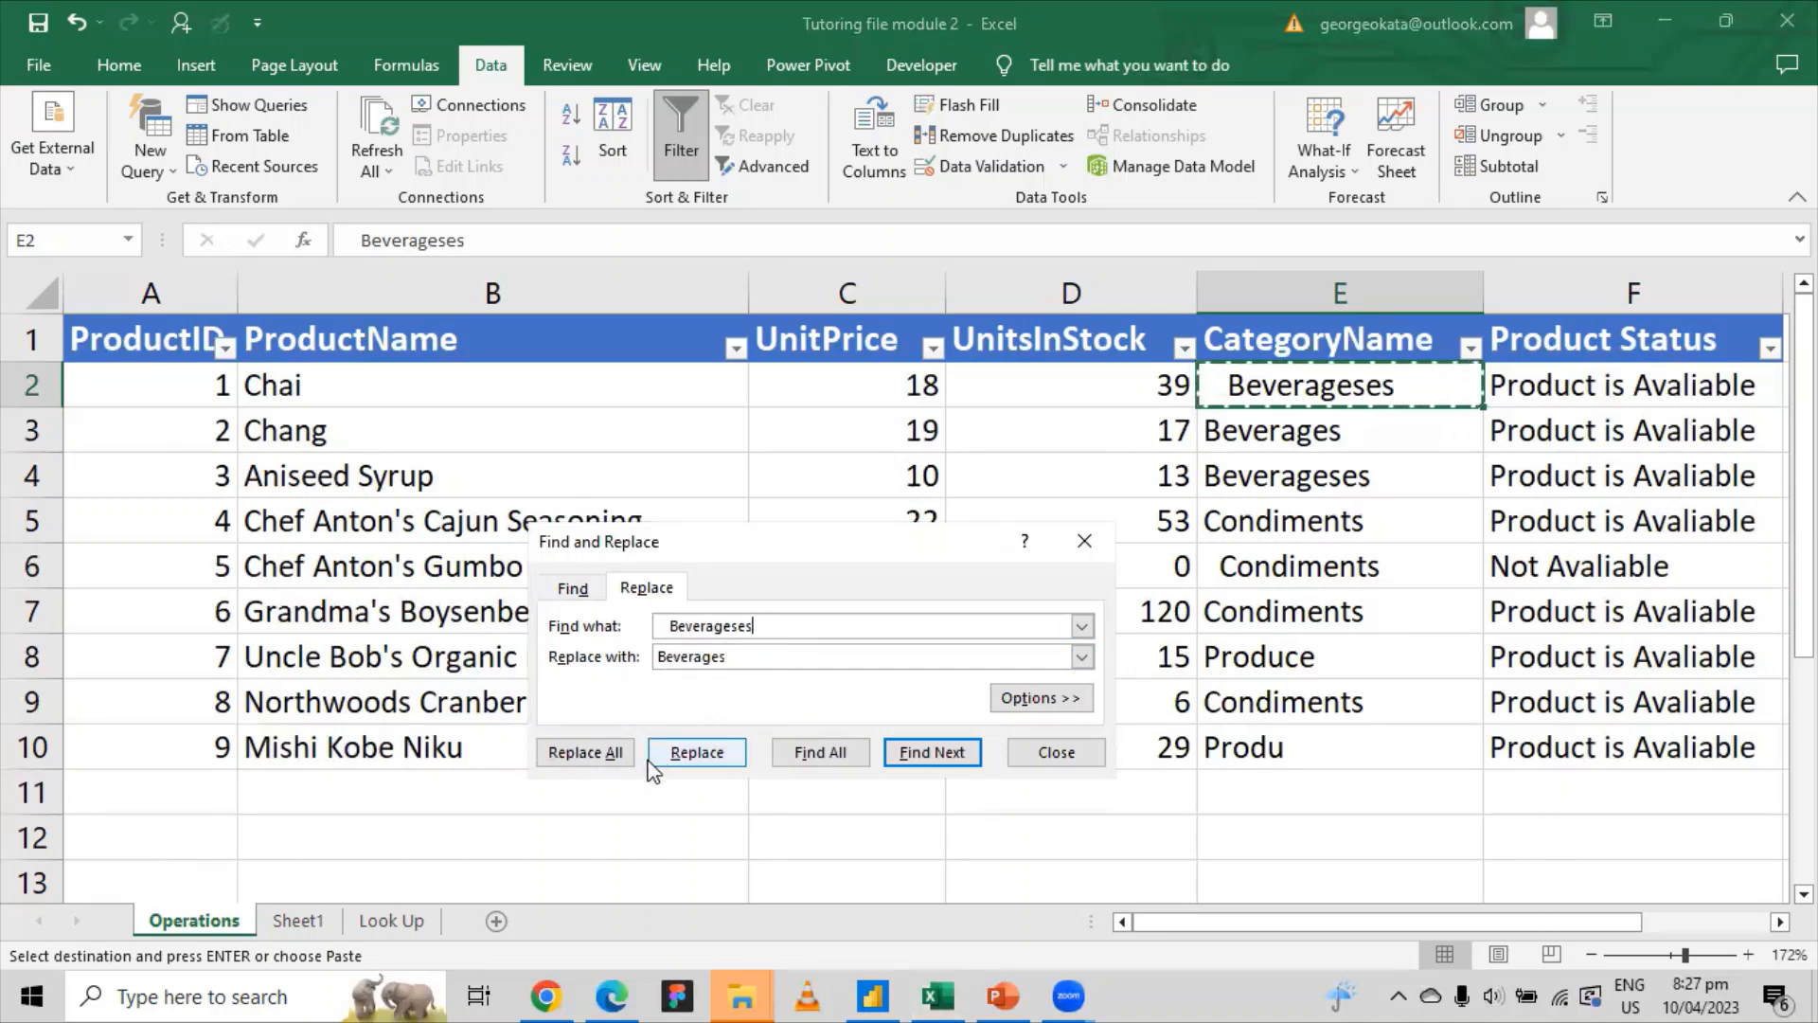
{"action": "left_click", "coordinate": [589, 753]}
{"action": "left_click", "coordinate": [905, 570]}
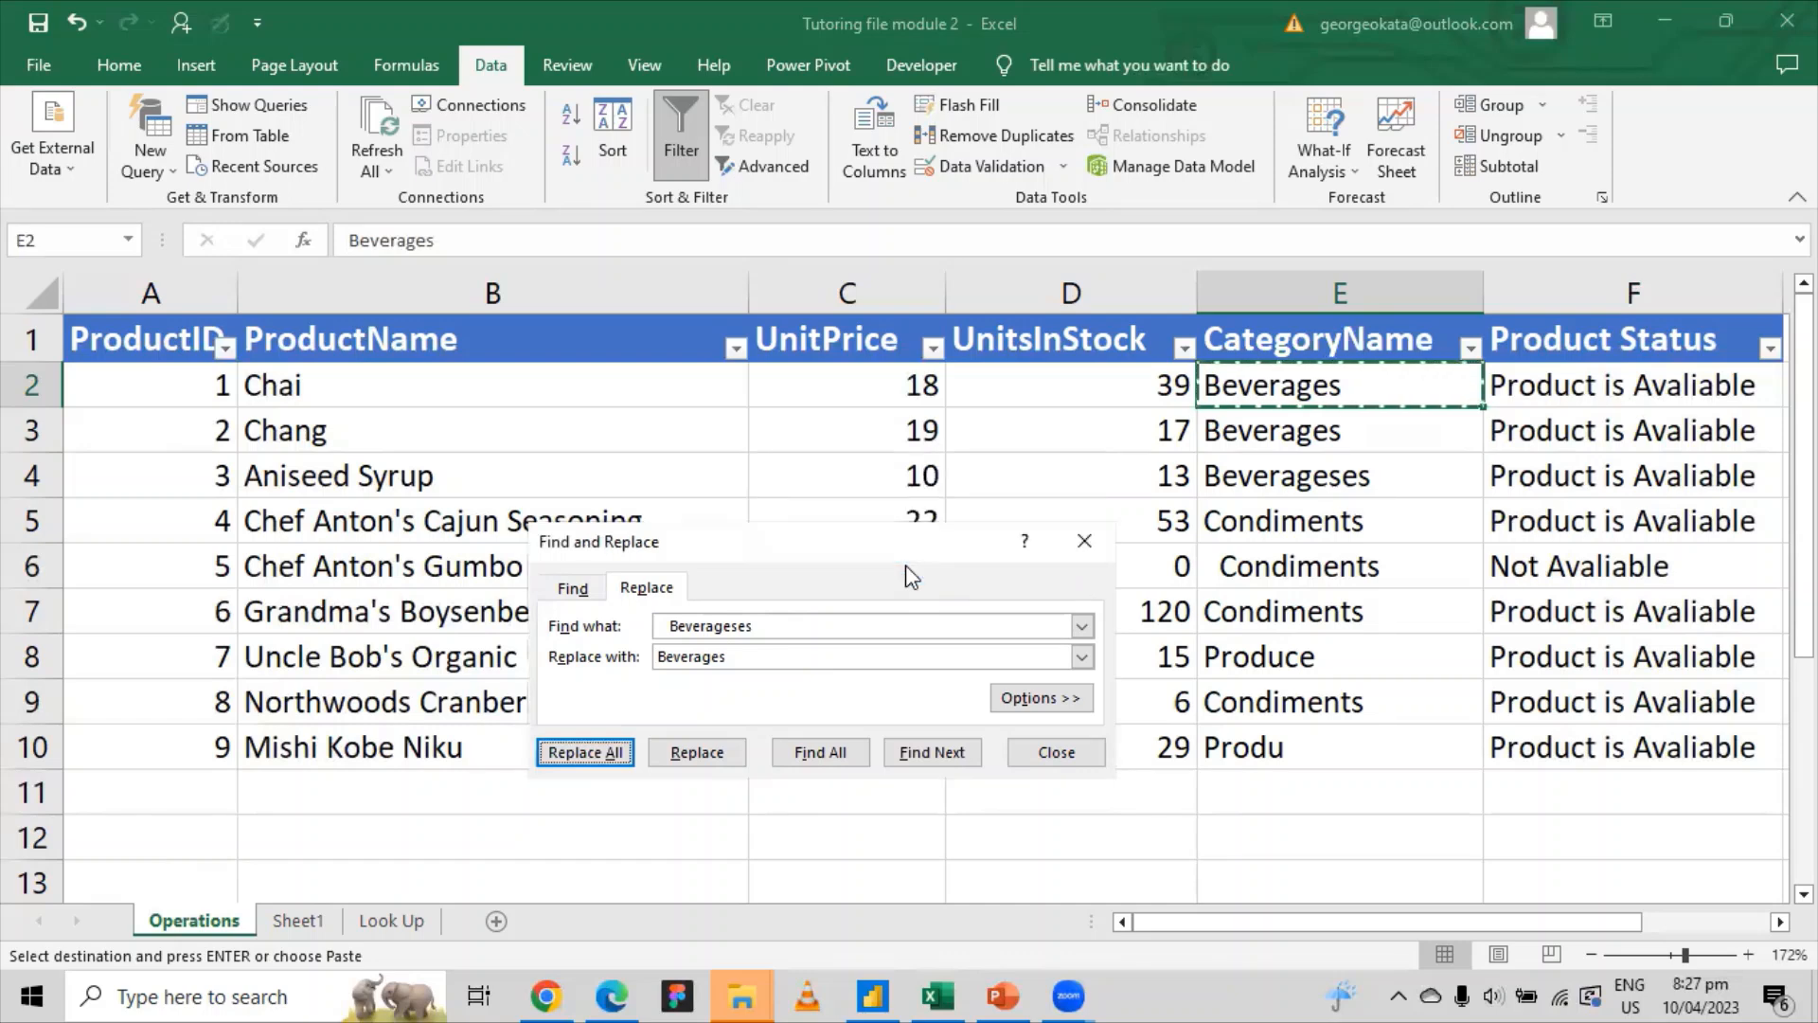
Step: Replace the Beverageses in E4 with Beverages as well
{"action": "left_click", "coordinate": [1336, 478]}
{"action": "right_click", "coordinate": [1337, 481]}
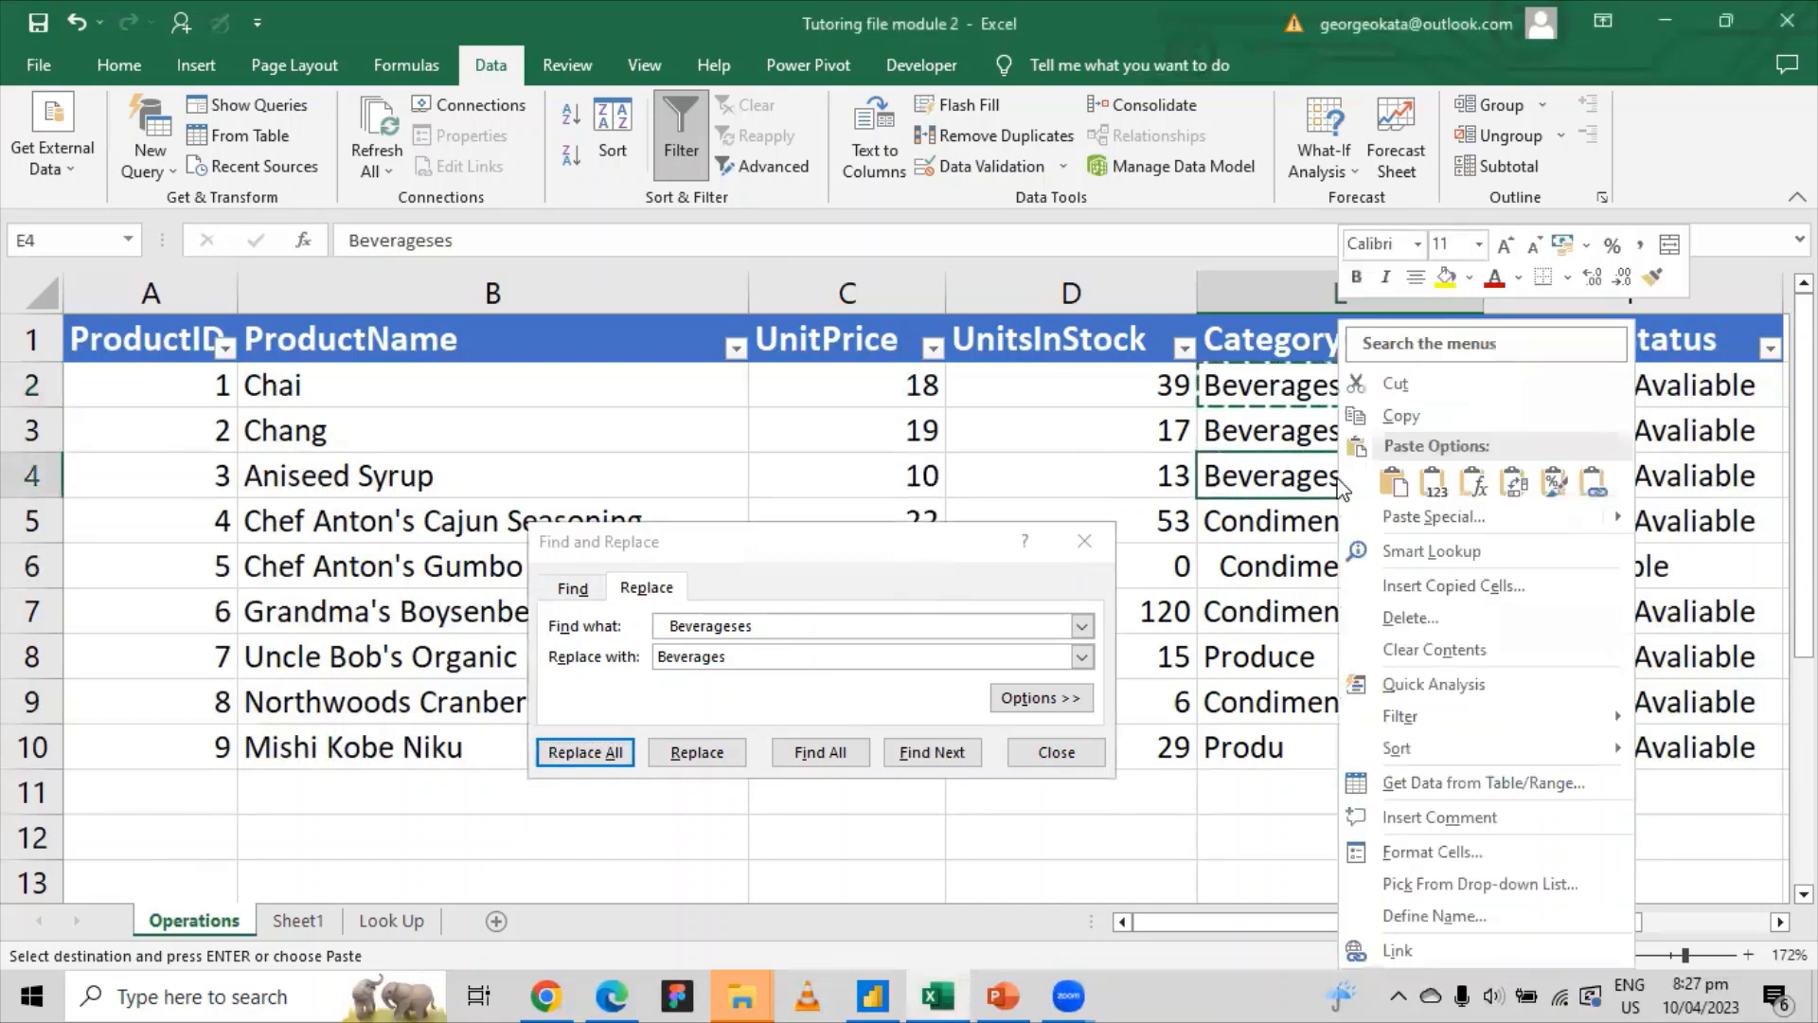
{"action": "left_click", "coordinate": [1400, 416]}
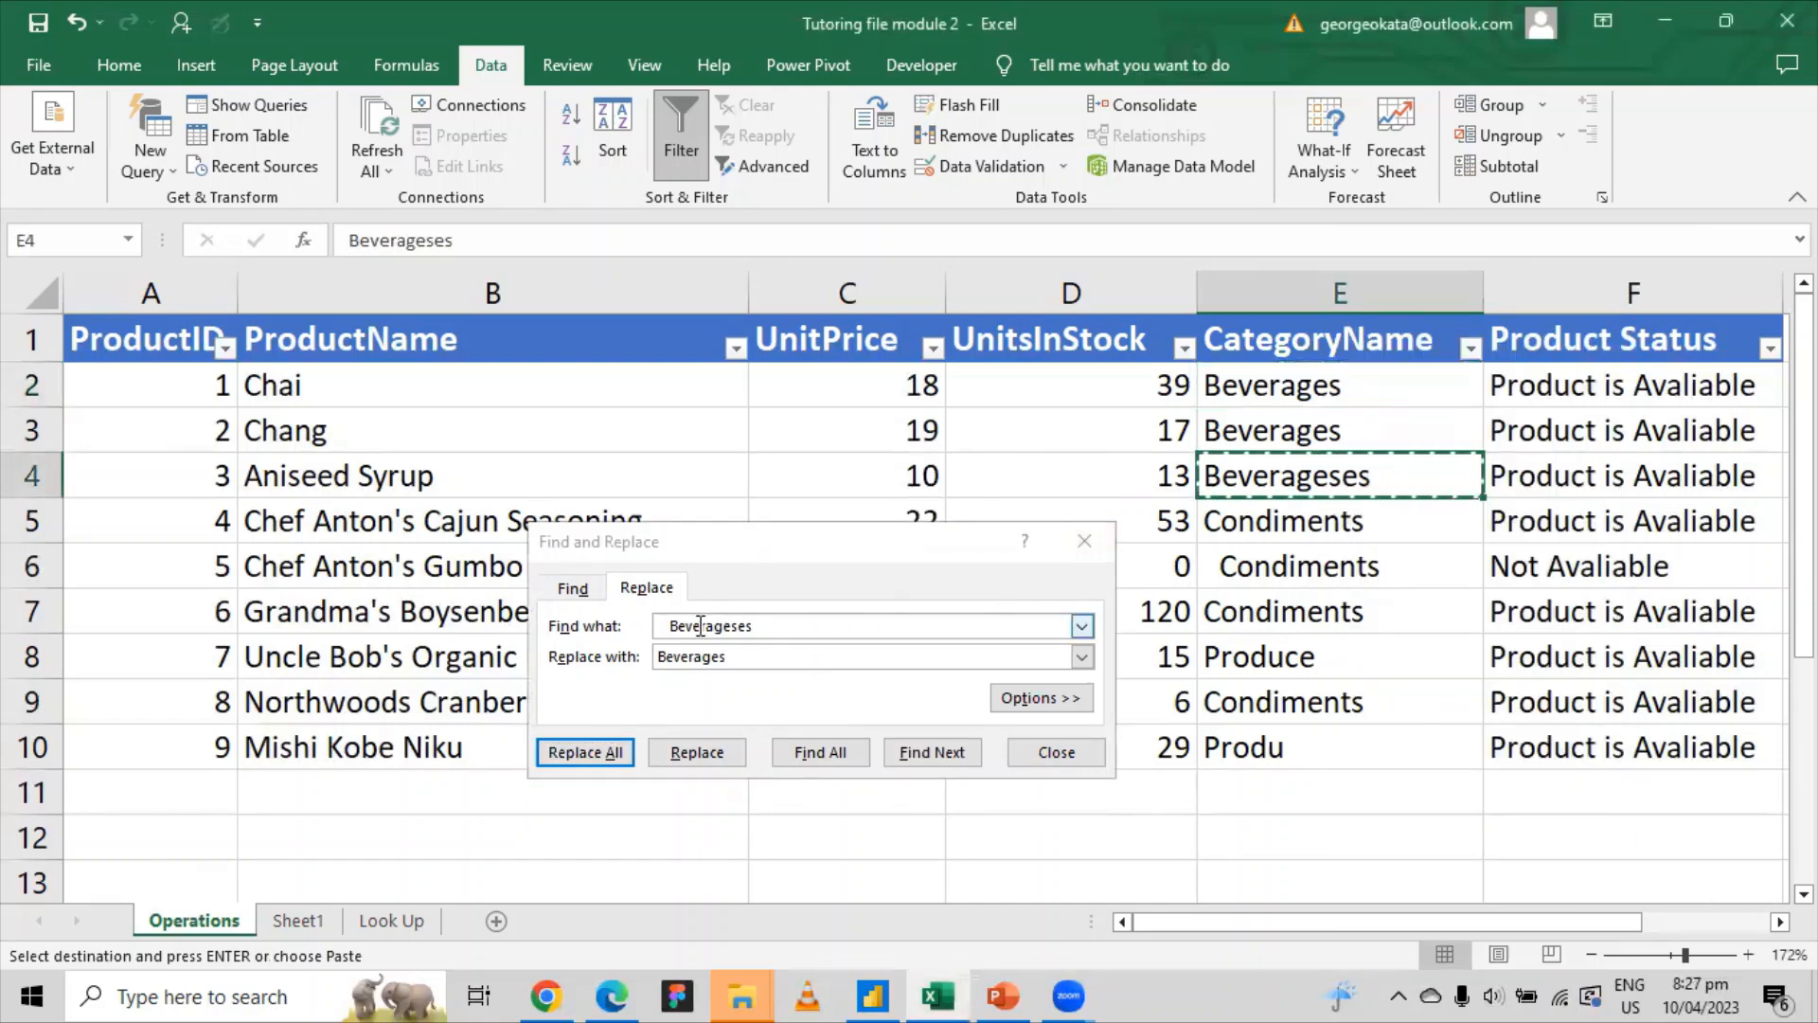
{"action": "left_click_drag", "start_coordinate": [788, 626], "coordinate": [622, 636]}
{"action": "key", "text": "BackSpace"}
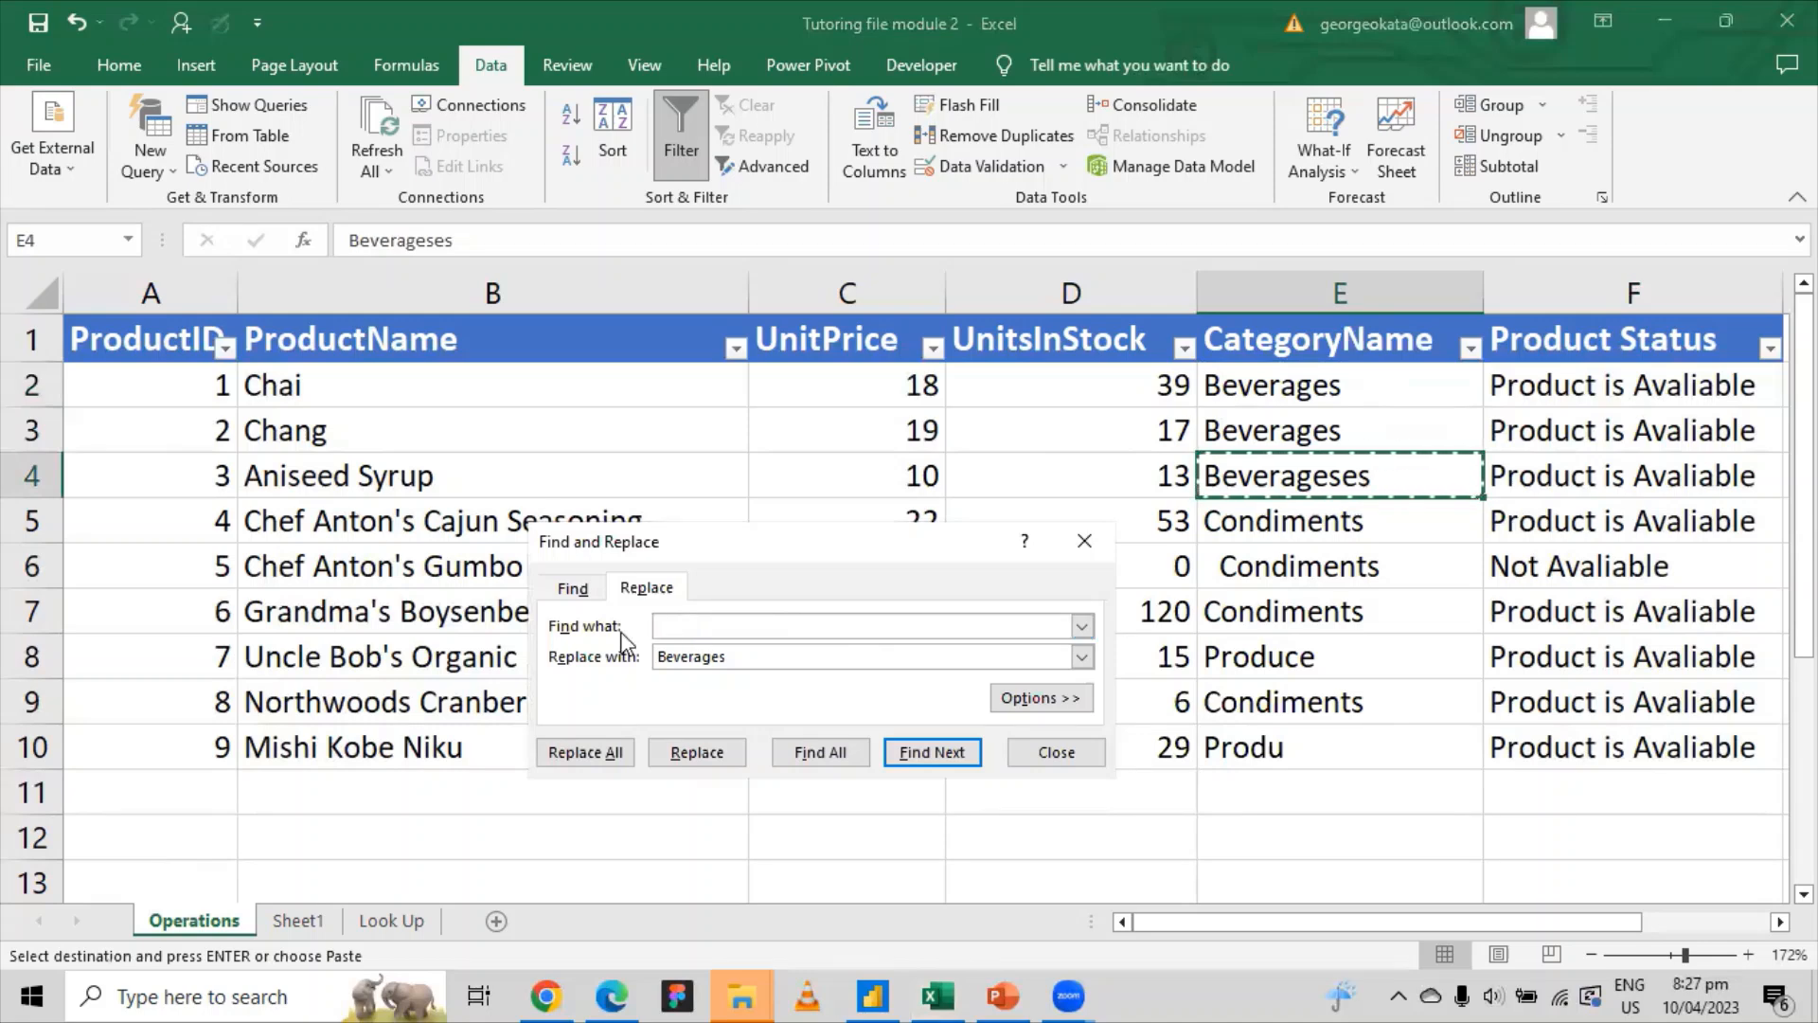
{"action": "key", "text": "ctrl+v"}
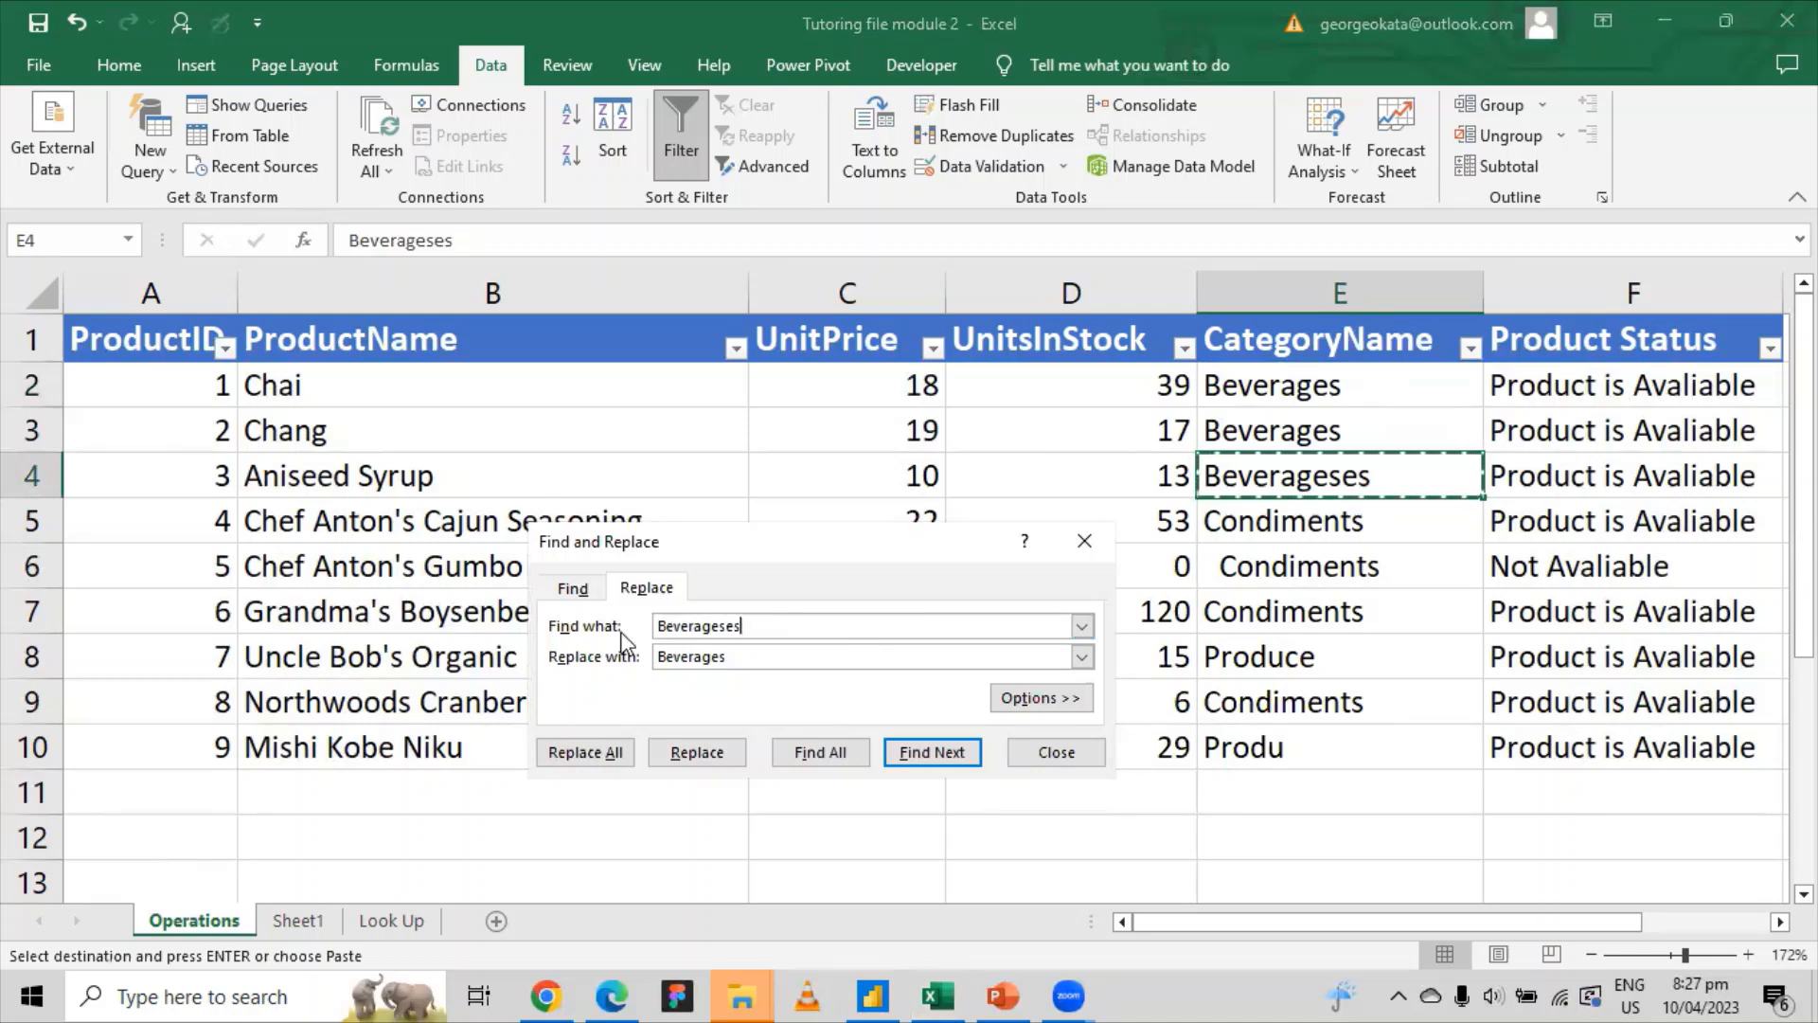
{"action": "left_click", "coordinate": [583, 750]}
{"action": "left_click", "coordinate": [919, 571]}
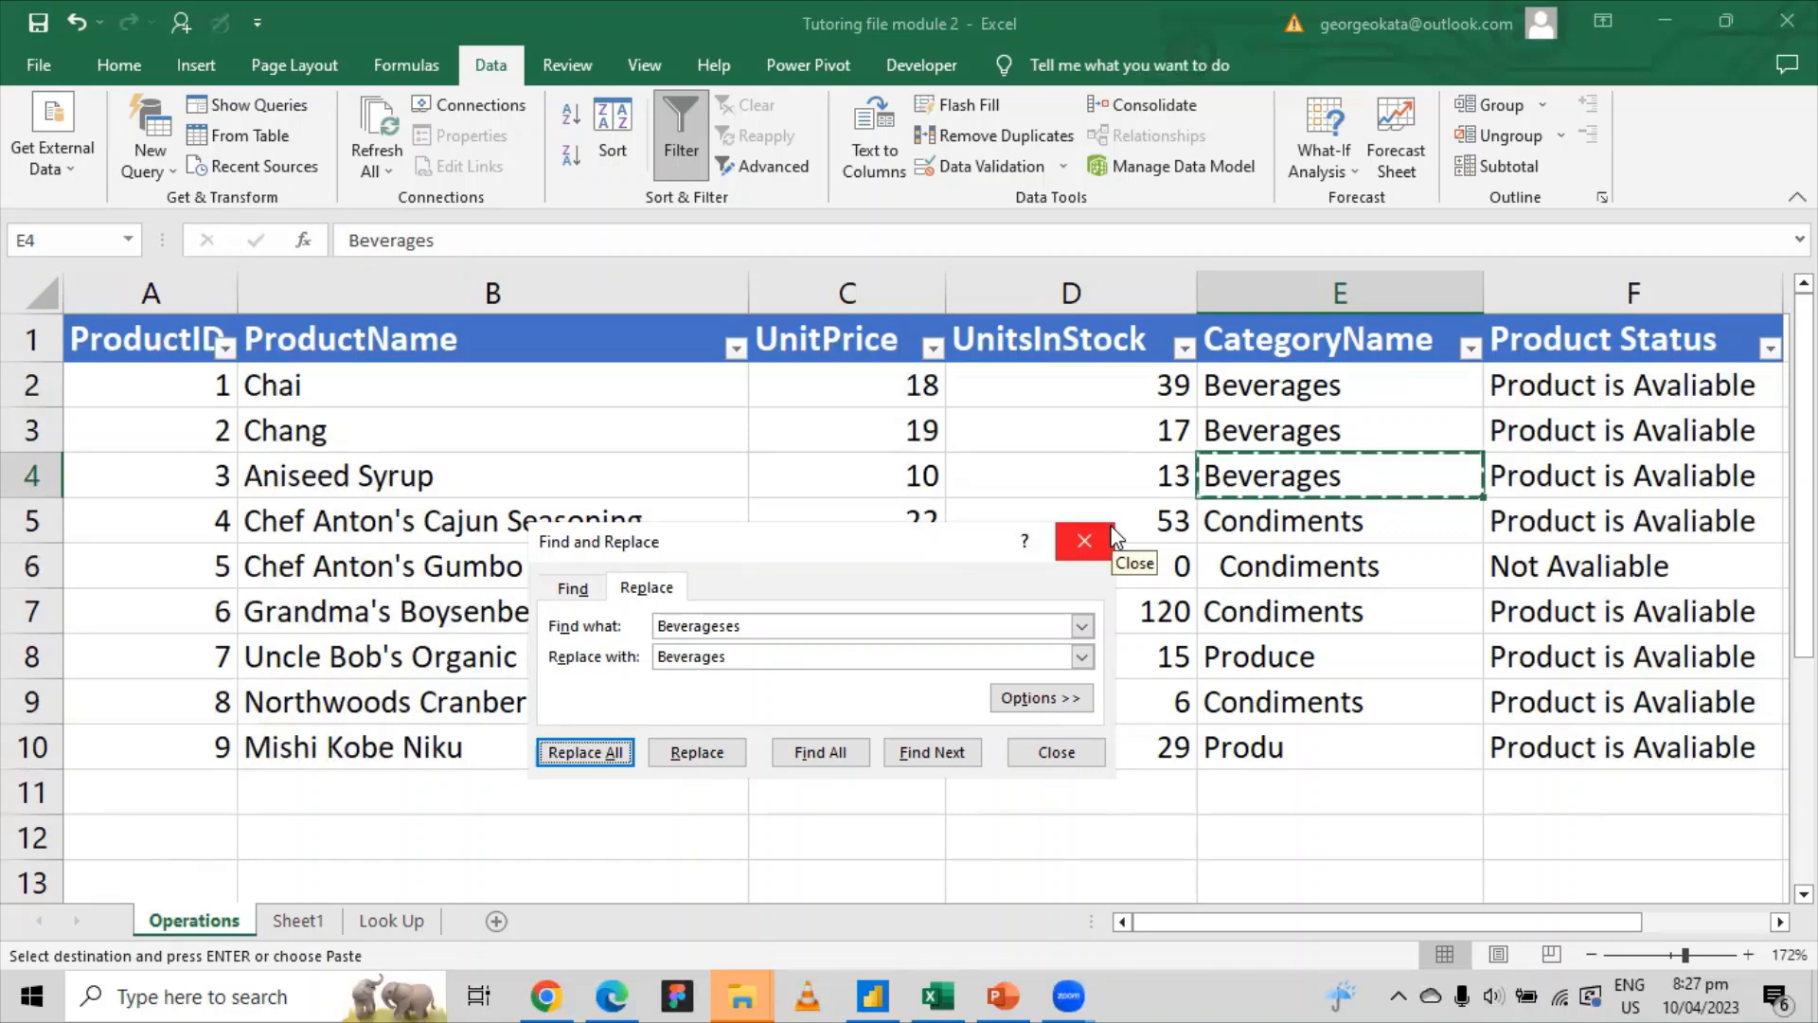
{"action": "left_click", "coordinate": [1273, 753]}
Step: Copy the truncated Produ from E10 into Find what
{"action": "right_click", "coordinate": [1275, 753]}
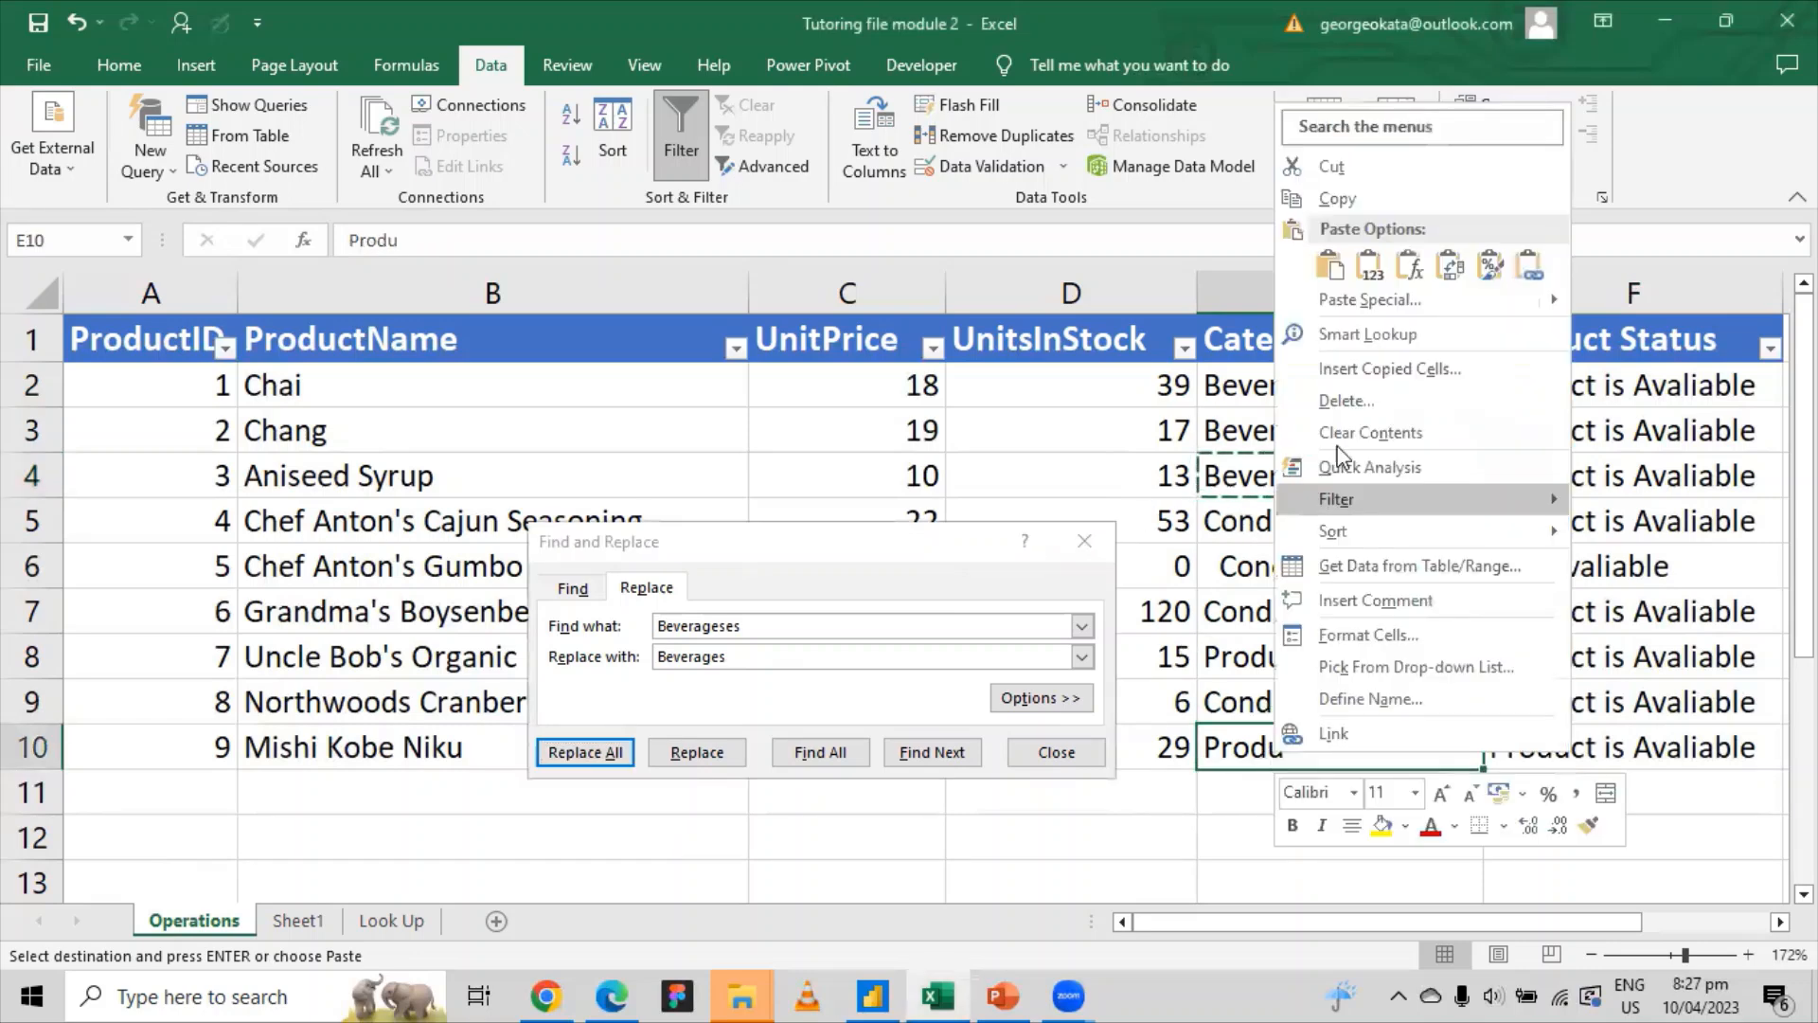
{"action": "left_click", "coordinate": [1348, 203]}
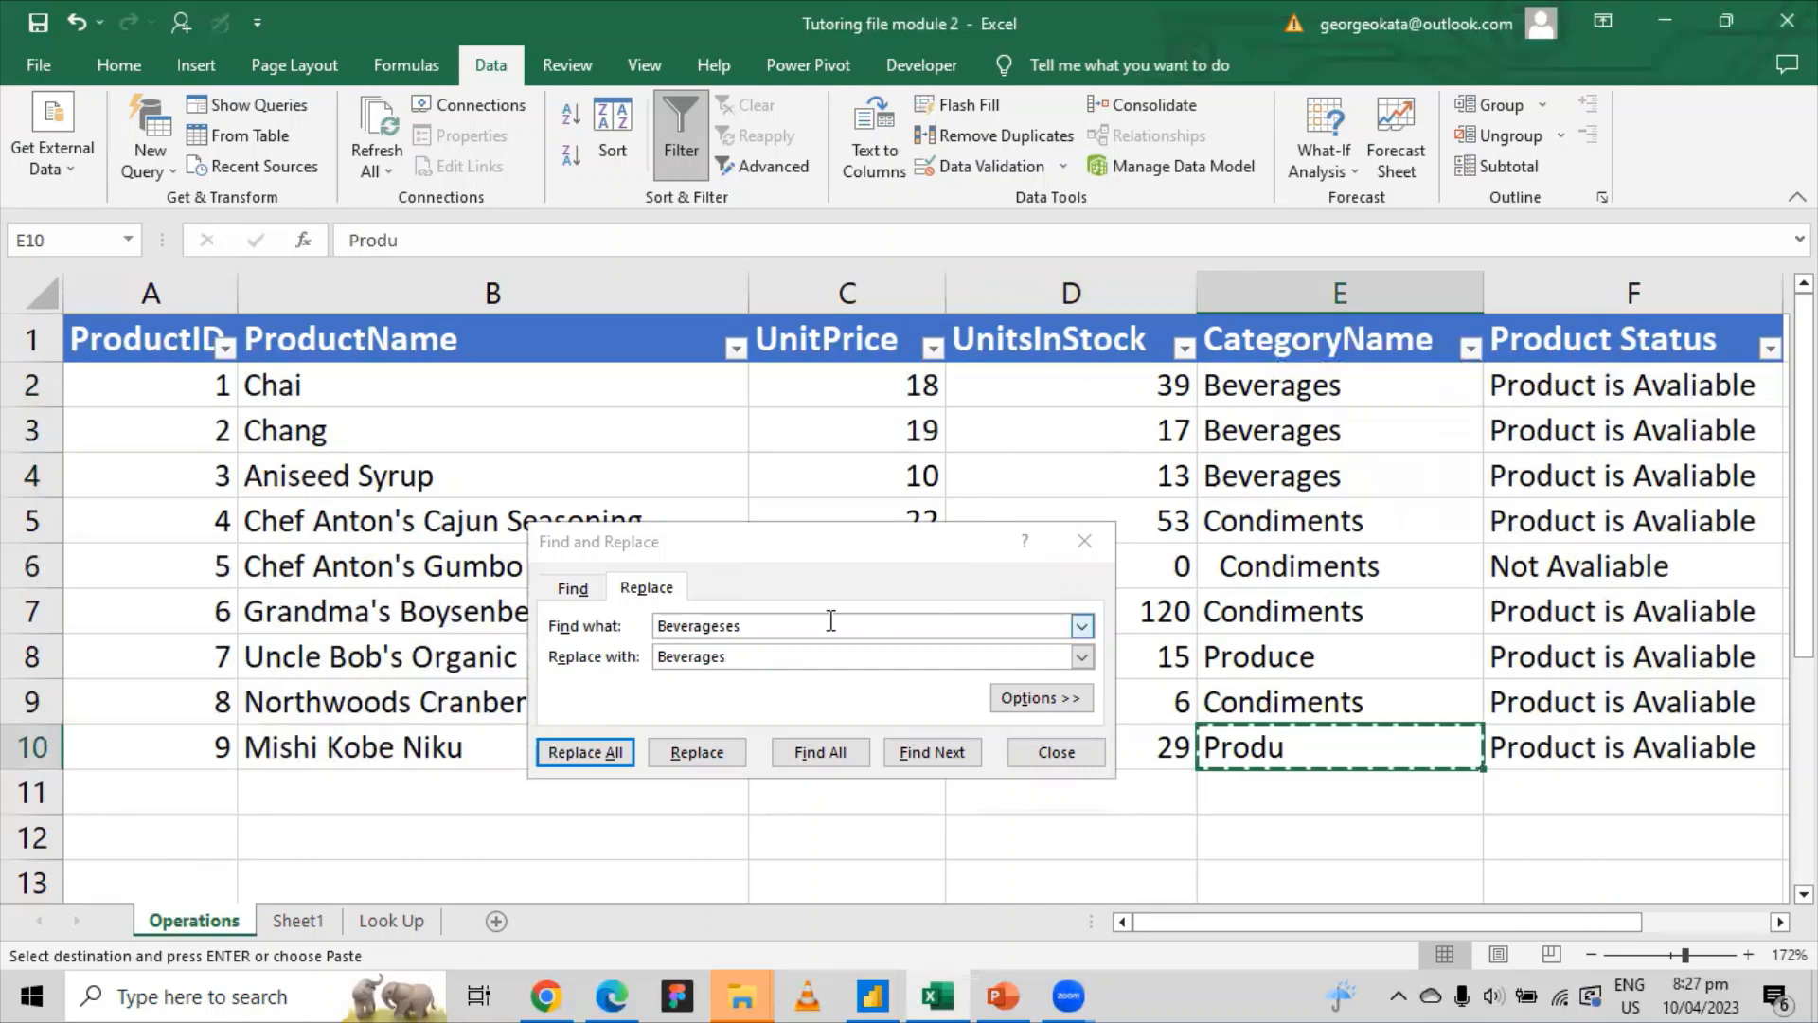
{"action": "double_click", "coordinate": [791, 622]}
{"action": "right_click", "coordinate": [664, 628]}
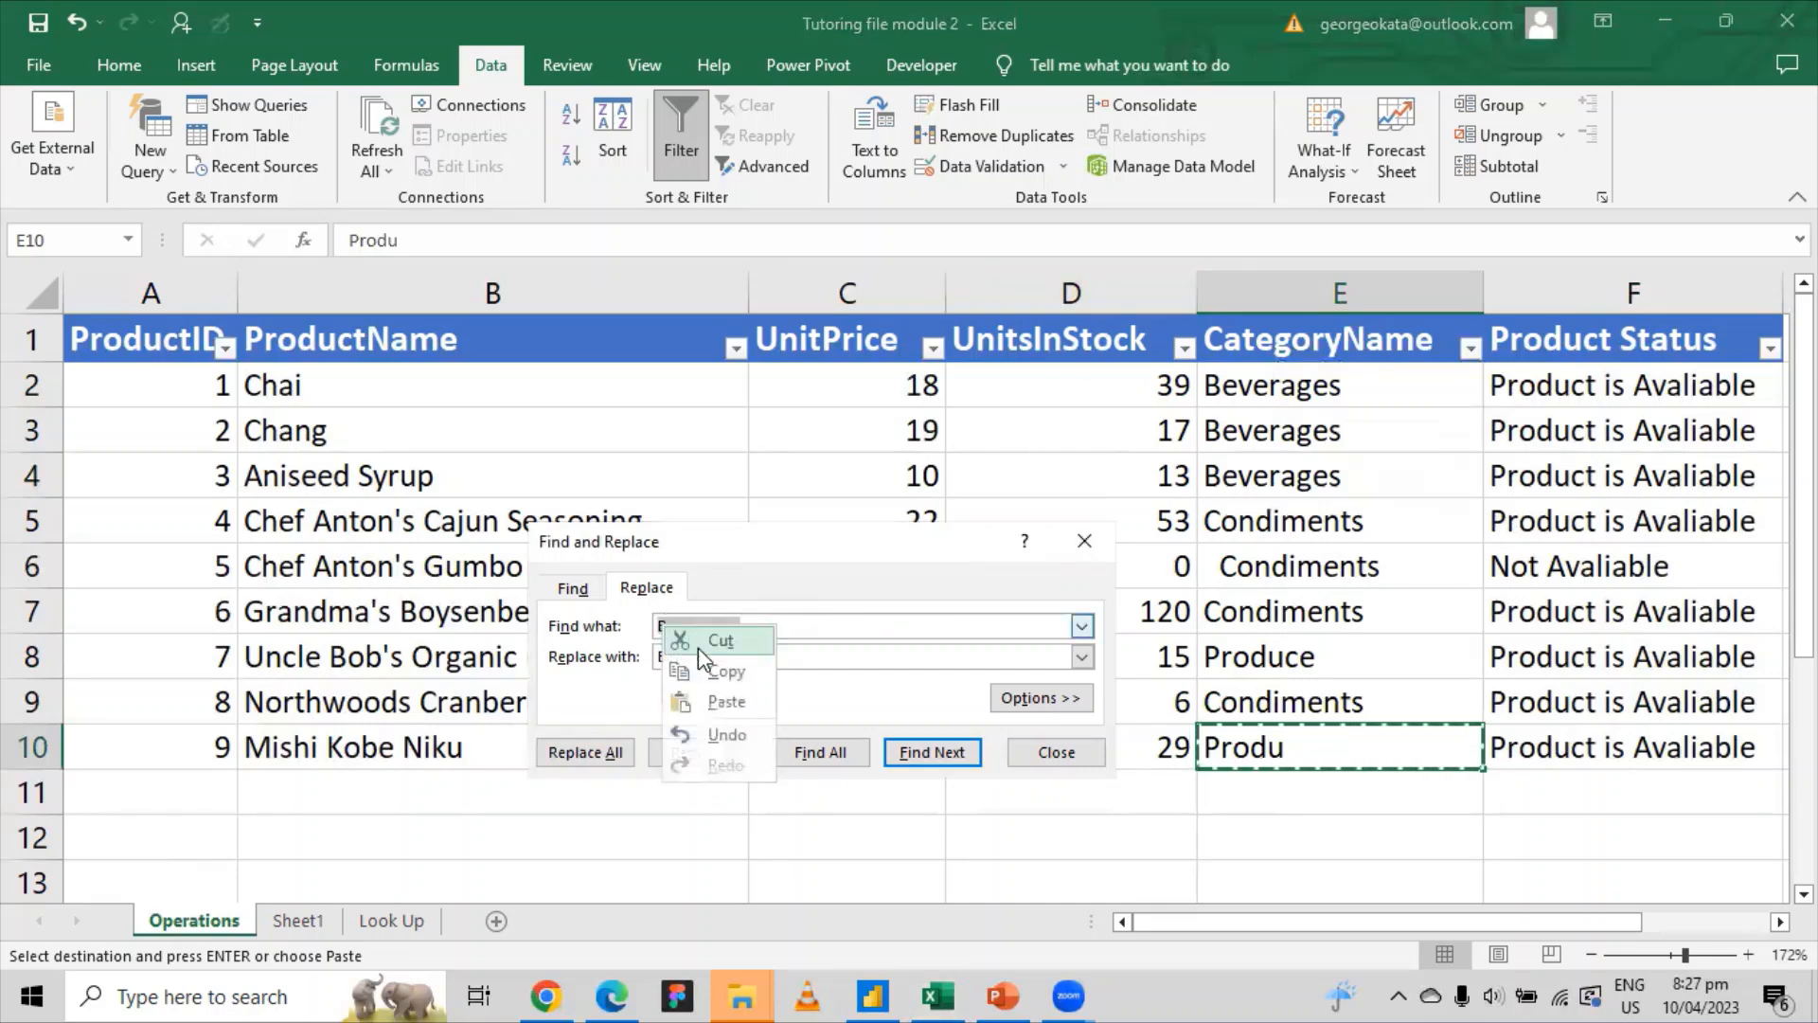
{"action": "left_click", "coordinate": [726, 702]}
Step: Set Replace with to Produce from E8 and replace all, making 15 replacements
{"action": "left_click", "coordinate": [1274, 702]}
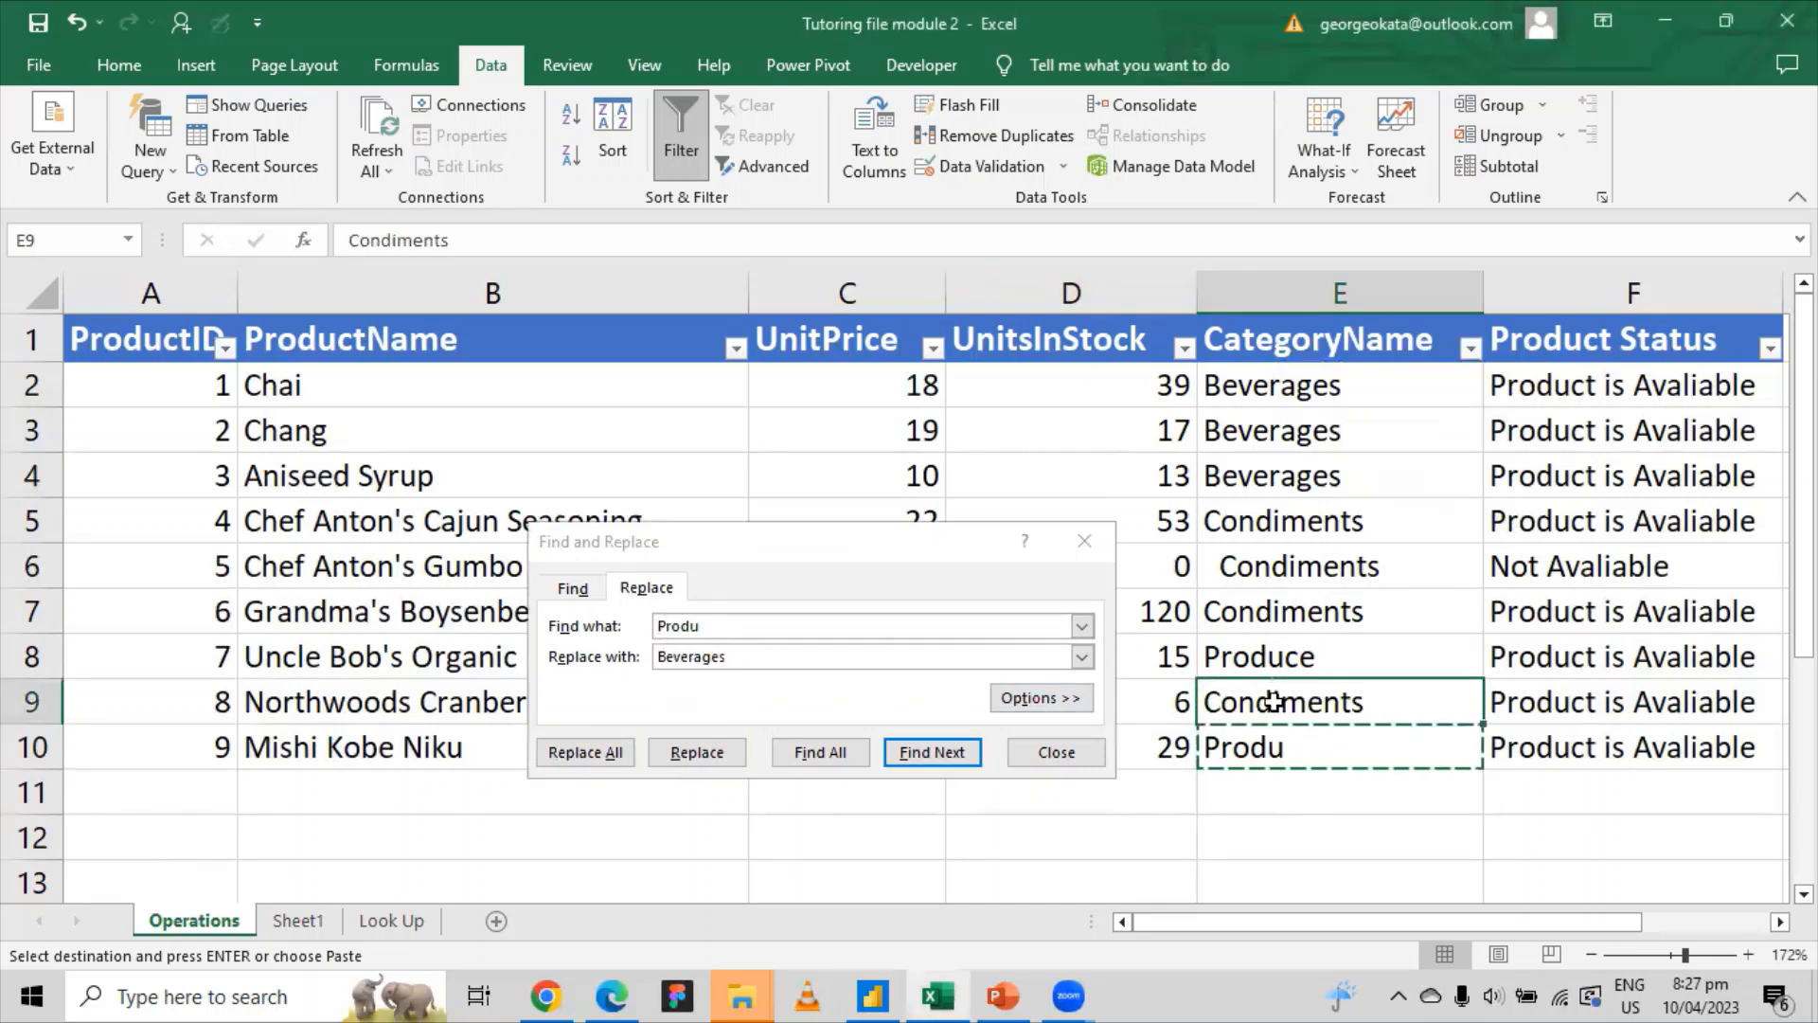
{"action": "left_click", "coordinate": [1274, 661]}
{"action": "right_click", "coordinate": [1276, 660]}
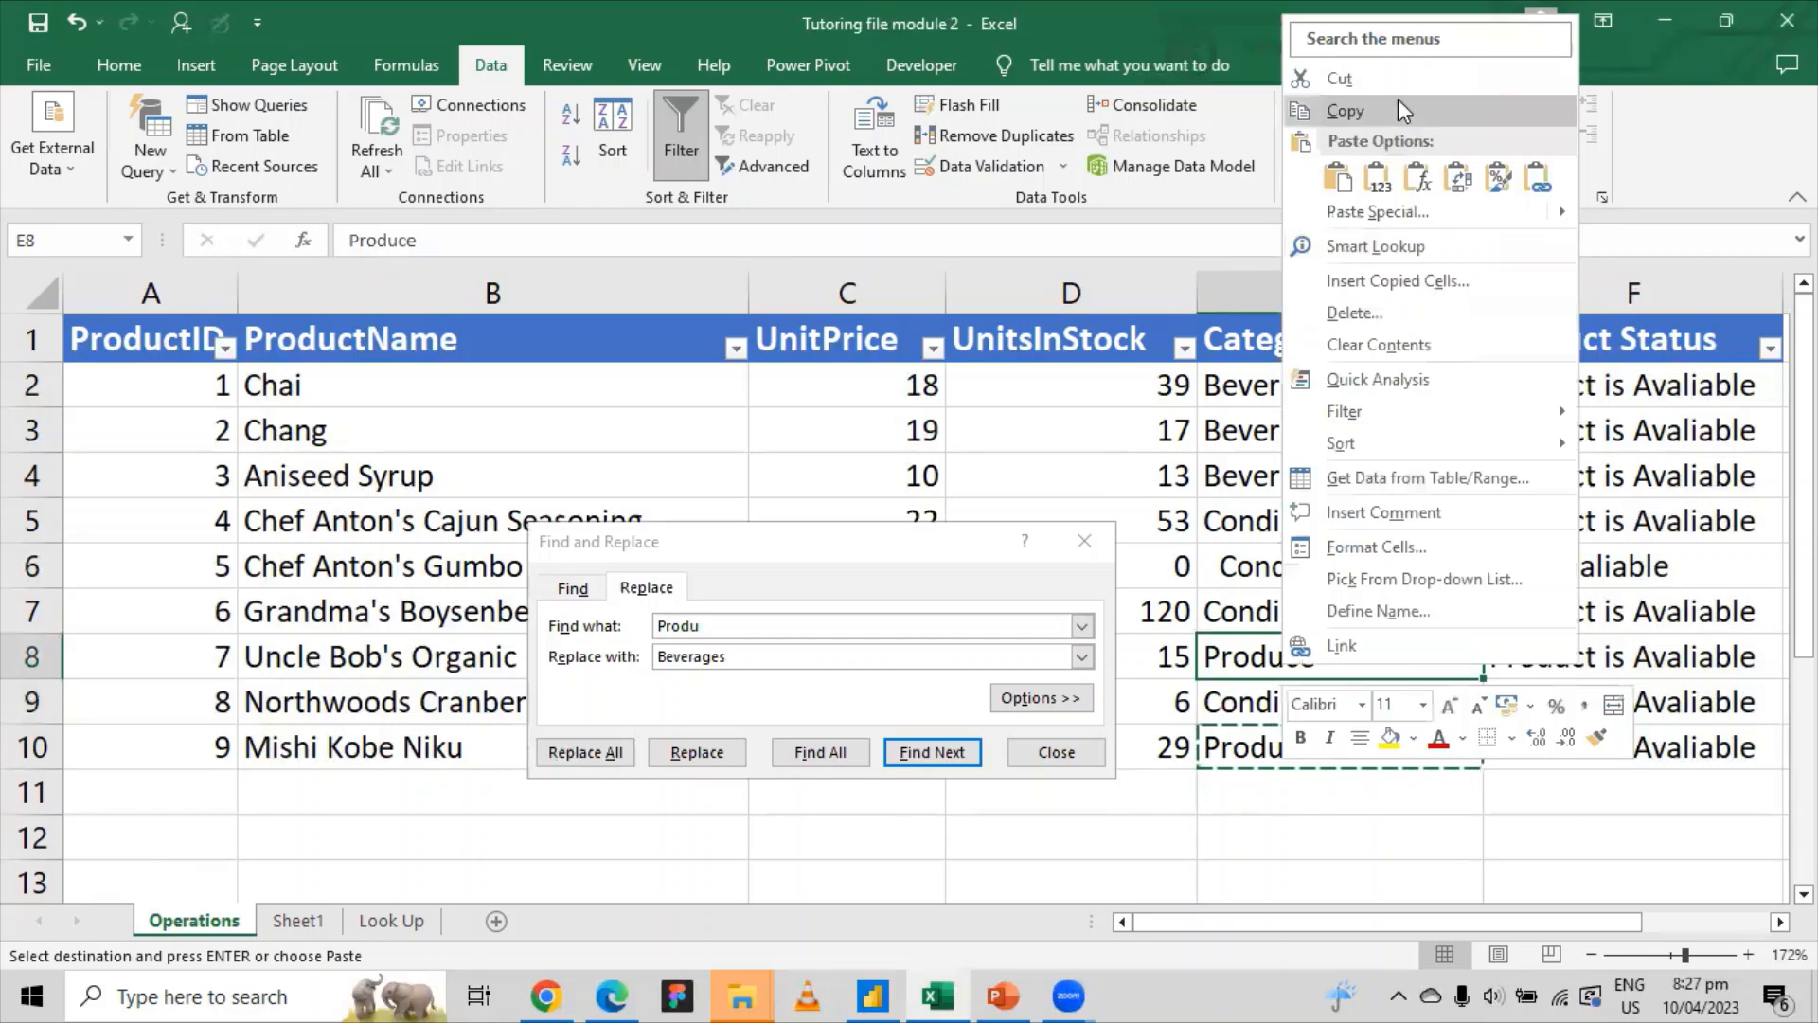
{"action": "left_click", "coordinate": [1346, 111]}
{"action": "double_click", "coordinate": [673, 657]}
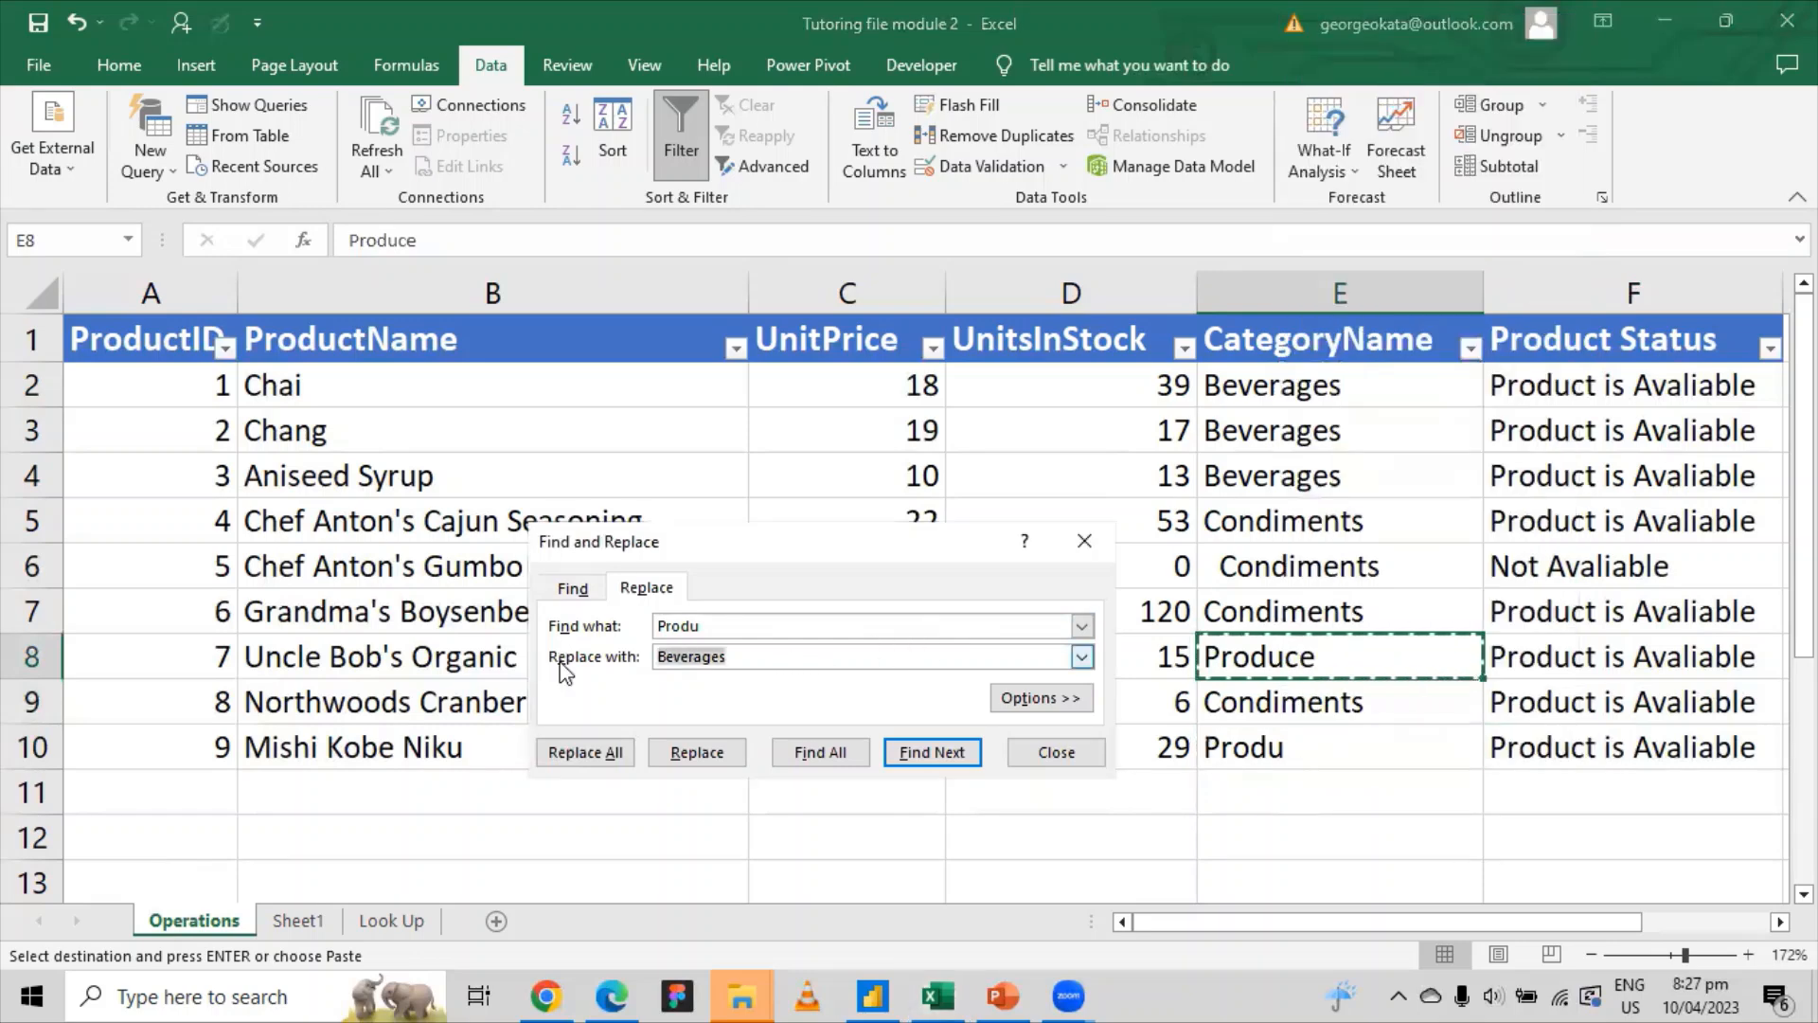
{"action": "right_click", "coordinate": [673, 662]}
{"action": "left_click", "coordinate": [739, 735]}
{"action": "left_click", "coordinate": [627, 752]}
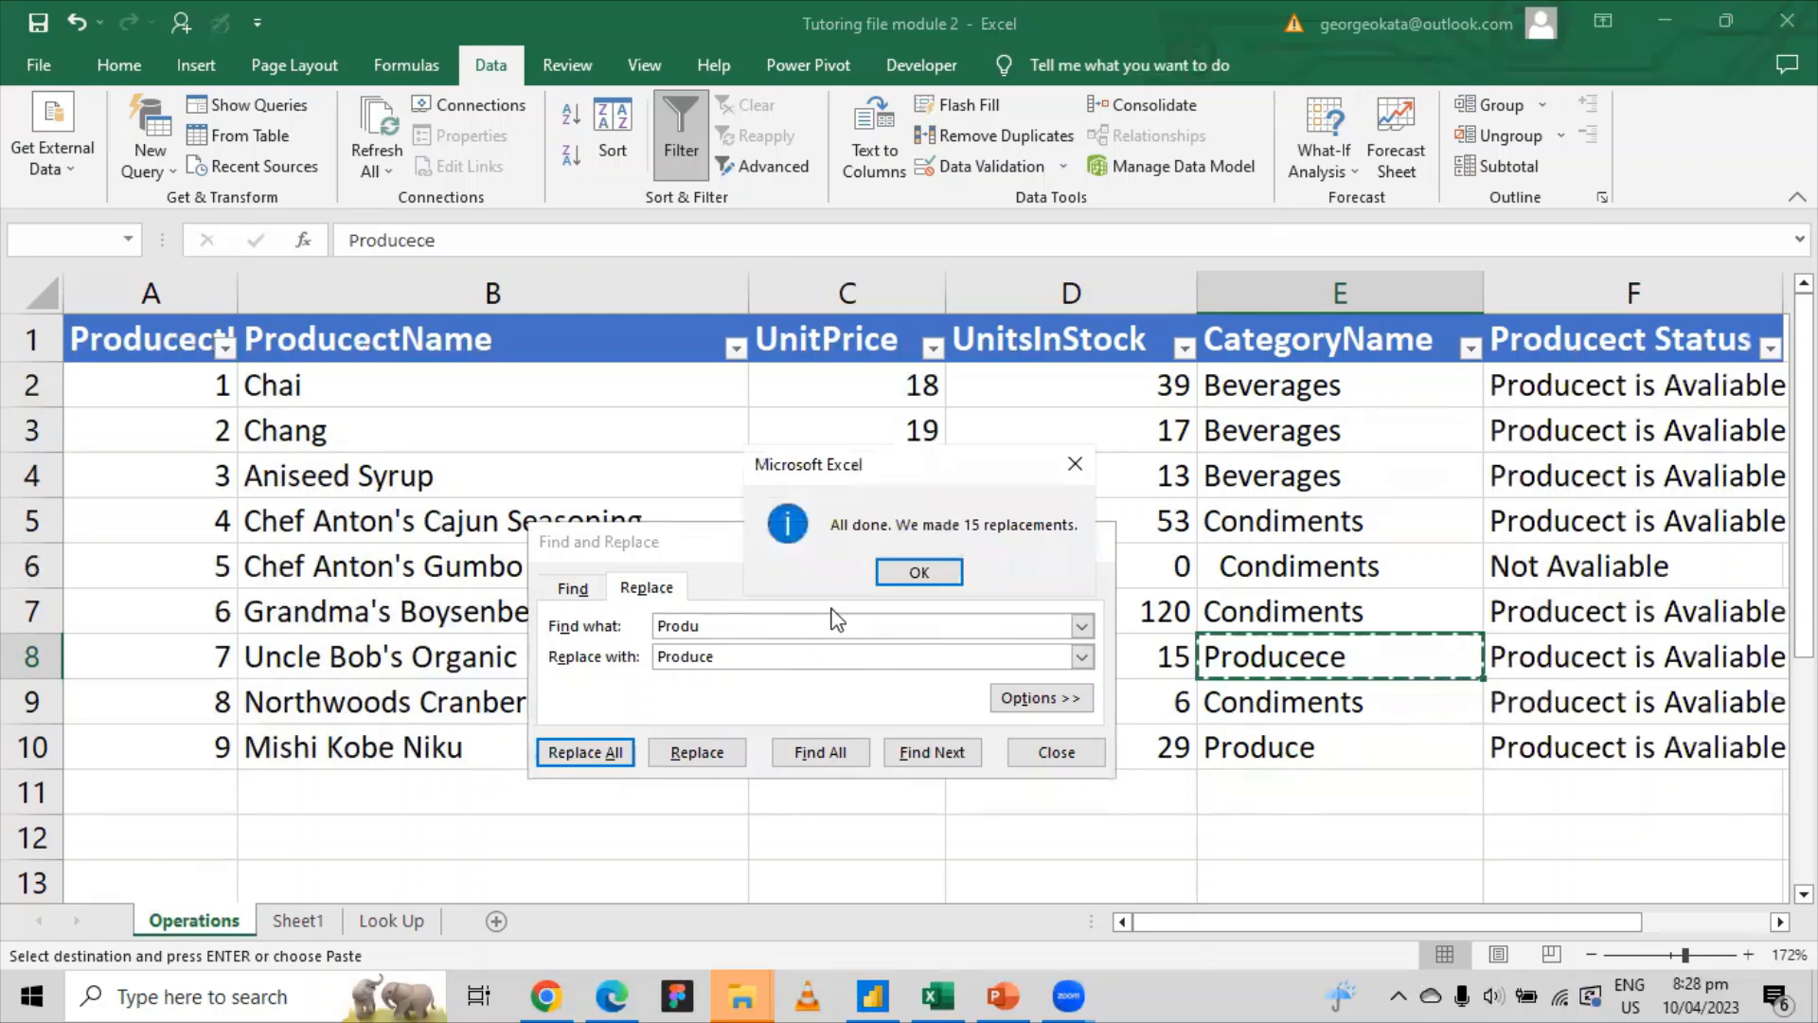
{"action": "left_click", "coordinate": [924, 572]}
Step: Trim E8 from Producece back to Produce and close Find and Replace
{"action": "double_click", "coordinate": [1364, 660]}
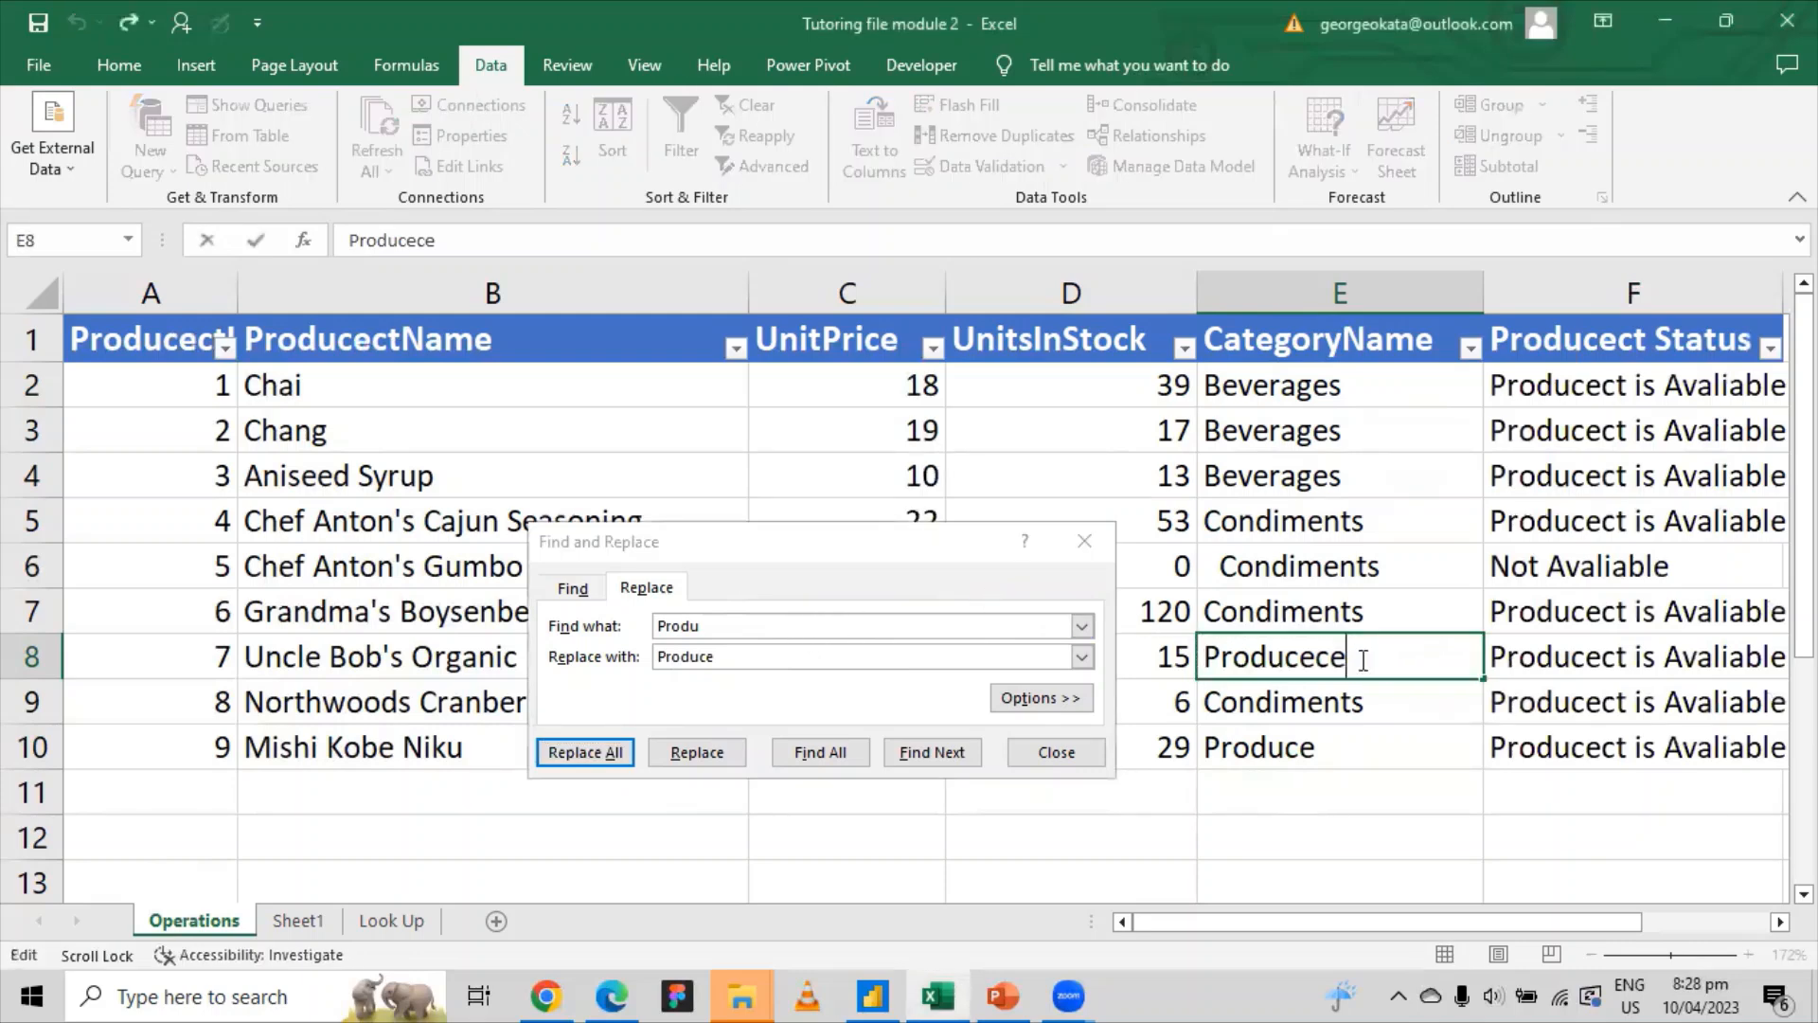
{"action": "key", "text": "BackSpace"}
{"action": "key", "text": "BackSpace"}
{"action": "left_click", "coordinate": [1231, 820]}
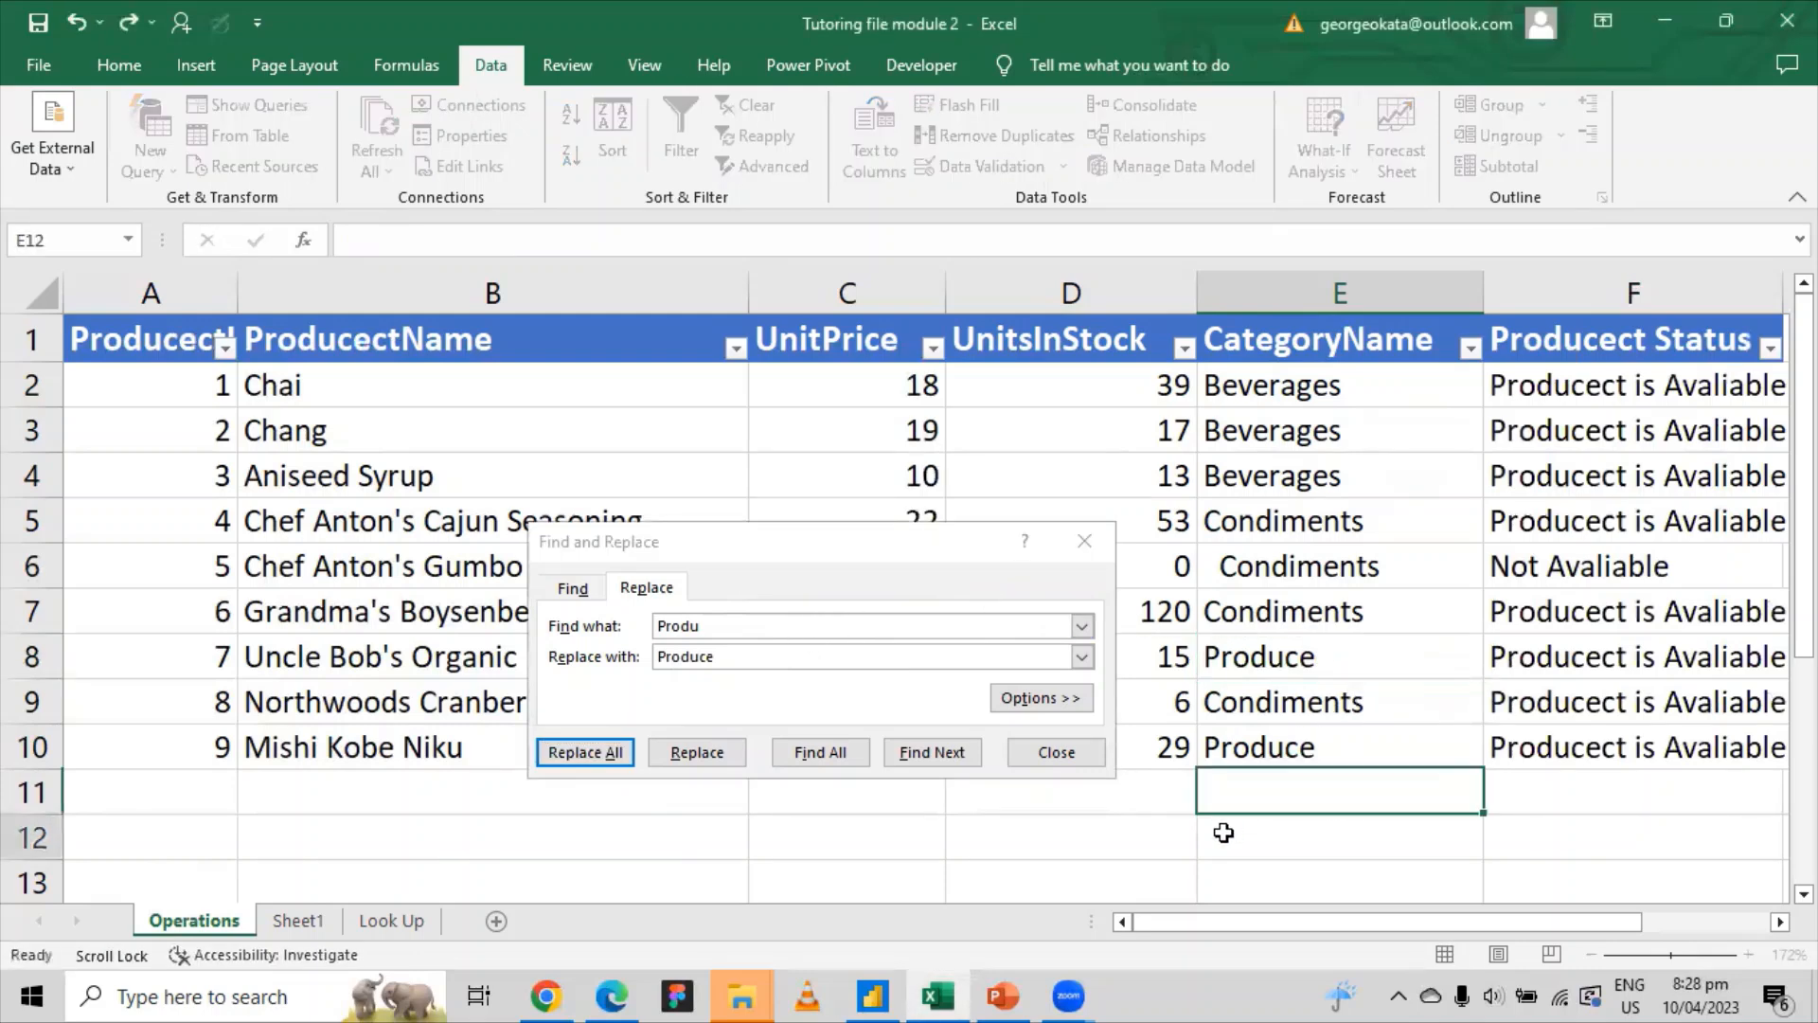
{"action": "left_click", "coordinate": [1083, 542]}
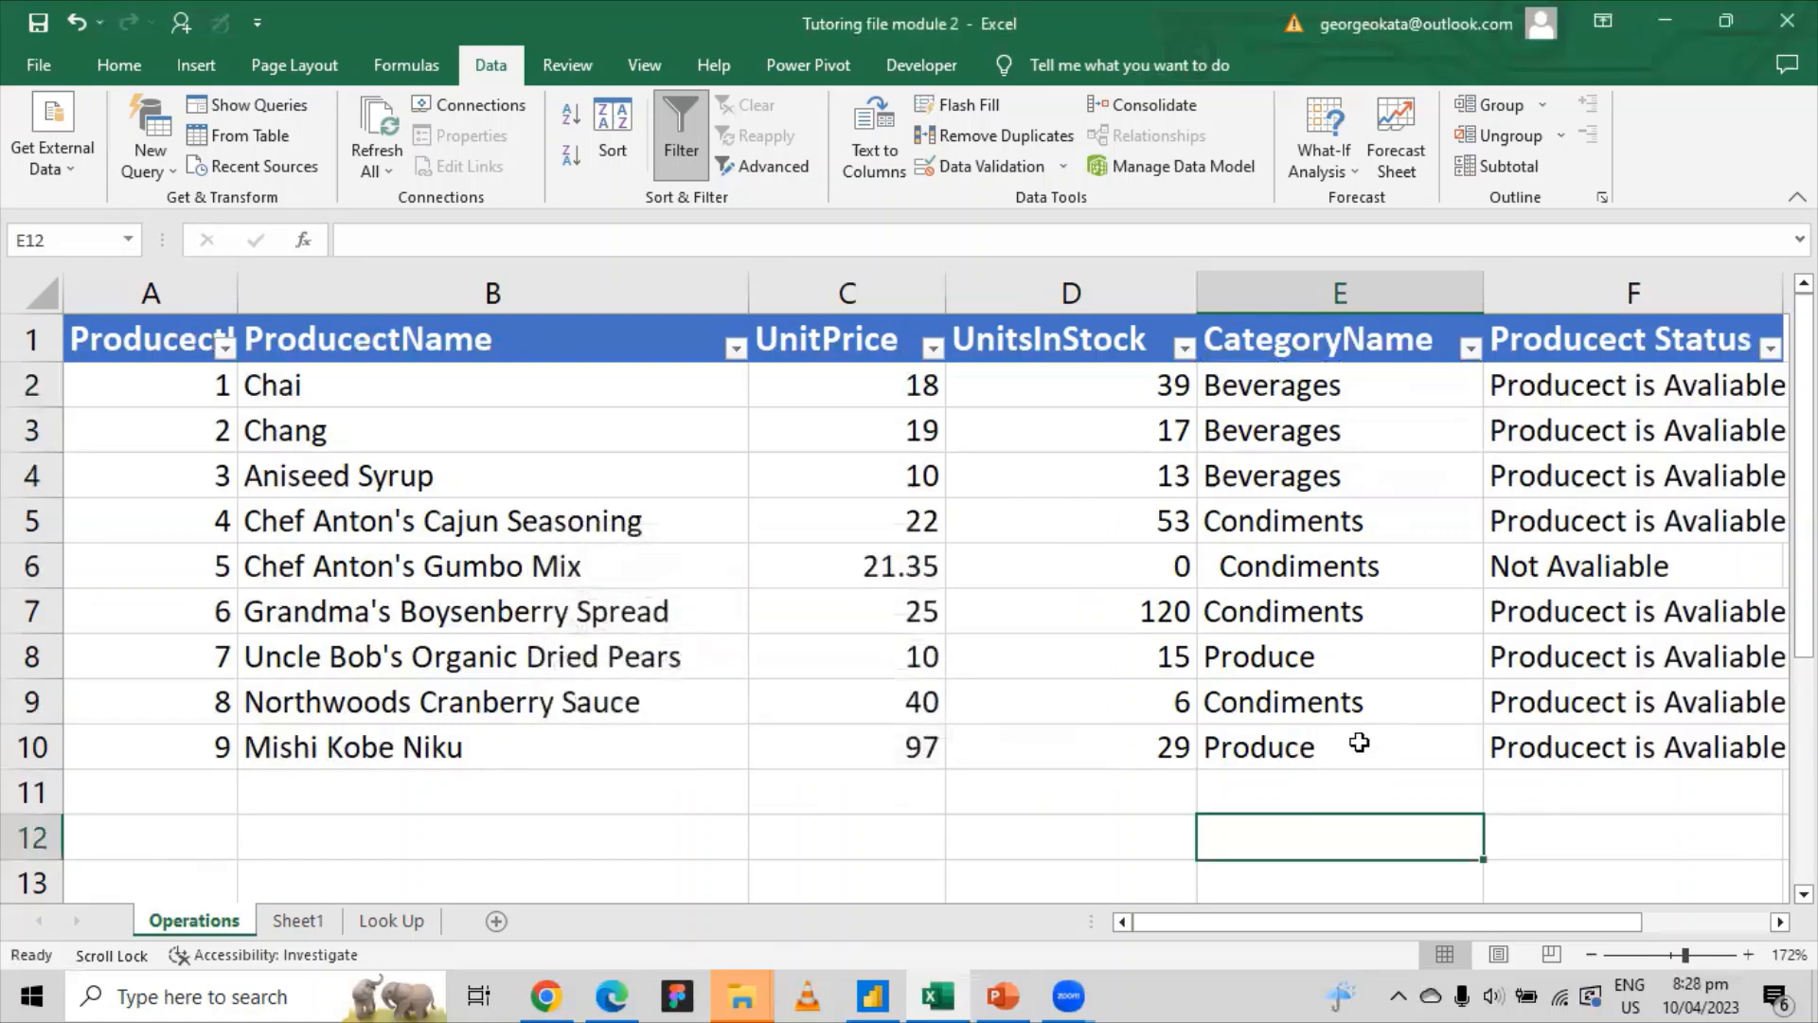
{"action": "left_click", "coordinate": [1469, 348]}
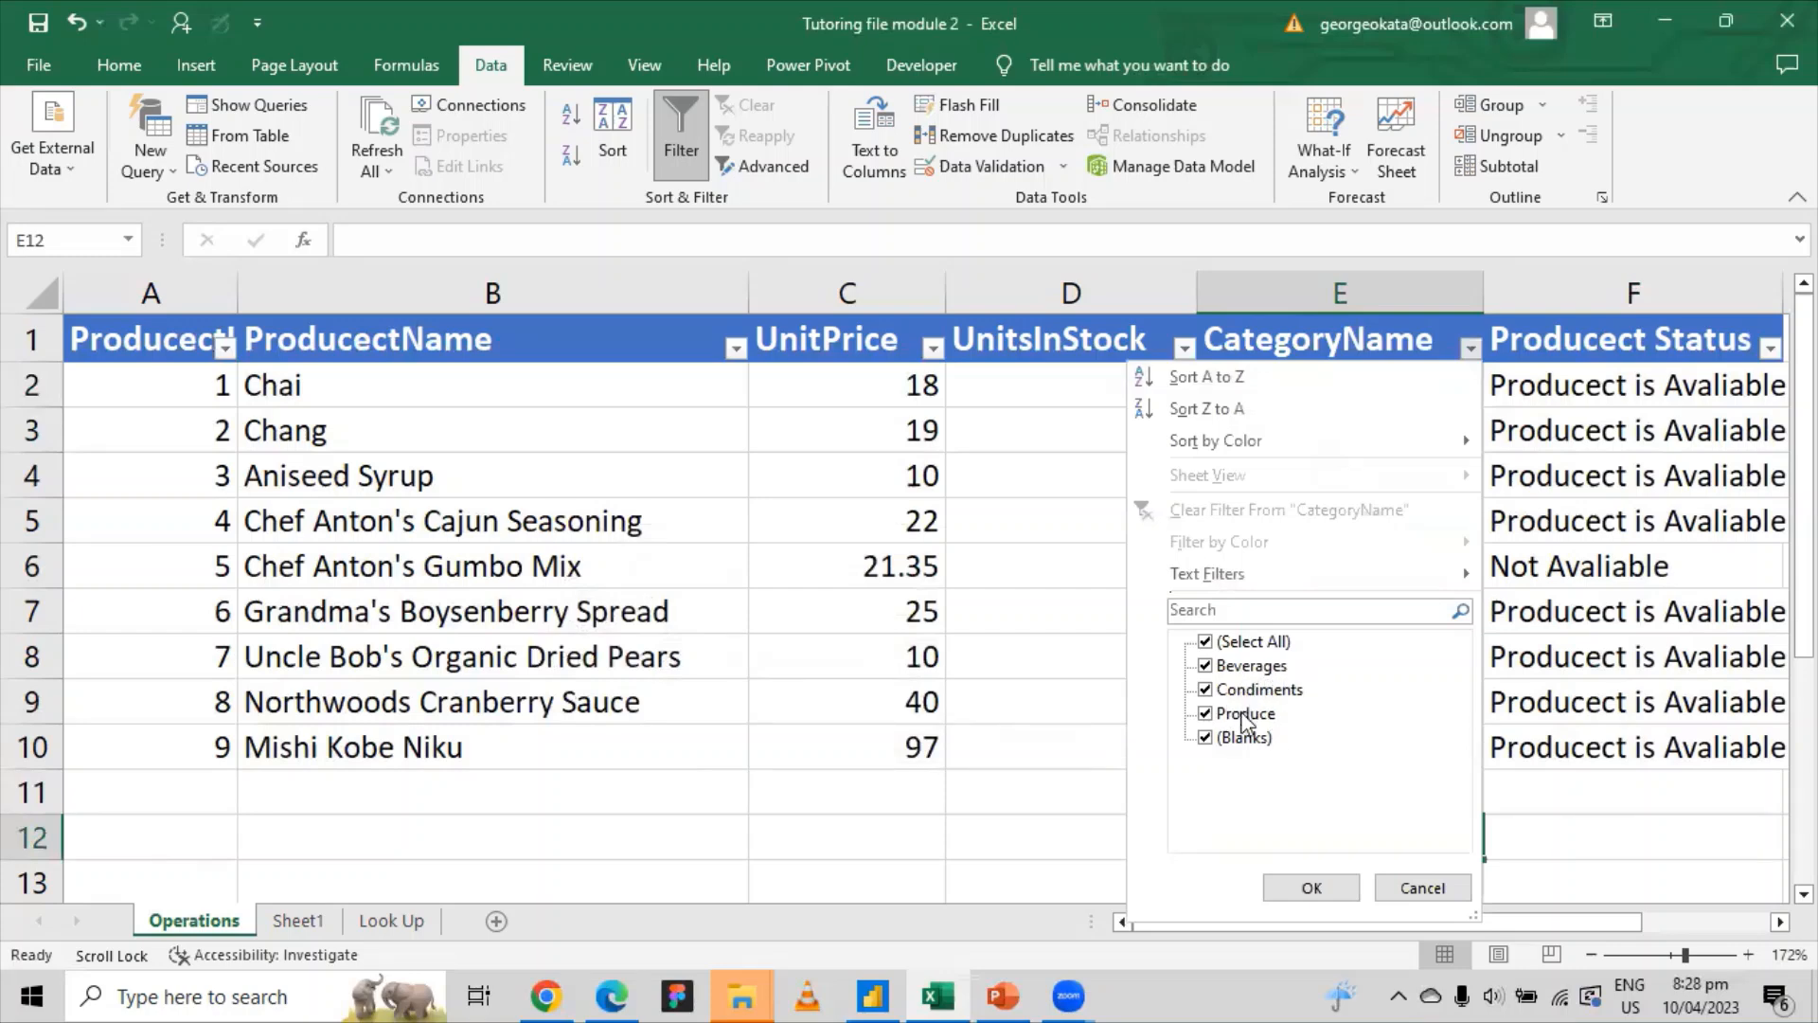
{"action": "left_click", "coordinate": [990, 814]}
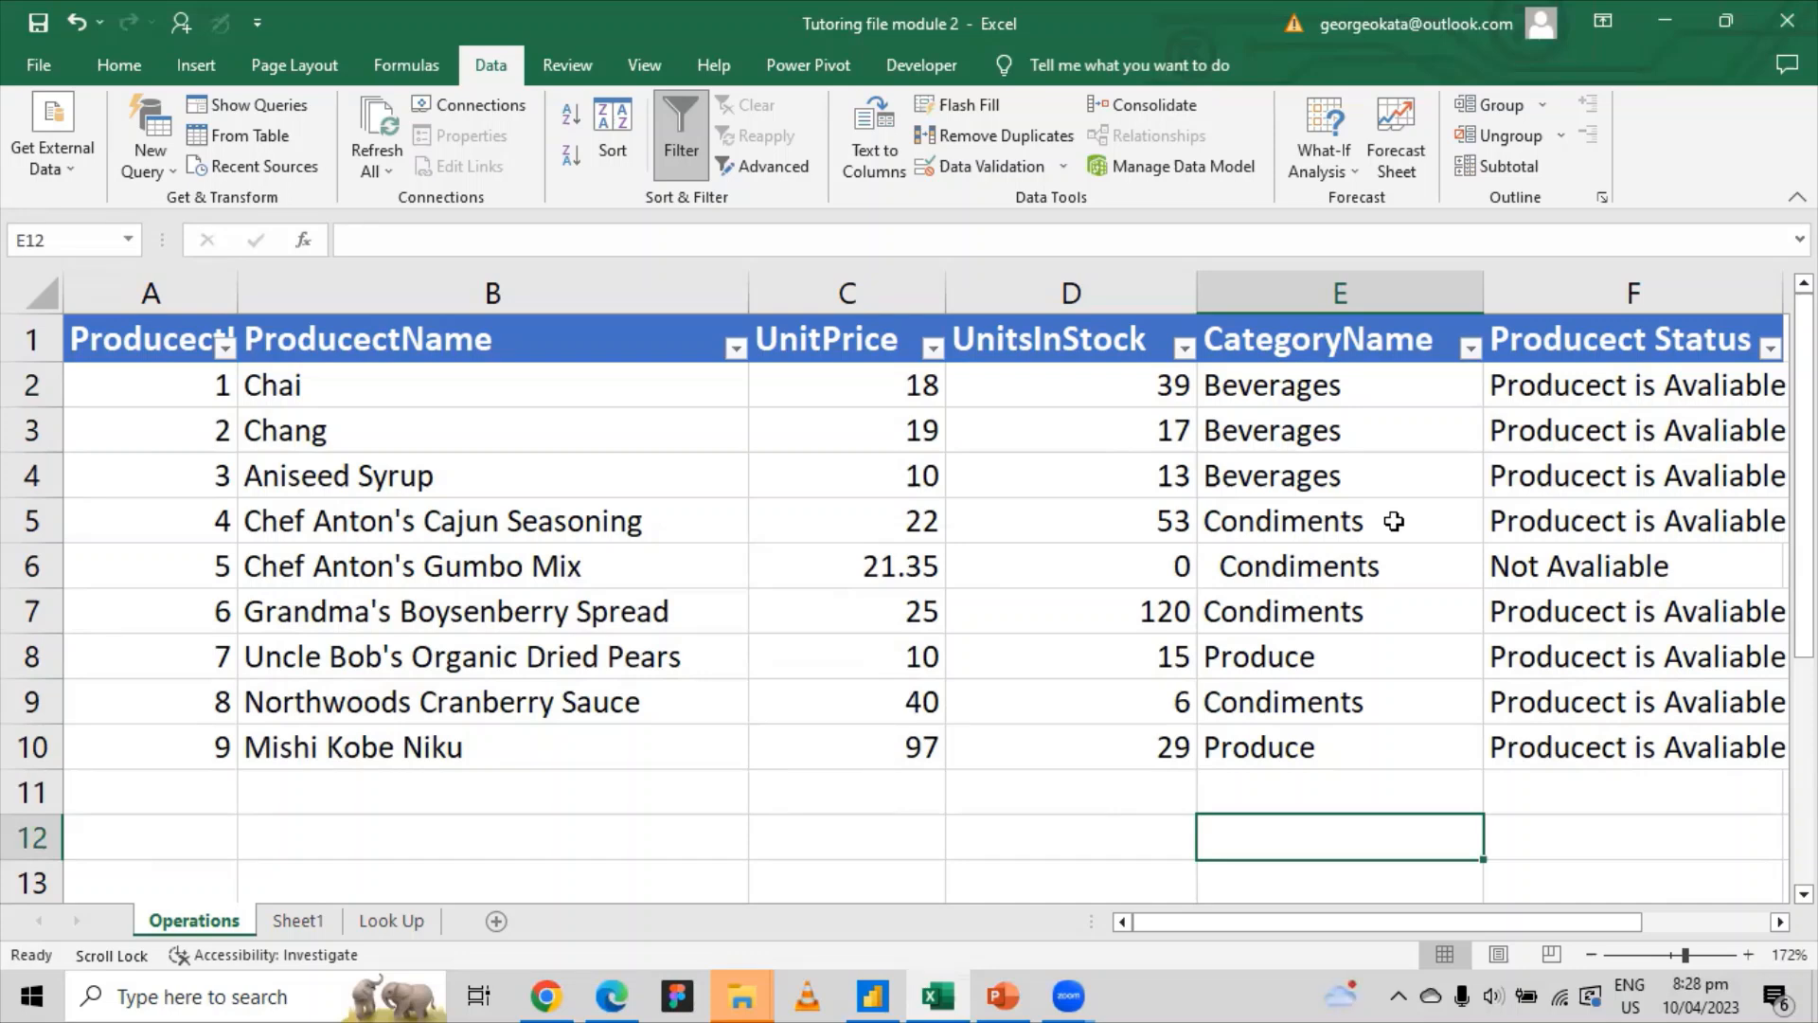
{"action": "left_click", "coordinate": [1244, 386]}
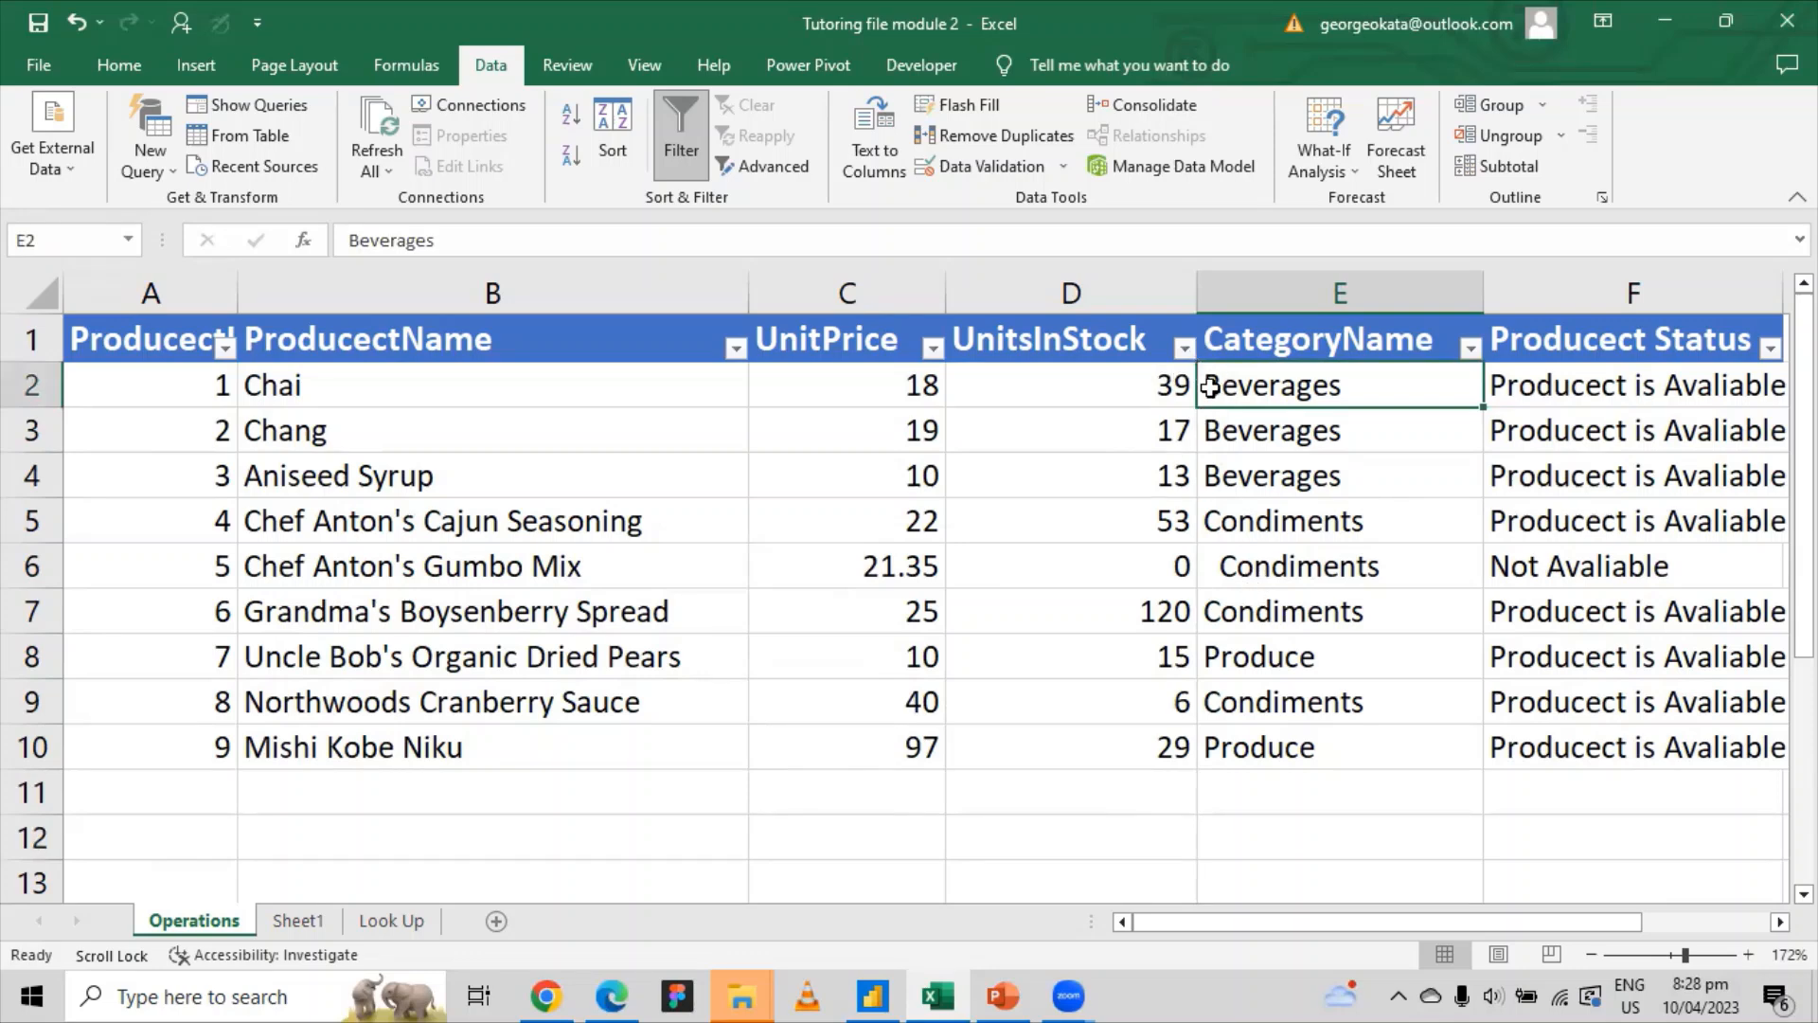
{"action": "left_click", "coordinate": [1236, 563]}
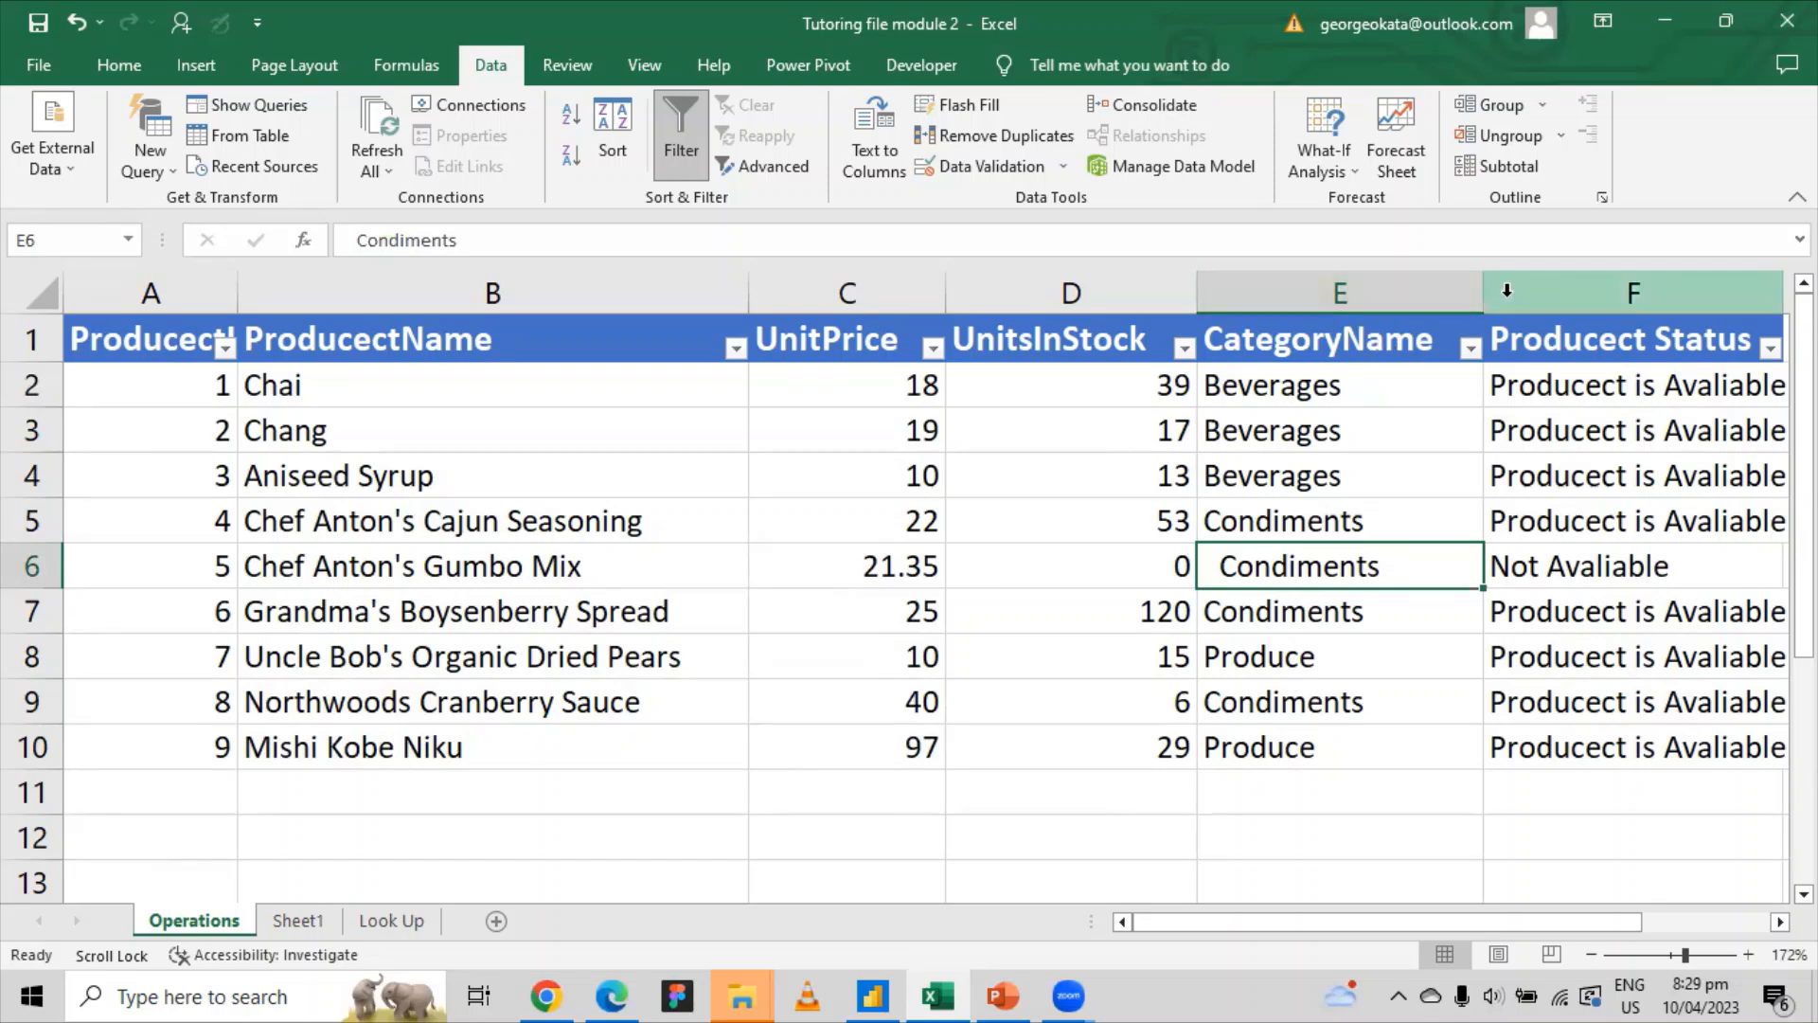
{"action": "left_click", "coordinate": [1269, 392]}
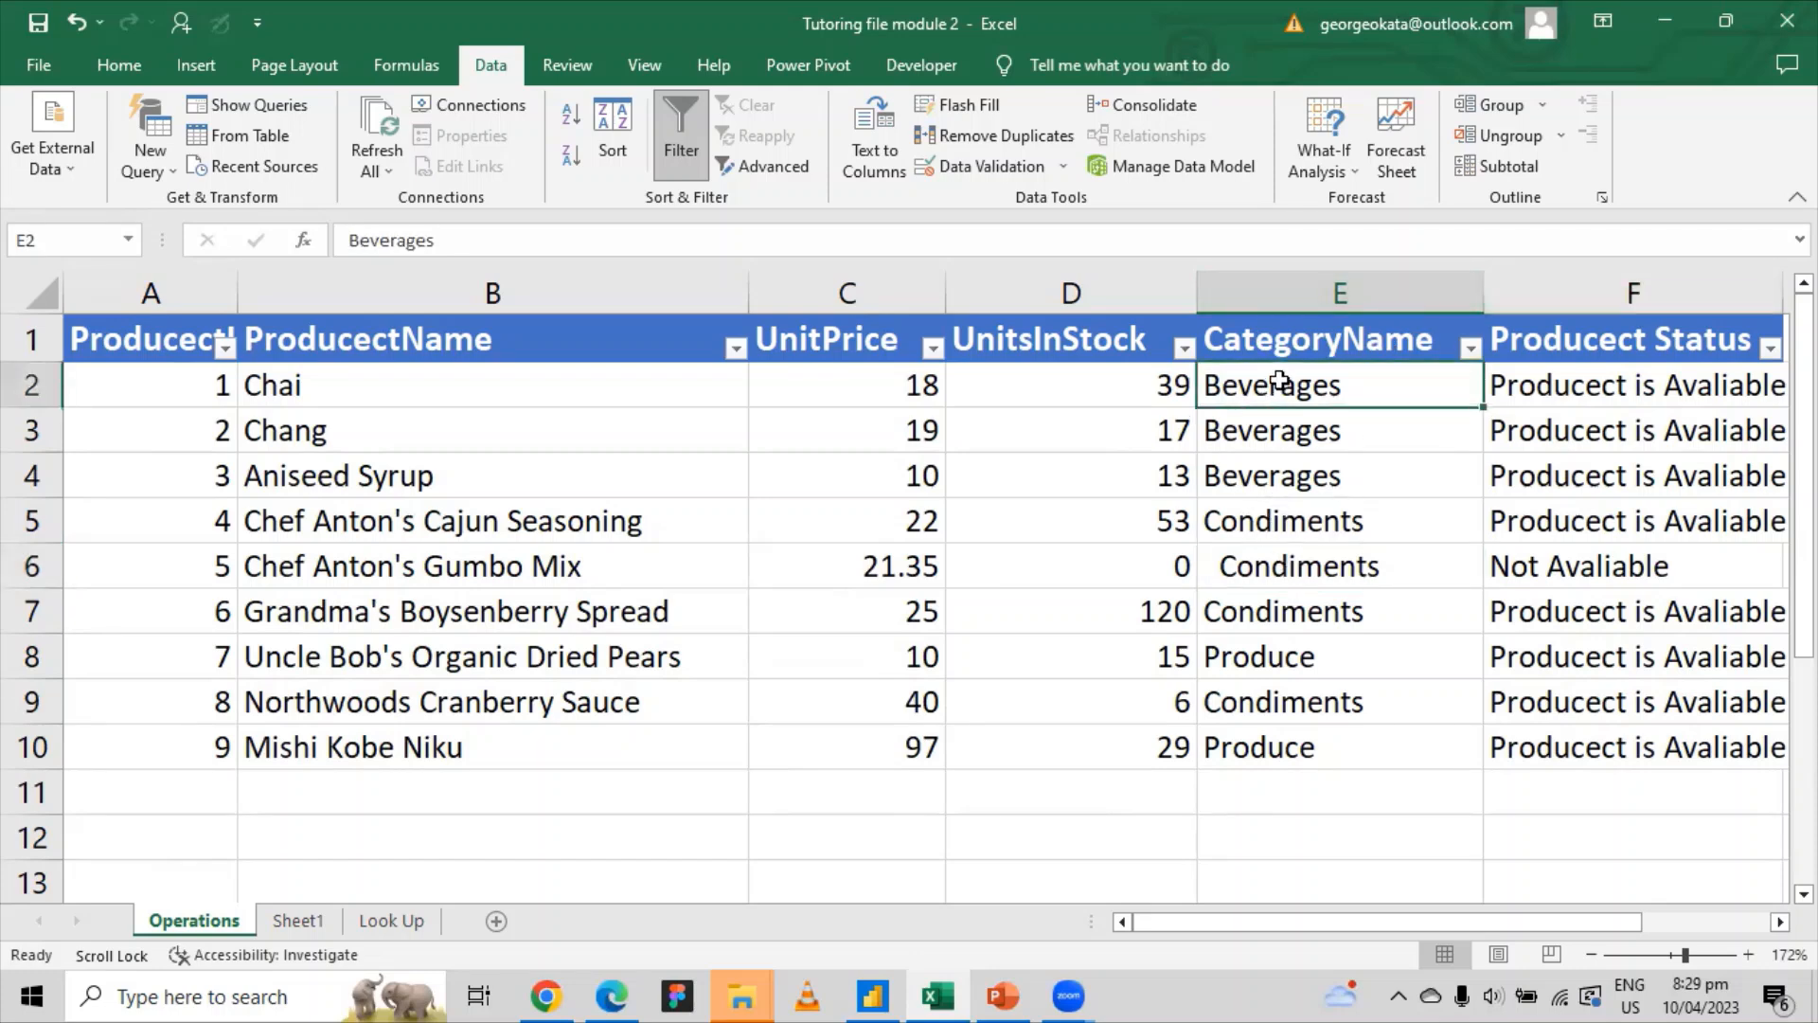
Step: Pad E9's Condiments and E2's Beverages with leading spaces after checking E6 and E8
{"action": "left_click", "coordinate": [1296, 572]}
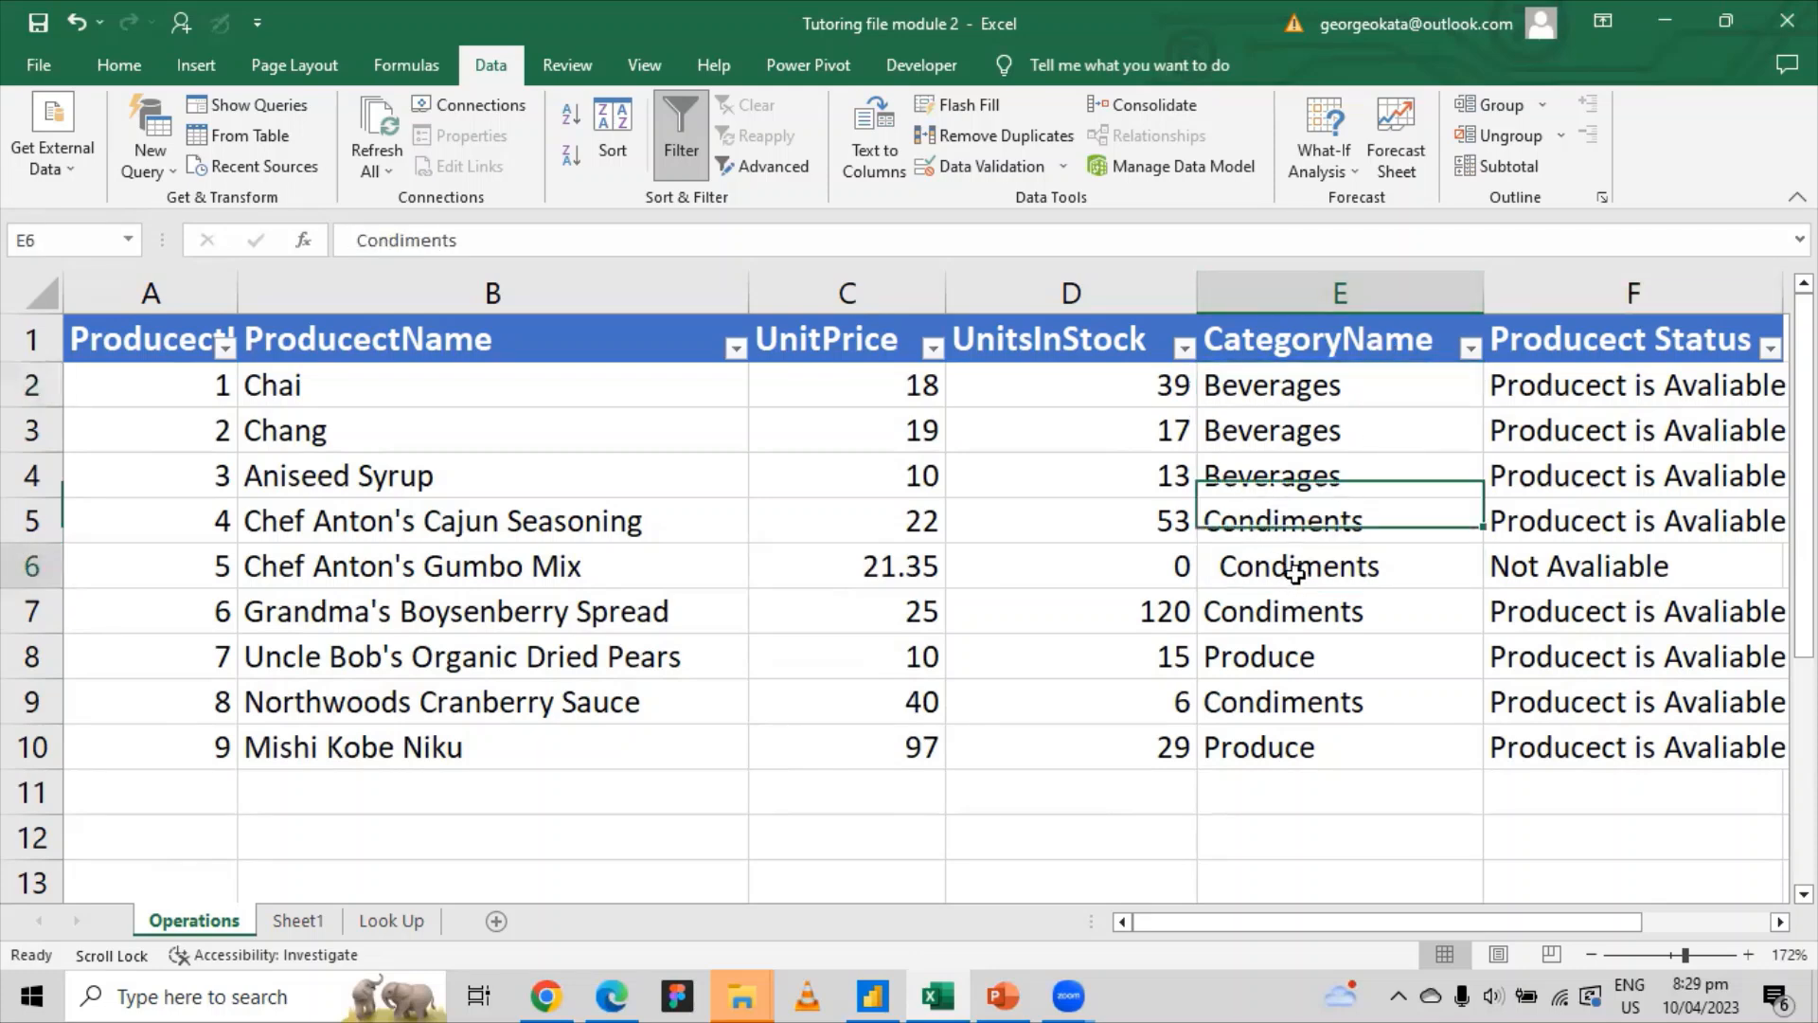
{"action": "left_click", "coordinate": [1274, 659]}
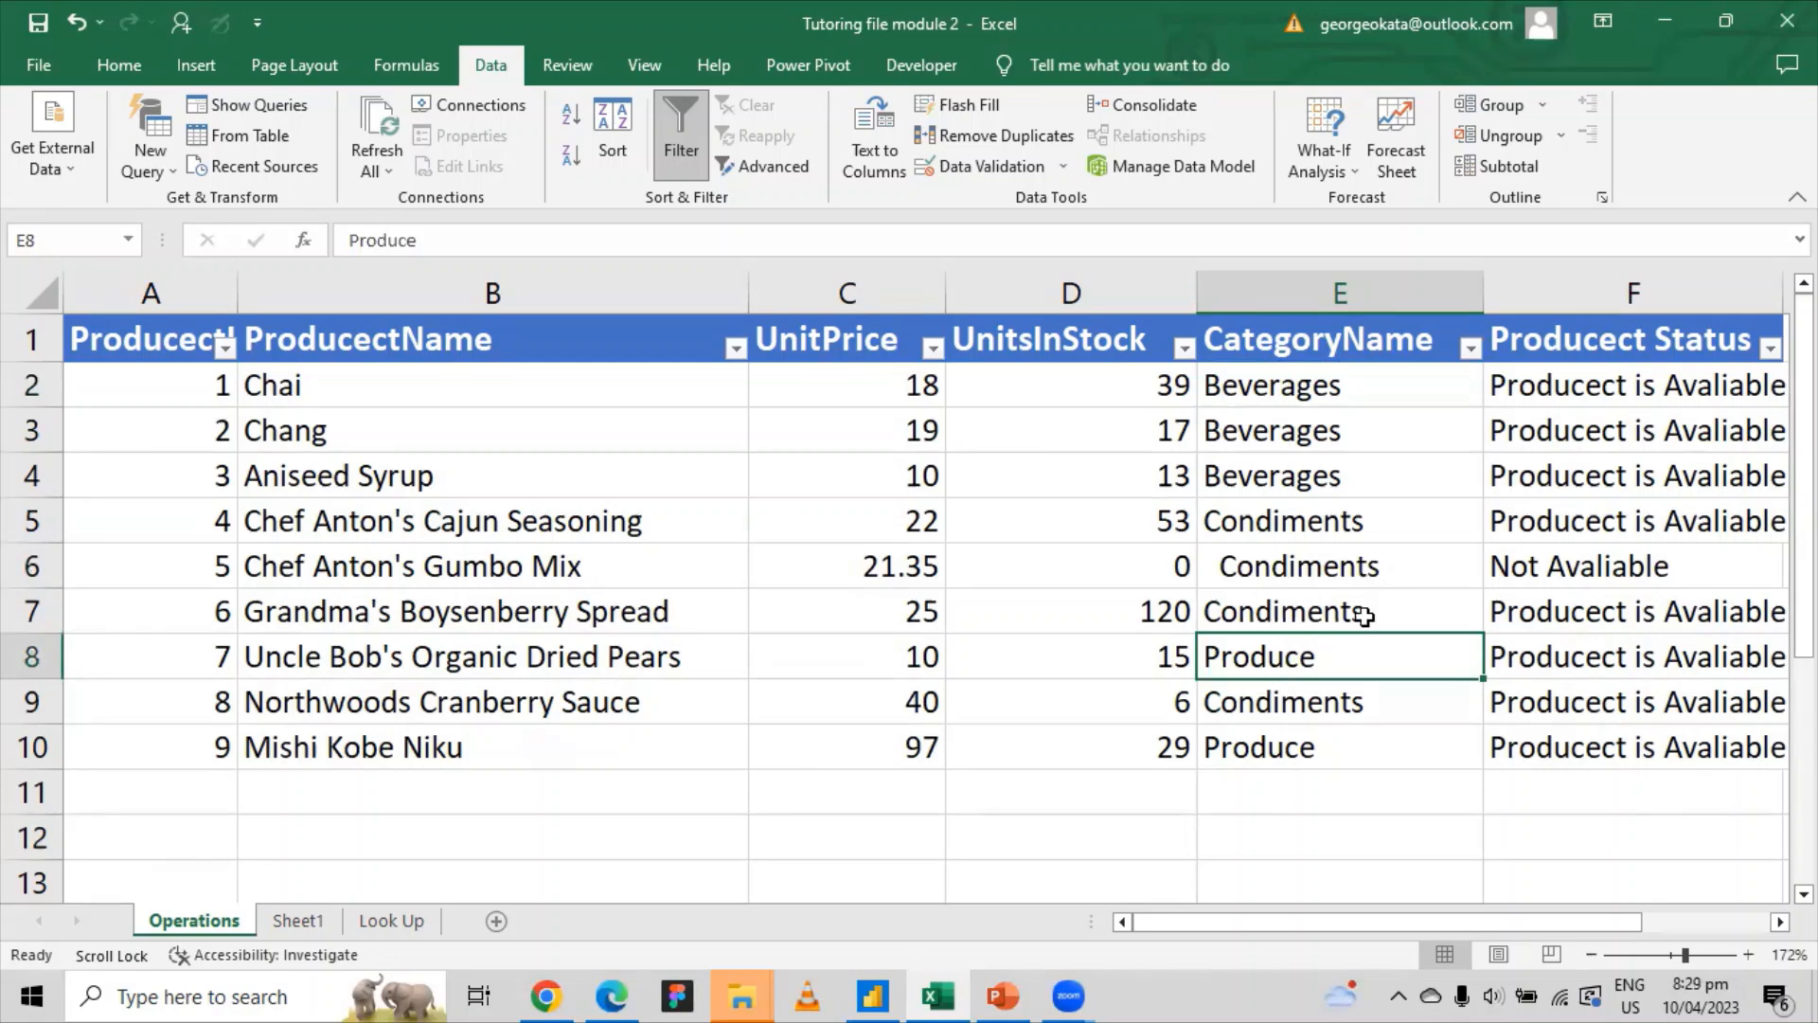
{"action": "left_click", "coordinate": [1220, 699]}
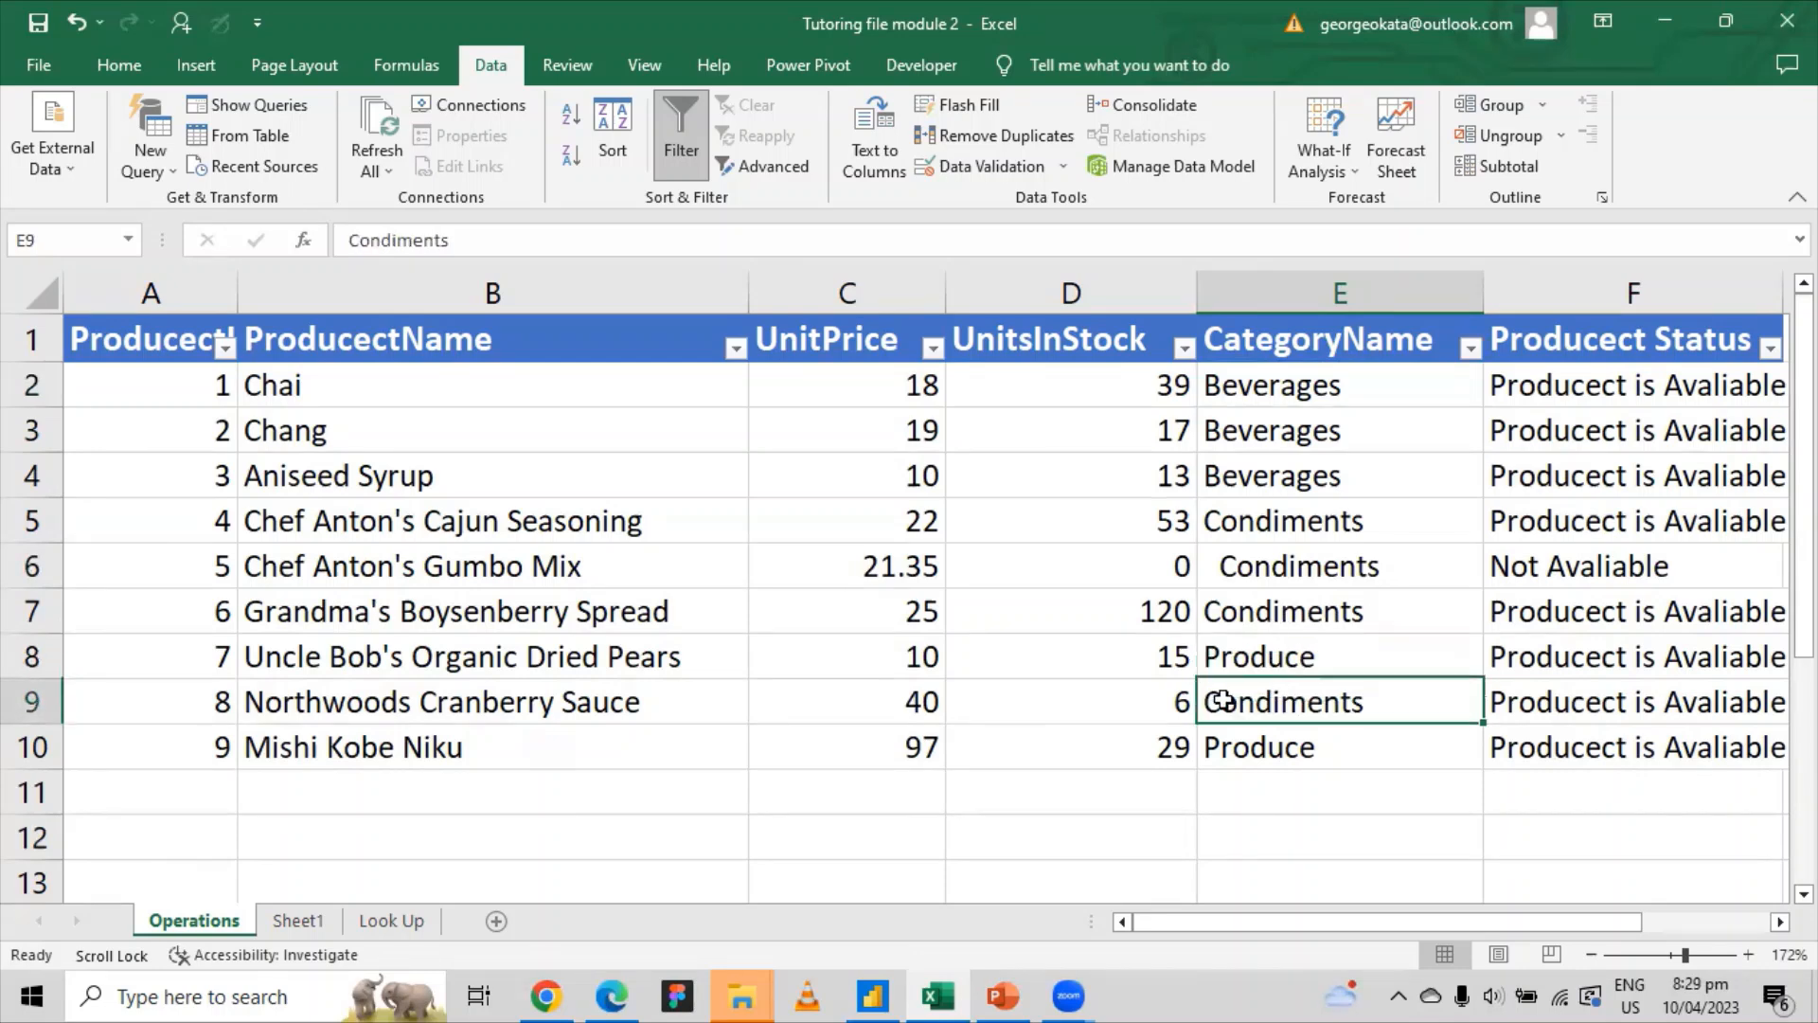
{"action": "left_click", "coordinate": [351, 234]}
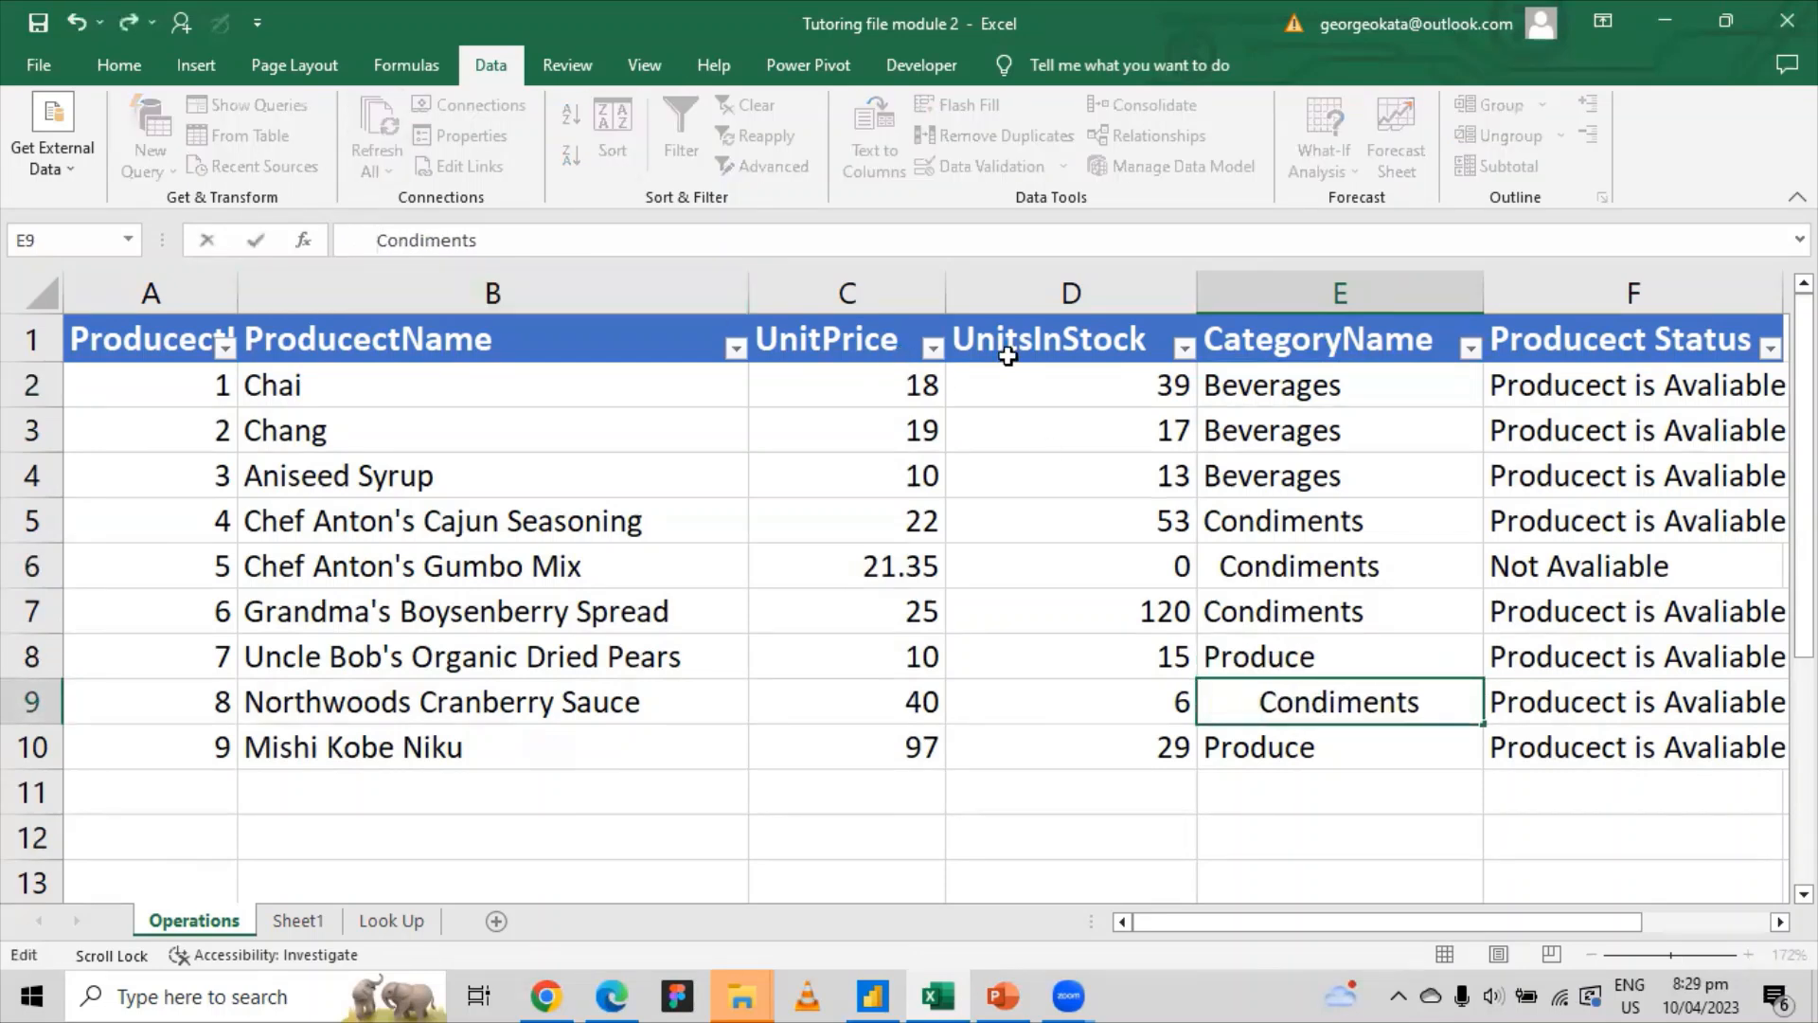
{"action": "left_click", "coordinate": [1205, 377]}
{"action": "double_click", "coordinate": [1204, 377]}
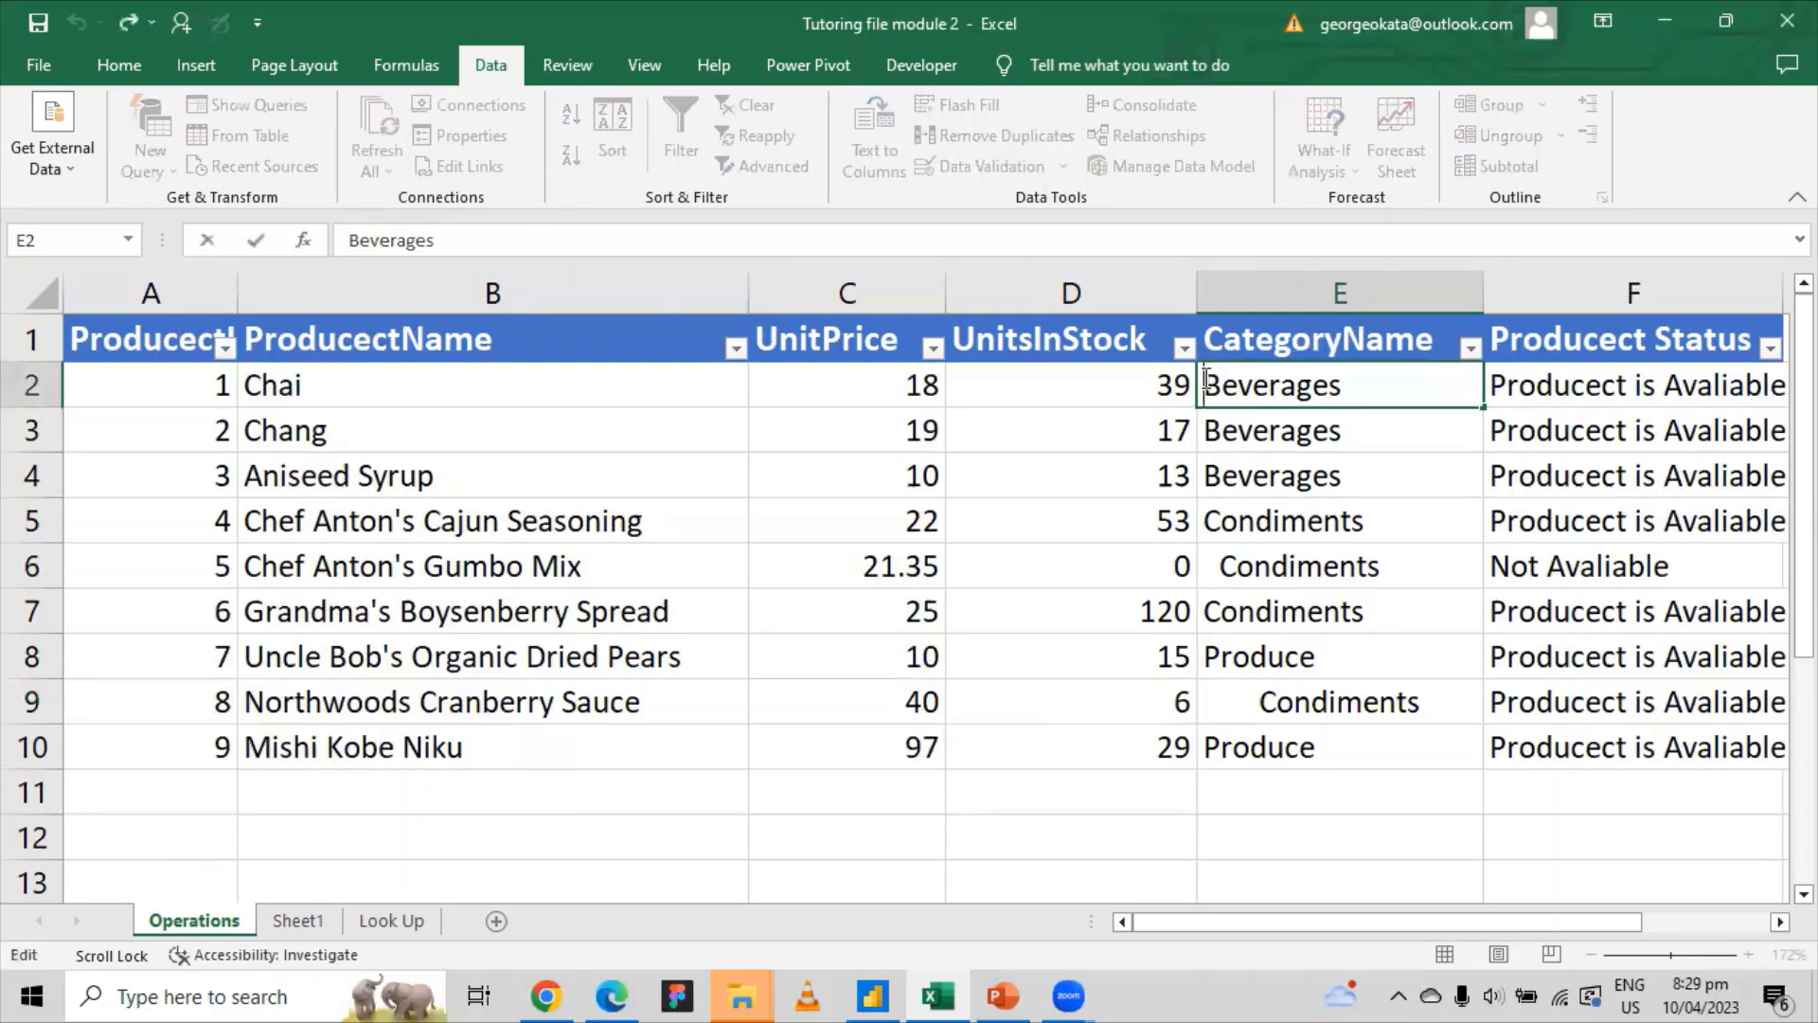
{"action": "left_click", "coordinate": [1277, 428]}
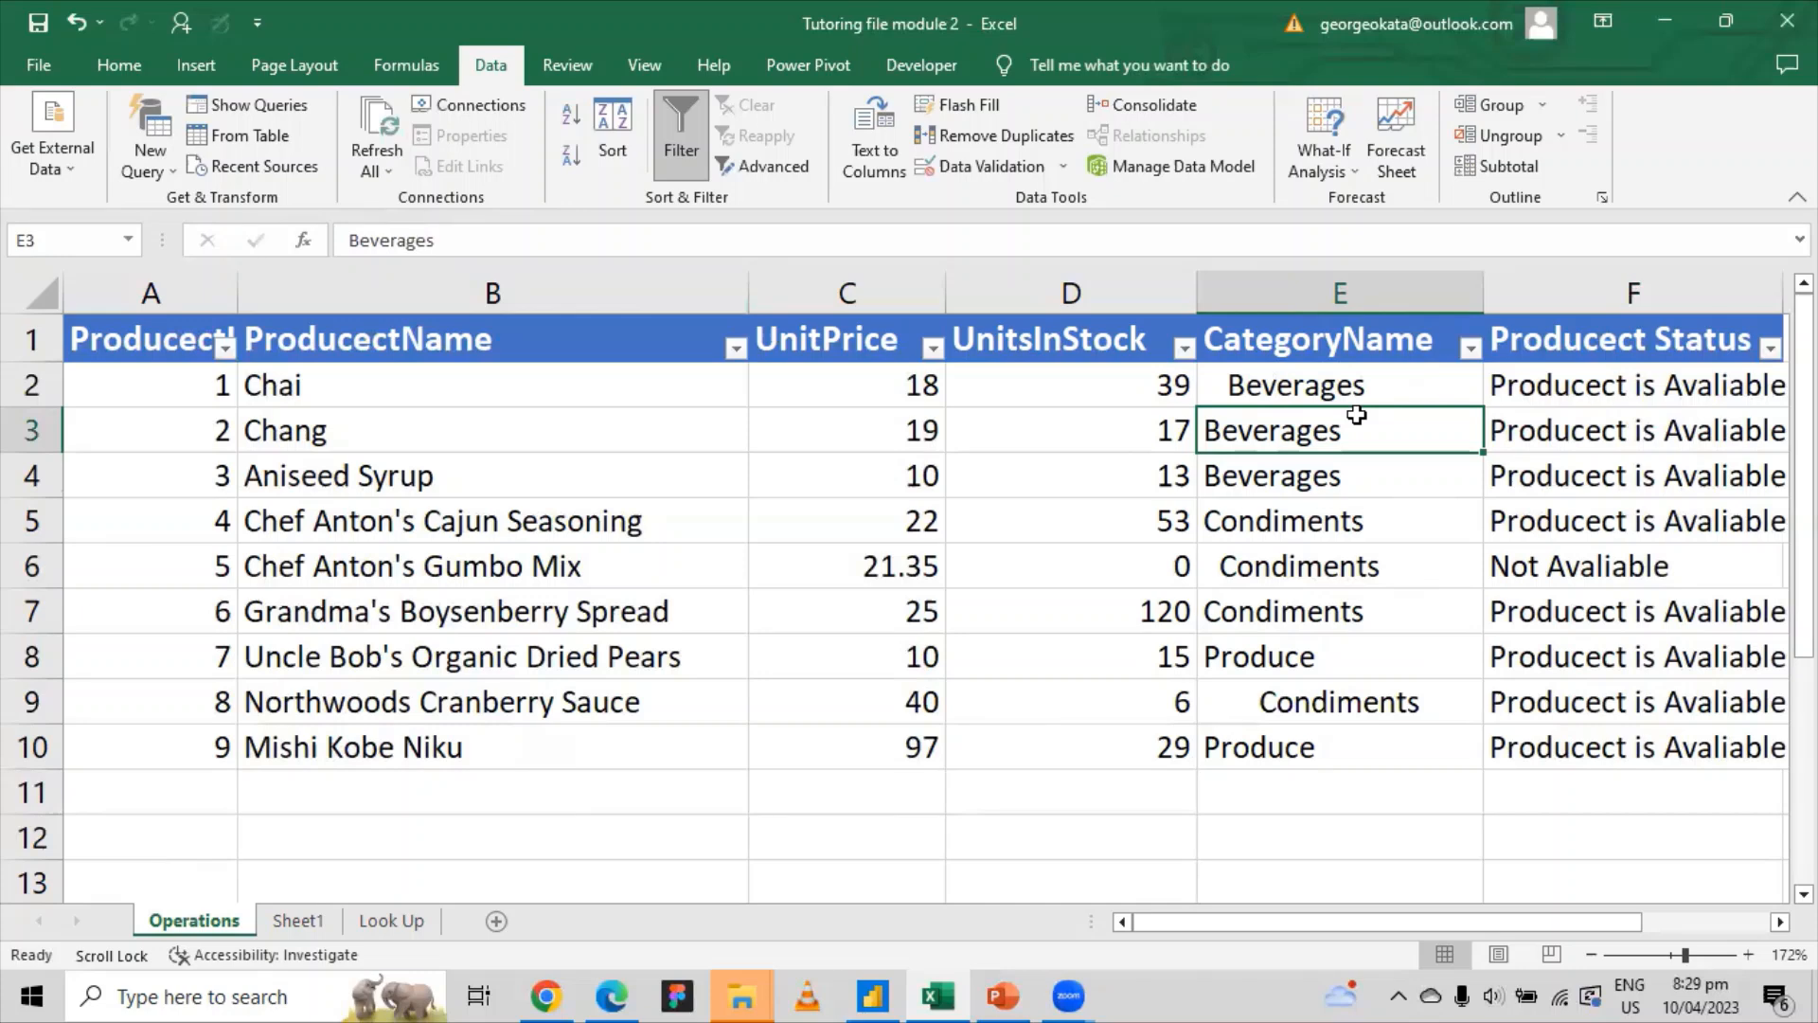
{"action": "left_click", "coordinate": [1518, 293]}
{"action": "right_click", "coordinate": [1519, 297]}
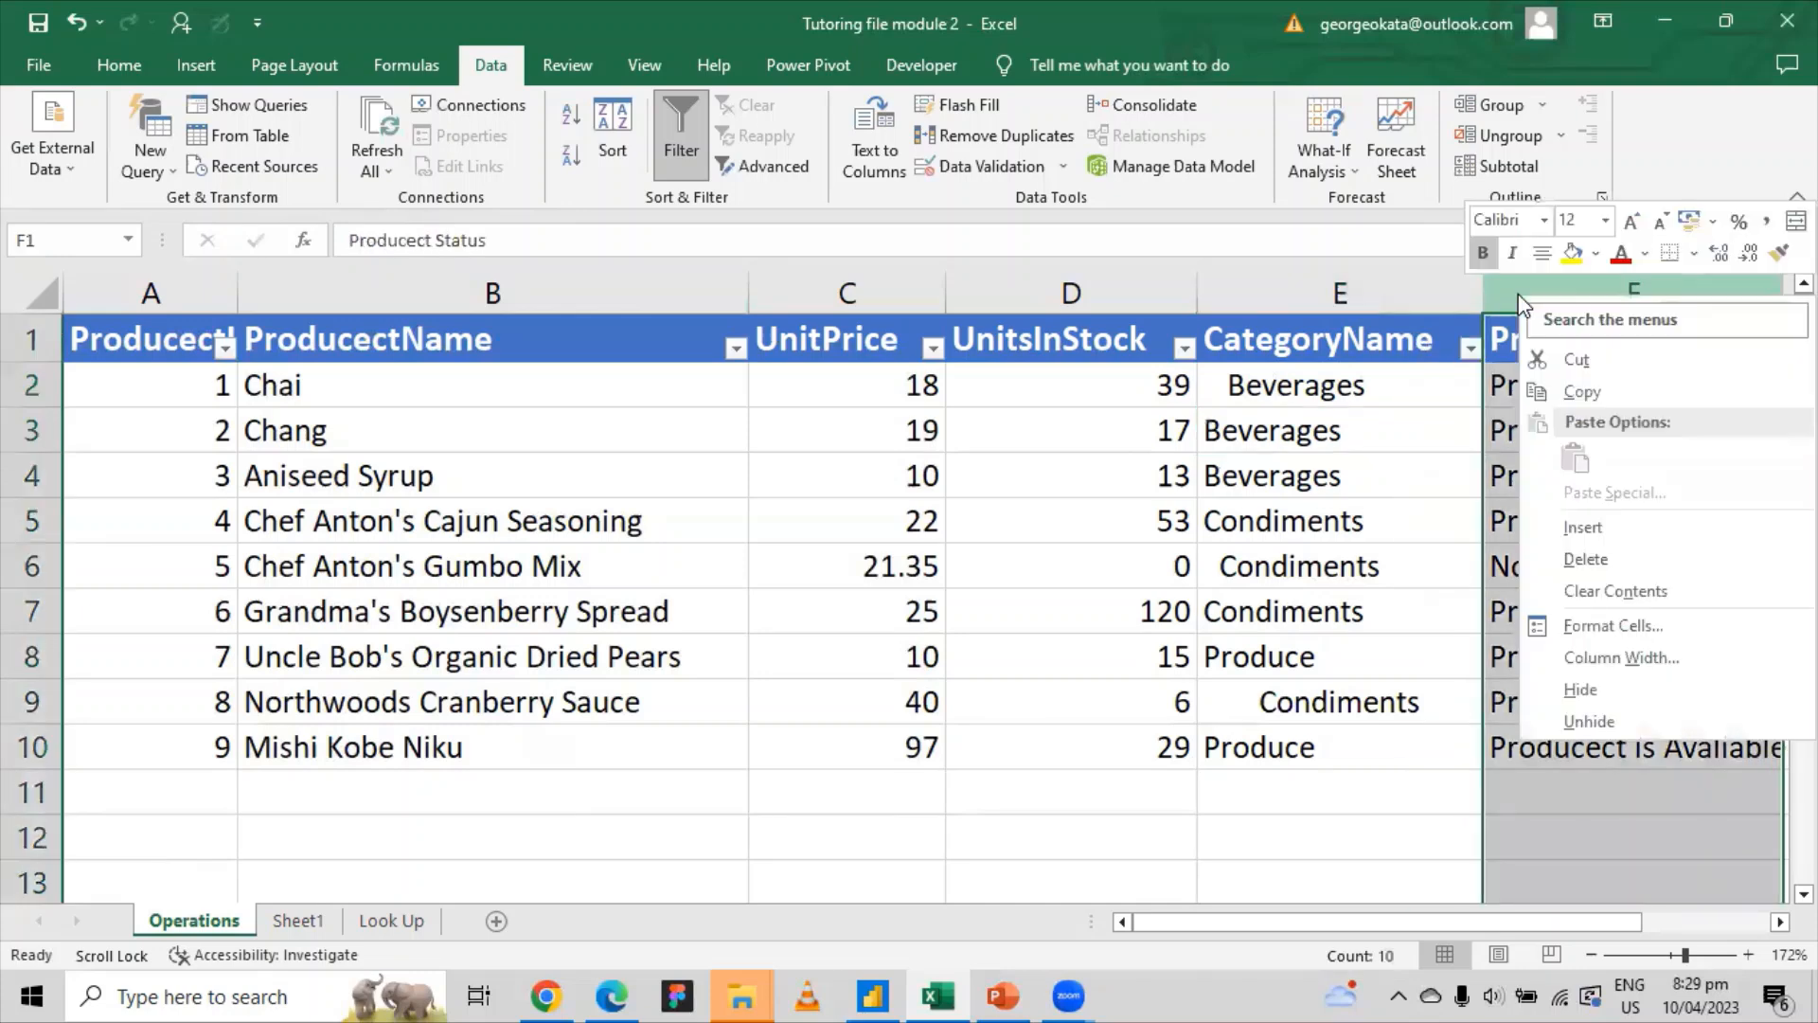
{"action": "left_click", "coordinate": [1583, 523]}
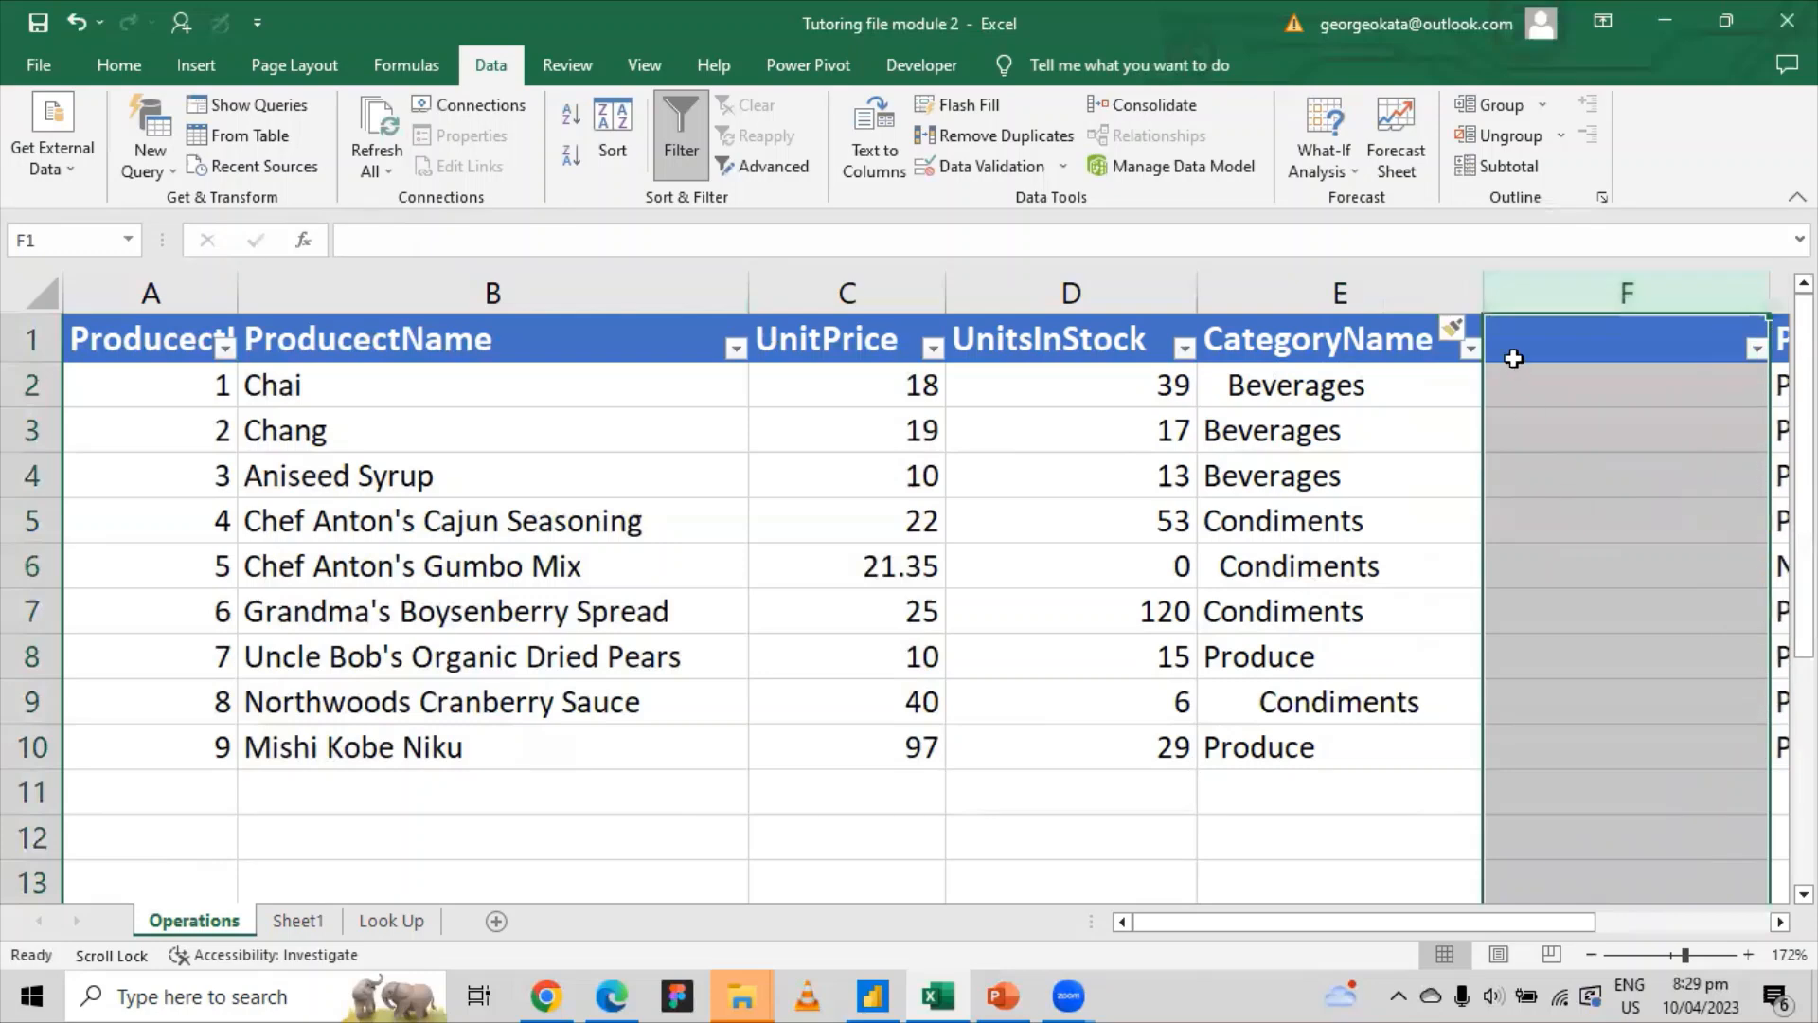
{"action": "left_click", "coordinate": [1390, 343]}
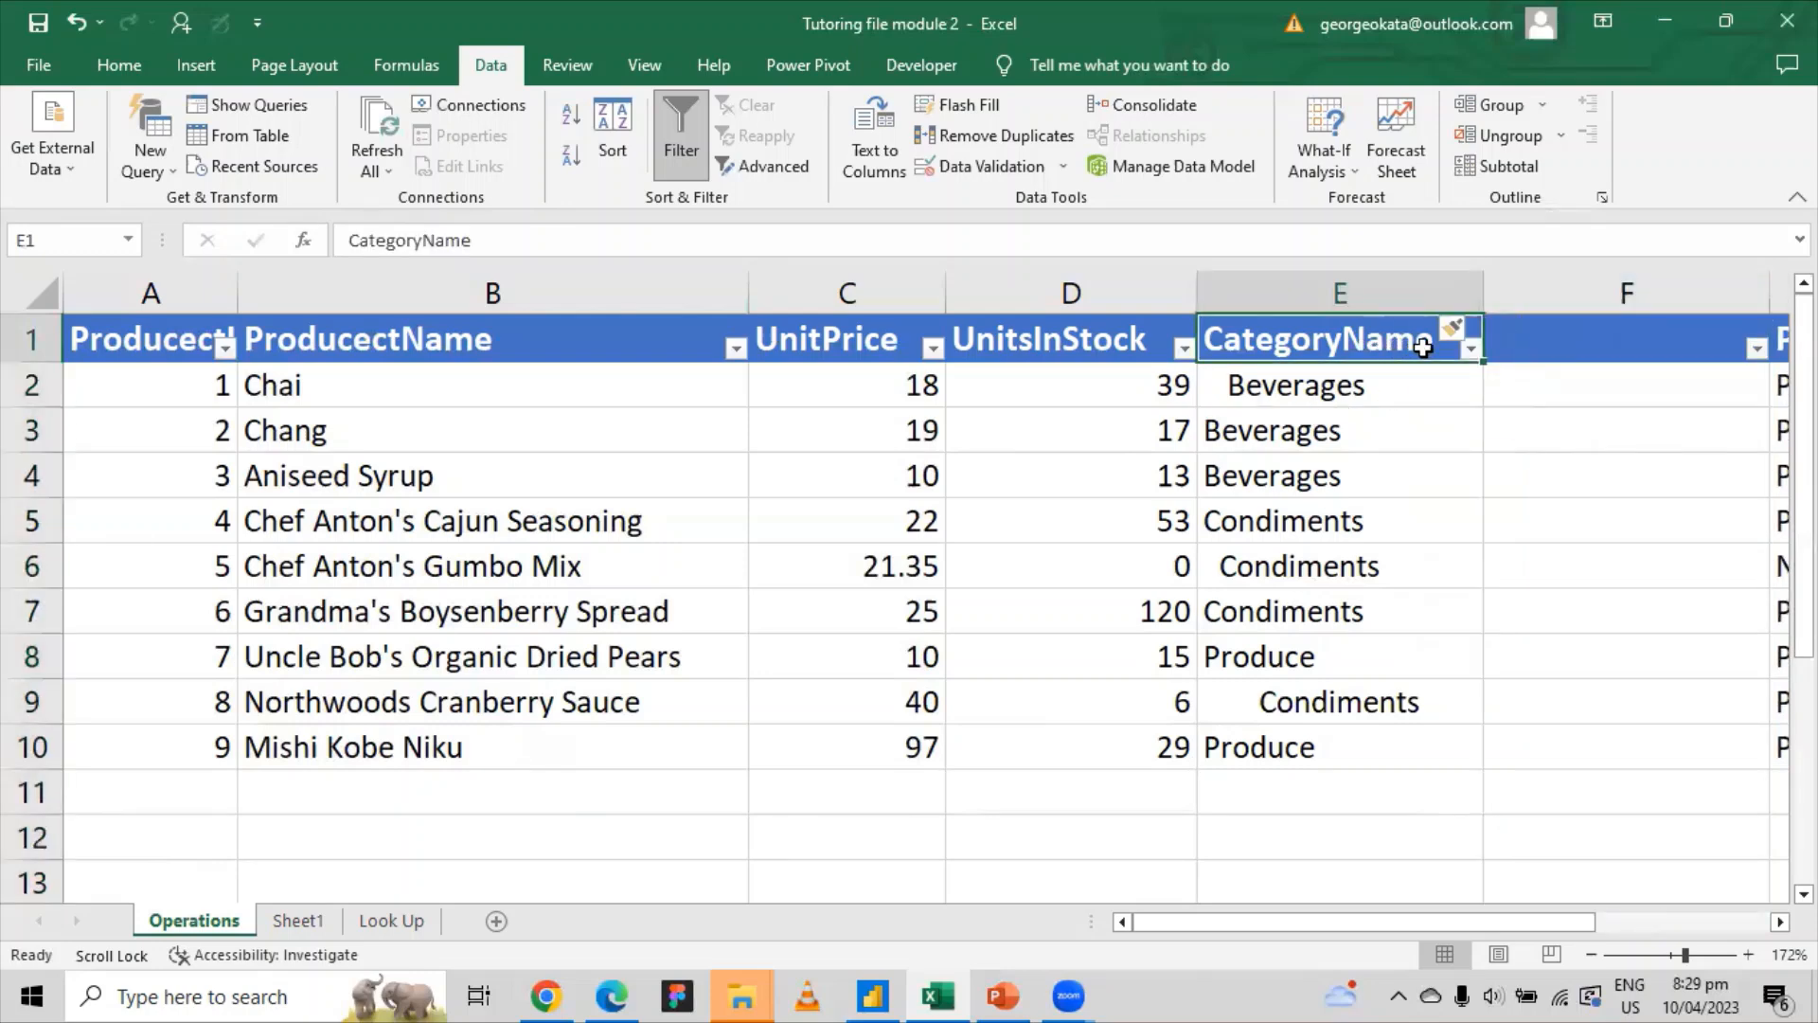
{"action": "left_click", "coordinate": [1561, 398]}
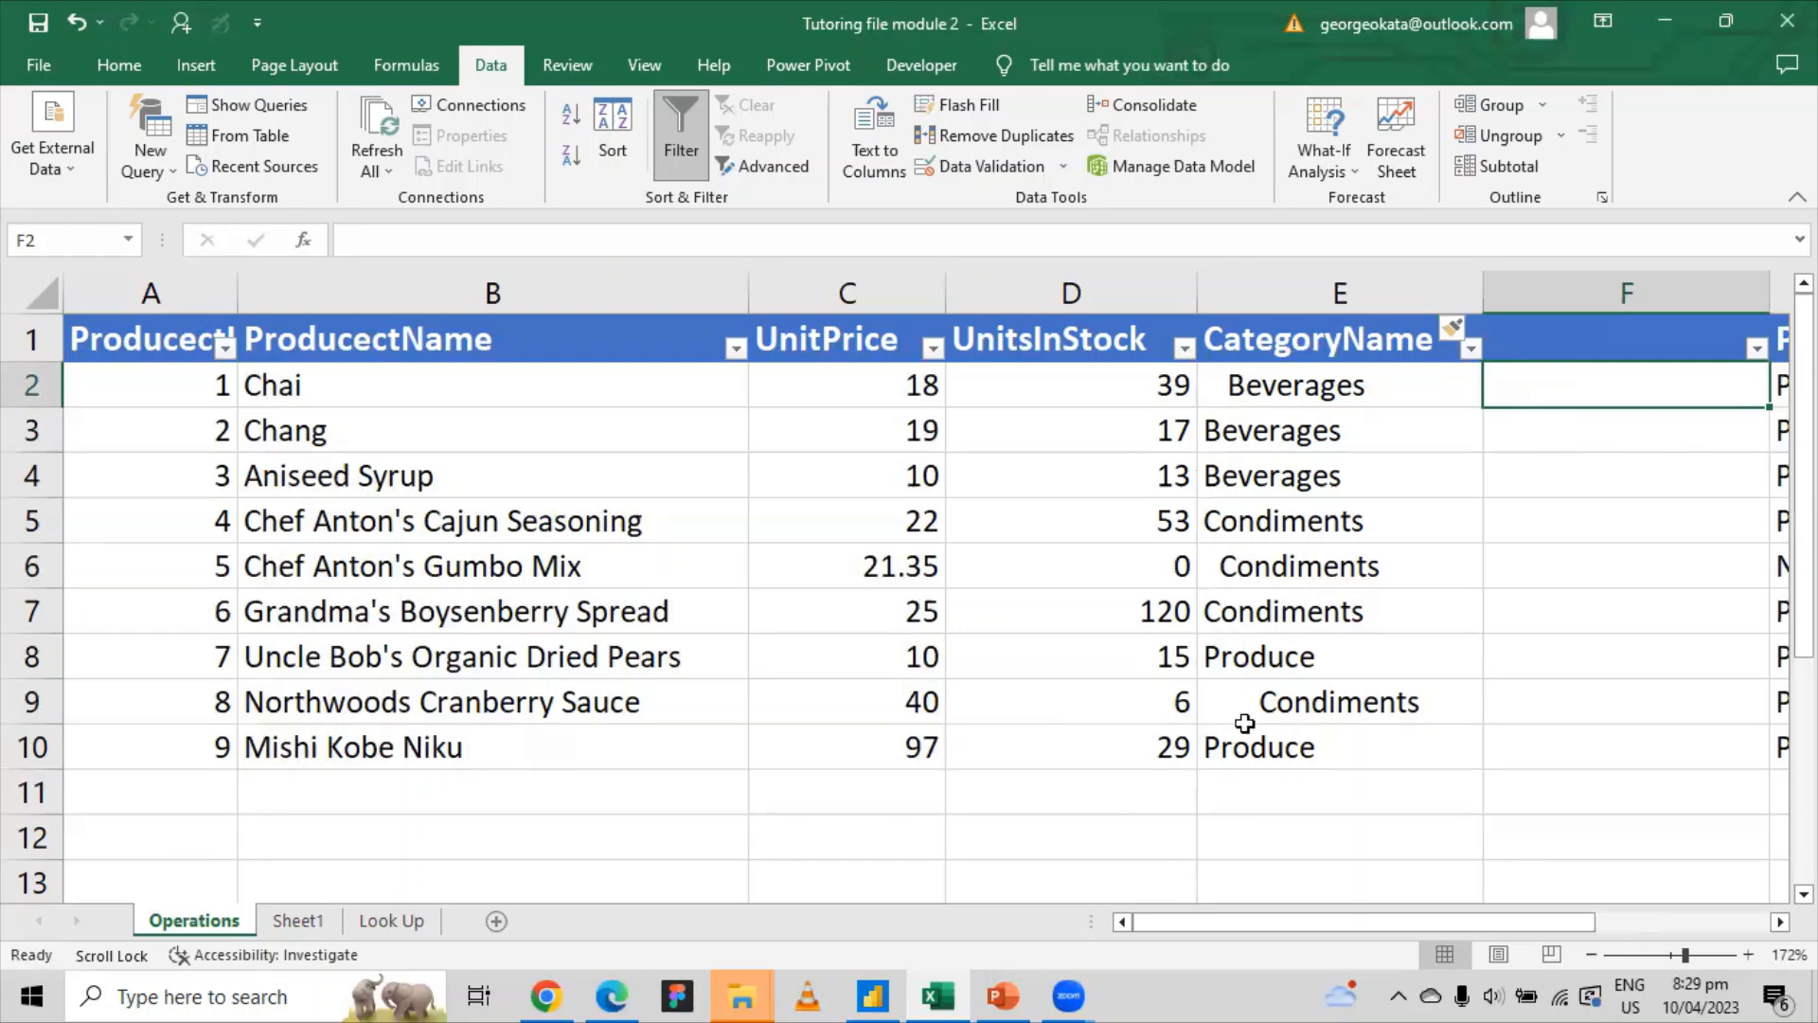
Step: Enter =TRIM(E2:E10) in F2
{"action": "double_click", "coordinate": [1503, 387]}
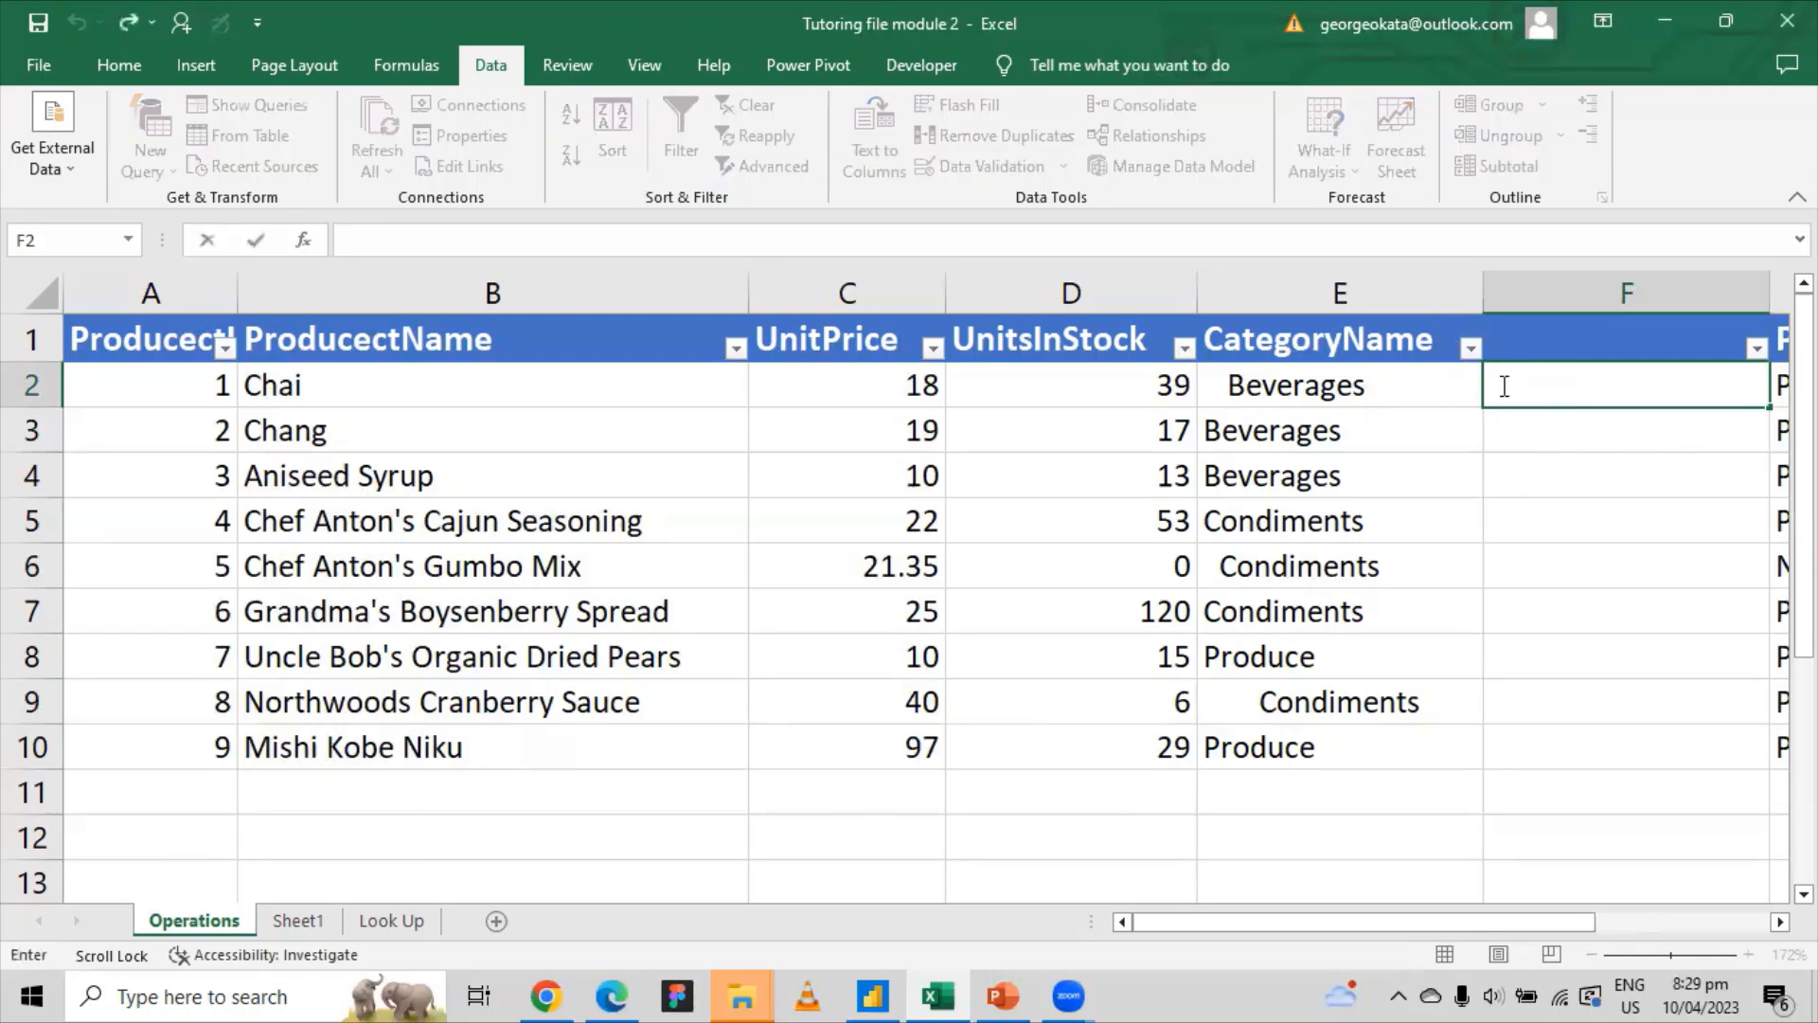
{"action": "type", "text": "=trim"}
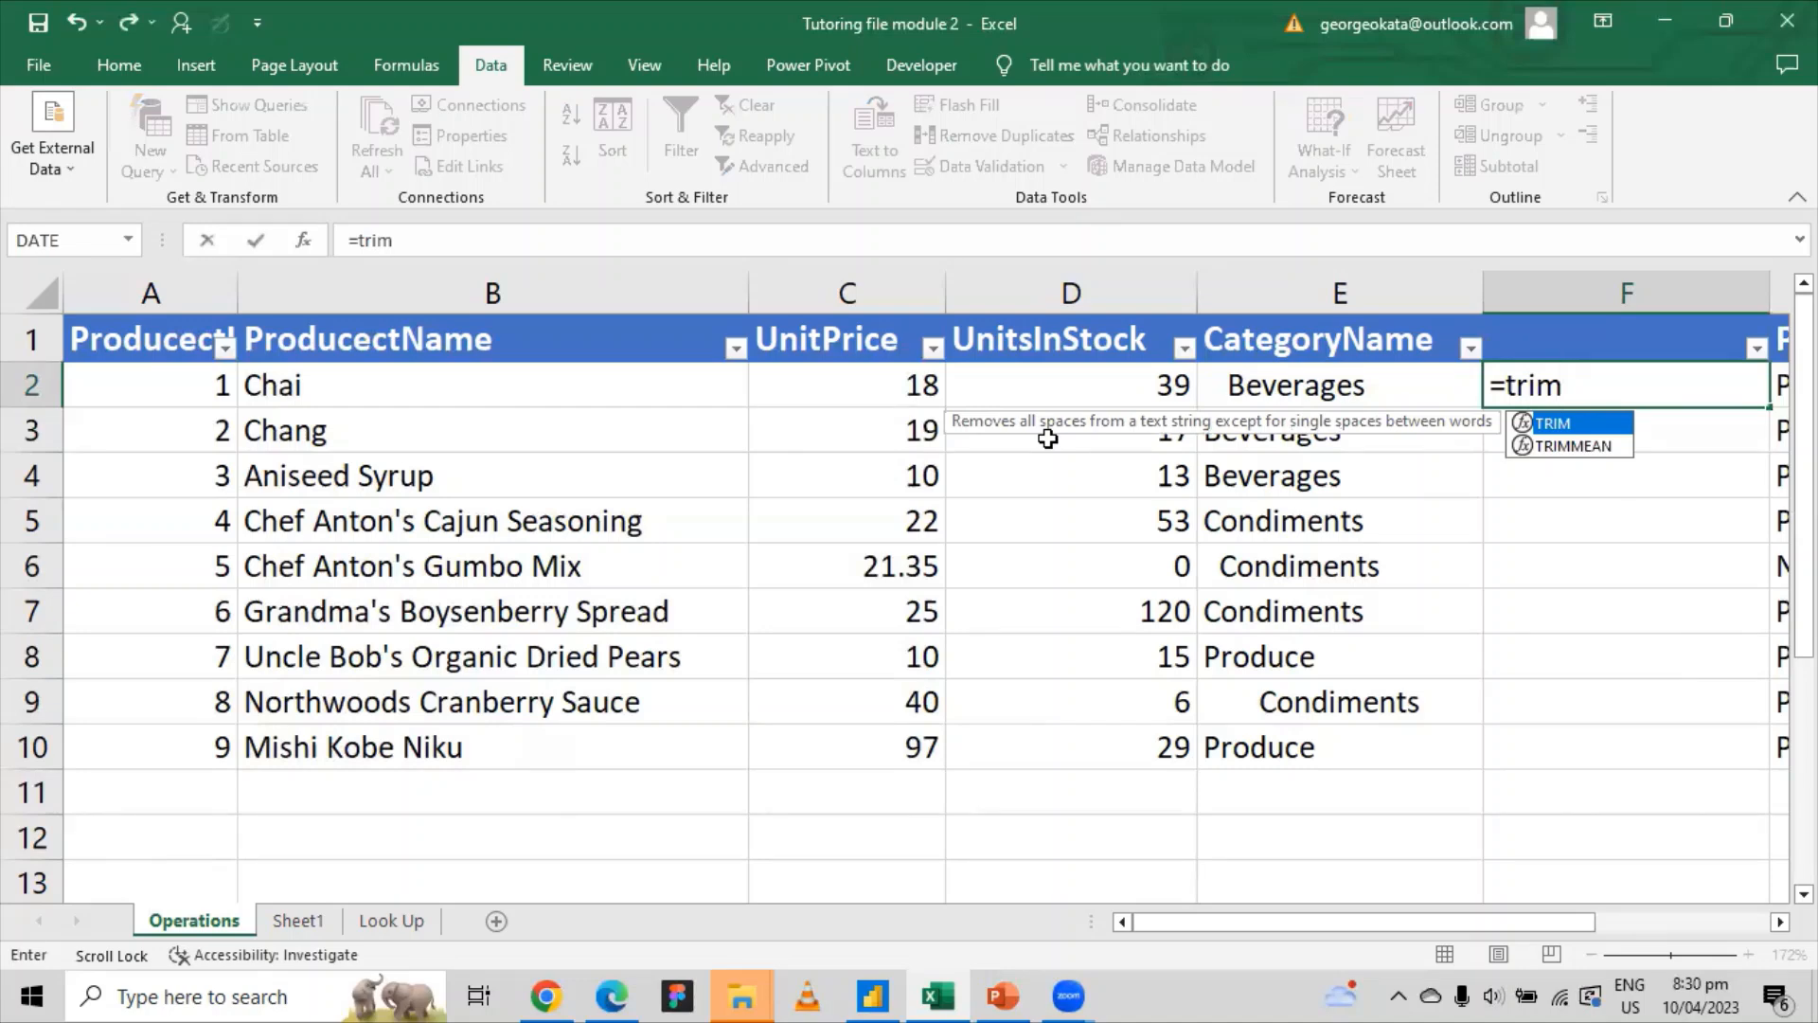
{"action": "key", "text": "Tab"}
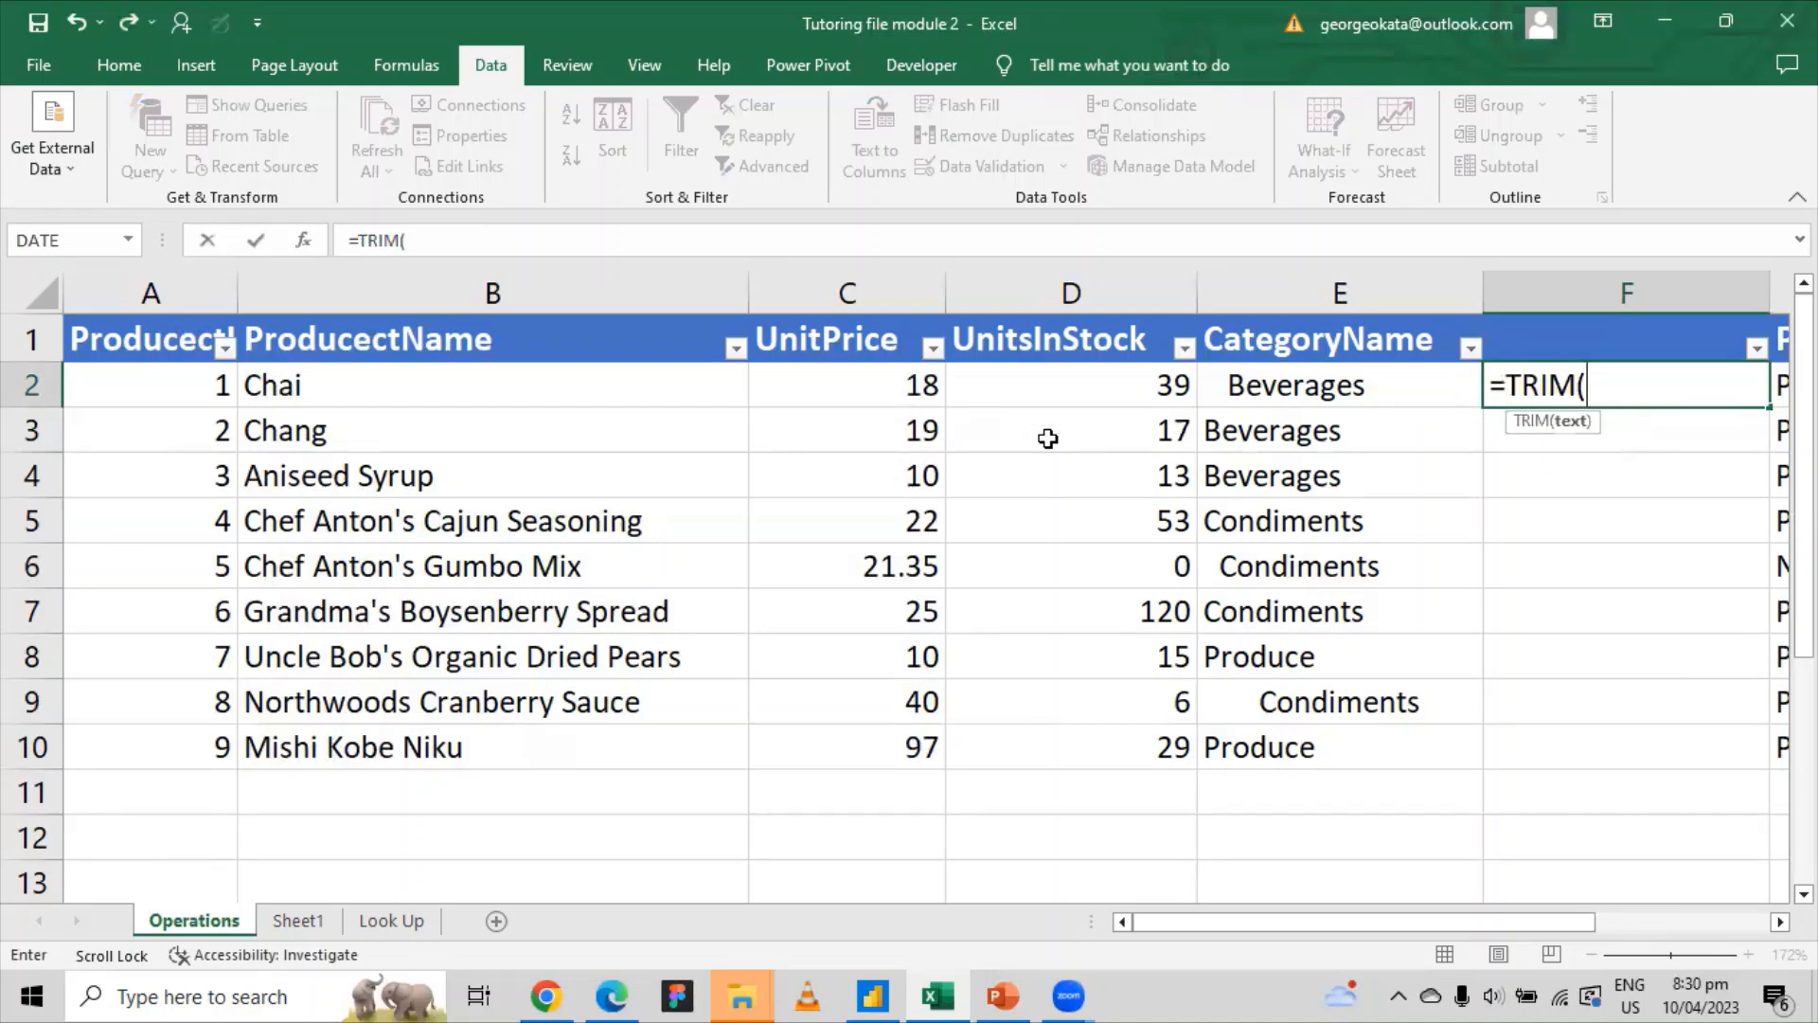
{"action": "left_click_drag", "start_coordinate": [1295, 393], "coordinate": [1296, 748]}
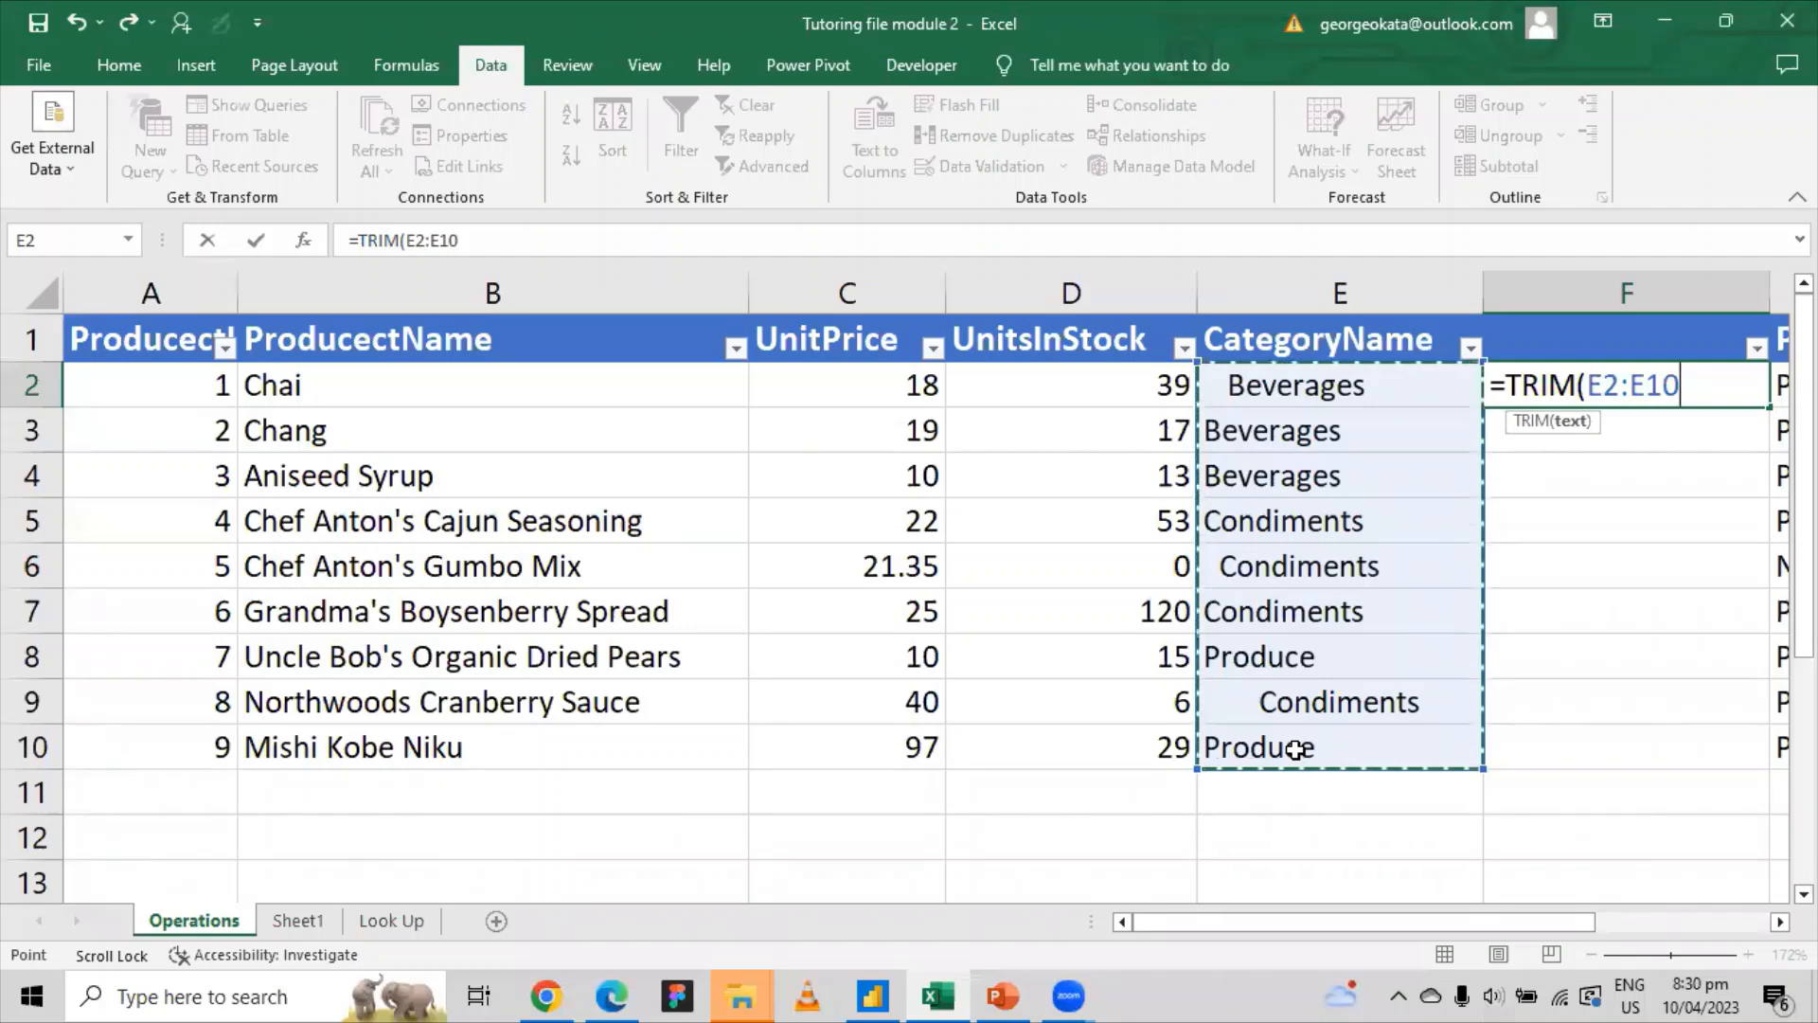
{"action": "key", "text": "Return"}
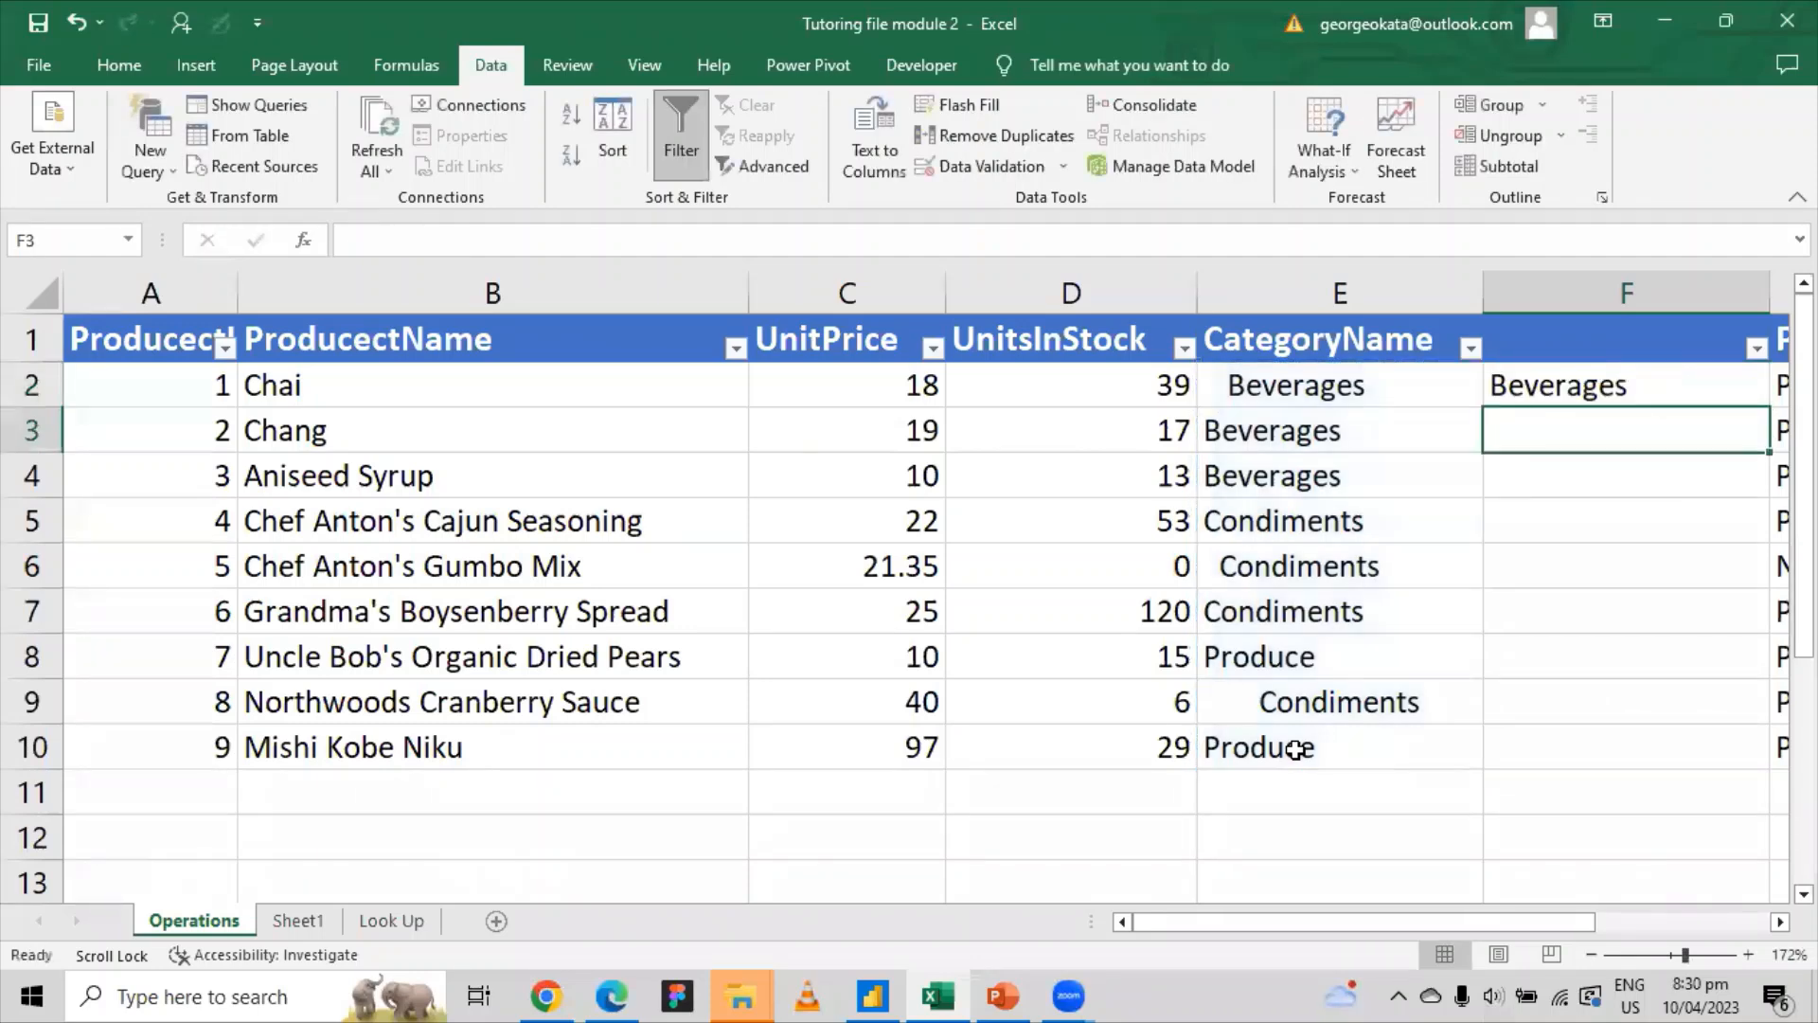
Step: Fill the TRIM formula down to F10 and check it in F2, F3, F8 and F10
{"action": "left_click", "coordinate": [1530, 387]}
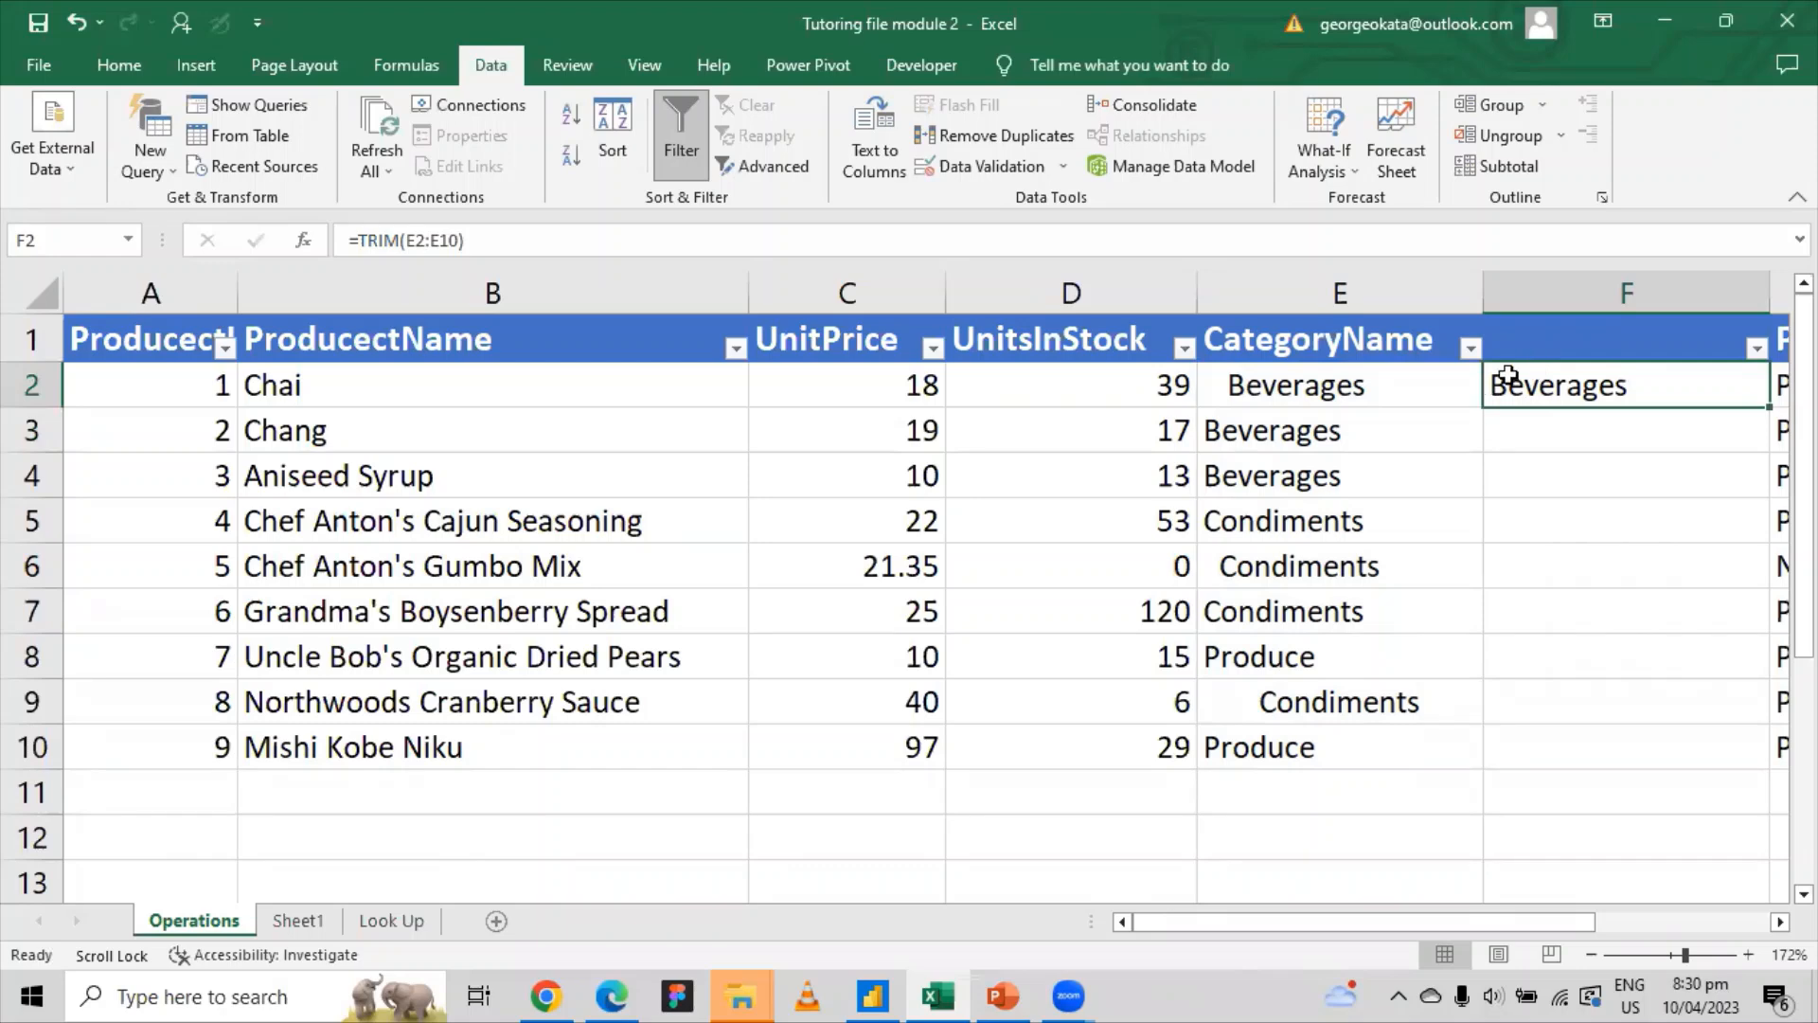
{"action": "double_click", "coordinate": [1771, 408]}
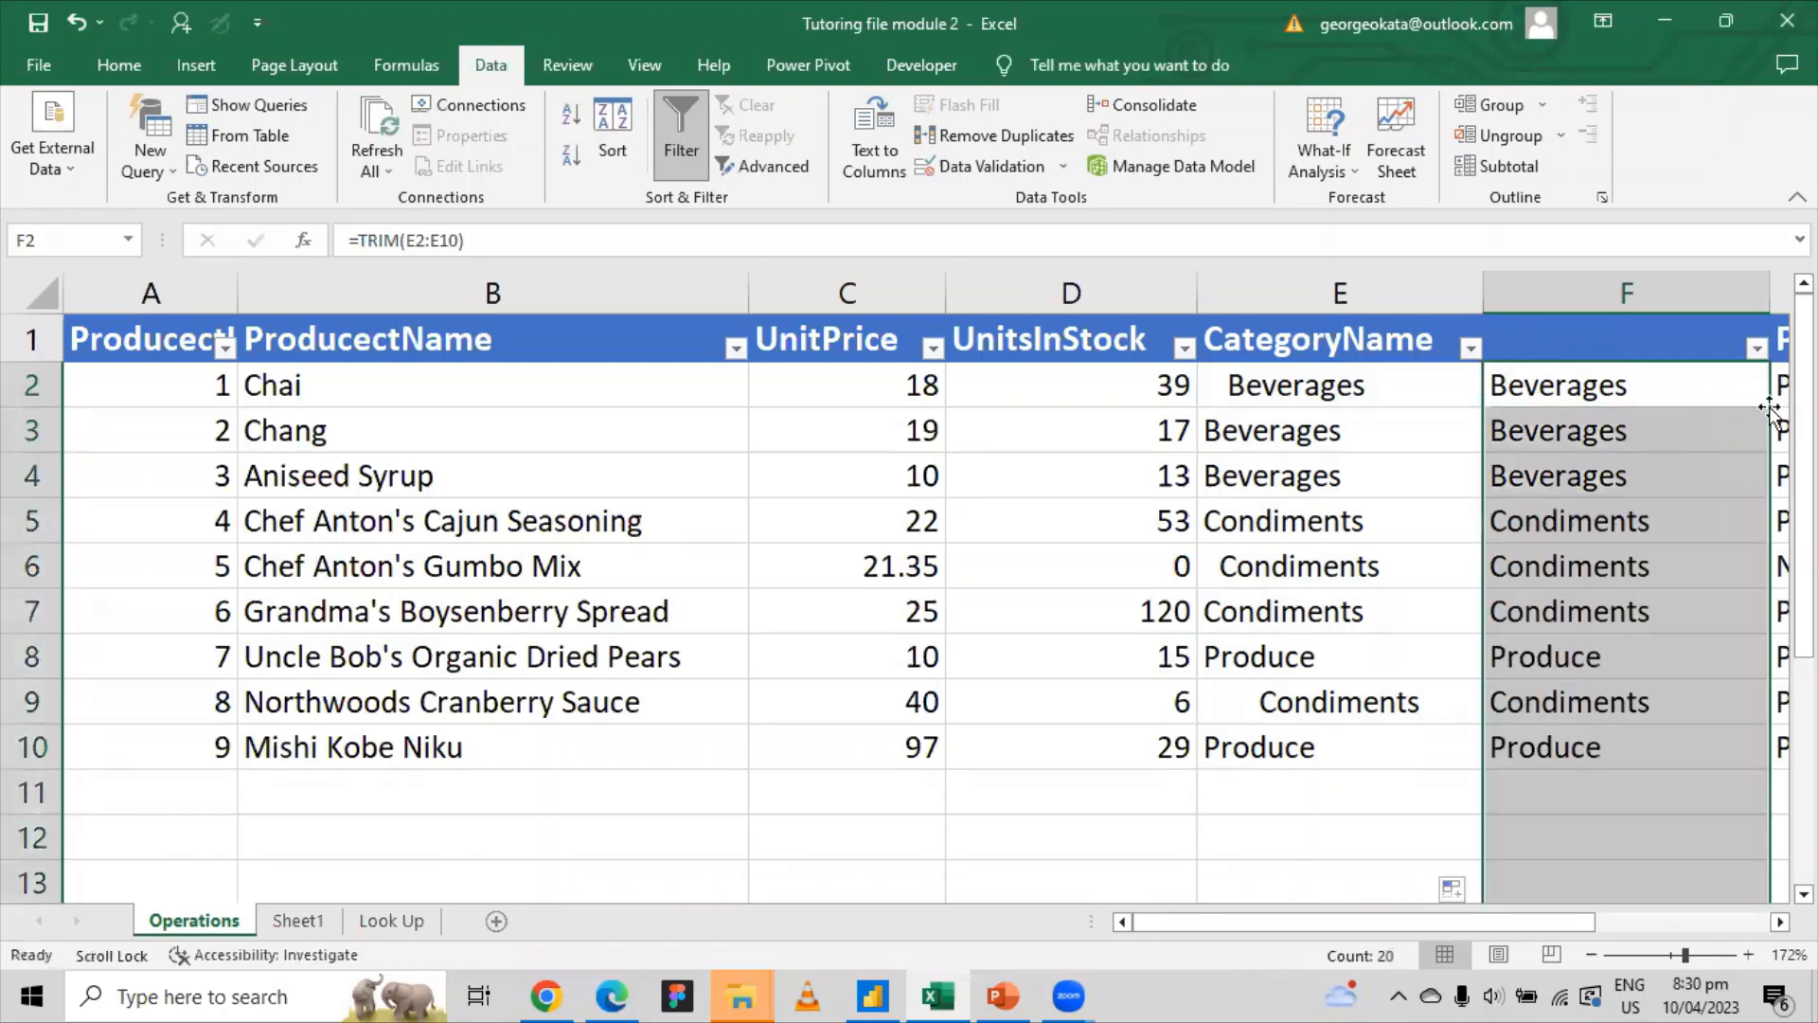
{"action": "left_click", "coordinate": [1582, 401]}
{"action": "left_click", "coordinate": [1543, 738]}
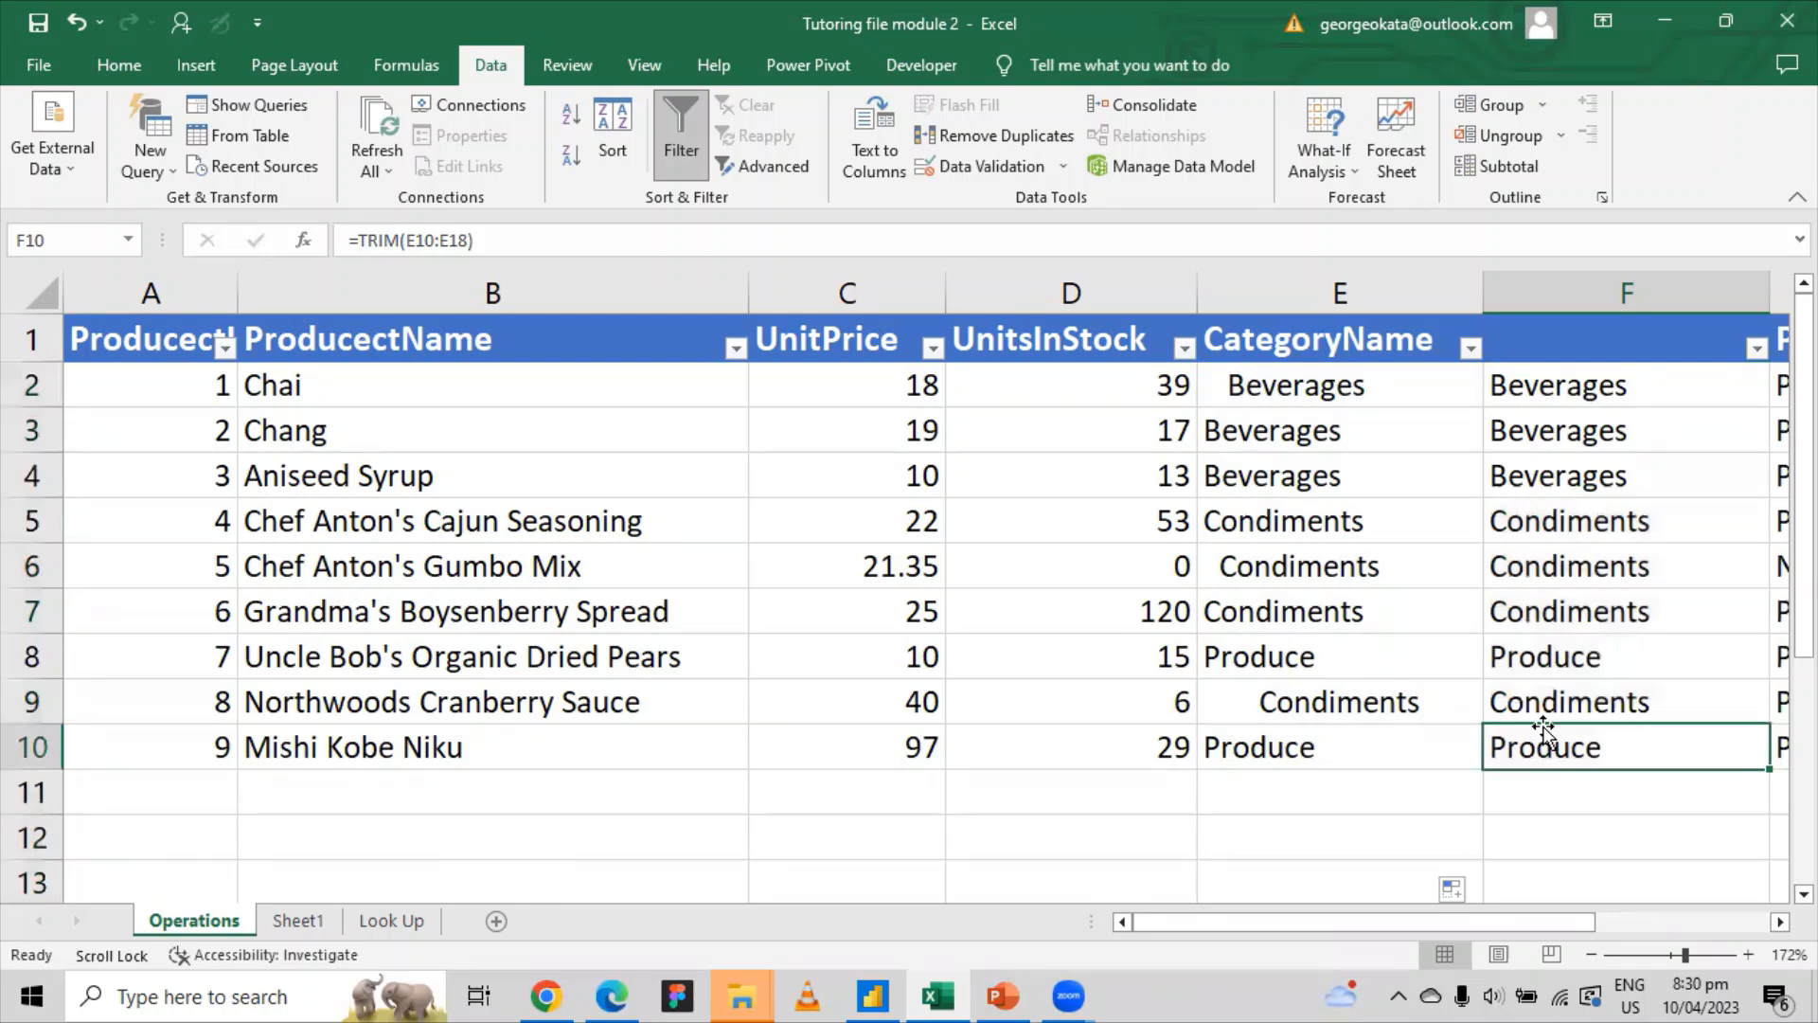
{"action": "left_click", "coordinate": [1551, 659]}
{"action": "left_click", "coordinate": [1532, 431]}
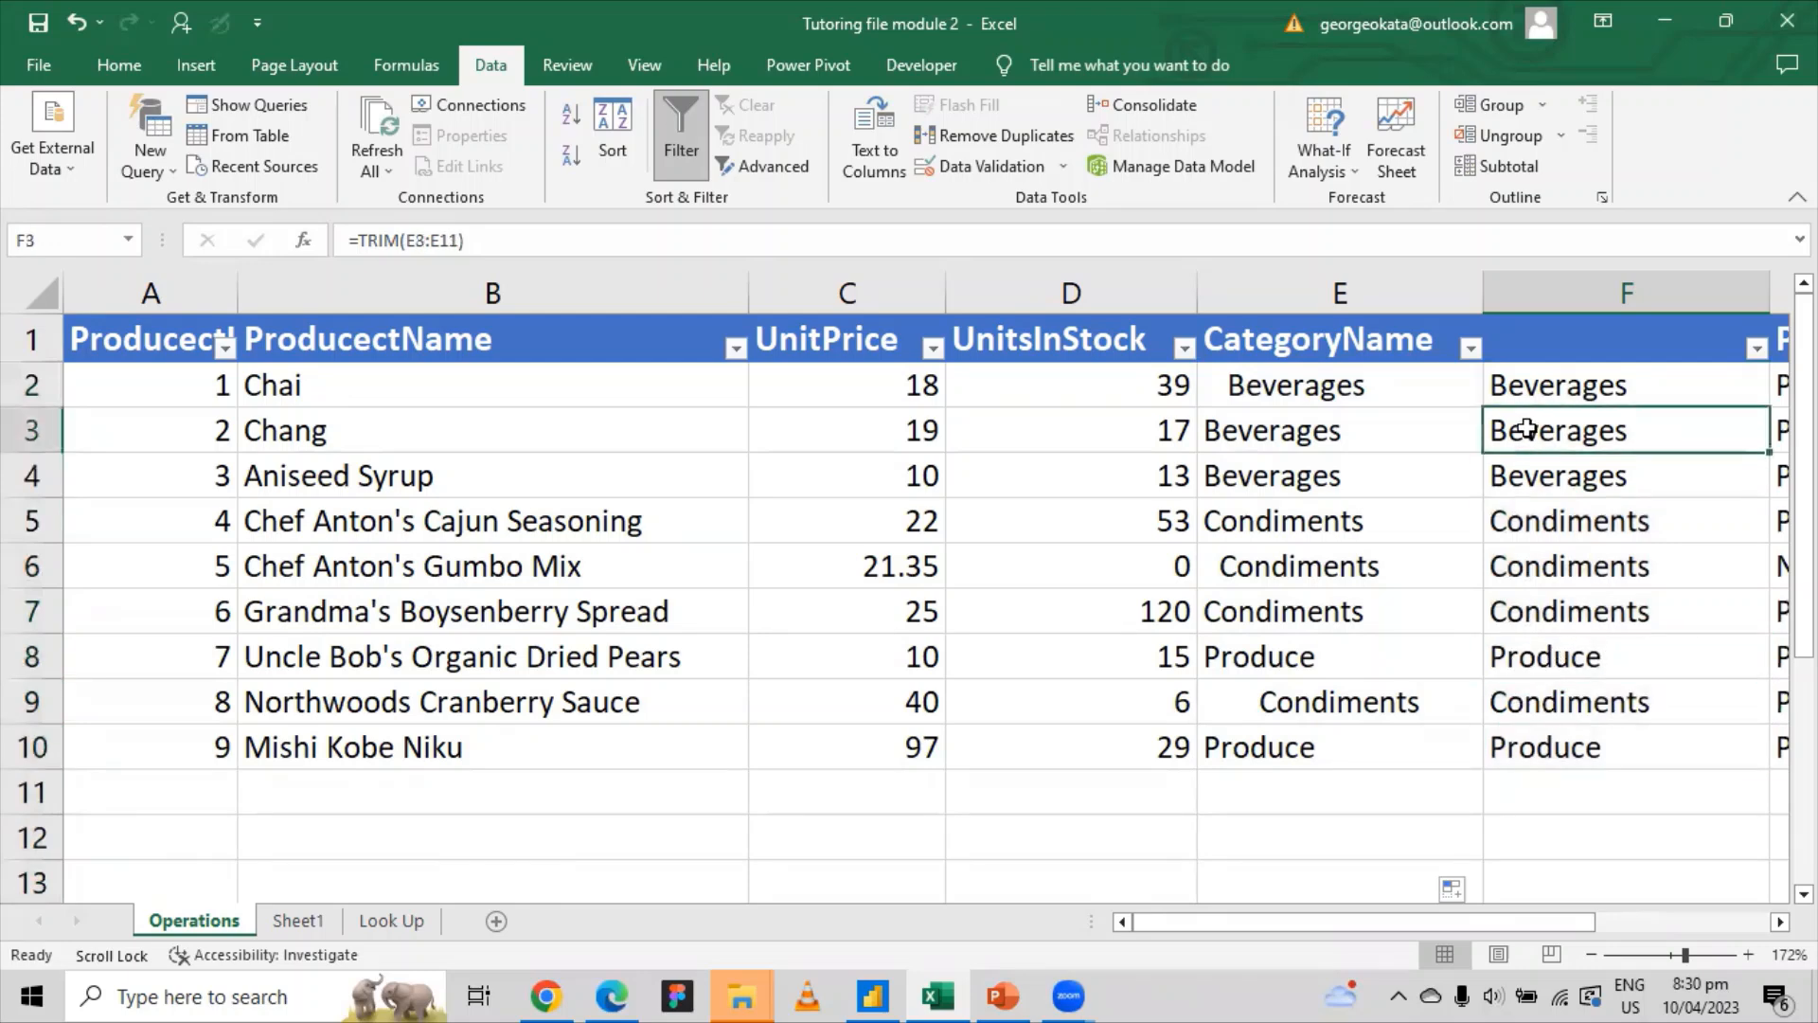
{"action": "left_click", "coordinate": [1530, 384]}
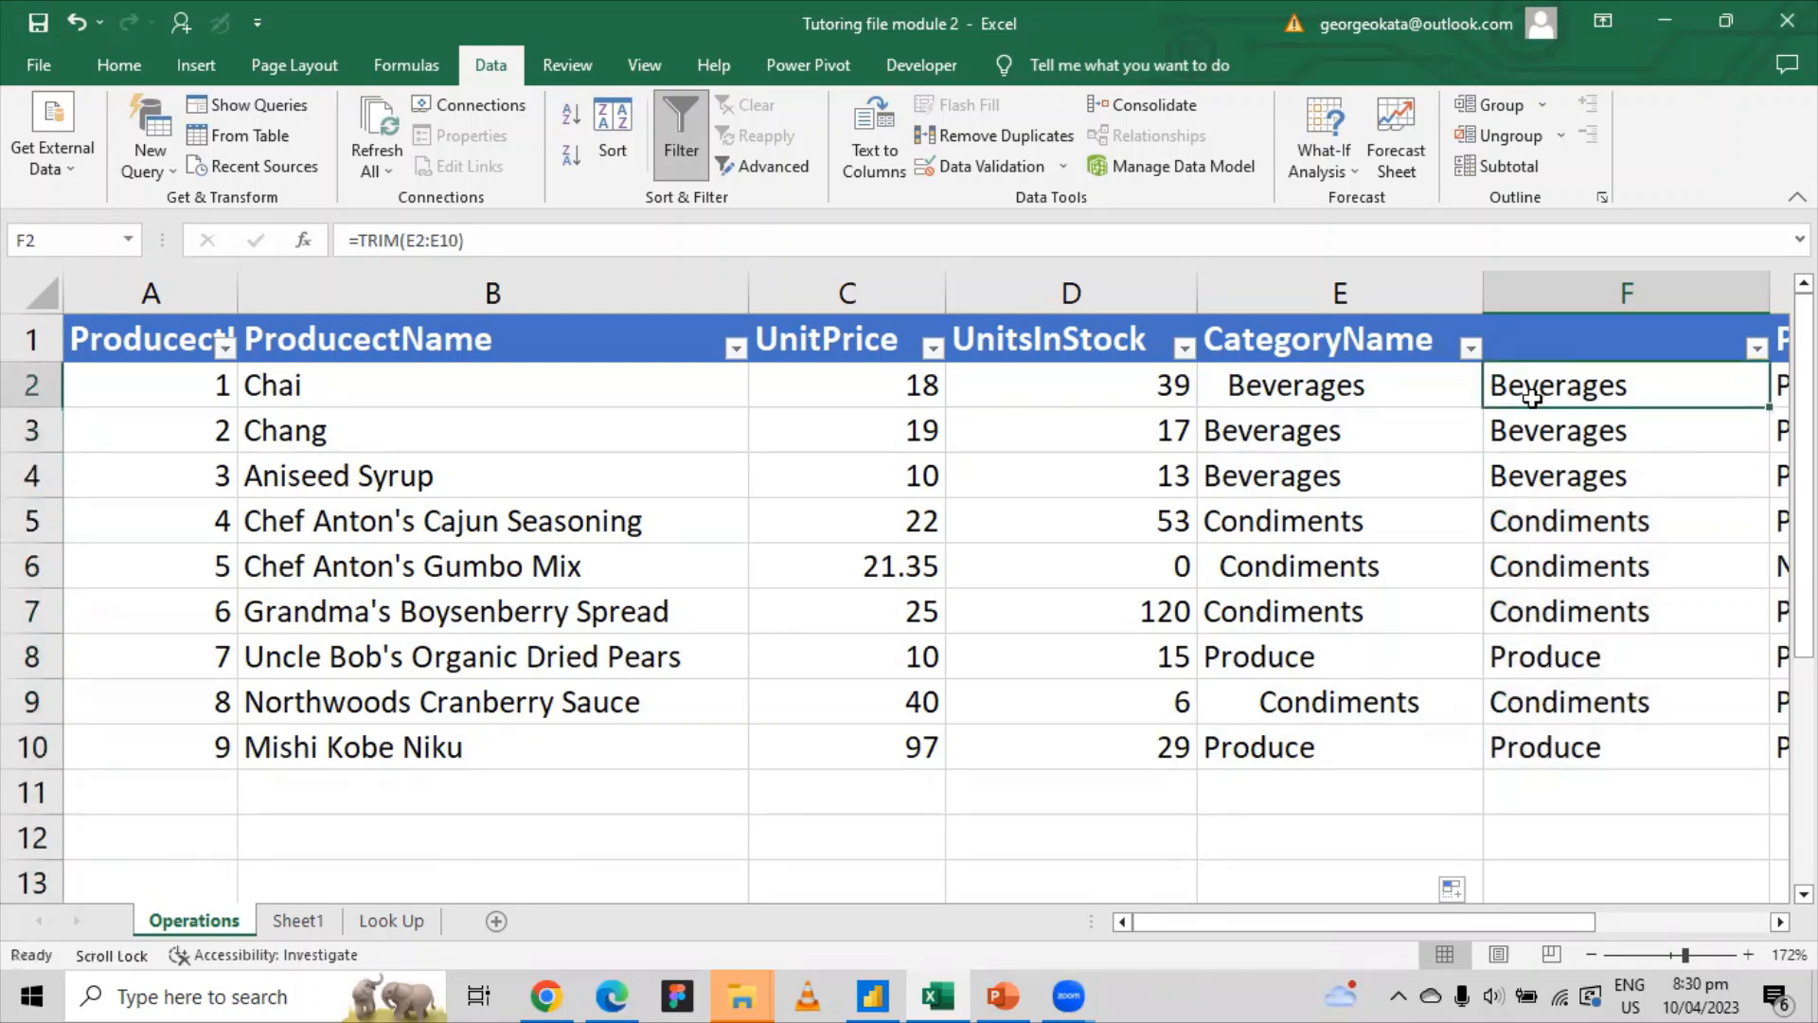
{"action": "left_click", "coordinate": [1534, 428]}
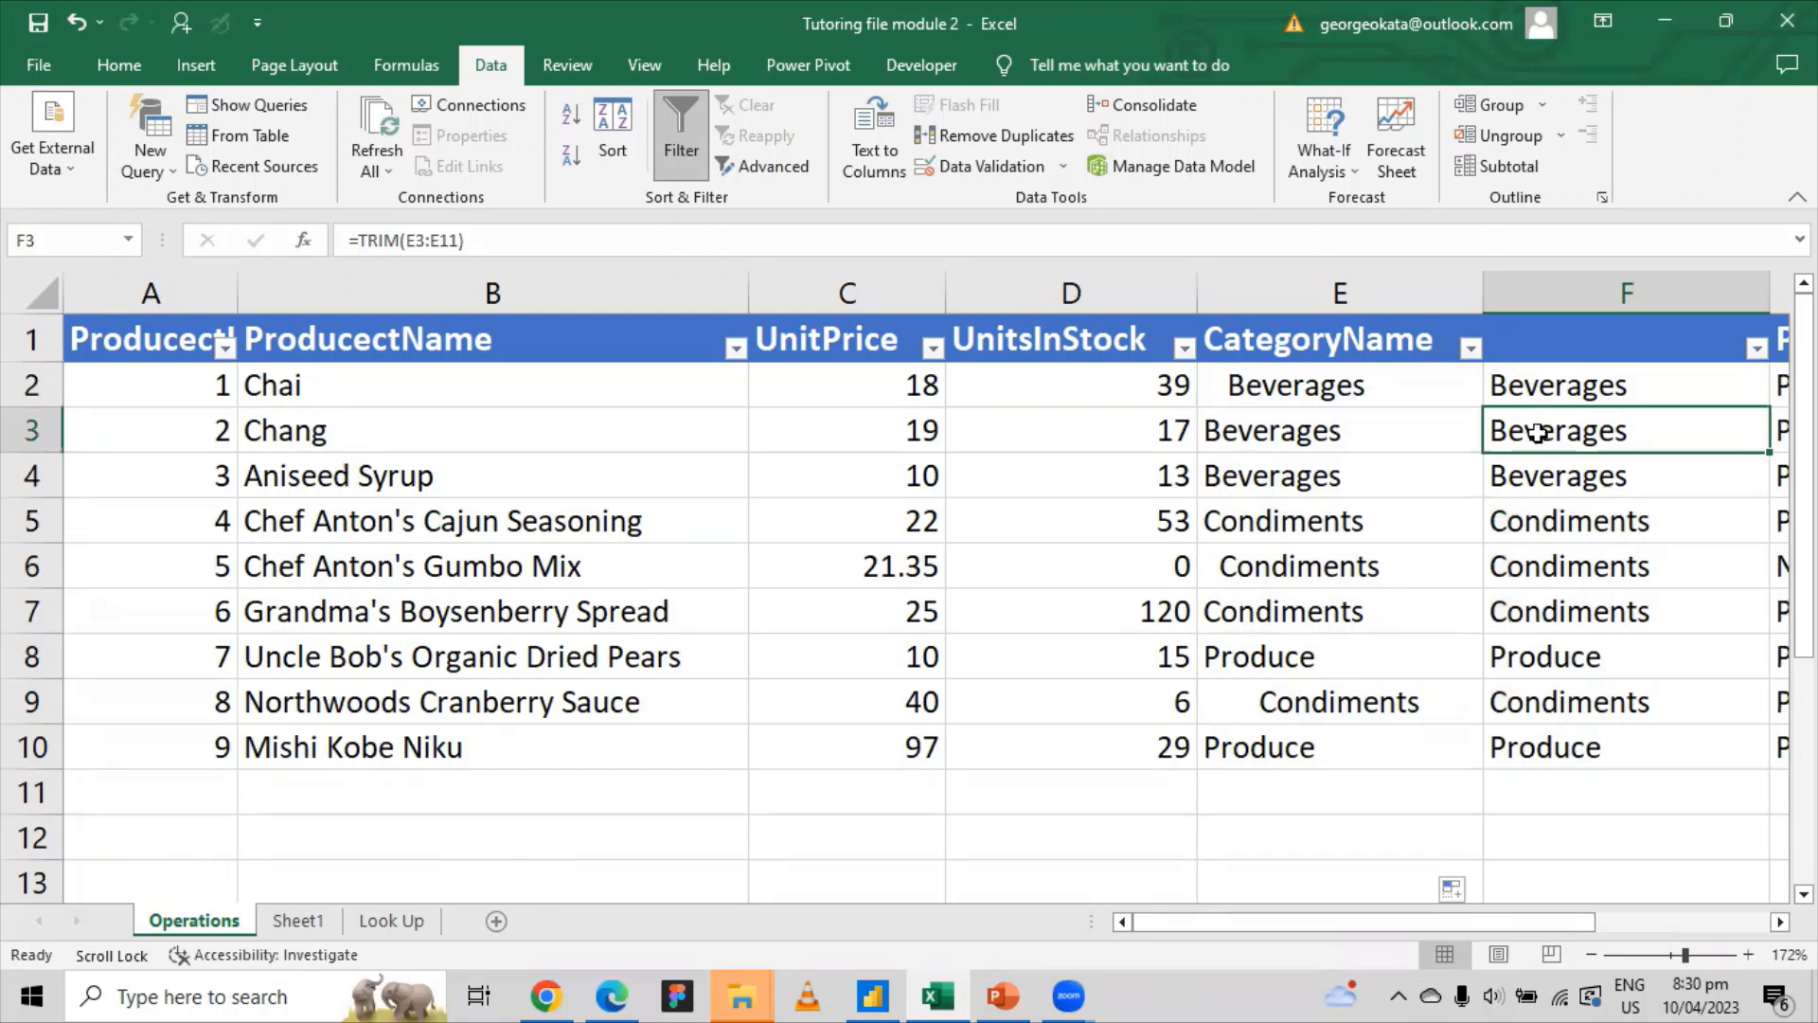
{"action": "left_click", "coordinate": [1554, 393]}
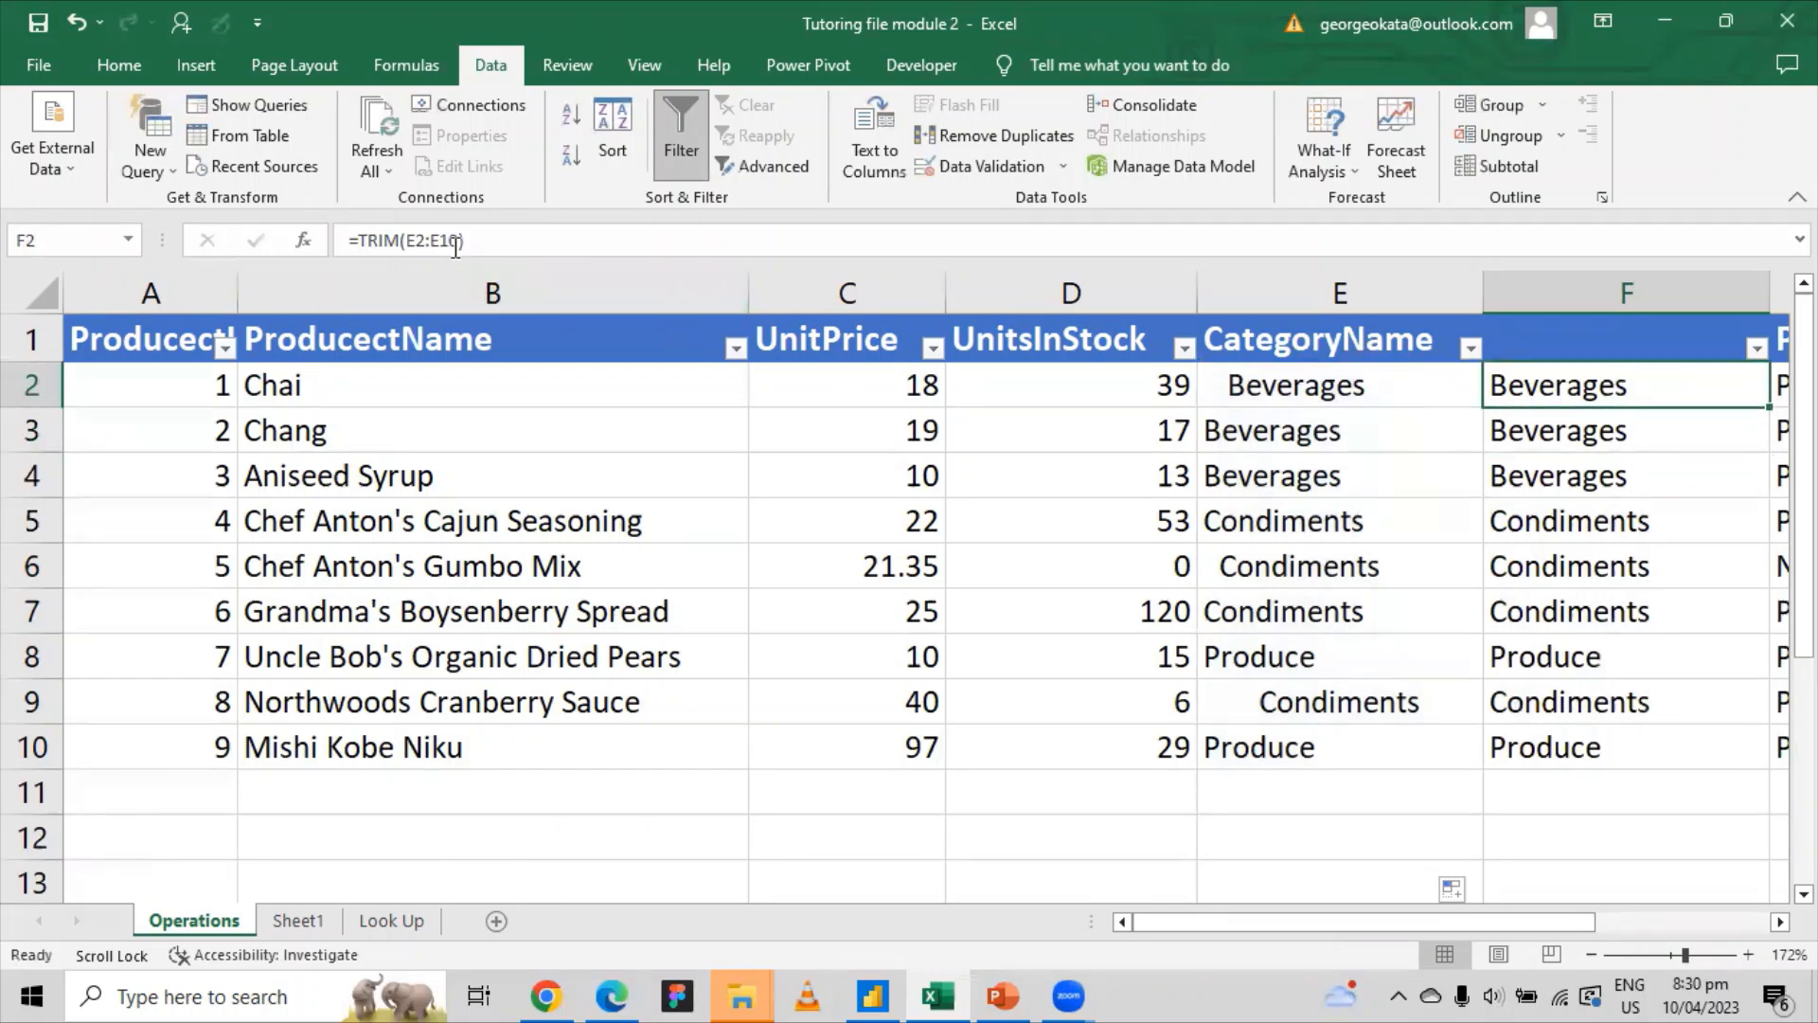
Step: Copy the trimmed categories in F2:F10 and paste them back as plain values
{"action": "left_click", "coordinate": [1575, 417]}
{"action": "left_click", "coordinate": [1497, 398]}
{"action": "left_click", "coordinate": [1343, 394]}
{"action": "left_click_drag", "start_coordinate": [1554, 393], "coordinate": [1525, 743]}
{"action": "right_click", "coordinate": [1525, 737]}
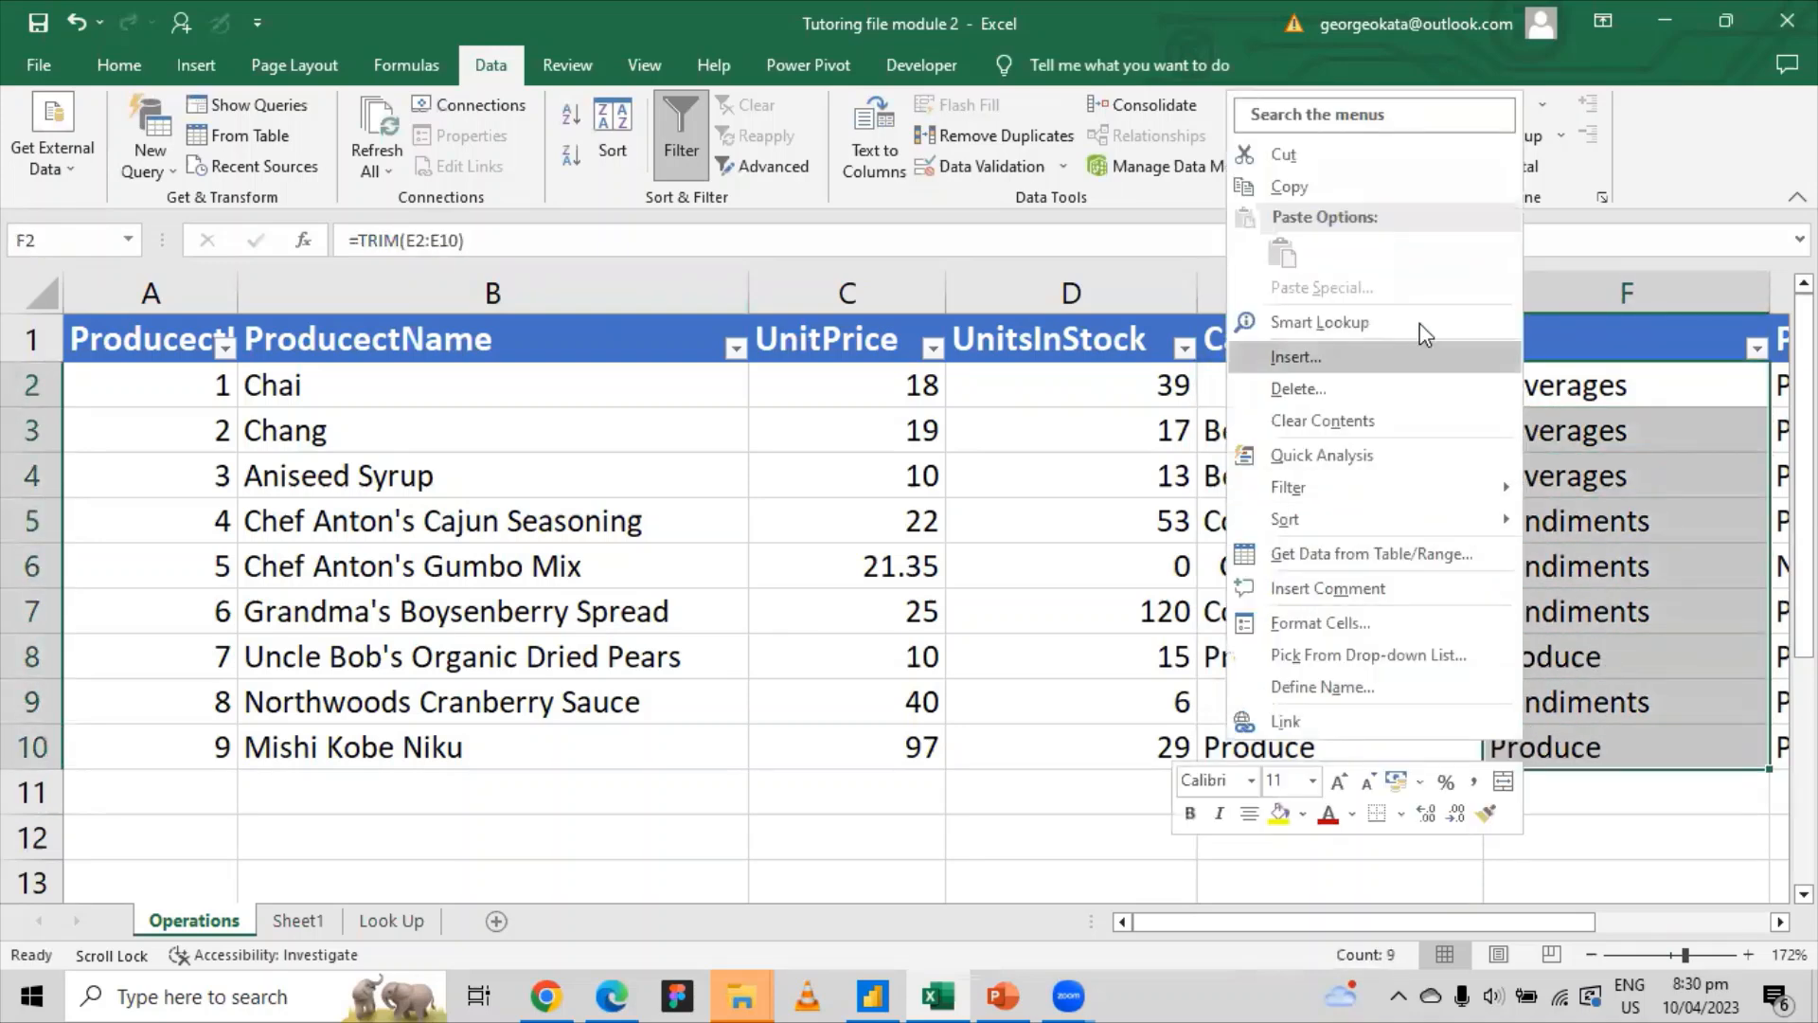
{"action": "left_click", "coordinate": [1397, 199]}
{"action": "right_click", "coordinate": [1581, 396]}
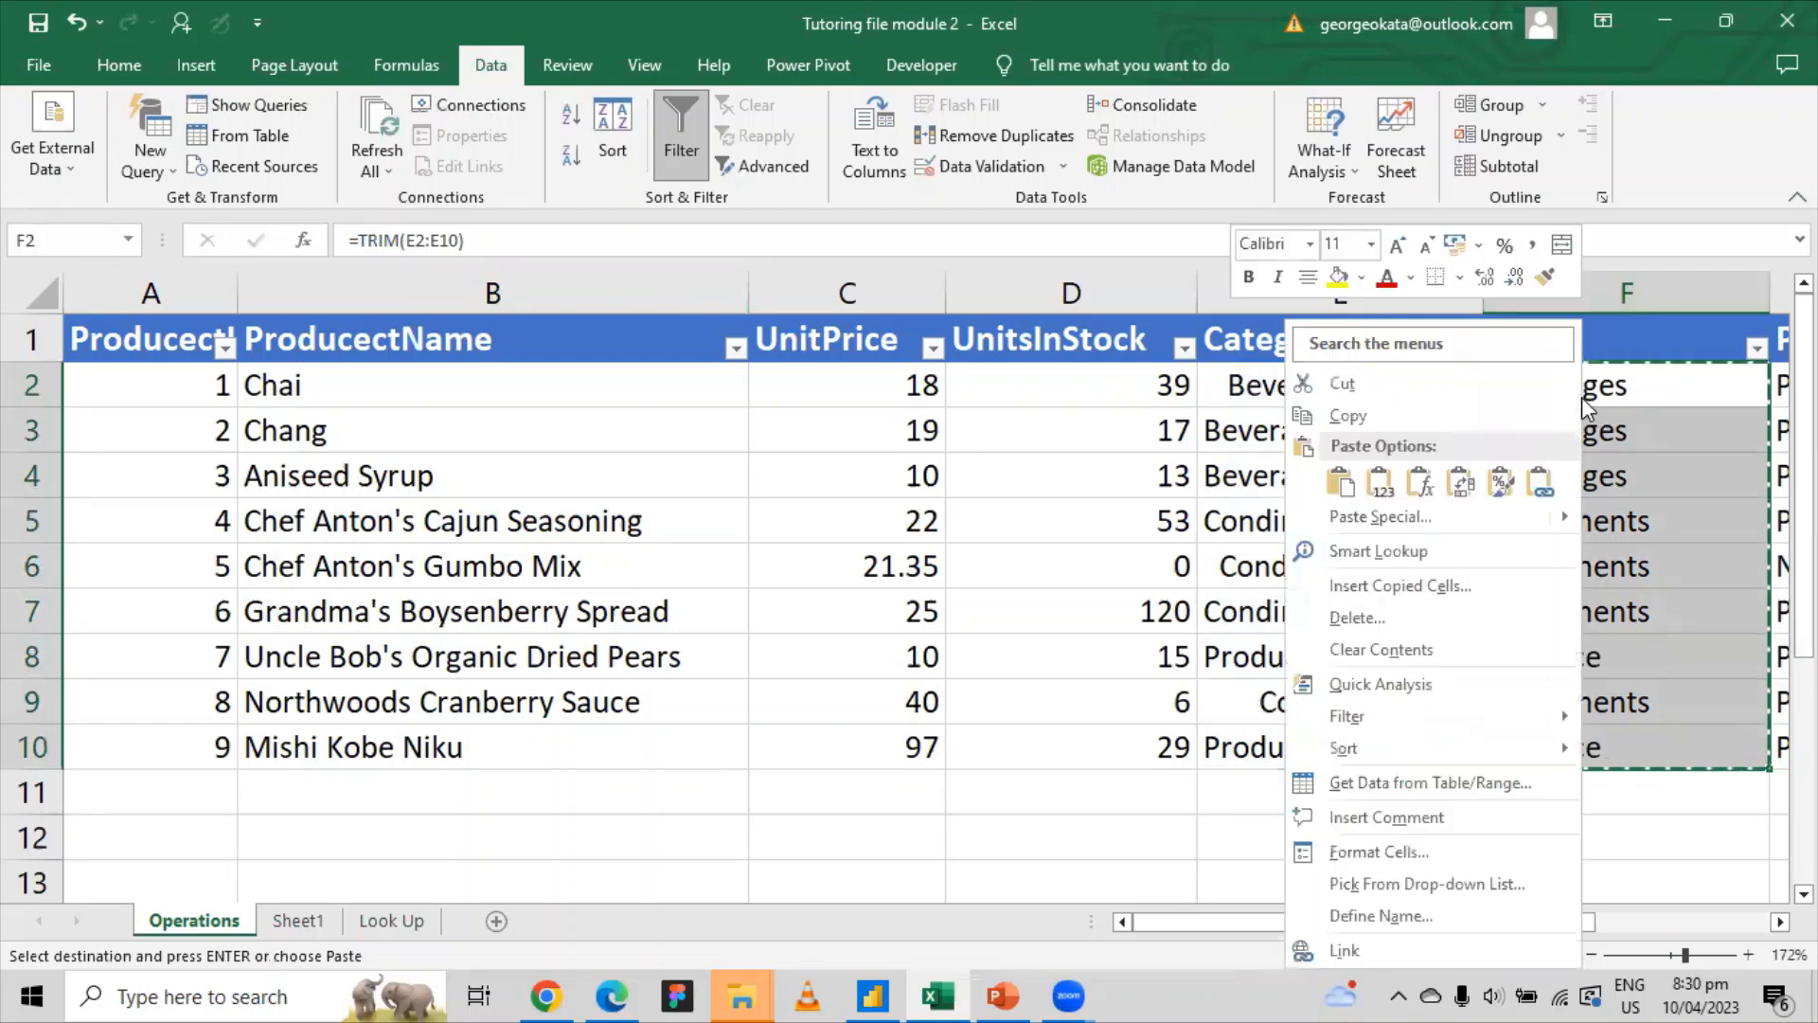
{"action": "left_click", "coordinate": [1381, 481]}
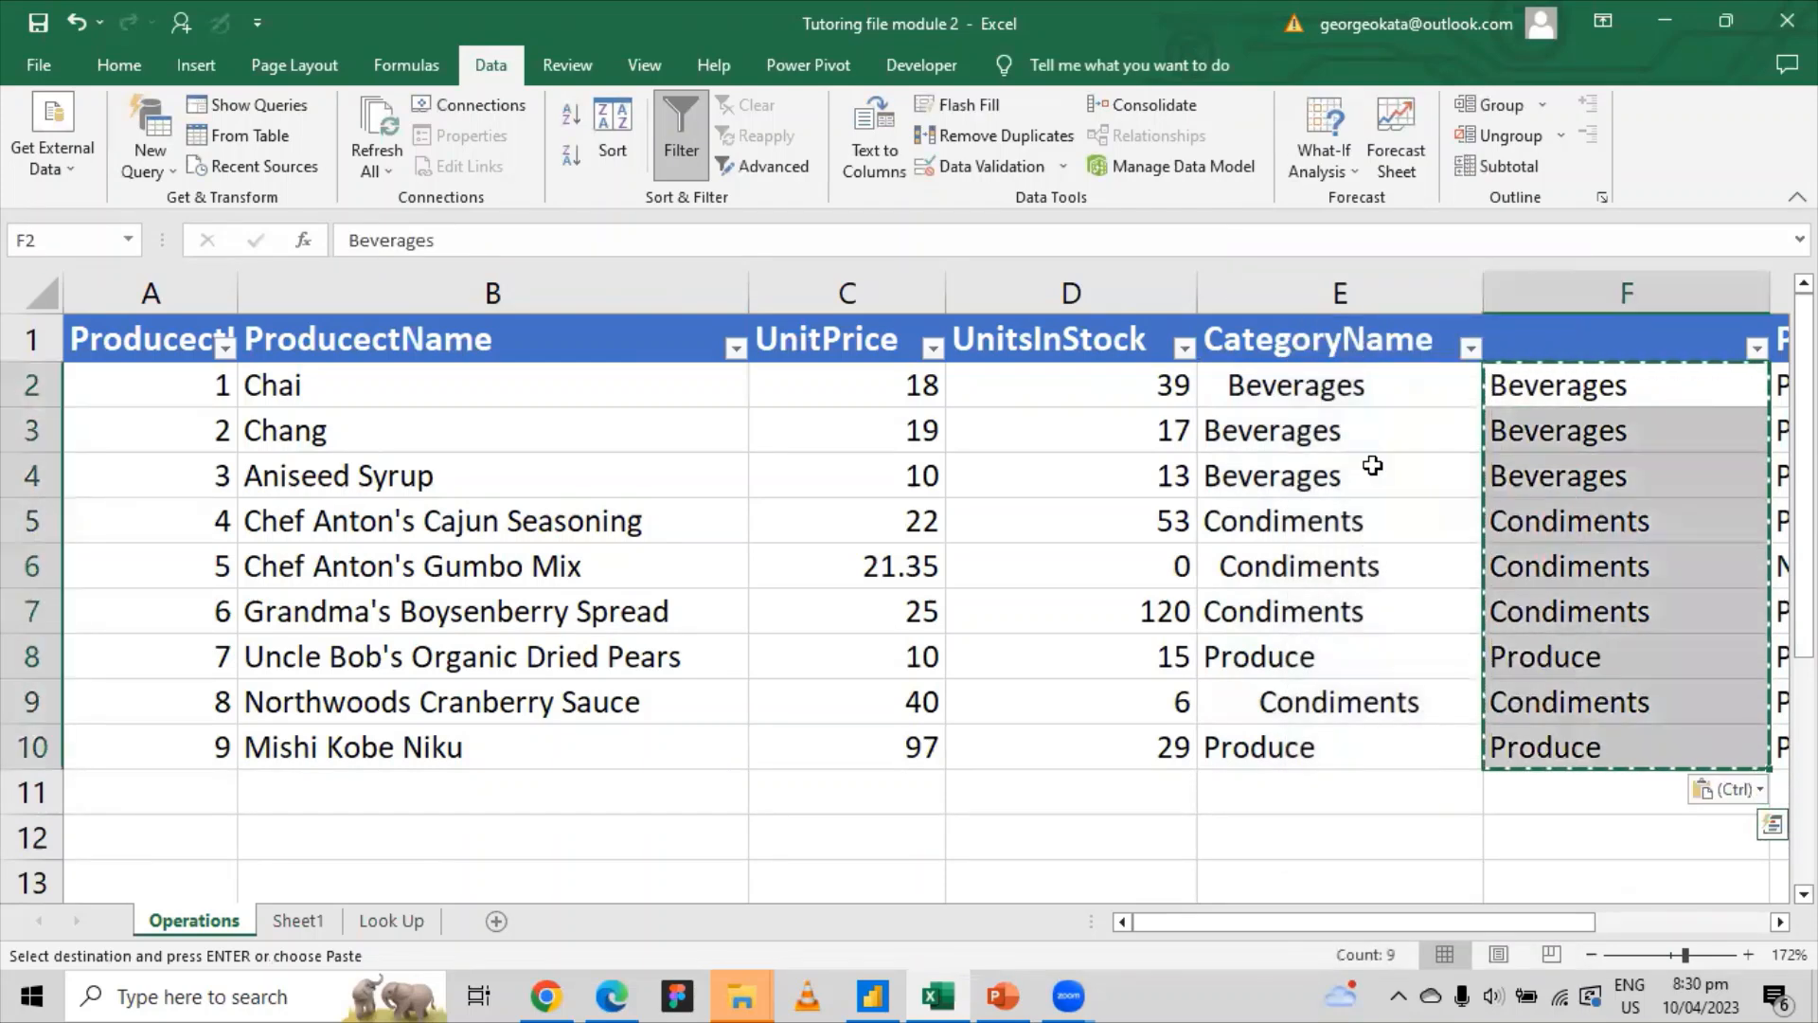
{"action": "left_click", "coordinate": [1607, 402]}
Step: Cancel the copy marquee and delete the original category entries in E2:E10
{"action": "key", "text": "Escape"}
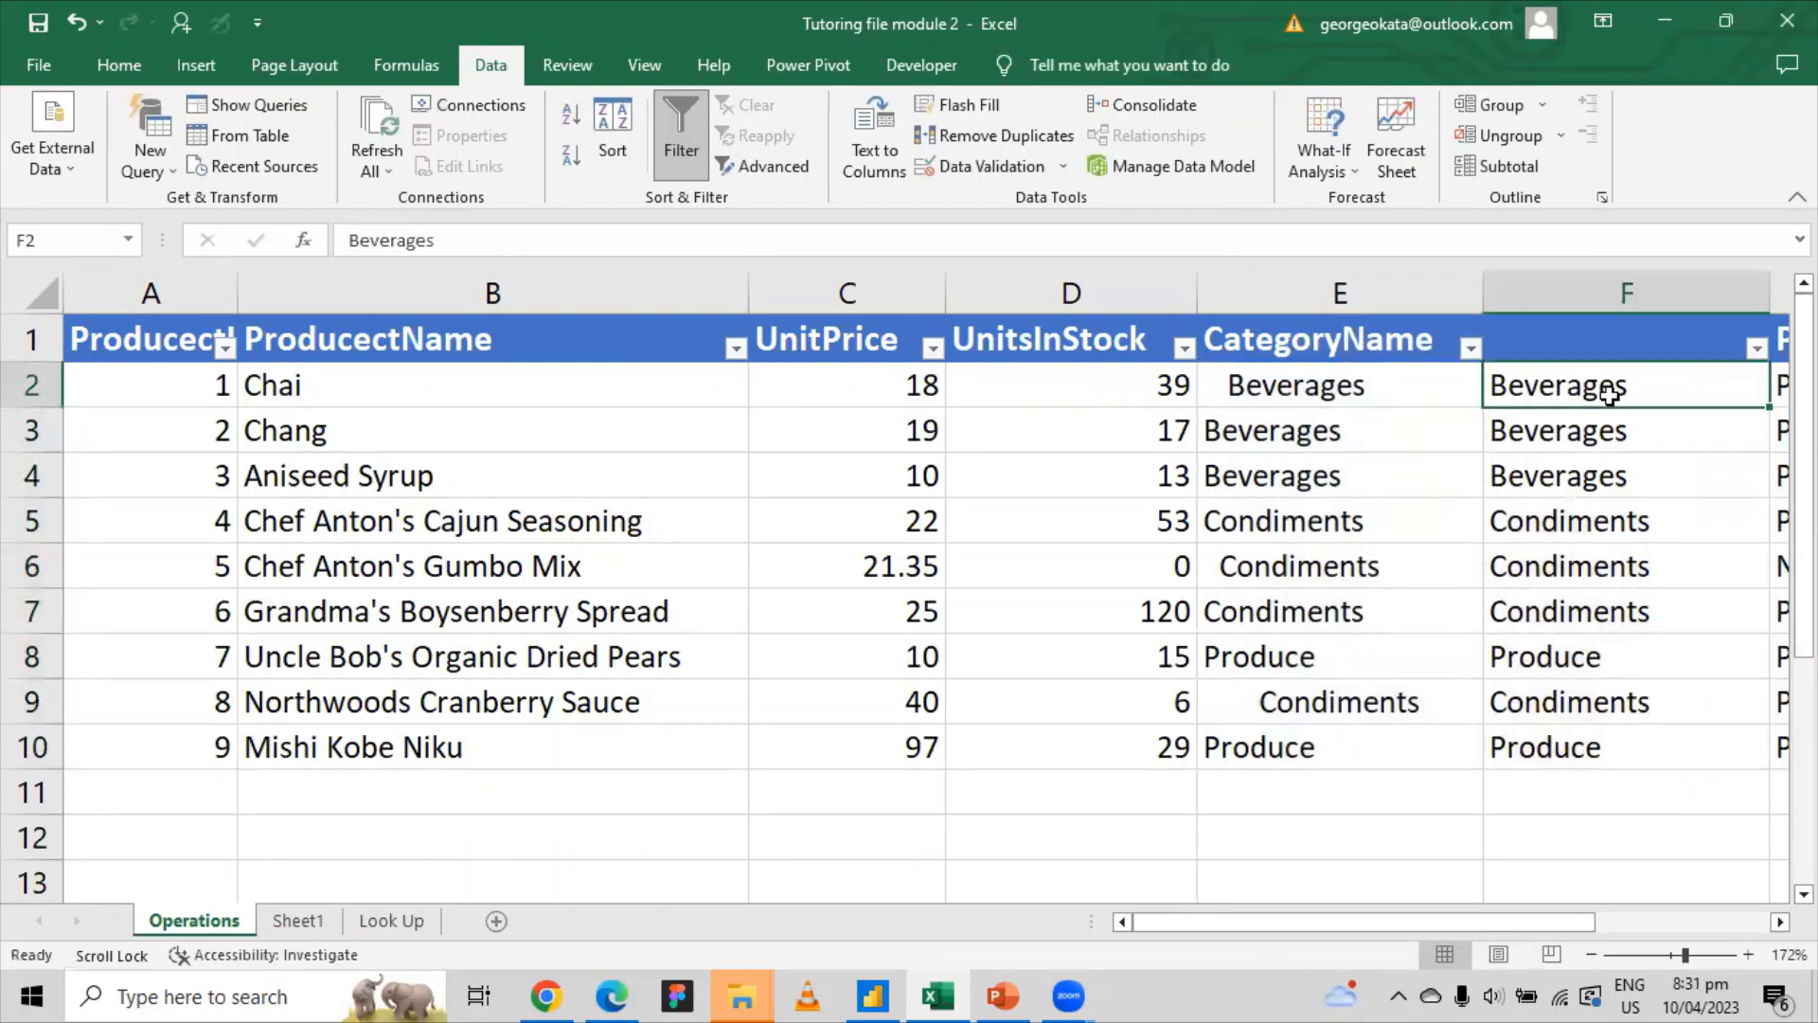
{"action": "left_click", "coordinate": [1610, 436]}
{"action": "left_click", "coordinate": [1622, 571]}
{"action": "left_click_drag", "start_coordinate": [1290, 399], "coordinate": [1322, 747]}
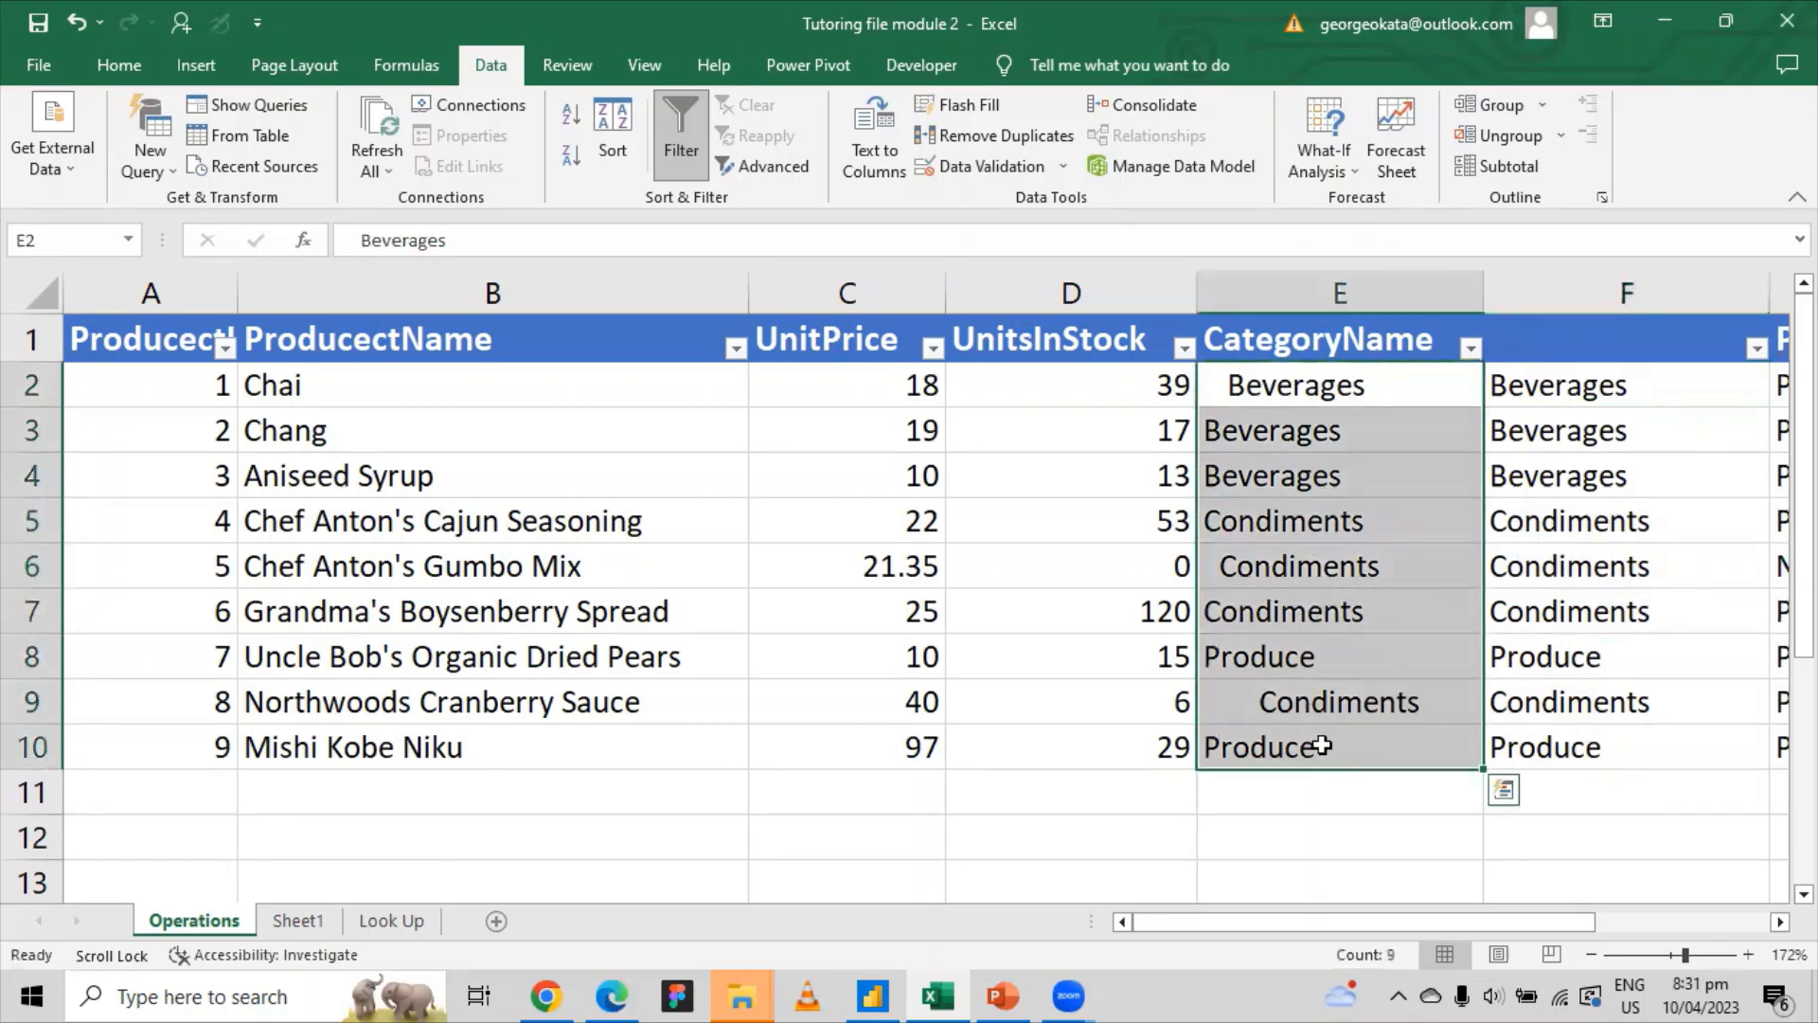
{"action": "key", "text": "Delete"}
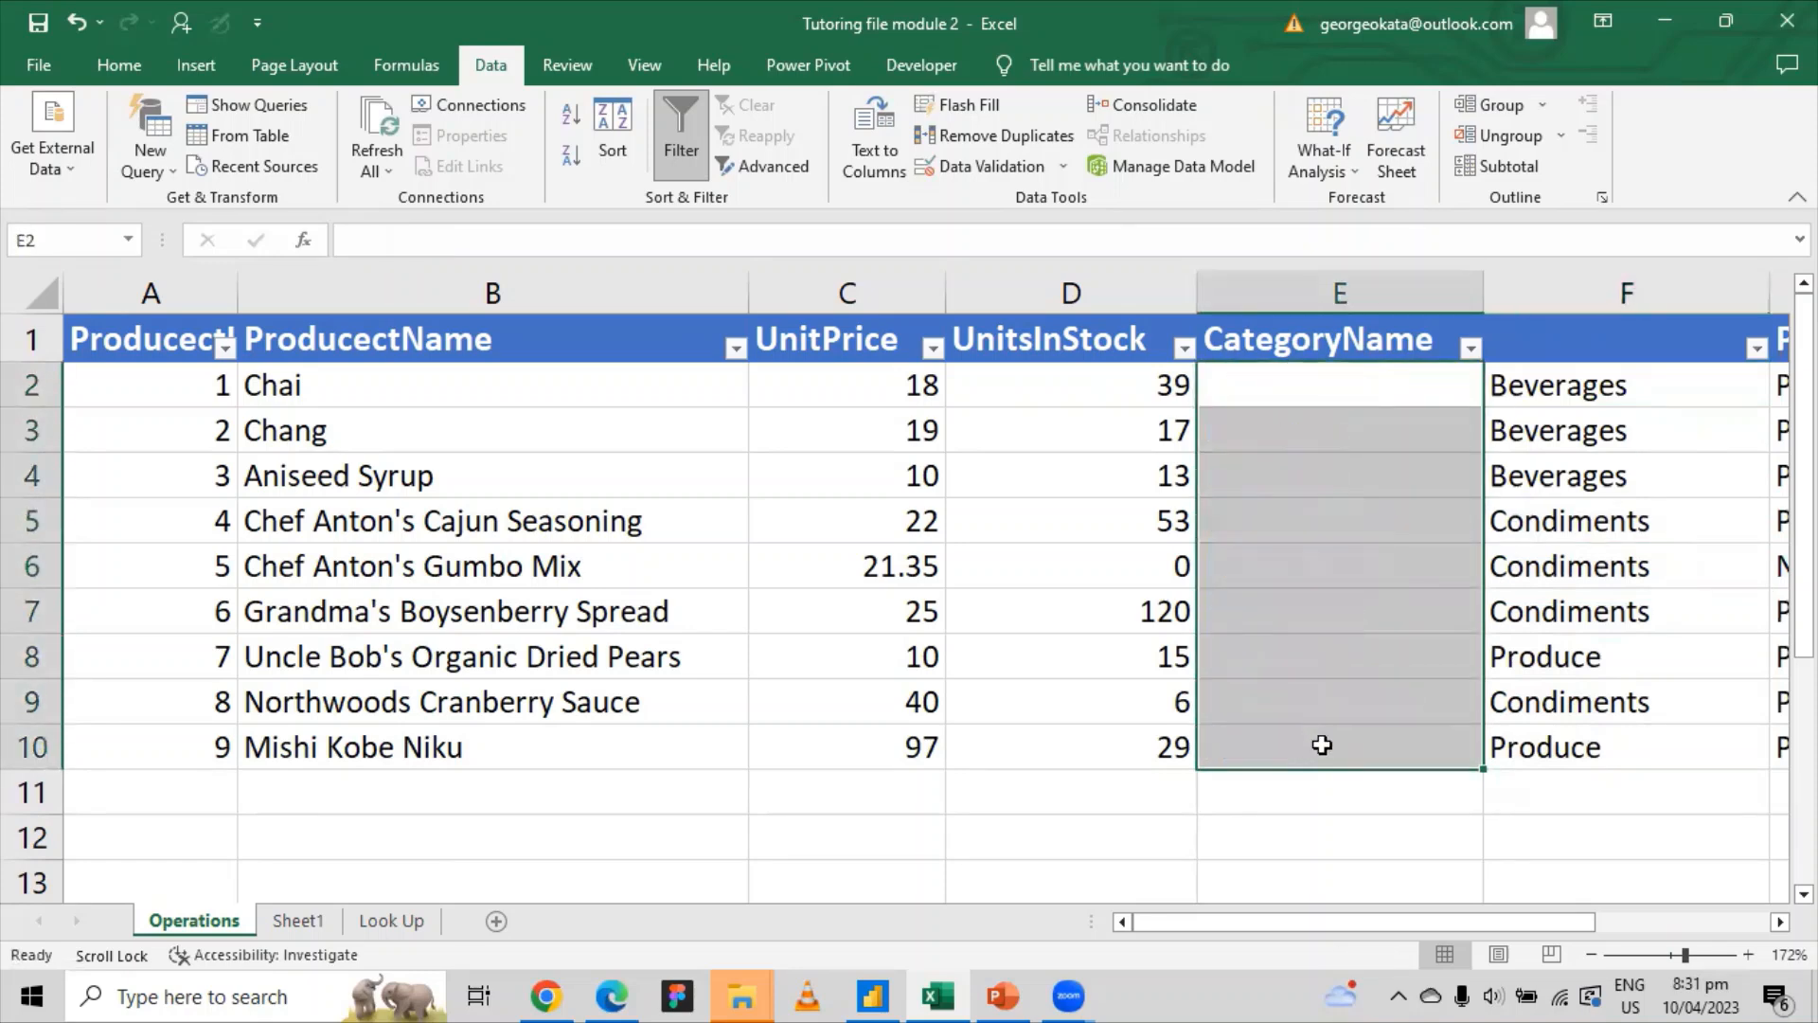
{"action": "left_click", "coordinate": [1351, 346]}
{"action": "right_click", "coordinate": [1352, 344]}
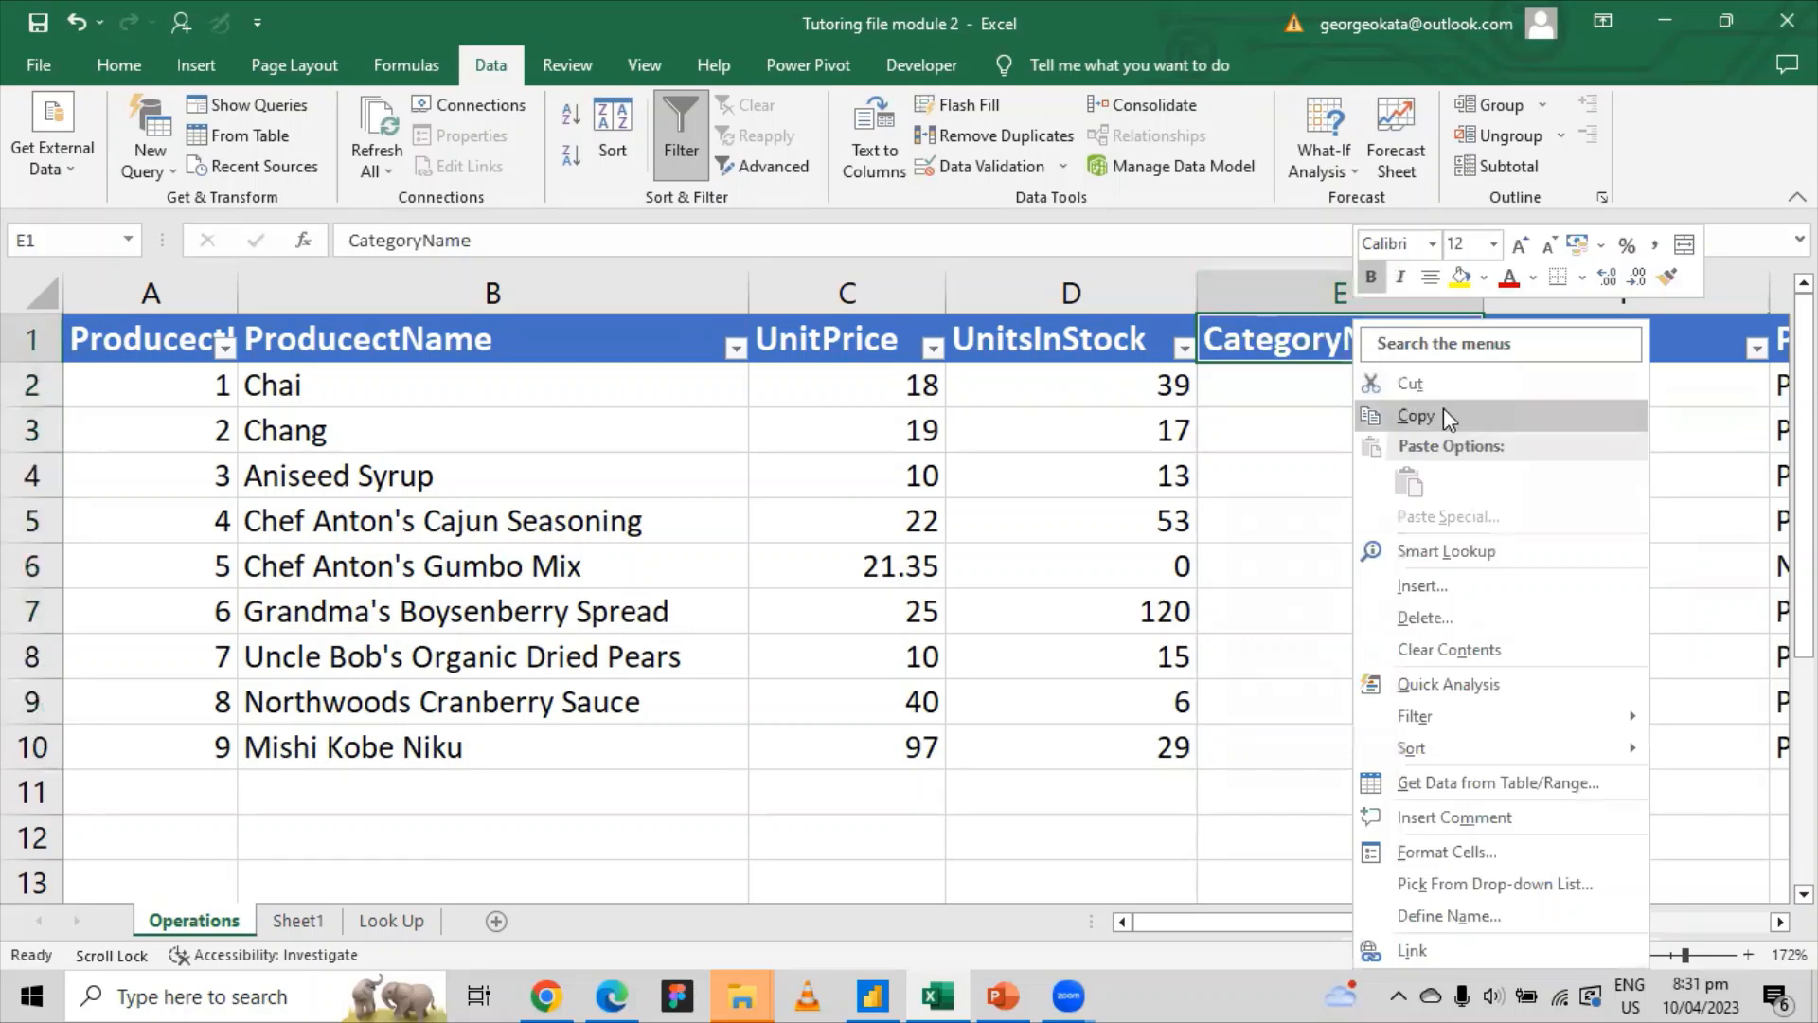
{"action": "left_click", "coordinate": [1416, 416]}
{"action": "left_click", "coordinate": [1617, 343]}
{"action": "right_click", "coordinate": [1618, 343]}
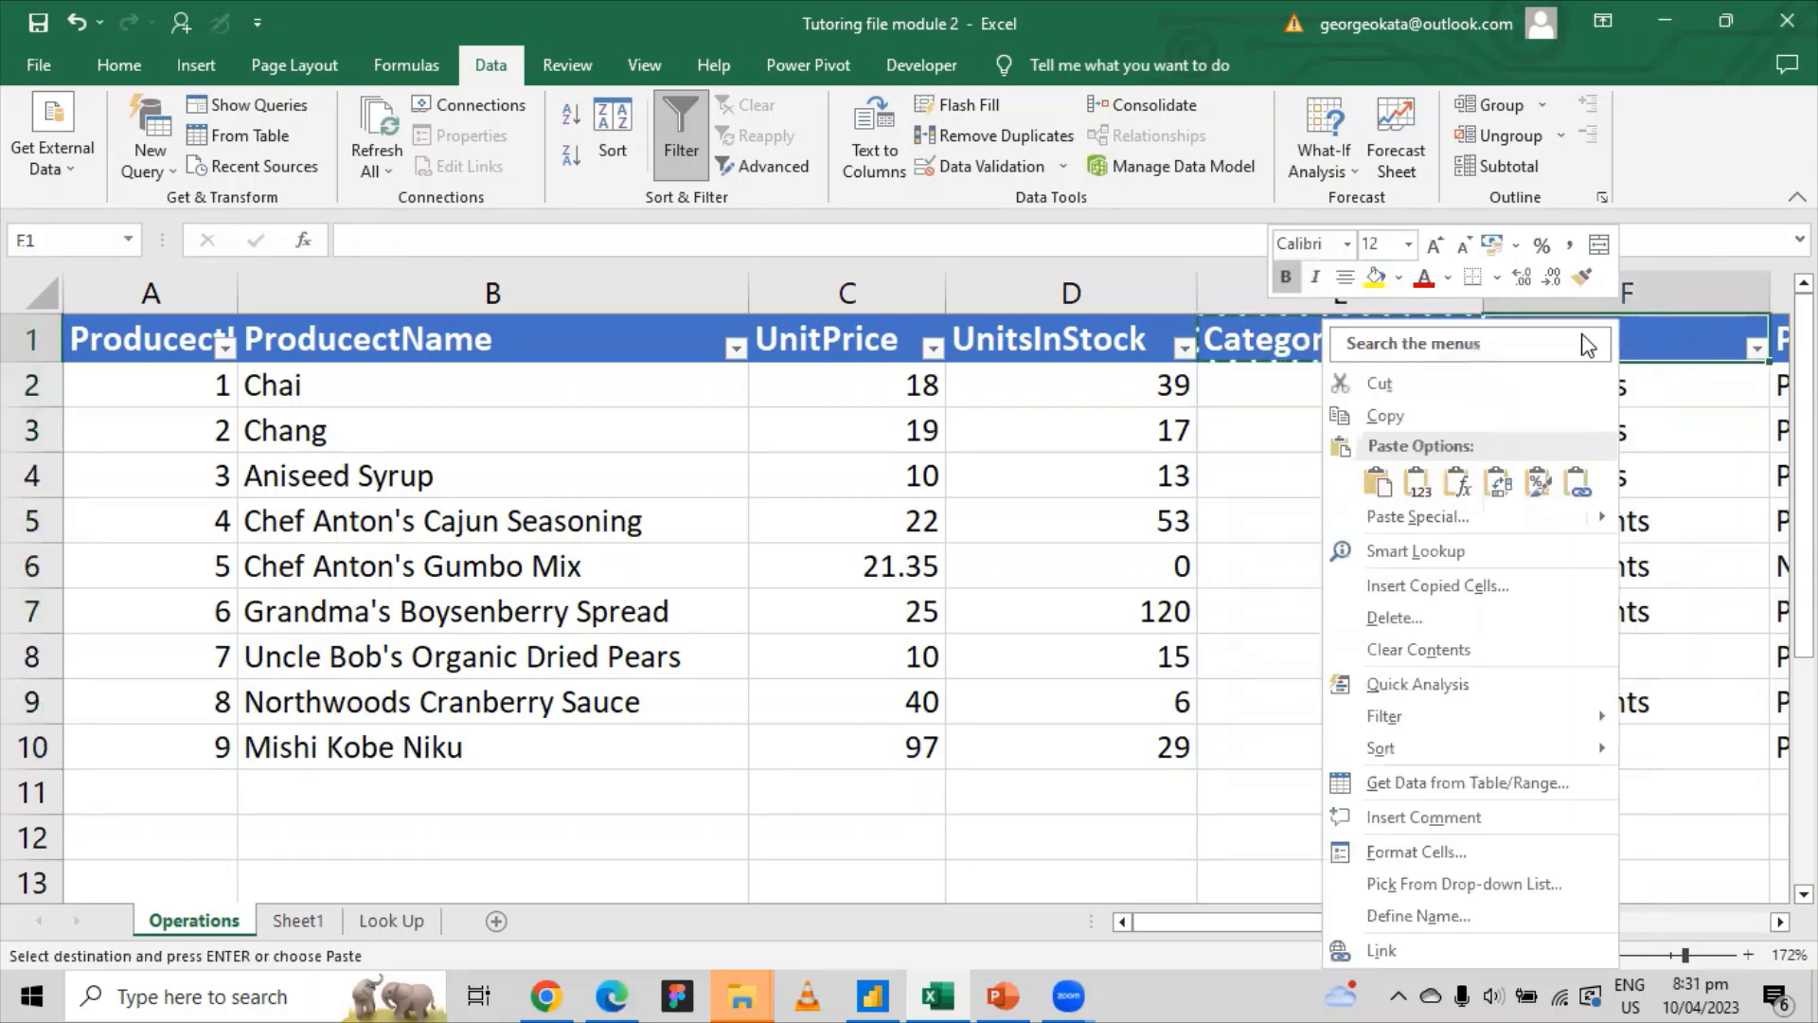
{"action": "left_click", "coordinate": [1417, 483]}
{"action": "left_click", "coordinate": [1358, 294]}
{"action": "right_click", "coordinate": [1358, 292]}
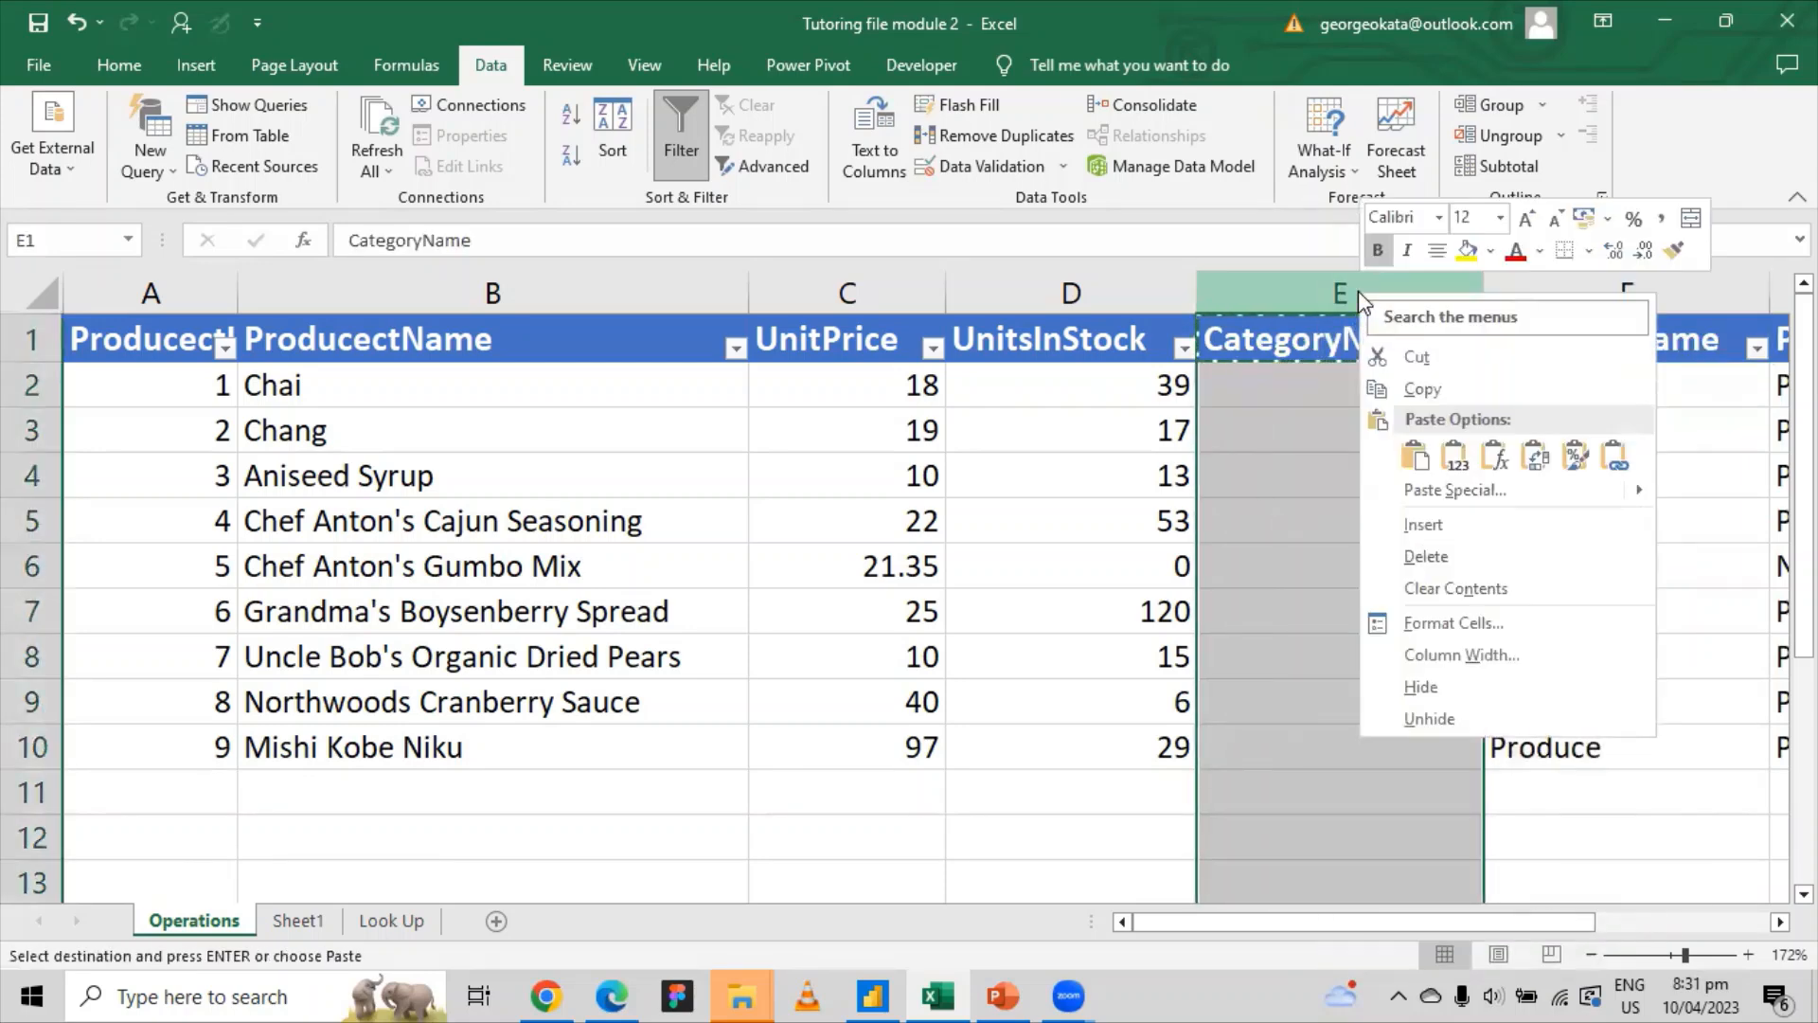
{"action": "left_click", "coordinate": [1436, 555]}
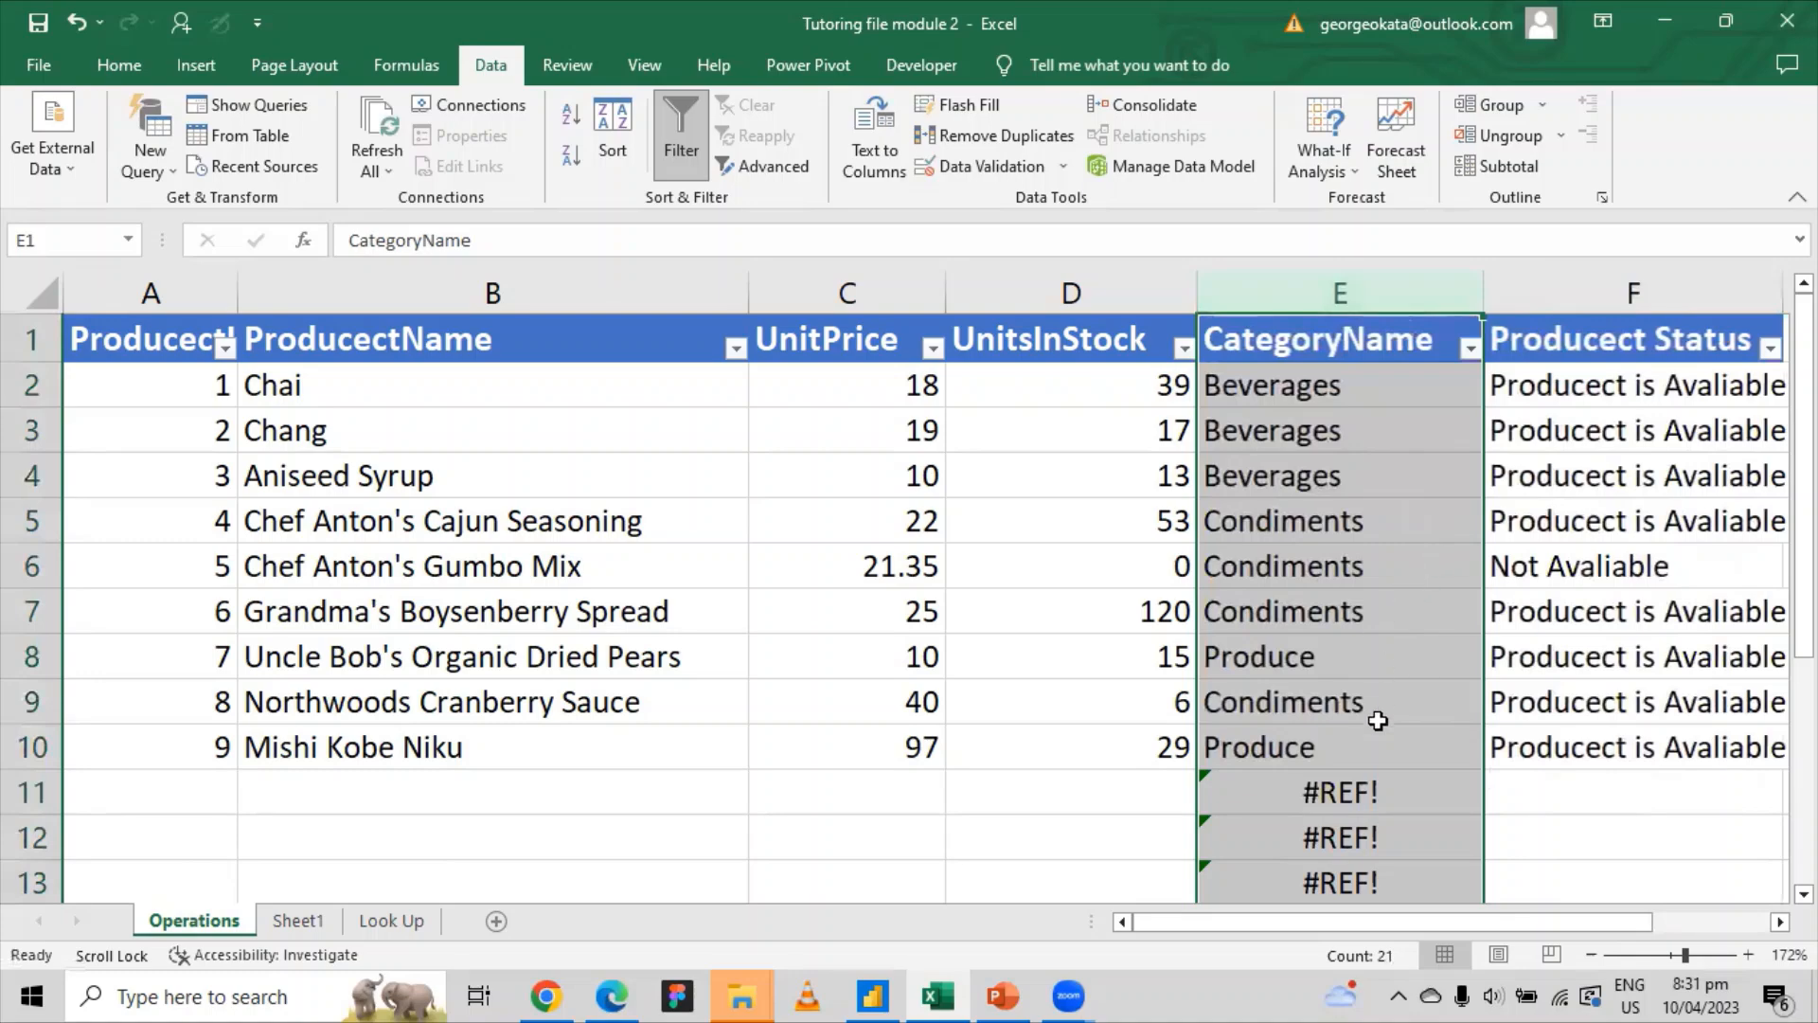
{"action": "scroll", "coordinate": [1348, 757], "scroll_direction": "down", "scroll_amount": 1}
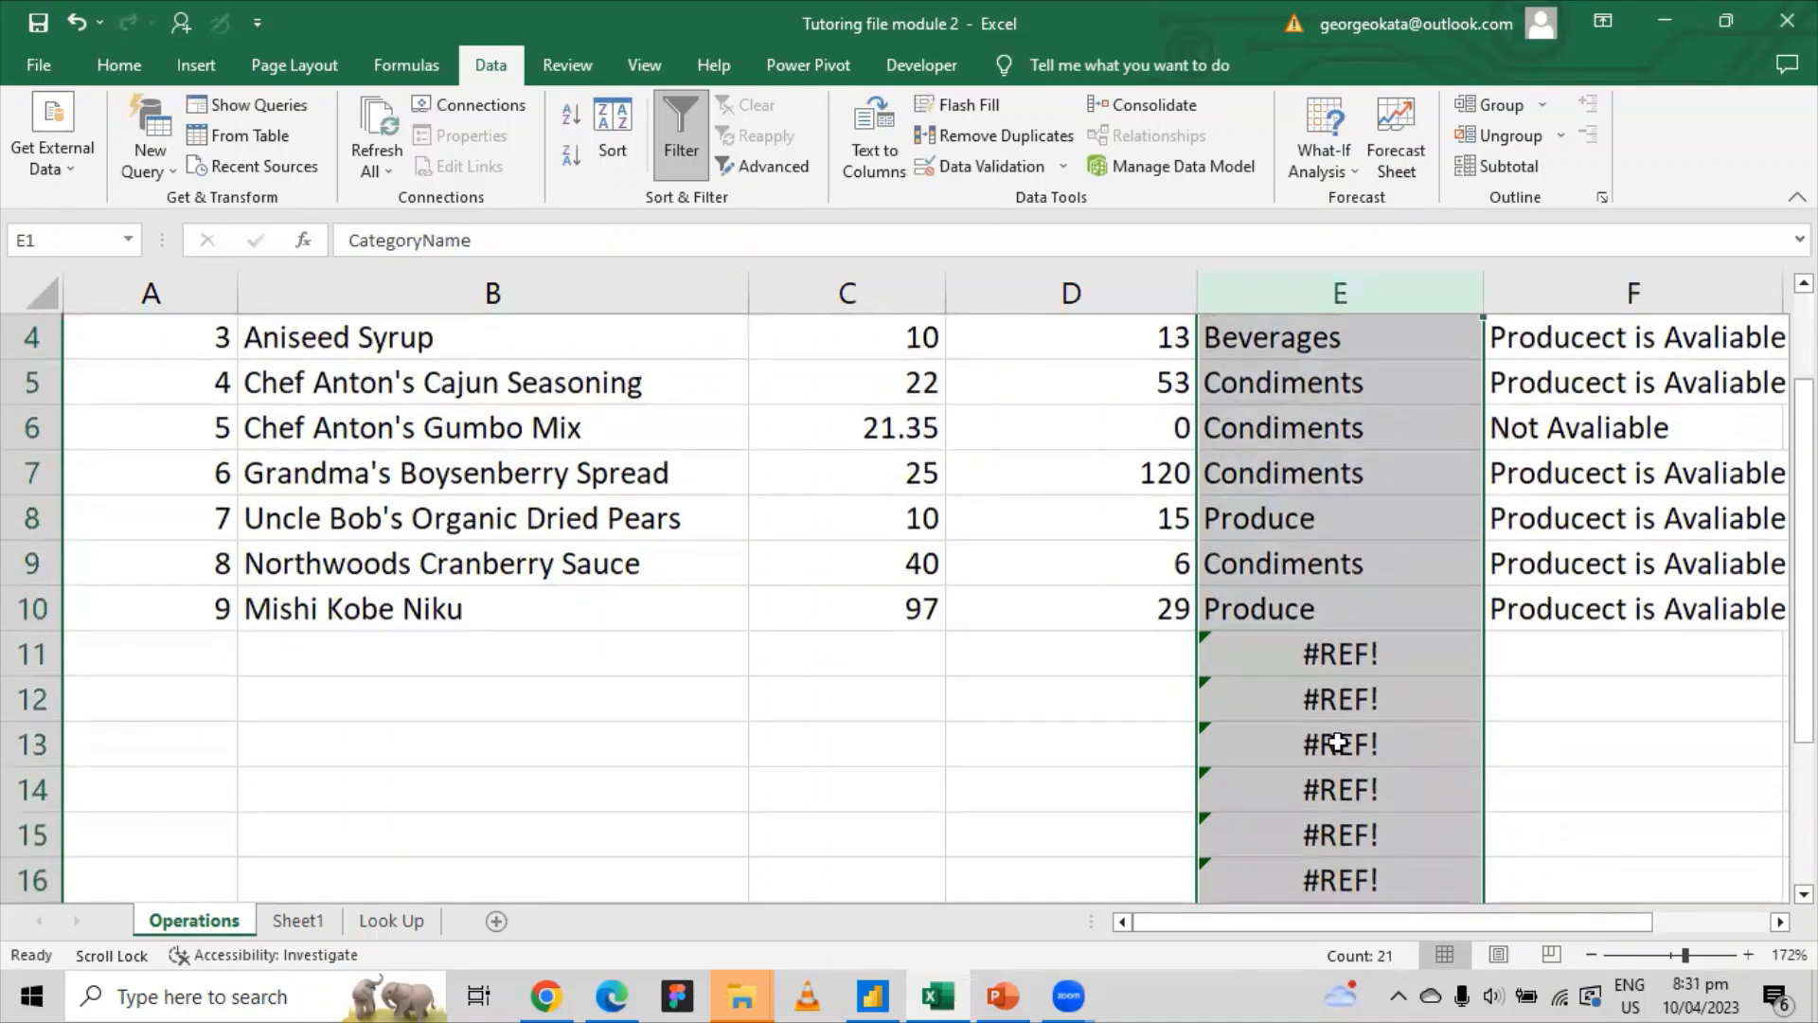
{"action": "left_click", "coordinate": [76, 27]}
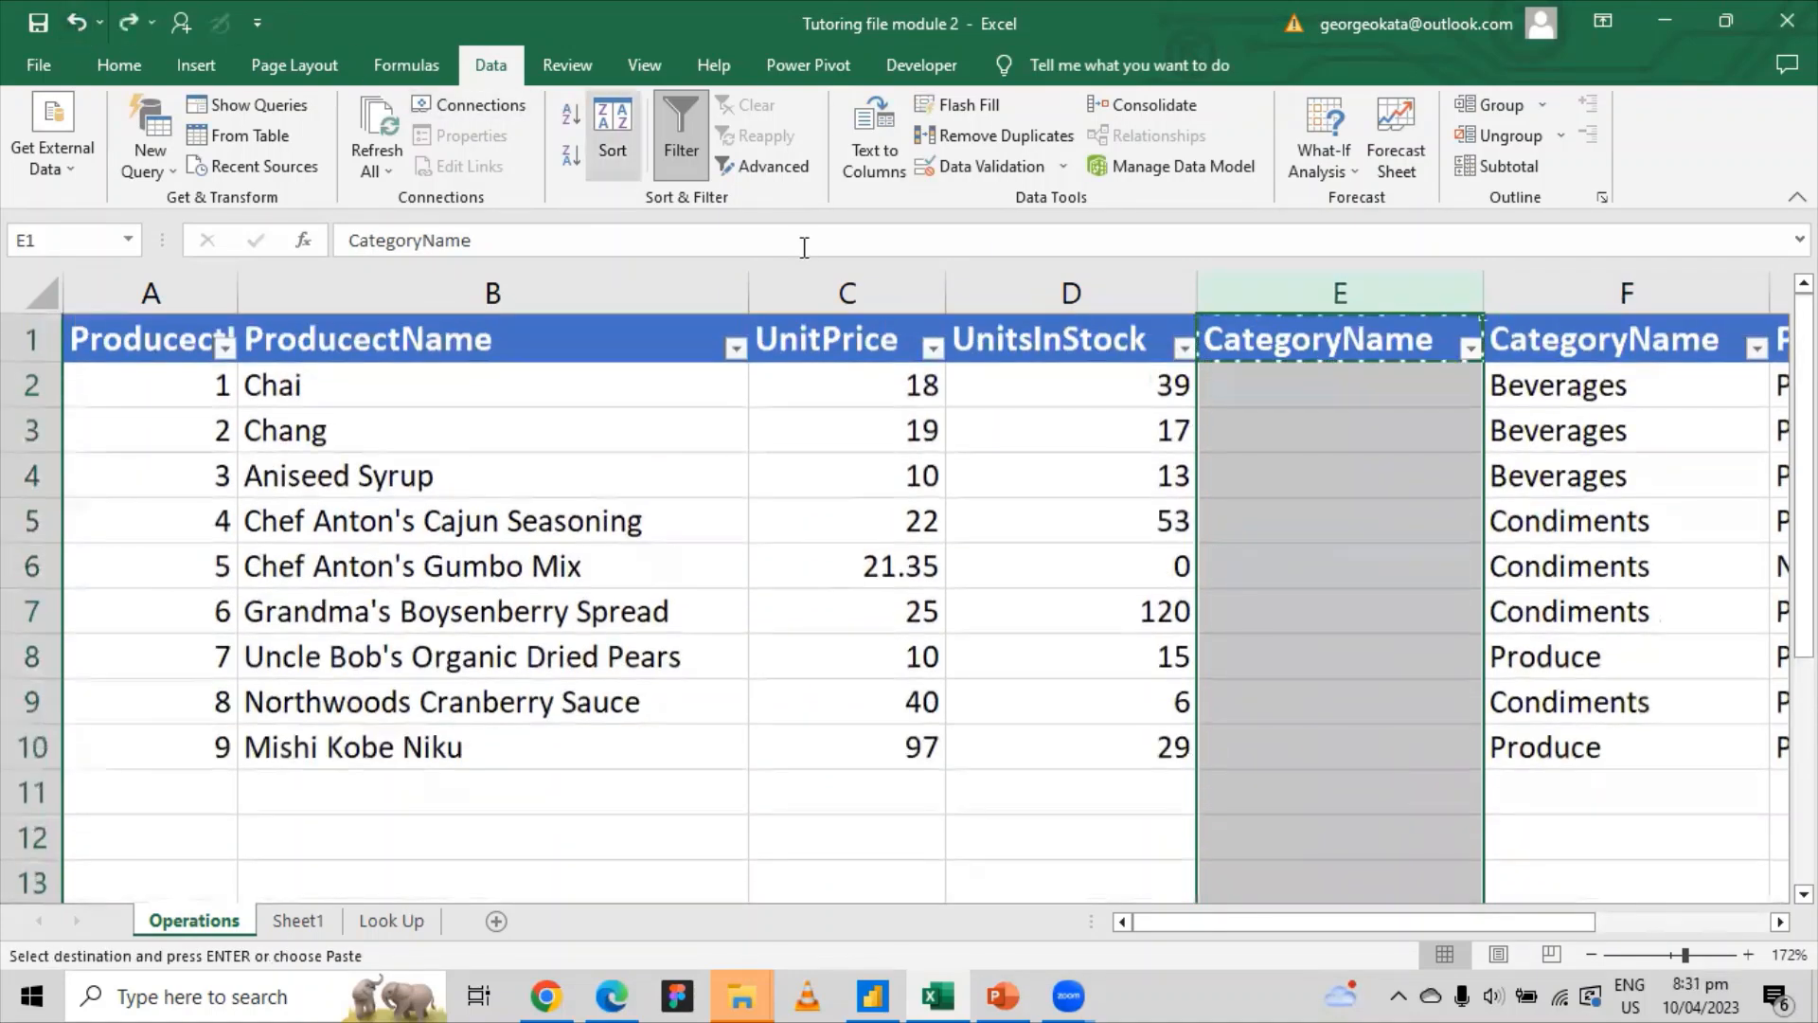
{"action": "scroll", "coordinate": [1379, 401], "scroll_direction": "down", "scroll_amount": 7}
{"action": "left_click", "coordinate": [1515, 509]}
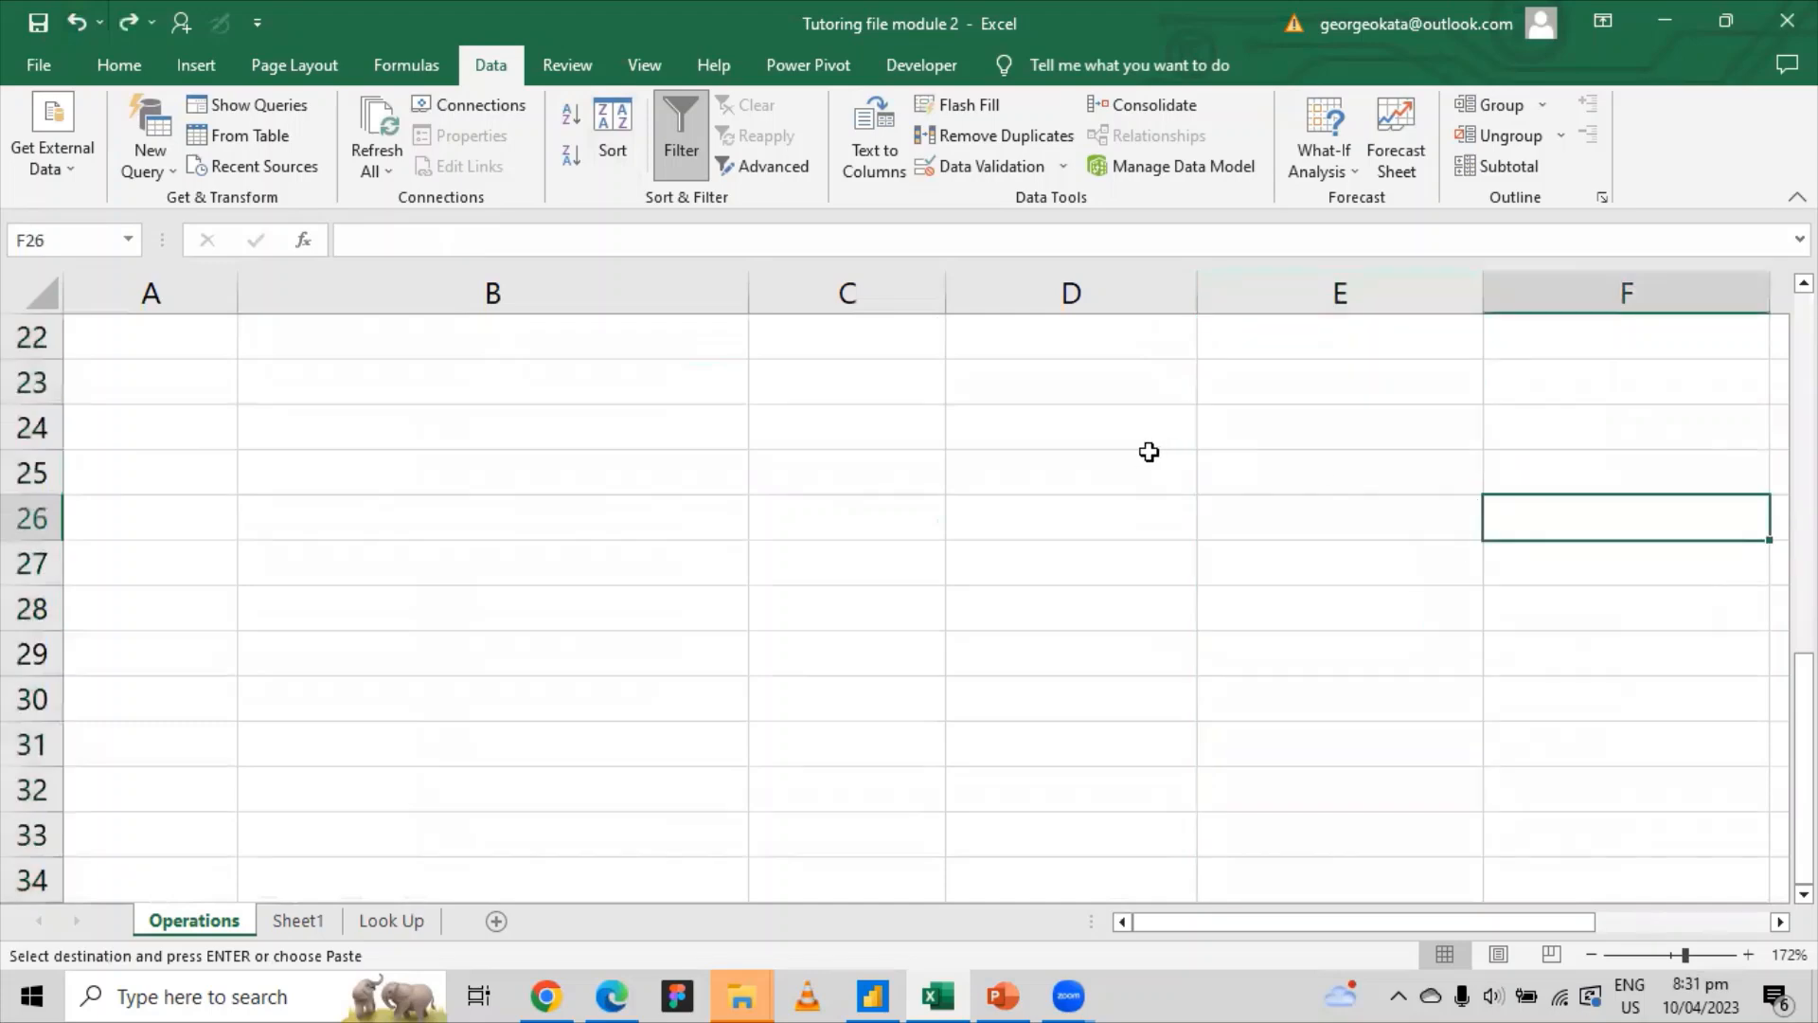
{"action": "left_click_drag", "start_coordinate": [1147, 454], "coordinate": [1405, 749]}
{"action": "scroll", "coordinate": [1397, 539], "scroll_direction": "up", "scroll_amount": 7}
{"action": "left_click_drag", "start_coordinate": [1604, 386], "coordinate": [1610, 566]}
{"action": "right_click", "coordinate": [1392, 293]}
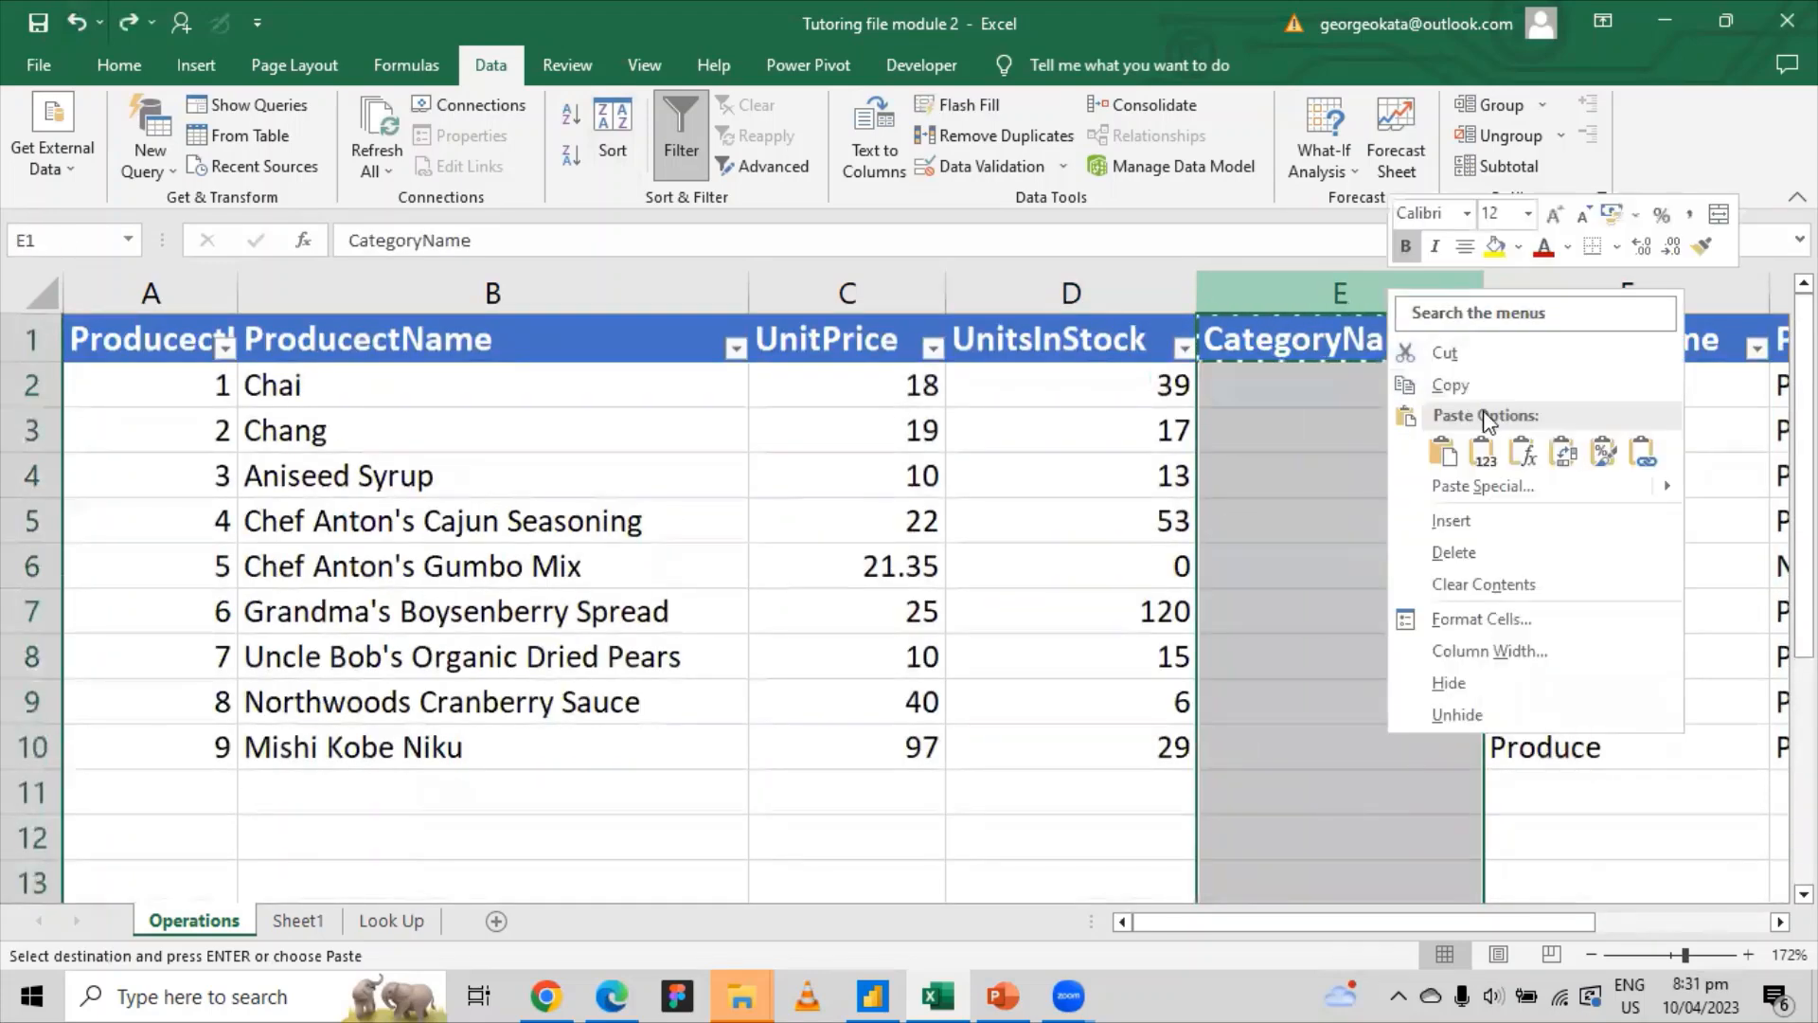
{"action": "left_click", "coordinate": [1455, 553]}
{"action": "scroll", "coordinate": [1392, 560], "scroll_direction": "down", "scroll_amount": 3}
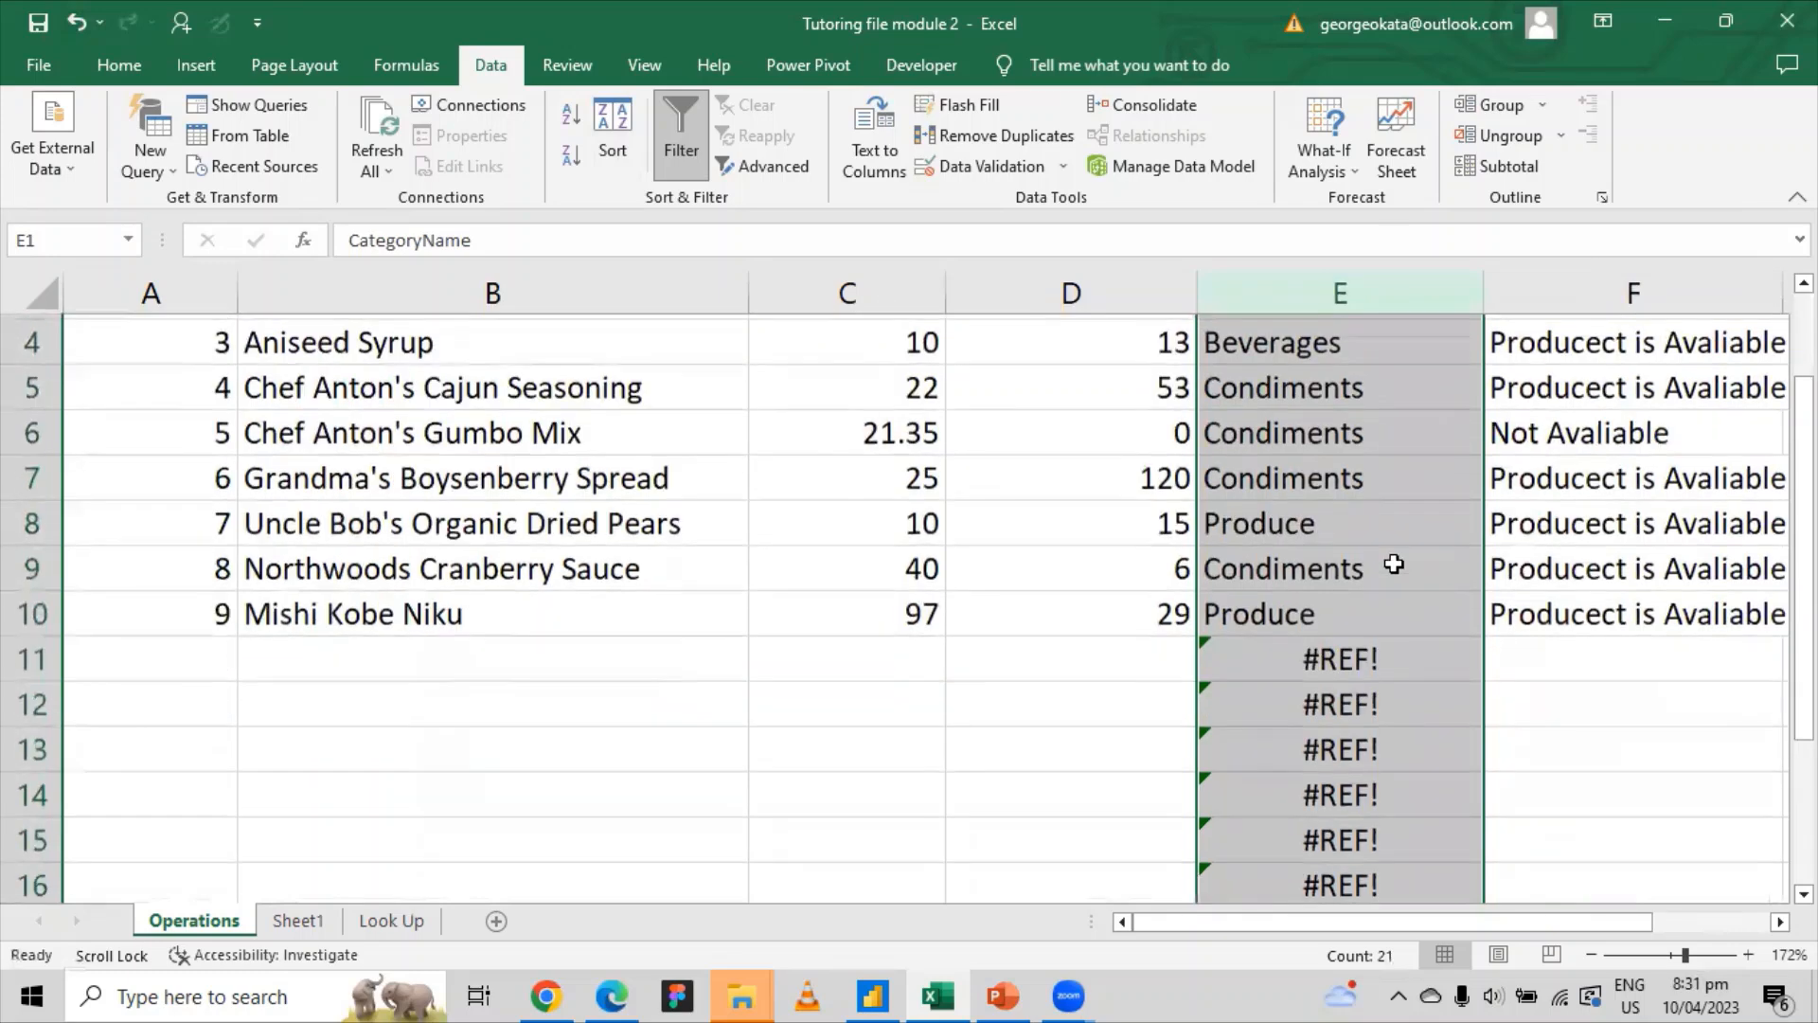
{"action": "left_click_drag", "start_coordinate": [1349, 381], "coordinate": [1312, 839]}
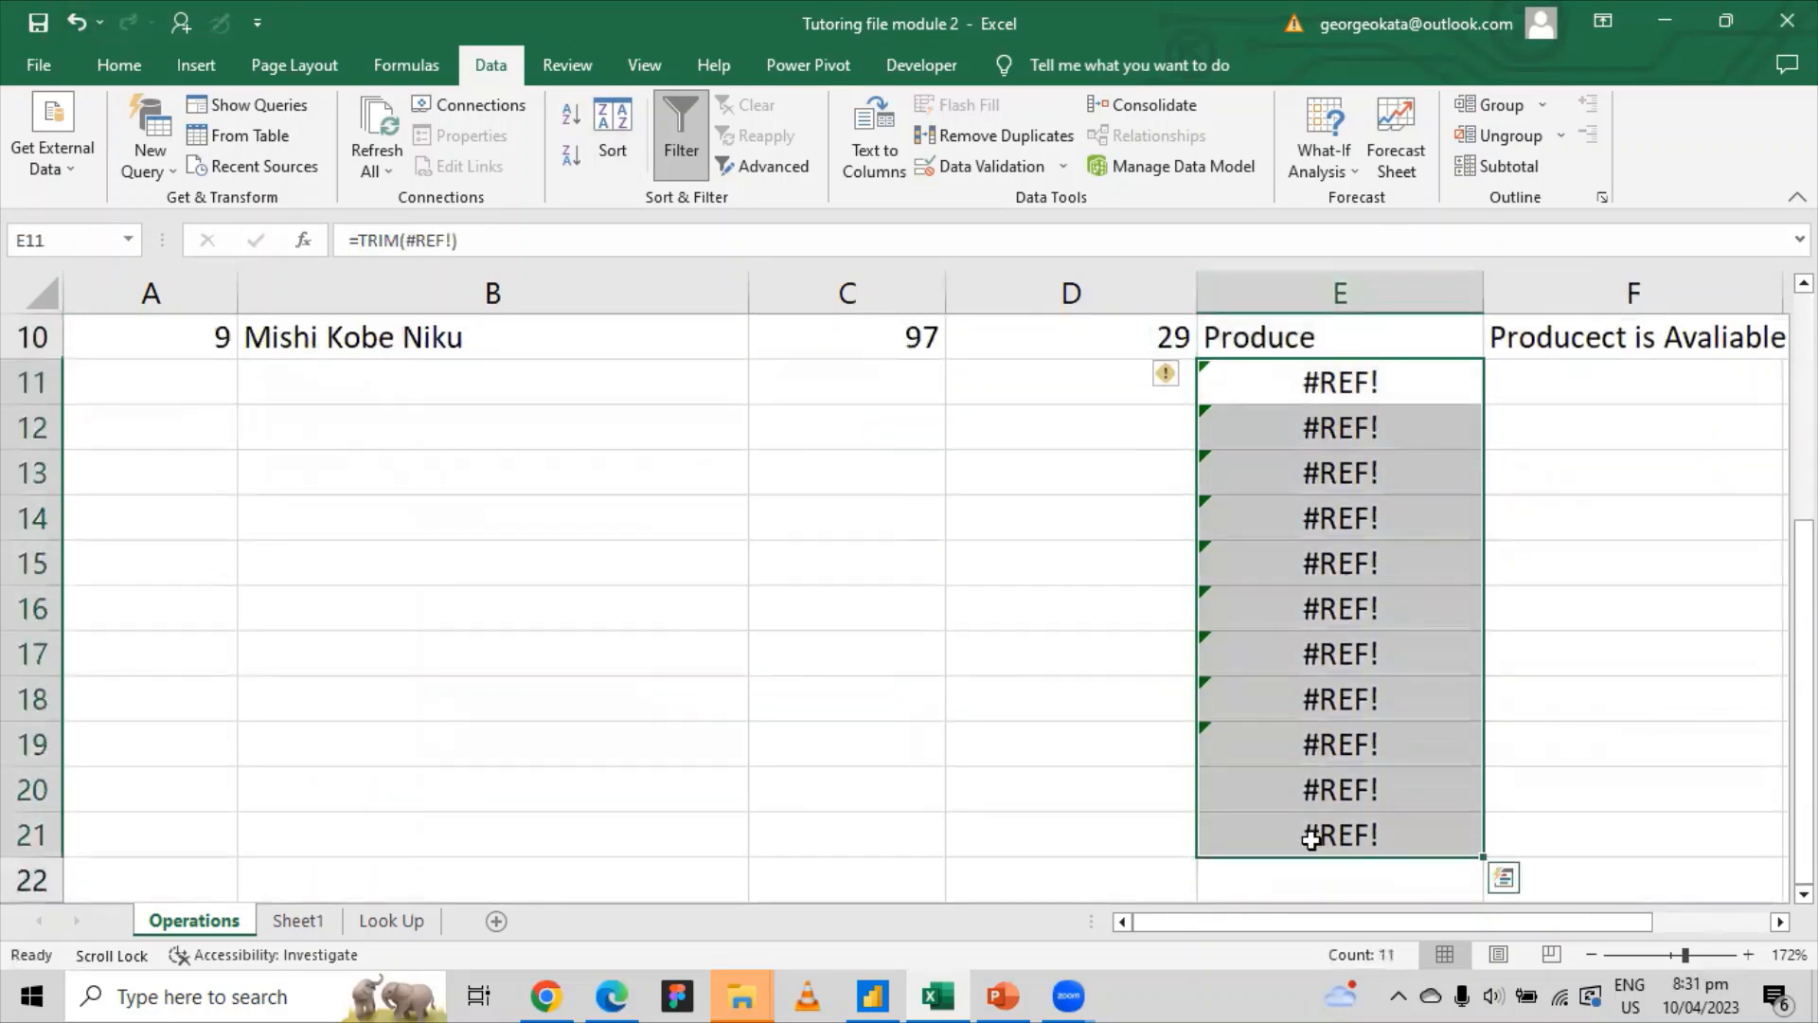
{"action": "key", "text": "Delete"}
{"action": "left_click", "coordinate": [1173, 389]}
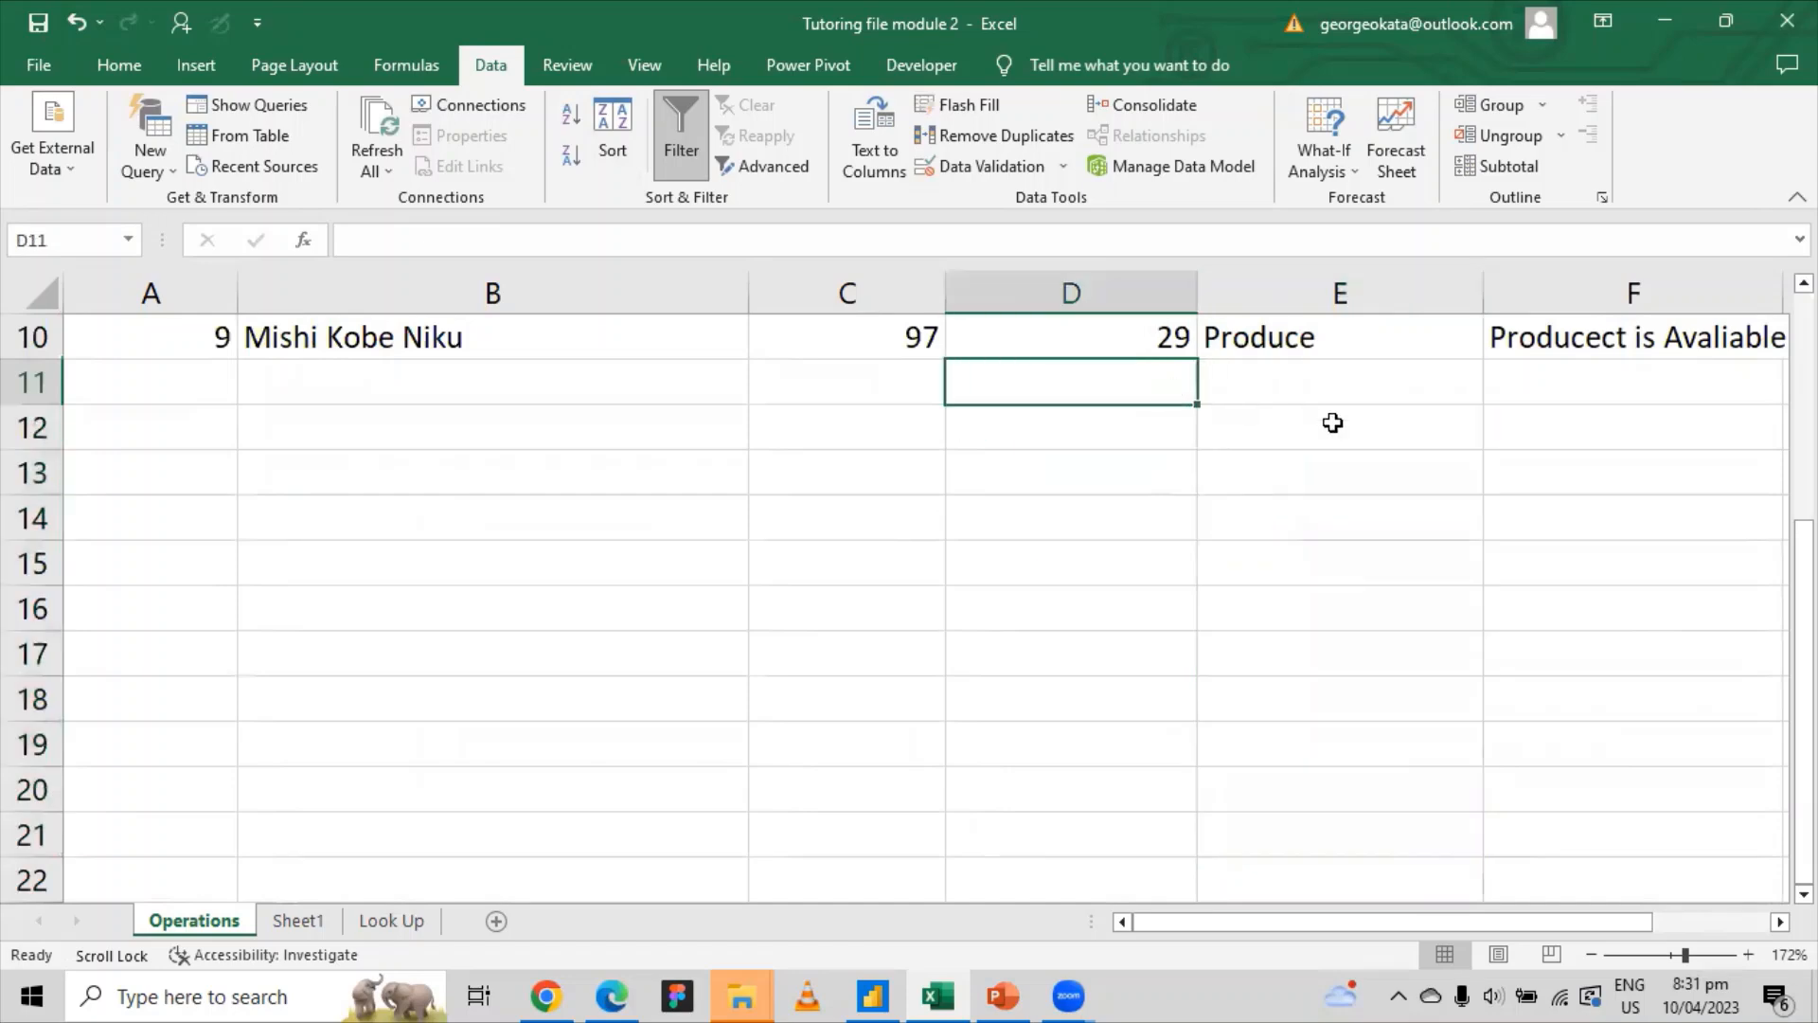
{"action": "scroll", "coordinate": [1333, 423], "scroll_direction": "up", "scroll_amount": 3}
{"action": "left_click", "coordinate": [1360, 398]}
{"action": "left_click", "coordinate": [1350, 474]}
{"action": "left_click", "coordinate": [1350, 521]}
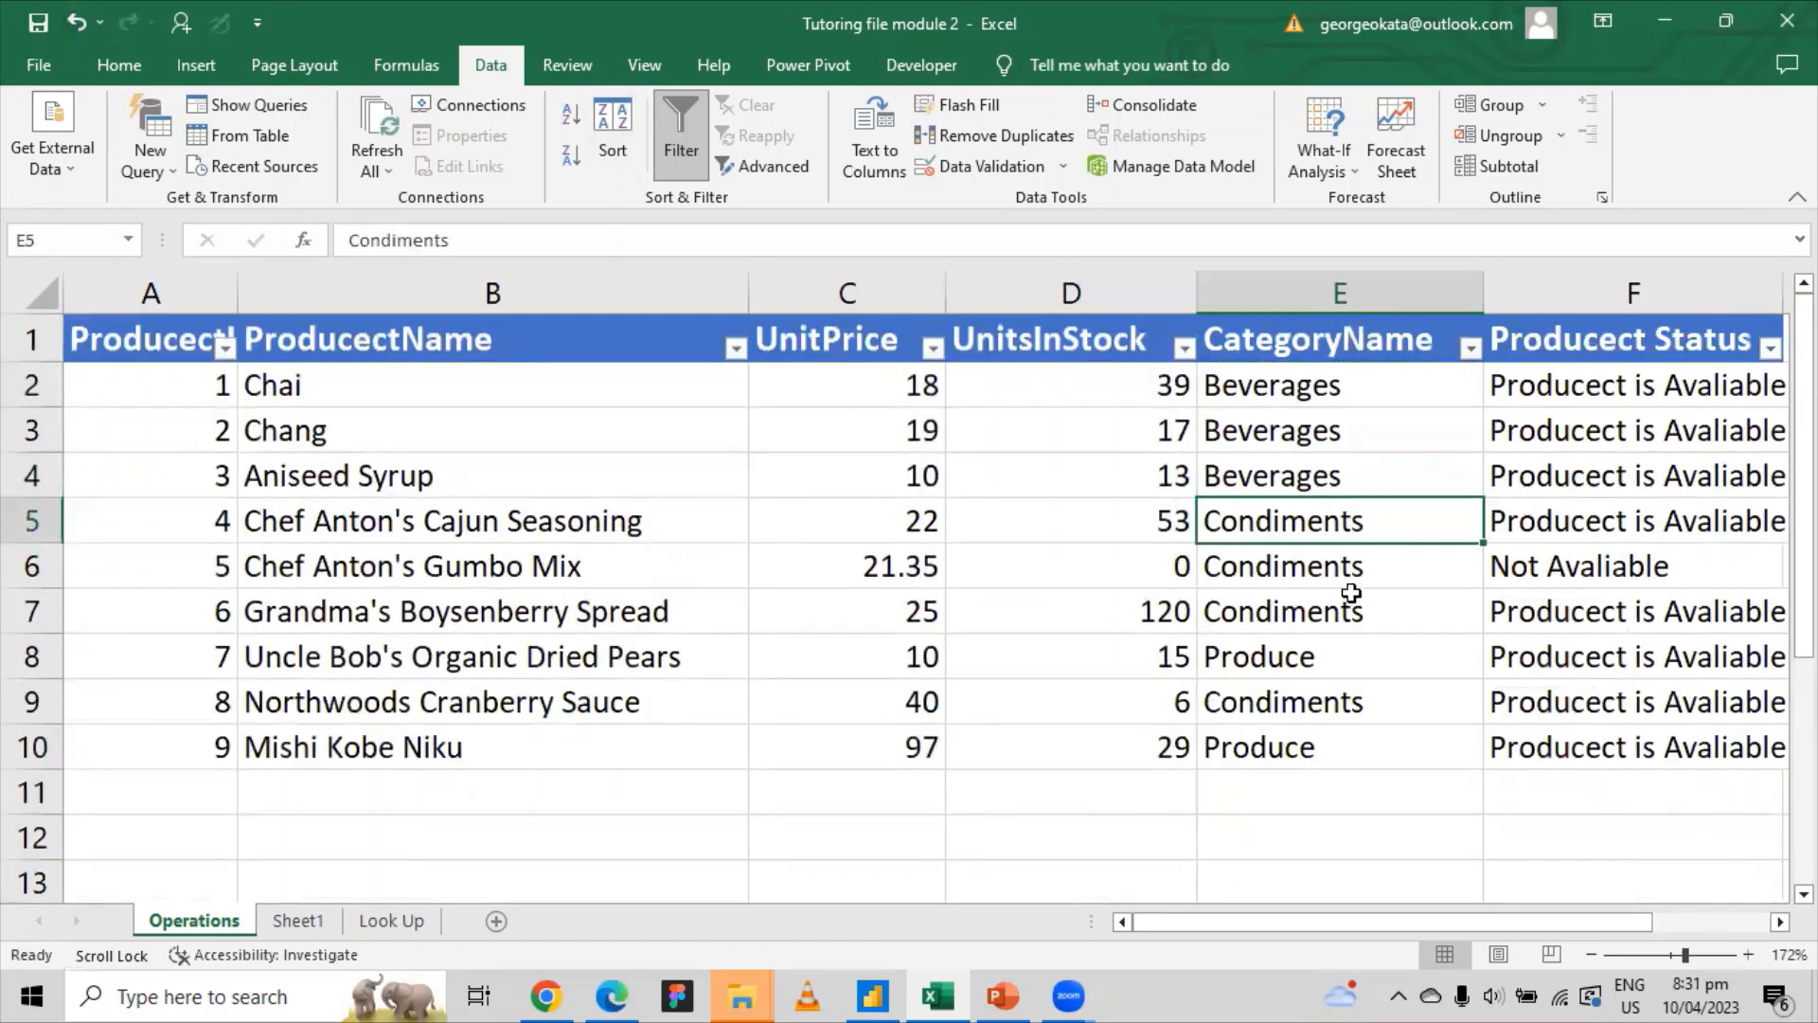
{"action": "left_click", "coordinate": [1350, 611]}
{"action": "left_click", "coordinate": [1338, 655]}
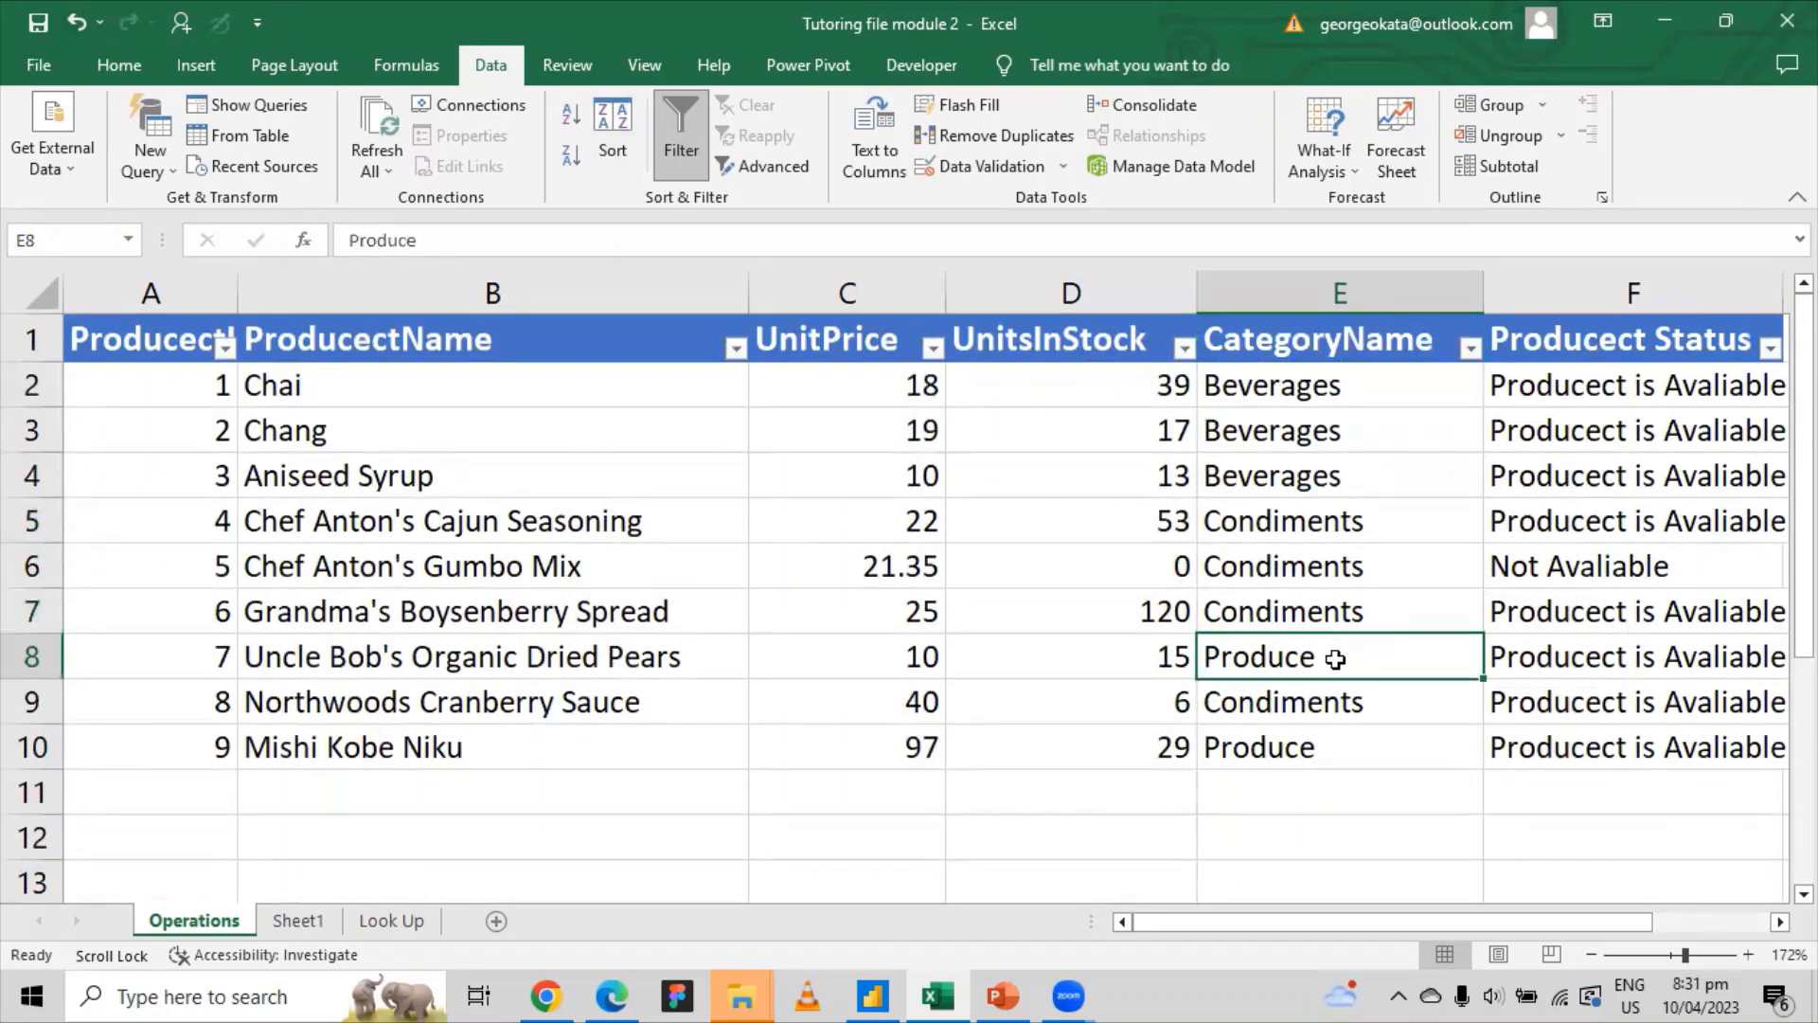
{"action": "left_click", "coordinate": [1290, 744]}
{"action": "left_click", "coordinate": [1290, 696]}
{"action": "left_click", "coordinate": [1302, 654]}
{"action": "left_click", "coordinate": [1307, 611]}
{"action": "left_click", "coordinate": [1326, 475]}
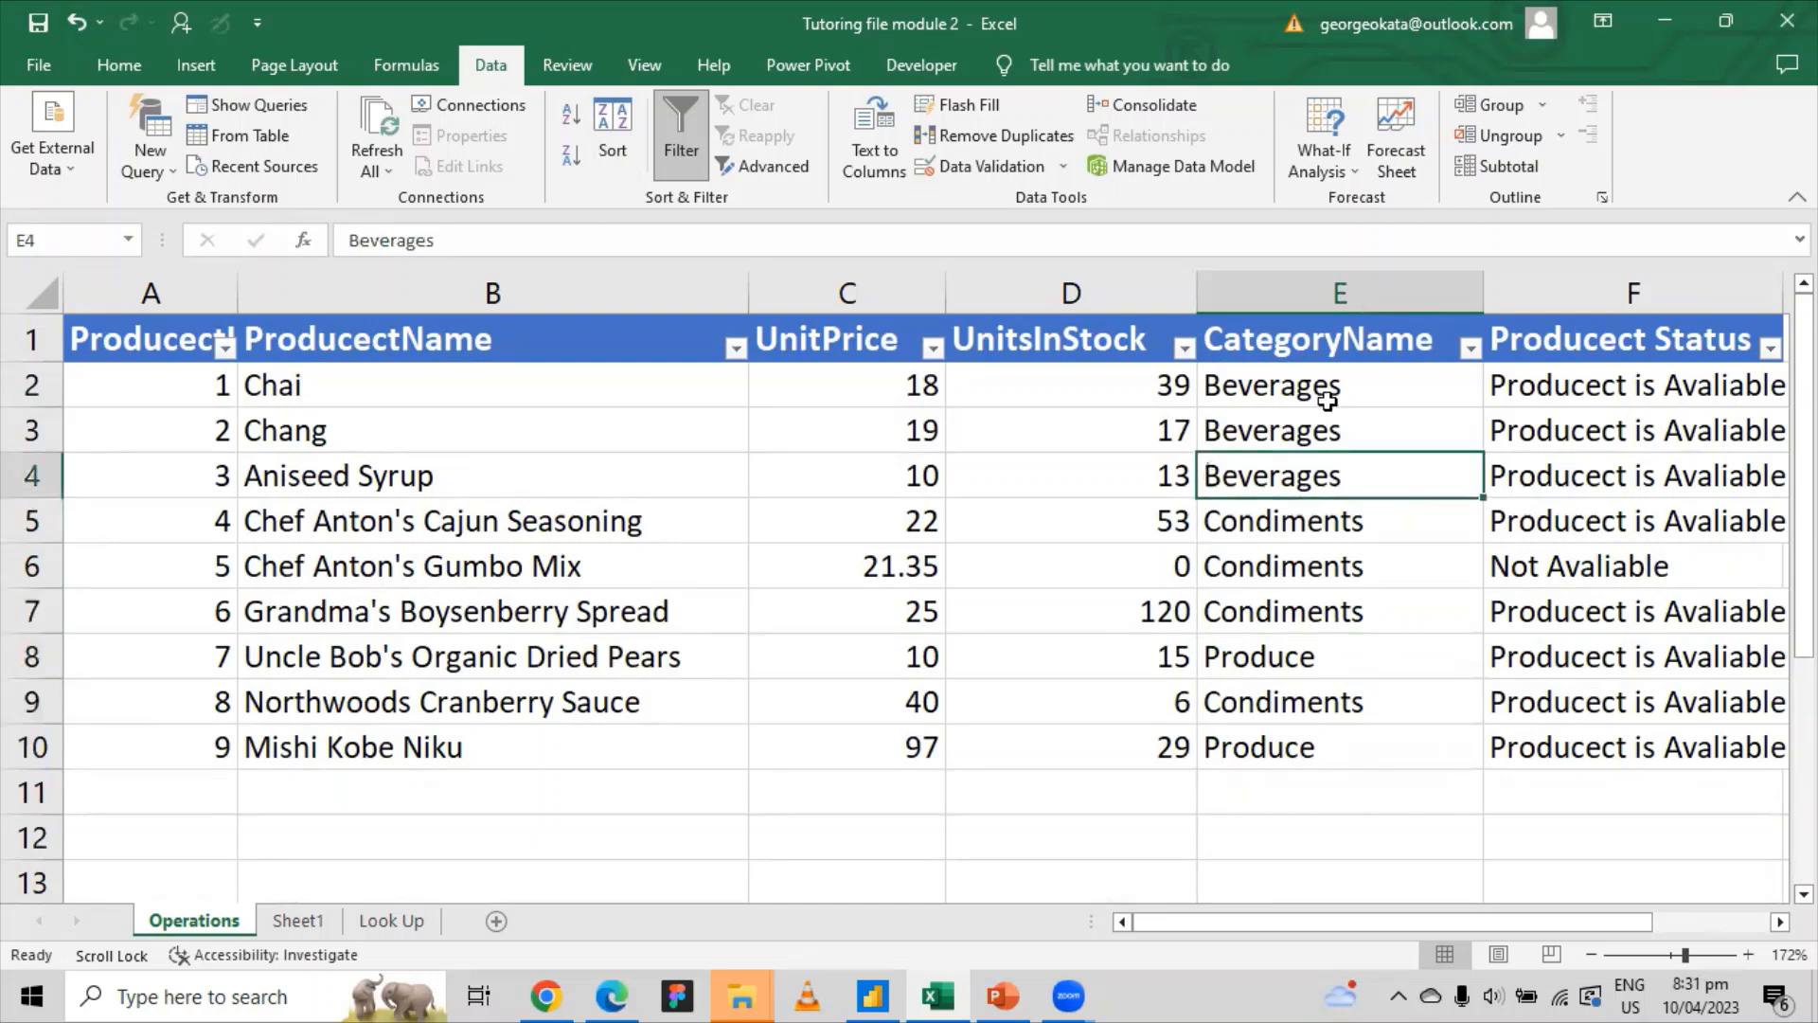
{"action": "left_click", "coordinate": [1327, 401]}
{"action": "left_click", "coordinate": [1318, 432]}
{"action": "left_click", "coordinate": [1312, 476]}
{"action": "left_click", "coordinate": [1299, 521]}
{"action": "left_click", "coordinate": [1290, 567]}
{"action": "left_click", "coordinate": [1294, 611]}
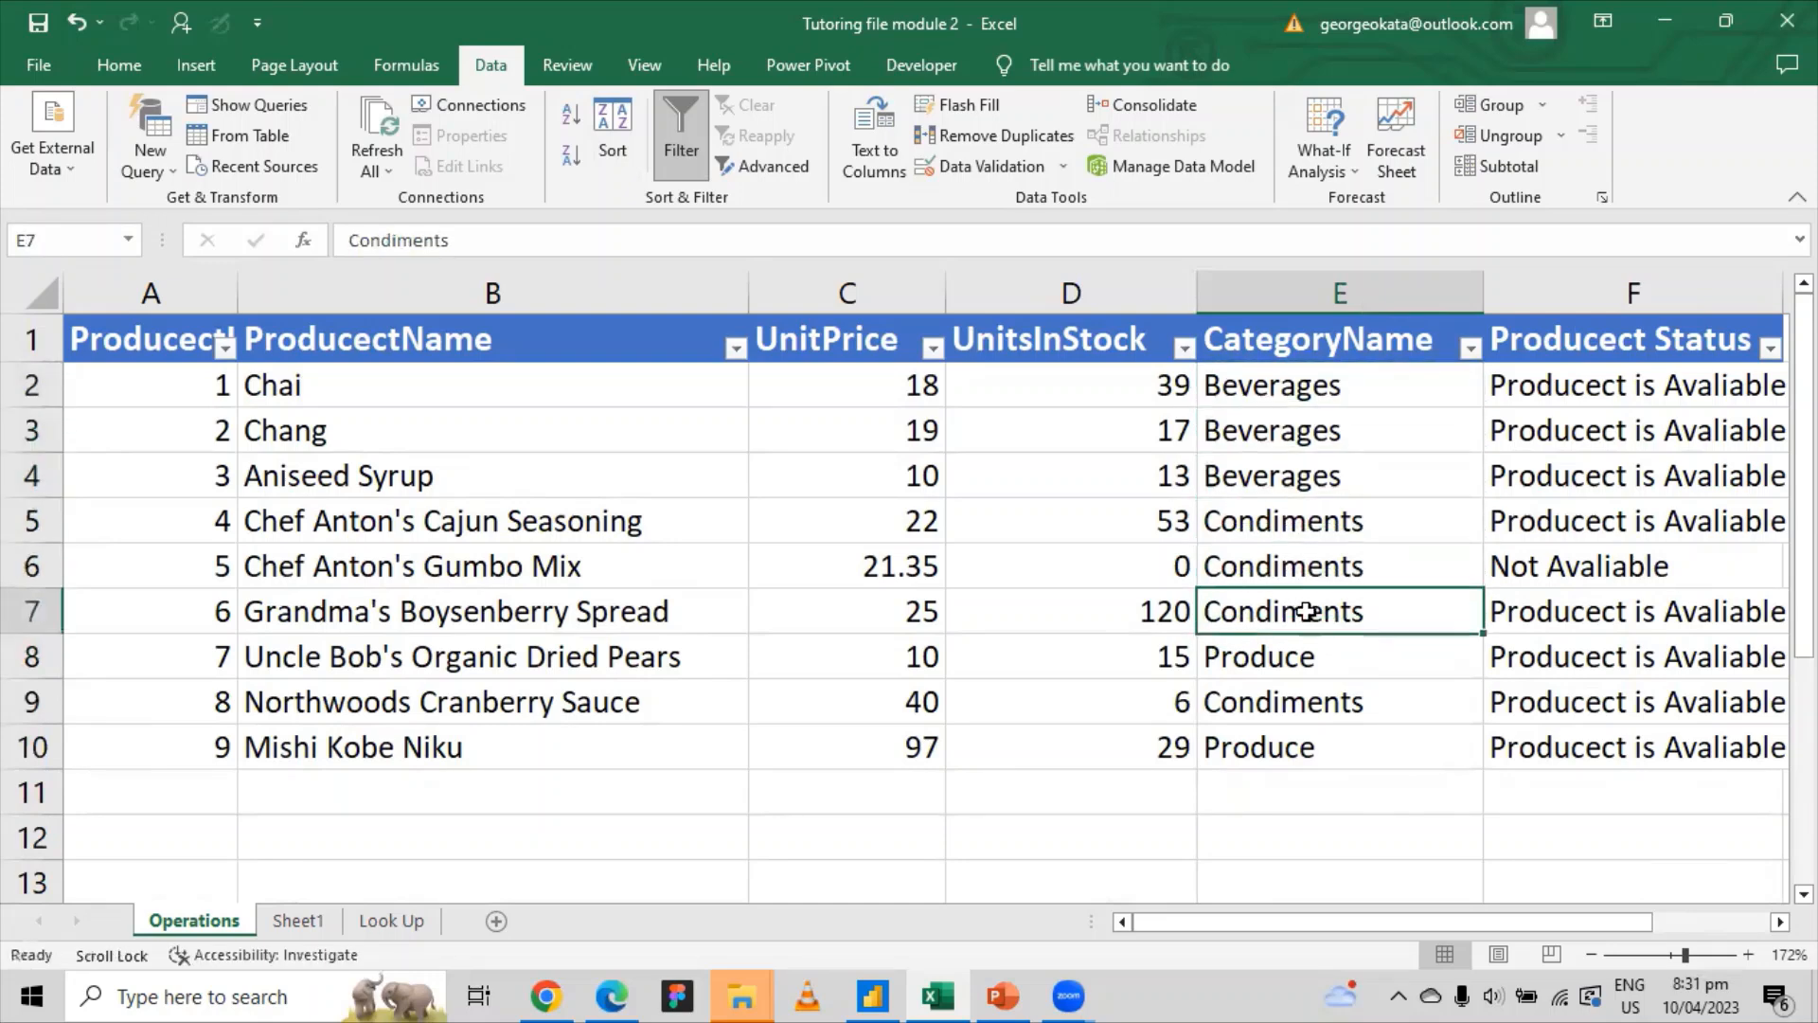
{"action": "left_click", "coordinate": [1297, 656]}
{"action": "left_click", "coordinate": [1299, 701]}
{"action": "left_click", "coordinate": [1297, 739]}
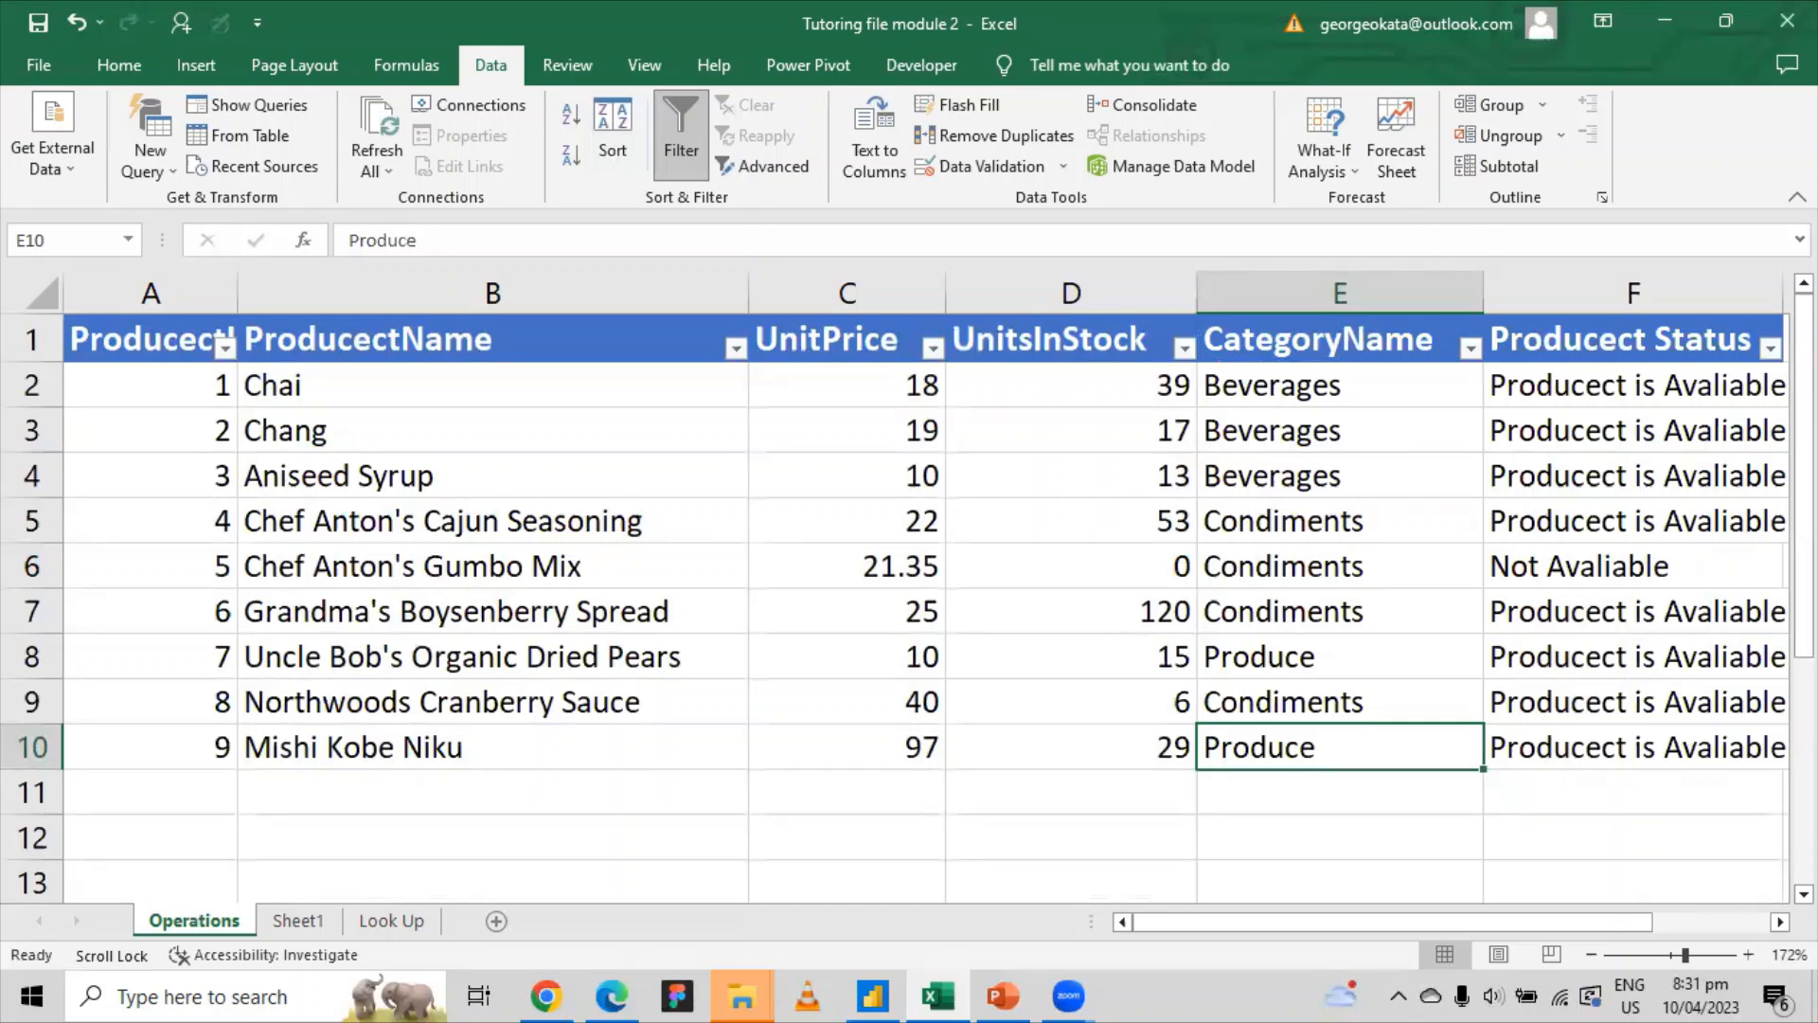
{"action": "left_click_drag", "start_coordinate": [1195, 923], "coordinate": [1372, 931]}
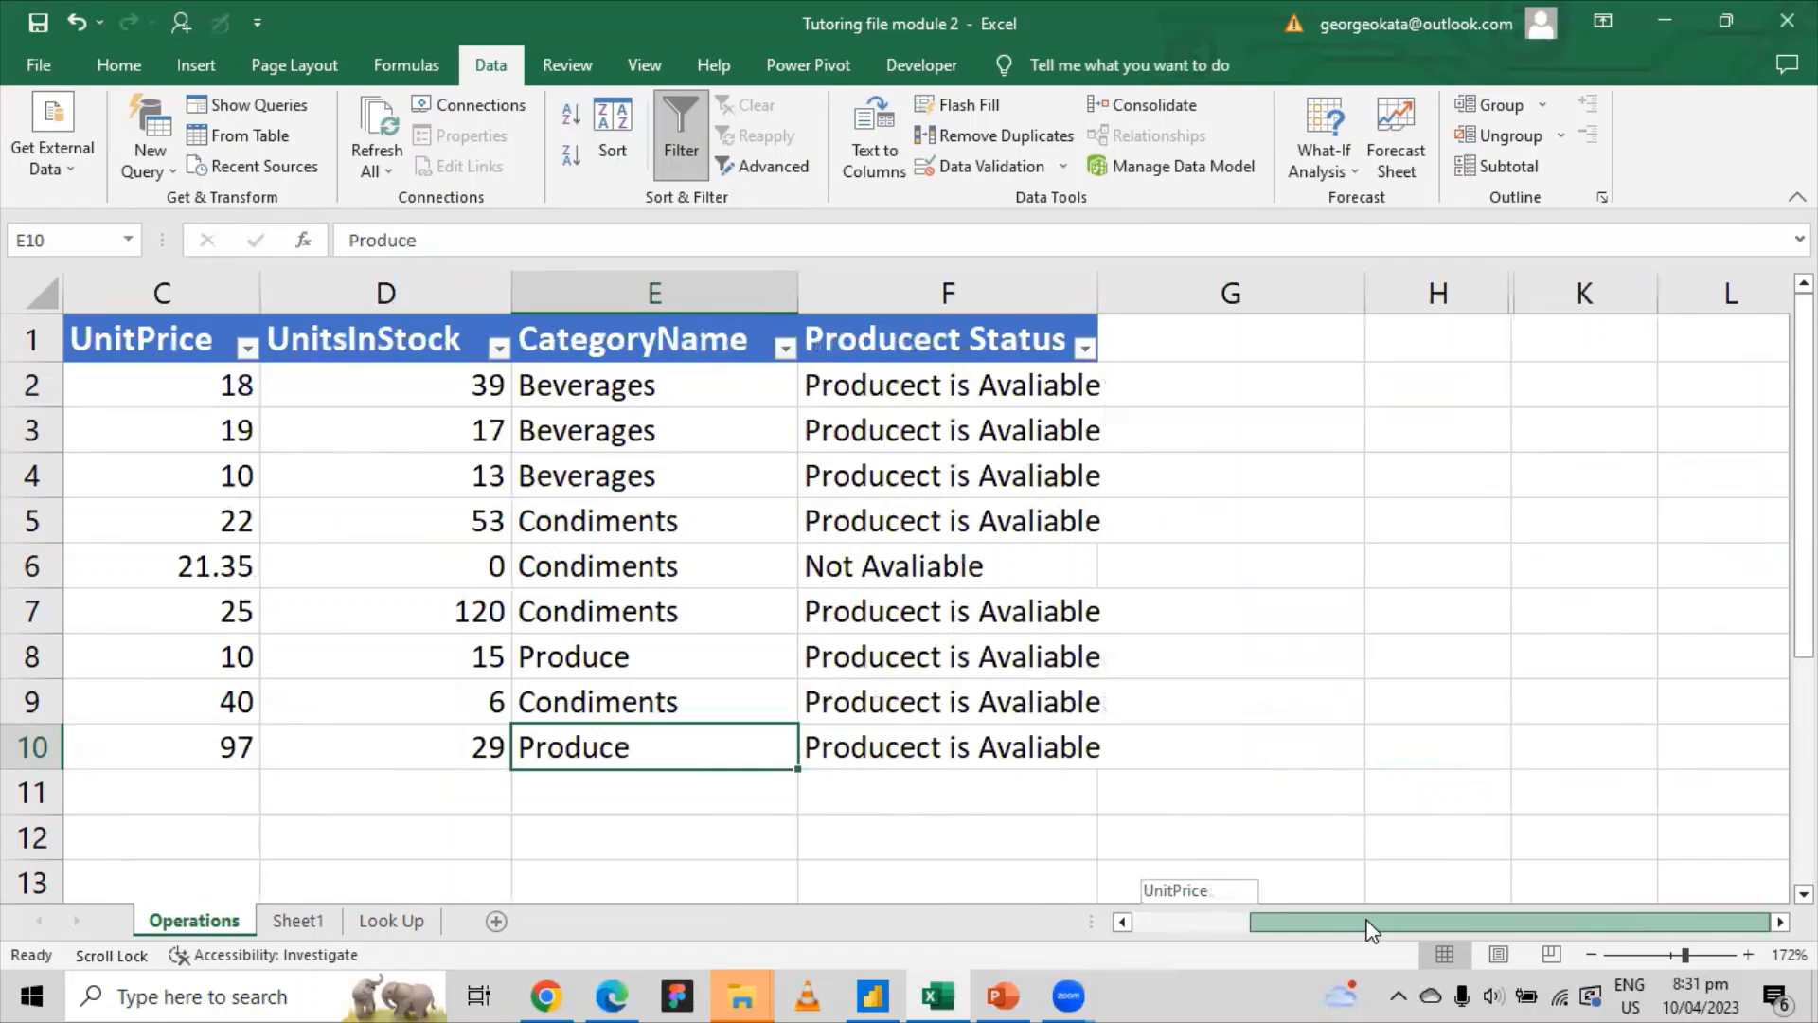
{"action": "left_click_drag", "start_coordinate": [1368, 923], "coordinate": [1367, 923]}
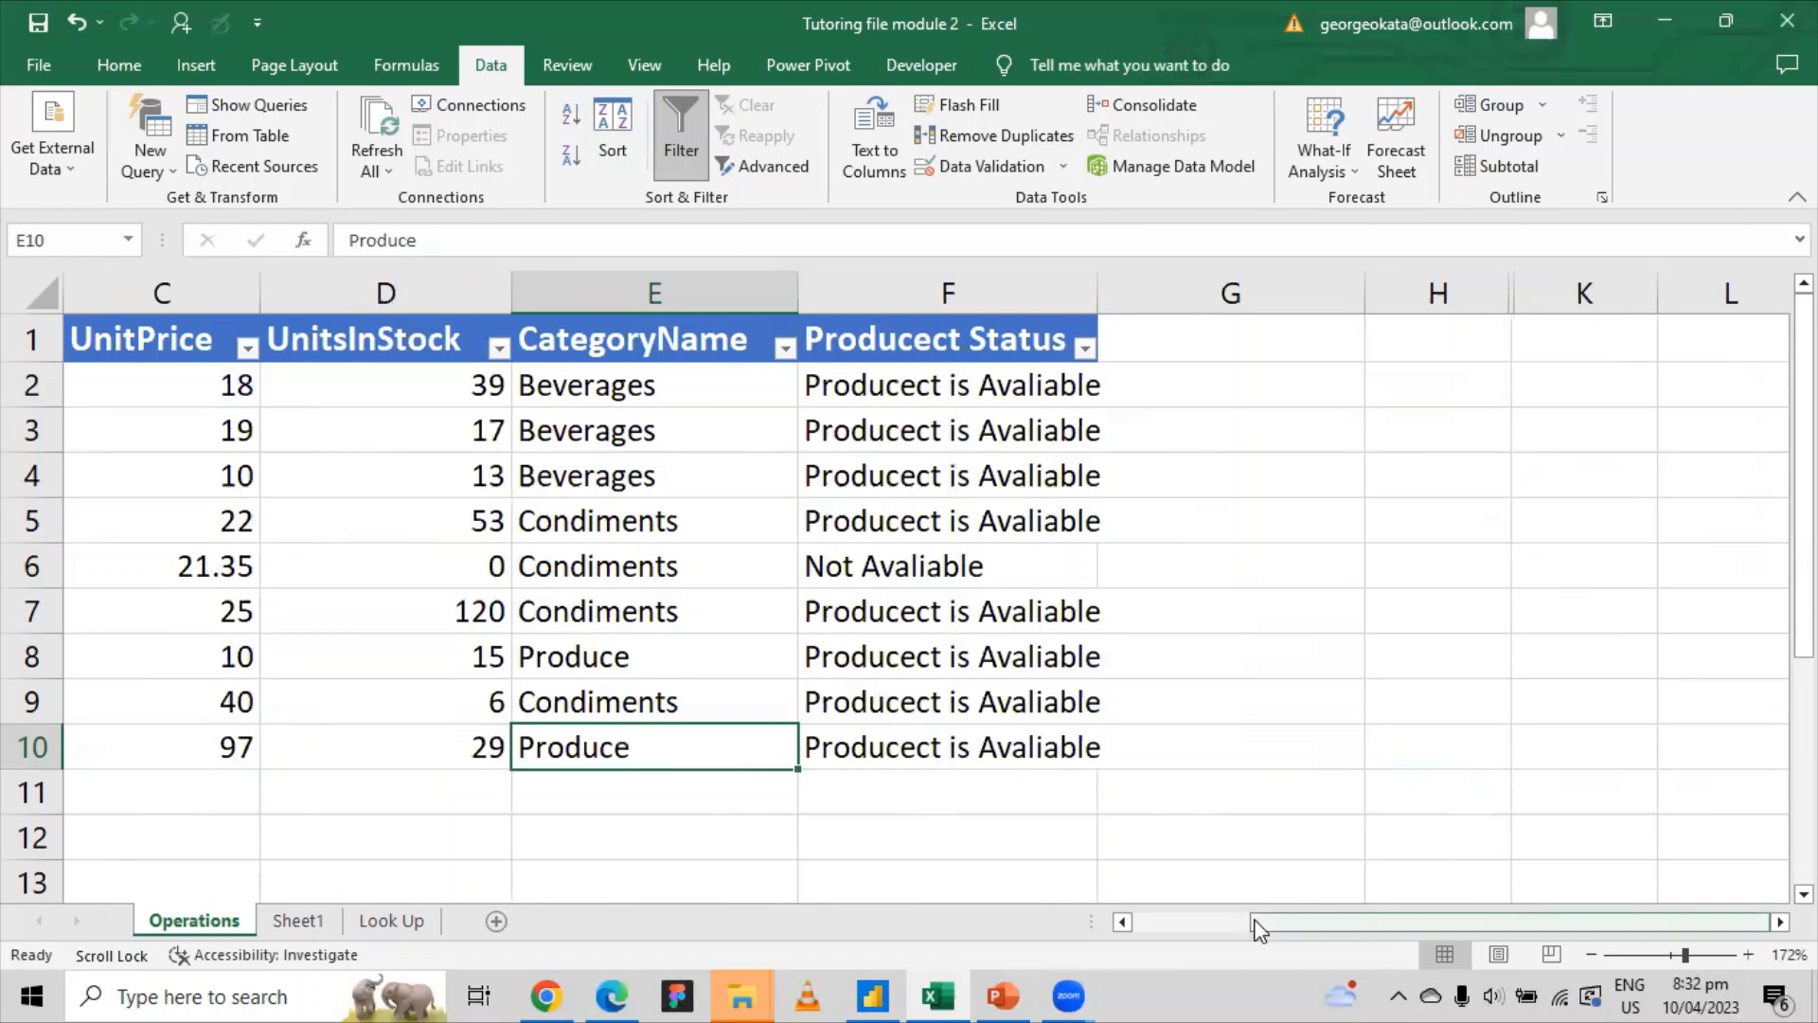
{"action": "left_click", "coordinate": [1148, 924]}
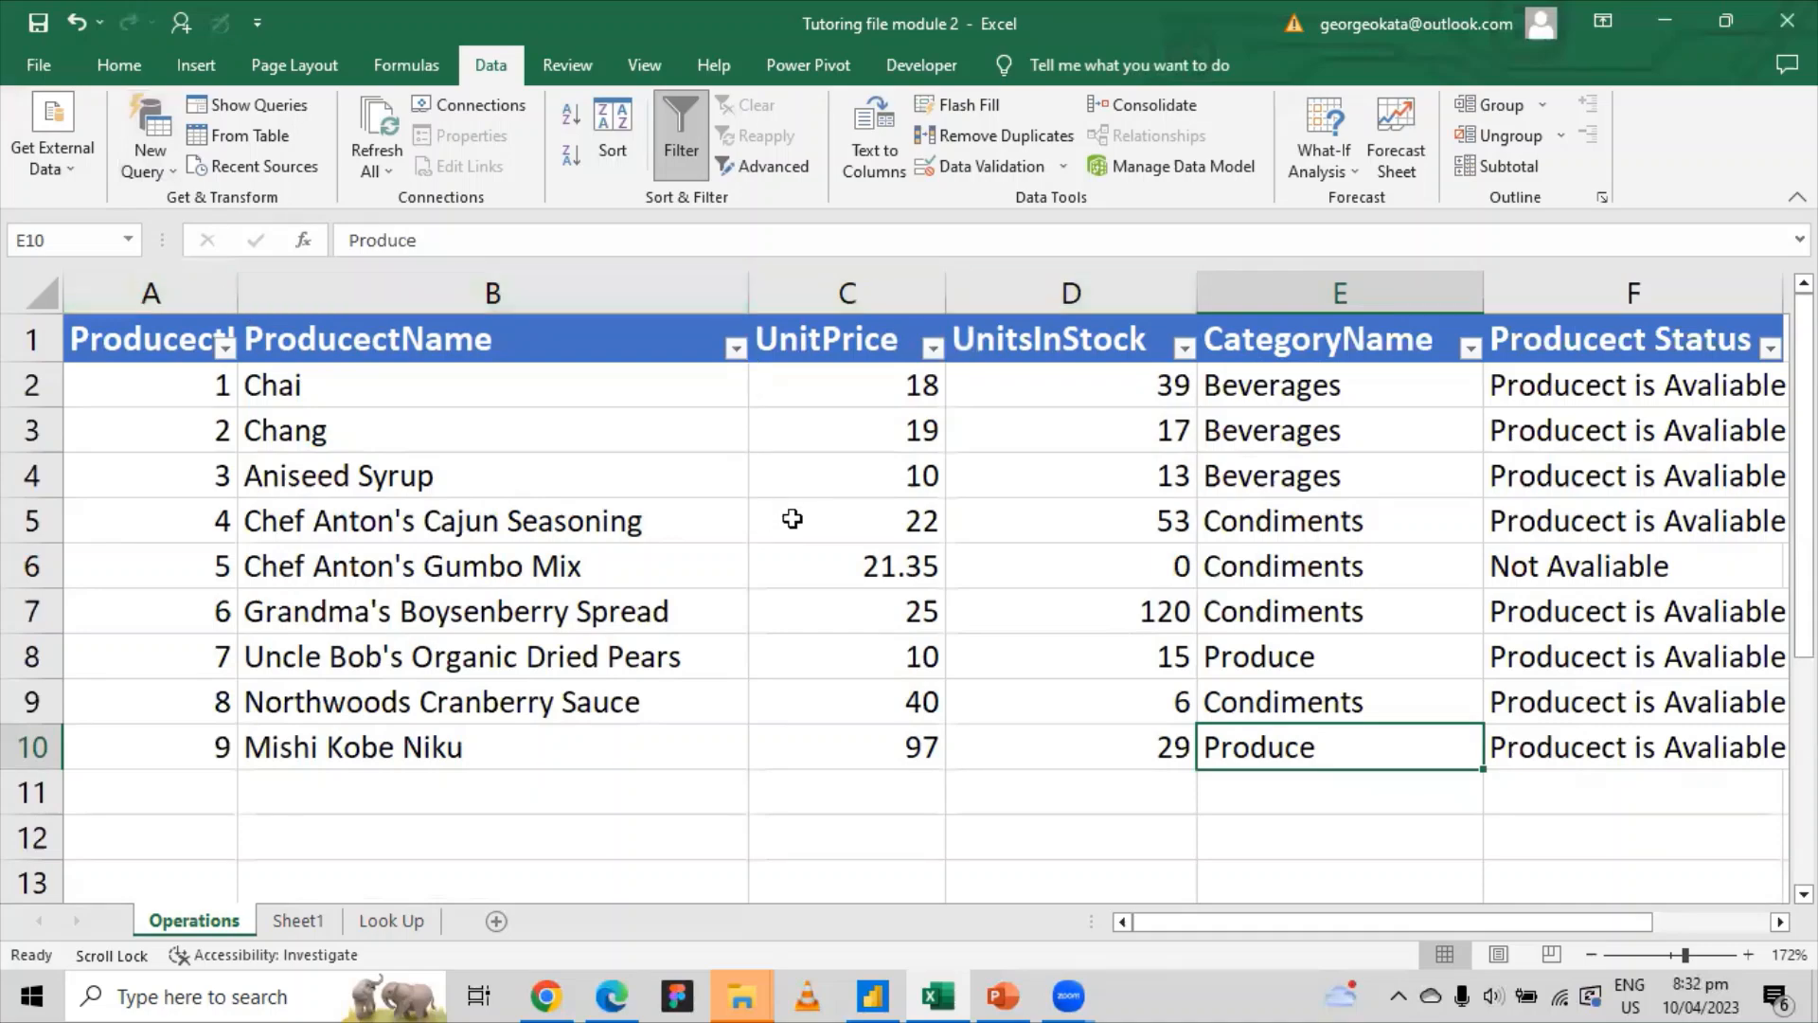
{"action": "left_click_drag", "start_coordinate": [1203, 917], "coordinate": [1141, 923]}
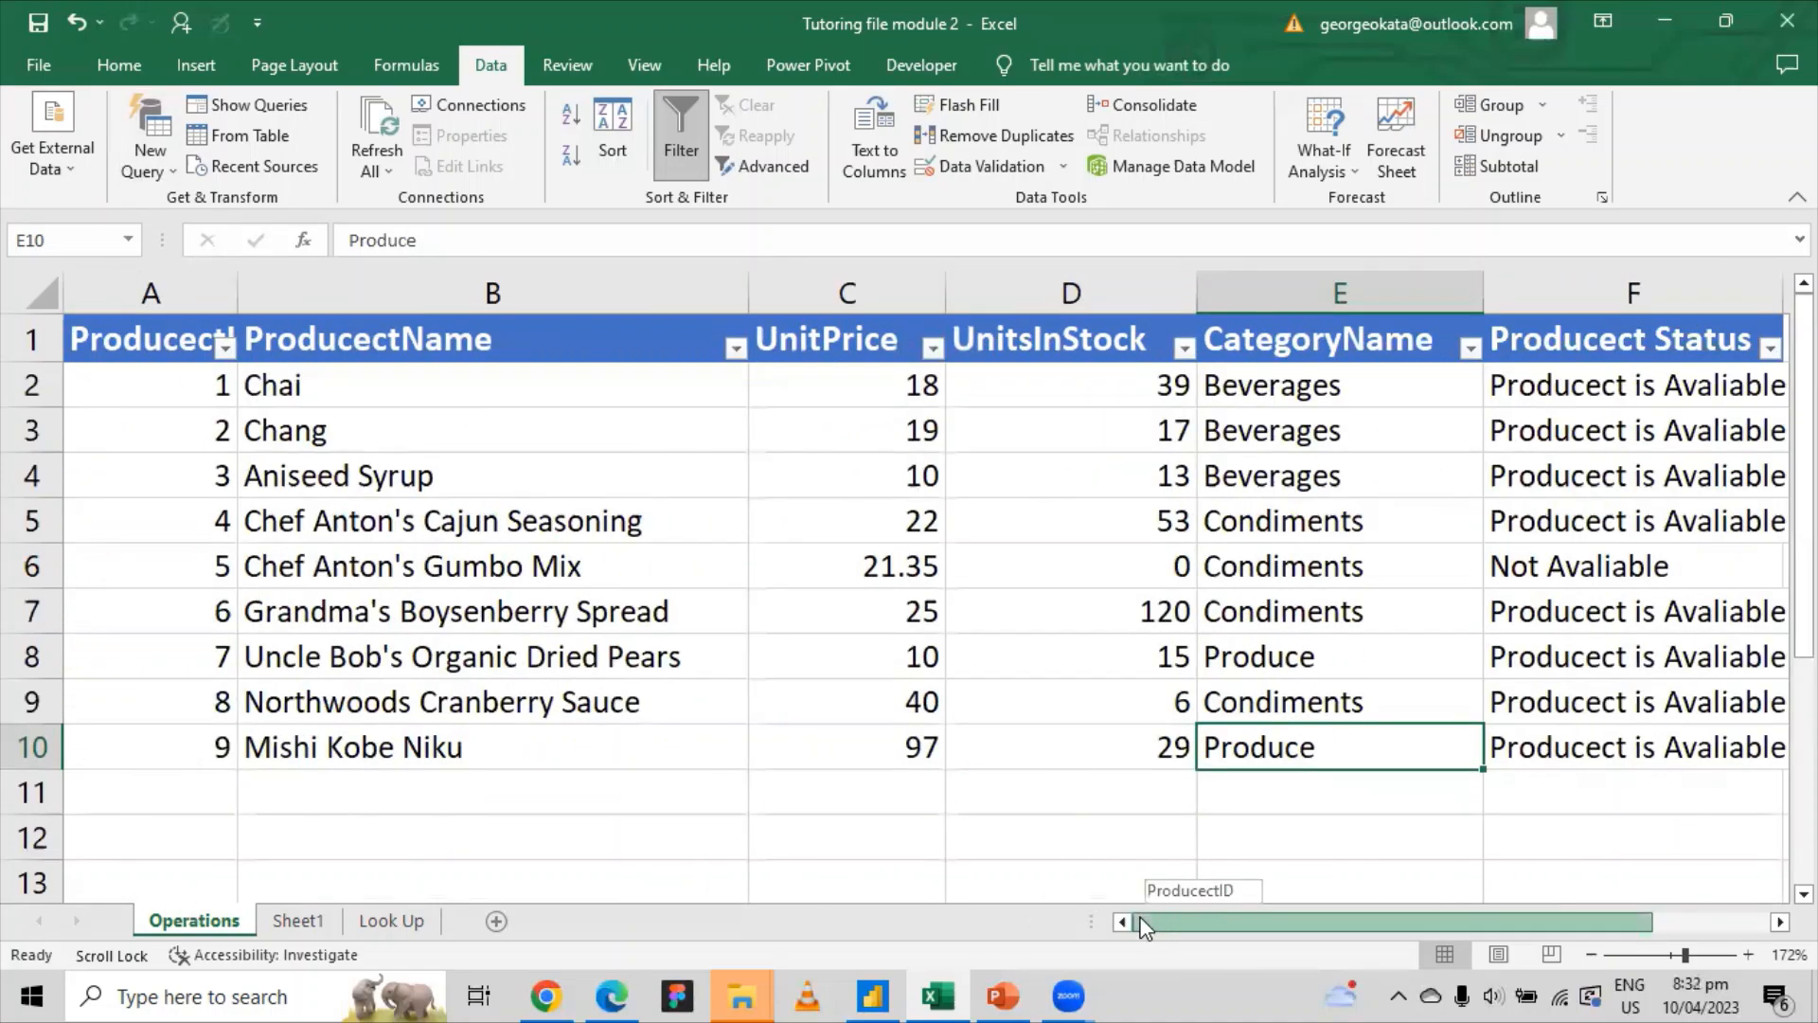
{"action": "left_click", "coordinate": [276, 296]}
{"action": "left_click", "coordinate": [1691, 284]}
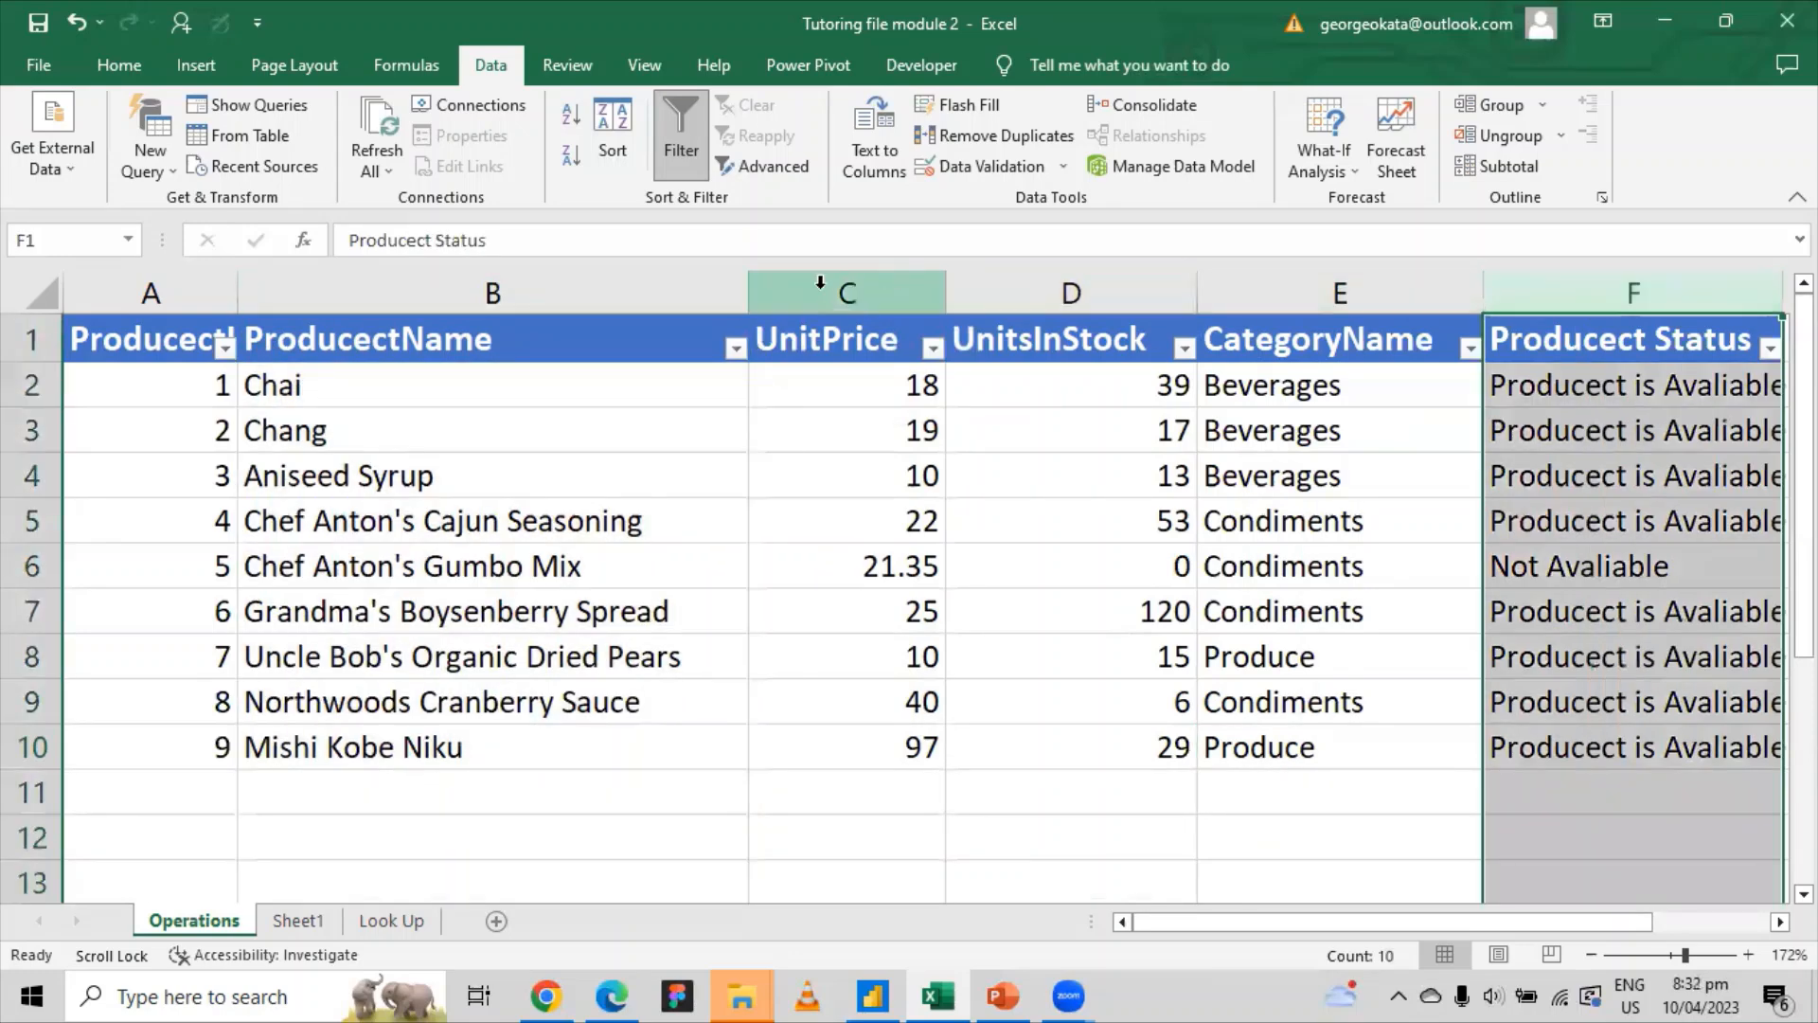
{"action": "left_click_drag", "start_coordinate": [819, 281], "coordinate": [1274, 289]}
{"action": "left_click", "coordinate": [528, 297]}
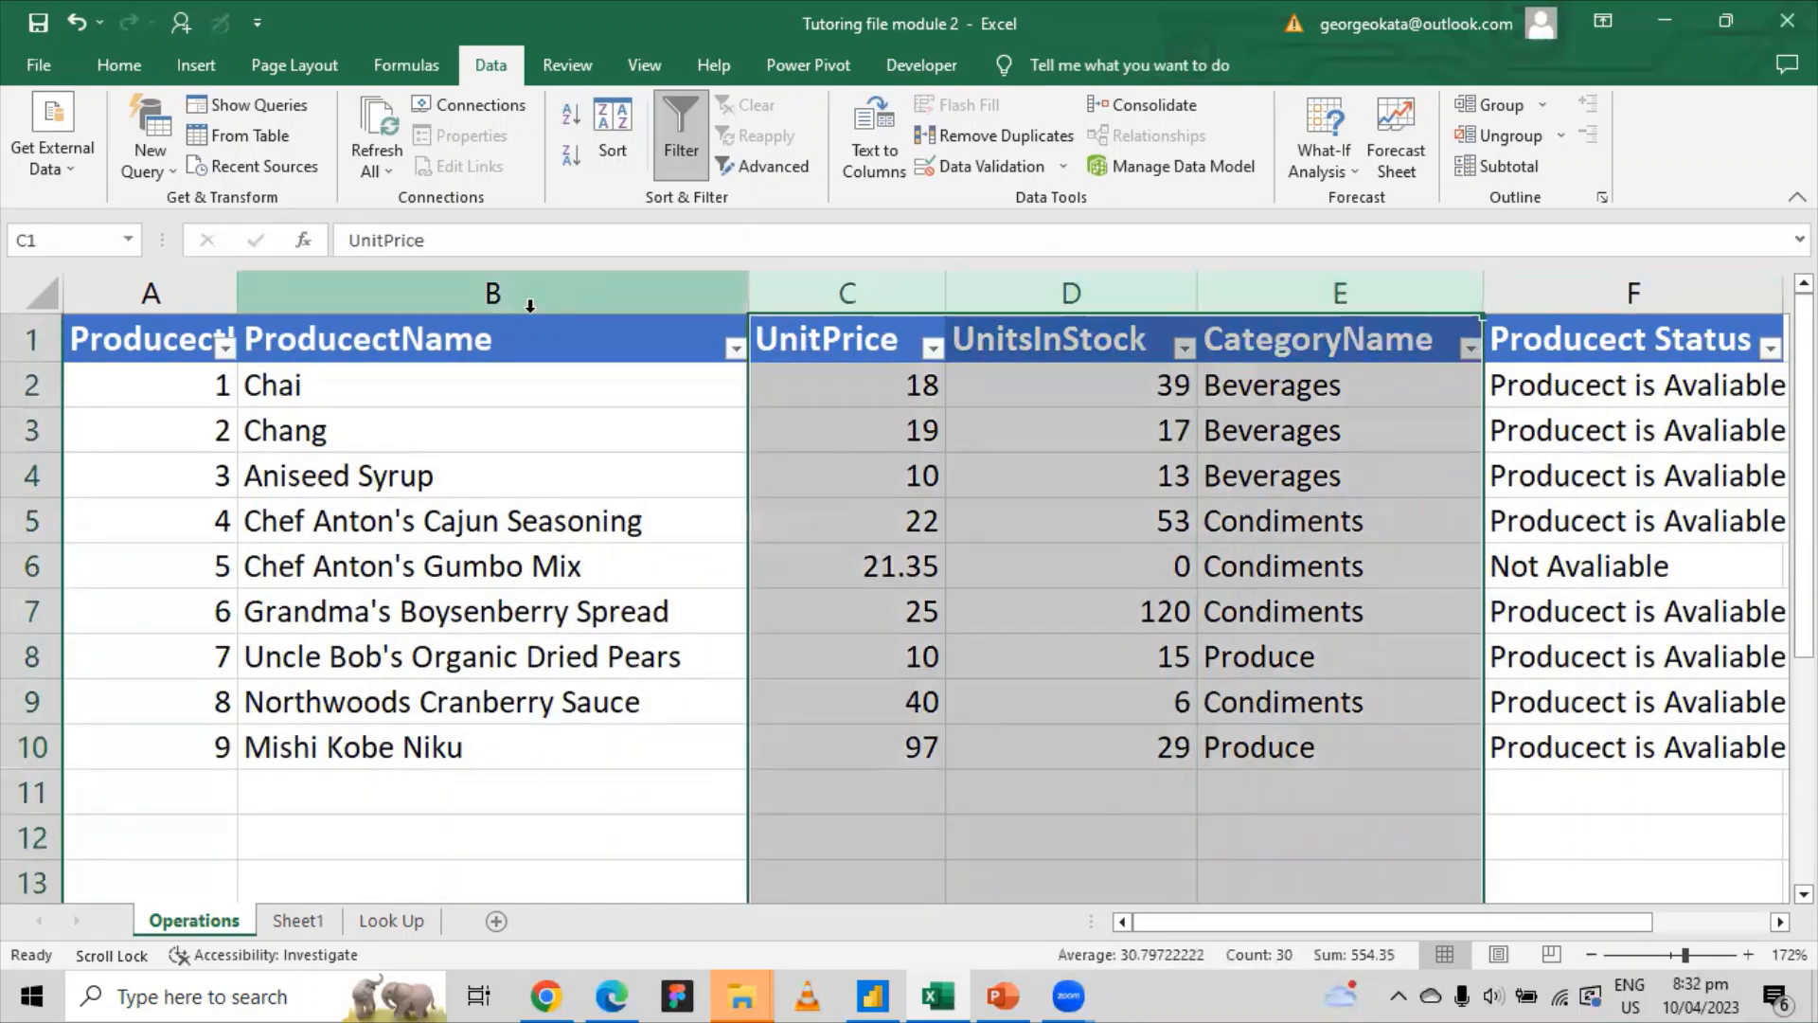
{"action": "left_click", "coordinate": [310, 388]}
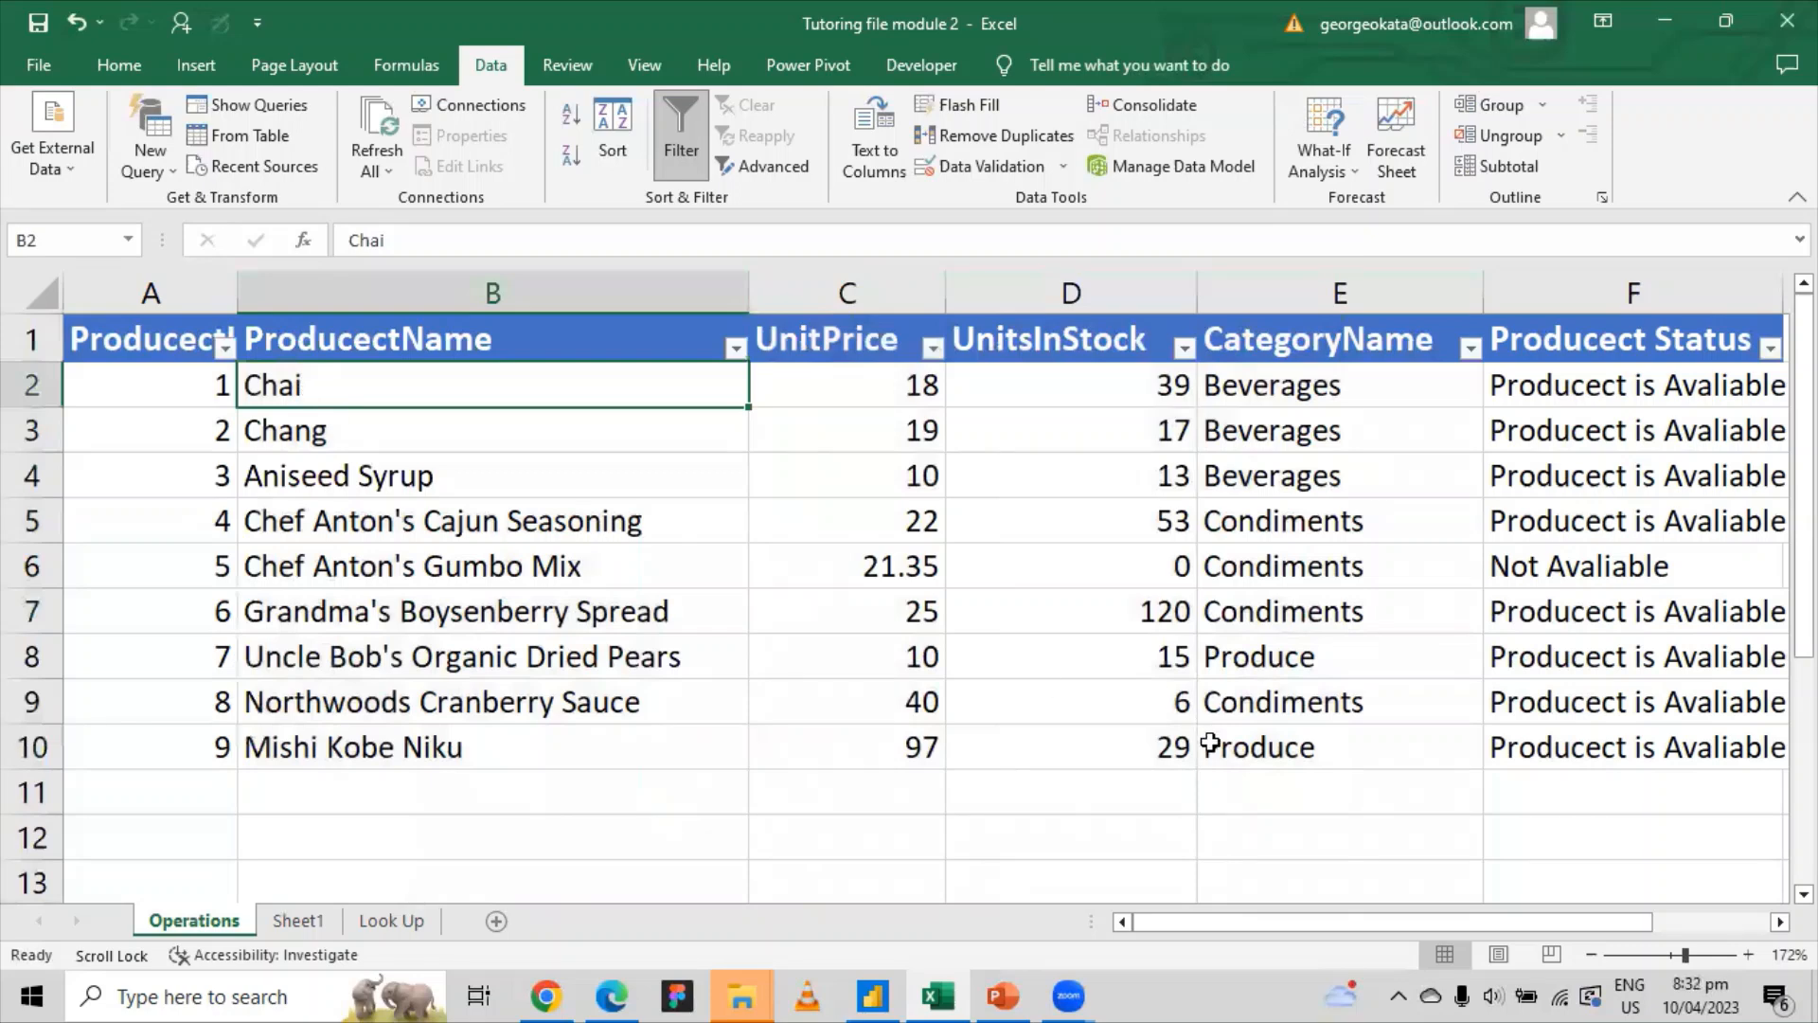
{"action": "left_click_drag", "start_coordinate": [1305, 925], "coordinate": [1421, 924]}
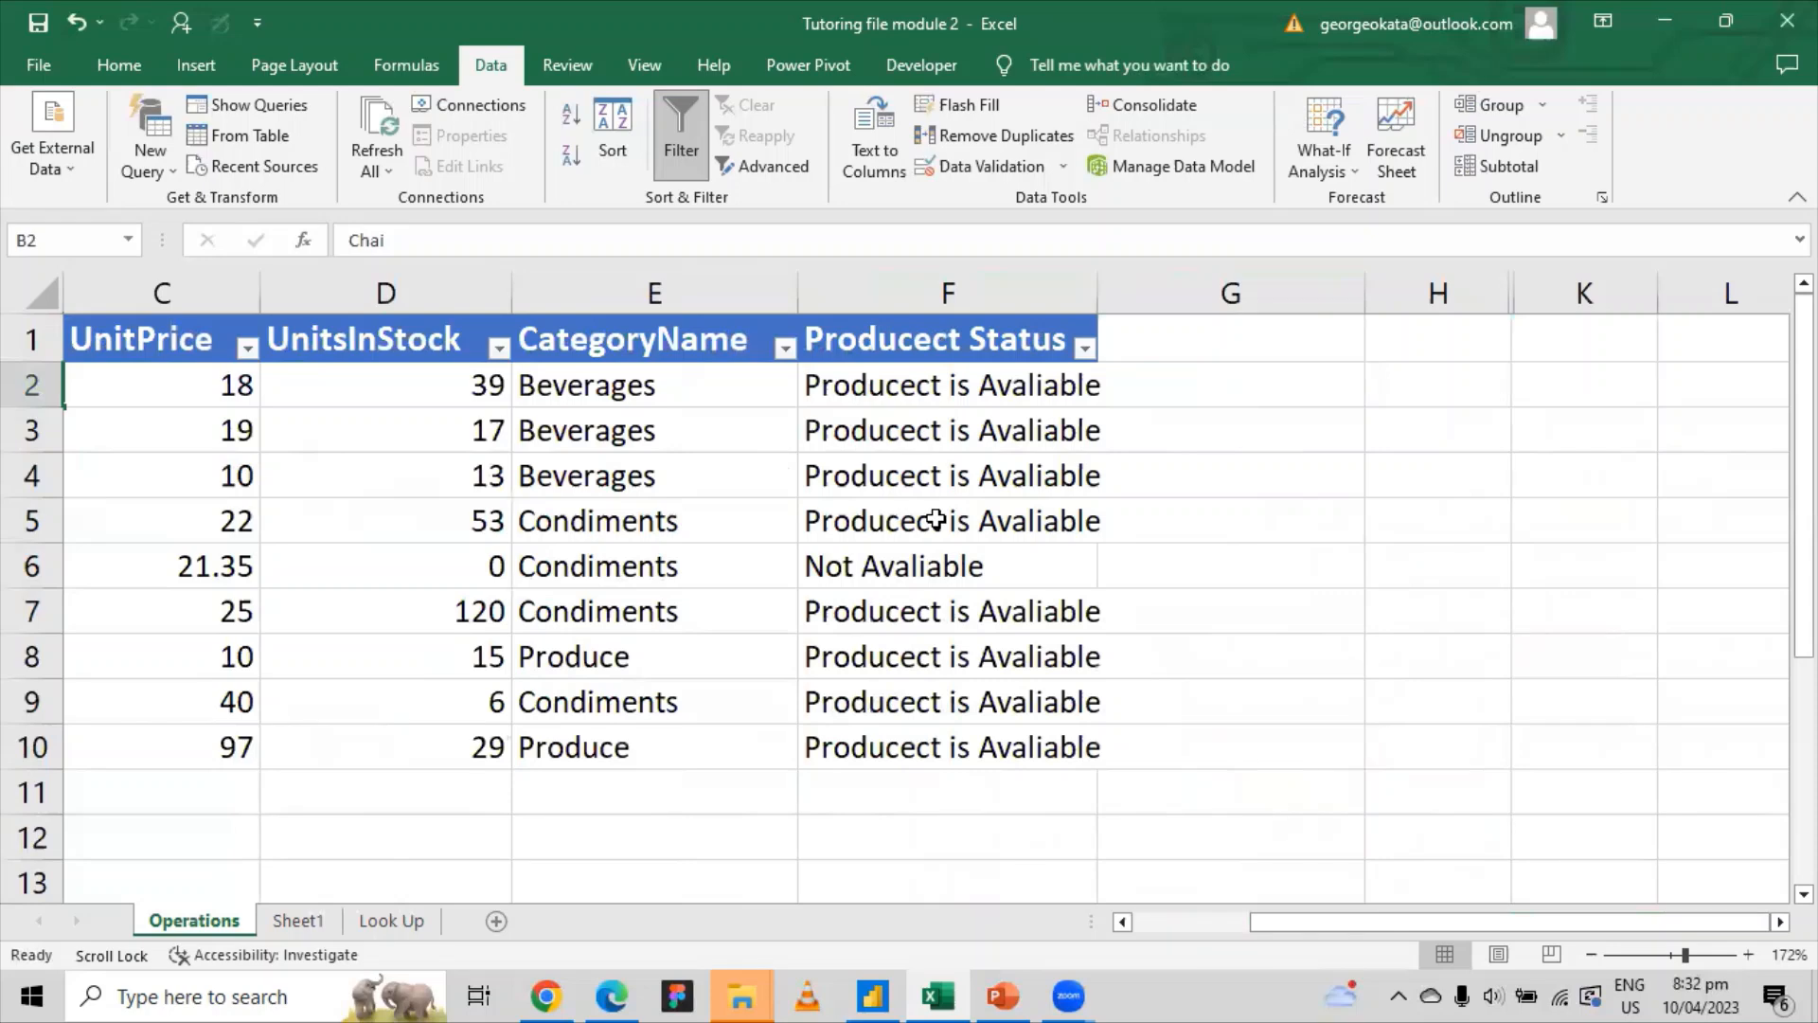
Step: Fix the Producect typo in F2's IF formula and fill it down to F10
{"action": "left_click", "coordinate": [896, 392]}
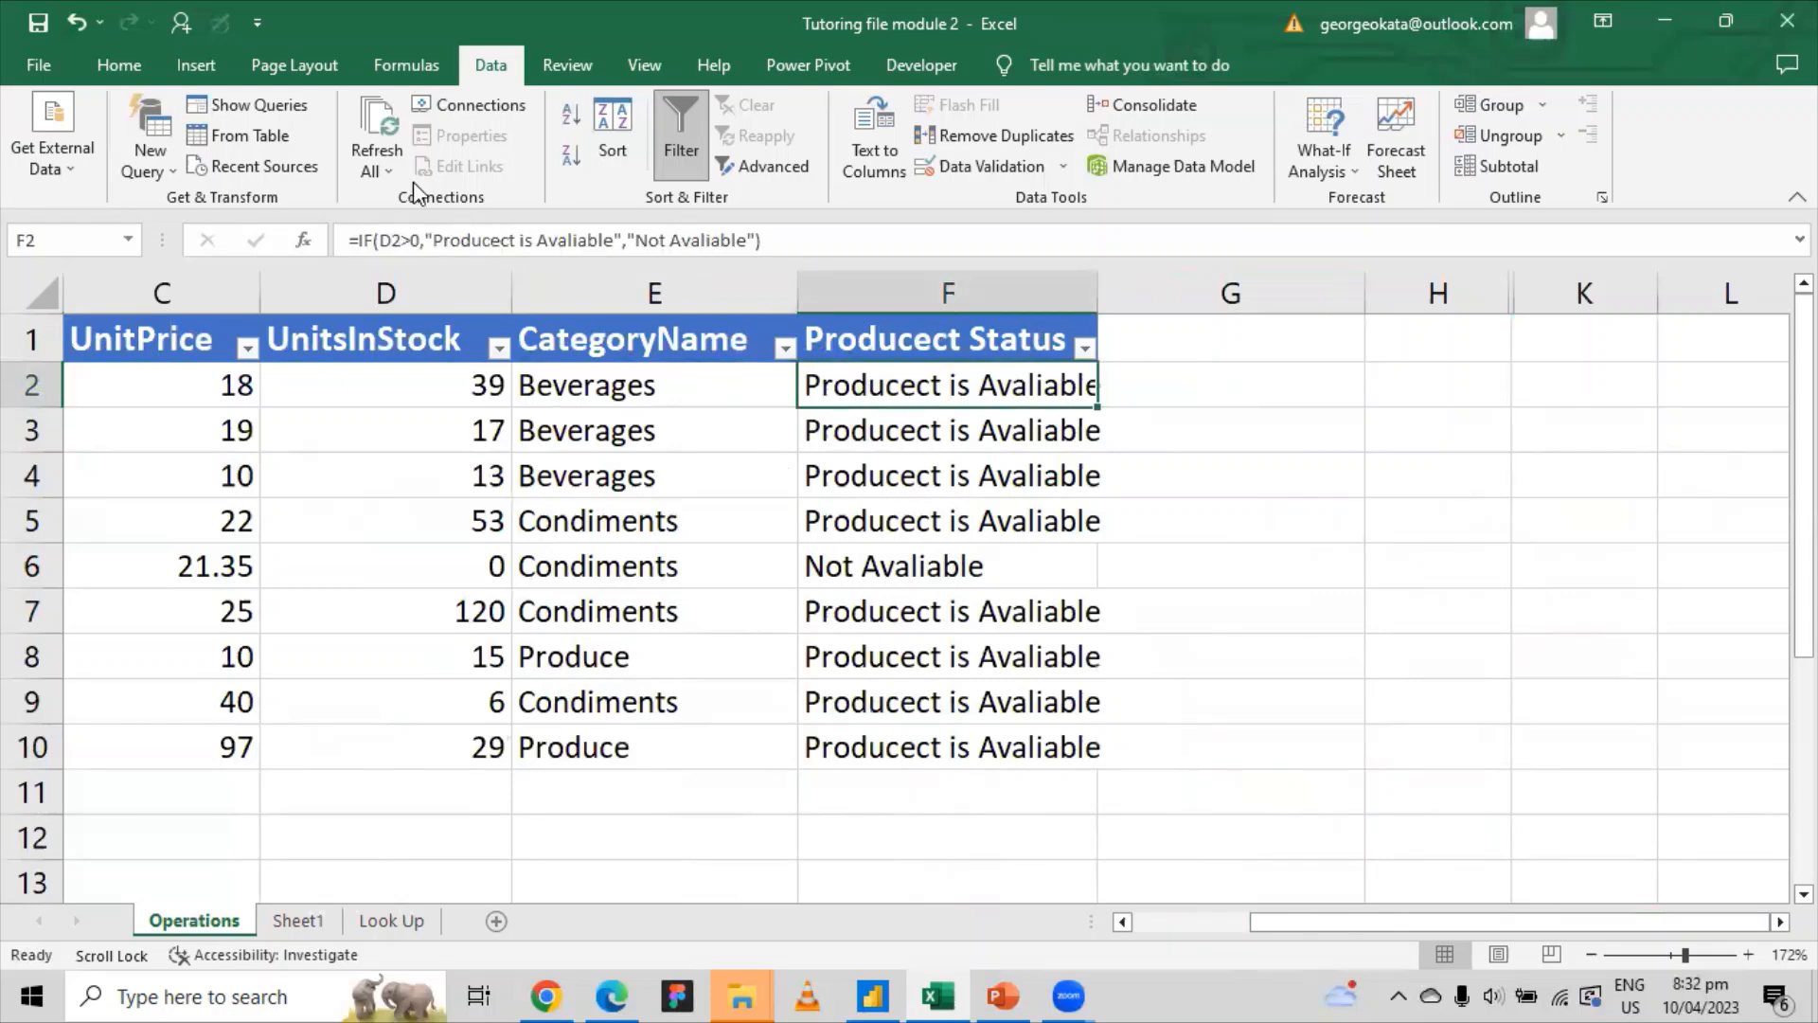
{"action": "left_click", "coordinate": [500, 241]}
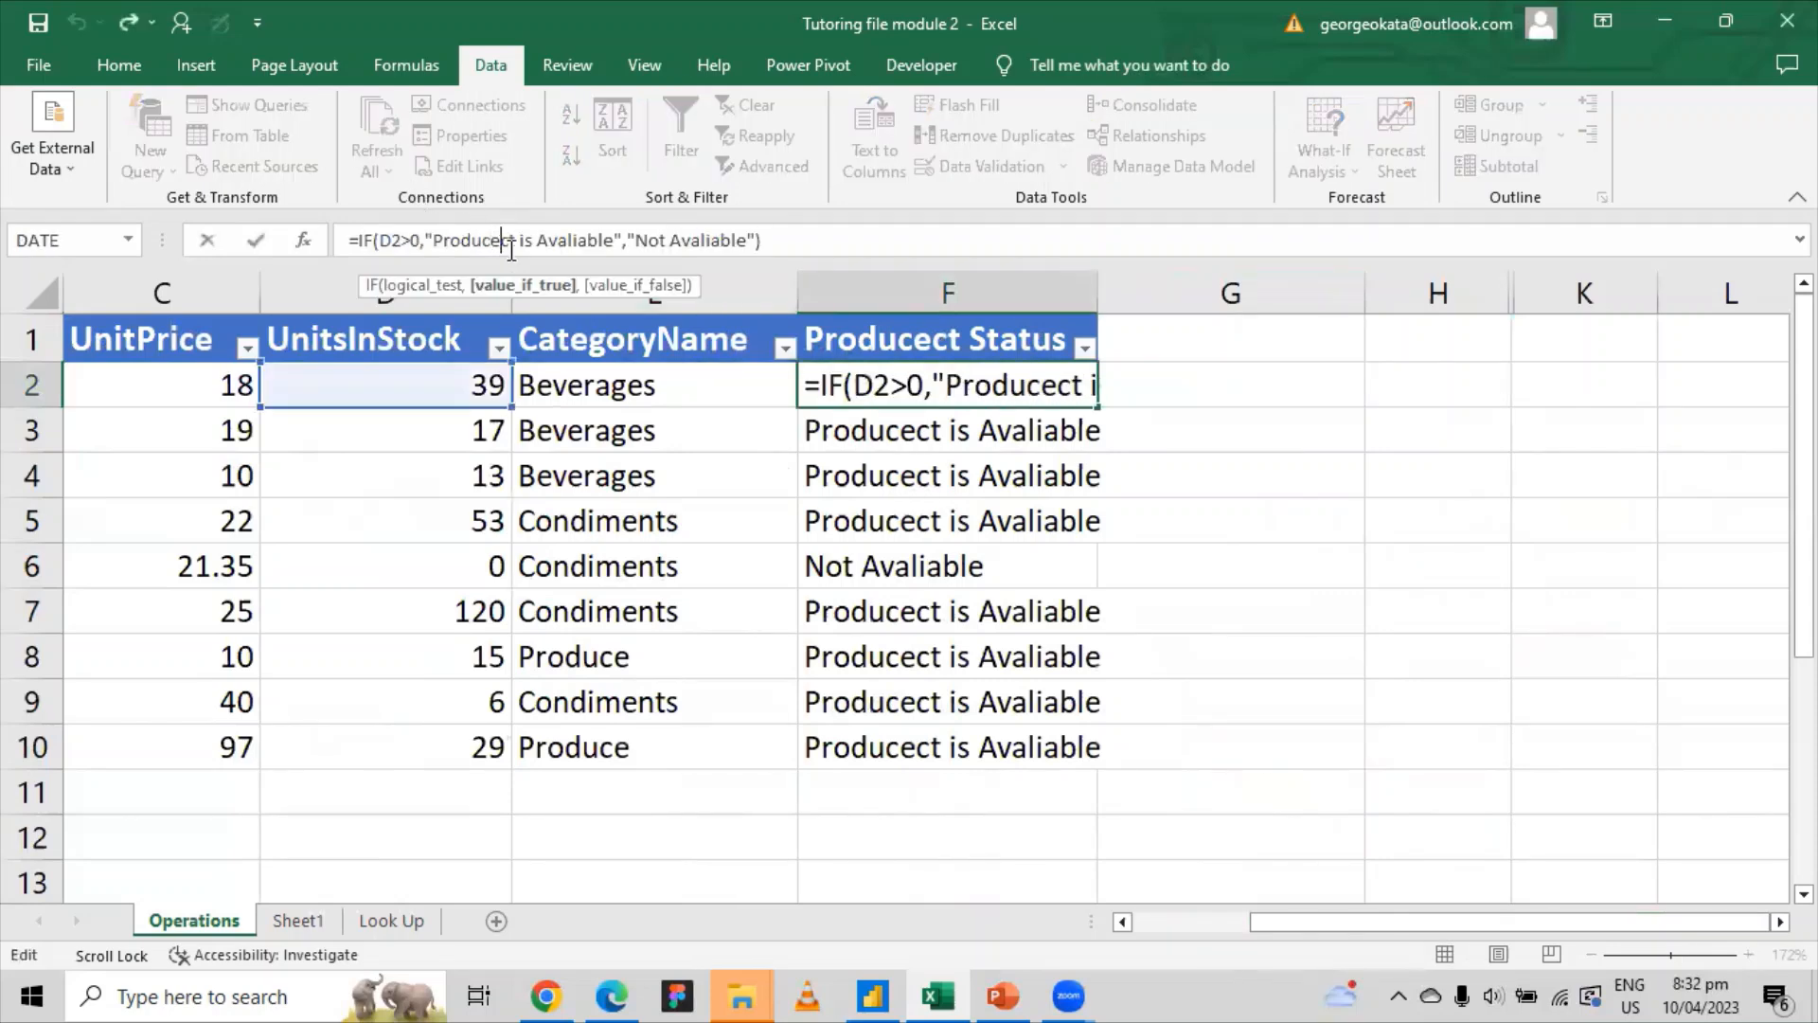
{"action": "key", "text": "Delete"}
{"action": "key", "text": "Delete"}
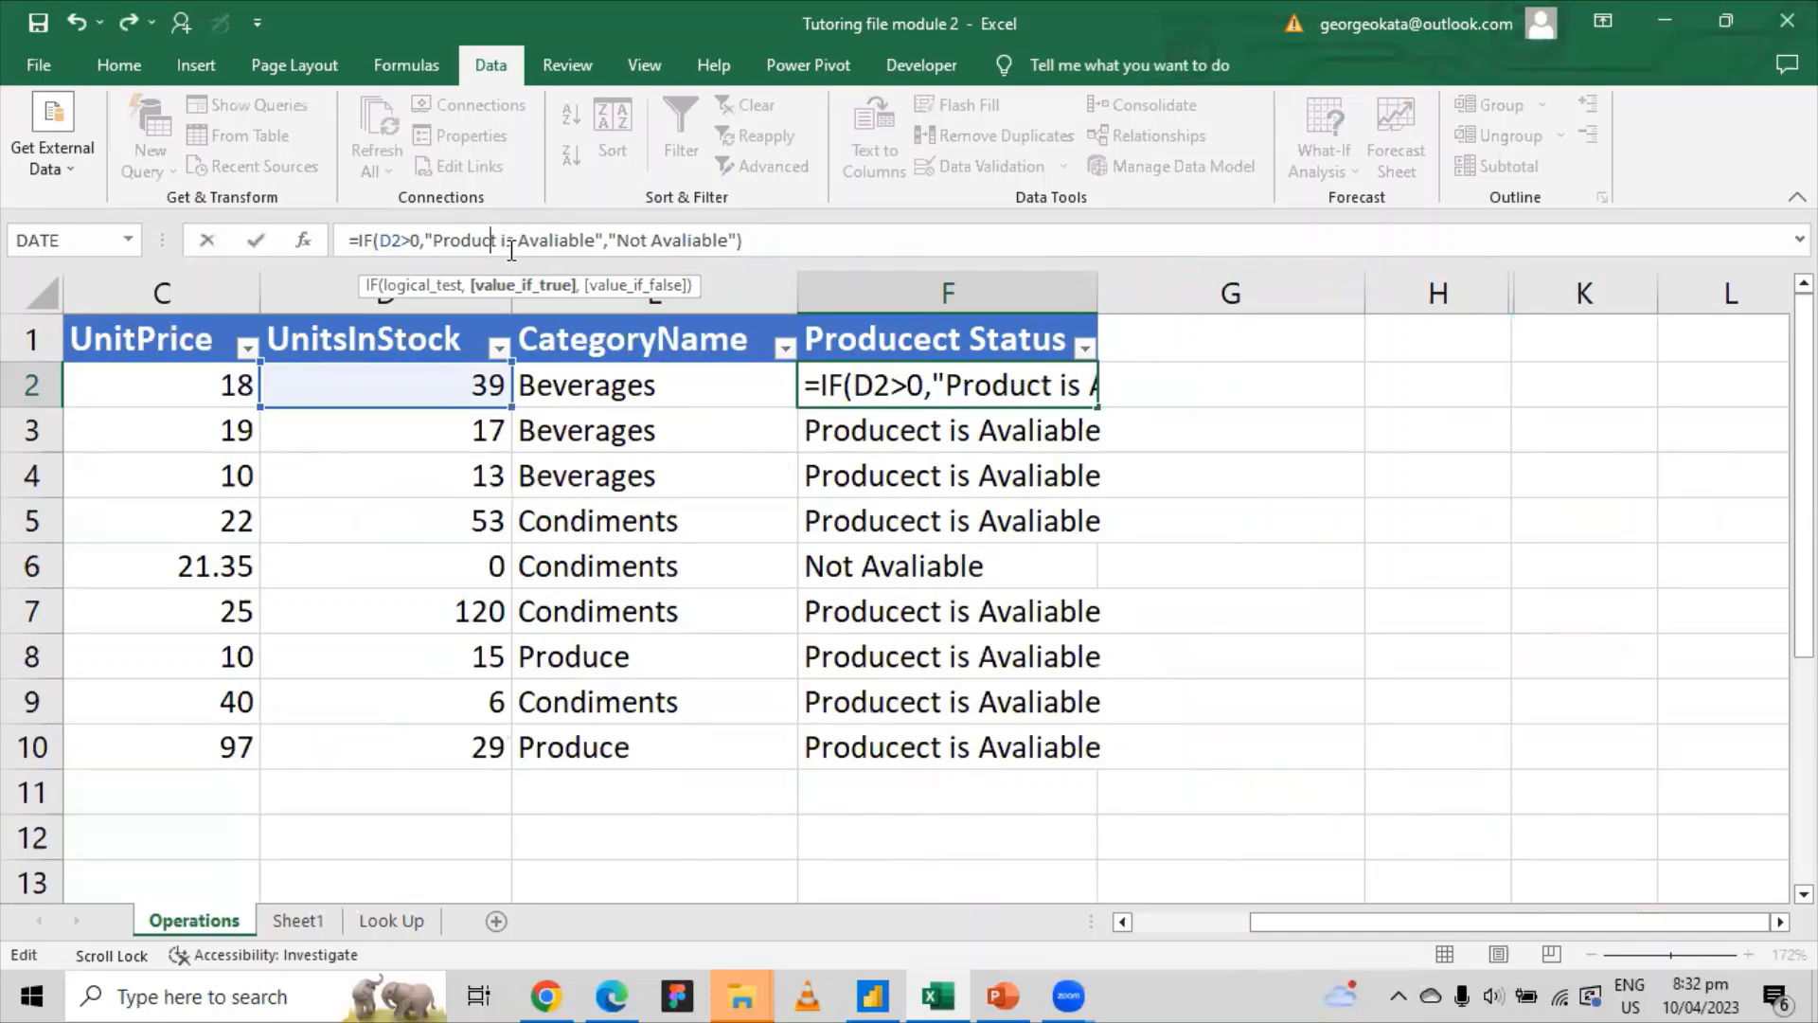
{"action": "key", "text": "Return"}
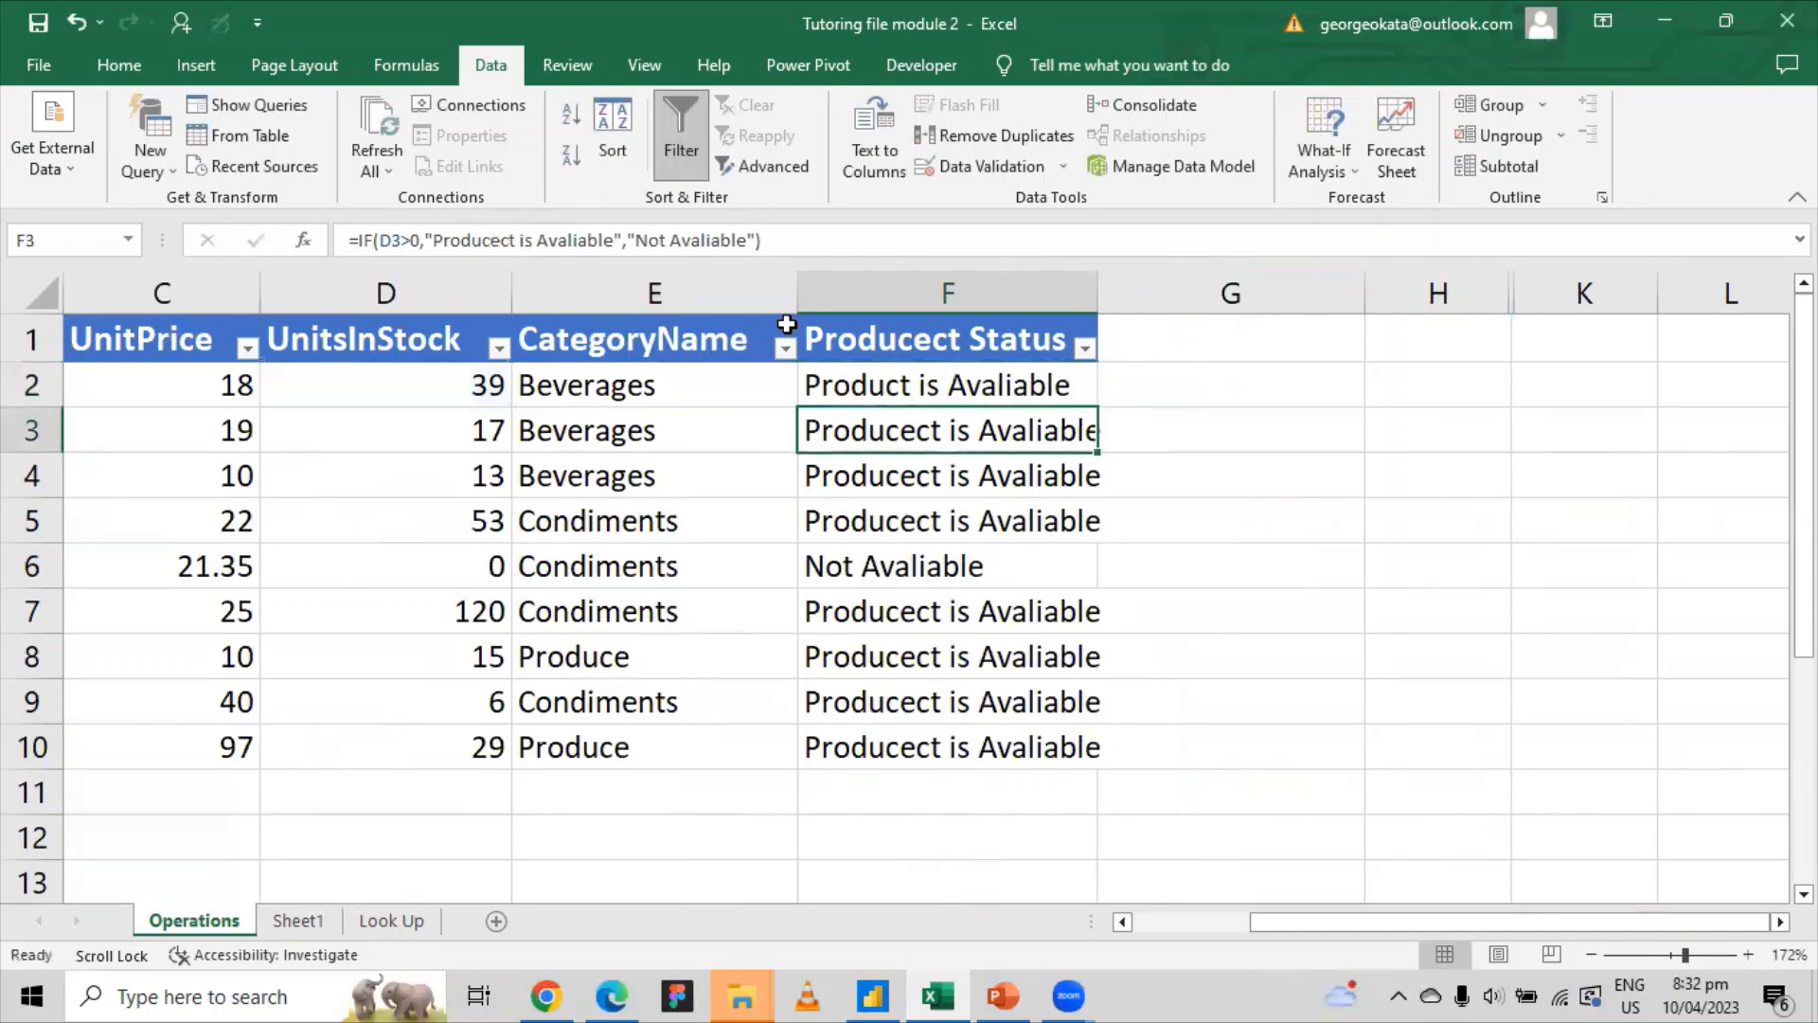
{"action": "left_click", "coordinate": [956, 383]}
{"action": "double_click", "coordinate": [1095, 406]}
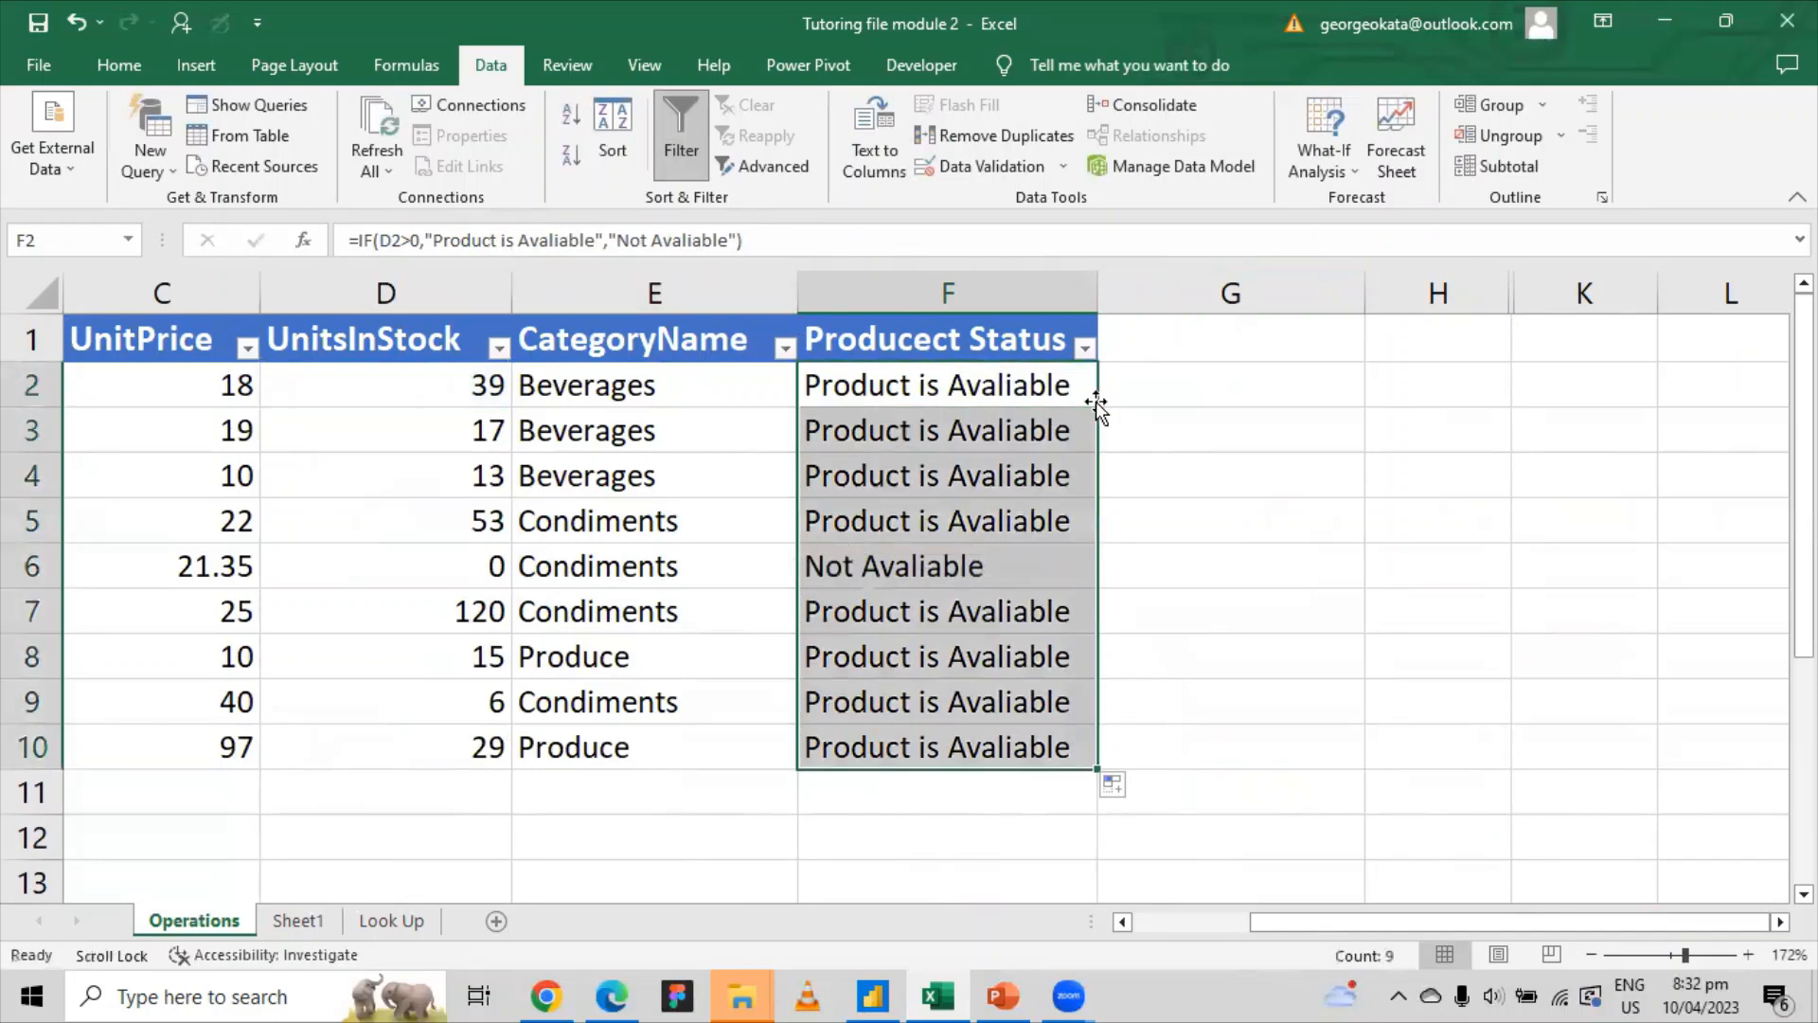
Step: Correct header A1 from ProducectID to ProductID
{"action": "left_click_drag", "start_coordinate": [1316, 929], "coordinate": [1014, 925]}
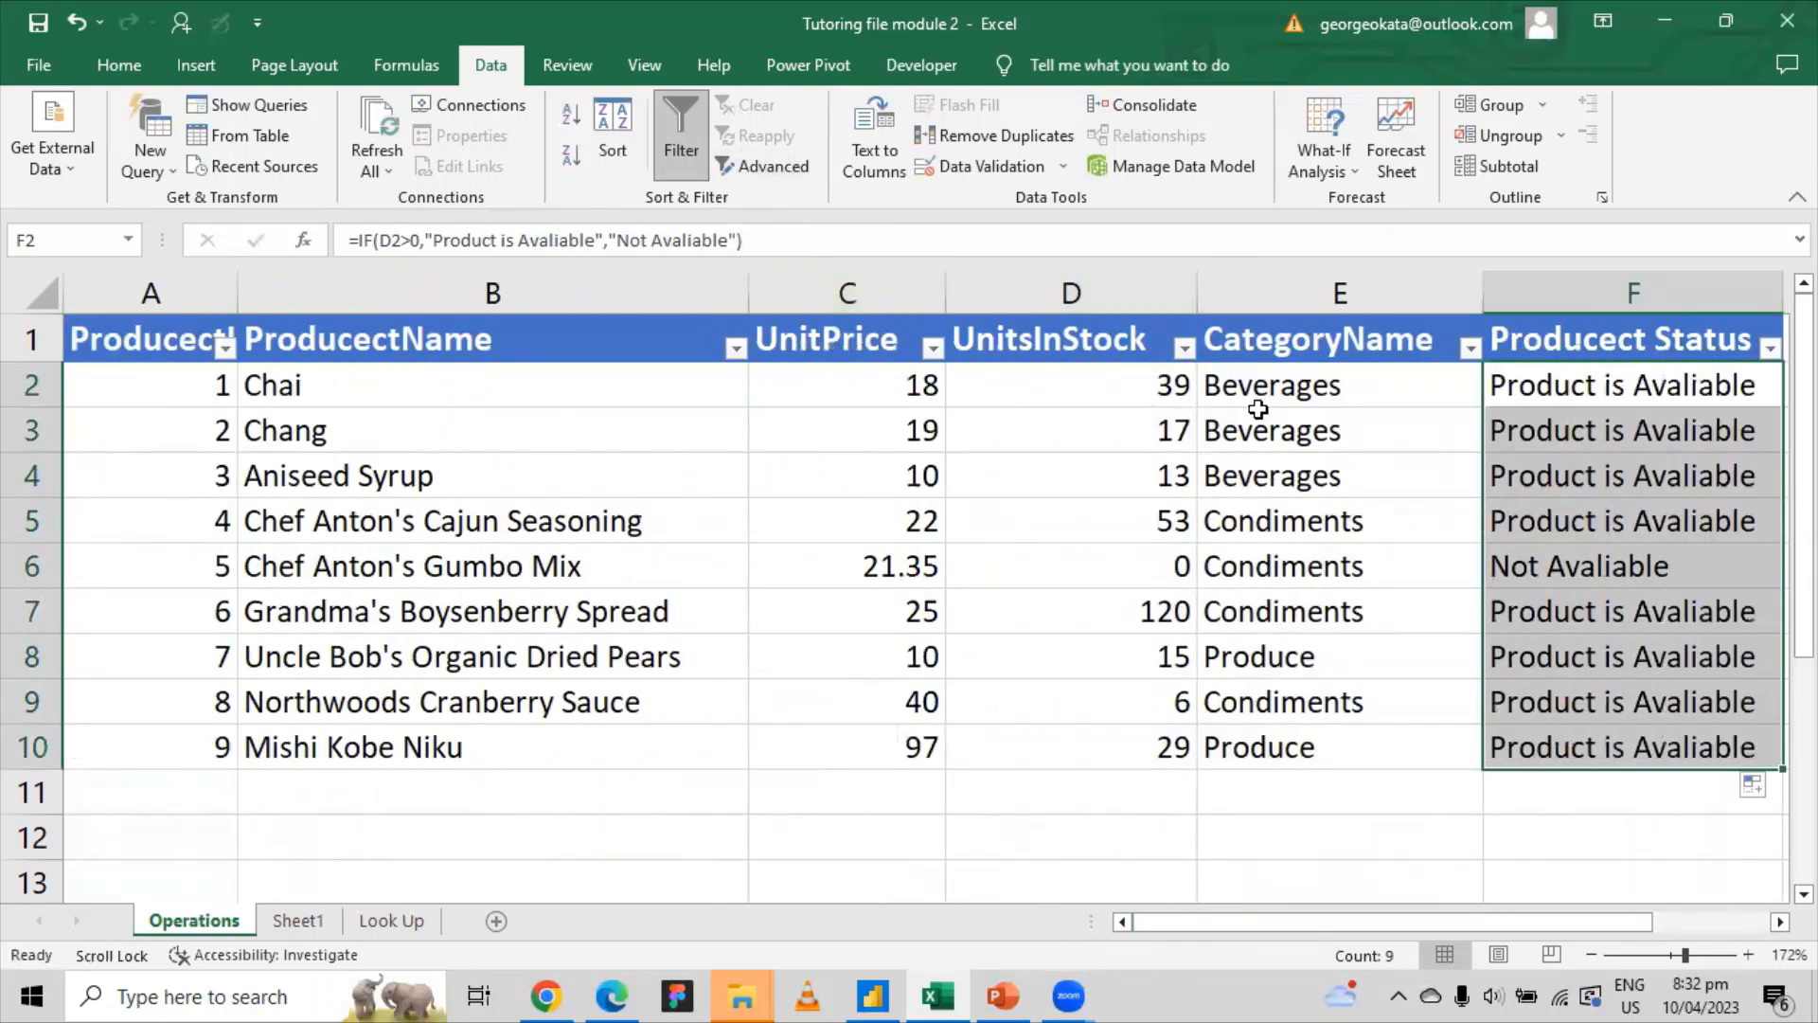
{"action": "left_click", "coordinate": [852, 301]}
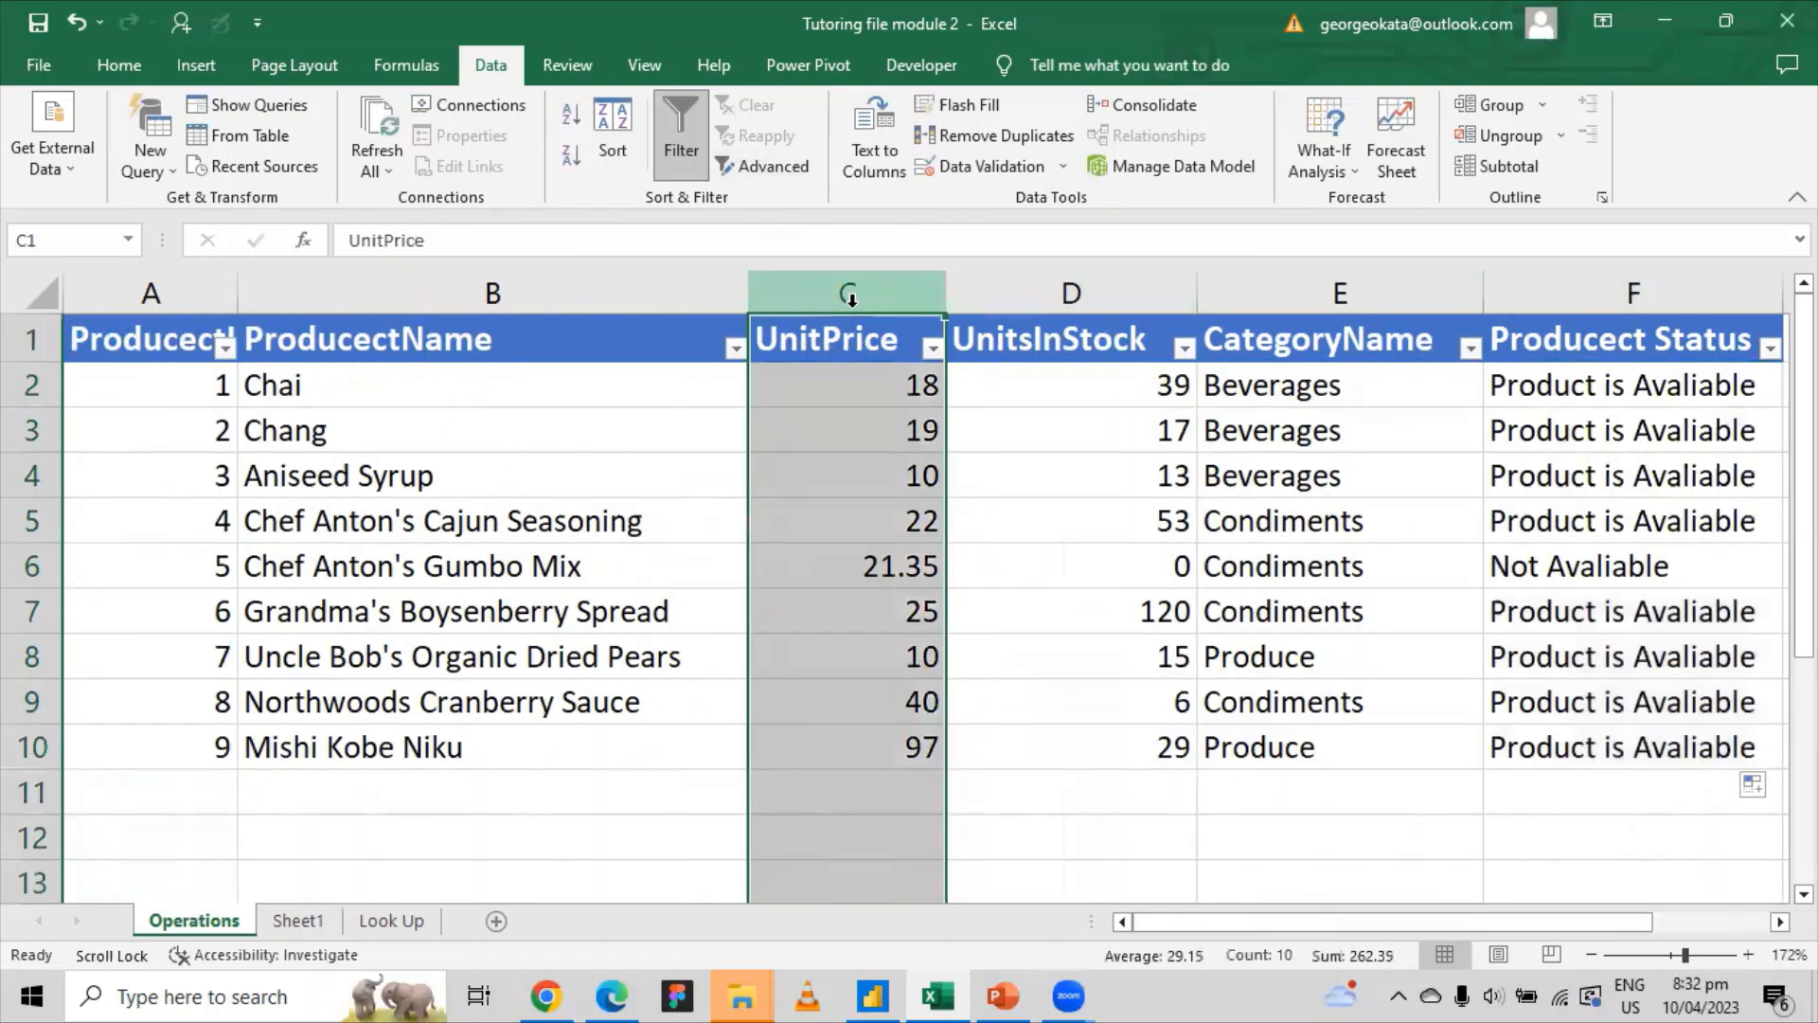
{"action": "left_click_drag", "start_coordinate": [1221, 920], "coordinate": [1045, 910]}
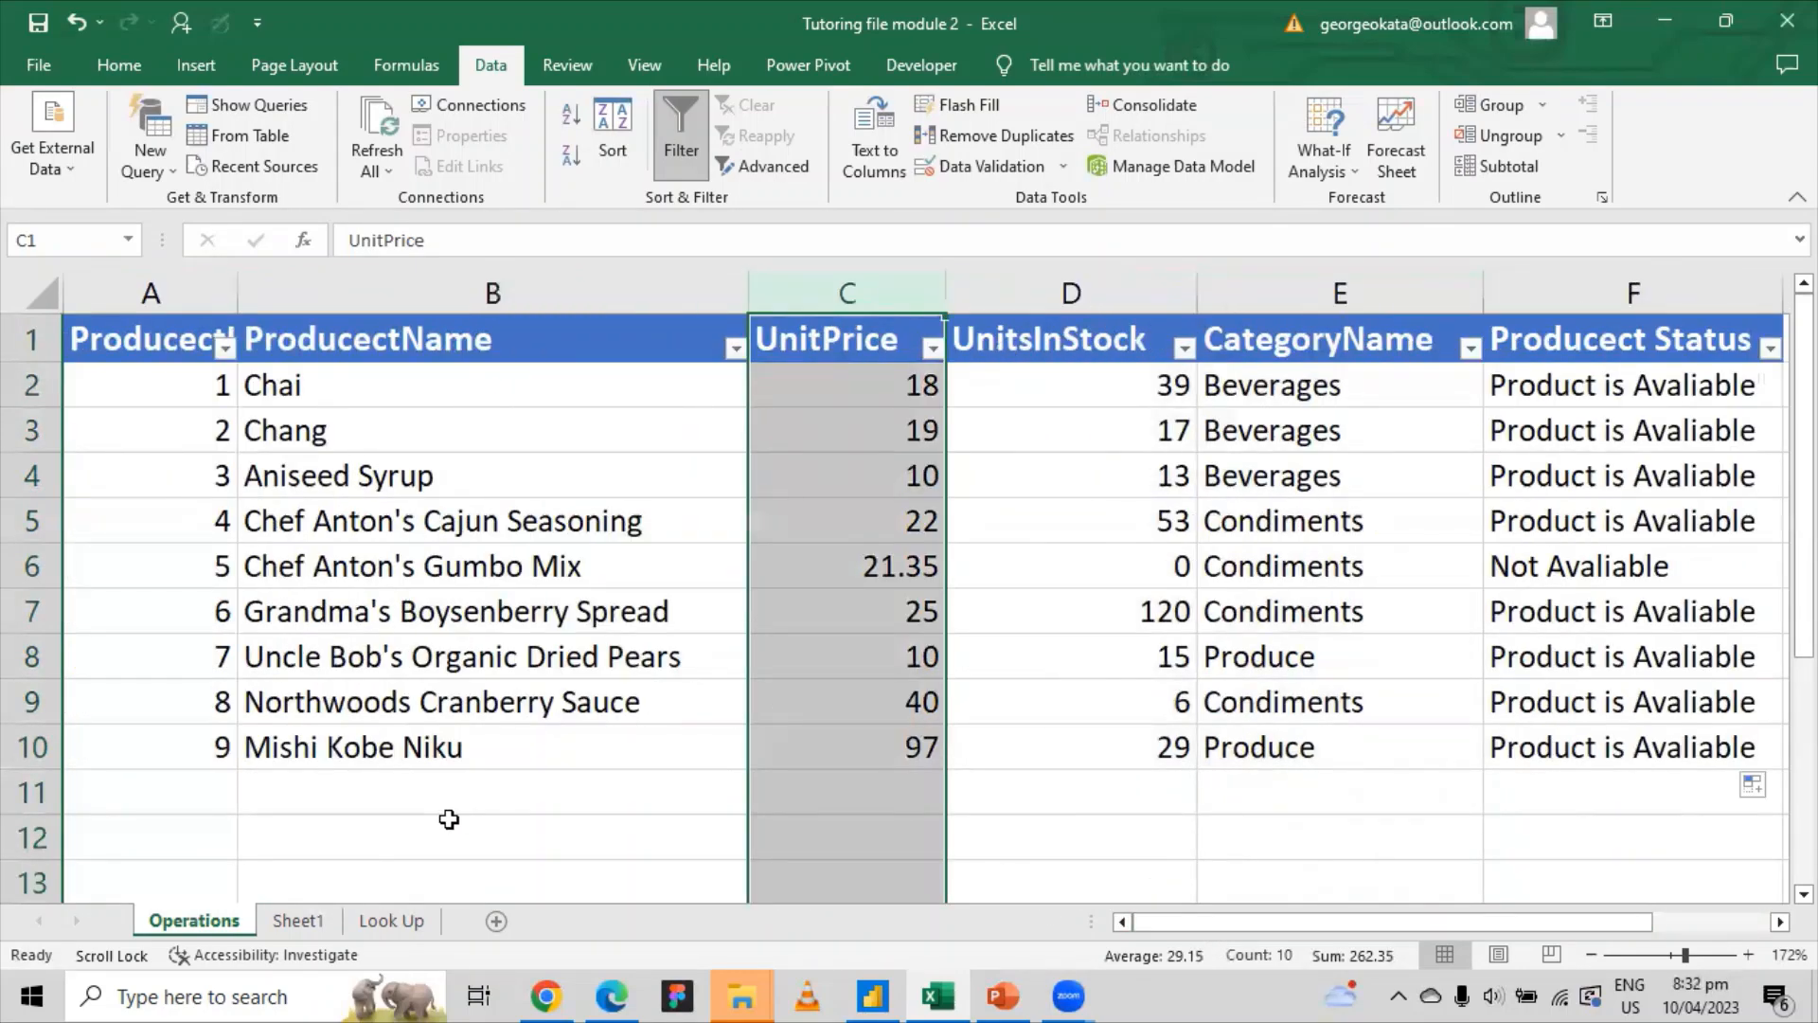
{"action": "scroll", "coordinate": [446, 816], "scroll_direction": "down", "scroll_amount": 4}
{"action": "scroll", "coordinate": [459, 819], "scroll_direction": "up", "scroll_amount": 4}
{"action": "left_click", "coordinate": [317, 464]}
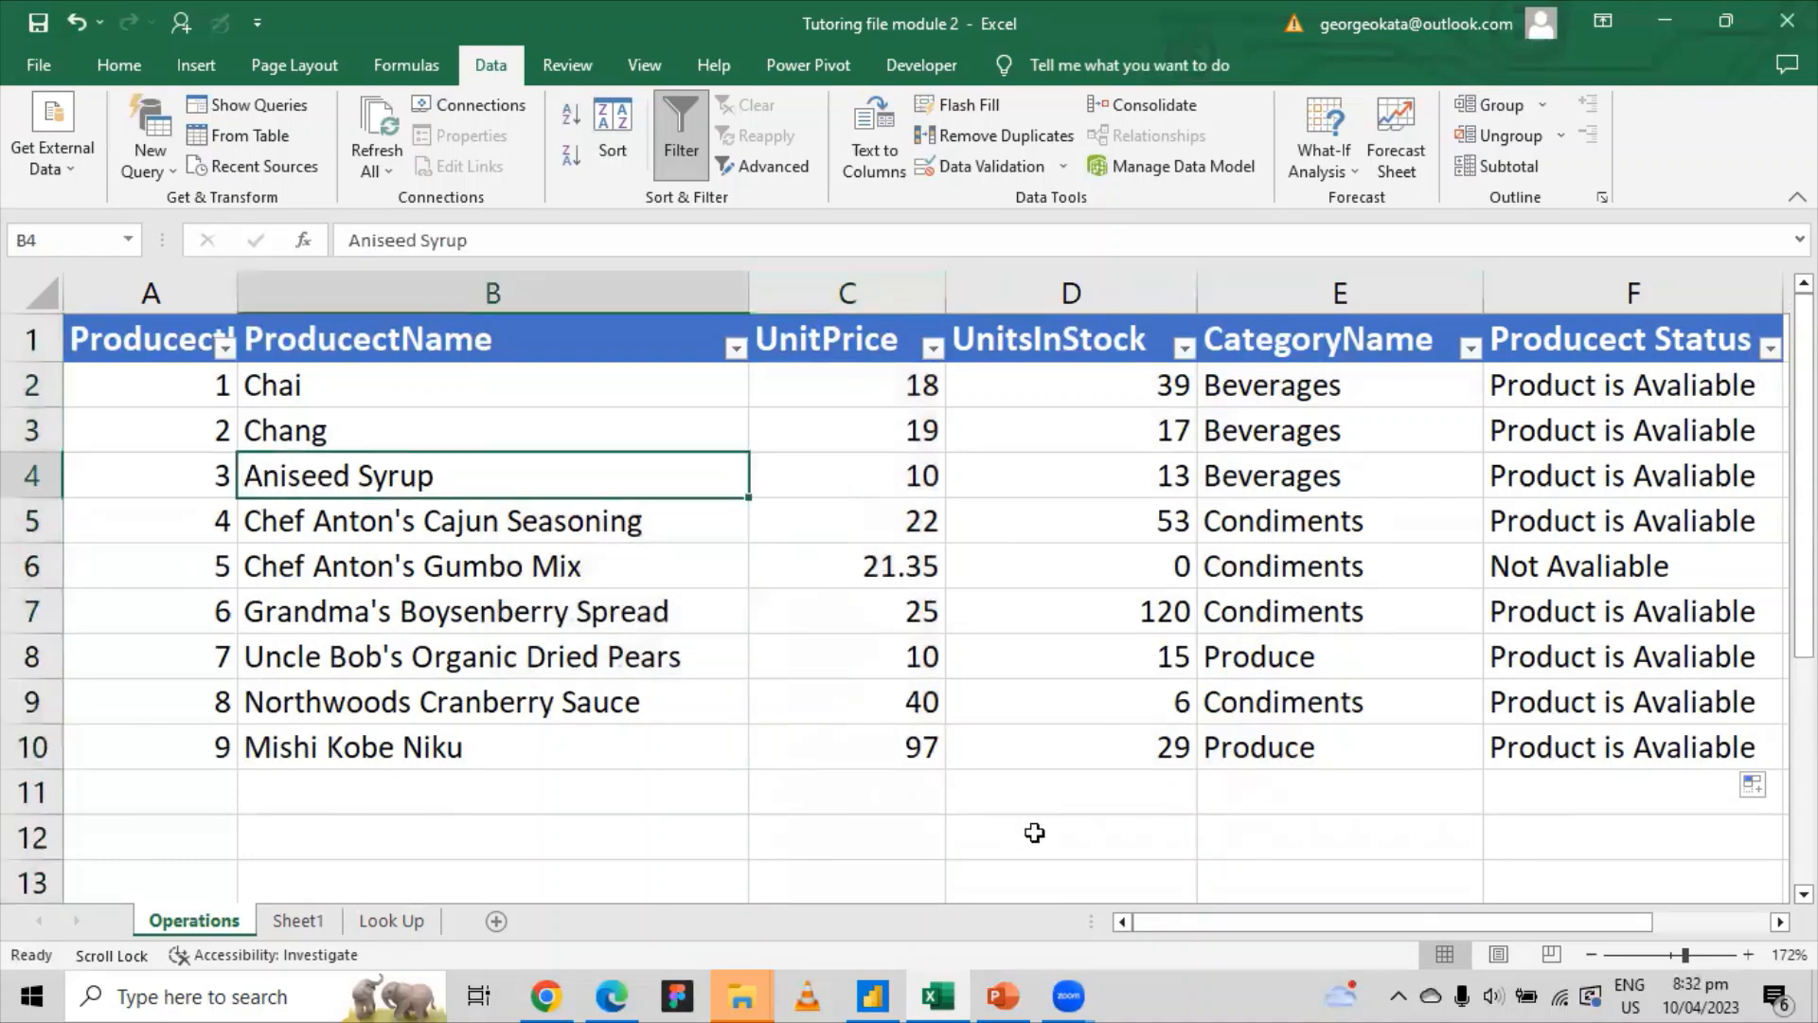
{"action": "mouse_move", "coordinate": [1203, 917]}
{"action": "left_mouse_down"}
{"action": "mouse_move", "coordinate": [1260, 919]}
{"action": "mouse_move", "coordinate": [1188, 919]}
{"action": "left_mouse_up"}
{"action": "left_click", "coordinate": [166, 341]}
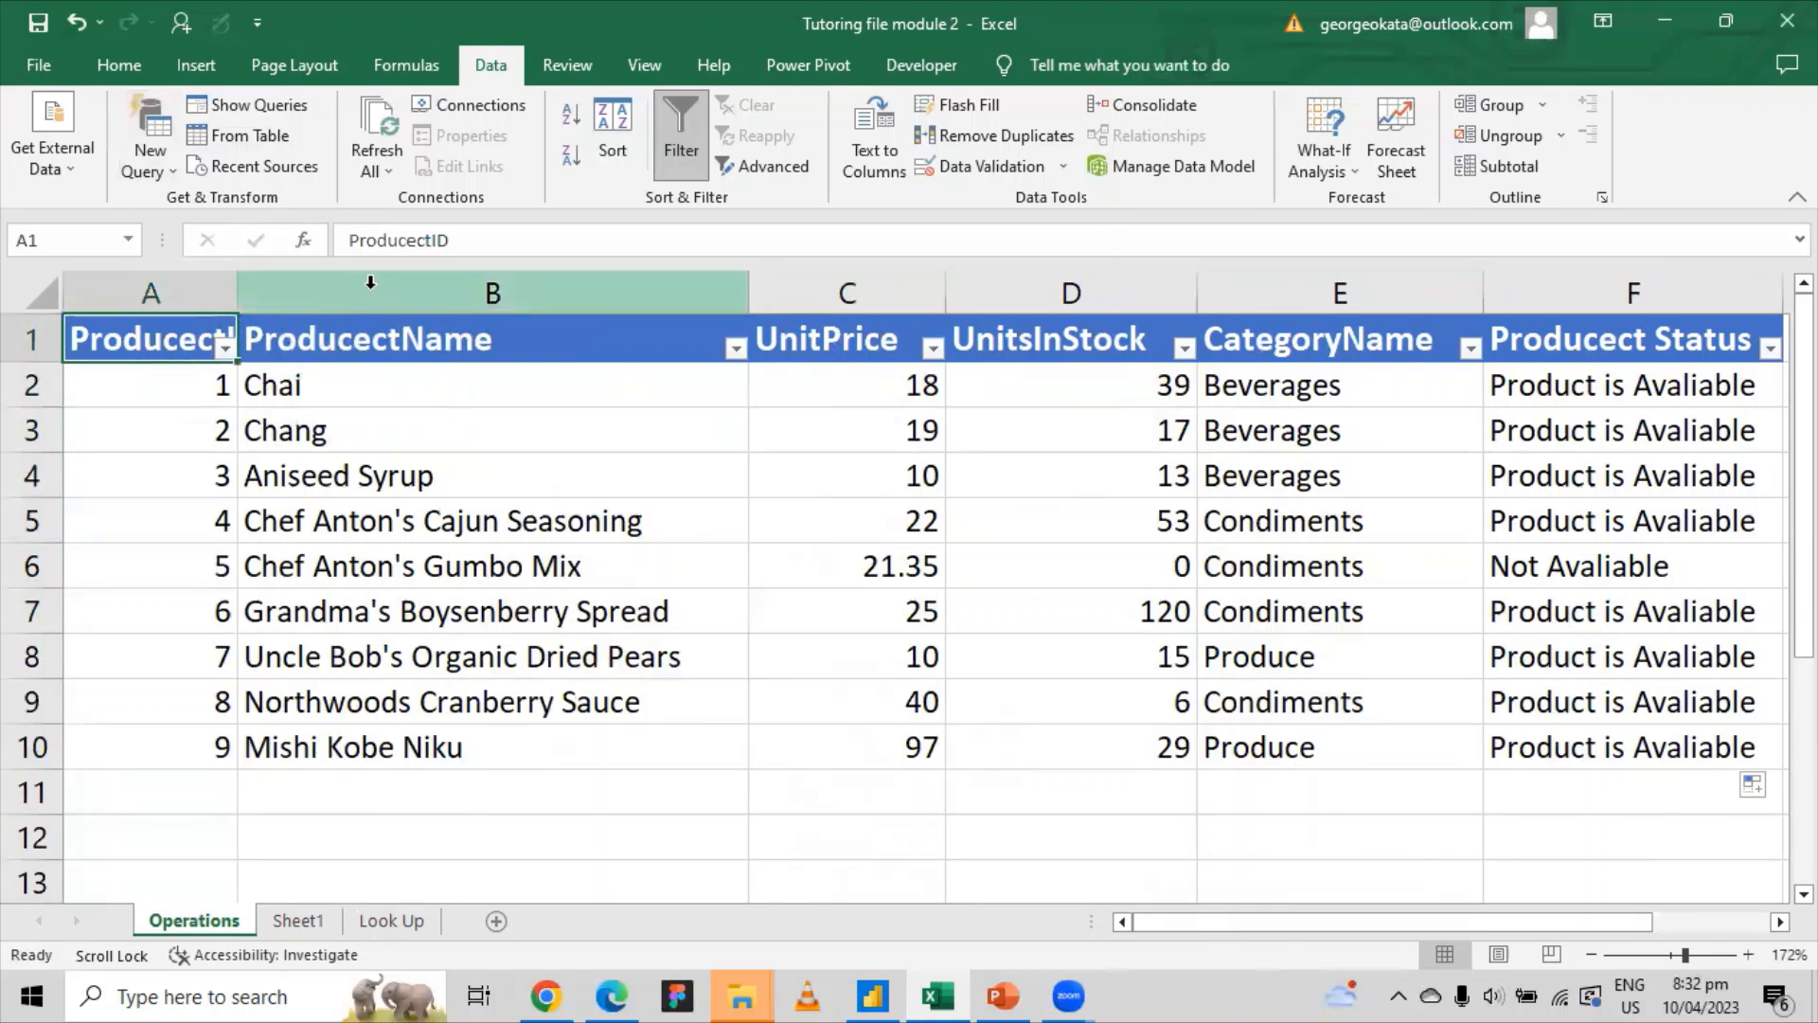
{"action": "left_click", "coordinate": [417, 241]}
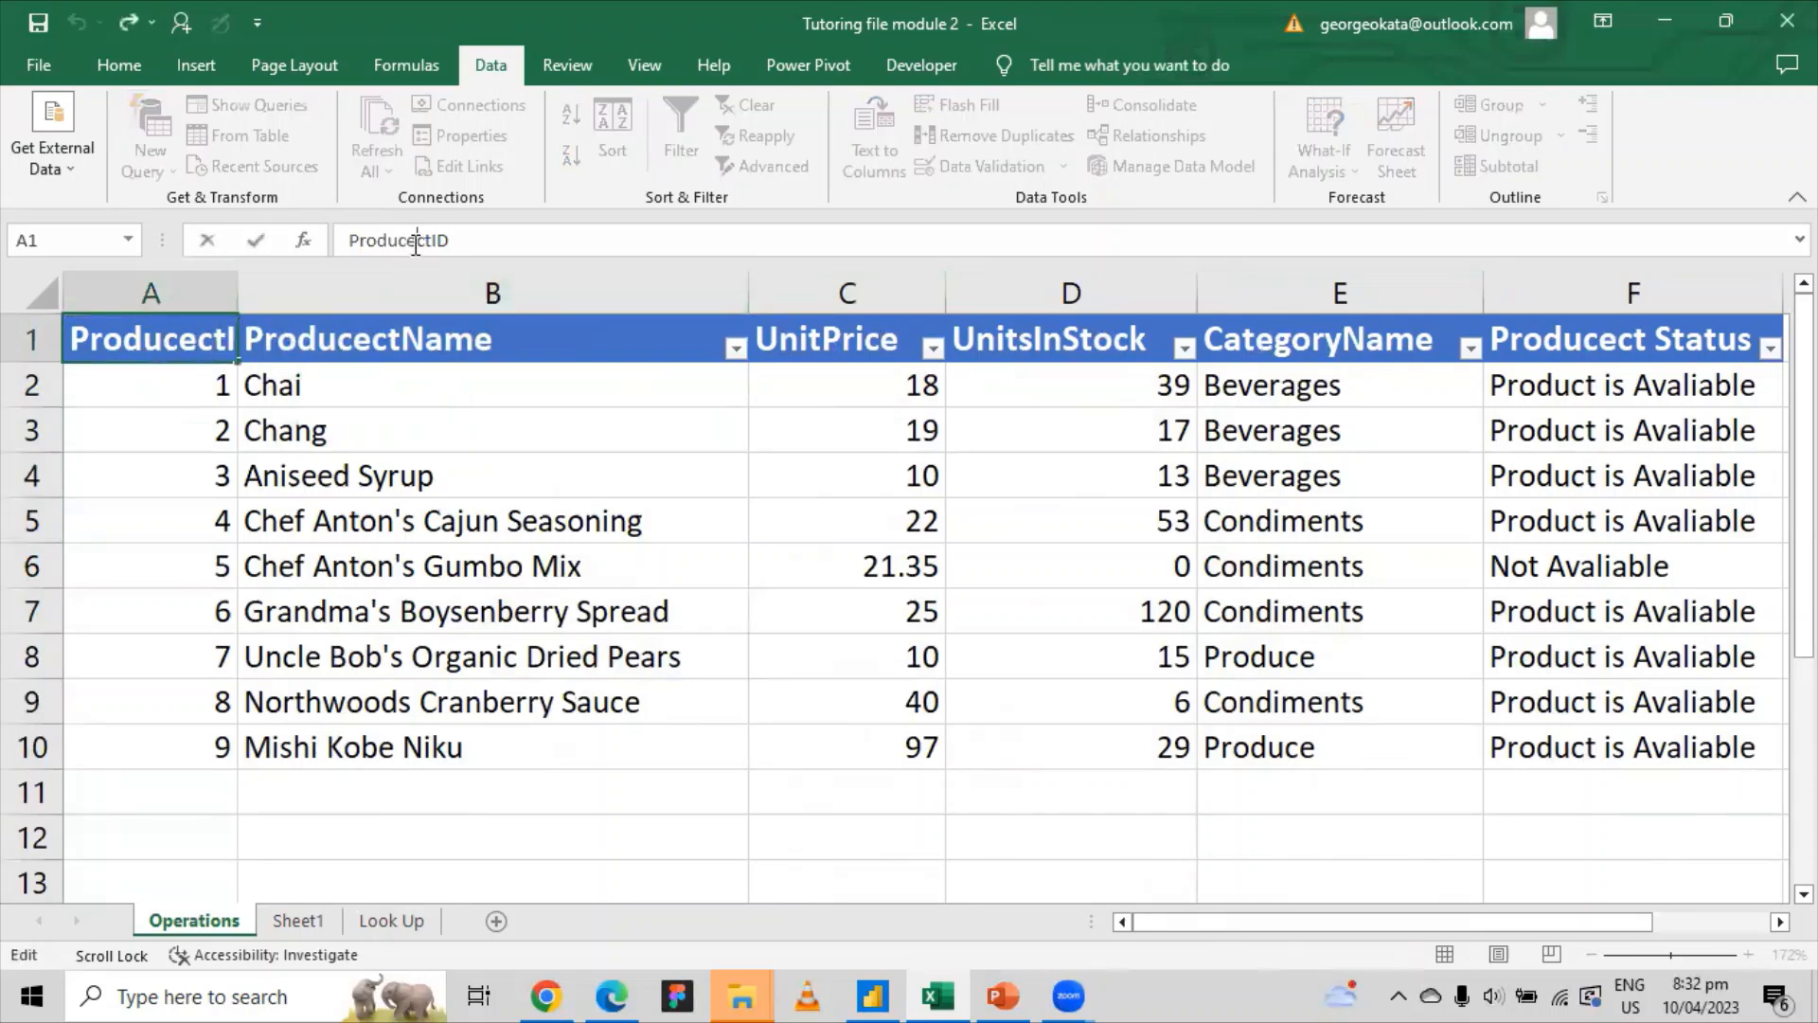
{"action": "key", "text": "BackSpace"}
{"action": "key", "text": "BackSpace"}
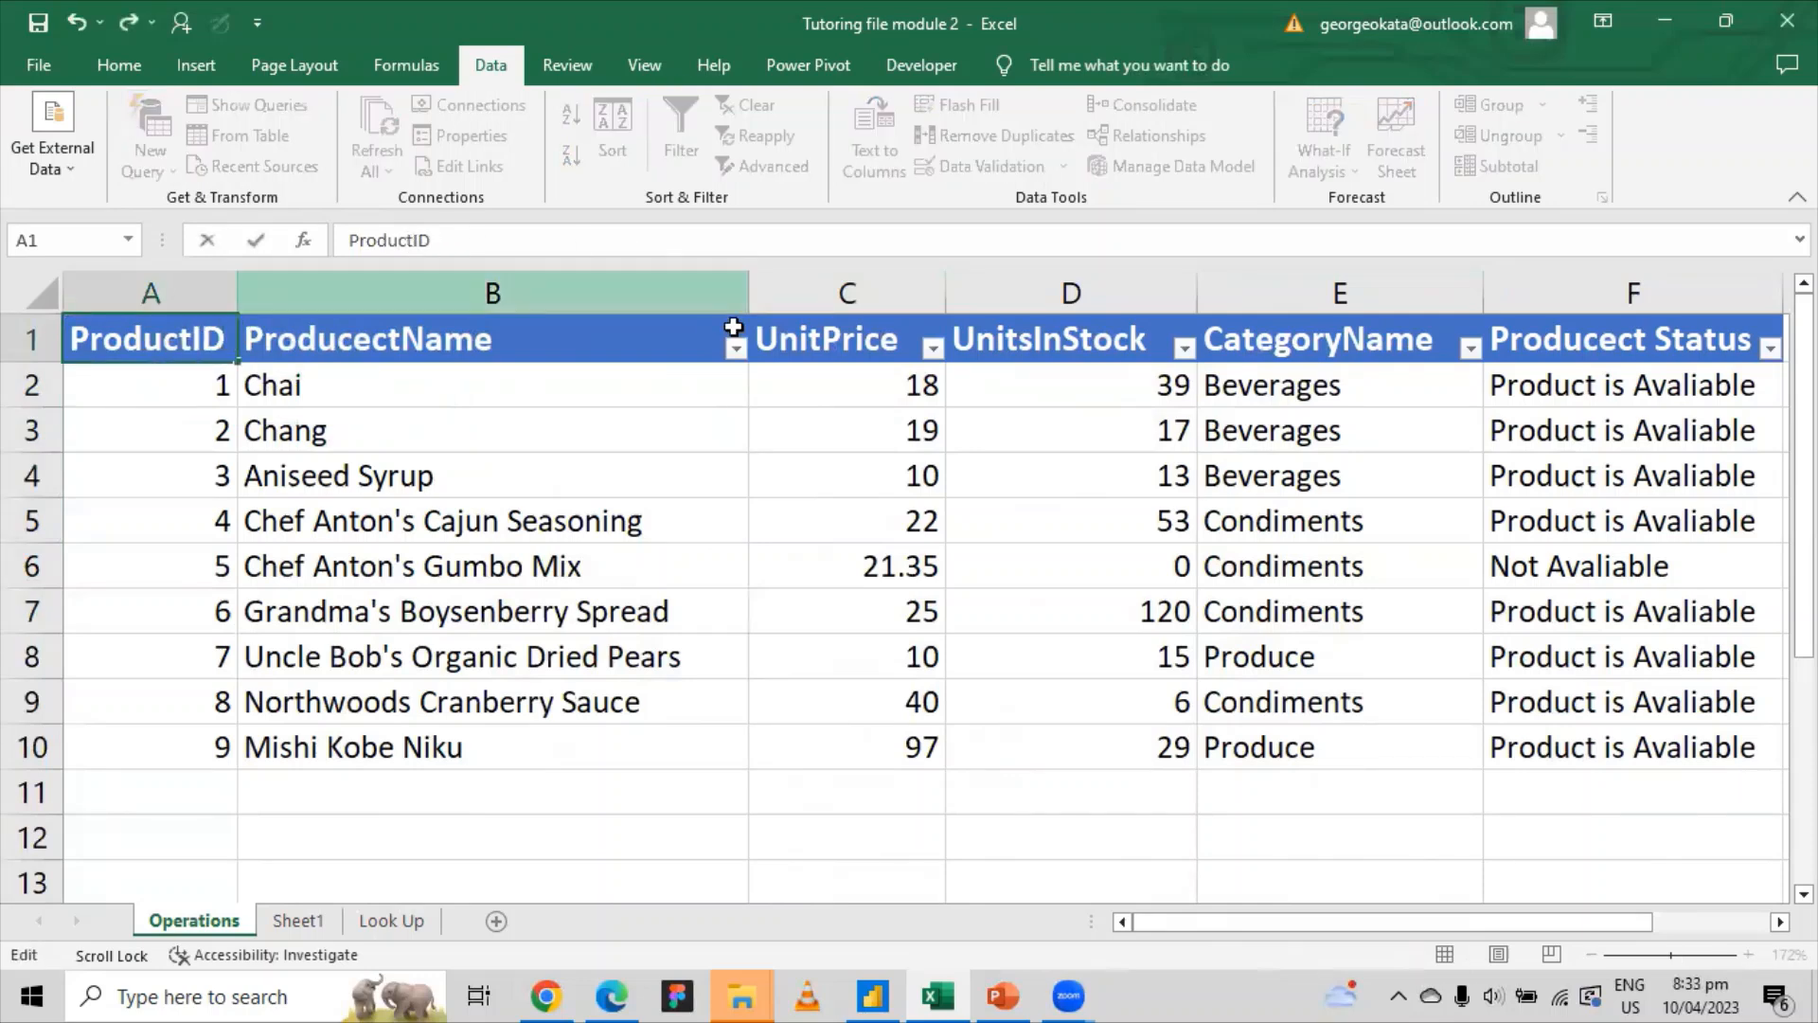
{"action": "left_click", "coordinate": [358, 345]}
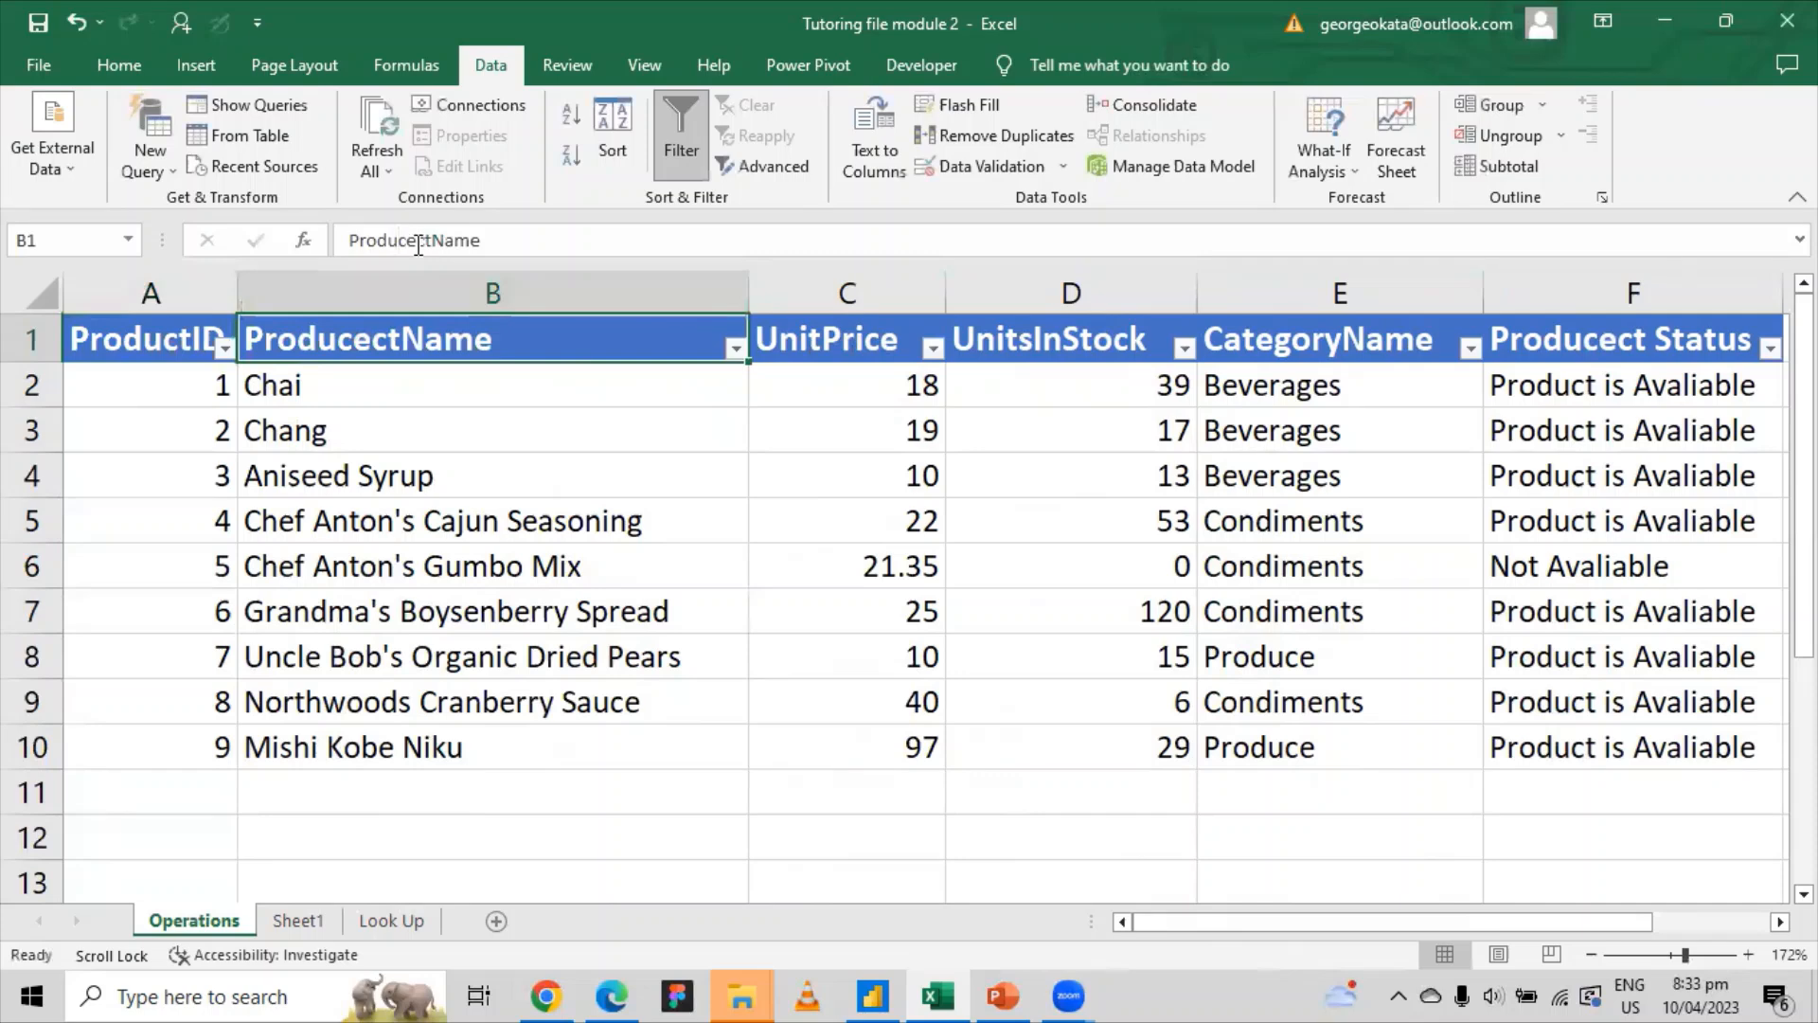
Step: Correct header B1 to ProductName and header F1 to Product Status
{"action": "left_click", "coordinate": [418, 242]}
{"action": "key", "text": "BackSpace"}
{"action": "key", "text": "BackSpace"}
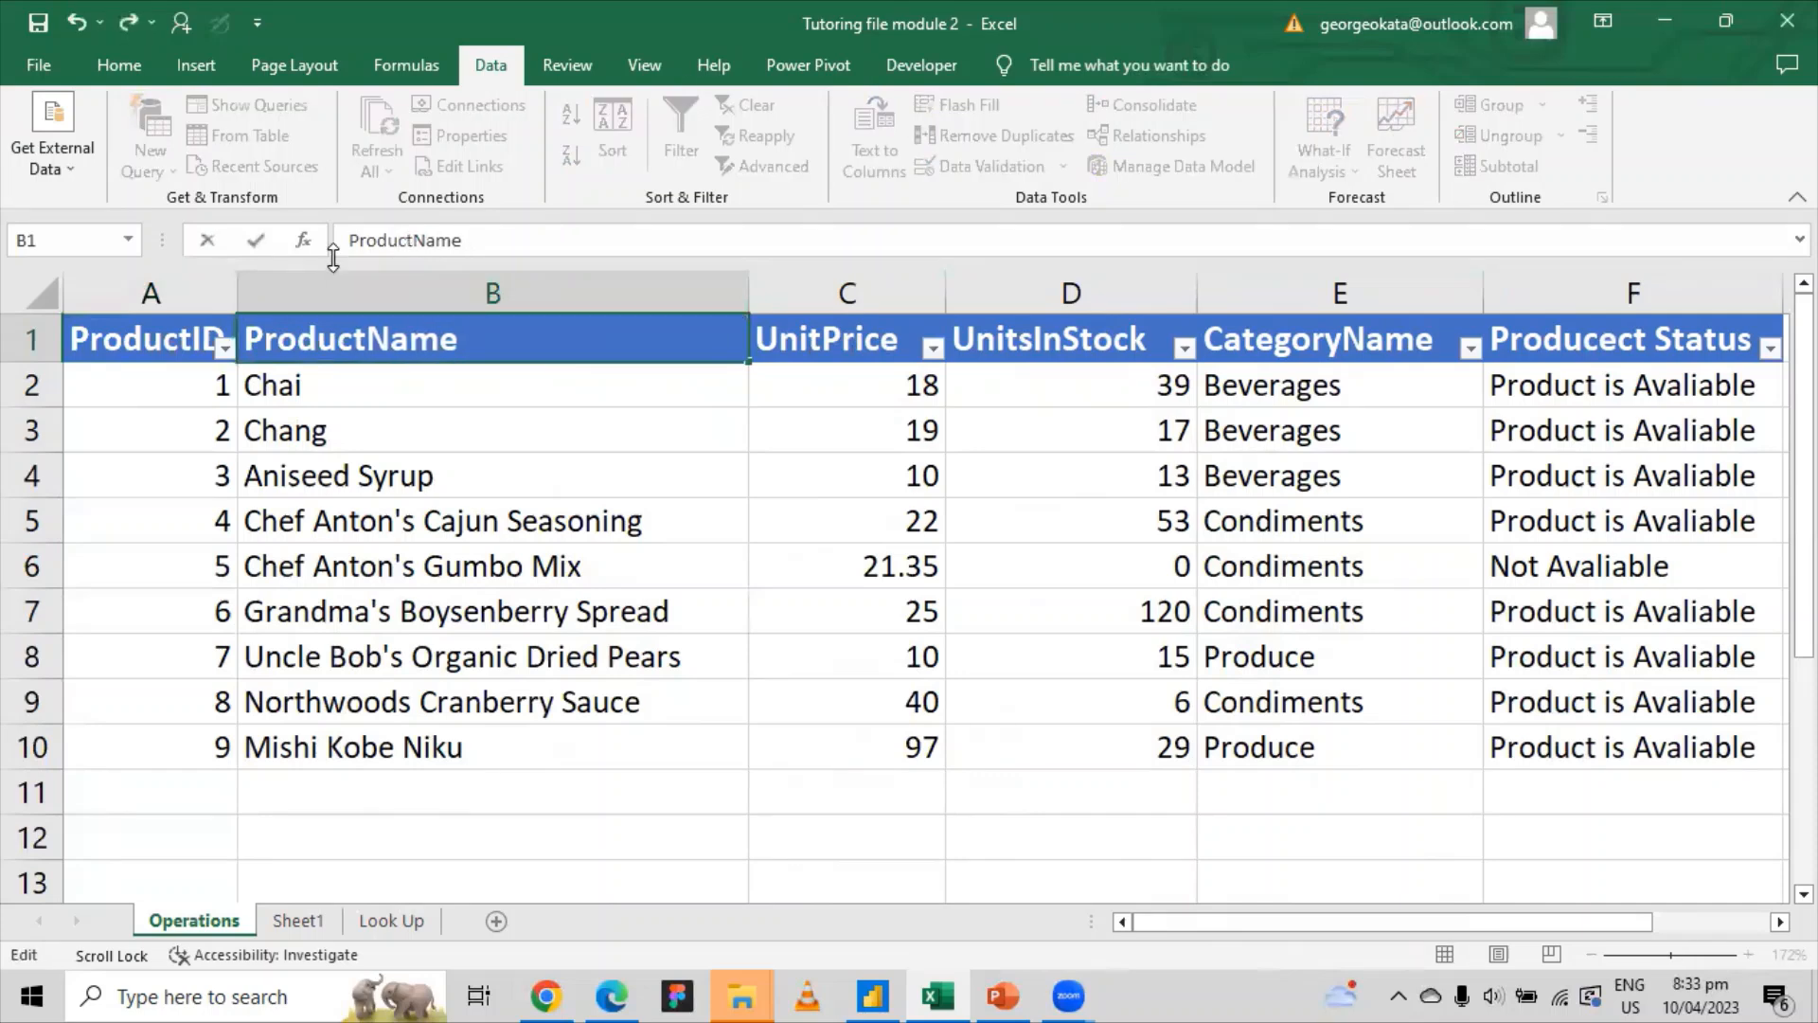
{"action": "left_click", "coordinate": [1586, 336]}
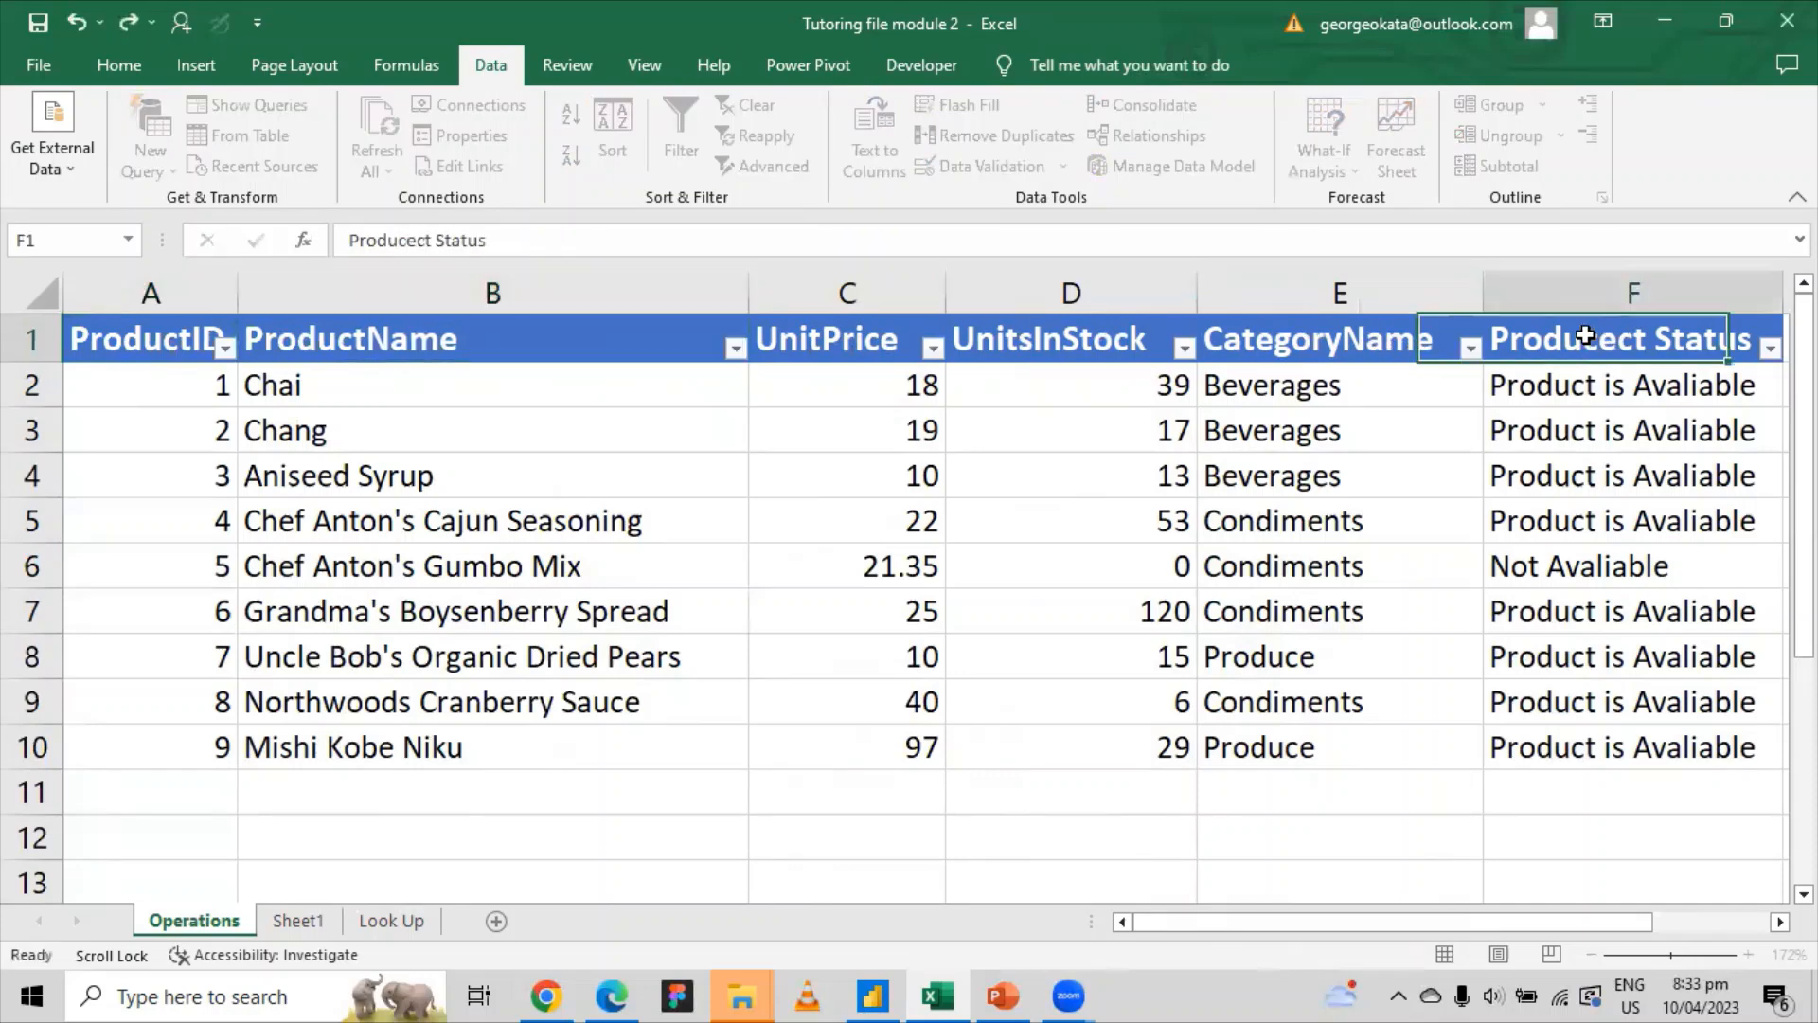
{"action": "left_click", "coordinate": [422, 241]}
{"action": "key", "text": "BackSpace"}
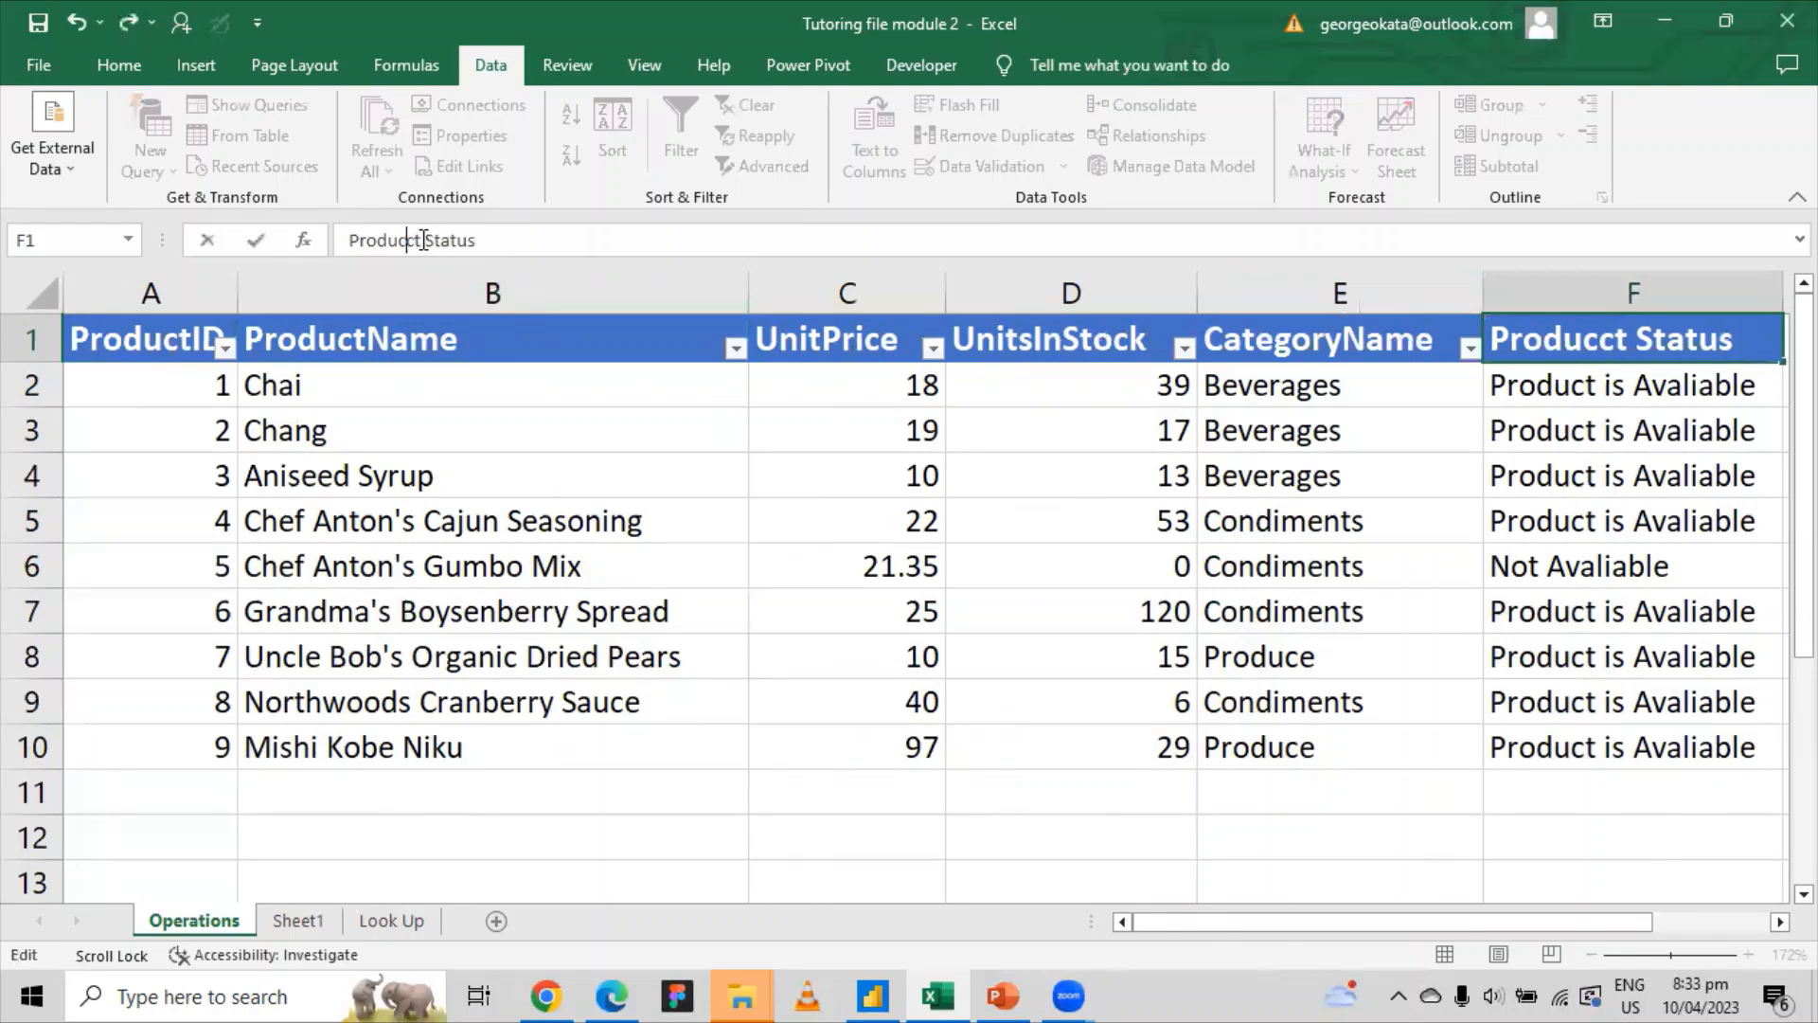
{"action": "key", "text": "BackSpace"}
{"action": "left_click", "coordinate": [653, 440]}
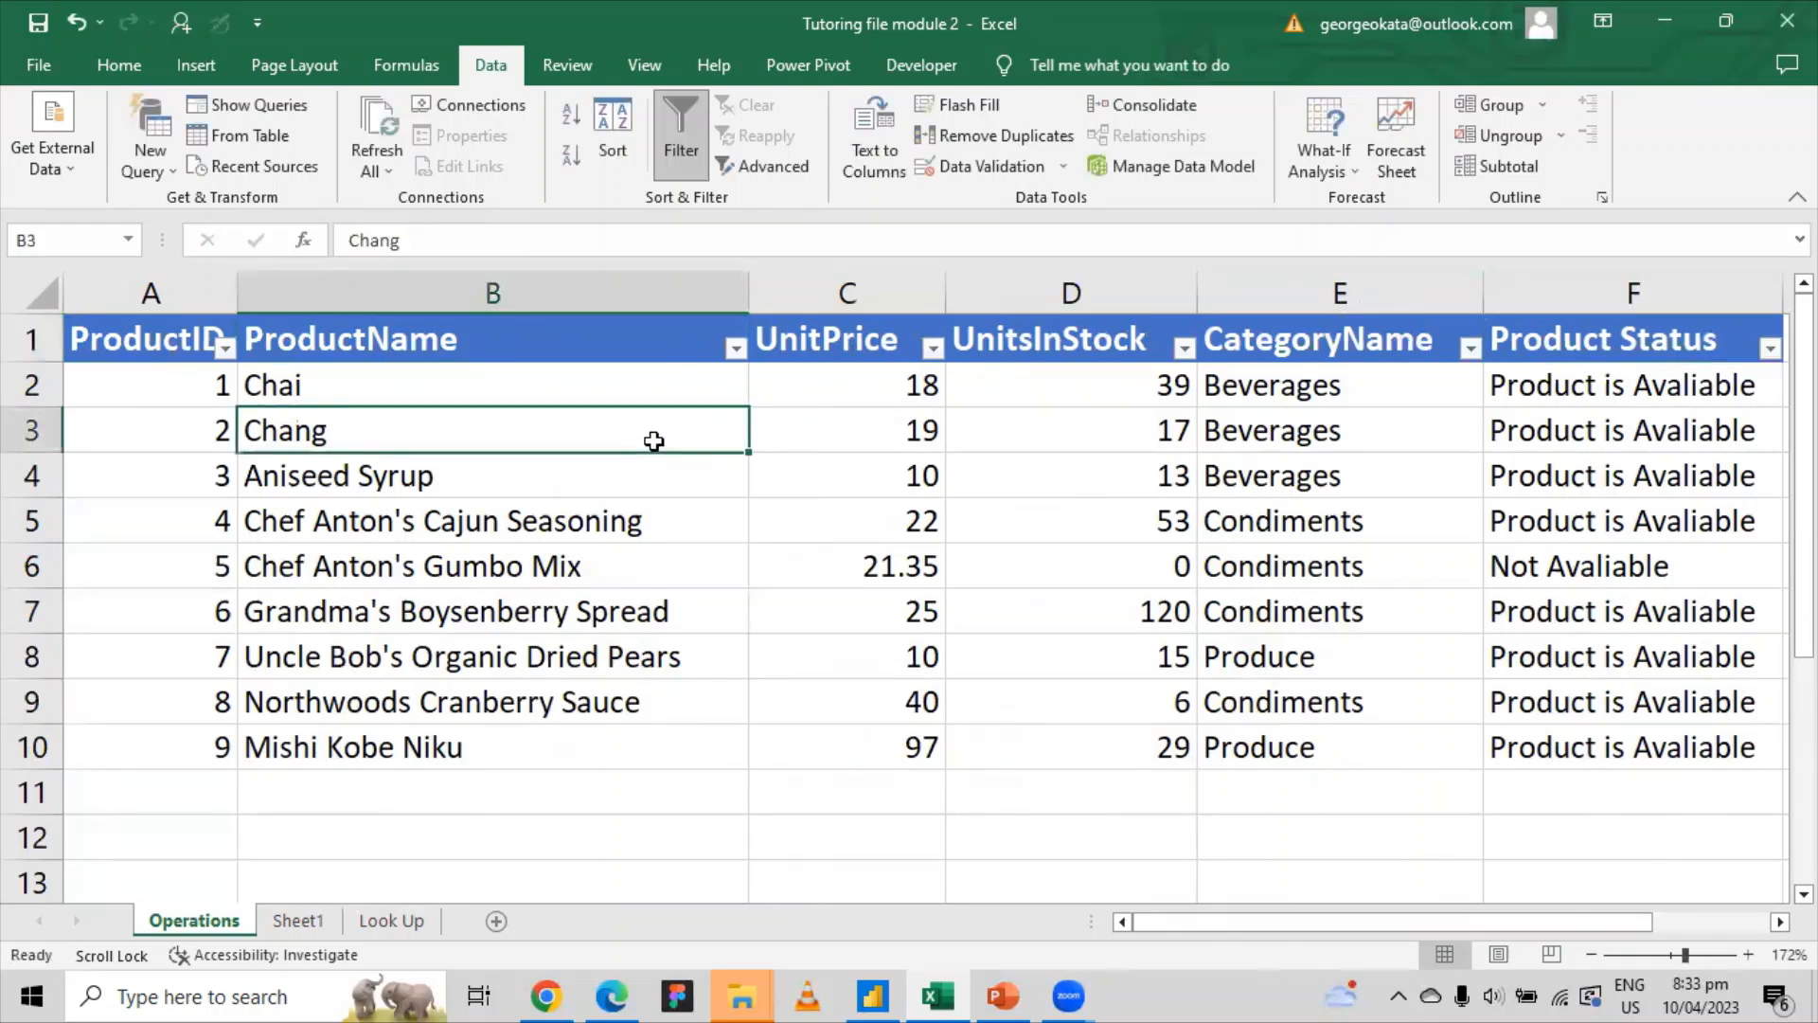
Step: Select columns C through E and hide them
{"action": "left_click", "coordinate": [363, 594]}
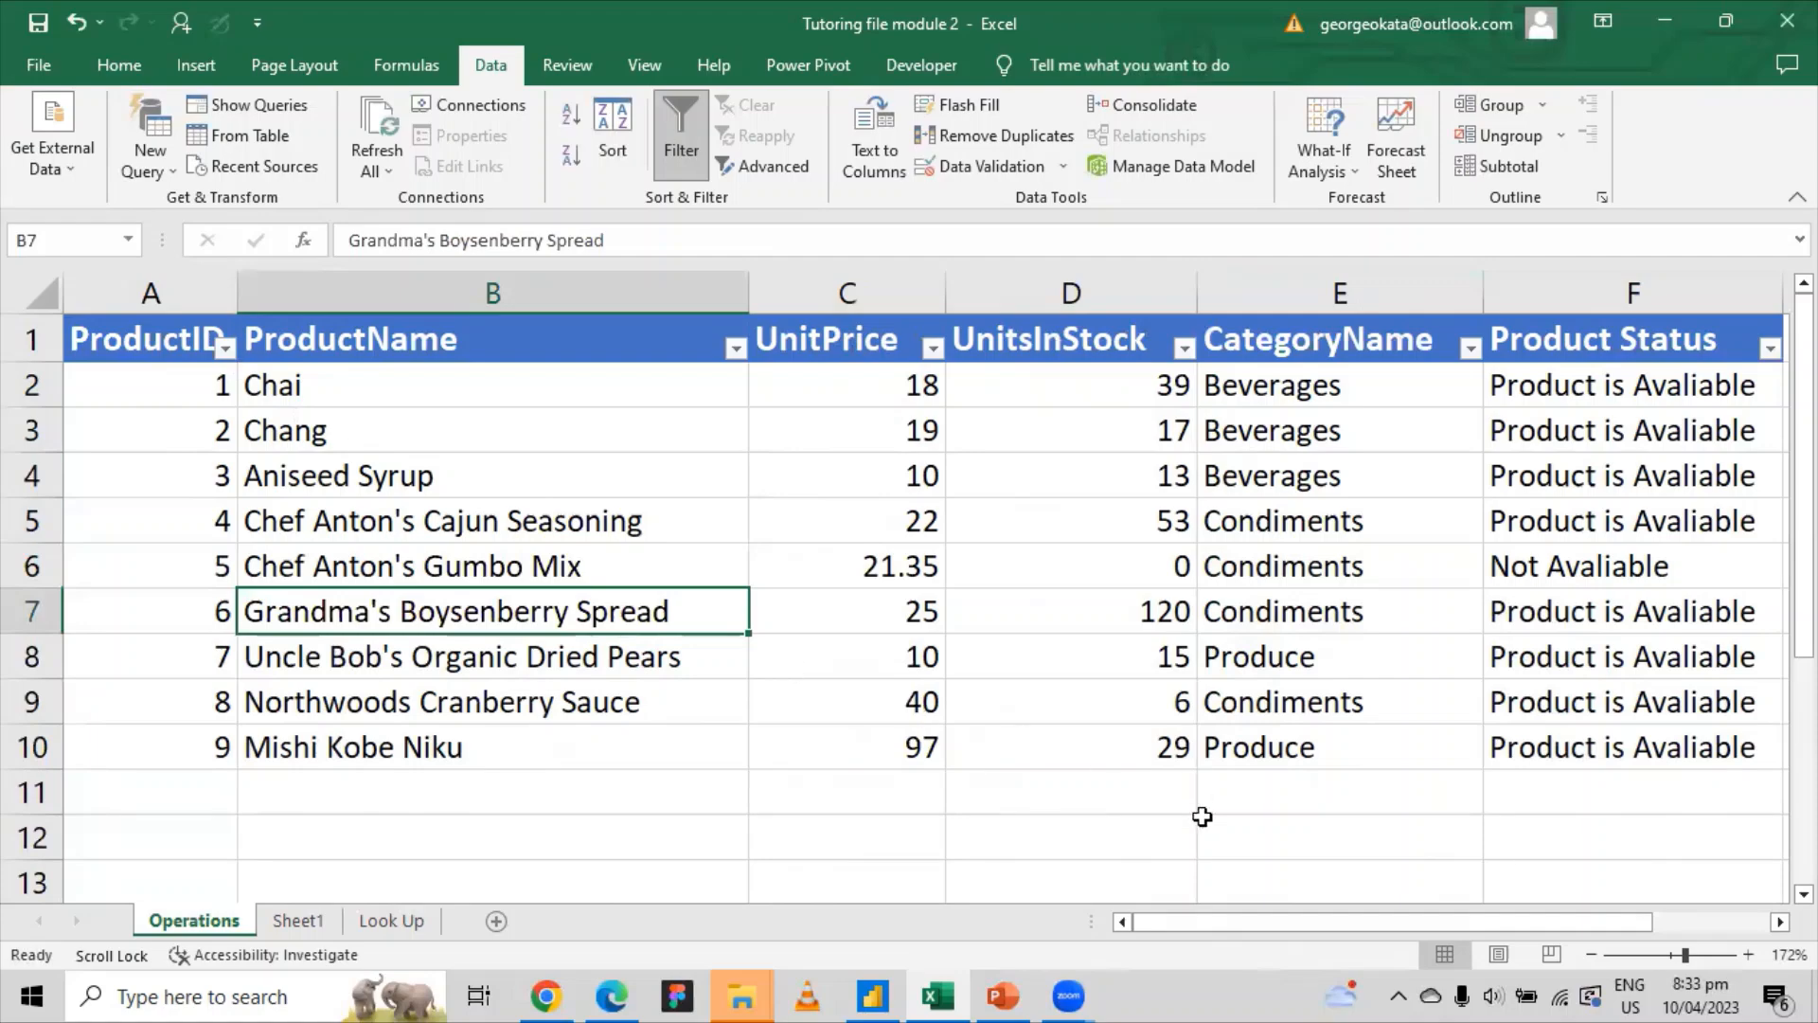
{"action": "left_click_drag", "start_coordinate": [1188, 922], "coordinate": [985, 918]}
{"action": "left_click", "coordinate": [873, 295]}
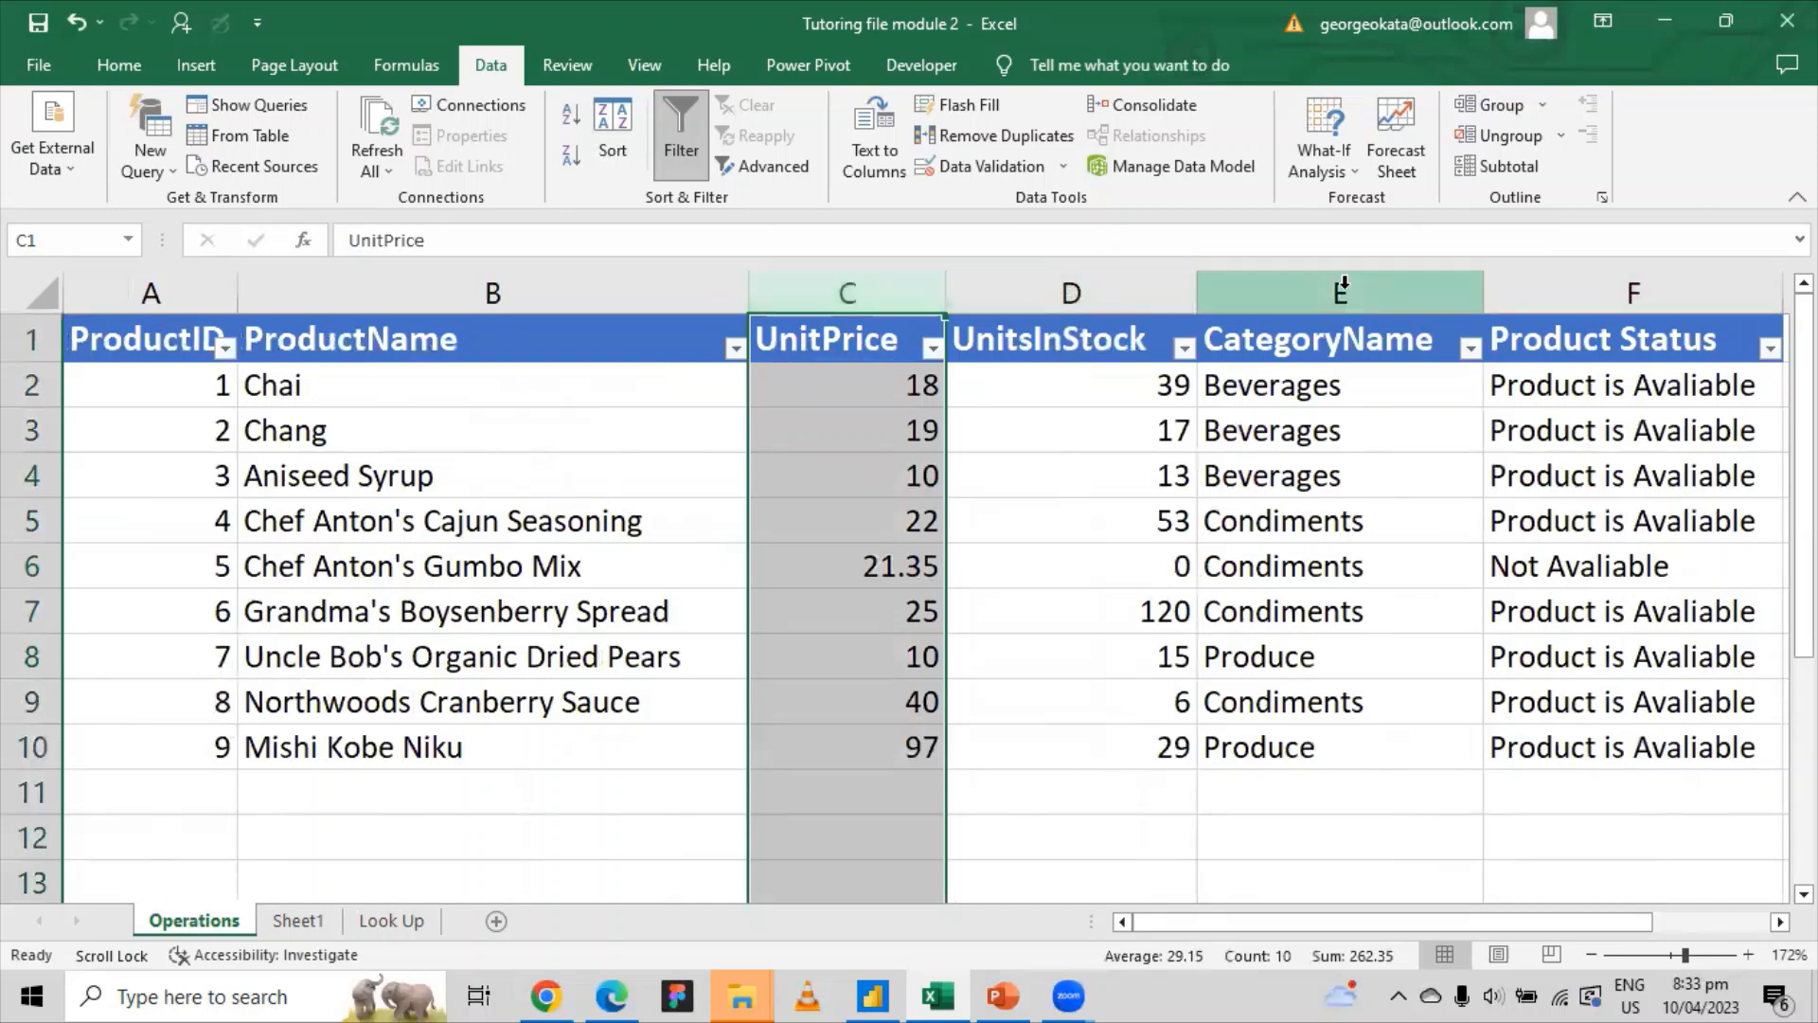
{"action": "left_click_drag", "start_coordinate": [933, 294], "coordinate": [1270, 282]}
{"action": "right_click", "coordinate": [1270, 282]}
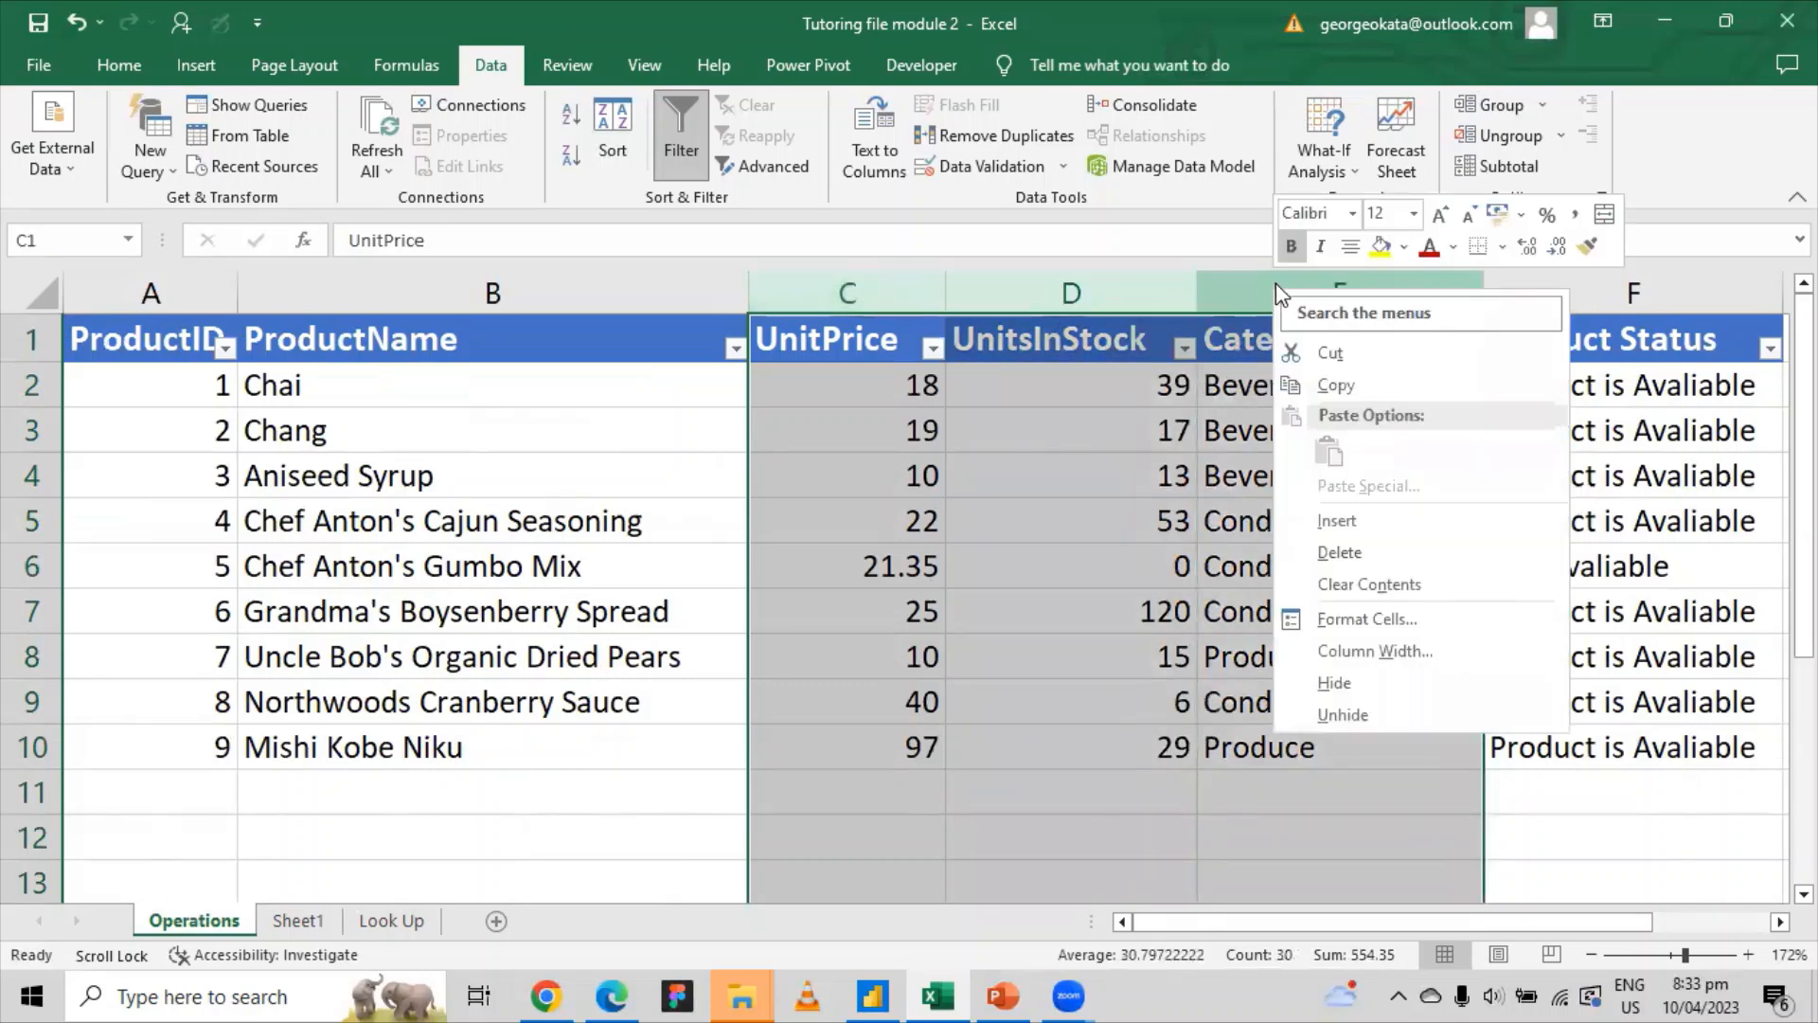
{"action": "left_click", "coordinate": [1370, 682]}
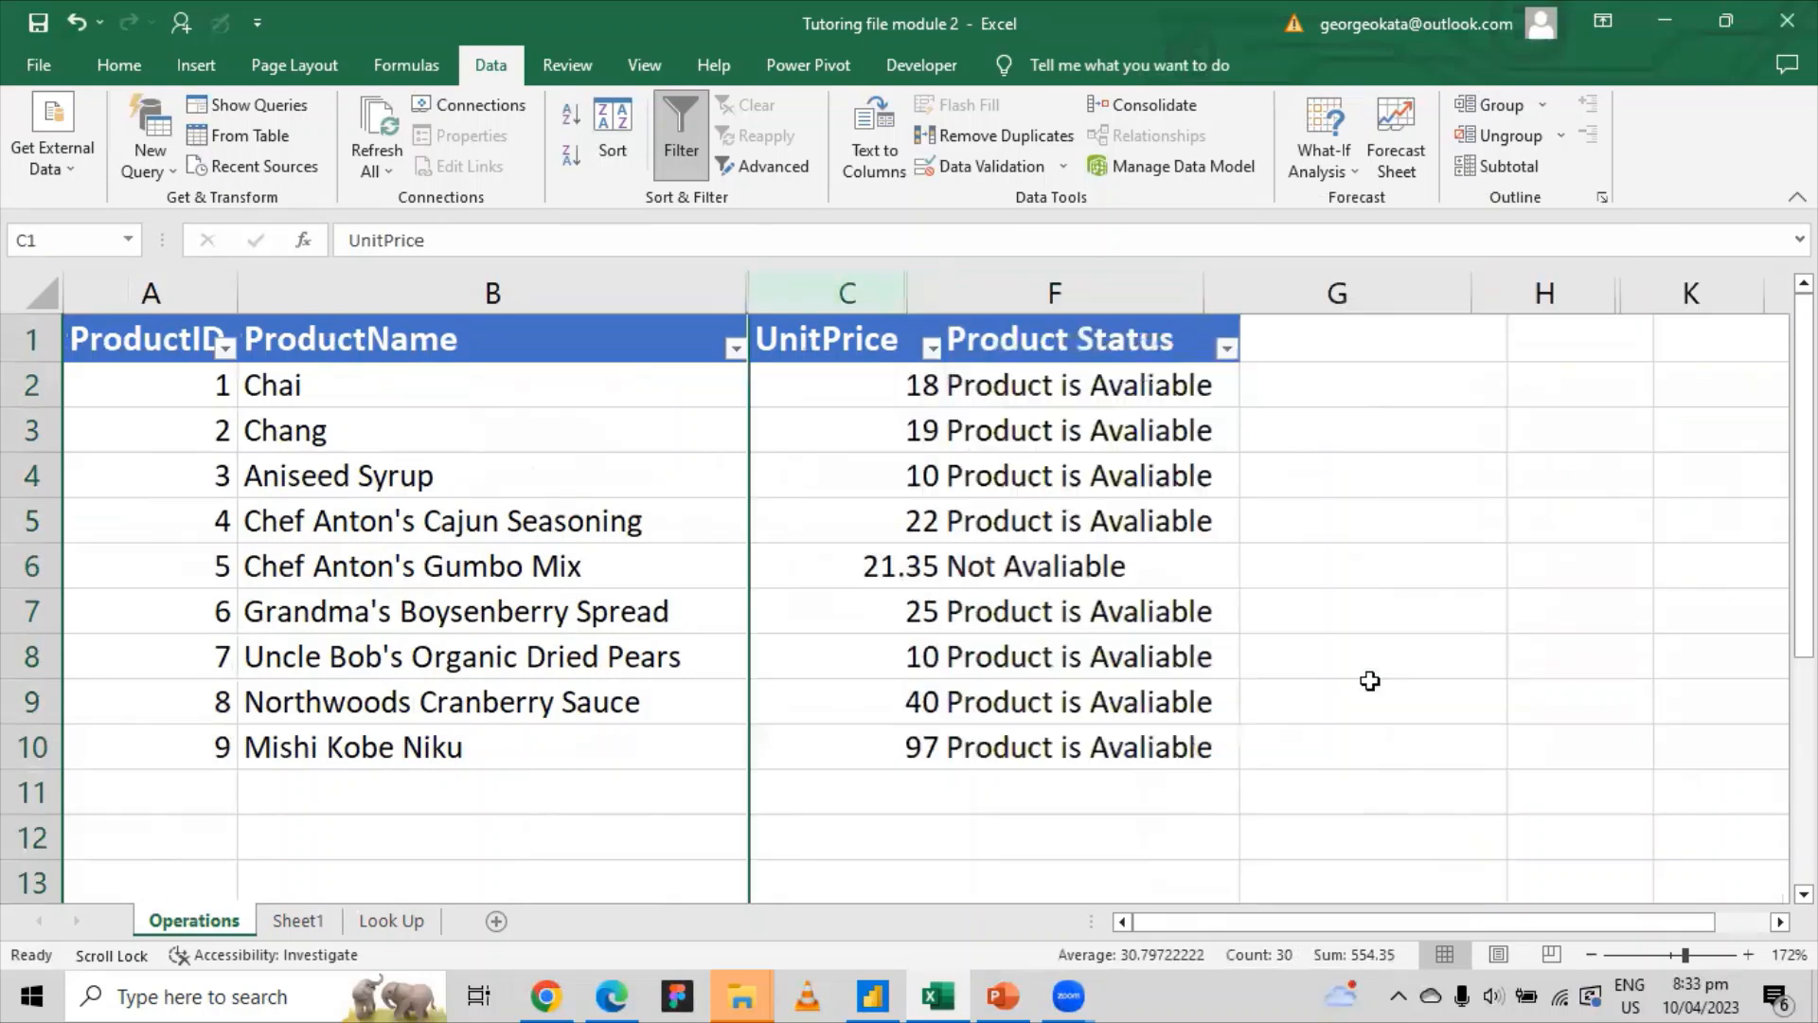
Step: Inspect the product names and Product Status results in B2, F2, B6 and F6
{"action": "left_click", "coordinate": [1114, 405]}
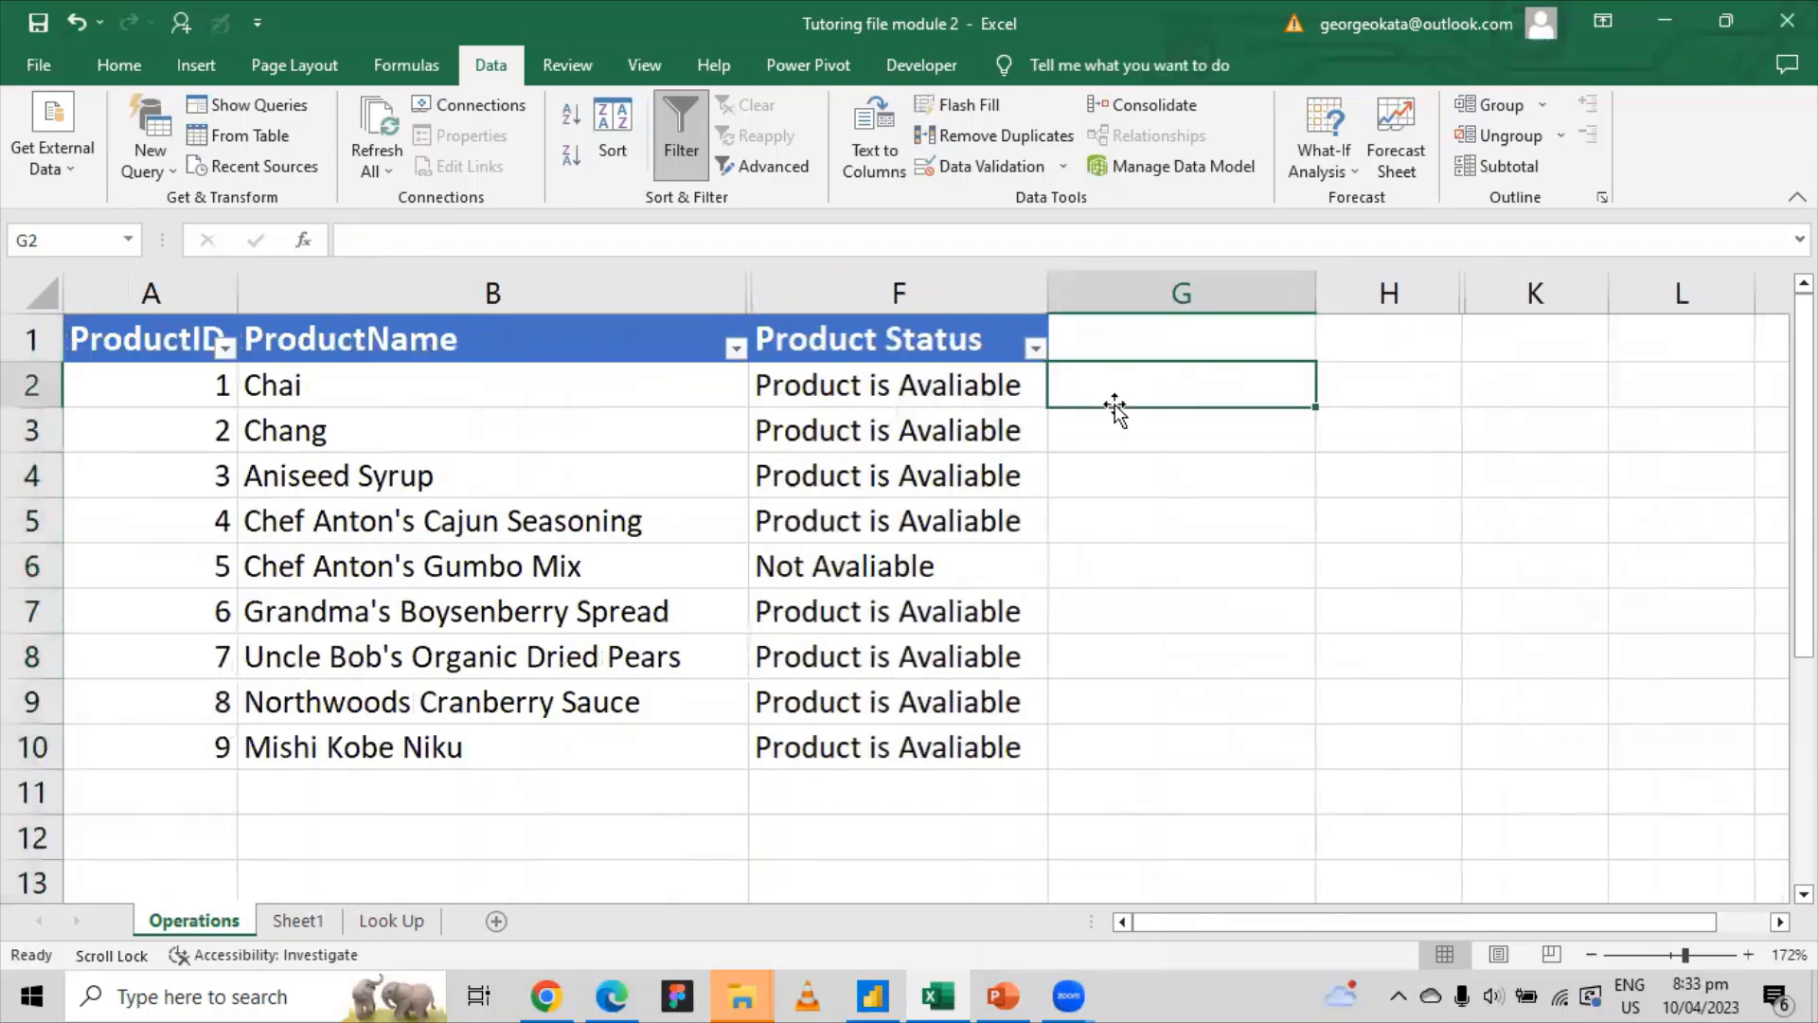
{"action": "left_click", "coordinate": [396, 383]}
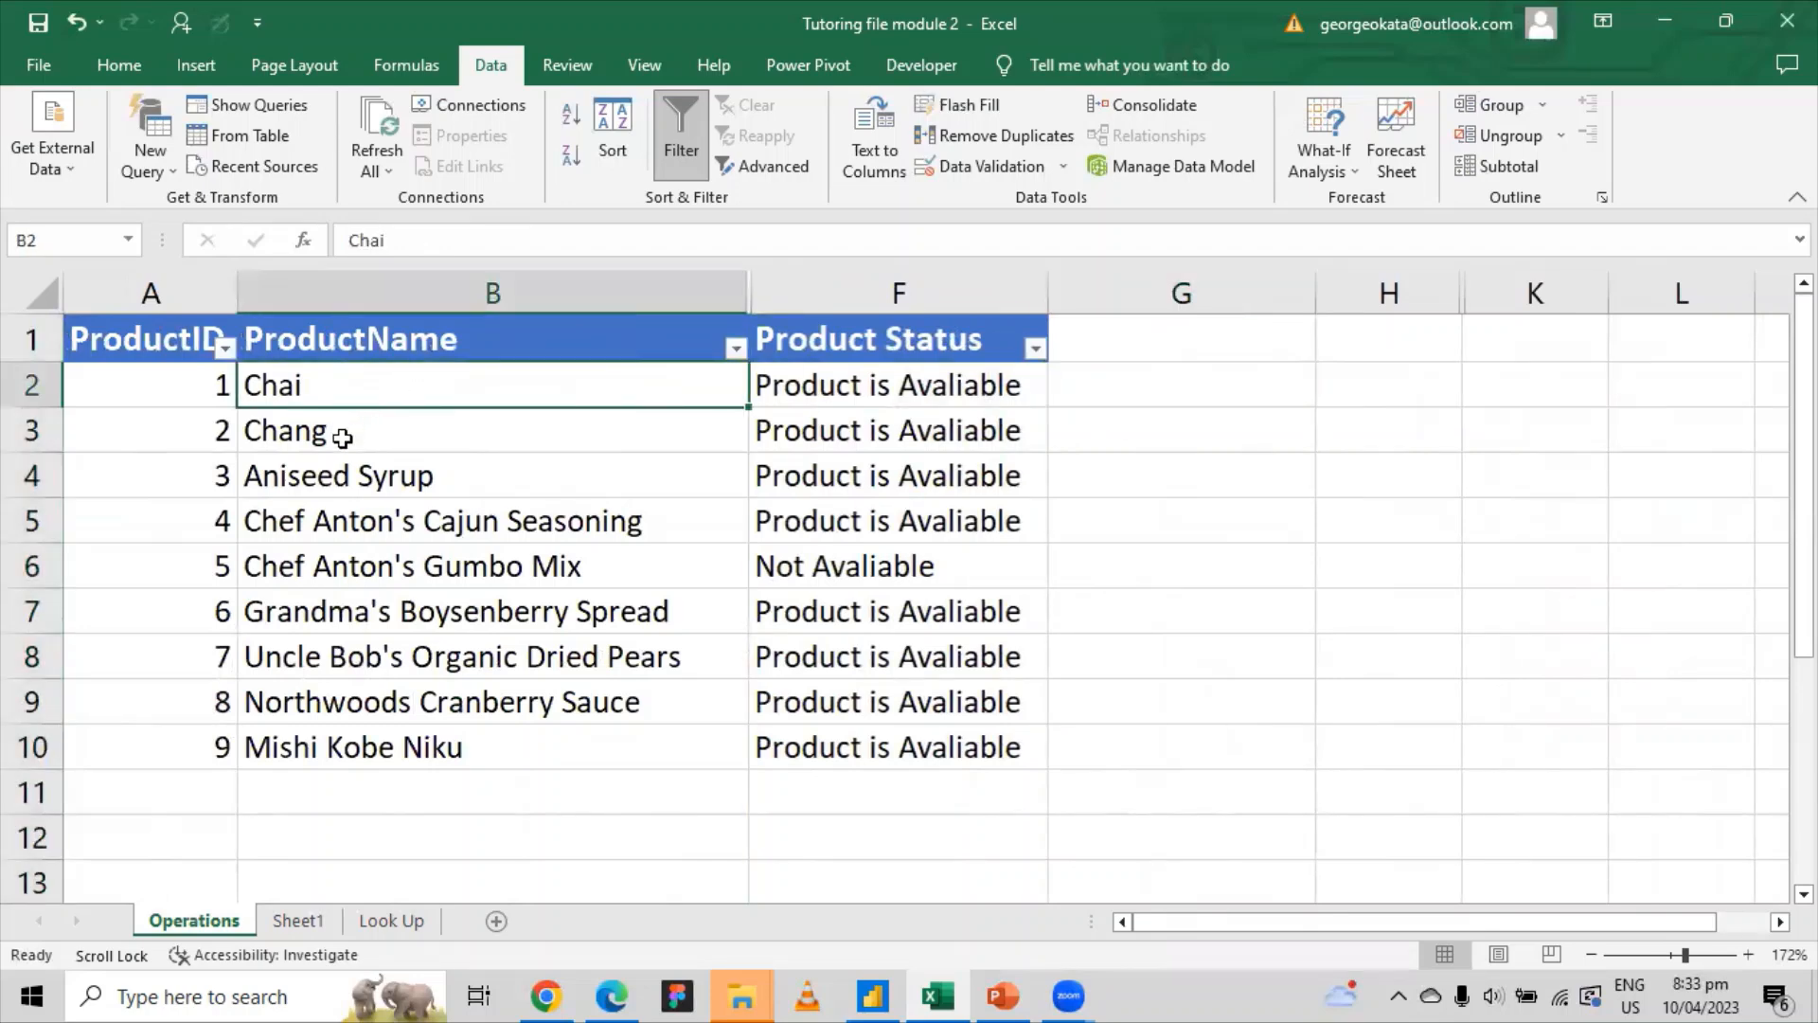
{"action": "left_click", "coordinate": [876, 378]}
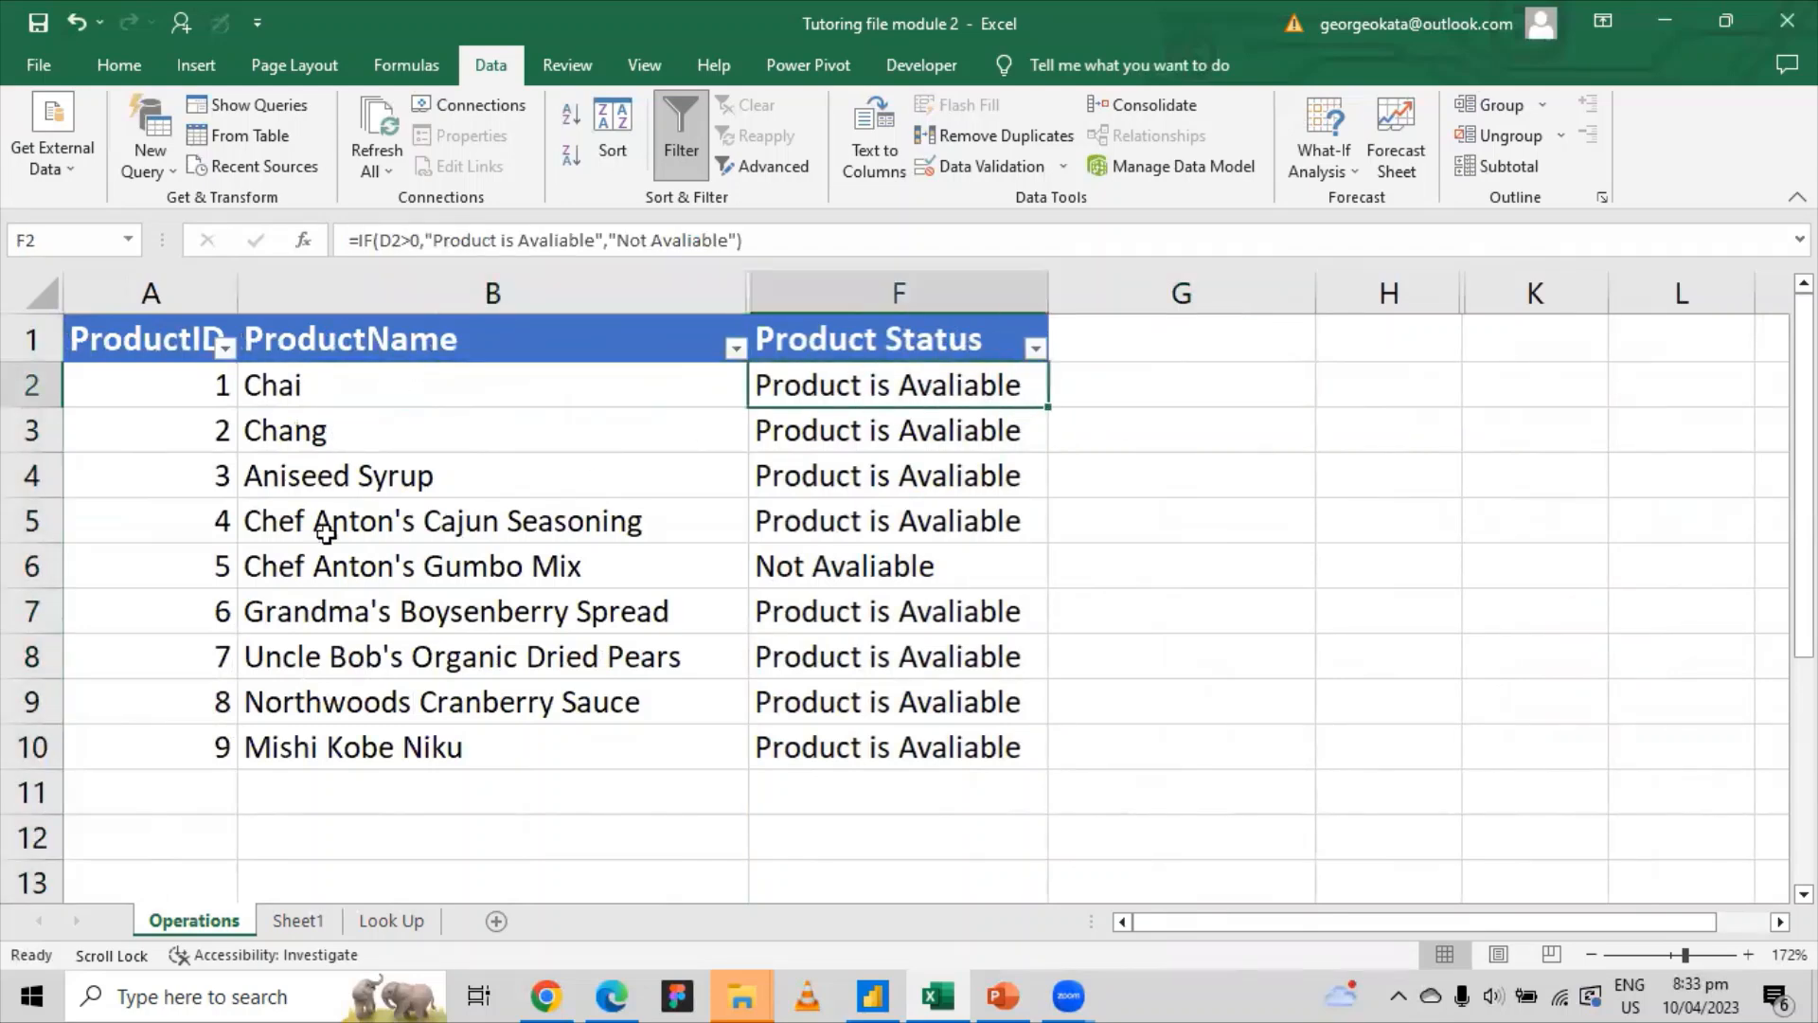
{"action": "left_click", "coordinate": [464, 554]}
{"action": "left_click", "coordinate": [831, 565]}
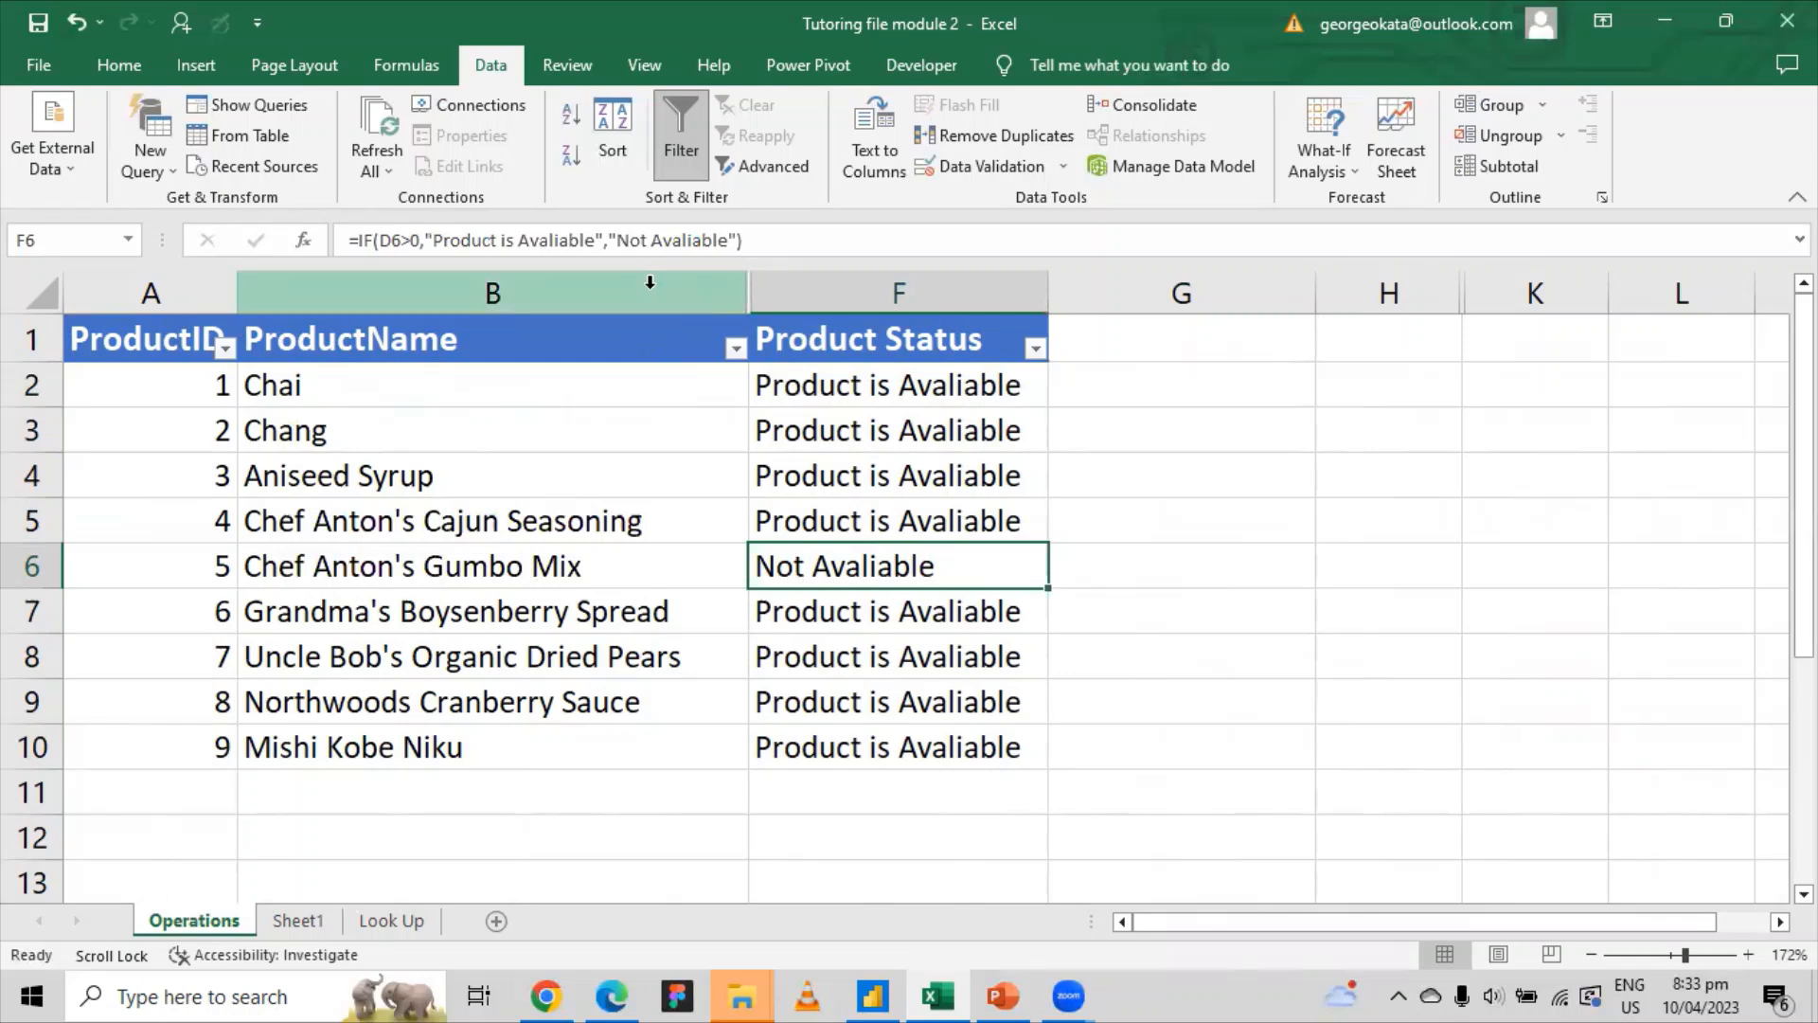
{"action": "left_click_drag", "start_coordinate": [295, 371], "coordinate": [762, 705]}
Step: Select row headers 6 and 7 and hide them, leaving only available products listed
{"action": "left_click", "coordinate": [1160, 554]}
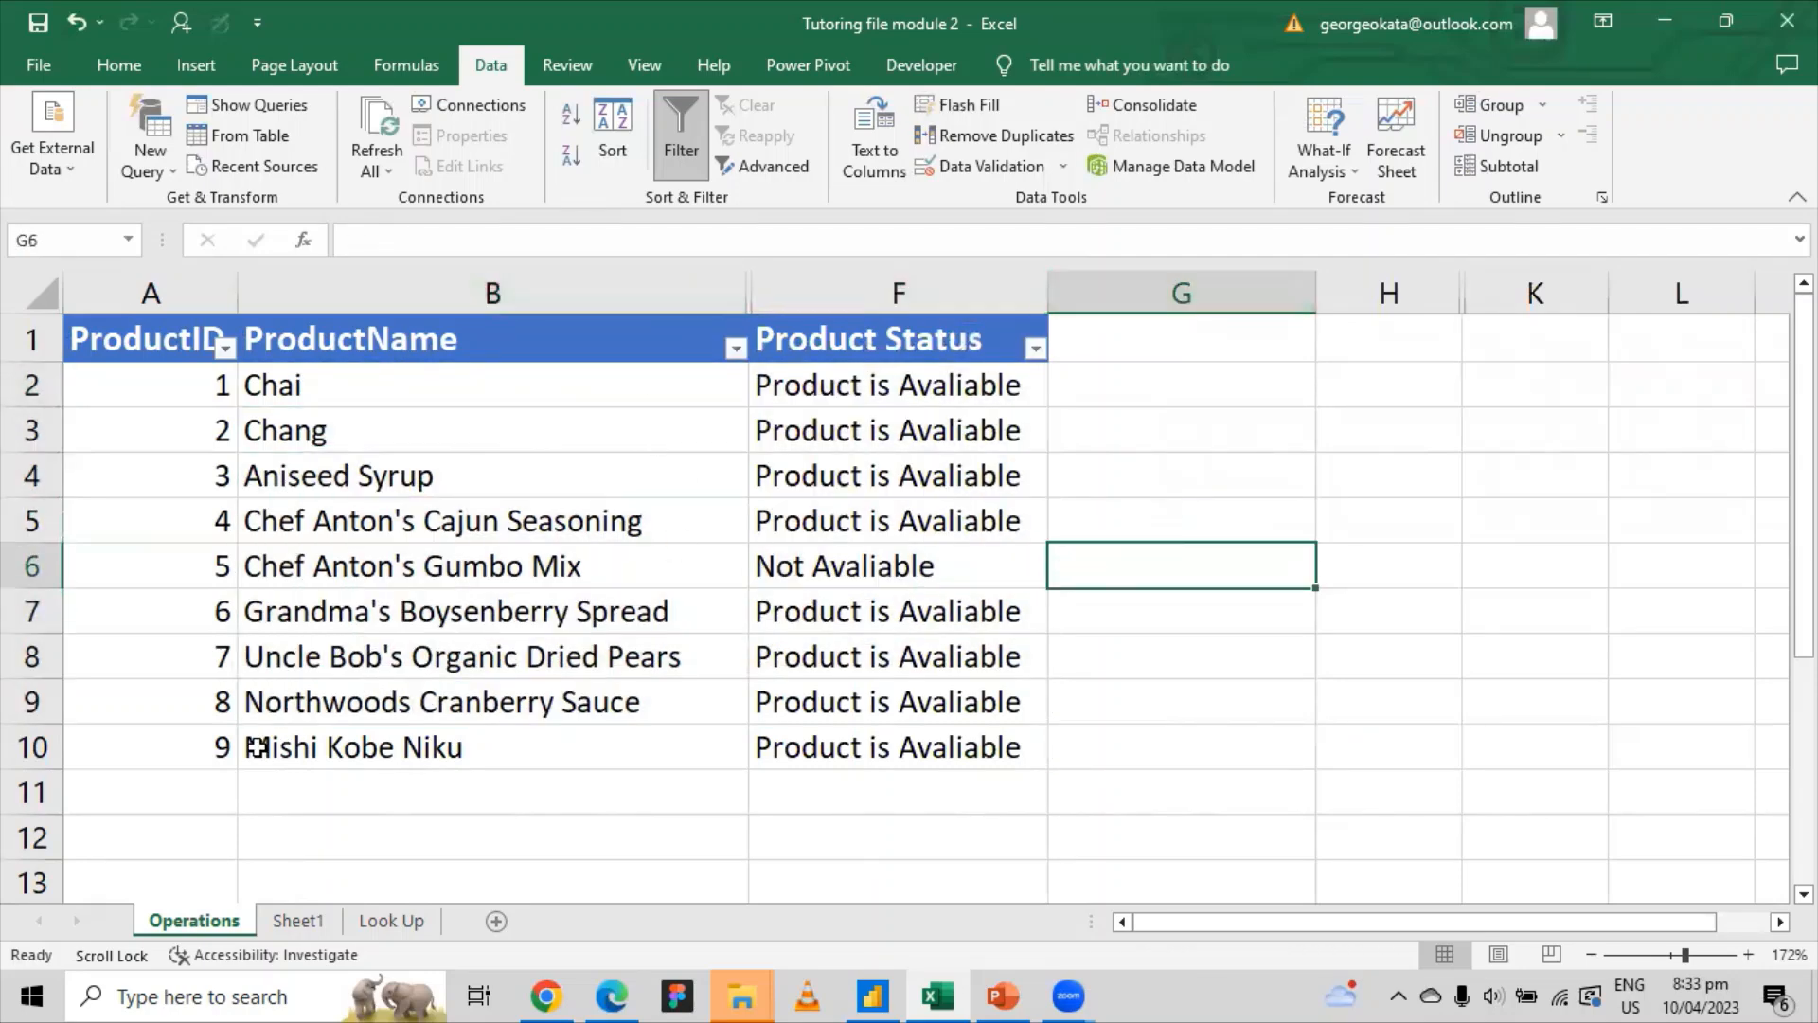
{"action": "right_click", "coordinate": [188, 922]}
{"action": "left_click", "coordinate": [600, 843]}
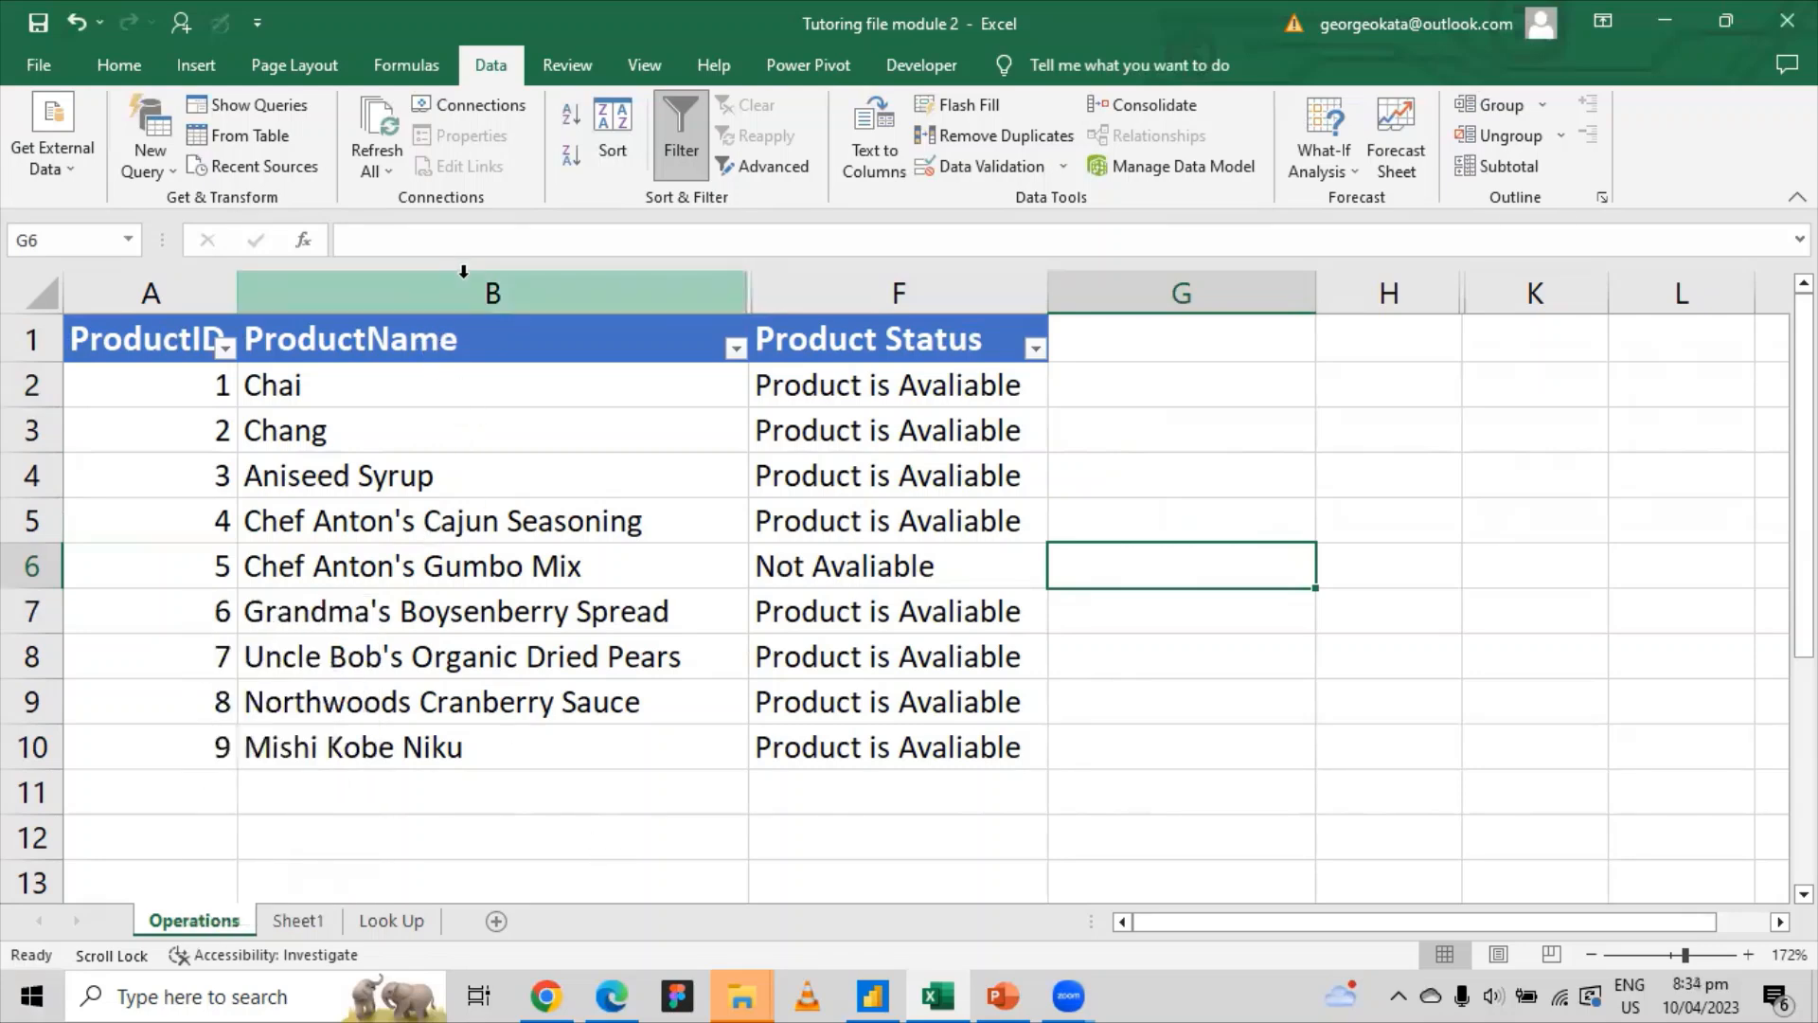
{"action": "left_click", "coordinate": [32, 572]}
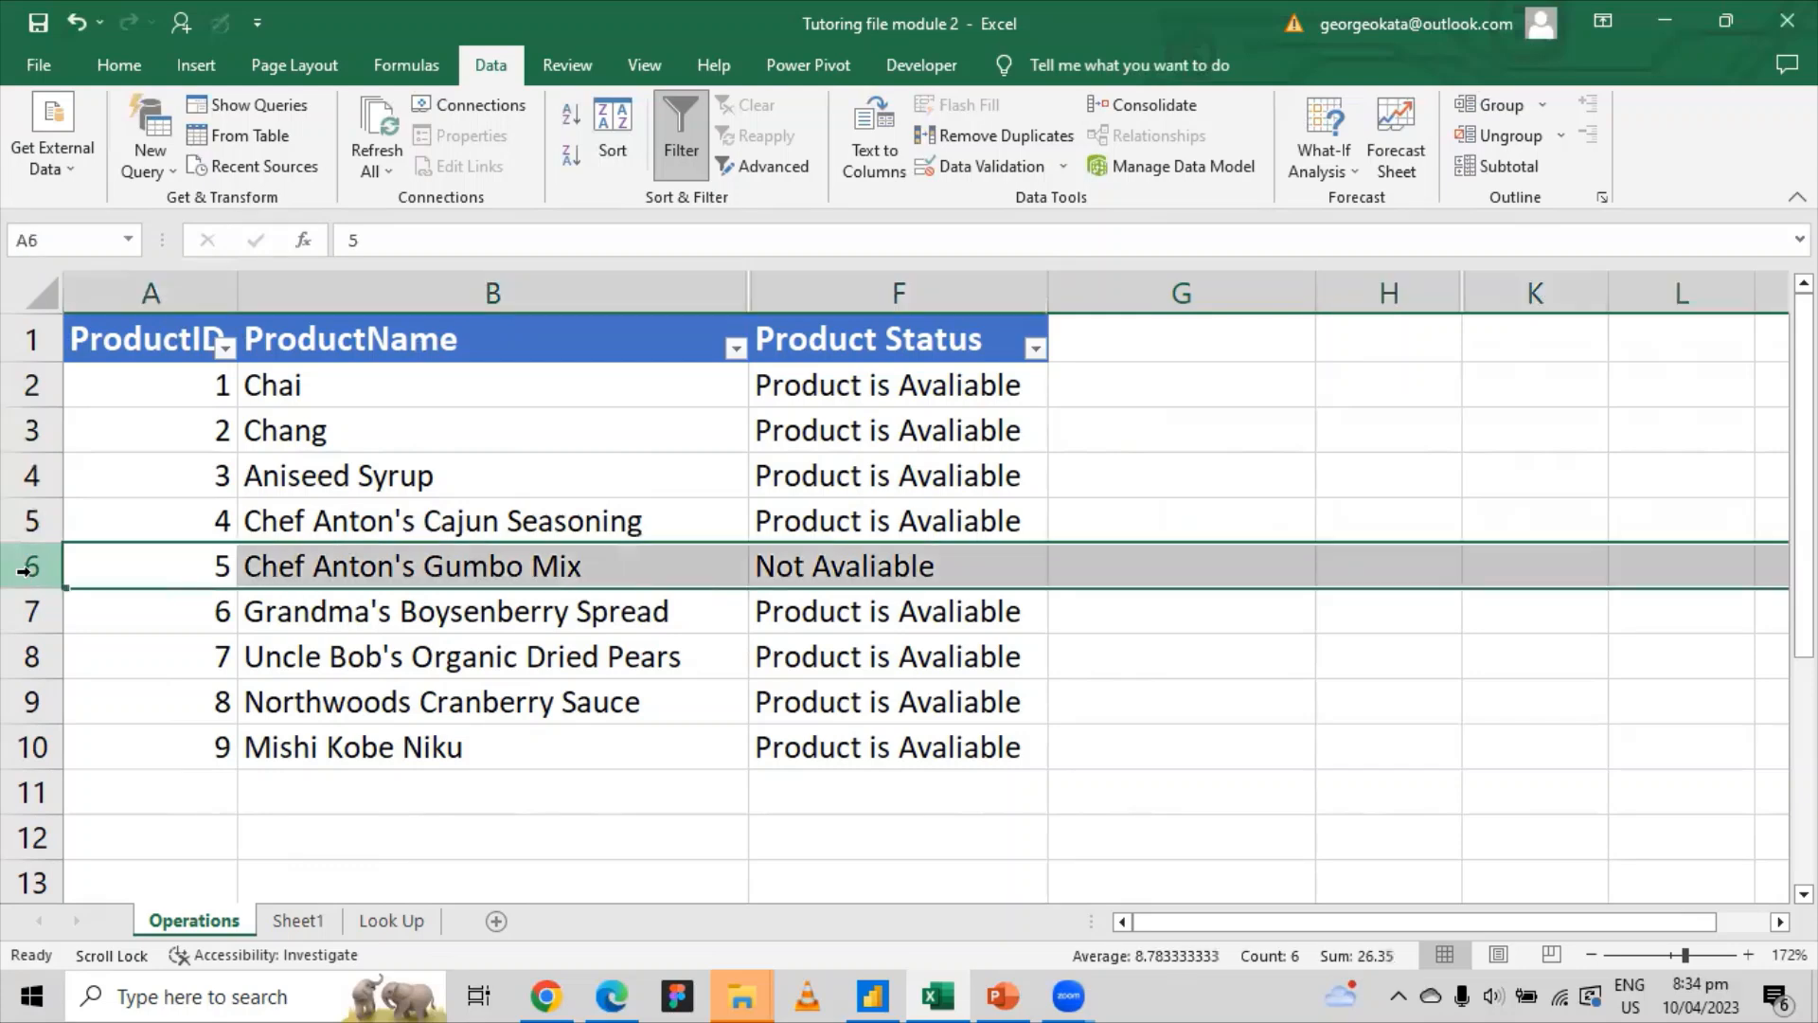
{"action": "left_click_drag", "start_coordinate": [31, 565], "coordinate": [31, 606]}
{"action": "right_click", "coordinate": [29, 617]}
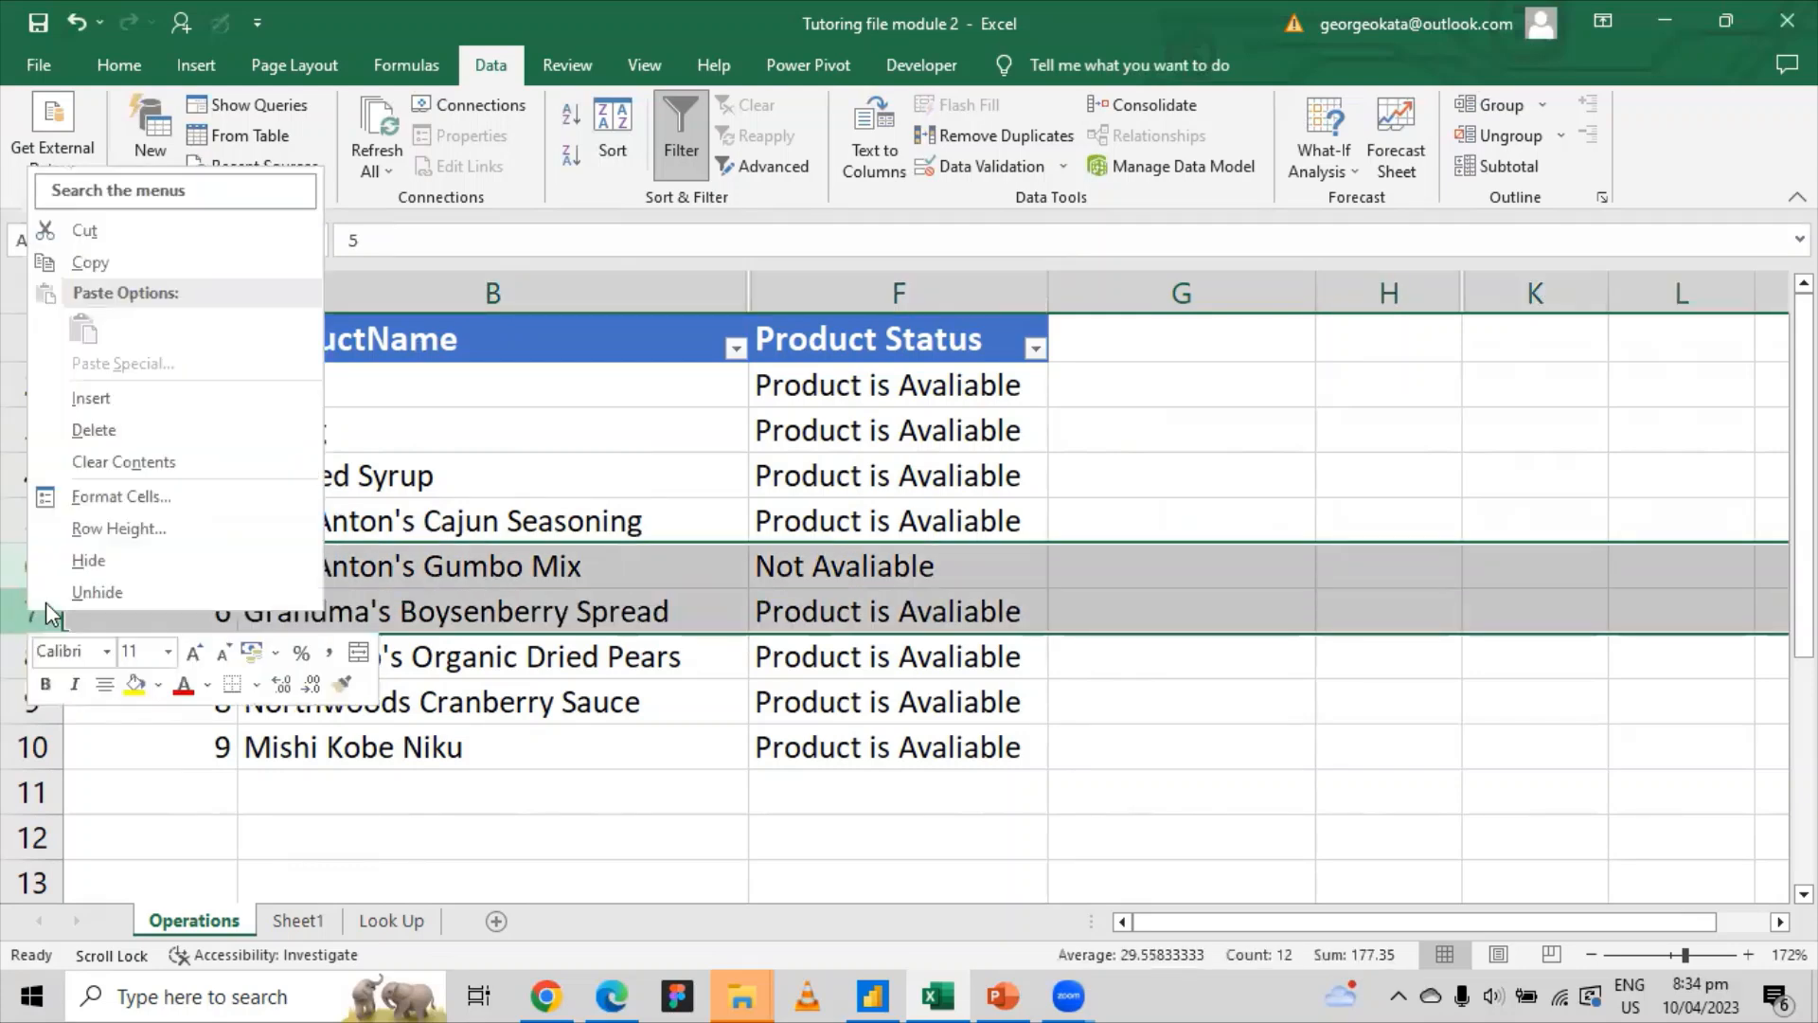
{"action": "left_click", "coordinate": [94, 565]}
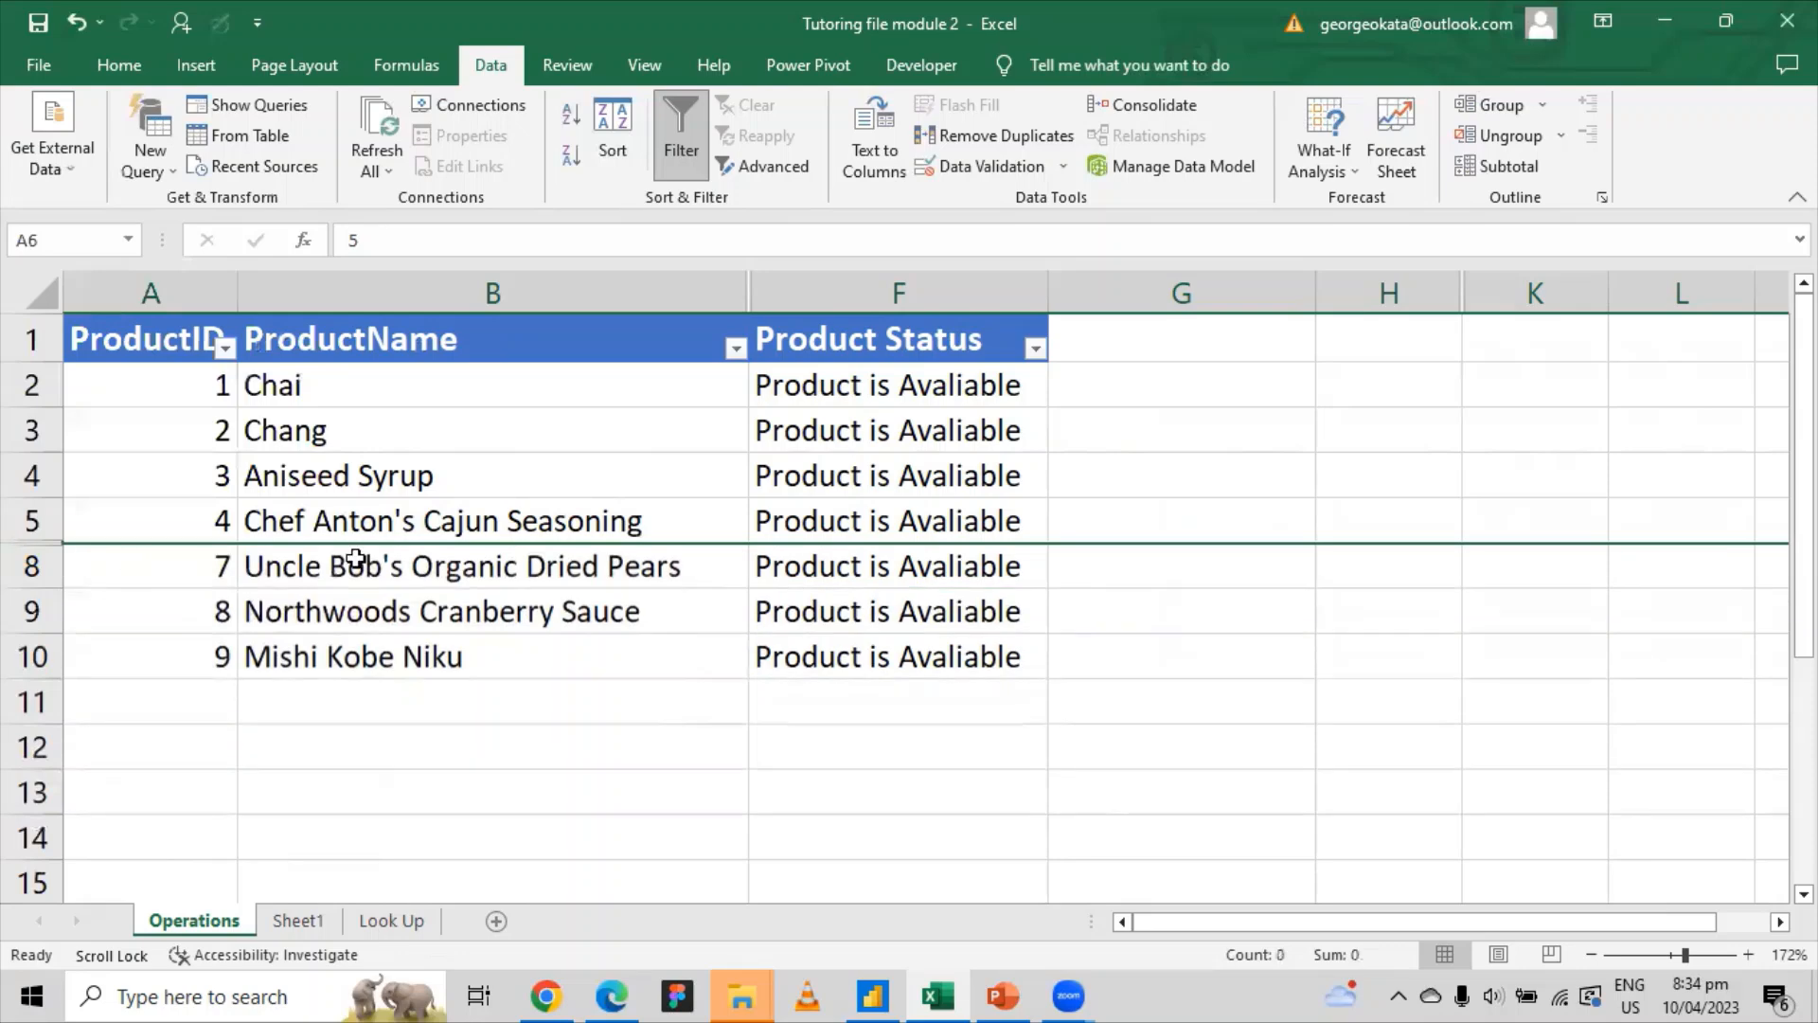
{"action": "left_click", "coordinate": [1205, 612]}
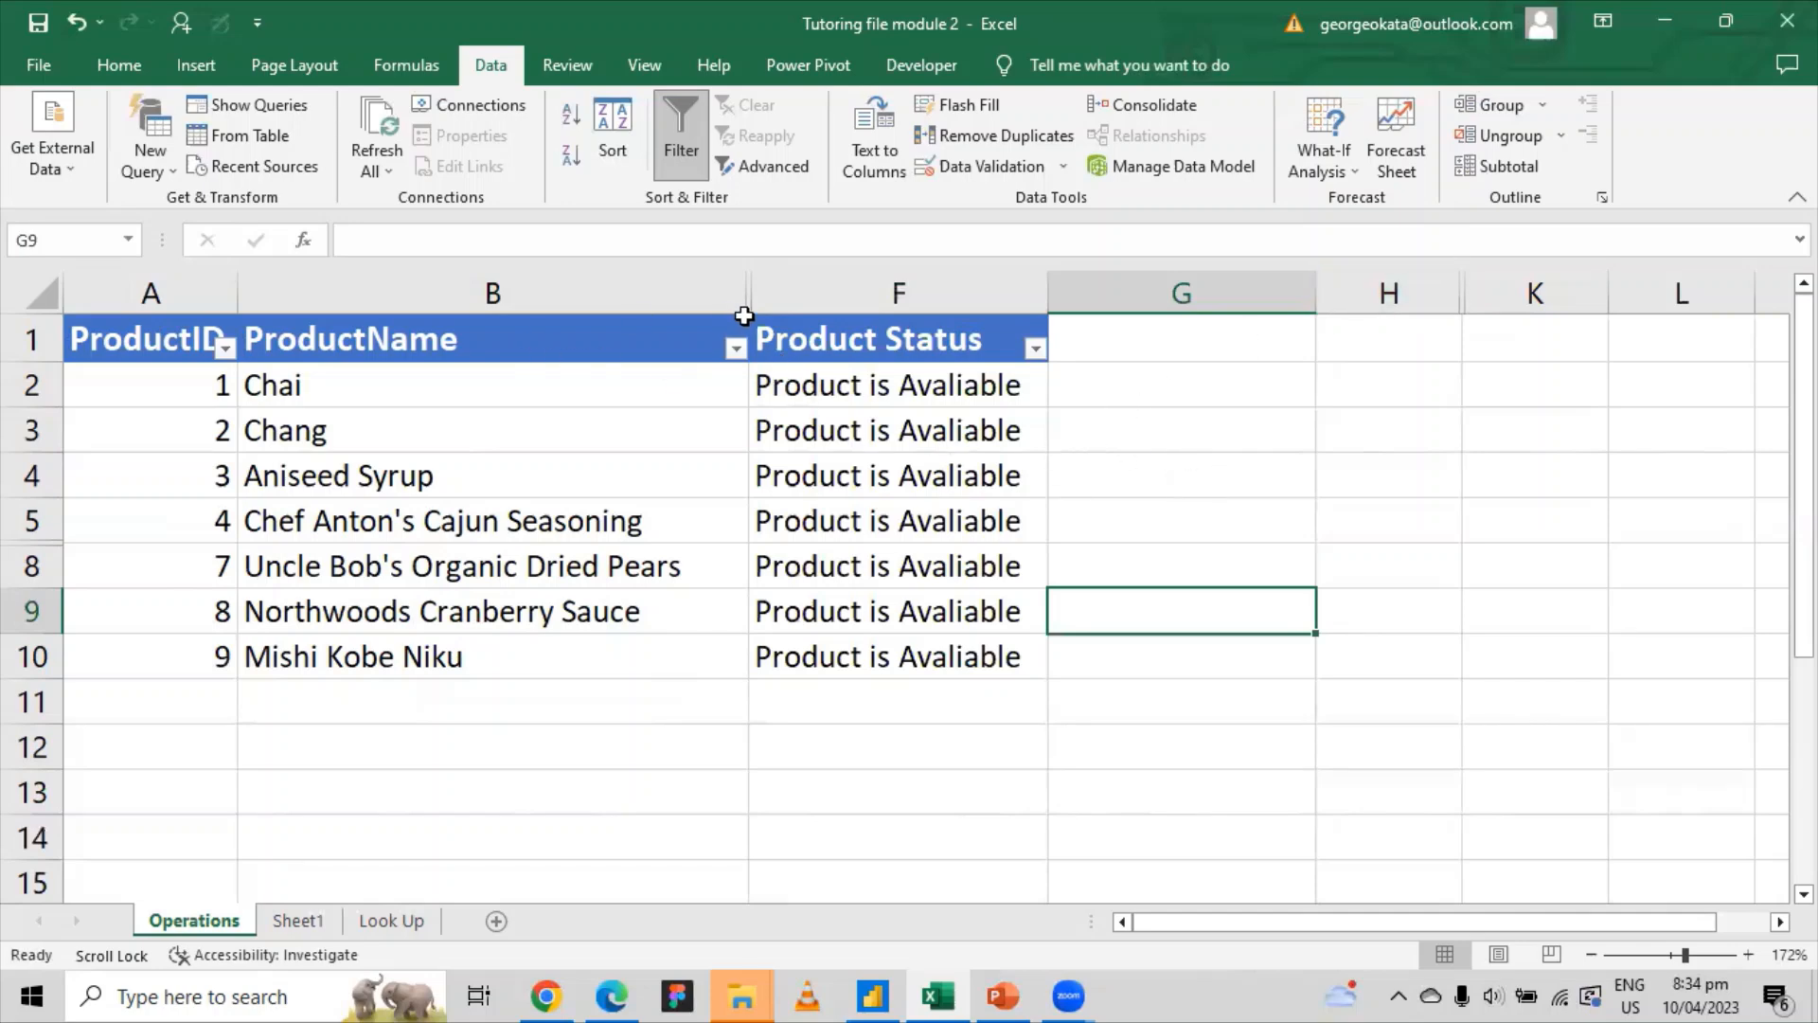
{"action": "left_click", "coordinate": [537, 296]}
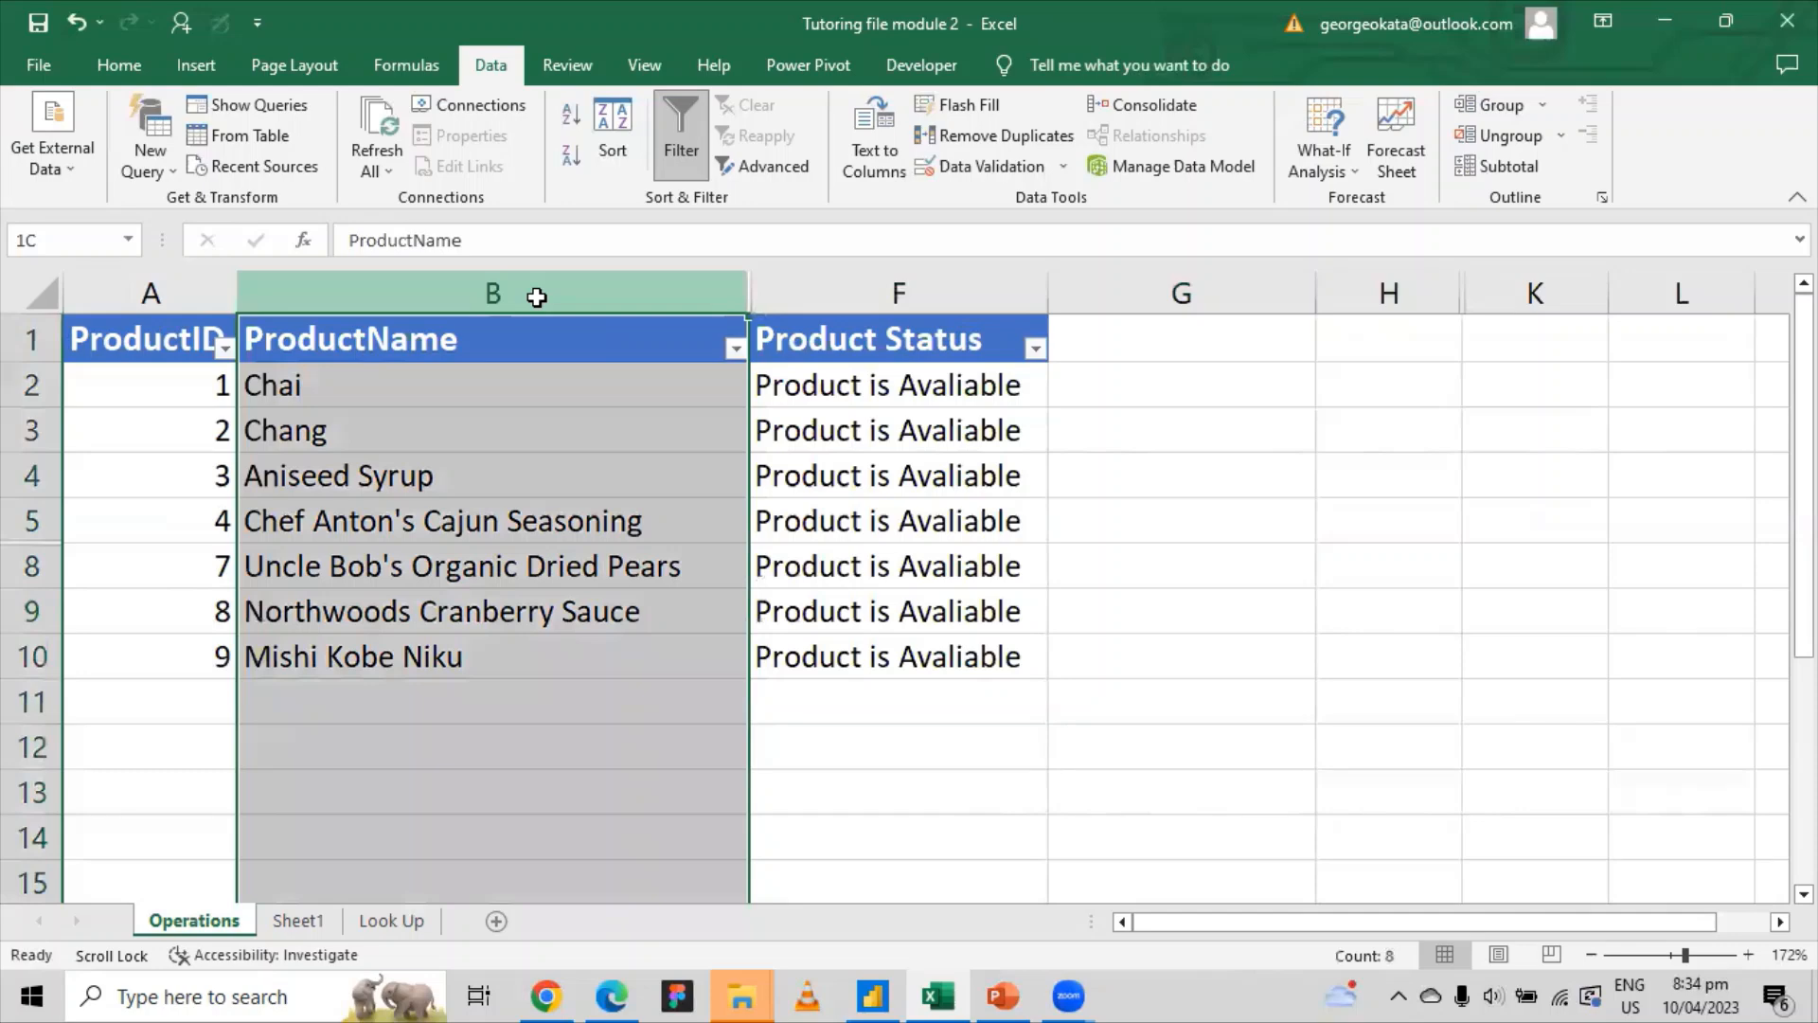
Step: Unhide the UnitPrice, UnitsInStock and CategoryName columns by unhiding across columns B:F
{"action": "left_click_drag", "start_coordinate": [537, 297], "coordinate": [840, 297]}
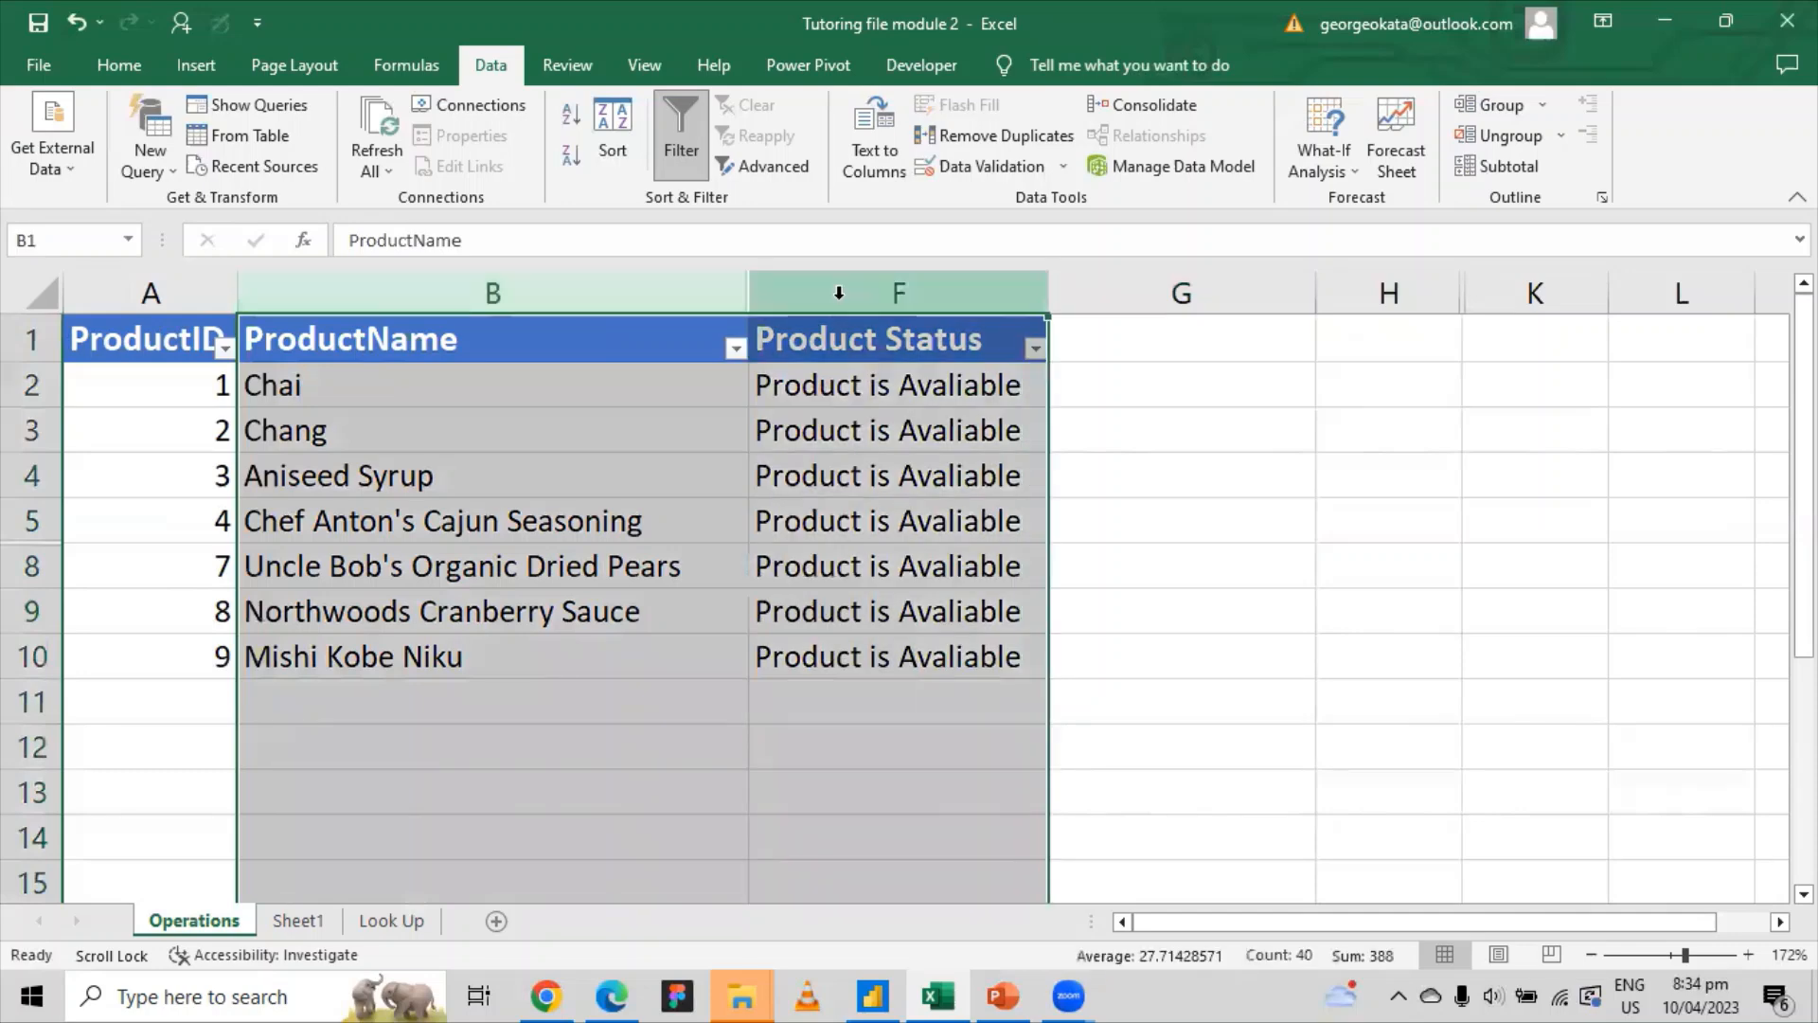
{"action": "right_click", "coordinate": [842, 299]}
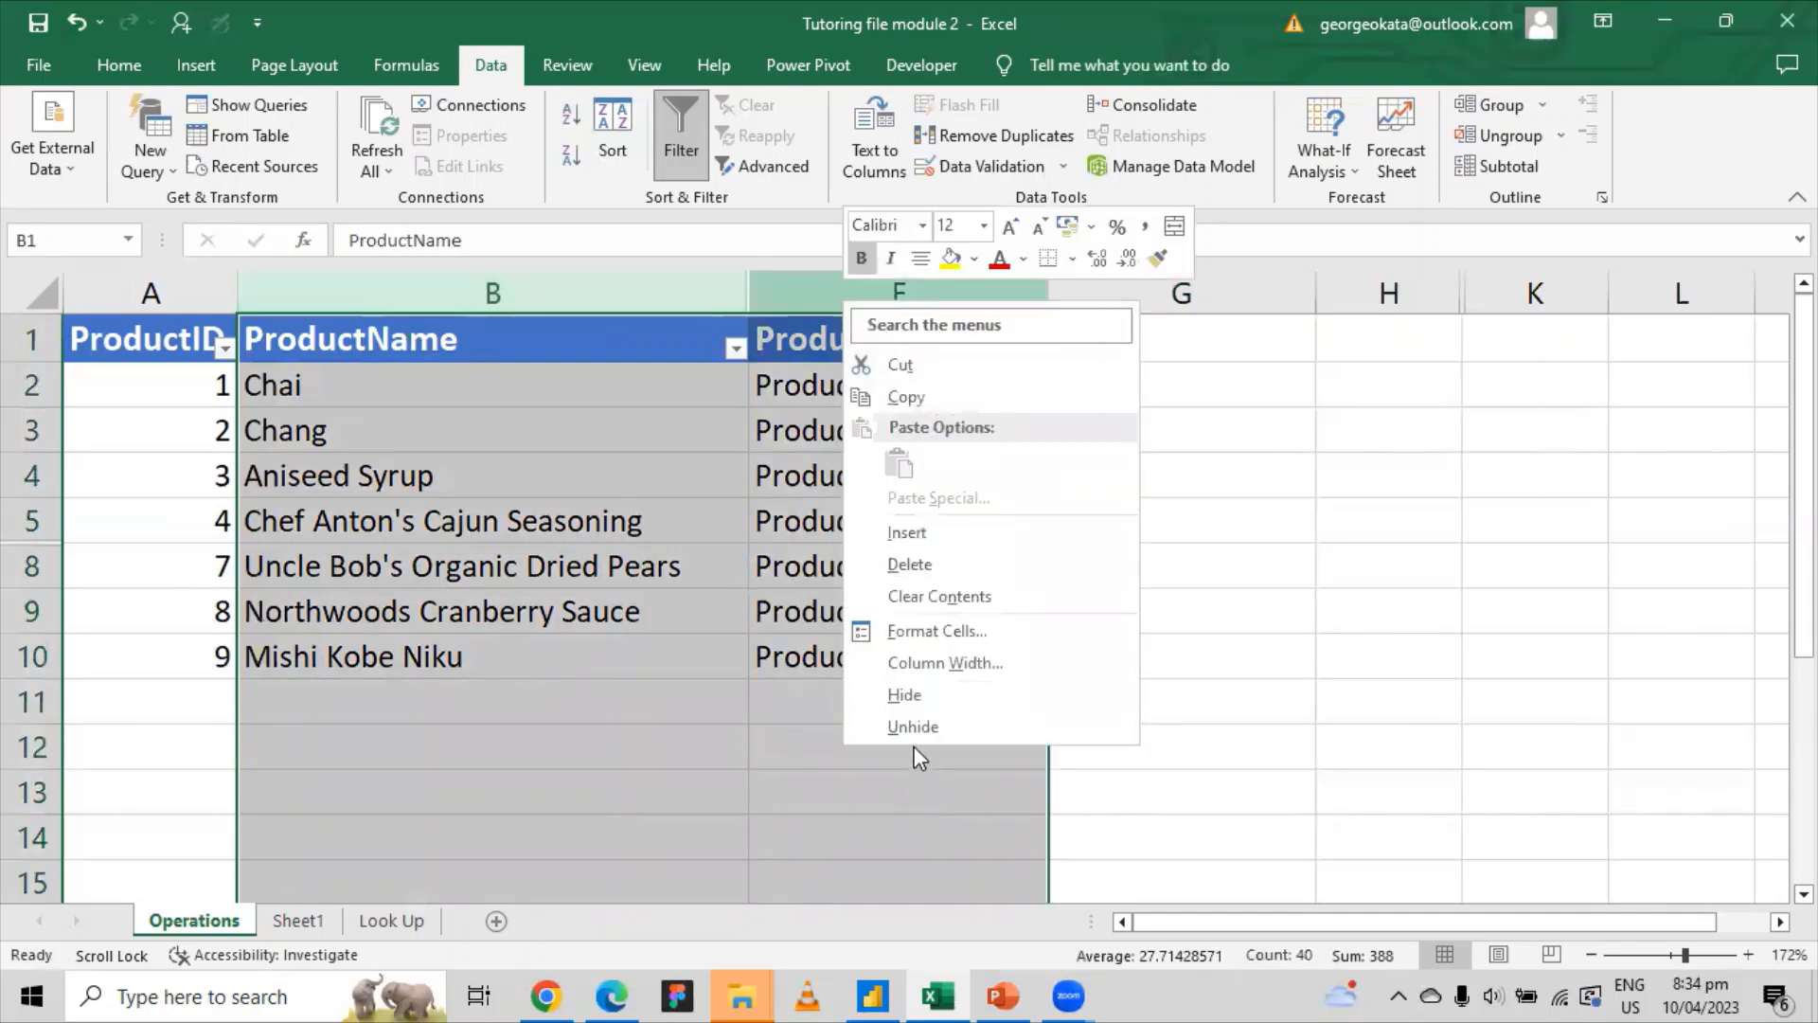
{"action": "left_click", "coordinate": [924, 724]}
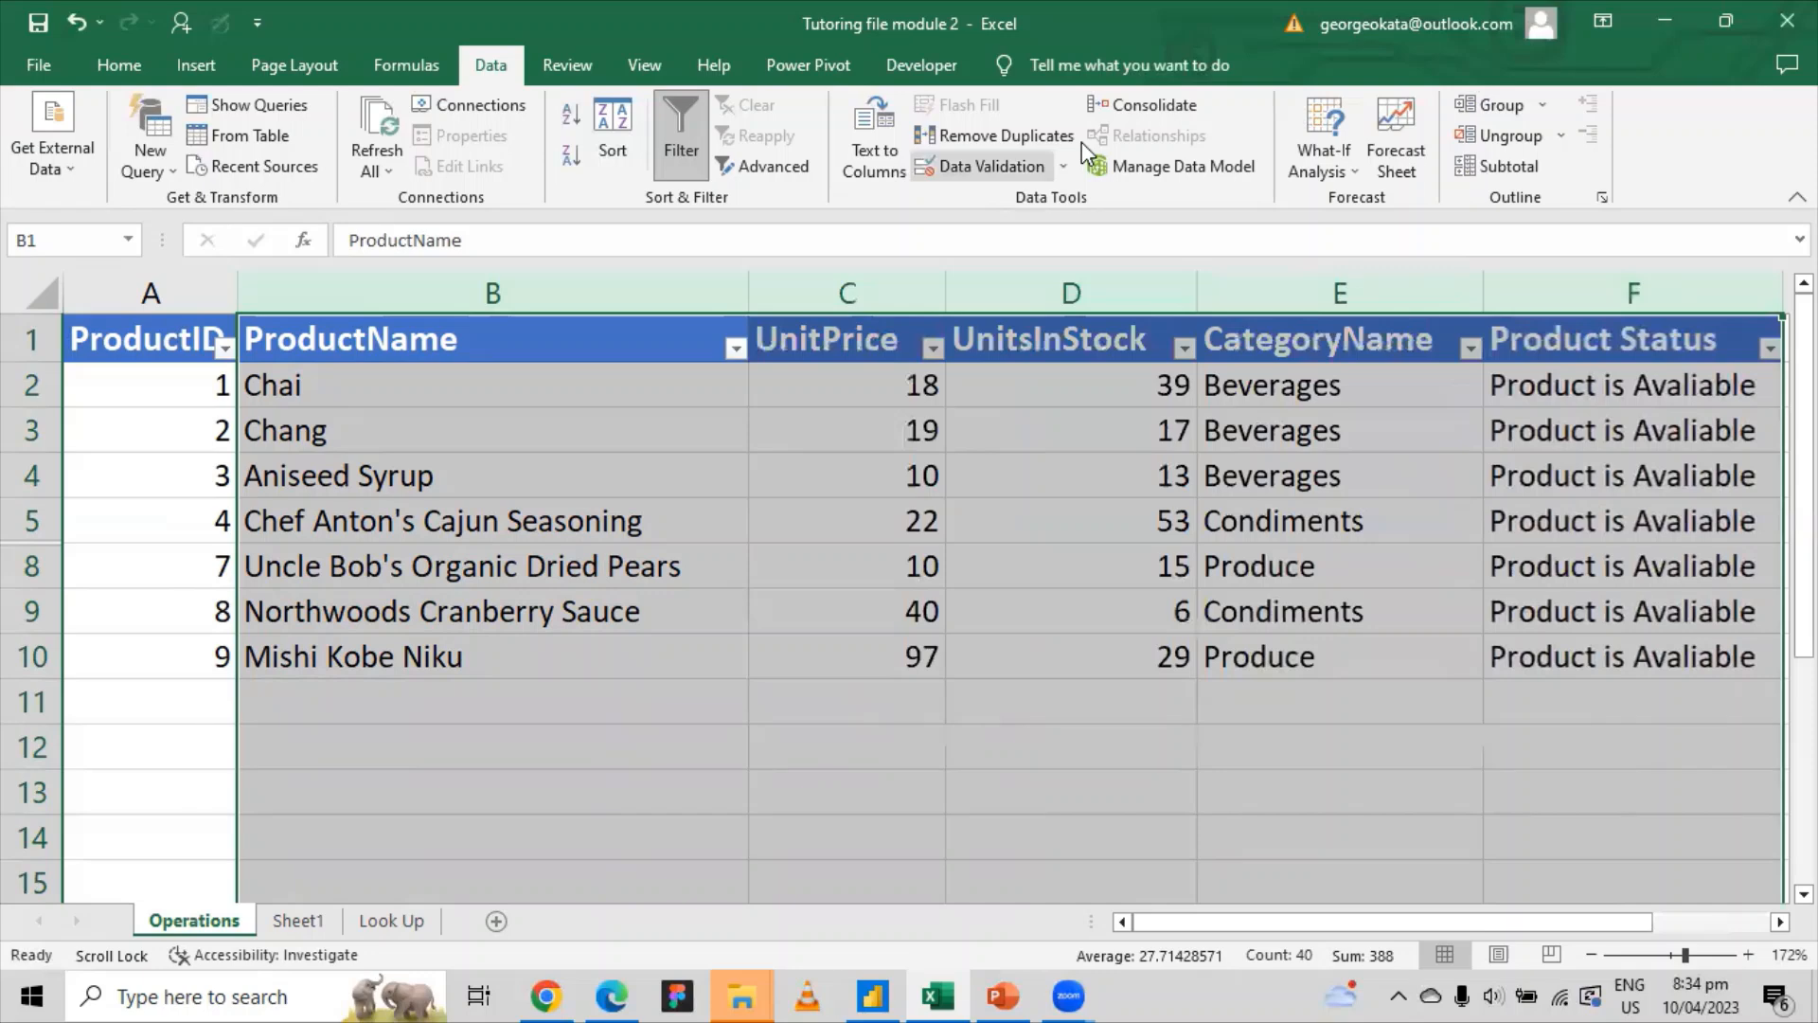
Step: Unhide rows 6 and 7 by selecting rows 5 to 8
{"action": "left_click", "coordinate": [38, 519]}
{"action": "left_click_drag", "start_coordinate": [37, 520], "coordinate": [36, 565]}
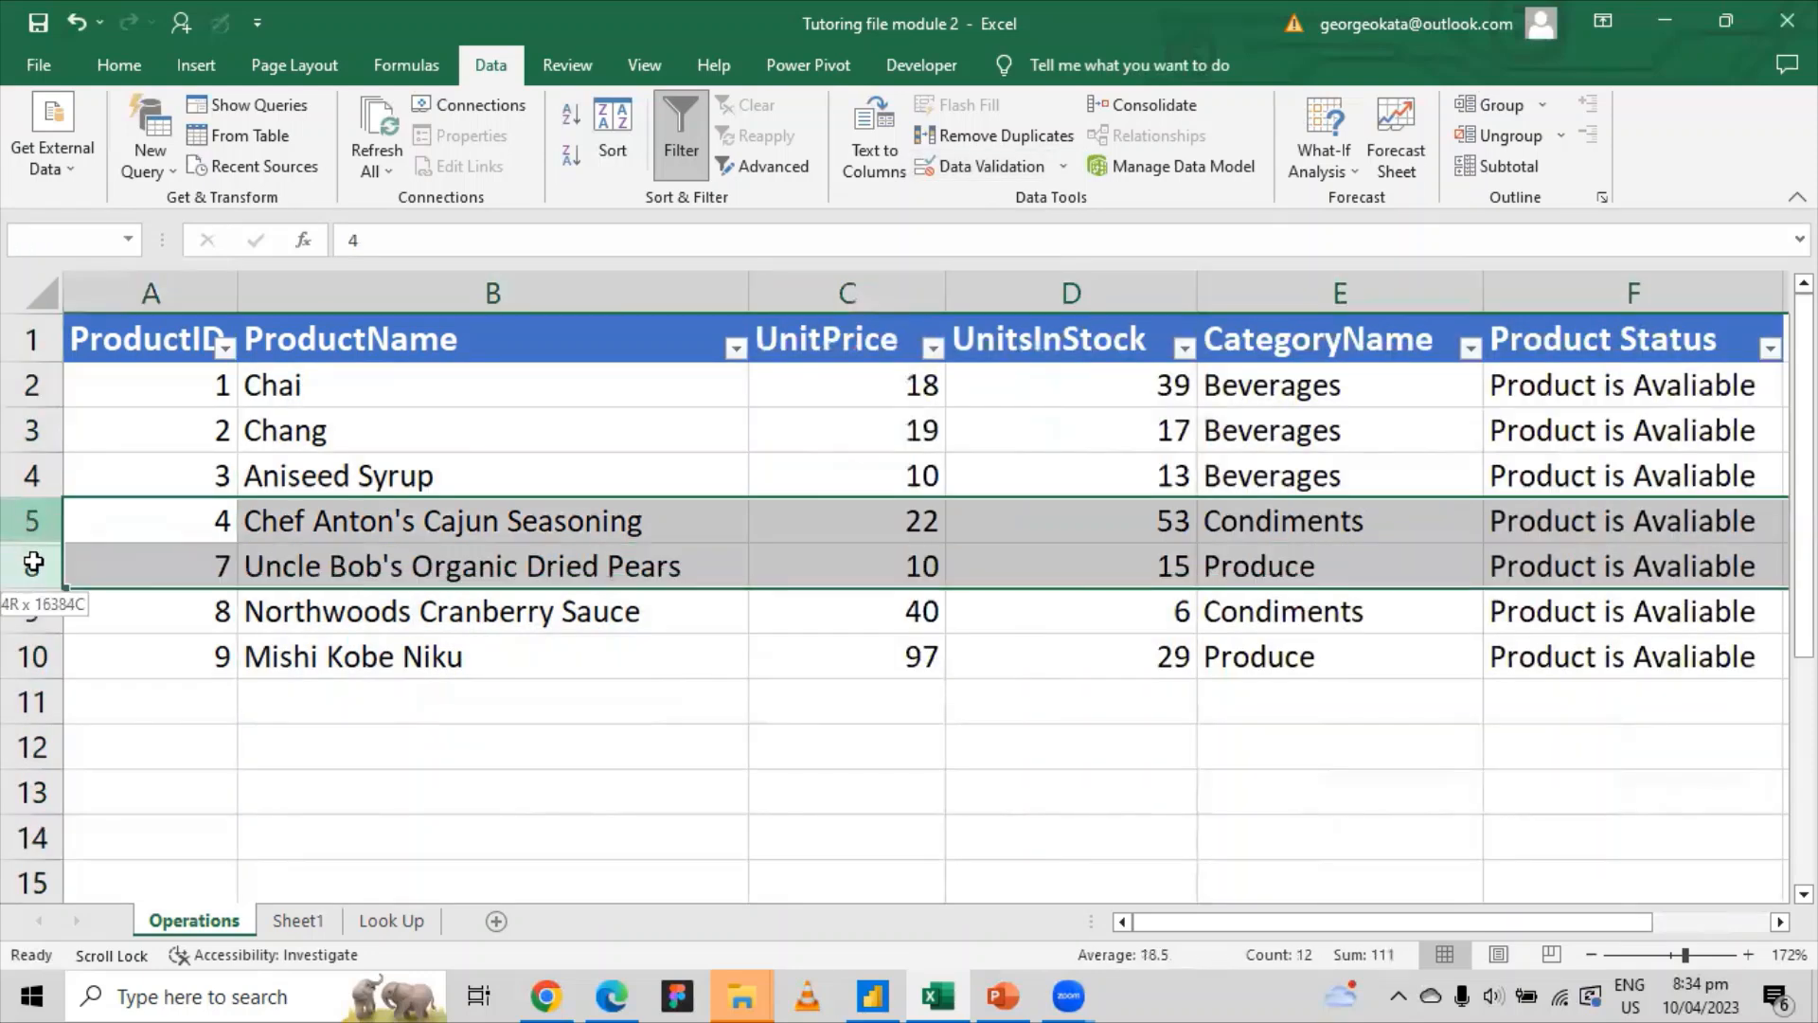
{"action": "right_click", "coordinate": [36, 564]}
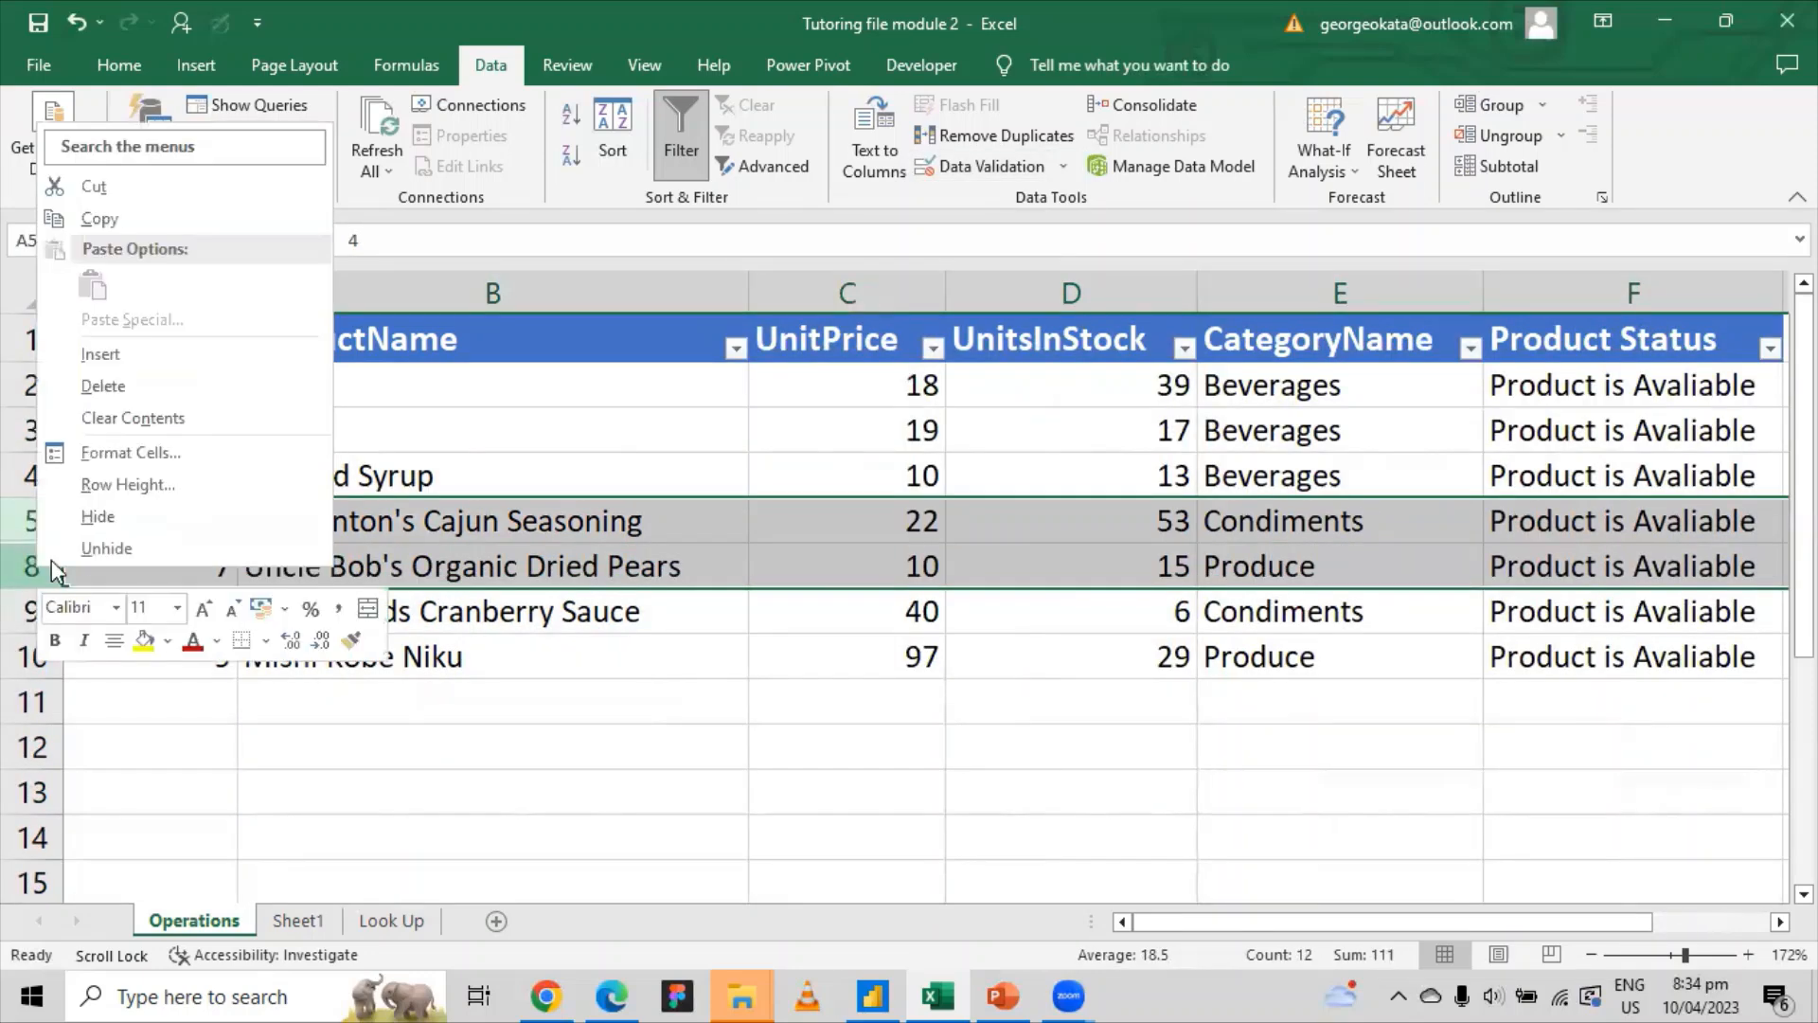
{"action": "left_click", "coordinate": [104, 548]}
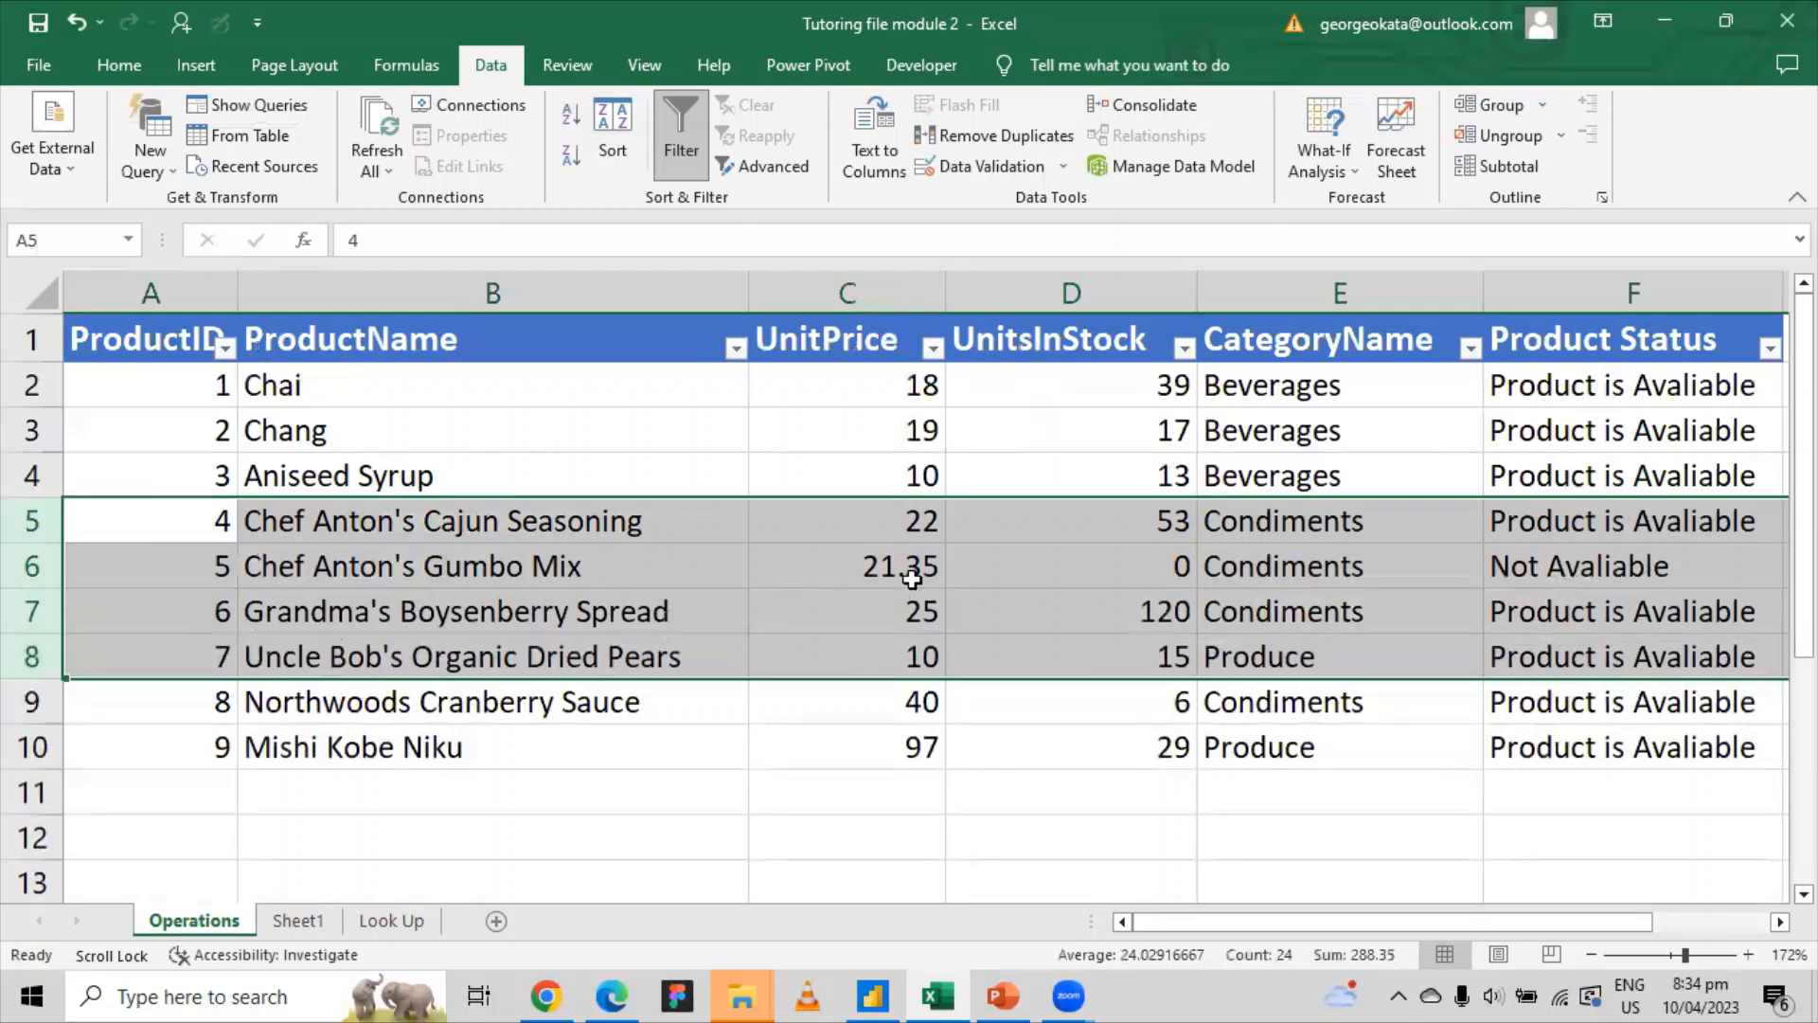
Step: Unhide columns H through K so the Producect Name list in columns I and J reappears
{"action": "left_click_drag", "start_coordinate": [1217, 921], "coordinate": [1459, 916]}
{"action": "left_click_drag", "start_coordinate": [1477, 289], "coordinate": [1531, 277]}
{"action": "right_click", "coordinate": [1532, 277]}
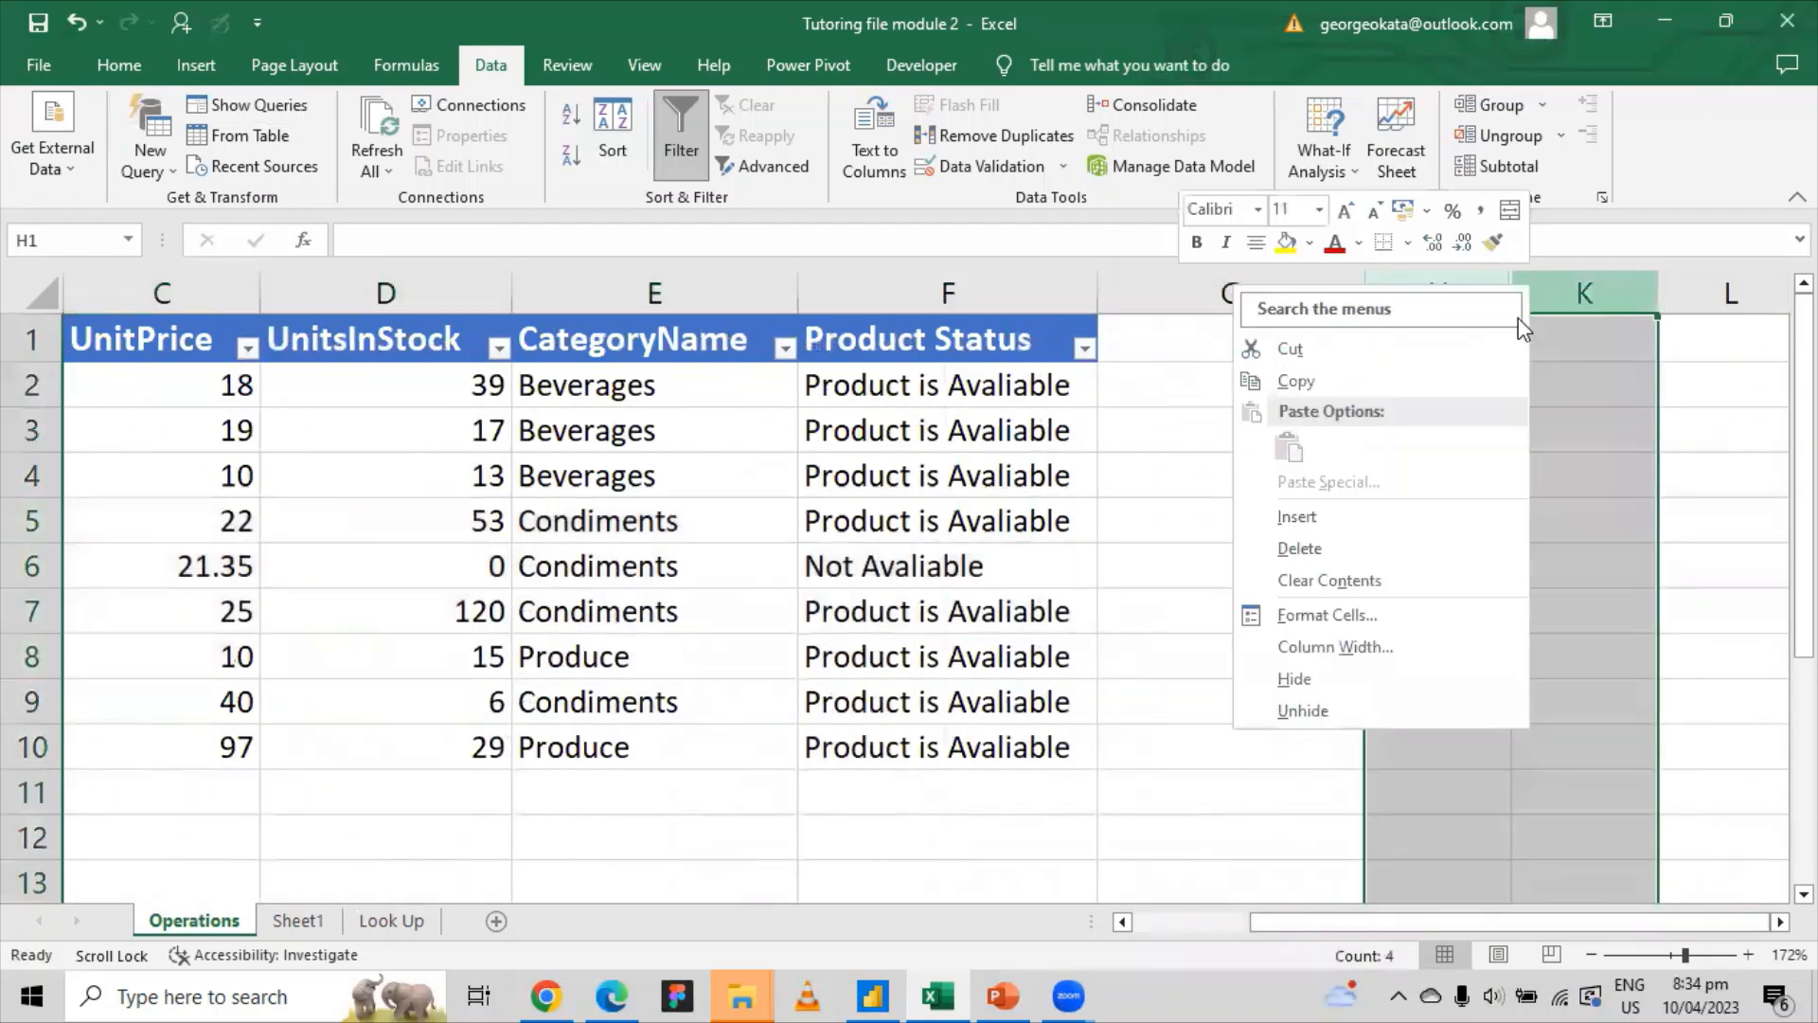
{"action": "left_click", "coordinate": [1316, 706]}
{"action": "left_click", "coordinate": [1287, 589]}
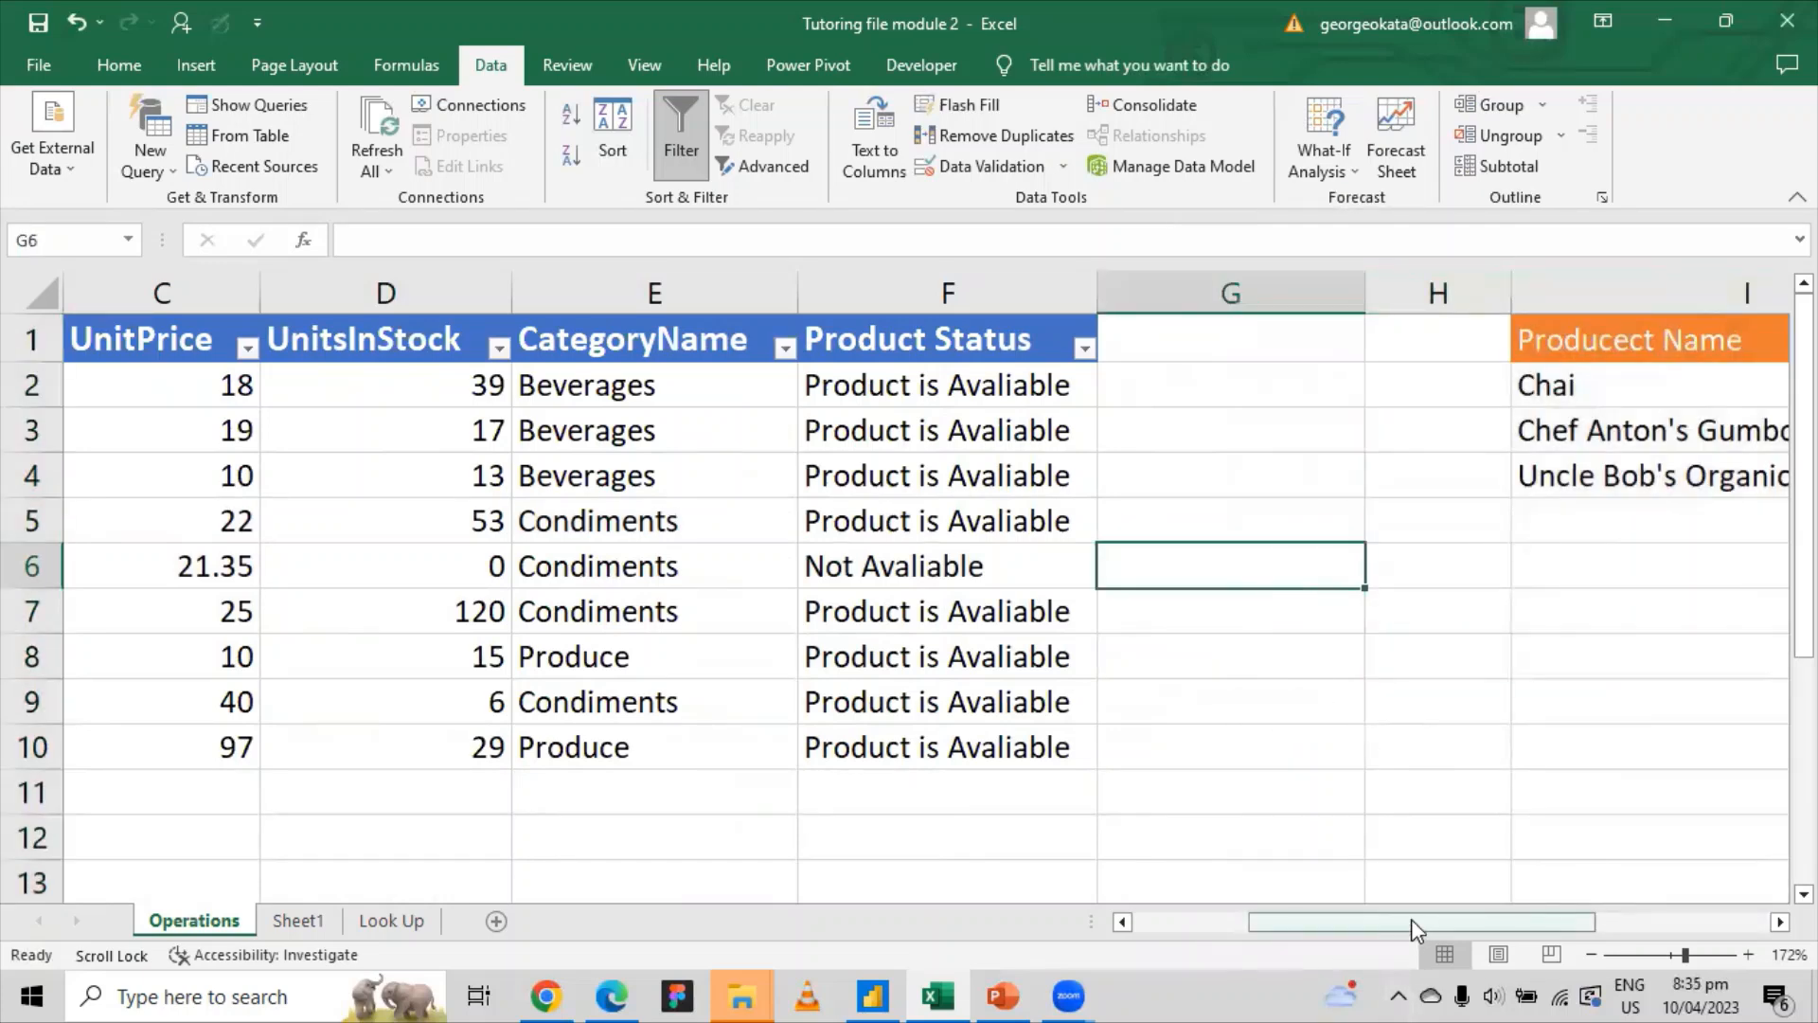
{"action": "left_click_drag", "start_coordinate": [1411, 919], "coordinate": [1357, 923]}
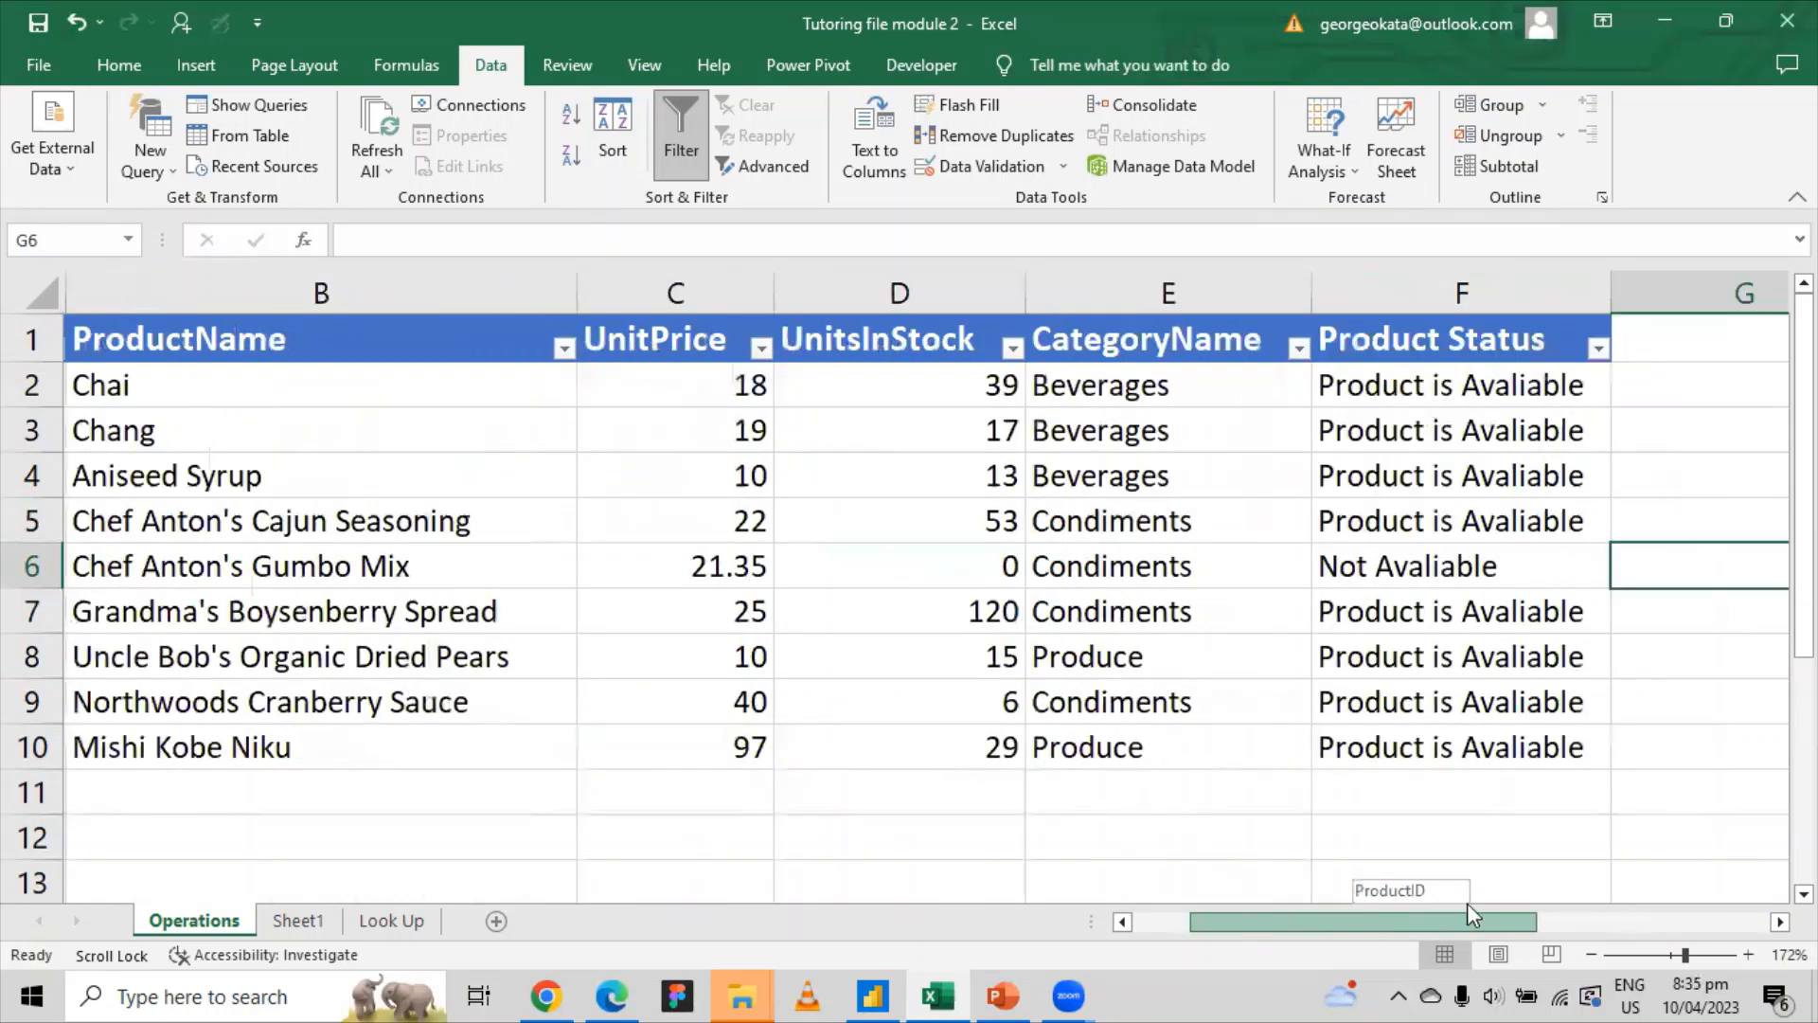
{"action": "mouse_move", "coordinate": [1468, 902]}
{"action": "left_mouse_down"}
{"action": "mouse_move", "coordinate": [1337, 898]}
{"action": "mouse_move", "coordinate": [1489, 881]}
{"action": "mouse_move", "coordinate": [1471, 876]}
{"action": "left_mouse_up"}
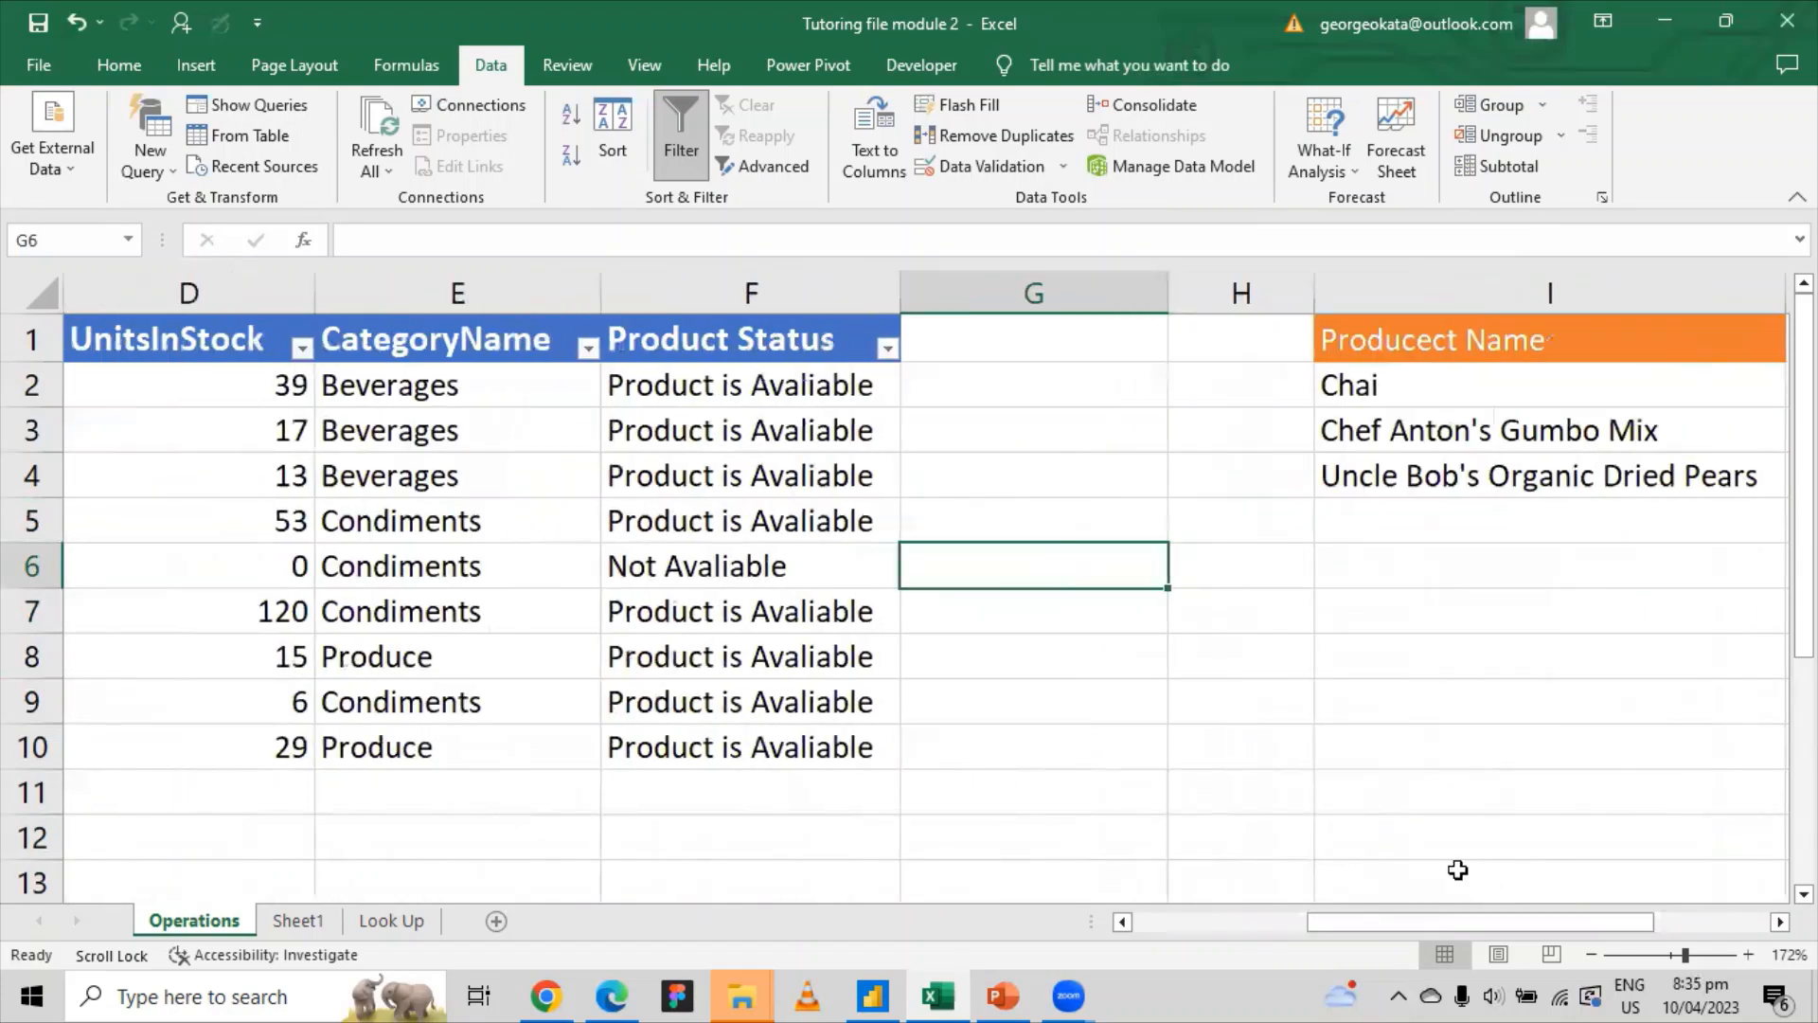
{"action": "left_click_drag", "start_coordinate": [1171, 688], "coordinate": [1170, 674]}
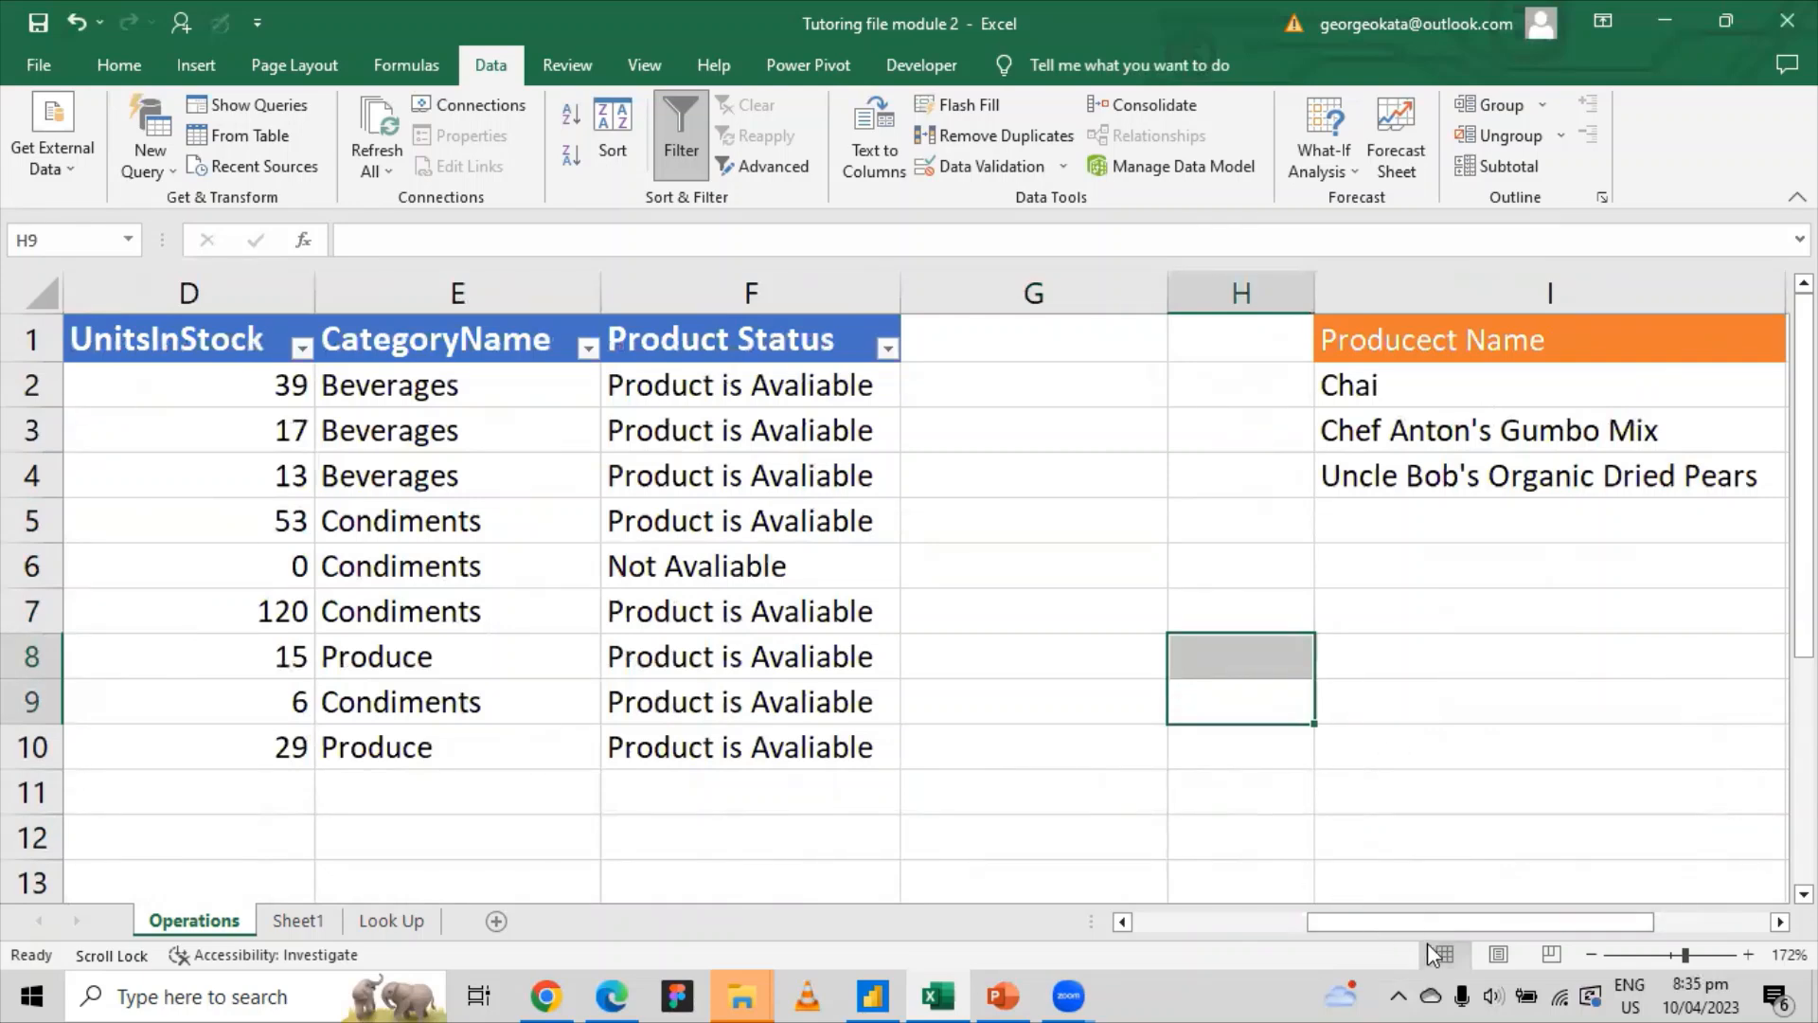
{"action": "left_click_drag", "start_coordinate": [1430, 922], "coordinate": [1562, 918]}
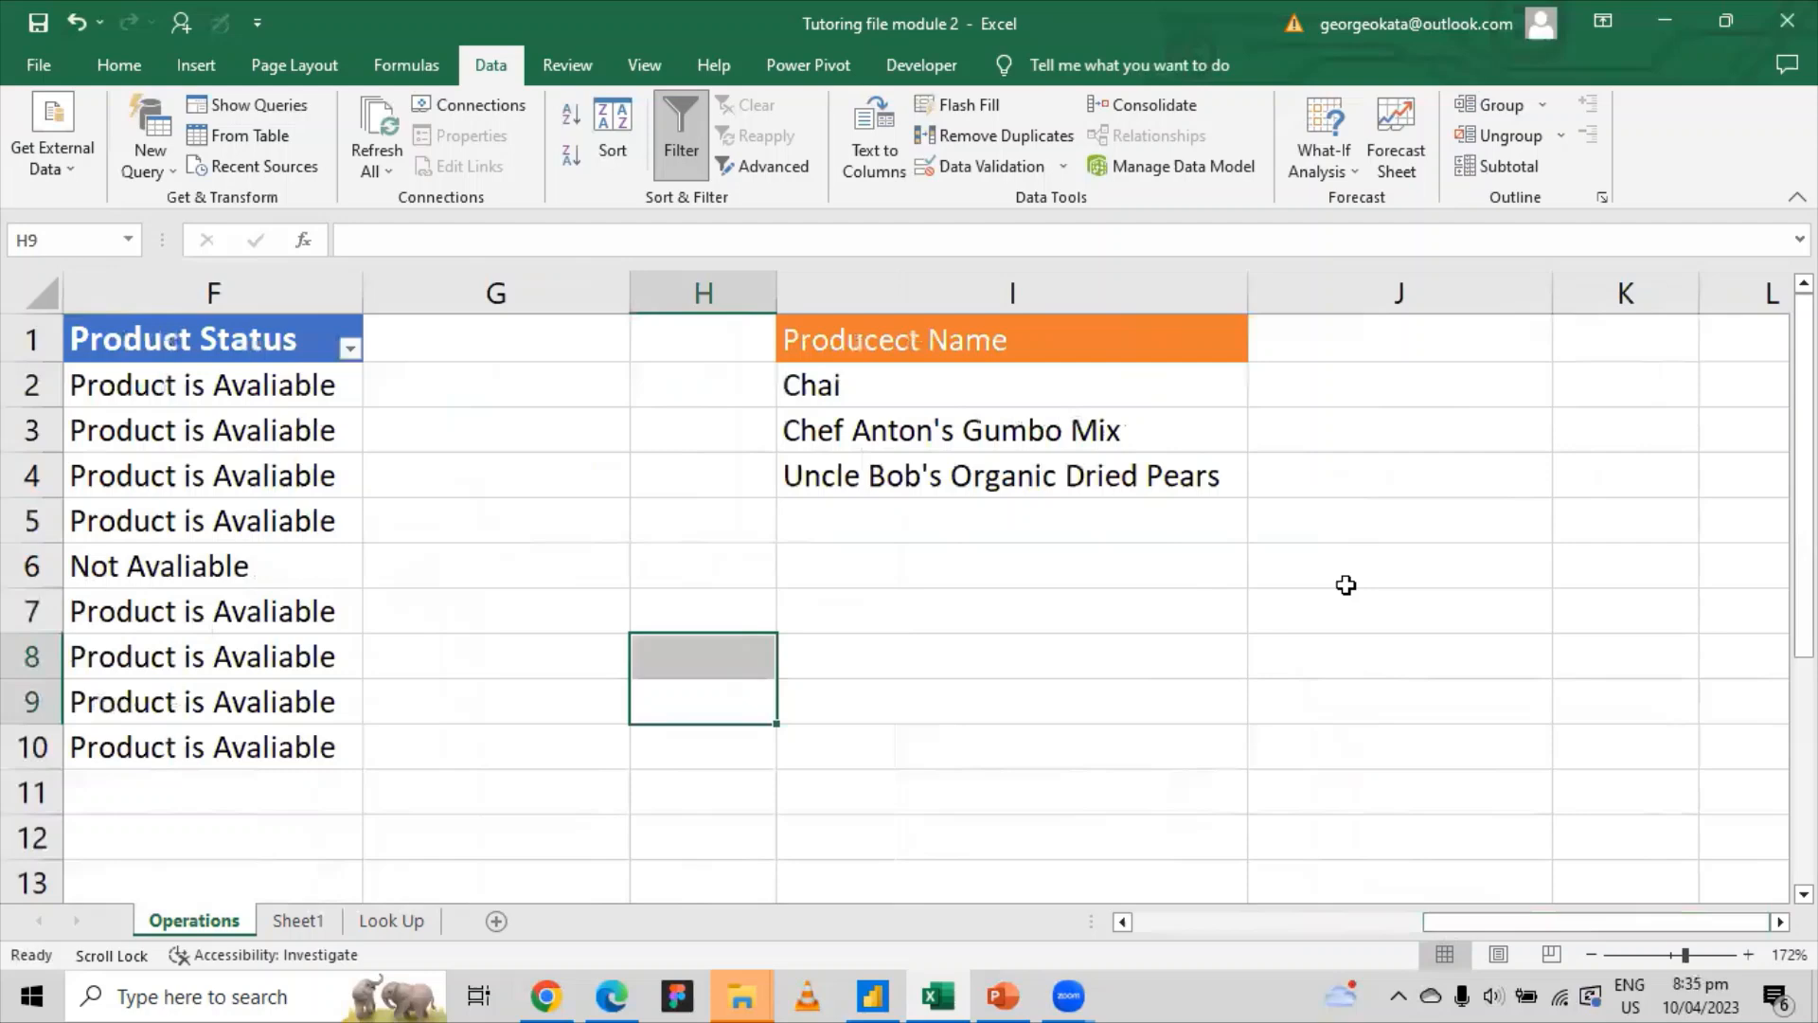
{"action": "left_click", "coordinate": [1293, 375]}
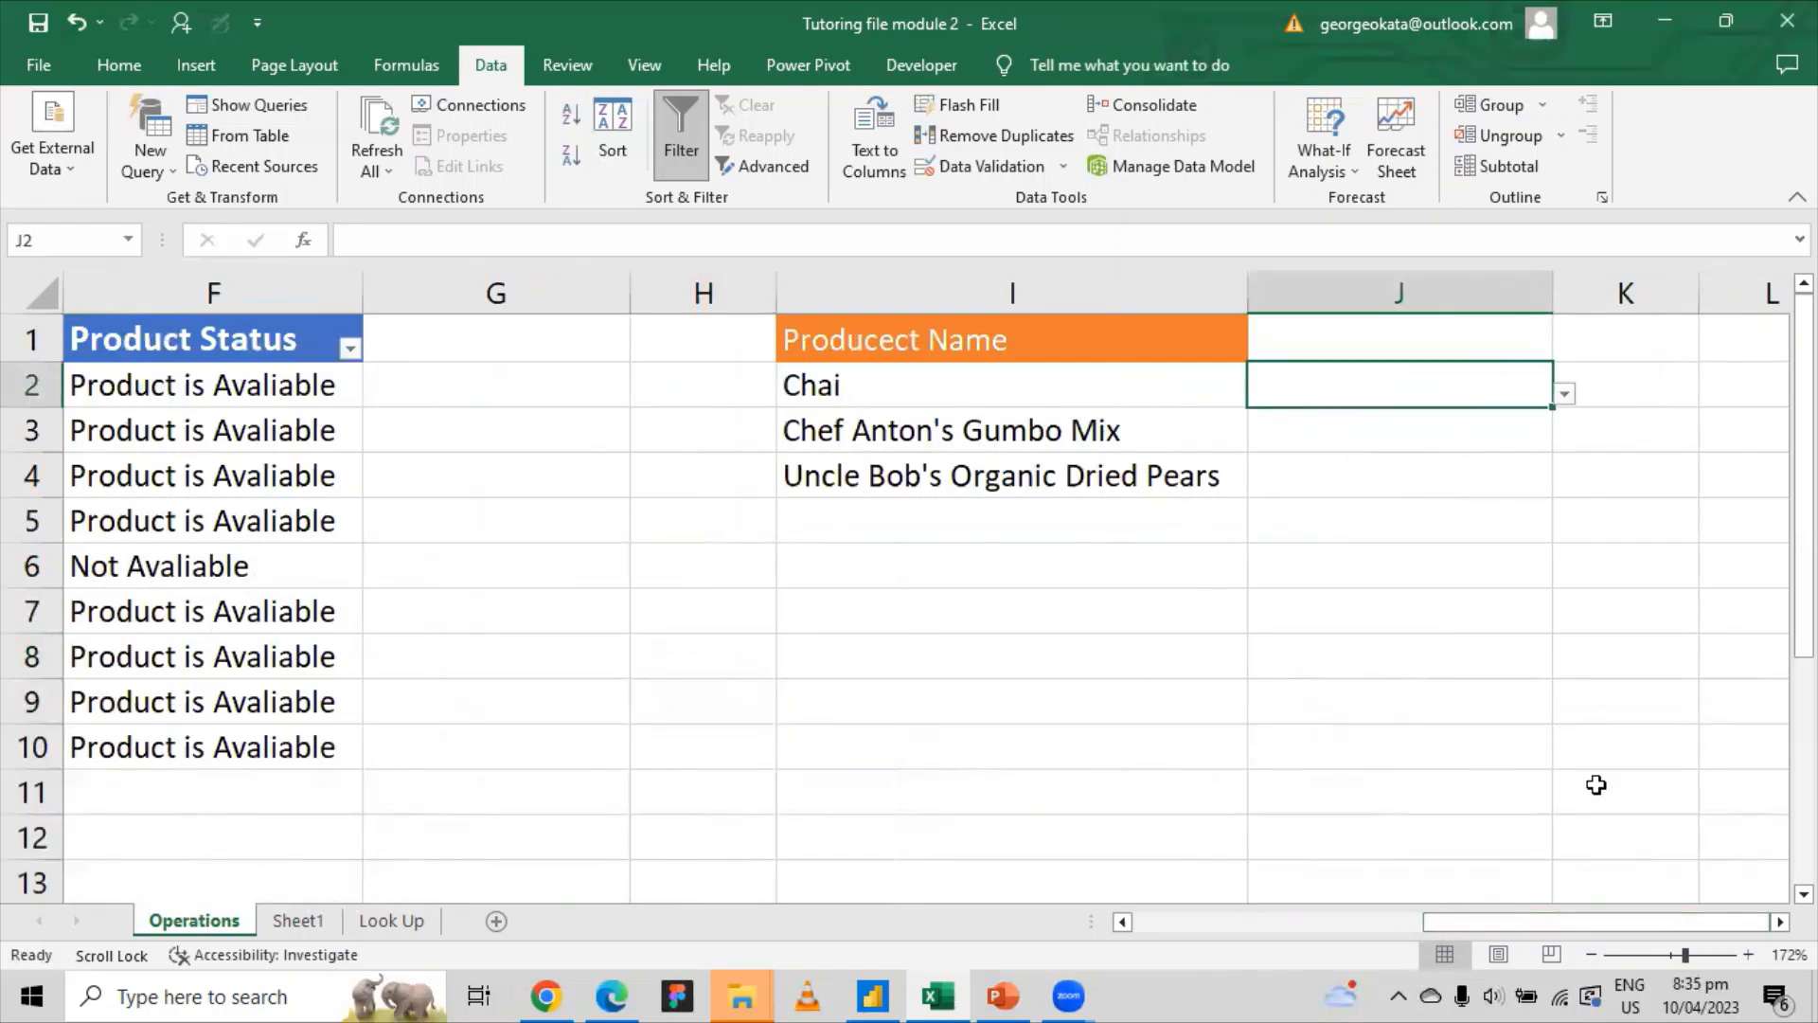
Step: Copy the three product names in I2:I4 and paste them as values into I7:I9
{"action": "left_click_drag", "start_coordinate": [836, 387], "coordinate": [1048, 475]}
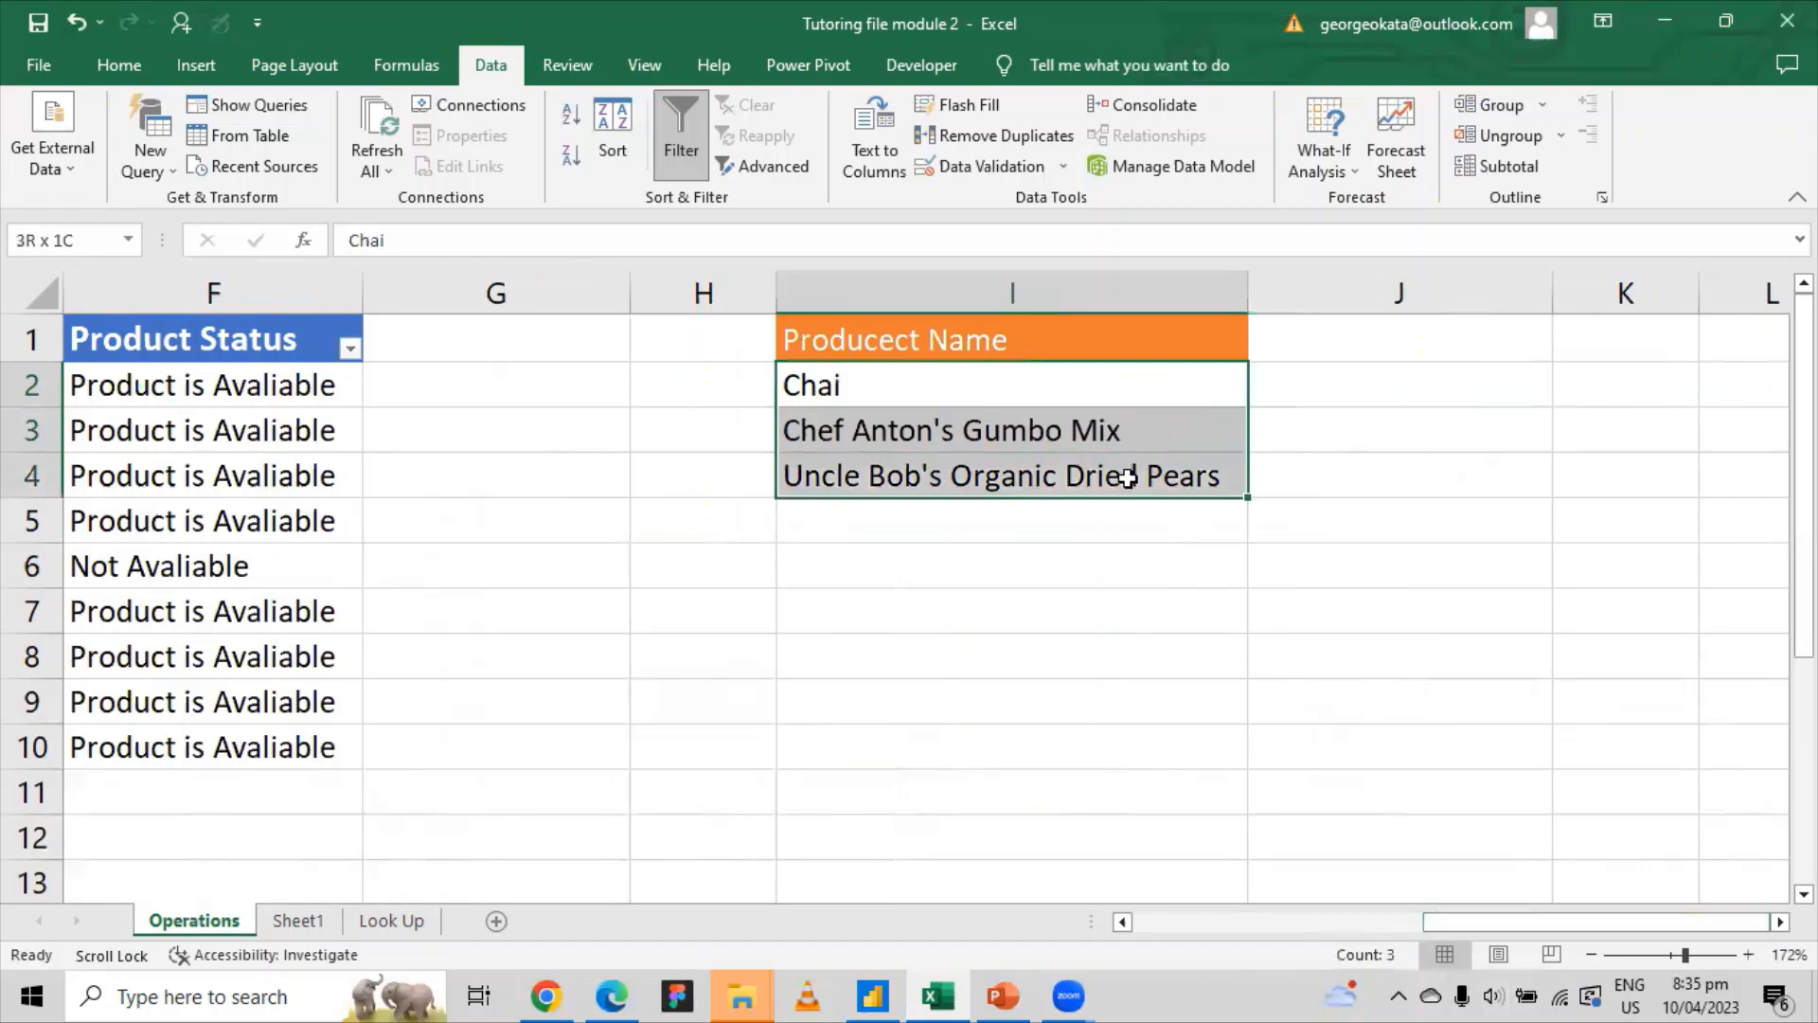
{"action": "right_click", "coordinate": [1128, 476]}
{"action": "left_click", "coordinate": [1196, 417]}
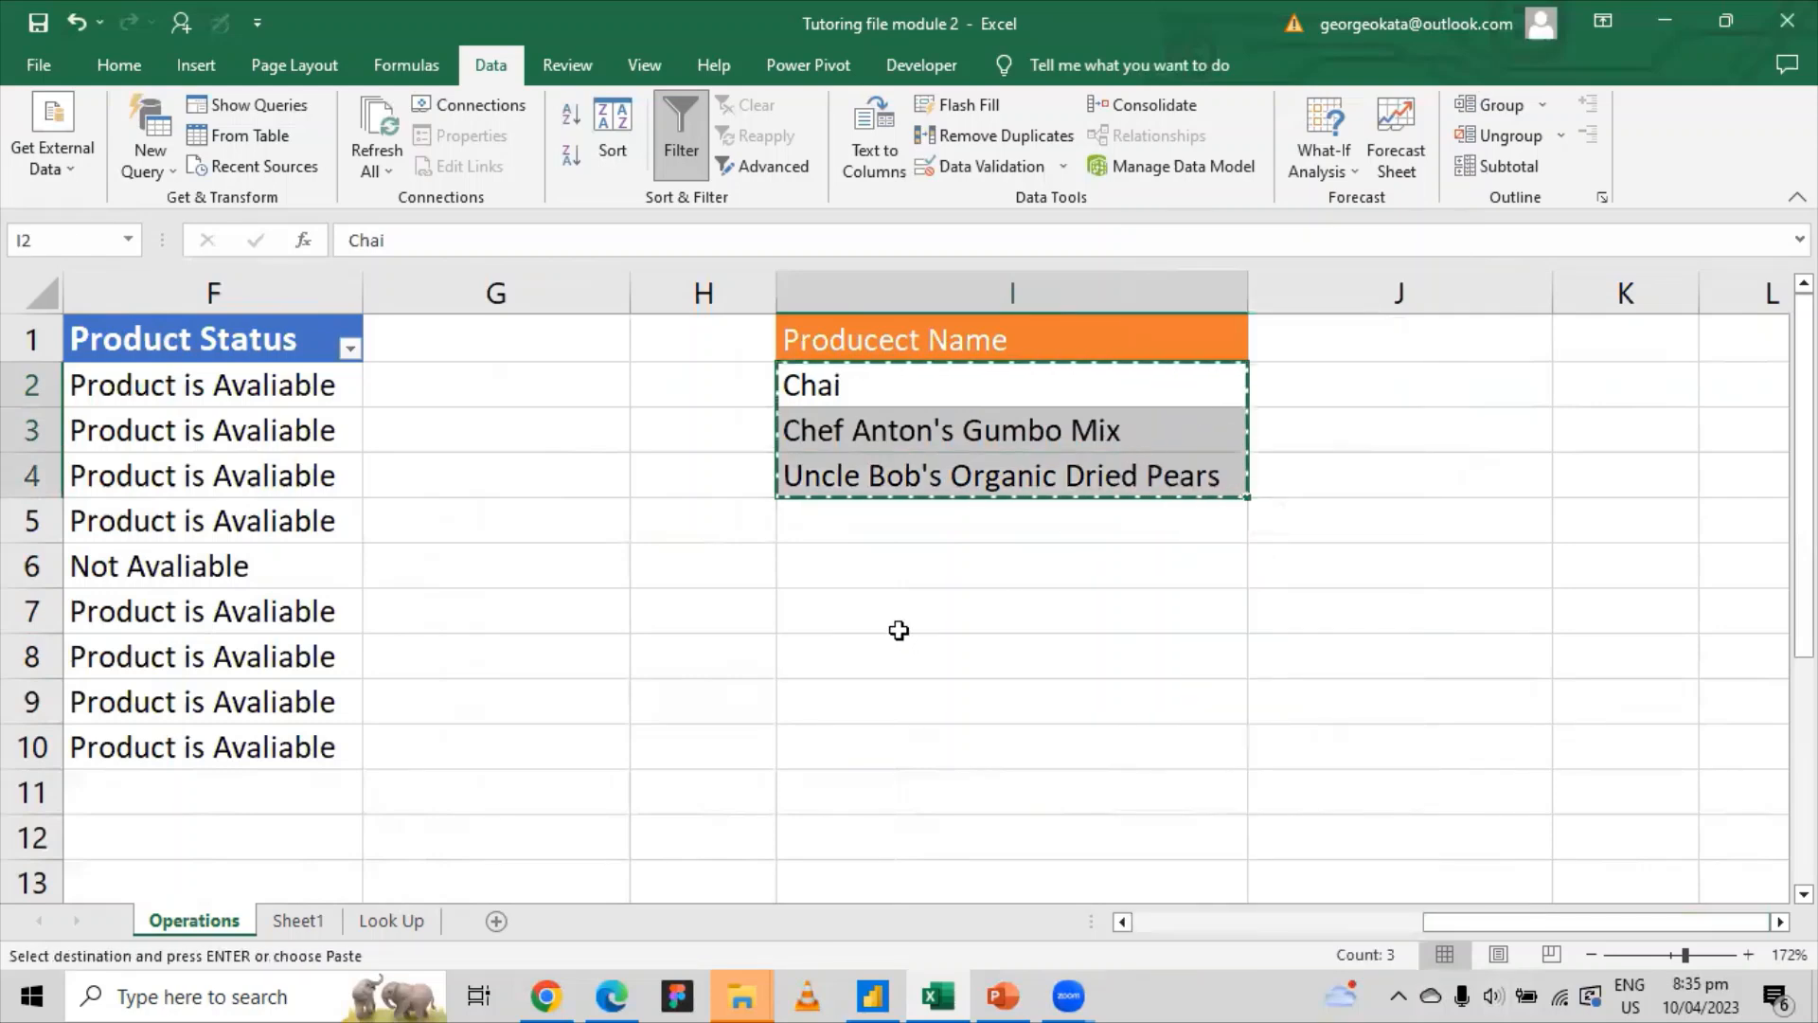
{"action": "left_click", "coordinate": [896, 617]}
{"action": "right_click", "coordinate": [896, 617]}
{"action": "left_click", "coordinate": [985, 488]}
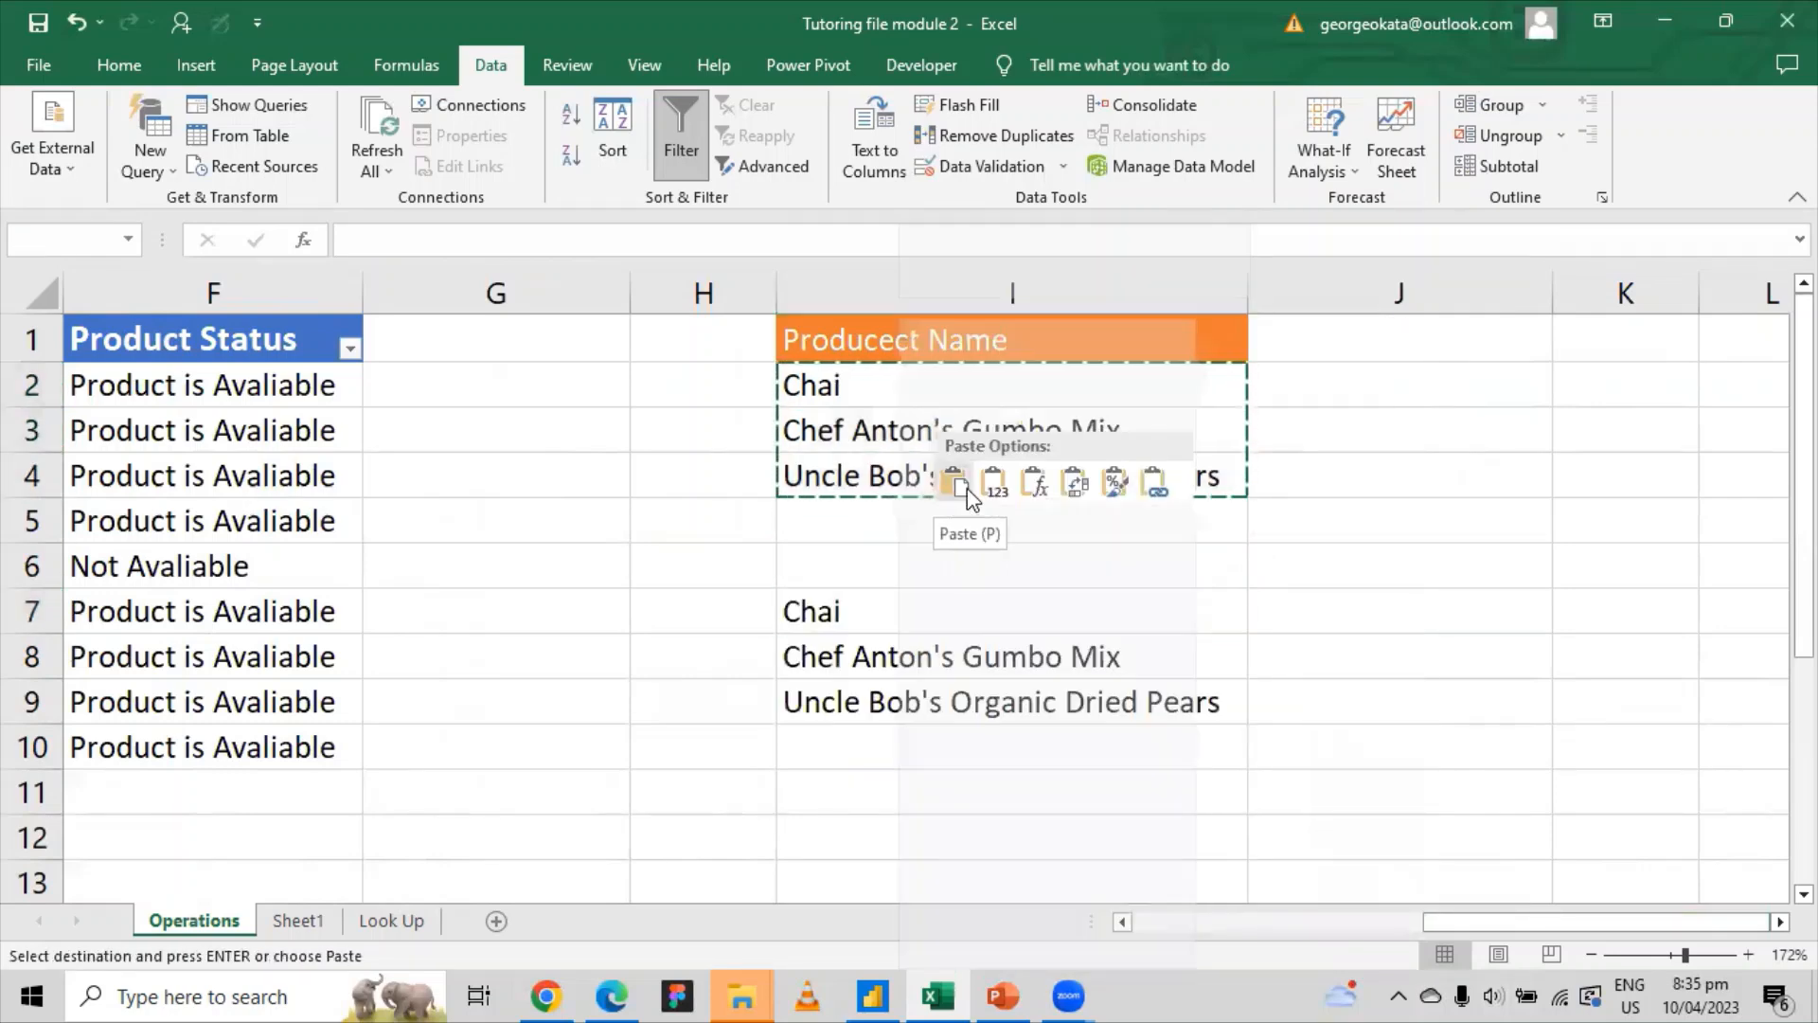
{"action": "left_click", "coordinate": [988, 495]}
Step: Clear the copy marquee and select cell J7
{"action": "left_click", "coordinate": [1417, 577]}
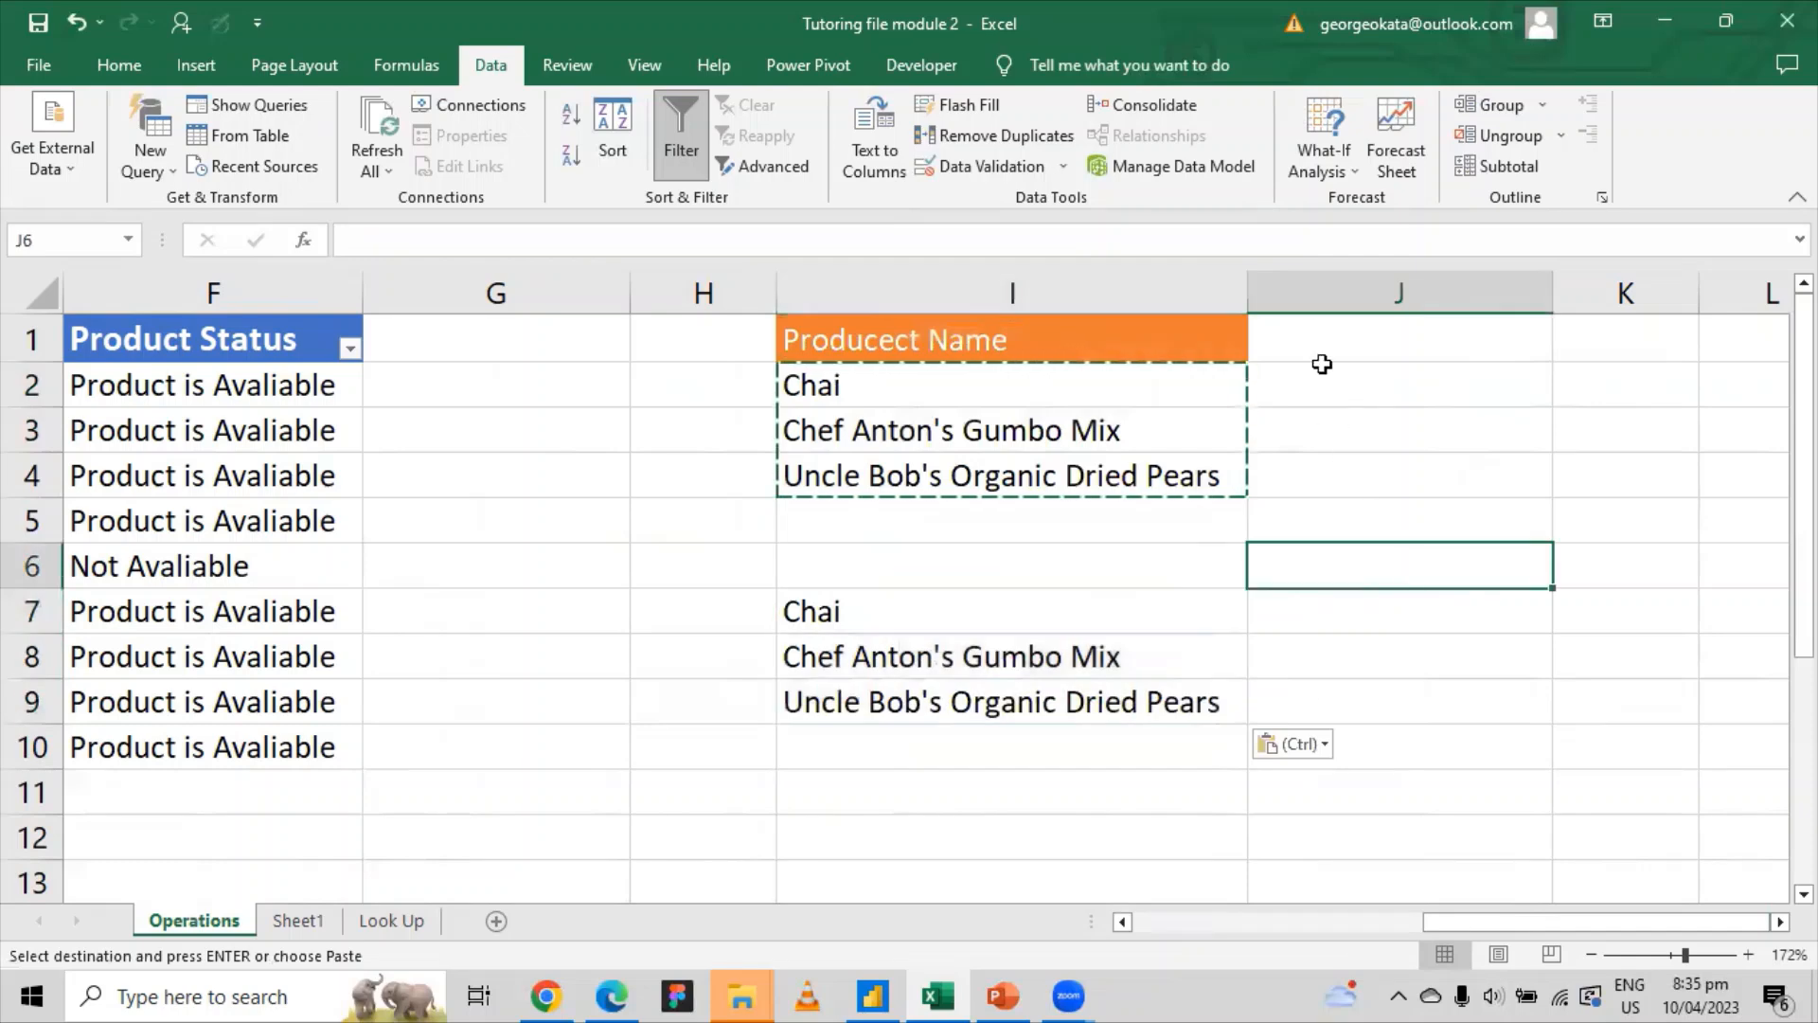
{"action": "key", "text": "Escape"}
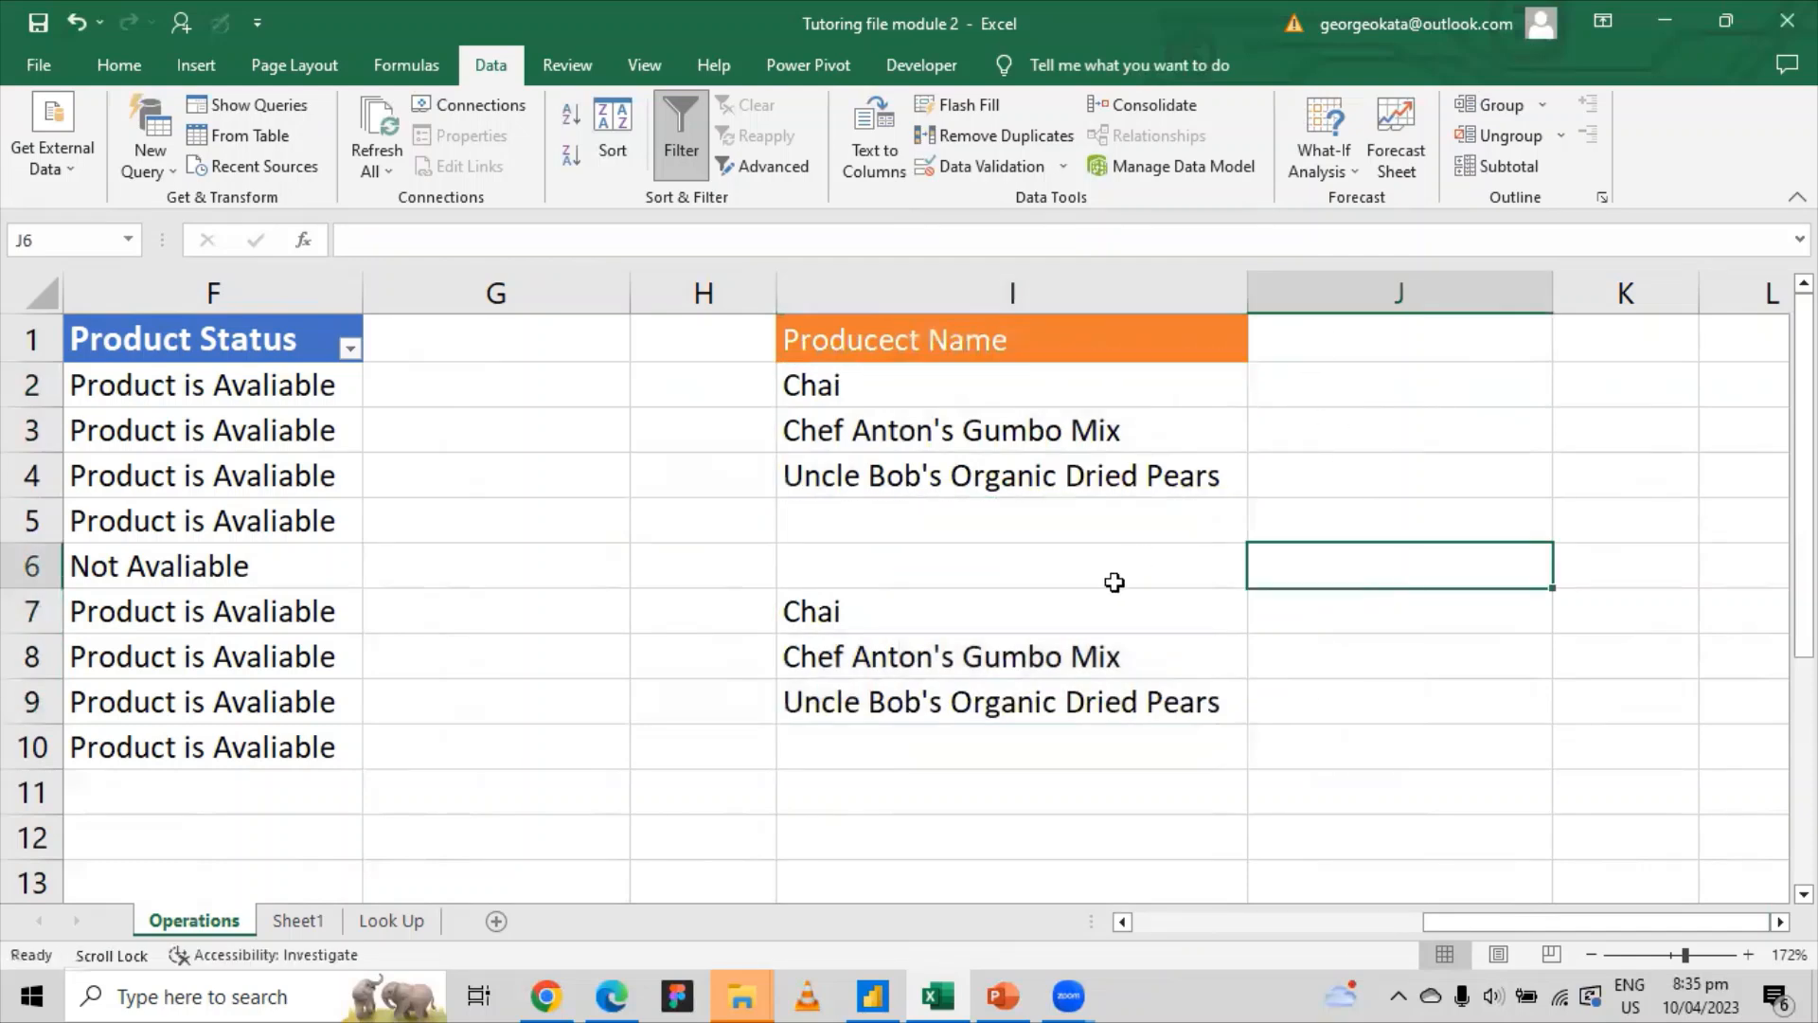
{"action": "scroll", "coordinate": [1114, 581], "scroll_direction": "down", "scroll_amount": 2}
{"action": "scroll", "coordinate": [1114, 581], "scroll_direction": "down", "scroll_amount": 1}
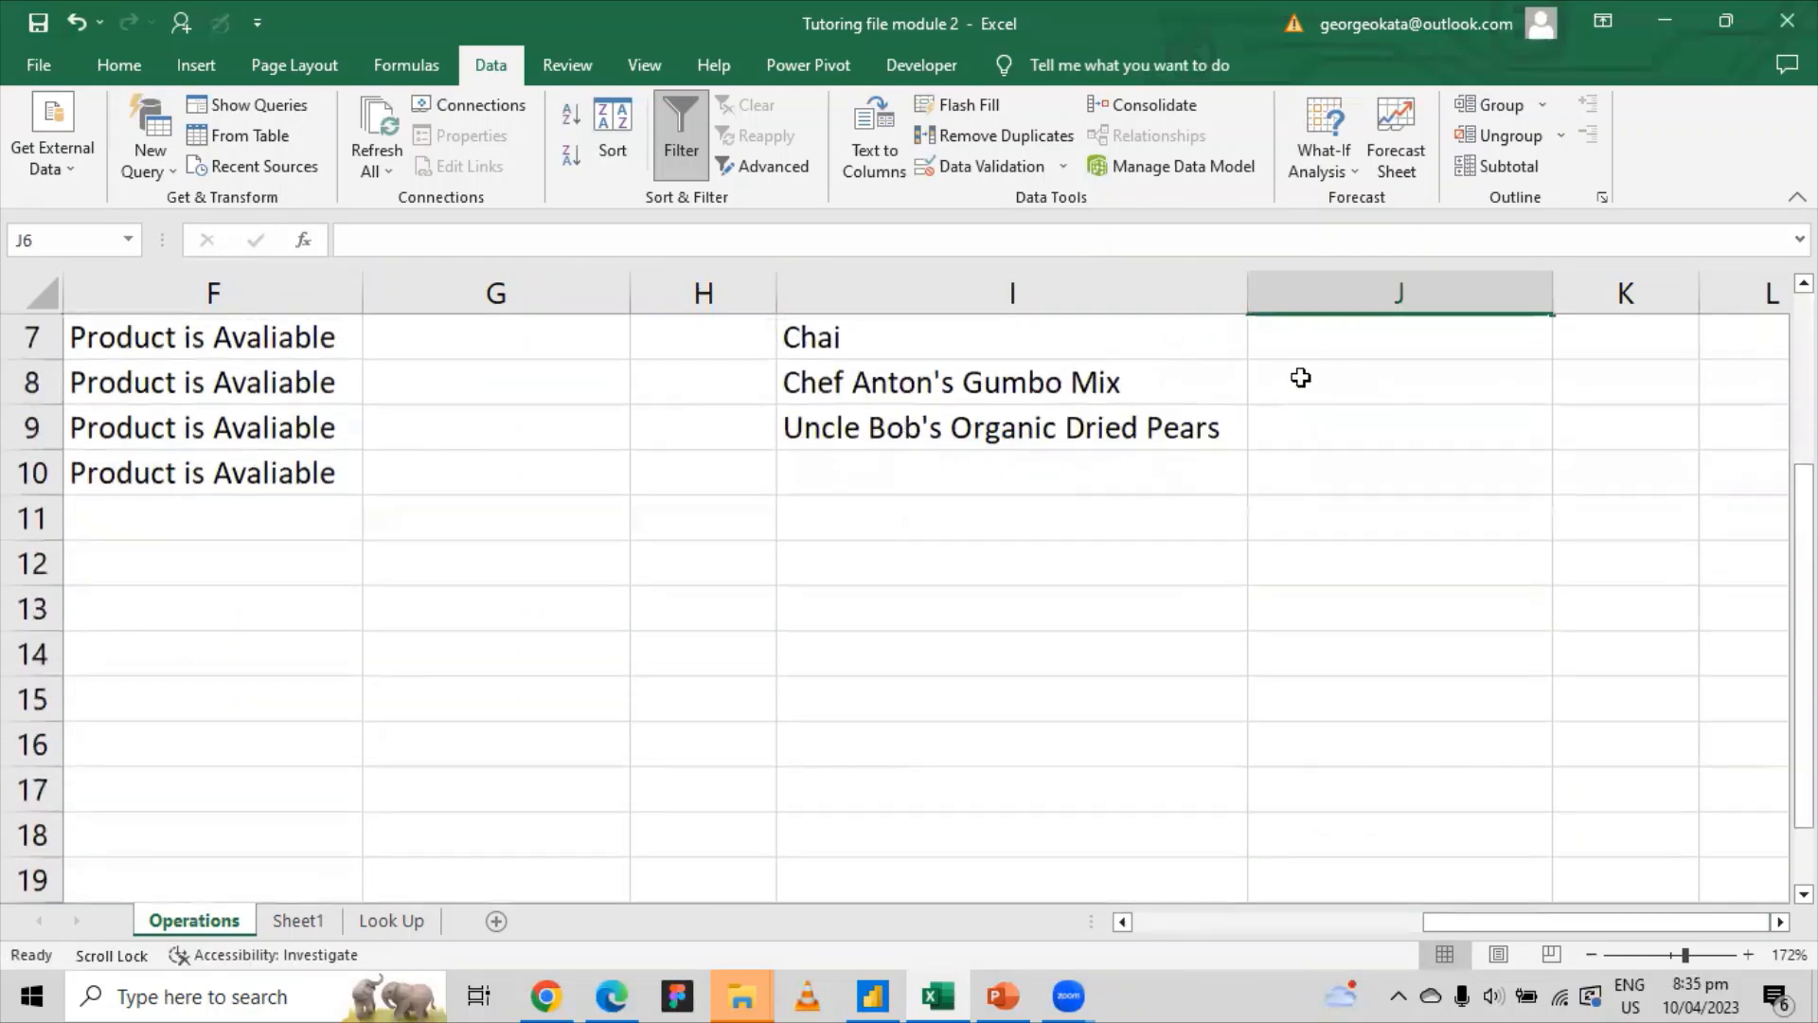
{"action": "left_click", "coordinate": [1303, 354]}
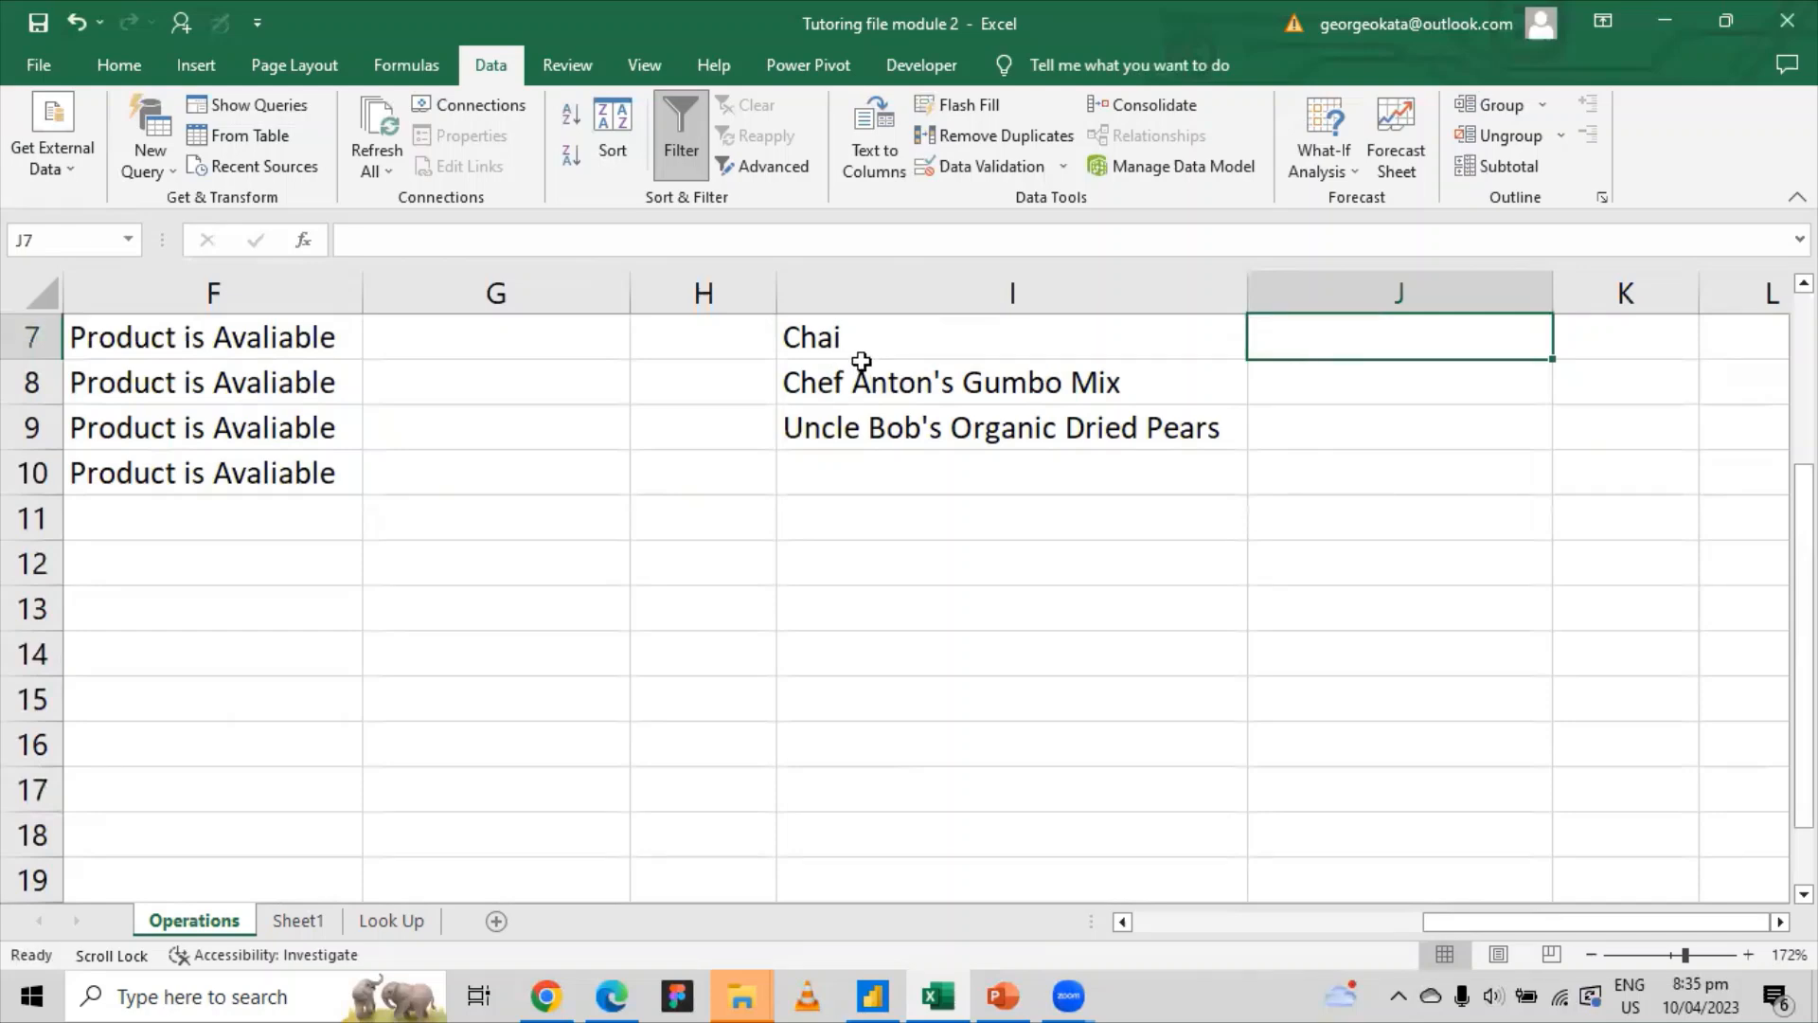
{"action": "scroll", "coordinate": [1088, 435], "scroll_direction": "up", "scroll_amount": 1}
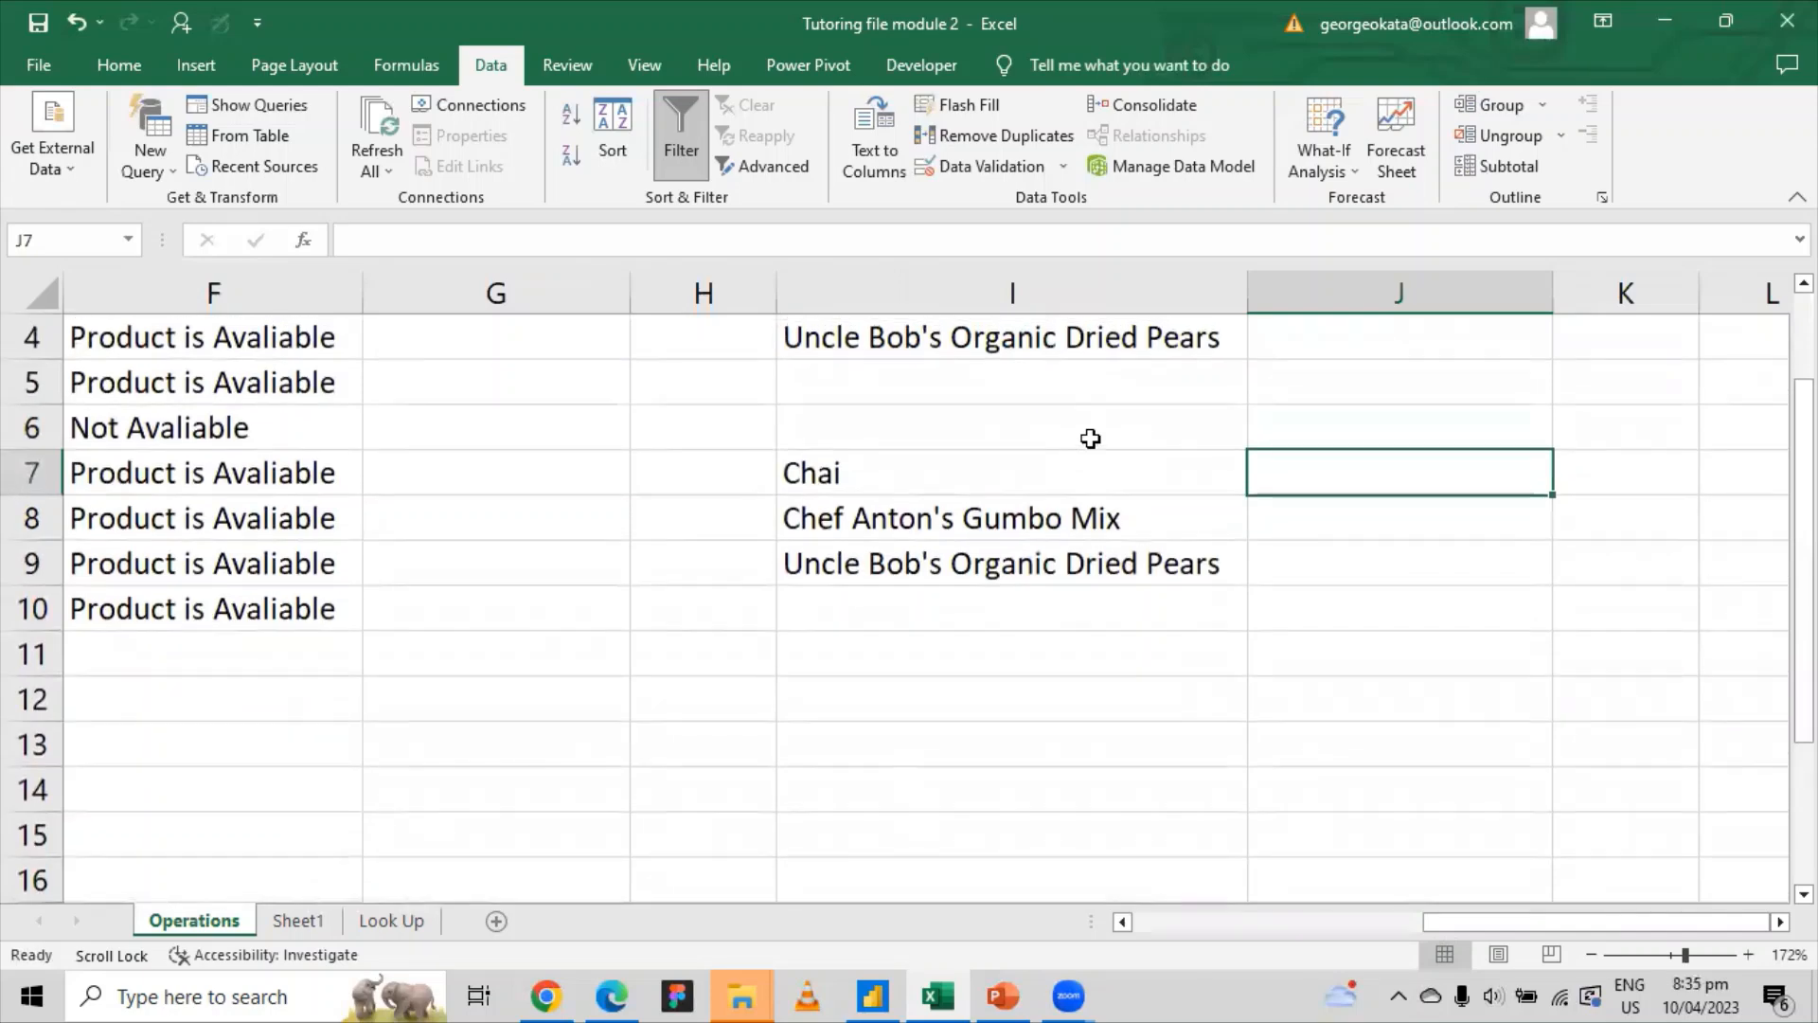
{"action": "left_click", "coordinate": [852, 479]}
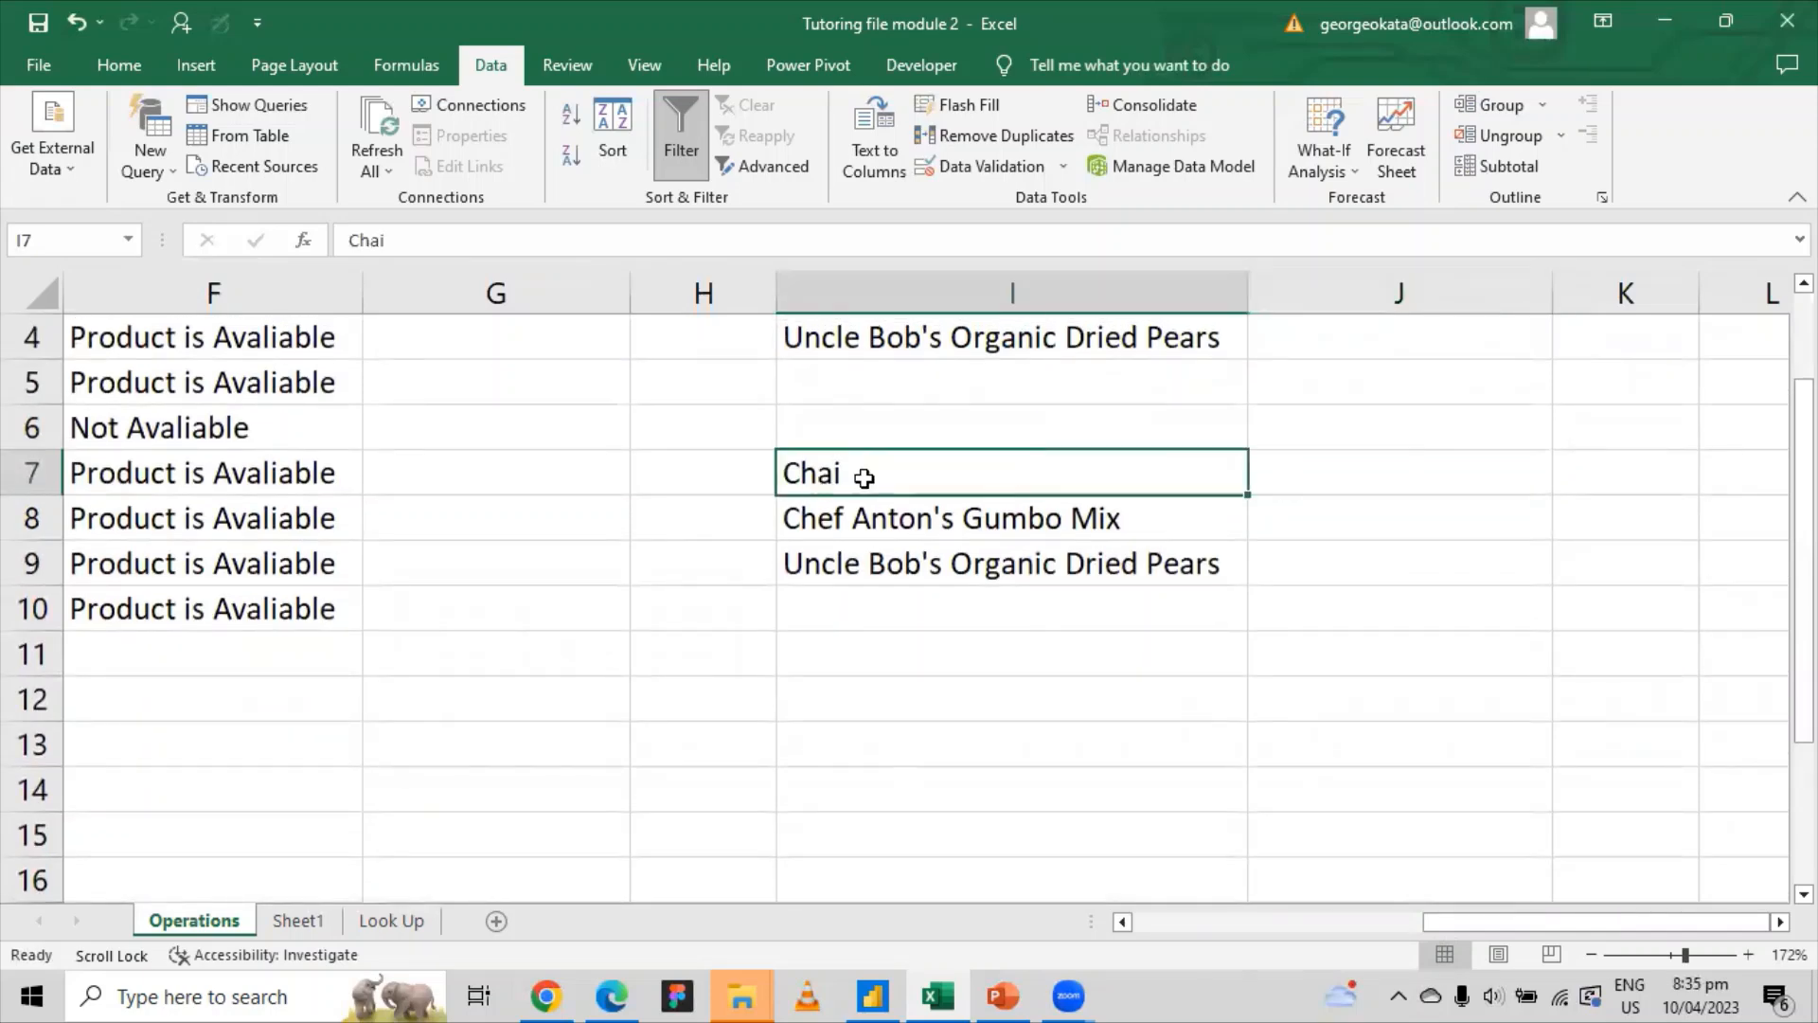
{"action": "left_click", "coordinate": [1264, 476]}
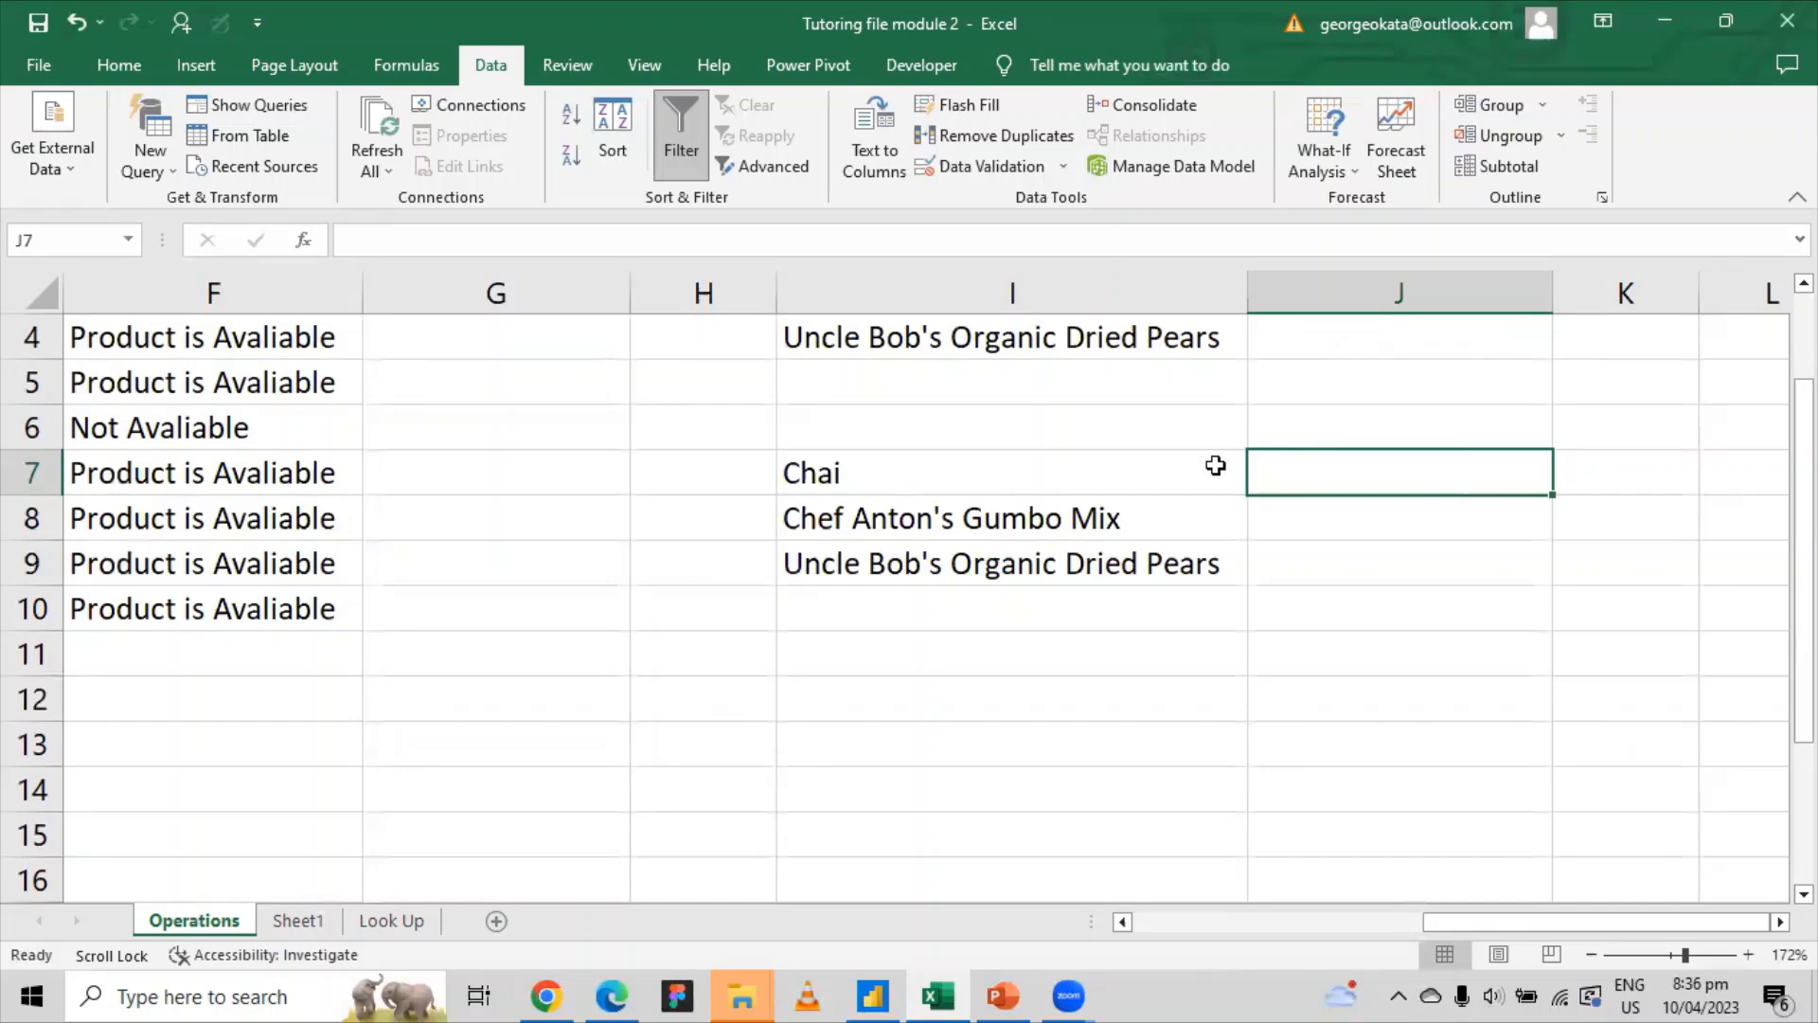
{"action": "scroll", "coordinate": [646, 564], "scroll_direction": "up", "scroll_amount": 1}
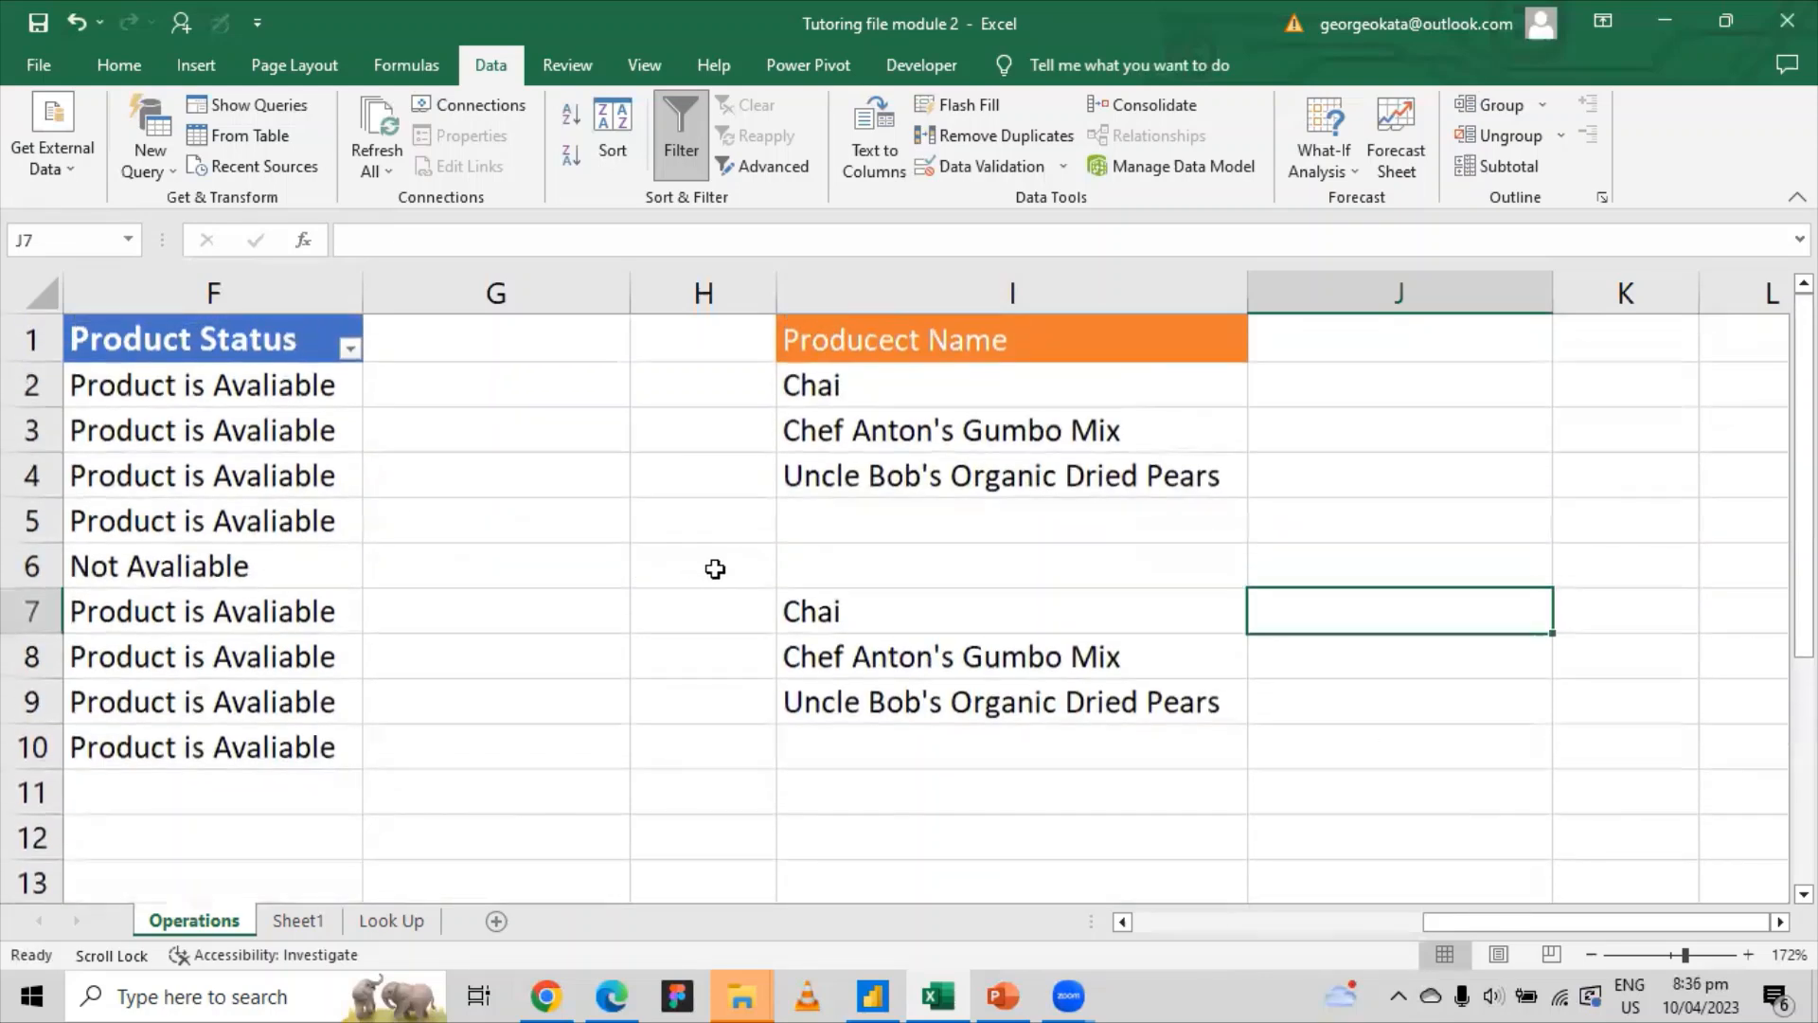
{"action": "left_click_drag", "start_coordinate": [1430, 924], "coordinate": [1232, 924]}
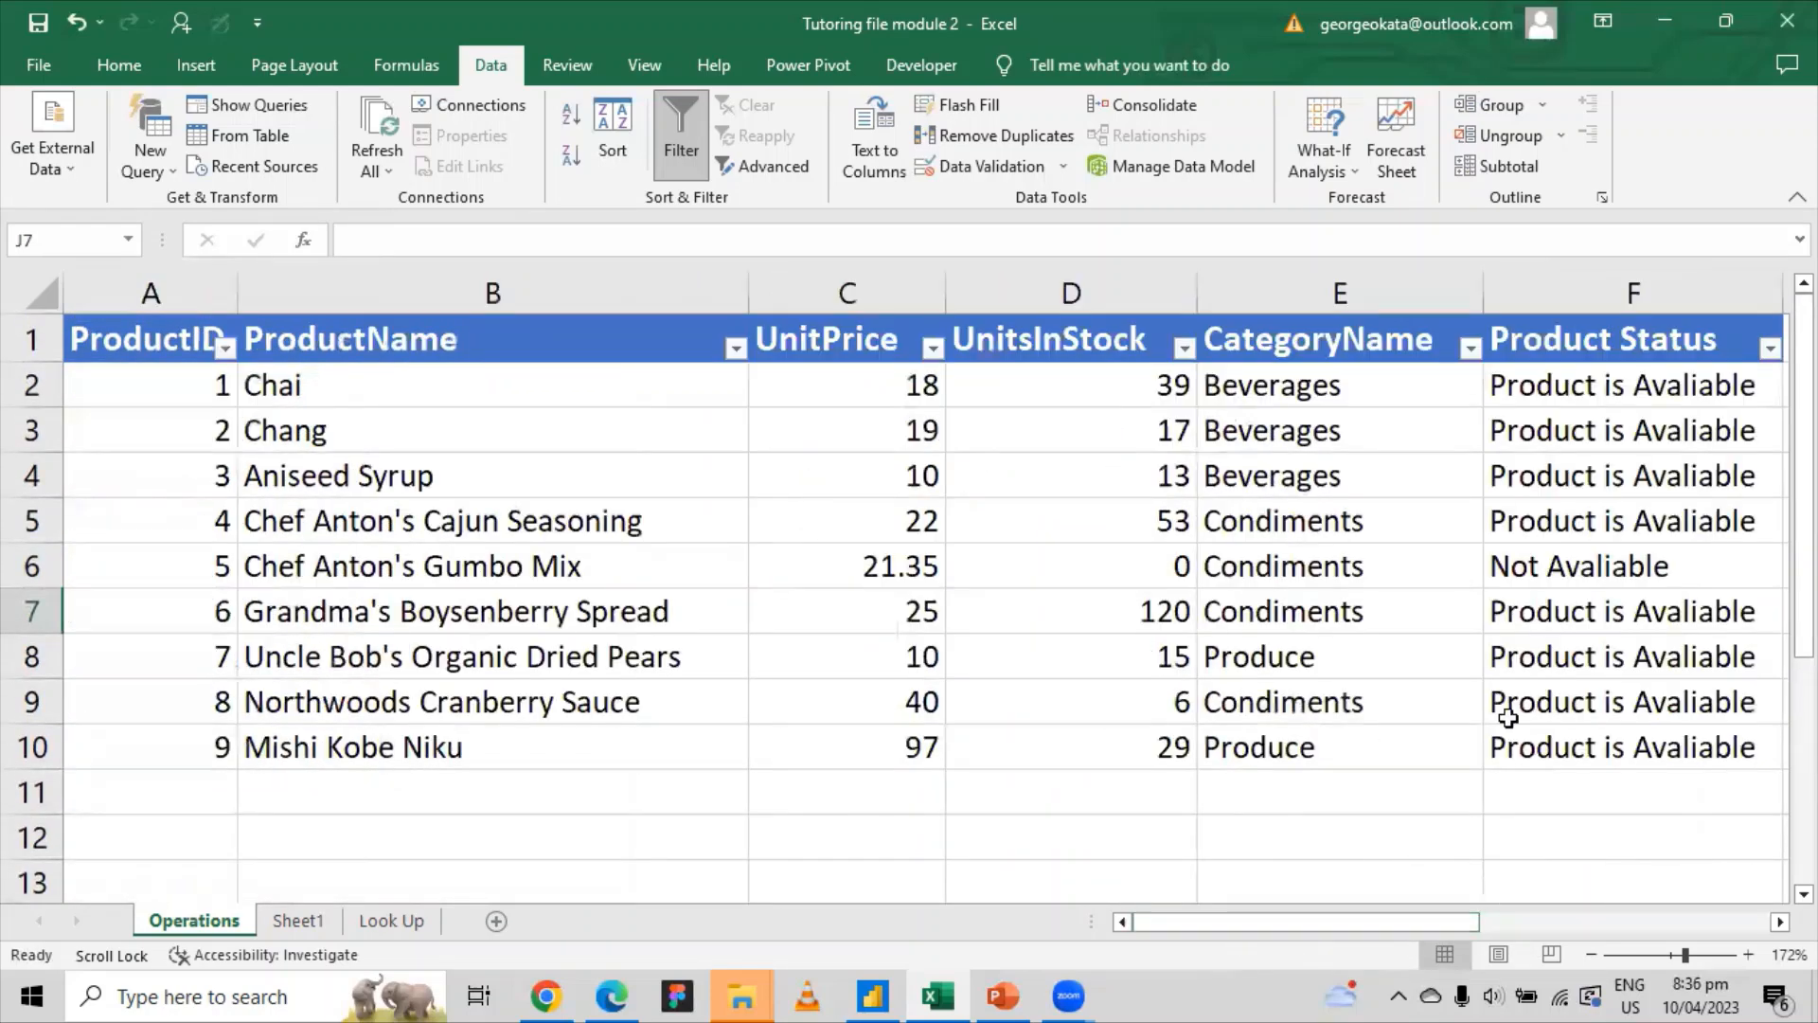
{"action": "left_click", "coordinate": [1277, 473]}
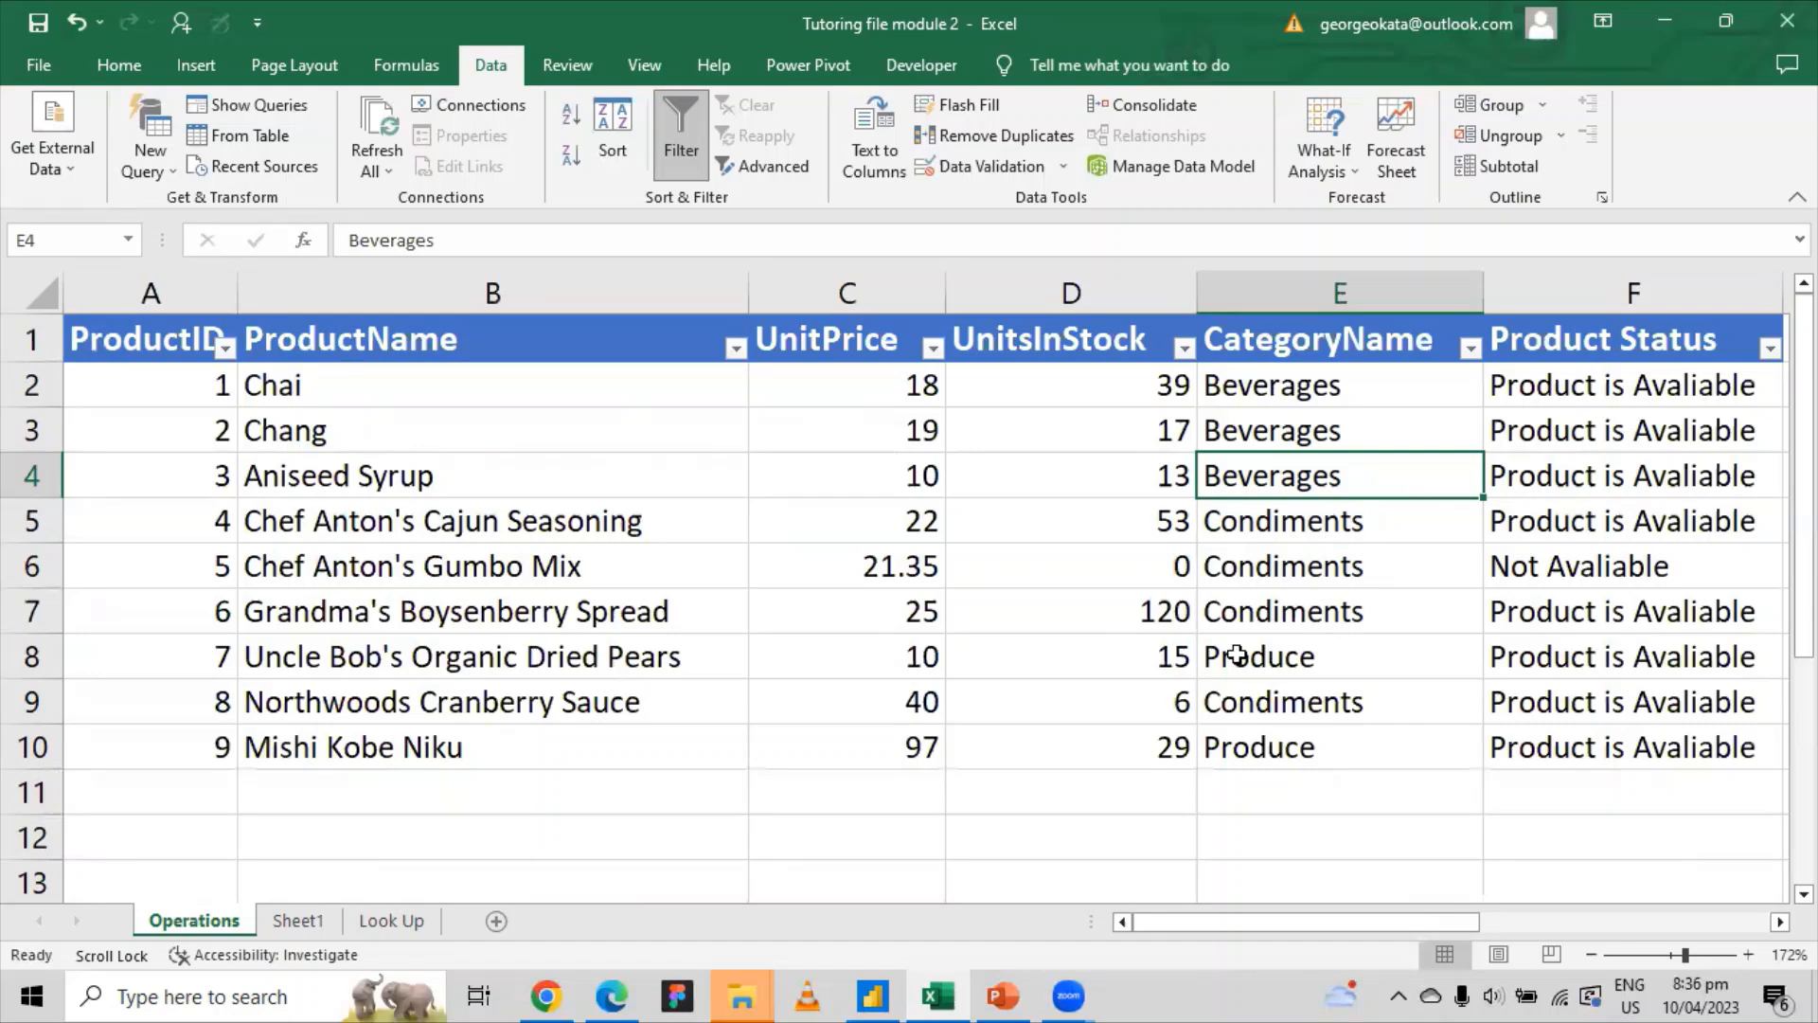
{"action": "left_click_drag", "start_coordinate": [1266, 924], "coordinate": [1558, 910]}
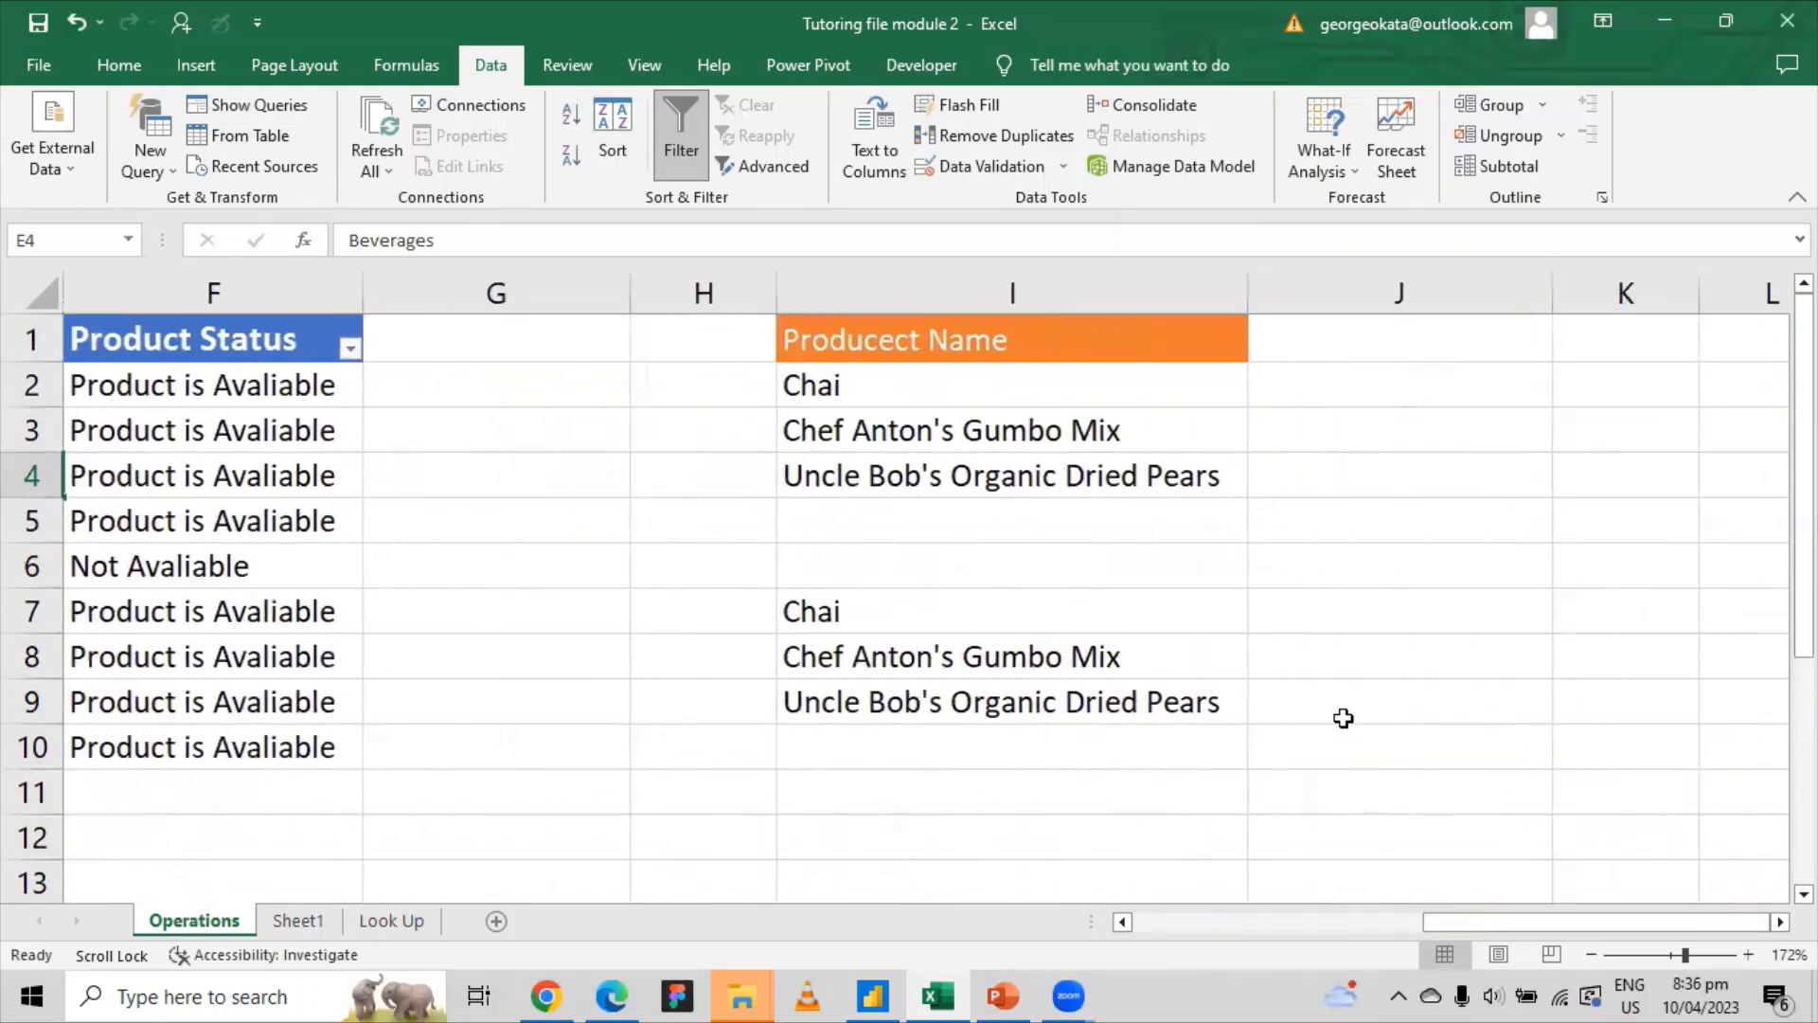
{"action": "left_click", "coordinate": [1310, 632]}
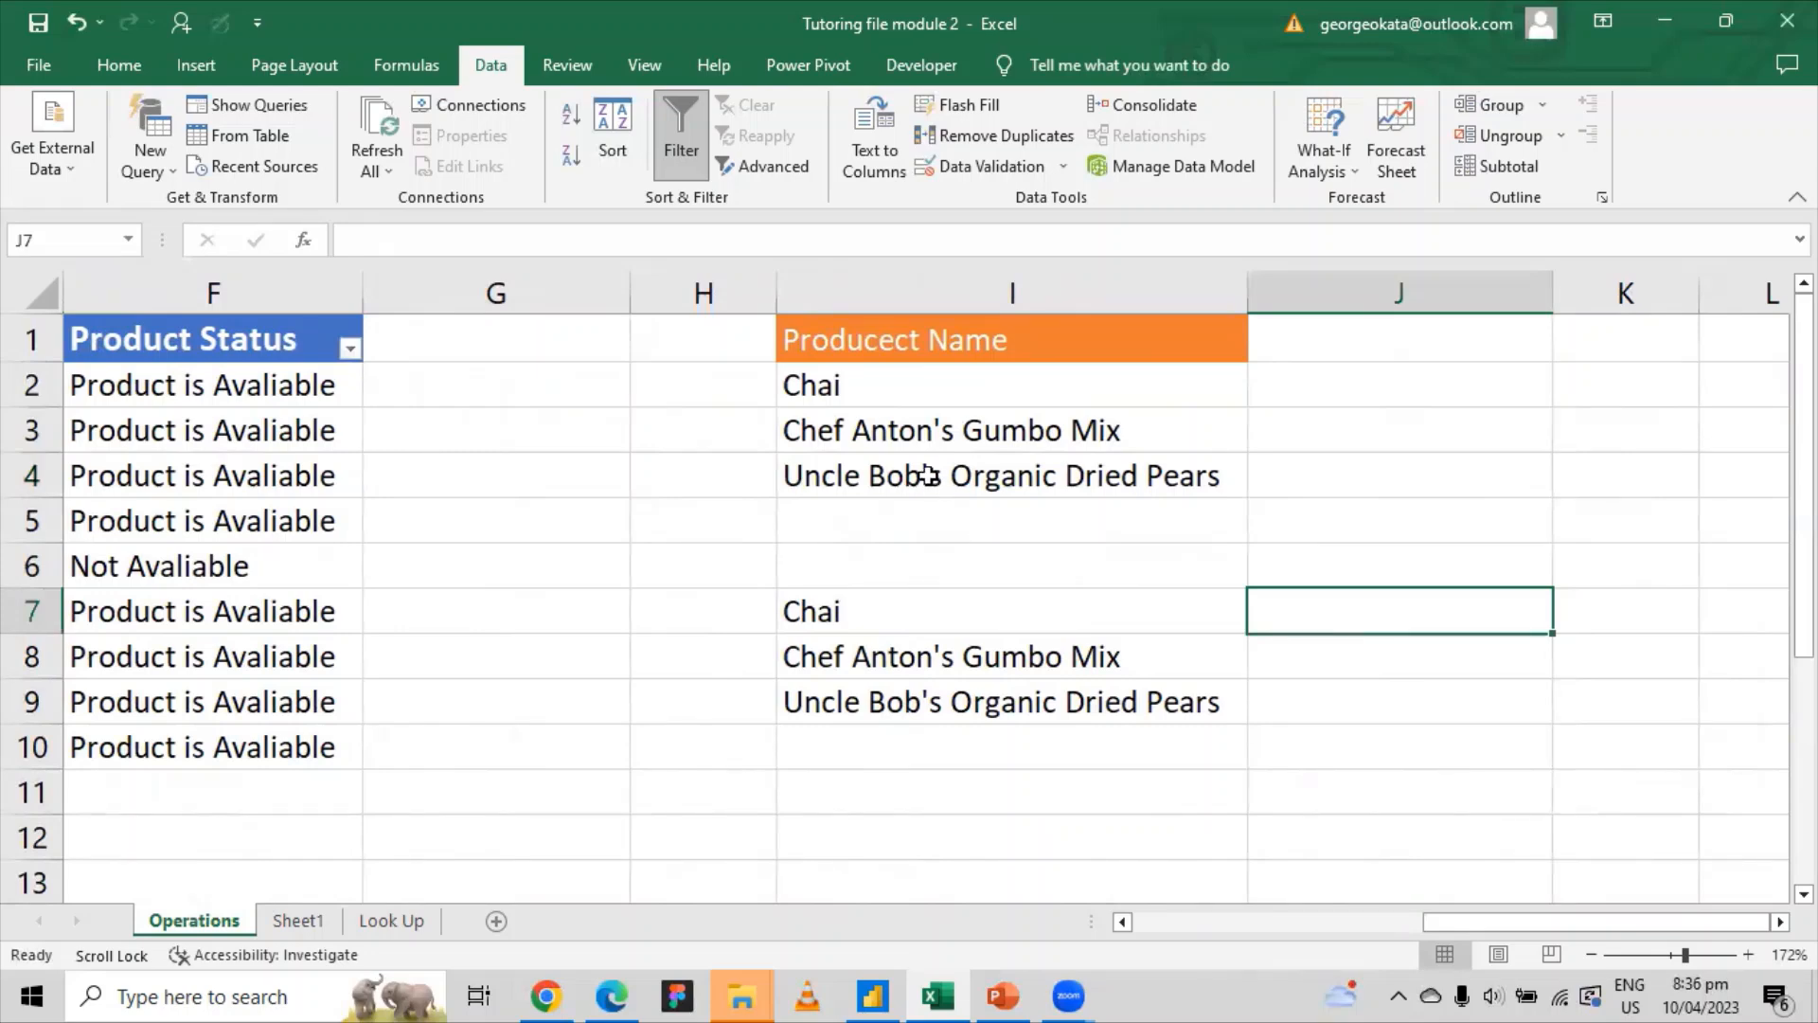
Step: Correct header I1 from Producect Name to Product Name
{"action": "left_click", "coordinate": [880, 343]}
{"action": "left_click", "coordinate": [432, 239]}
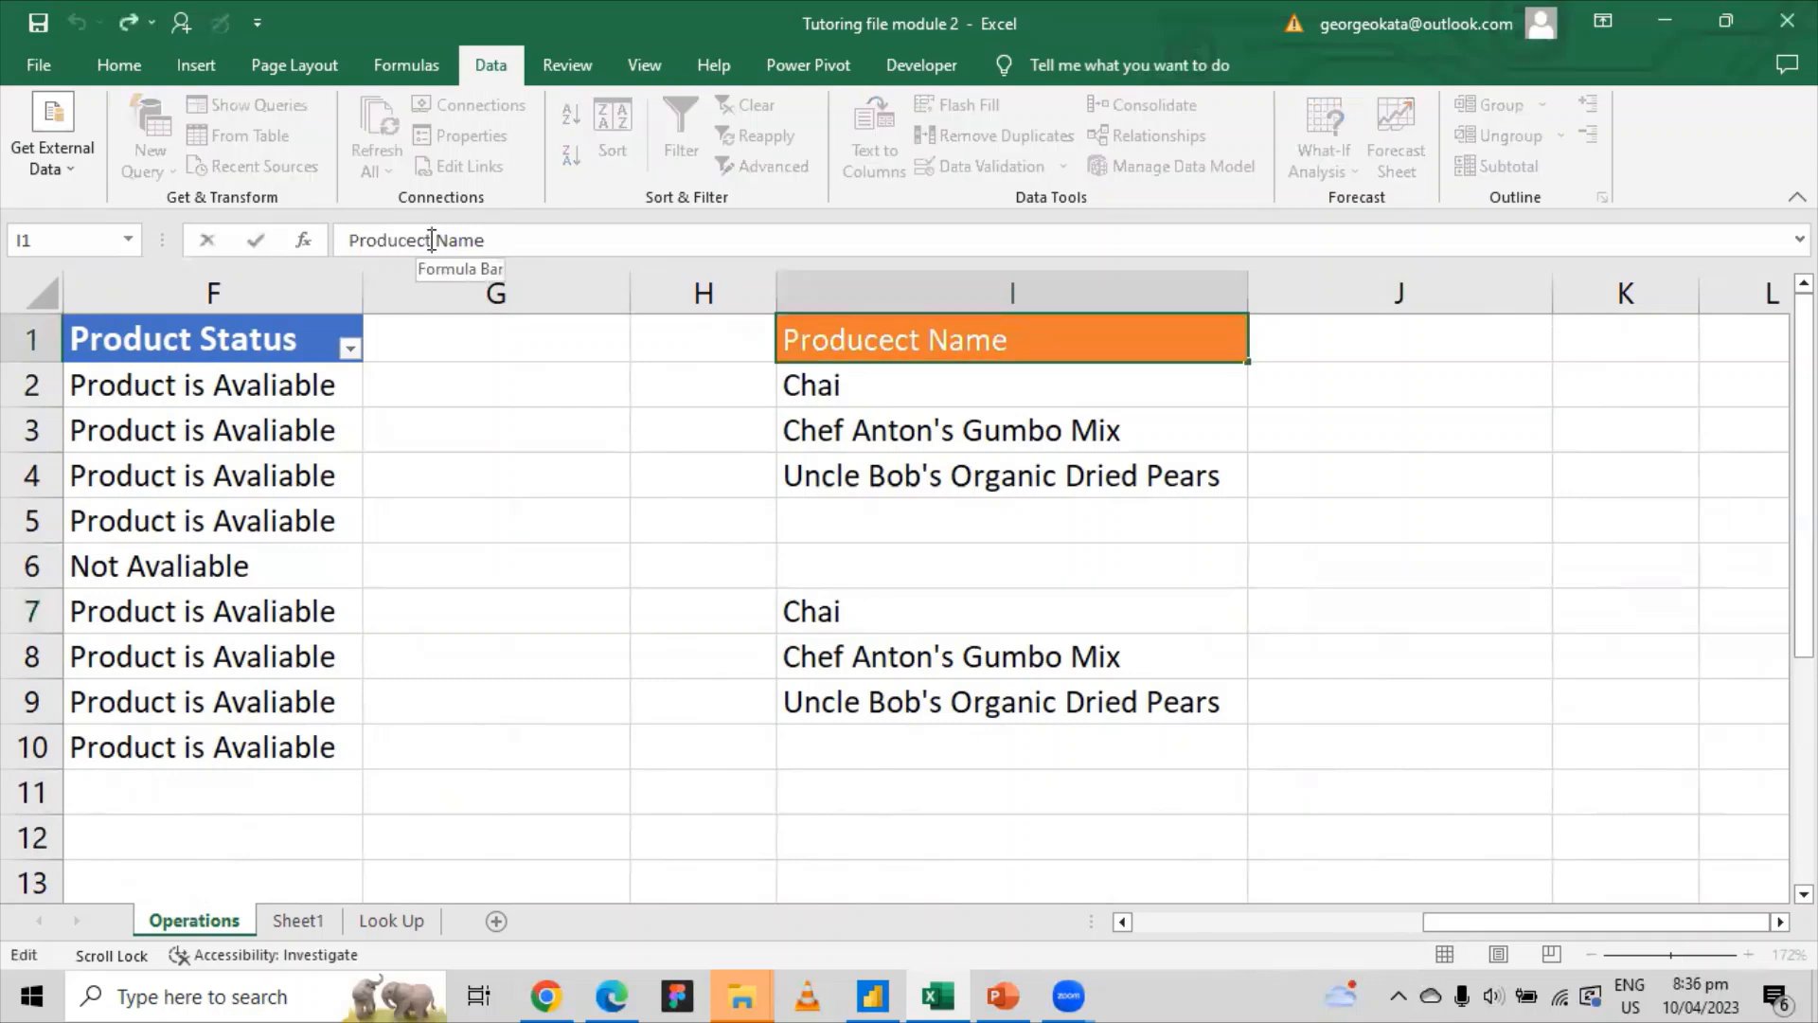
{"action": "key", "text": "BackSpace"}
{"action": "key", "text": "BackSpace"}
{"action": "key", "text": "BackSpace"}
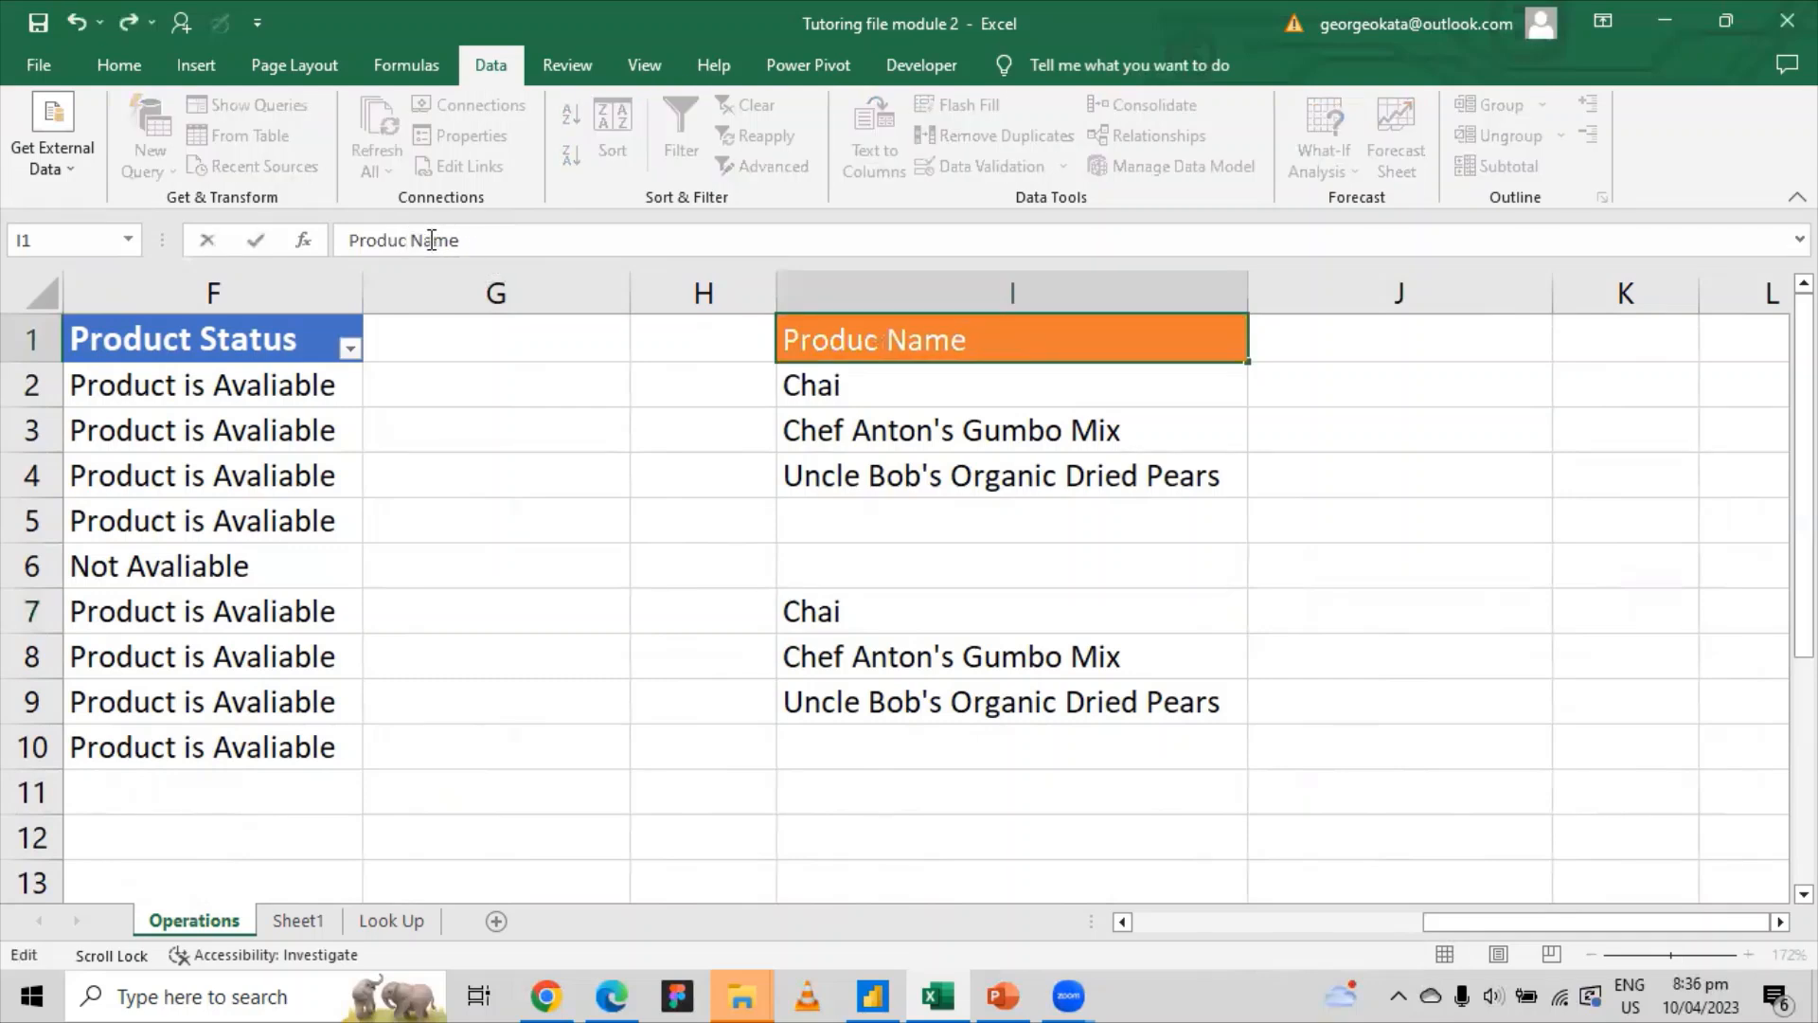
{"action": "type", "text": "t"}
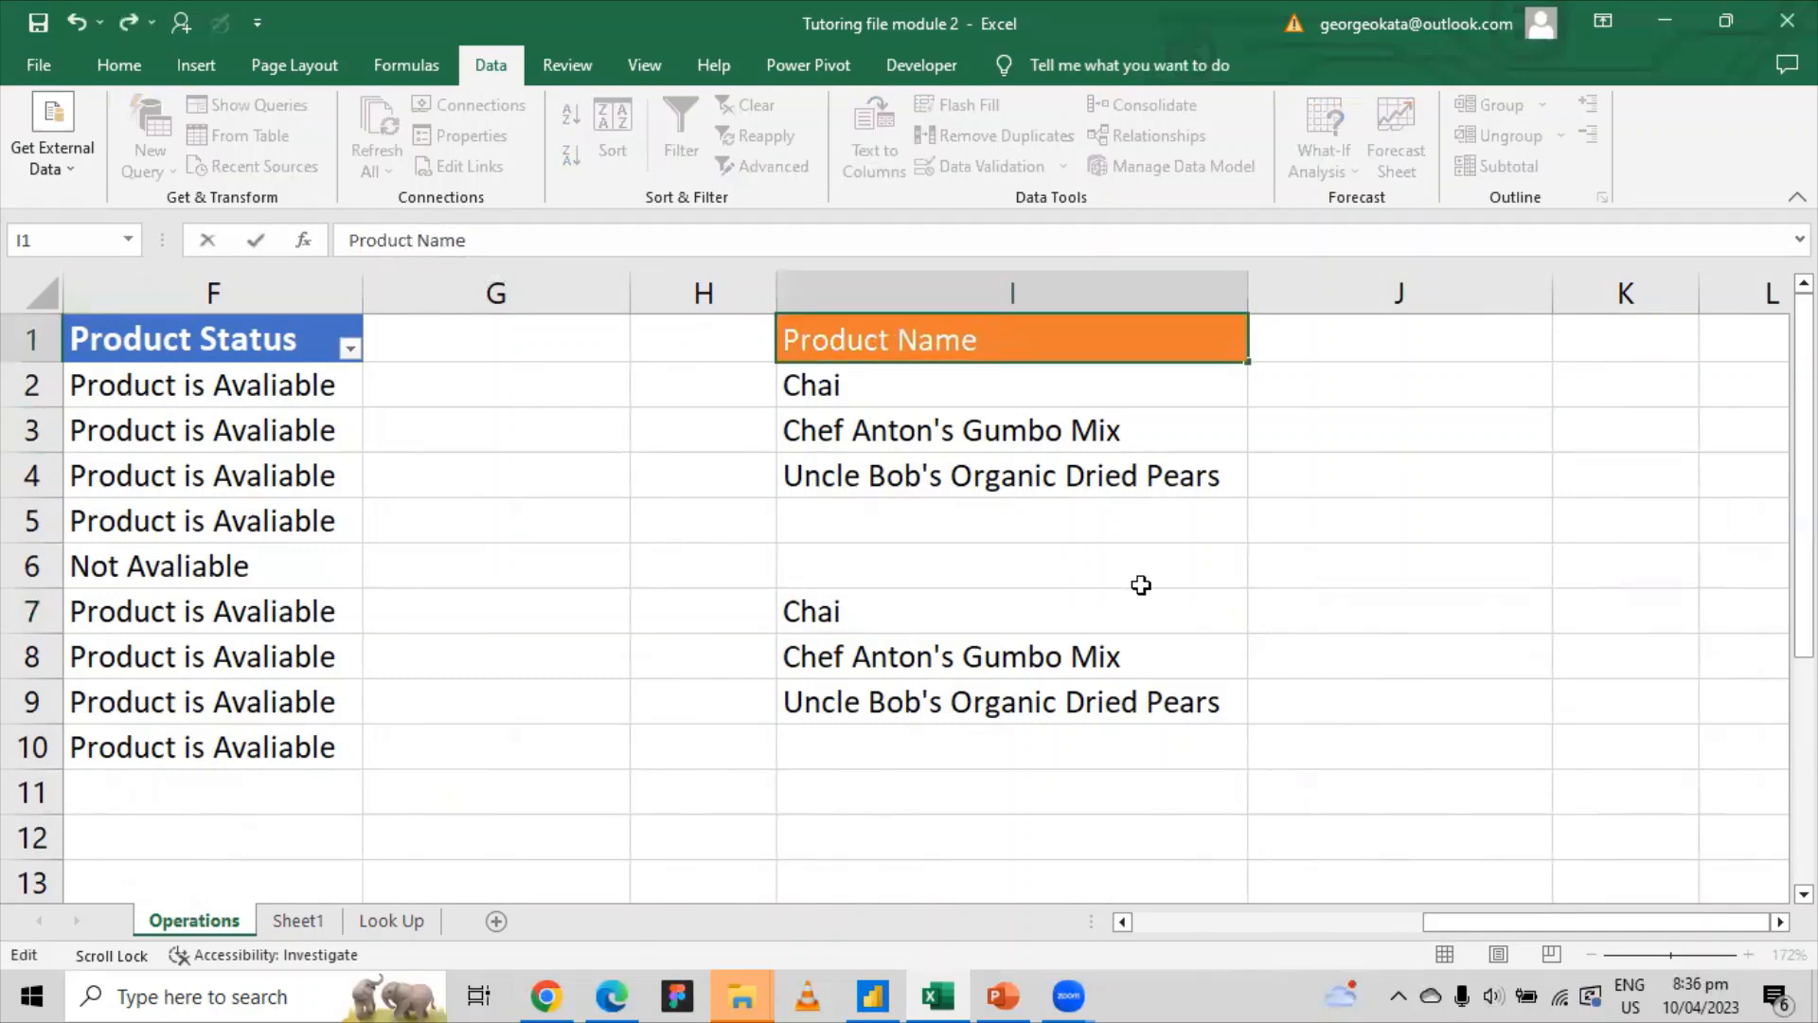
{"action": "left_click", "coordinate": [1360, 618]}
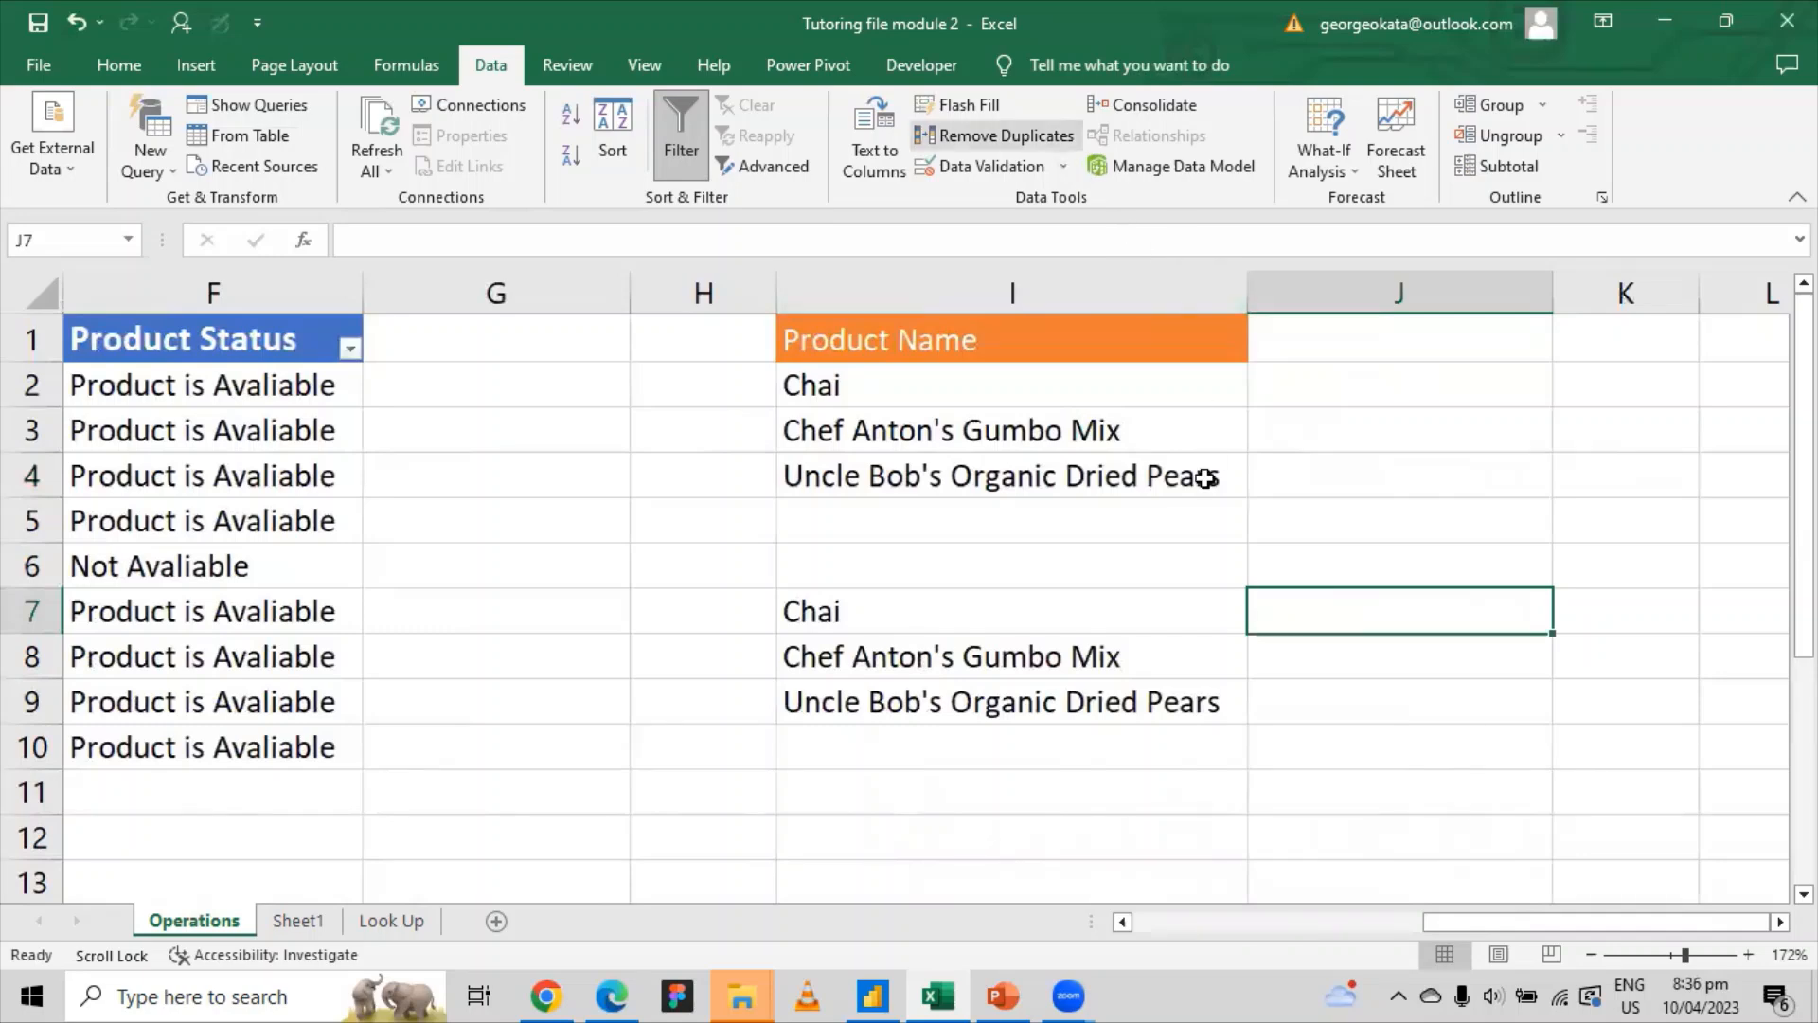
{"action": "left_click", "coordinate": [123, 68]}
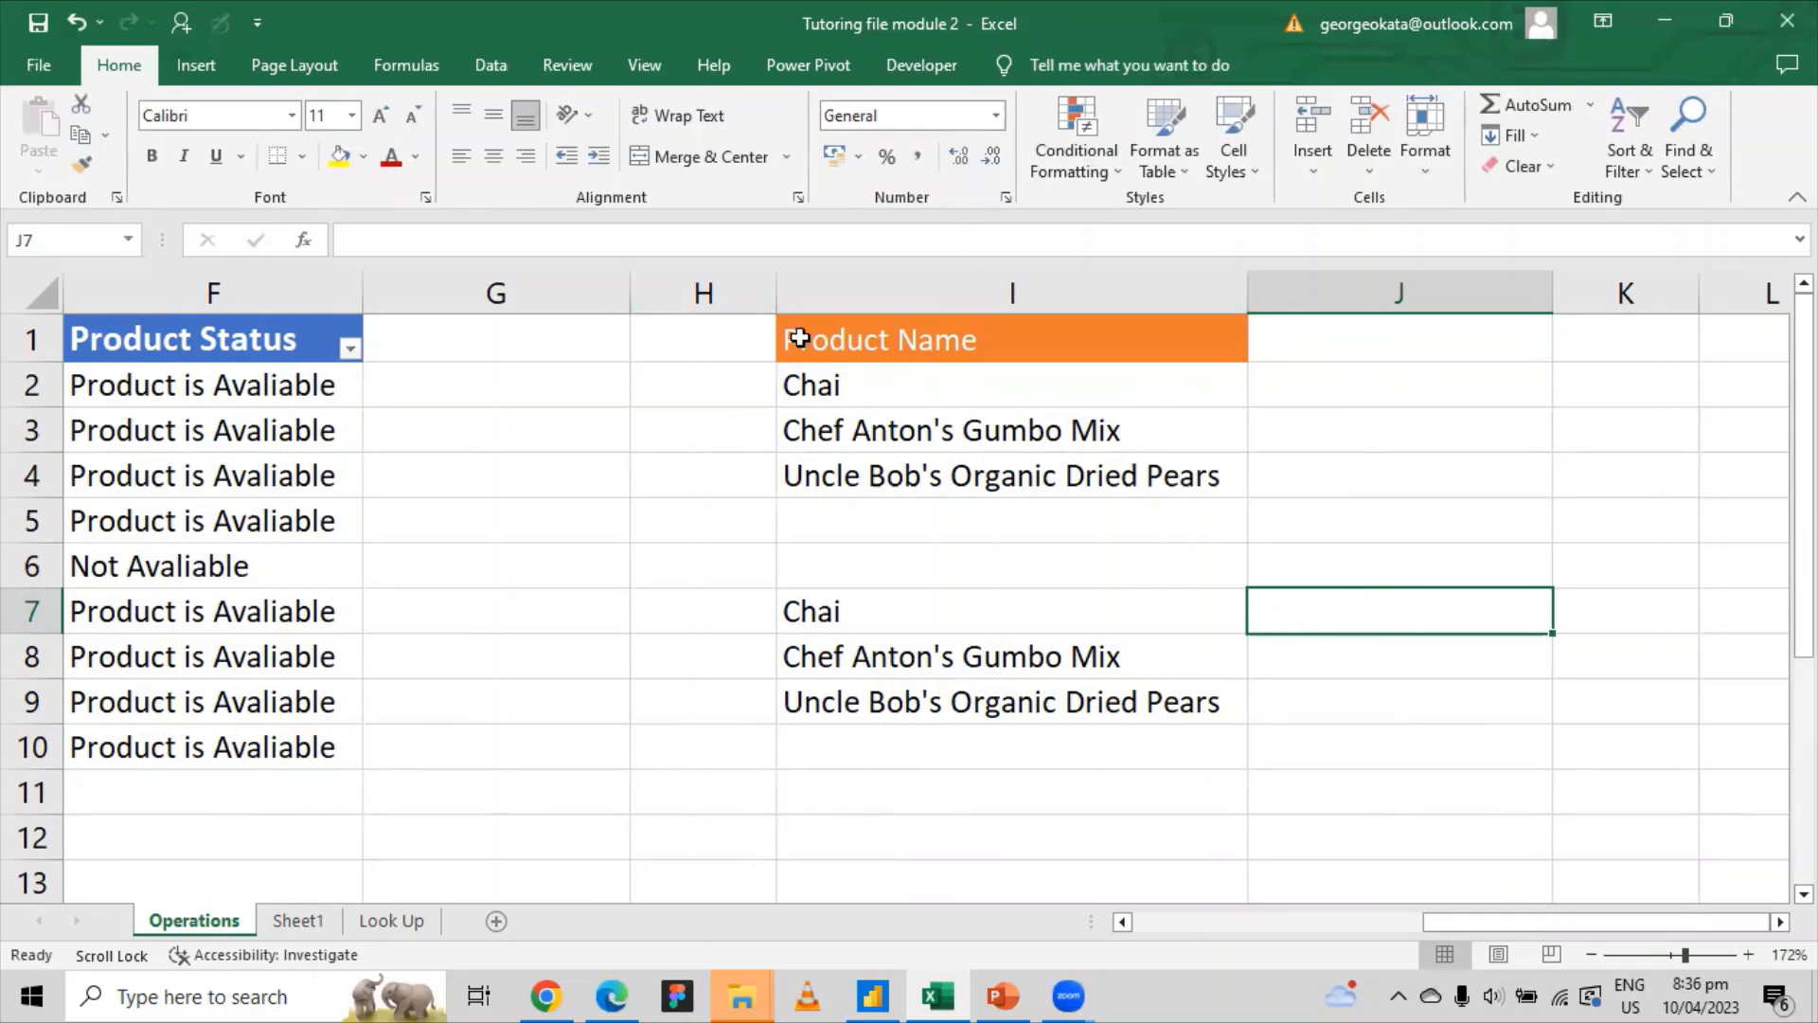
{"action": "left_click", "coordinate": [488, 69]}
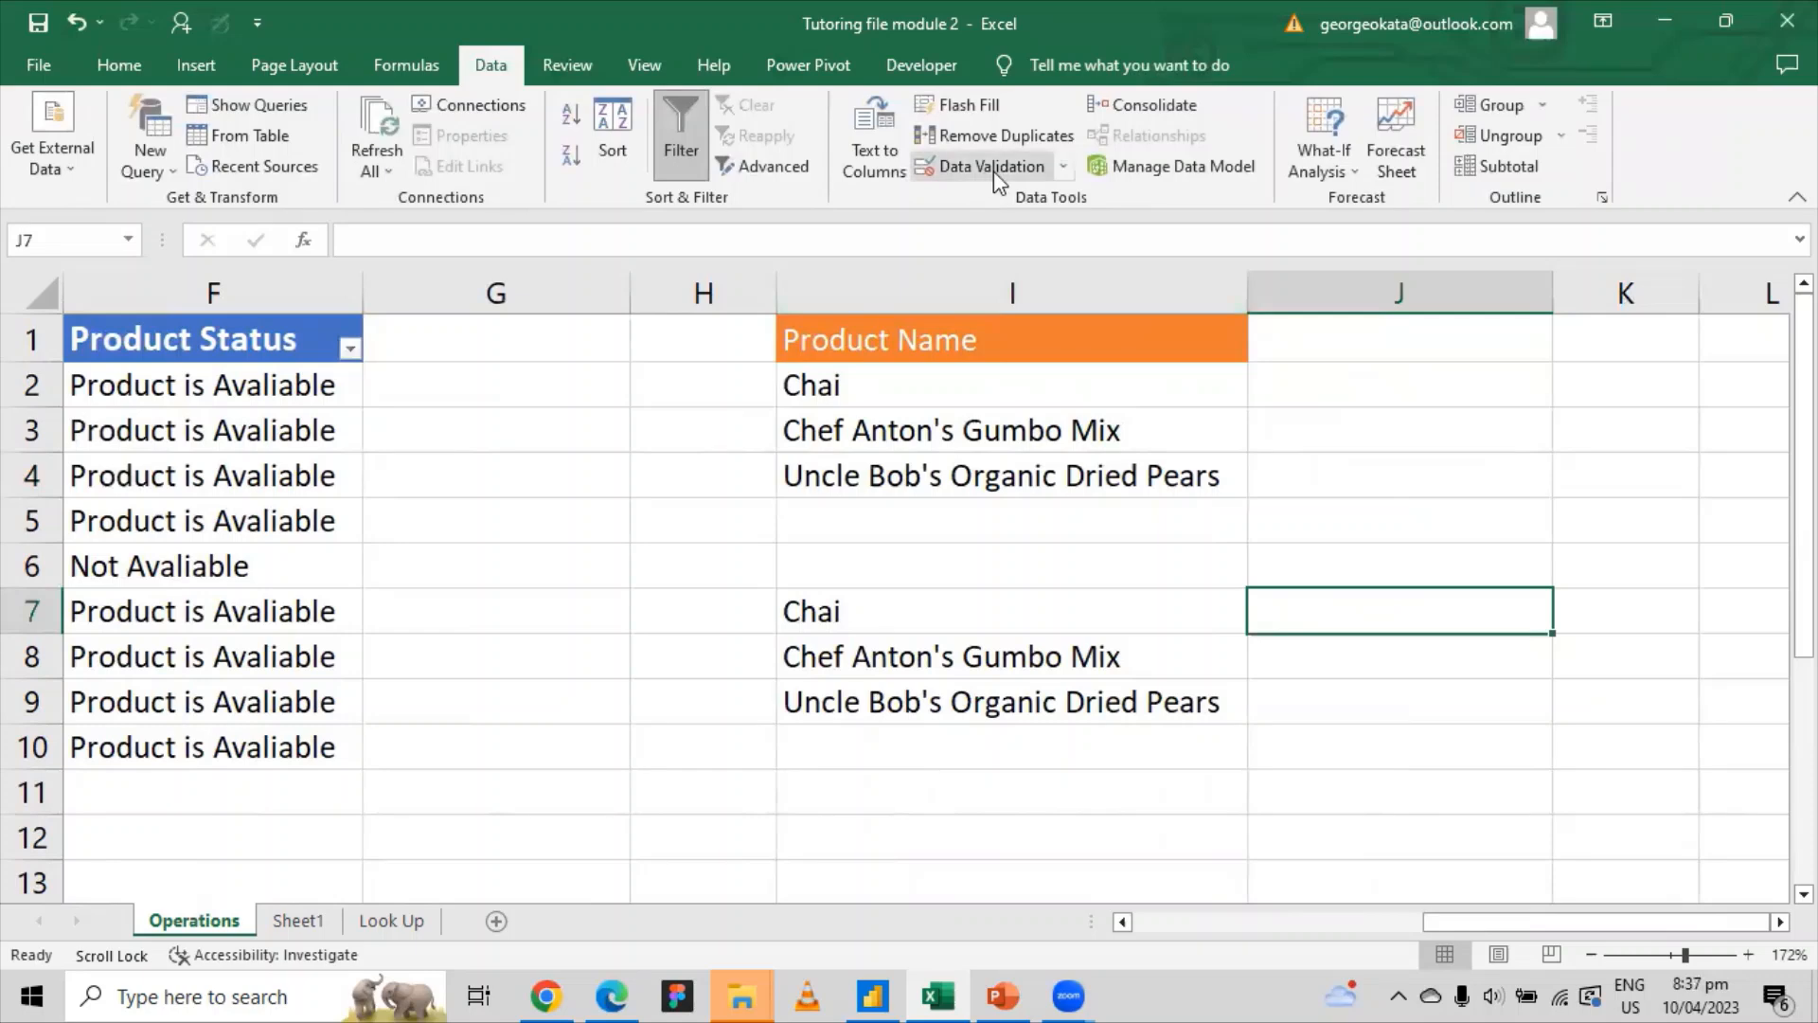
{"action": "left_click", "coordinate": [1063, 169]}
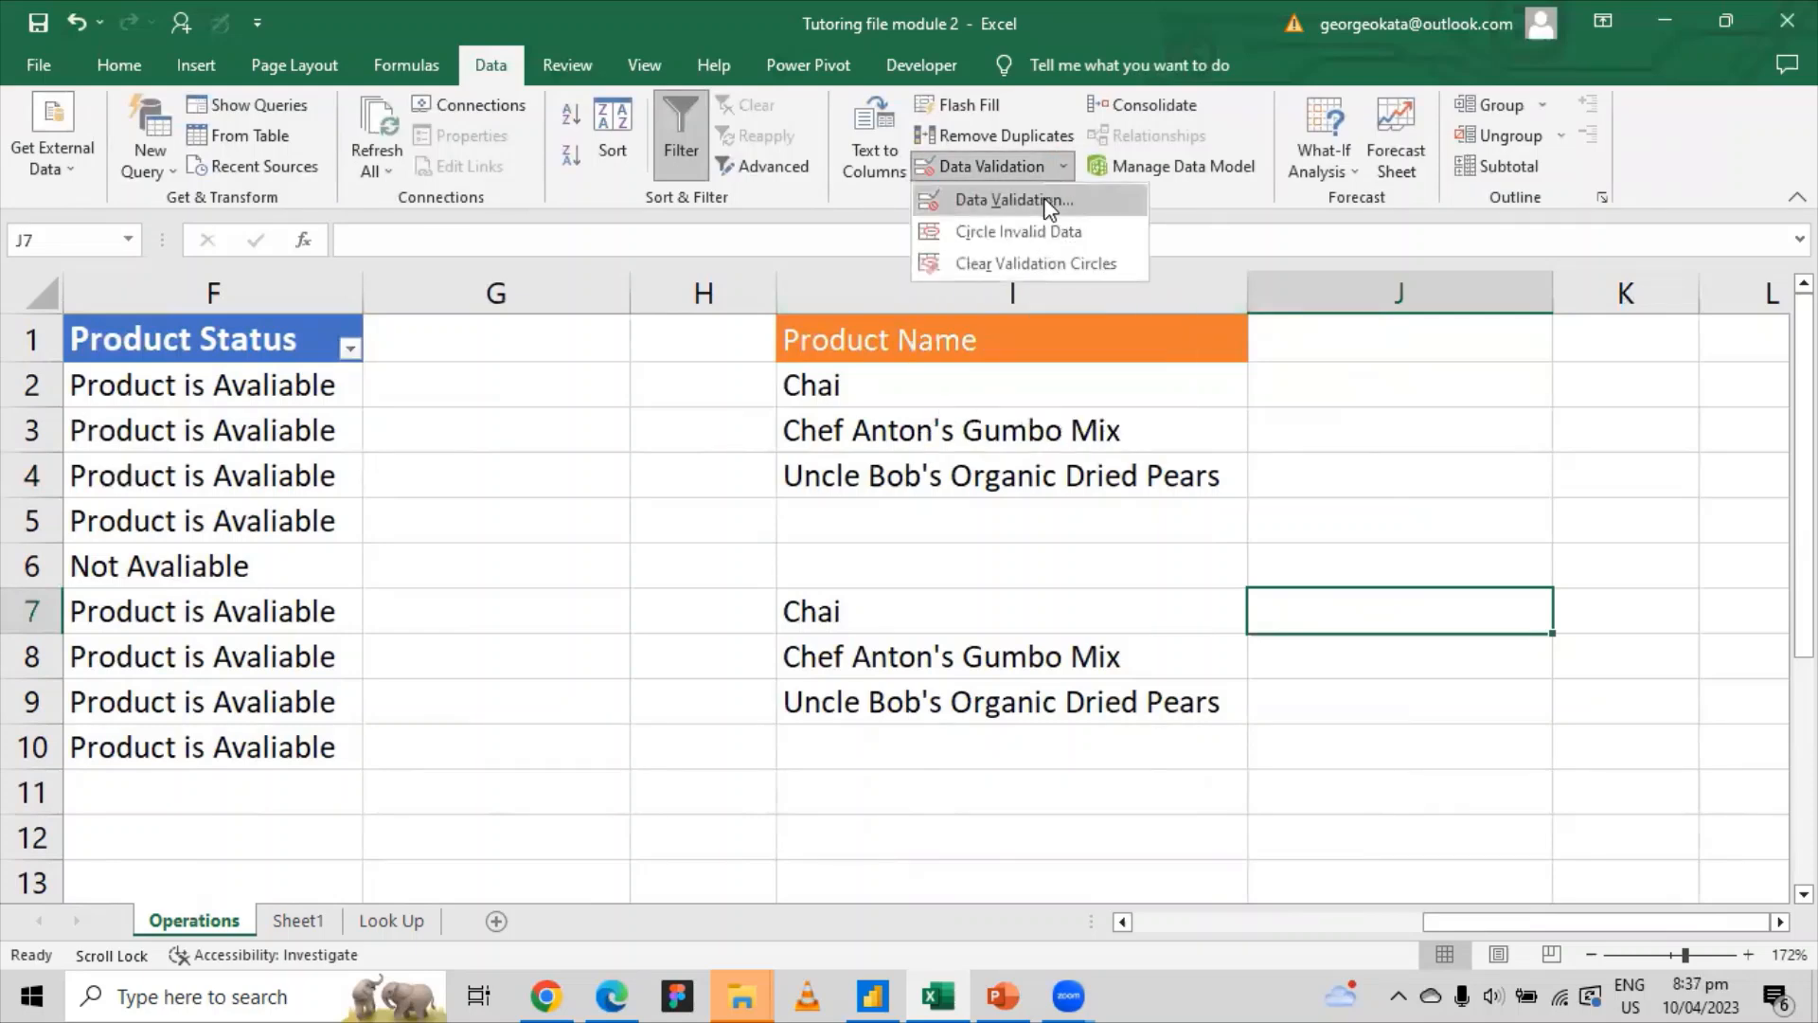
{"action": "left_click", "coordinate": [1042, 200]}
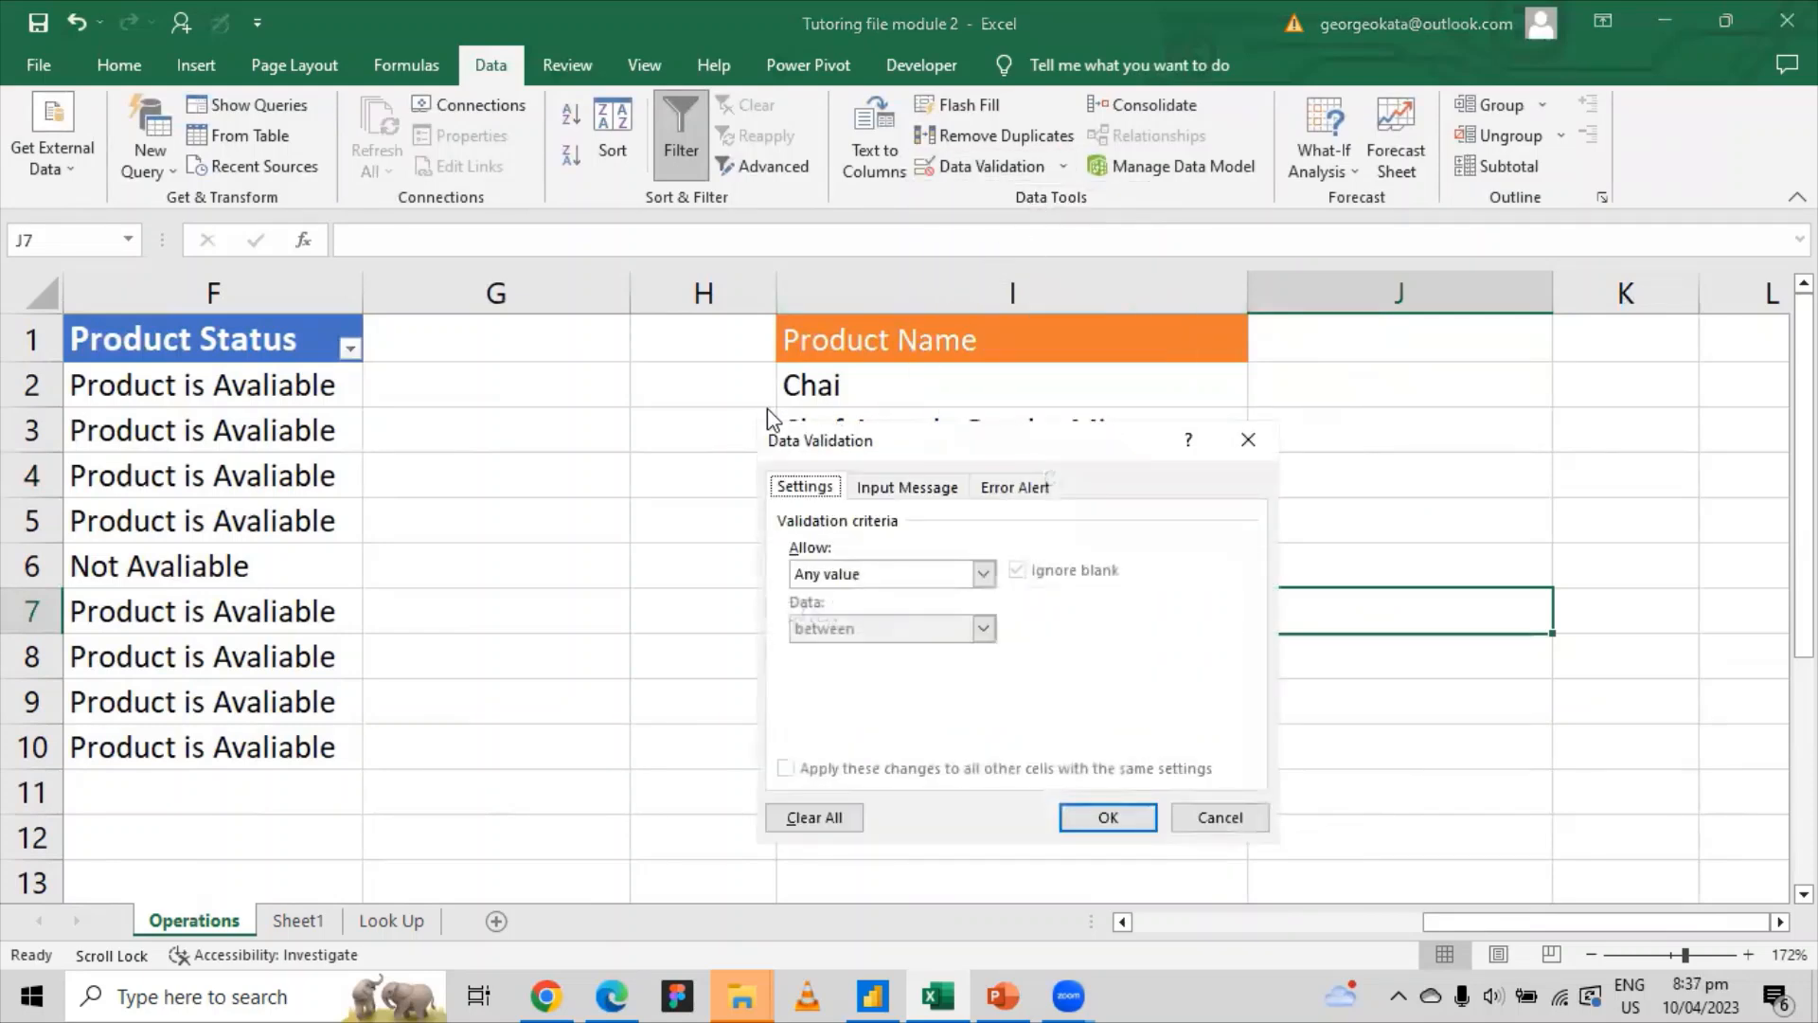
{"action": "left_click", "coordinate": [904, 489]}
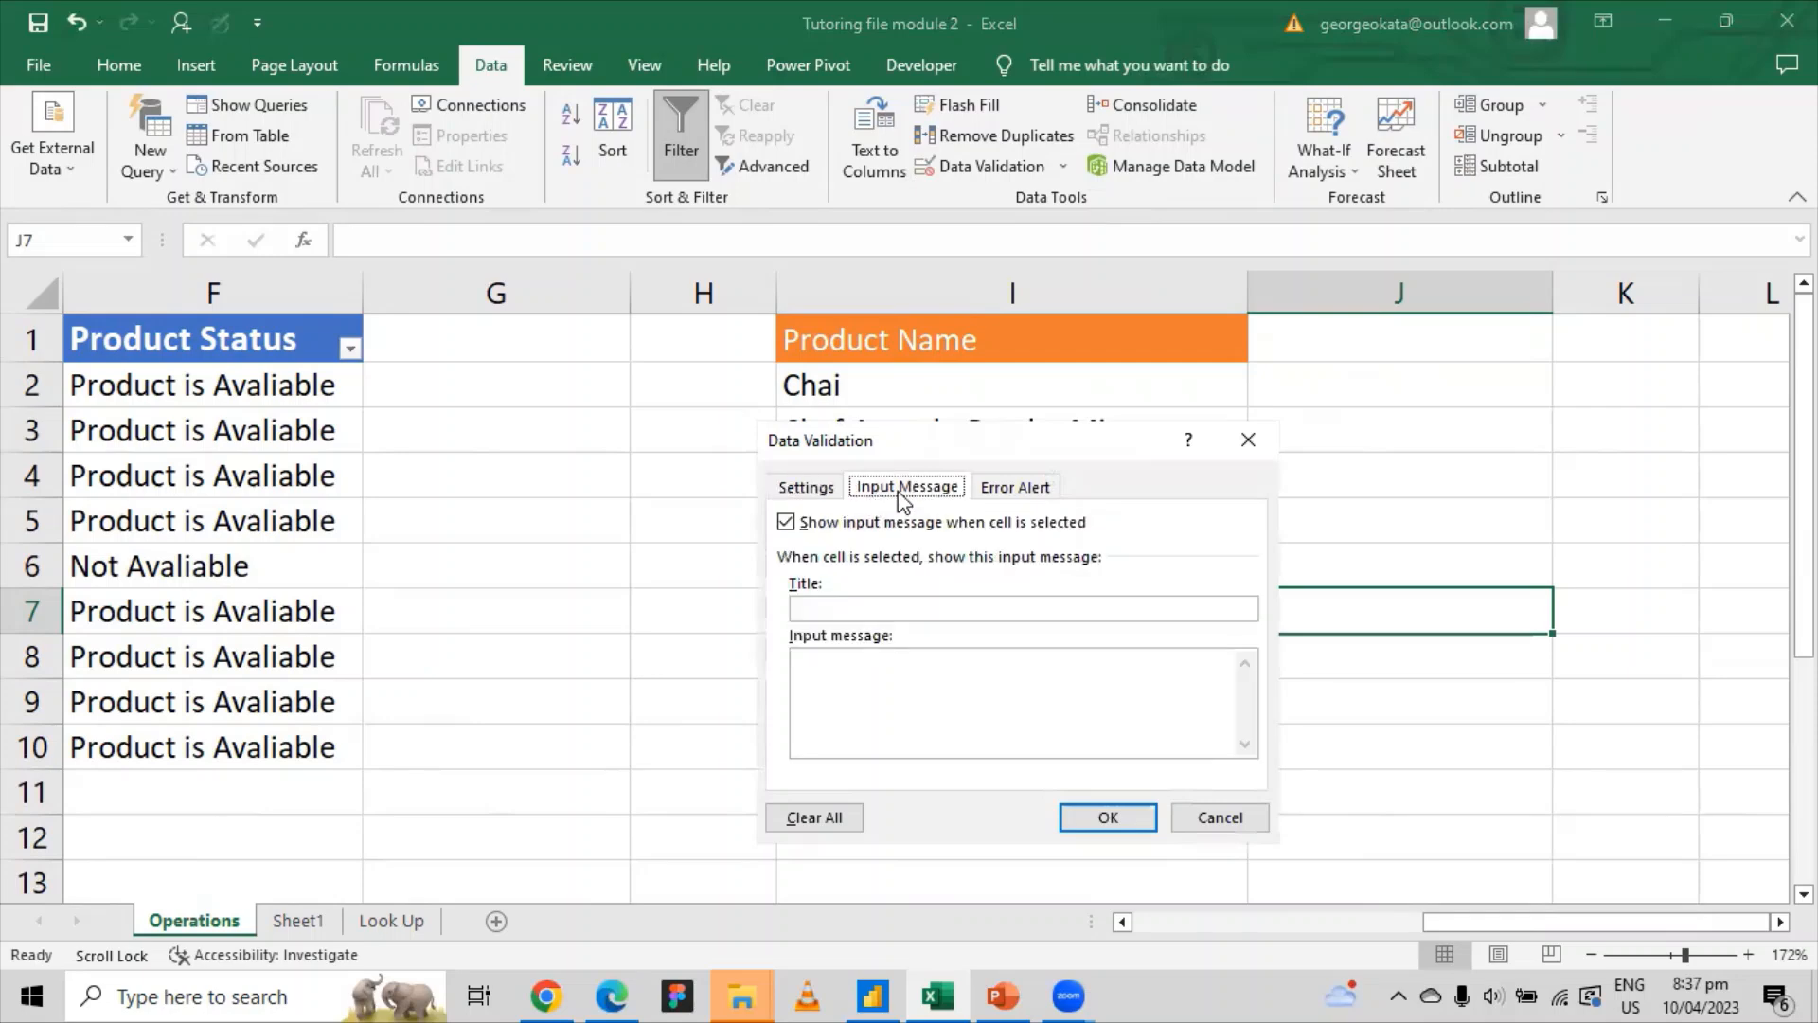
{"action": "left_click", "coordinate": [1006, 492]}
{"action": "left_click", "coordinate": [926, 497]}
{"action": "left_click", "coordinate": [807, 488]}
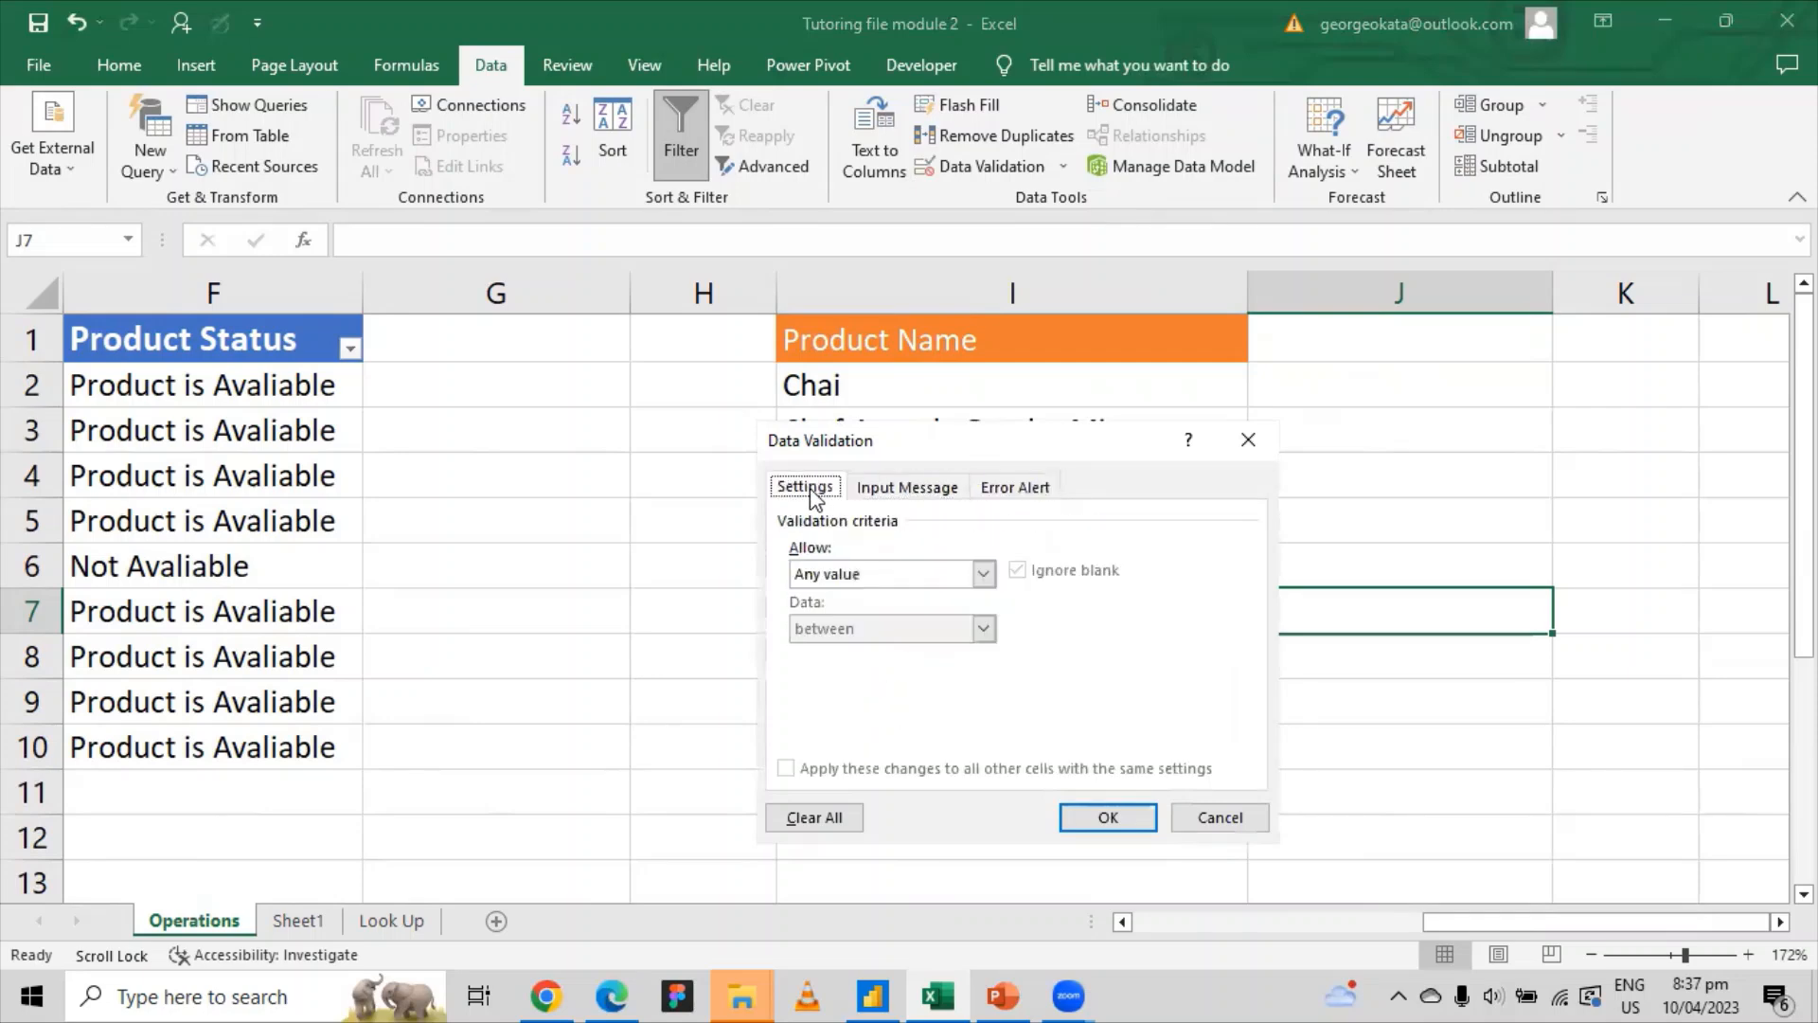
{"action": "left_click", "coordinate": [985, 574]}
{"action": "left_click", "coordinate": [856, 642]}
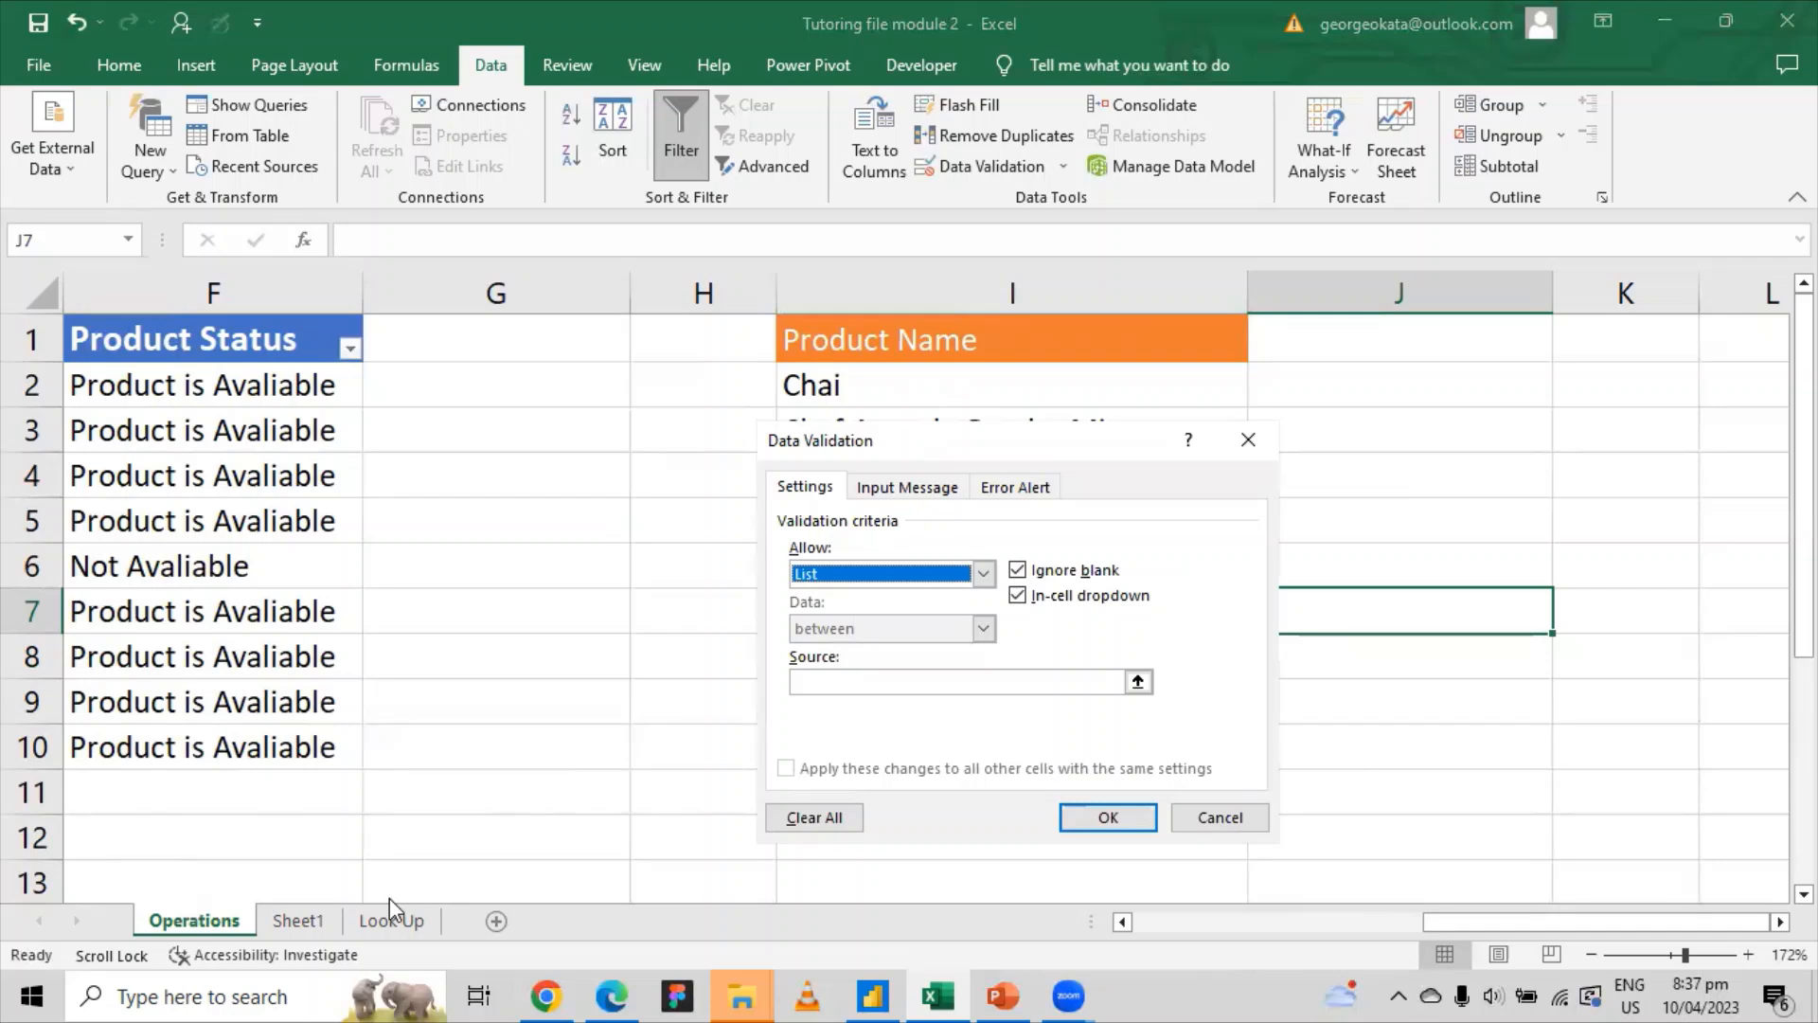
{"action": "left_click", "coordinate": [1257, 820]}
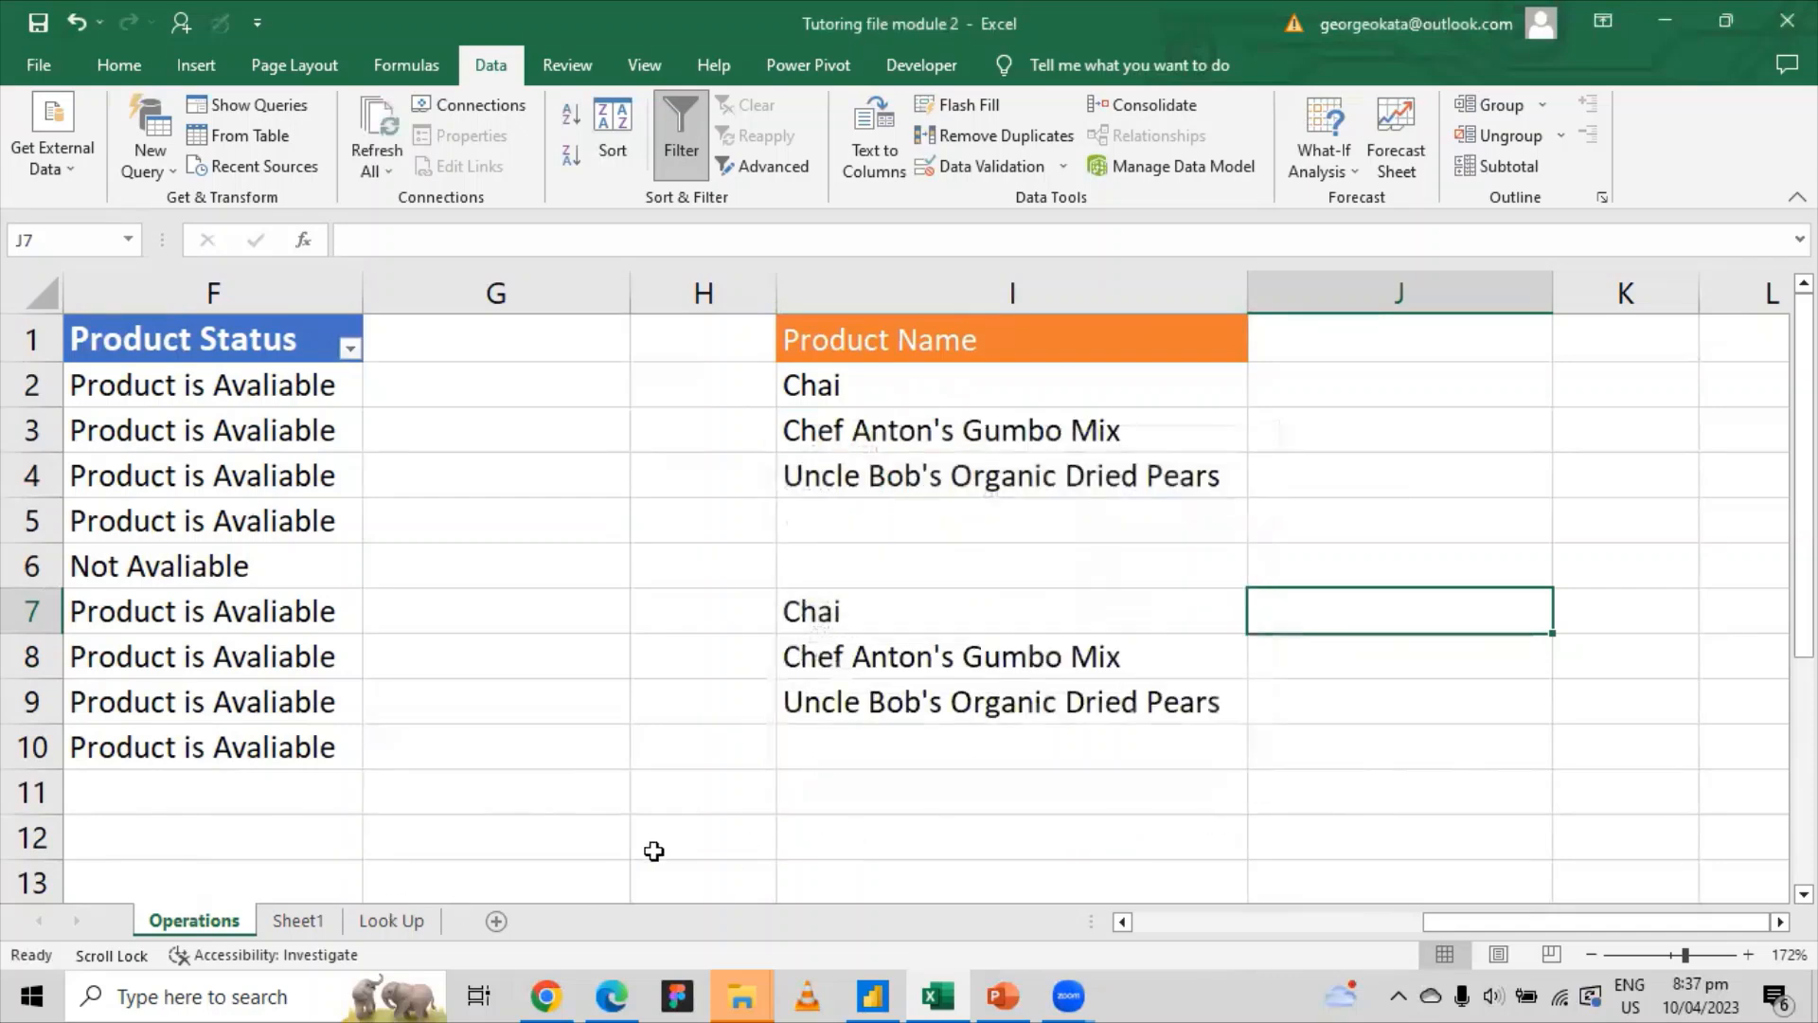
Step: Go to the Look Up sheet and select the Beverages, Condiments, Produce list in H3:H5
{"action": "left_click", "coordinate": [388, 919]}
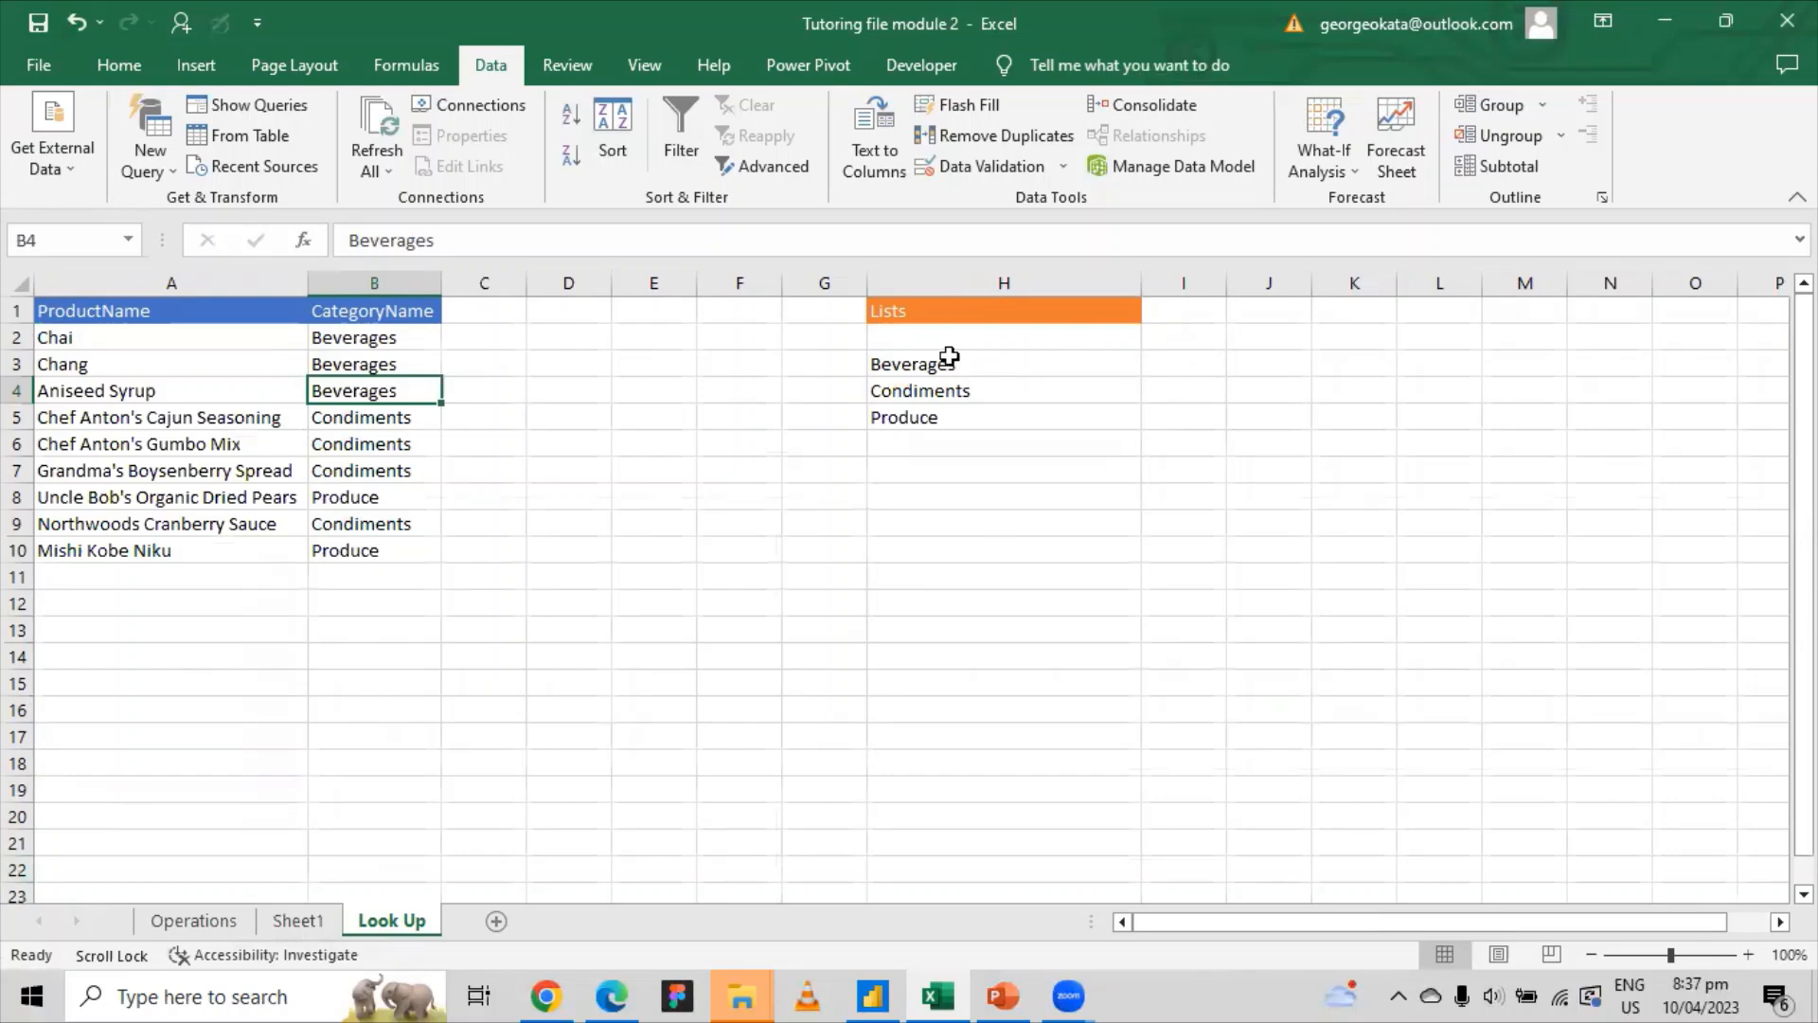
{"action": "left_click_drag", "start_coordinate": [949, 364], "coordinate": [952, 409]}
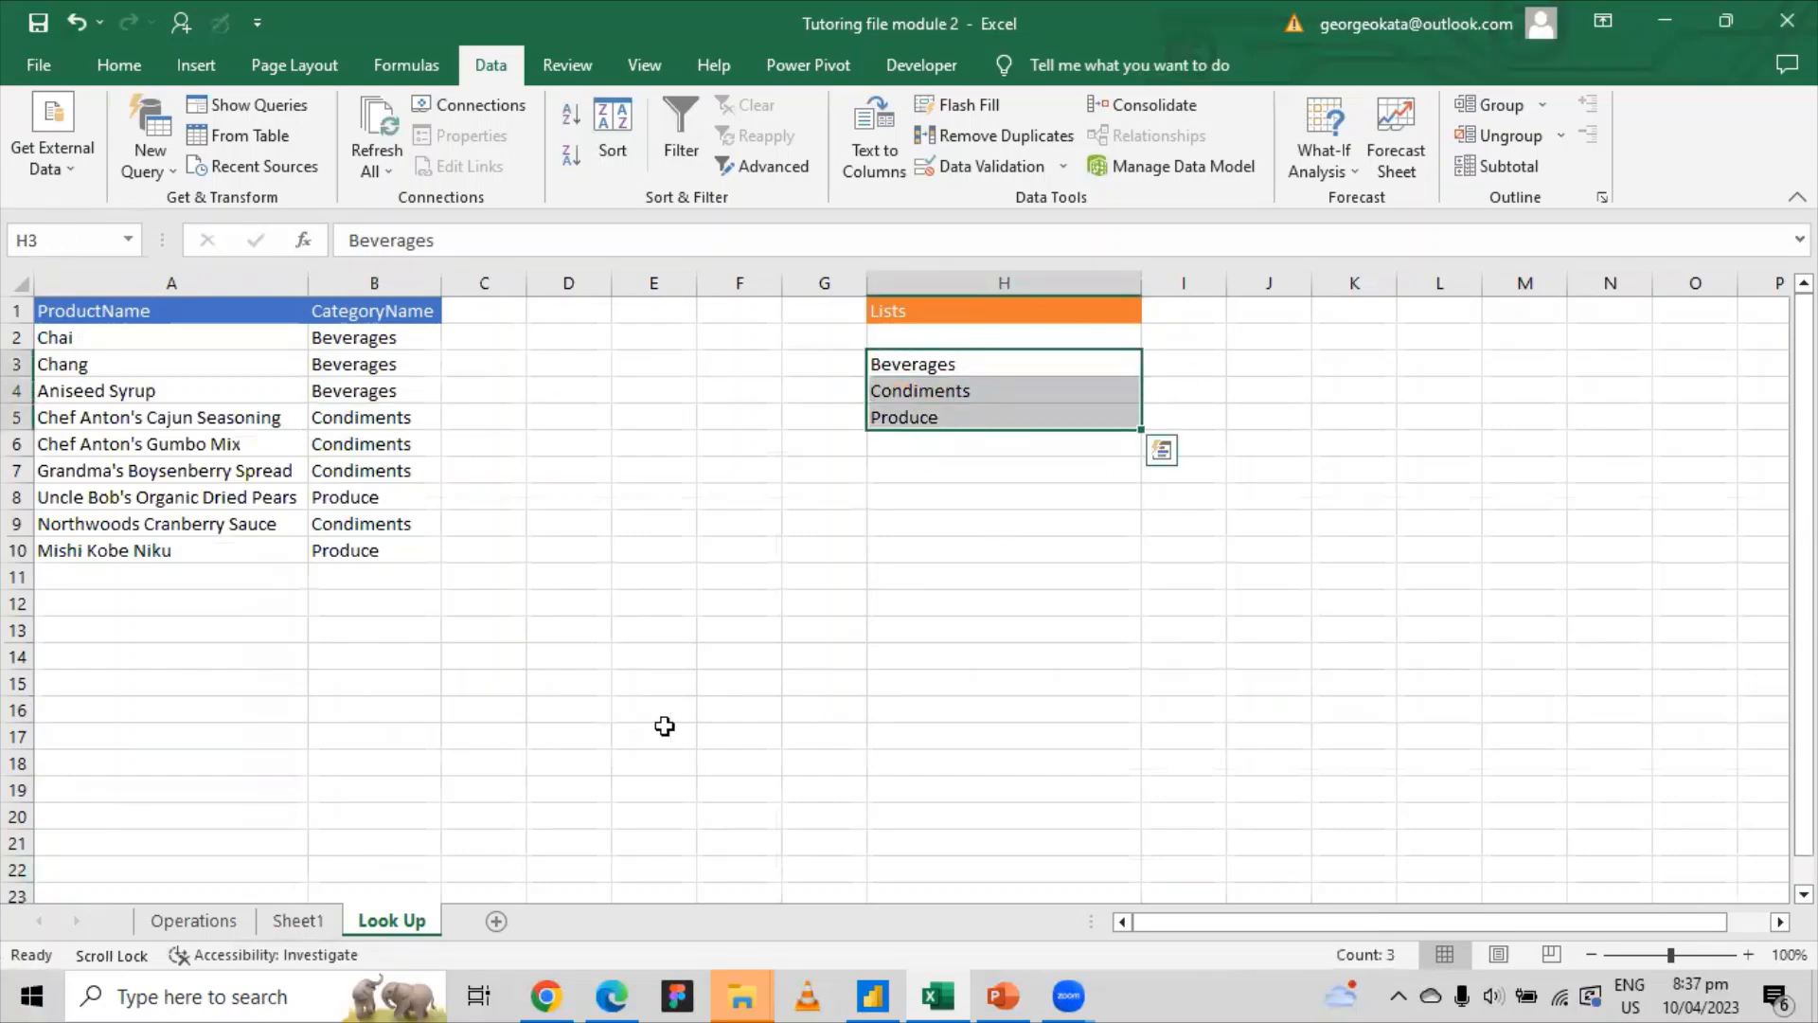
Step: Compare the Operations categories with the Look Up list, reselecting Beverages, Condiments, Produce in H3:H5
{"action": "left_click", "coordinate": [231, 919]}
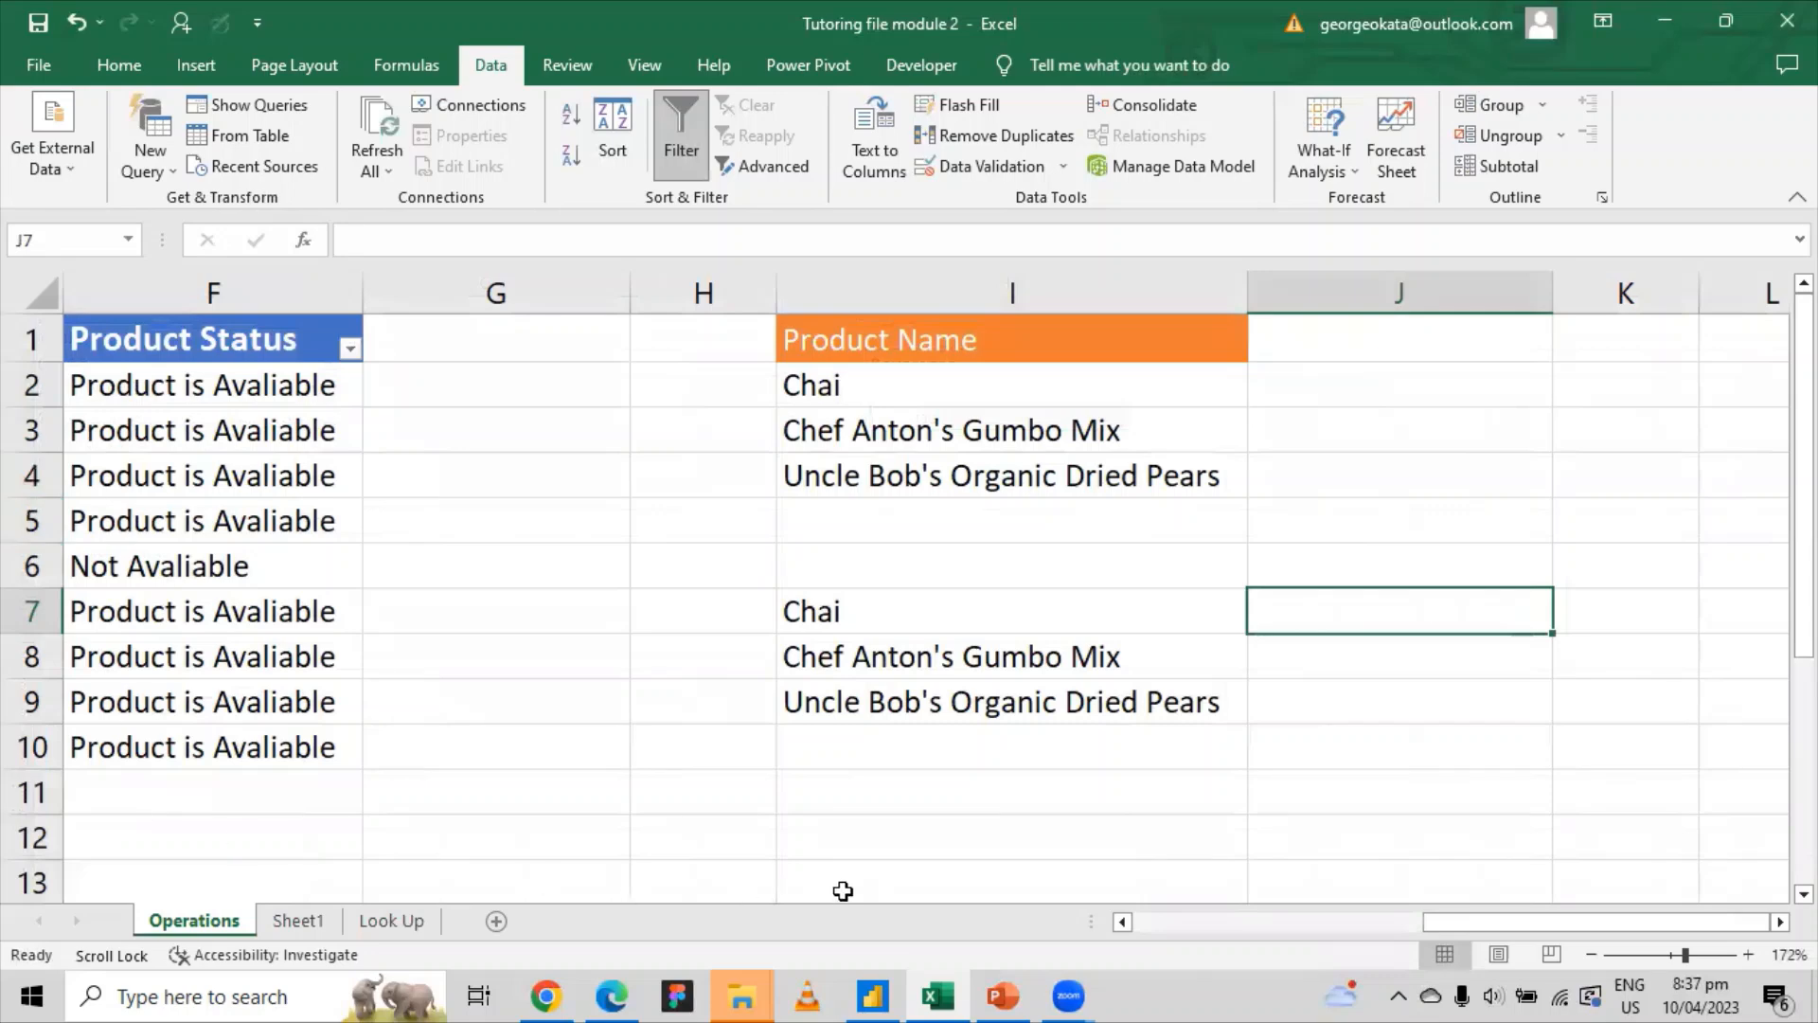
{"action": "left_click_drag", "start_coordinate": [1361, 923], "coordinate": [1216, 767]}
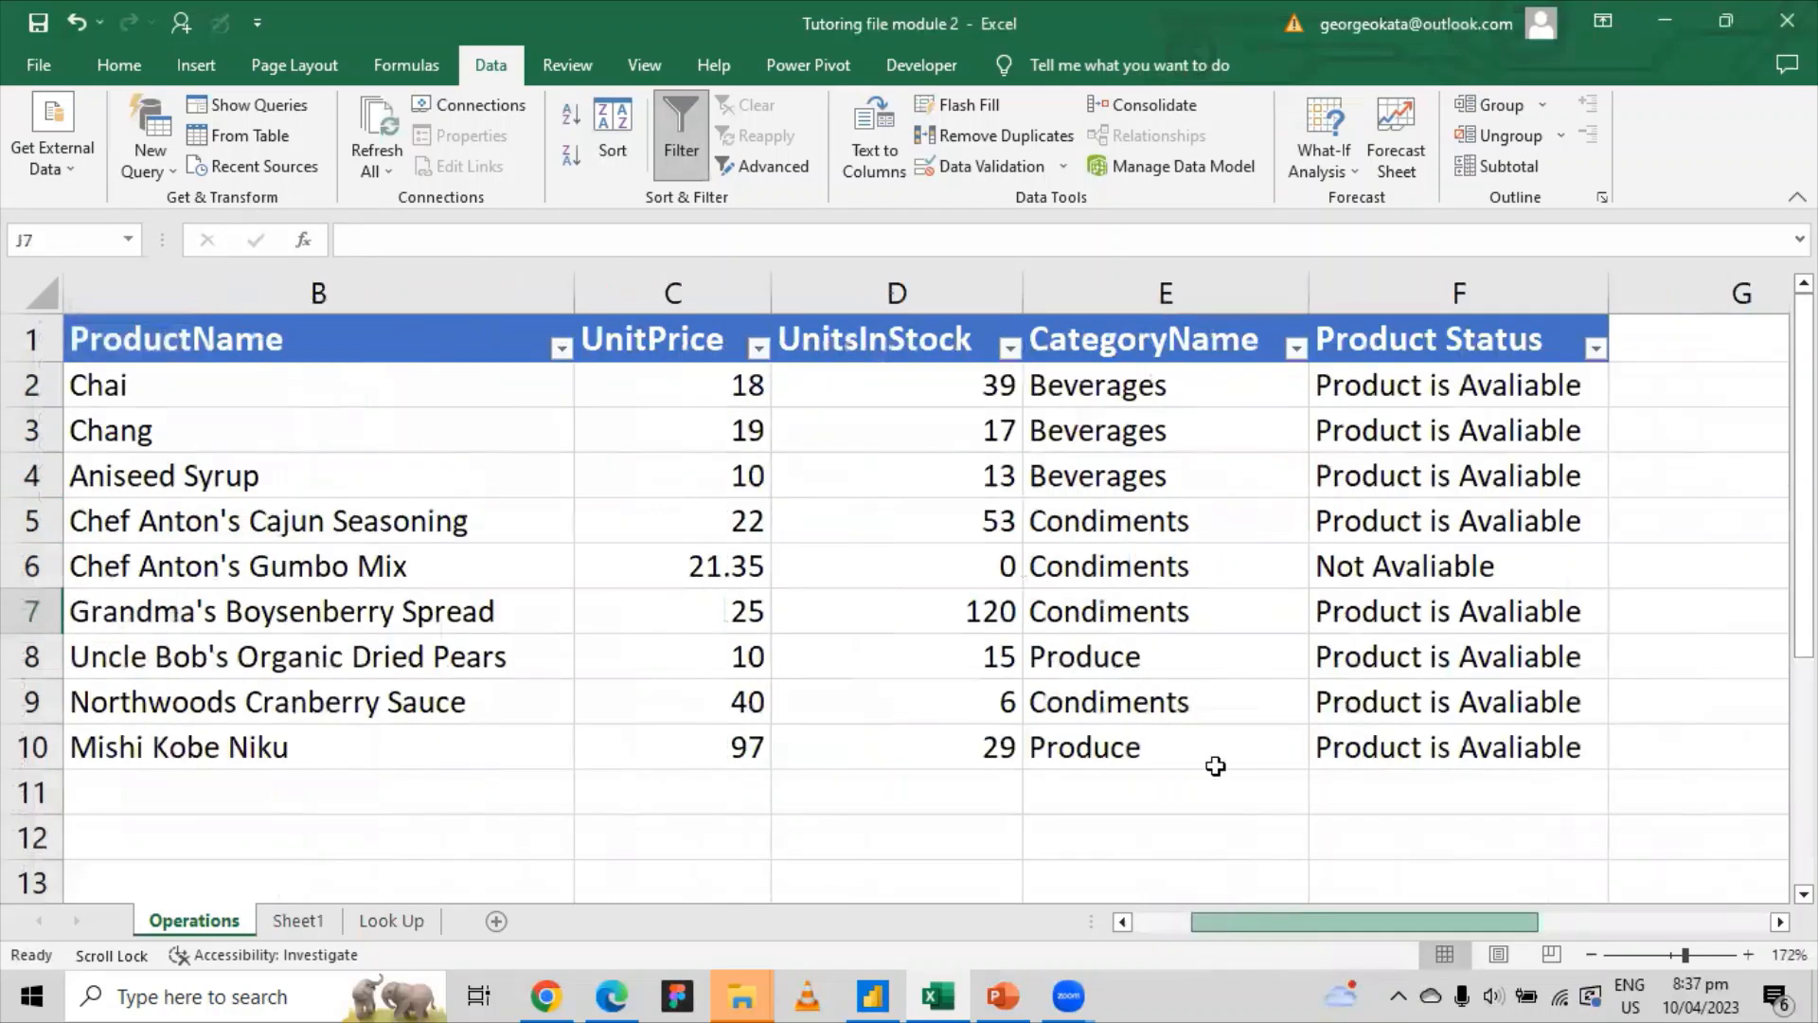
{"action": "left_click", "coordinate": [1077, 388]}
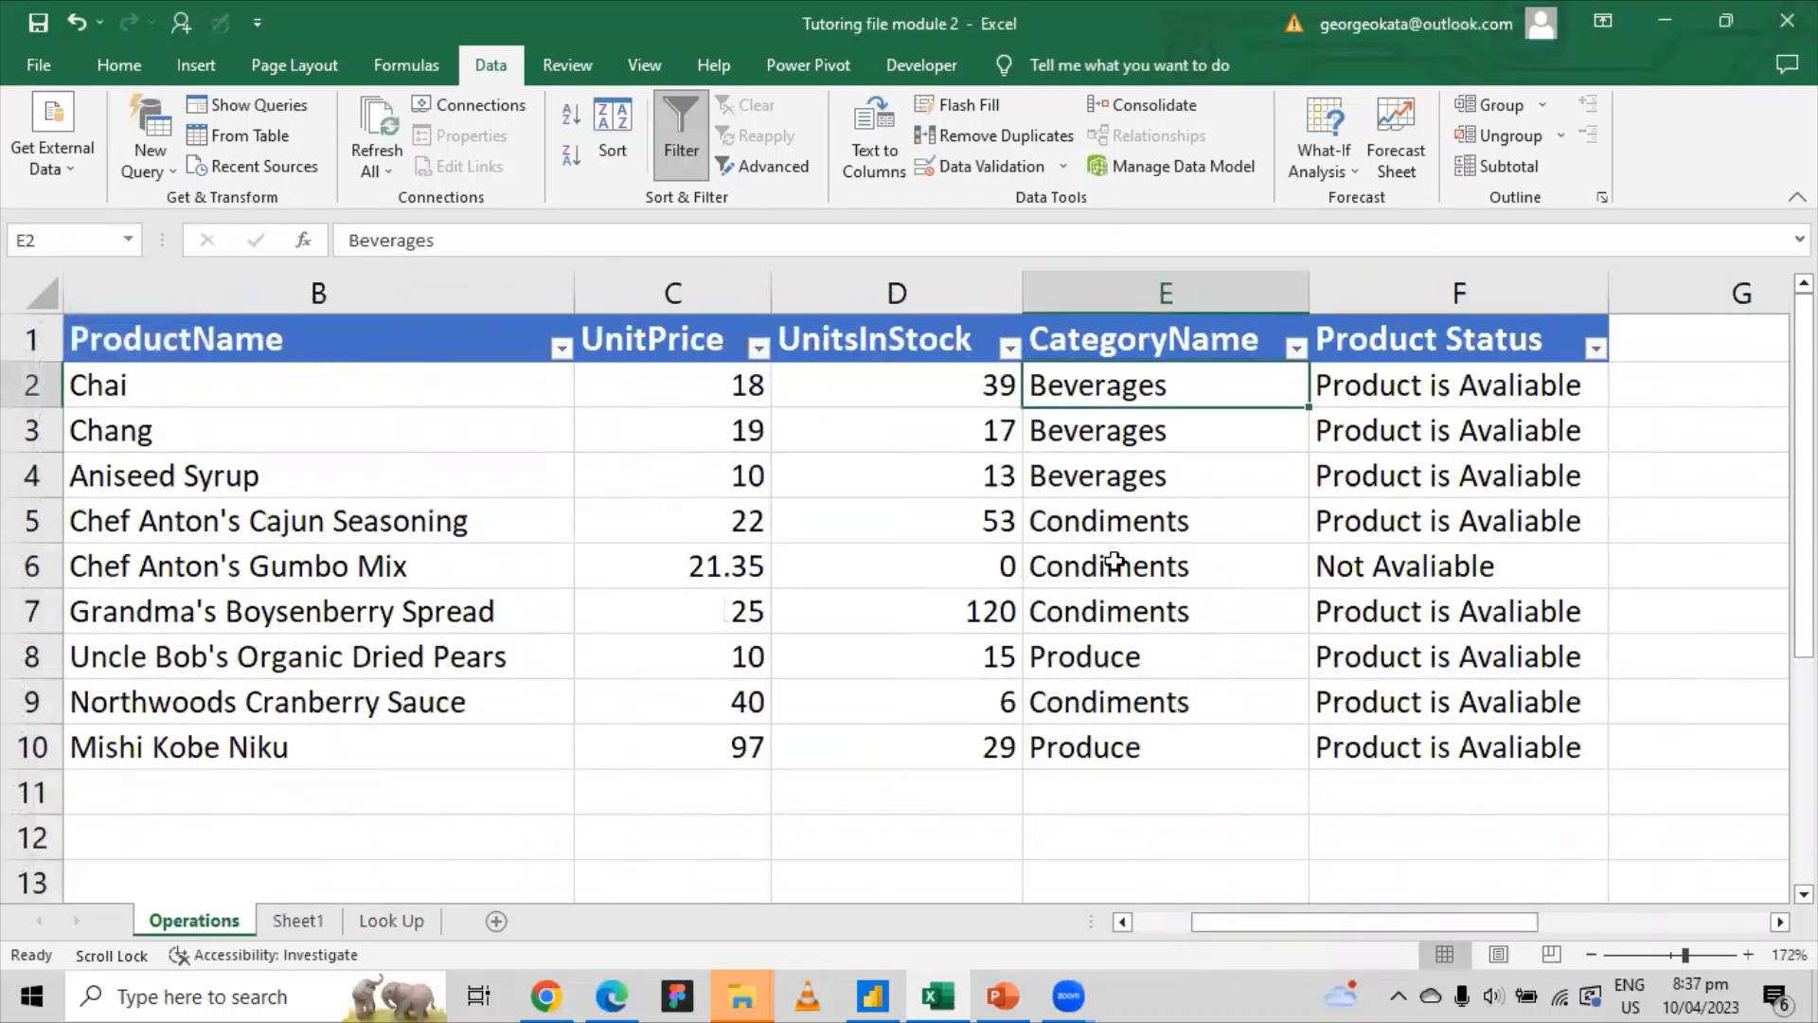
{"action": "left_click", "coordinate": [1110, 526]}
{"action": "left_click", "coordinate": [1118, 672]}
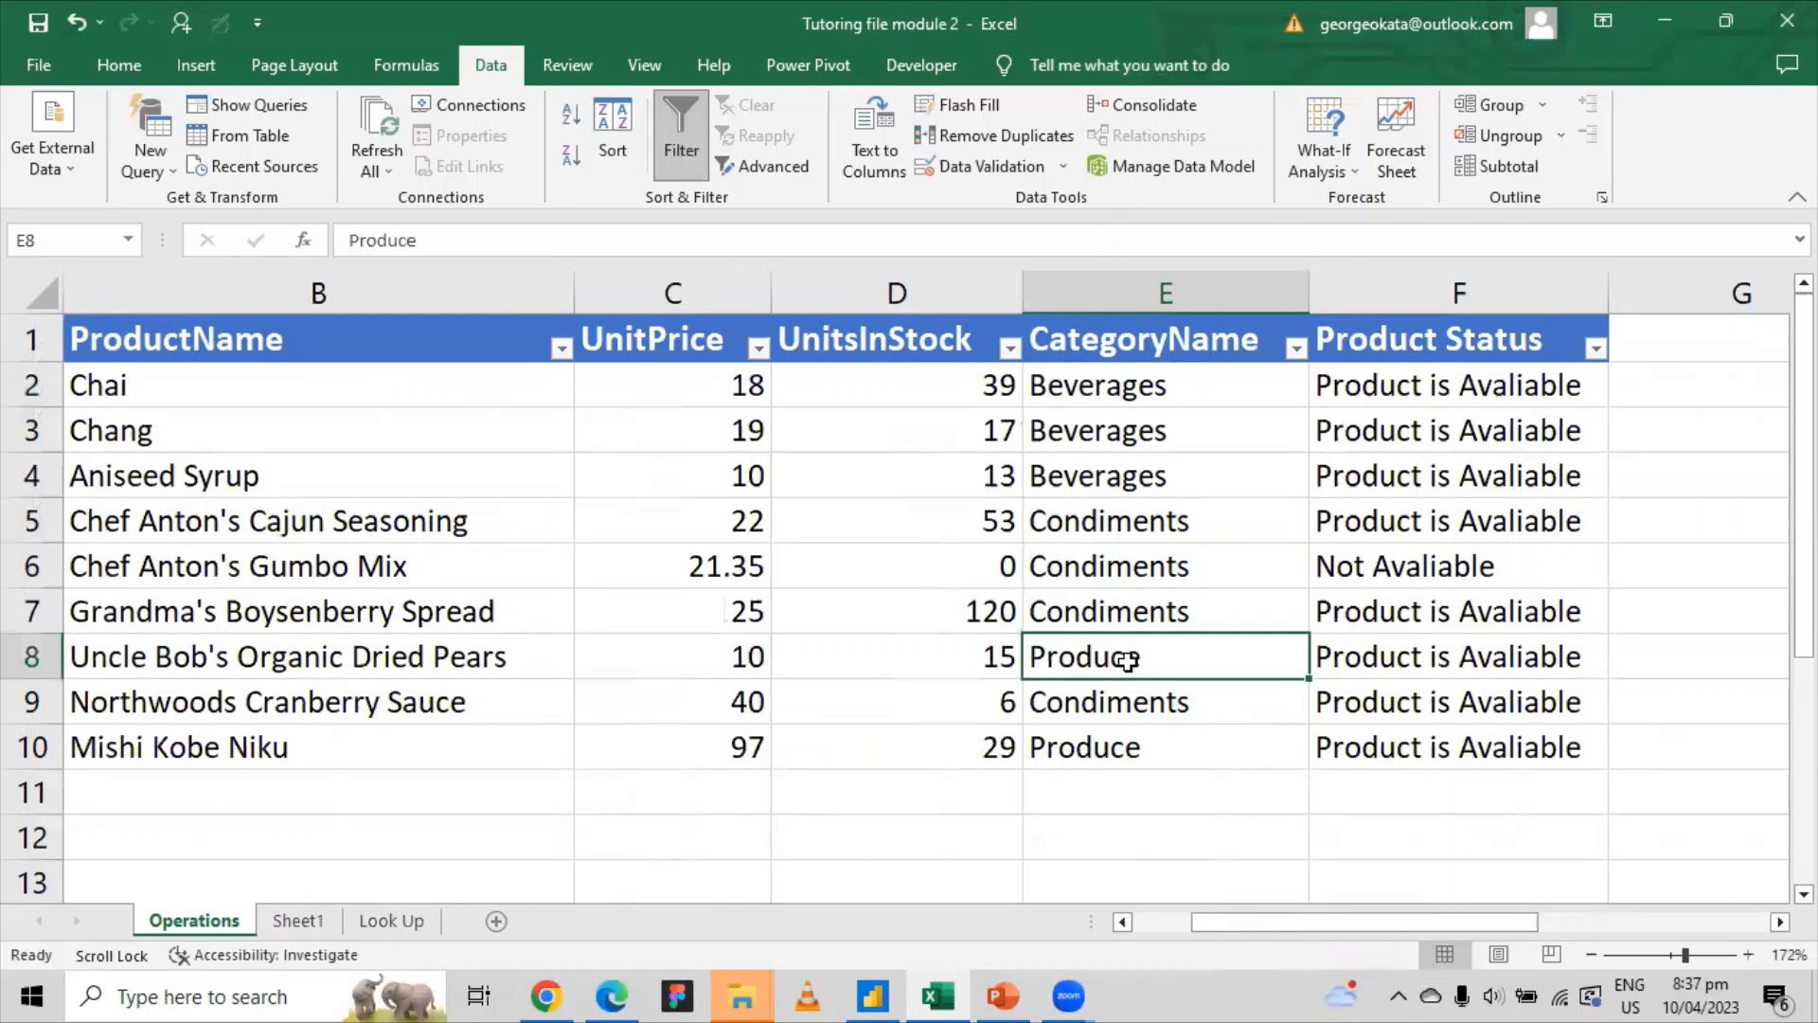
{"action": "left_click", "coordinate": [391, 921]}
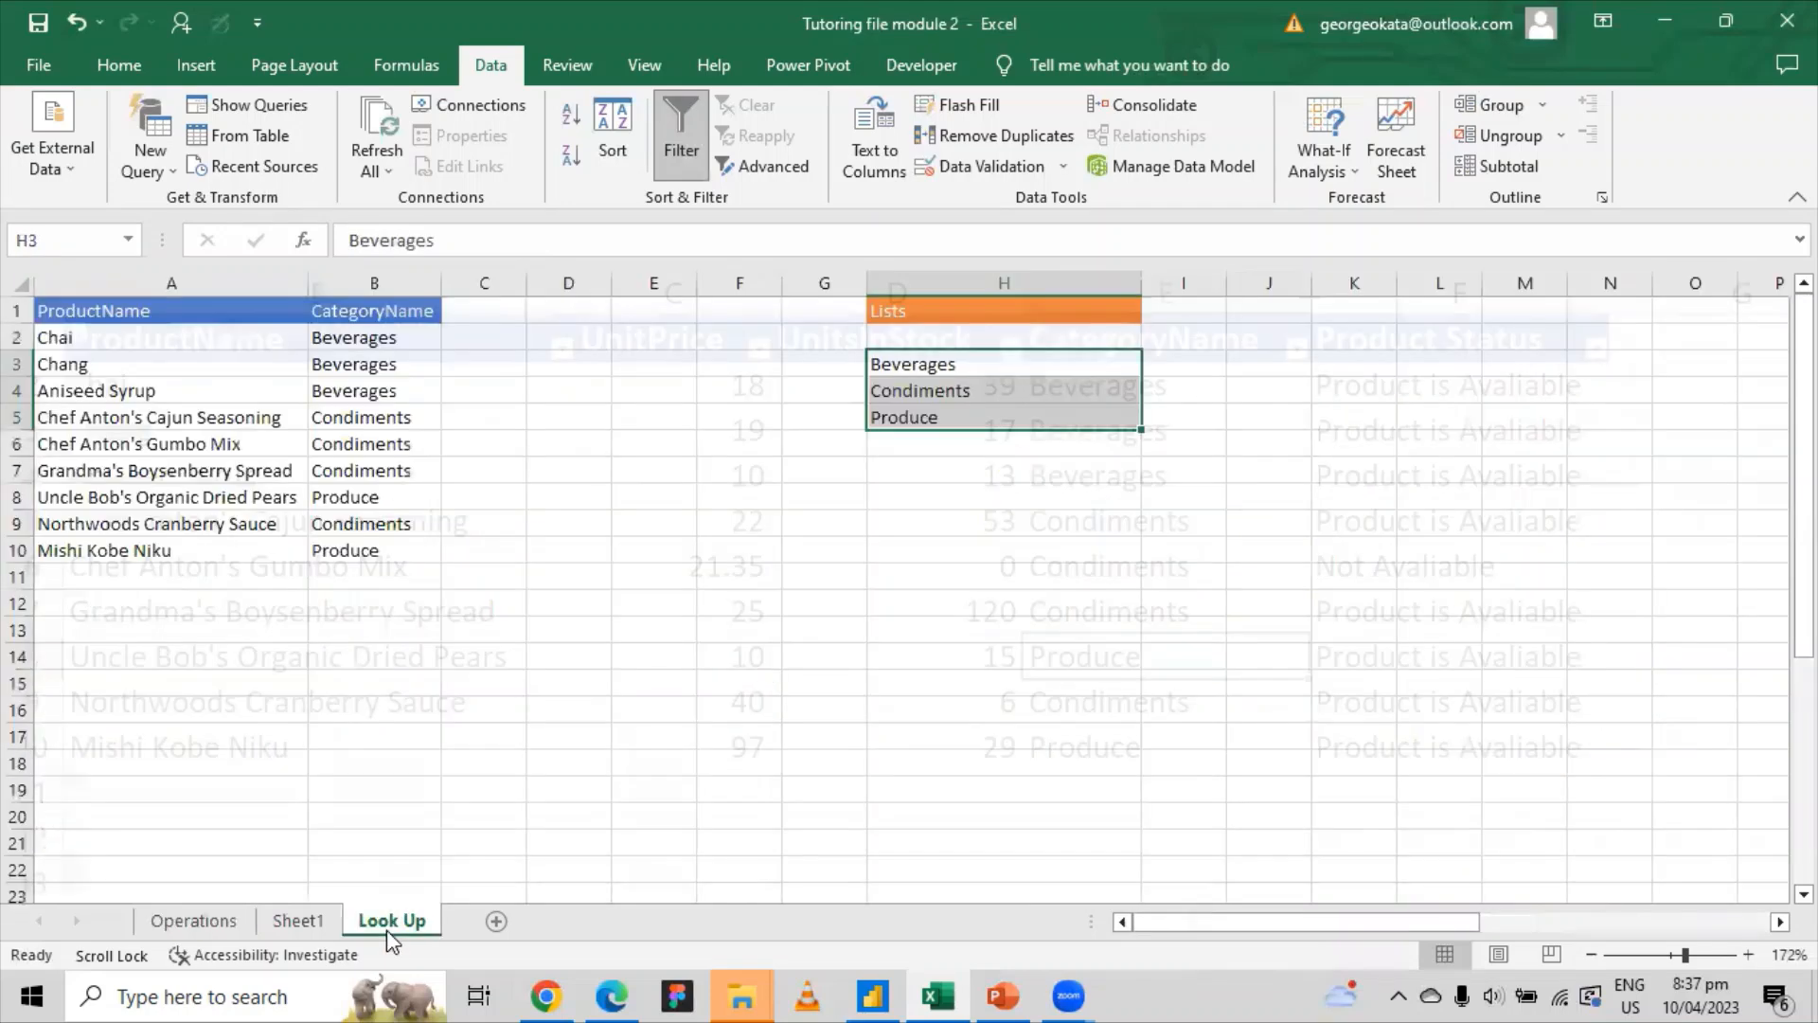
{"action": "left_click", "coordinate": [974, 370]}
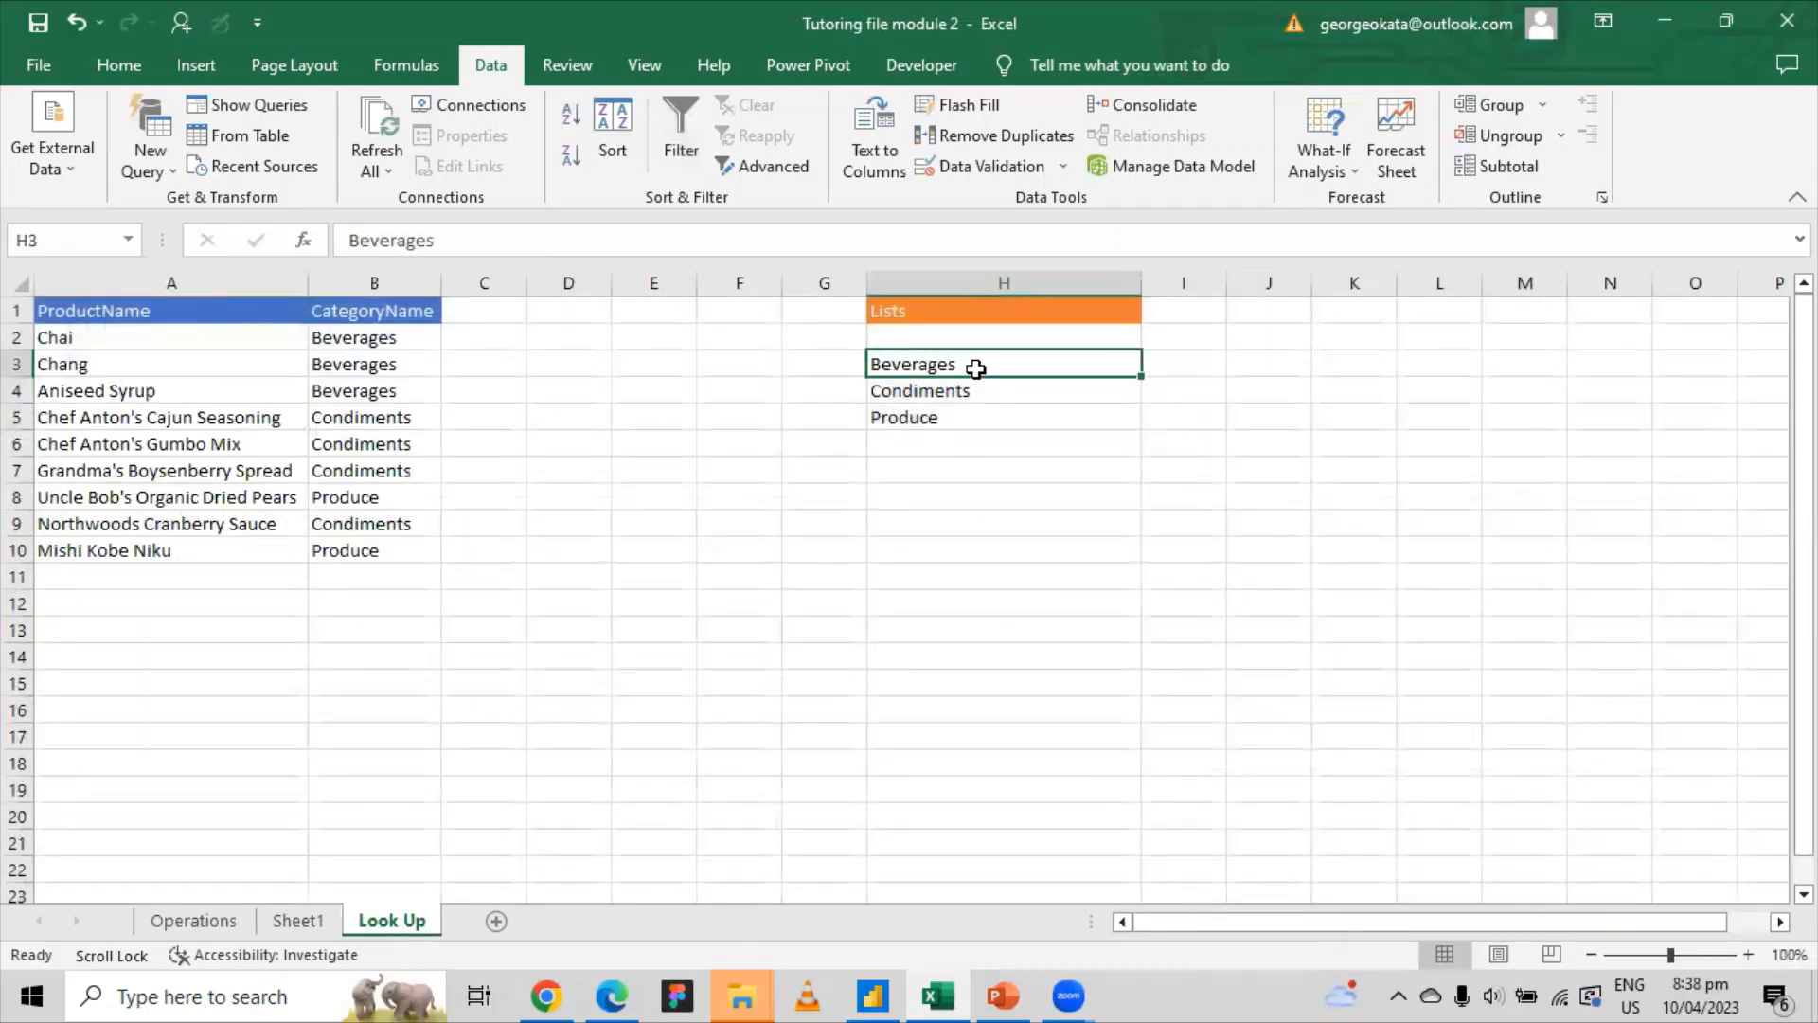
{"action": "left_click", "coordinate": [936, 396]}
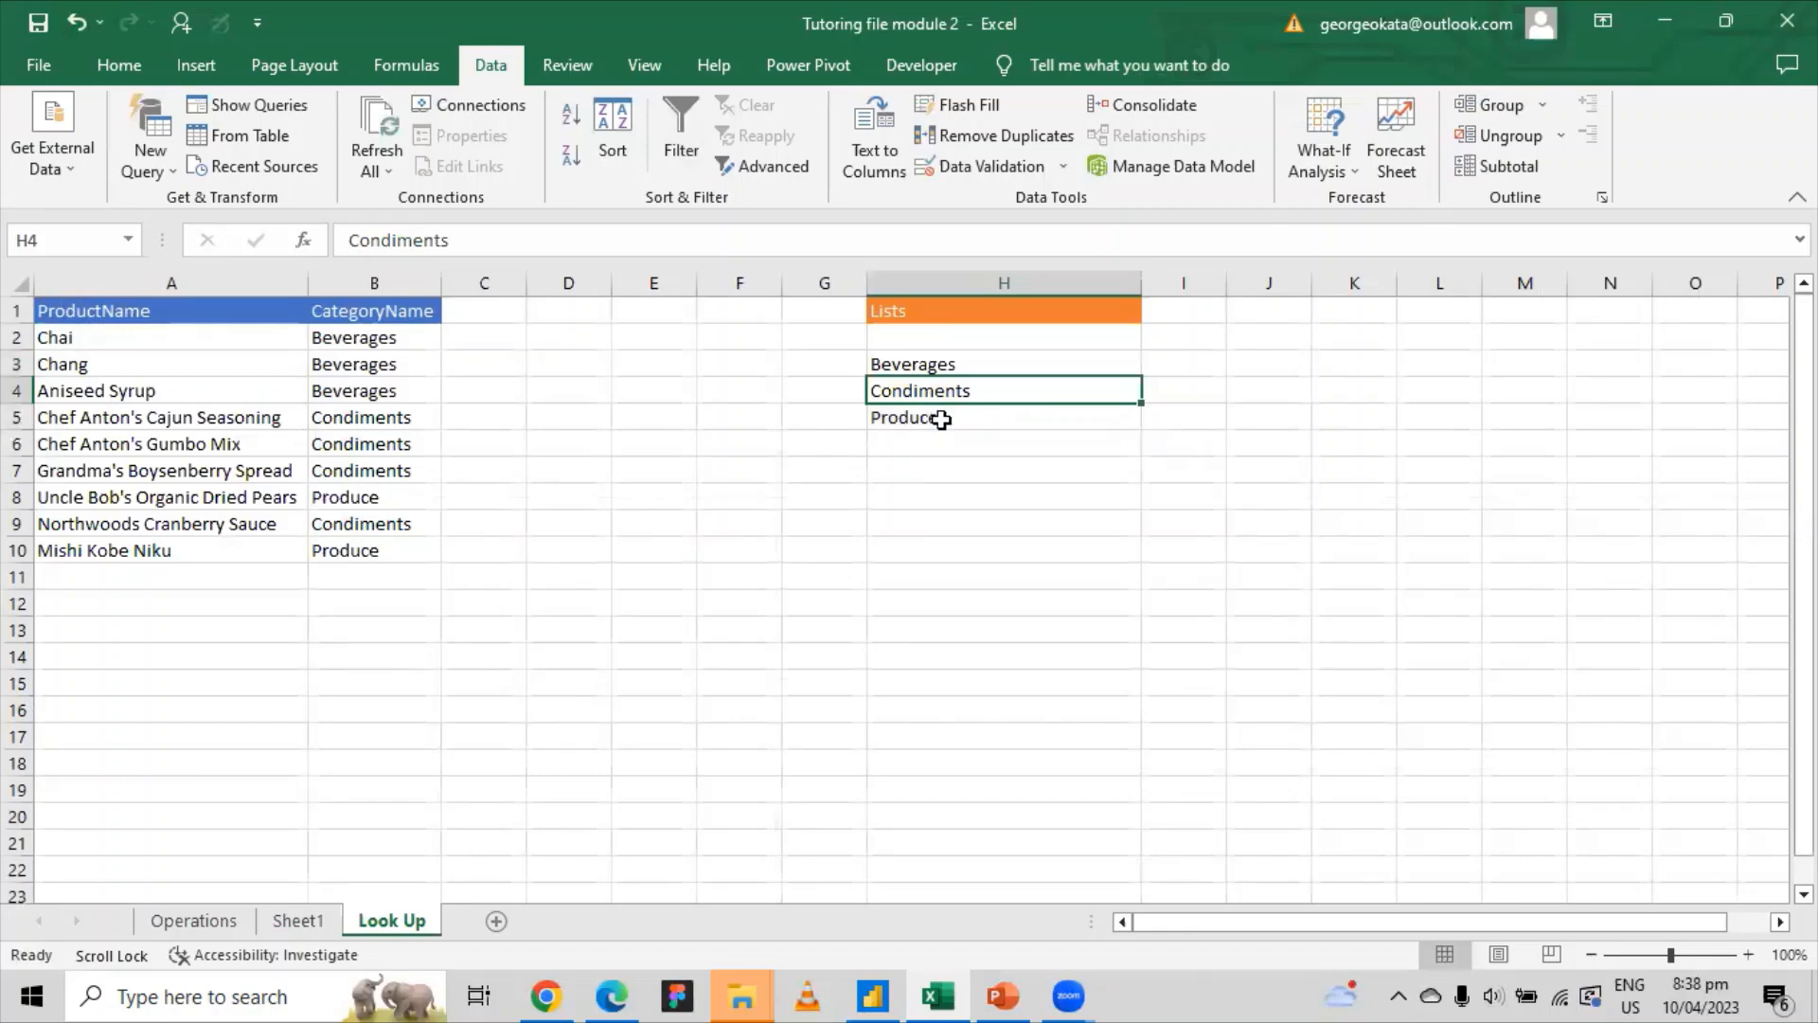
{"action": "left_click", "coordinate": [937, 417]}
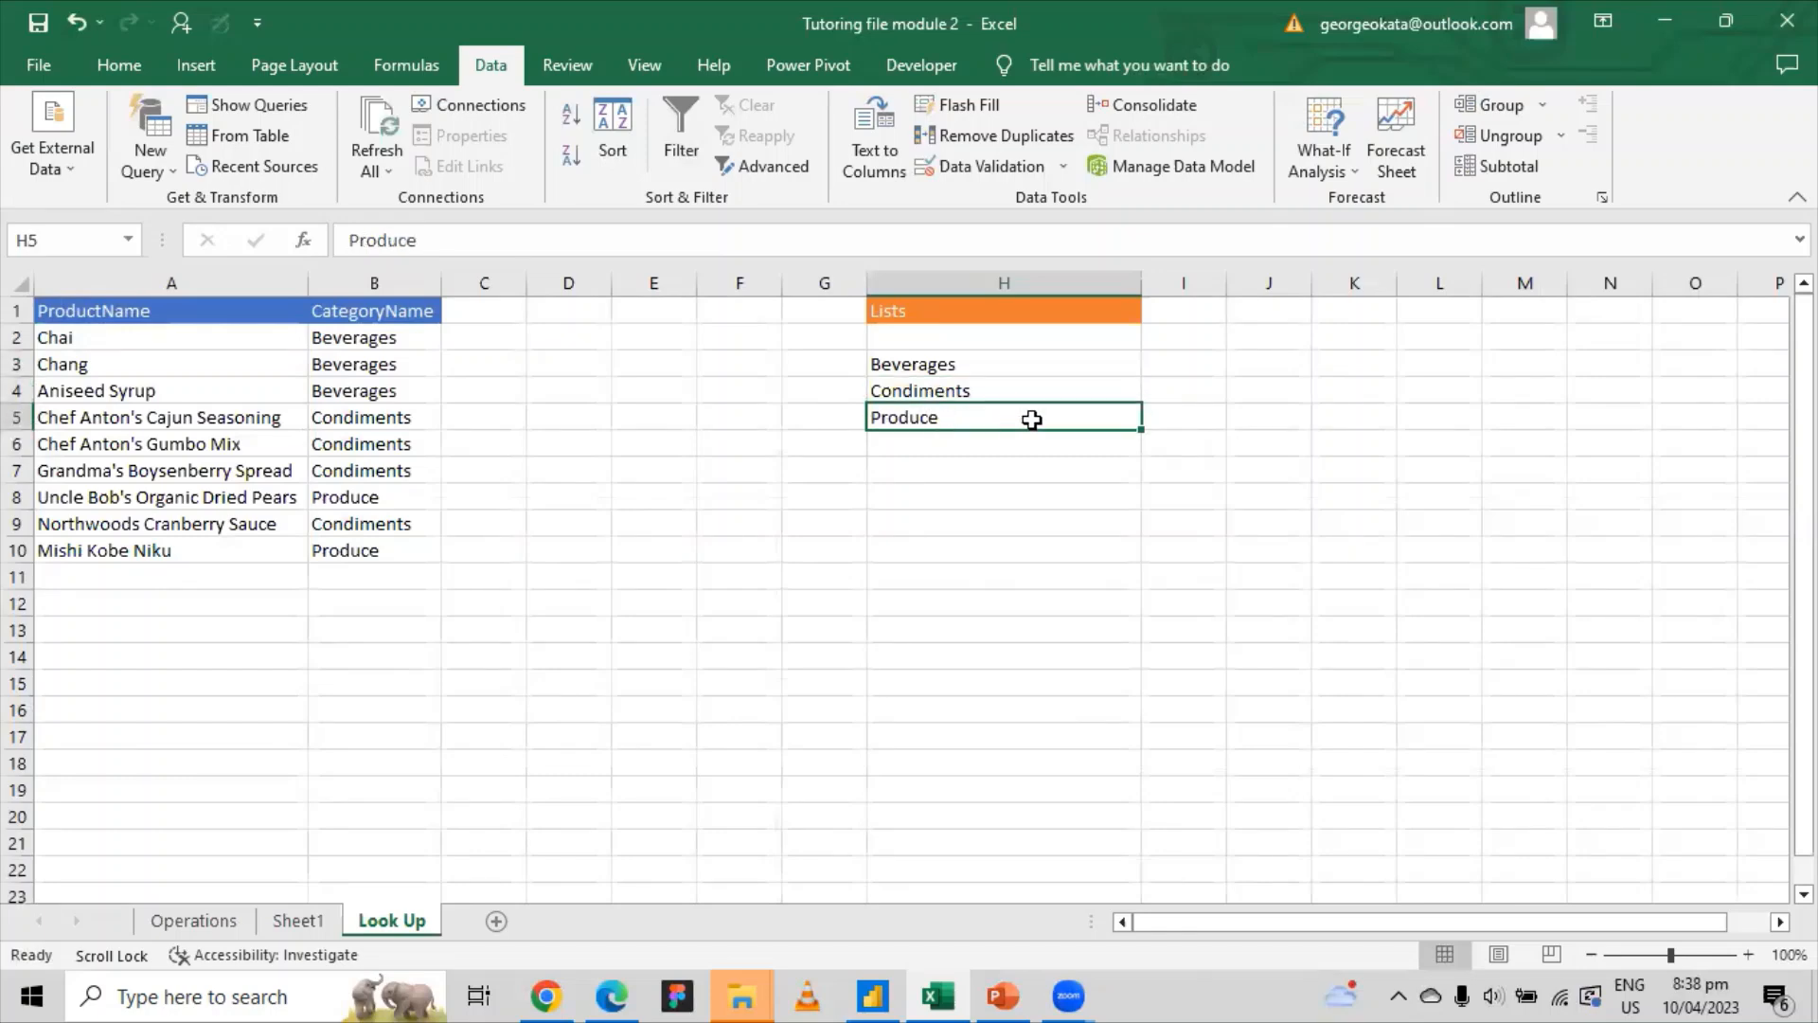
{"action": "left_click", "coordinate": [194, 920]}
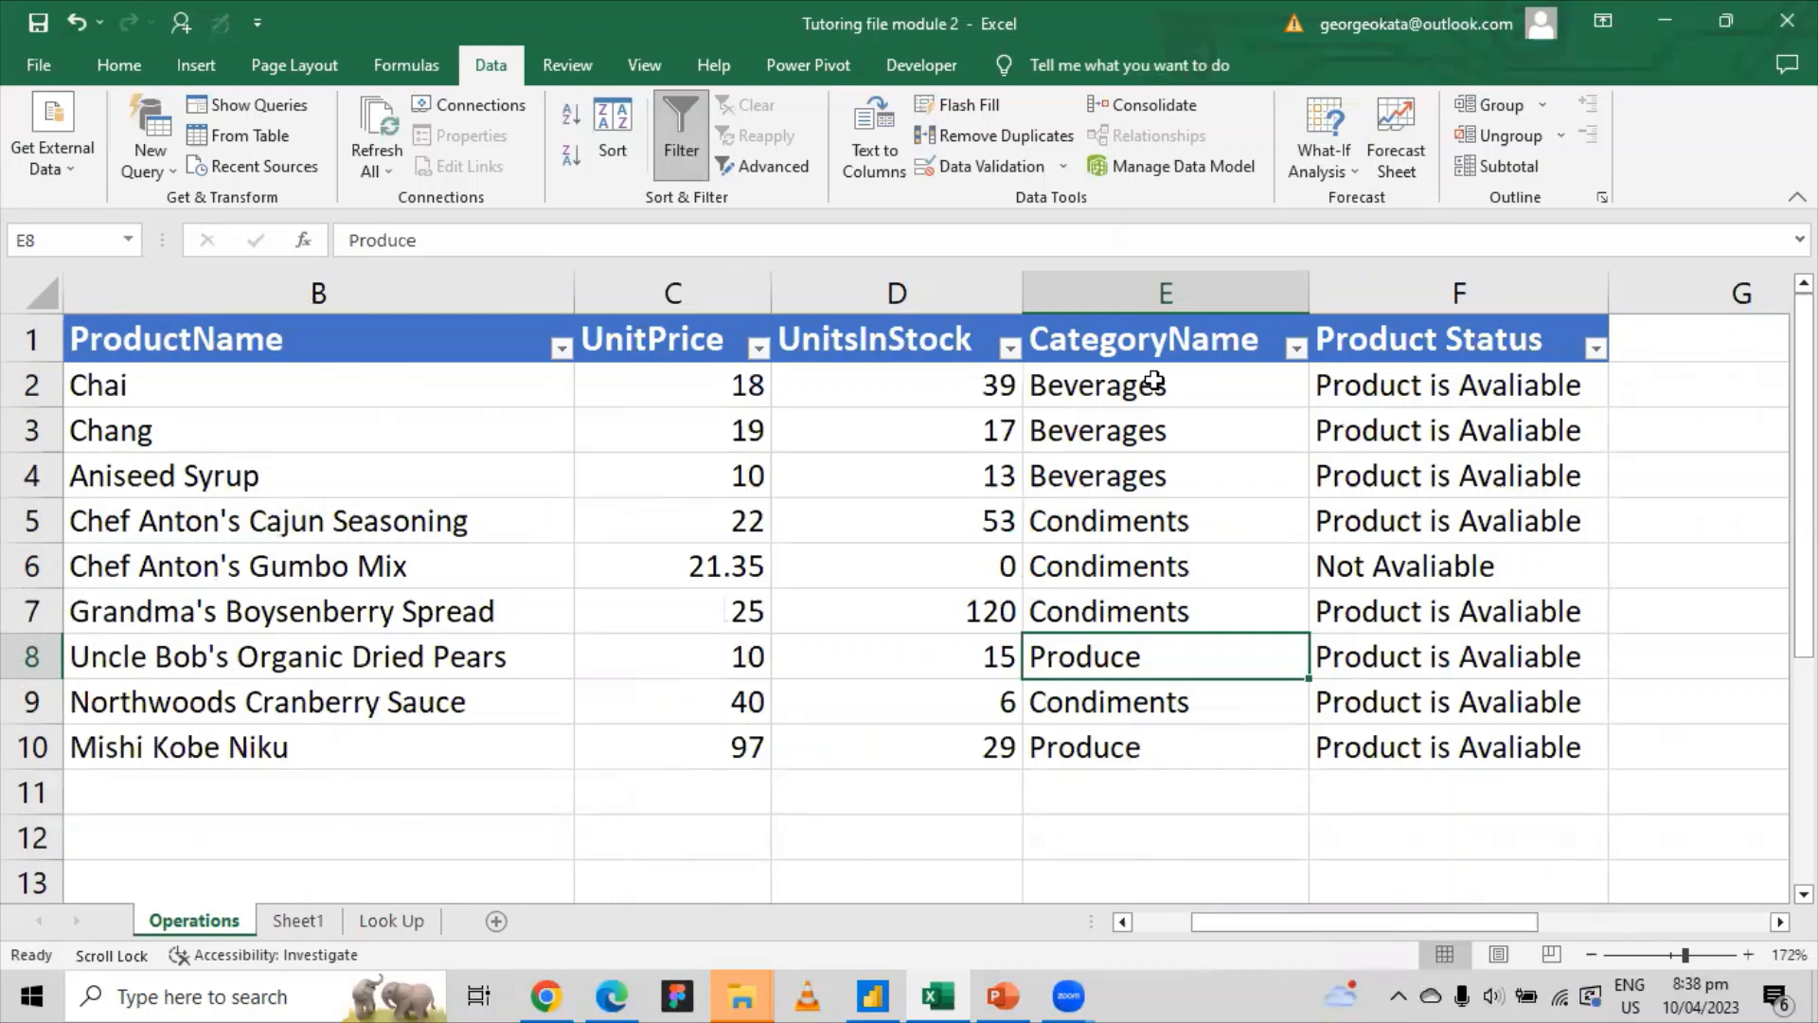
{"action": "left_click", "coordinate": [398, 920]}
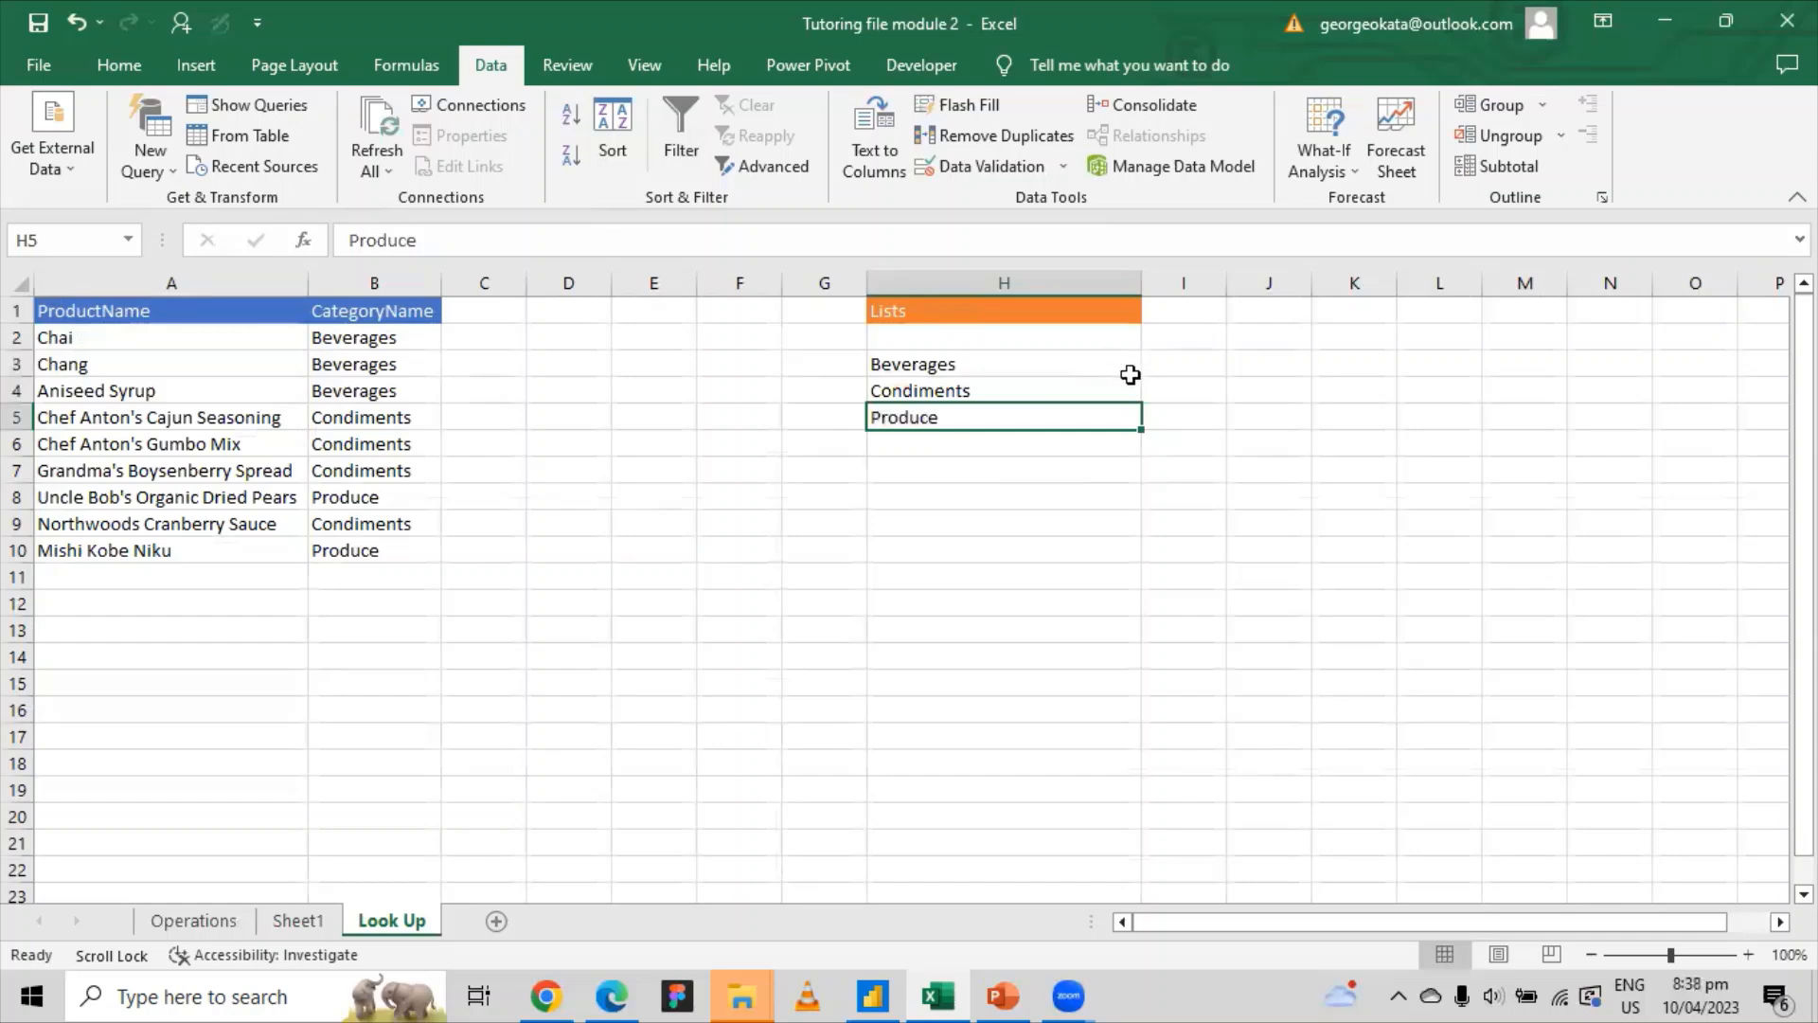
{"action": "left_click_drag", "start_coordinate": [946, 365], "coordinate": [946, 414]}
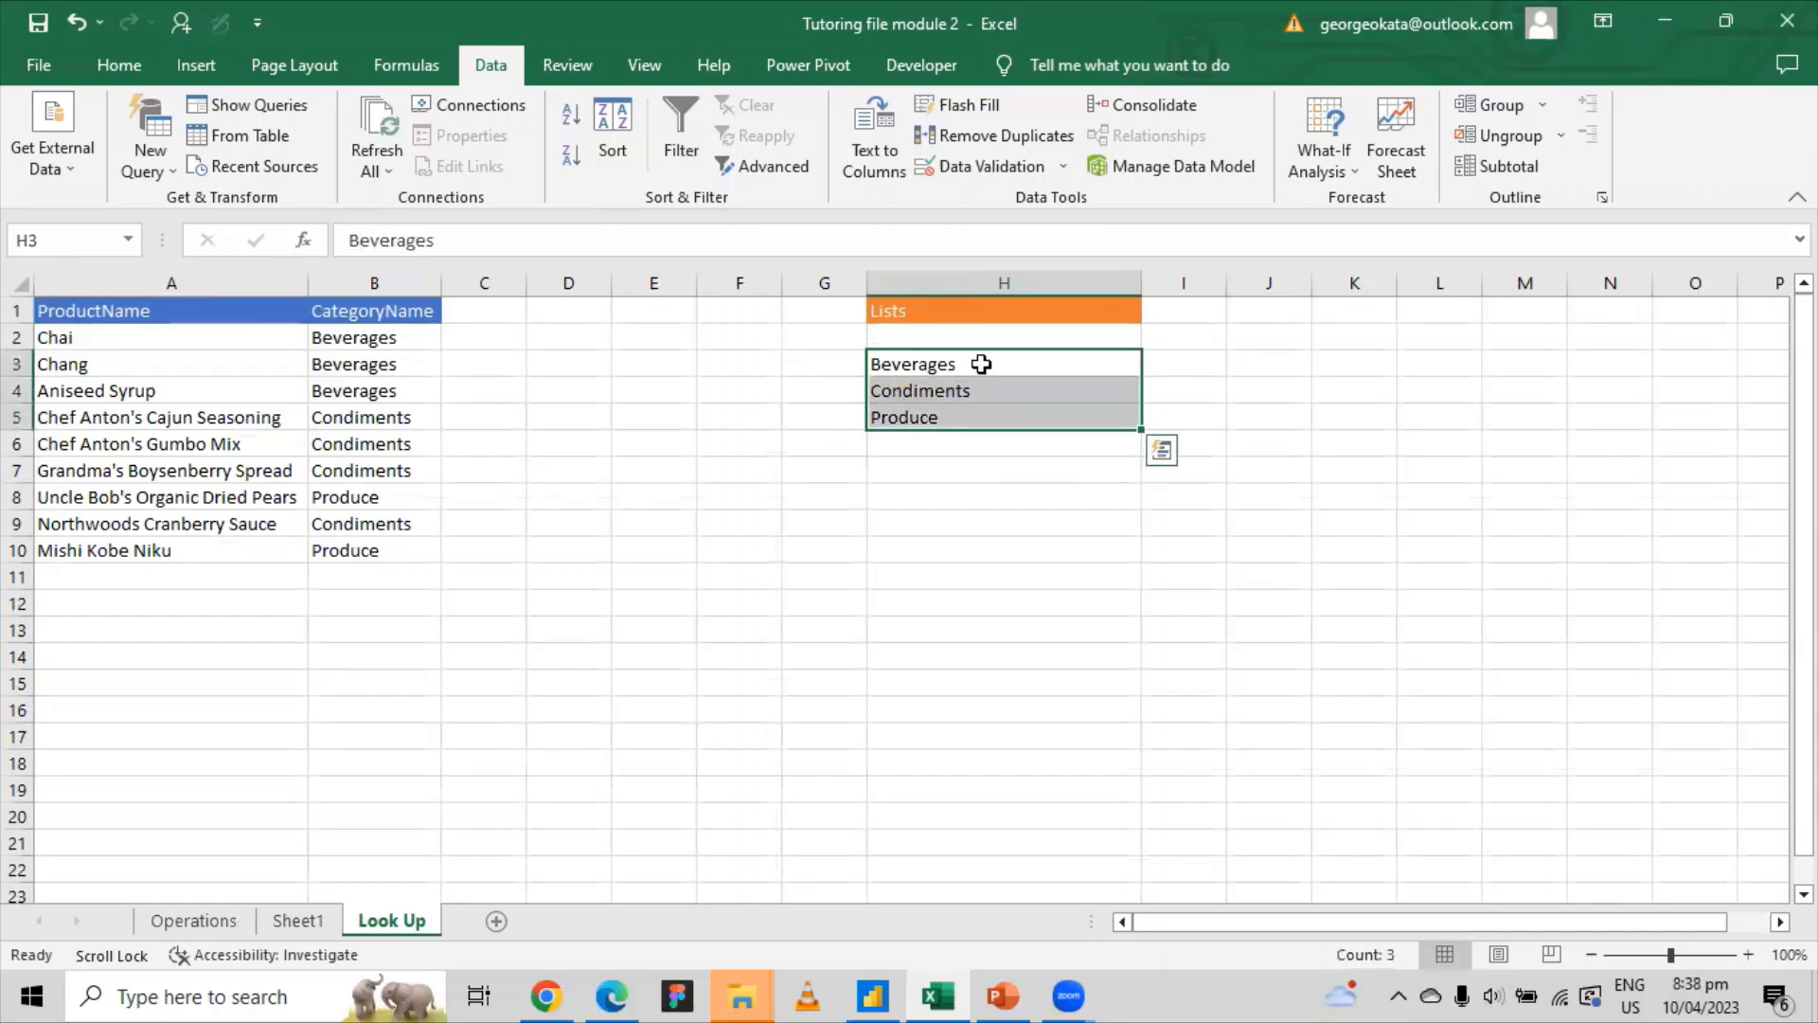
Step: Return to the Operations sheet and select the empty cell J7
{"action": "left_click", "coordinate": [166, 926]}
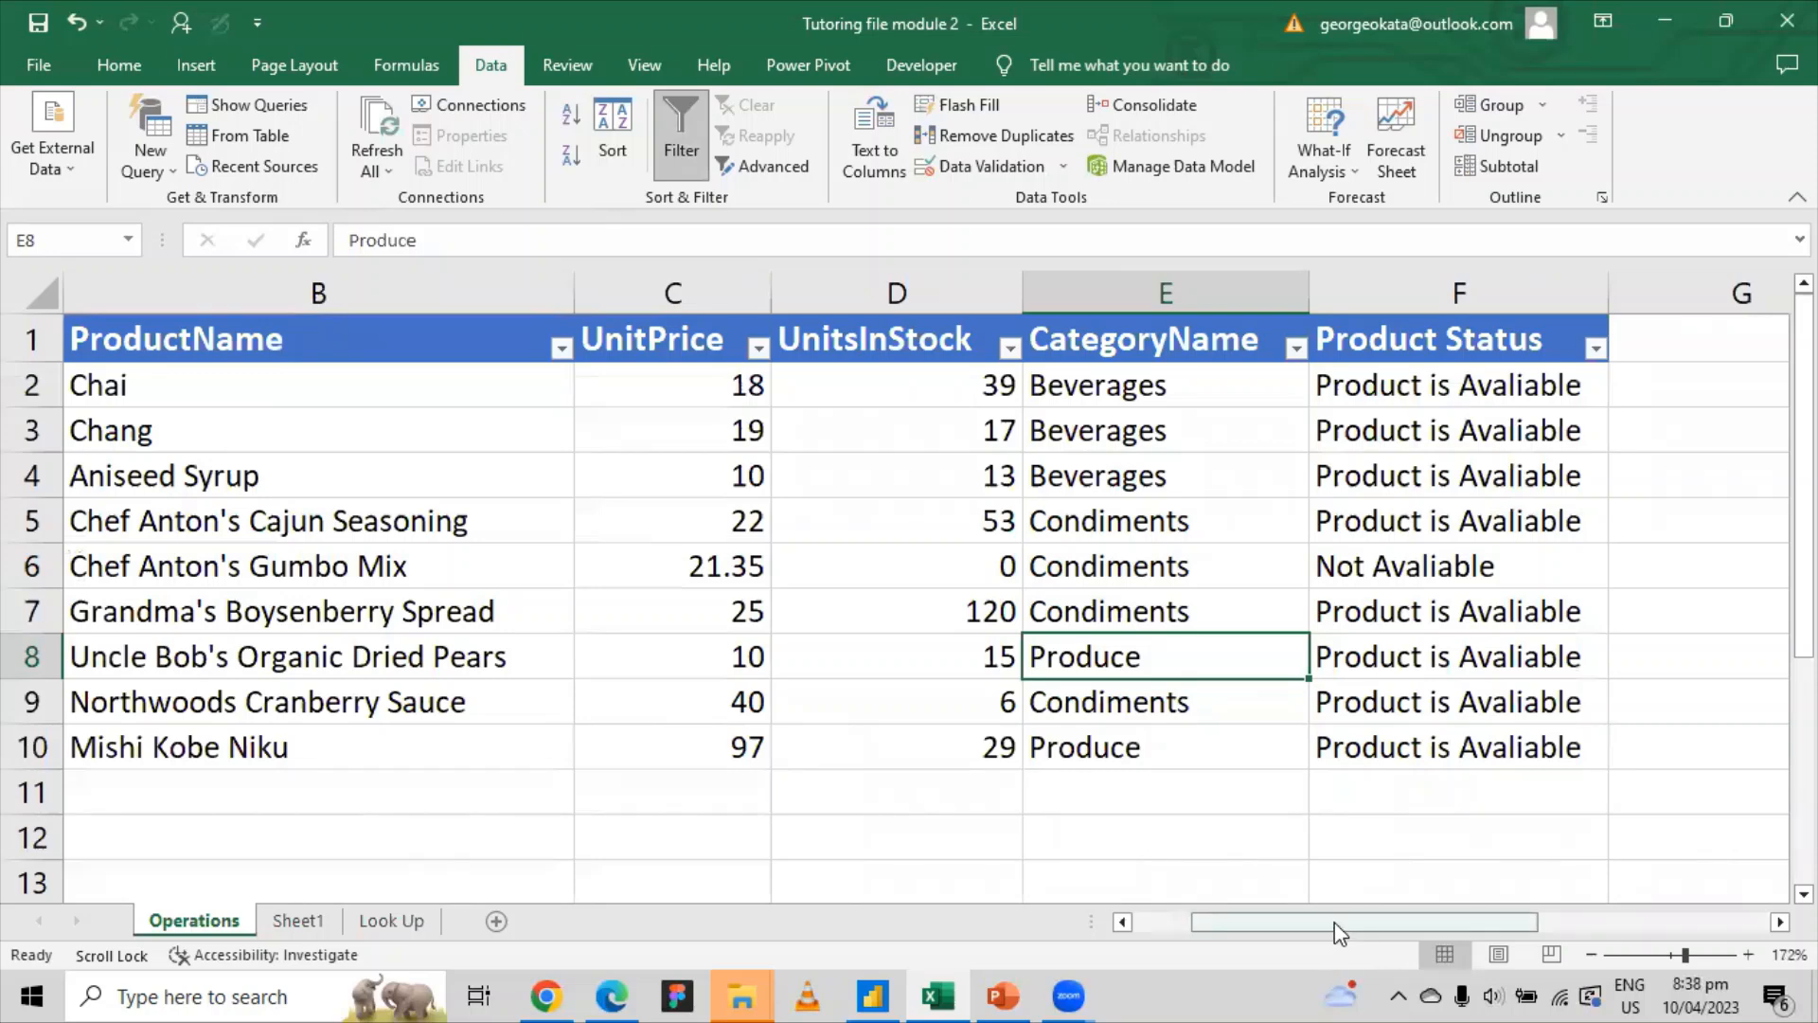
{"action": "left_click_drag", "start_coordinate": [1333, 923], "coordinate": [1534, 923]}
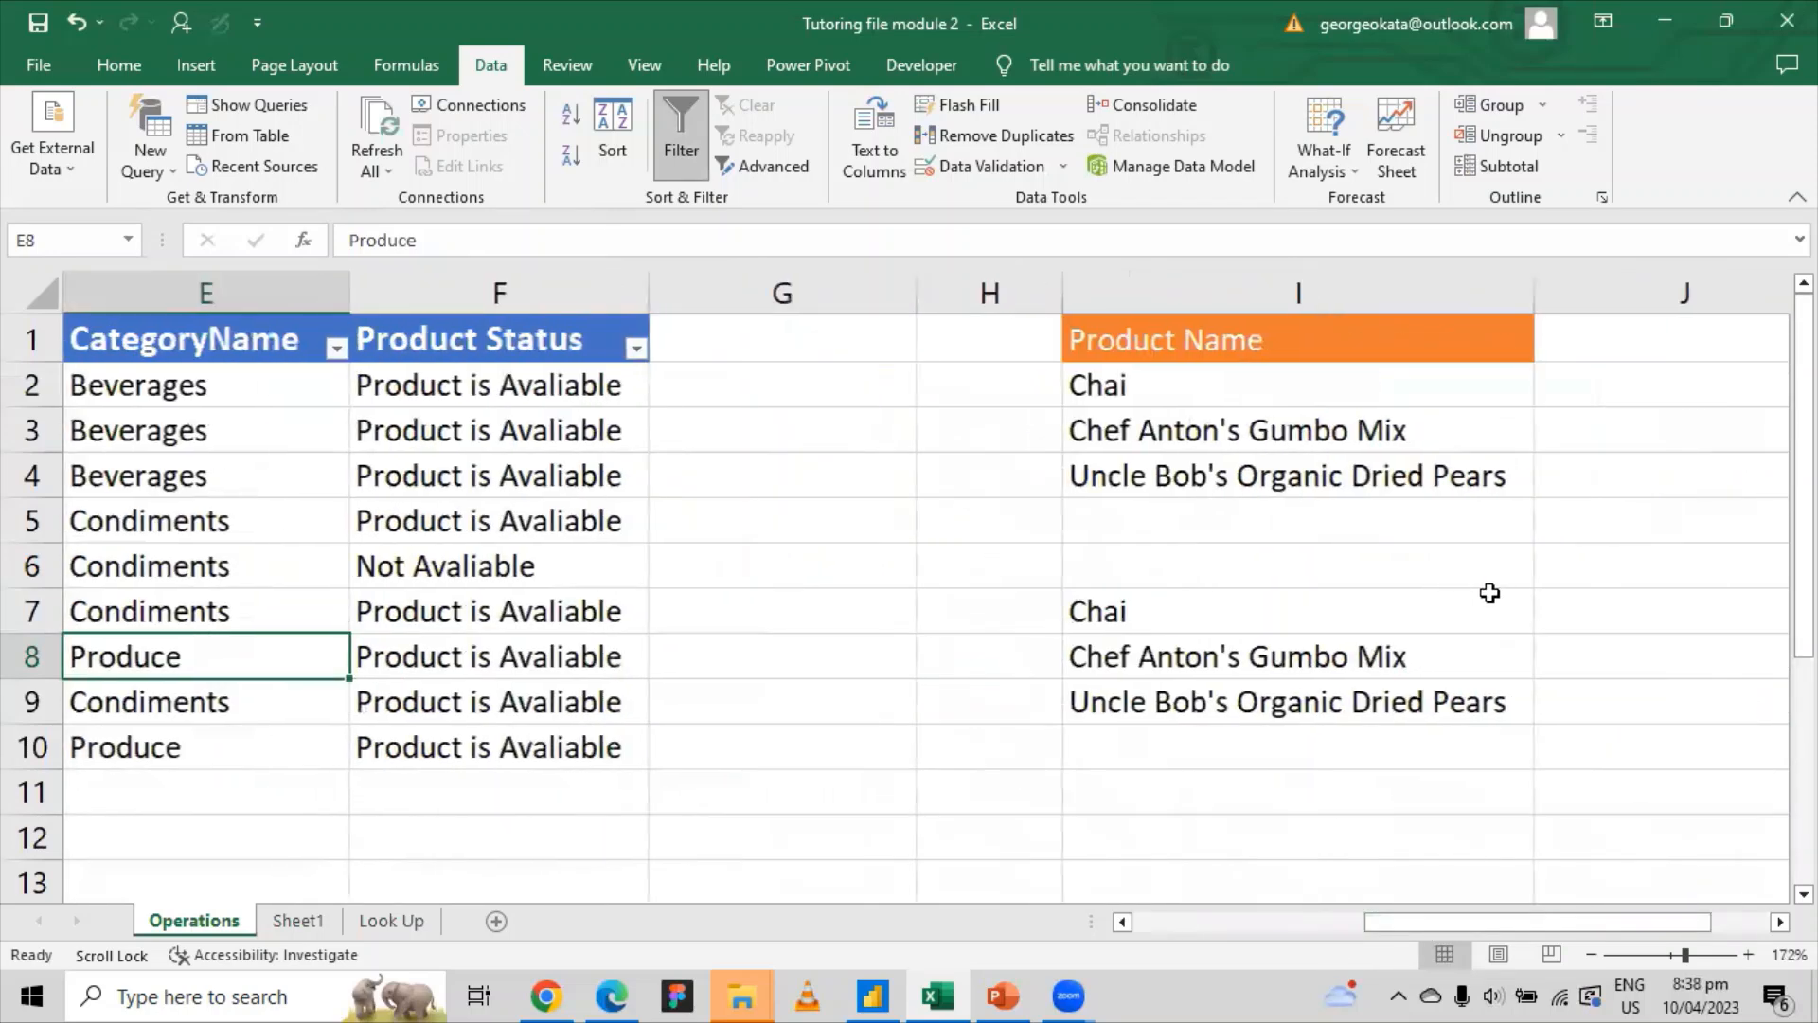
{"action": "left_click", "coordinate": [1603, 612]}
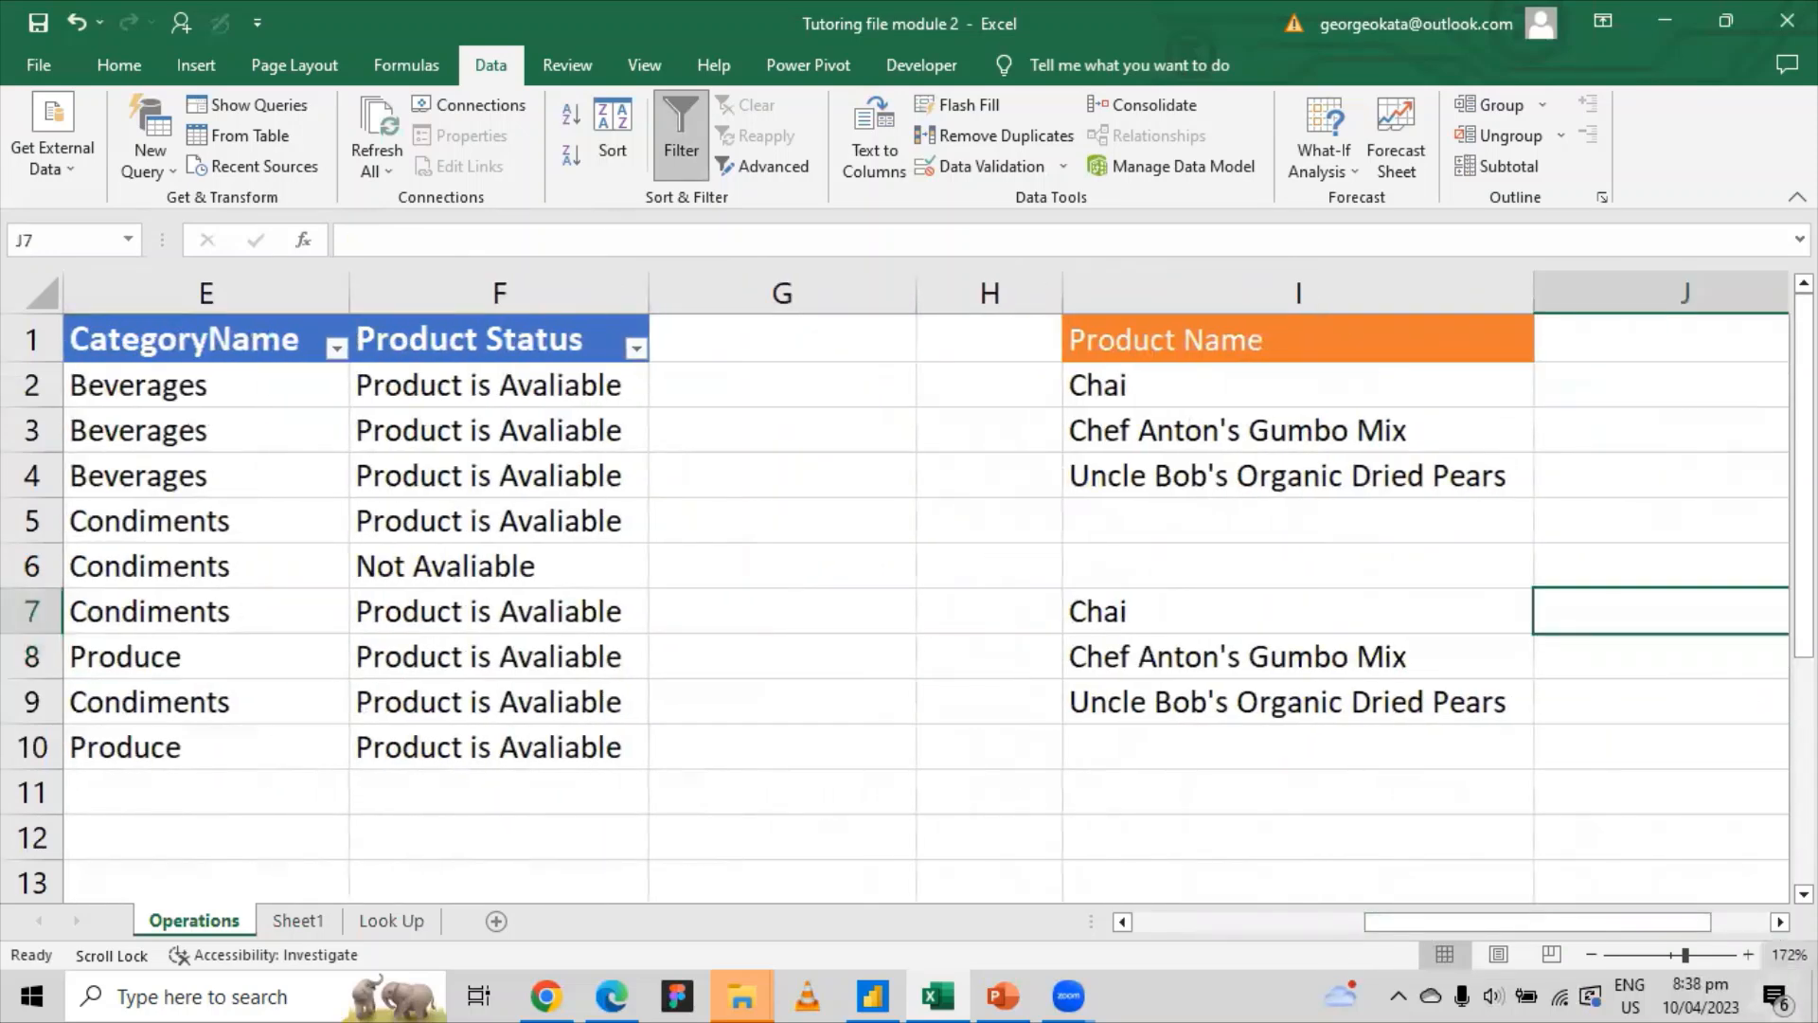
{"action": "left_click", "coordinate": [1780, 921]}
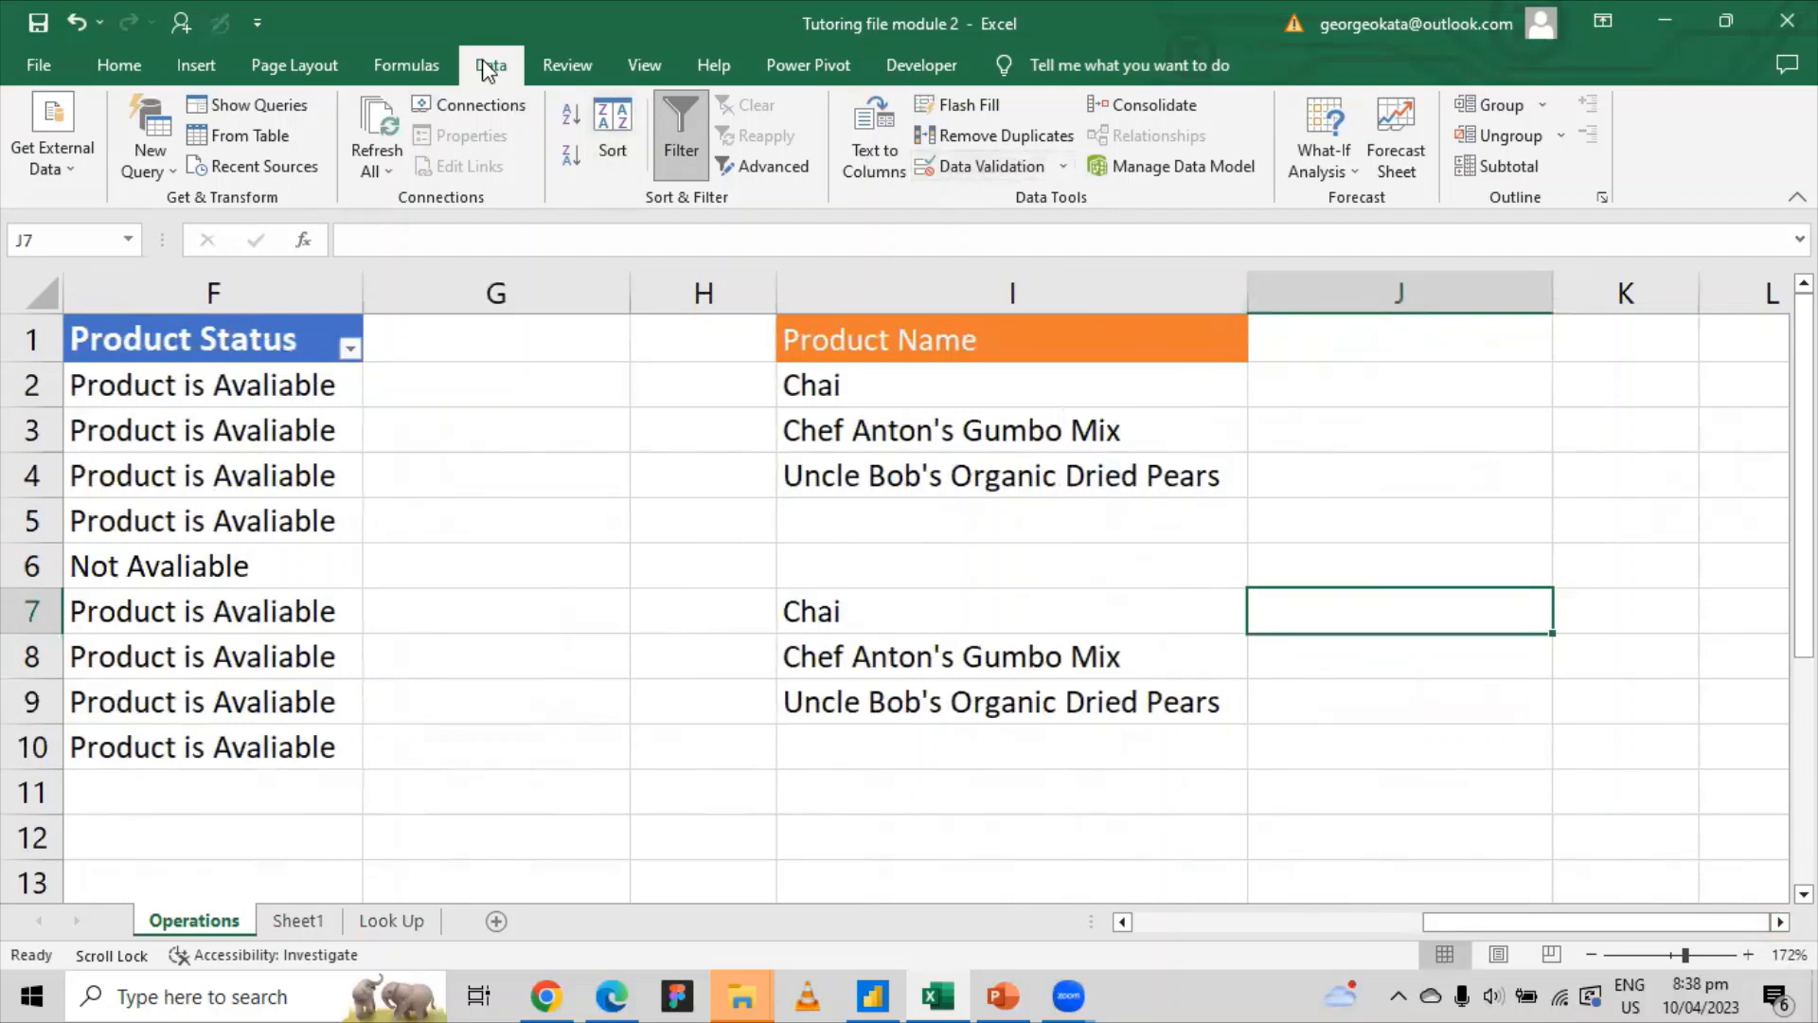
Step: Apply List validation to J7 with source 'Look Up'!$H$3:$H$5 (Beverages, Condiments, Produce)
{"action": "left_click", "coordinate": [1064, 167]}
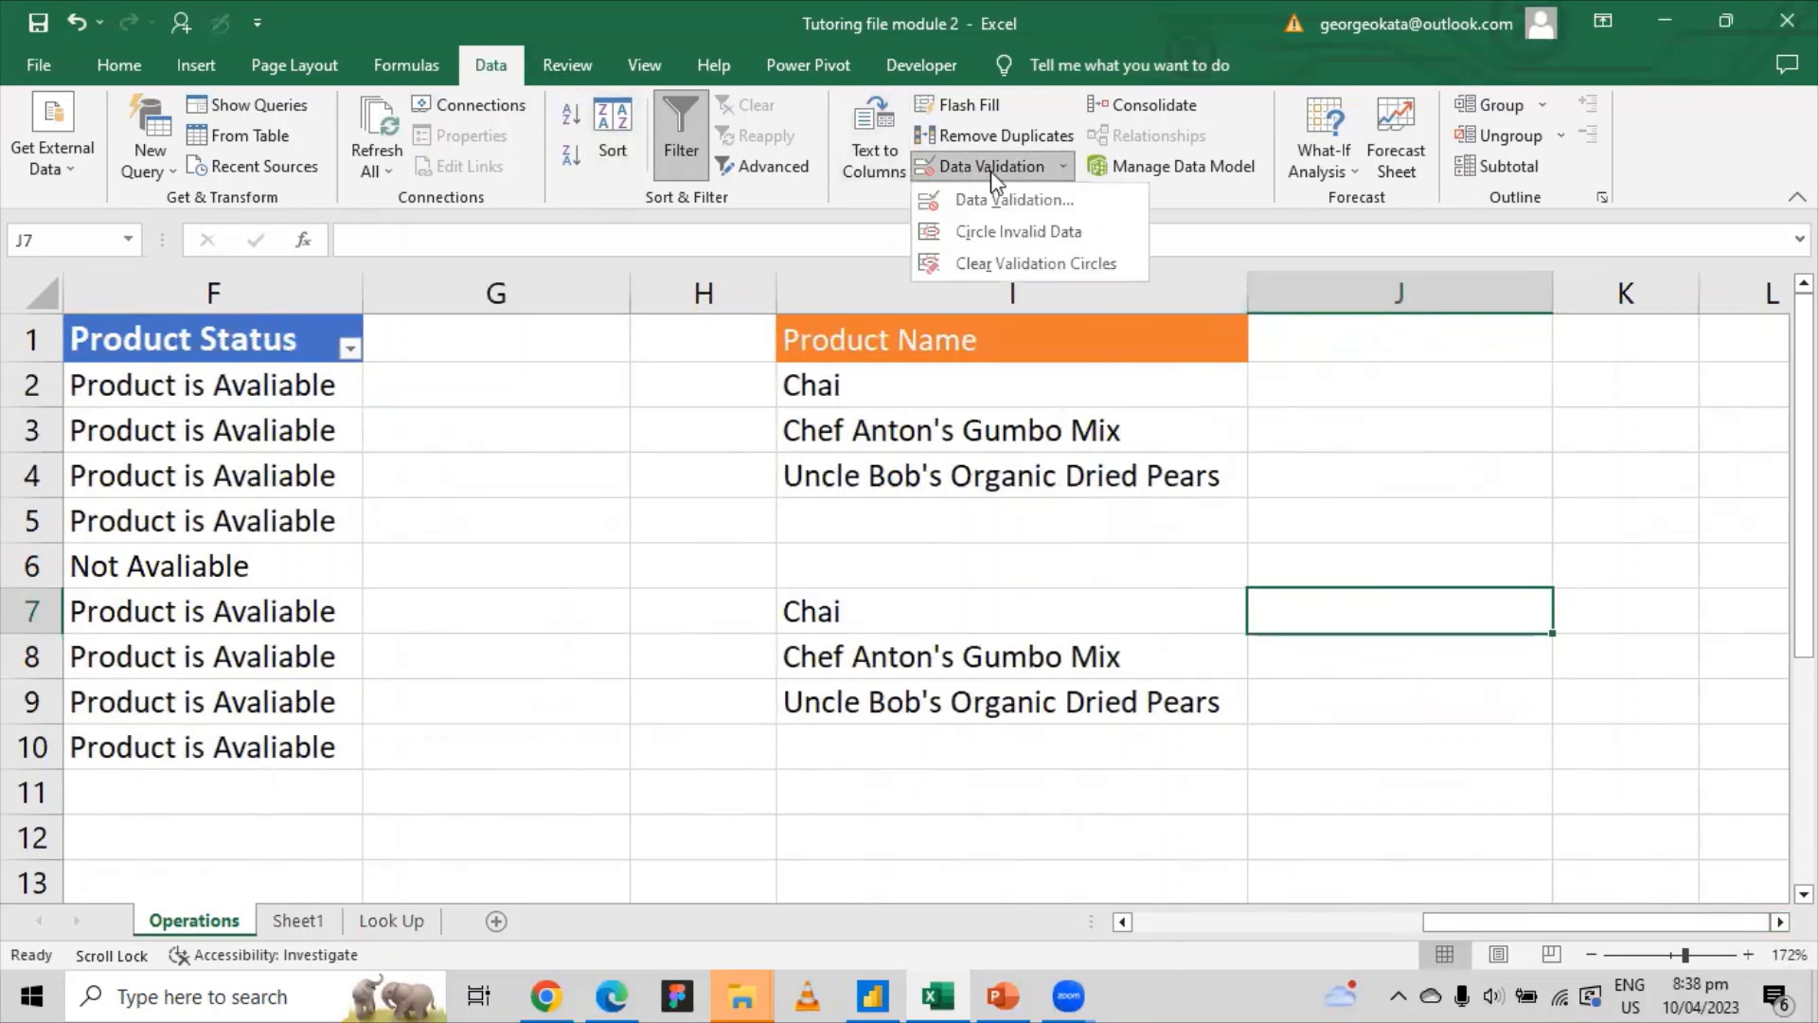
{"action": "left_click", "coordinate": [978, 201]}
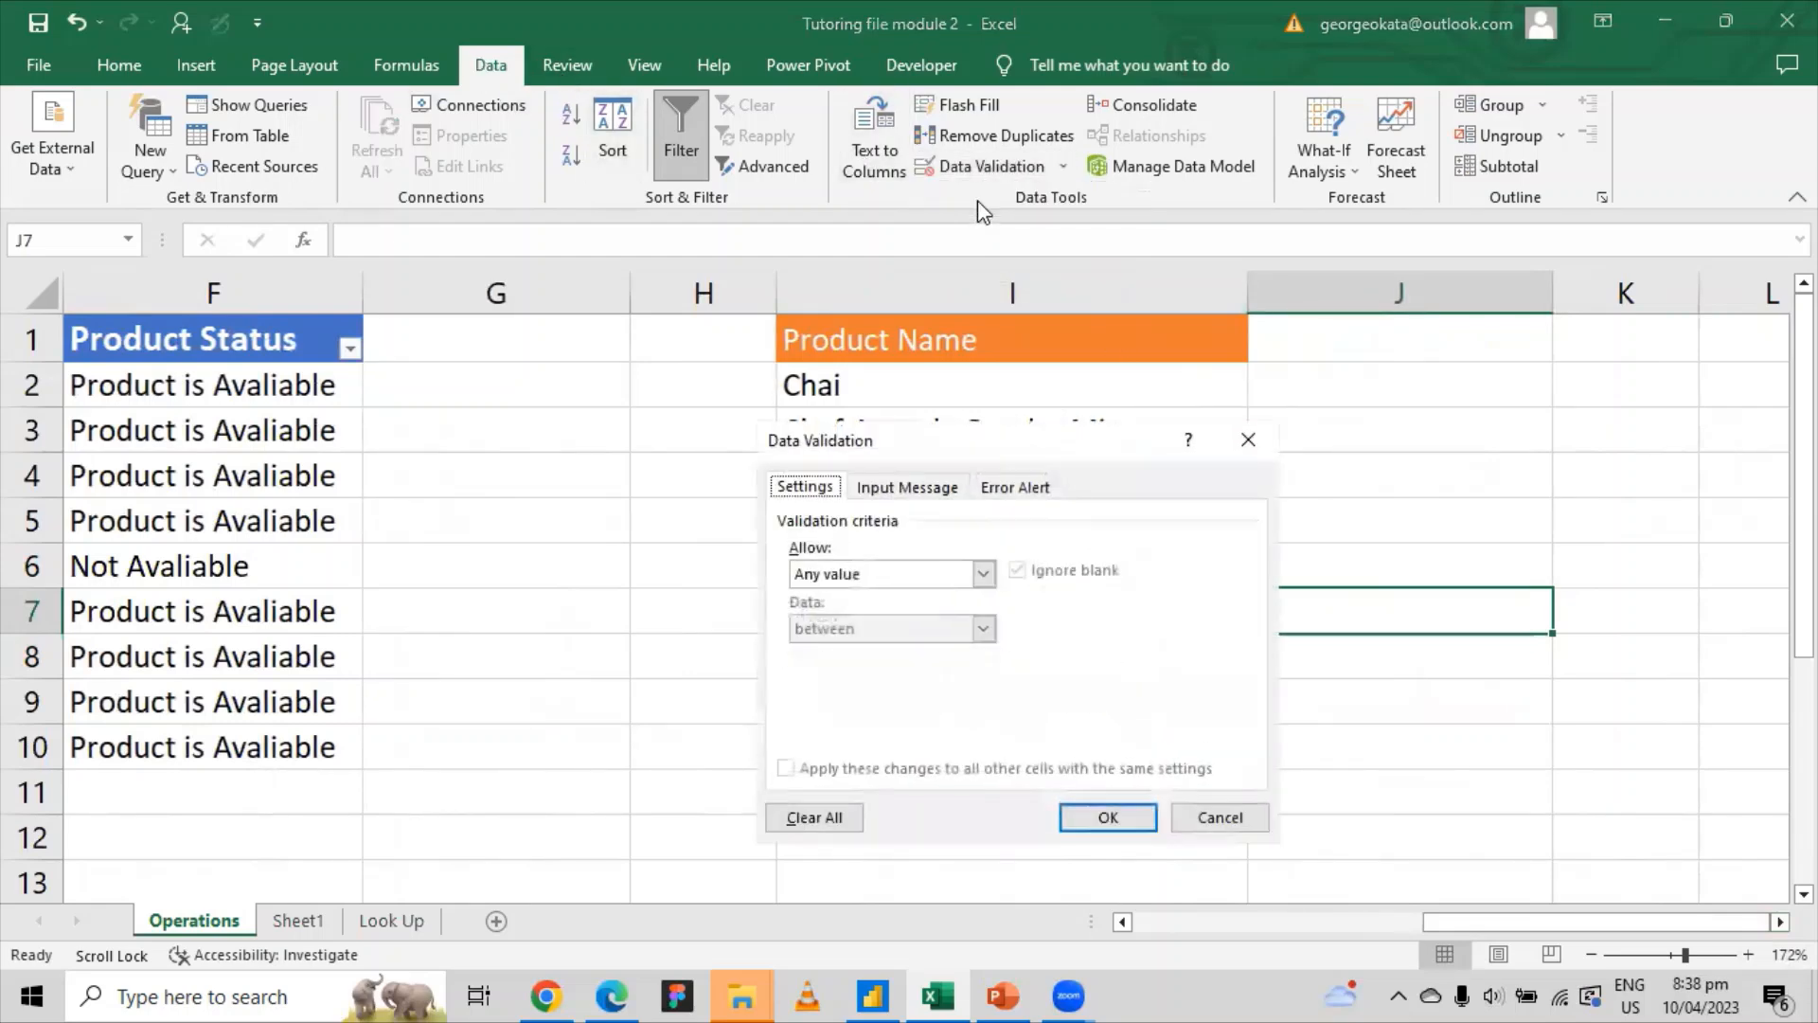
{"action": "left_click", "coordinate": [984, 574]}
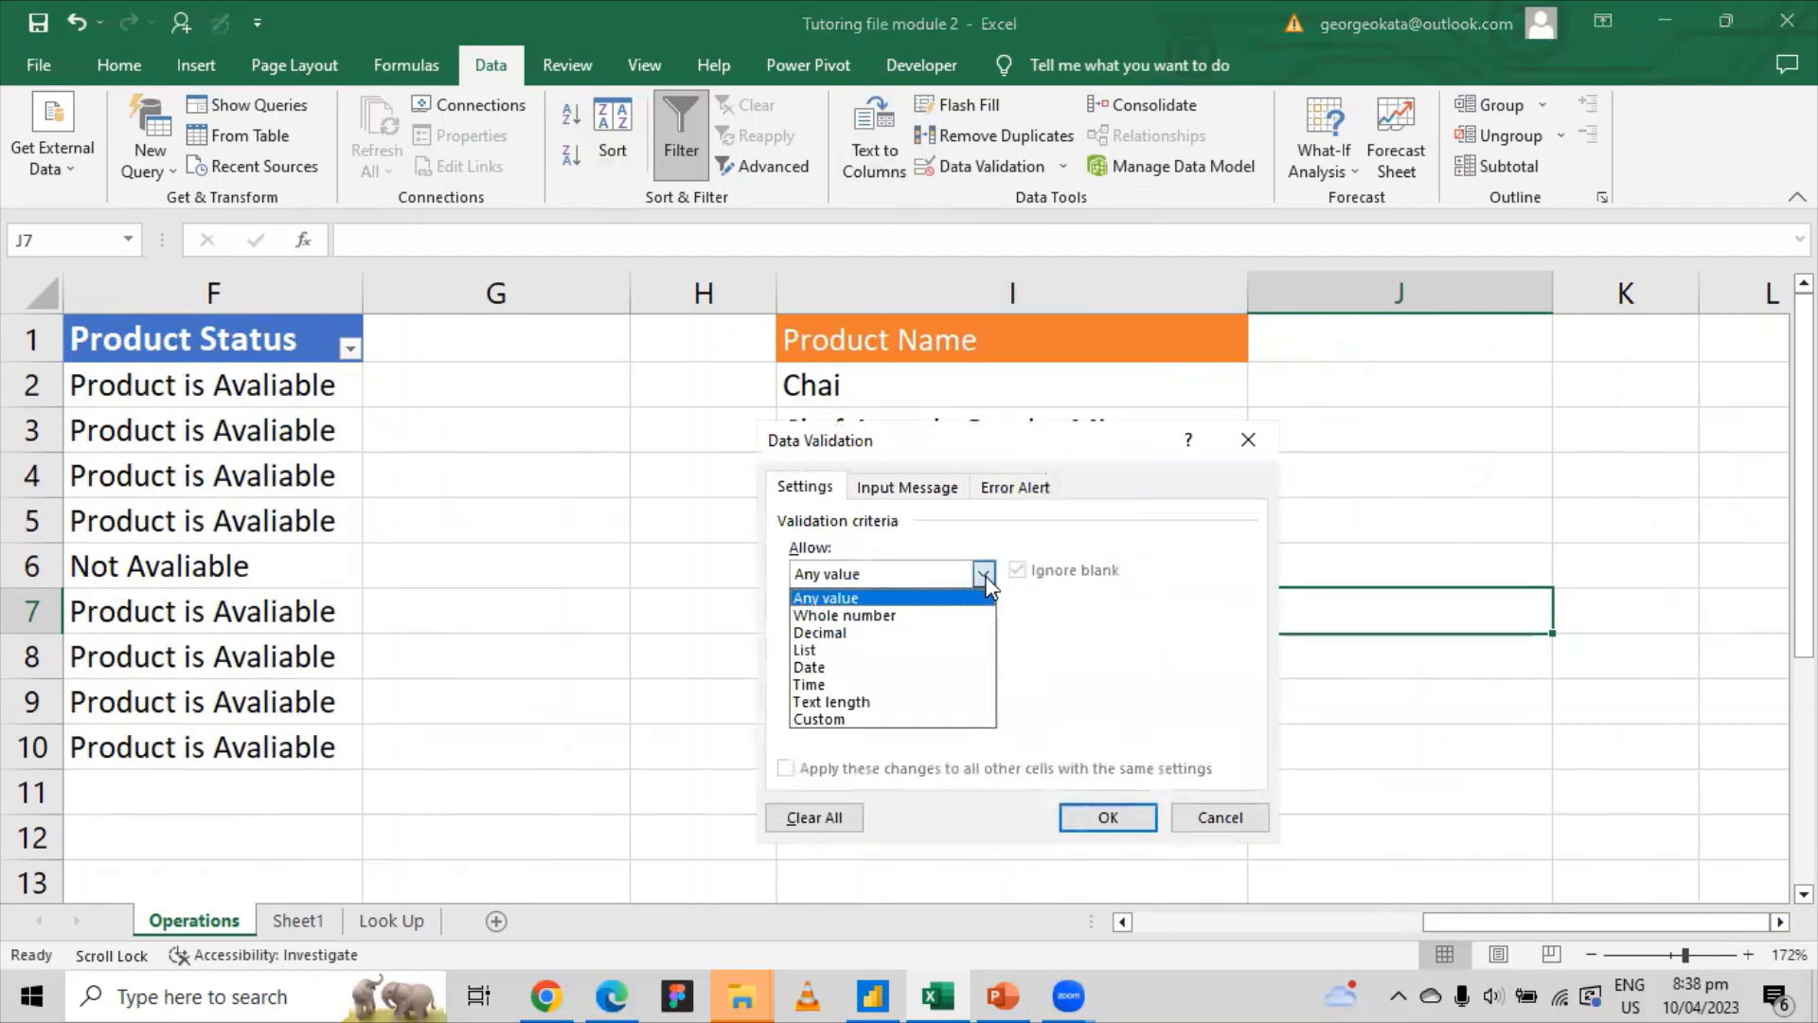
{"action": "left_click", "coordinate": [830, 651]}
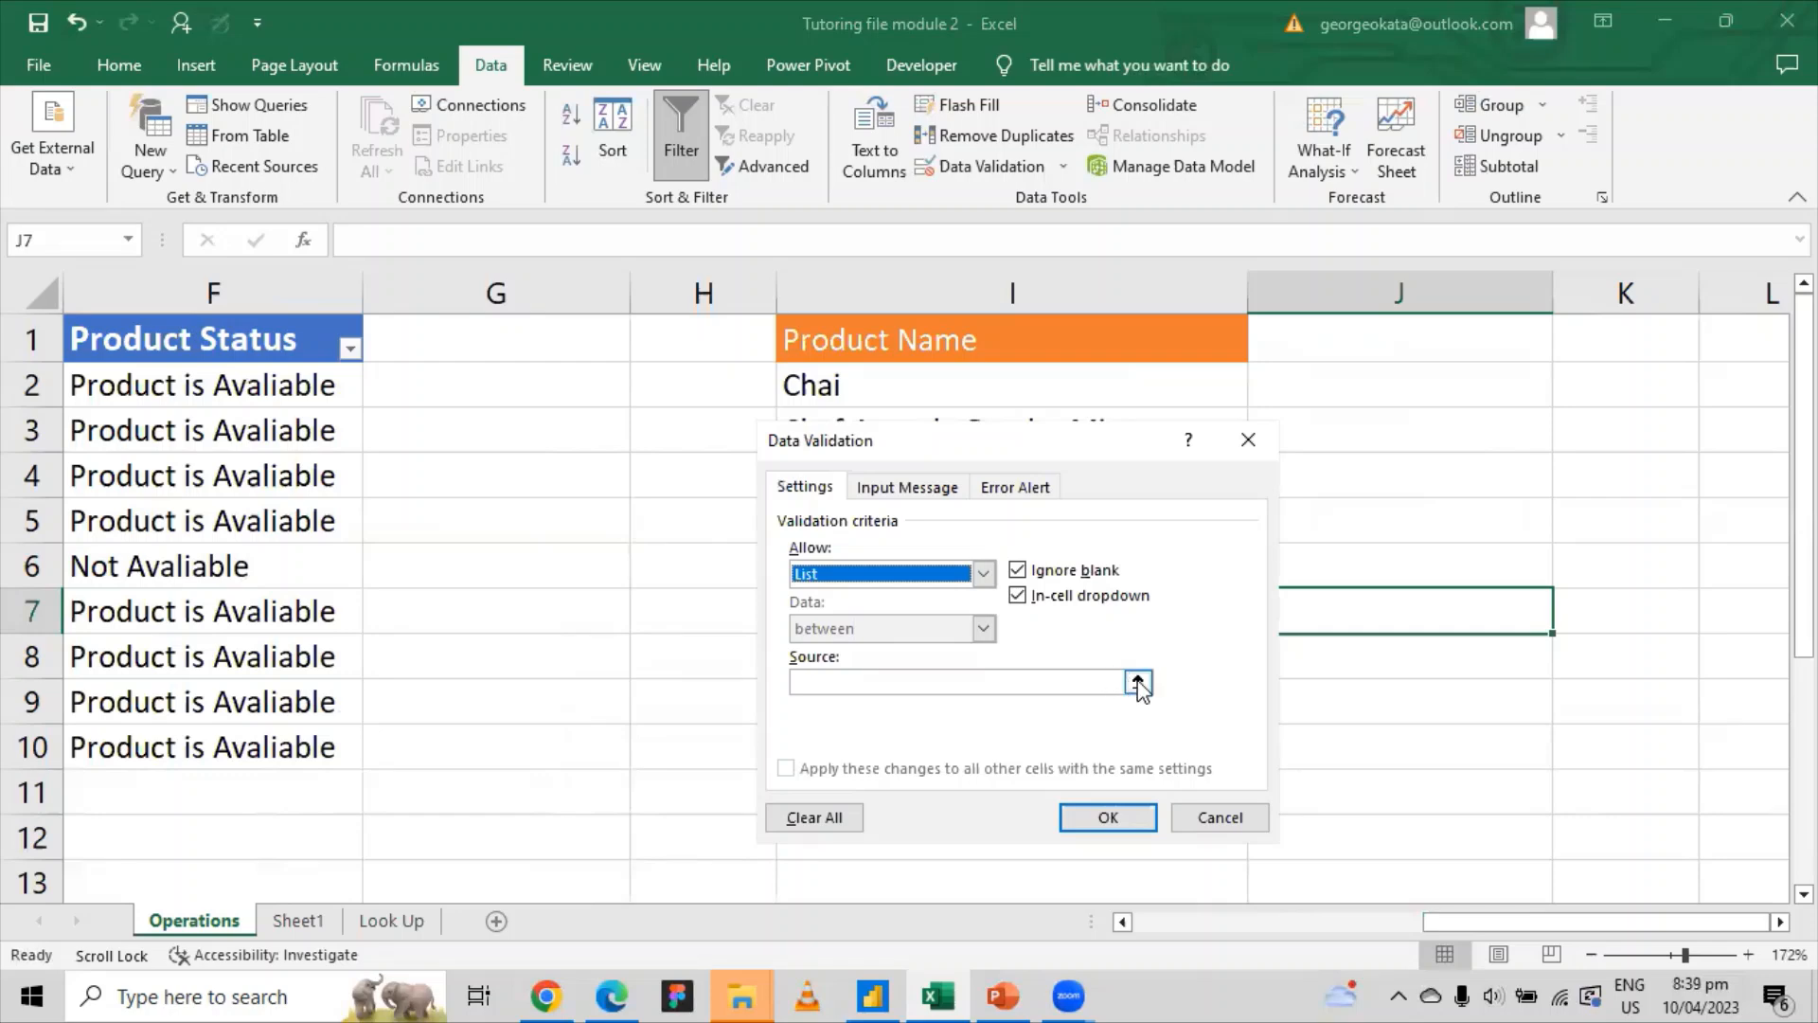
{"action": "left_click", "coordinate": [1138, 682]}
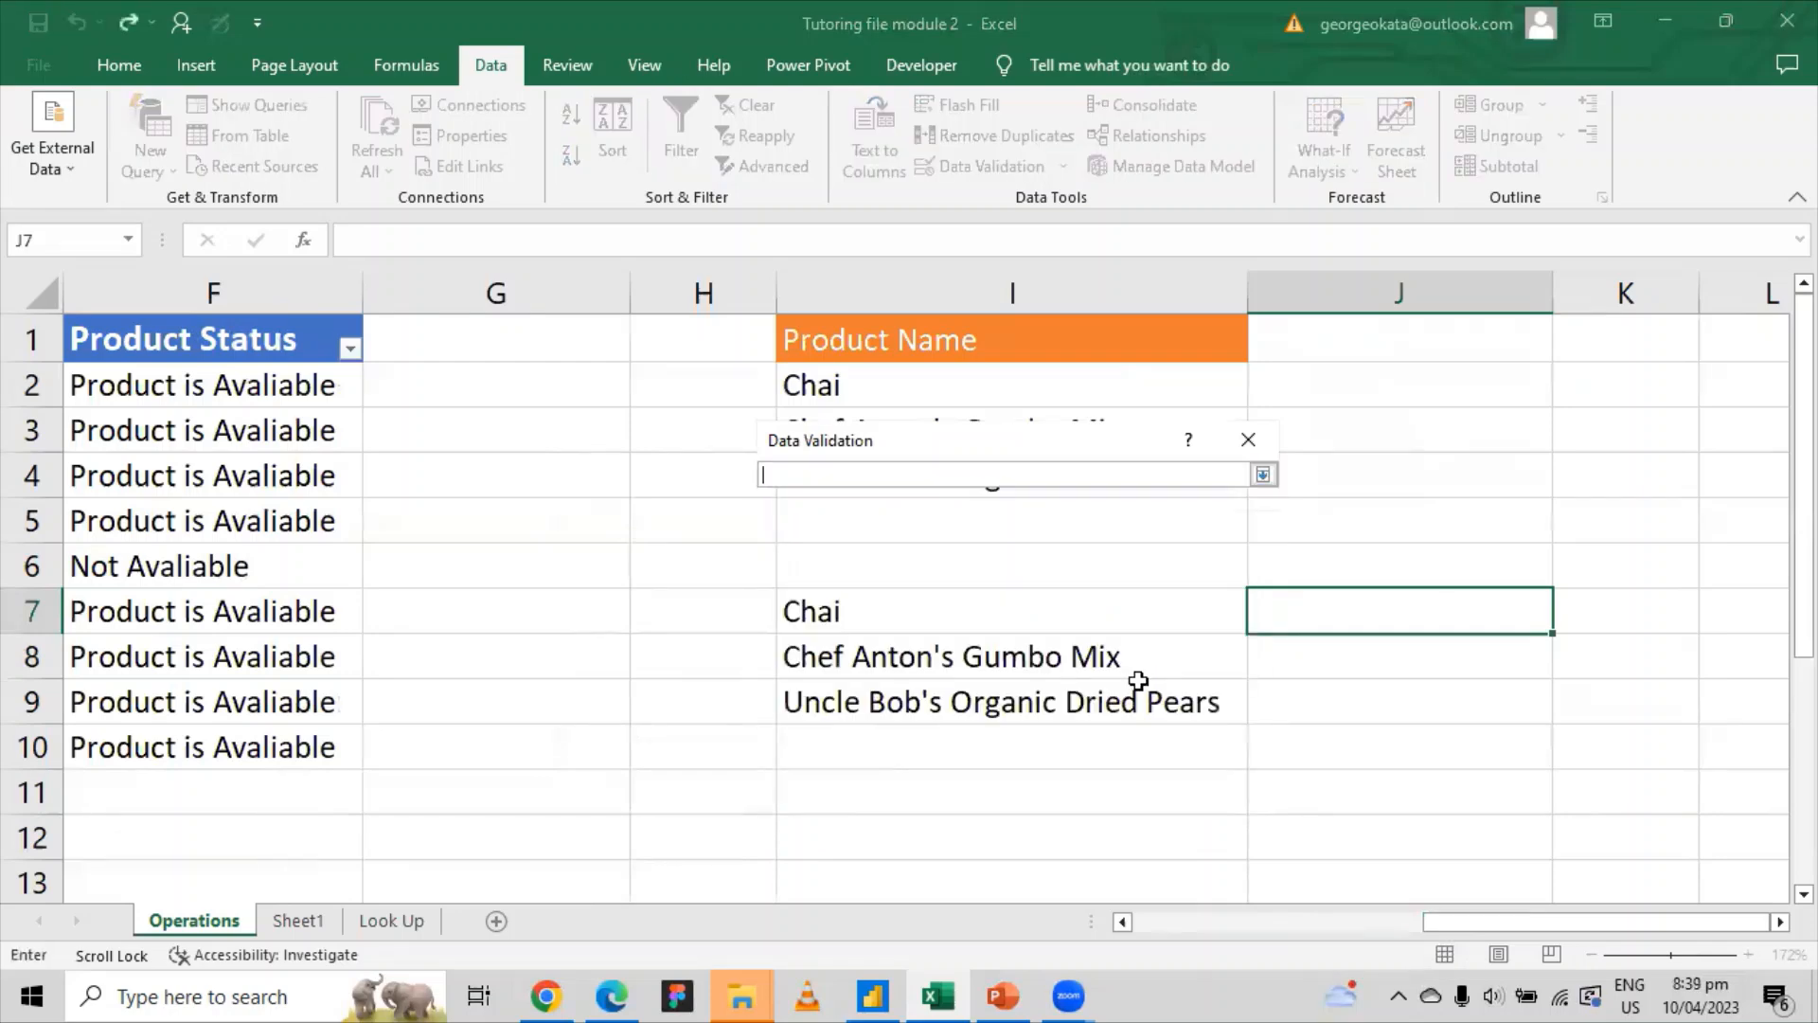
{"action": "left_click", "coordinate": [390, 920]}
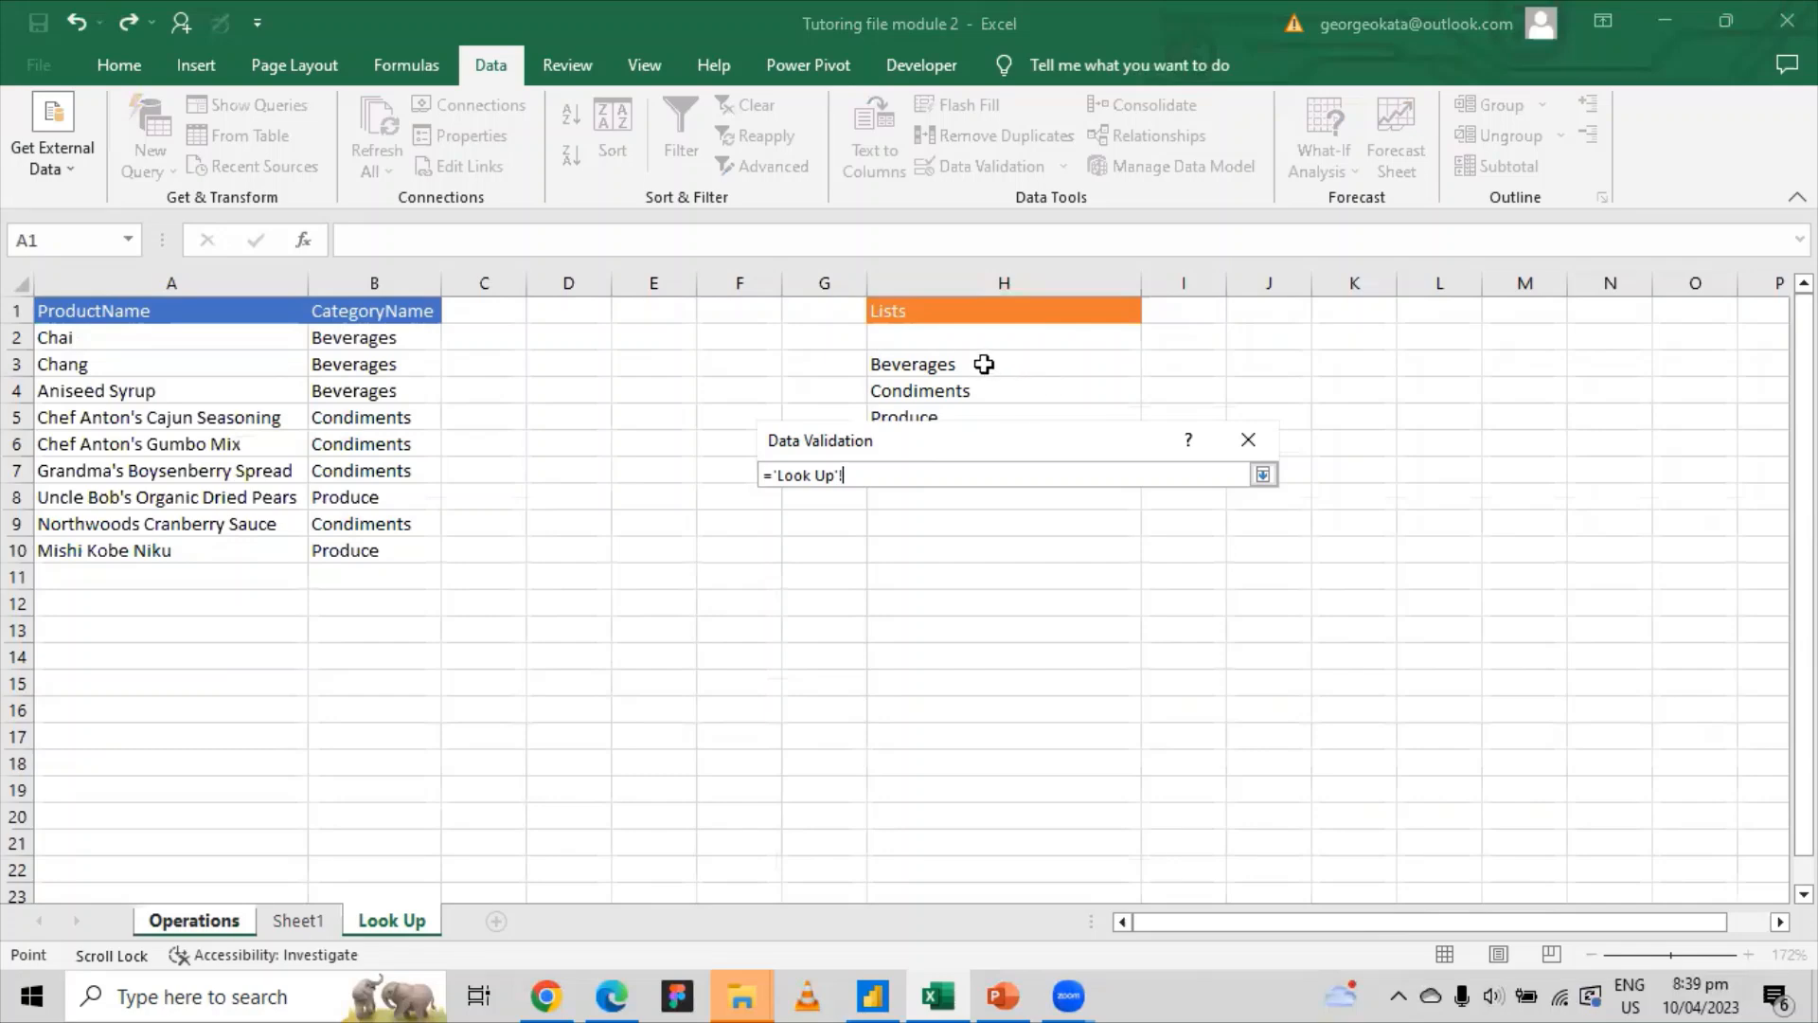
{"action": "left_click_drag", "start_coordinate": [982, 365], "coordinate": [984, 409]}
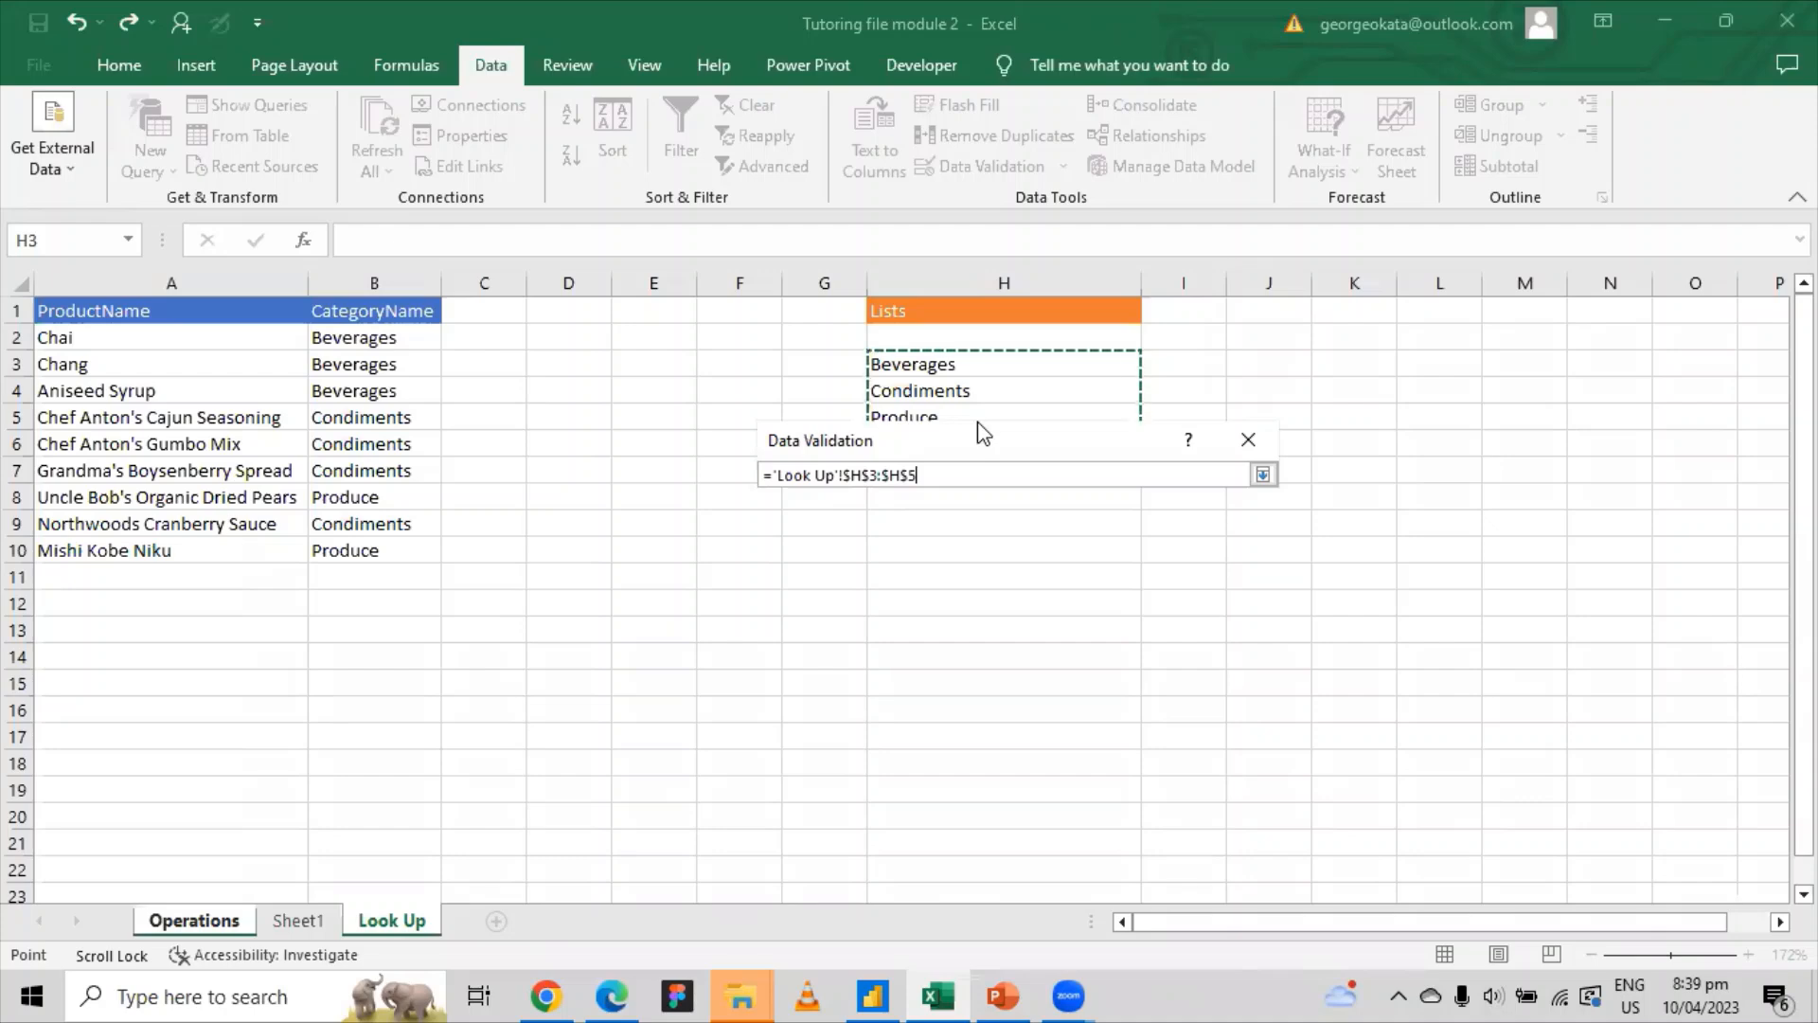
{"action": "key", "text": "Return"}
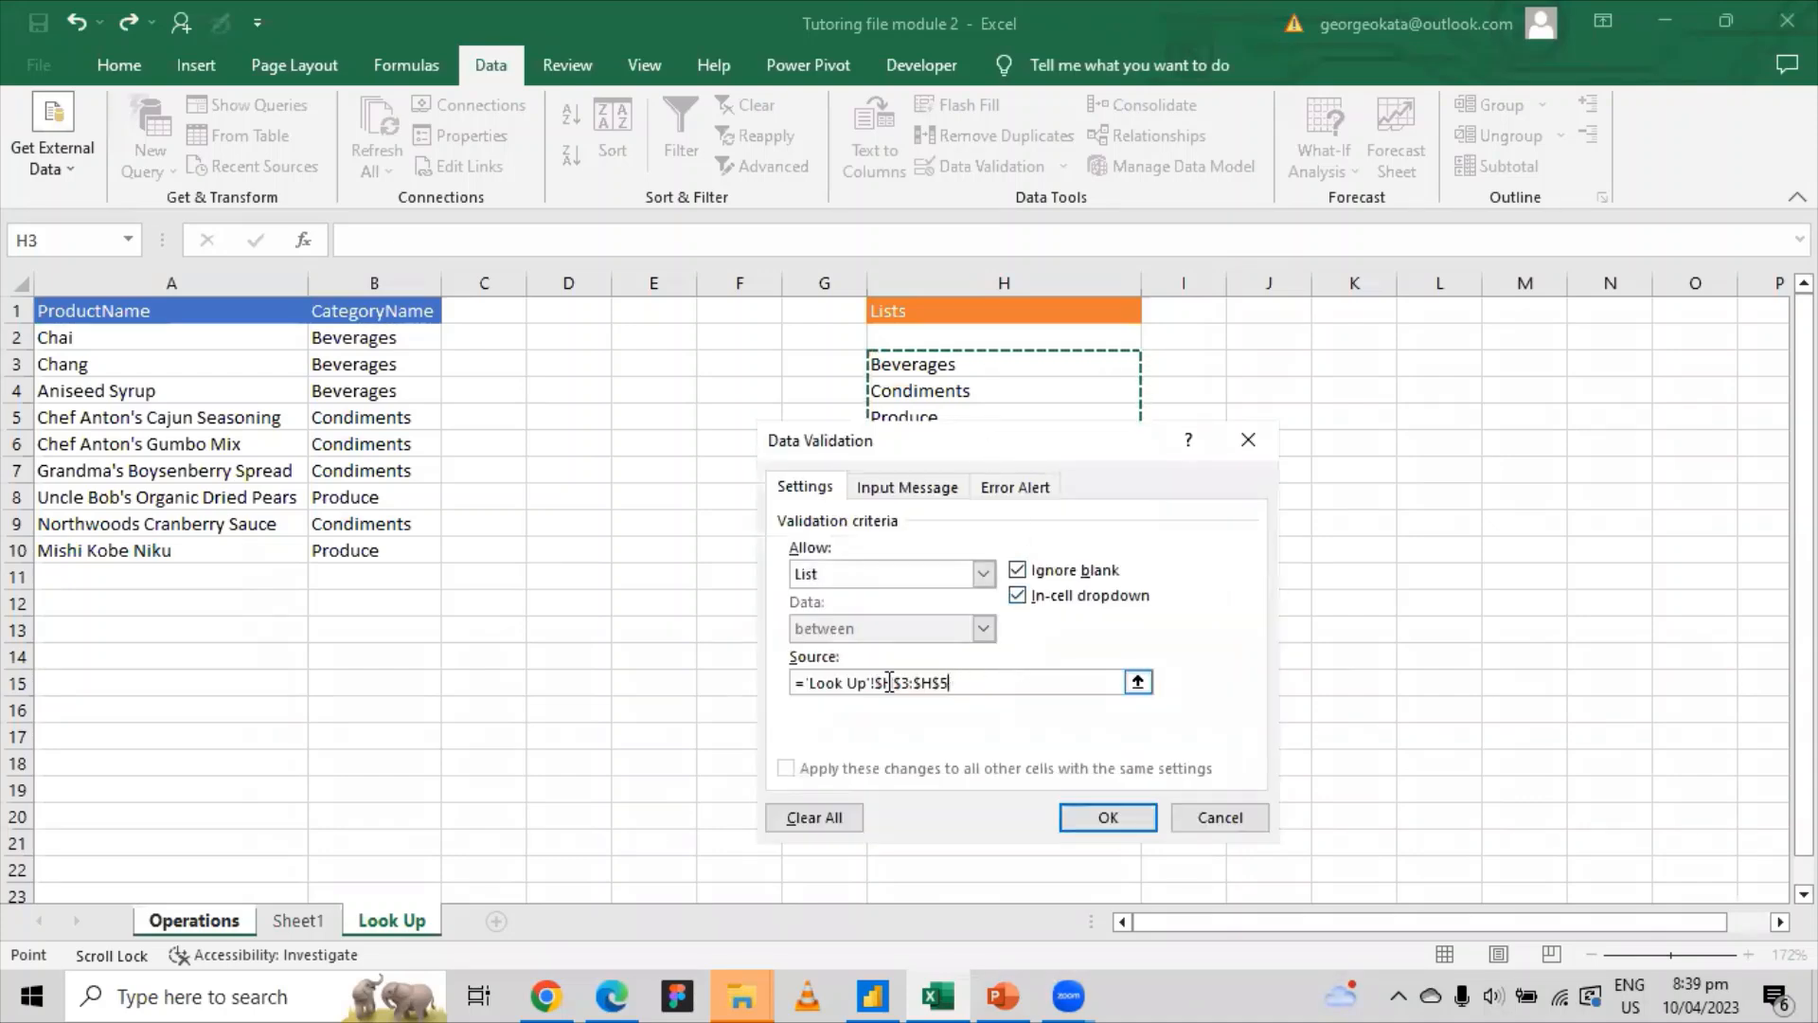
{"action": "left_click", "coordinate": [1122, 822]}
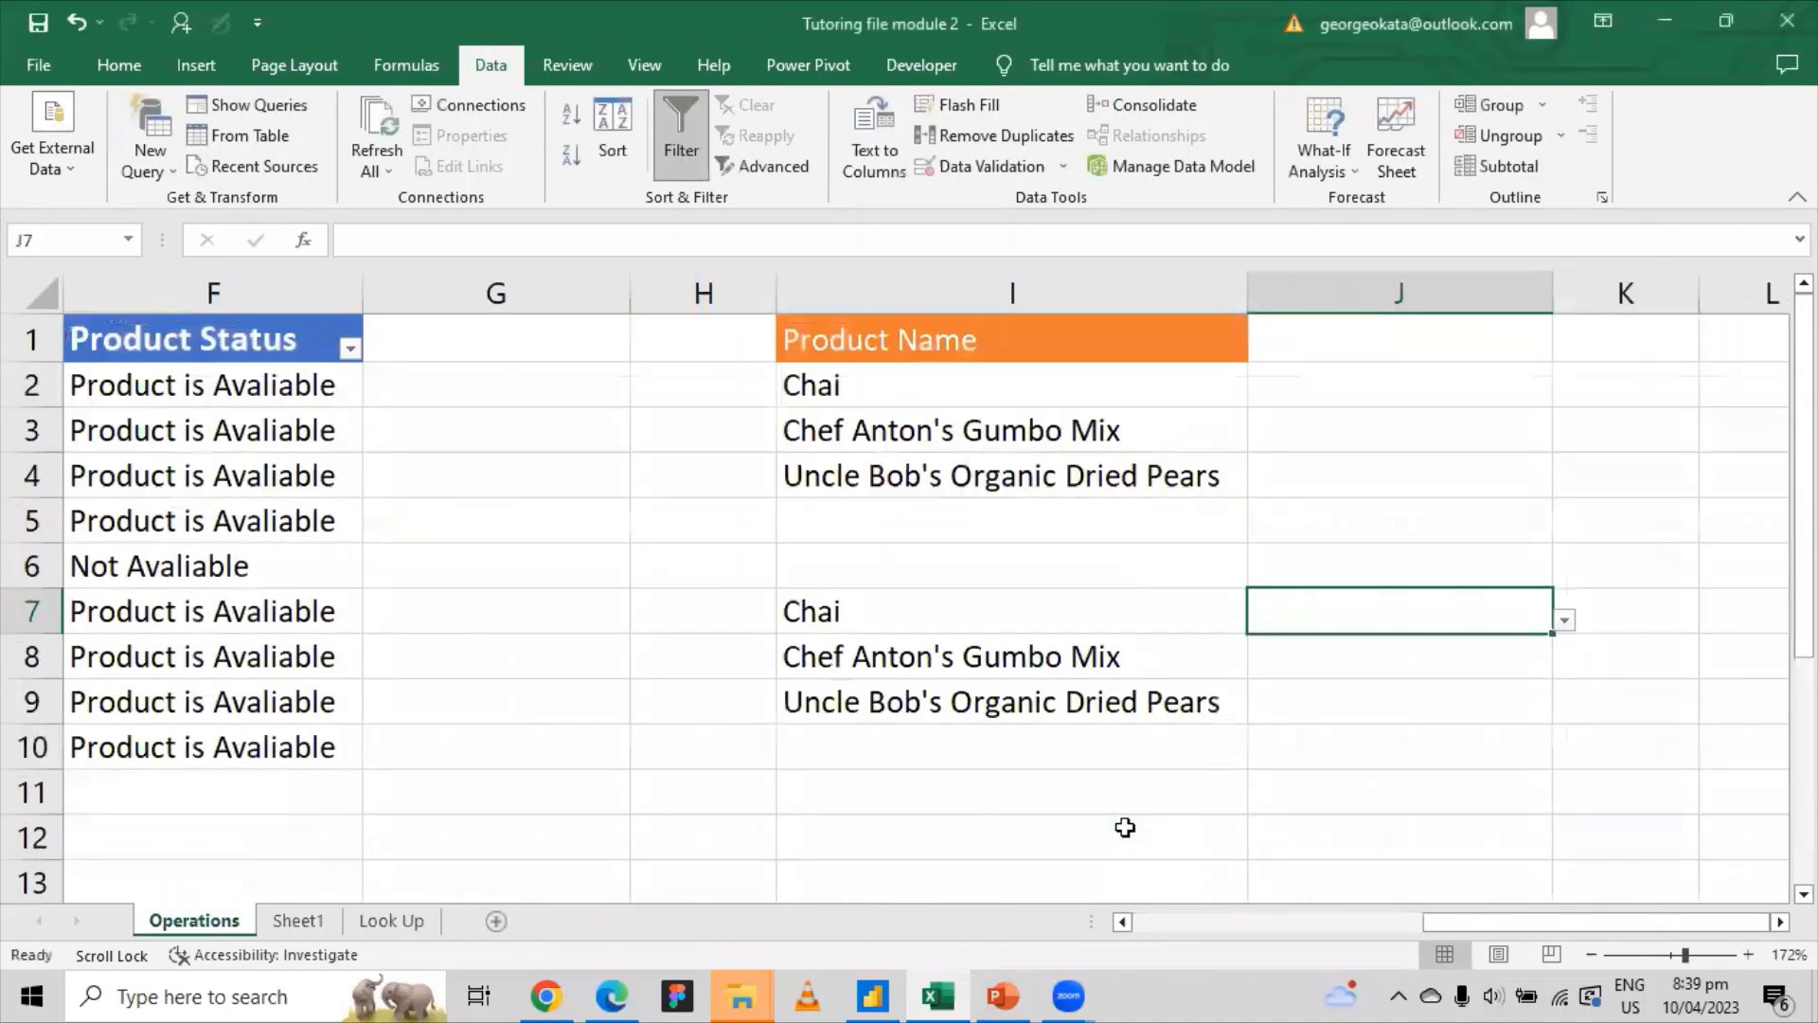
Step: Pick Beverages from J7's new category dropdown
{"action": "left_click", "coordinate": [1607, 599]}
{"action": "left_click", "coordinate": [1495, 614]}
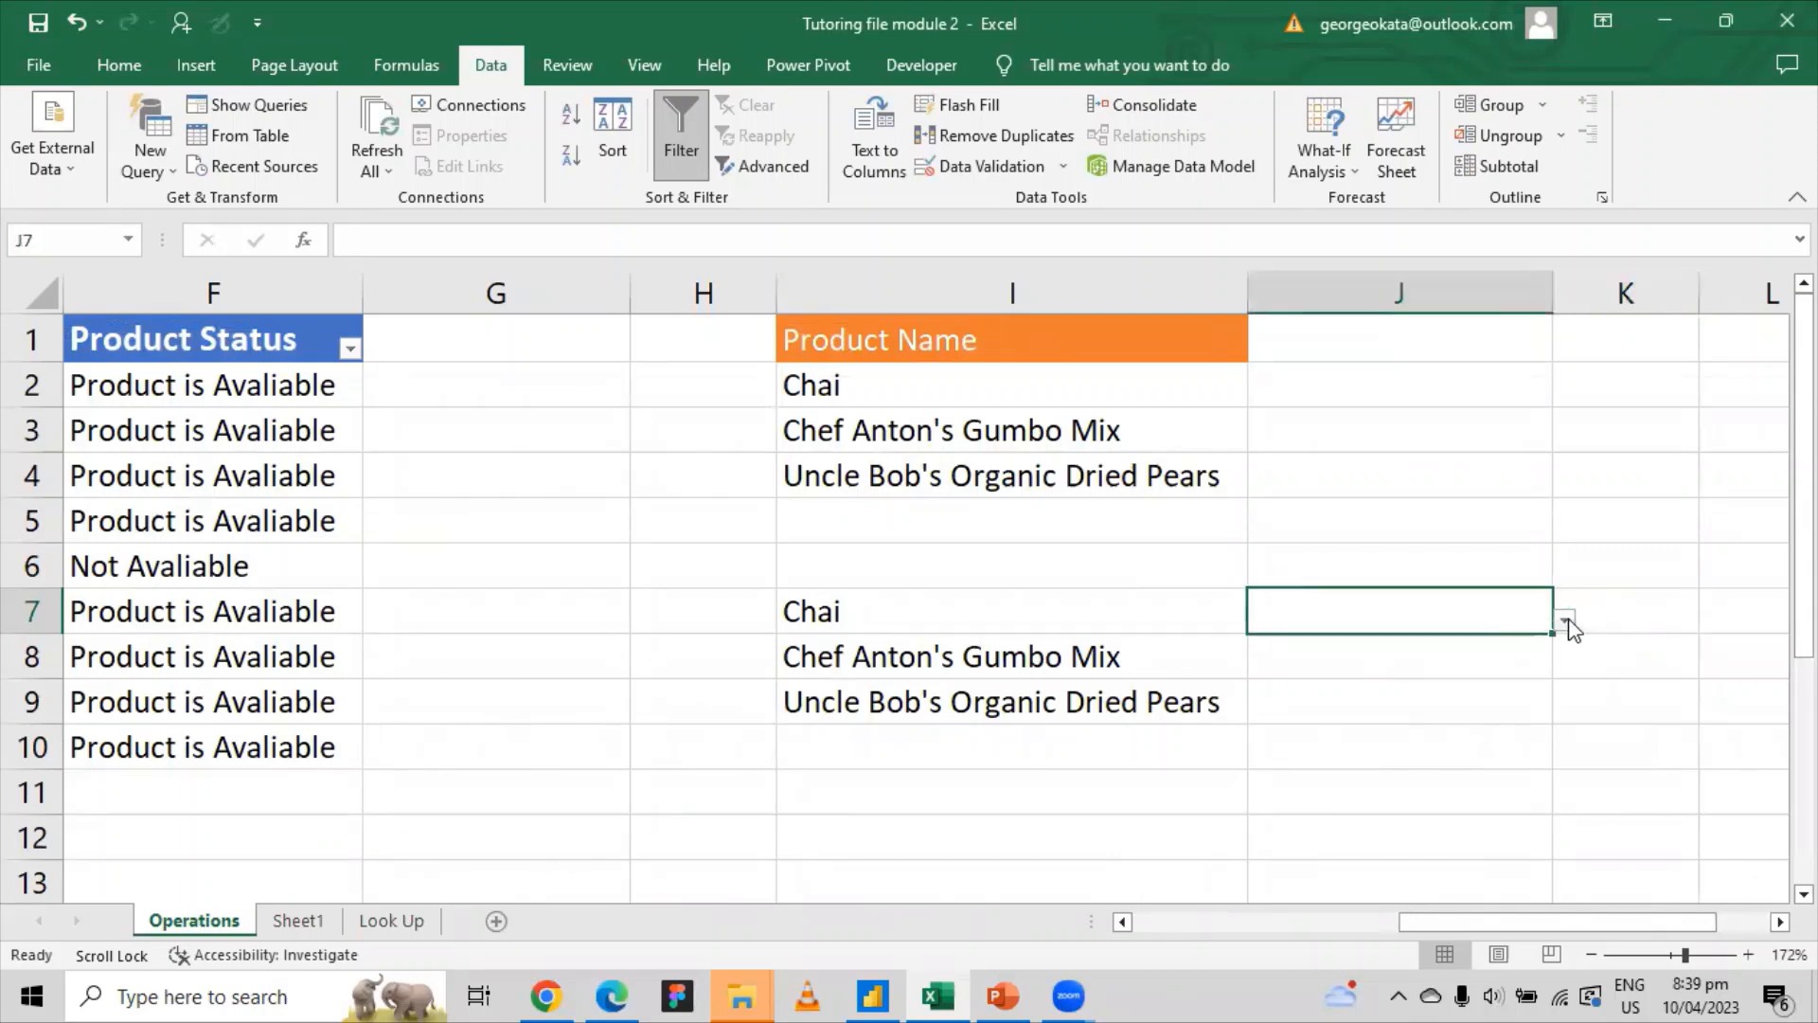
{"action": "left_click", "coordinate": [1566, 623]}
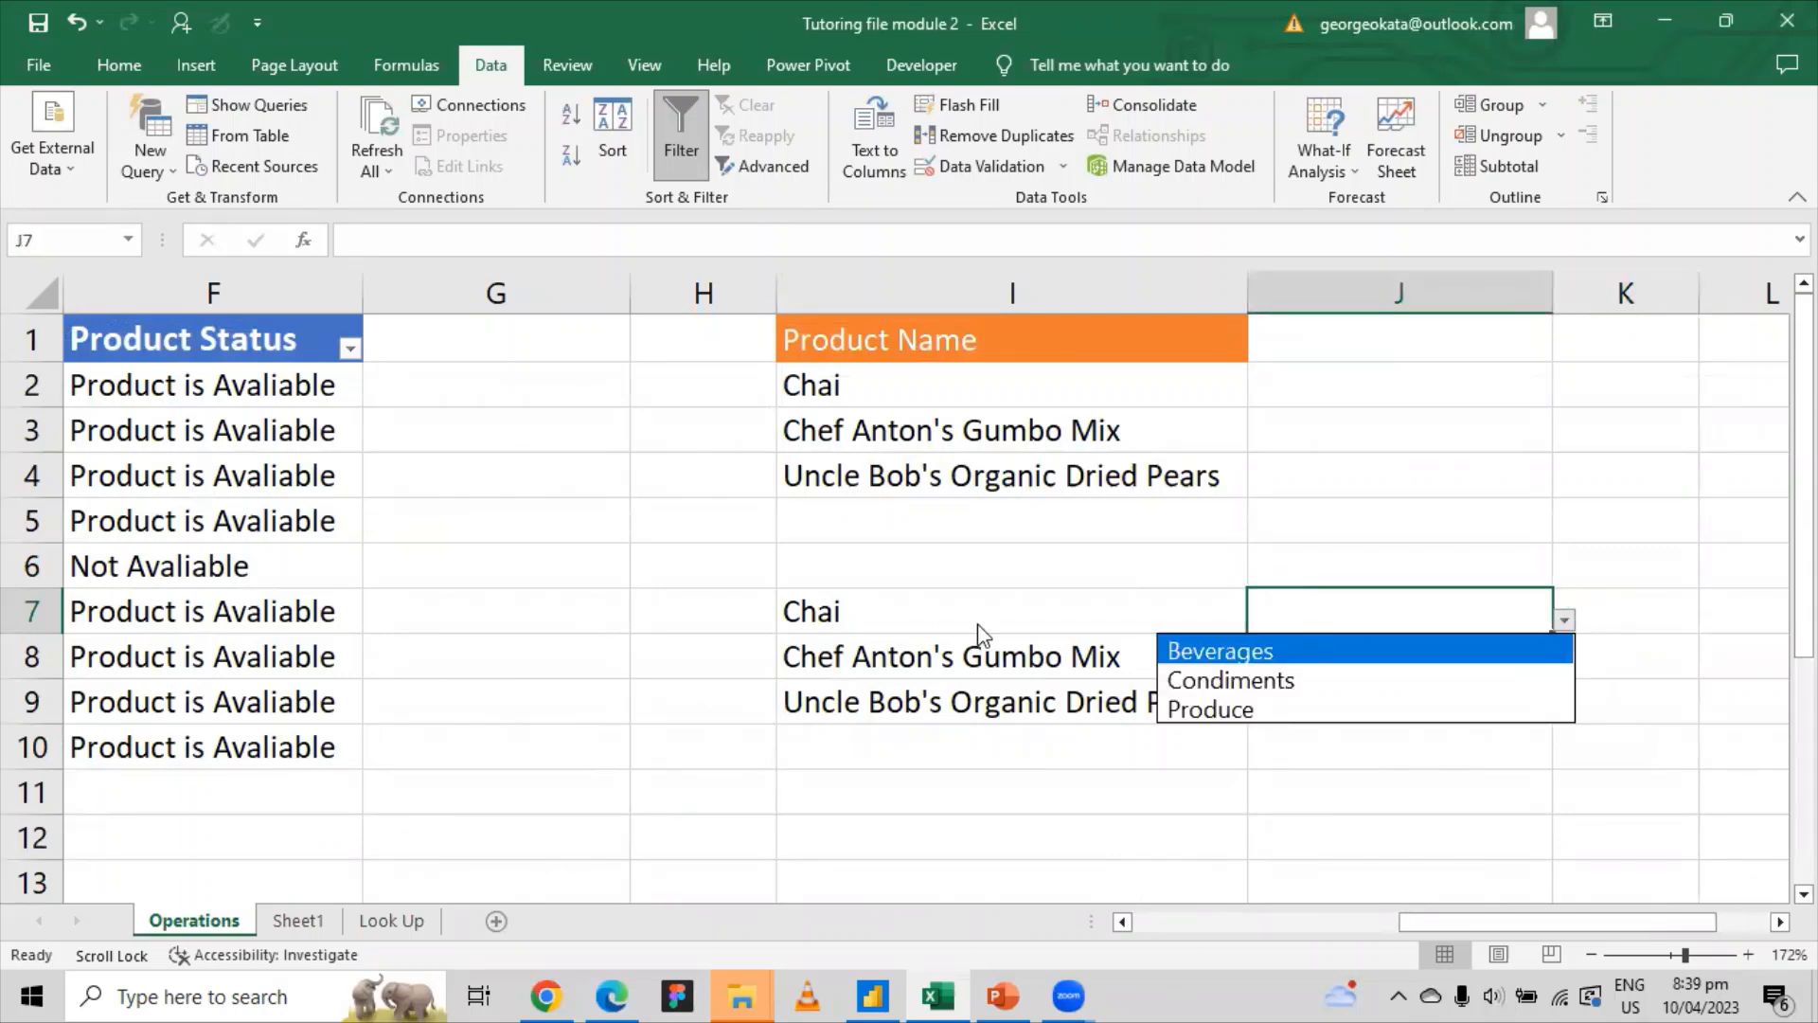
{"action": "left_click", "coordinate": [1285, 655]}
{"action": "left_click", "coordinate": [1336, 642]}
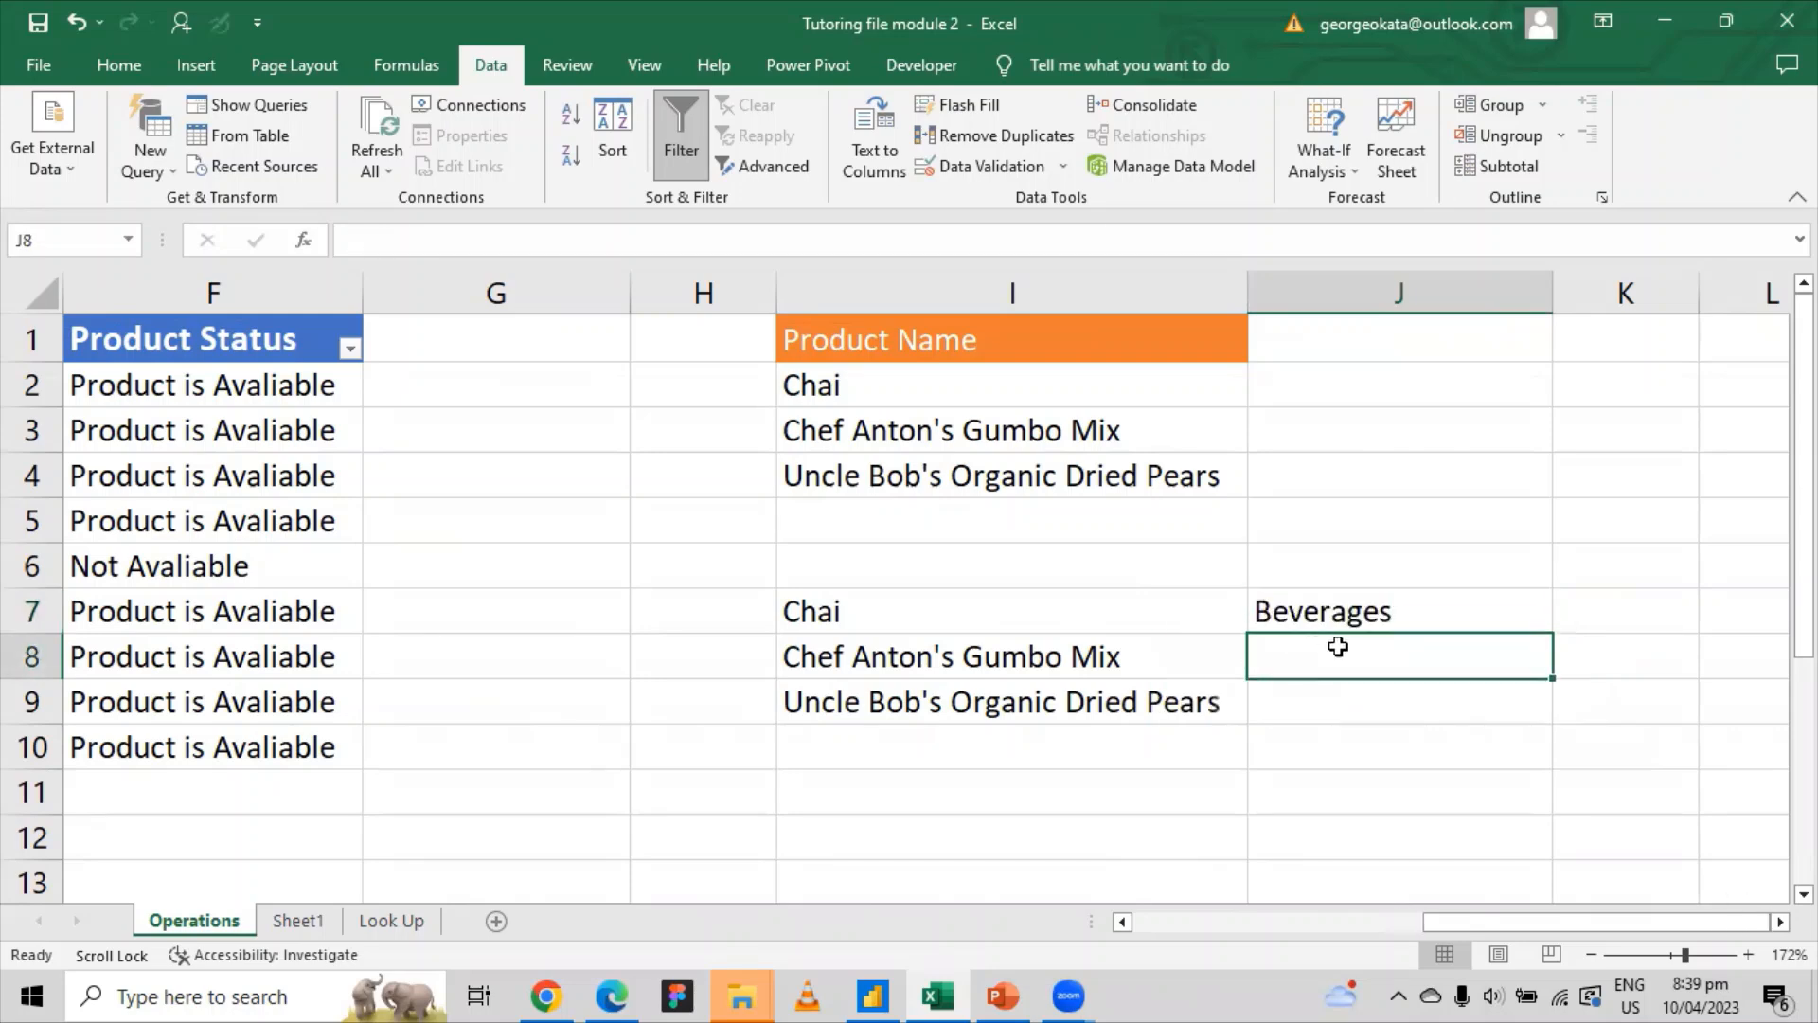
{"action": "key", "text": "Up"}
Step: Reopen J7's dropdown and change the value to Produce
{"action": "left_click", "coordinate": [1535, 662]}
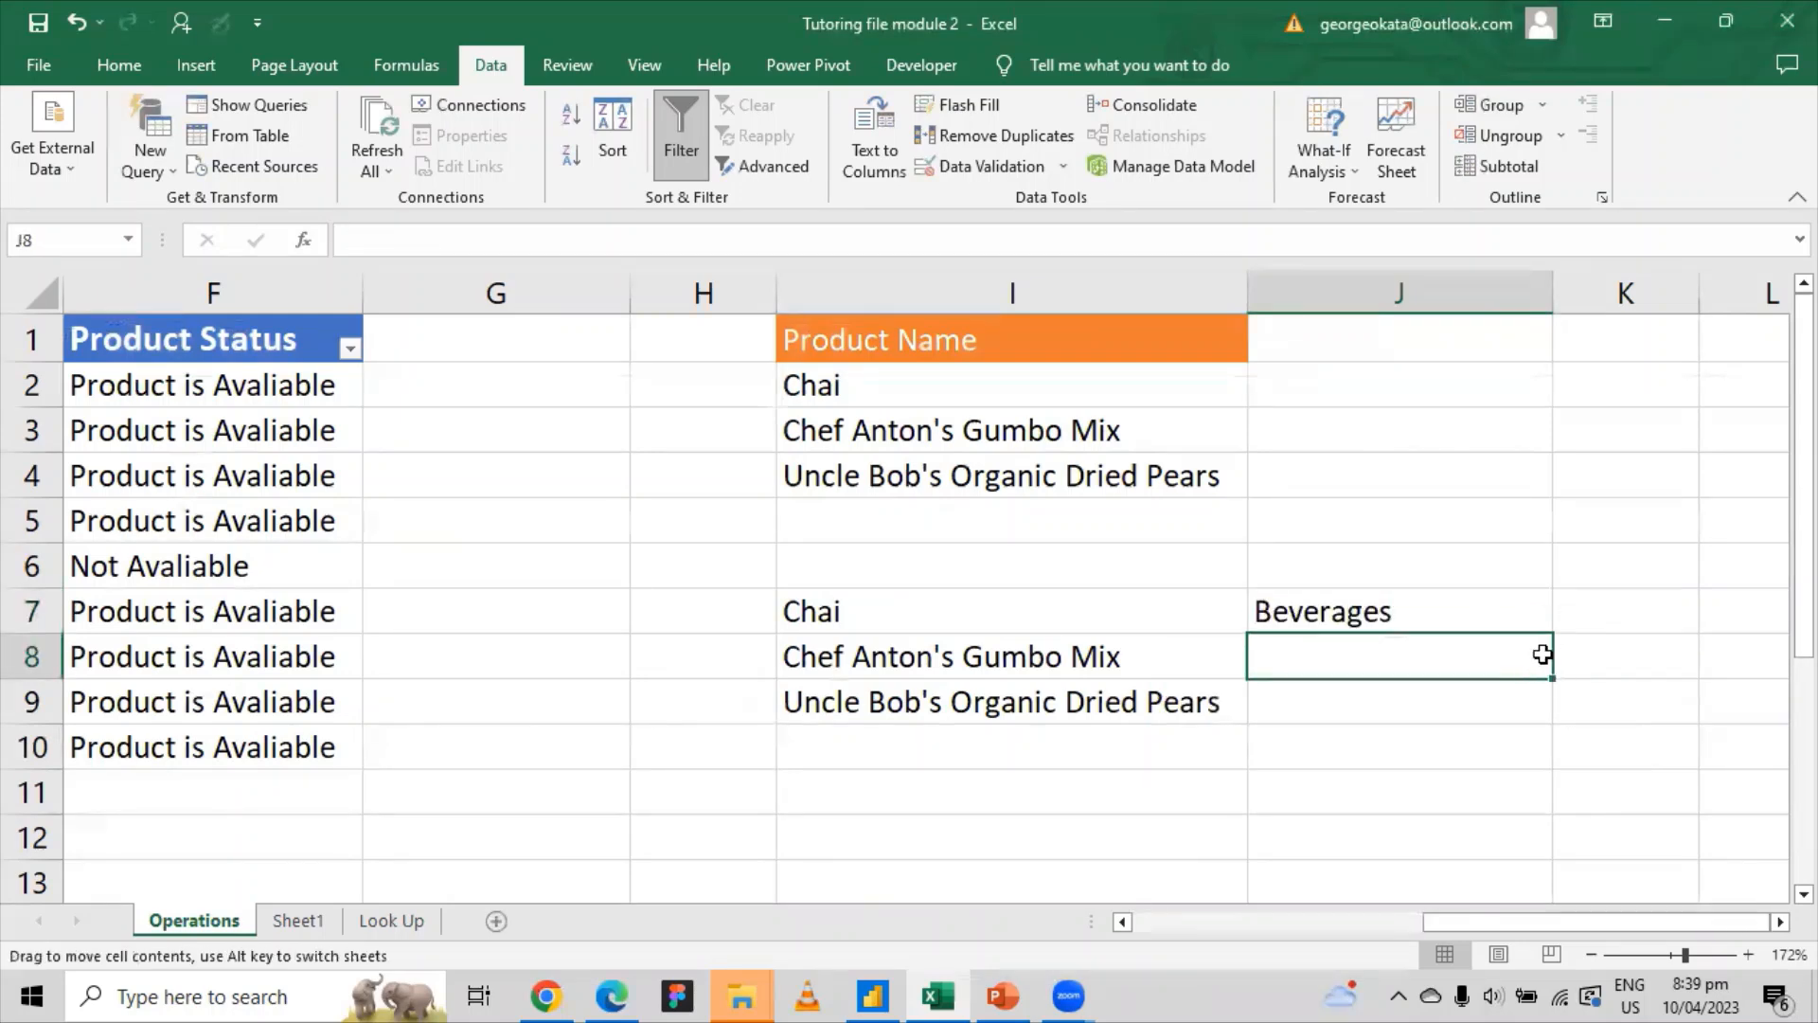
{"action": "left_click", "coordinate": [1468, 616]}
{"action": "left_click", "coordinate": [1565, 619]}
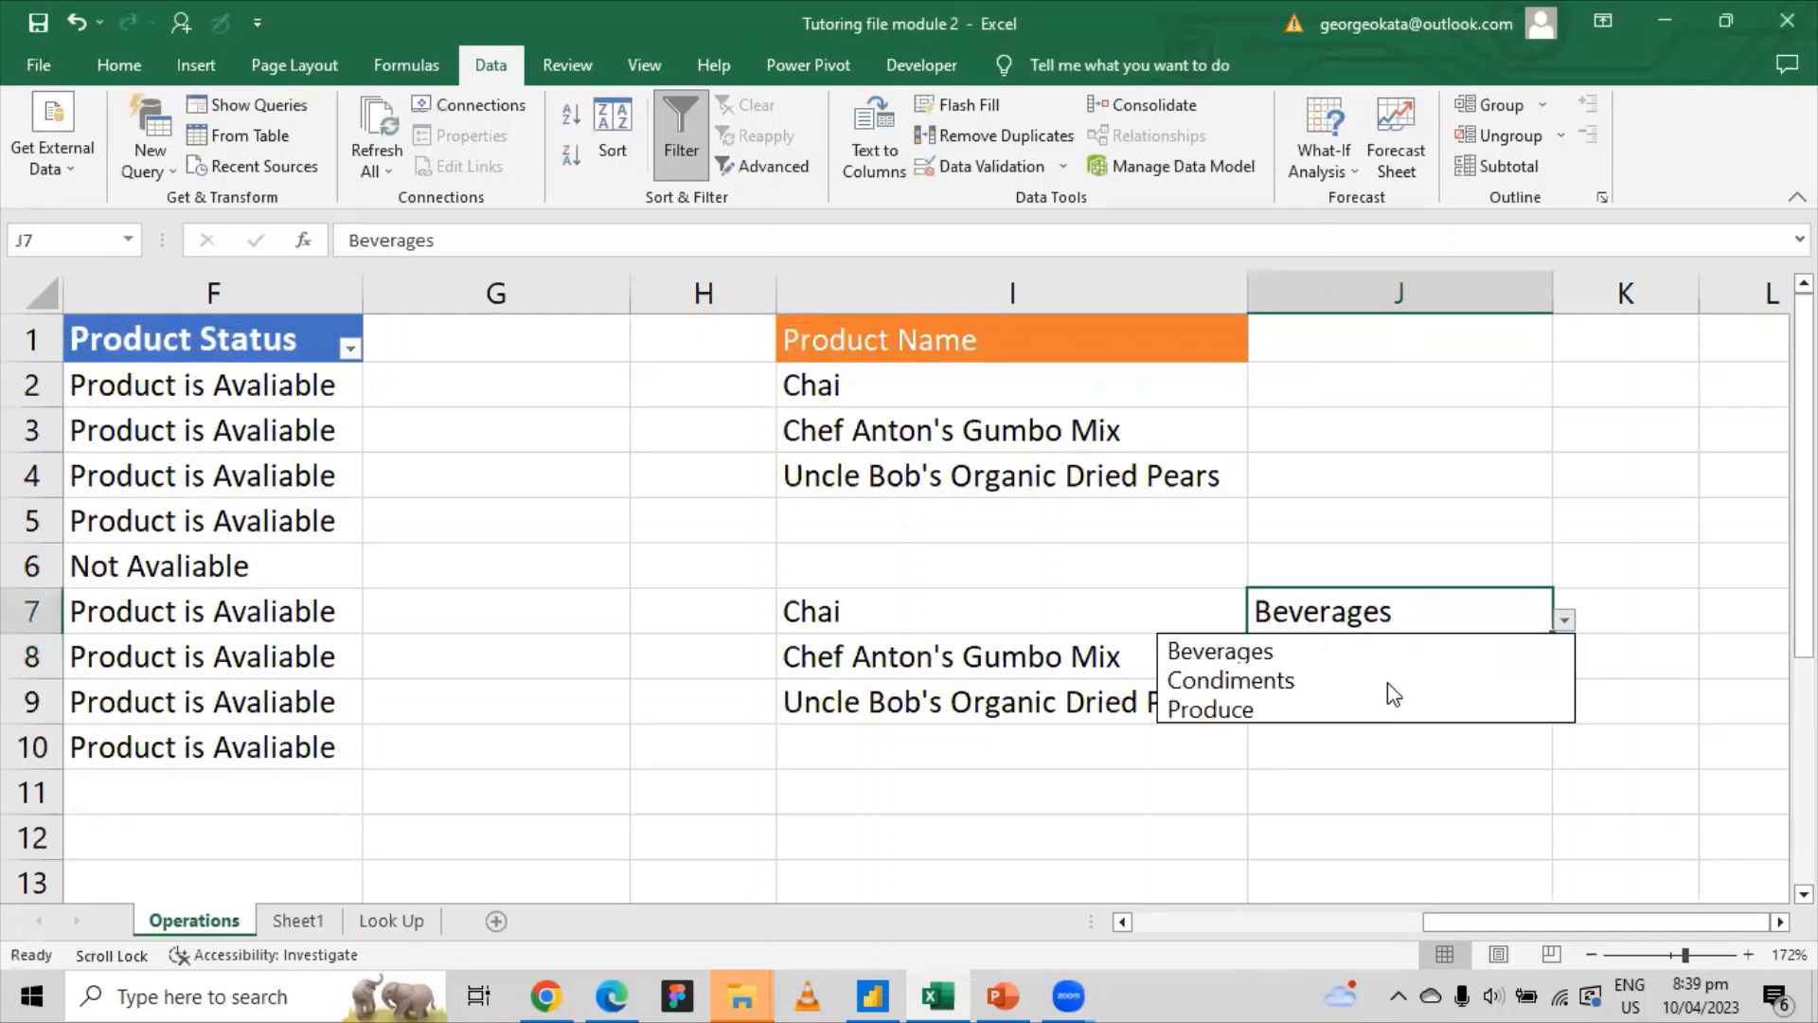
{"action": "left_click", "coordinate": [1349, 706]}
Step: Click around J7 to confirm it now shows Produce
{"action": "left_click", "coordinate": [1373, 568]}
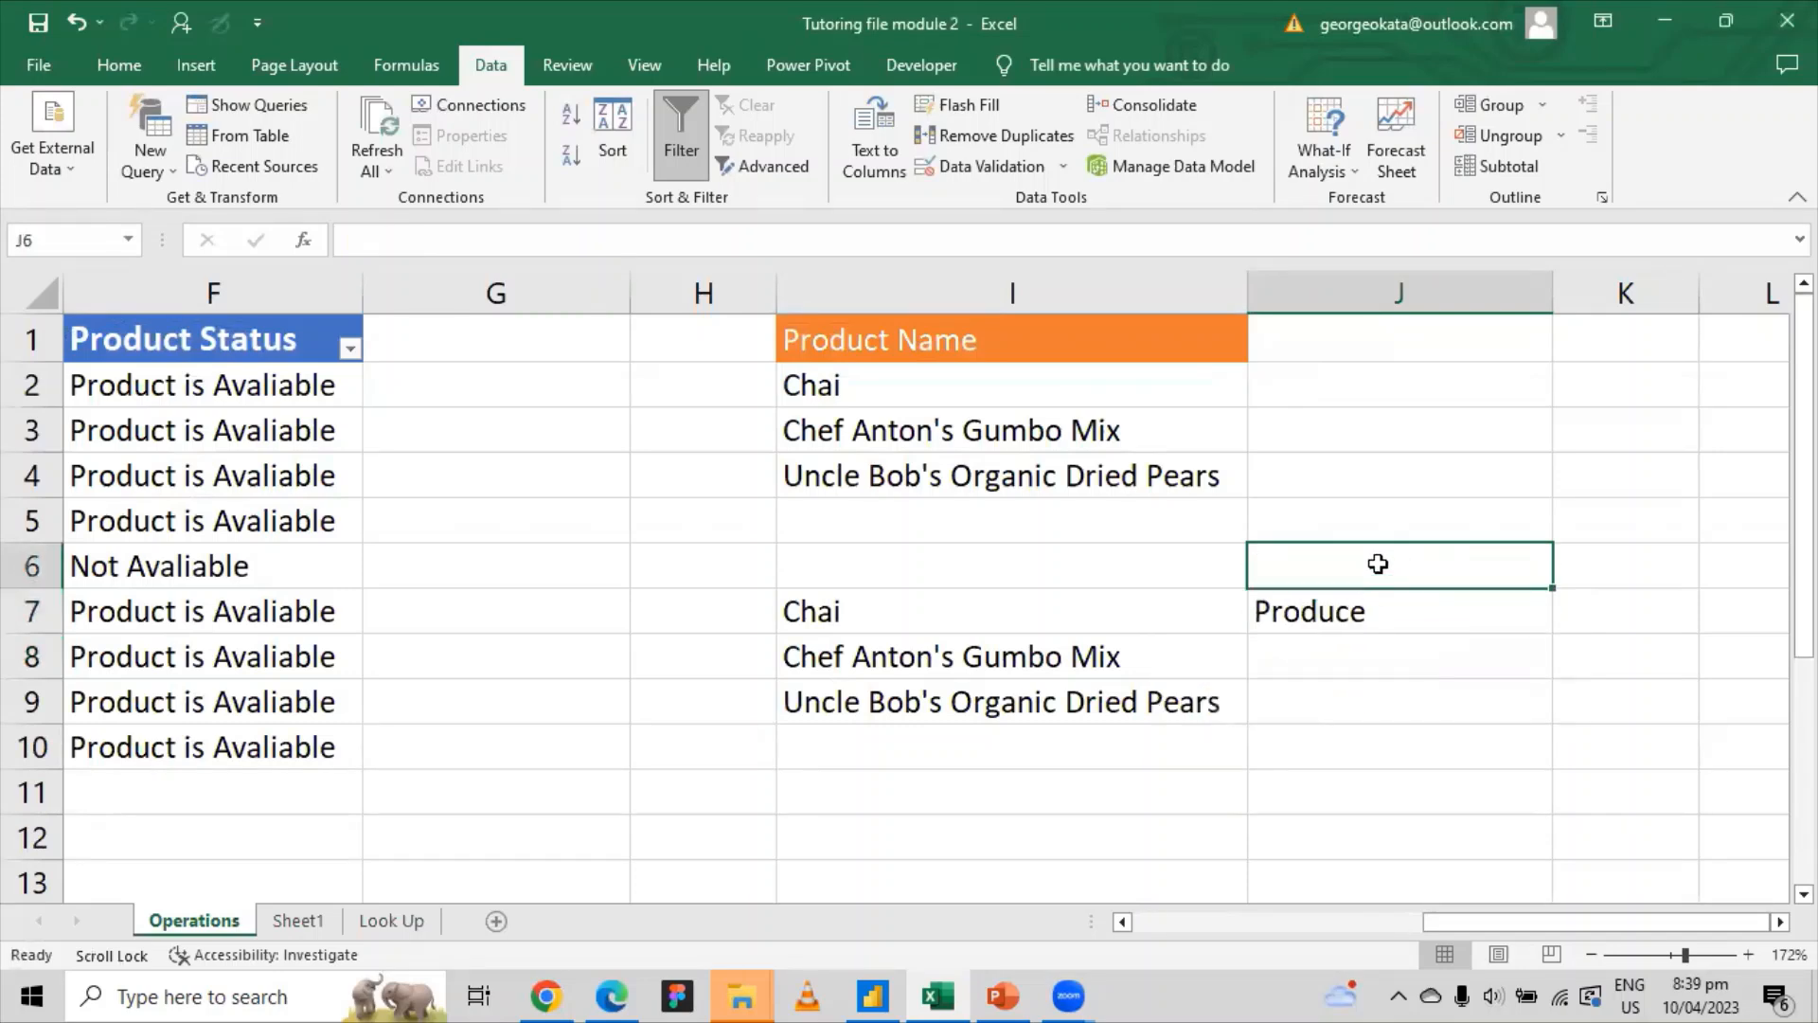
{"action": "left_click", "coordinate": [1350, 621]}
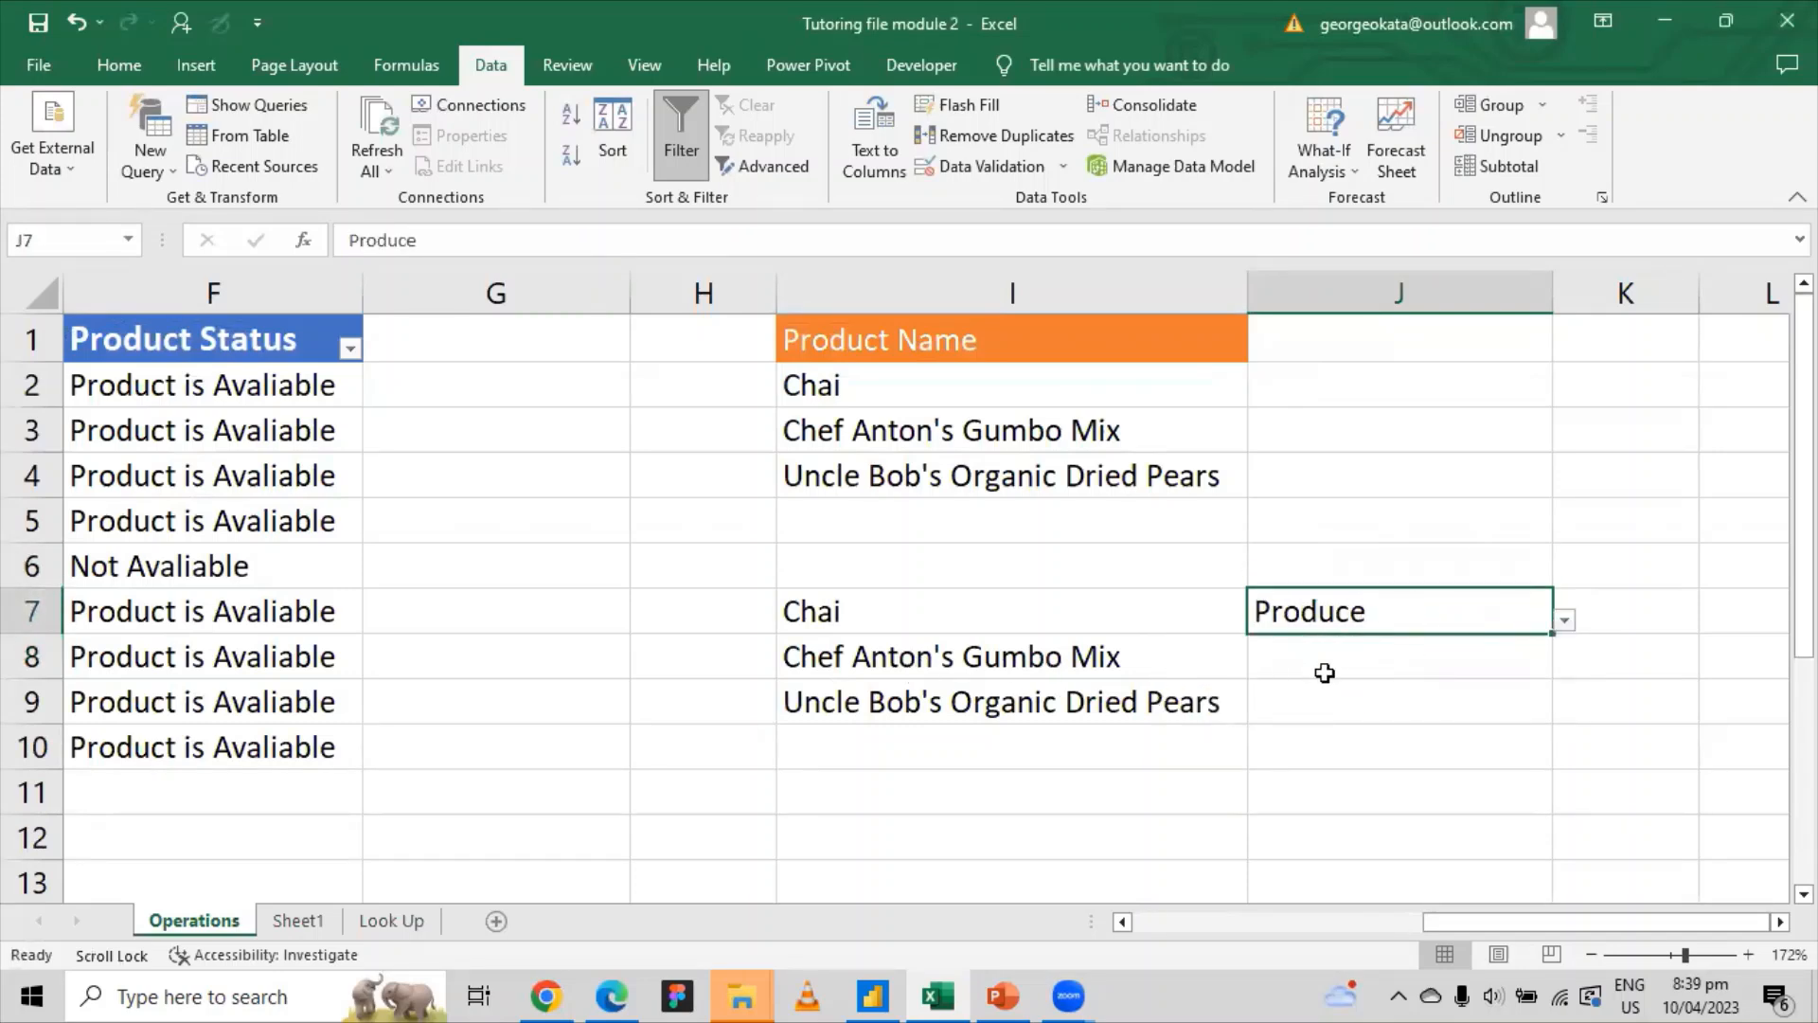
{"action": "left_click", "coordinate": [1350, 663]}
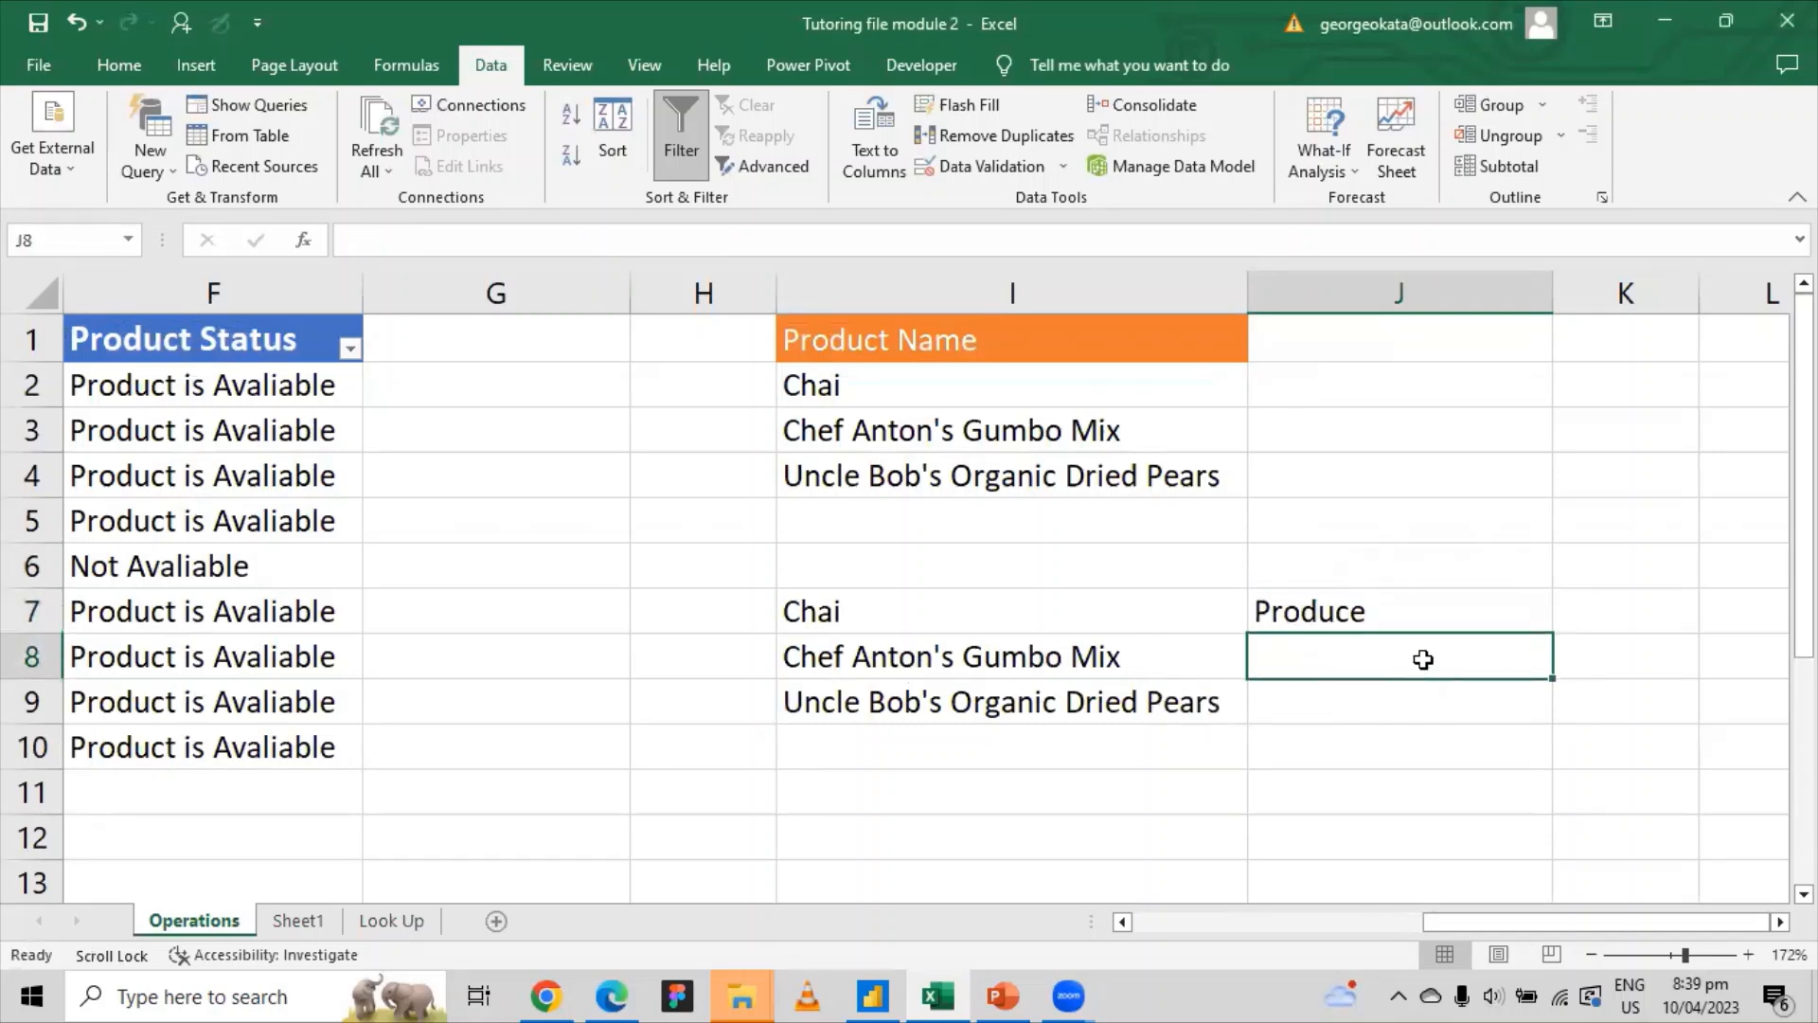
{"action": "left_click", "coordinate": [1388, 722]}
{"action": "left_click", "coordinate": [1381, 651]}
{"action": "left_click", "coordinate": [1386, 690]}
{"action": "left_click", "coordinate": [1384, 670]}
{"action": "left_click", "coordinate": [1388, 688]}
{"action": "left_click", "coordinate": [1415, 656]}
{"action": "left_click", "coordinate": [1494, 627]}
{"action": "left_click", "coordinate": [1494, 662]}
{"action": "left_click", "coordinate": [1486, 602]}
{"action": "left_click", "coordinate": [1500, 668]}
Step: Scroll back left to columns B–F and select cell D2 in the product table
{"action": "left_click", "coordinate": [1337, 567]}
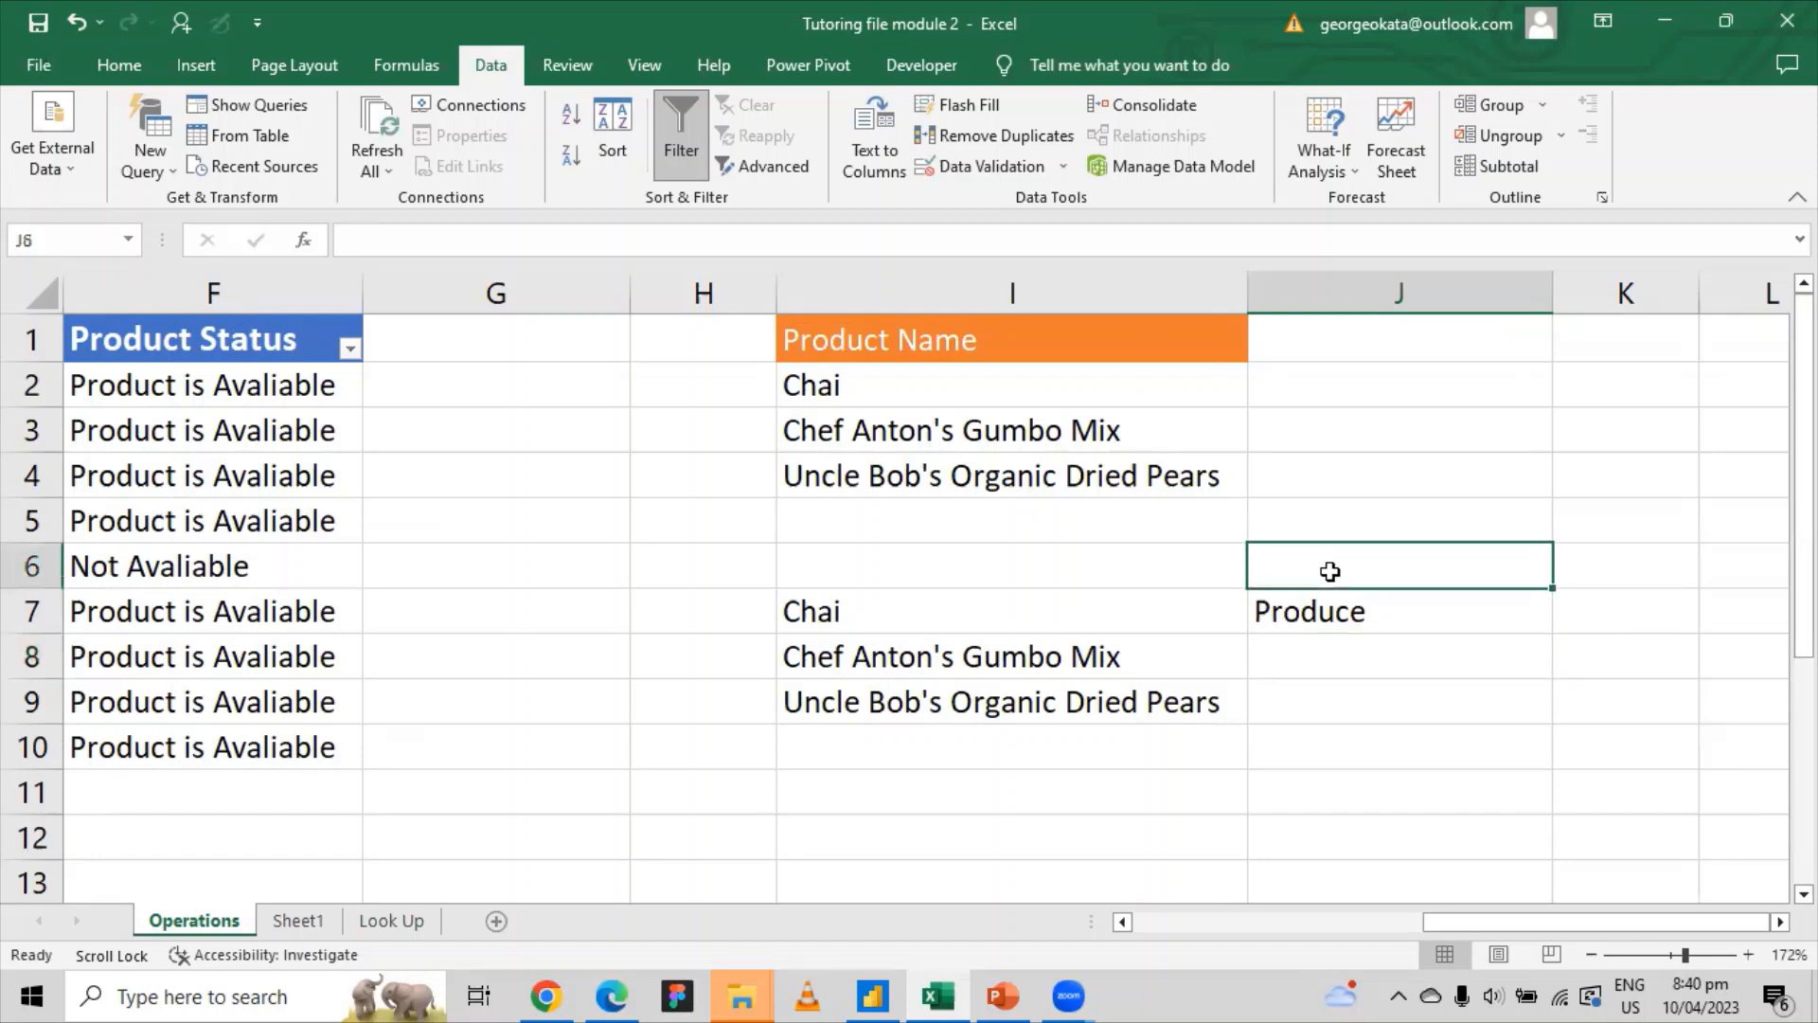
{"action": "left_click", "coordinate": [1313, 648]}
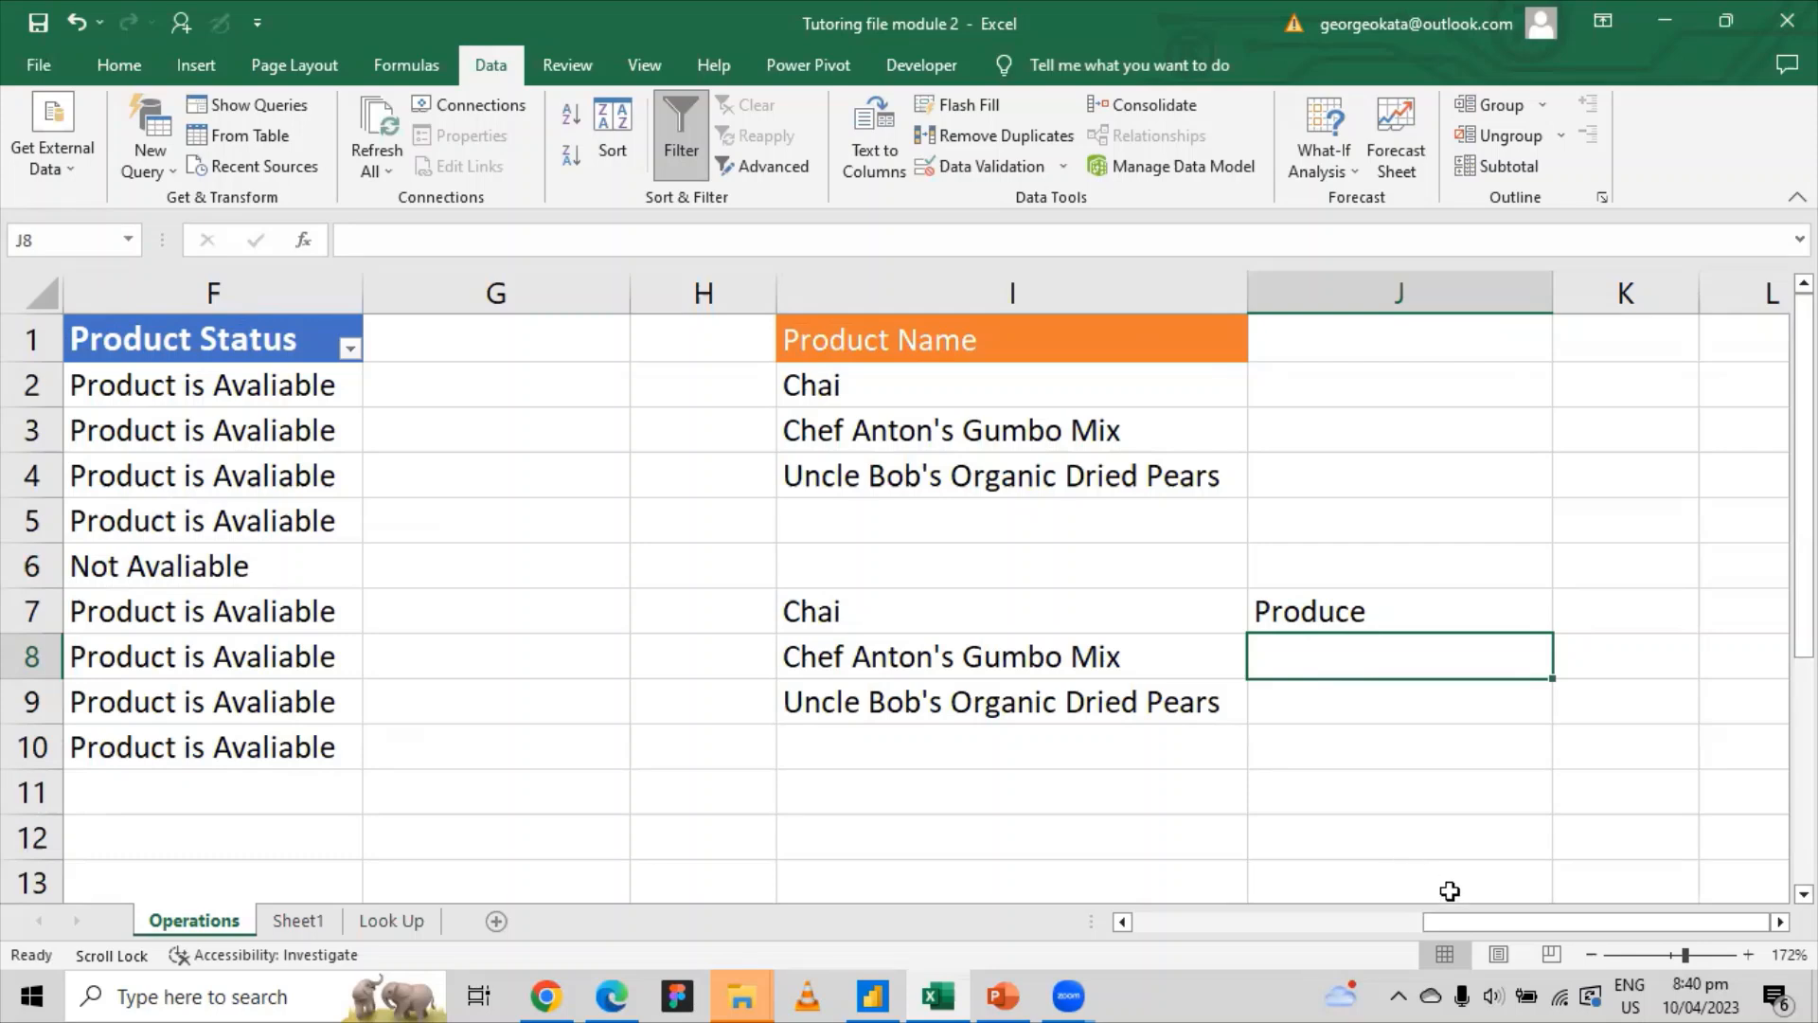
{"action": "left_click_drag", "start_coordinate": [1449, 930], "coordinate": [1217, 933]}
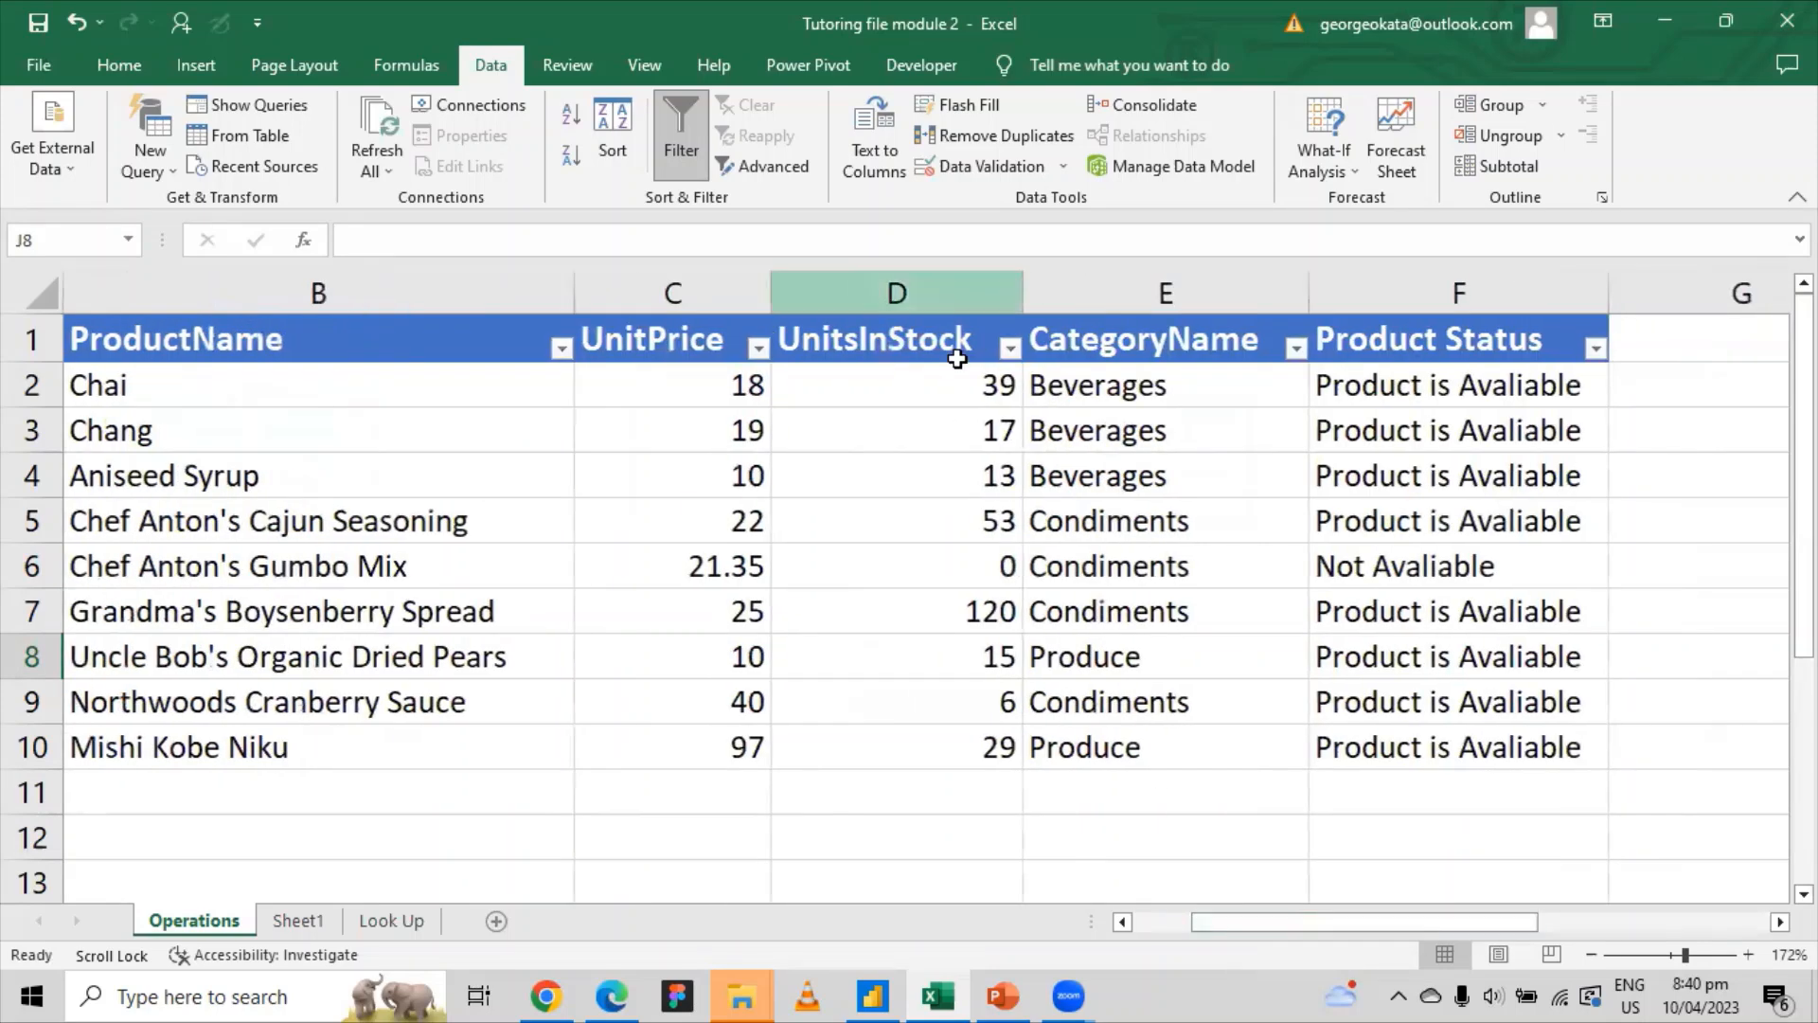
{"action": "left_click", "coordinate": [994, 393]}
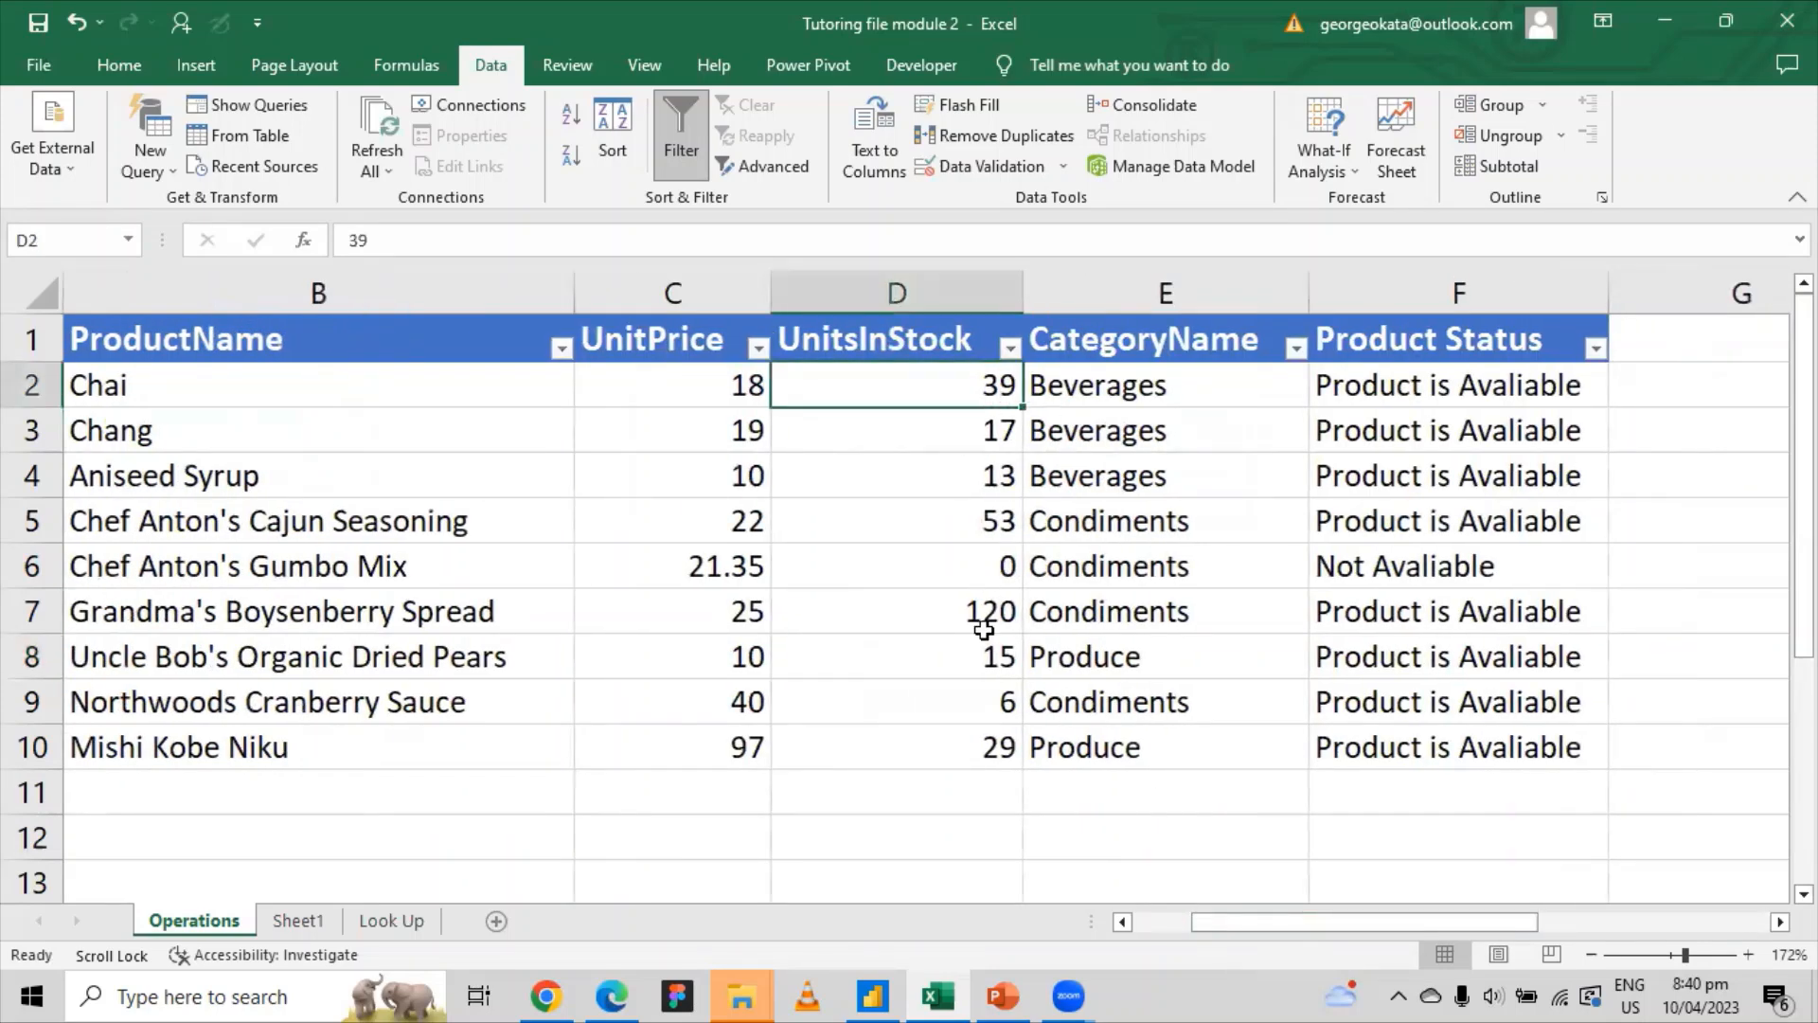
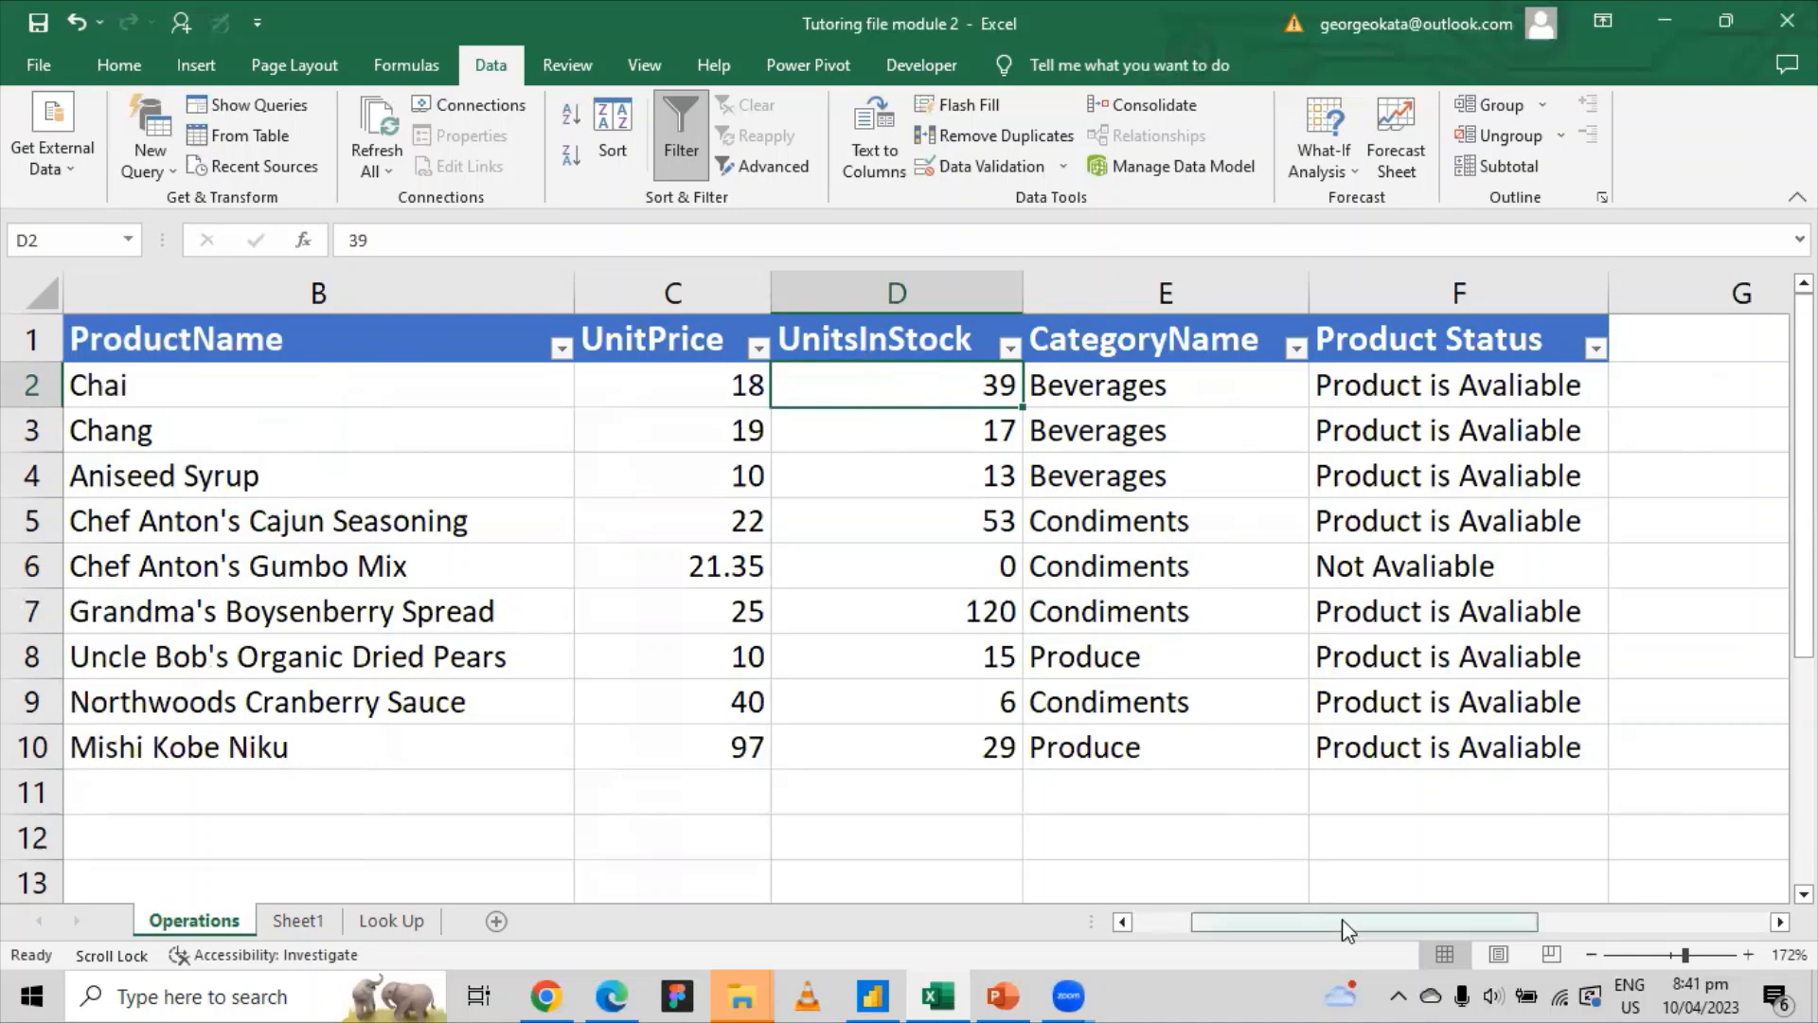
Step: Select J8 and give it a validation rule allowing whole numbers between two limits
{"action": "left_click_drag", "start_coordinate": [1343, 922], "coordinate": [1591, 882]}
{"action": "left_click", "coordinate": [1401, 656]}
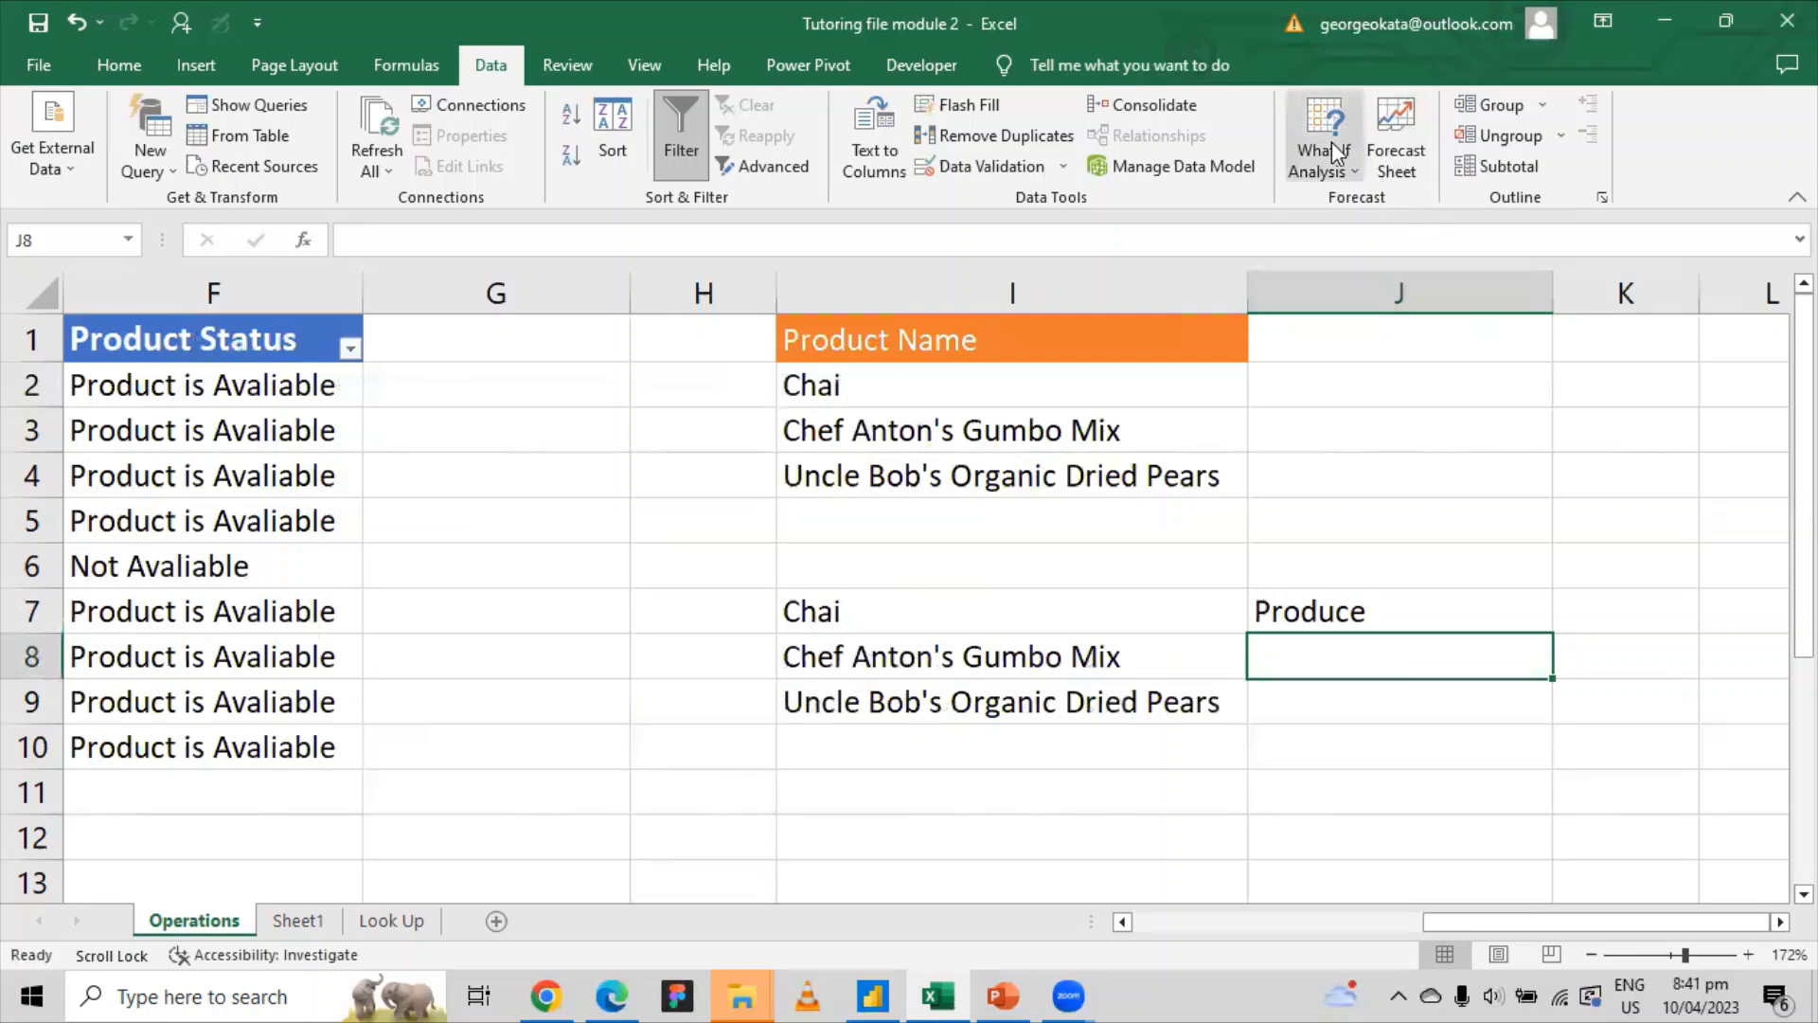
{"action": "left_click", "coordinate": [1061, 166]}
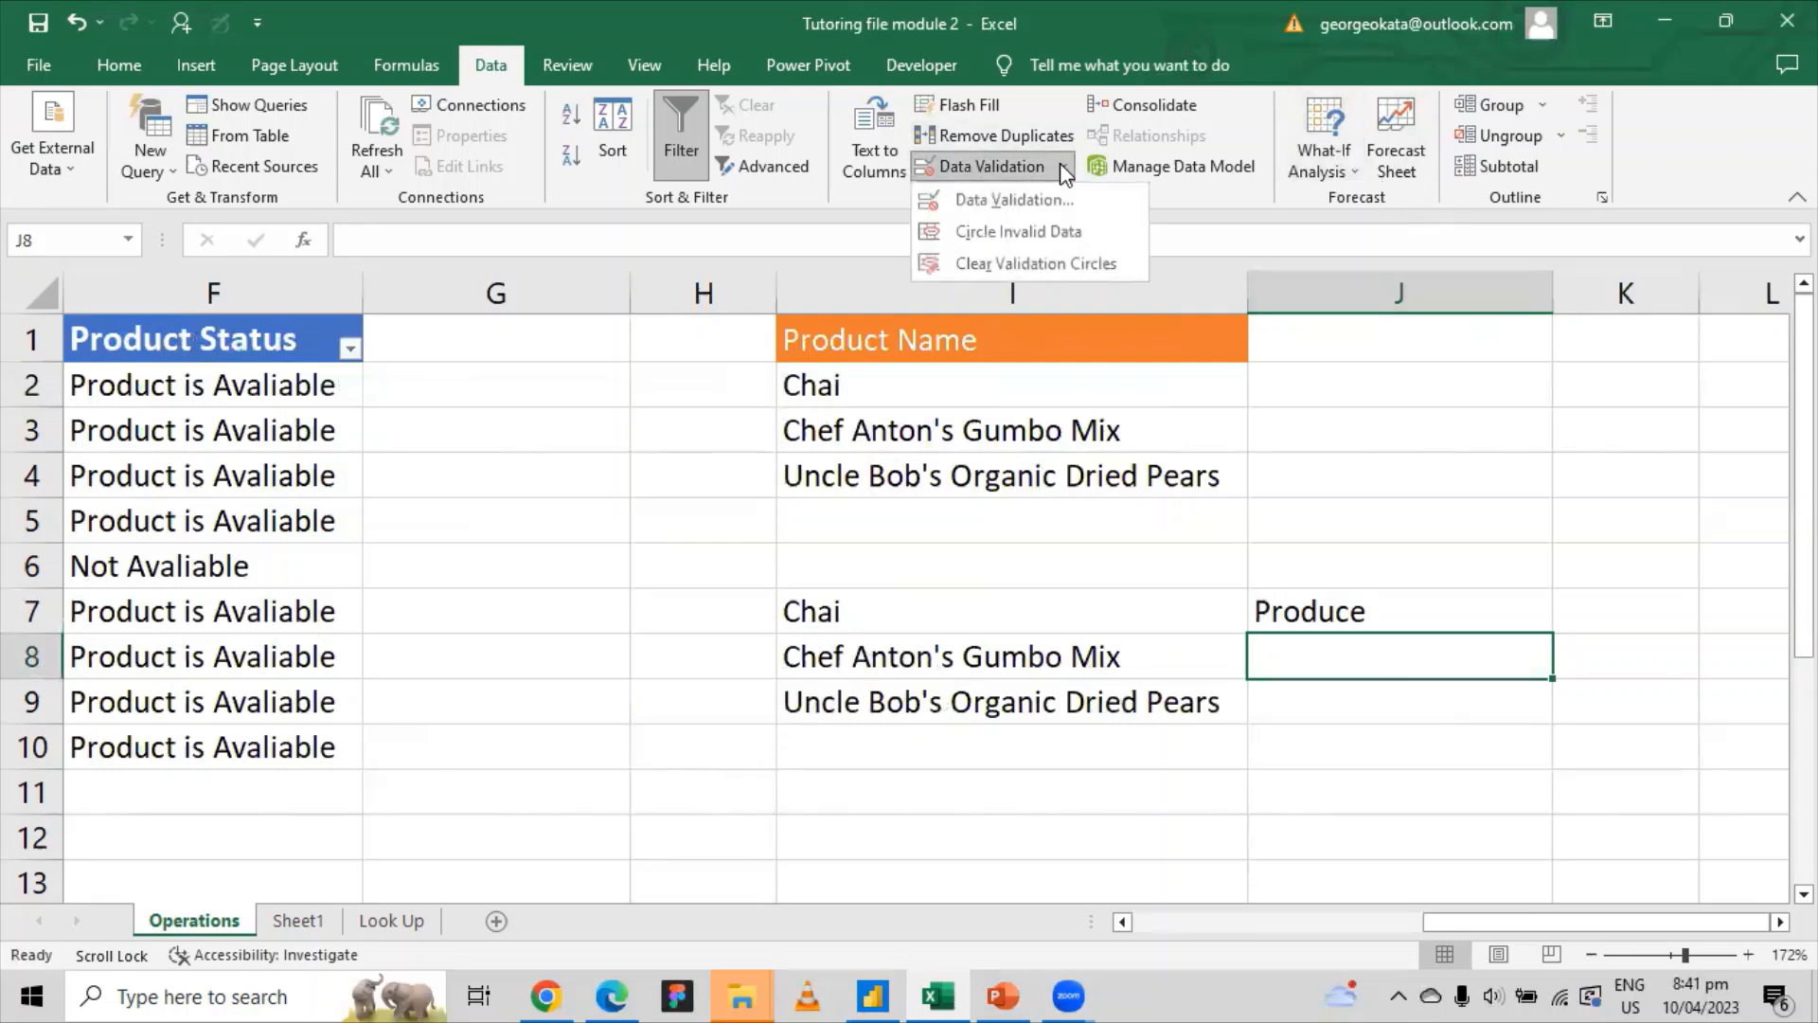
{"action": "left_click", "coordinate": [1016, 199]}
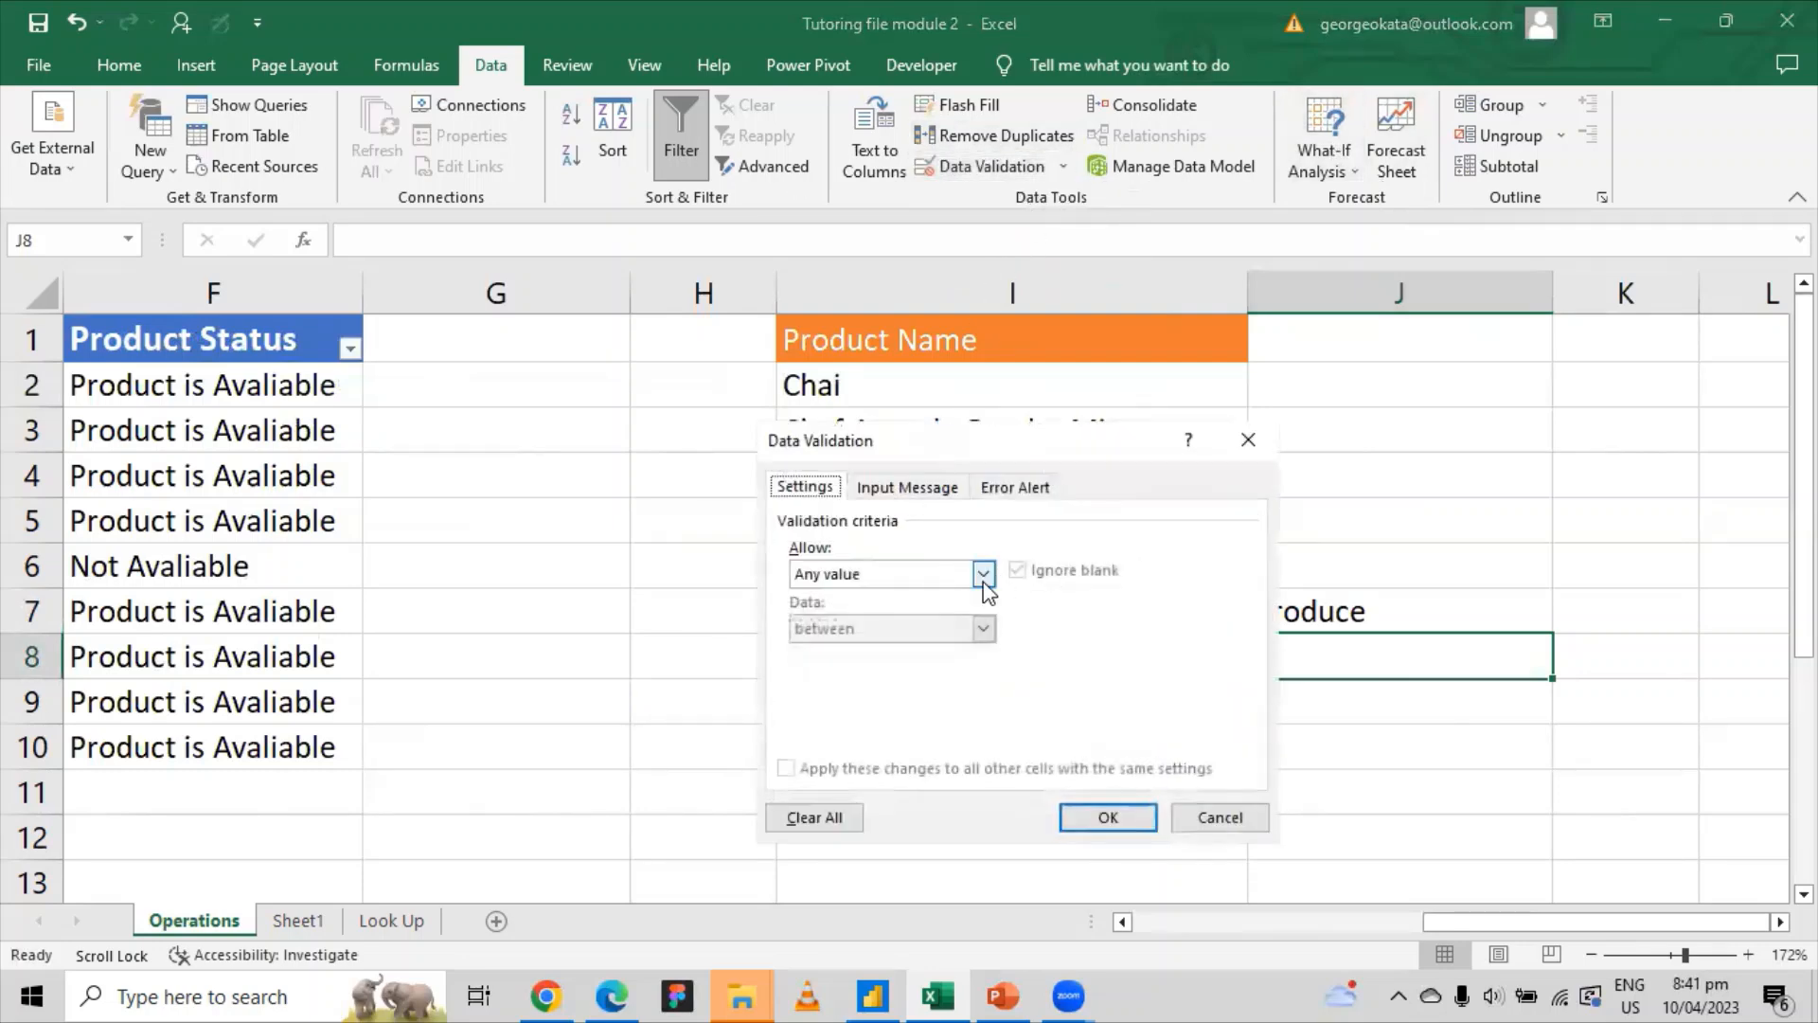
{"action": "left_click", "coordinate": [984, 576]}
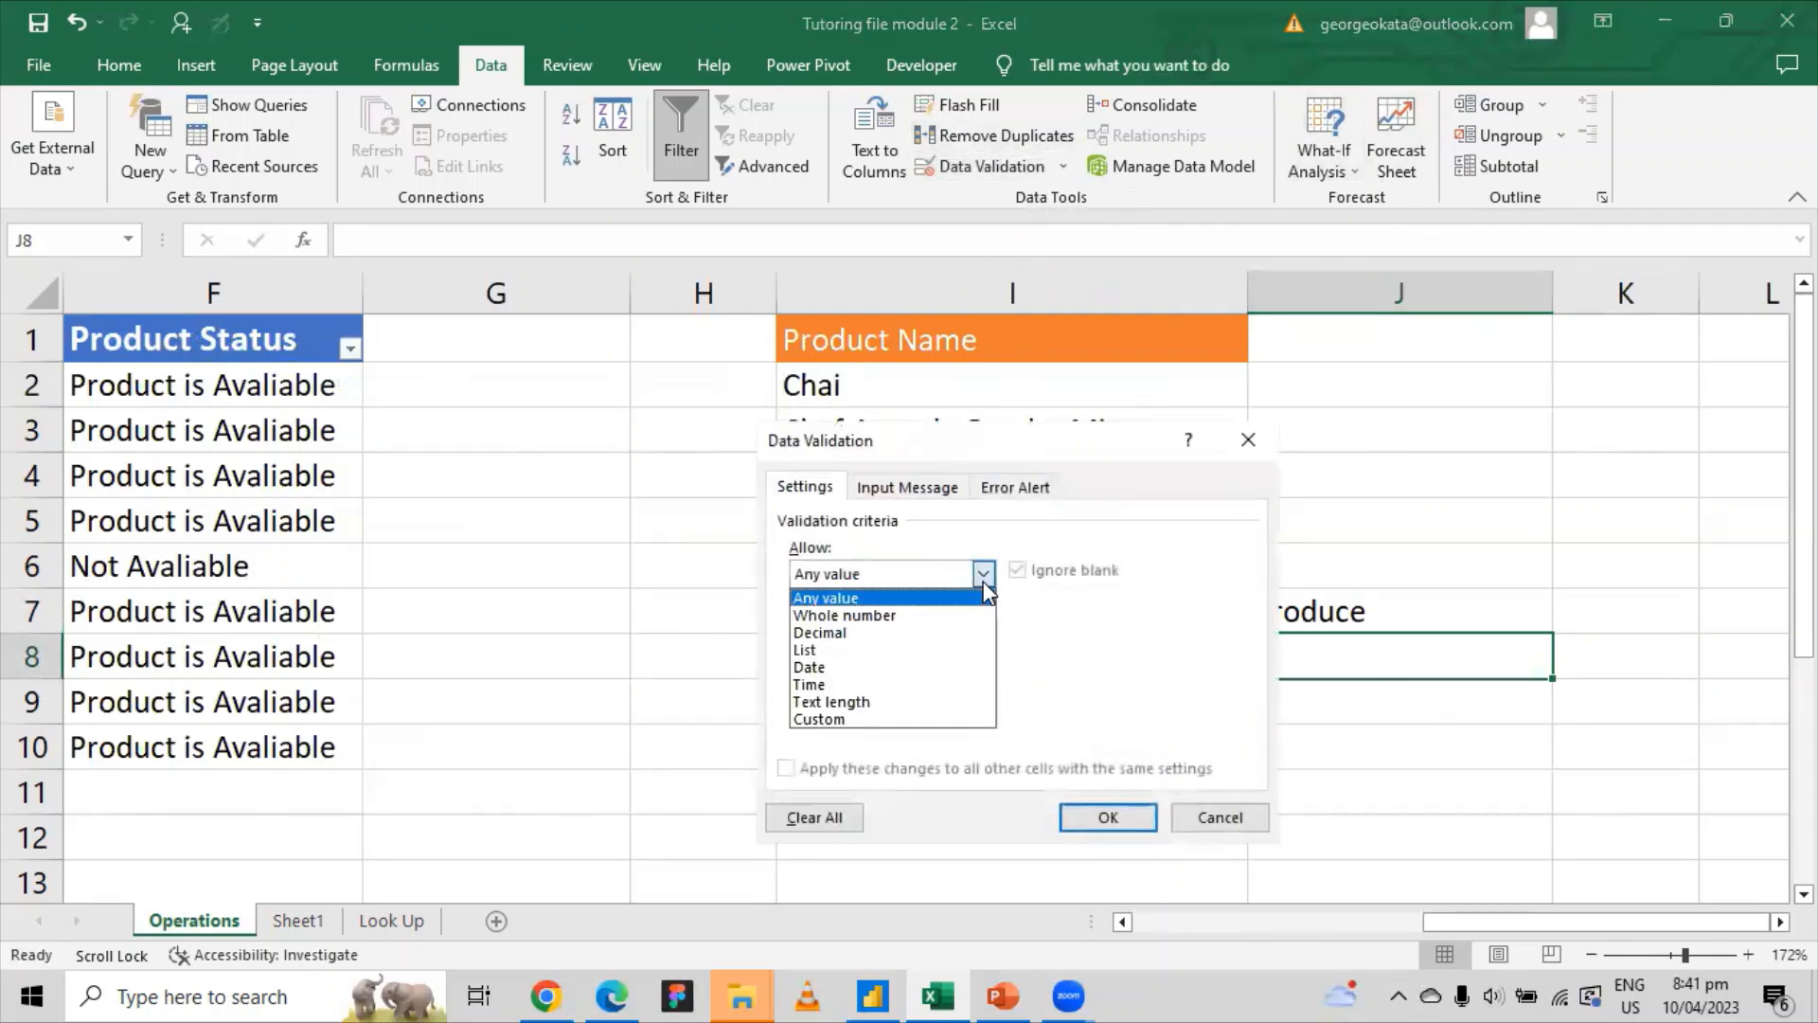
{"action": "left_click", "coordinate": [850, 617]}
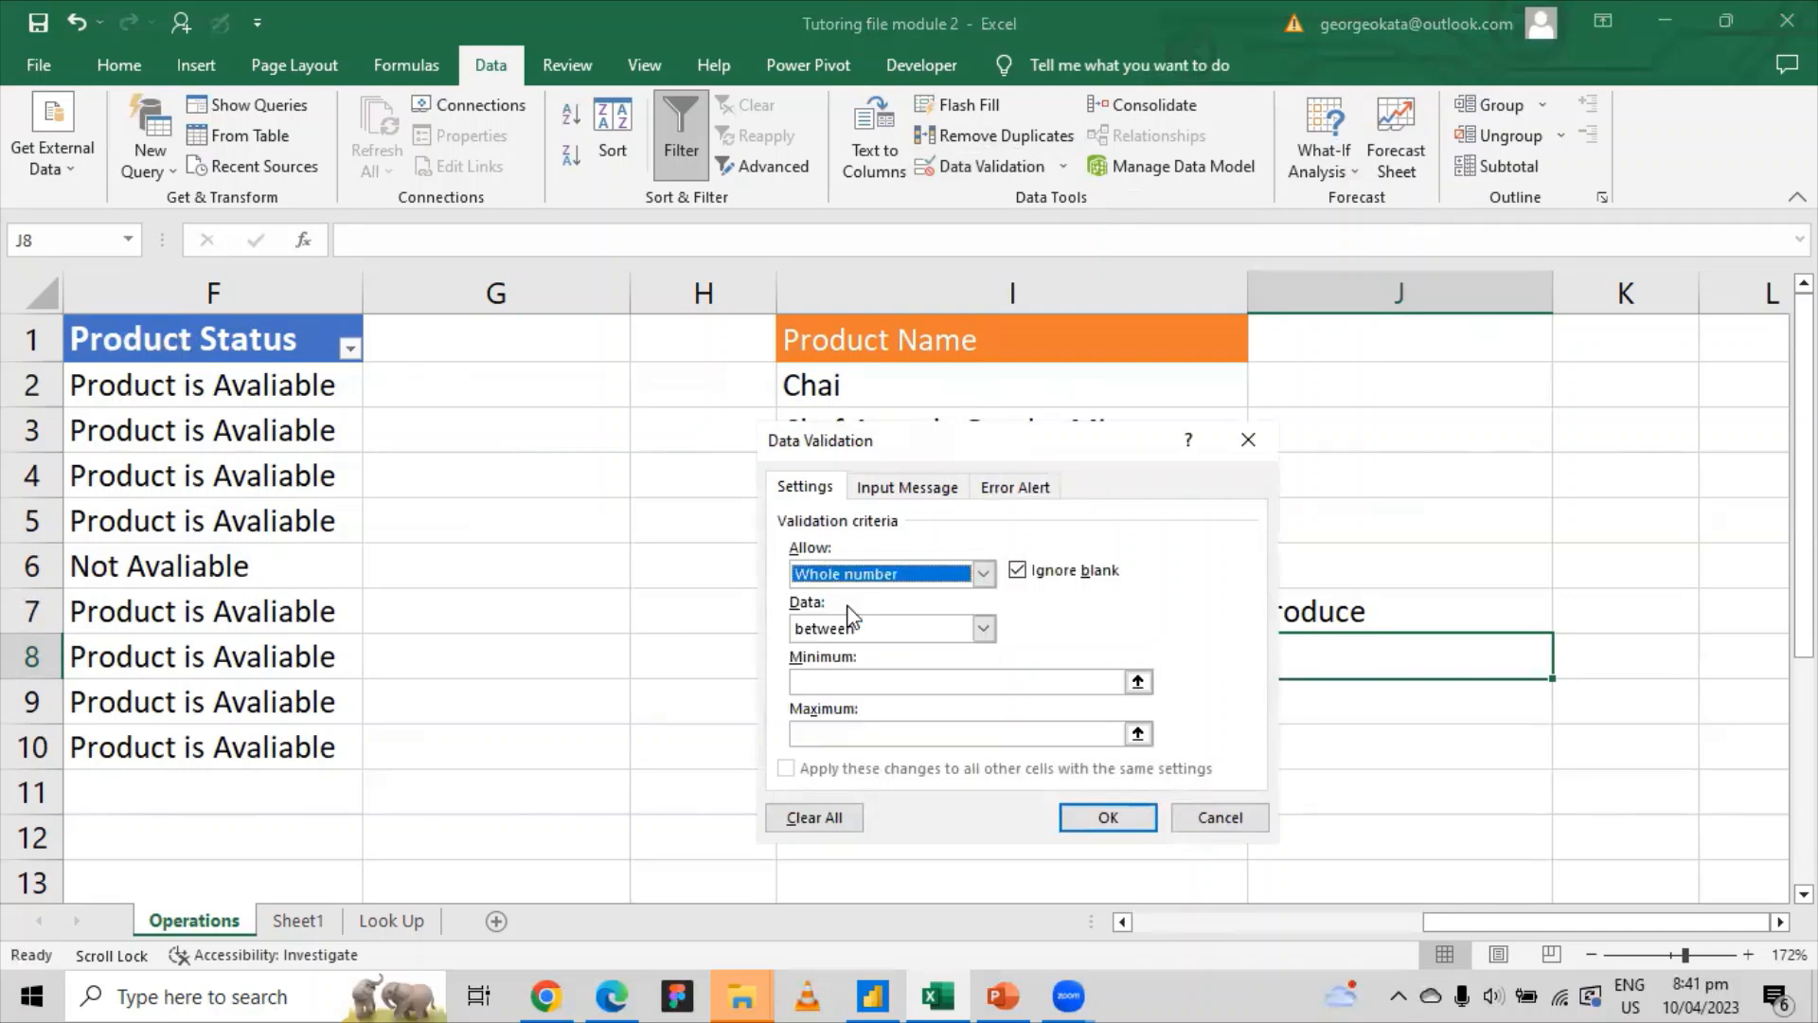
{"action": "left_click", "coordinate": [984, 629]}
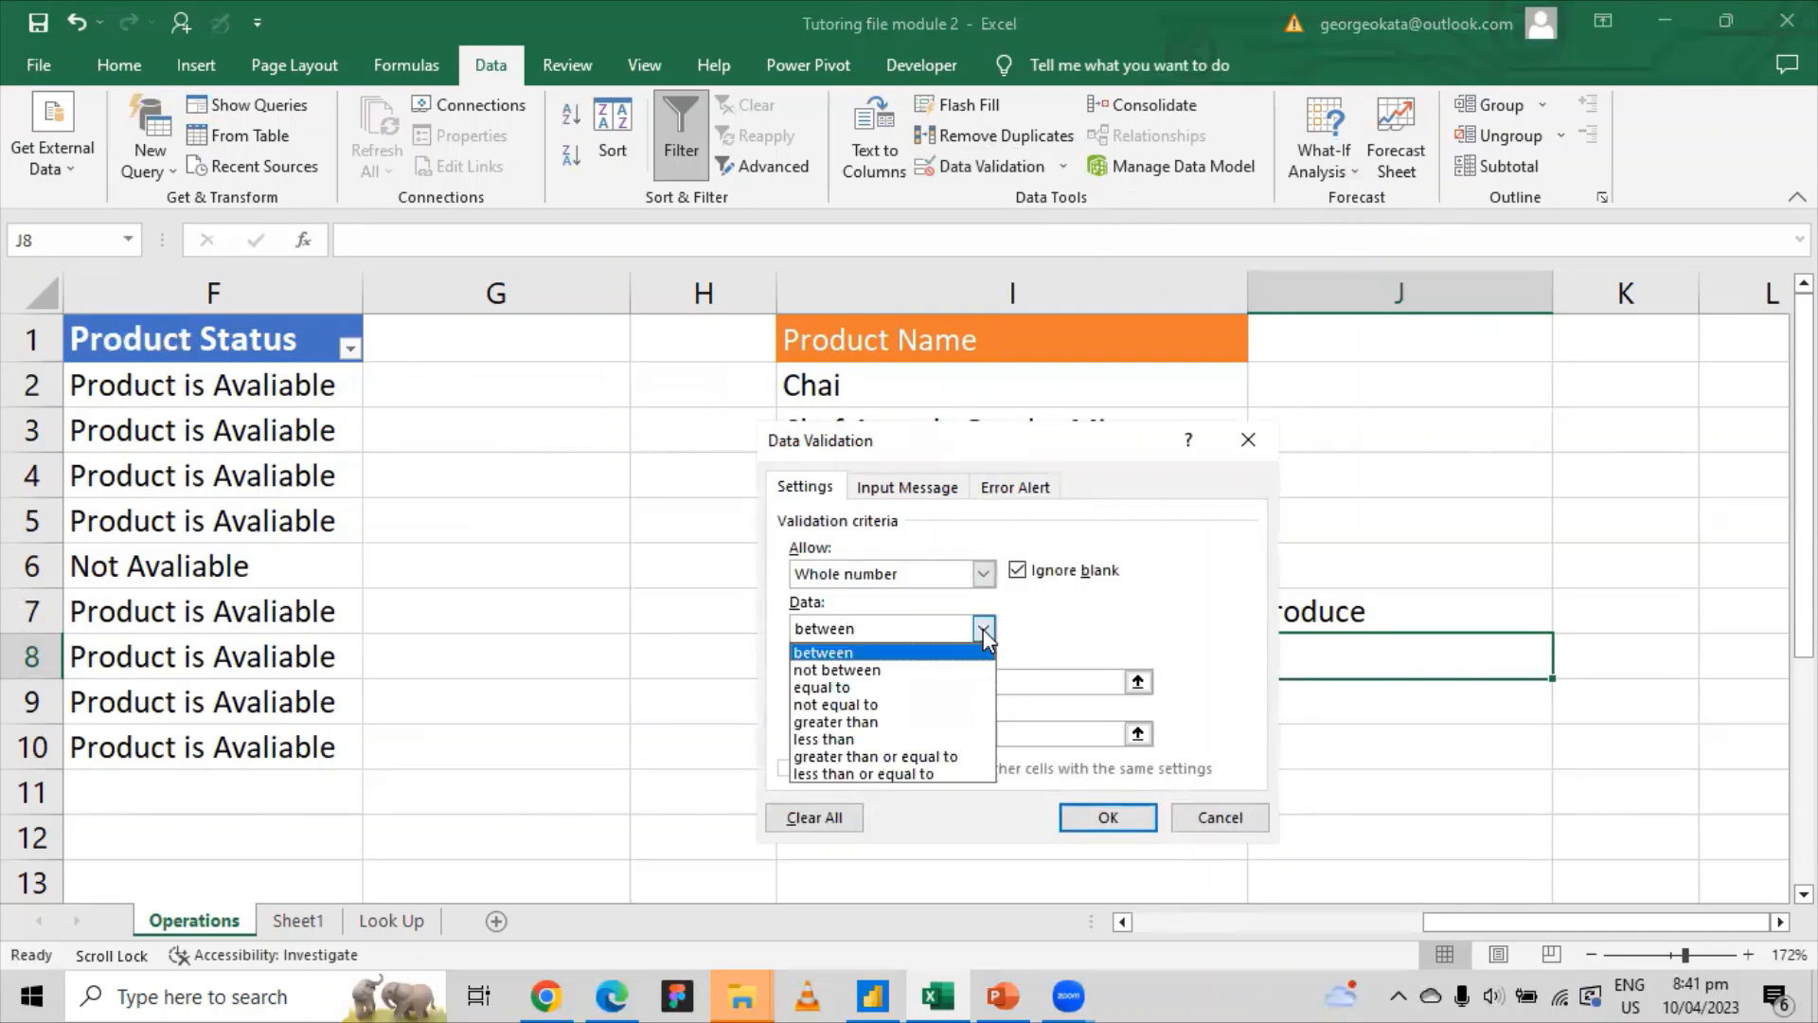
{"action": "left_click", "coordinate": [845, 654]}
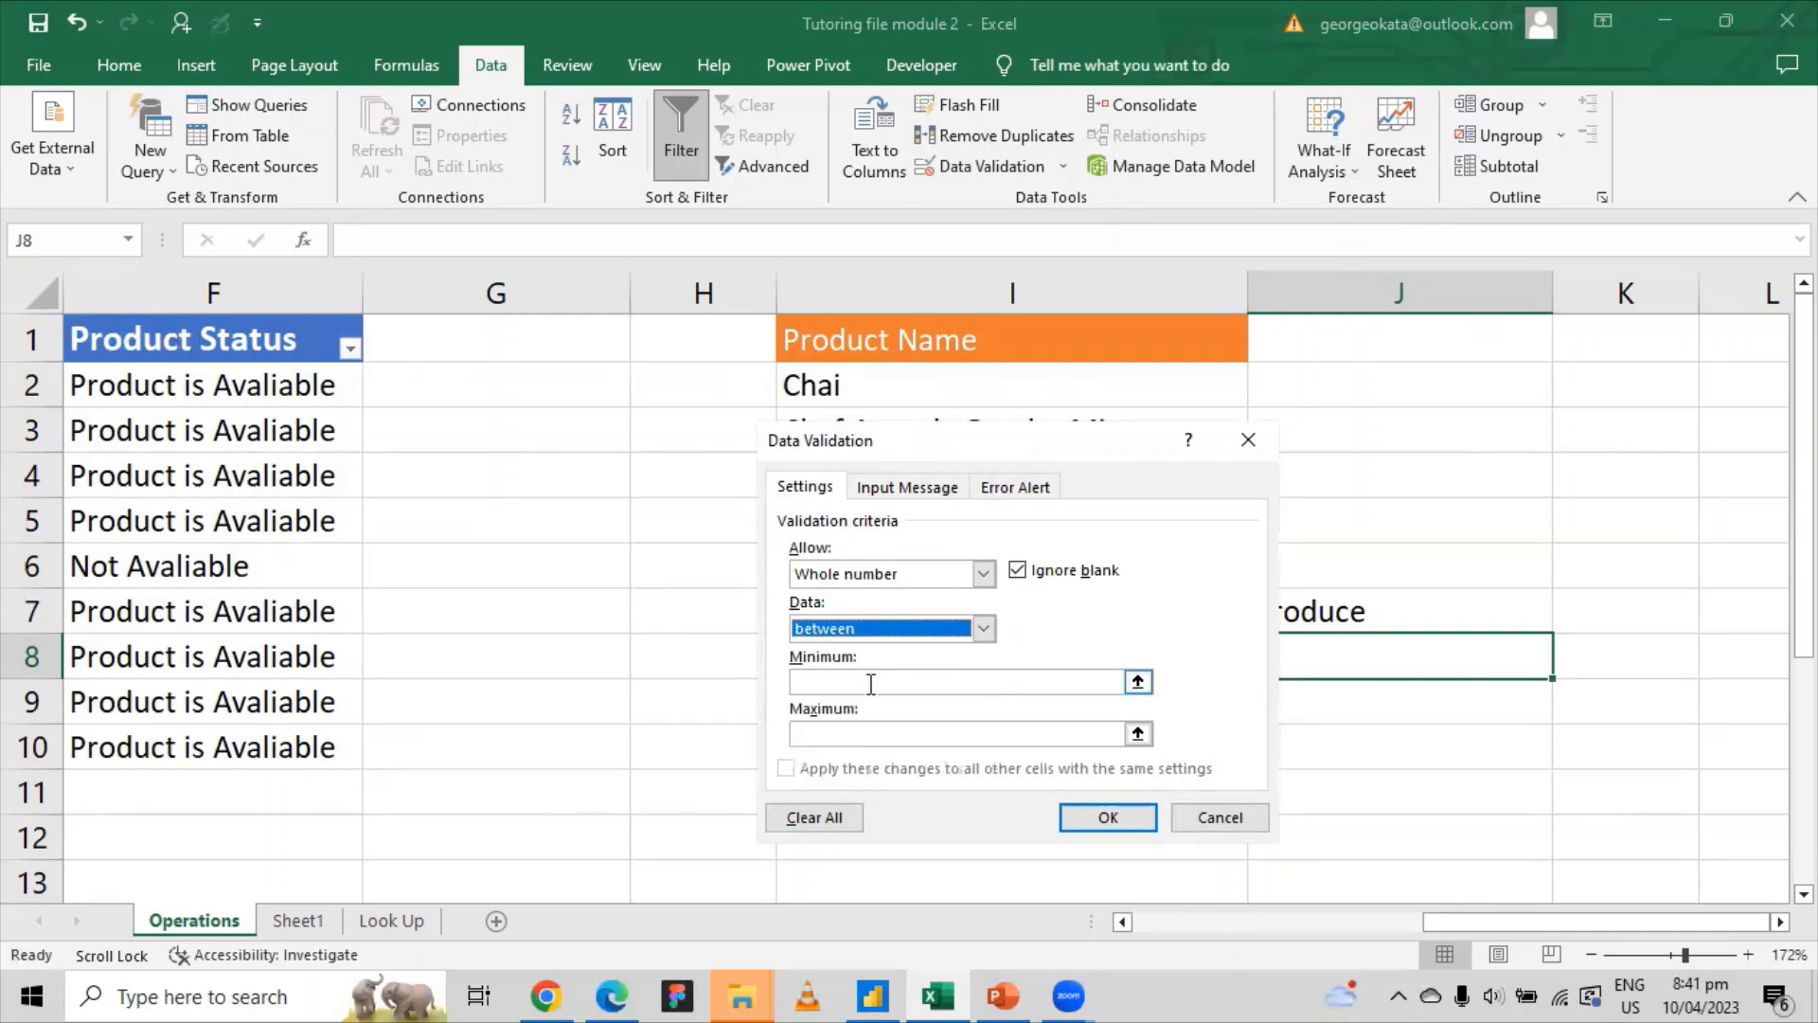
Step: Set the rule's minimum to 0 and maximum to 100, then apply it
{"action": "left_click", "coordinate": [870, 683]}
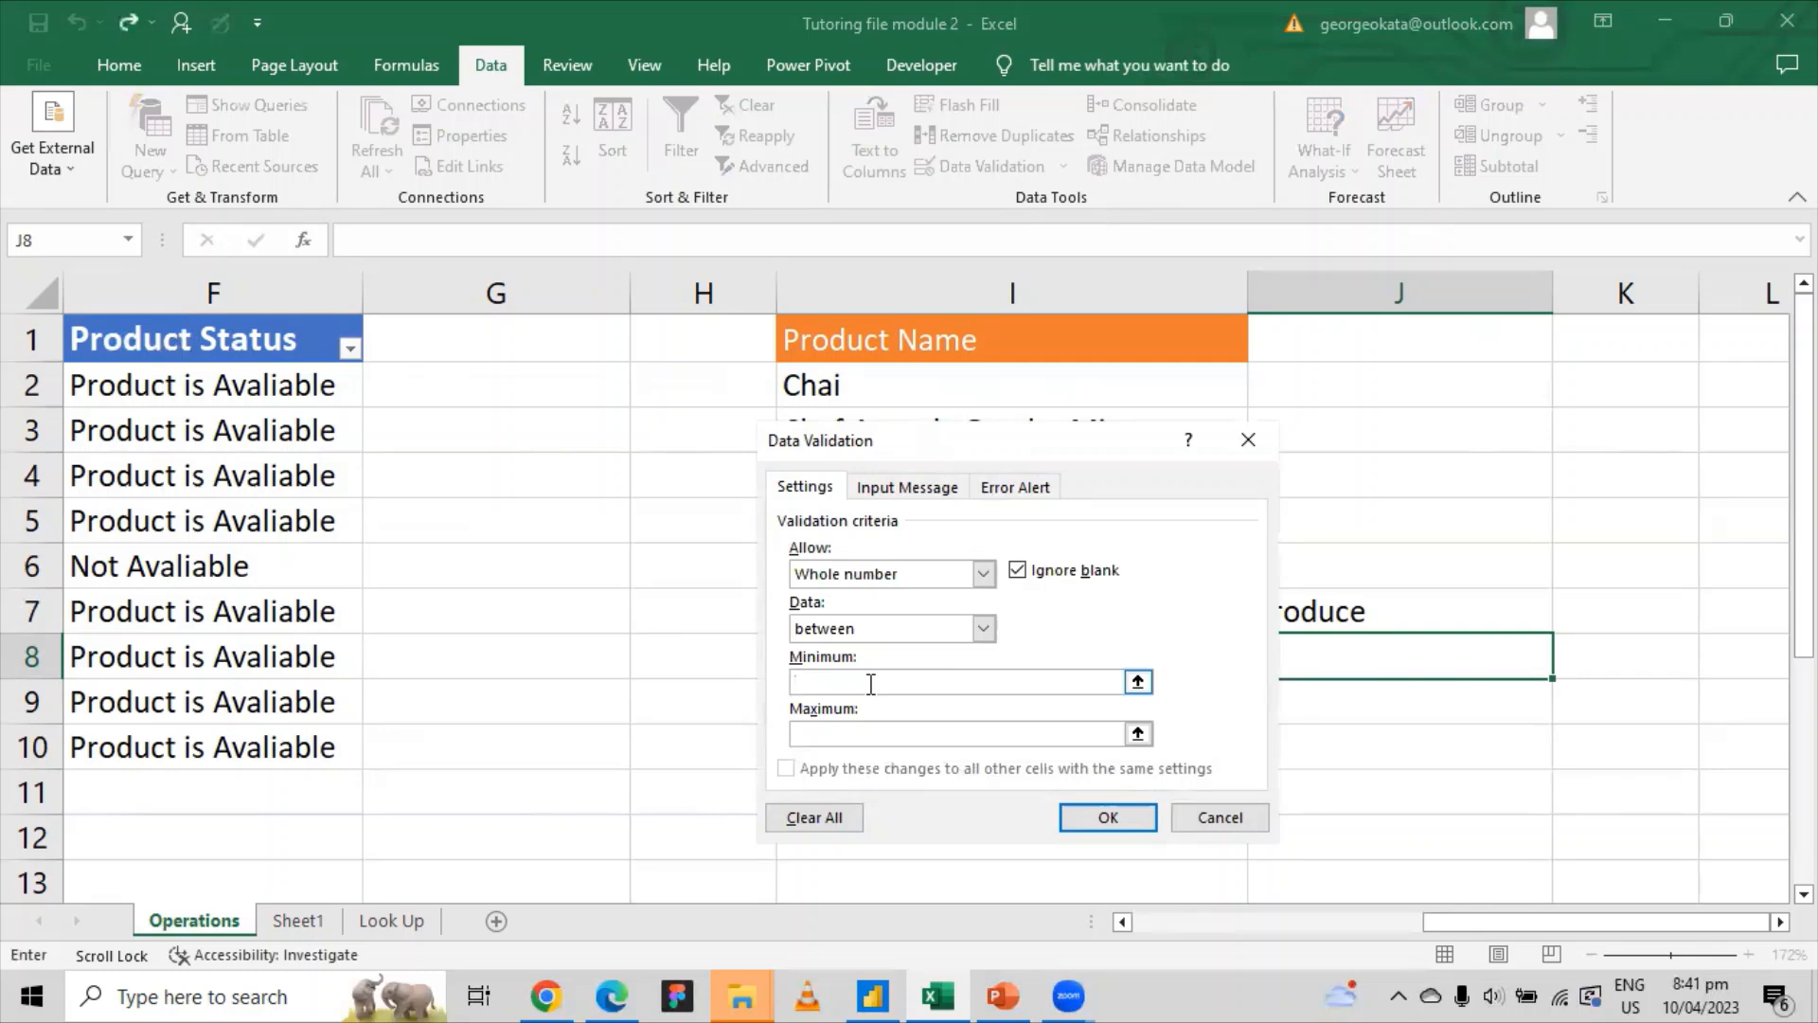
{"action": "type", "text": "0"}
{"action": "left_click", "coordinate": [831, 737]}
{"action": "type", "text": "100"}
{"action": "left_click", "coordinate": [984, 629]}
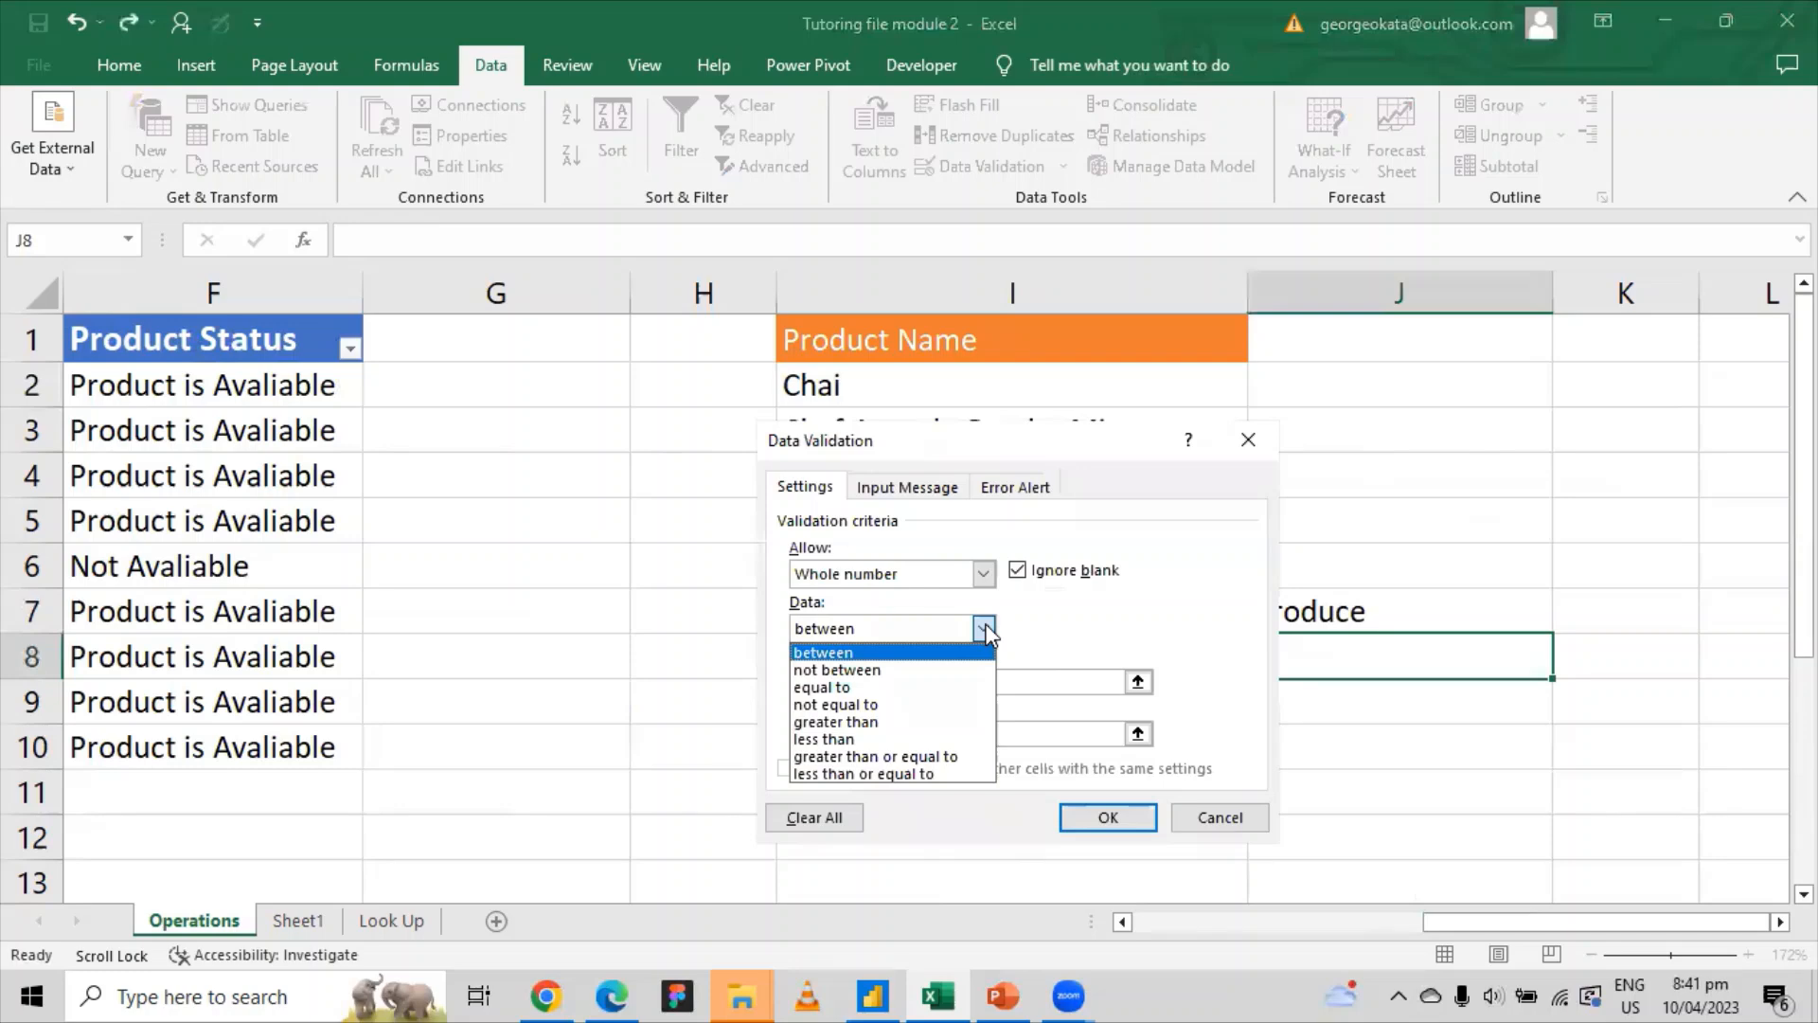
{"action": "left_click", "coordinate": [984, 629]}
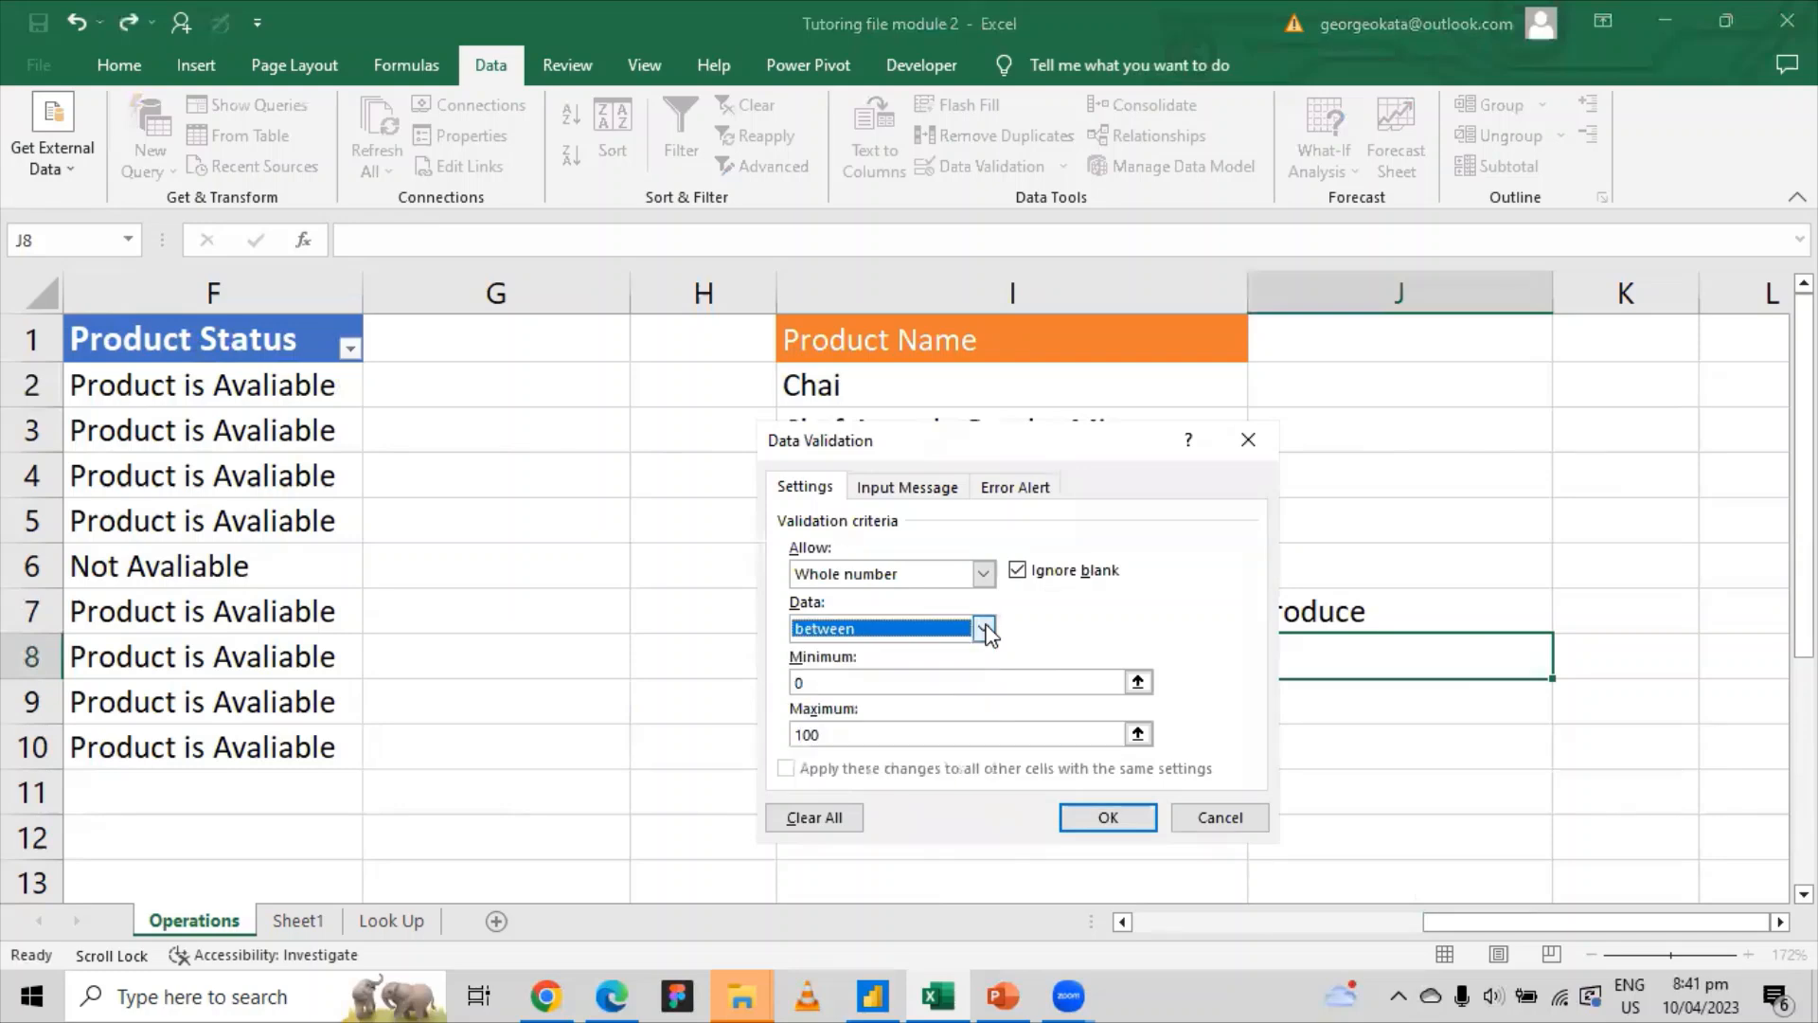
{"action": "left_click", "coordinate": [1108, 818]}
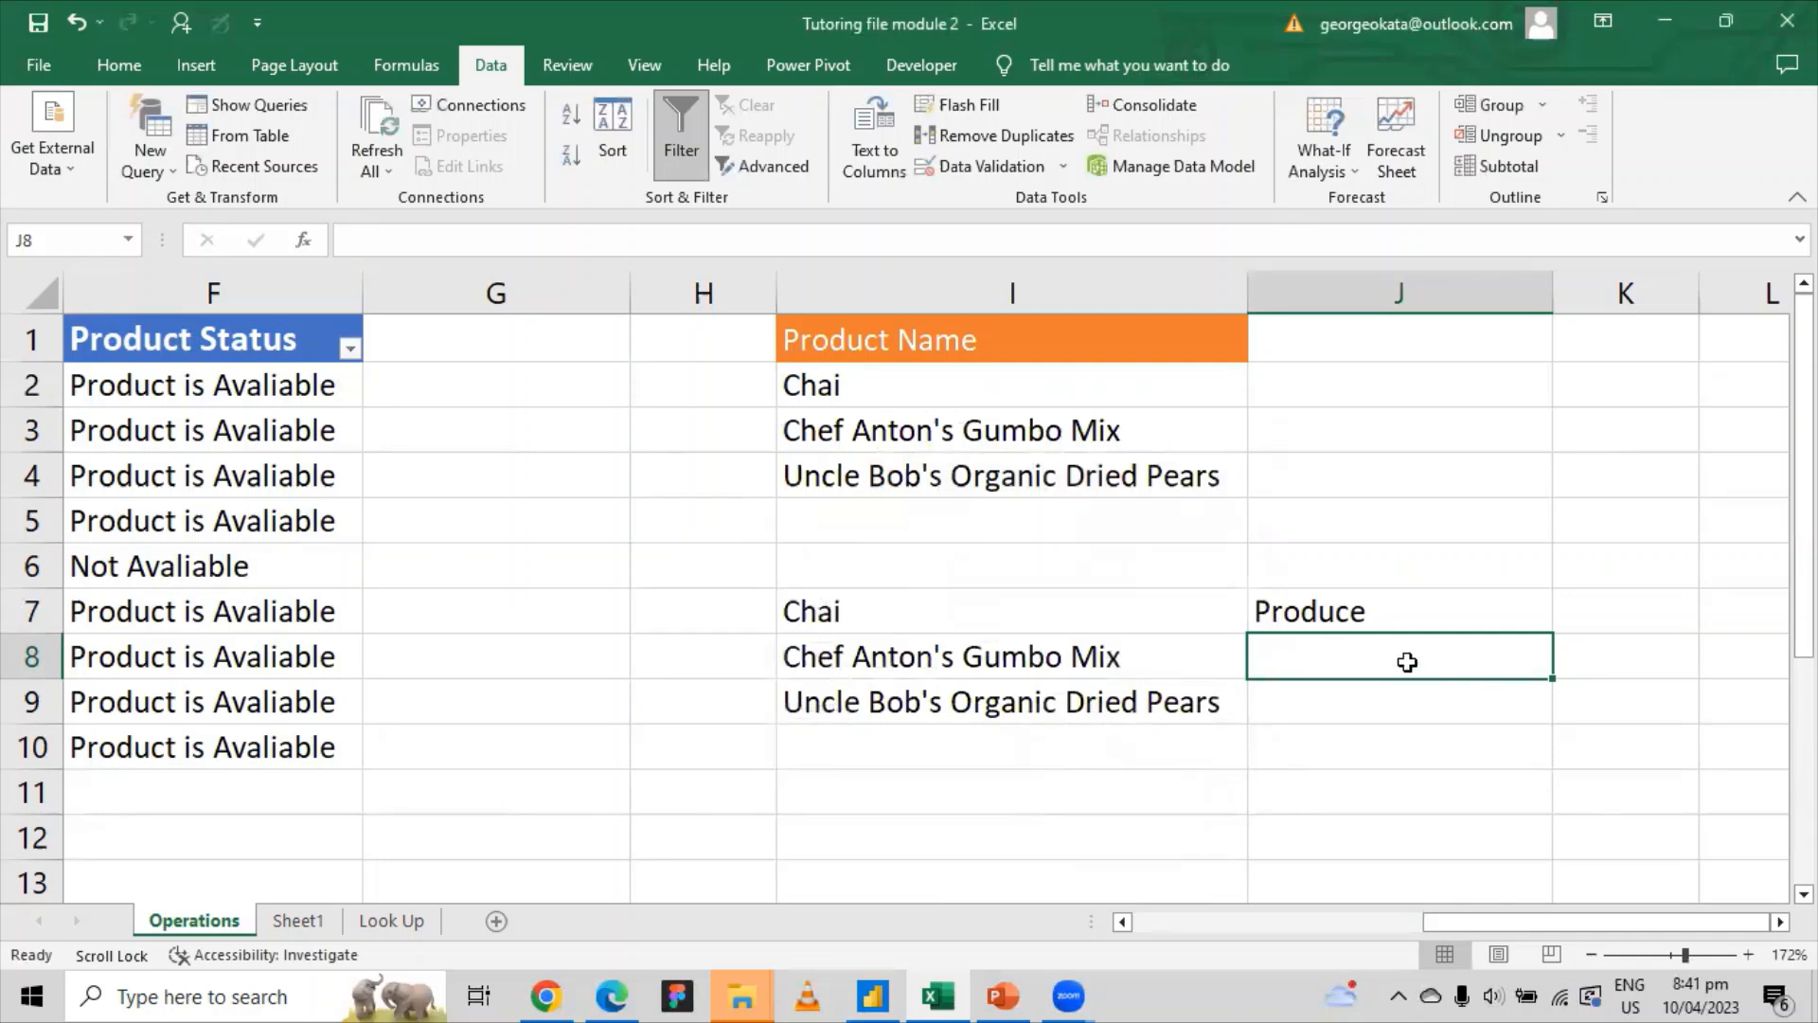
{"action": "type", "text": "0"}
{"action": "key", "text": "Return"}
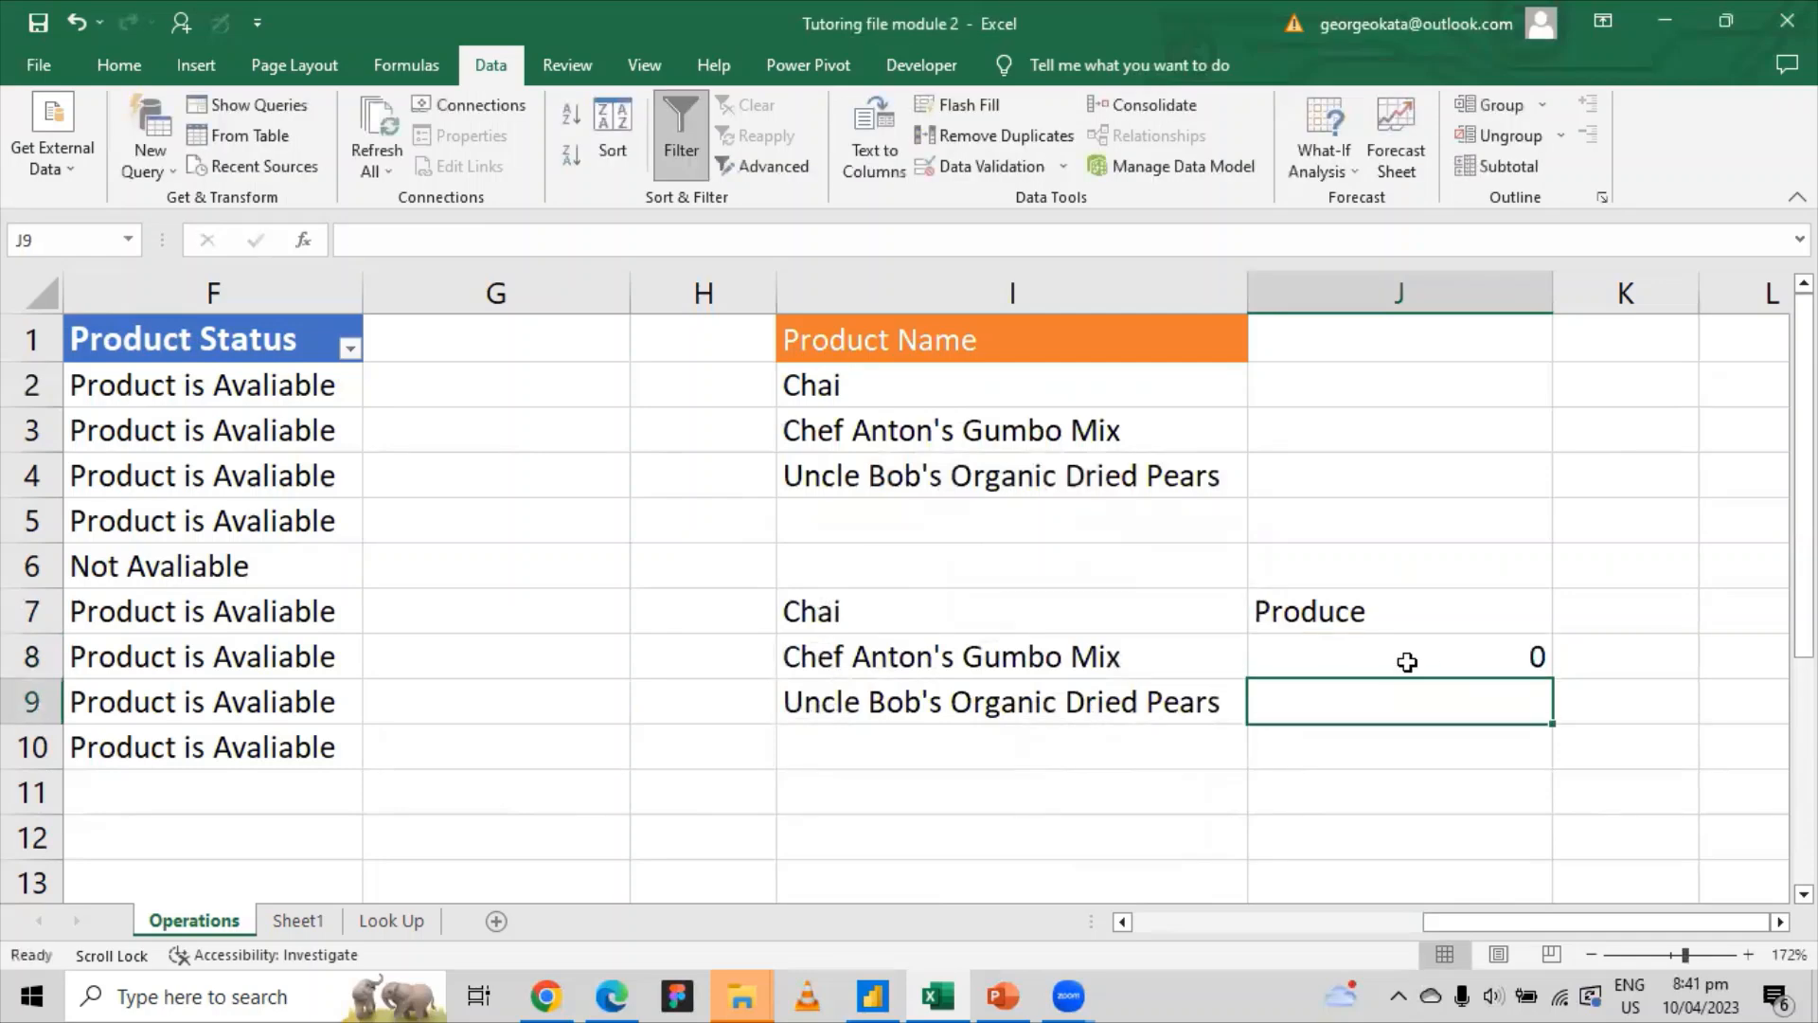
{"action": "left_click", "coordinate": [1408, 662]}
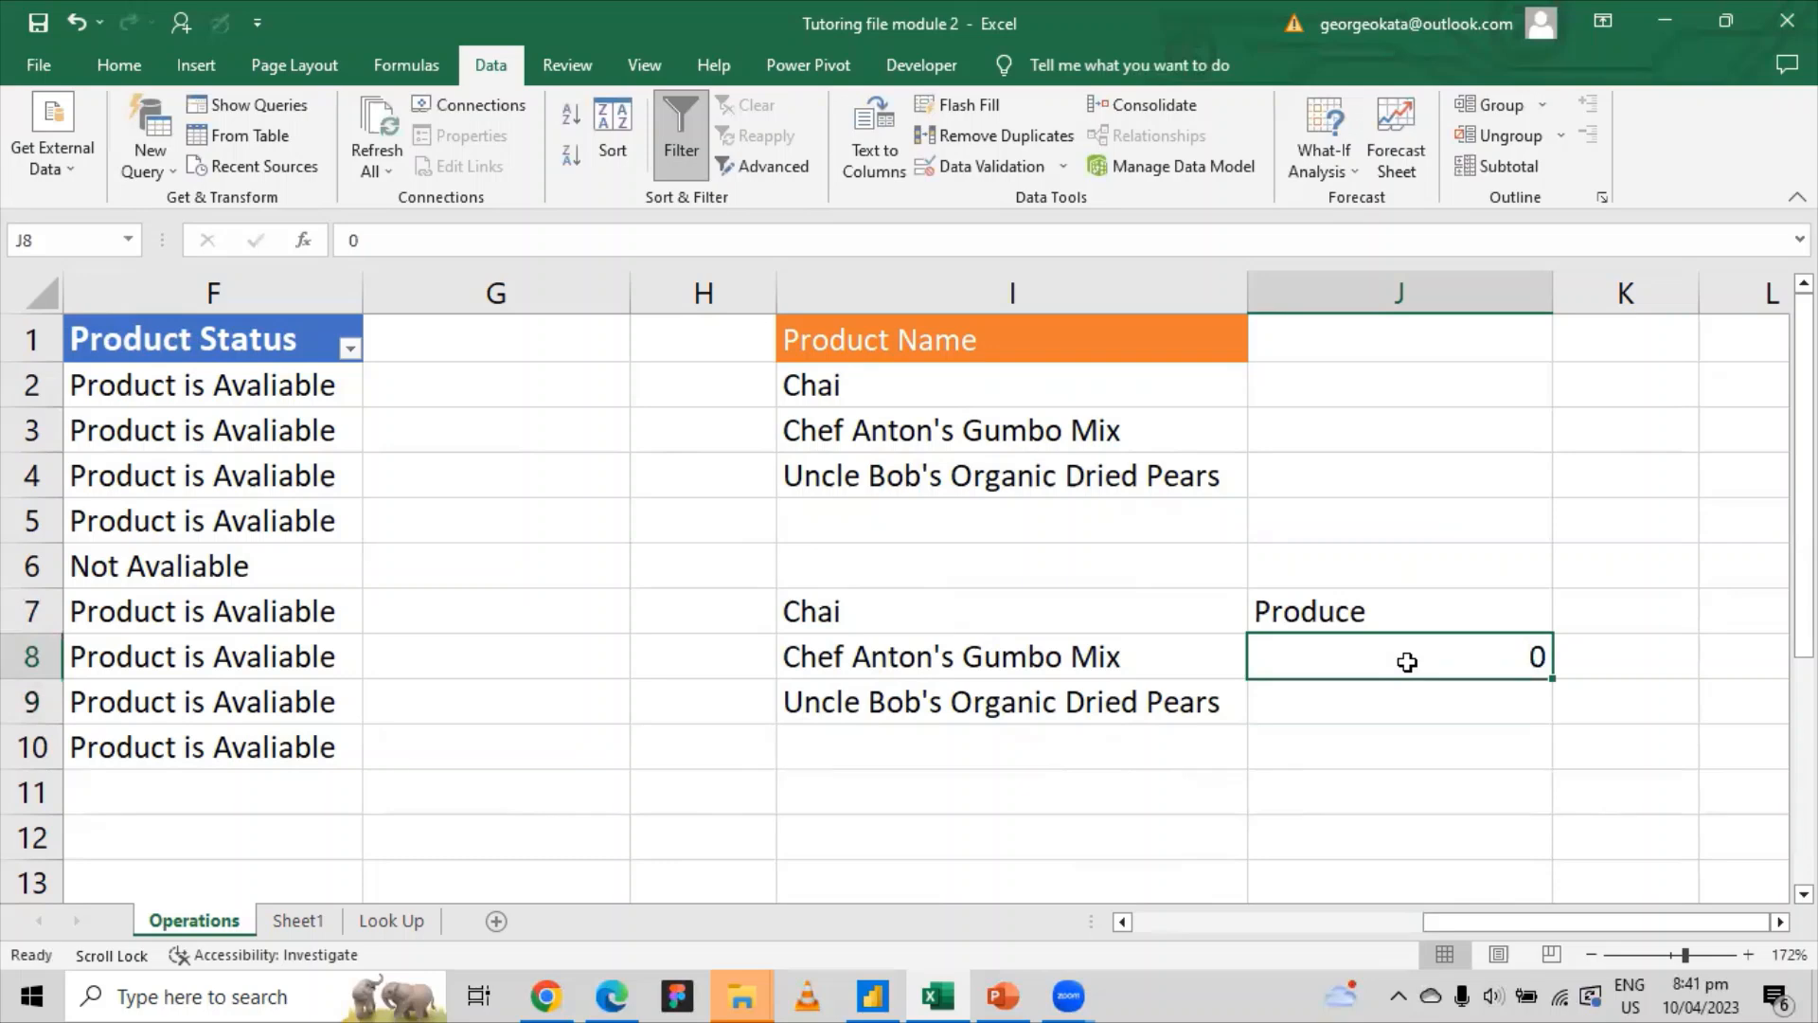
{"action": "key", "text": "BackSpace"}
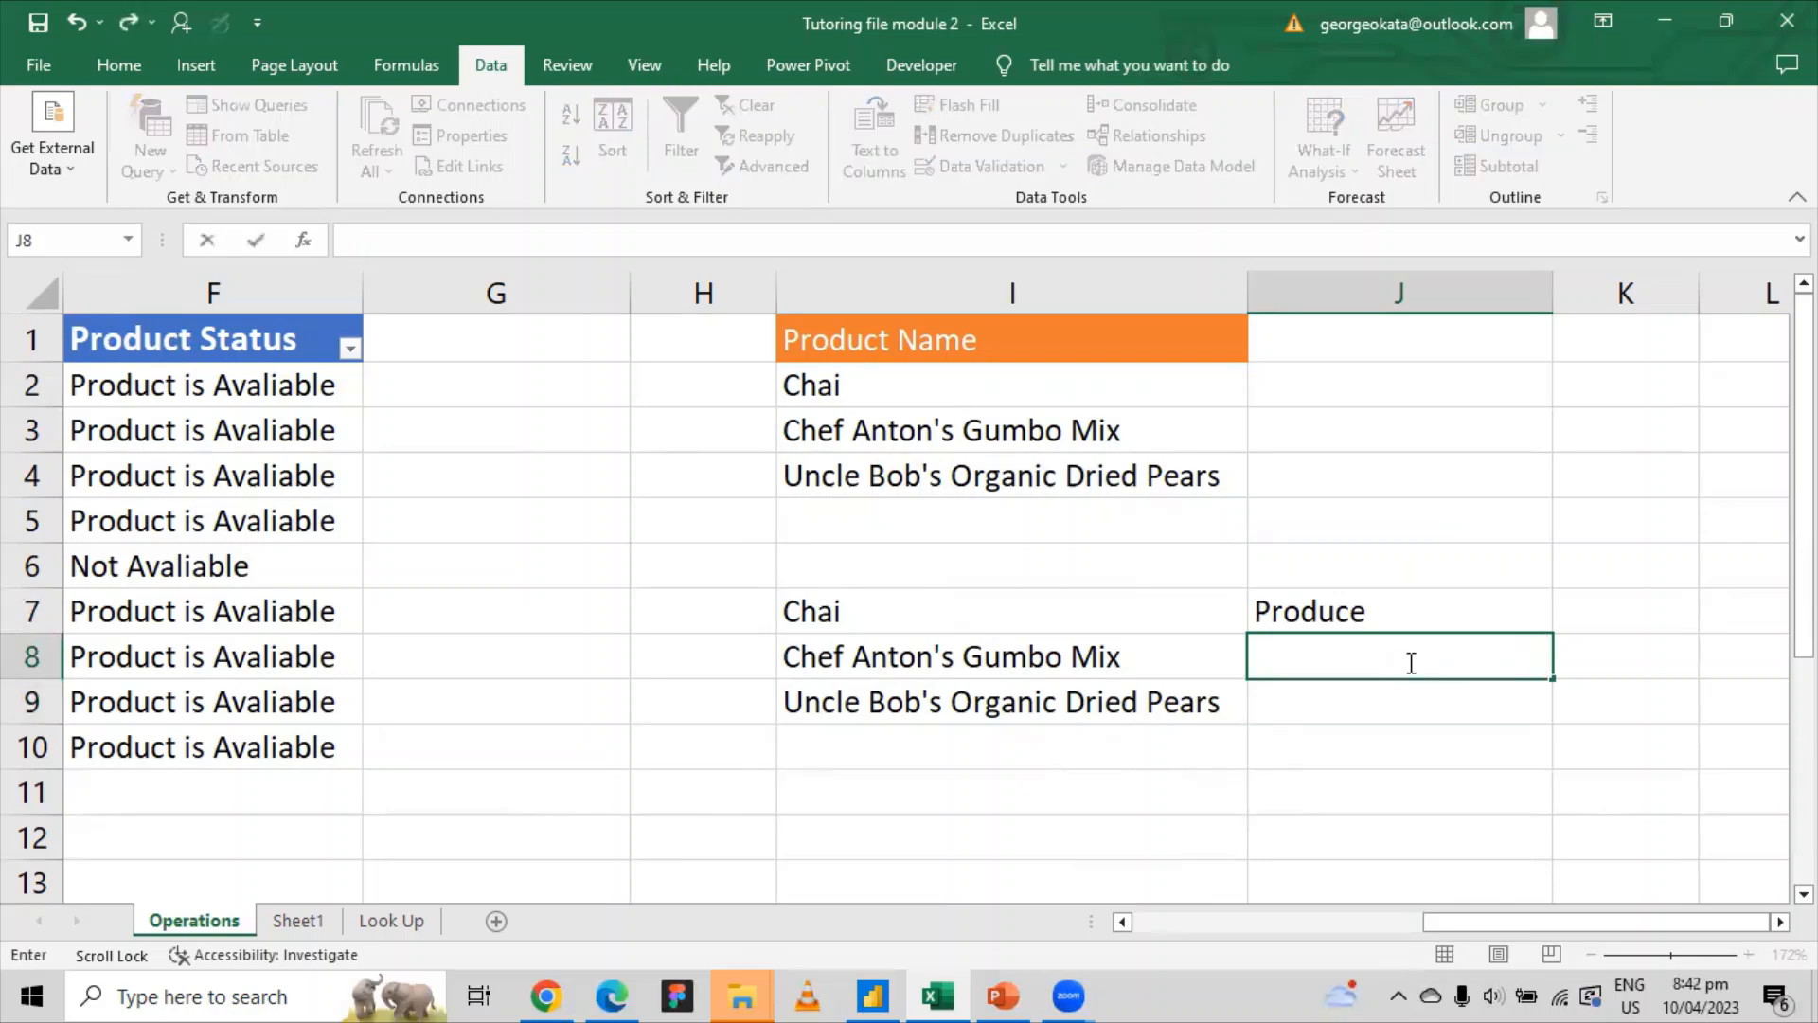
{"action": "left_click", "coordinate": [1284, 697]}
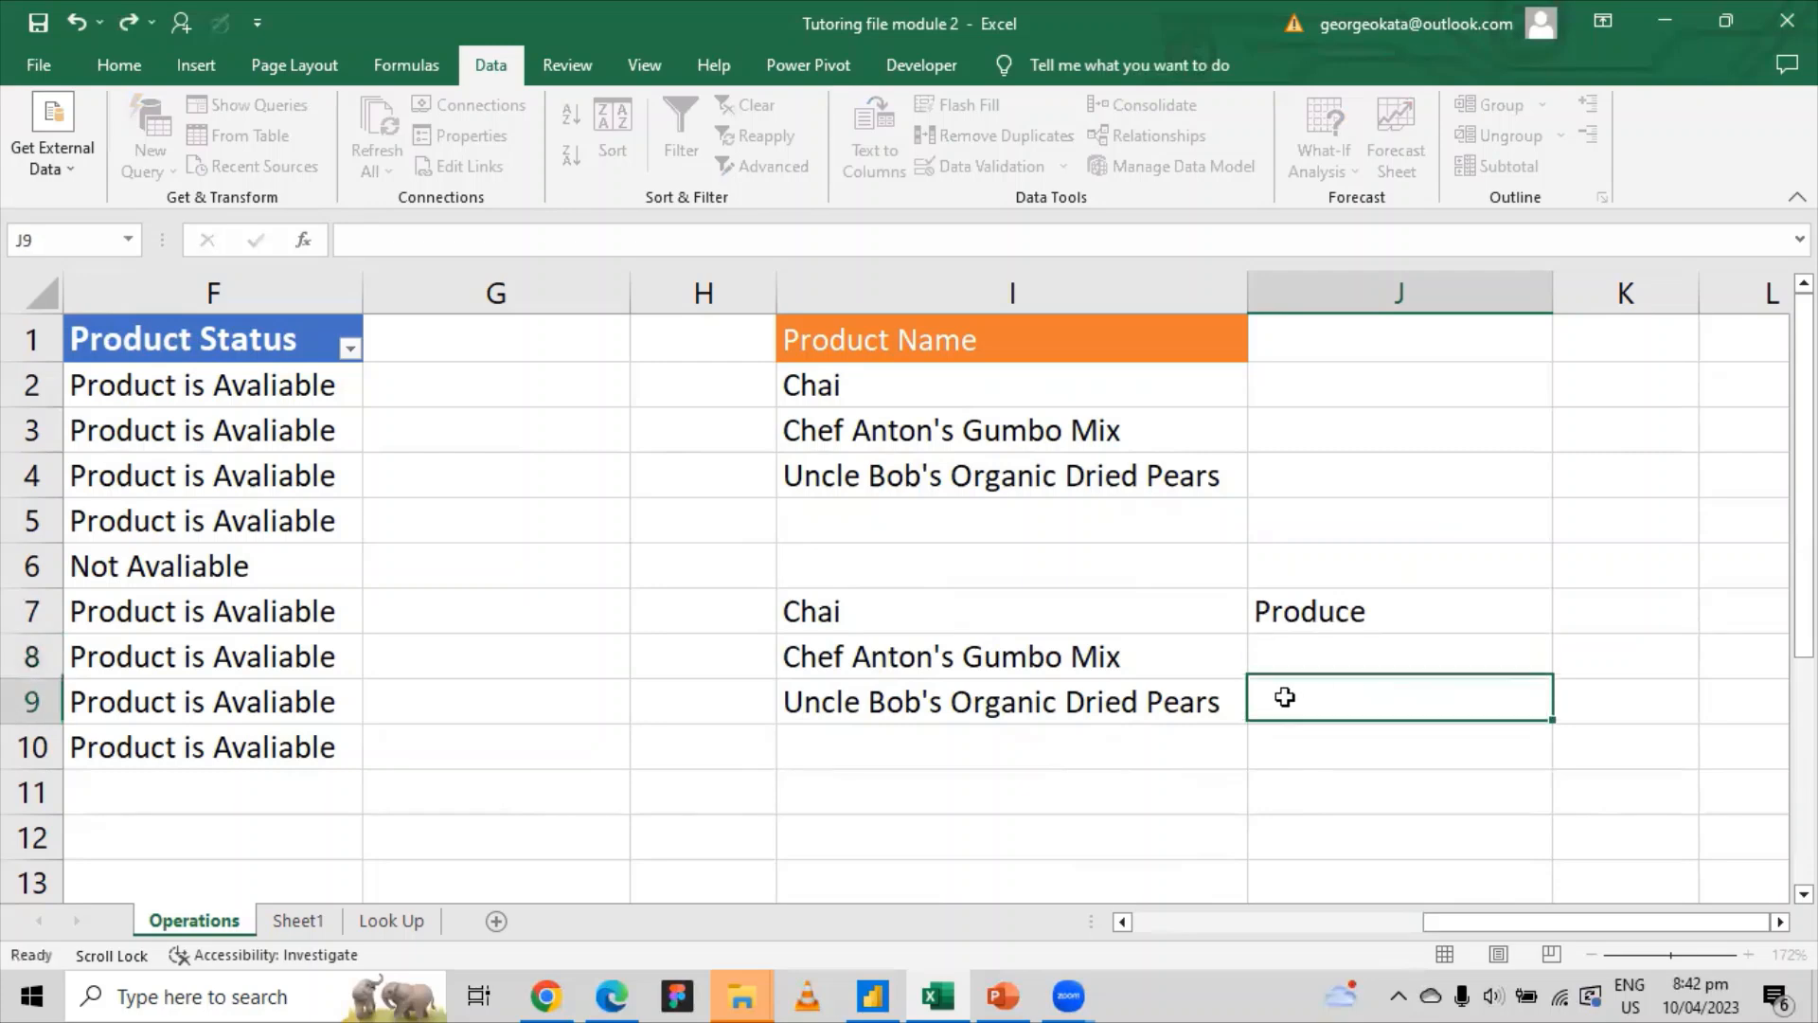
{"action": "left_click", "coordinate": [1324, 649]}
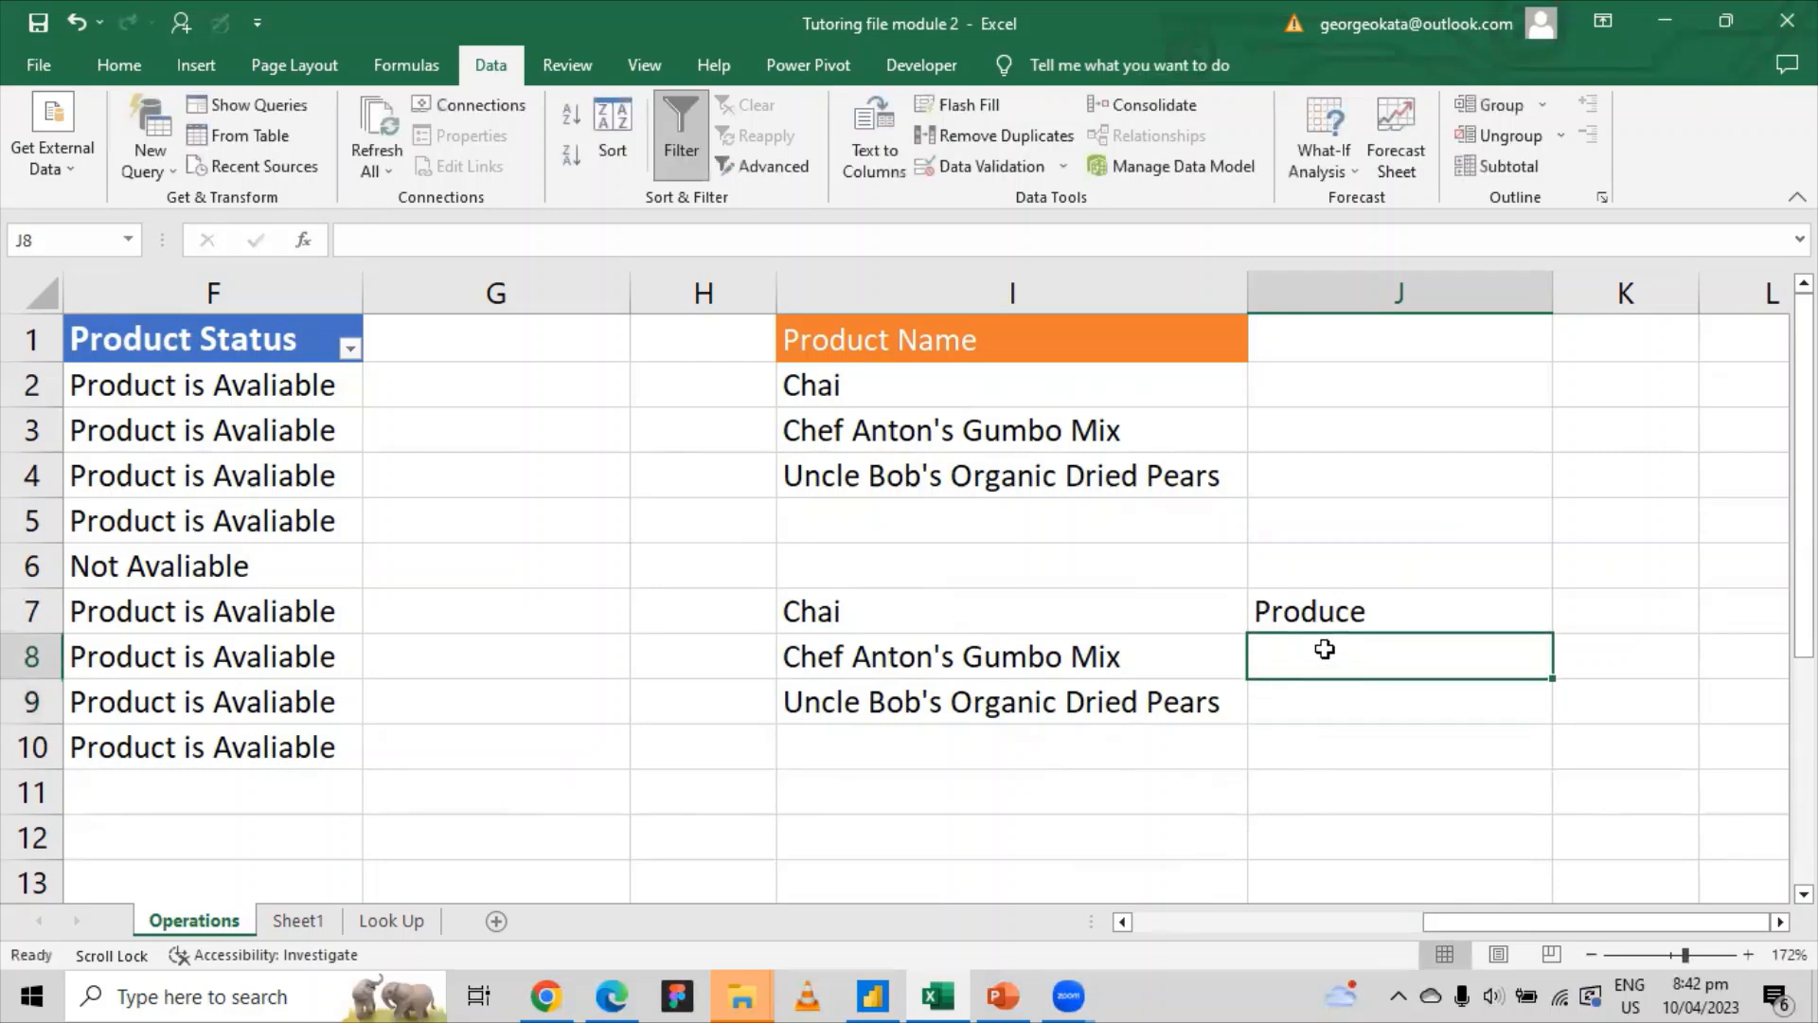
{"action": "type", "text": "22.9"}
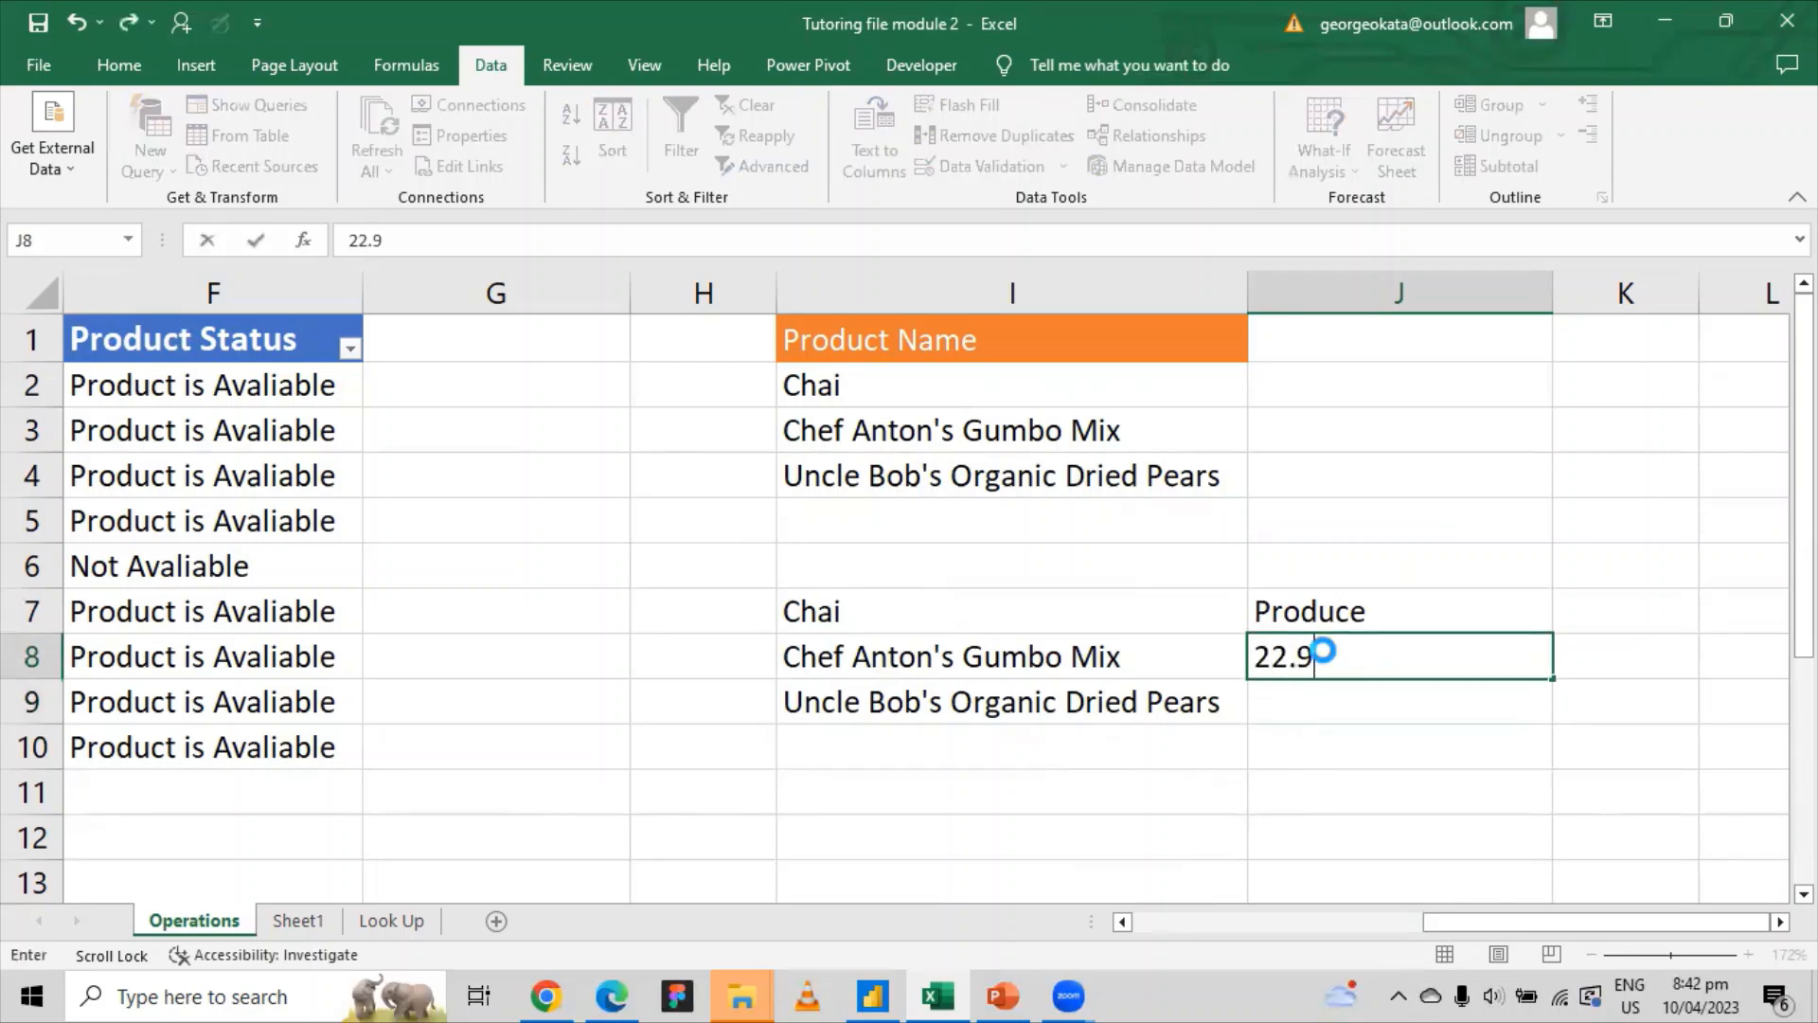
{"action": "key", "text": "Return"}
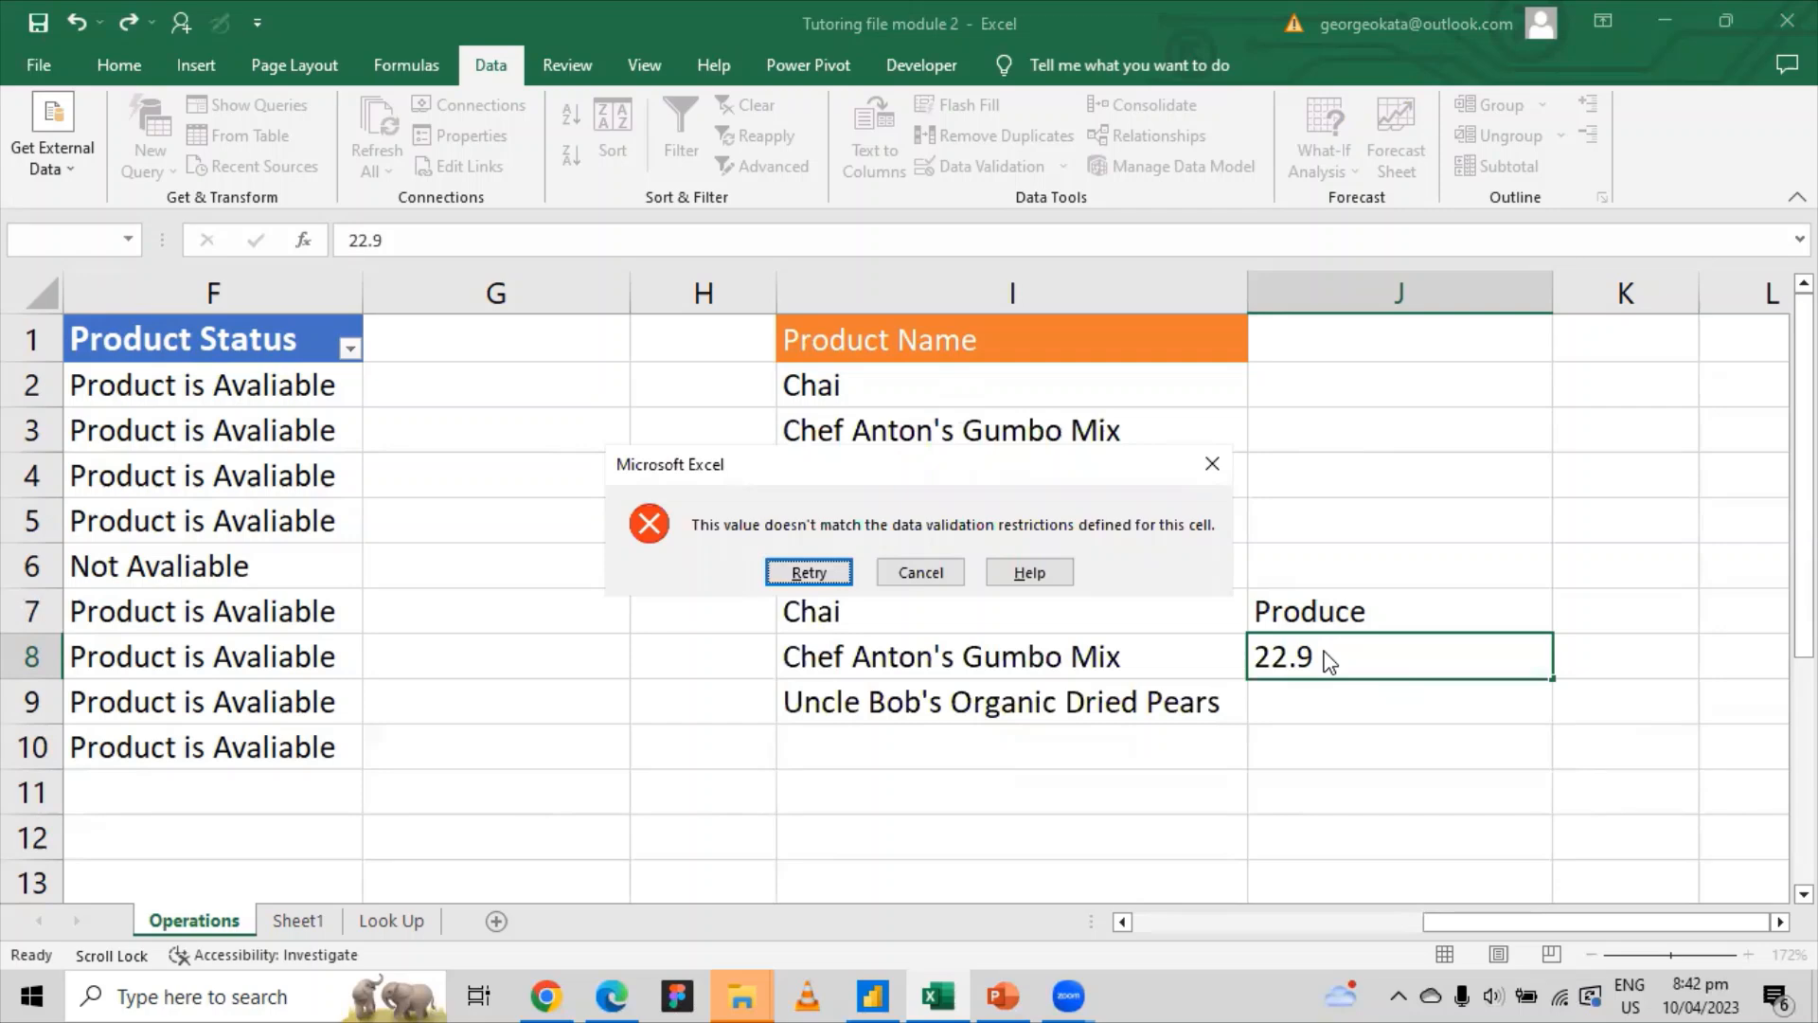
{"action": "left_click", "coordinate": [1212, 464]}
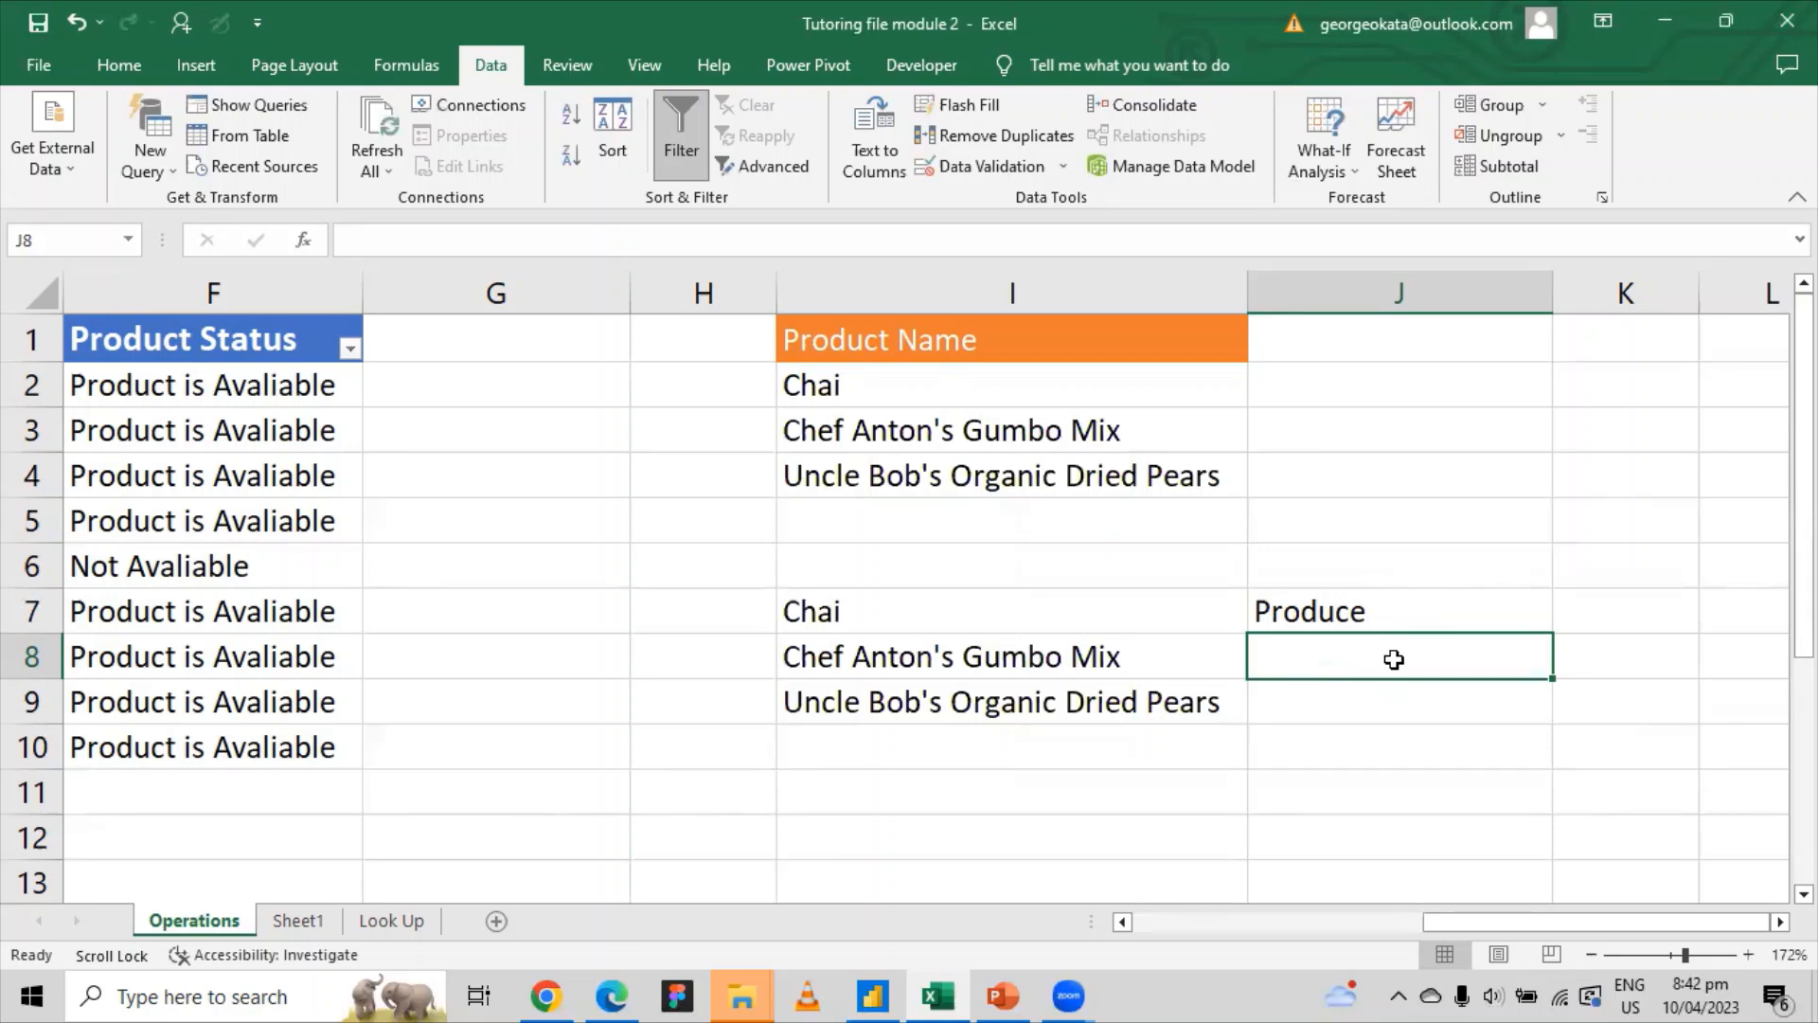
{"action": "type", "text": "200"}
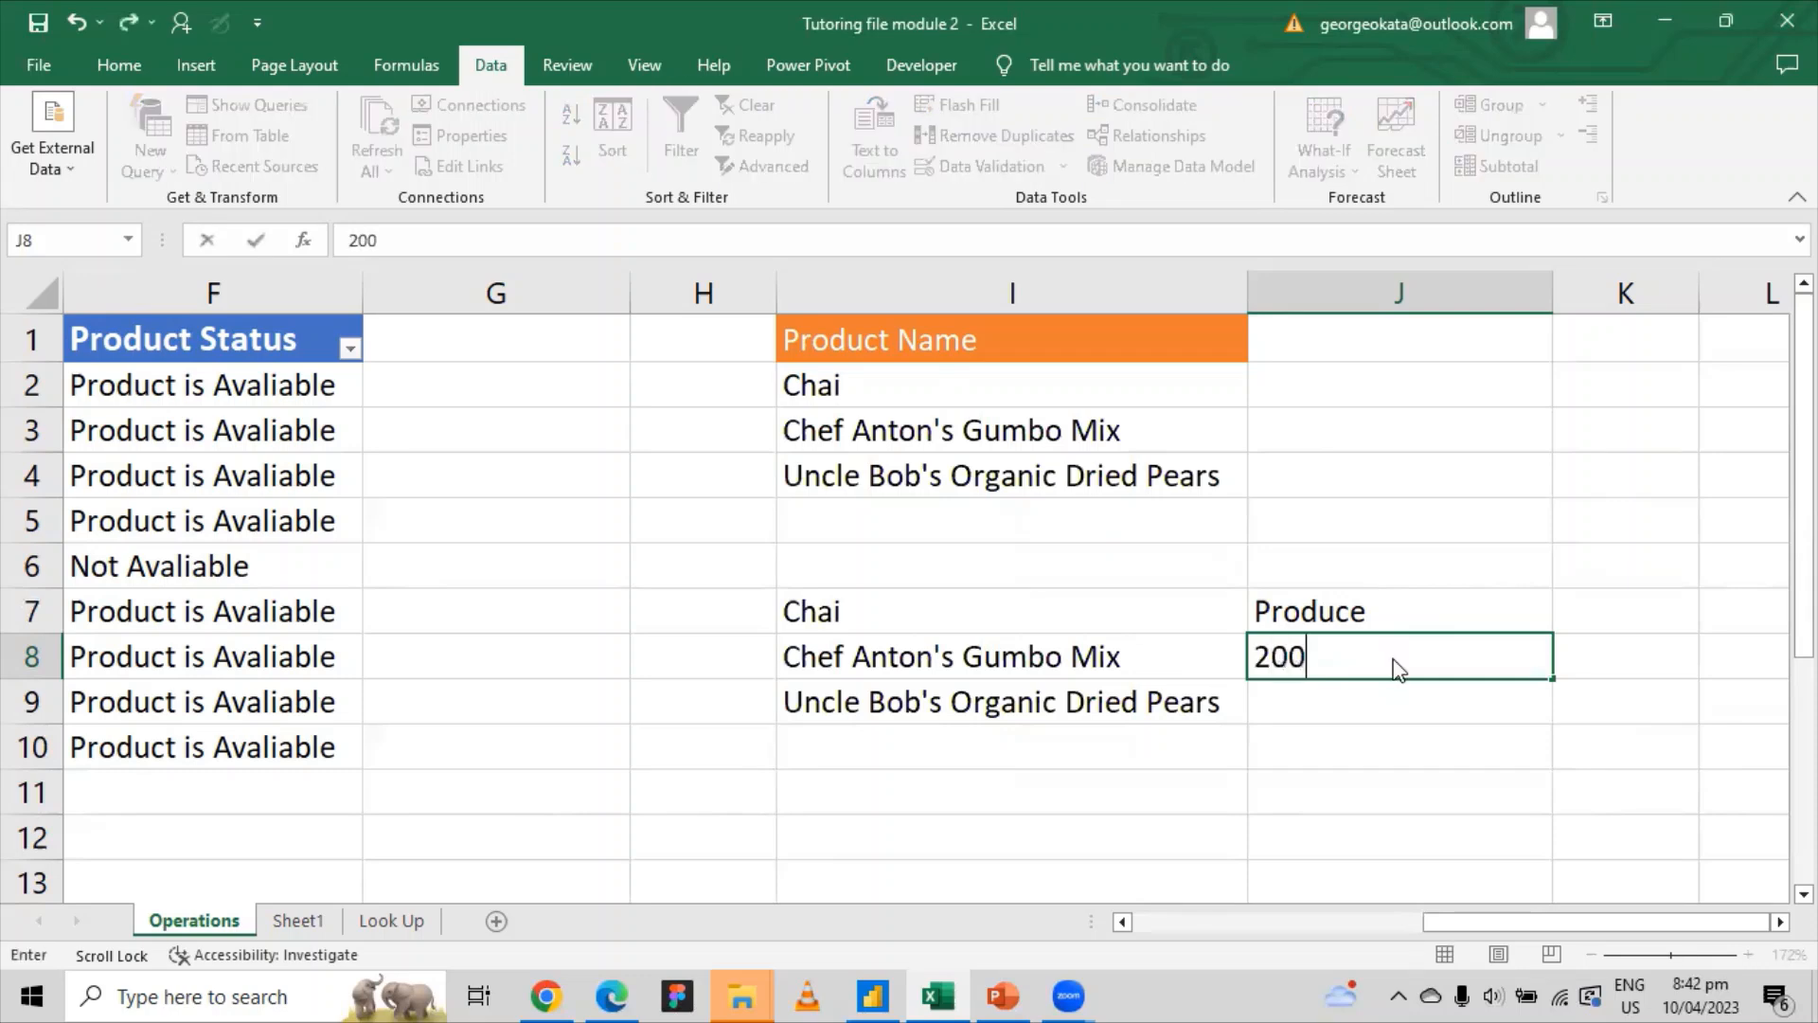
{"action": "key", "text": "Return"}
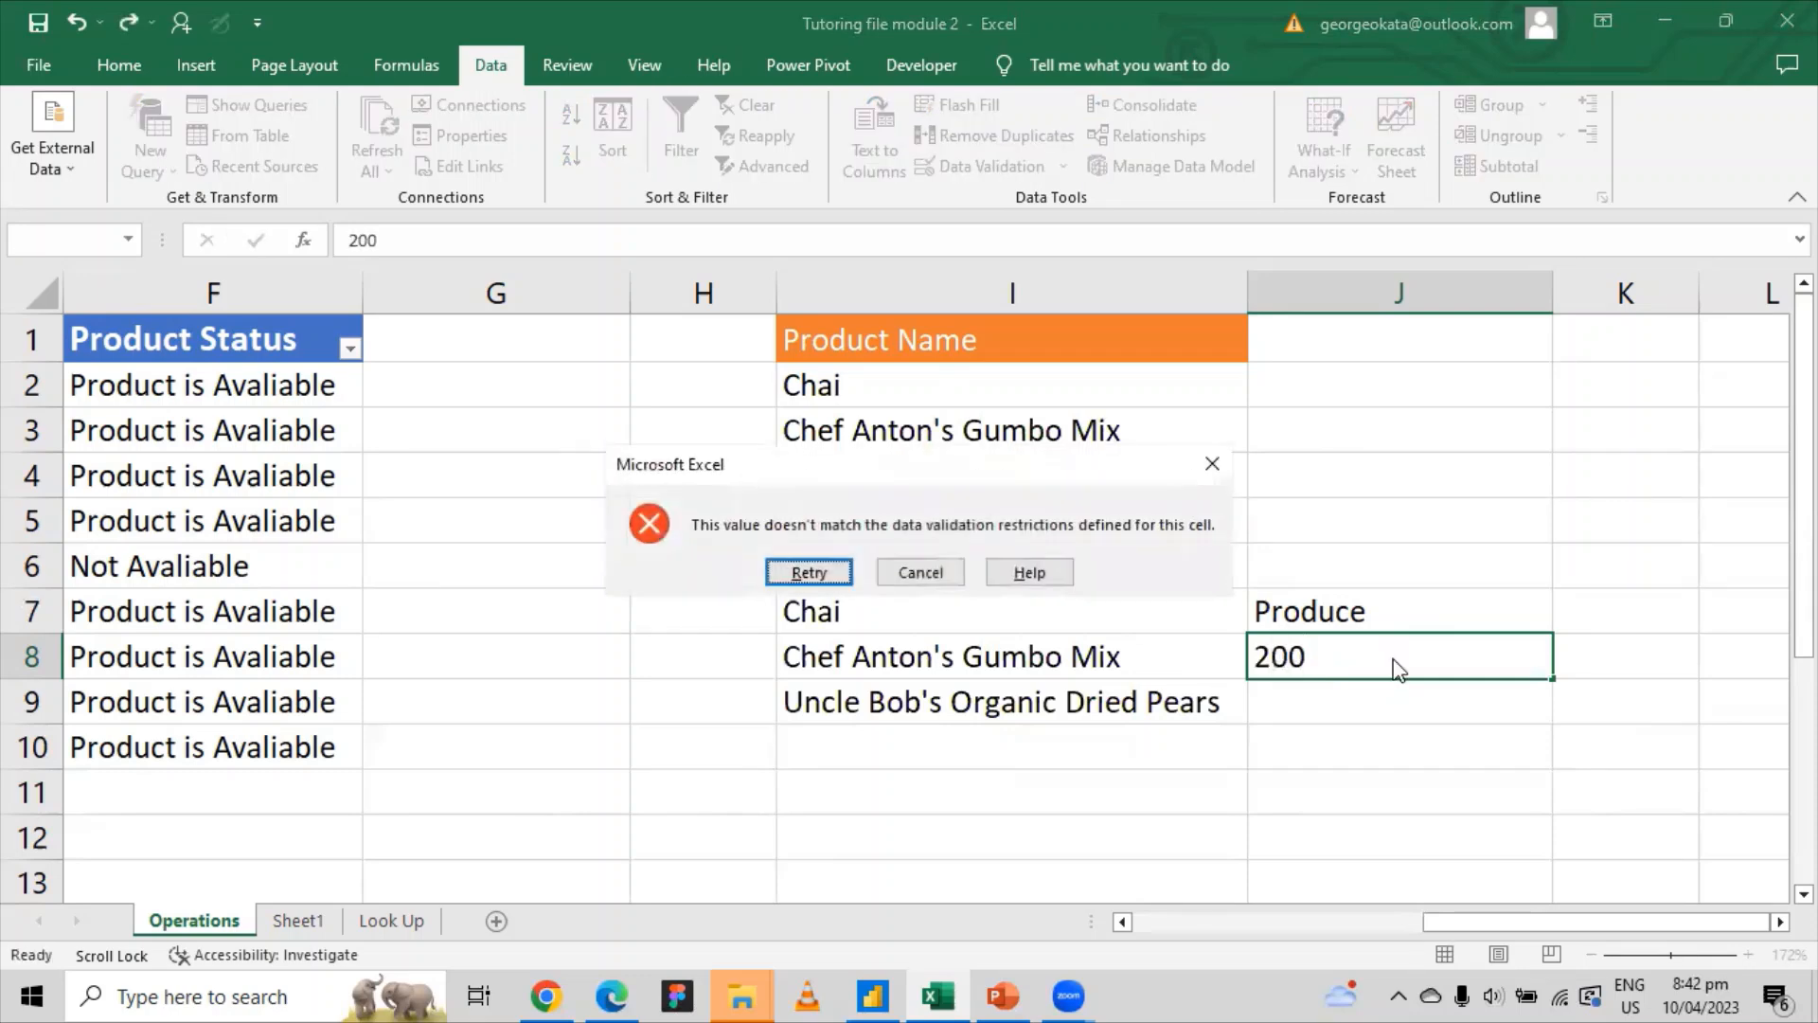
{"action": "left_click", "coordinate": [1212, 464]}
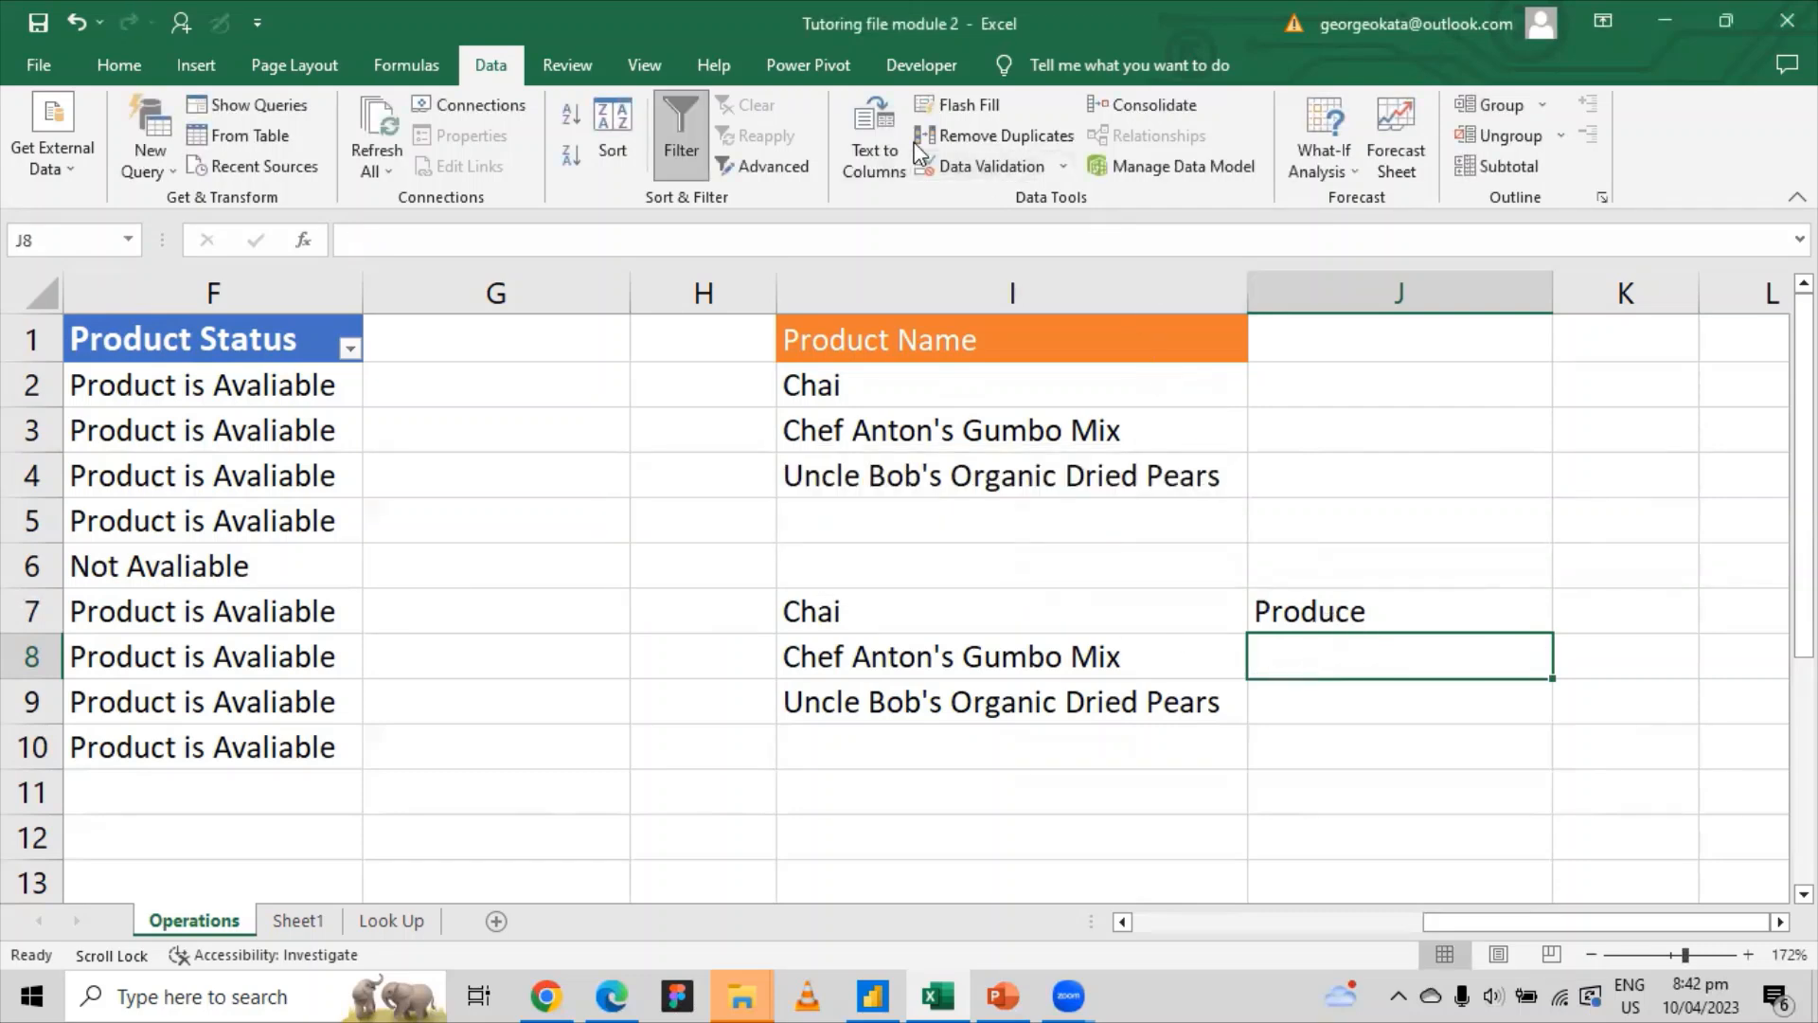
{"action": "left_click", "coordinate": [1062, 165]}
Step: Add the input message 'Wong Value Please input a whole number' to J8's validation
{"action": "left_click", "coordinate": [1032, 203]}
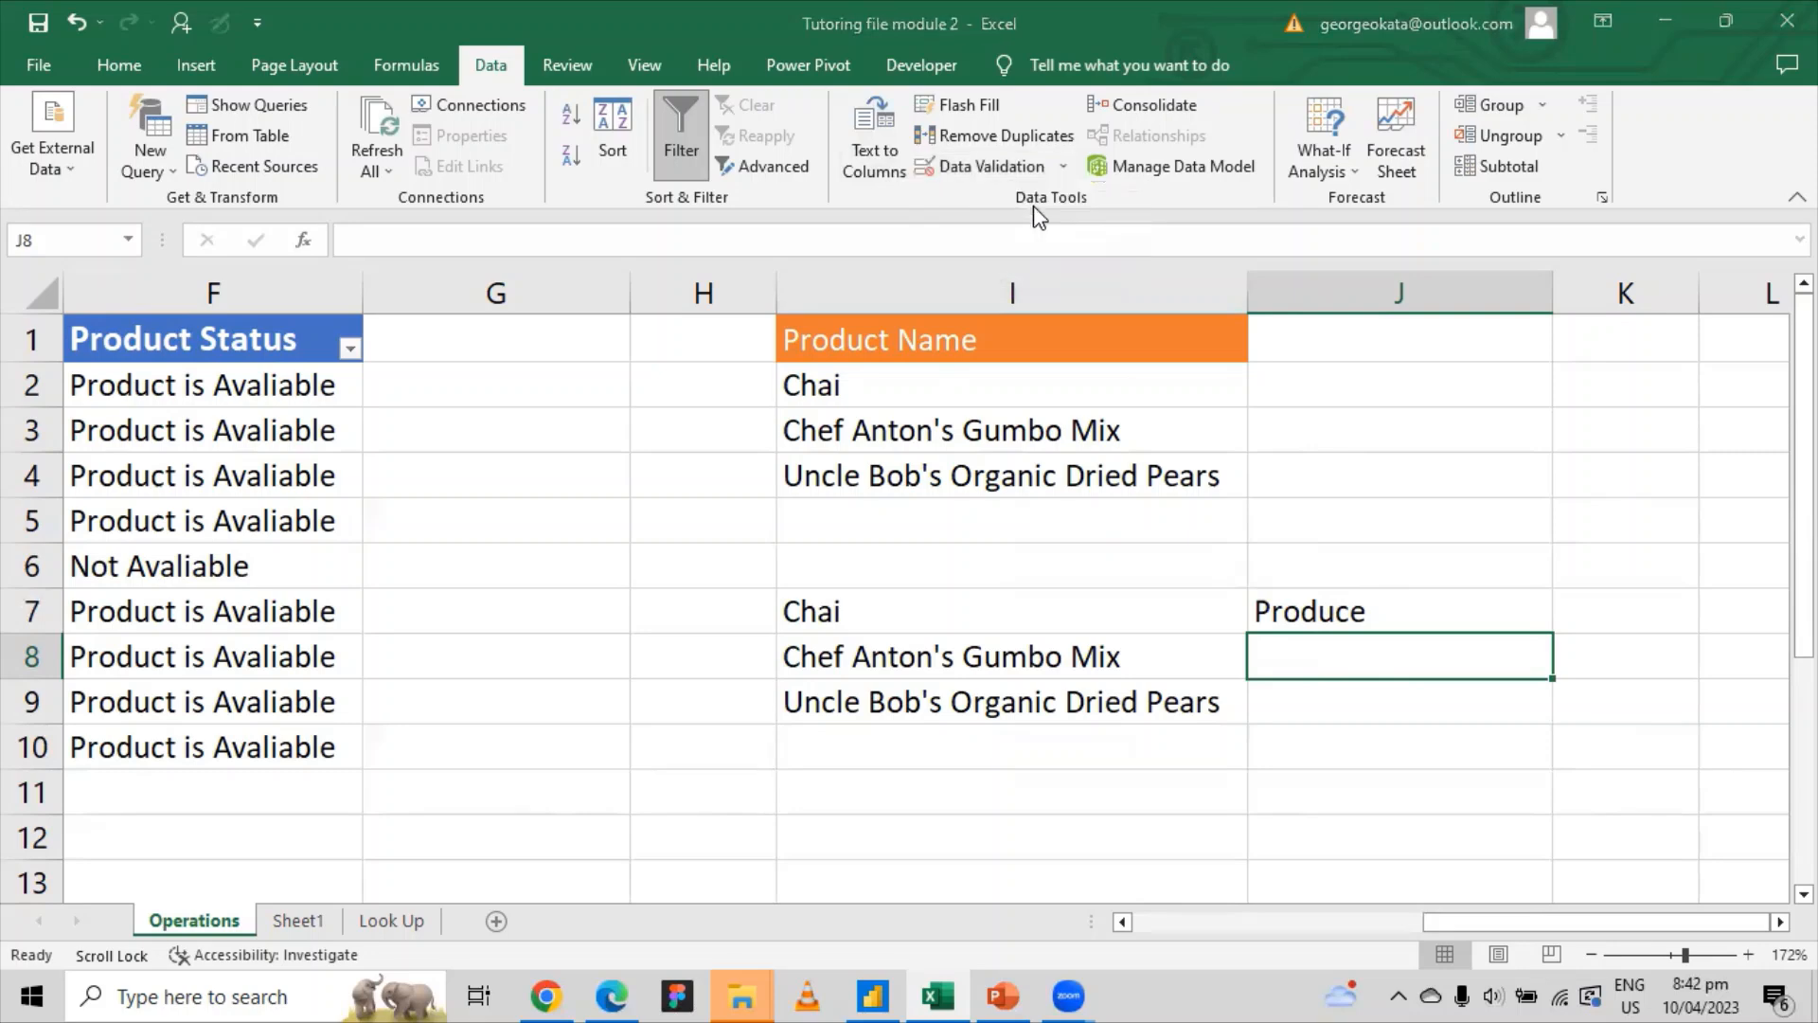
{"action": "left_click", "coordinate": [984, 574]}
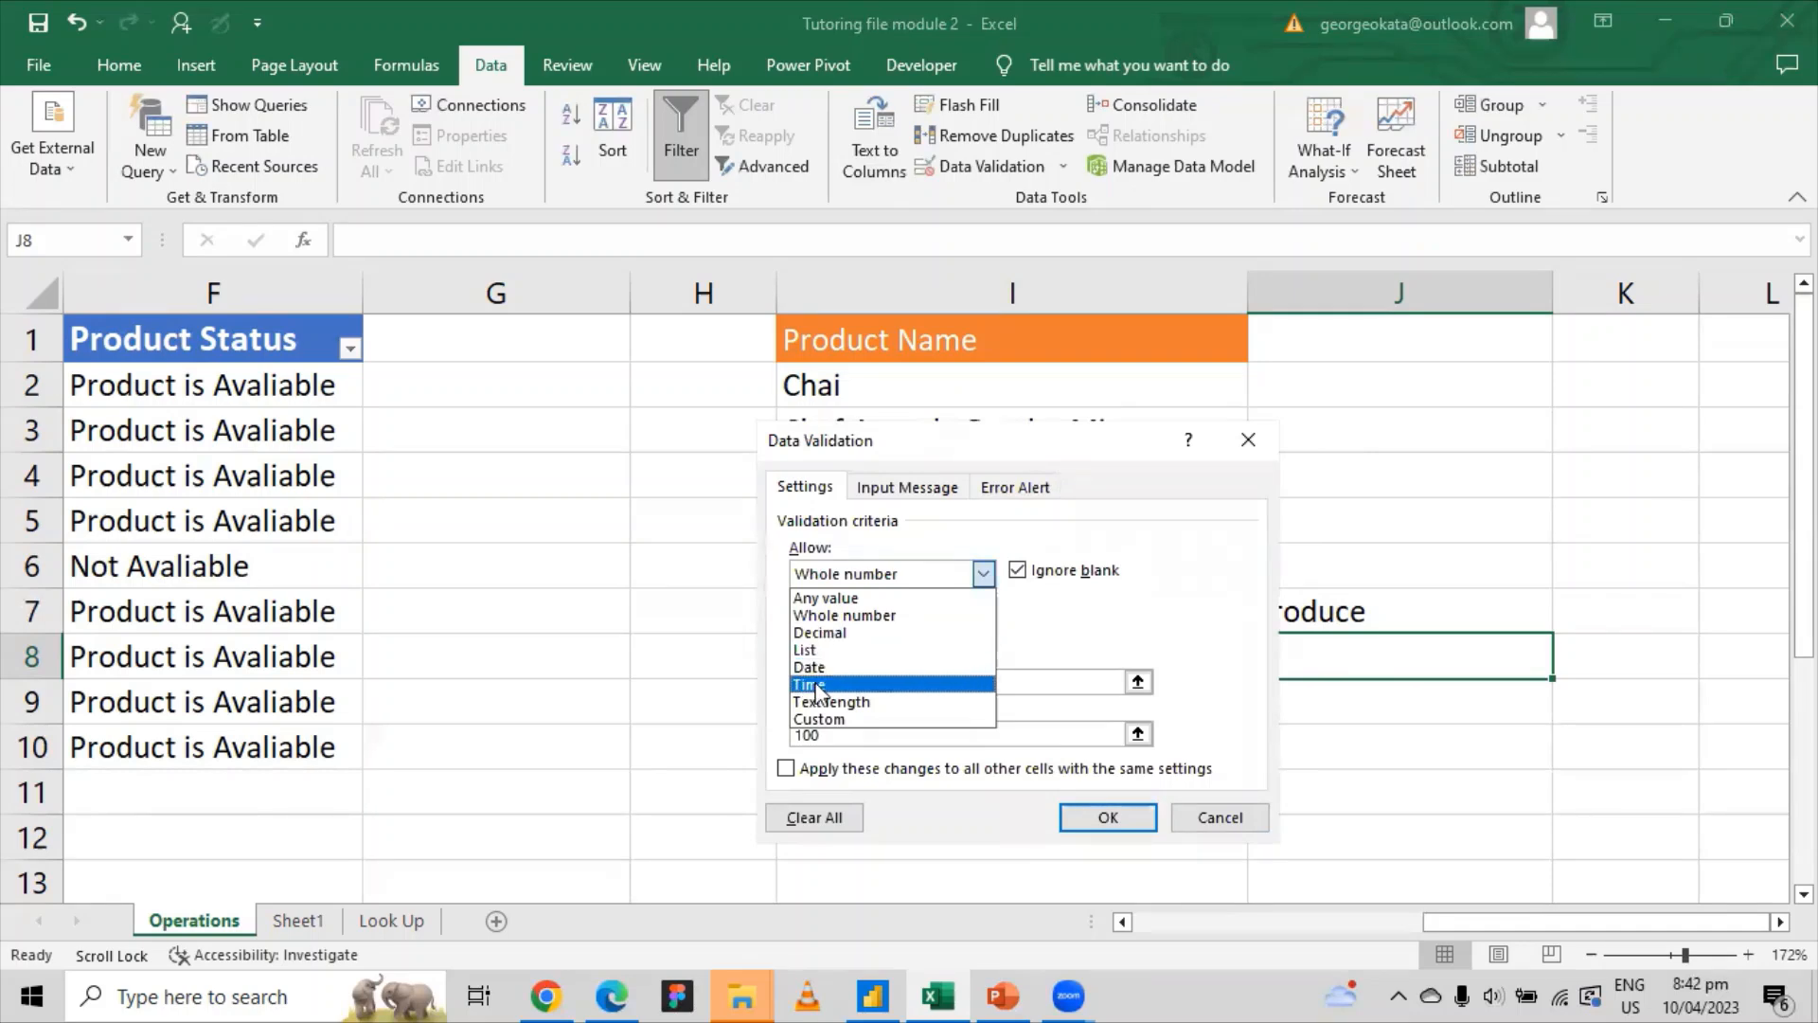
{"action": "left_click", "coordinate": [1065, 620]}
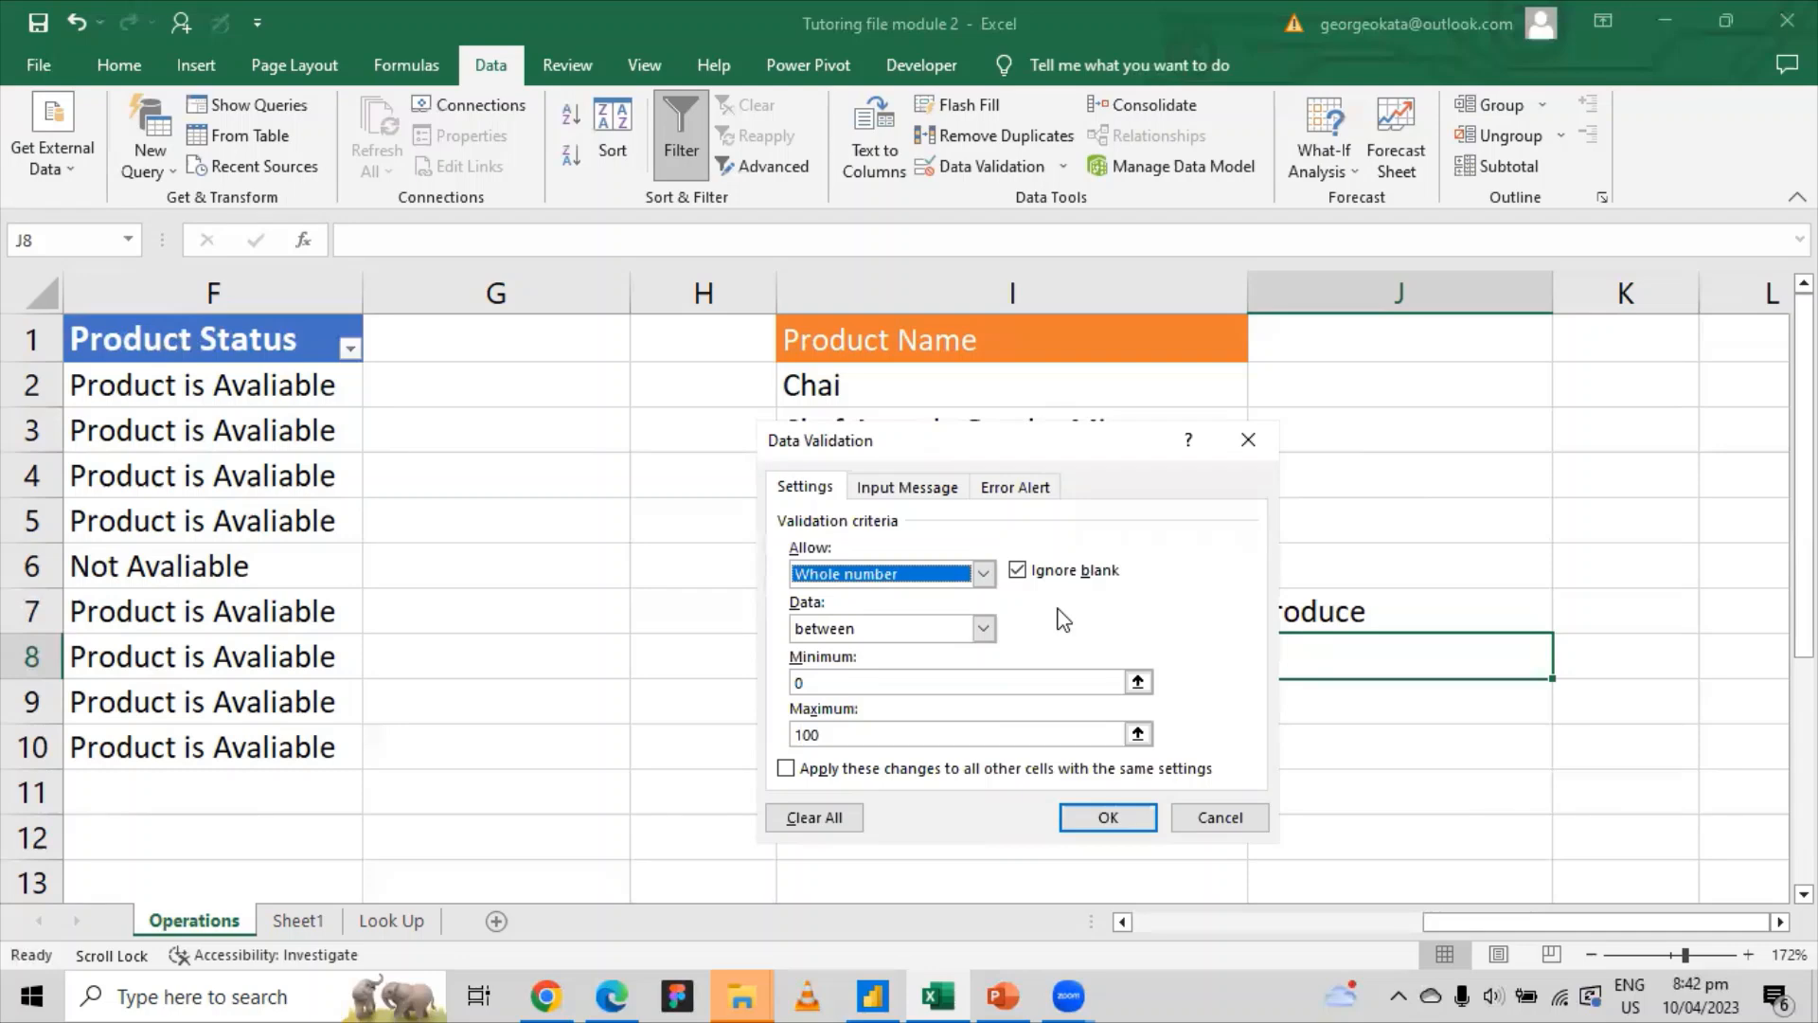
{"action": "left_click", "coordinate": [888, 490]}
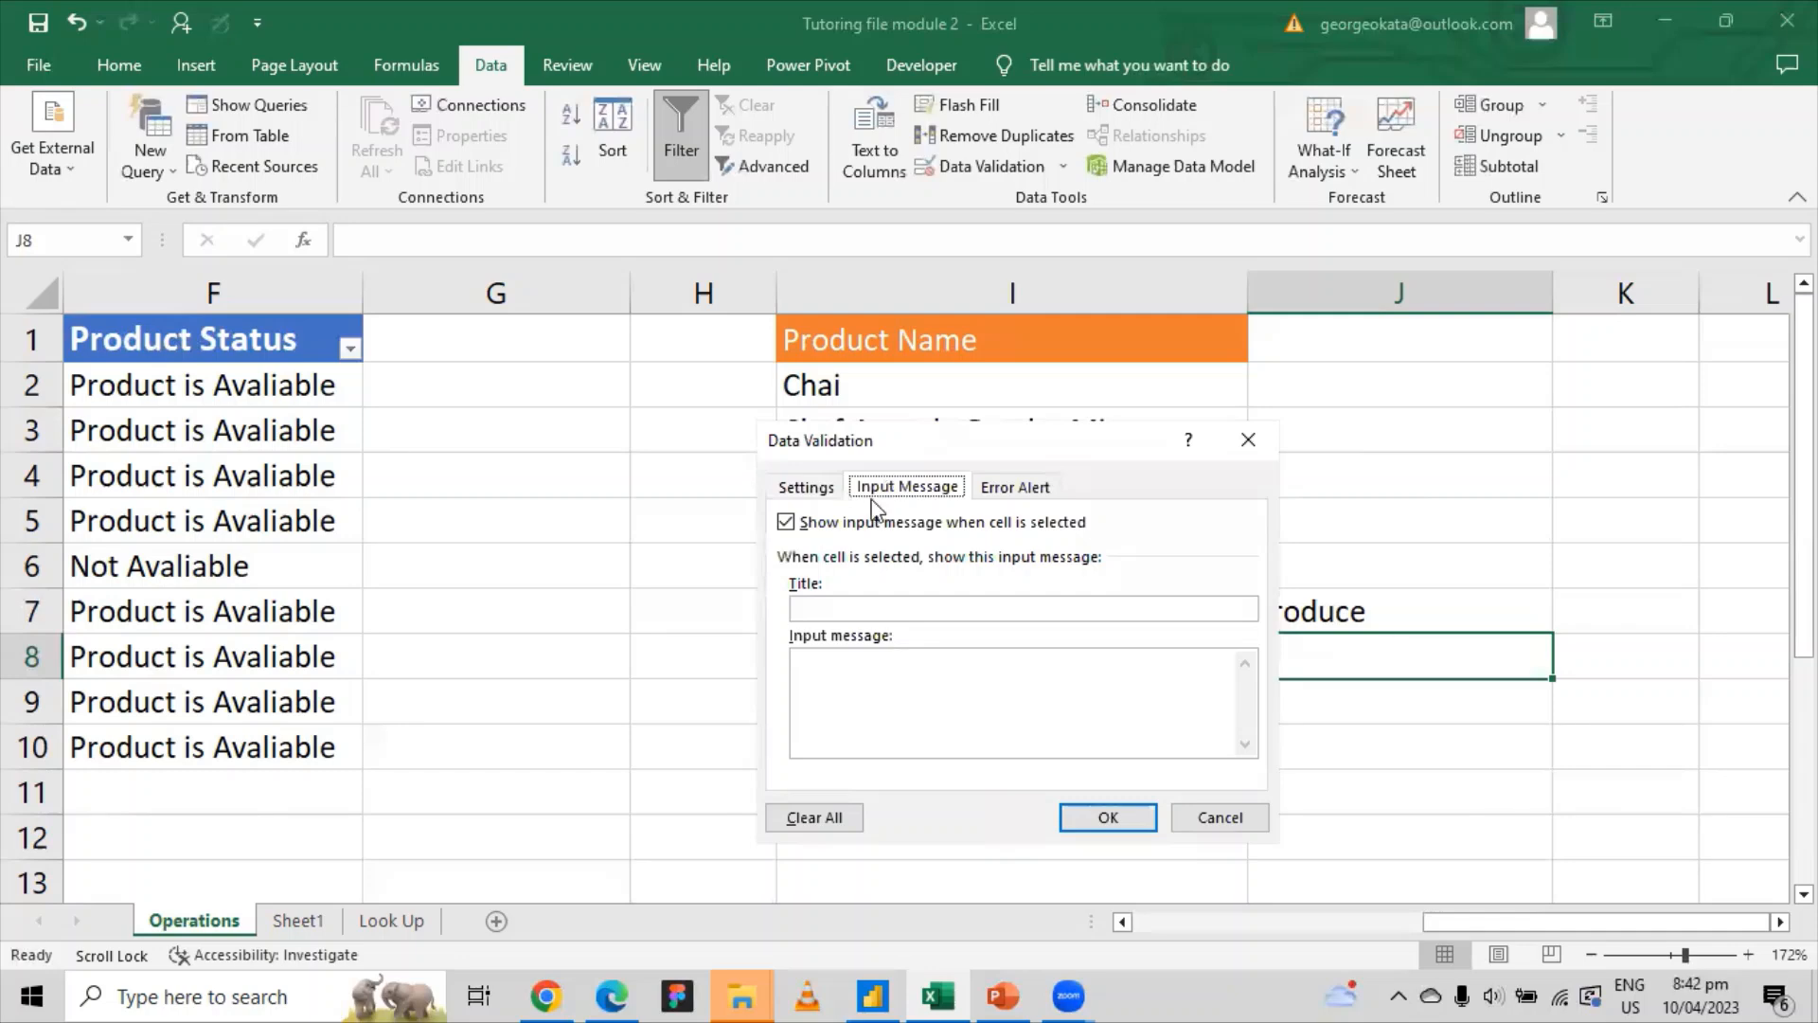
{"action": "left_click", "coordinate": [860, 660]}
{"action": "type", "text": "Wrong"}
{"action": "key", "text": "BackSpace"}
{"action": "key", "text": "BackSpace"}
{"action": "key", "text": "BackSpace"}
{"action": "key", "text": "BackSpace"}
{"action": "key", "text": "BackSpace"}
{"action": "key", "text": "BackSpace"}
{"action": "type", "text": "Wong Value Please"}
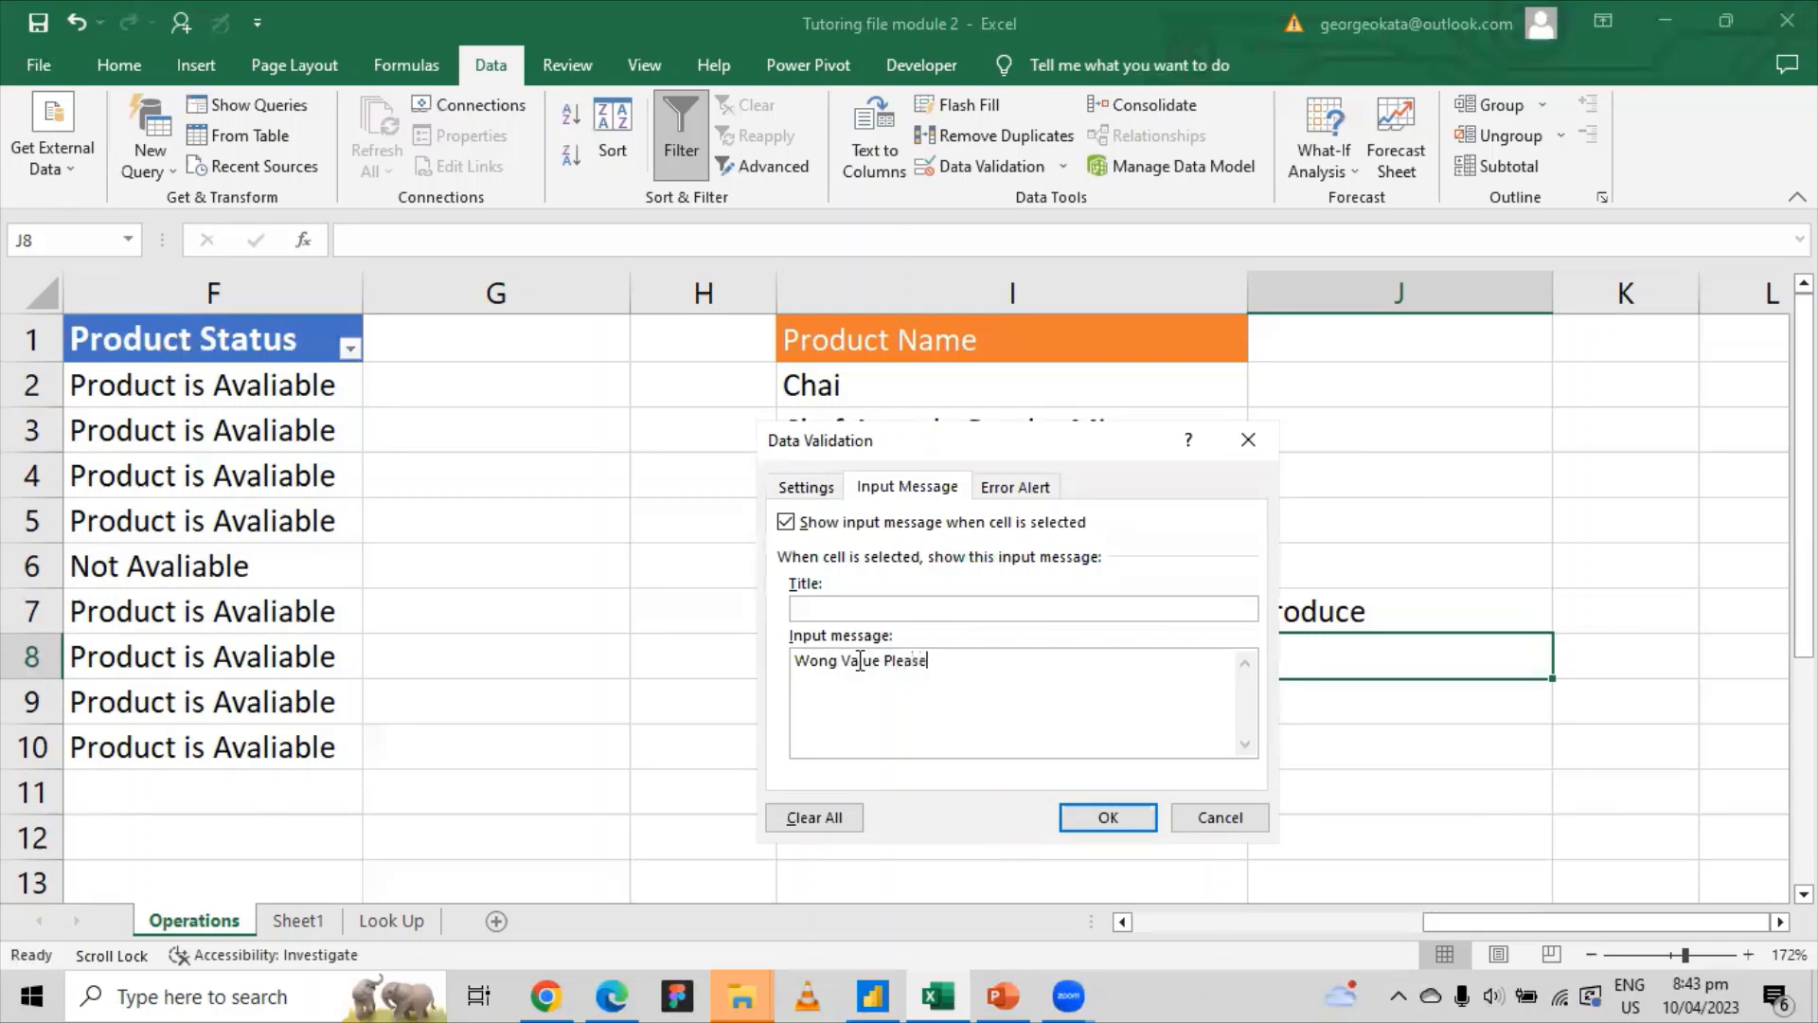
{"action": "type", "text": " input a"}
{"action": "key", "text": "BackSpace"}
{"action": "type", "text": "whole number"}
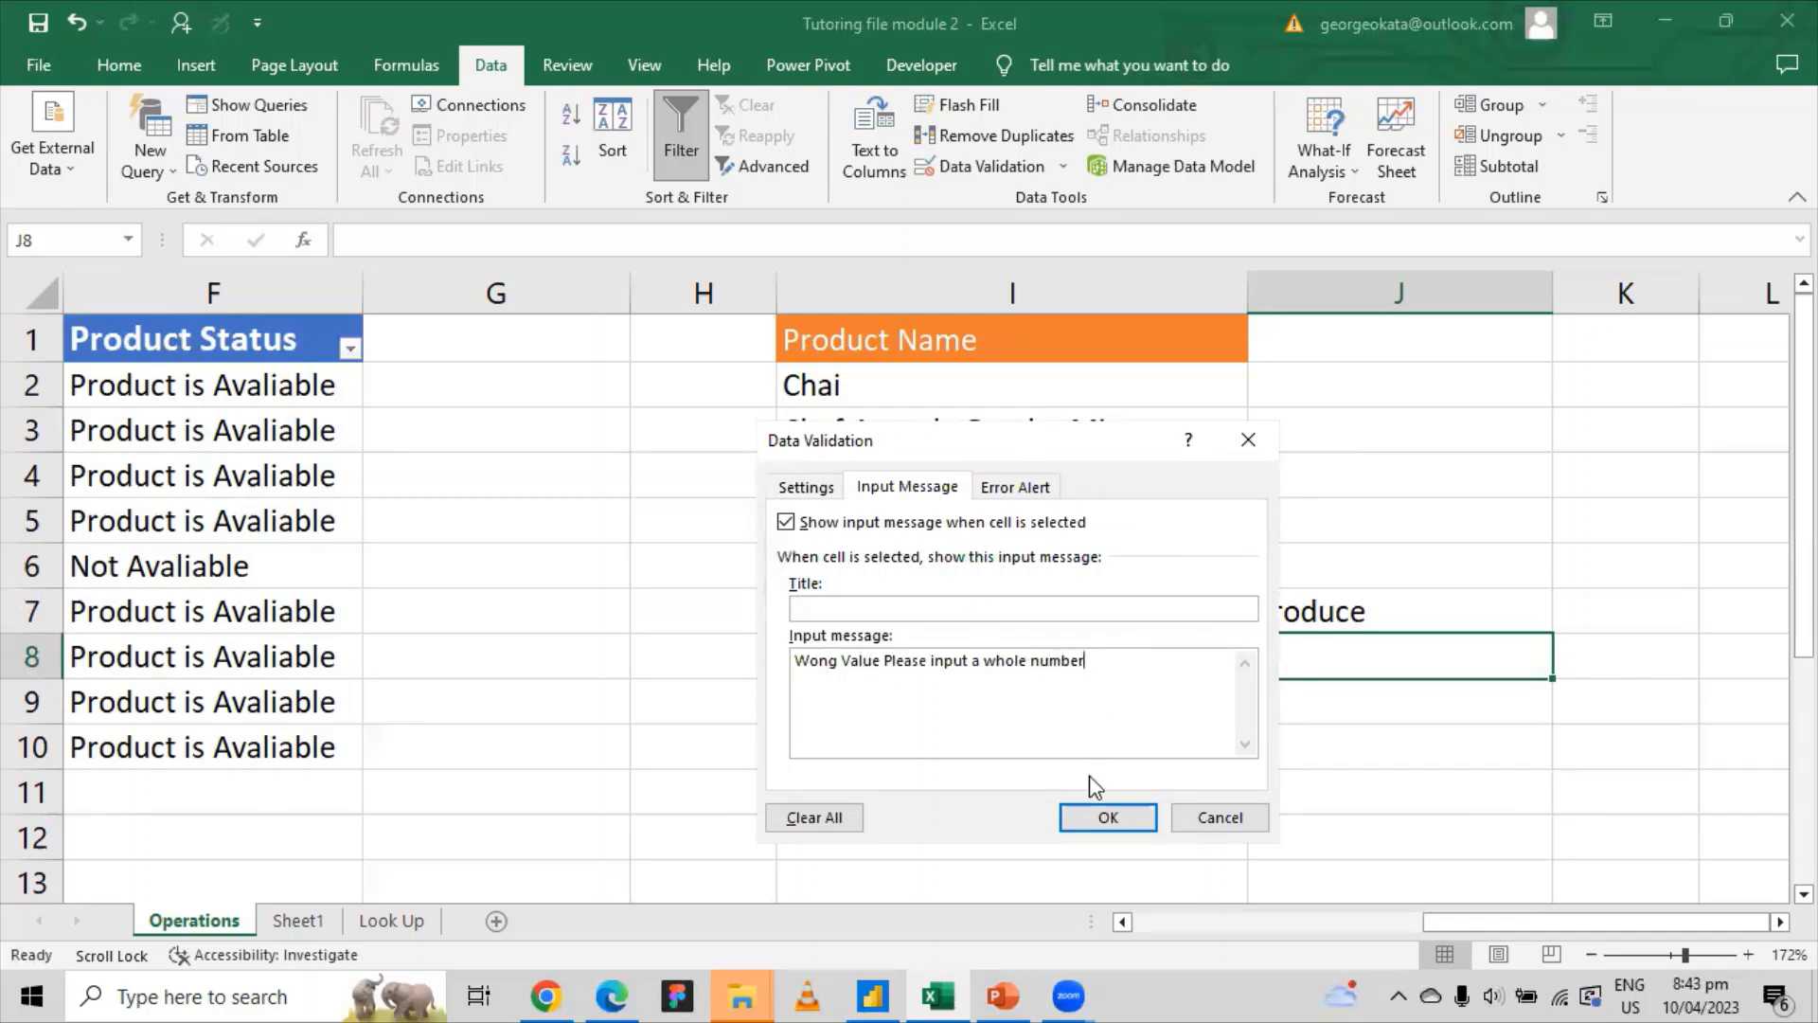
{"action": "left_click", "coordinate": [1109, 817]}
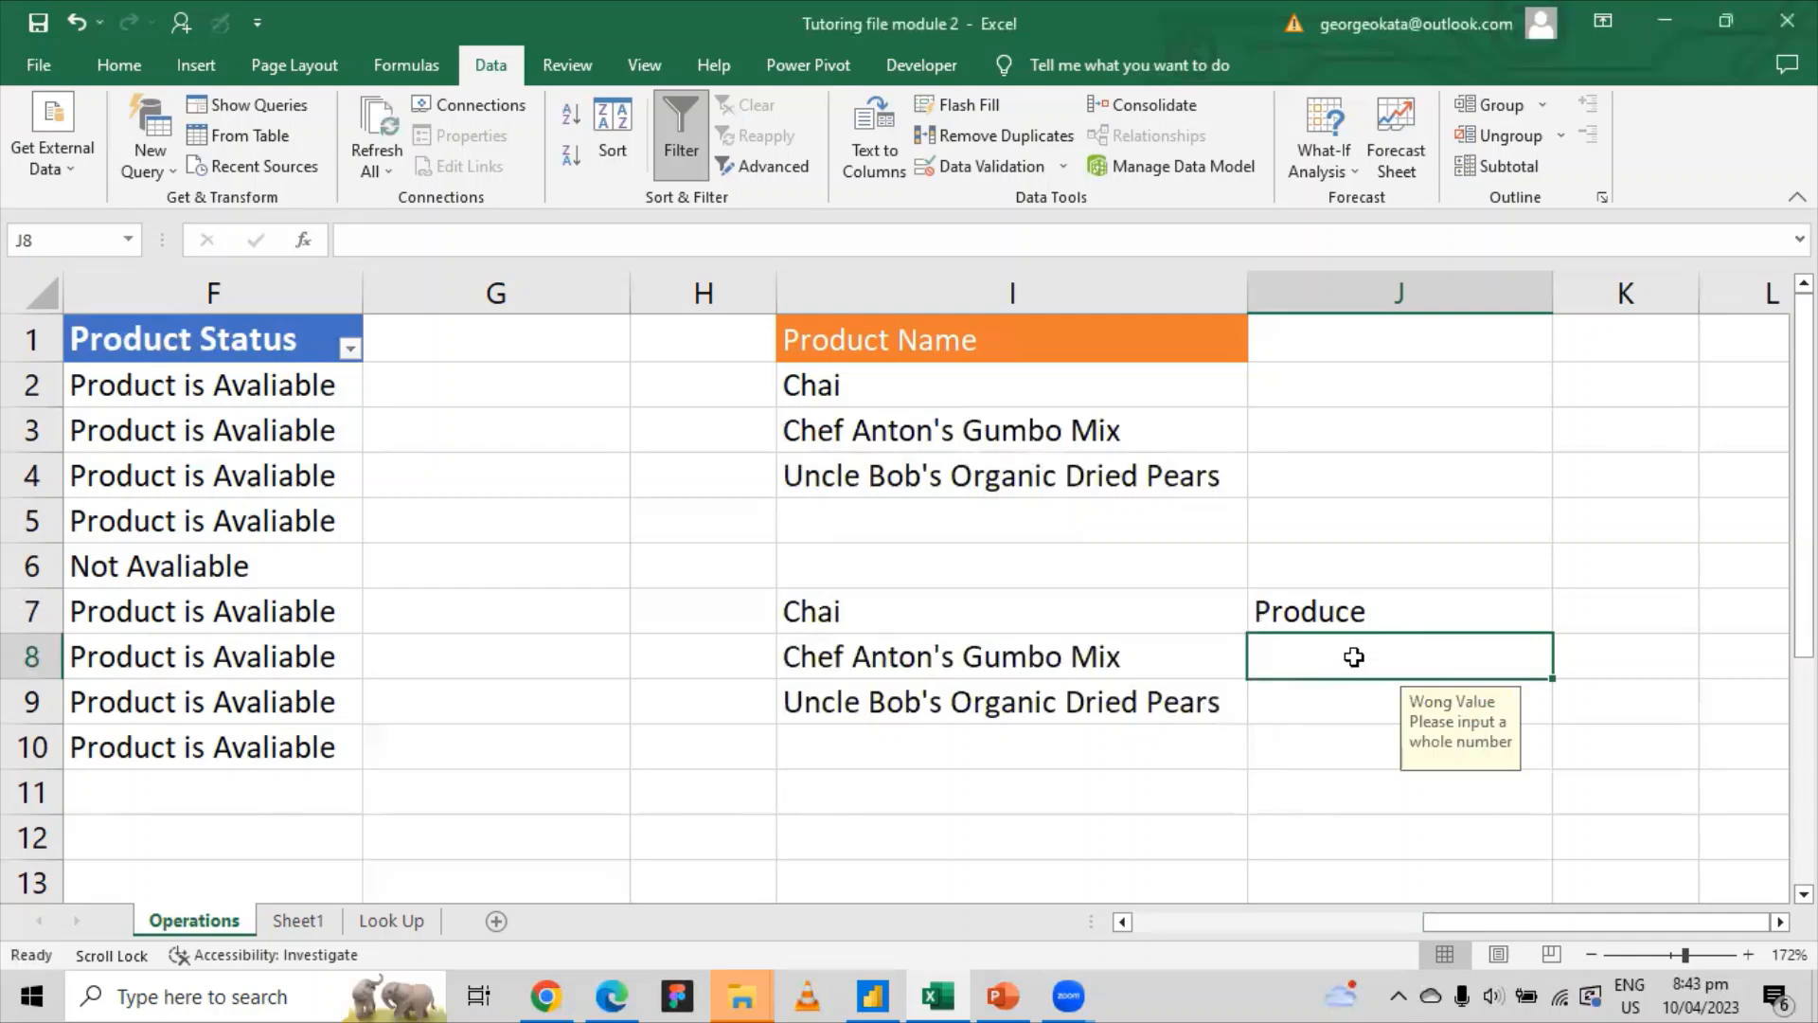
Step: Test J8 with 2.2, cancel the rejected entry, and view the whole-number input message
{"action": "type", "text": "2"}
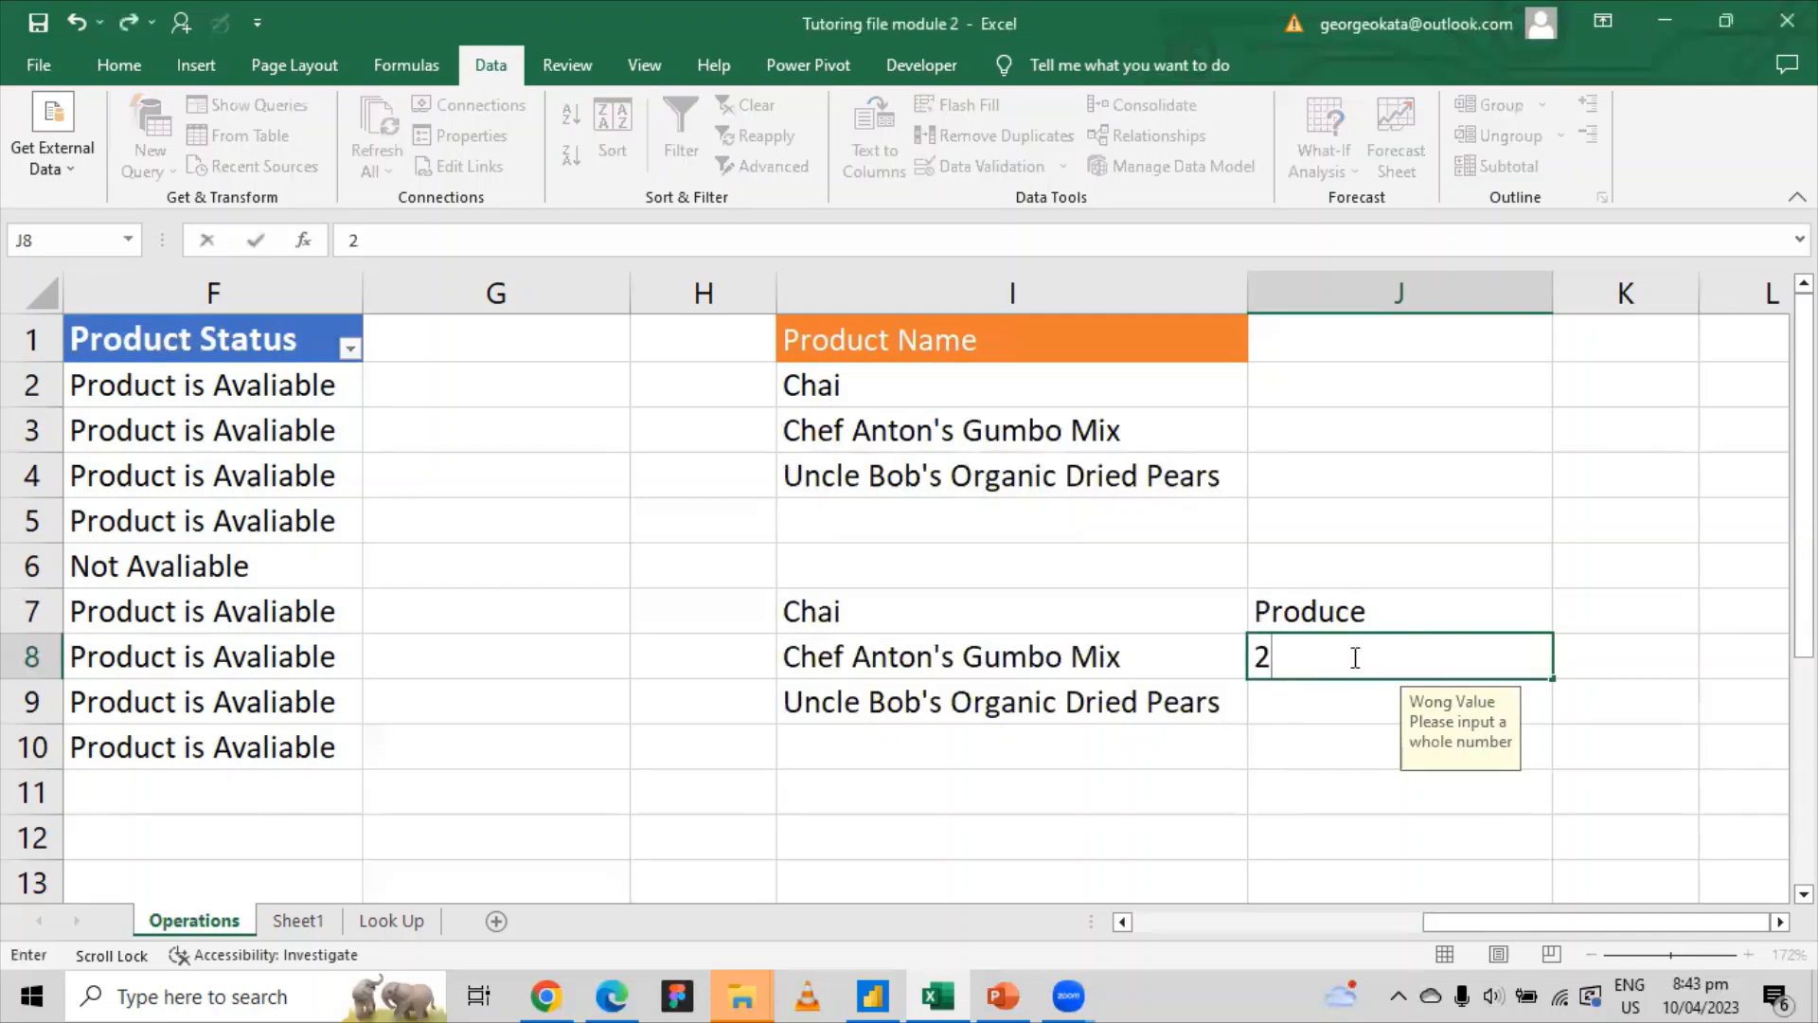
{"action": "type", "text": ".2"}
{"action": "key", "text": "Return"}
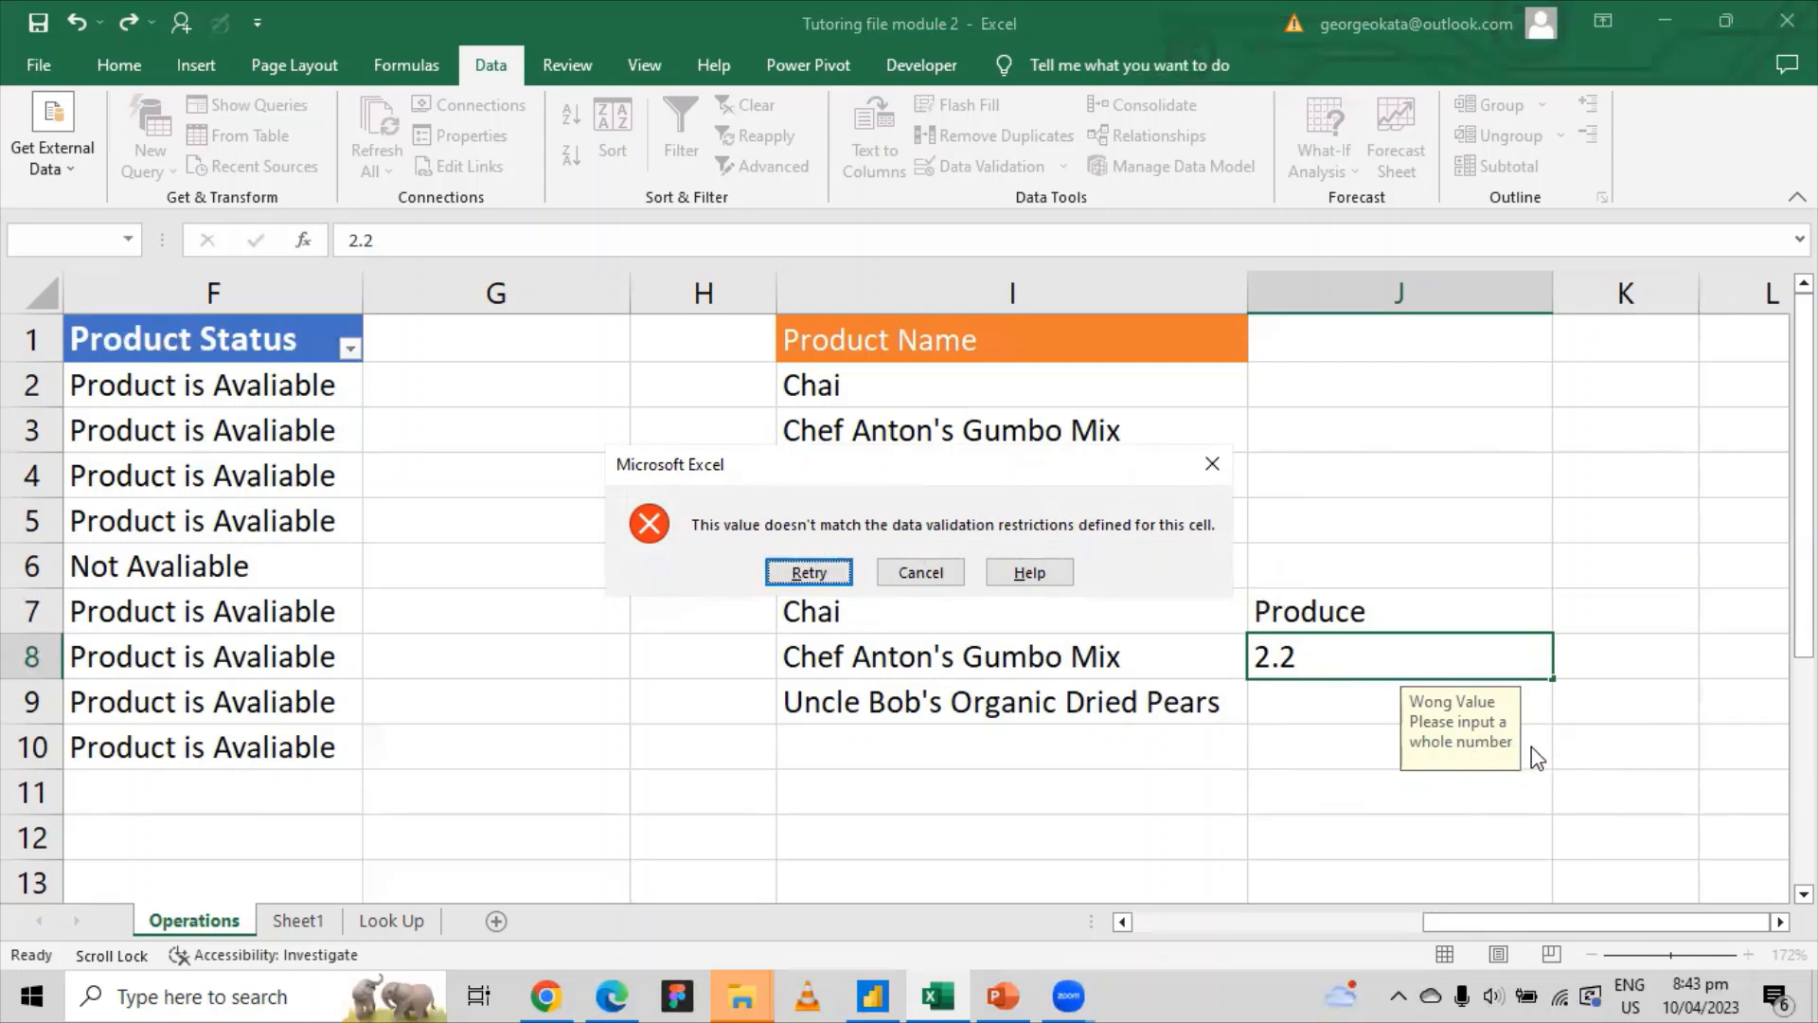
{"action": "left_click", "coordinate": [1214, 466]}
{"action": "left_click", "coordinate": [1418, 482]}
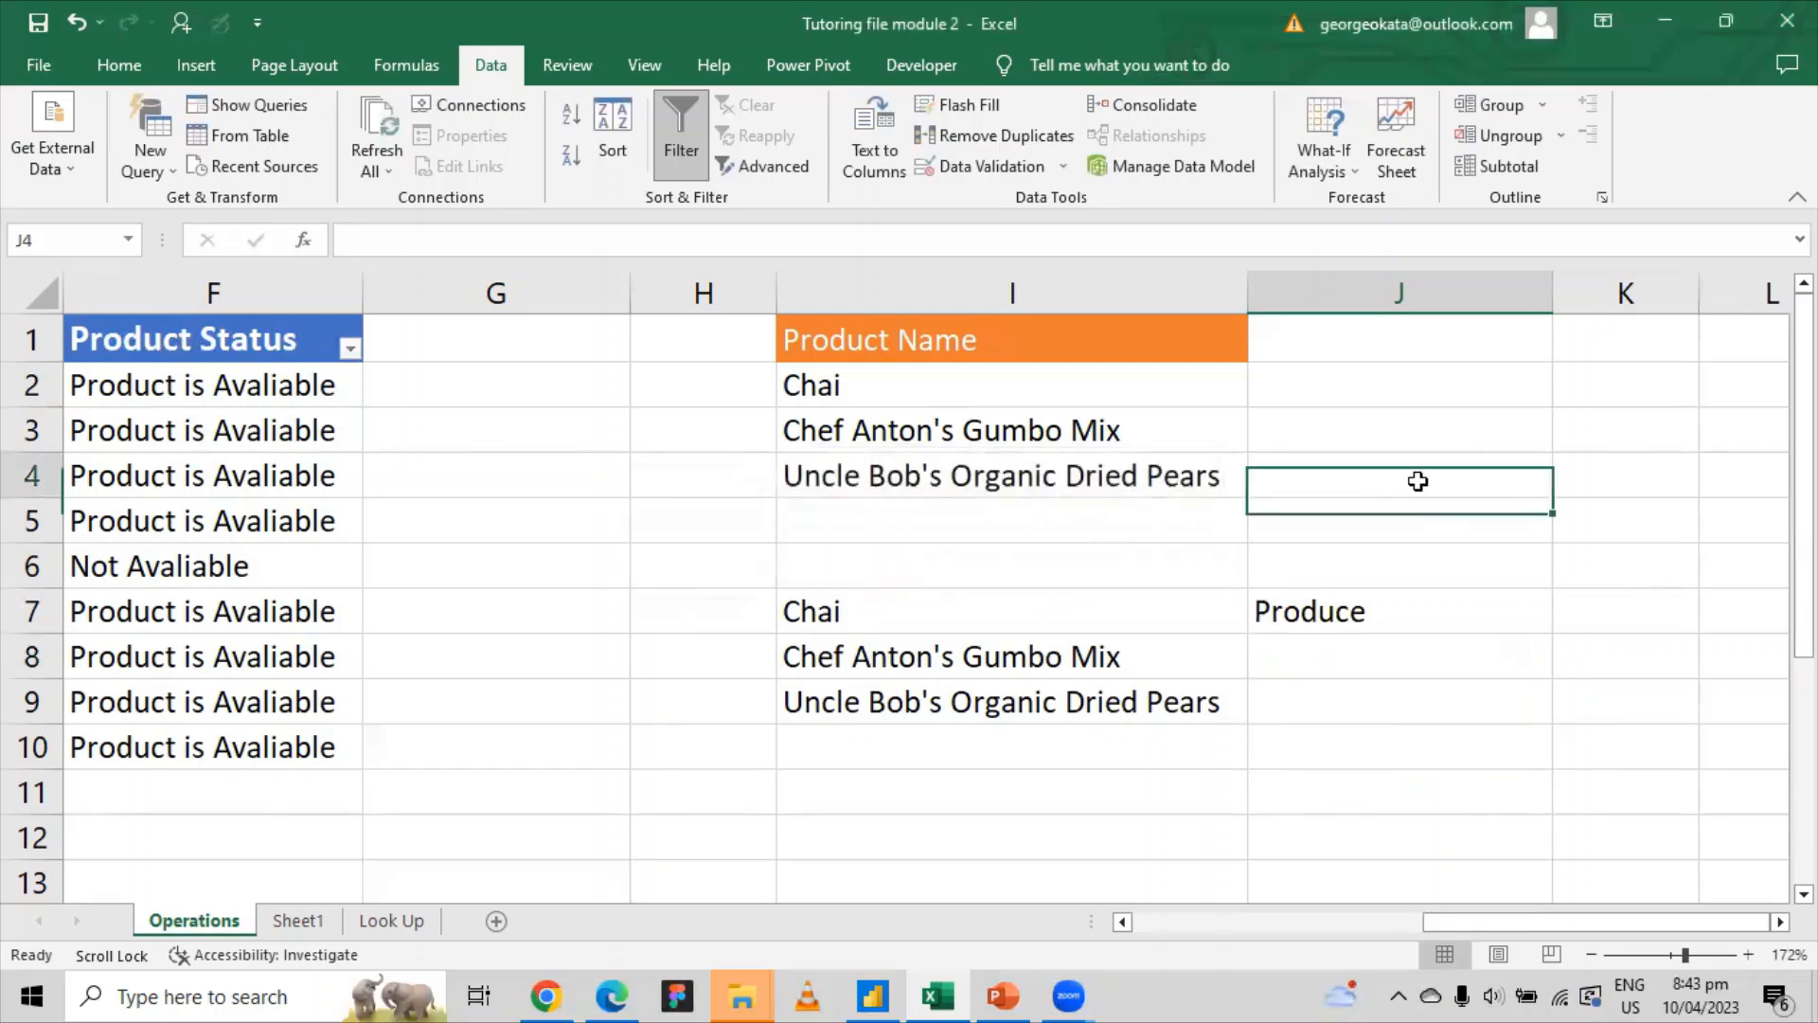
{"action": "left_click", "coordinate": [1428, 652]}
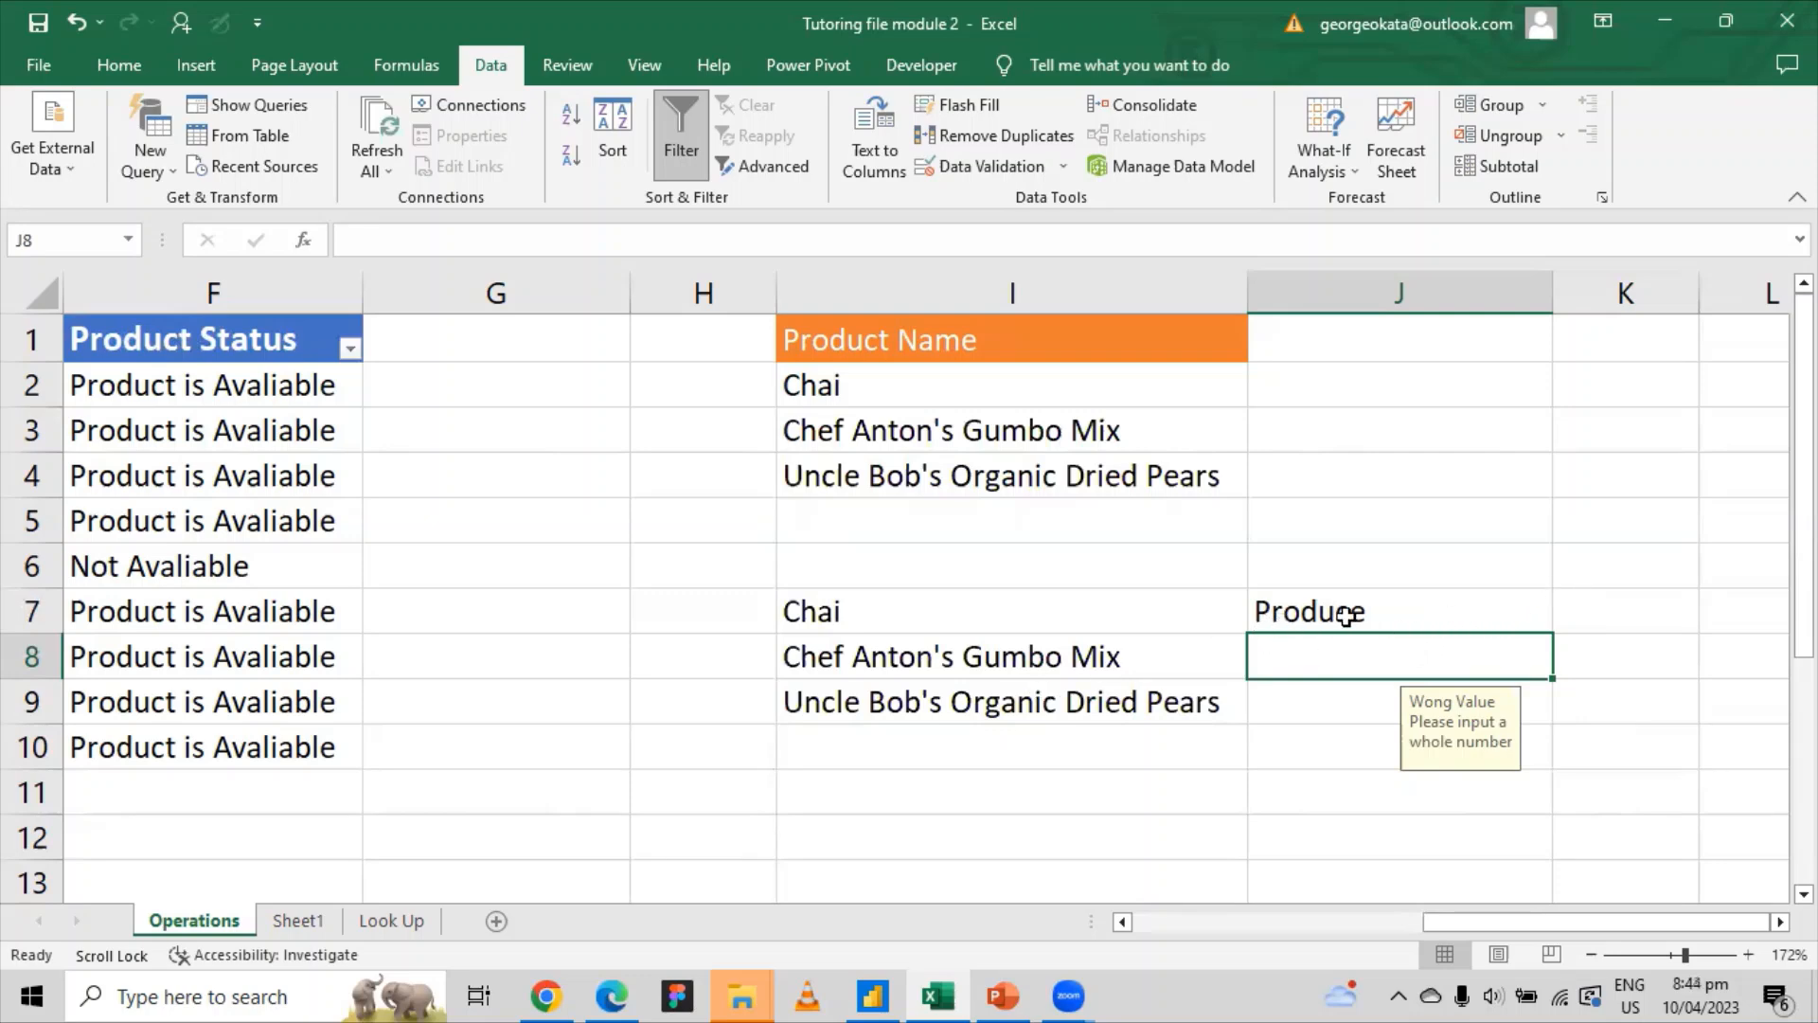
{"action": "left_click_drag", "start_coordinate": [1516, 925], "coordinate": [1165, 925]}
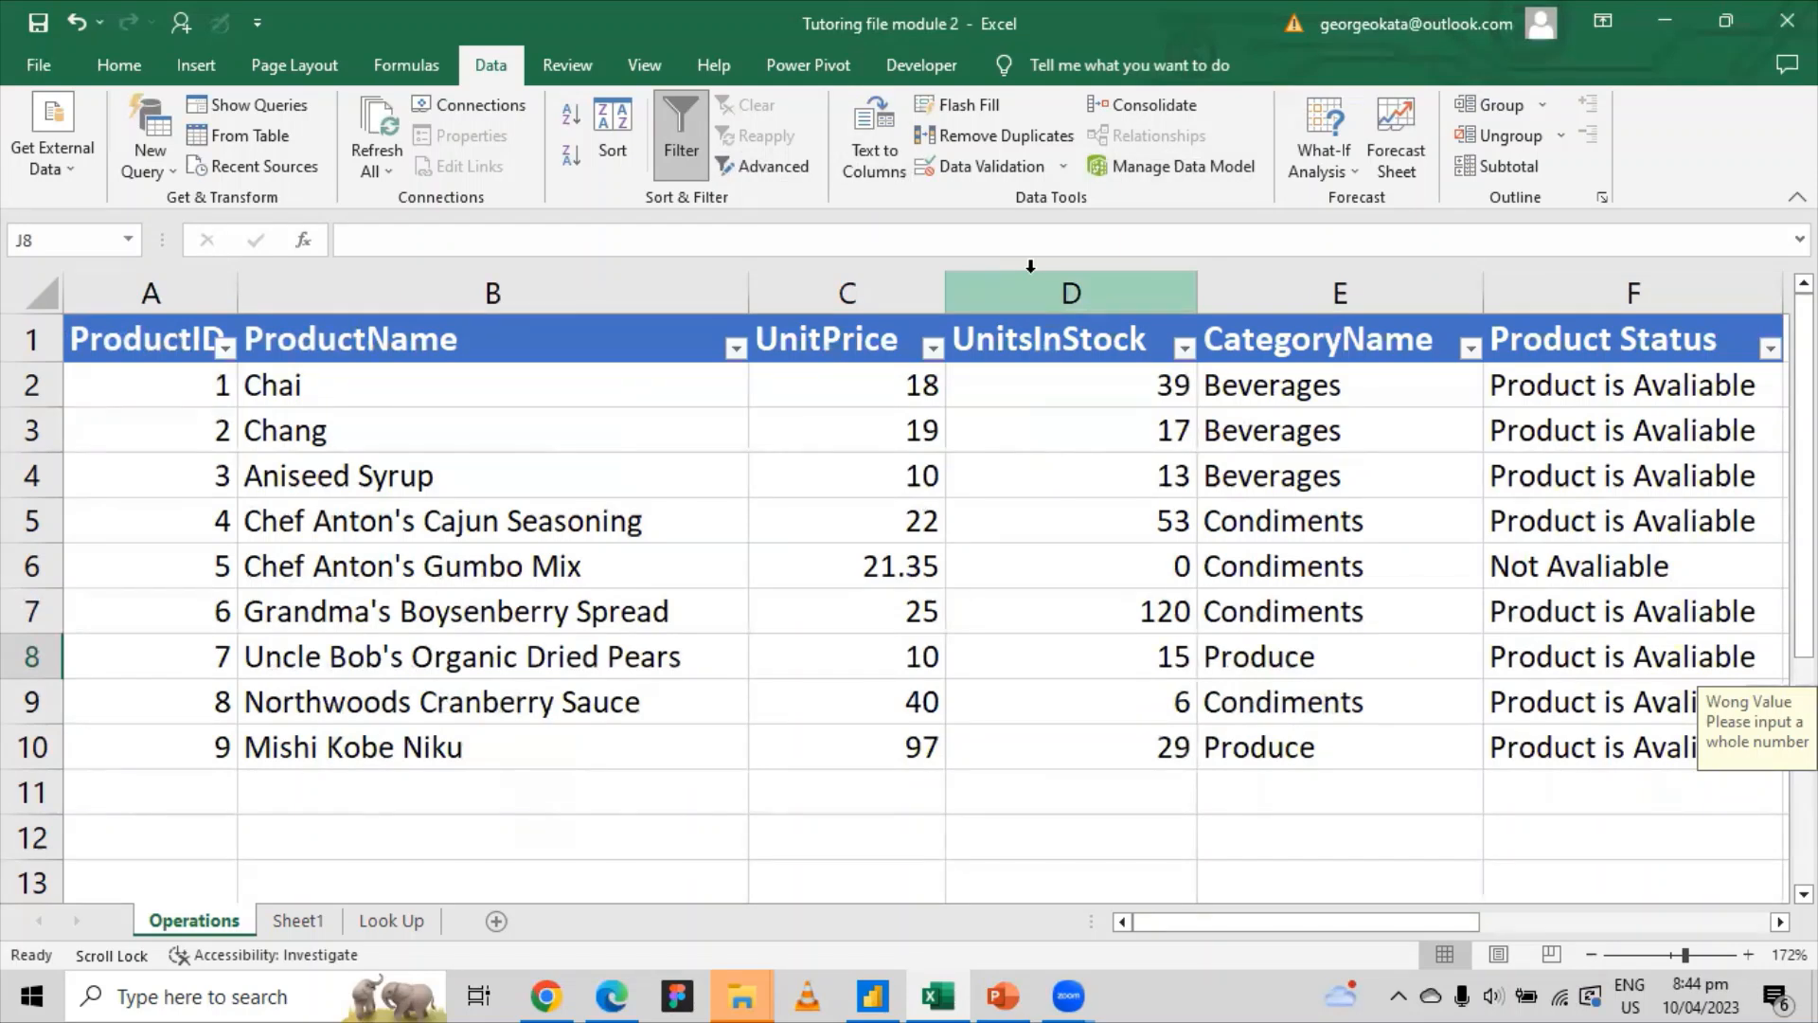
Step: Apply the current font colour to the ProductID header cell
{"action": "left_click", "coordinate": [151, 339]}
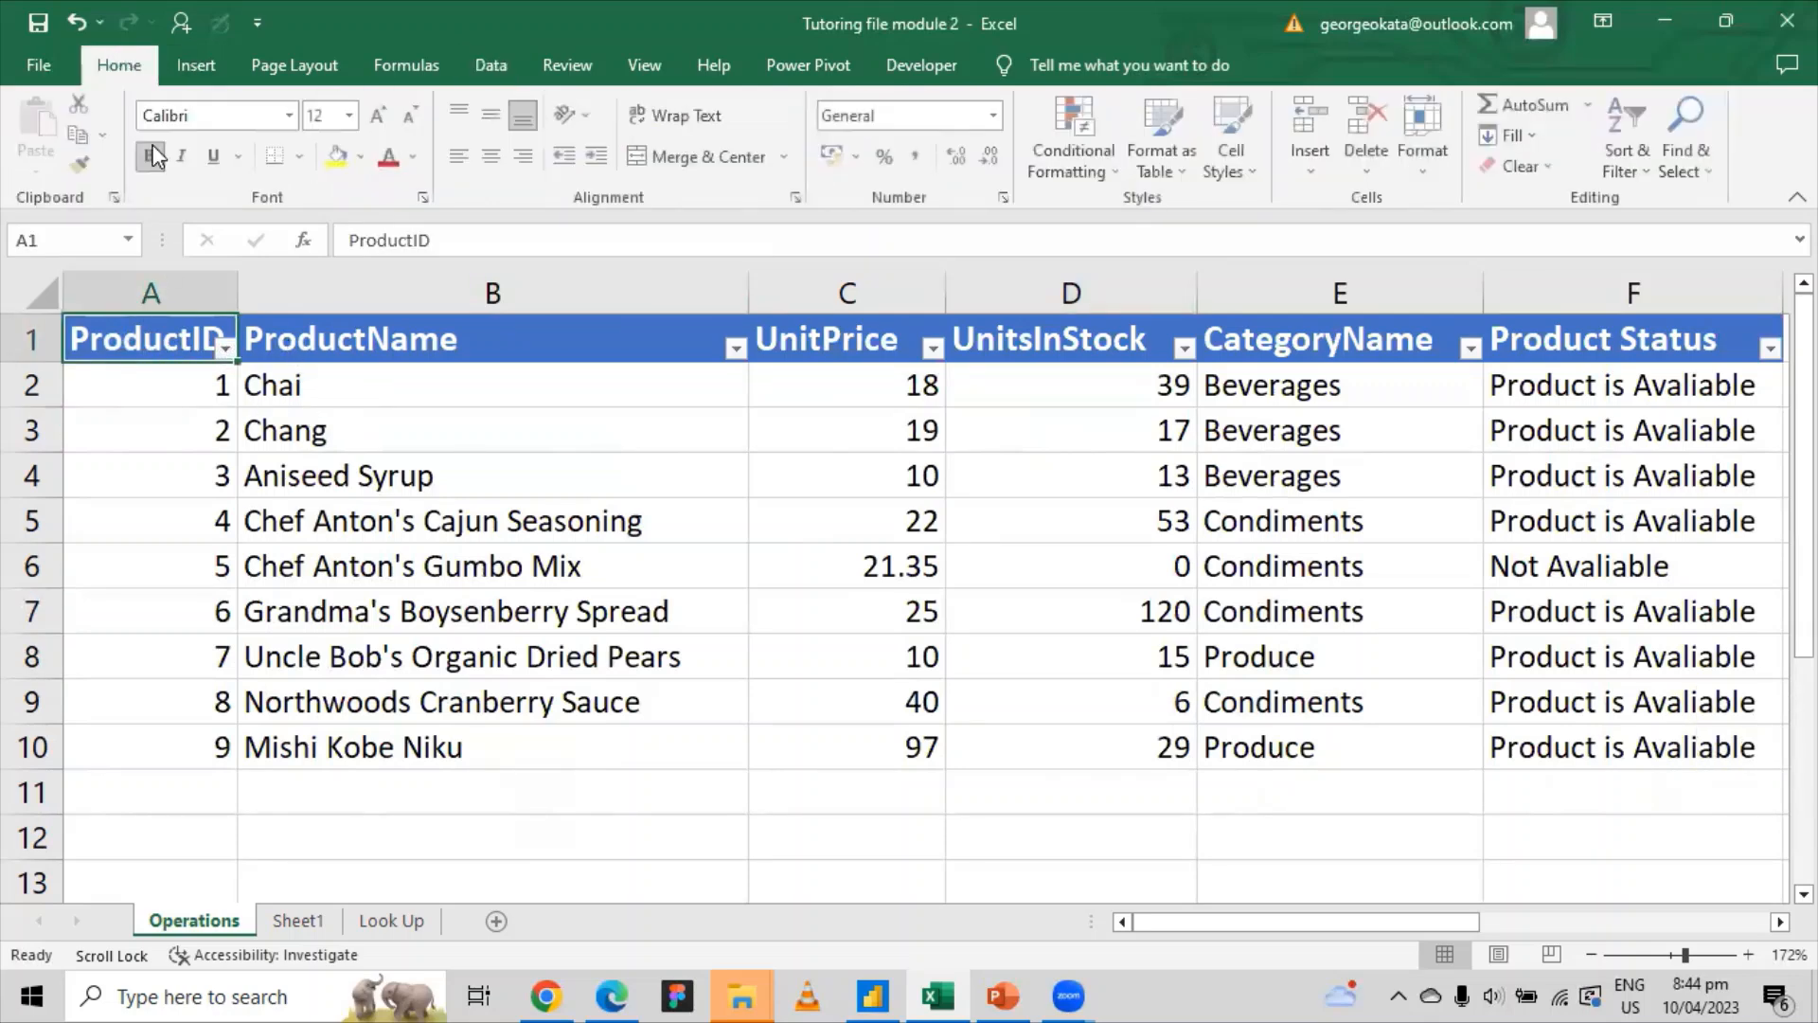
{"action": "left_click", "coordinate": [363, 156]}
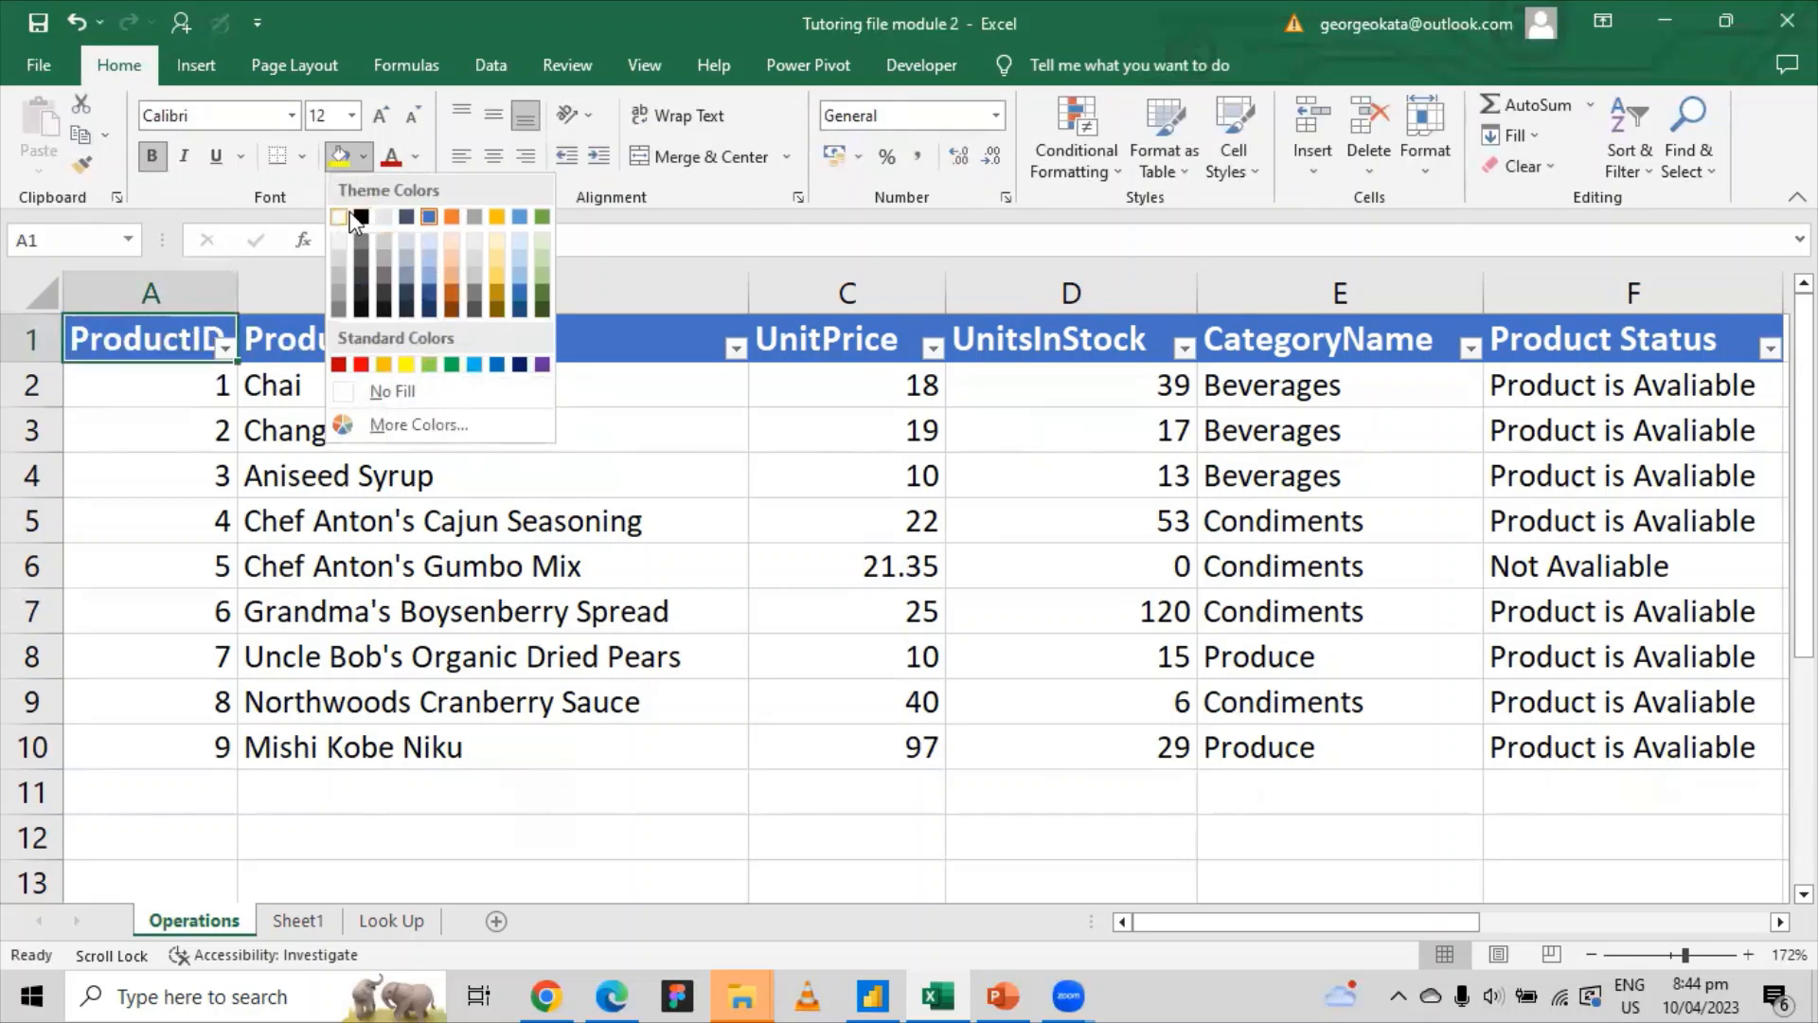
{"action": "left_click", "coordinate": [405, 155]}
{"action": "left_click", "coordinate": [408, 158]}
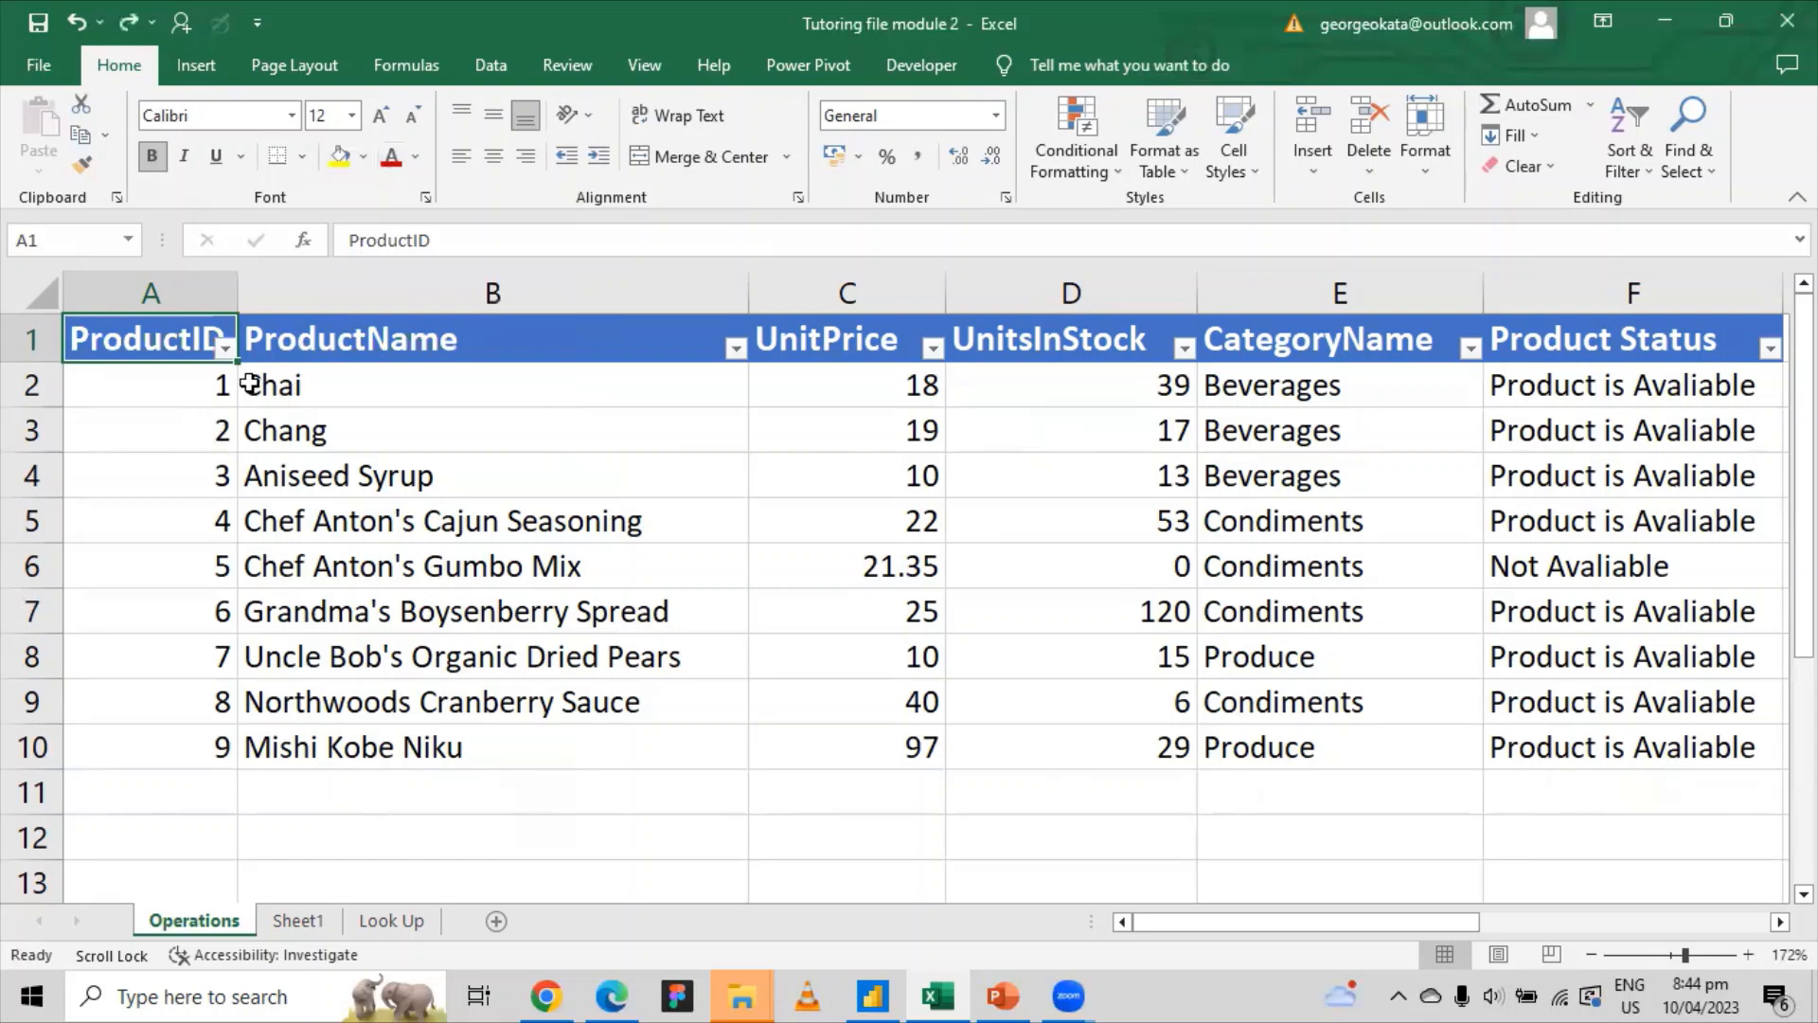
Step: Apply the green Accent6 cell style to the product names in B2:B10
{"action": "left_click", "coordinate": [348, 382]}
{"action": "left_click_drag", "start_coordinate": [348, 383], "coordinate": [366, 727]}
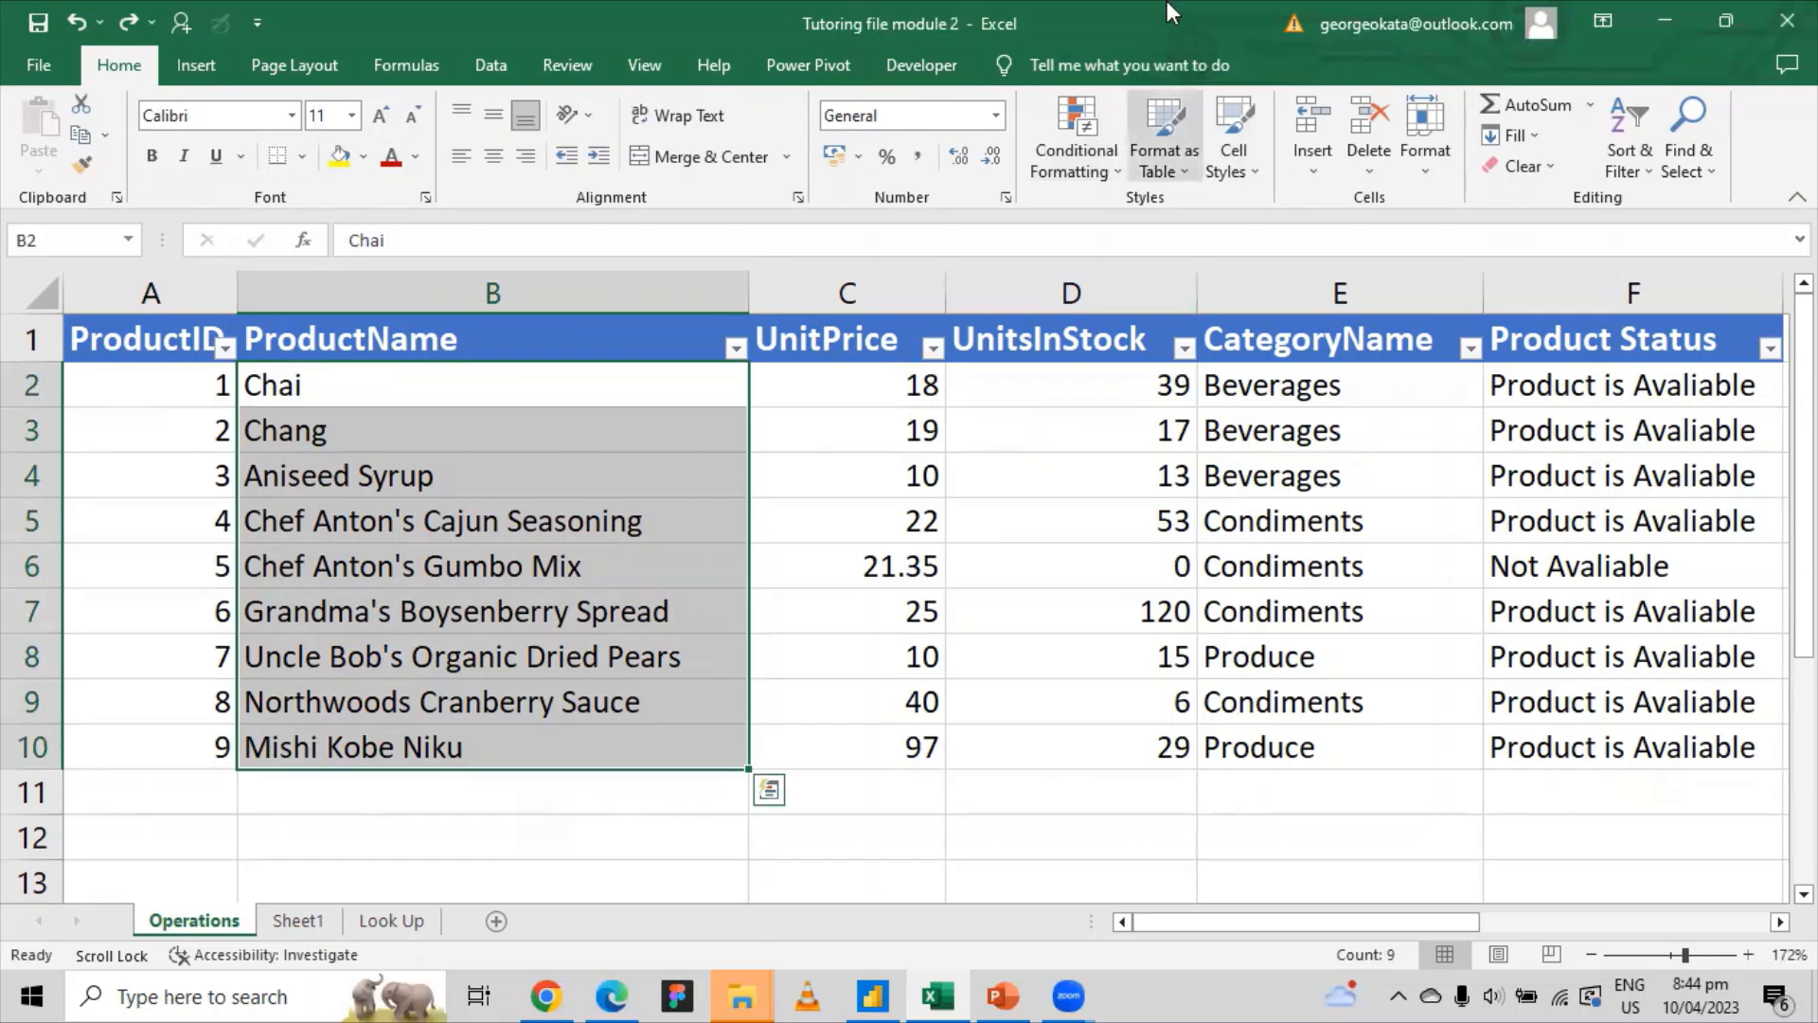
{"action": "left_click", "coordinate": [1246, 173]}
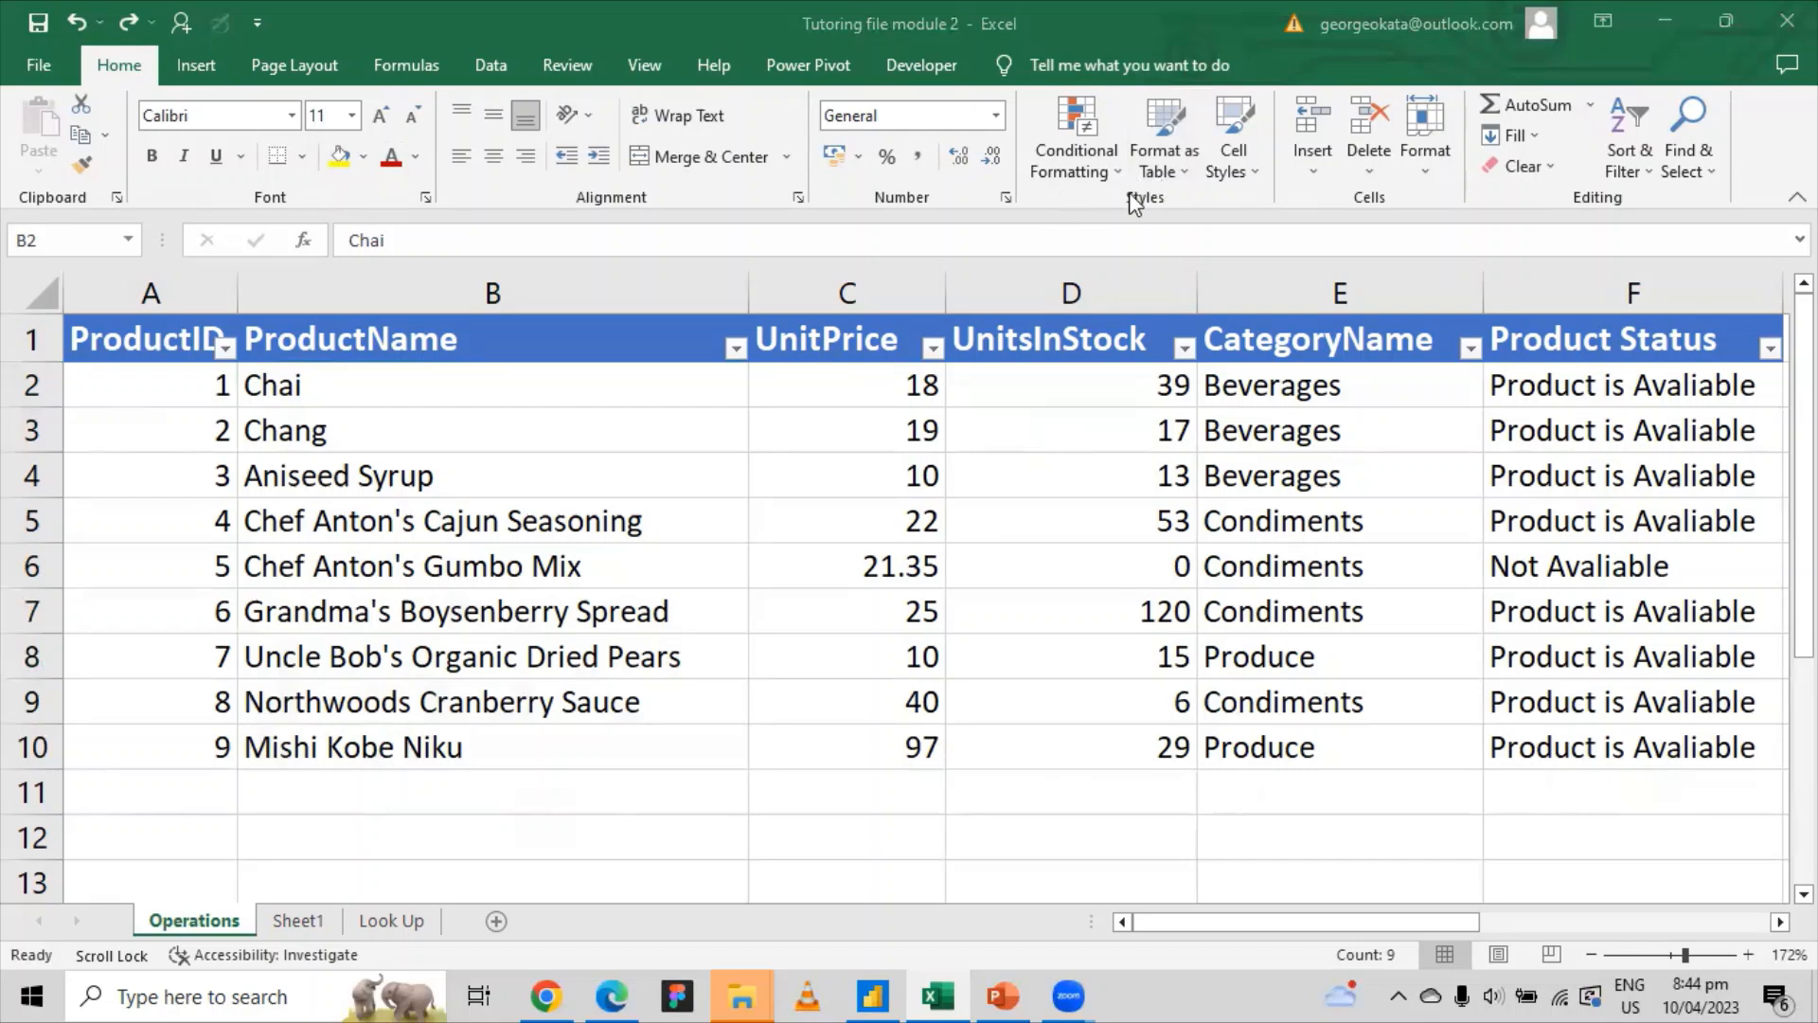
{"action": "key", "text": "ctrl+shift+Down"}
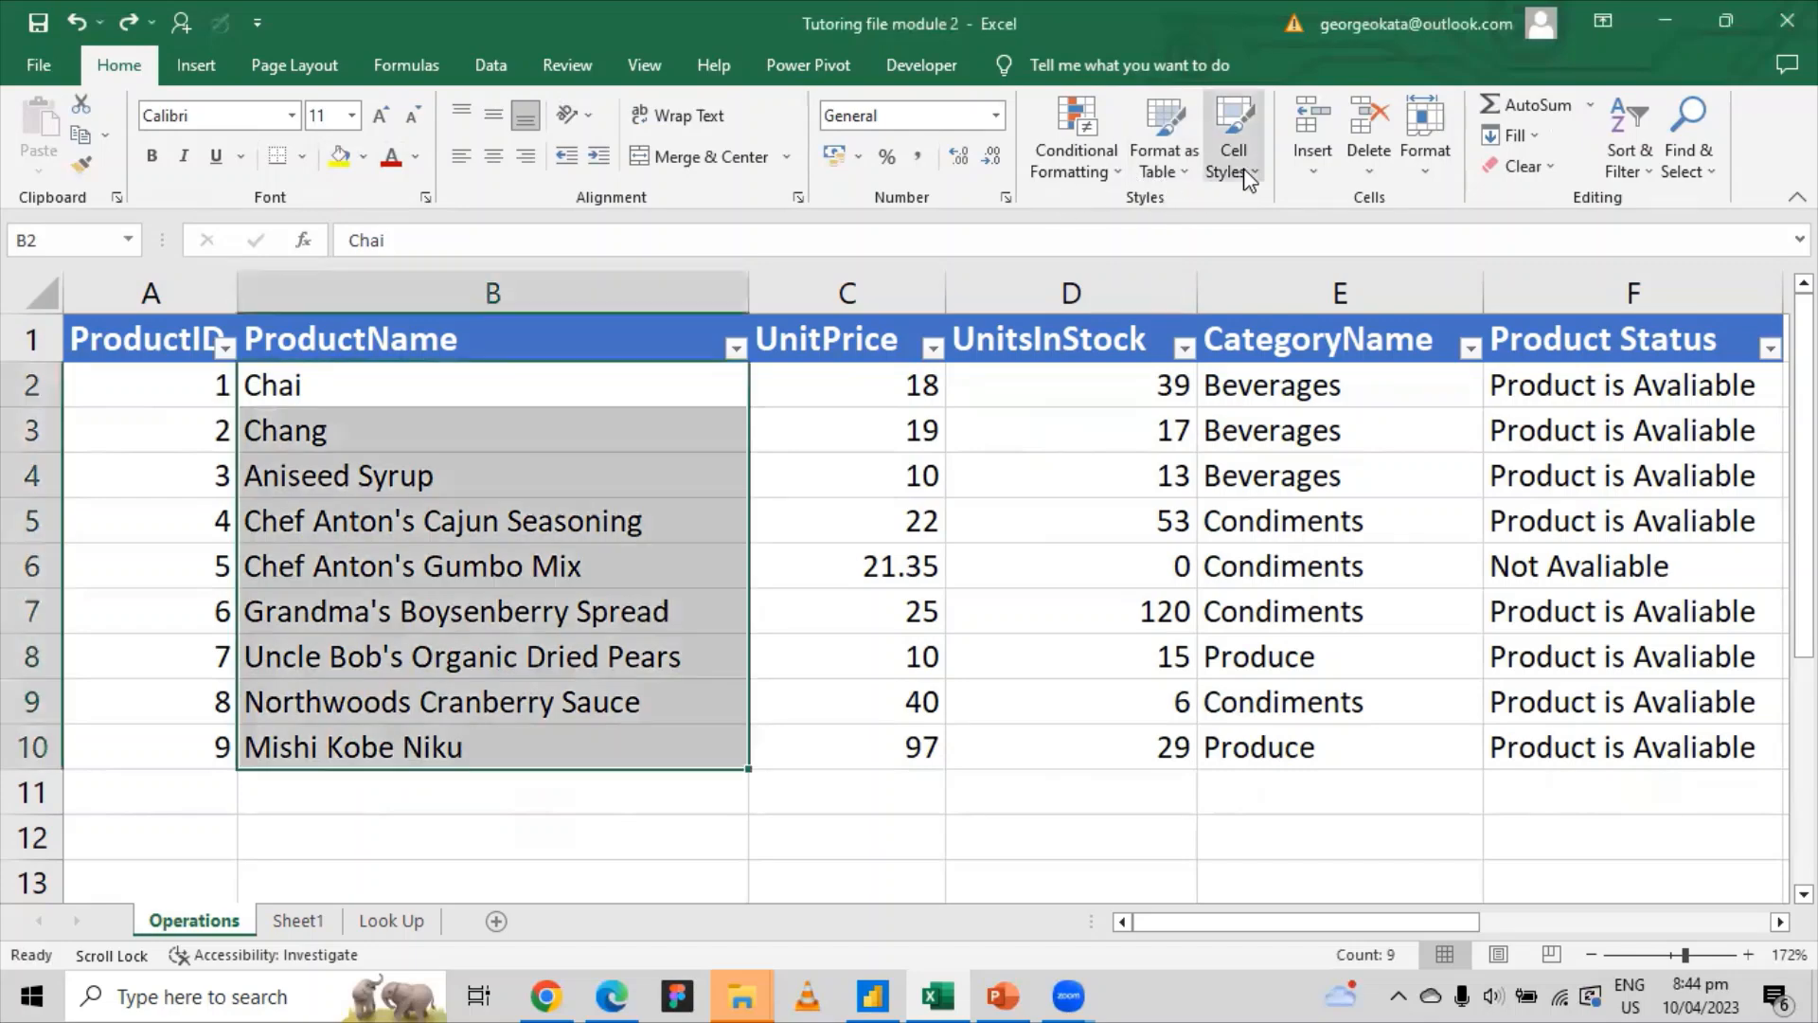
{"action": "left_click", "coordinate": [1246, 178]}
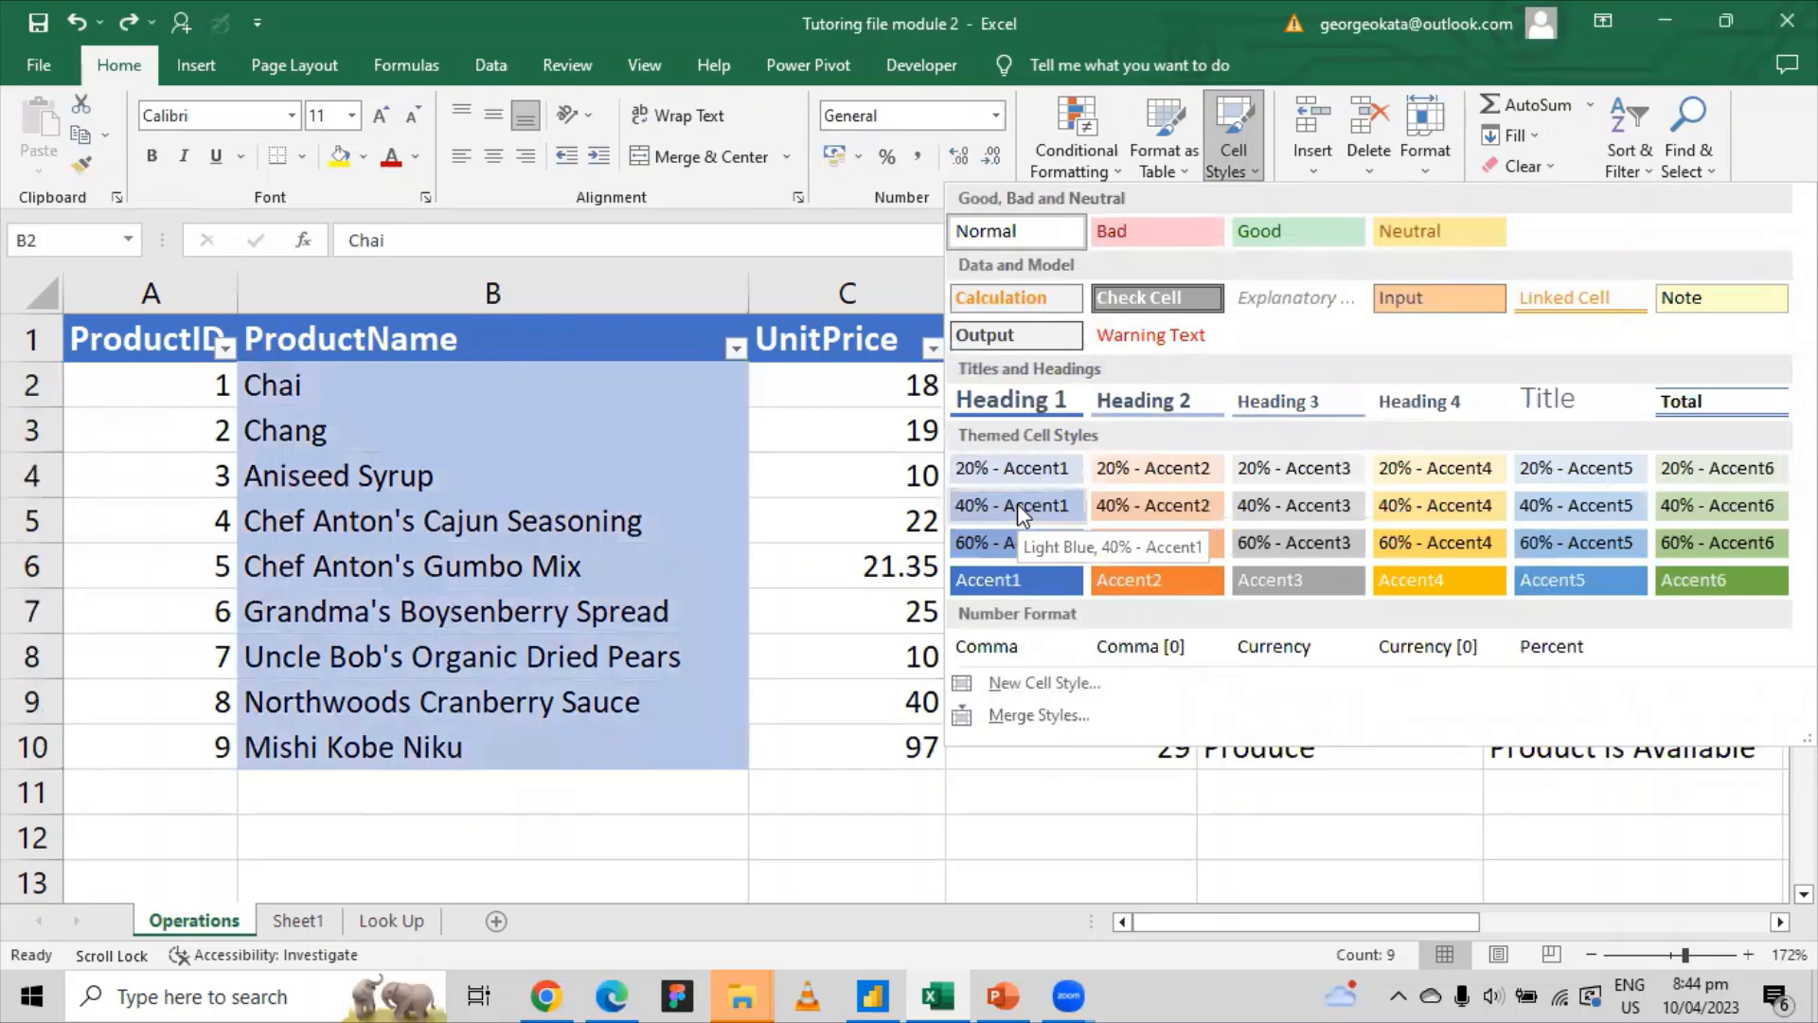
{"action": "left_click", "coordinate": [1735, 584]}
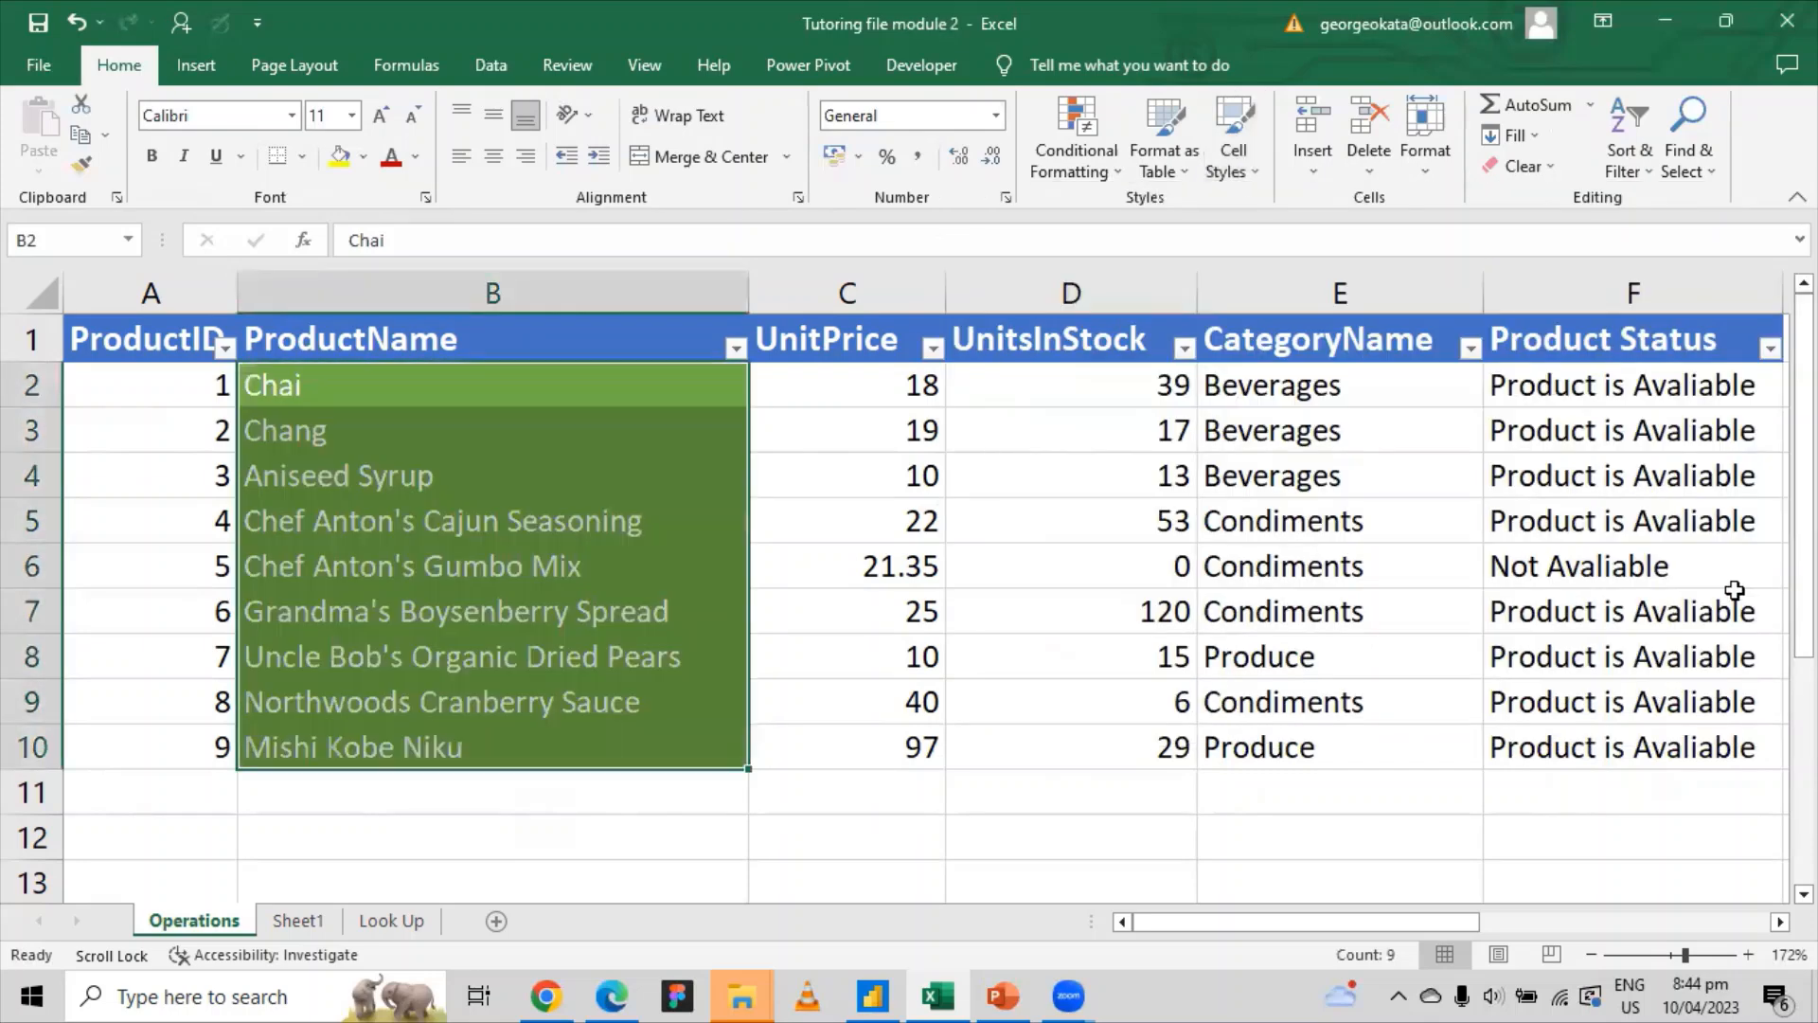
{"action": "left_click", "coordinate": [608, 835]}
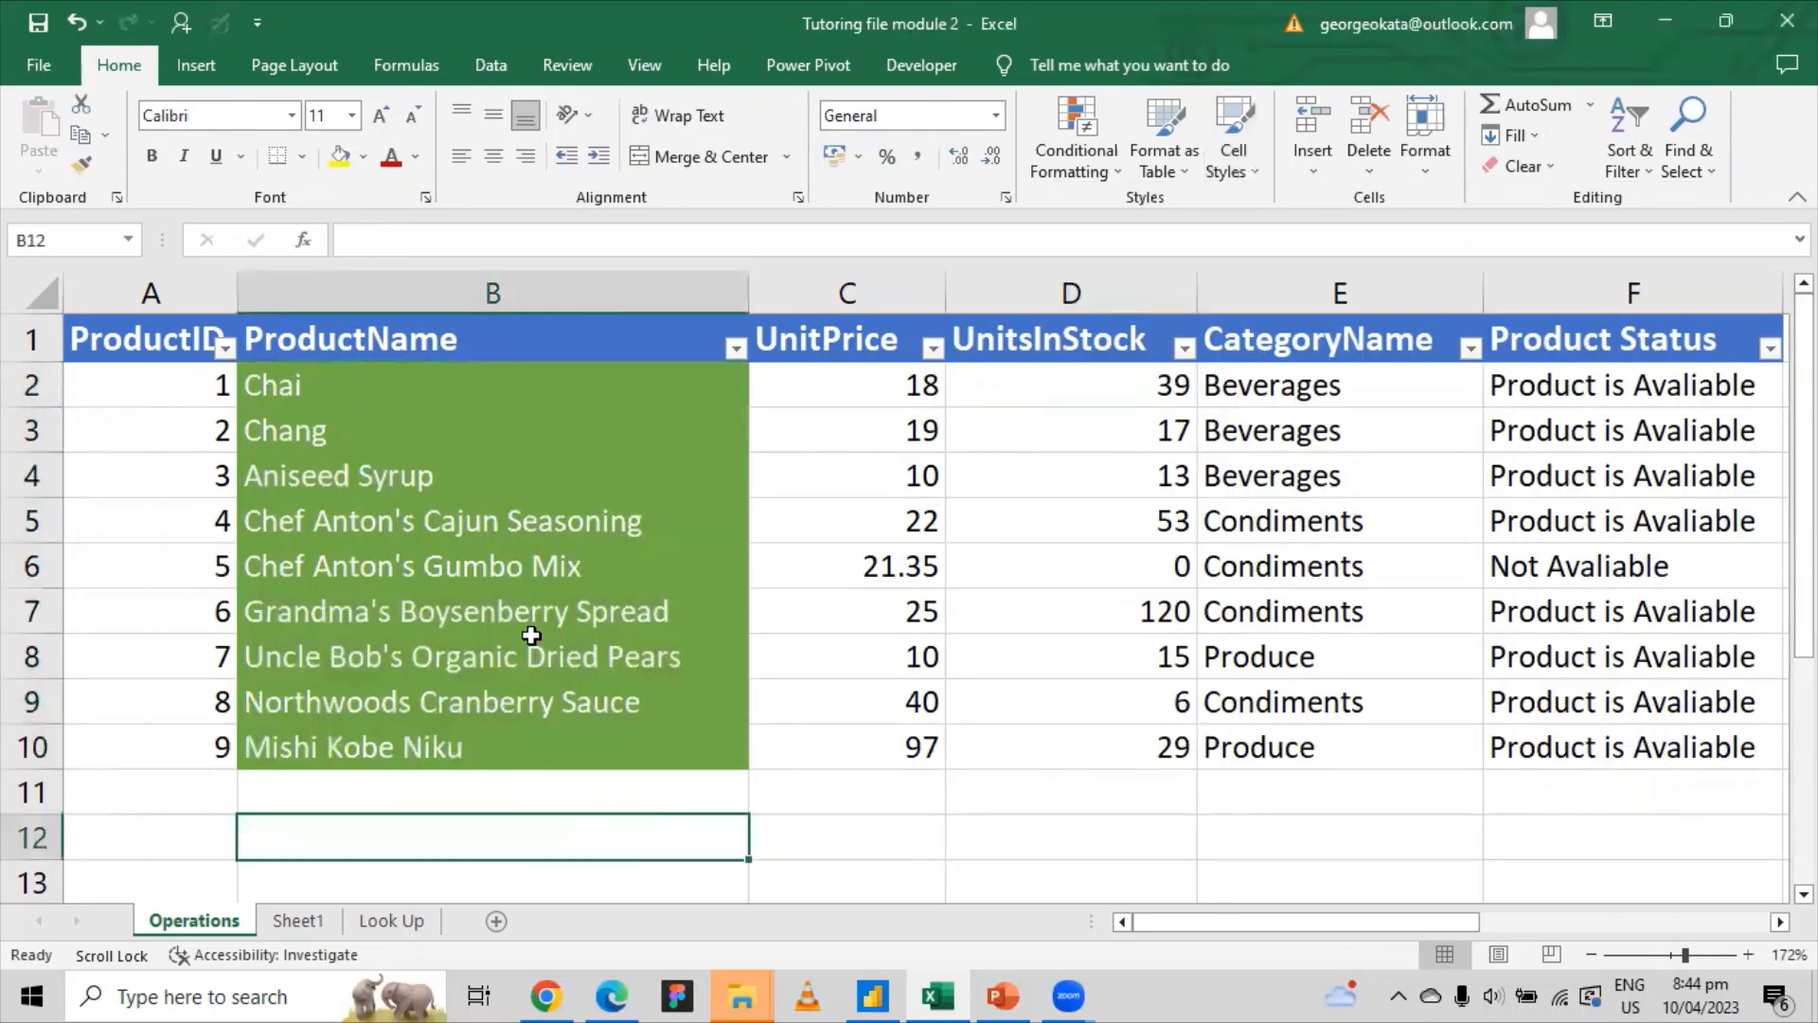
{"action": "left_click", "coordinate": [1161, 176]}
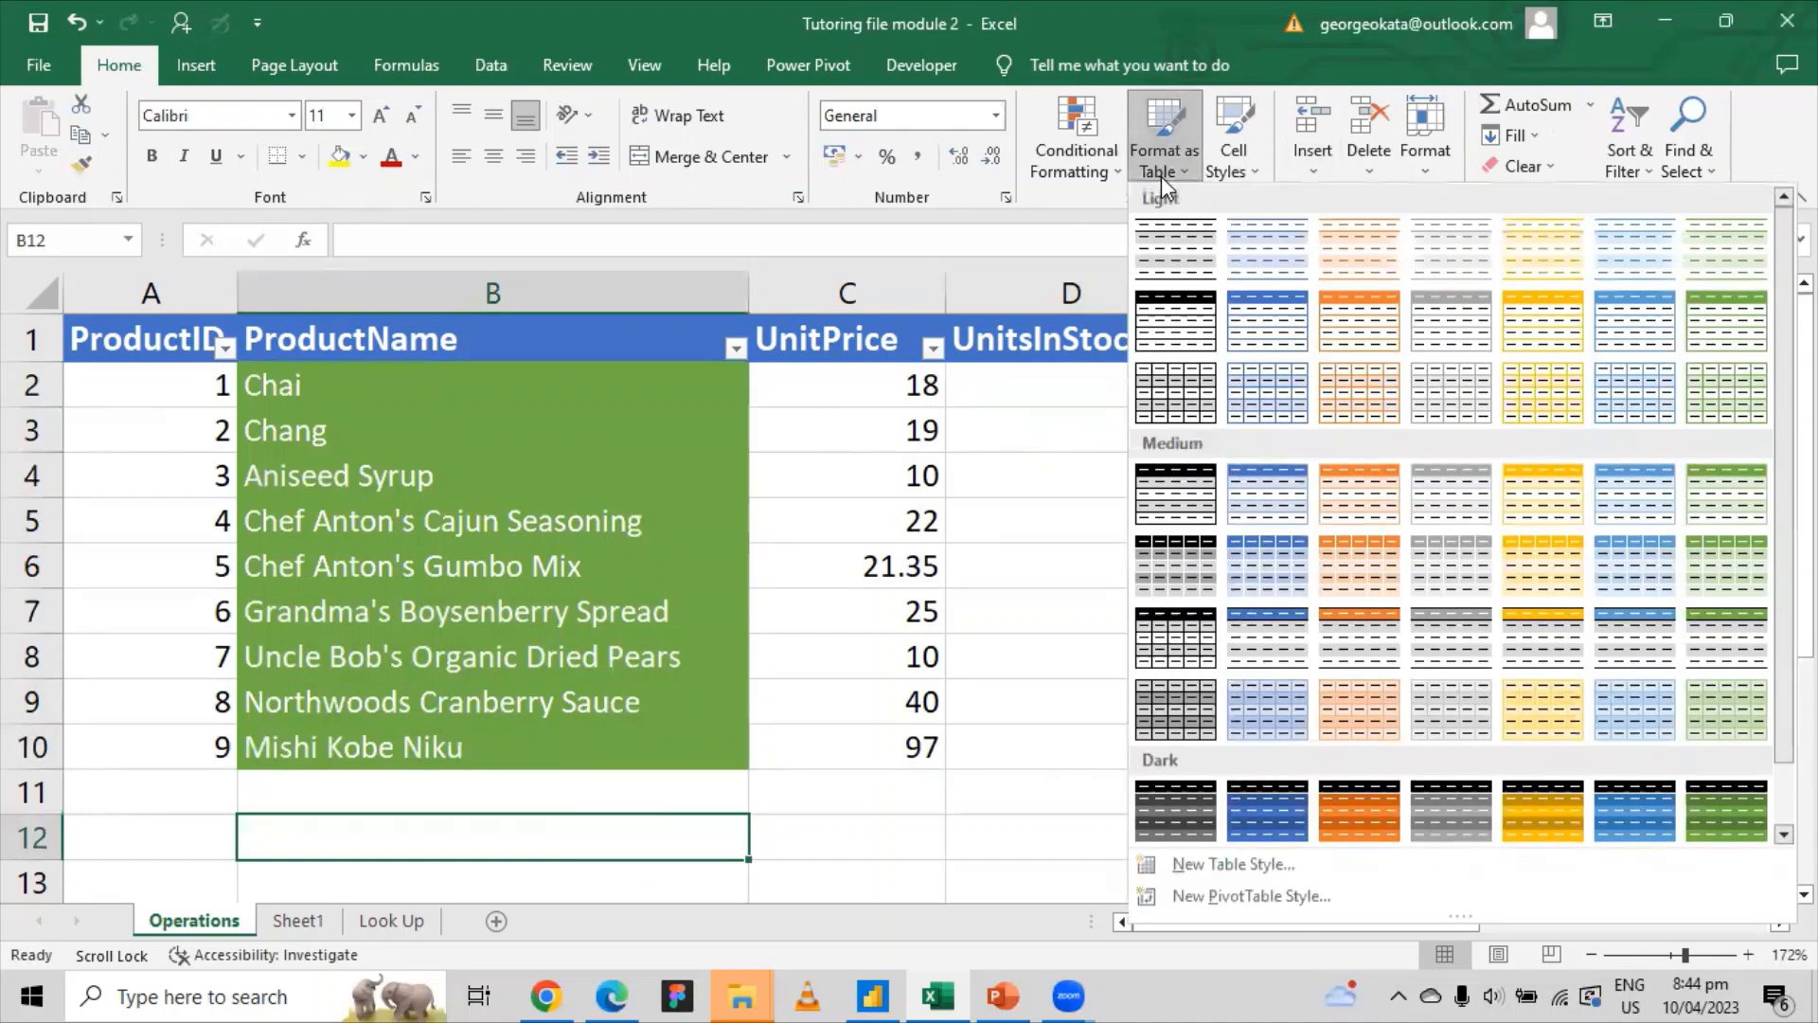
{"action": "left_click", "coordinate": [1161, 176]}
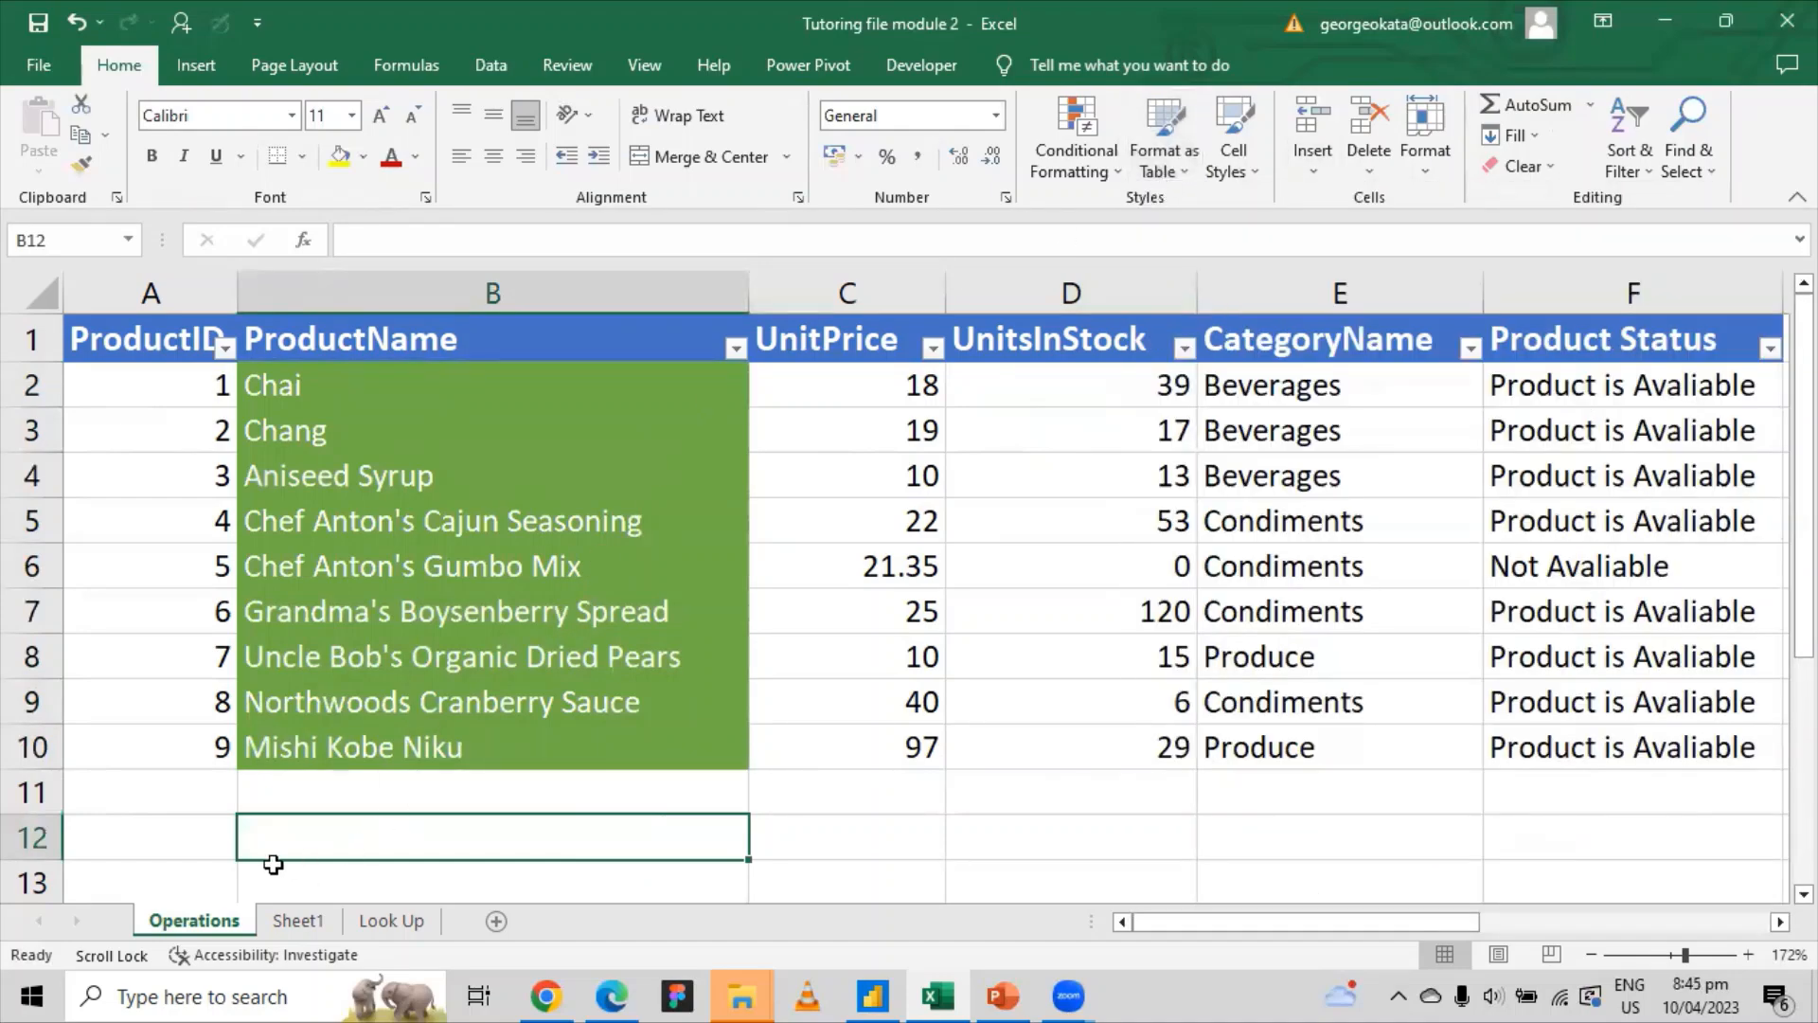
{"action": "left_click", "coordinate": [298, 920]}
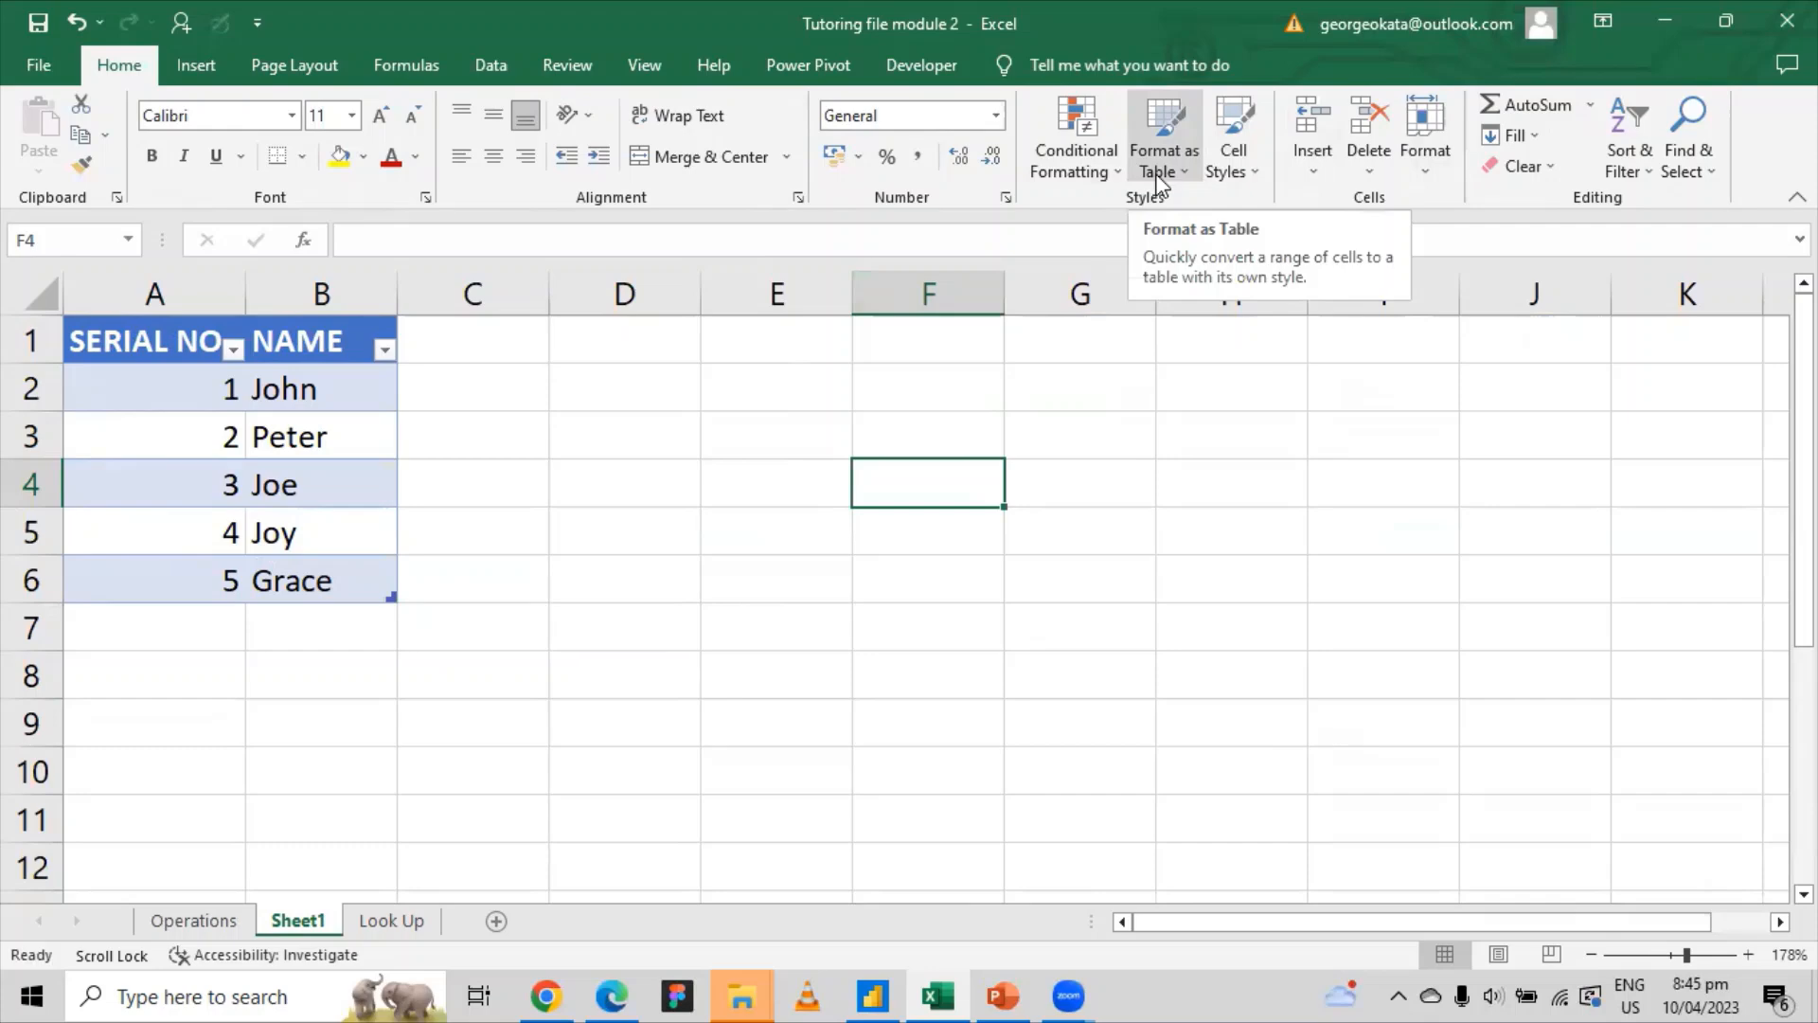
{"action": "left_click", "coordinate": [180, 924]}
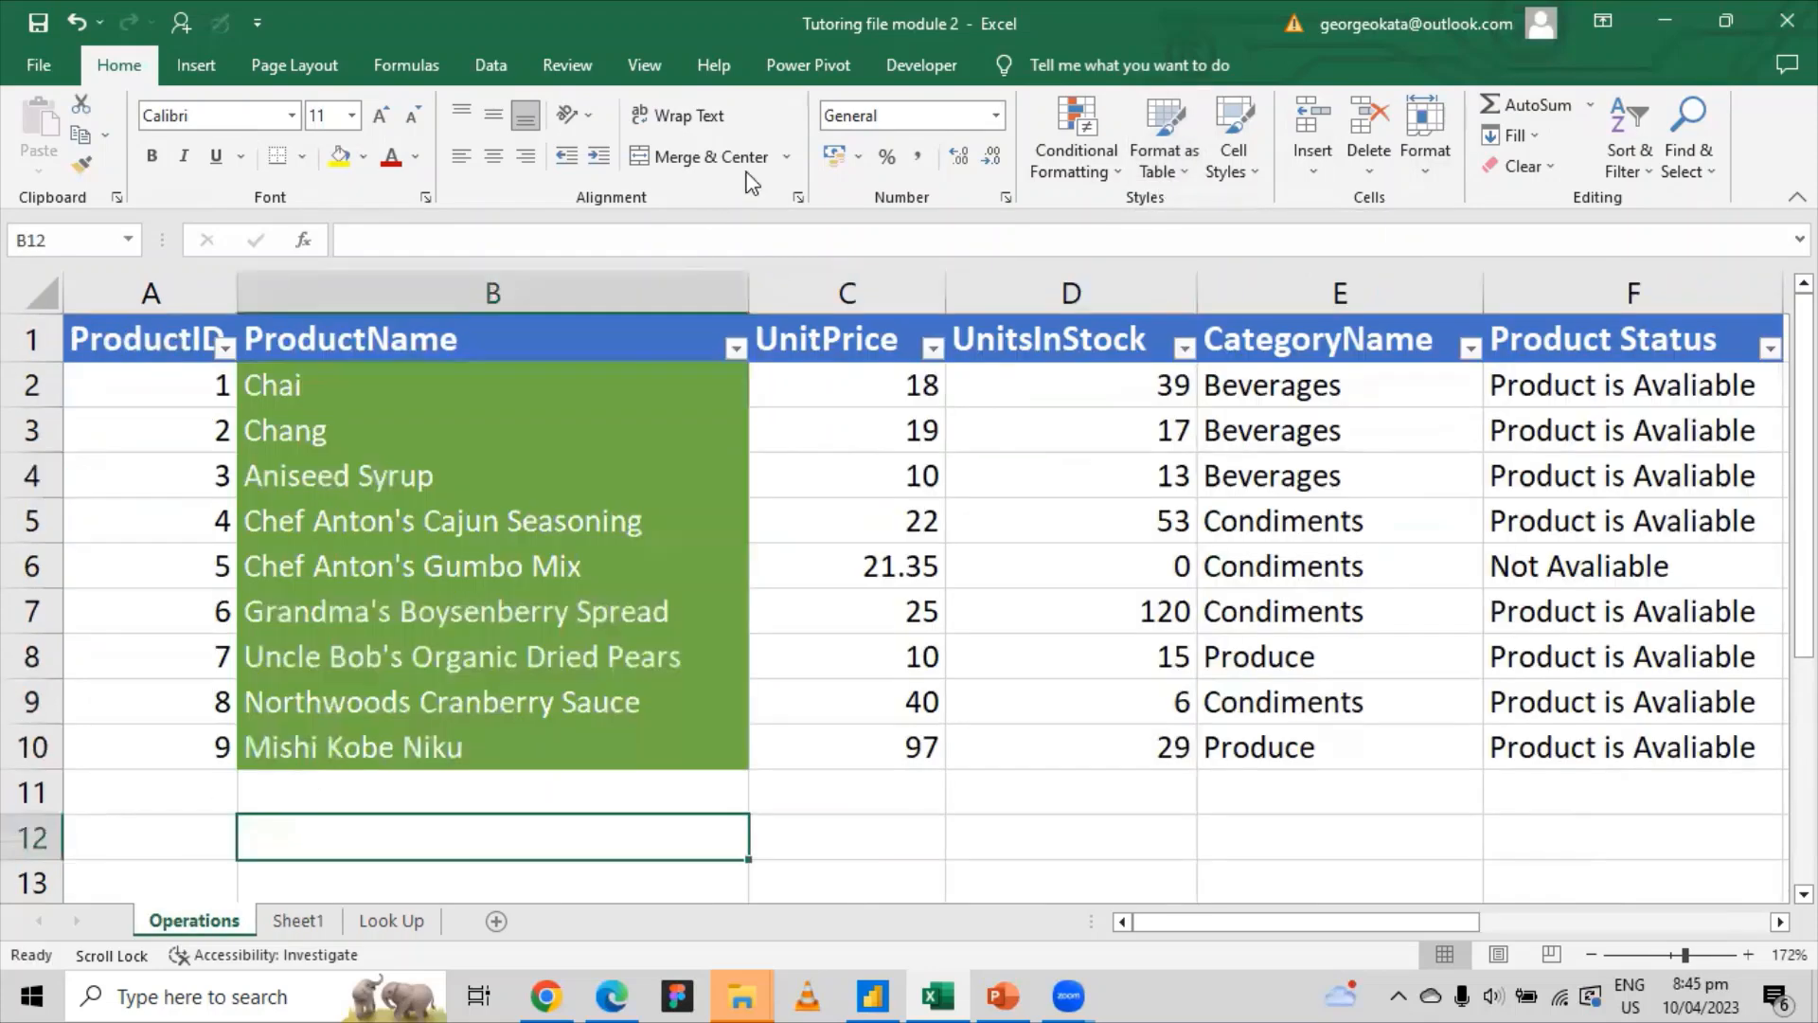
{"action": "left_click", "coordinate": [1076, 152]}
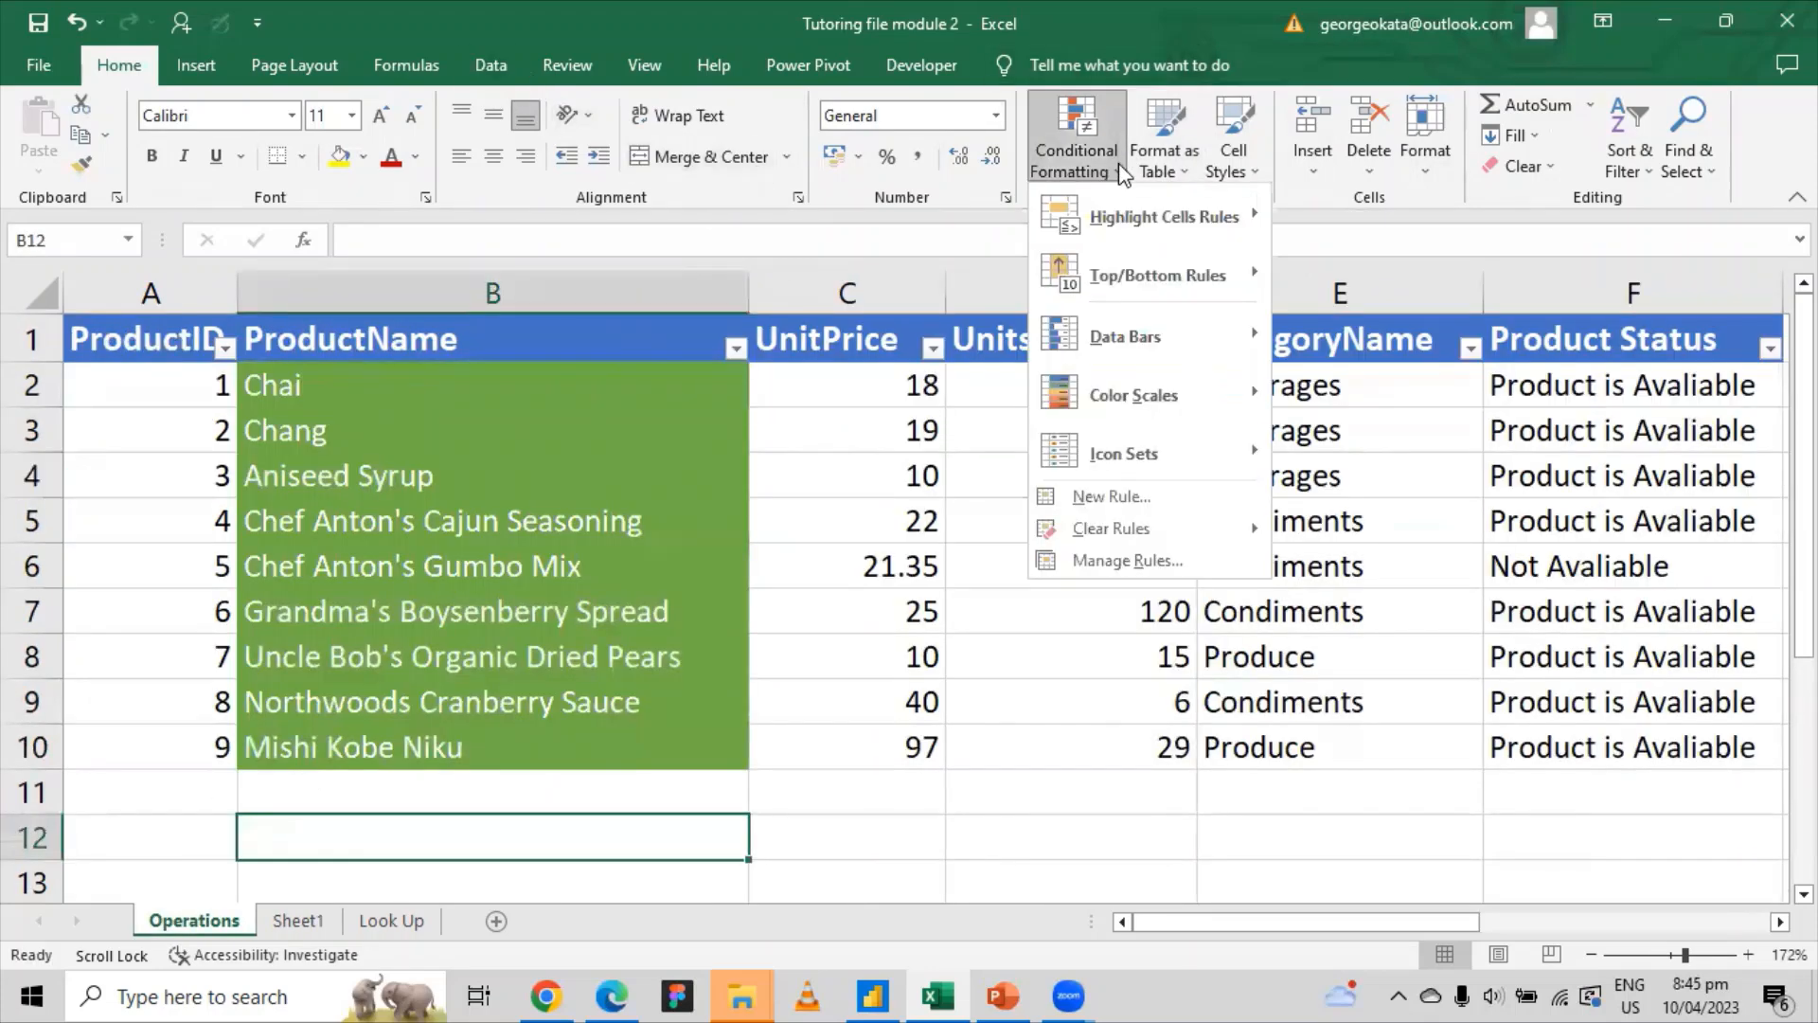
{"action": "mouse_move", "coordinate": [1210, 235]}
{"action": "left_click", "coordinate": [905, 344]}
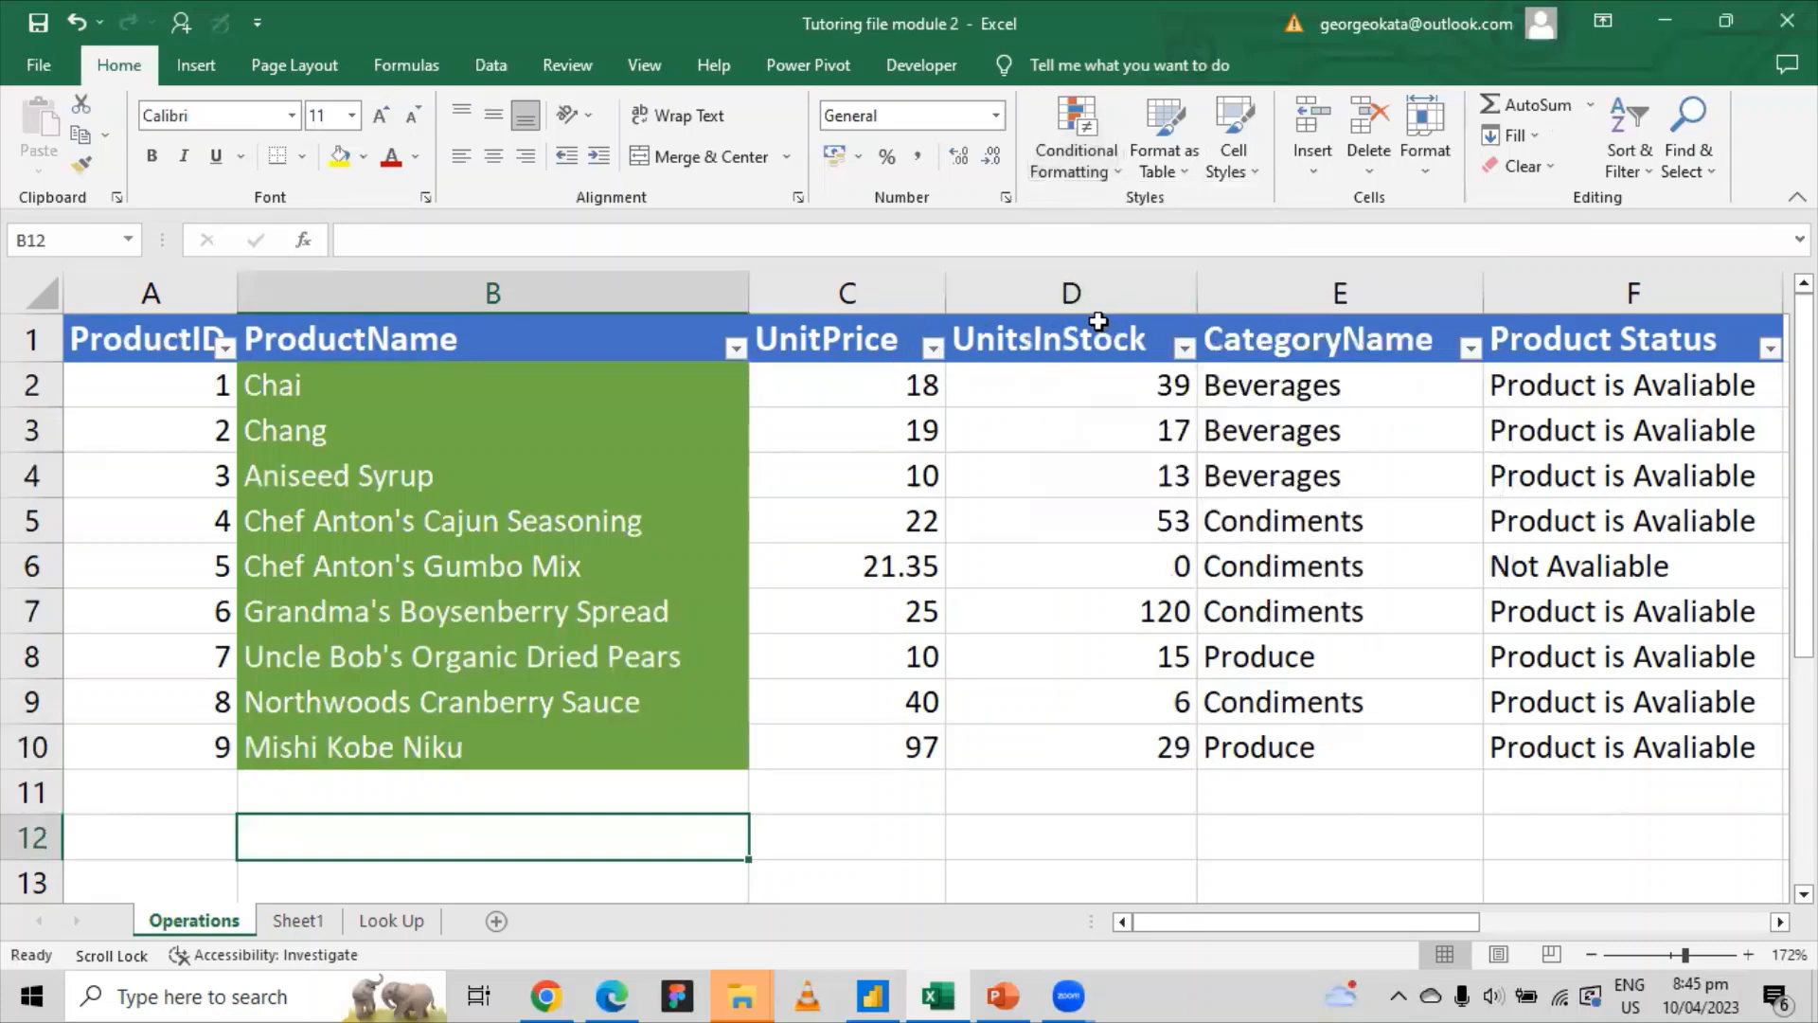
Step: Highlight the top 5 UnitPrice values in column C with green fill and dark green text
{"action": "left_click", "coordinate": [852, 292]}
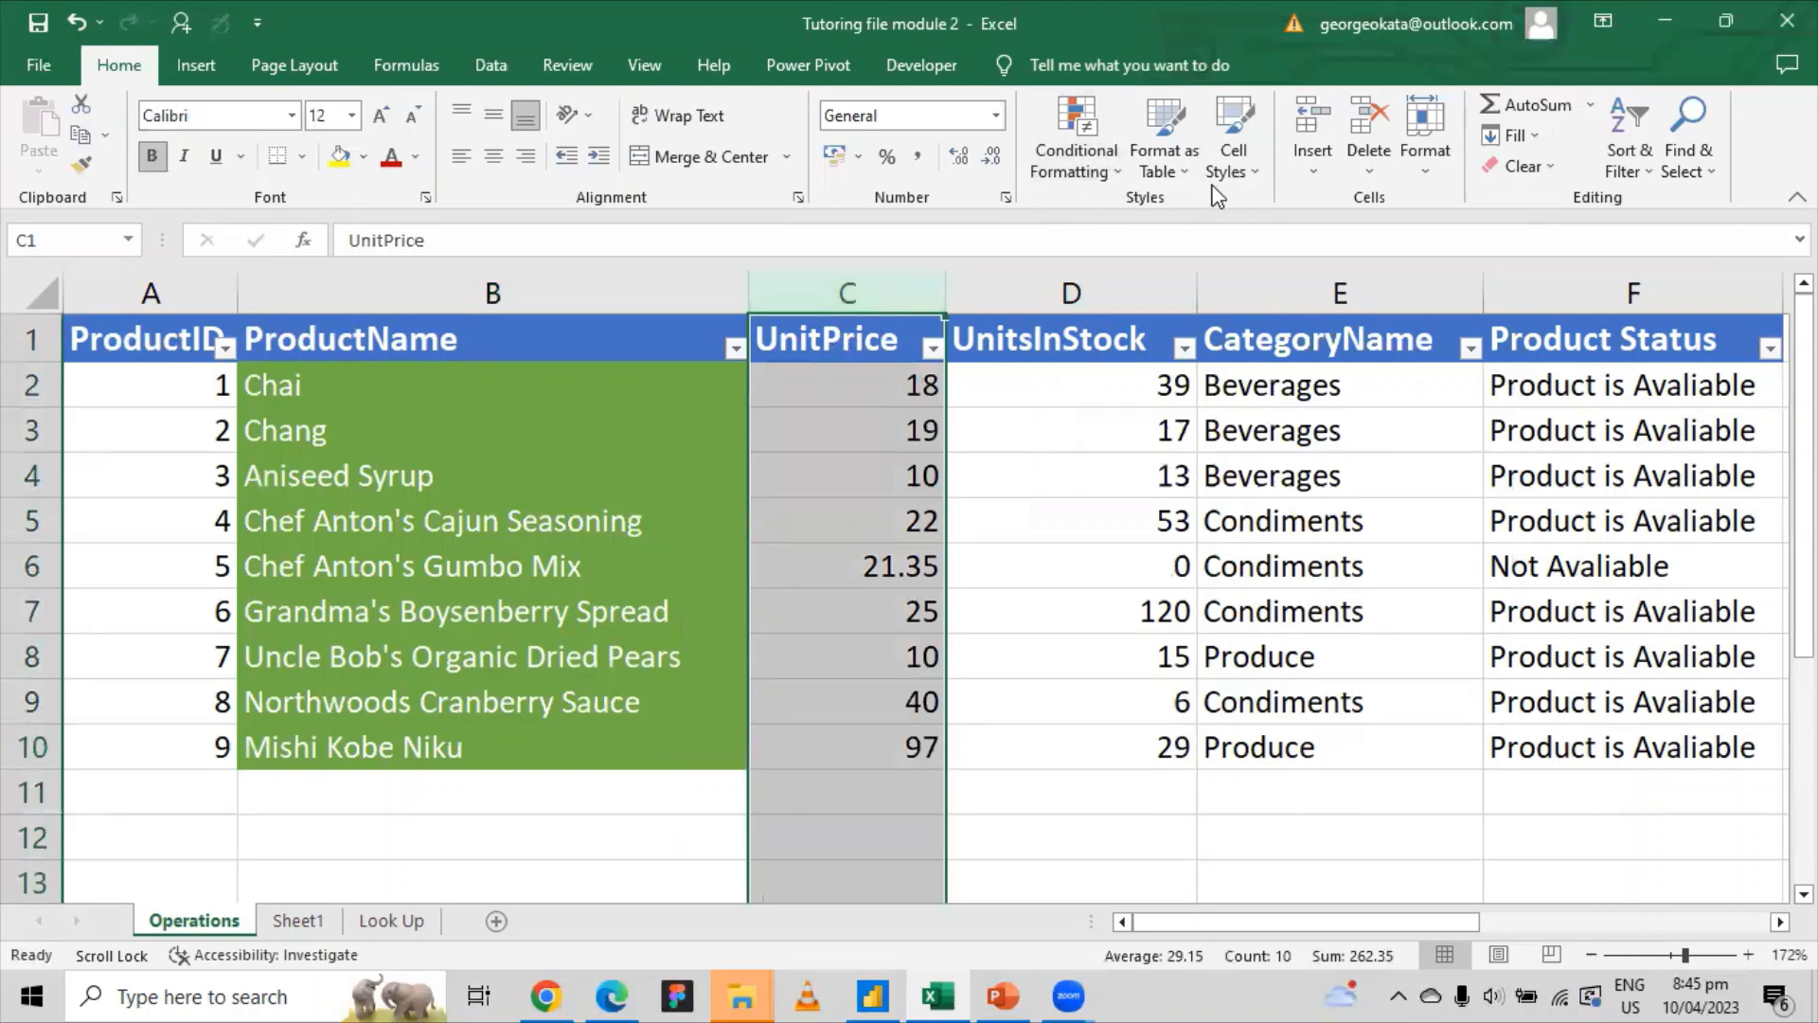
{"action": "left_click", "coordinate": [1089, 170]}
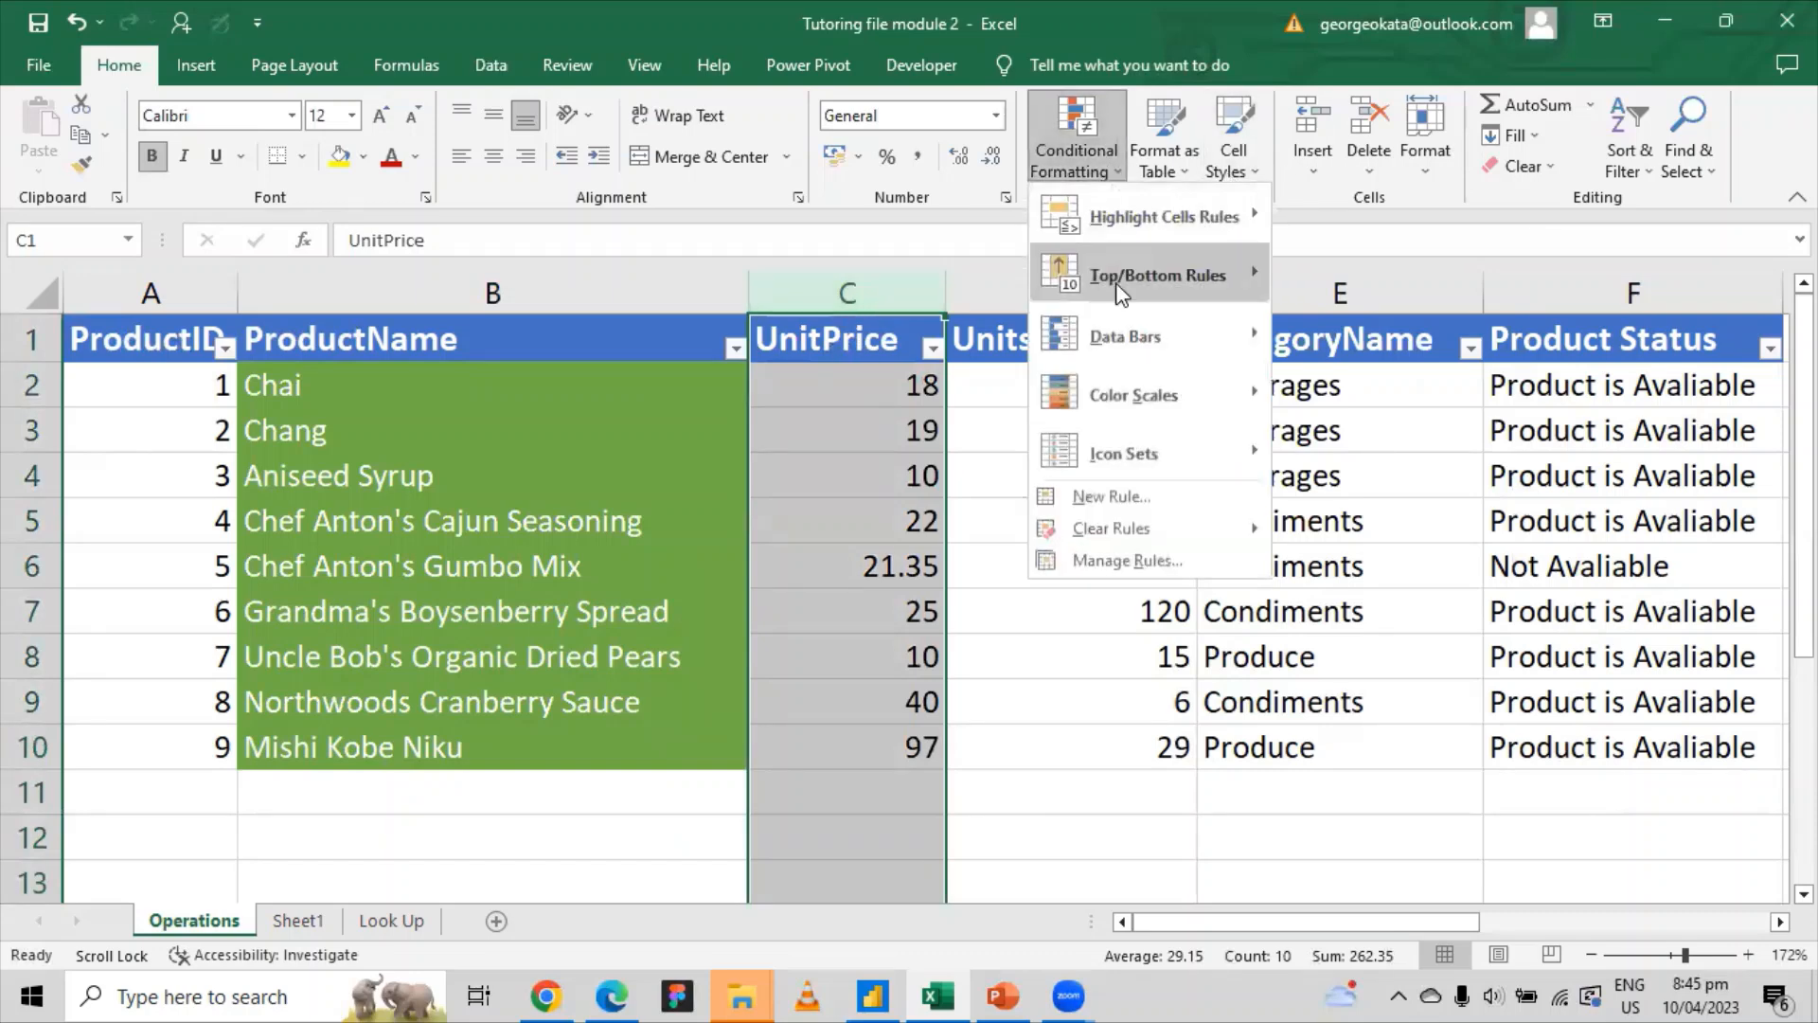
{"action": "mouse_move", "coordinate": [1155, 253]}
{"action": "left_click", "coordinate": [1400, 284]}
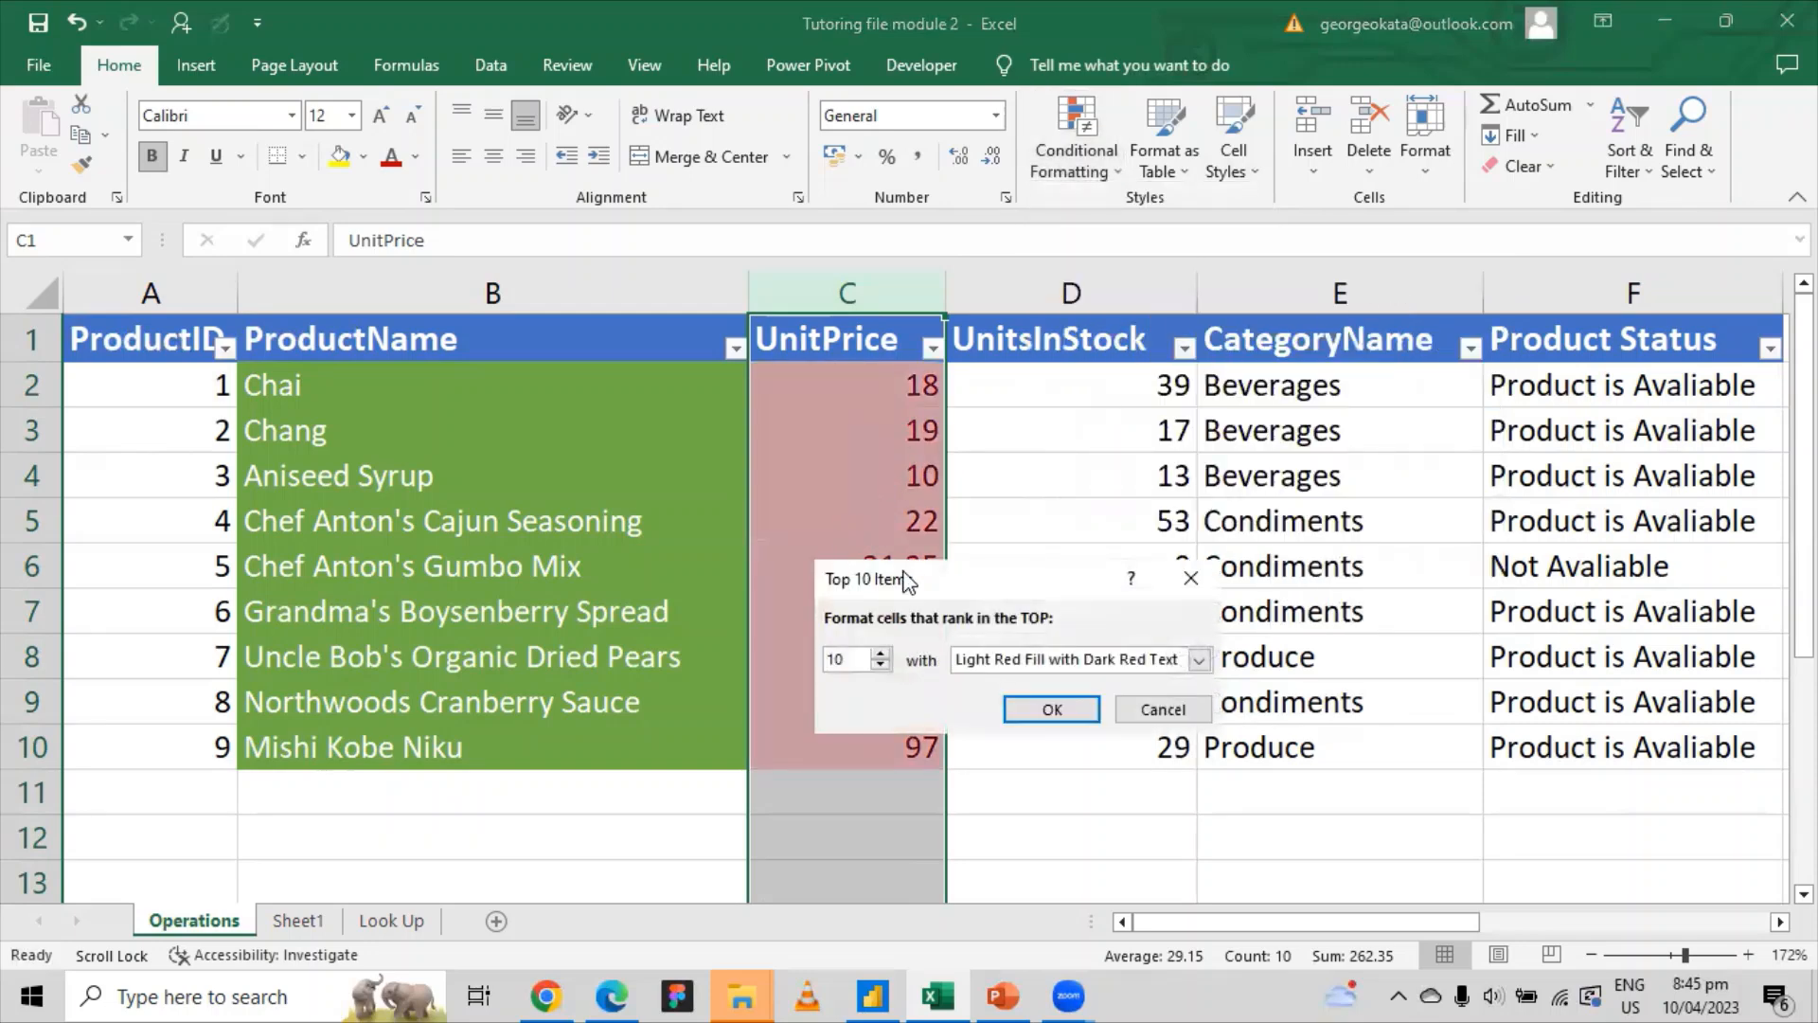
{"action": "left_click_drag", "start_coordinate": [911, 589], "coordinate": [1131, 455]}
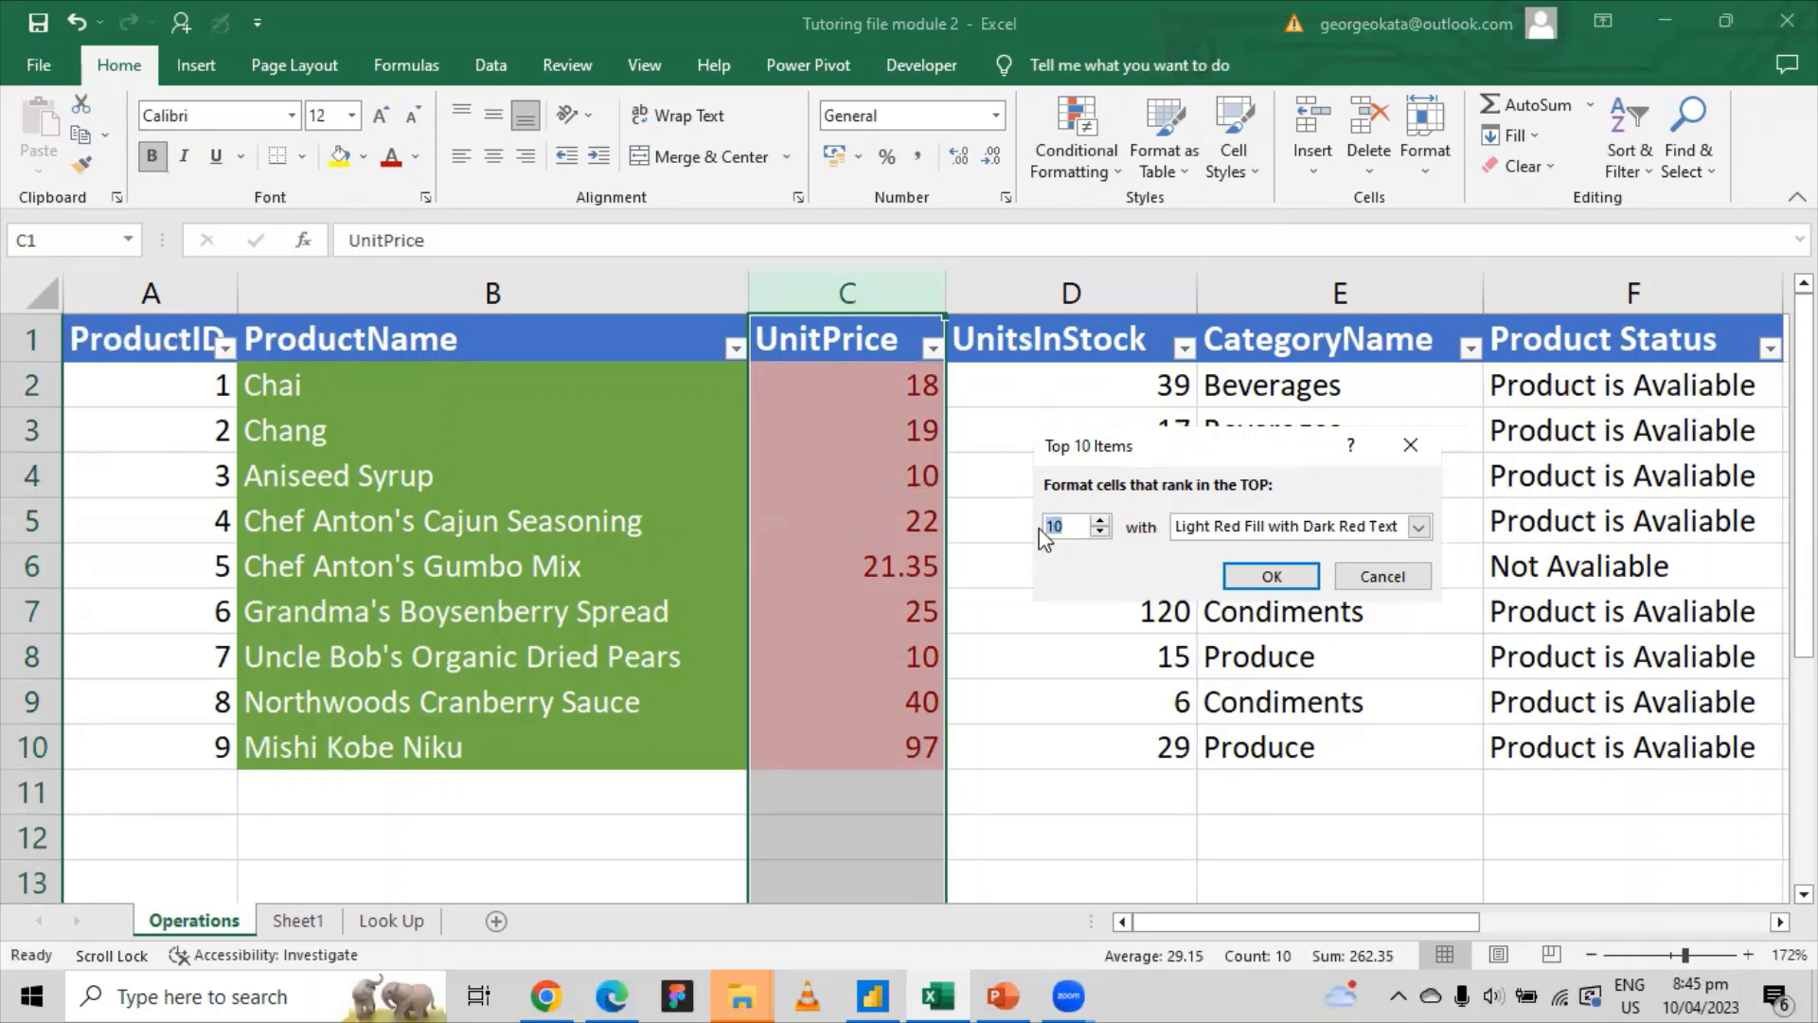
{"action": "type", "text": "1"}
{"action": "type", "text": "5"}
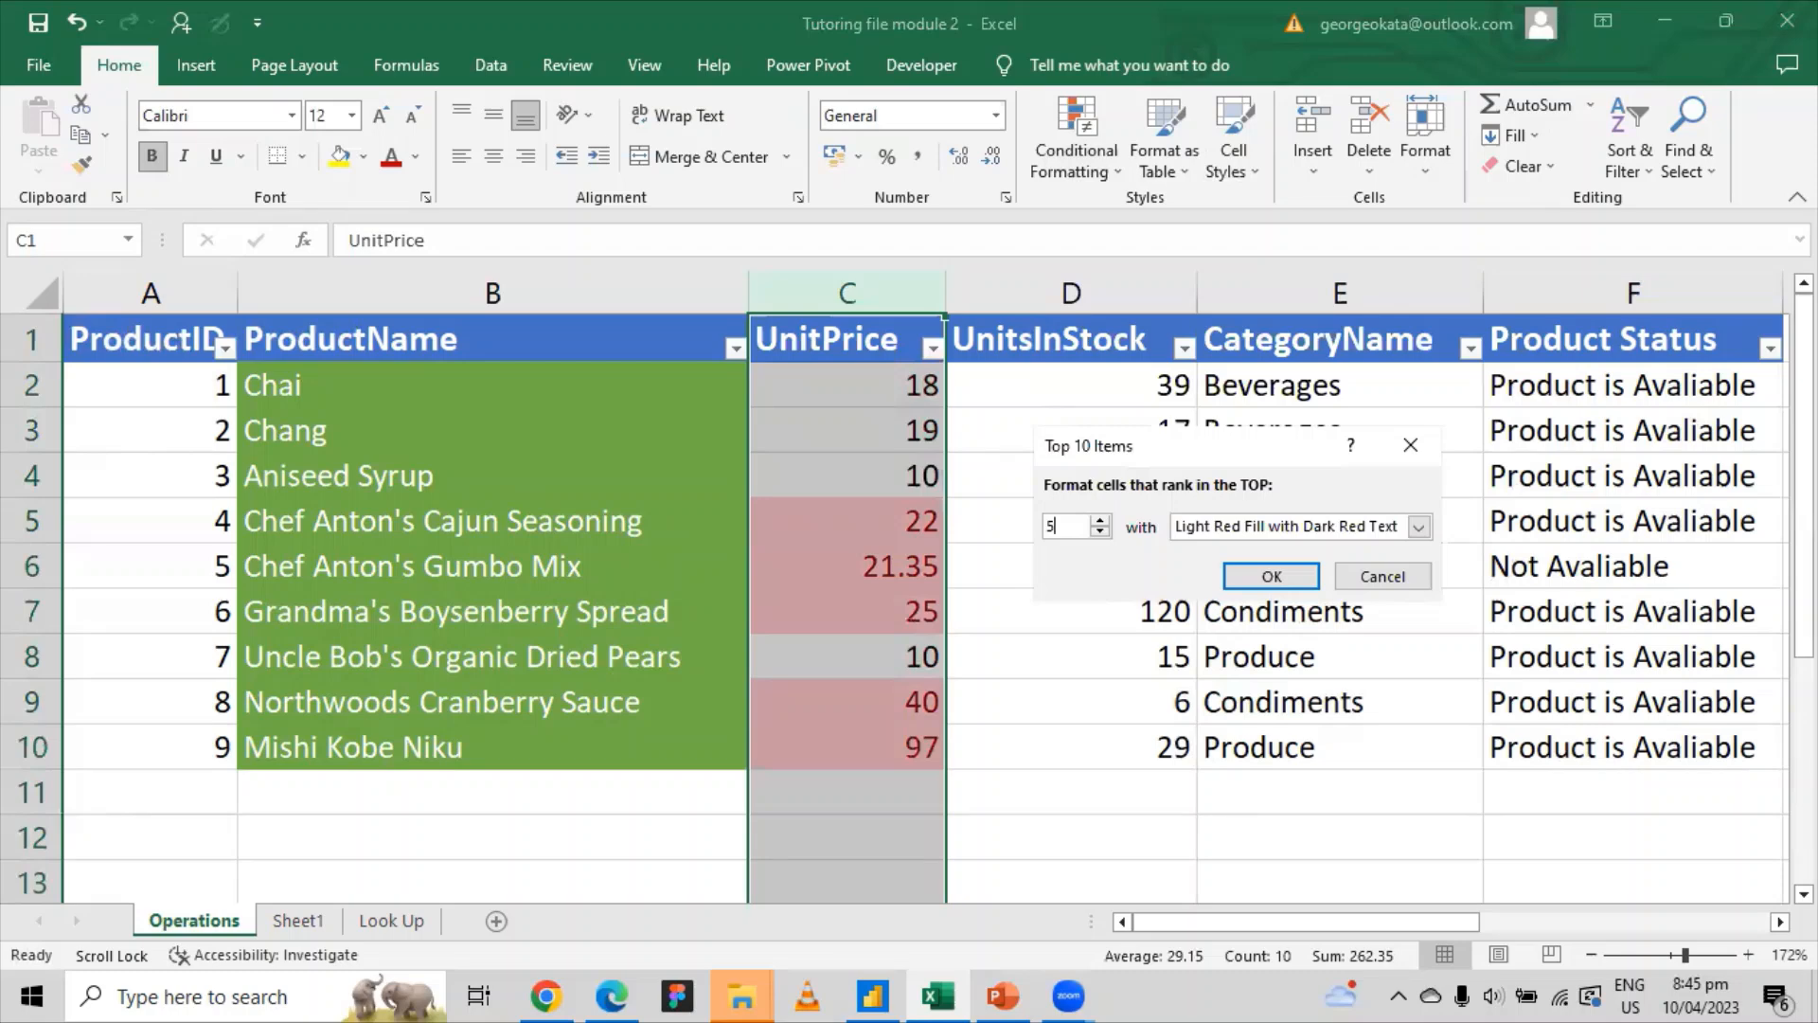
{"action": "left_click", "coordinate": [1419, 527]}
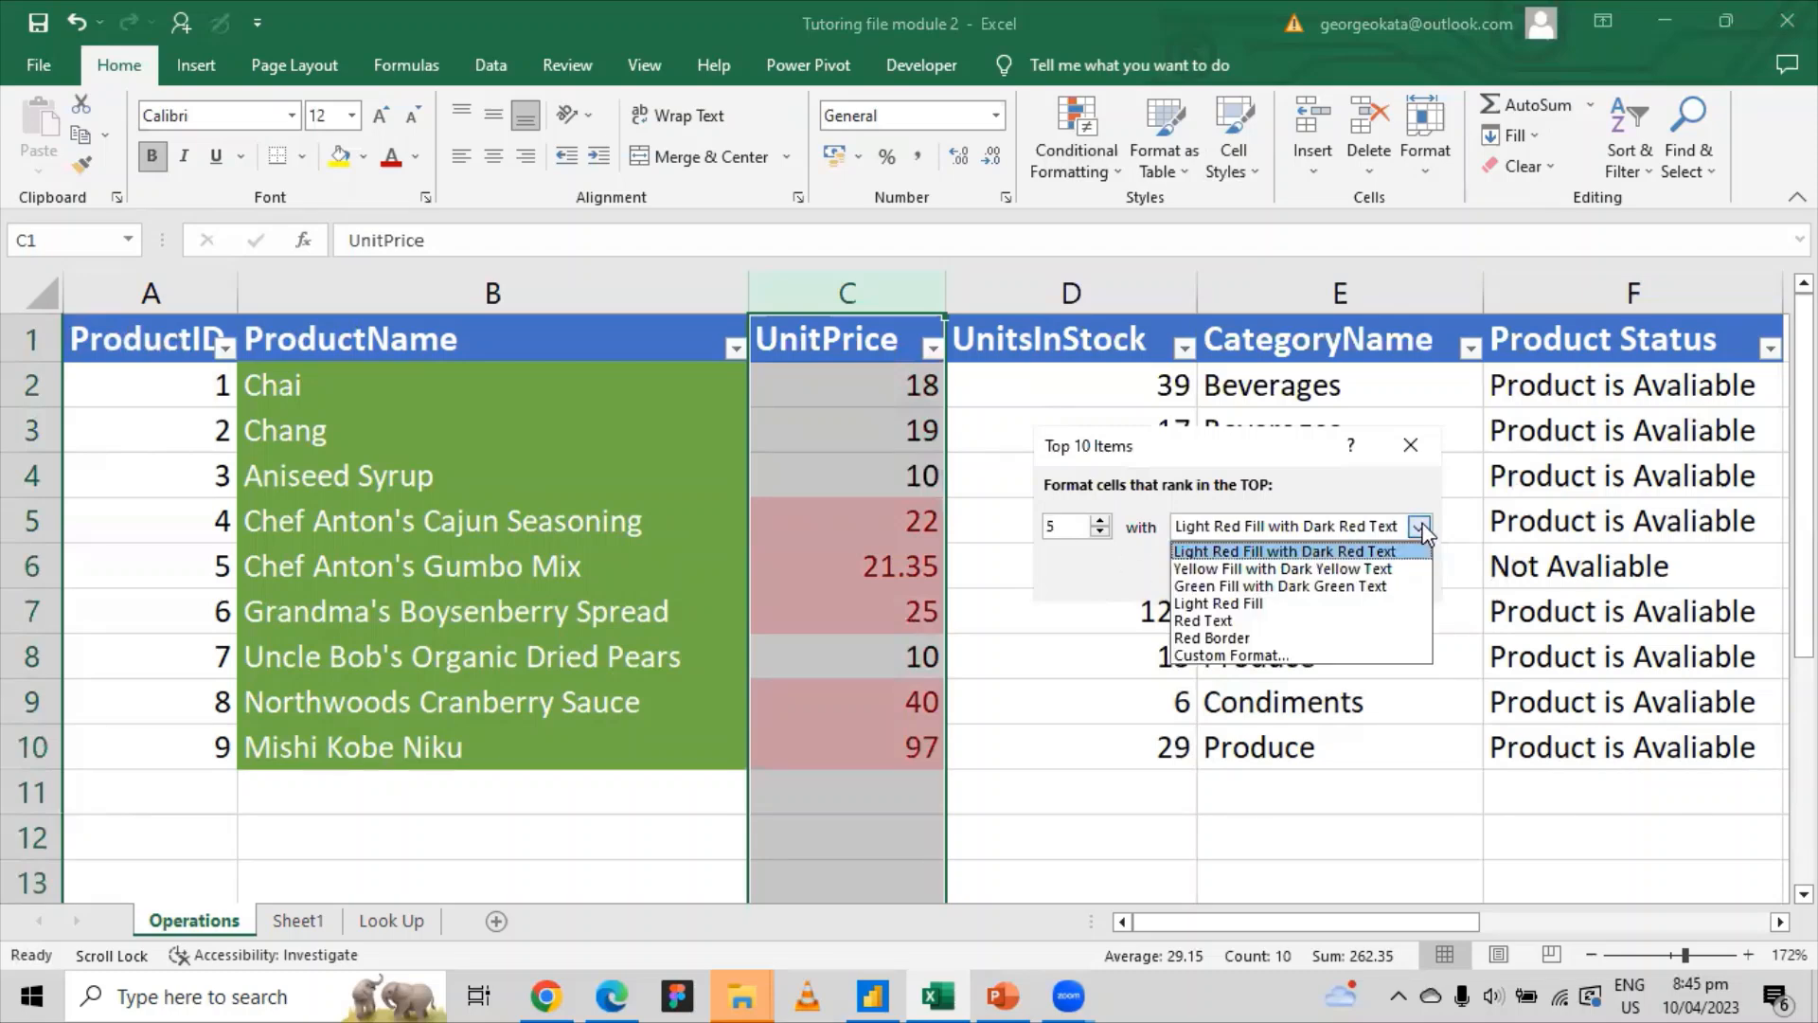
{"action": "left_click", "coordinate": [1259, 587]}
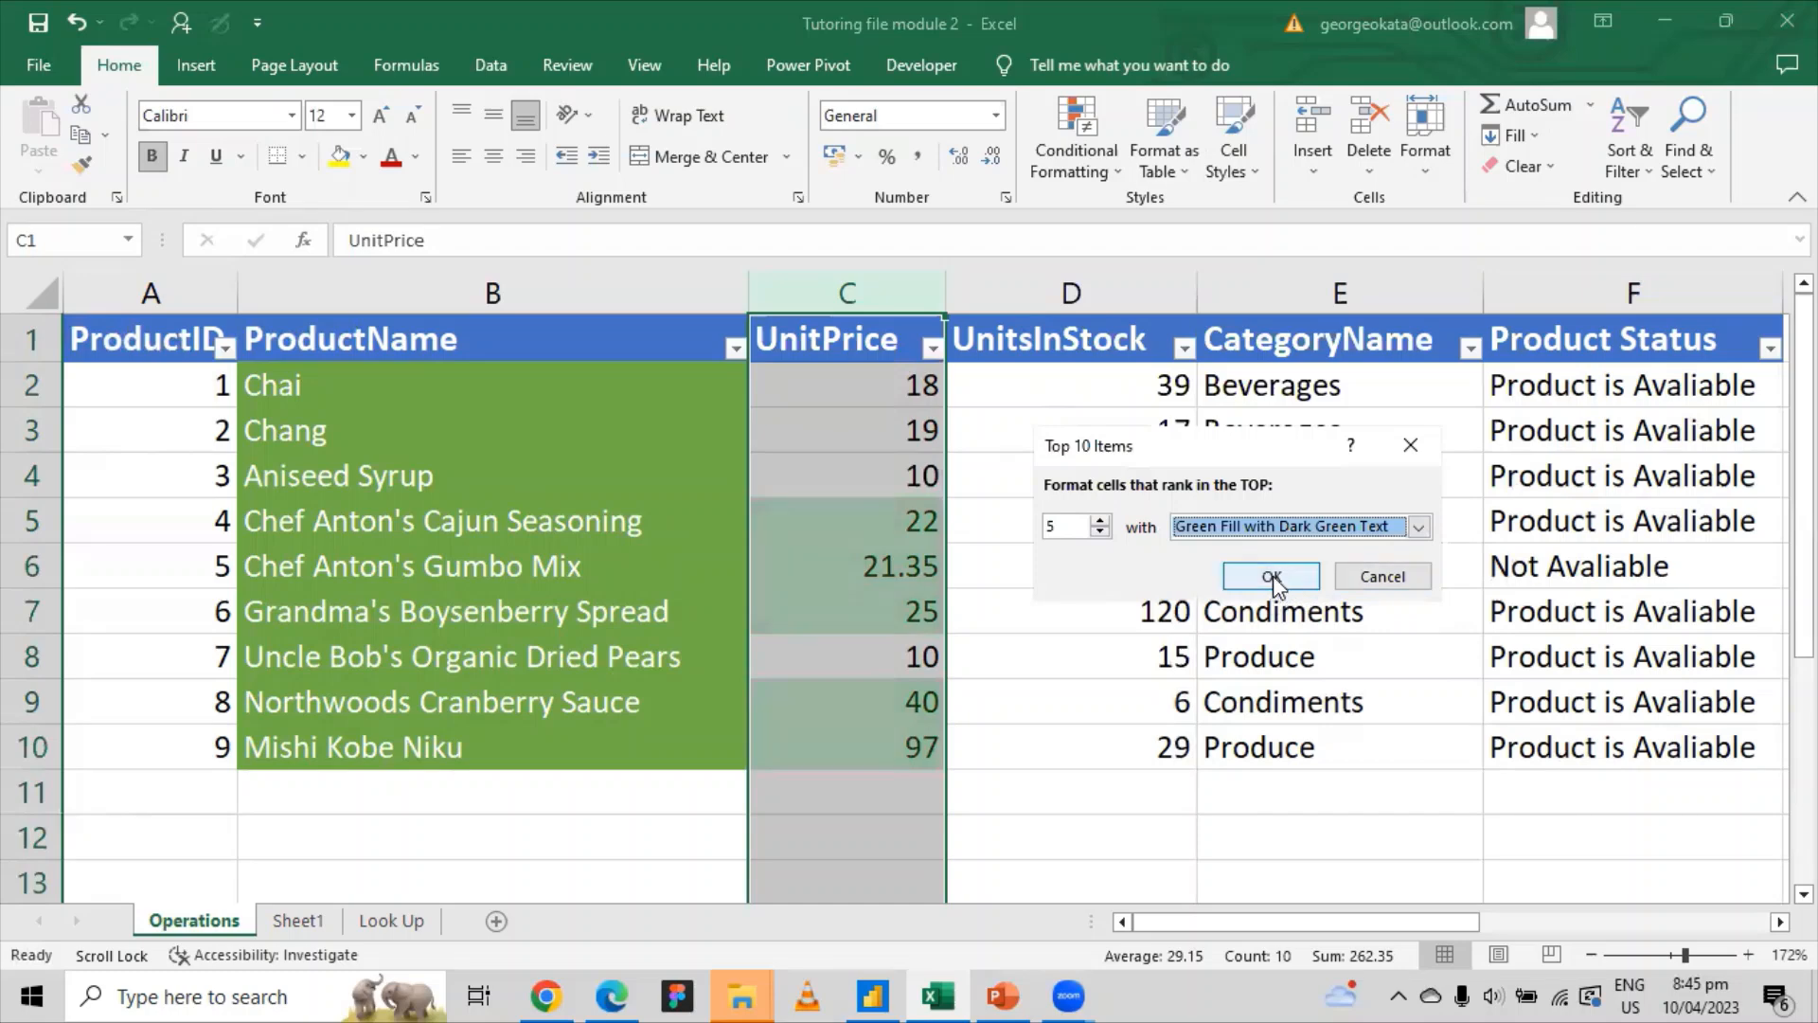
{"action": "left_click", "coordinate": [1272, 576]}
{"action": "left_click", "coordinate": [994, 701]}
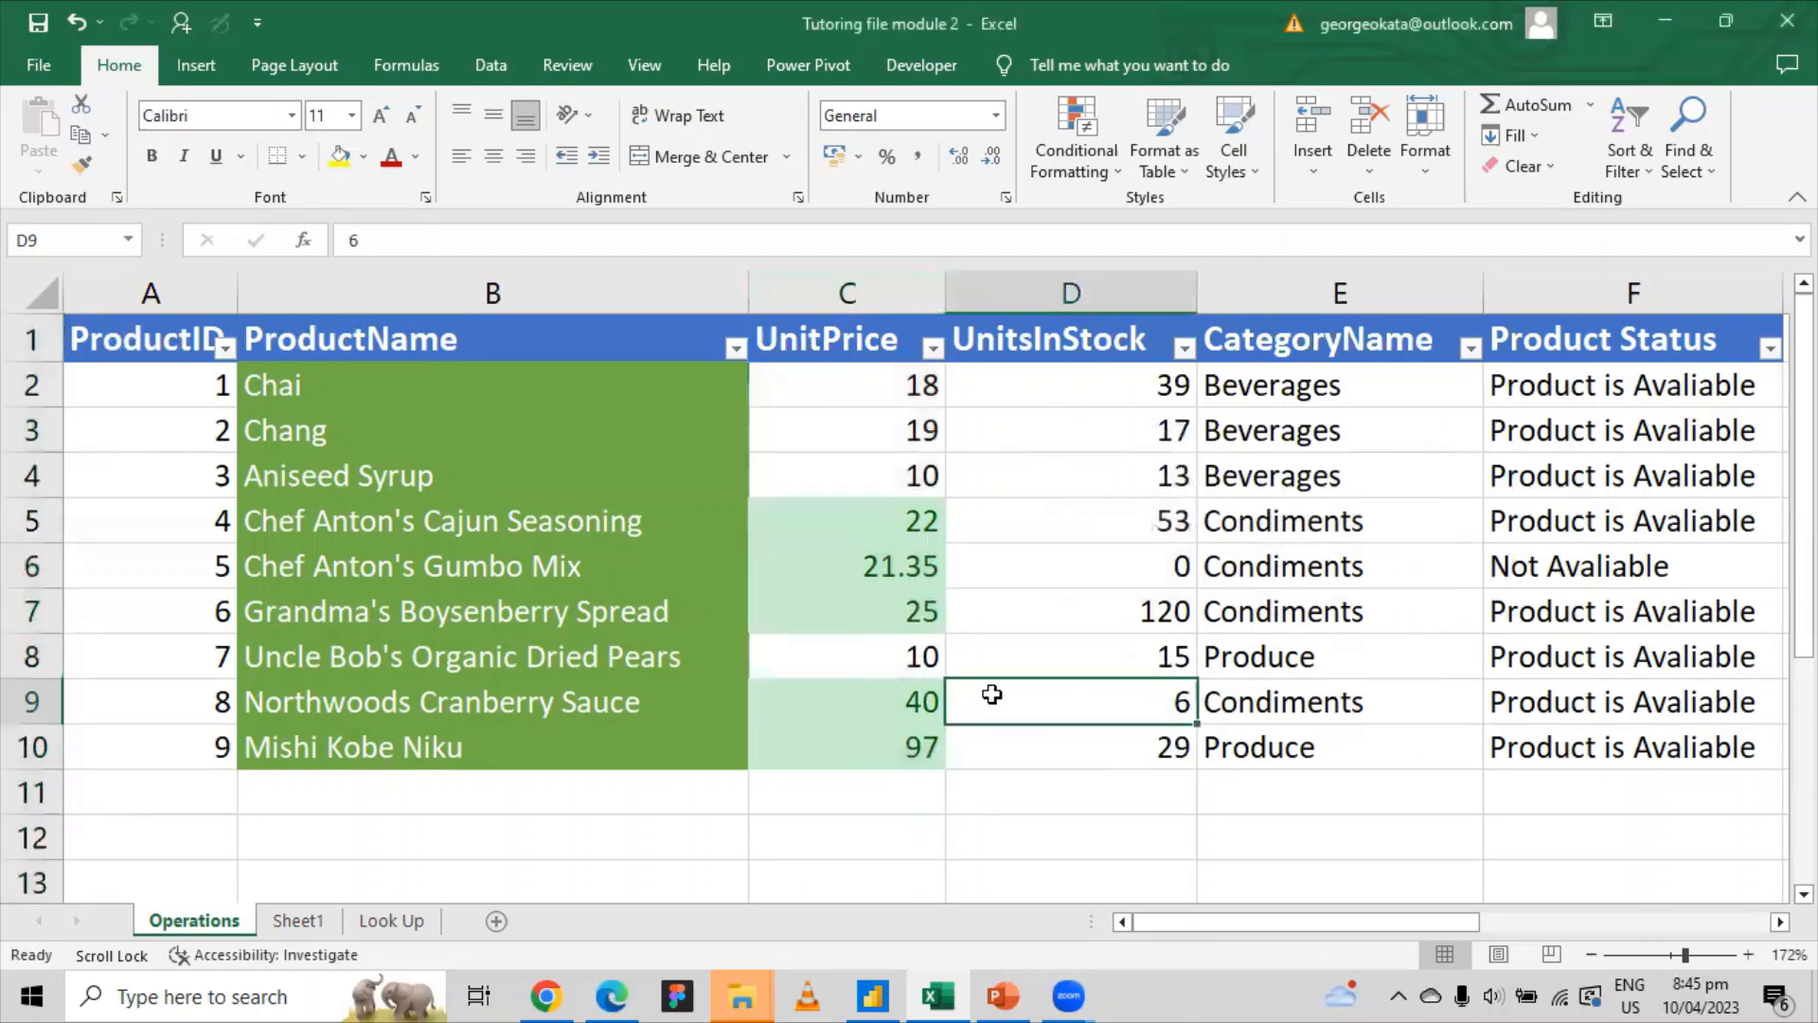
{"action": "left_click", "coordinate": [893, 523]}
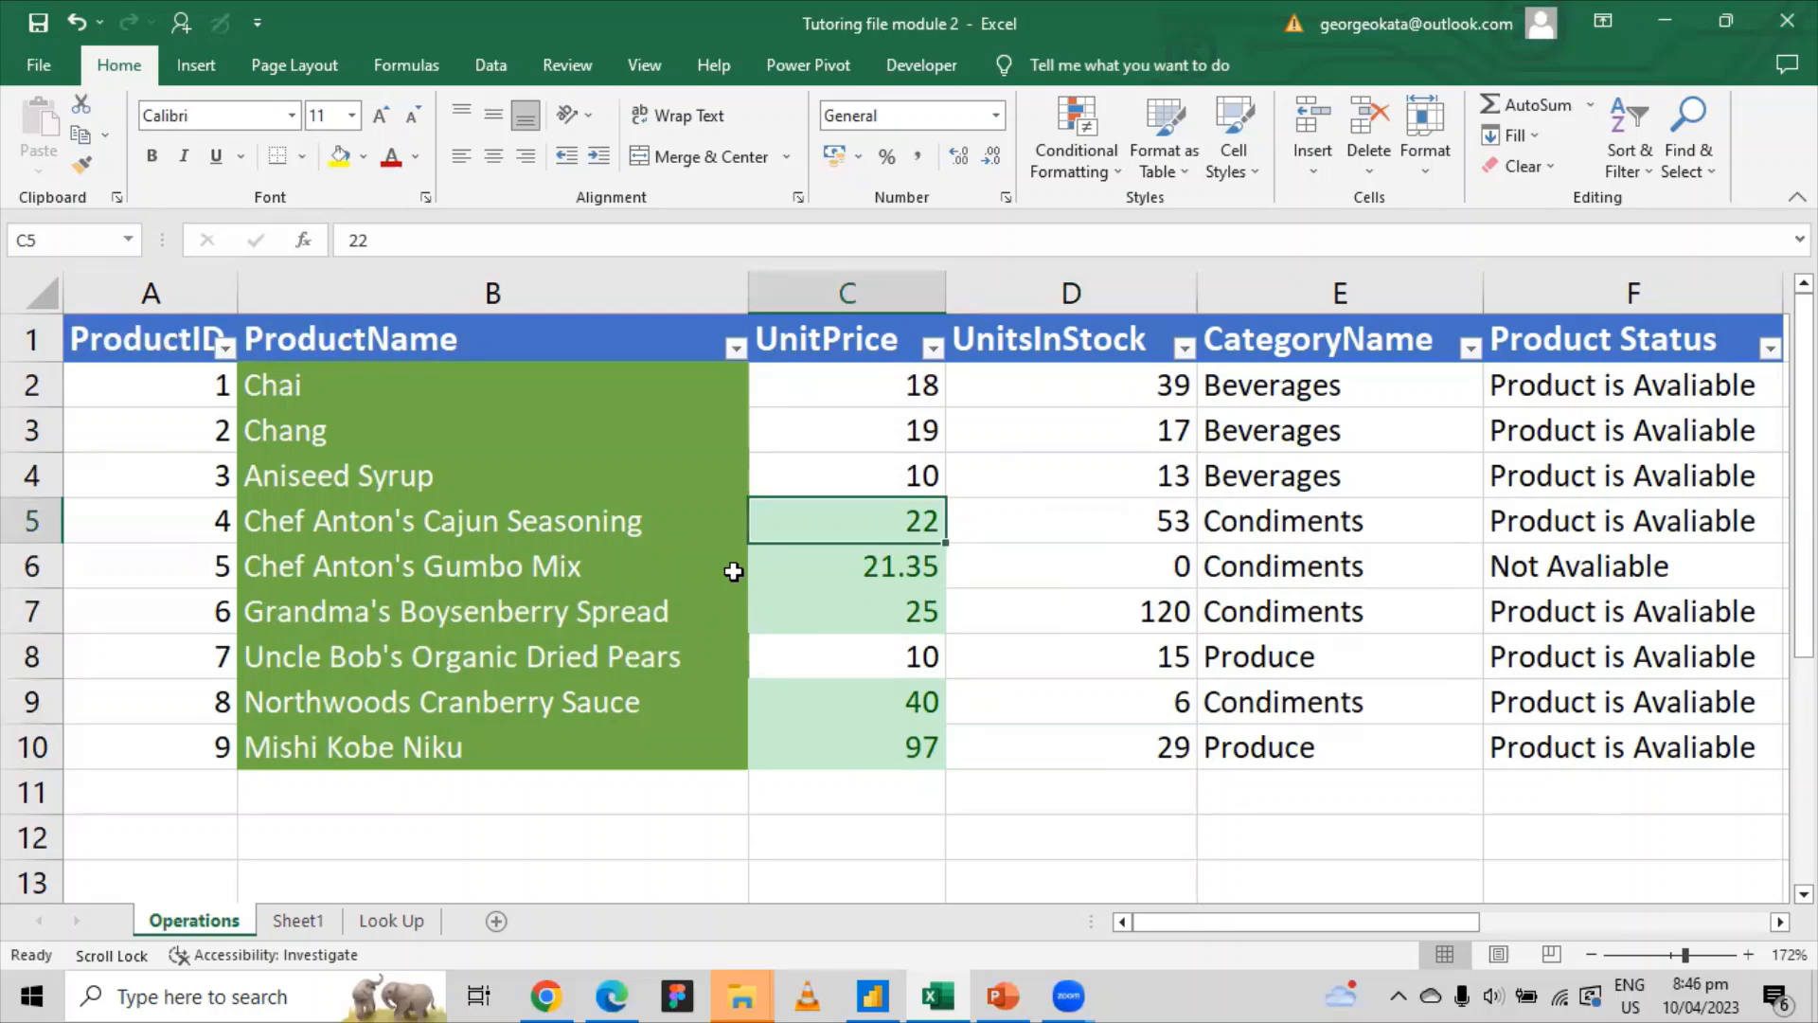
{"action": "left_click", "coordinate": [885, 573]}
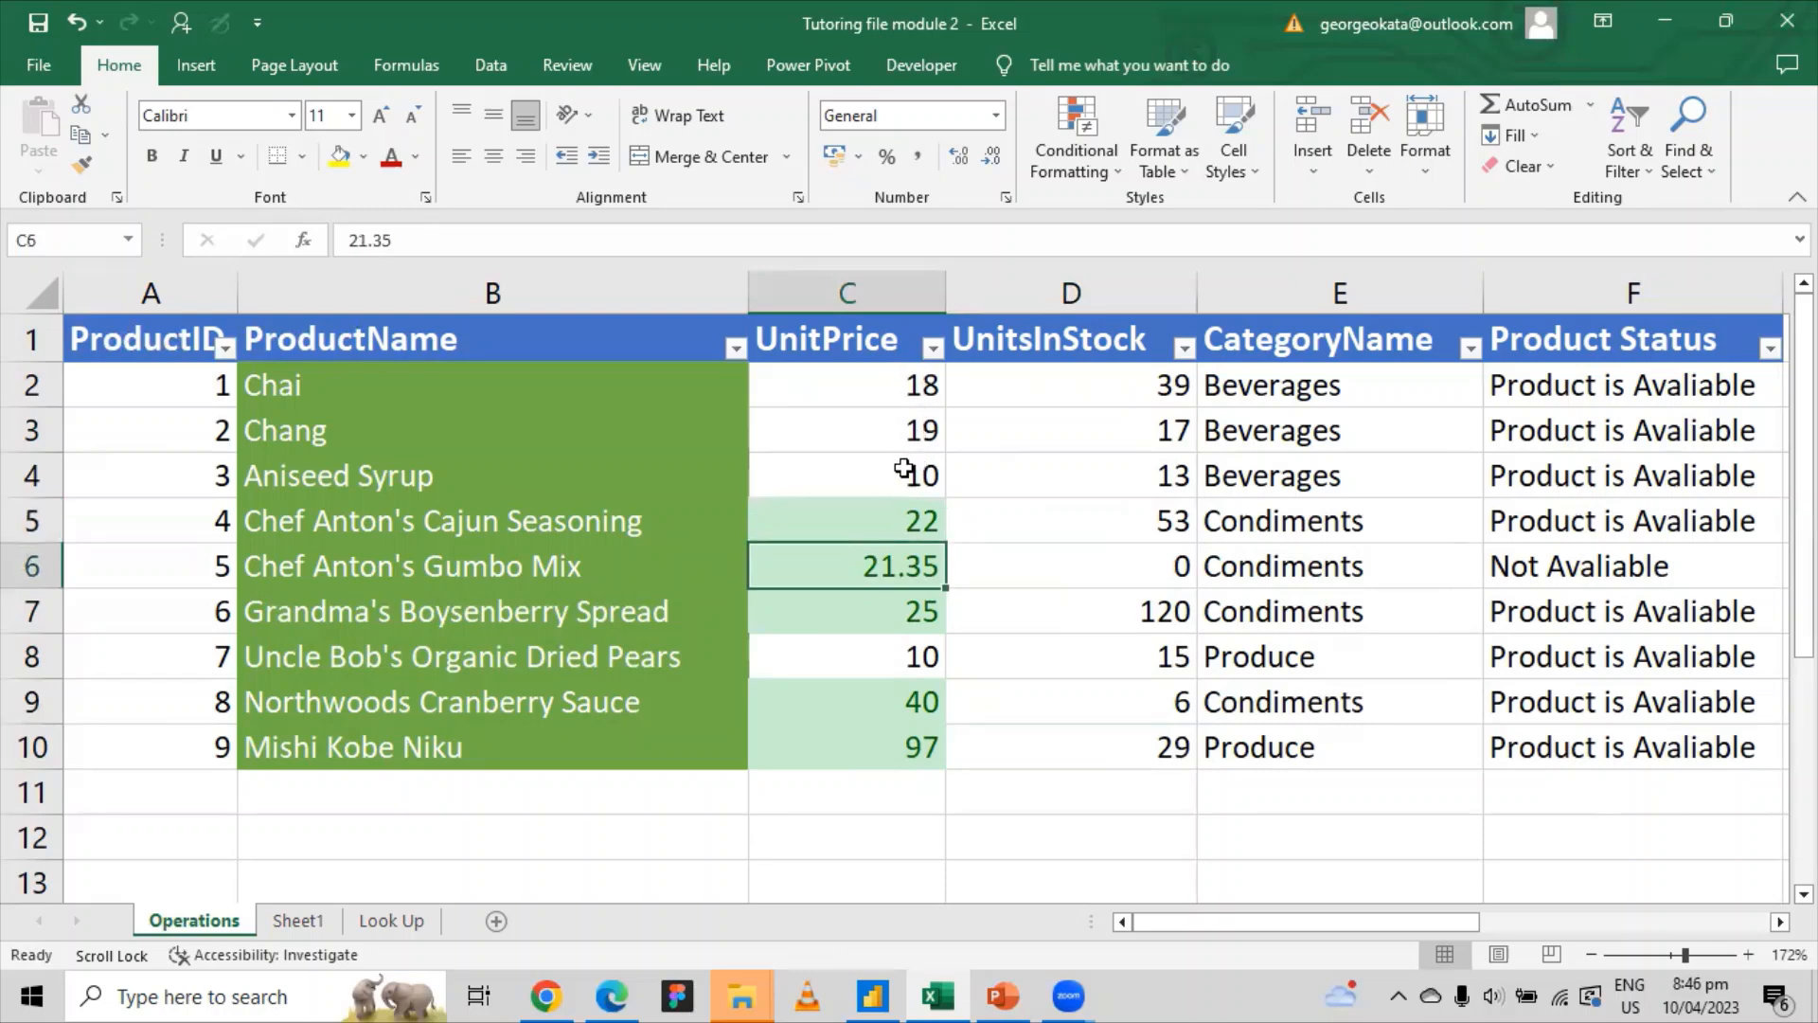
{"action": "left_click", "coordinate": [866, 521]}
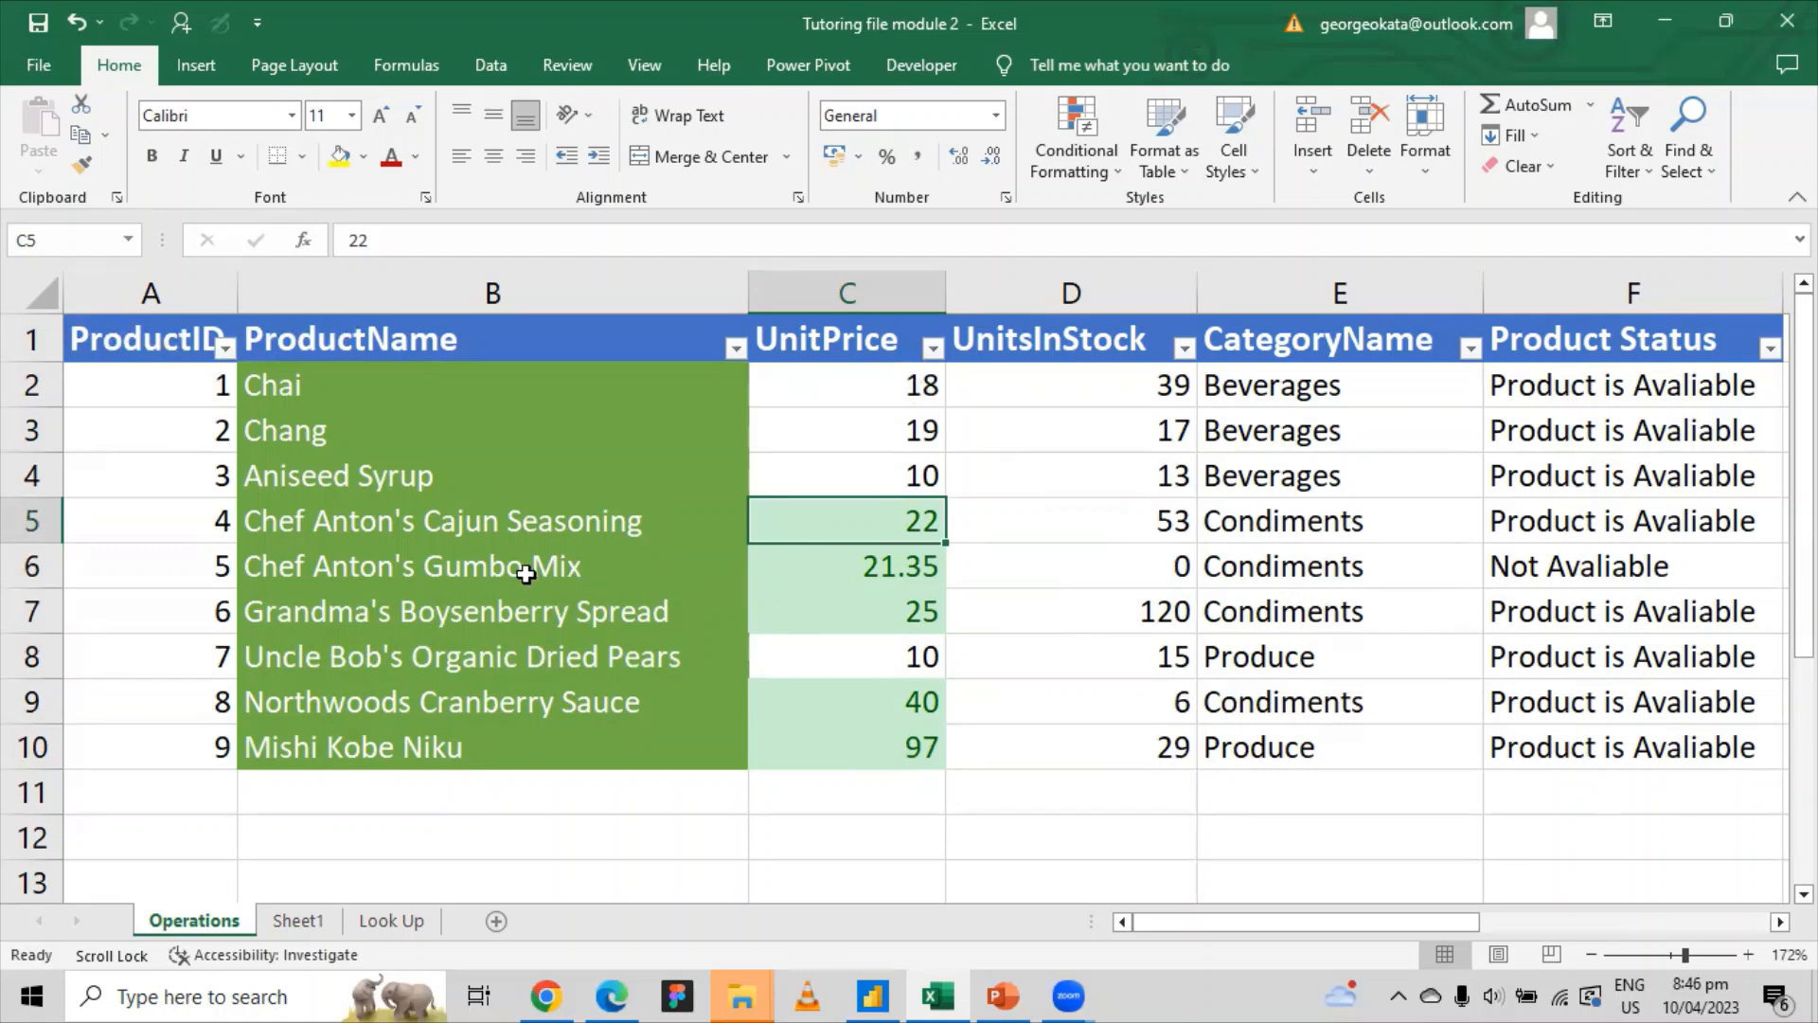
{"action": "left_click", "coordinate": [327, 530]}
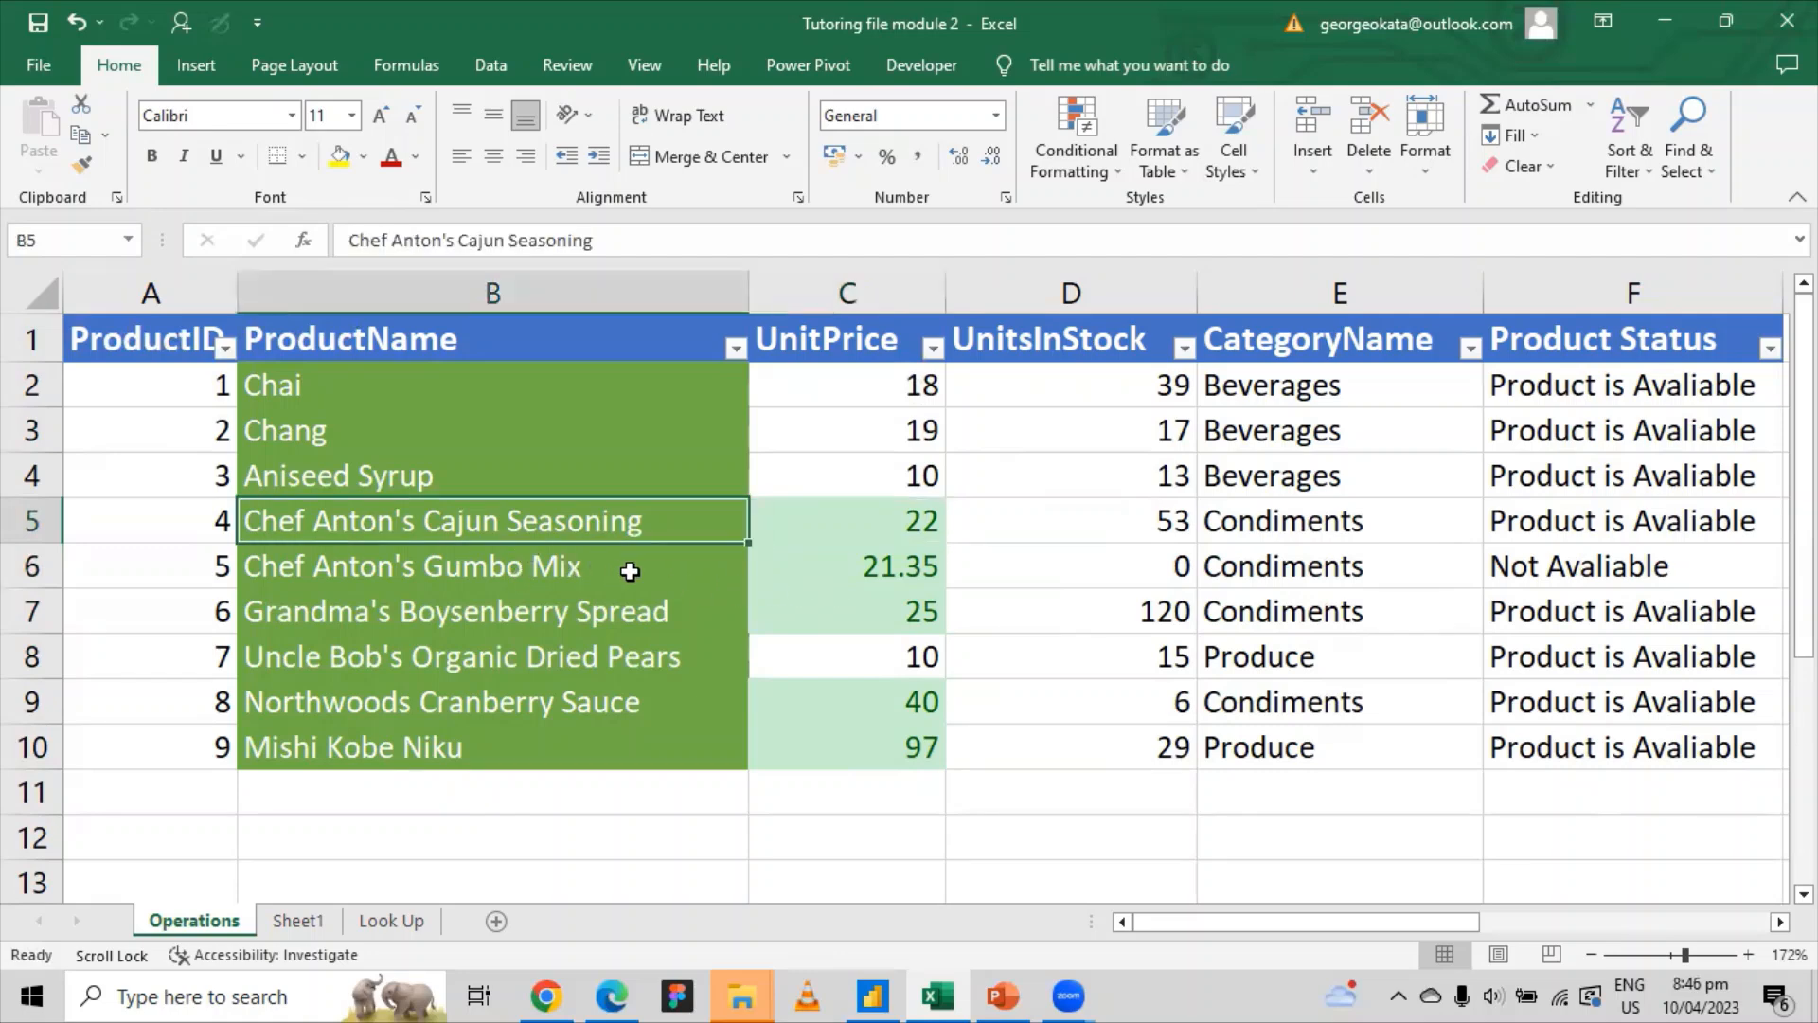
{"action": "left_click", "coordinate": [838, 572]}
{"action": "left_click", "coordinate": [351, 706]}
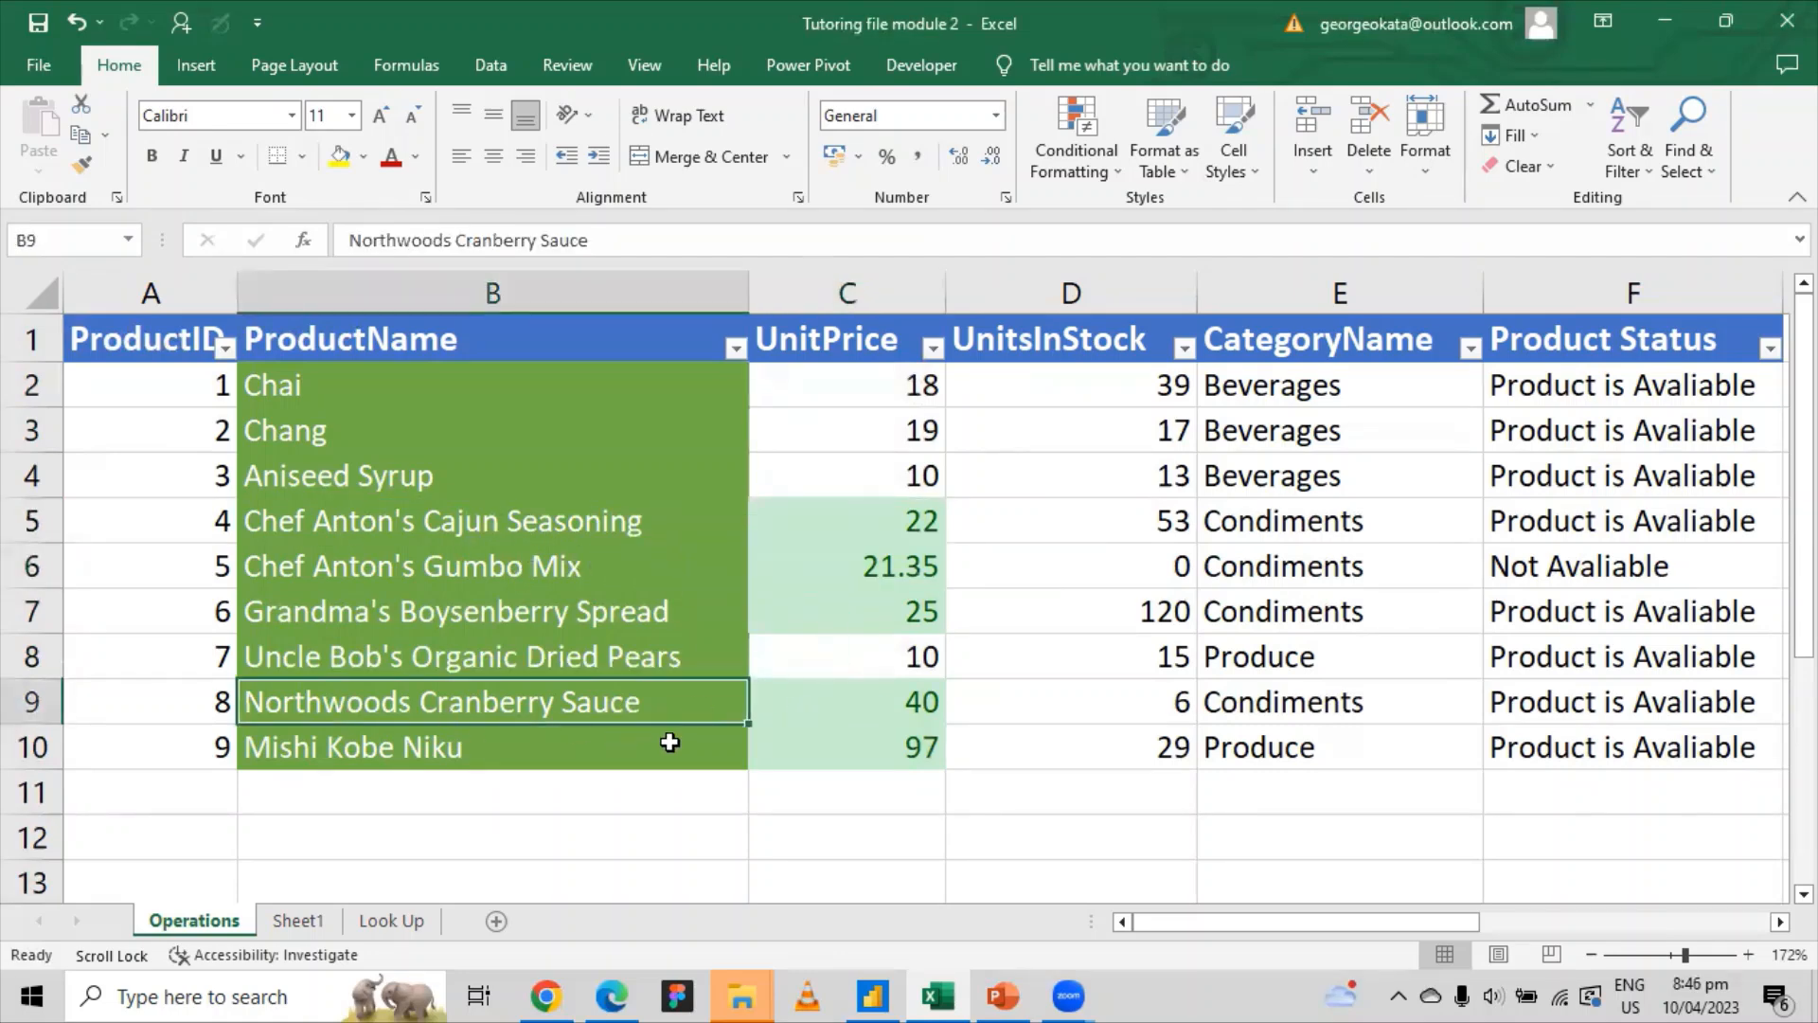
{"action": "left_click", "coordinate": [388, 738]}
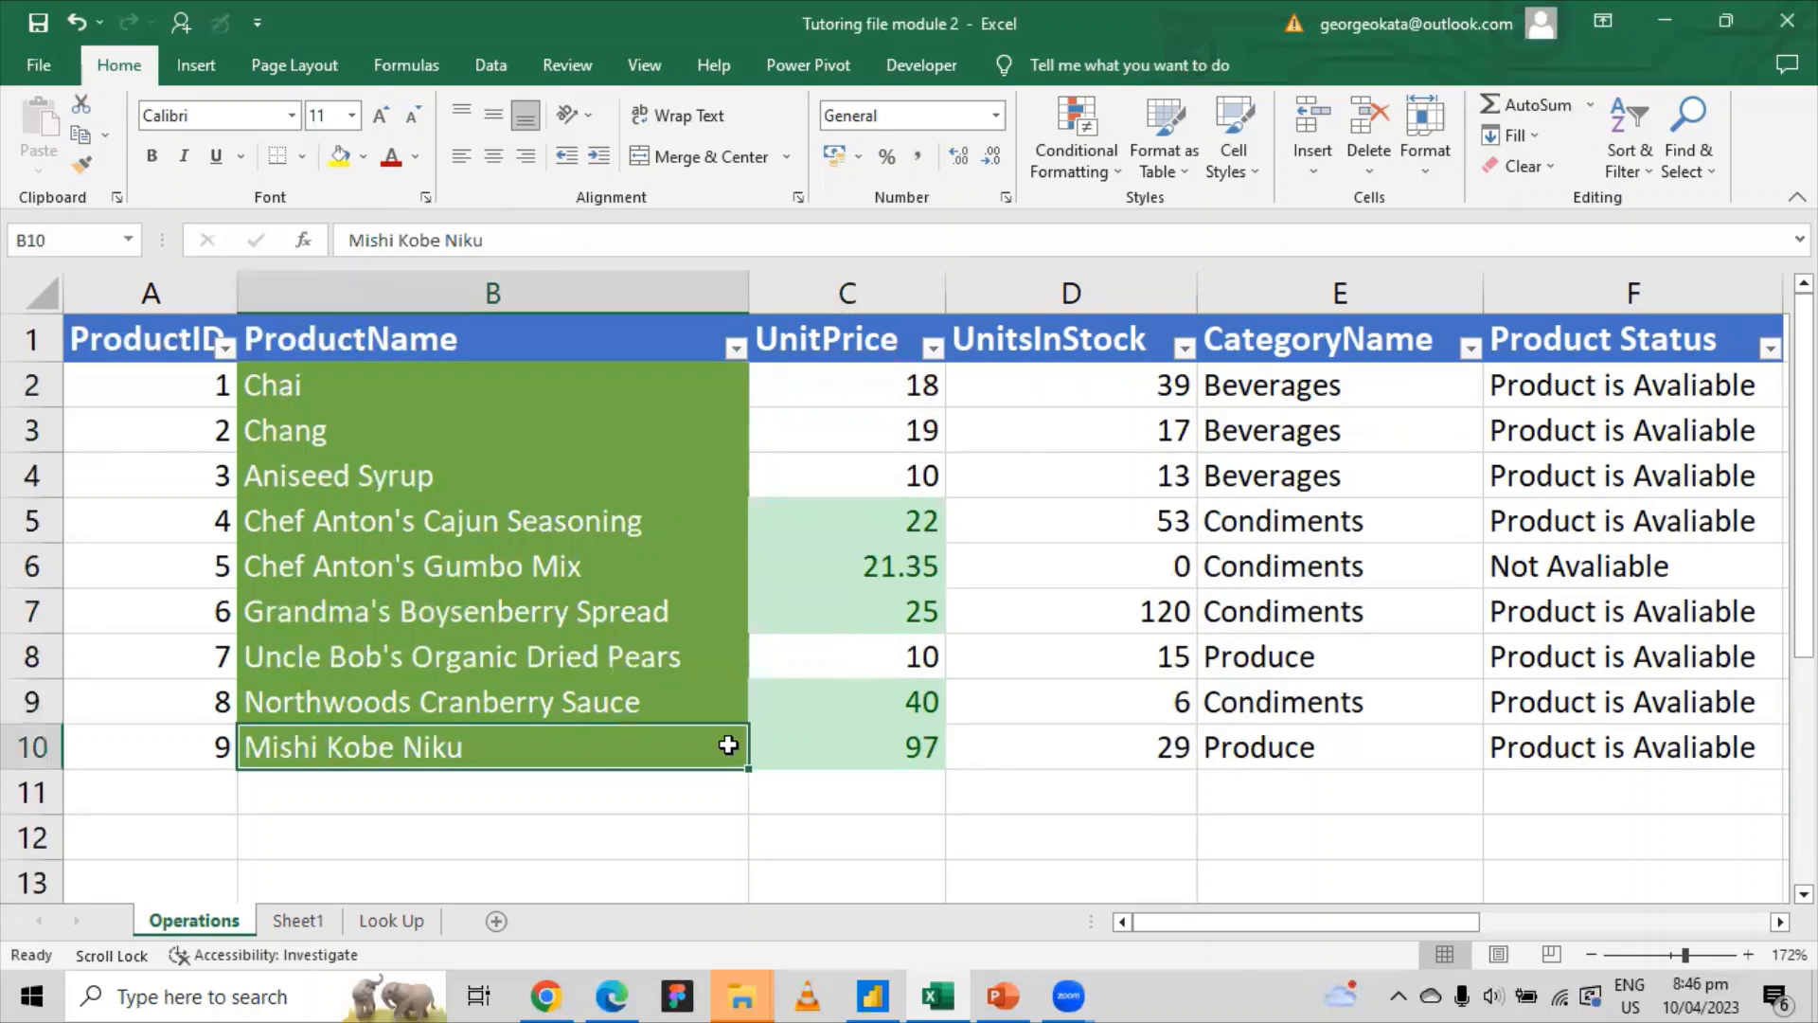
{"action": "left_click", "coordinate": [889, 742]}
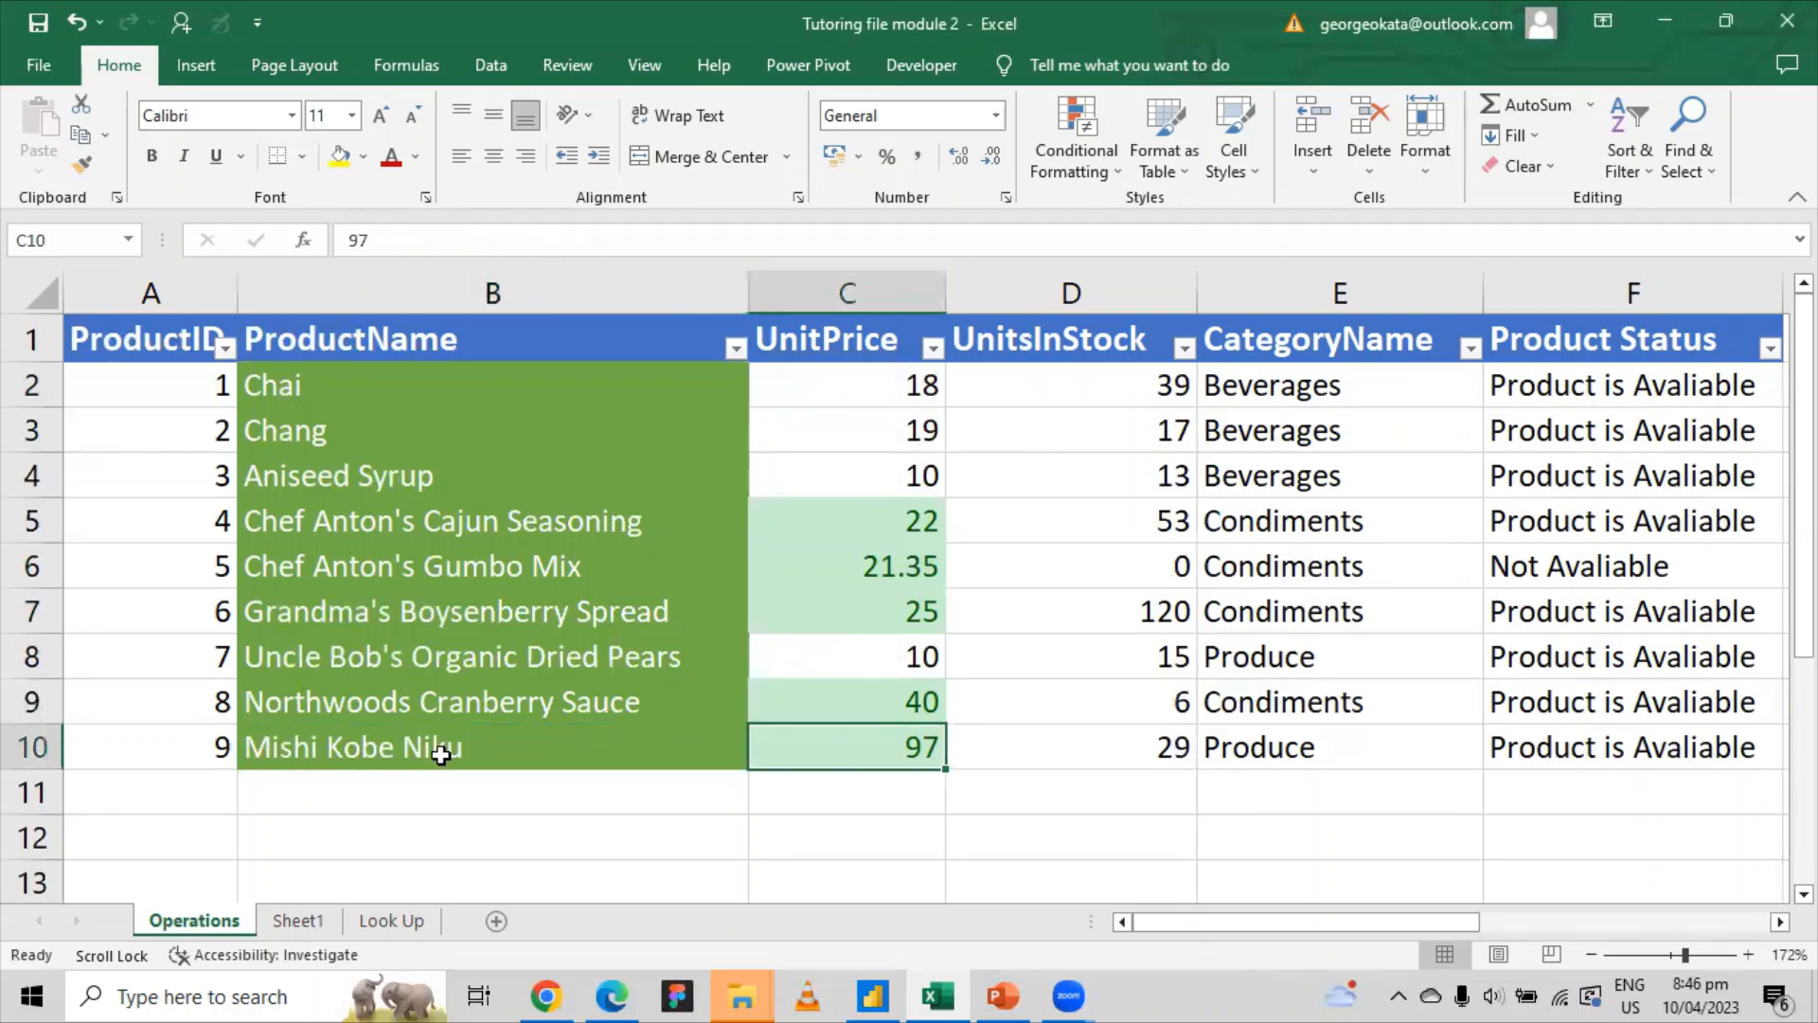
{"action": "left_click", "coordinate": [896, 693]}
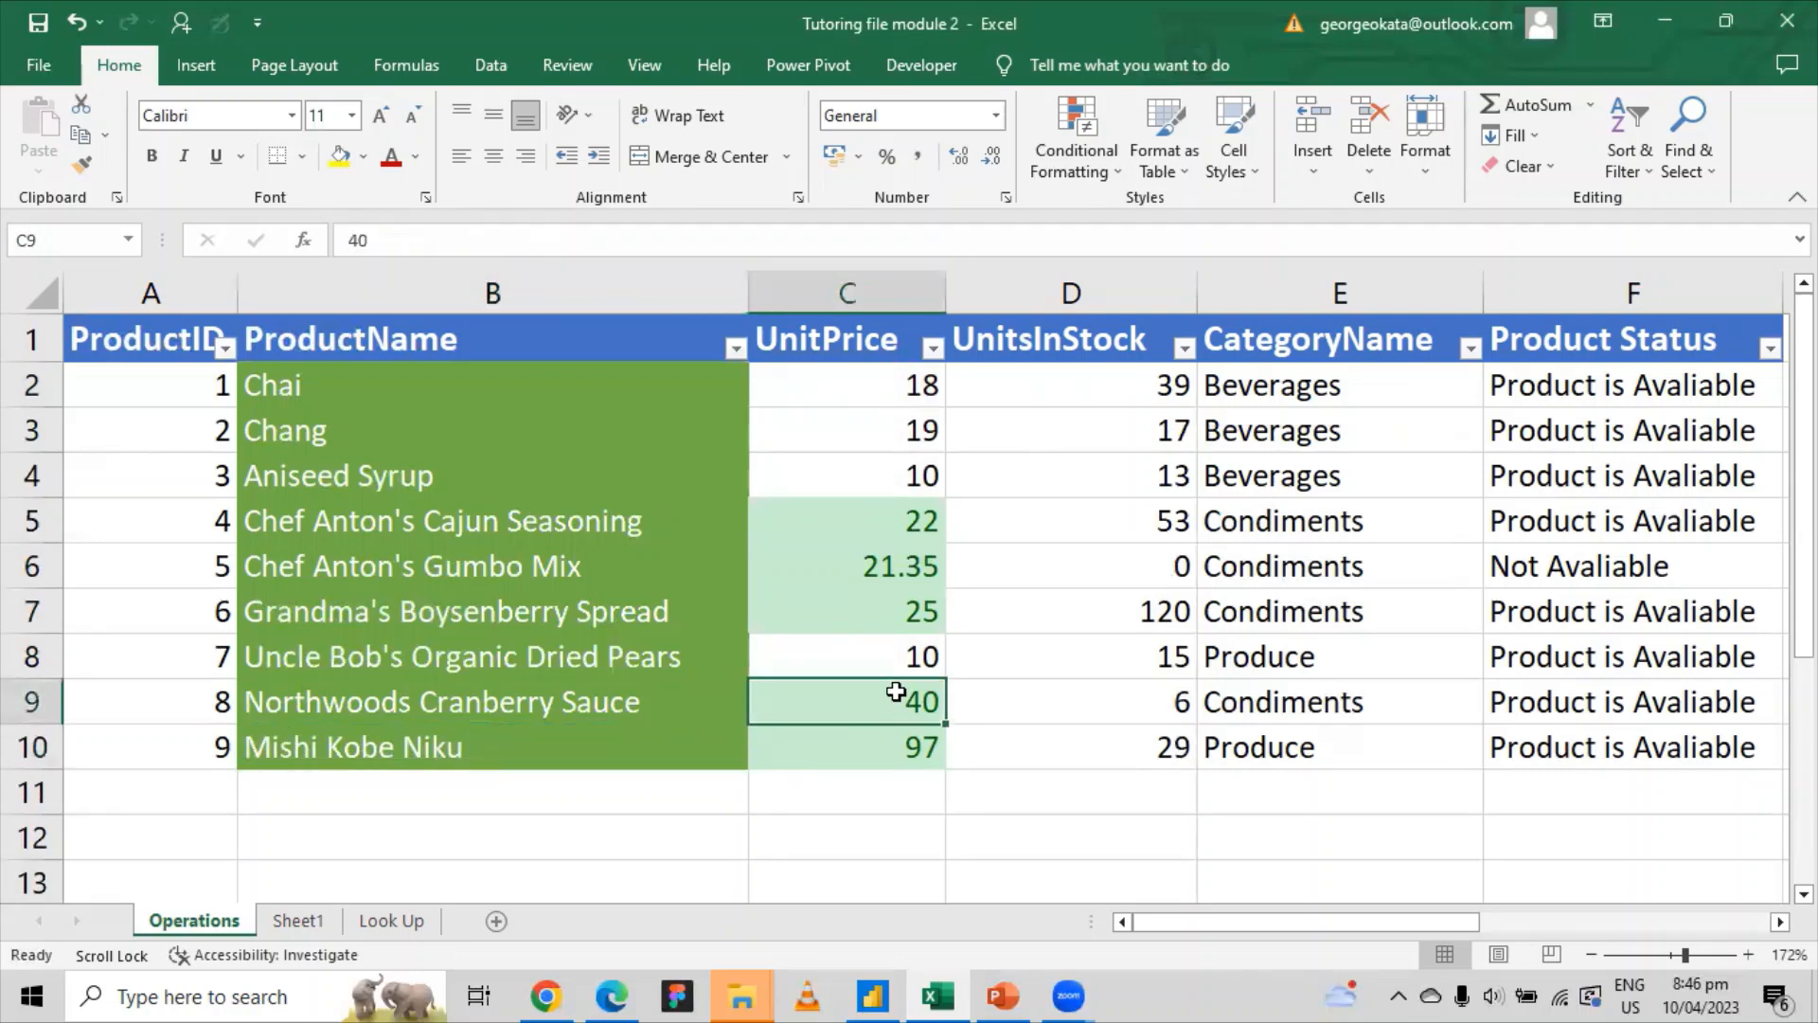
{"action": "left_click", "coordinate": [909, 620]}
{"action": "left_click", "coordinate": [914, 565]}
{"action": "left_click", "coordinate": [919, 502]}
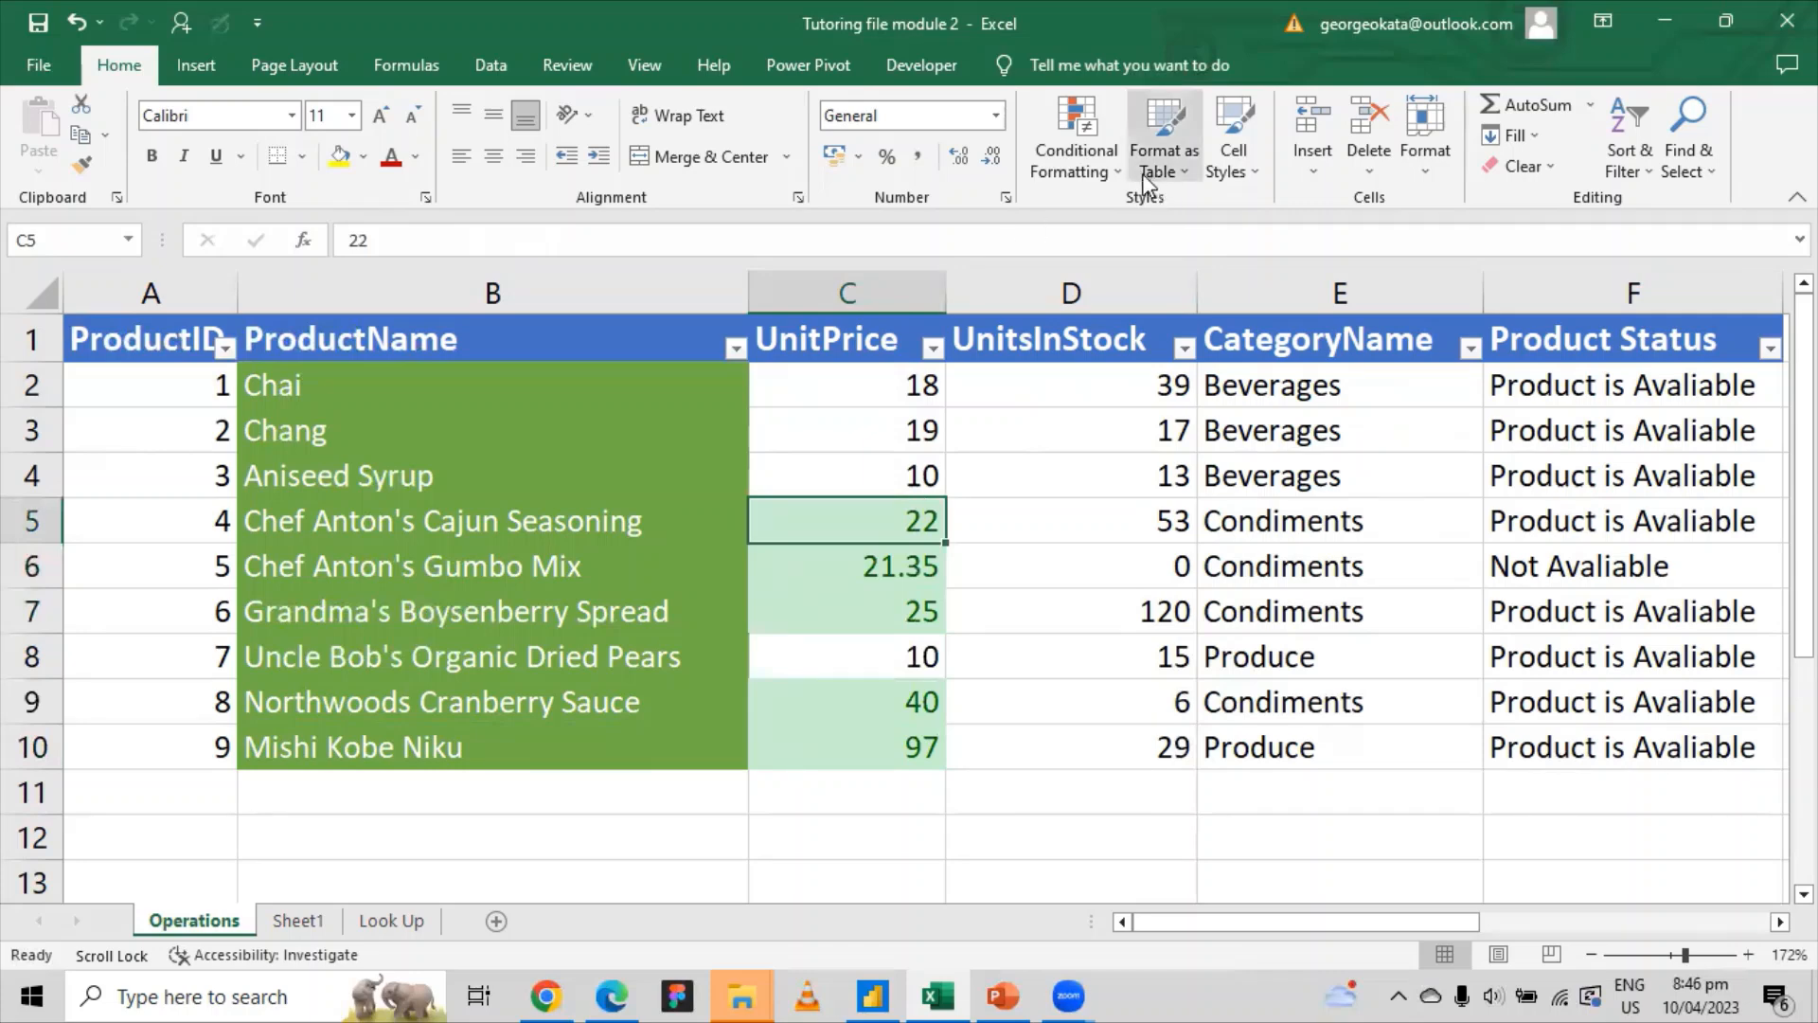
{"action": "left_click", "coordinate": [1079, 156]}
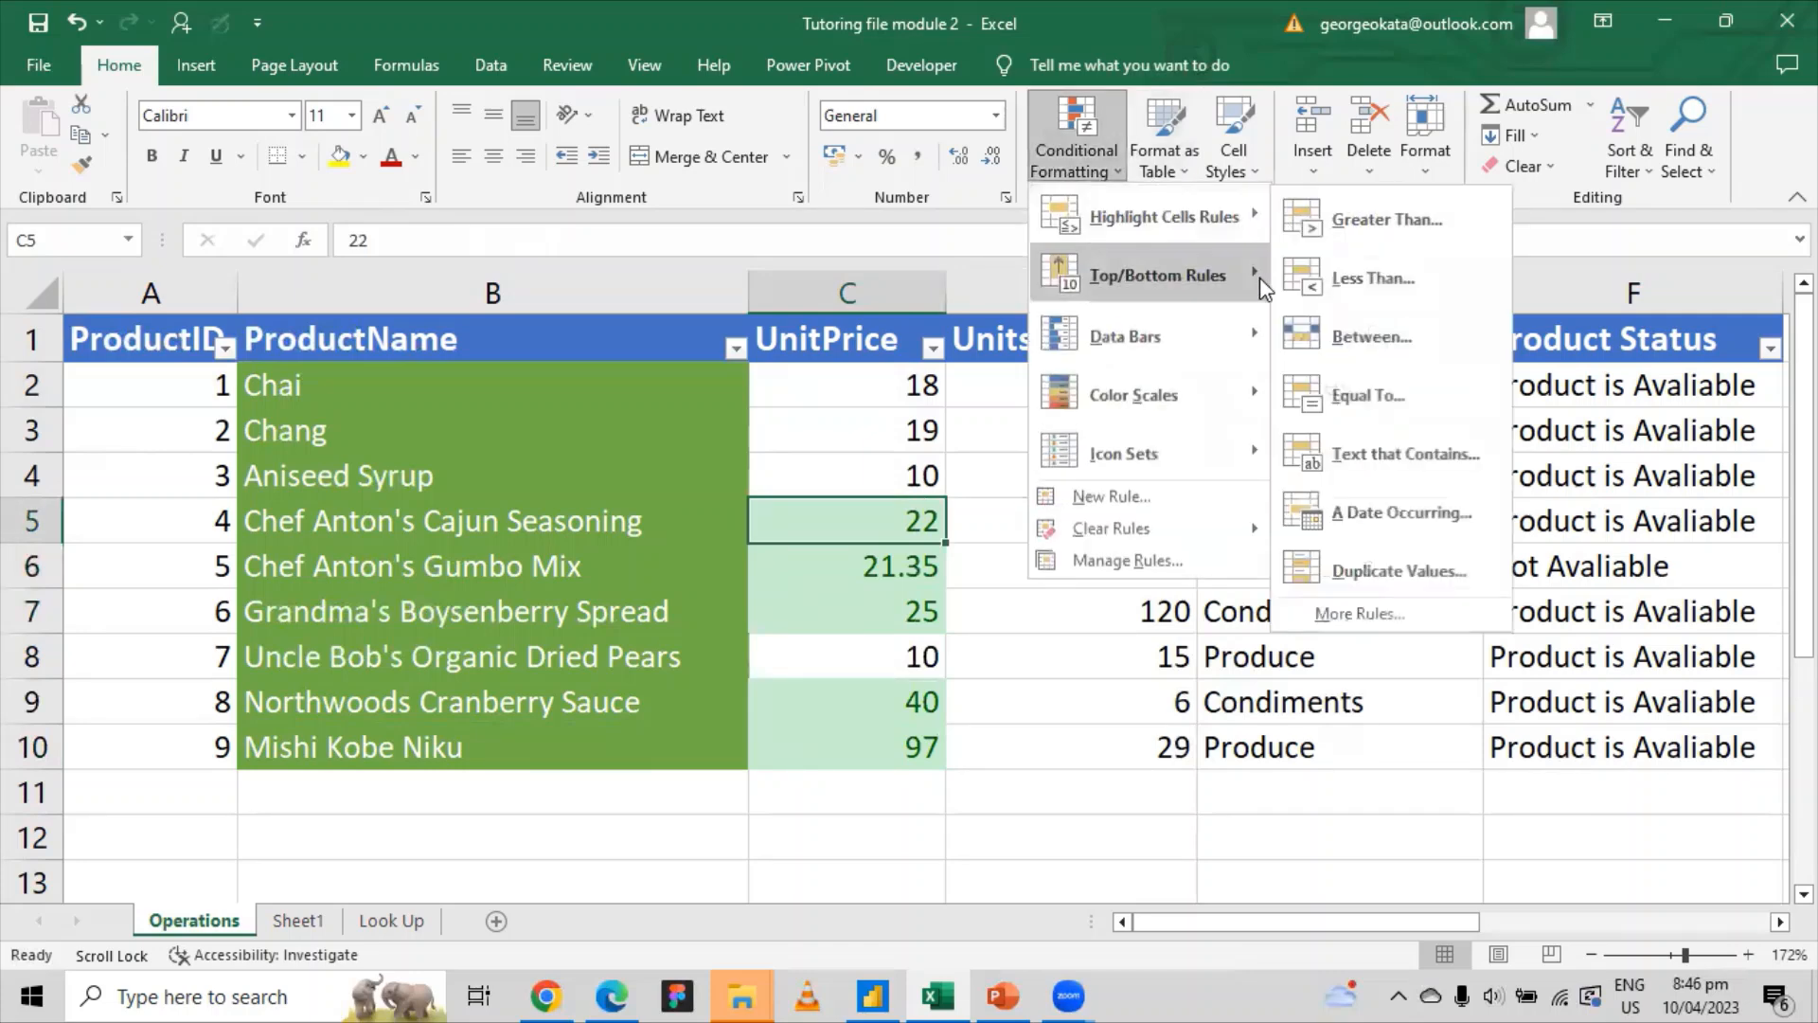
{"action": "mouse_move", "coordinate": [1255, 277]}
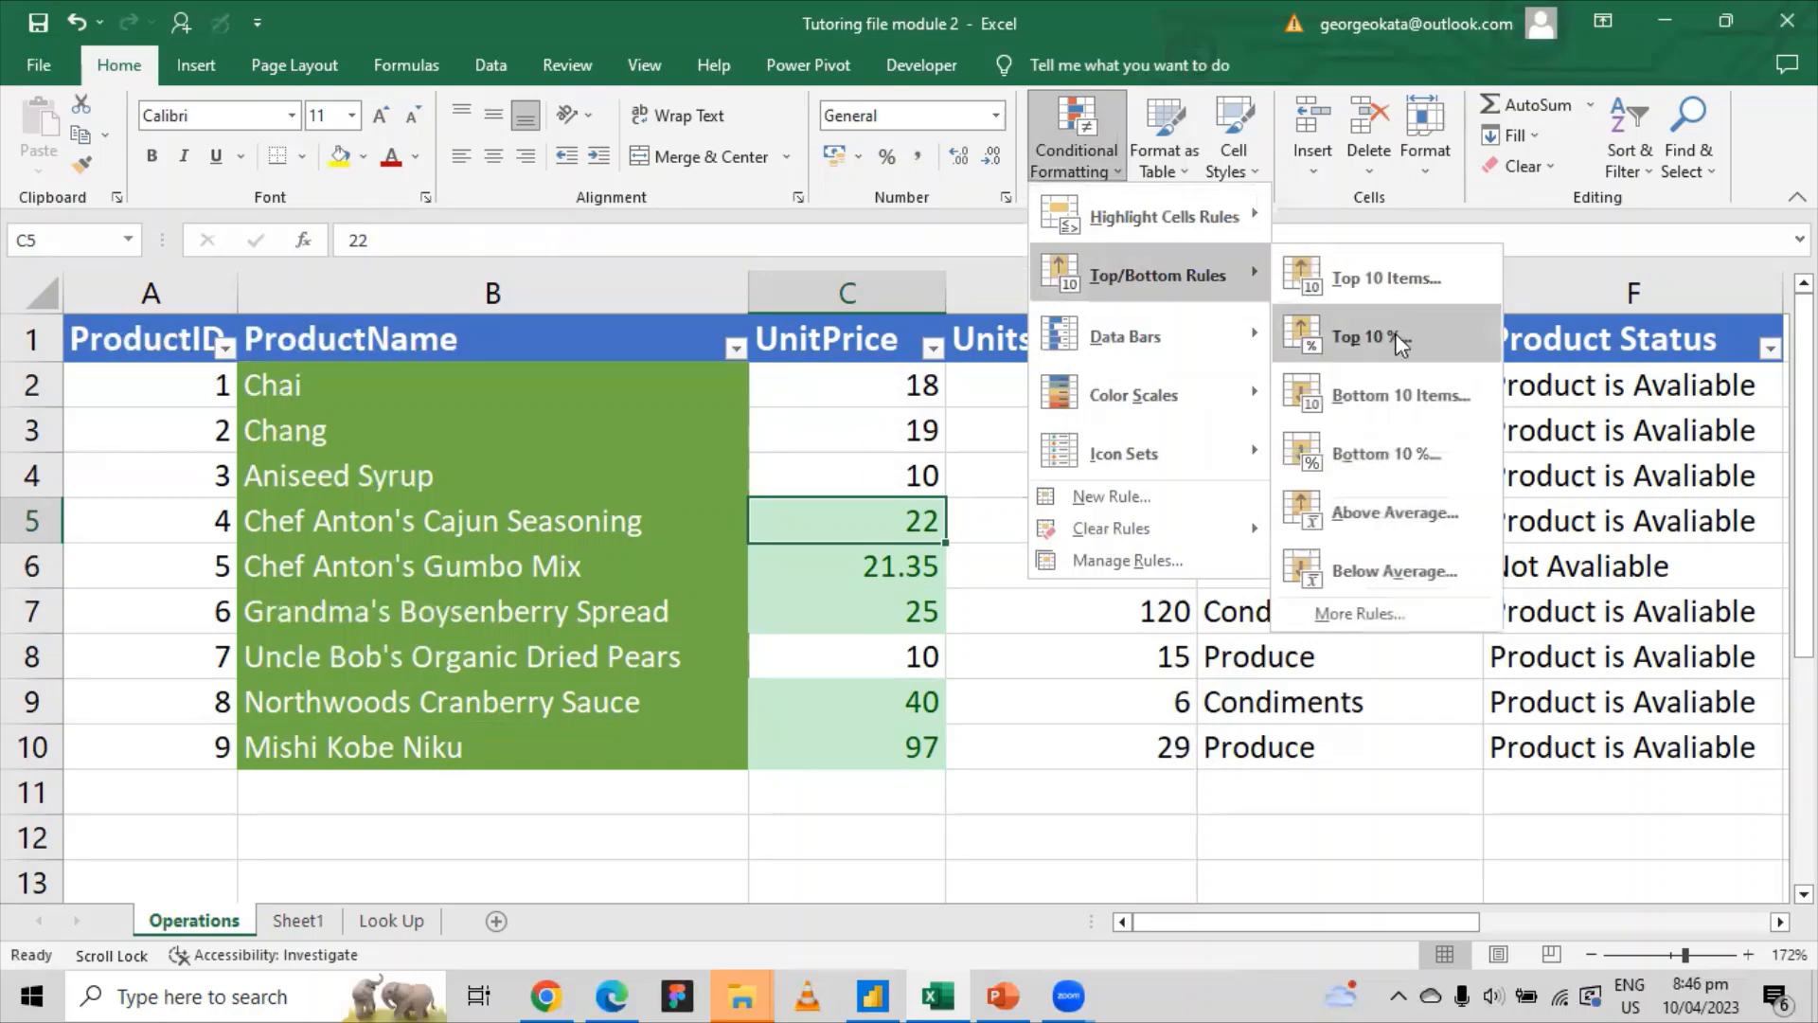
{"action": "left_click", "coordinate": [1374, 396]}
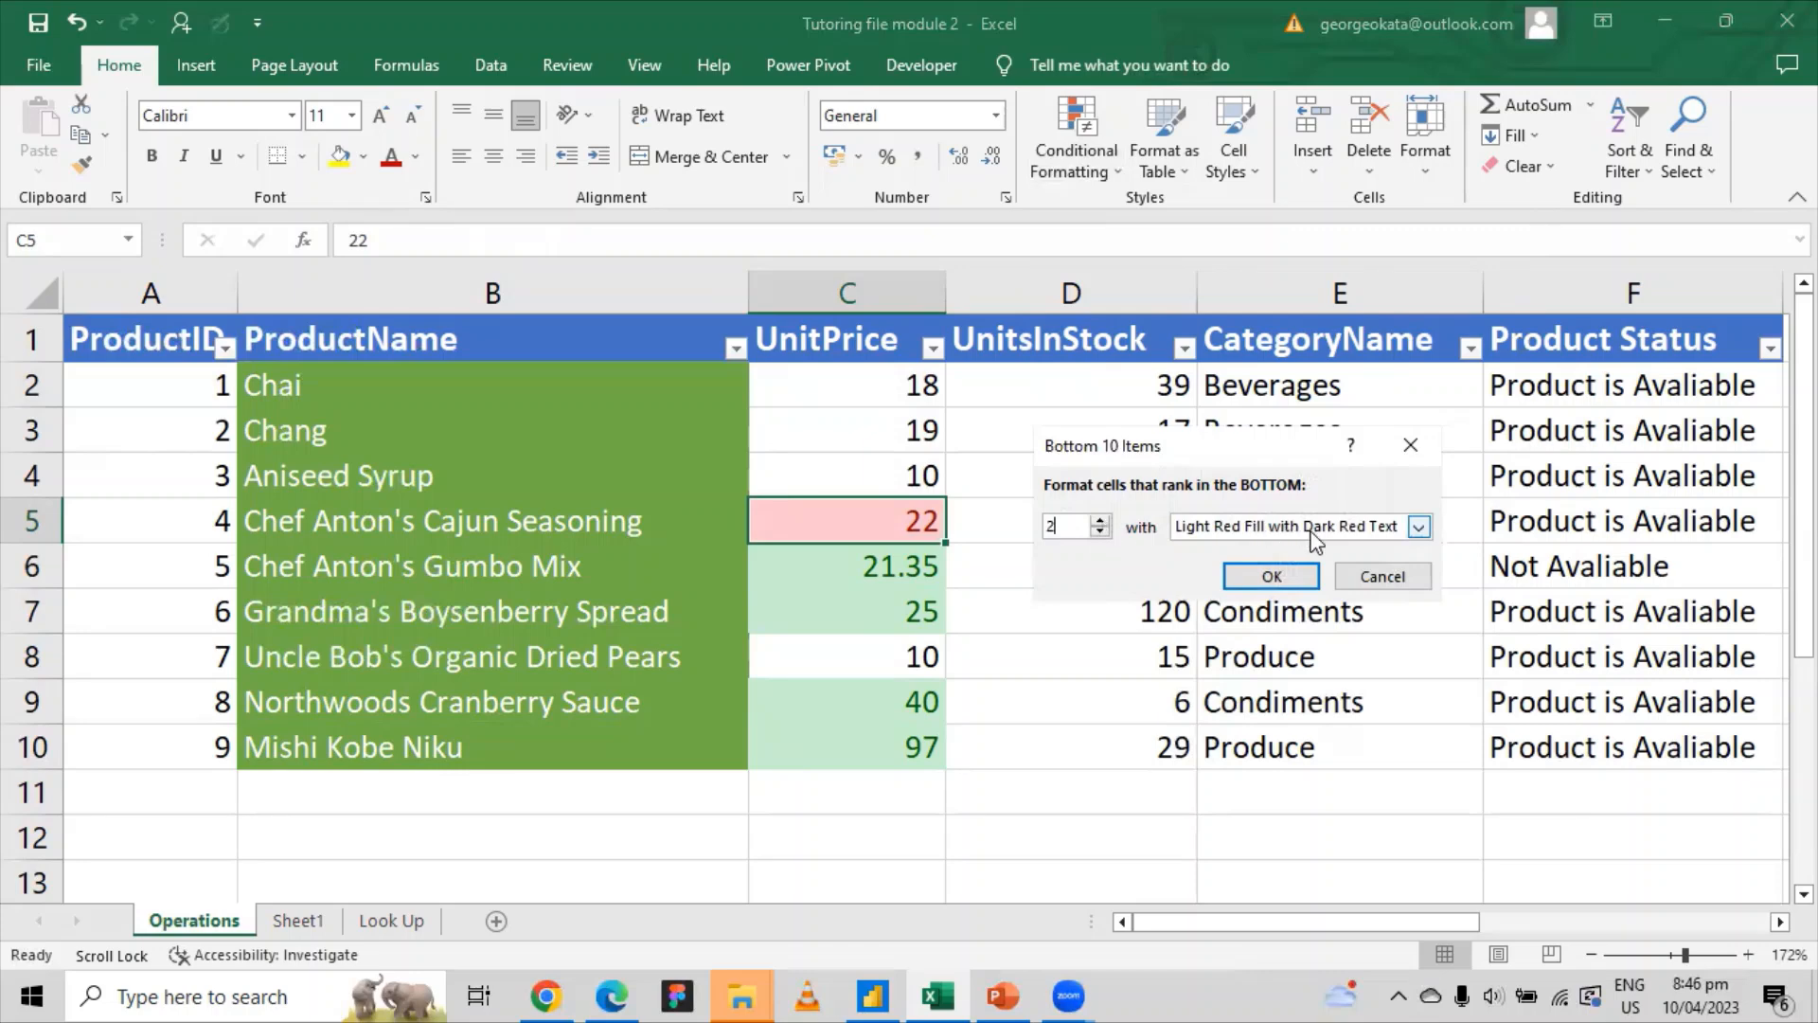
{"action": "left_click", "coordinate": [1260, 574]}
{"action": "left_click", "coordinate": [921, 475]}
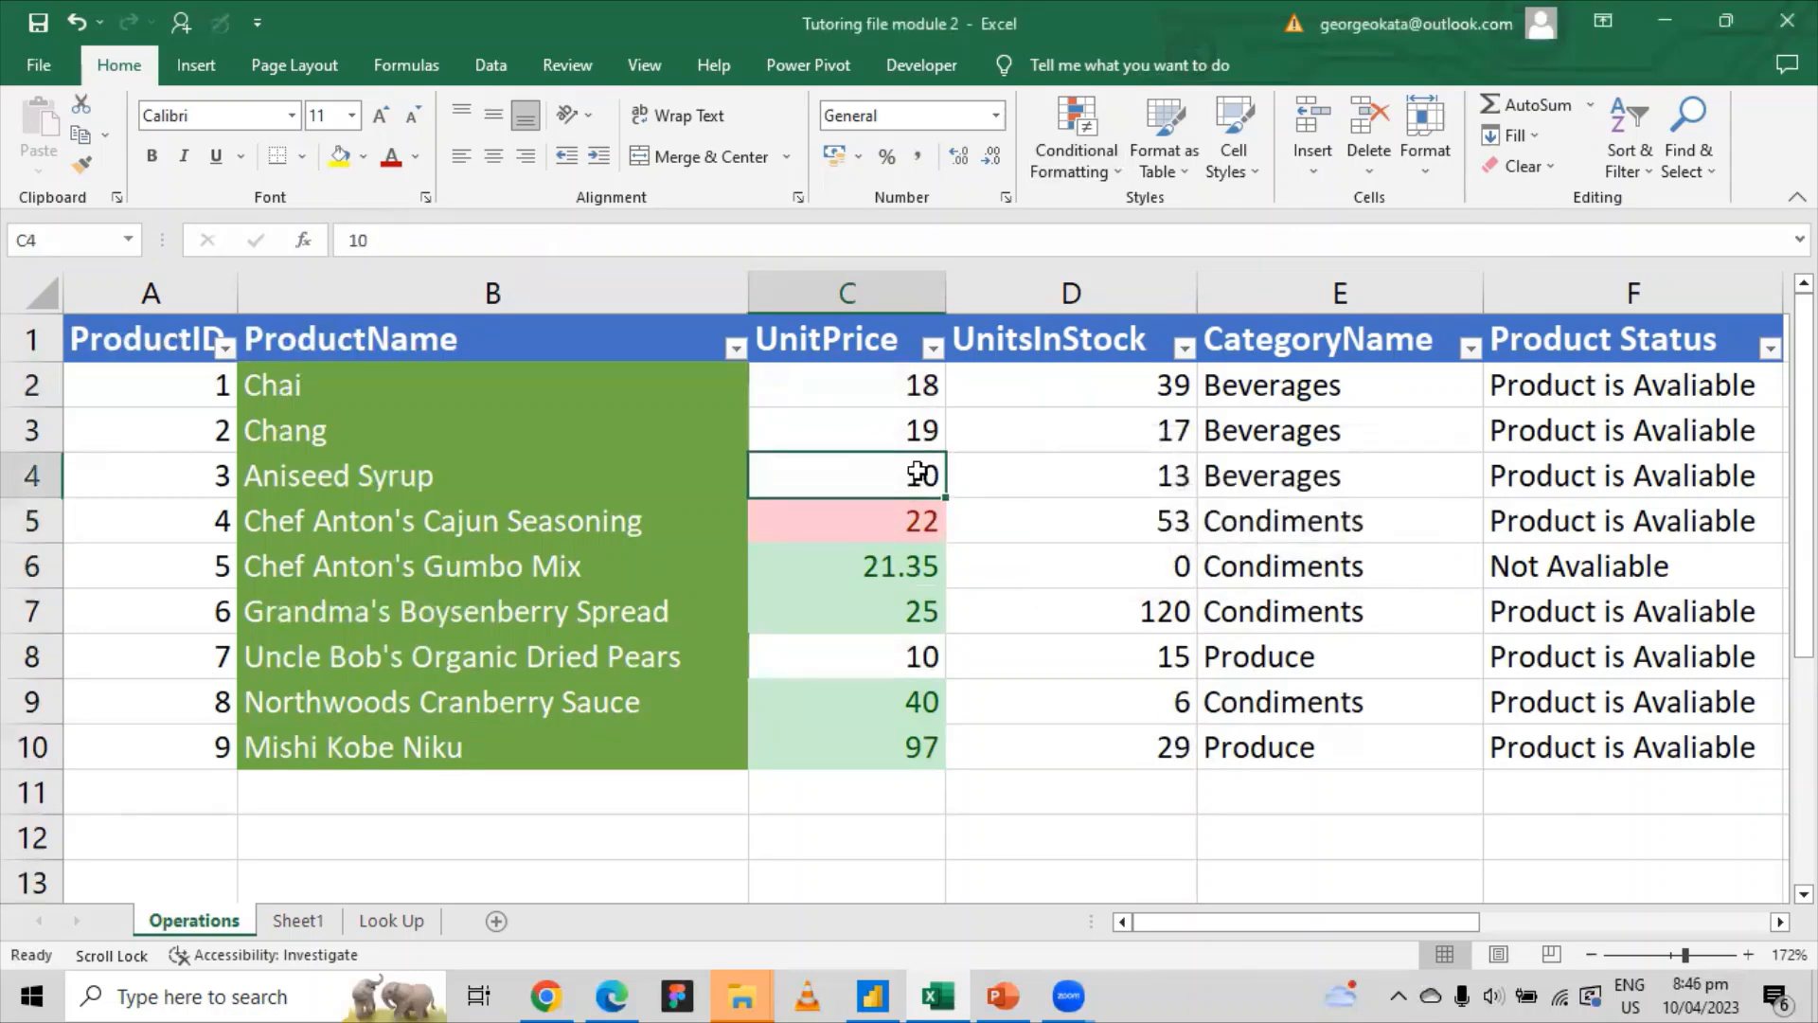
{"action": "left_click", "coordinate": [911, 522]}
{"action": "left_click", "coordinate": [869, 404]}
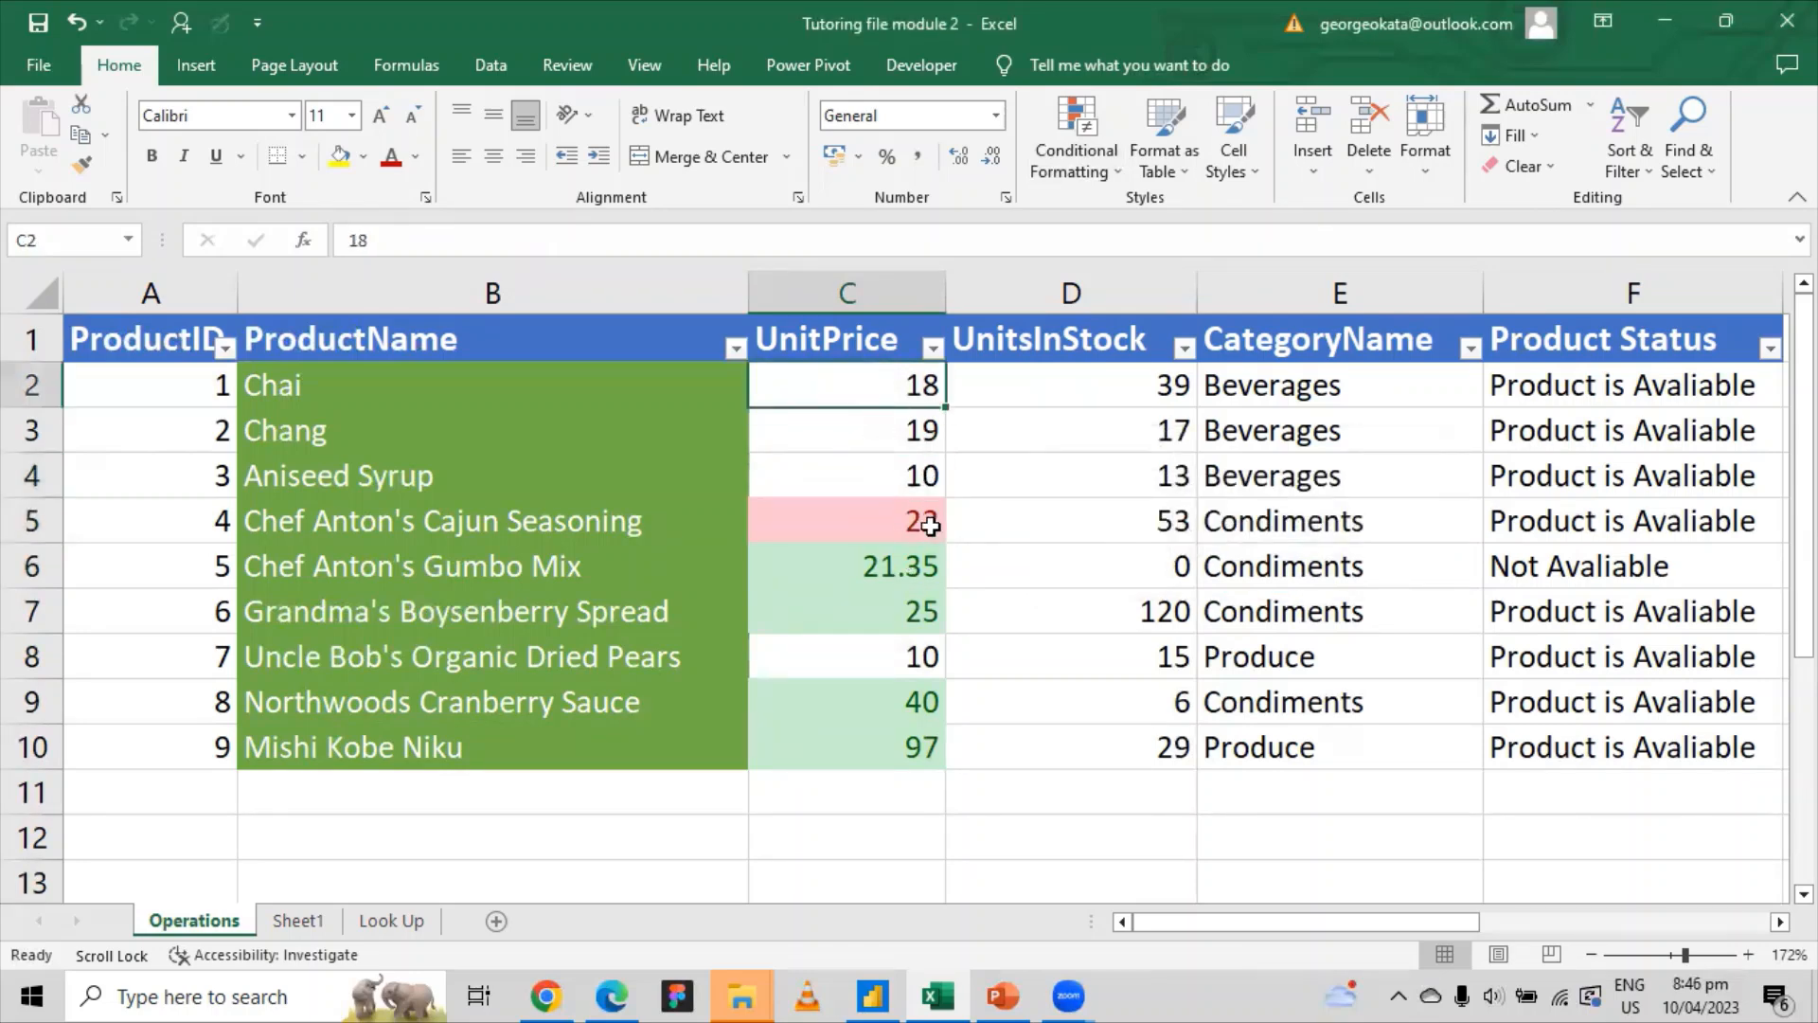
{"action": "left_click", "coordinate": [904, 523]}
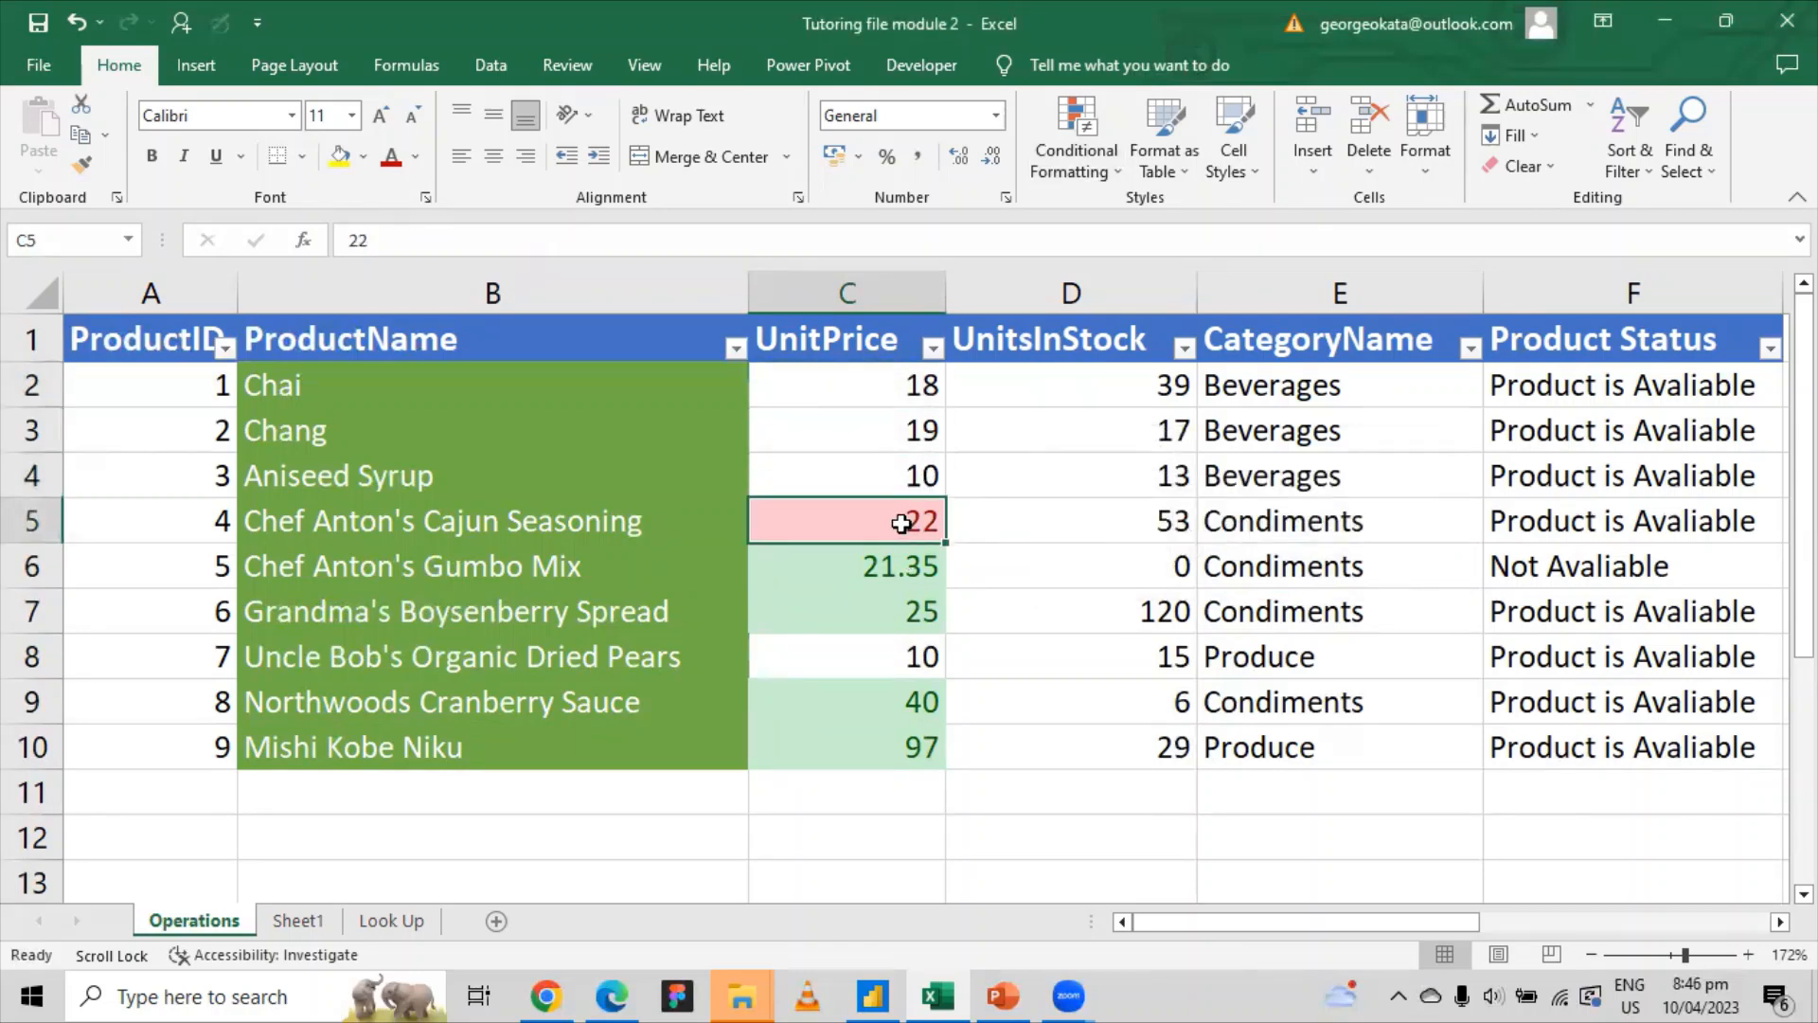
{"action": "left_click", "coordinate": [894, 604]}
{"action": "left_click", "coordinate": [883, 537]}
{"action": "left_click", "coordinate": [881, 437]}
{"action": "left_click", "coordinate": [885, 512]}
{"action": "left_click", "coordinate": [857, 301]}
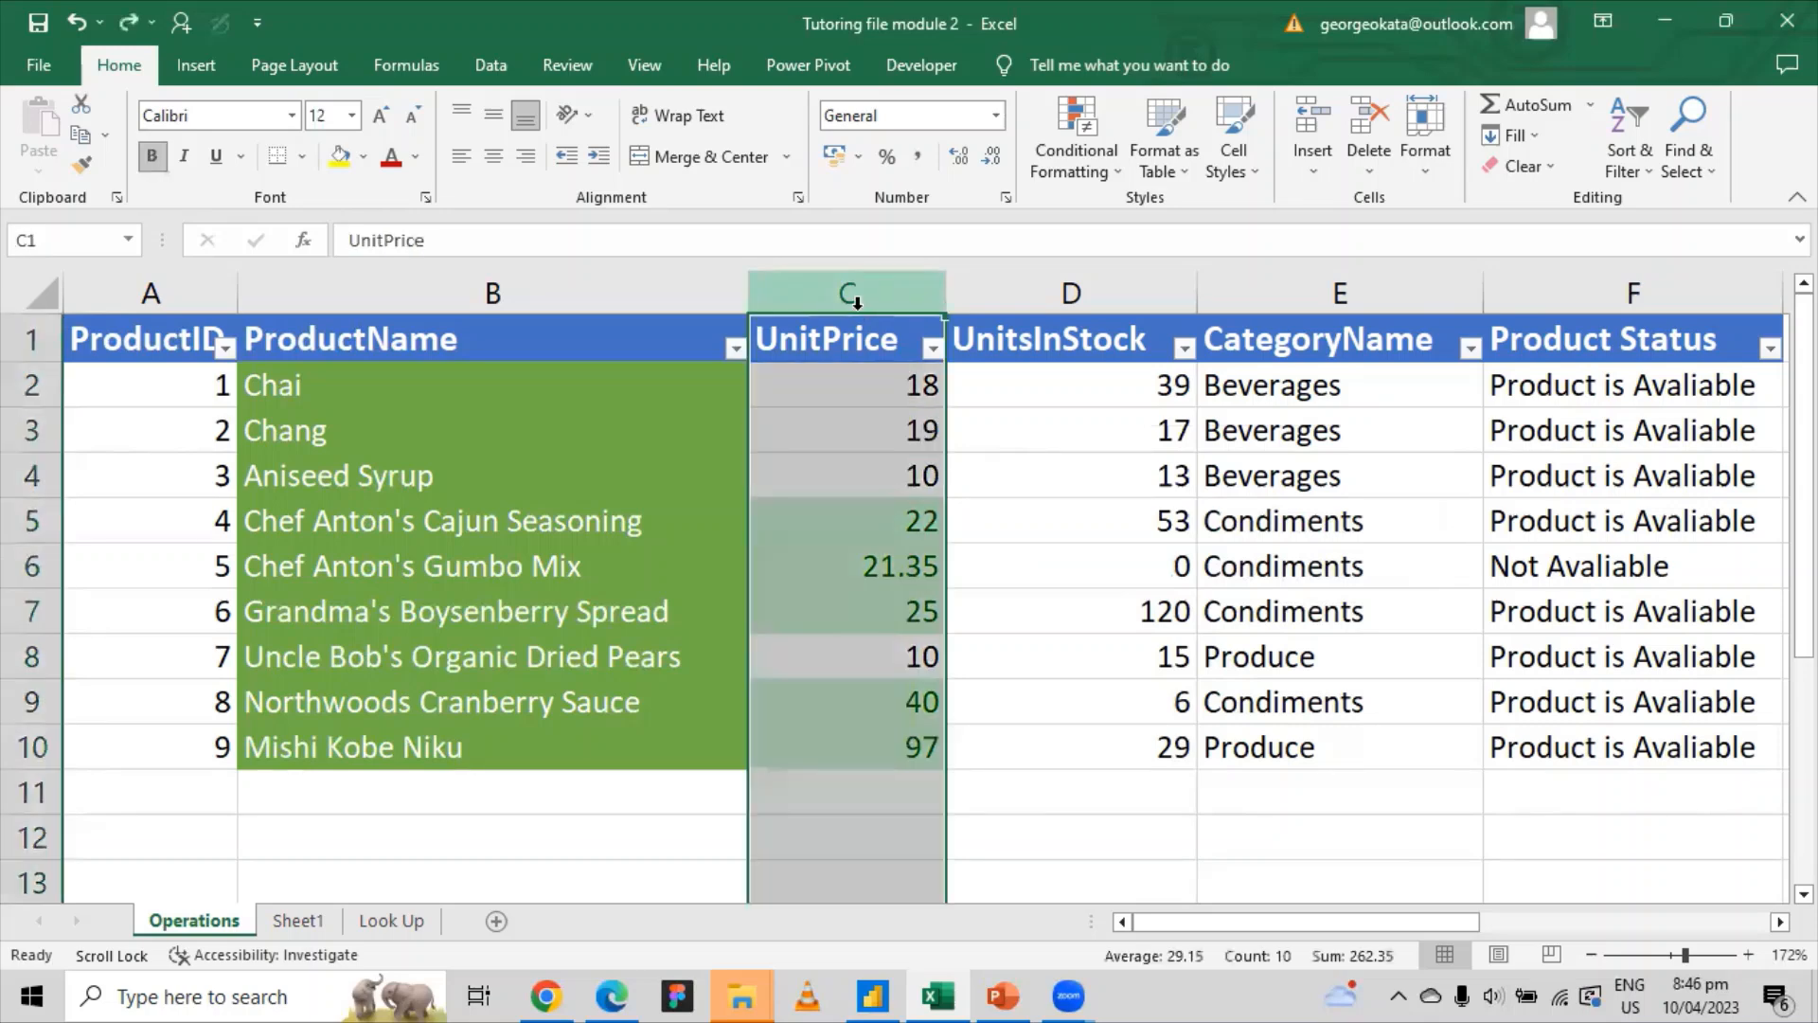
{"action": "left_click", "coordinate": [1117, 178]}
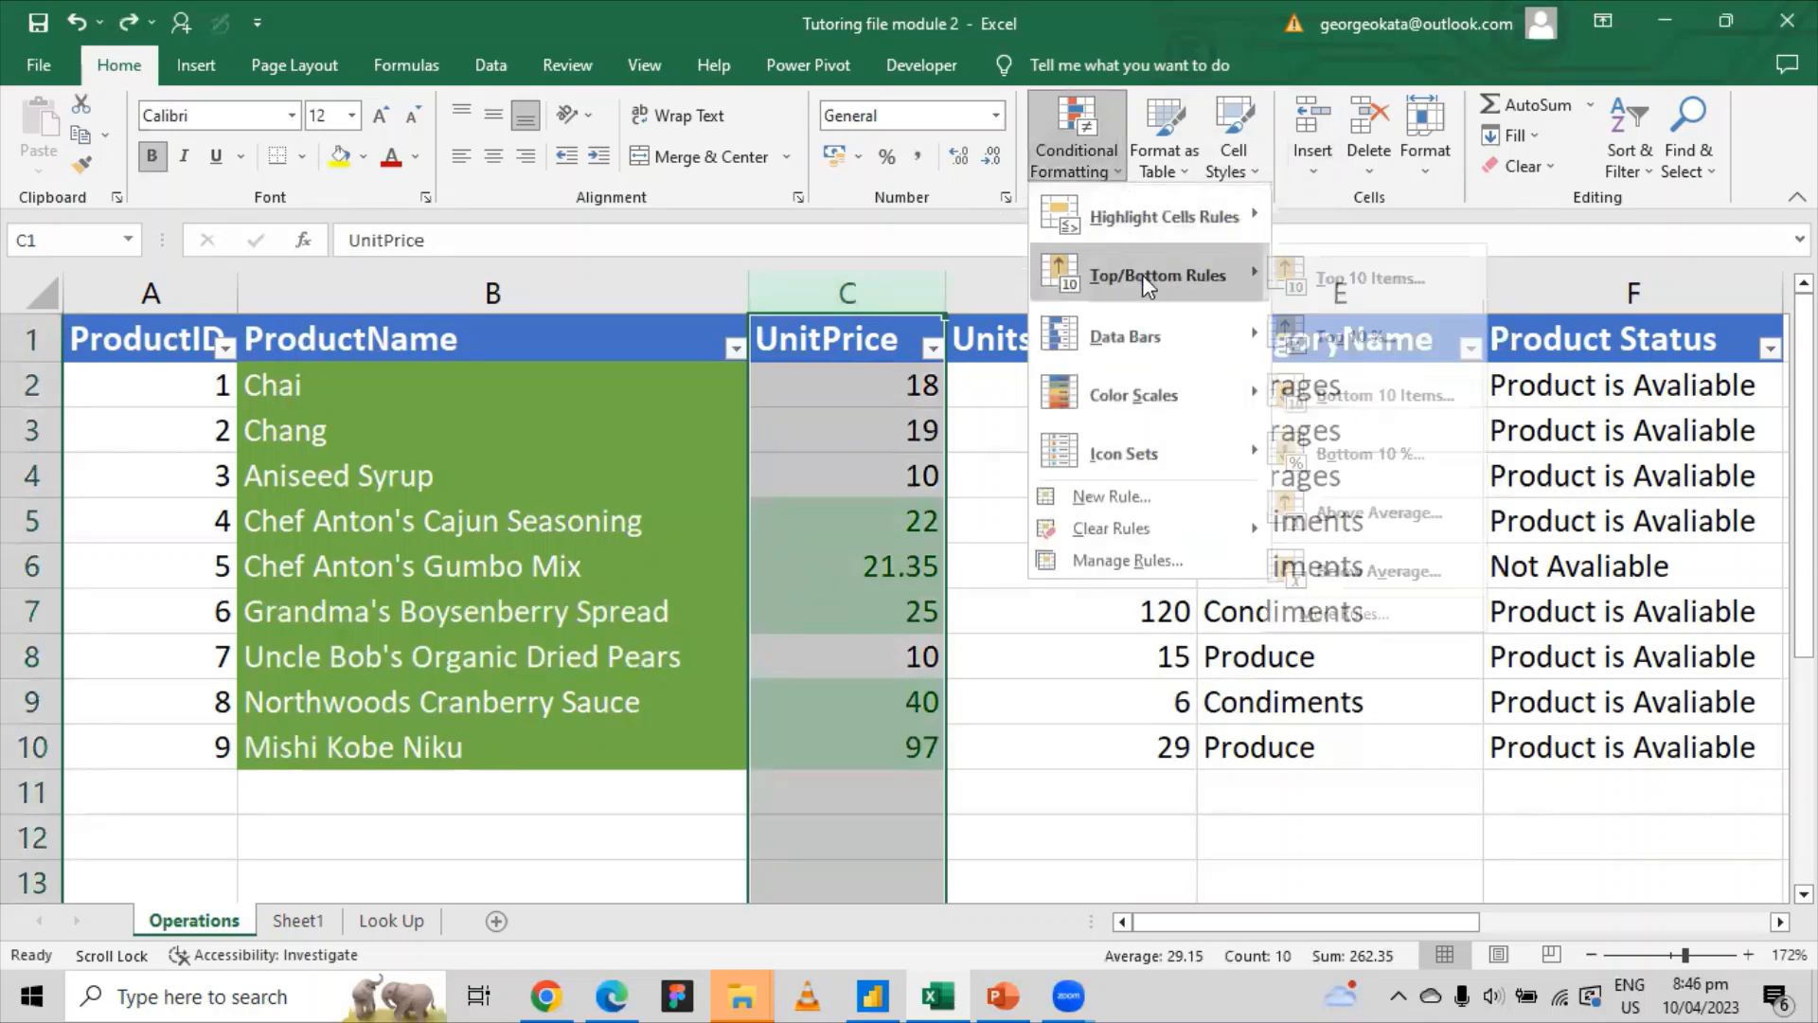
{"action": "mouse_move", "coordinate": [1145, 275]}
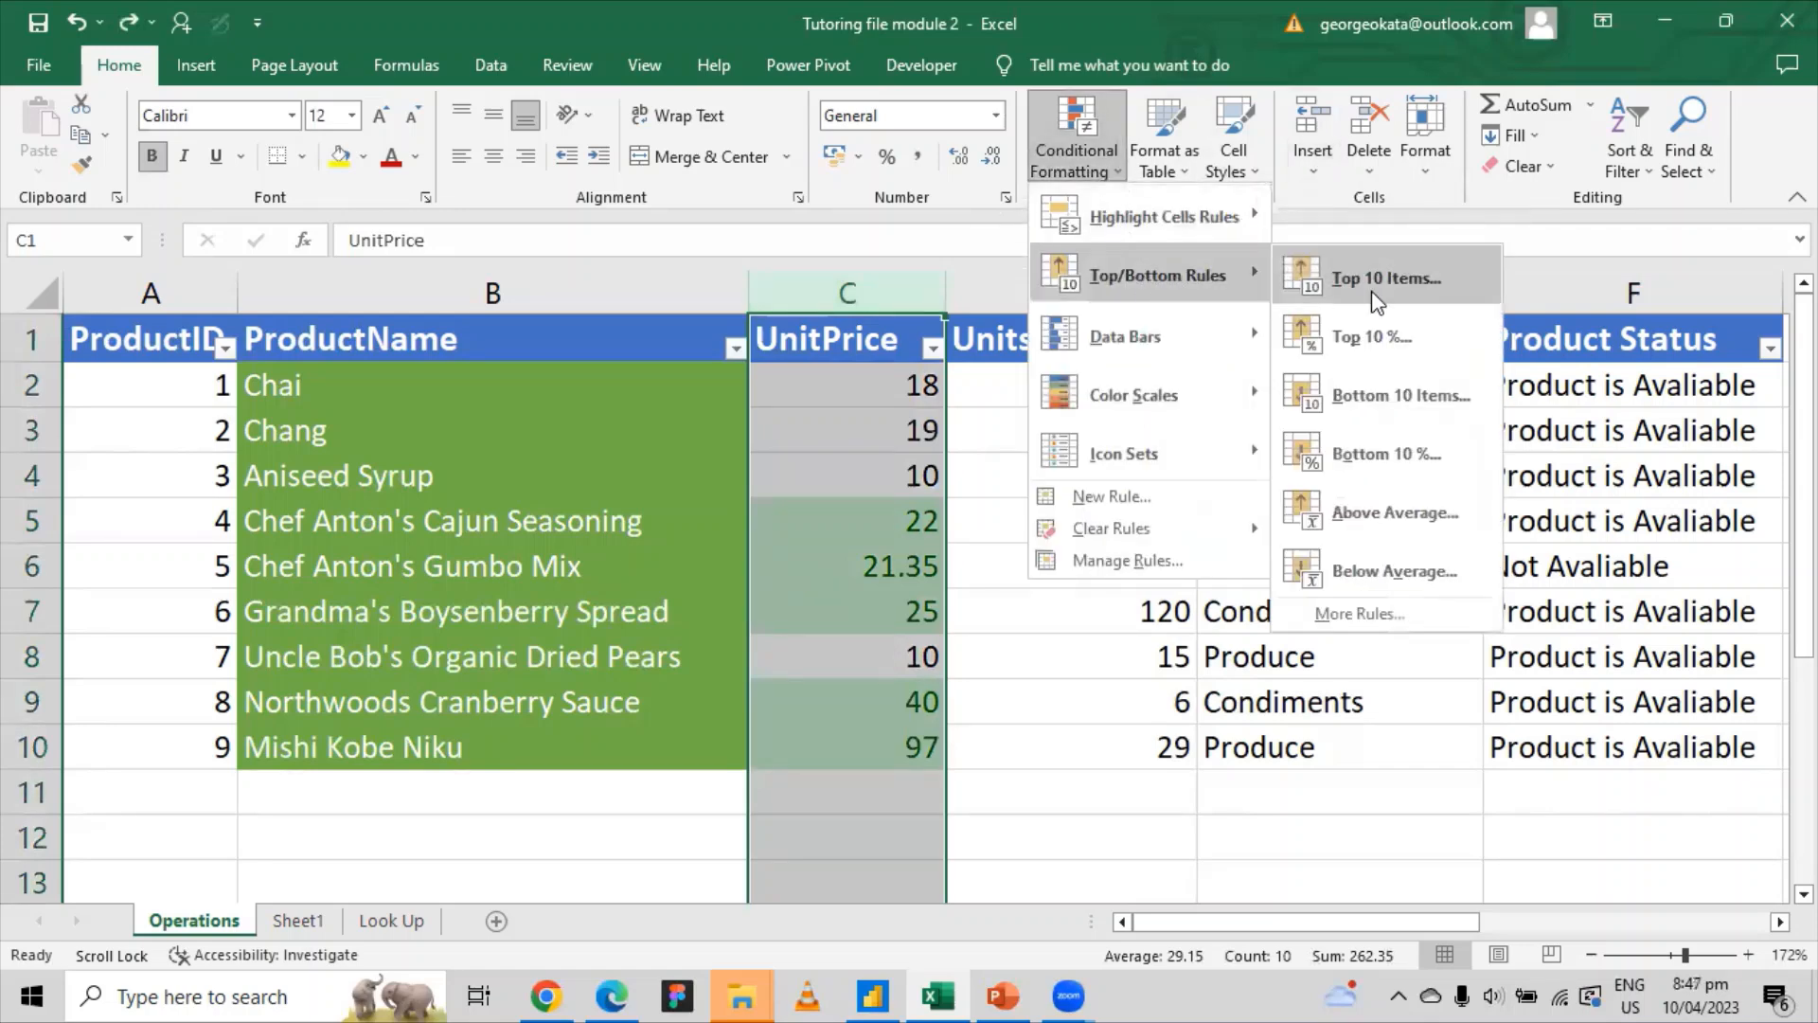
{"action": "left_click", "coordinate": [923, 294]}
{"action": "left_click", "coordinate": [907, 518]}
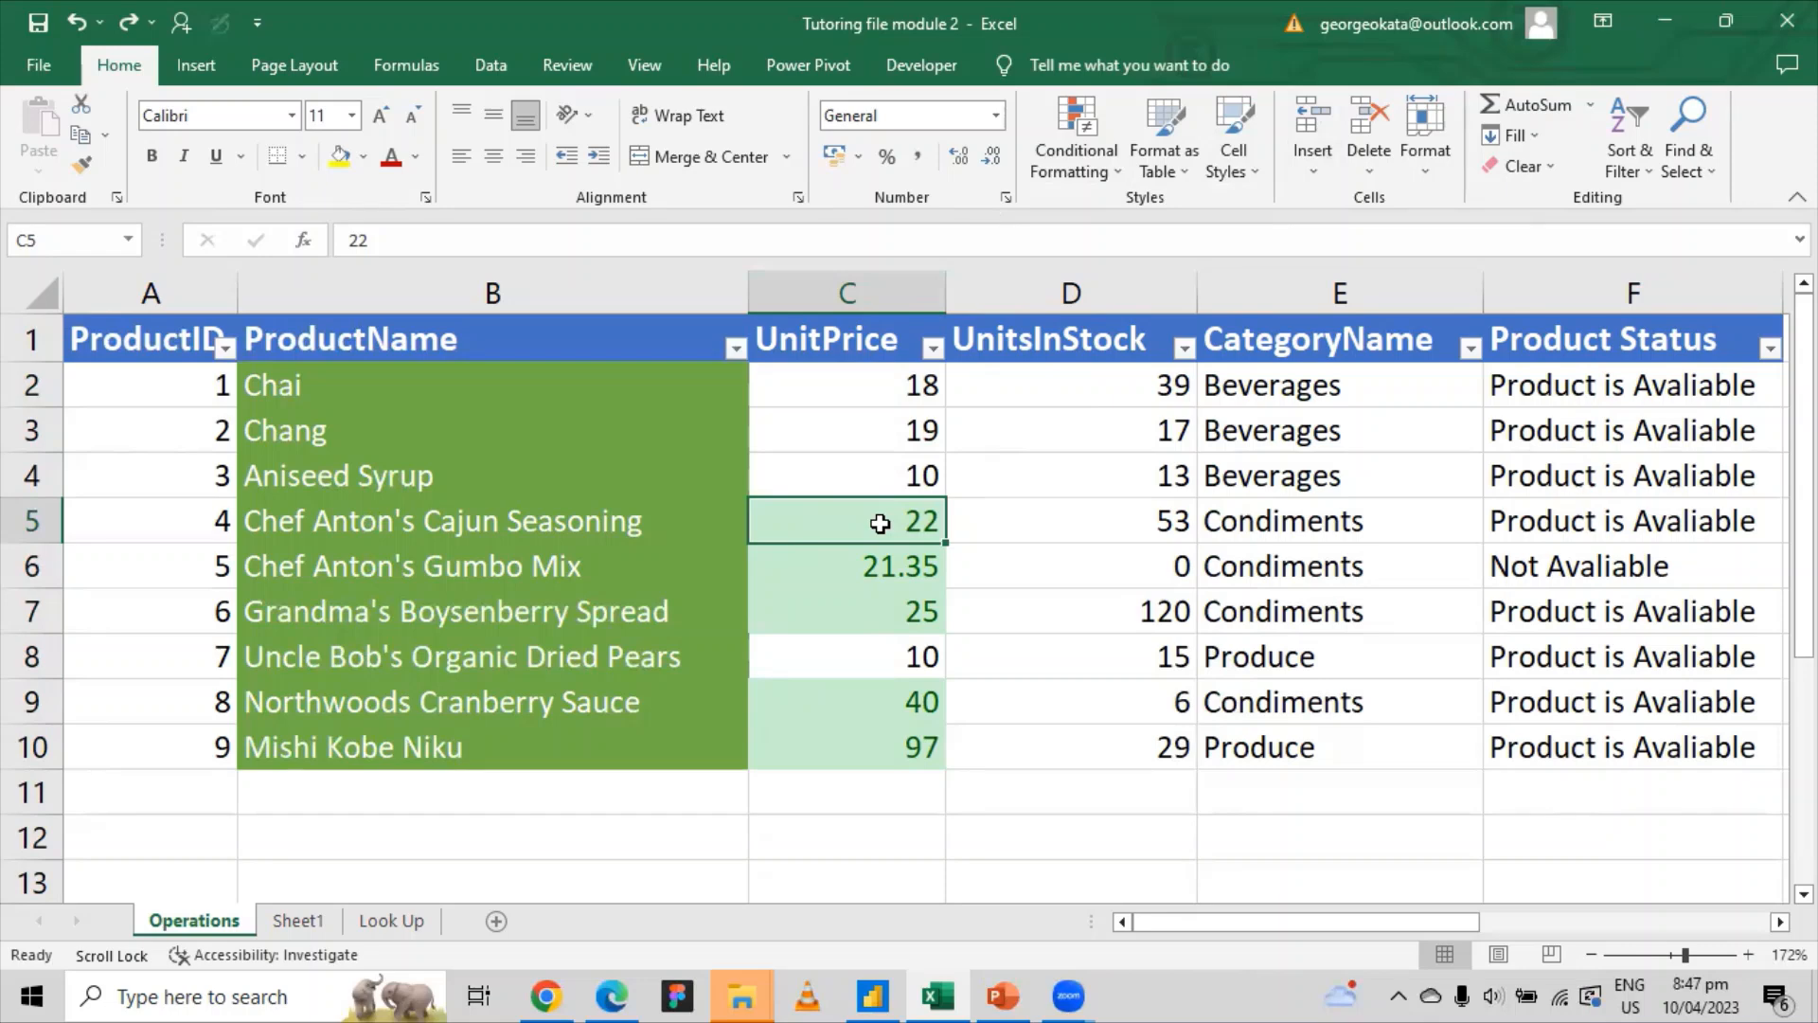
Step: Highlight the bottom 2 UnitPrice values in column C with light red fill
{"action": "left_click", "coordinate": [845, 290]}
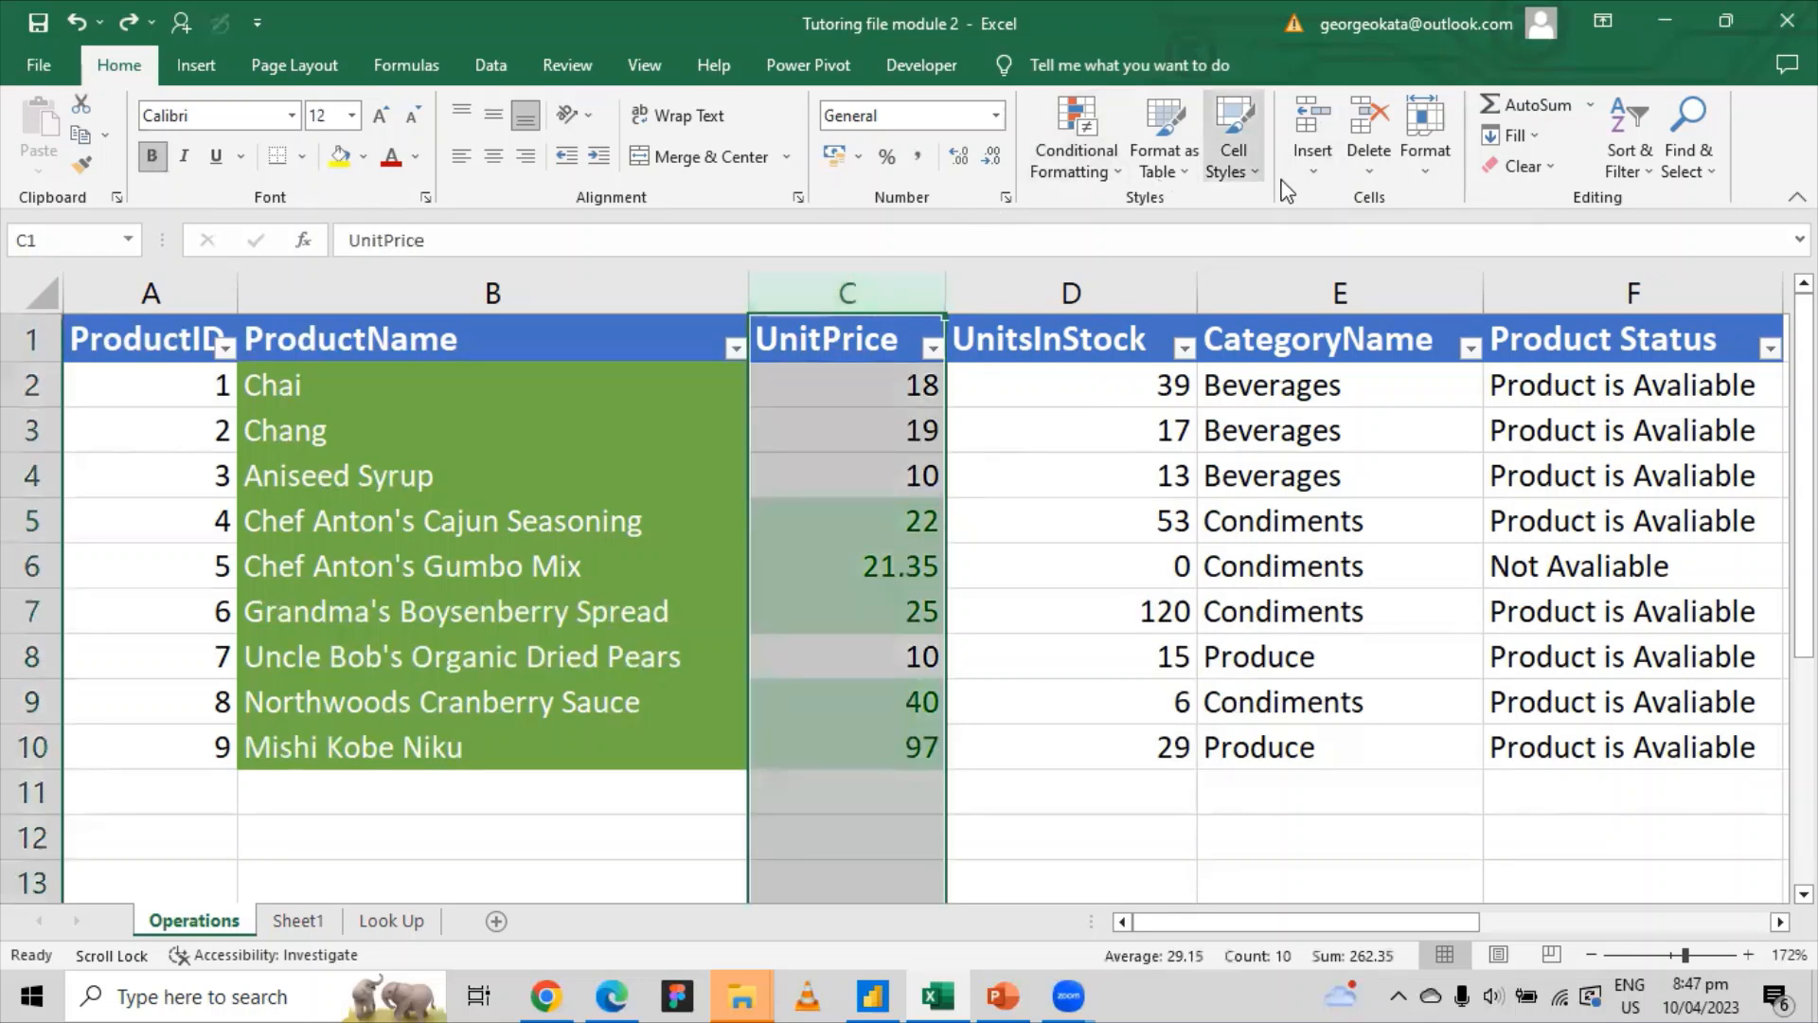
{"action": "left_click", "coordinate": [1116, 172]}
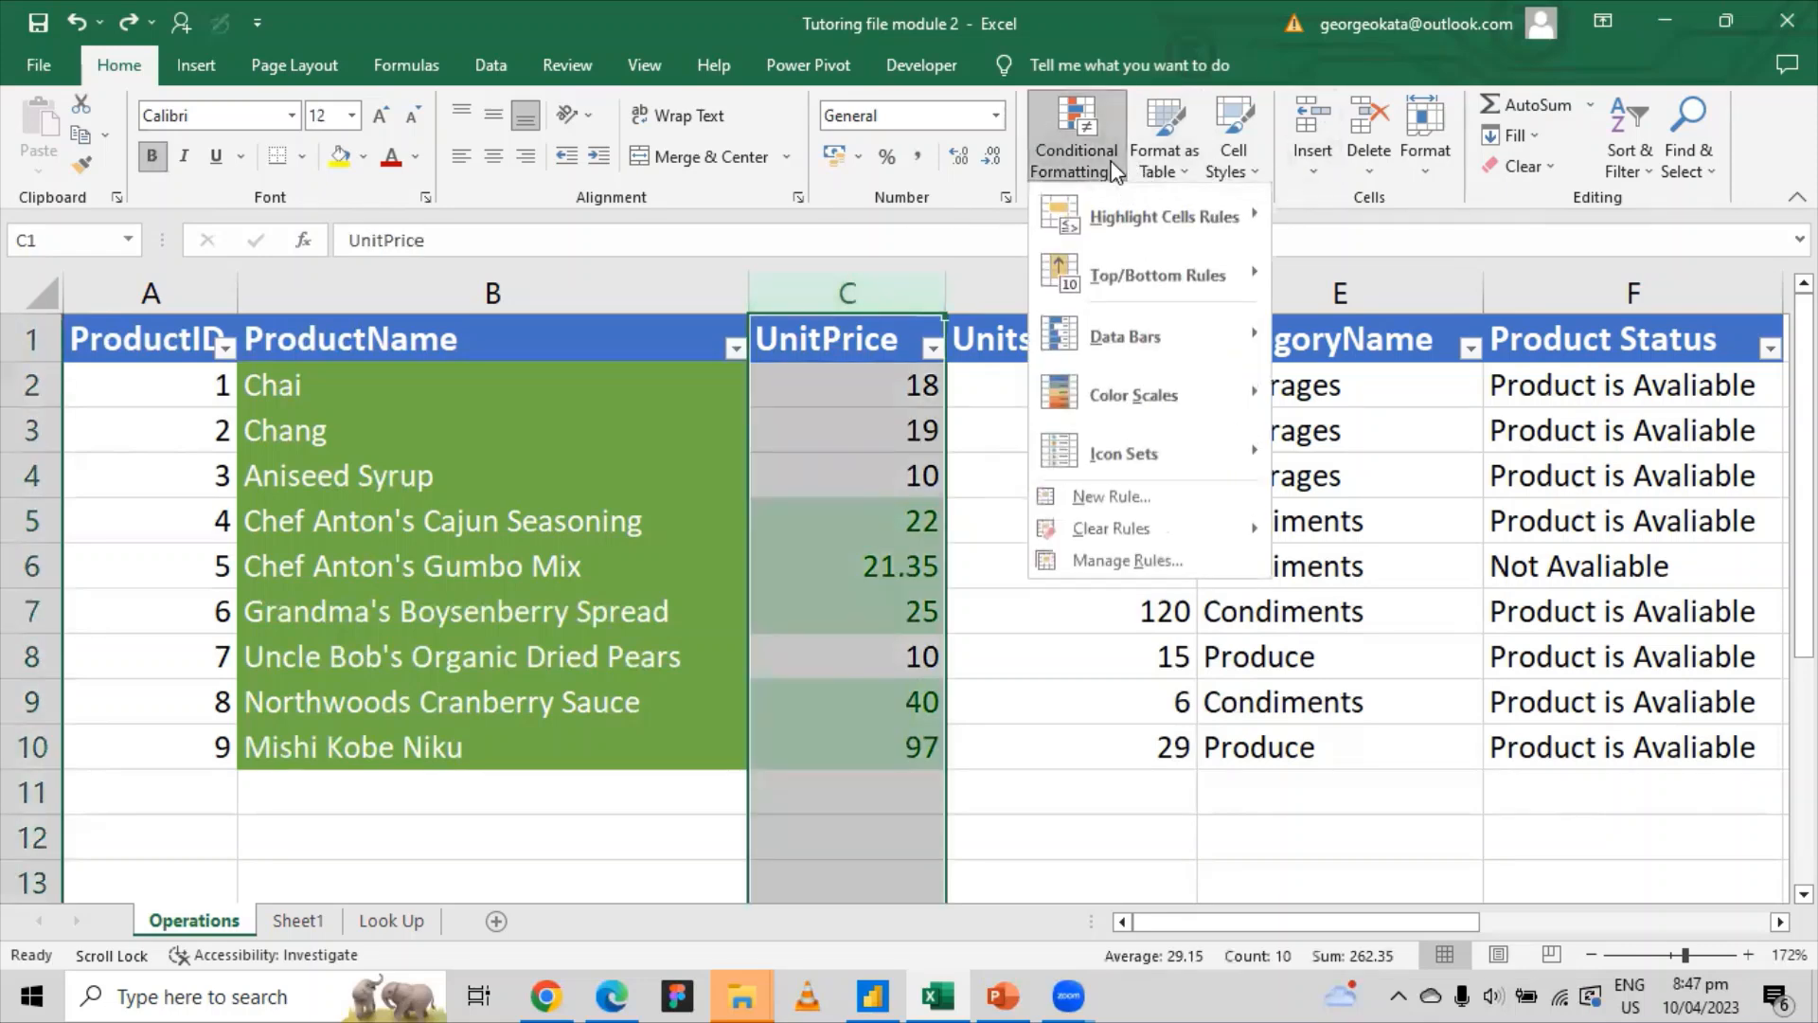
{"action": "mouse_move", "coordinate": [1167, 270]}
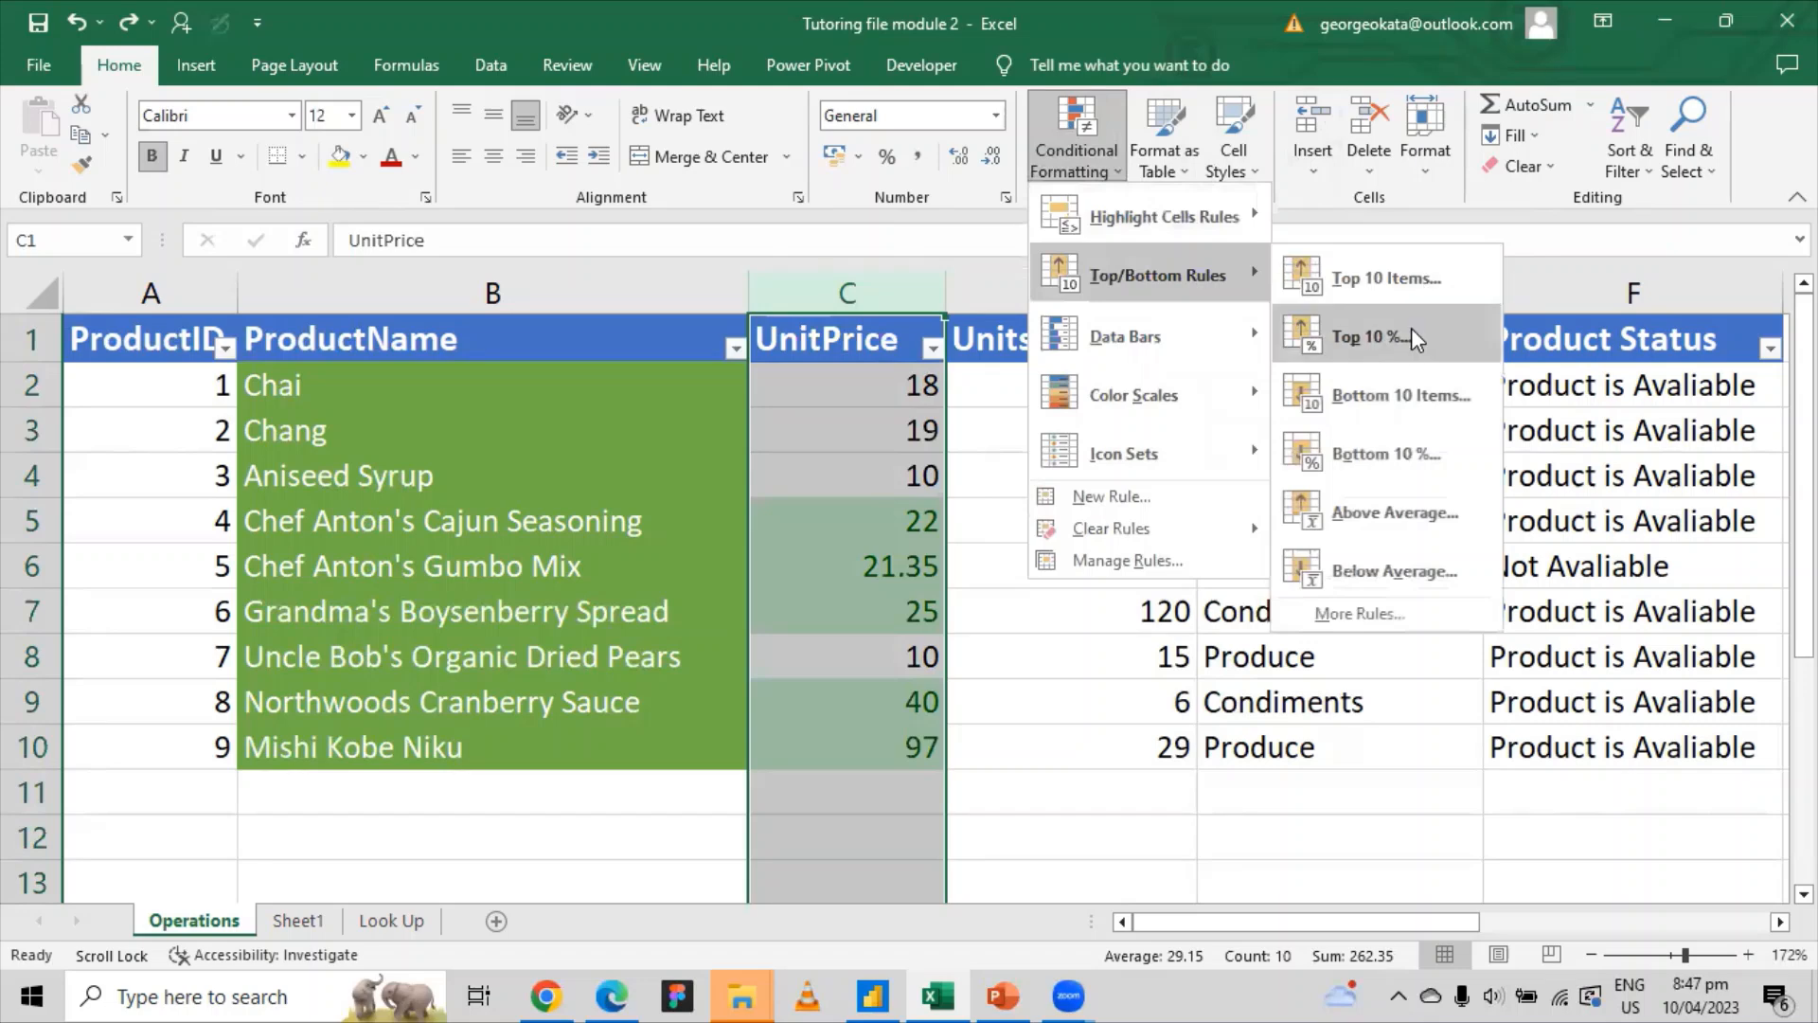
{"action": "left_click", "coordinate": [1398, 383]}
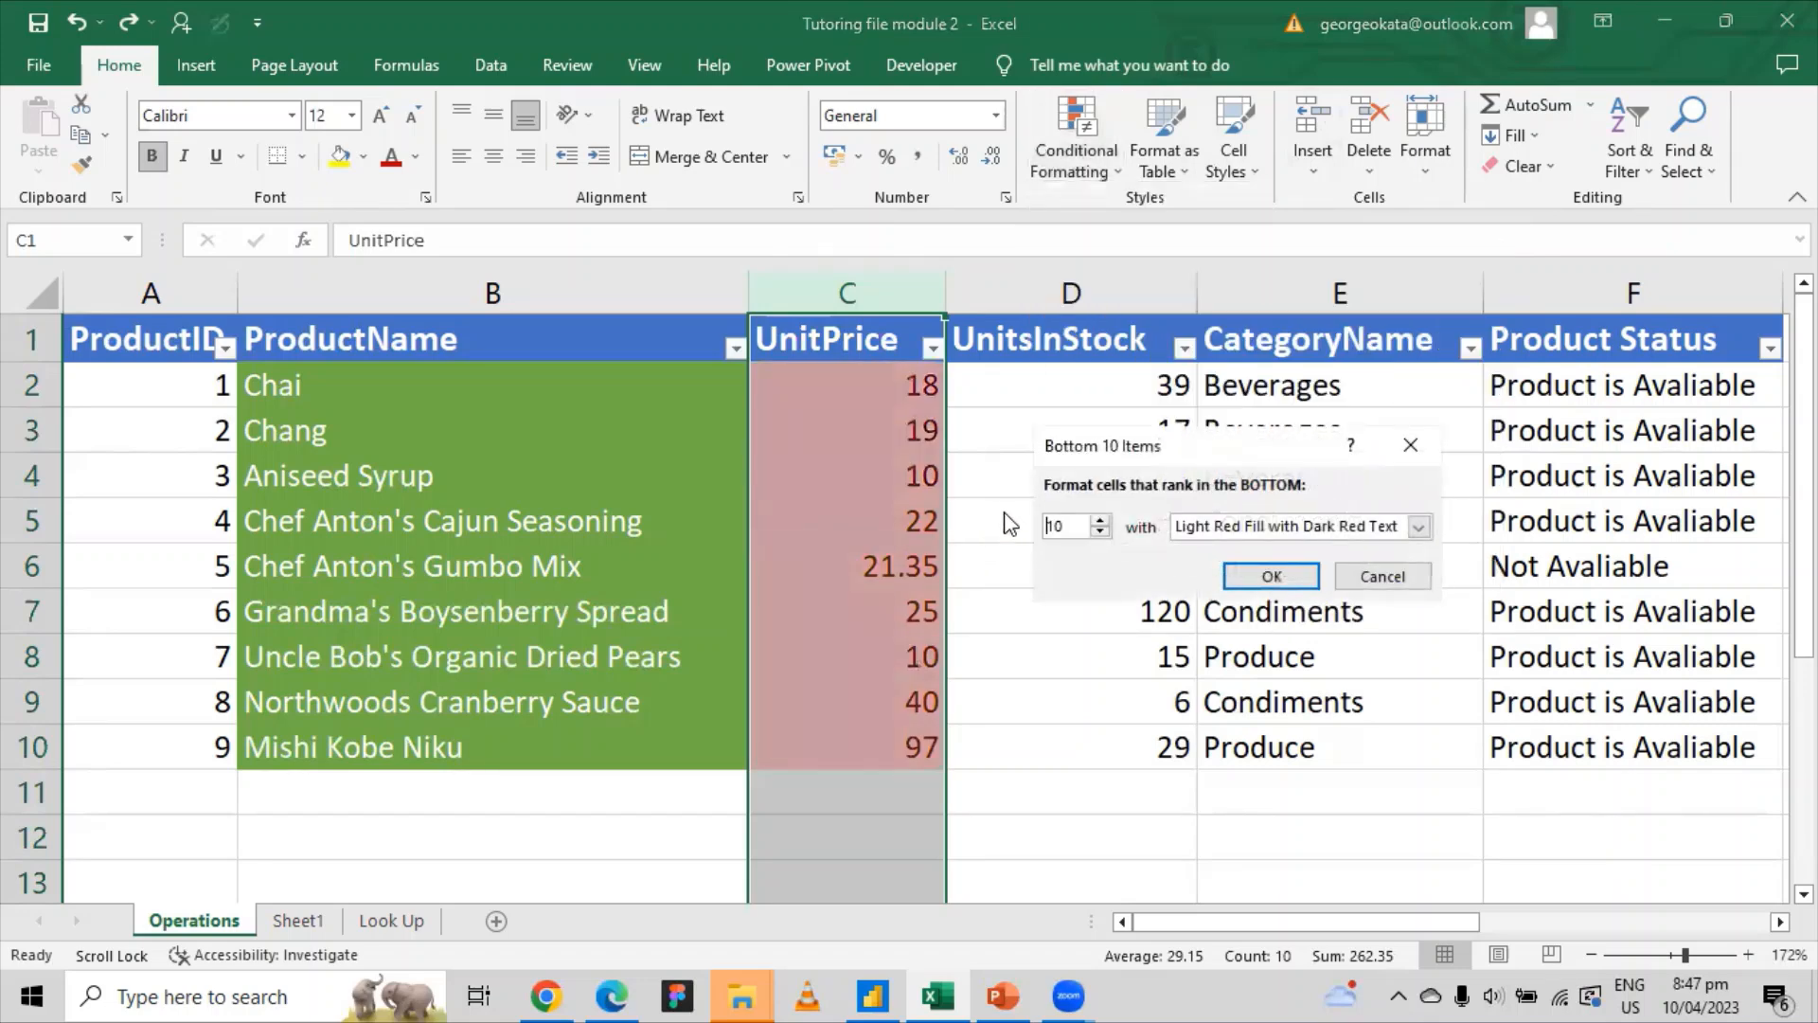
{"action": "left_click_drag", "start_coordinate": [1079, 521], "coordinate": [1023, 527]}
{"action": "type", "text": "2"}
{"action": "key", "text": "Return"}
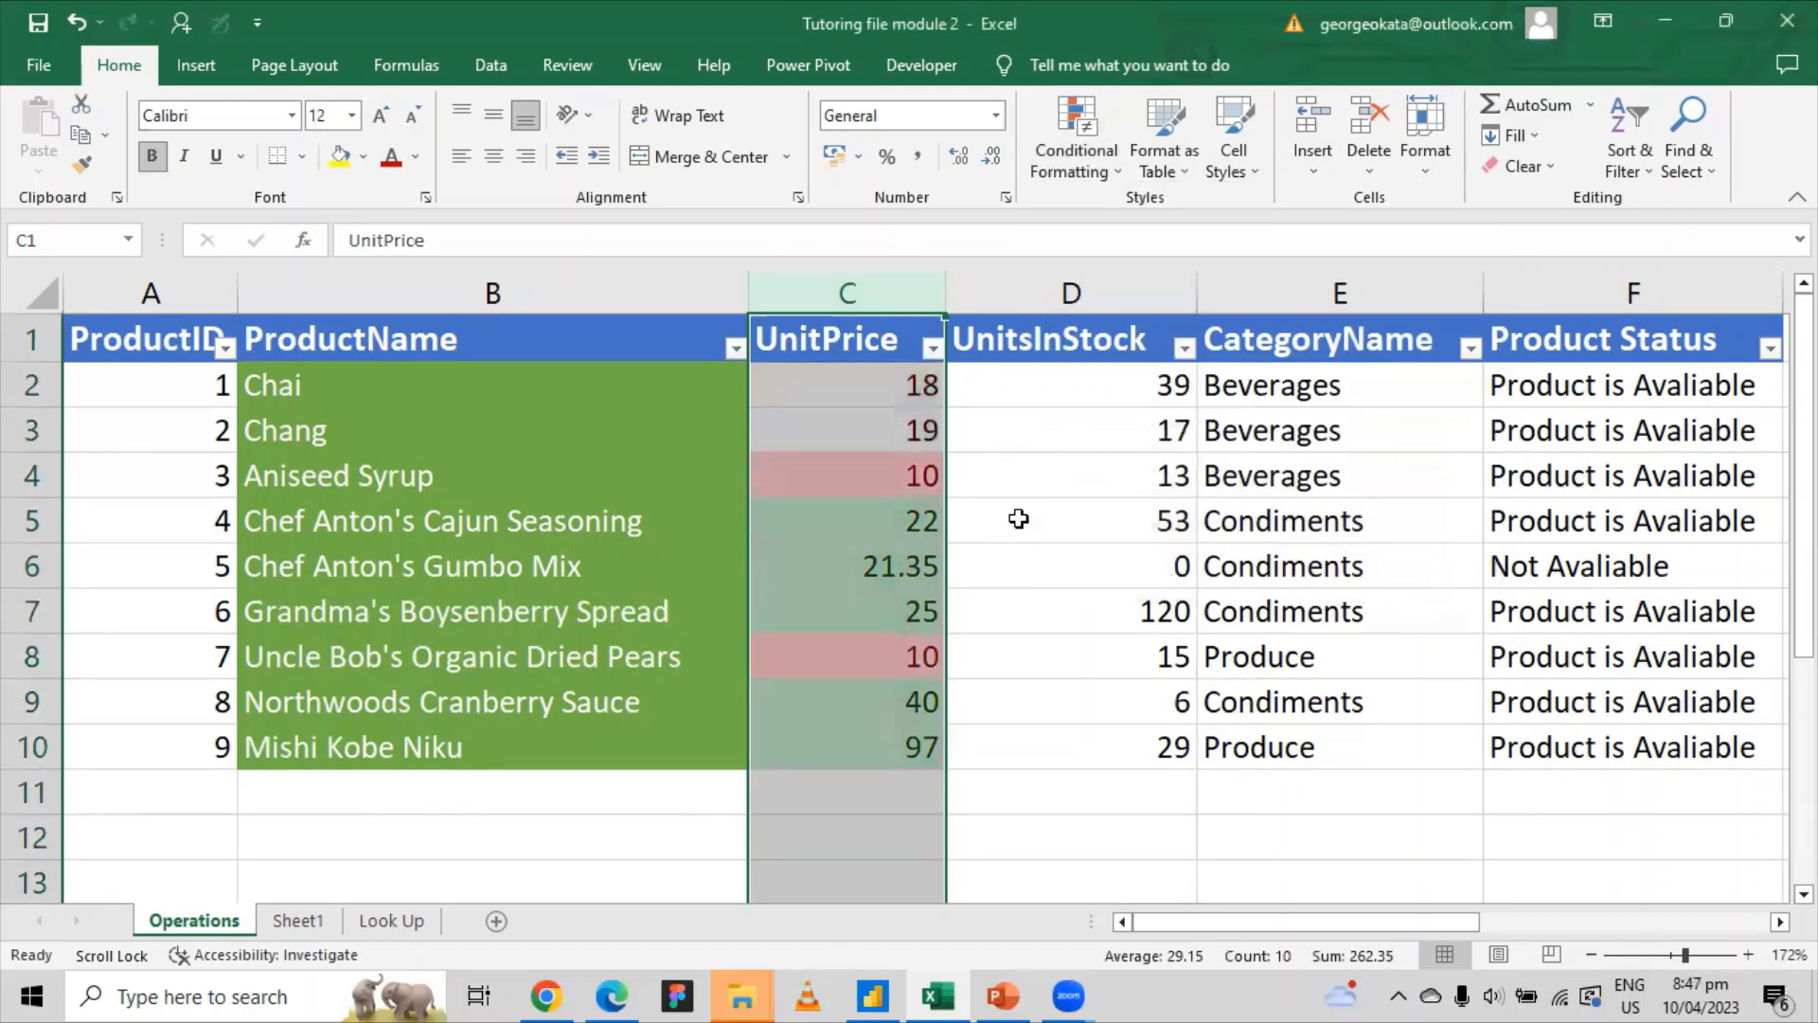
Step: Check the highlighted price cells, including the two 10s and the prices 22 and 21.35
{"action": "left_click", "coordinate": [873, 484]}
{"action": "left_click", "coordinate": [901, 658]}
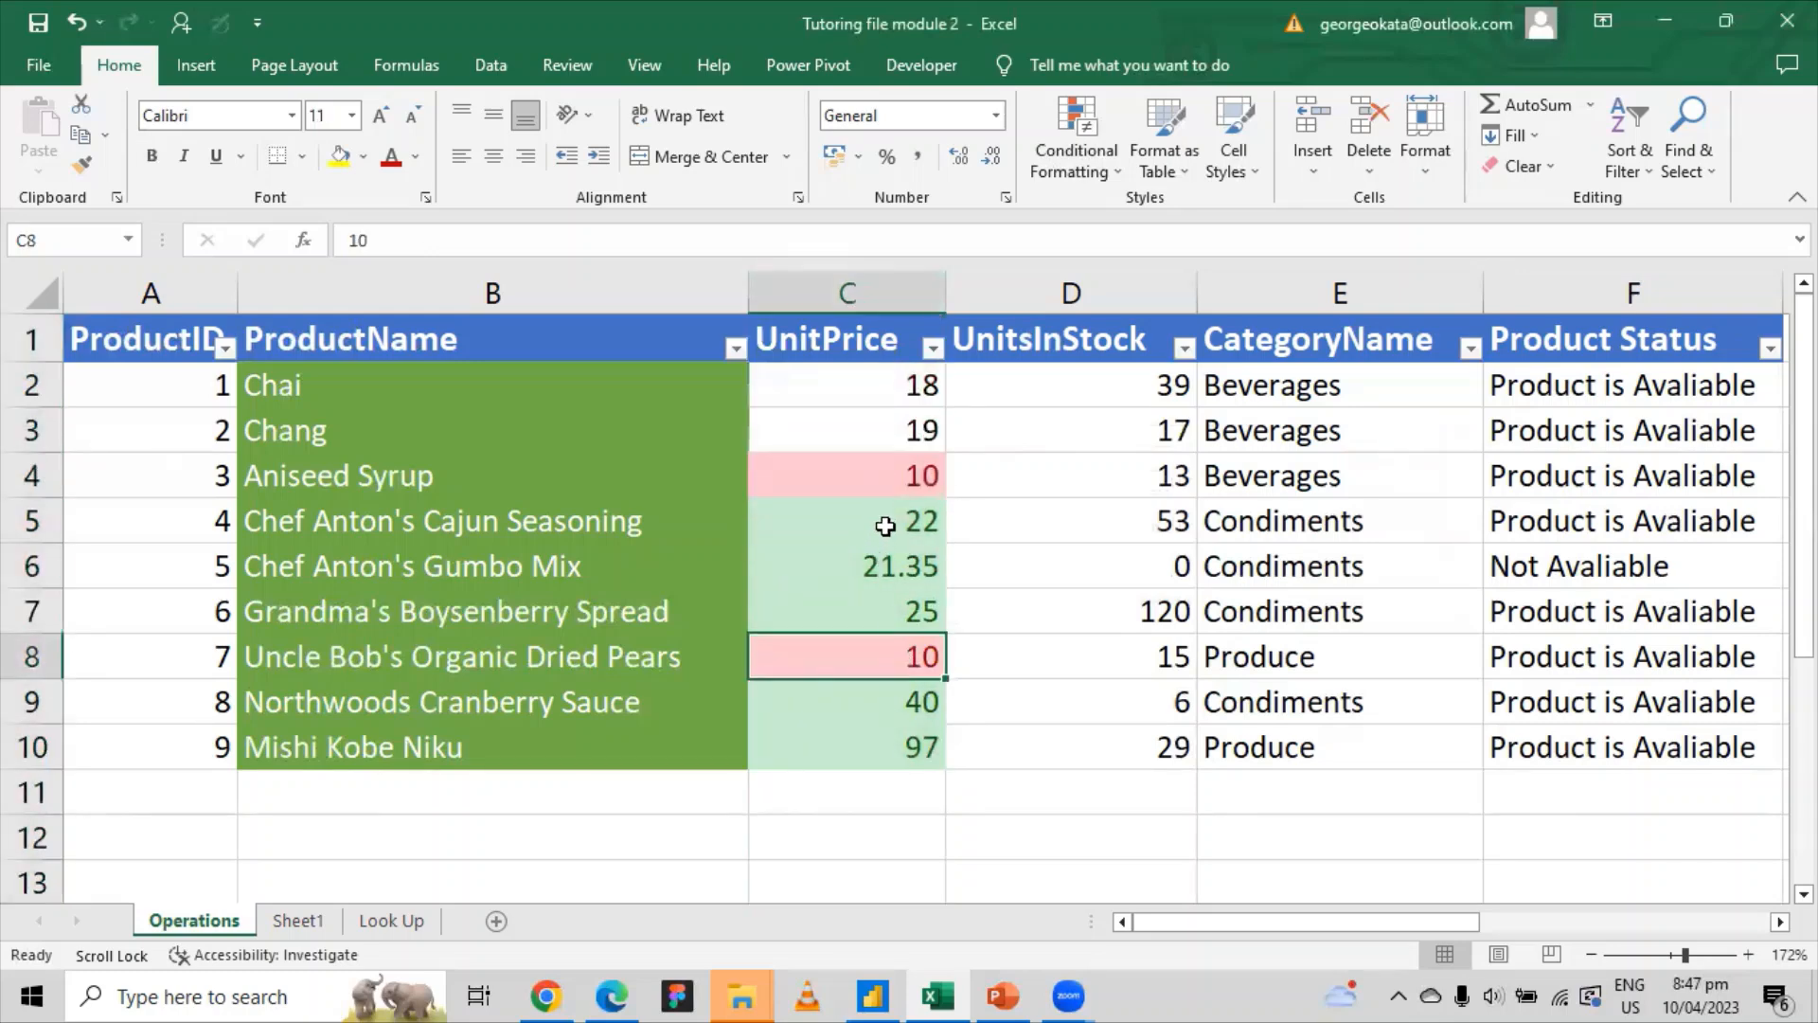
{"action": "left_click_drag", "start_coordinate": [885, 527], "coordinate": [917, 791]}
{"action": "left_click", "coordinate": [917, 652]}
{"action": "left_click", "coordinate": [916, 480]}
{"action": "left_click_drag", "start_coordinate": [912, 521], "coordinate": [898, 568]}
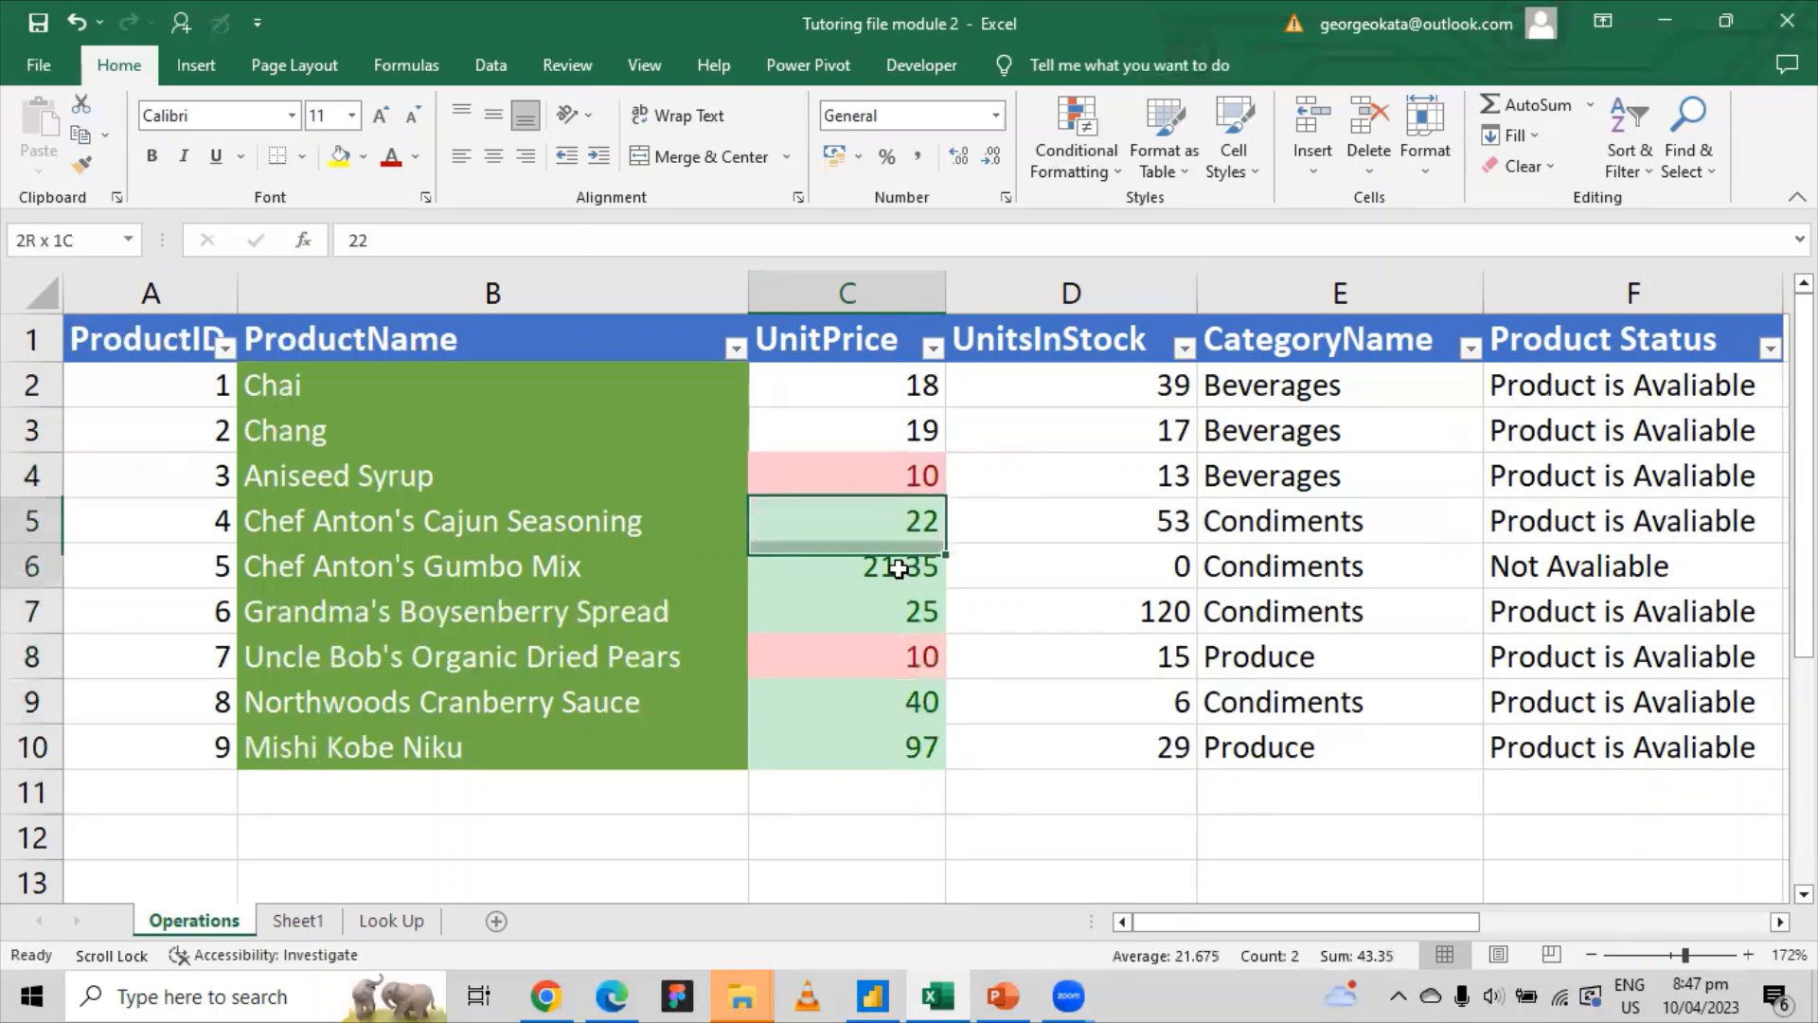
{"action": "left_click", "coordinate": [924, 474]}
{"action": "left_click", "coordinate": [915, 647]}
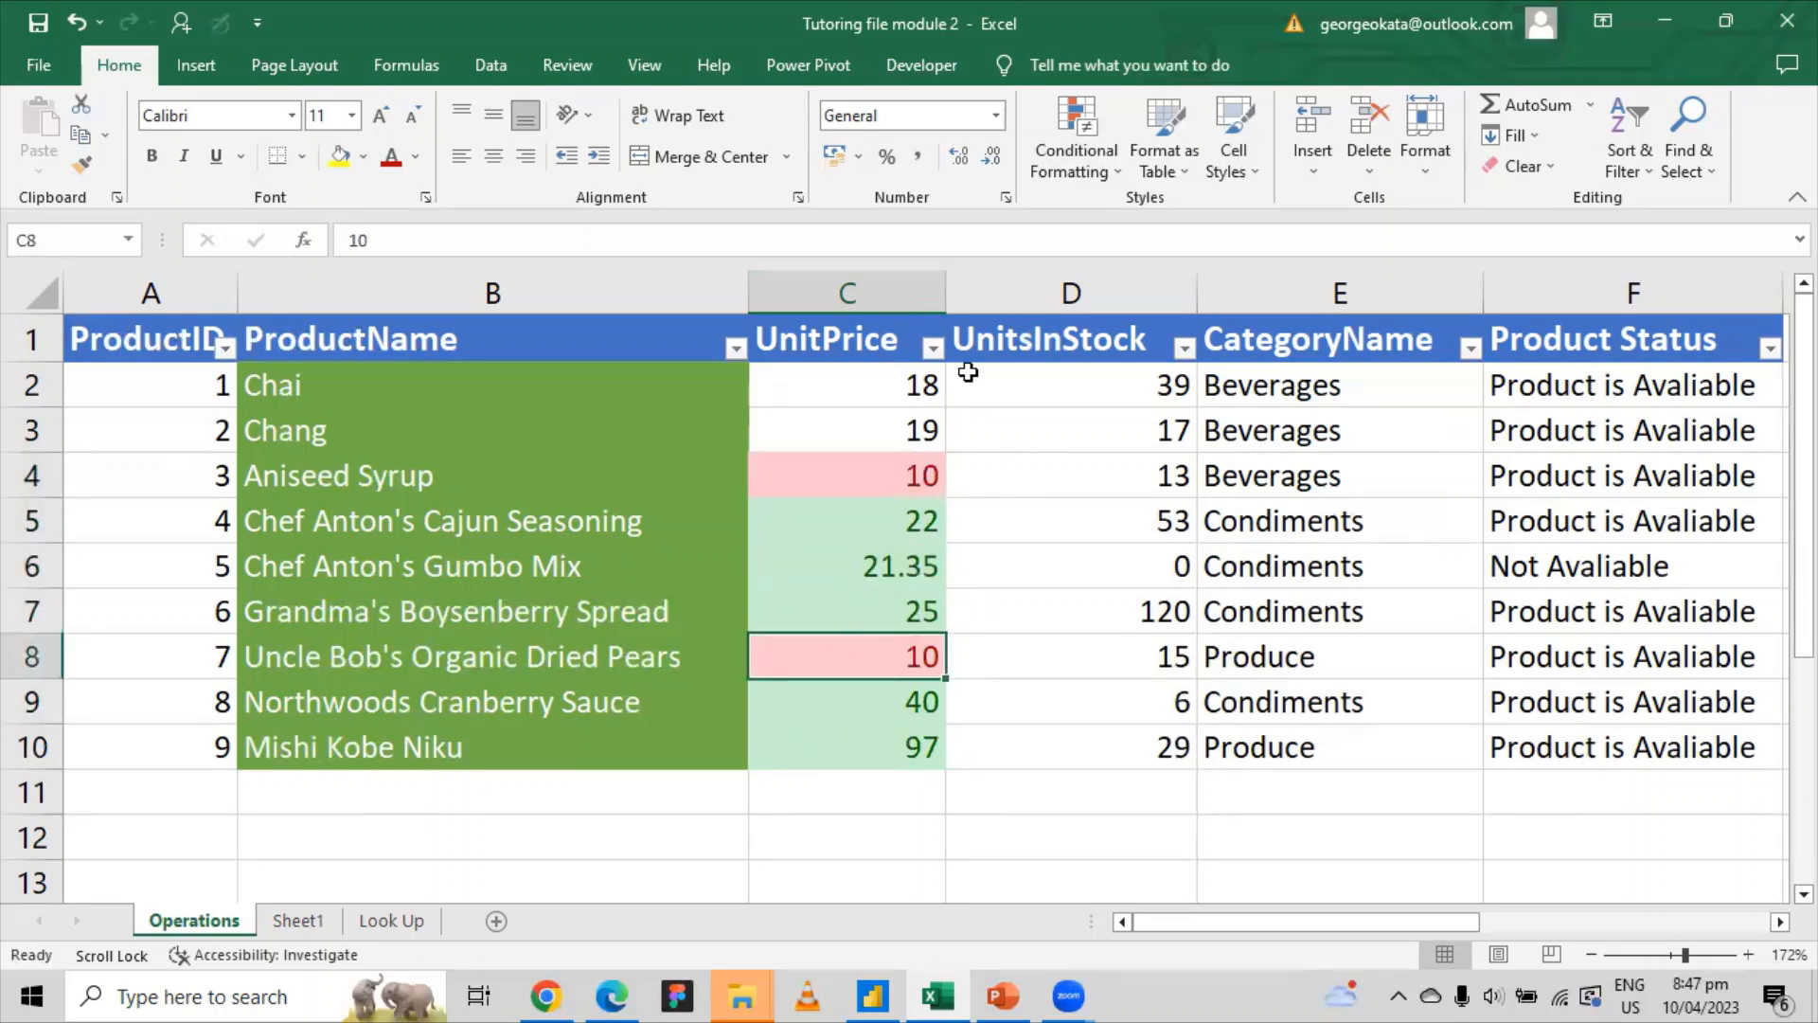
{"action": "left_click", "coordinate": [1098, 162]}
{"action": "mouse_move", "coordinate": [1153, 232]}
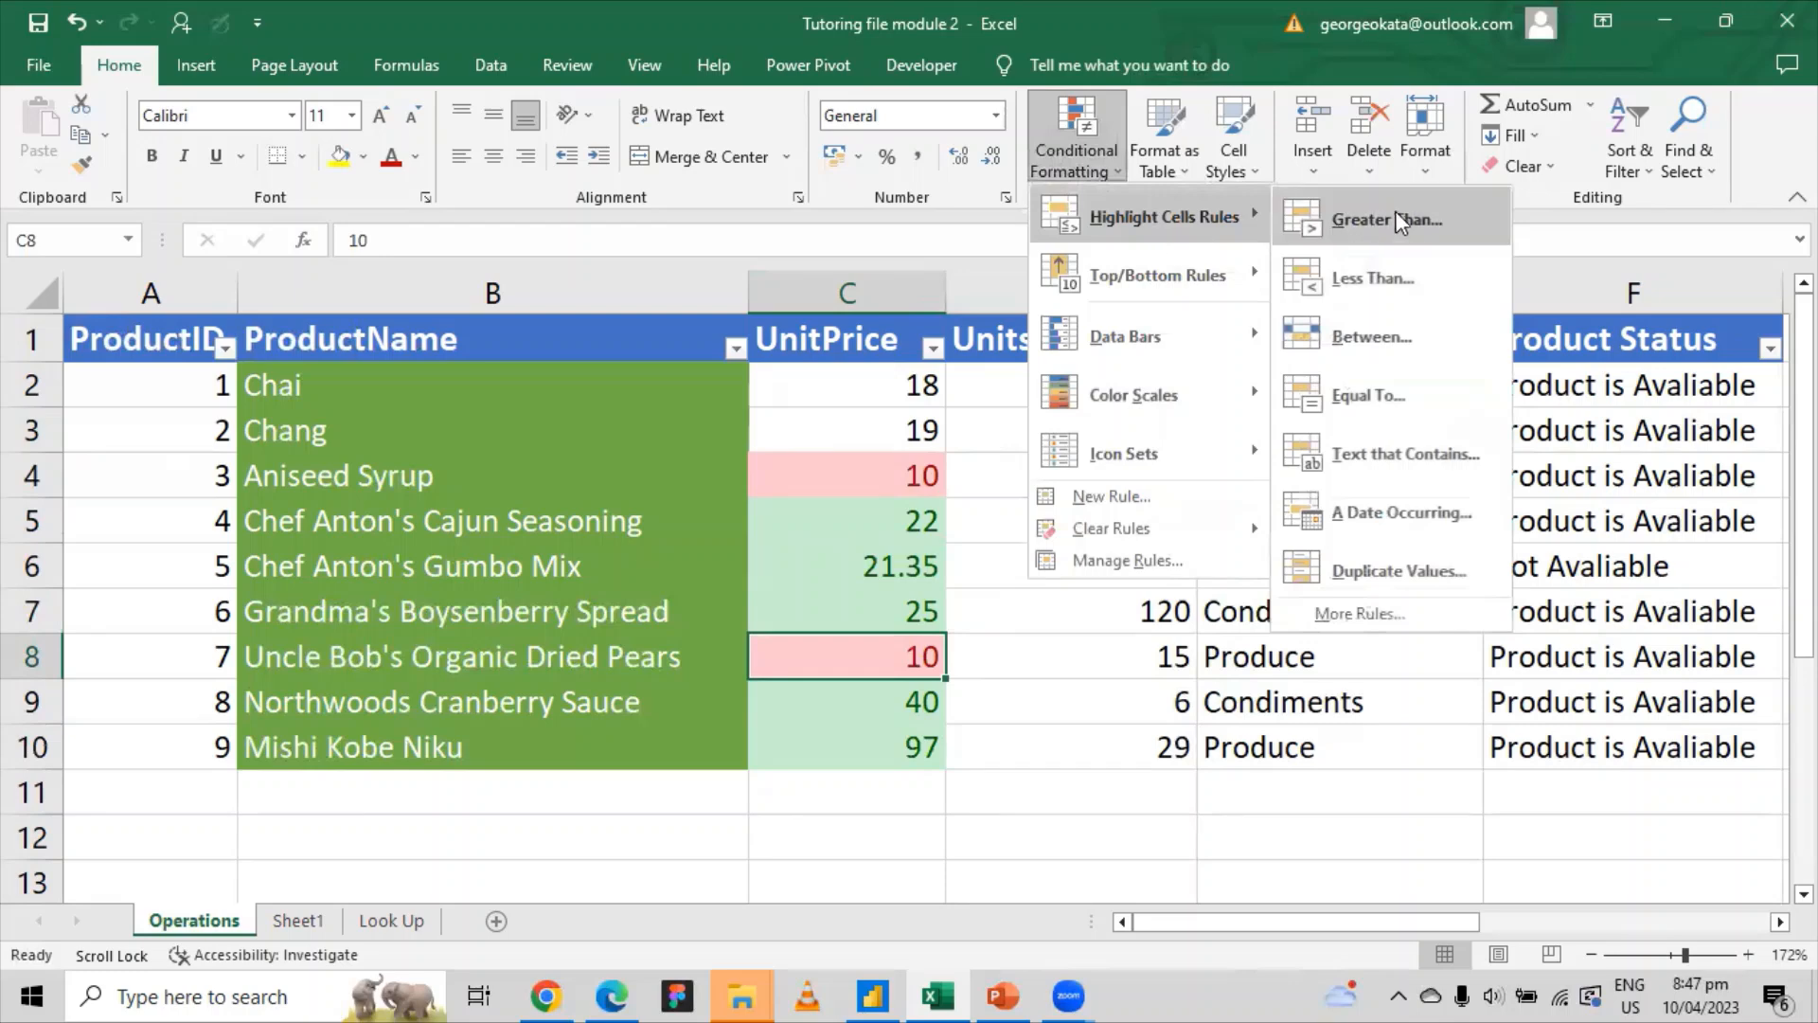
Step: Highlight UnitsInStock values in D2:D10 greater than 40 with light red fill
{"action": "left_click", "coordinate": [1388, 753]}
{"action": "left_click_drag", "start_coordinate": [1040, 396], "coordinate": [1085, 616]}
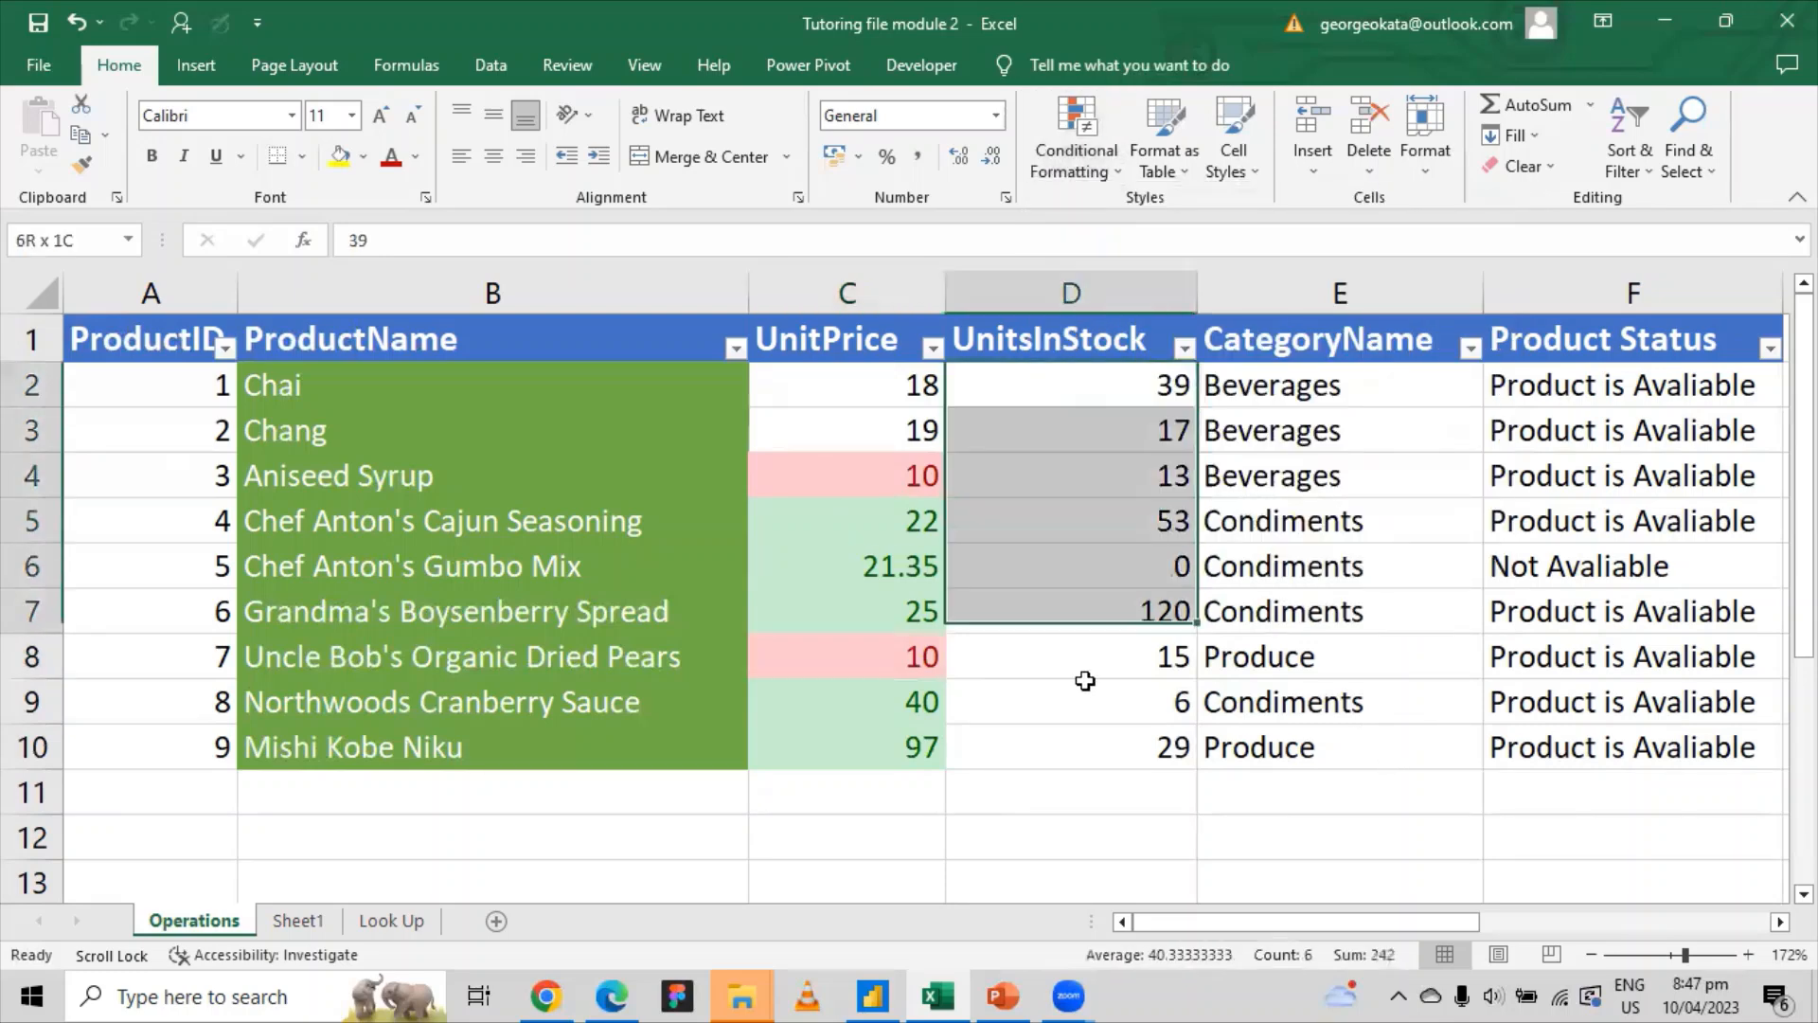
{"action": "left_click_drag", "start_coordinate": [1085, 680], "coordinate": [1089, 748]}
{"action": "left_click", "coordinate": [1077, 152]}
{"action": "mouse_move", "coordinate": [1173, 217]}
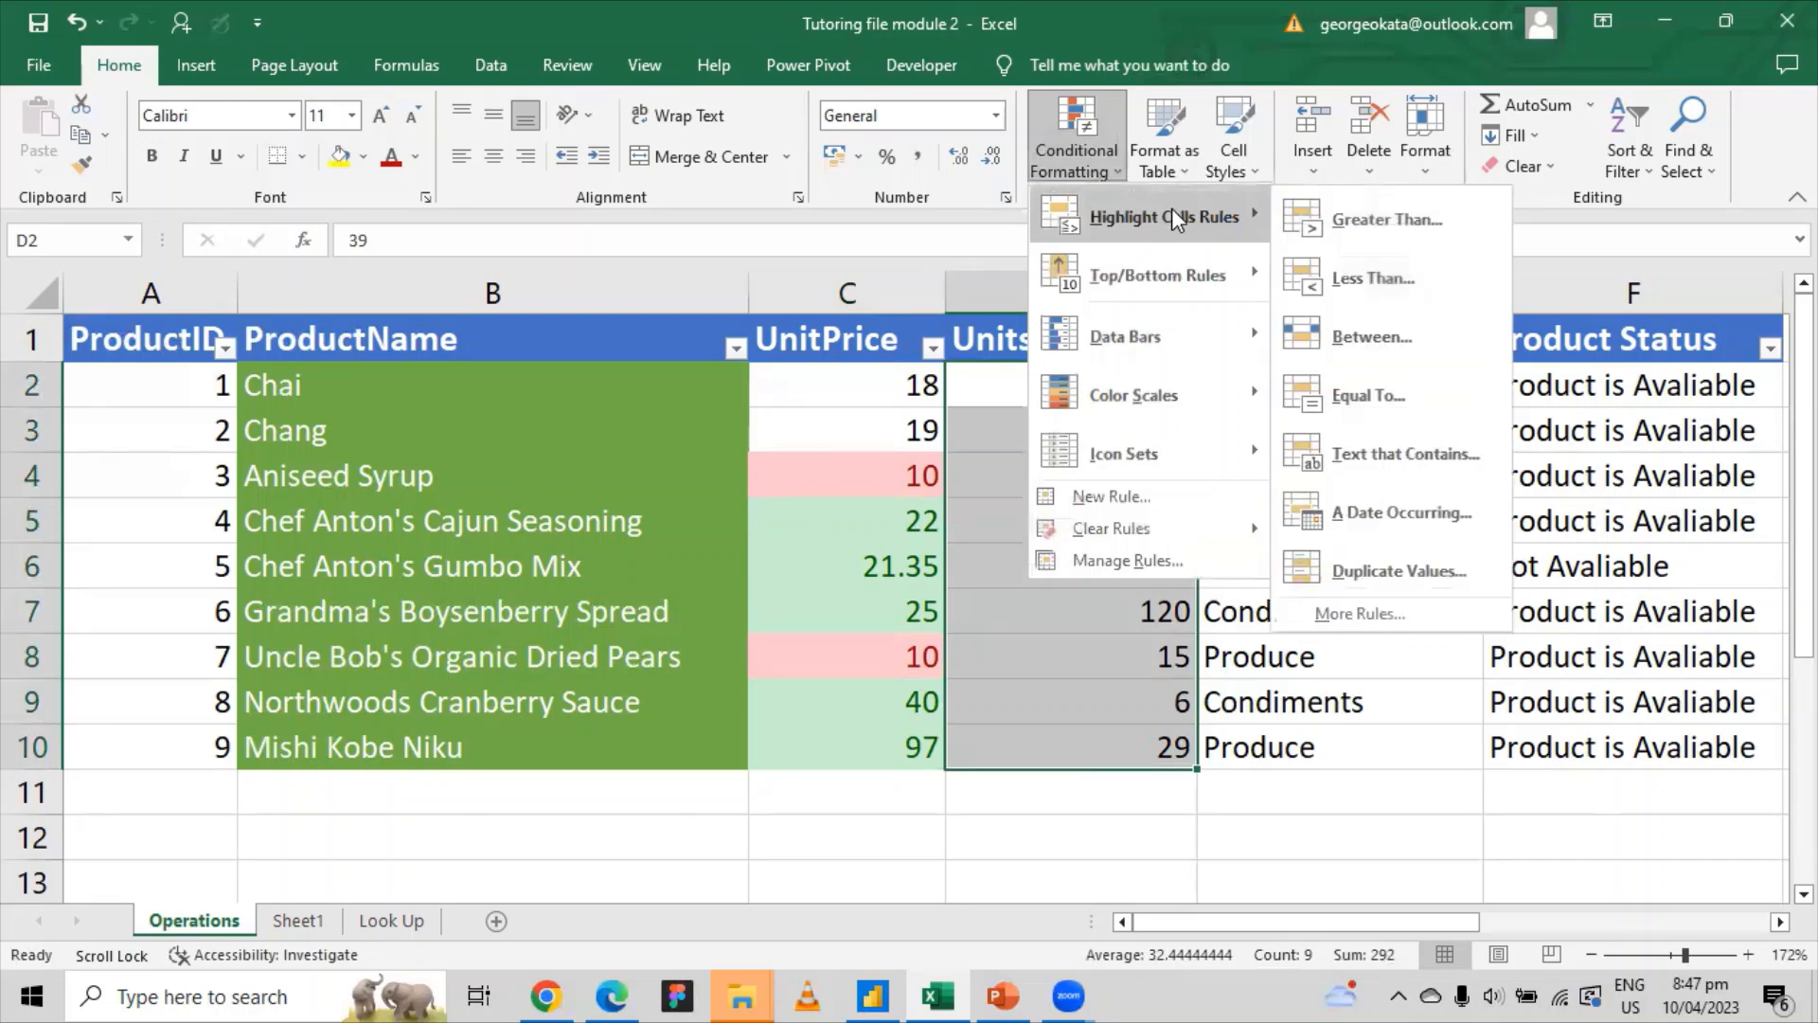
{"action": "left_click", "coordinate": [1372, 216]}
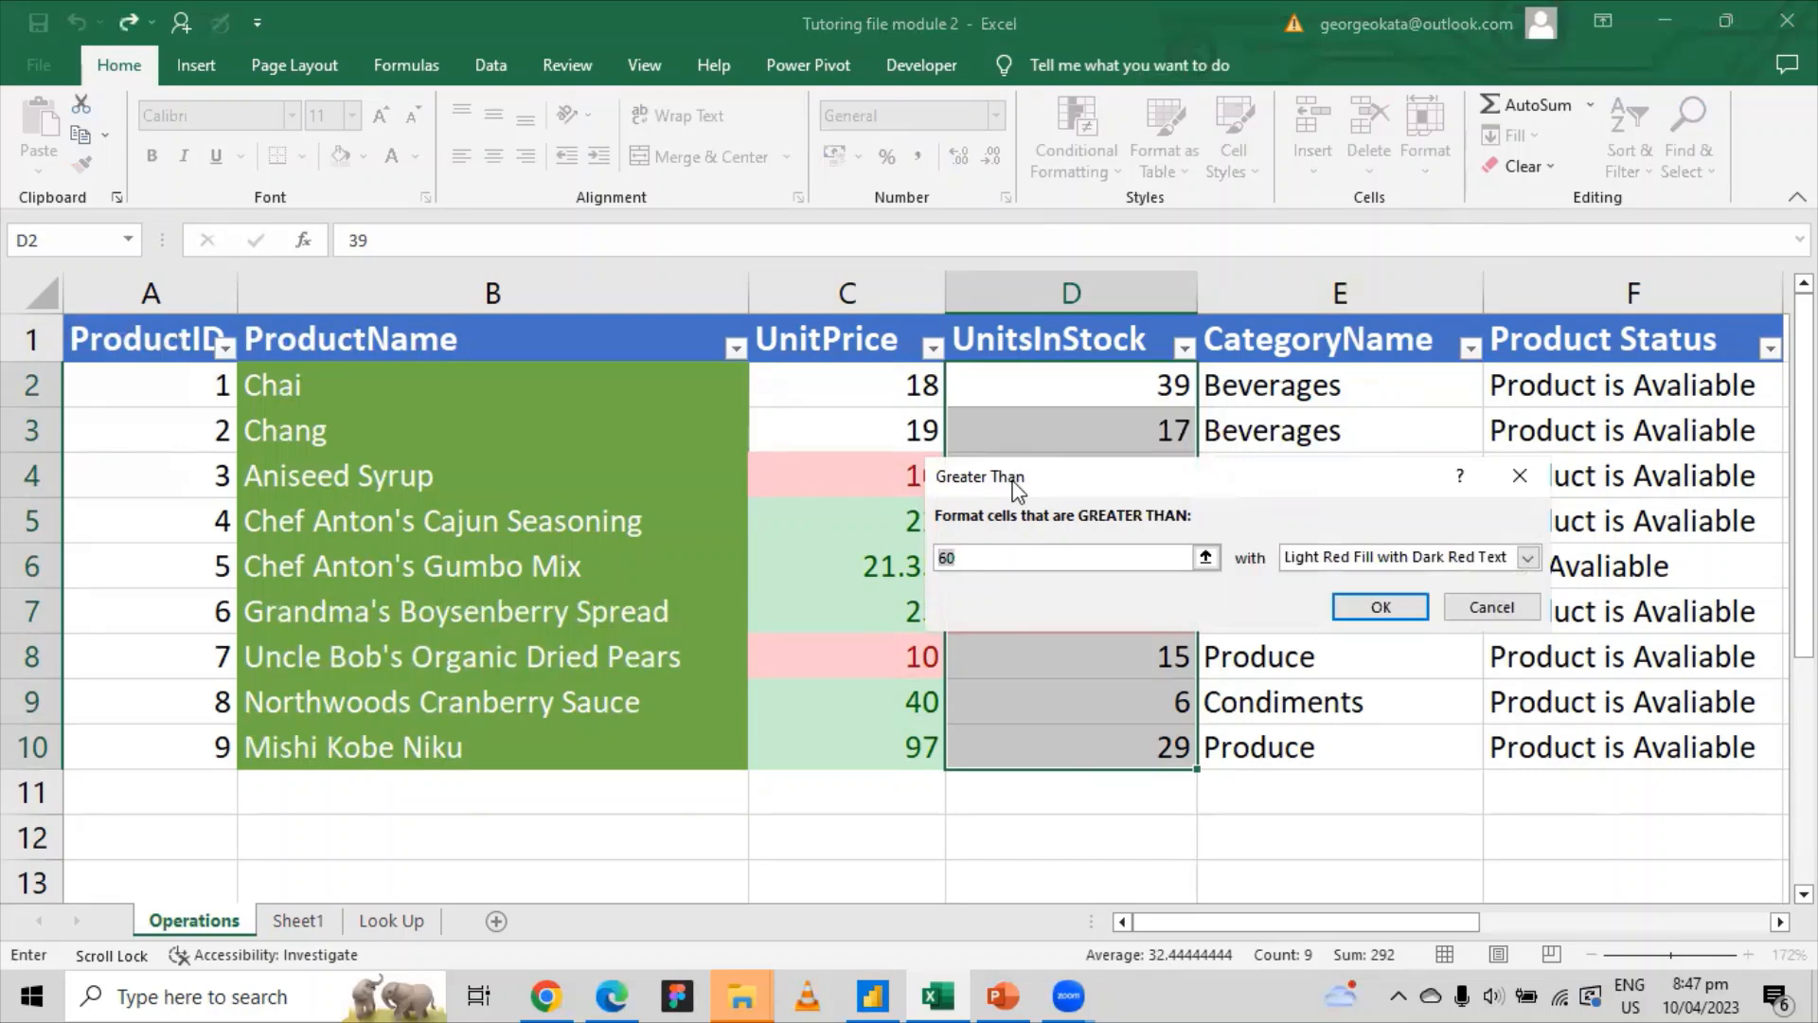
{"action": "left_click_drag", "start_coordinate": [1016, 476], "coordinate": [980, 529]}
{"action": "type", "text": "40"}
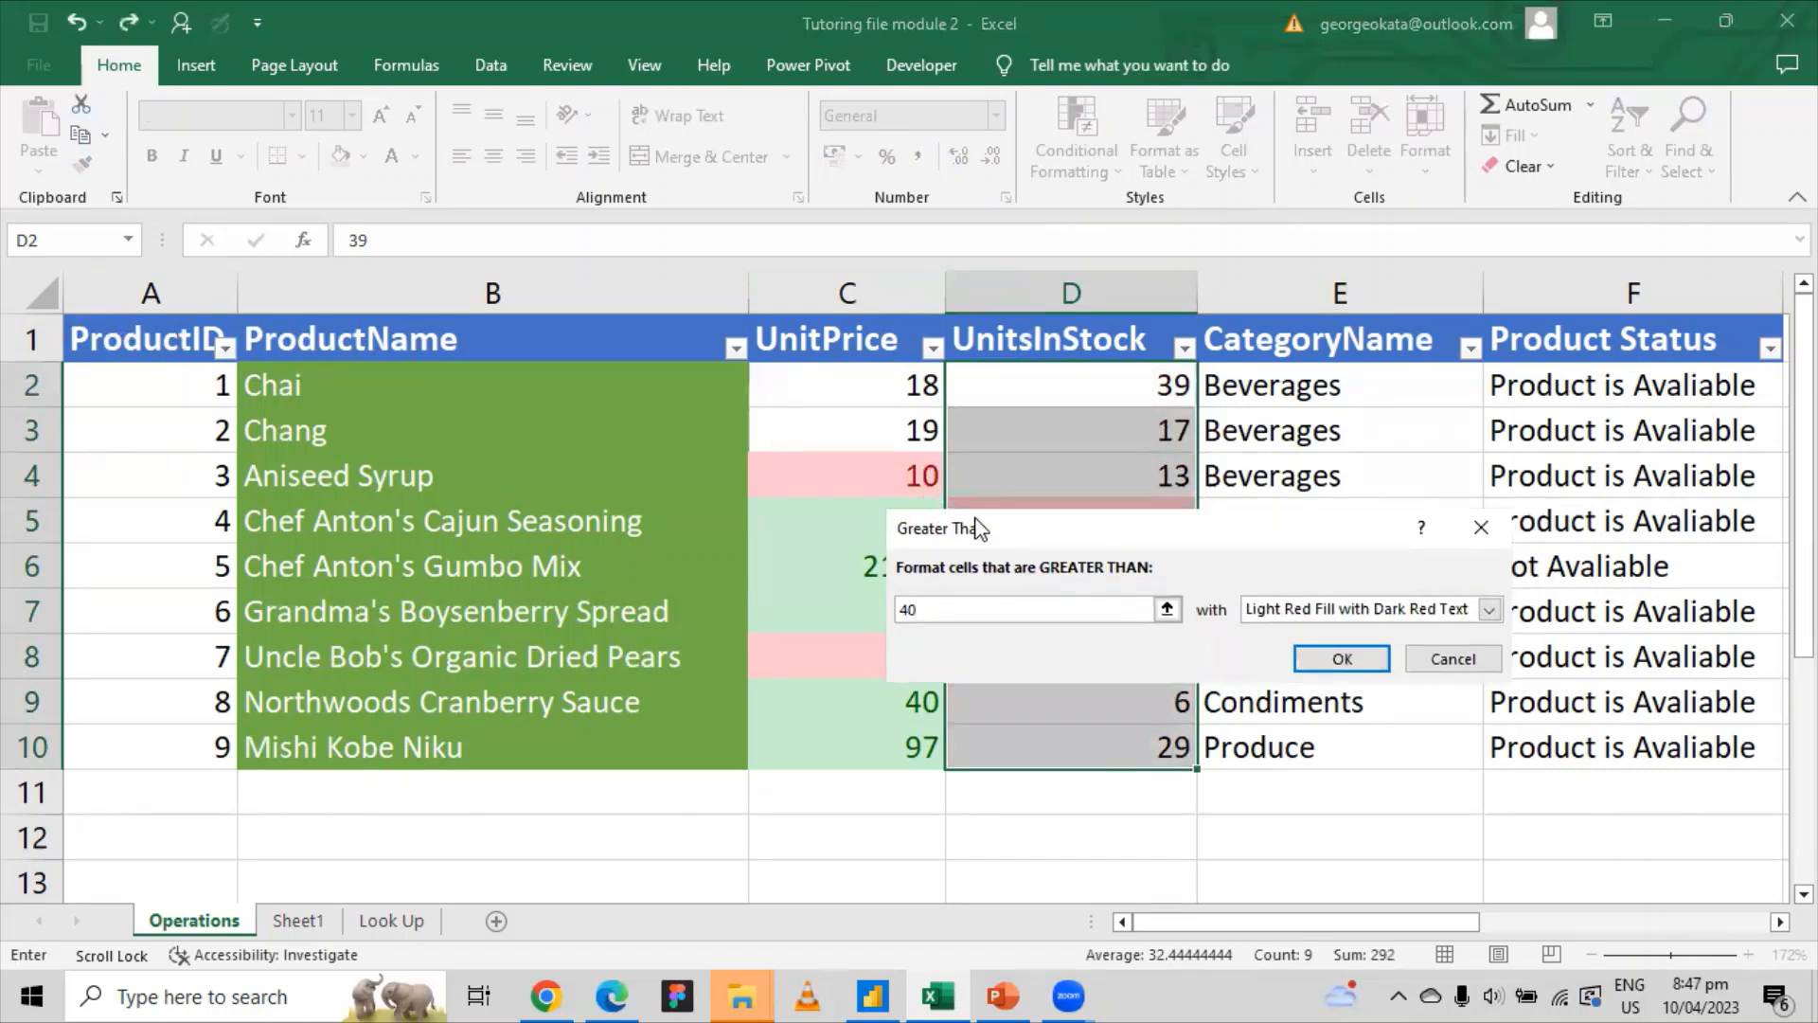
{"action": "left_click", "coordinate": [1342, 658]}
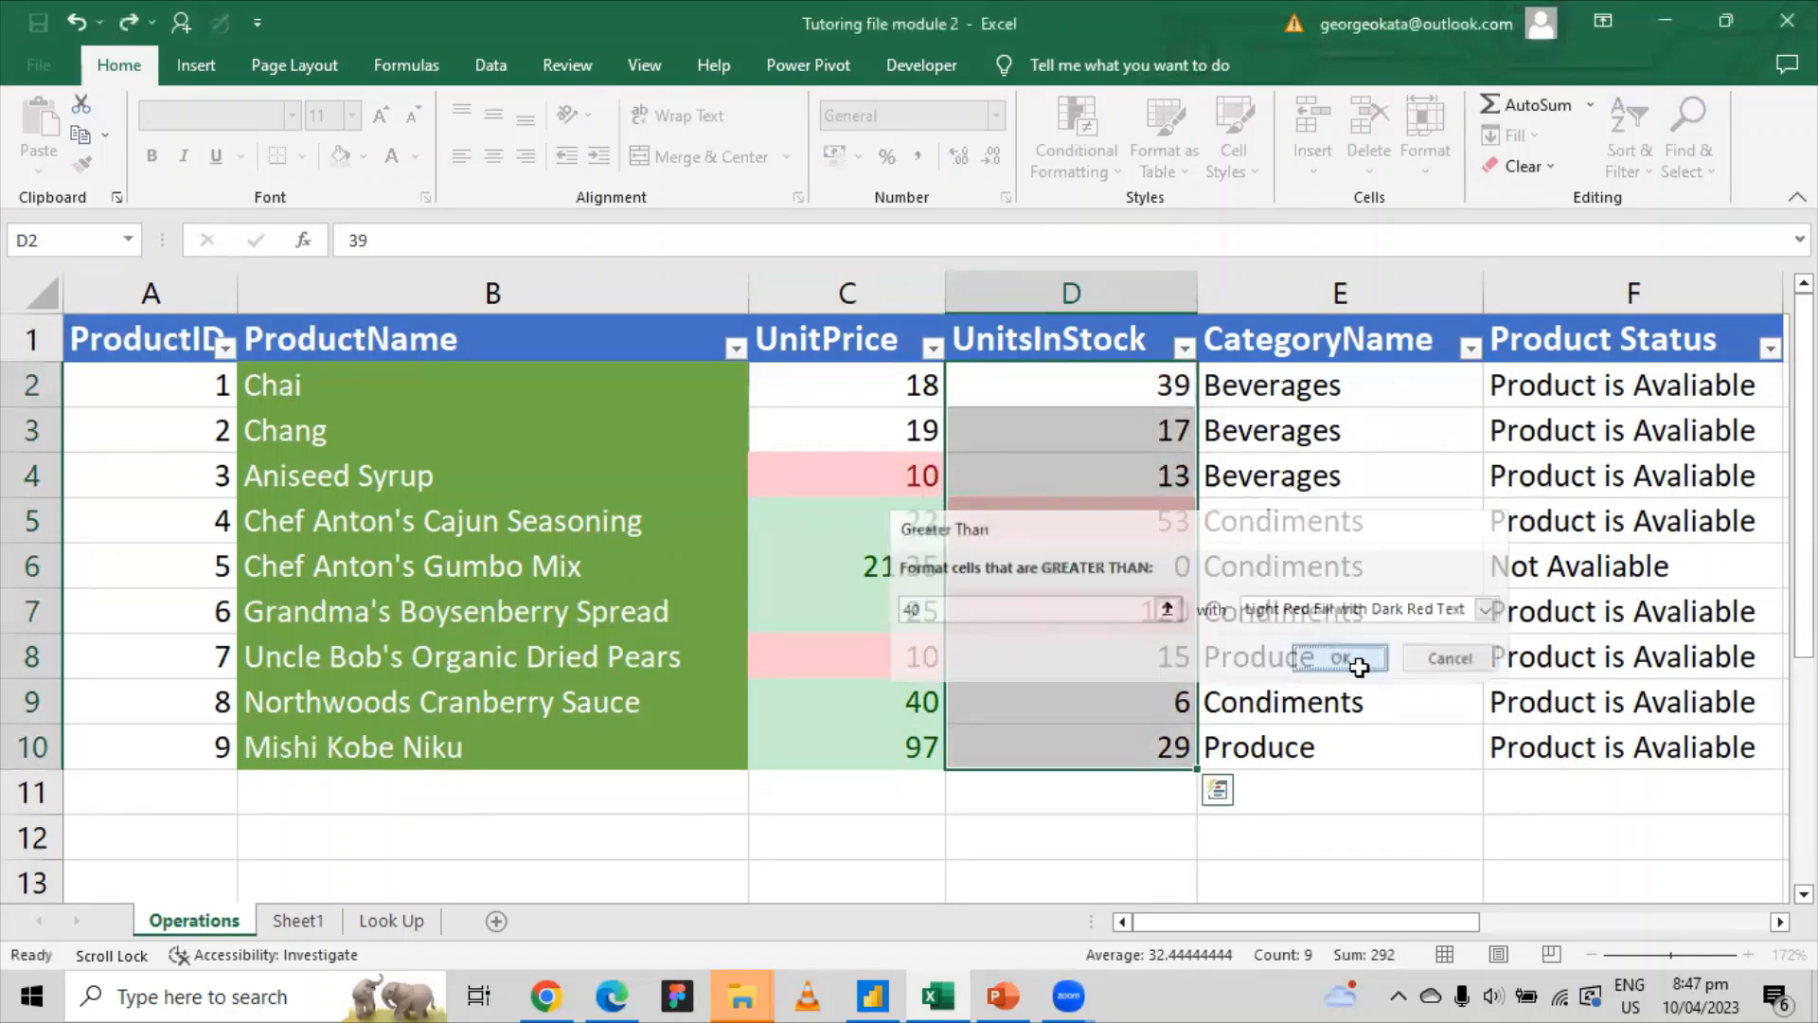
{"action": "left_click", "coordinate": [26, 520]}
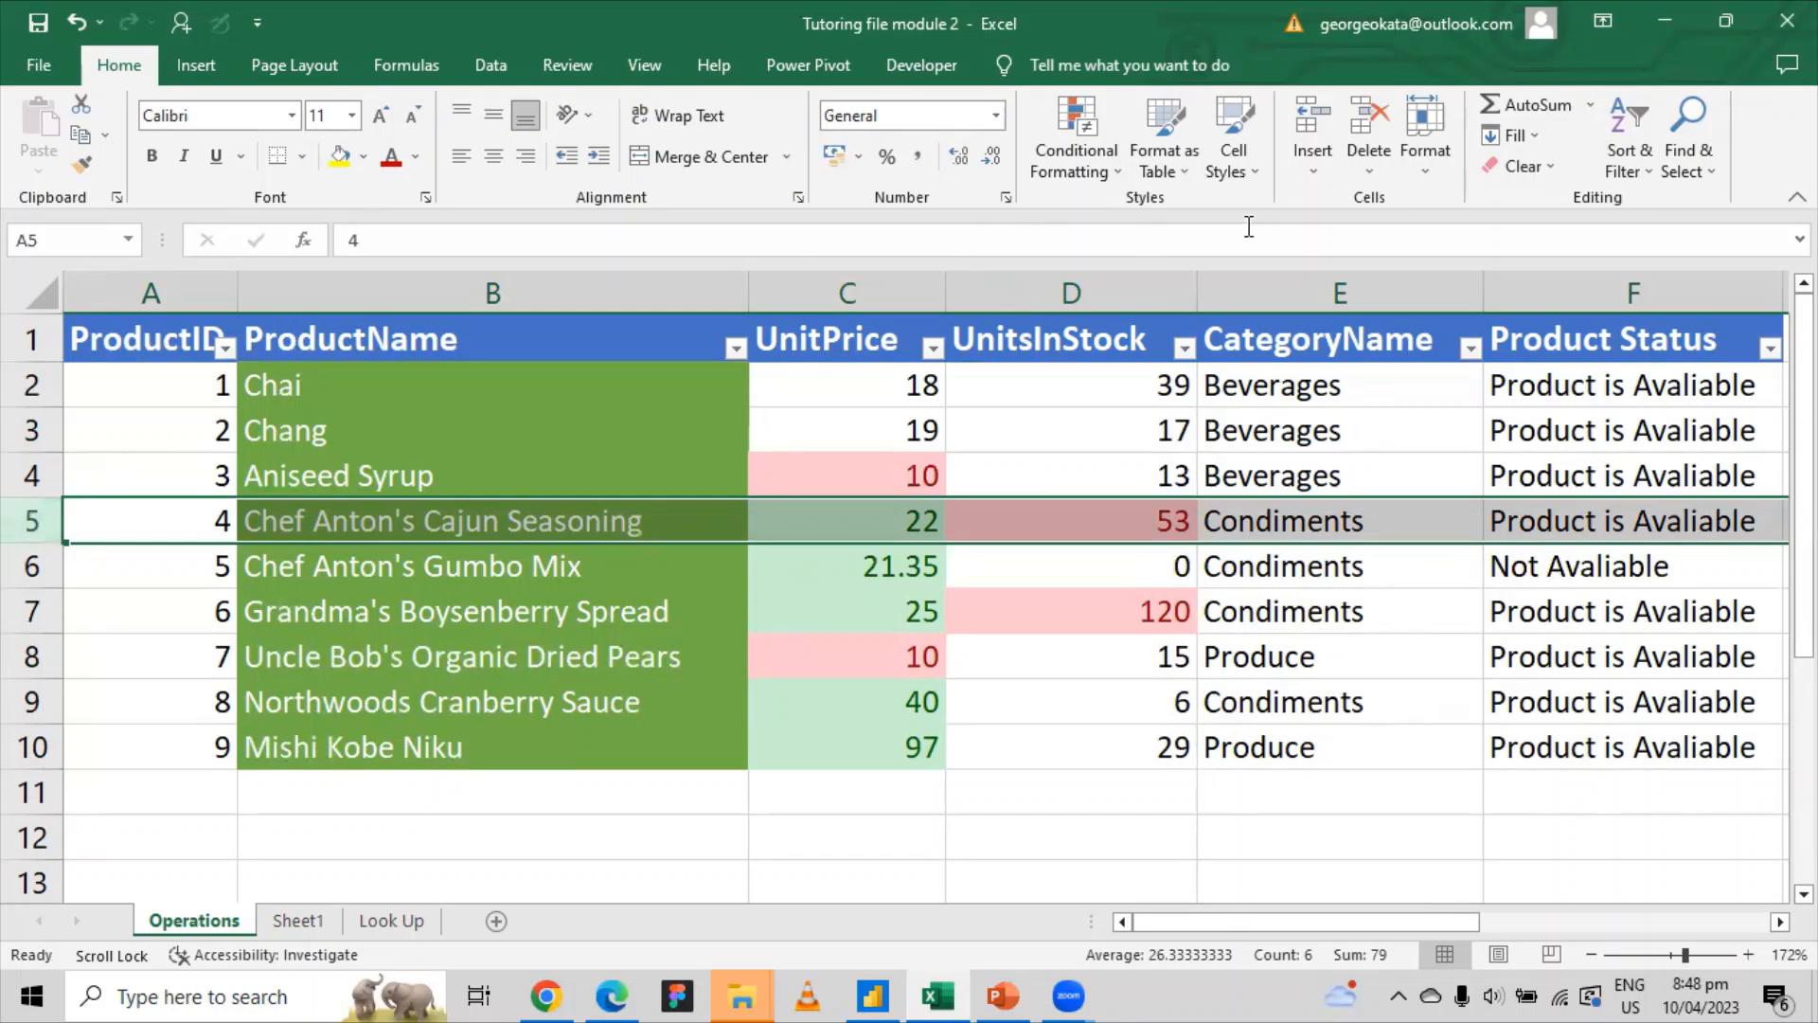
{"action": "left_click", "coordinate": [1102, 157]}
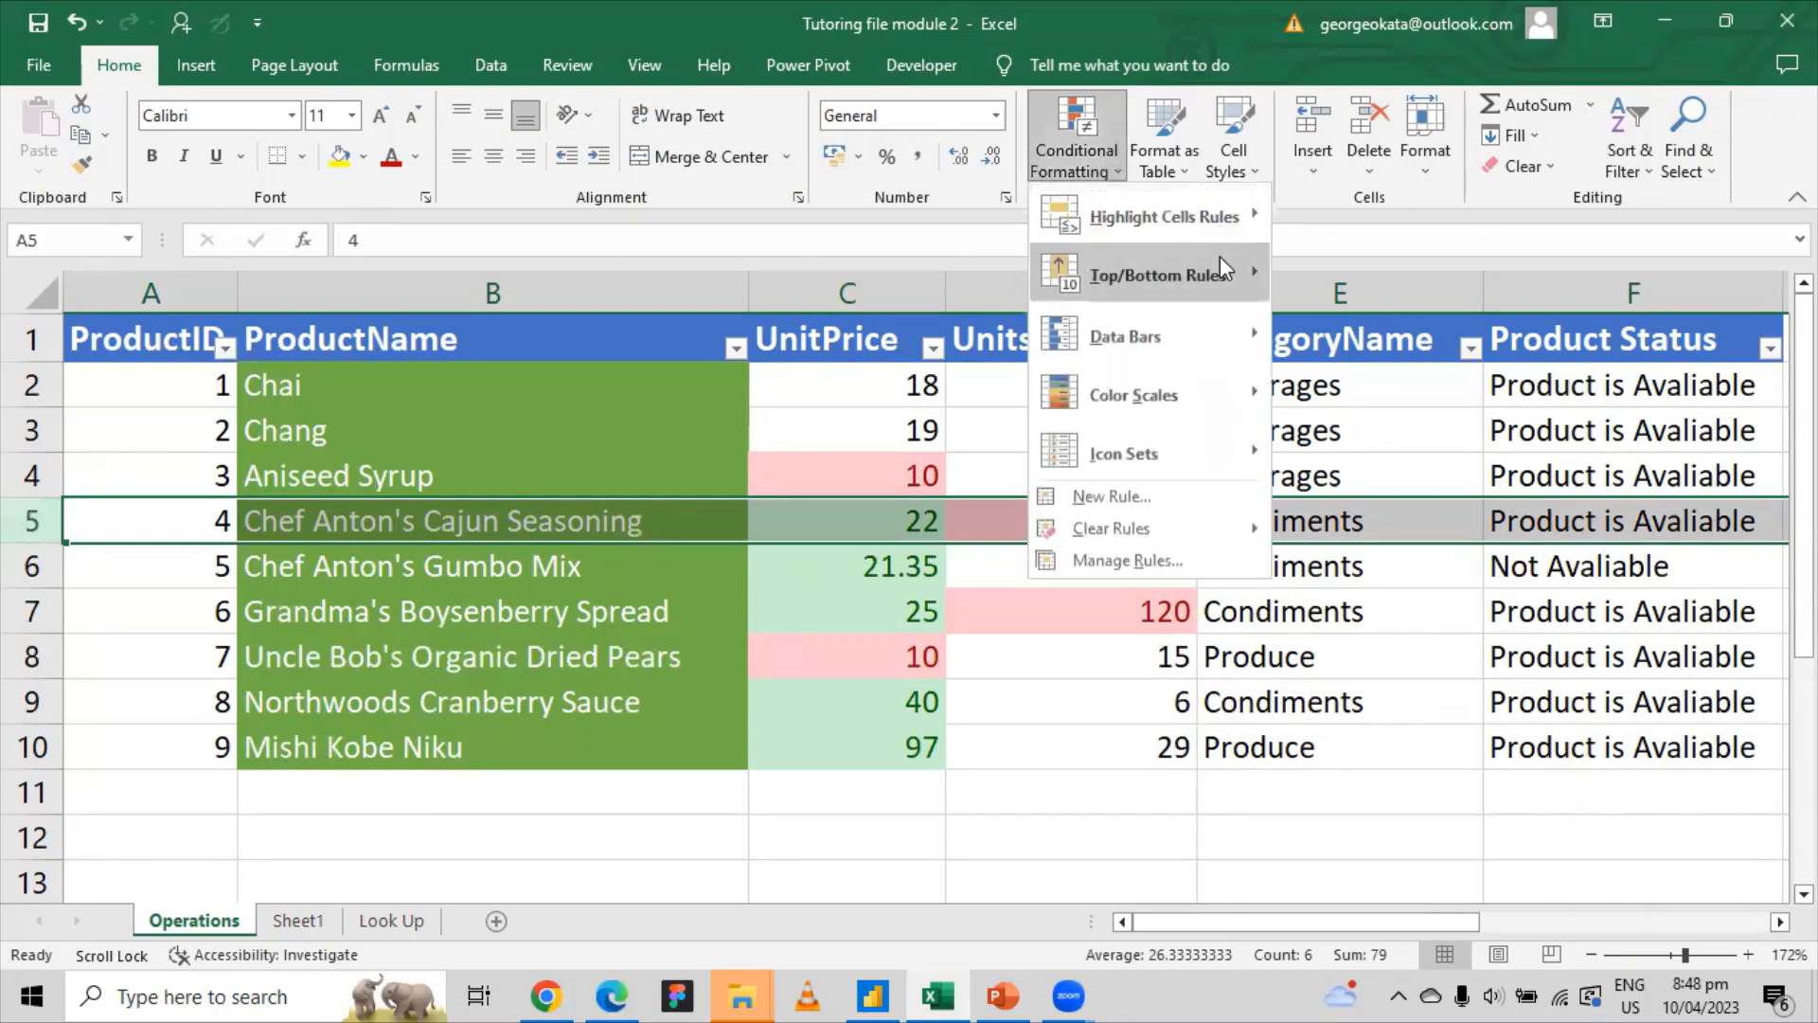
{"action": "mouse_move", "coordinate": [1220, 237]}
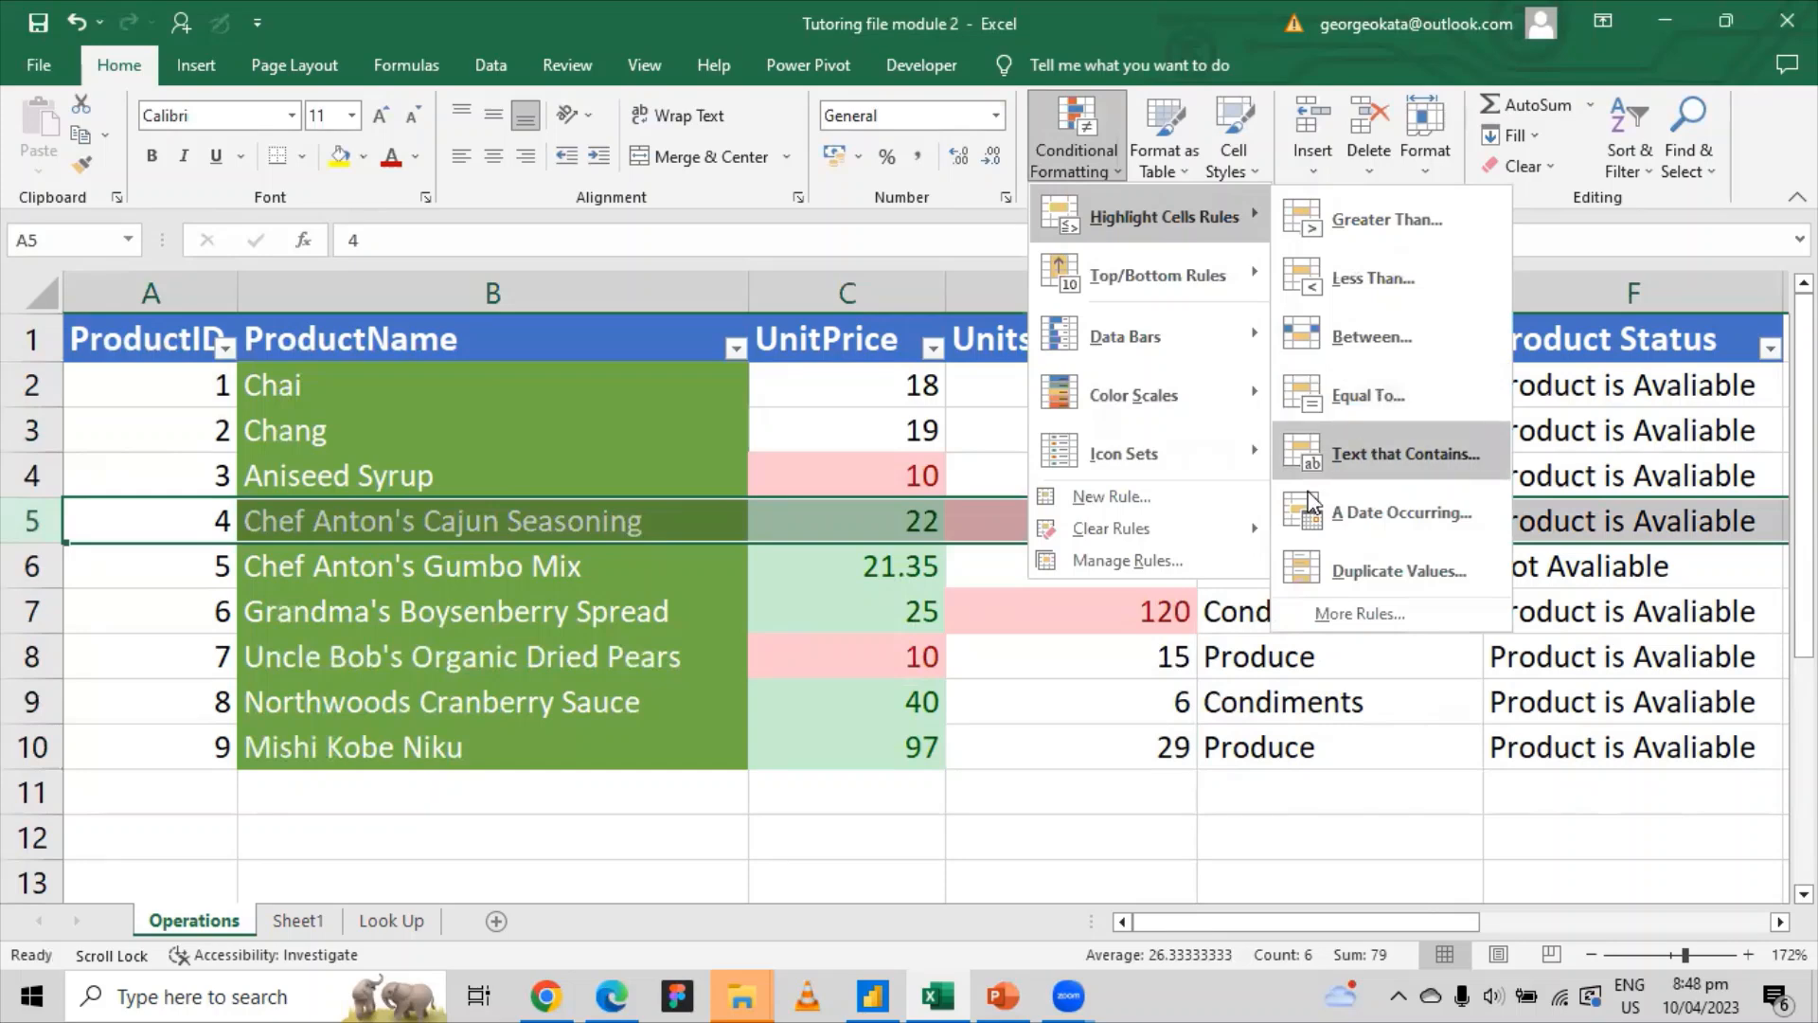
{"action": "mouse_move", "coordinate": [1165, 403]}
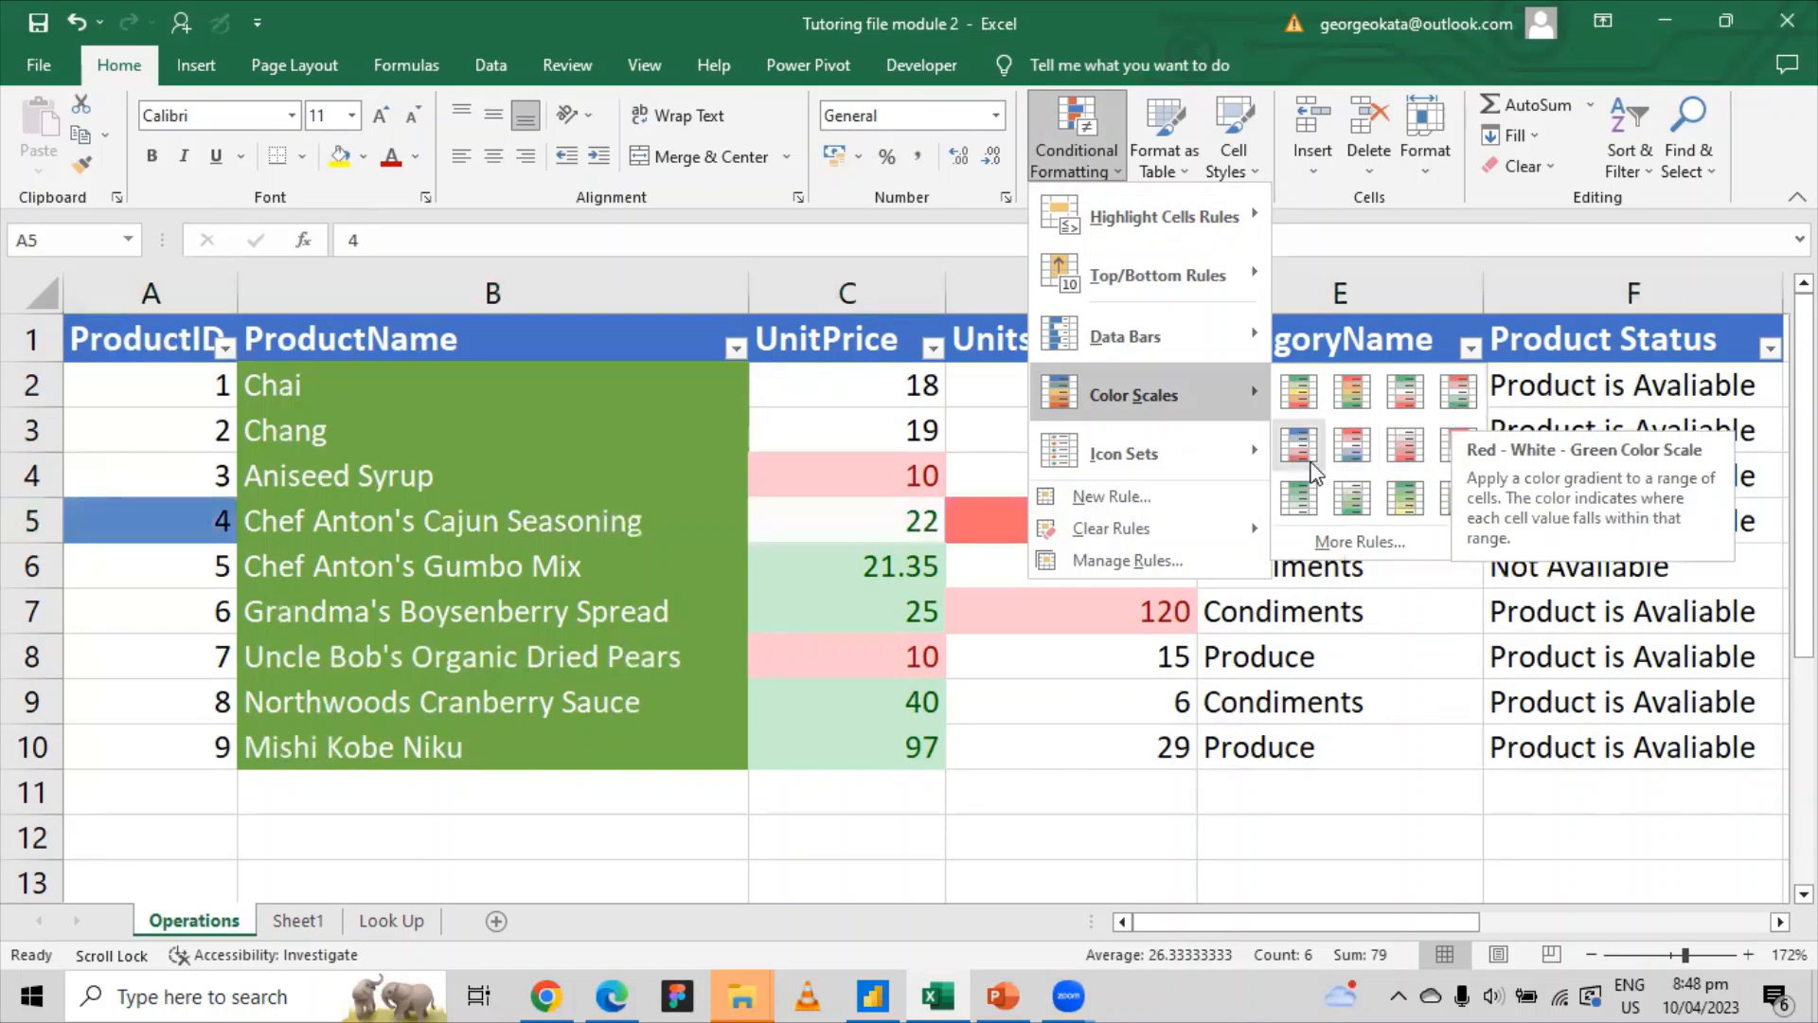
{"action": "mouse_move", "coordinate": [1242, 456]}
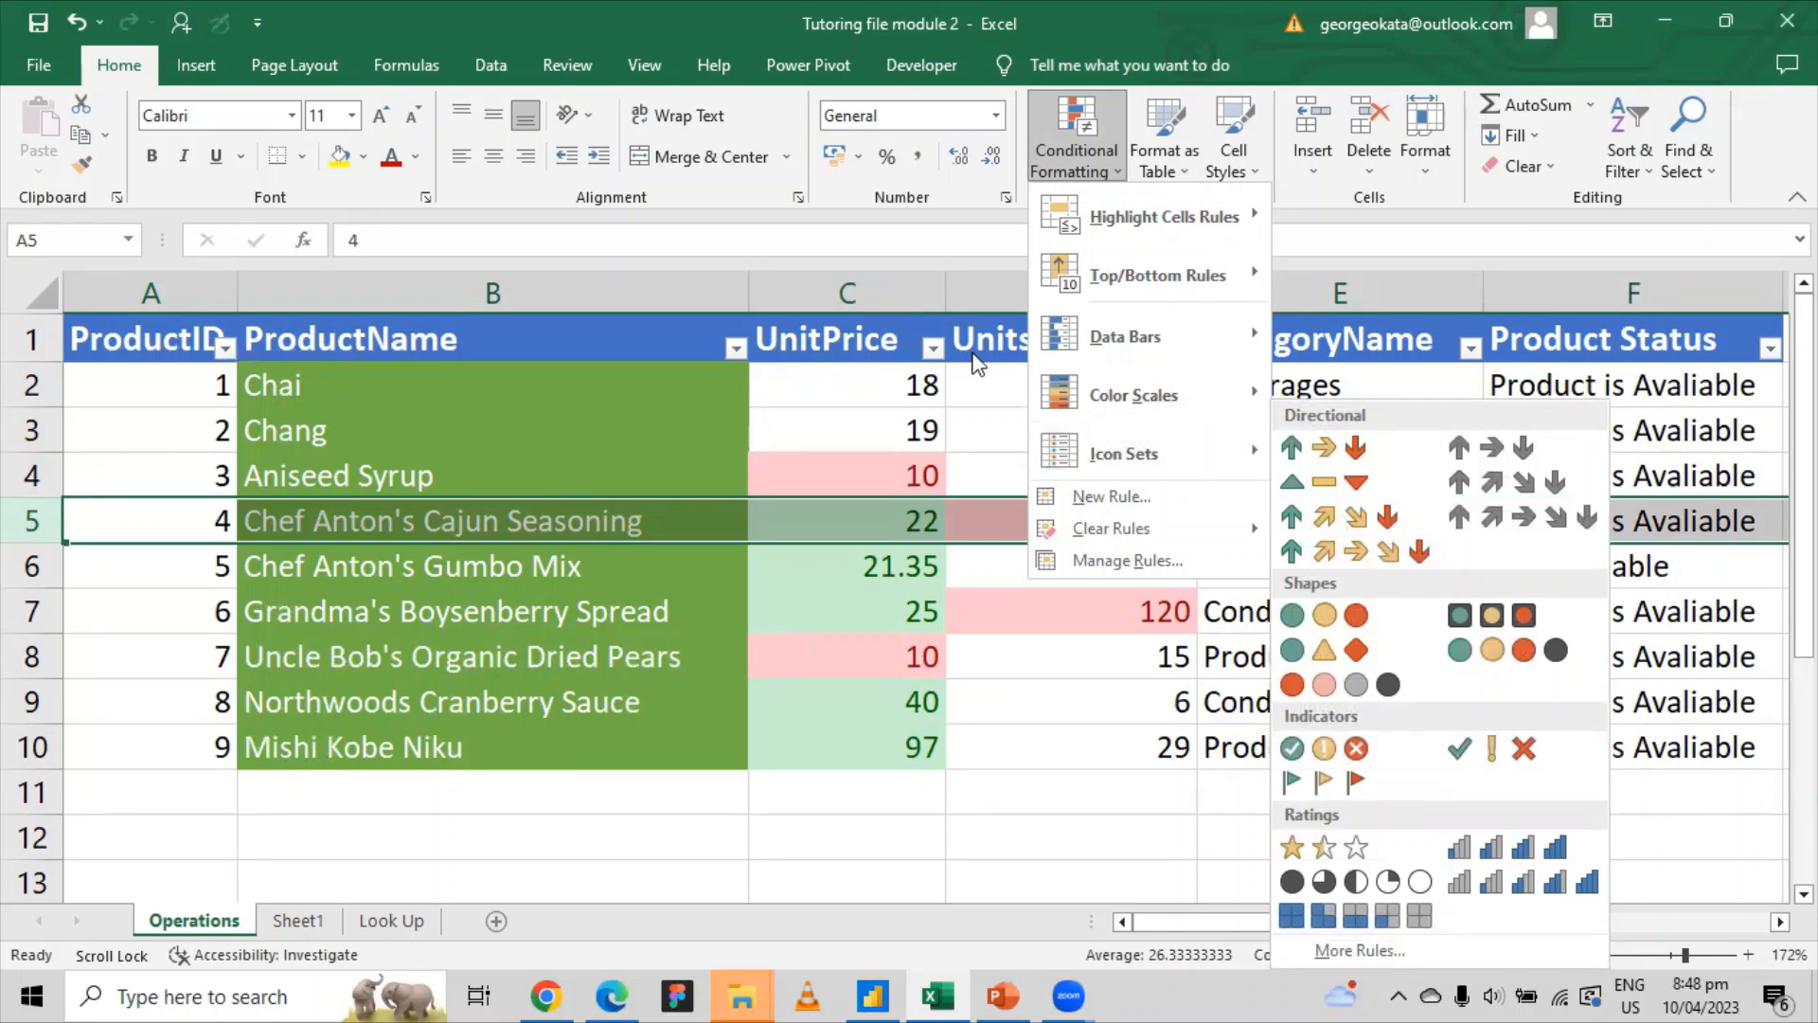
{"action": "left_click", "coordinate": [830, 350]}
Step: Apply the 3 Traffic Lights icon set to the UnitsInStock column
{"action": "left_click", "coordinate": [1086, 345]}
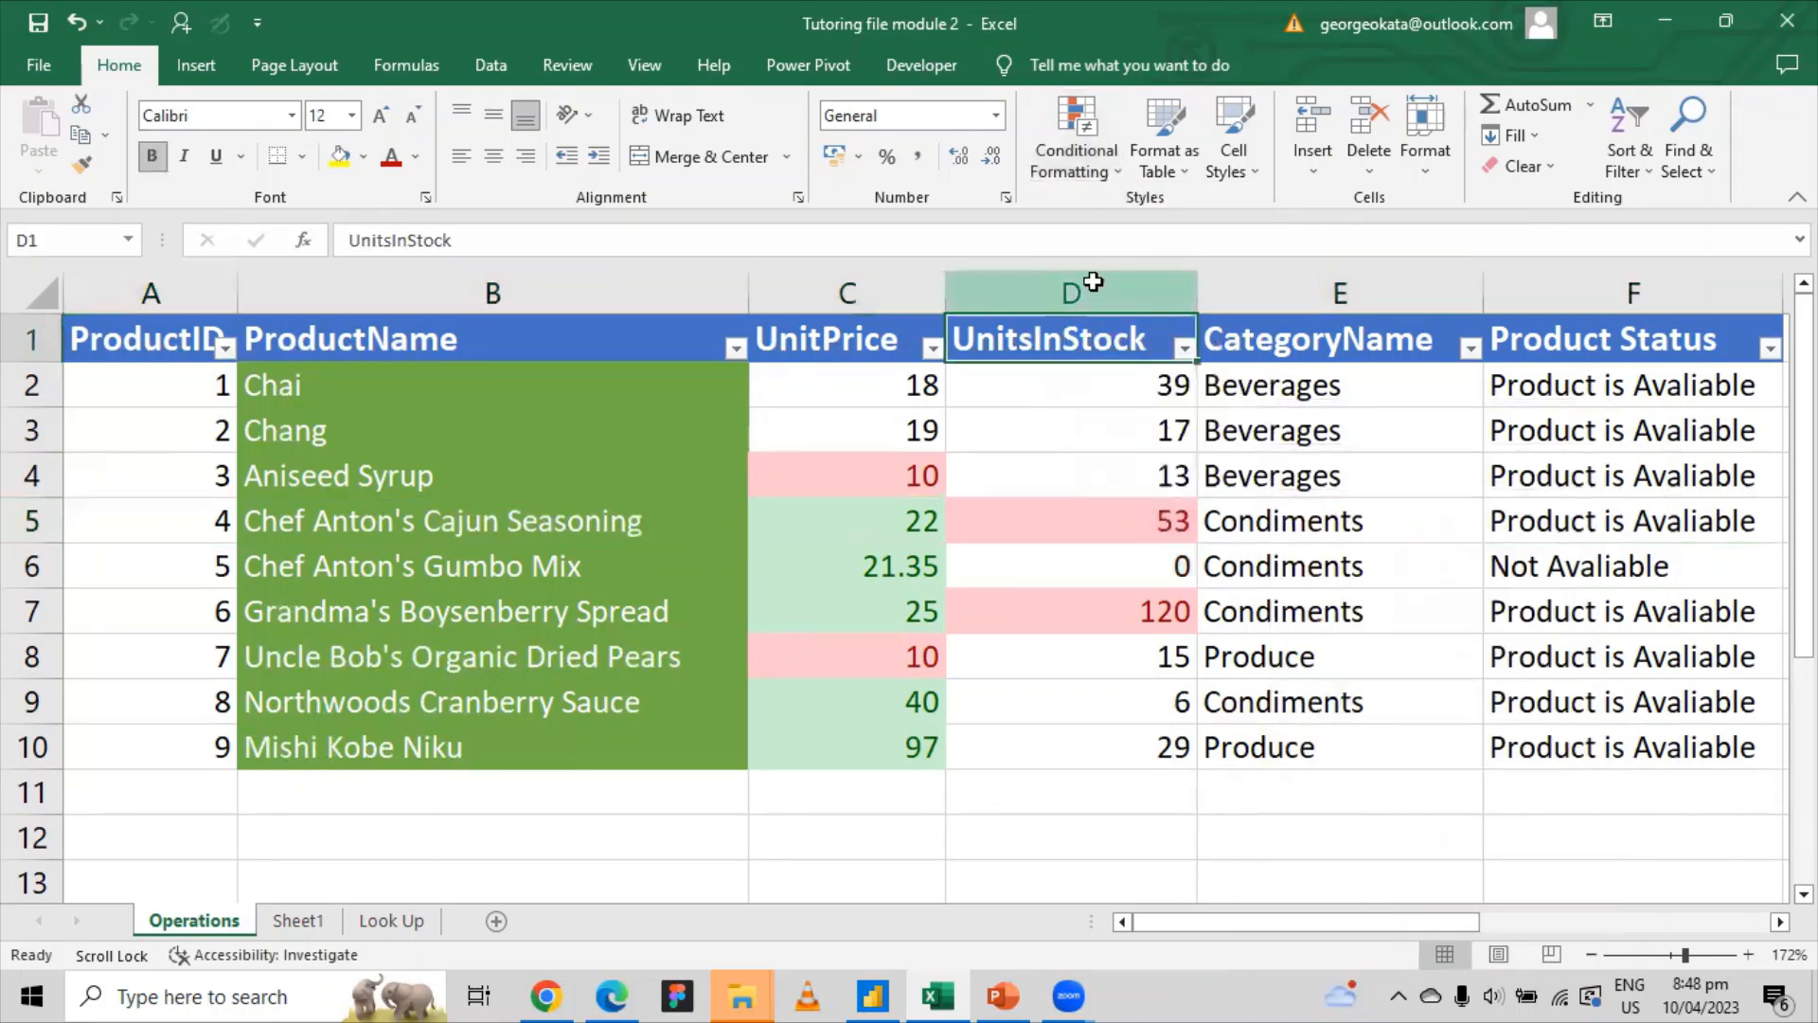
{"action": "left_click", "coordinate": [1088, 282]}
{"action": "left_click", "coordinate": [1089, 157]}
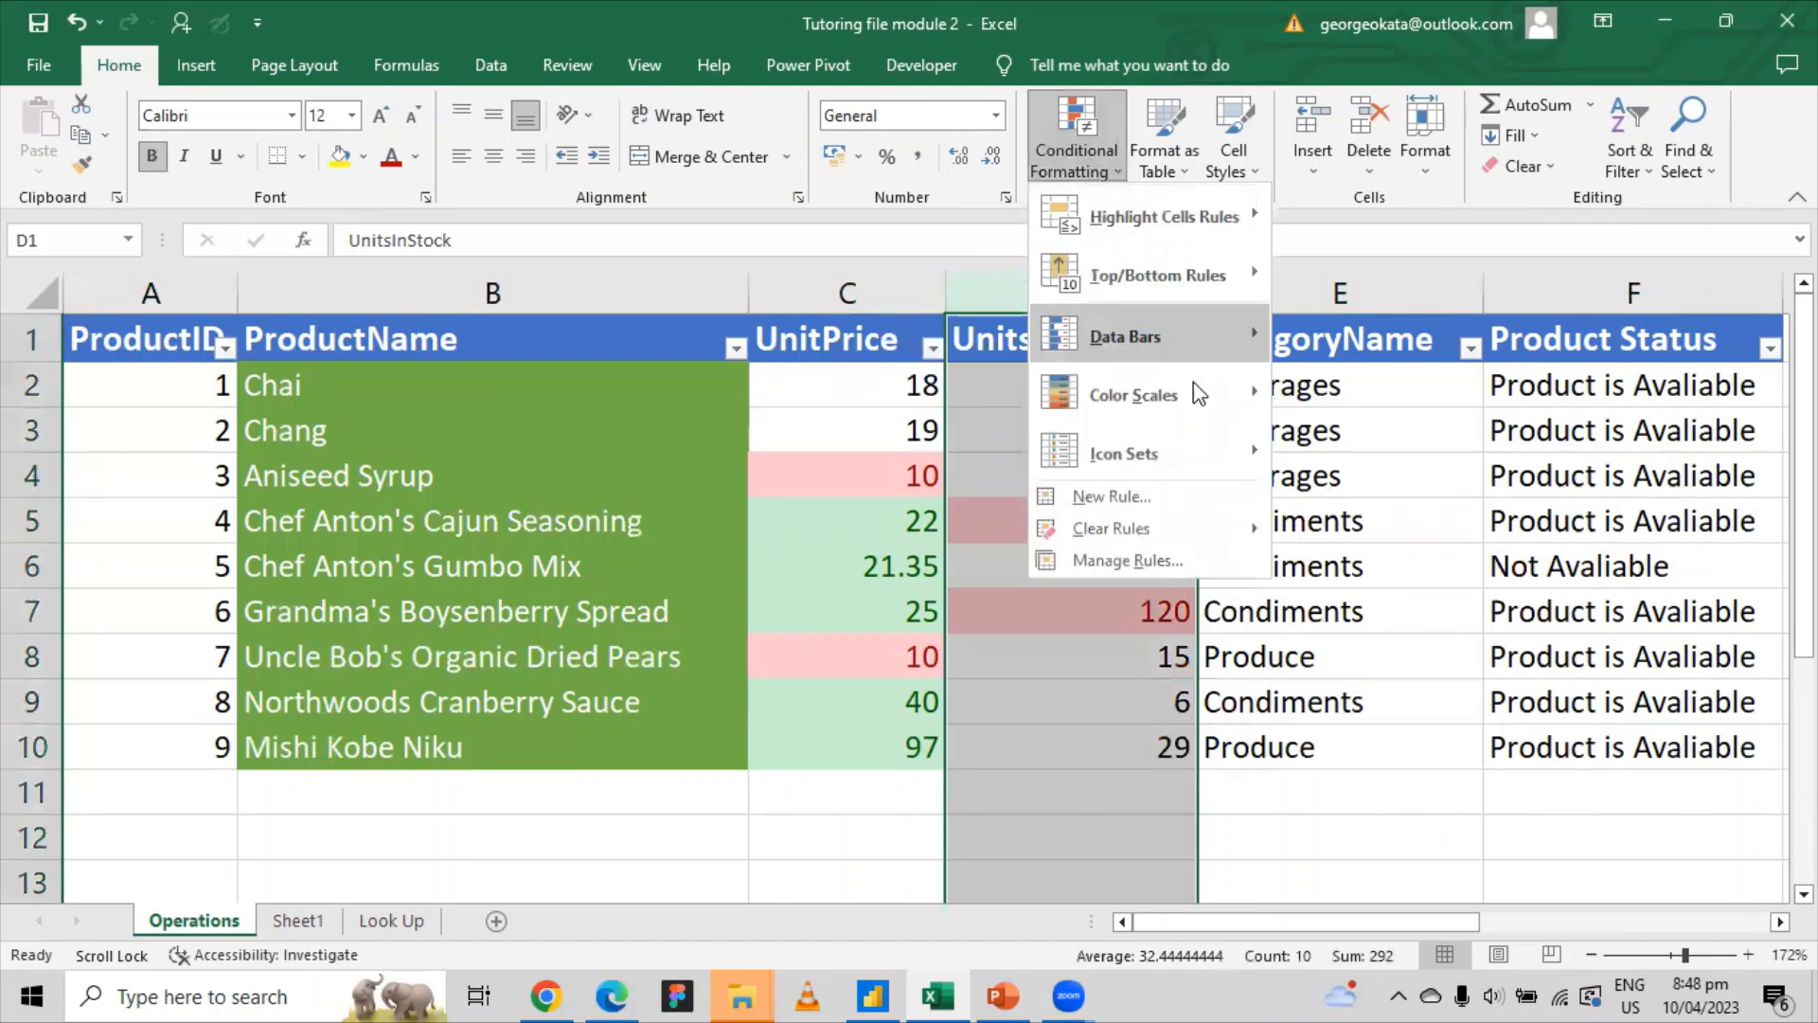
{"action": "mouse_move", "coordinate": [1174, 452]}
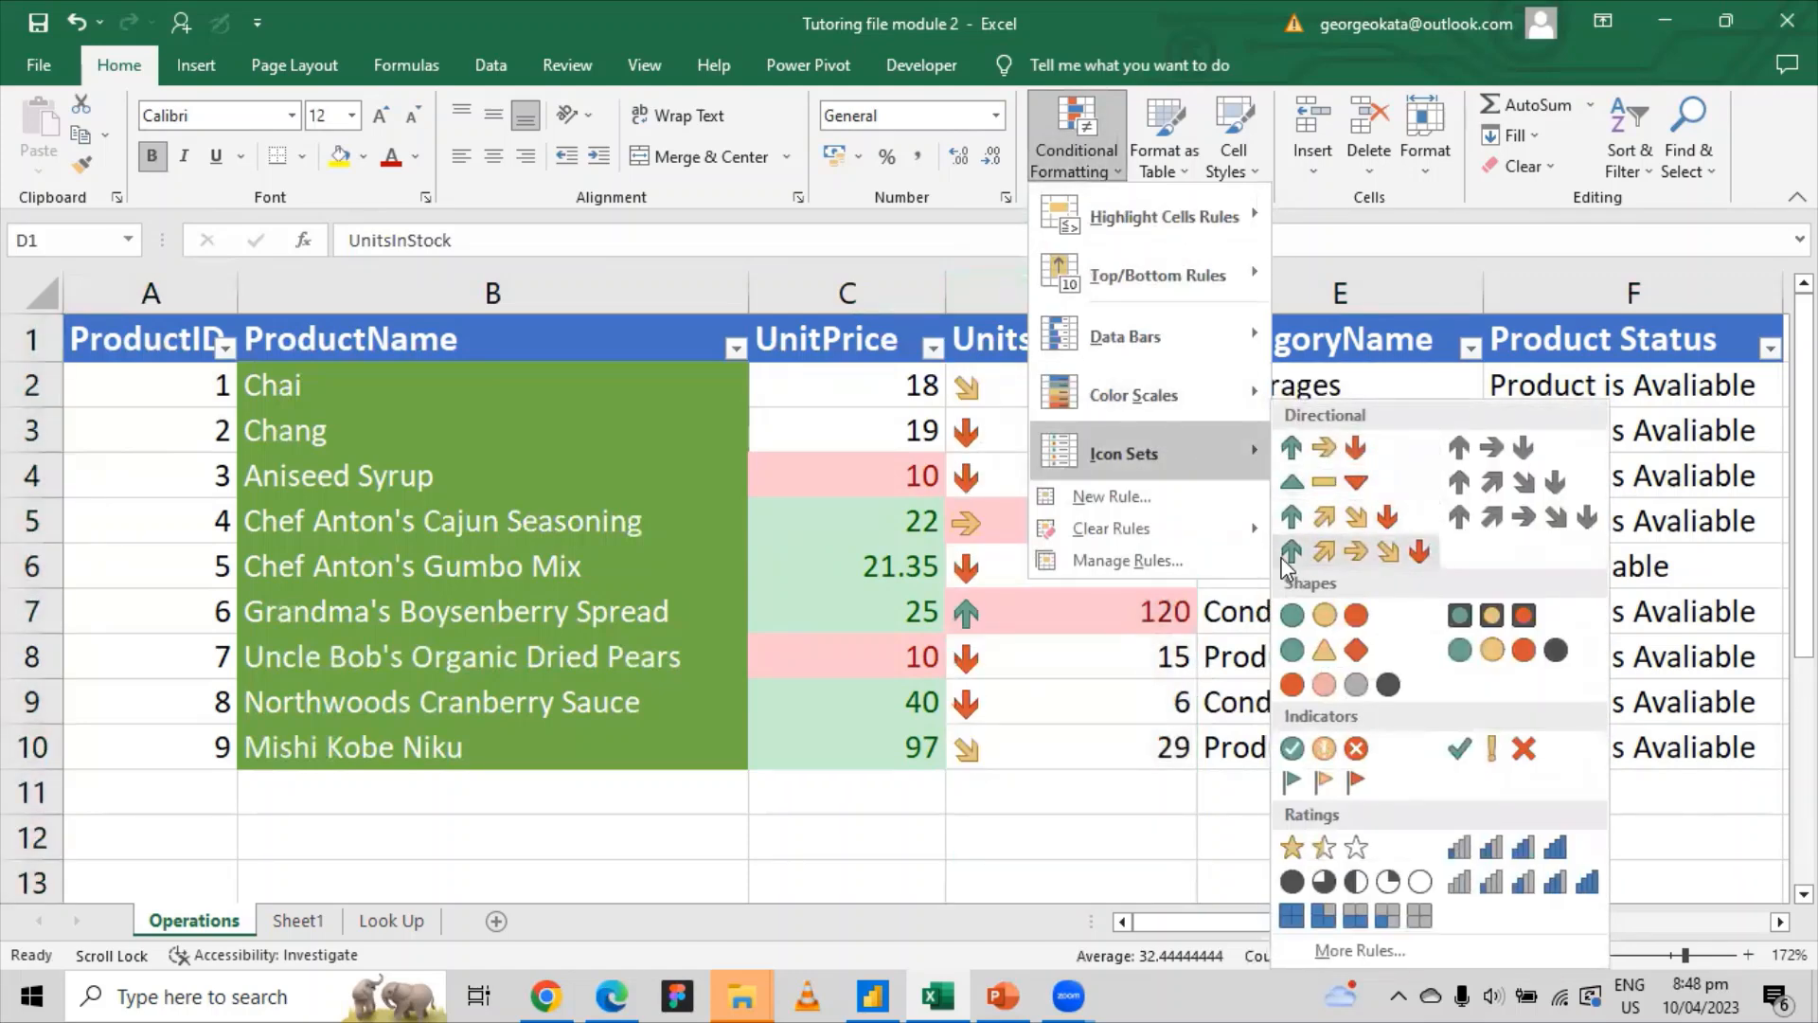
{"action": "left_click", "coordinate": [1288, 625]}
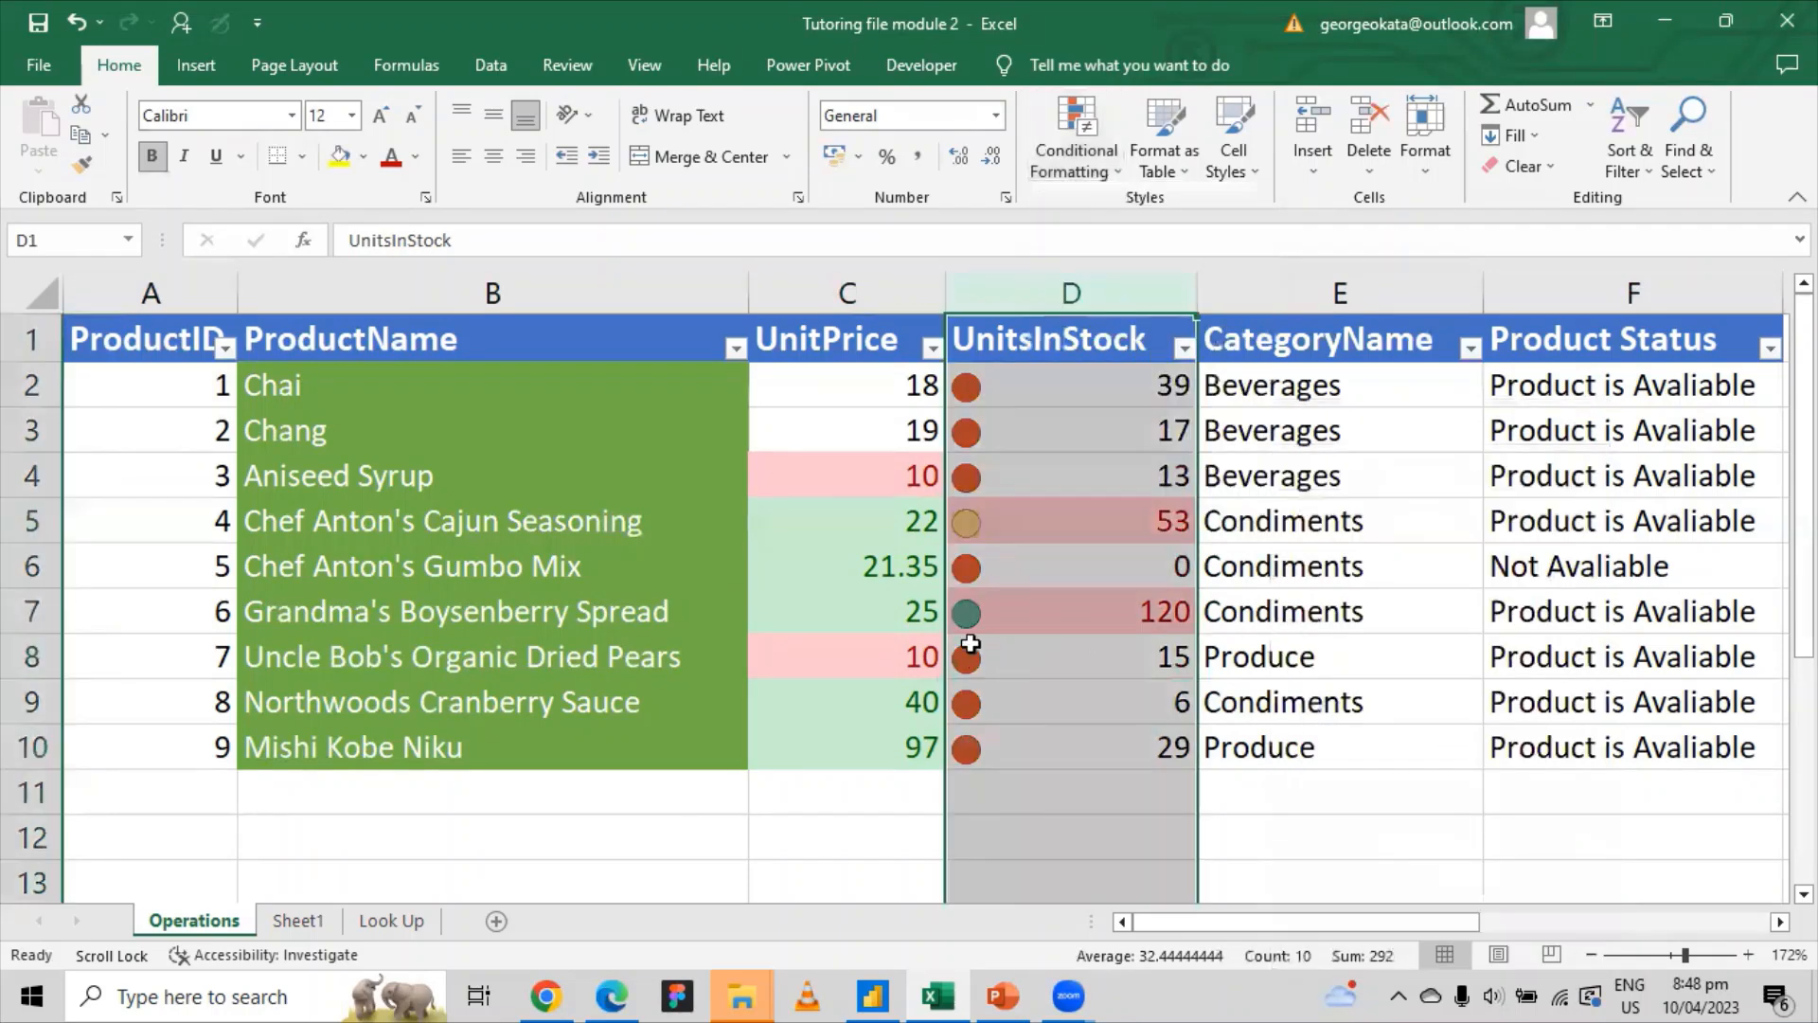
Step: Check the traffic-light icons on stock values 120, 6, 13 and 53
{"action": "left_click", "coordinate": [1104, 611]}
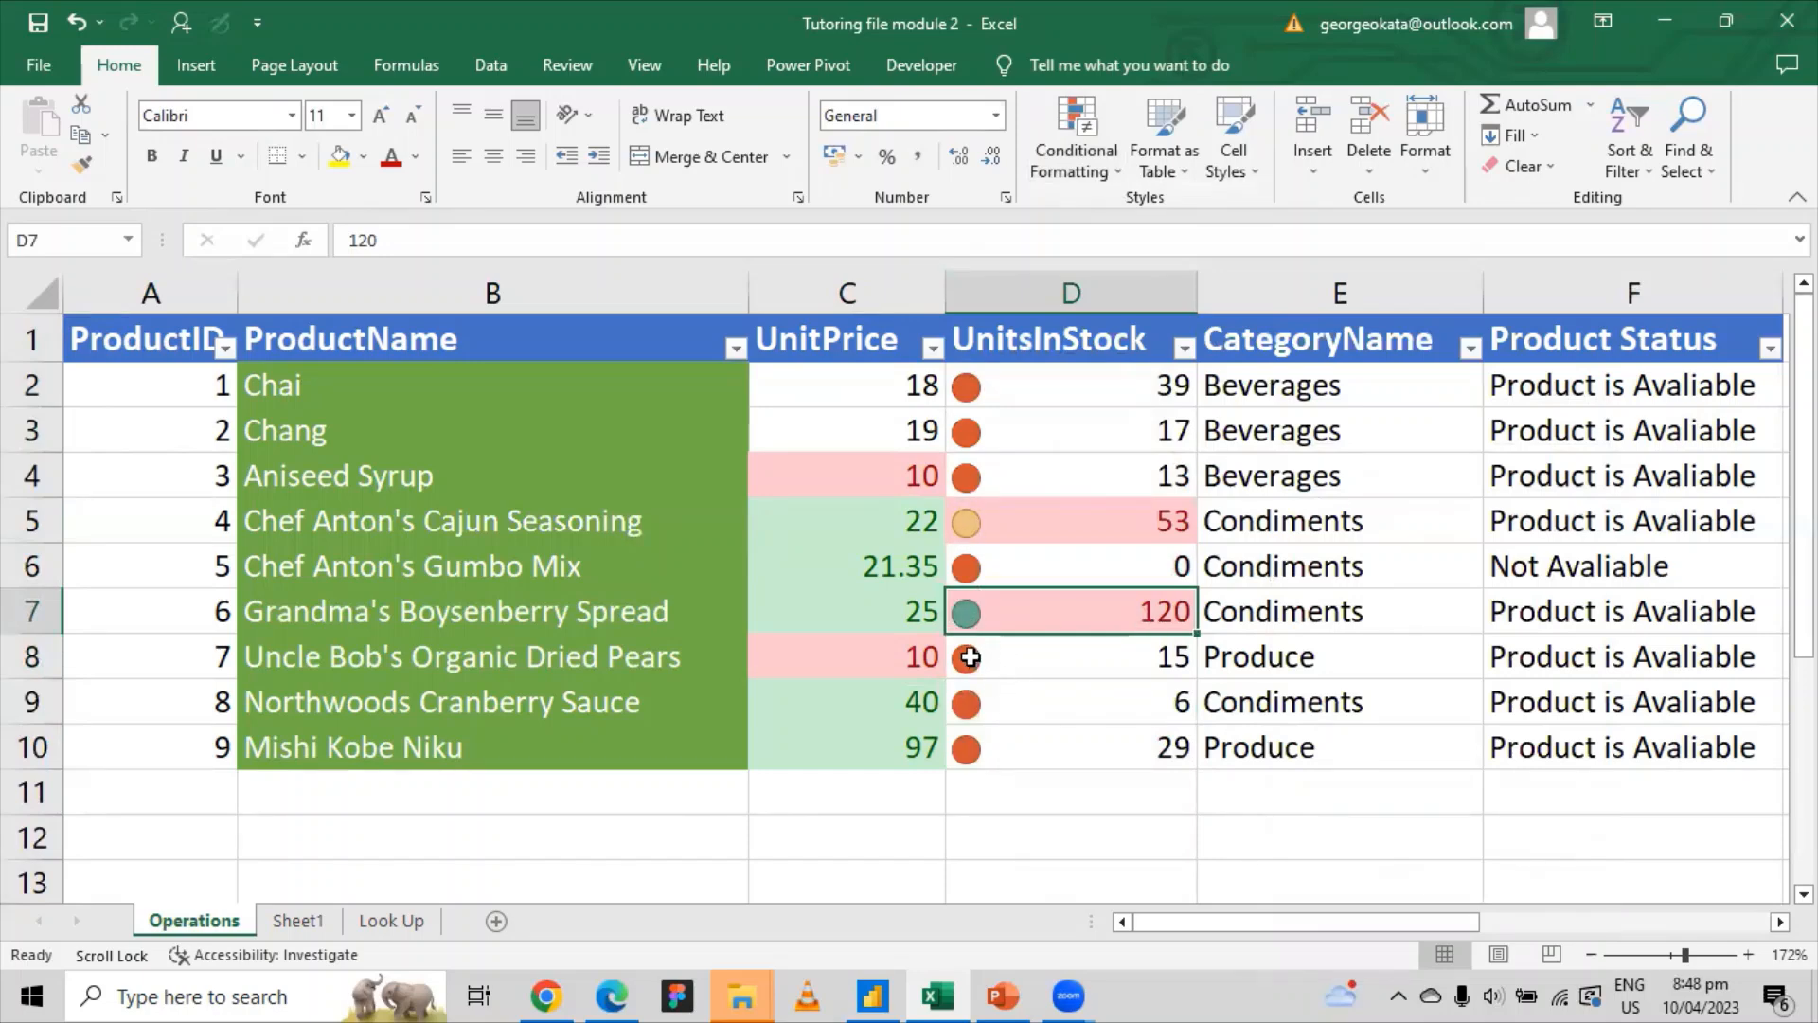
{"action": "left_click", "coordinate": [980, 705]}
{"action": "left_click", "coordinate": [965, 755]}
{"action": "left_click", "coordinate": [968, 706]}
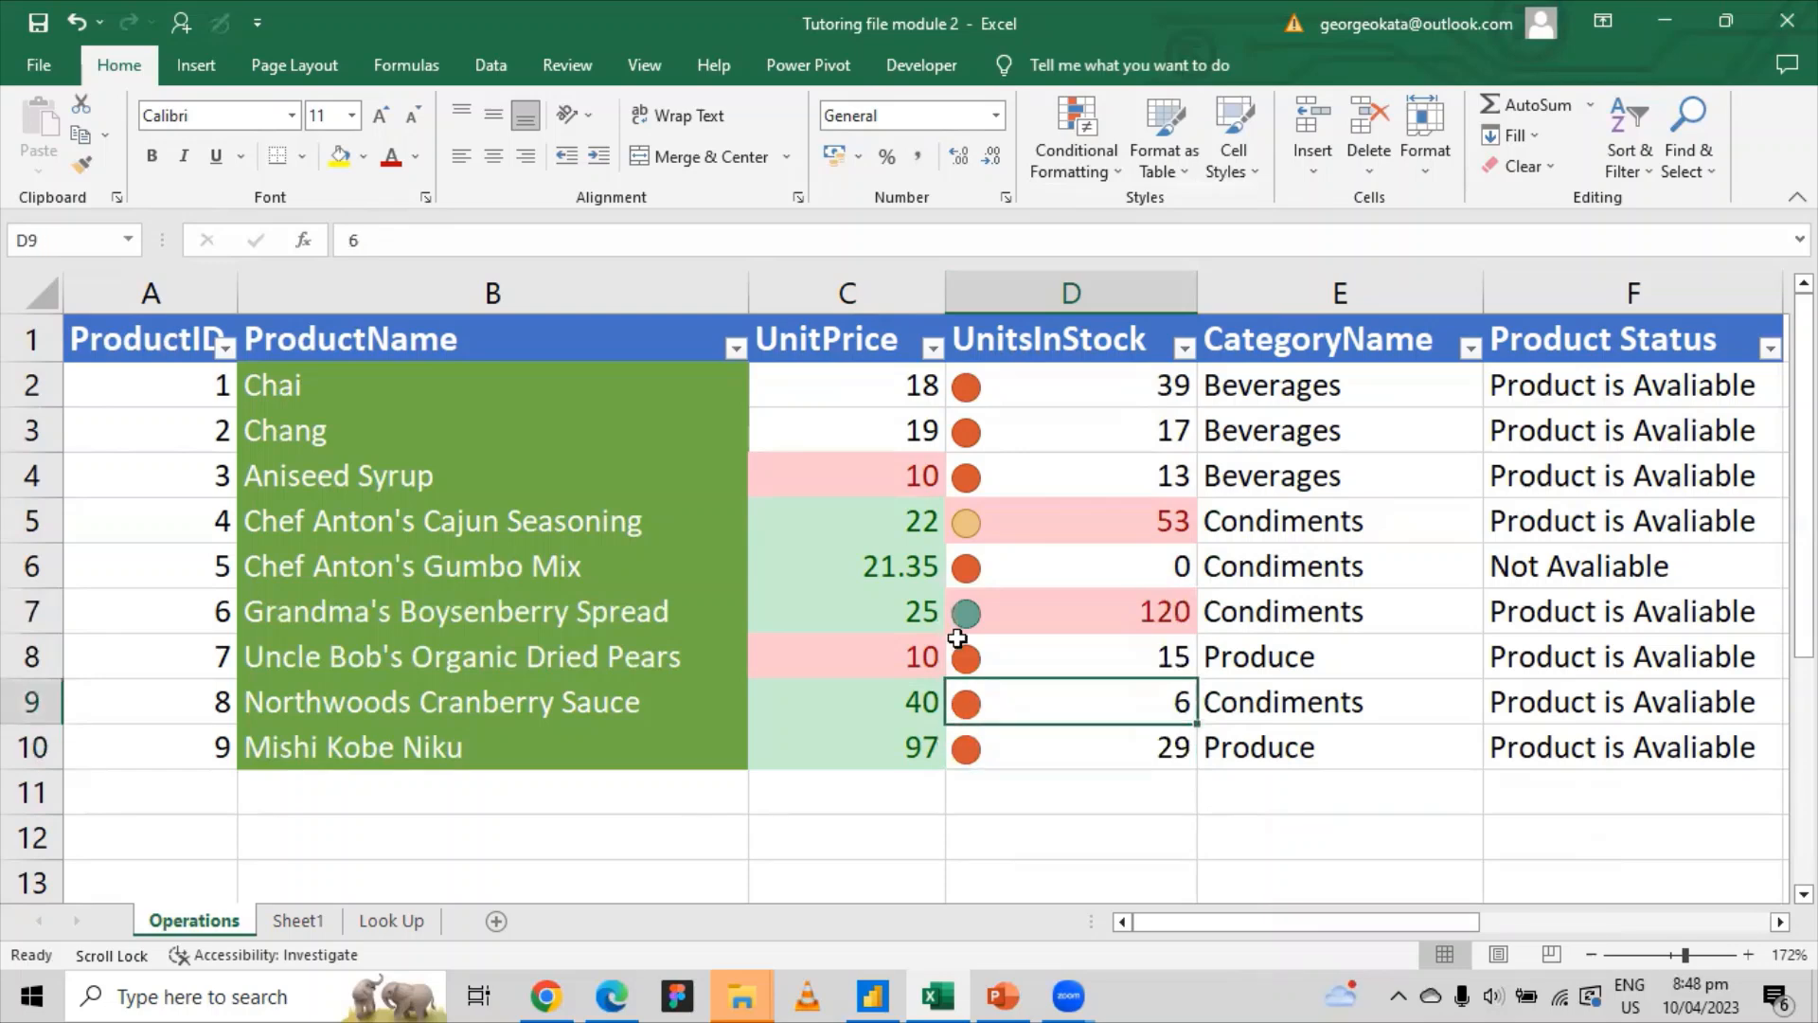
{"action": "left_click", "coordinate": [980, 386]}
{"action": "left_click", "coordinate": [980, 478]}
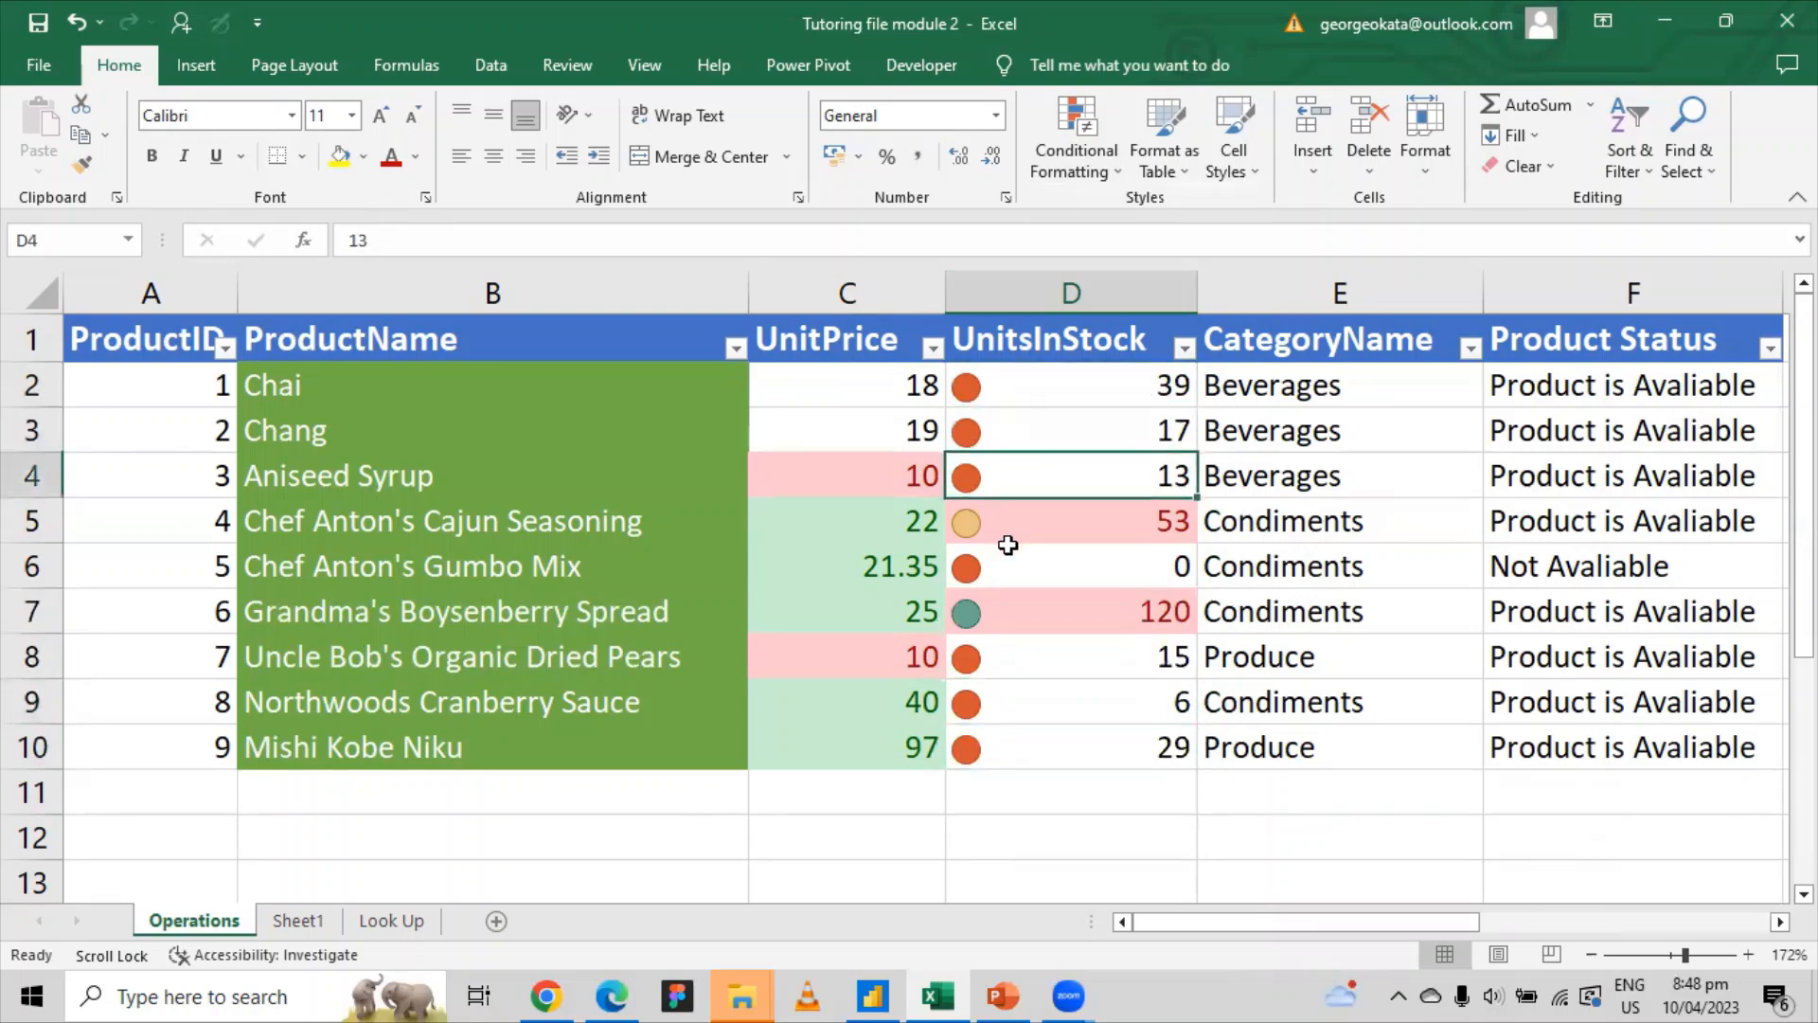
{"action": "left_click", "coordinate": [958, 611]}
{"action": "left_click", "coordinate": [968, 520]}
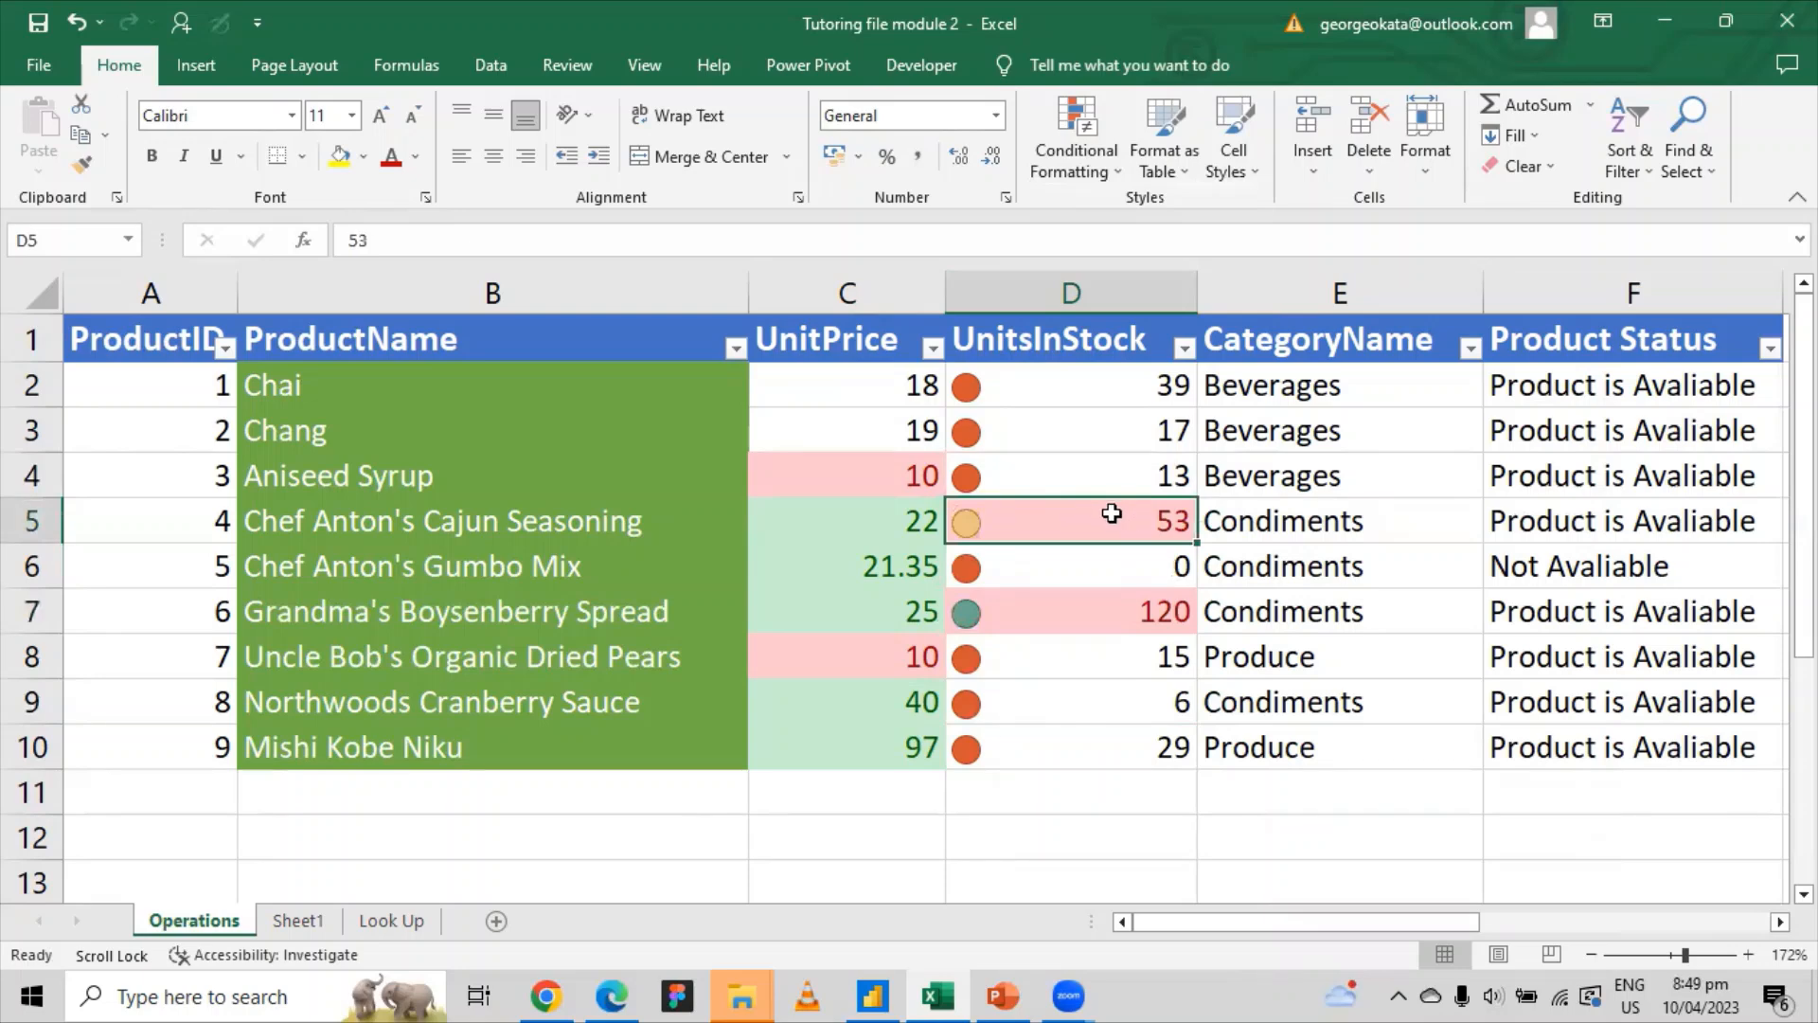
Step: Add blue gradient data bars to the UnitPrice column
{"action": "left_click", "coordinate": [1089, 161]}
{"action": "mouse_move", "coordinate": [1150, 316]}
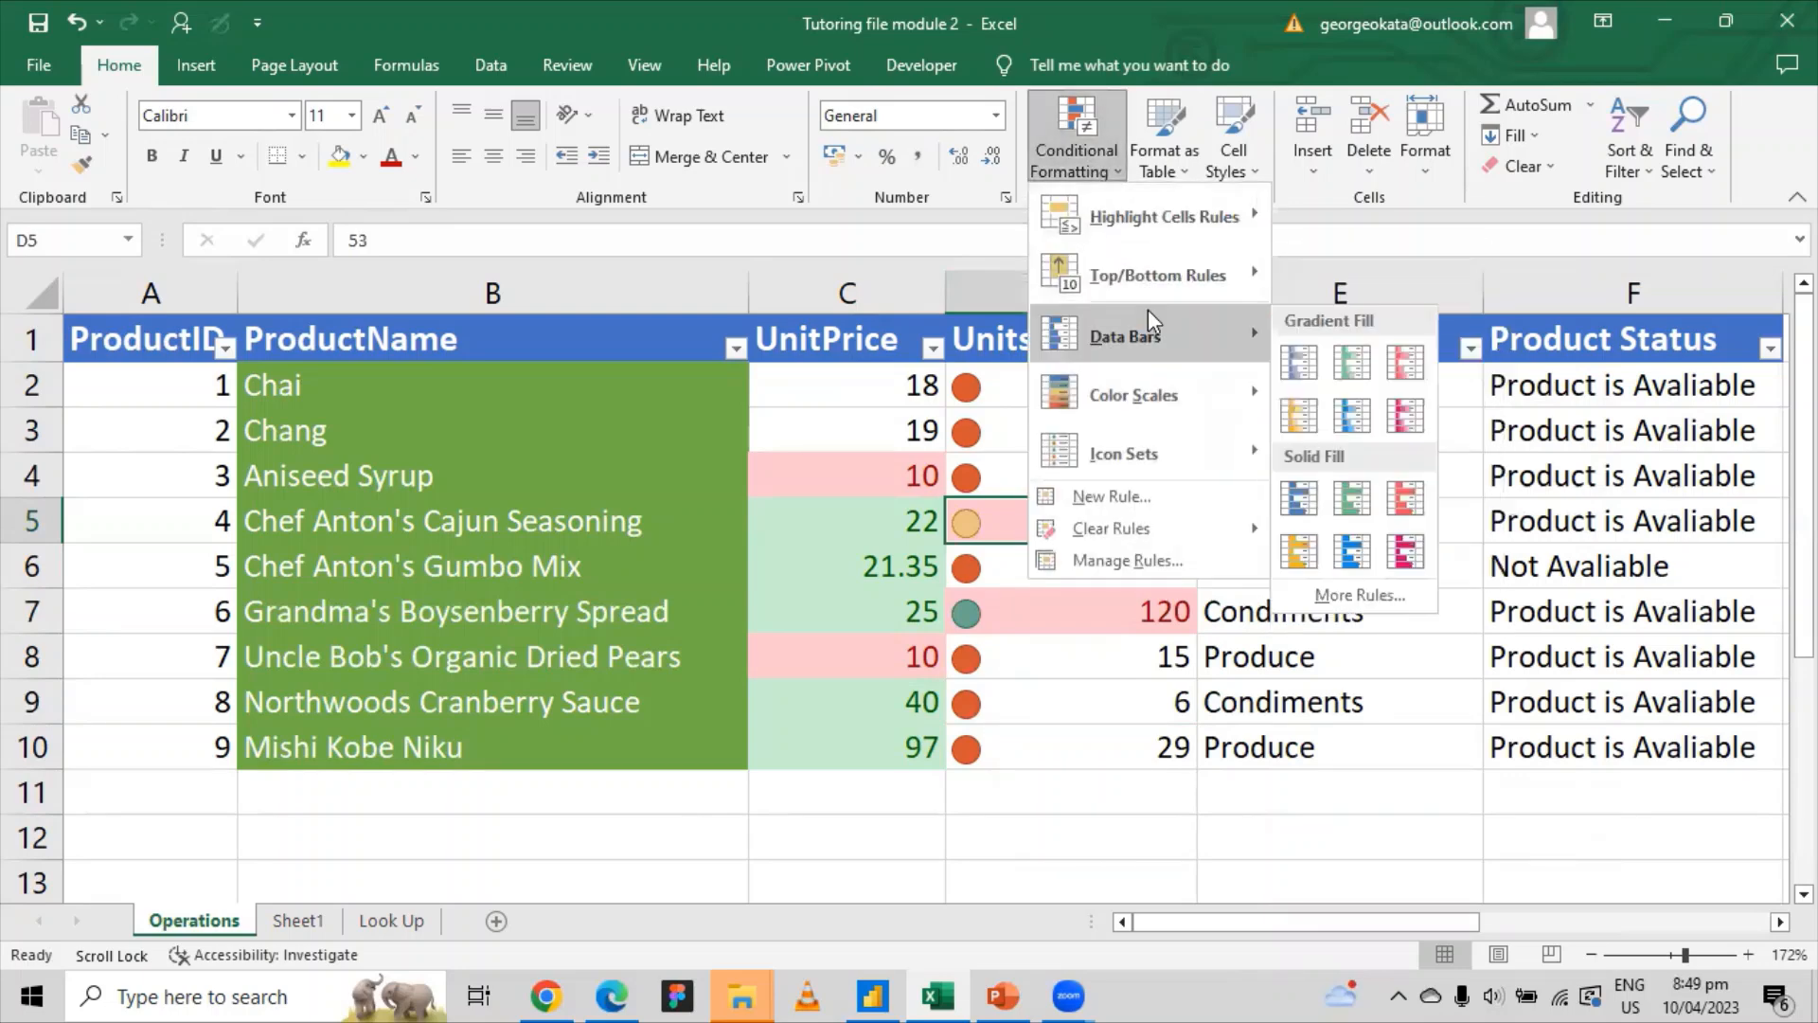
{"action": "left_click", "coordinate": [857, 447]}
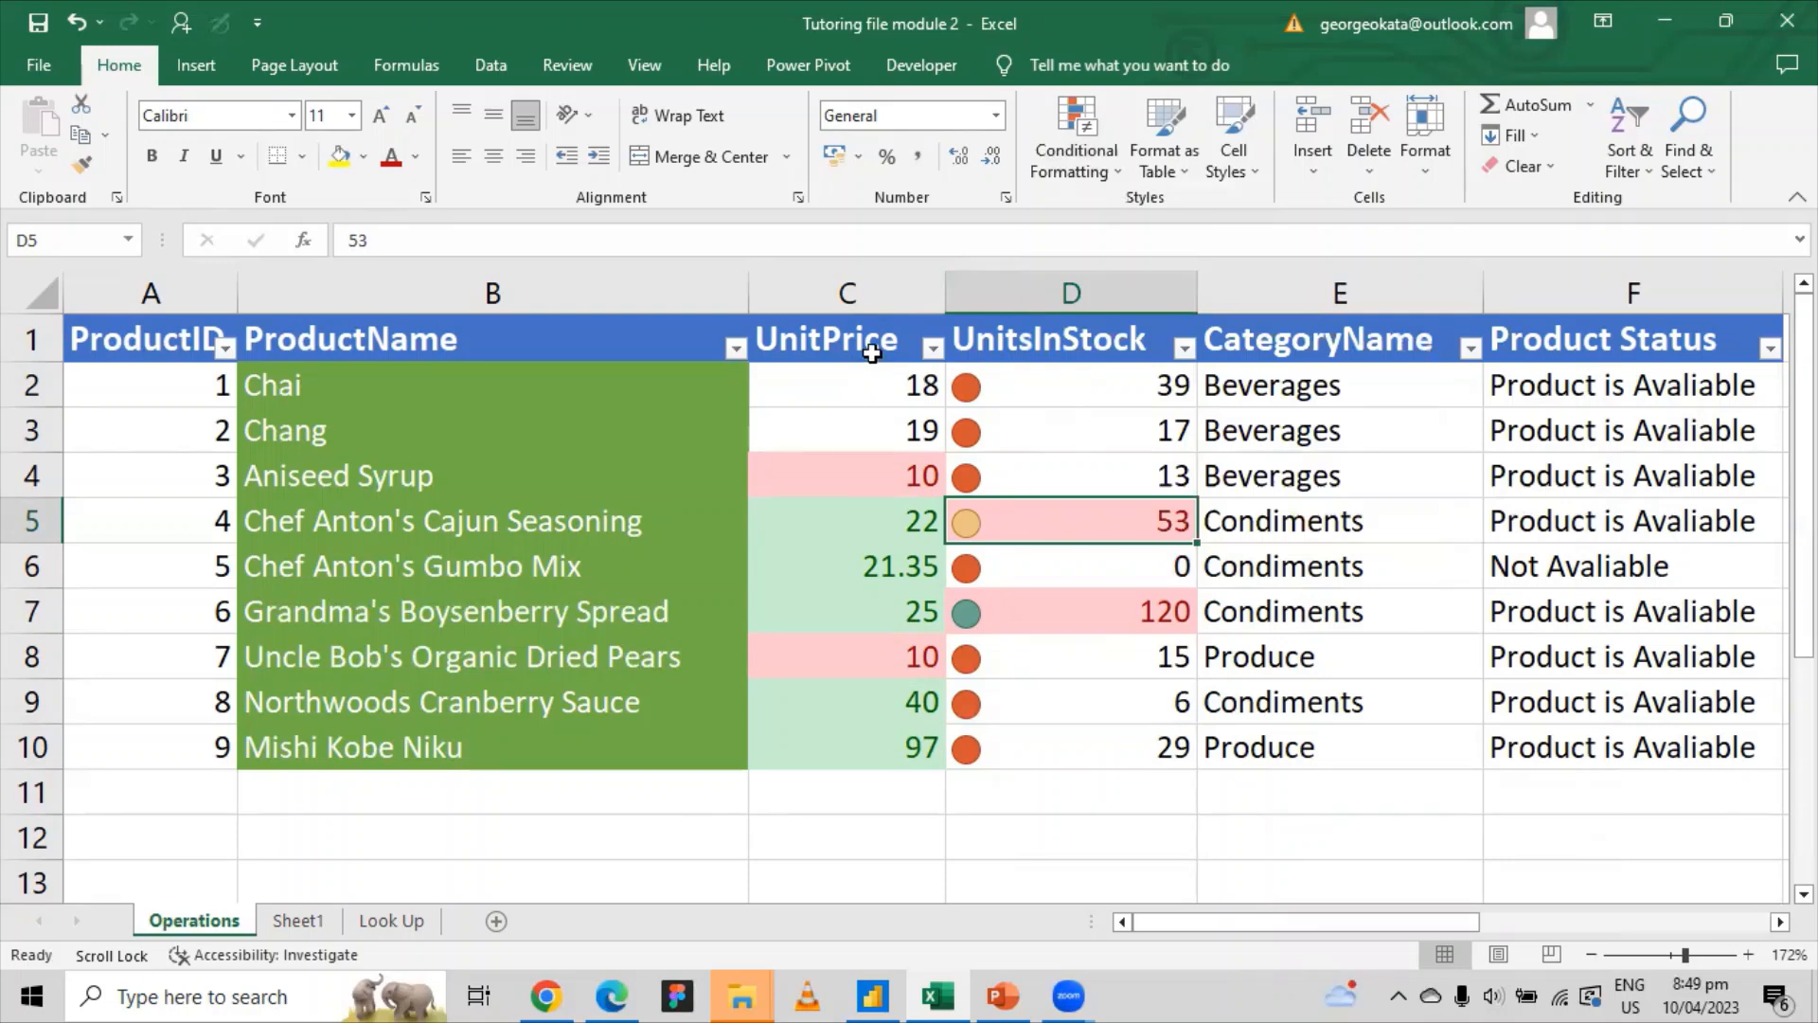
{"action": "left_click", "coordinate": [857, 293]}
{"action": "left_click", "coordinate": [1092, 176]}
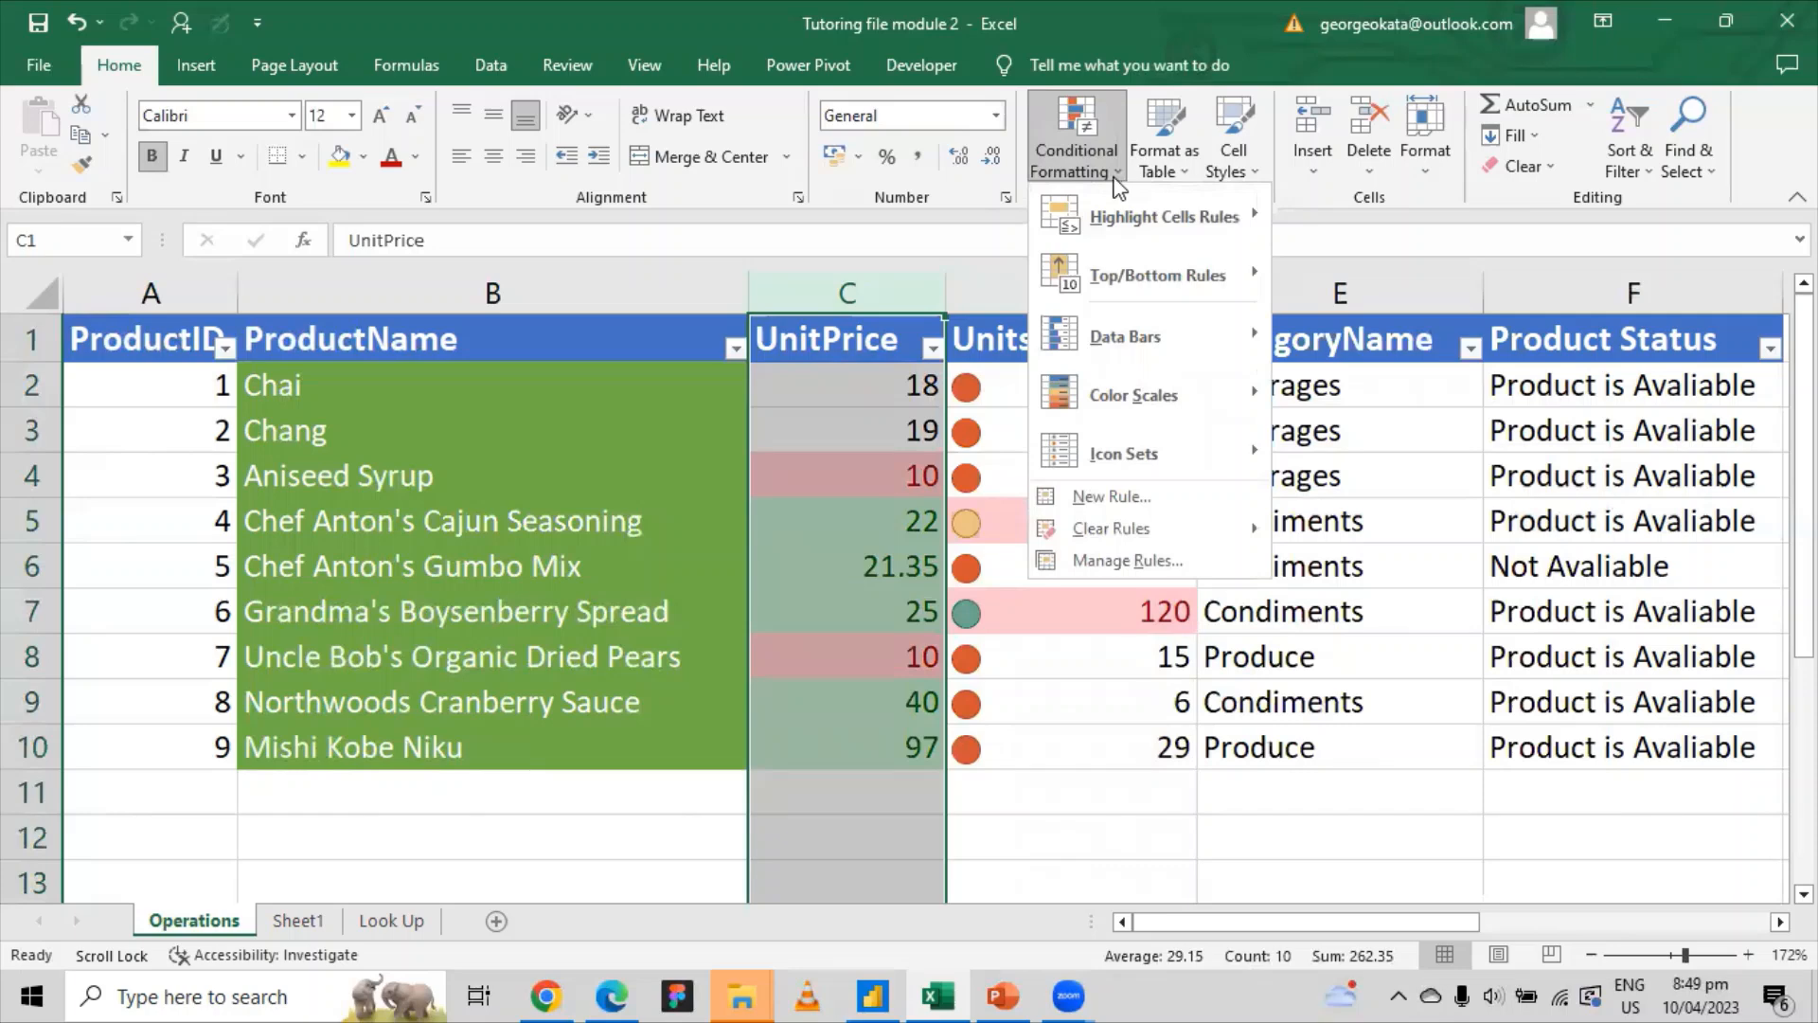
{"action": "mouse_move", "coordinate": [1145, 338]}
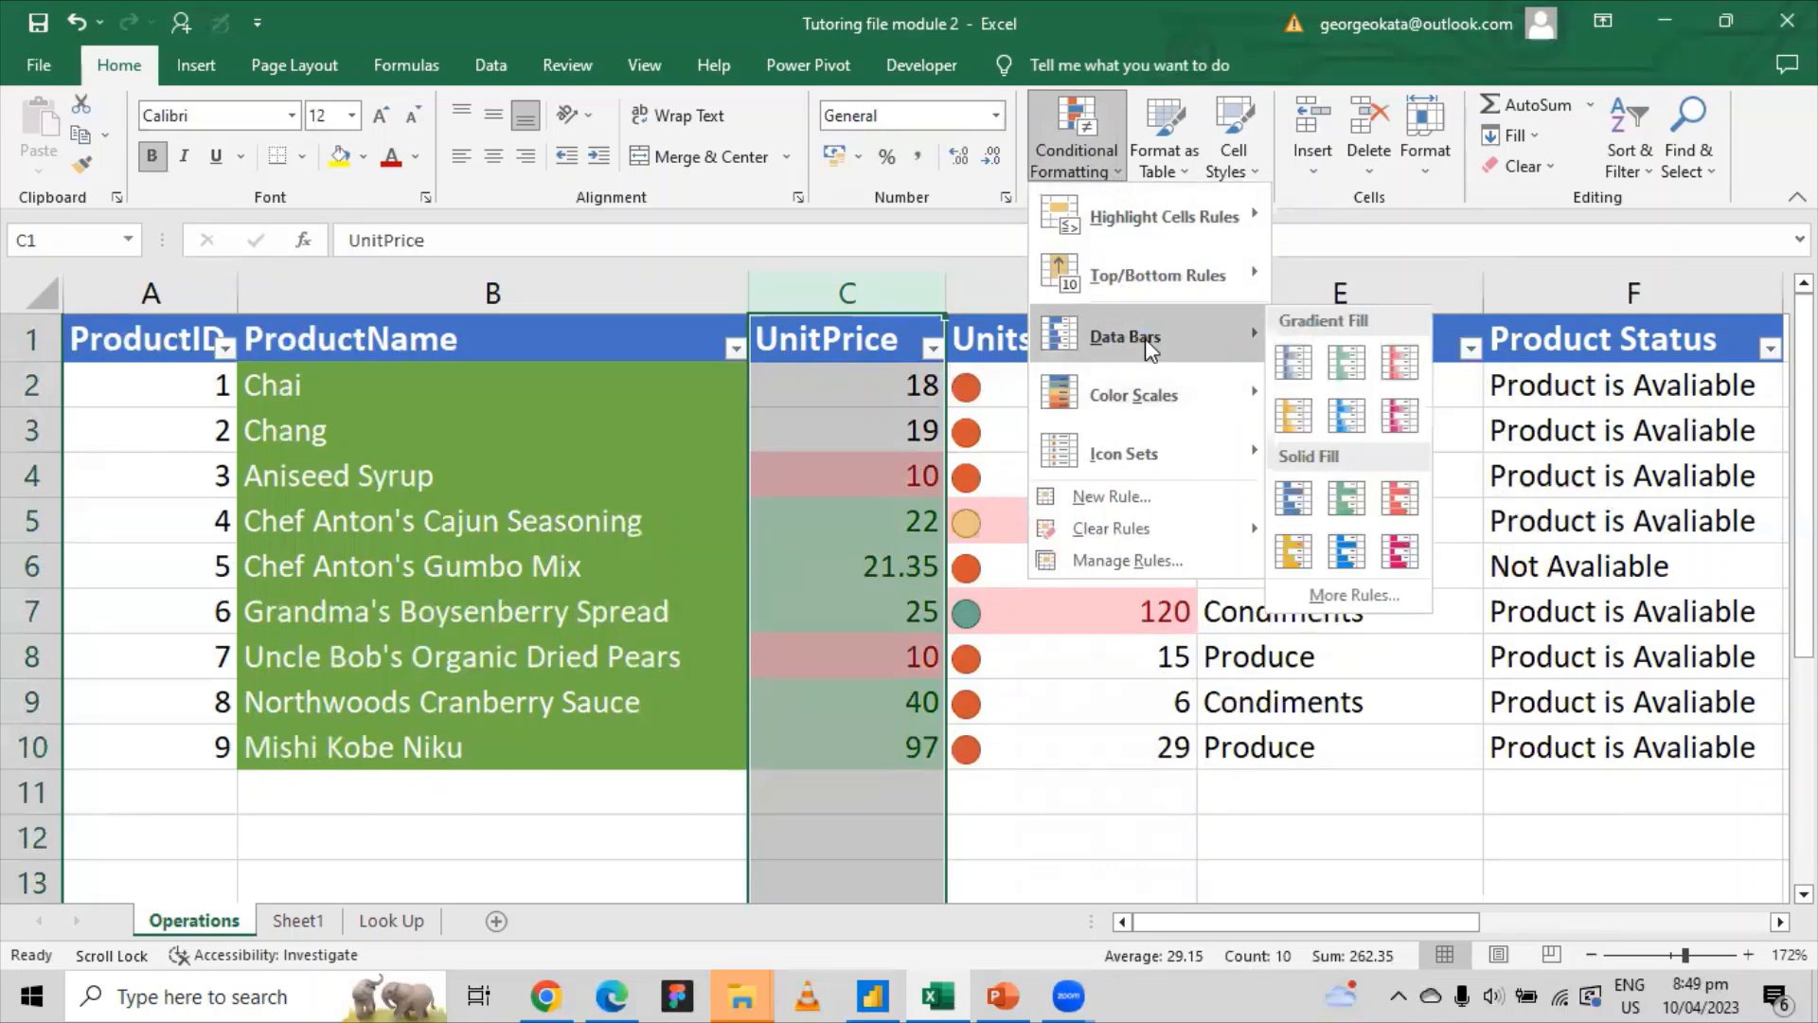
{"action": "left_click", "coordinate": [1314, 351]}
Step: Inspect the data bars on the prices 40 in C9 and 10 in C8 and C4
{"action": "left_click", "coordinate": [1014, 755]}
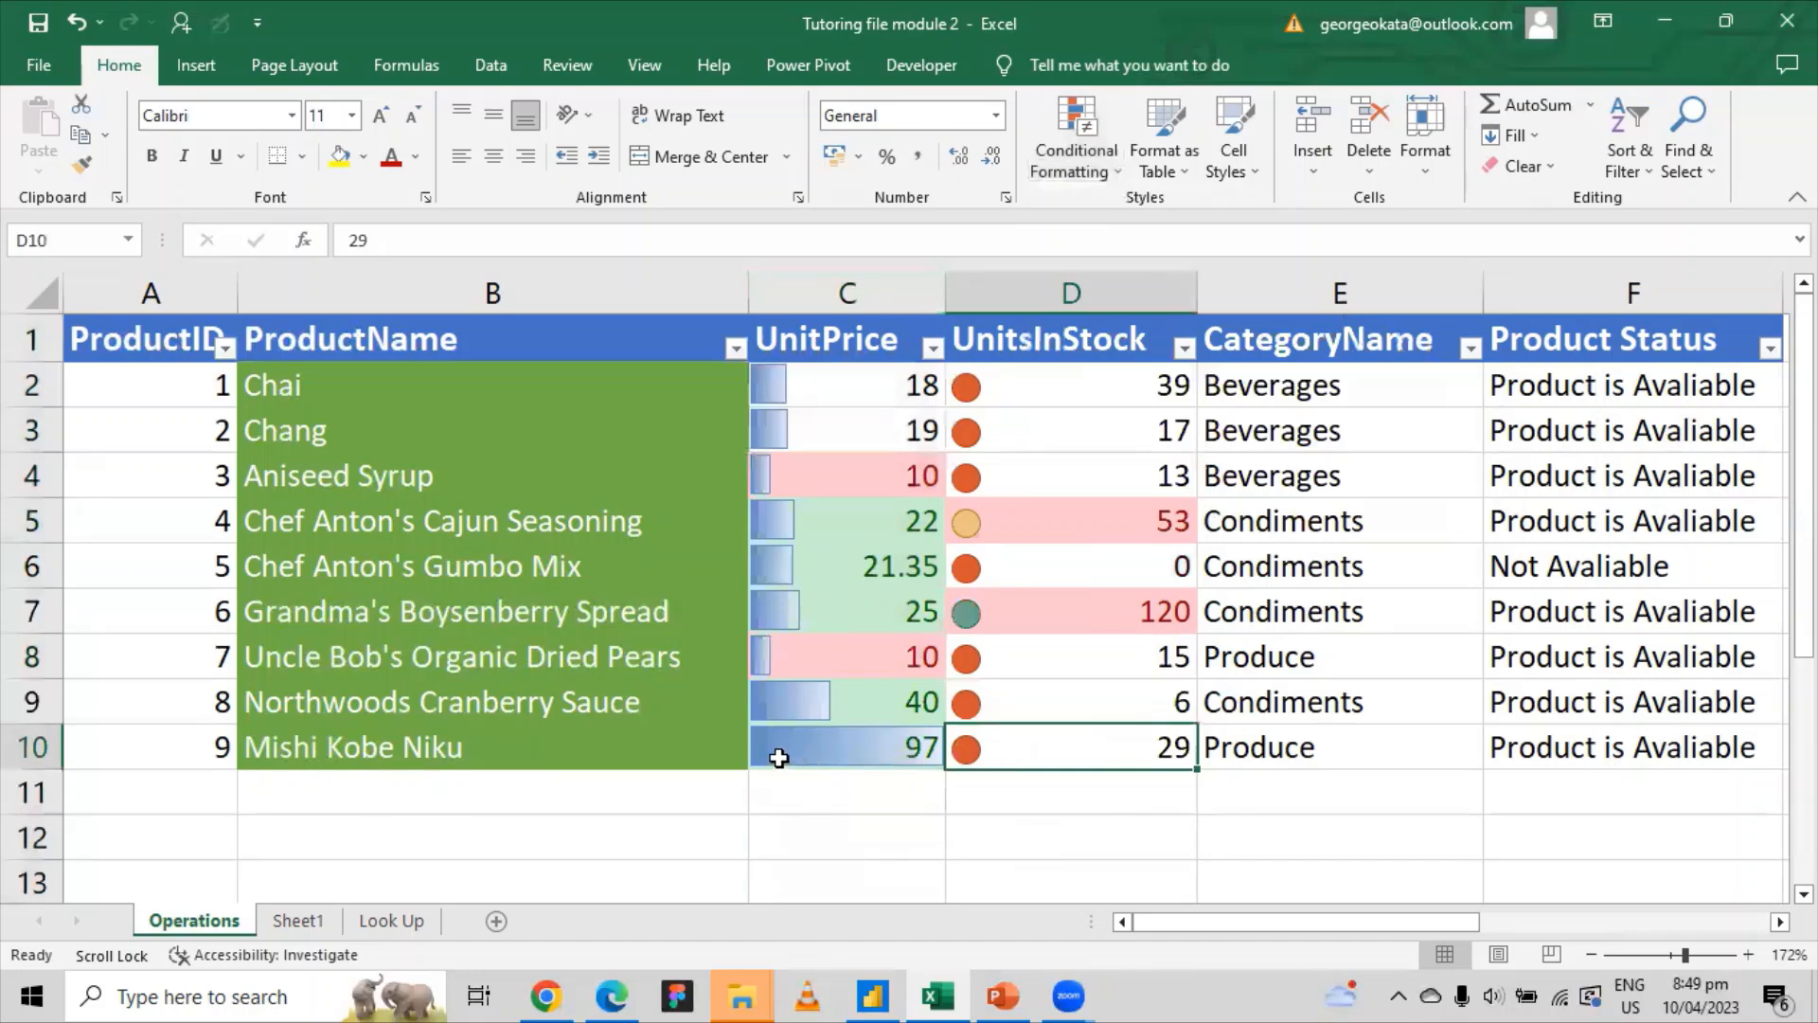
{"action": "left_click", "coordinate": [843, 698]}
{"action": "left_click", "coordinate": [799, 663]}
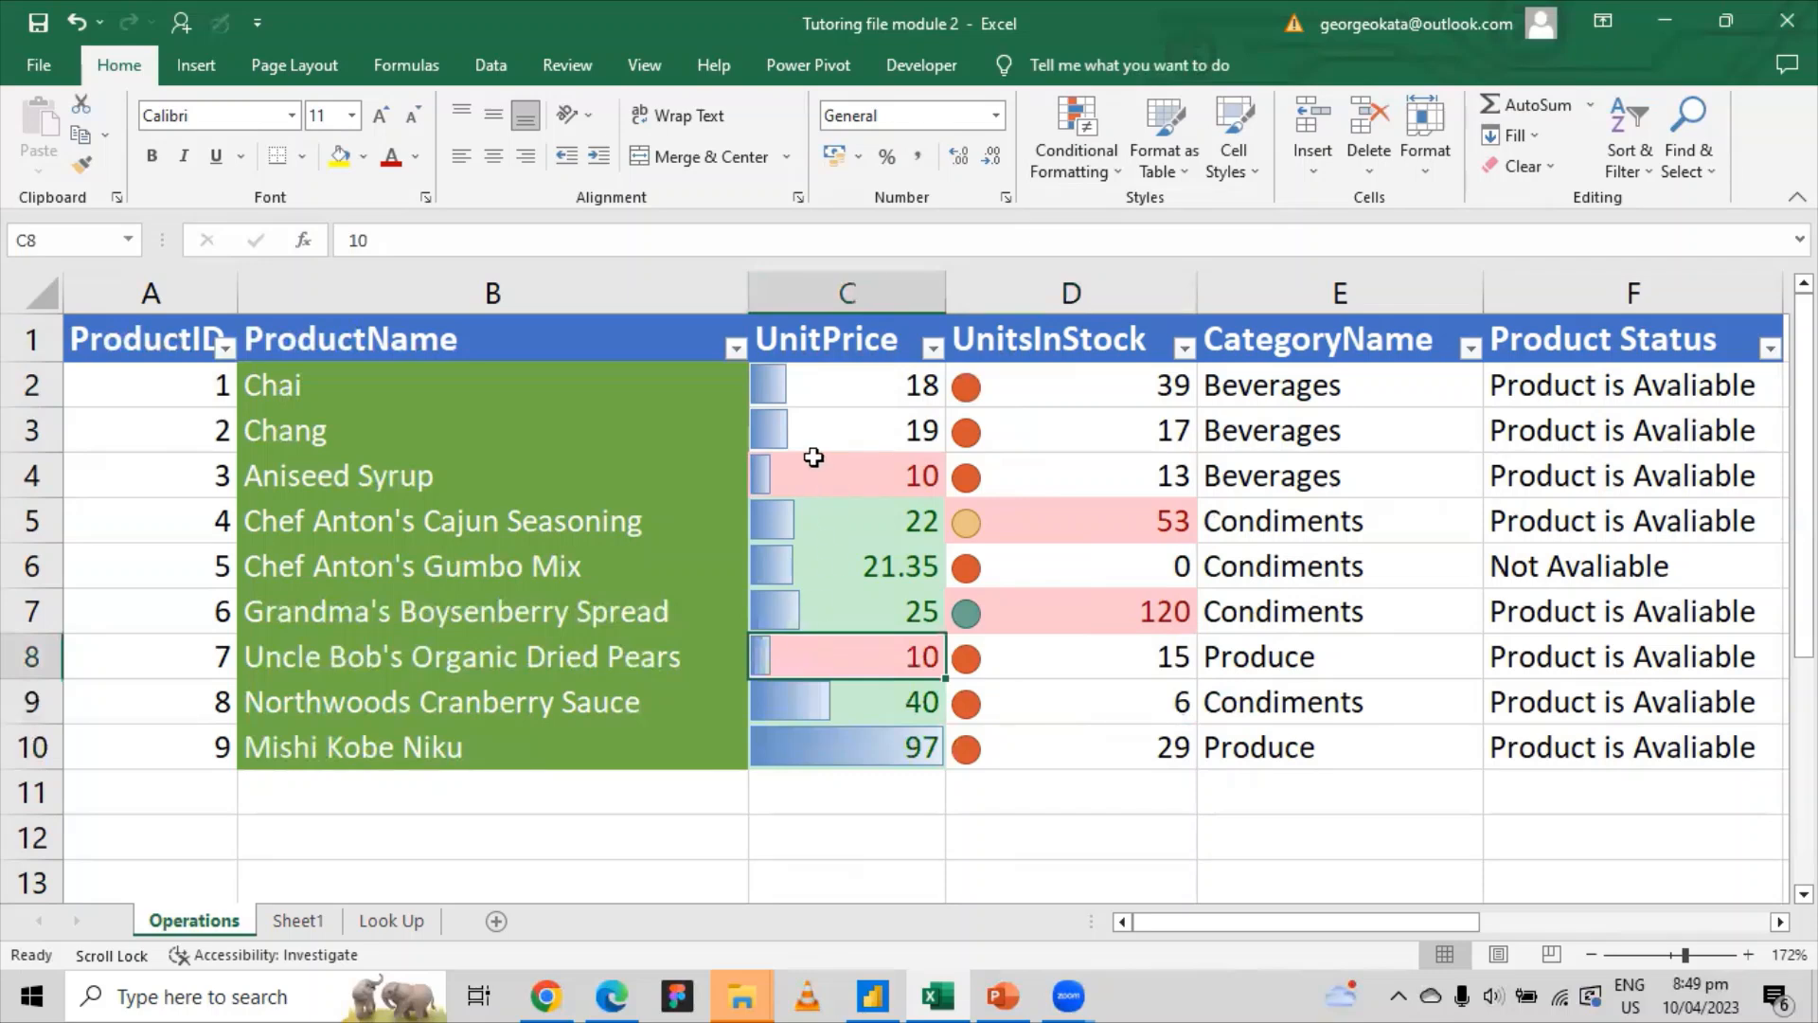
{"action": "left_click", "coordinate": [813, 462]}
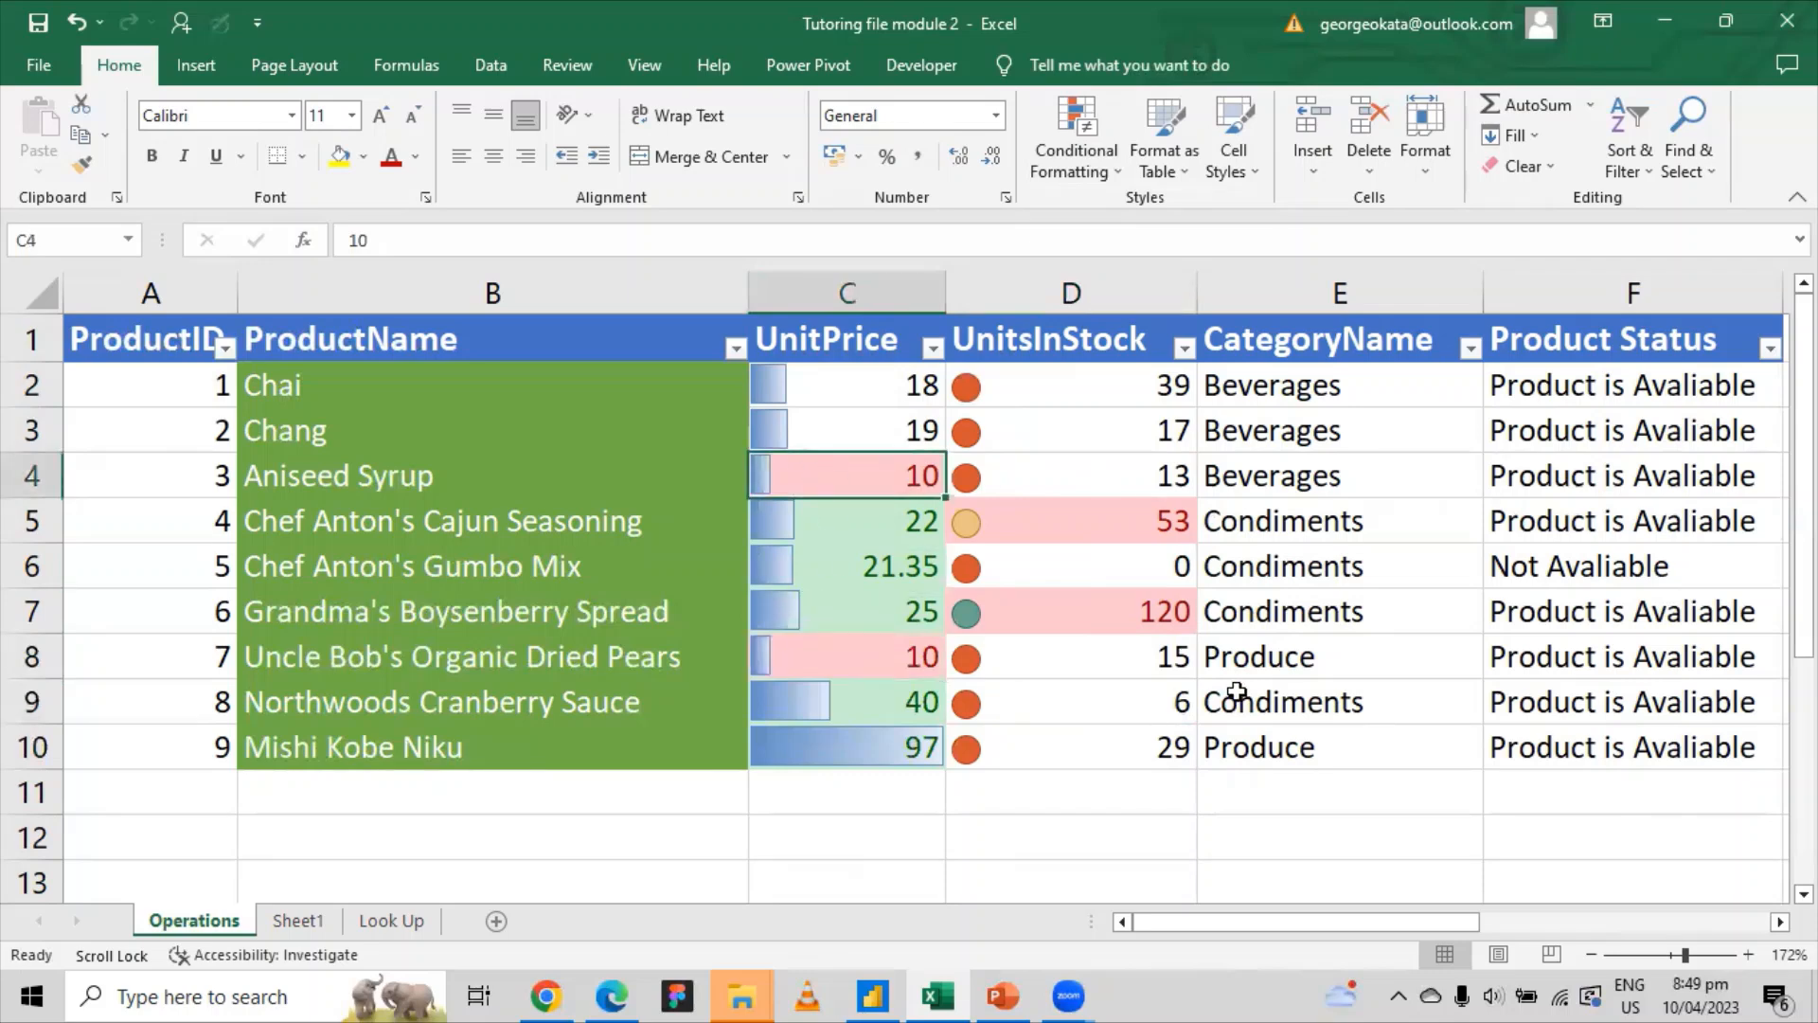
{"action": "left_click", "coordinate": [997, 808]}
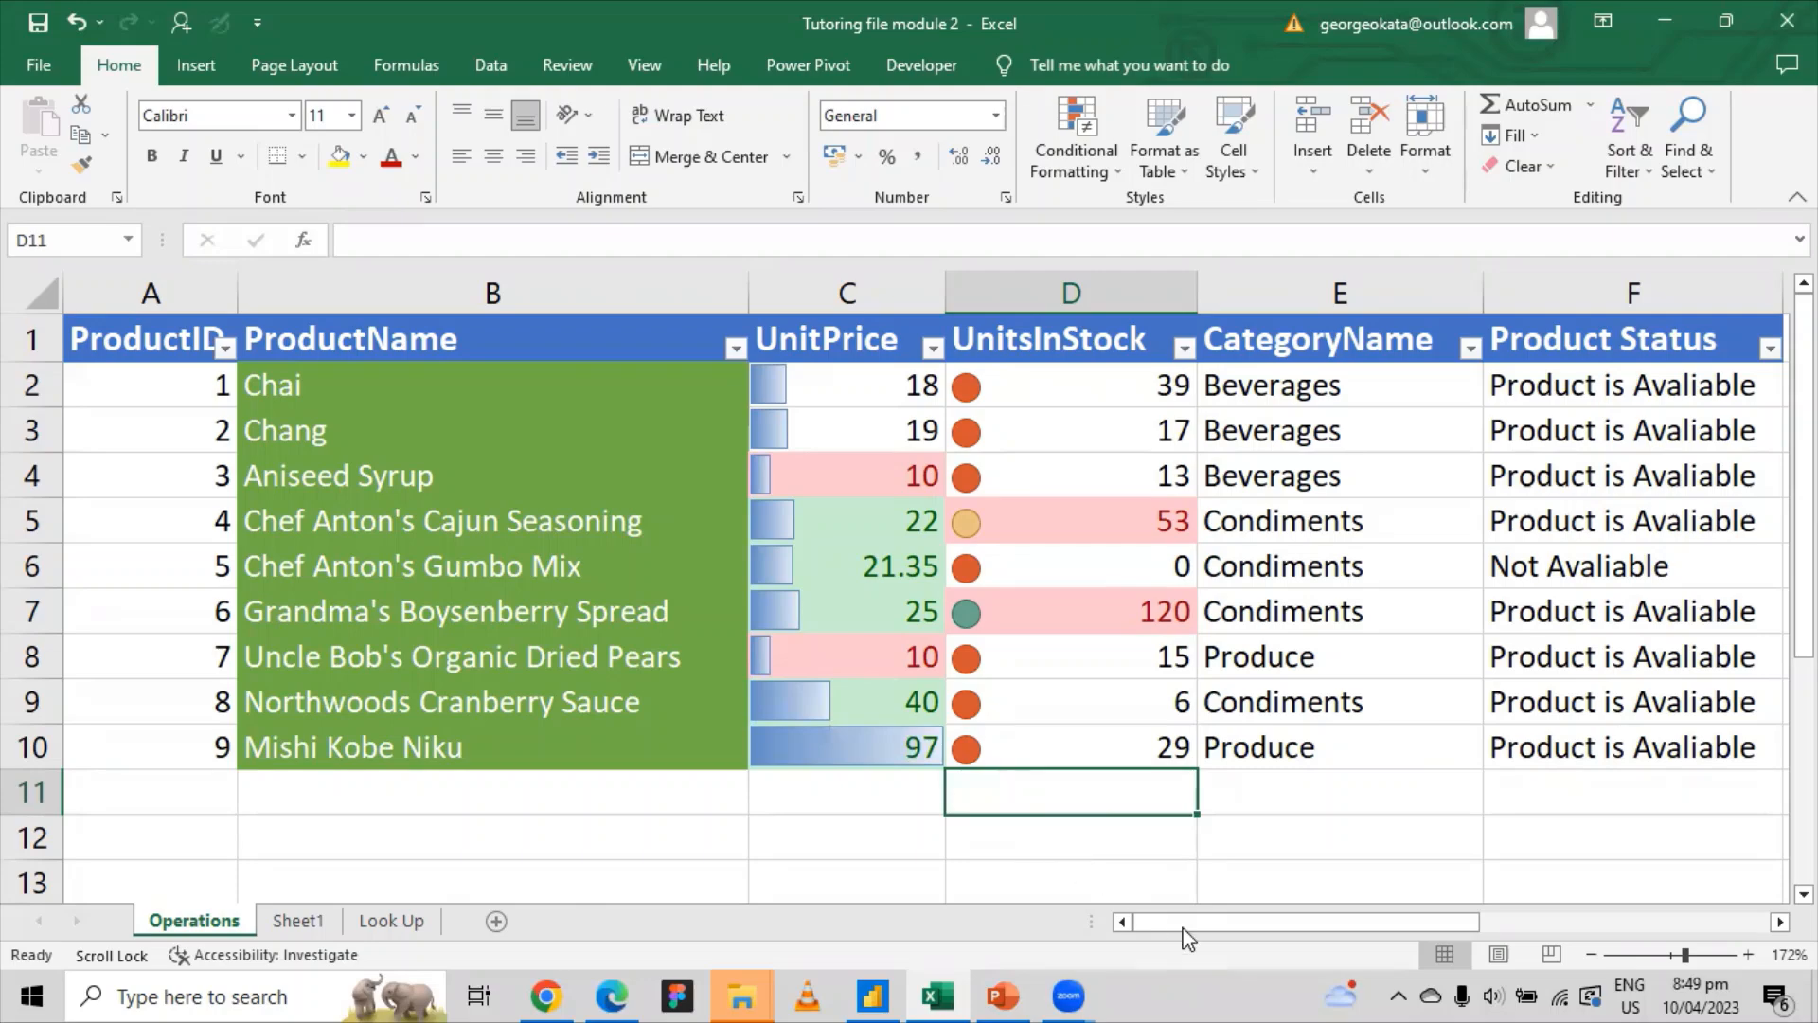
{"action": "left_click_drag", "start_coordinate": [1227, 928], "coordinate": [1152, 891]}
{"action": "left_click", "coordinate": [1095, 157]}
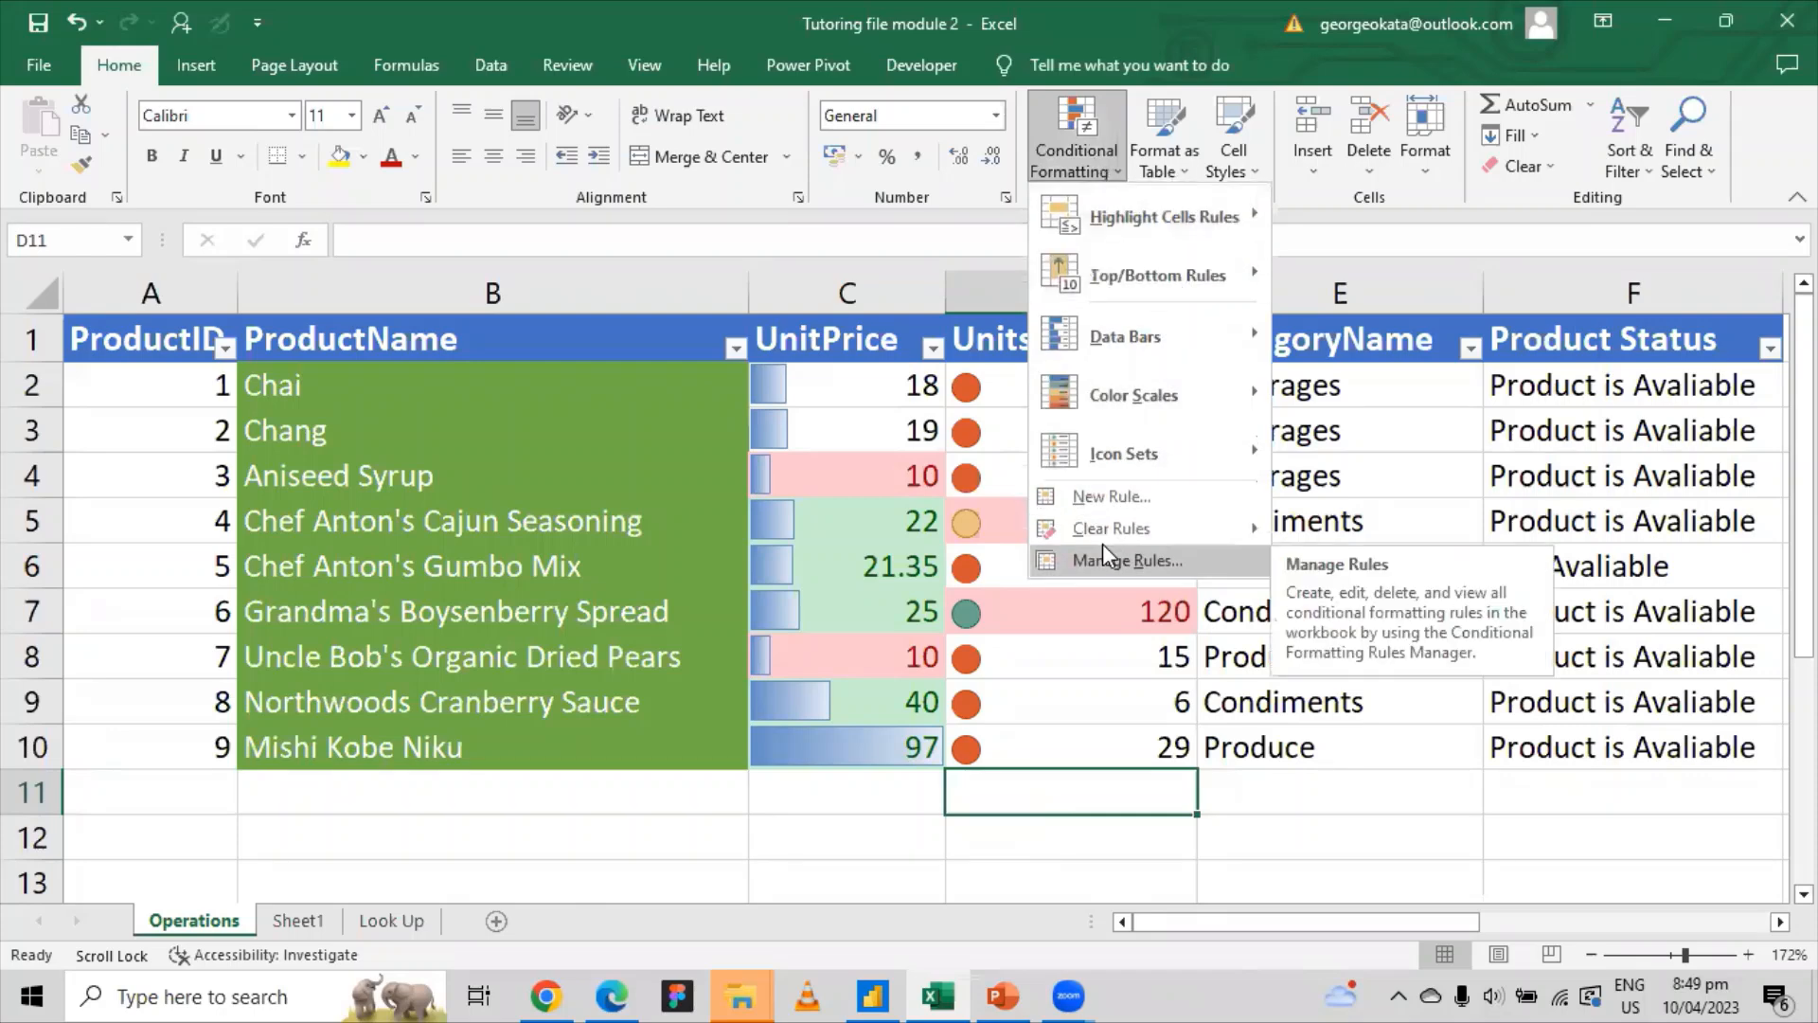
{"action": "left_click", "coordinate": [718, 806]}
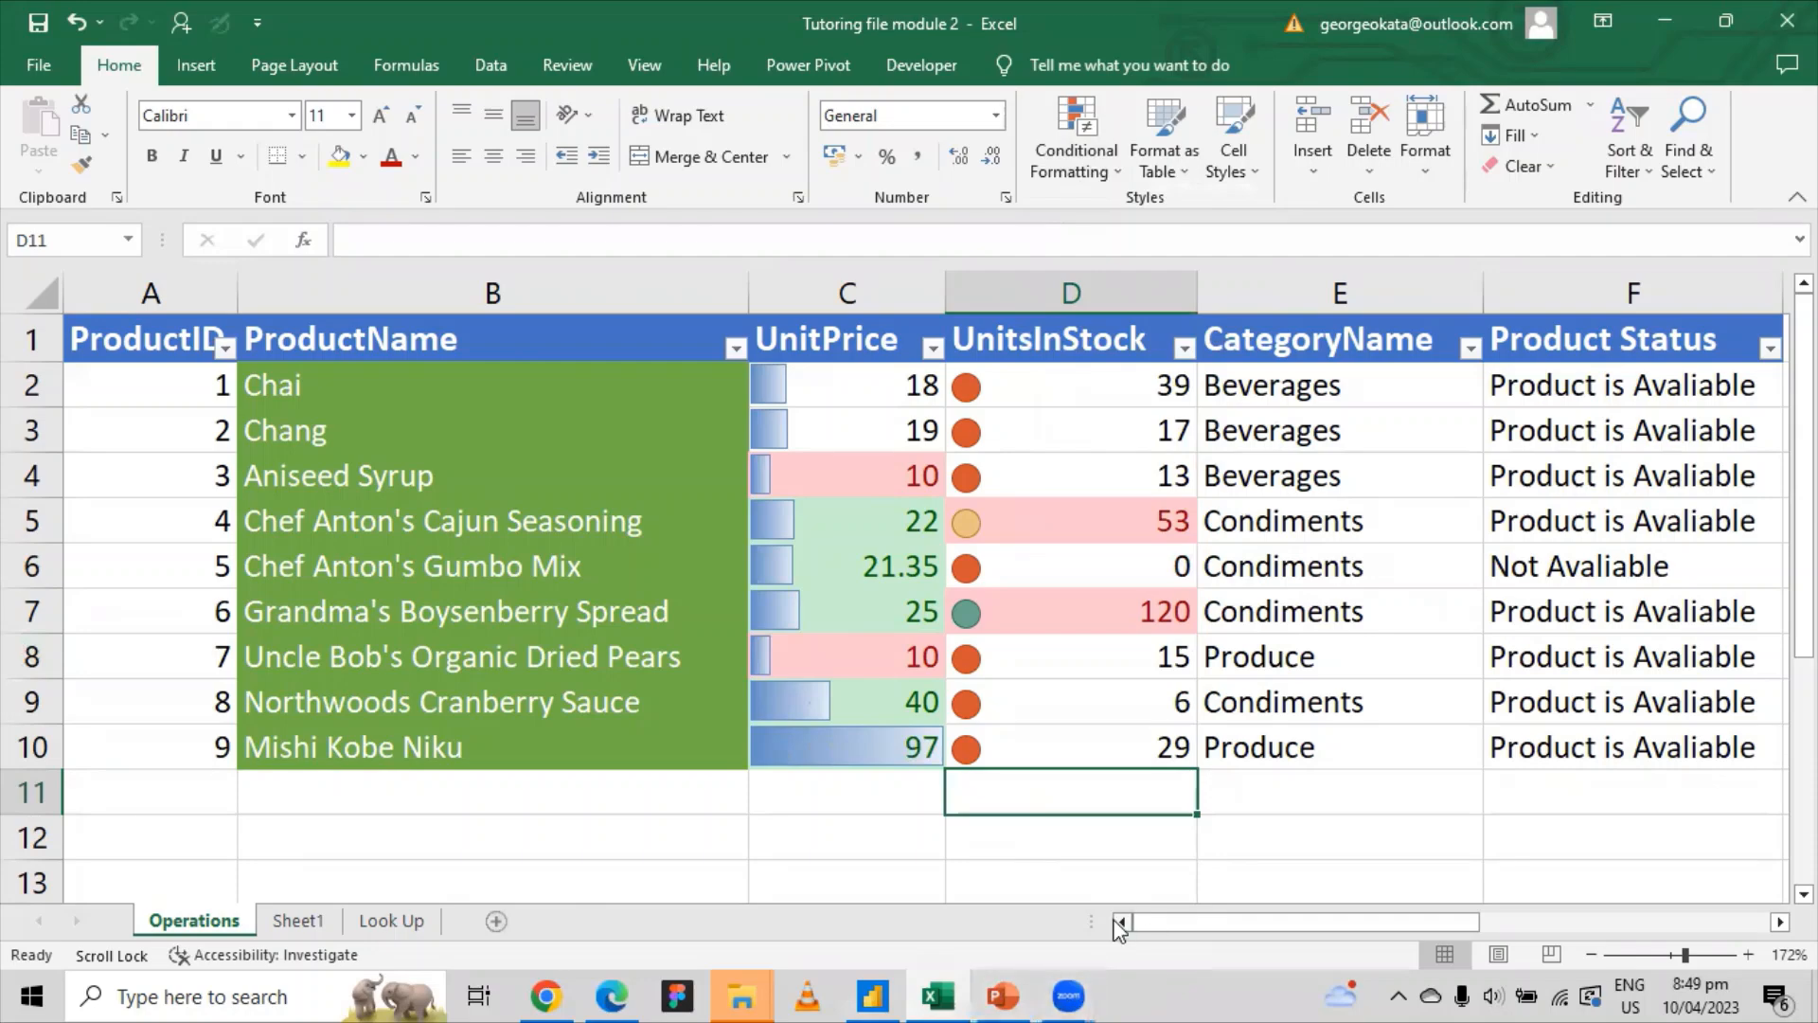
{"action": "left_click_drag", "start_coordinate": [1167, 922], "coordinate": [1123, 905]}
{"action": "mouse_move", "coordinate": [1186, 923]}
{"action": "left_mouse_down"}
{"action": "mouse_move", "coordinate": [1430, 918]}
{"action": "mouse_move", "coordinate": [1178, 918]}
{"action": "left_mouse_up"}
{"action": "left_click", "coordinate": [1057, 864]}
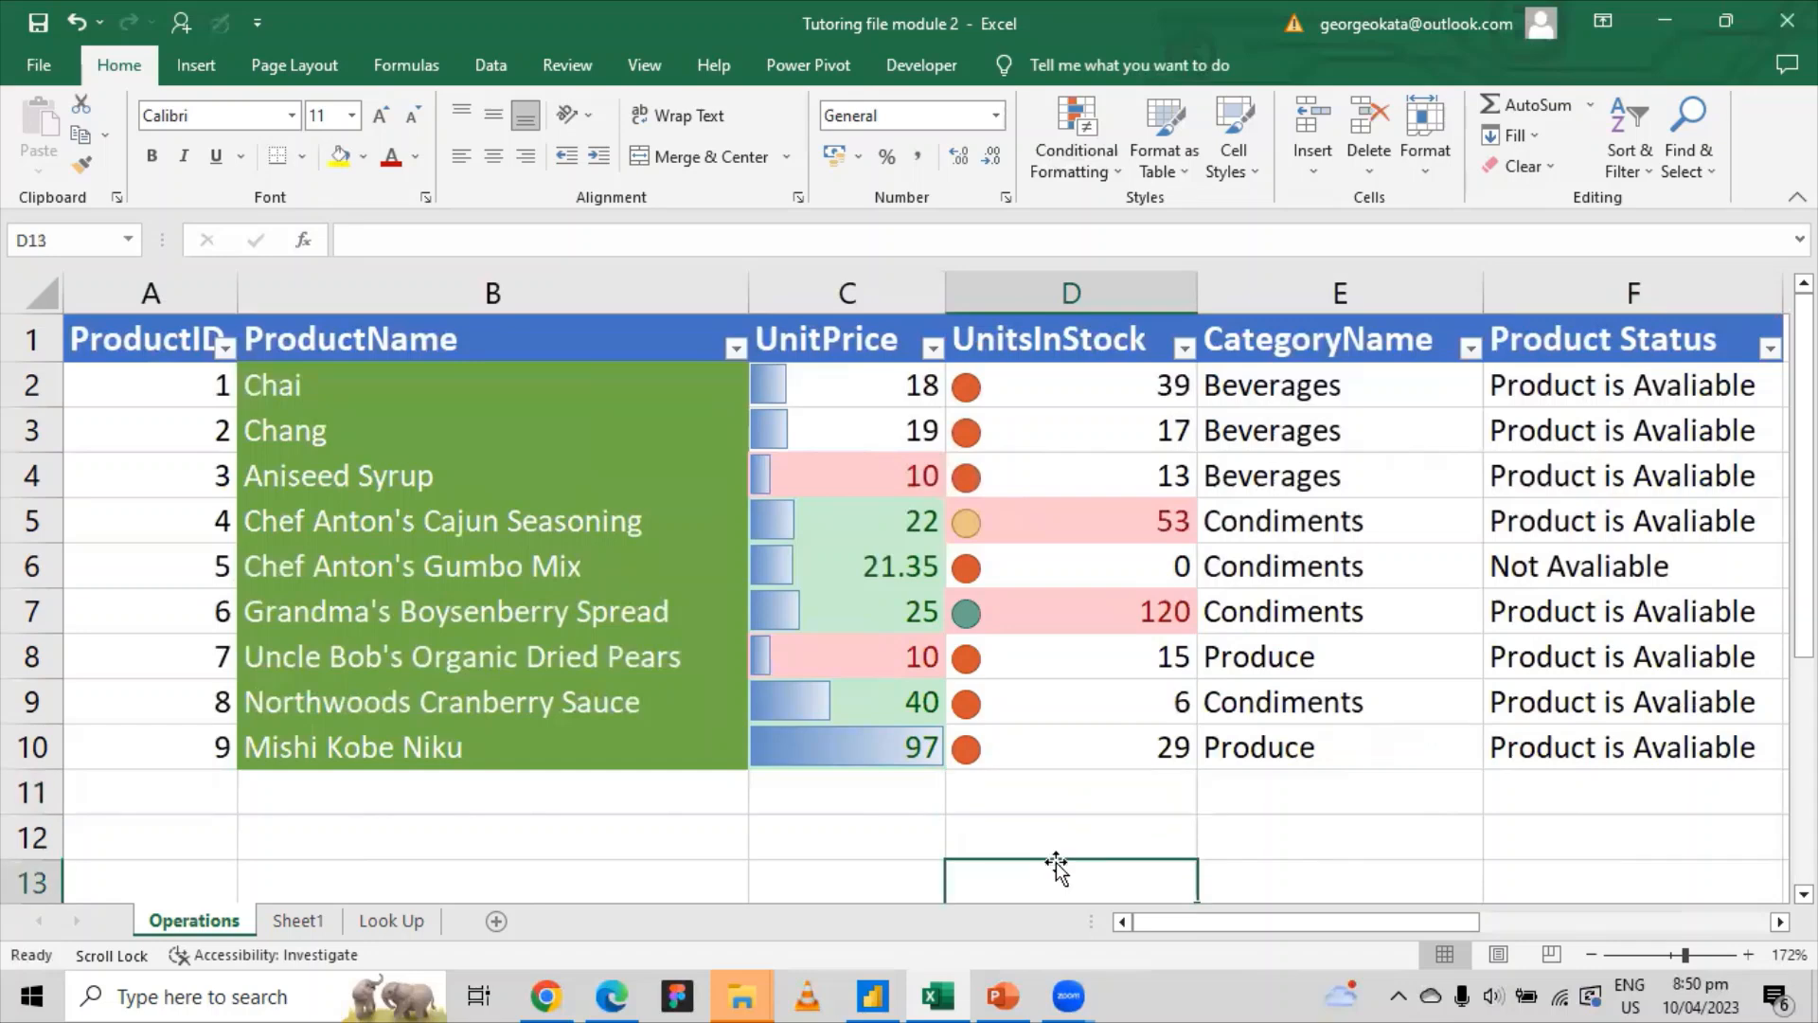
{"action": "left_click", "coordinate": [1053, 830]}
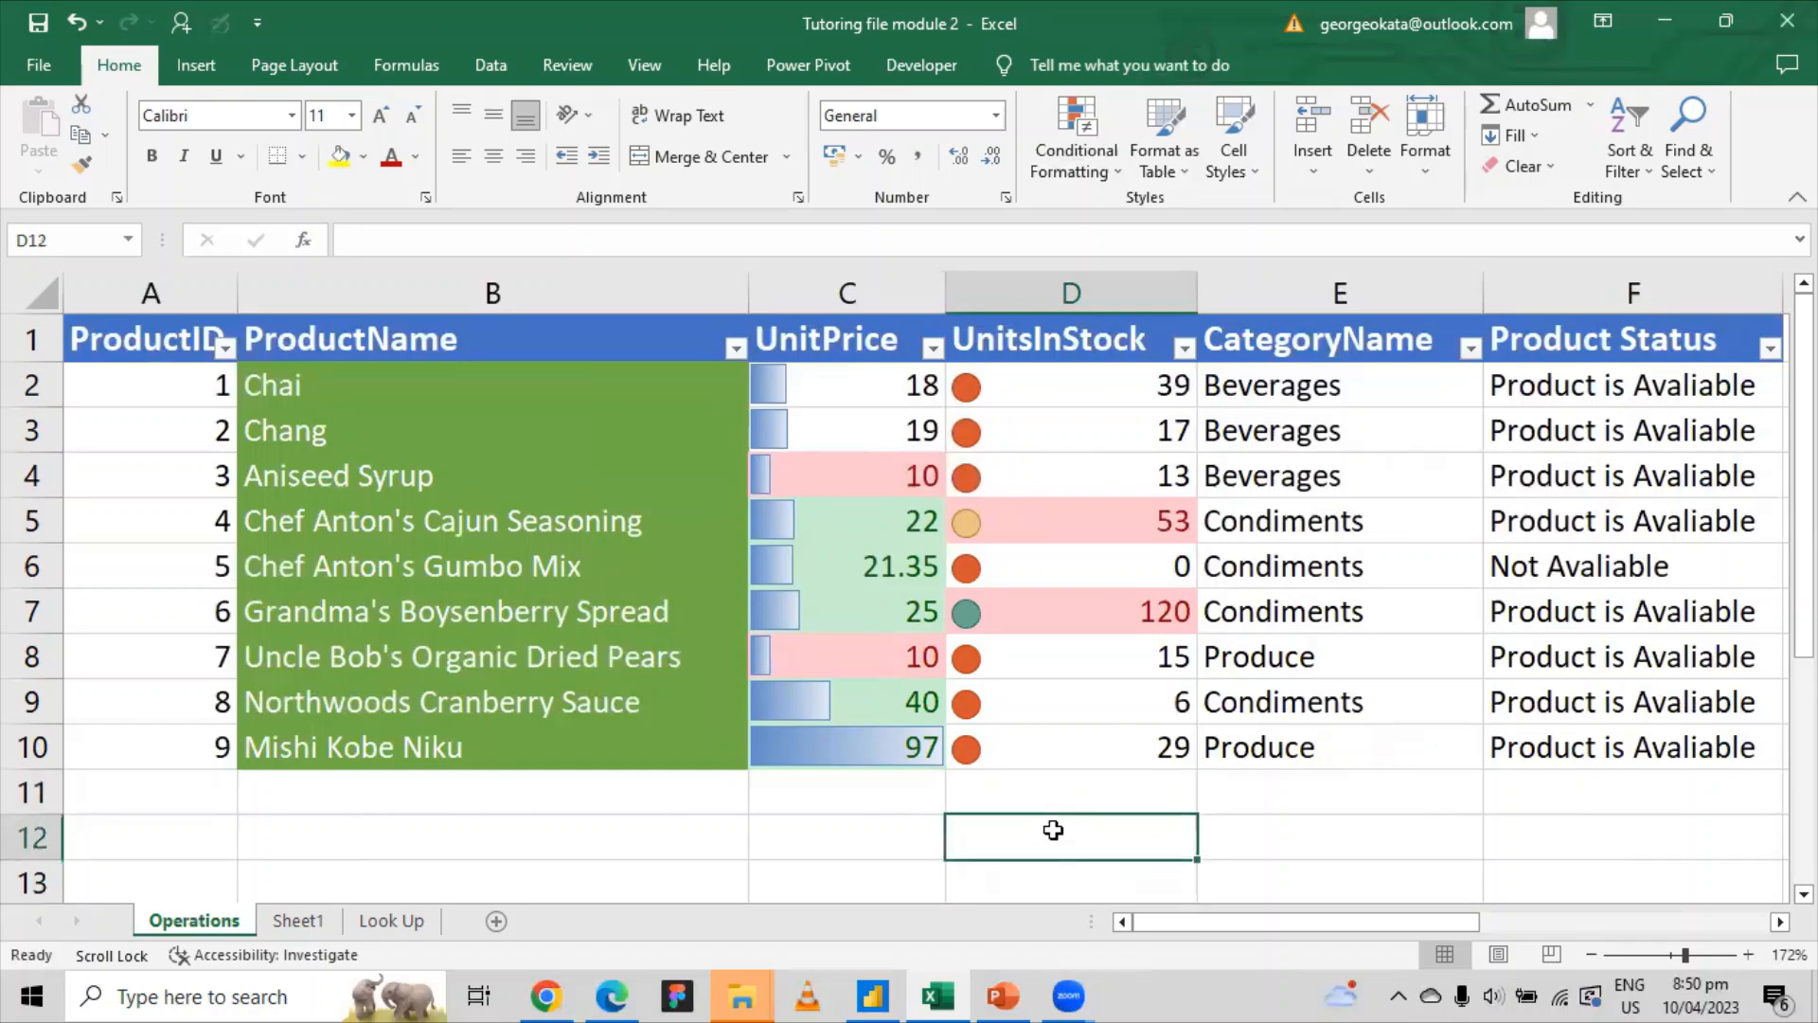
{"action": "type", "text": "="}
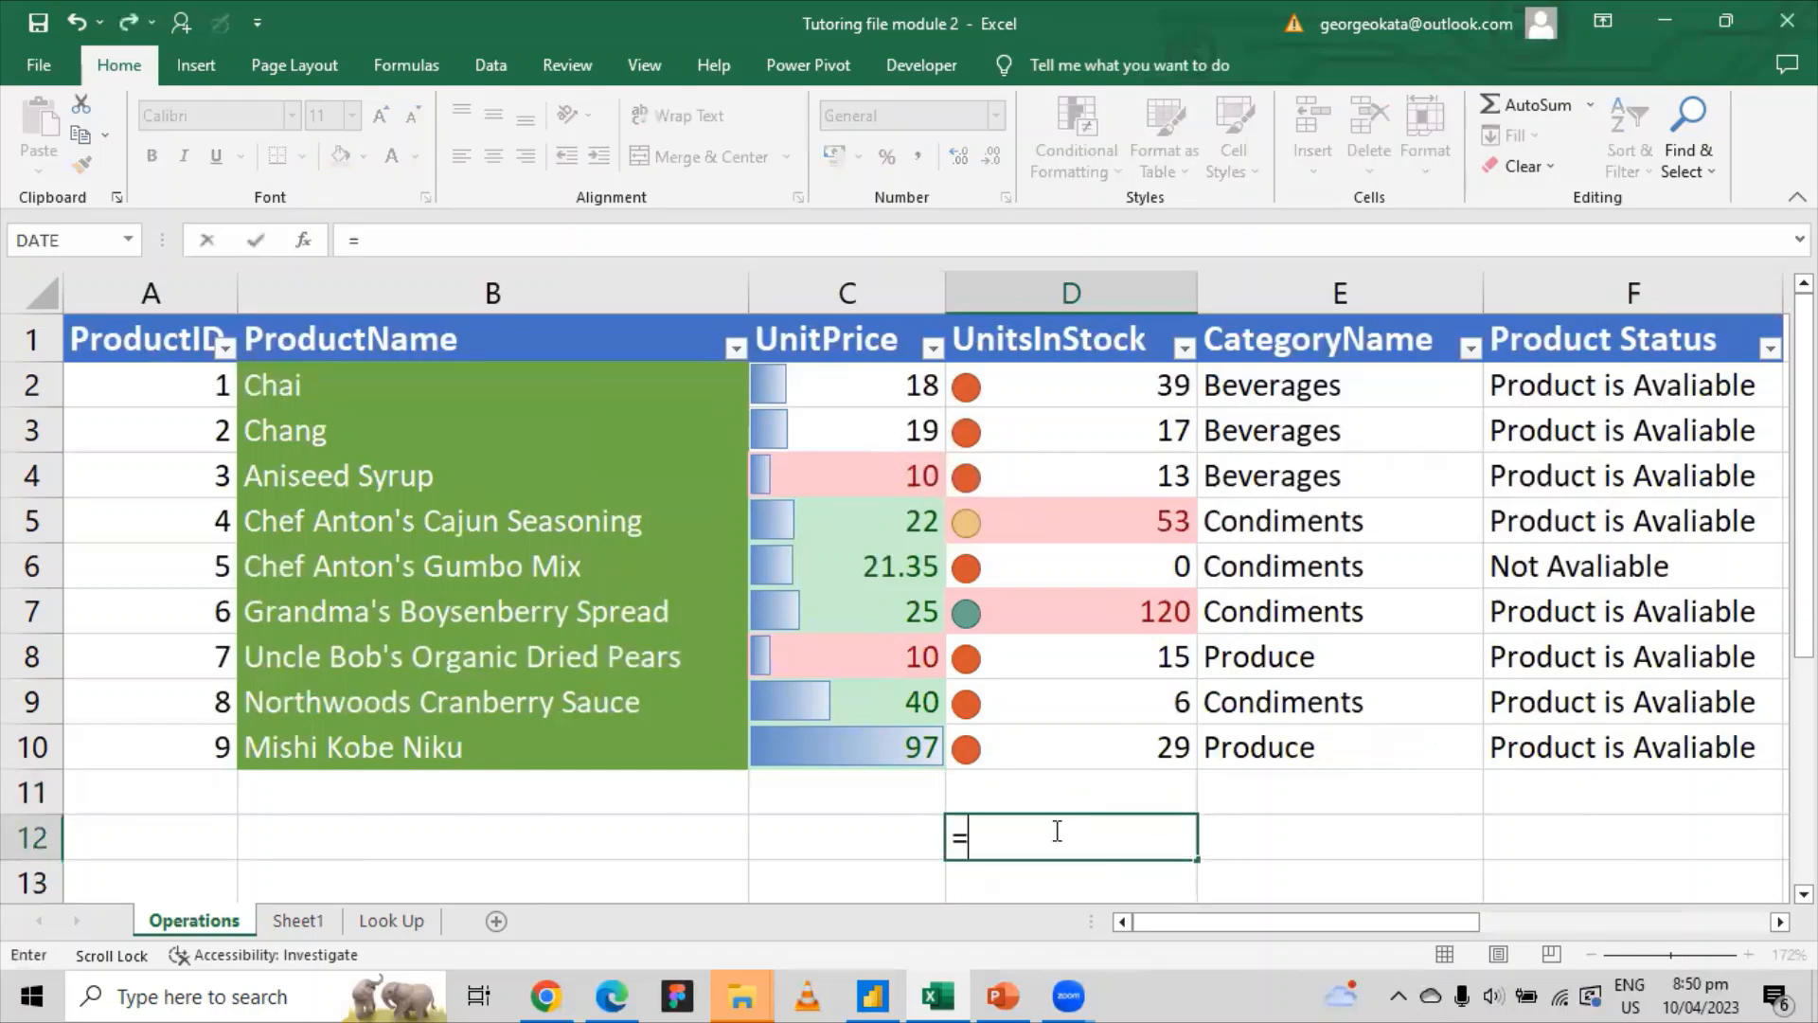
{"action": "left_click", "coordinate": [1078, 510]}
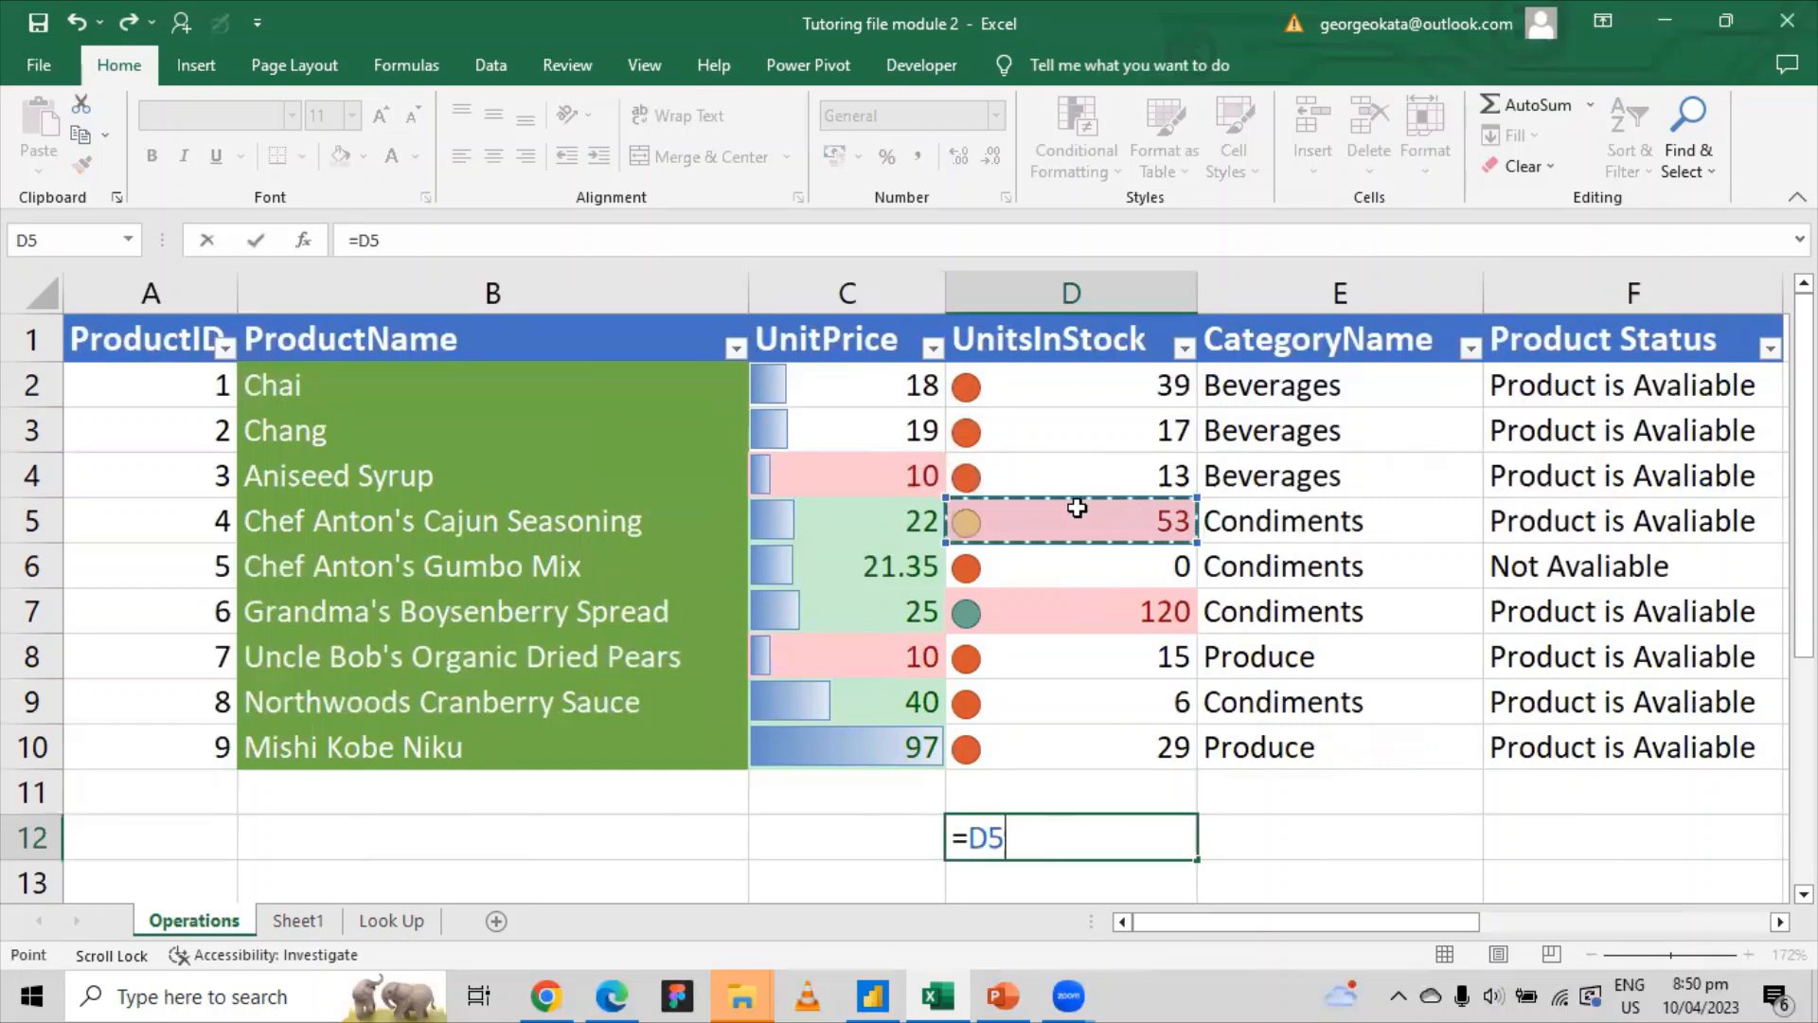
{"action": "type", "text": "*"}
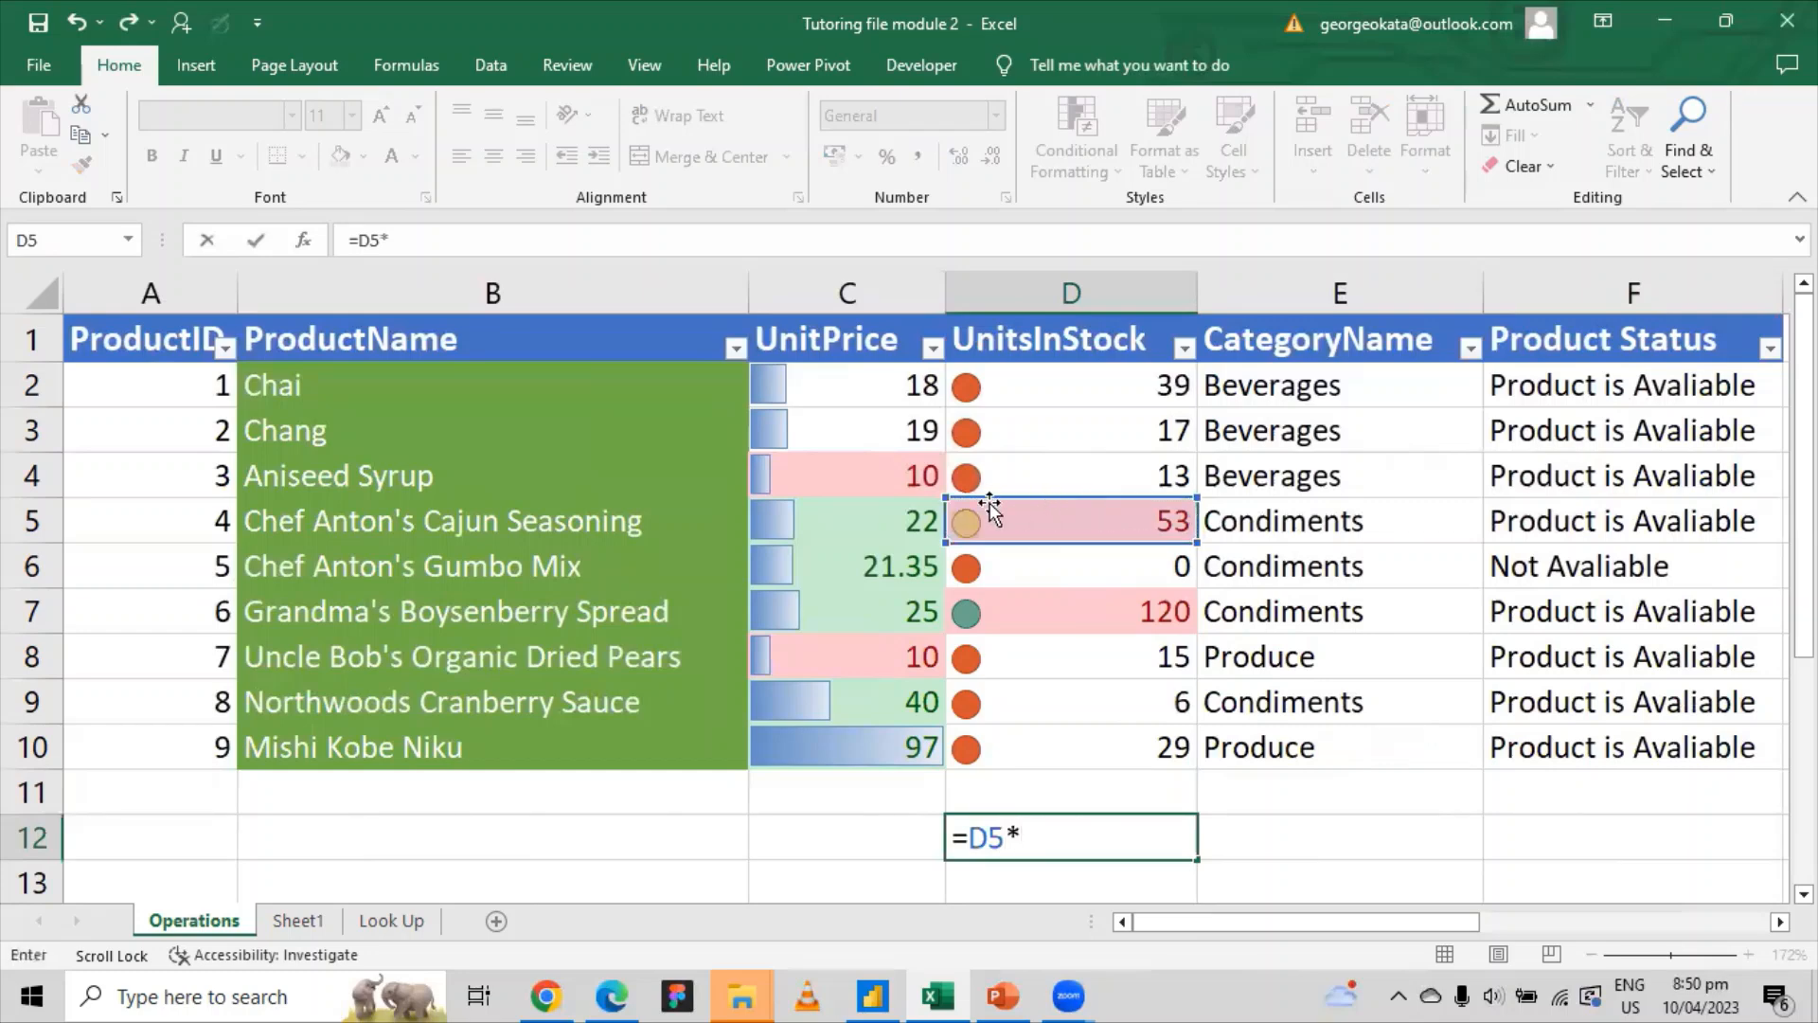
{"action": "left_click", "coordinate": [887, 526]}
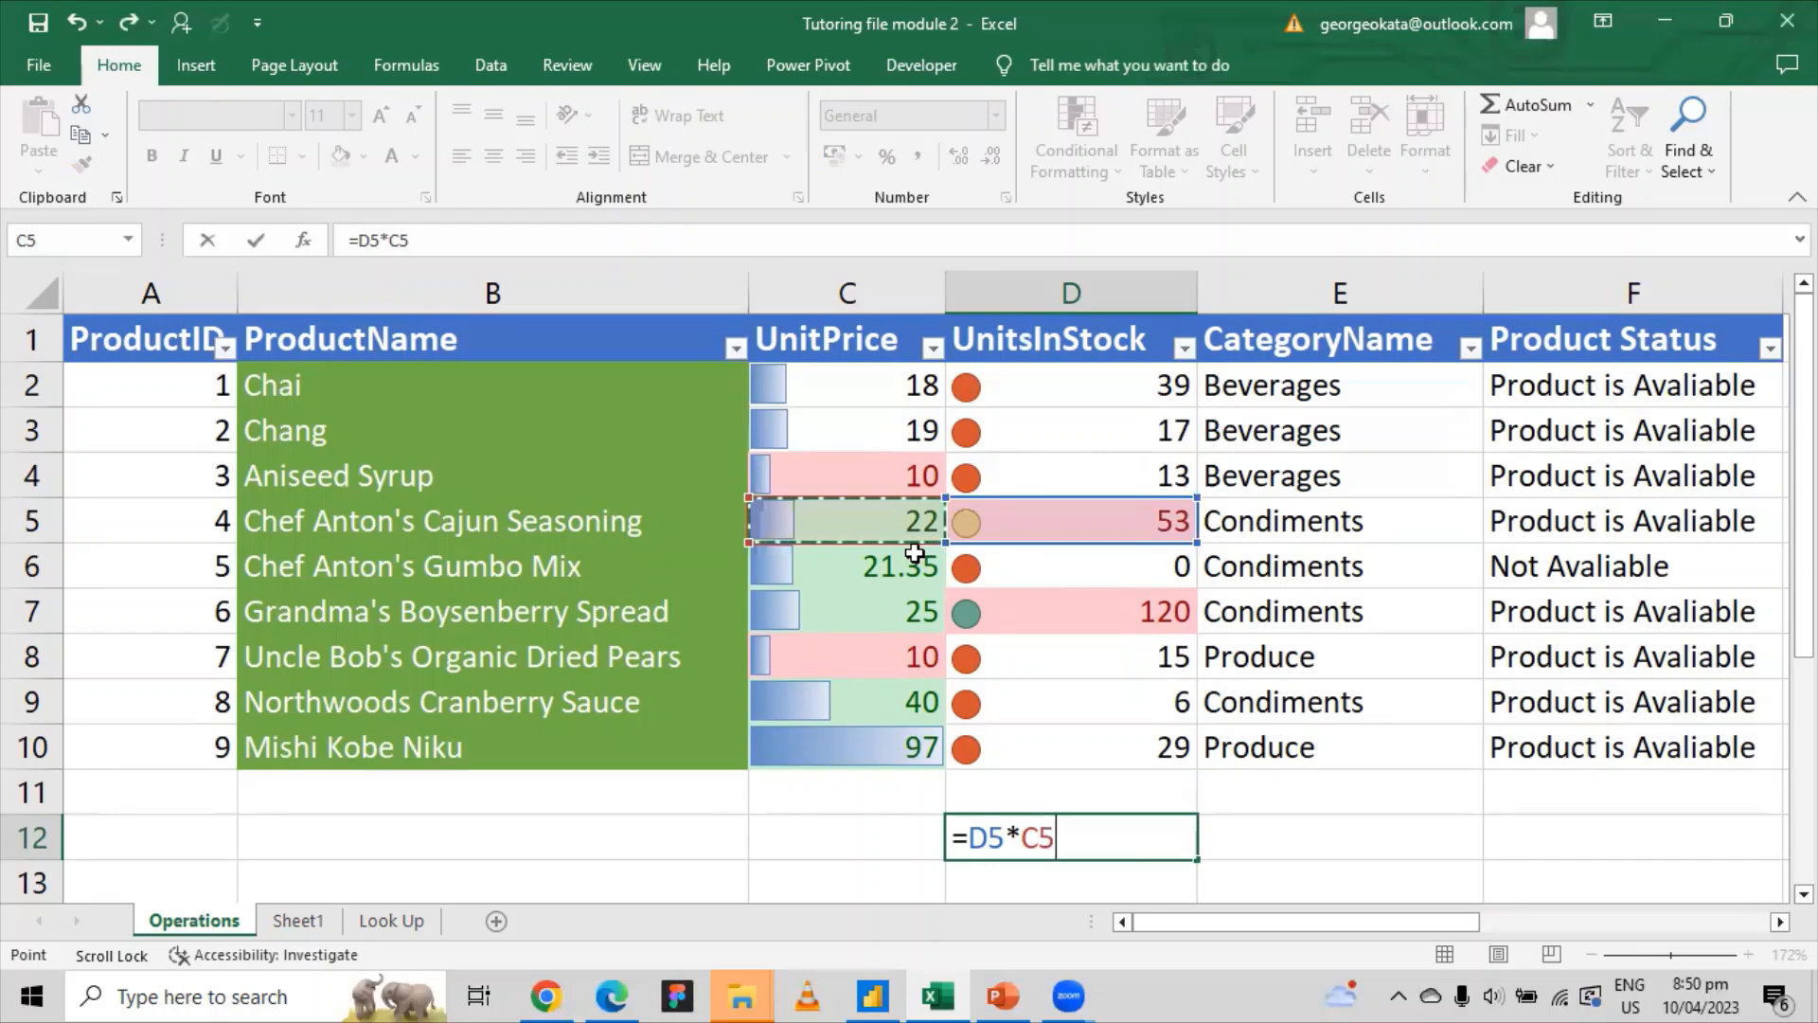
{"action": "key", "text": "Return"}
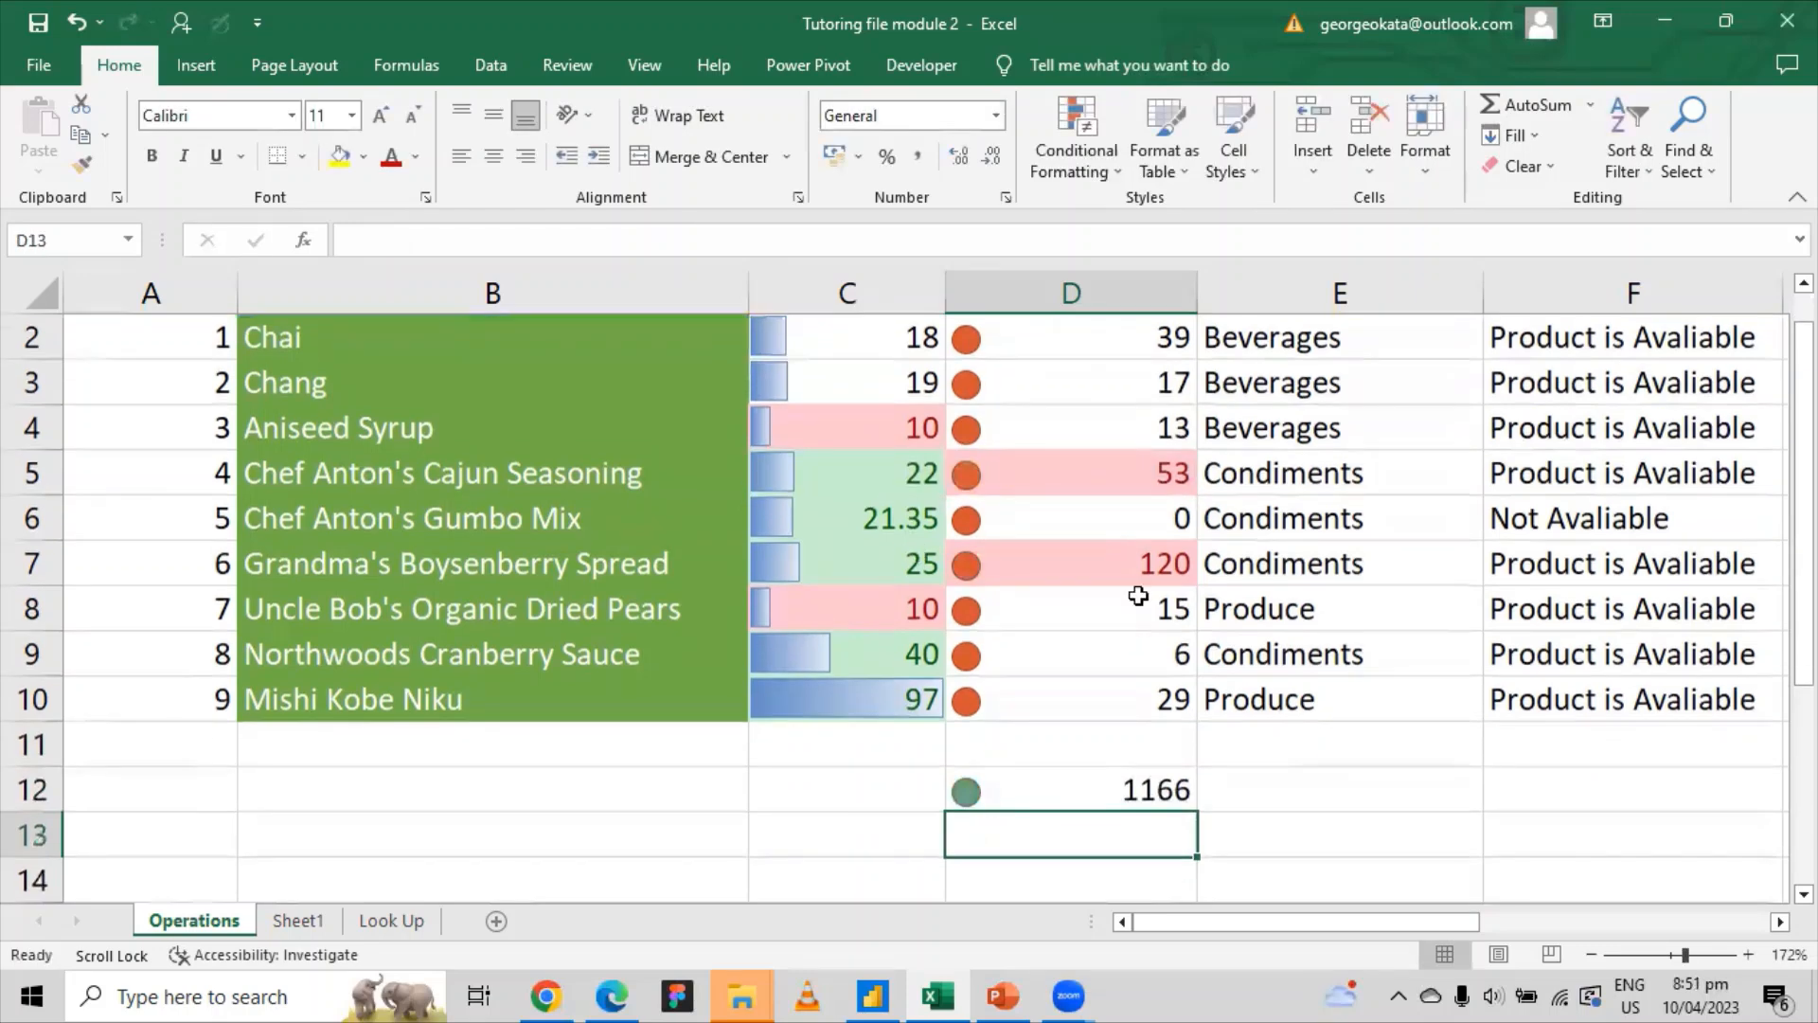
{"action": "left_click", "coordinate": [1143, 790]}
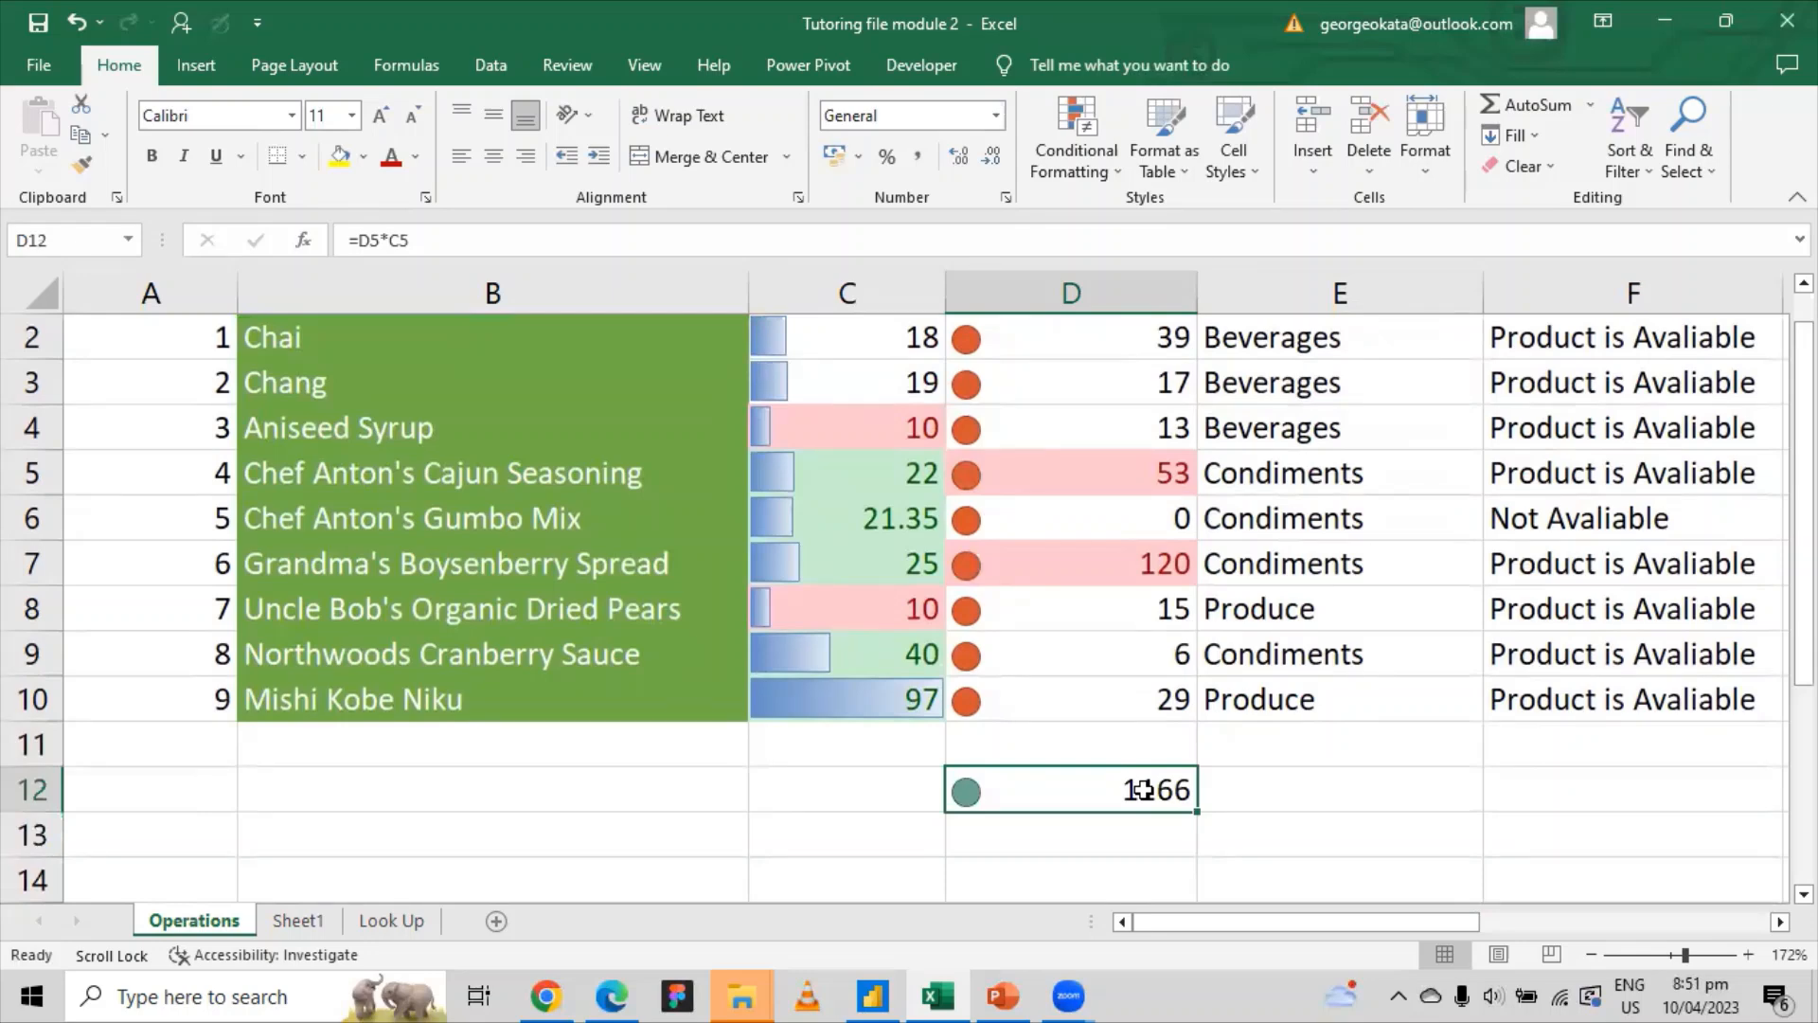
{"action": "scroll", "coordinate": [1144, 789], "scroll_direction": "up", "scroll_amount": 1}
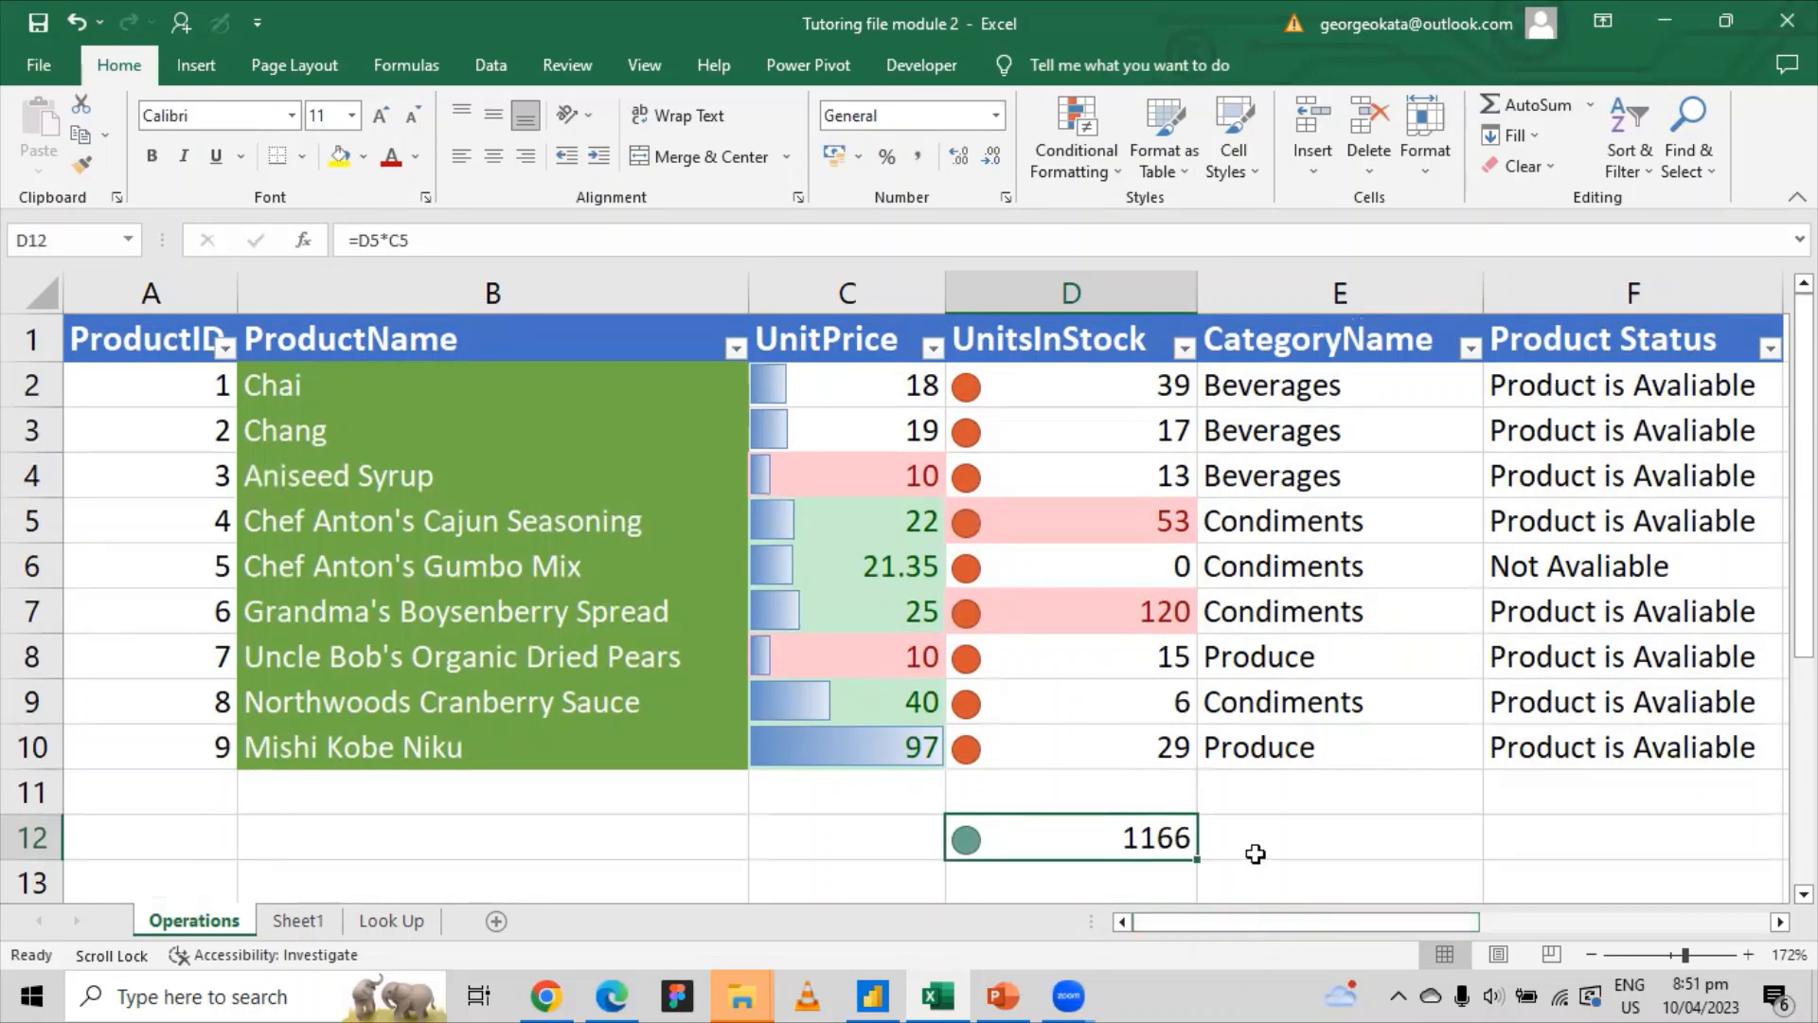
Step: Clear D12's trial formula, insert a column before CategoryName, and title it Total Profit
{"action": "key", "text": "Delete"}
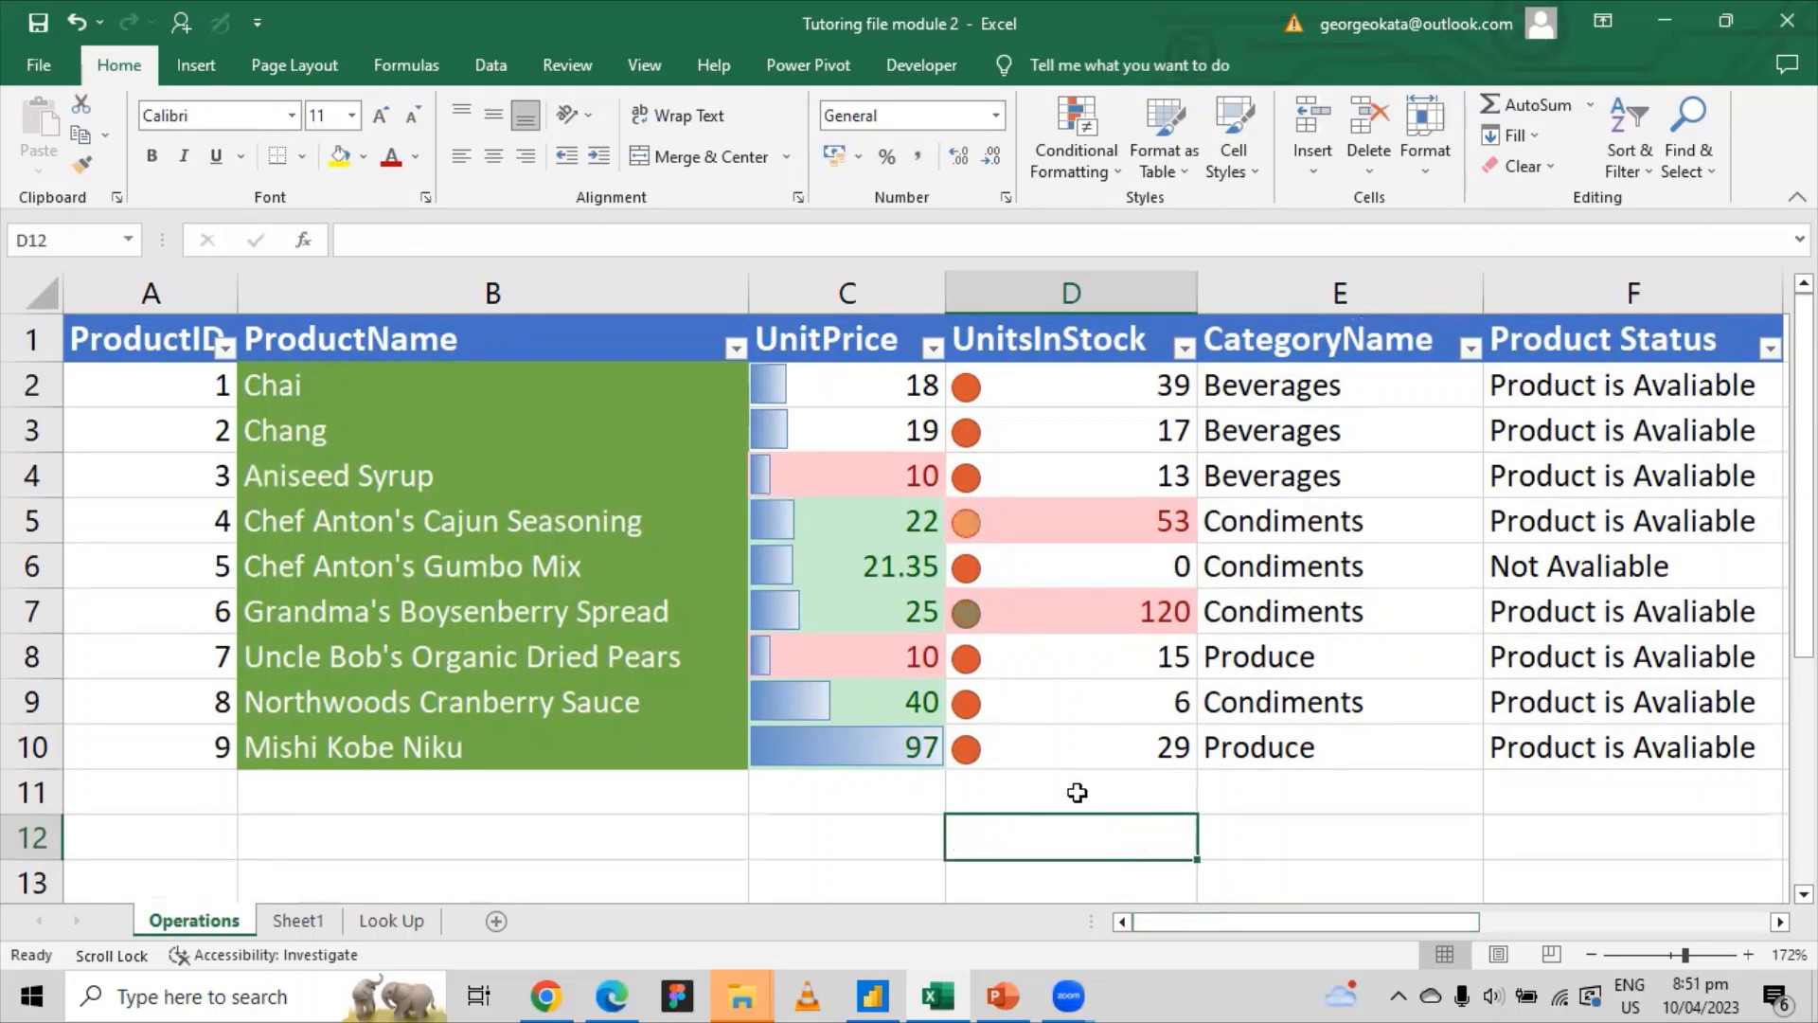
{"action": "left_click", "coordinate": [1334, 285]}
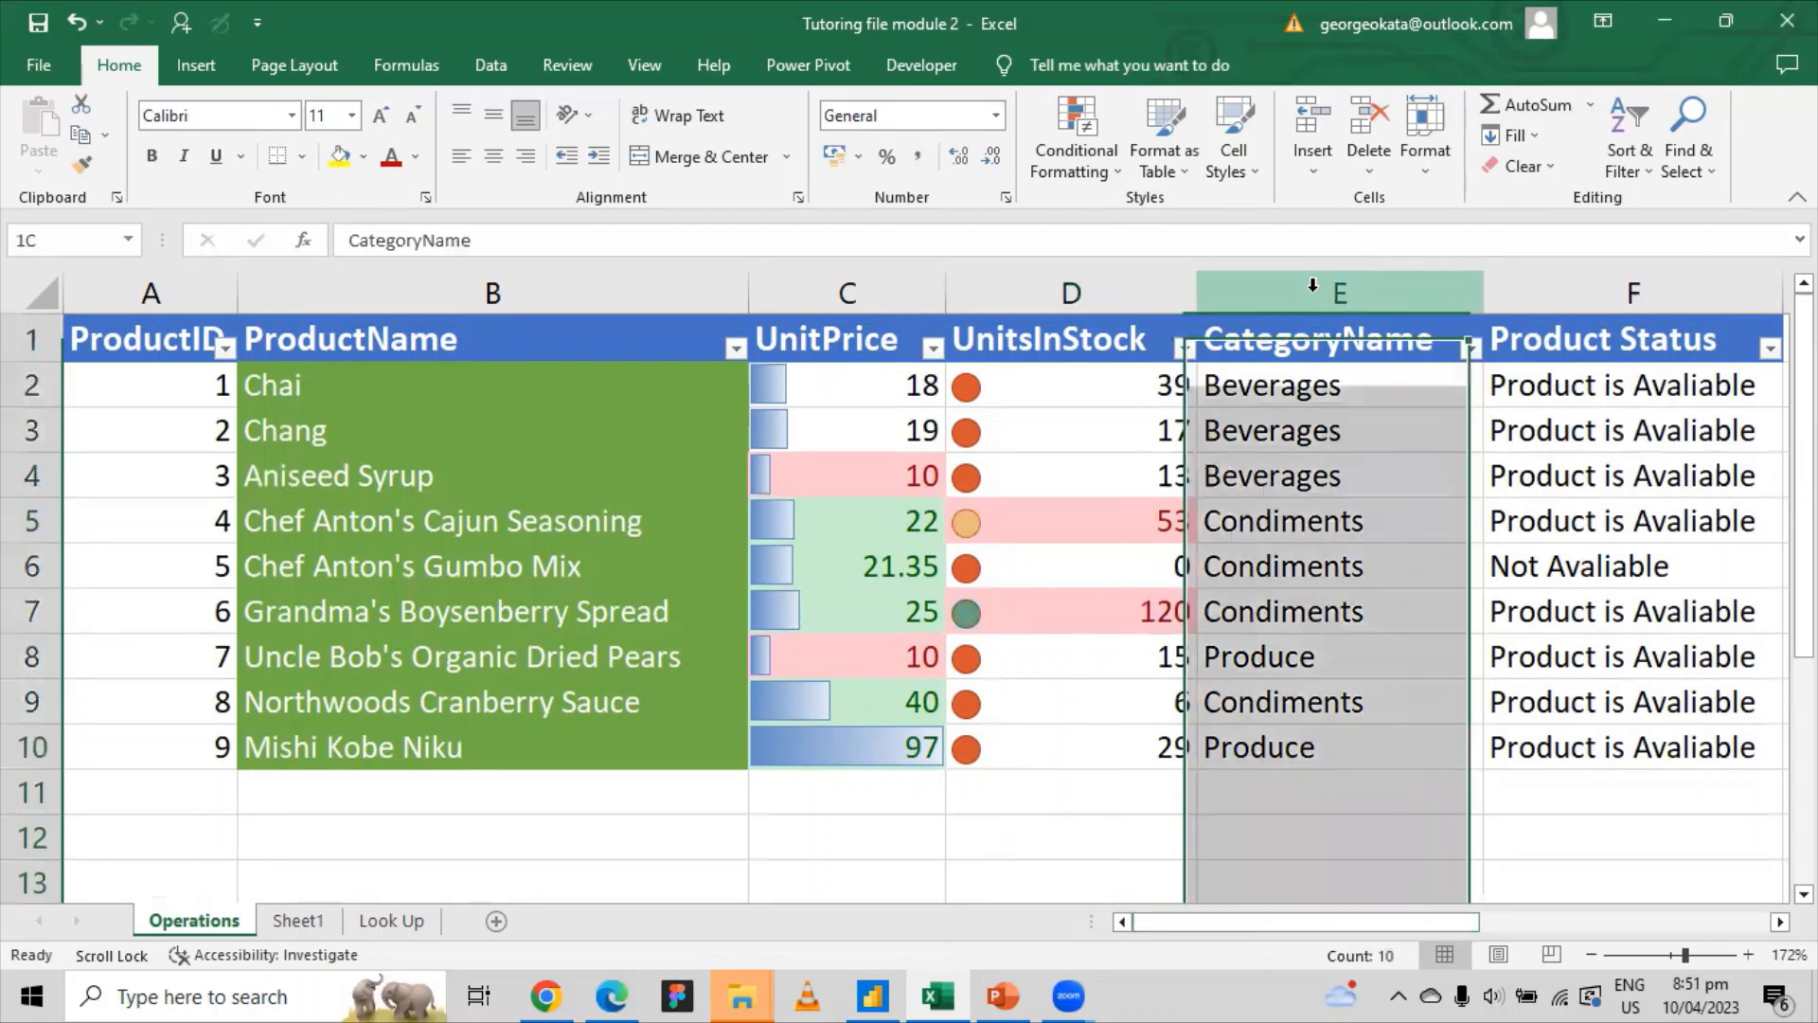
{"action": "right_click", "coordinate": [1318, 297]}
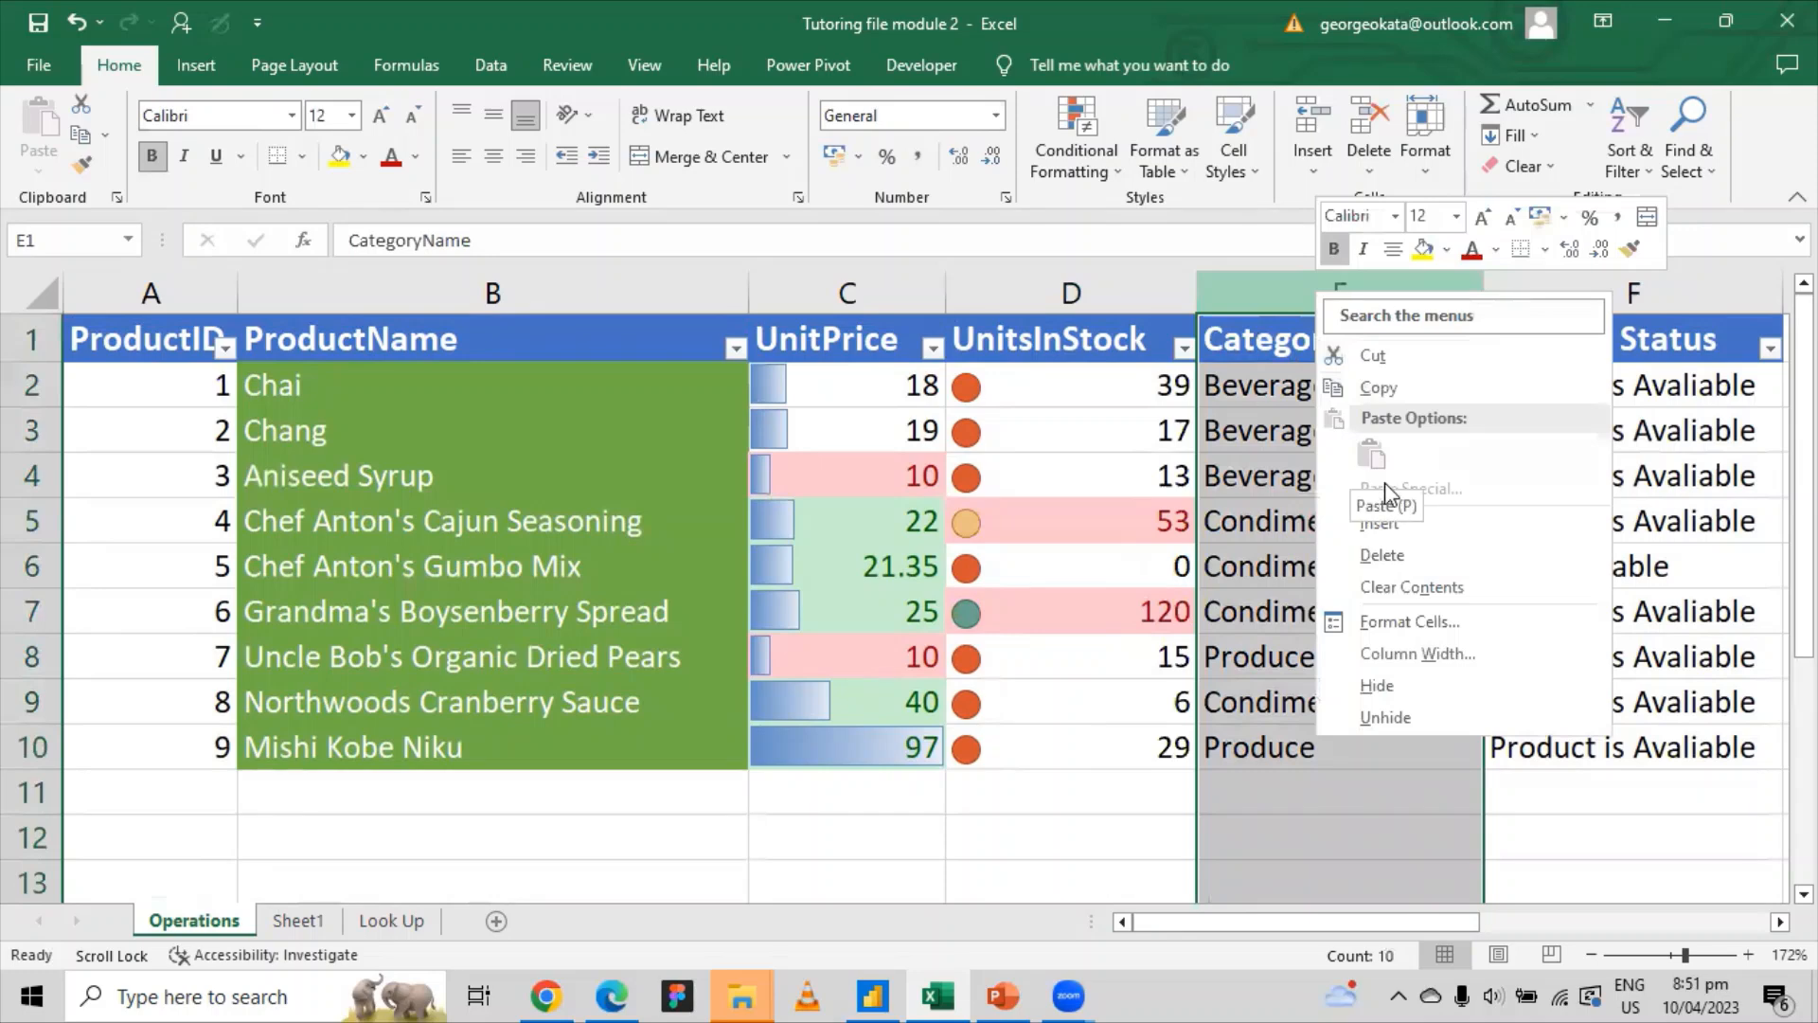
{"action": "left_click", "coordinate": [1387, 525]}
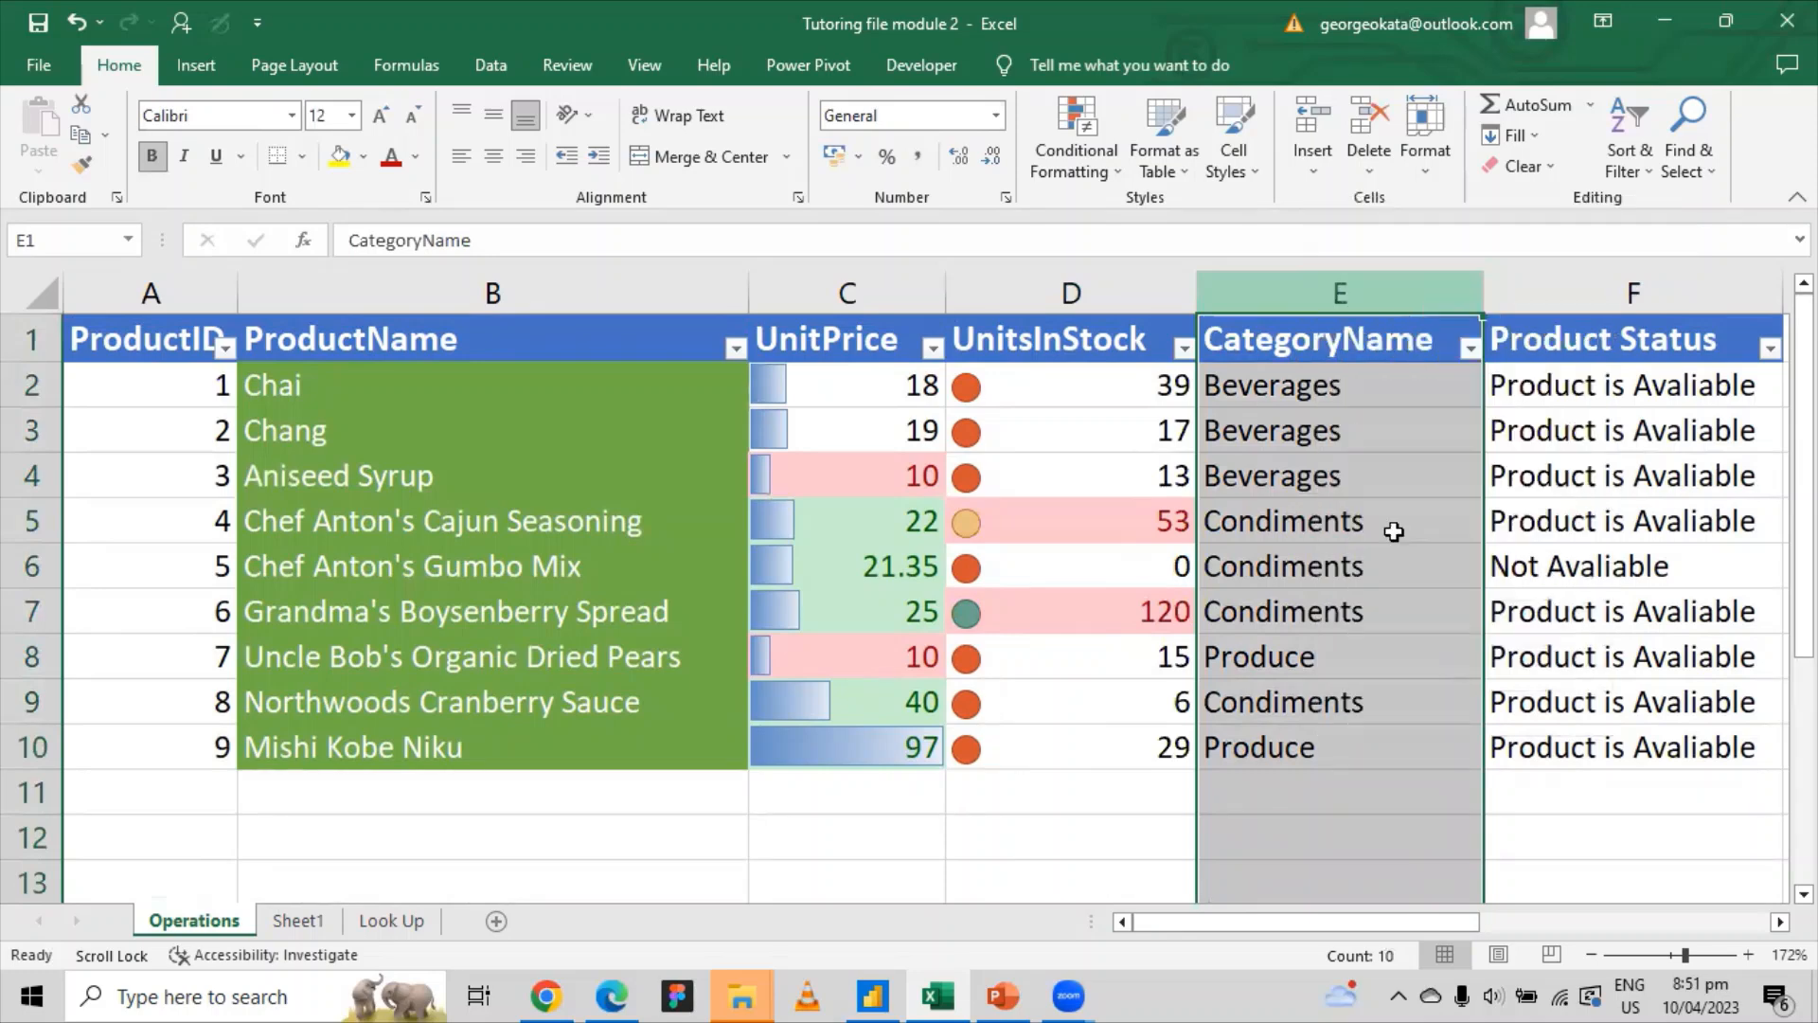
{"action": "left_click", "coordinate": [1306, 337]}
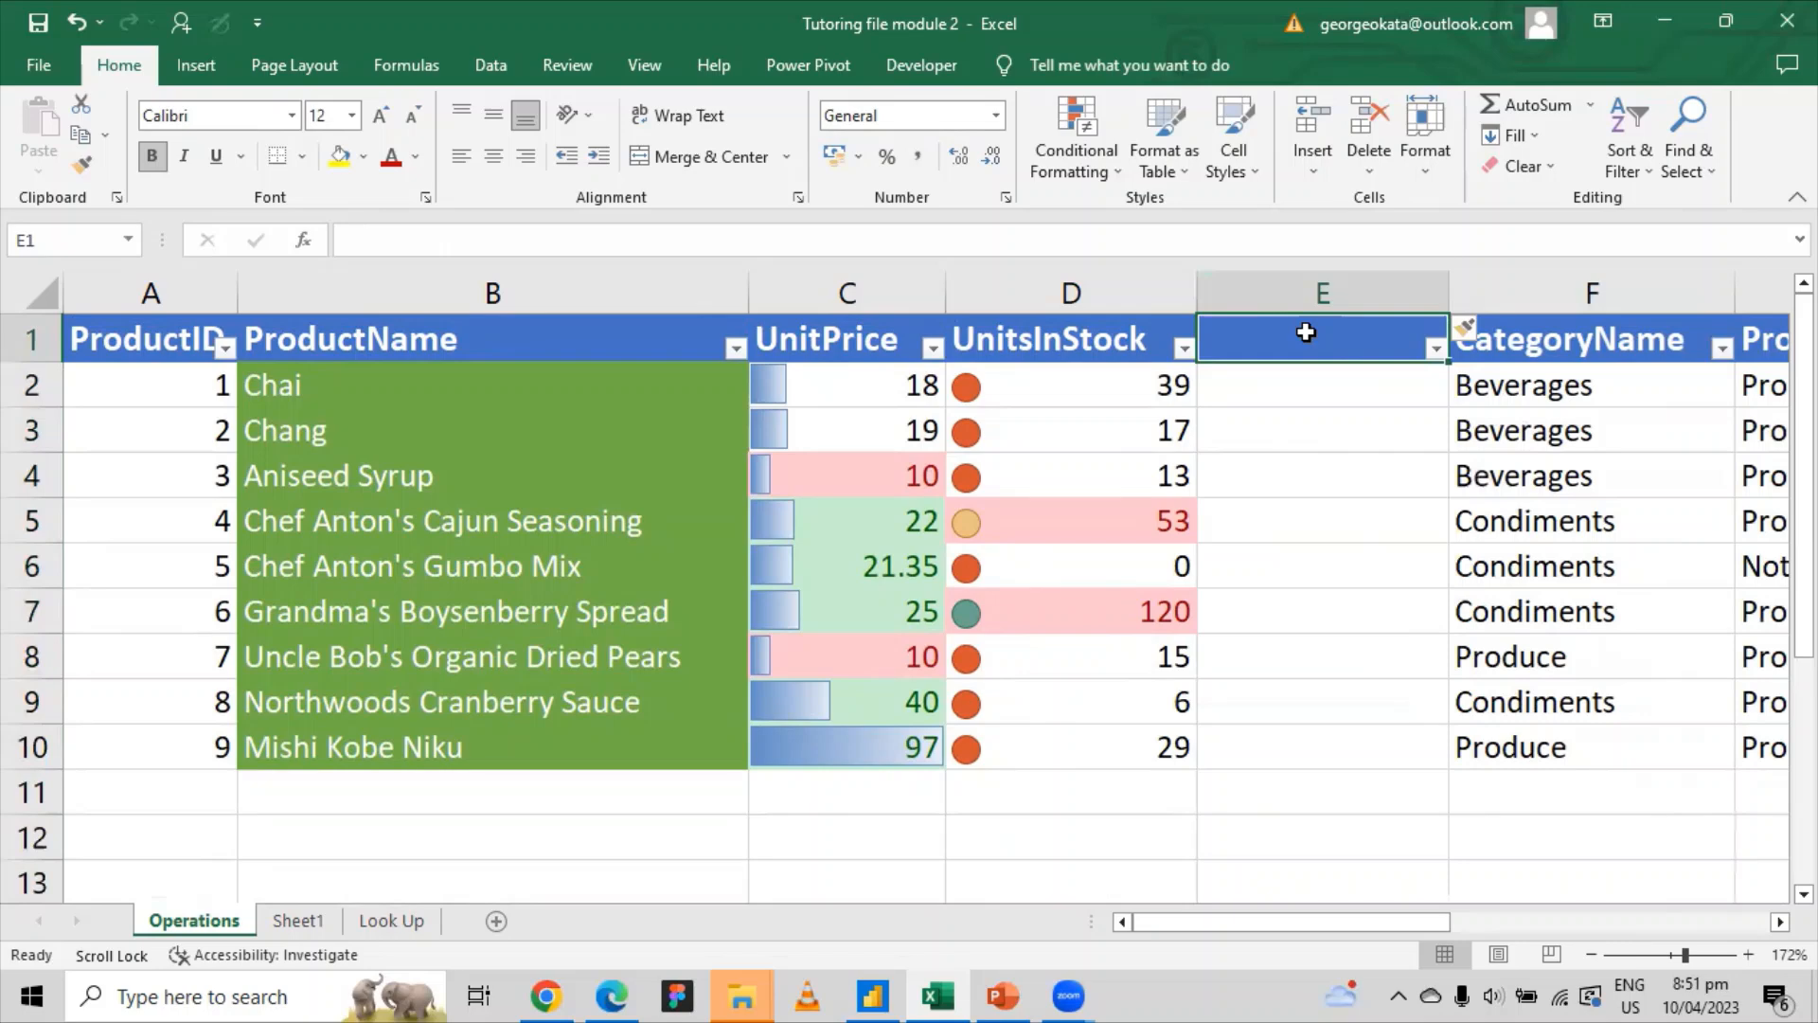
{"action": "type", "text": "Total"}
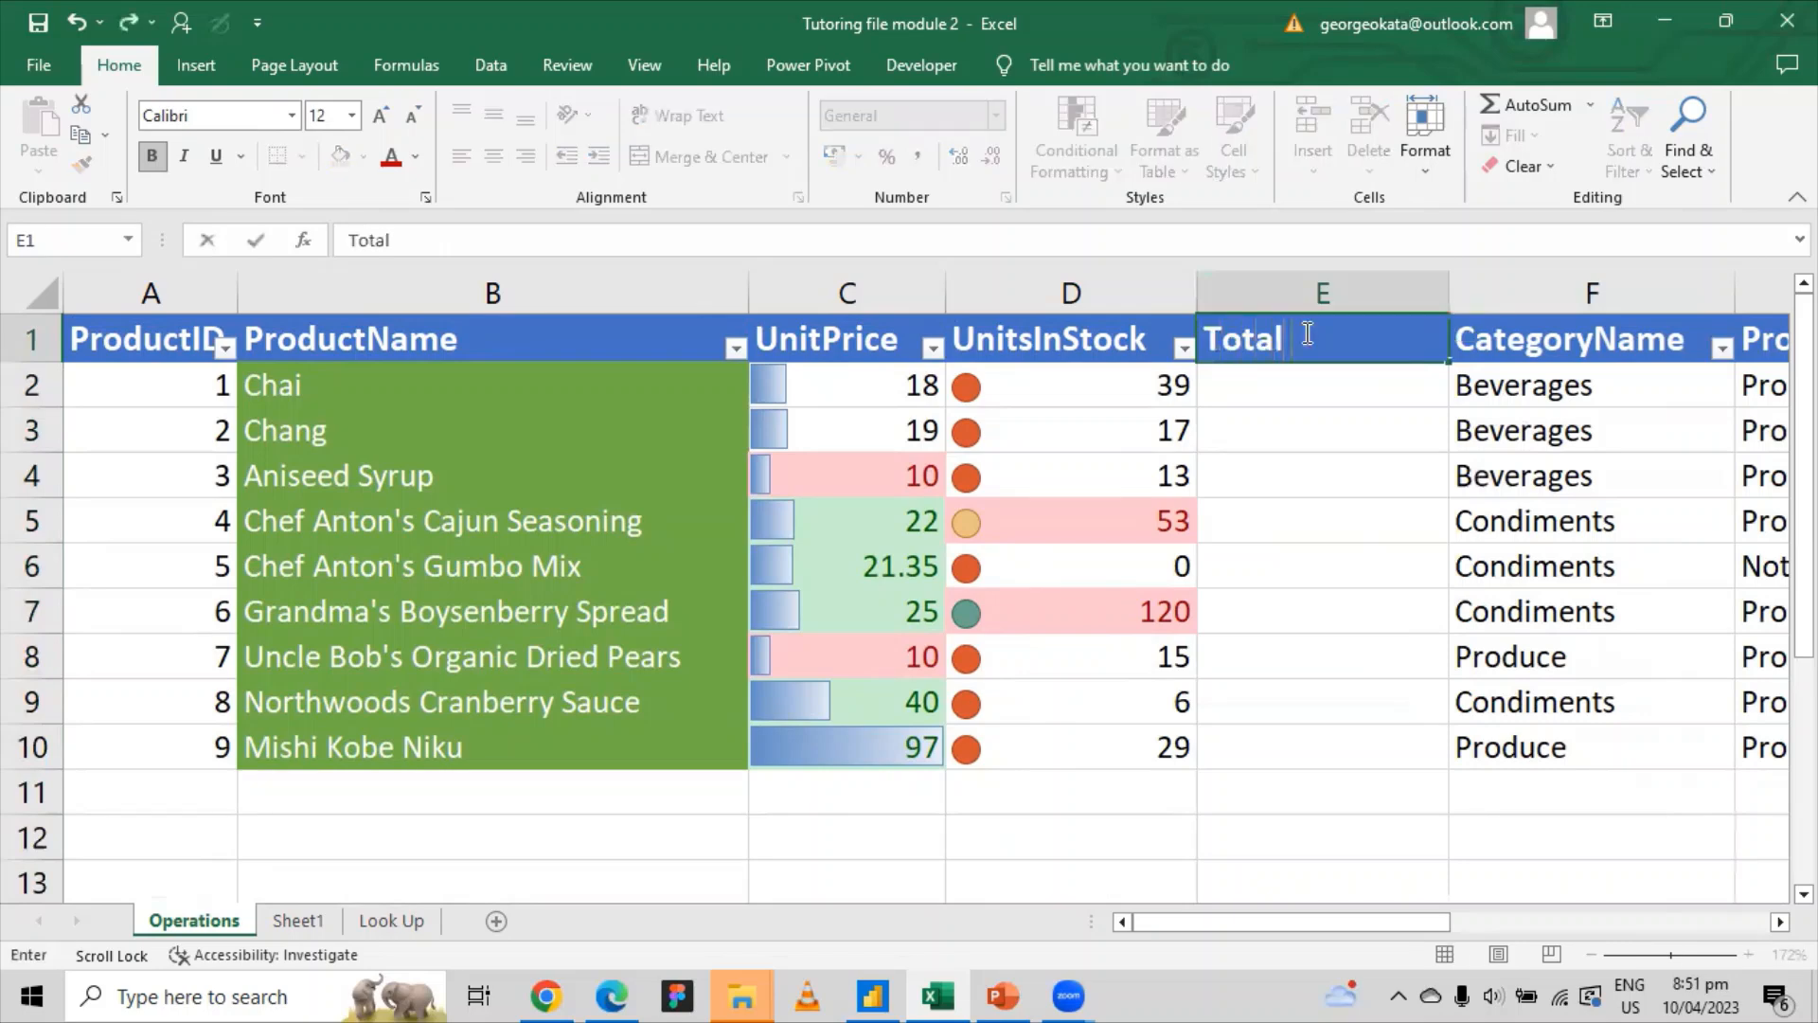
{"action": "type", "text": " Profit"}
{"action": "left_click", "coordinate": [1290, 372]}
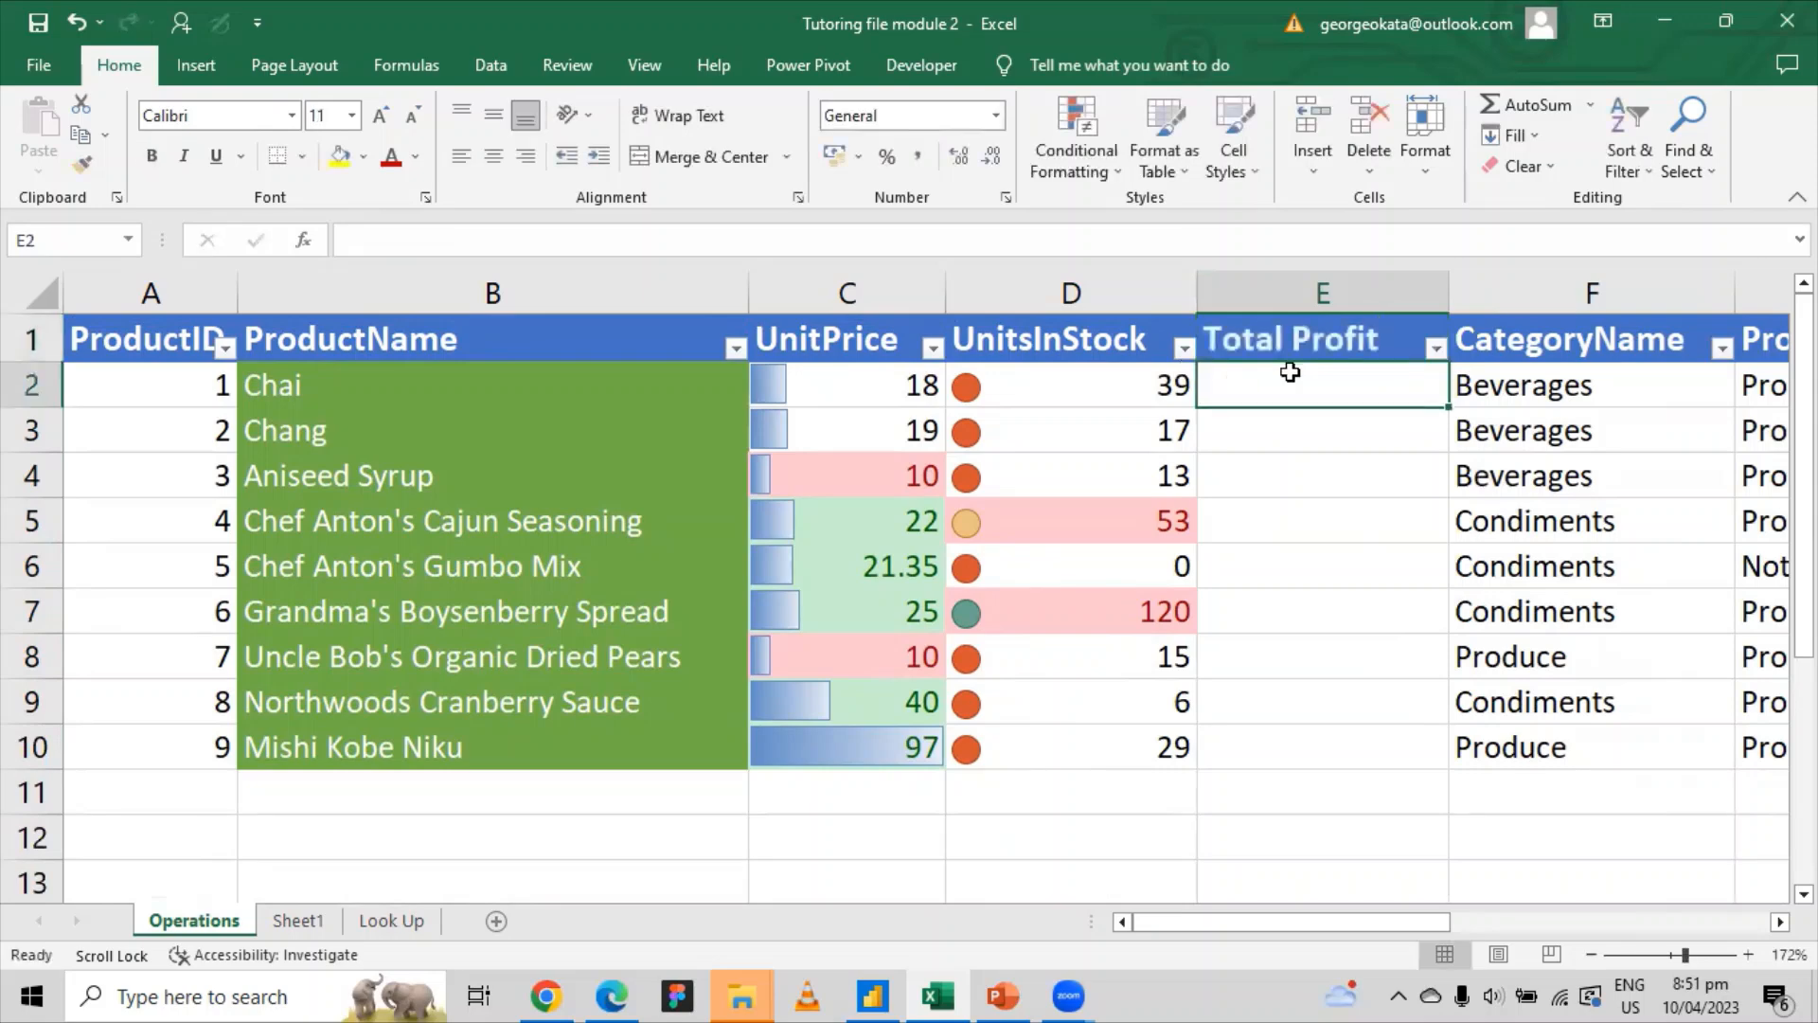
Step: Walk through Chai's unit price 18 and units in stock 39 toward its Total Profit cell
{"action": "left_click", "coordinate": [860, 391]}
{"action": "left_click", "coordinate": [1061, 389]}
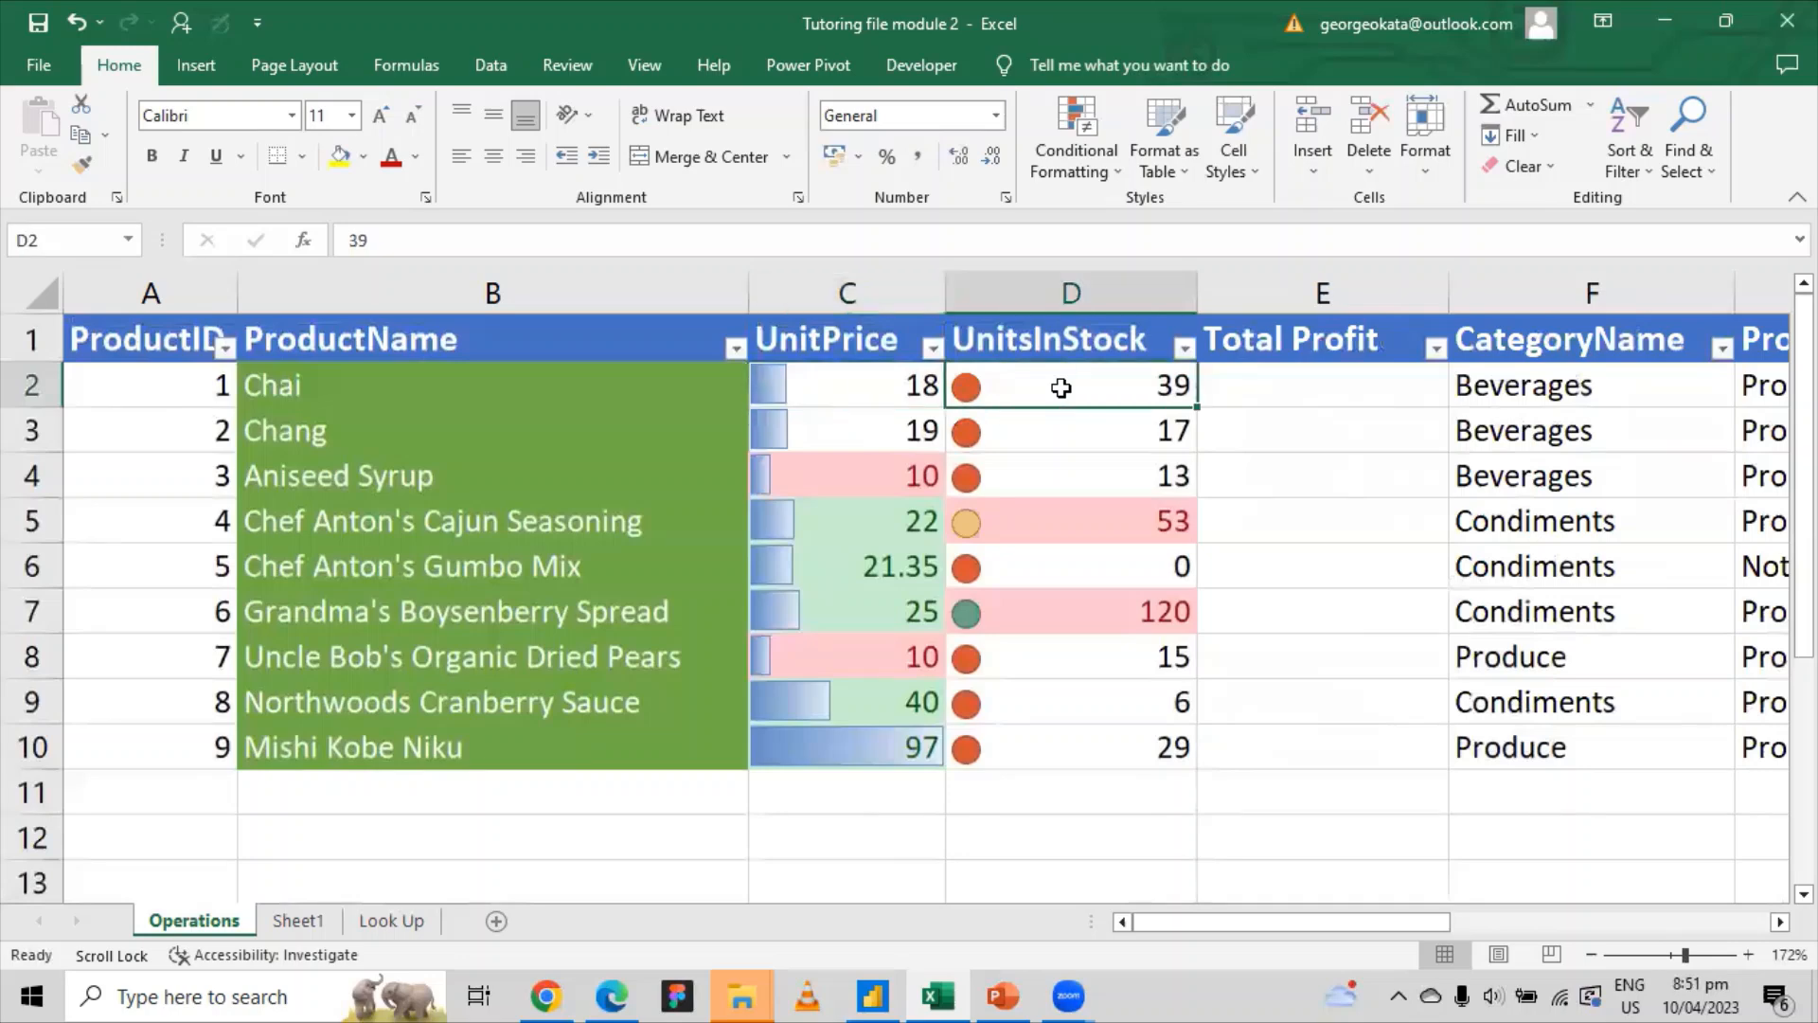
{"action": "left_click", "coordinate": [1238, 390]}
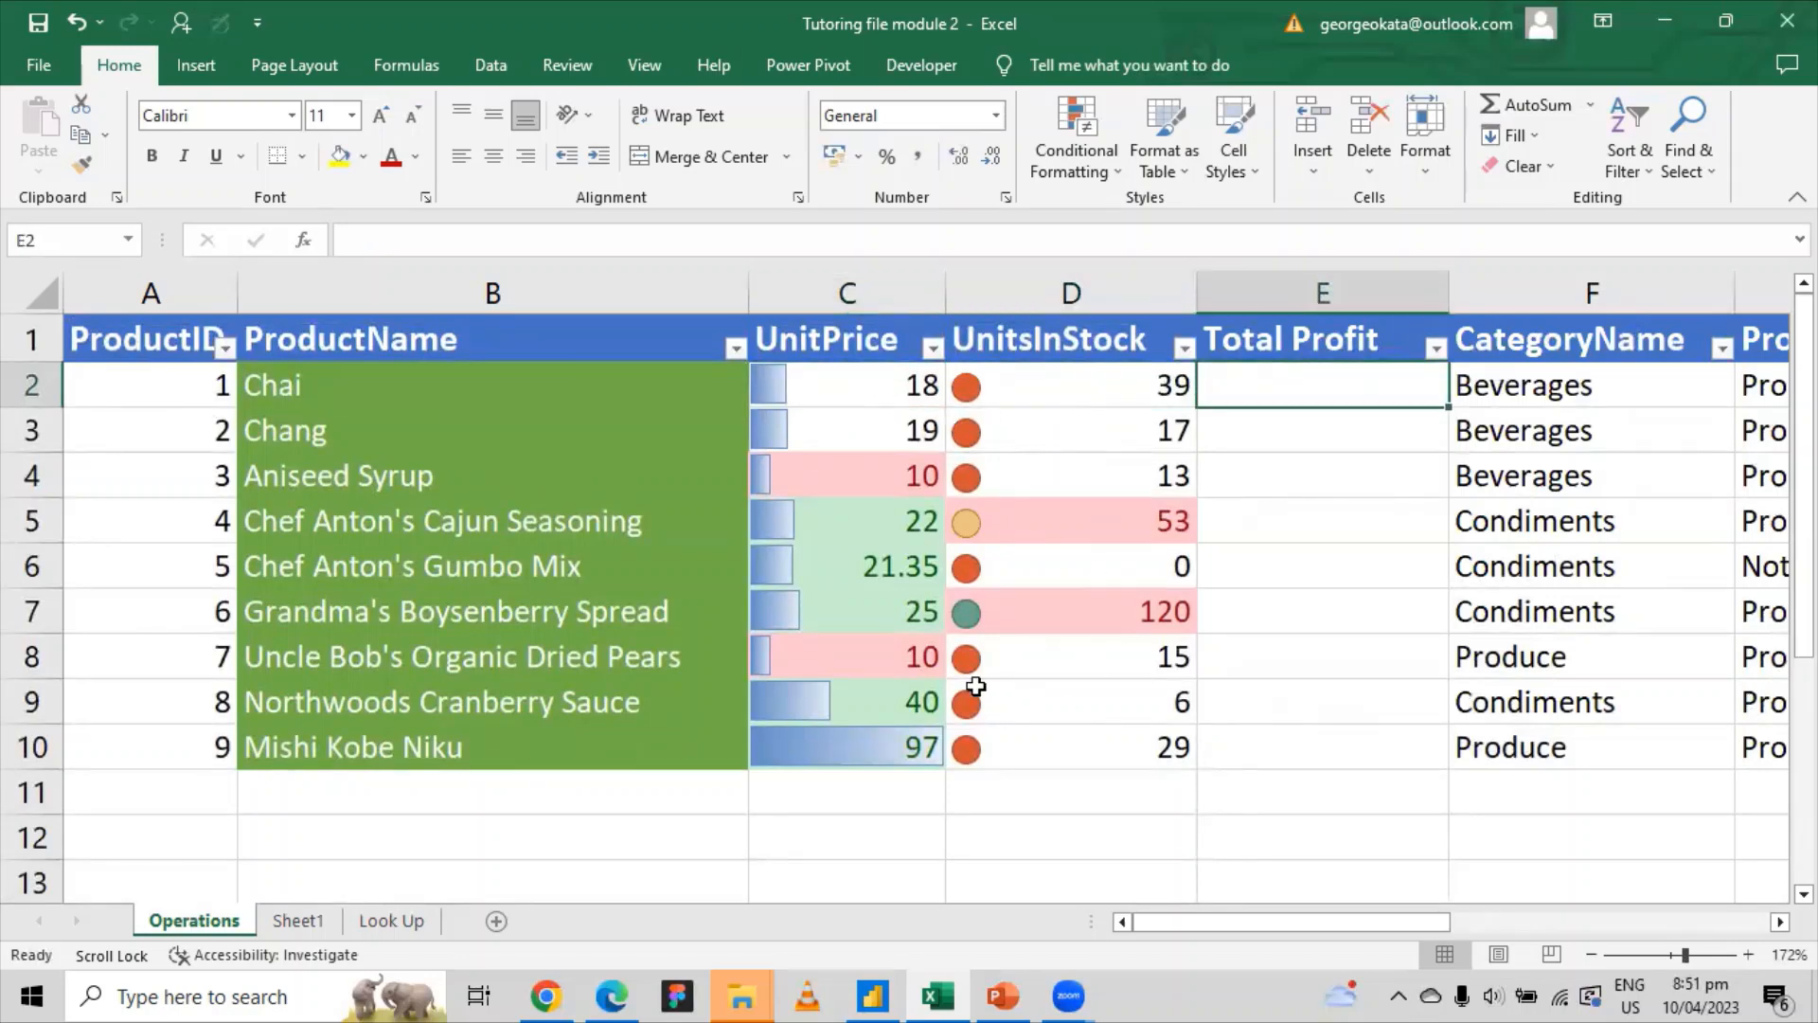
{"action": "left_click", "coordinate": [887, 381]}
{"action": "left_click", "coordinate": [1167, 388]}
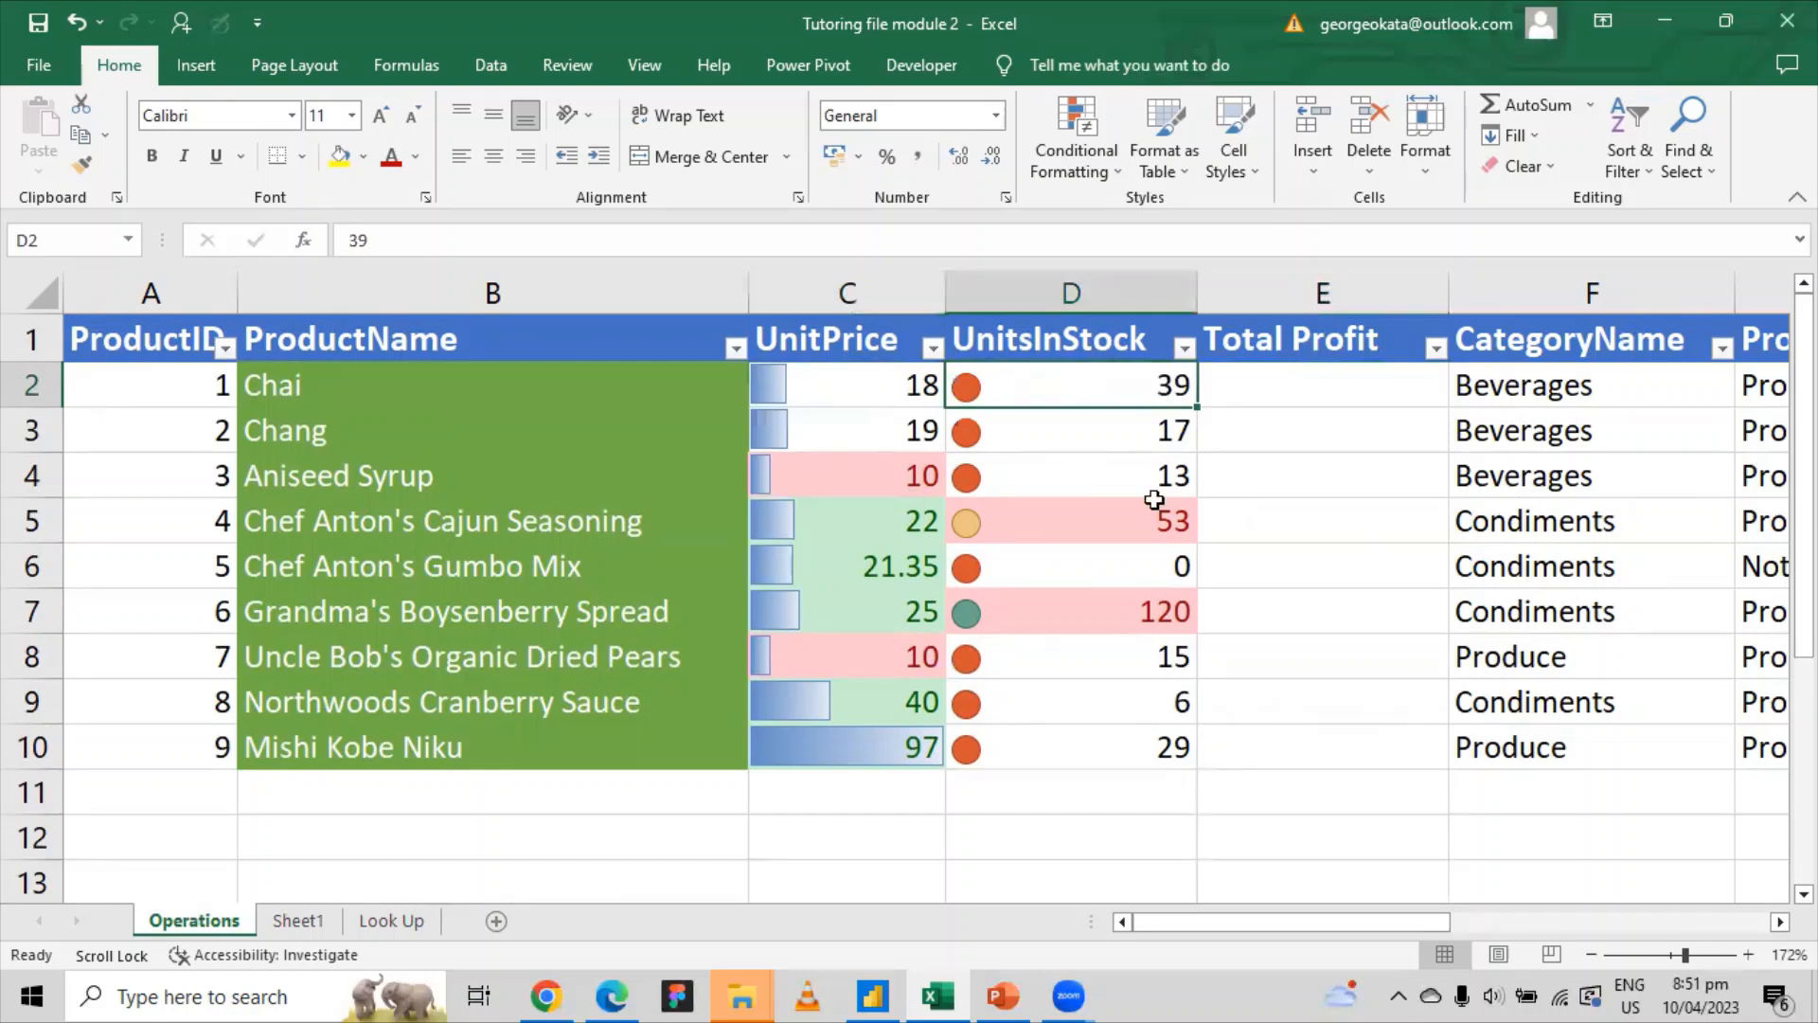
{"action": "left_click", "coordinate": [869, 385]}
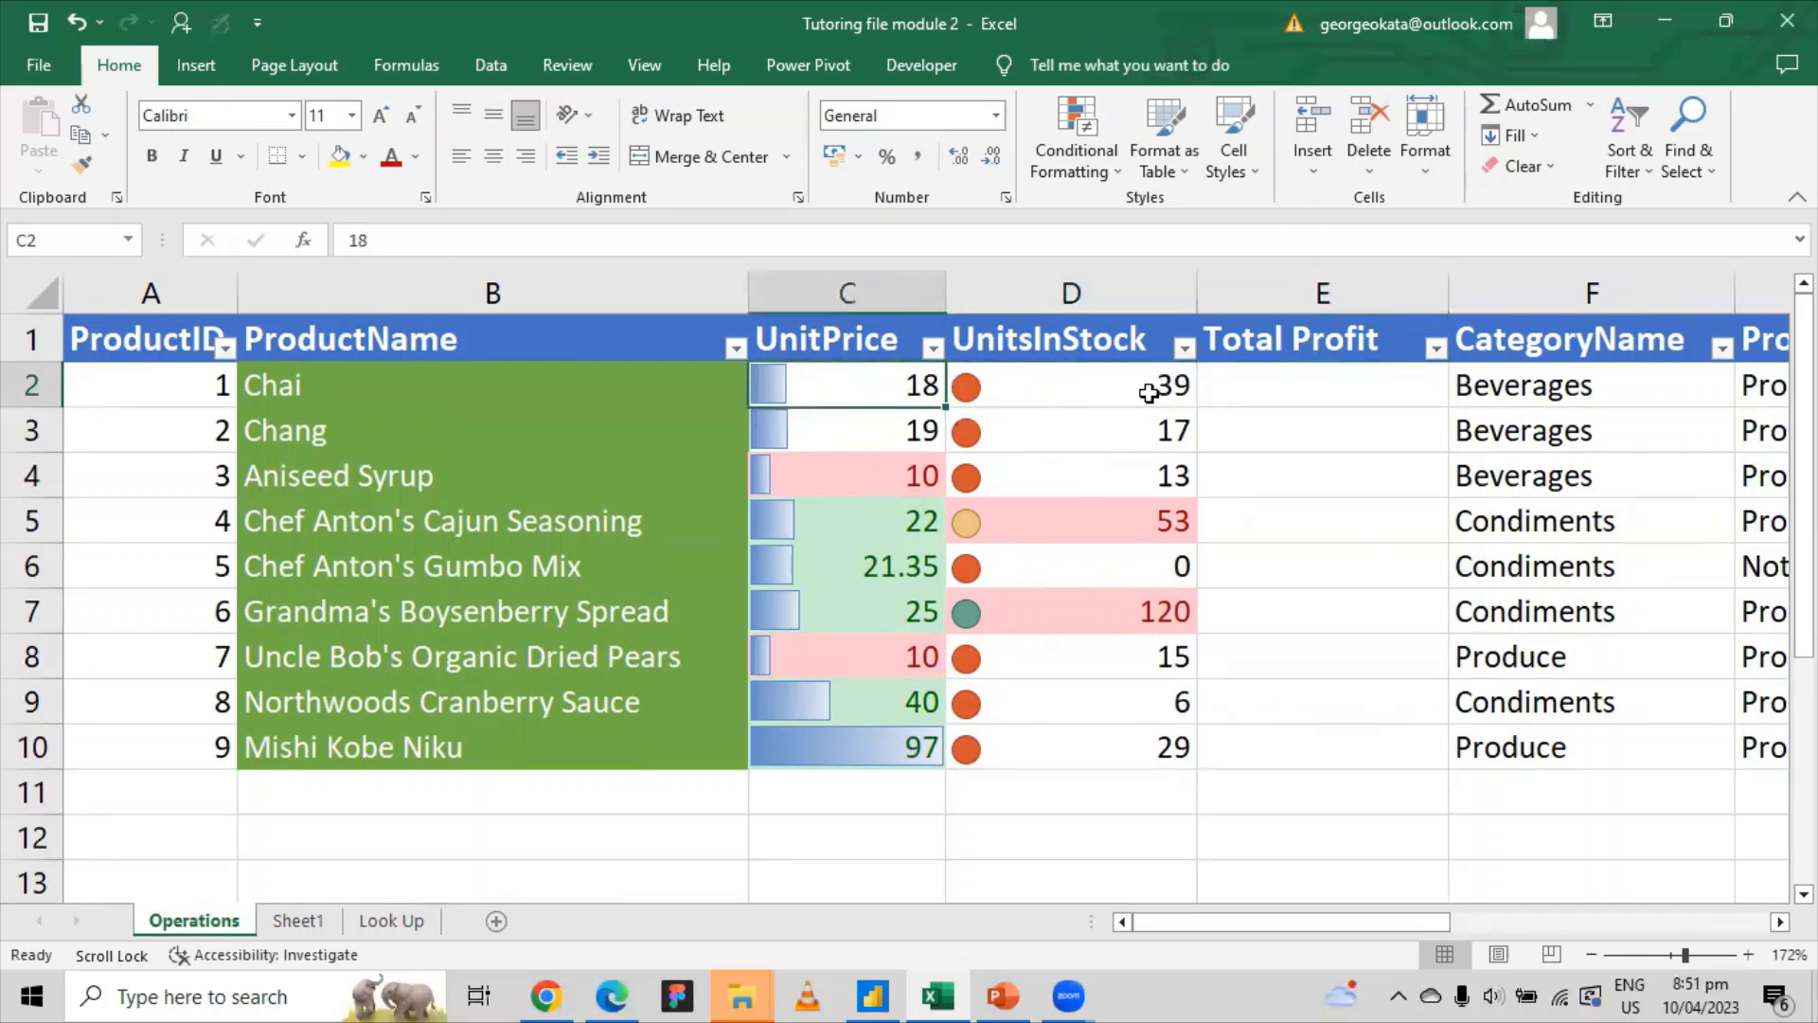
{"action": "left_click", "coordinate": [1389, 393]}
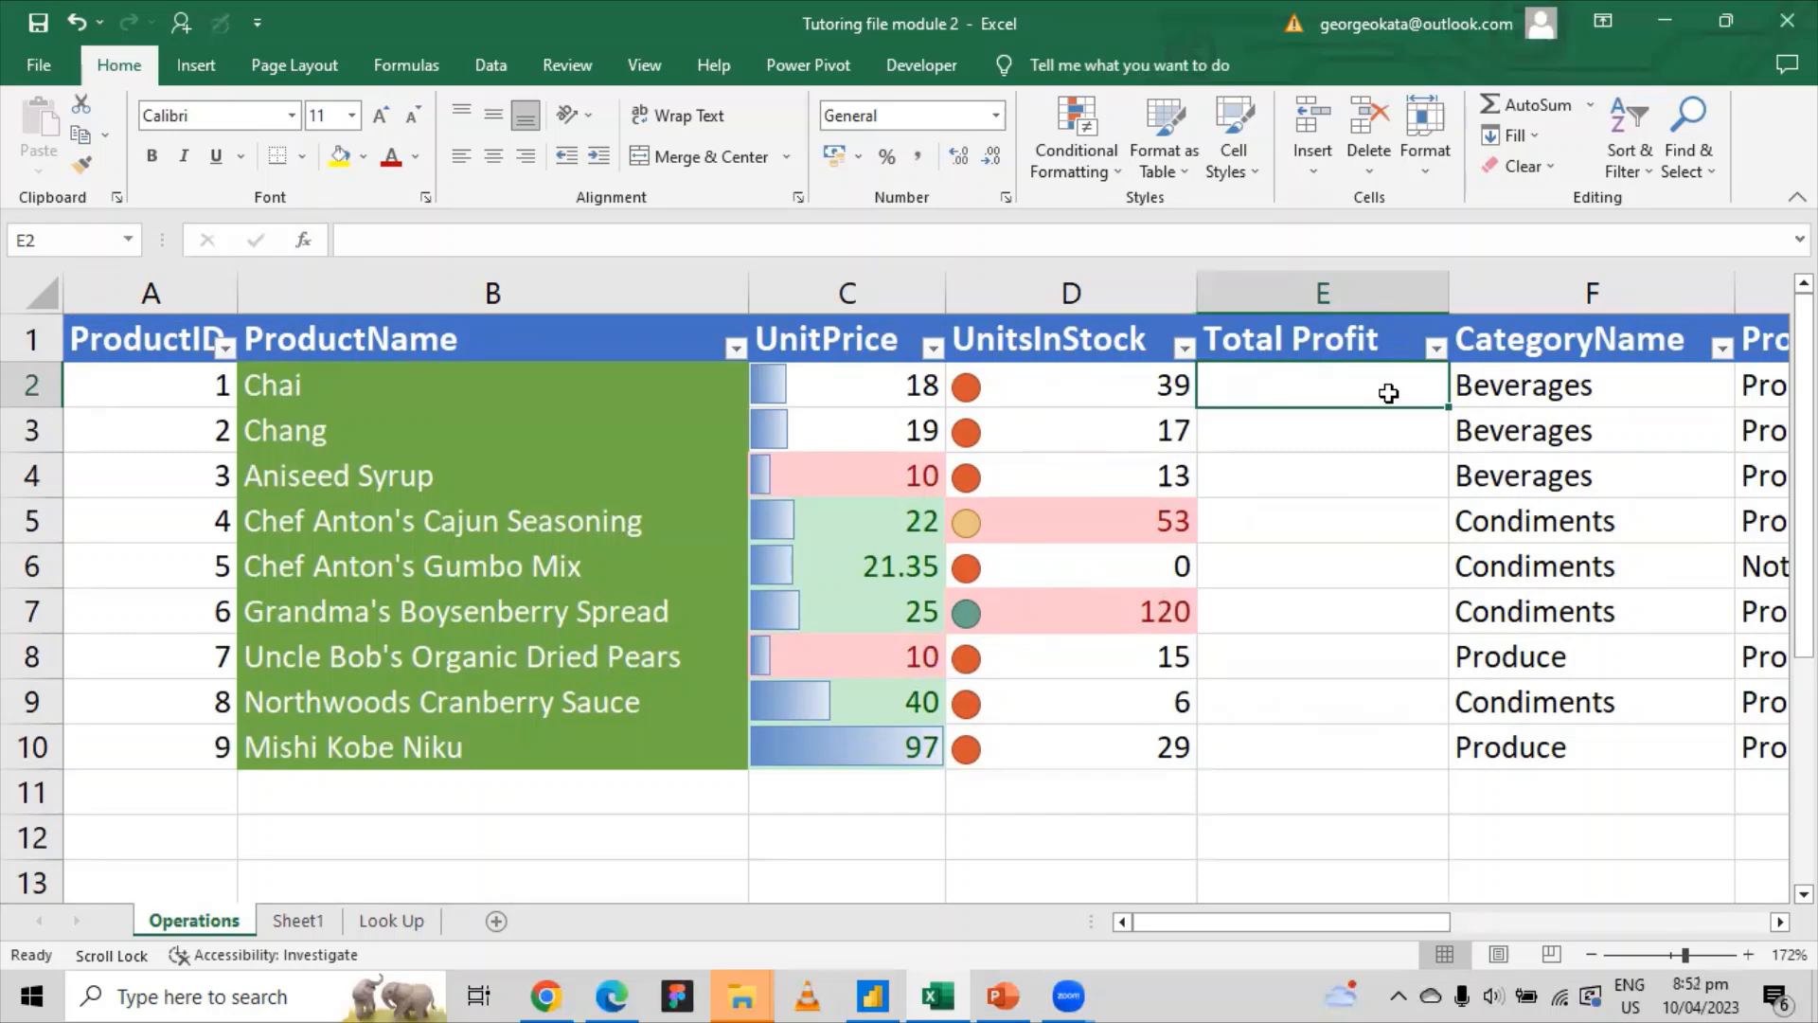
Step: Enter the fixed calculation =39*18 in E2, giving Chai's 702
{"action": "type", "text": "="}
{"action": "key", "text": "BackSpace"}
{"action": "type", "text": "=39"}
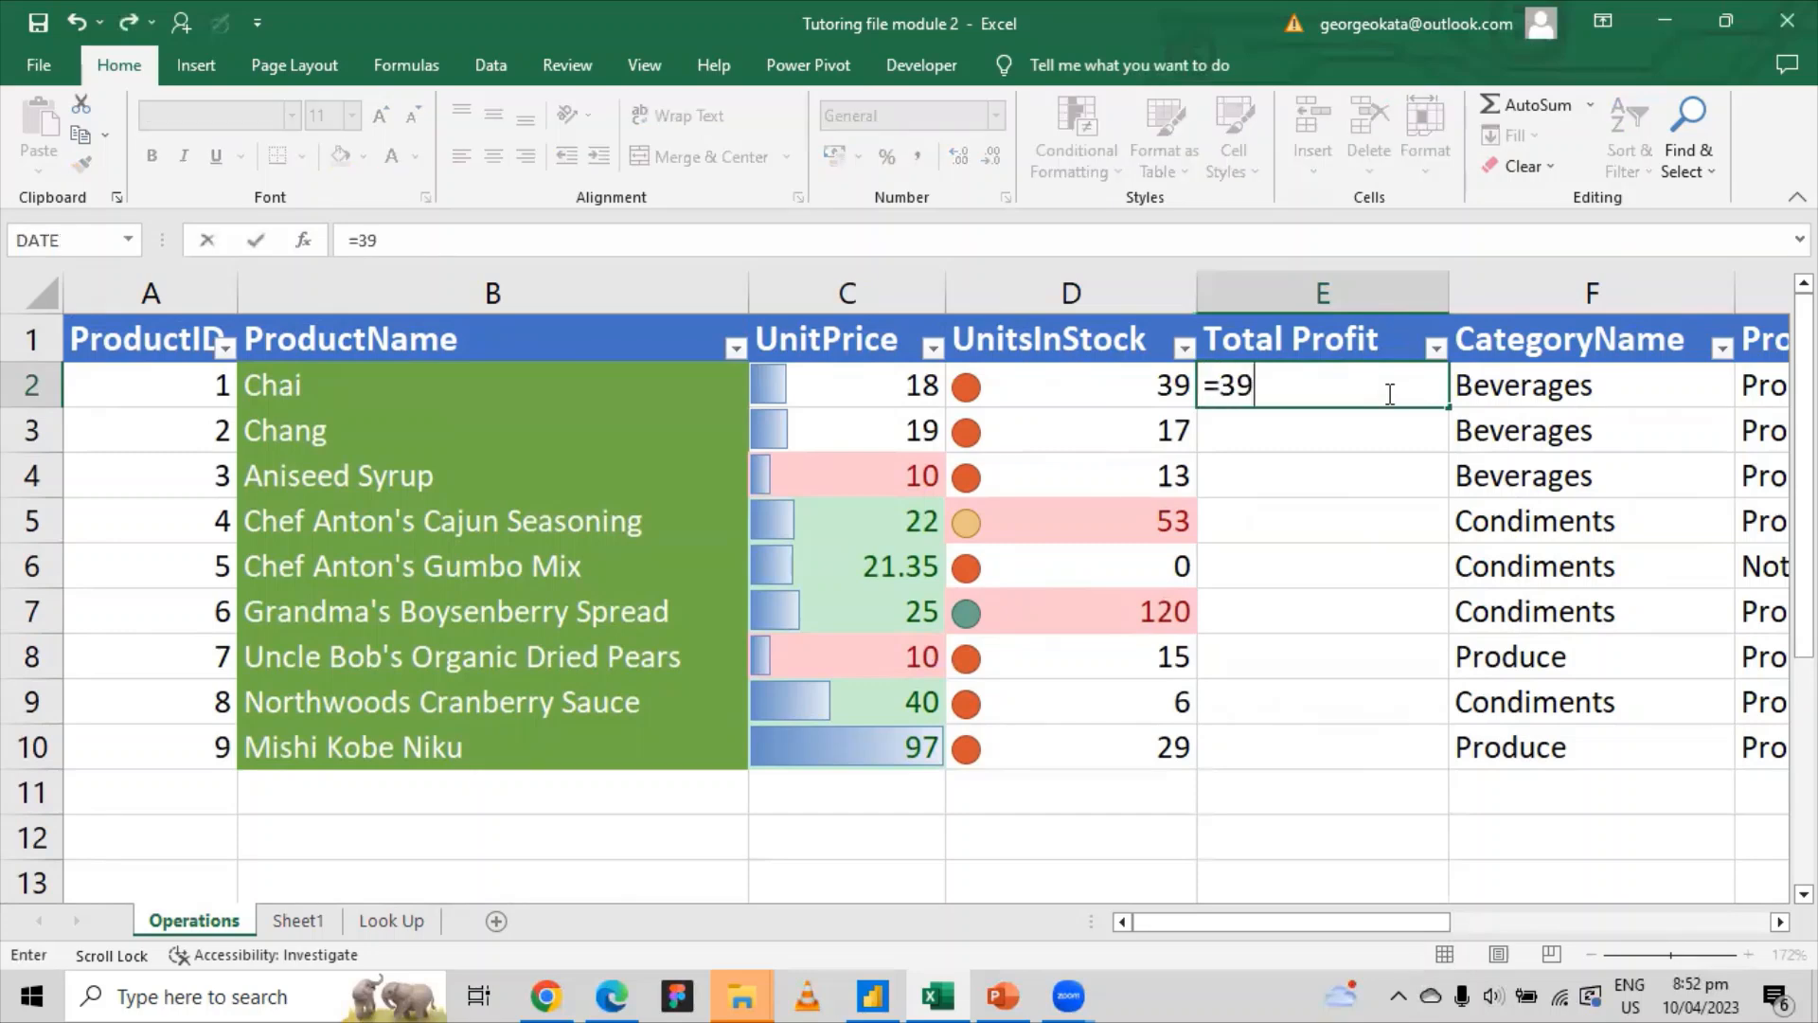
{"action": "type", "text": "*18"}
{"action": "key", "text": "Return"}
Step: Copy the 702 result down to E4, then undo the fill
{"action": "left_click", "coordinate": [1389, 393]}
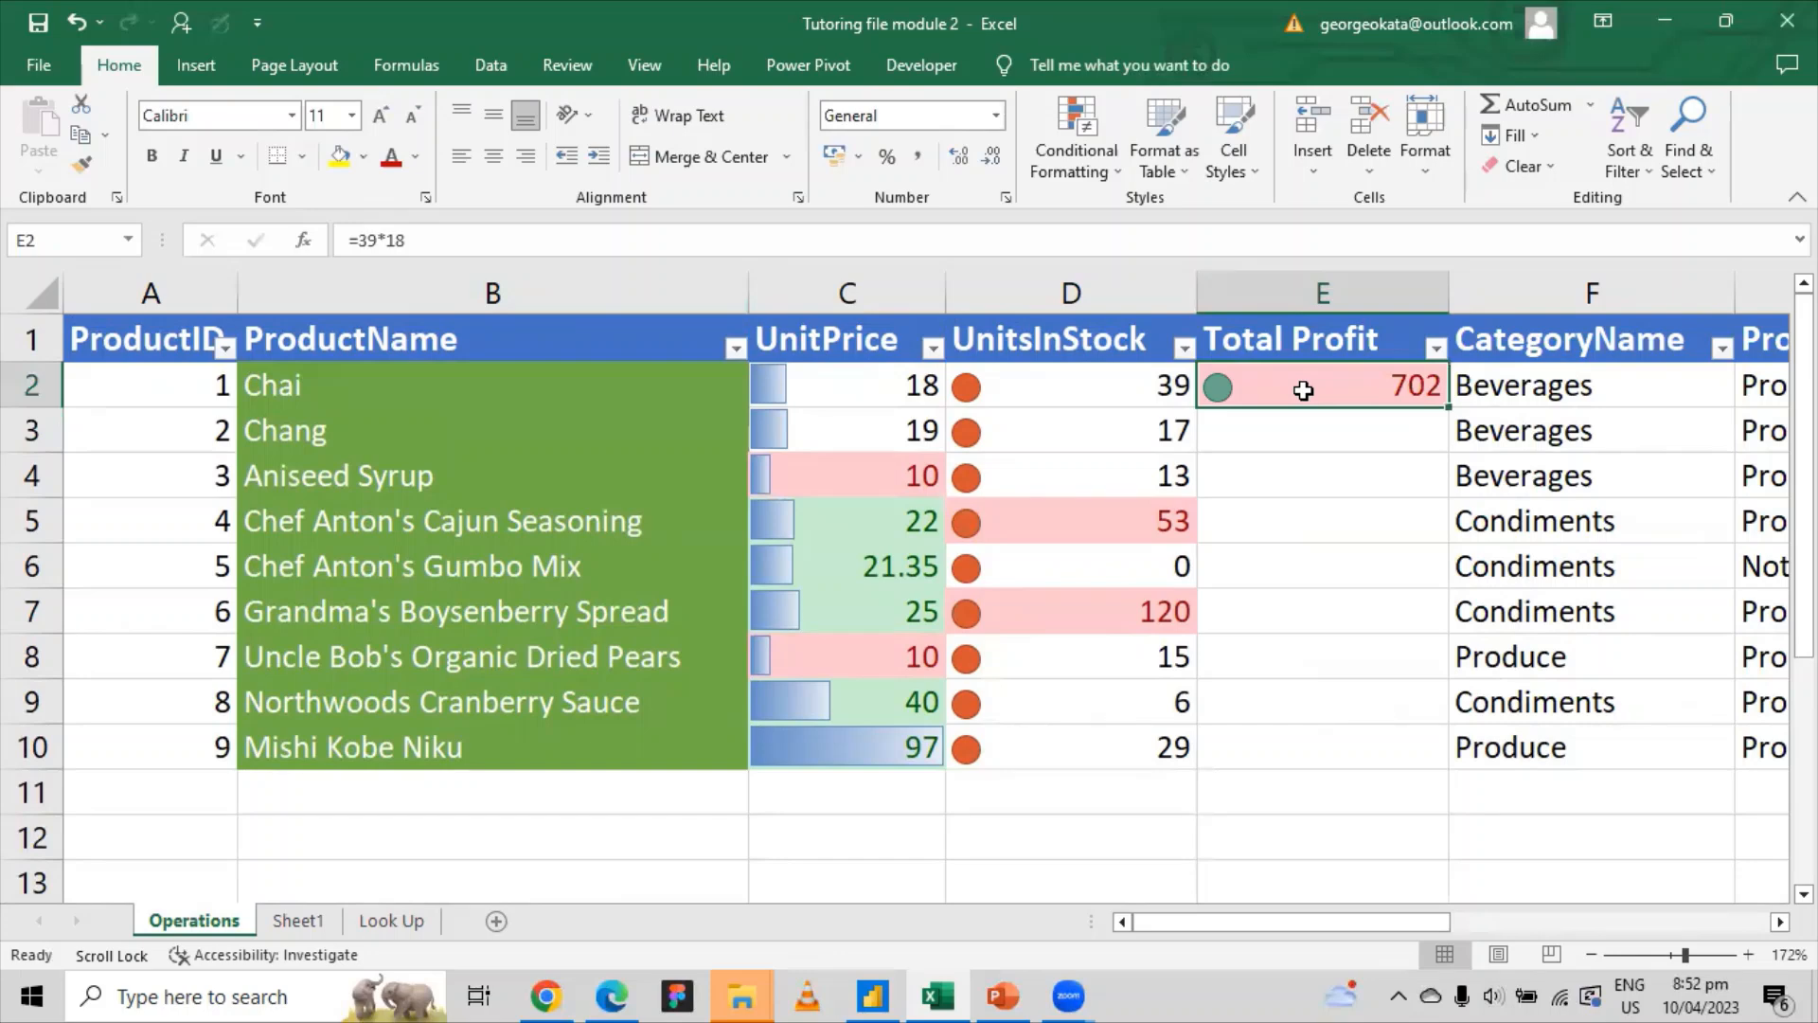
{"action": "left_click_drag", "start_coordinate": [1447, 407], "coordinate": [1451, 485]}
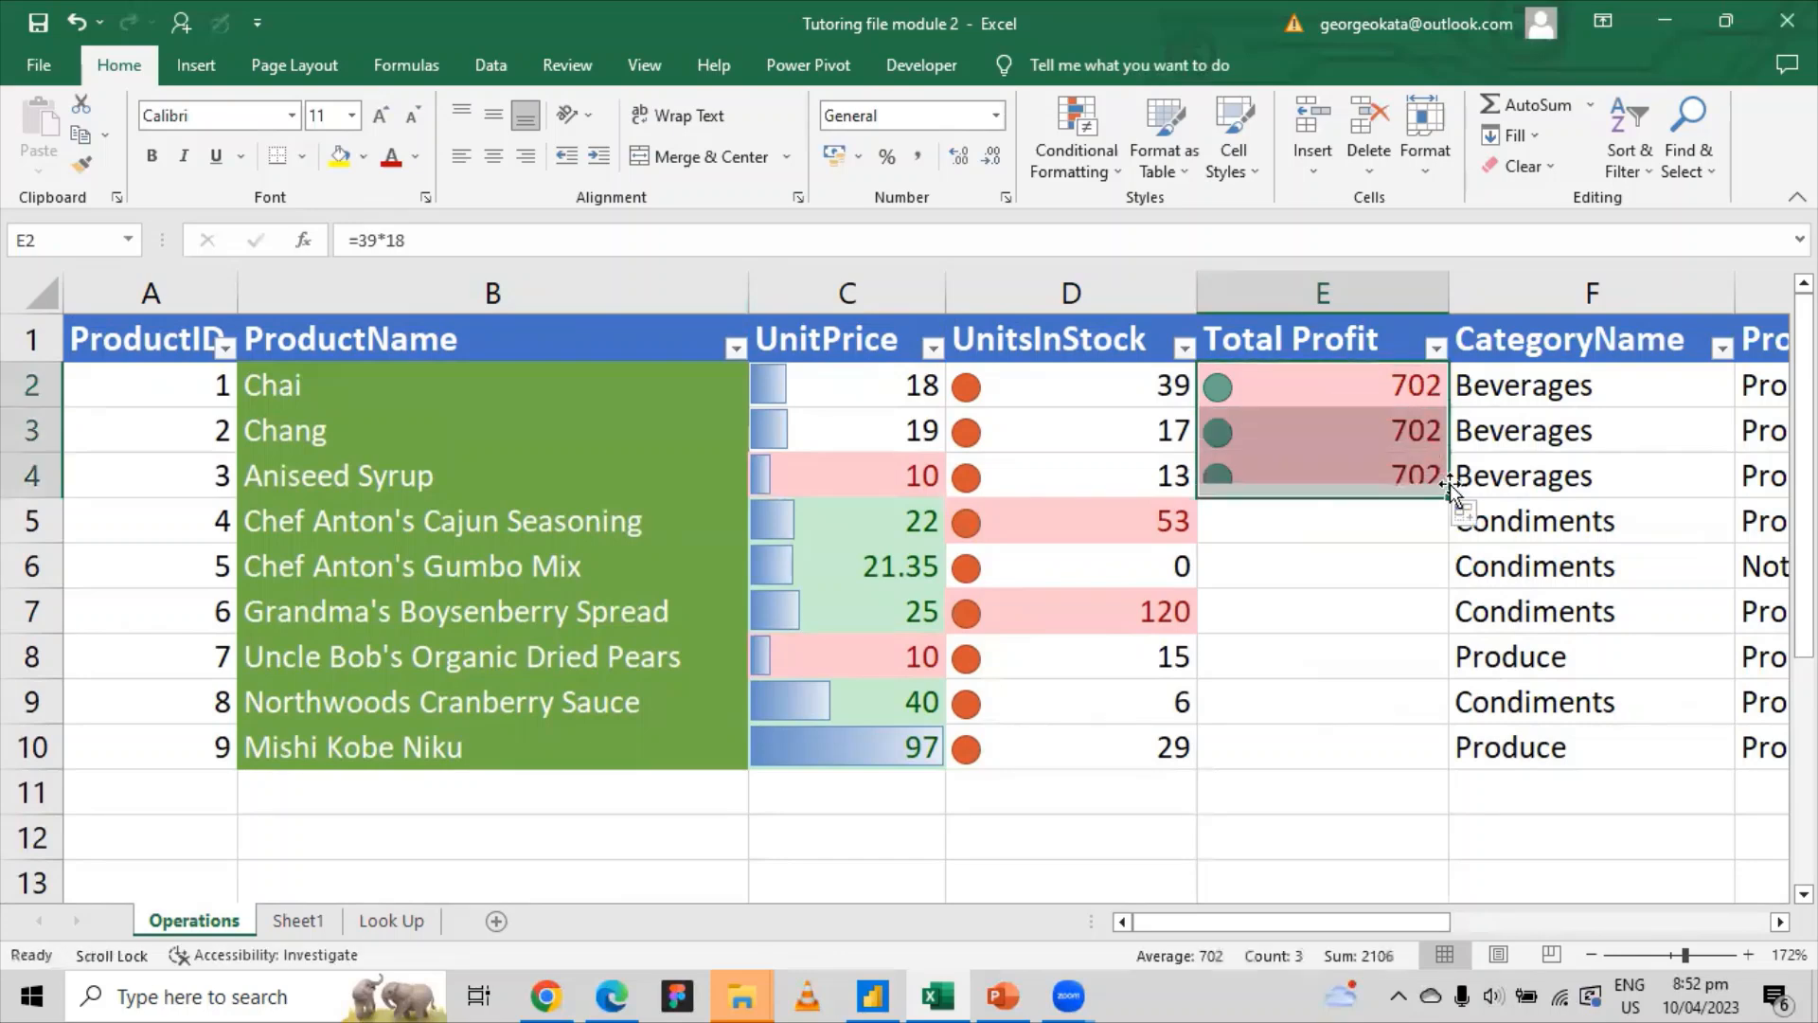
{"action": "left_click", "coordinate": [1355, 396]}
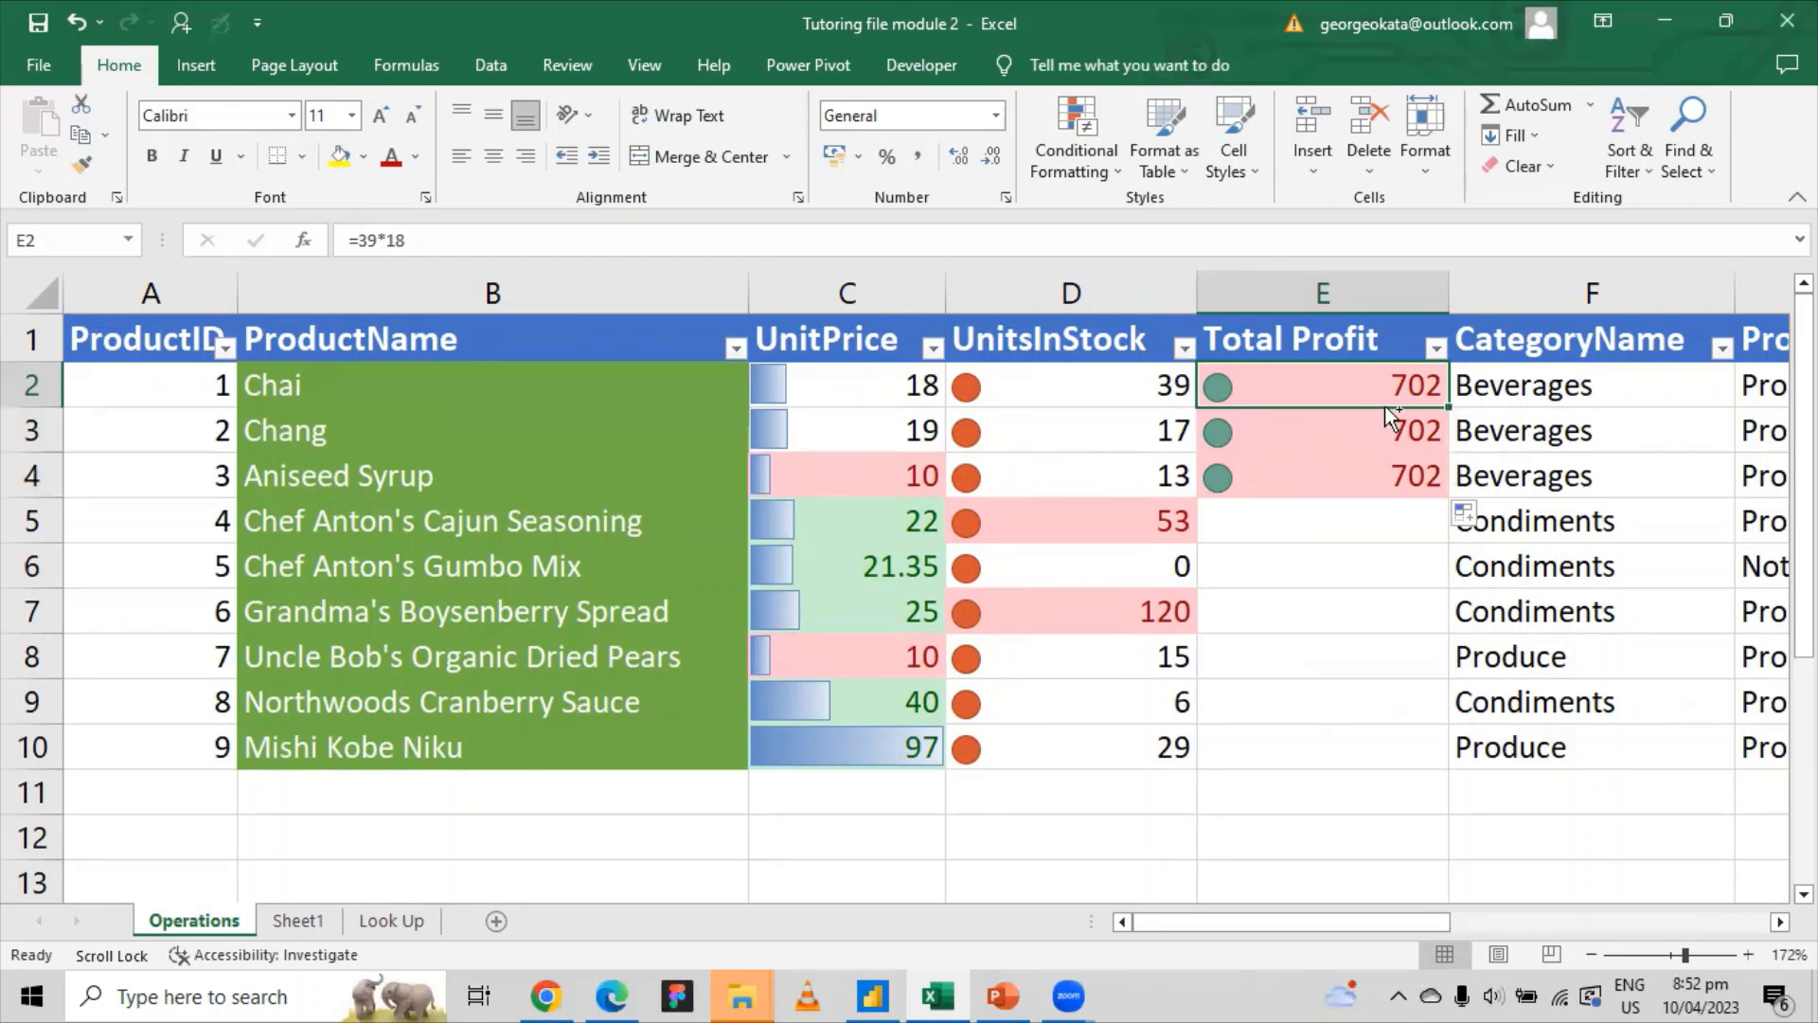
{"action": "key", "text": "ctrl+z"}
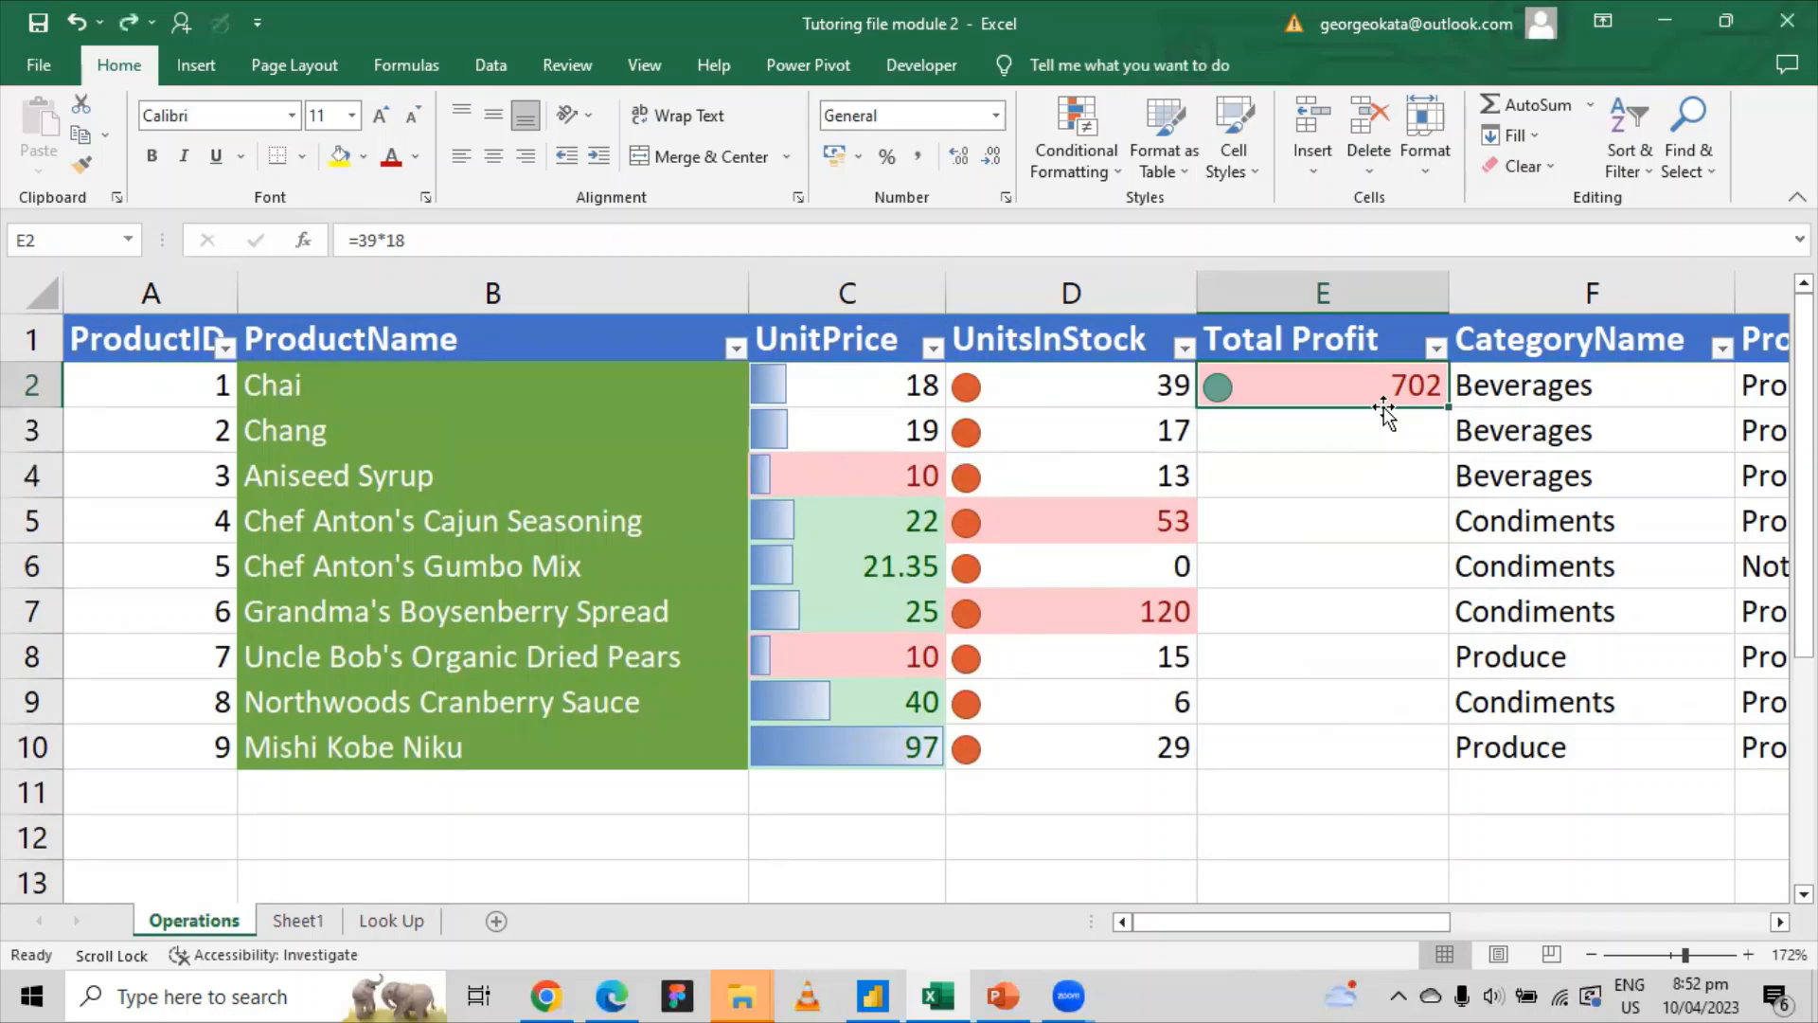
Step: Point out Chai's unit price and stock, then clear the hard-coded numbers from E2's formula
{"action": "left_click", "coordinate": [1042, 384]}
{"action": "left_click", "coordinate": [884, 400]}
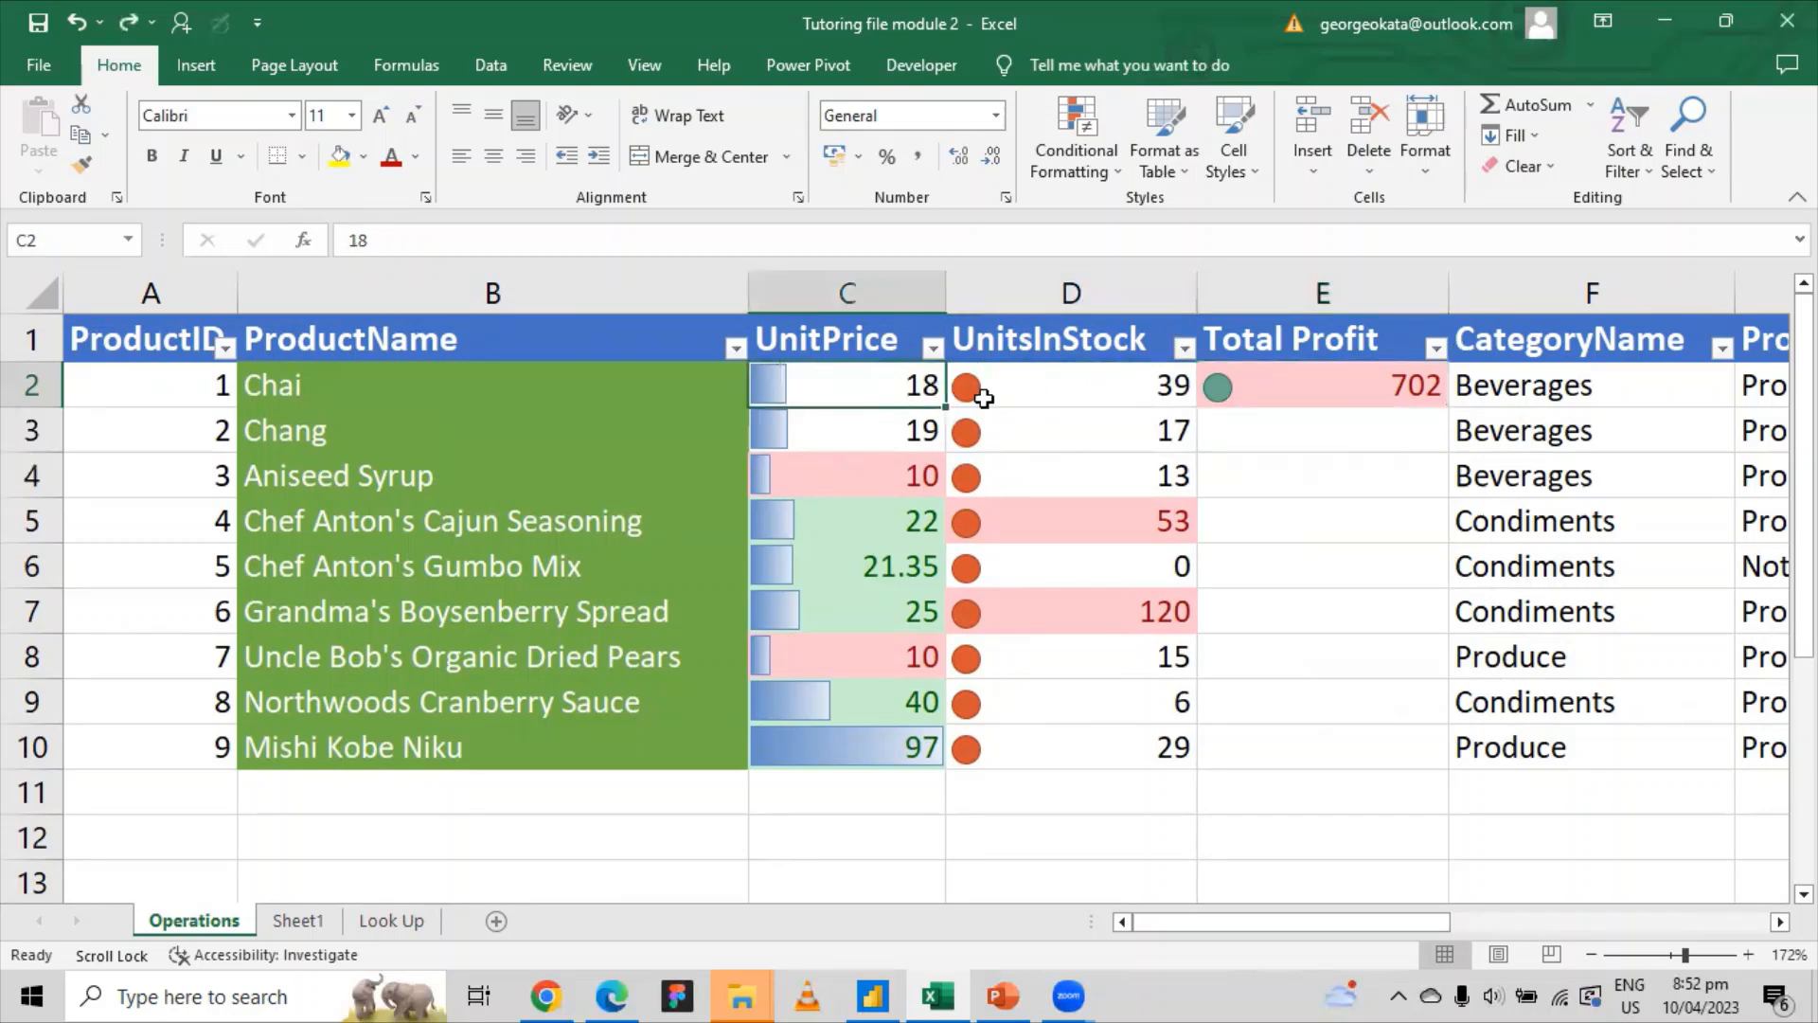
{"action": "left_click", "coordinate": [1270, 393]}
{"action": "left_click", "coordinate": [383, 234]}
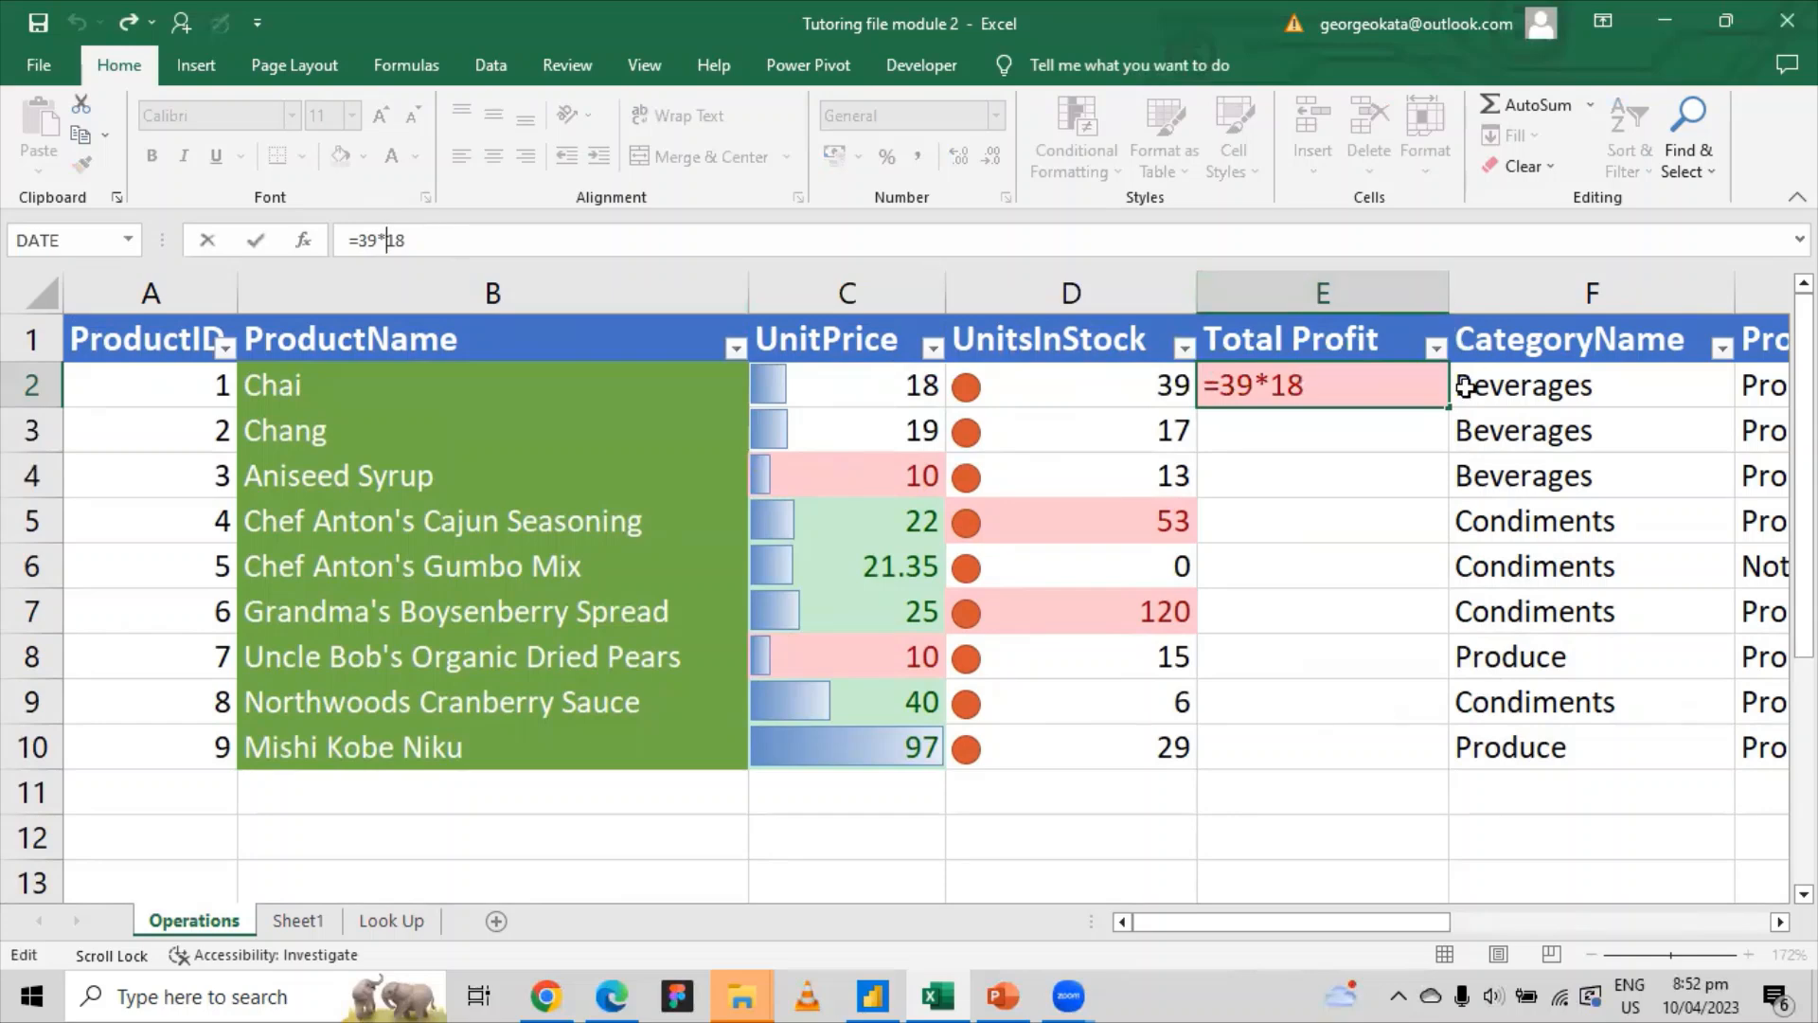
{"action": "left_click", "coordinate": [1152, 414]}
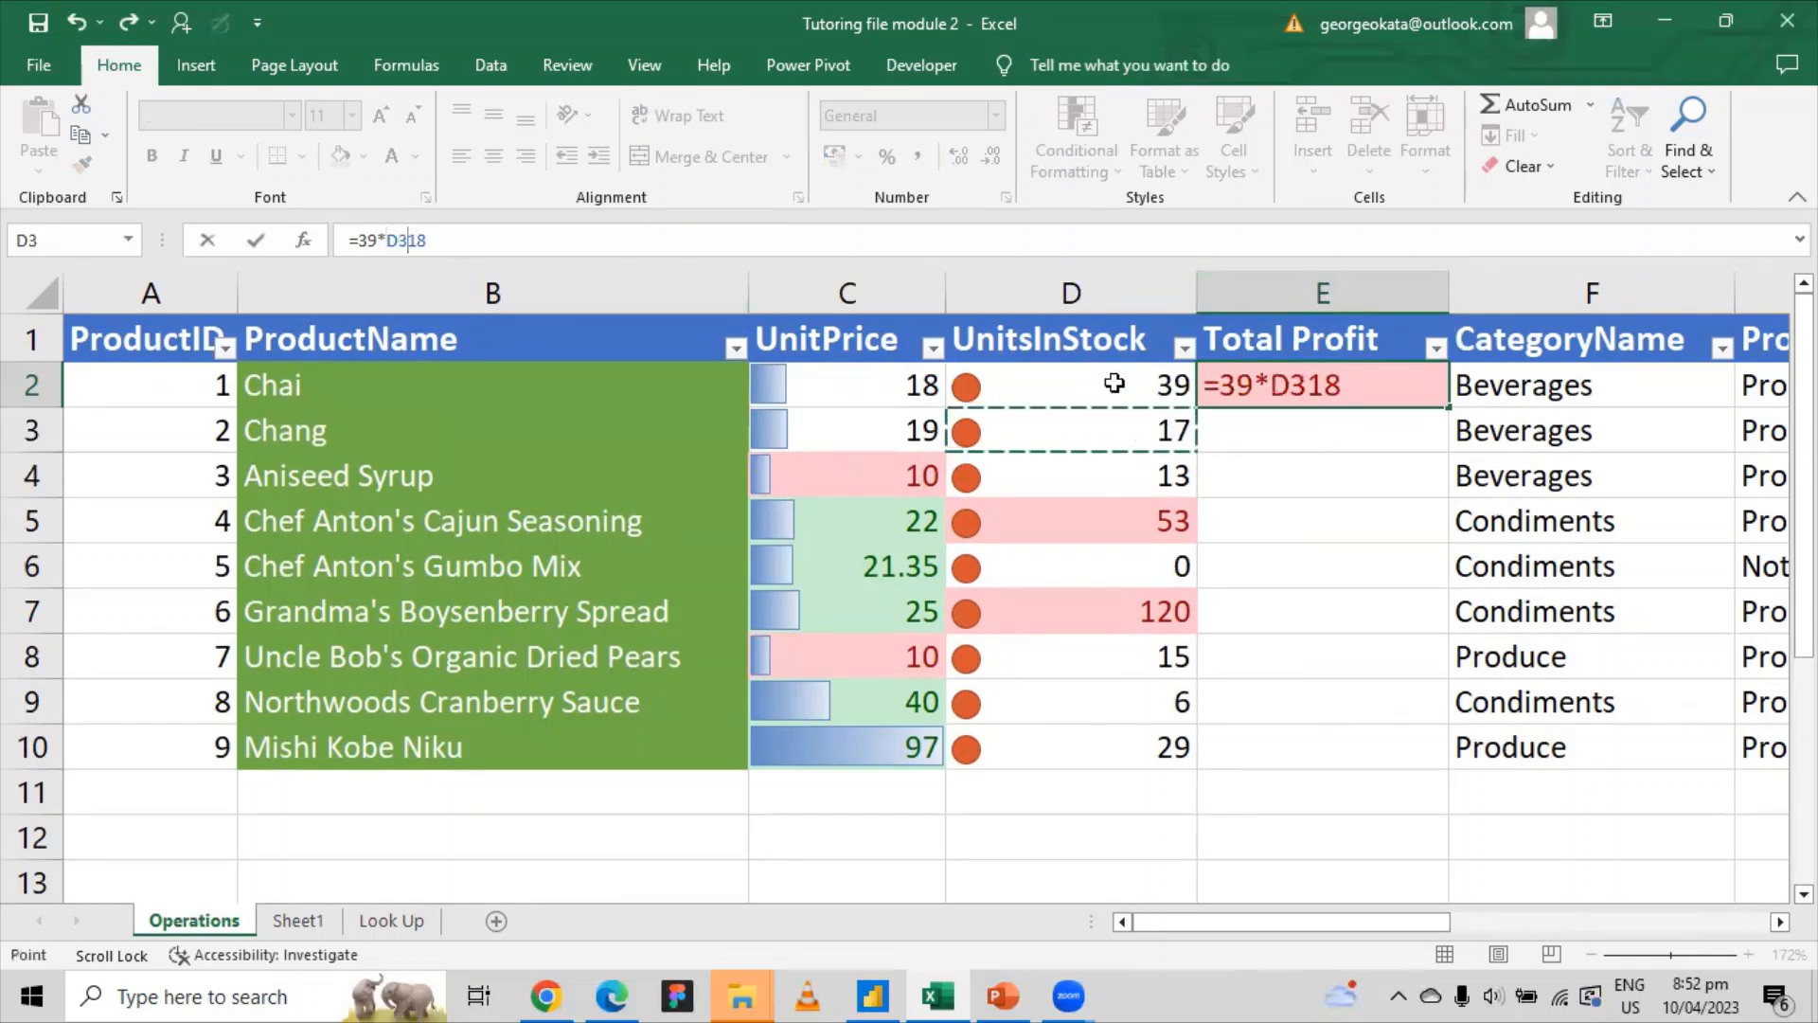
{"action": "key", "text": "Escape"}
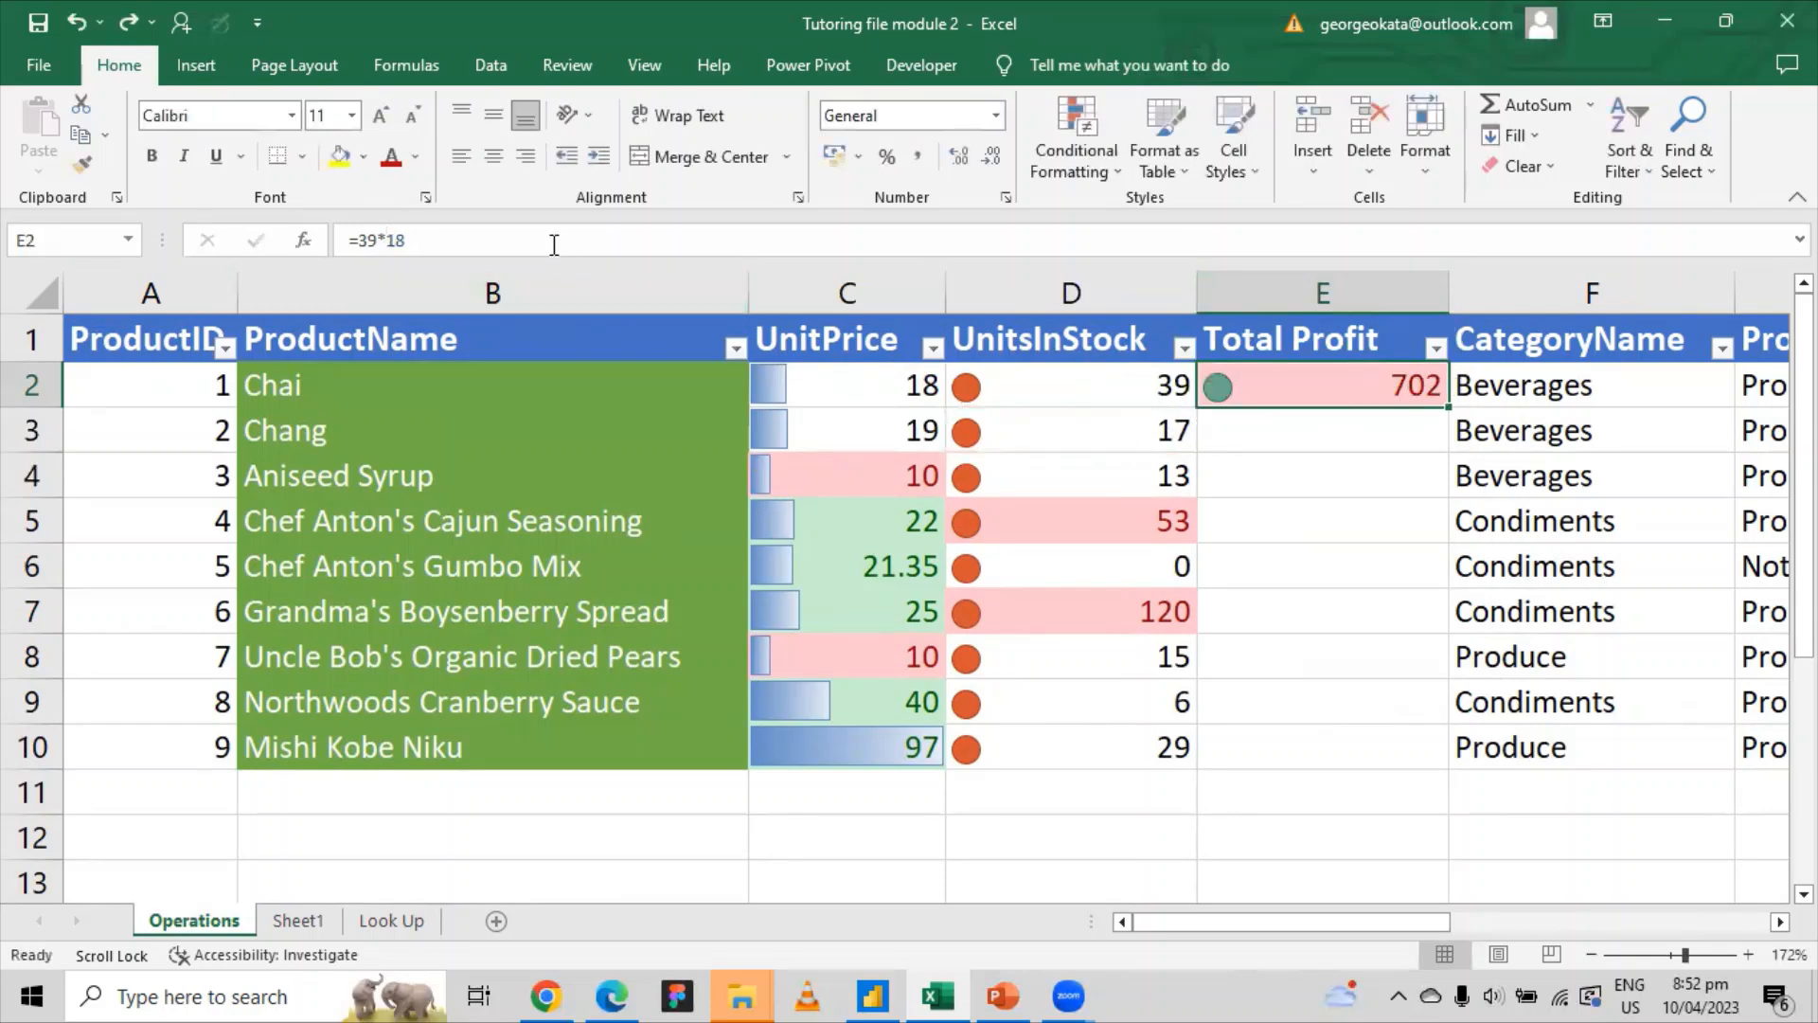
{"action": "left_click", "coordinate": [551, 241]}
{"action": "key", "text": "BackSpace"}
{"action": "key", "text": "BackSpace"}
{"action": "key", "text": "BackSpace"}
{"action": "key", "text": "BackSpace"}
{"action": "key", "text": "BackSpace"}
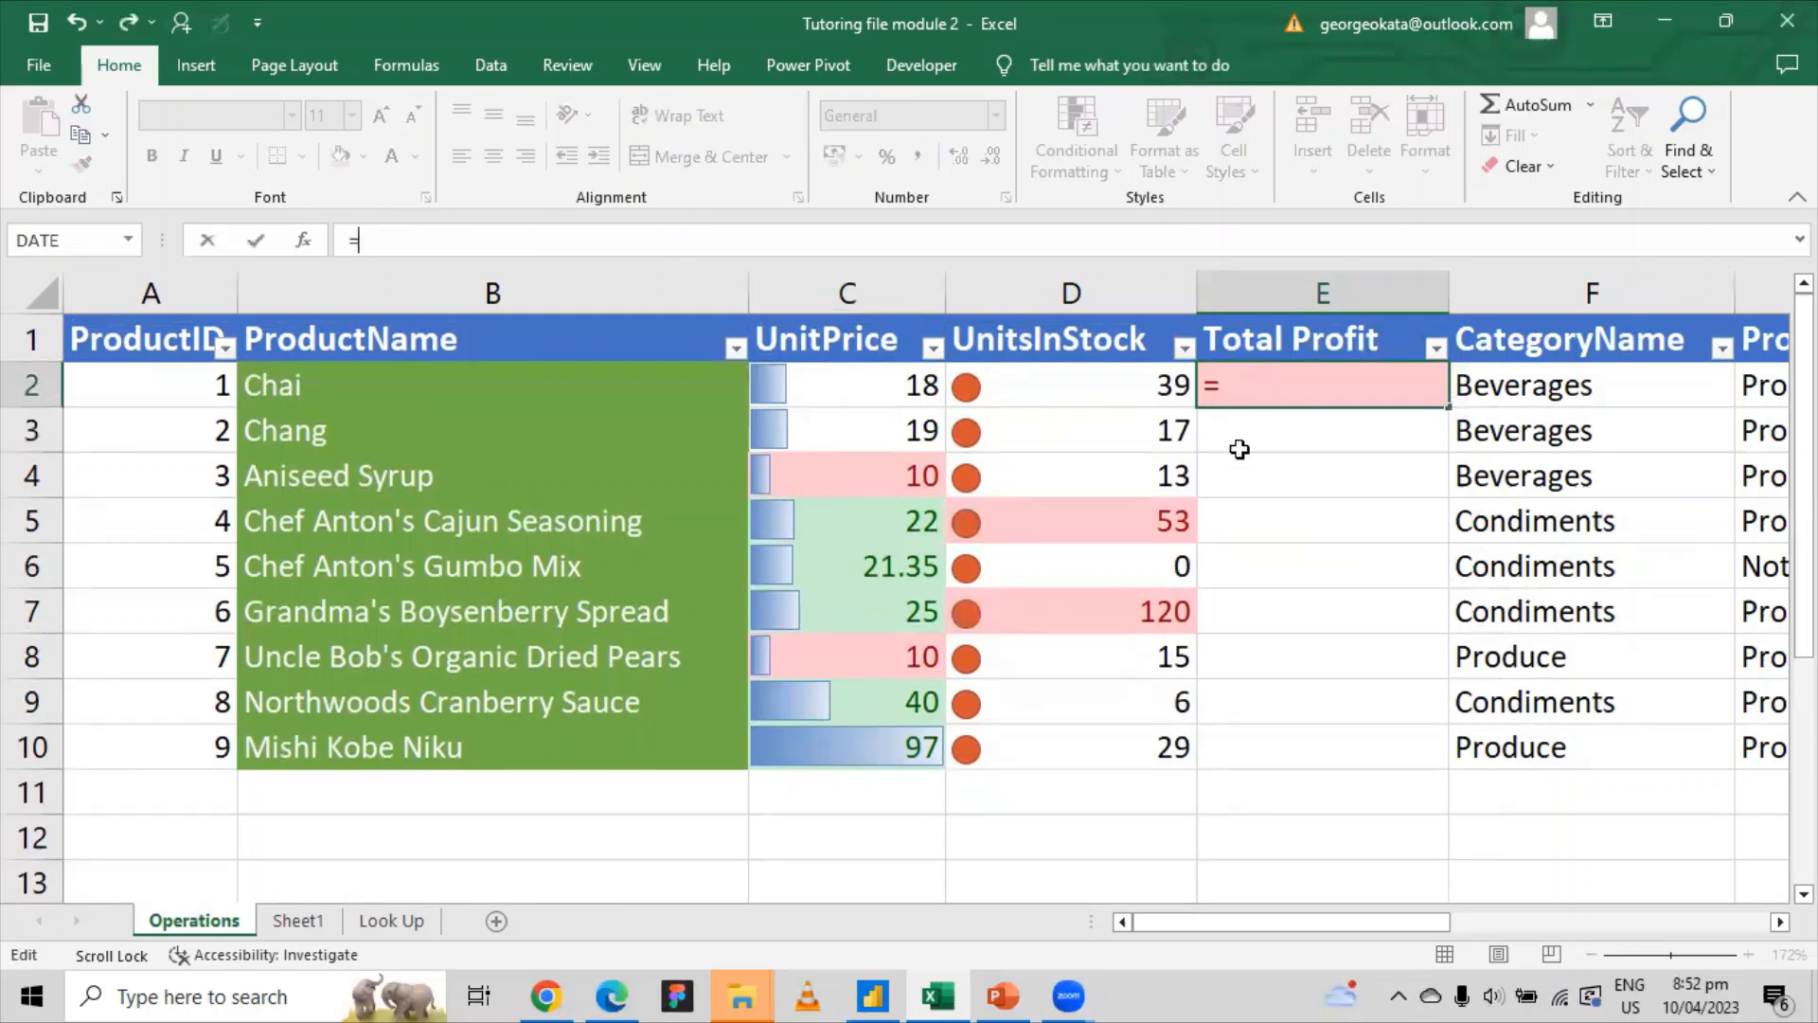
Step: Build E2's formula as =C2*D2 from Chai's unit price and units in stock
{"action": "left_click", "coordinate": [919, 386]}
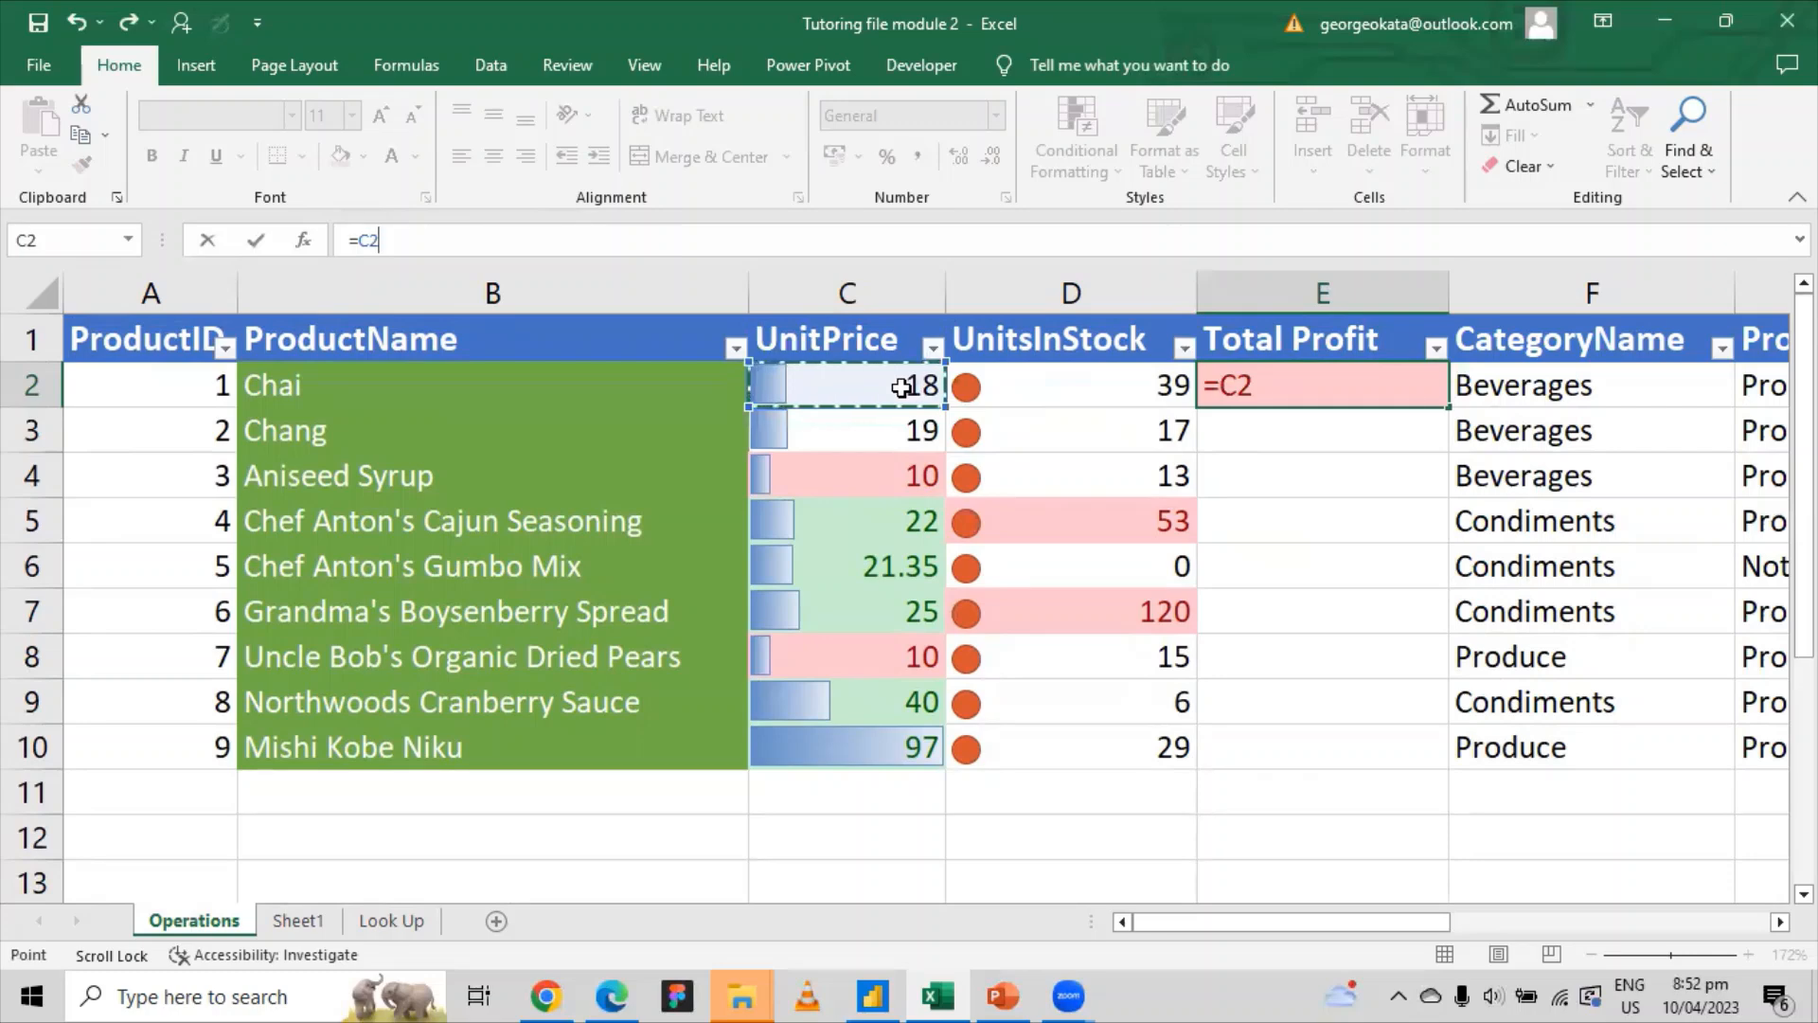
{"action": "type", "text": "*"}
{"action": "left_click", "coordinate": [1101, 397]}
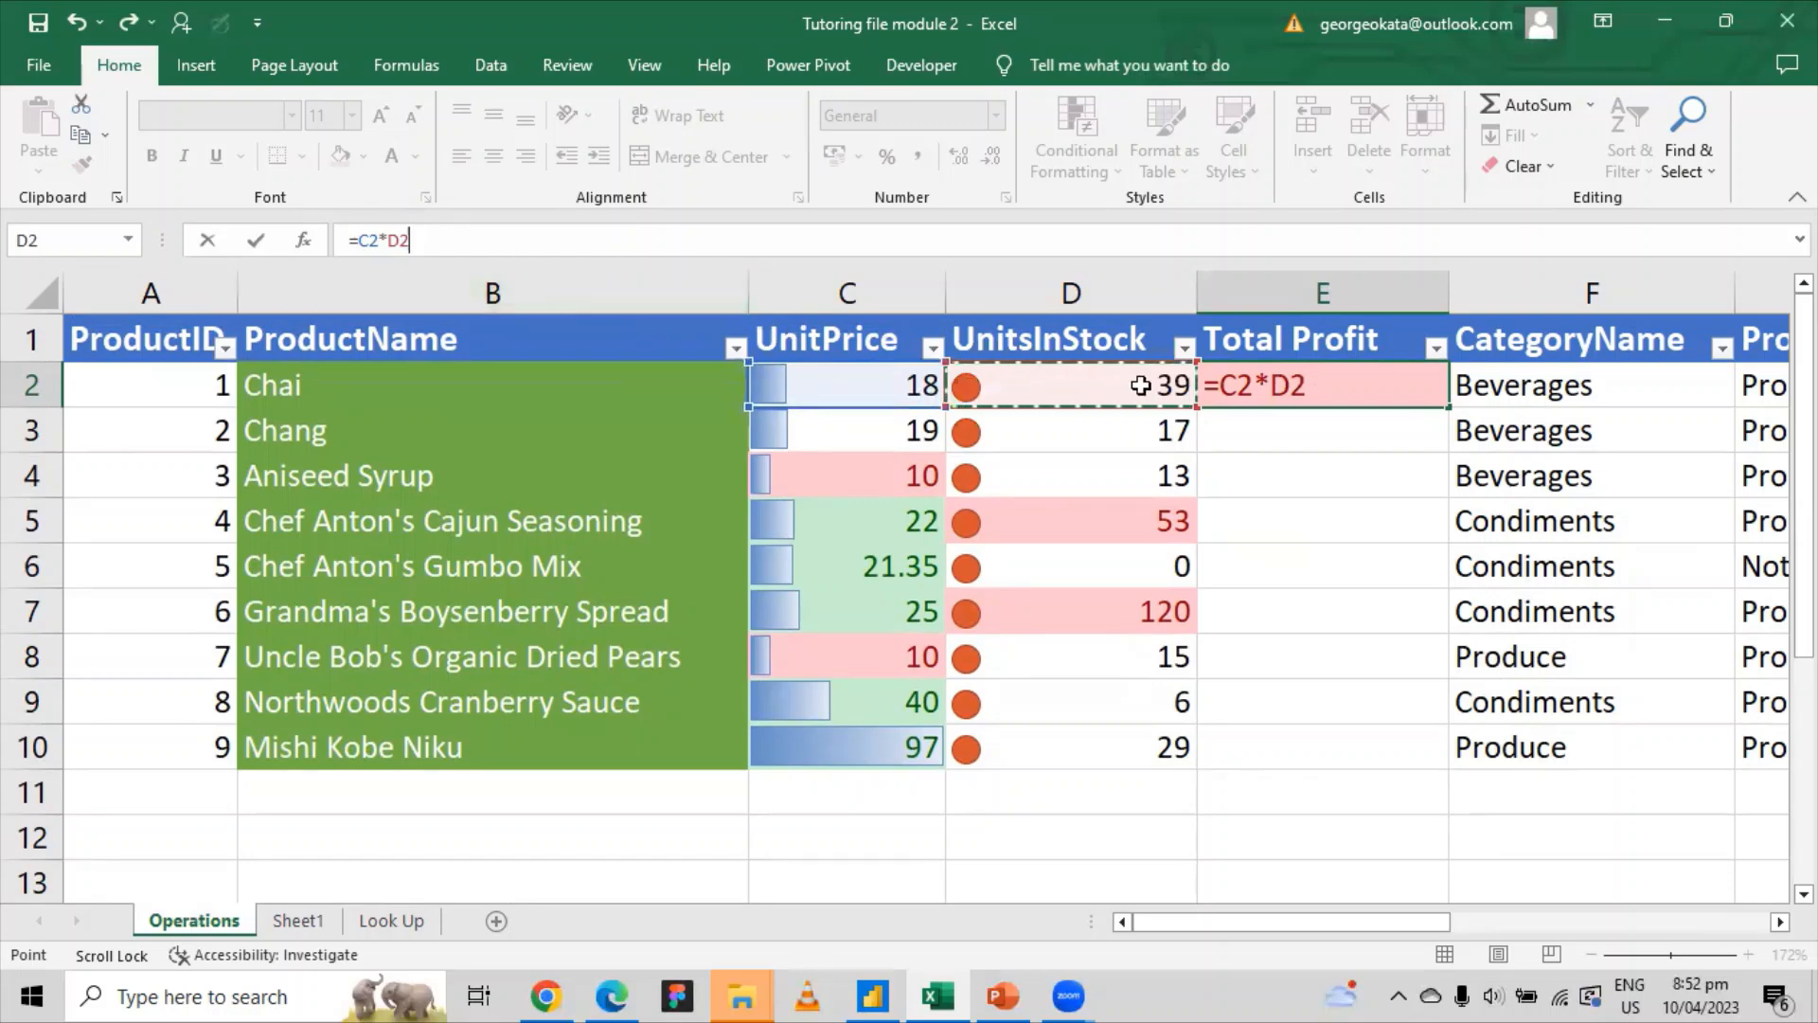
{"action": "key", "text": "Return"}
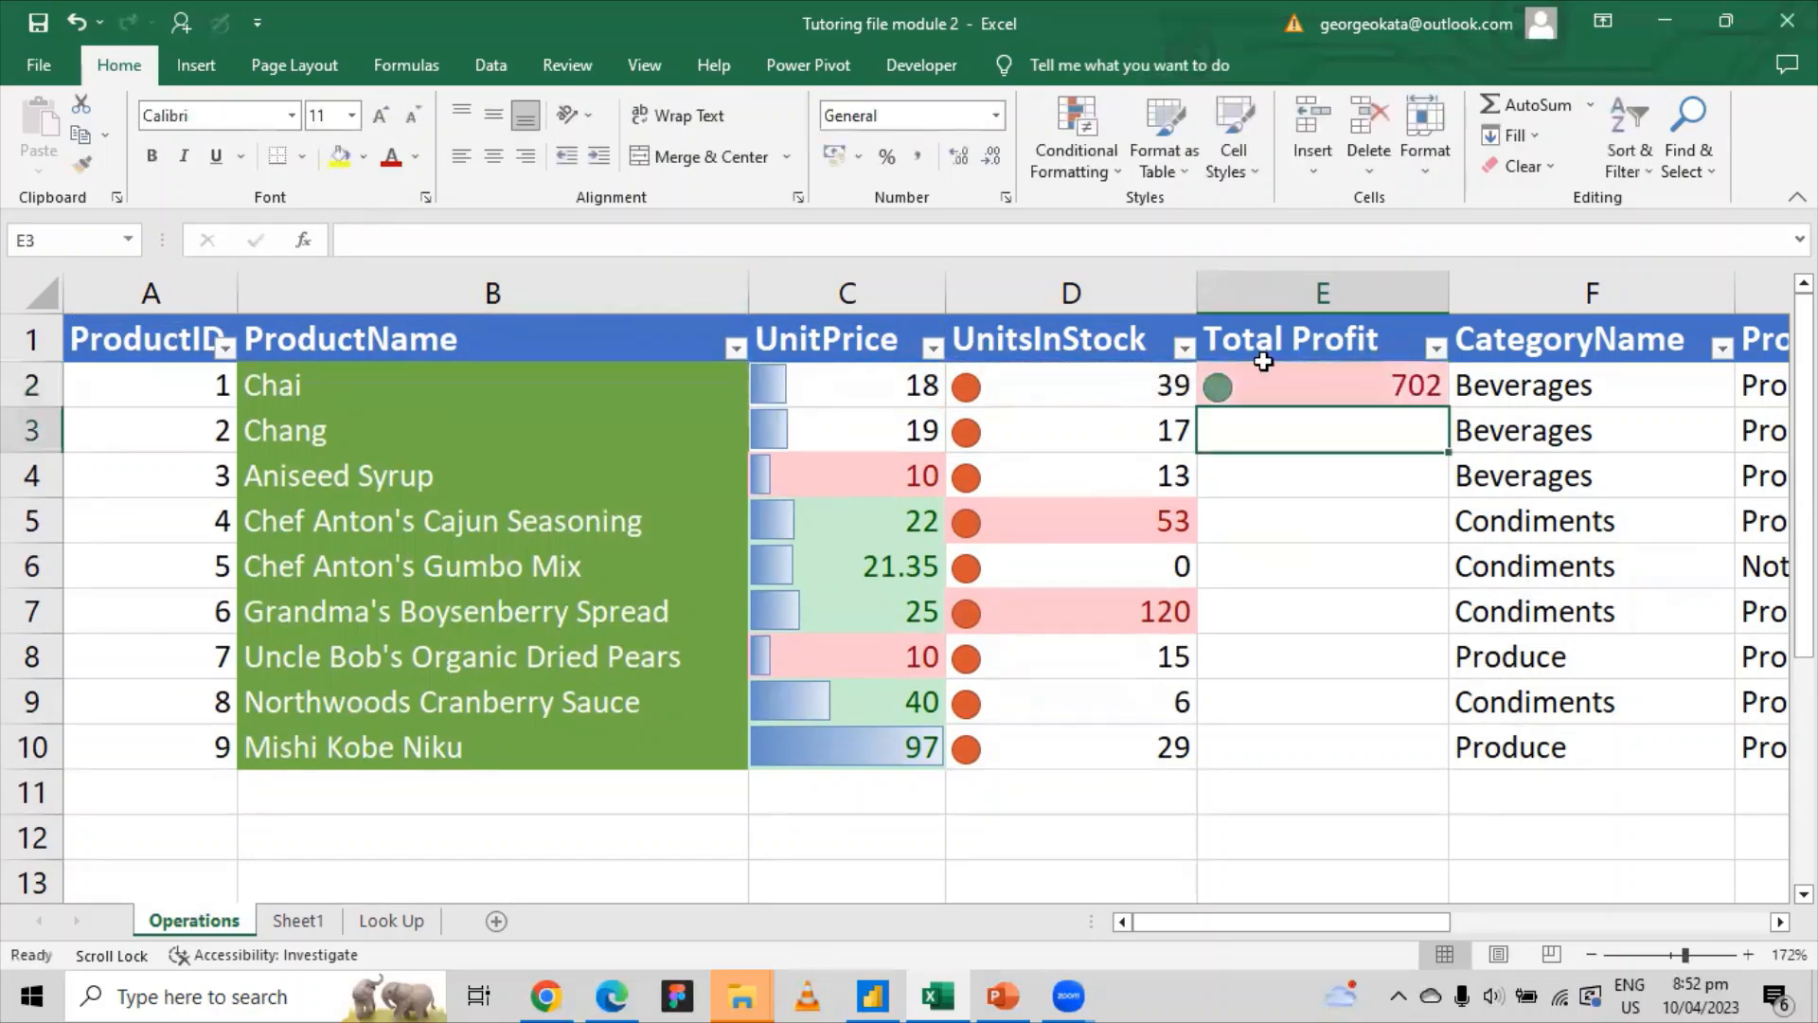
Step: Copy =C2*D2 down to E10, replacing an undone double-click fill
{"action": "left_click", "coordinate": [1409, 388]}
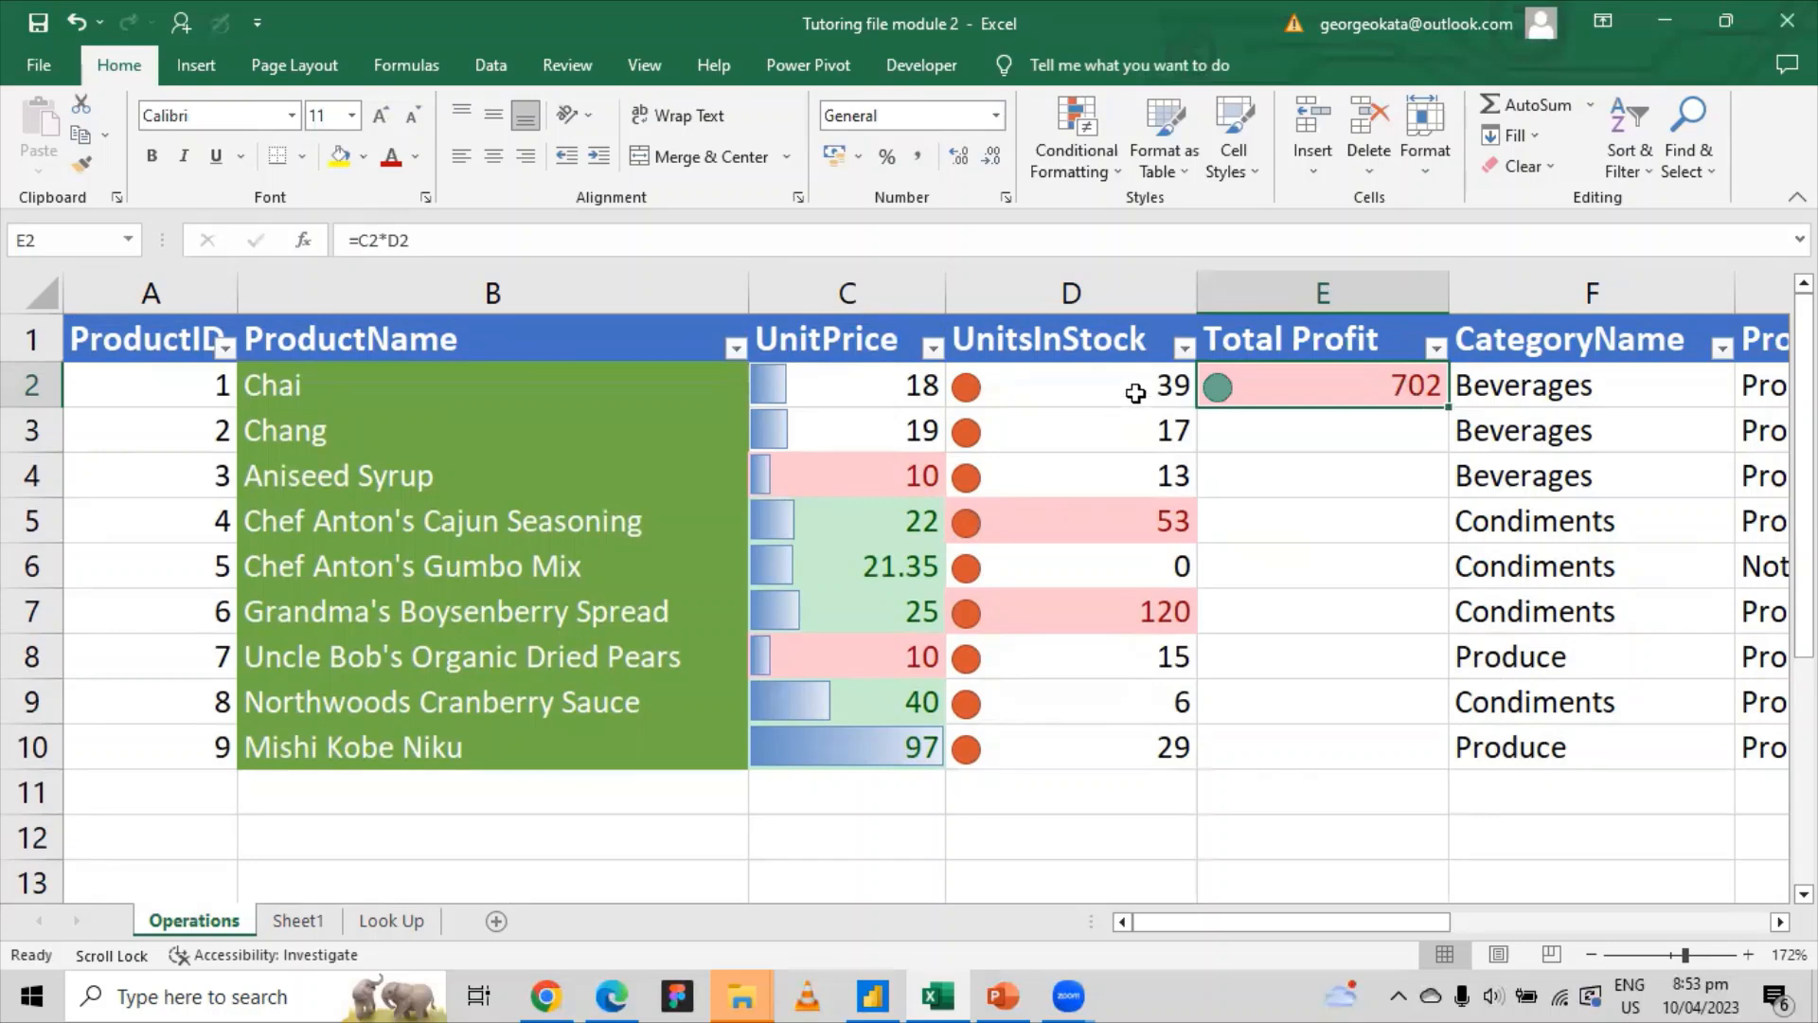
{"action": "double_click", "coordinate": [1447, 408]}
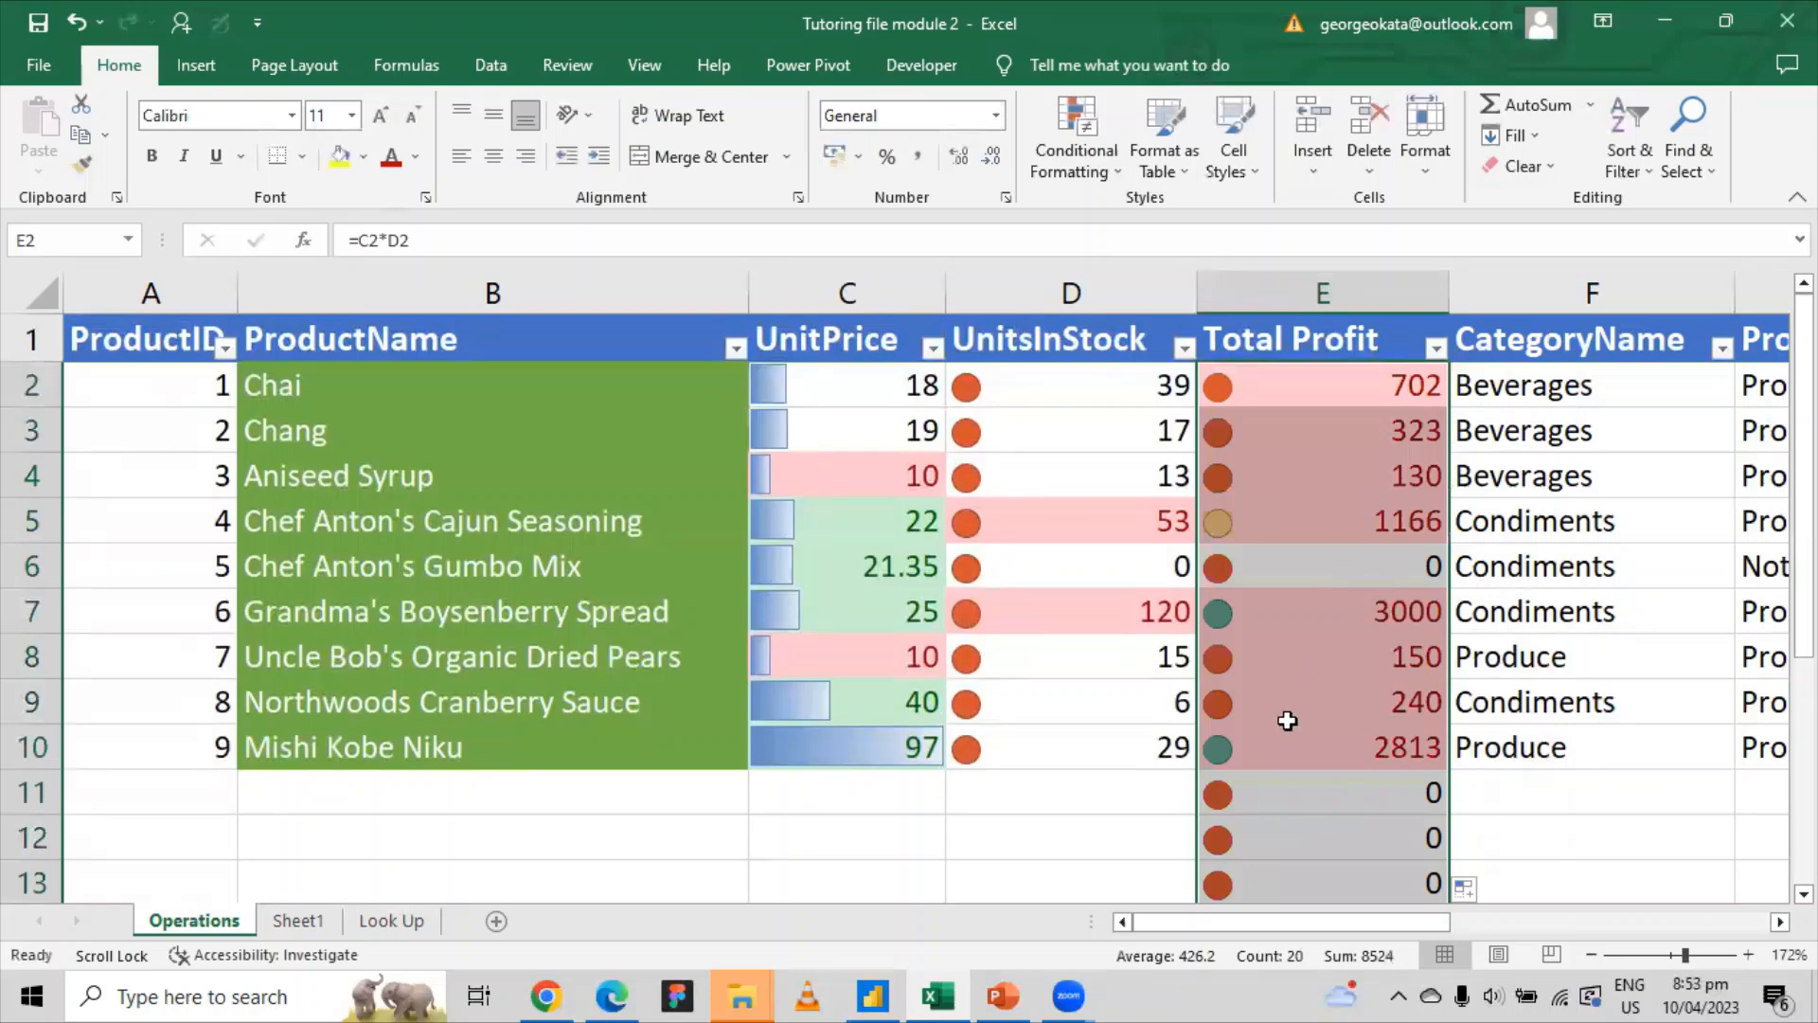
{"action": "left_click", "coordinate": [1346, 743]}
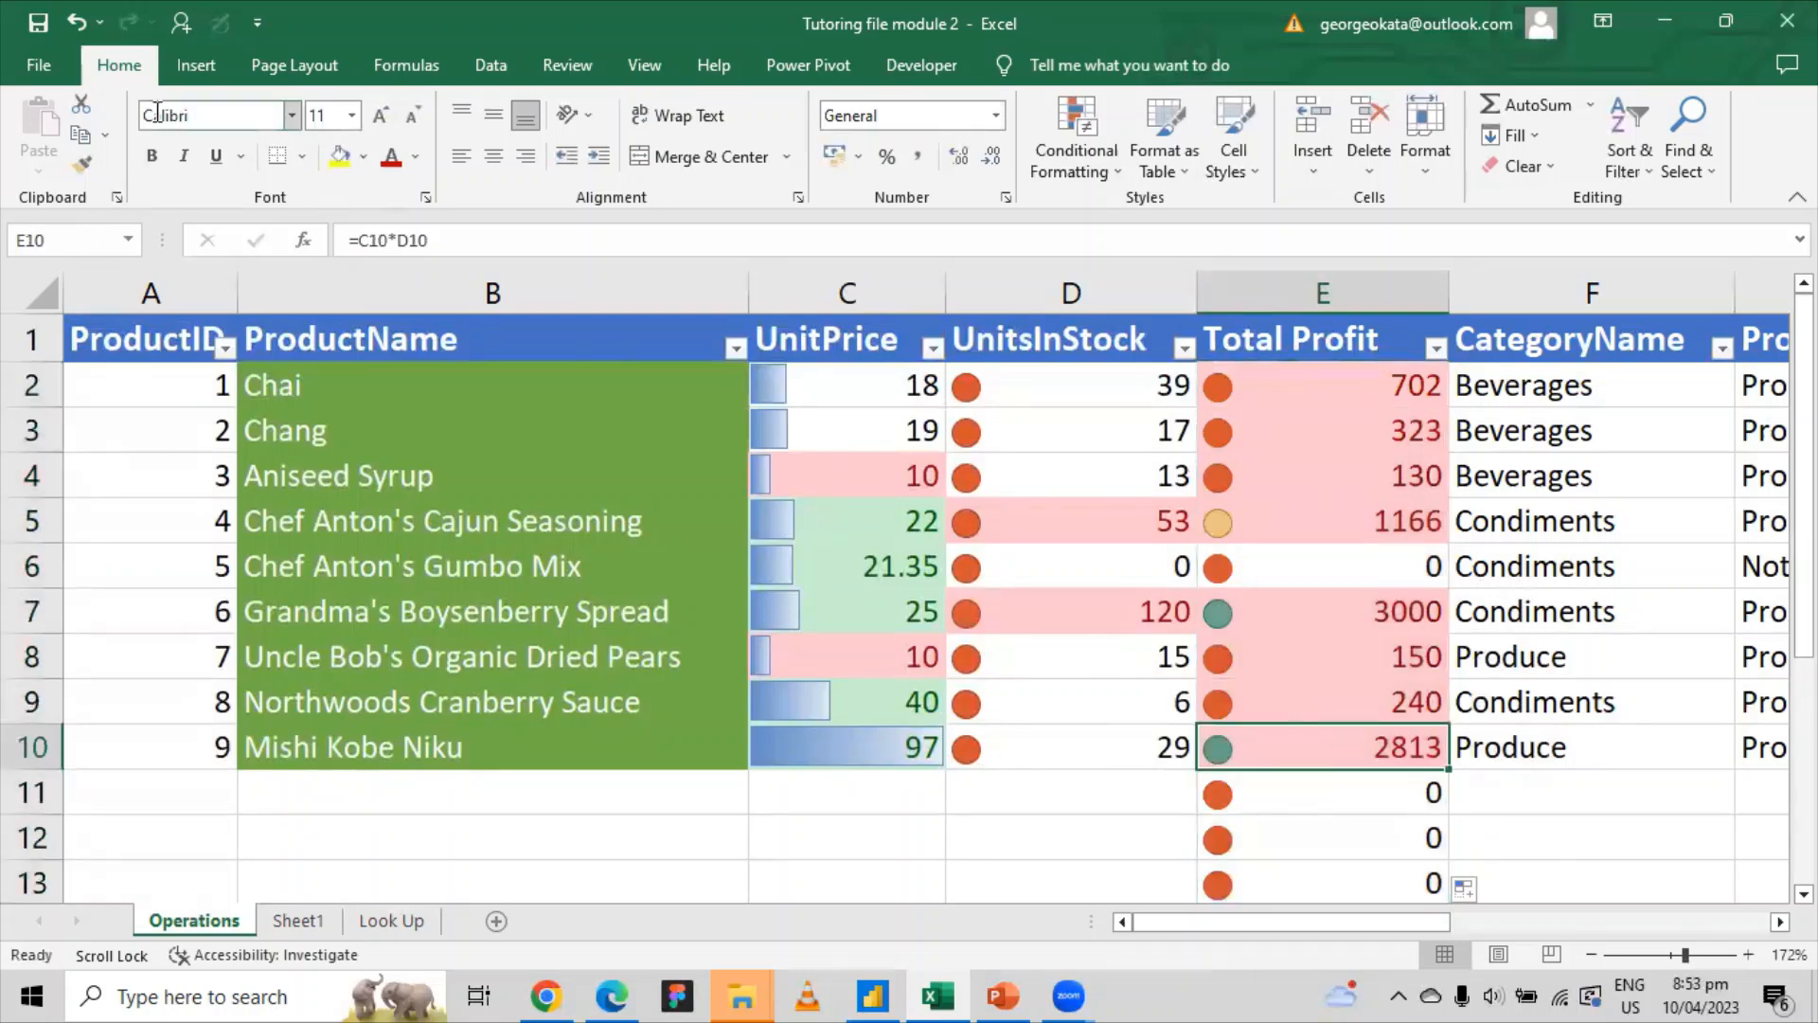
{"action": "left_click", "coordinate": [76, 22]}
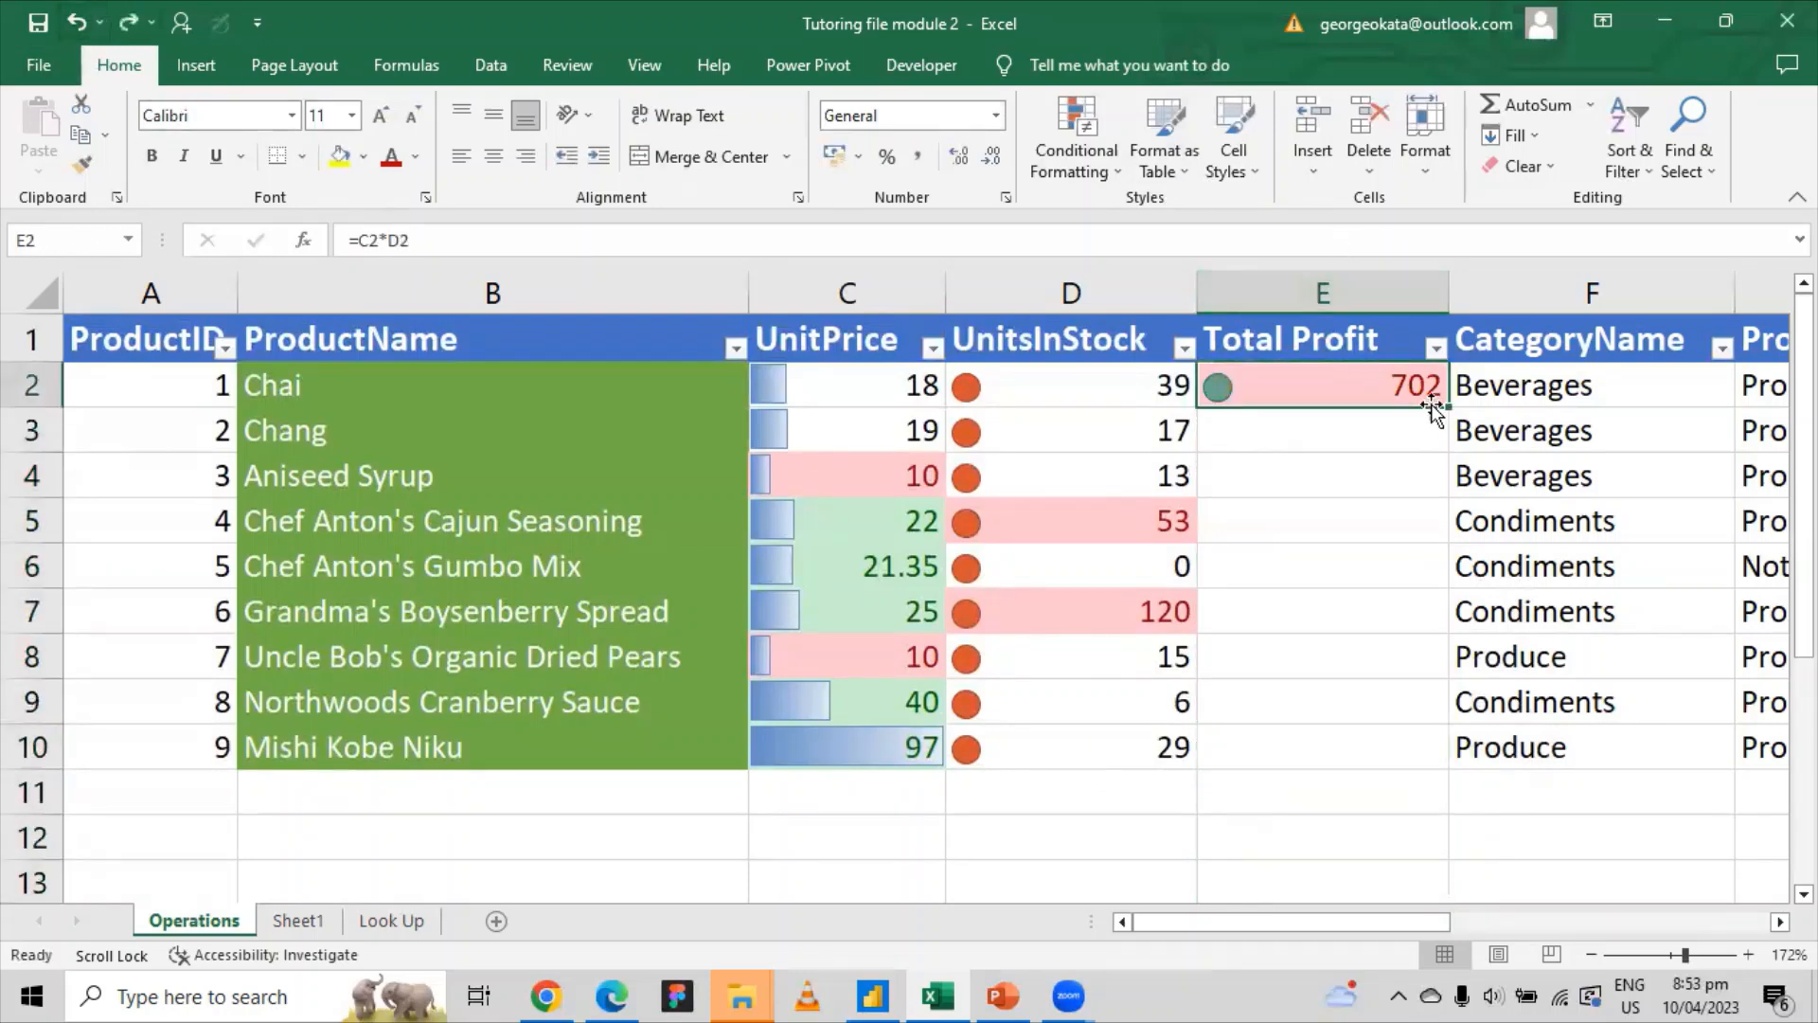
{"action": "left_click_drag", "start_coordinate": [1448, 408], "coordinate": [1428, 767]}
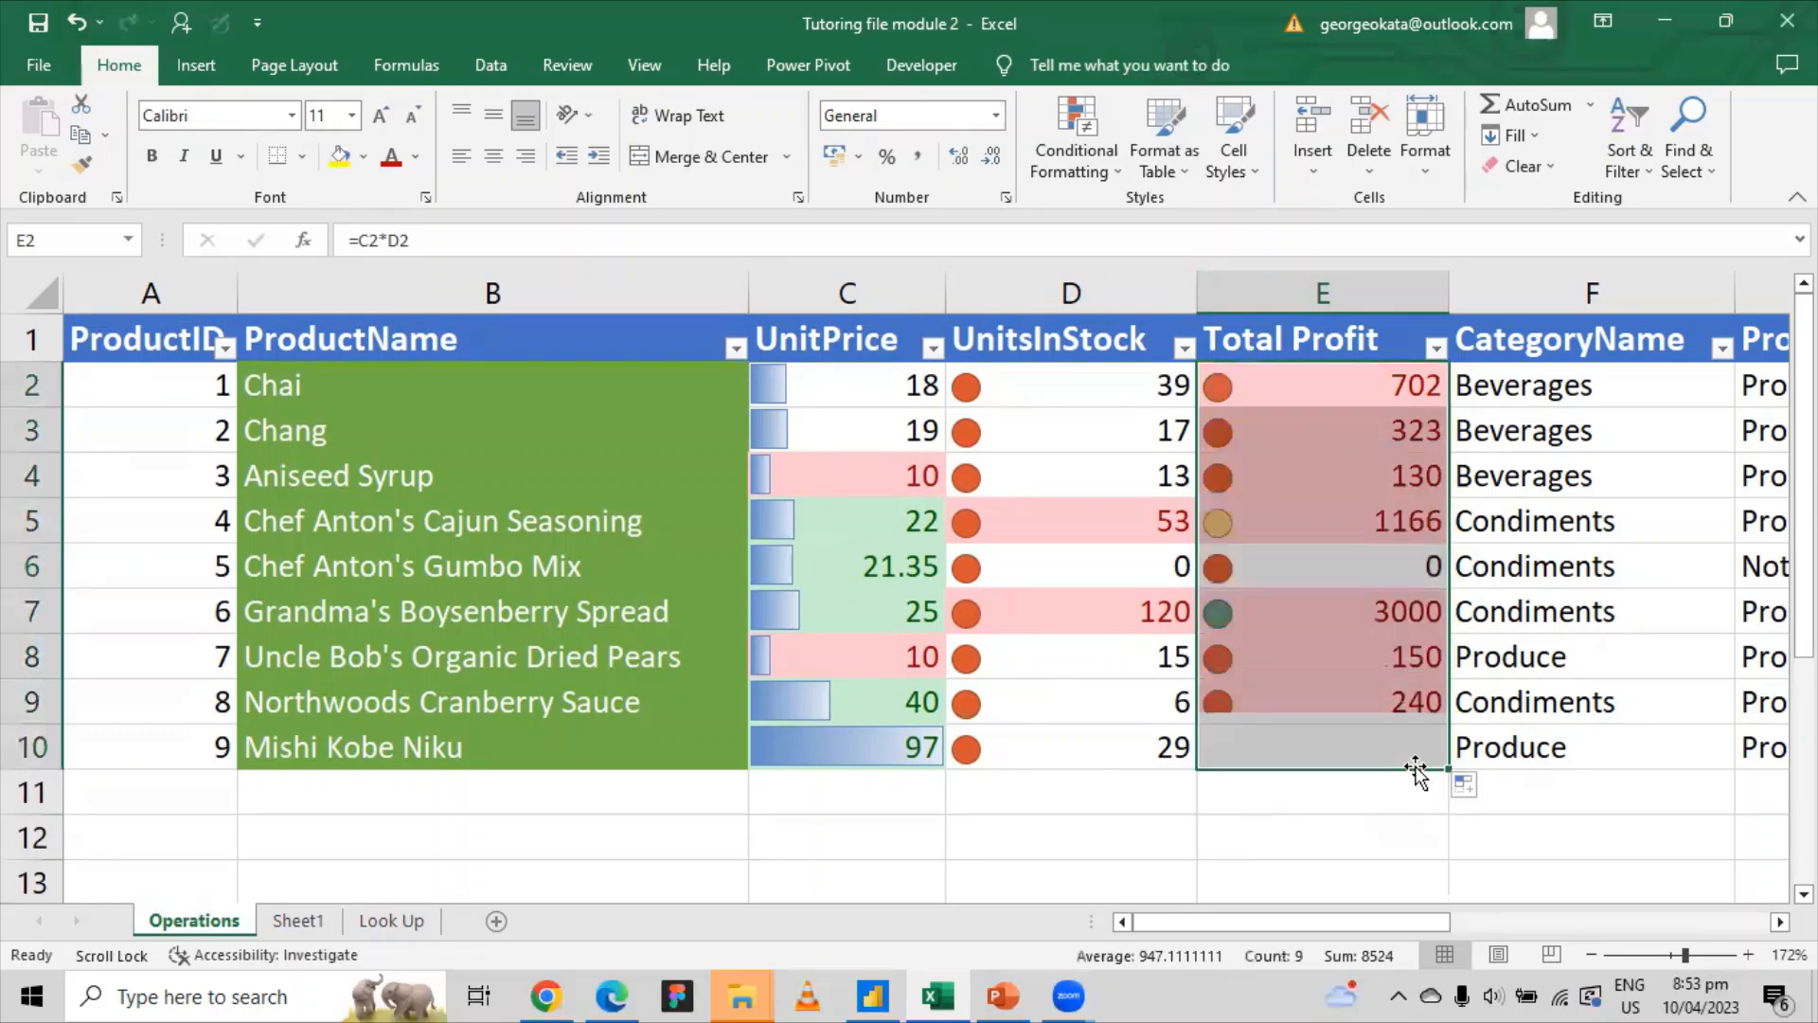
{"action": "left_click", "coordinate": [1399, 428]}
{"action": "left_click", "coordinate": [924, 822]}
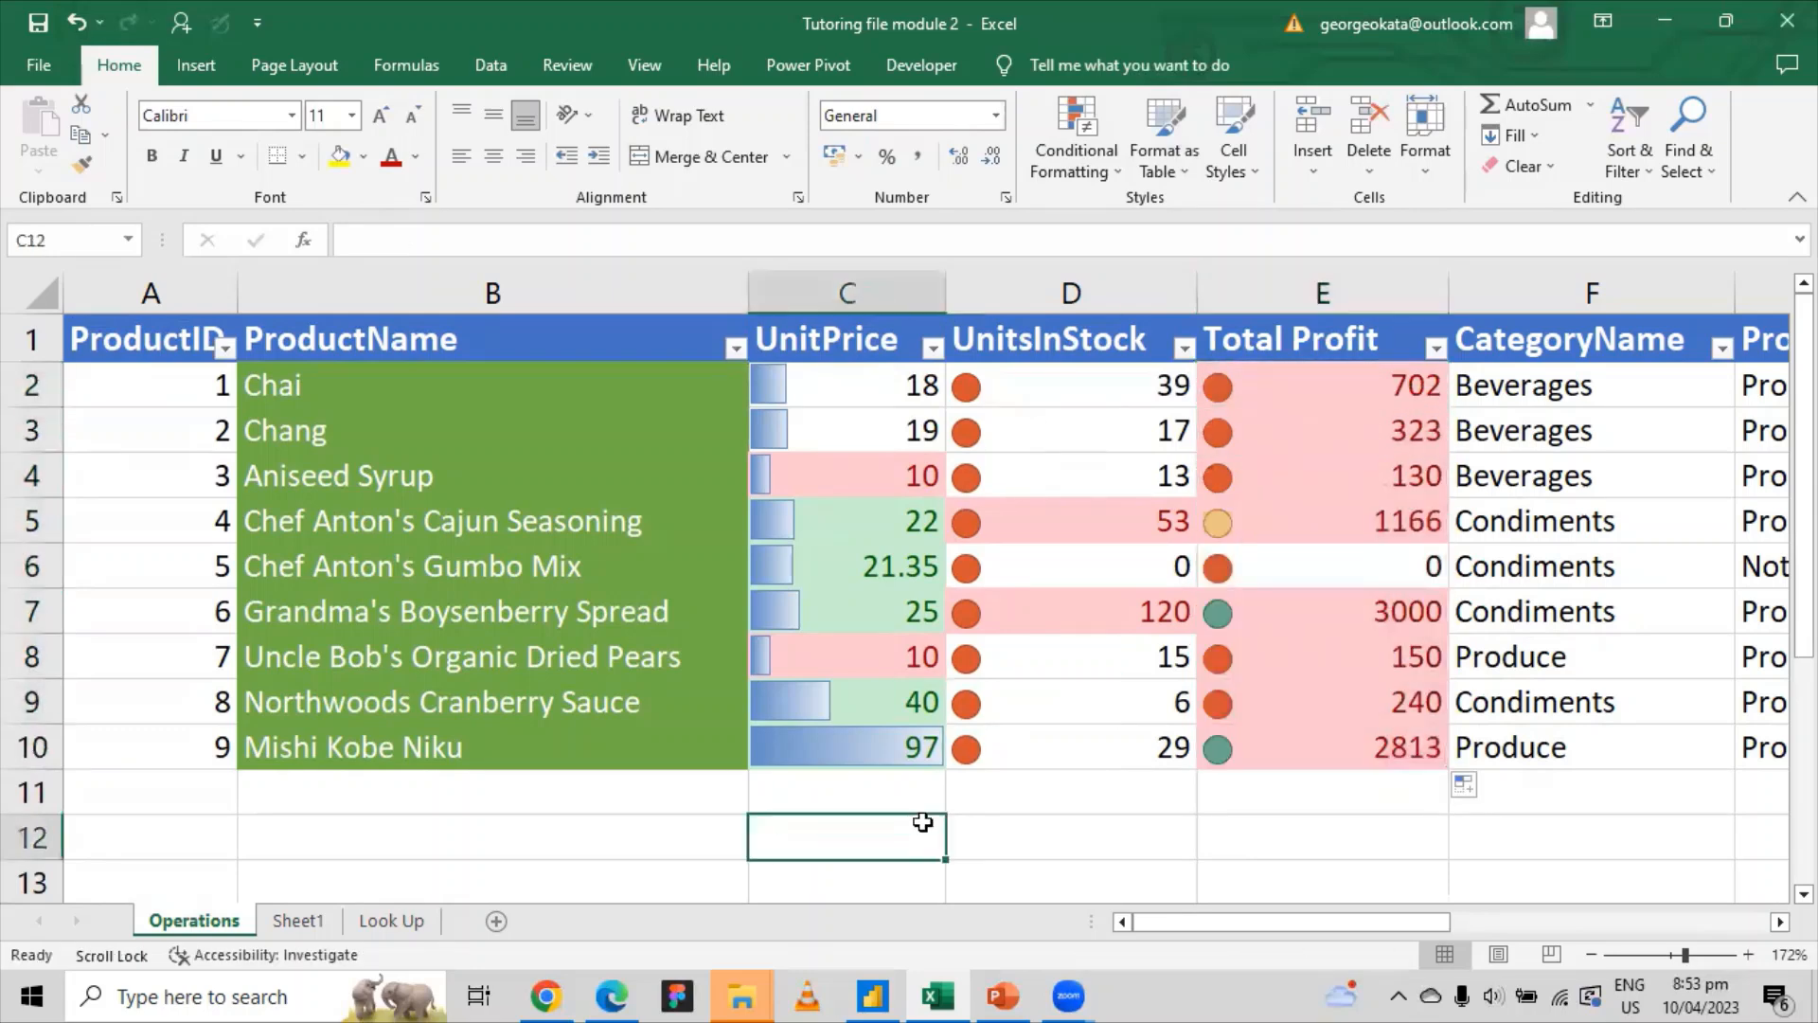
{"action": "type", "text": "=19"}
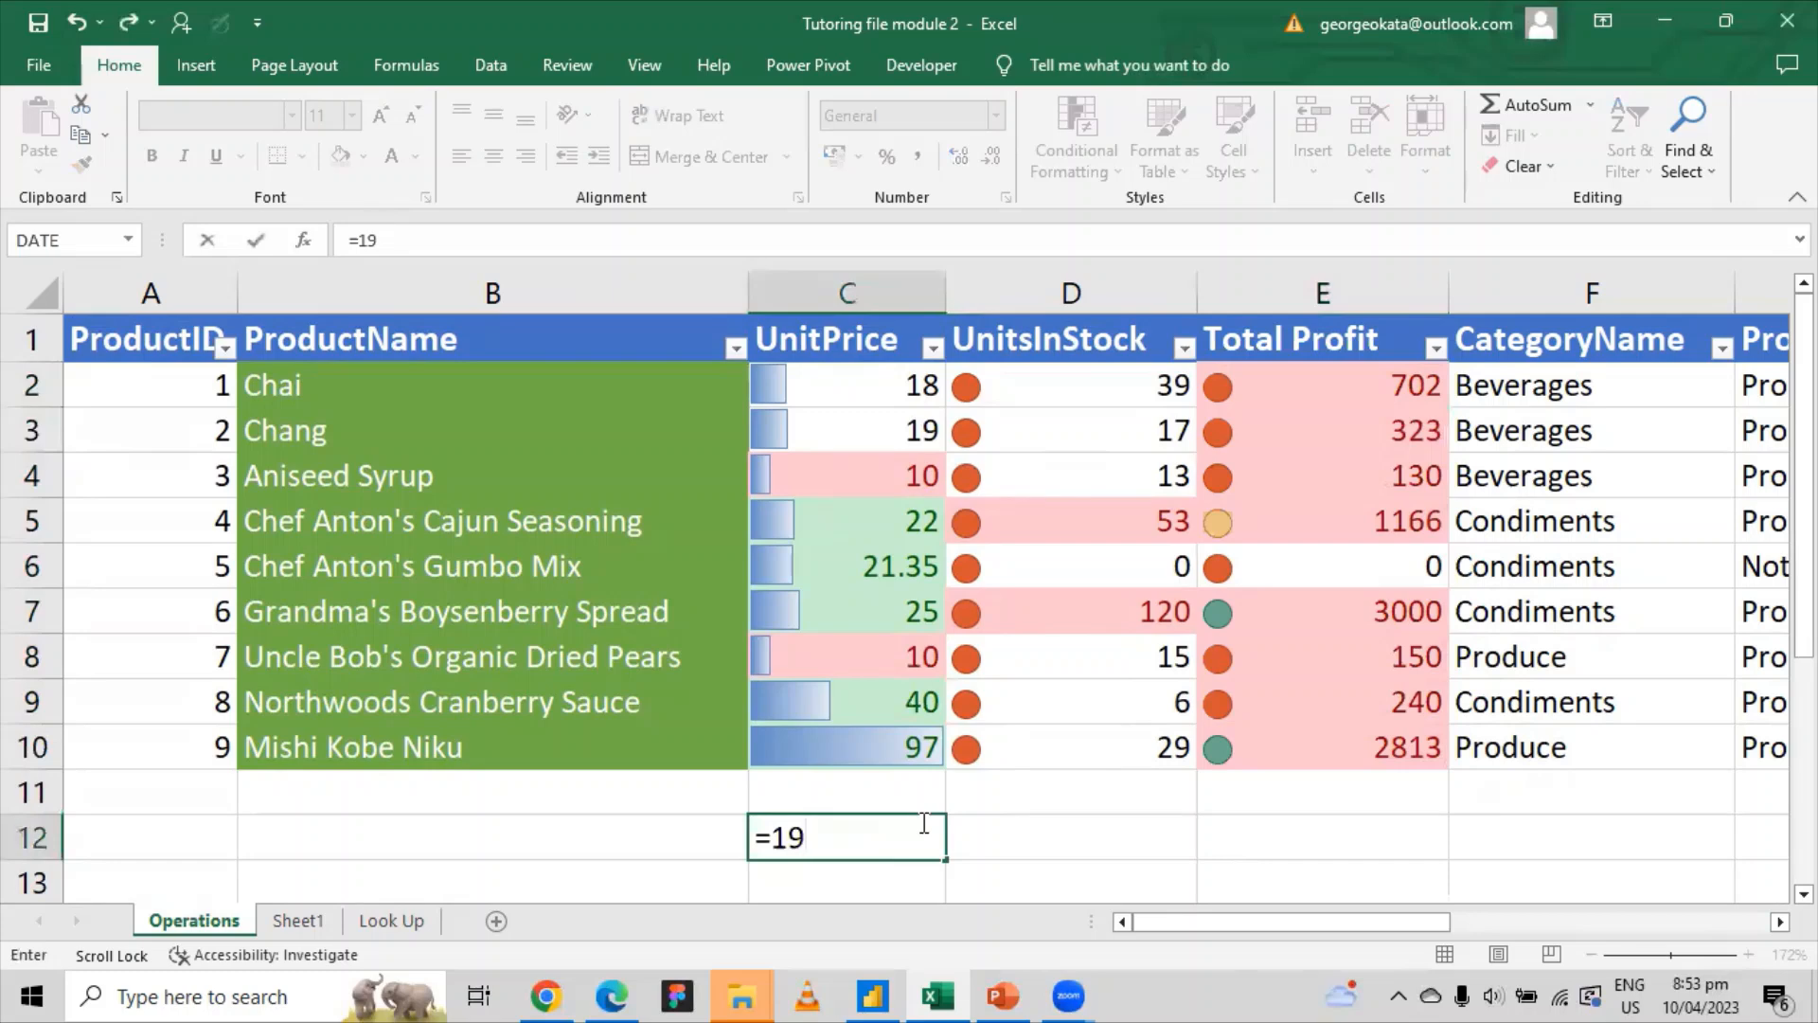
{"action": "type", "text": "*17"}
{"action": "key", "text": "Return"}
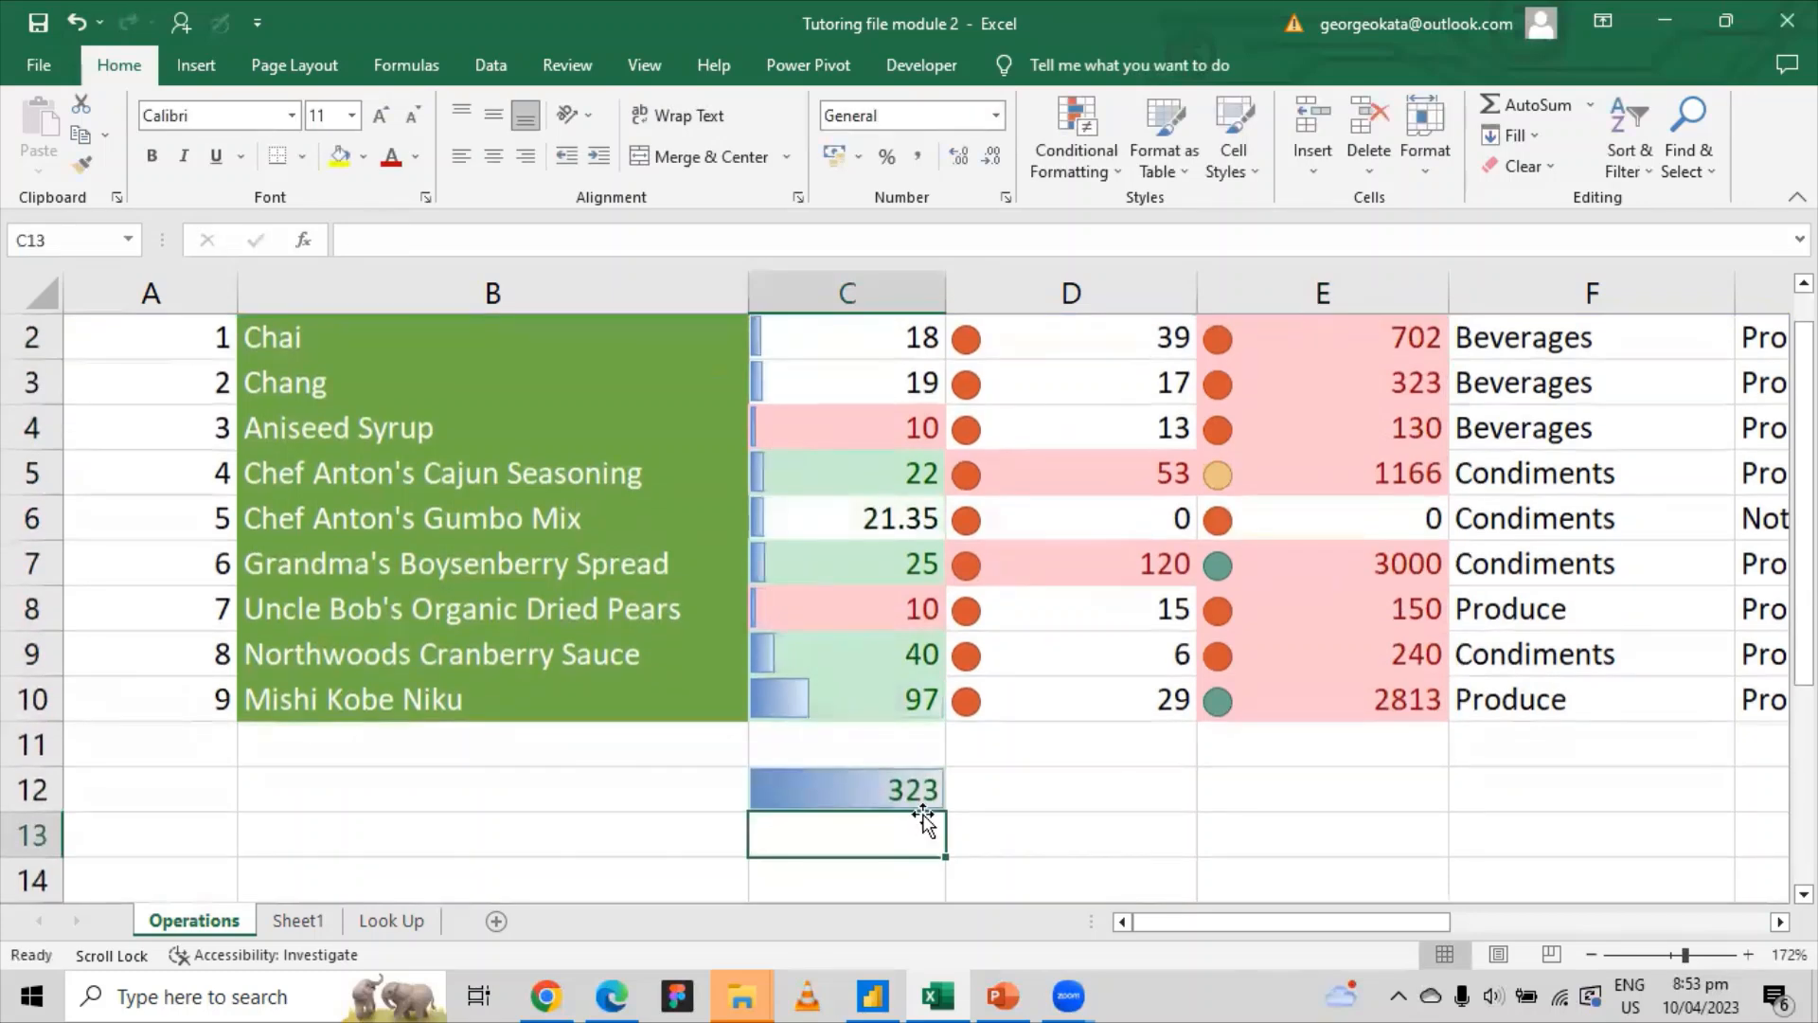
{"action": "left_click", "coordinate": [911, 795]}
{"action": "key", "text": "Delete"}
{"action": "left_click", "coordinate": [1079, 795]}
{"action": "scroll", "coordinate": [1079, 795], "scroll_direction": "up", "scroll_amount": 1}
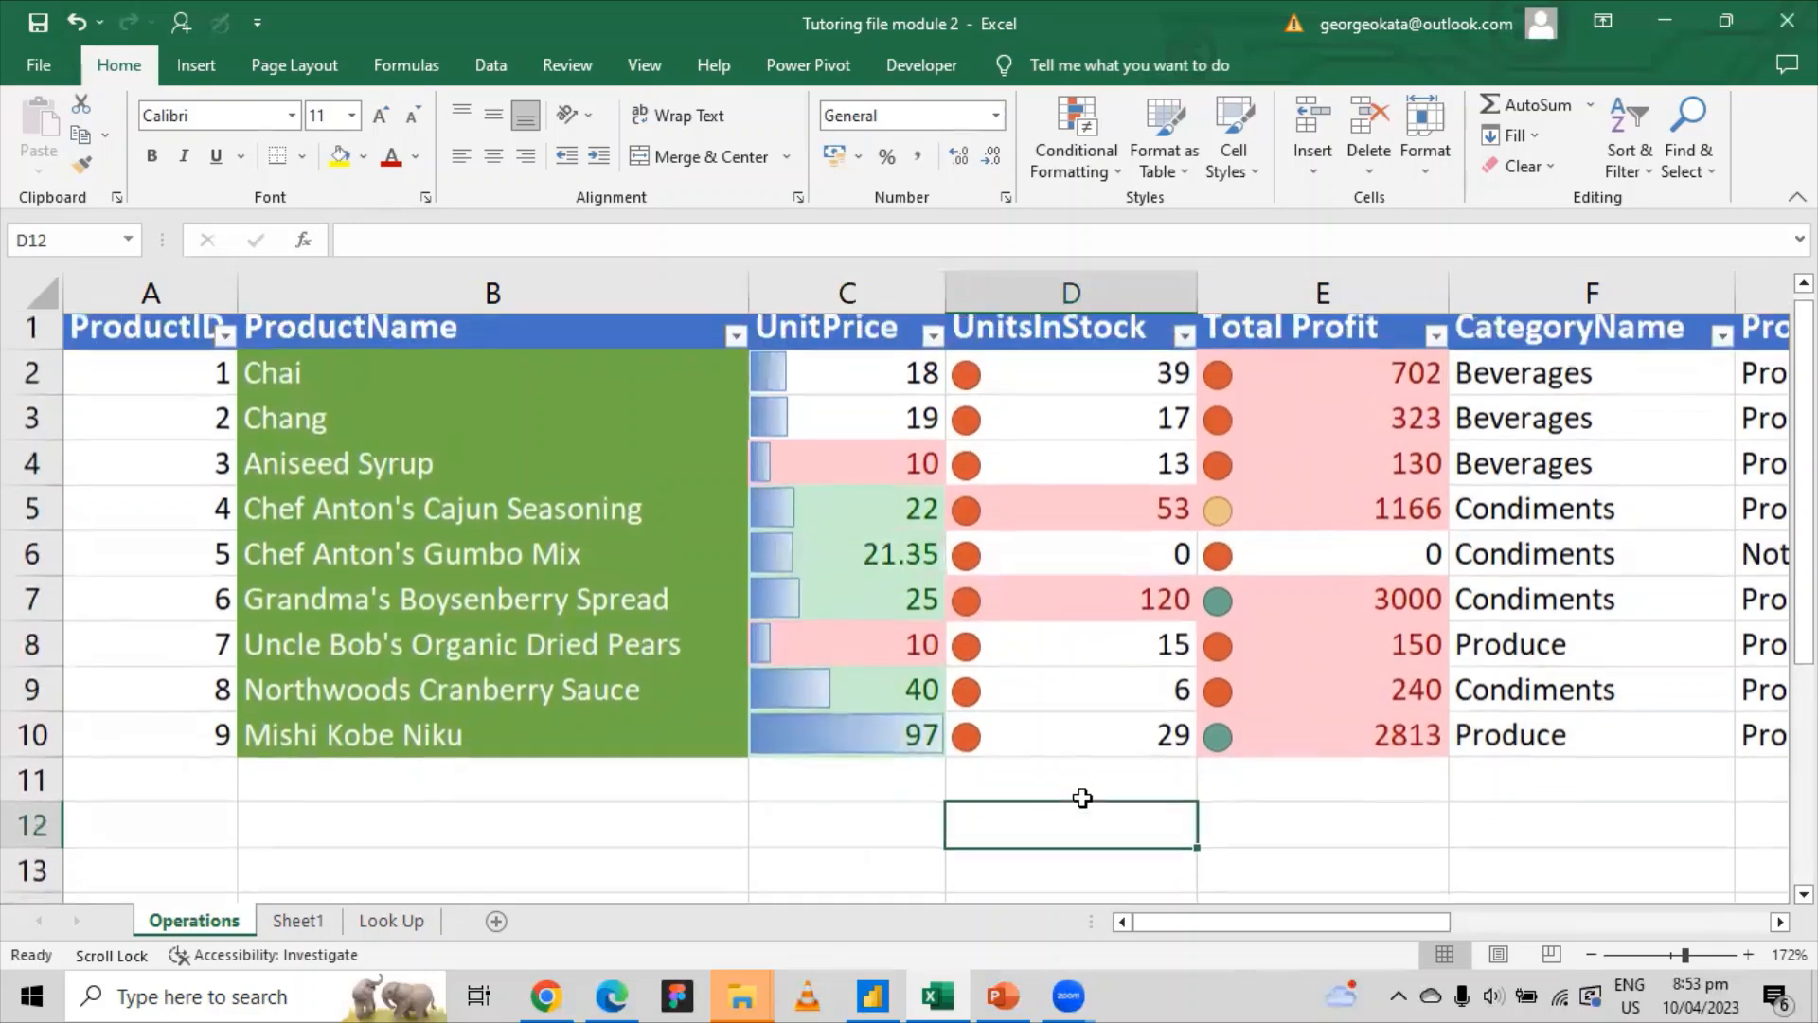
{"action": "left_click", "coordinate": [1421, 383]}
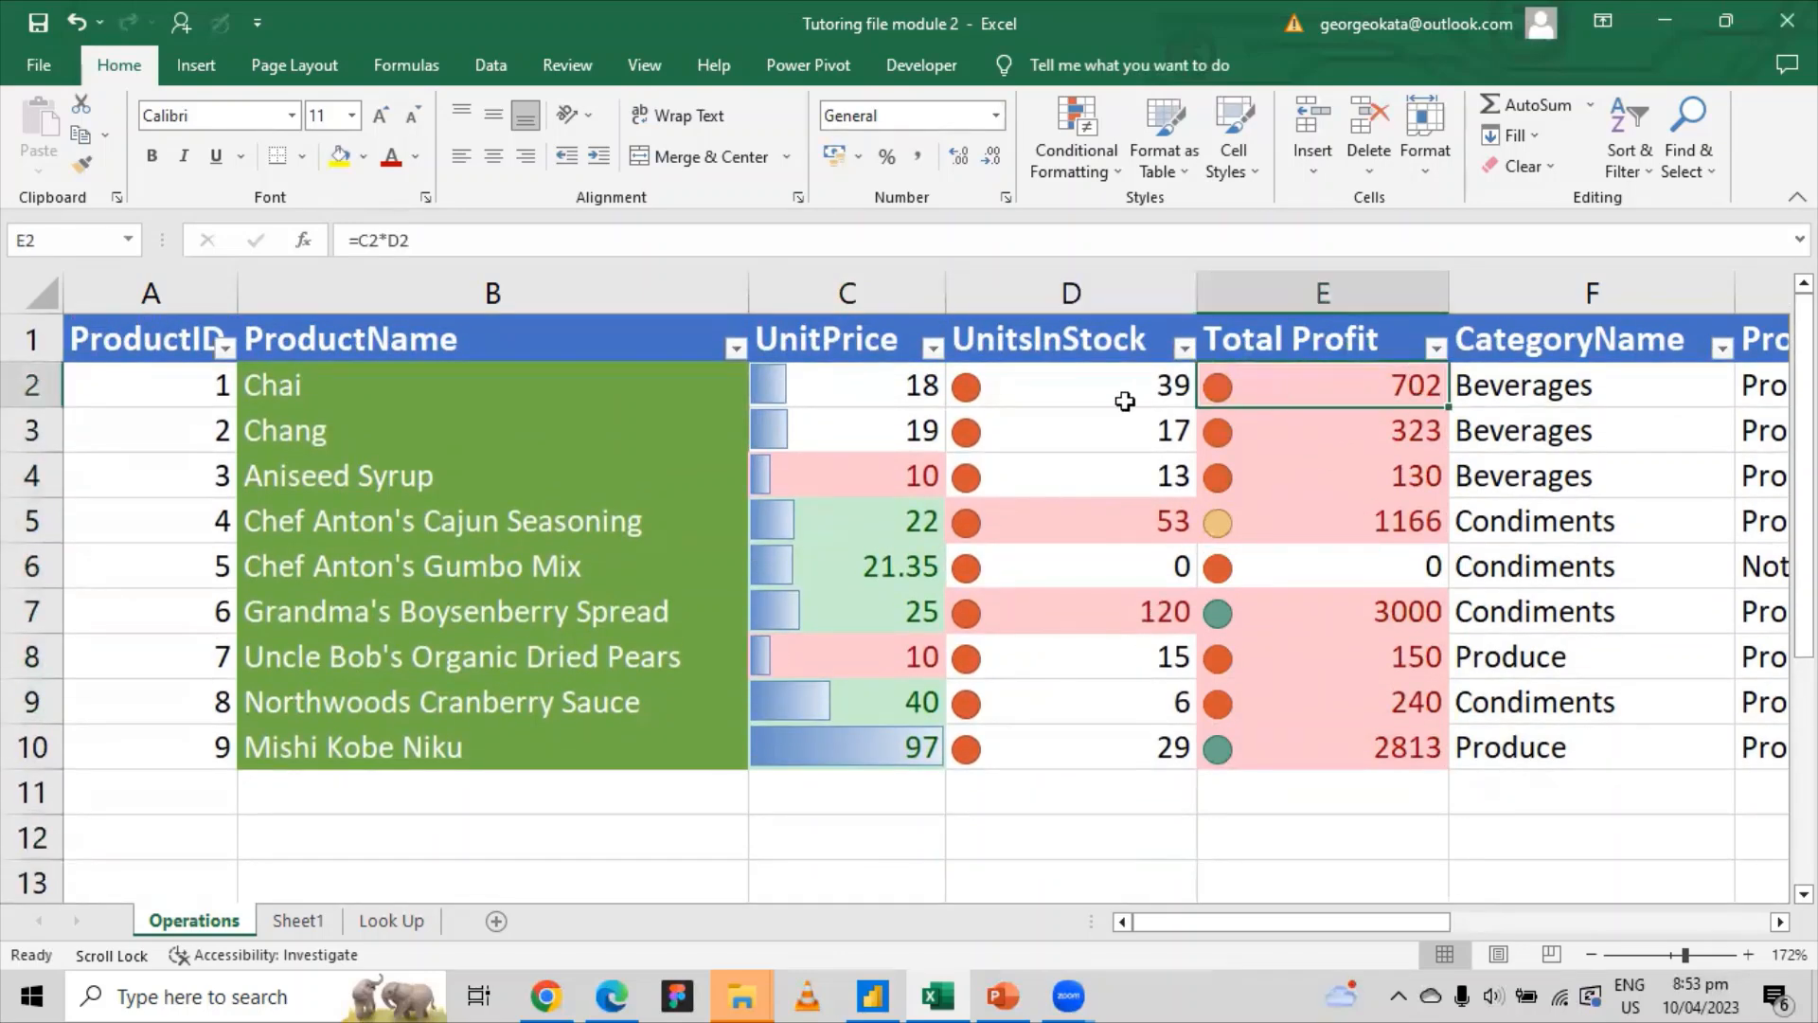
{"action": "left_click", "coordinate": [1117, 396]}
{"action": "left_click", "coordinate": [1326, 381]}
{"action": "left_click", "coordinate": [893, 430]}
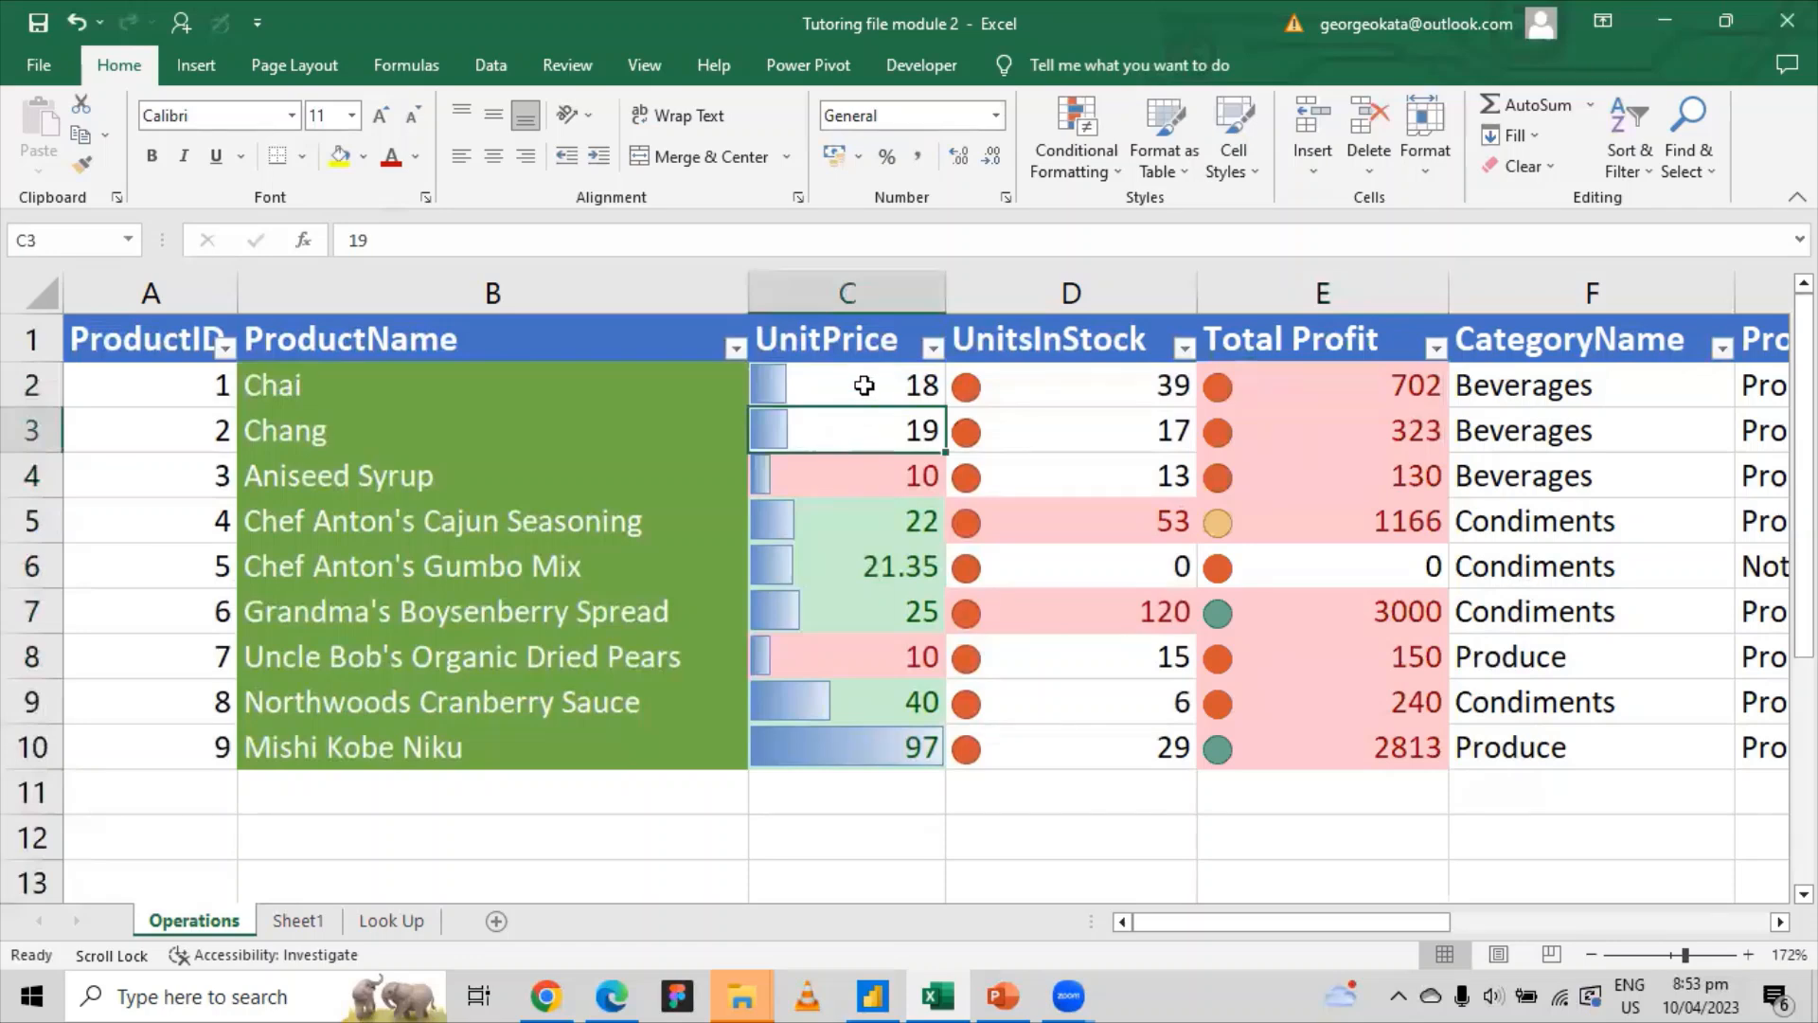
{"action": "left_click", "coordinate": [1085, 438]}
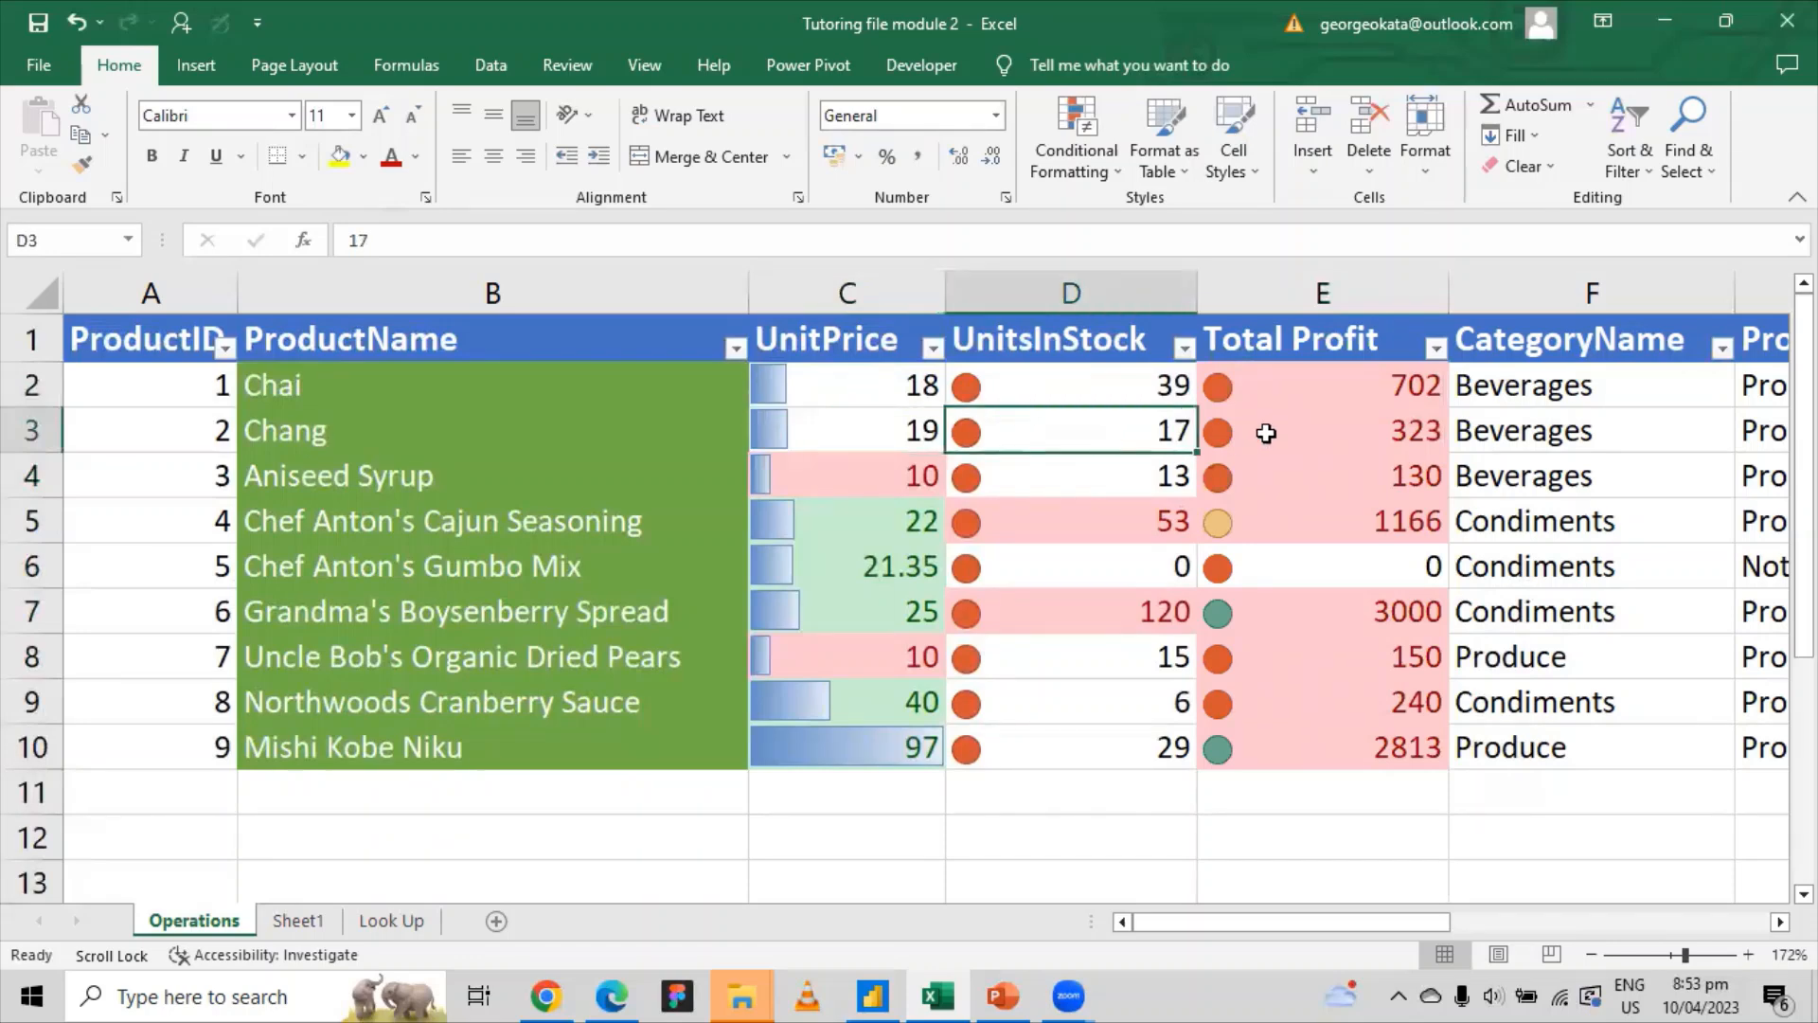
{"action": "left_click", "coordinate": [1356, 428]}
{"action": "left_click", "coordinate": [1396, 397]}
{"action": "left_click_drag", "start_coordinate": [1395, 409], "coordinate": [1345, 622]}
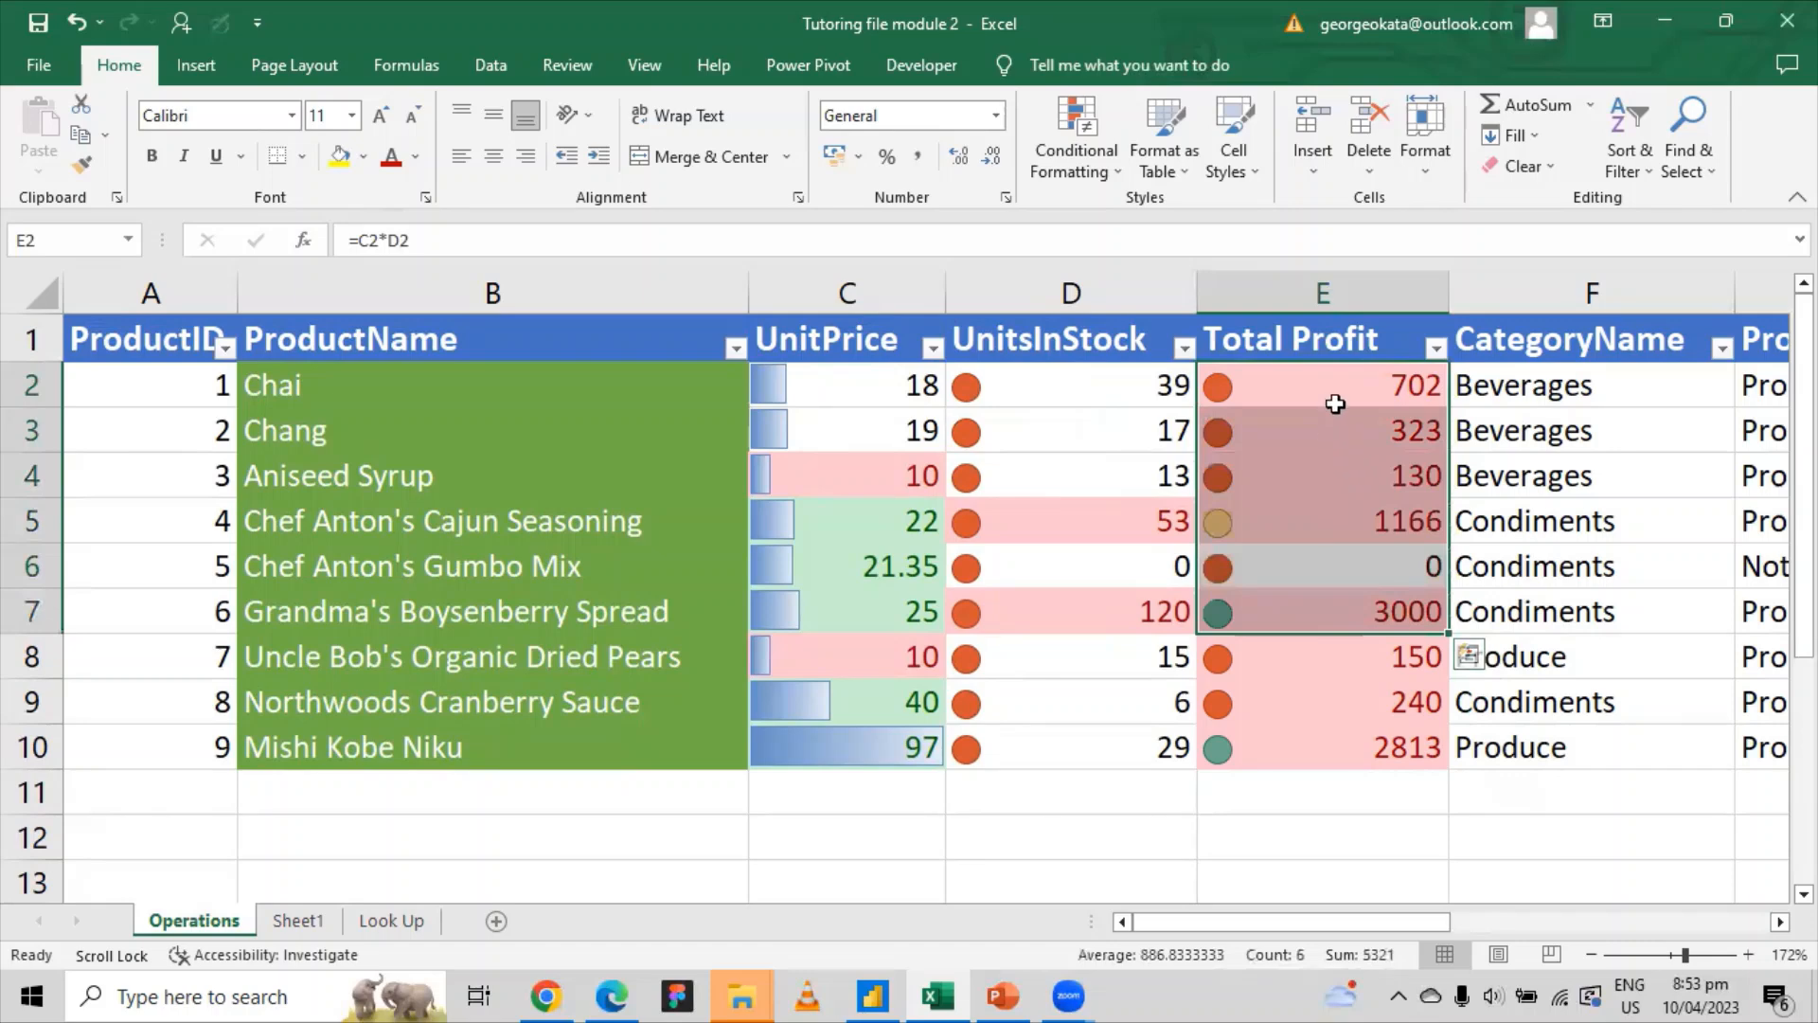
{"action": "left_click", "coordinate": [1341, 389]}
{"action": "left_click", "coordinate": [410, 240]}
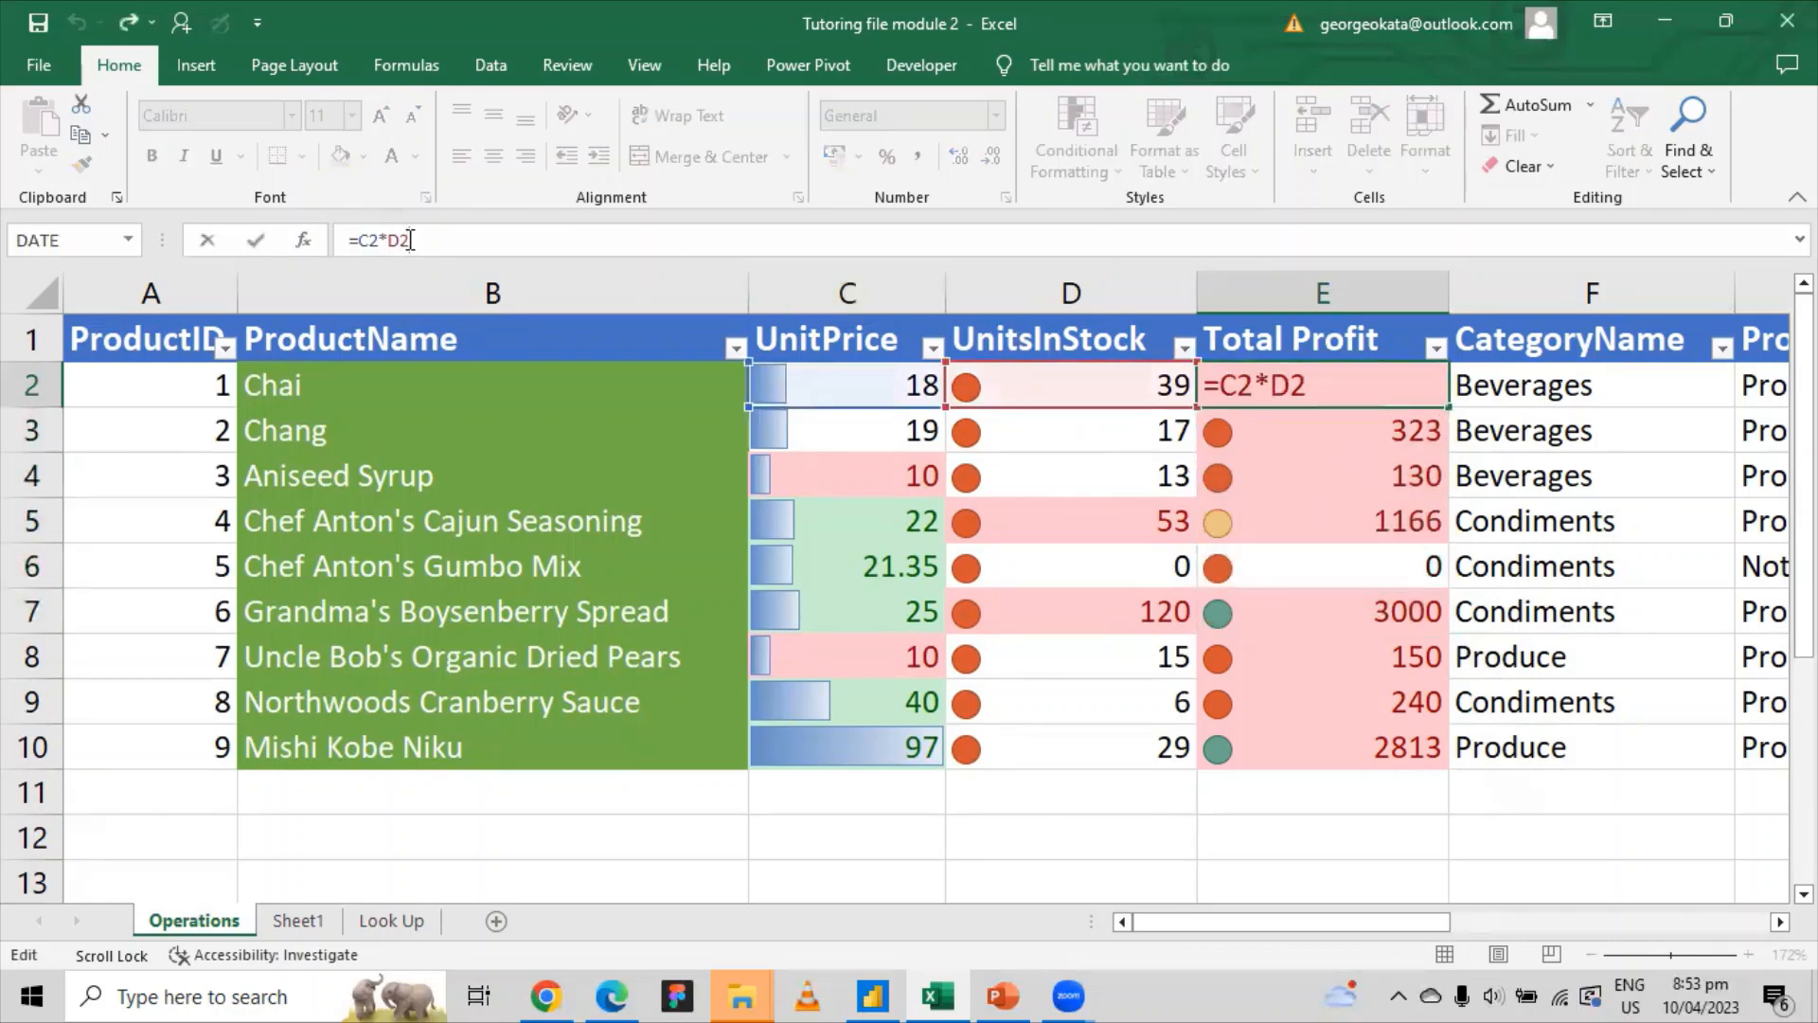
{"action": "key", "text": "Return"}
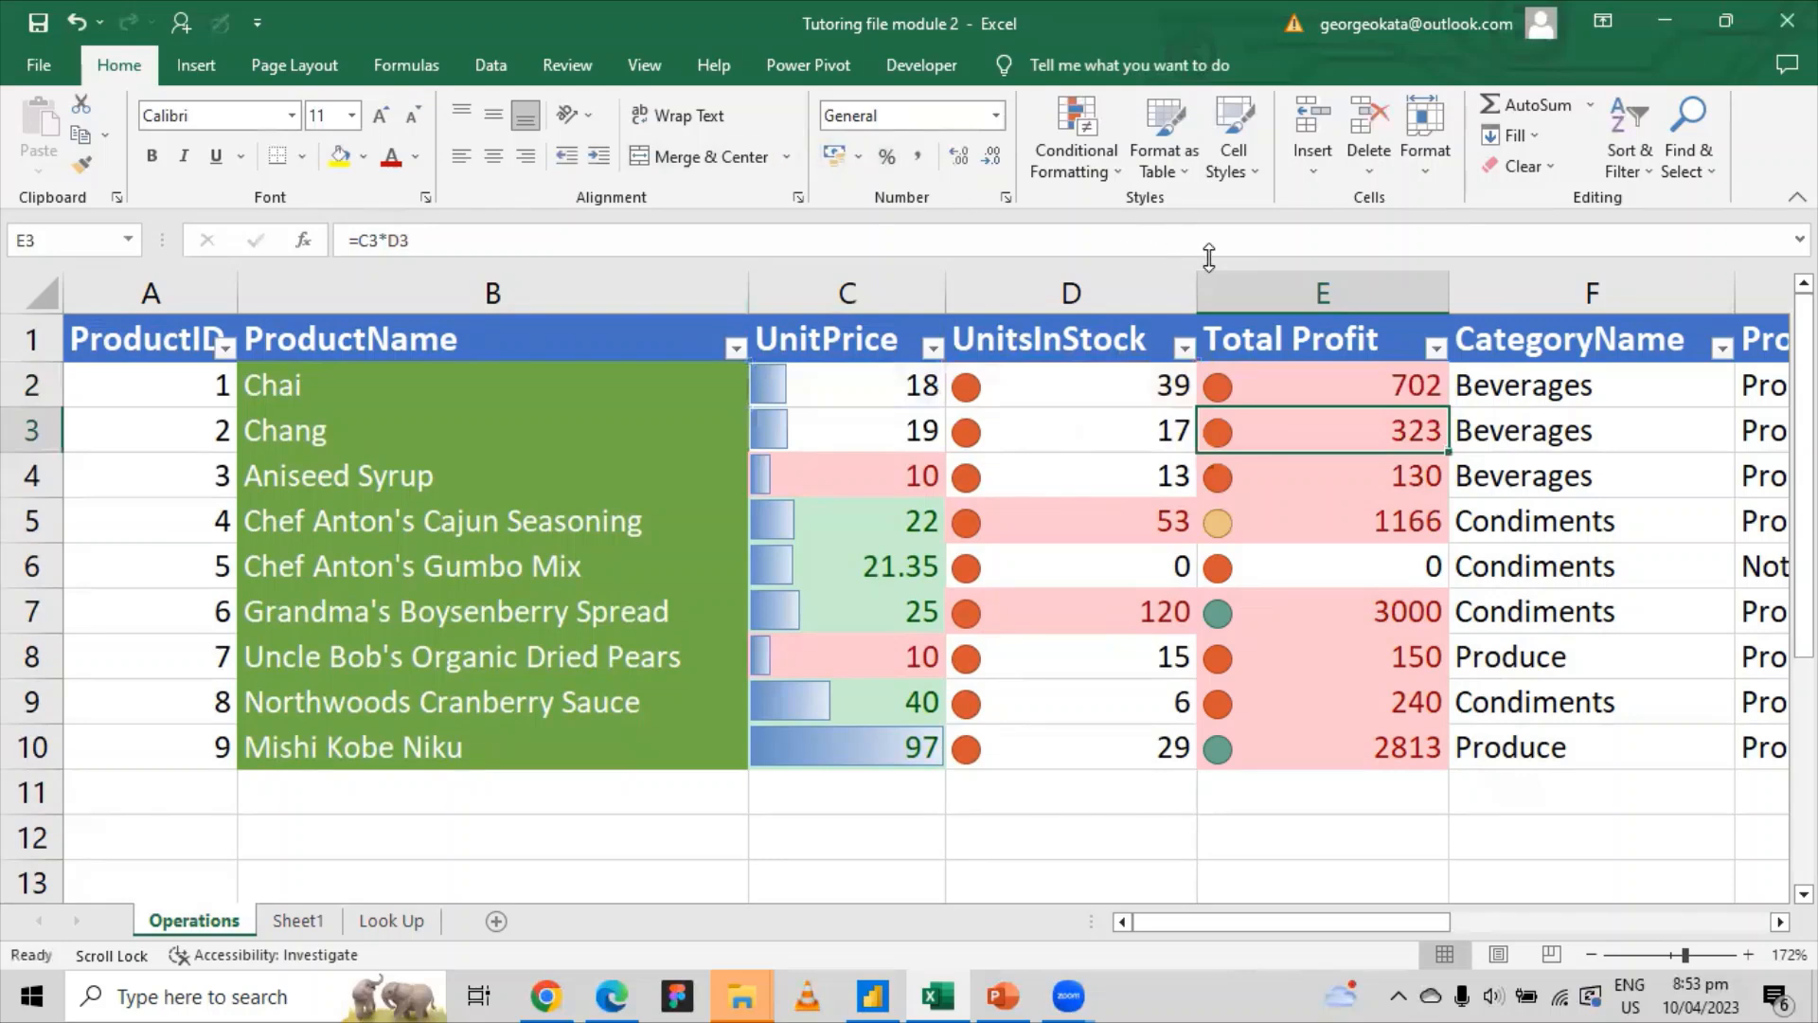
{"action": "left_click", "coordinate": [1432, 388]}
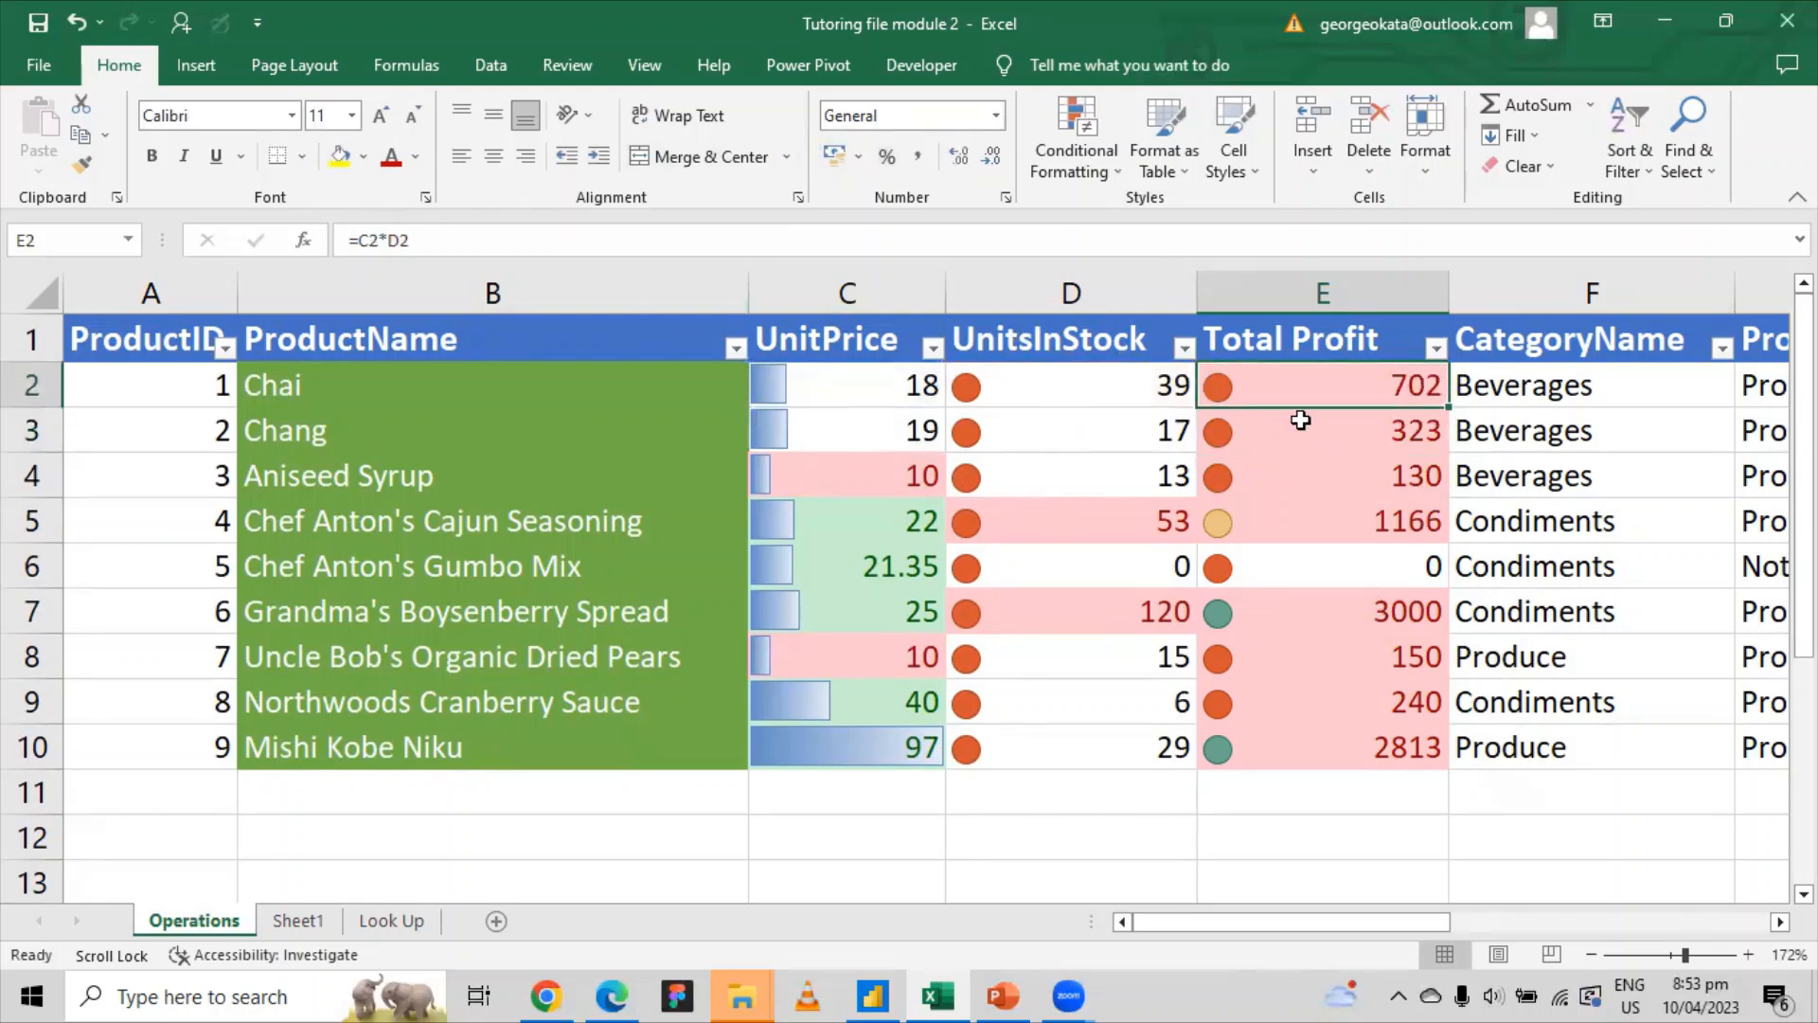
{"action": "left_click", "coordinate": [1381, 438]}
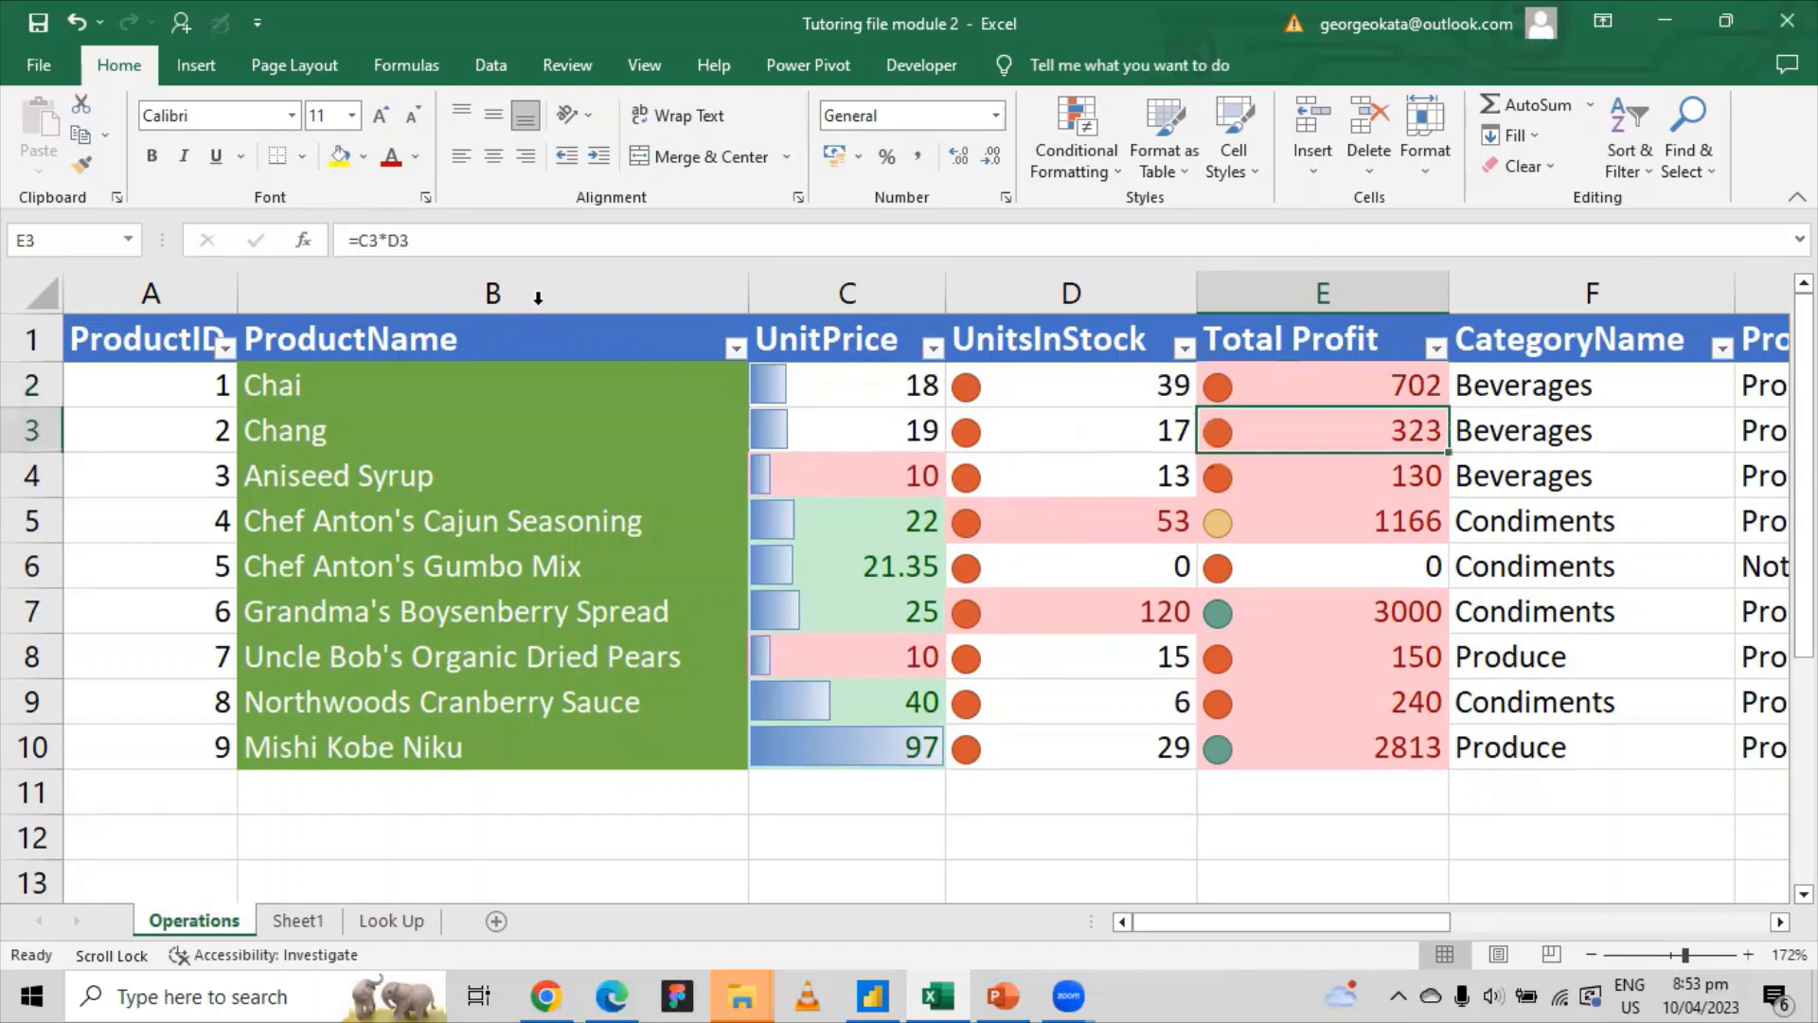
{"action": "left_click", "coordinate": [393, 244]}
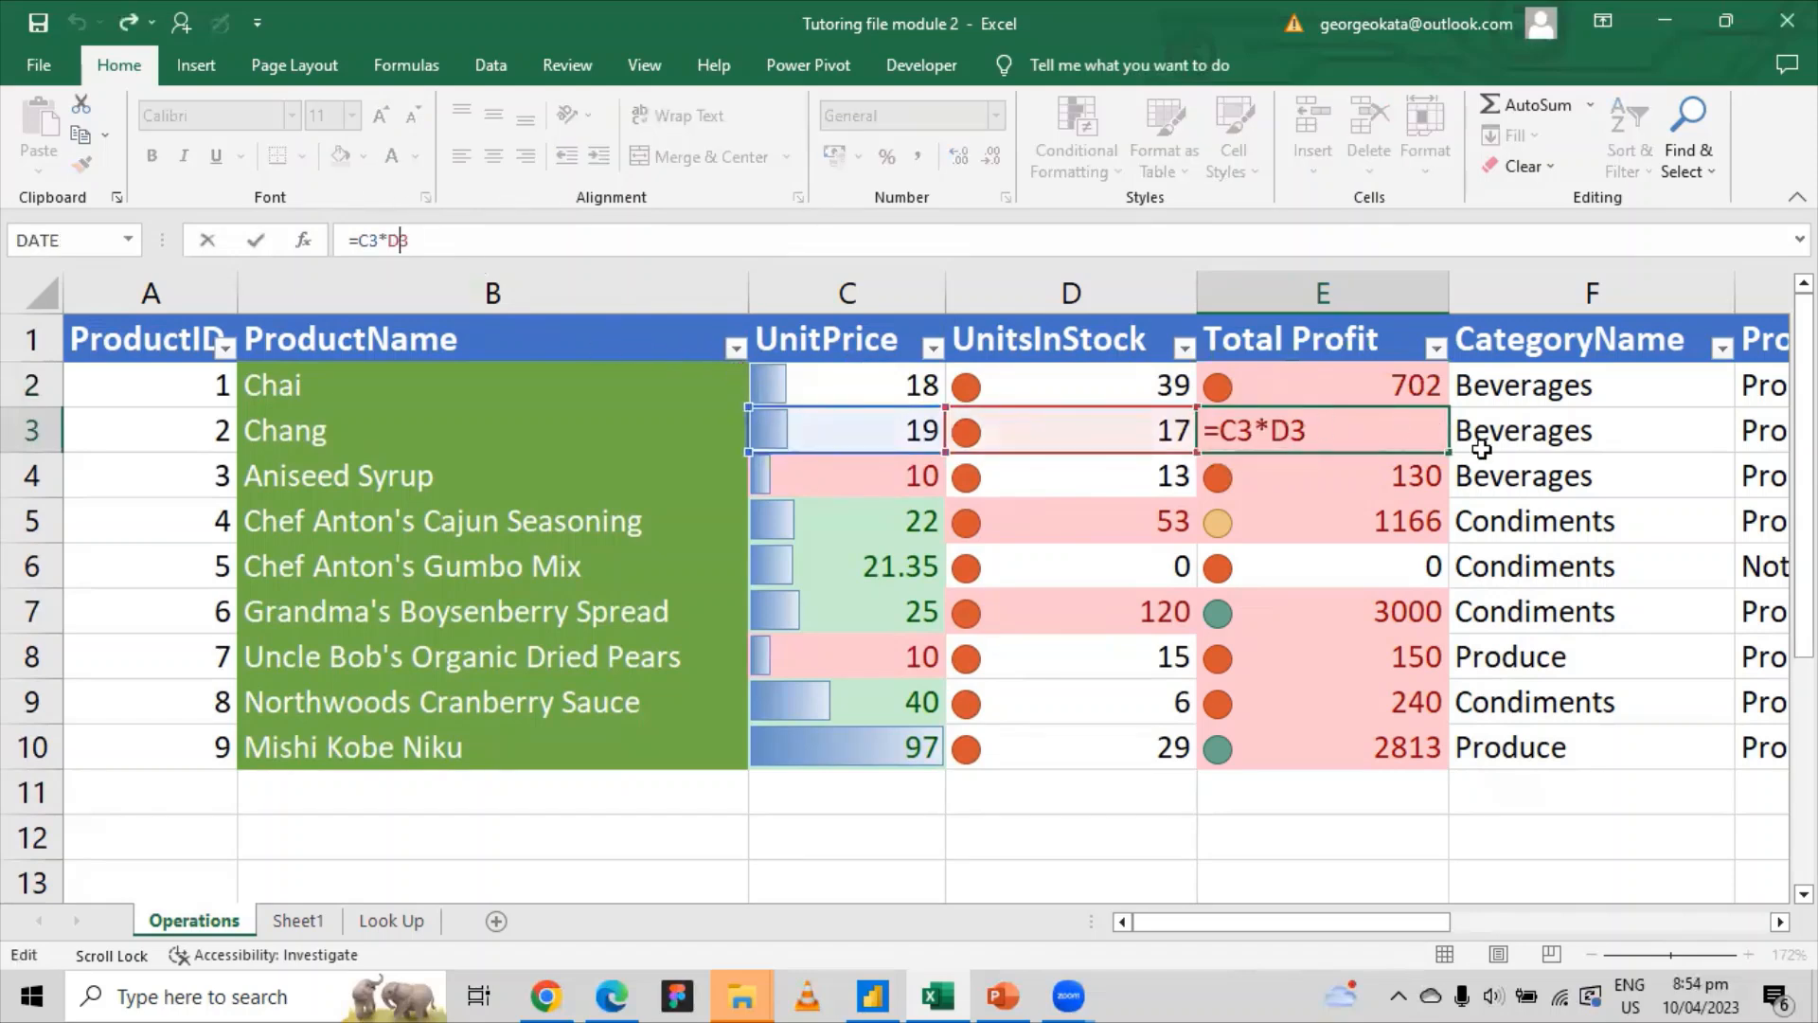
{"action": "key", "text": "ctrl+Return"}
{"action": "left_click", "coordinate": [1423, 492]}
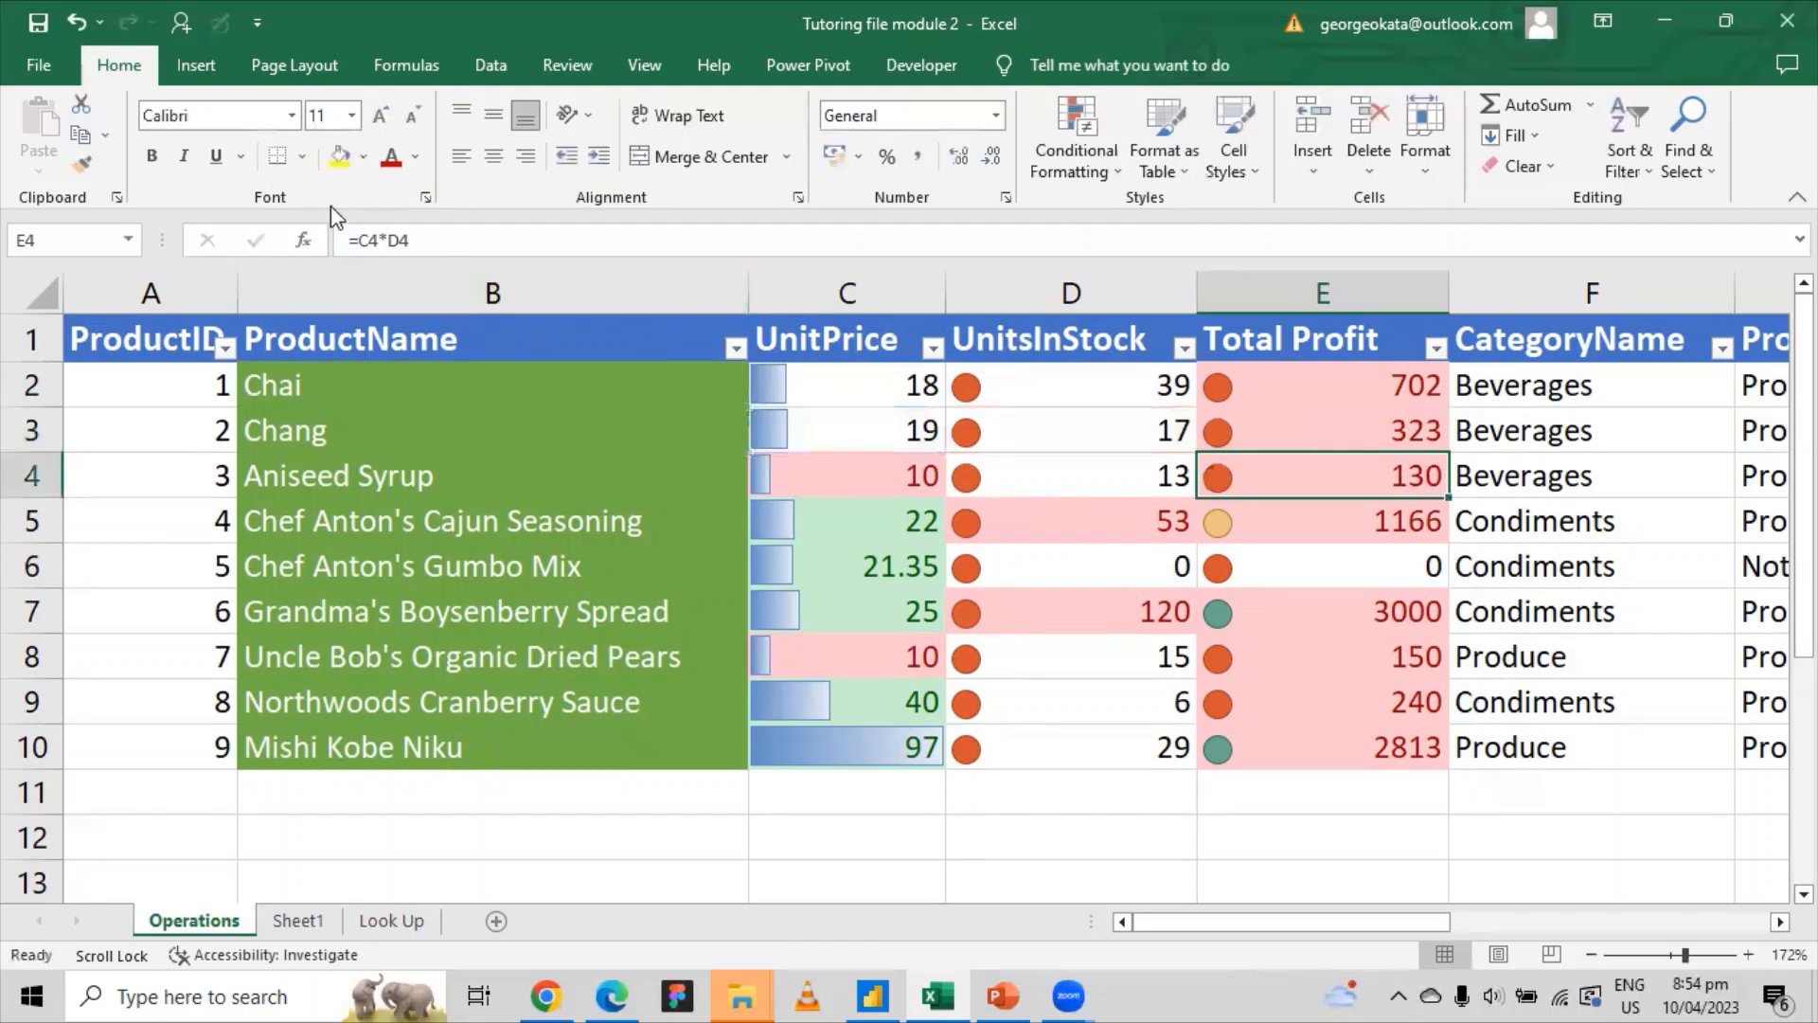
{"action": "double_click", "coordinate": [1424, 491]}
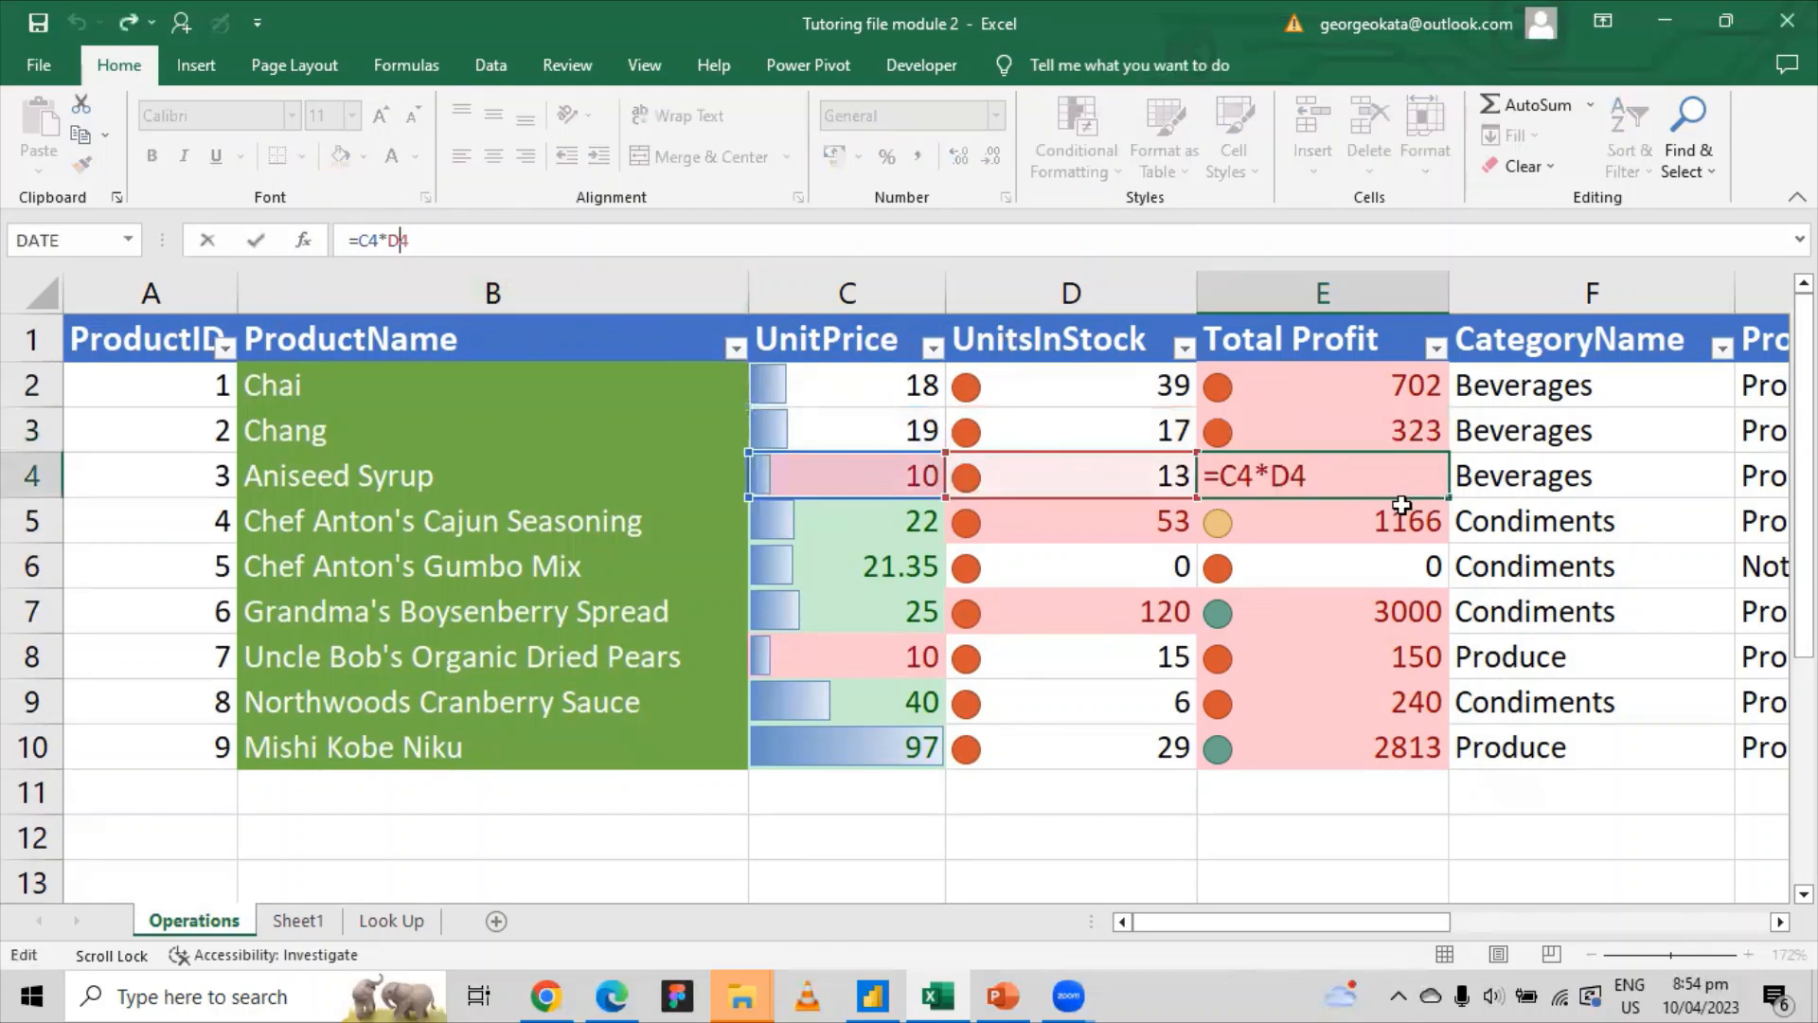
{"action": "key", "text": "ctrl+Return"}
Step: Insert a column before CategoryName headed 'Tax', with 20 in F2
{"action": "left_click", "coordinate": [1500, 301]}
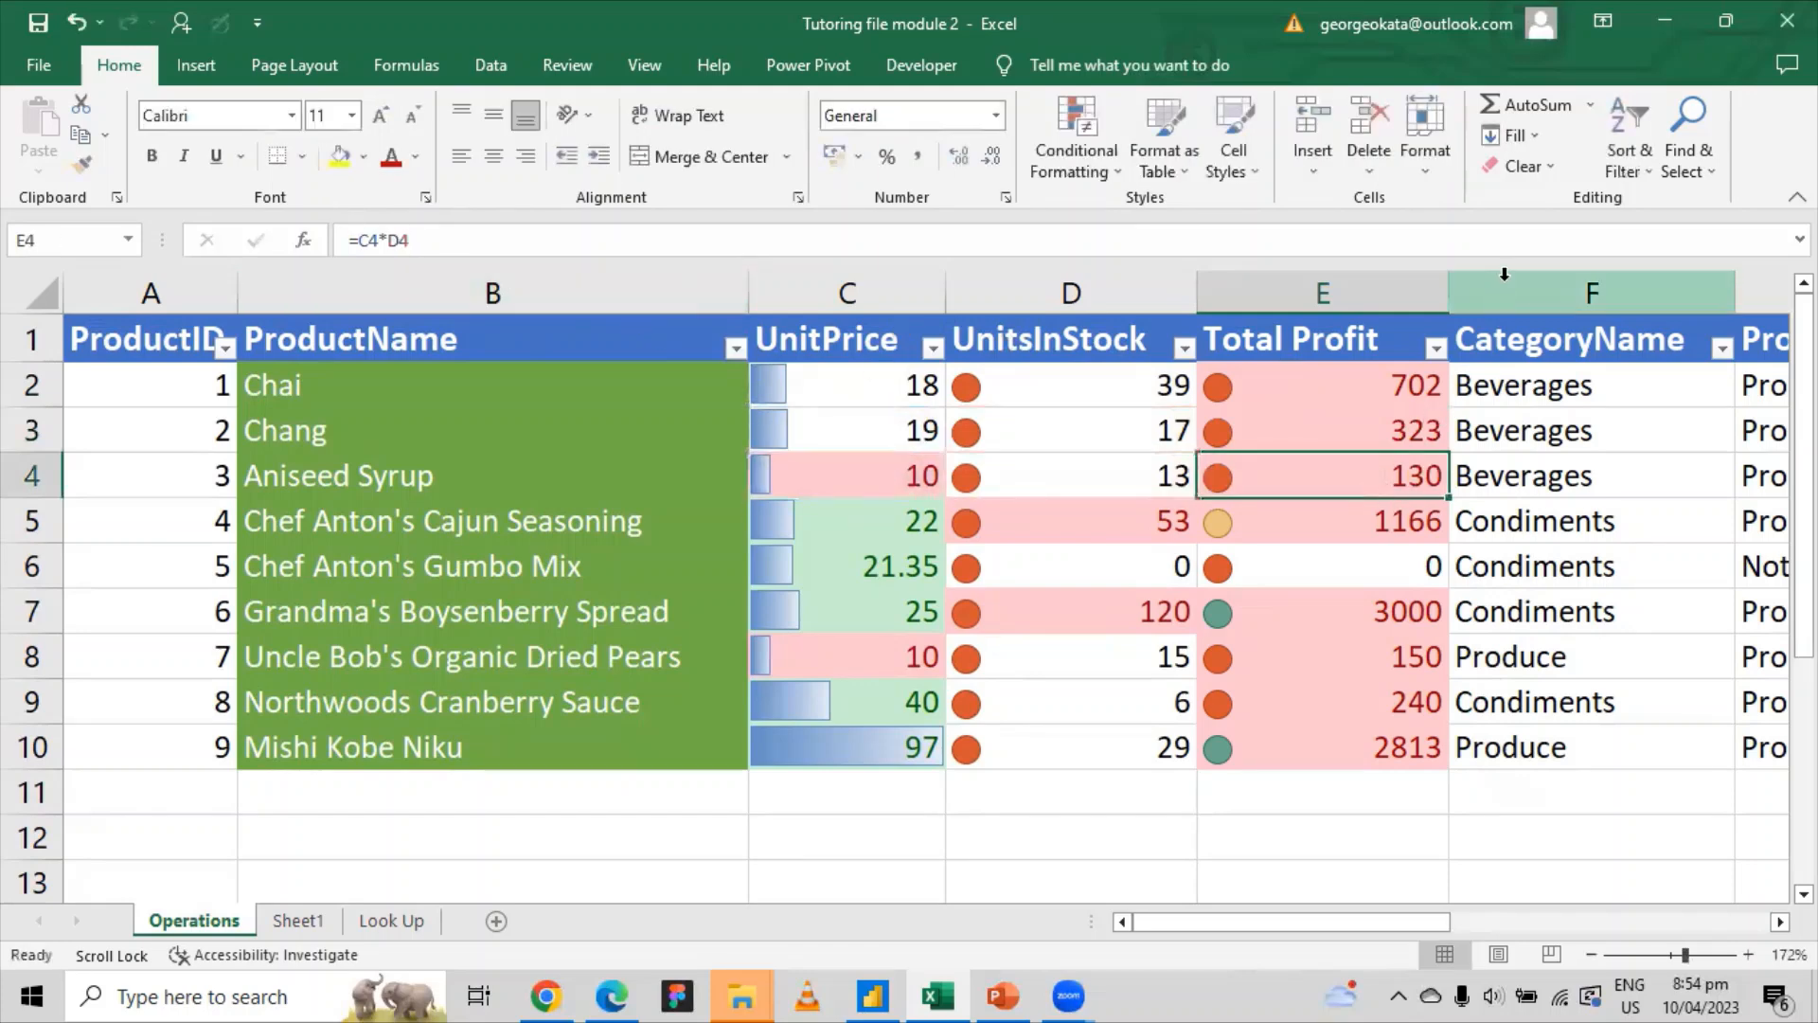
{"action": "right_click", "coordinate": [1502, 301]}
{"action": "left_click", "coordinate": [1564, 512]}
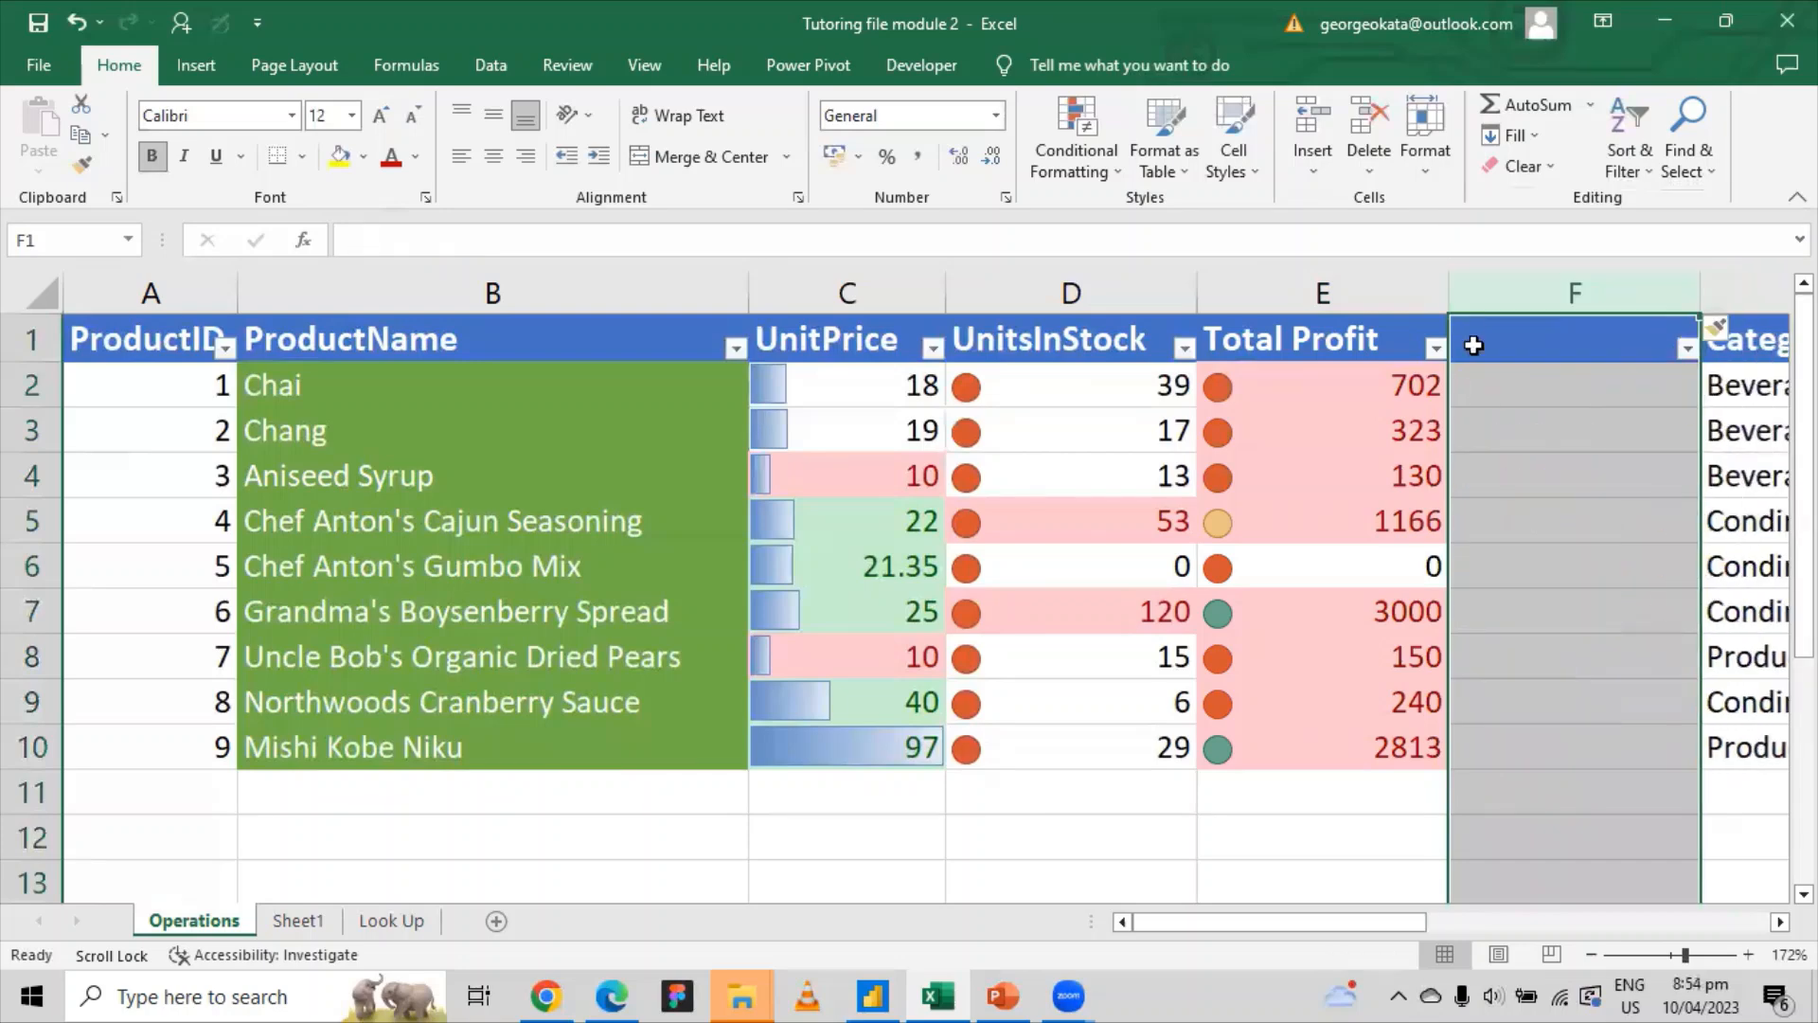
{"action": "left_click", "coordinate": [1483, 338]}
{"action": "type", "text": "Tax"}
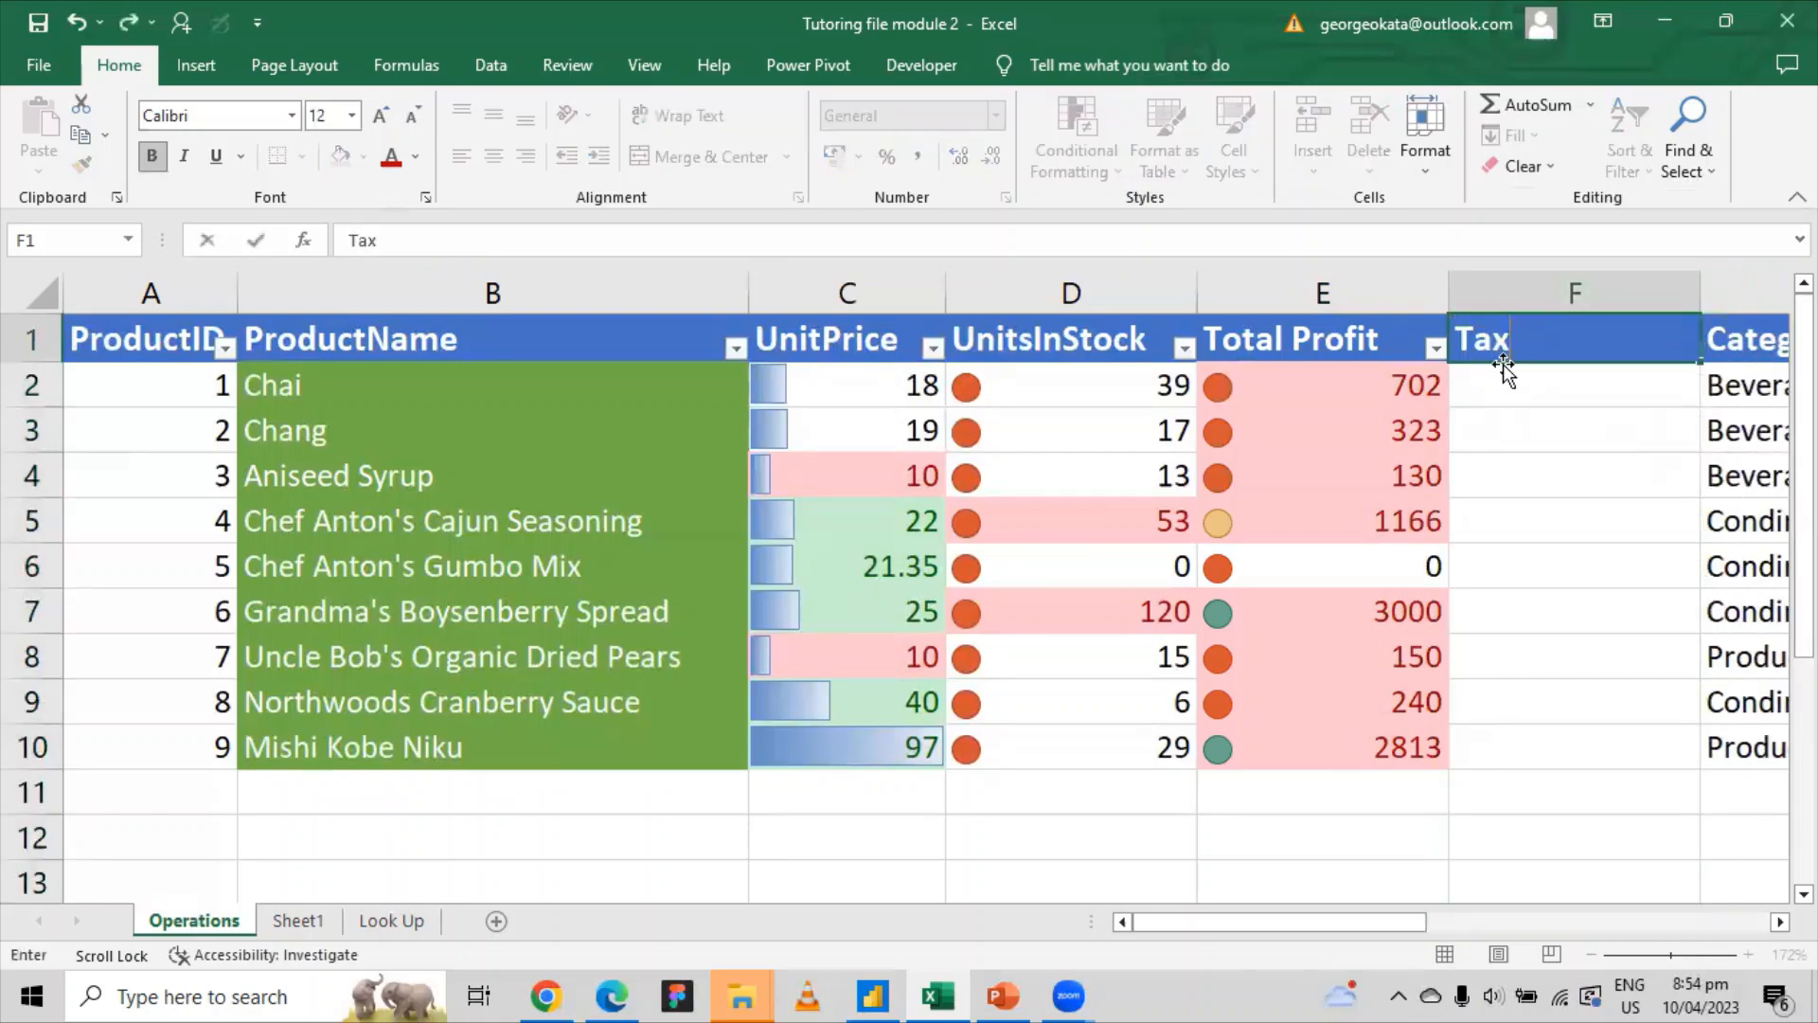
{"action": "key", "text": "Return"}
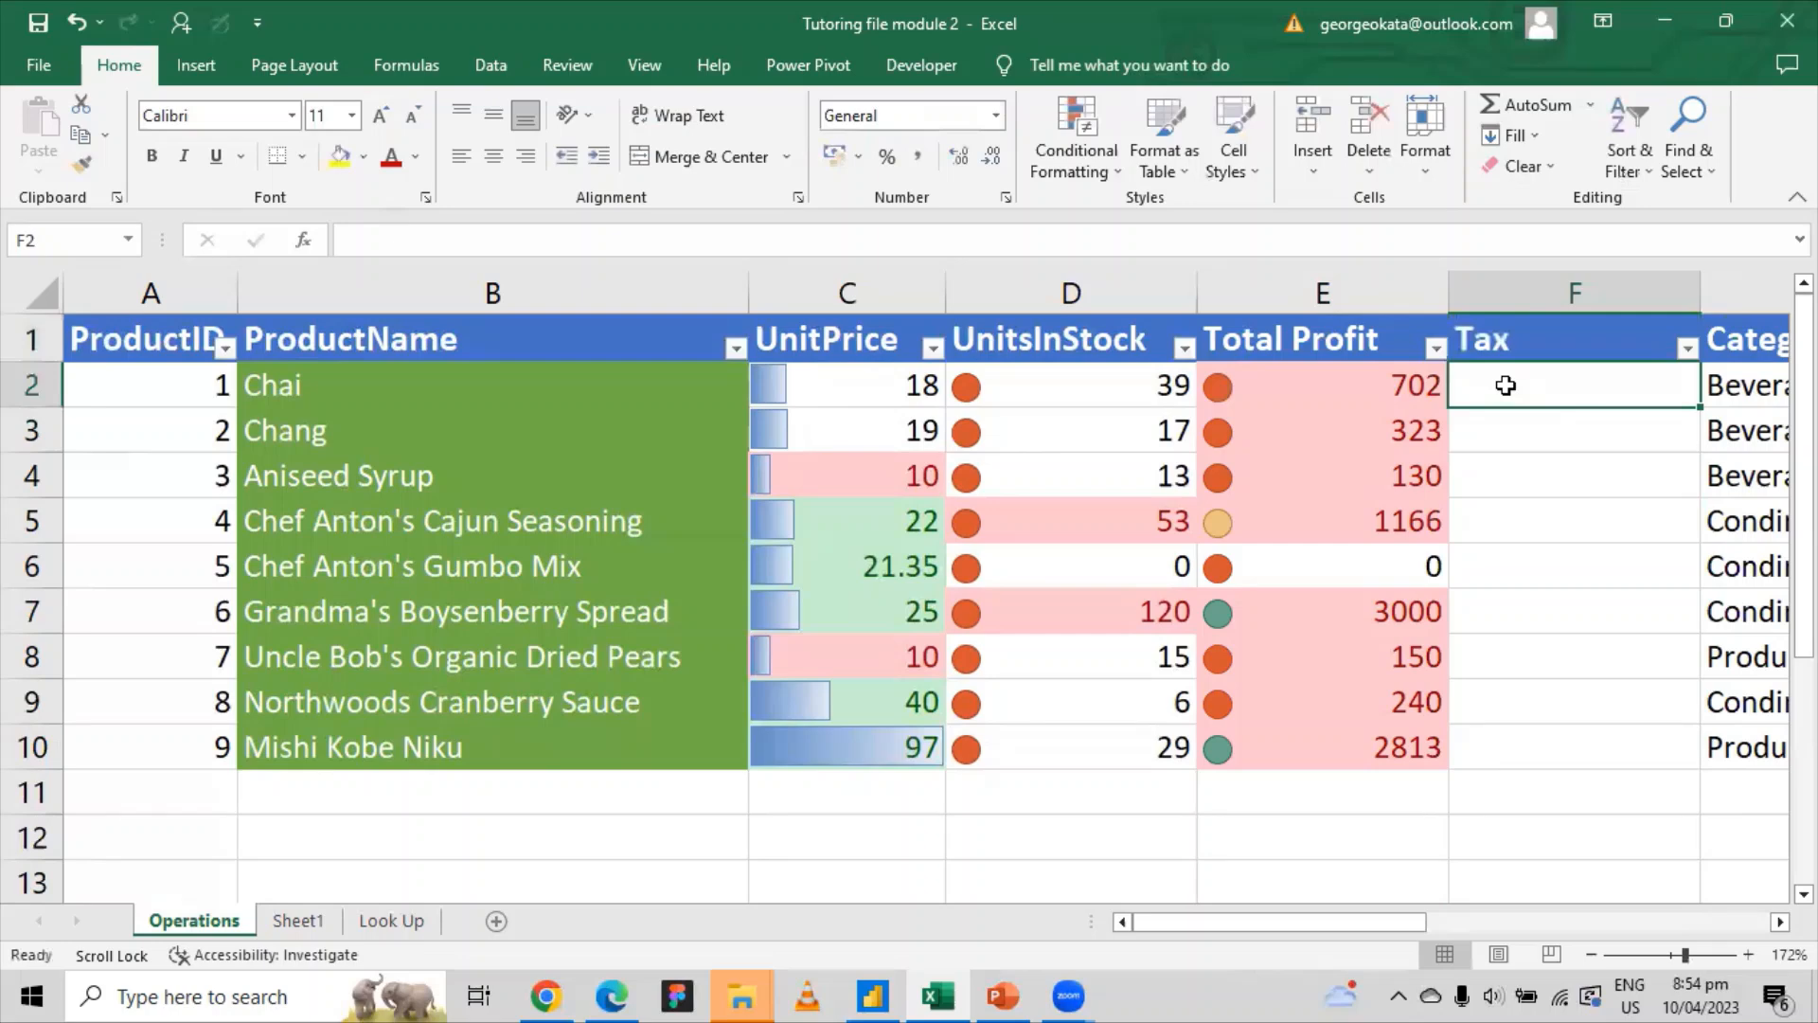
{"action": "type", "text": "20"}
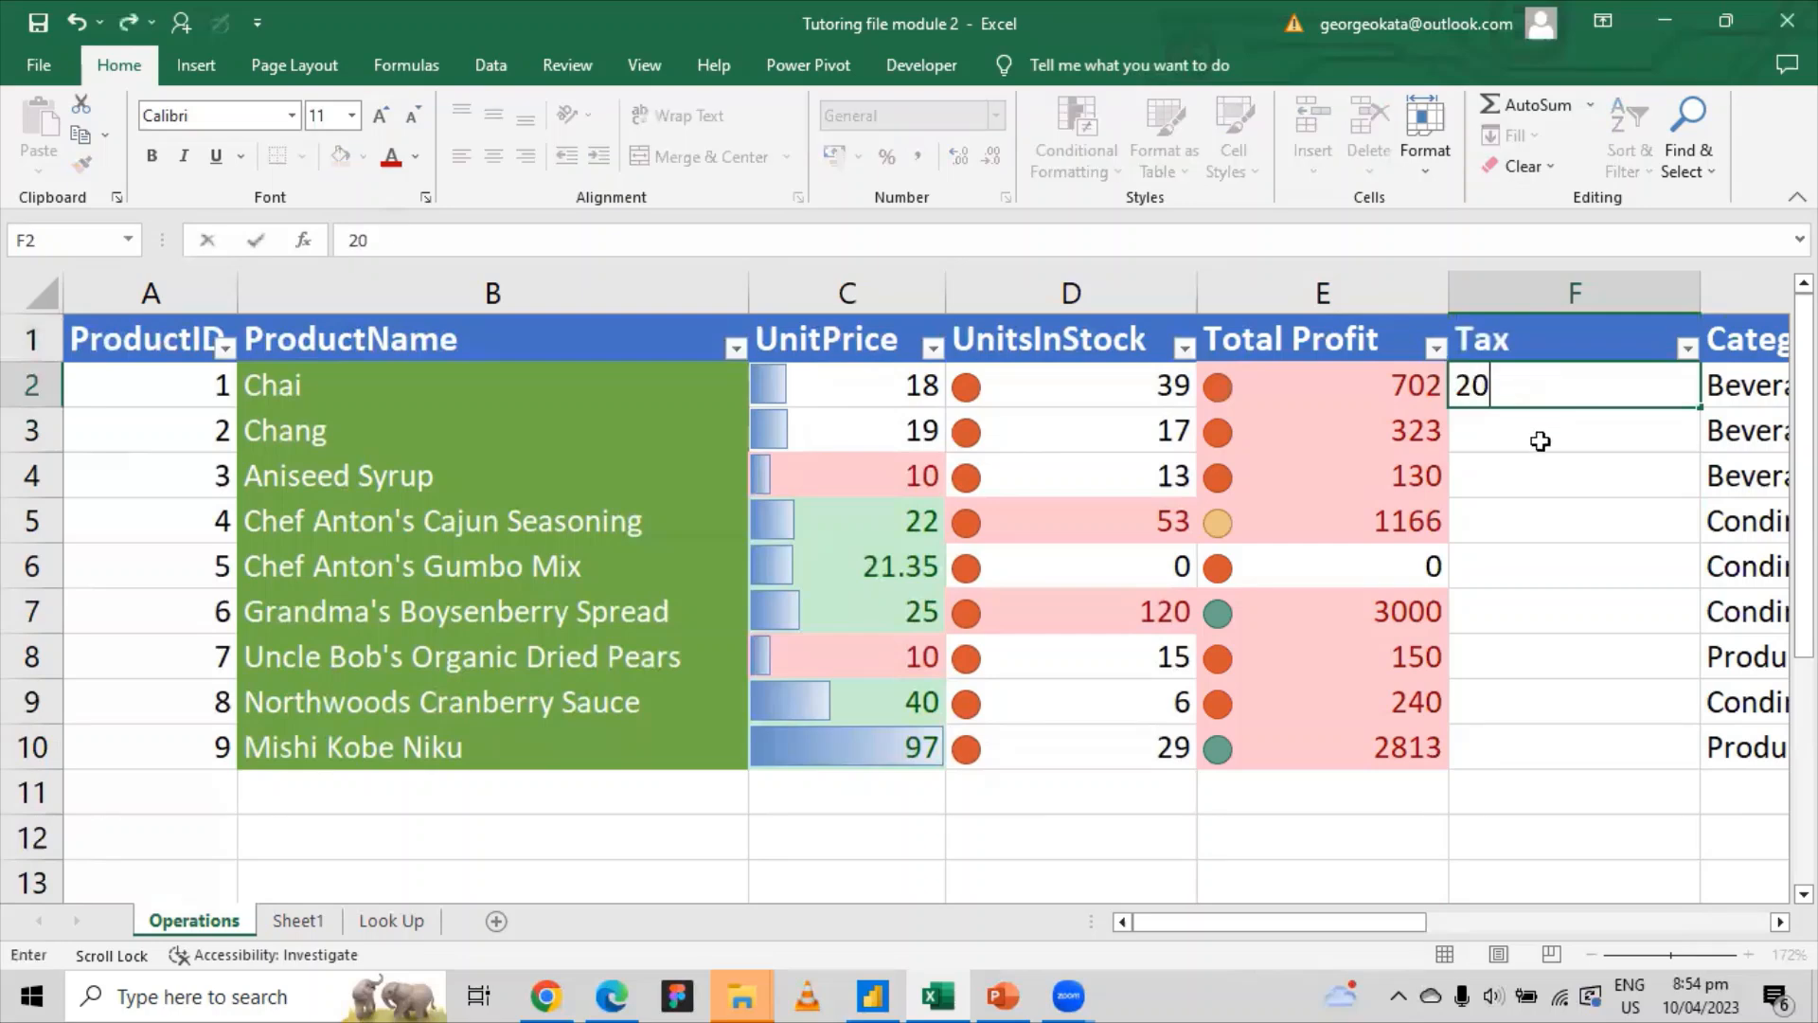
{"action": "key", "text": "Return"}
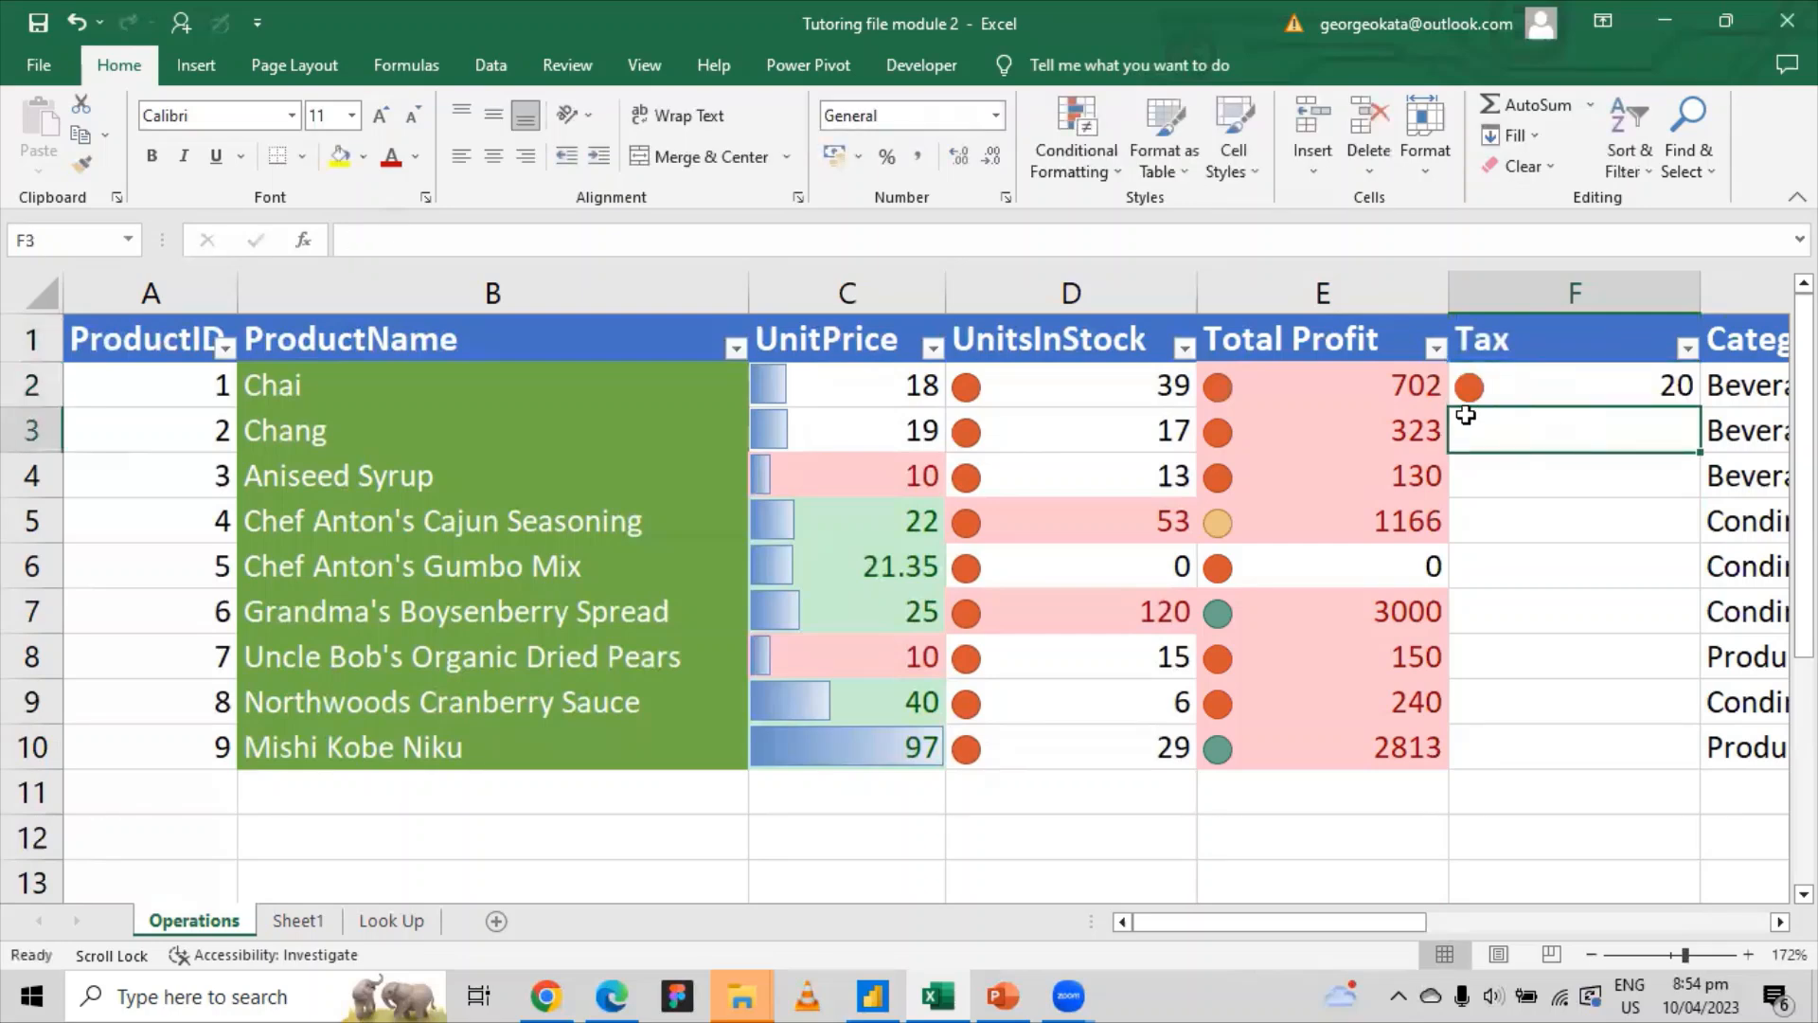
Step: Head the new empty column G 'Actual Profit'
{"action": "right_click", "coordinate": [1736, 298]}
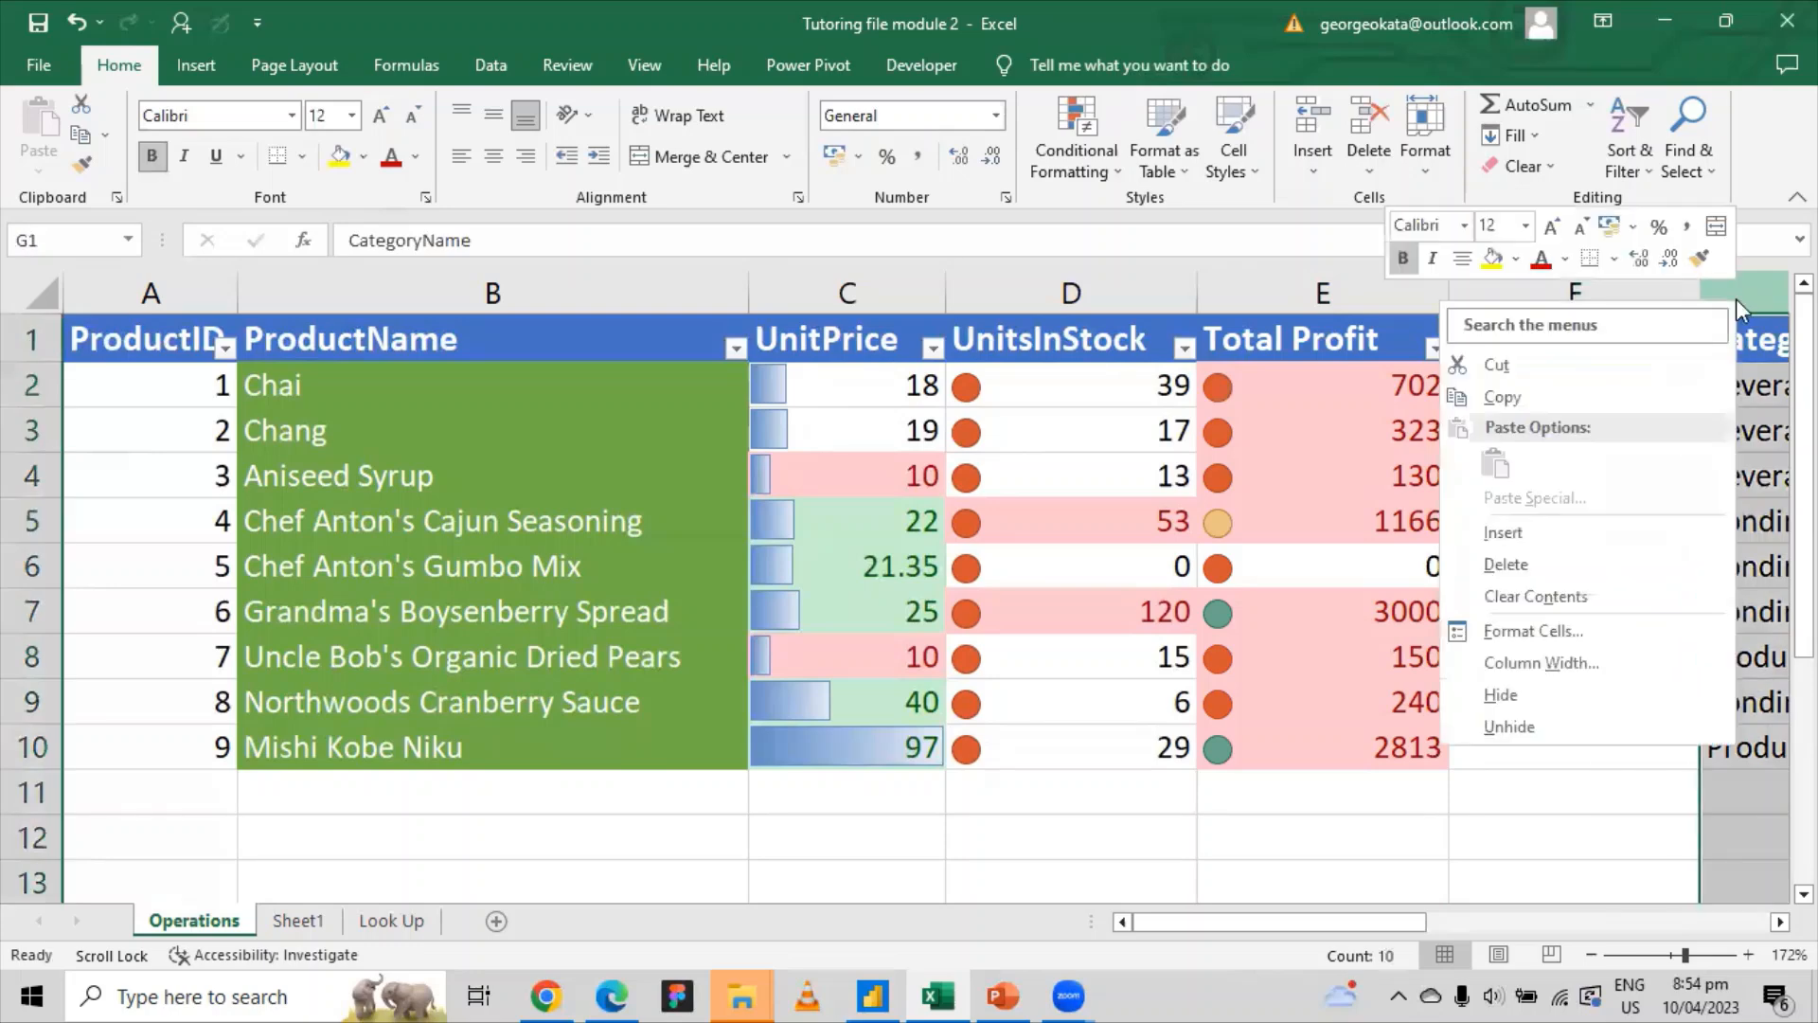
{"action": "key", "text": "Escape"}
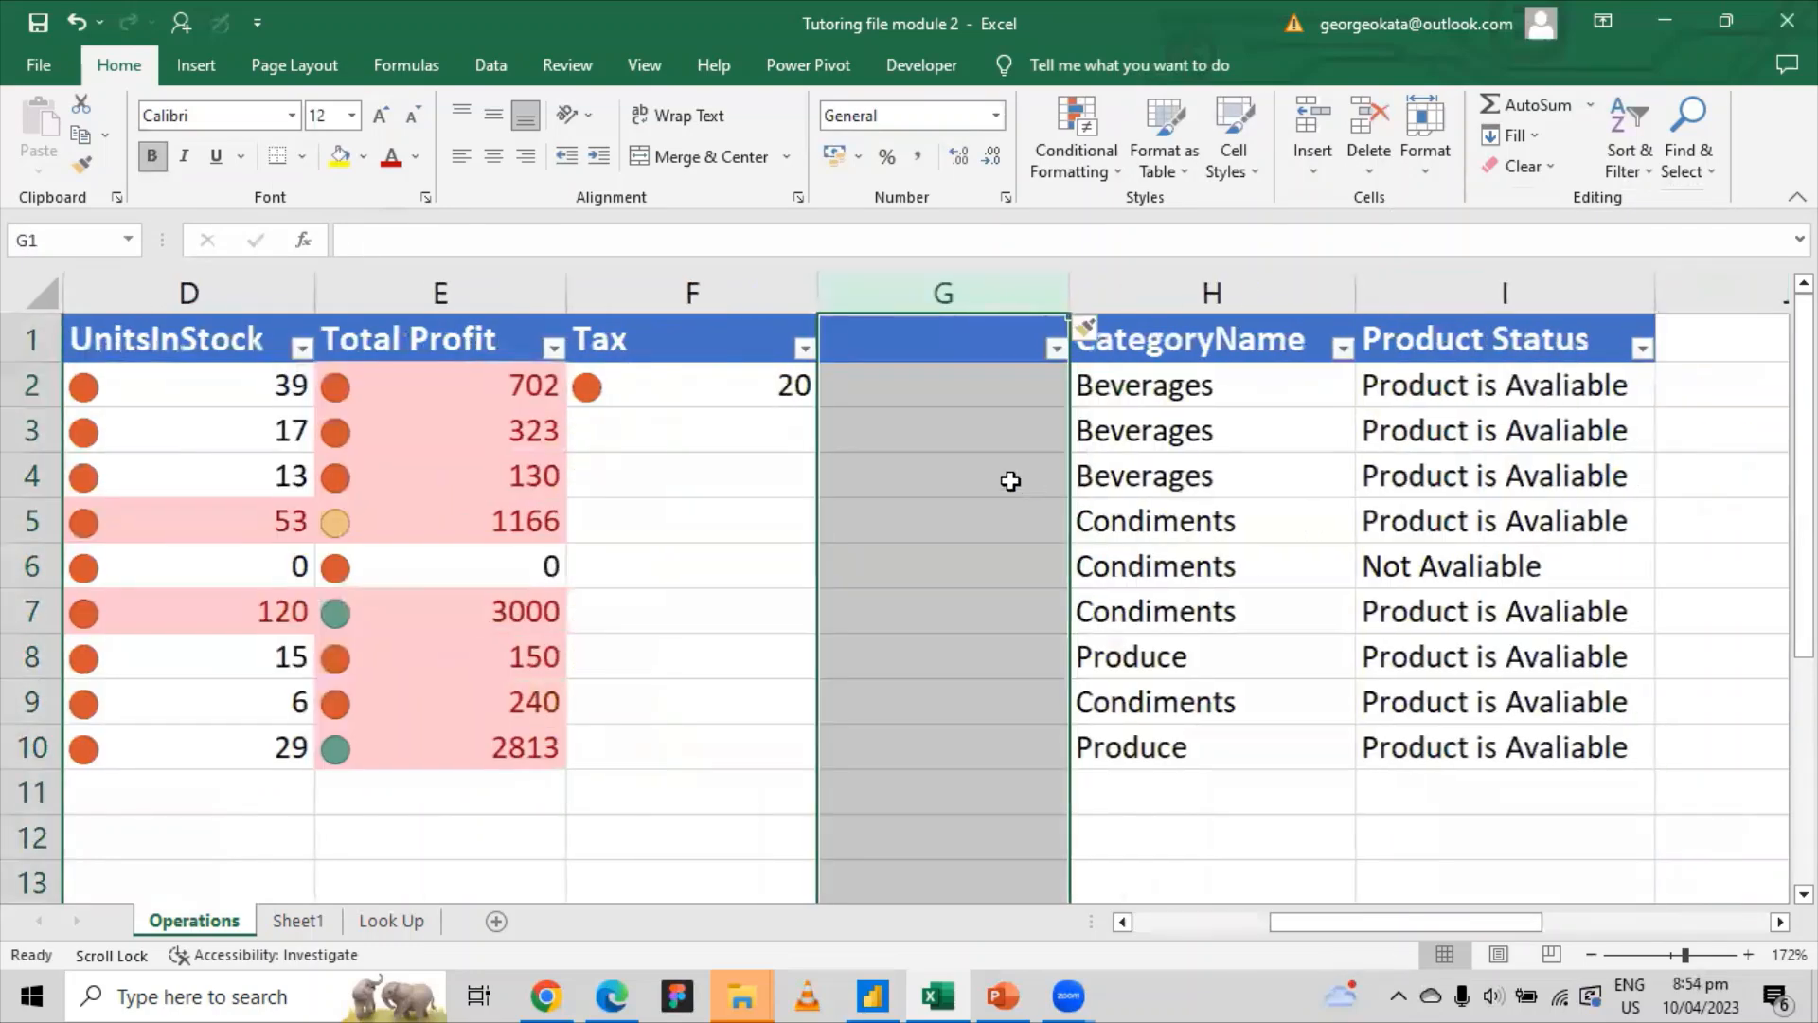
{"action": "left_click_drag", "start_coordinate": [1310, 923], "coordinate": [1230, 921]}
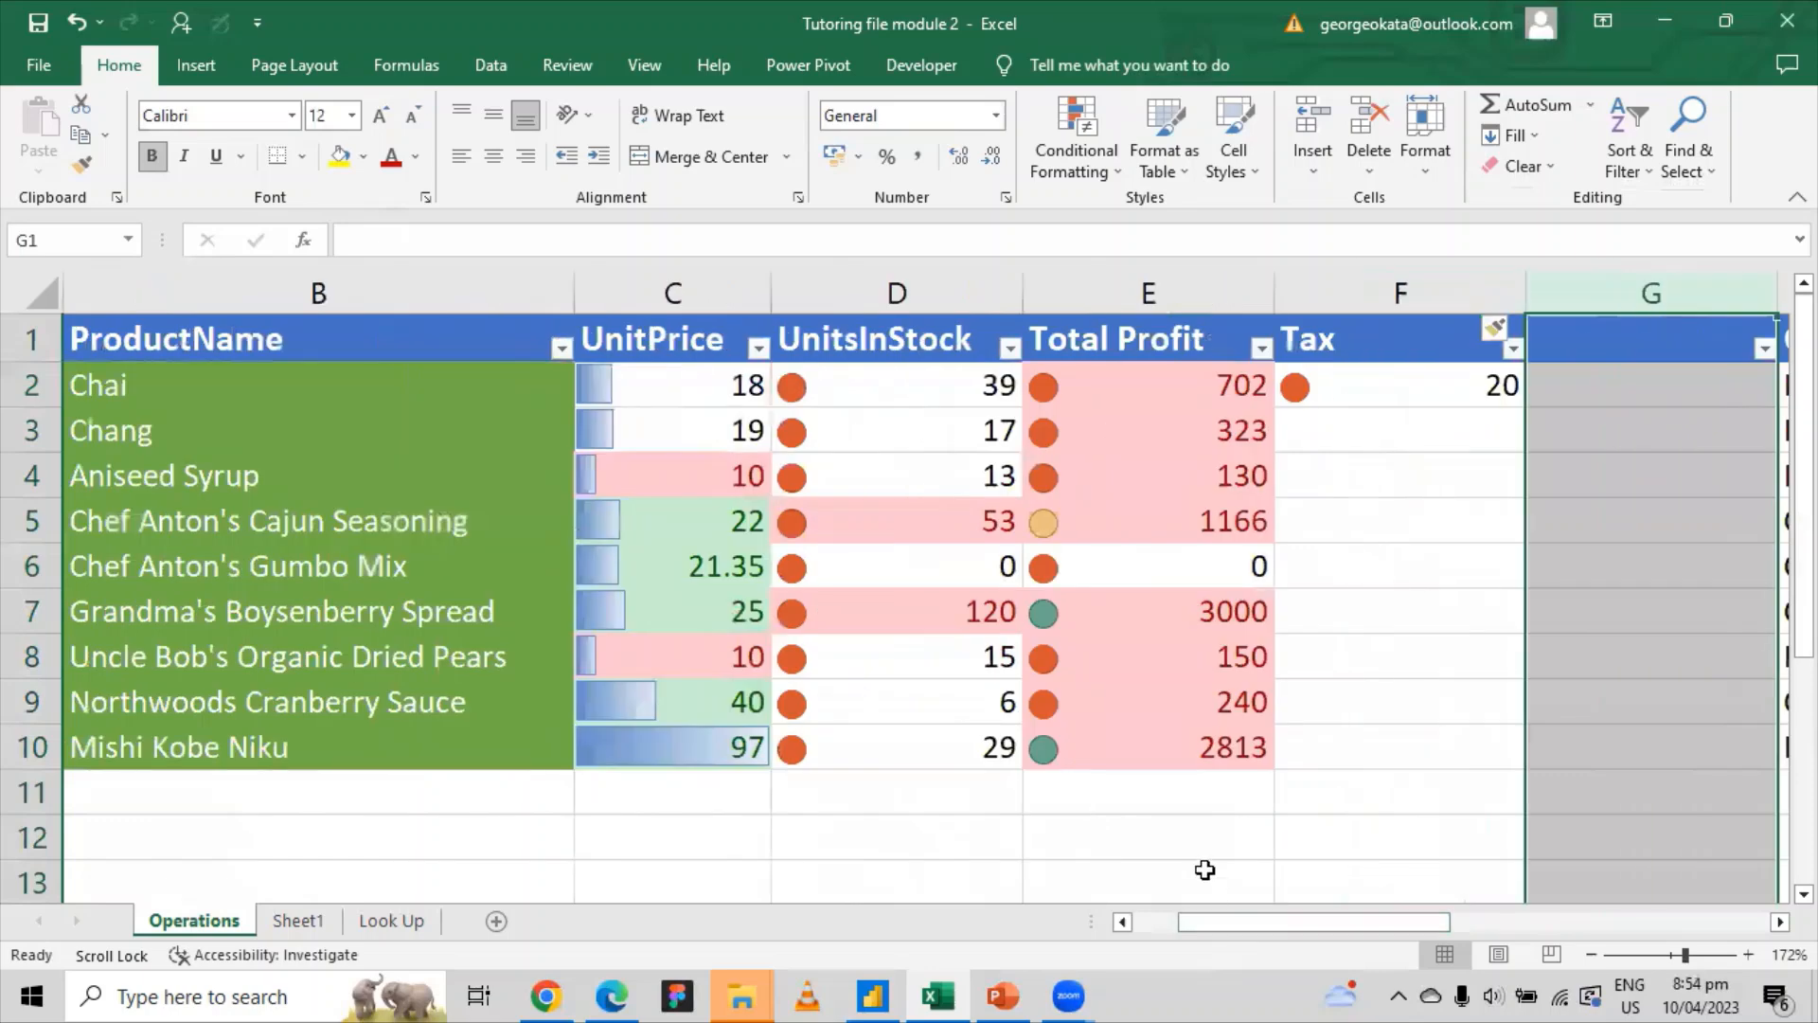
{"action": "left_click", "coordinate": [1551, 416]}
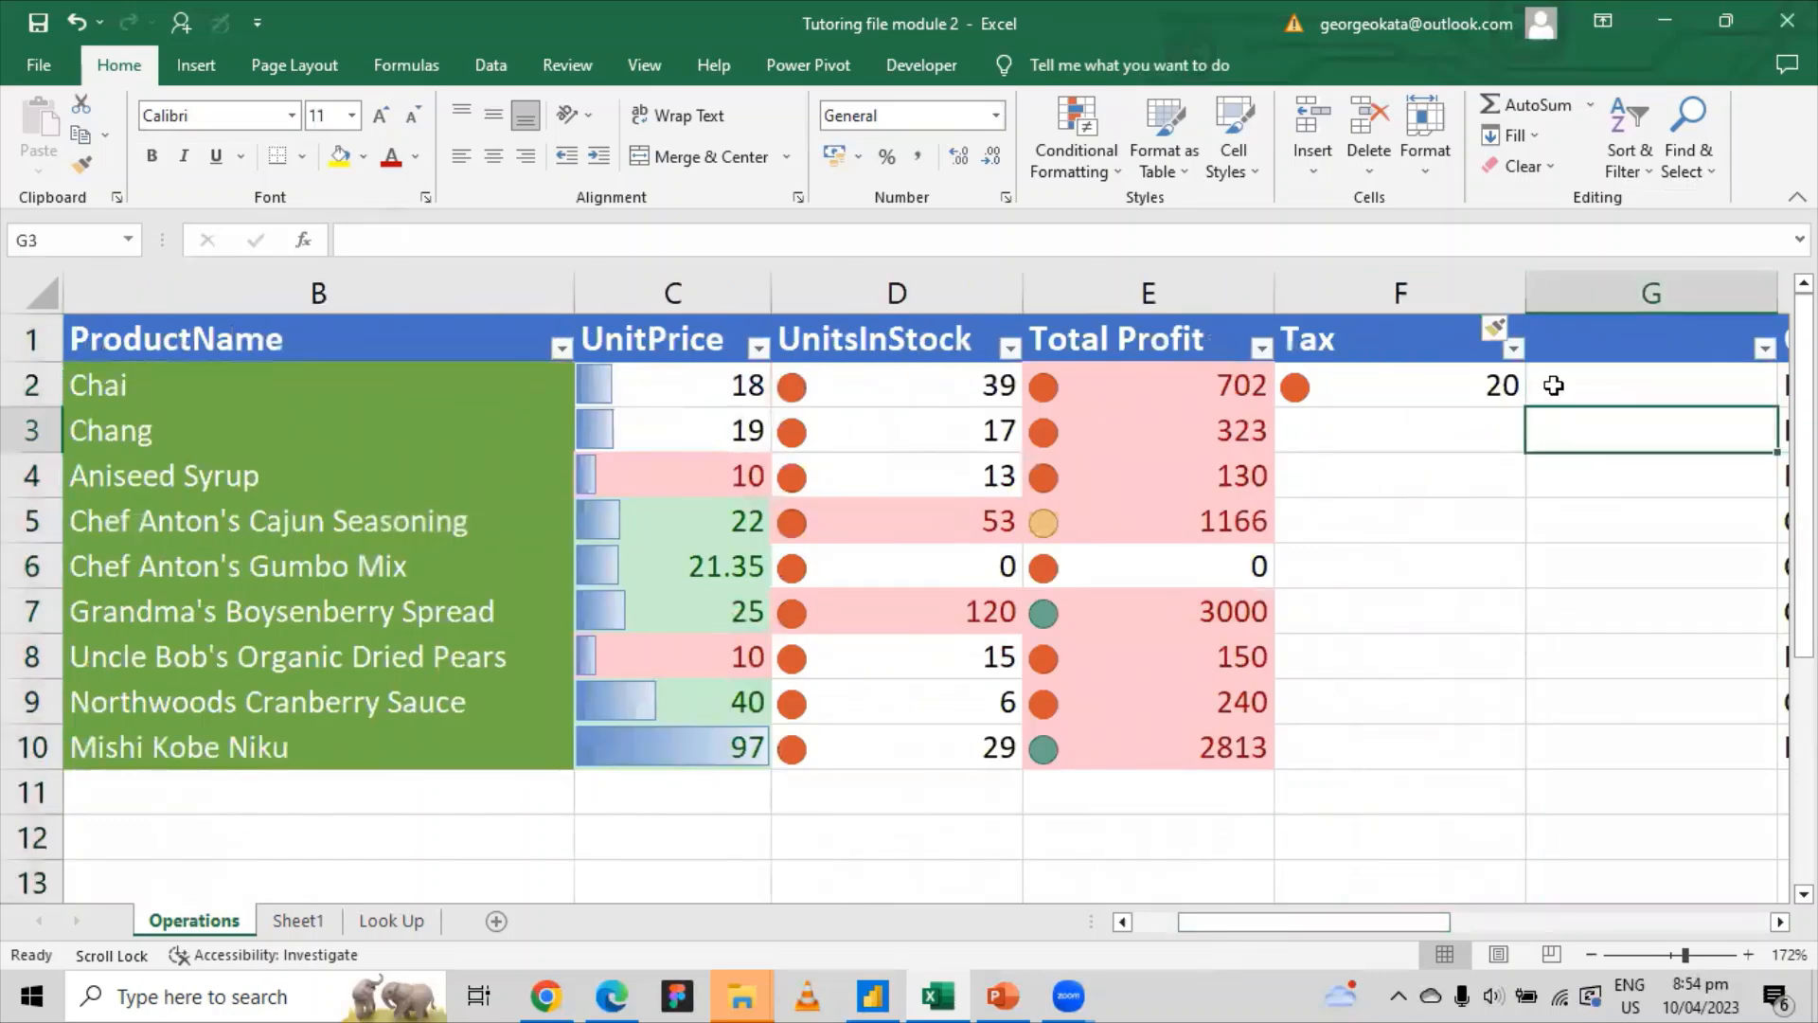
{"action": "left_click", "coordinate": [1554, 384]}
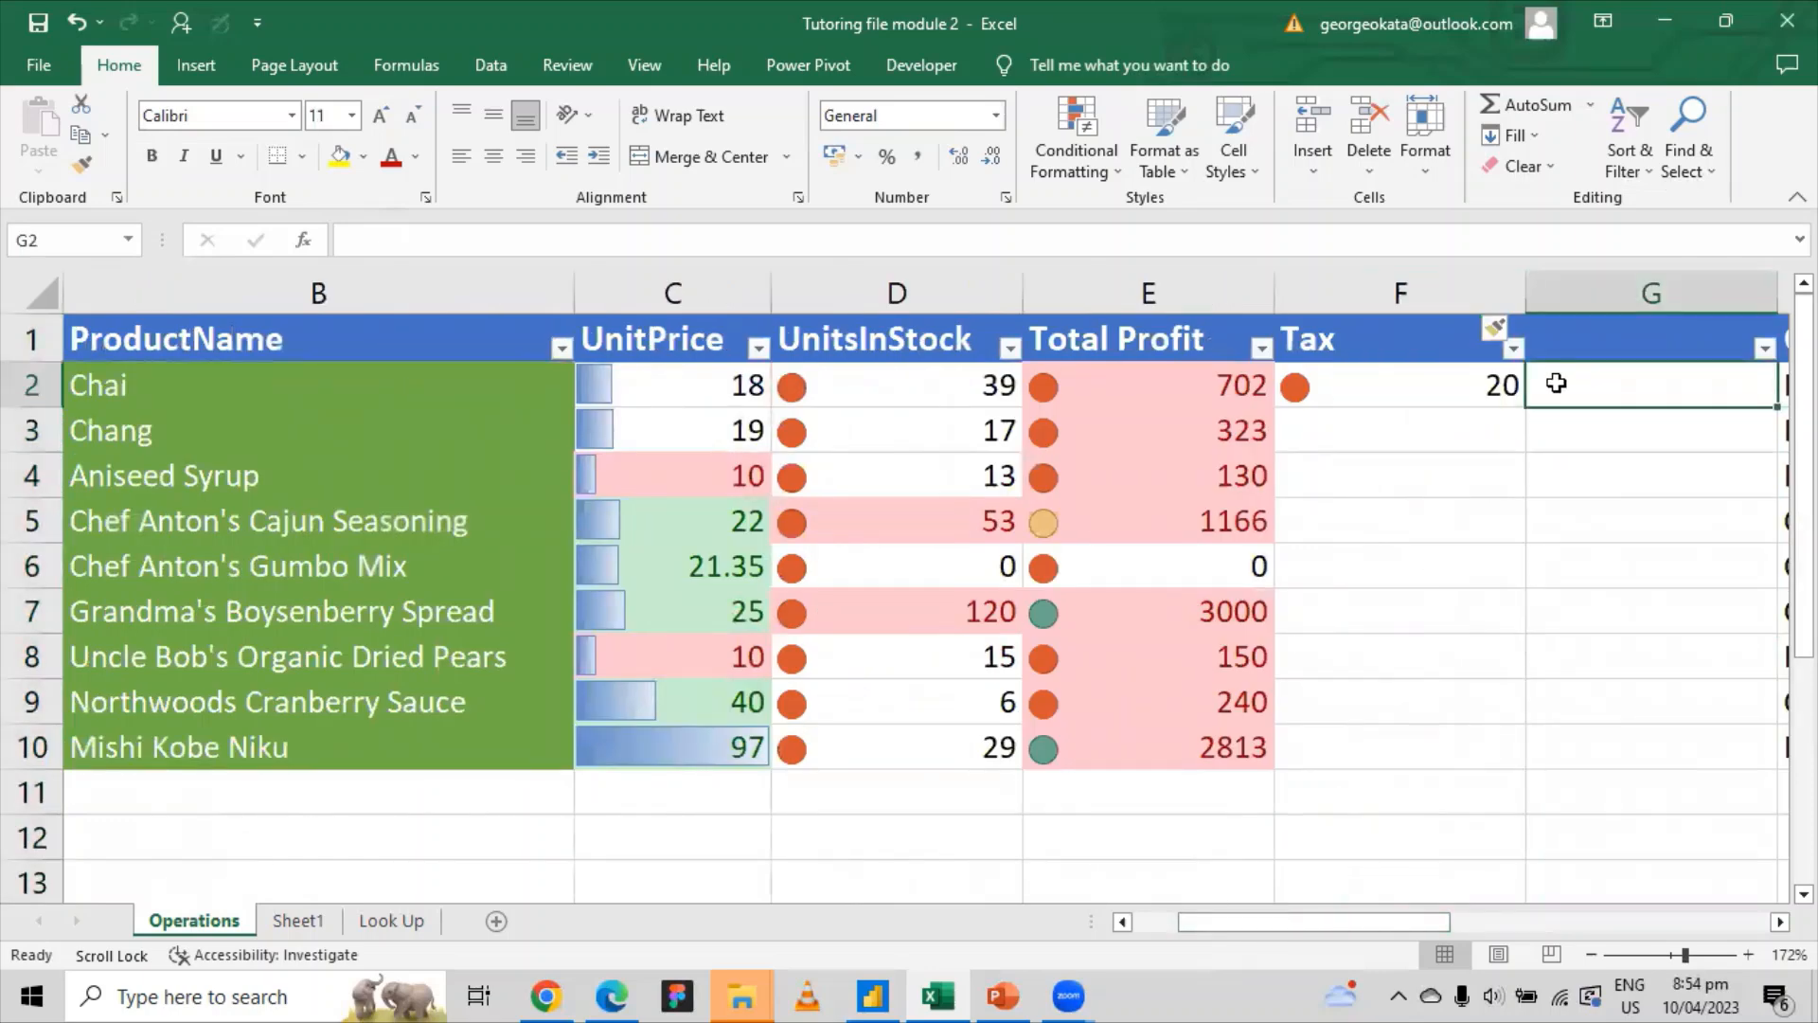
{"action": "left_click", "coordinate": [1617, 295]}
{"action": "left_click", "coordinate": [1603, 397]}
{"action": "left_click", "coordinate": [1623, 329]}
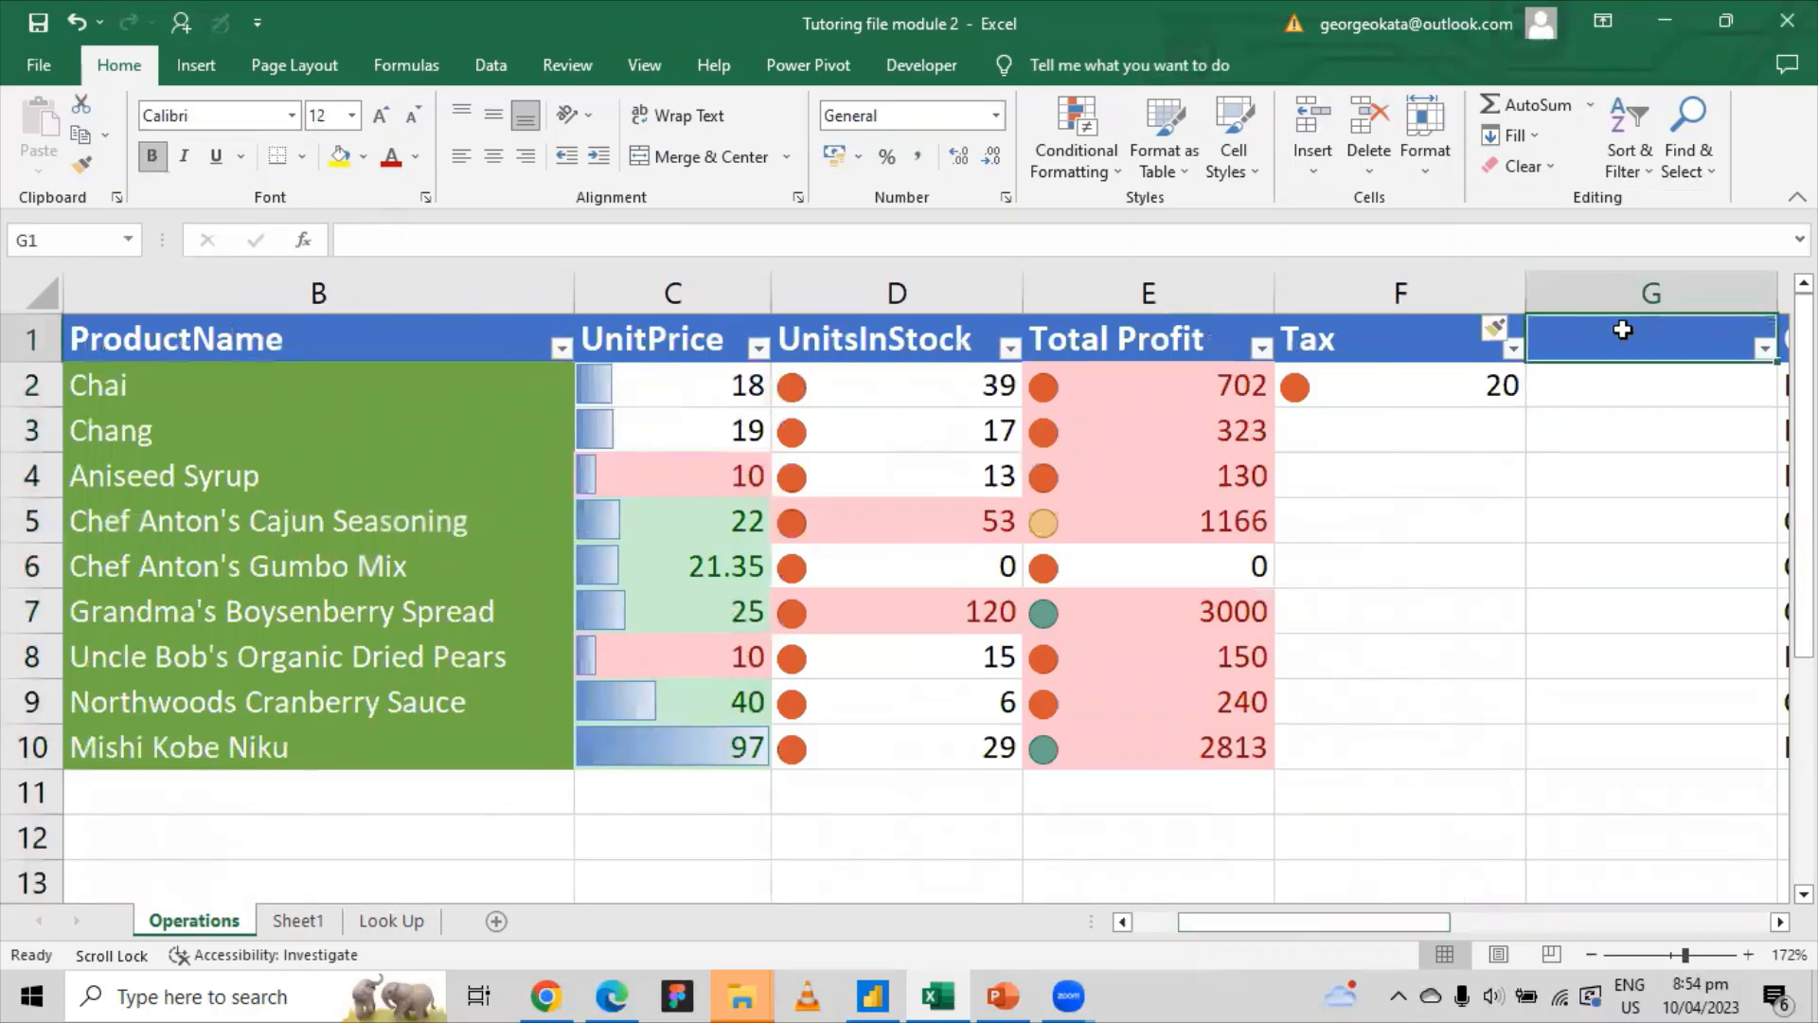
{"action": "type", "text": "Actual"}
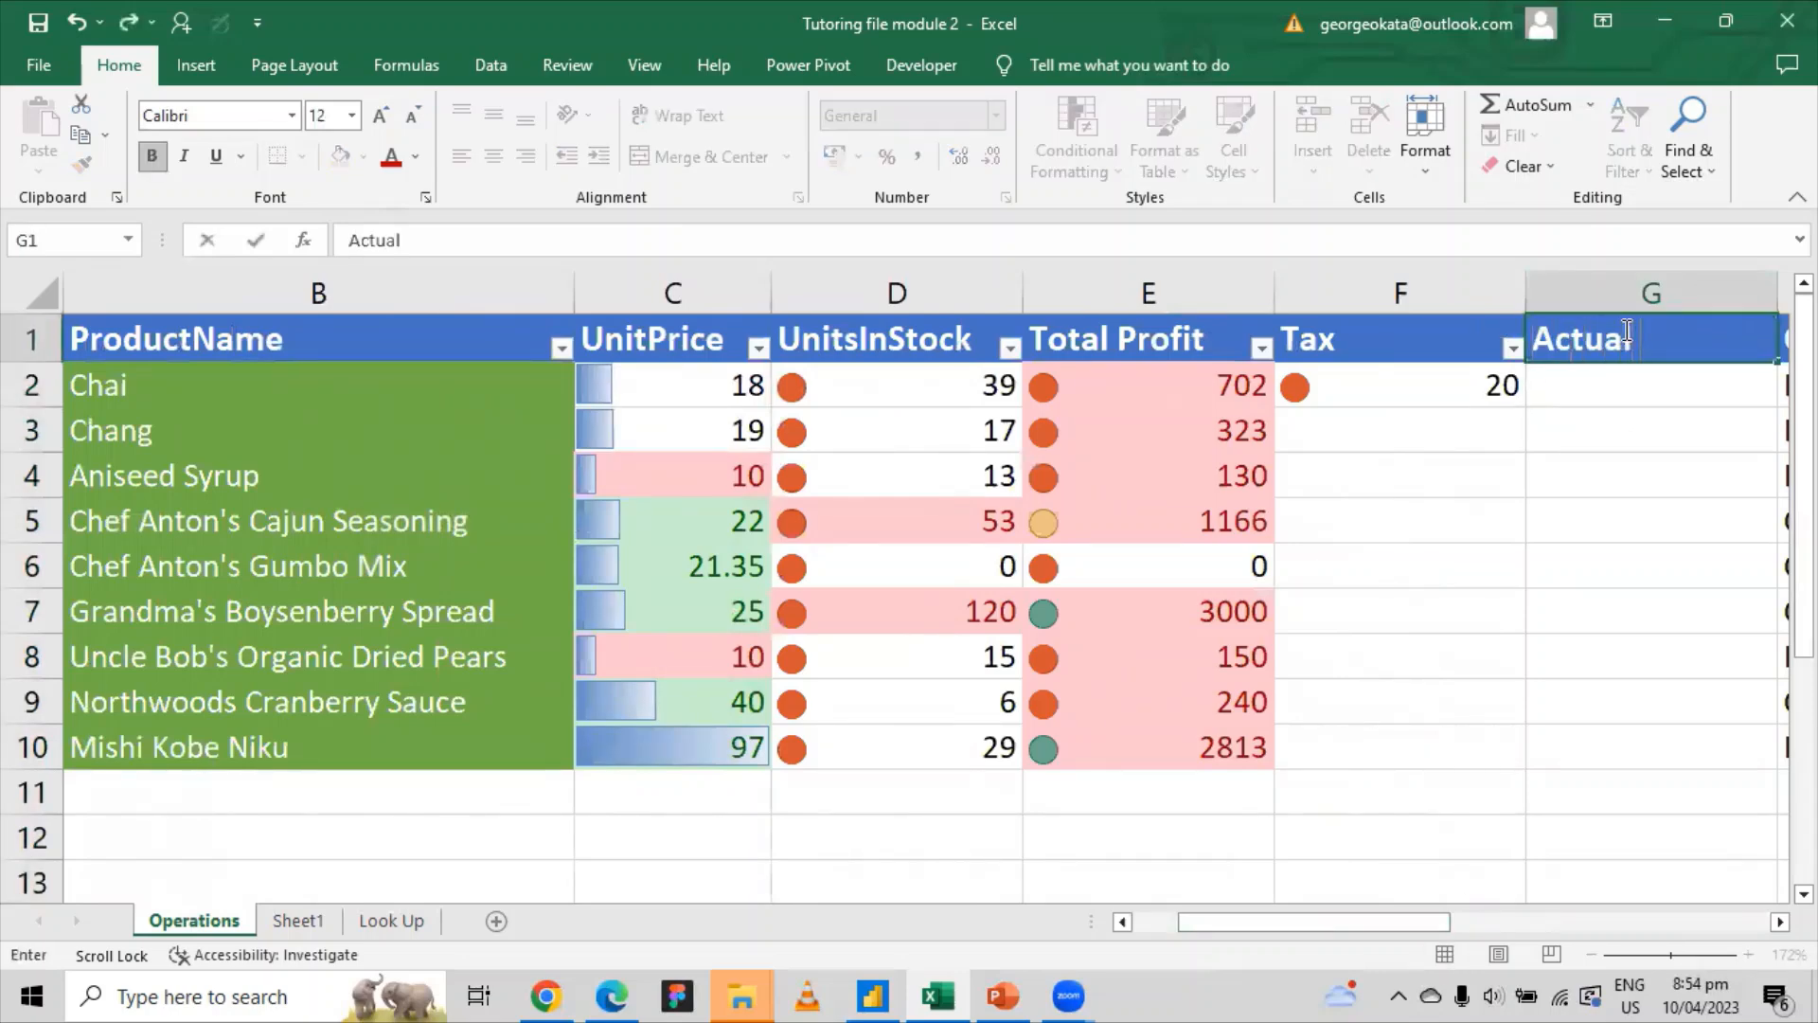
{"action": "type", "text": " Profit"}
{"action": "left_click", "coordinate": [1615, 388]}
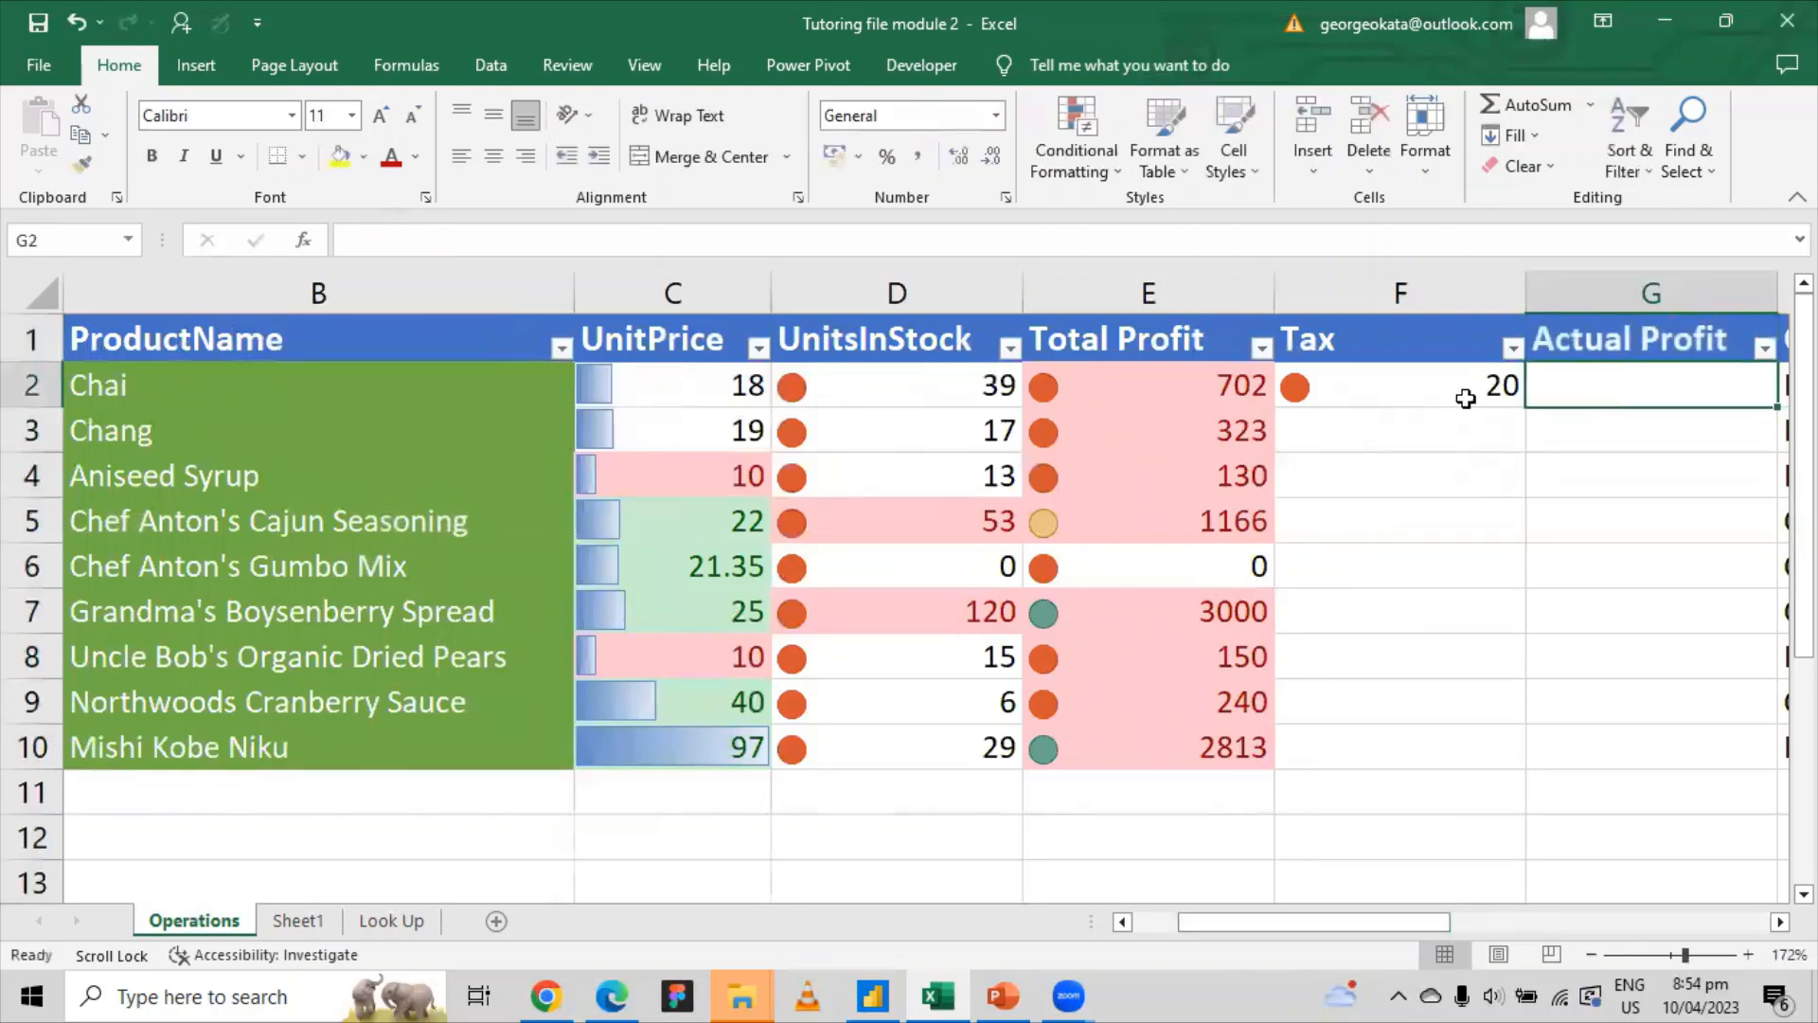
Step: Check row 2's Total Profit and begin a formula in G2
{"action": "left_click", "coordinate": [1205, 386]}
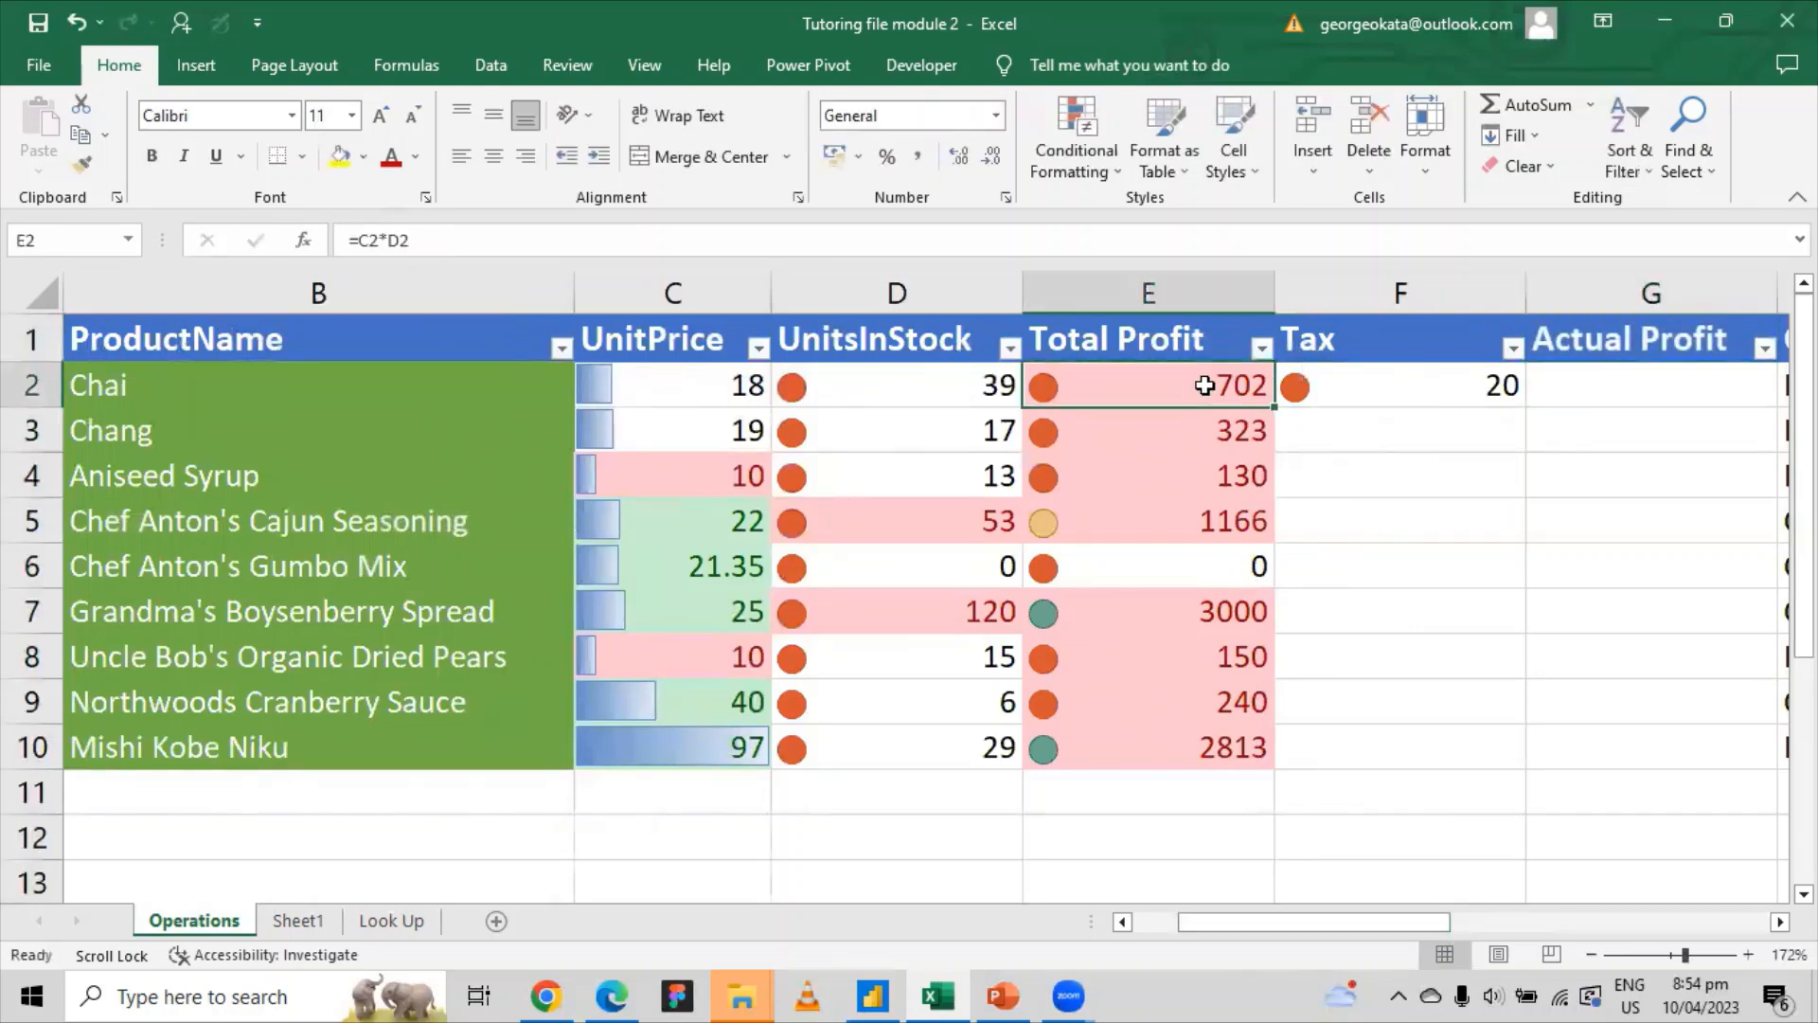
{"action": "left_click", "coordinate": [1587, 385]}
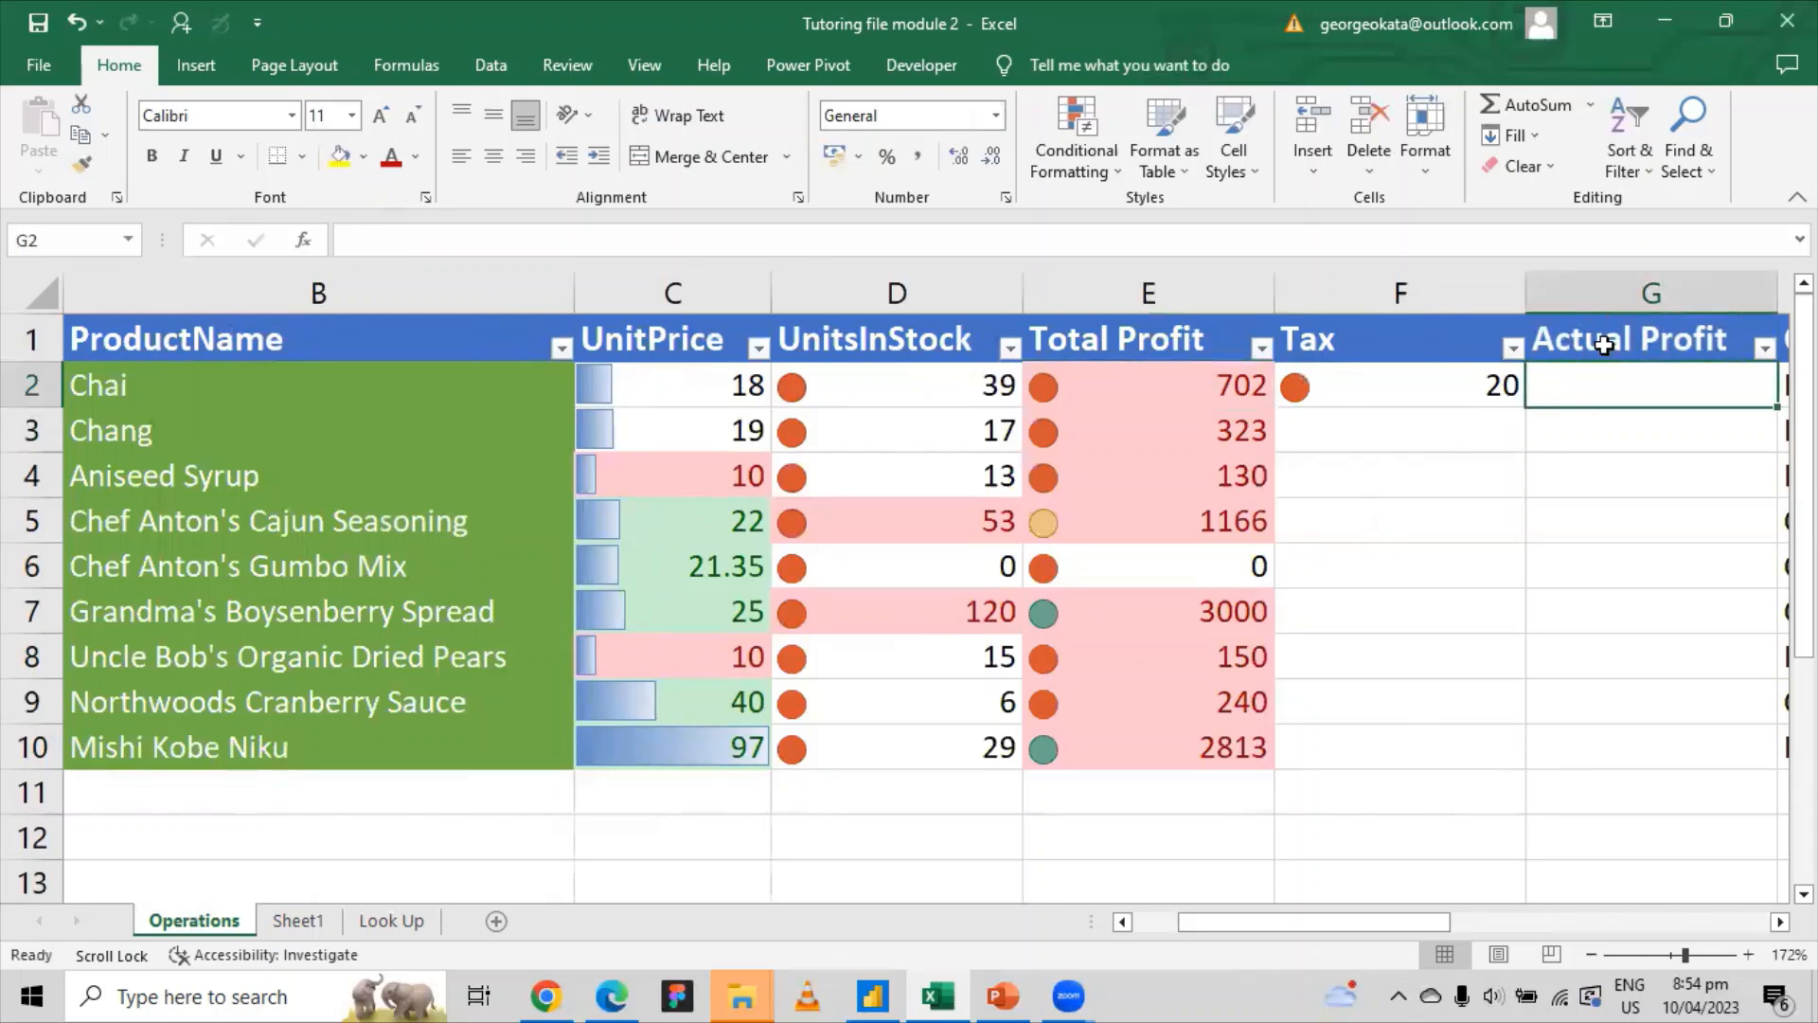
{"action": "type", "text": "="}
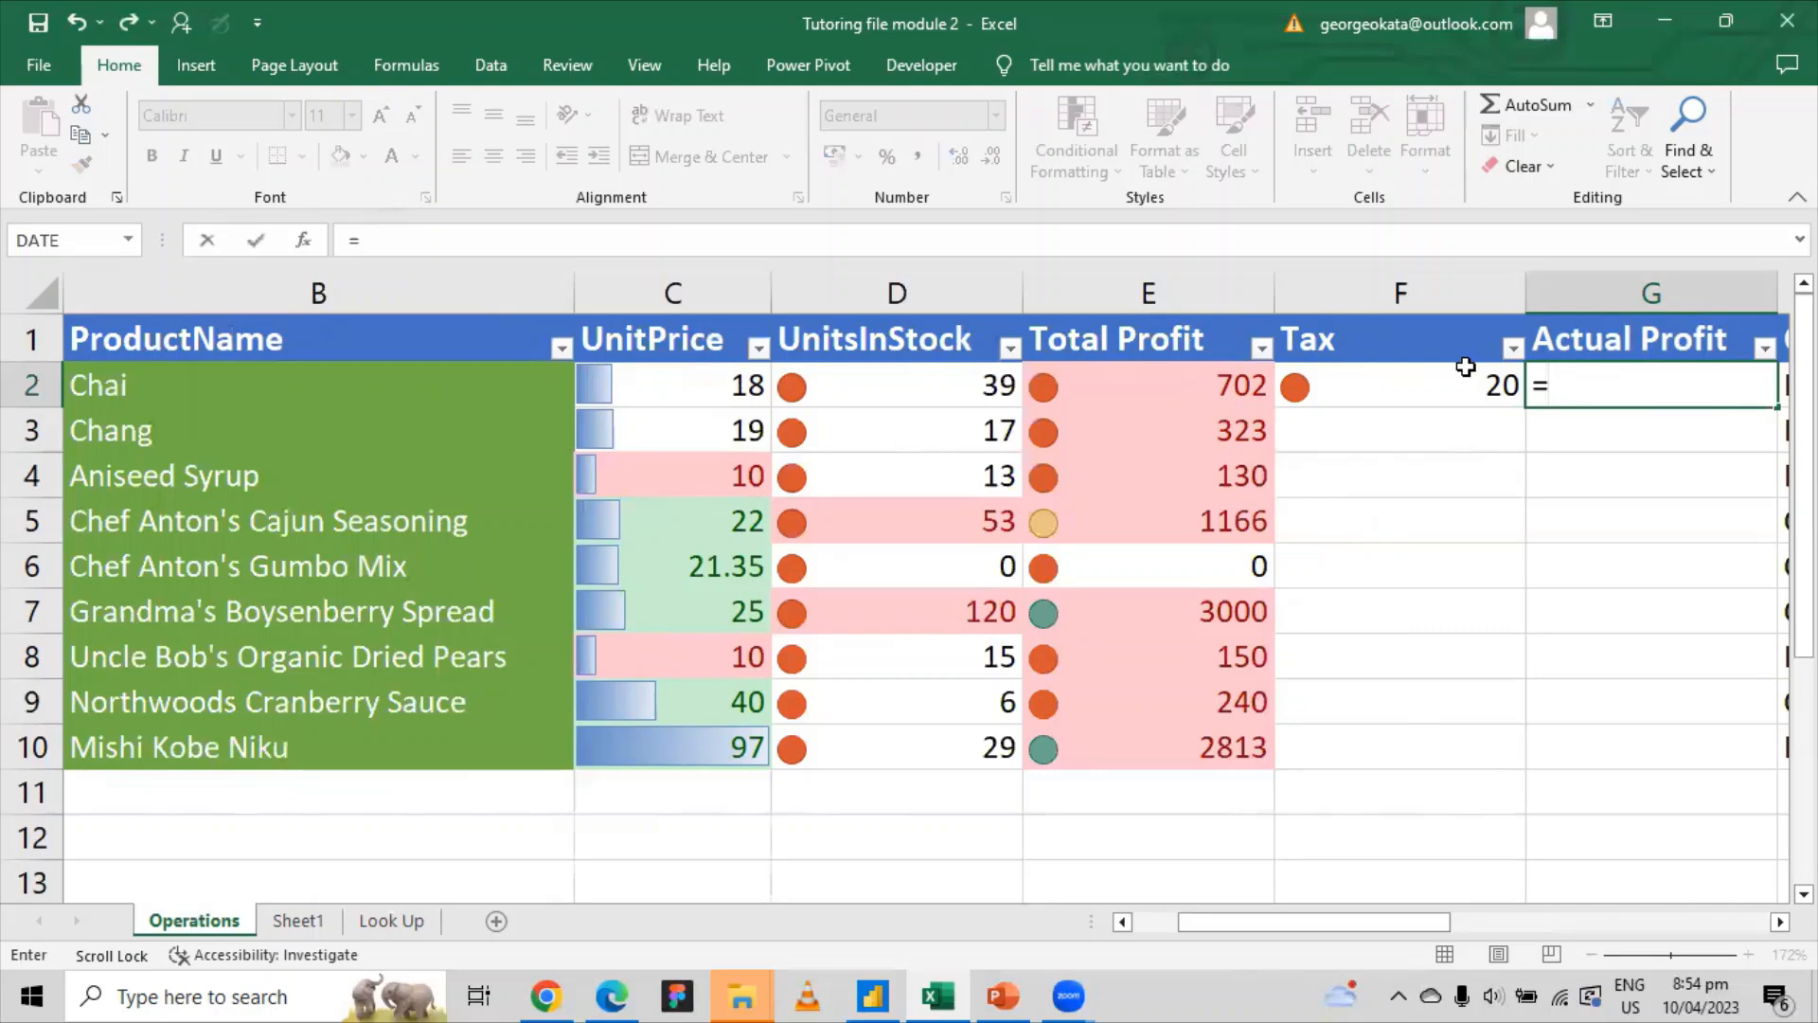
Step: Complete G2's formula as =E2/F2, dividing Chai's Total Profit by the Tax
{"action": "left_click", "coordinate": [1197, 384]}
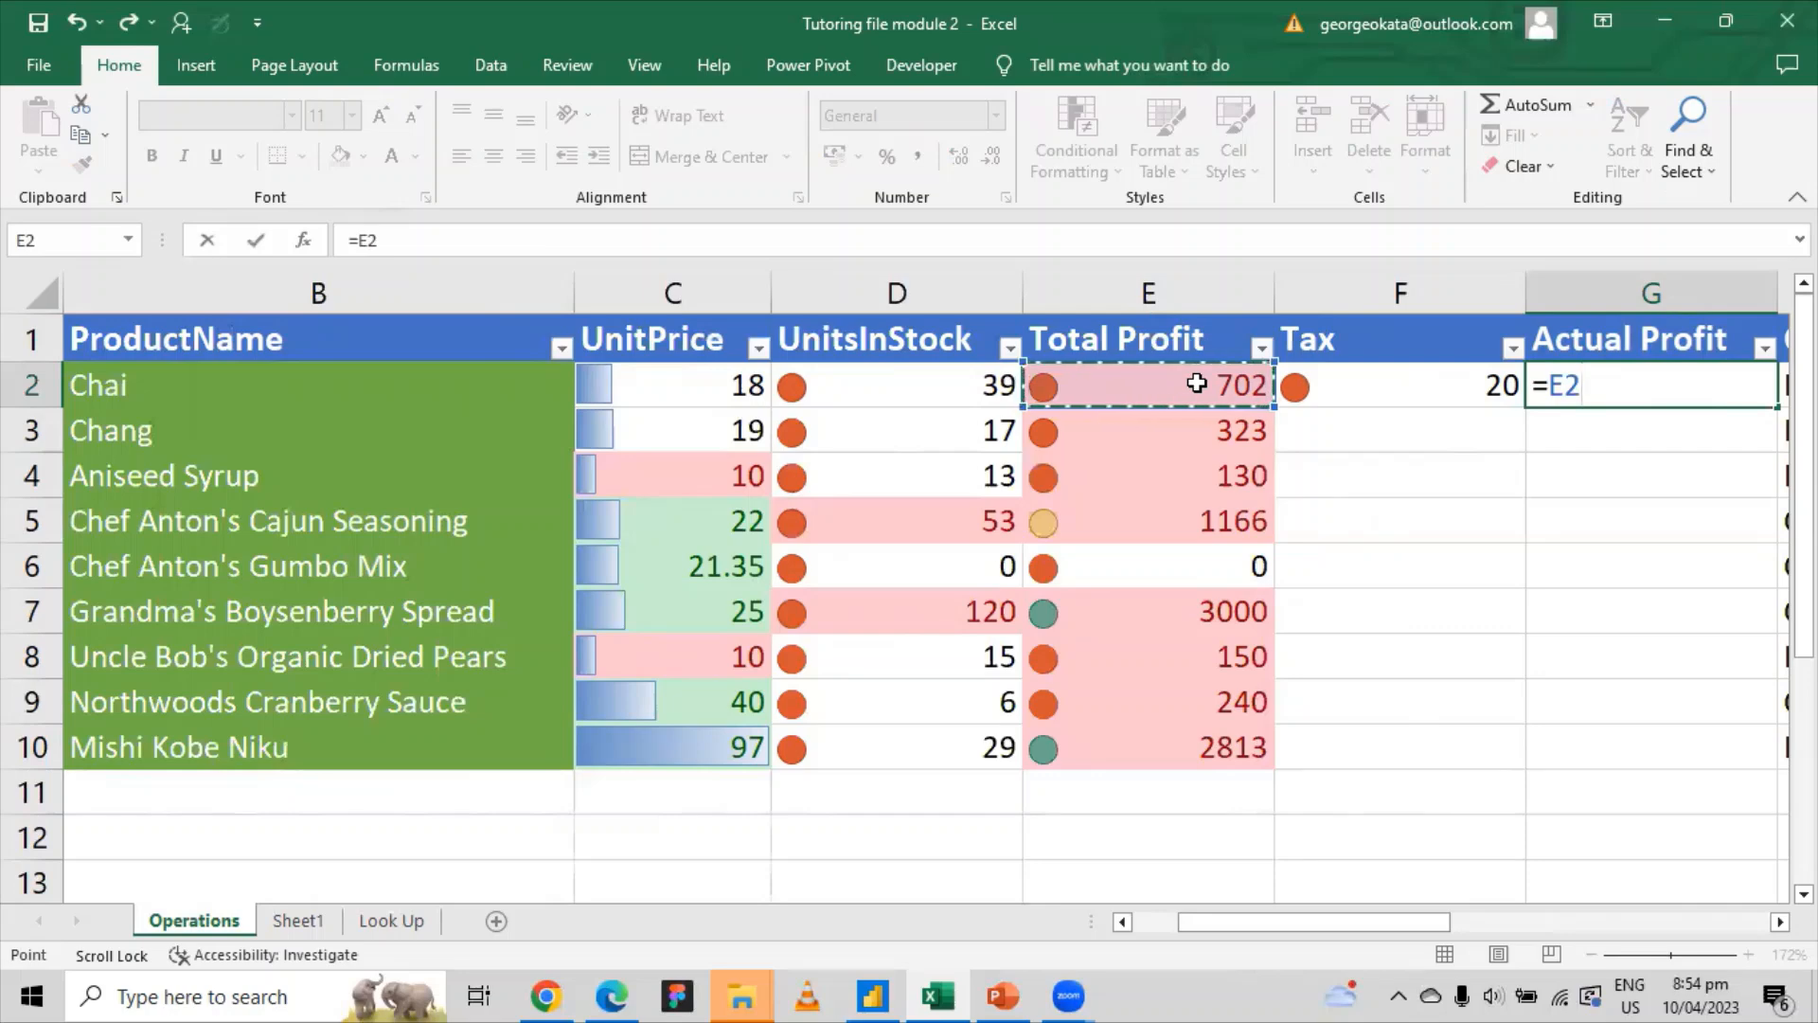
{"action": "type", "text": "?"}
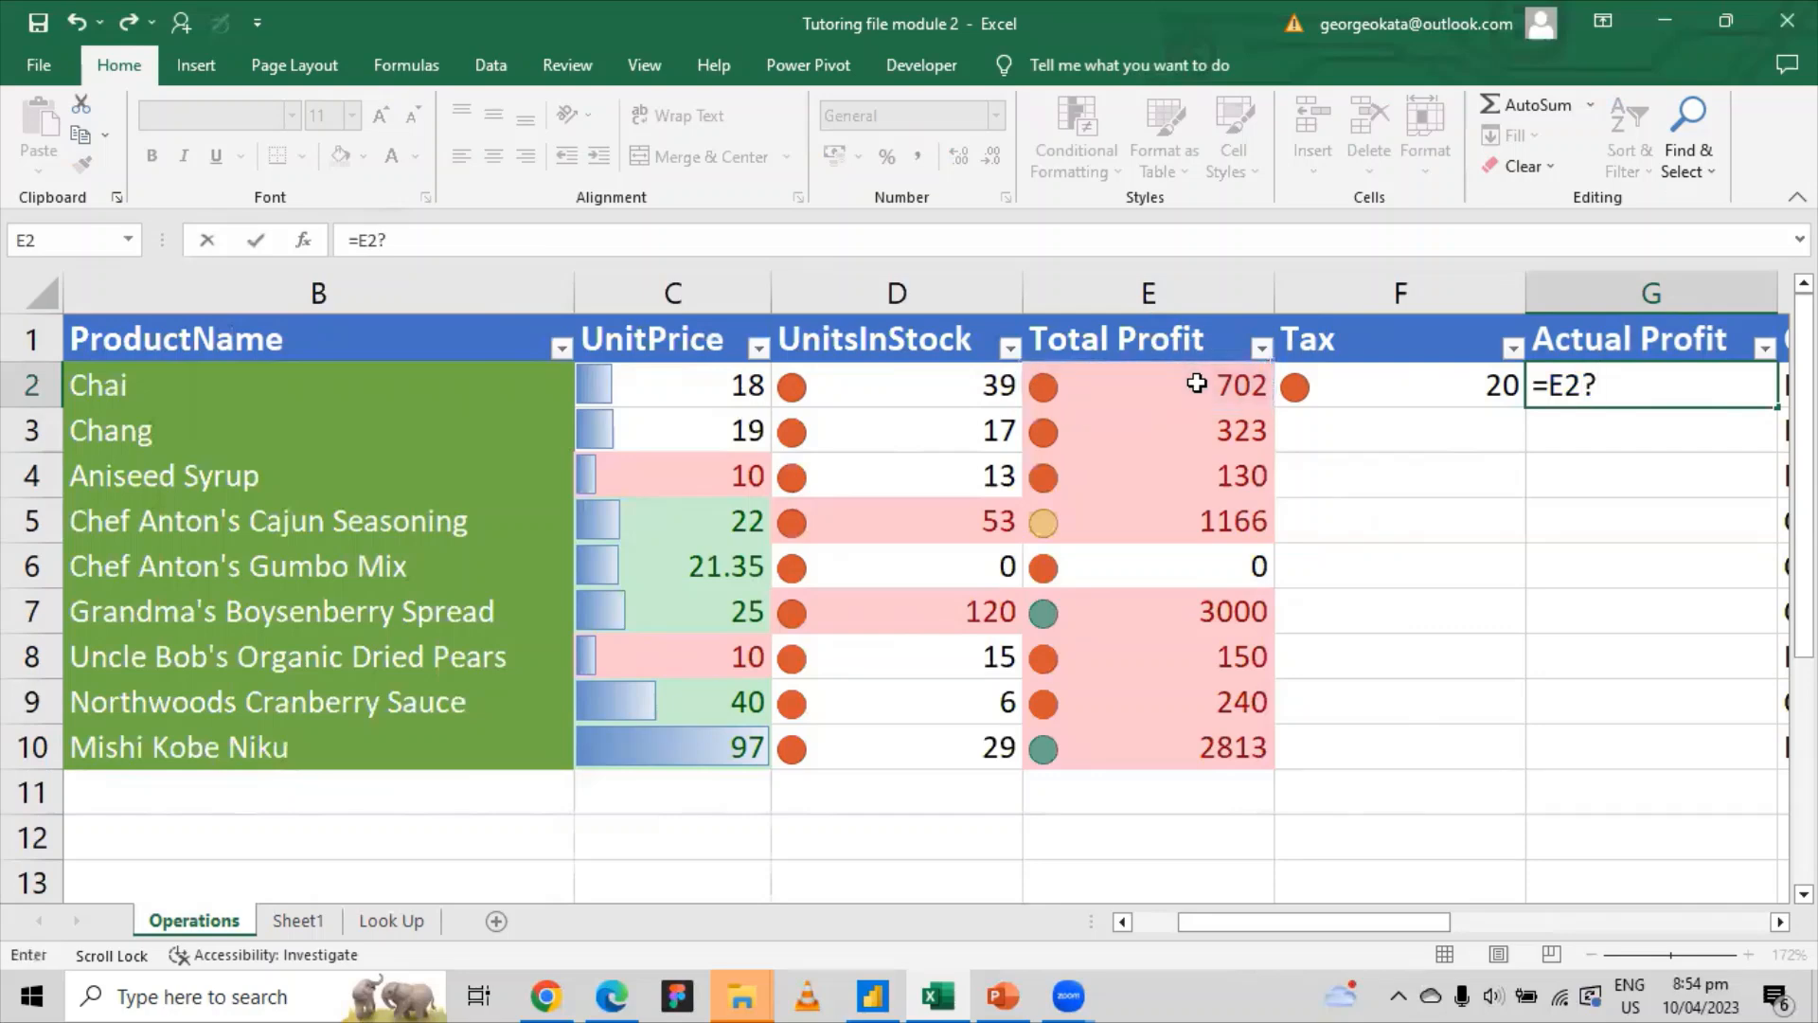
{"action": "key", "text": "BackSpace"}
{"action": "type", "text": "/"}
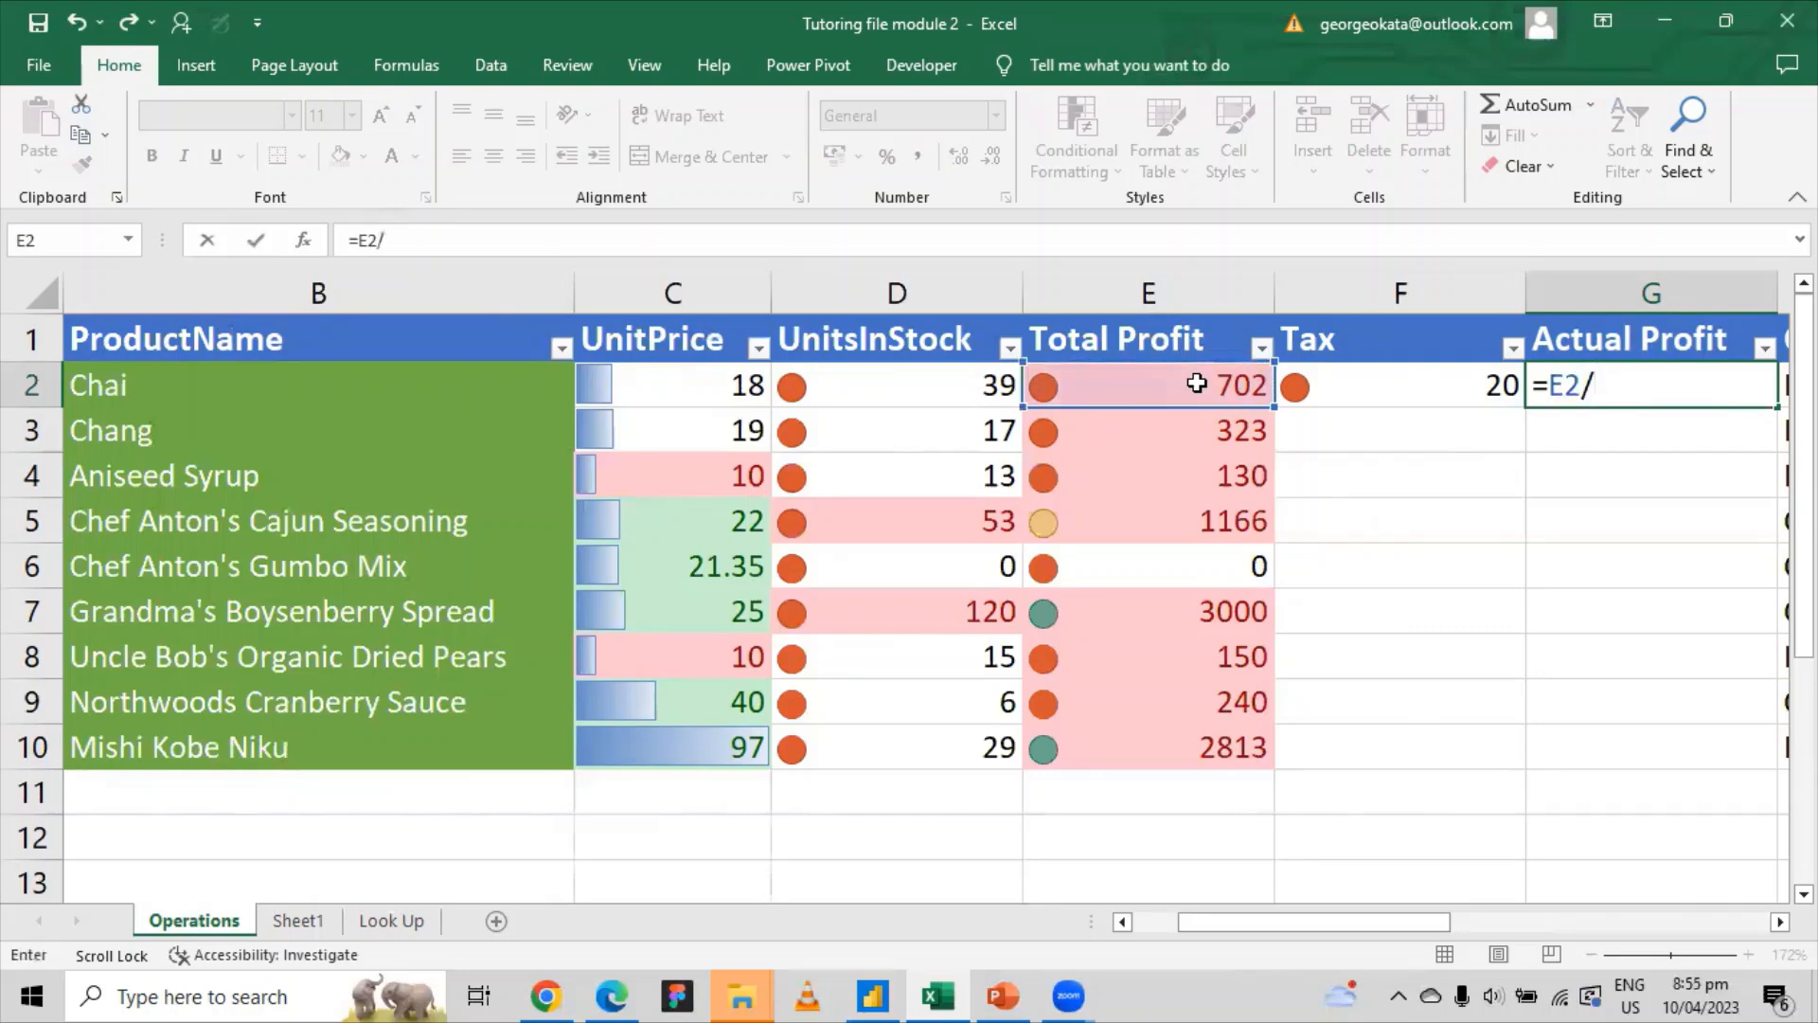
{"action": "left_click", "coordinate": [1401, 385]}
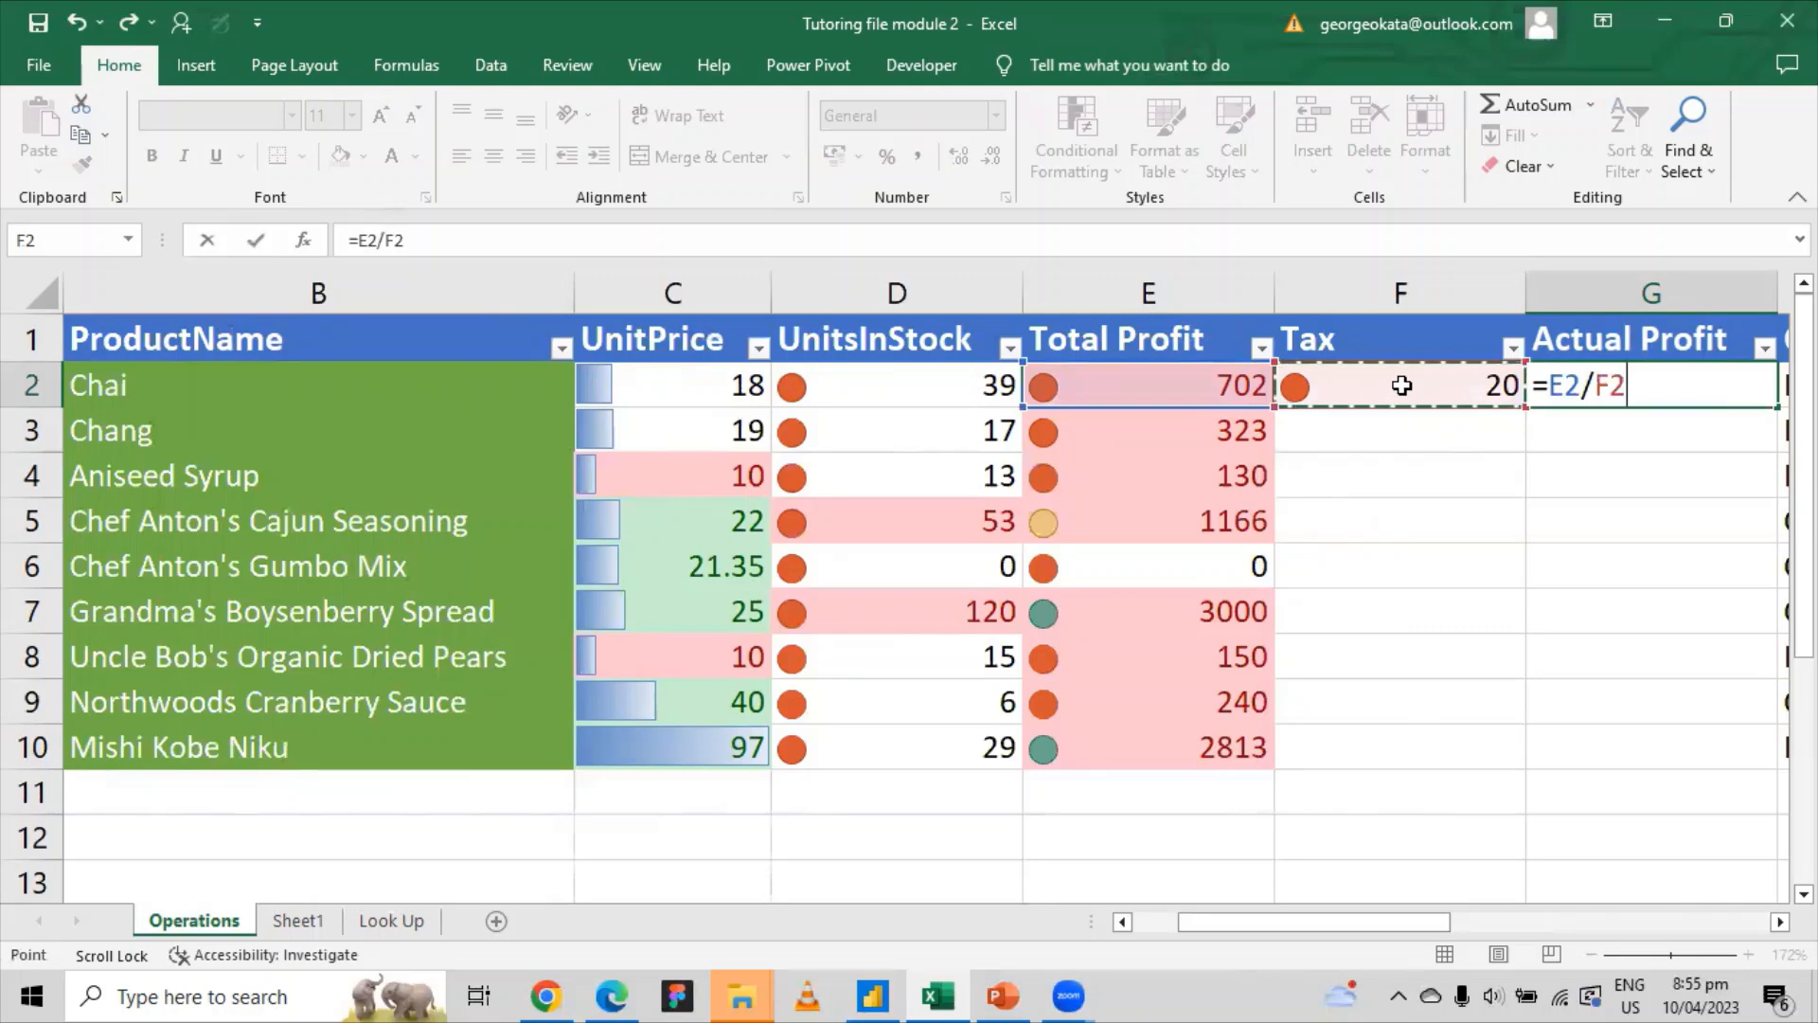
{"action": "key", "text": "Return"}
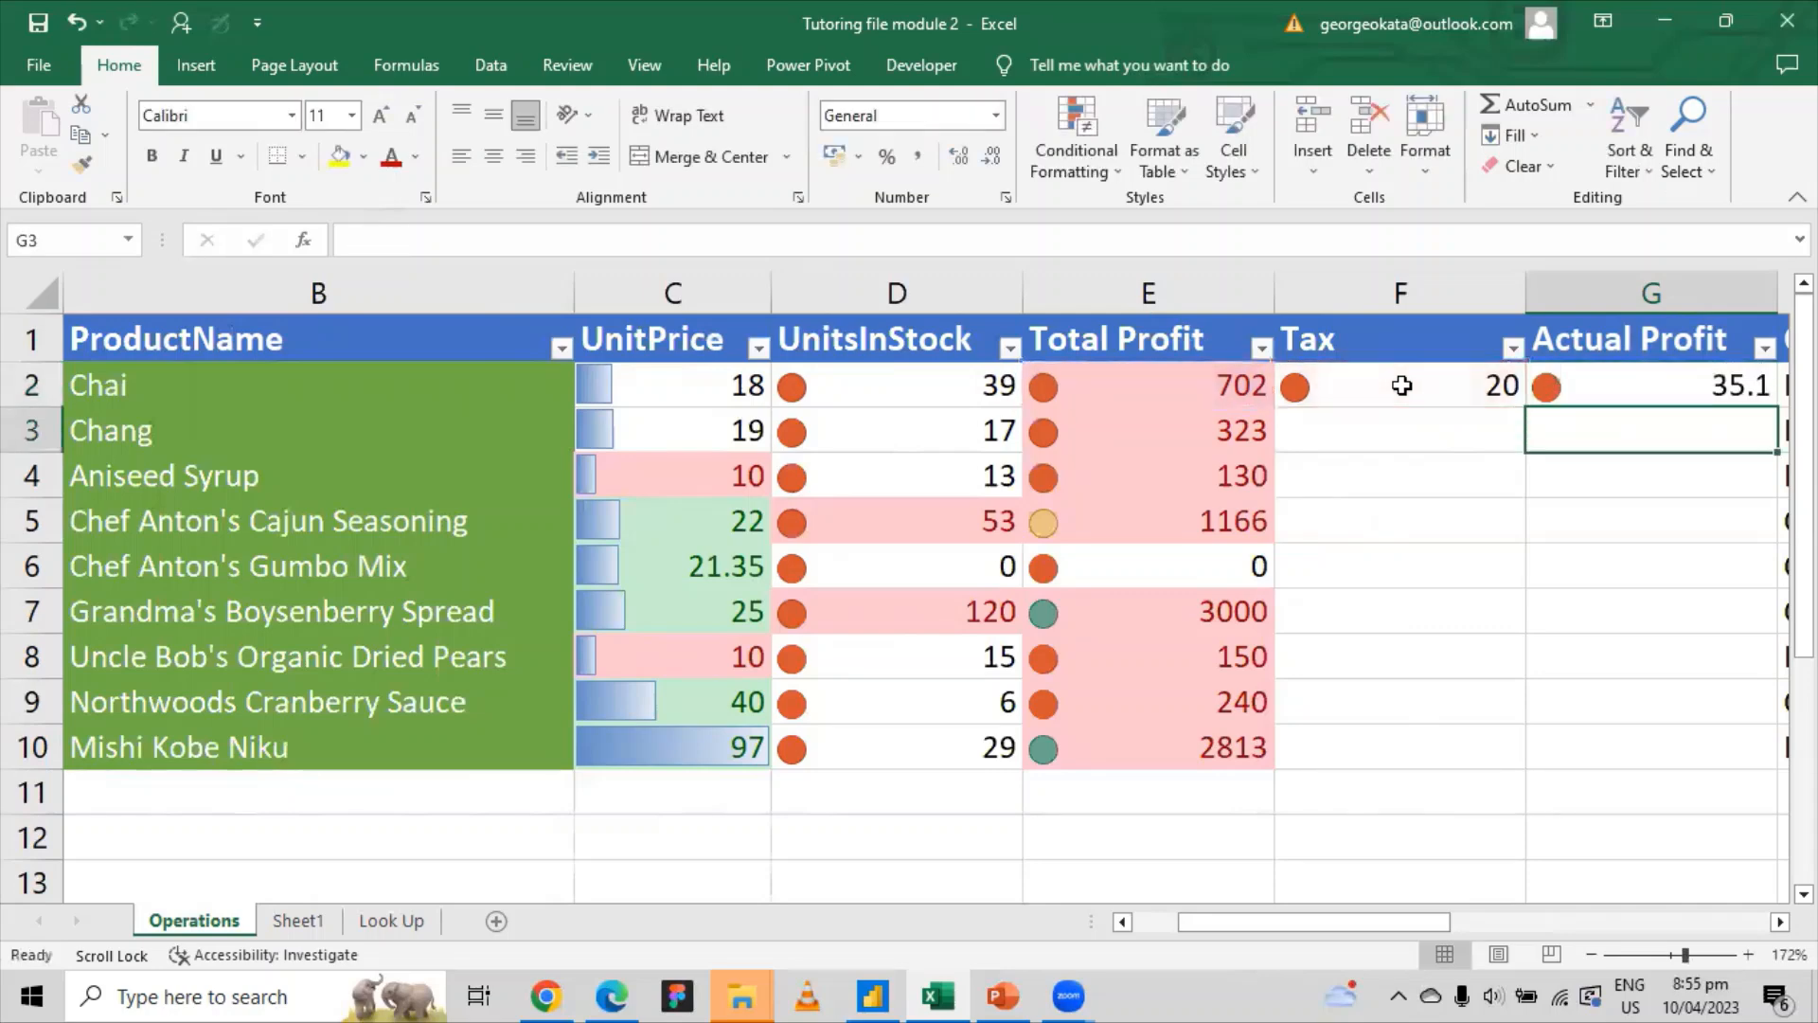
Step: Fill =E2/F2 down to G10 and inspect the #DIV/0! results
{"action": "left_click", "coordinate": [1646, 375]}
{"action": "left_click_drag", "start_coordinate": [1777, 411], "coordinate": [1687, 773]}
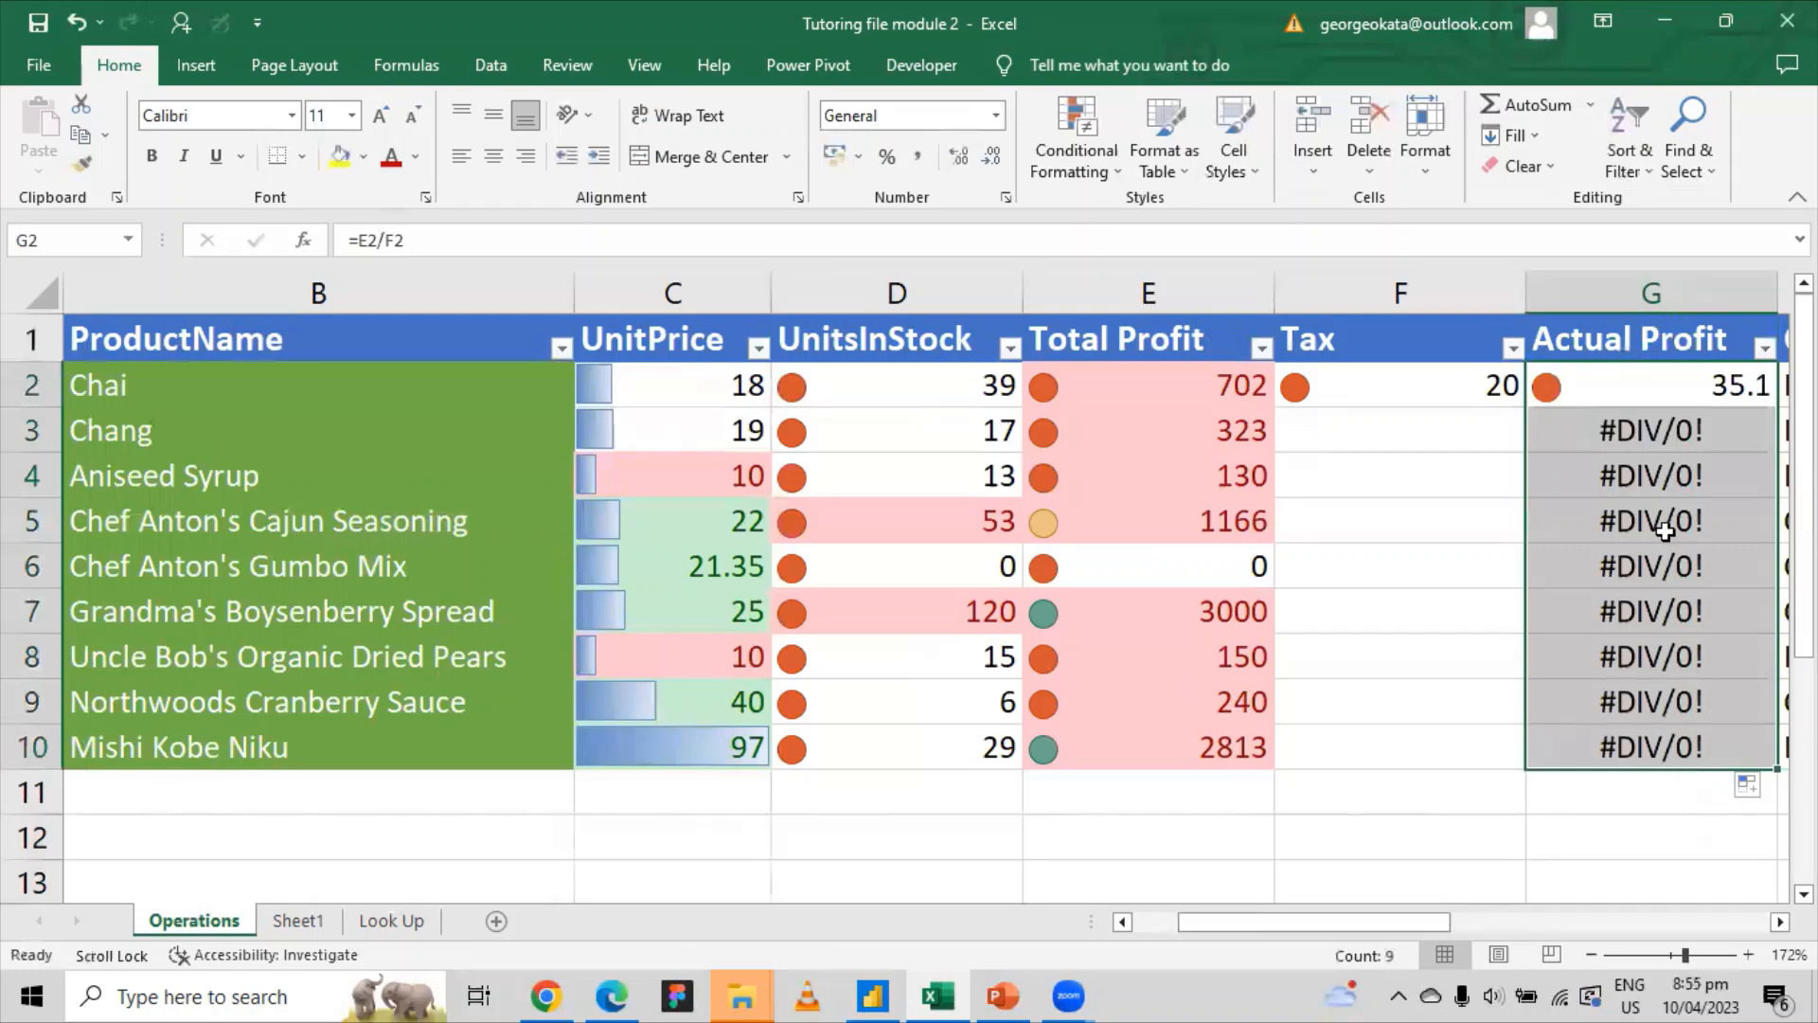
{"action": "left_click", "coordinate": [1657, 427]}
{"action": "left_click", "coordinate": [1636, 533]}
{"action": "left_click", "coordinate": [1643, 481]}
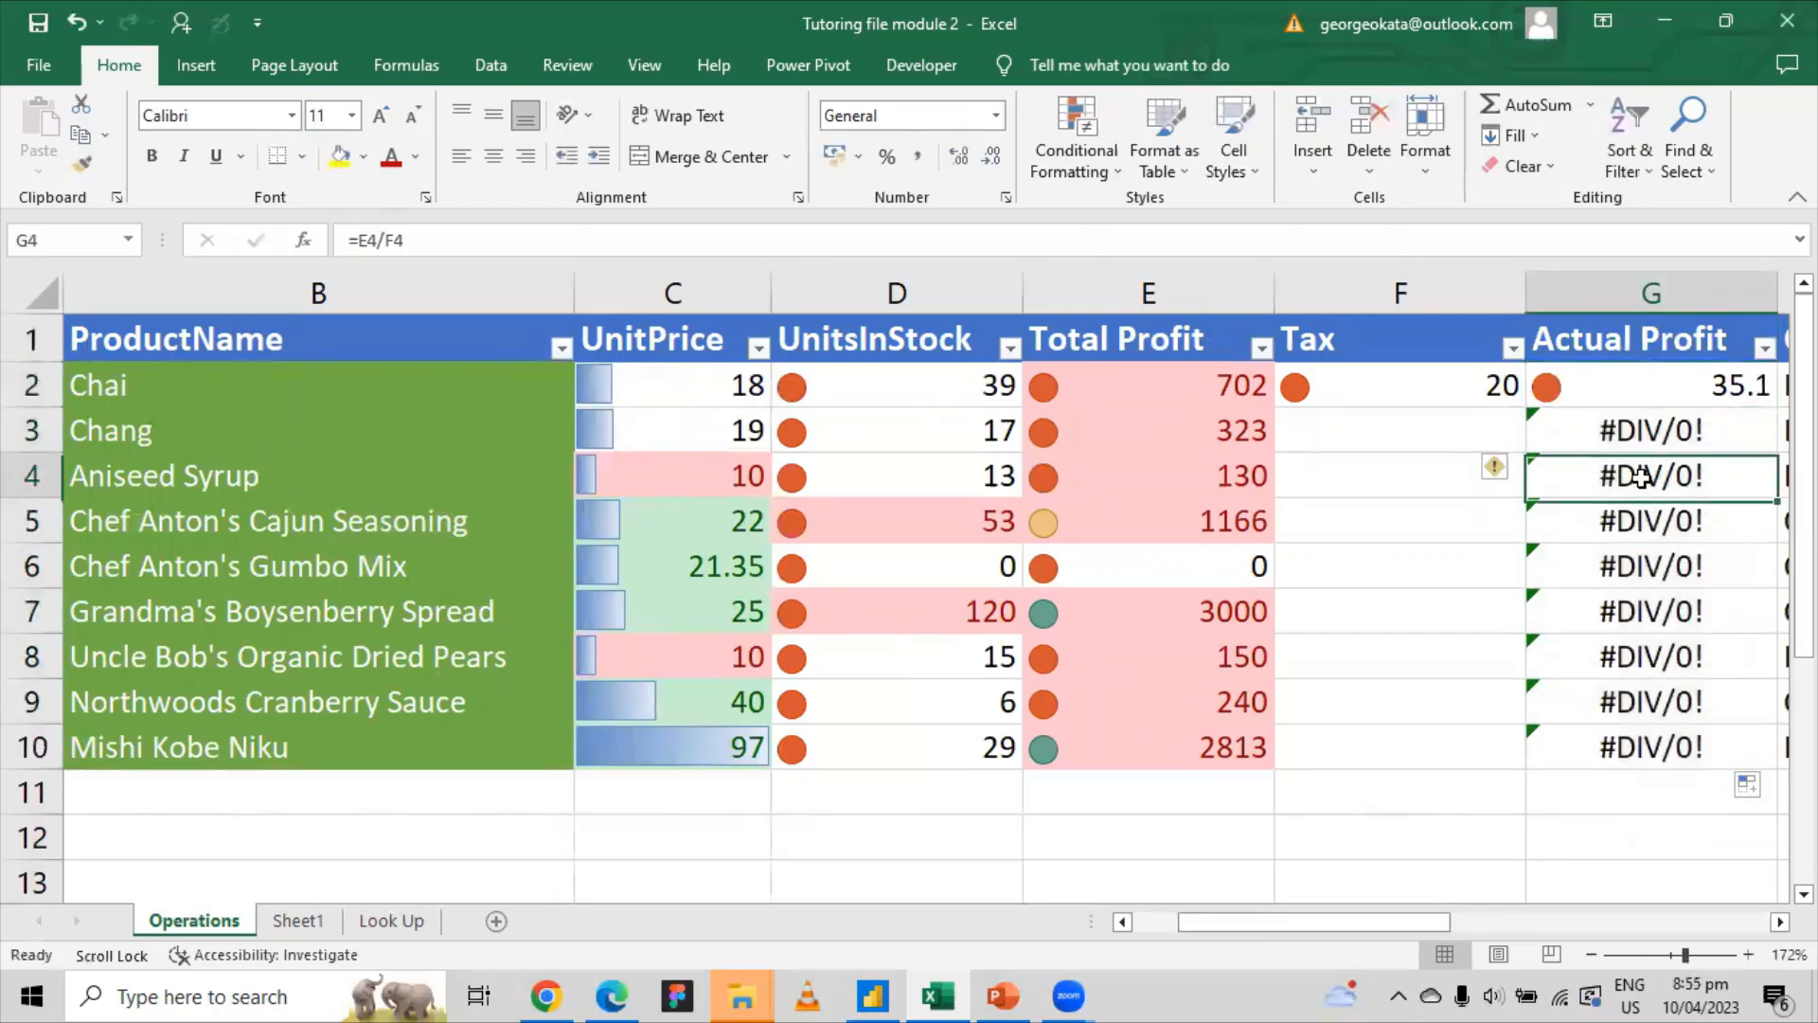
{"action": "left_click", "coordinate": [1722, 375]}
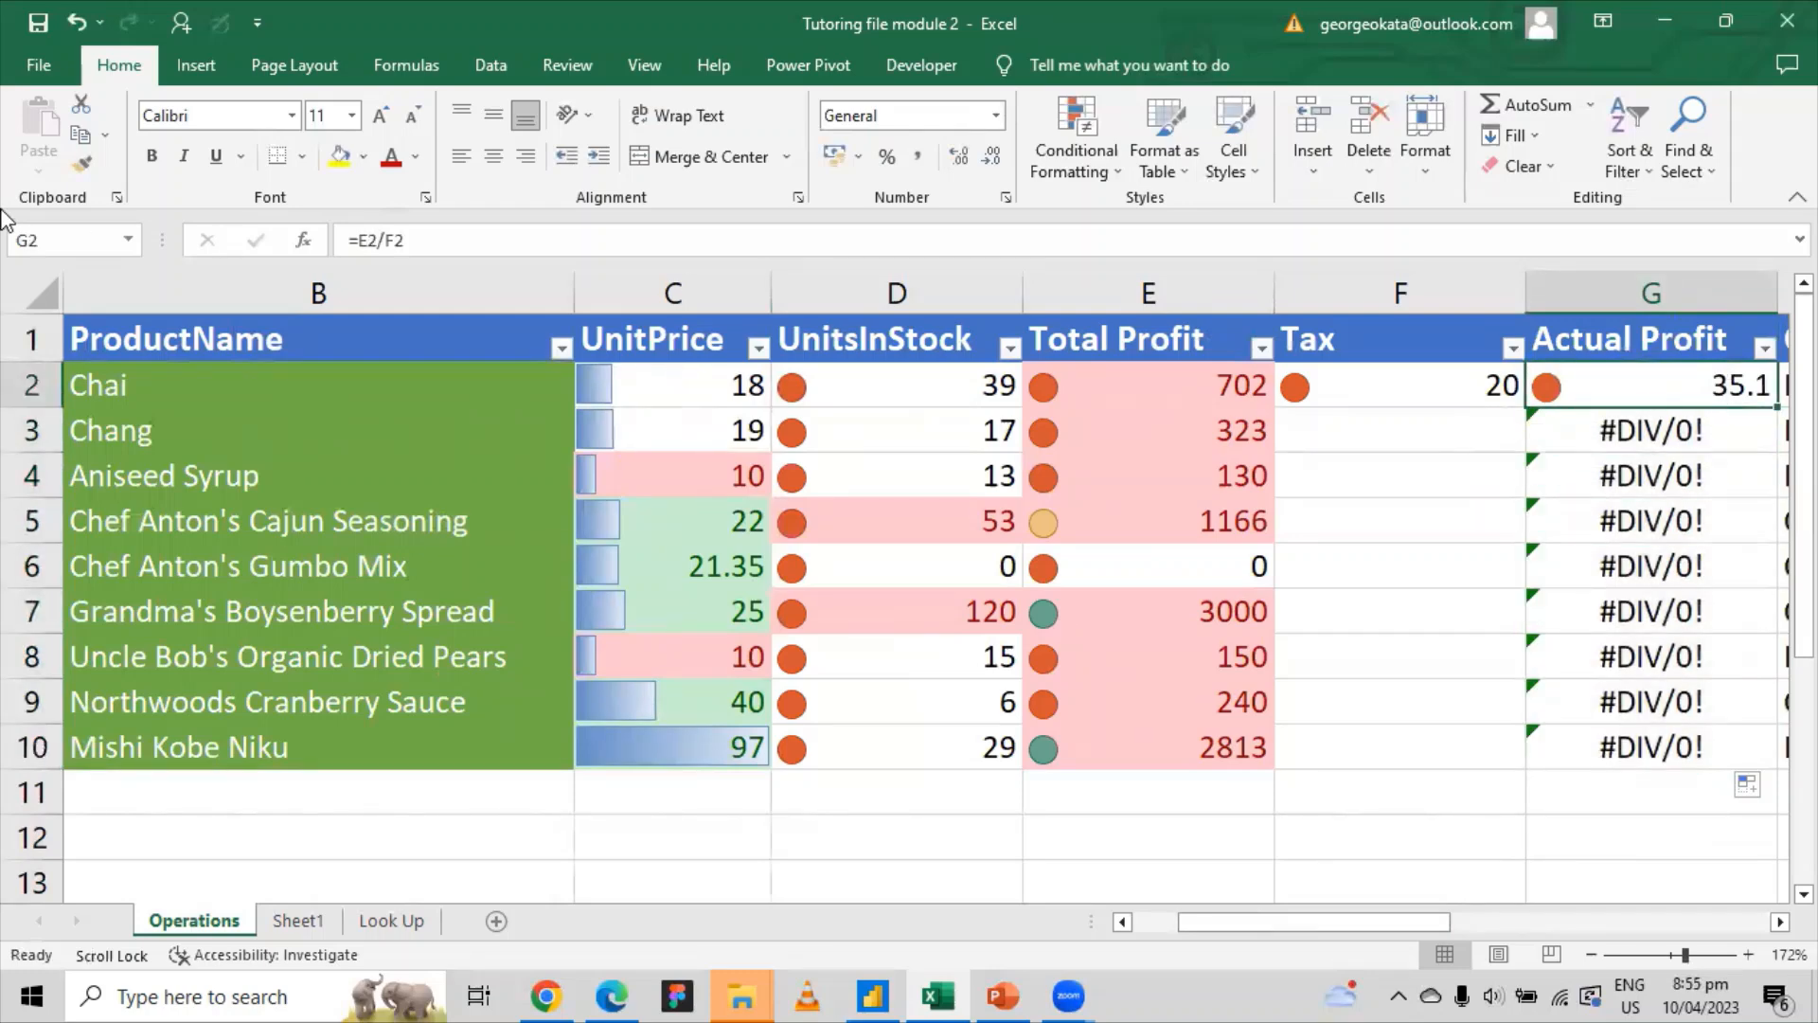
Step: Inspect the G2 and G3 formulas against Total Profit and the mostly empty Tax column
{"action": "left_click", "coordinate": [394, 240]}
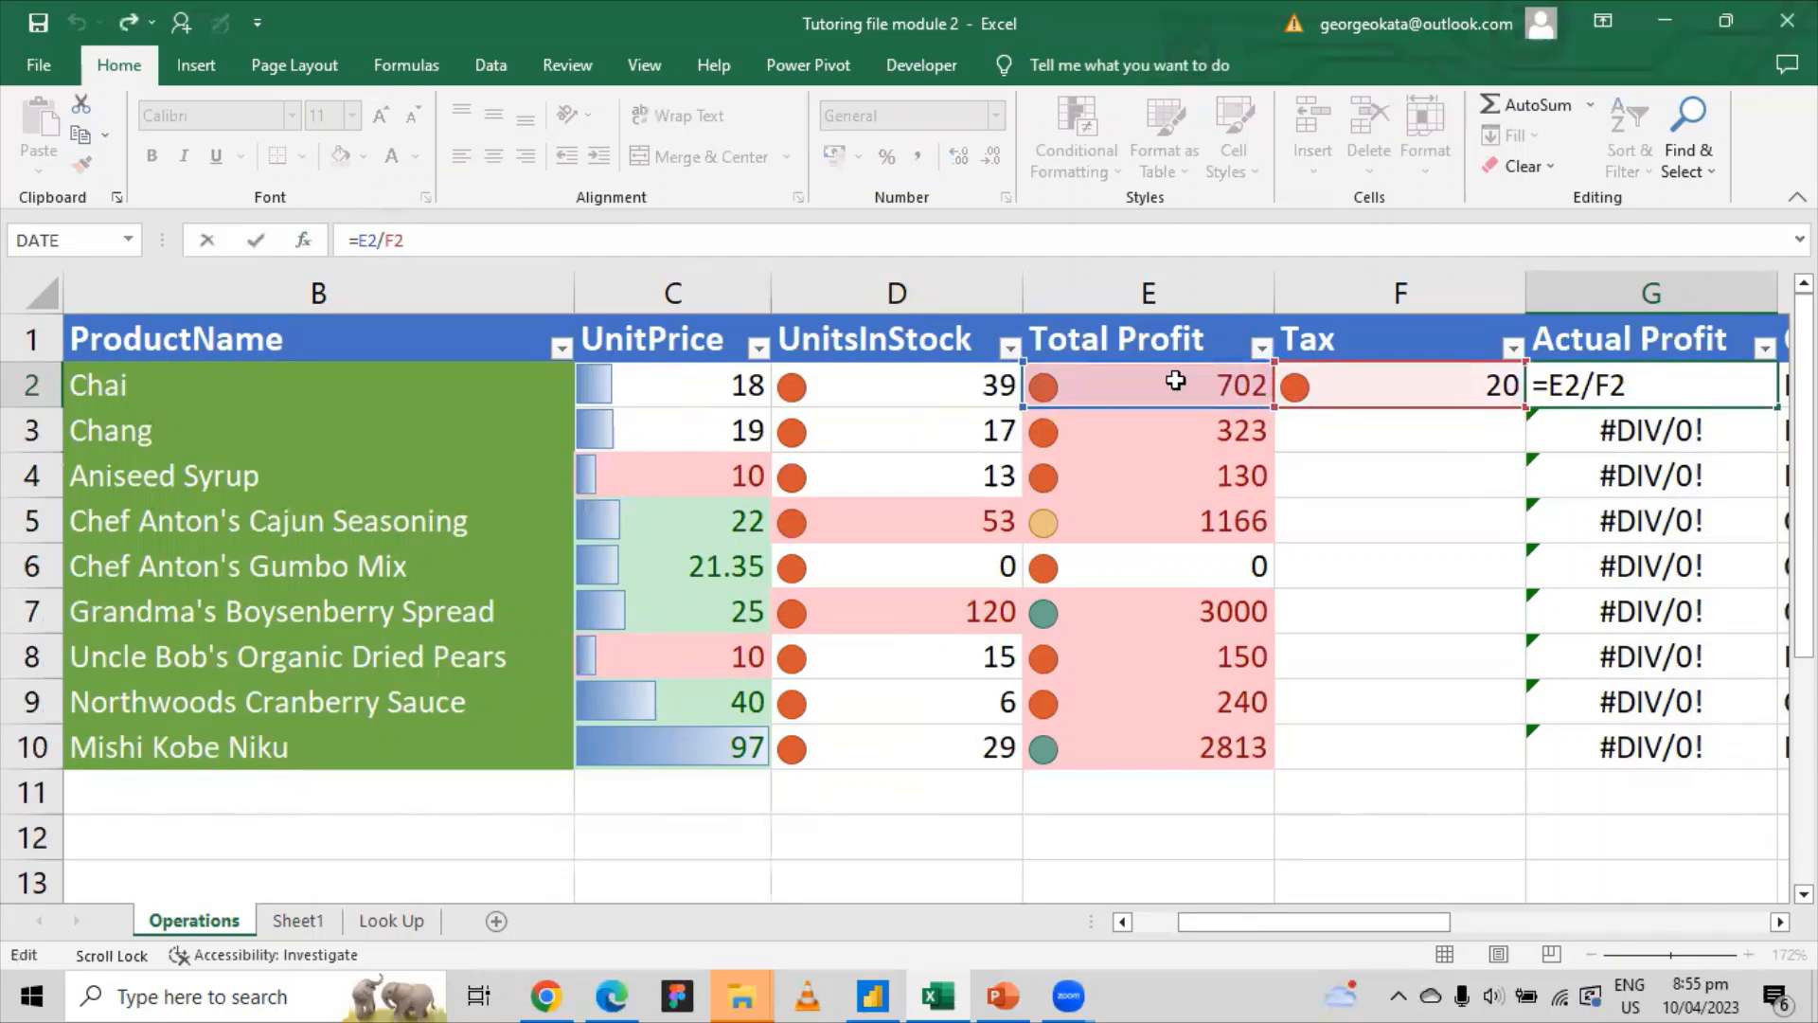
{"action": "key", "text": "Return"}
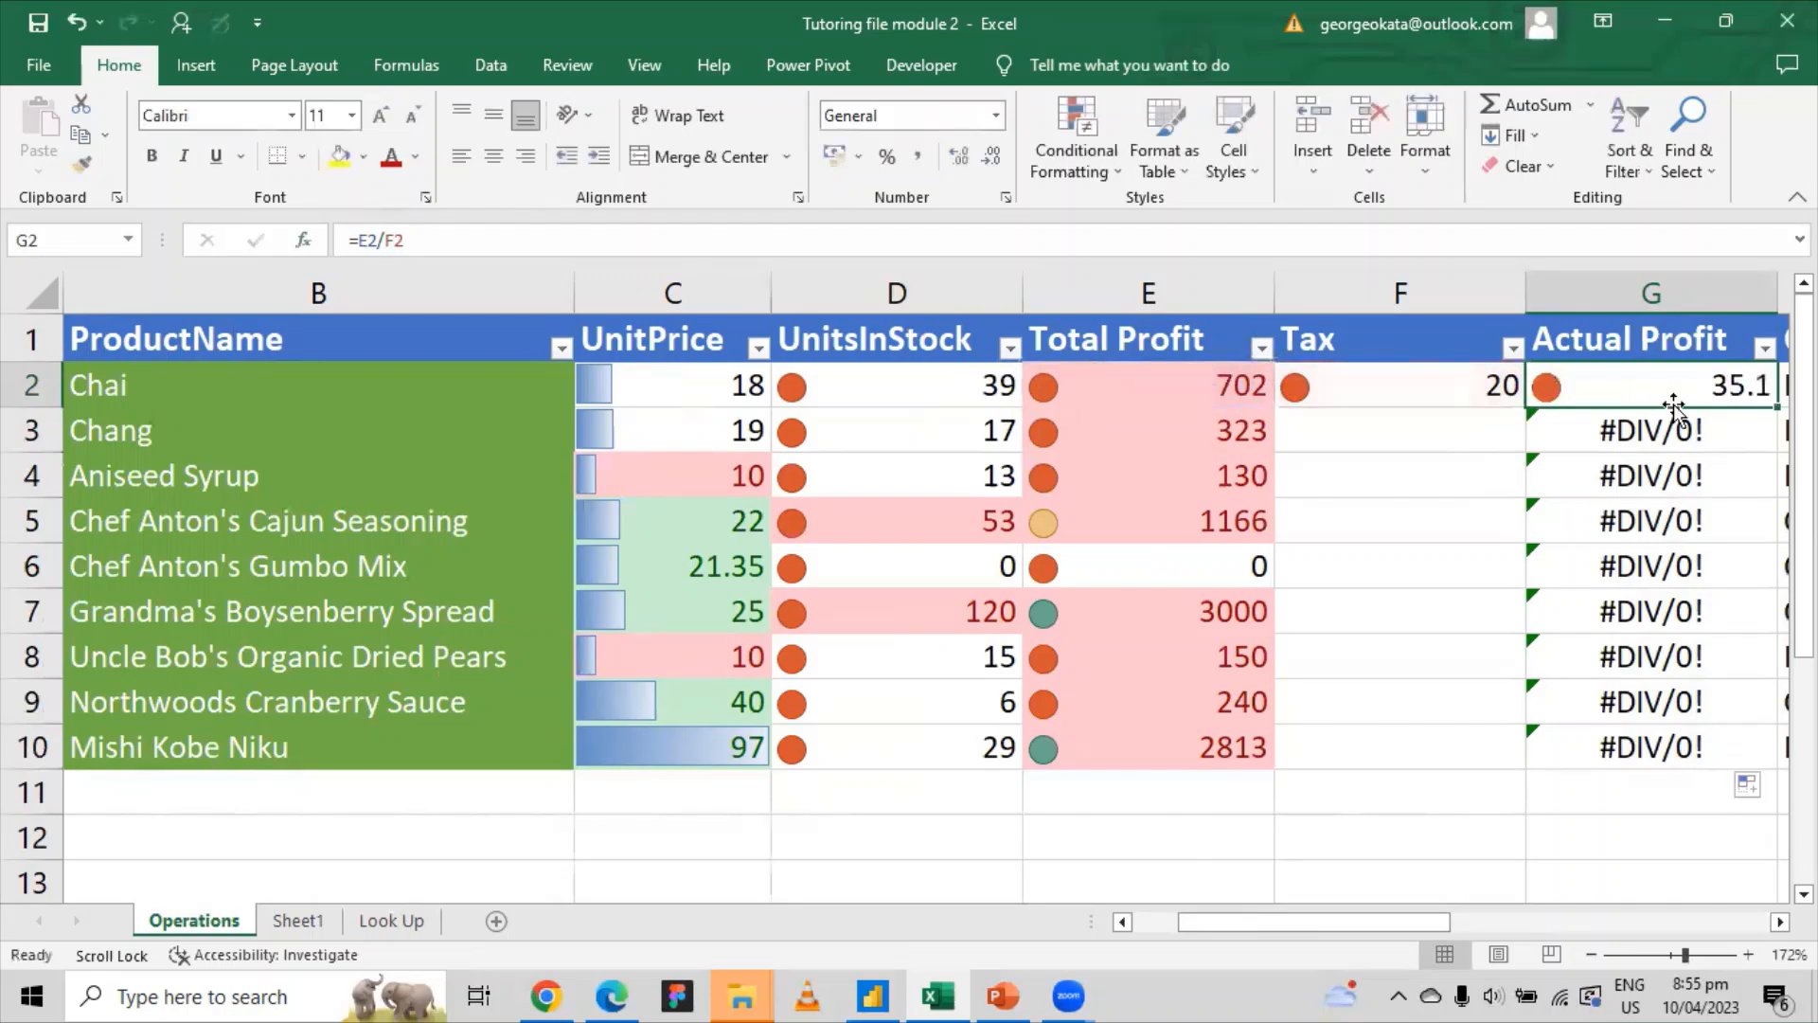
{"action": "left_click", "coordinate": [378, 241]}
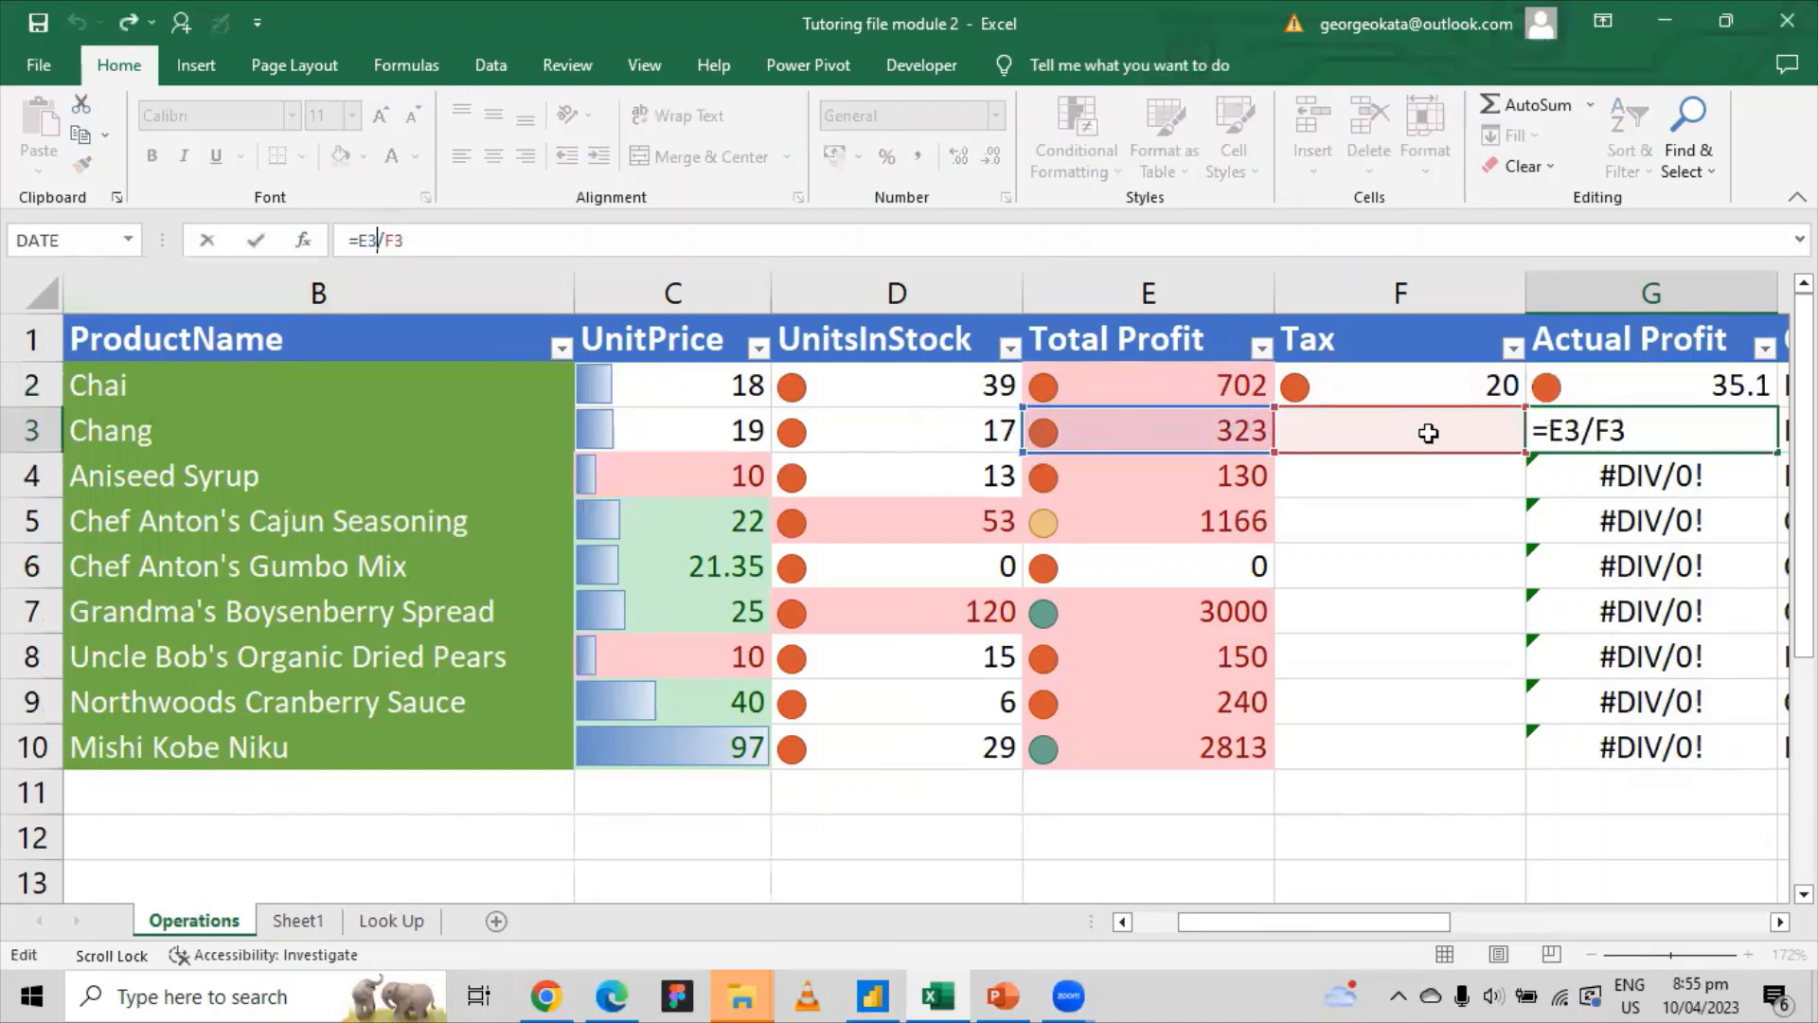
{"action": "key", "text": "ctrl+Return"}
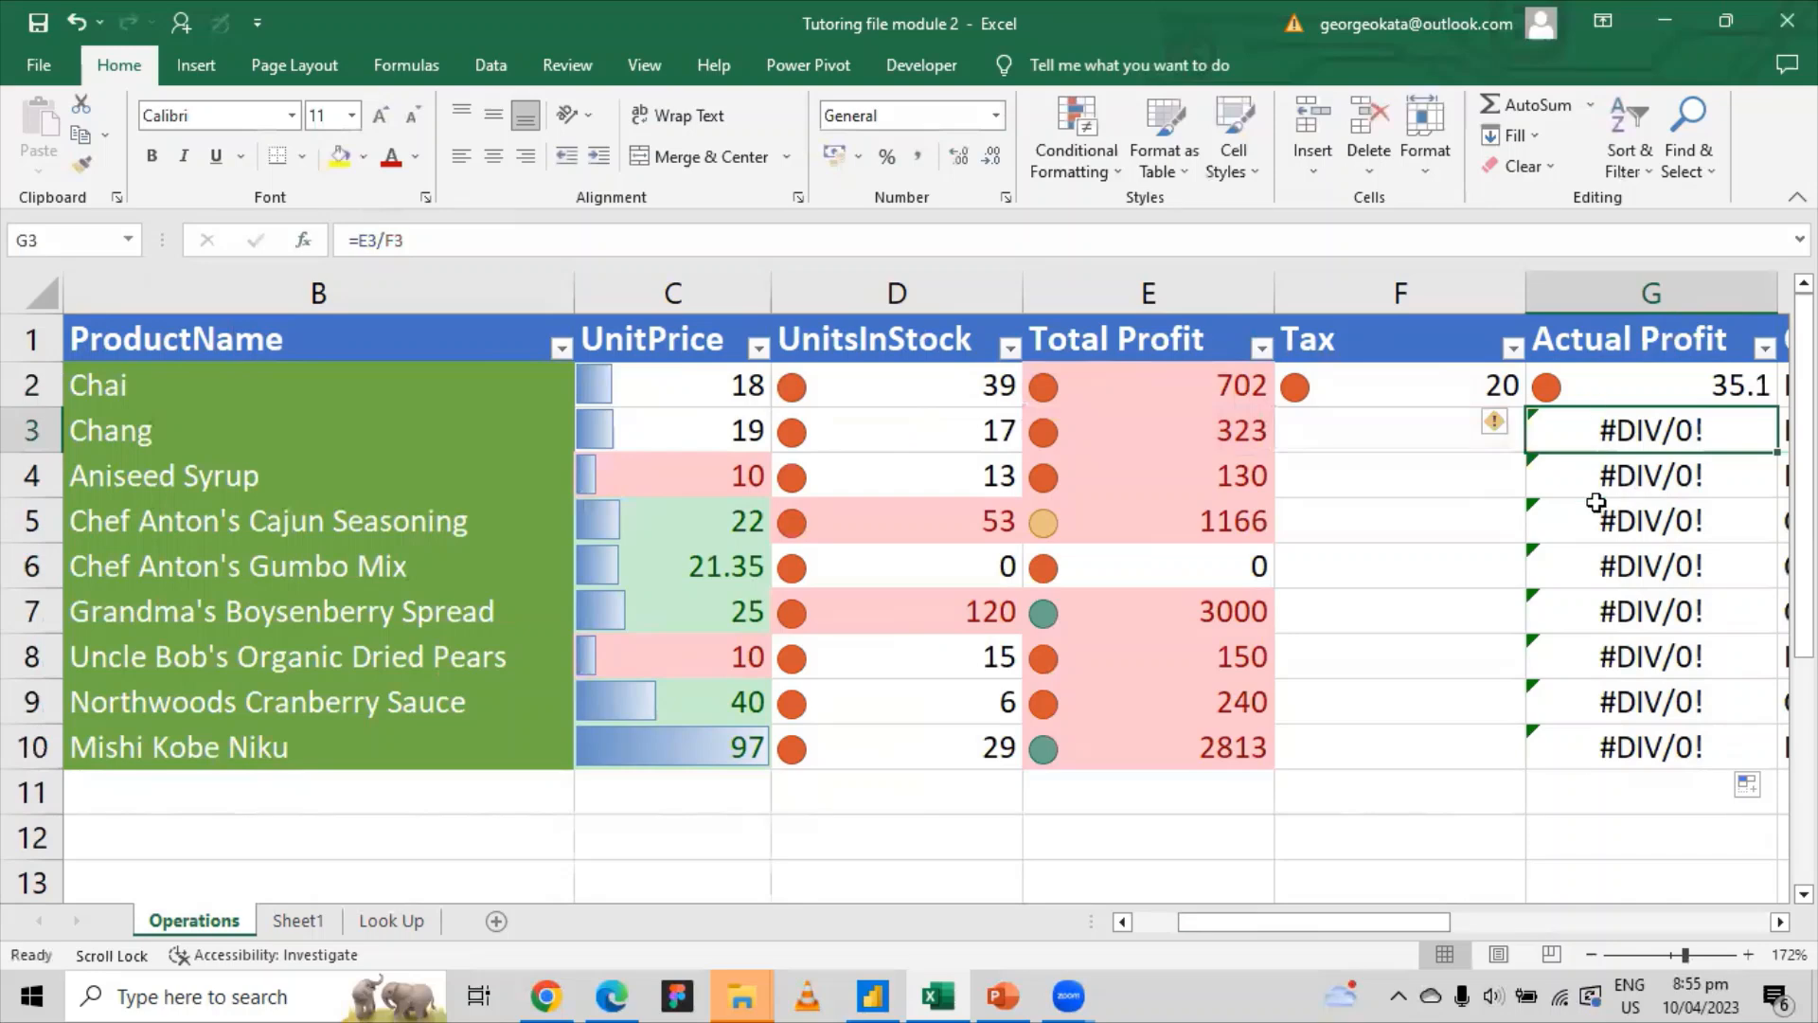
{"action": "mouse_move", "coordinate": [1219, 431]}
{"action": "left_mouse_down"}
{"action": "mouse_move", "coordinate": [1351, 422]}
{"action": "mouse_move", "coordinate": [1227, 429]}
{"action": "left_mouse_up"}
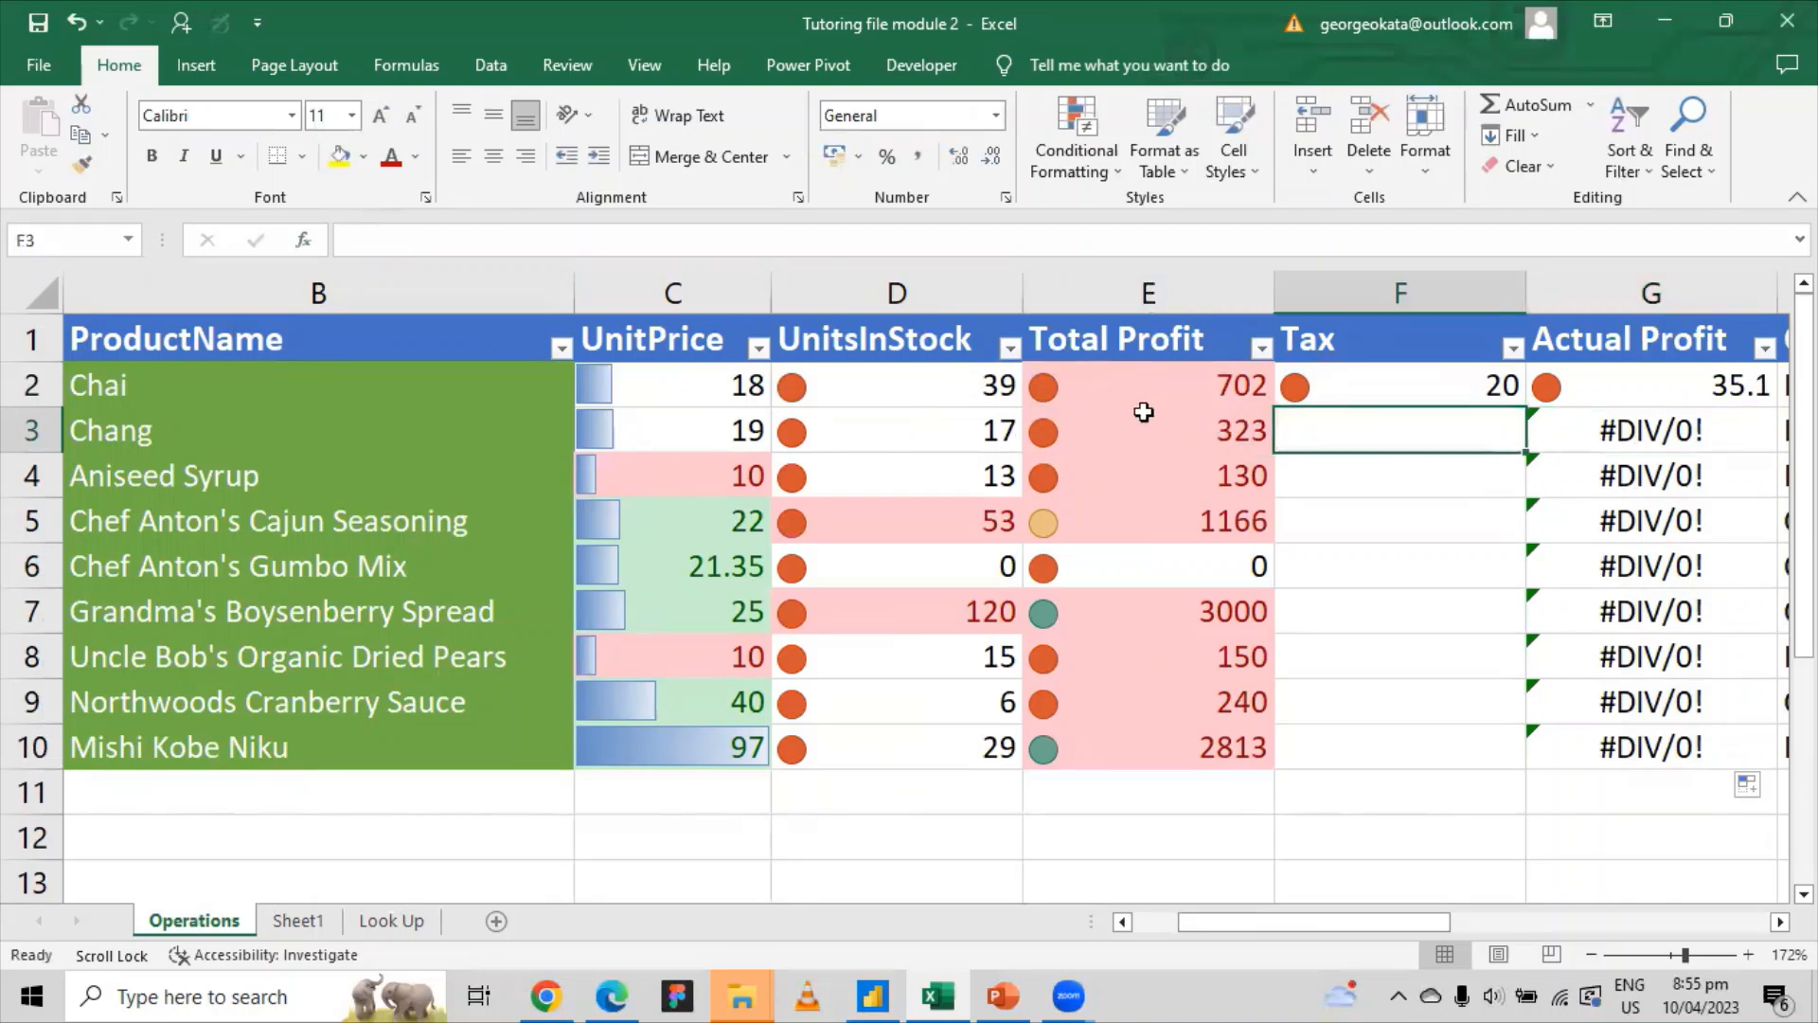
{"action": "left_click_drag", "start_coordinate": [1141, 386], "coordinate": [1133, 735]}
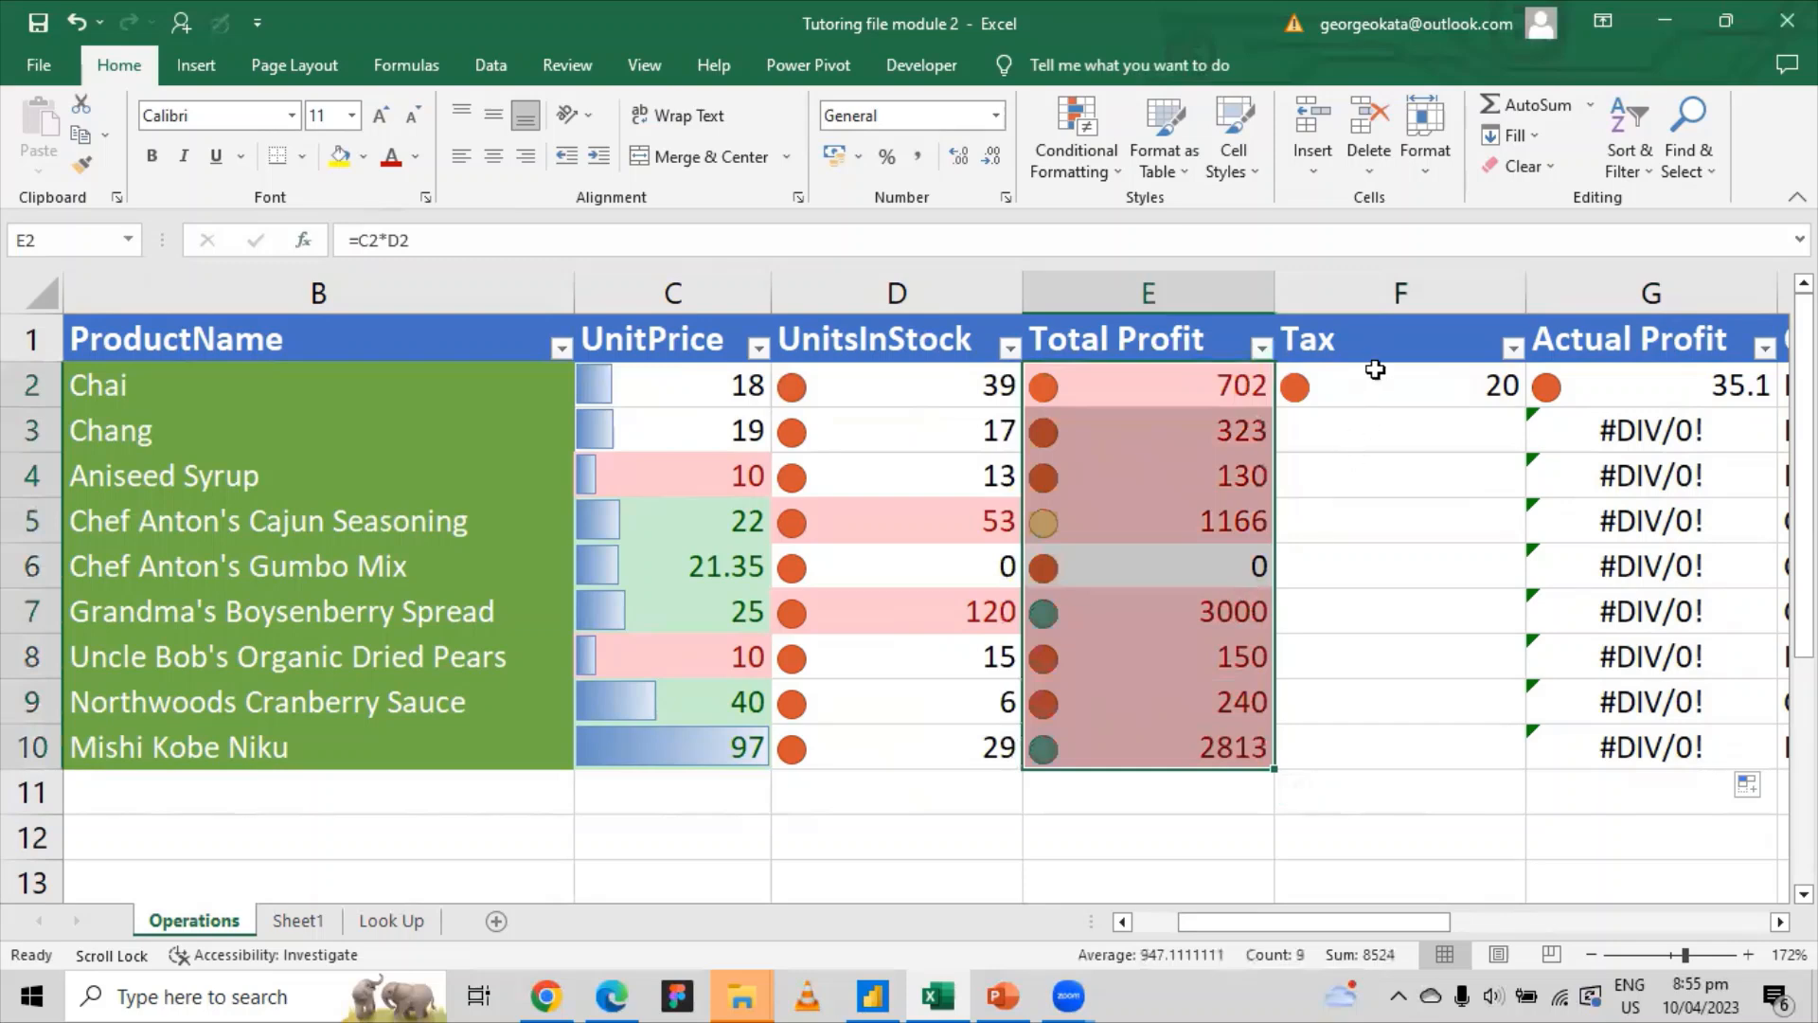
{"action": "left_click_drag", "start_coordinate": [1373, 366], "coordinate": [1338, 725]}
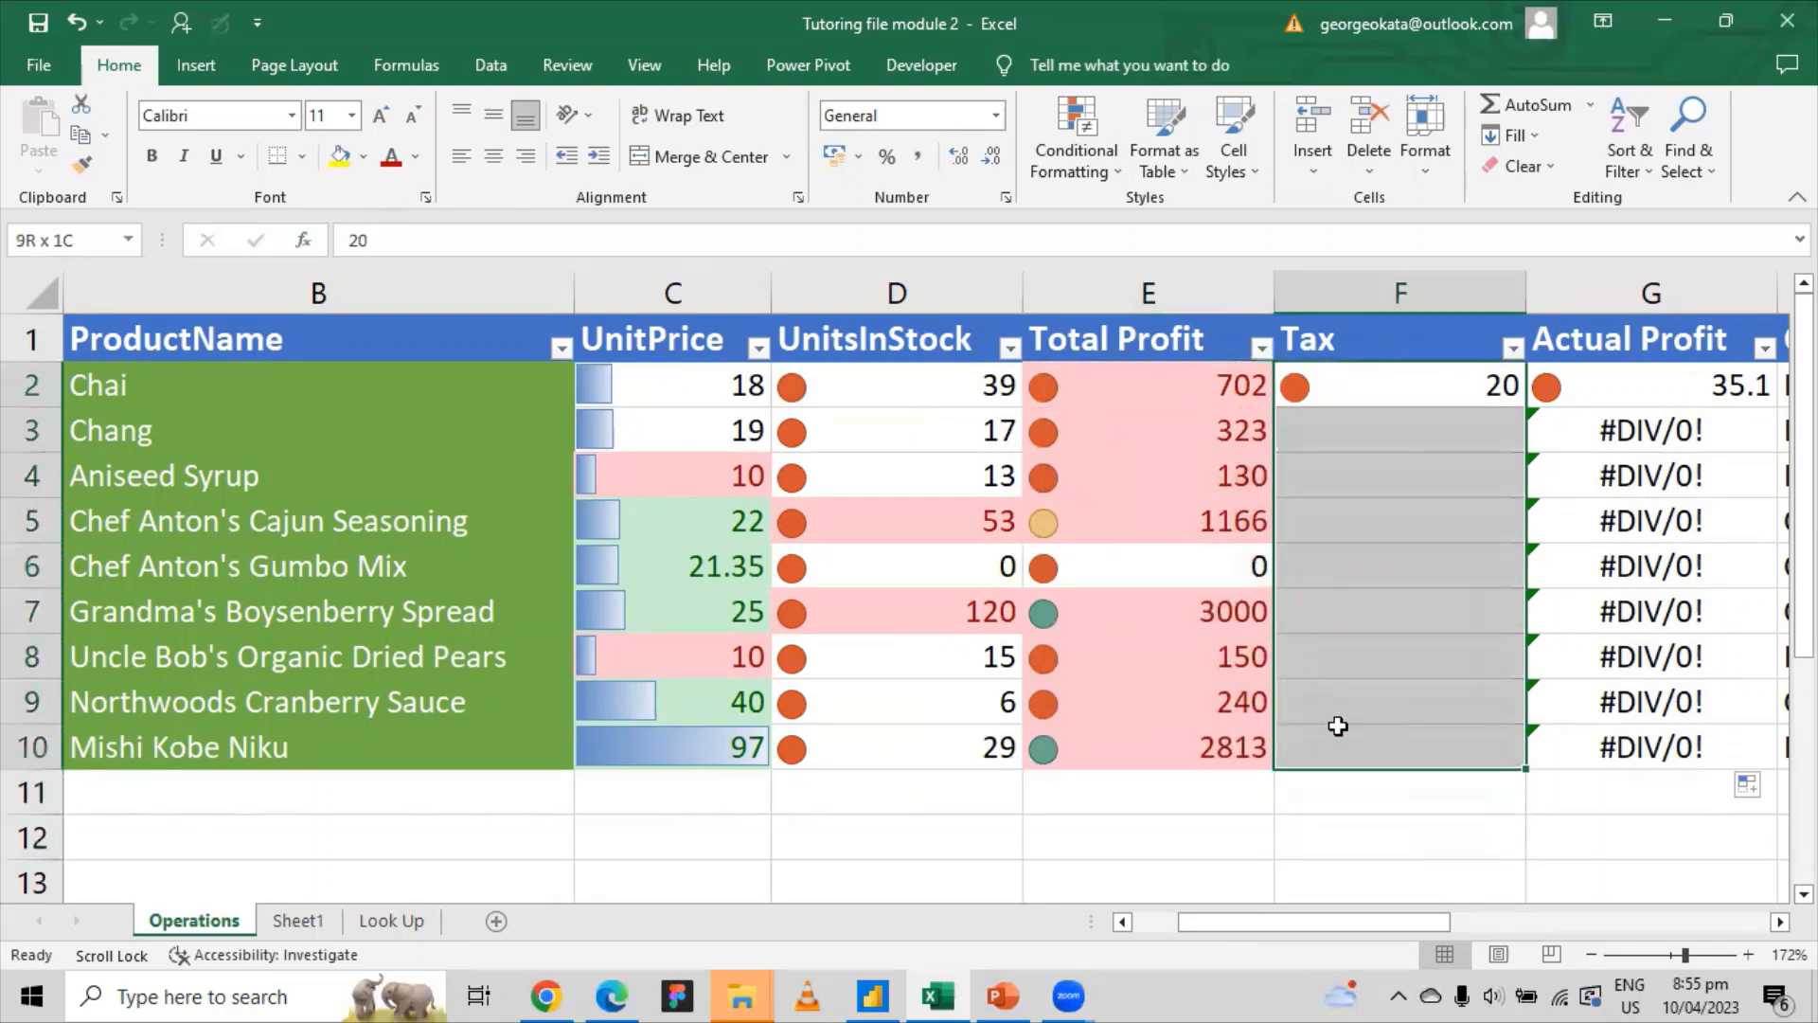
Step: Inspect the #DIV/0! formulas in G4 and further down column G
{"action": "left_click", "coordinate": [1703, 384]}
{"action": "left_click", "coordinate": [1685, 464]}
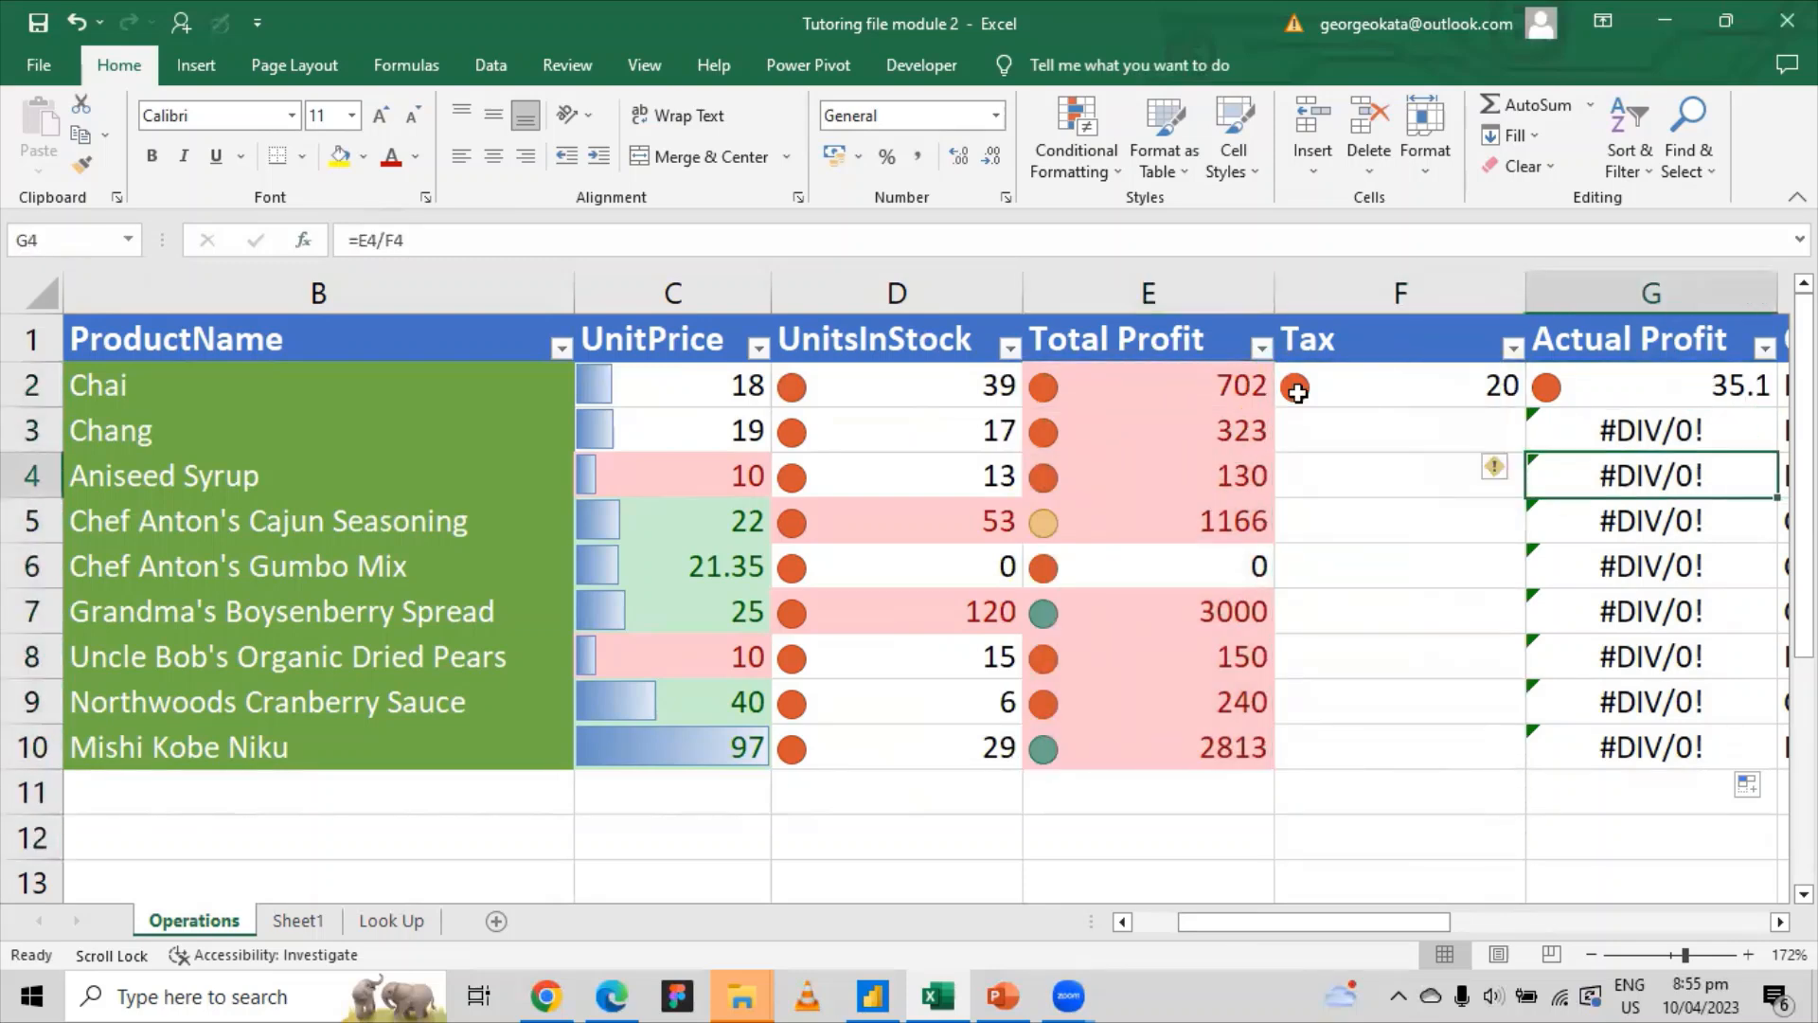
{"action": "left_click", "coordinate": [391, 241]}
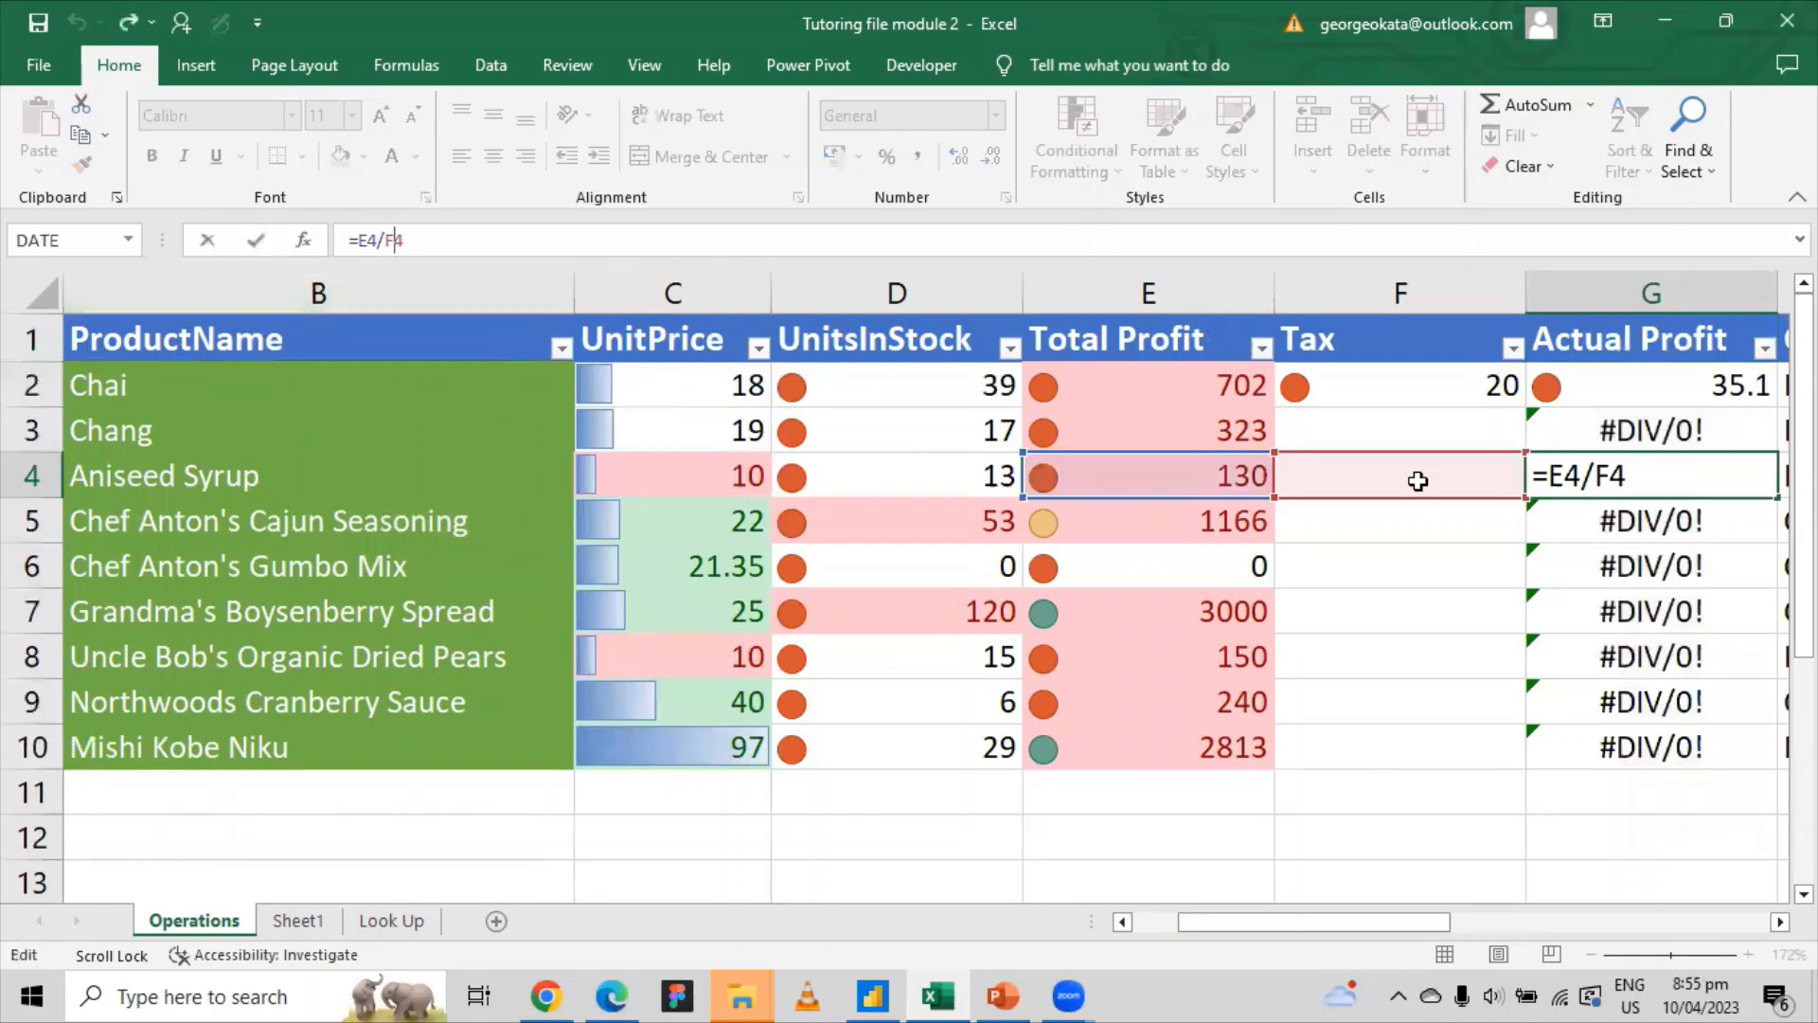
{"action": "key", "text": "Escape"}
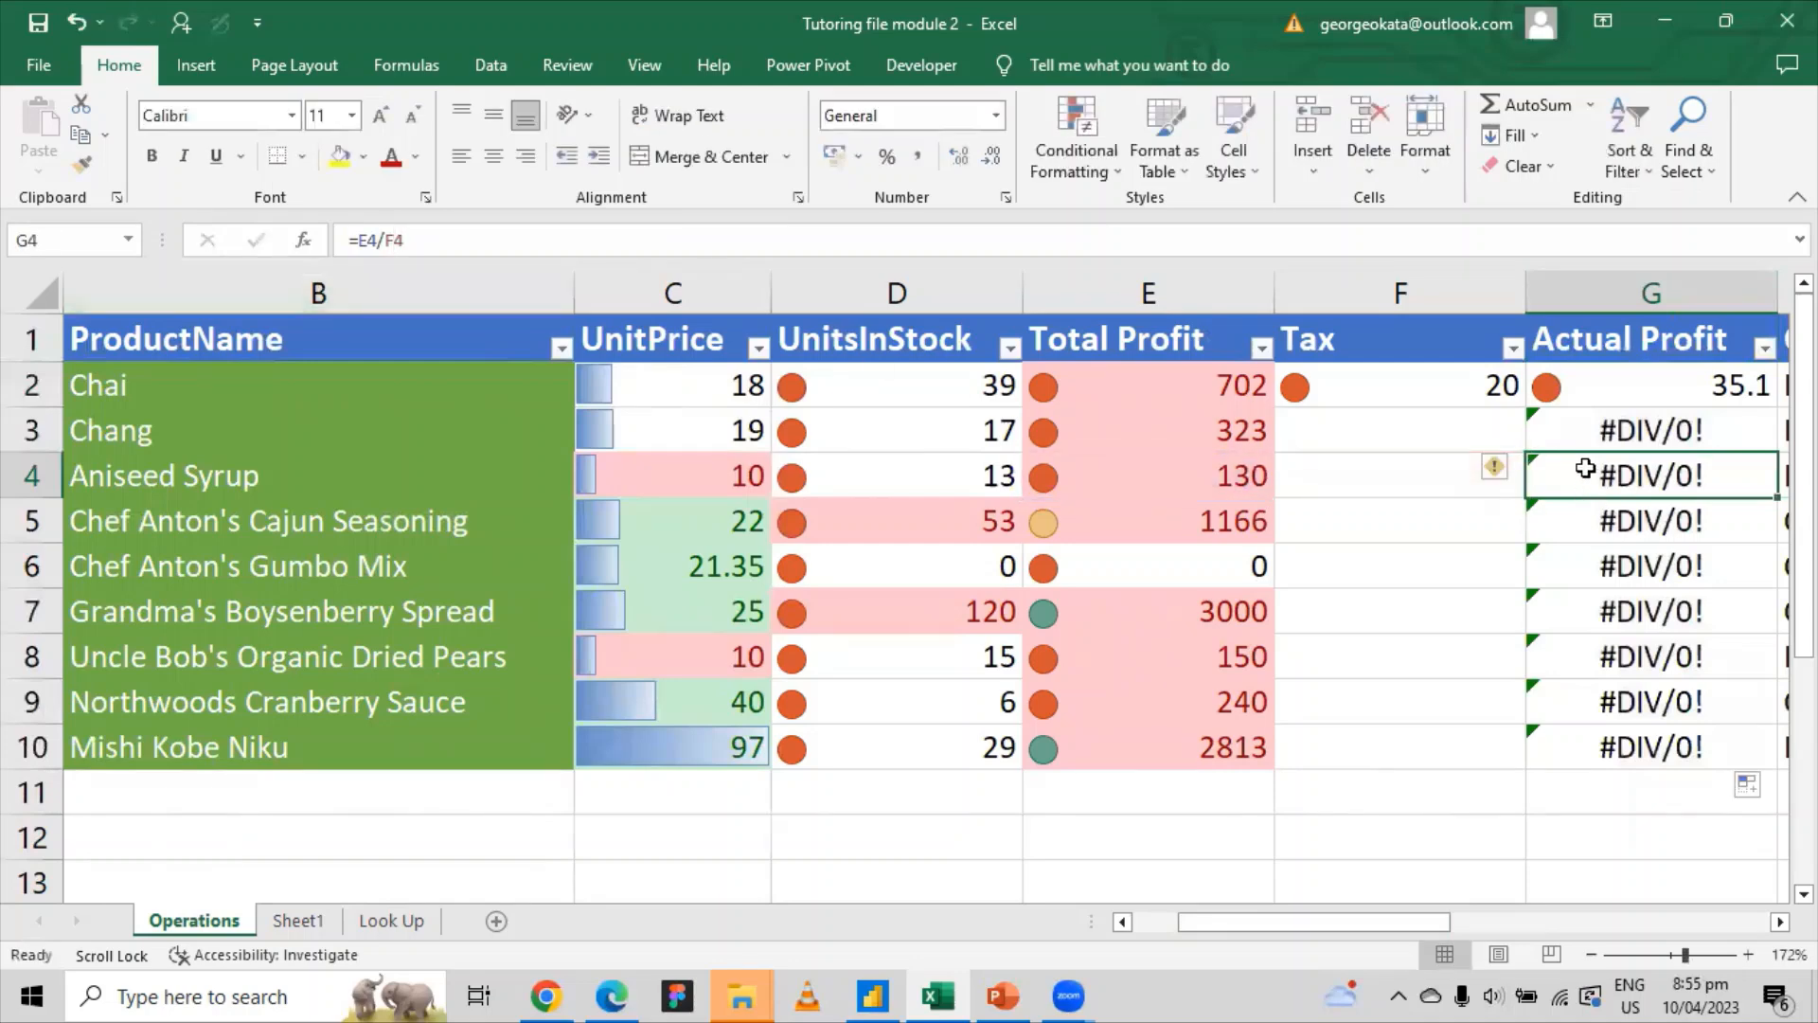
{"action": "left_click", "coordinate": [1645, 431]}
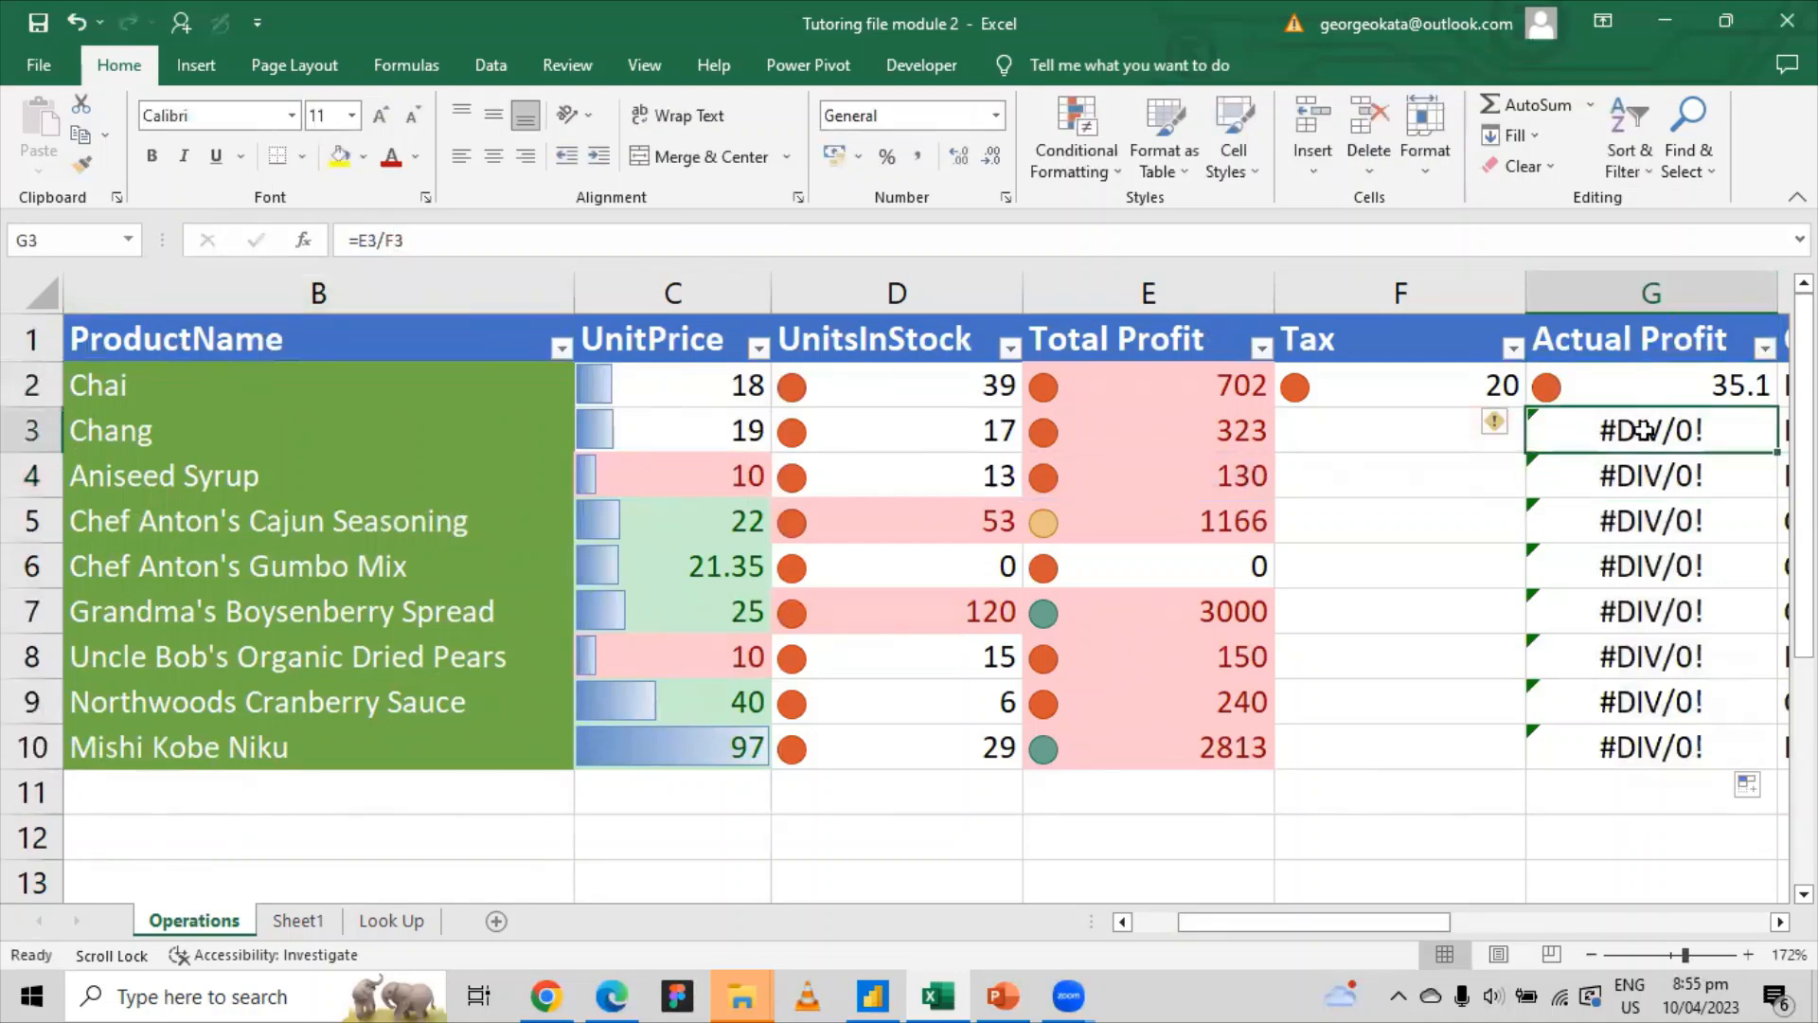
{"action": "left_click", "coordinate": [1656, 478]}
{"action": "left_click", "coordinate": [1653, 521]}
{"action": "left_click", "coordinate": [1648, 611]}
{"action": "left_click", "coordinate": [1699, 441]}
{"action": "left_click_drag", "start_coordinate": [1695, 478], "coordinate": [1672, 531]}
{"action": "left_click", "coordinate": [1710, 421]}
Step: Compare the Total Profit formulas in E2:E10 with the single Tax value 20 in F2
{"action": "left_click", "coordinate": [1473, 396]}
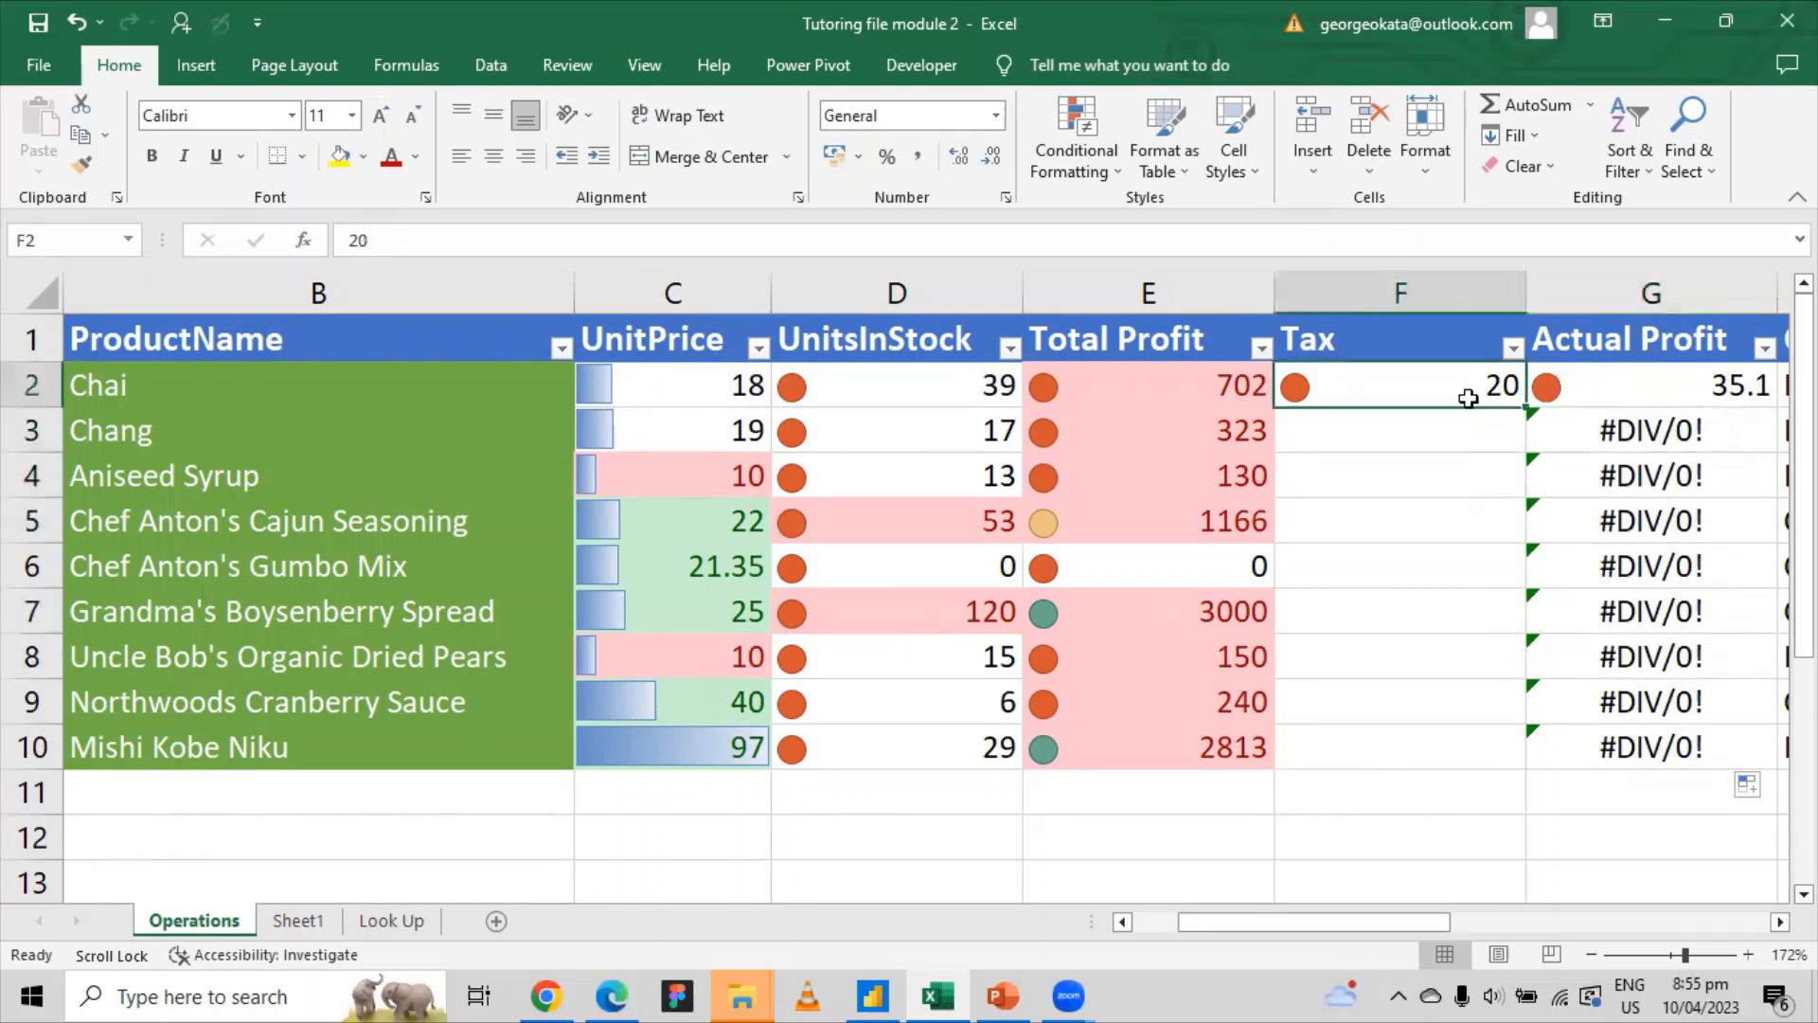
{"action": "left_click", "coordinate": [1219, 435]}
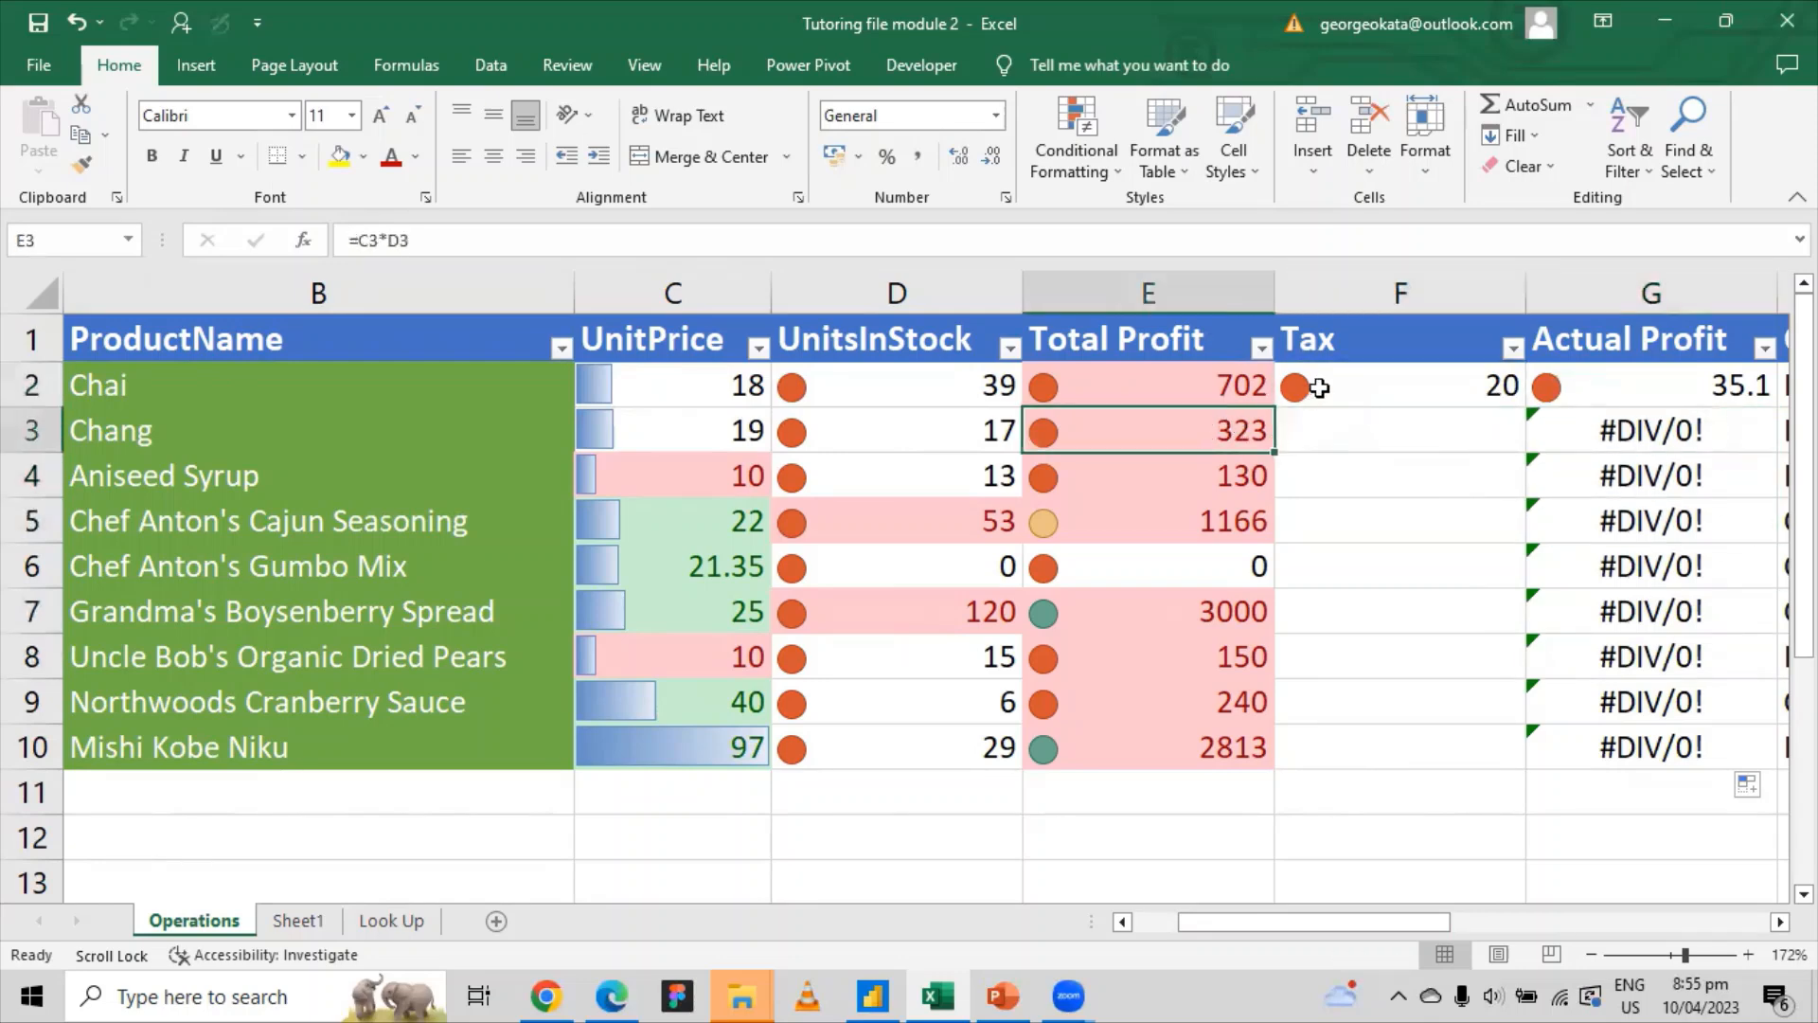
{"action": "left_click", "coordinate": [1319, 390]}
{"action": "left_click", "coordinate": [1236, 481]}
{"action": "left_click", "coordinate": [1445, 378]}
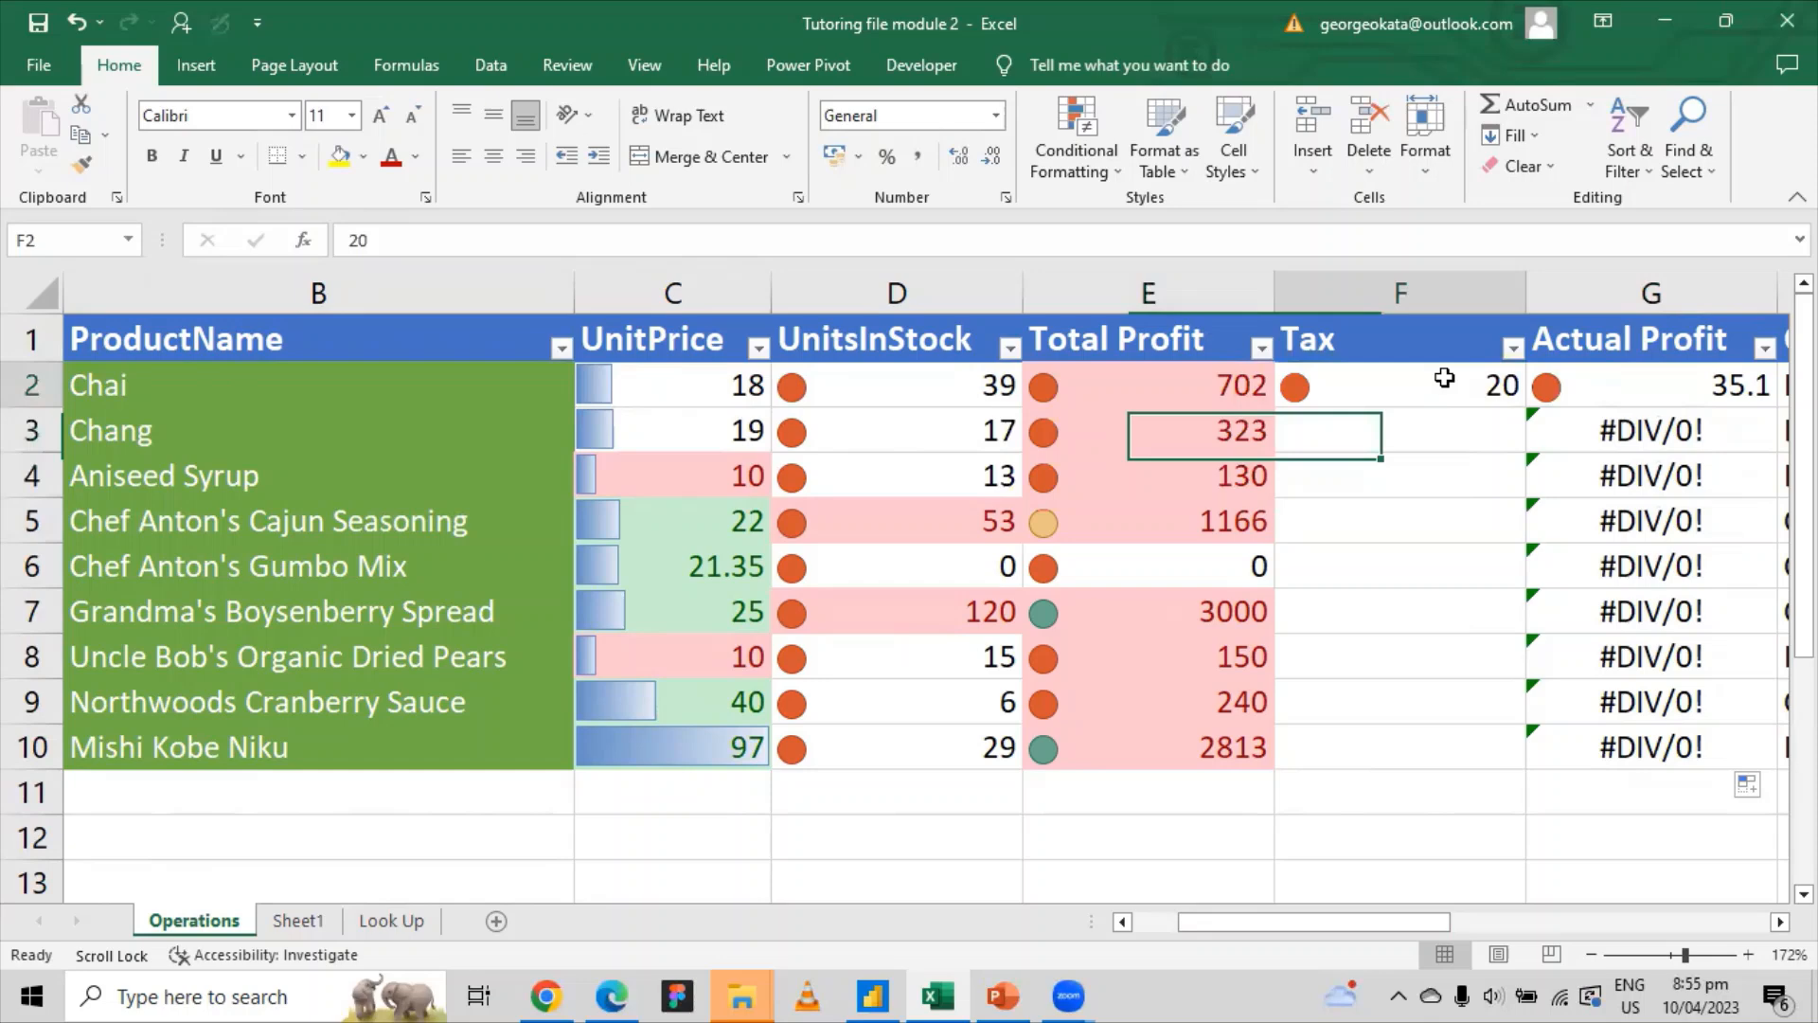
{"action": "left_click", "coordinate": [1236, 519]}
{"action": "left_click", "coordinate": [1398, 388]}
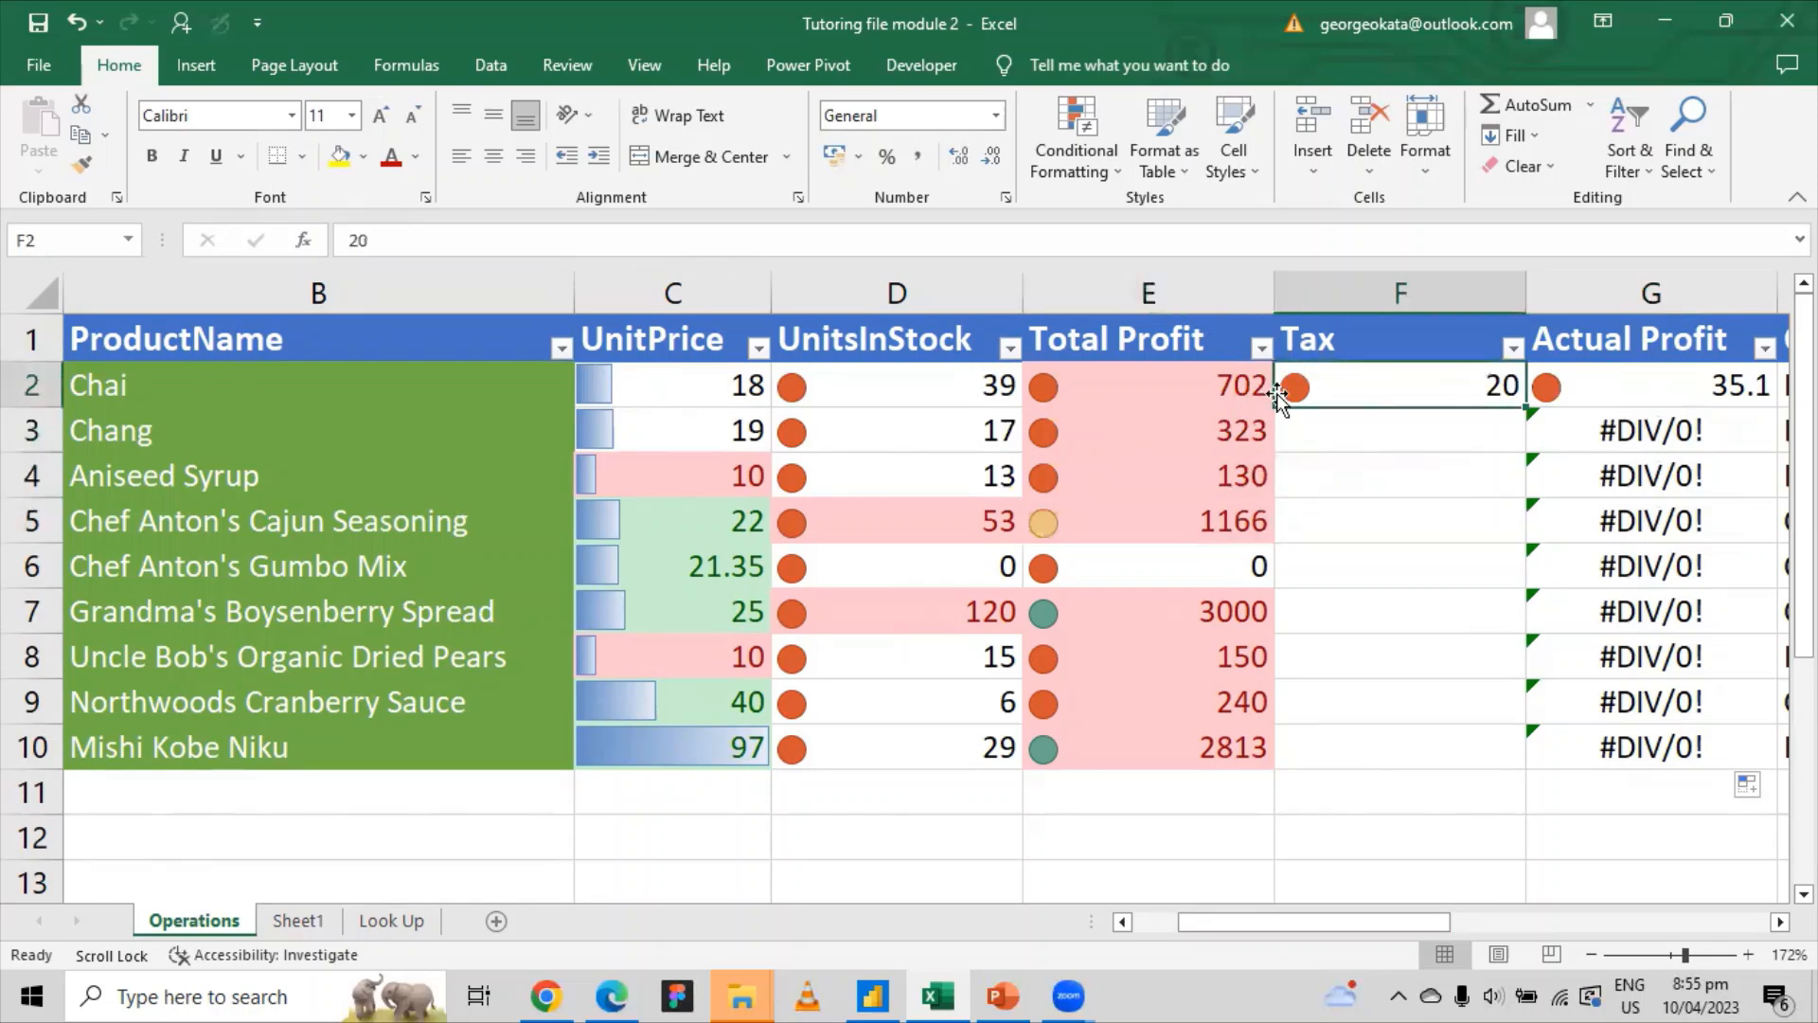
{"action": "left_click", "coordinate": [1212, 393]}
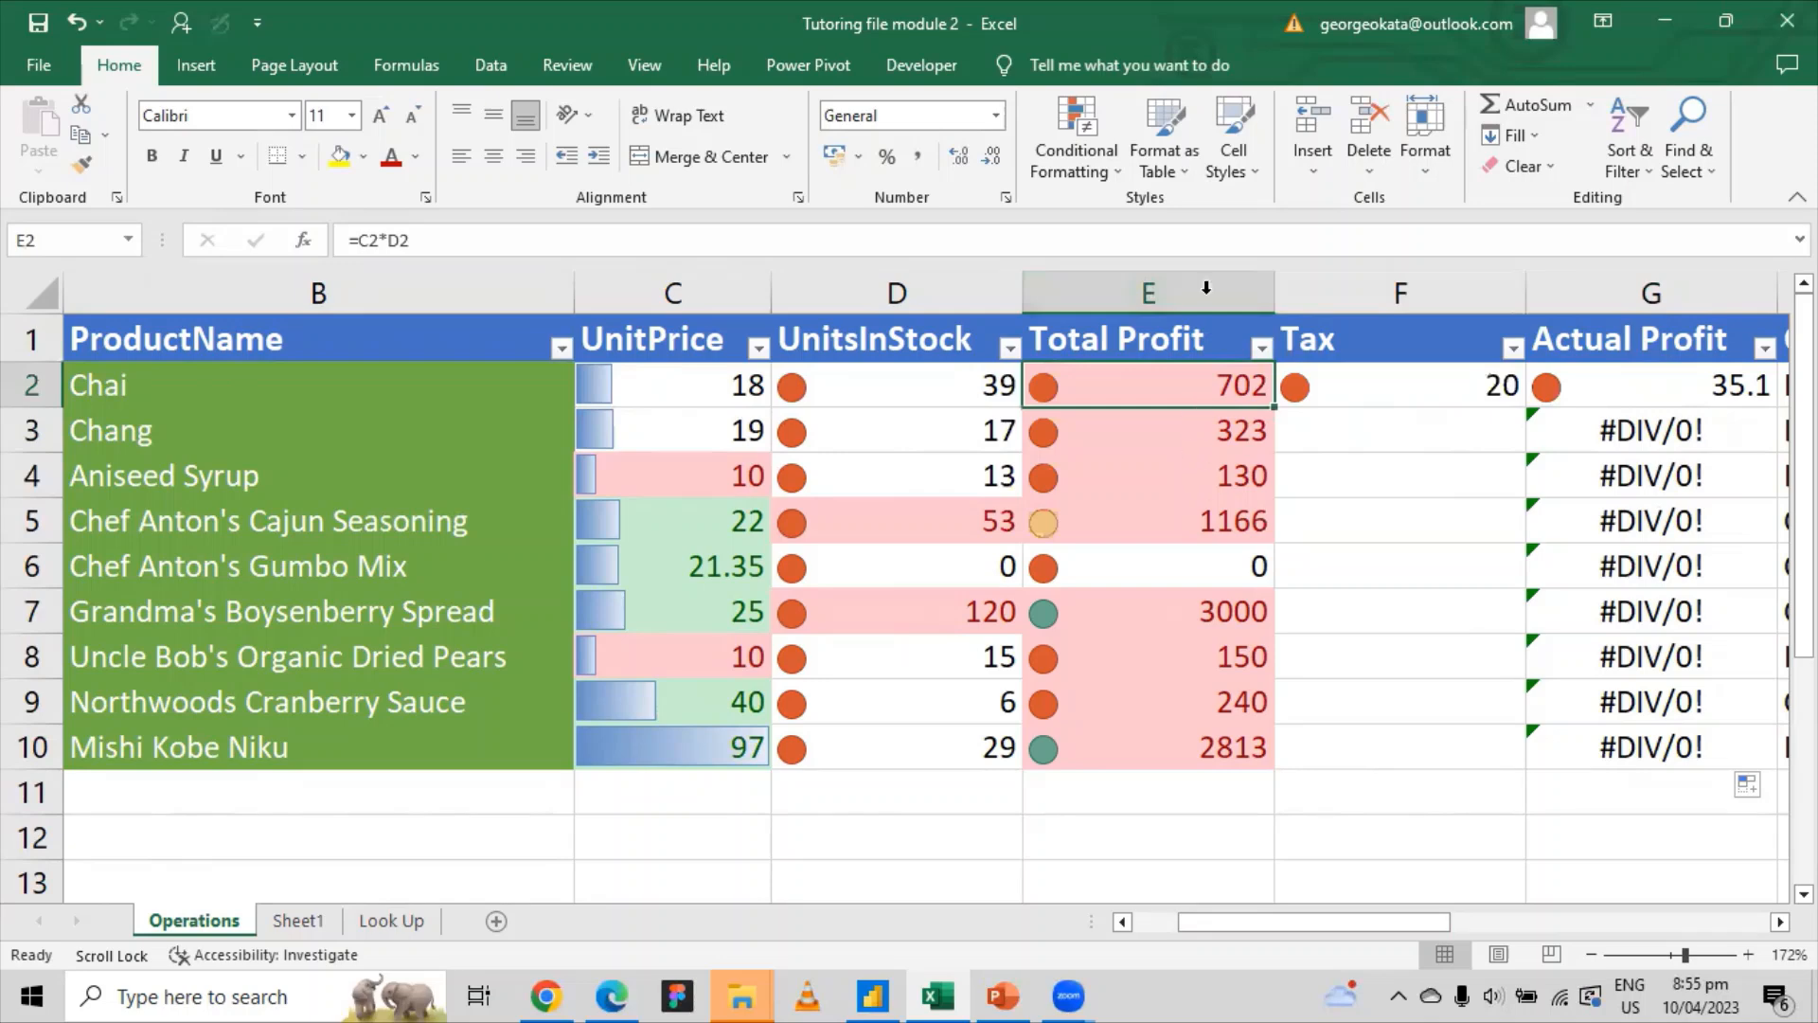
{"action": "left_click", "coordinate": [1222, 443]}
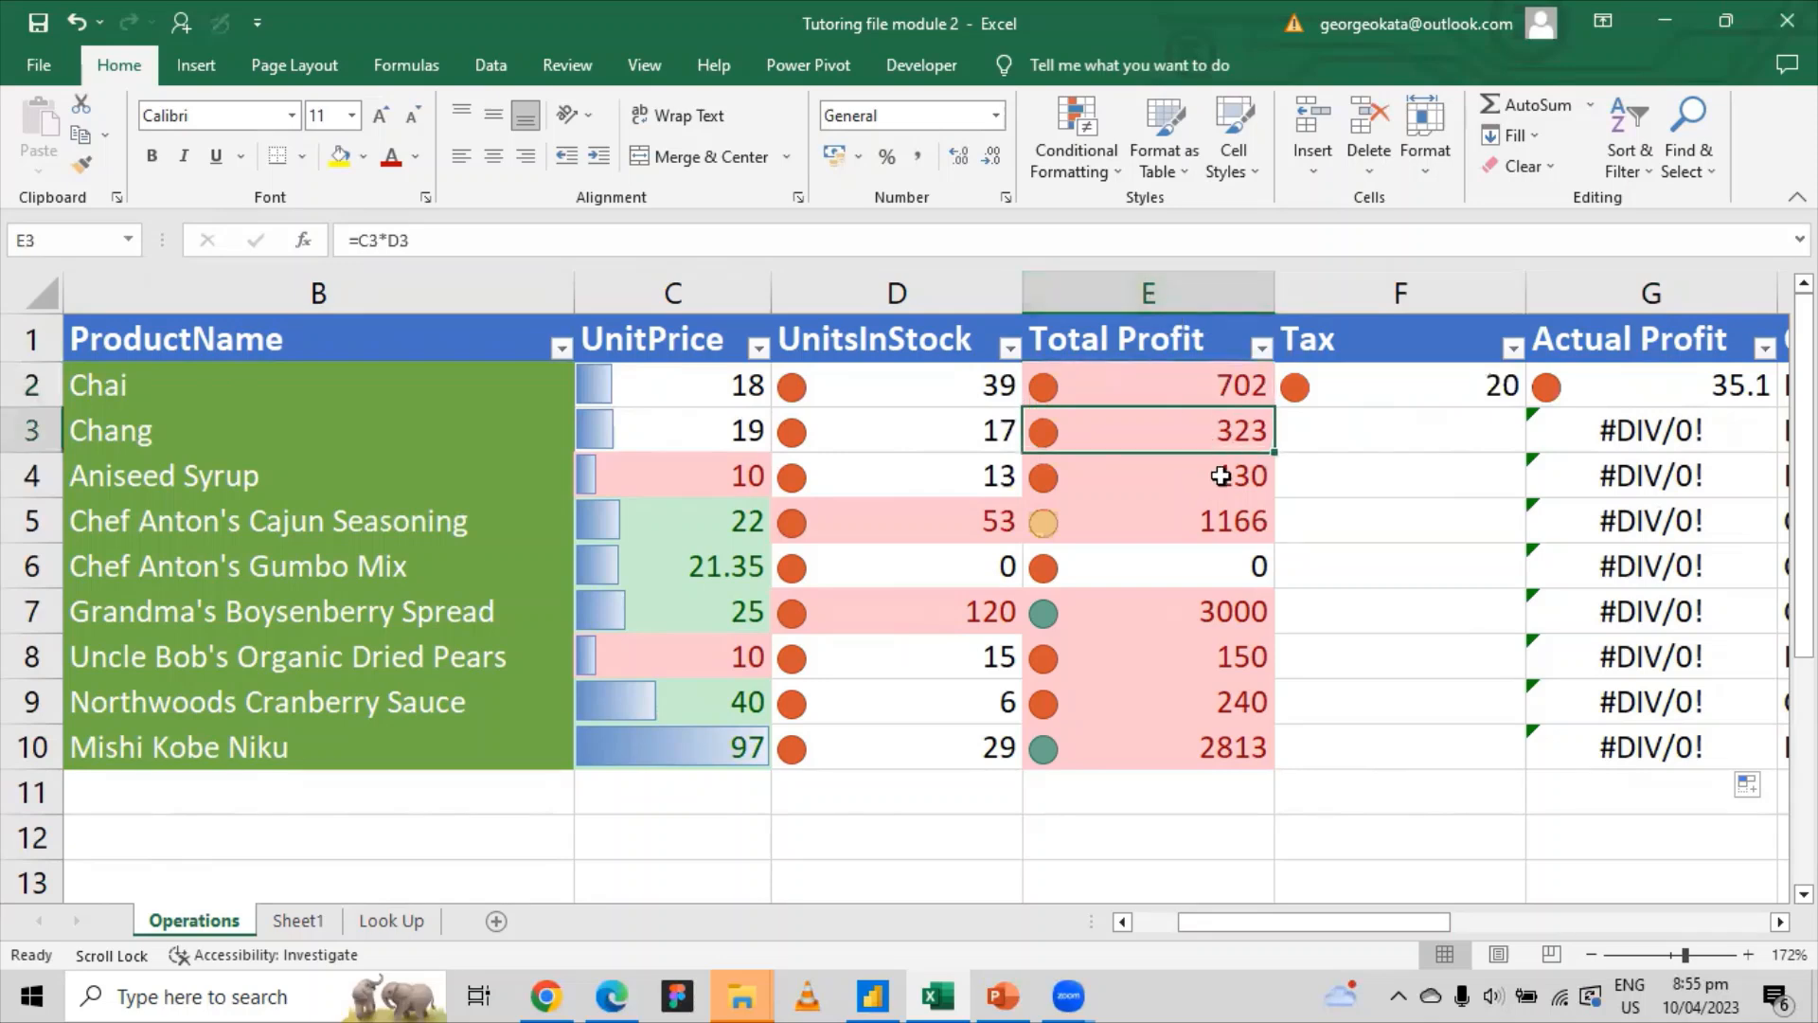
{"action": "left_click", "coordinate": [1220, 488]}
{"action": "left_click", "coordinate": [1222, 521]}
{"action": "left_click", "coordinate": [1223, 566]}
{"action": "left_click", "coordinate": [1225, 611]}
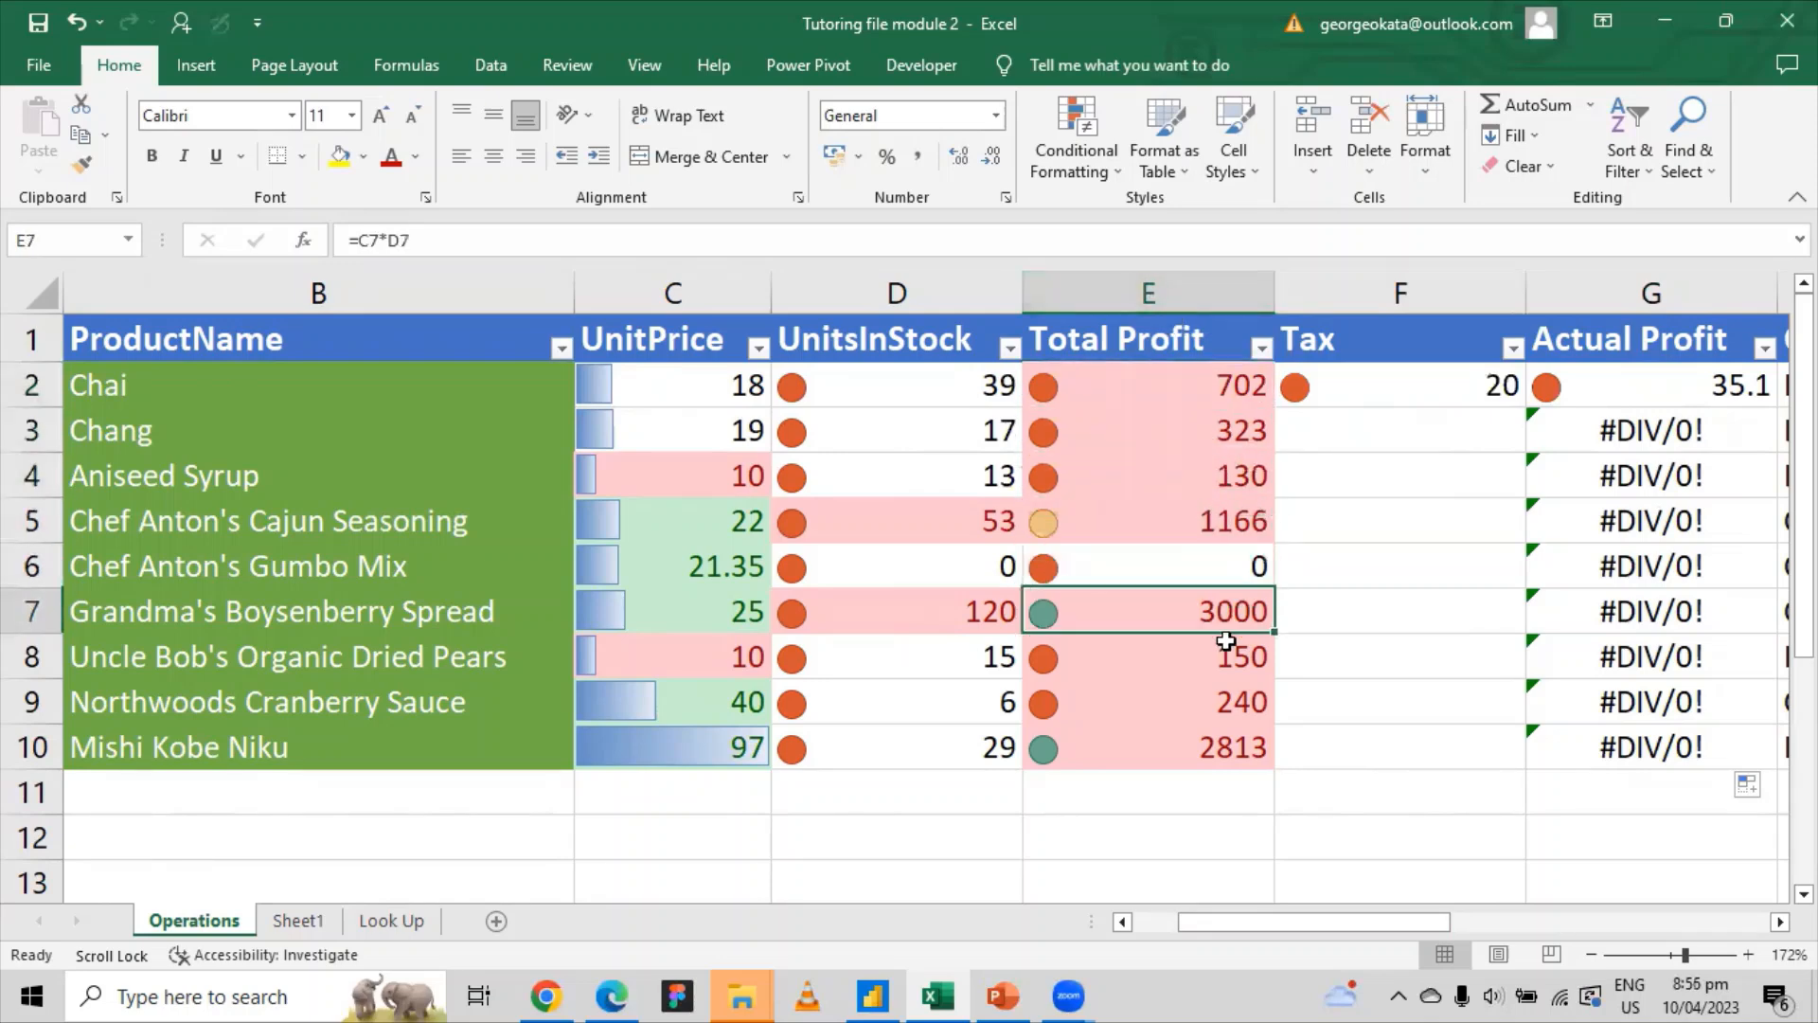
{"action": "left_click", "coordinate": [1226, 658]}
{"action": "left_click", "coordinate": [1228, 708]}
{"action": "left_click", "coordinate": [1220, 786]}
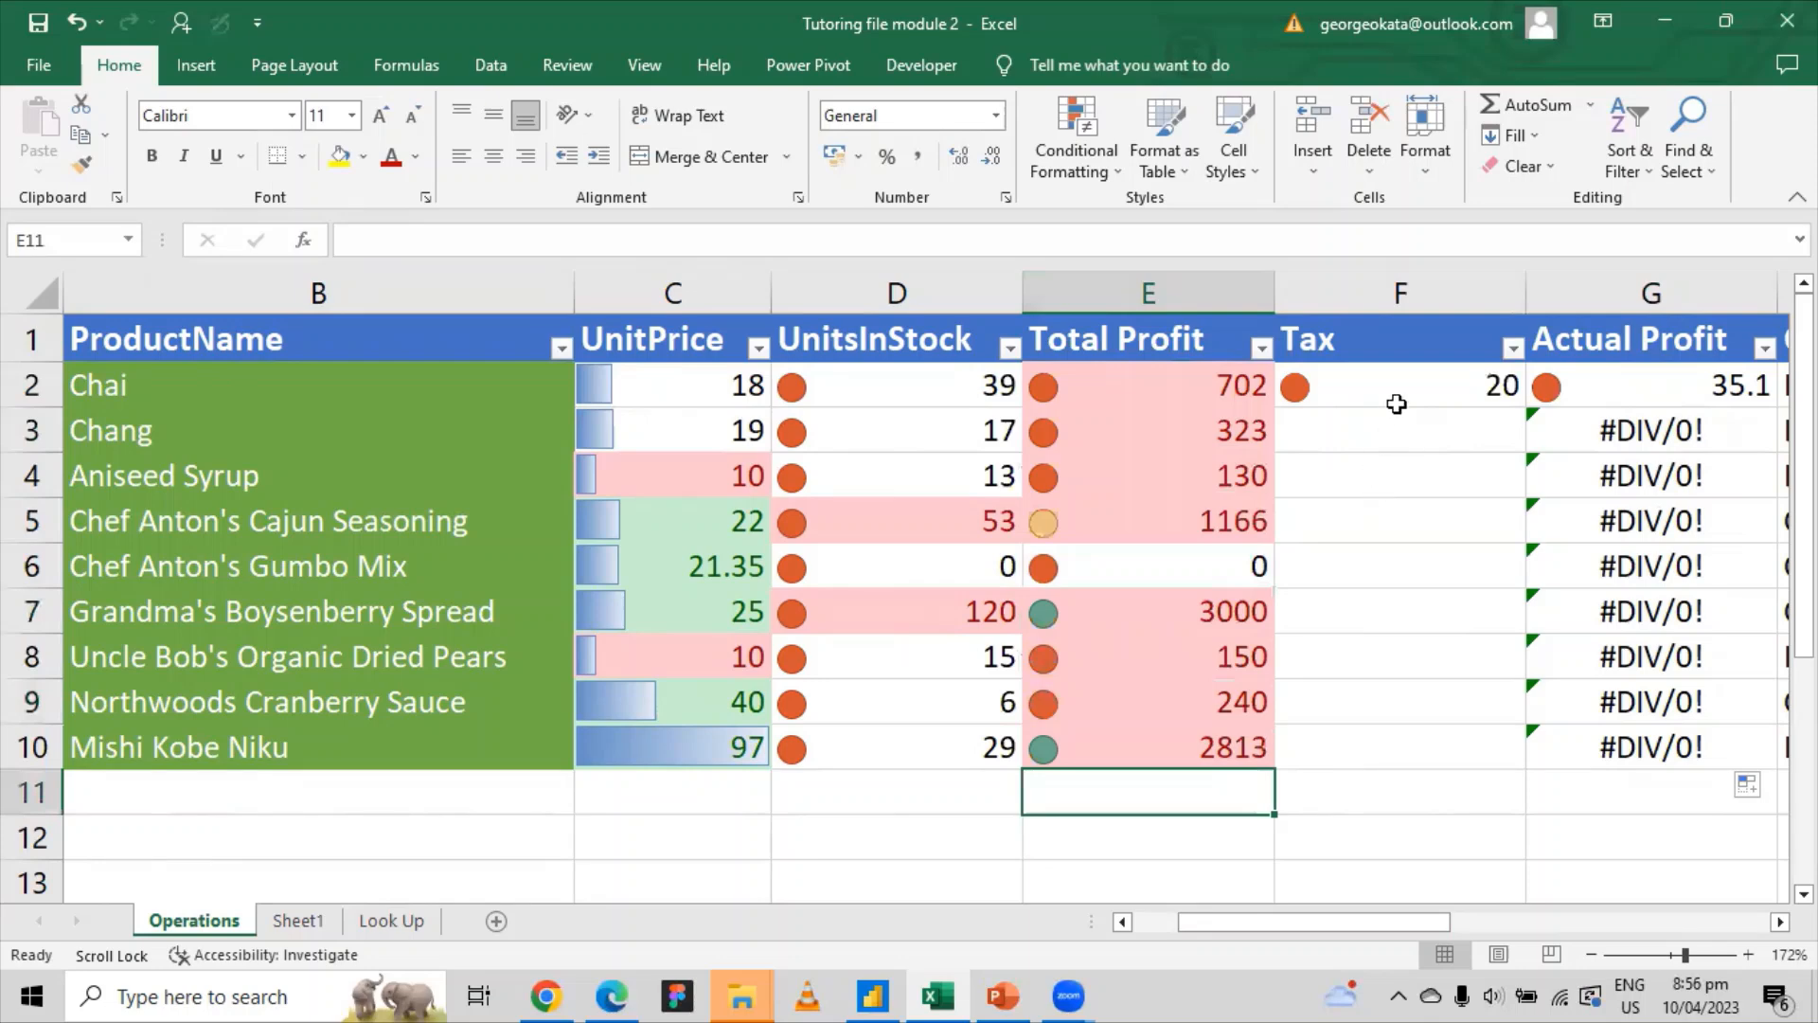
{"action": "left_click", "coordinate": [1402, 374]}
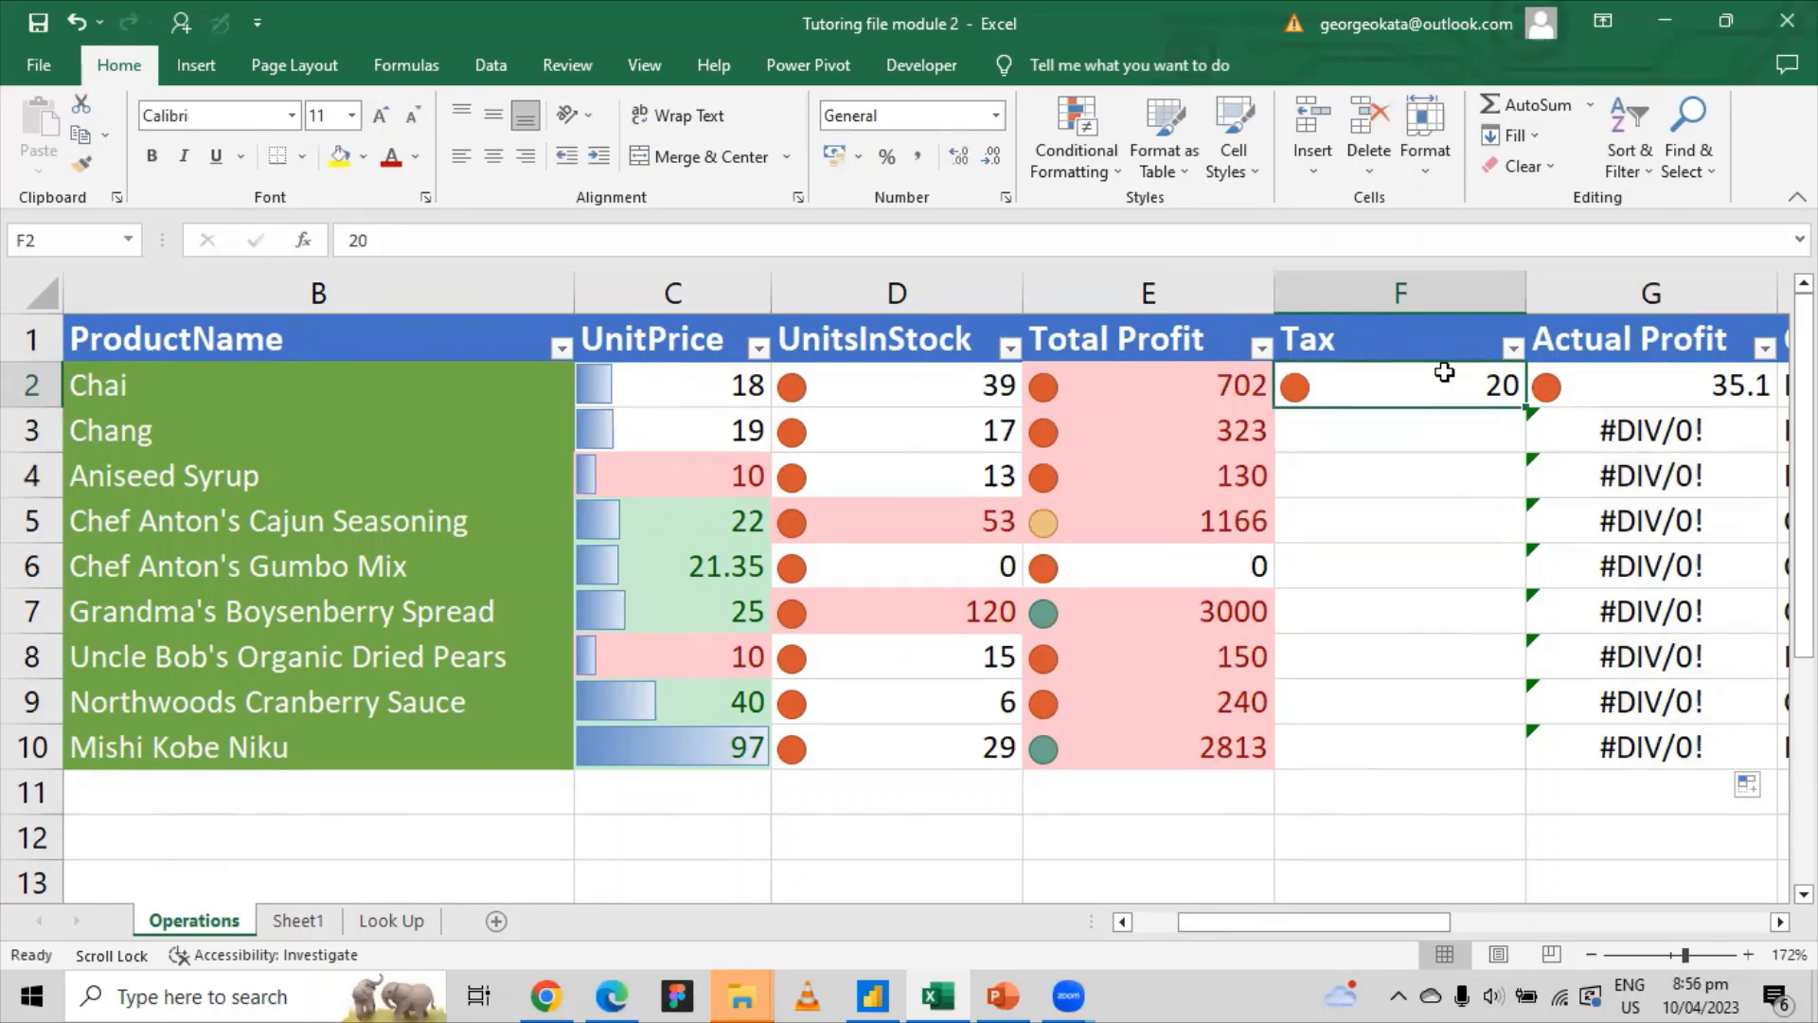
Step: Delete the error-filled Actual Profit formulas in G2:G10
{"action": "left_click", "coordinate": [1715, 392]}
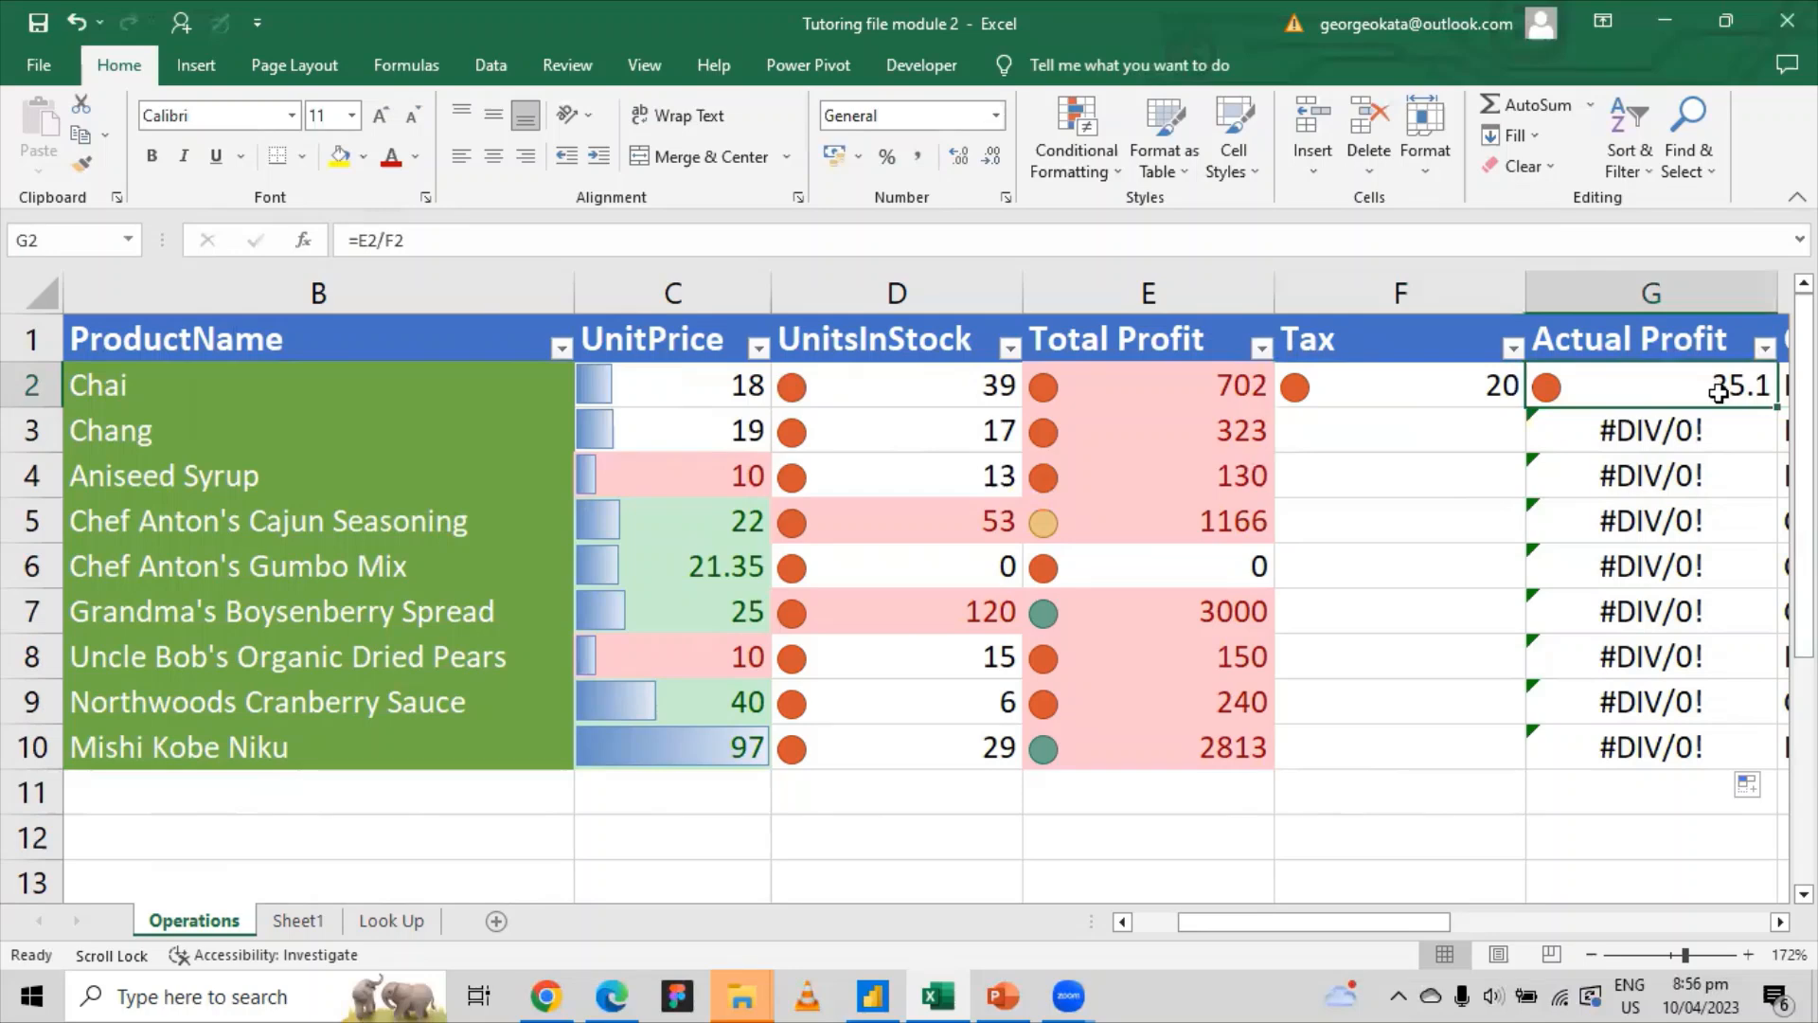
{"action": "left_click_drag", "start_coordinate": [1719, 392], "coordinate": [1676, 730]}
{"action": "key", "text": "Delete"}
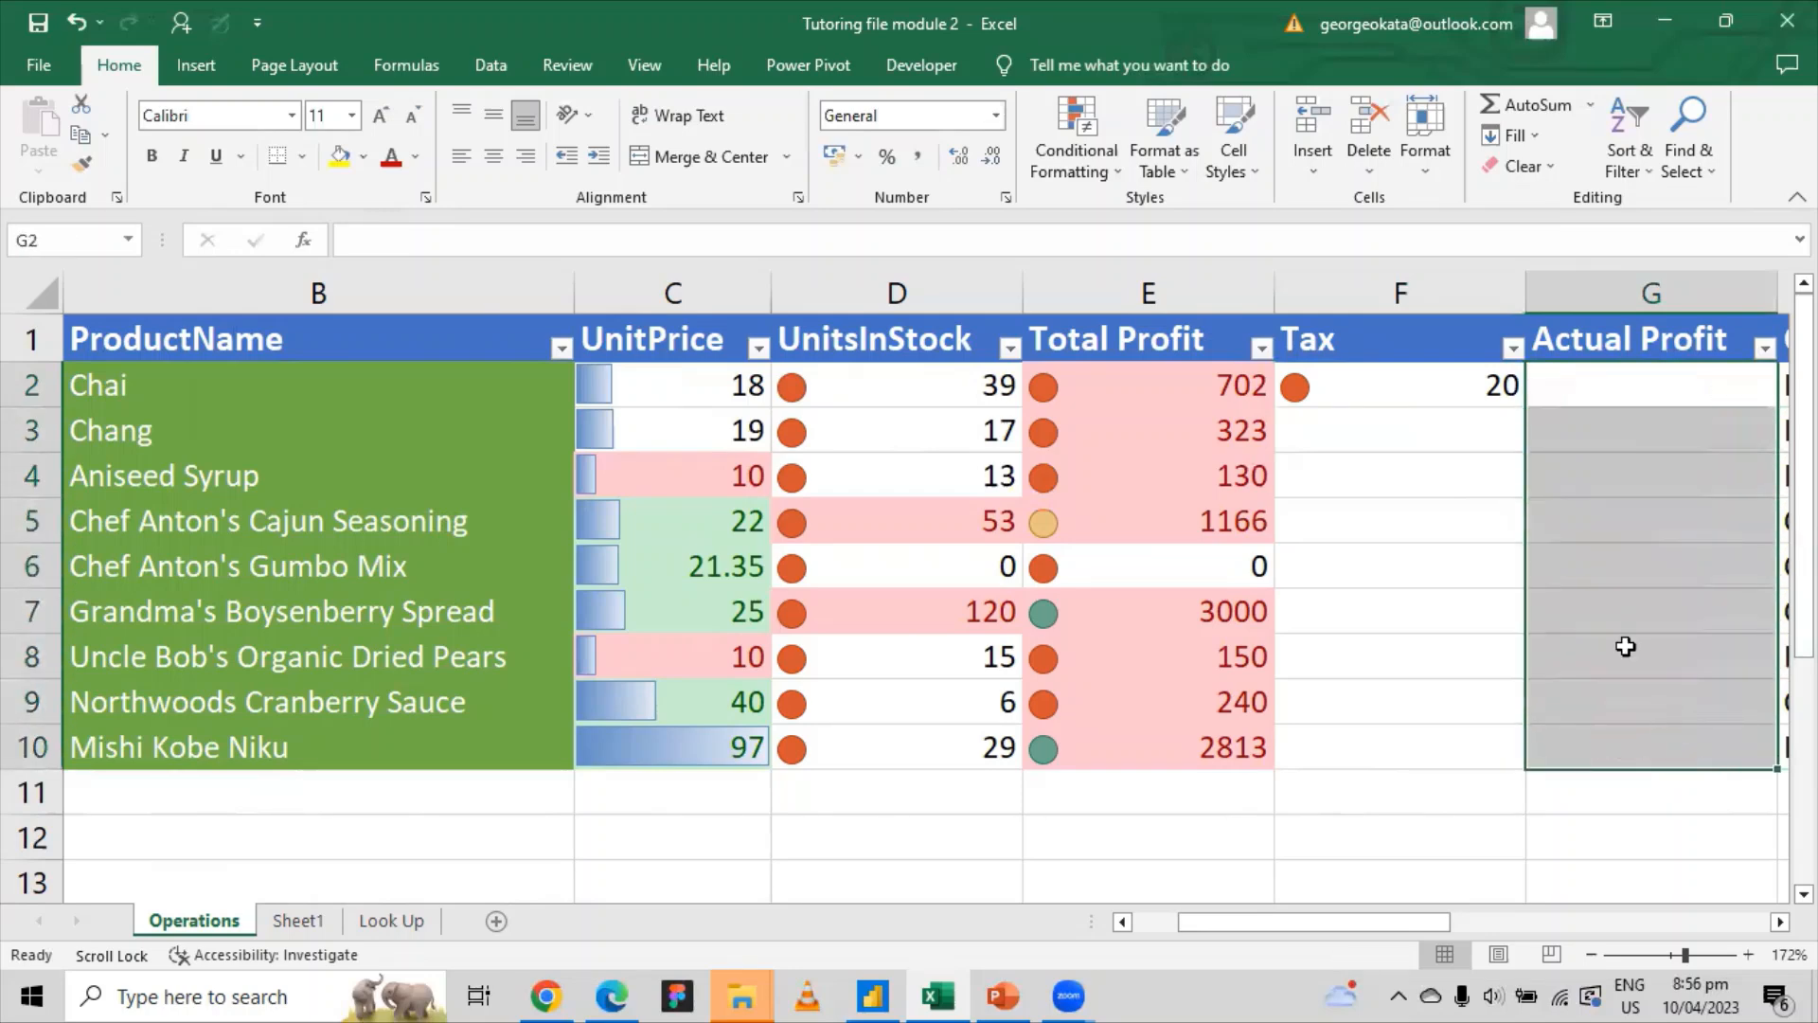
{"action": "left_click", "coordinate": [1556, 378]}
Step: Re-enter =E2/F2 in G2, giving Chai's Actual Profit of 35.1
{"action": "type", "text": "="}
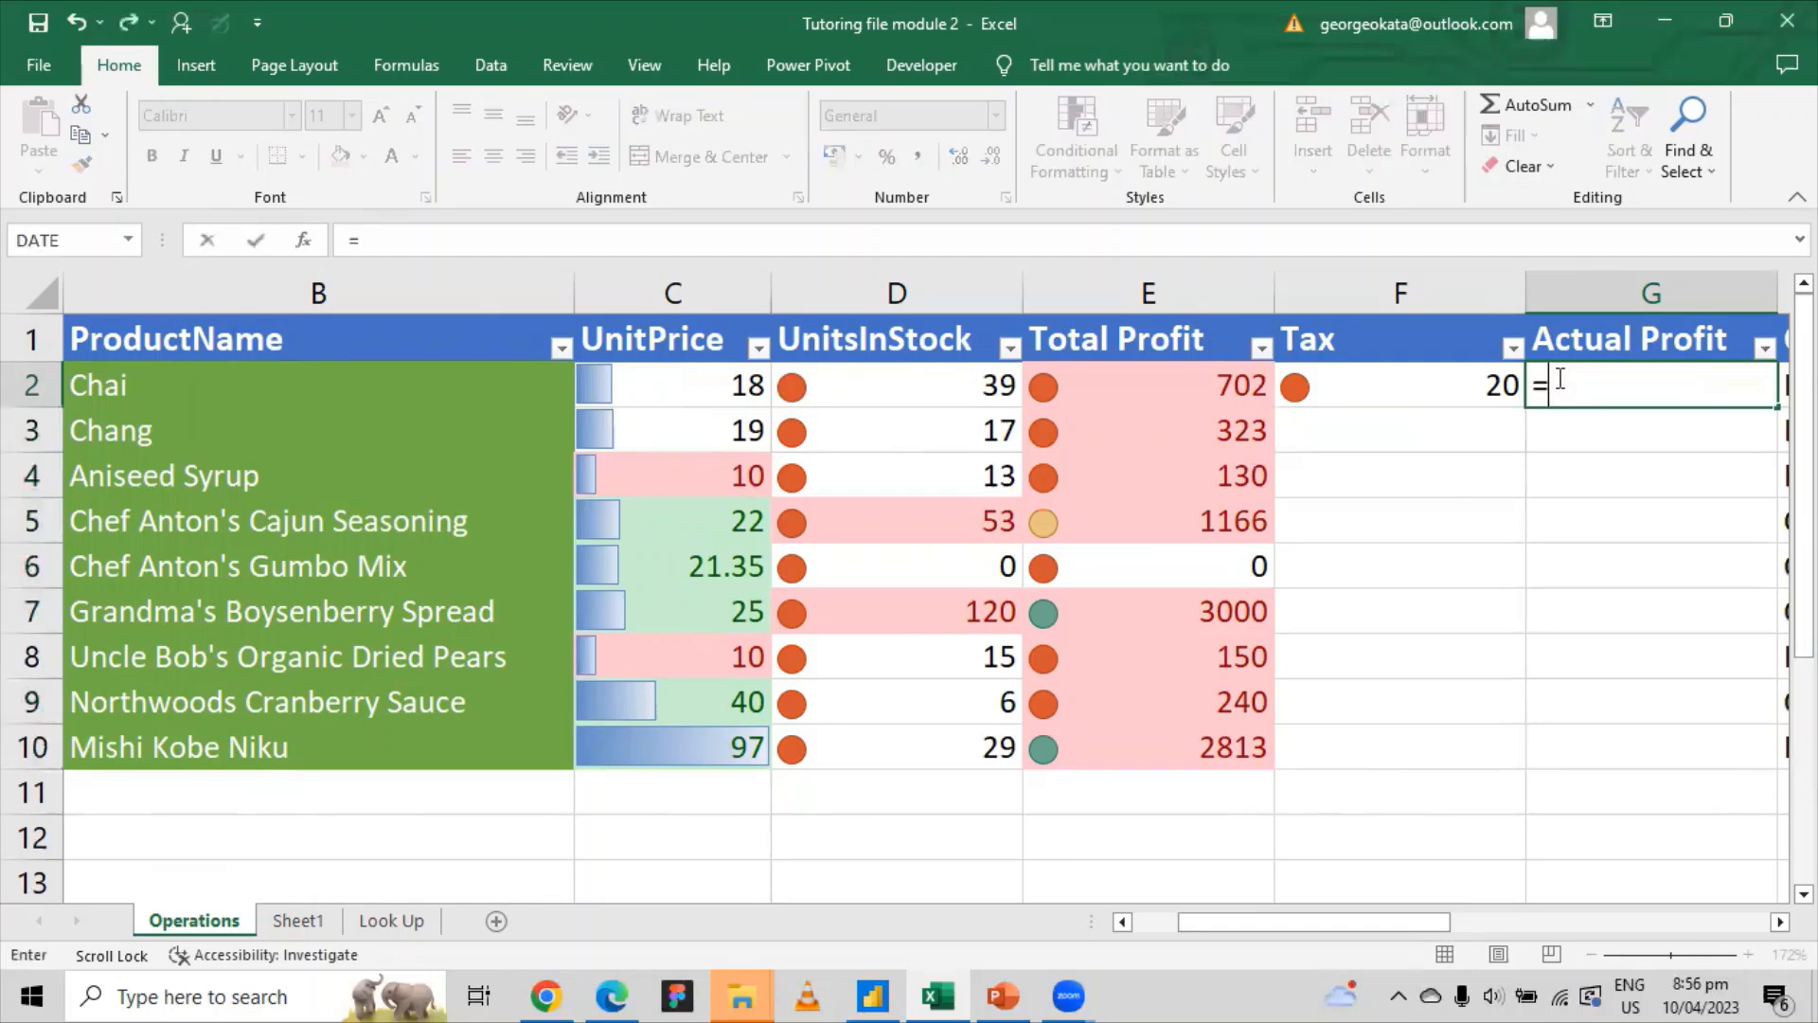
{"action": "left_click", "coordinate": [1173, 379]}
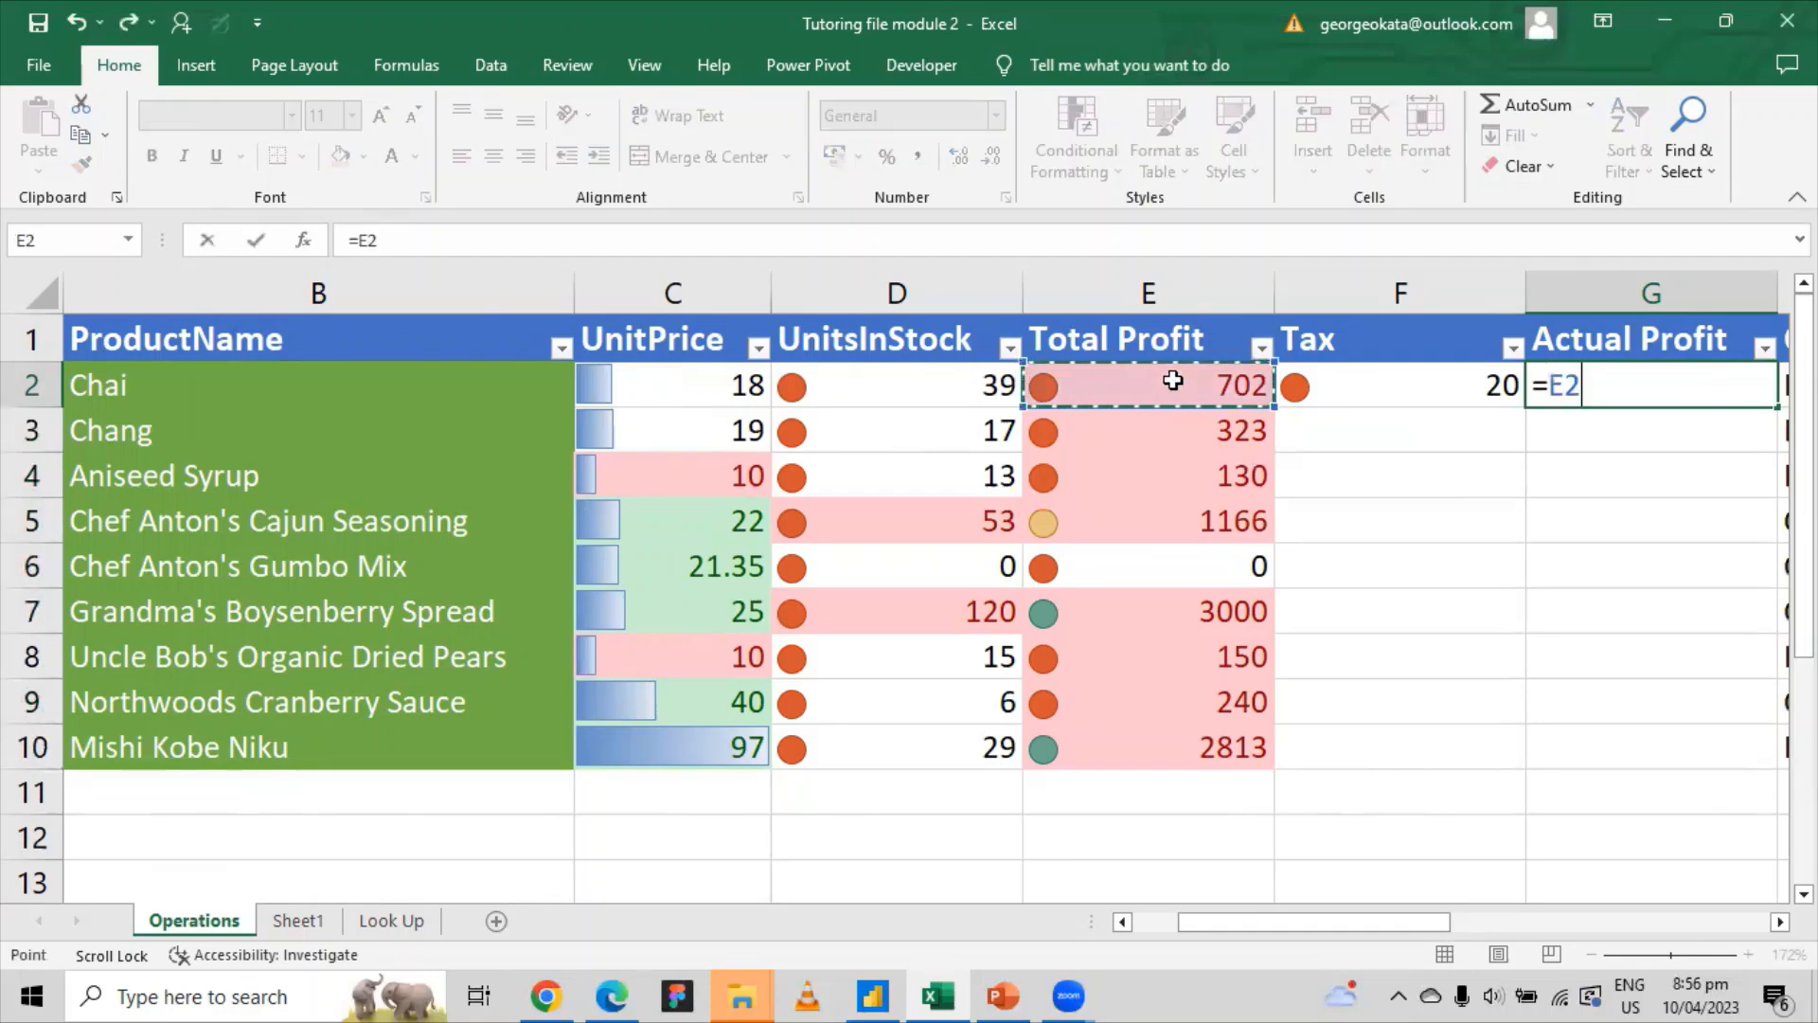
{"action": "type", "text": "/"}
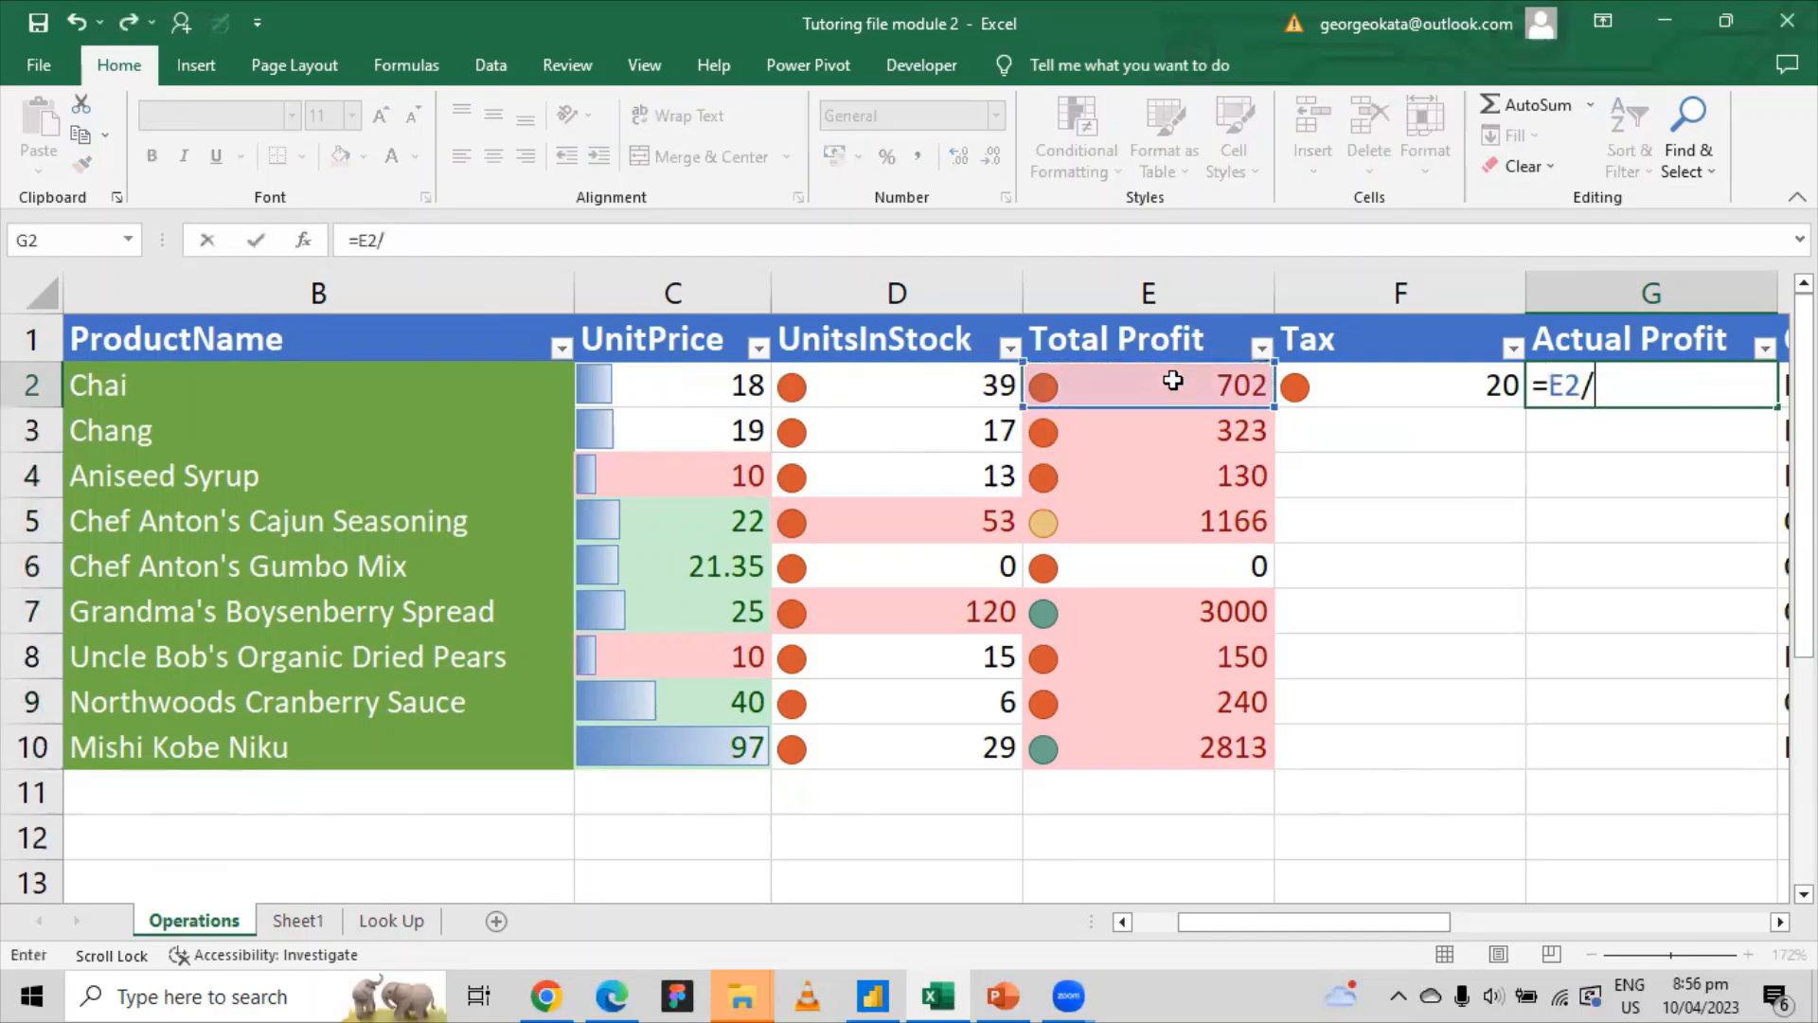
{"action": "left_click", "coordinate": [1337, 378]}
{"action": "key", "text": "Return"}
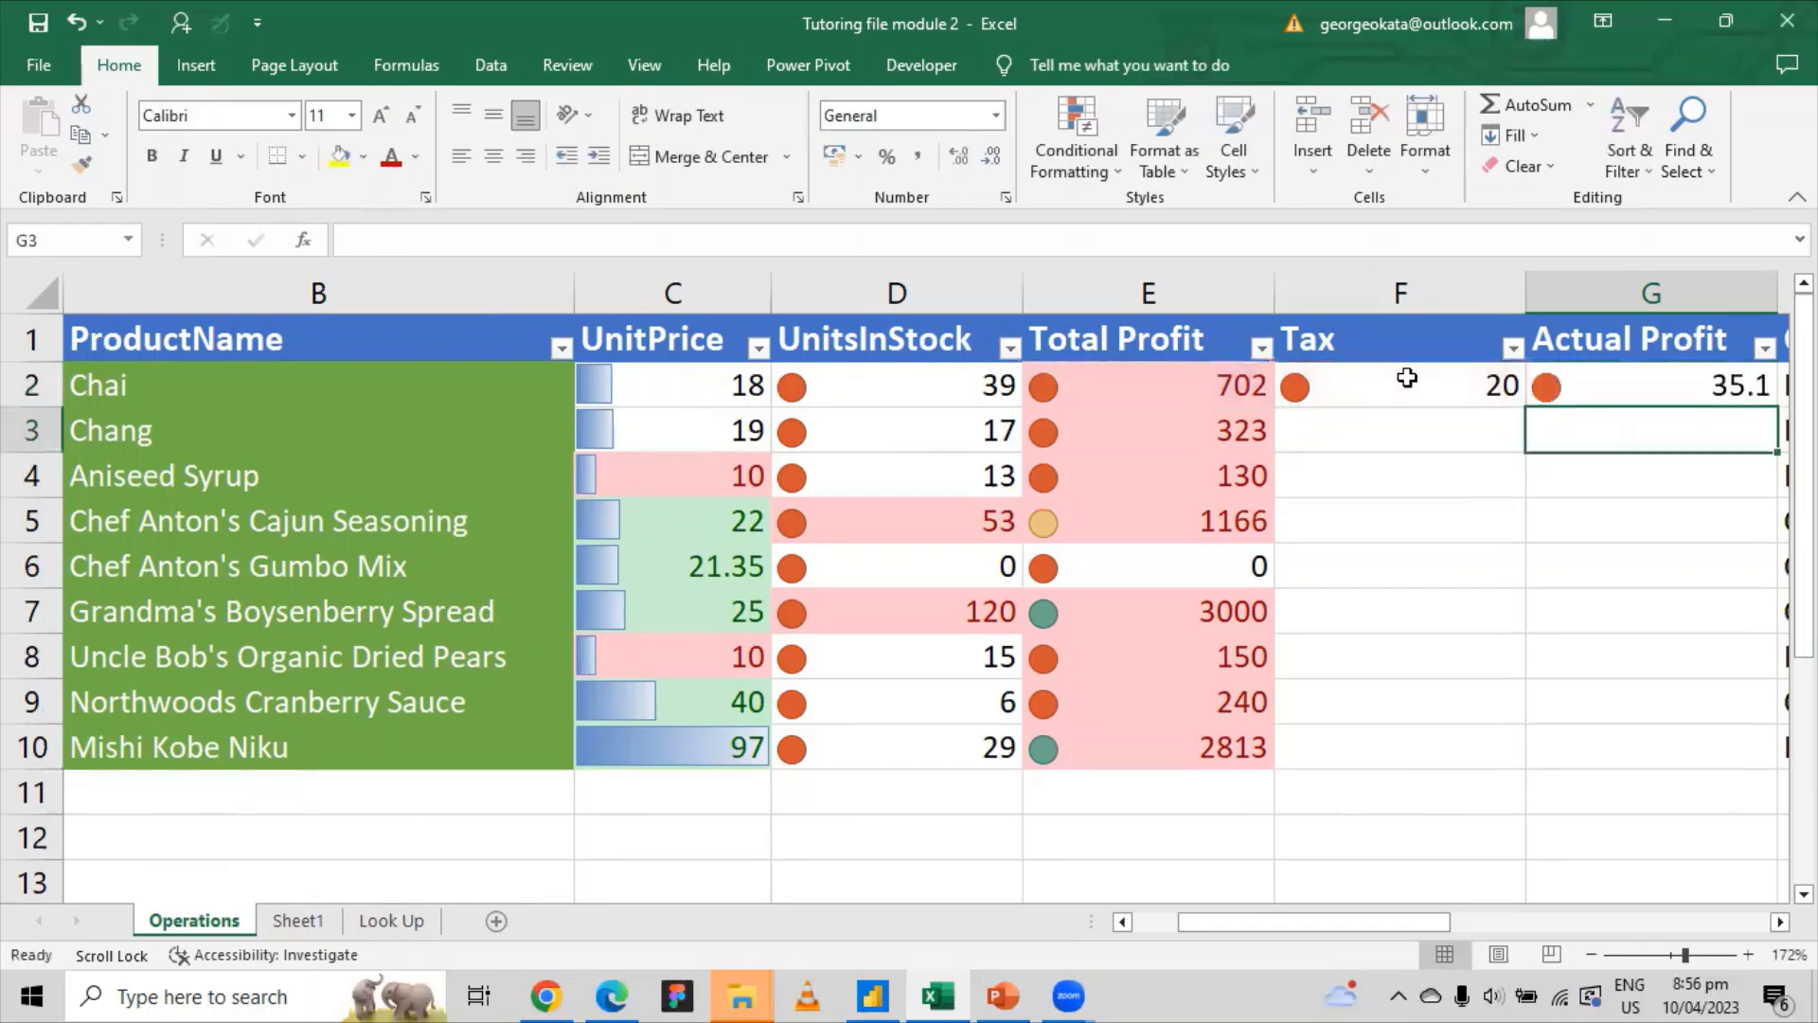
Step: Review G2's formula against the Total Profit formulas in E2, E3 and the Tax in F2
{"action": "left_click", "coordinate": [1622, 380]}
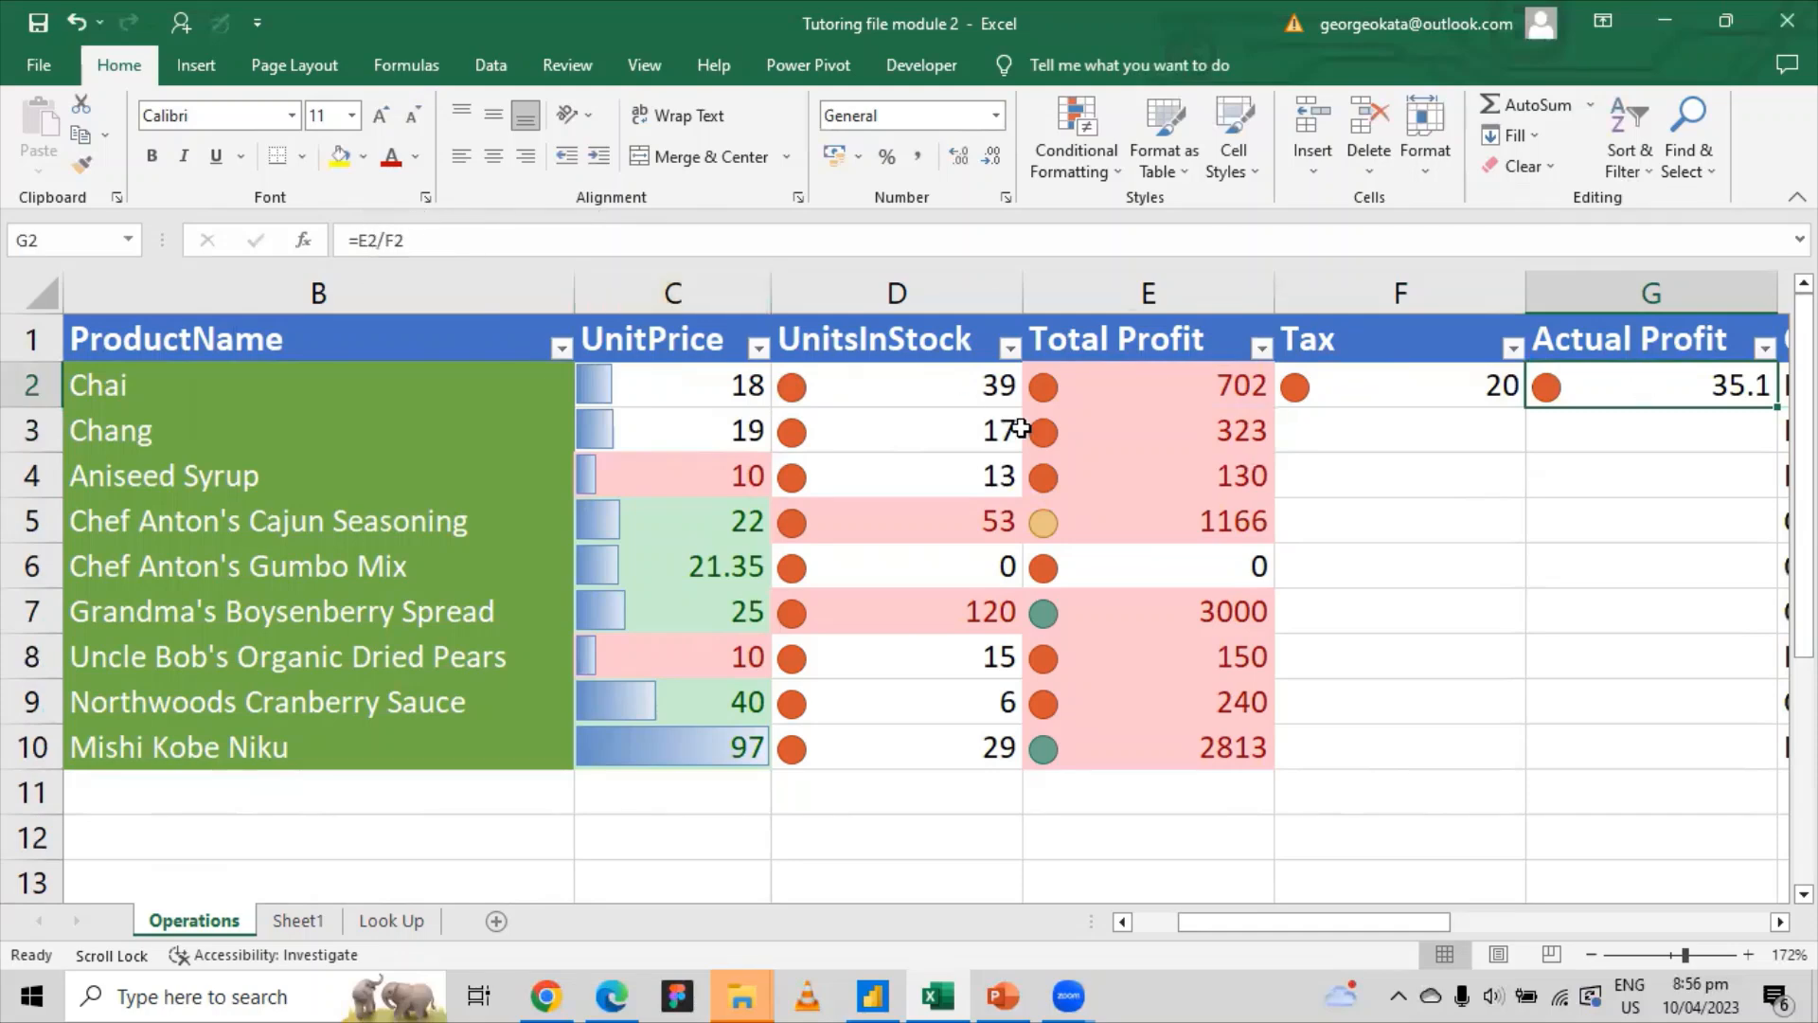
{"action": "left_click", "coordinate": [1244, 371]}
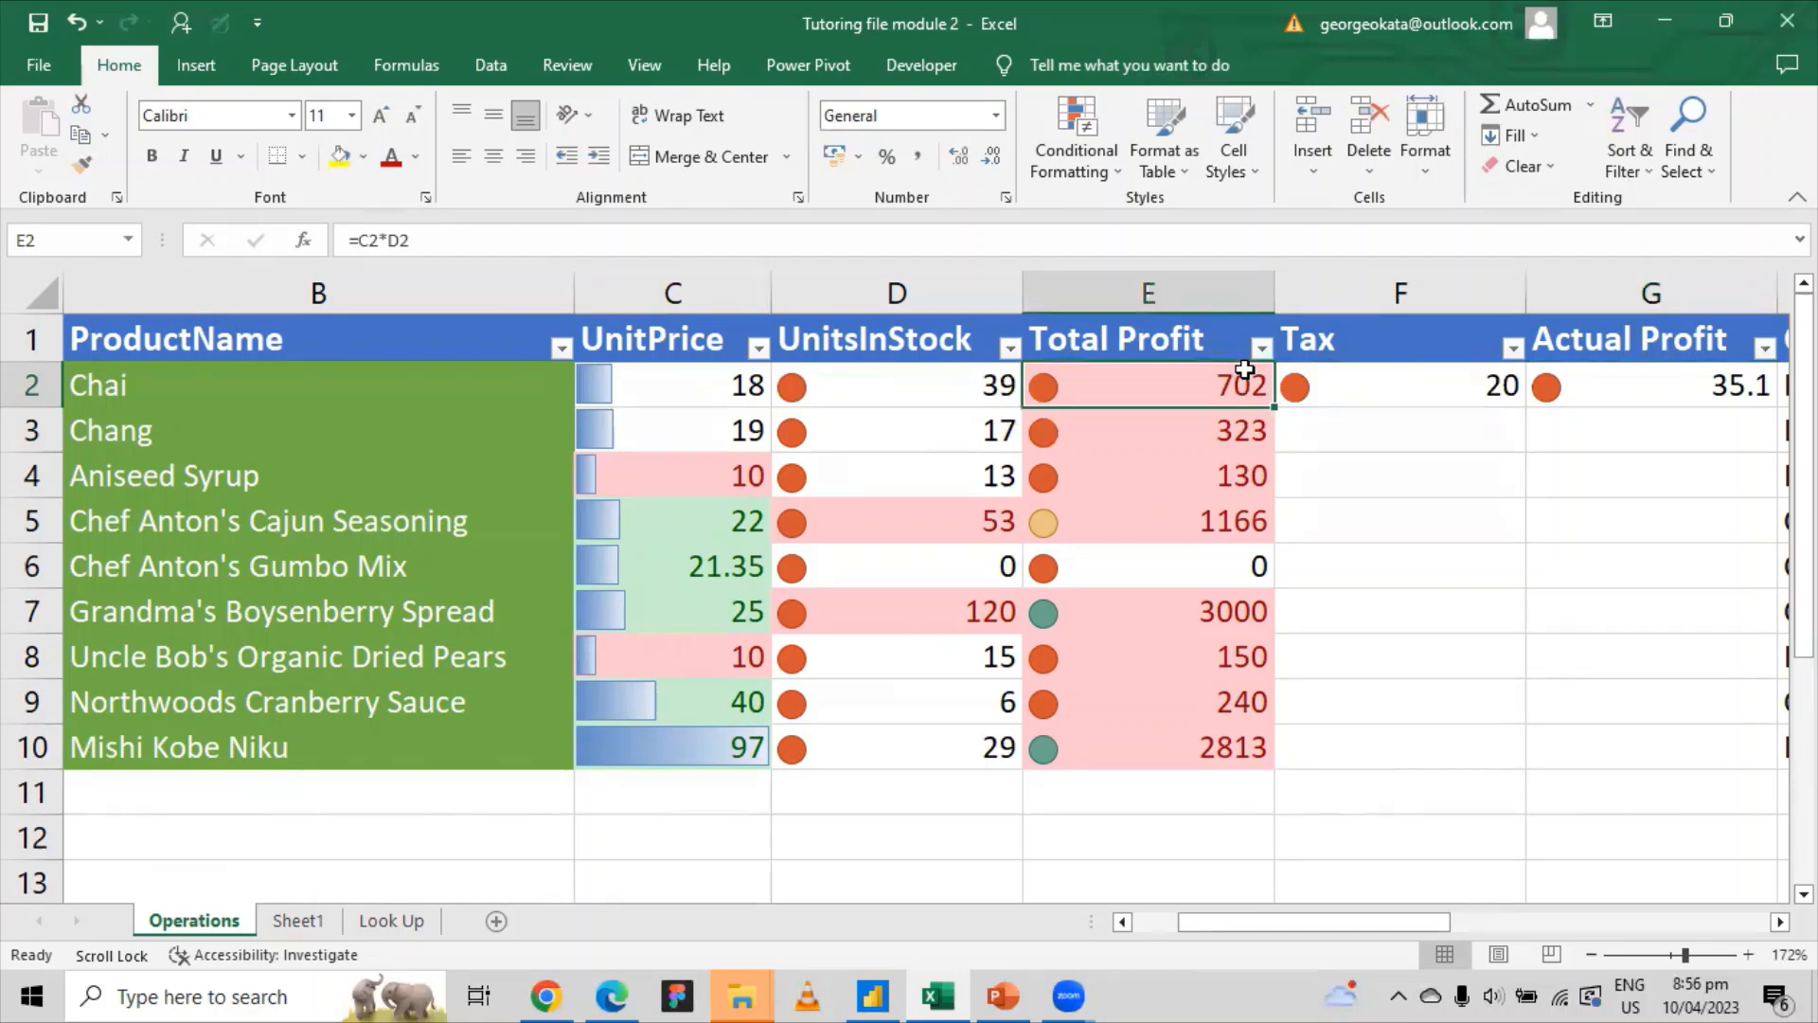
{"action": "left_click", "coordinate": [1230, 424]}
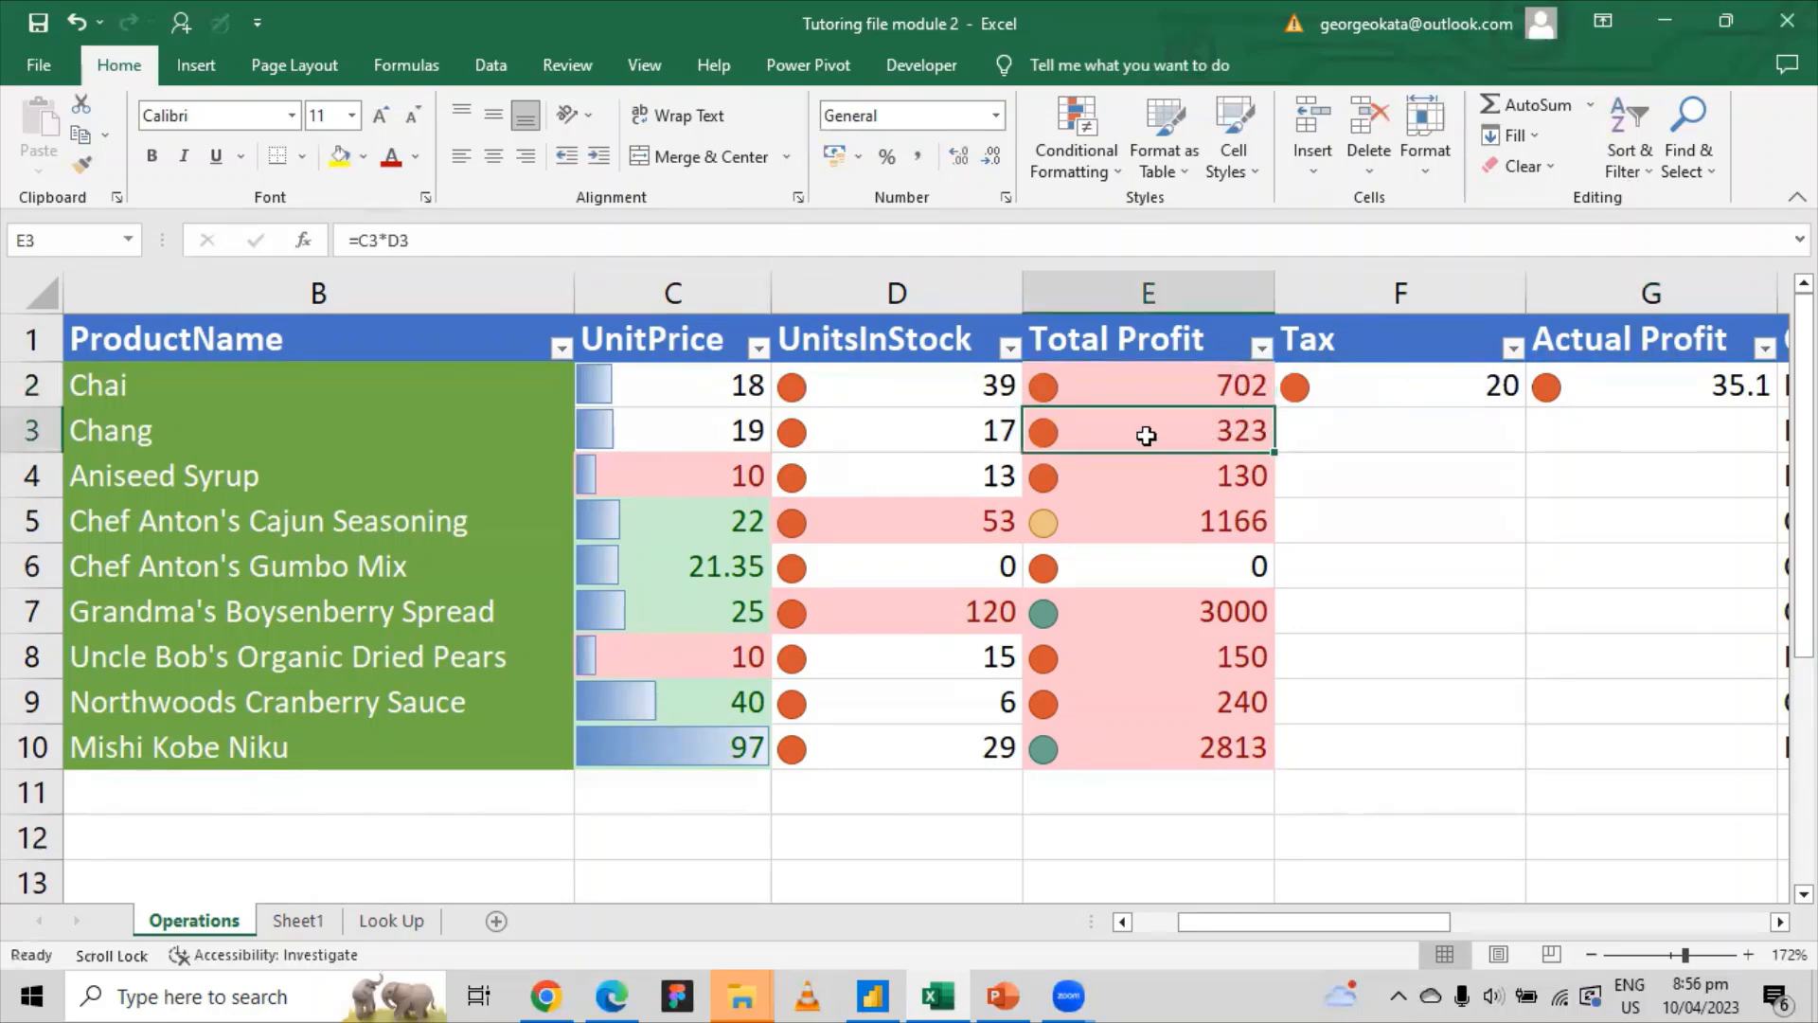
{"action": "left_click", "coordinate": [1441, 386]}
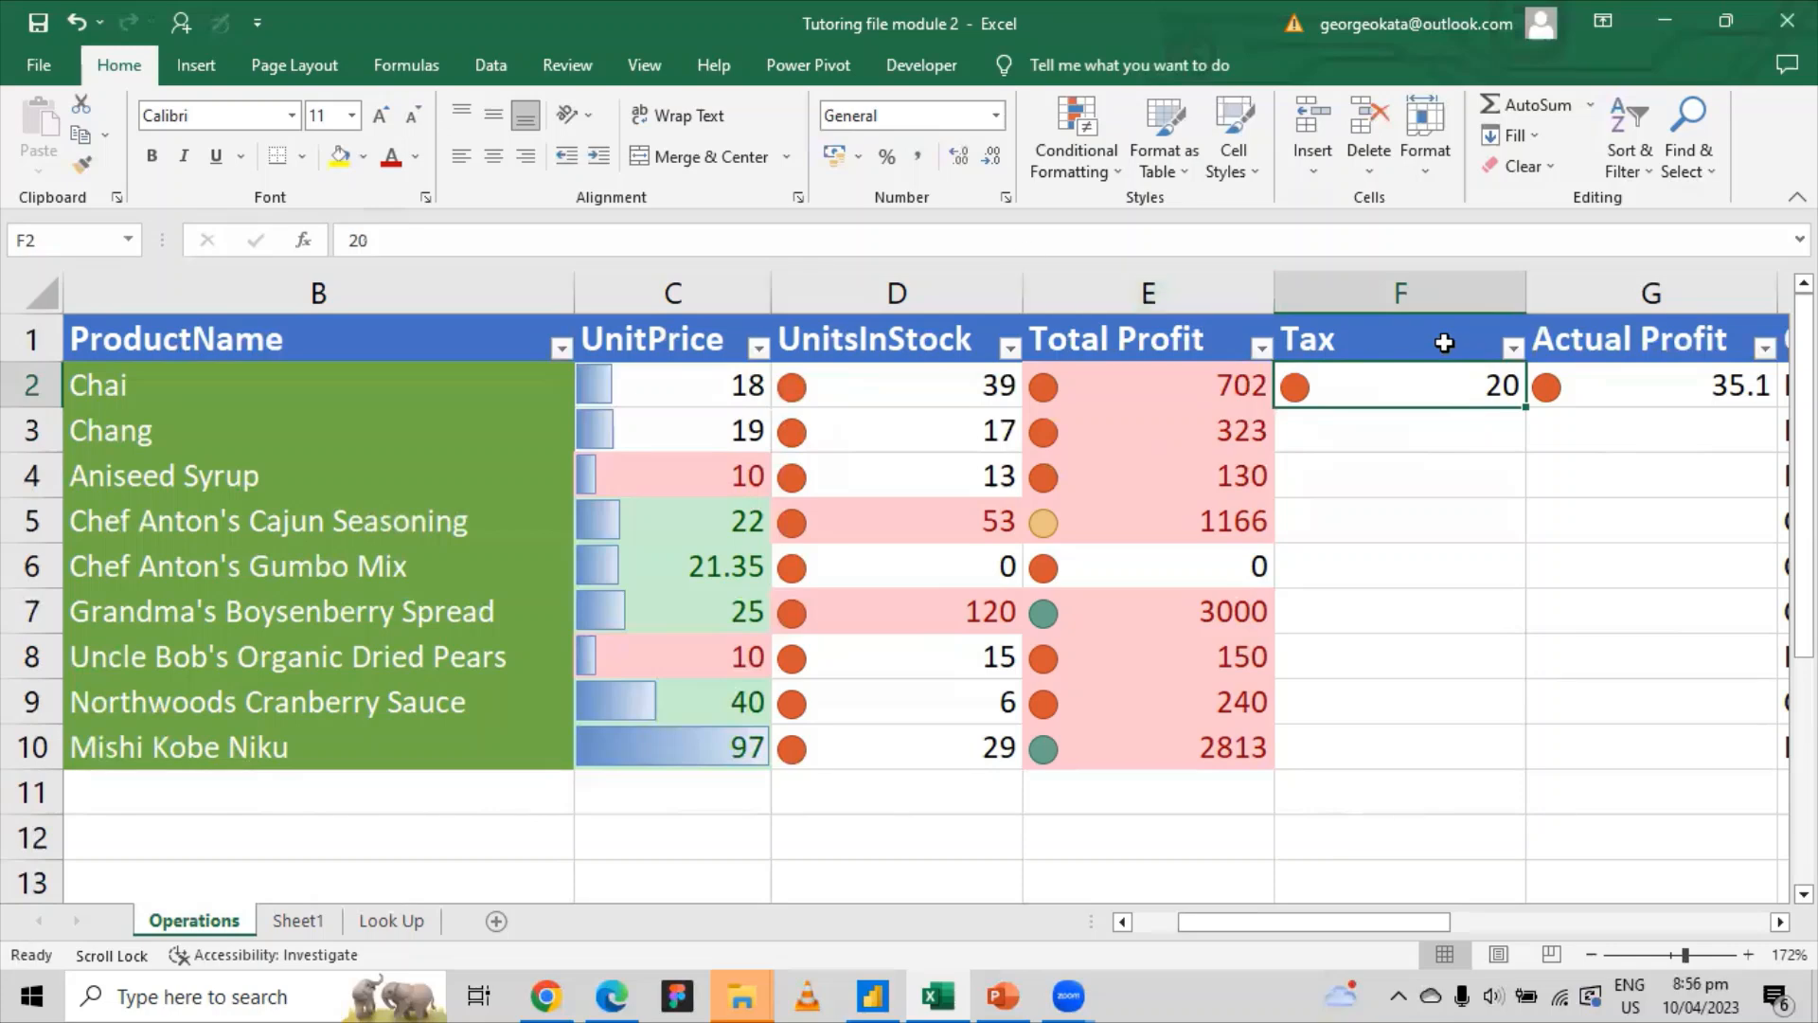
{"action": "left_click", "coordinate": [1633, 375]}
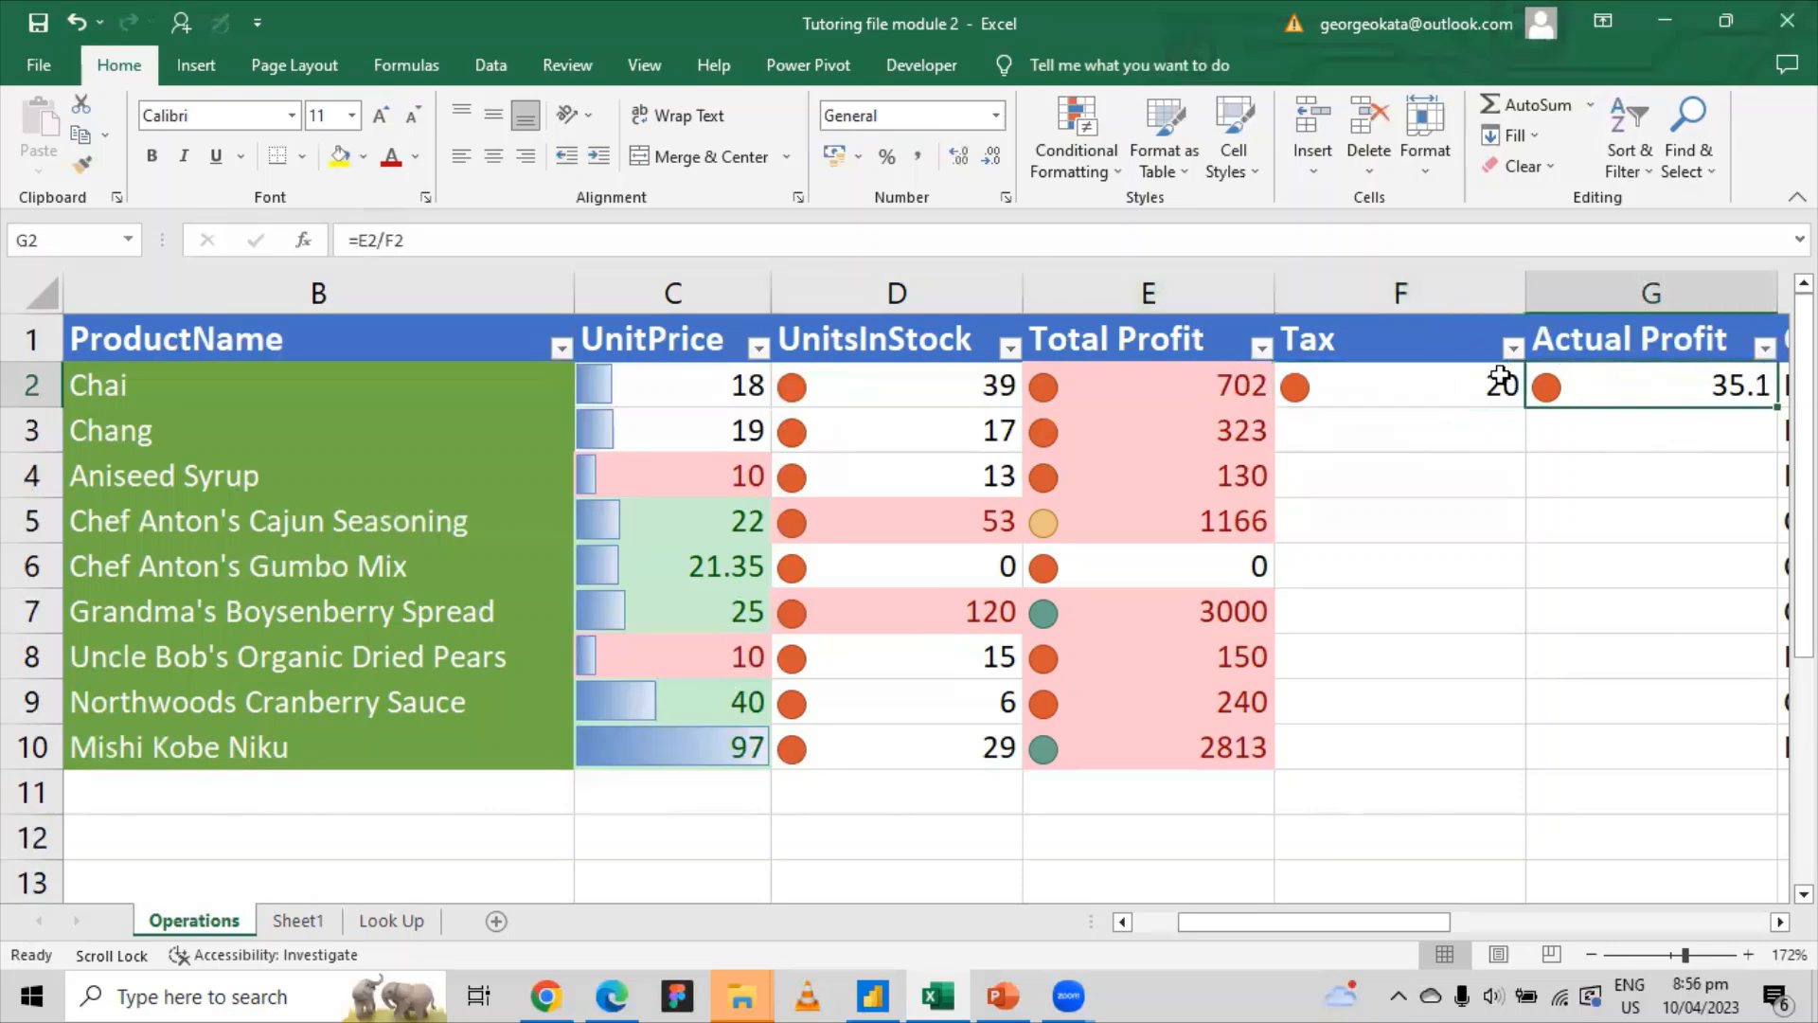
Step: Change G2's formula to =E2/$F$2, keeping the result 35.1
{"action": "left_click", "coordinate": [370, 242]}
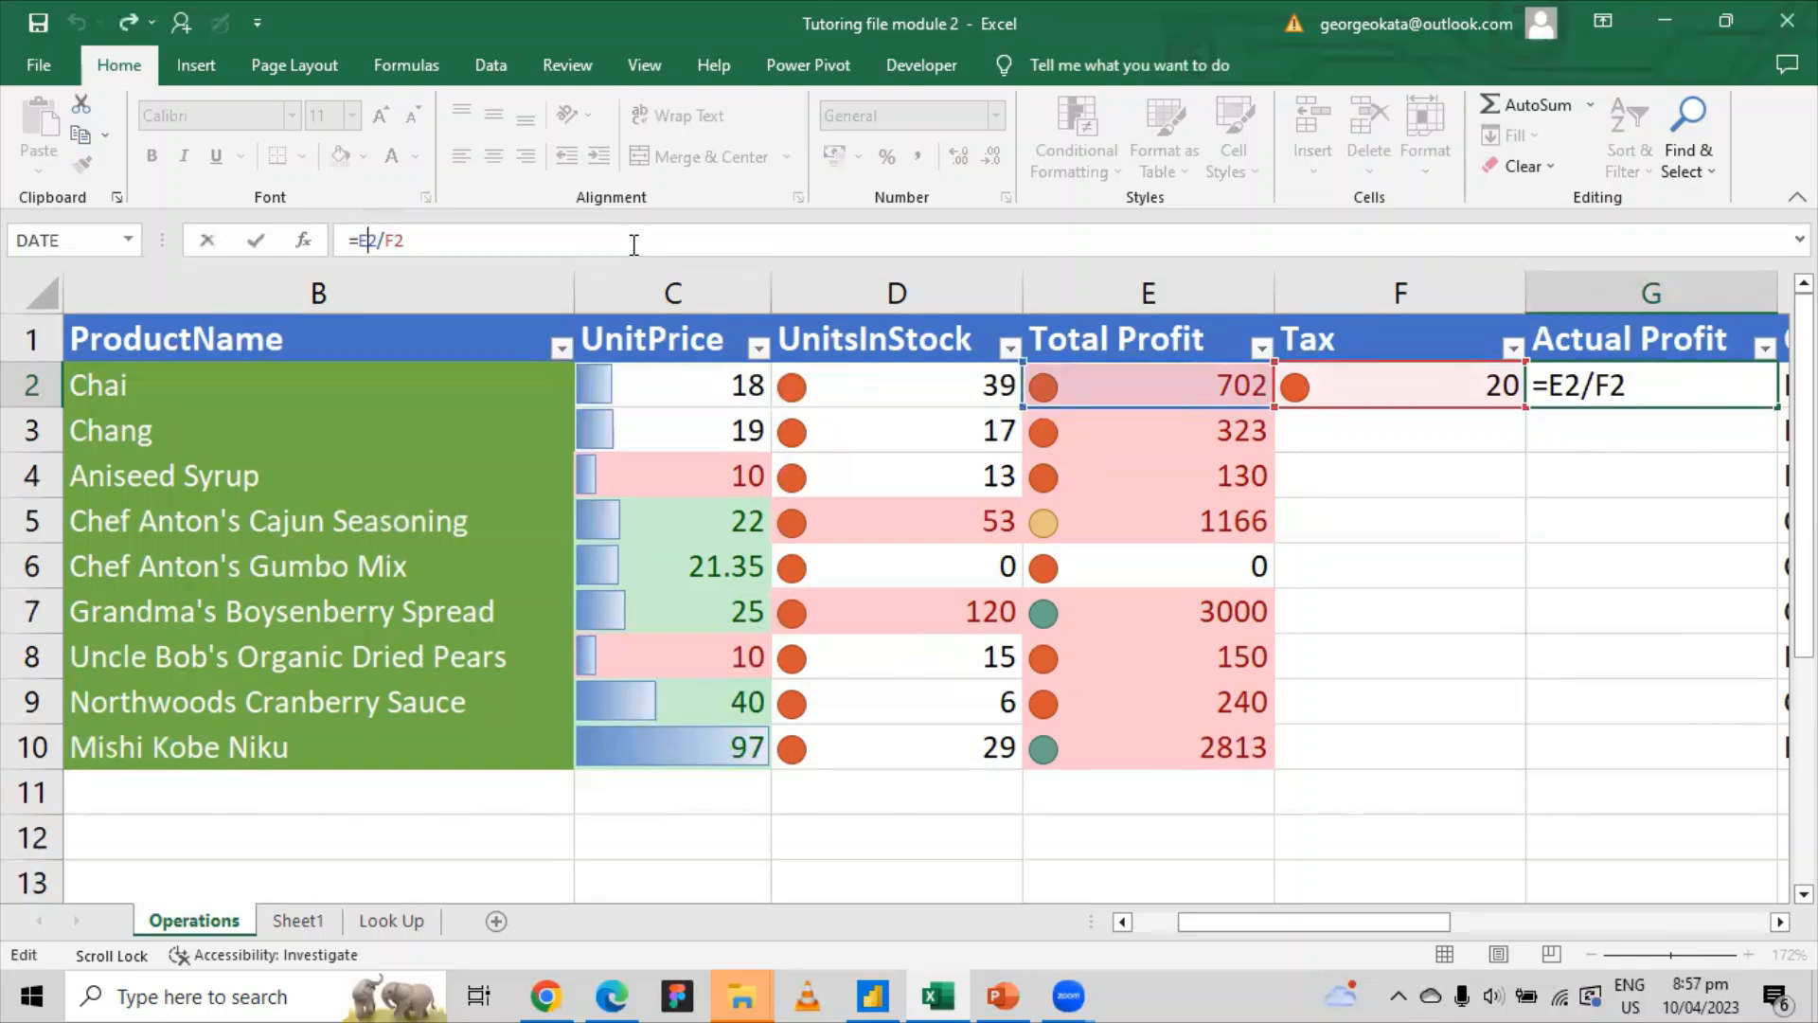
{"action": "left_click", "coordinate": [387, 243]}
{"action": "type", "text": "$"}
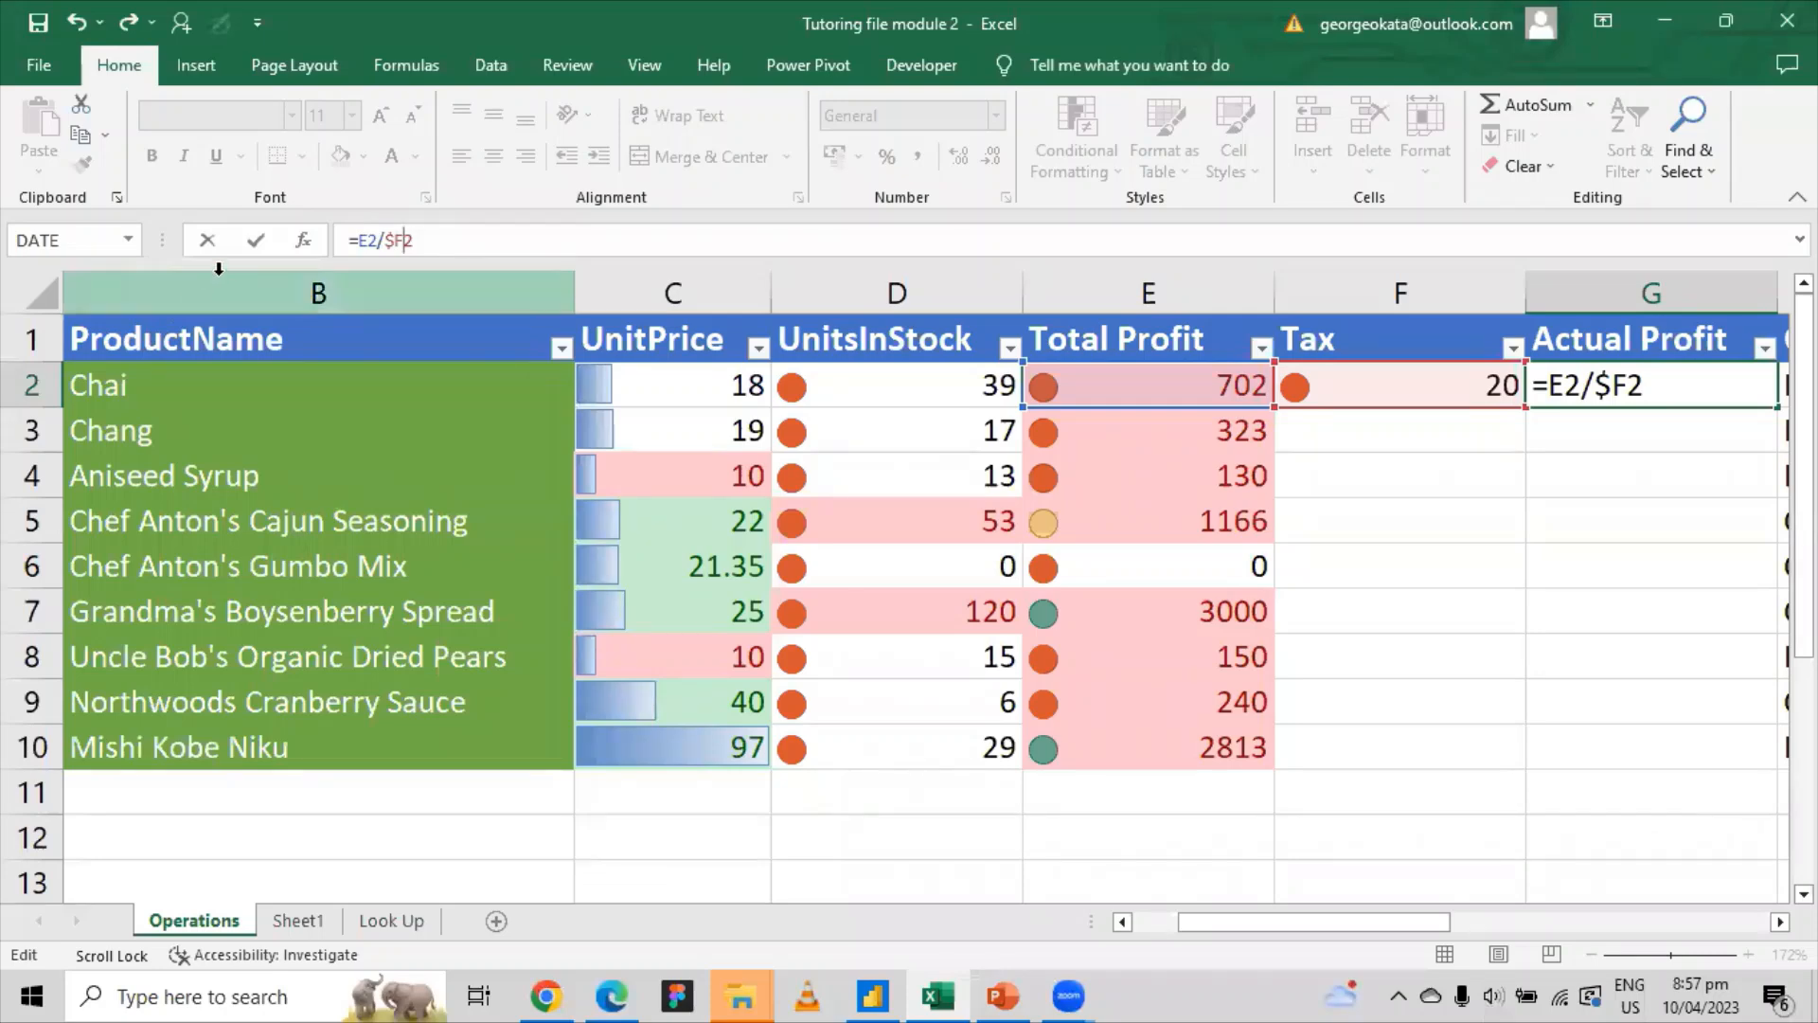
{"action": "type", "text": "$"}
{"action": "key", "text": "Return"}
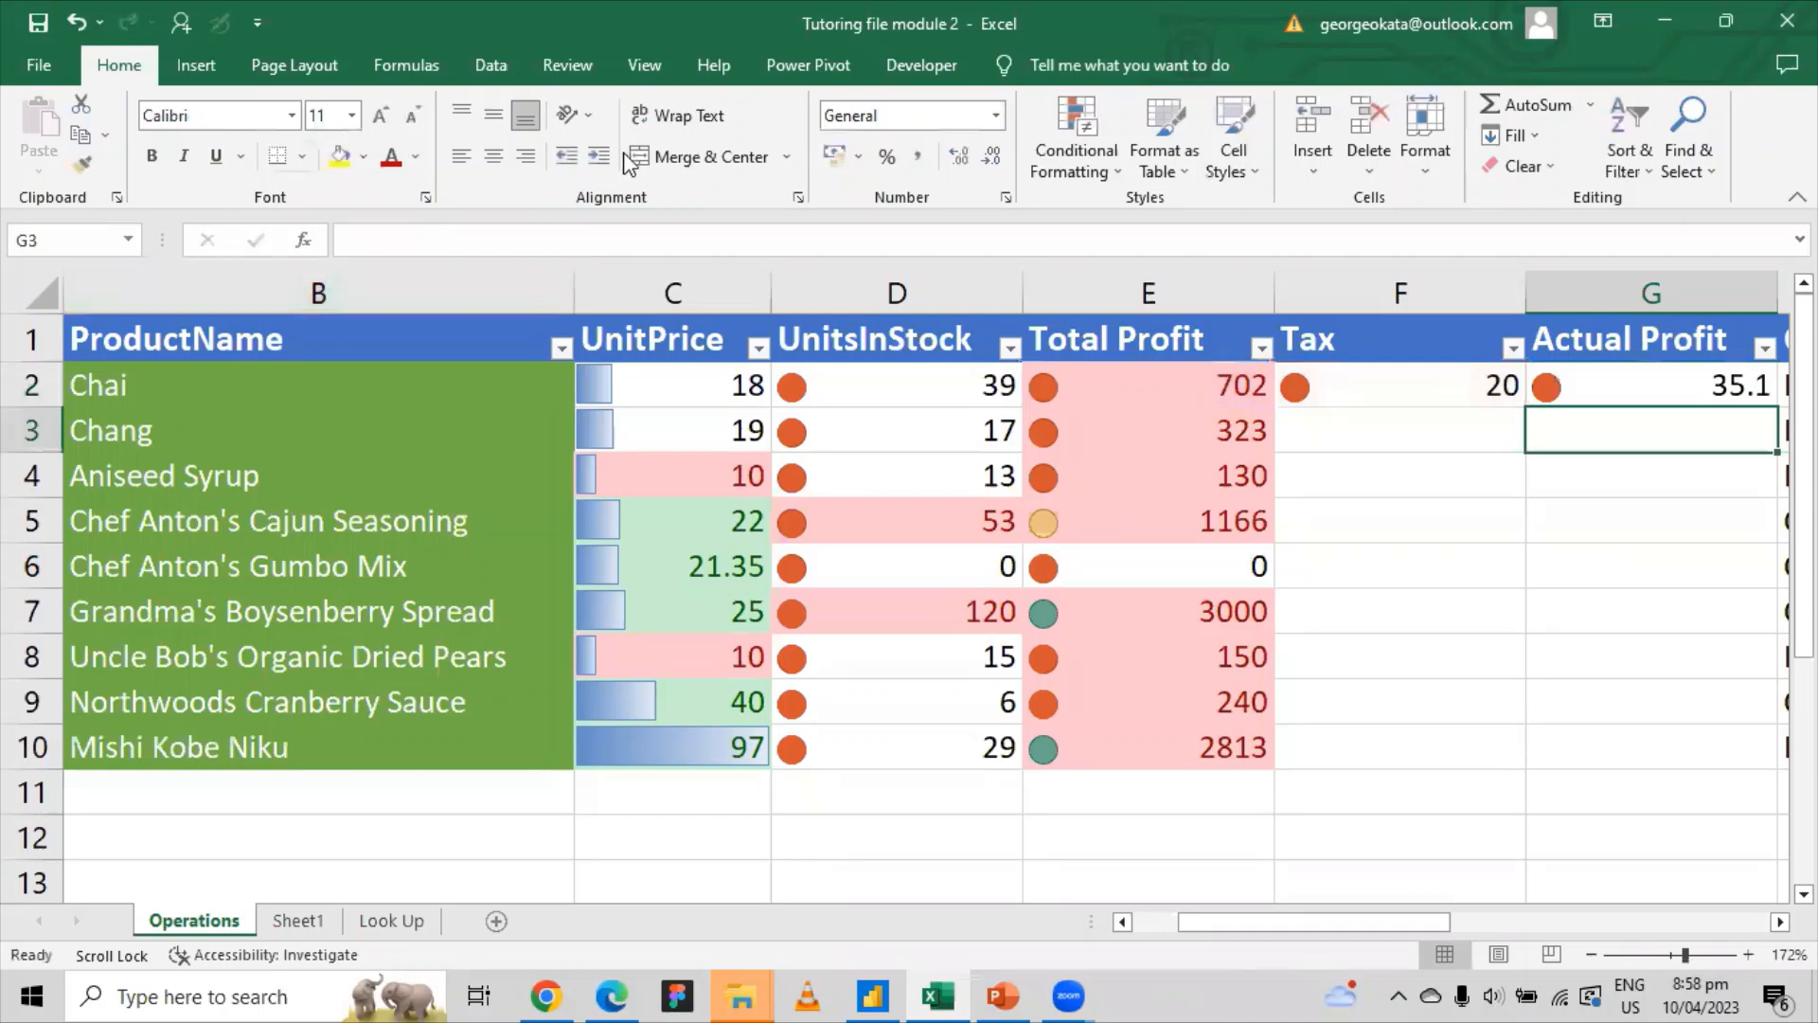
Step: Fill =E2/$F$2 from G2 down to G10, replacing an overlong double-click fill
{"action": "left_click", "coordinate": [1661, 386]}
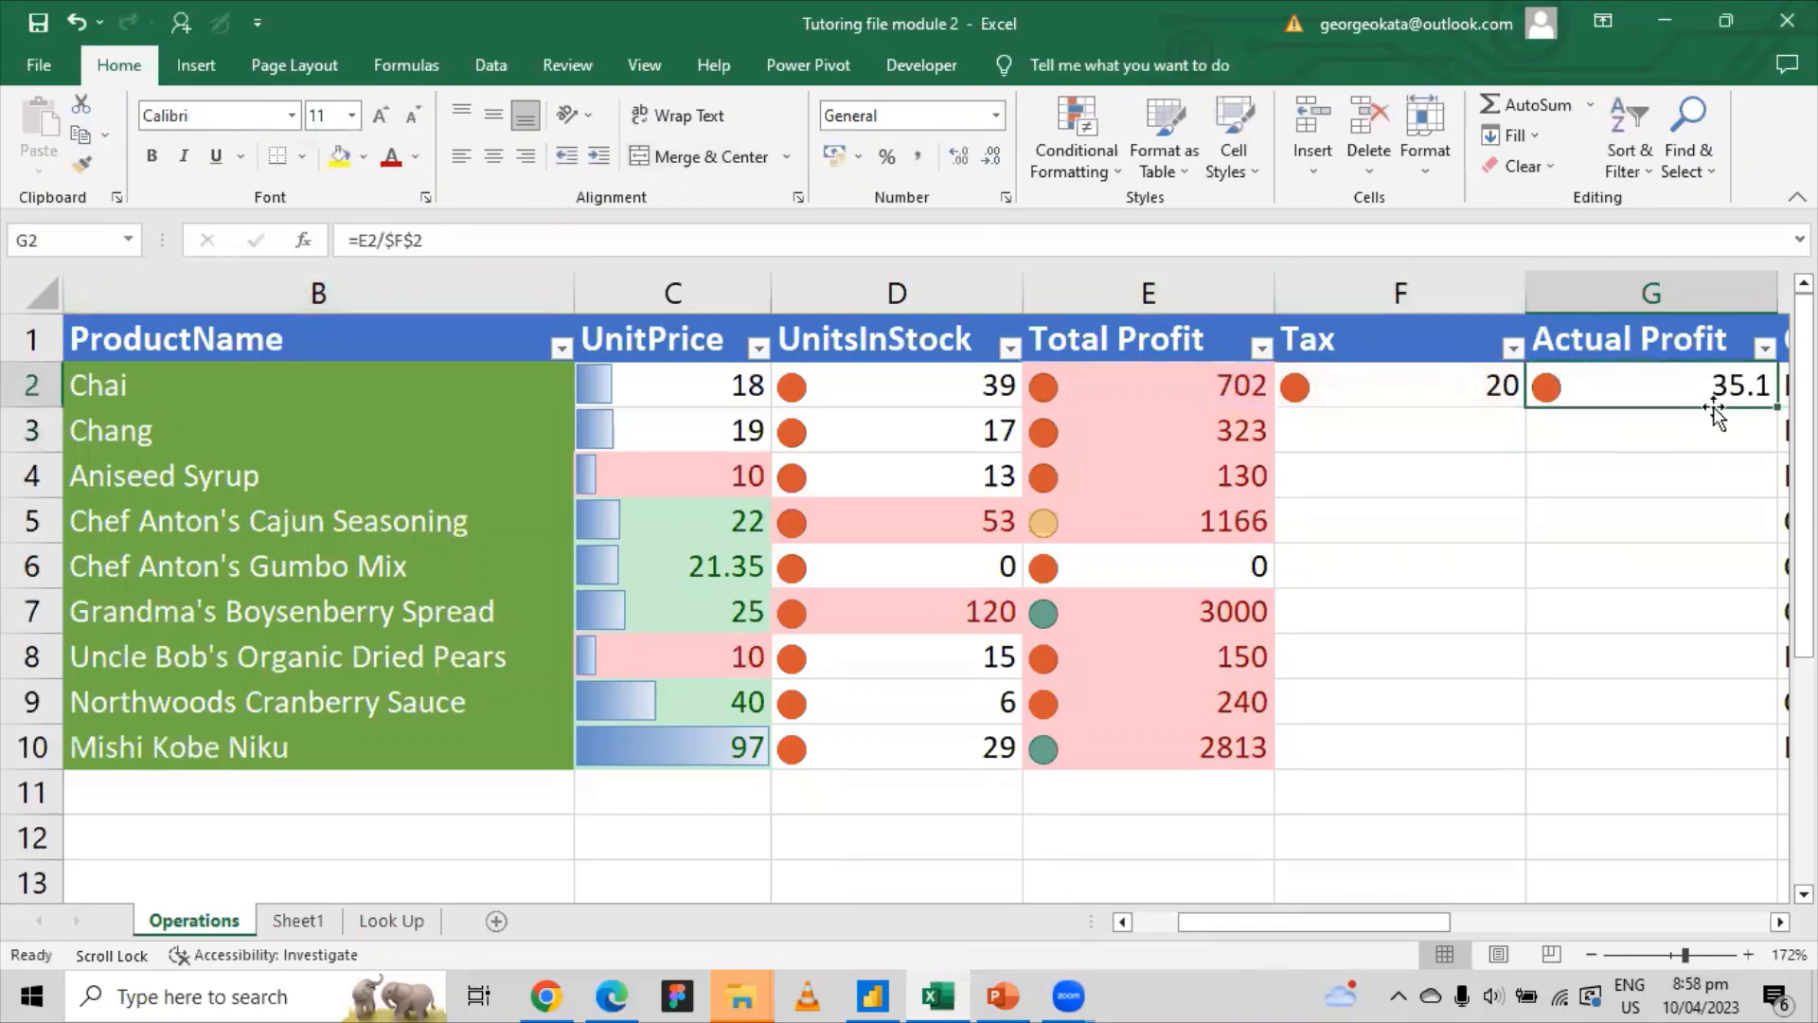
{"action": "double_click", "coordinate": [1778, 407]}
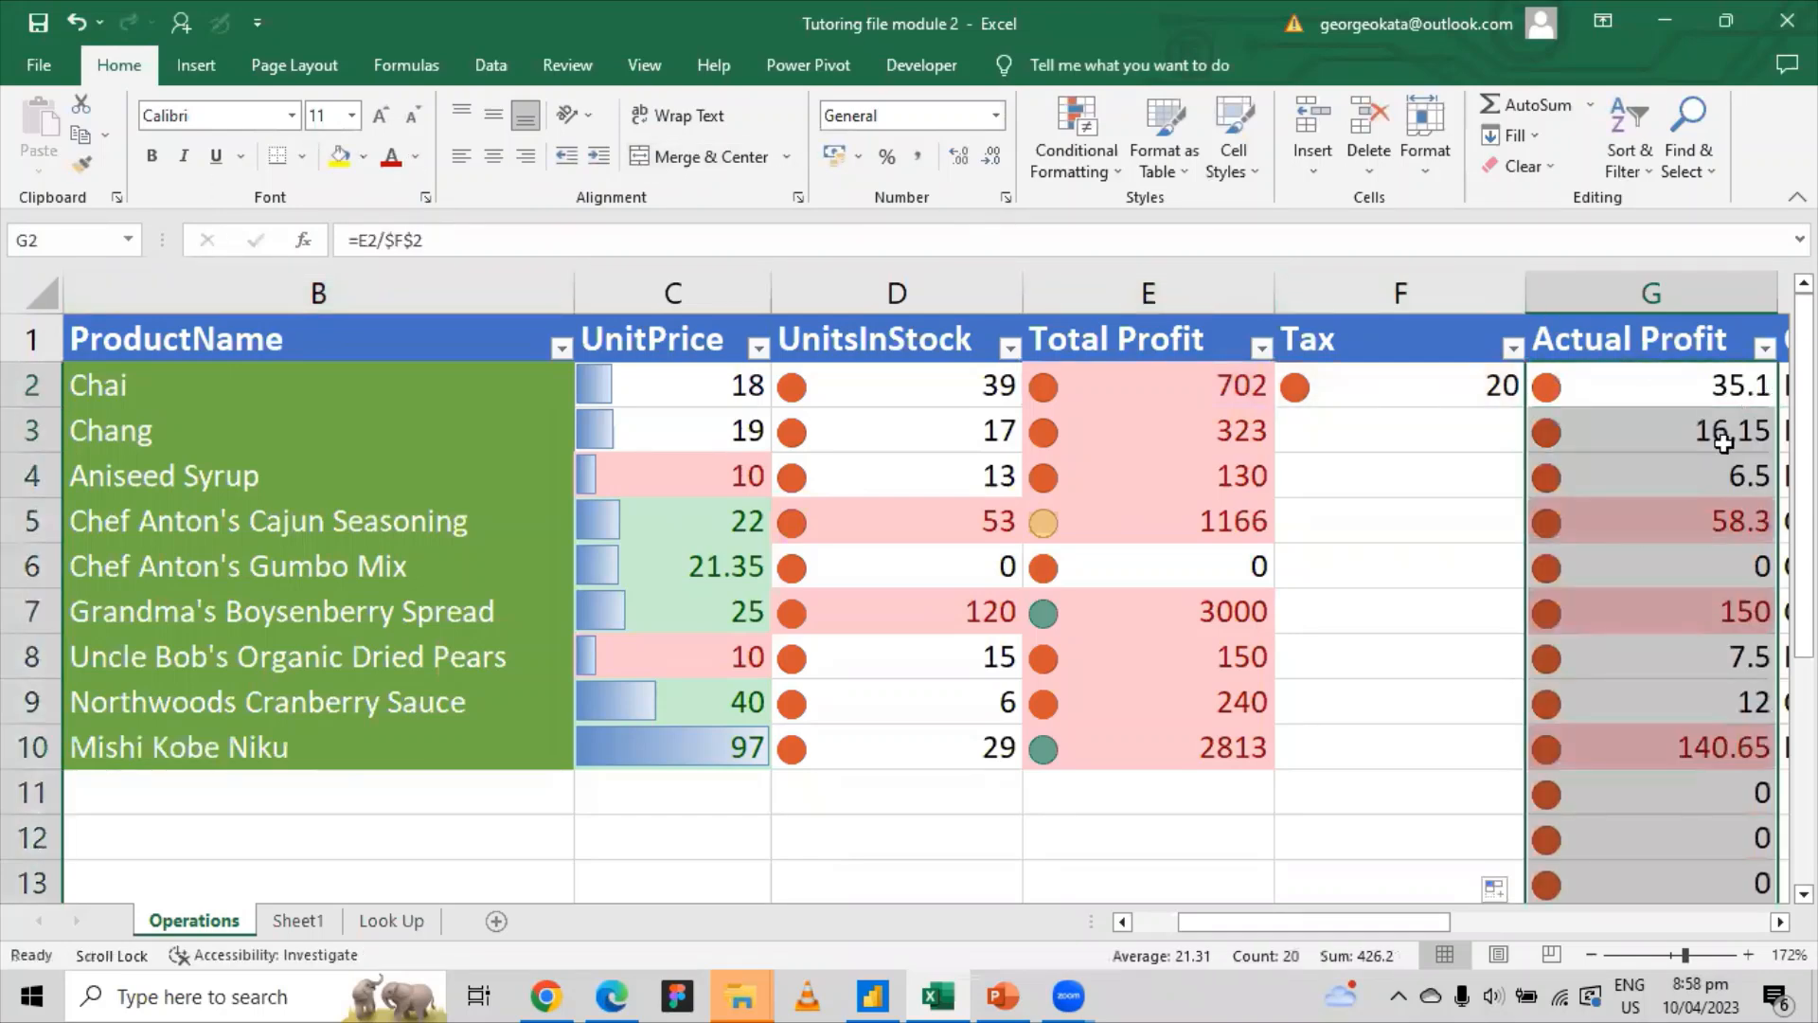
{"action": "left_click", "coordinate": [76, 21]}
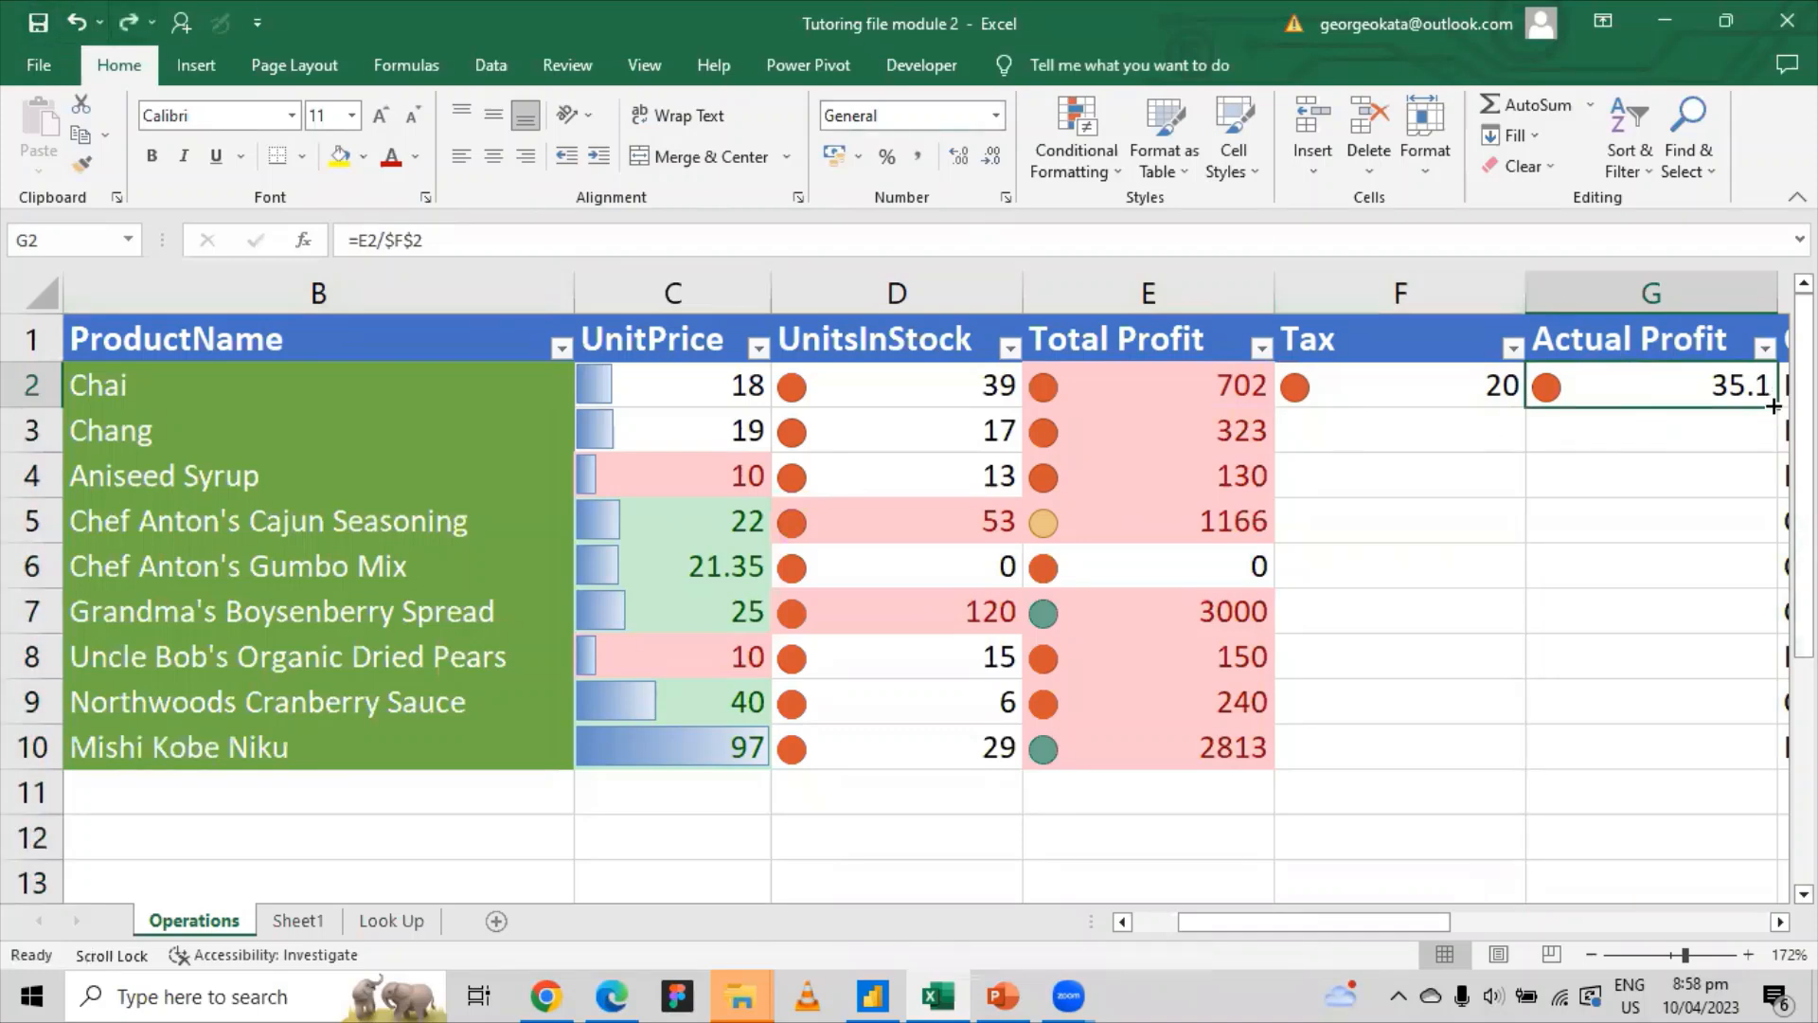
{"action": "left_click_drag", "start_coordinate": [1778, 408], "coordinate": [1636, 759]}
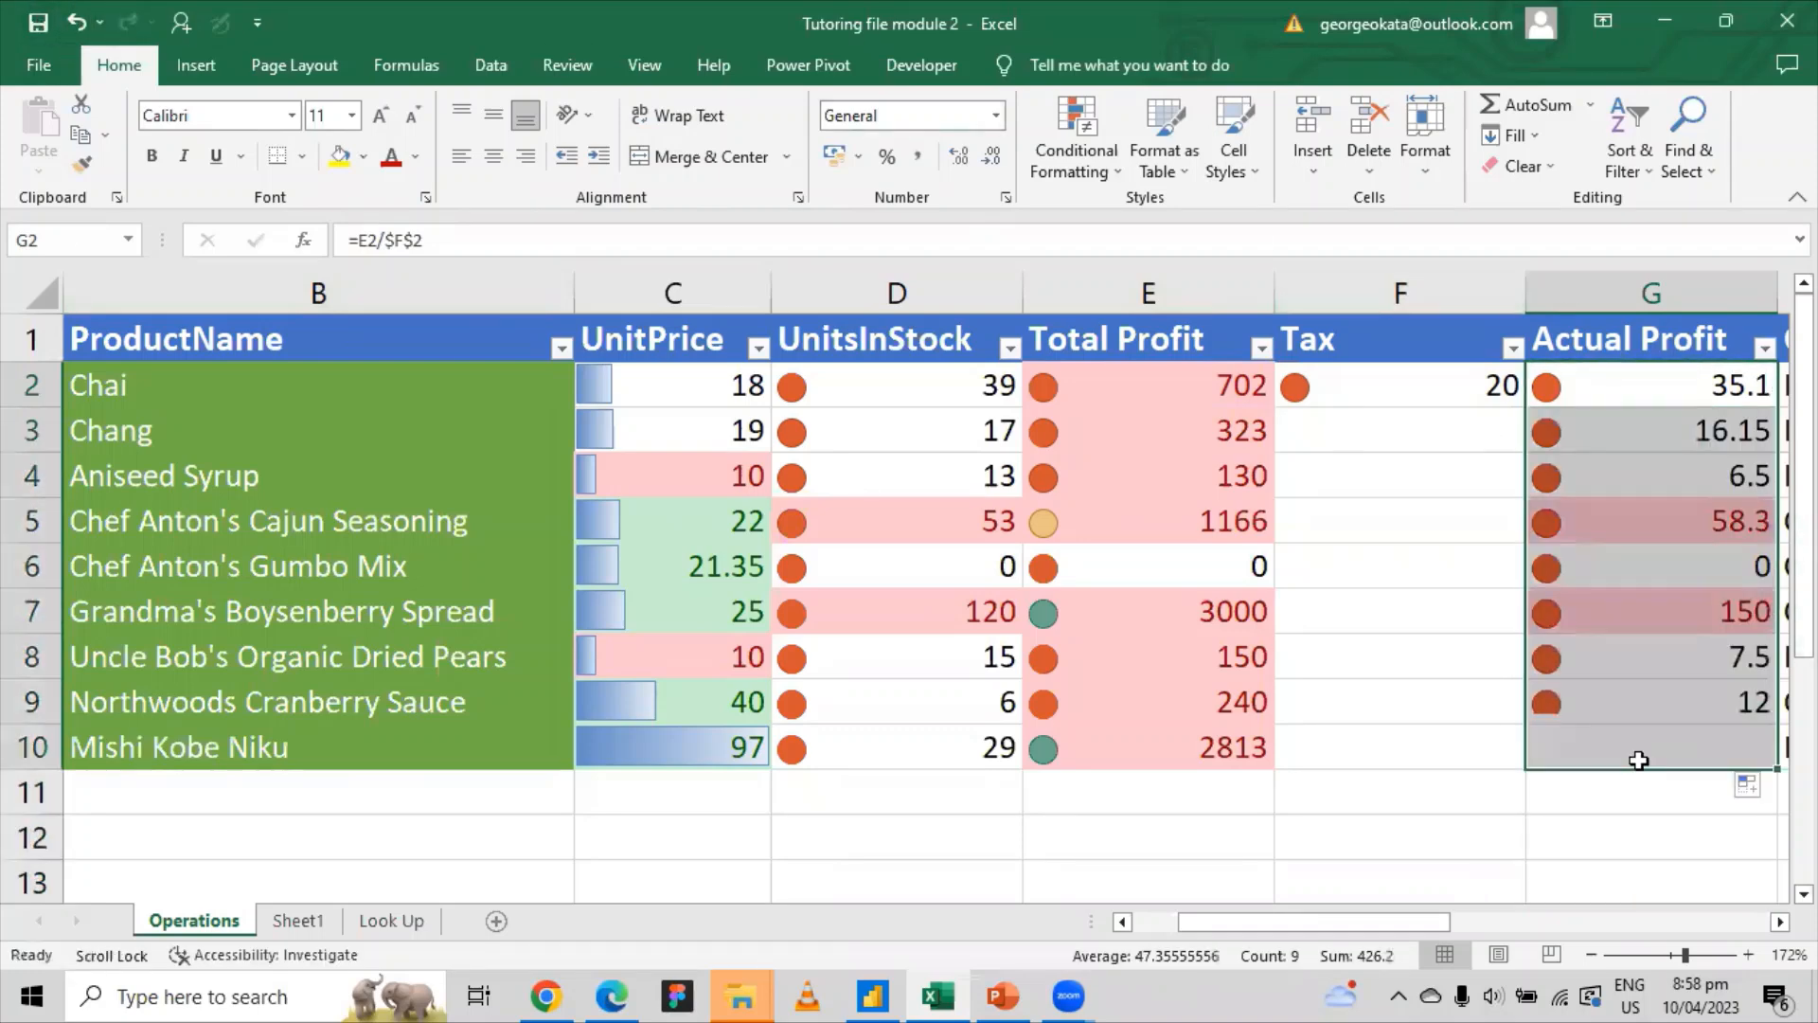
Step: Check the copied formulas in G3, G4, G5 and G7 all divide by $F$2
{"action": "left_click", "coordinate": [1676, 438]}
{"action": "left_click", "coordinate": [1676, 457]}
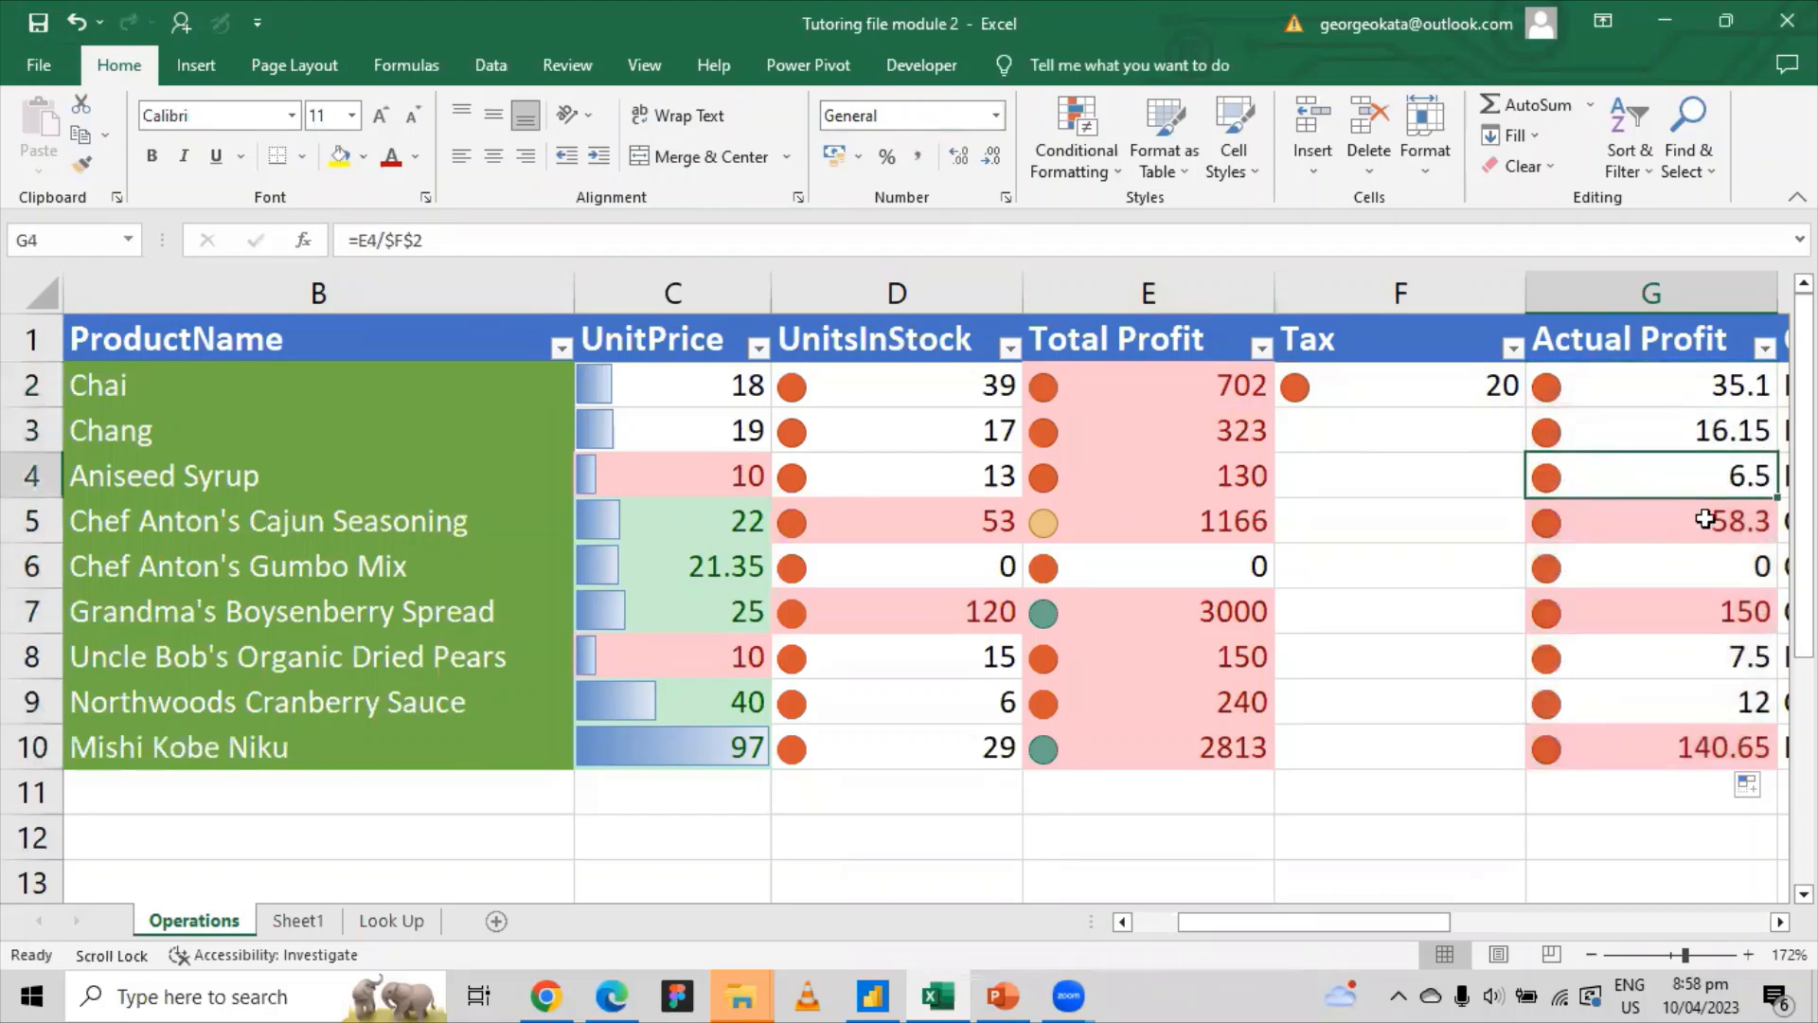
{"action": "left_click", "coordinate": [1708, 520]}
{"action": "left_click", "coordinate": [1736, 611]}
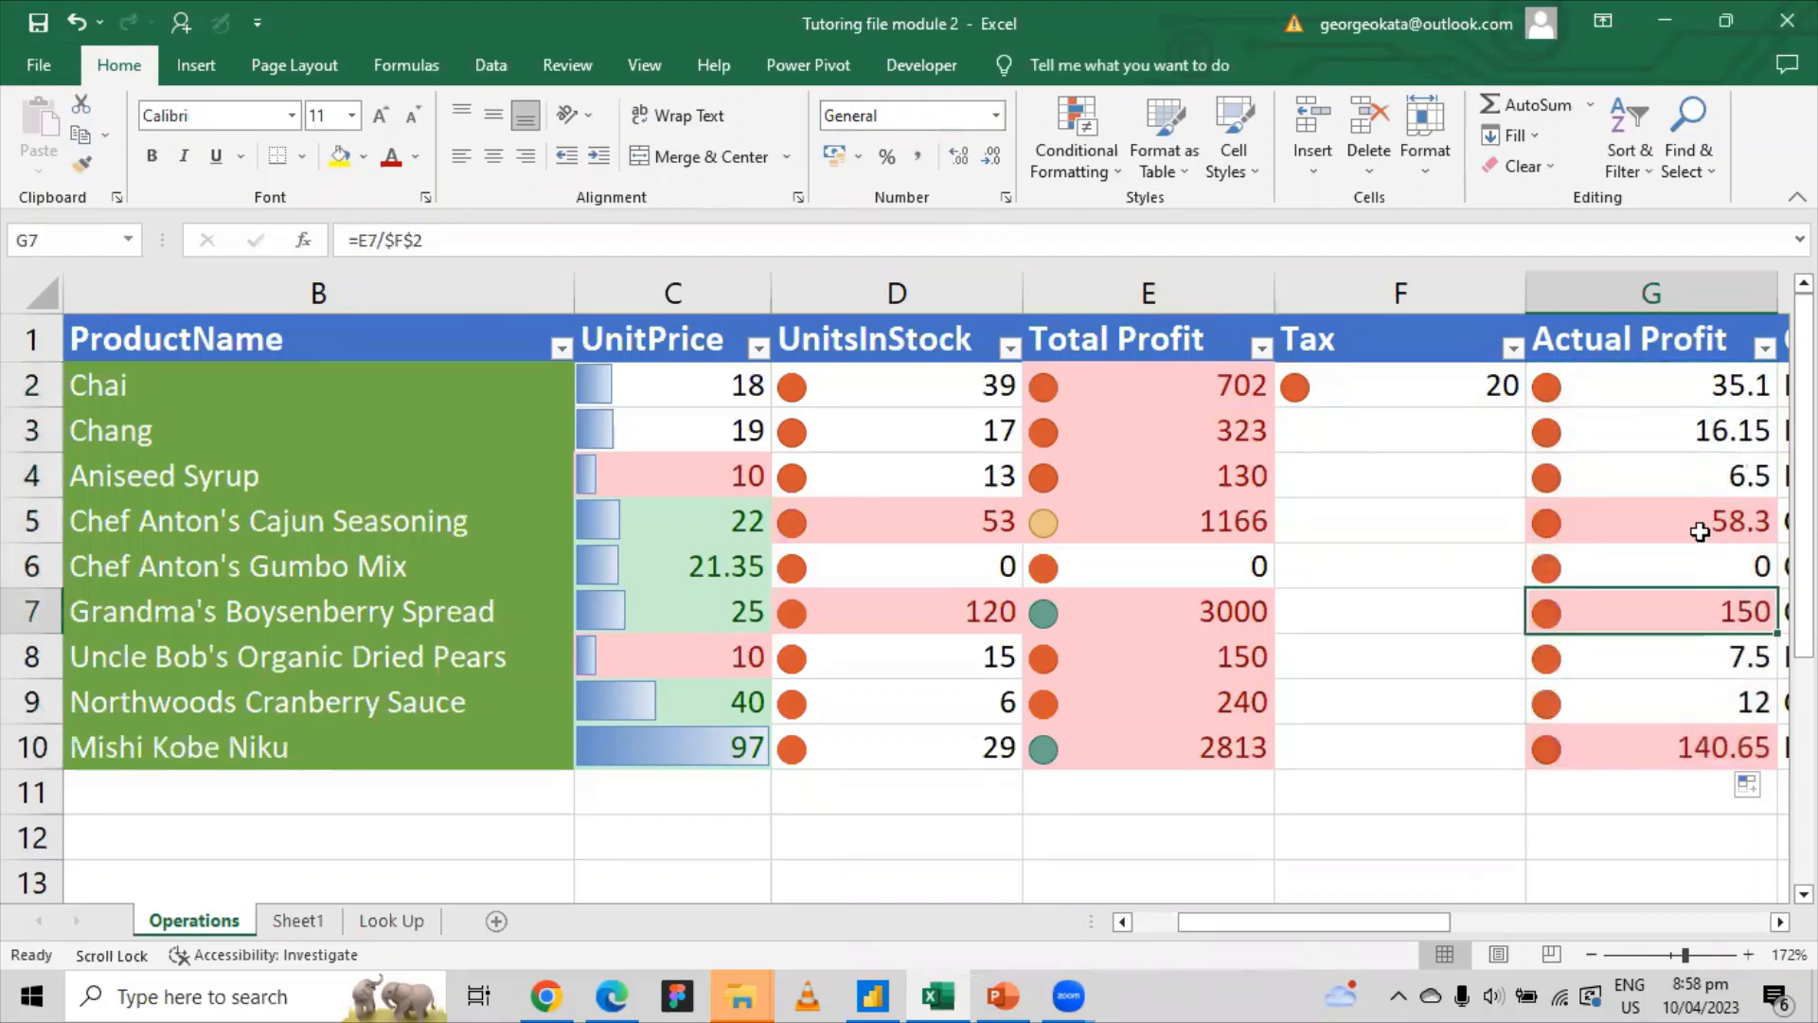
{"action": "left_click", "coordinate": [1695, 438]}
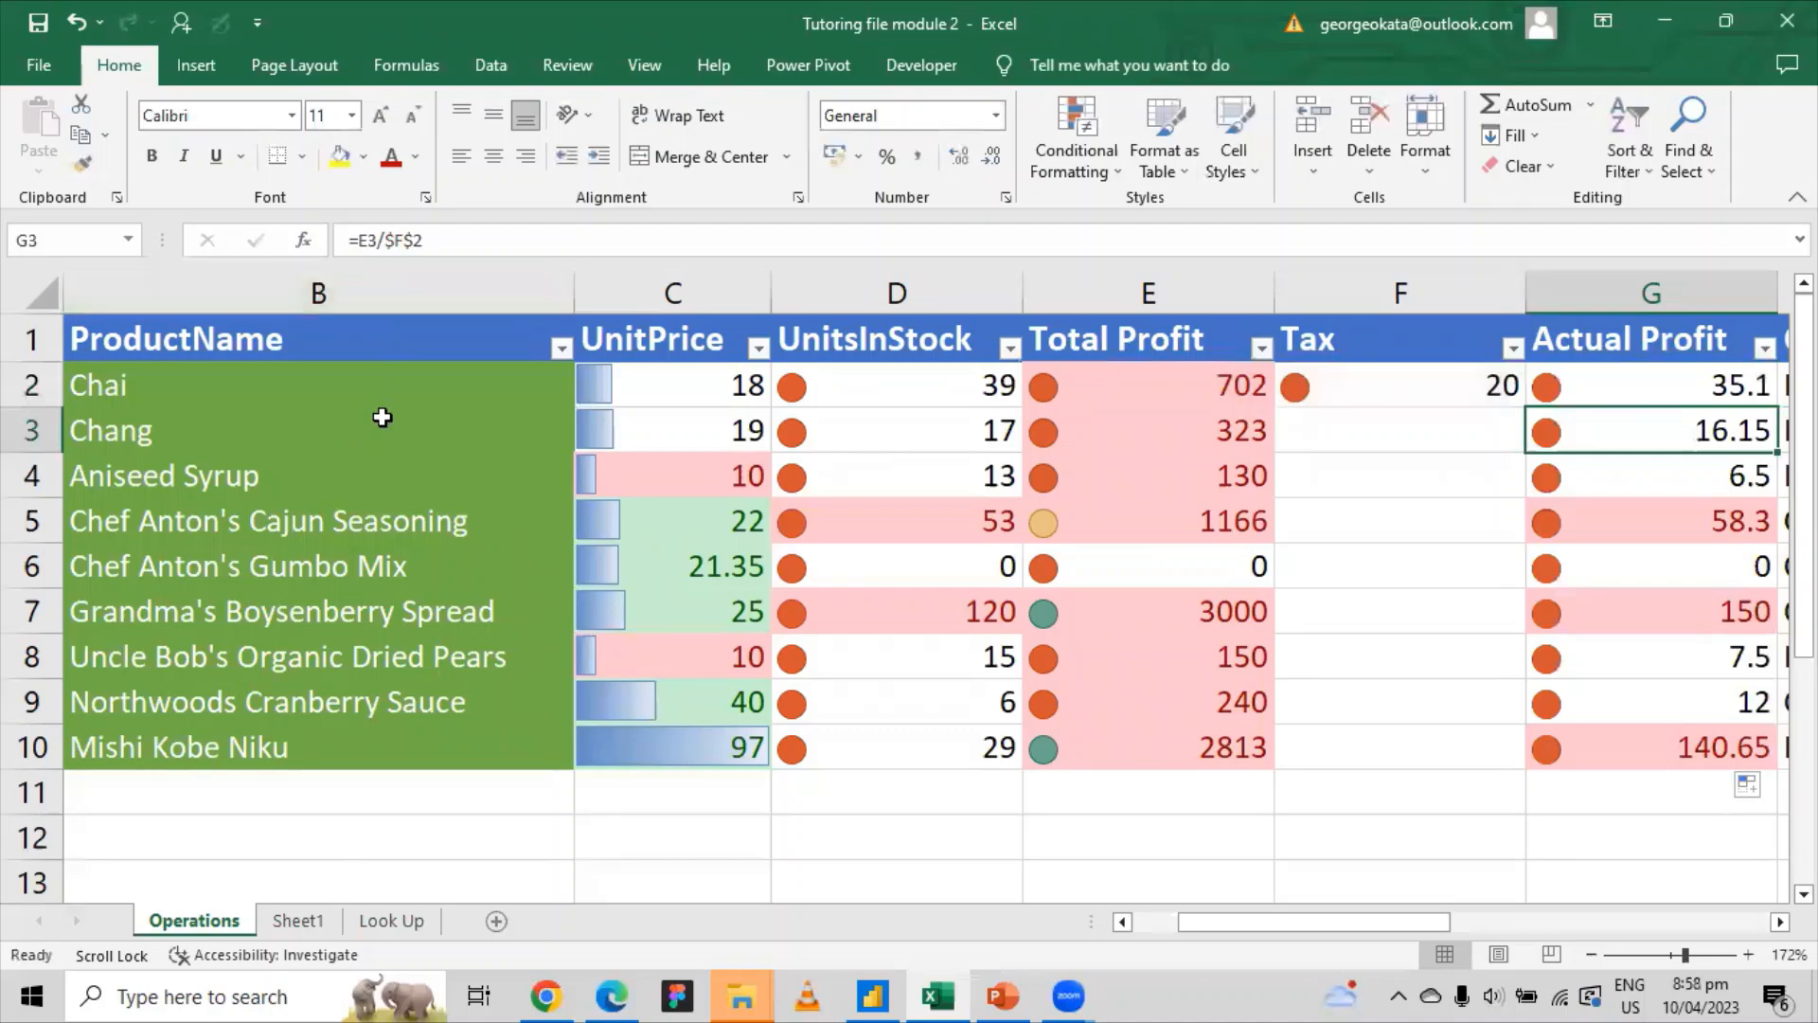
{"action": "left_click", "coordinate": [403, 240]}
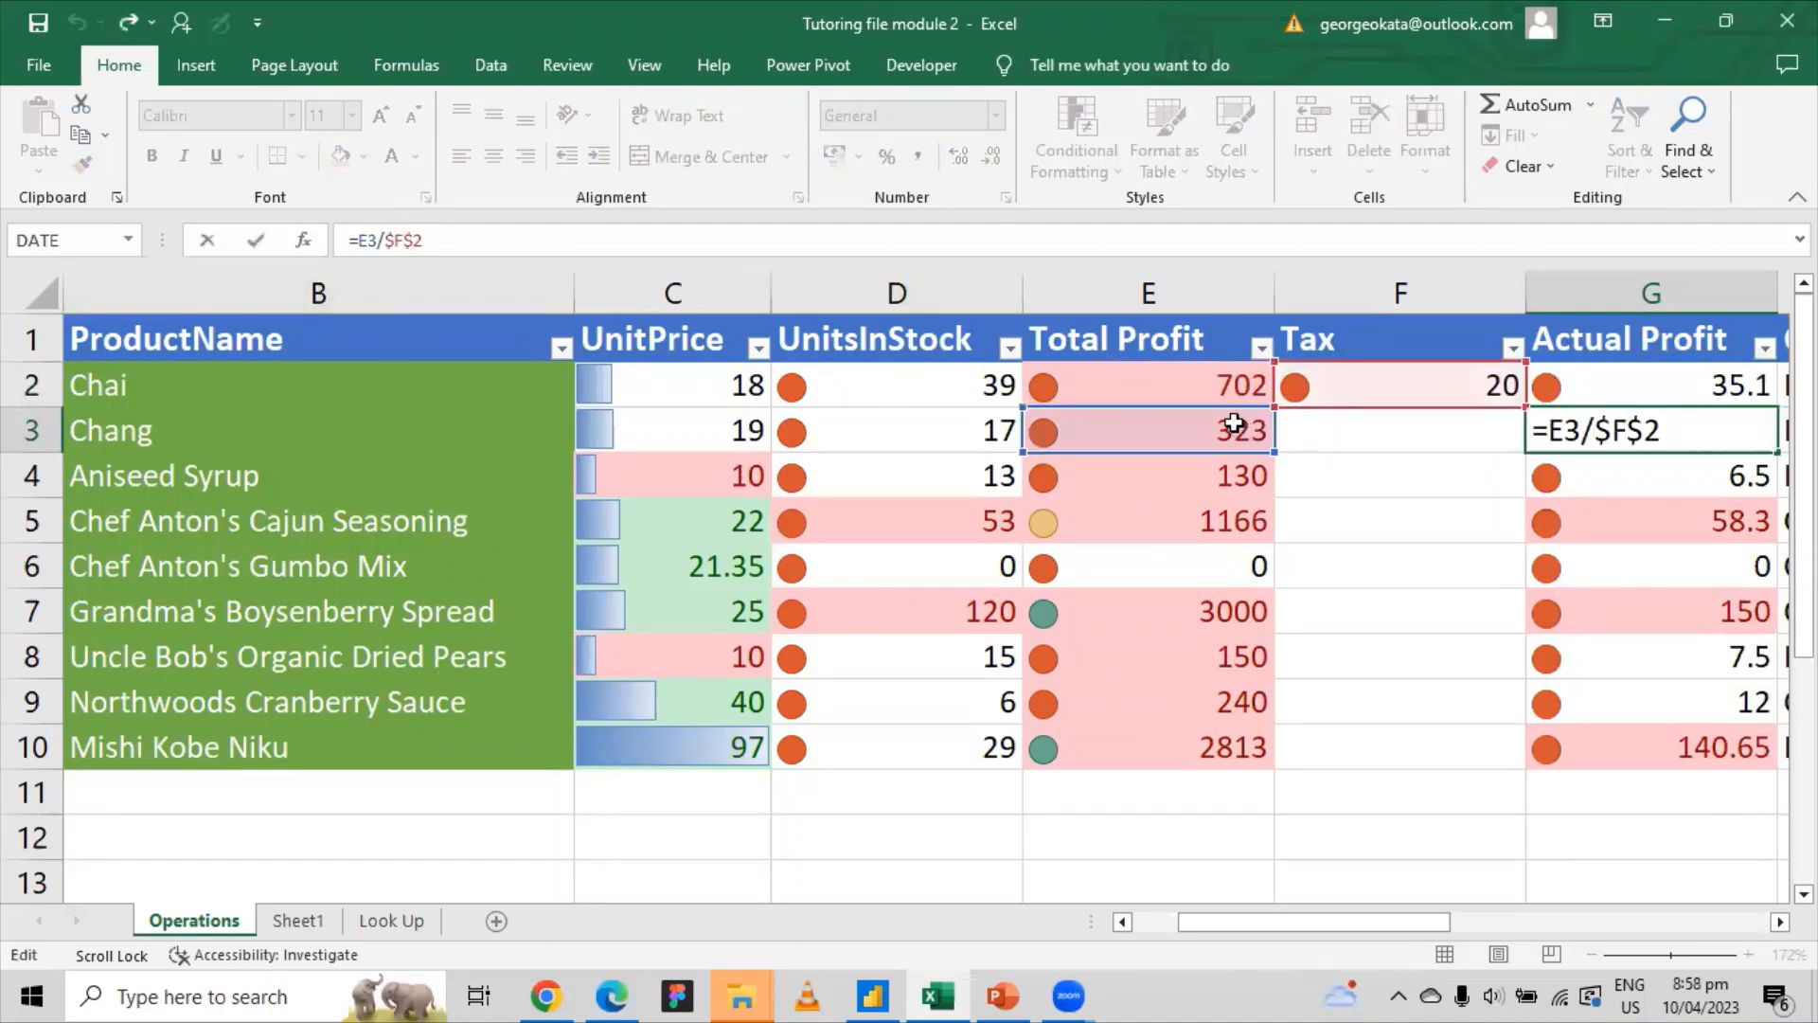
{"action": "left_click", "coordinate": [1582, 426]}
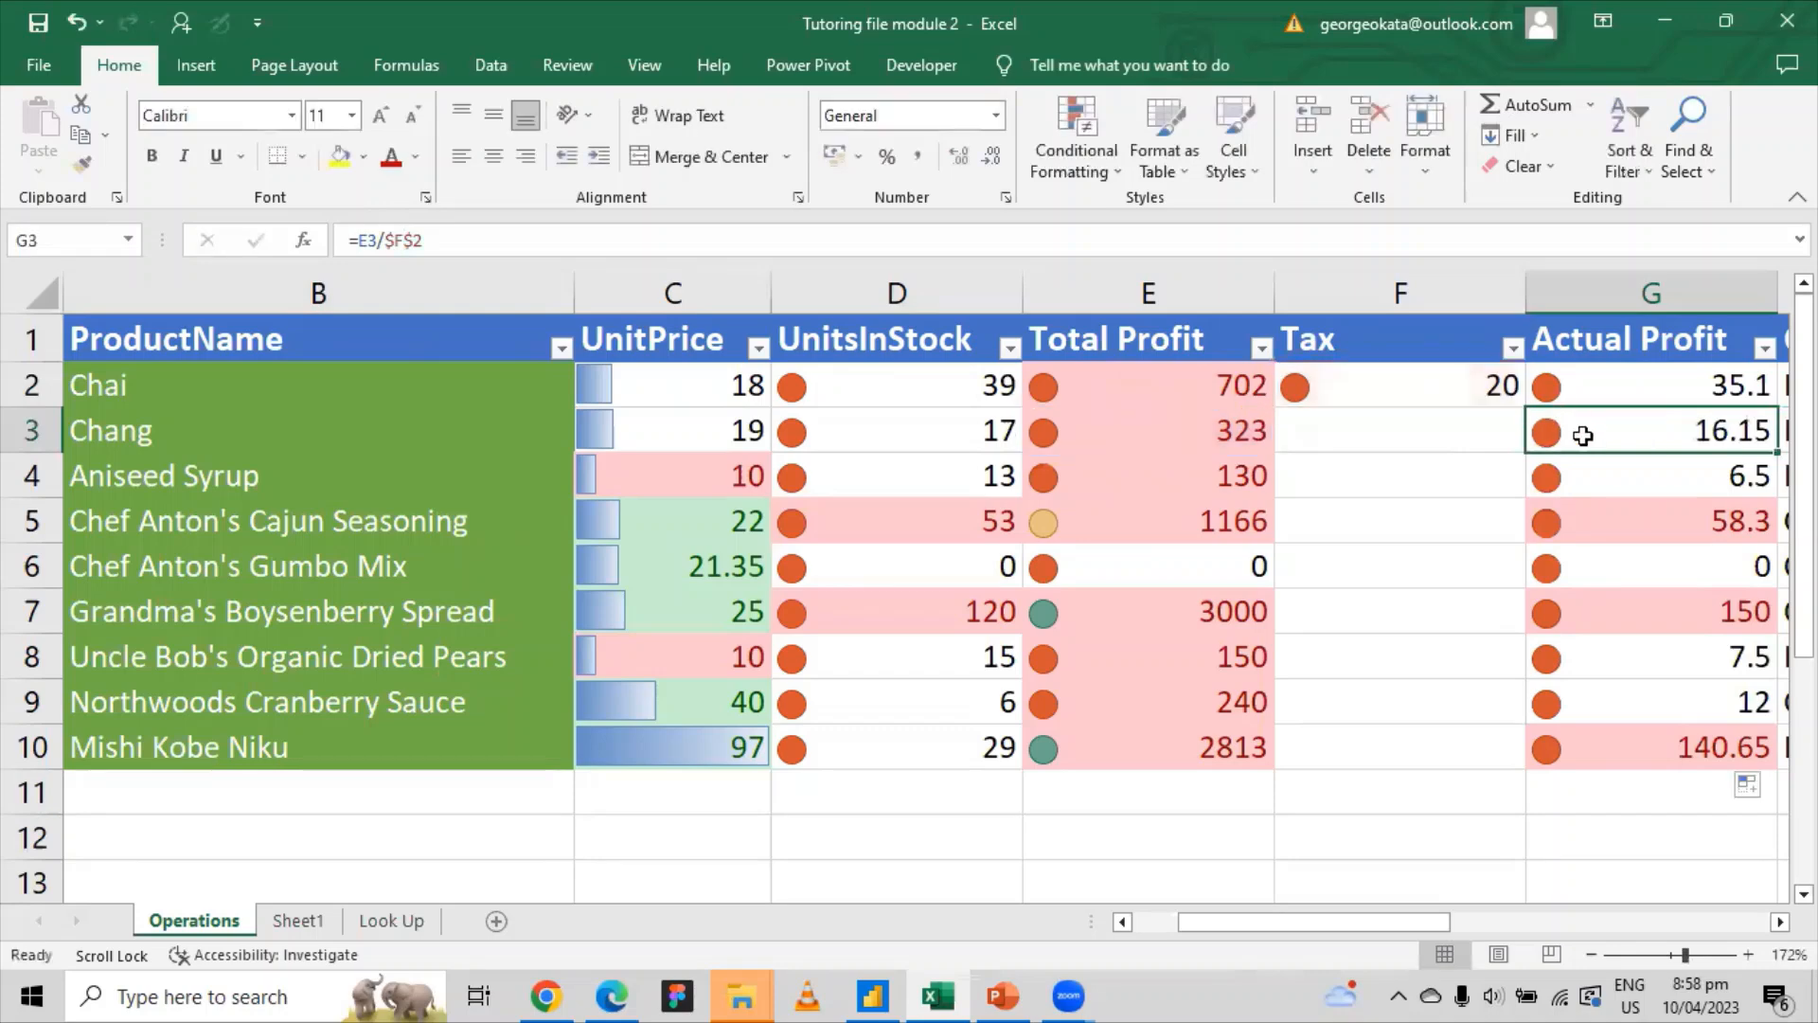
{"action": "left_click", "coordinate": [1607, 474]}
{"action": "left_click", "coordinate": [367, 240]}
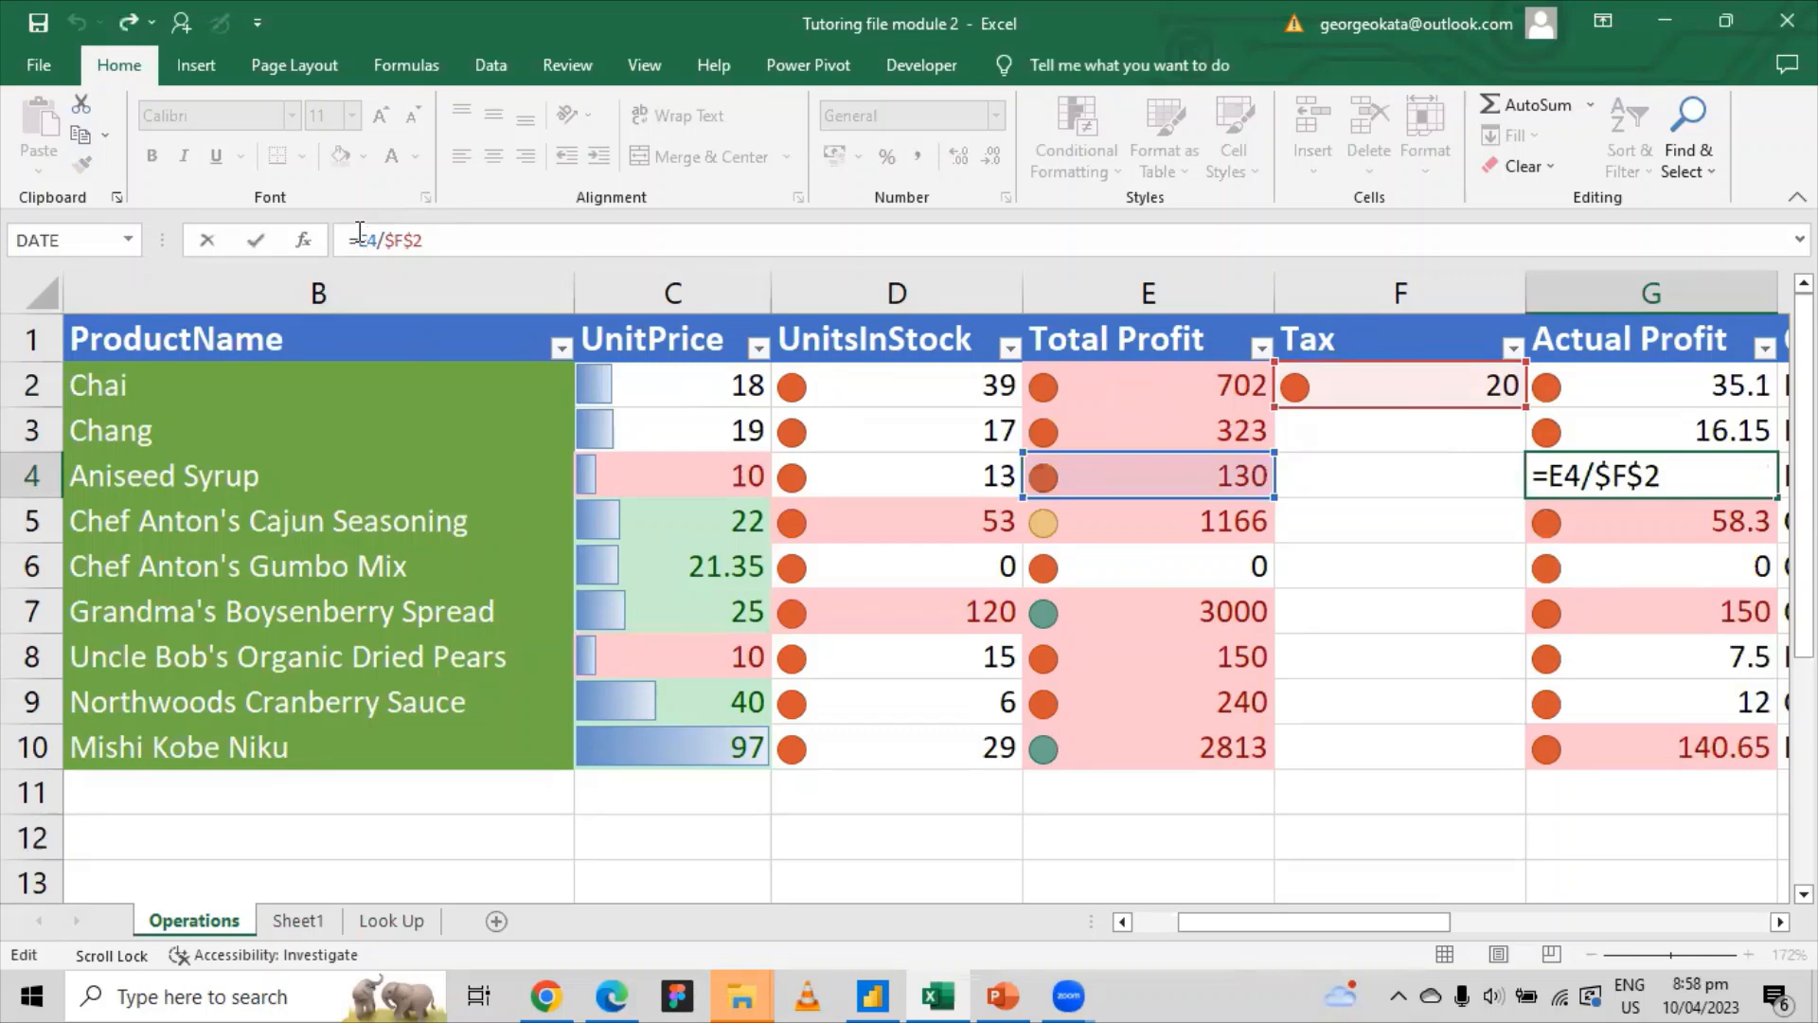
{"action": "key", "text": "ctrl+Return"}
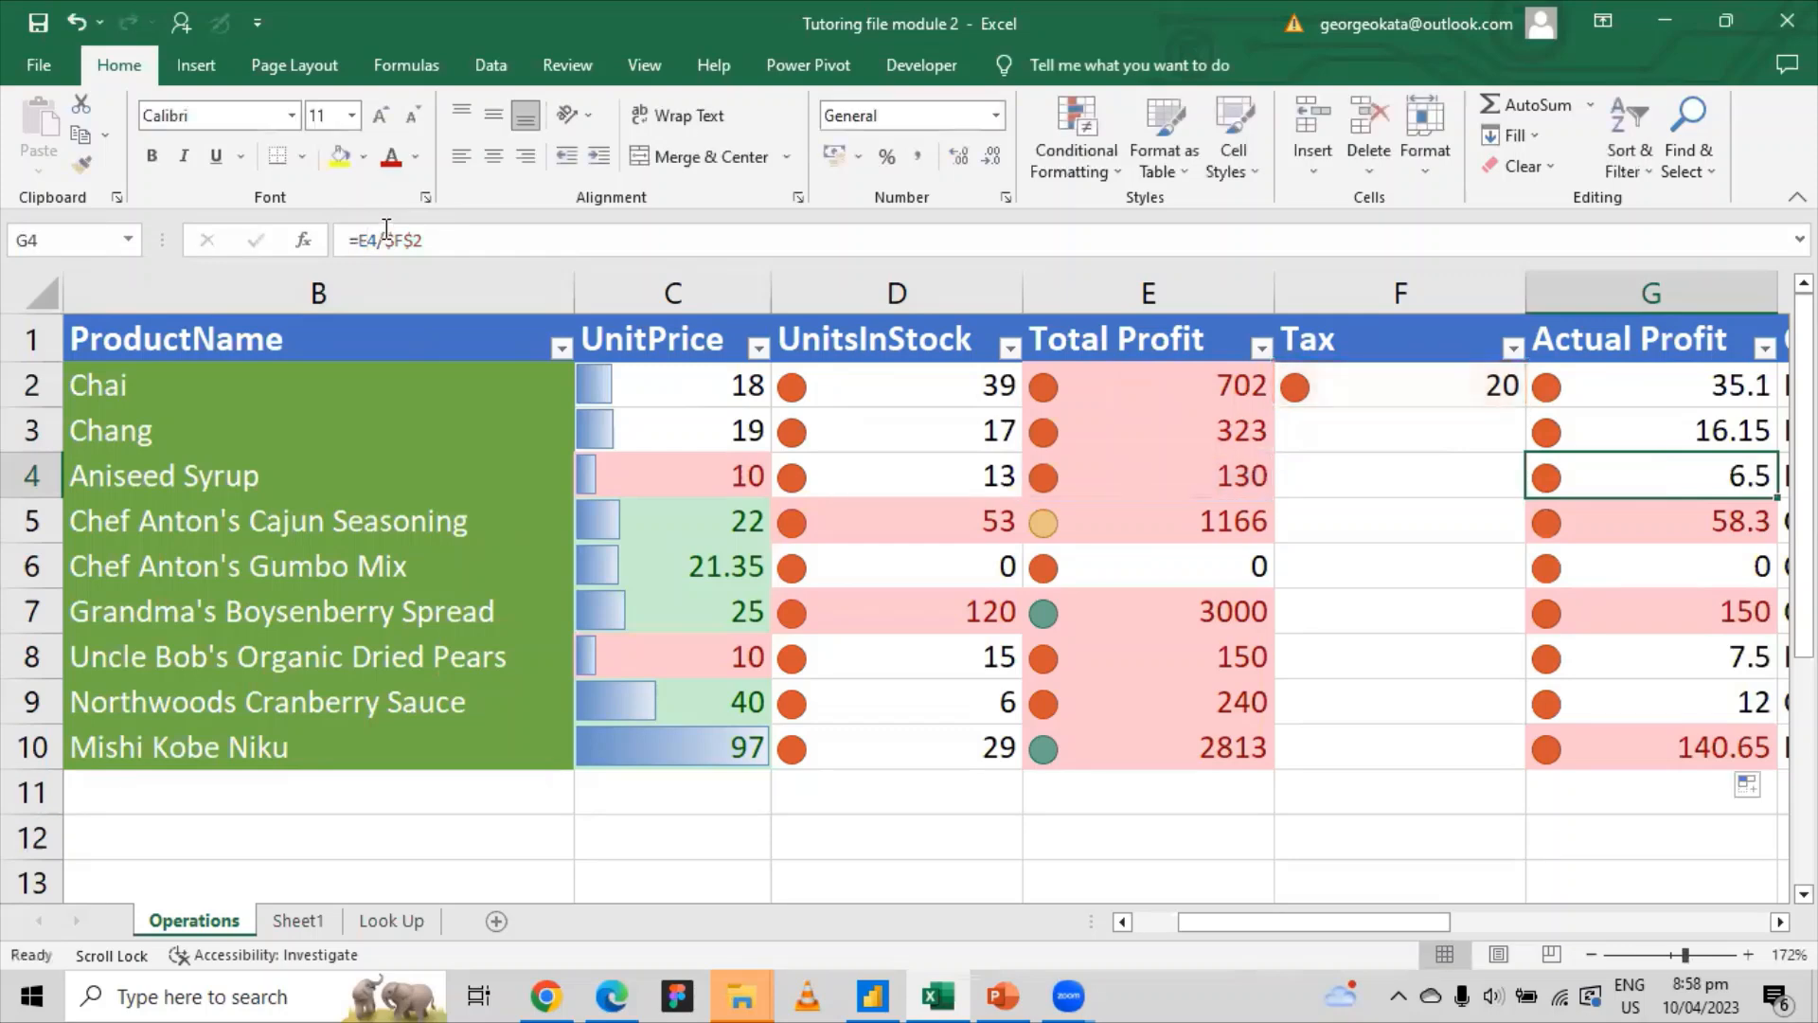
{"action": "left_click", "coordinate": [1743, 531]}
{"action": "left_click", "coordinate": [404, 242]}
{"action": "key", "text": "ctrl+Return"}
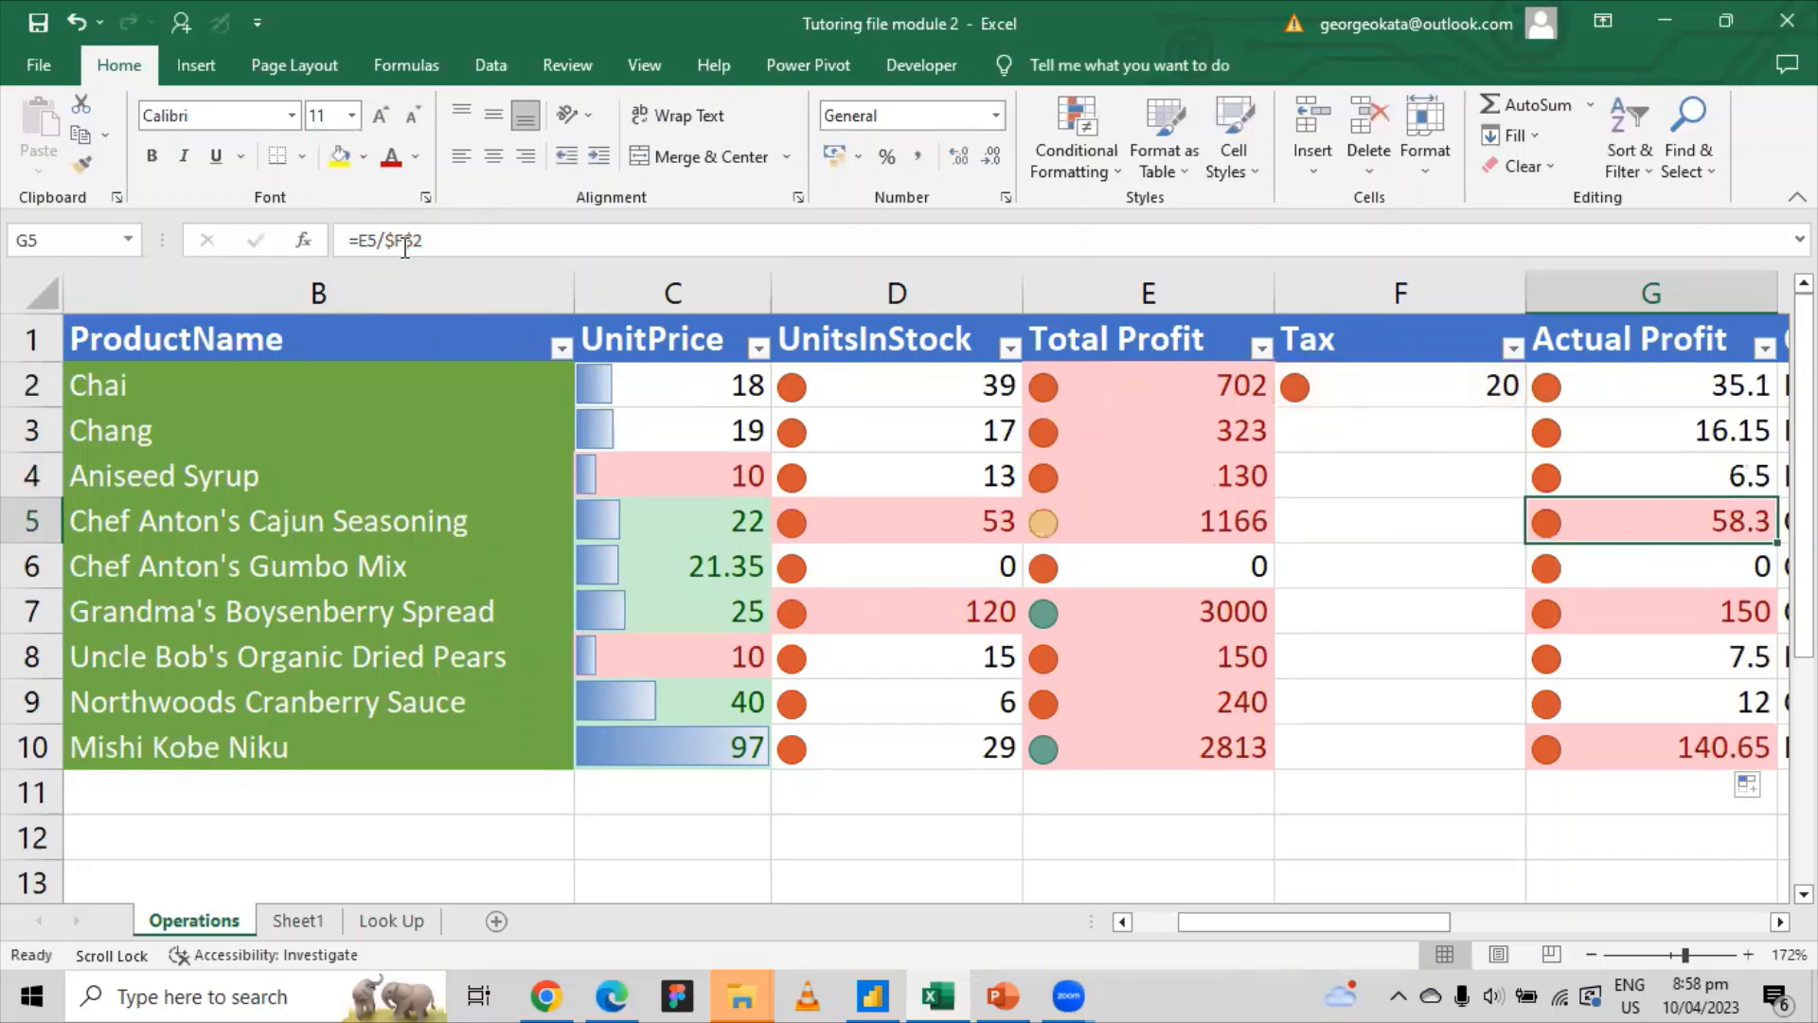
Step: Begin changing the Tax reference to $F2, trying G5 then G2's formula
{"action": "left_click", "coordinate": [414, 240]}
{"action": "key", "text": "BackSpace"}
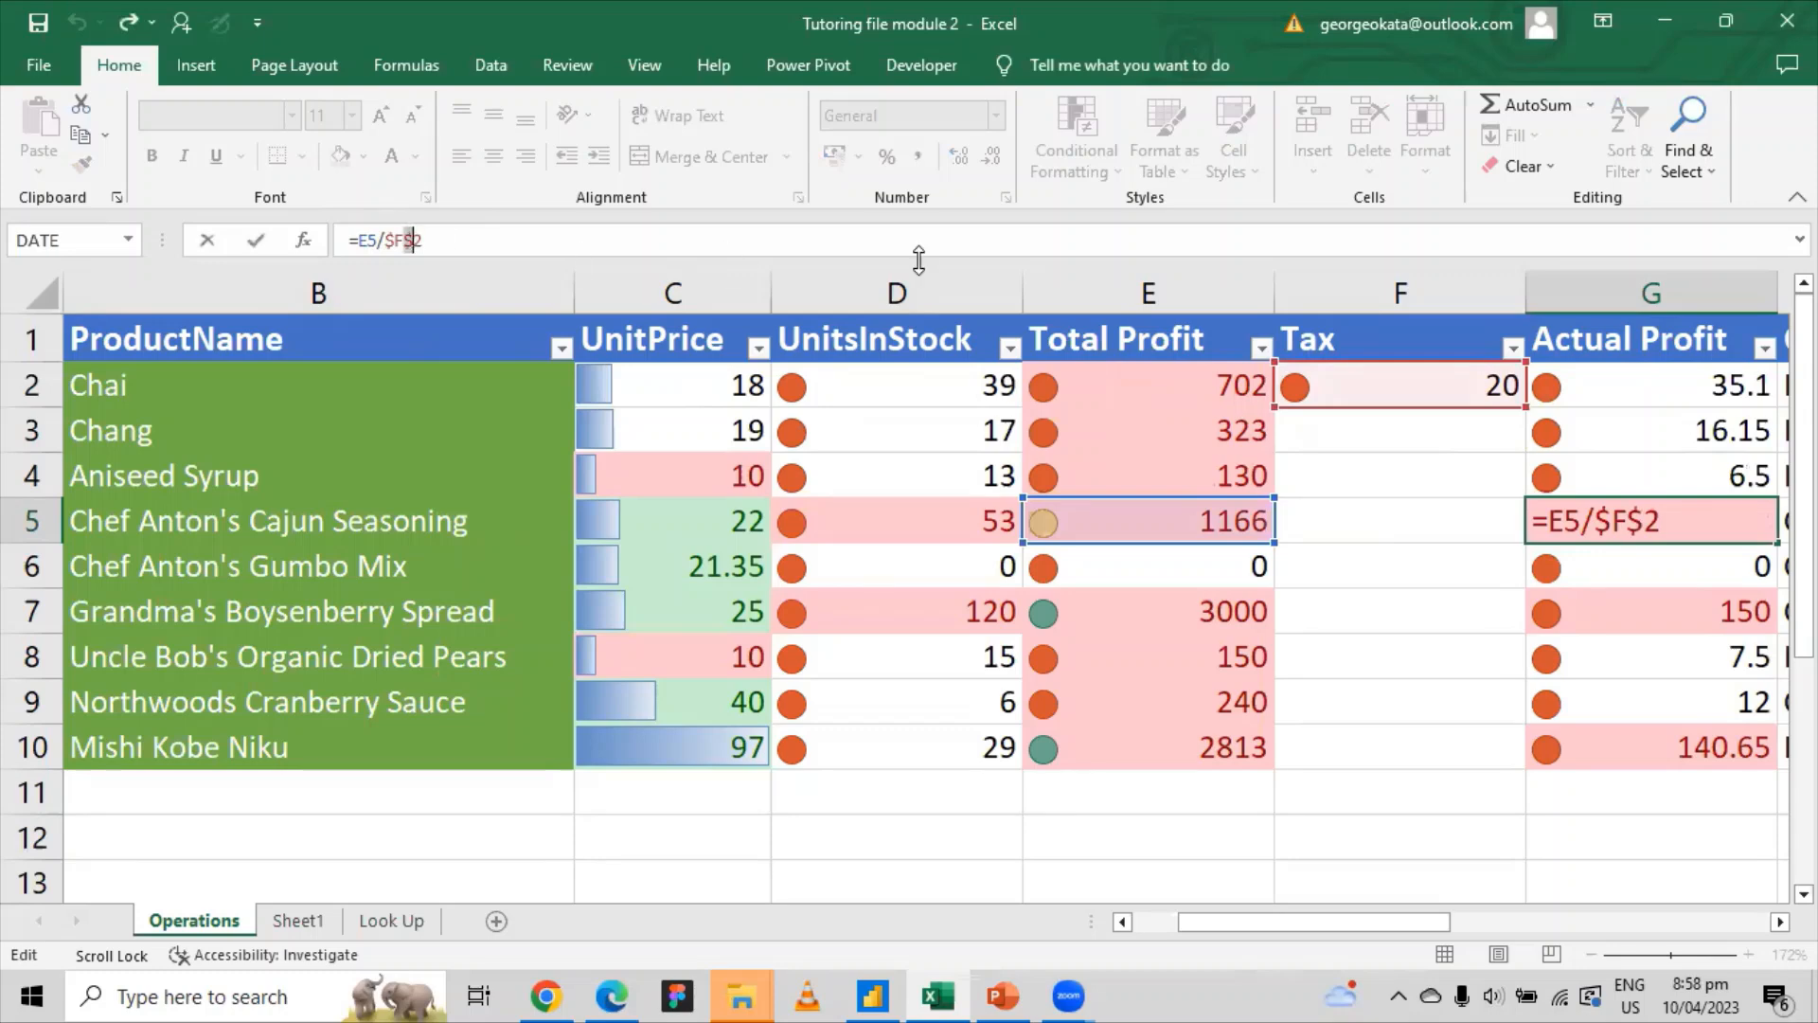
{"action": "left_click", "coordinate": [1626, 388]}
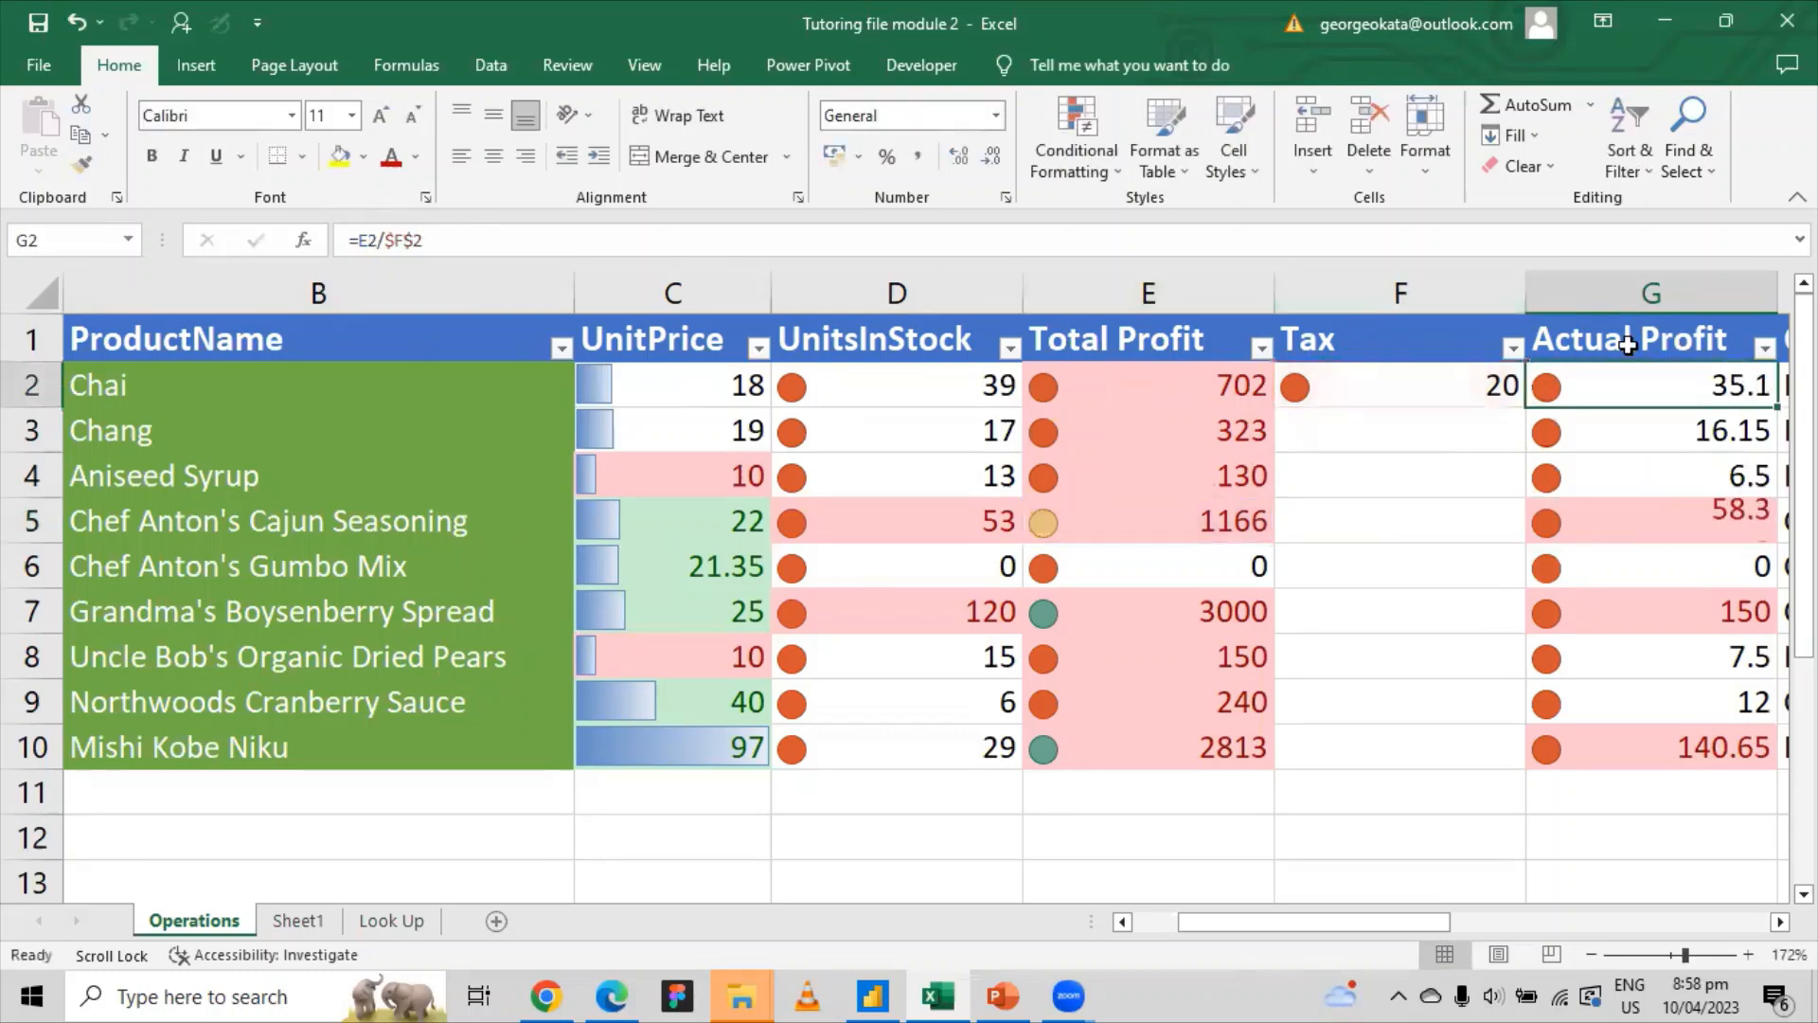
{"action": "left_click", "coordinate": [415, 240]}
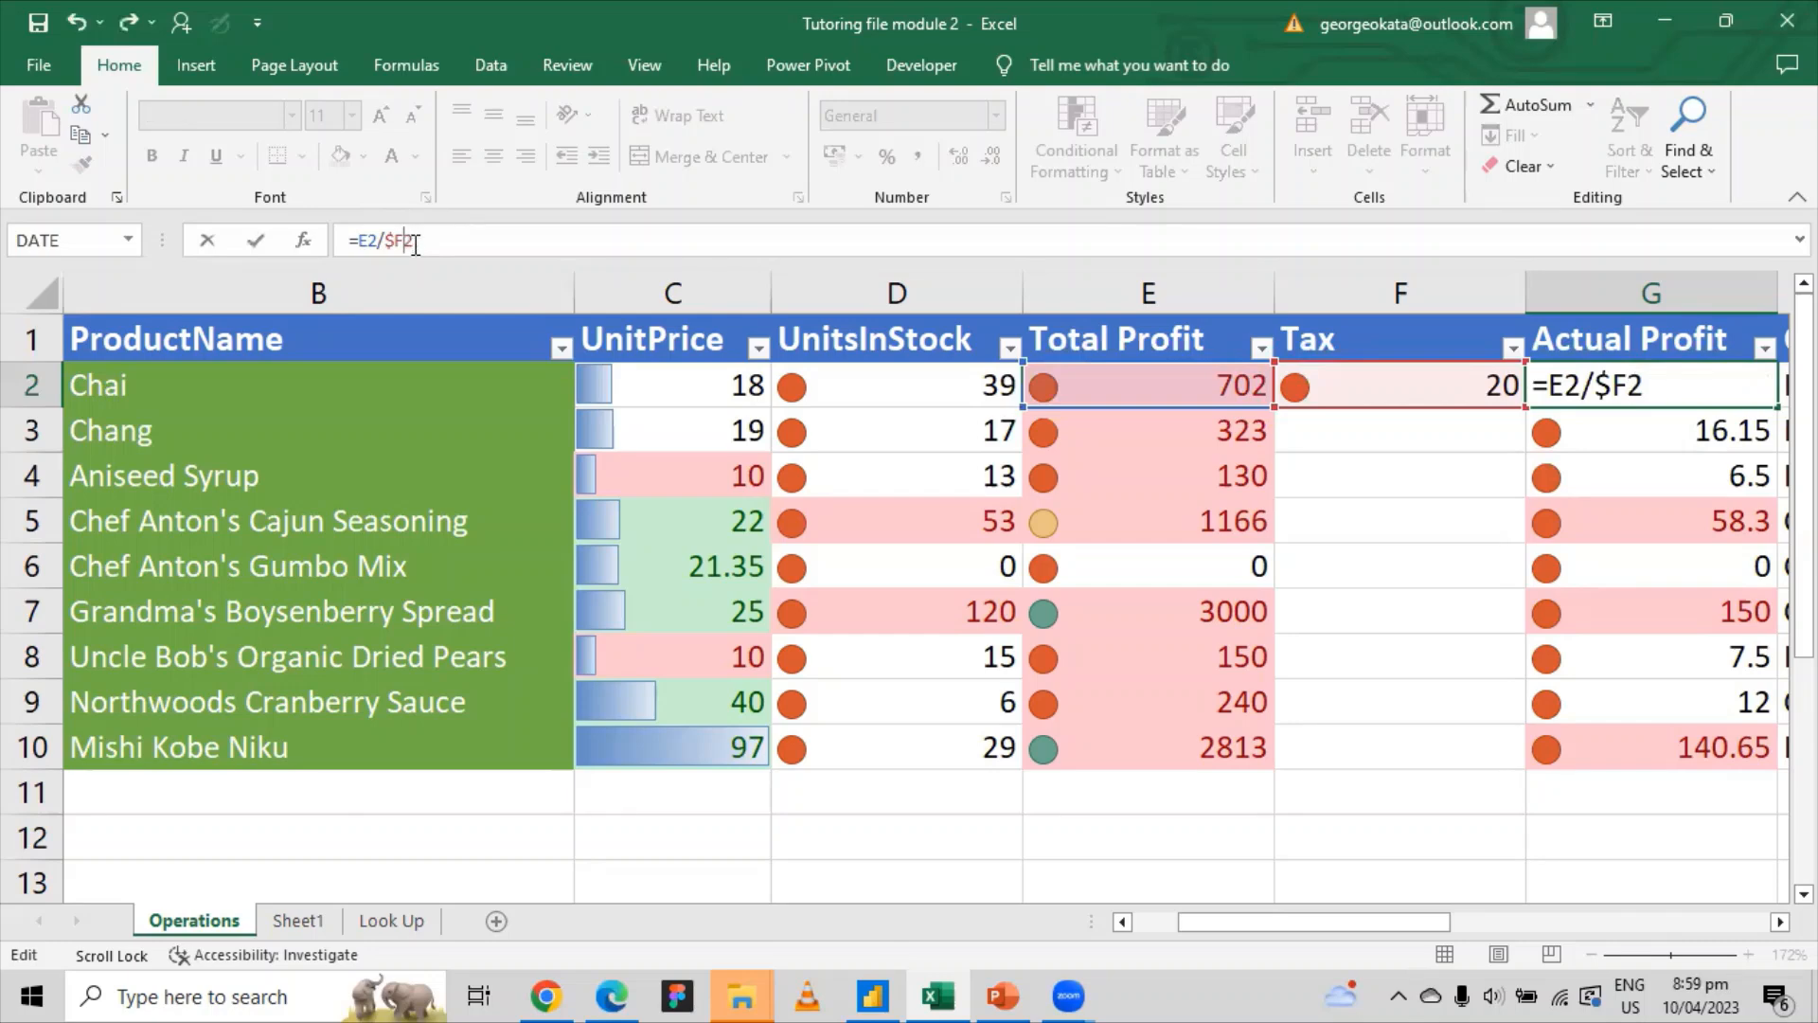
Step: Commit G2 as =E2/$F2 and copy it into G3 to show the #DIV/0! error
{"action": "key", "text": "Return"}
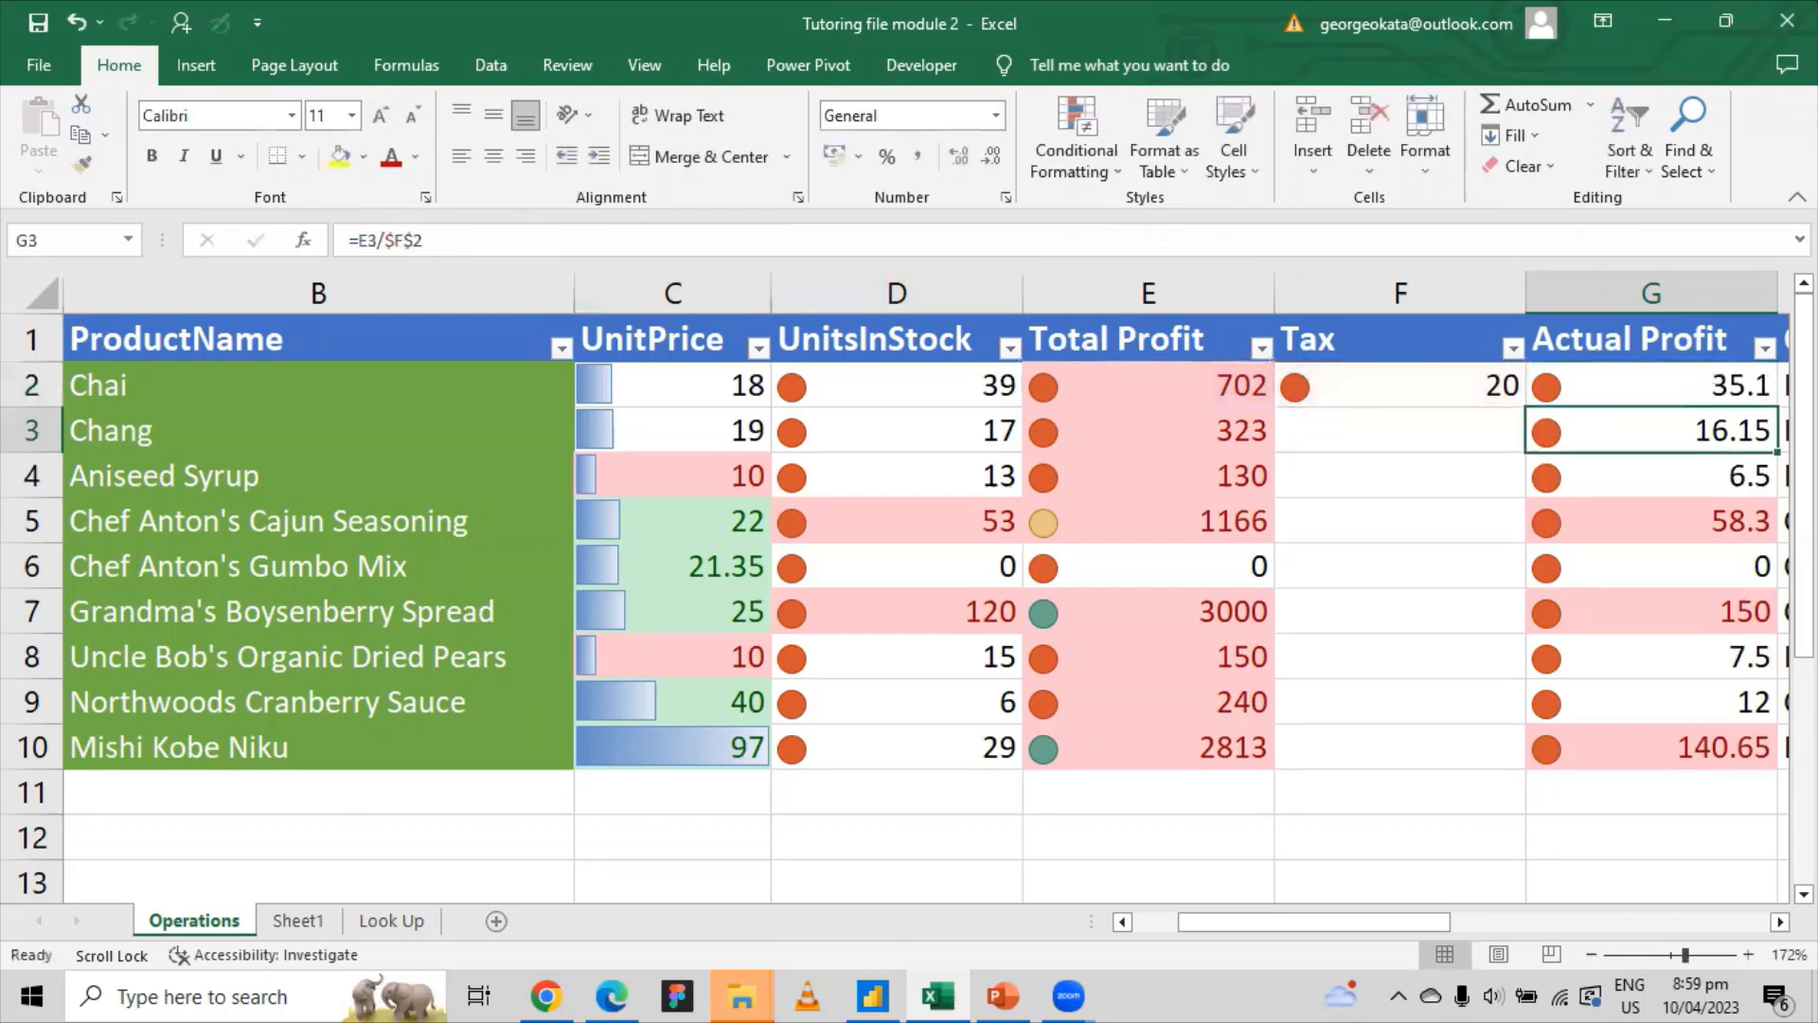
{"action": "left_click", "coordinate": [1558, 384]}
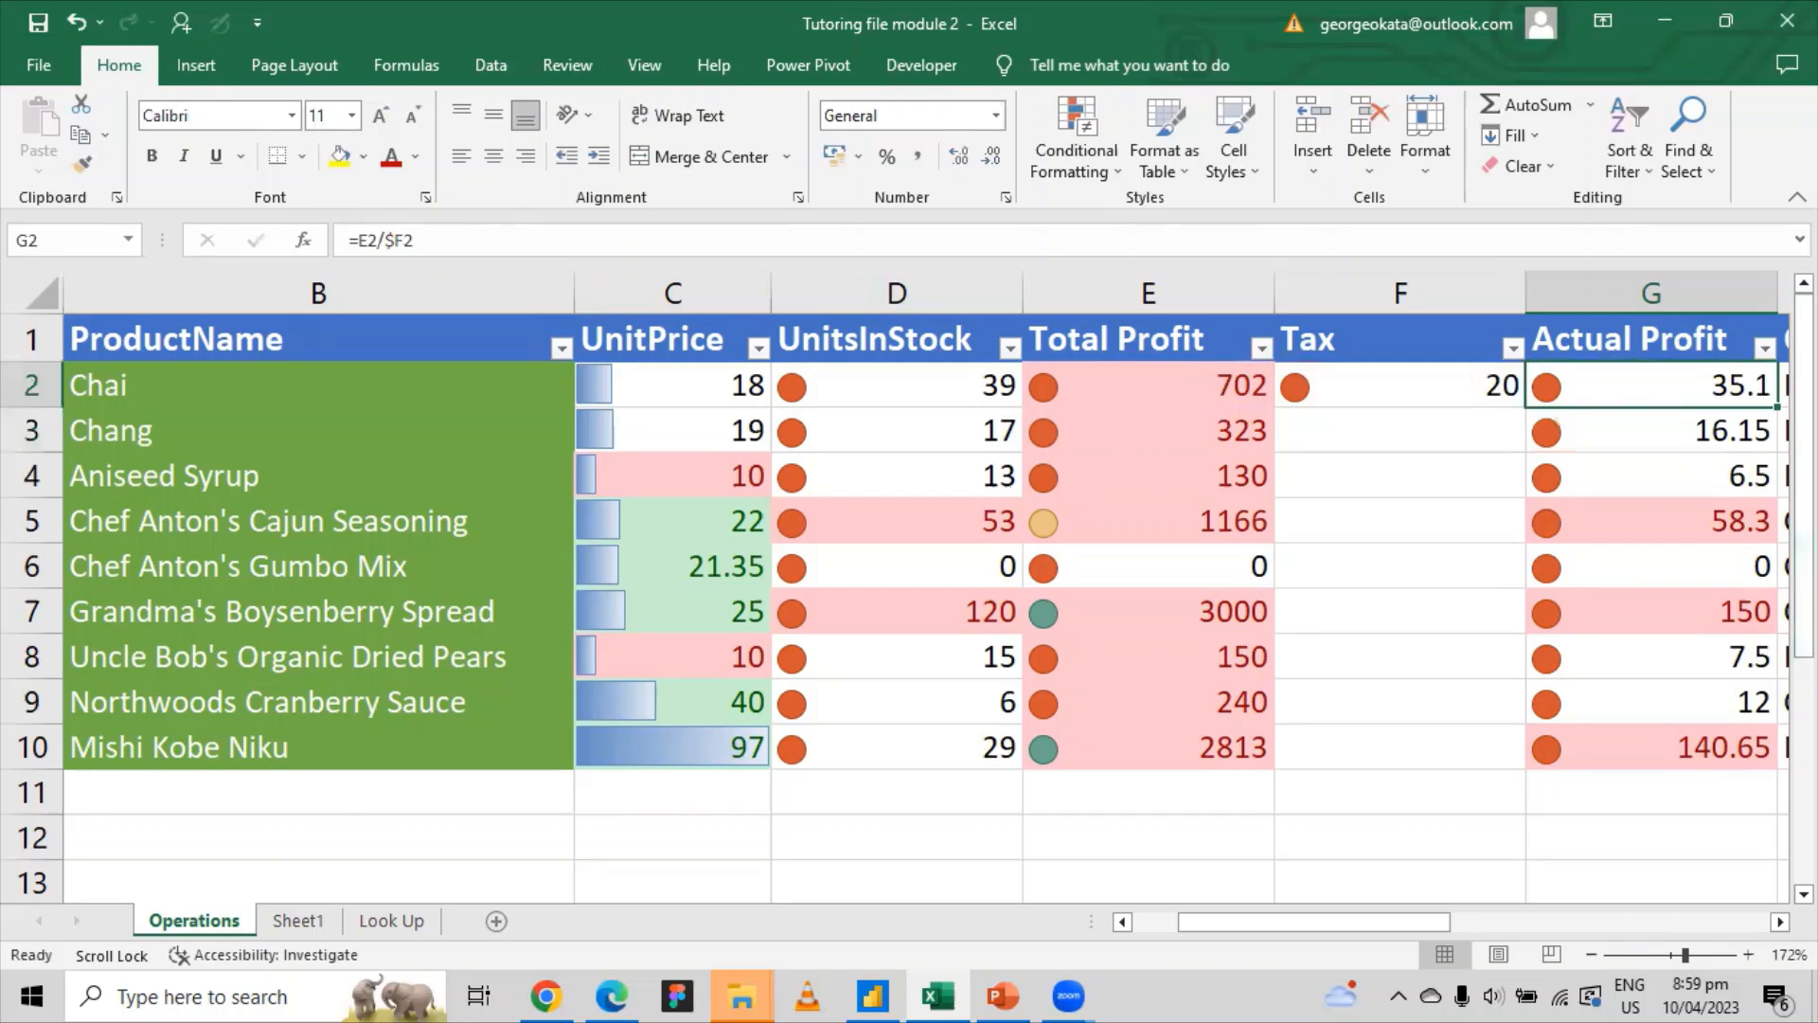
{"action": "left_click_drag", "start_coordinate": [1778, 406], "coordinate": [1763, 449]}
{"action": "left_click", "coordinate": [1705, 426]}
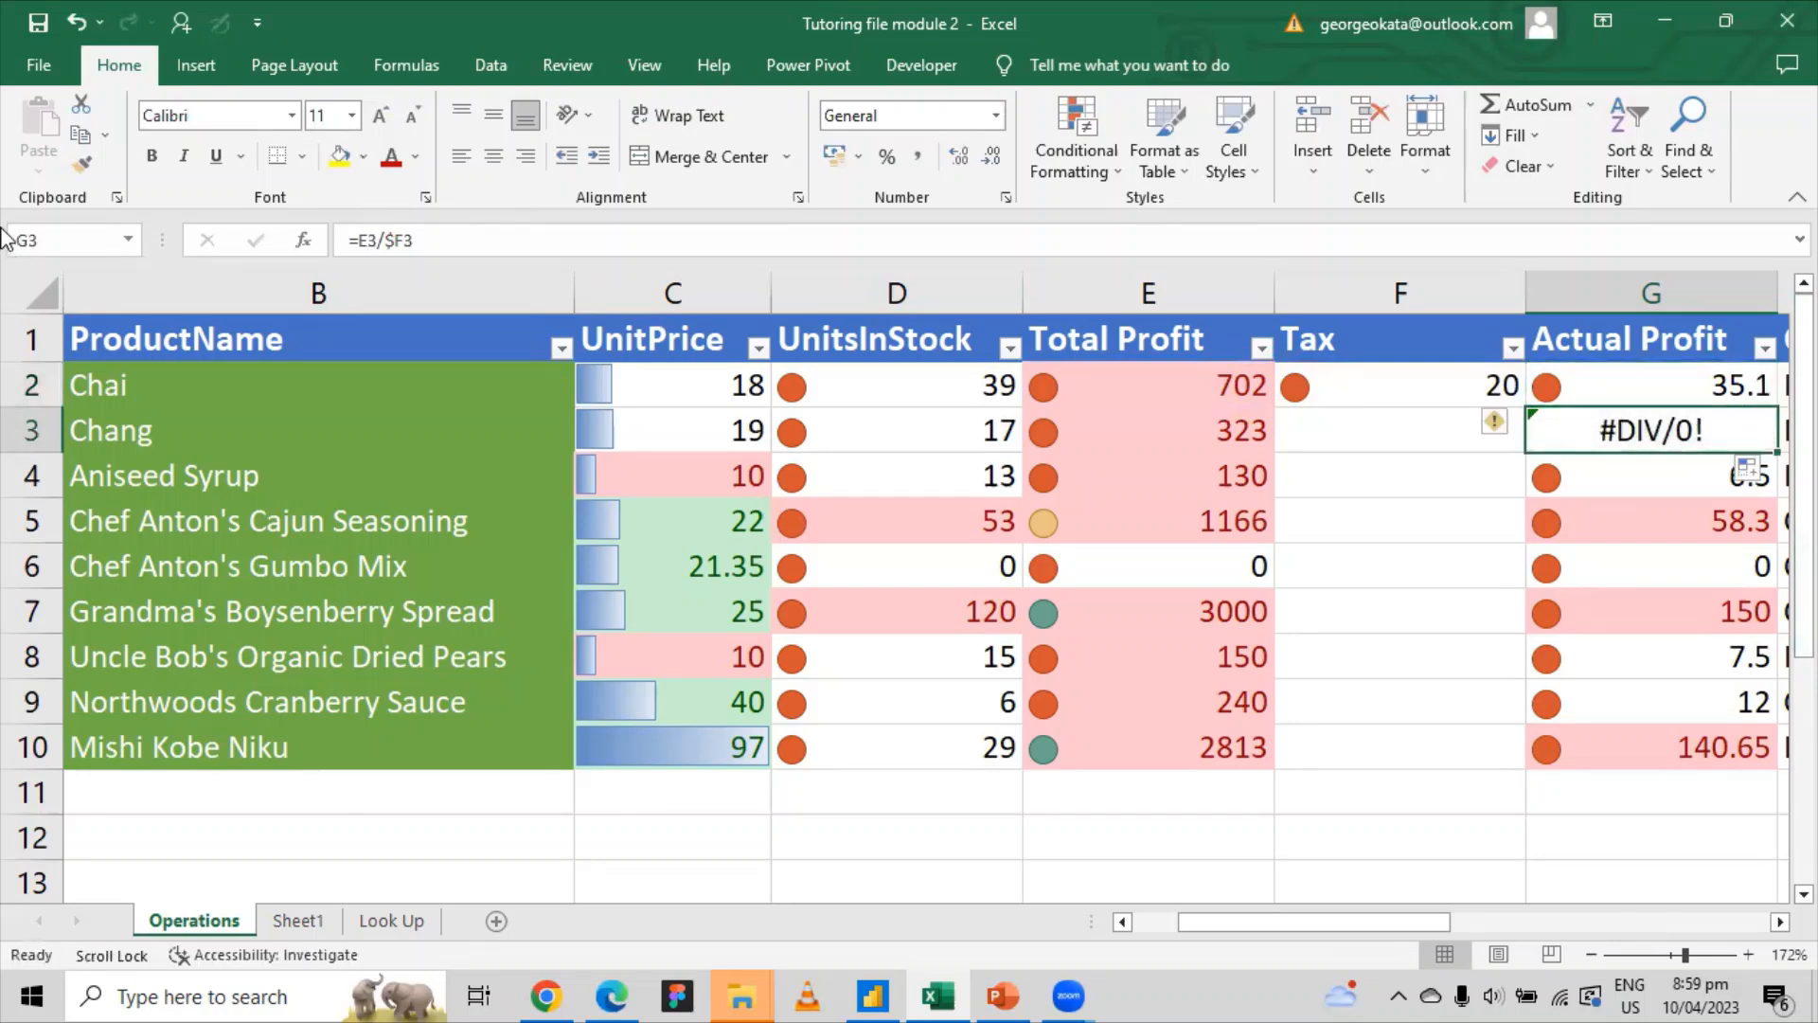
Step: Add the missing $ in G3's formula so it reads $F$3
{"action": "left_click", "coordinate": [377, 239]}
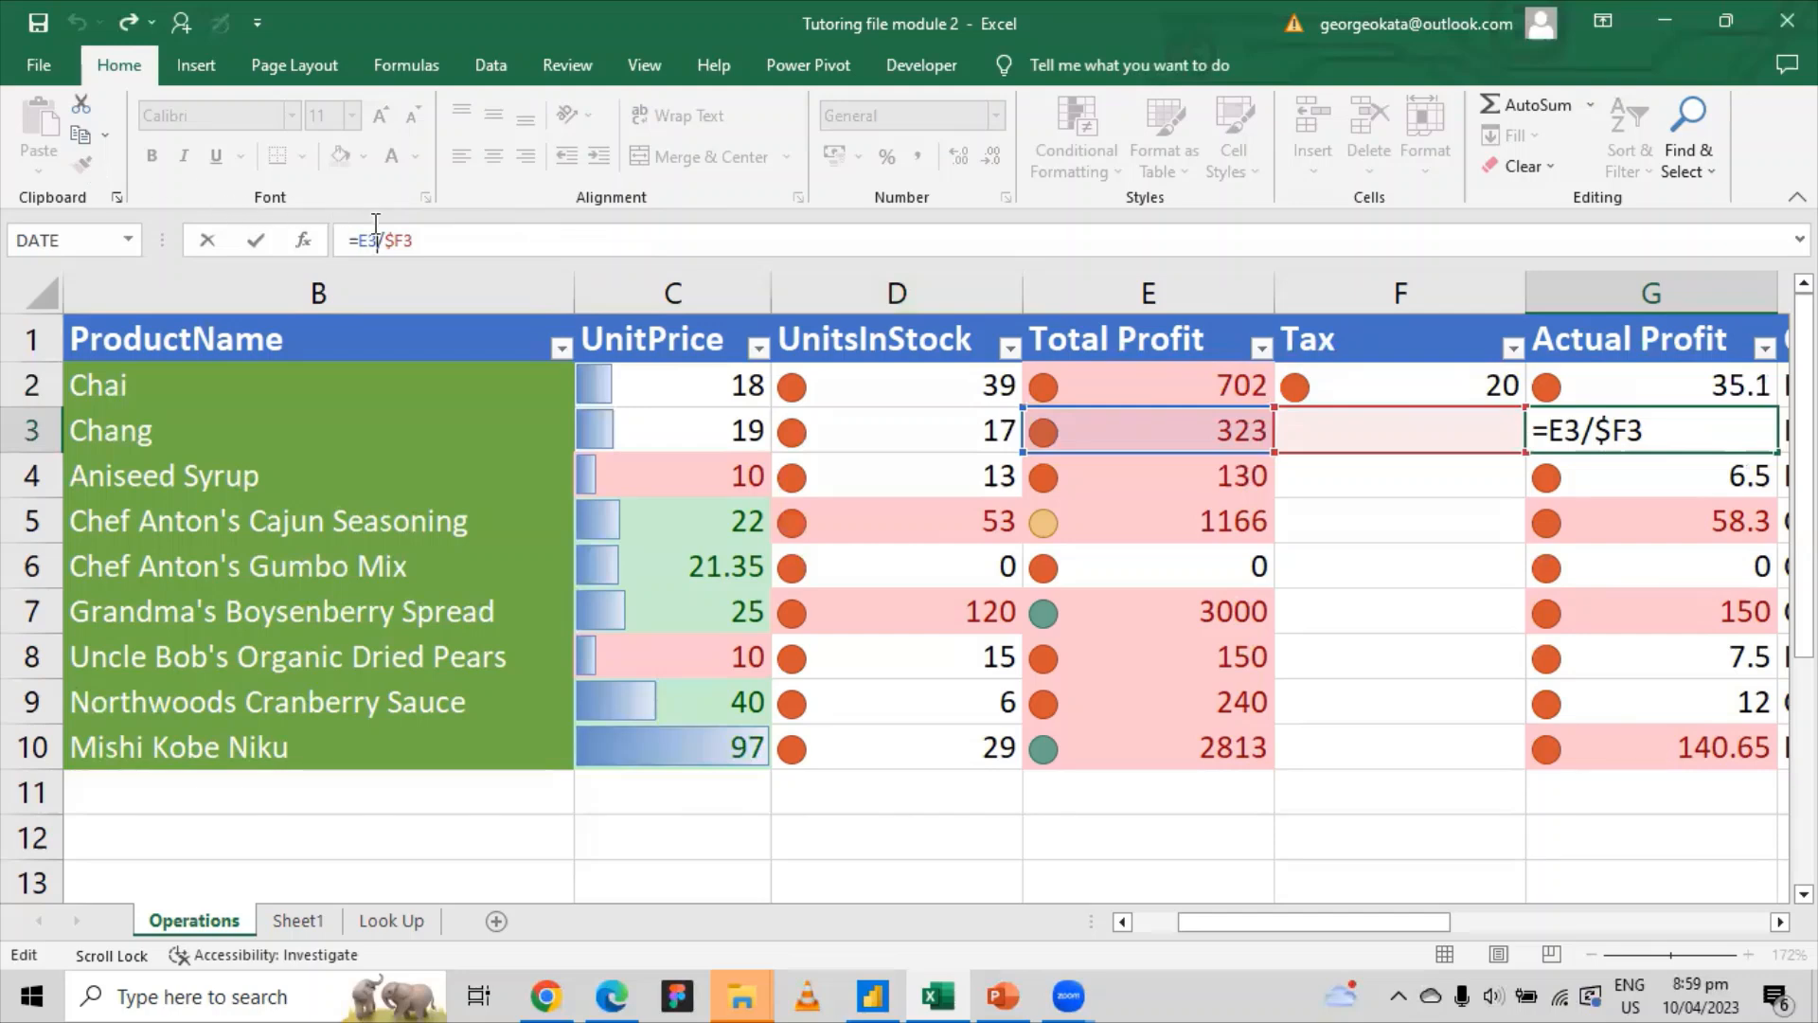
{"action": "left_click", "coordinate": [410, 241]}
{"action": "type", "text": "$"}
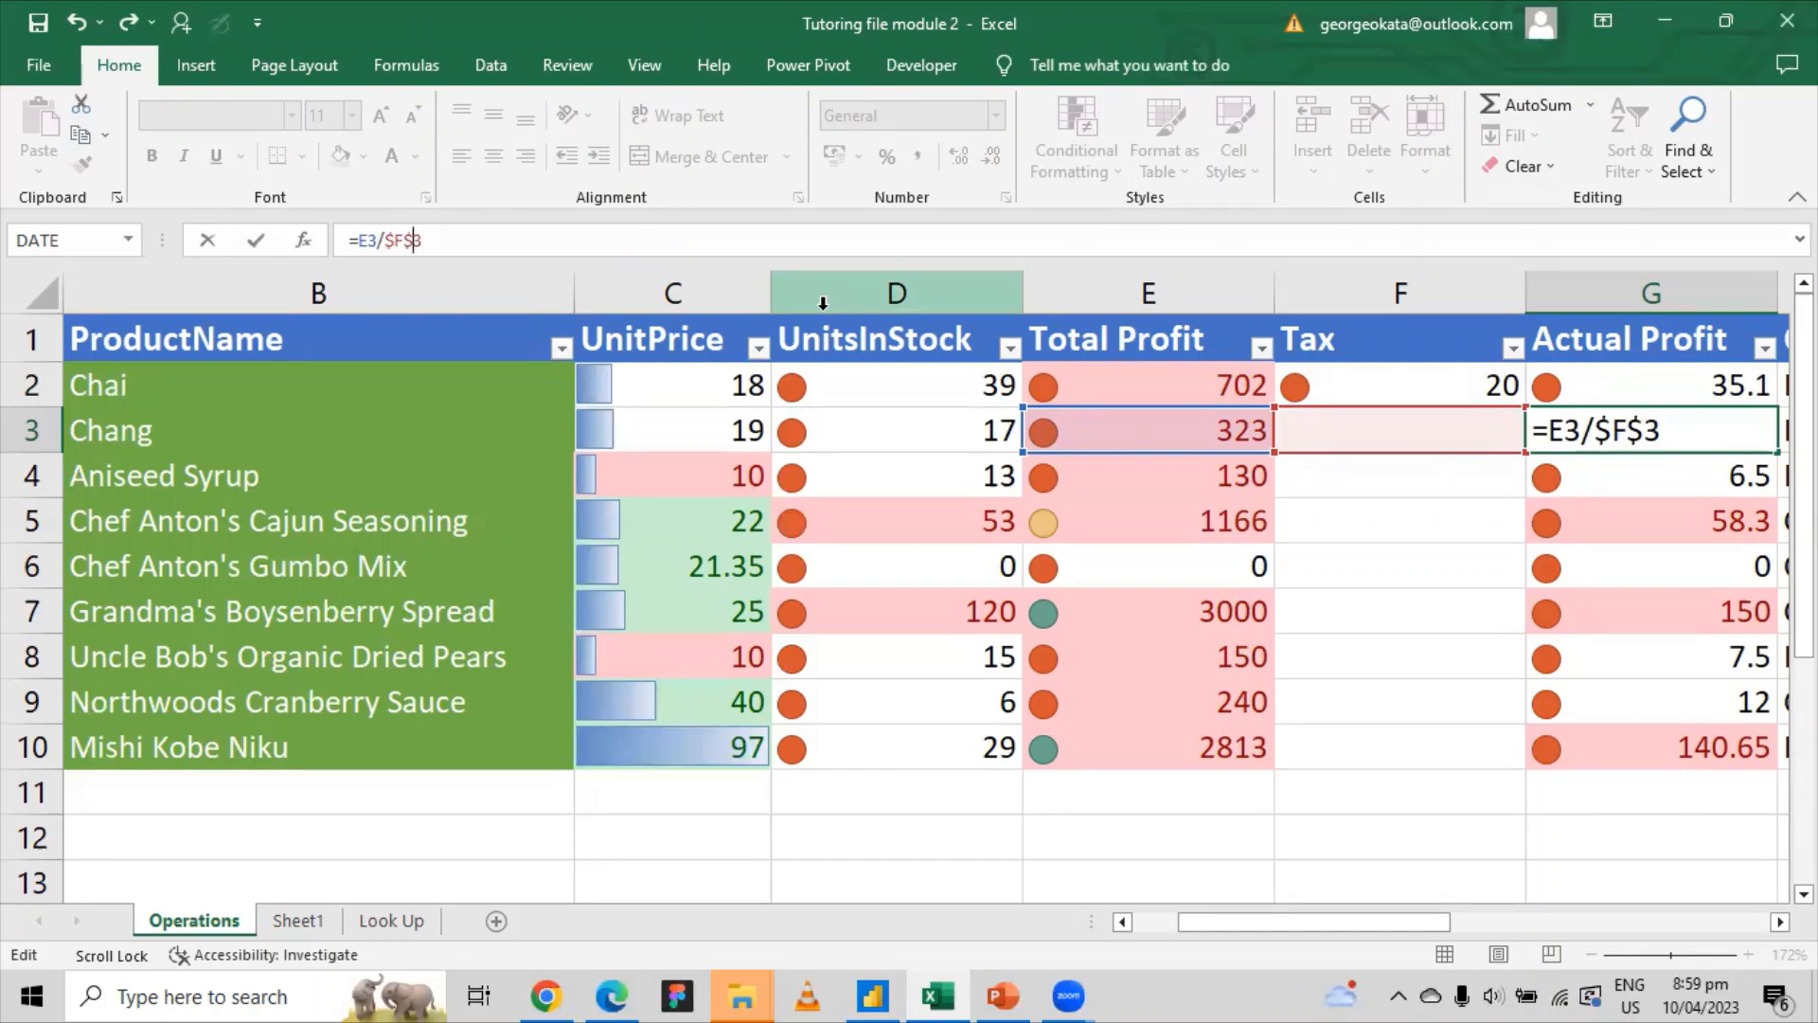
{"action": "key", "text": "Return"}
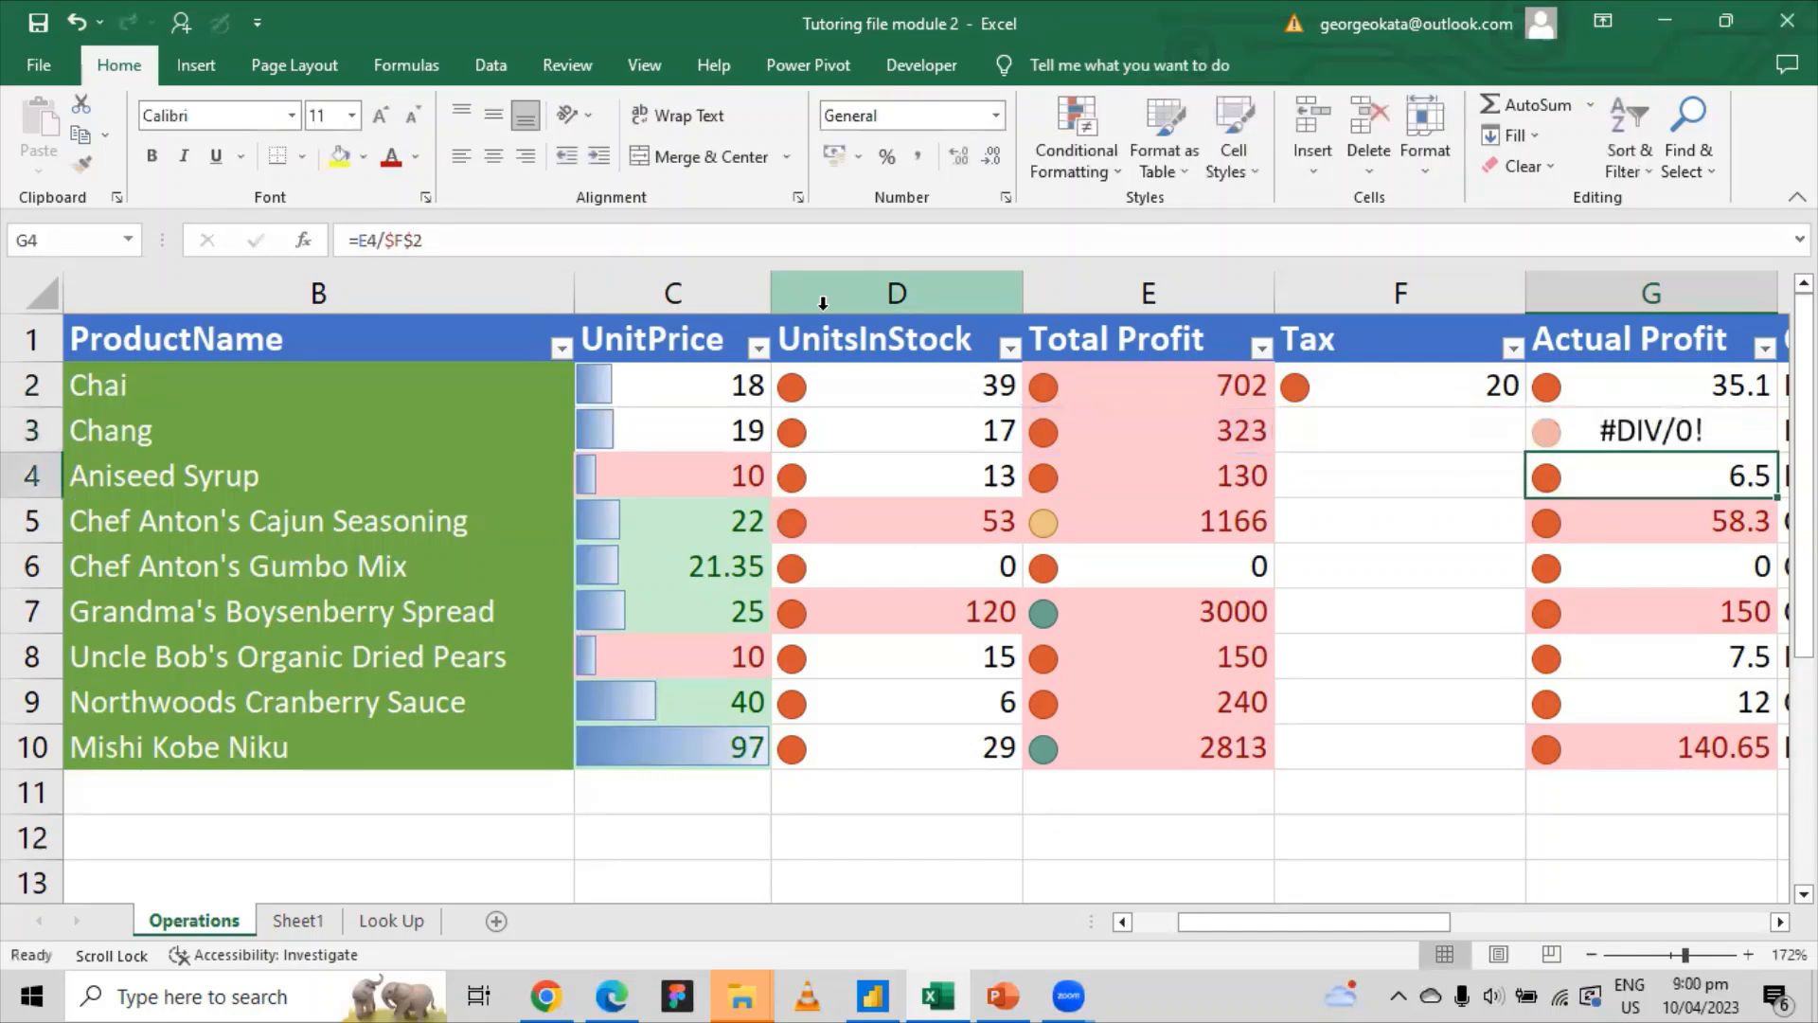
Step: Fix G2 to =E2/$F$2, fill it down to G10, then maximize PowerPoint's Module2 outline slide
{"action": "left_click", "coordinate": [1697, 386]}
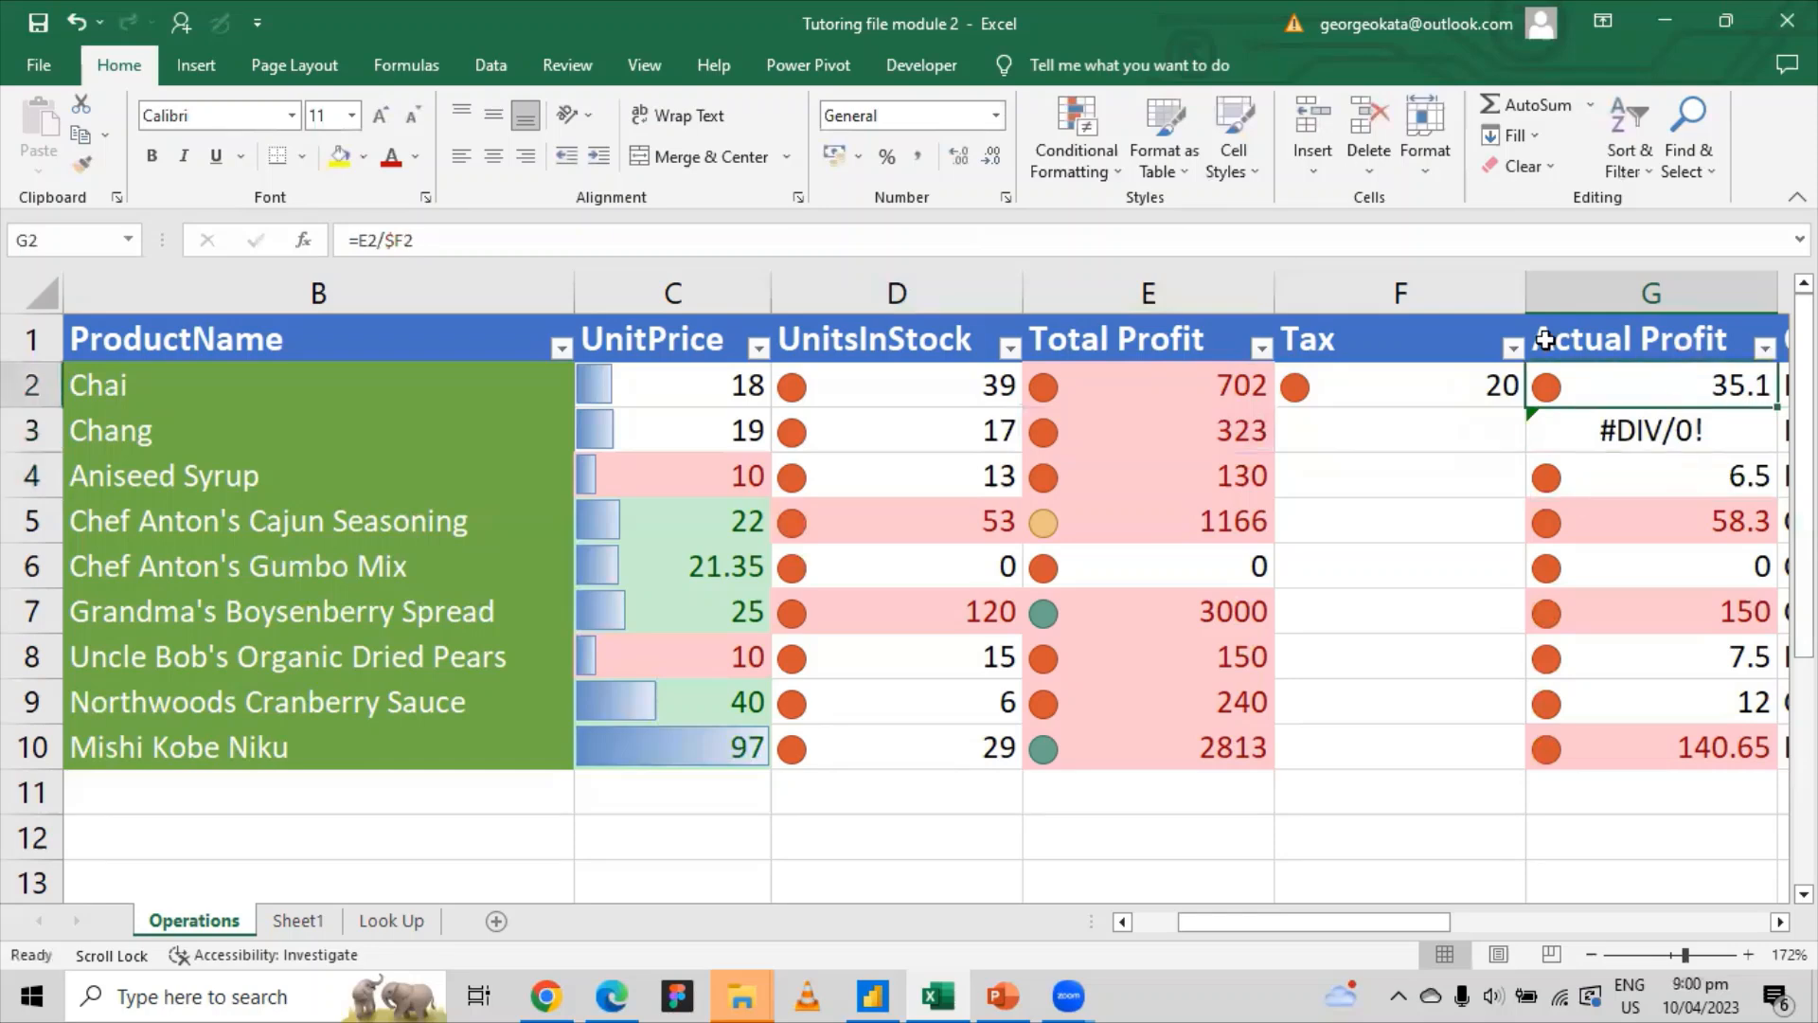
{"action": "left_click", "coordinate": [410, 237]}
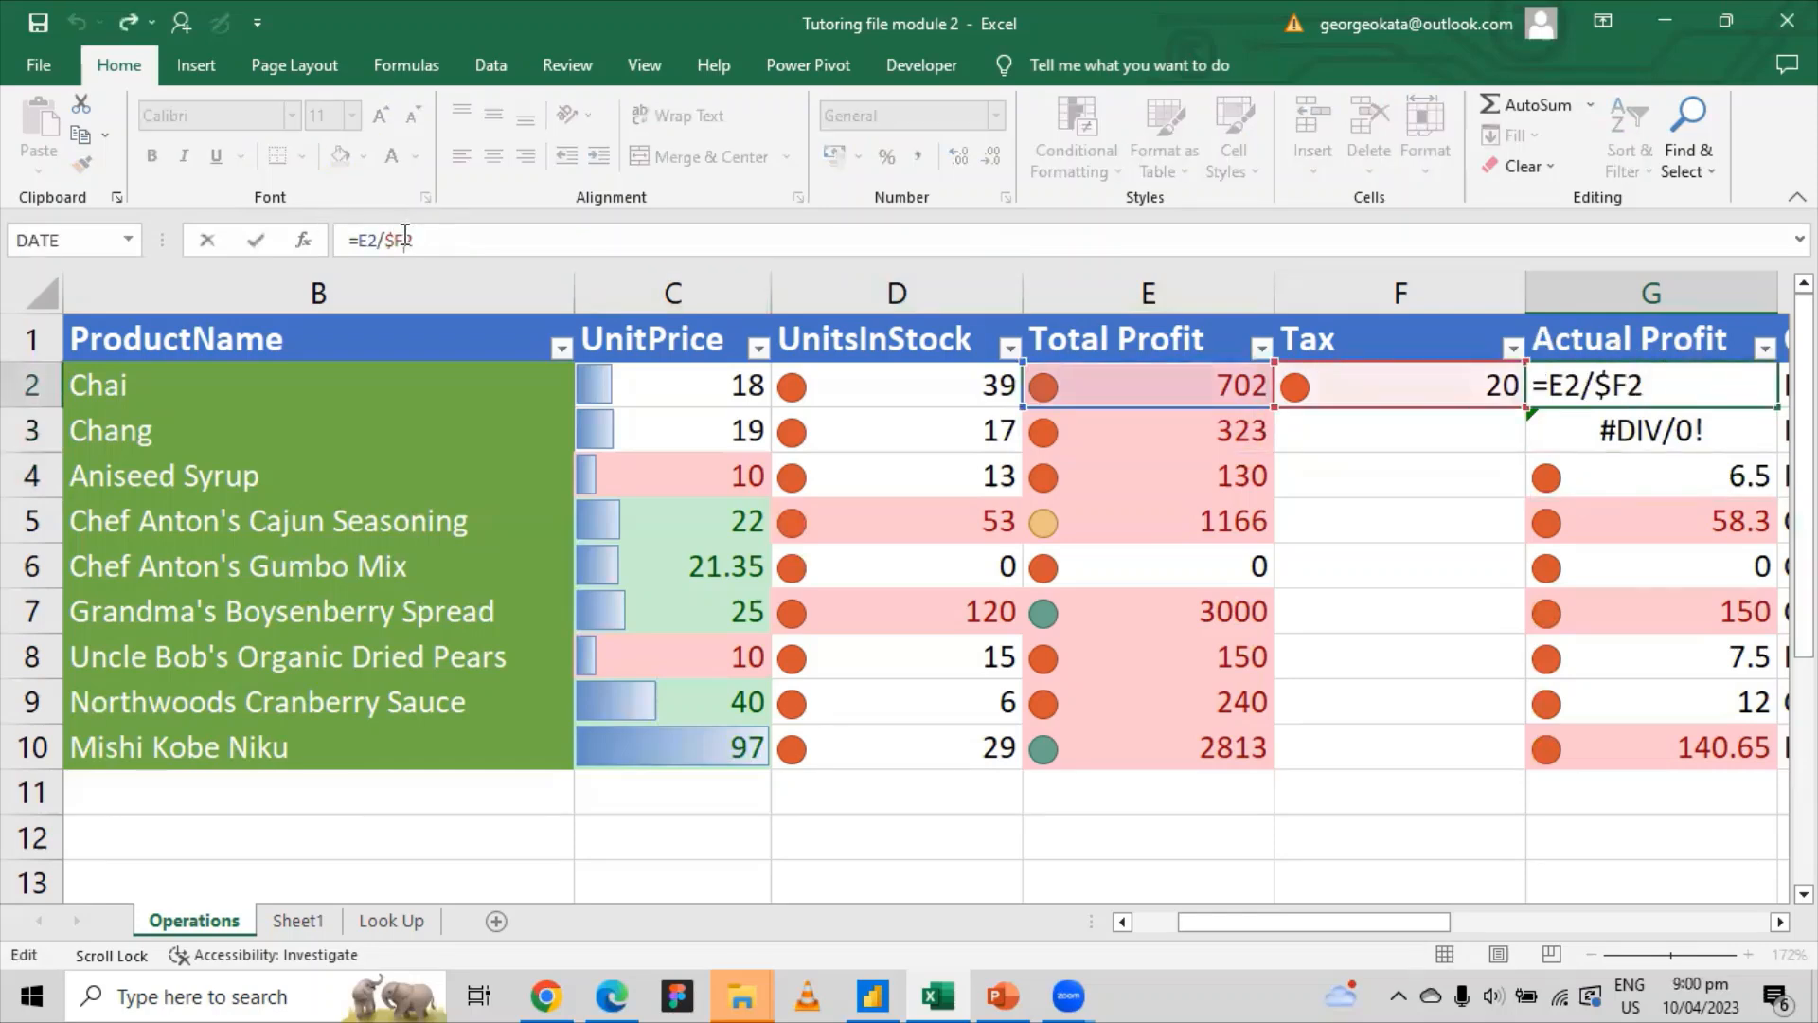
{"action": "type", "text": "$"}
{"action": "key", "text": "Return"}
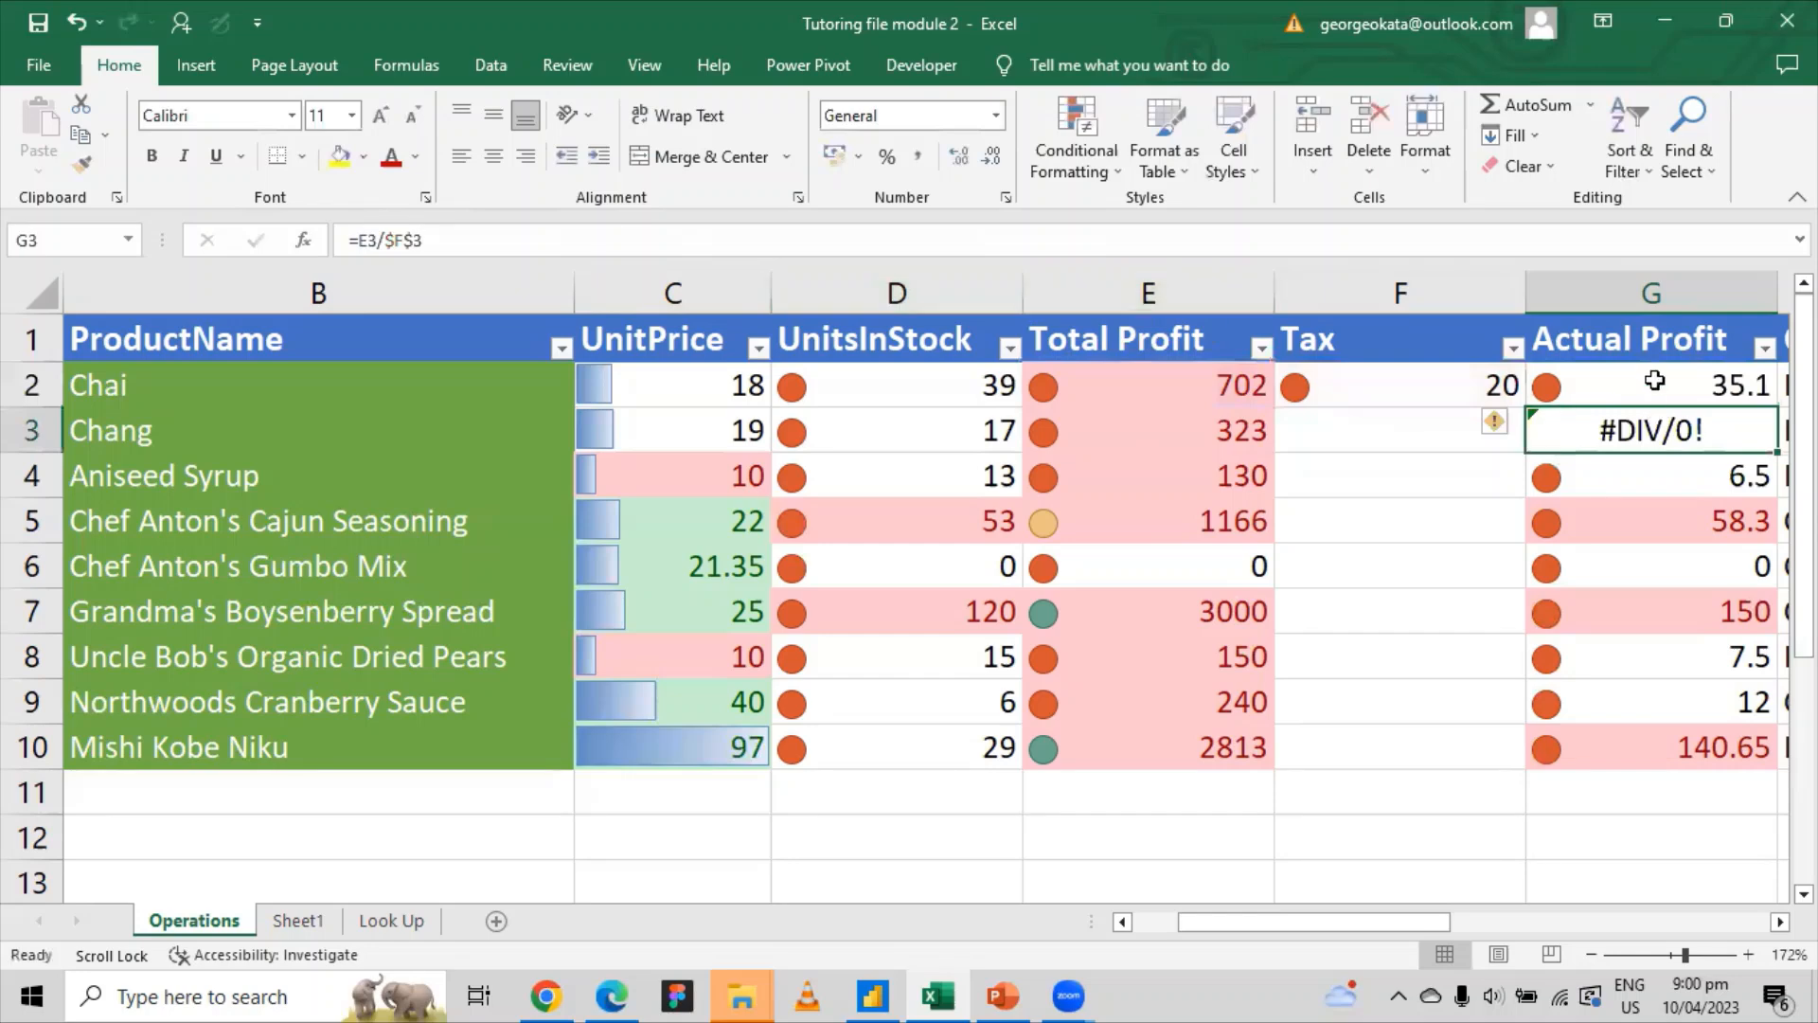
{"action": "left_click_drag", "start_coordinate": [1778, 407], "coordinate": [1750, 754]}
{"action": "left_click", "coordinate": [1652, 822]}
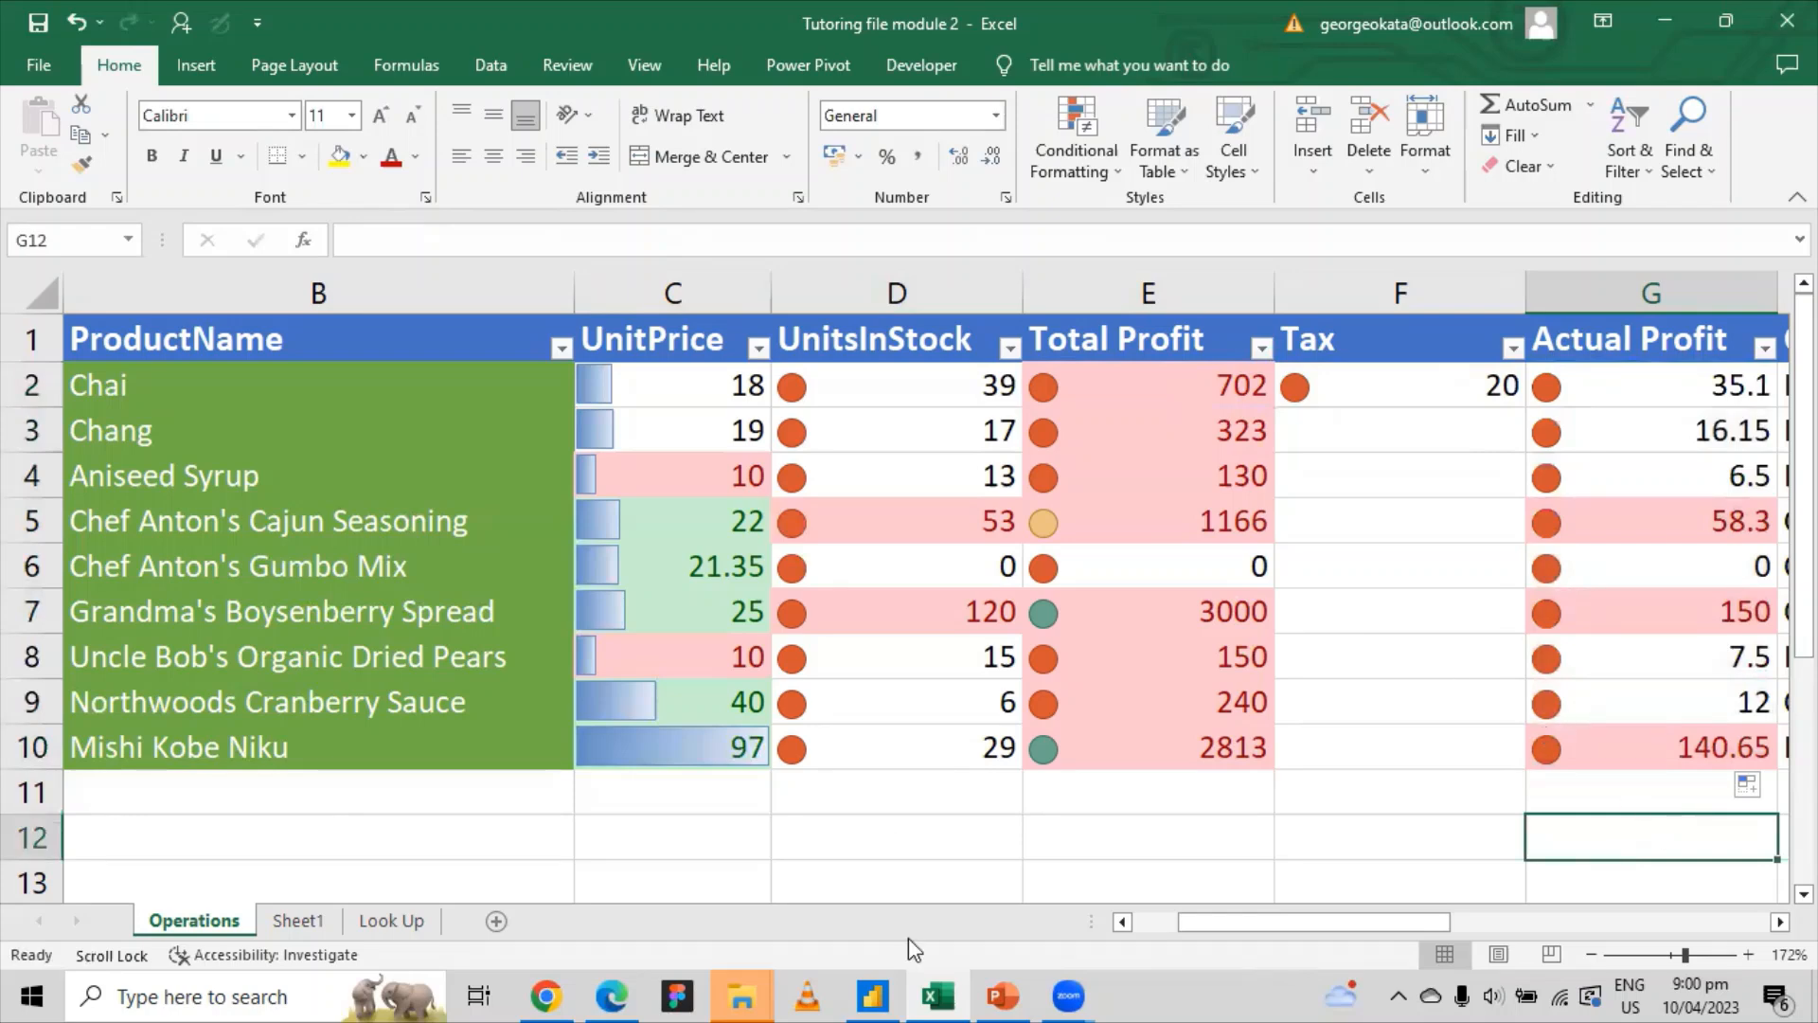
{"action": "left_click", "coordinate": [1002, 997]}
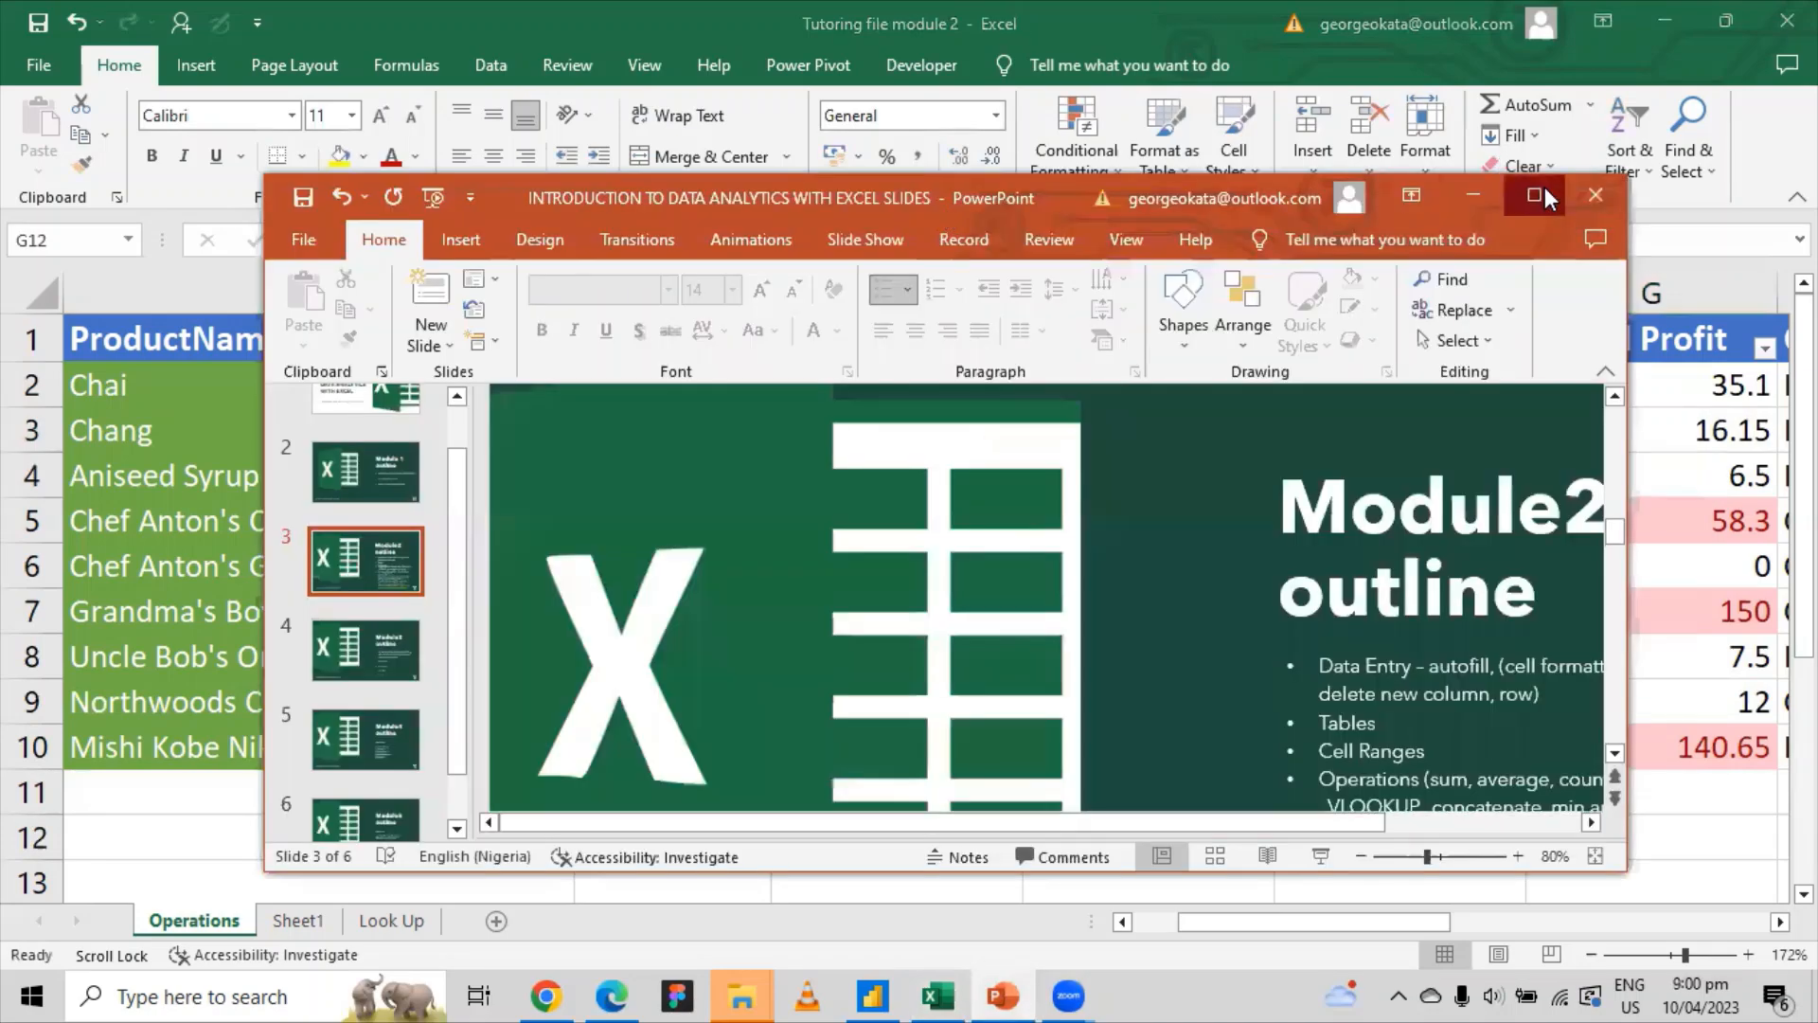
{"action": "left_click", "coordinate": [1544, 186]}
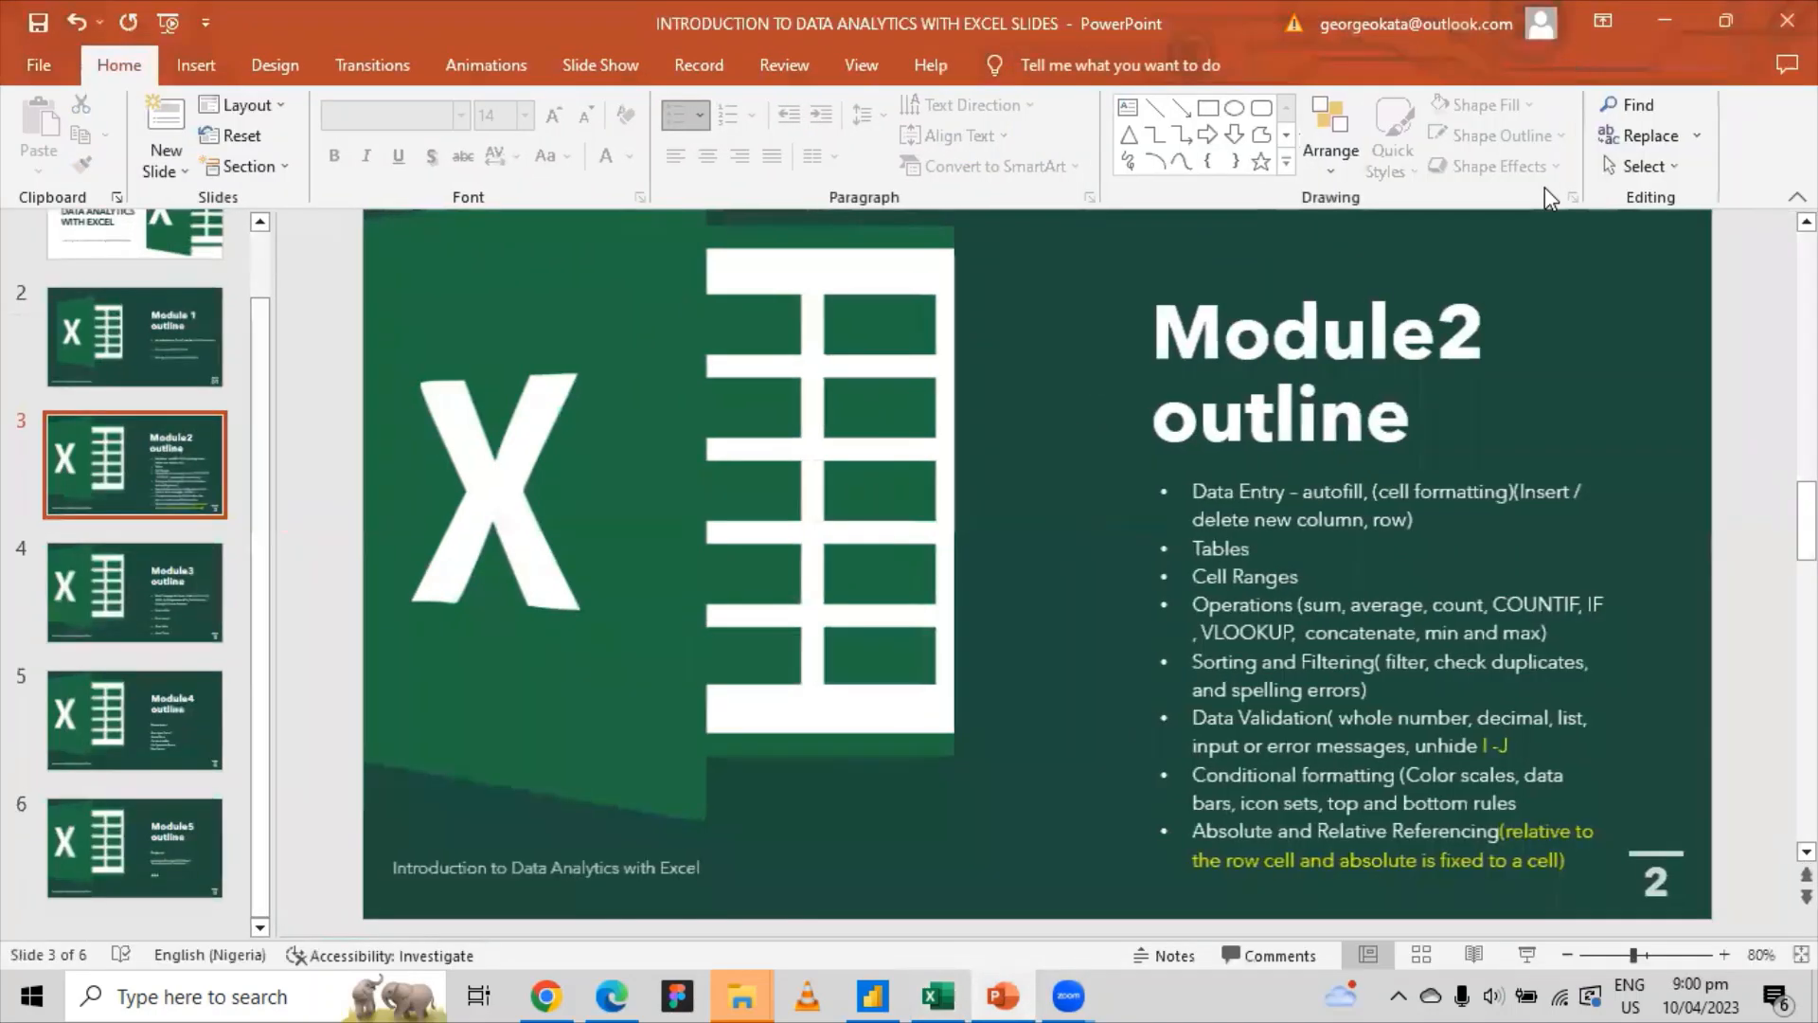